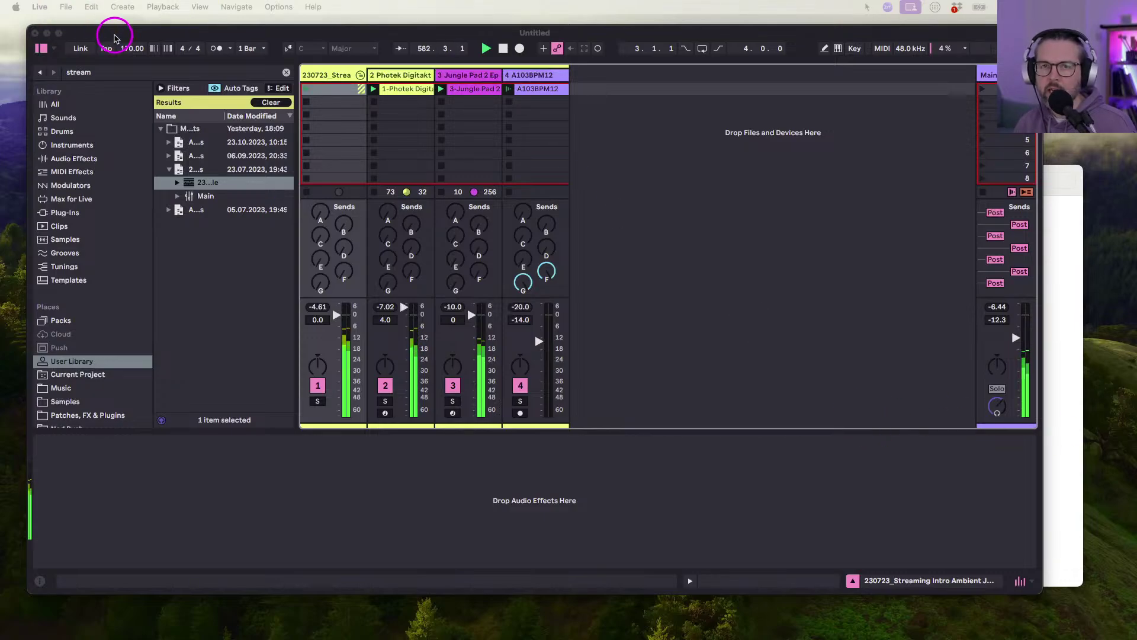
drag(114, 38, 99, 36)
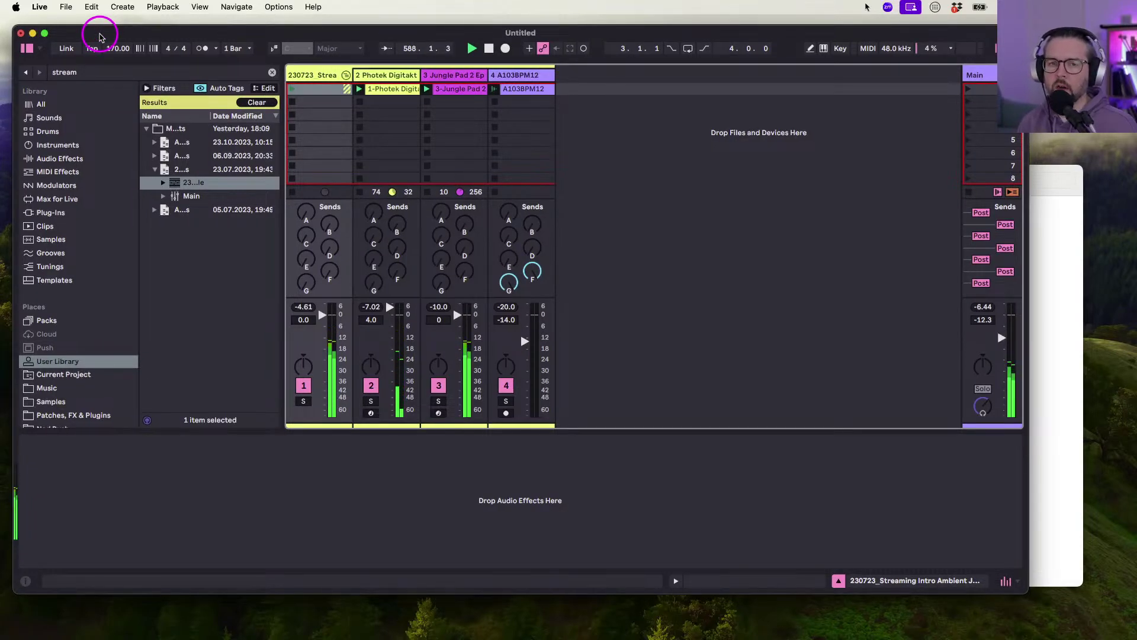
scroll(87, 215, up, 5)
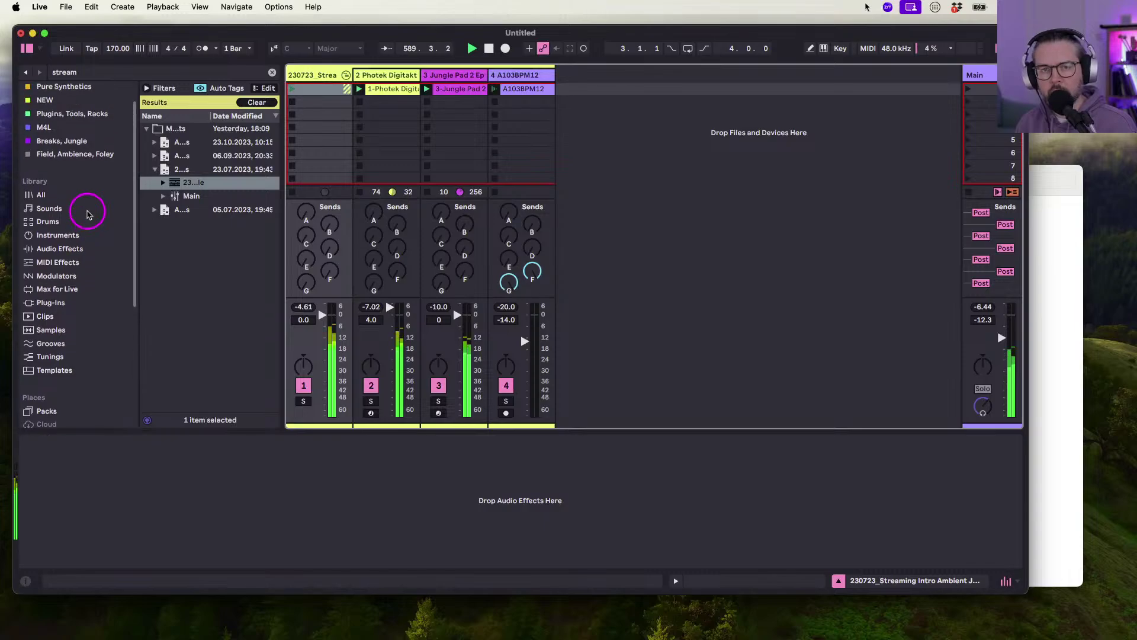
scroll(88, 214, up, 2)
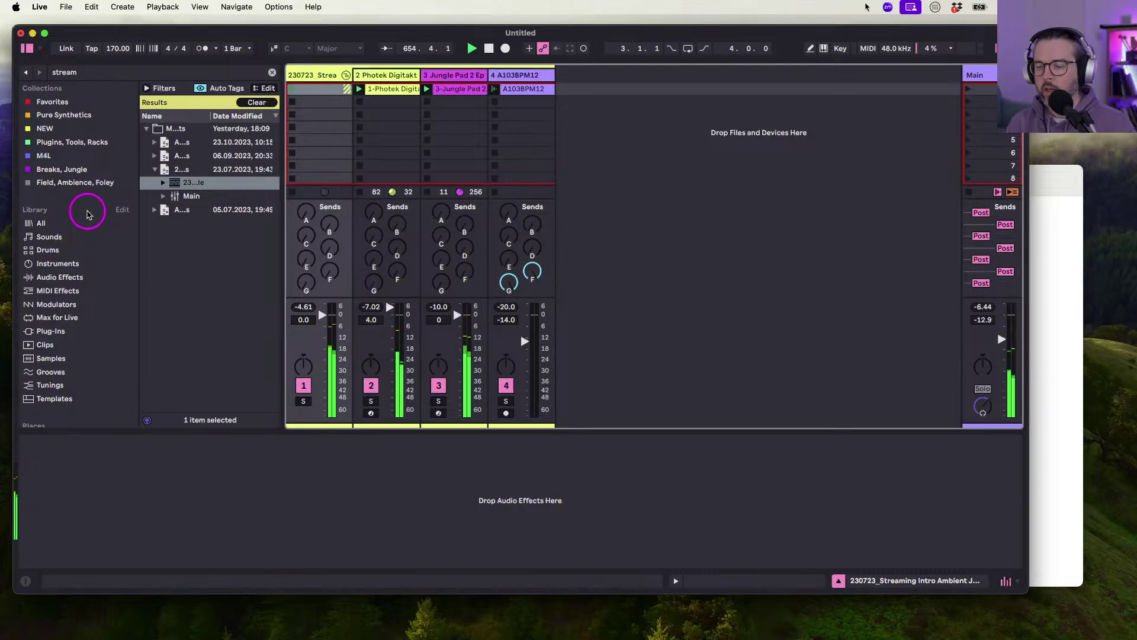
mouse_move(675, 637)
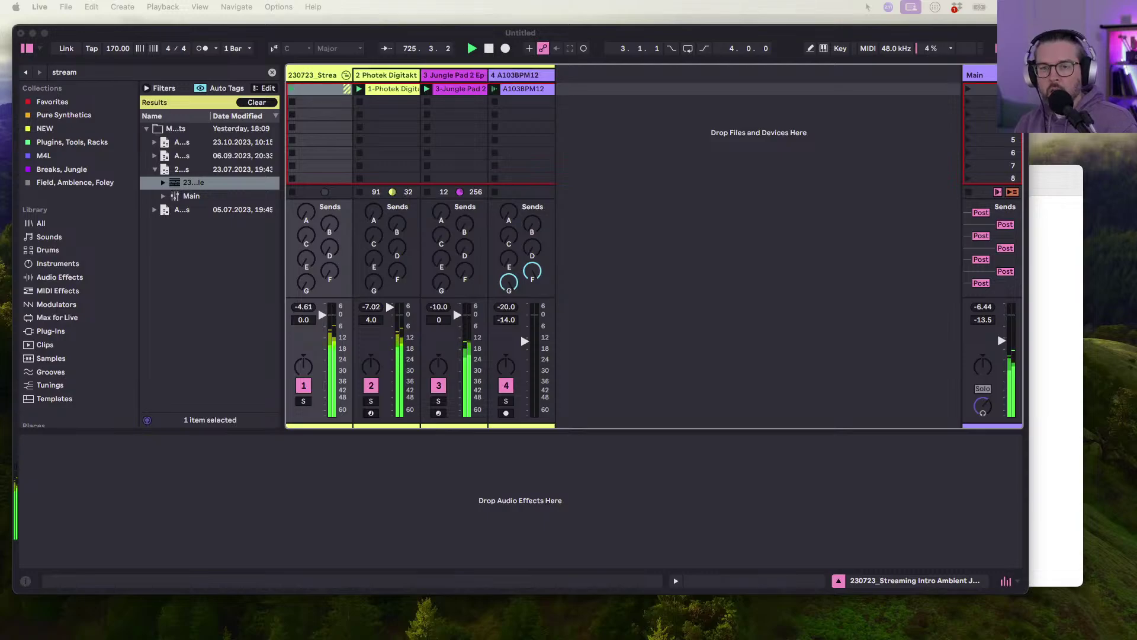
click(702, 278)
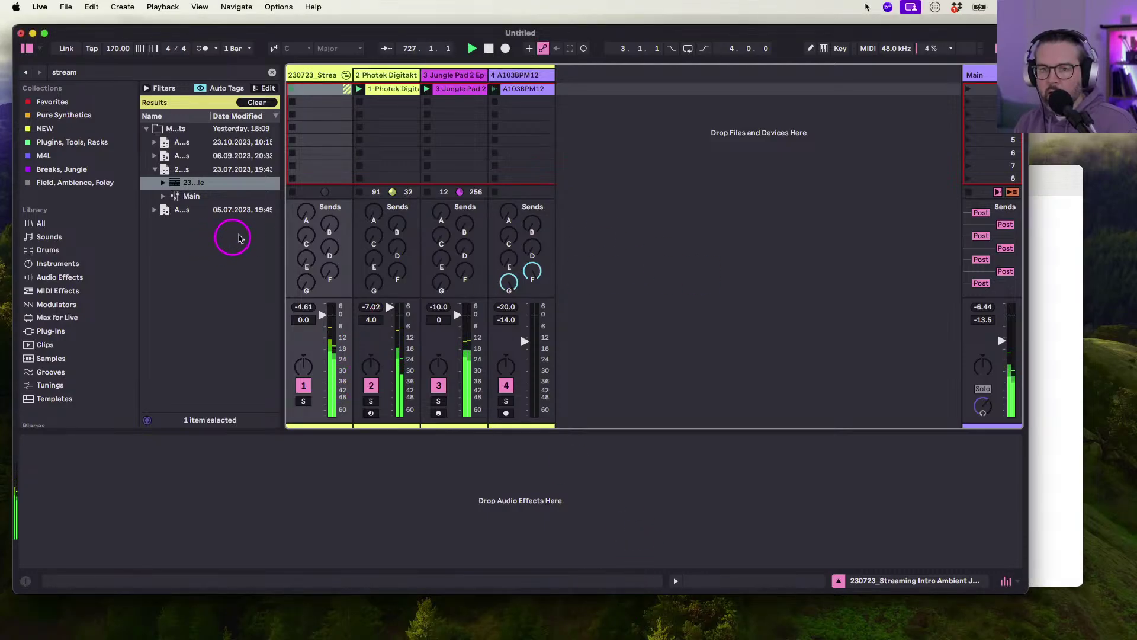
Widen the browser so the full preset file names can be read.
drag(280, 224, 431, 222)
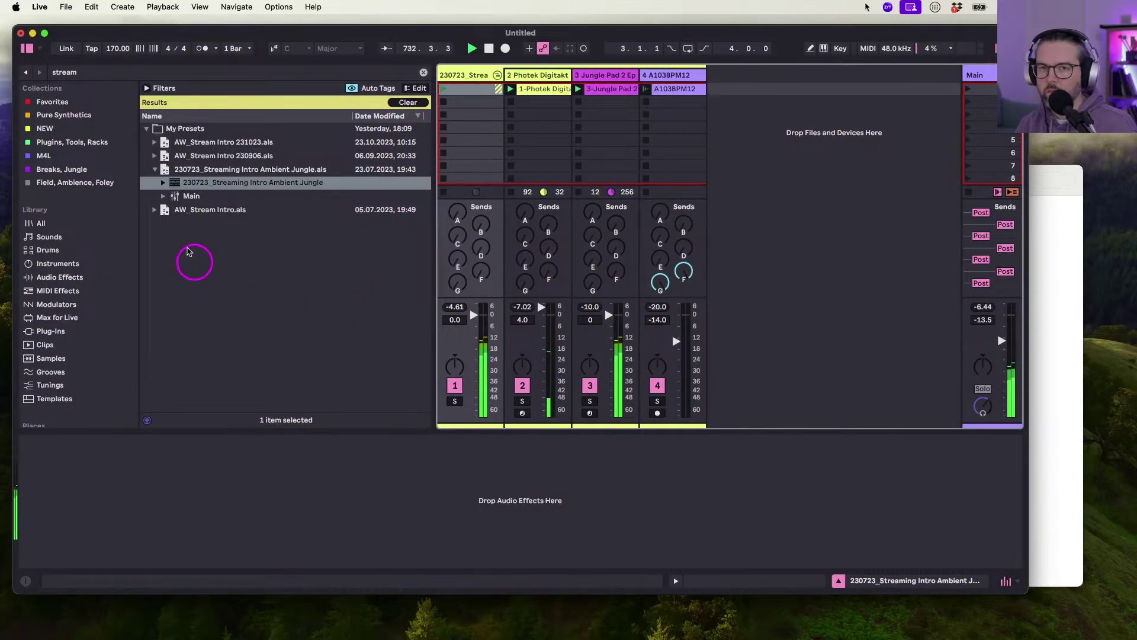
drag(166, 36, 158, 30)
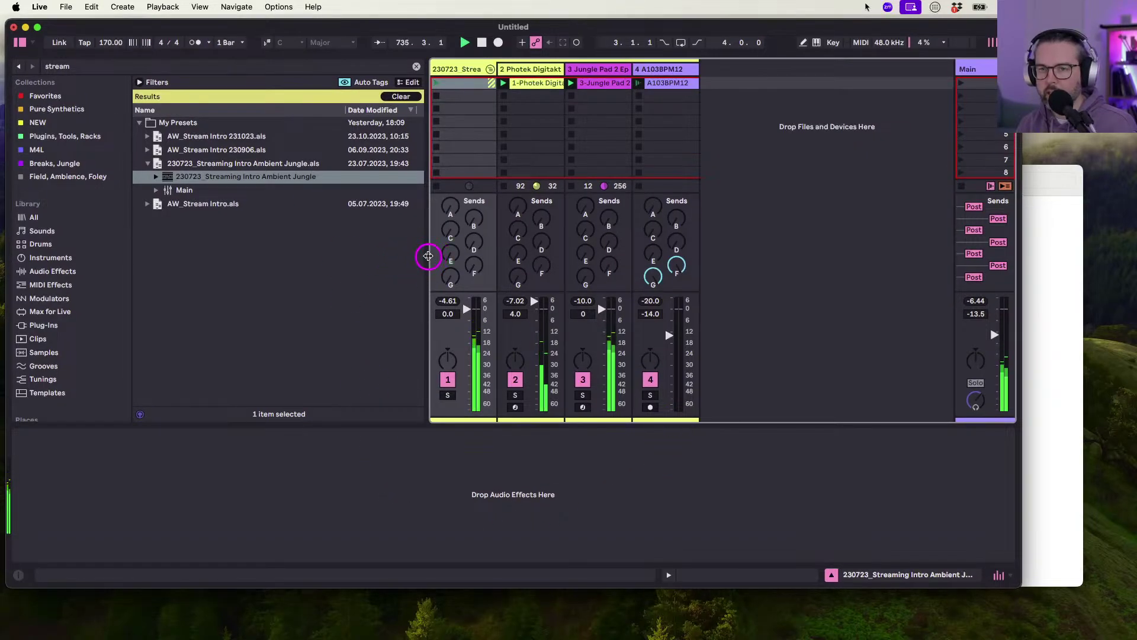
drag(428, 254, 375, 287)
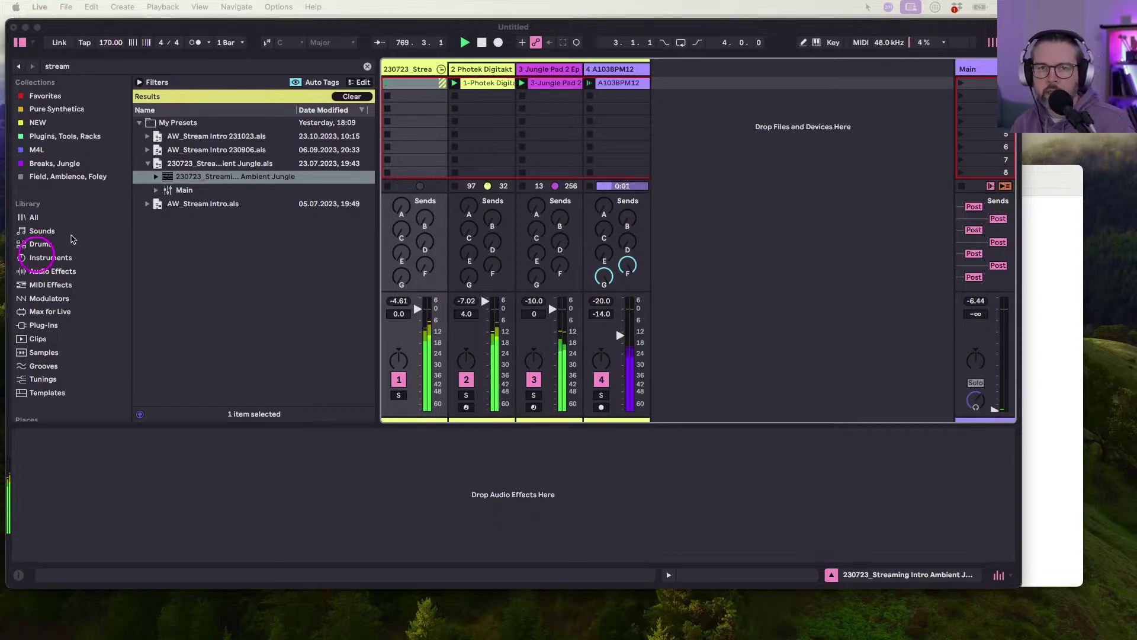
Stop playback and remove tracks 2 to 4, keeping only the streaming intro track in the set.
click(415, 70)
click(481, 42)
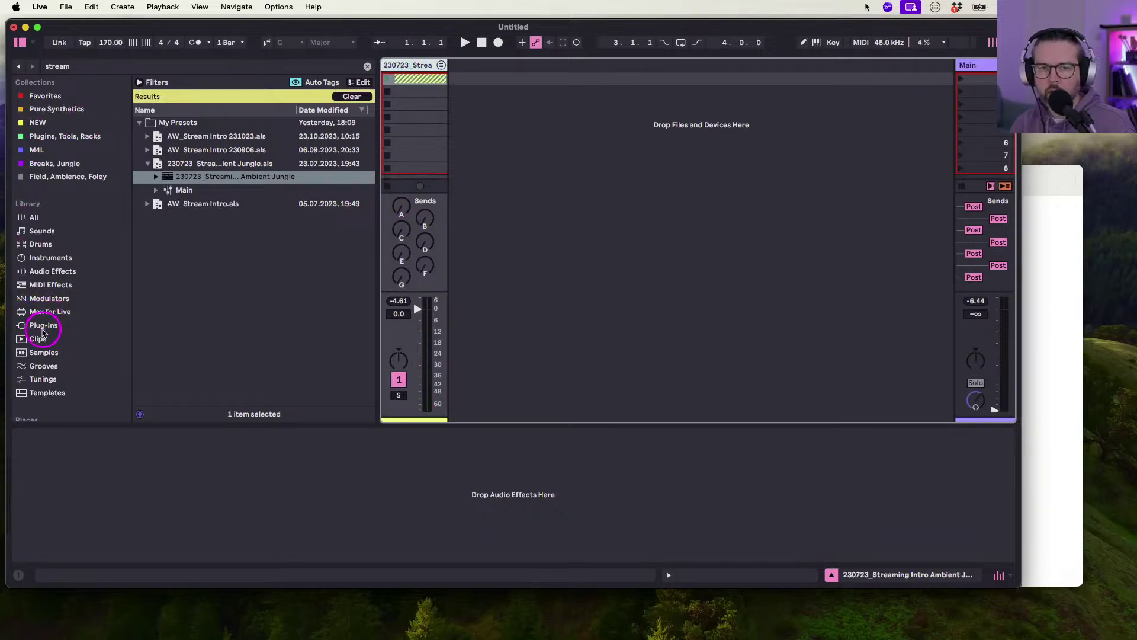
List the plug-ins in the browser with the "stream" search cleared, and expand the window to full screen.
click(44, 326)
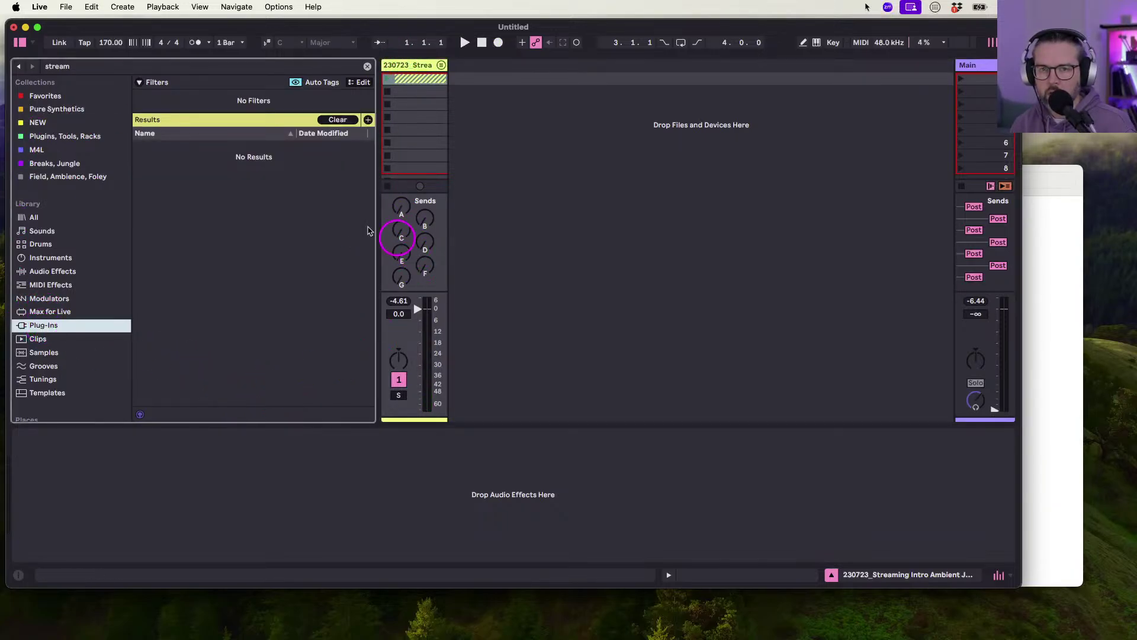
click(367, 66)
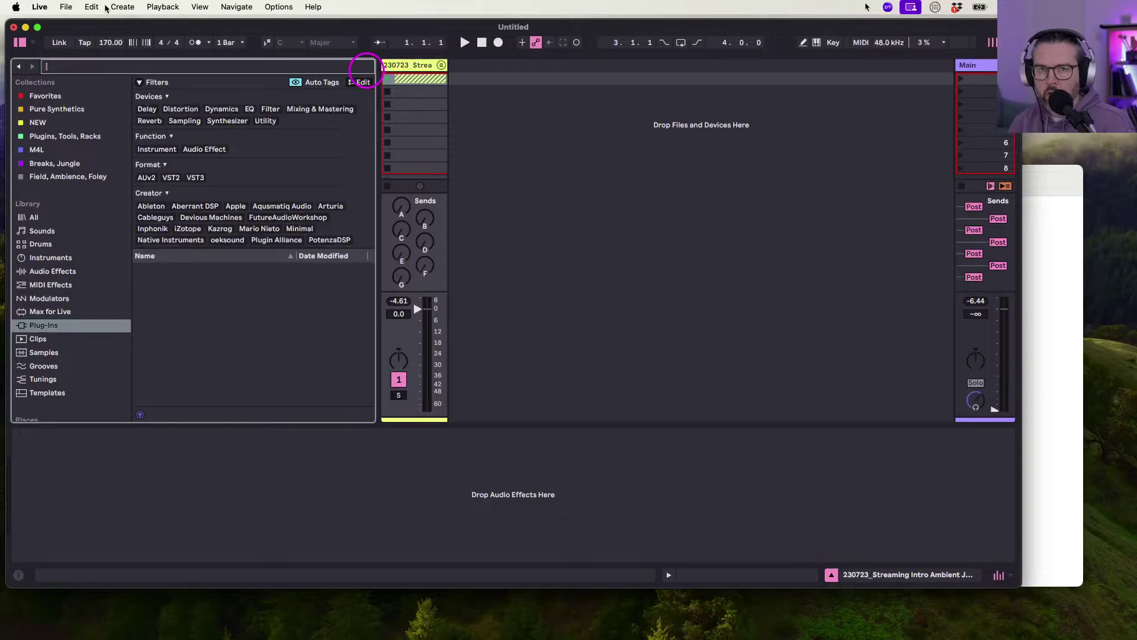
click(38, 29)
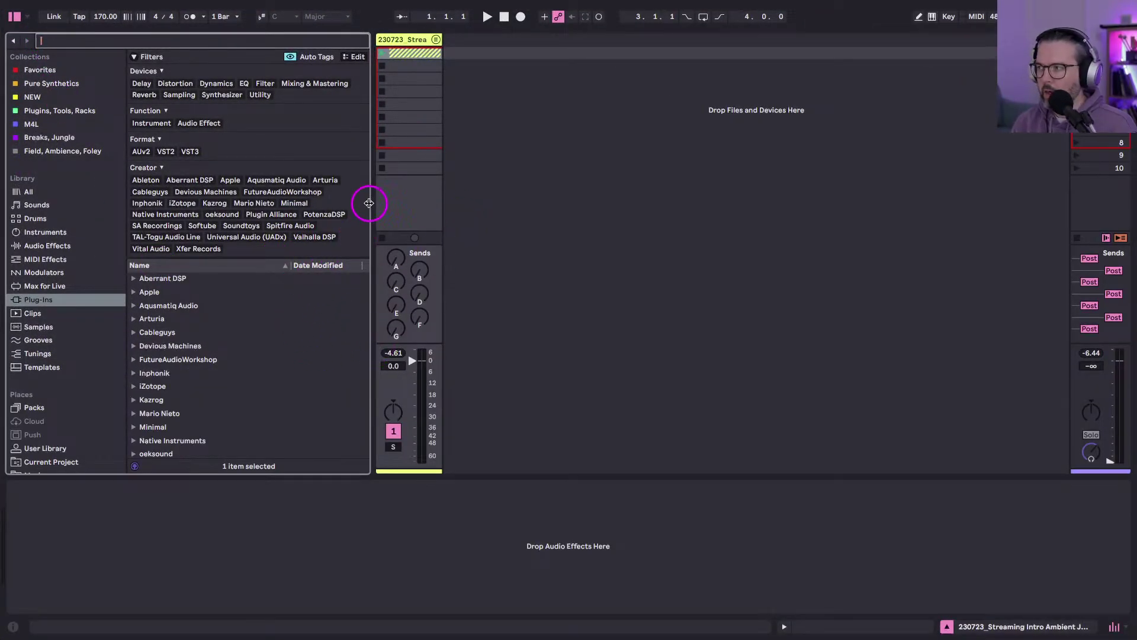
Load three instances of PotenzaDSP's Amigo sampler on three new tracks and close the plug-in window.
scroll(182, 420, down, 2)
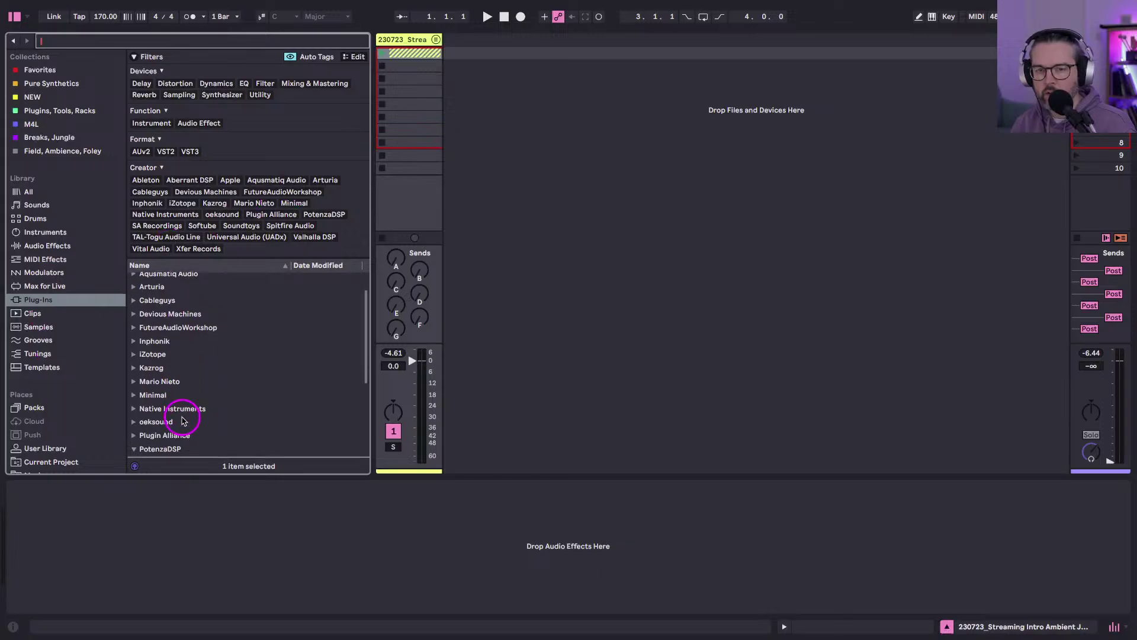
scroll(182, 420, down, 3)
drag(157, 426, 517, 166)
drag(172, 426, 649, 207)
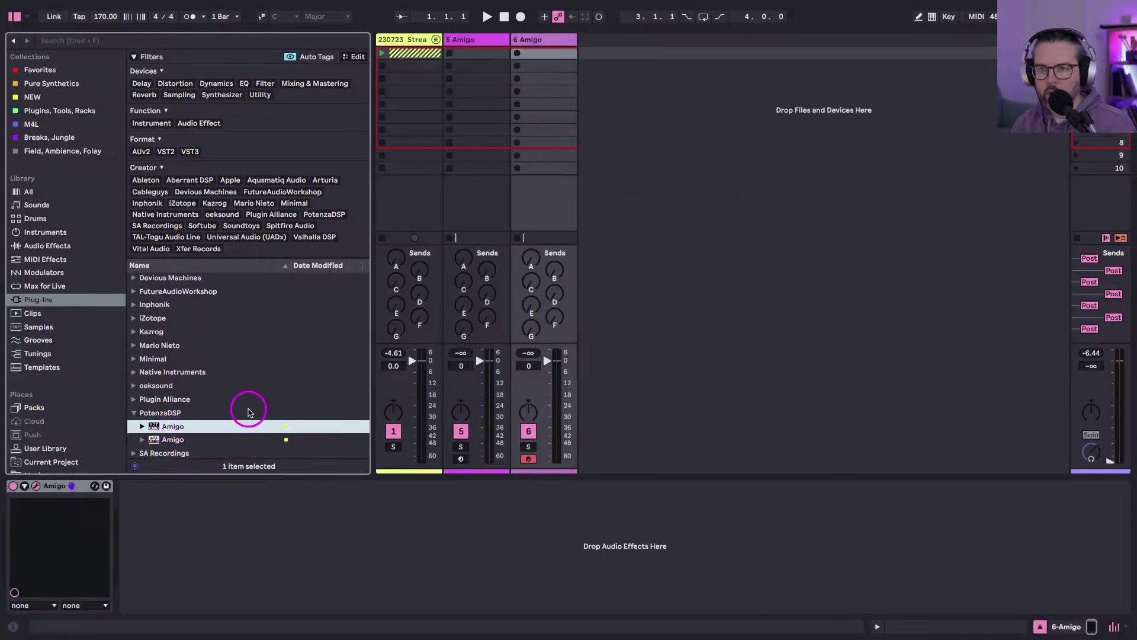
drag(171, 425, 669, 214)
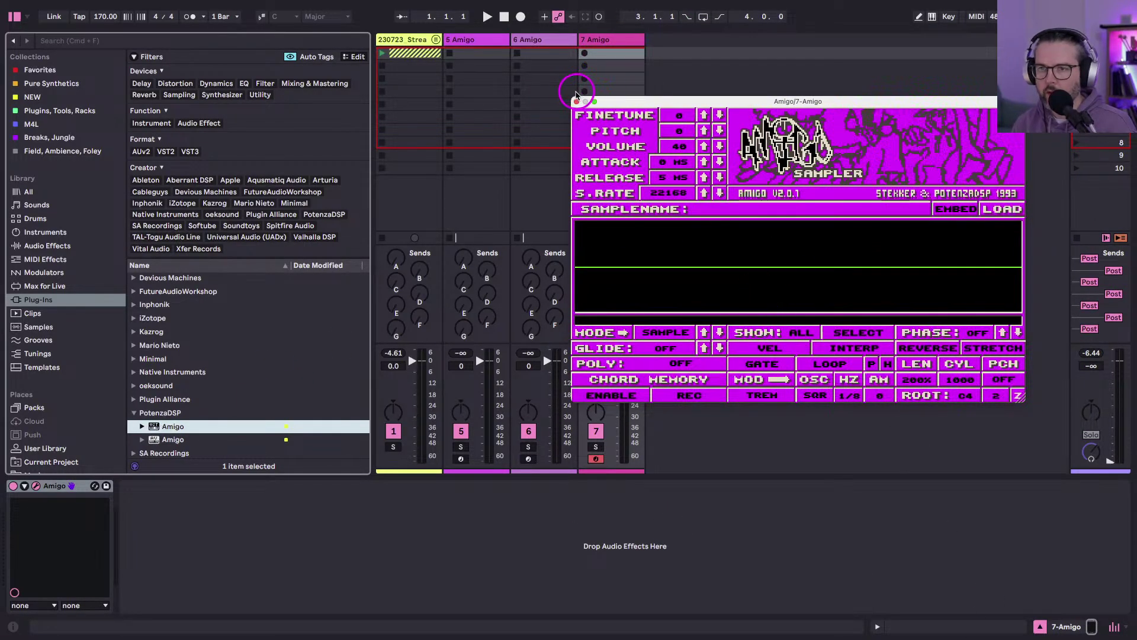
click(577, 102)
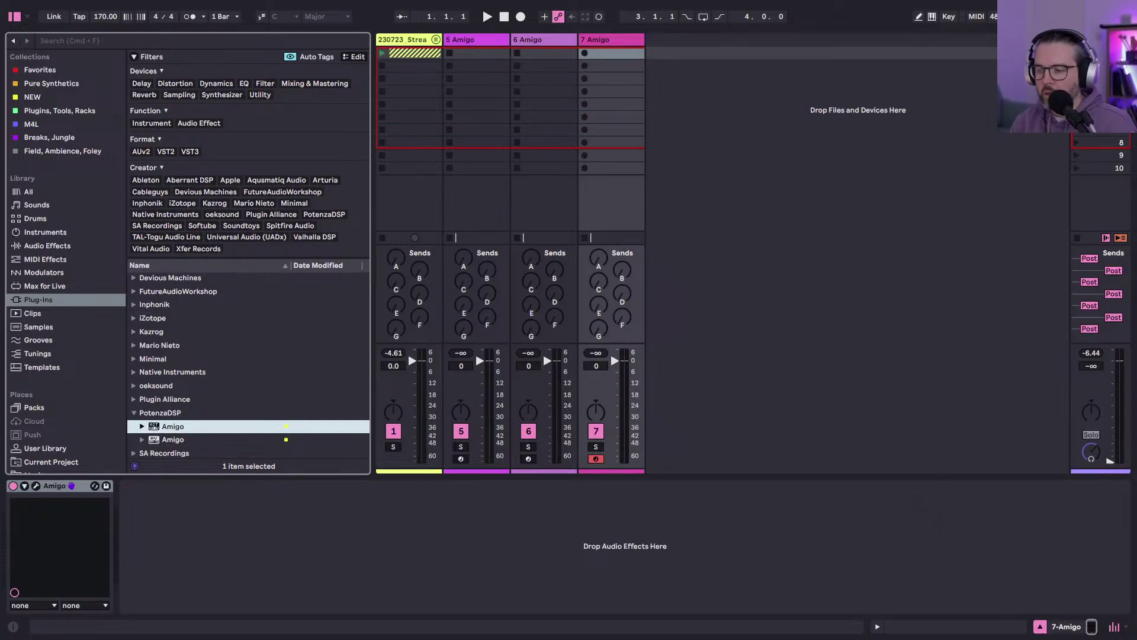
Delete the 230723 streaming intro track and set the Main track's volume to 0 dB.
click(394, 42)
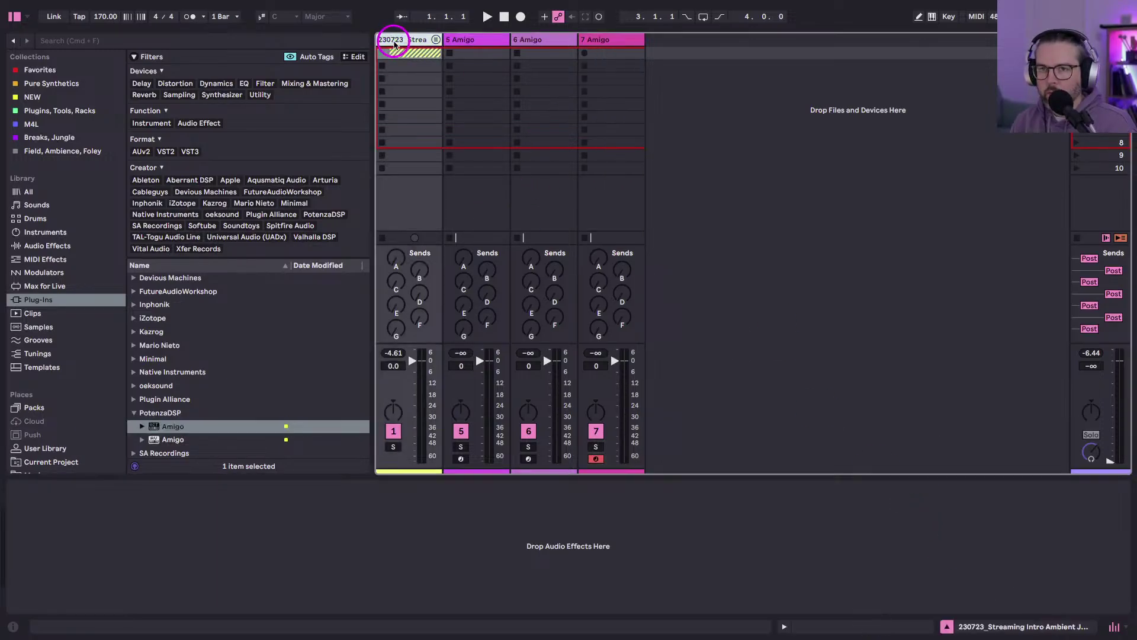
key(Delete)
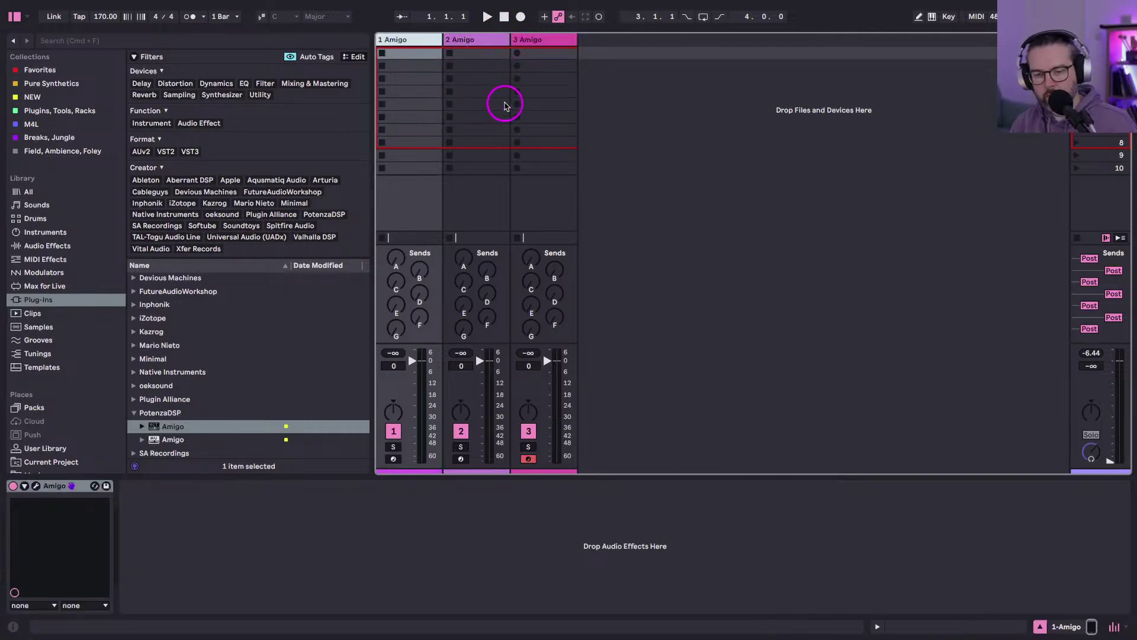
click(1091, 365)
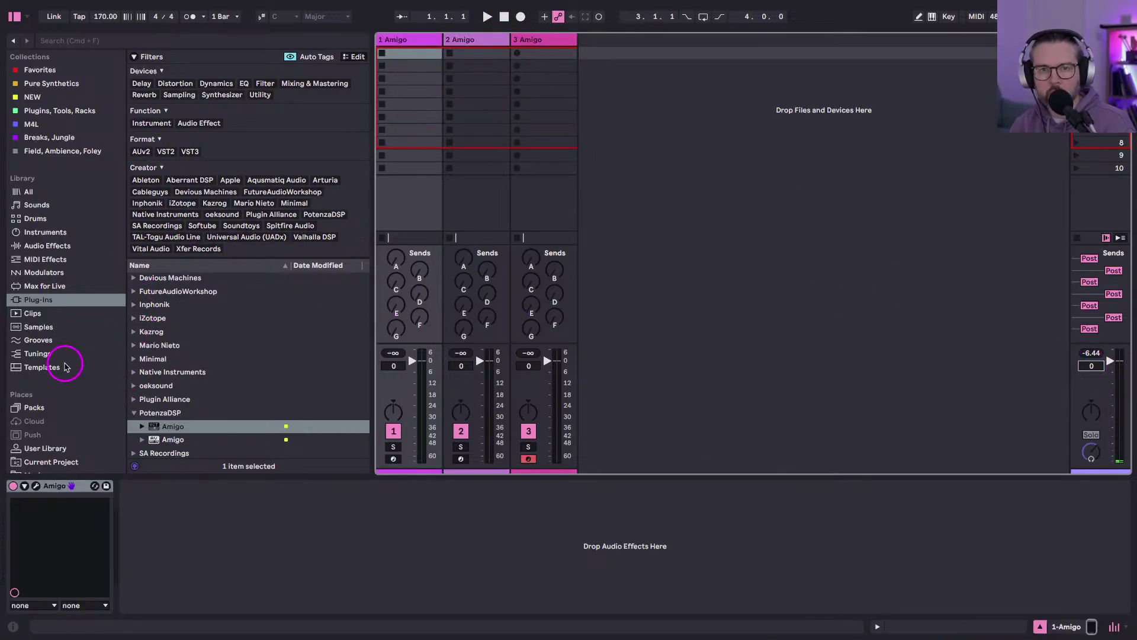
Look through the projects in the New Era Breaks folder of the Music place.
scroll(83, 376, down, 5)
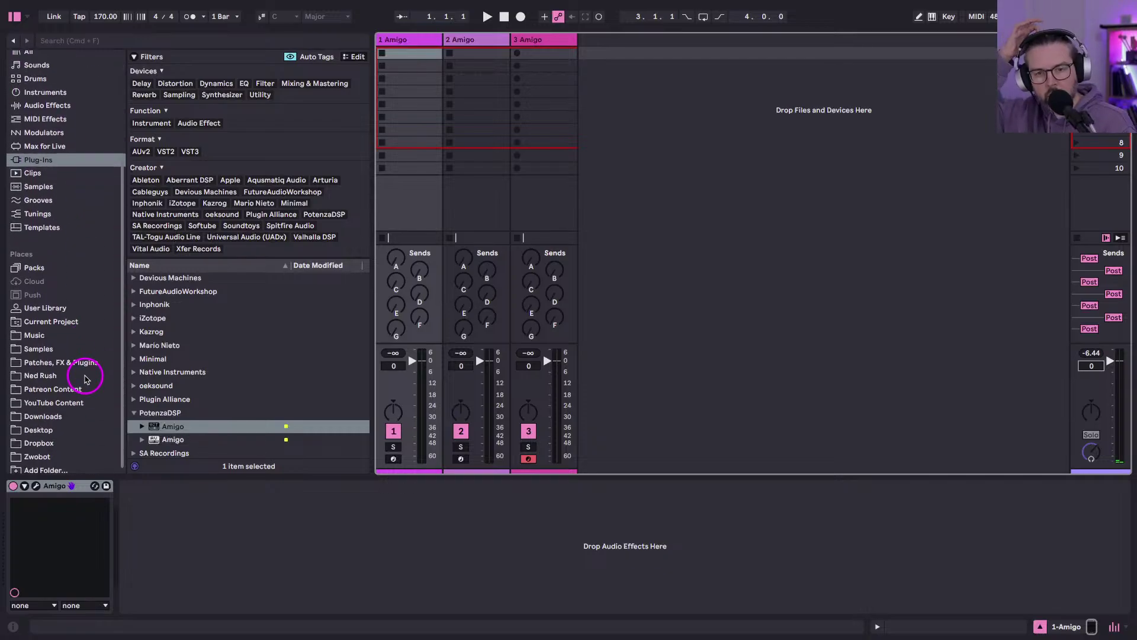
click(36, 335)
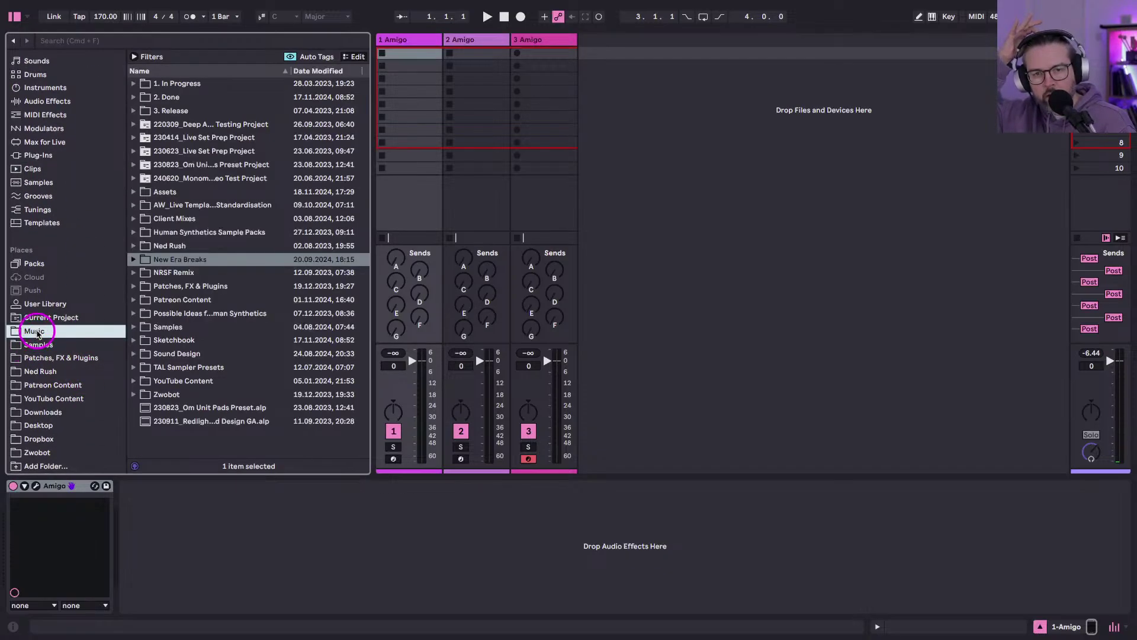
click(133, 260)
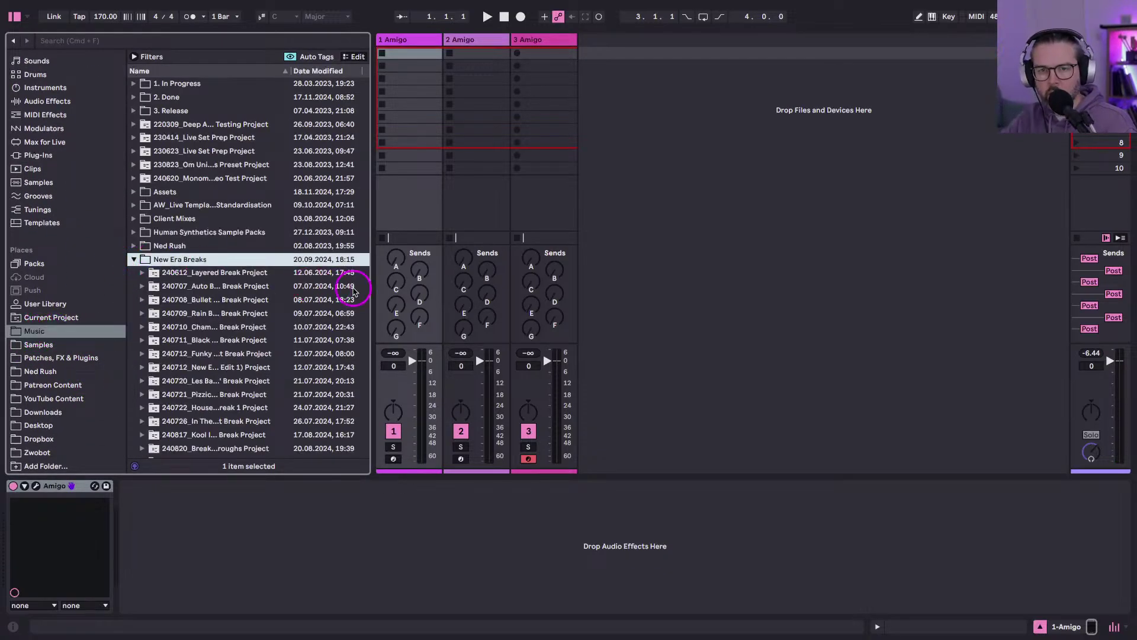
click(132, 260)
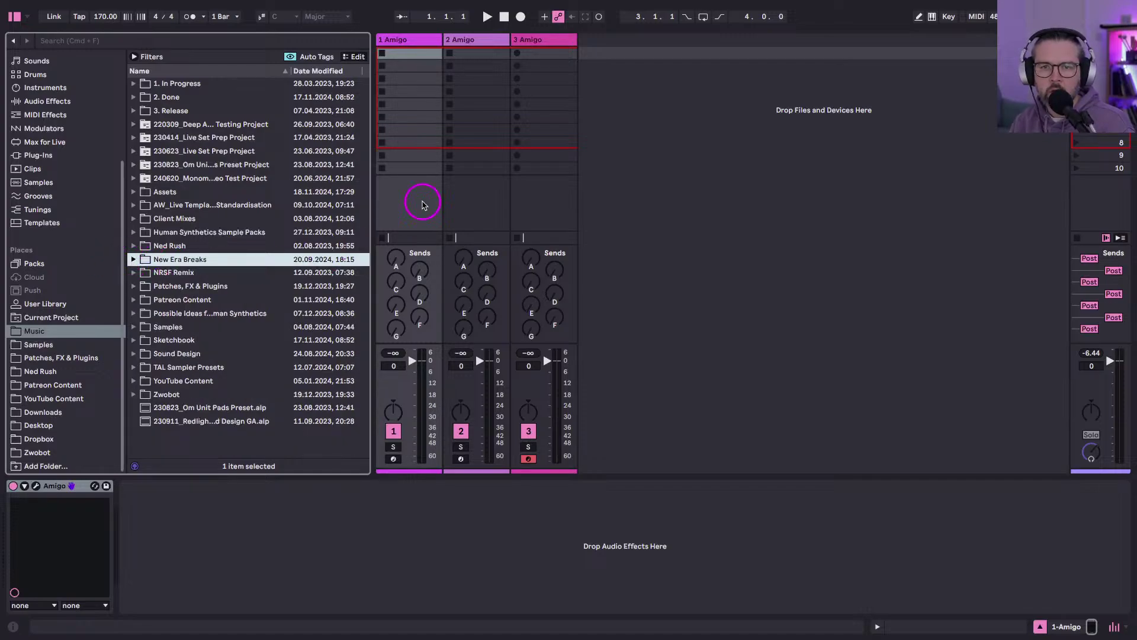
From the Dropbox place, add Banbarra - Shack Up, Scorpio Break 129bpm 2 bar and Amen 4 Bar from Vinyl to one new audio track in alternate clip slots.
drag(372, 174, 436, 177)
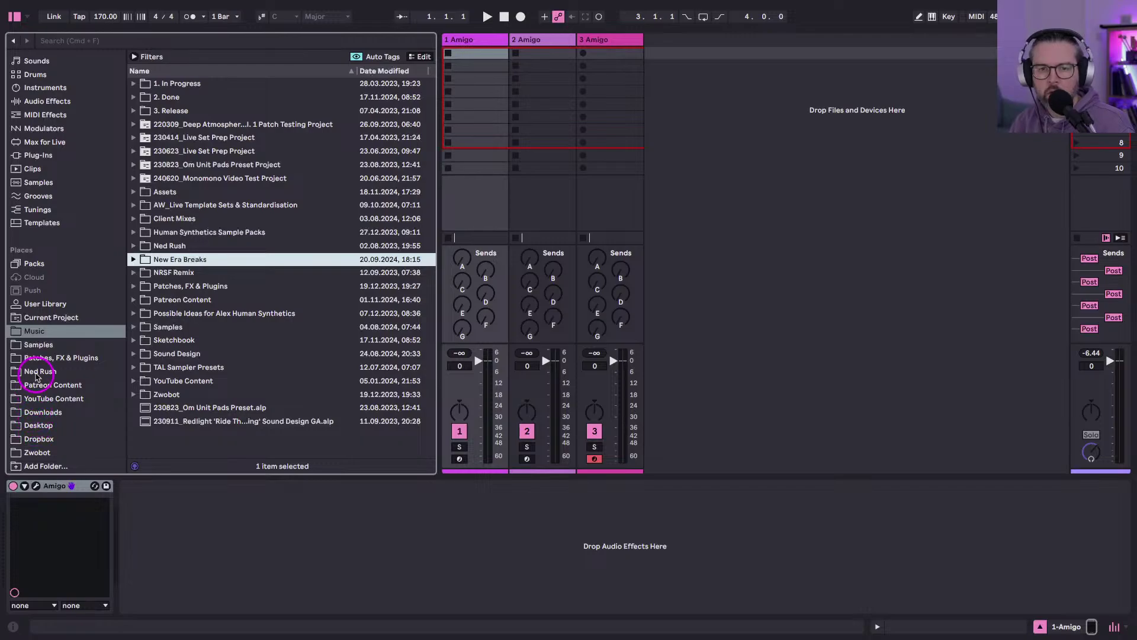
click(37, 442)
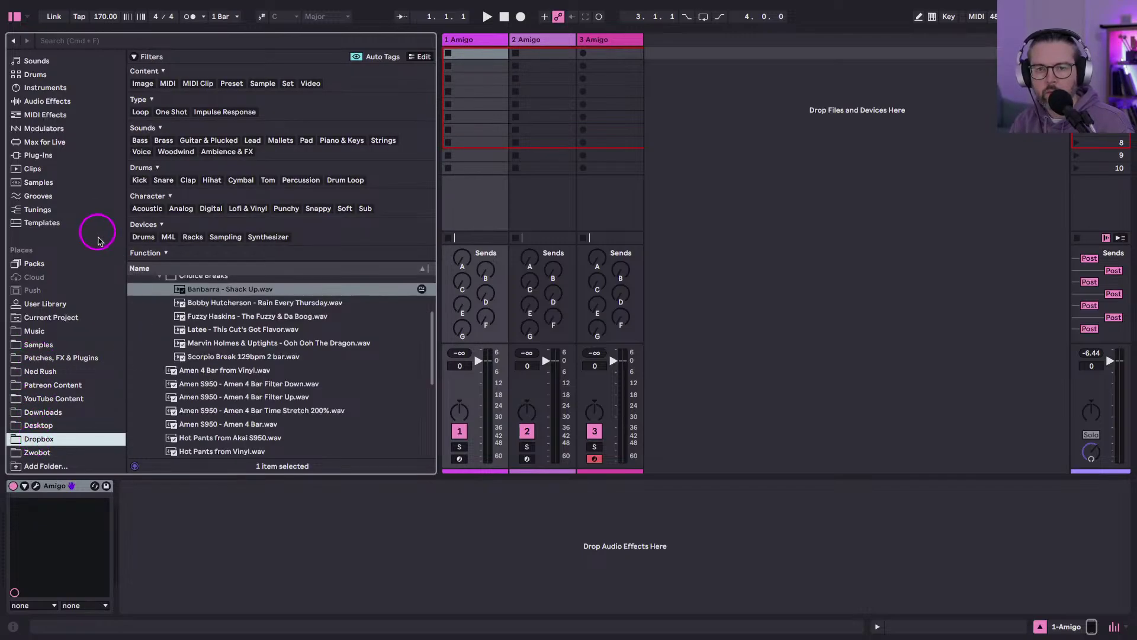
drag(201, 290, 679, 67)
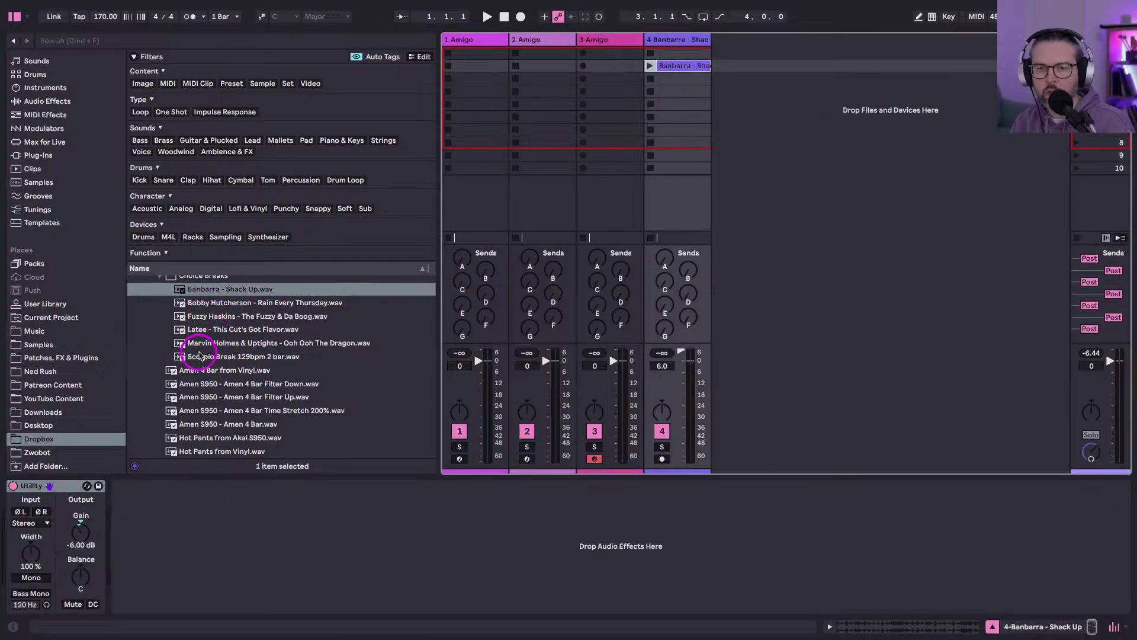
drag(200, 358, 657, 91)
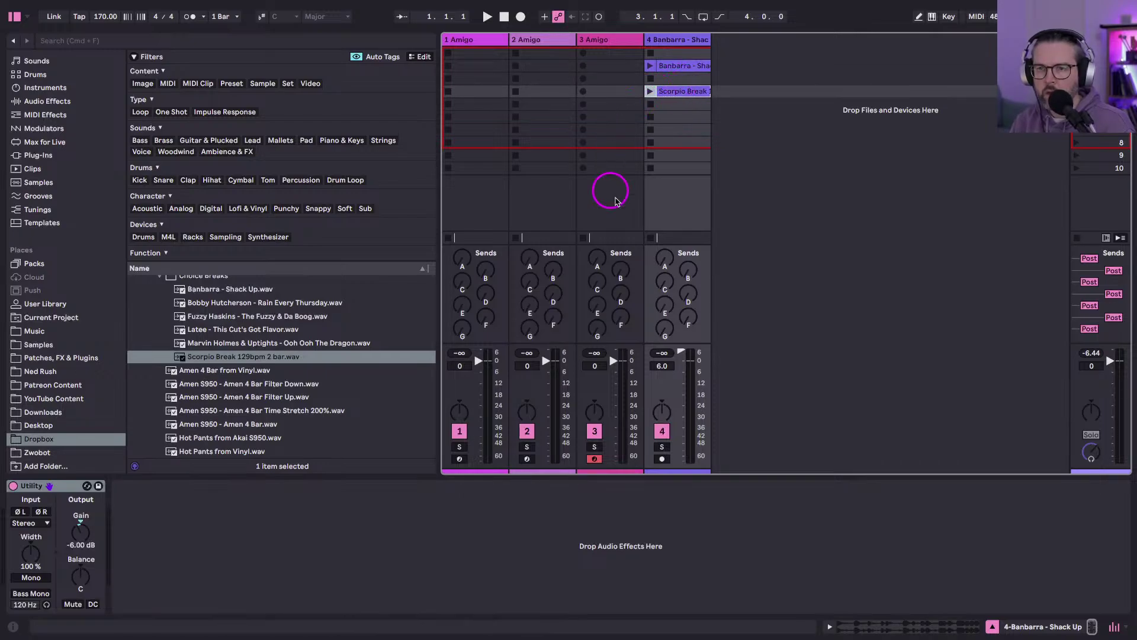
drag(202, 371, 671, 119)
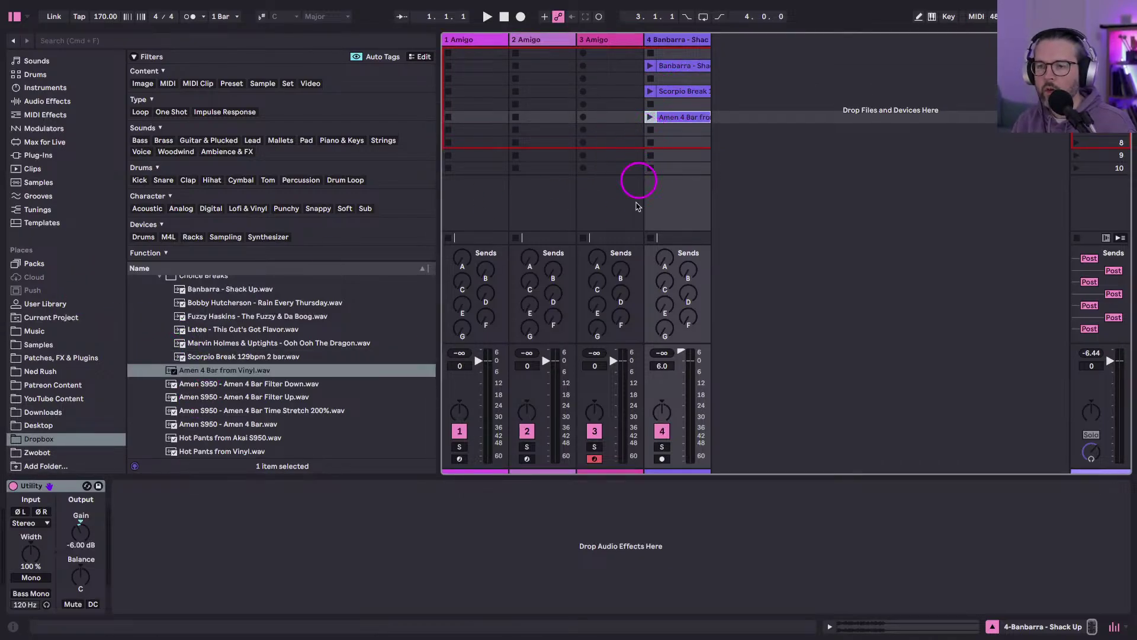
Open the Banbarra - Shack Up clip to view its waveform and clip settings.
click(674, 66)
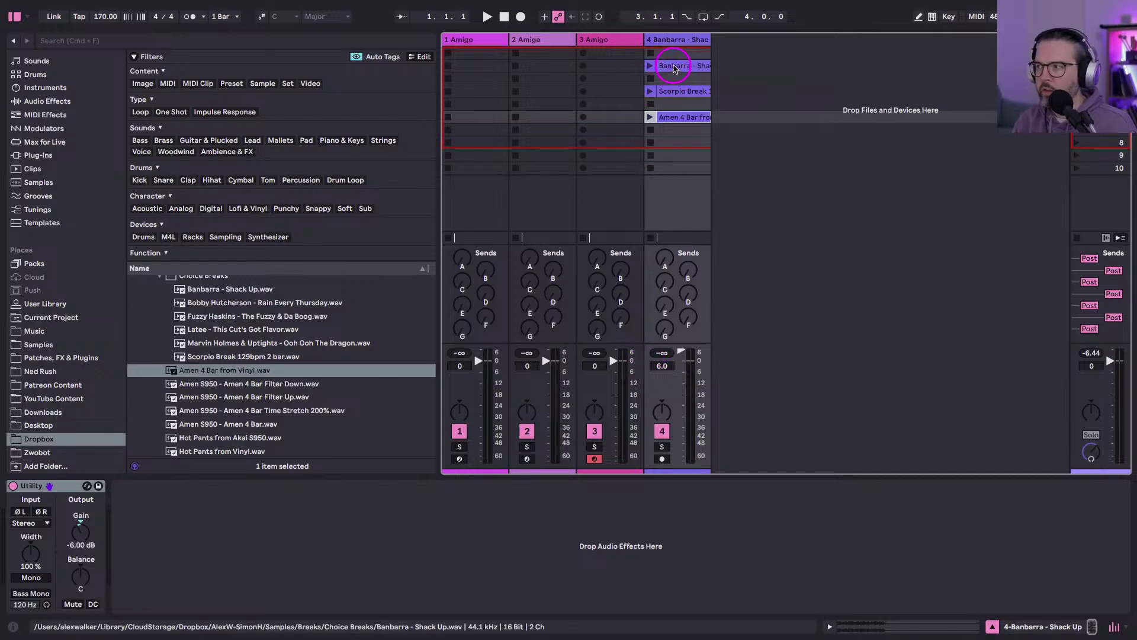
mouse_move(673, 68)
mouse_down()
mouse_move(681, 79)
mouse_move(640, 87)
mouse_move(684, 54)
mouse_up()
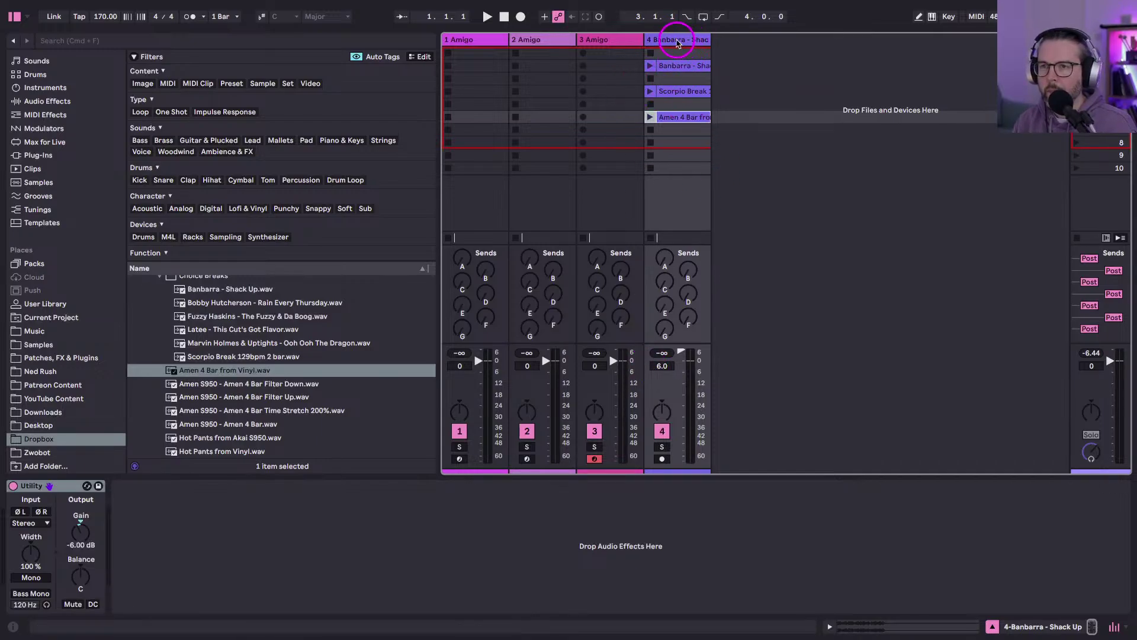
click(675, 65)
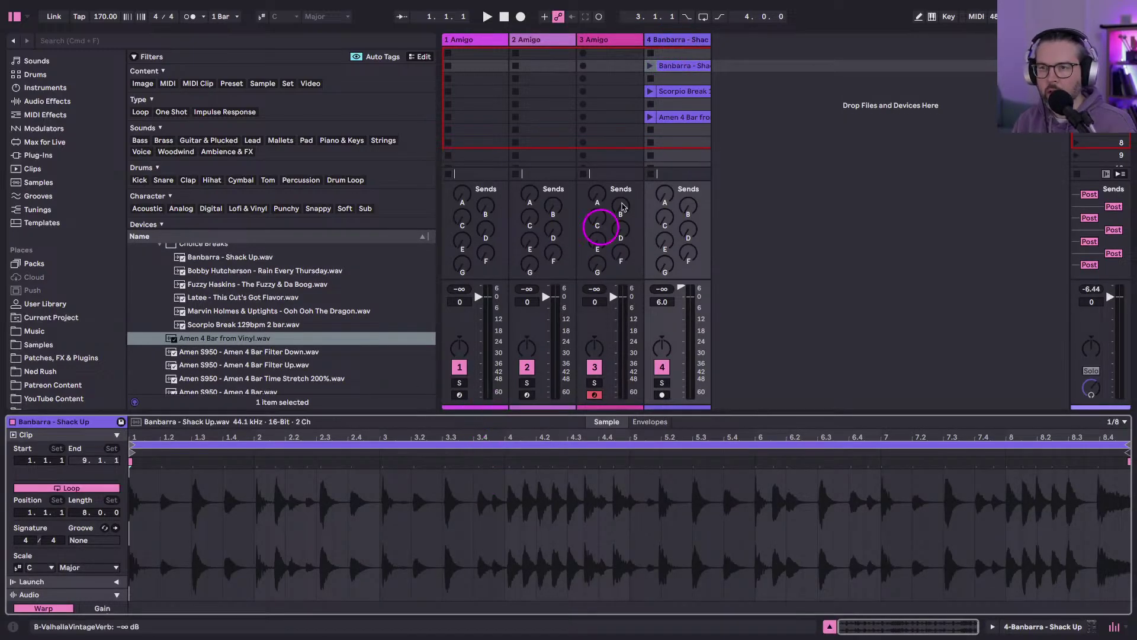
click(621, 207)
key(shift+Tab)
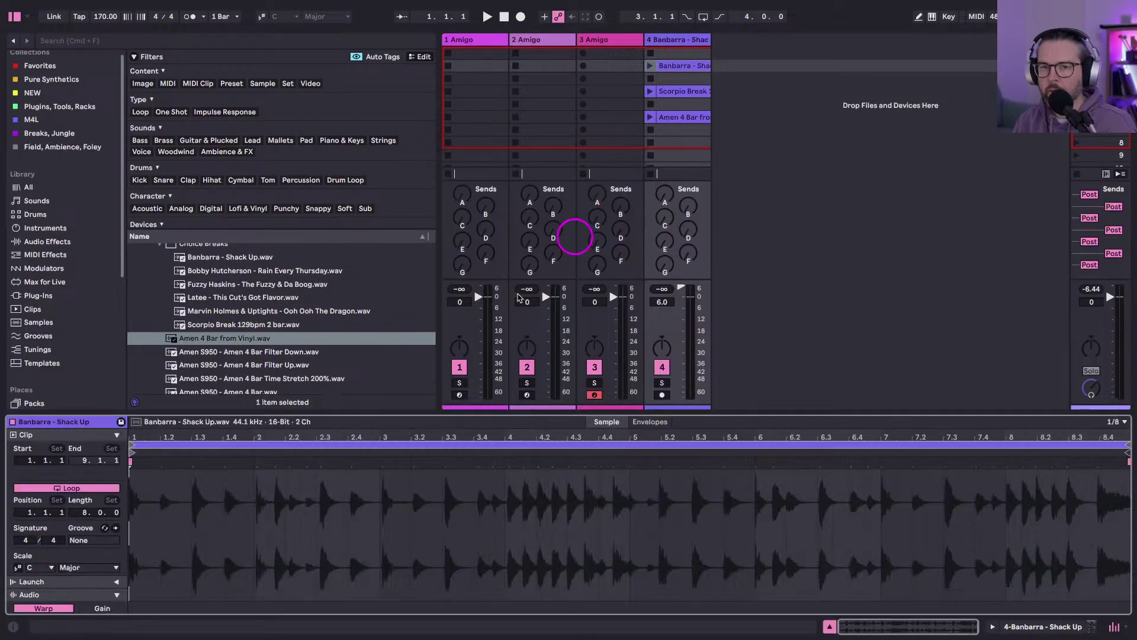
Hide the browser, return to the device view and widen track 4 to fit its clip names.
click(15, 18)
key(shift+Tab)
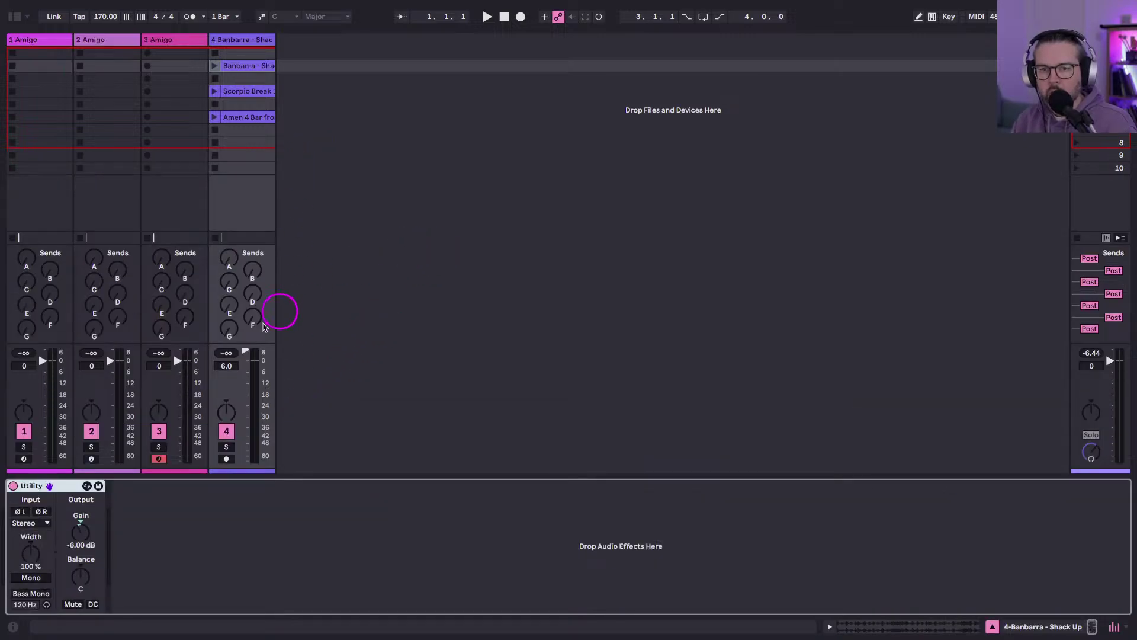
drag(274, 39, 343, 47)
Insert a new audio track after the Banbarra - Shack Up track and name it BREAK.
click(276, 66)
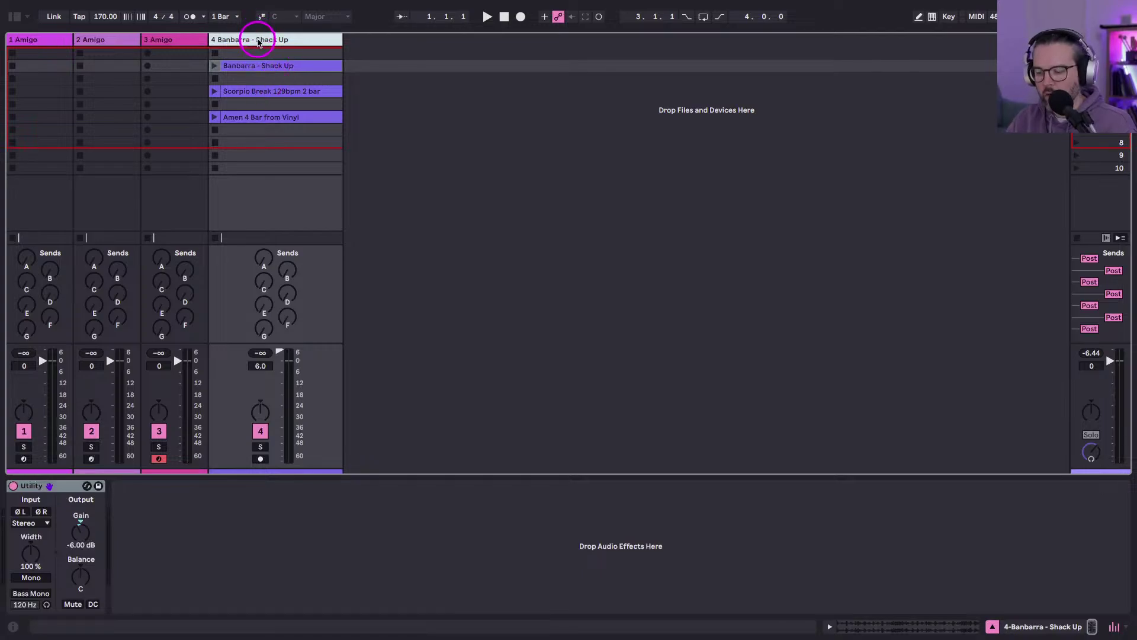
key(ctrl+t)
key(ctrl+r)
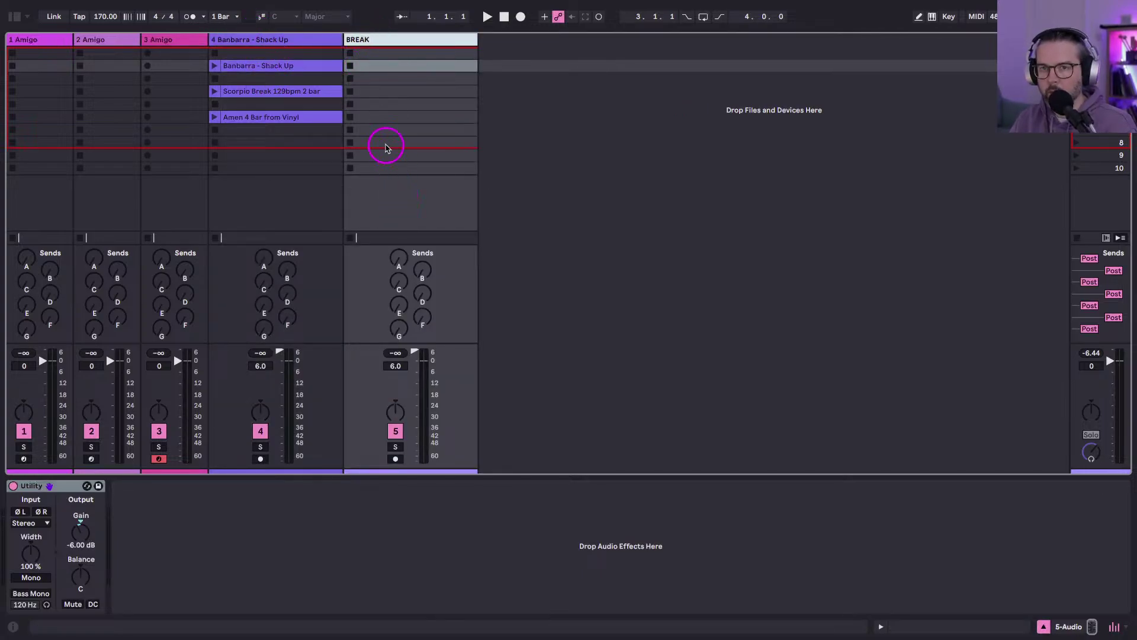
Finish naming the new audio track BREAKS and hide the mixer's sends and input/output routing.
click(398, 254)
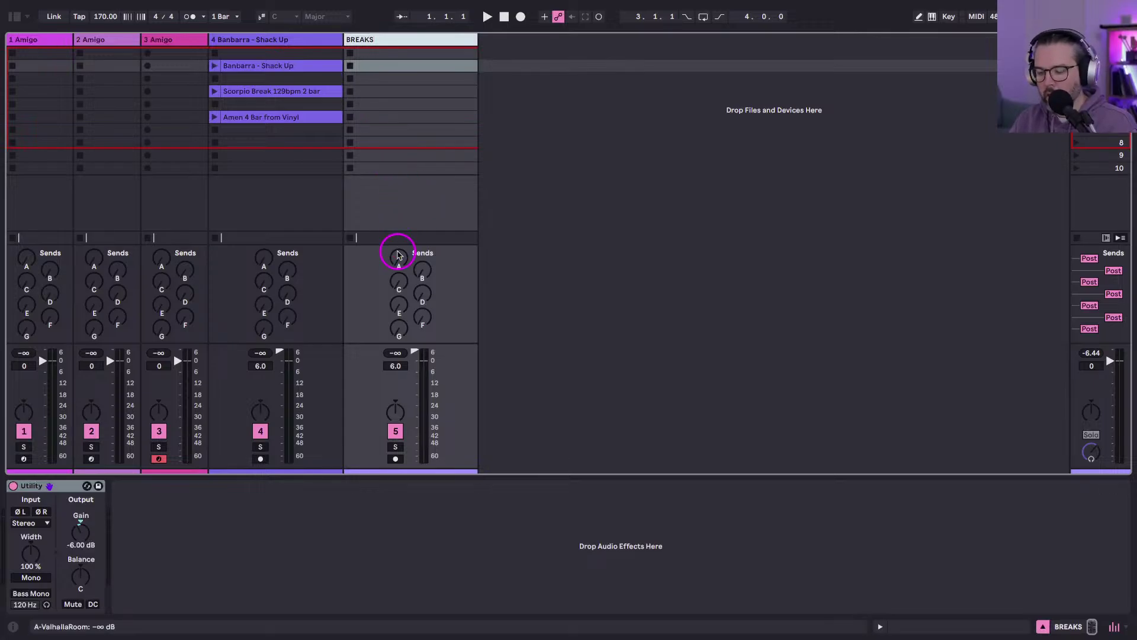
key(ctrl+alt+s)
key(ctrl+alt+i)
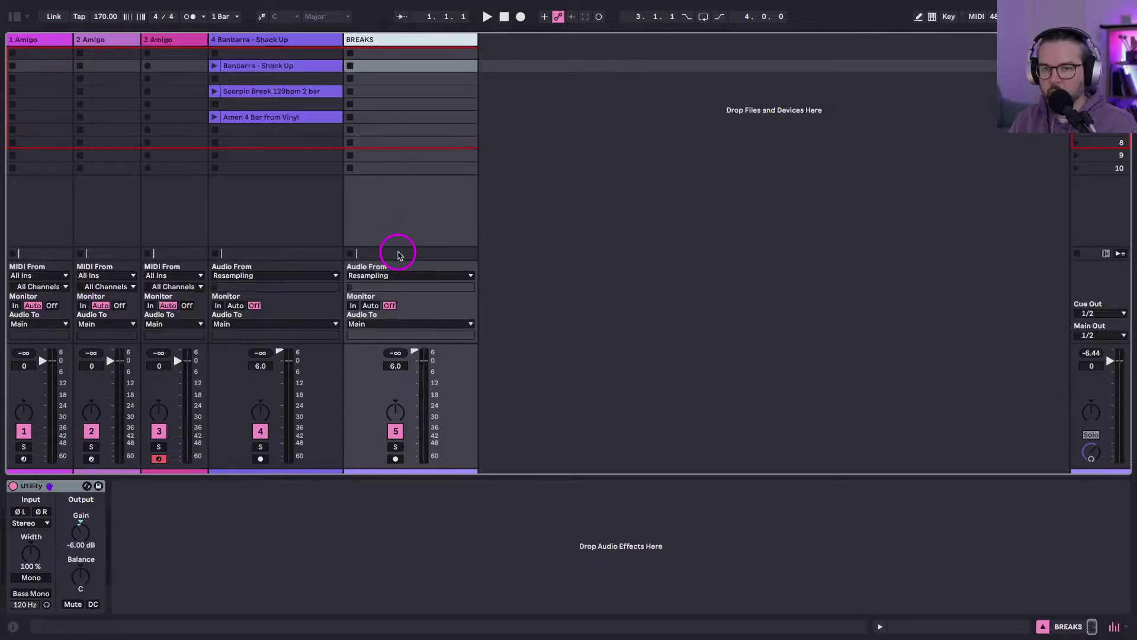
key(ctrl+alt+i)
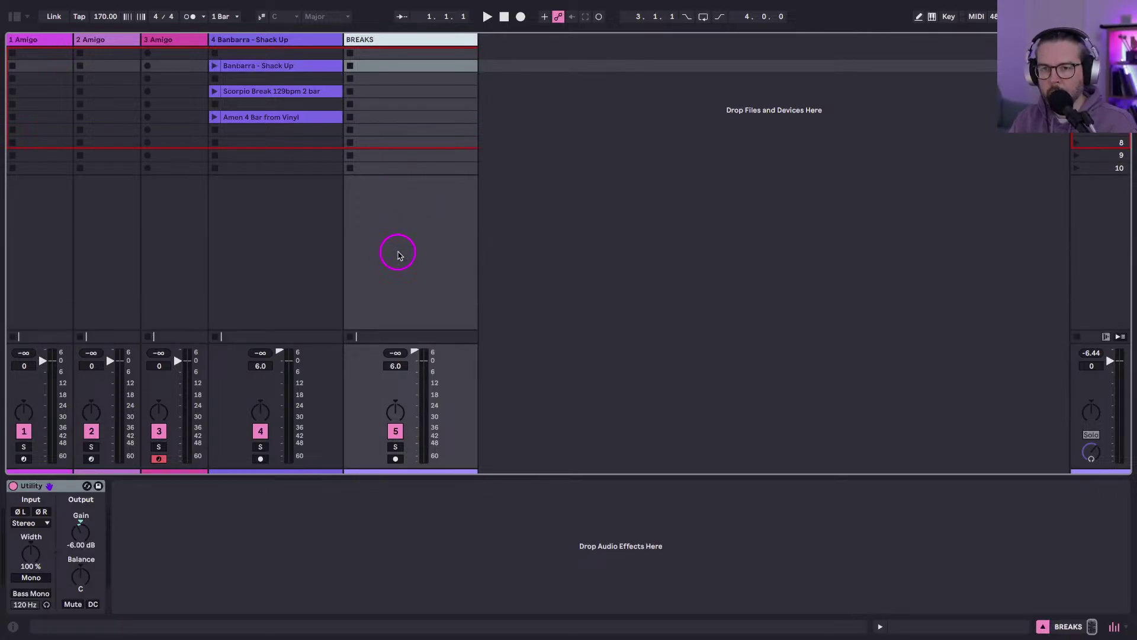
Play the Banbarra - Shack Up clip on track 4 and turn off Warp in its enlarged clip view.
click(263, 41)
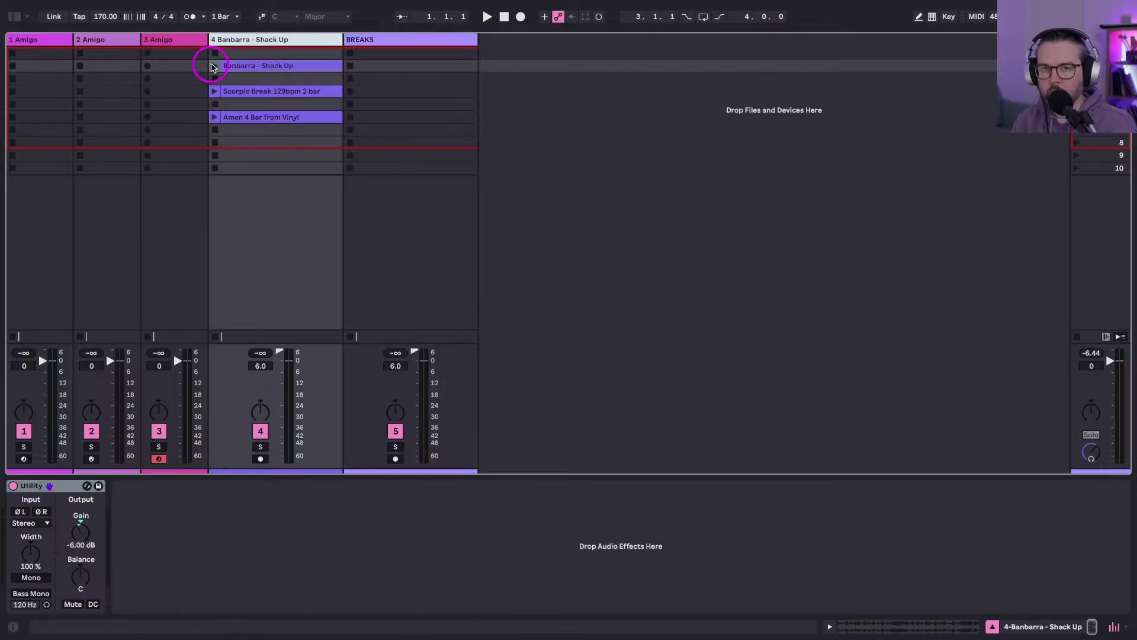
click(214, 66)
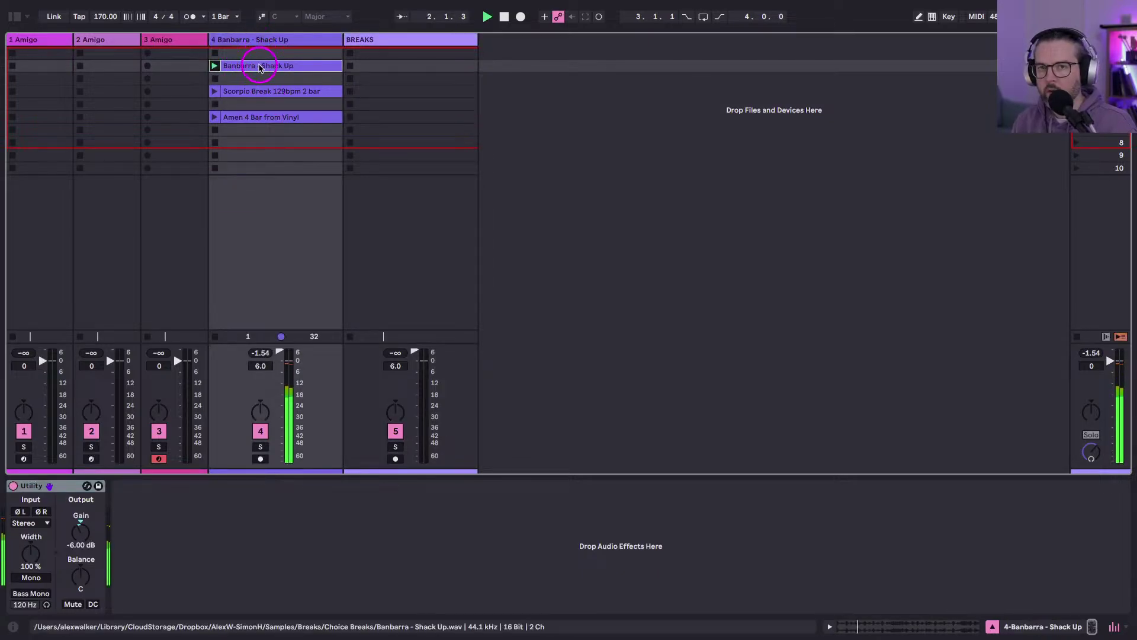
key(shift+Tab)
click(278, 454)
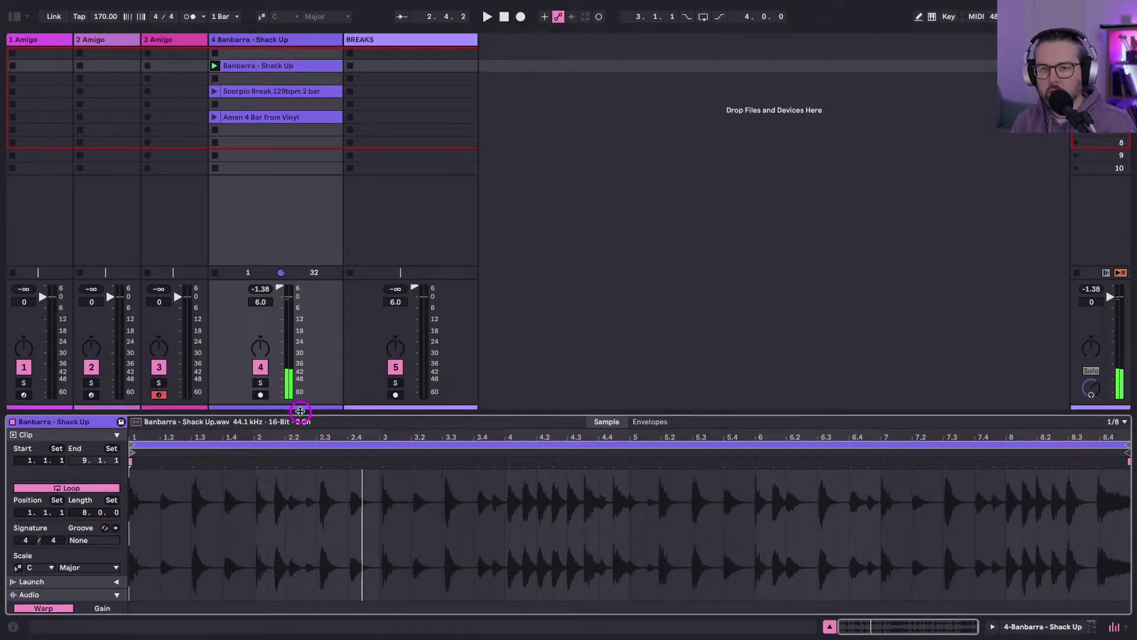
drag(299, 413, 295, 34)
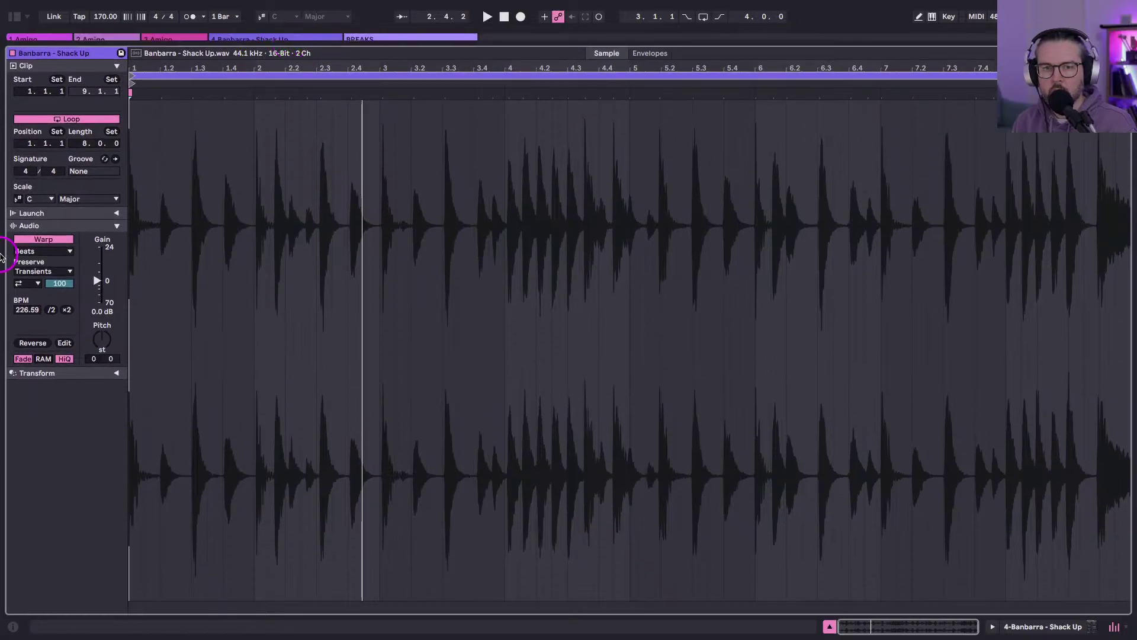
click(32, 239)
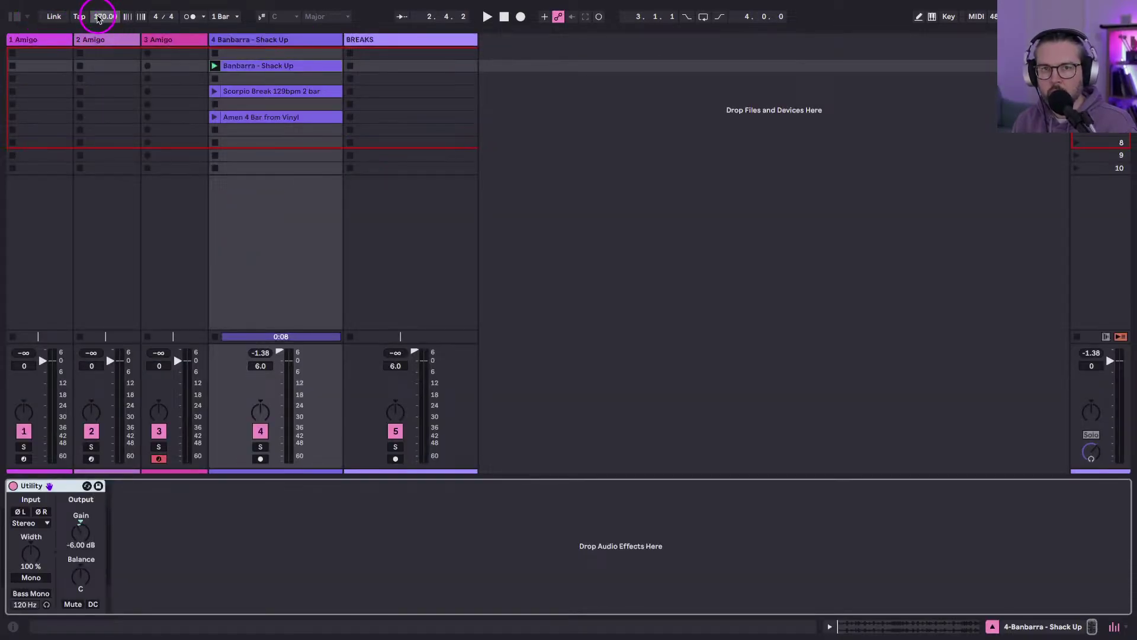
Tap in a song tempo of 111.39 BPM to match the unwarped Banbarra - Shack Up break and turn on the metronome.
click(231, 69)
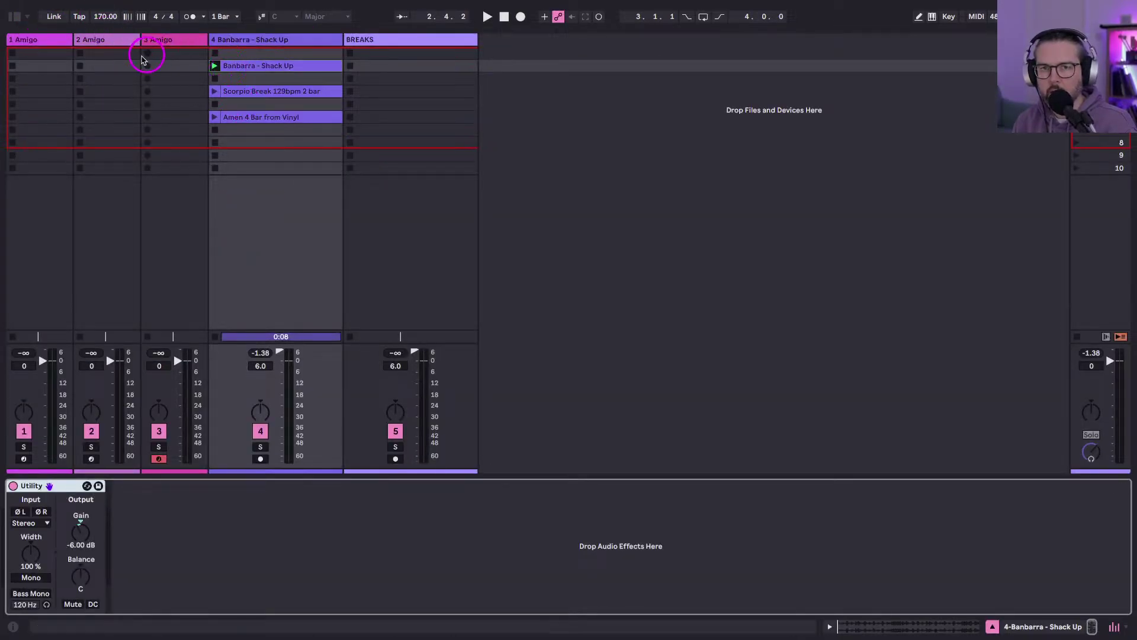
key(space)
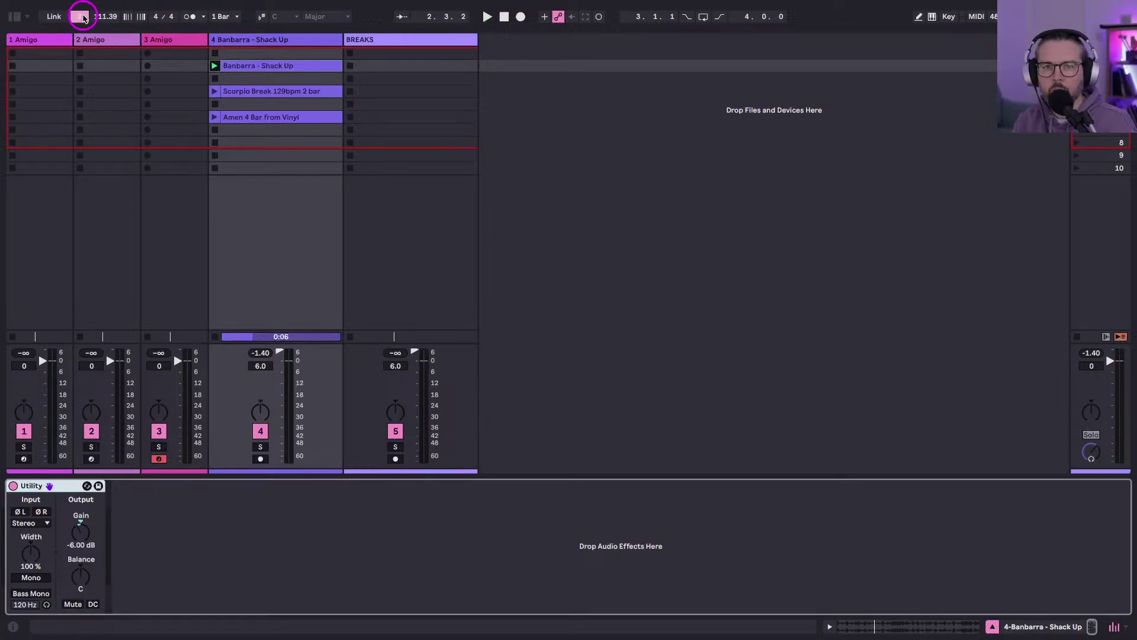
click(249, 65)
click(191, 16)
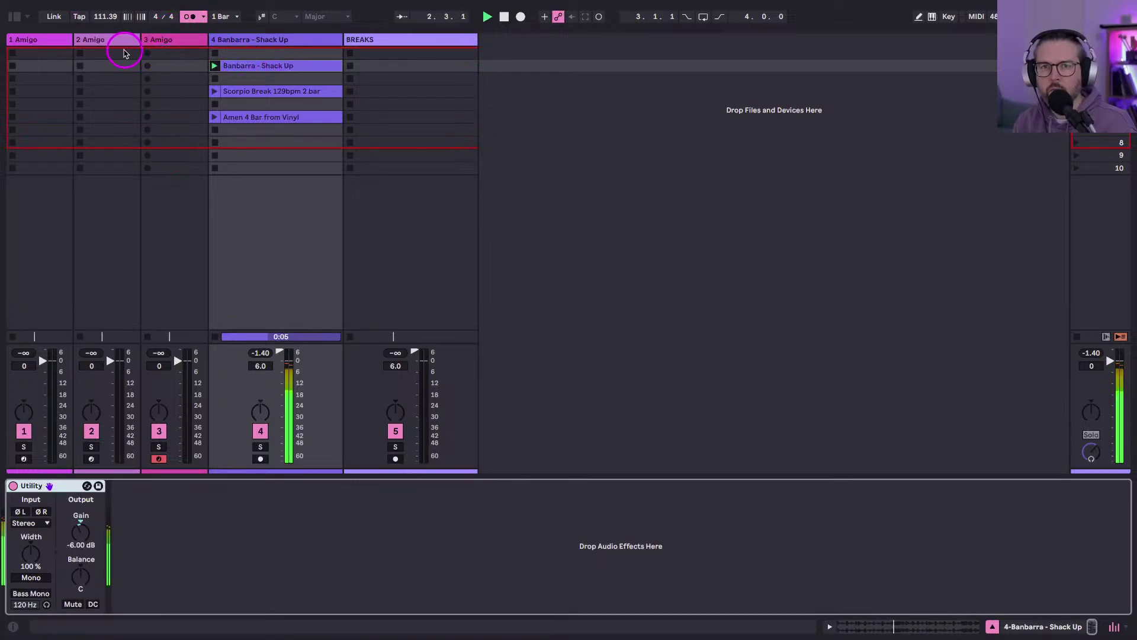
Open the unwarped Banbarra - Shack Up waveform and replay the break to check its timing against the metronome.
click(237, 67)
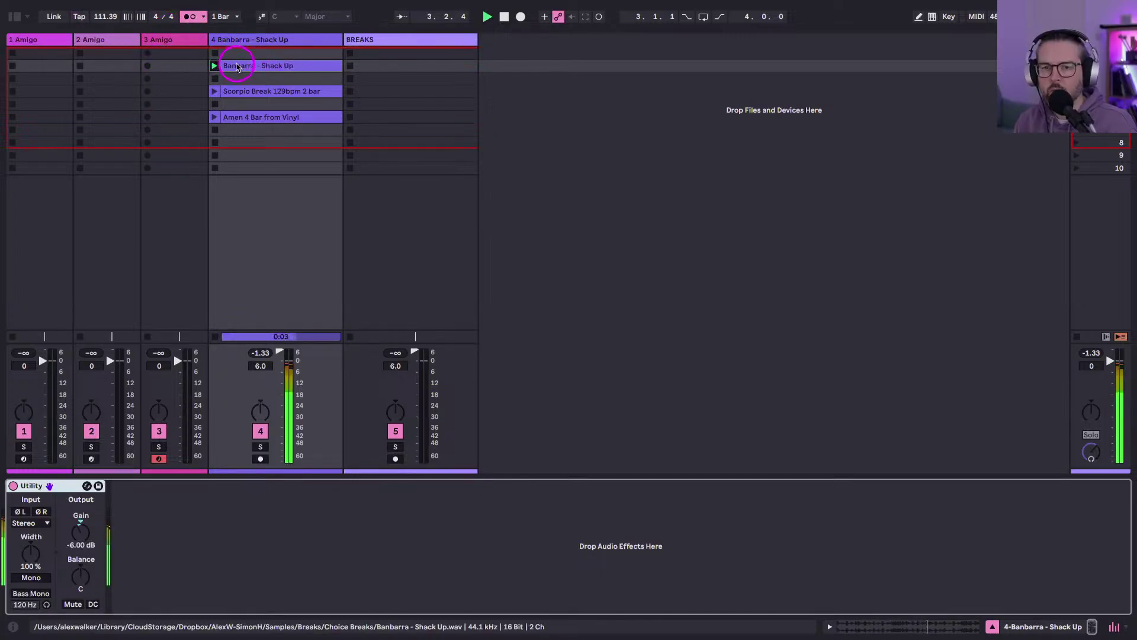
double_click(237, 66)
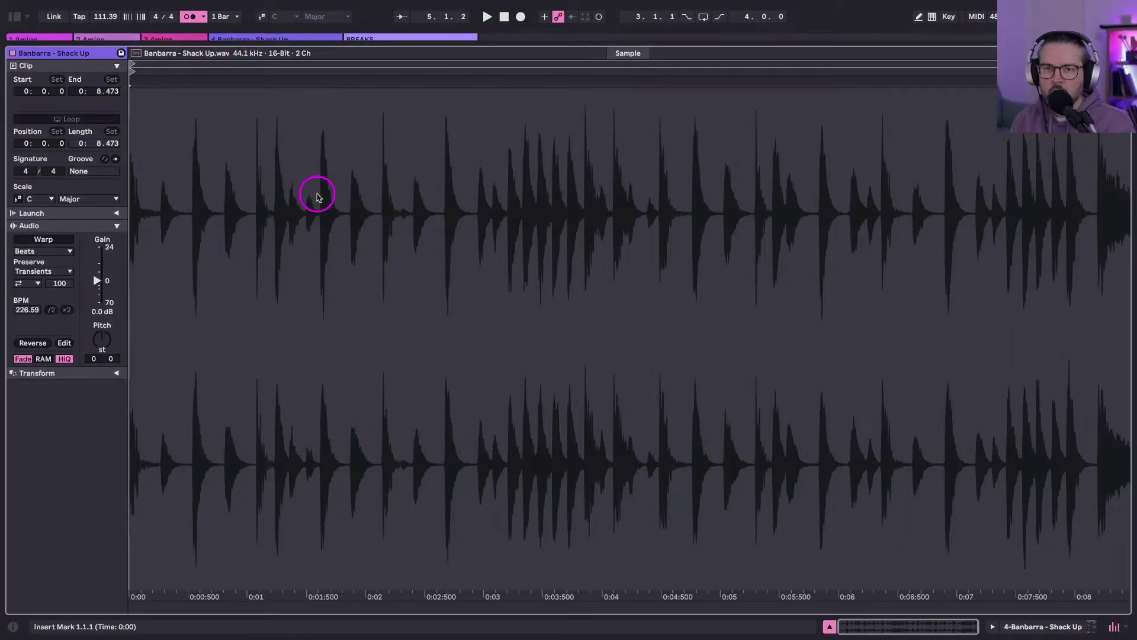
key(shift+Tab)
click(215, 66)
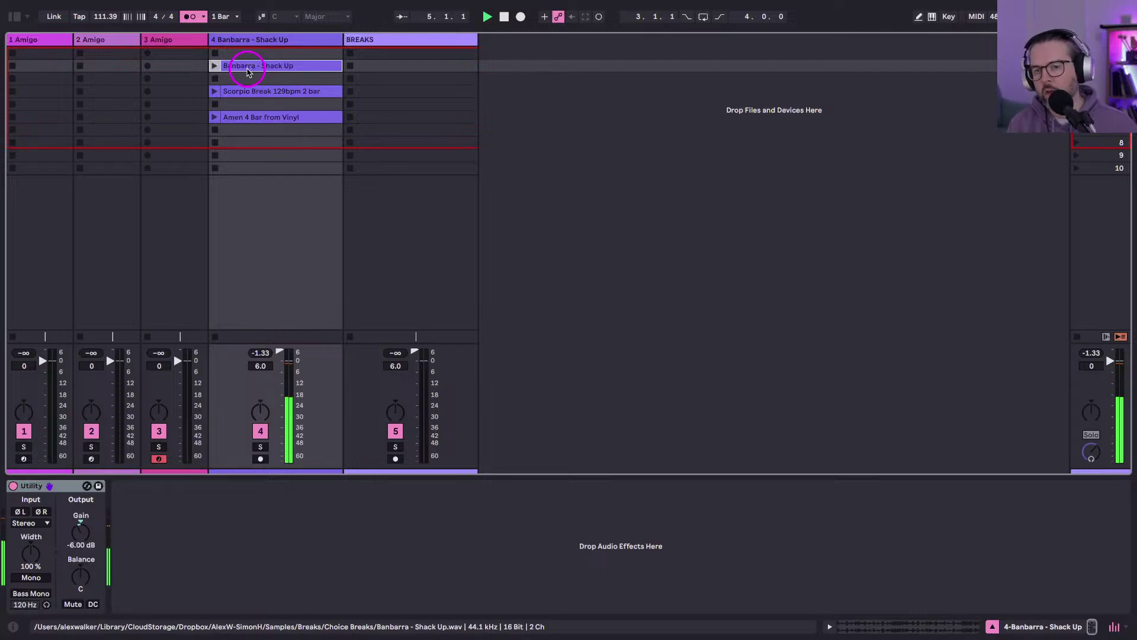
double_click(263, 66)
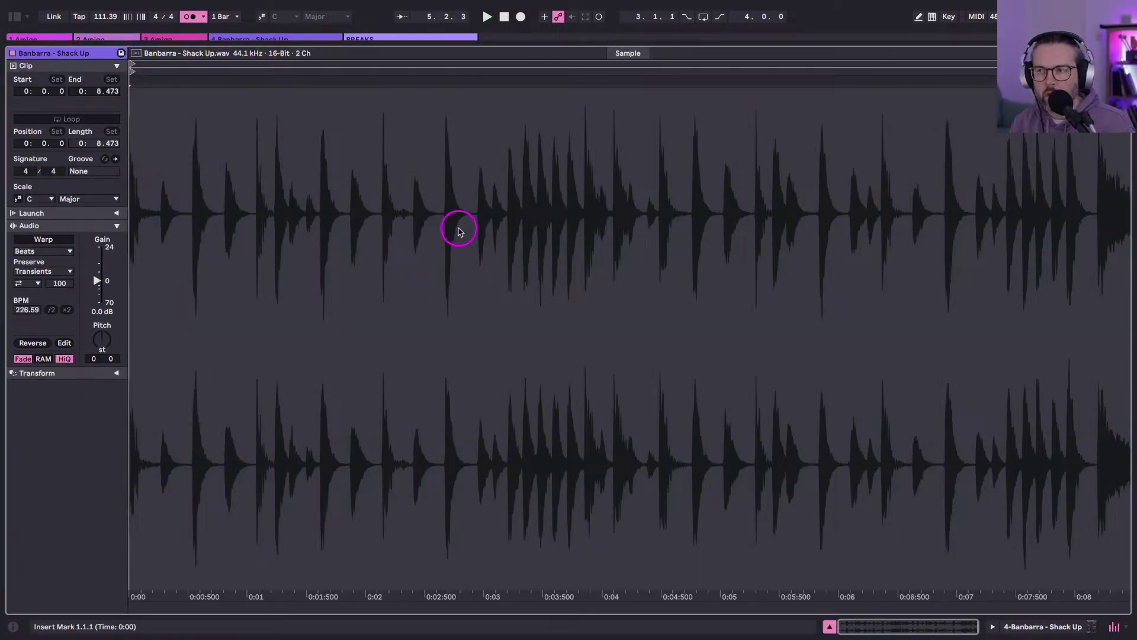
key(shift+Tab)
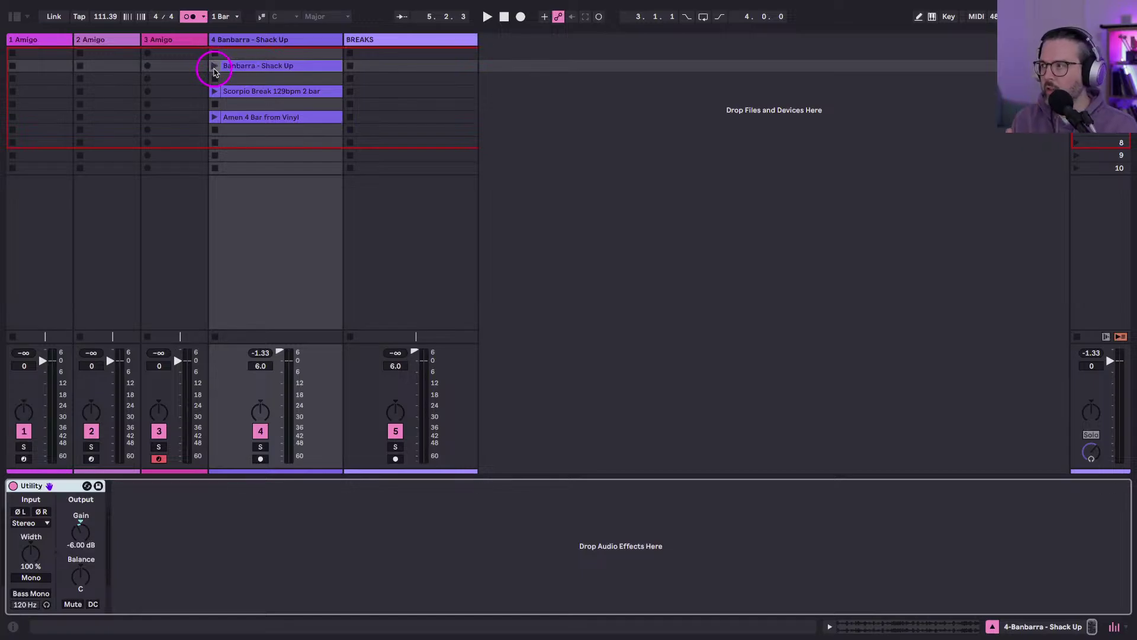
Relaunch the unwarped break from its start and compare the playhead position on its waveform with the metronome beats.
click(214, 67)
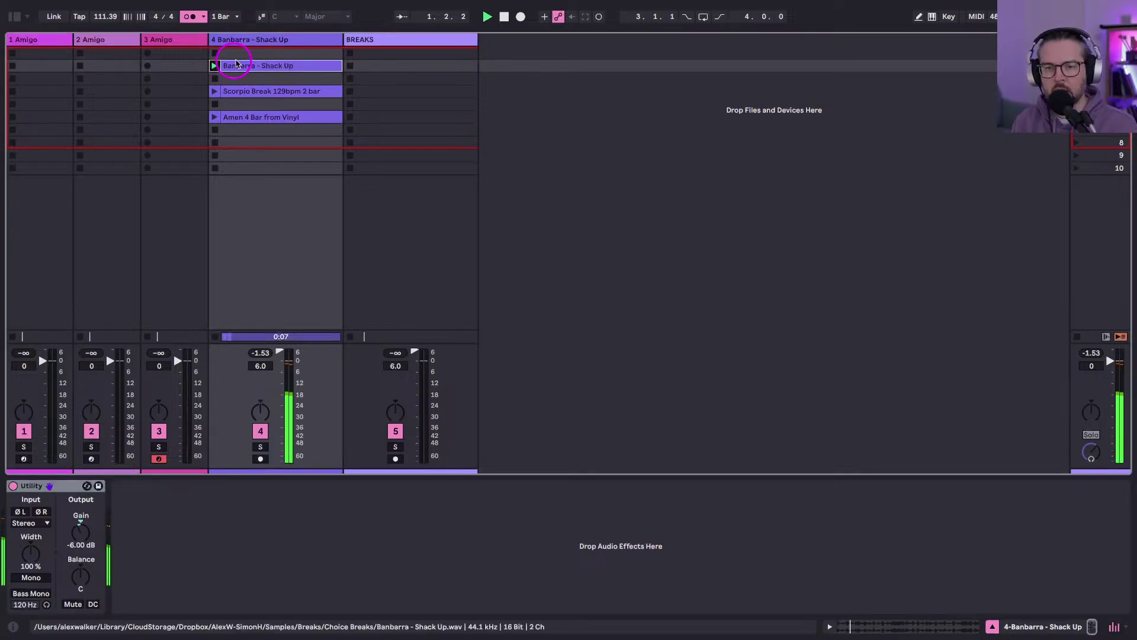
click(259, 58)
double_click(259, 64)
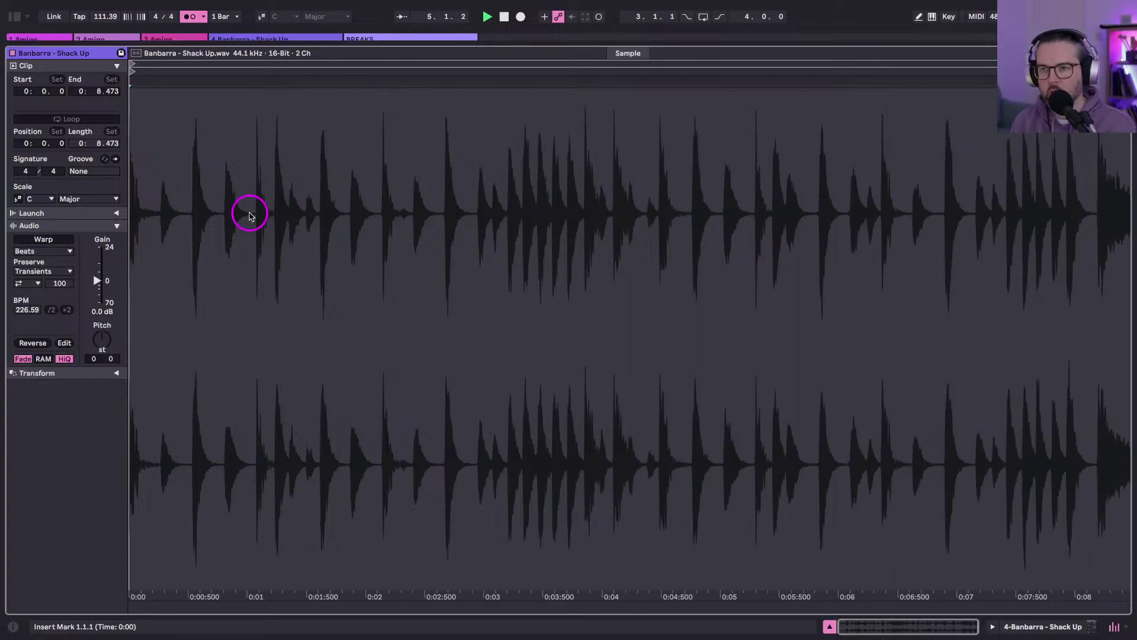
key(shift+Tab)
click(214, 66)
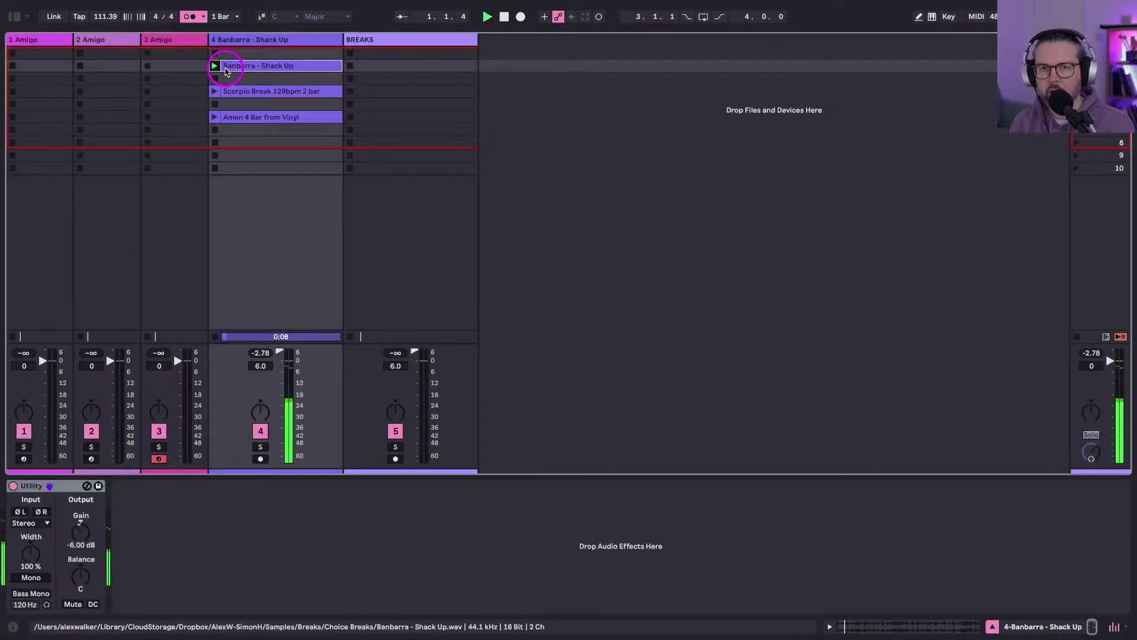
double_click(228, 68)
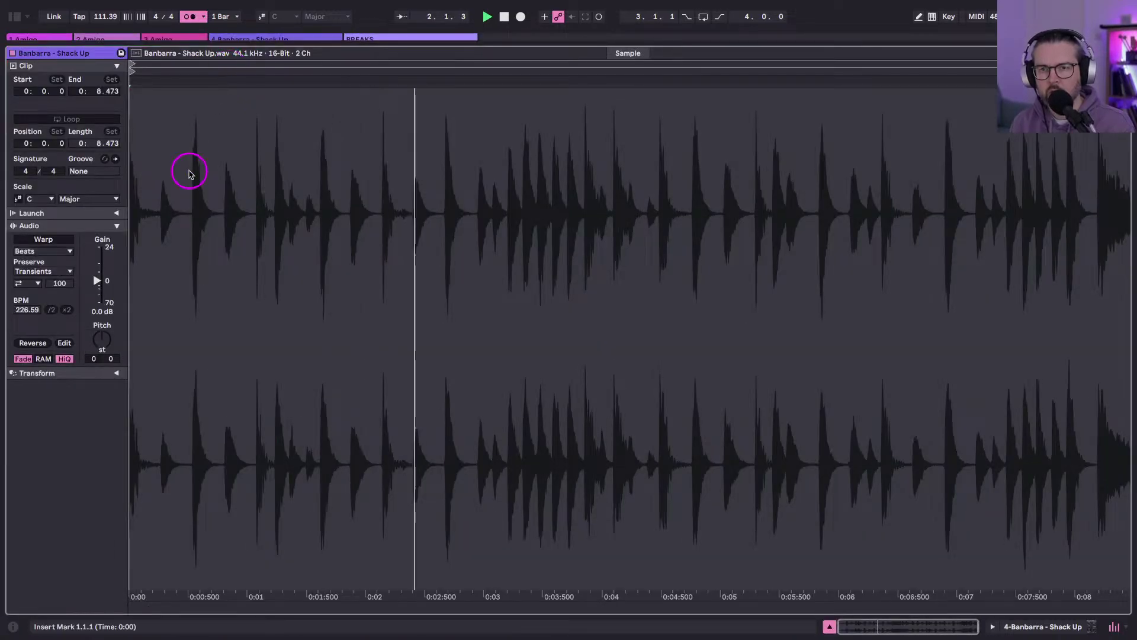
key(shift+Tab)
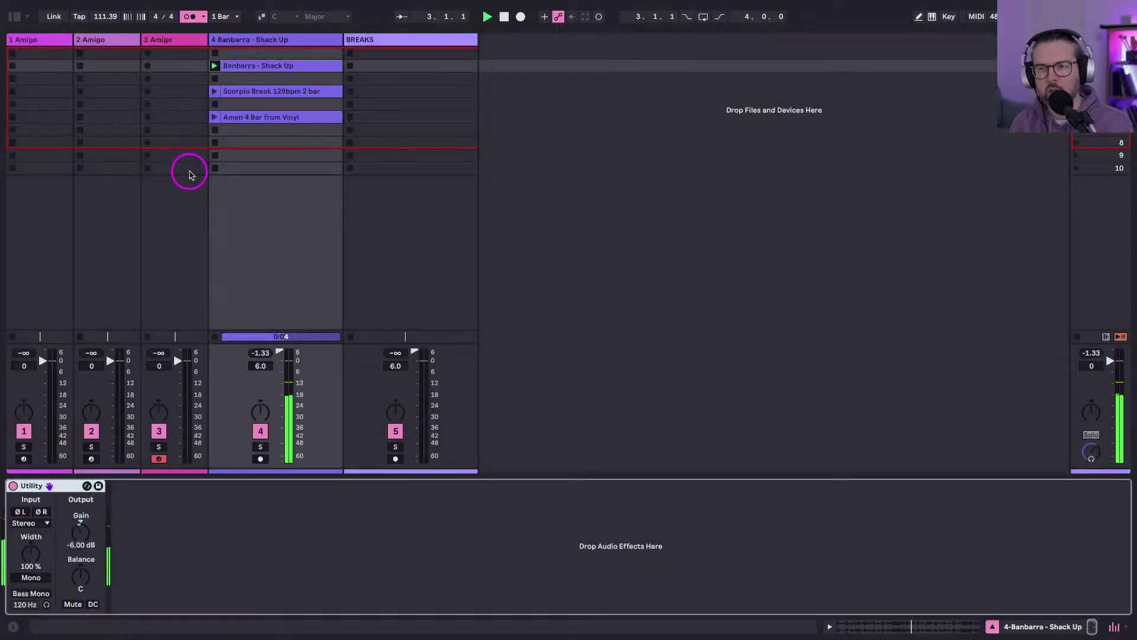
click(226, 38)
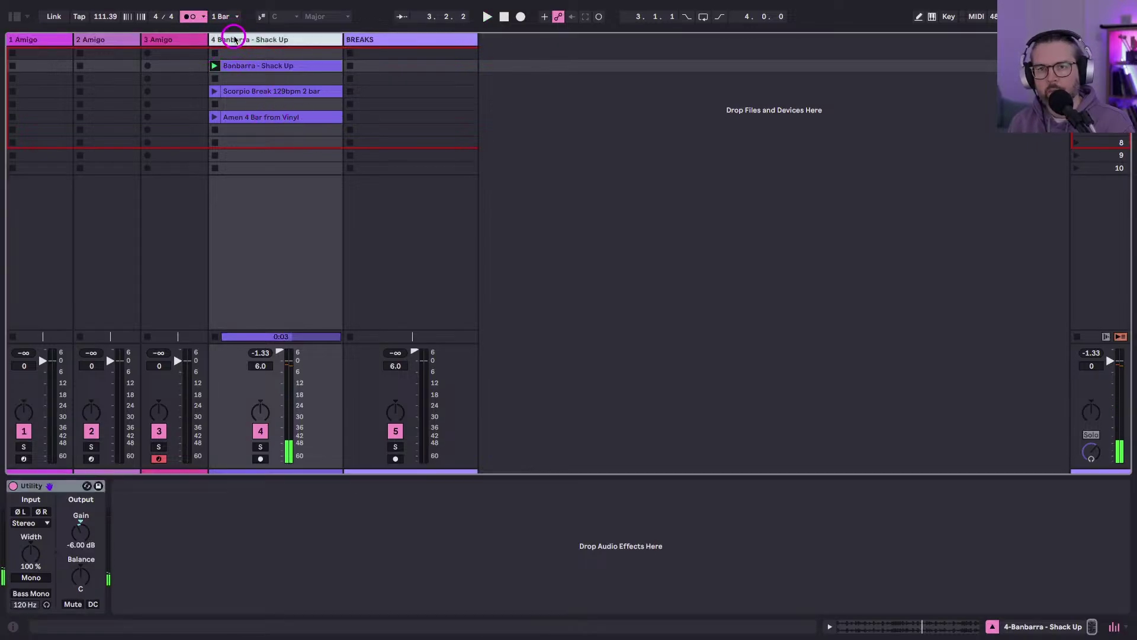
Turn Warp back on for the Banbarra - Shack Up clip and halve its clip BPM to 113.30.
double_click(235, 67)
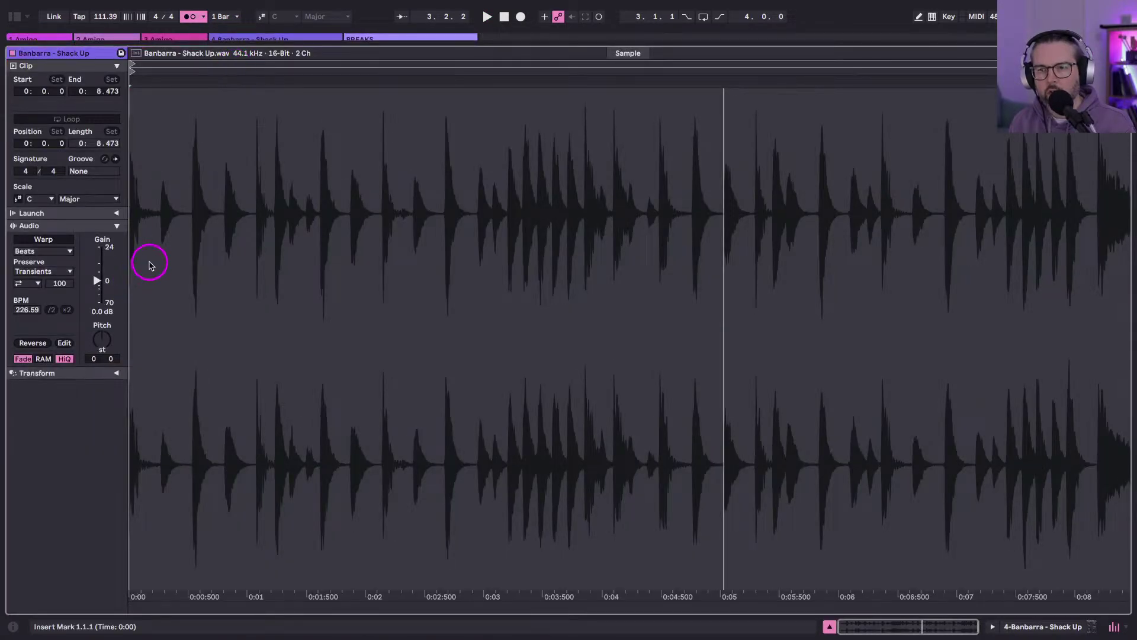
click(31, 240)
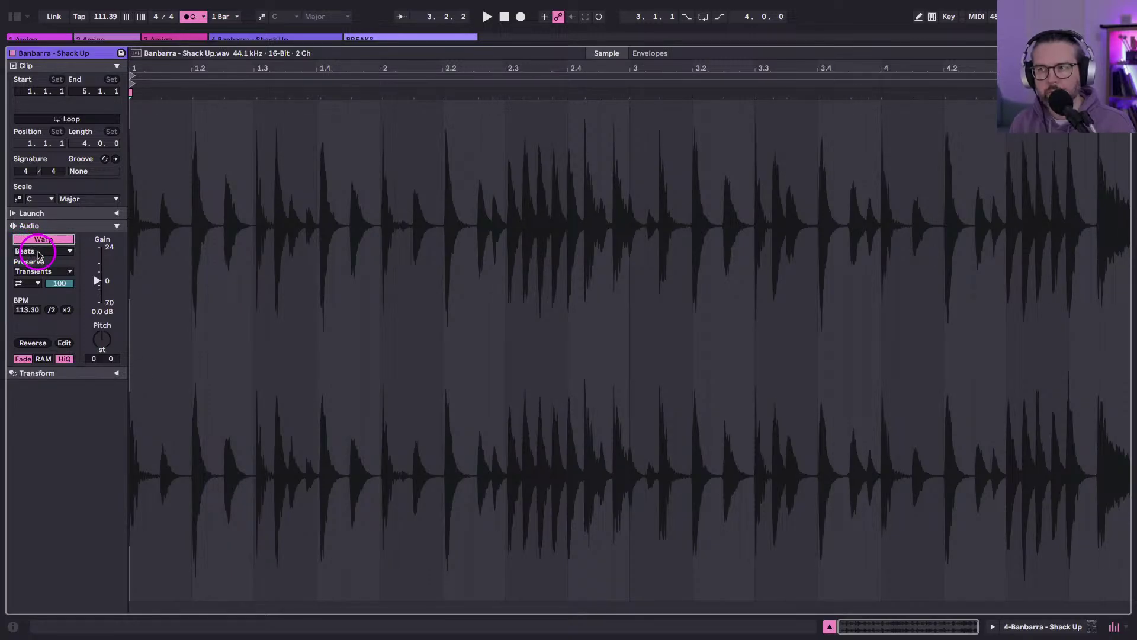
key(shift+Tab)
key(shift+Tab)
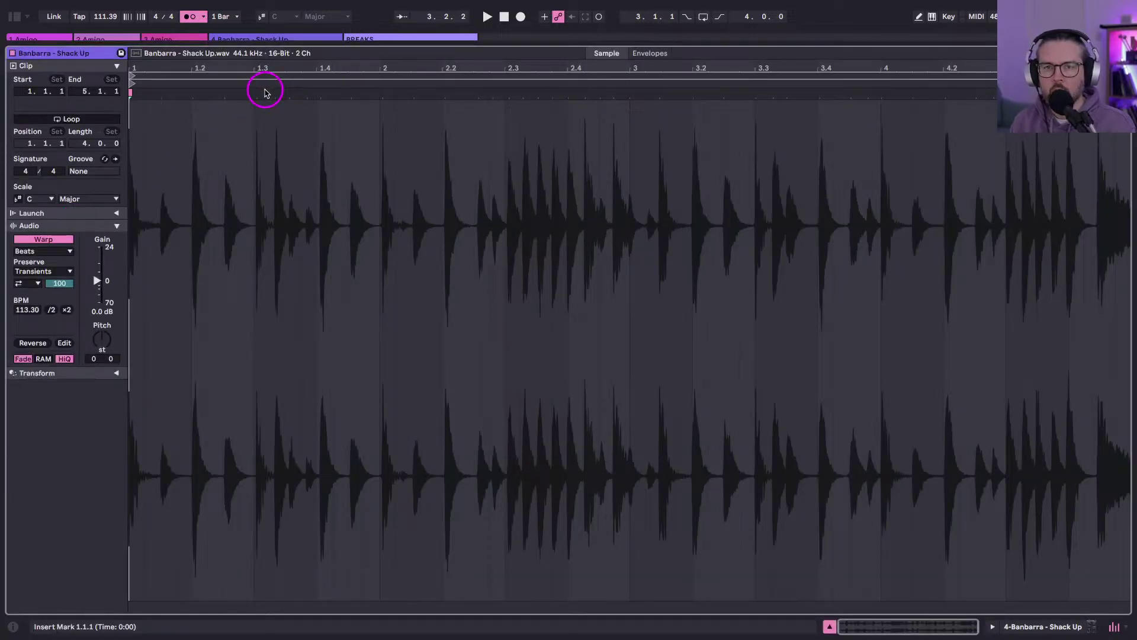
Examine the warped waveform up close to see how its transients line up with the beat grid.
key(shift+Tab)
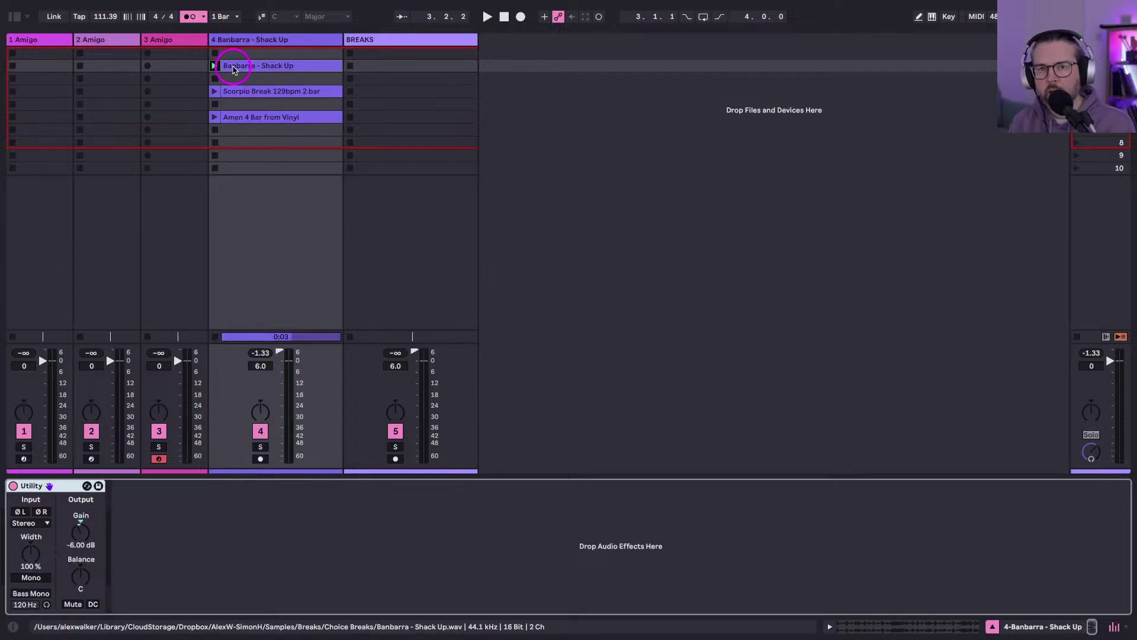
key(shift+Tab)
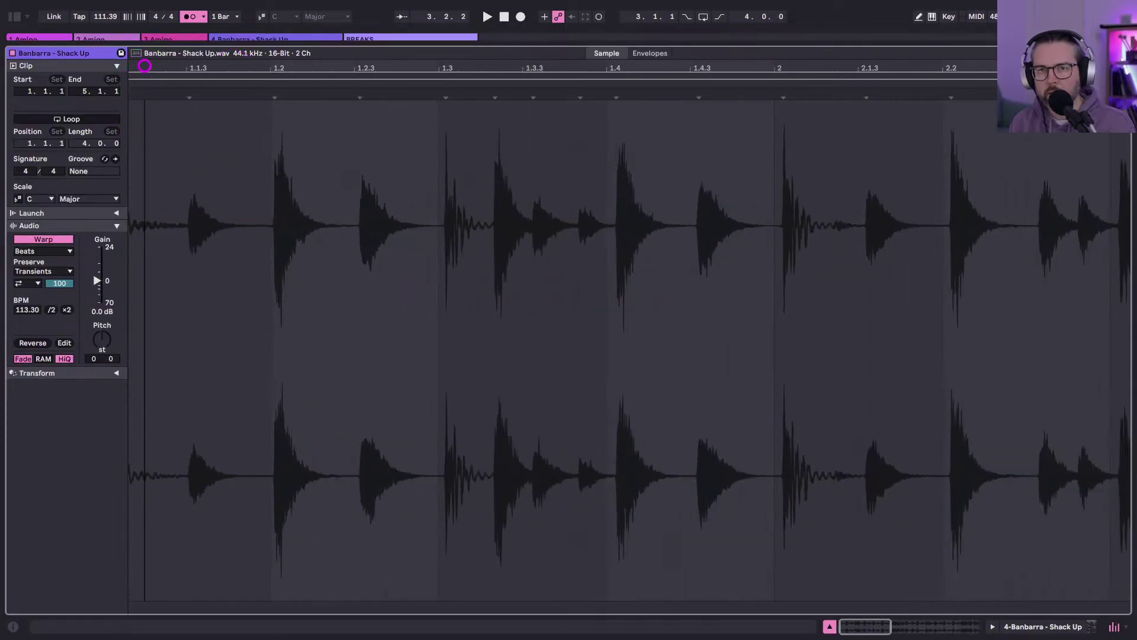
drag(145, 66, 145, 66)
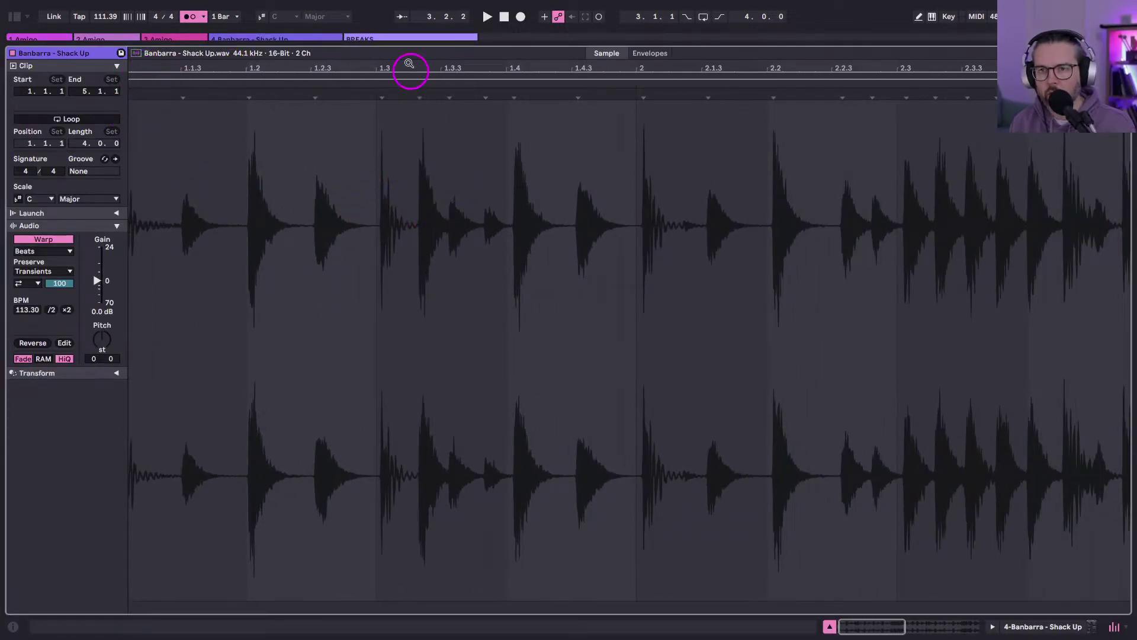
drag(410, 63, 474, 170)
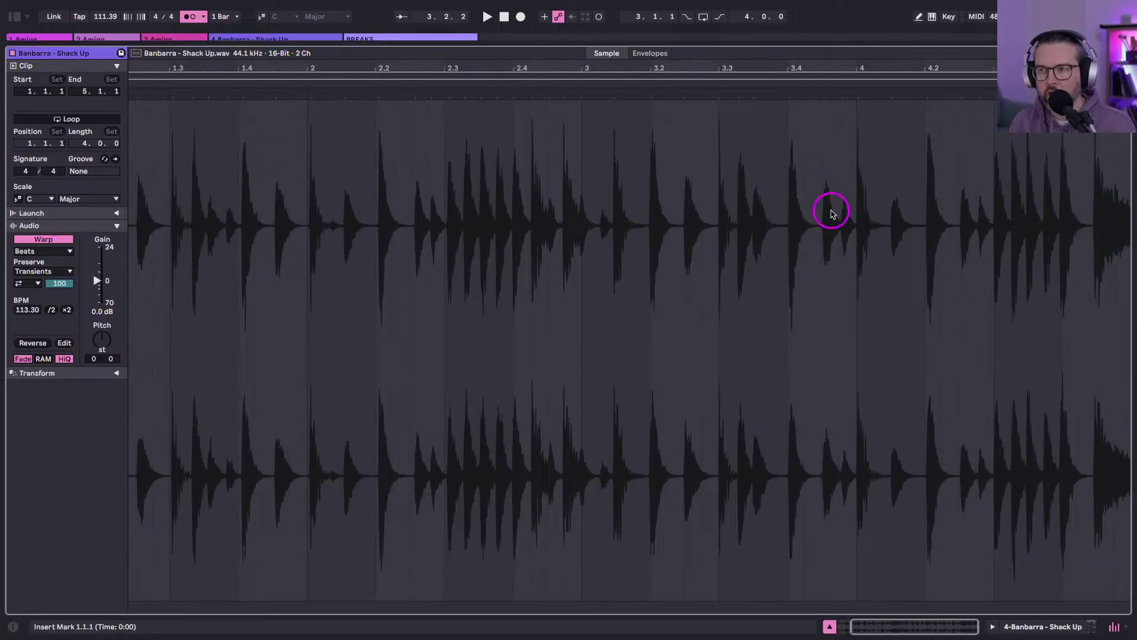
double_click(1000, 61)
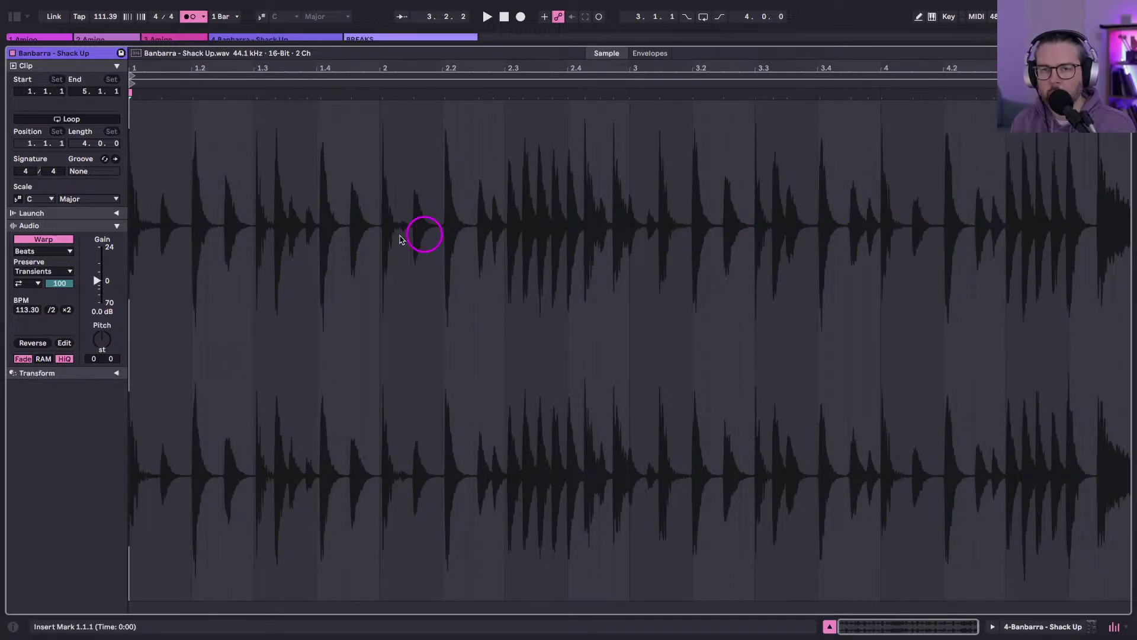
Play the warped Banbarra - Shack Up clip through against the metronome and stop playback.
key(super+alt+e)
click(214, 65)
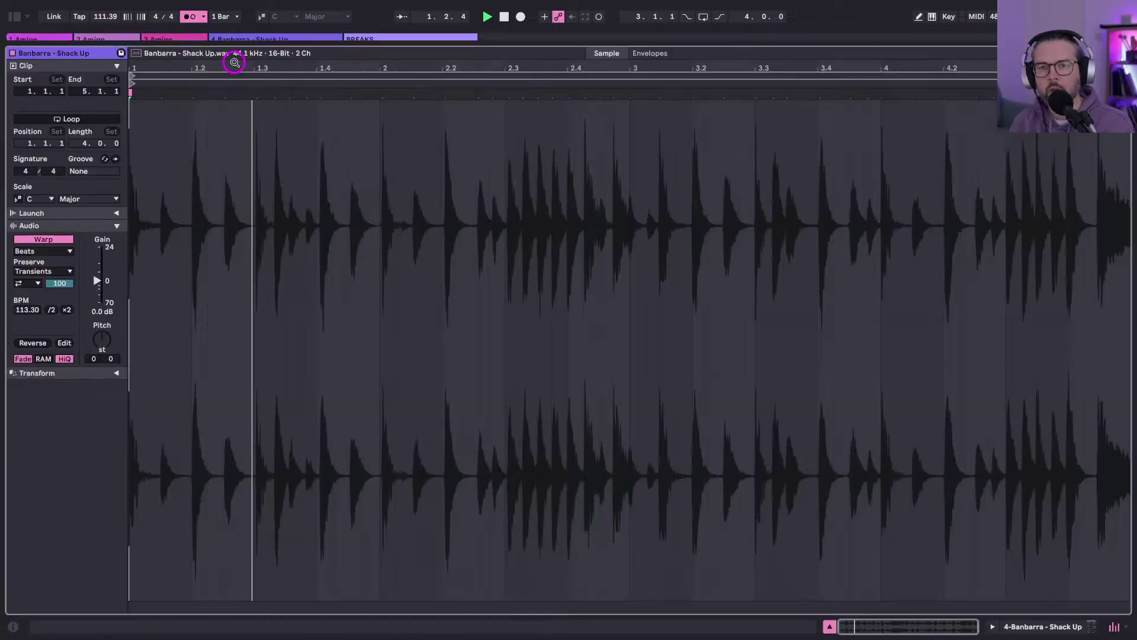
key(super+alt+e)
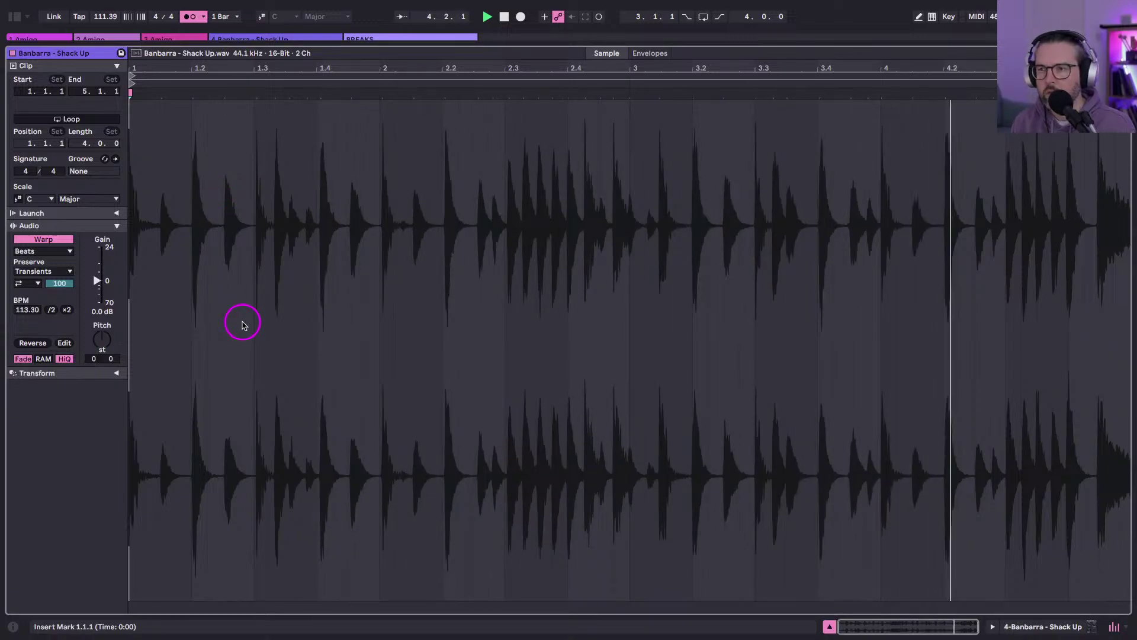
key(space)
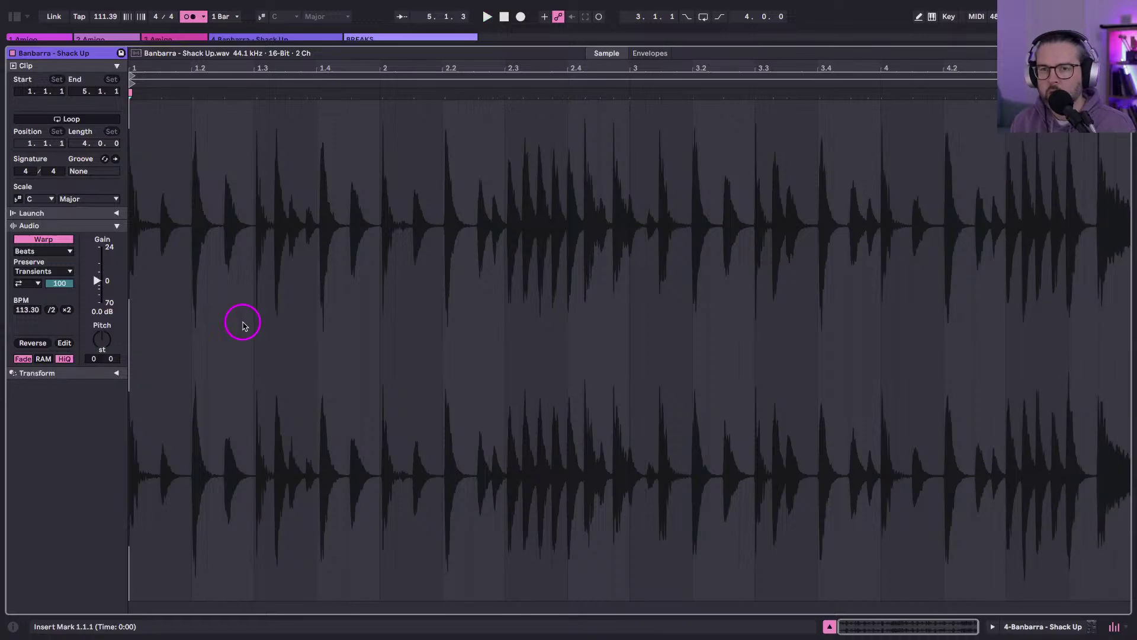
key(shift+Tab)
right_click(245, 67)
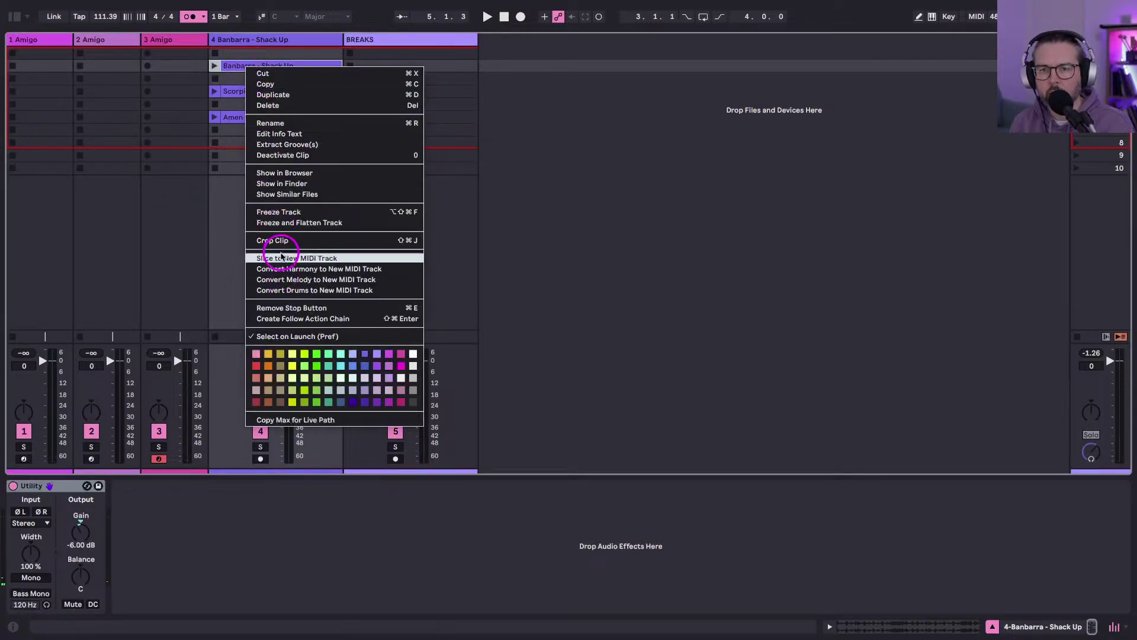
click(279, 258)
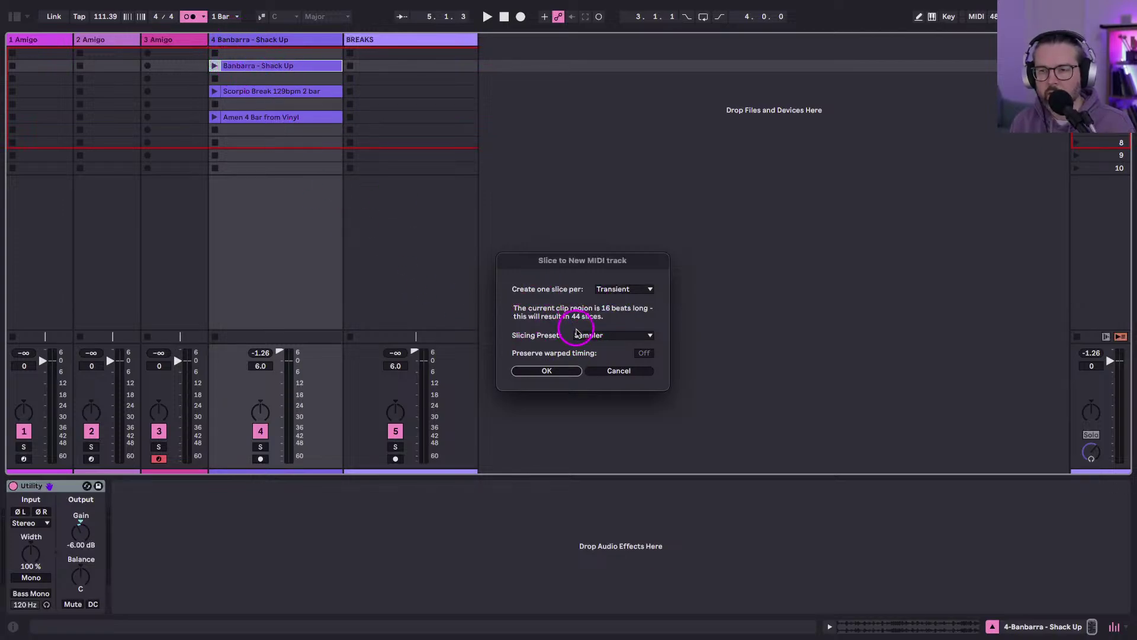
click(614, 371)
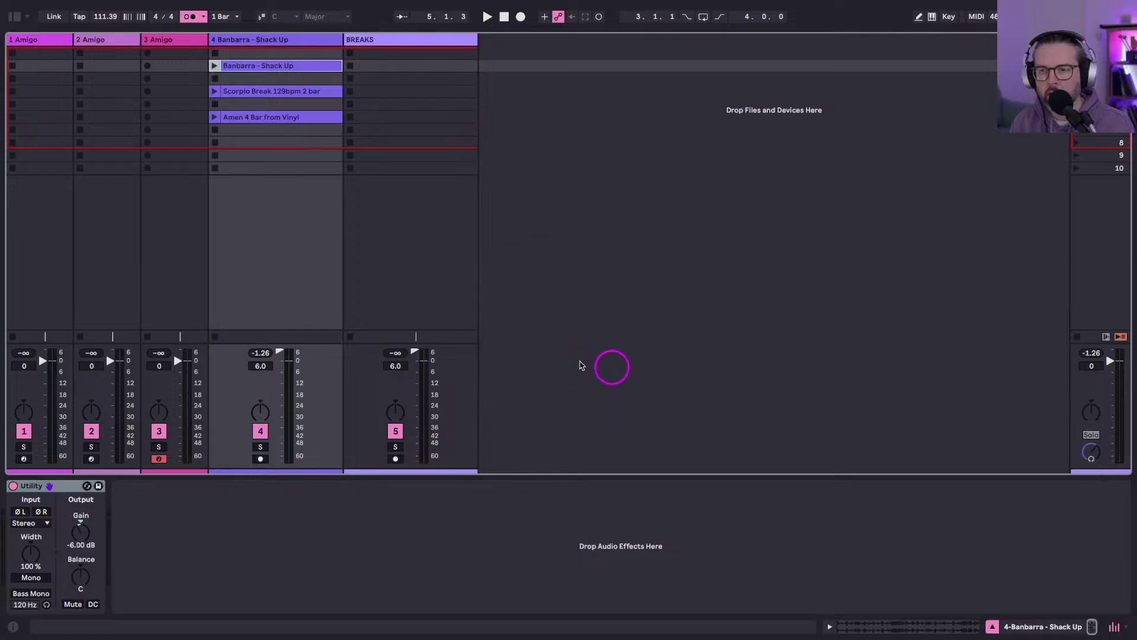
Examine the warped Banbarra - Shack Up waveform up close around bar 2 and return to the session clips.
double_click(240, 65)
drag(371, 64, 371, 154)
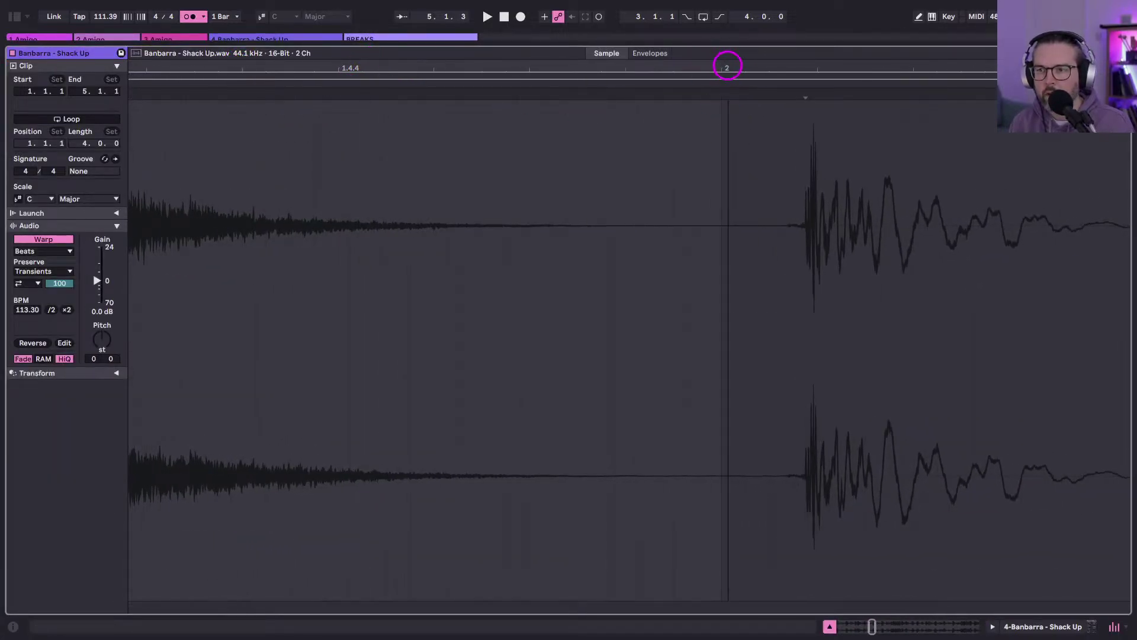
mouse_move(727, 61)
mouse_down()
mouse_move(719, 56)
mouse_move(752, 63)
mouse_move(741, 51)
mouse_up()
key(Tab)
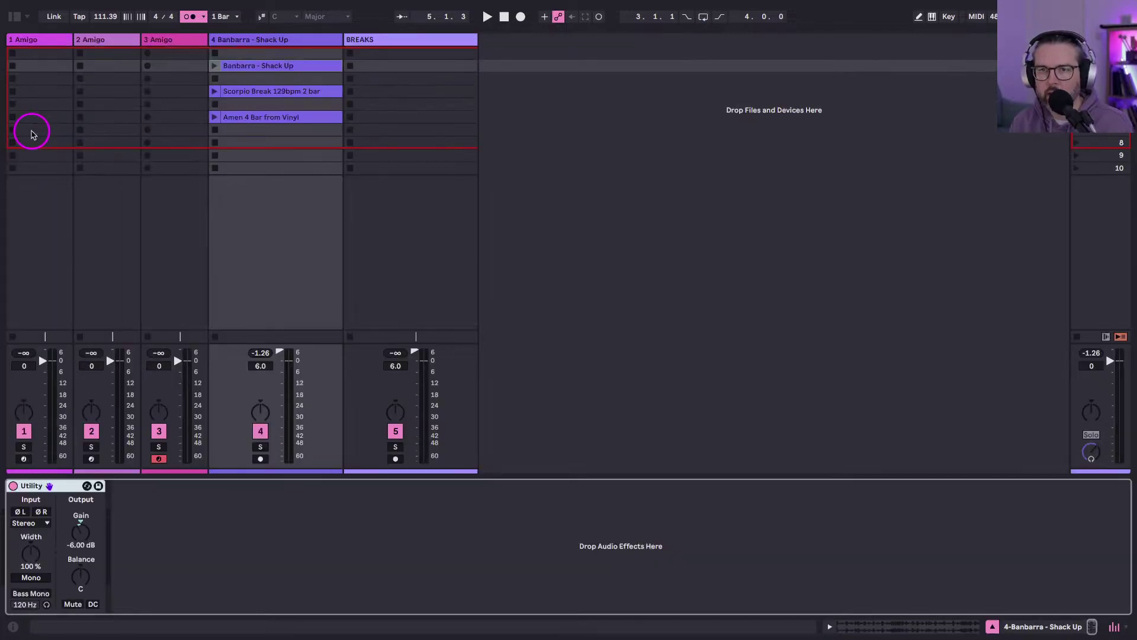
Slice the Banbarra - Shack Up audio clip to a new MIDI track, one slice per transient, using the Sampler slicing preset.
click(366, 40)
click(396, 460)
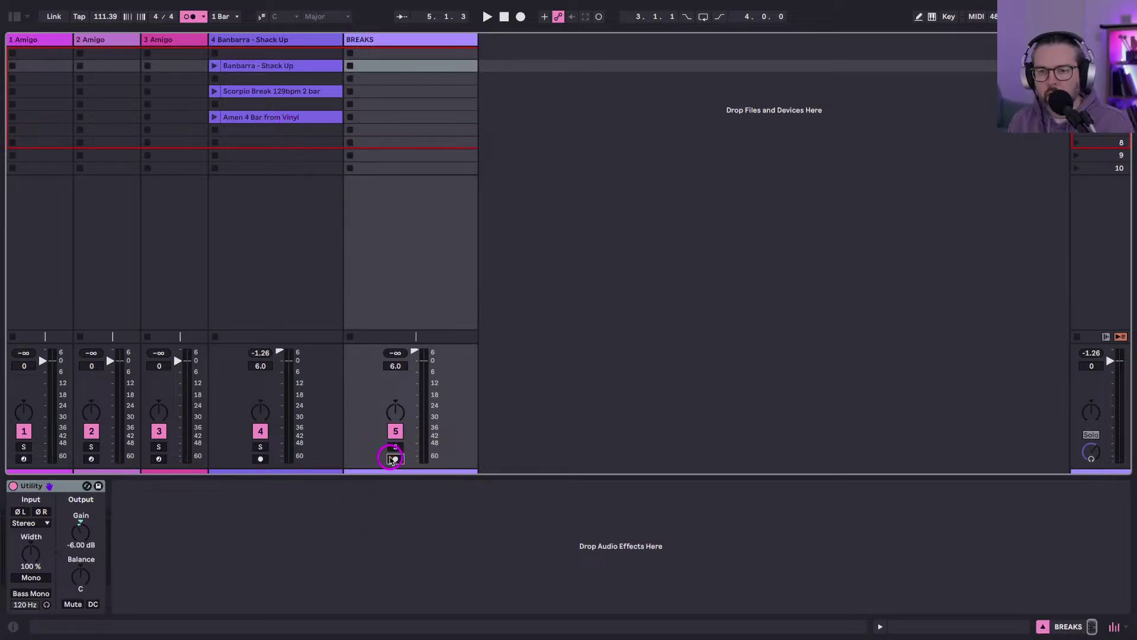
click(235, 67)
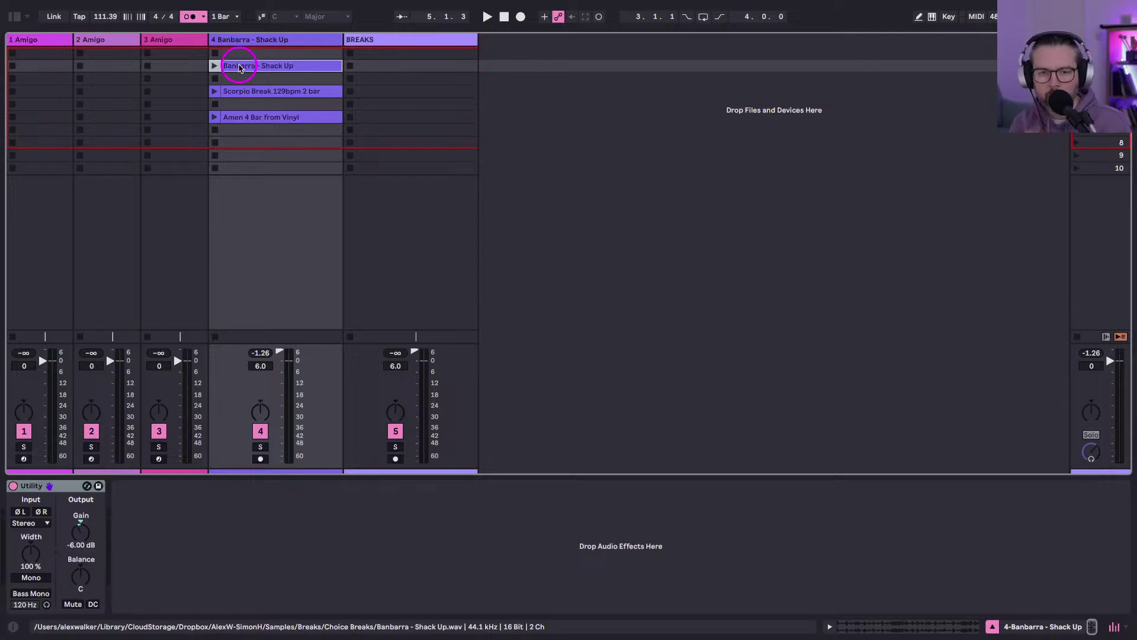
right_click(239, 69)
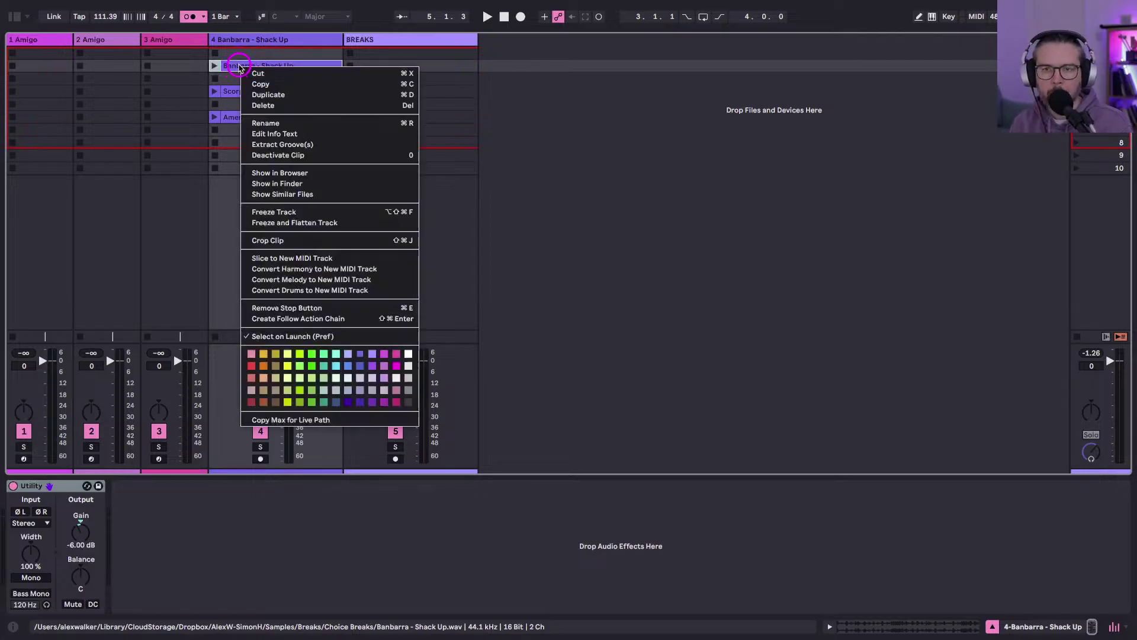
click(263, 259)
click(587, 334)
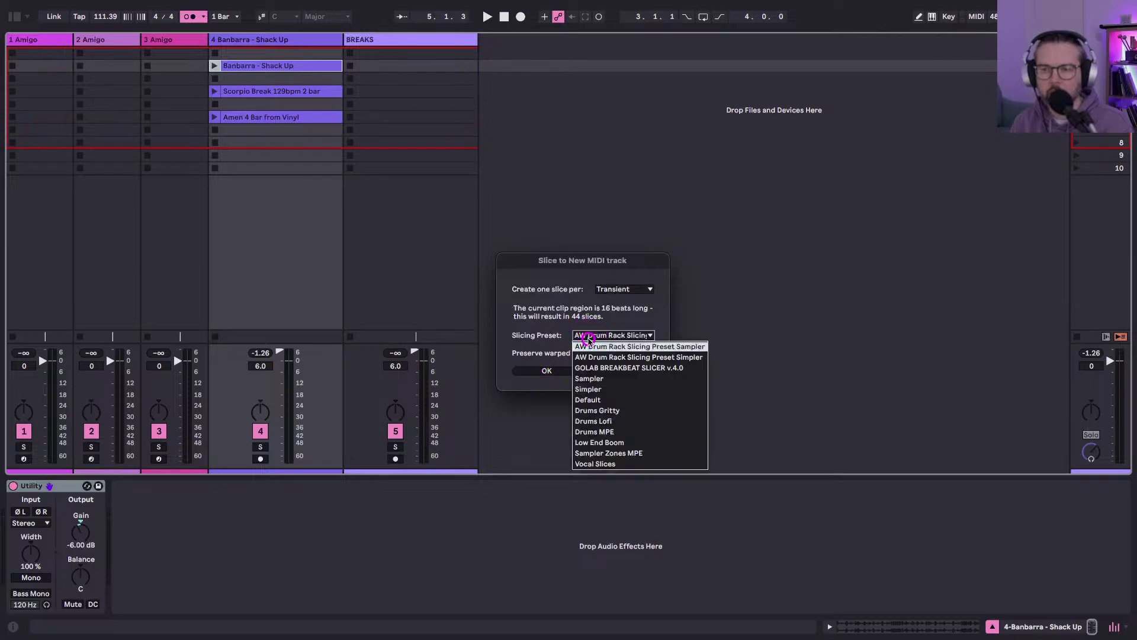
click(587, 378)
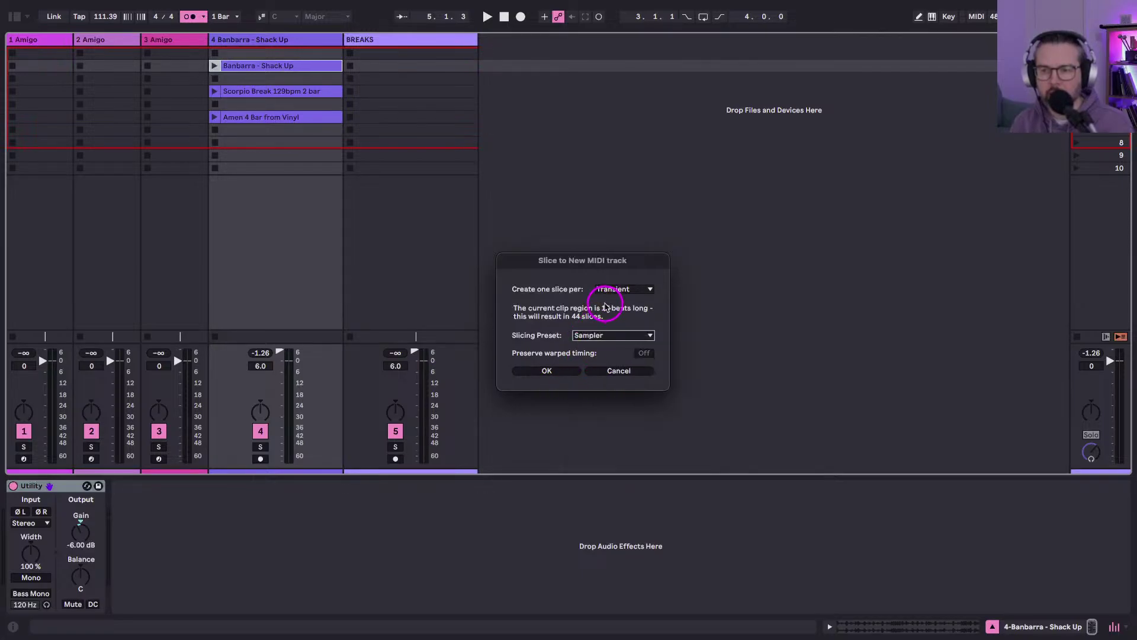
click(546, 372)
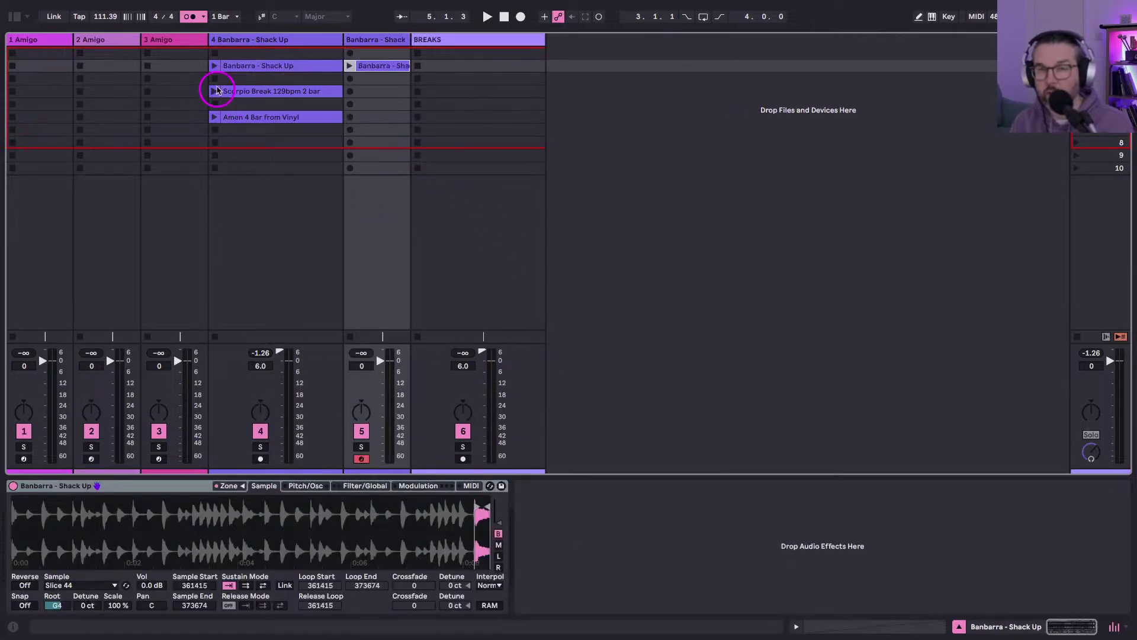
Launch the sliced Banbarra - Shack Up MIDI clip, turn off the metronome and look through its notes as they play.
click(349, 66)
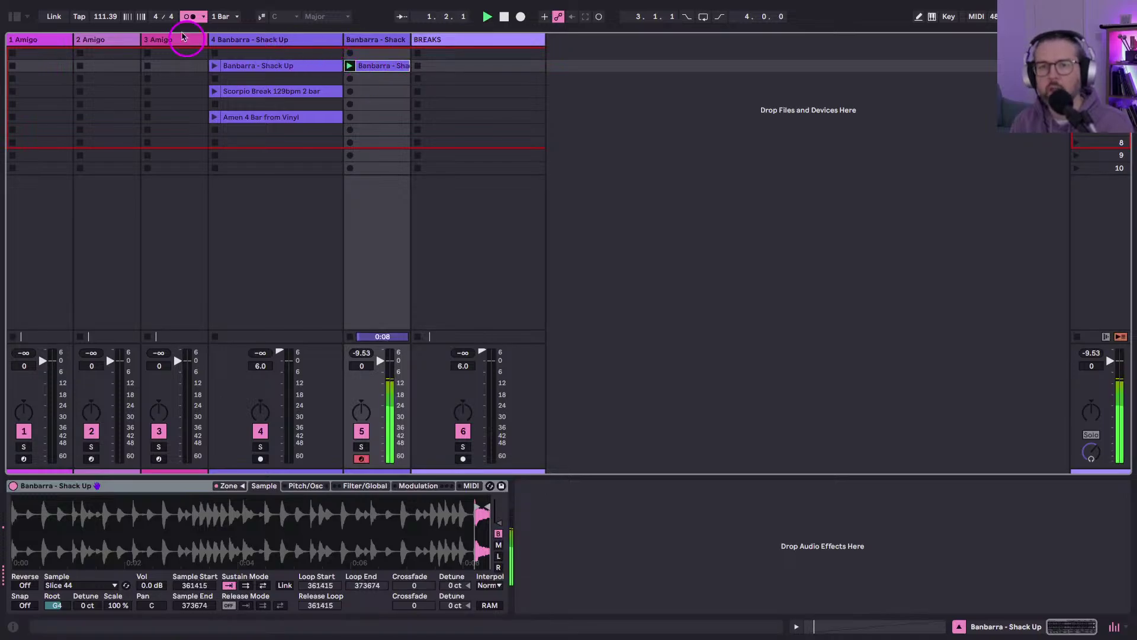
click(189, 16)
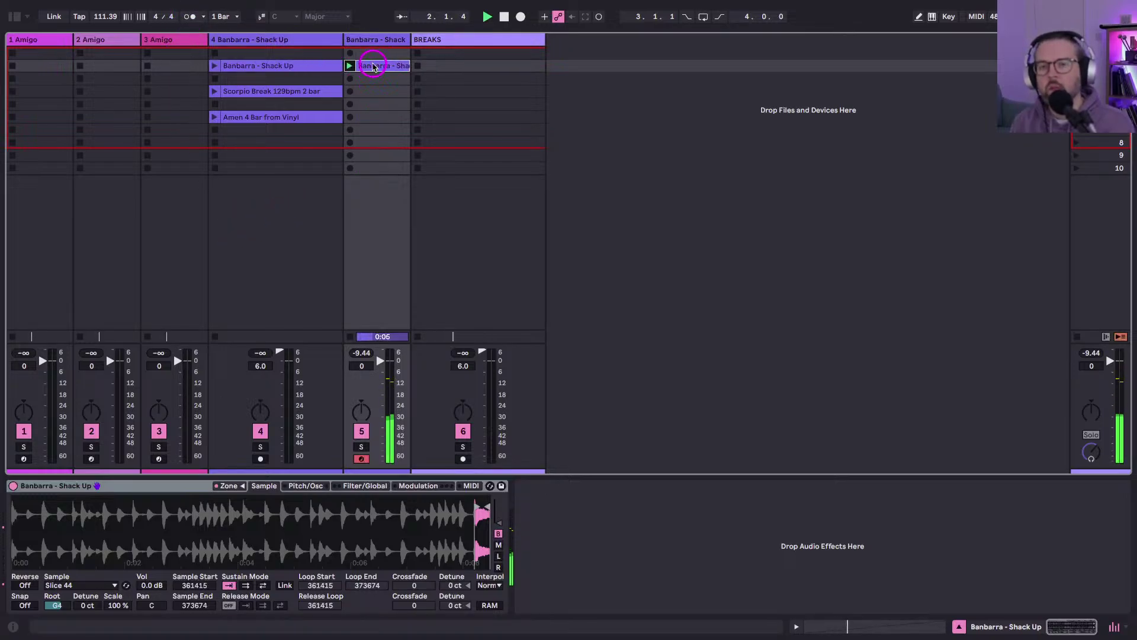
double_click(379, 66)
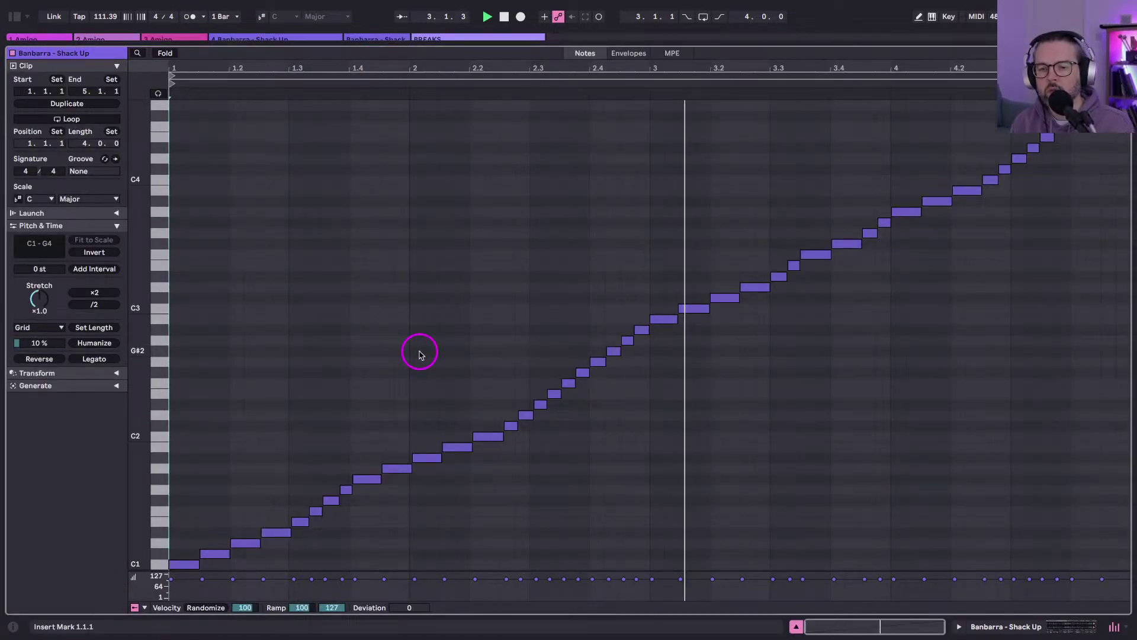
scroll(419, 354, down, 3)
scroll(419, 354, up, 3)
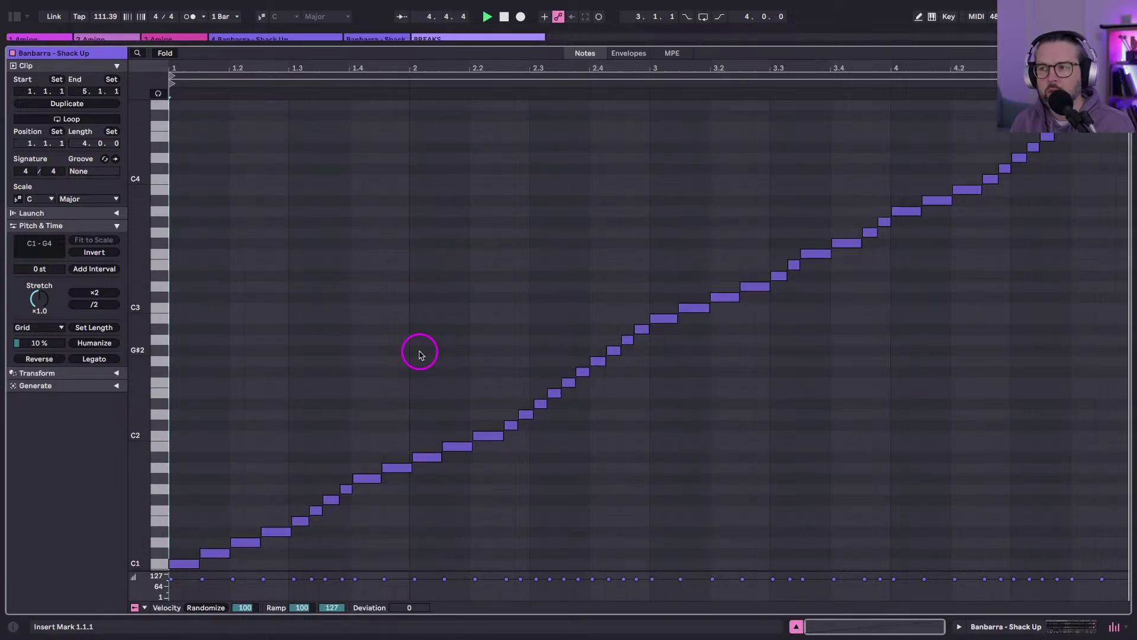
Apply Legato to all notes of the sliced MIDI clip and set their velocity to 127.
scroll(420, 354, down, 1)
key(ctrl+a)
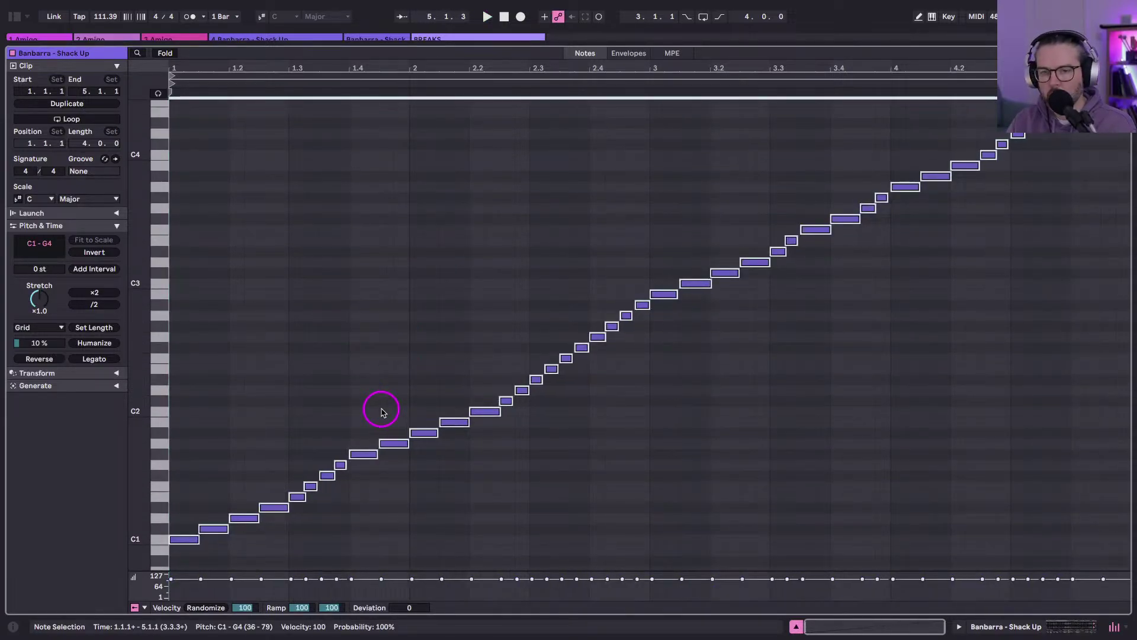
scroll(313, 436, down, 2)
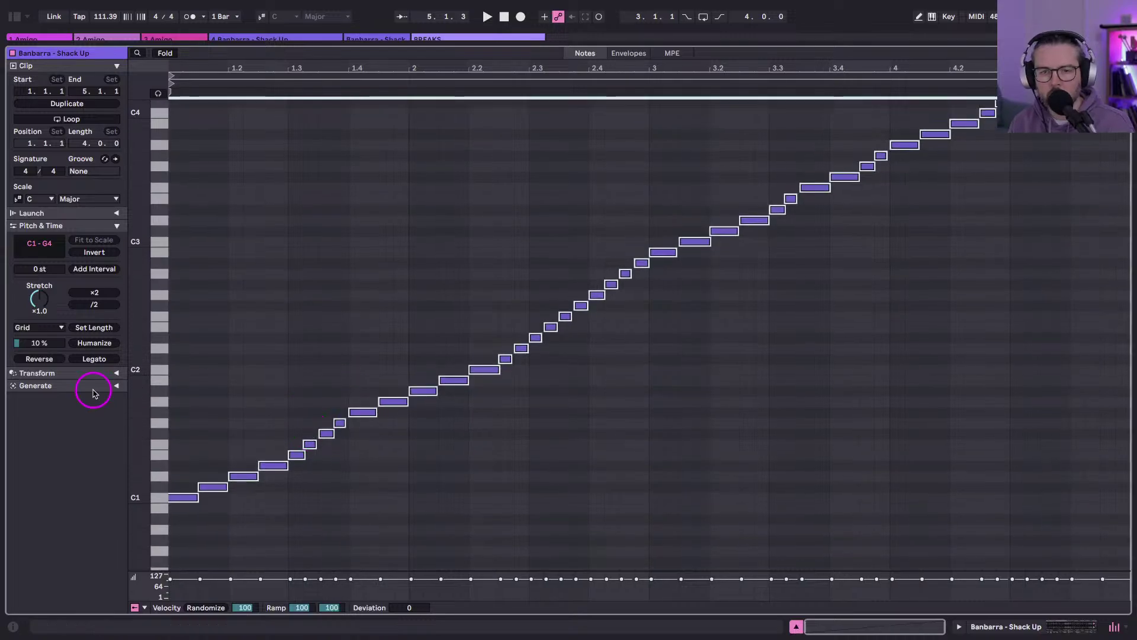
click(89, 358)
scroll(223, 386, up, 2)
scroll(224, 385, down, 7)
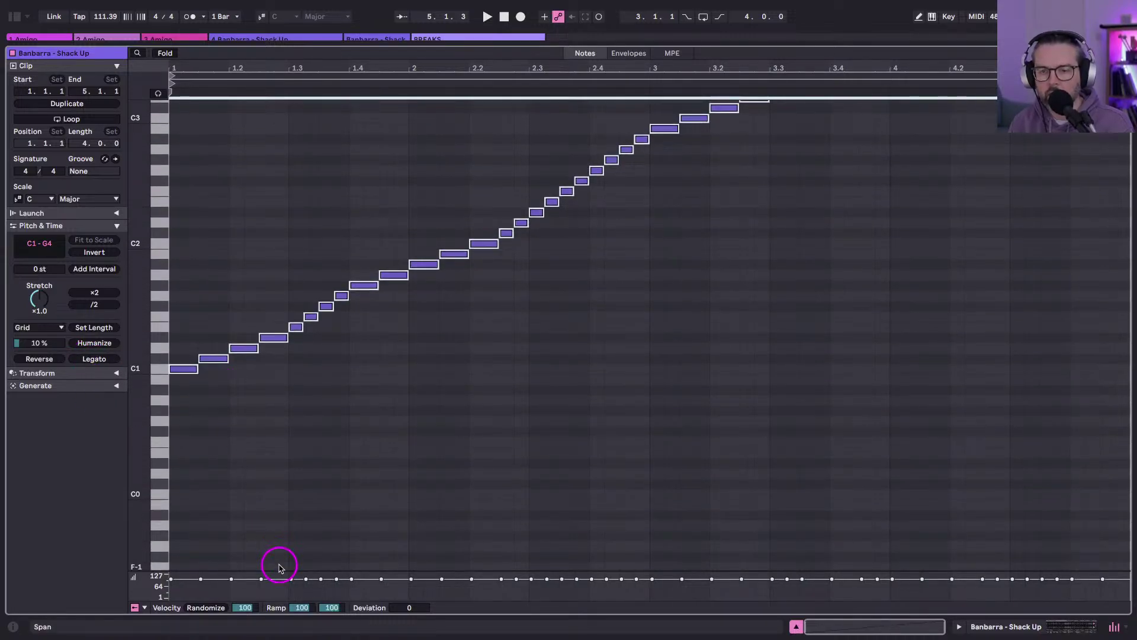
key(shift+Tab)
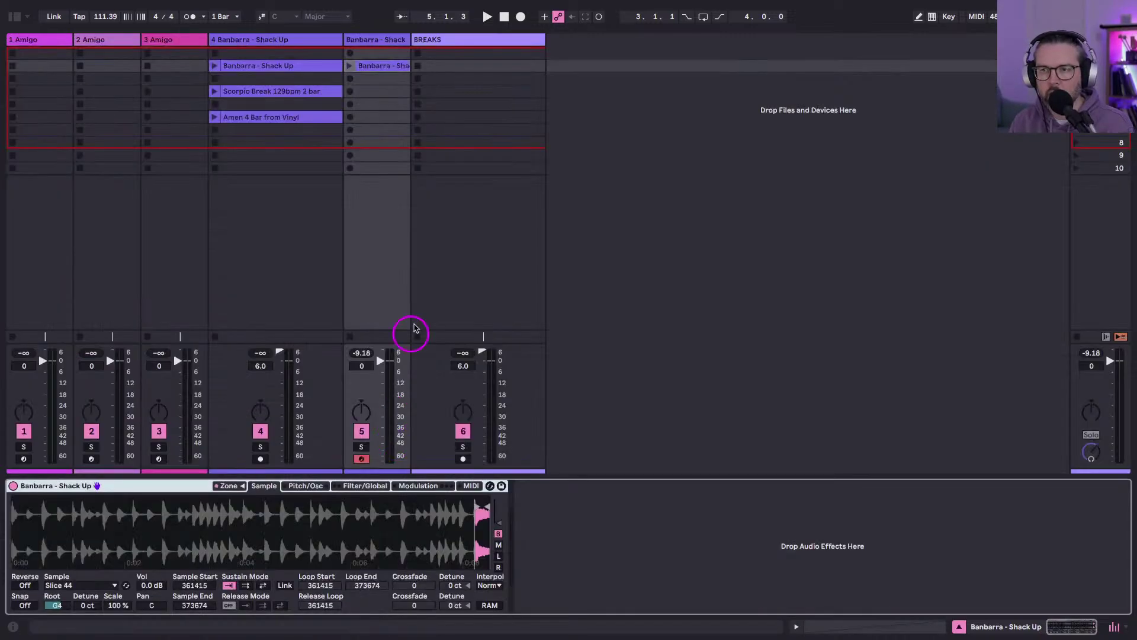
Play the edited MIDI clip through and follow its slice notes in the note editor.
click(349, 65)
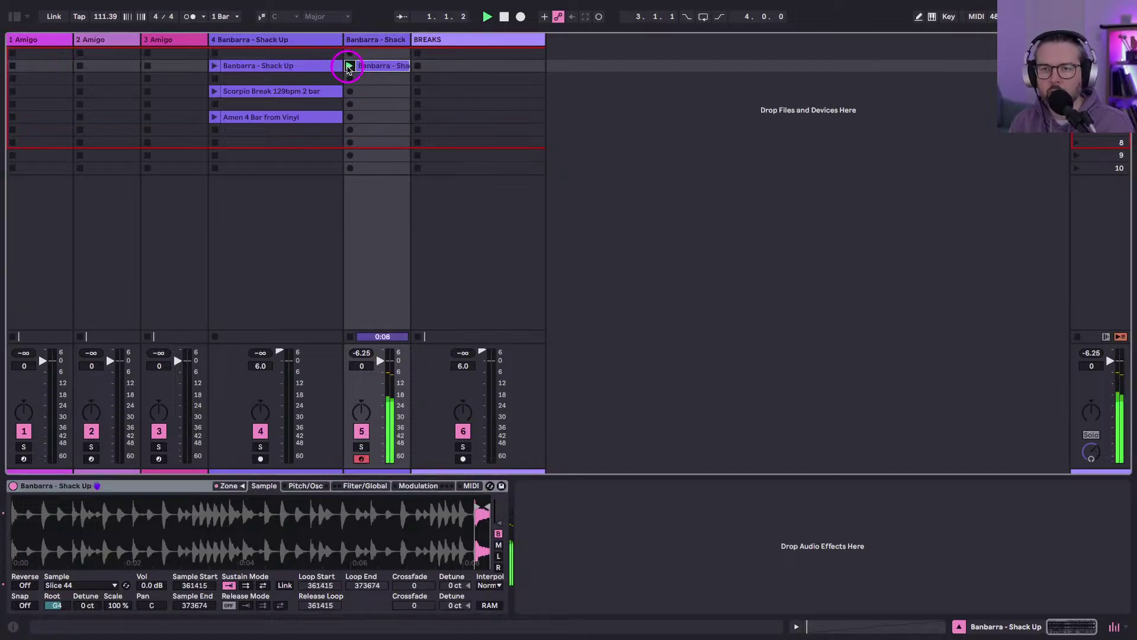
double_click(366, 66)
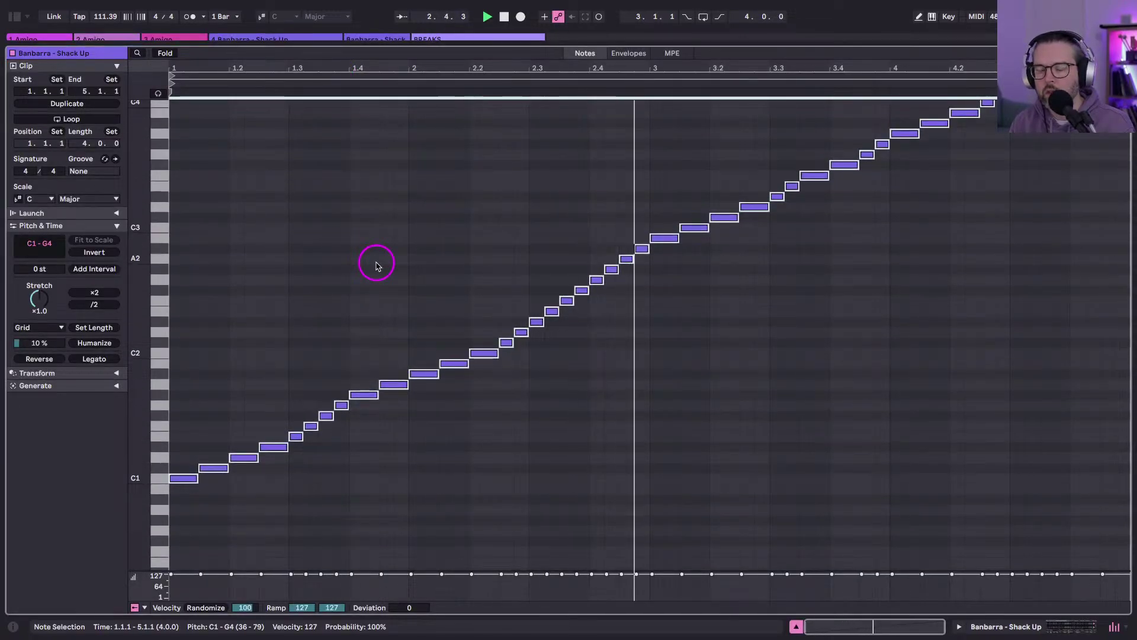
scroll(377, 265, up, 5)
scroll(464, 257, down, 4)
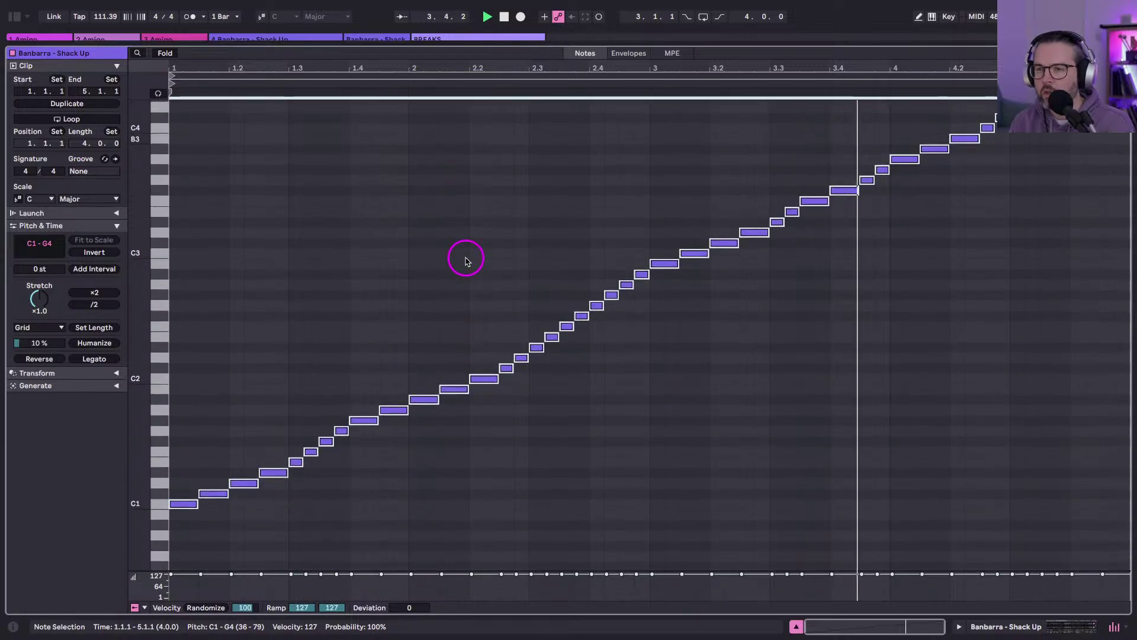
scroll(466, 261, up, 2)
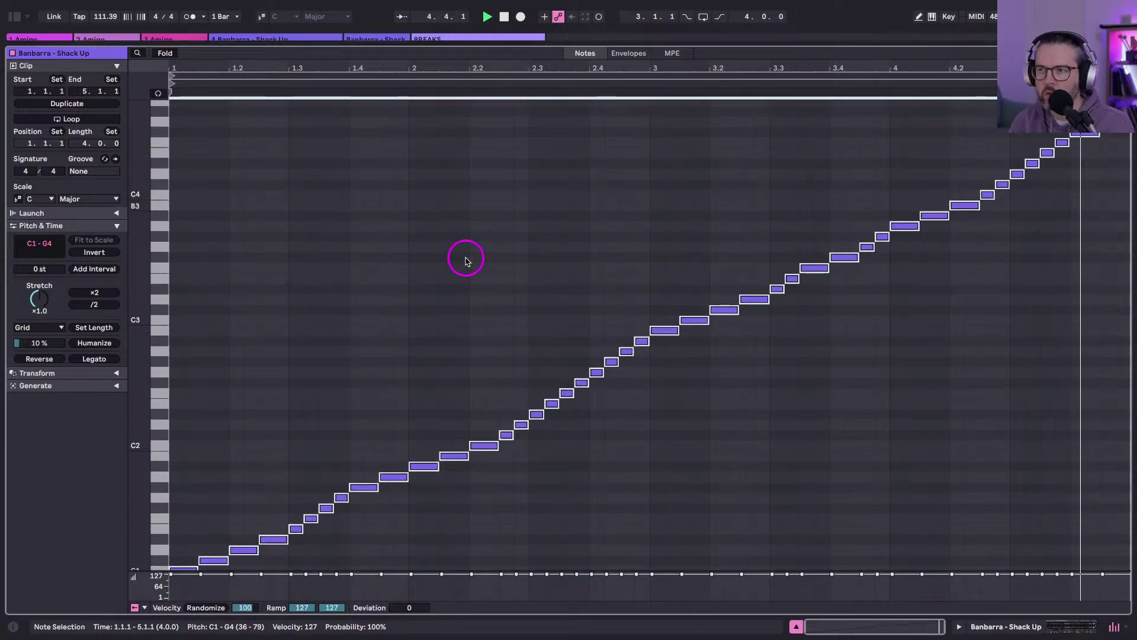
key(shift+Tab)
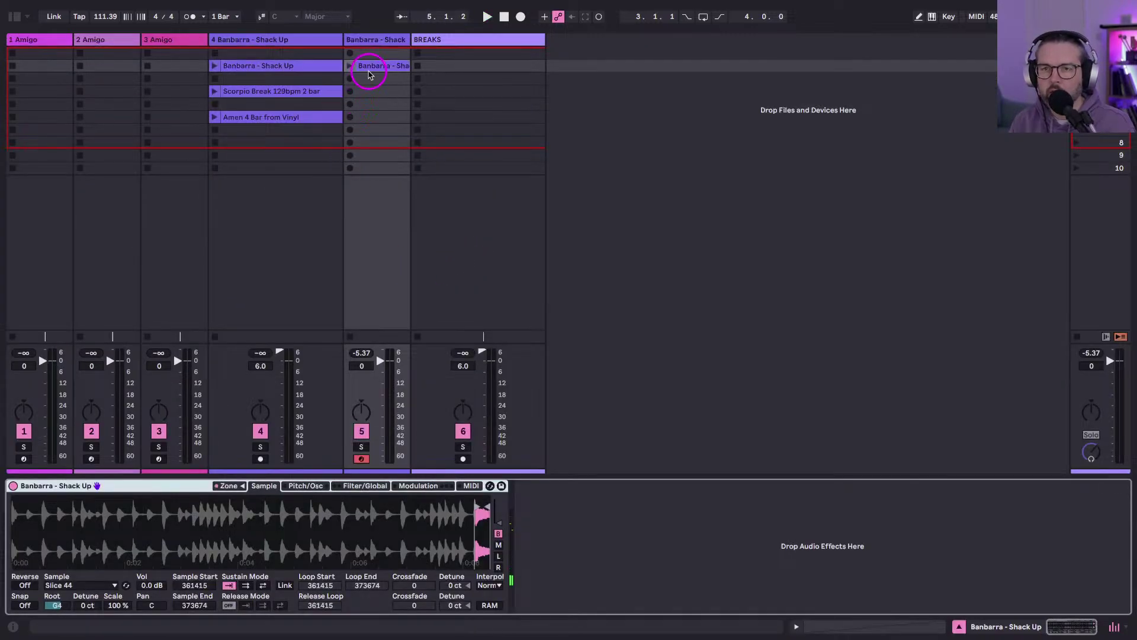
Compare the MIDI clip's slice notes with the waveform of the original Banbarra - Shack Up audio clip.
double_click(366, 67)
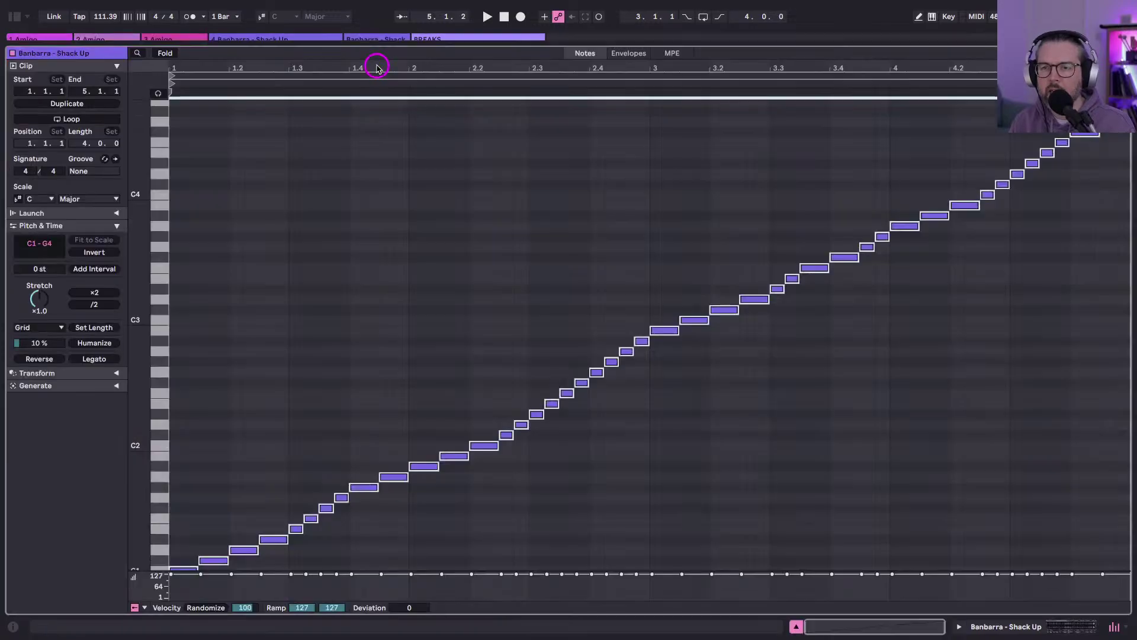
key(shift+Tab)
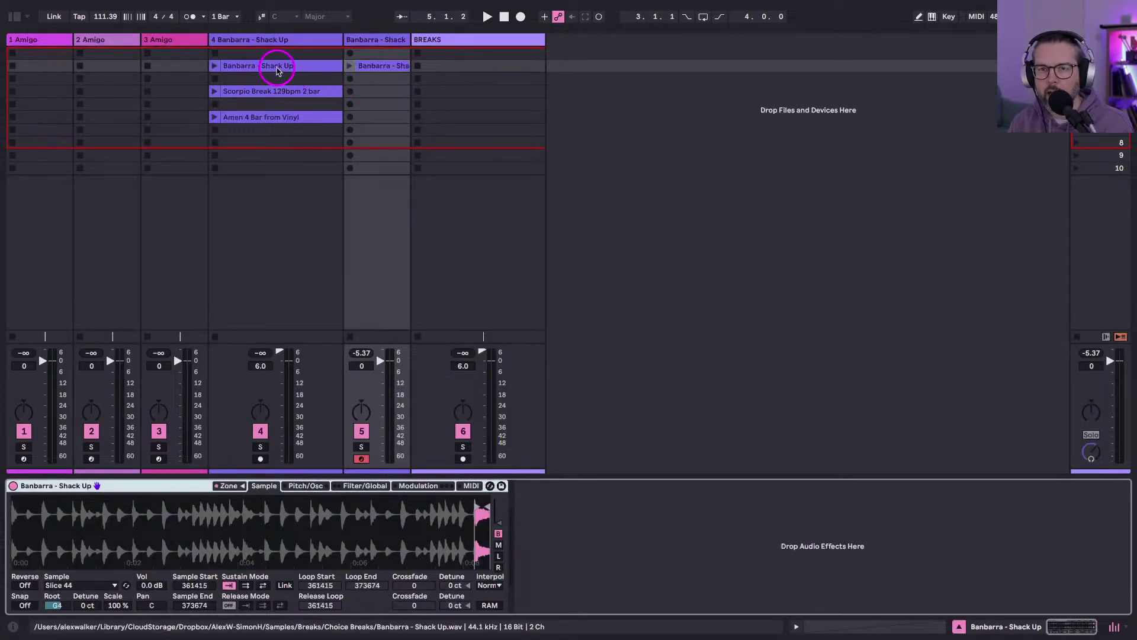
double_click(326, 142)
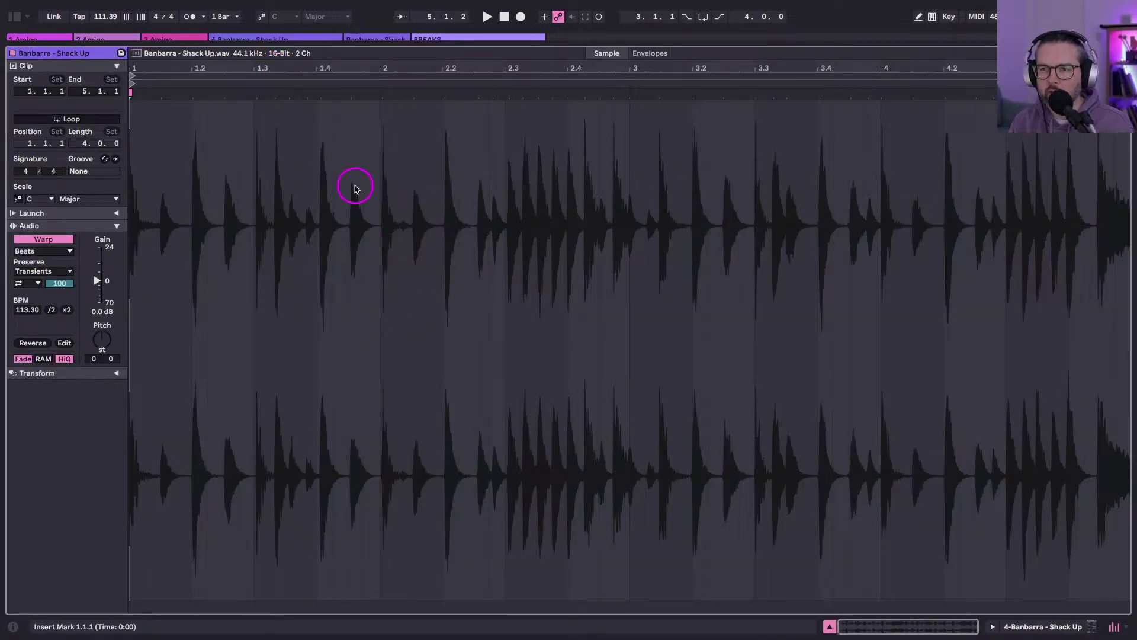
key(shift+Tab)
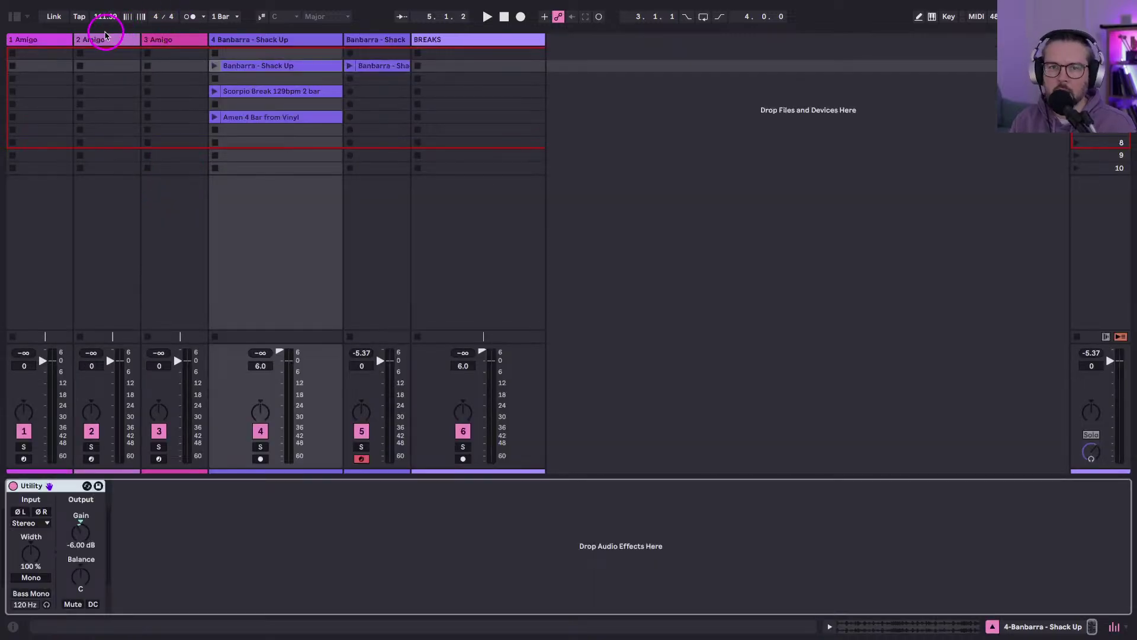
Widen the sliced Banbarra - Shack Up MIDI track so its full name fits.
click(30, 39)
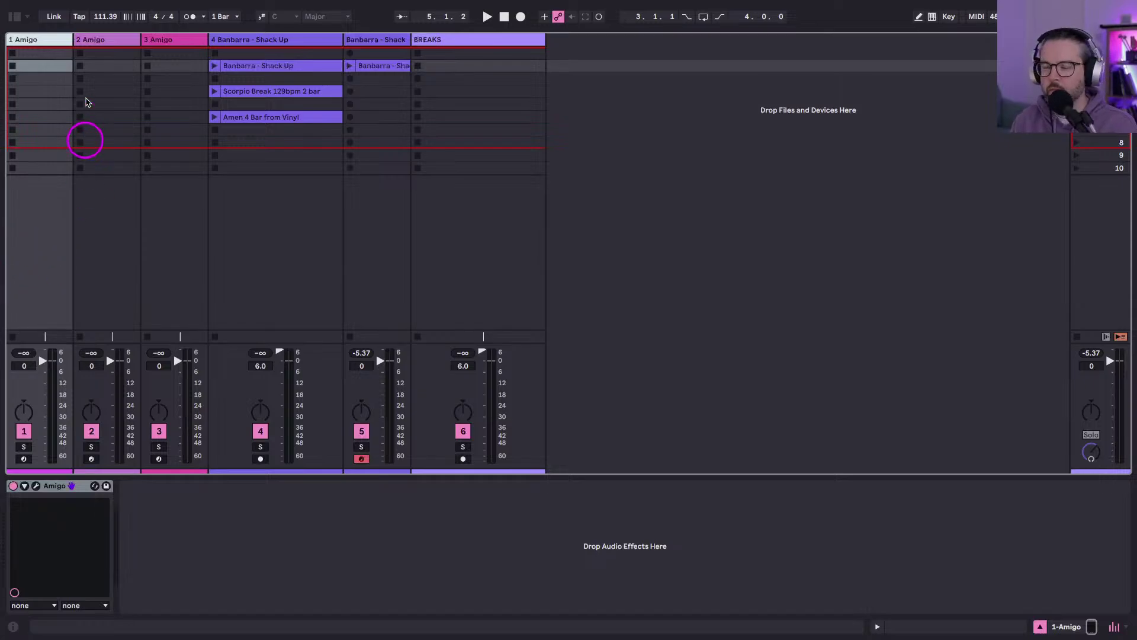
click(375, 39)
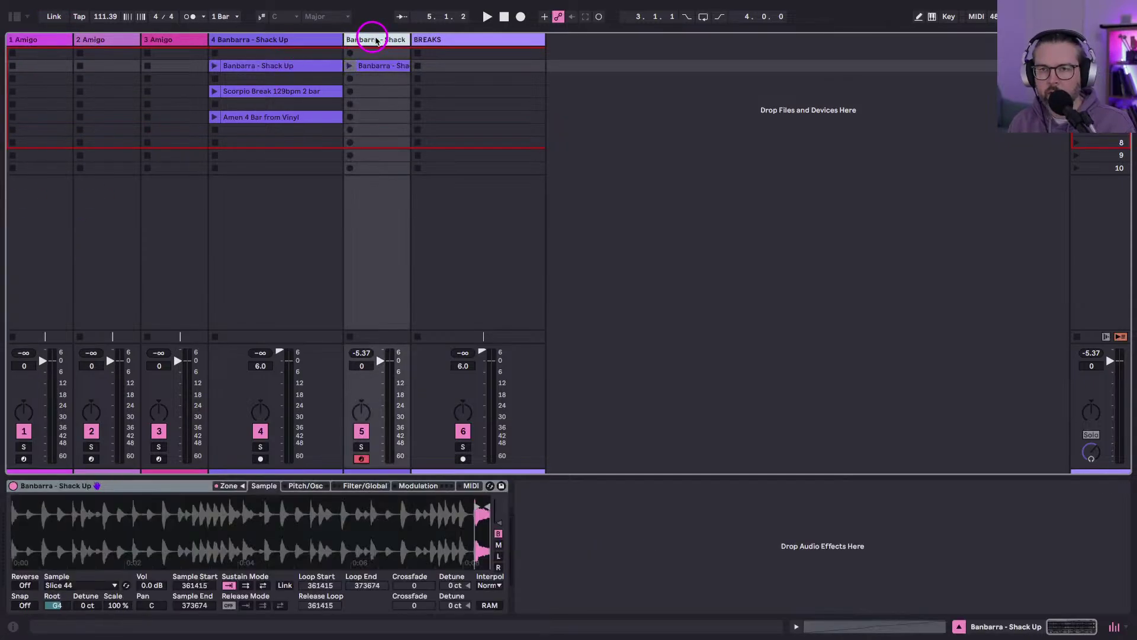
click(429, 39)
click(372, 39)
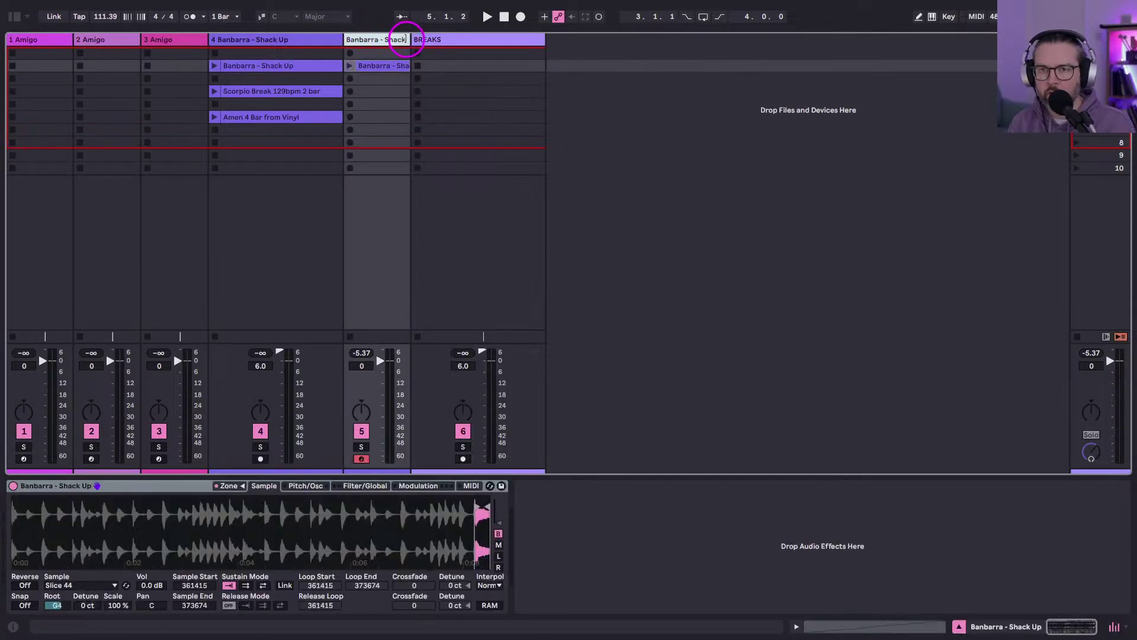
drag(406, 39, 459, 39)
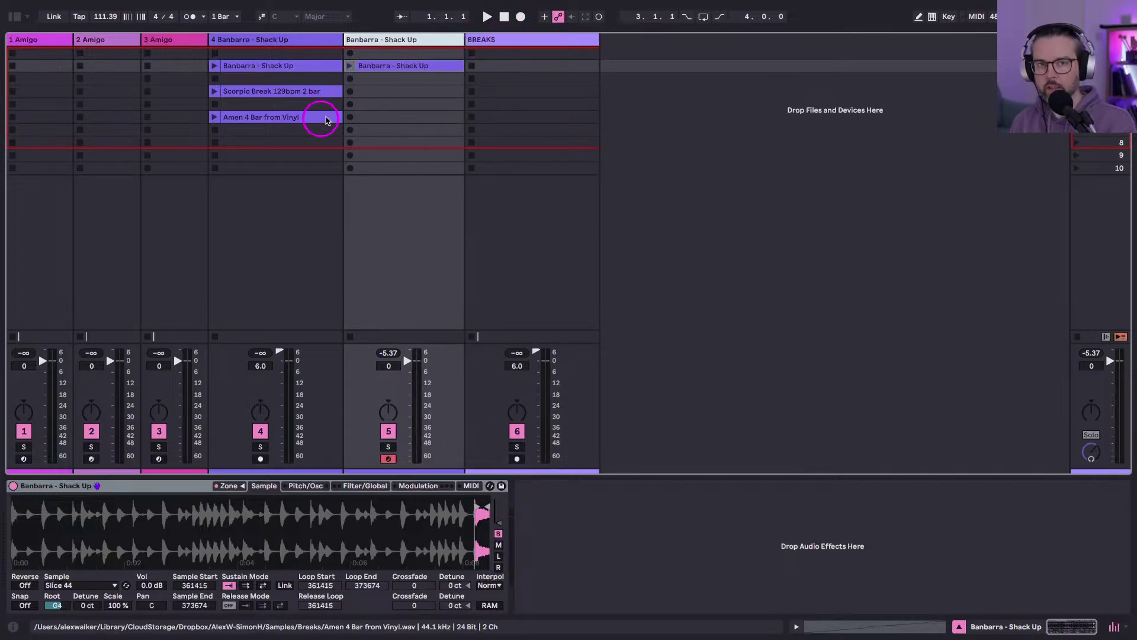
Check the sliced track's Sampler and bring up the Amigo device on the first Amigo track.
click(373, 66)
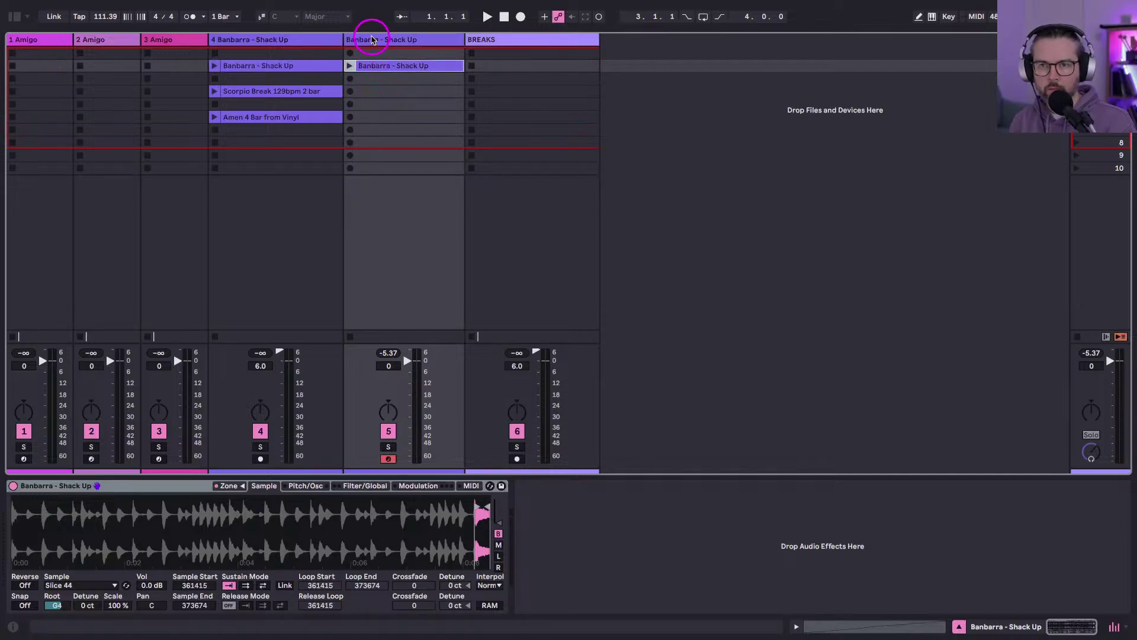
click(372, 40)
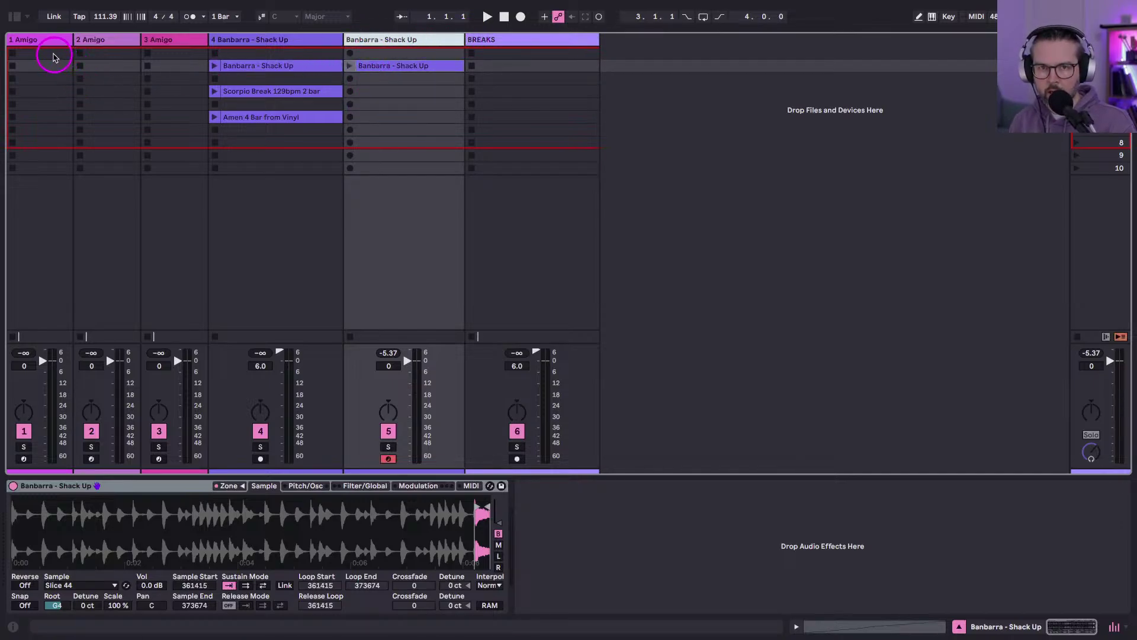
click(33, 41)
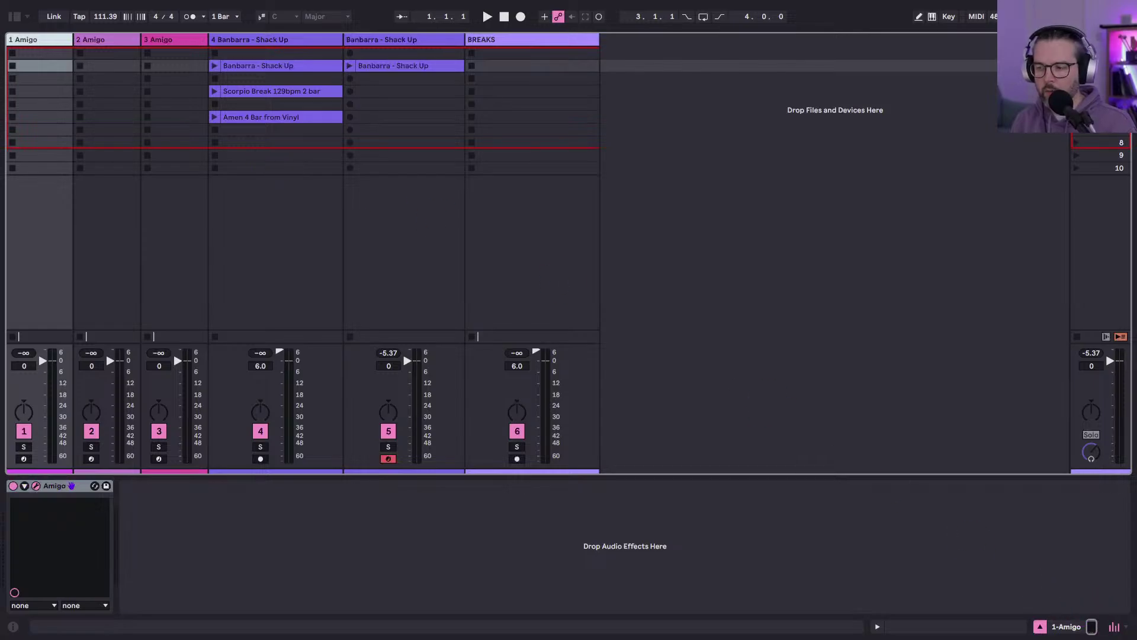
Load the original Banbarra - Shack Up audio clip into the first track's Amigo sampler.
drag(1136, 563, 542, 90)
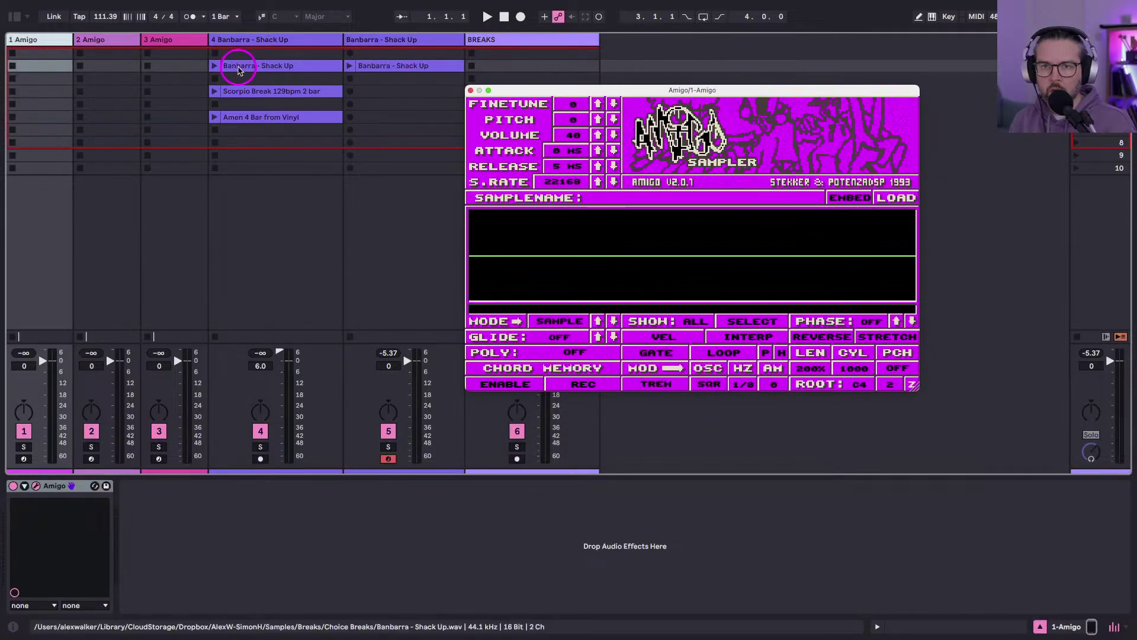
click(239, 70)
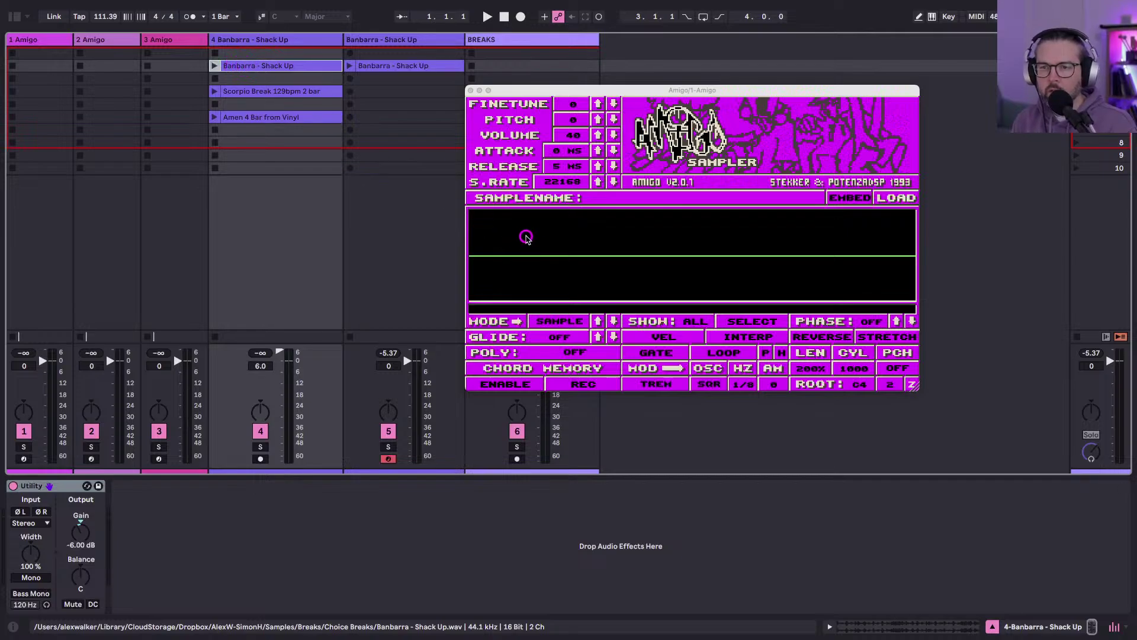
drag(527, 238, 530, 241)
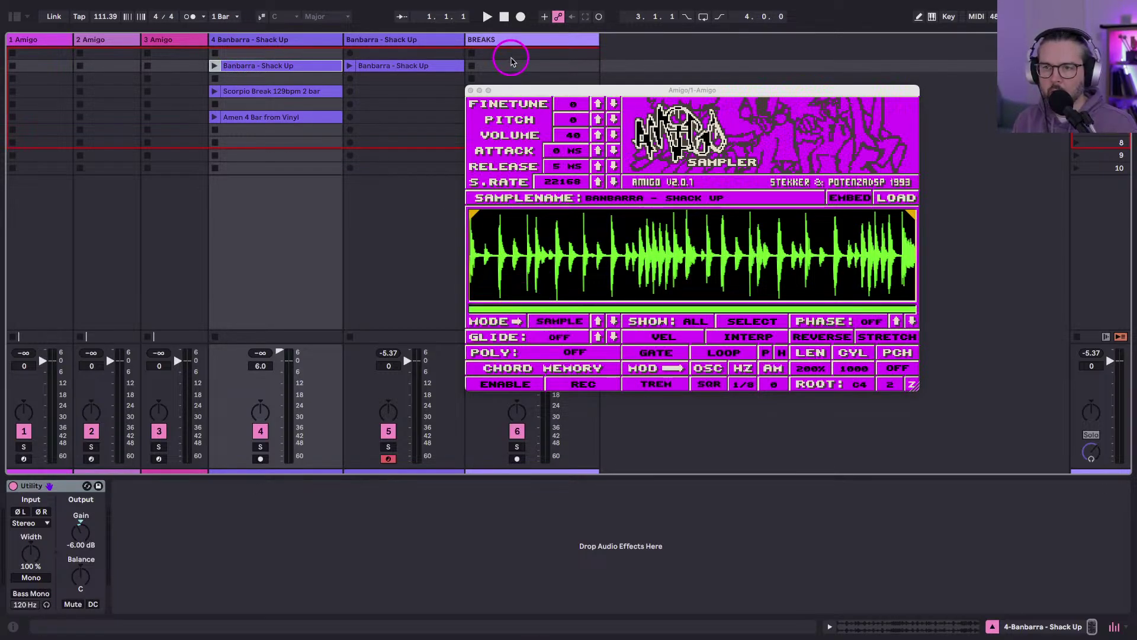
Enlarge the Amigo window, set the sampler to Slice mode and auto-slice the Banbarra - Shack Up break.
drag(531, 101, 115, 44)
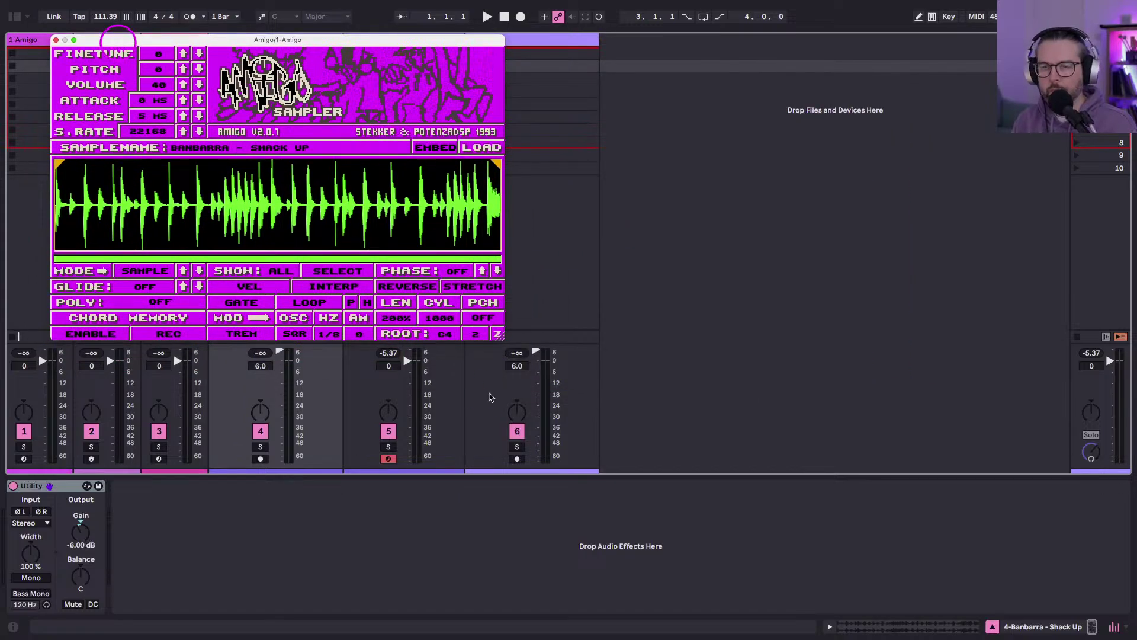
drag(501, 339, 830, 470)
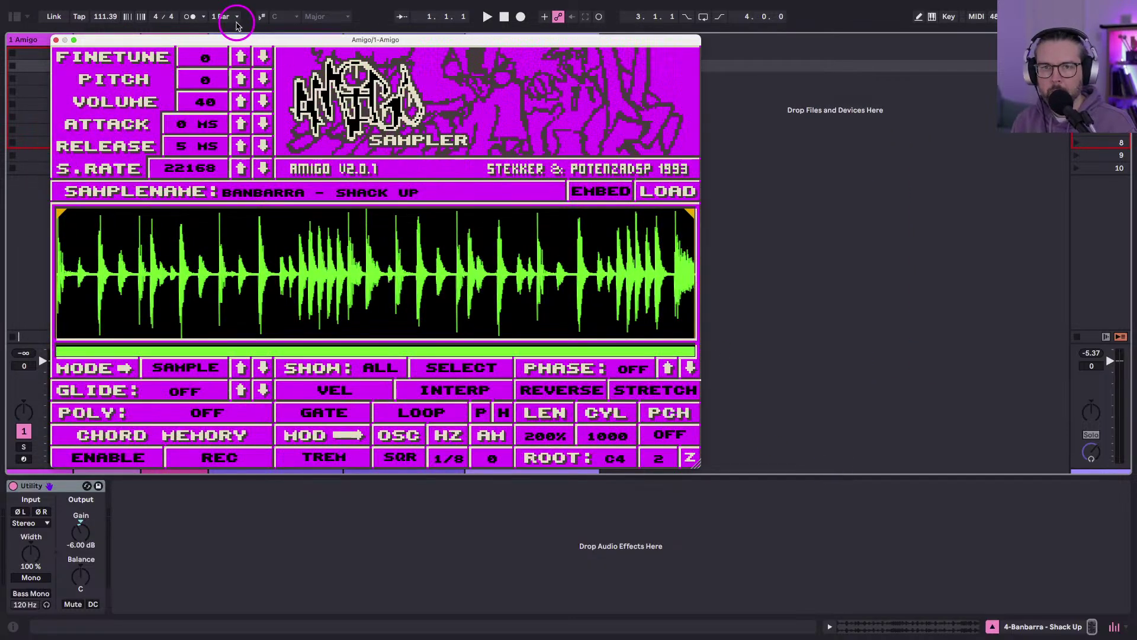
drag(234, 27, 262, 53)
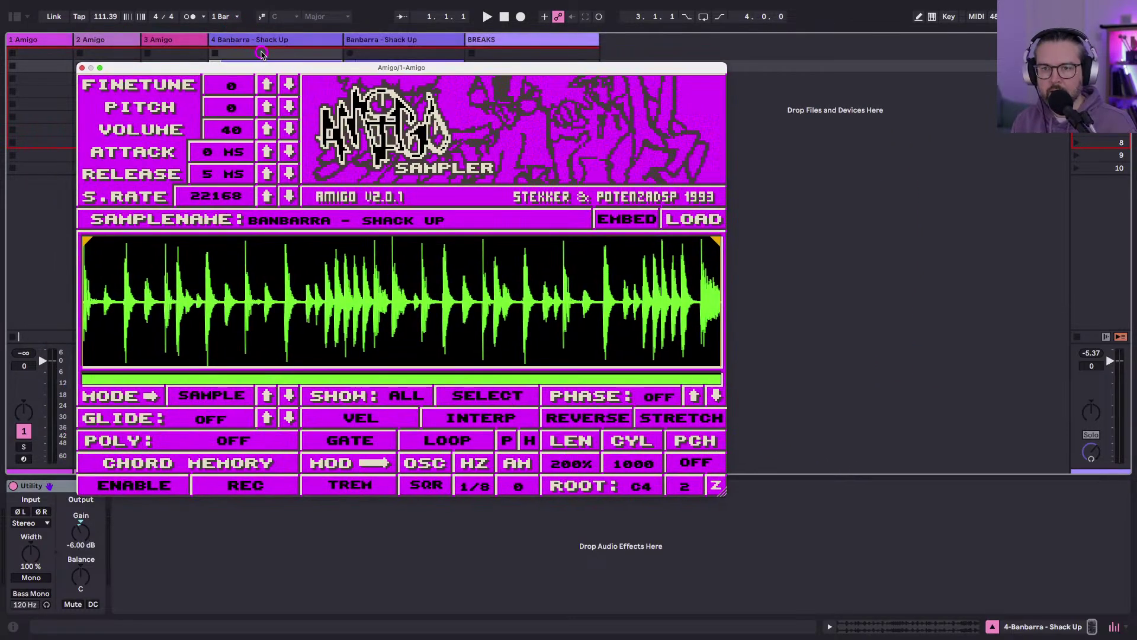
click(202, 401)
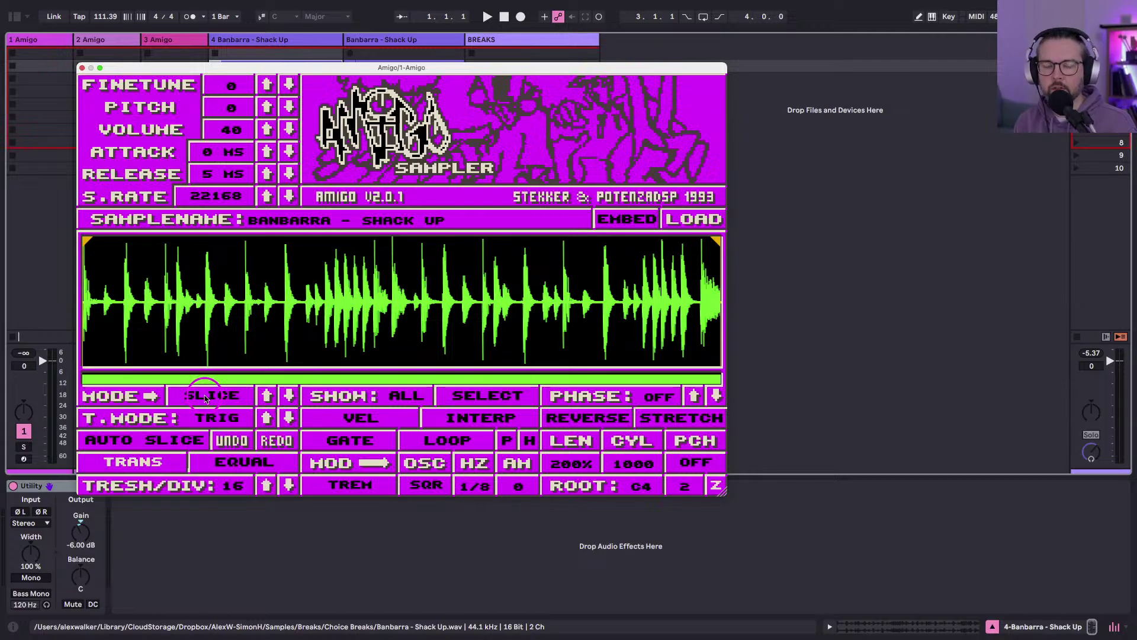
click(152, 445)
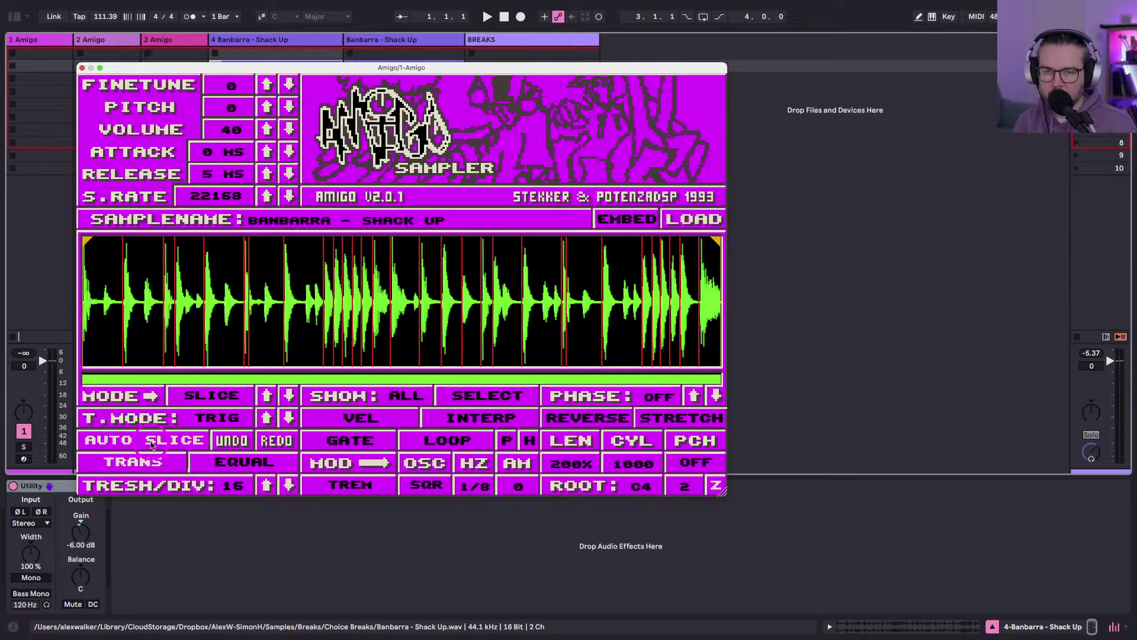
Copy the sliced track's Banbarra - Shack Up MIDI clip to the second slot of the first Amigo track.
drag(162, 66, 430, 200)
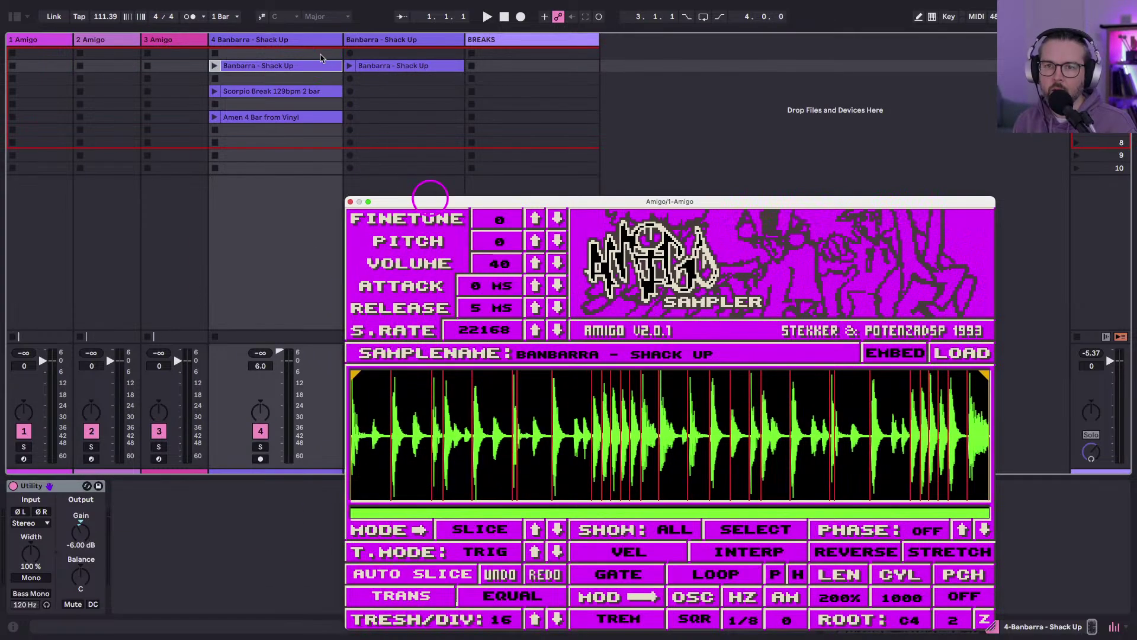
click(374, 66)
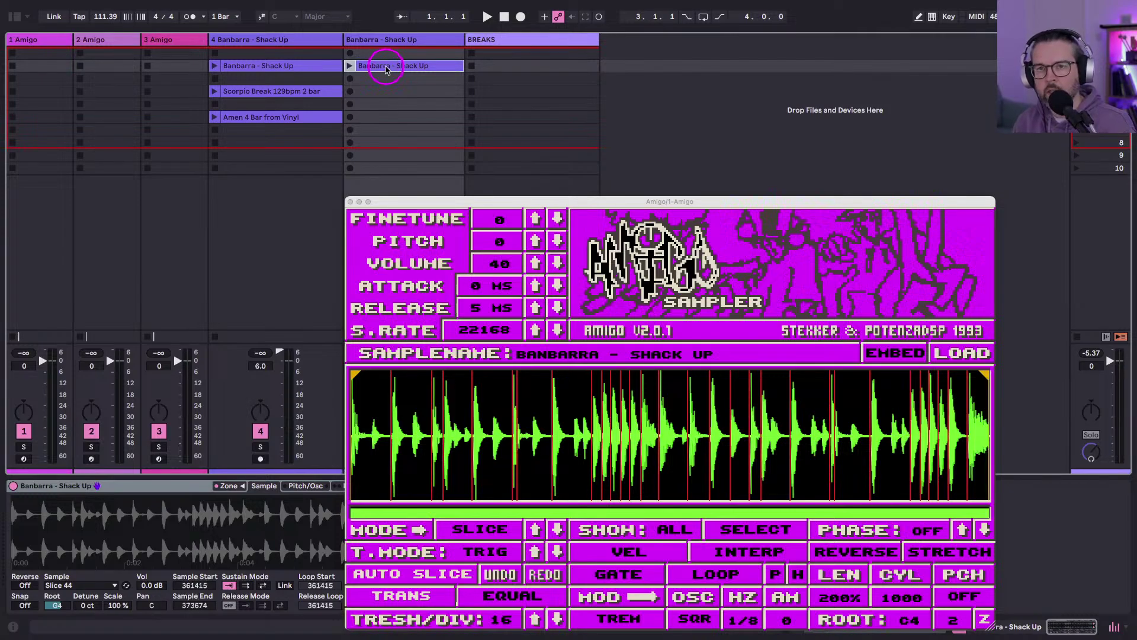
drag(385, 70, 18, 66)
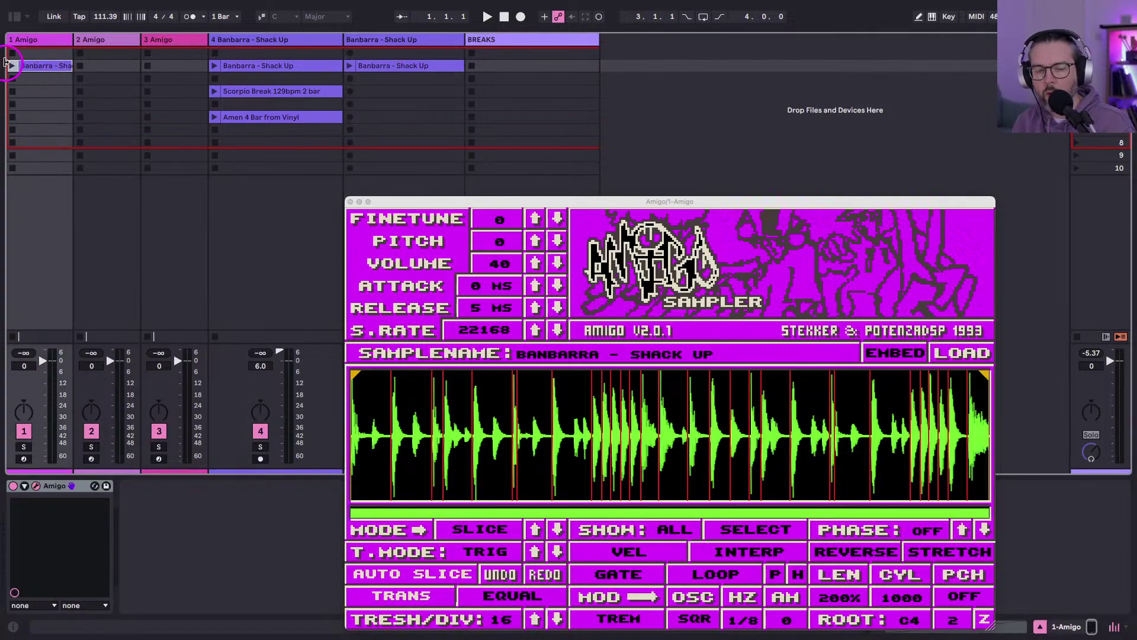
Transpose all notes of the copied clip up two octaves to start at C3, and launch the clip in the session.
double_click(42, 71)
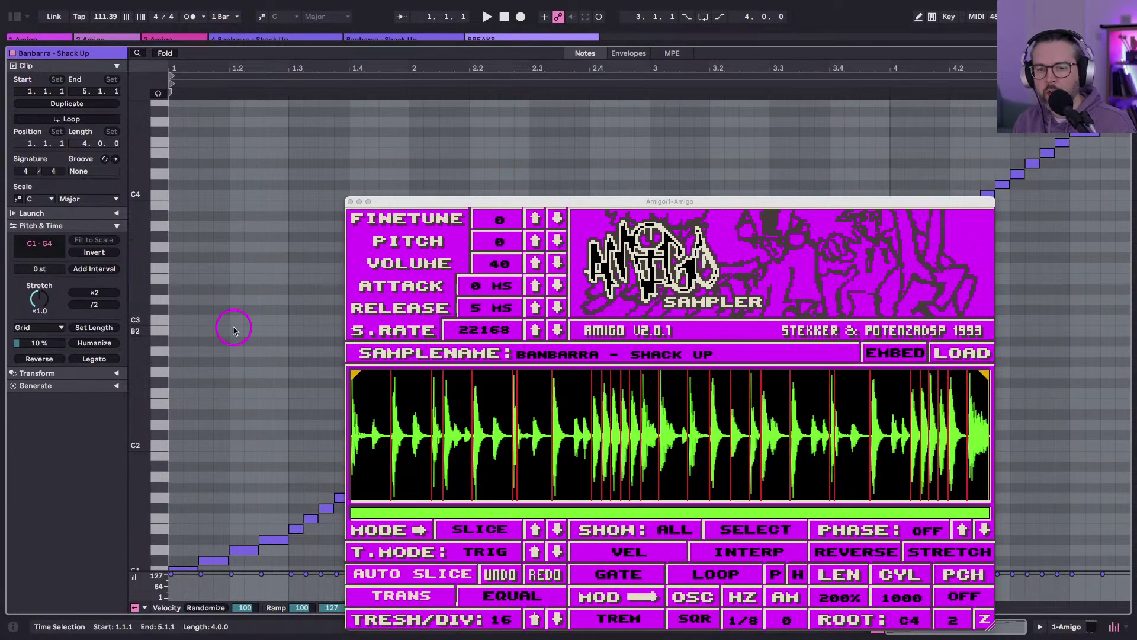
key(shift+Up)
key(shift+Up)
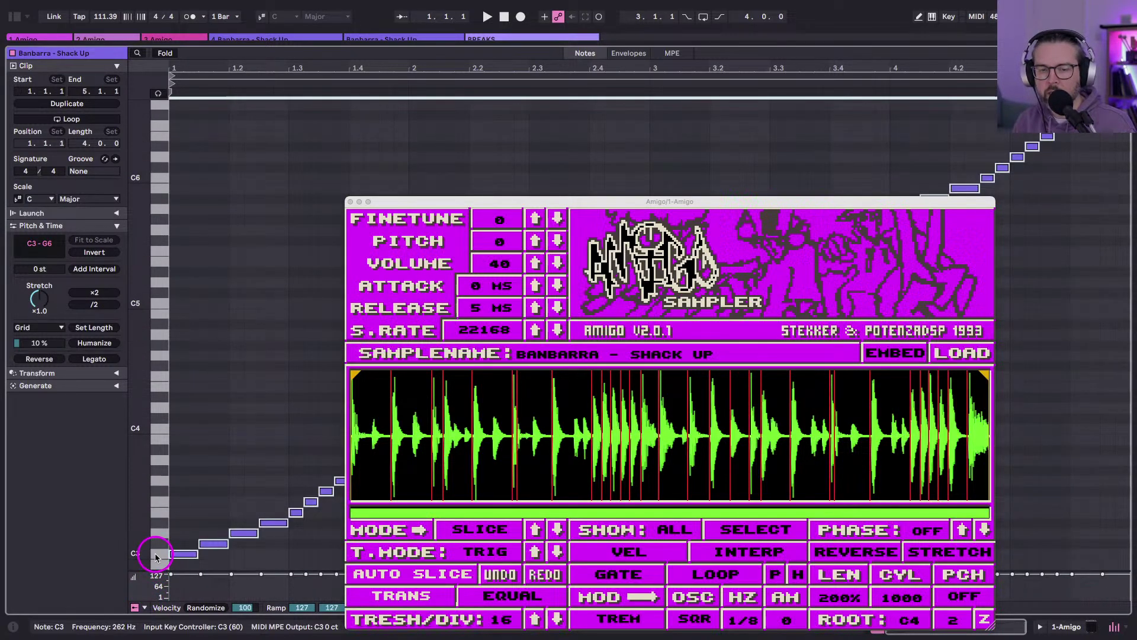
key(shift+Tab)
click(11, 66)
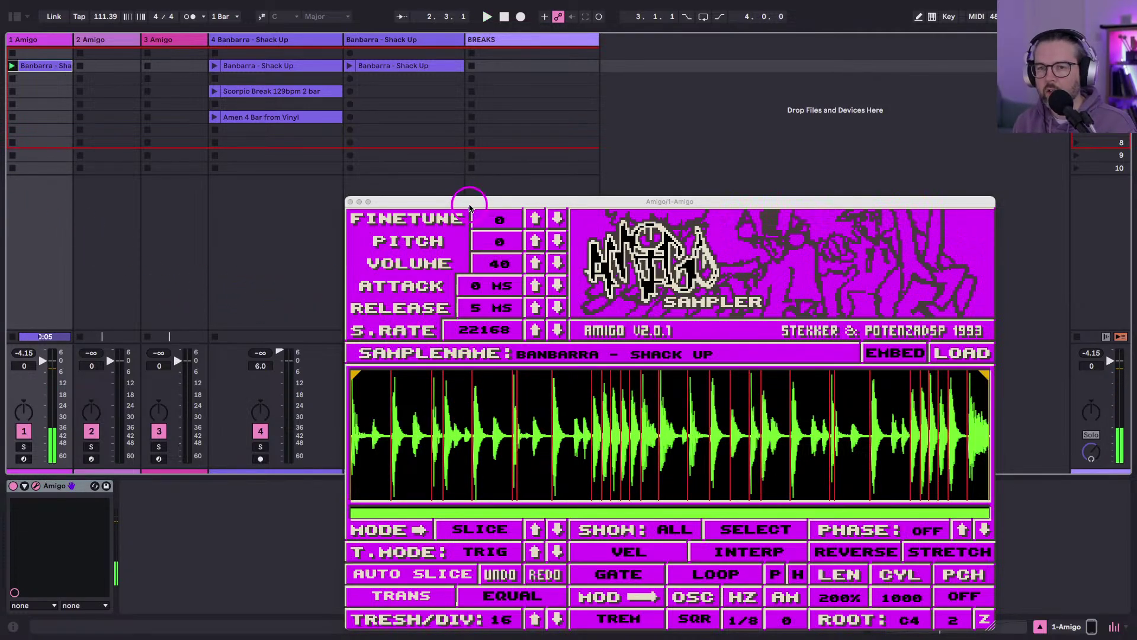
Lower Amigo's slice threshold to 2 and play the clip with the denser slicing.
drag(472, 205, 344, 59)
click(678, 290)
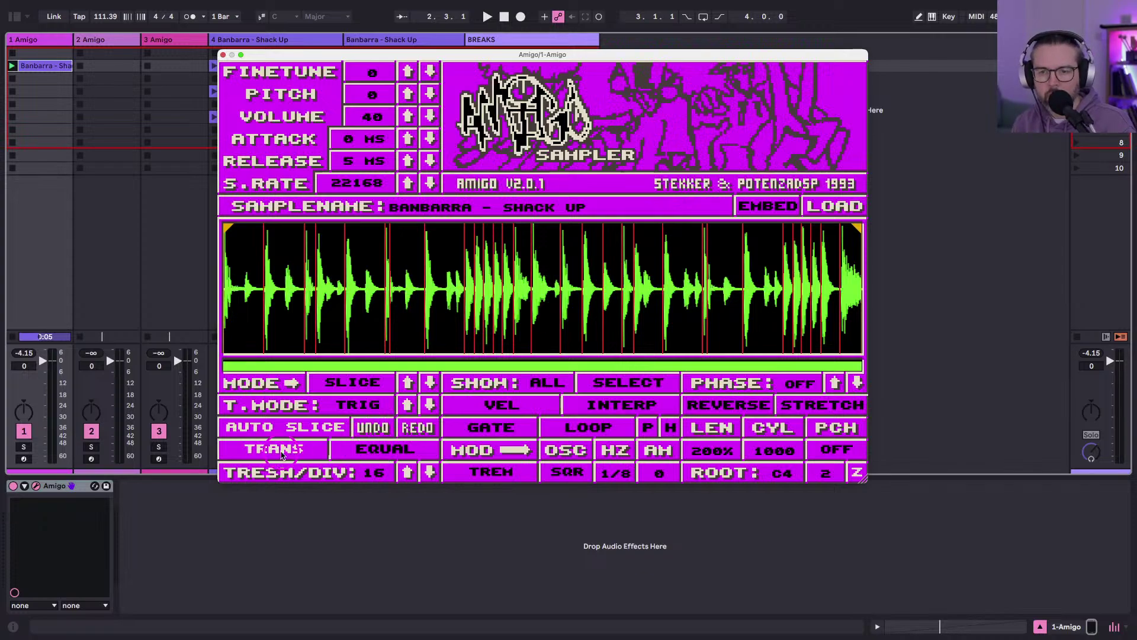
drag(380, 476, 376, 501)
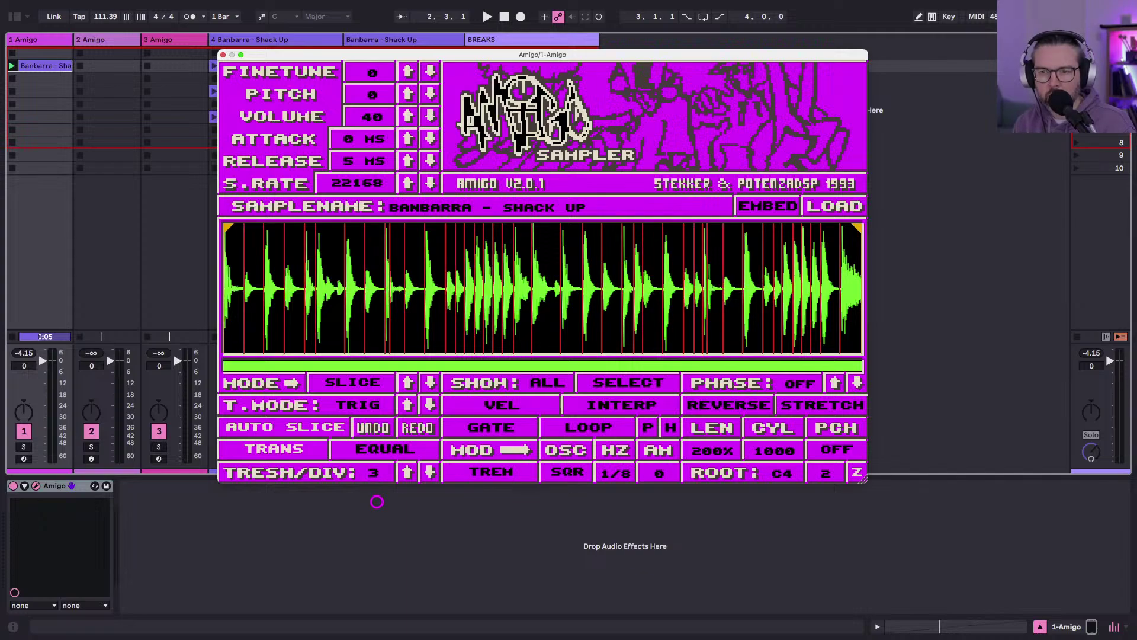
drag(377, 502, 376, 503)
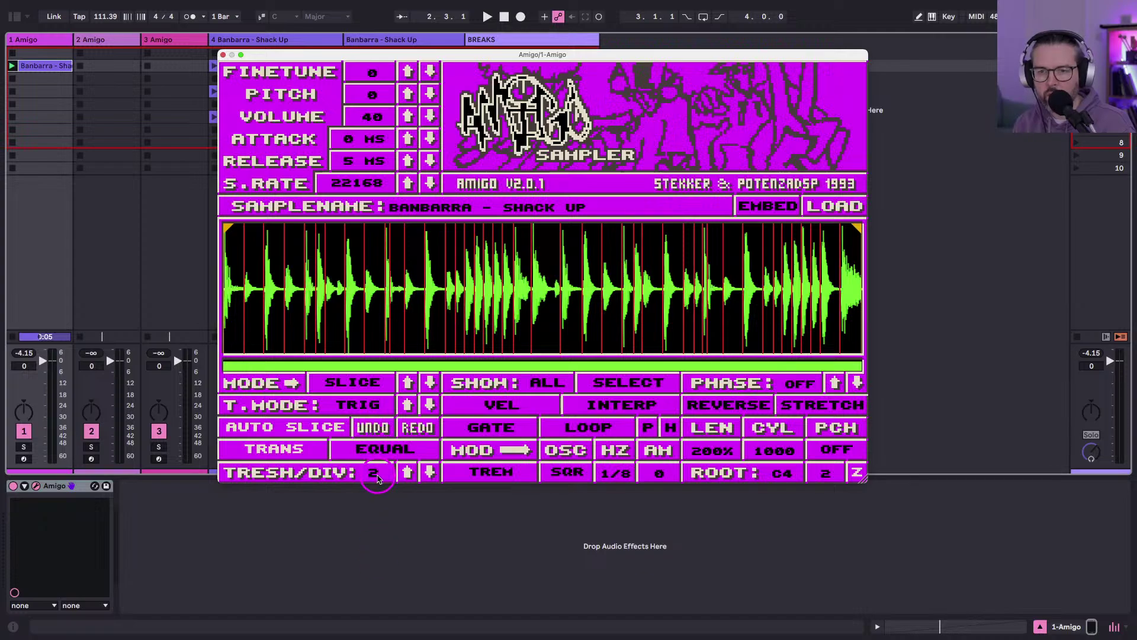
key(space)
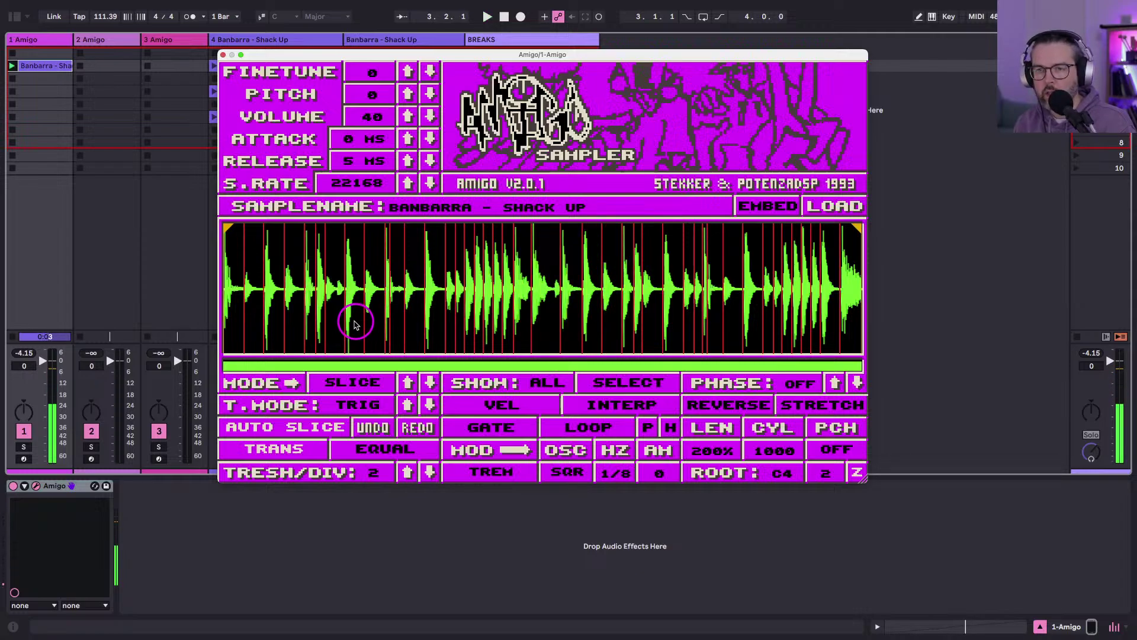
Delete the surplus slice markers inside decaying hits and add a missing marker before the faint hit after the mid-break roll.
drag(355, 320, 721, 299)
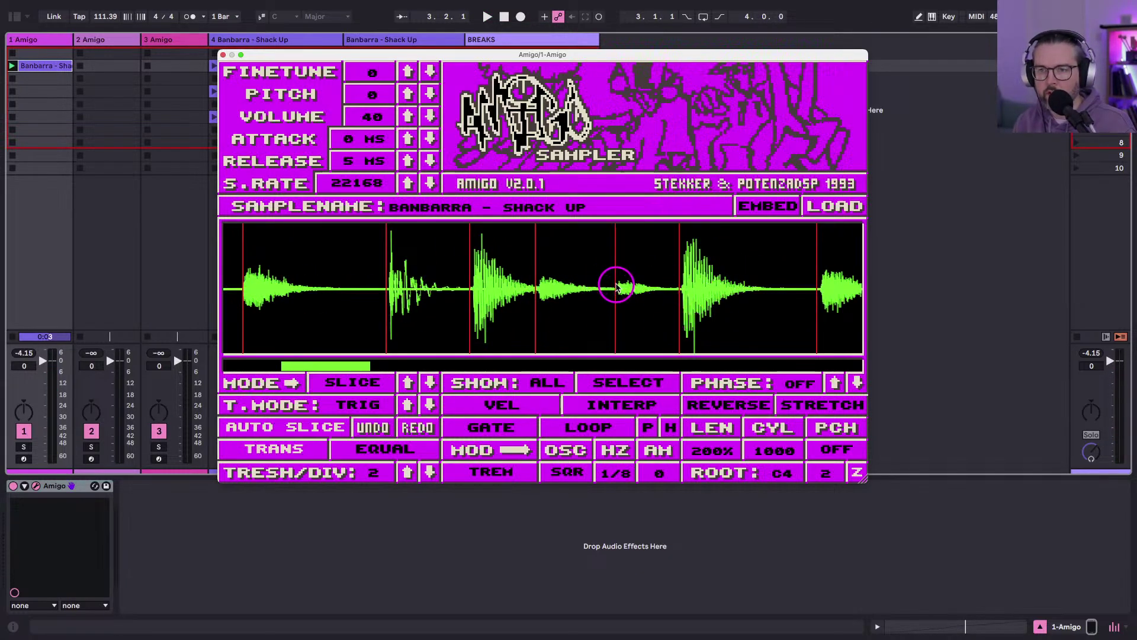
scroll(616, 287, right, 5)
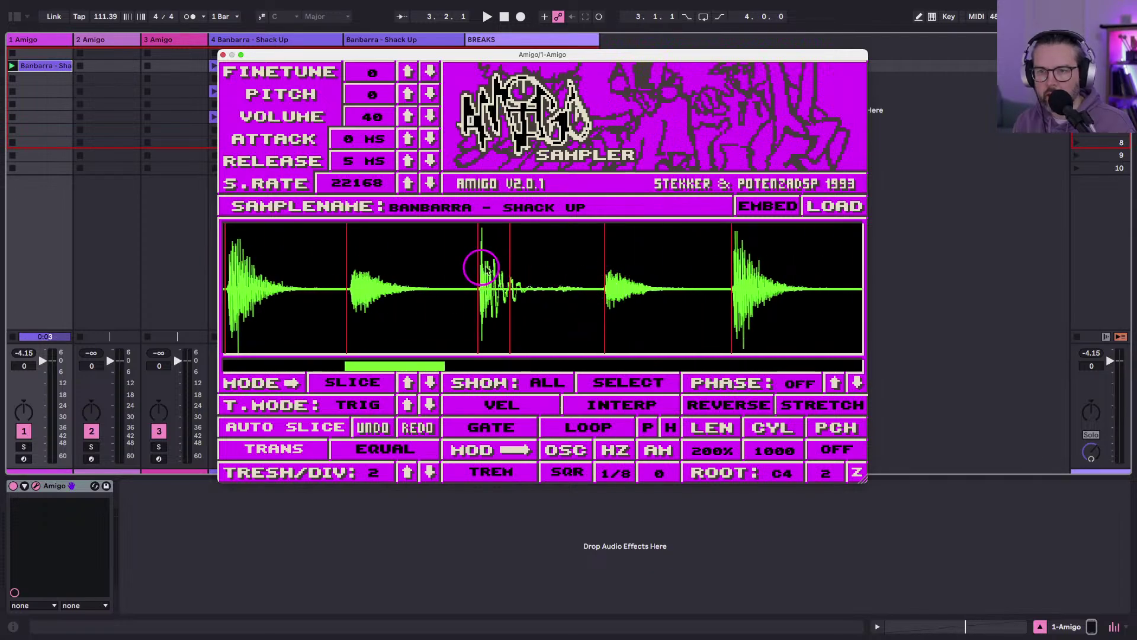
double_click(511, 264)
scroll(527, 305, down, 5)
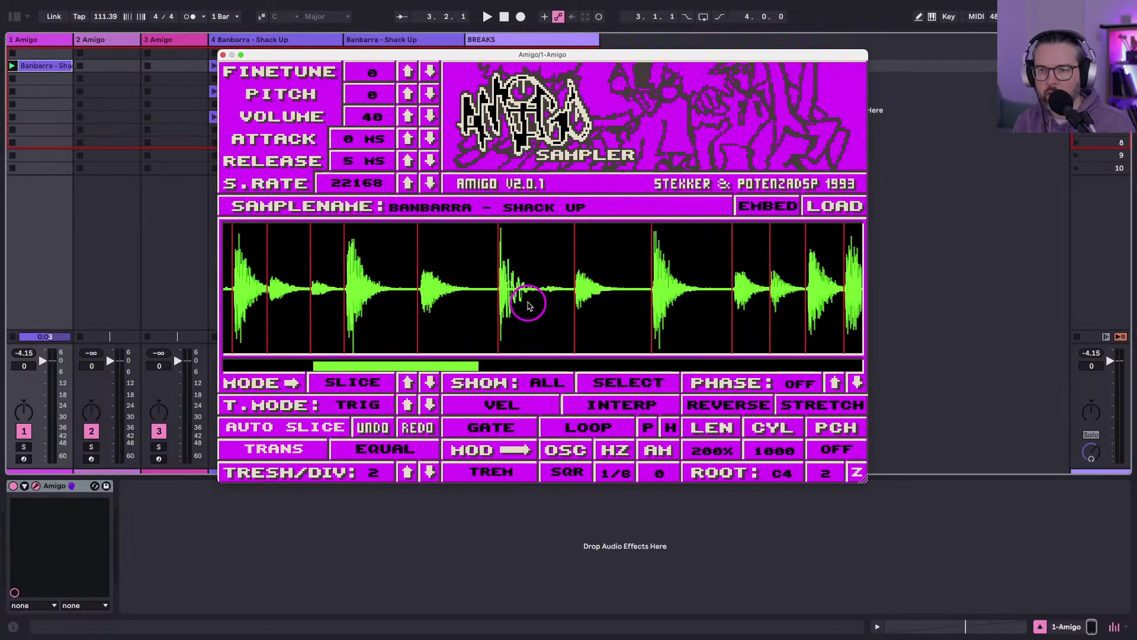
scroll(672, 317, right, 7)
scroll(672, 317, right, 3)
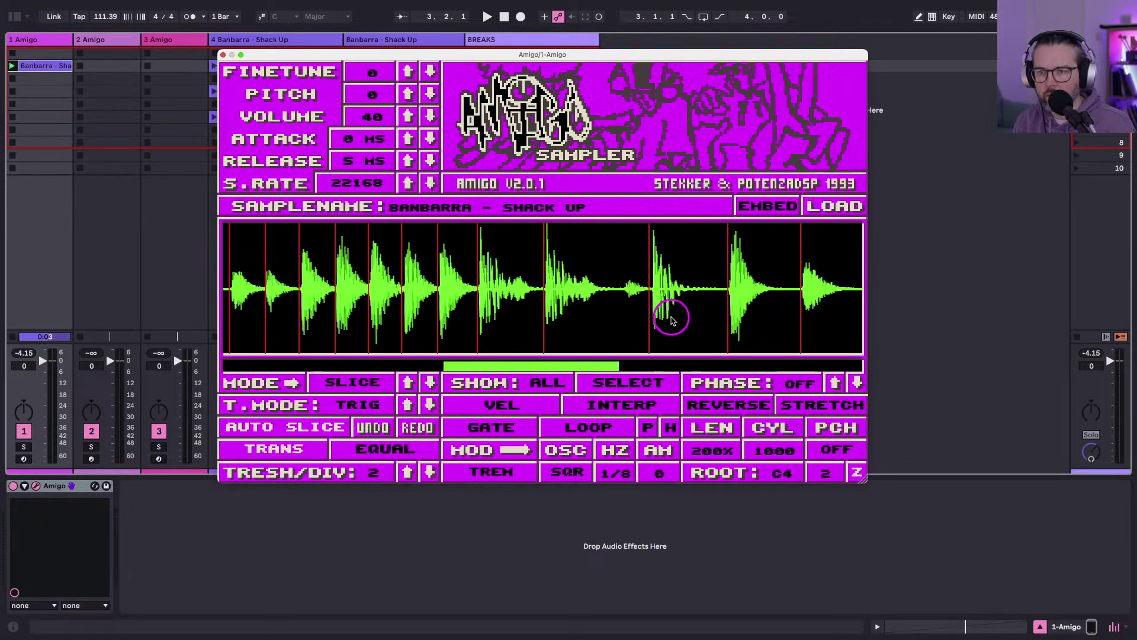
scroll(625, 290, right, 5)
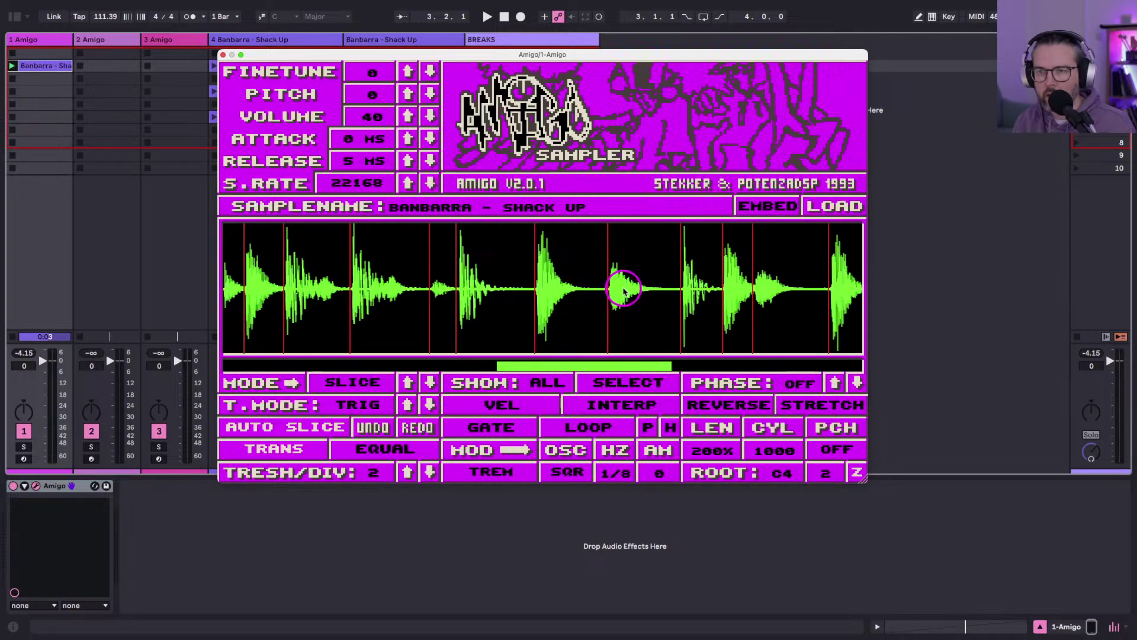
scroll(623, 296, right, 10)
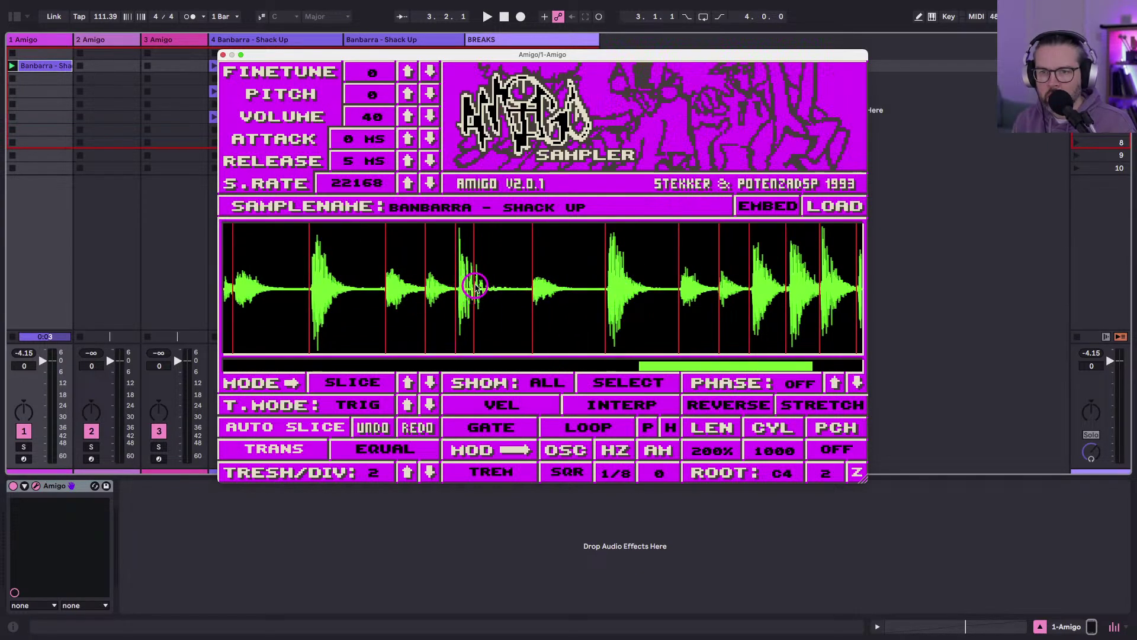
scroll(514, 305, right, 4)
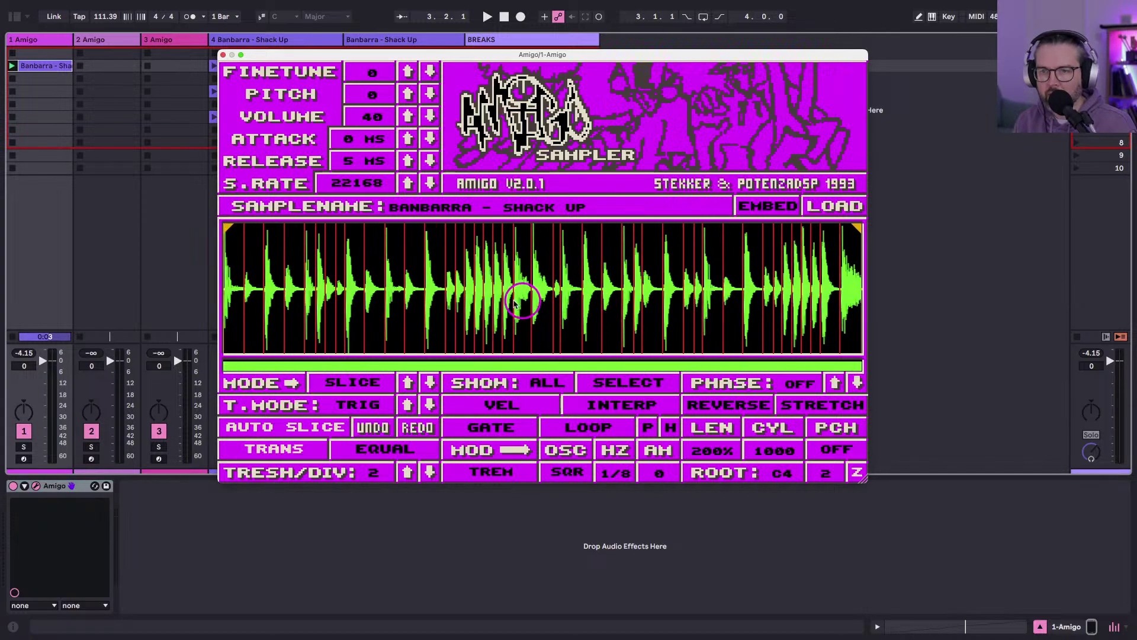
Play the clip and examine the slice markers around the mid-break roll up close in Amigo.
key(space)
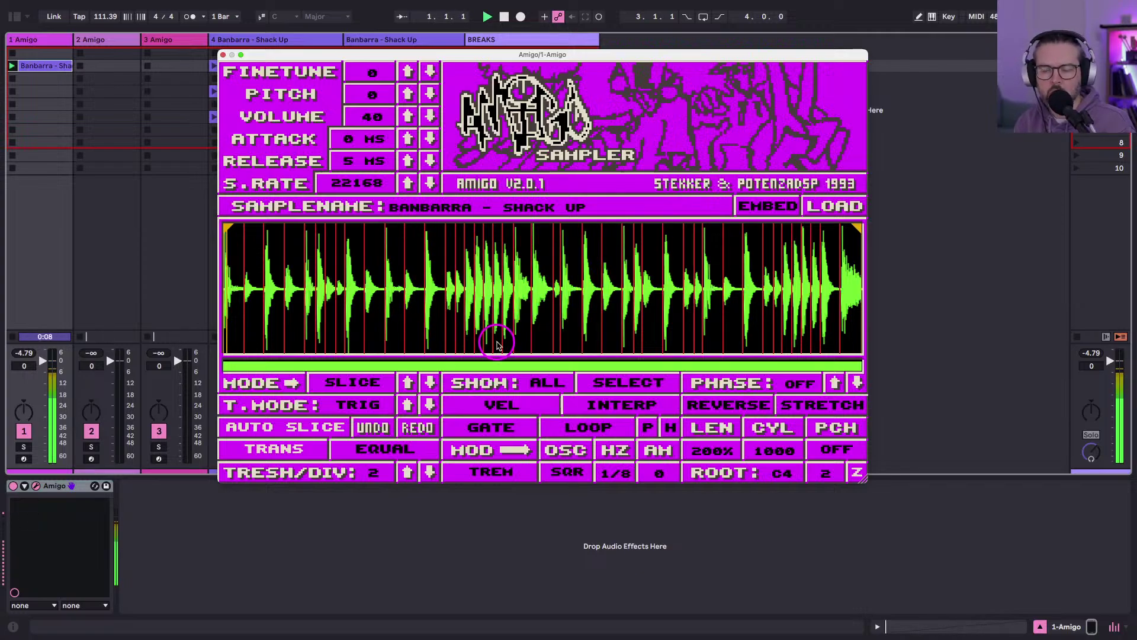
scroll(496, 342, up, 5)
scroll(605, 328, up, 2)
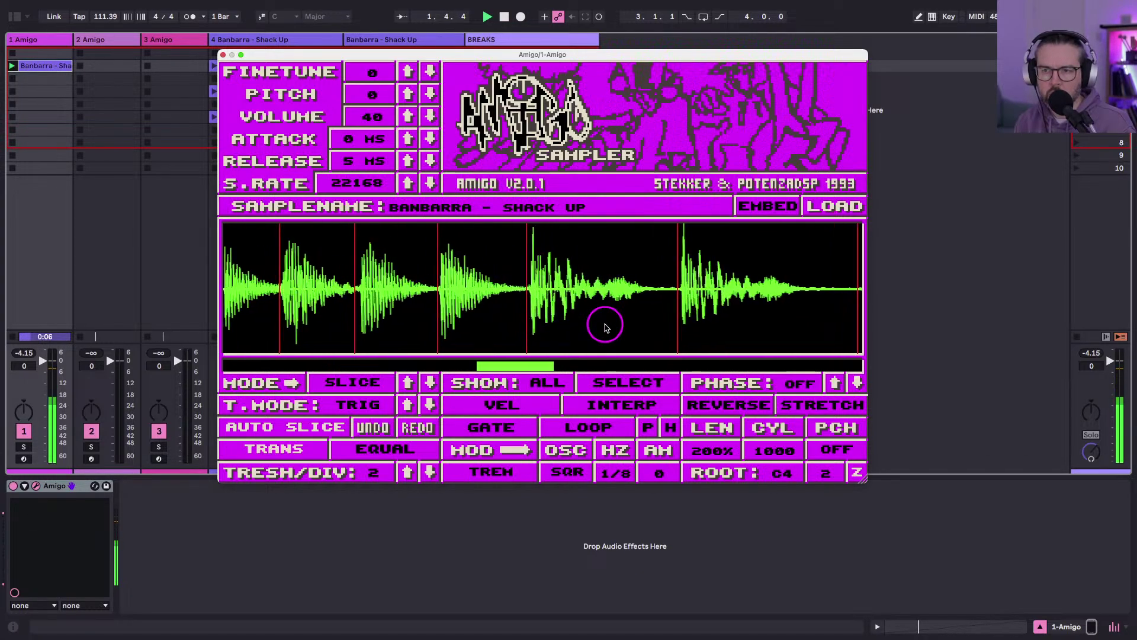
scroll(605, 327, up, 3)
scroll(508, 312, down, 2)
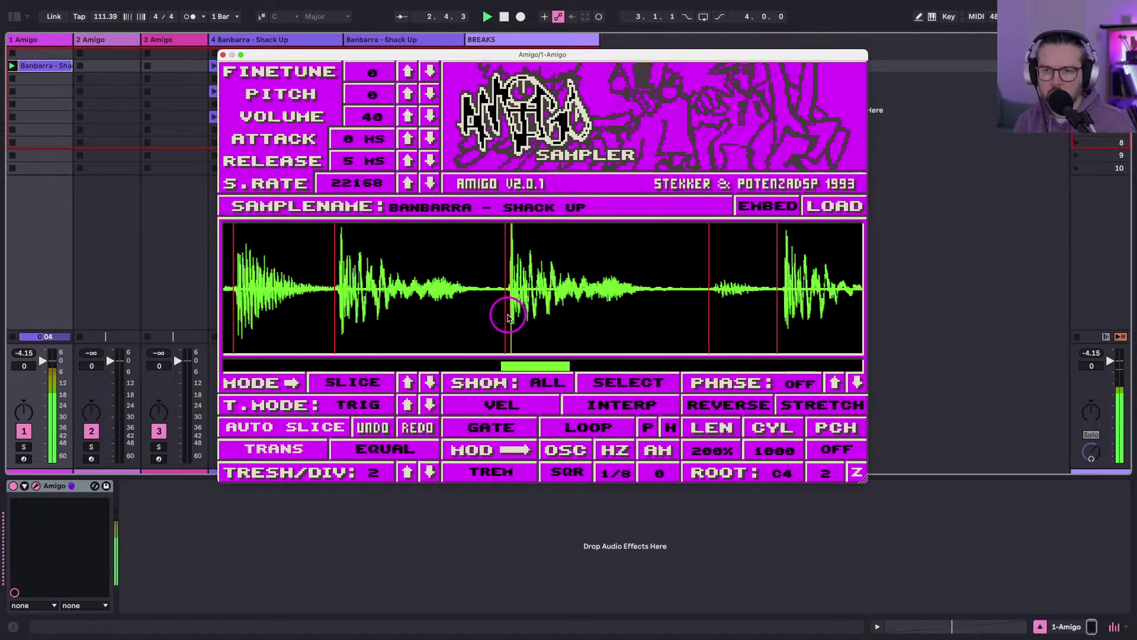
scroll(463, 247, down, 2)
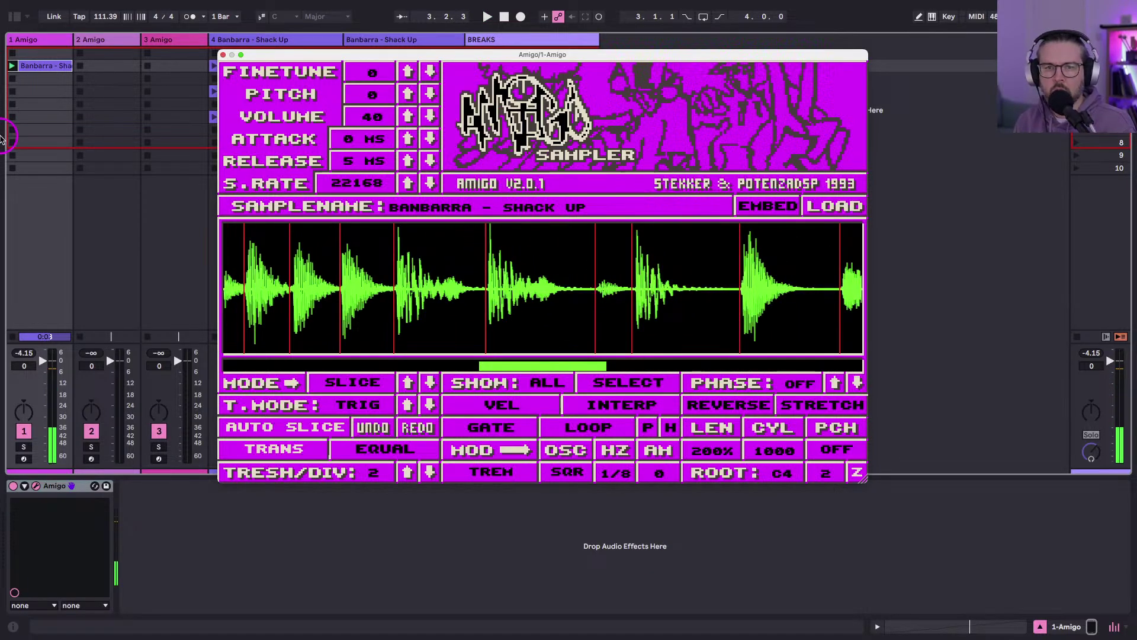
Open the Amigo track's MIDI clip in the note editor and shrink the Amigo window clear of most notes.
double_click(57, 80)
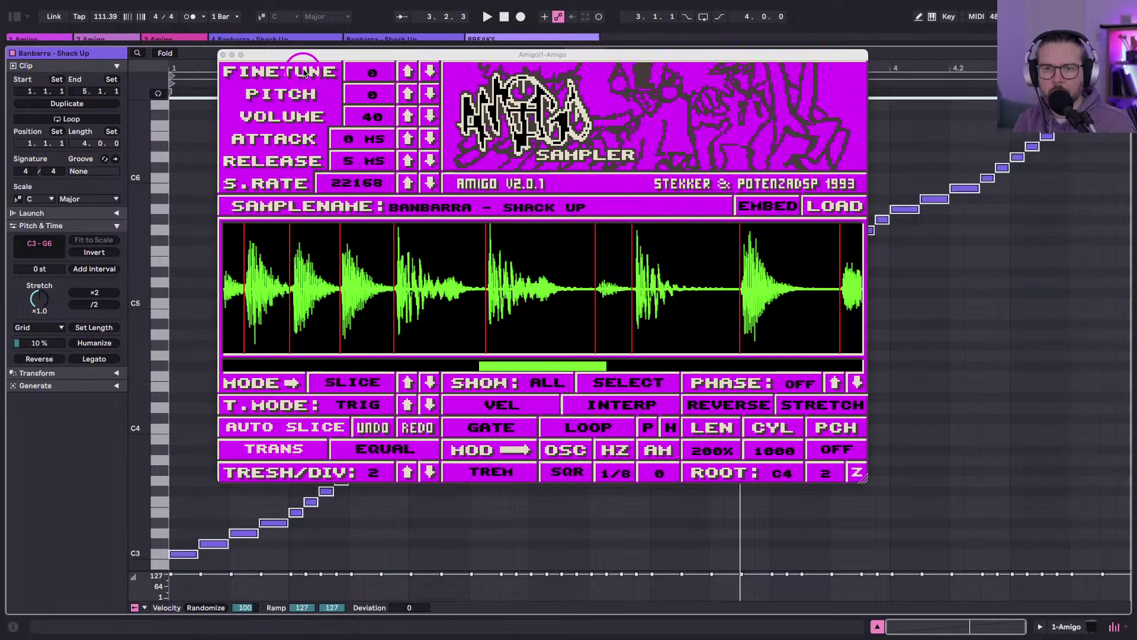
drag(303, 59, 370, 71)
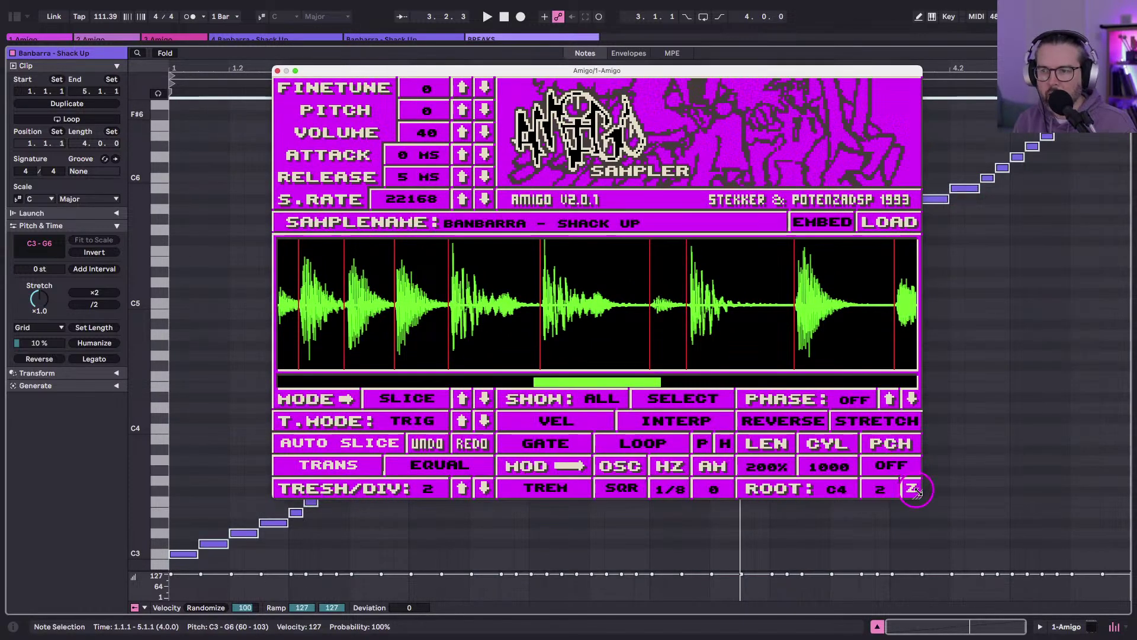
drag(916, 491, 694, 351)
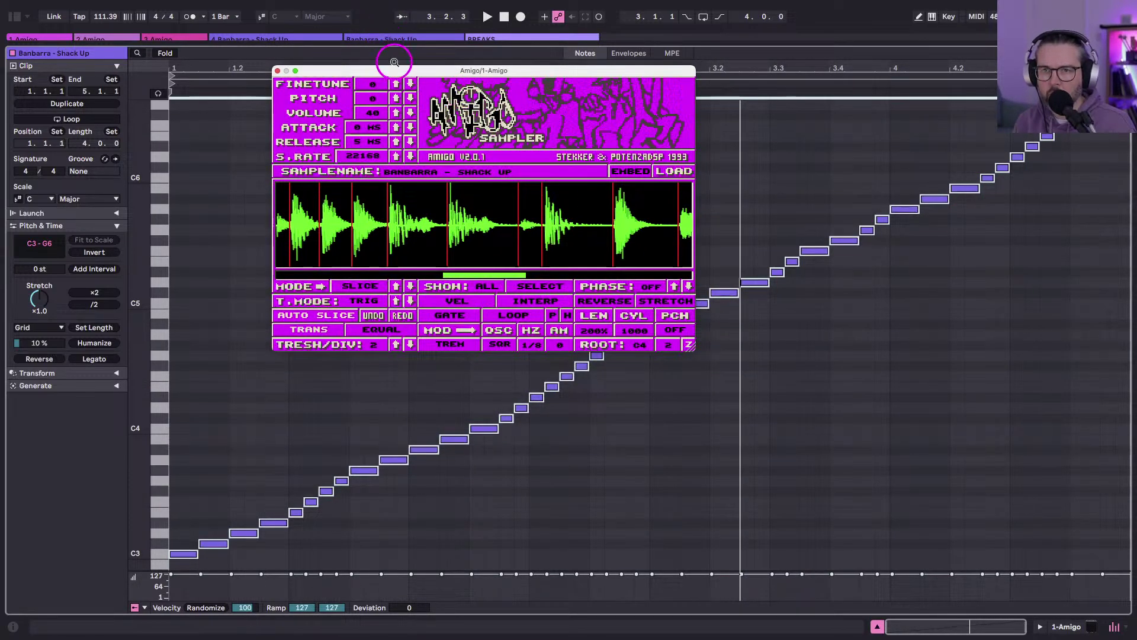
drag(394, 69, 234, 26)
Play the MIDI clip and compare its notes with the full set of Amigo slices, clearing the note selection.
key(space)
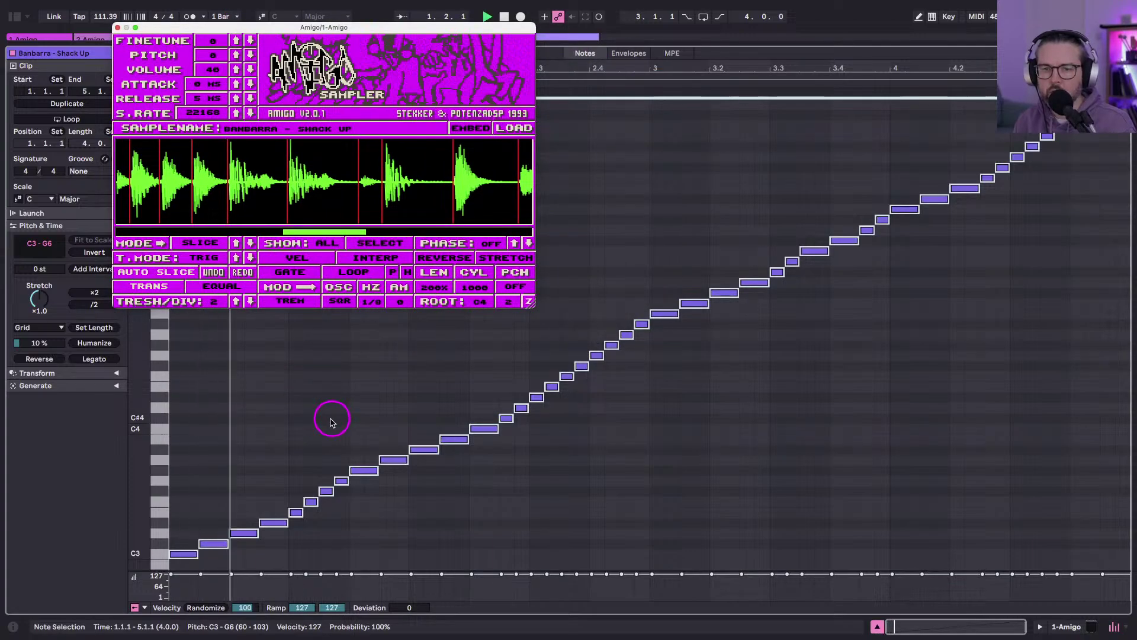
scroll(254, 201, down, 3)
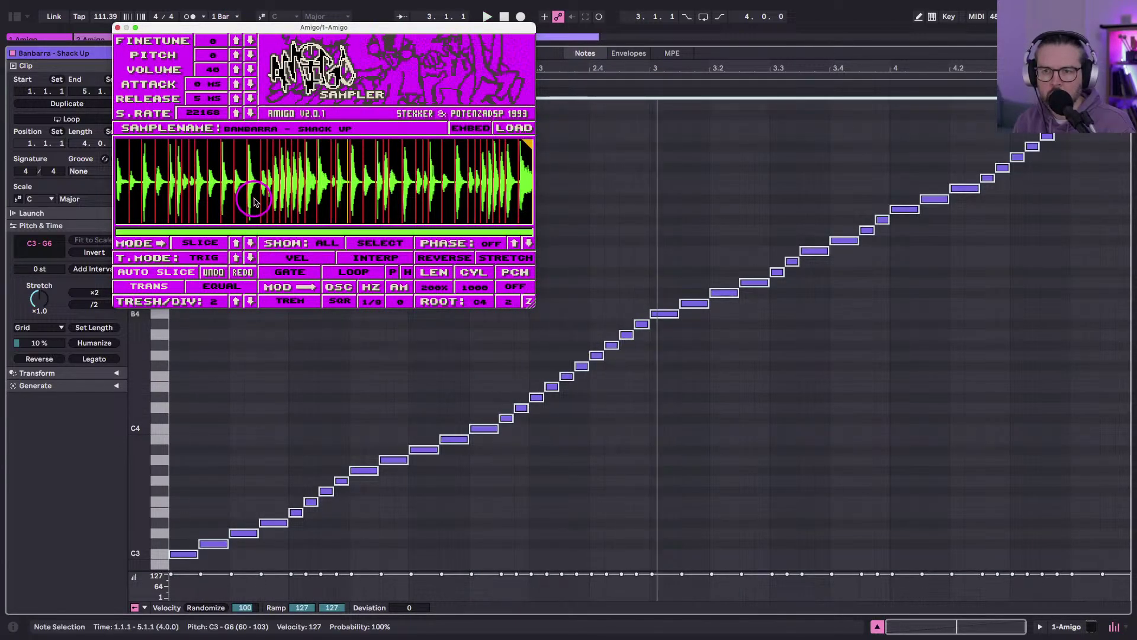
key(space)
click(554, 347)
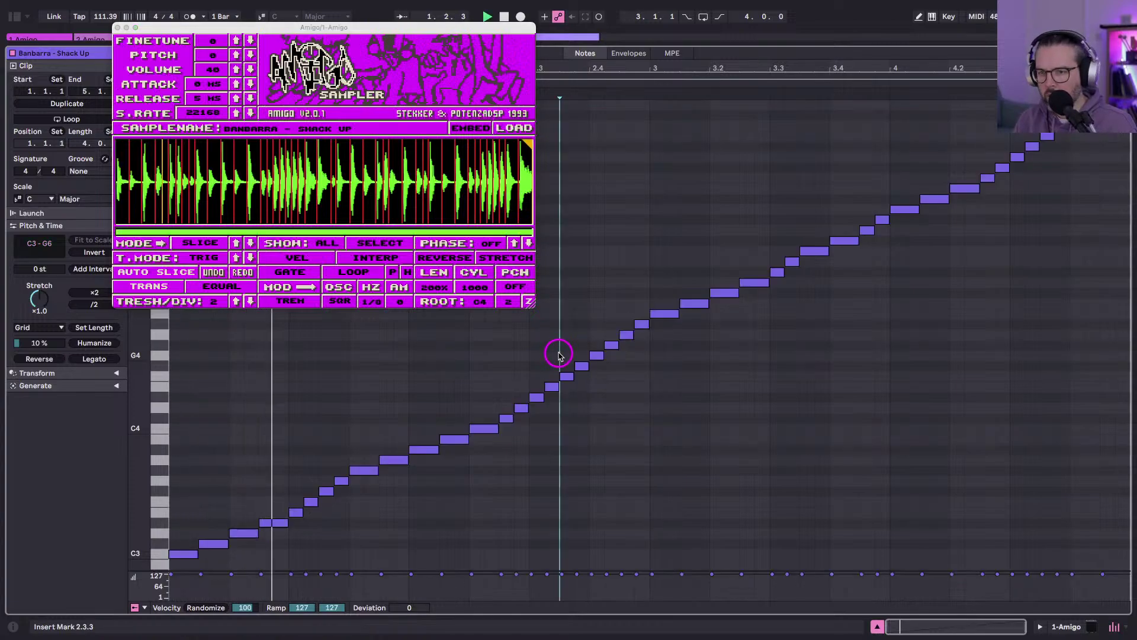
Add a slice marker in the decaying tail of the second loud hit after the mid-break roll and play the clip.
drag(293, 177, 341, 187)
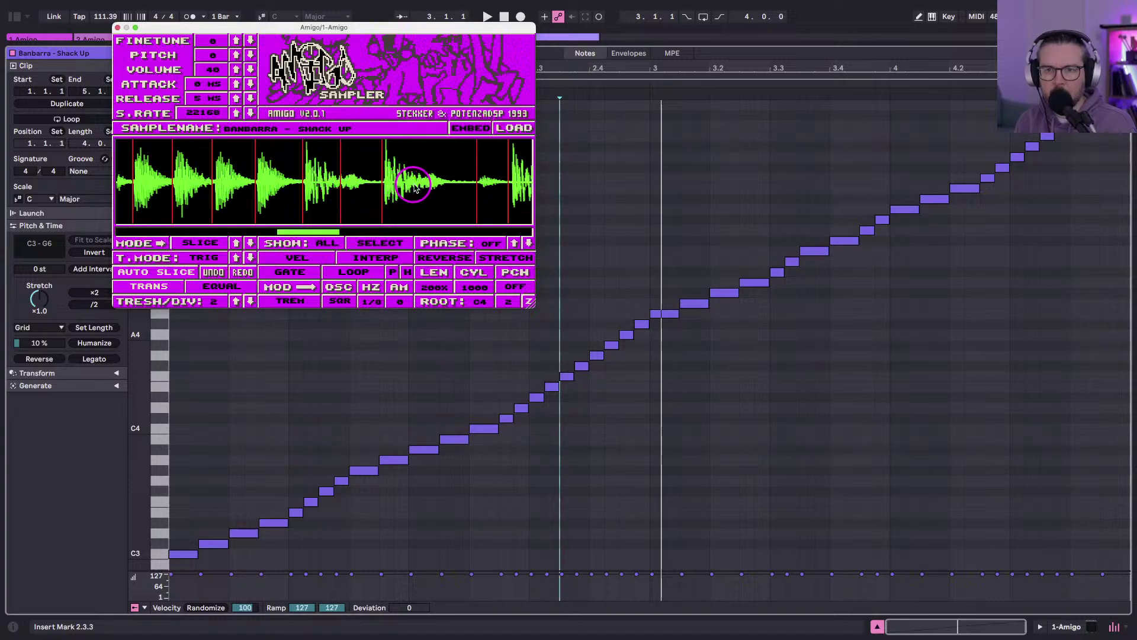
drag(415, 186, 423, 187)
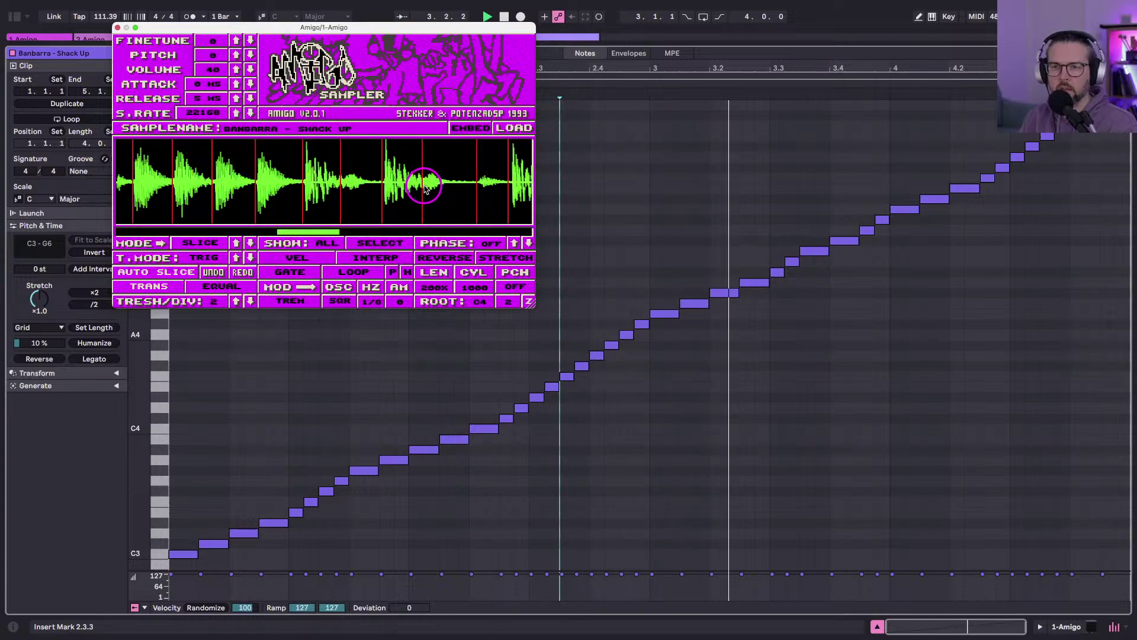
scroll(424, 187, down, 1)
scroll(424, 187, down, 1)
scroll(551, 284, down, 2)
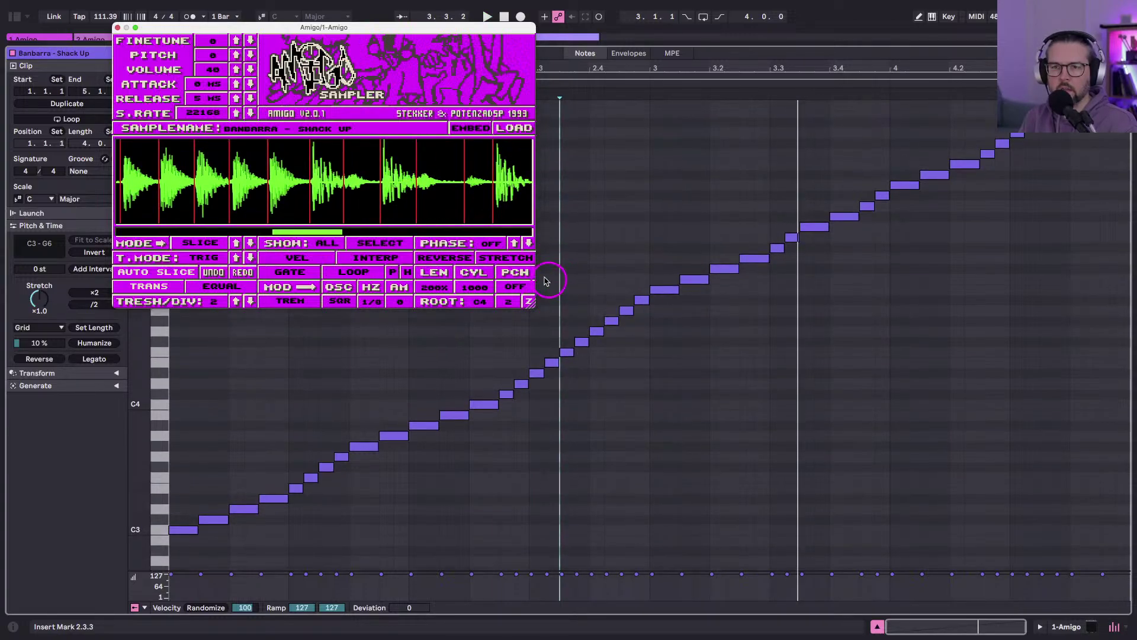
scroll(444, 195, down, 3)
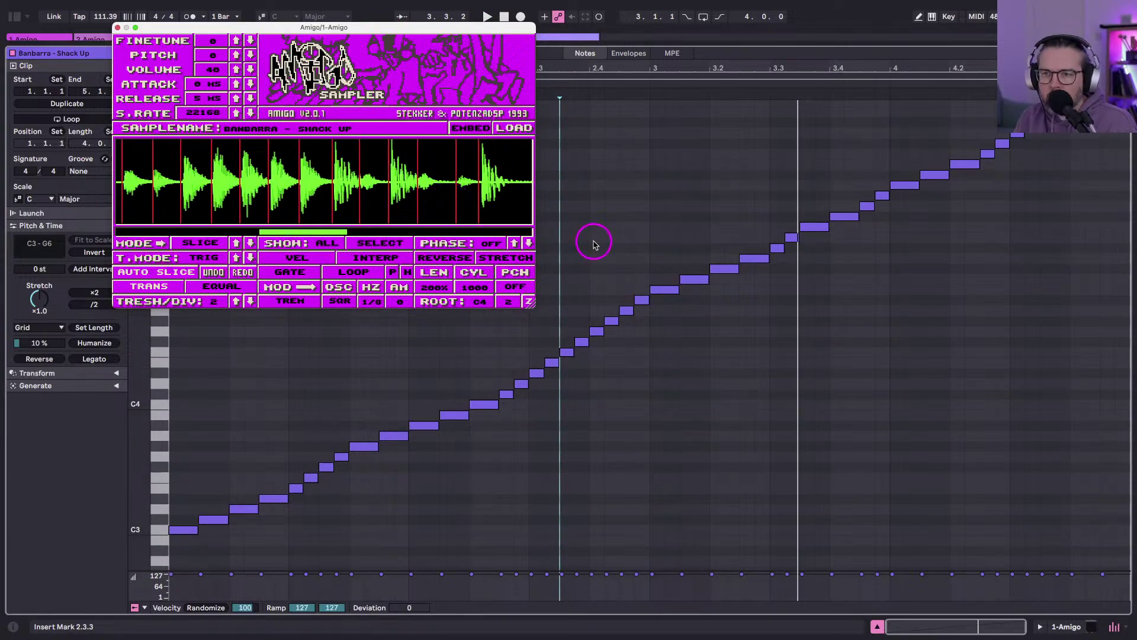
scroll(594, 243, up, 1)
click(555, 83)
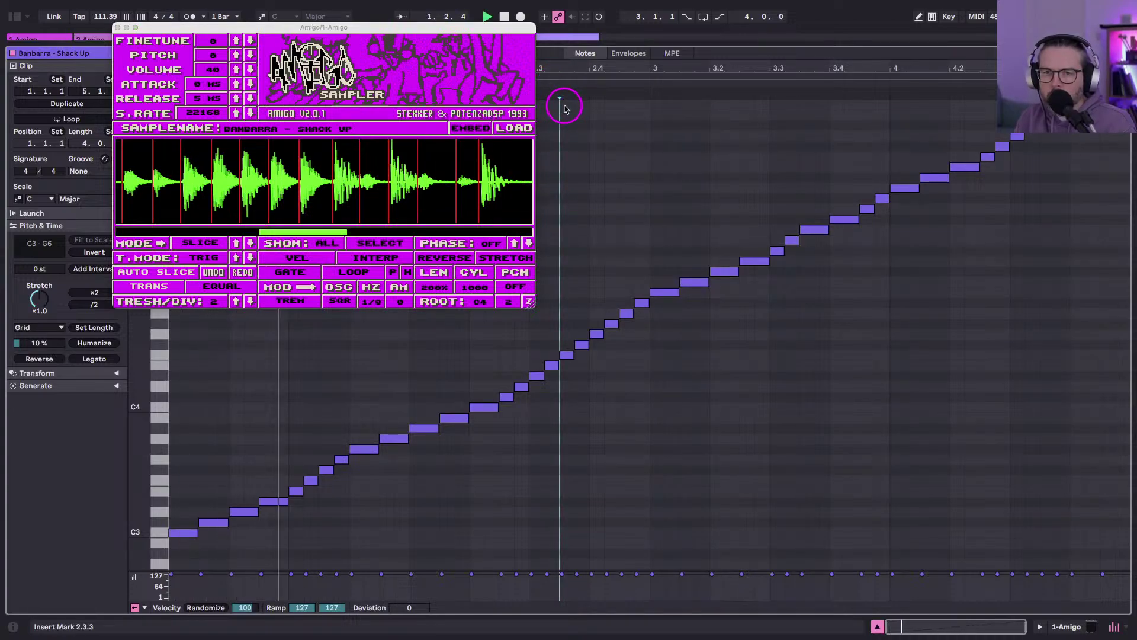
scroll(381, 158, down, 3)
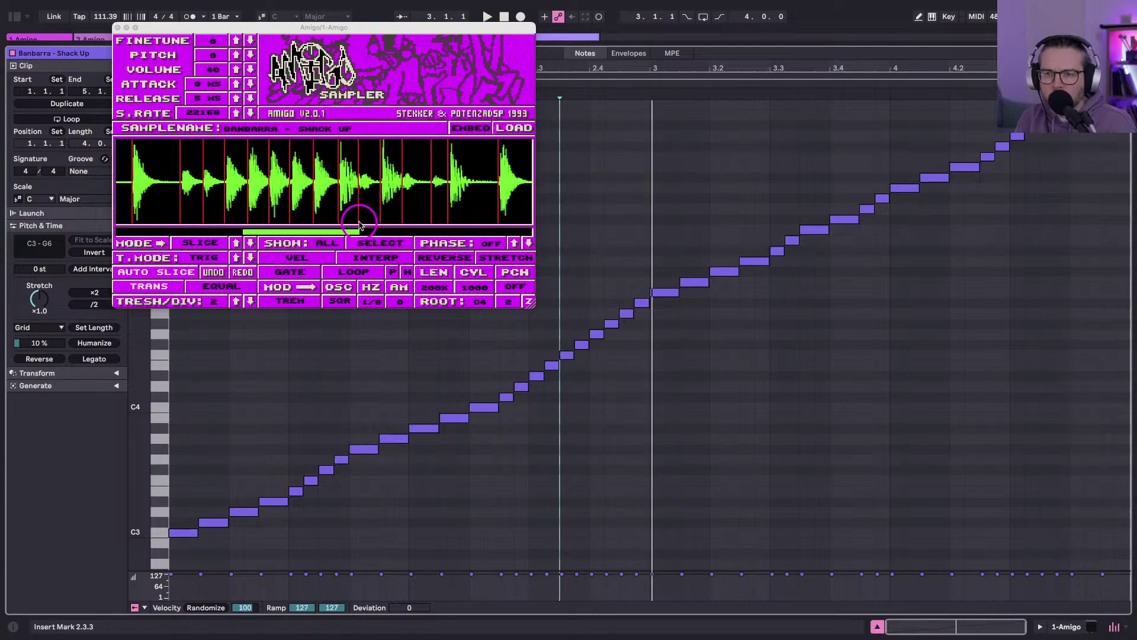
key(space)
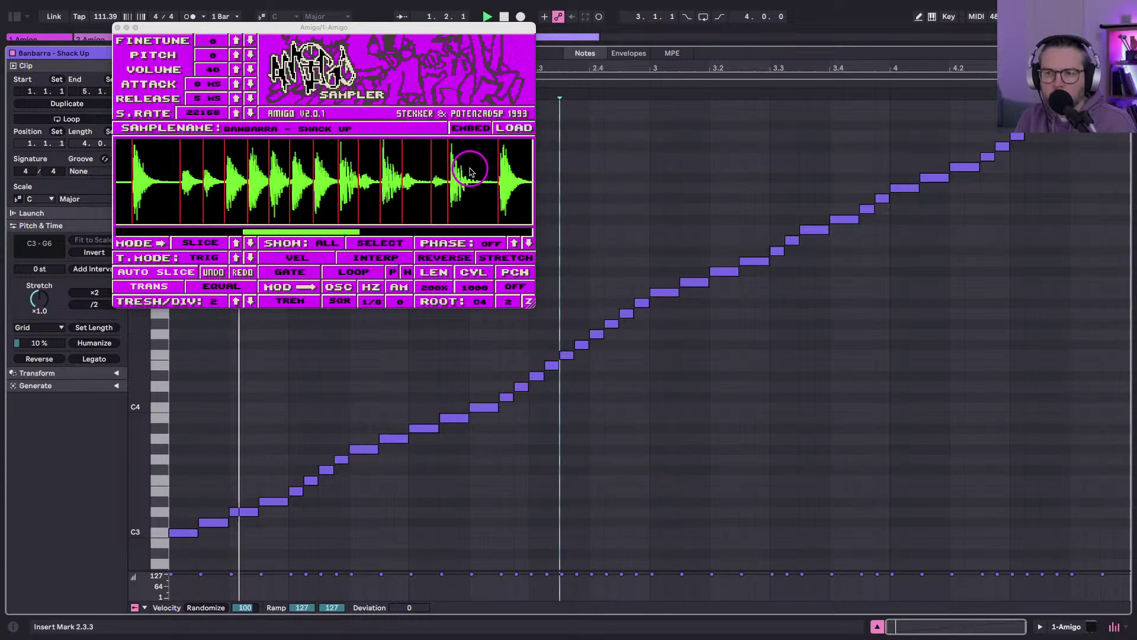
Move the Amigo window lower, clear of the clip's timeline, and set the clip start to 2.4.1 for playback.
drag(370, 29, 426, 252)
key(space)
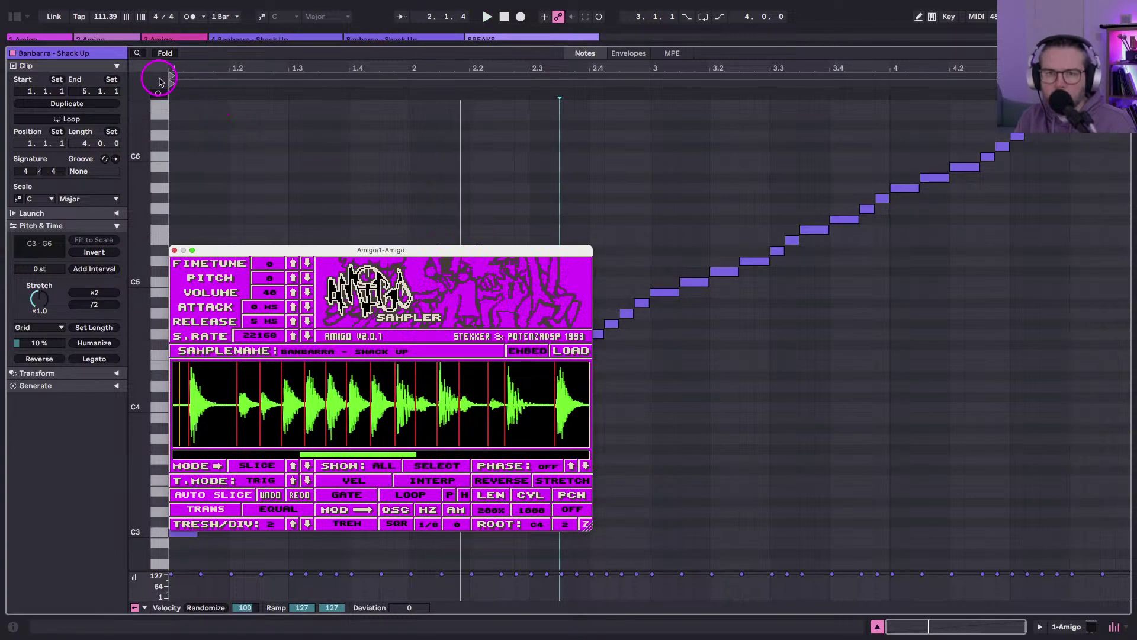
mouse_move(171, 77)
mouse_down()
mouse_move(586, 87)
mouse_move(596, 110)
mouse_up()
key(space)
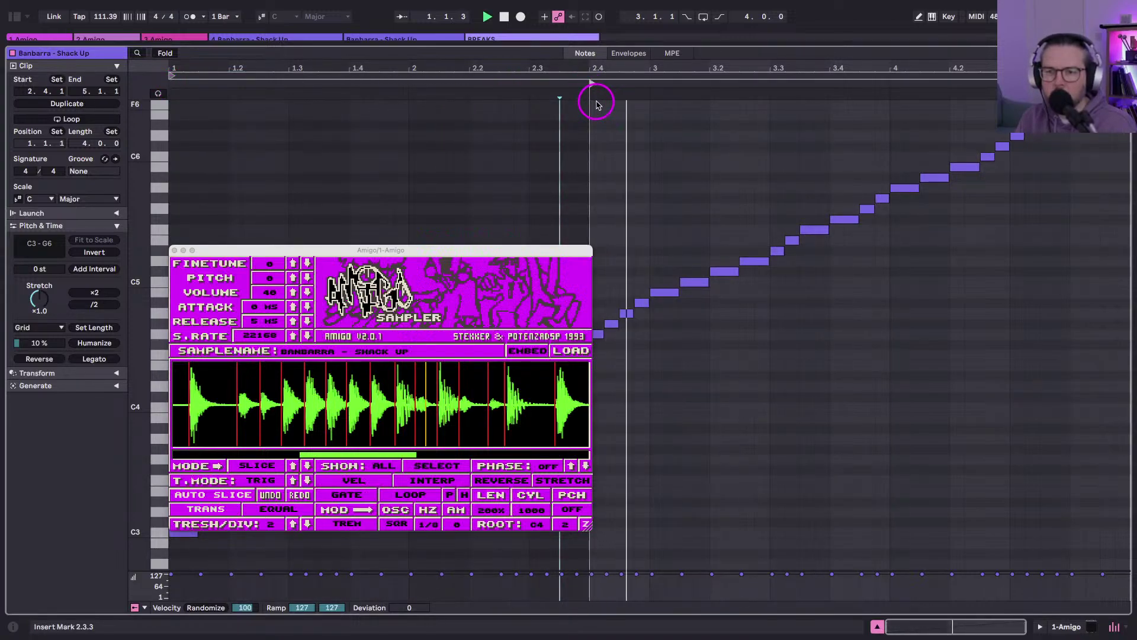
Play the clip from 2.4.1 and check the slice markers around the faint hit after the mid-break roll.
key(space)
key(space)
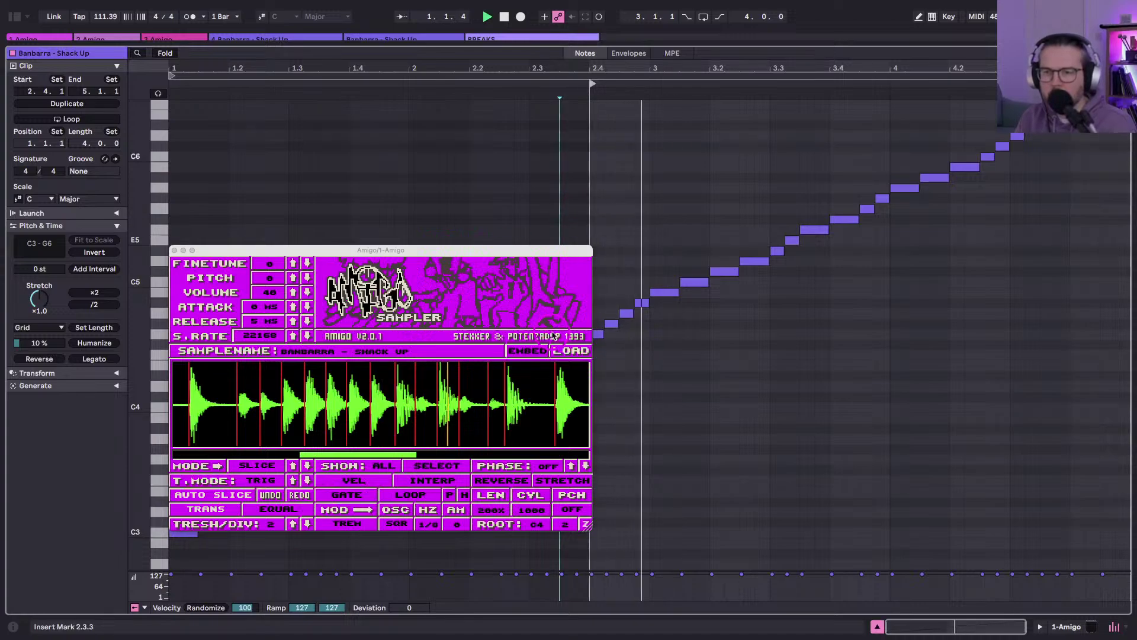
click(523, 409)
click(490, 411)
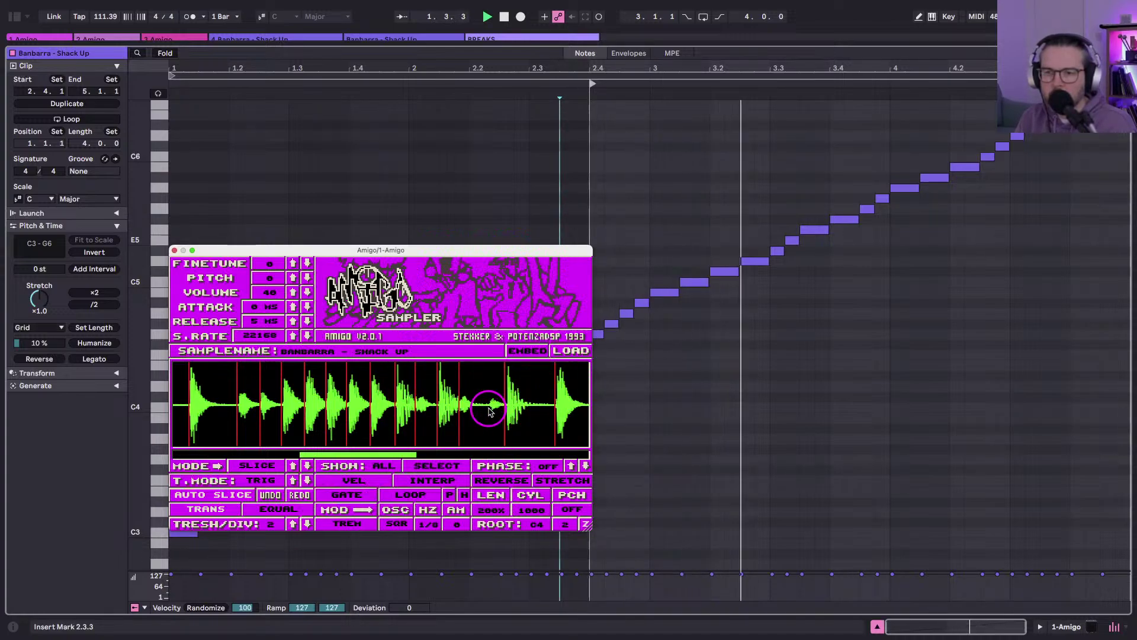
scroll(490, 411, down, 1)
scroll(490, 411, down, 1)
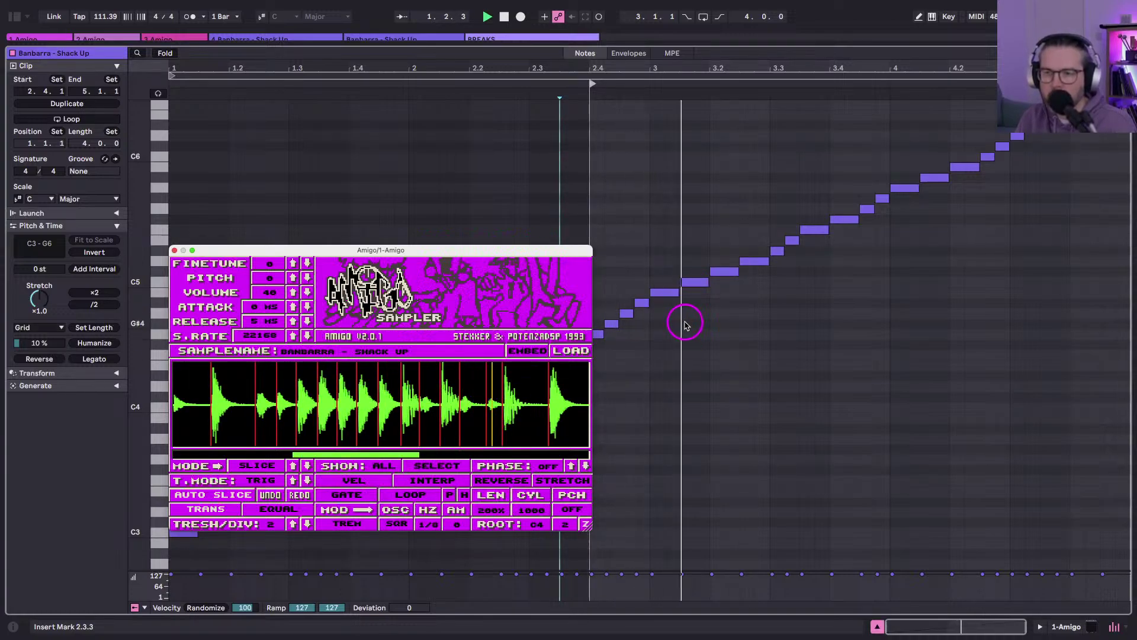
Split the B4 note at 3.1.2, raise its second half to C5, and transpose all following notes up one semitone.
click(665, 291)
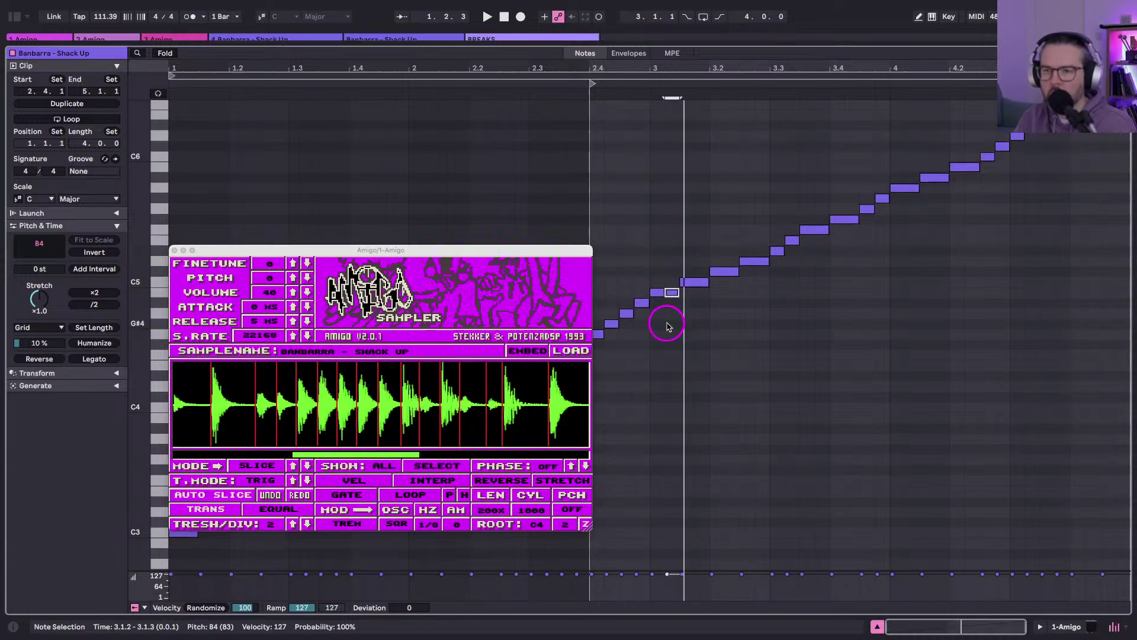
drag(699, 297, 1128, 103)
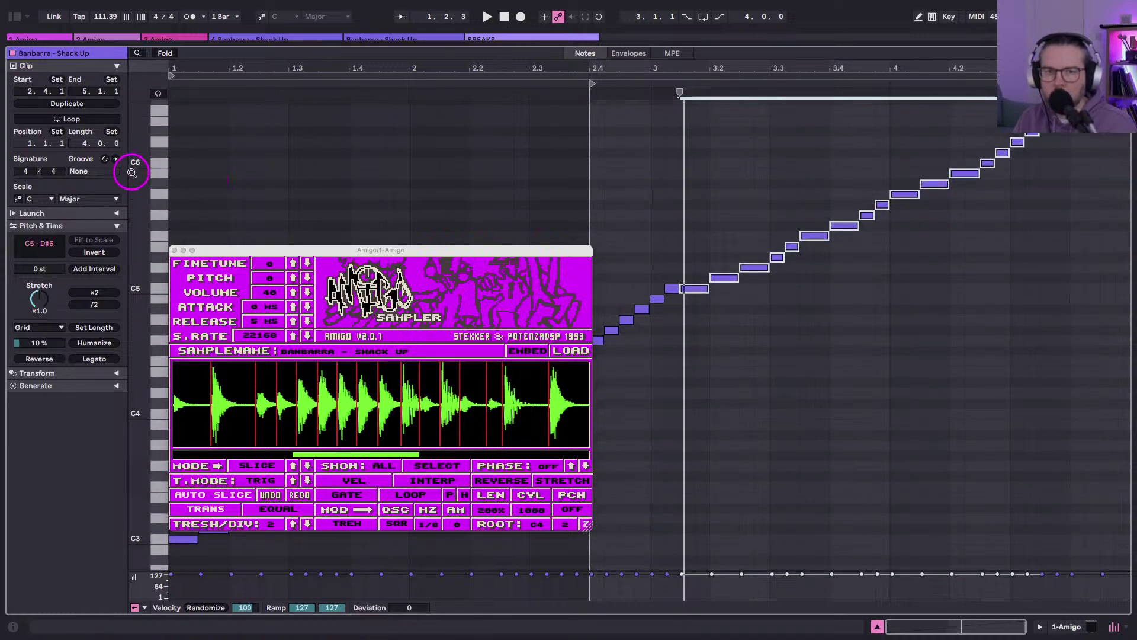
drag(132, 170, 131, 173)
click(769, 232)
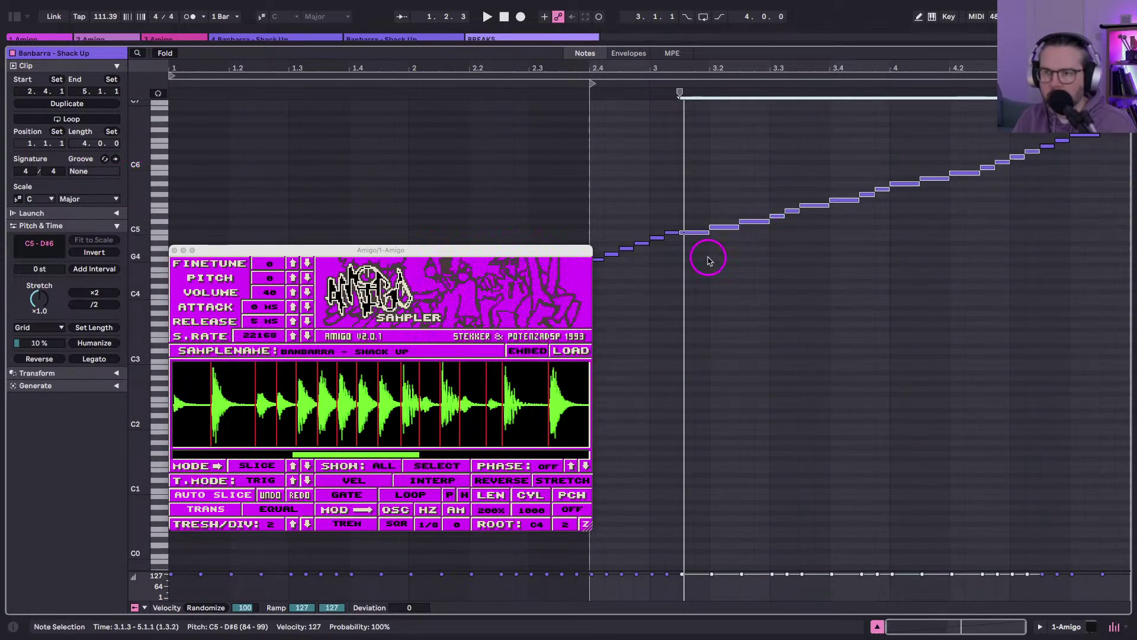
drag(709, 261, 1002, 153)
key(Up)
key(space)
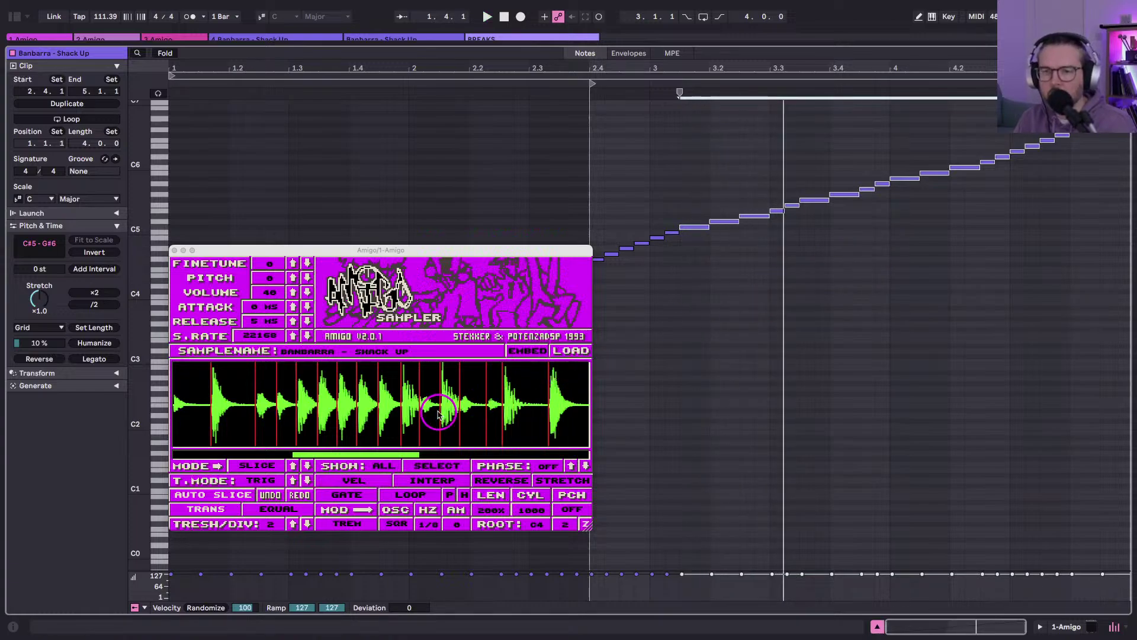
Play the clip, extend the G4 note from 2.4.1 to 2.4.3, and make a G#4 note span 2.4.3 to 3.1.1.
click(614, 302)
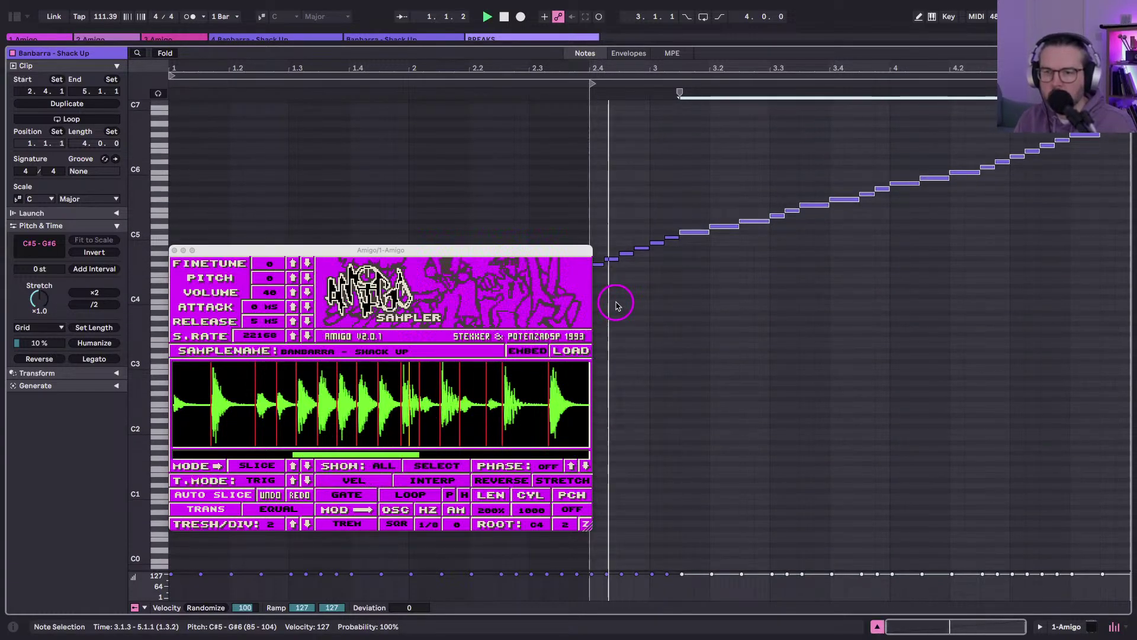
scroll(600, 278, down, 1)
click(598, 251)
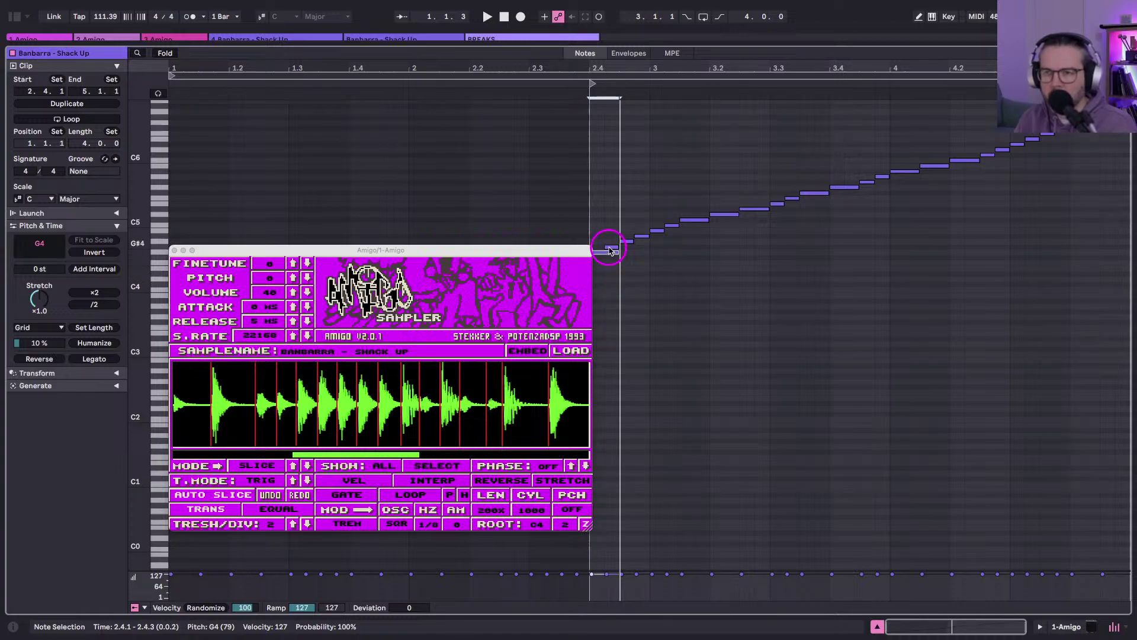
drag(610, 251, 626, 250)
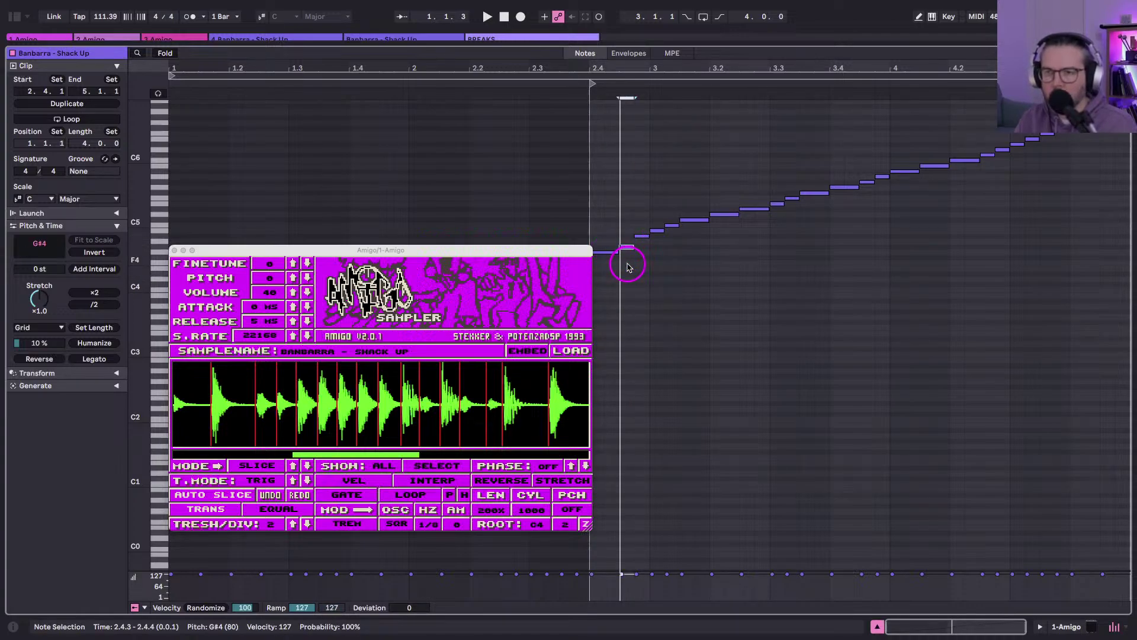
click(634, 233)
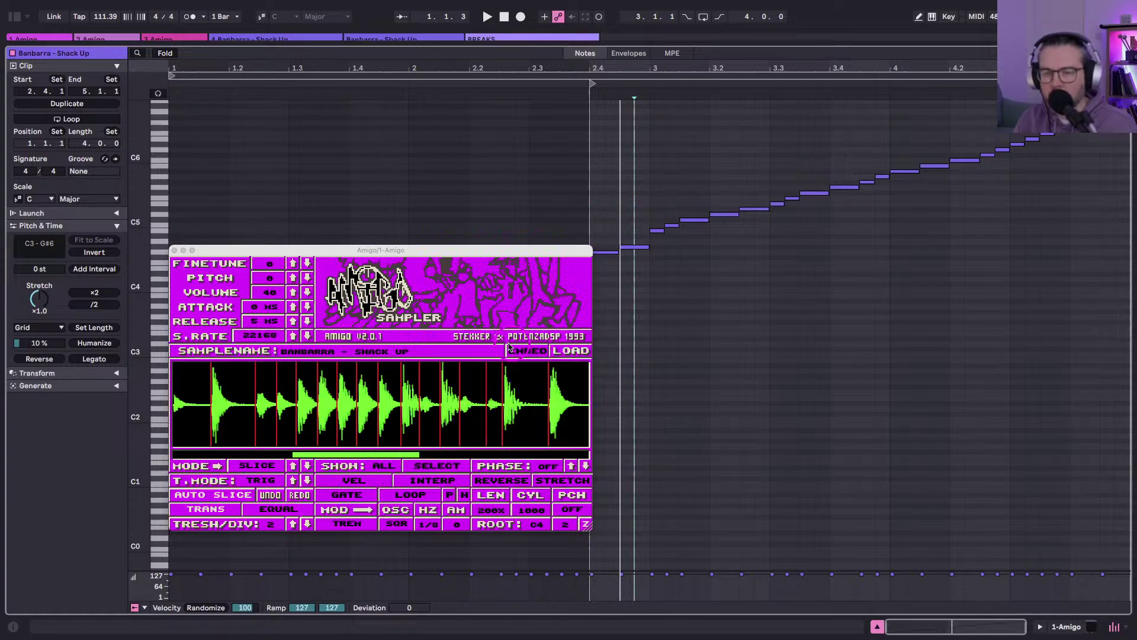
Delete the two slice markers inside the decaying tails of the two loud hits after the mid-break roll.
click(421, 413)
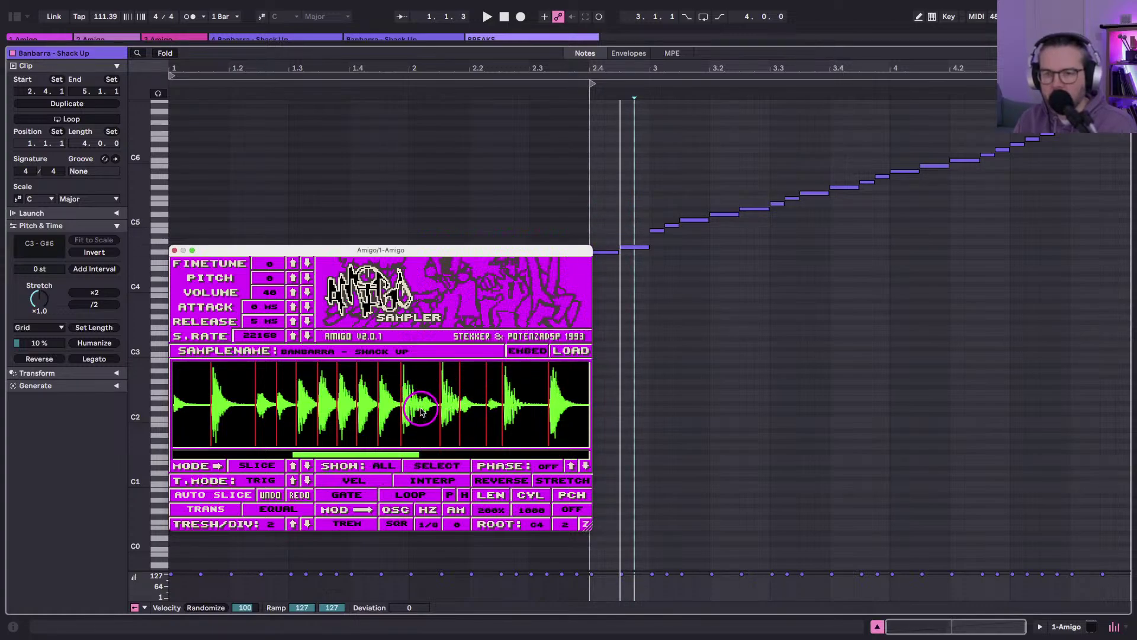
double_click(459, 403)
key(space)
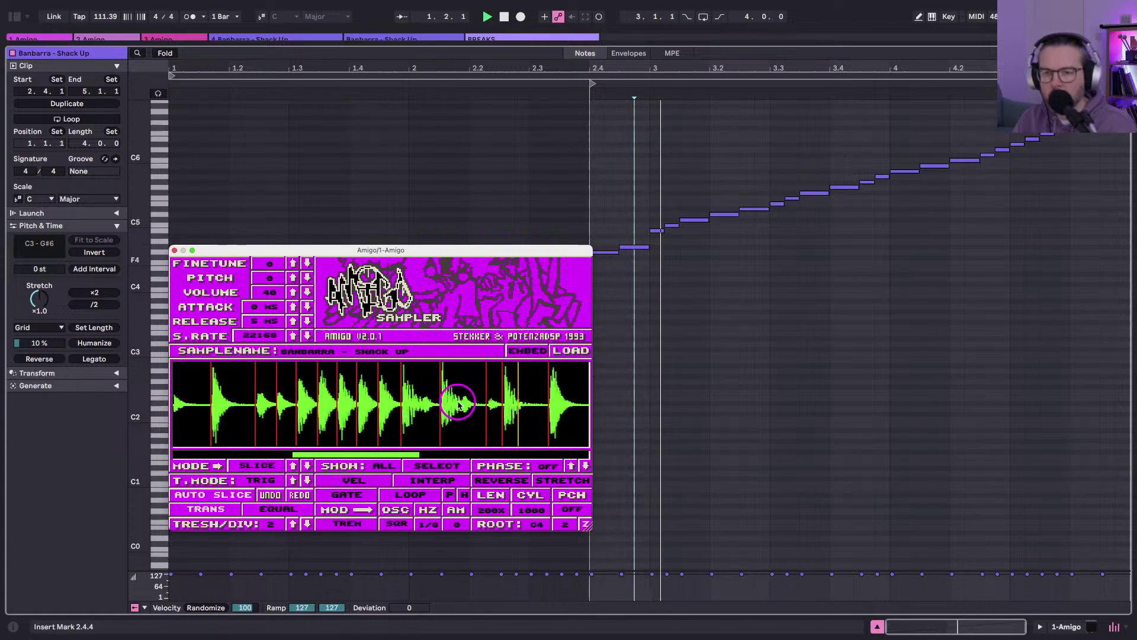
Replay the clip repeatedly from 2.4.1 to check the slices after the mid-break roll against the notes.
key(space)
key(space)
key(space)
key(space)
key(space)
key(space)
key(space)
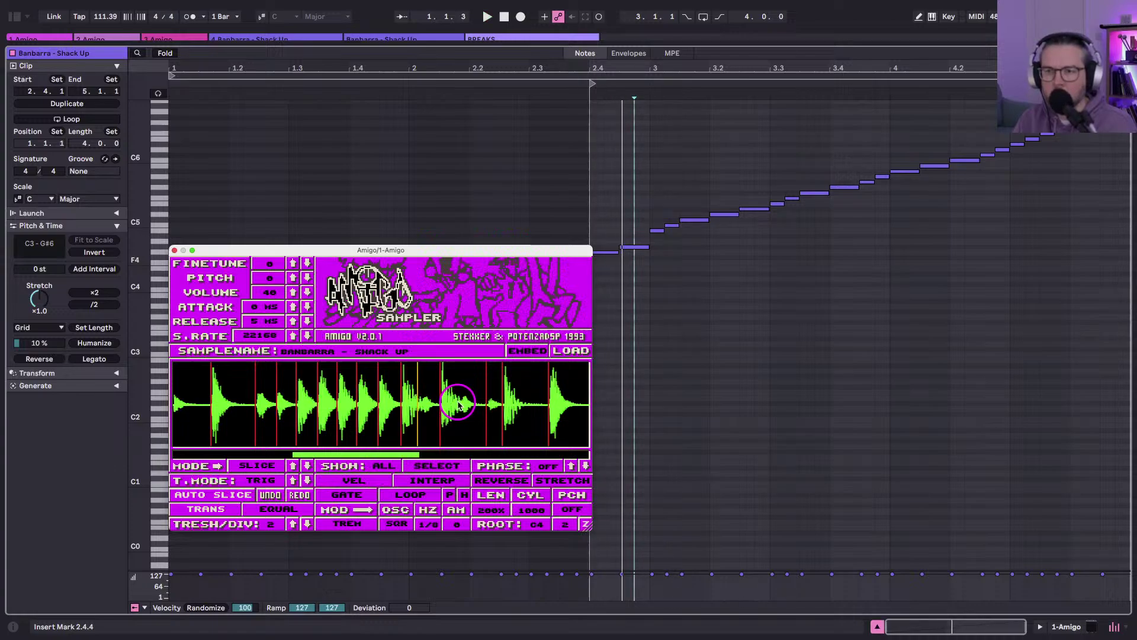
key(space)
key(space)
key(space)
key(space)
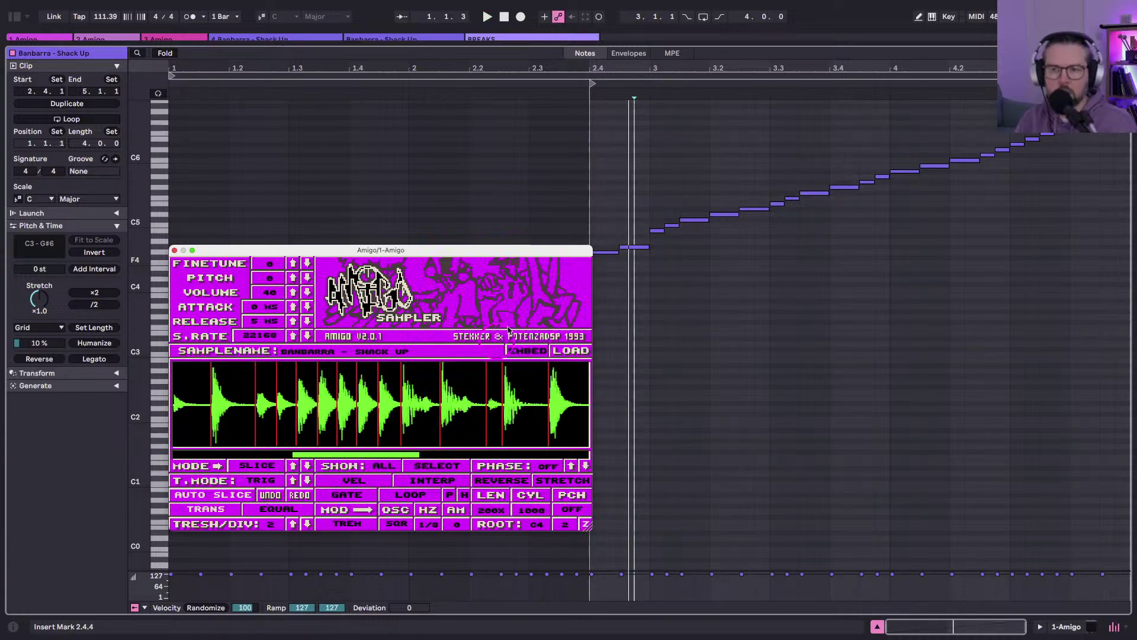
key(space)
key(space)
Shorten G4 to end at 2.4.2, move G#4 to 2.4.2–2.4.4, and place A4 from 2.4.4 to 3.1.2.
click(634, 246)
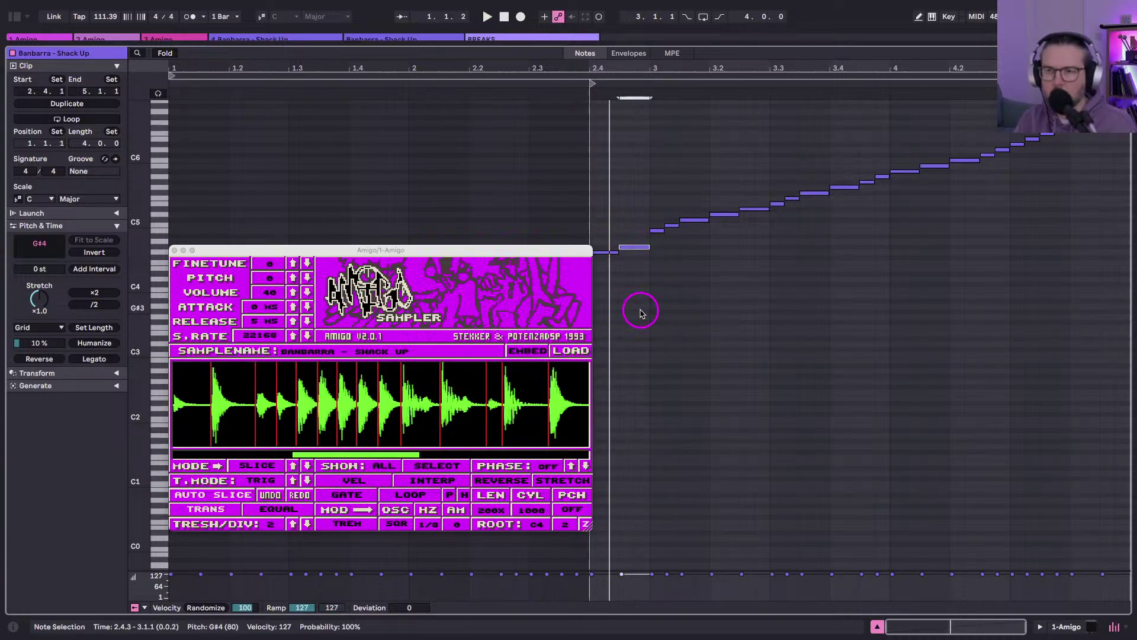
double_click(599, 251)
key(space)
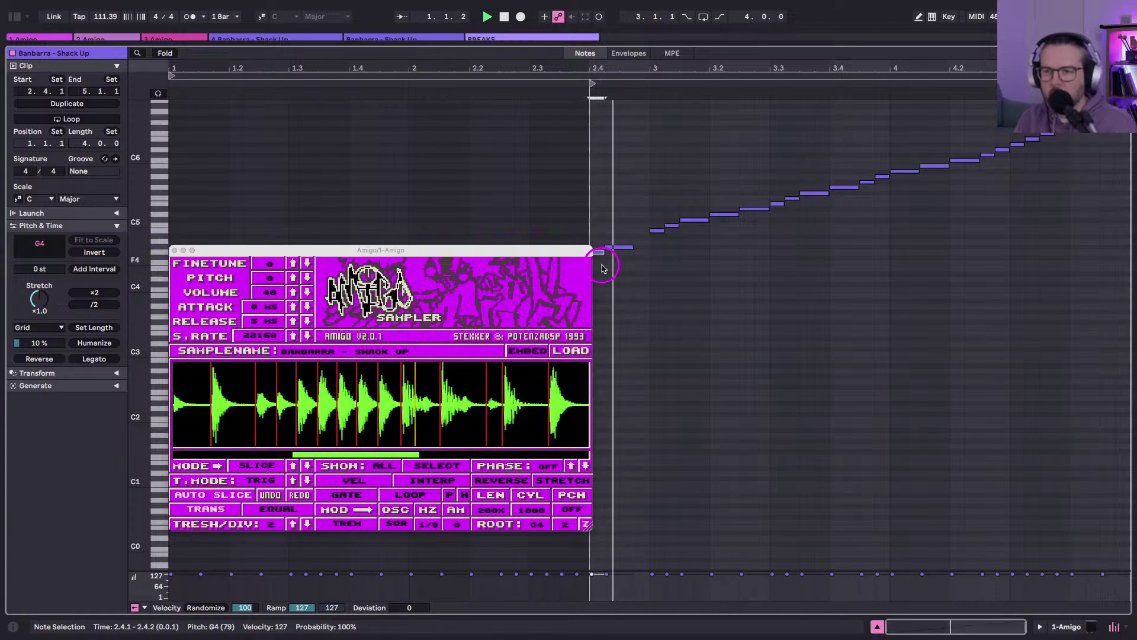
key(space)
key(super+z)
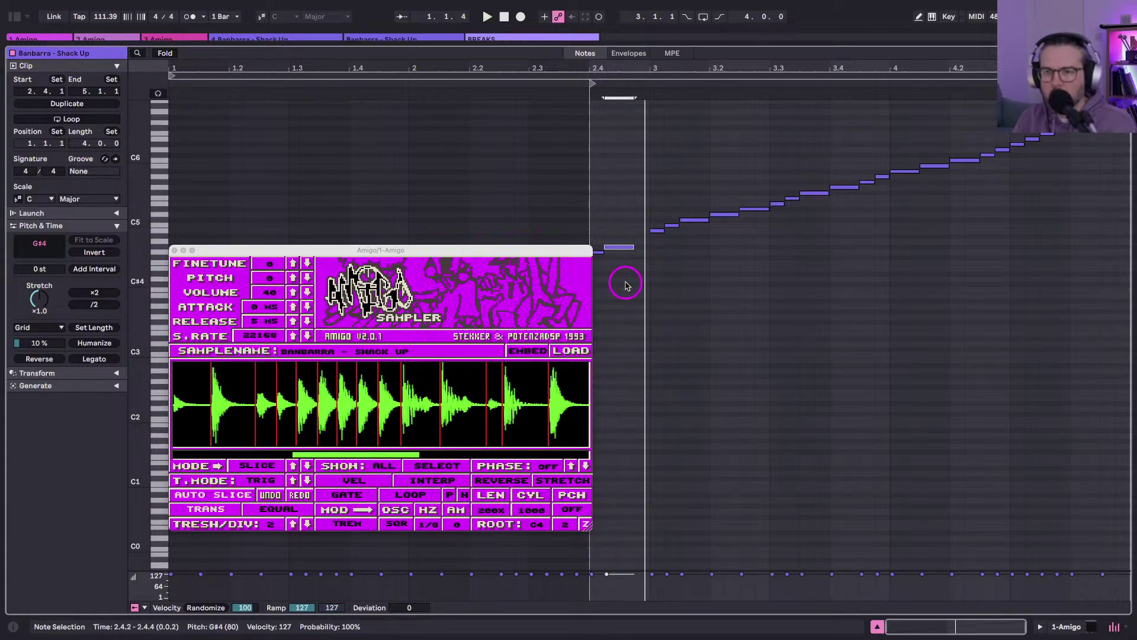
key(super+z)
key(space)
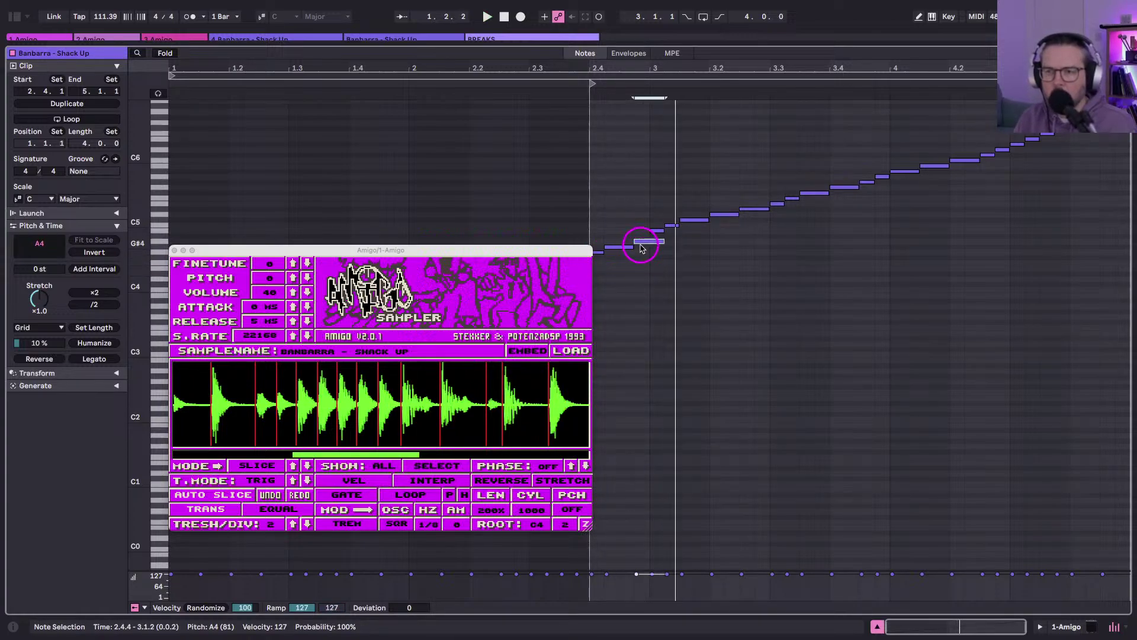
key(space)
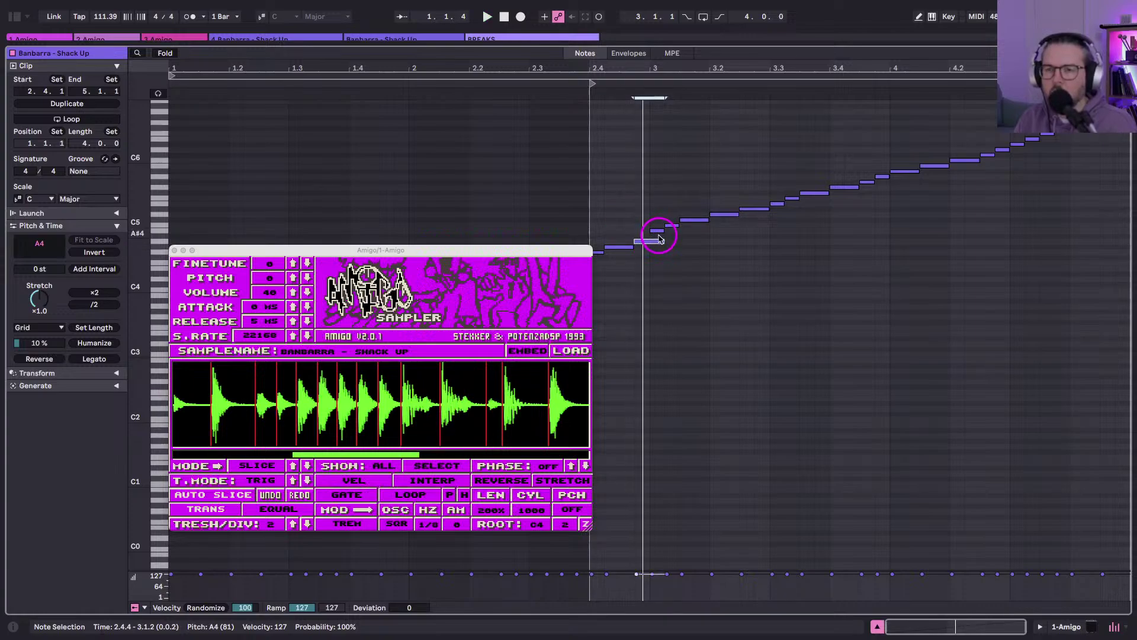
key(space)
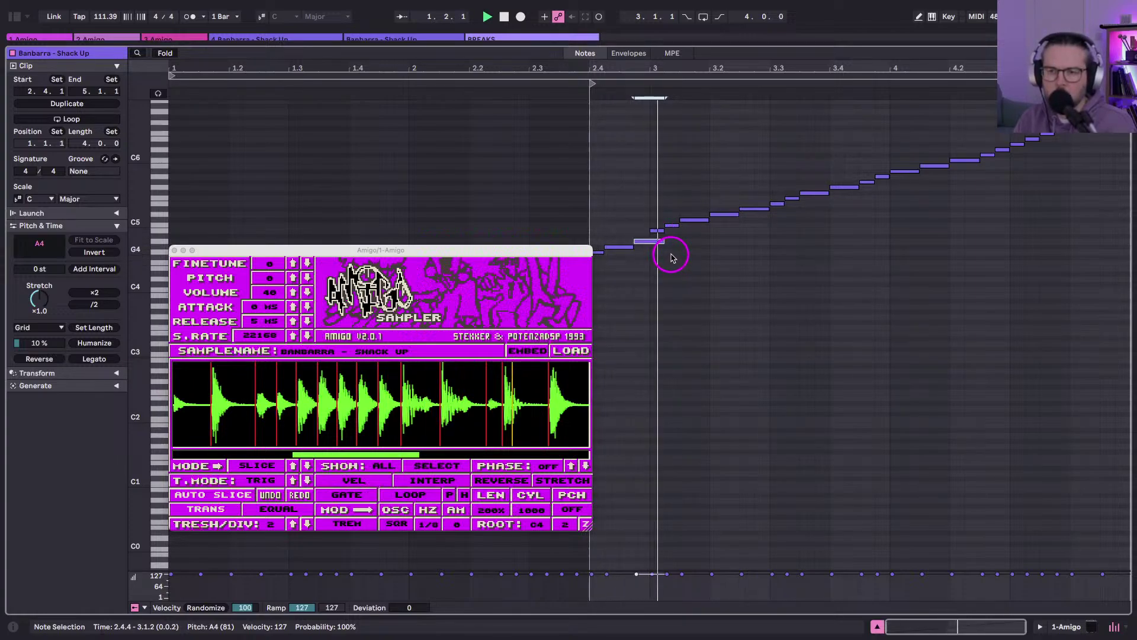
Shift the notes following A4 a sixteenth right and a semitone down, and move those from 3.1.4 a sixteenth left and another semitone down.
drag(657, 237, 1060, 119)
key(Down)
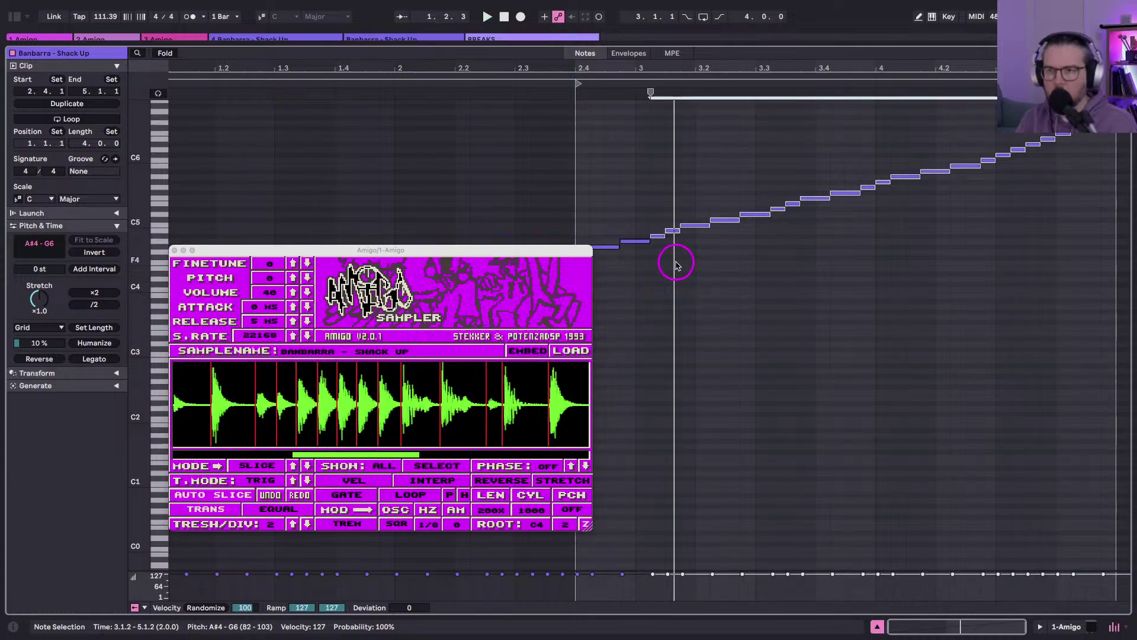
drag(701, 239, 1118, 124)
key(Left)
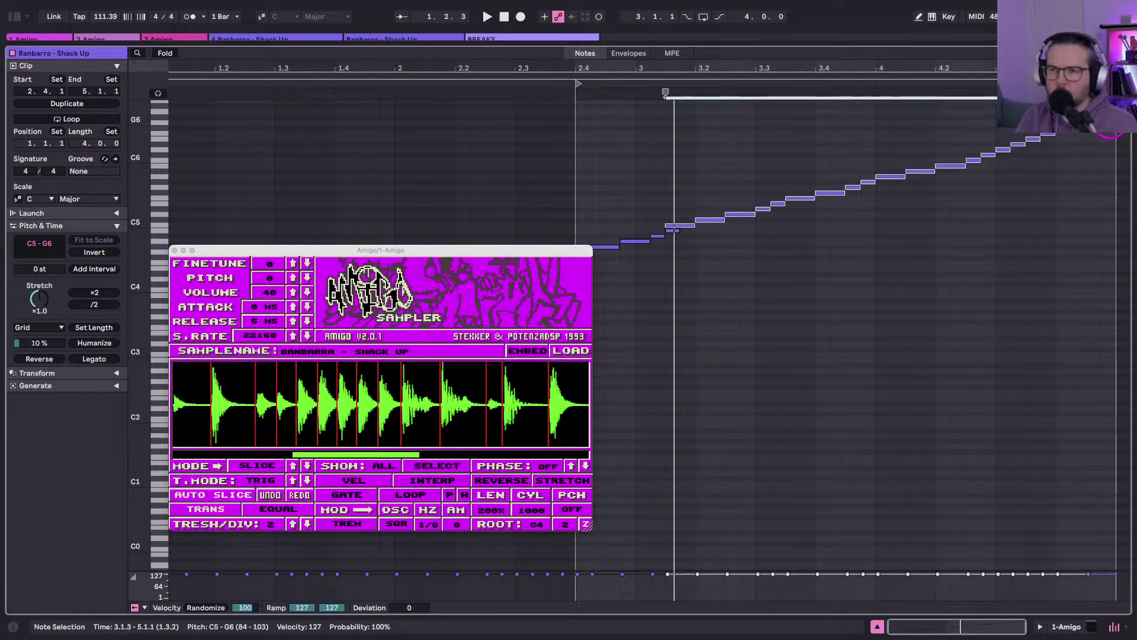
key(Down)
key(space)
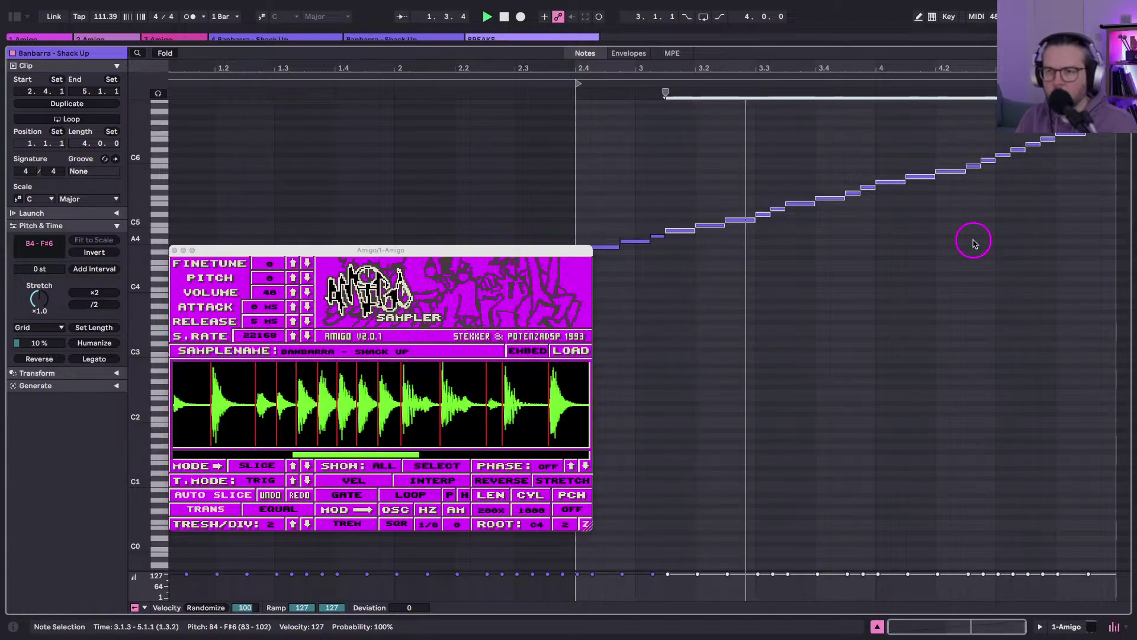
Show the whole sample in Amigo, return the clip start to the clip's beginning, and go back to the track's device view.
scroll(569, 400, down, 5)
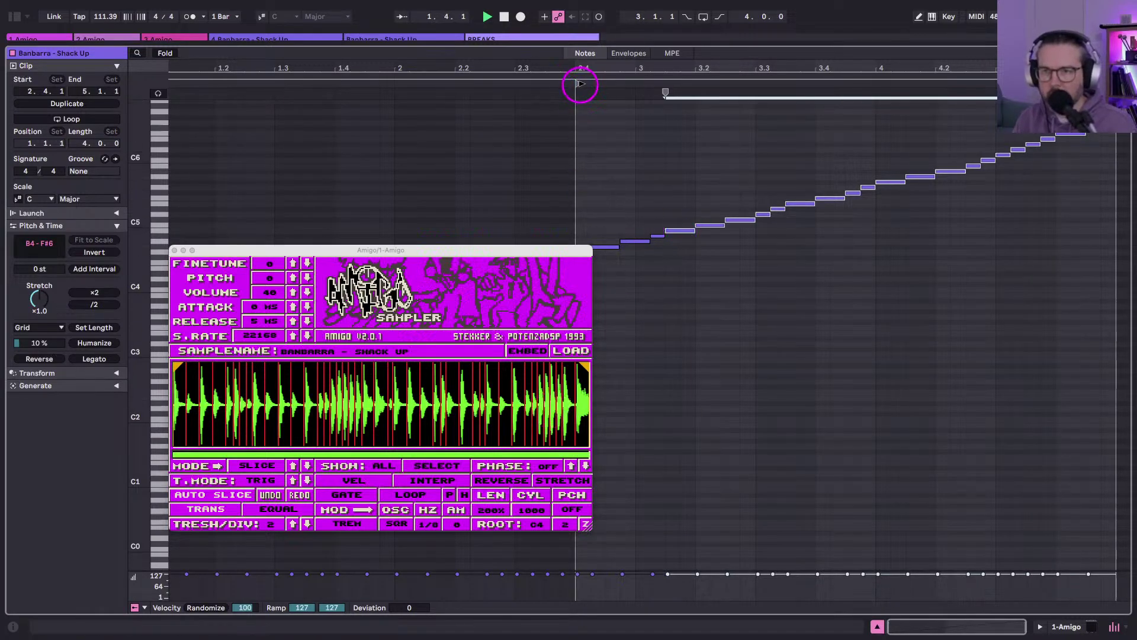
drag(579, 81, 126, 80)
key(shift+Tab)
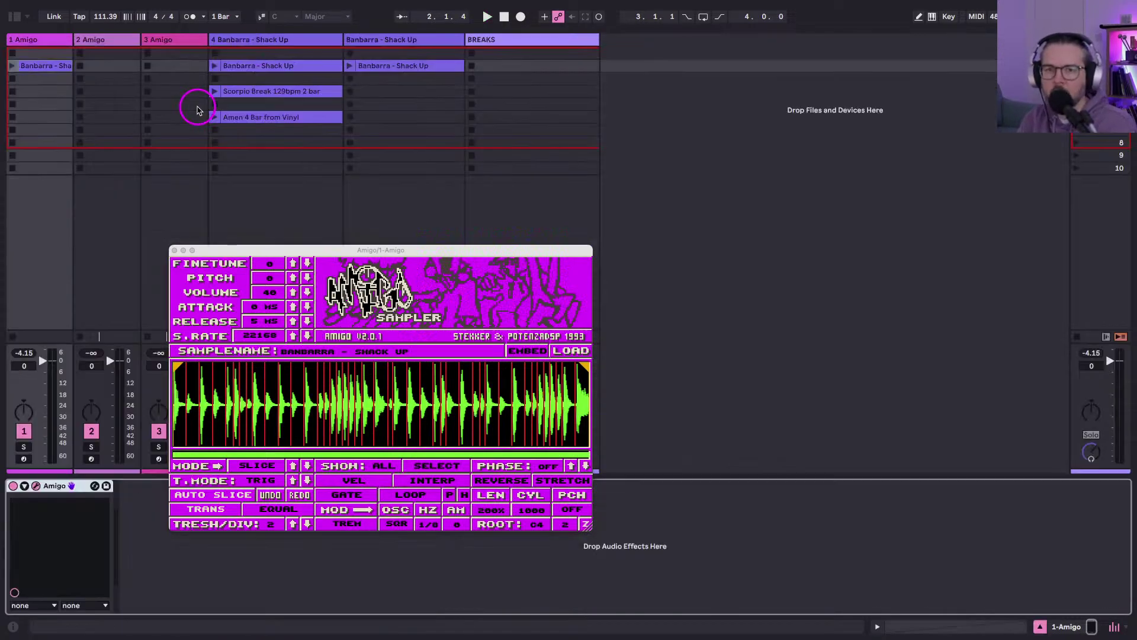
Play the Banbarra clip on the first Amigo track, and enlarge and reposition the Amigo window for a bigger waveform.
click(3, 60)
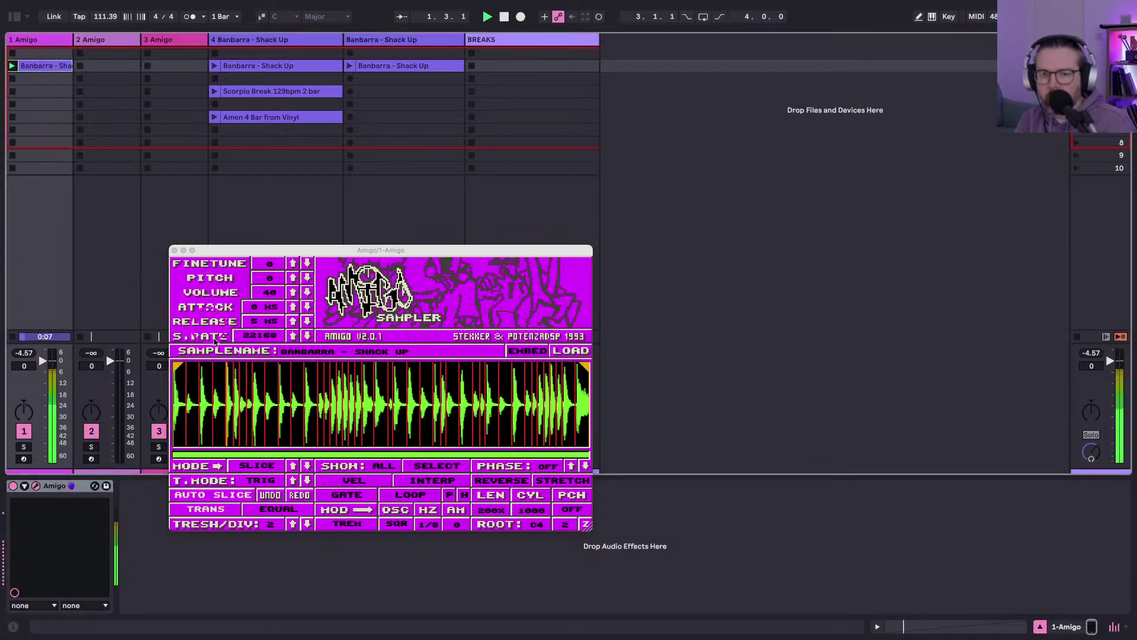
drag(265, 447, 359, 418)
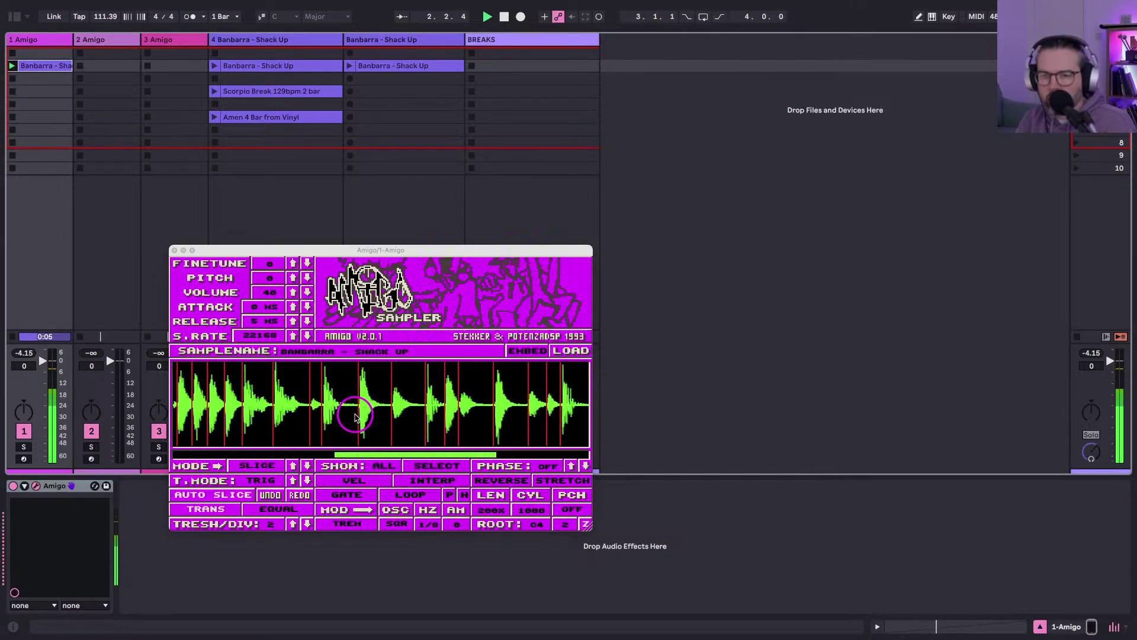
drag(331, 250, 278, 82)
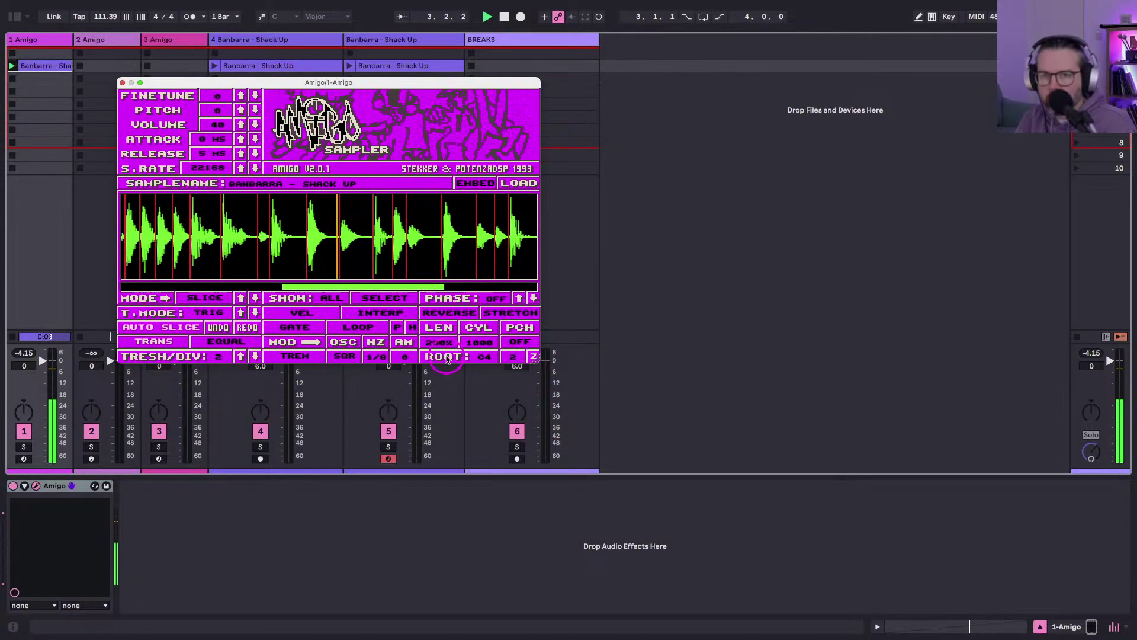
drag(533, 360, 928, 551)
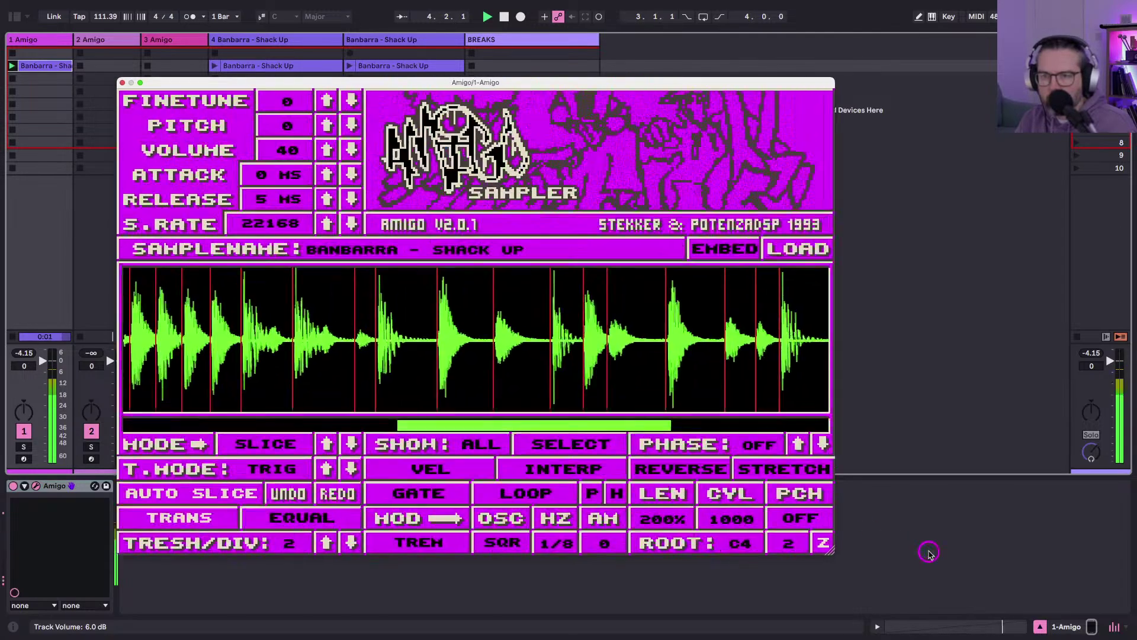
drag(560, 424, 717, 419)
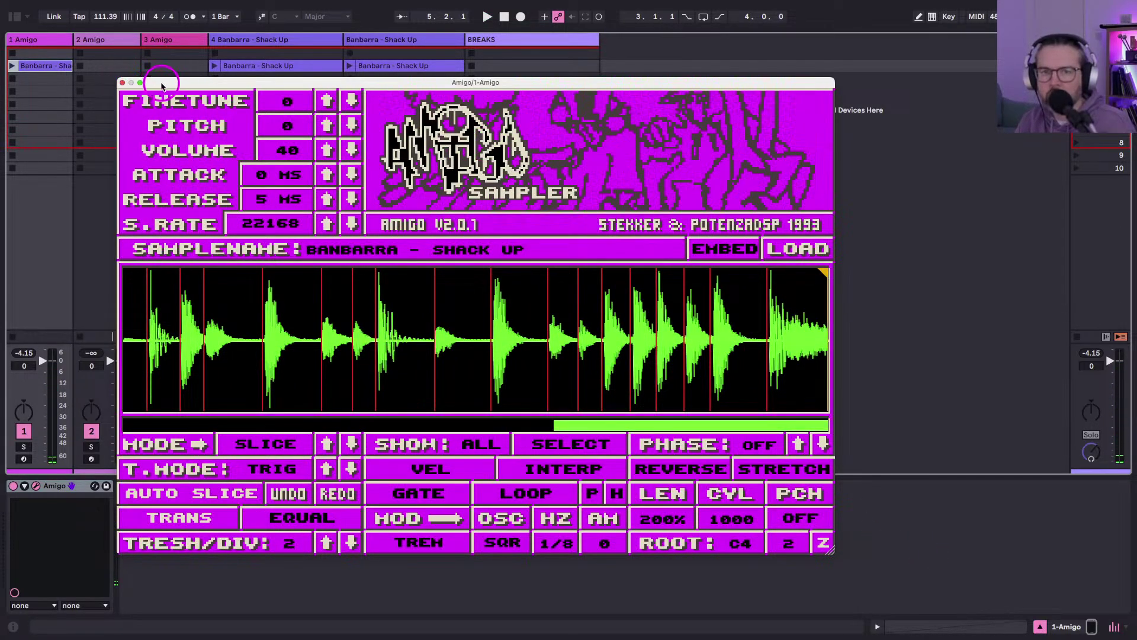
drag(162, 86, 215, 39)
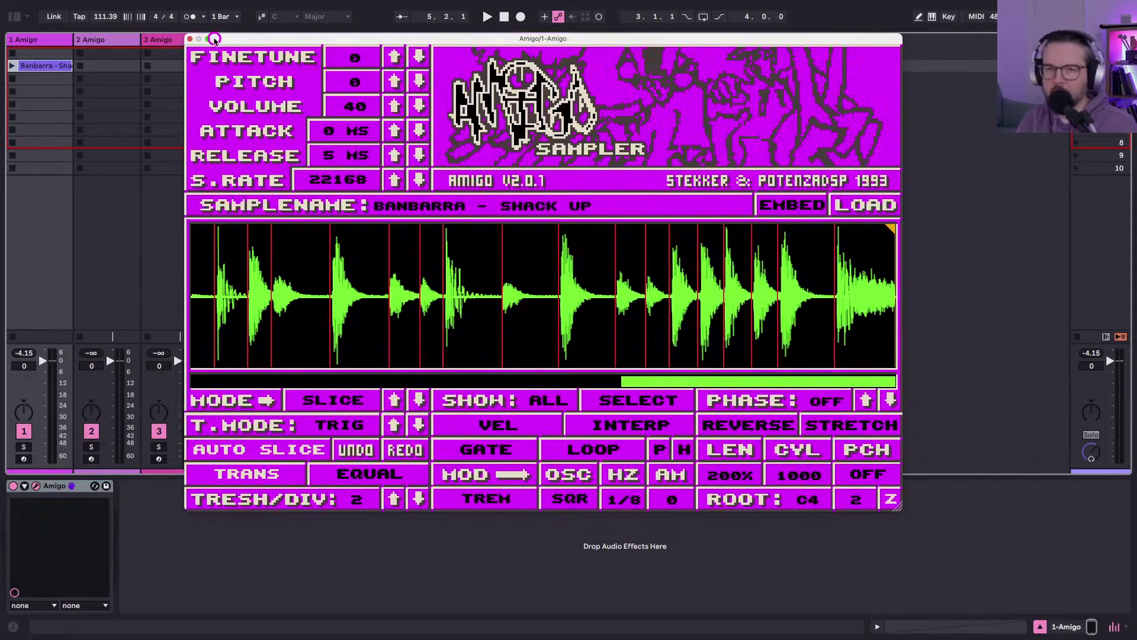
Check the first-bar slice markers hit by hit and align them with the transients, through the quiet hits and the loud hit after them.
scroll(246, 317, up, 10)
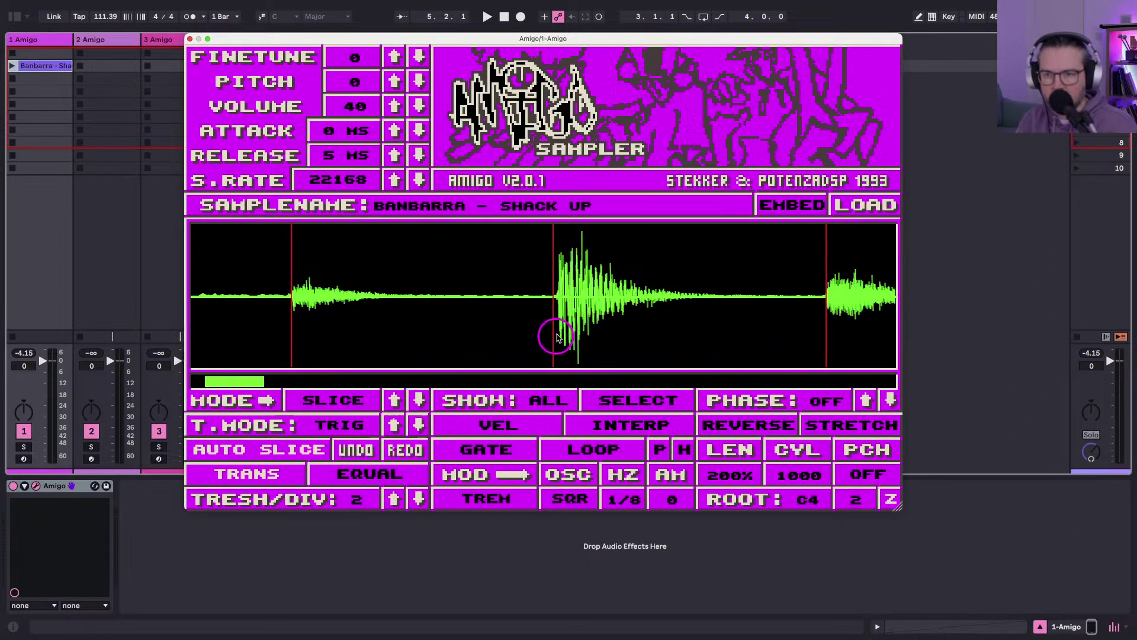
scroll(556, 337, up, 8)
scroll(504, 296, down, 5)
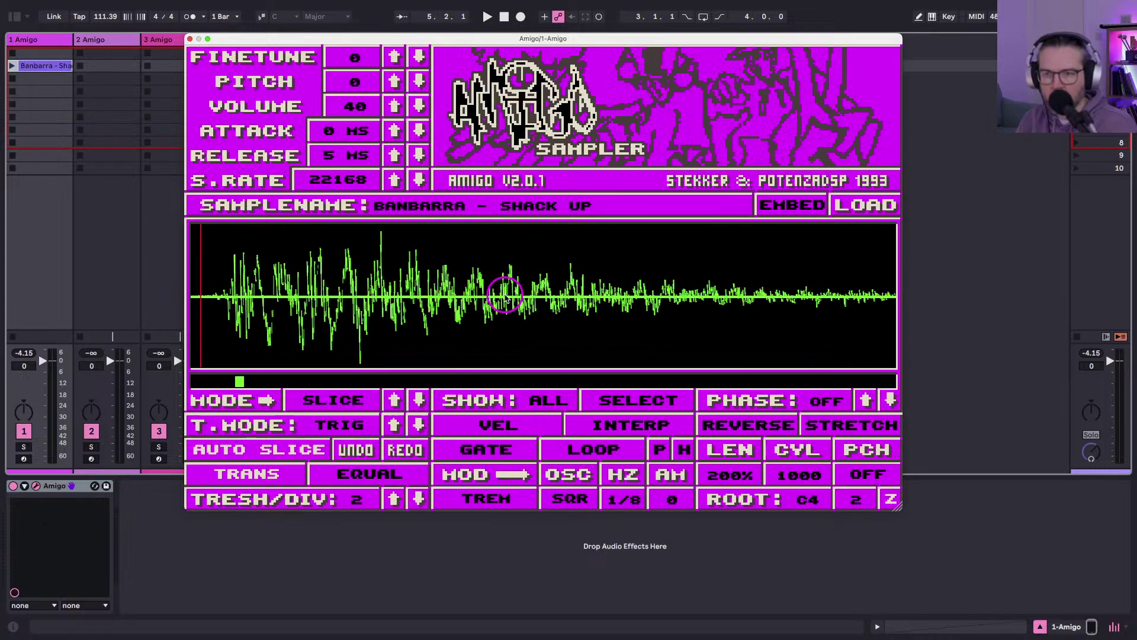
scroll(505, 297, right, 3)
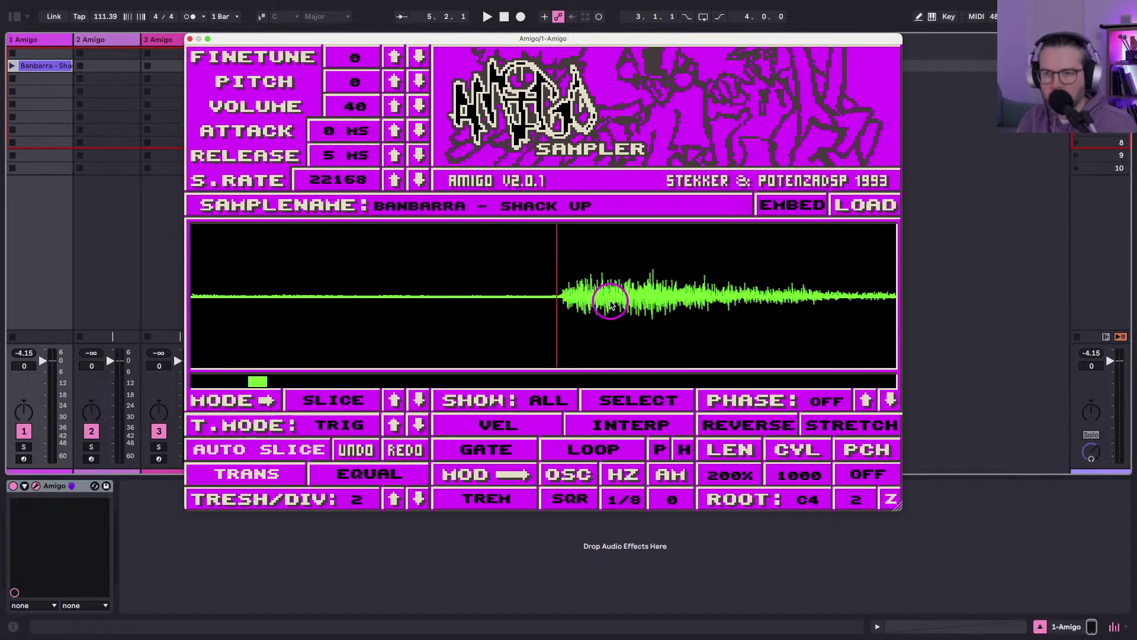
scroll(610, 302, down, 3)
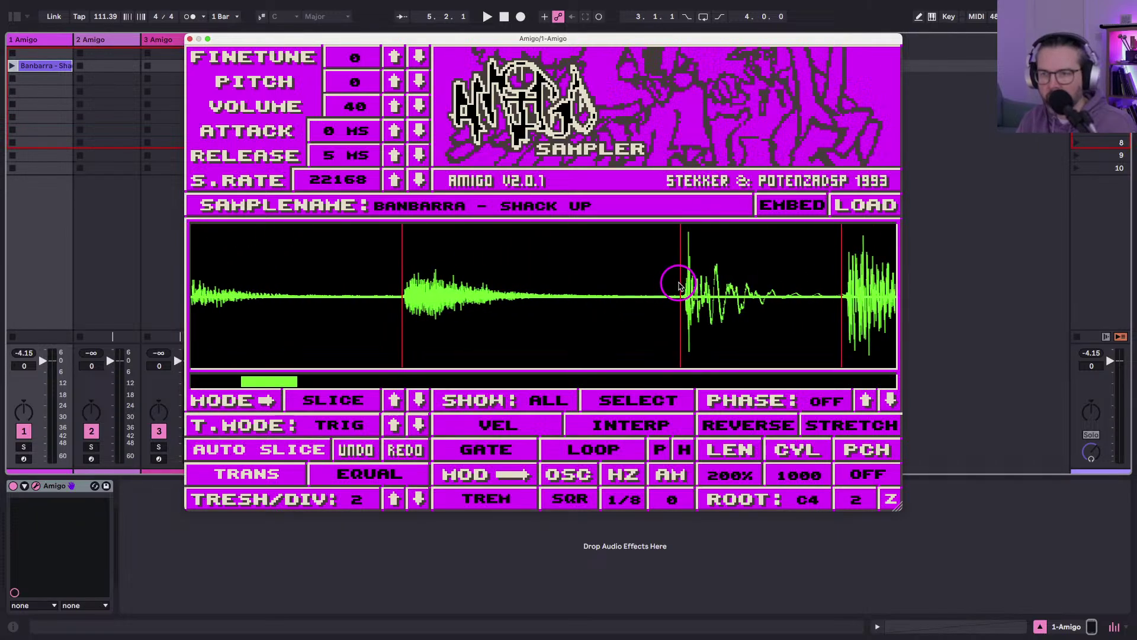
scroll(684, 282, right, 5)
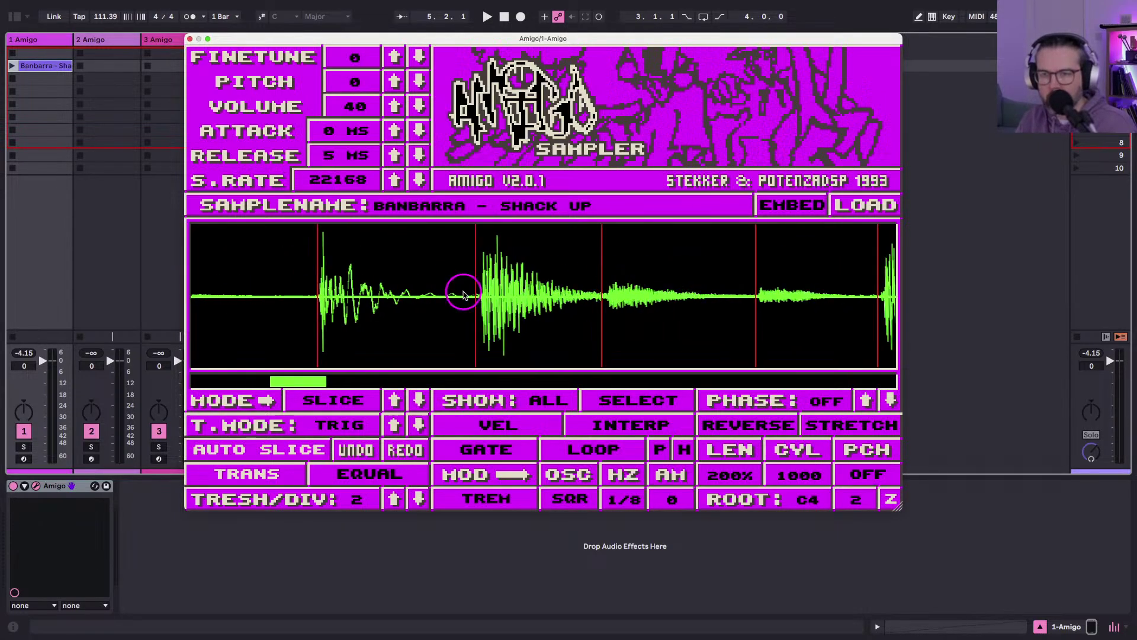
scroll(476, 281, up, 5)
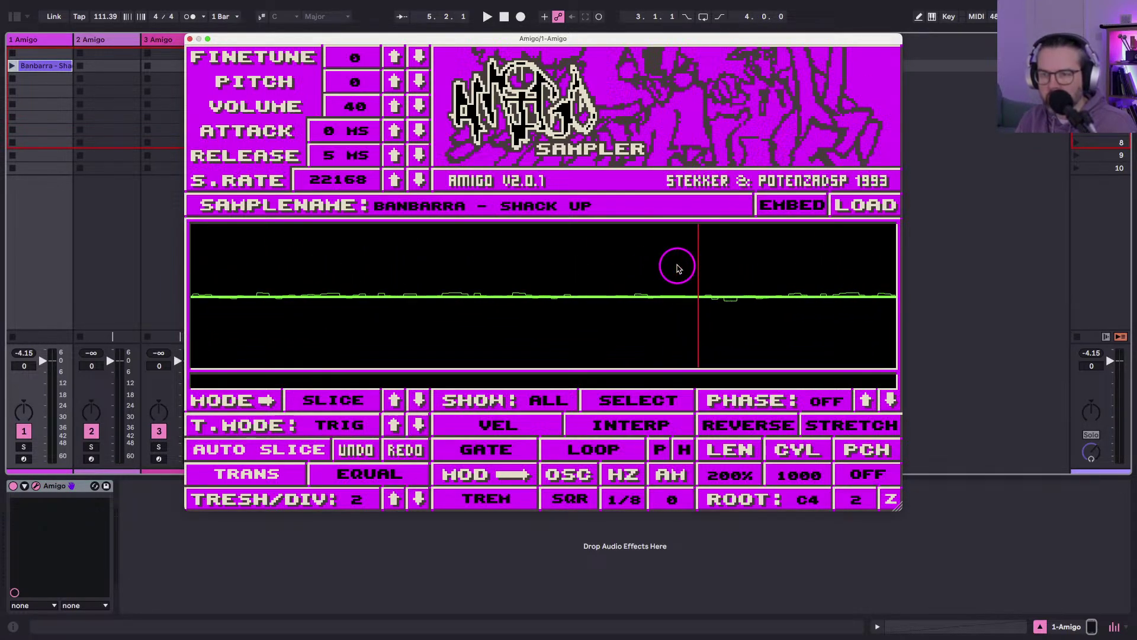
scroll(764, 299, down, 5)
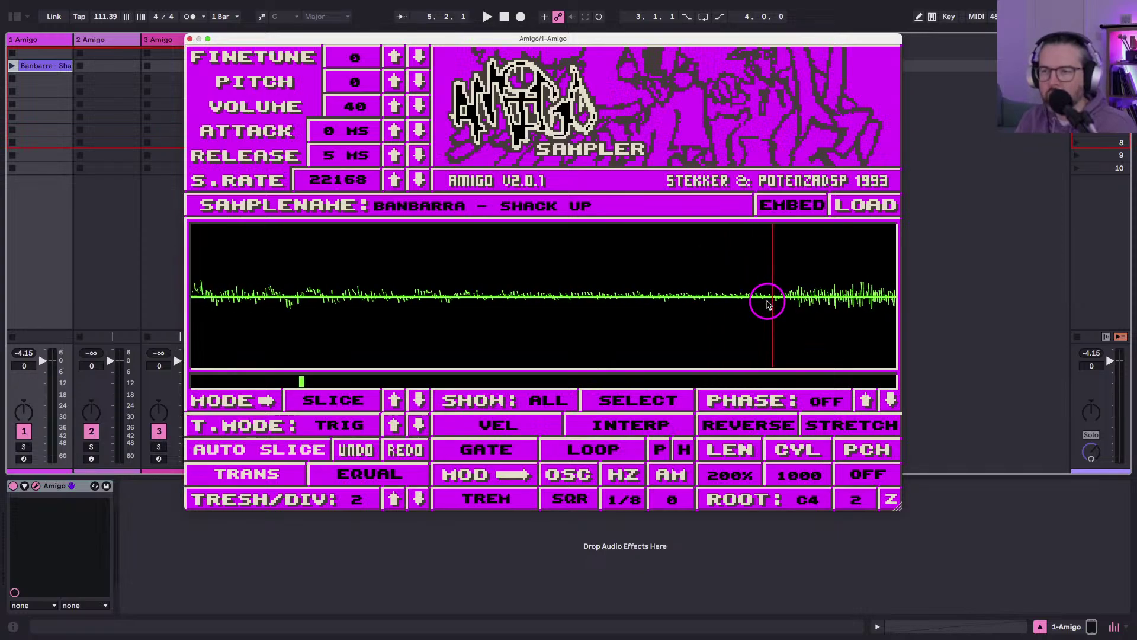
scroll(736, 295, up, 5)
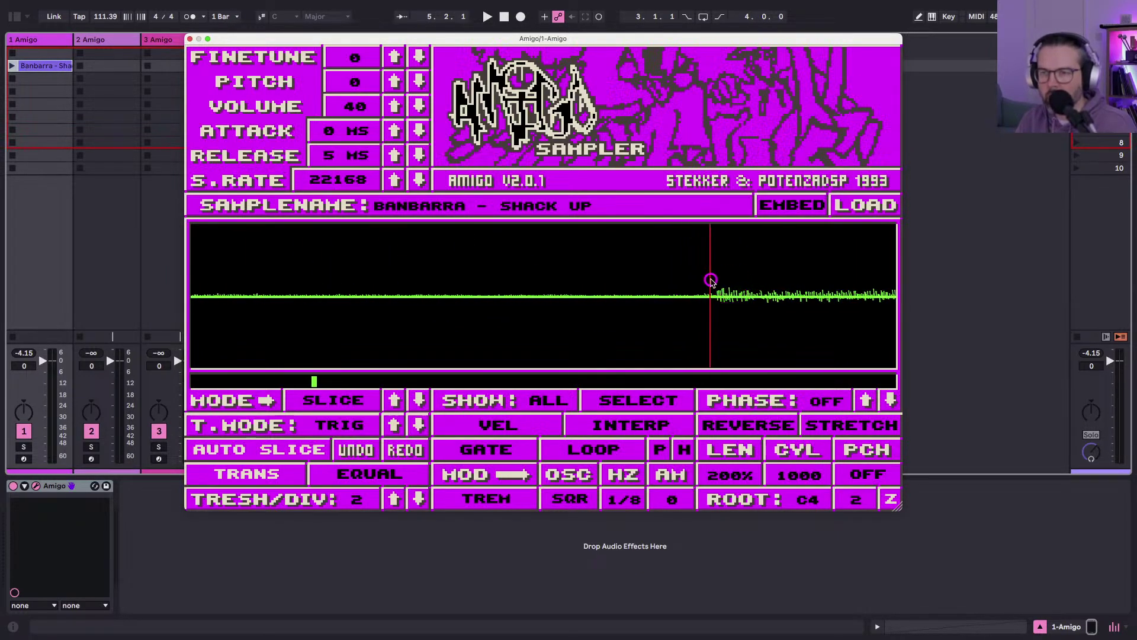
scroll(716, 279, down, 5)
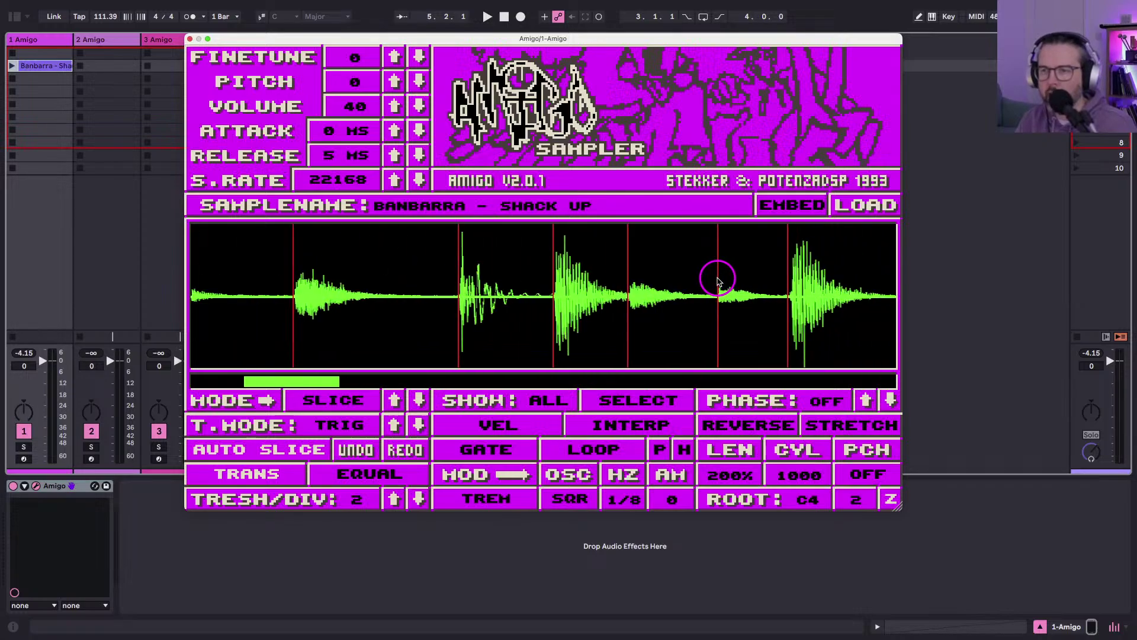
scroll(666, 320, up, 5)
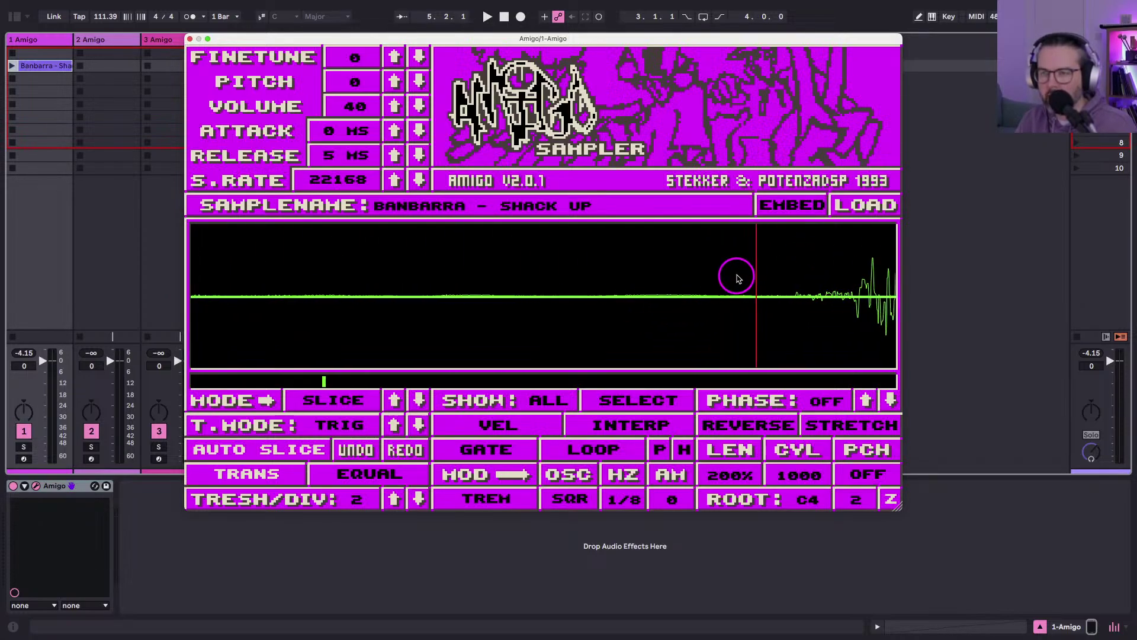
scroll(793, 273, down, 5)
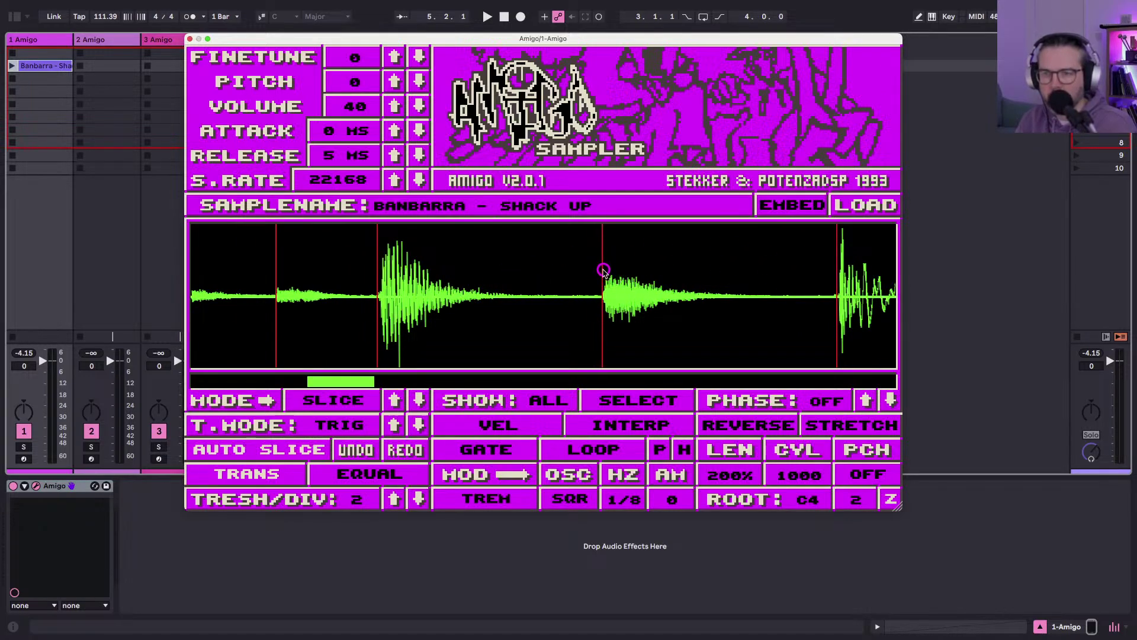
Place the slice markers of the next low kick and the soft hit after it right at their transients.
scroll(847, 323, right, 3)
scroll(793, 306, up, 5)
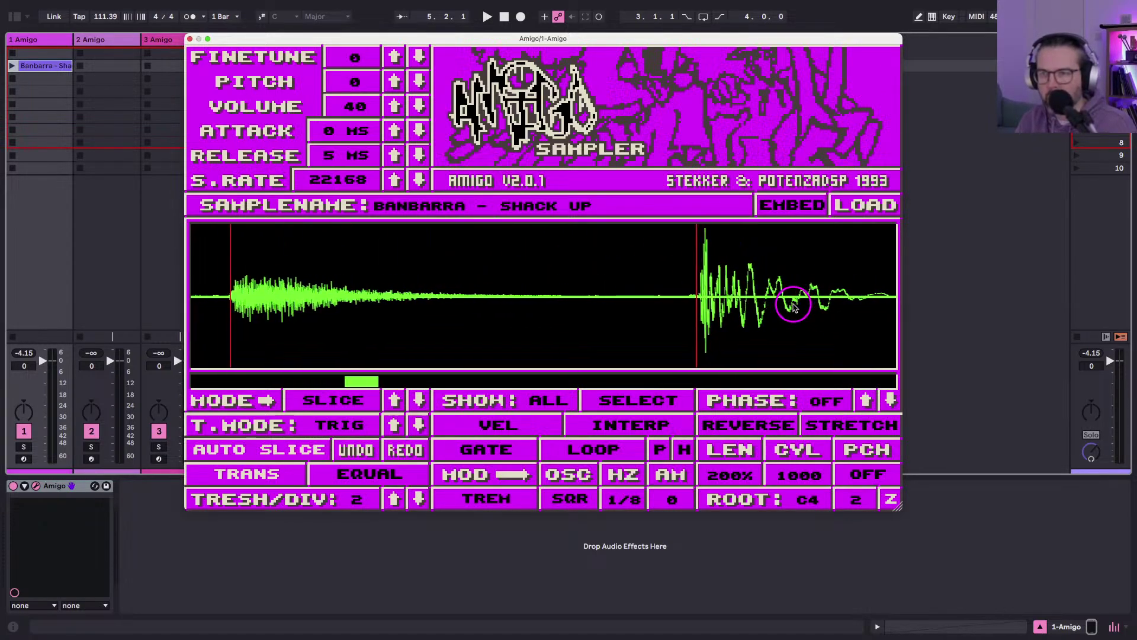
scroll(559, 275, up, 4)
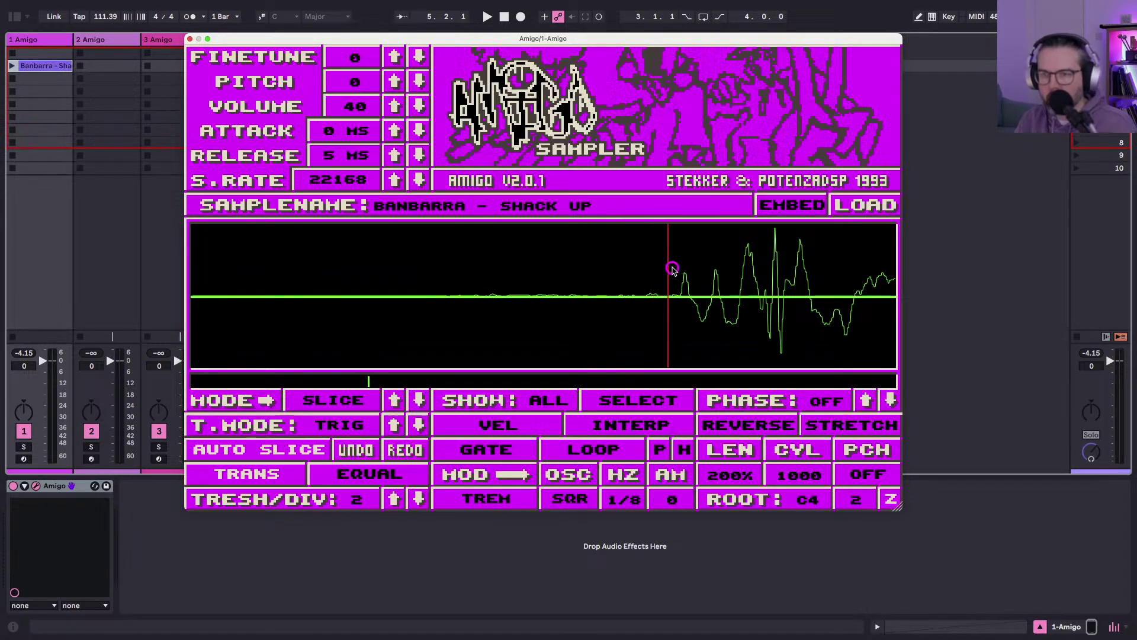
scroll(731, 283, down, 6)
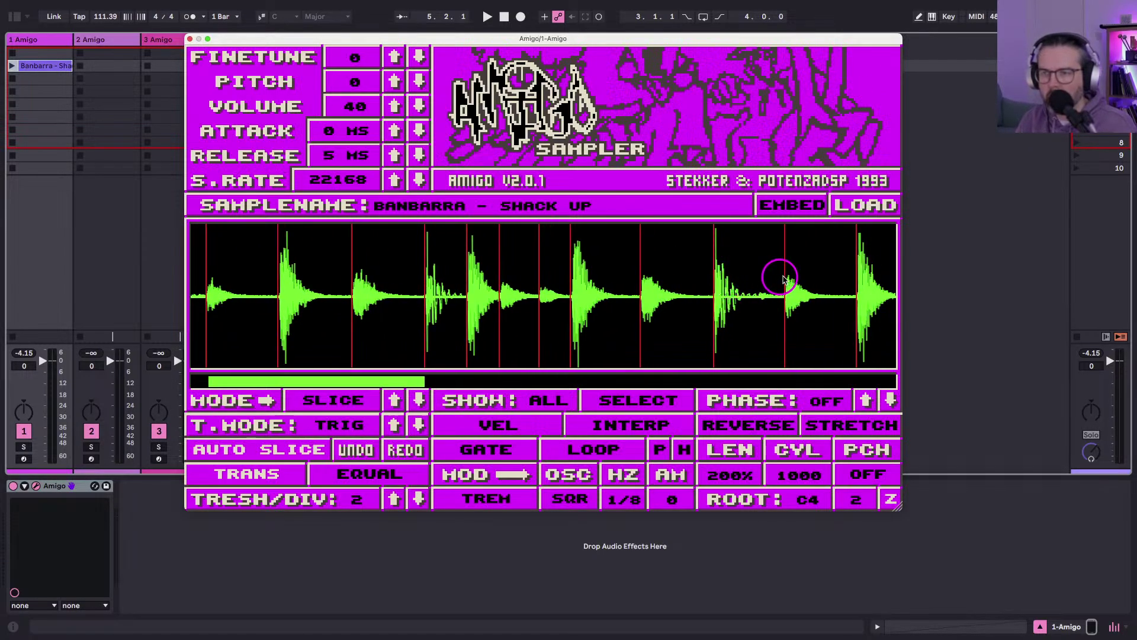
scroll(785, 278, up, 5)
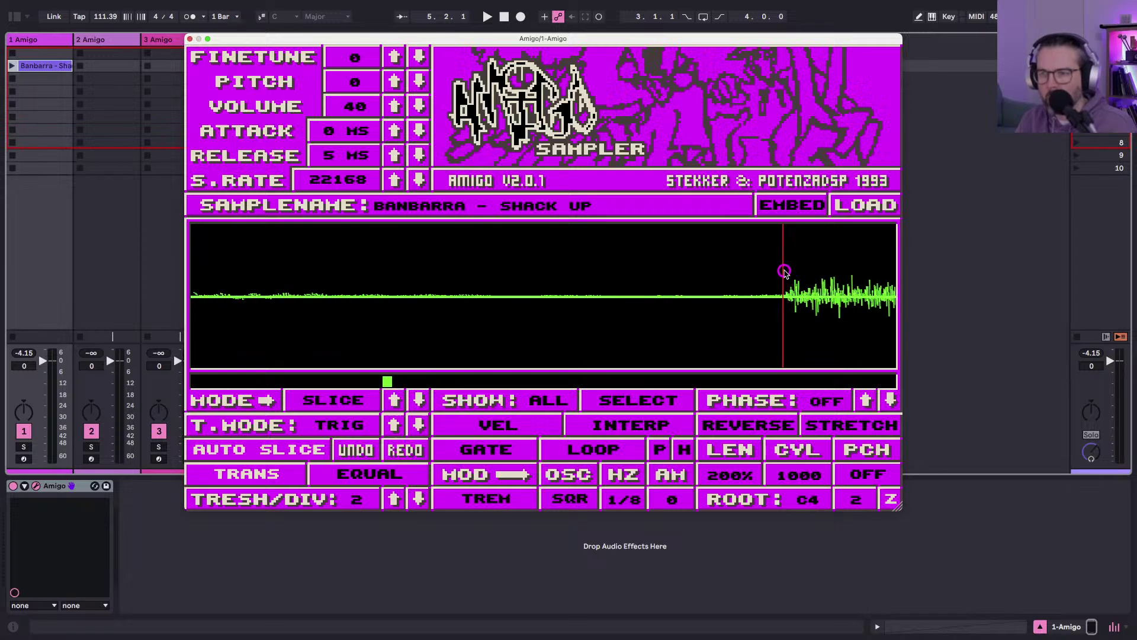
scroll(785, 274, down, 2)
scroll(784, 271, down, 5)
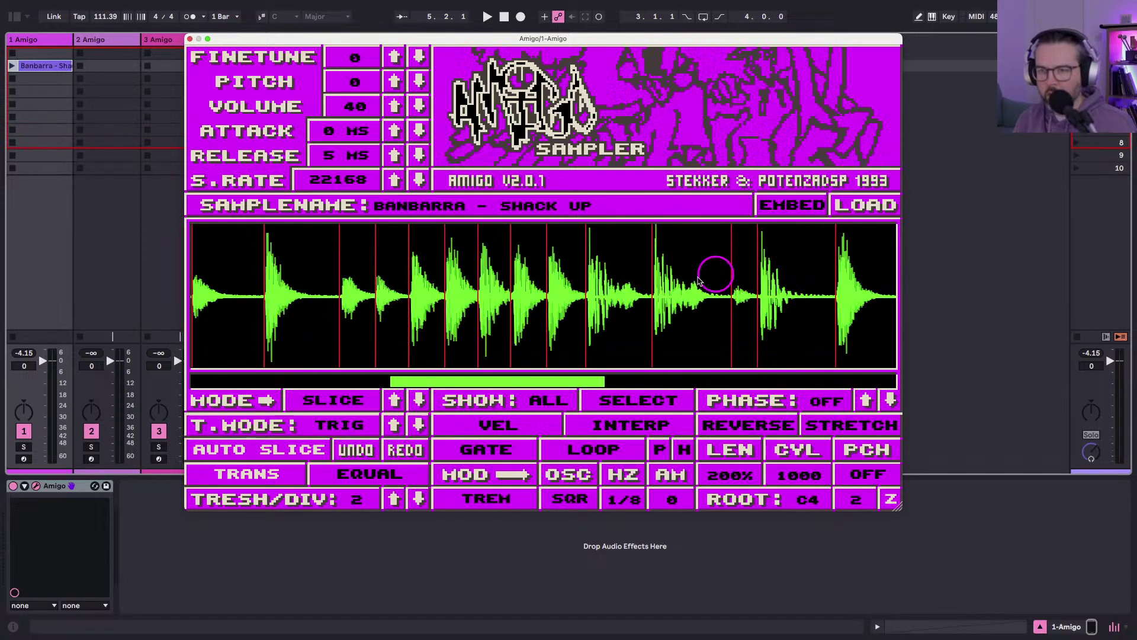
Play the clip from its start and follow the slices in the waveform up to the mid-break roll.
scroll(579, 305, left, 3)
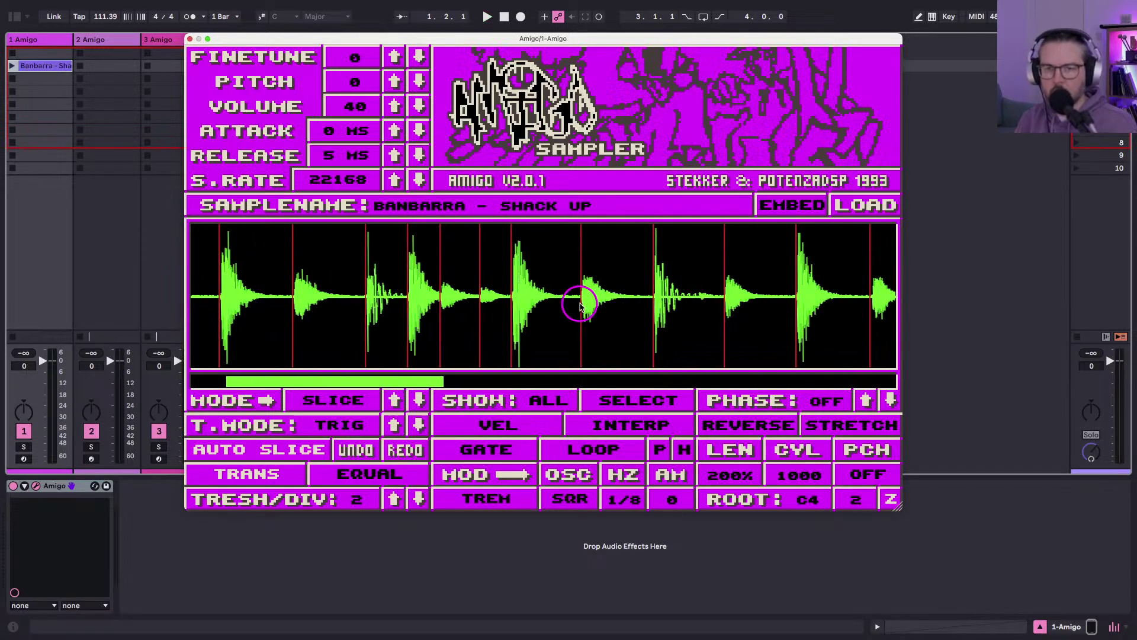
click(10, 66)
scroll(375, 304, down, 3)
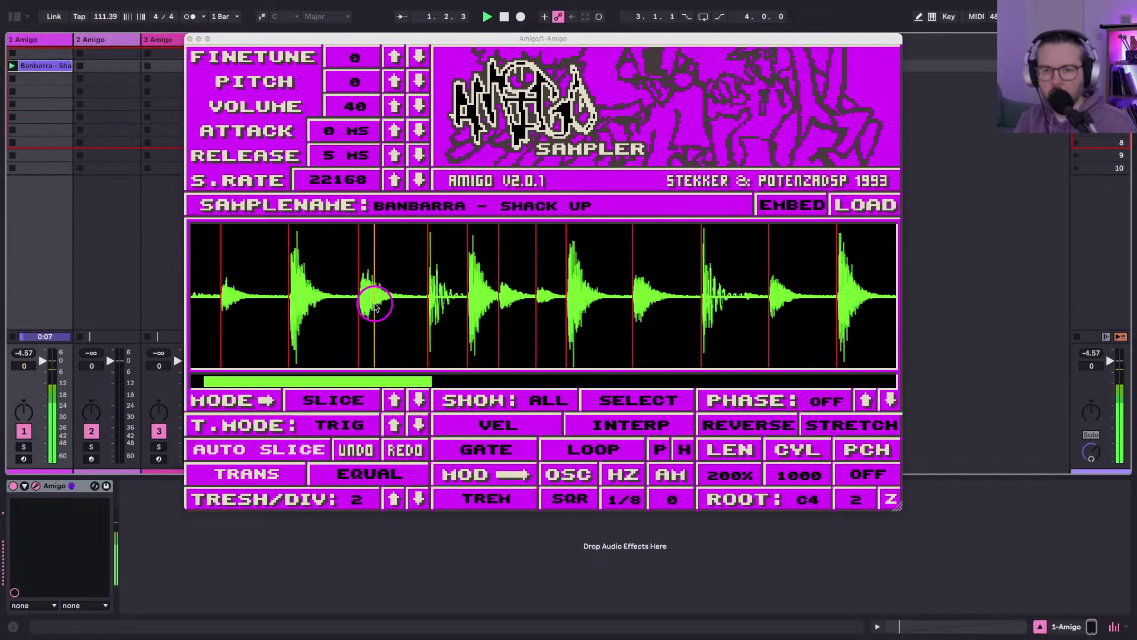
scroll(601, 305, right, 5)
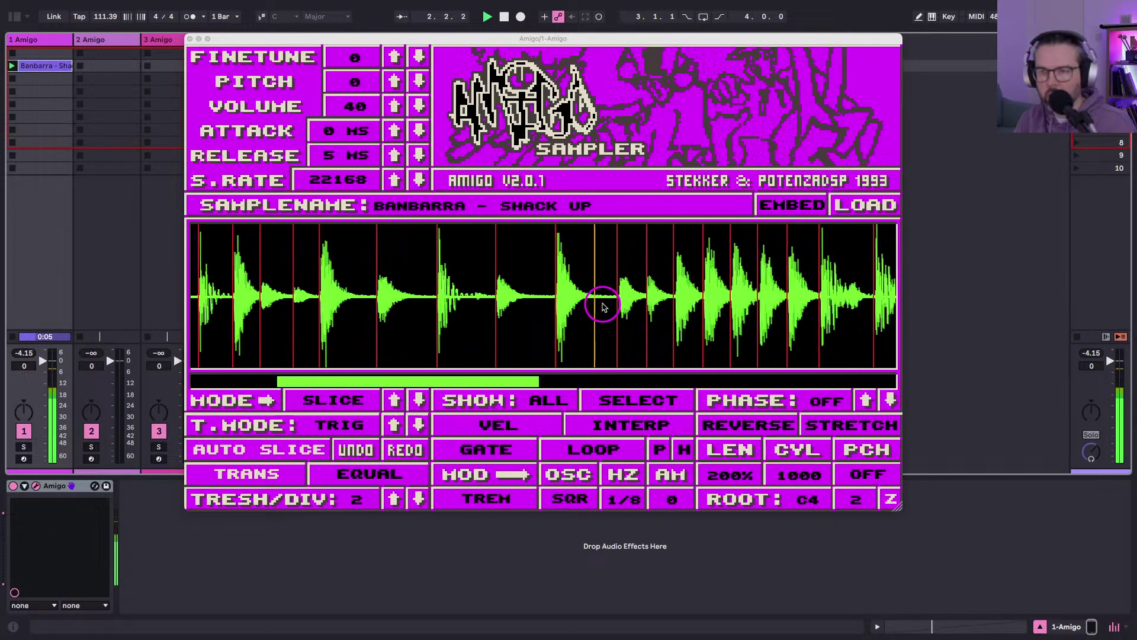
scroll(603, 312, right, 3)
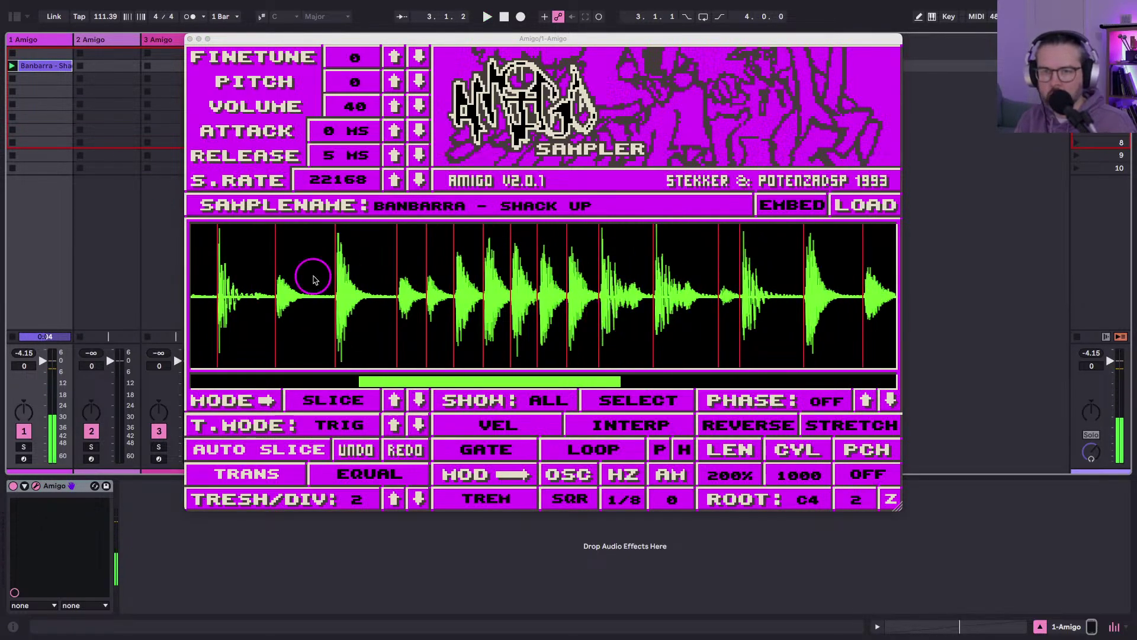
Move the slice markers of the two softer hits leading into the mid-break roll onto their transients, and replay the clip.
scroll(313, 275, up, 5)
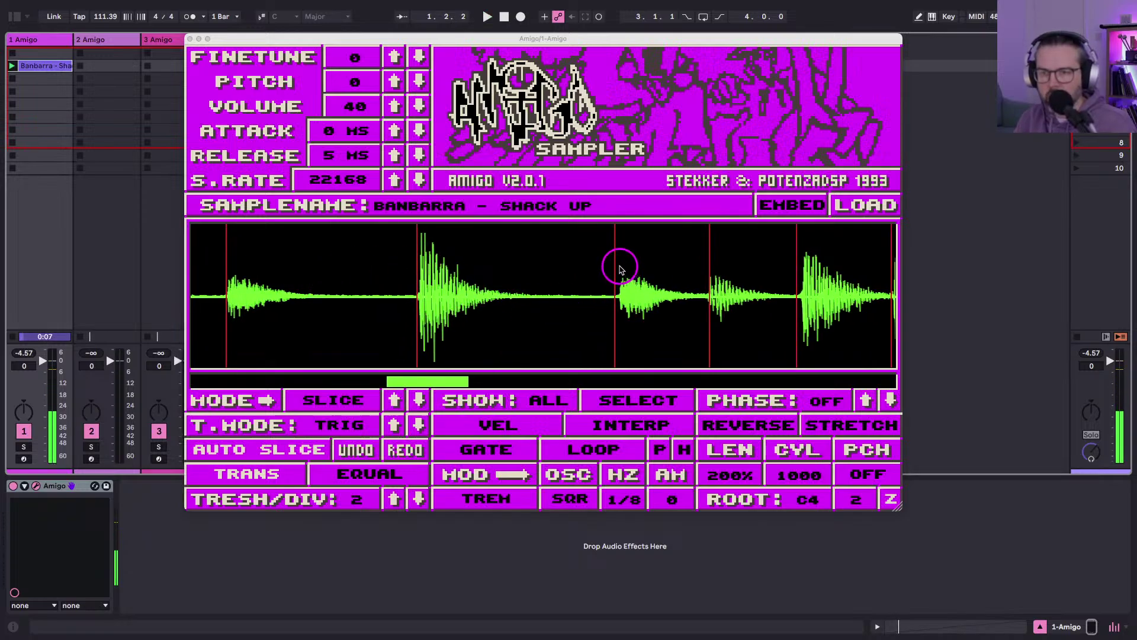
drag(613, 265, 618, 266)
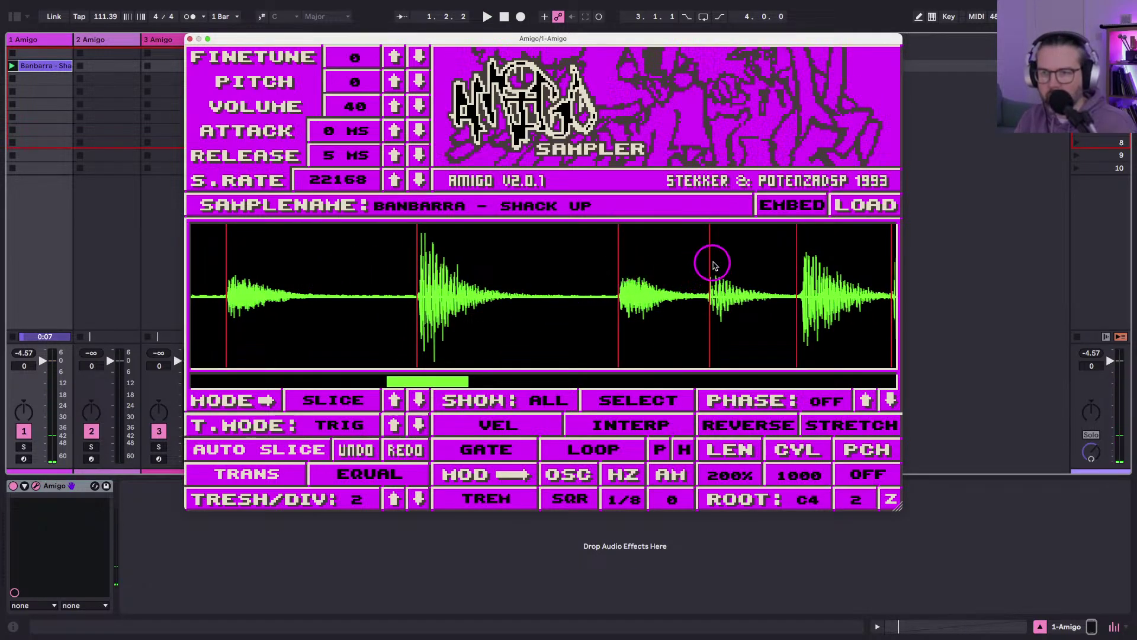
drag(710, 258, 708, 259)
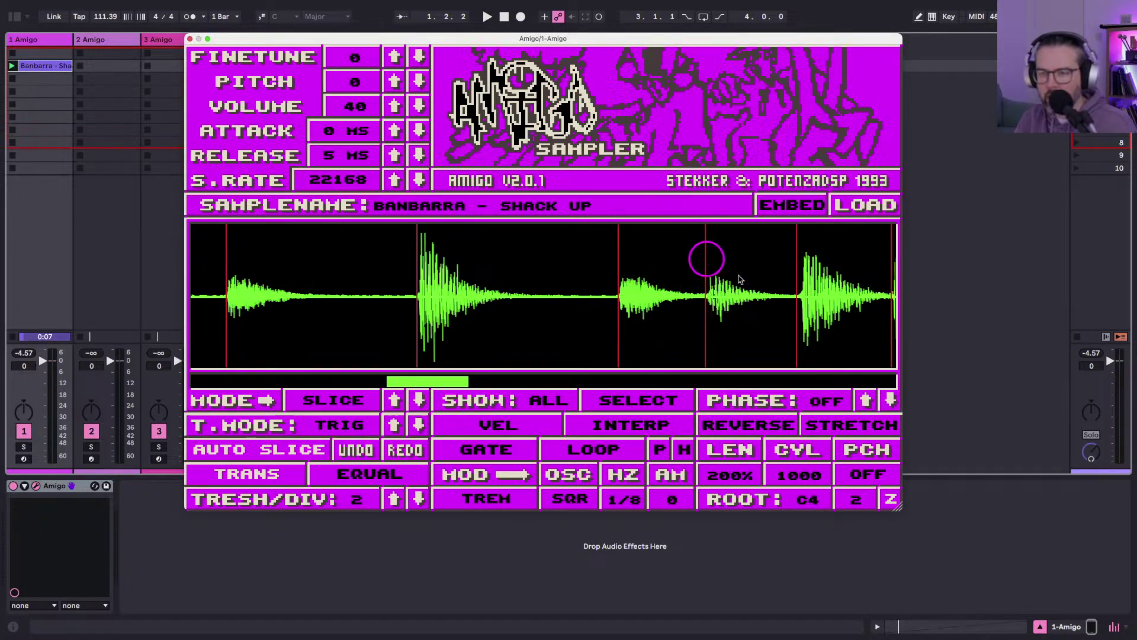
scroll(769, 268, up, 5)
key(space)
scroll(770, 268, right, 3)
scroll(487, 287, up, 10)
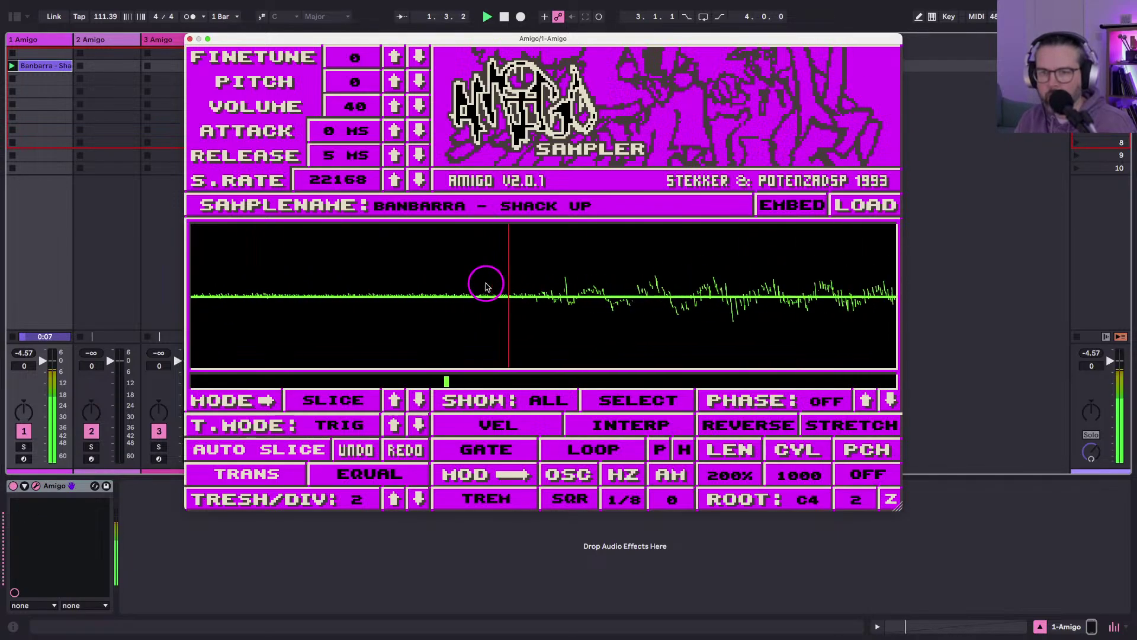
Align the slice markers of the second soft hit and the first two loud hits of the mid-break roll with their transients.
scroll(485, 286, up, 5)
scroll(545, 261, down, 10)
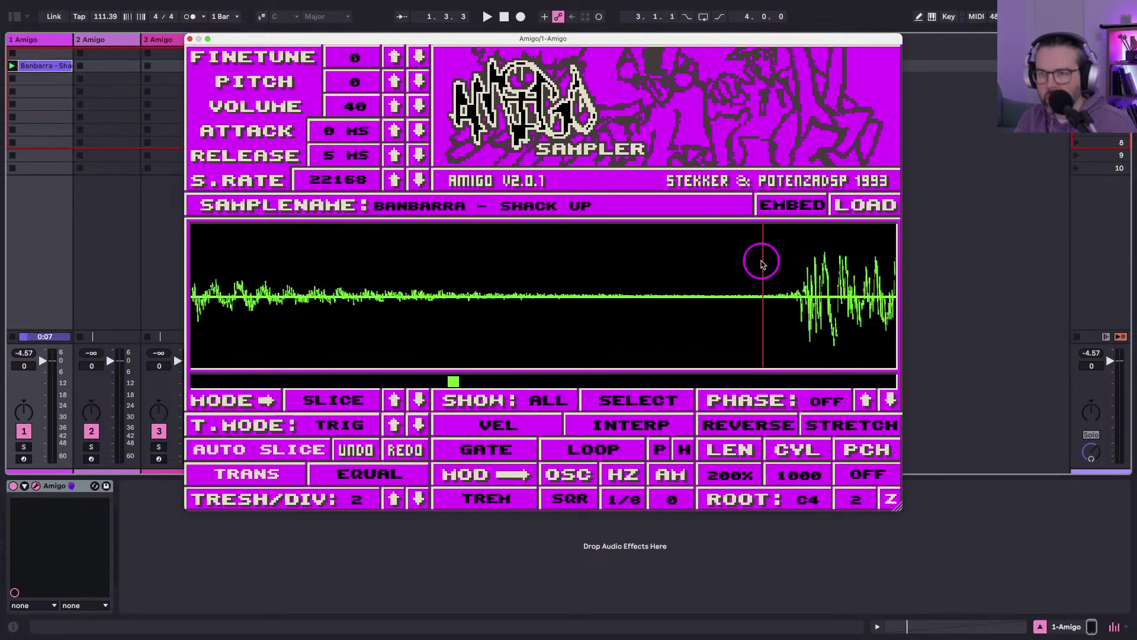
scroll(782, 269, right, 5)
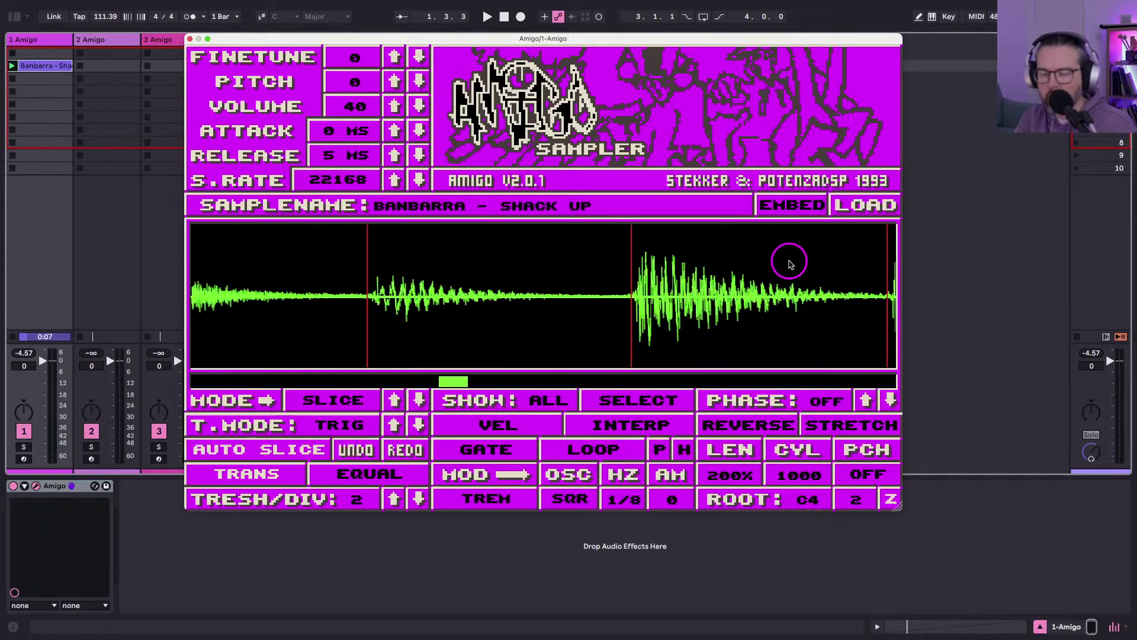
scroll(717, 279, right, 2)
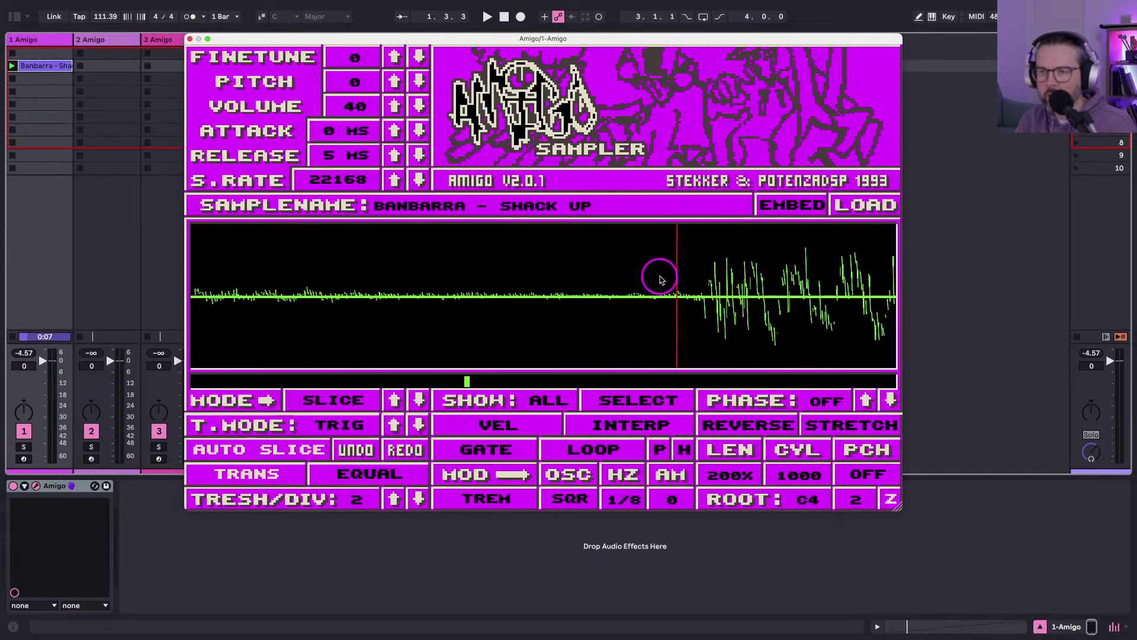
scroll(692, 272, up, 2)
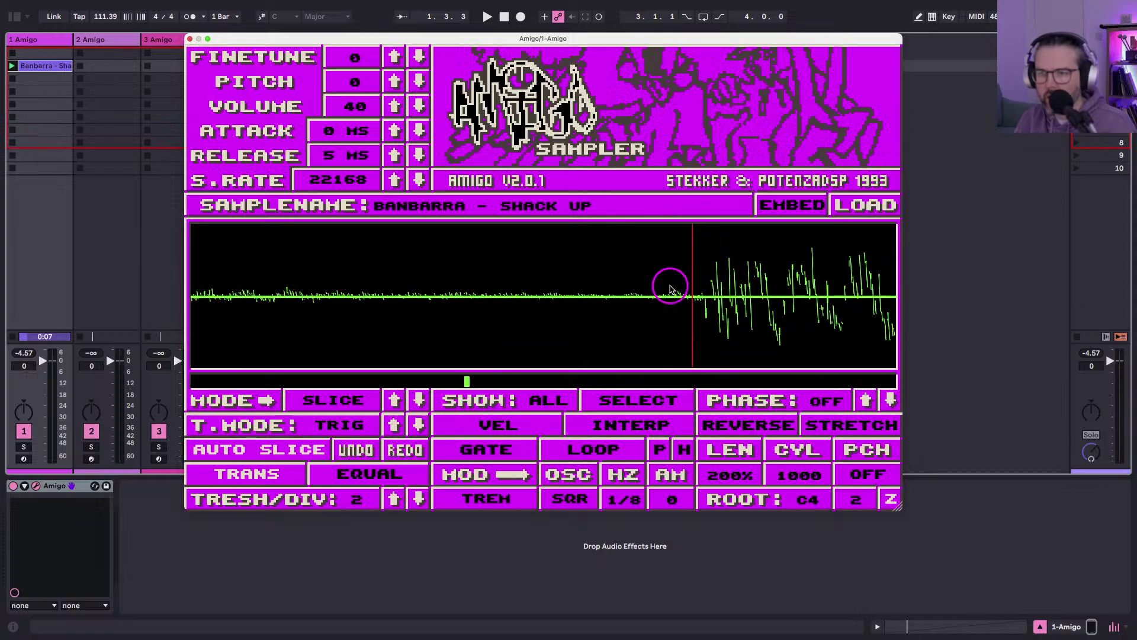
Place the slice markers of the last three hits of the mid-break roll right at their transients.
scroll(671, 284, down, 3)
scroll(764, 269, up, 3)
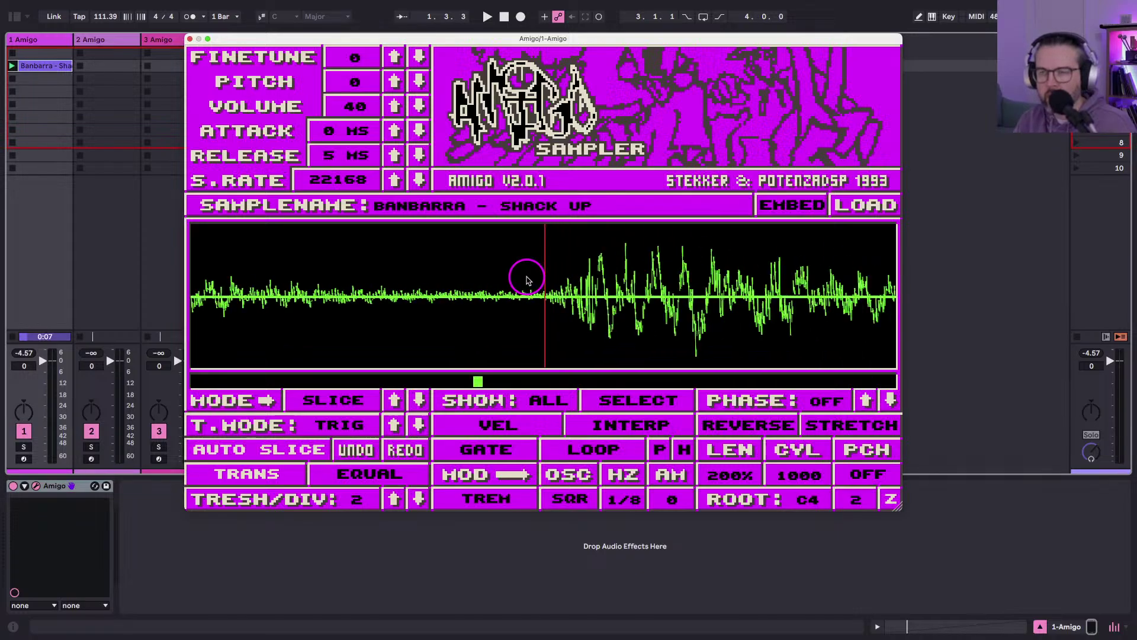
scroll(527, 278, down, 3)
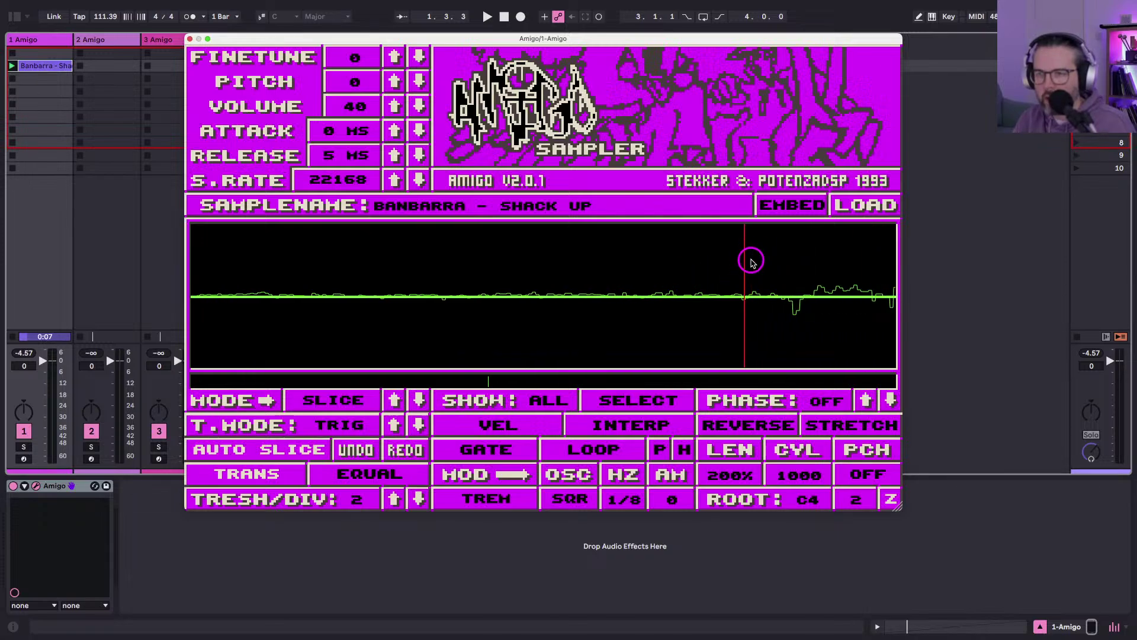
scroll(749, 269, down, 4)
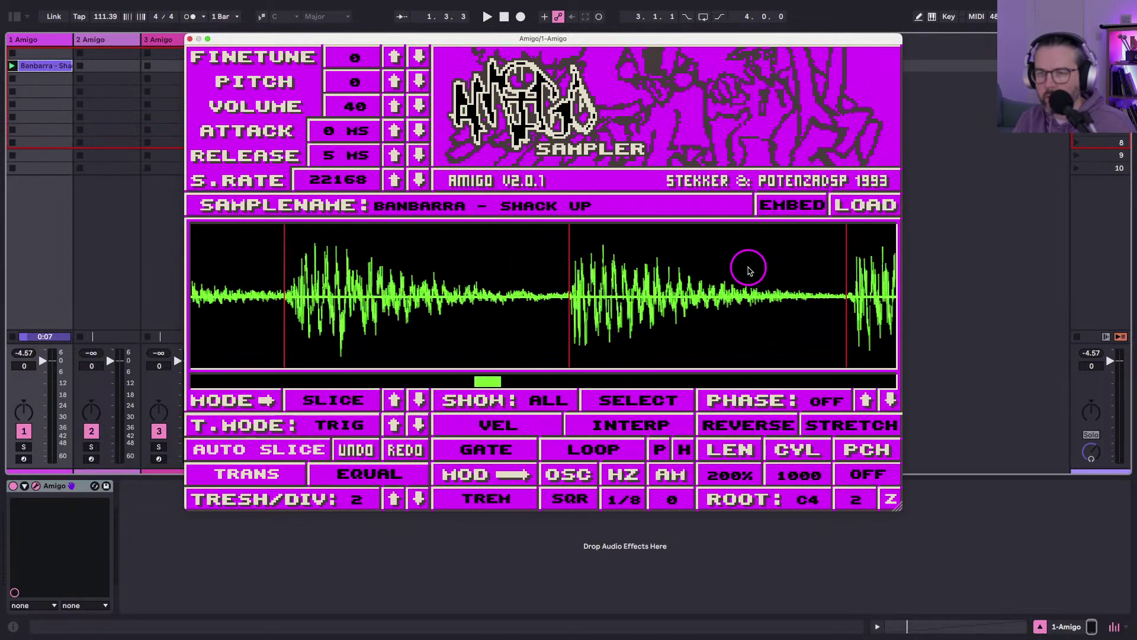
scroll(821, 271, up, 4)
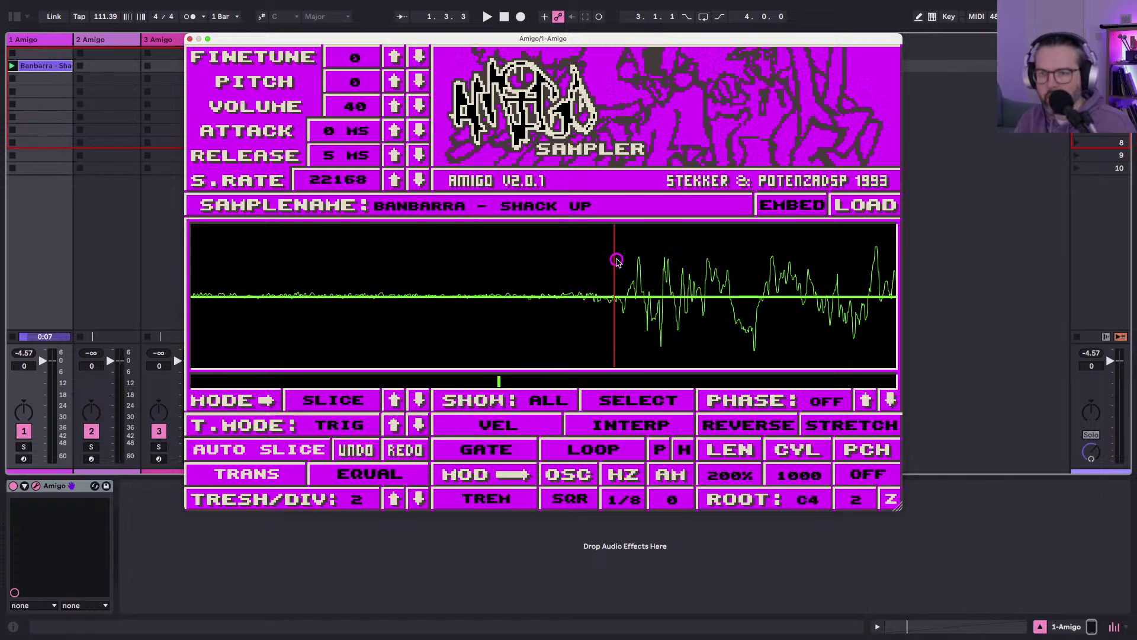
scroll(617, 257, down, 3)
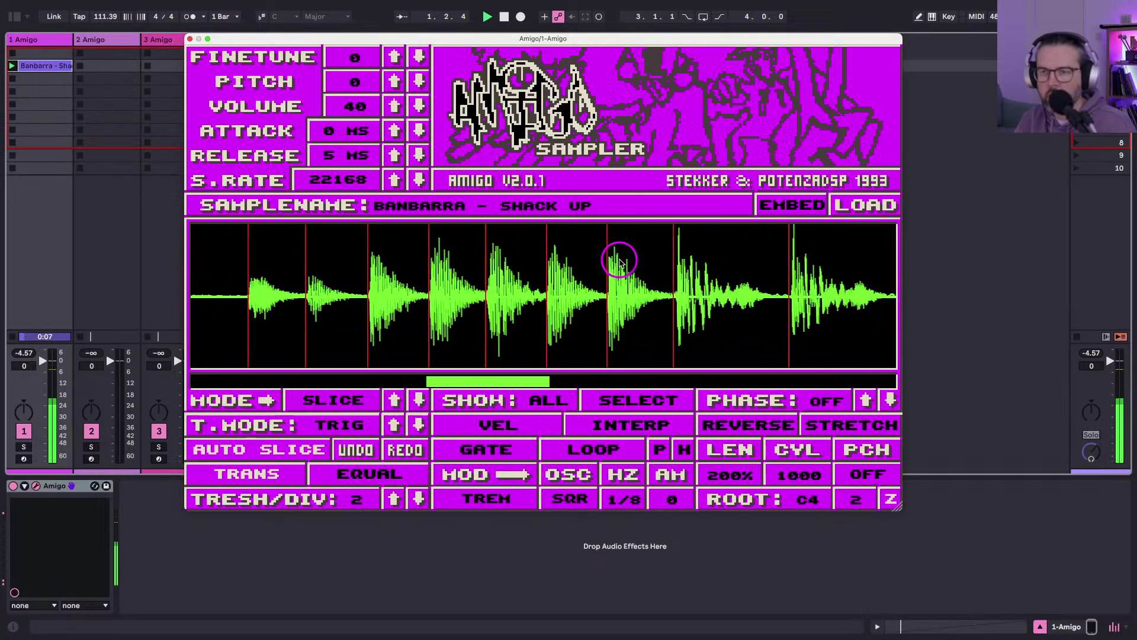
Play the clip and tighten the slice markers of the two loud kicks that follow the mid-break roll.
scroll(668, 267, up, 3)
key(space)
scroll(681, 272, up, 1)
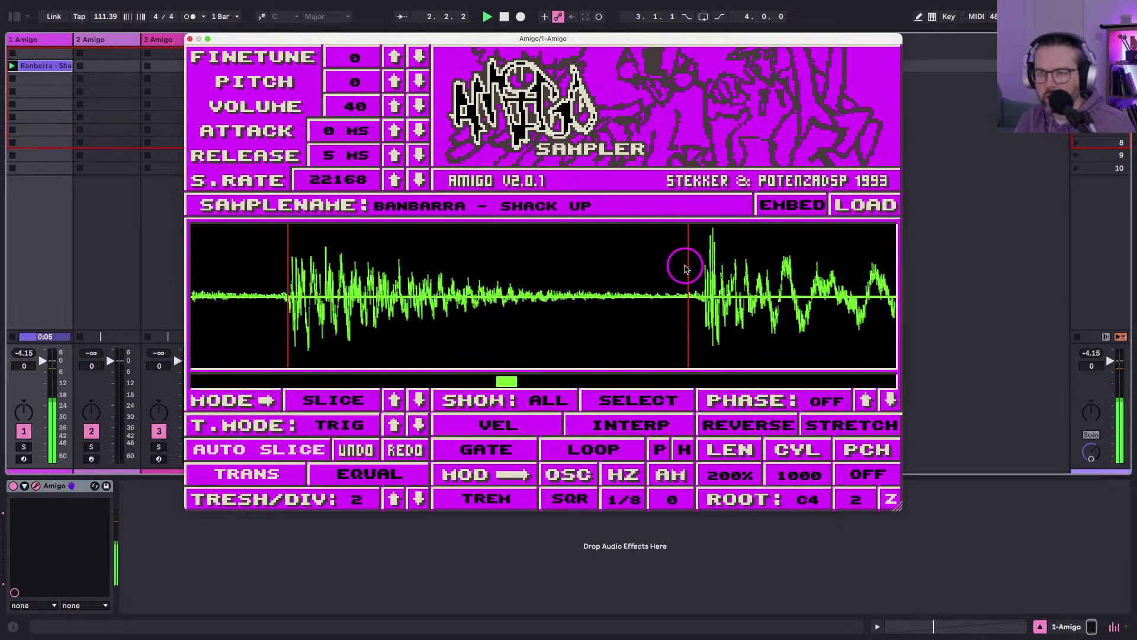
scroll(693, 267, down, 3)
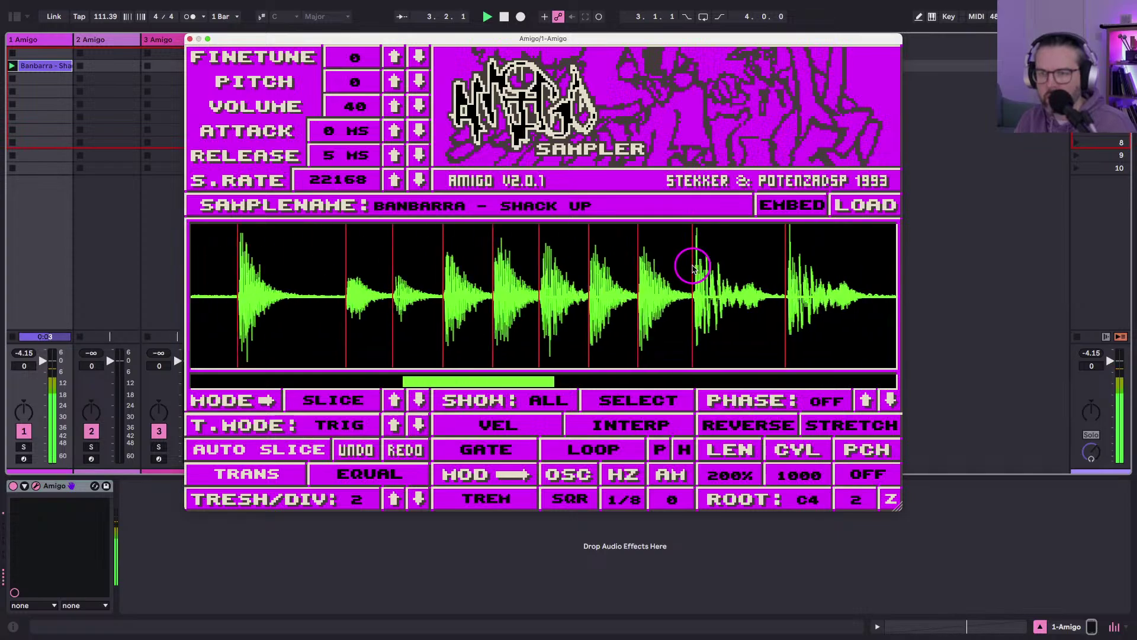
scroll(625, 287, down, 1)
key(space)
scroll(628, 286, up, 3)
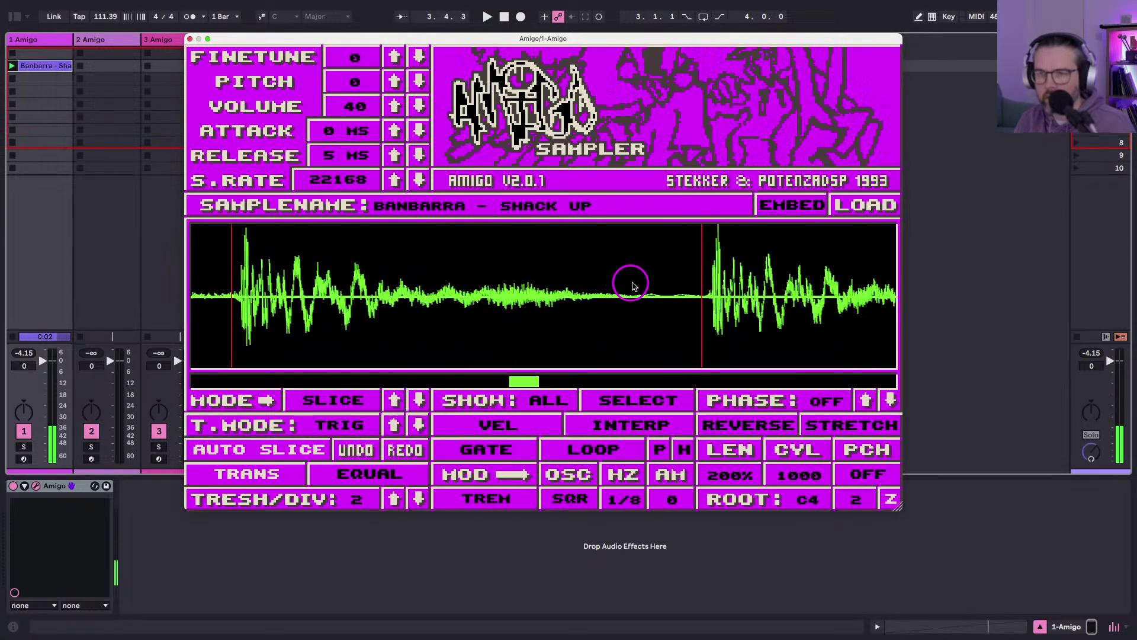
scroll(708, 264, right, 6)
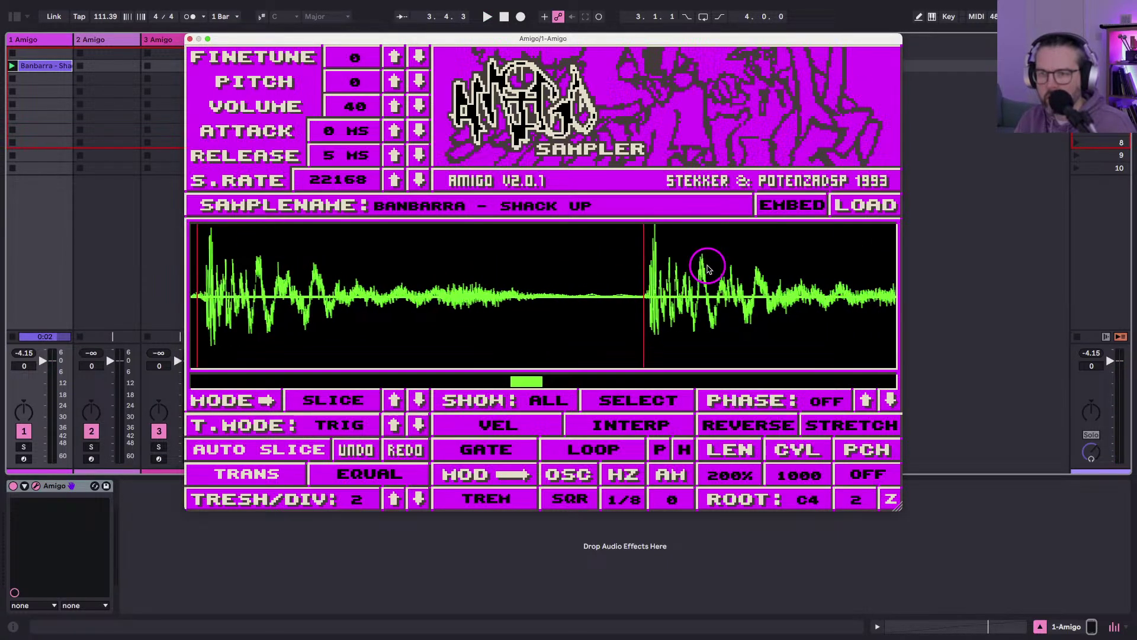
scroll(752, 283, right, 3)
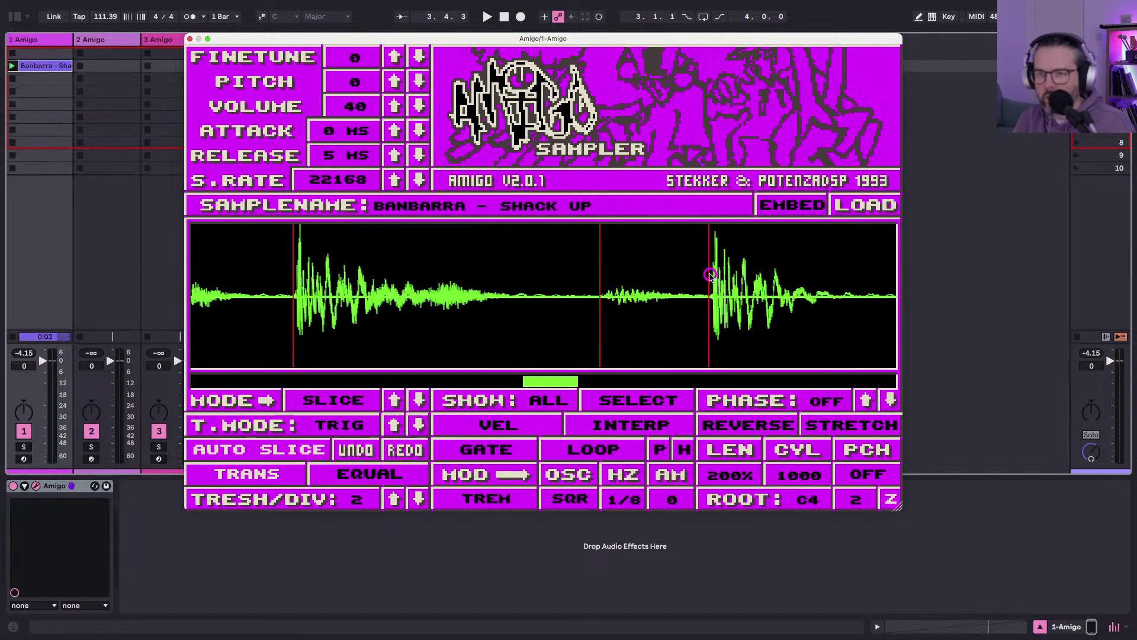
Check the slice markers past the ghost note and align the loud hit and the softer hit after it with their transients.
scroll(710, 274, down, 4)
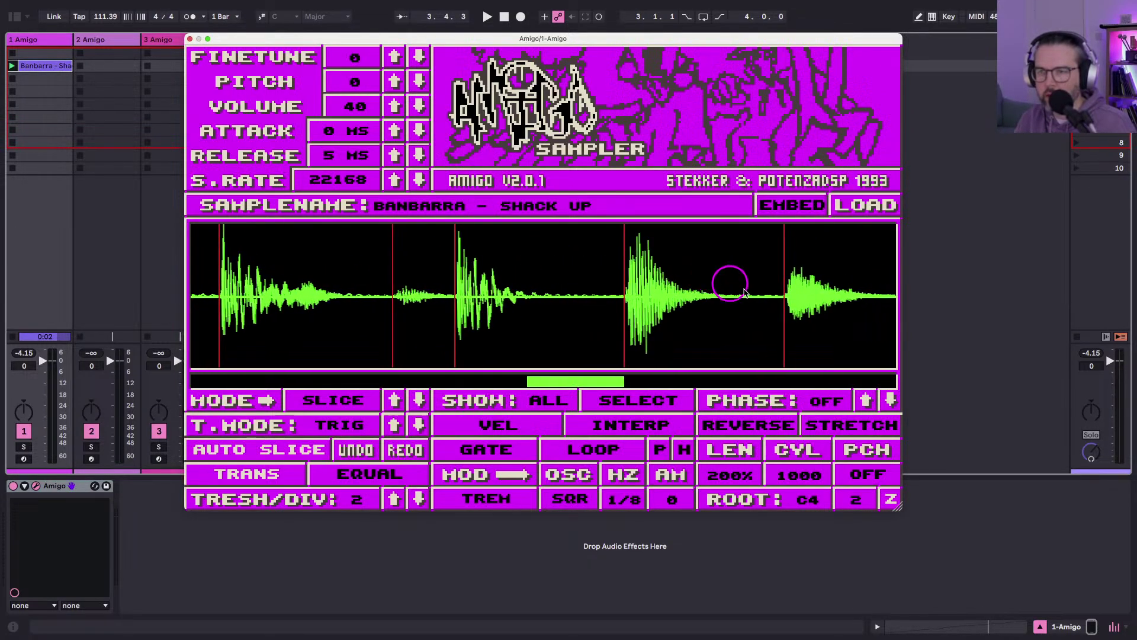
scroll(744, 286, up, 5)
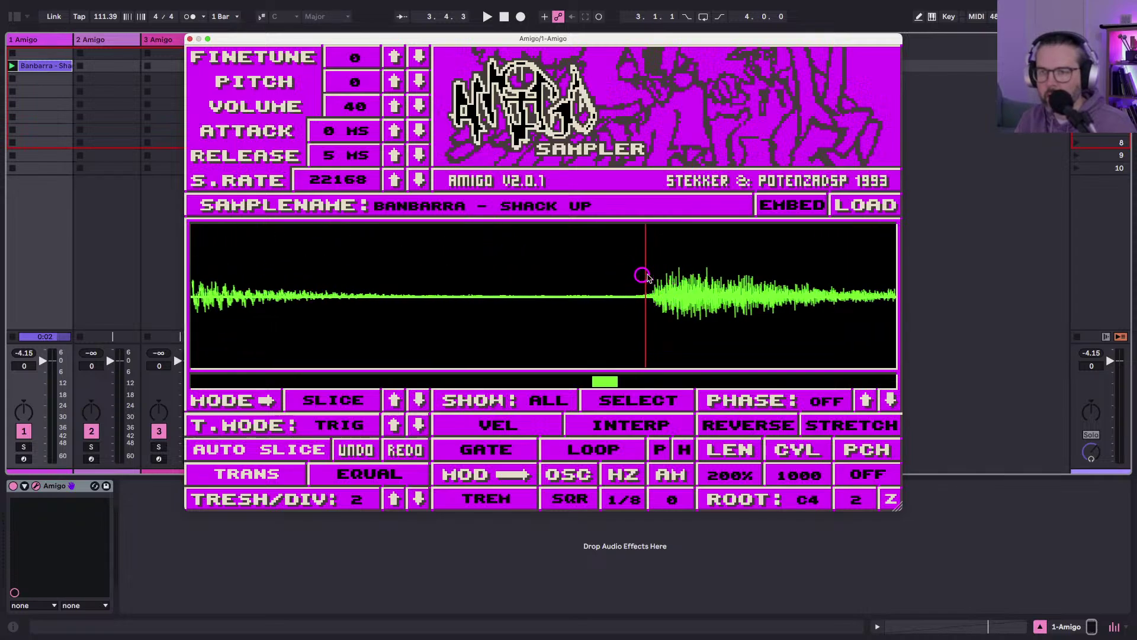
scroll(652, 275, down, 3)
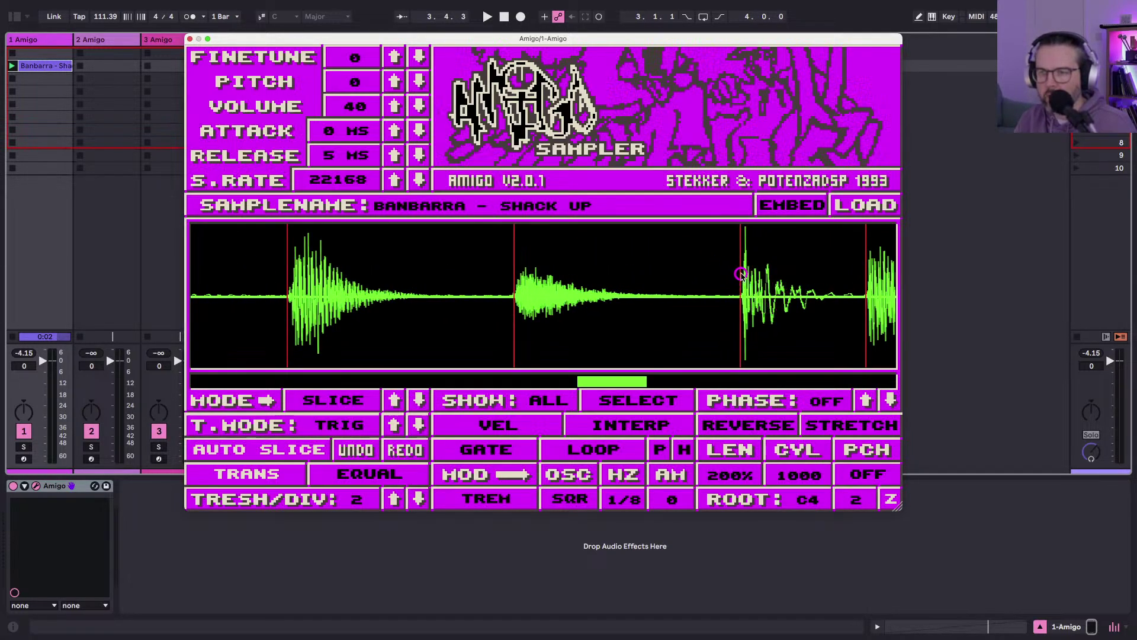
Set the slice markers of the next sharp kick and the loud hit right after it at their transients.
scroll(672, 305, up, 6)
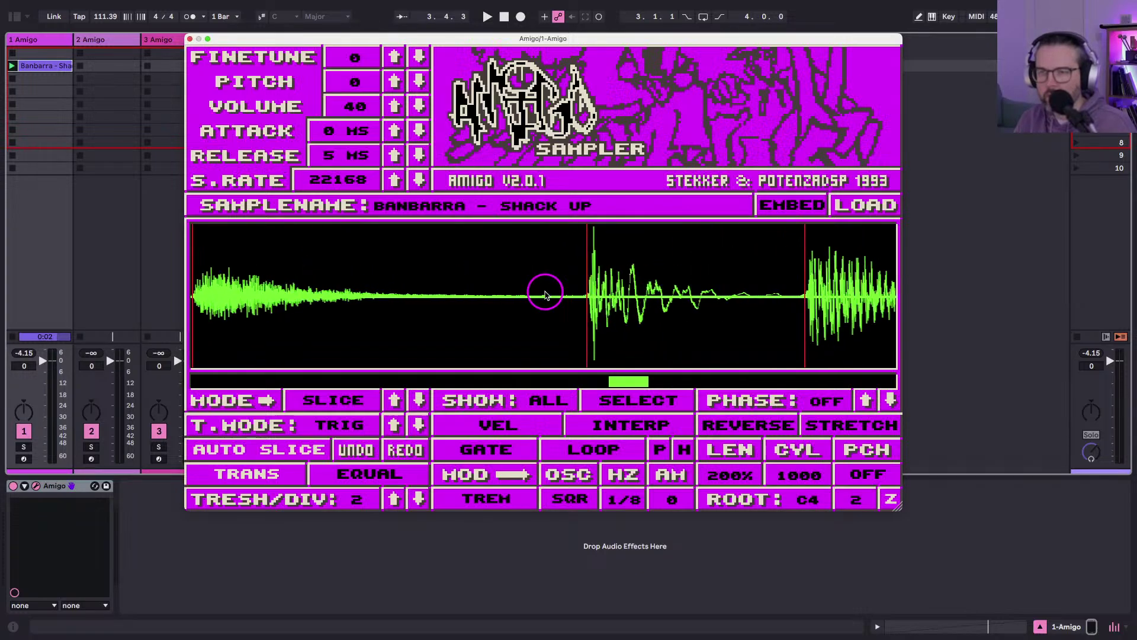
scroll(658, 278, right, 1)
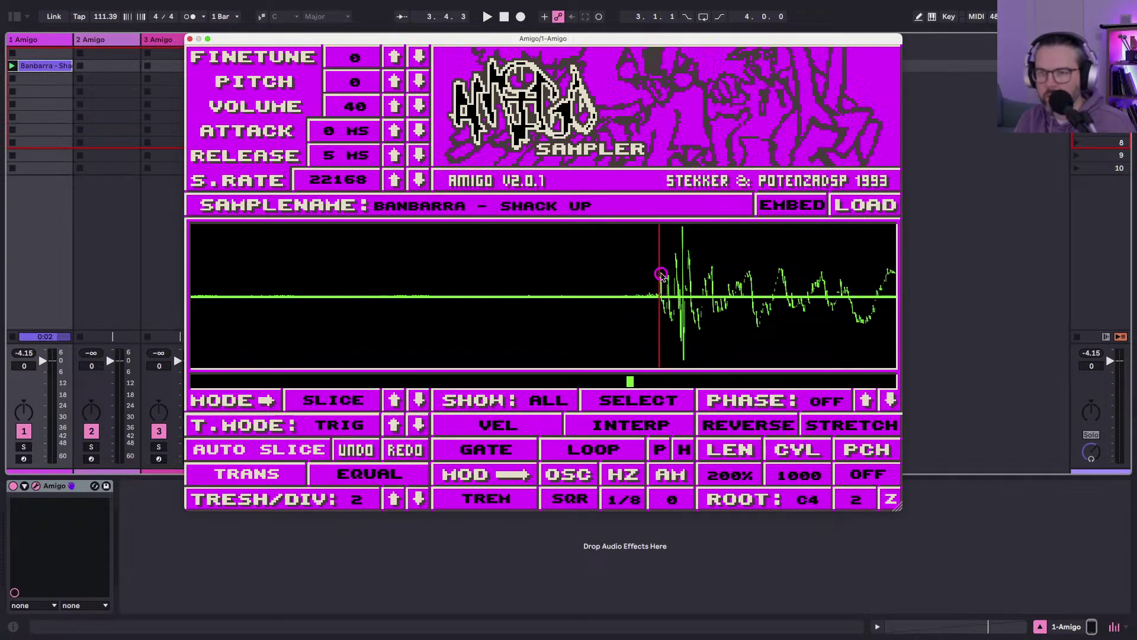
scroll(660, 275, down, 4)
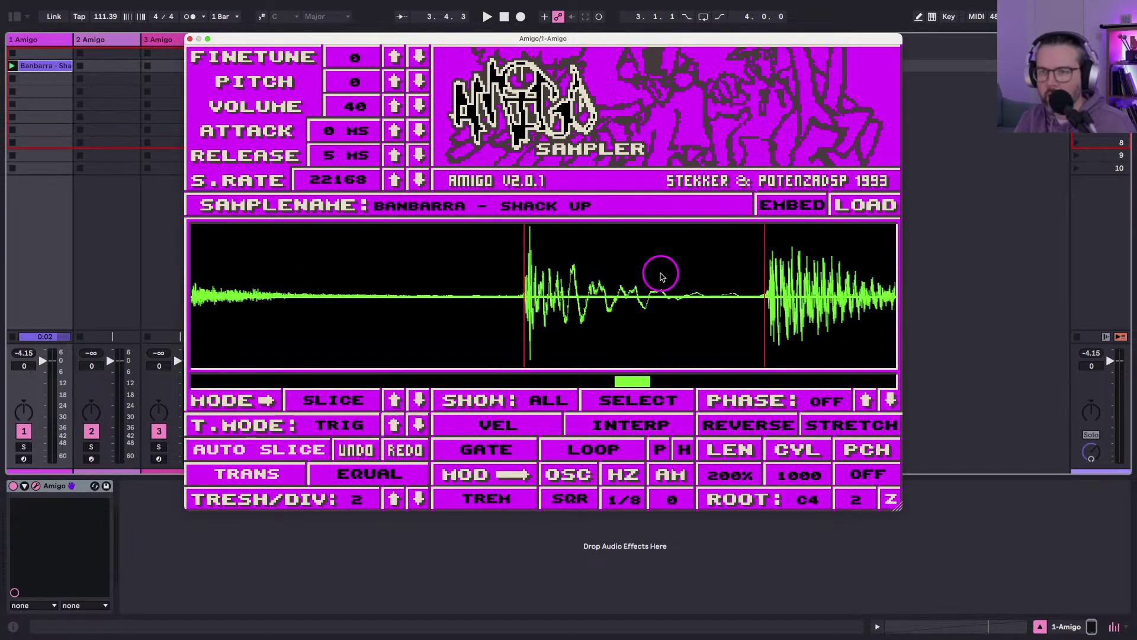
scroll(651, 278, up, 3)
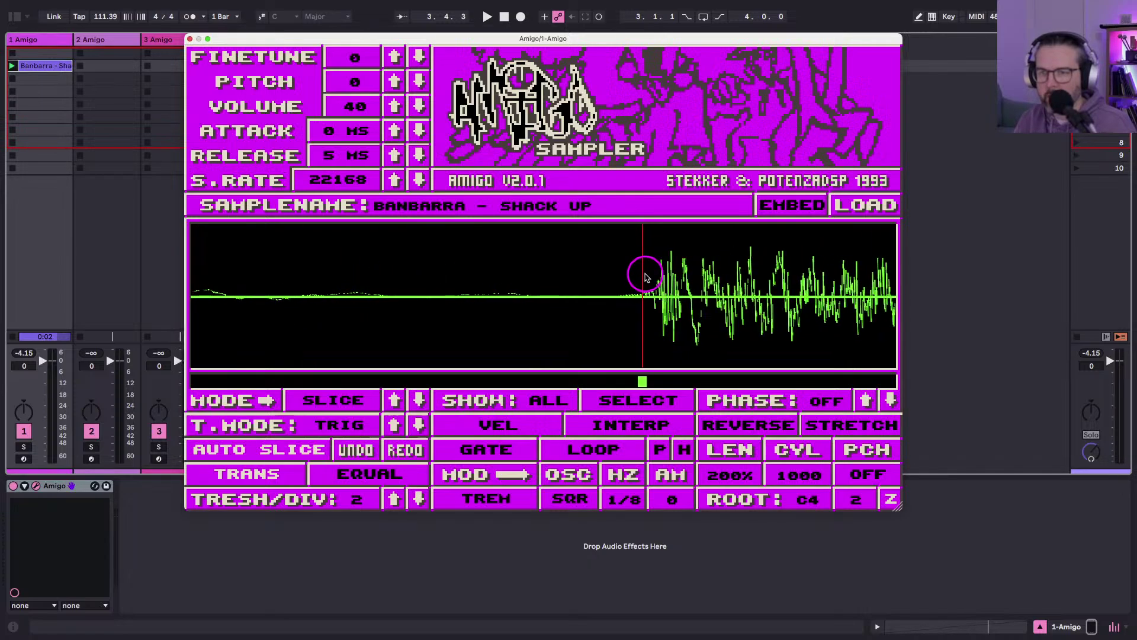
Move the slice marker of the soft hit after that loud hit slightly earlier, just ahead of its transient.
scroll(646, 277, right, 3)
scroll(664, 272, down, 1)
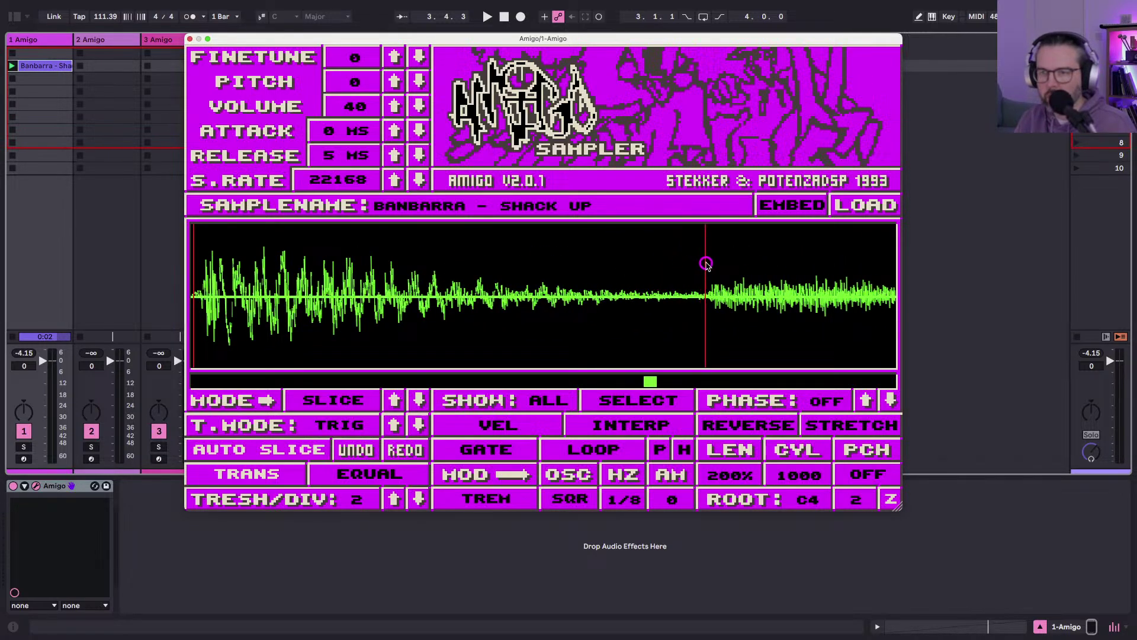
scroll(710, 290, up, 5)
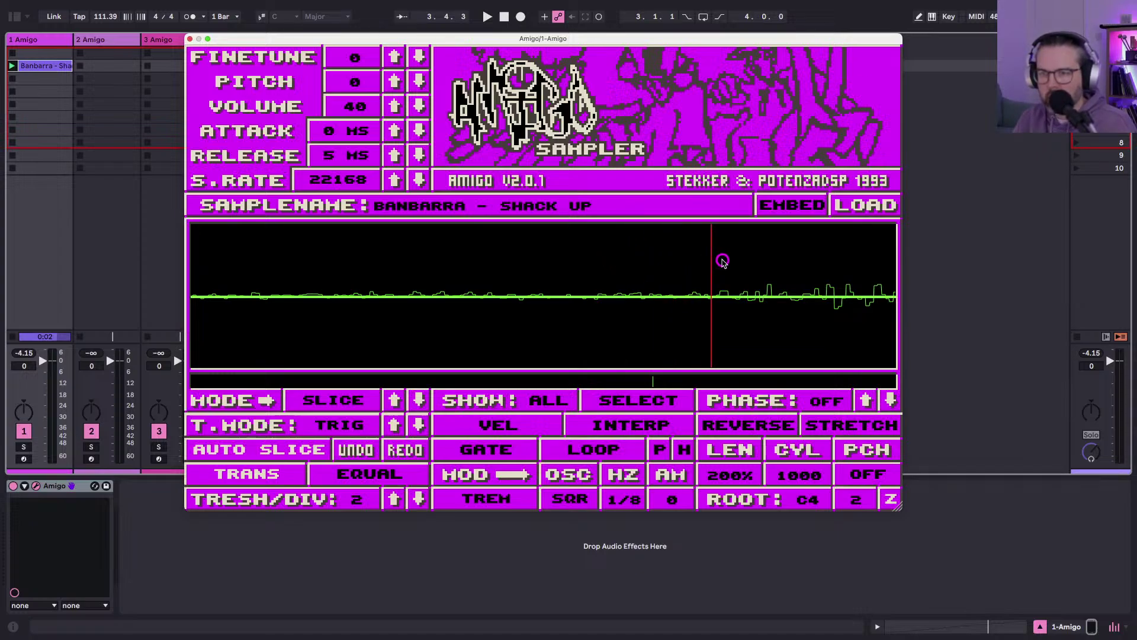
drag(723, 260, 617, 254)
scroll(616, 254, down, 5)
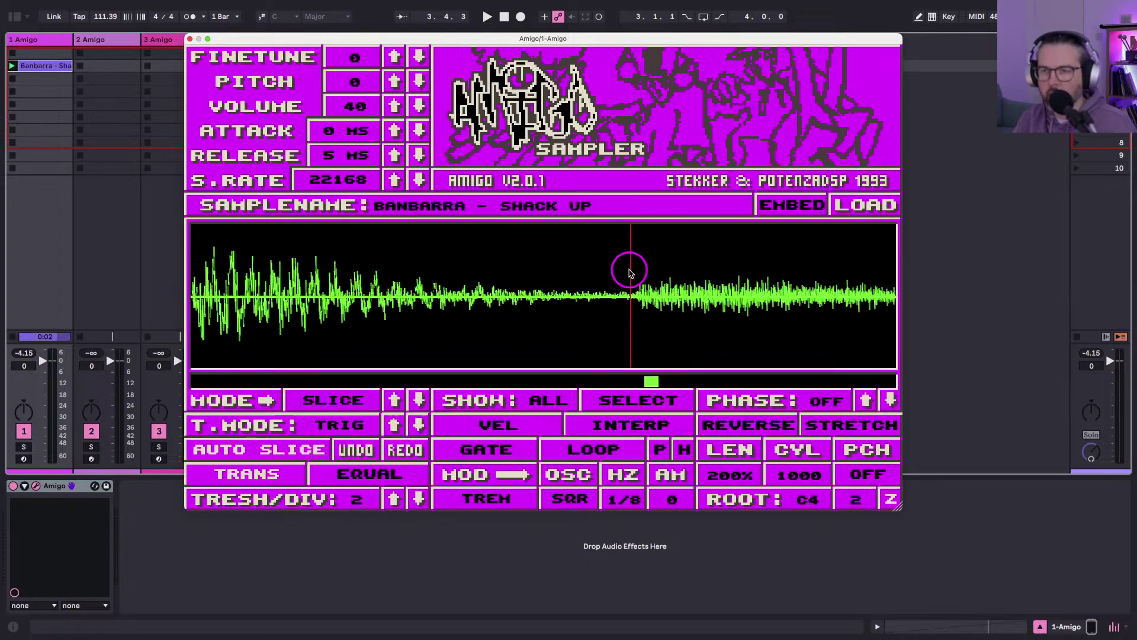
Move the next loud hit's slice marker later onto its transient and the following soft hit's marker slightly earlier.
scroll(629, 273, down, 10)
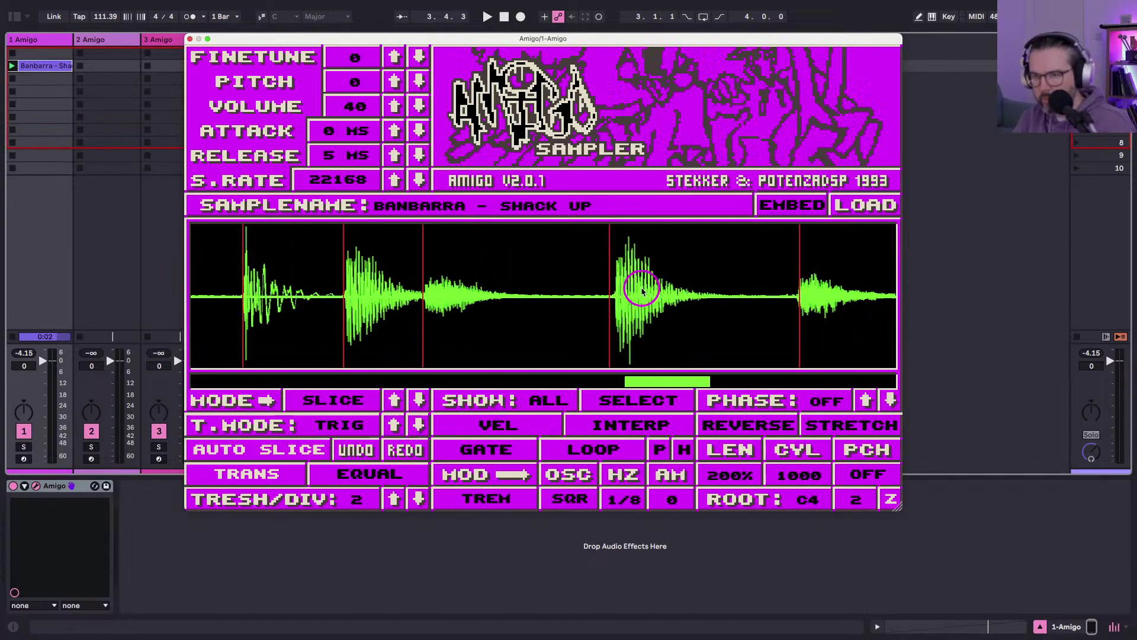
scroll(641, 290, up, 10)
drag(397, 258, 421, 254)
scroll(421, 254, down, 4)
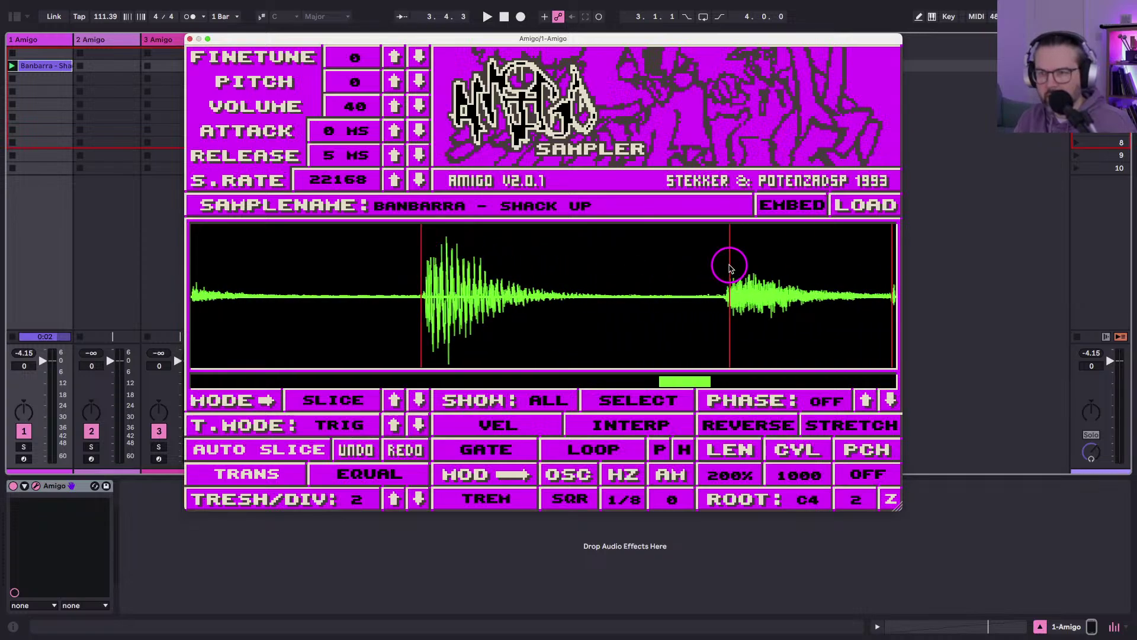
drag(729, 265, 717, 265)
Shift the next quiet hit's slice marker slightly earlier and the following kick's marker later, onto their transients.
scroll(718, 265, right, 5)
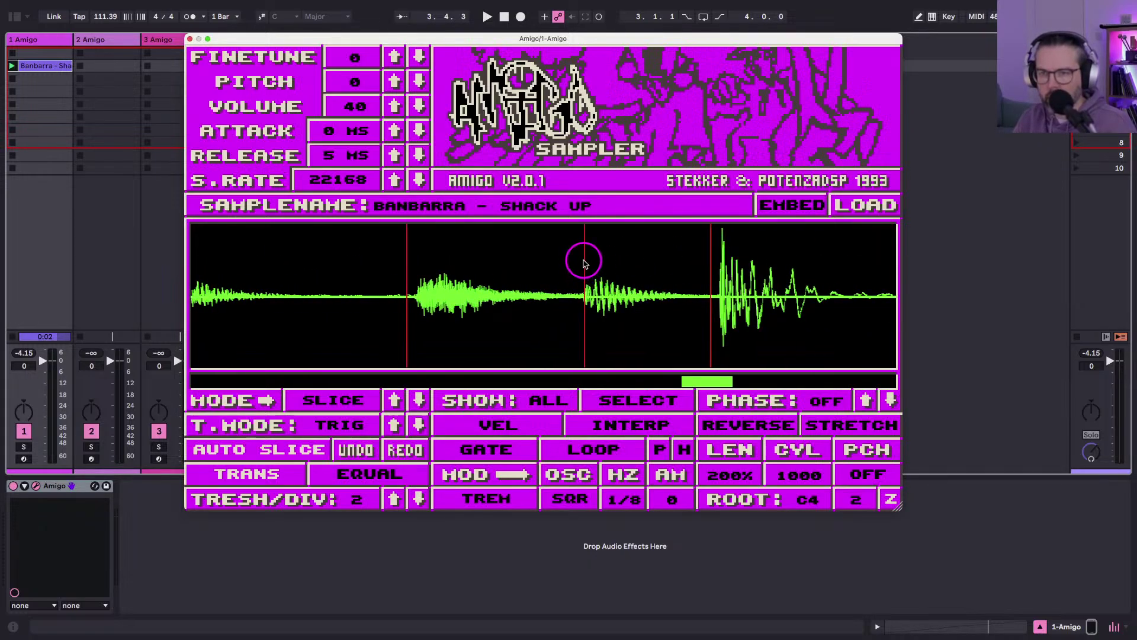
drag(584, 261, 575, 261)
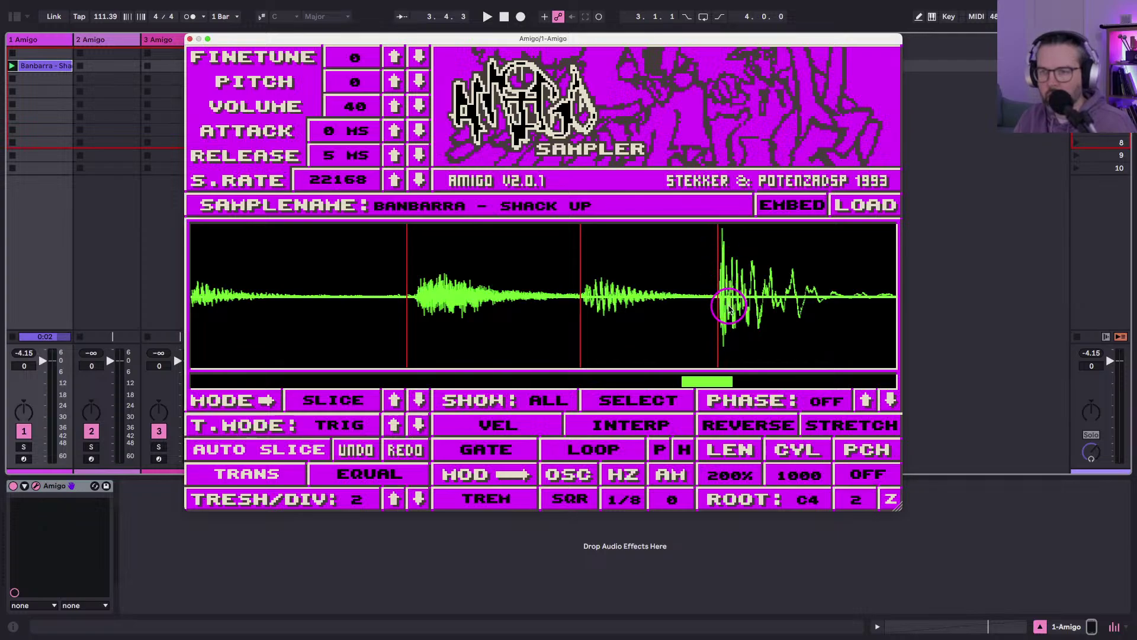
scroll(729, 306, up, 6)
Play the clip and nudge the slice marker of the soft hit after that kick slightly earlier.
key(space)
scroll(620, 277, down, 10)
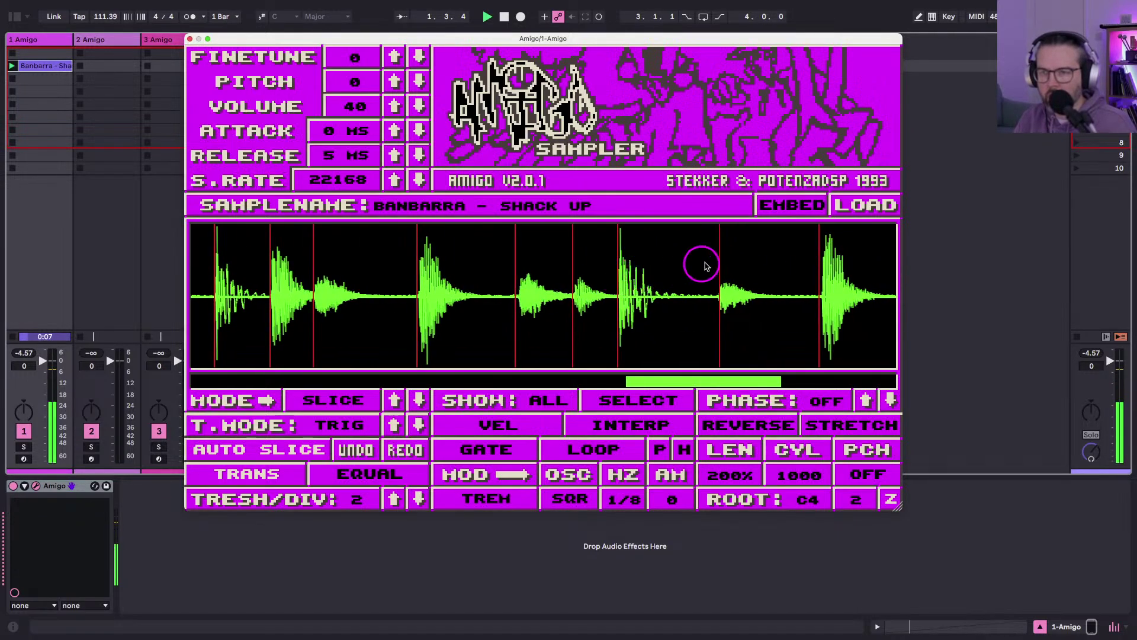
drag(718, 247, 718, 249)
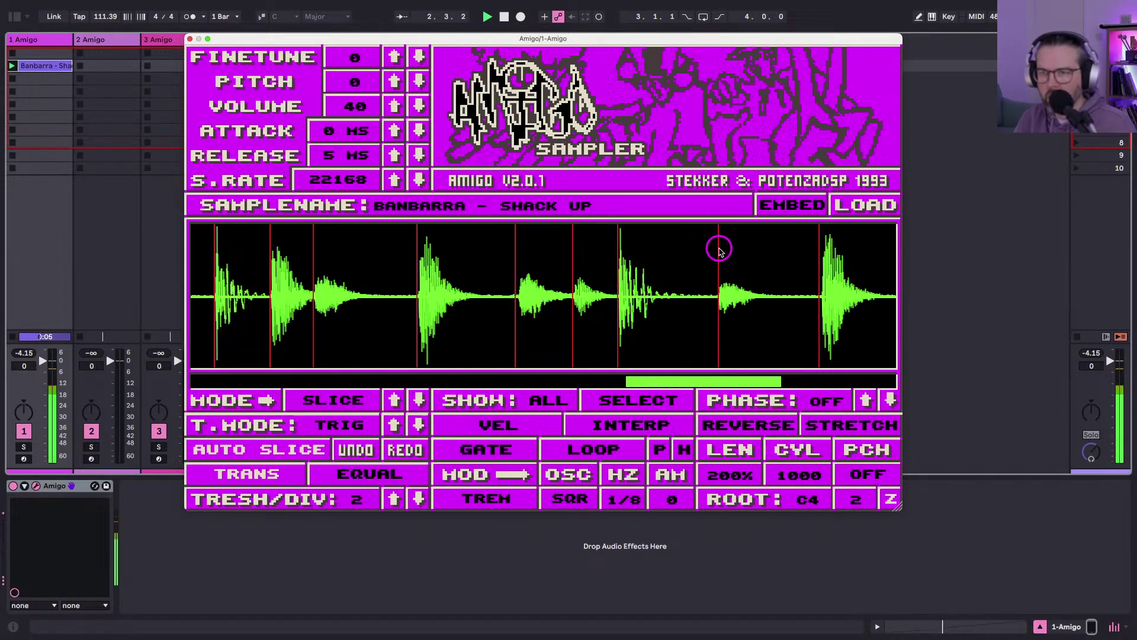
Align the slice markers of the quiet hit before the closing roll and the roll's first loud hit, and relaunch the clip.
scroll(720, 249, right, 3)
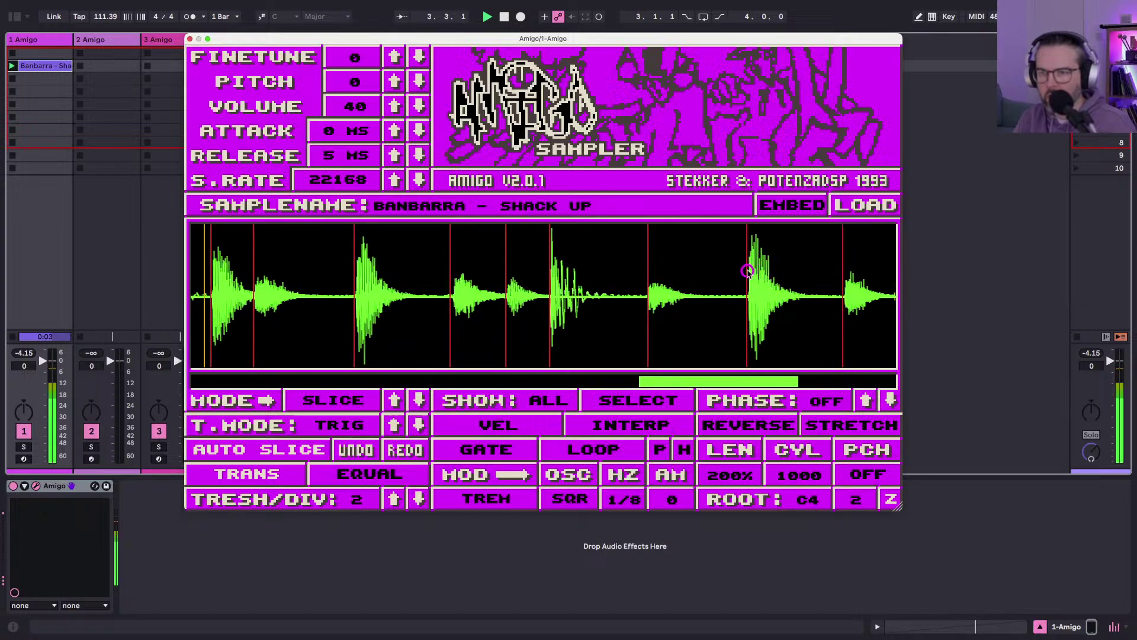
scroll(746, 268, right, 3)
scroll(696, 276, up, 5)
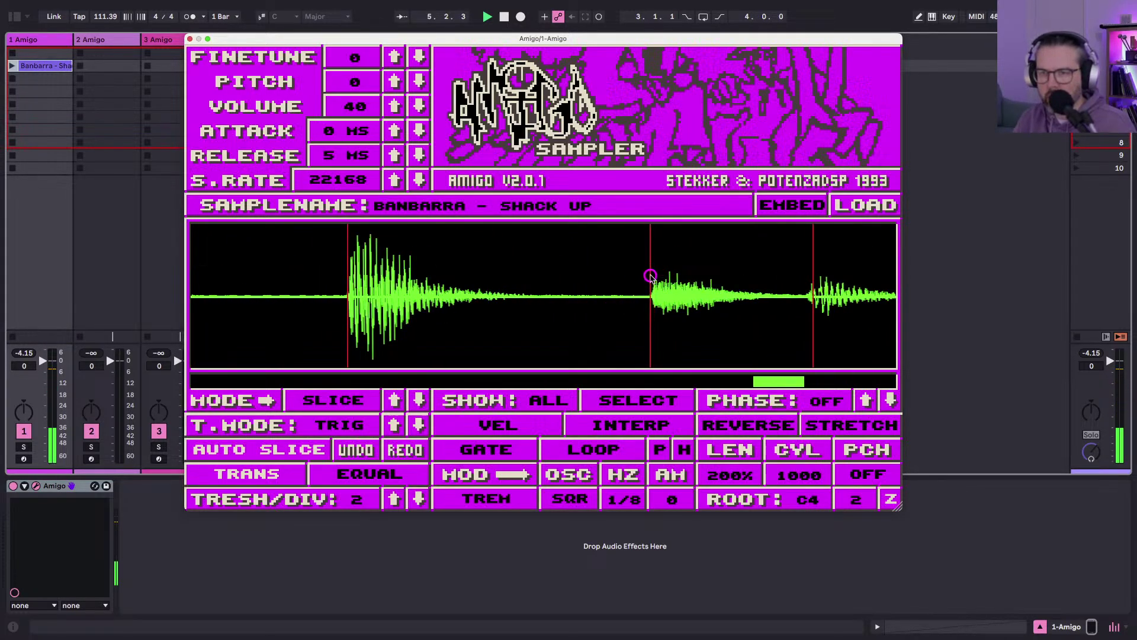
scroll(711, 278, right, 2)
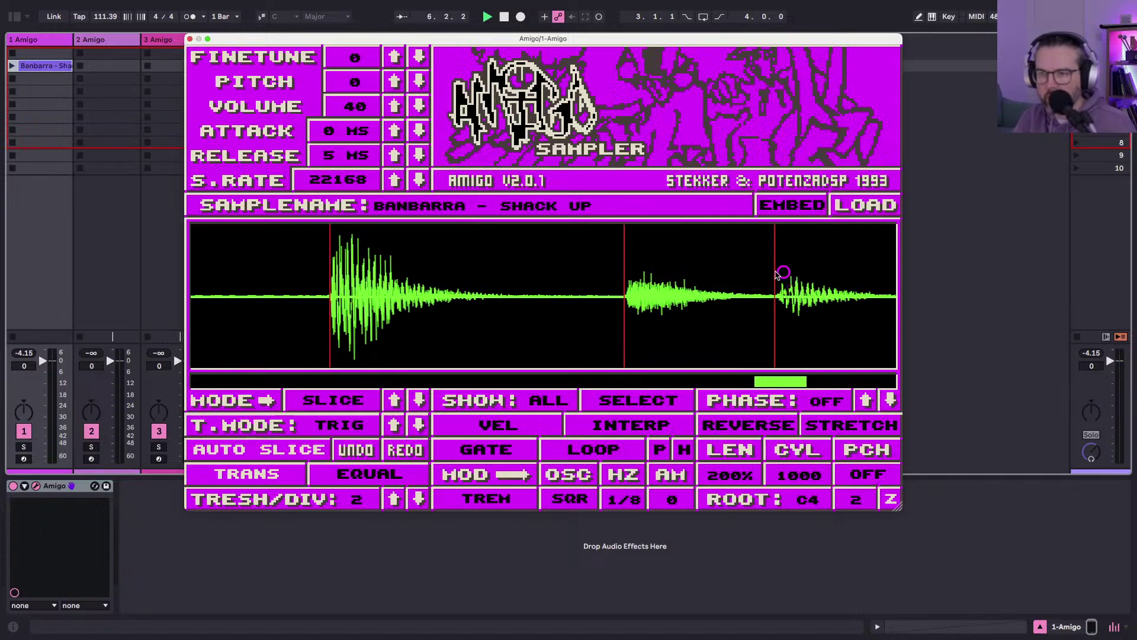
scroll(781, 273, right, 6)
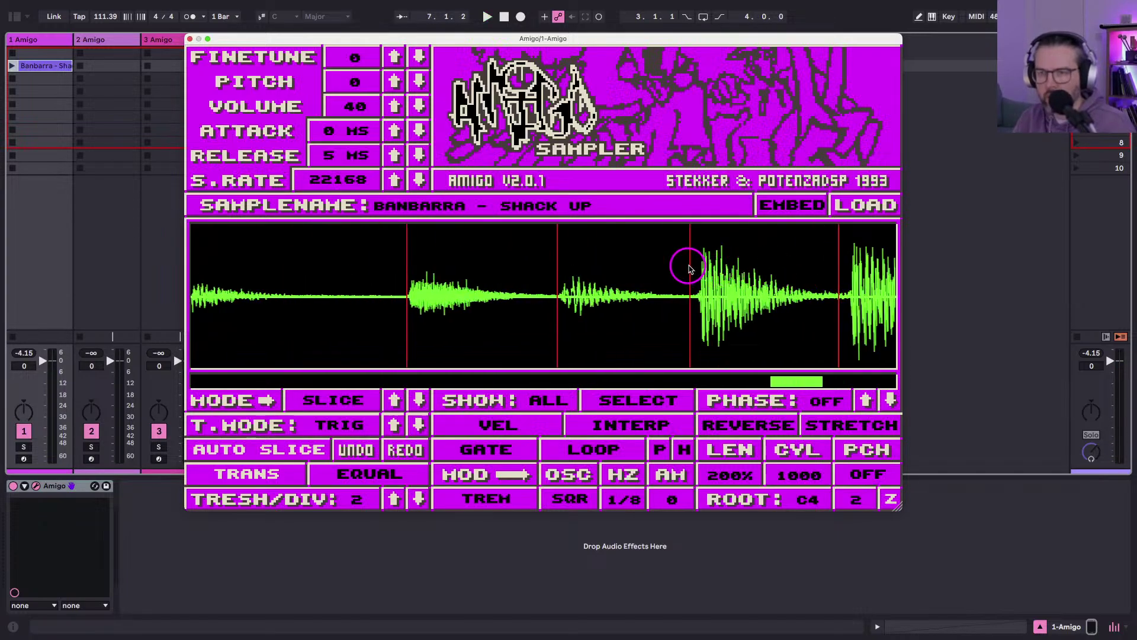
click(11, 65)
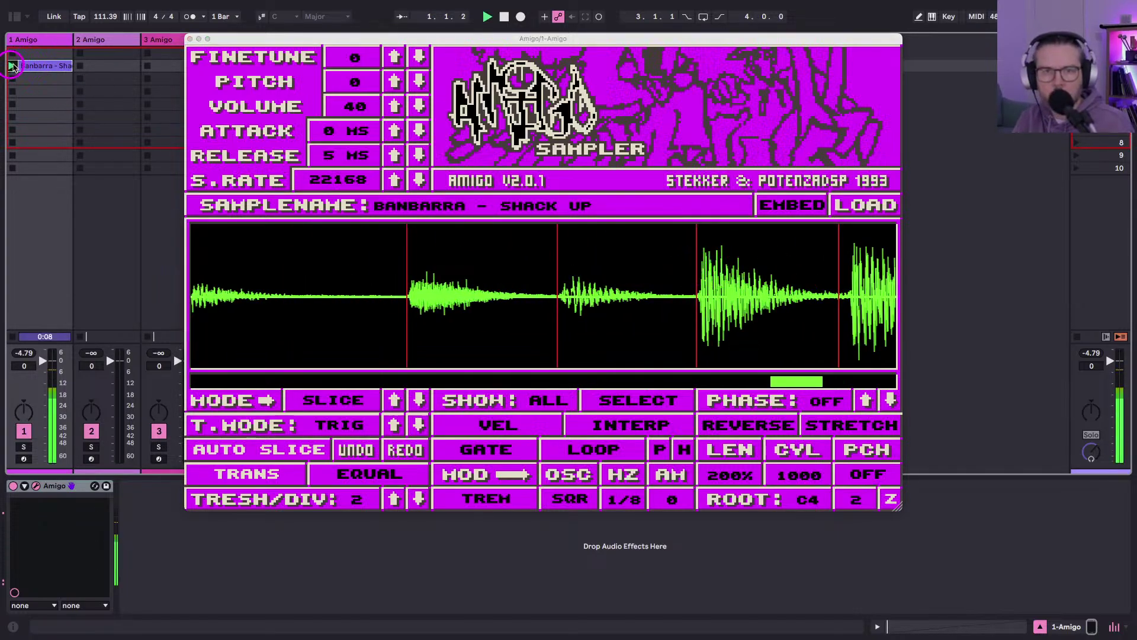
Turn on looping for the Banbarra - Shack Up clip and move the slice marker of the closing roll's second loud hit slightly later.
double_click(46, 65)
click(83, 119)
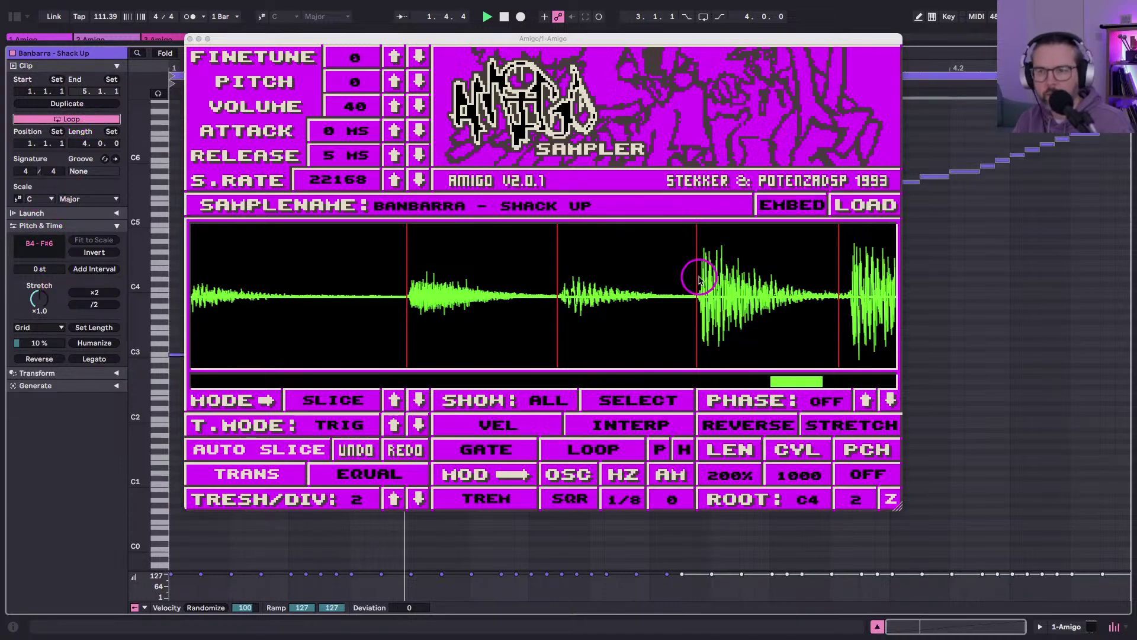
scroll(693, 274, right, 6)
drag(633, 267, 640, 268)
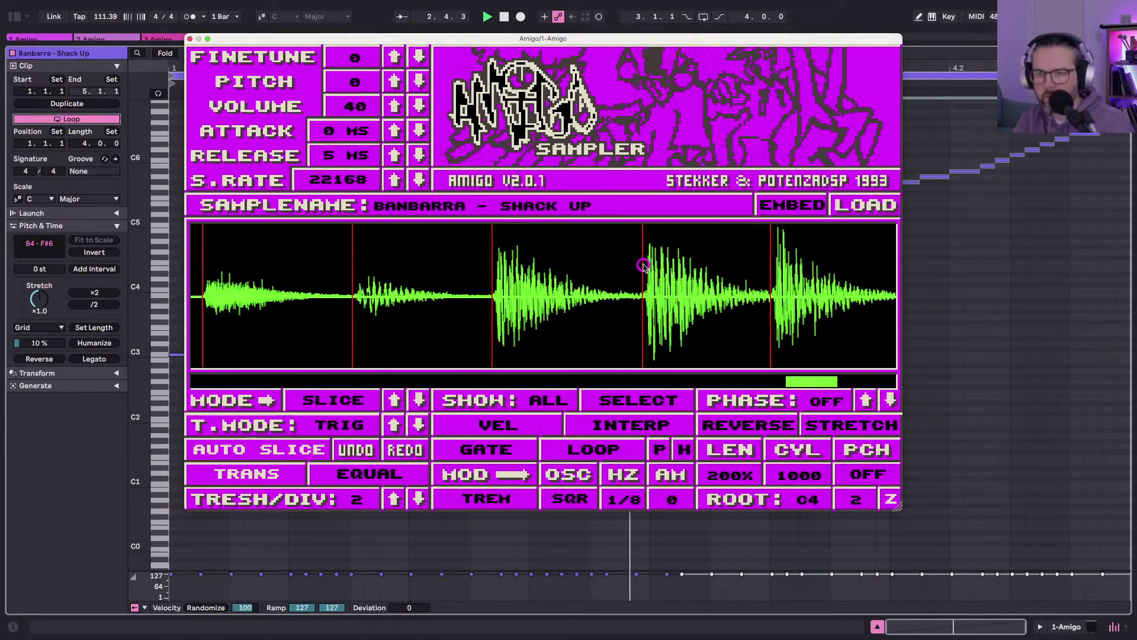
Move the slice markers of the closing roll's last two loud hits later onto their transients.
scroll(767, 264, right, 8)
scroll(622, 282, up, 10)
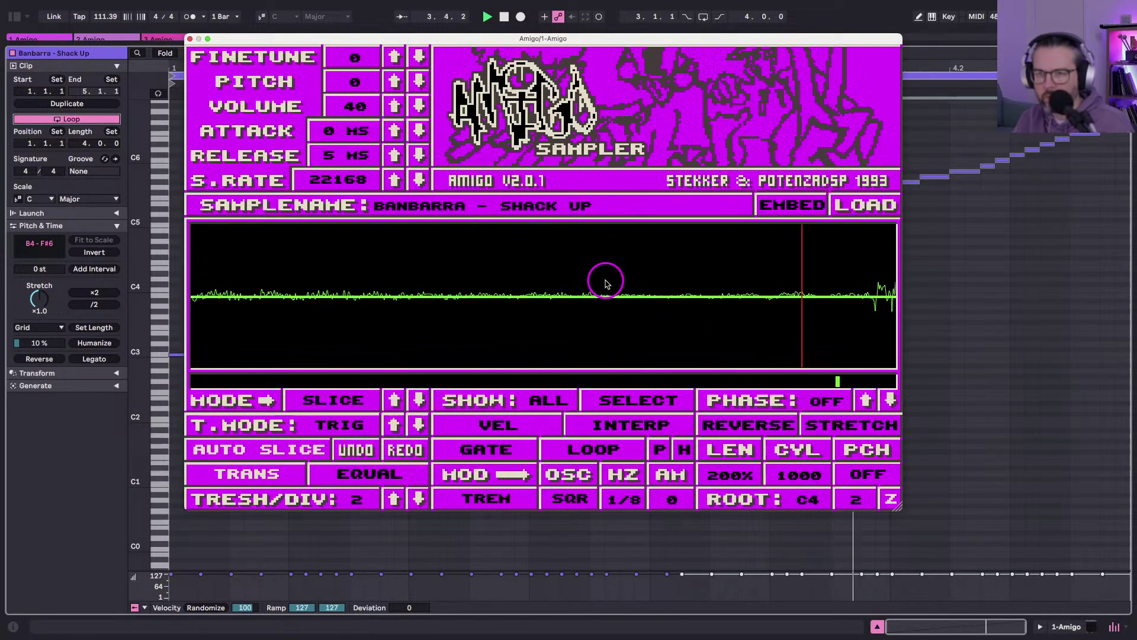
scroll(609, 284, right, 3)
drag(688, 261, 715, 262)
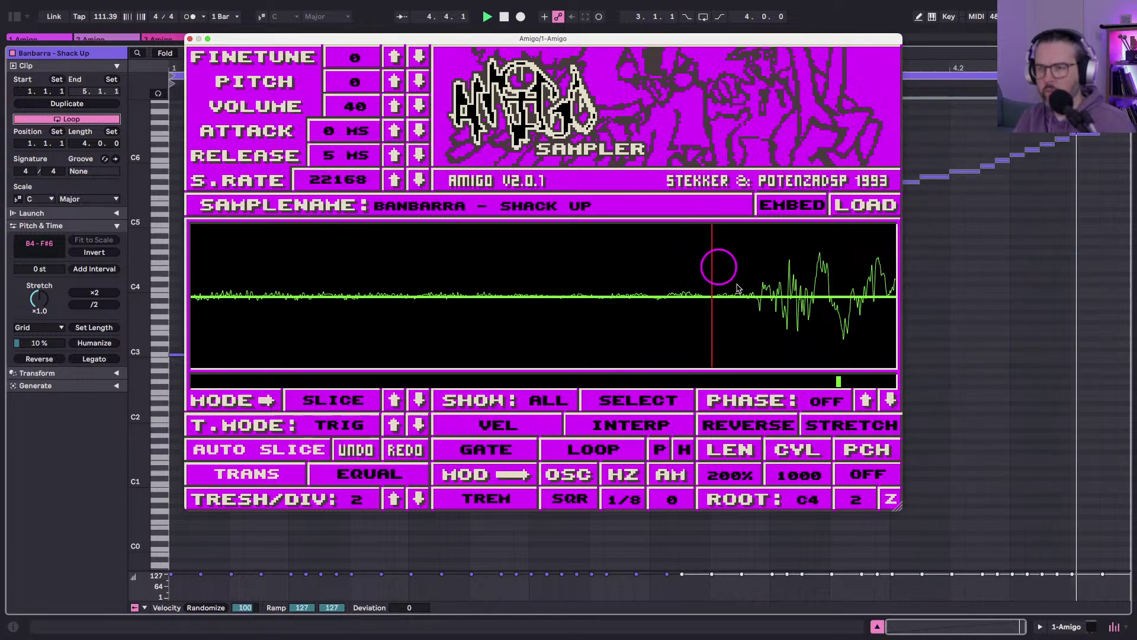
scroll(735, 282, right, 10)
scroll(749, 296, down, 10)
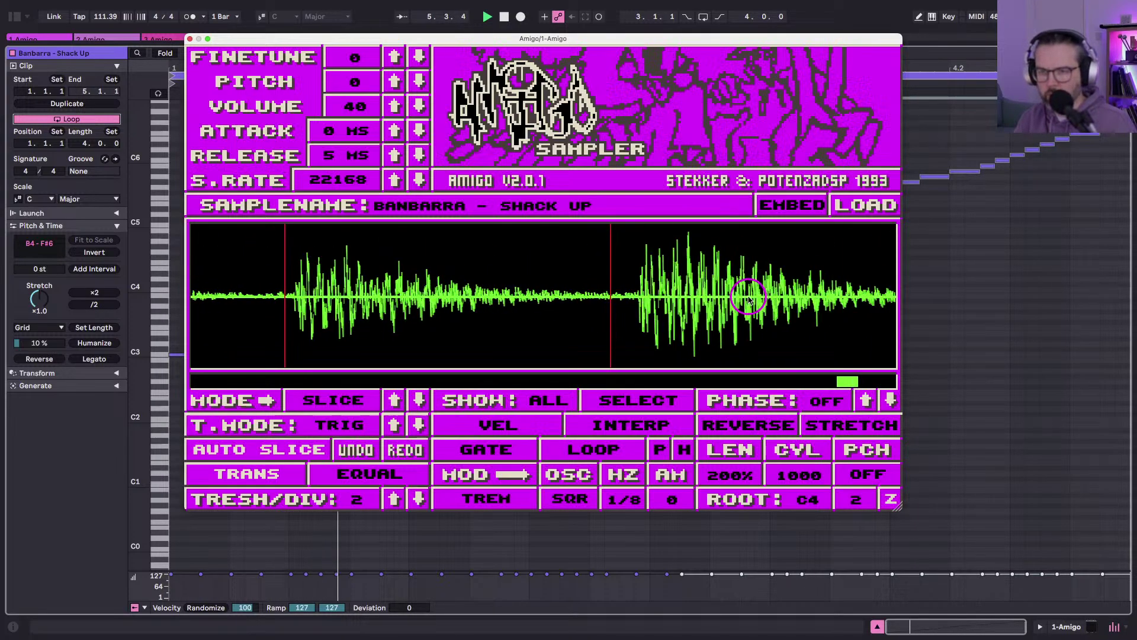
drag(614, 262, 681, 262)
scroll(632, 261, up, 8)
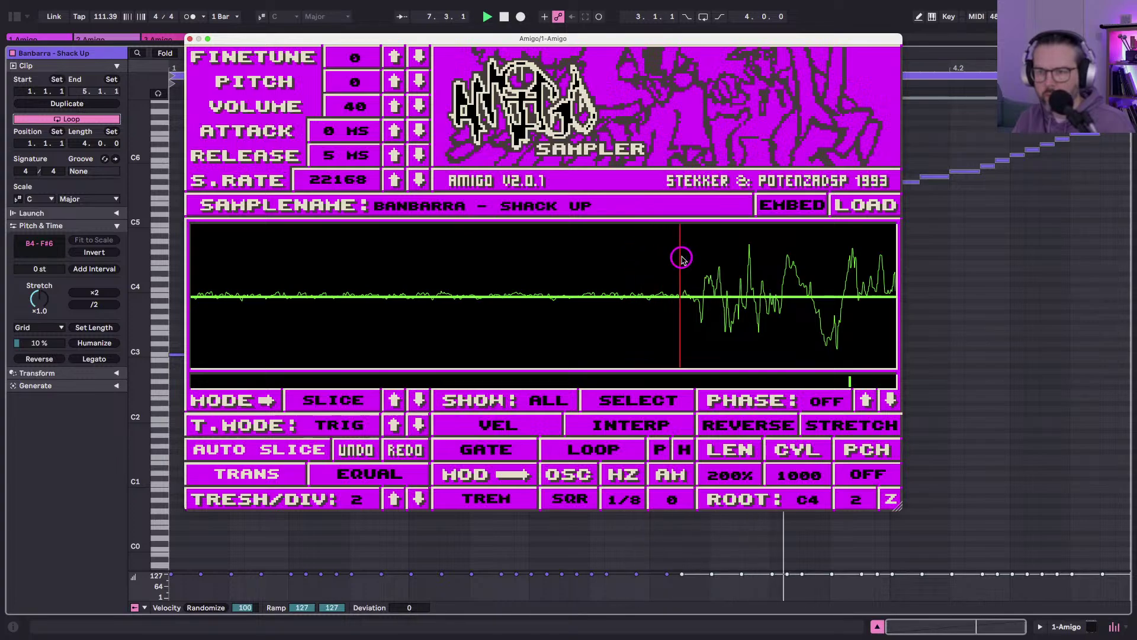
Move the slice marker of the sample's final sustained hit slightly later onto its transient and return to the full waveform.
scroll(683, 263, down, 5)
scroll(682, 263, down, 5)
scroll(681, 263, right, 6)
scroll(681, 263, left, 1)
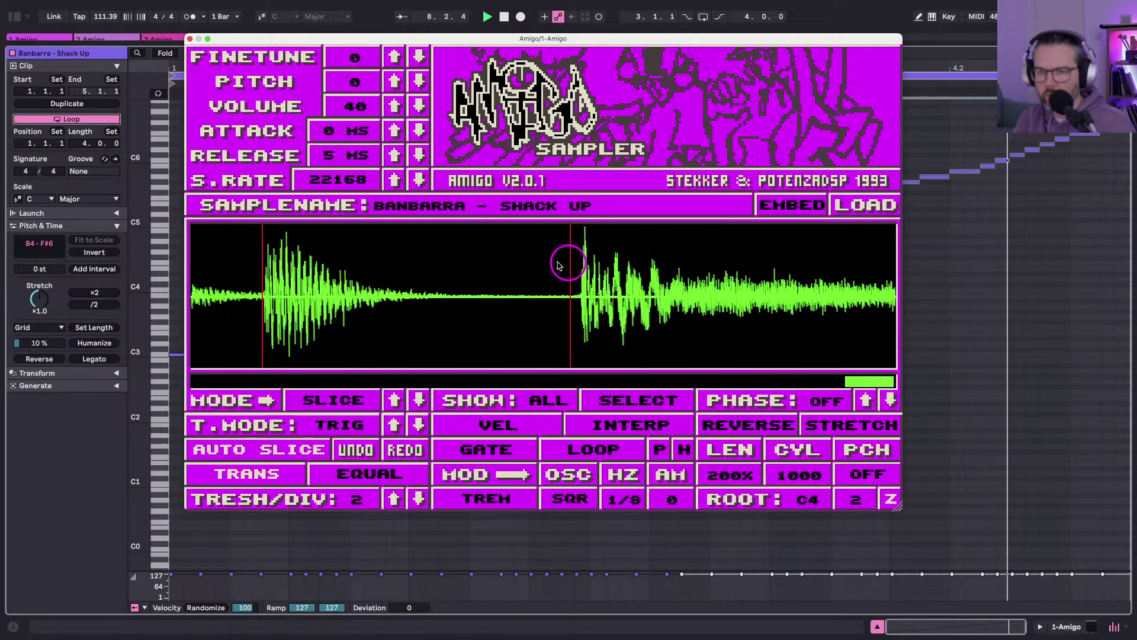
scroll(557, 266, up, 5)
drag(599, 255, 630, 258)
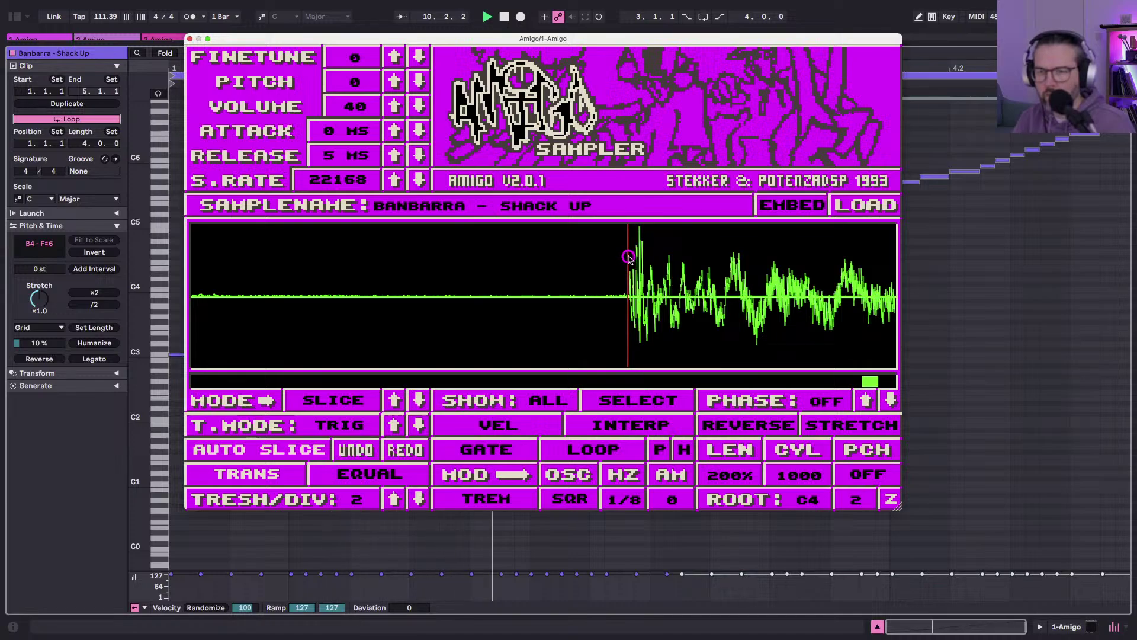
scroll(681, 284, down, 5)
scroll(683, 287, down, 8)
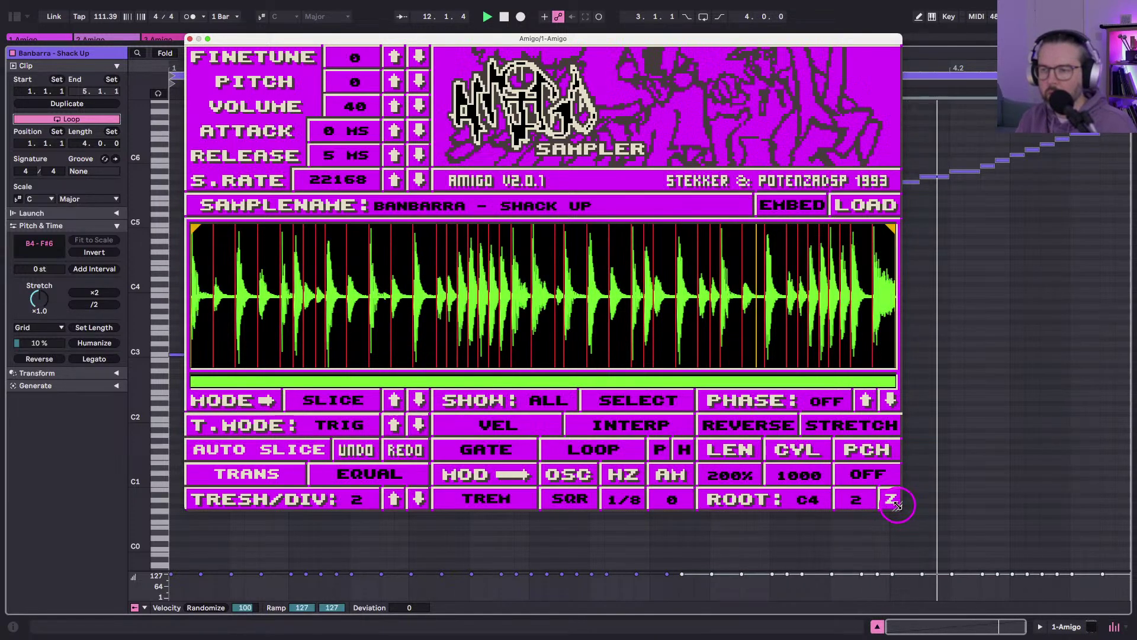
Shrink the Amigo window, reposition it over the clip's notes and start playback.
drag(894, 502, 756, 363)
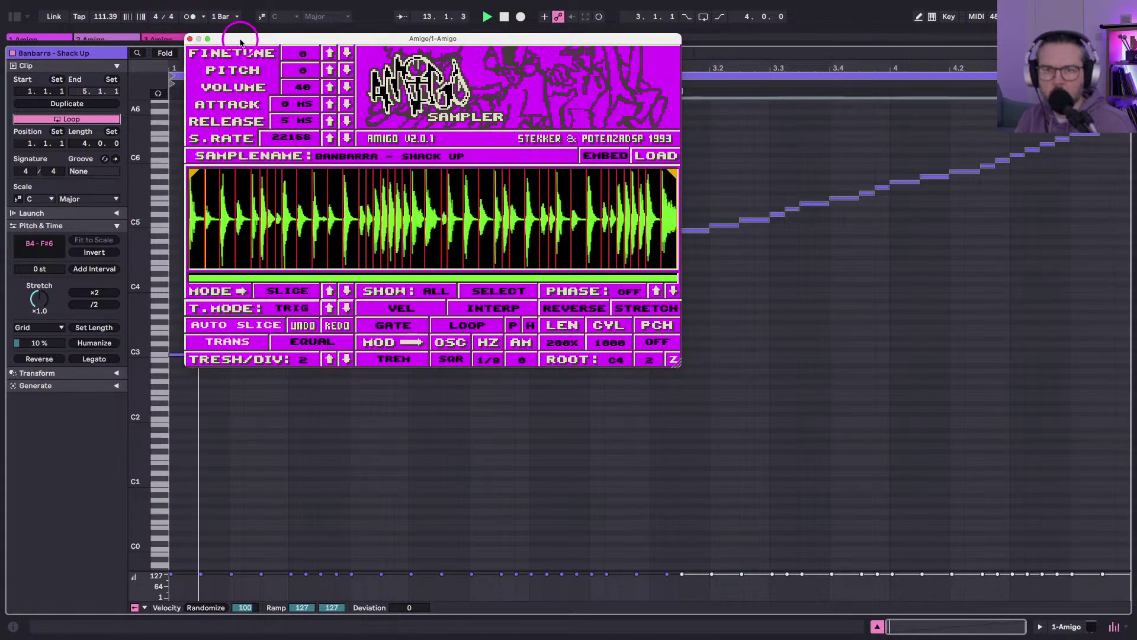
drag(201, 38, 269, 76)
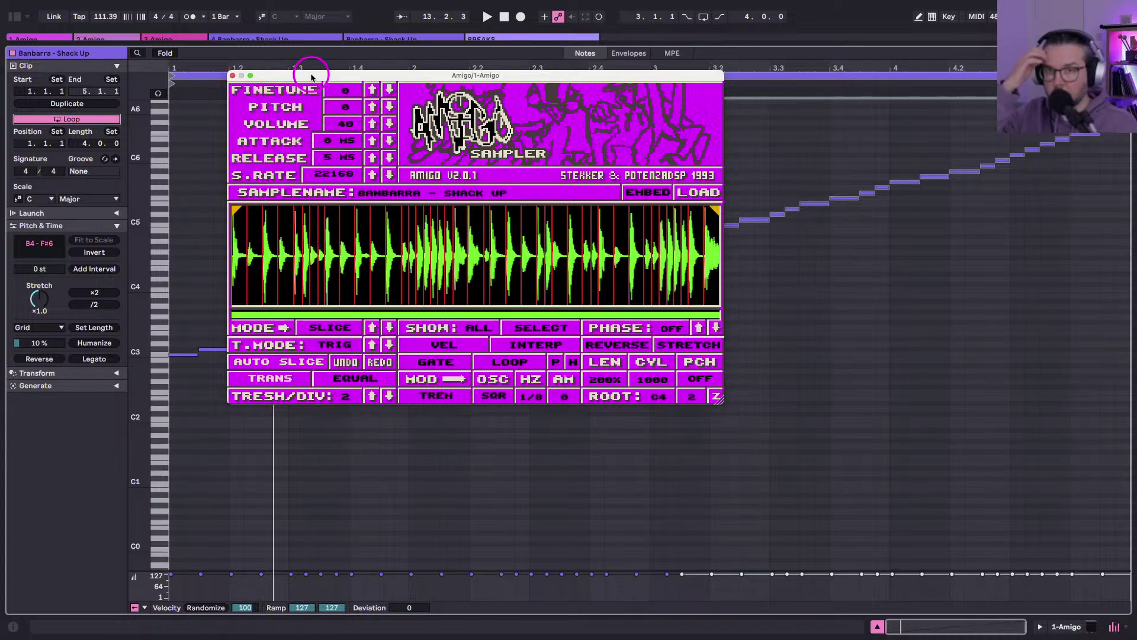
drag(308, 77, 277, 82)
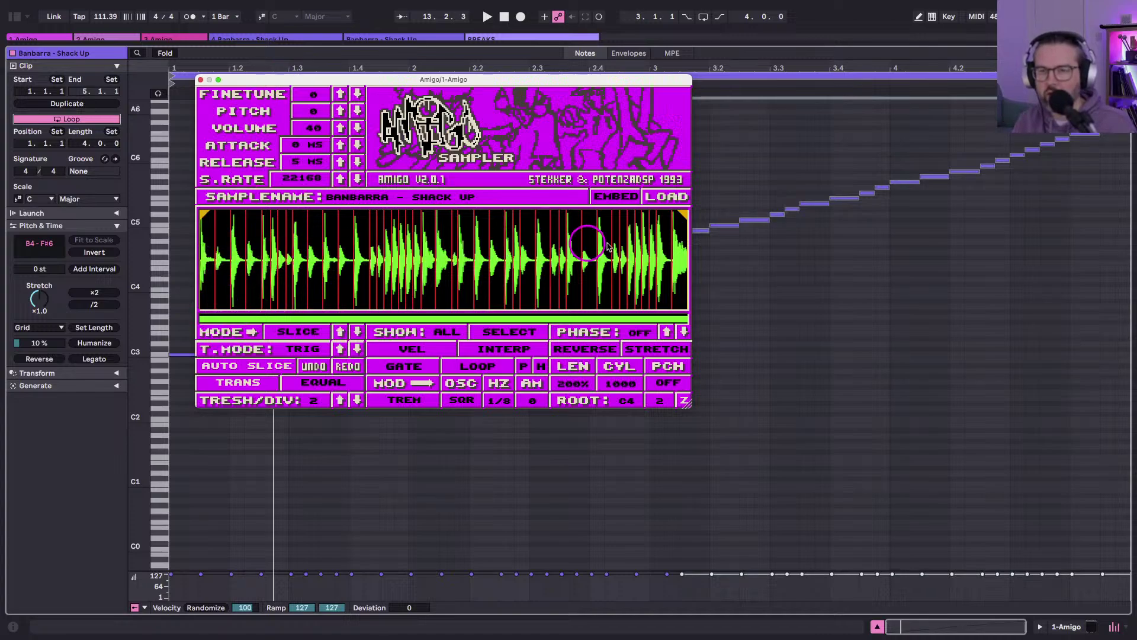
drag(254, 81, 236, 79)
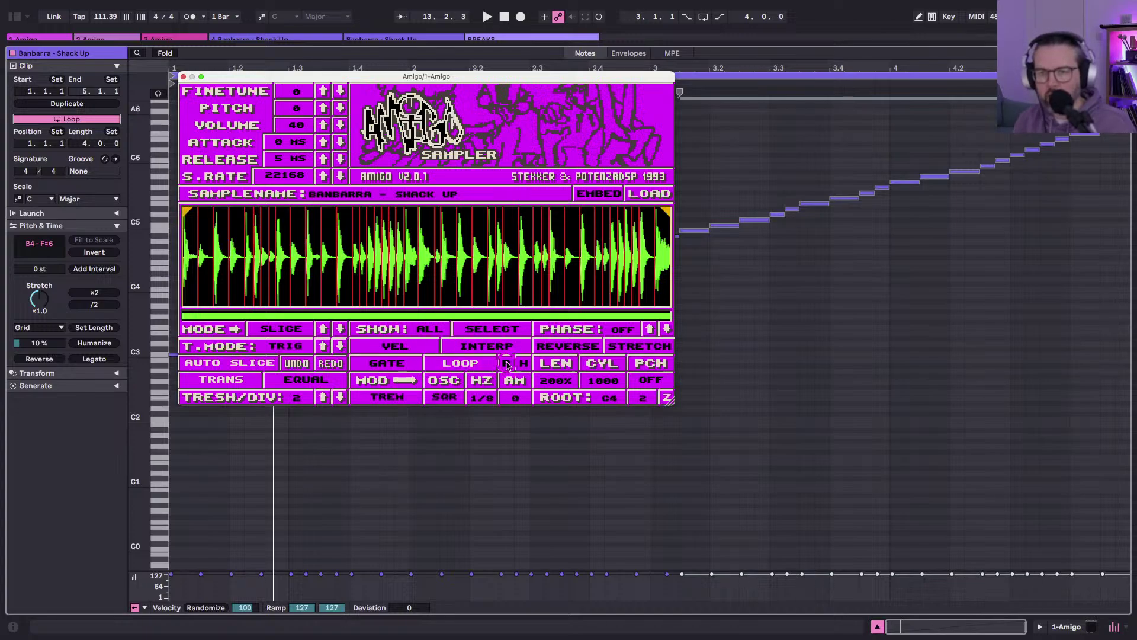
key(space)
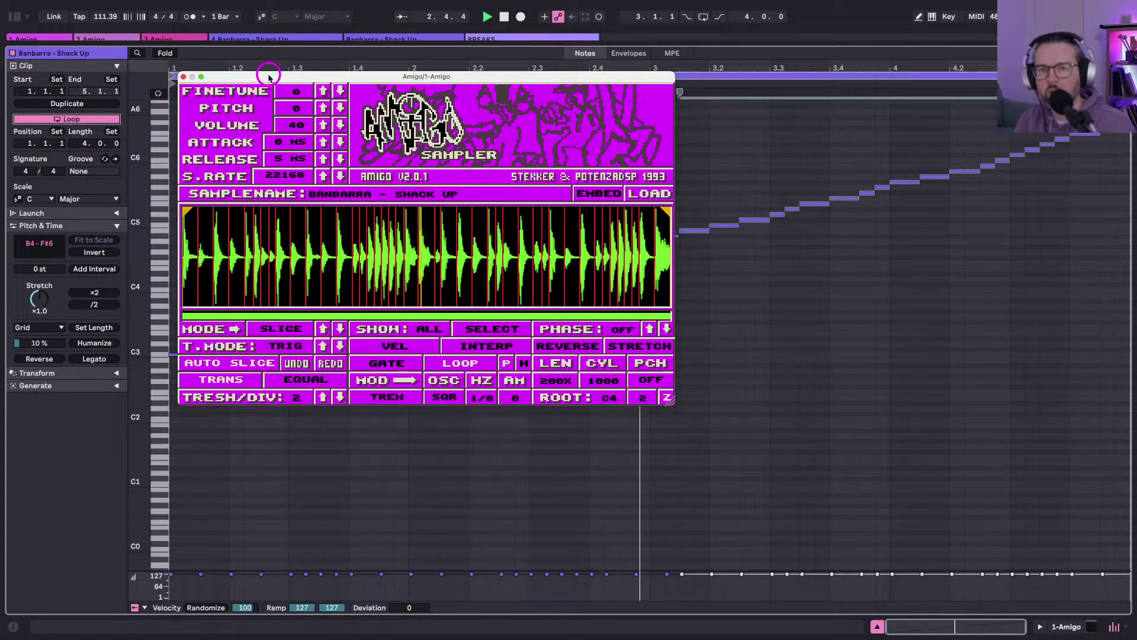
drag(268, 76, 298, 123)
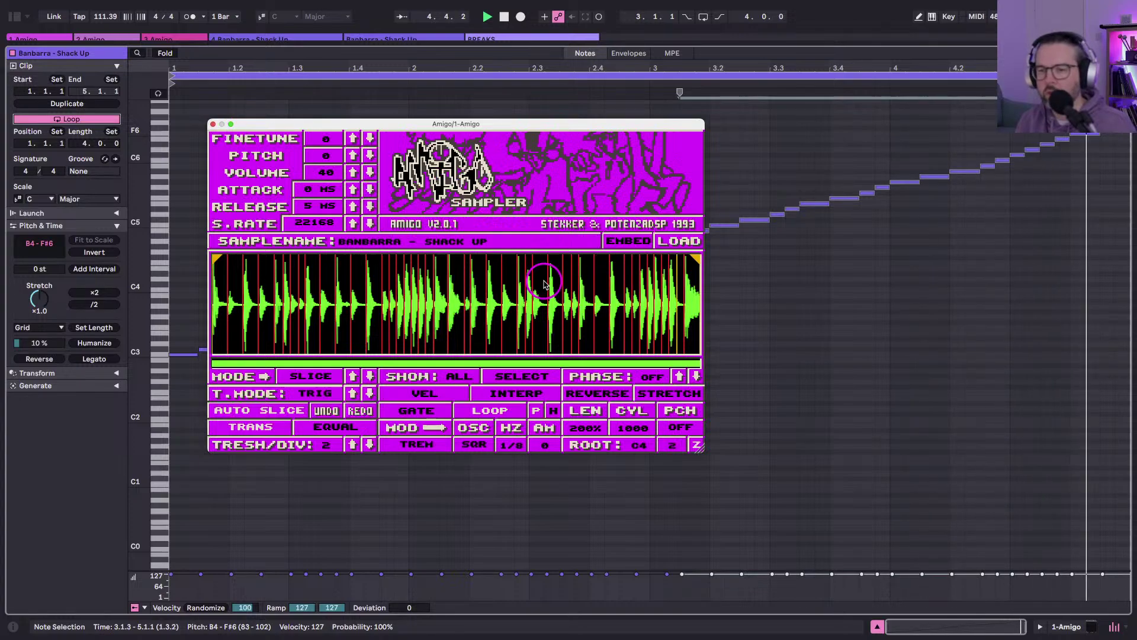
Examine the slice markers of the closing roll up close while the clip plays.
scroll(696, 299, up, 10)
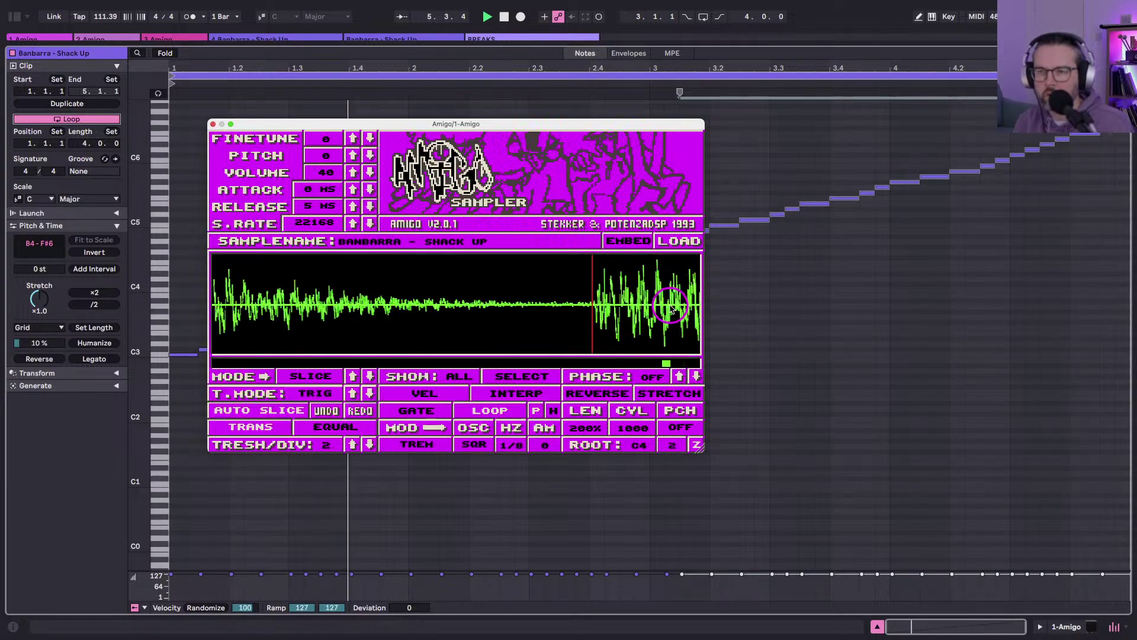
scroll(669, 305, up, 5)
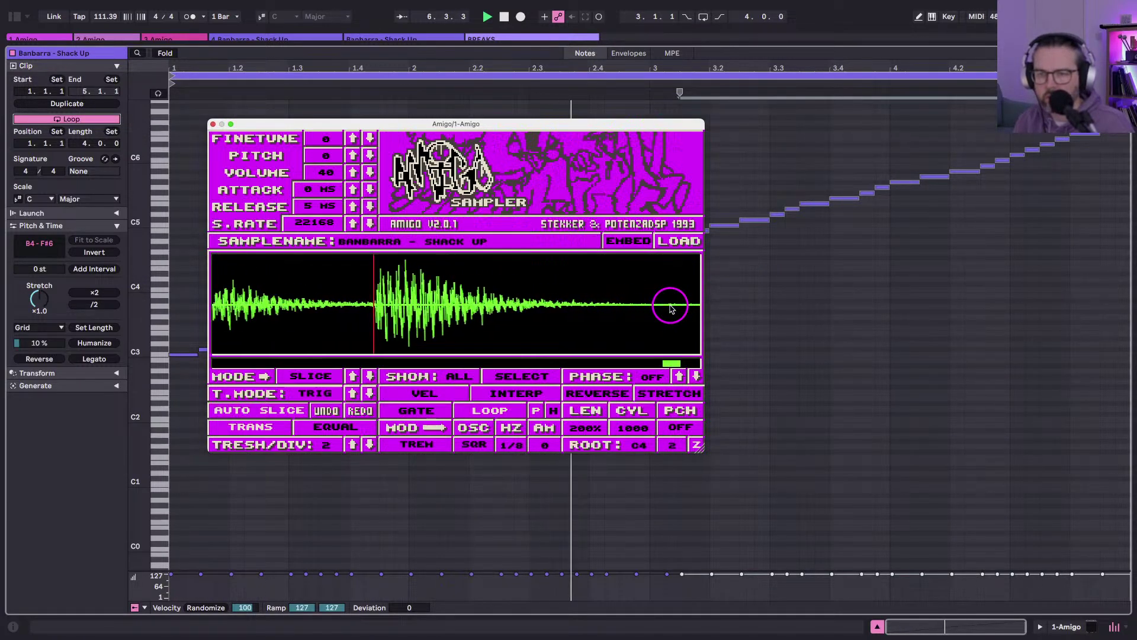
scroll(464, 334, up, 5)
scroll(464, 340, up, 5)
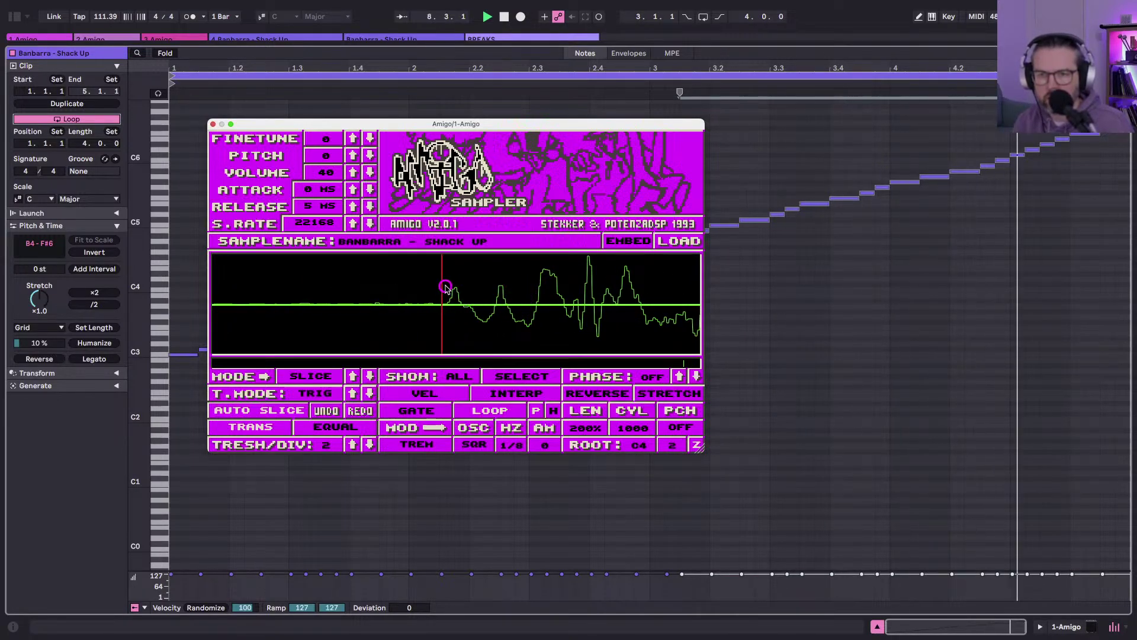
scroll(462, 299, down, 3)
scroll(483, 311, down, 10)
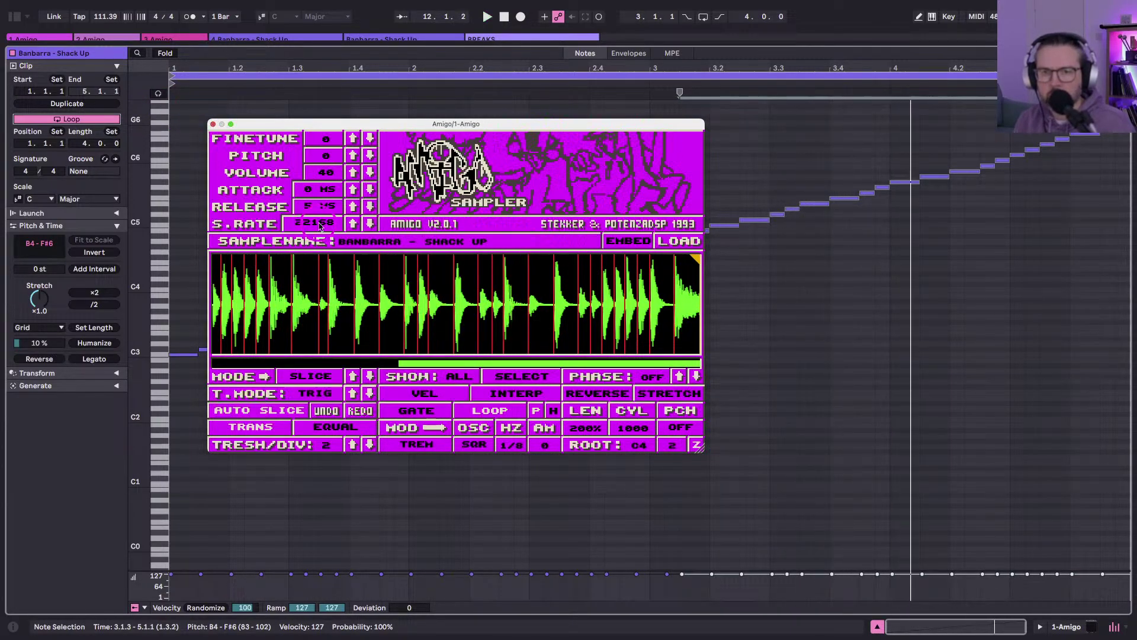
Try lower sample rates while the clip plays and set Amigo's sample rate to 19704.
drag(286, 230, 286, 249)
drag(318, 240, 314, 256)
key(space)
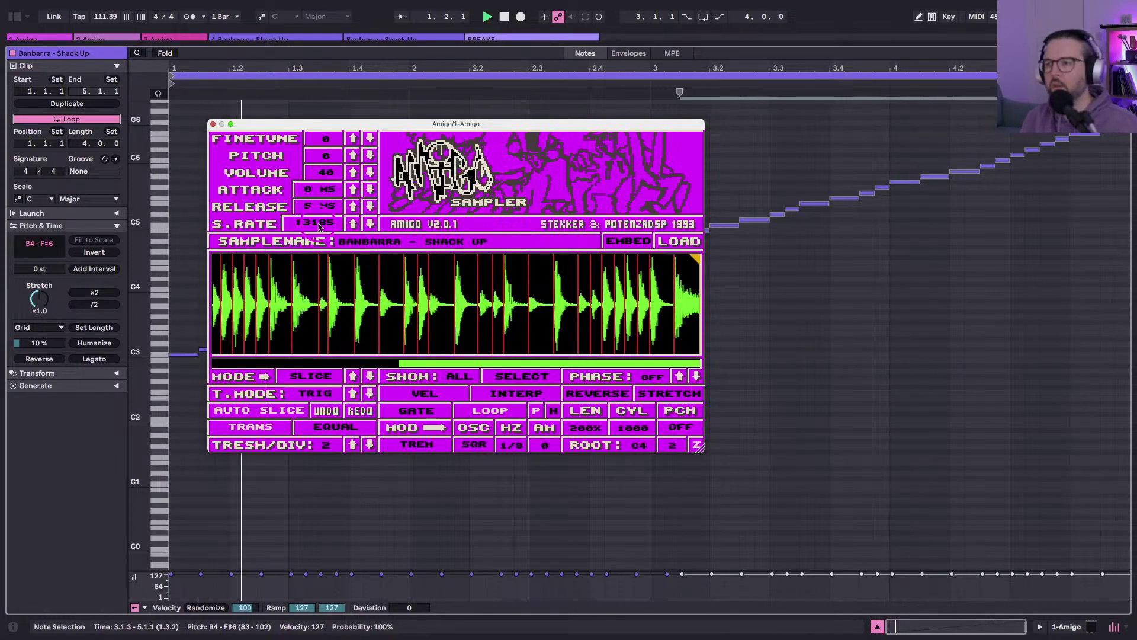
double_click(318, 224)
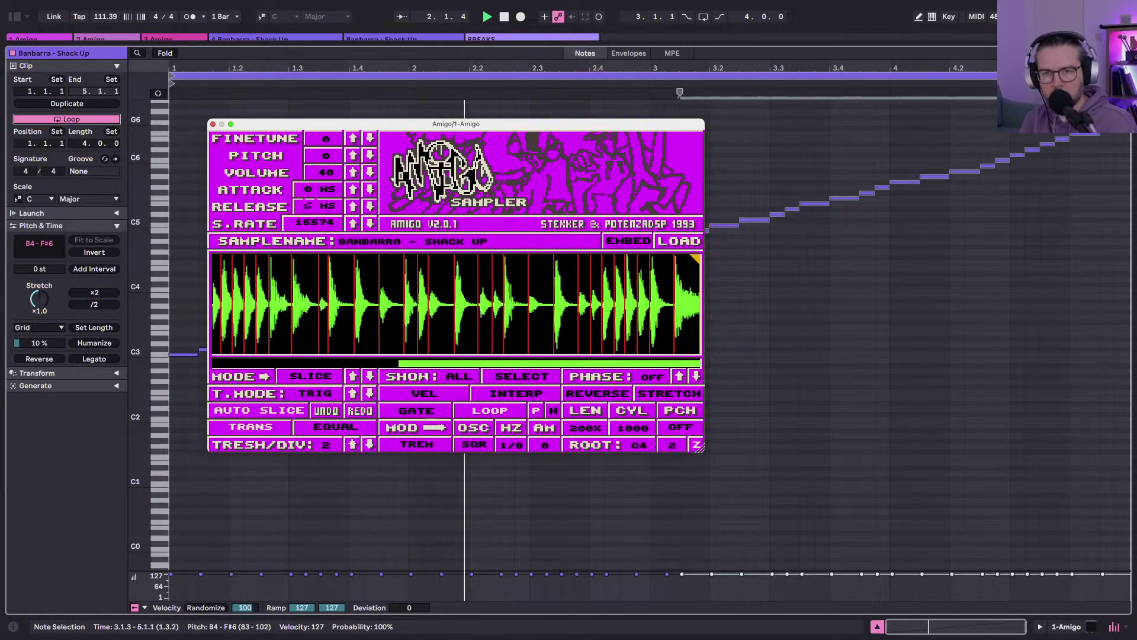
scroll(318, 224, down, 5)
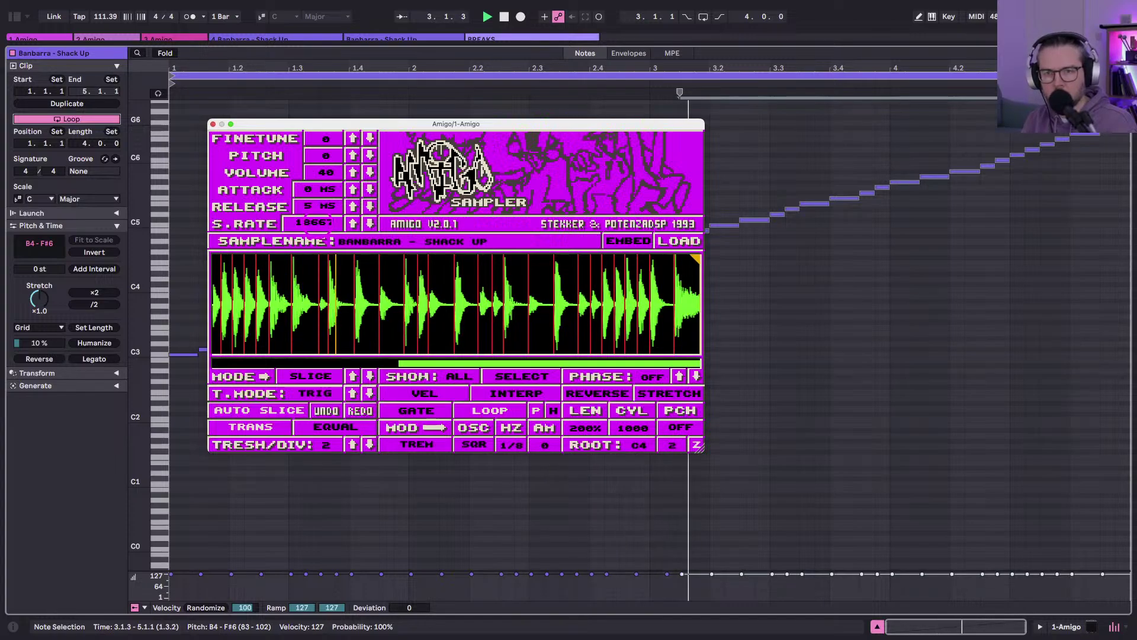
scroll(313, 228, down, 3)
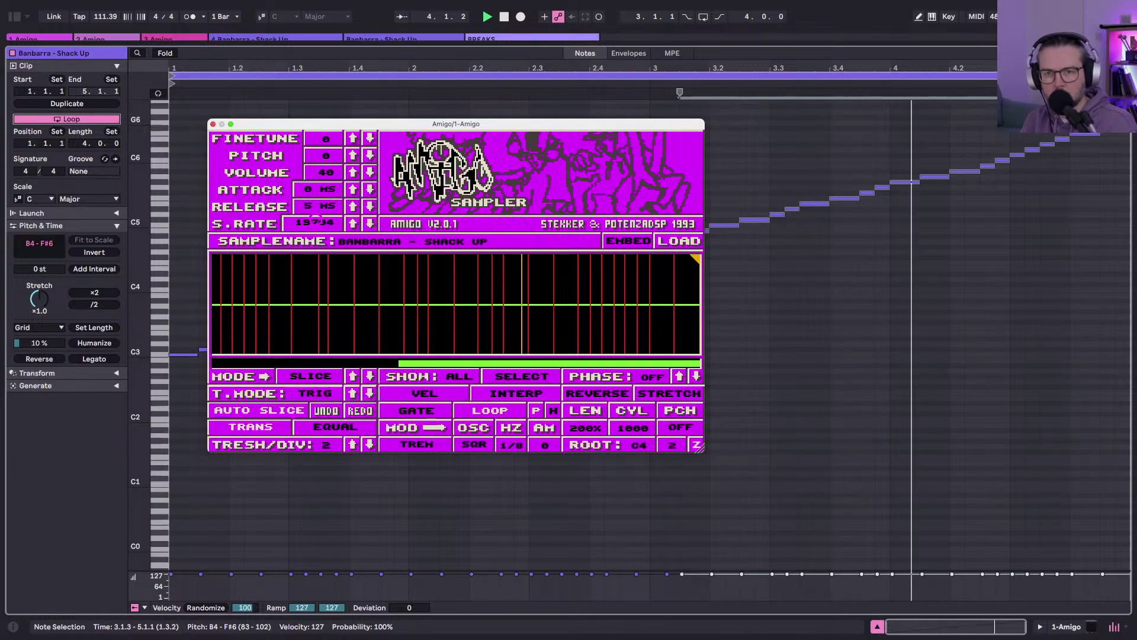
Close the Amigo window and rename the first track's clip as MASTER.
click(212, 124)
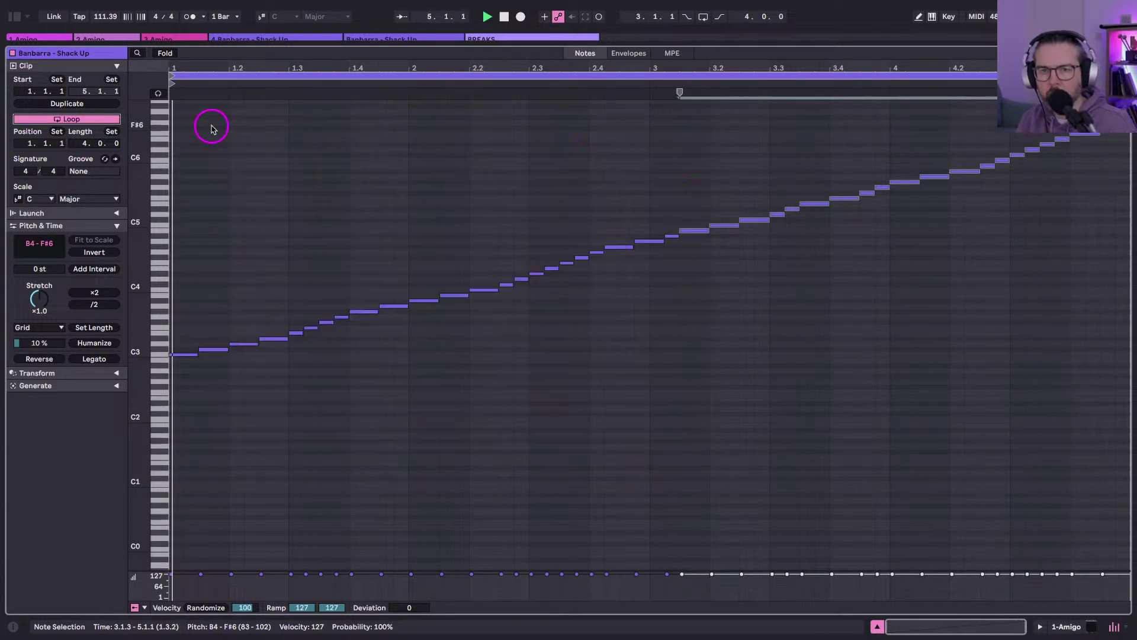
key(shift+Tab)
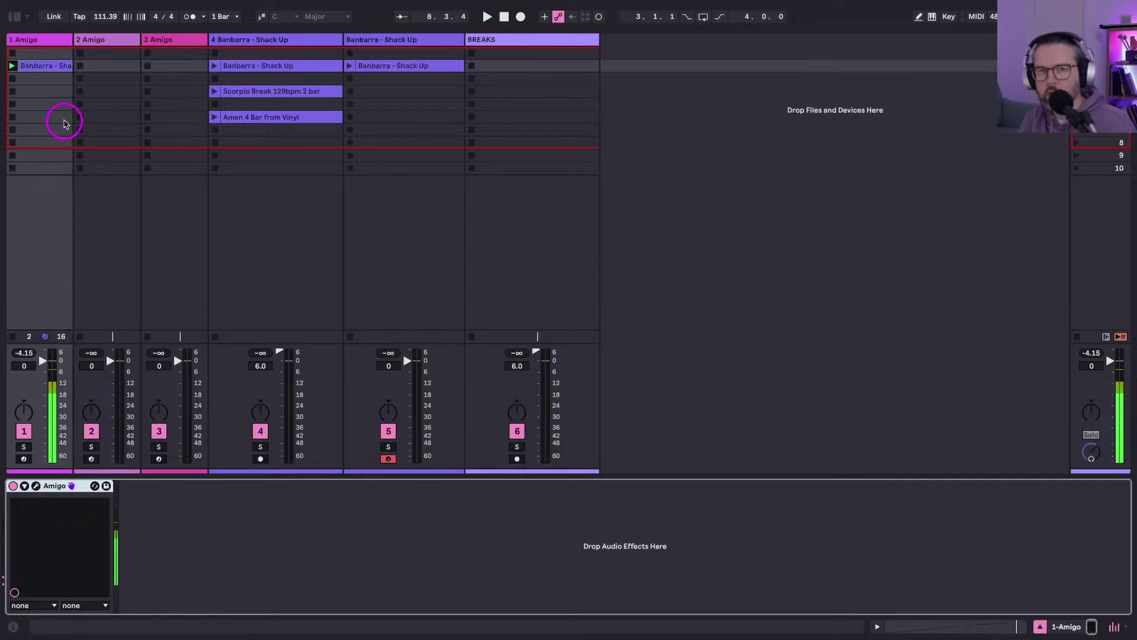
click(35, 73)
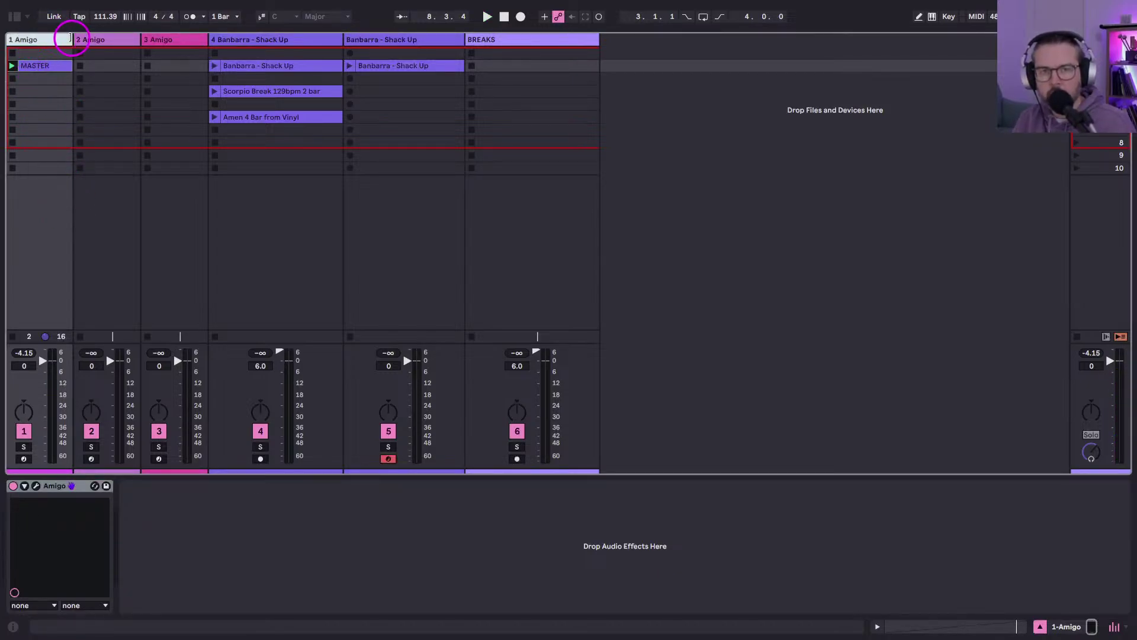
Widen the first track and rename it 241124_Amigo Banbarra Shack Up Break.
drag(70, 37, 121, 41)
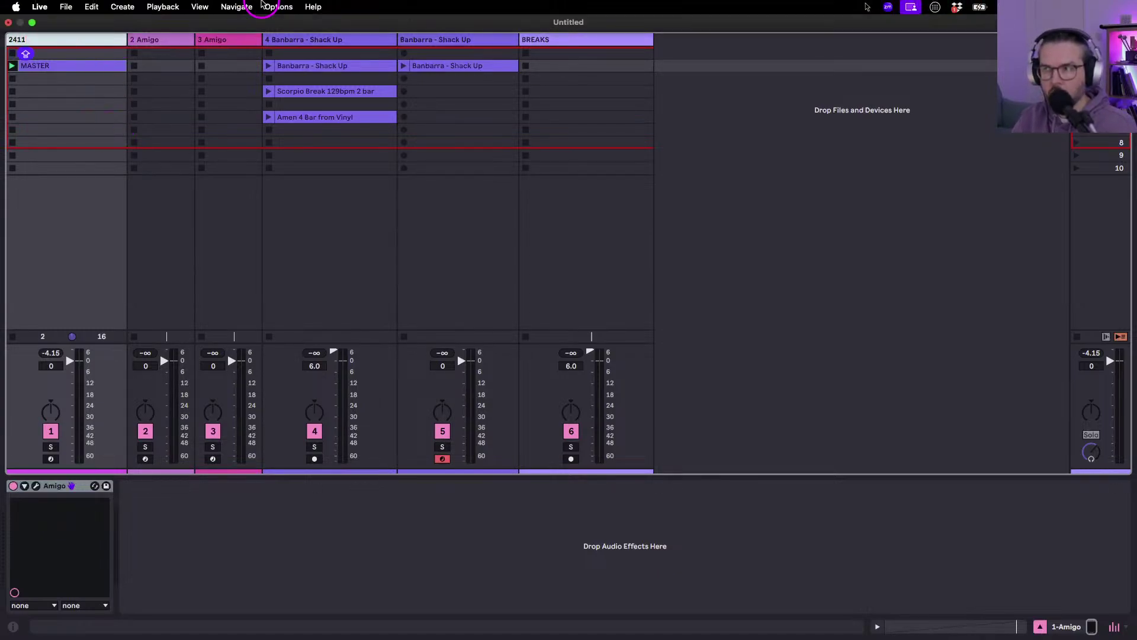
text(24)
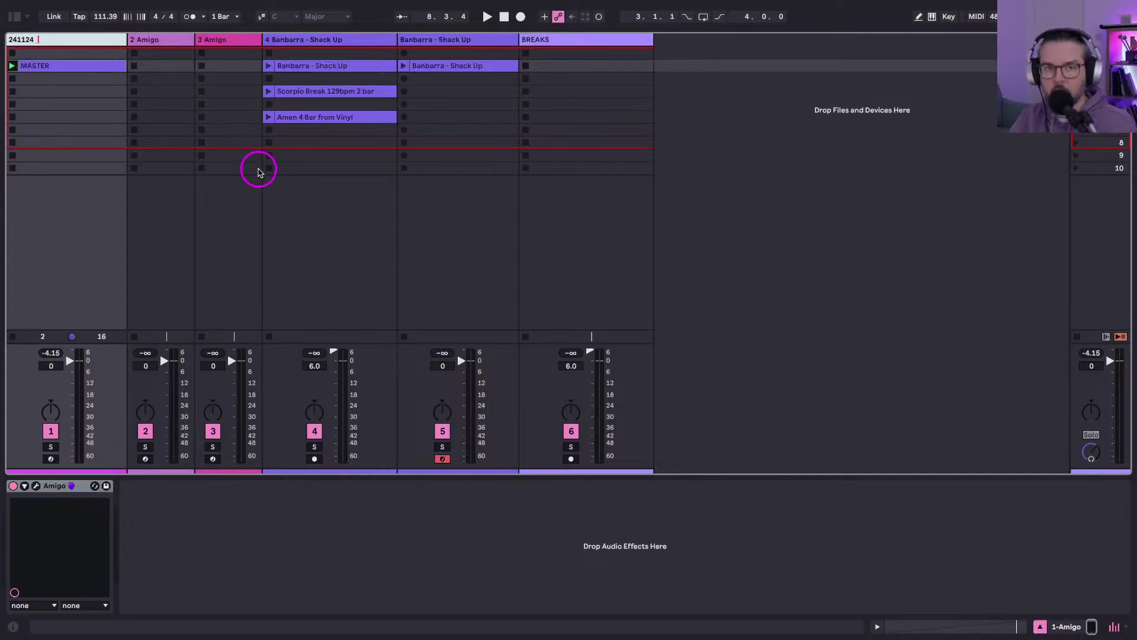
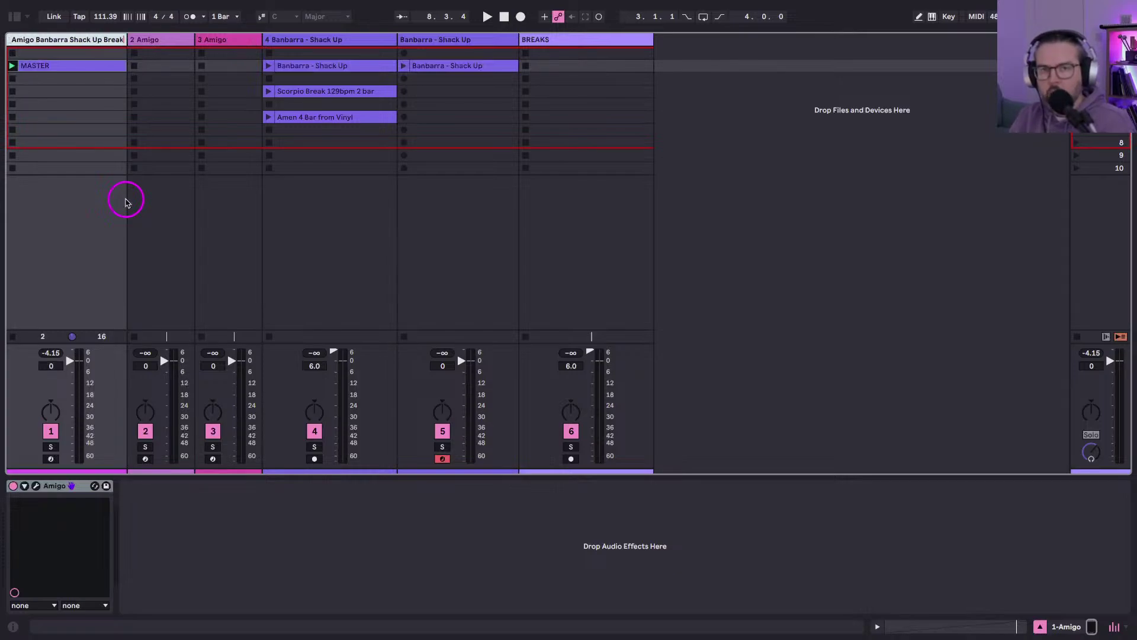
key(Return)
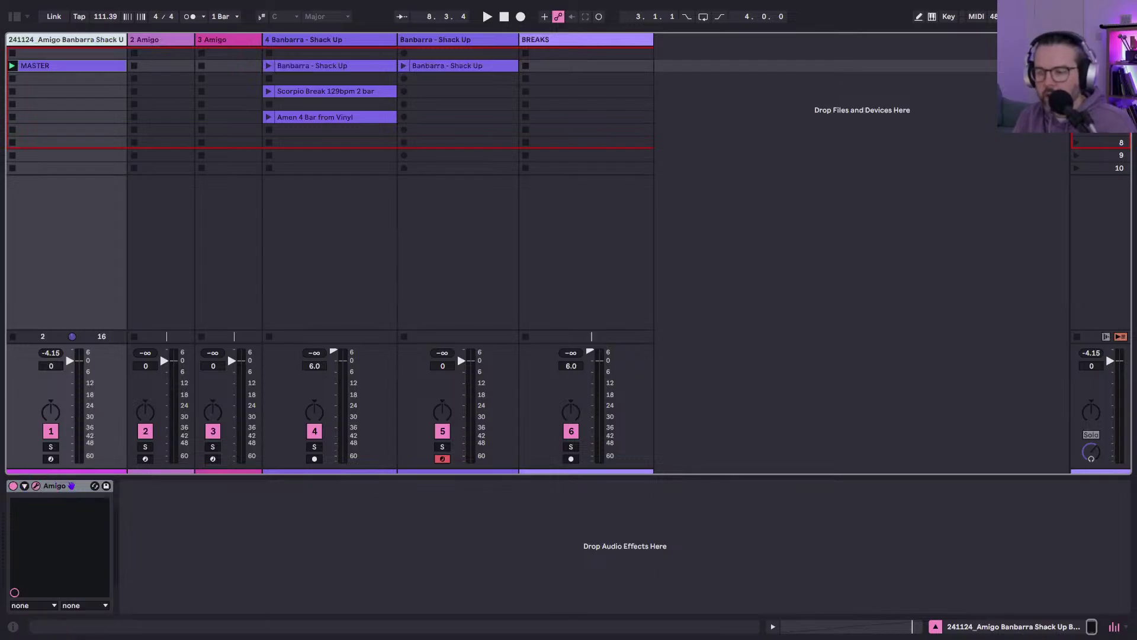
Reopen the Amigo window clear of the first tracks and audition the MASTER clip with the tempo set to 170.
key(super+alt+p)
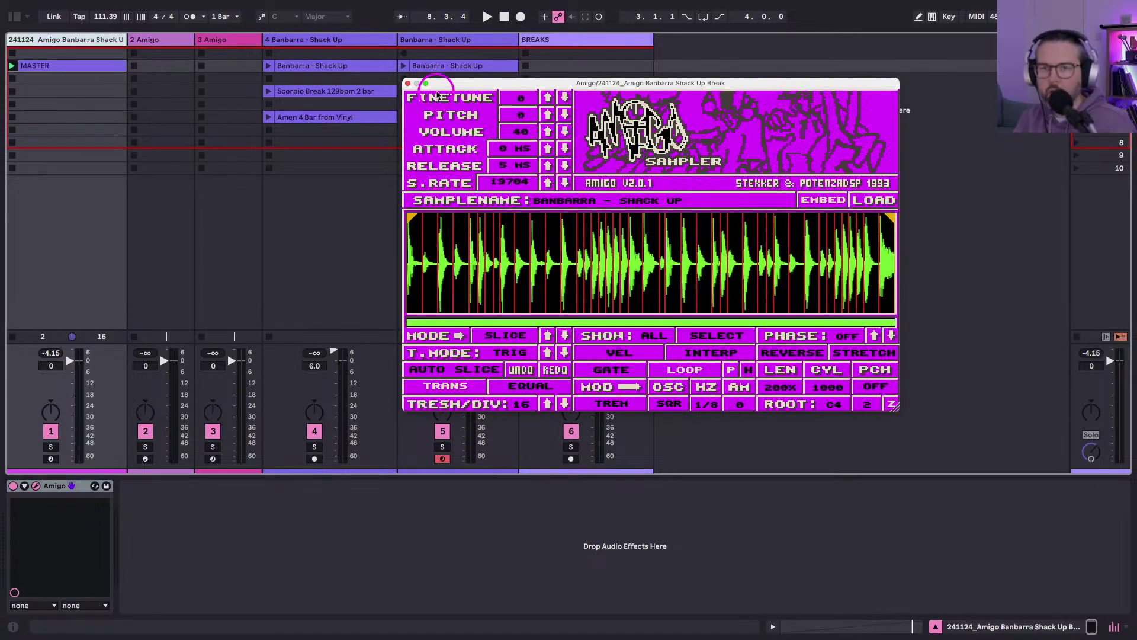
drag(446, 80, 580, 110)
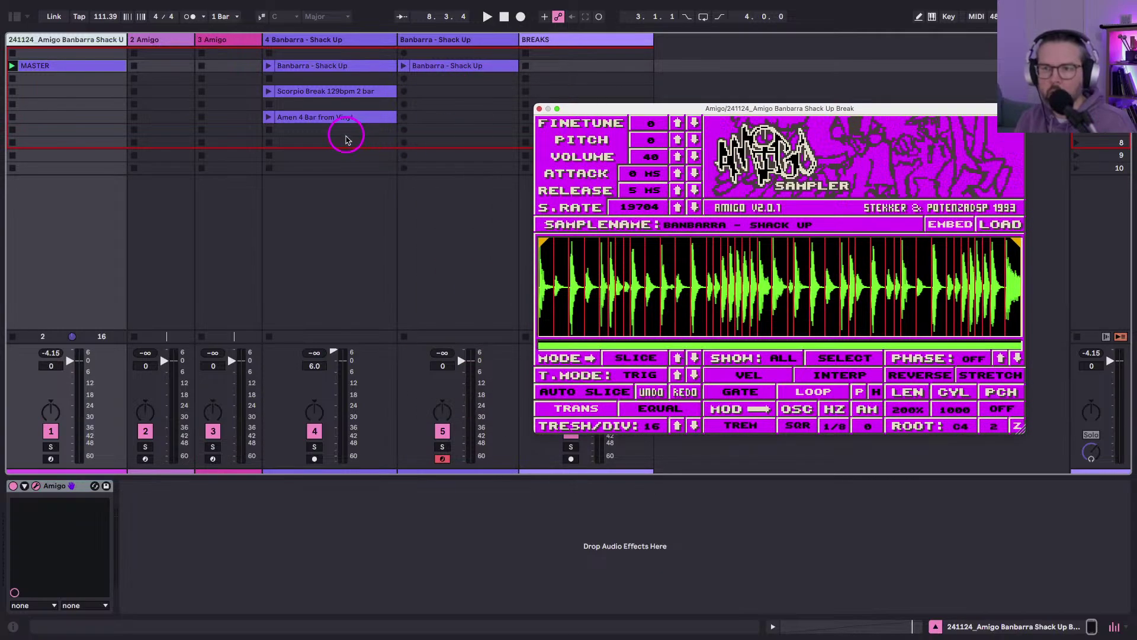
click(100, 18)
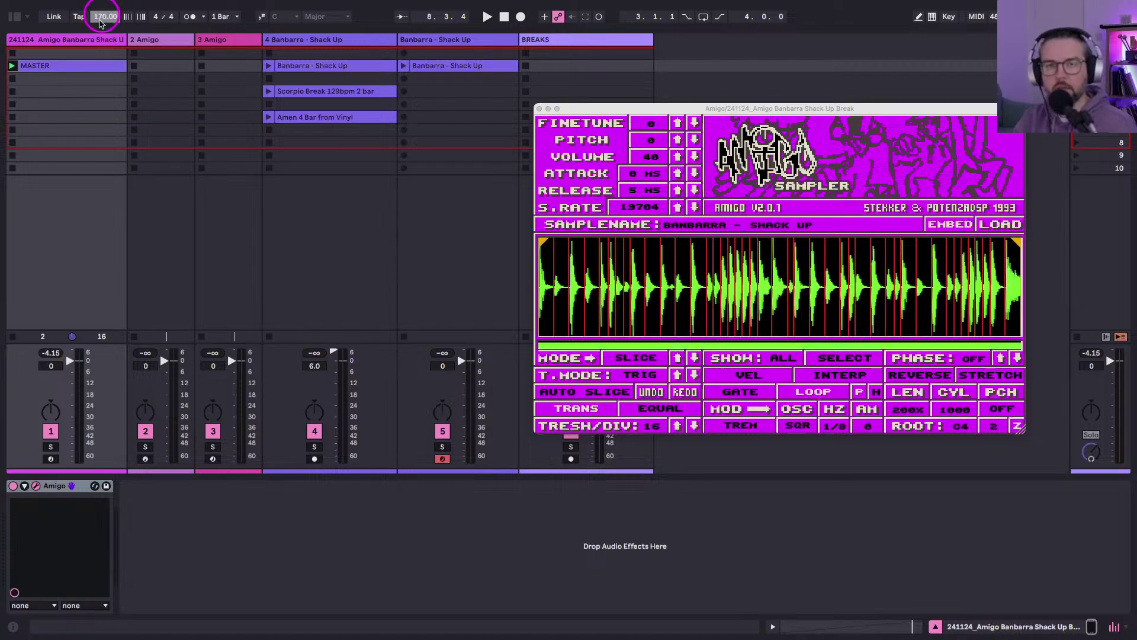
key(space)
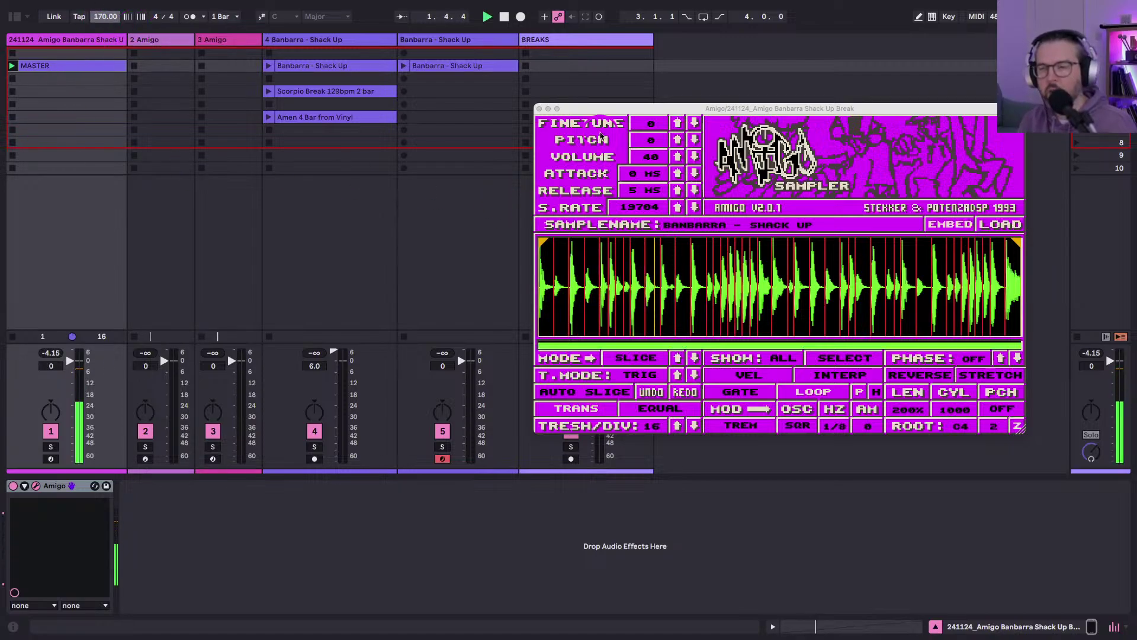
click(653, 142)
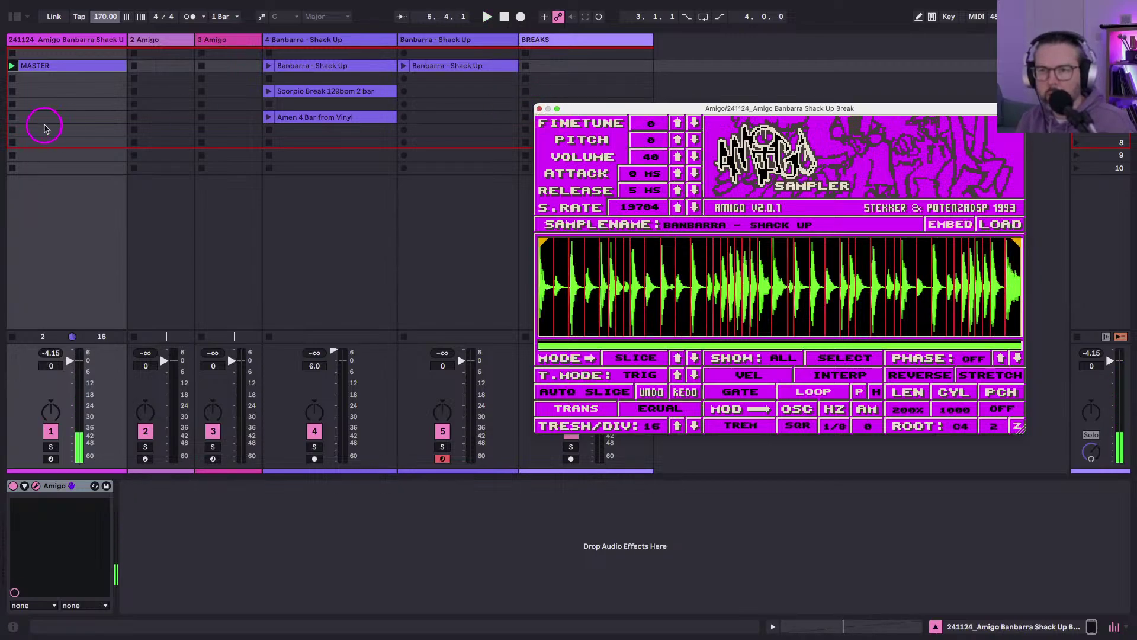
Assign the first track's color to its clips so the MASTER clip matches the track.
click(28, 65)
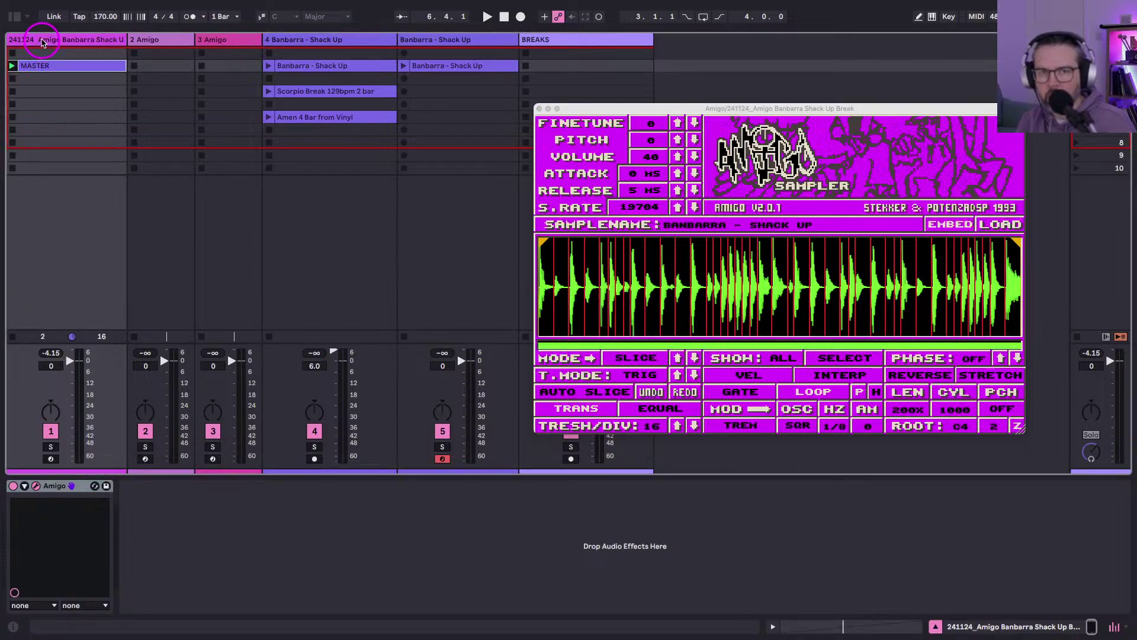
right_click(42, 43)
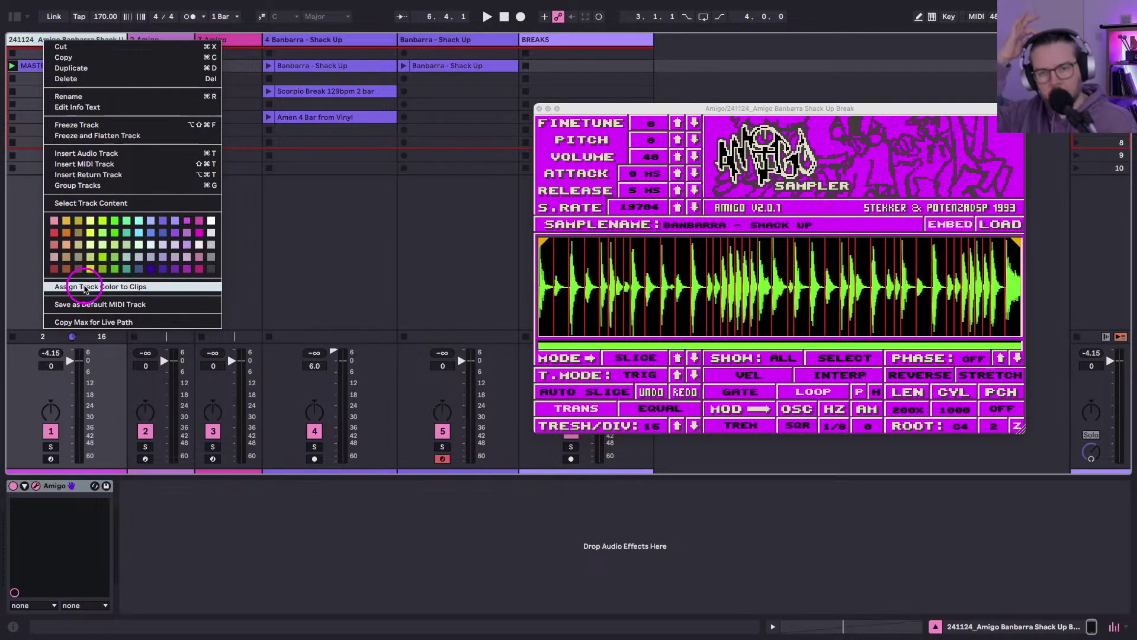
click(85, 287)
click(48, 65)
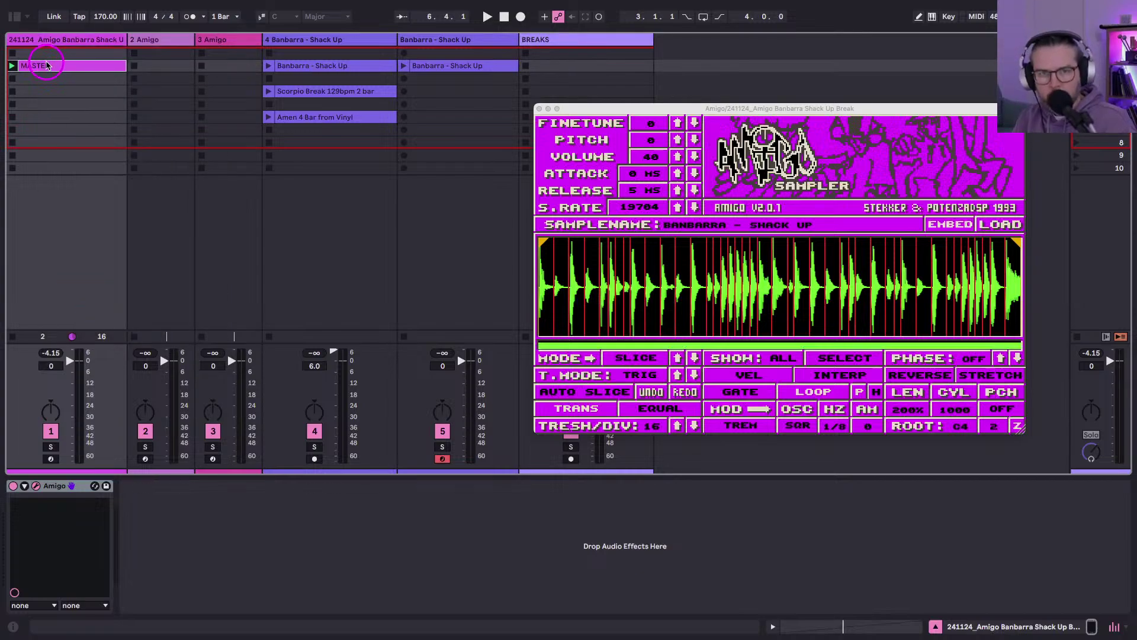
Place the MASTER clip in the Arrangement on the Amigo Banbarra Shack Up Break track, starting at bar 9.
mouse_move(48, 65)
mouse_down()
mouse_move(56, 112)
mouse_move(101, 102)
mouse_move(71, 77)
mouse_move(98, 83)
mouse_move(114, 54)
mouse_move(97, 144)
mouse_up()
key(Tab)
click(915, 69)
click(55, 77)
Increase the first track's height in the Arrangement and move the Amigo window clear of the MASTER clip.
double_click(738, 108)
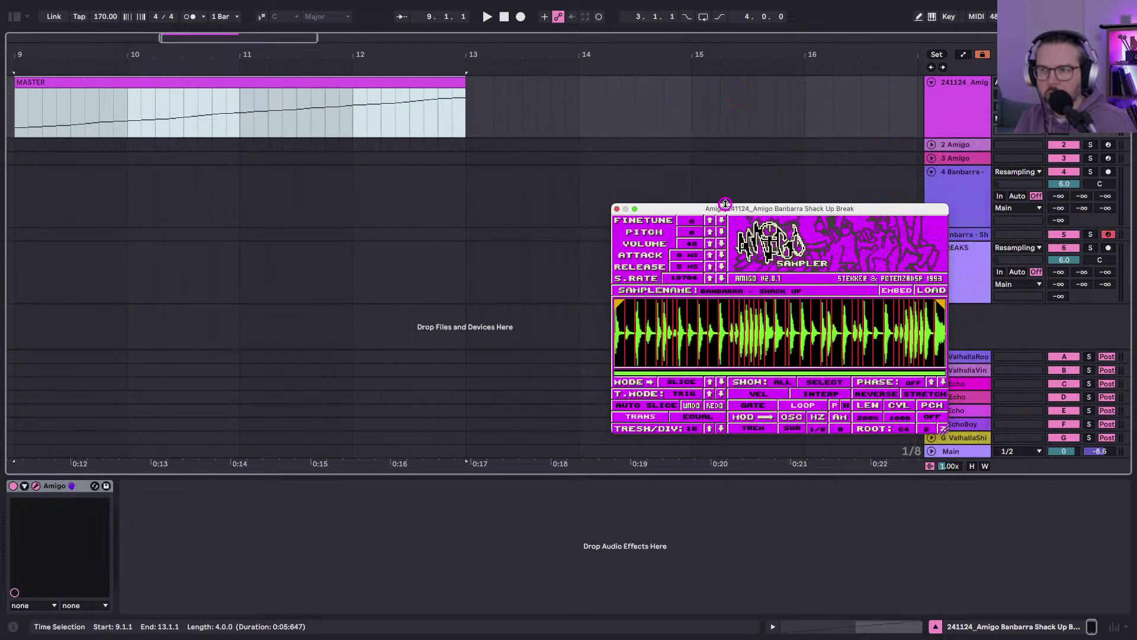
drag(947, 136, 977, 302)
scroll(437, 228, left, 5)
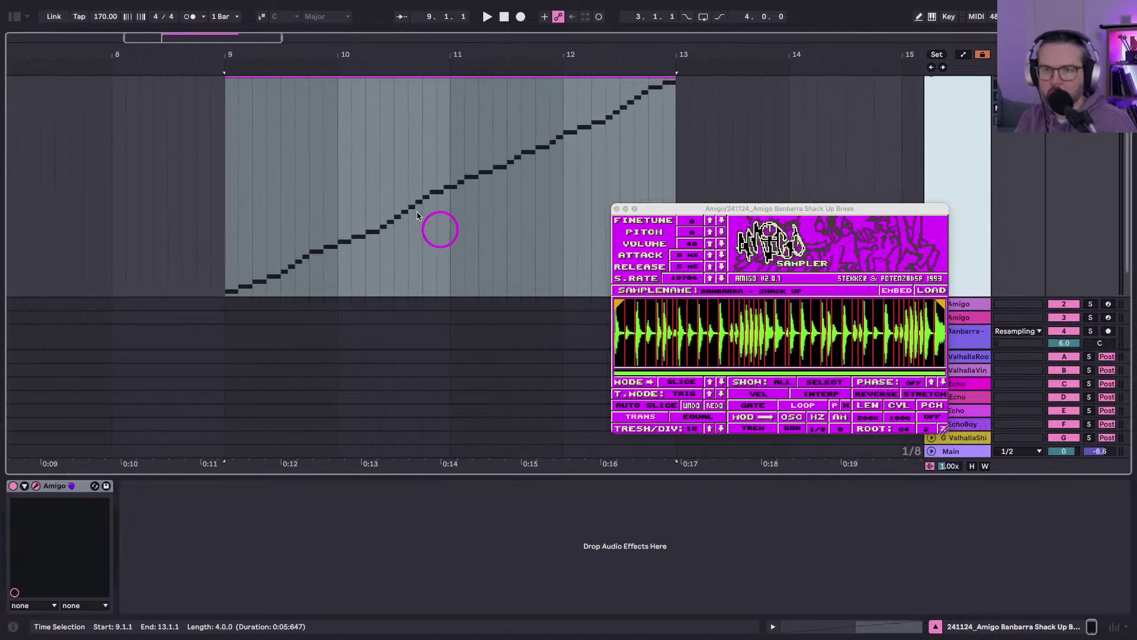
scroll(379, 201, right, 2)
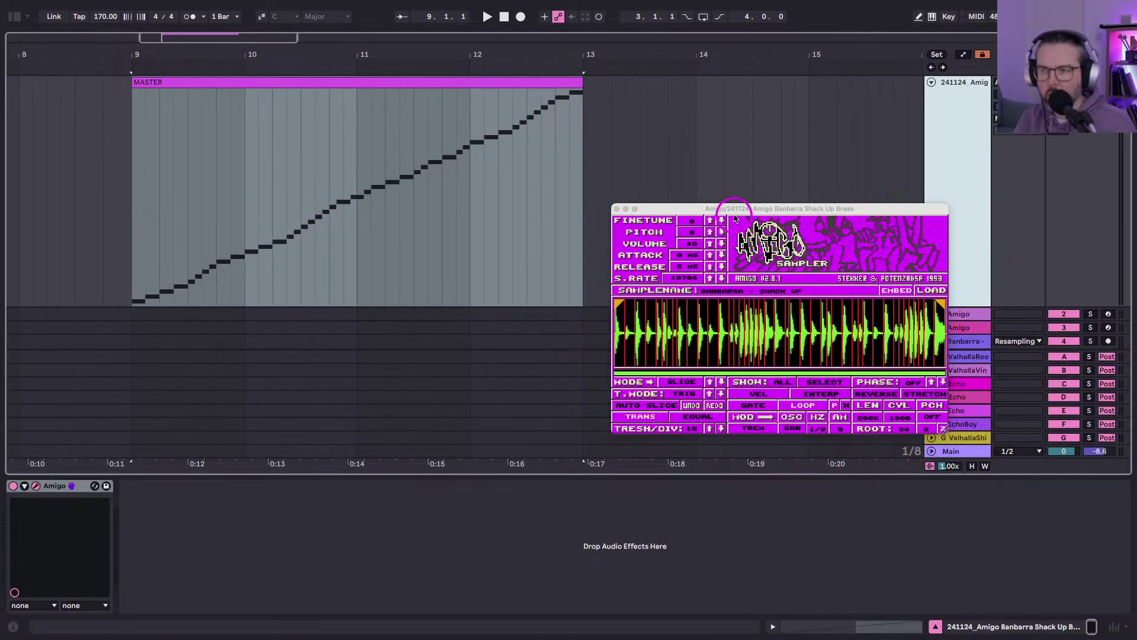
drag(734, 211, 753, 69)
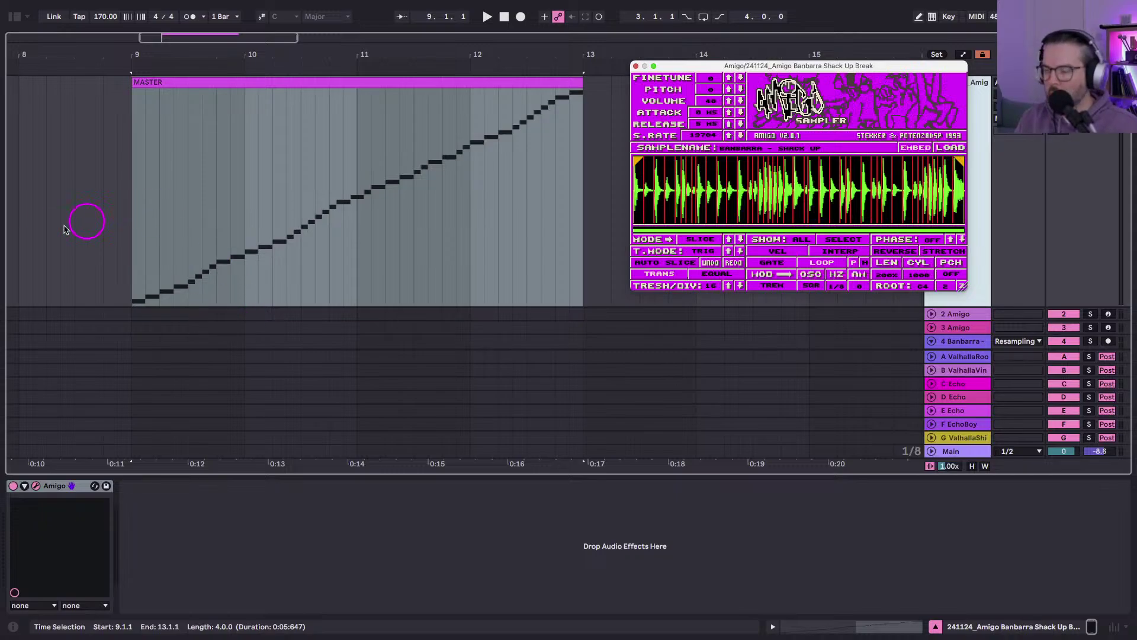
Audition the MASTER clip from several points, including 9.1.1 and 10.1.1, to find a section worth reusing.
click(126, 253)
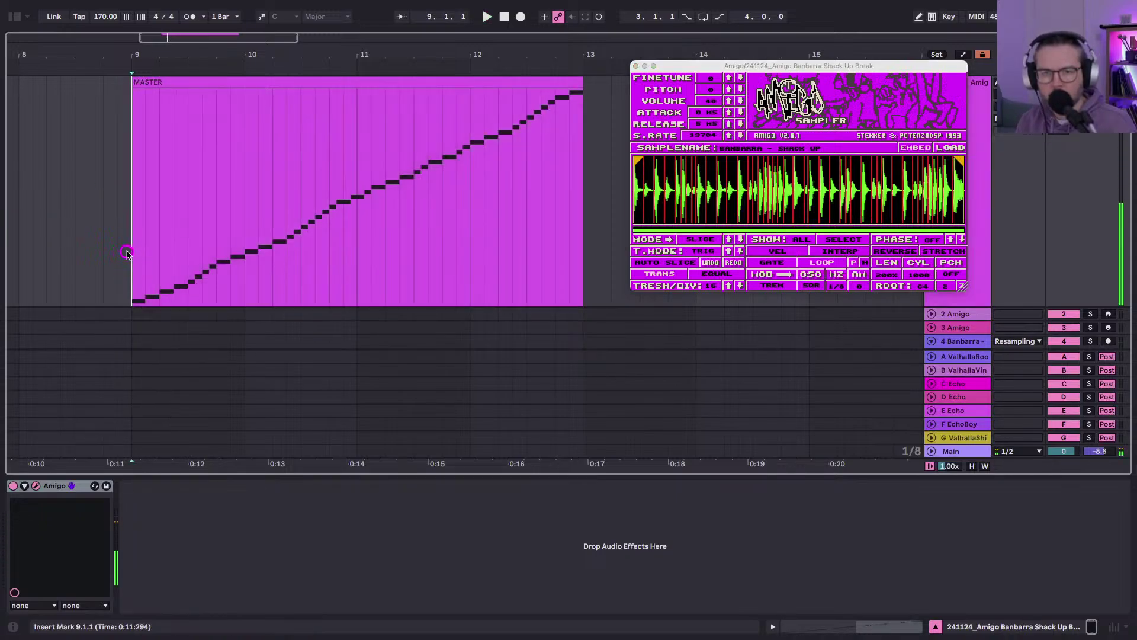
drag(126, 253, 176, 266)
key(space)
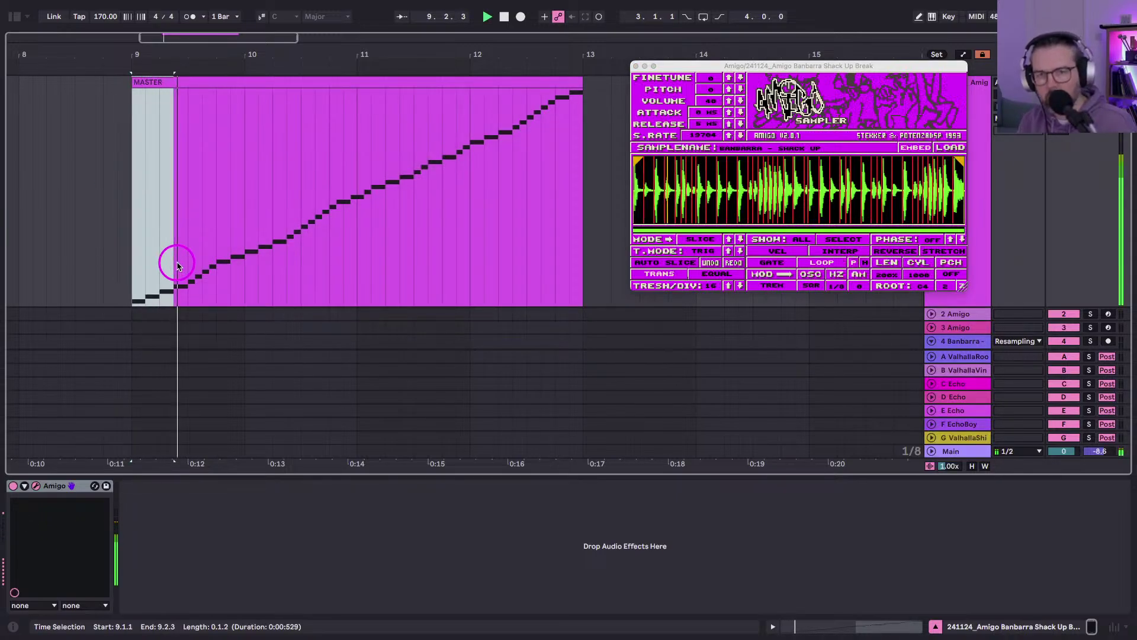
click(216, 261)
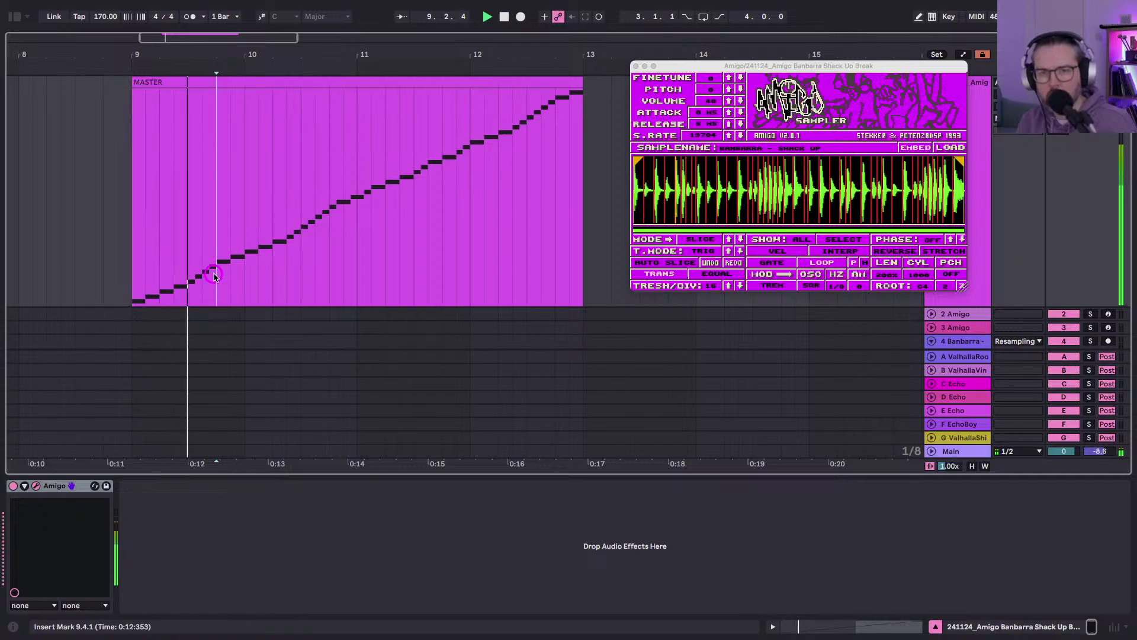
click(245, 277)
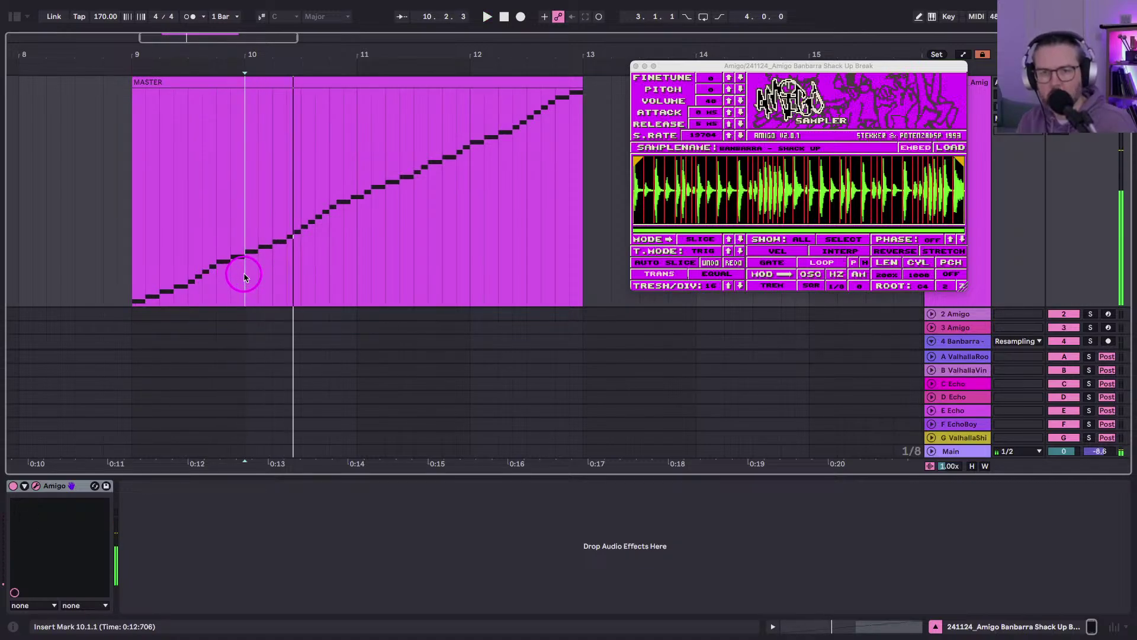
key(space)
key(space)
key(space)
key(space)
key(space)
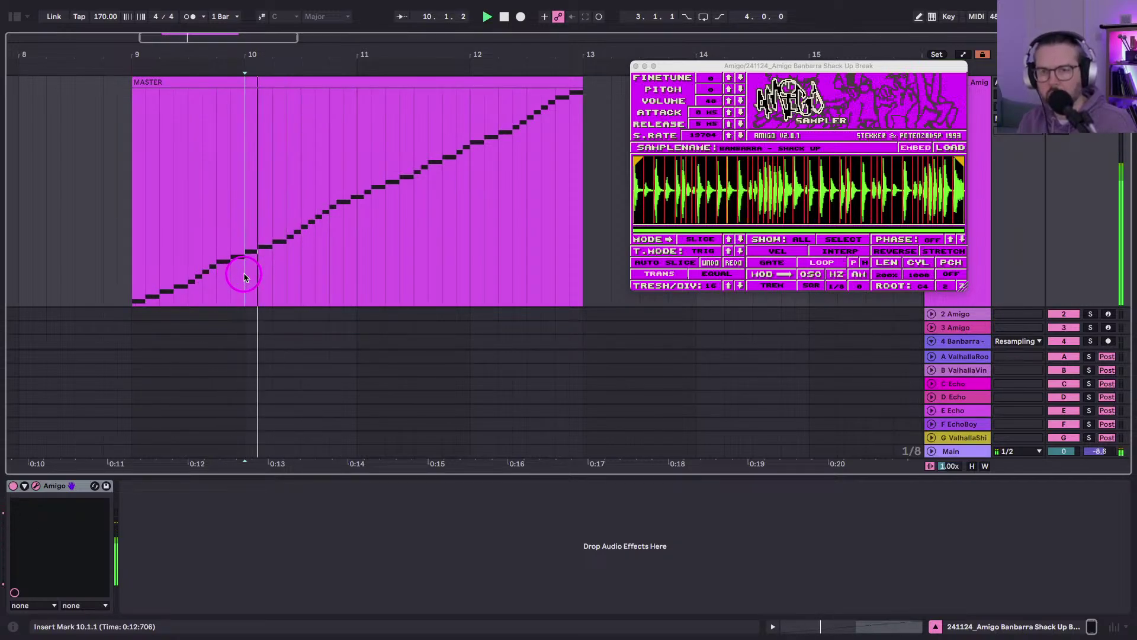
Copy the MASTER section from 10.1.1 to 10.2.3, paste it twice in a row from 9.1.1, and play it back.
drag(244, 275, 285, 269)
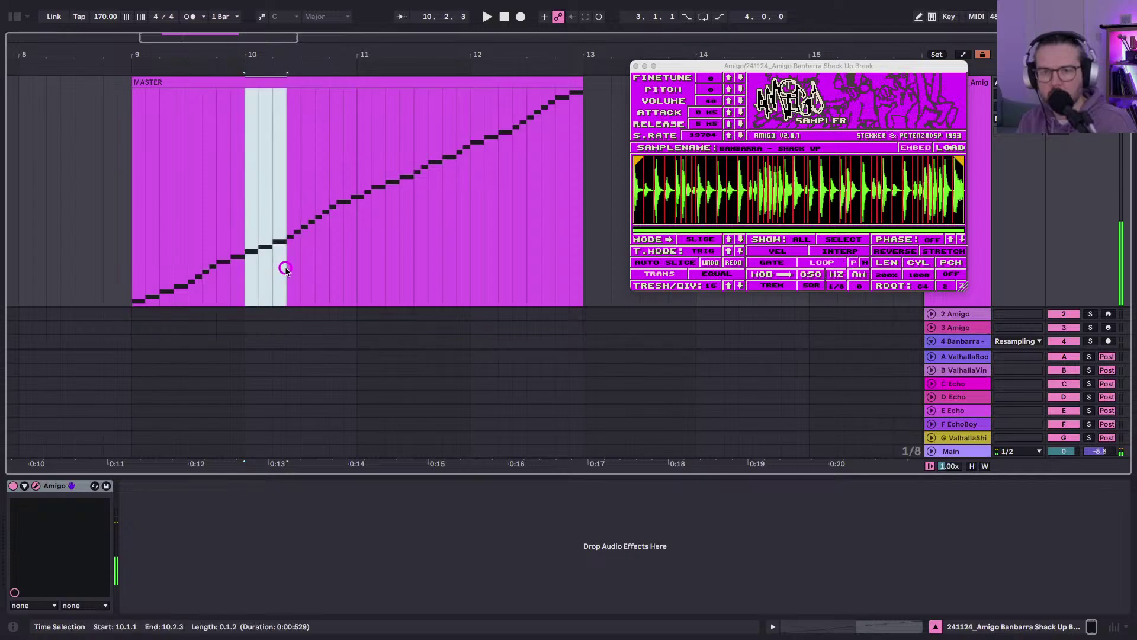
key(ctrl+c)
click(127, 274)
key(ctrl+v)
key(ctrl+v)
click(124, 257)
key(space)
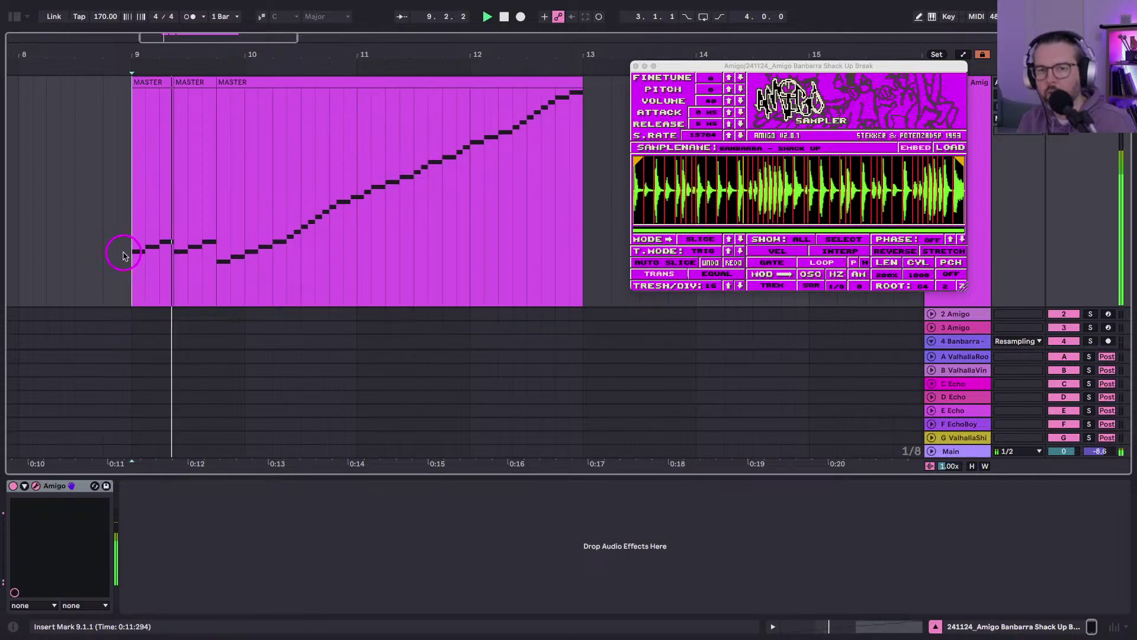
Extend the second pasted clip, starting at 9.2.3, so it ends at 10.1.1, and play from 9.1.1.
click(214, 81)
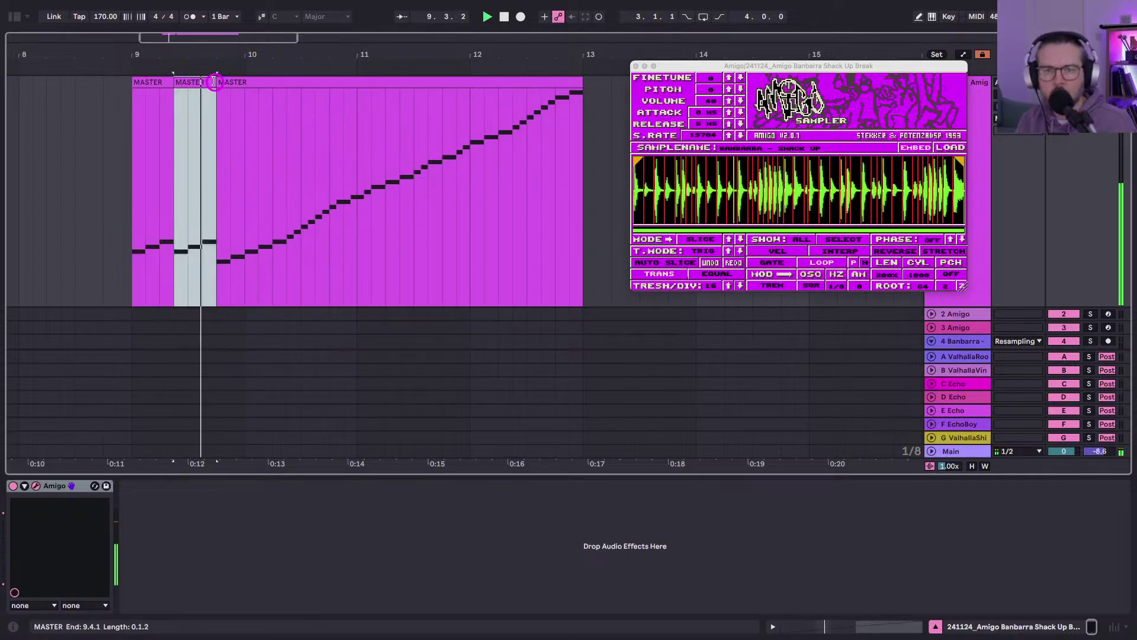
drag(214, 81, 244, 92)
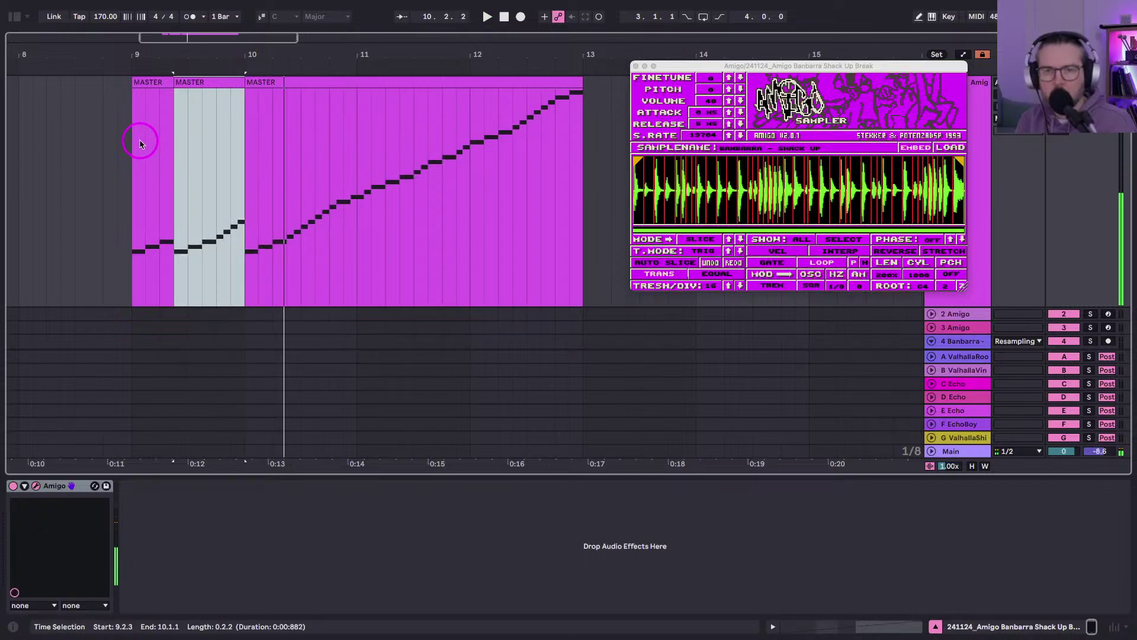
click(139, 142)
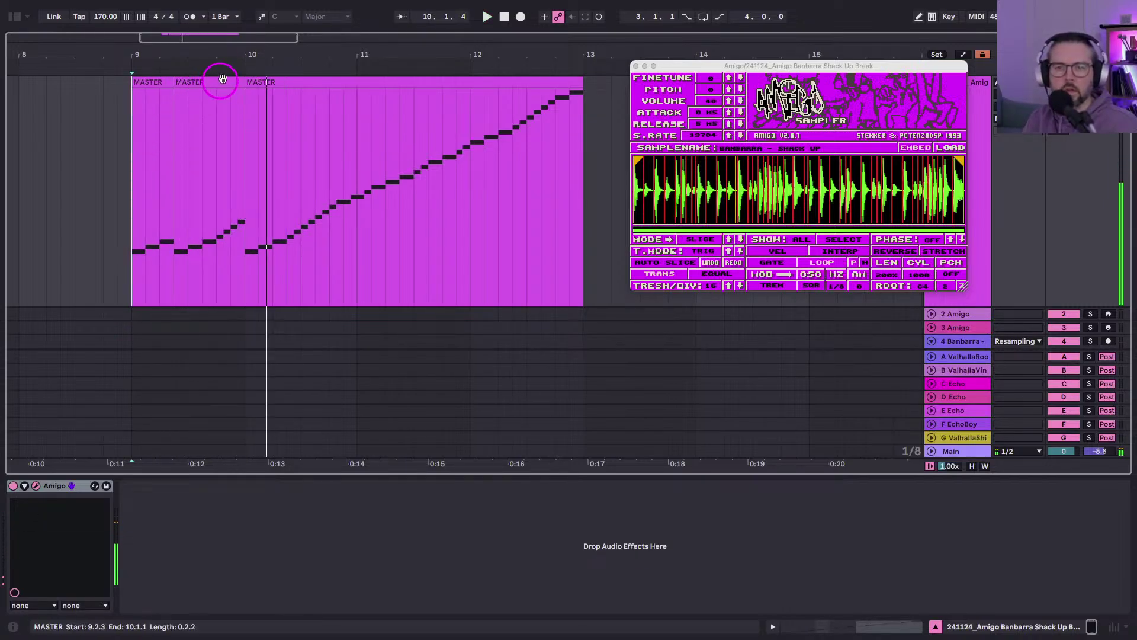
key(space)
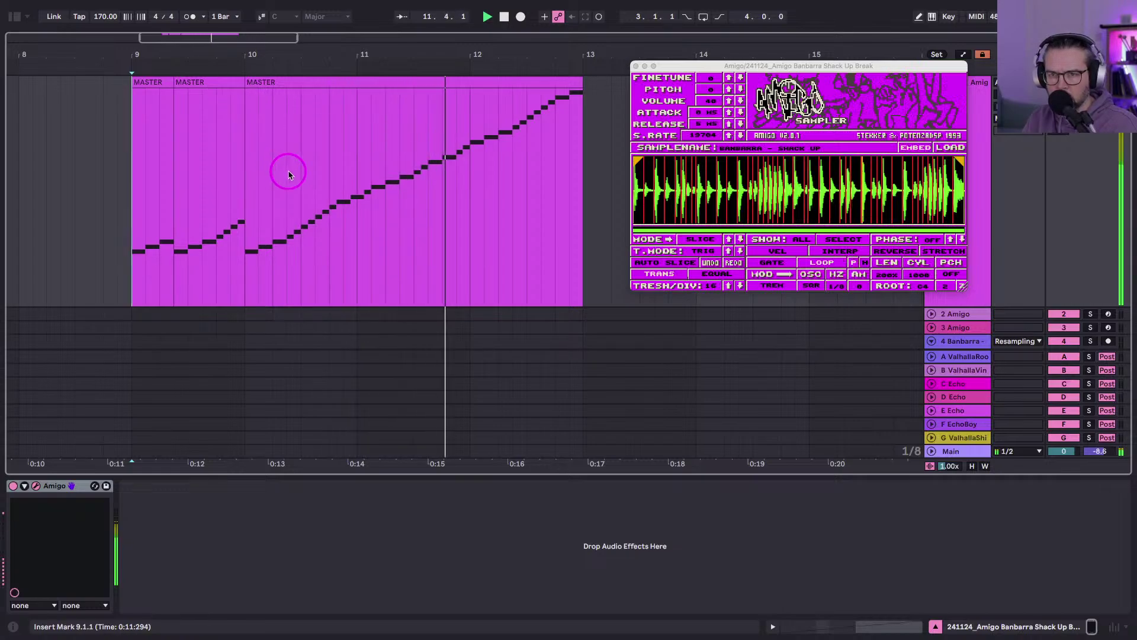
Narrow the Arrangement grid to 1/16 and audition the clips from 9.1.1 and 10.4.2.
key(super+1)
key(space)
key(space)
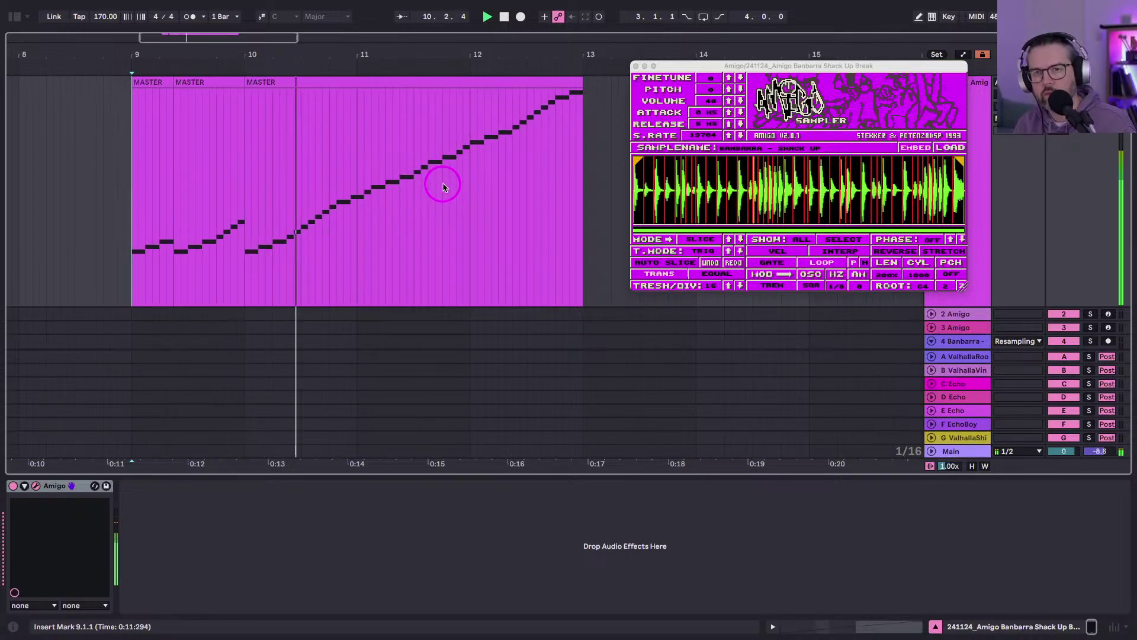
click(338, 236)
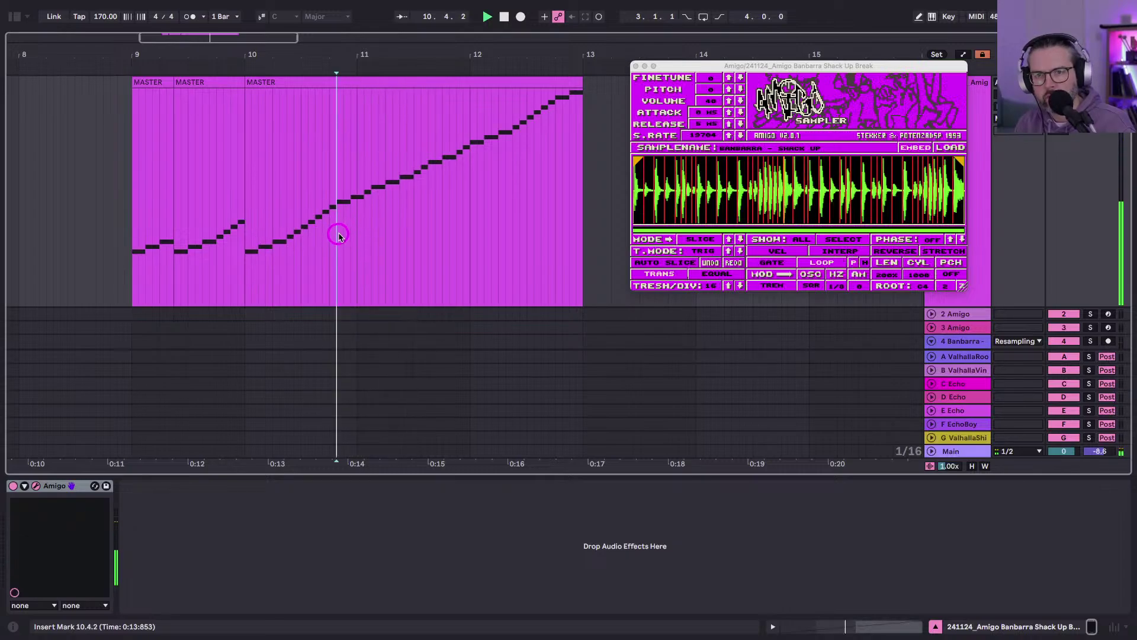
key(space)
key(space)
key(space)
key(space)
key(space)
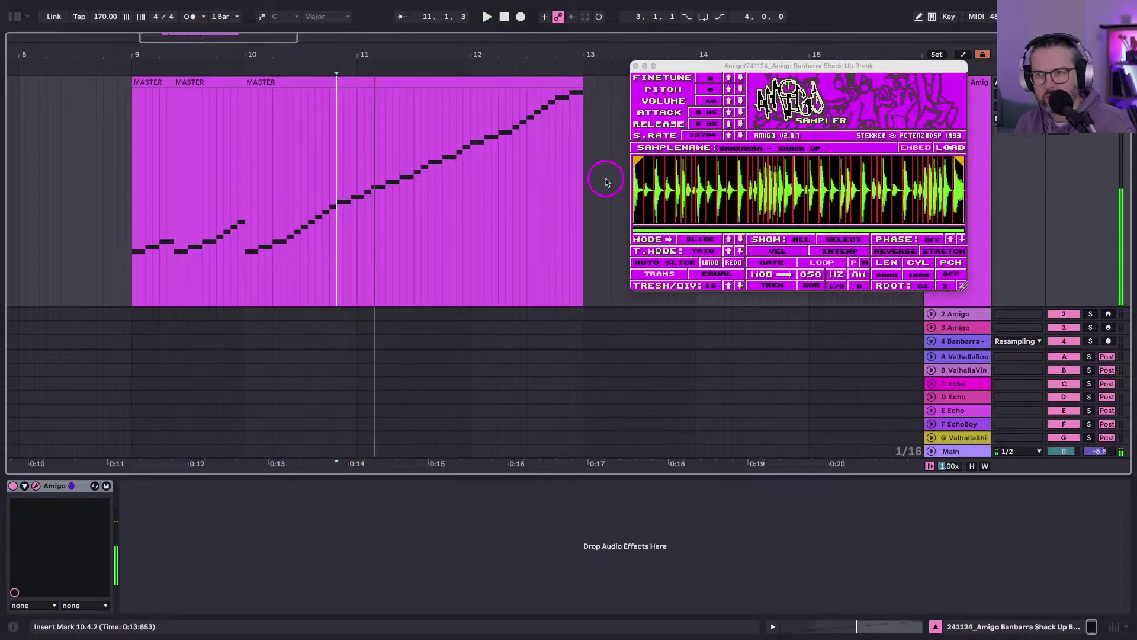
Zoom into Amigo's waveform and audition the remaining MASTER clip from 10.4.2, 11.1.1, 11.1.3 and 11.2.1.
scroll(796, 199, up, 5)
key(space)
key(space)
key(space)
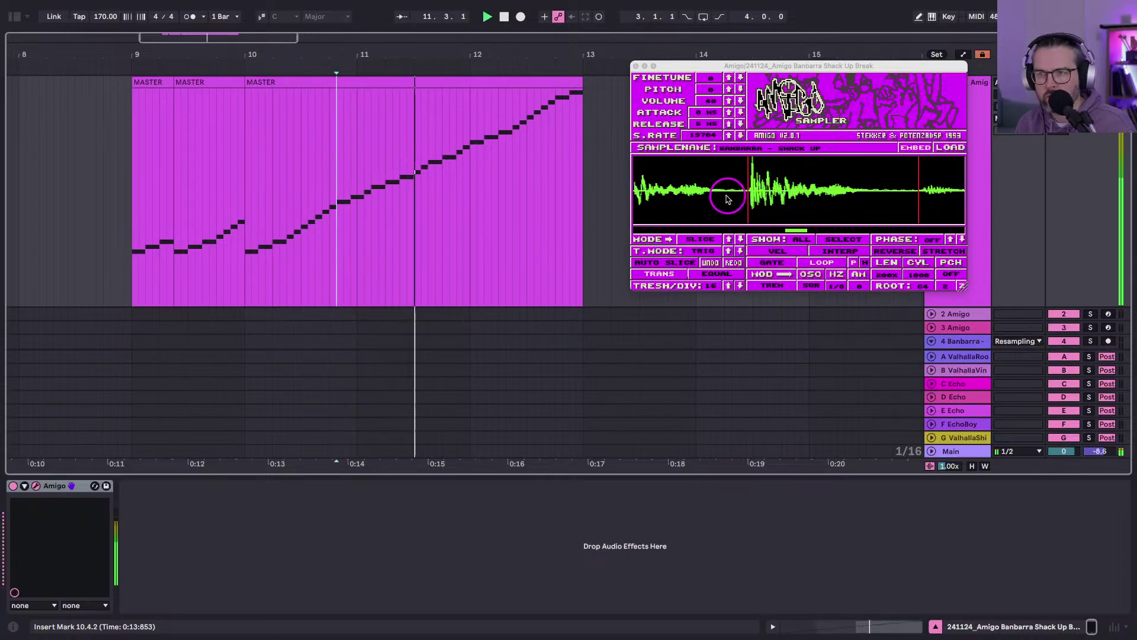
click(359, 210)
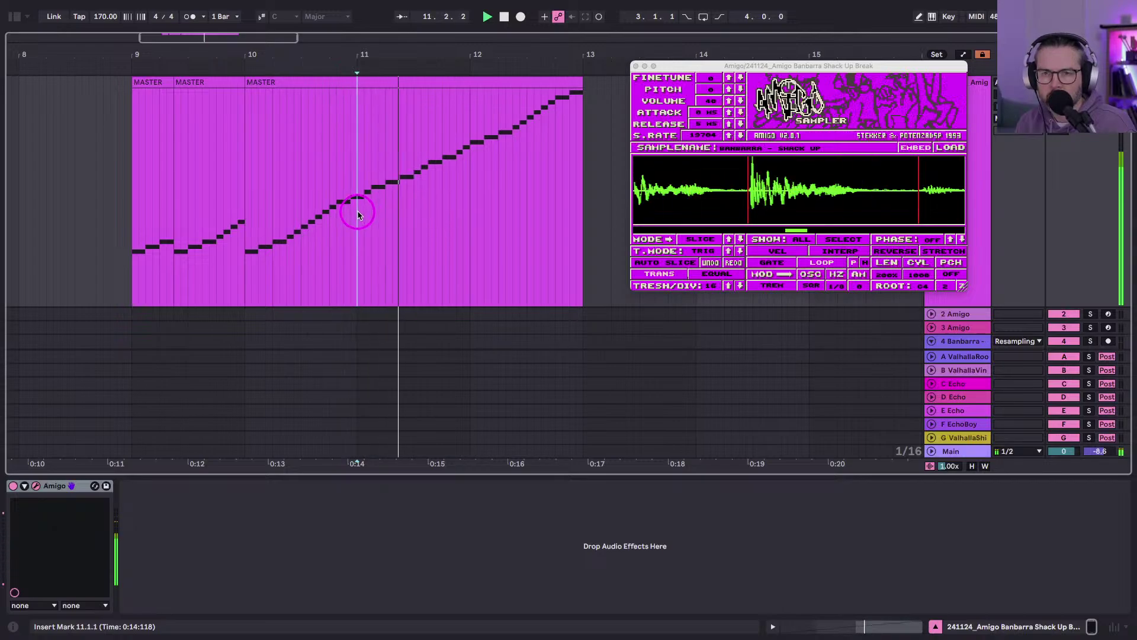
click(372, 208)
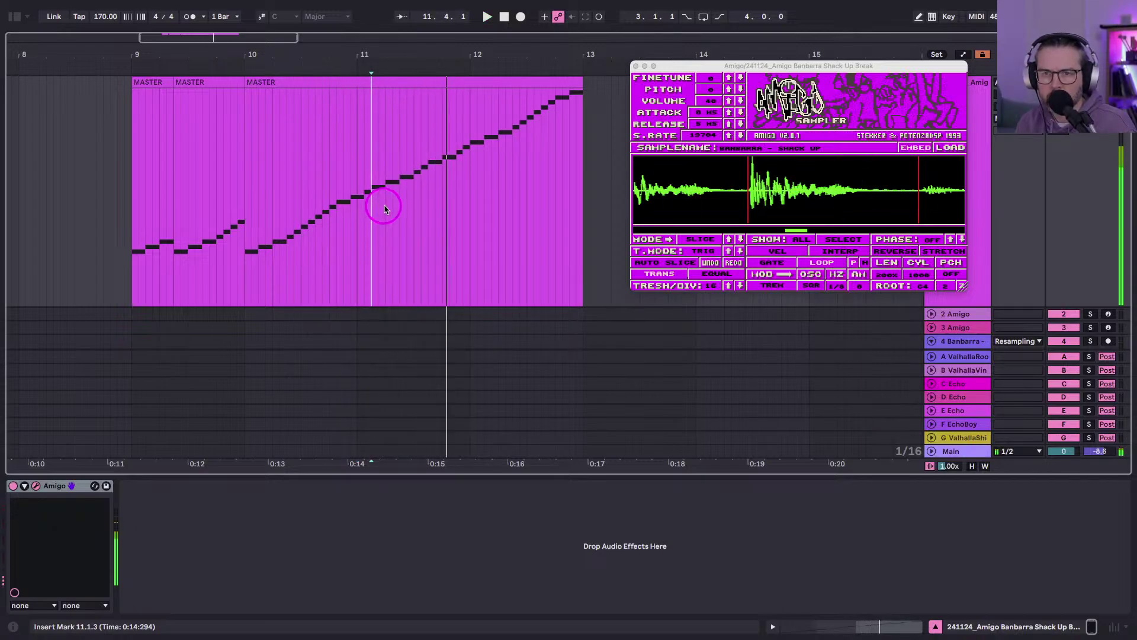
click(386, 208)
click(385, 207)
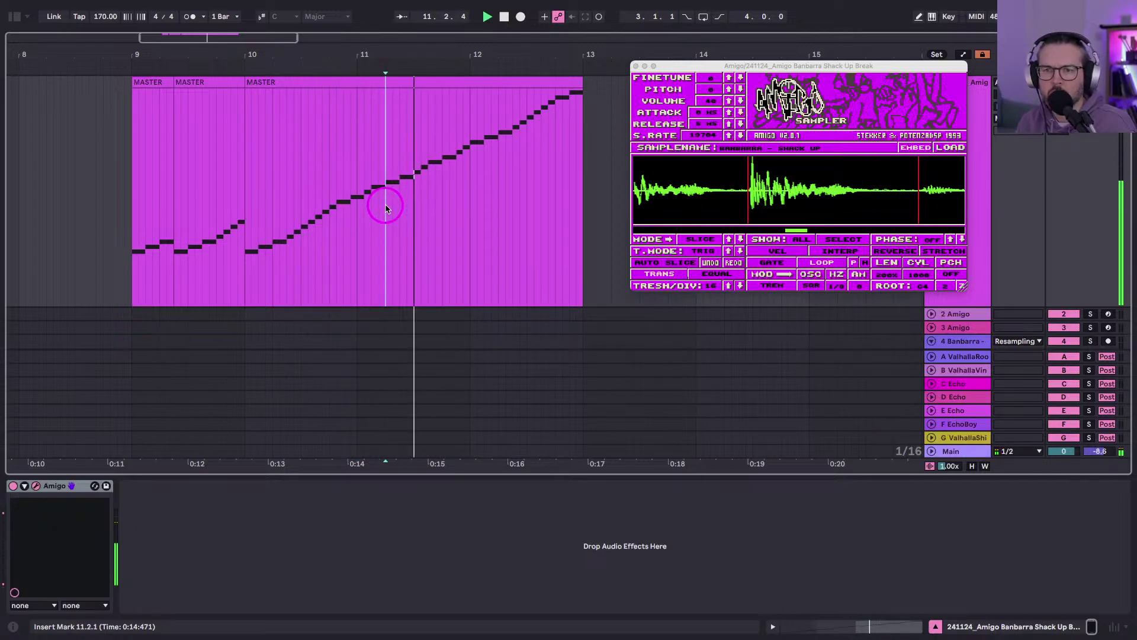
click(387, 208)
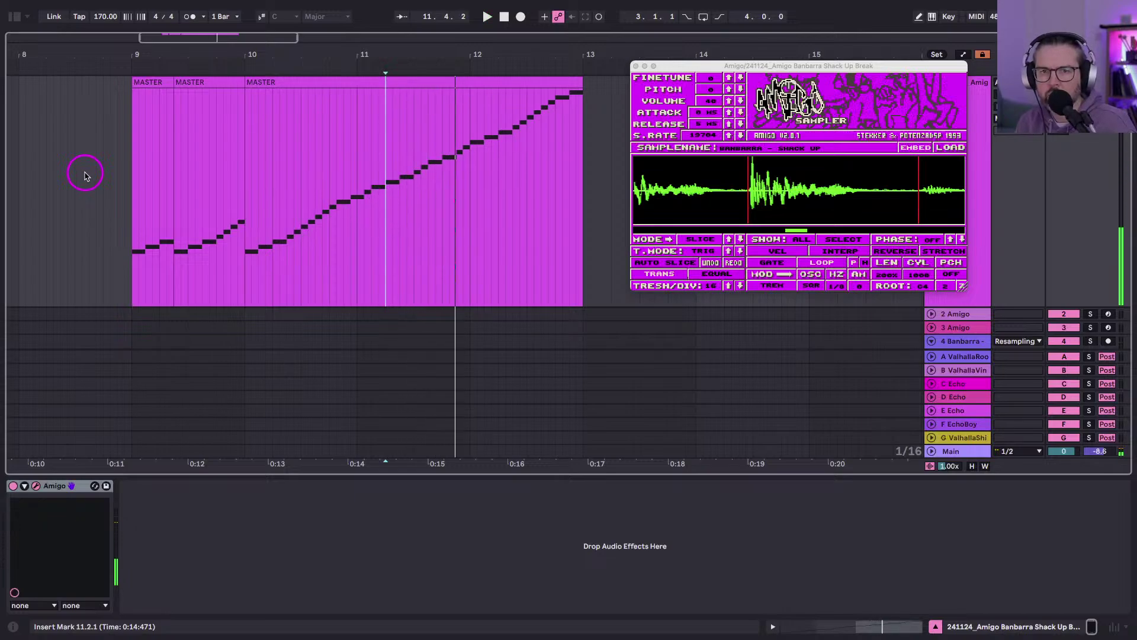
Duplicate the clip spanning 9.2.3 to 10.1.1 directly after itself and play the pattern from 9.1.1.
click(127, 170)
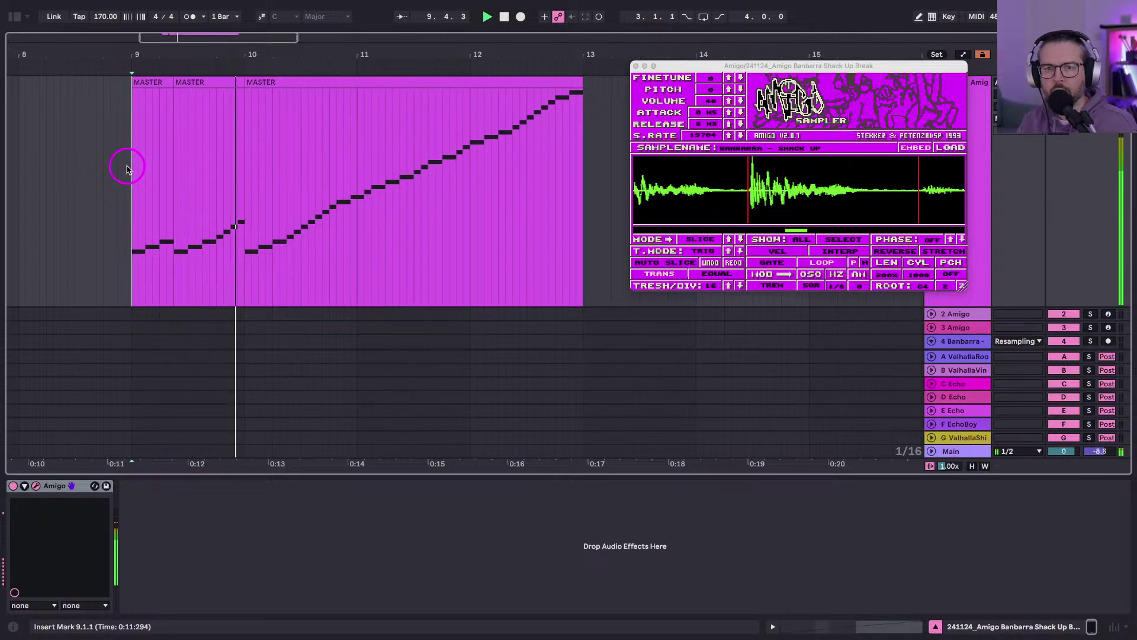
click(219, 82)
key(super+d)
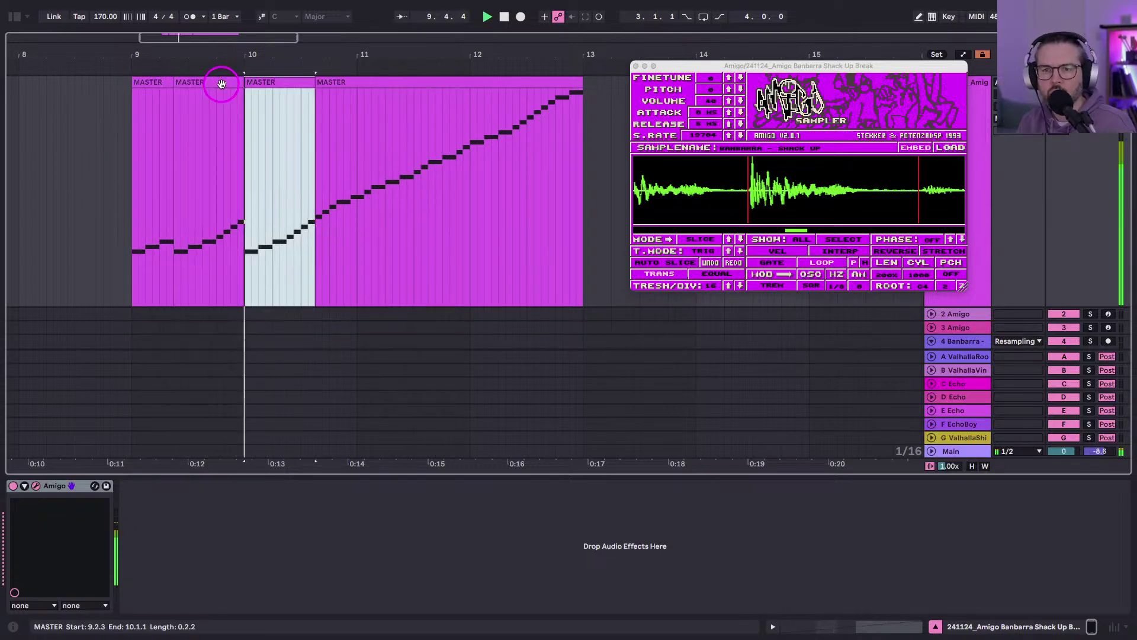
click(133, 106)
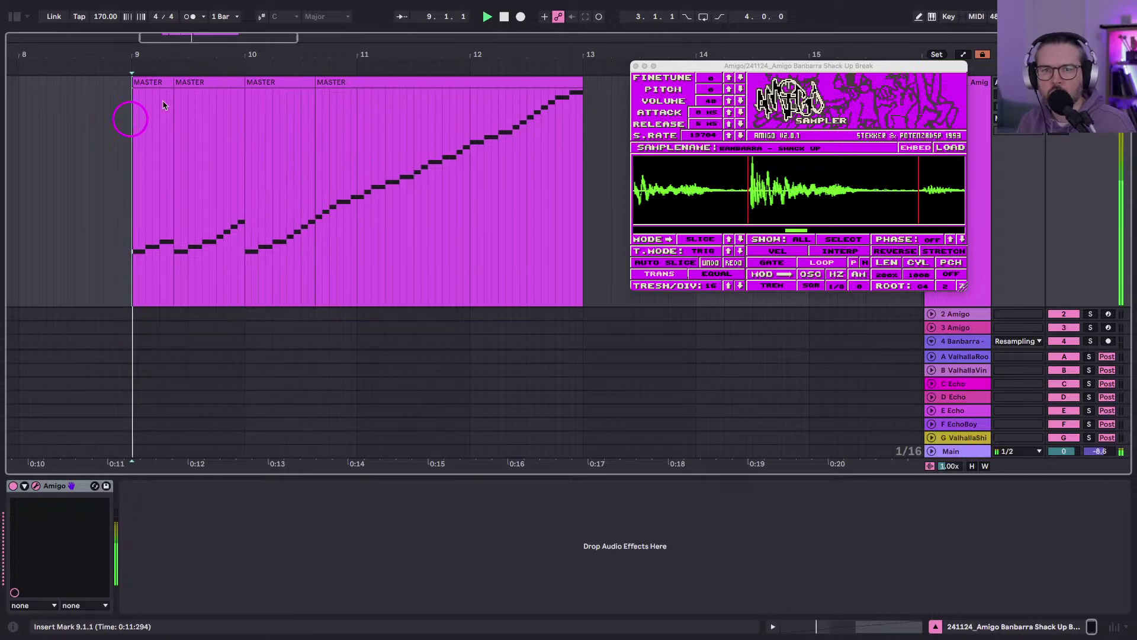
key(space)
Duplicate the clip starting at 10.1.1 so another copy fills 10.3.3 to 11.2.1, and play from 9.1.1.
click(266, 76)
key(super+d)
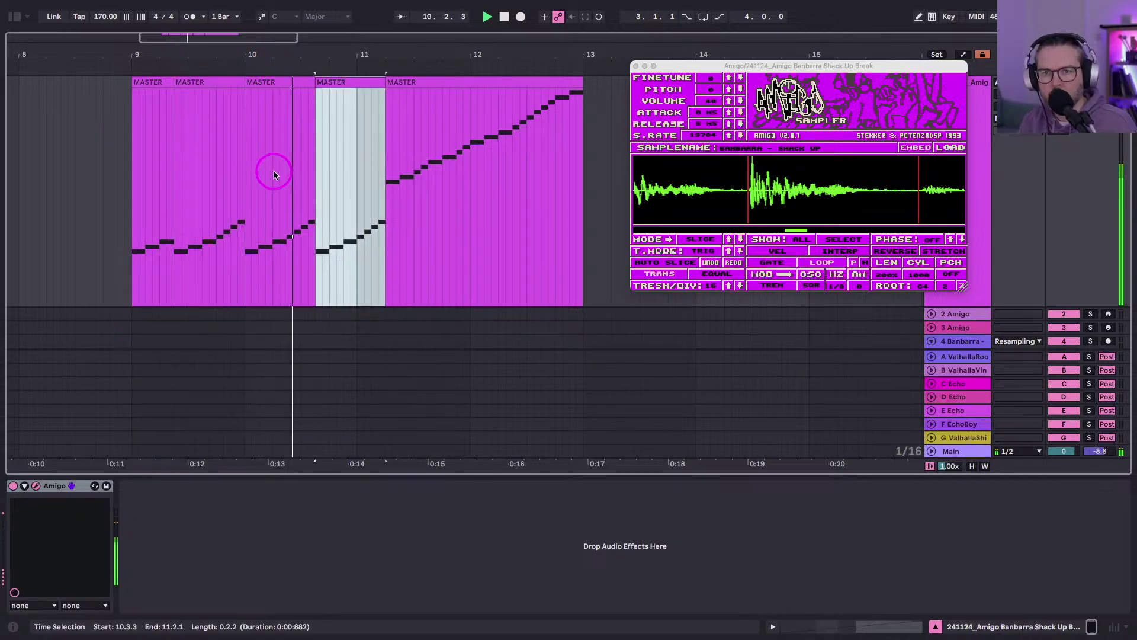
click(132, 225)
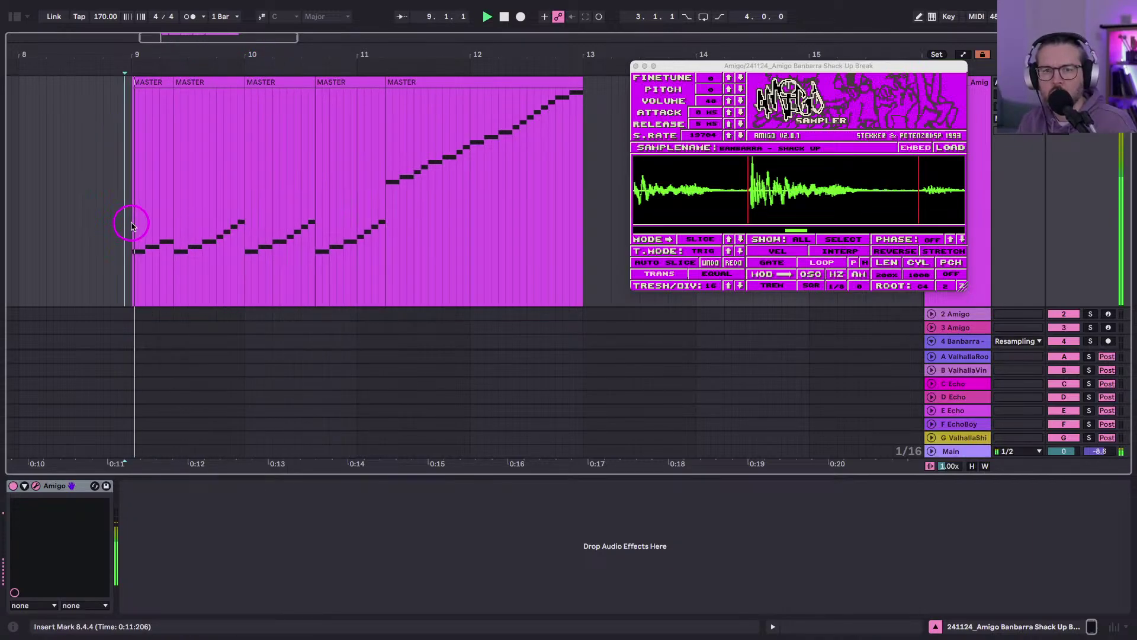
click(130, 225)
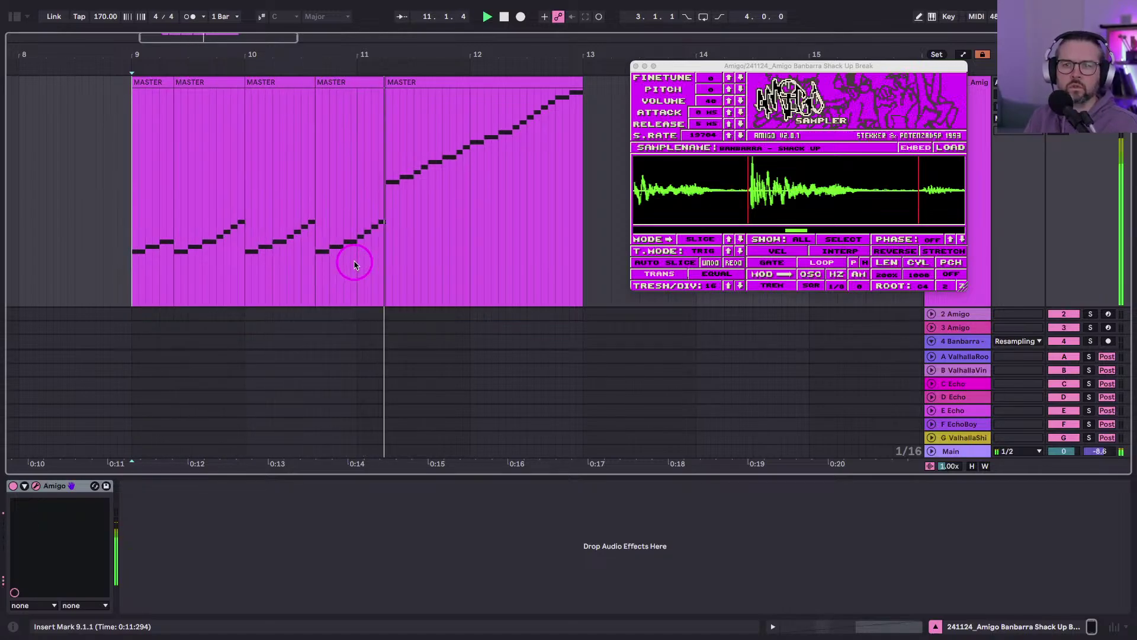
Duplicate the section from 10.1.1 to 10.2.3 directly after itself and extend the clip at 10.1.1 to end at 10.3.1.
drag(287, 256, 248, 257)
key(ctrl+d)
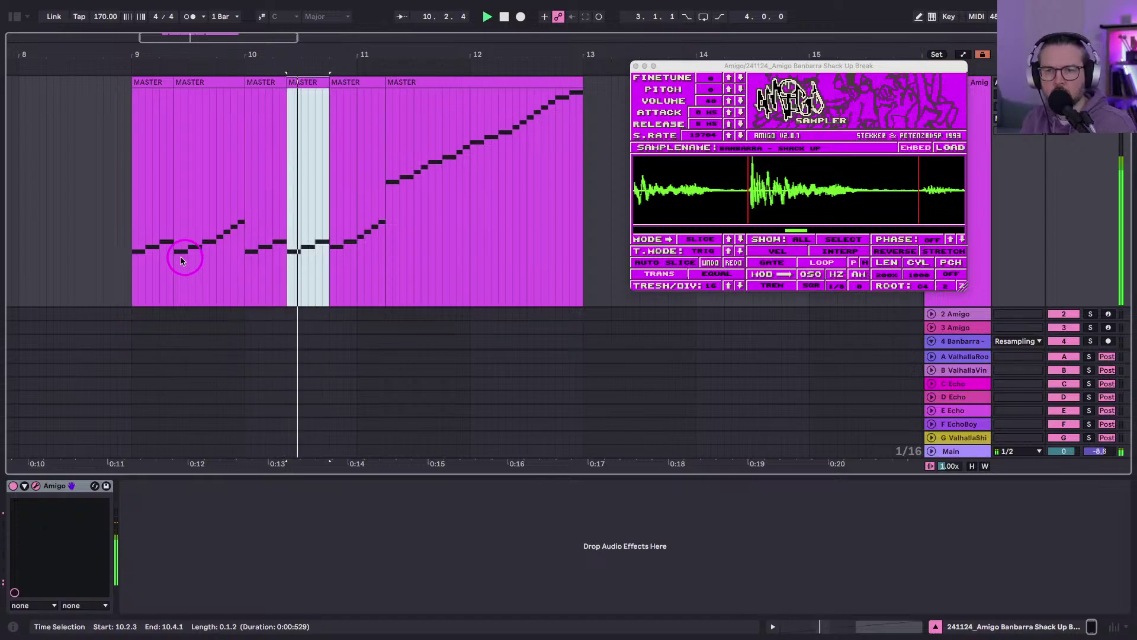
click(132, 256)
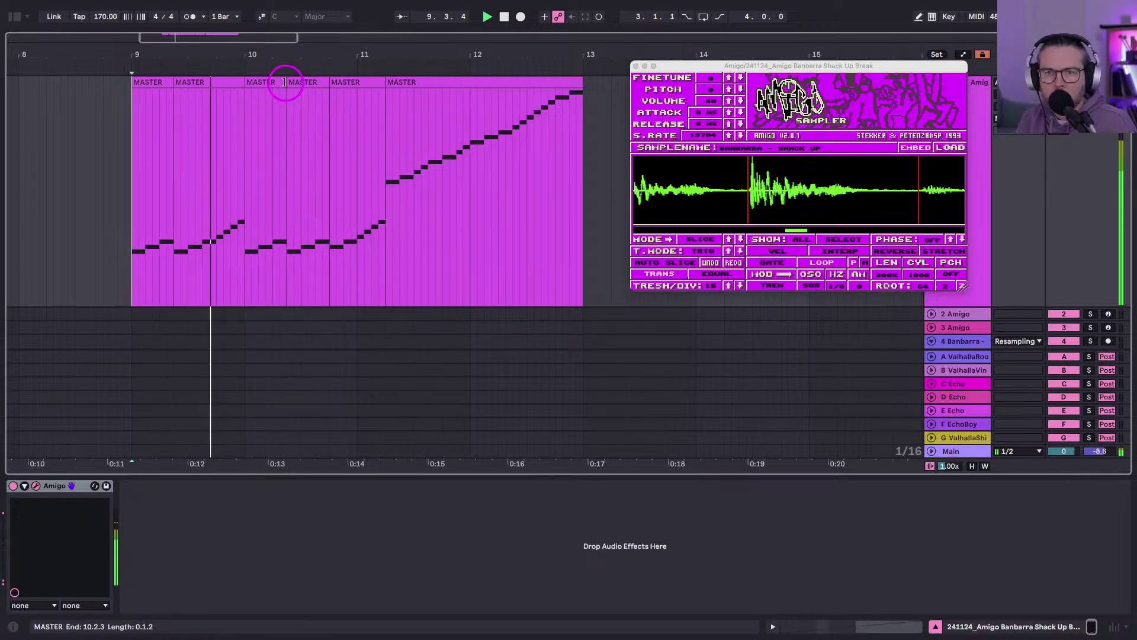
drag(289, 82, 299, 82)
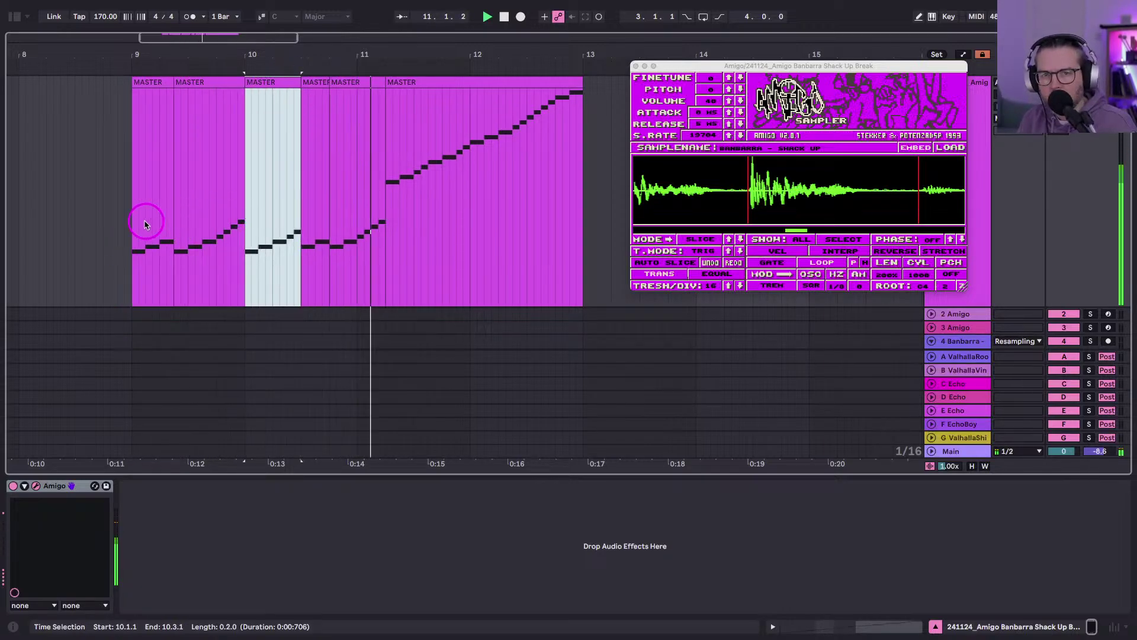
Play the pattern from 9.1.1 and extend the clip starting at 10.1.1 to end at 10.3.3.
click(126, 231)
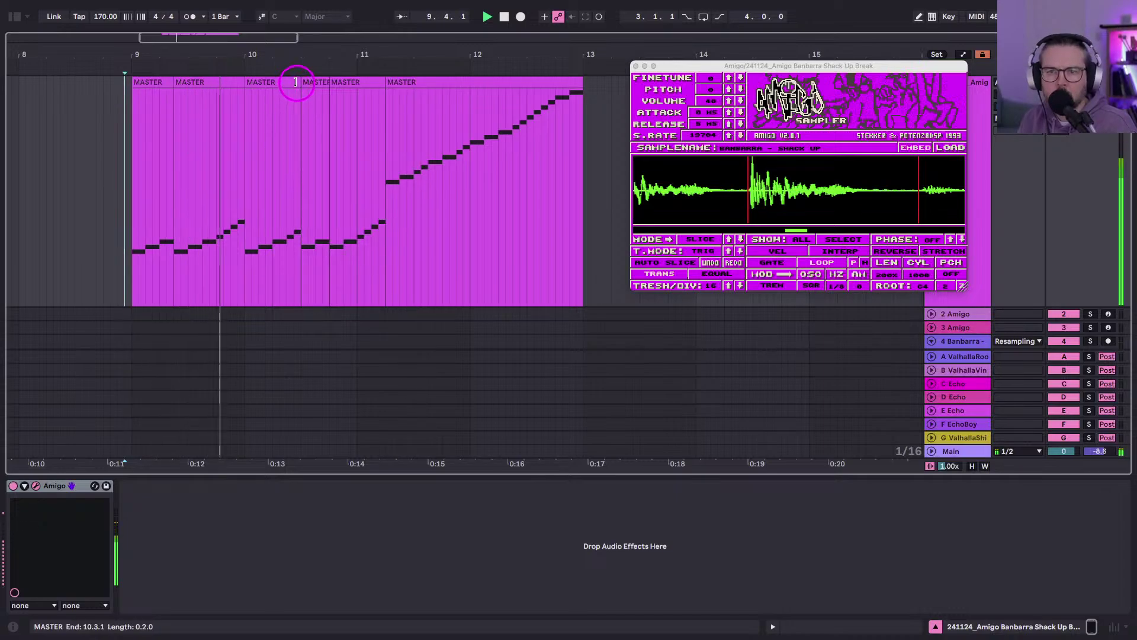
mouse_move(300, 82)
mouse_down()
mouse_move(311, 82)
mouse_move(300, 82)
mouse_up()
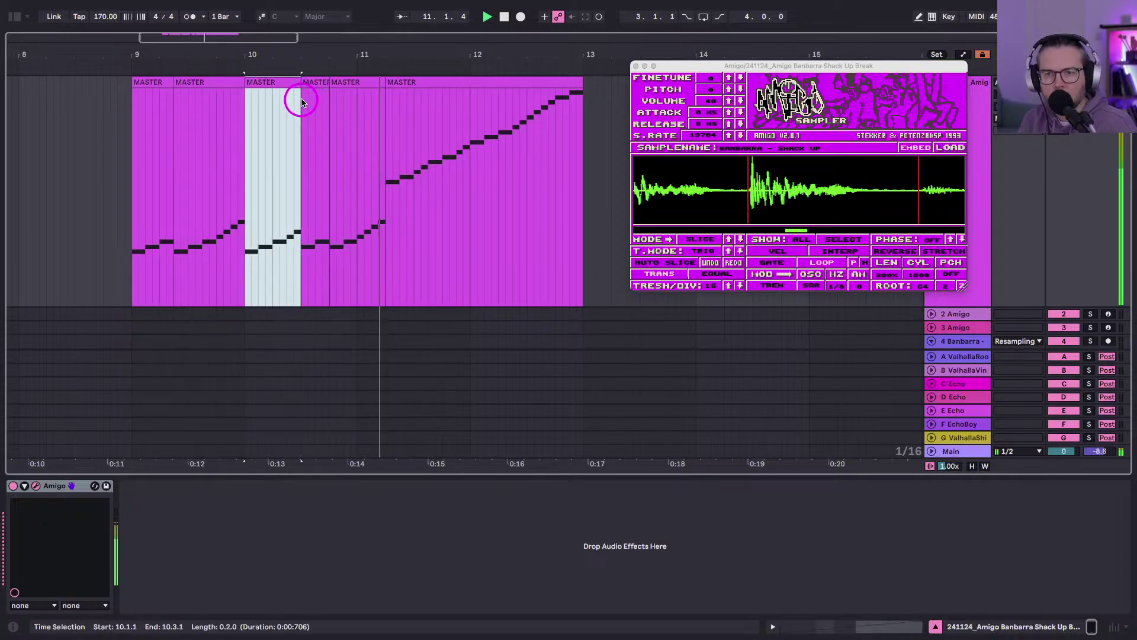
click(132, 137)
drag(296, 77, 315, 78)
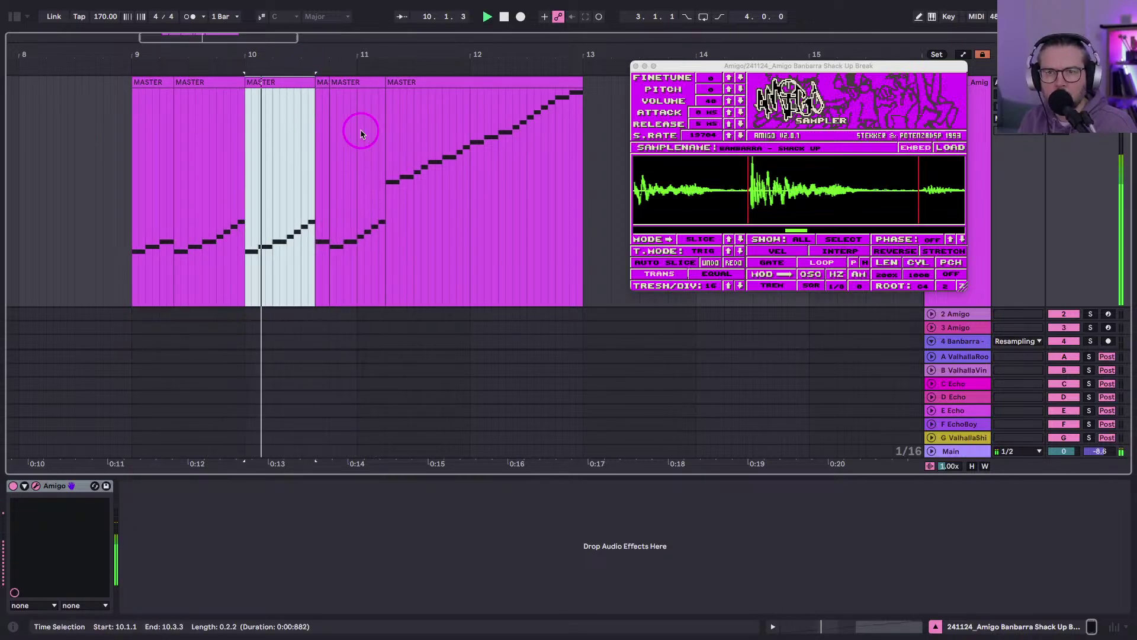
Try a copy of the section from 9.1.1 to 9.2.1 at 10.4.1 and play the pattern from 9.1.1.
drag(132, 185, 160, 153)
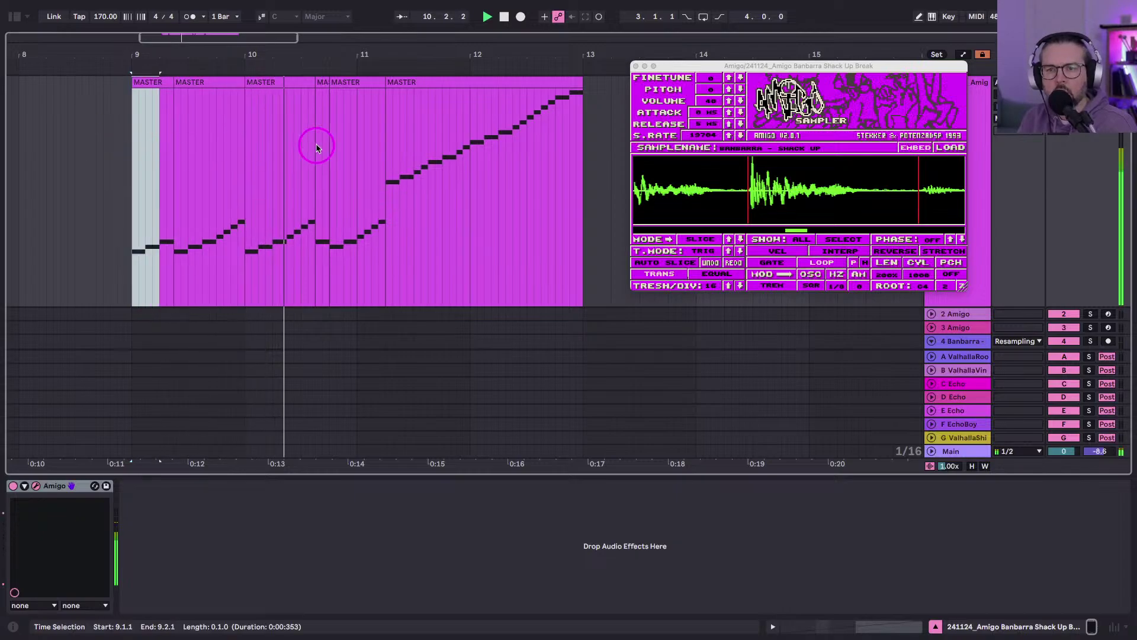
click(328, 160)
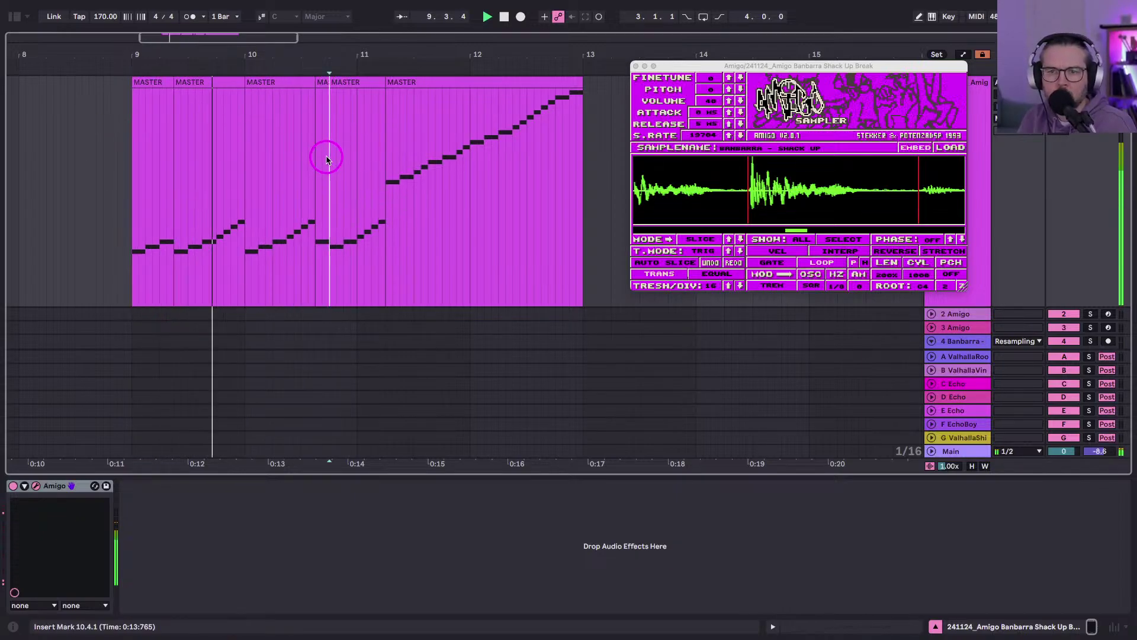
key(super+v)
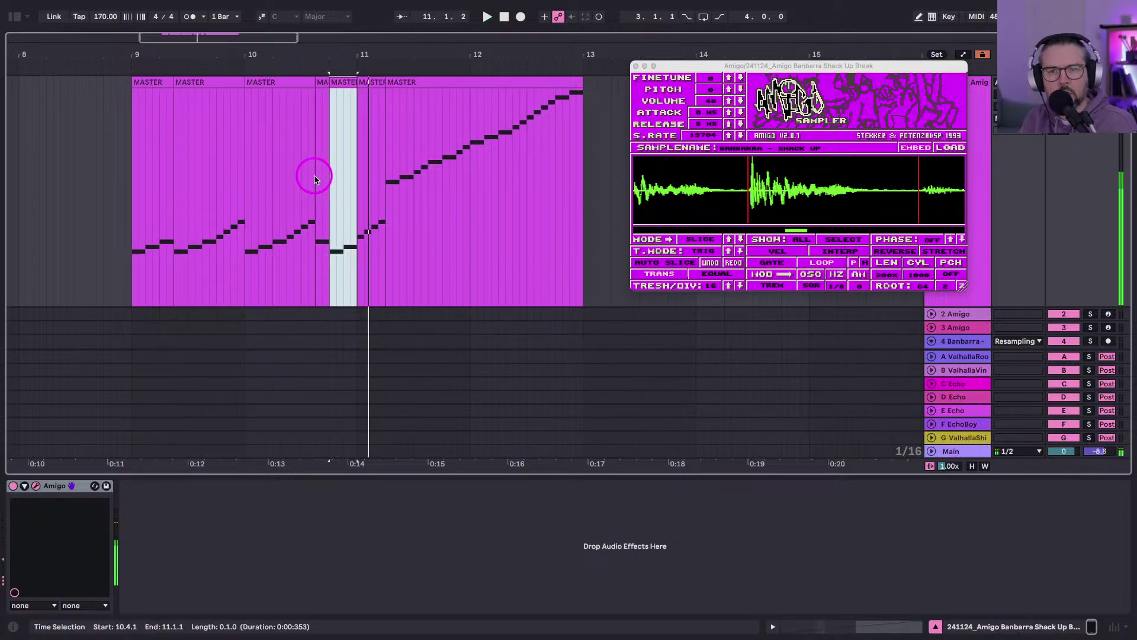
click(133, 191)
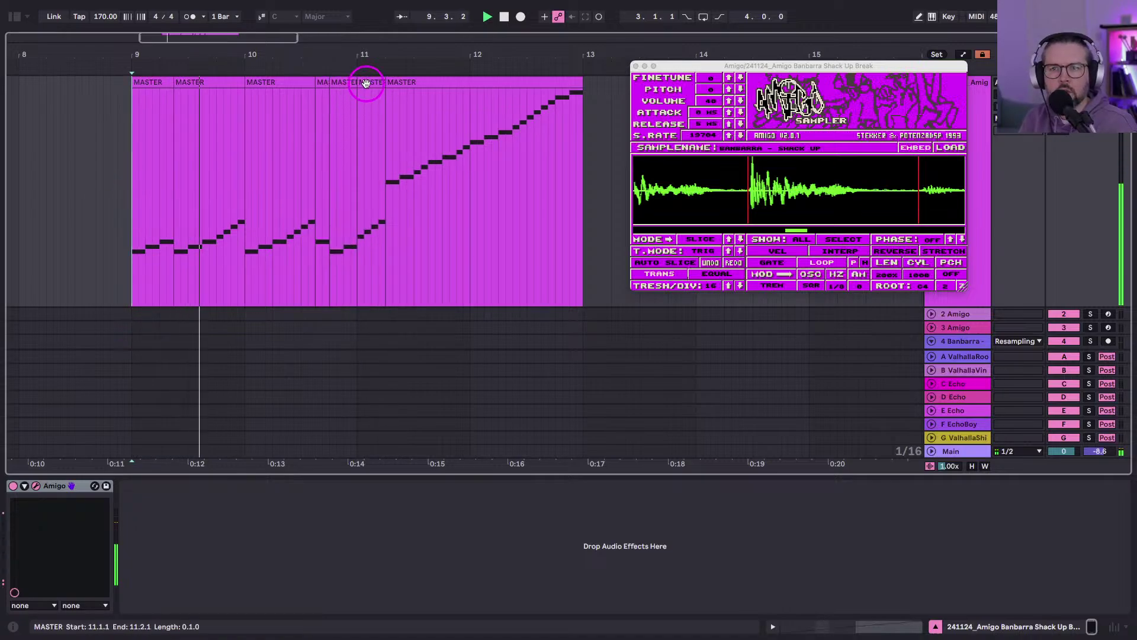
Duplicate the two-bar pattern from 9.1.1 to 11.1.1 directly after itself and play from 9.1.1.
drag(366, 84, 130, 103)
key(super+d)
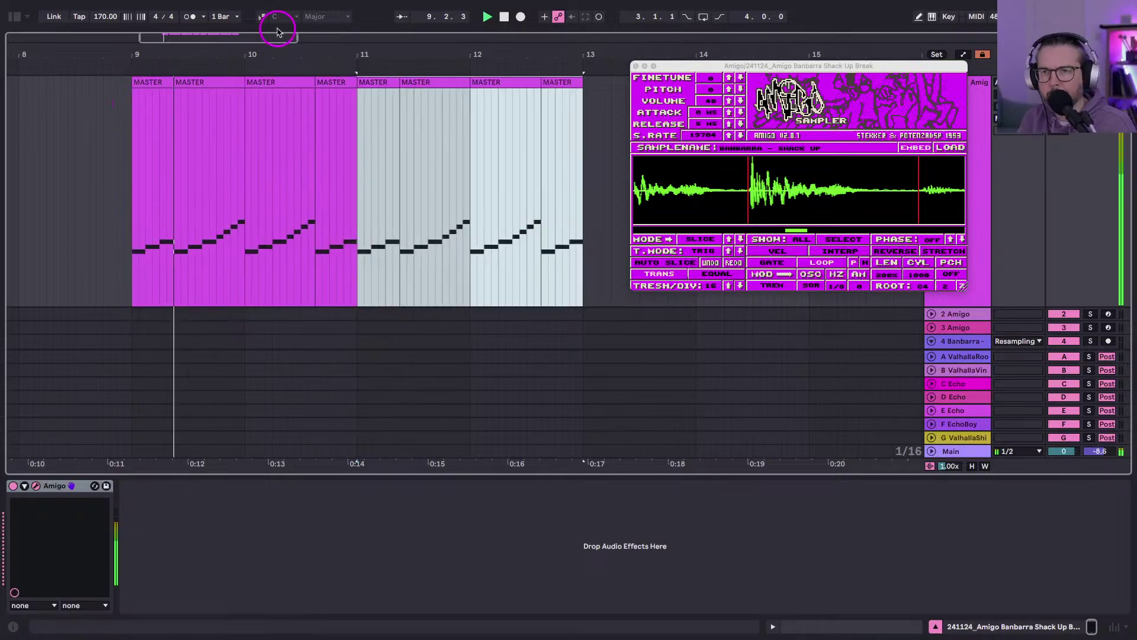
scroll(333, 57, down, 5)
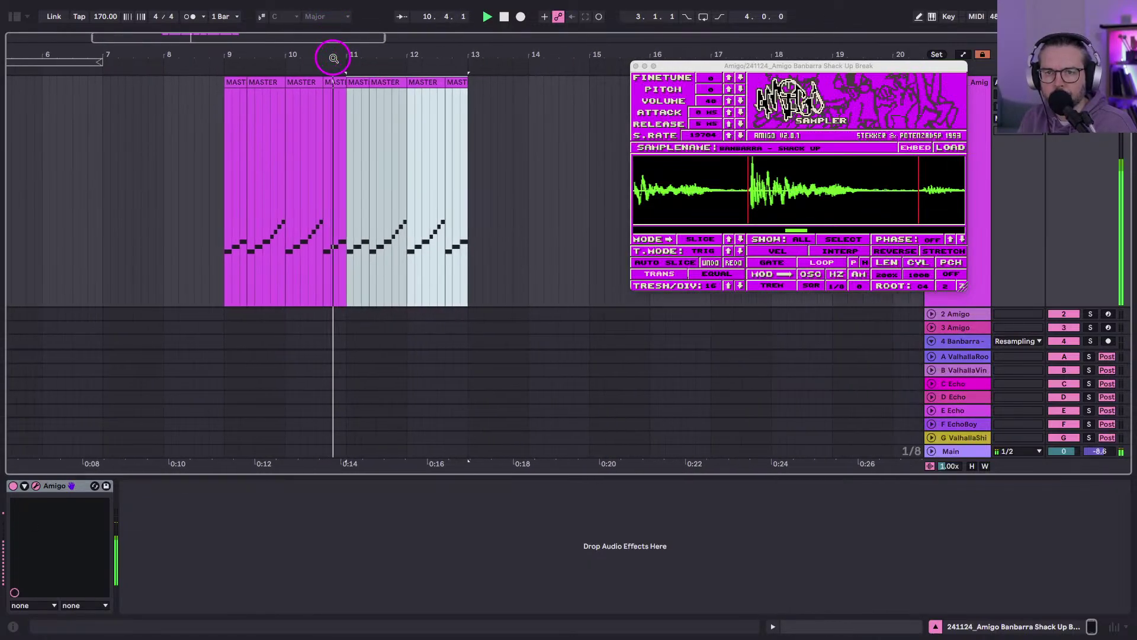
click(196, 211)
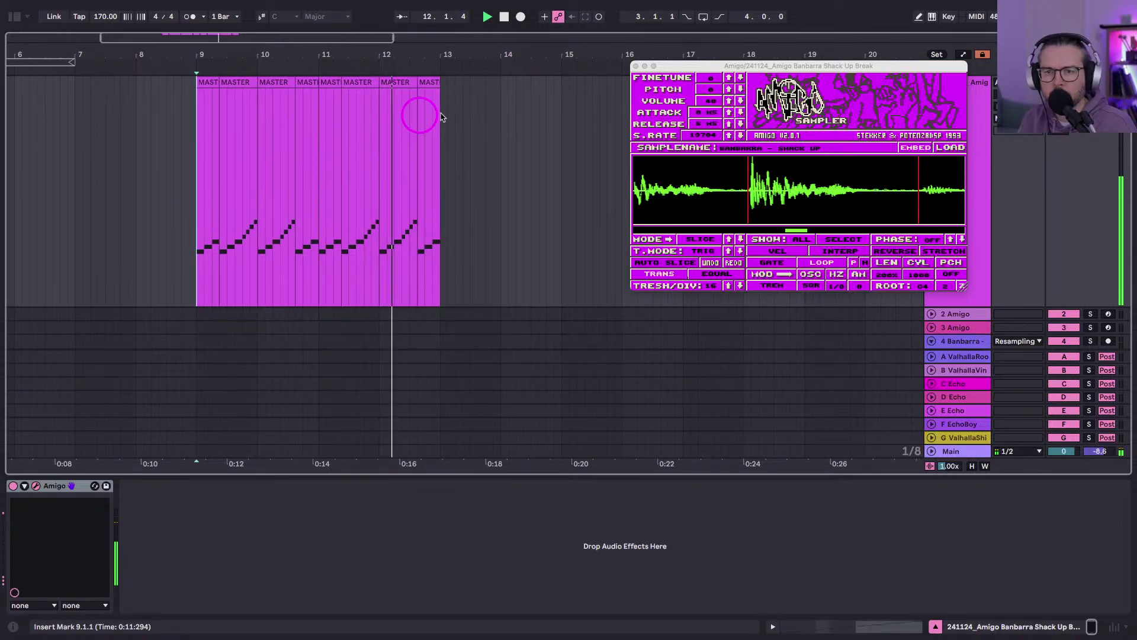
Extend the clip at 12.1.1 to end at 13.3.1, audition its slices and copy the section from 12.3.1 to 12.4.1.
drag(438, 85, 471, 92)
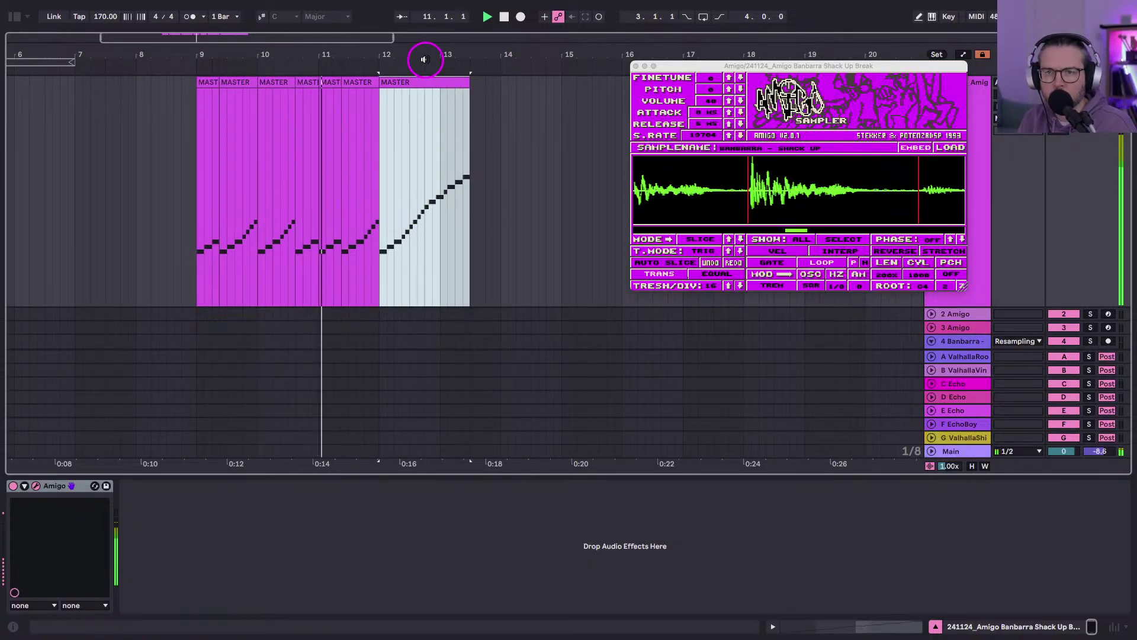
scroll(426, 56, up, 4)
click(449, 209)
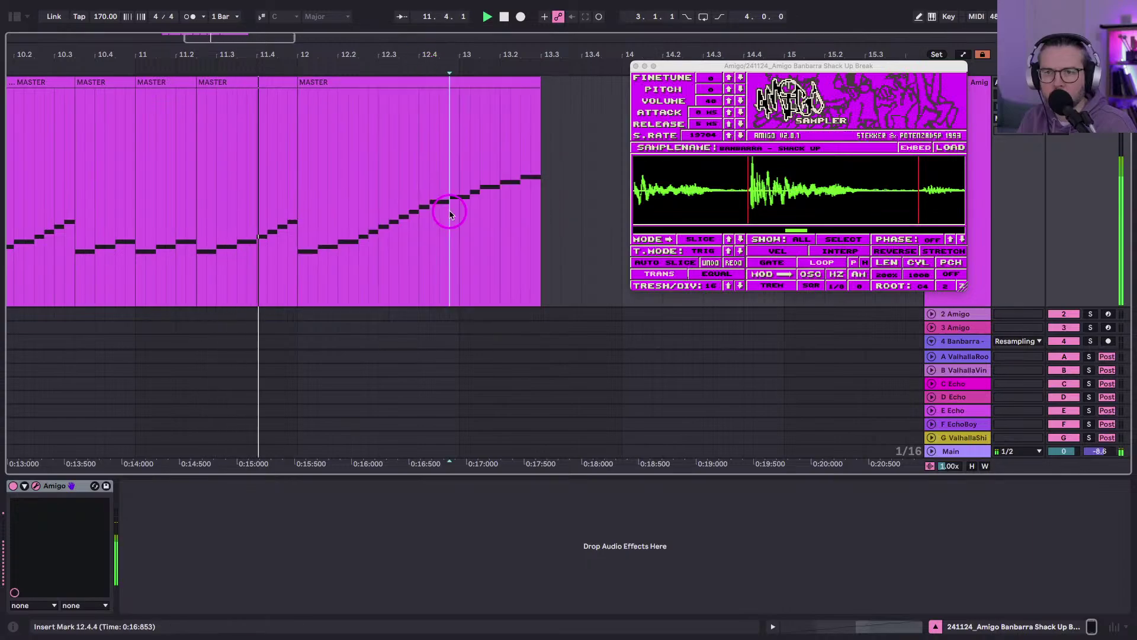
click(418, 206)
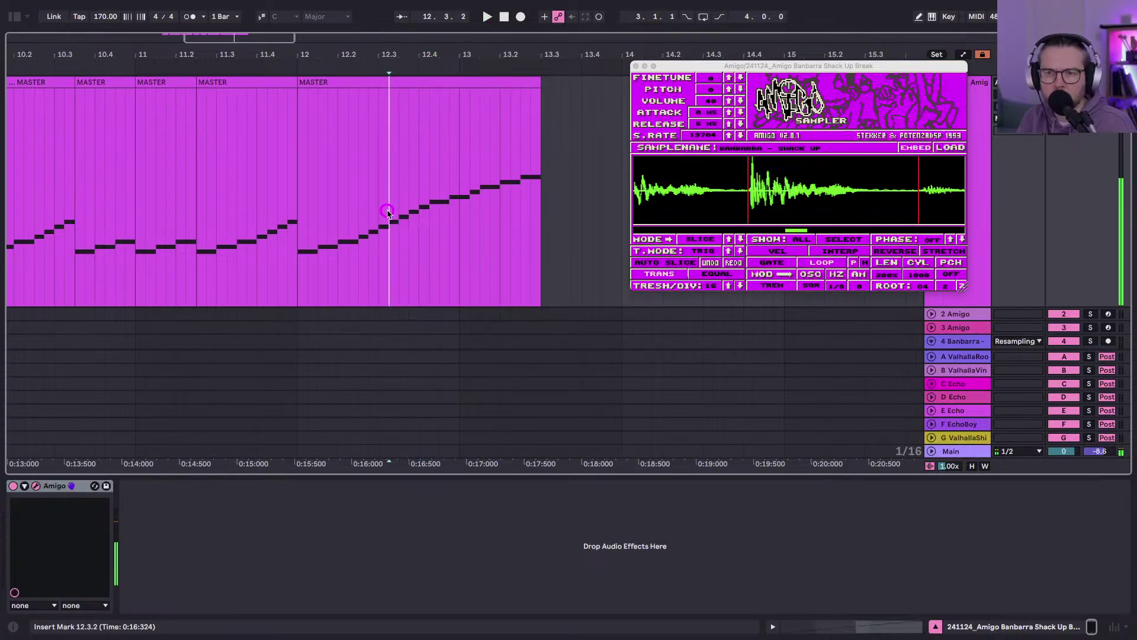
click(362, 222)
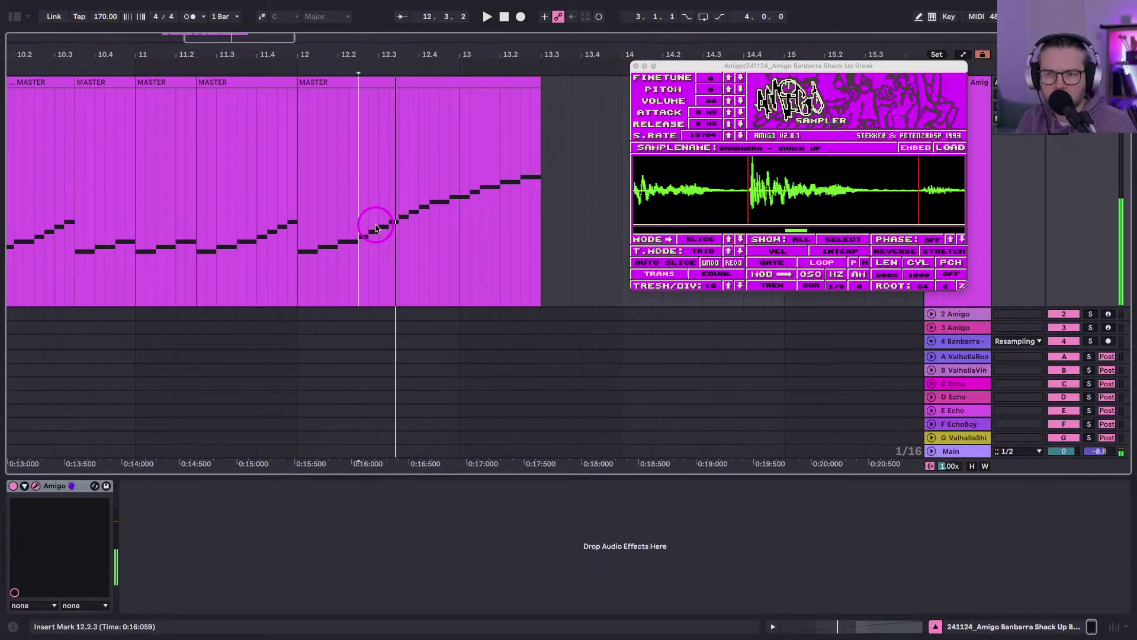
click(379, 229)
key(space)
drag(380, 229, 424, 229)
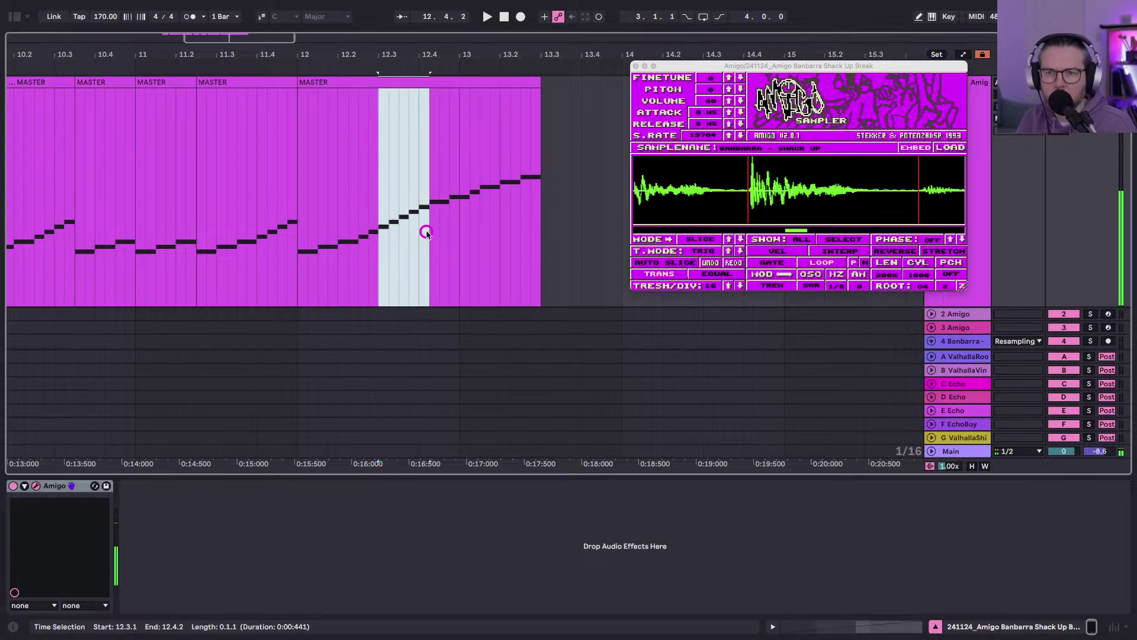
Try pasting the copied one-beat section at 10.3.3 while playing the pattern from 9.1.1.
scroll(413, 233, left, 6)
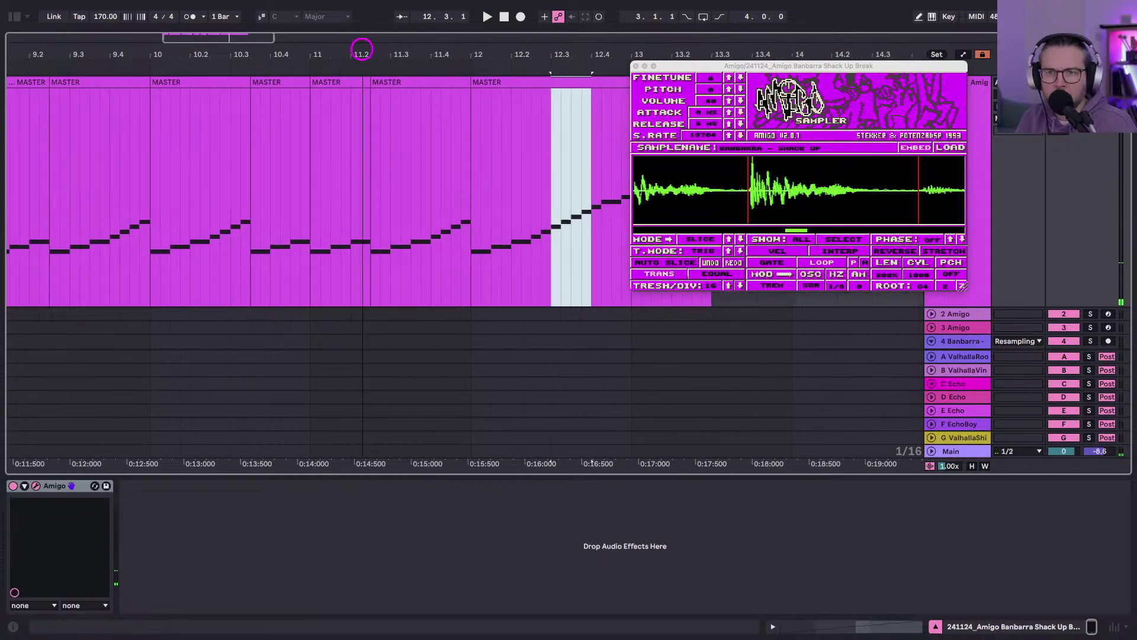
scroll(361, 48, down, 3)
click(103, 239)
key(space)
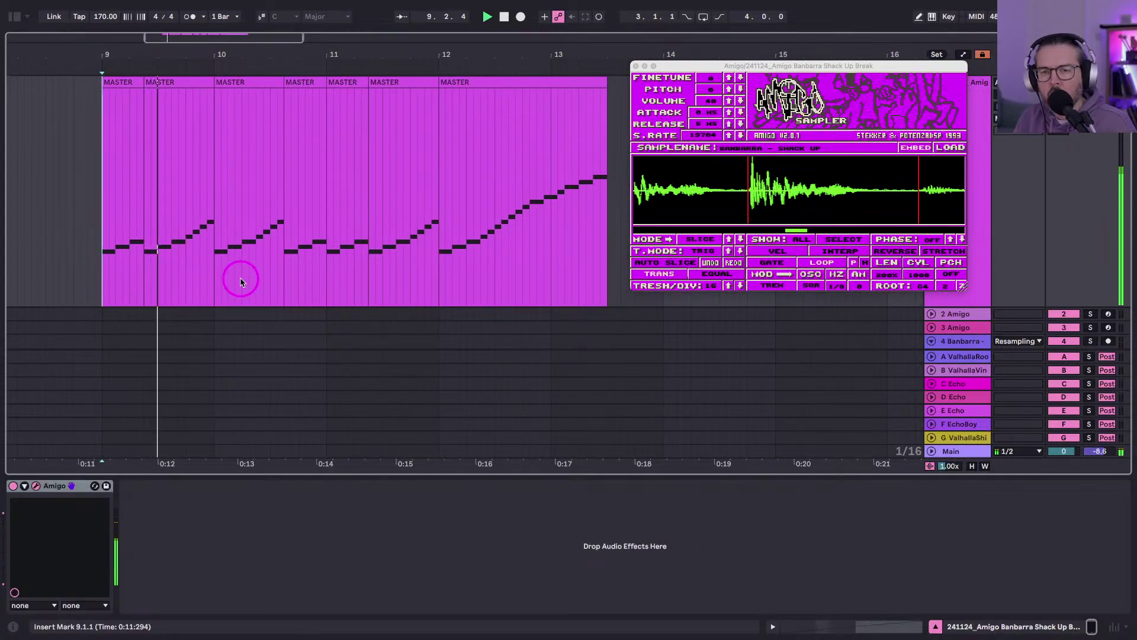
drag(284, 256, 312, 256)
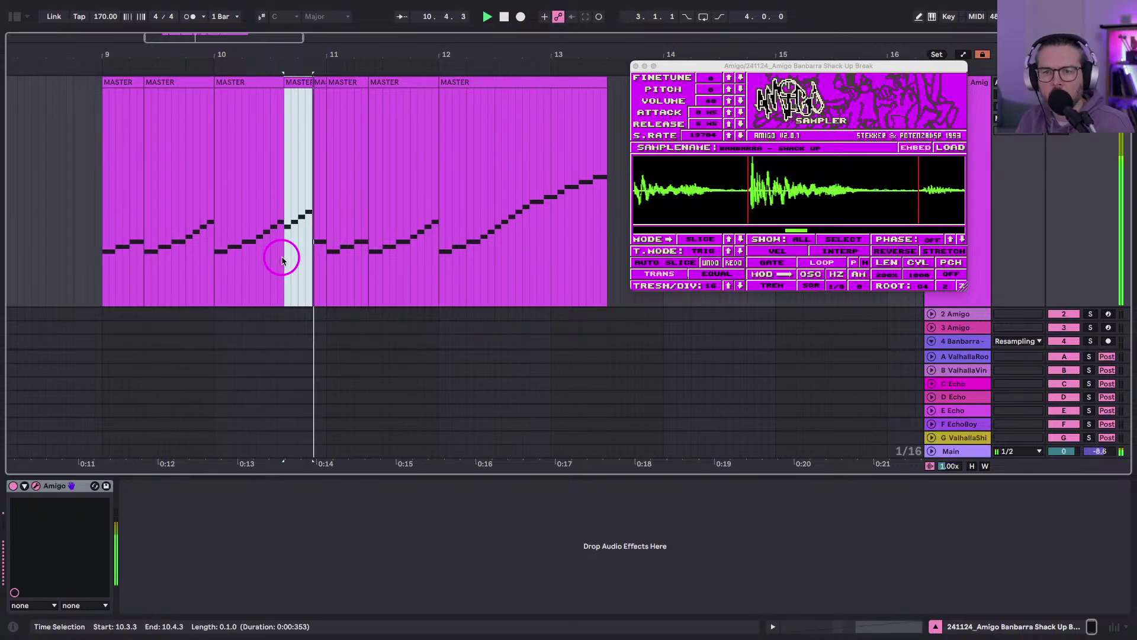
click(101, 245)
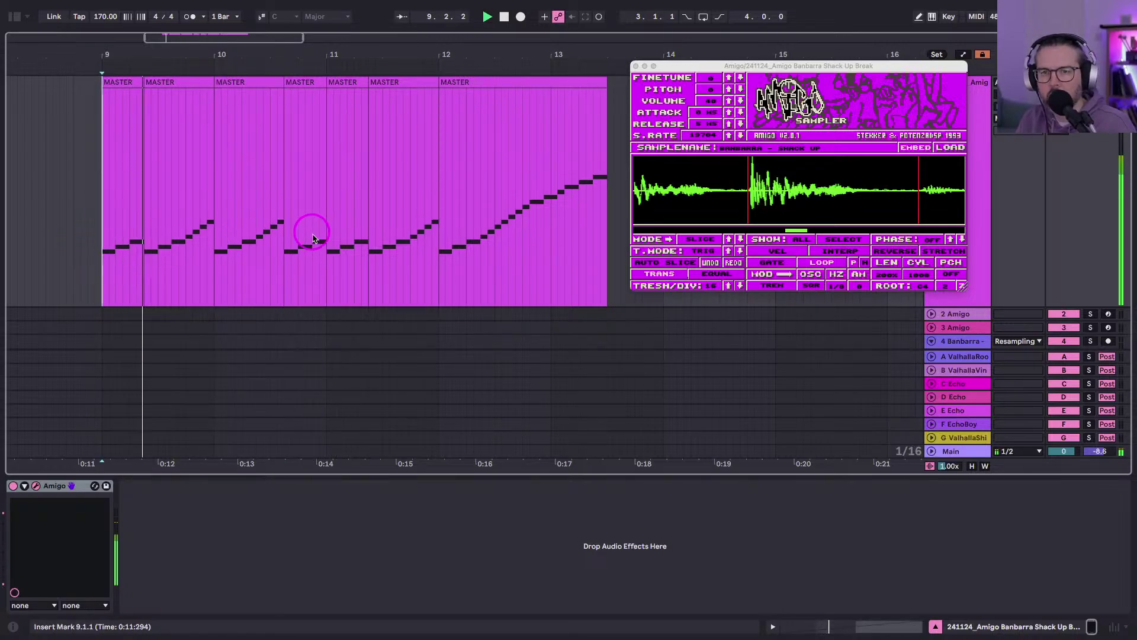
Try pasting the copied one-beat section at 11.1.1, and undo the paste.
click(323, 256)
key(ctrl+v)
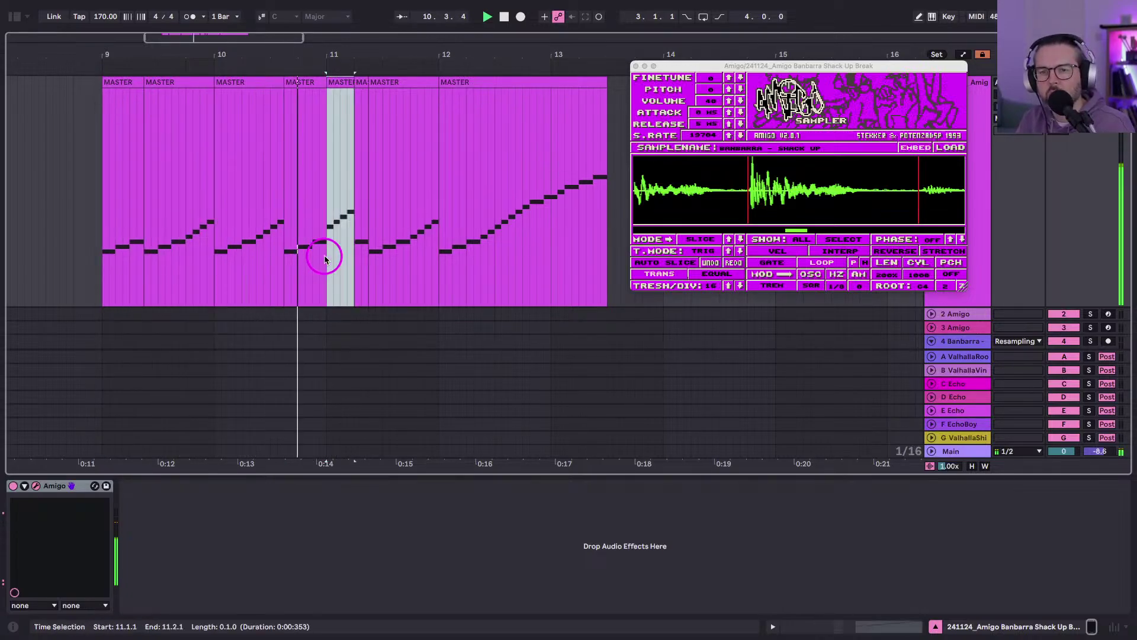
key(ctrl+z)
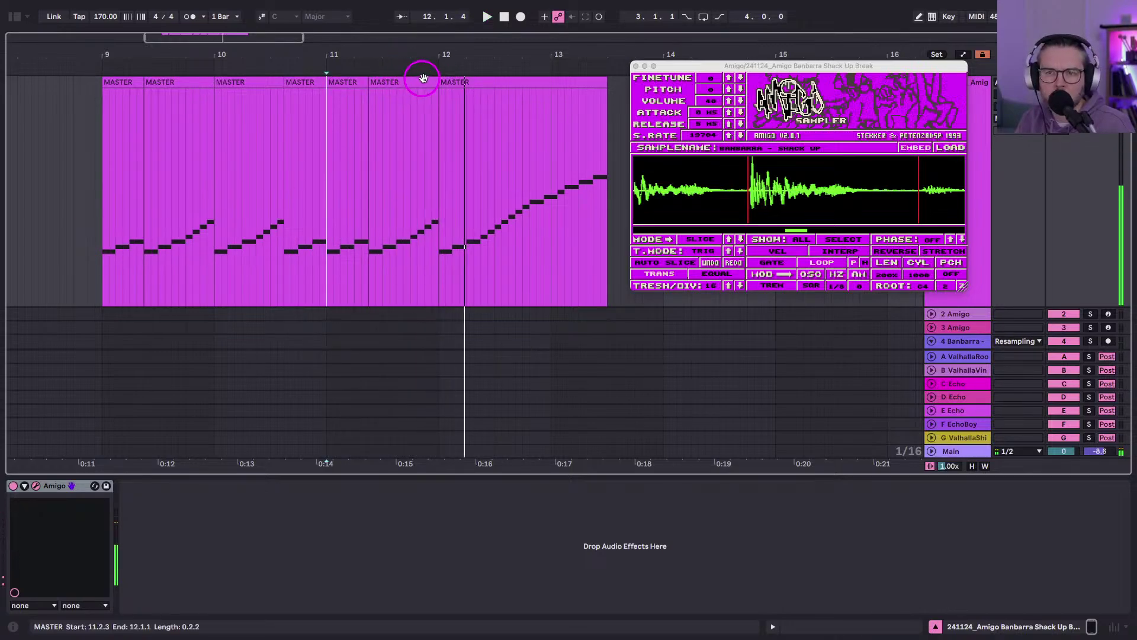
Try extending the clip starting at 11.2.3 to end at 12.3.4, play it, and undo the change.
drag(435, 80, 516, 83)
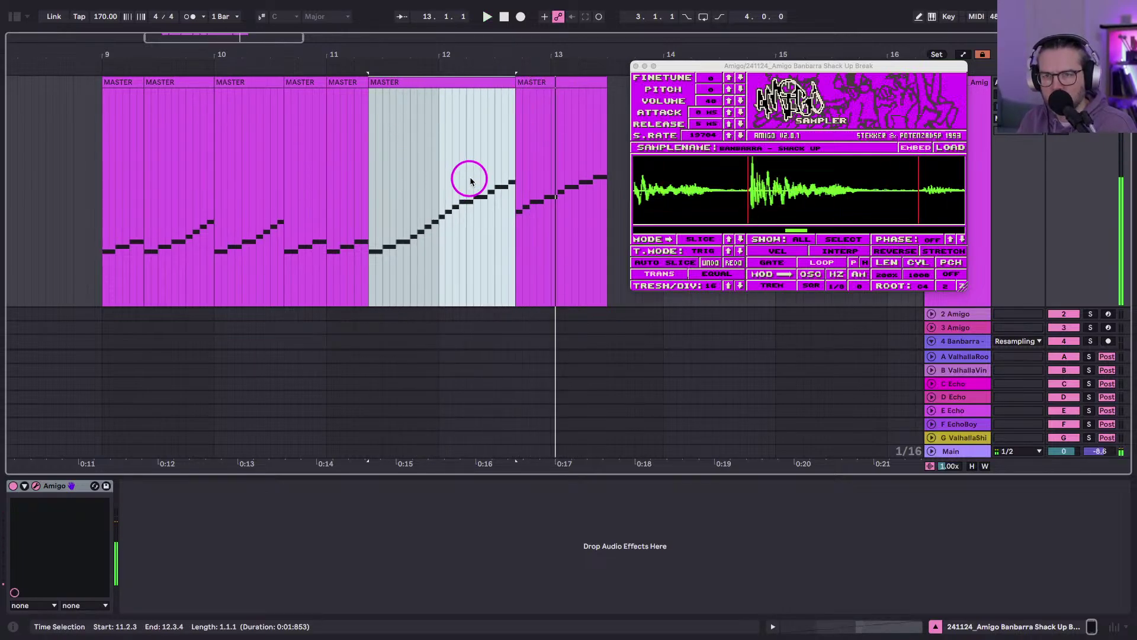
key(space)
key(space)
key(super+z)
key(super+z)
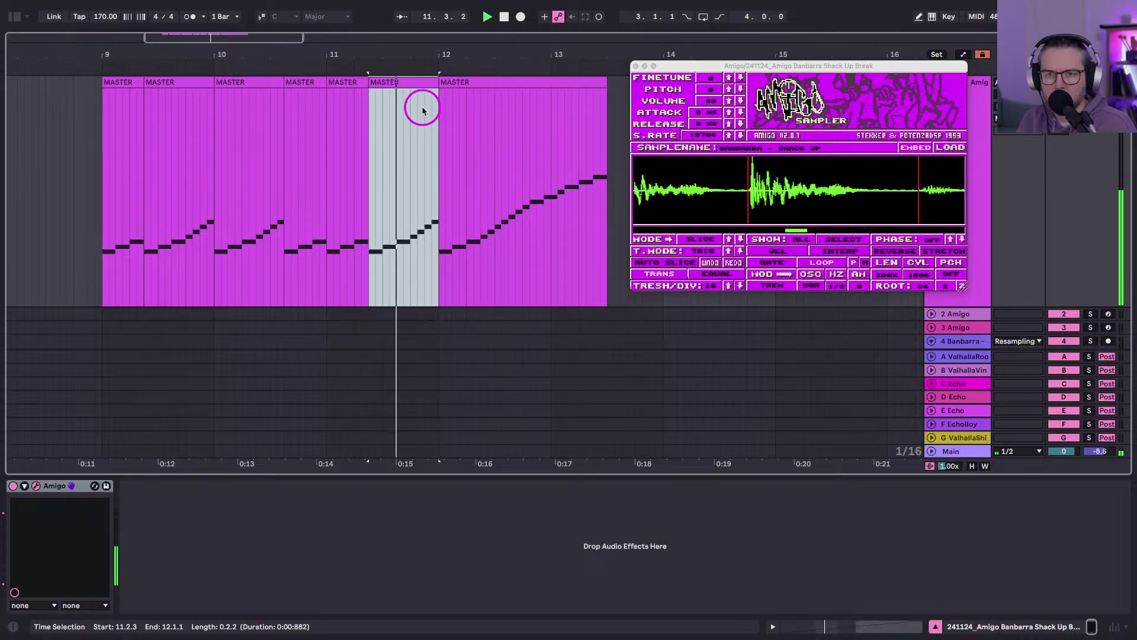
Try duplicating the section from 10.2.3 to 10.3.3 directly after itself, and audition the pattern from 10.2.3 and 9.1.1.
click(105, 212)
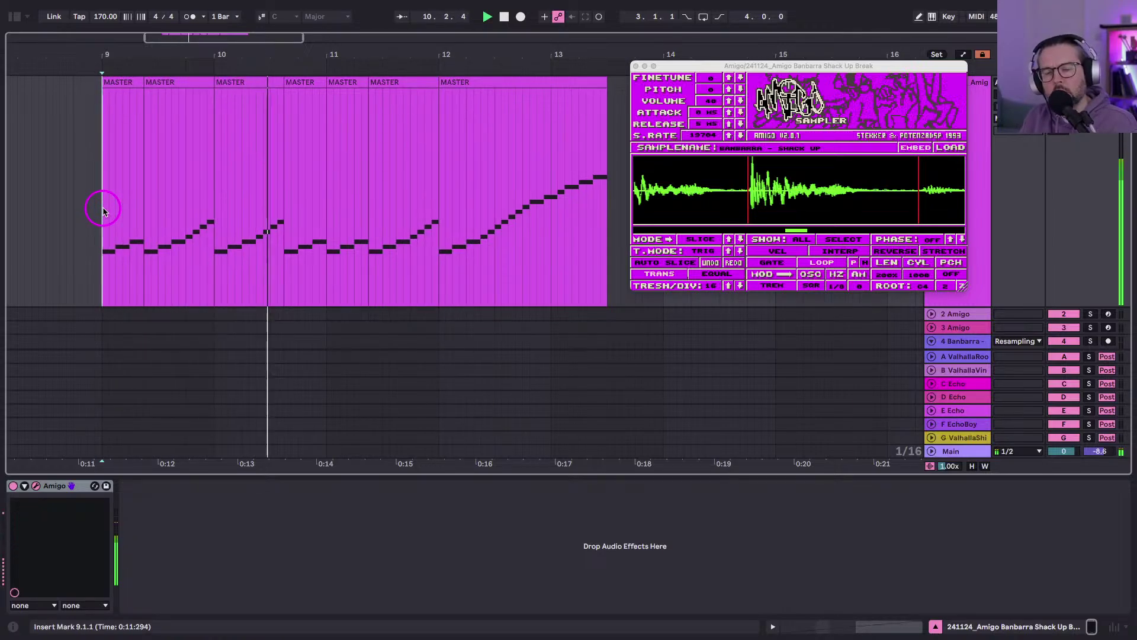
key(space)
key(space)
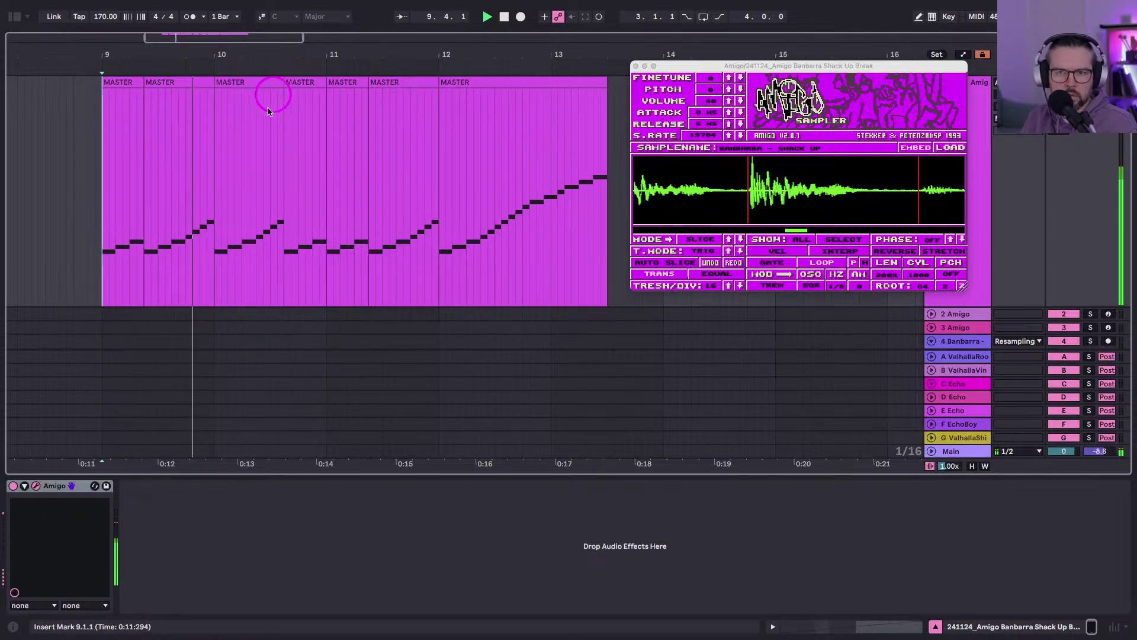
drag(255, 198, 277, 198)
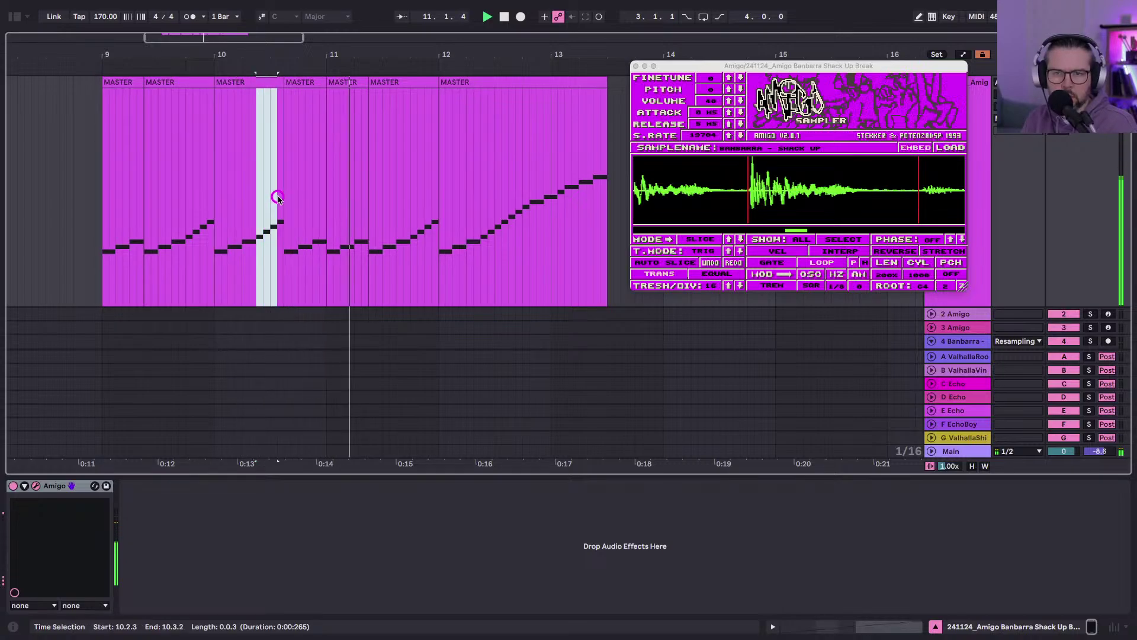
key(ctrl+d)
click(261, 212)
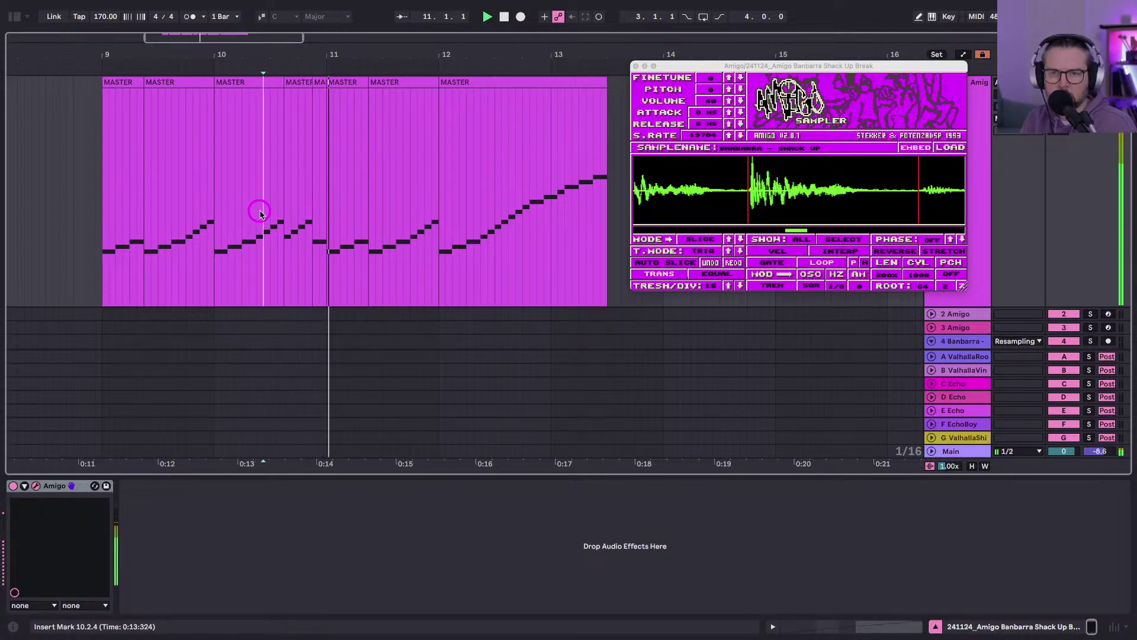
click(254, 212)
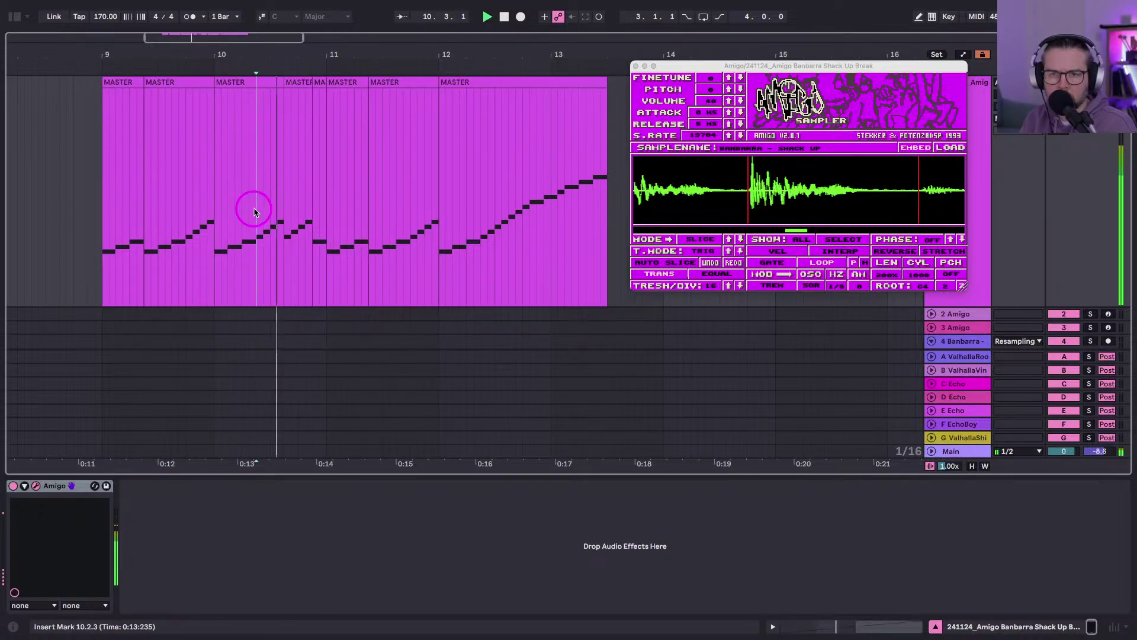
click(102, 213)
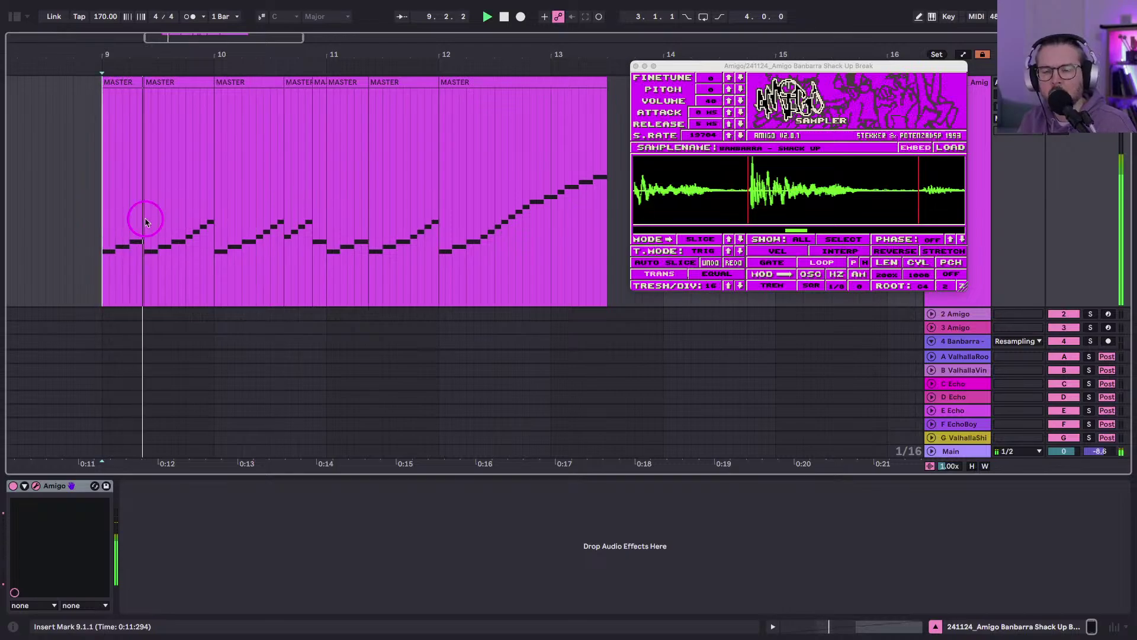
click(256, 232)
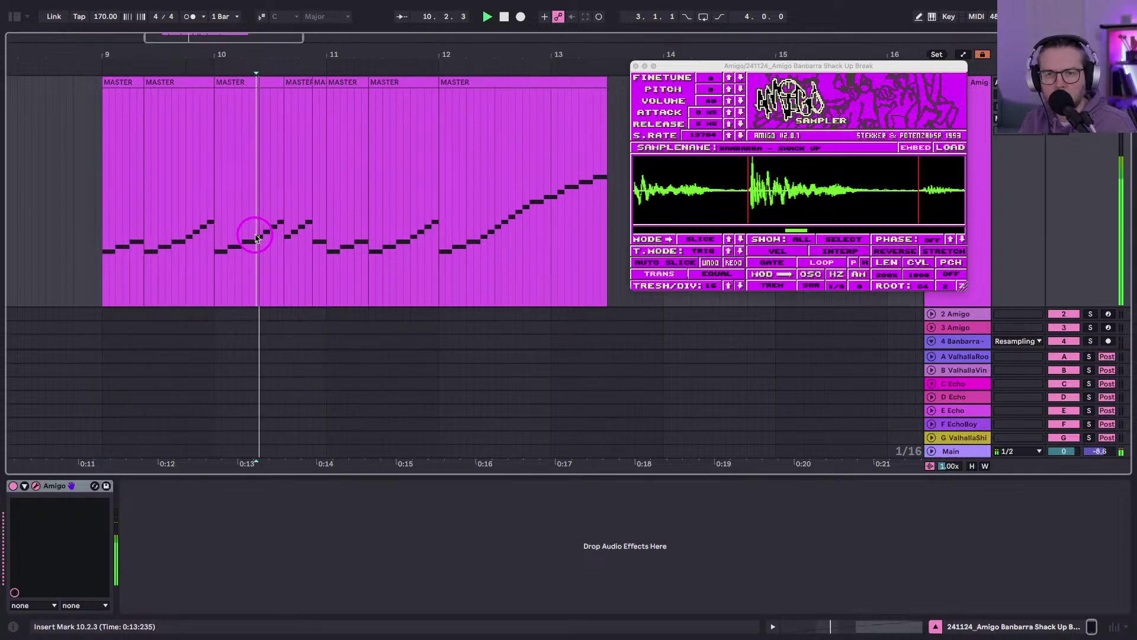
click(95, 230)
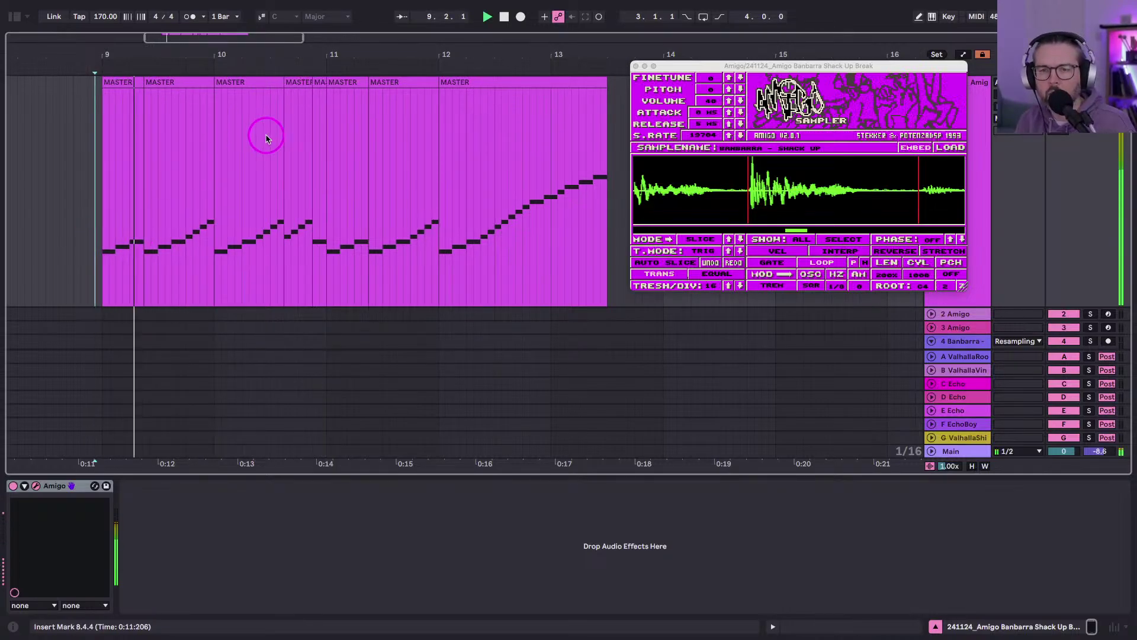
Duplicate the section from 10.2.1 to 10.3.3 directly after itself, filling up to 11.1.1, and play from 9.1.1.
drag(242, 205, 284, 207)
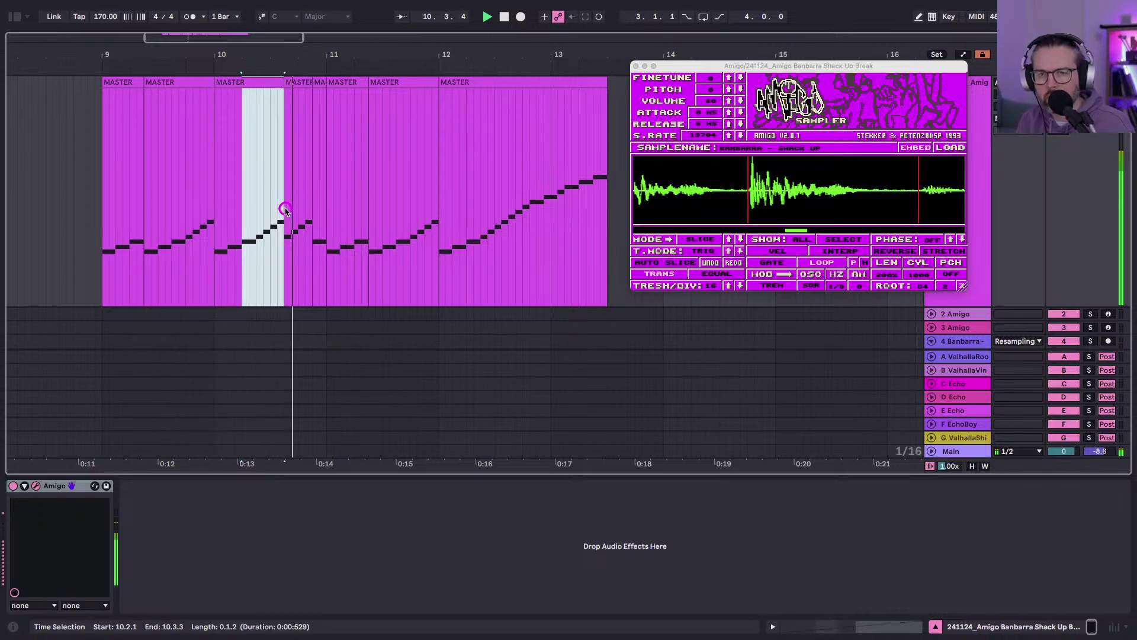
key(super+d)
click(101, 235)
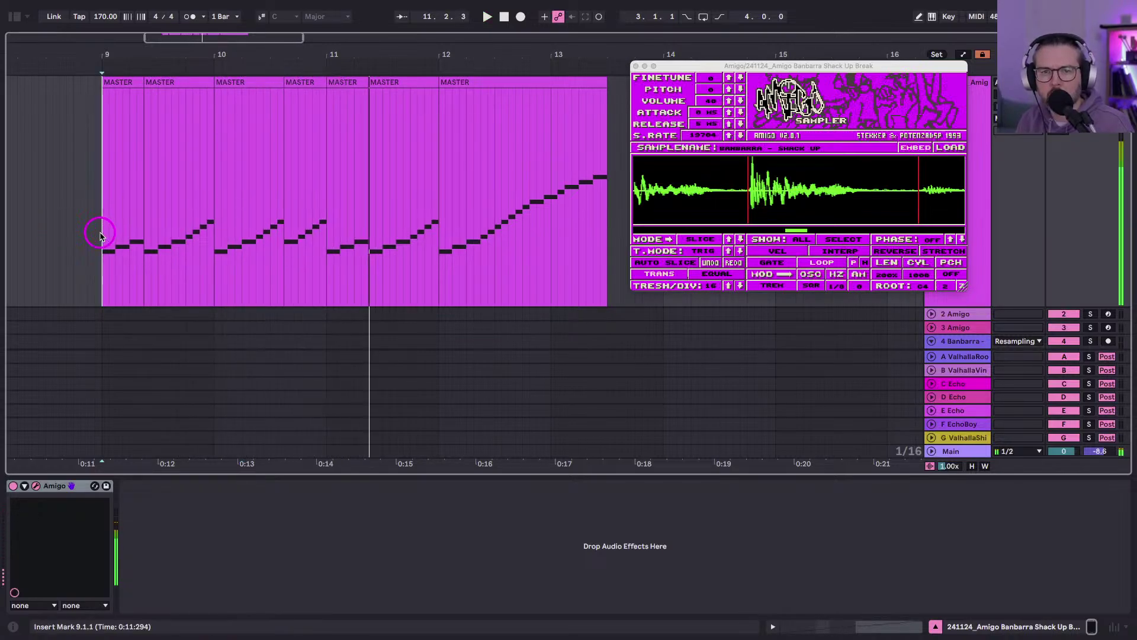
key(space)
Duplicate the section from 10.4.1 to 10.4.3 directly after itself and play the pattern from 9.1.1.
drag(298, 206, 310, 208)
key(super+d)
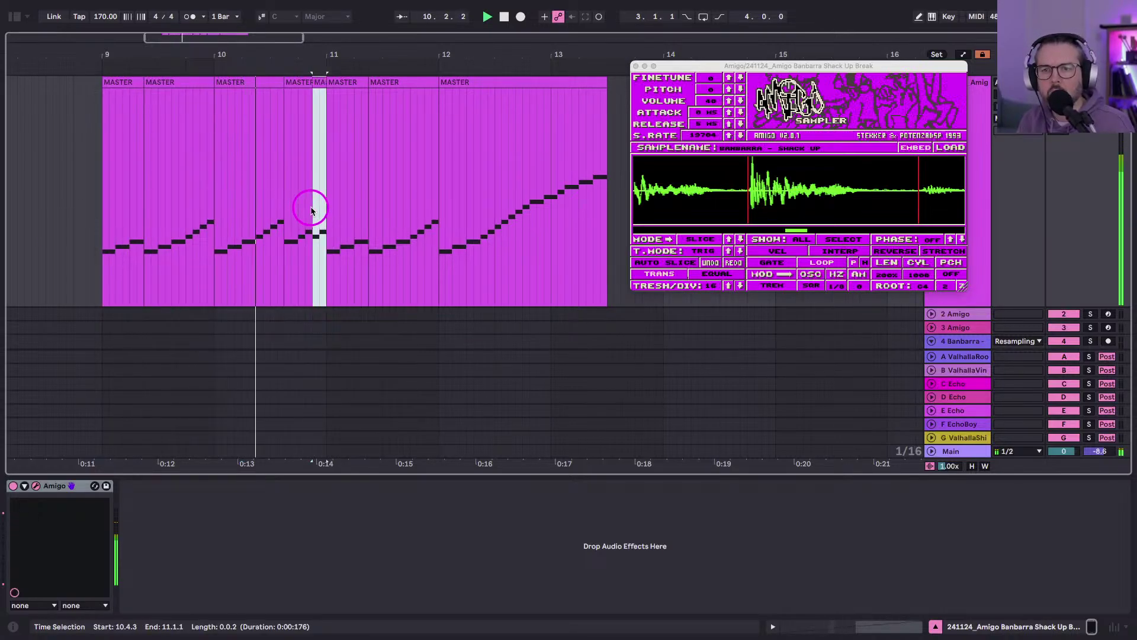
click(108, 255)
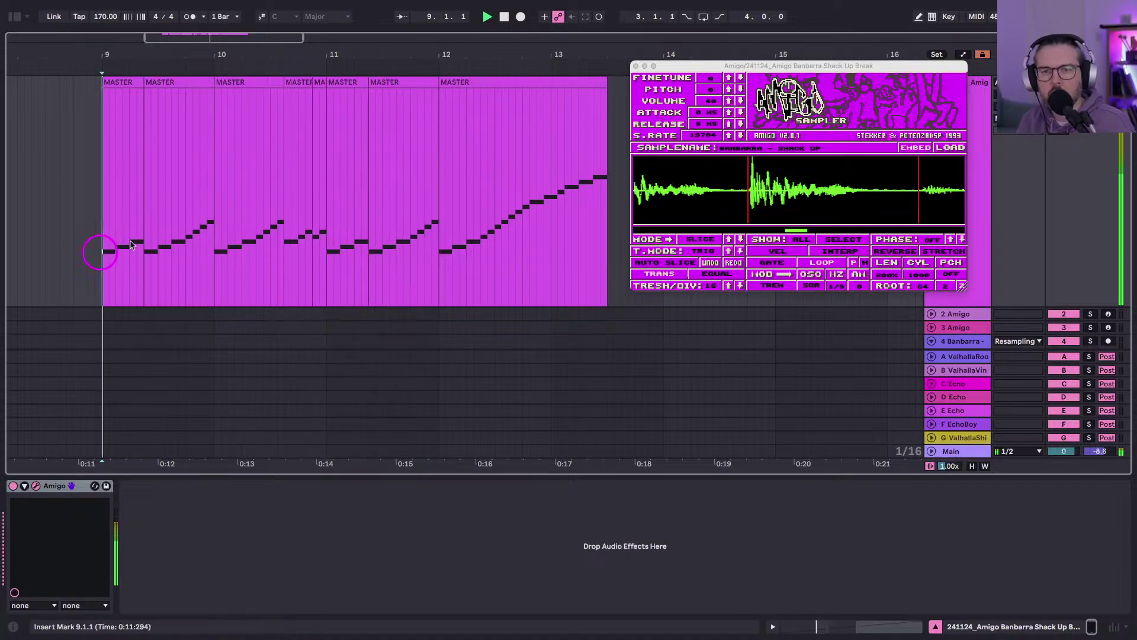
Duplicate the section from 10.2.3 to 10.3.1 directly after itself and play the pattern from 9.1.1.
drag(255, 234, 270, 236)
key(super+d)
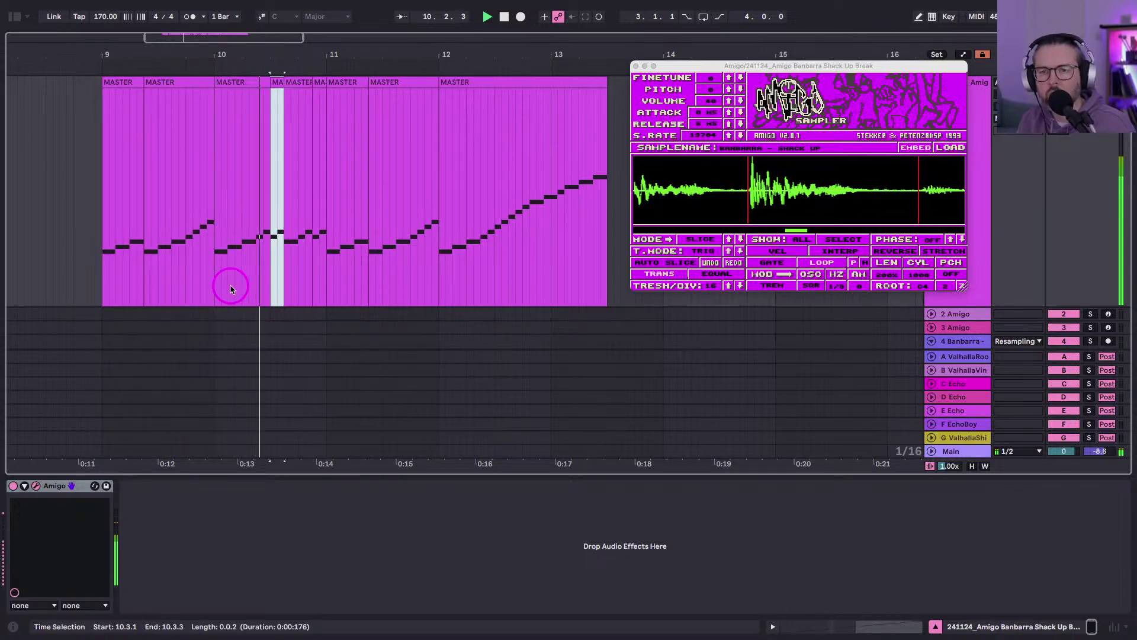
click(100, 247)
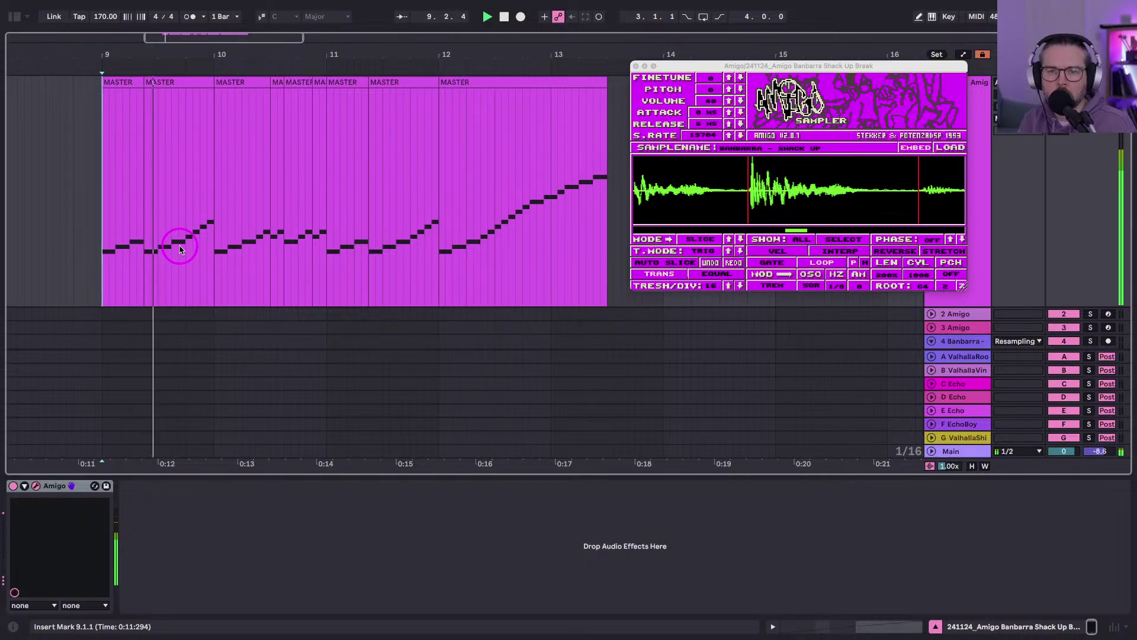
Duplicate the section from 9.4.1 to 9.4.3 directly after itself, filling up to 10.1.1, and play from 9.1.1.
drag(187, 246, 192, 248)
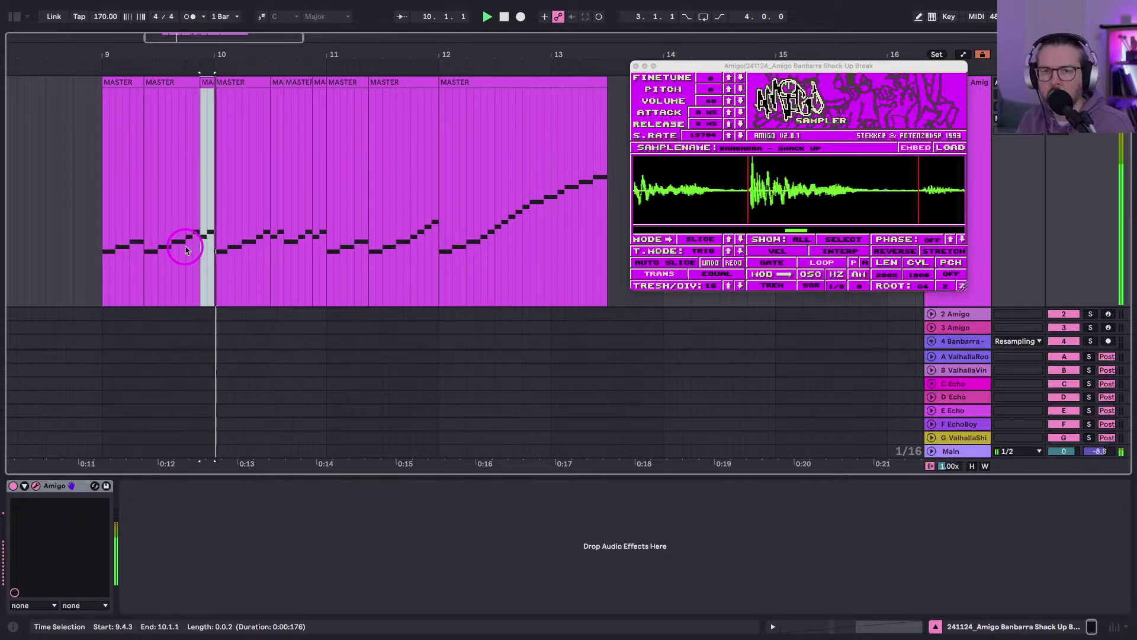
click(102, 243)
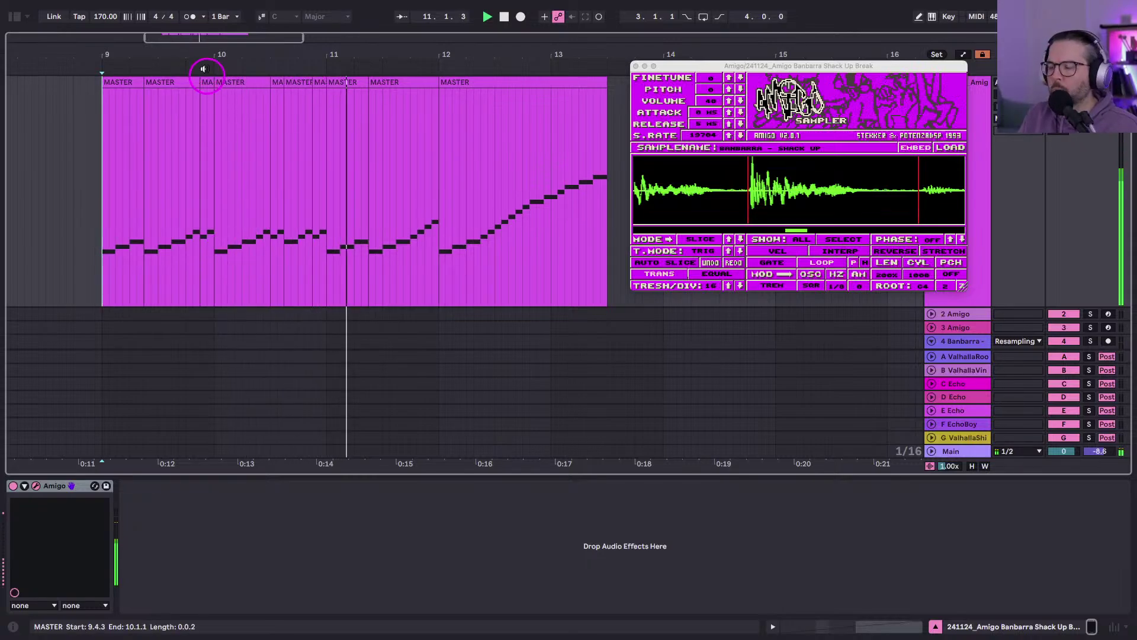
key(space)
key(space)
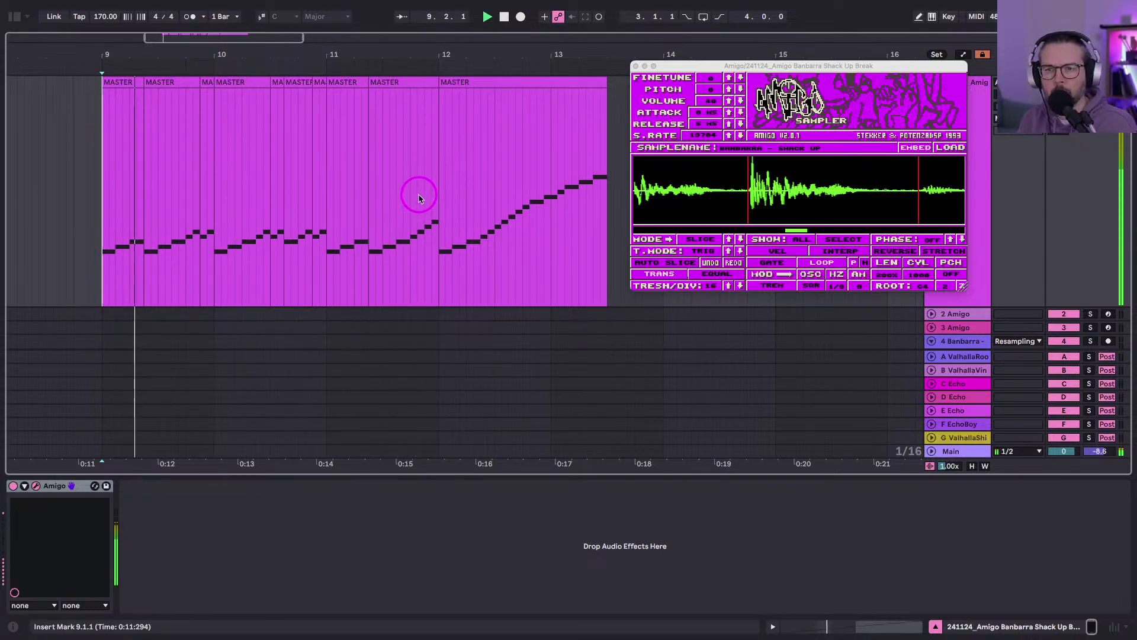
Audition the slices from 12.3.3 and 13.1.4, copy the section from 13.2.1 to 13.3.1, and play the pattern from 9.1.1.
click(495, 214)
click(508, 212)
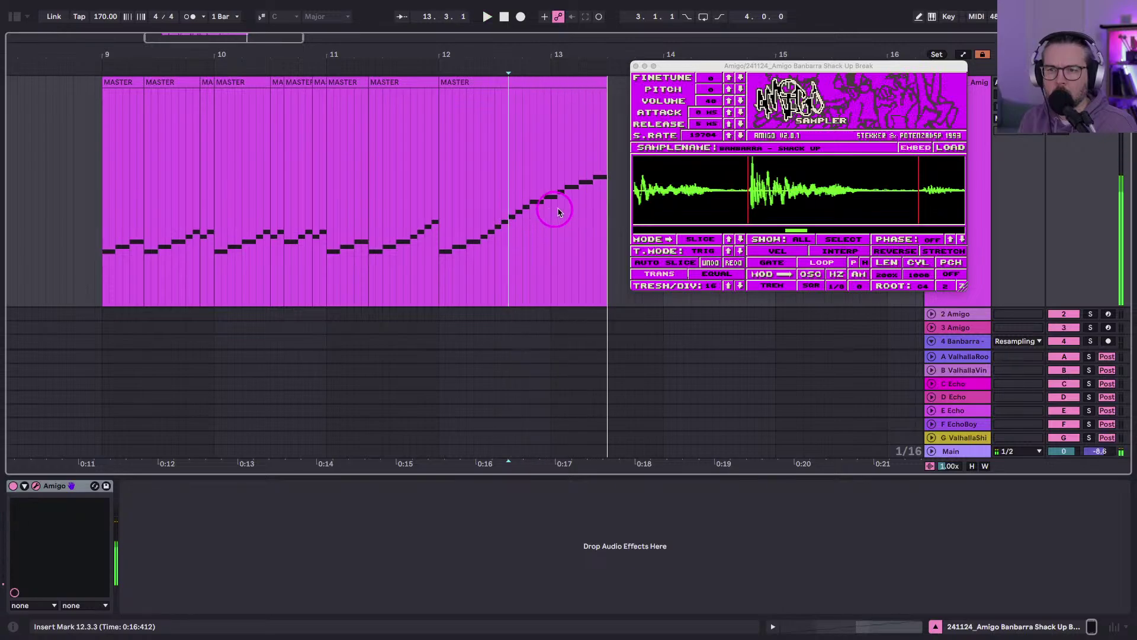
click(583, 203)
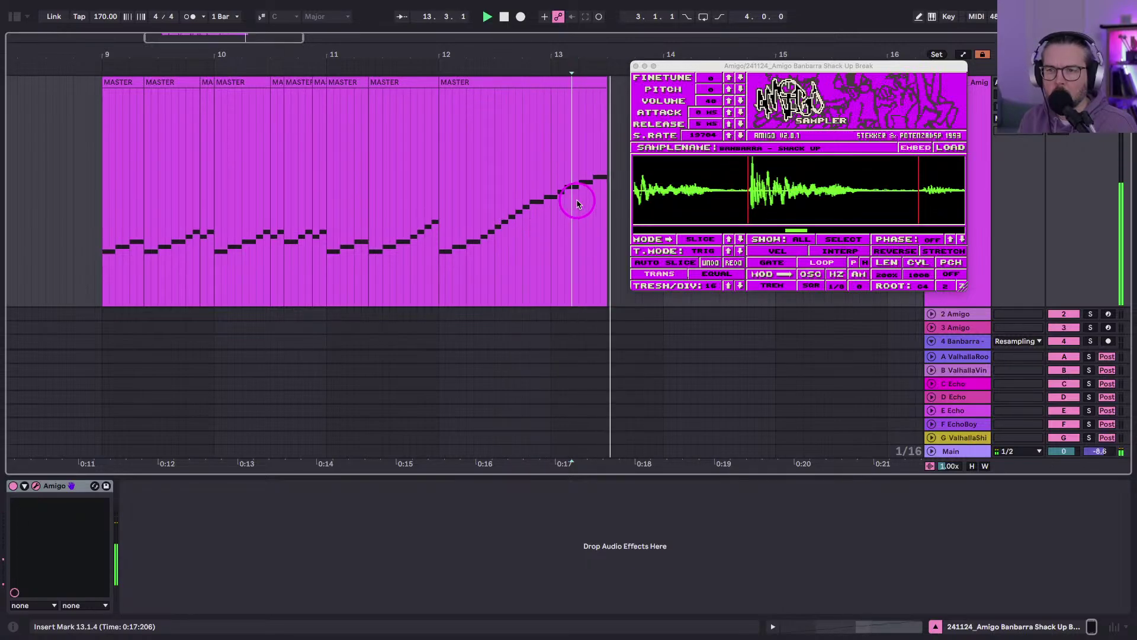
click(580, 204)
drag(580, 205, 604, 200)
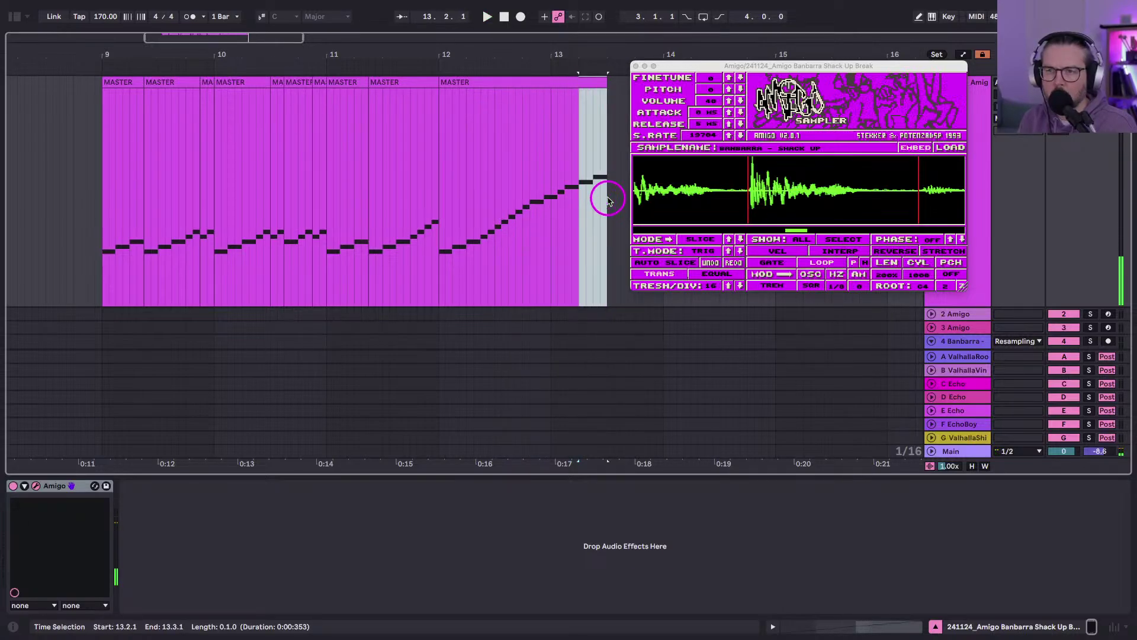
click(91, 249)
key(space)
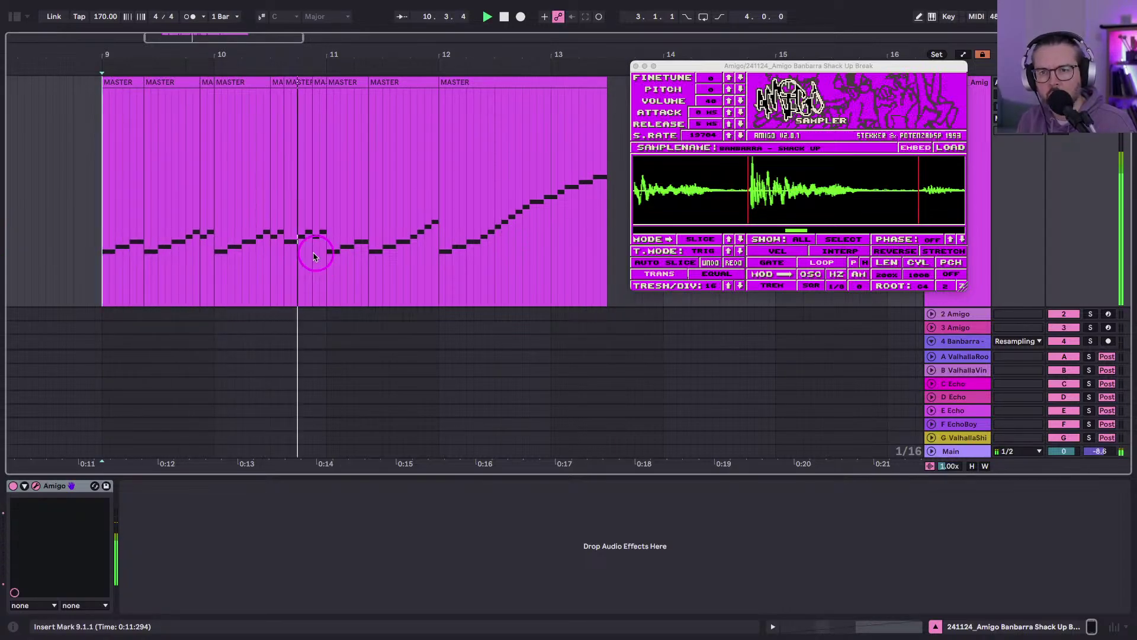
Try replacing the section from 10.3.3 to 10.4.3 with the slices copied from 13.2.1, and undo the change.
drag(313, 252, 282, 248)
key(shift+Up)
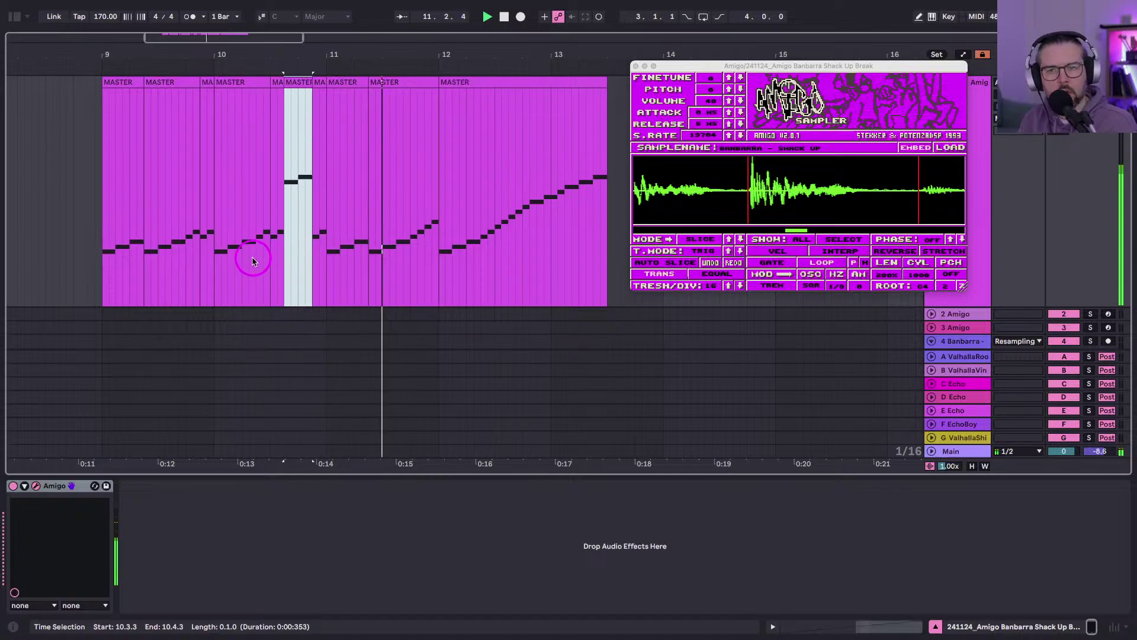
key(super+z)
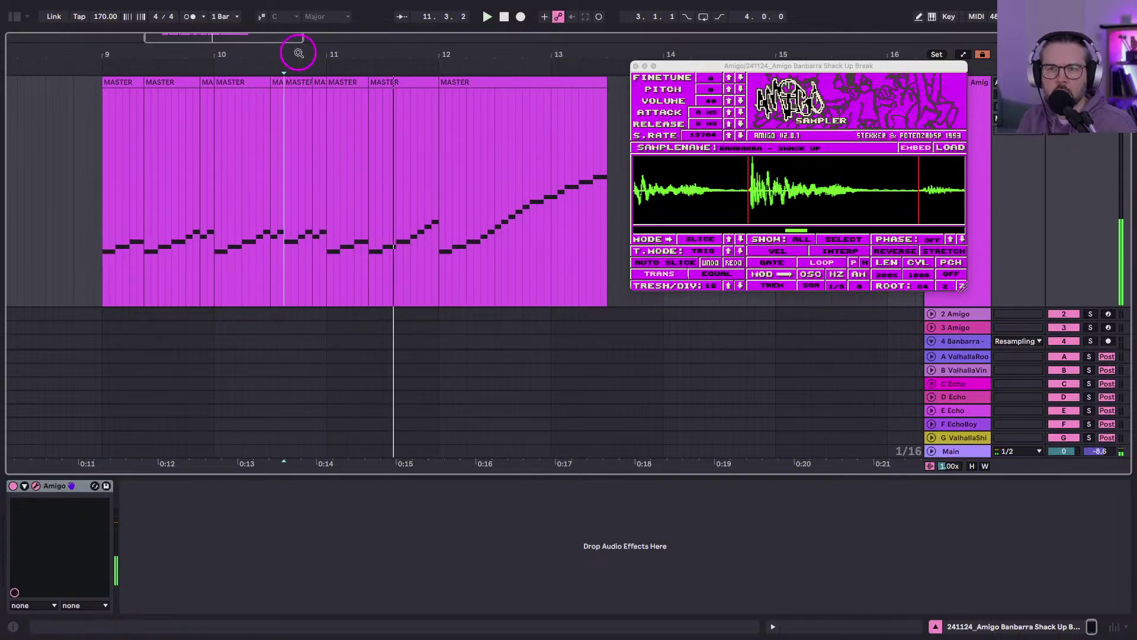
Duplicate the two-bar pattern from 9.1.1 to 11.1.1 directly after itself and play from 10.3.3.
drag(328, 150, 101, 139)
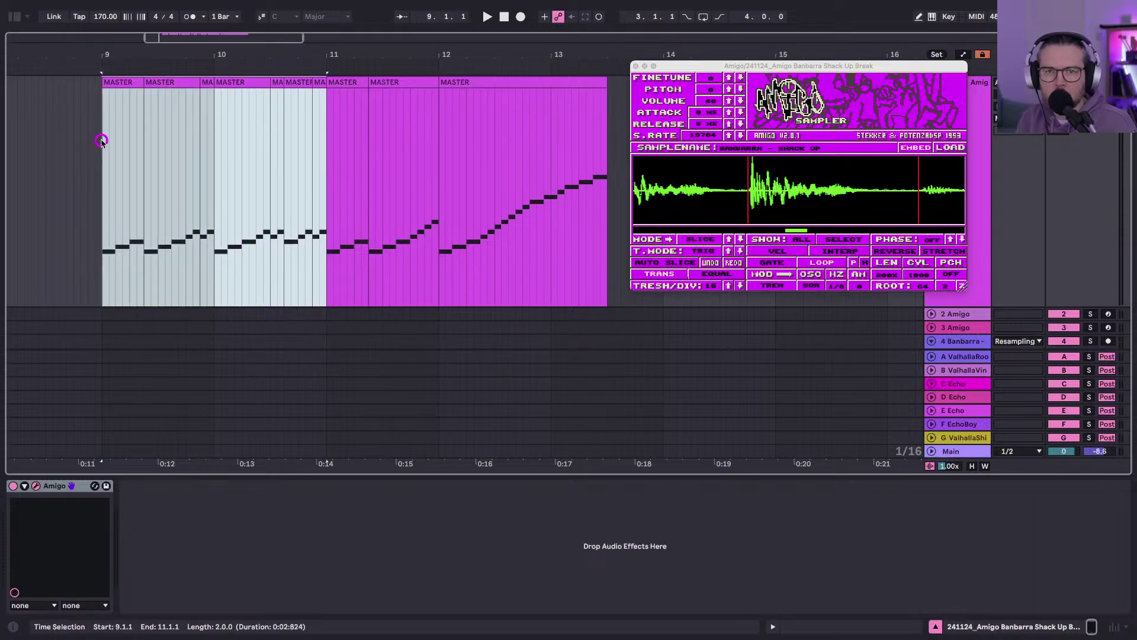
key(super+d)
click(281, 179)
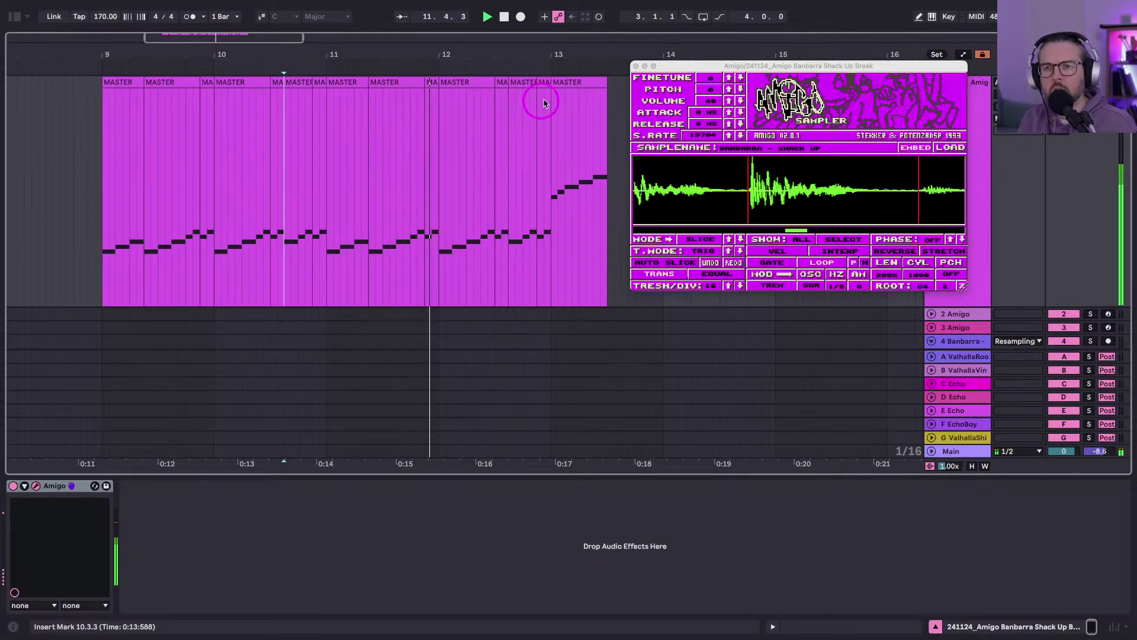
Delete the leftover clip starting at 13.1.1, paste the slices copied from 13.2.1 at 12.3.3, and play from 9.4.3.
click(562, 82)
key(super+x)
click(510, 196)
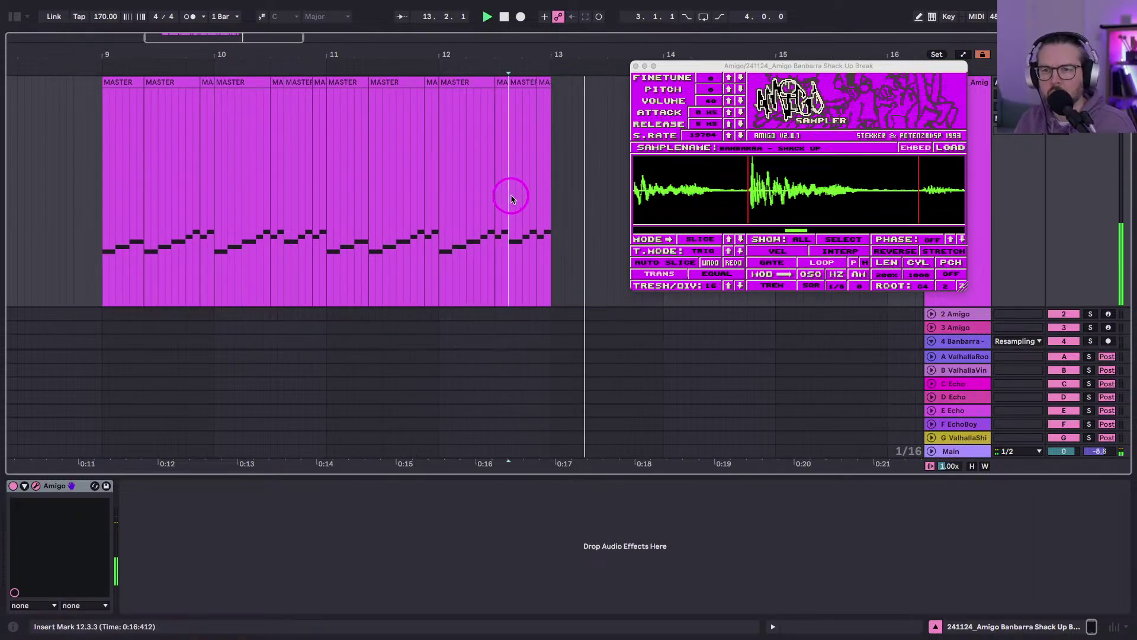
key(super+v)
click(199, 186)
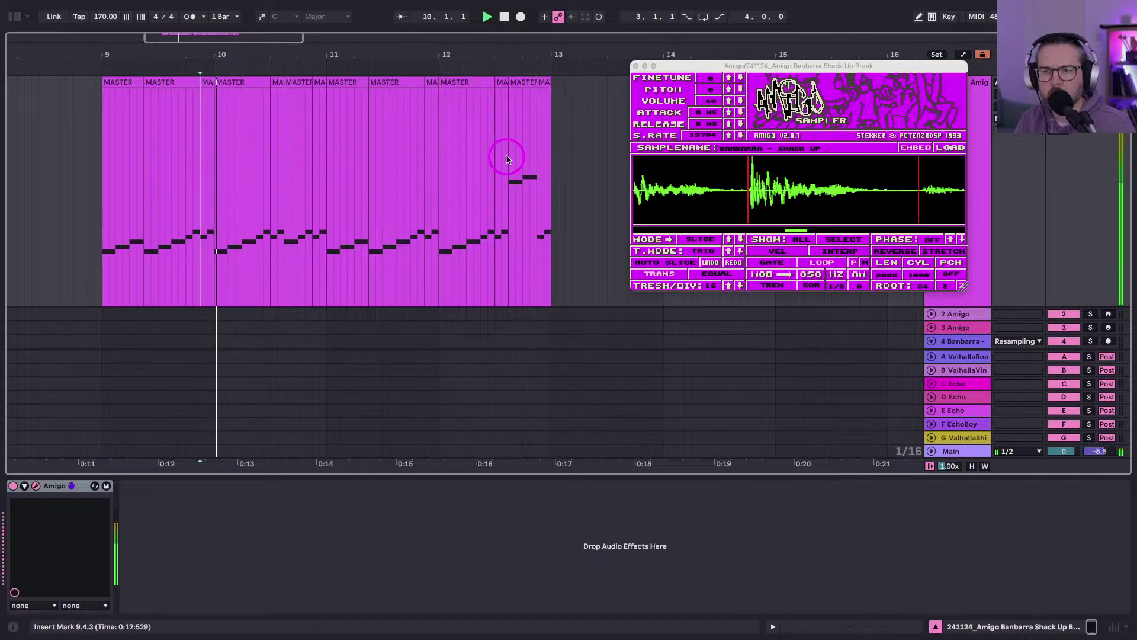
Replace the section from 12.4.1 to 12.4.3 with a copy of the clip at 12.4.3 and extend it to 13.1.1.
click(529, 86)
click(529, 83)
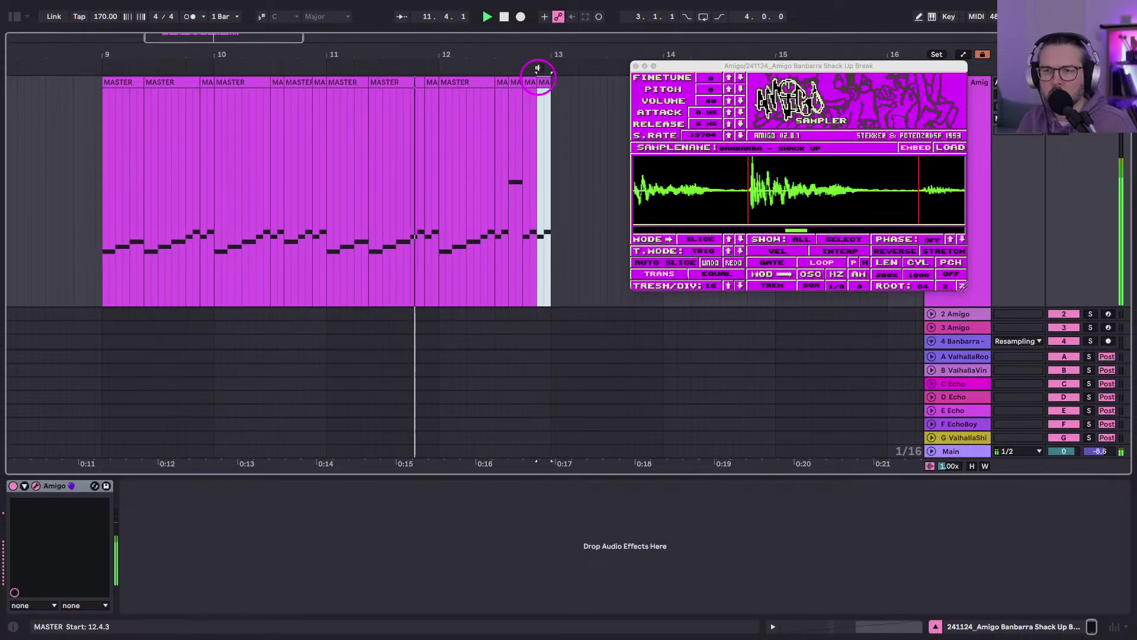
drag(537, 84, 544, 84)
Duplicate the four-bar pattern from 9.1.1 to 13.1.1 directly after itself and lower the sample rate in Amigo by one step.
drag(544, 178, 99, 172)
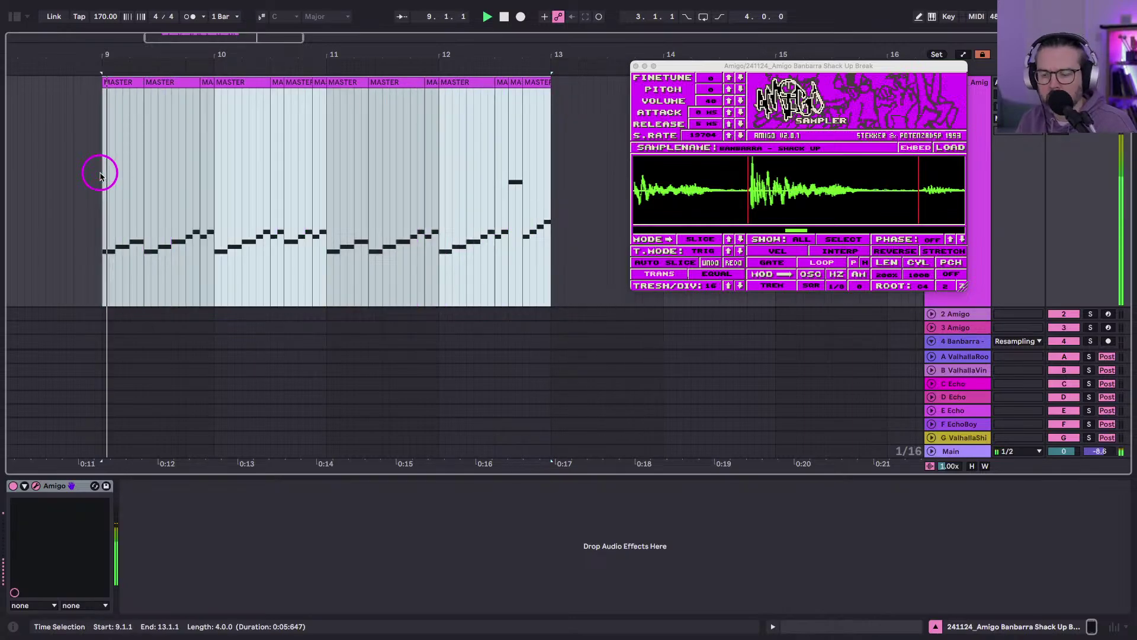
key(ctrl+d)
drag(148, 48, 147, 48)
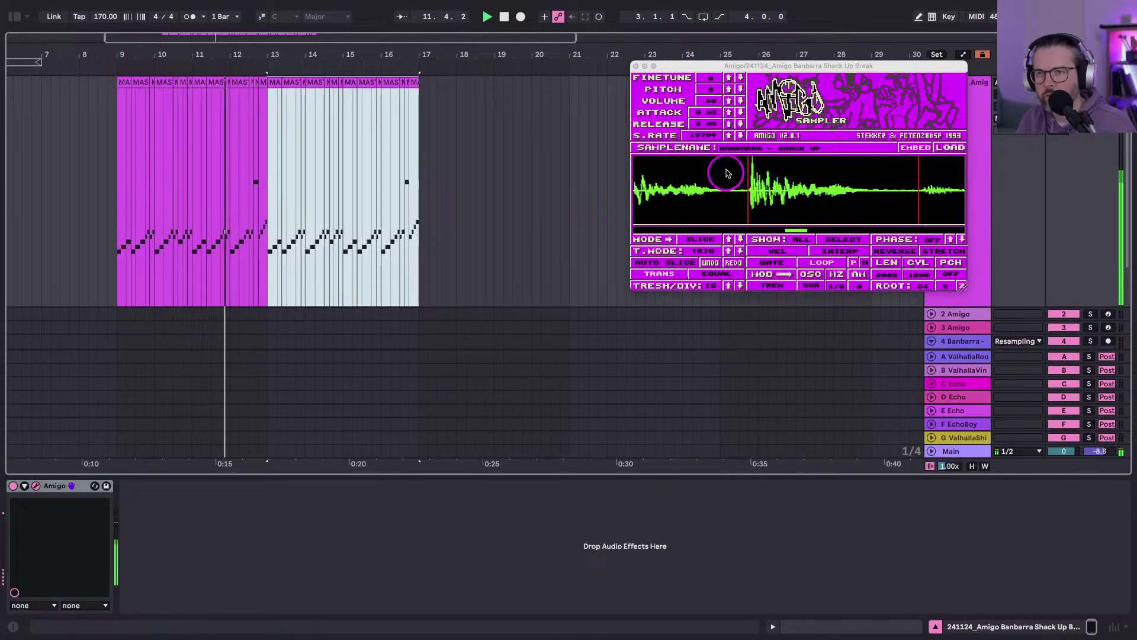
click(740, 136)
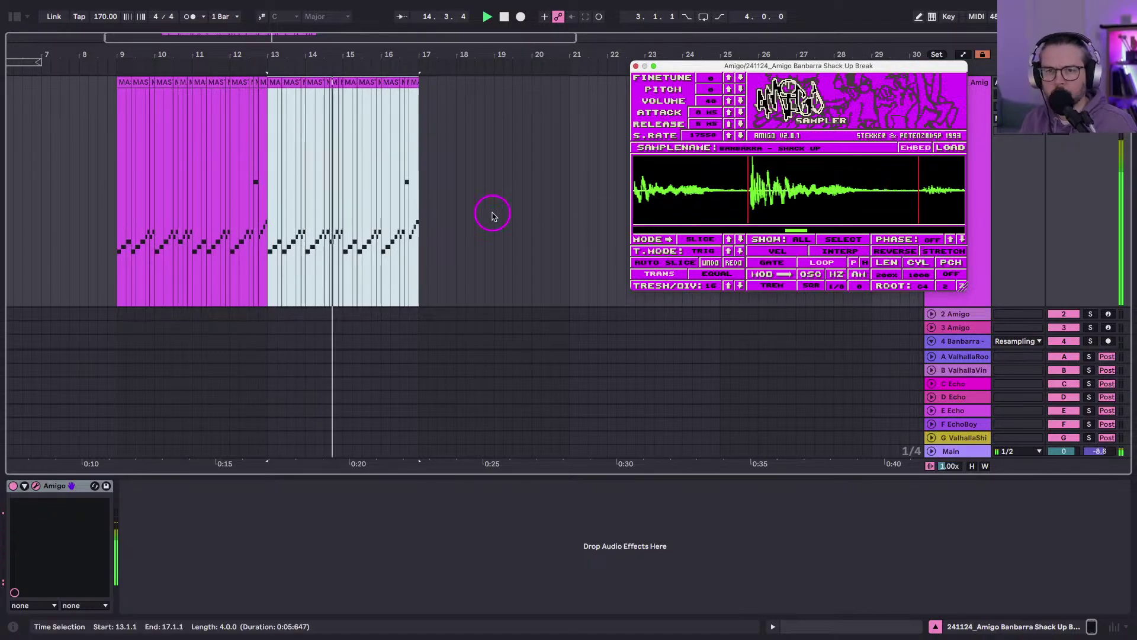
Copy the short clip from 16.3.3 to 16.4.1, paste it at 14.3.3, and play from 12.4.3.
drag(337, 49, 275, 123)
click(329, 224)
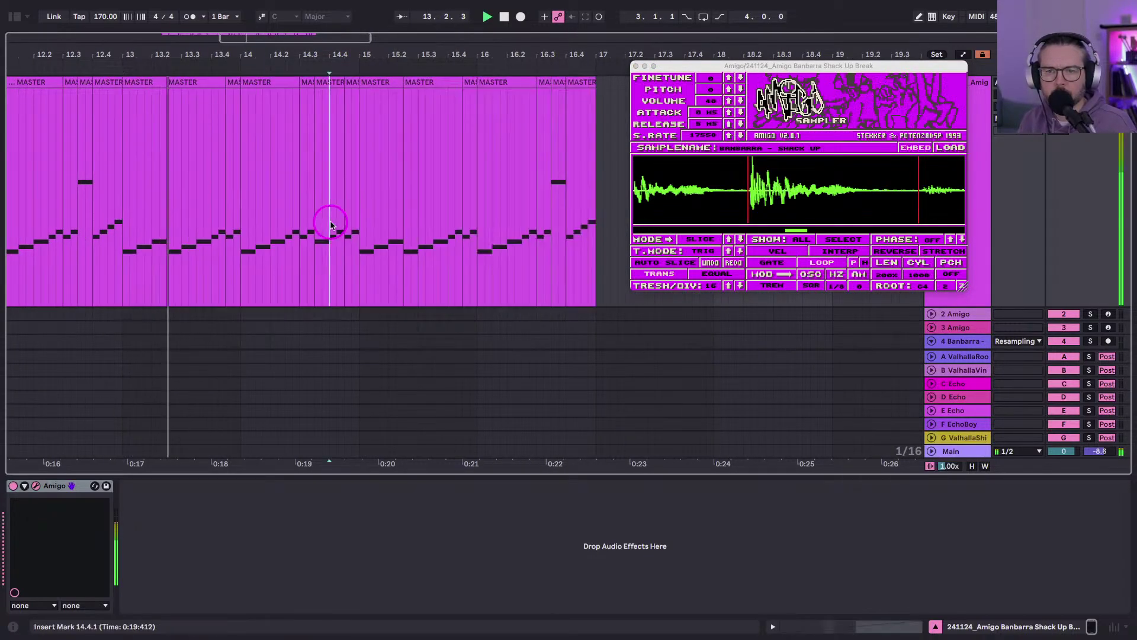
click(556, 63)
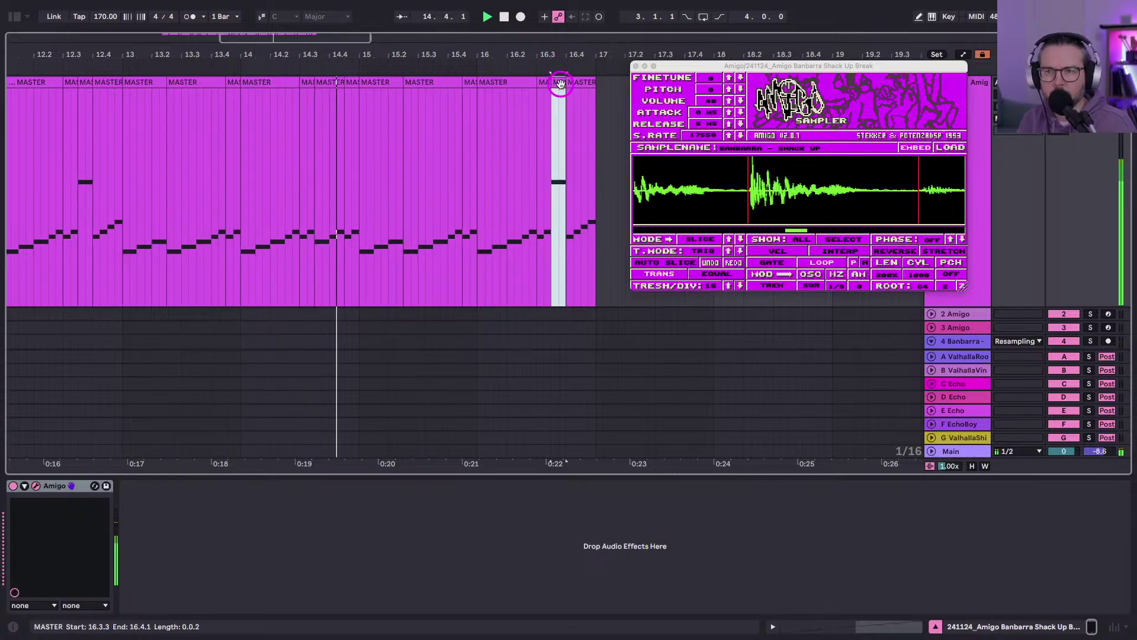
key(ctrl+c)
click(313, 183)
key(ctrl+v)
click(111, 212)
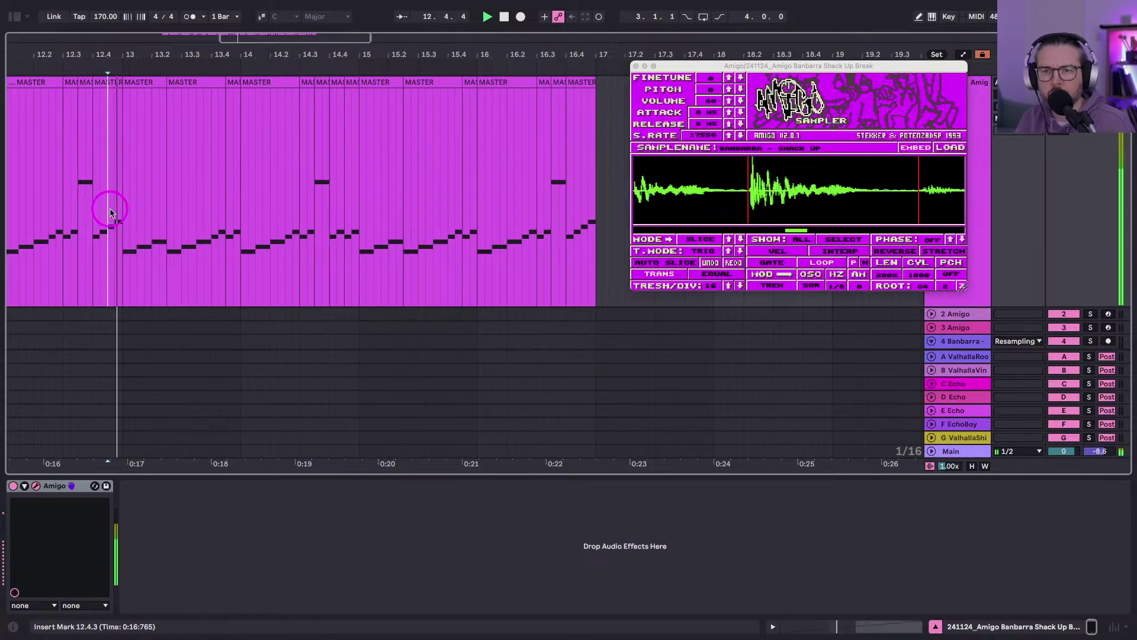
Play through the chopped break and select the single high slice from 14.3.3 to 14.4.1.
scroll(122, 224, left, 3)
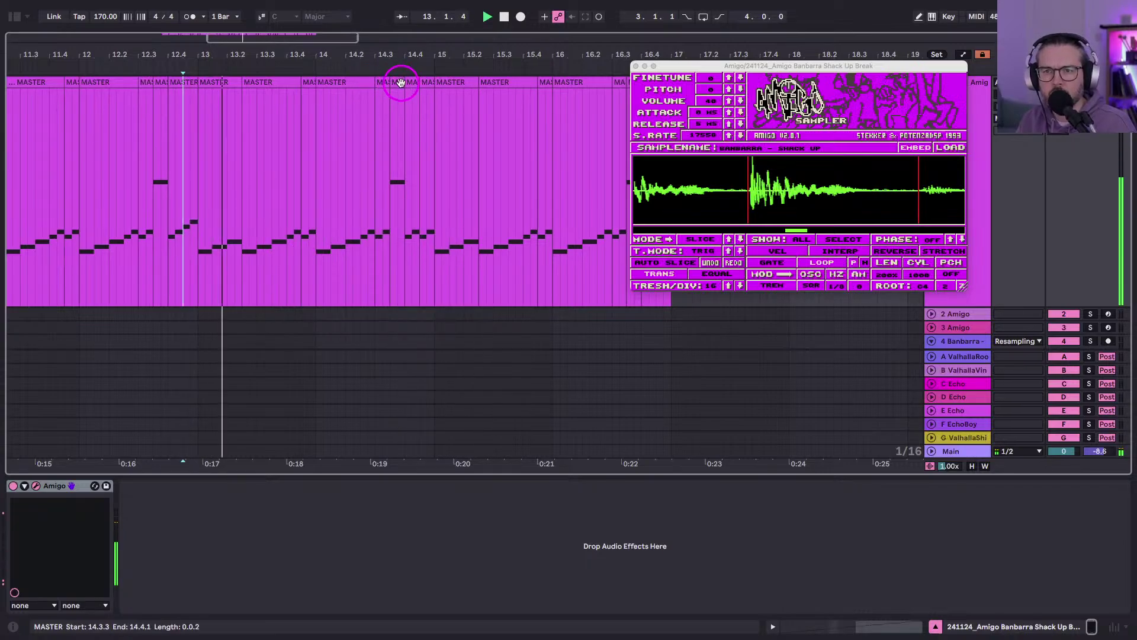
mouse_move(402, 82)
mouse_down()
mouse_move(415, 82)
mouse_move(405, 83)
mouse_up()
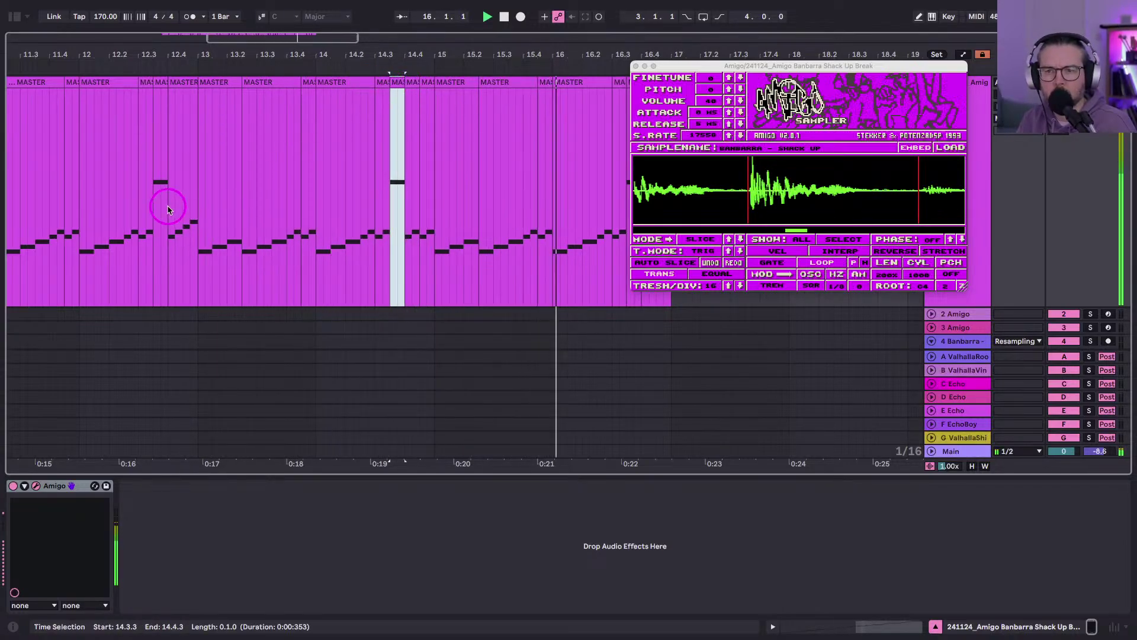
drag(224, 54, 223, 50)
key(space)
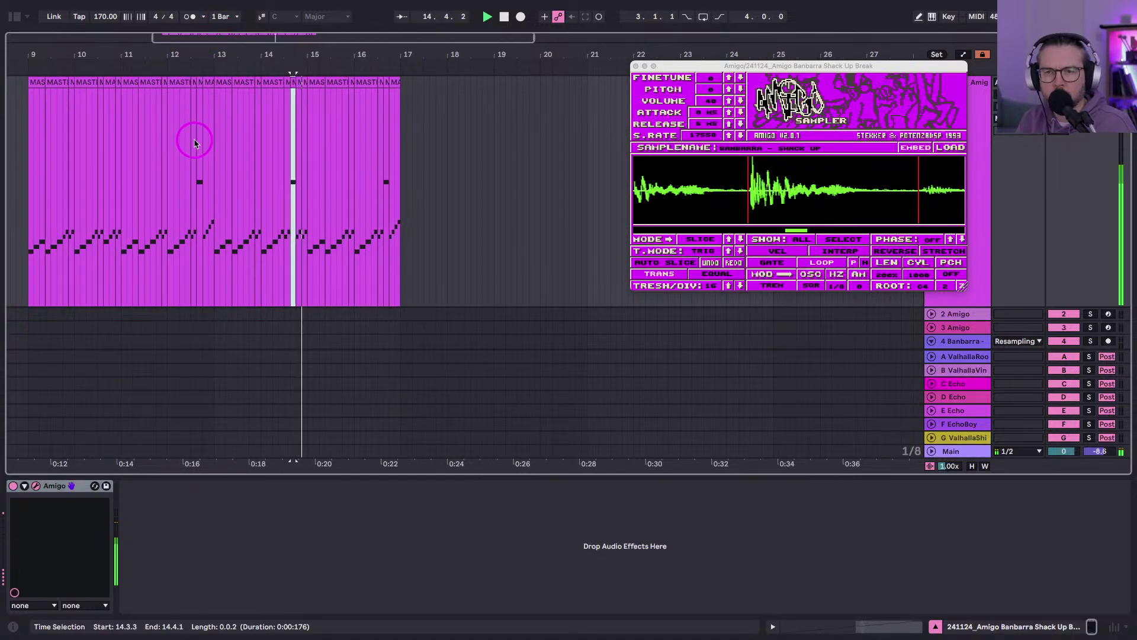
Place a copy of the Session View's MASTER clip on the first Amigo track in the Arrangement, just after bar 17.
key(Tab)
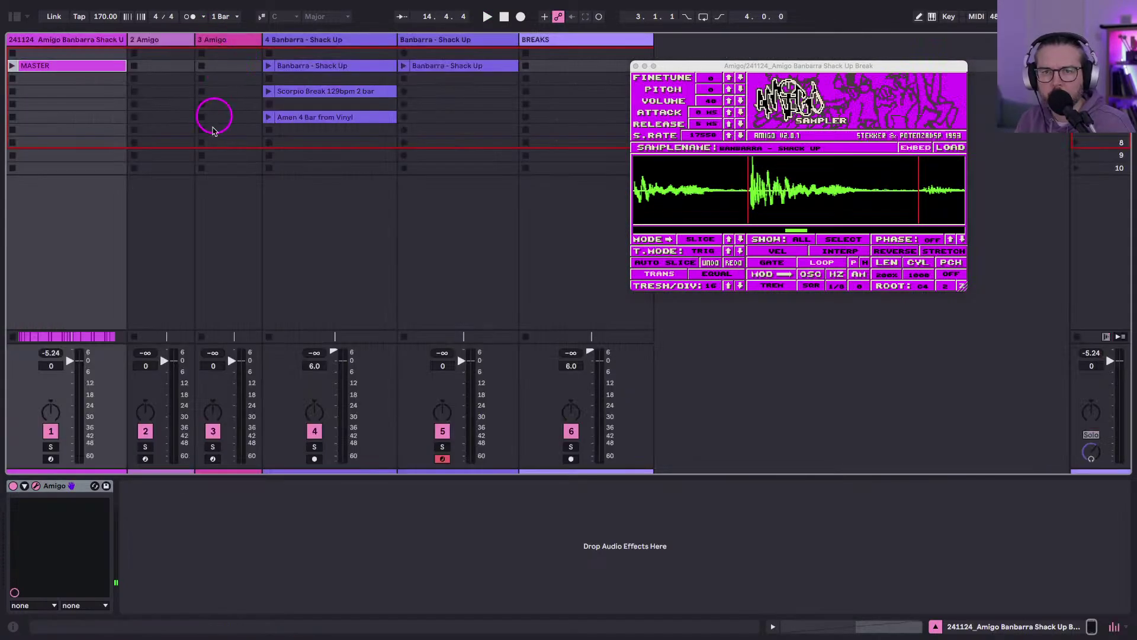
key(Tab)
drag(104, 102, 415, 117)
Audition the added MASTER clip from 17.3.1 and select its slices from 17.3.1 to 18.1.1.
click(425, 220)
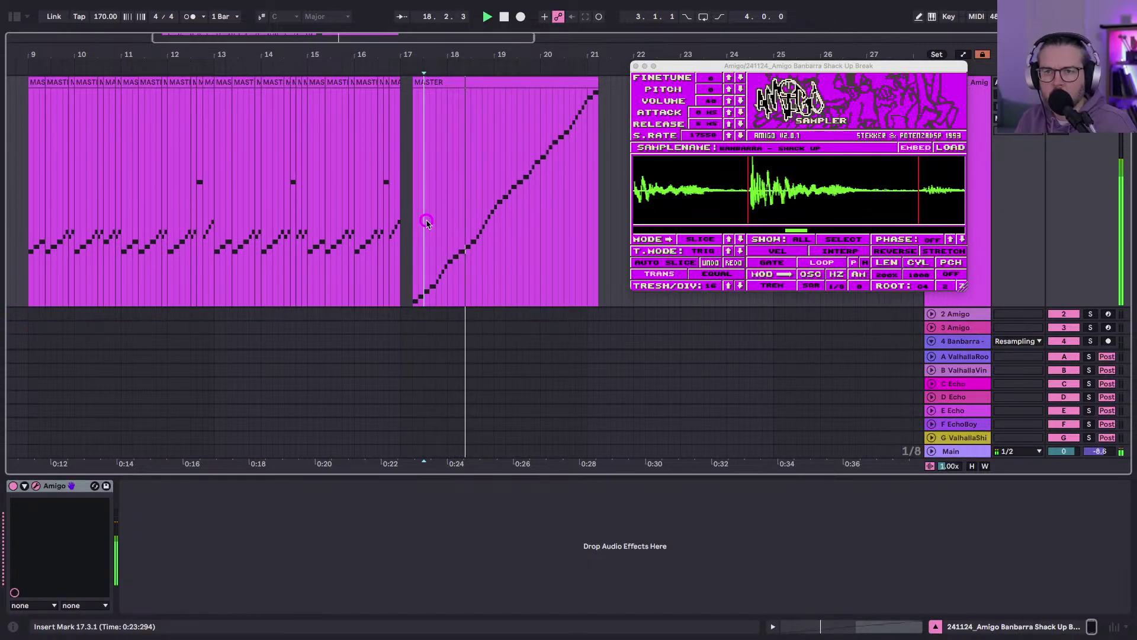
drag(426, 223, 450, 224)
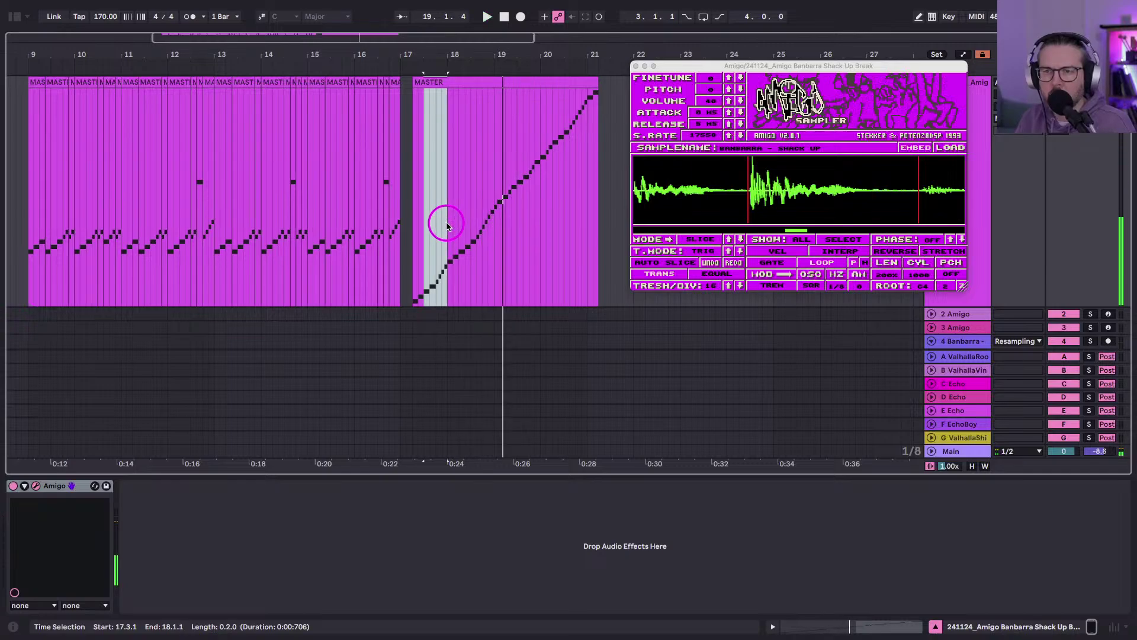
key(space)
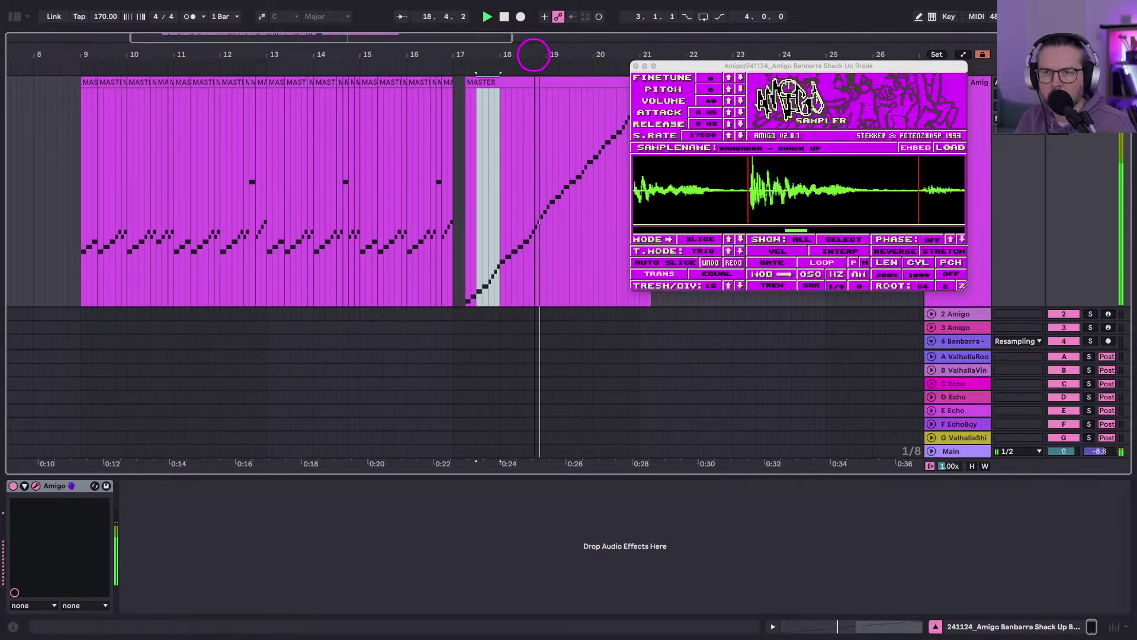
Audition the individual slices of the MASTER clip around 19.1.2 and 19.1.4 with short playback starts.
drag(533, 54, 535, 58)
click(565, 212)
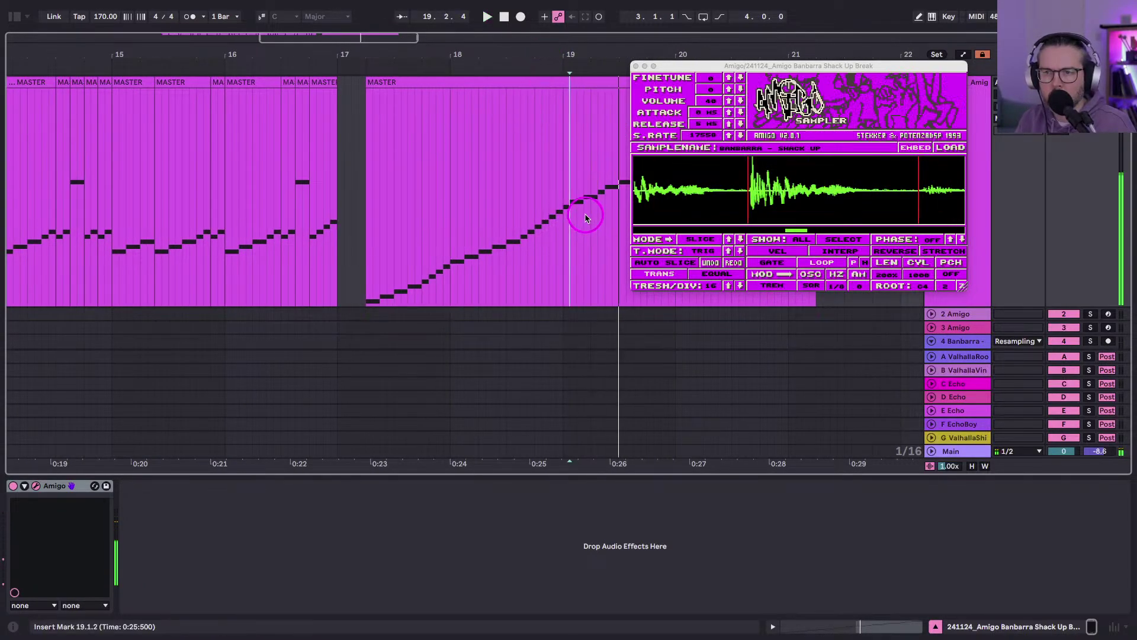
click(586, 218)
key(space)
key(space)
key(space)
scroll(586, 218, right, 1)
key(space)
key(space)
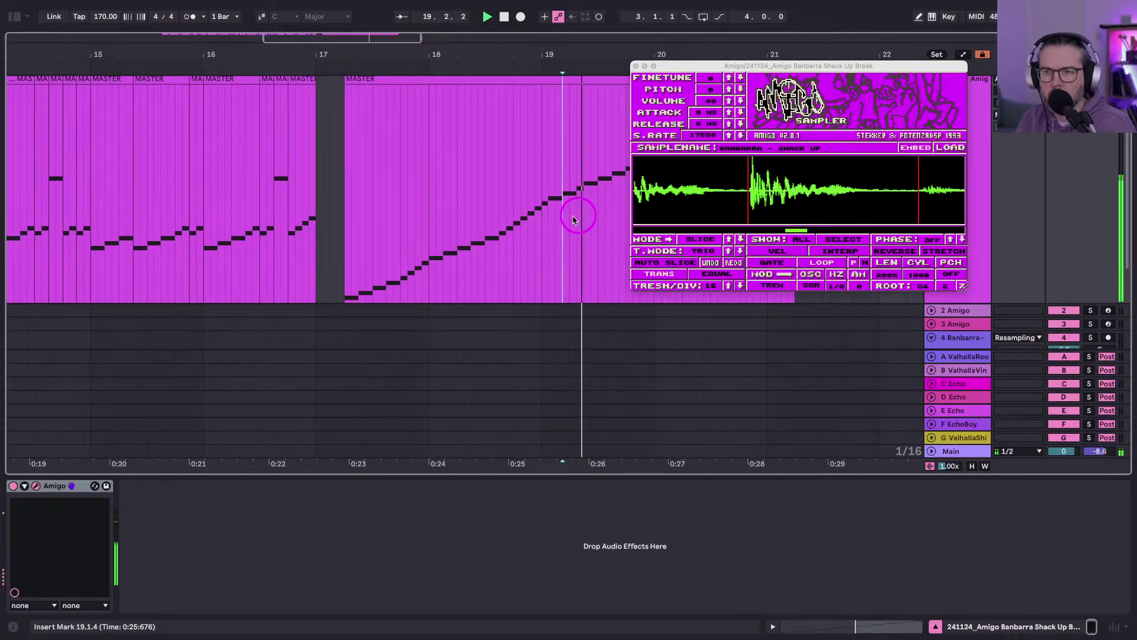
Continue auditioning the MASTER clip's slices from 19.1.4 onward and from 19.2.3.
key(space)
scroll(568, 211, up, 1)
key(space)
scroll(581, 222, right, 2)
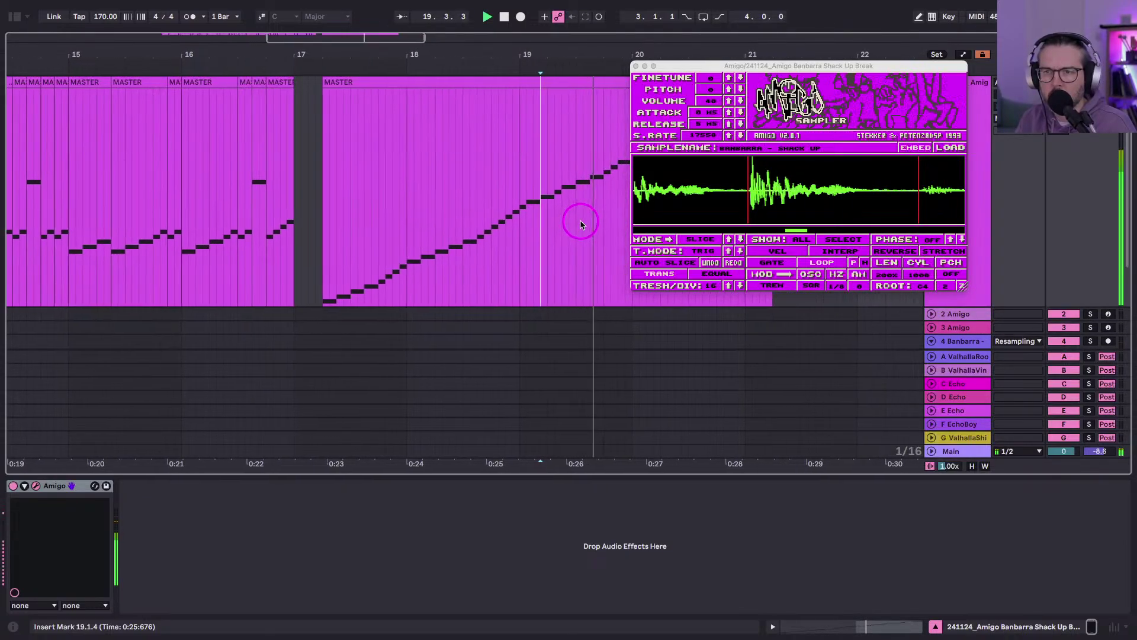
scroll(578, 224, right, 1)
key(space)
key(space)
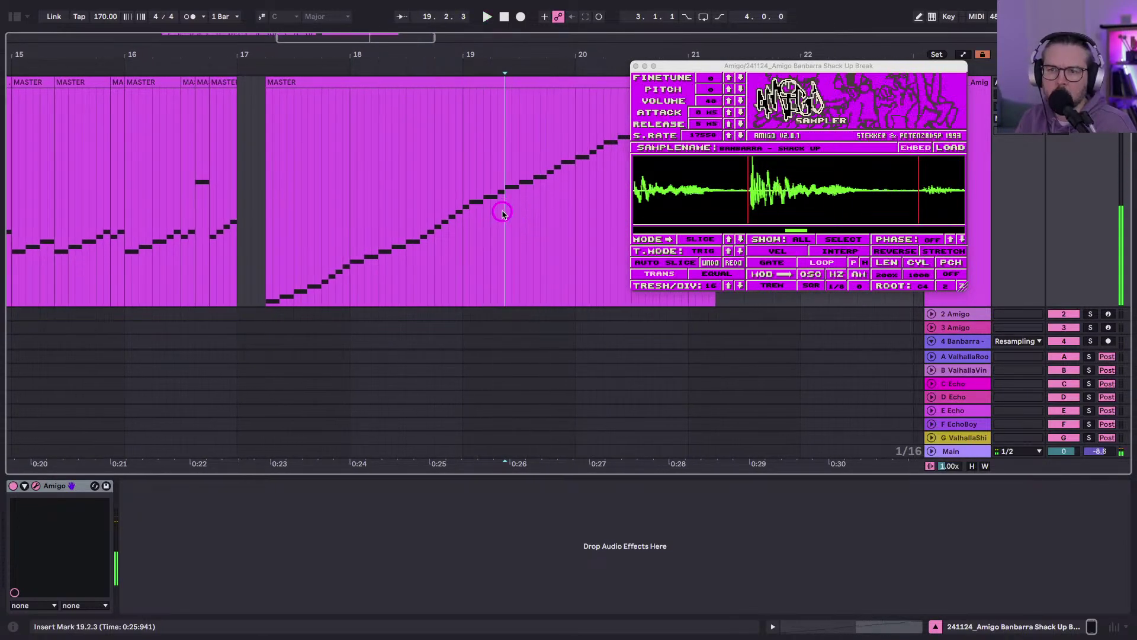
key(space)
key(space)
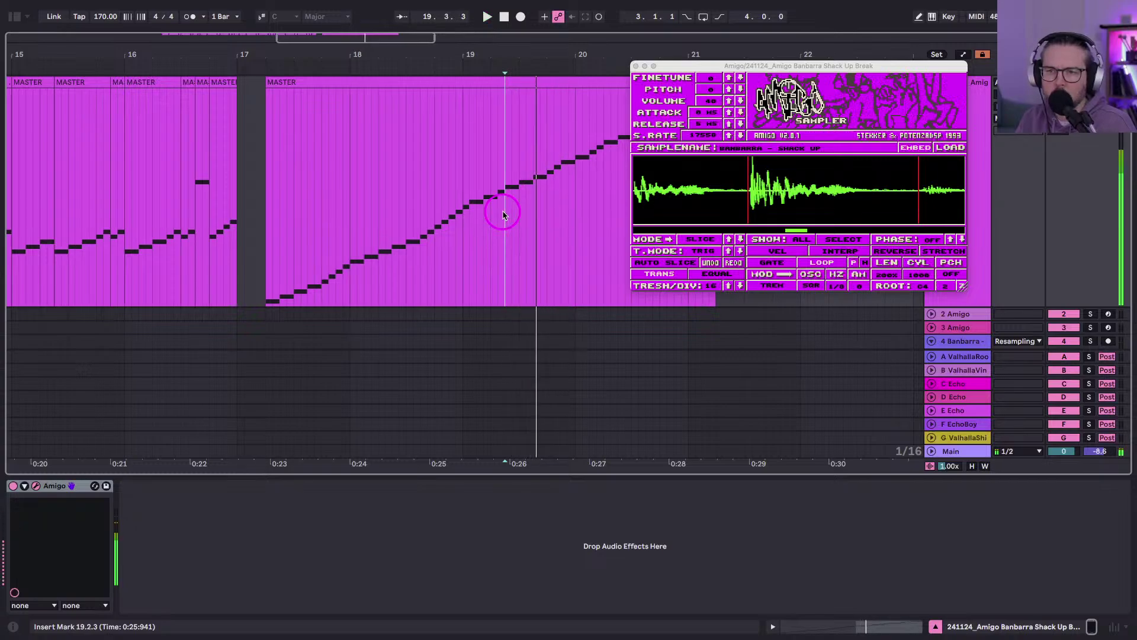
Audition the slices in the MASTER clip starting from 19.3.1.
click(518, 214)
key(space)
key(space)
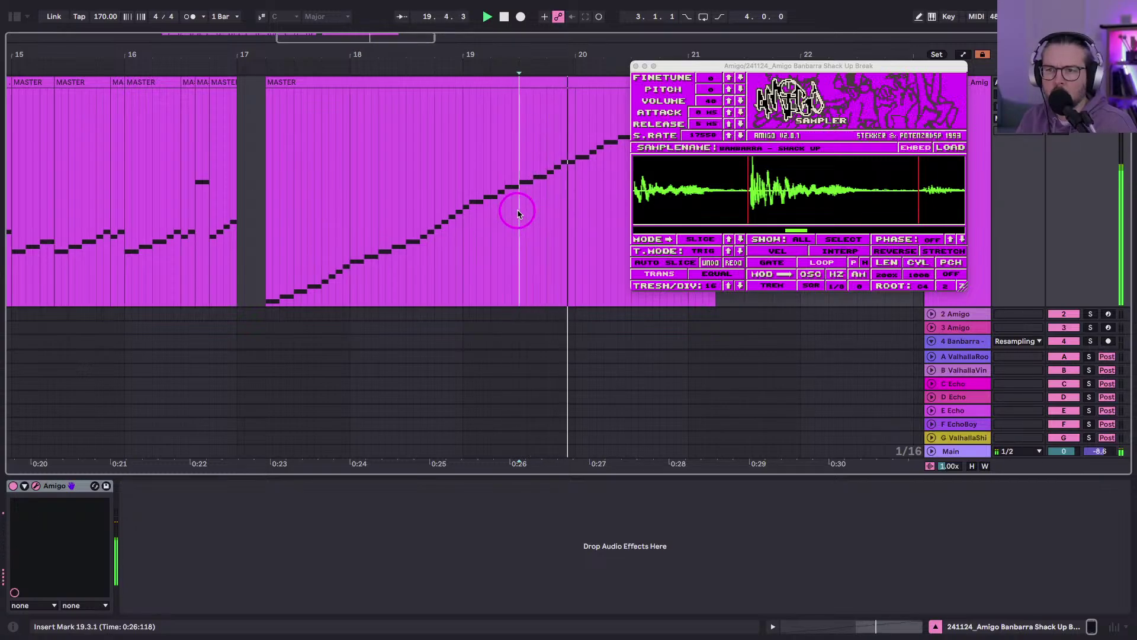
key(space)
scroll(518, 214, right, 5)
key(space)
scroll(518, 213, left, 1)
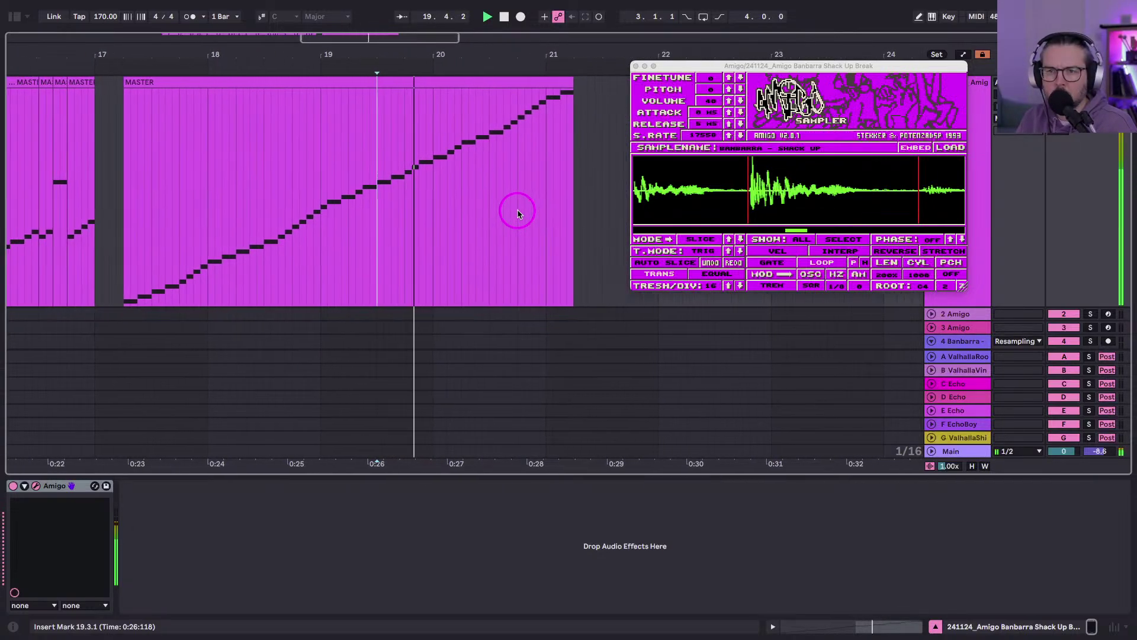
key(space)
Try copying the MASTER segment from 19.3.1 to 19.4.1 into the chopped break at 11.3.3 during playback from bar 9.
drag(395, 218, 422, 219)
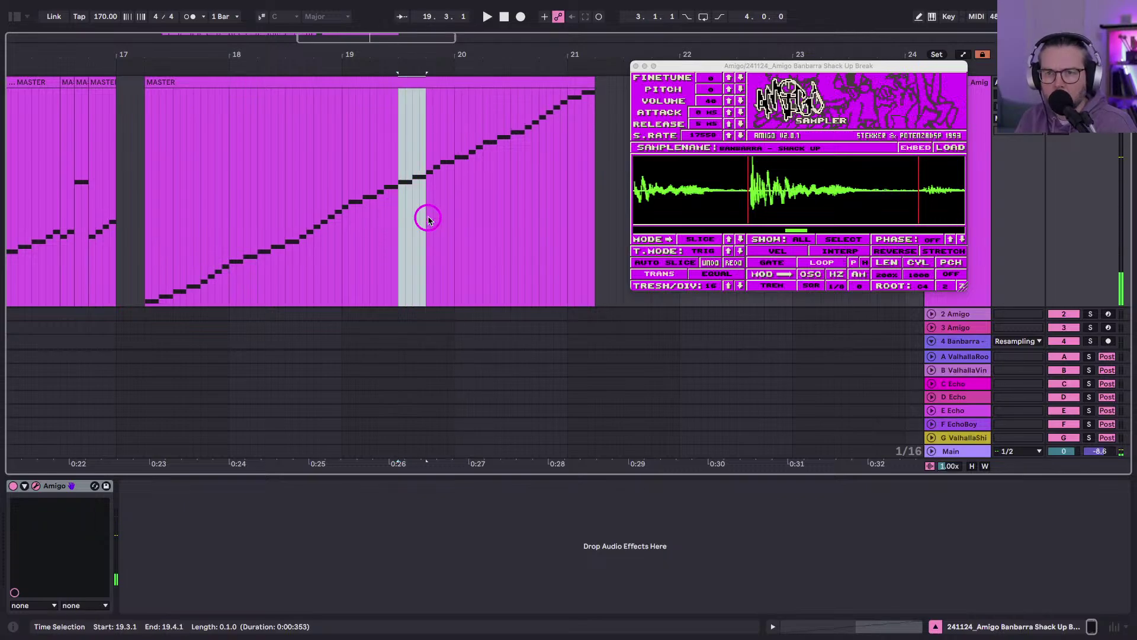
scroll(428, 219, left, 8)
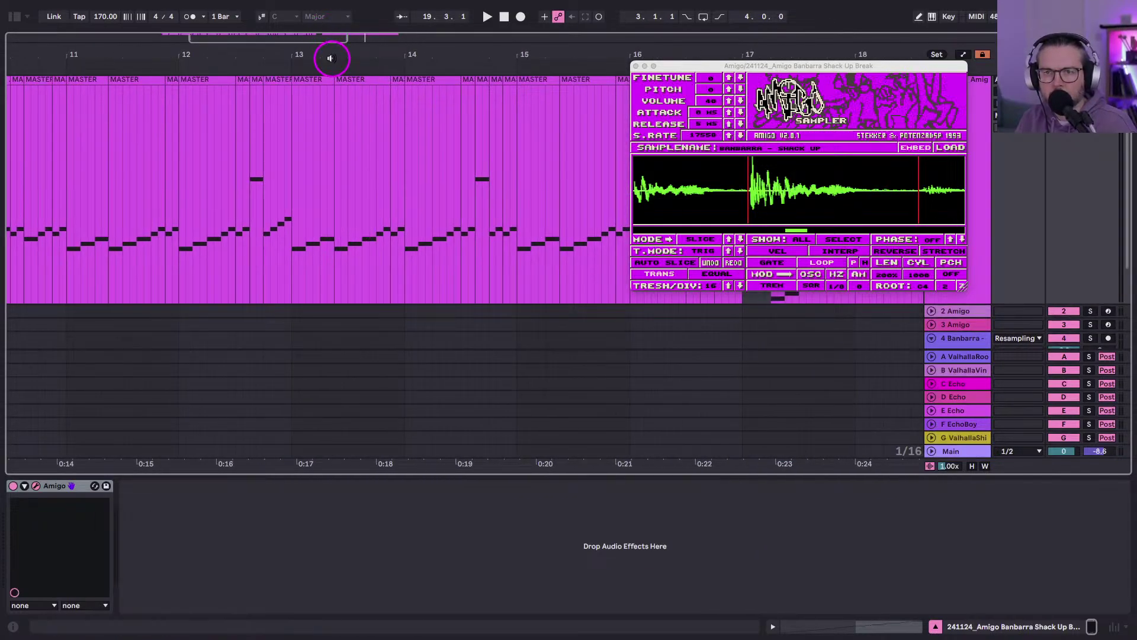
drag(332, 58, 329, 51)
click(112, 241)
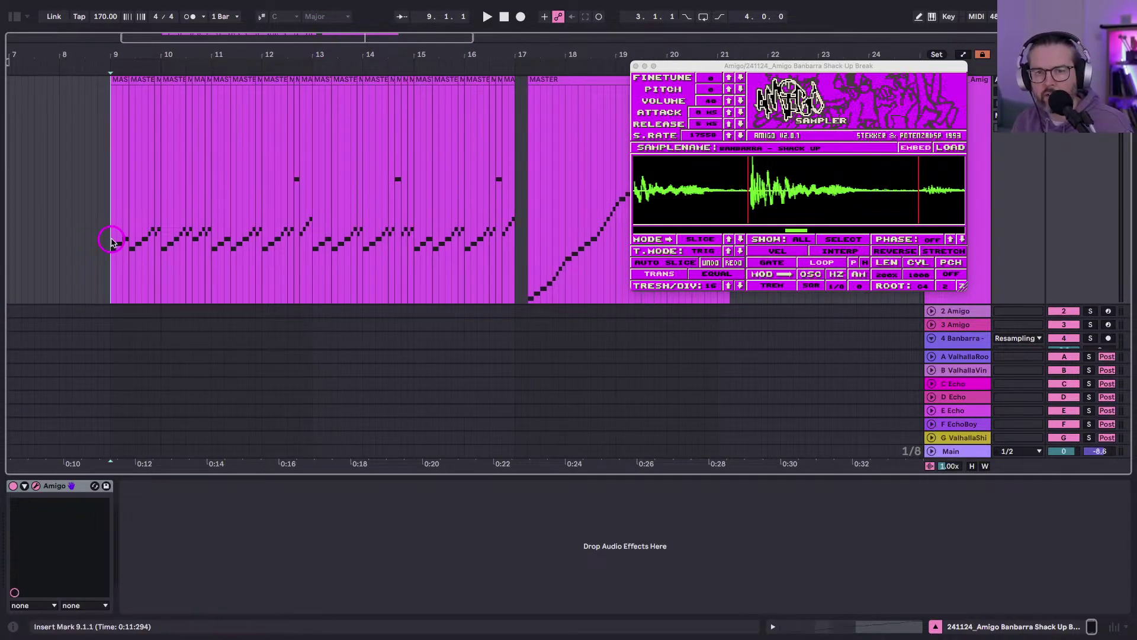
drag(158, 34, 158, 47)
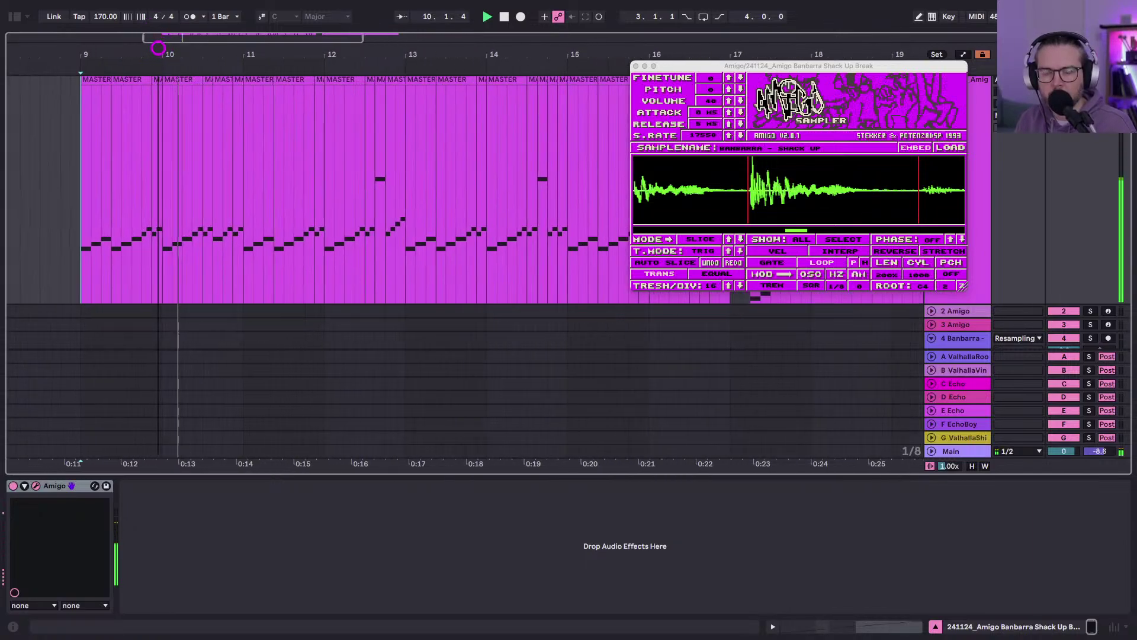
click(299, 243)
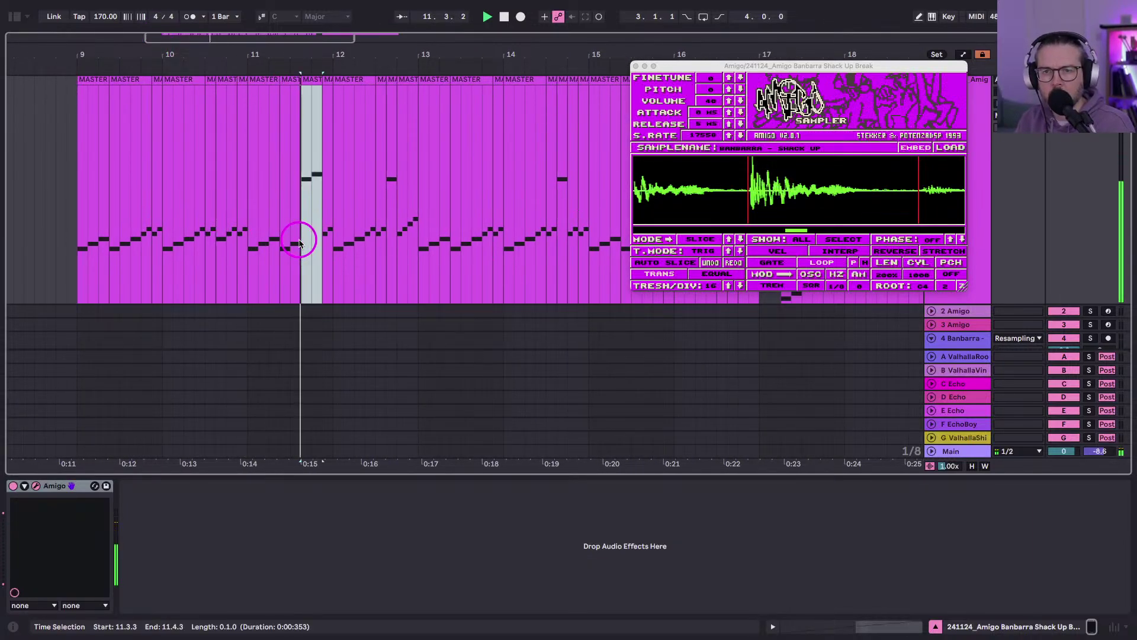
Listen to other slices of the MASTER clip, starting playback at 19.4.3, 21.1.1 and 19.4.1.
scroll(299, 243, right, 5)
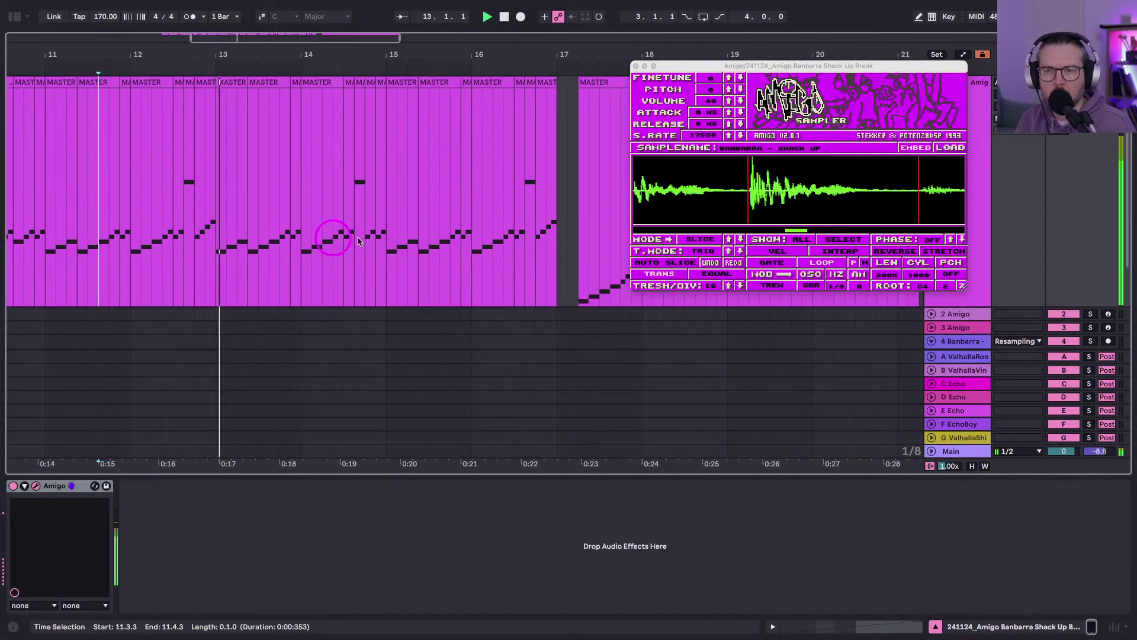
scroll(307, 196, right, 3)
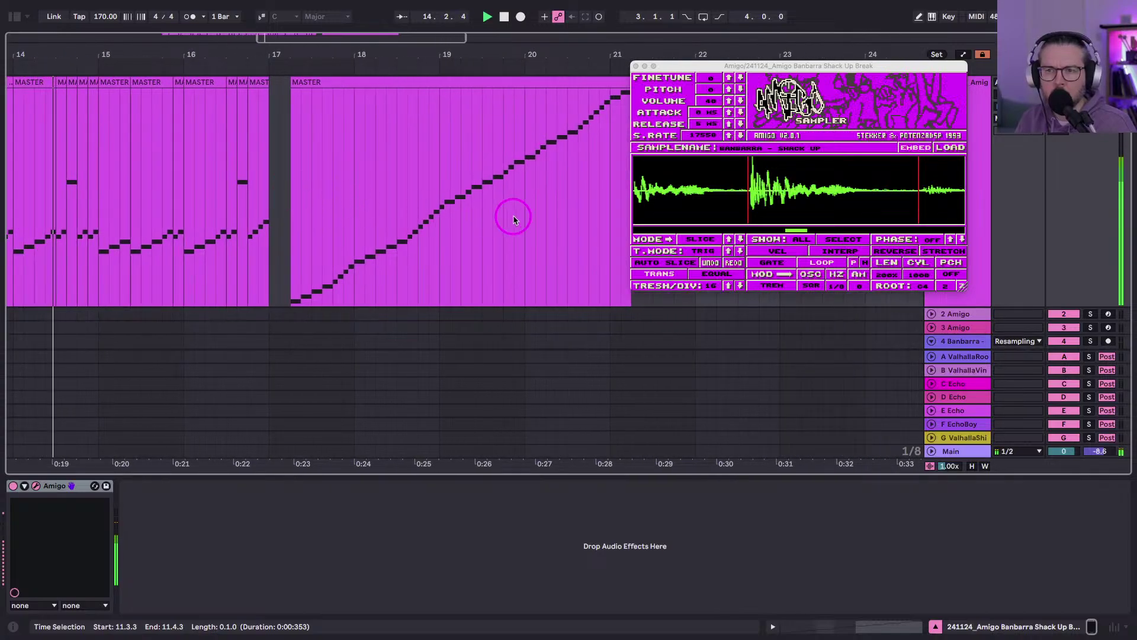
click(515, 187)
scroll(515, 186, right, 1)
key(space)
key(space)
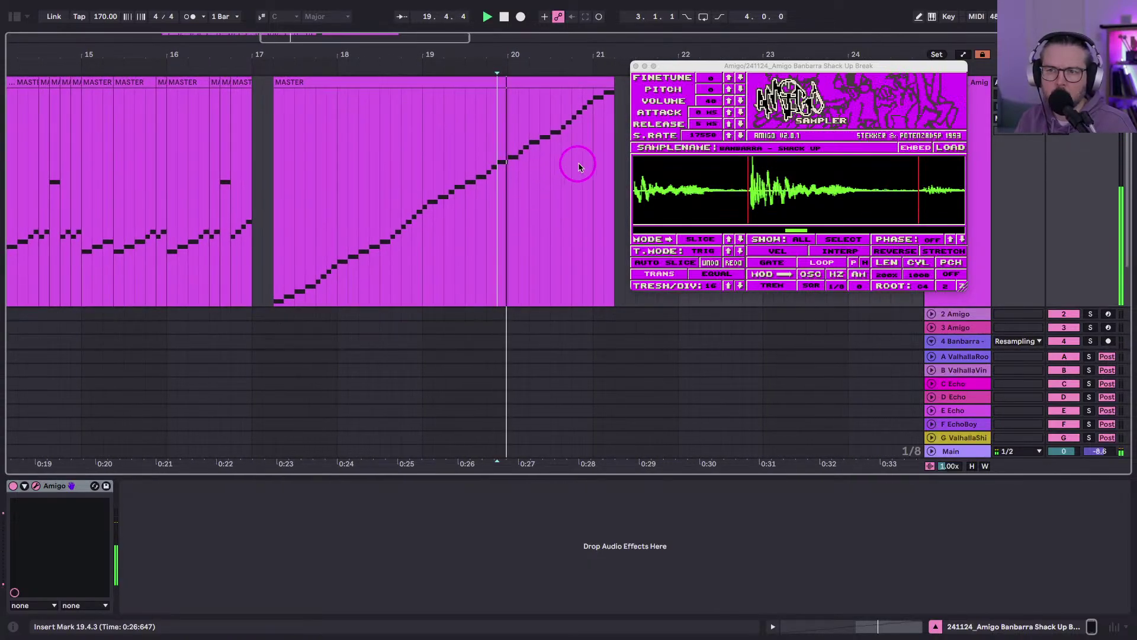
click(594, 156)
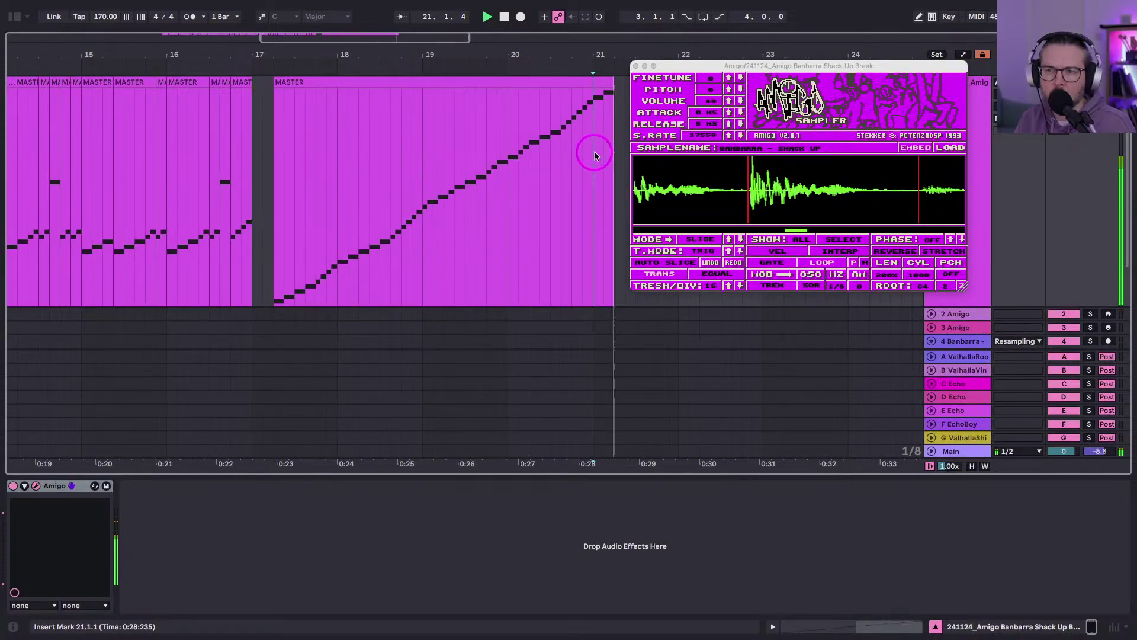
click(475, 182)
click(481, 187)
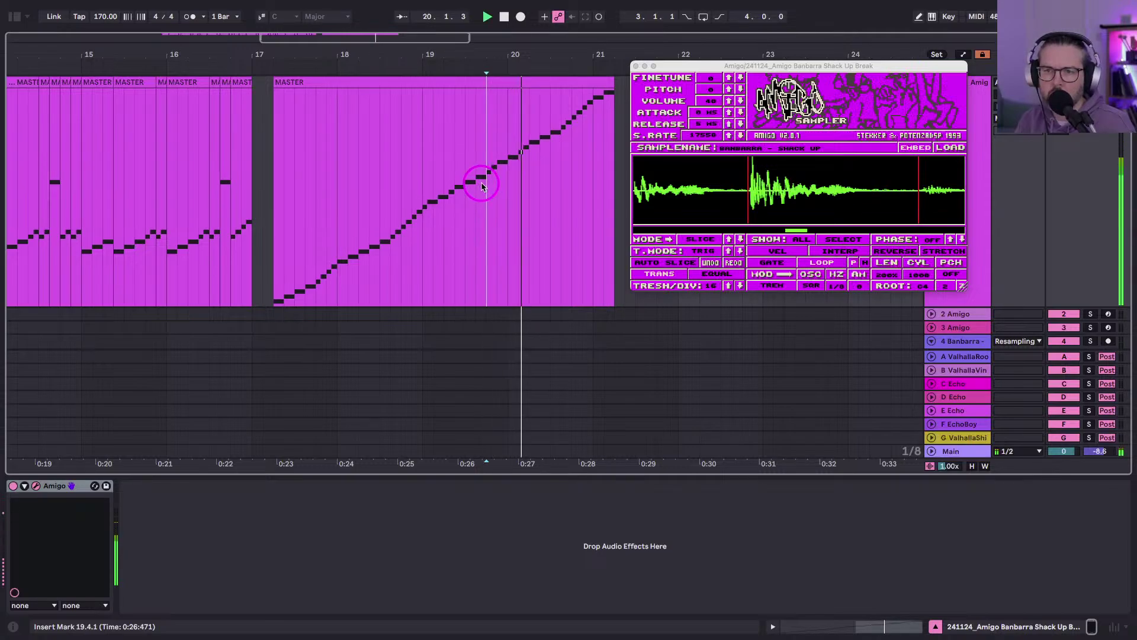
Copy the MASTER segment from 17.3.1 to 17.4.3 and paste it into the chopped break at 13.3.3.
click(274, 228)
drag(297, 263, 324, 269)
scroll(324, 270, left, 5)
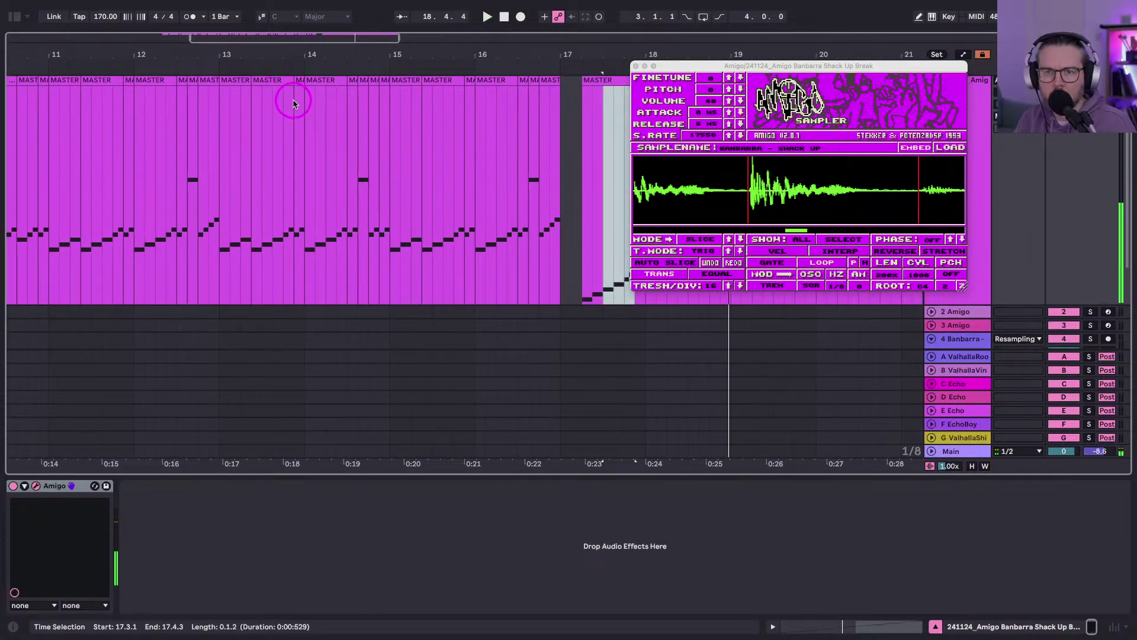
scroll(294, 103, left, 3)
drag(283, 54, 262, 51)
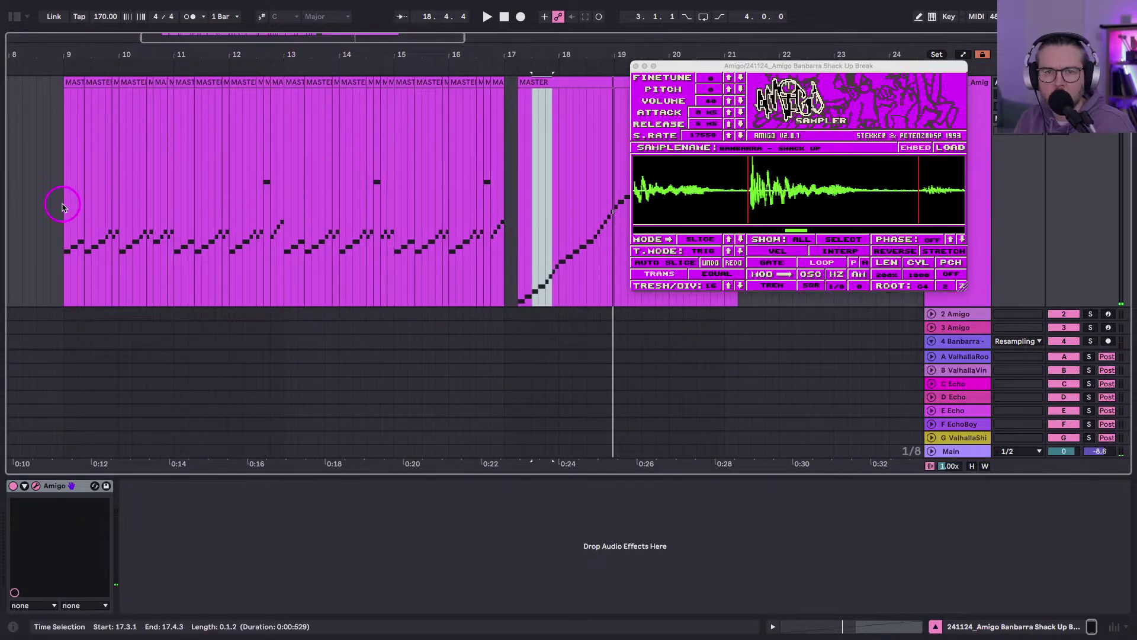
click(61, 207)
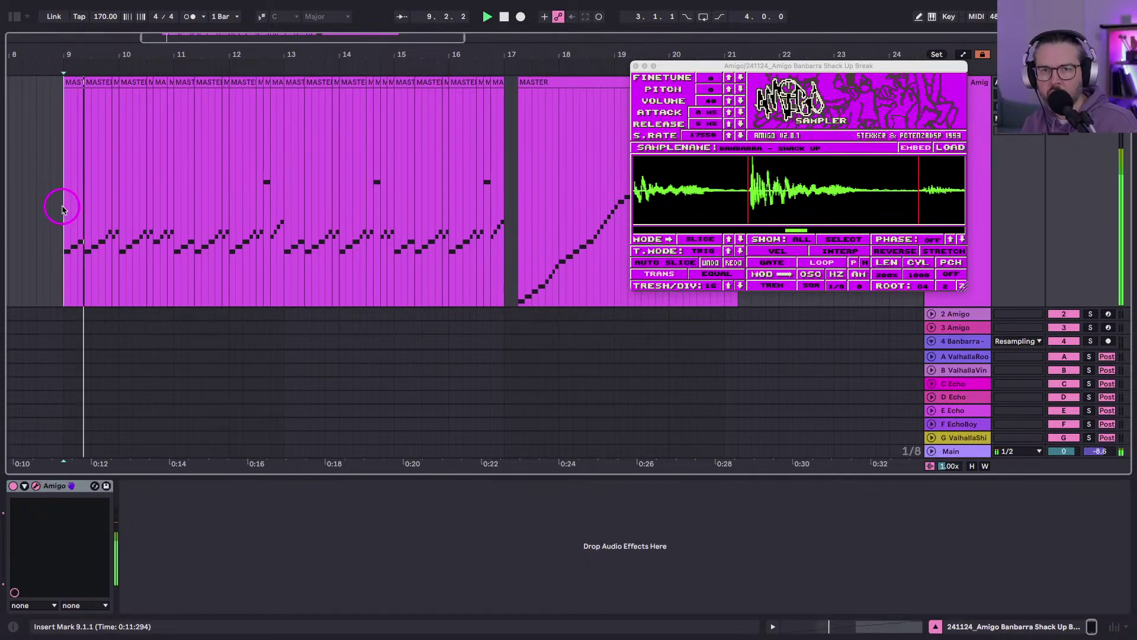
drag(92, 46, 89, 46)
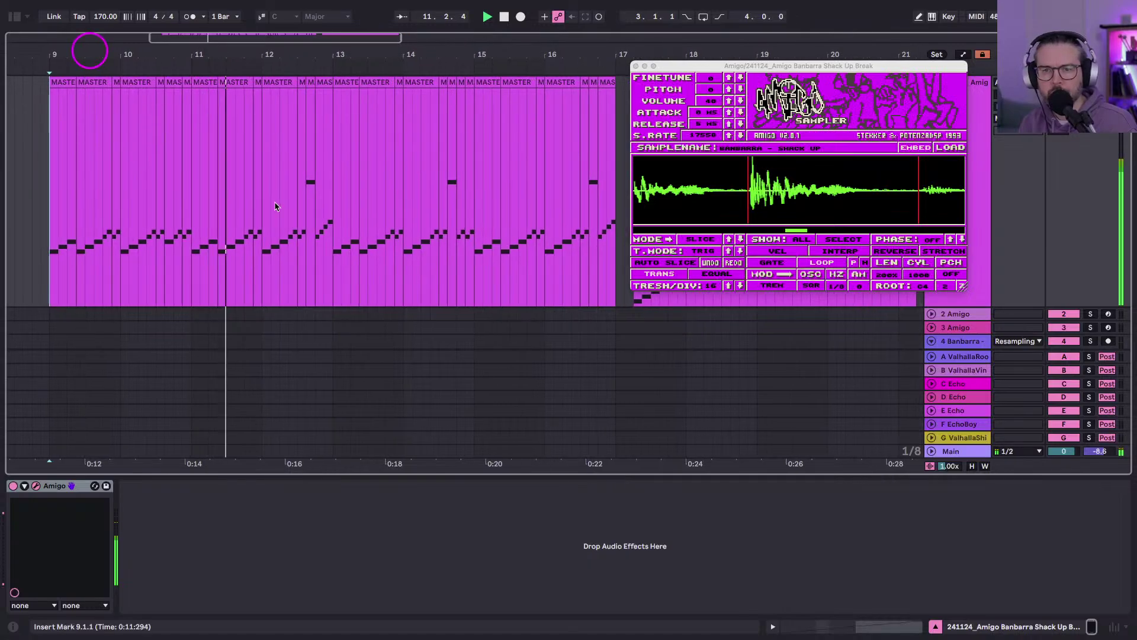
click(375, 249)
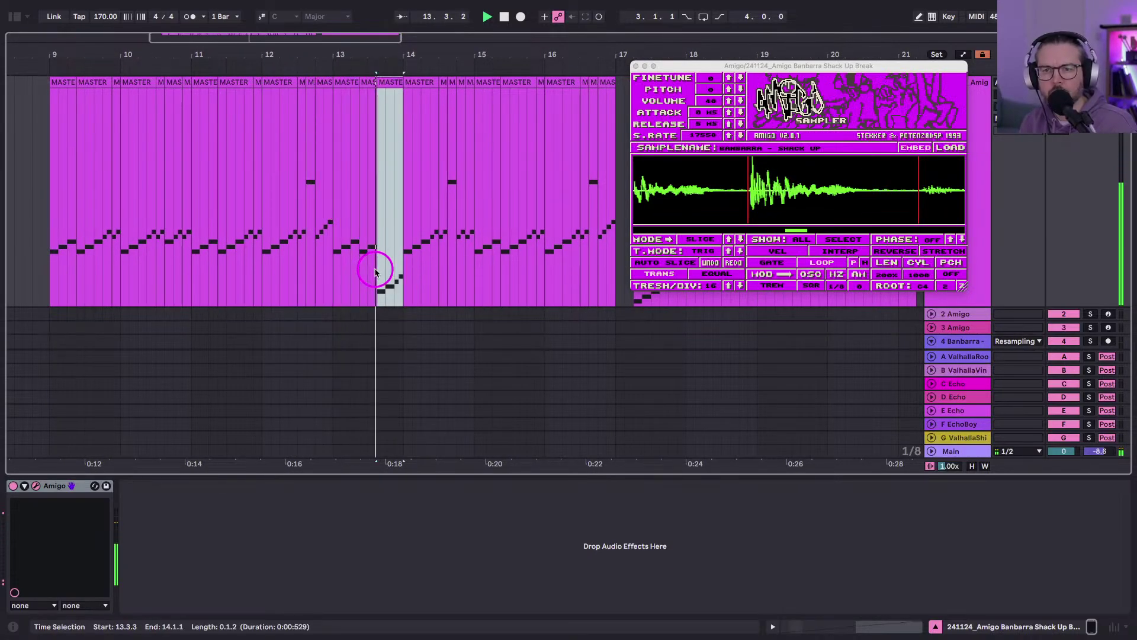
Try pasting the same copied segment over 16.3.3 to 17.1.1 and play back the result.
scroll(296, 225, right, 5)
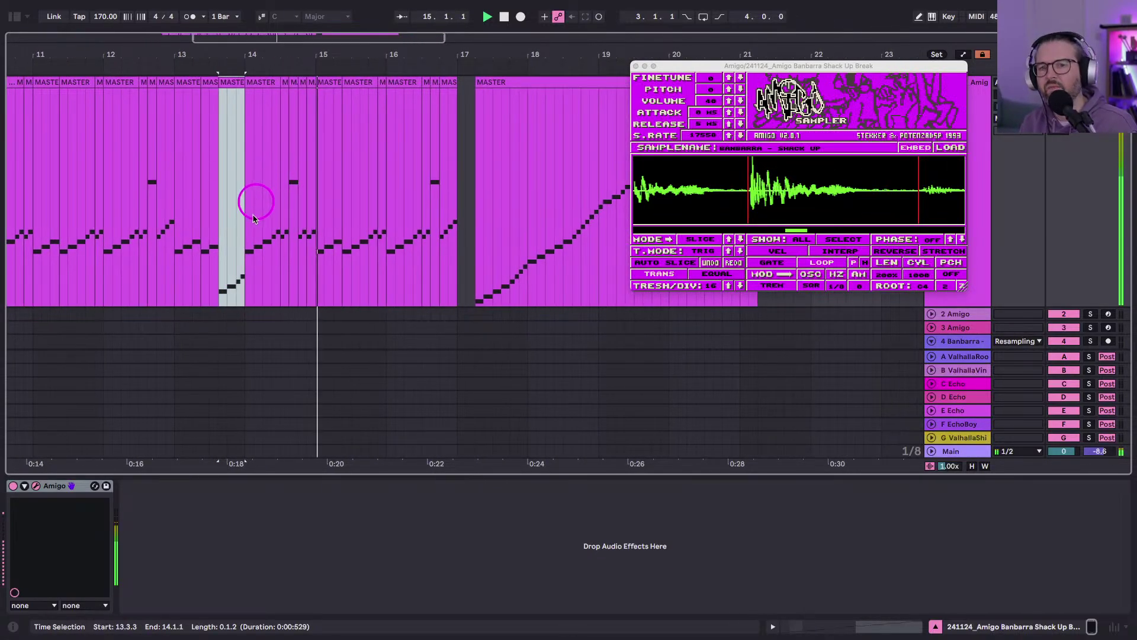
scroll(320, 204, left, 1)
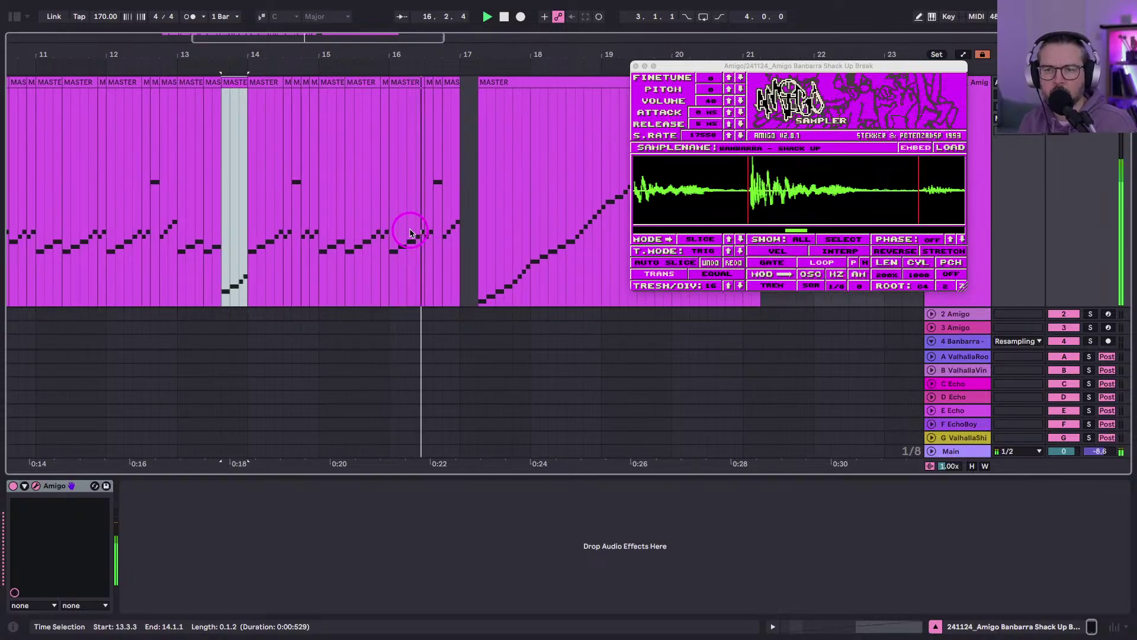
click(435, 237)
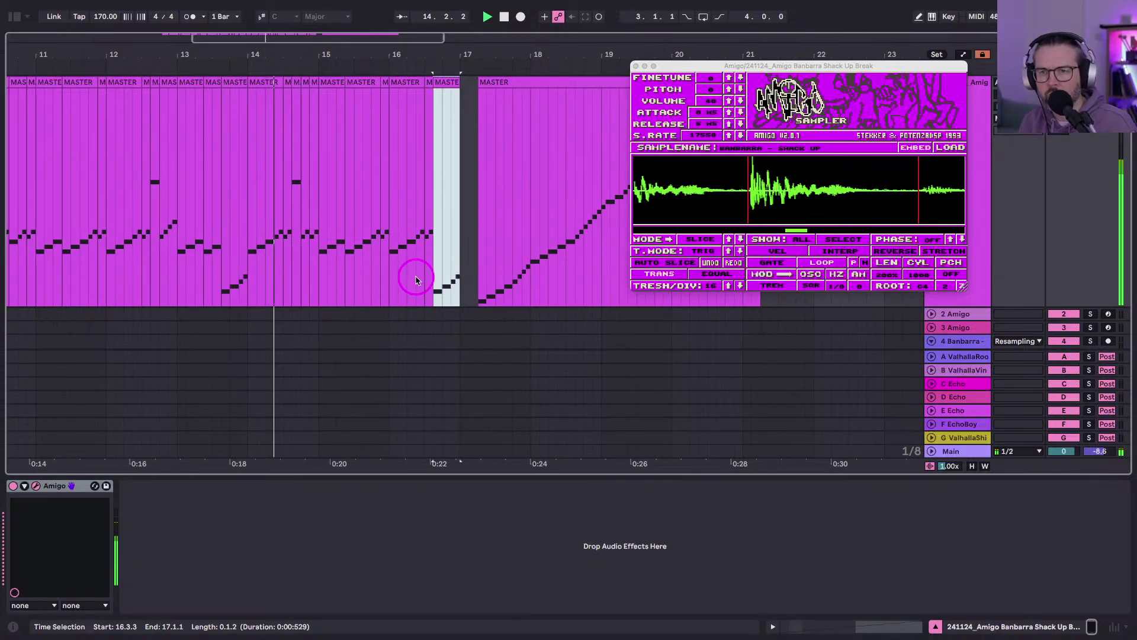
click(413, 71)
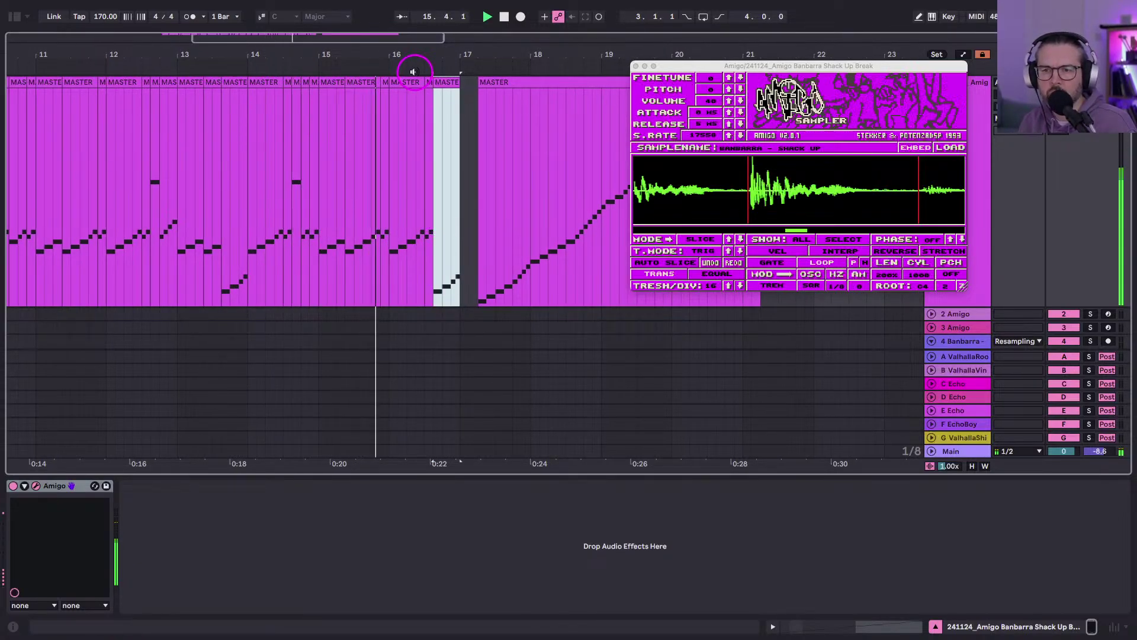
Copy the shorter segment from 13.3.3 to 13.4.3 and paste it at 16.3.3, keeping the break's final notes.
click(264, 241)
click(220, 285)
shift+click(240, 284)
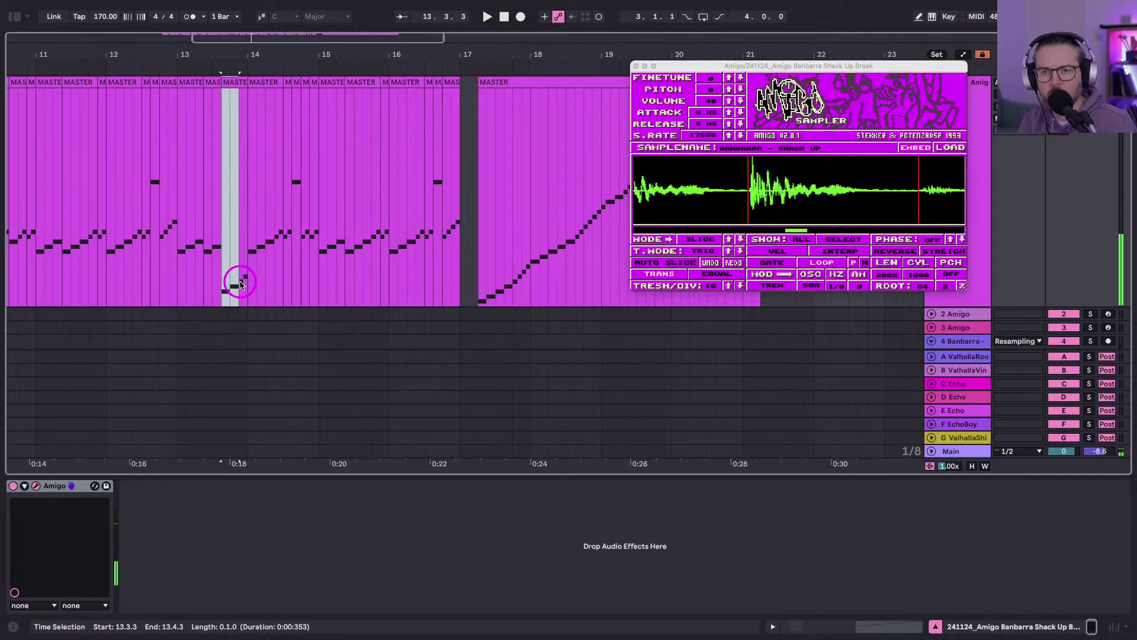
click(432, 256)
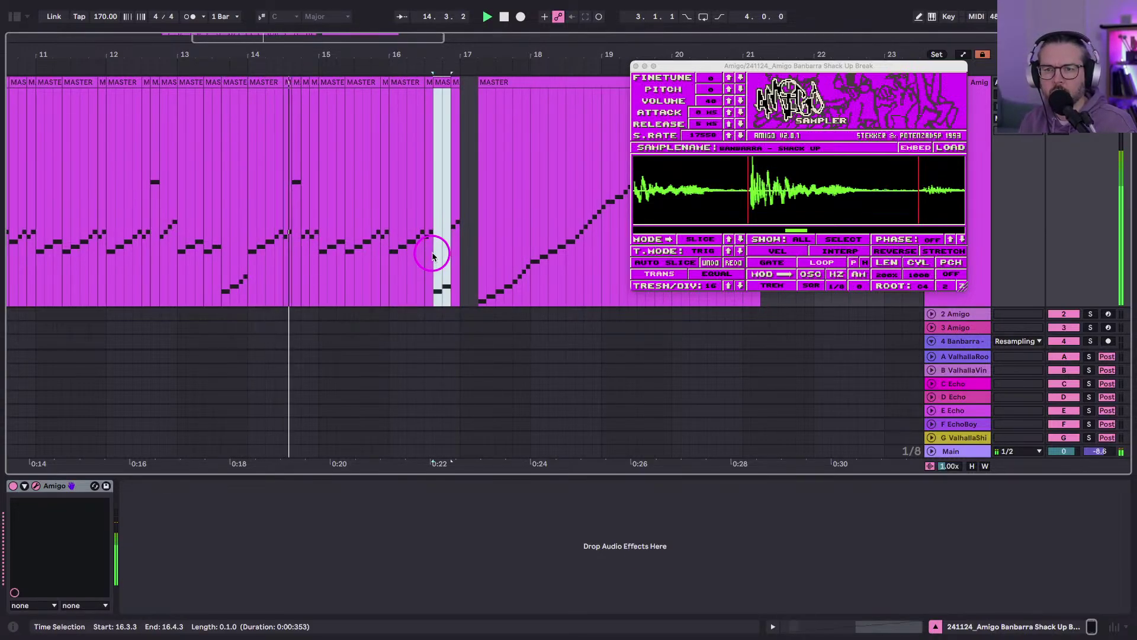
Try extending the start of the short pasted segment at 16.3.3 back to 16.3.1, listening from 14.3.3.
drag(433, 78, 426, 79)
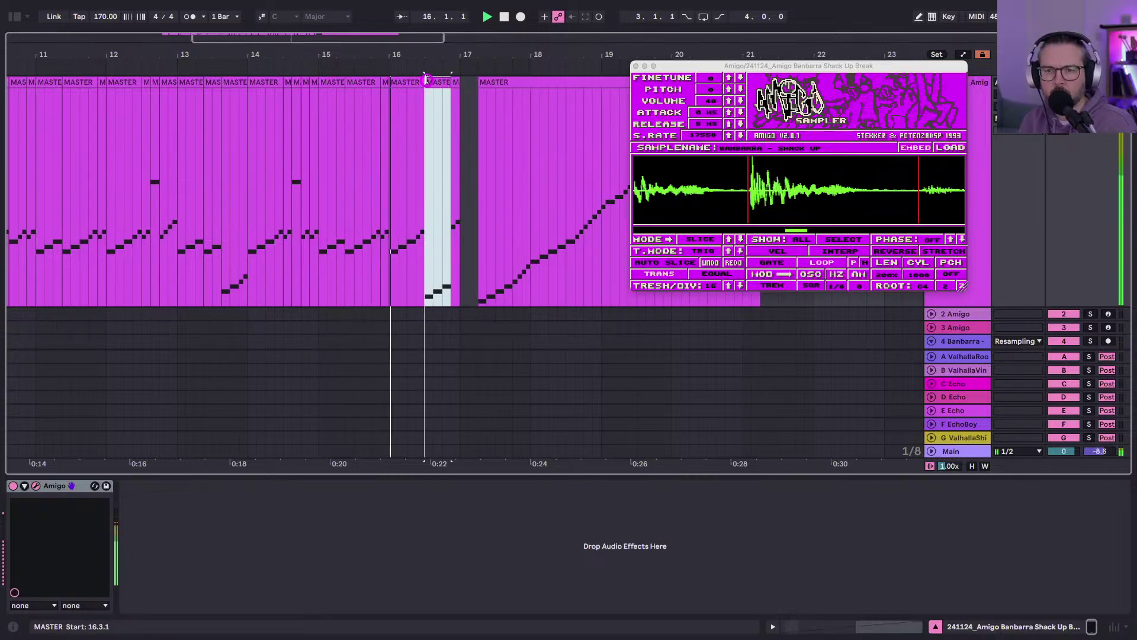
click(294, 151)
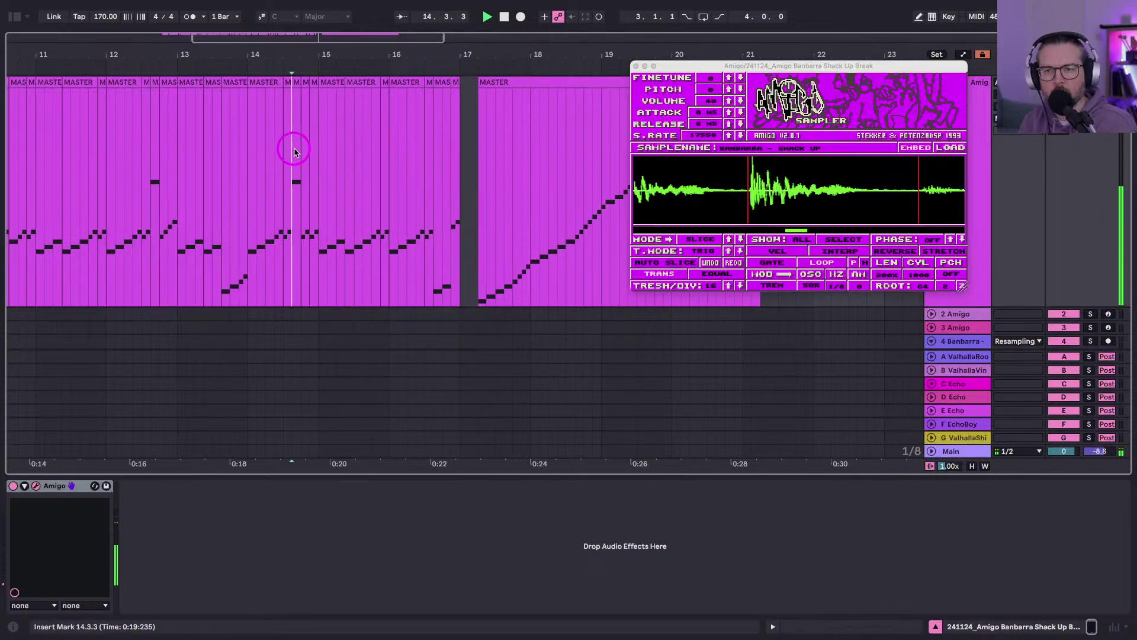
Consolidate the chopped break from 9.1.1 to 17.1.1 into one clip, and play it with Amigo's pitch set to +1.
drag(432, 46, 191, 133)
key(super+j)
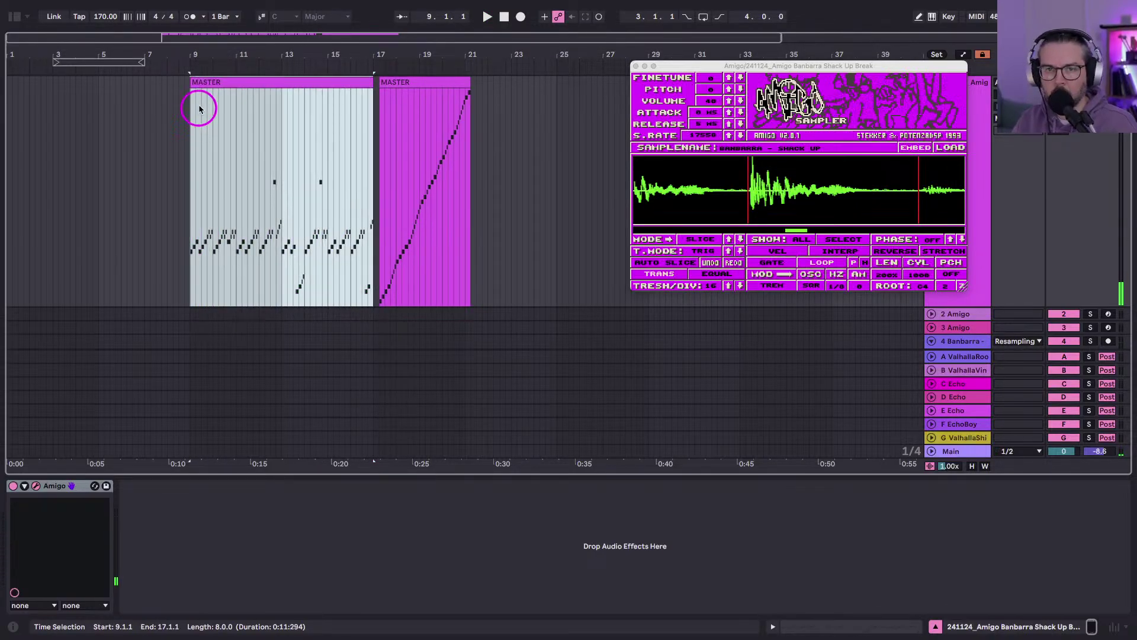
click(731, 89)
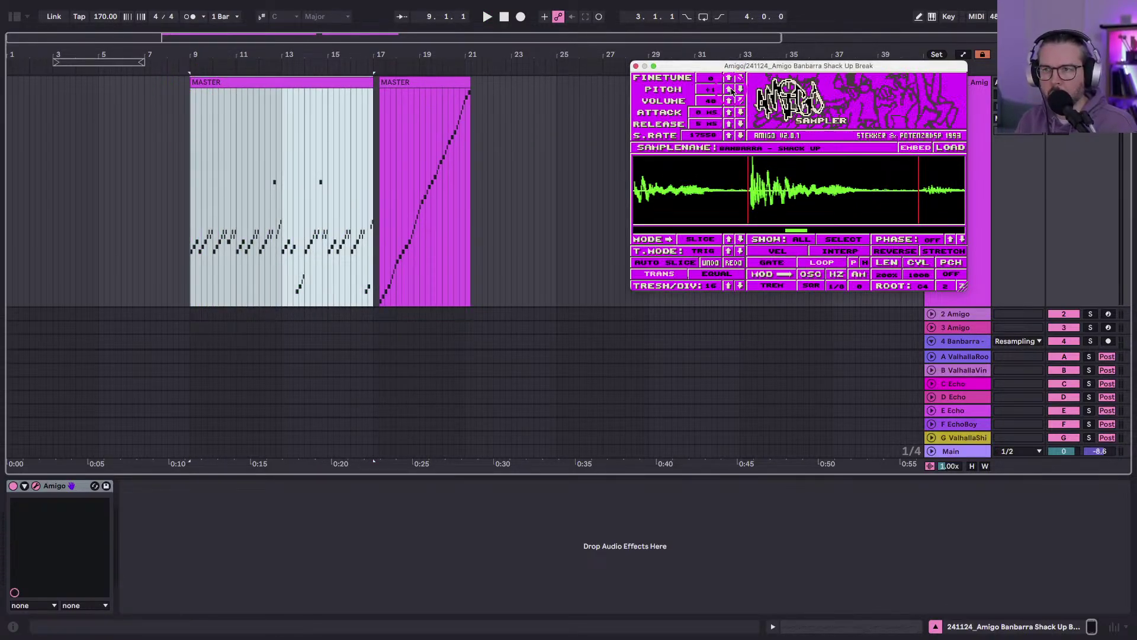
key(space)
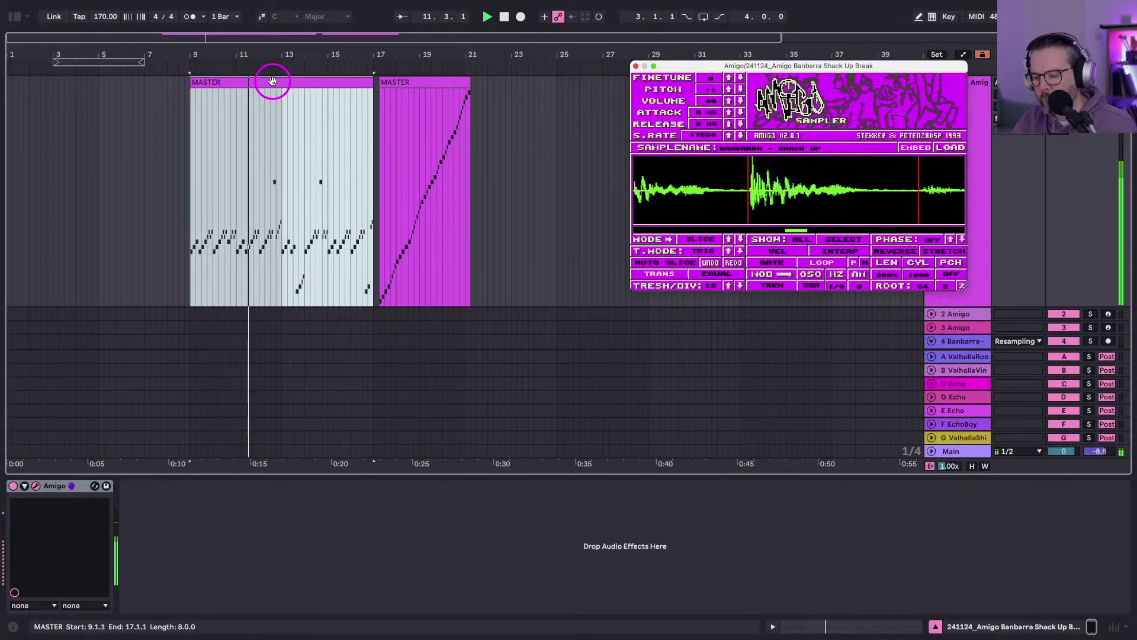
Clear the MASTER name from the consolidated clip so its name is blank.
click(224, 81)
key(super+r)
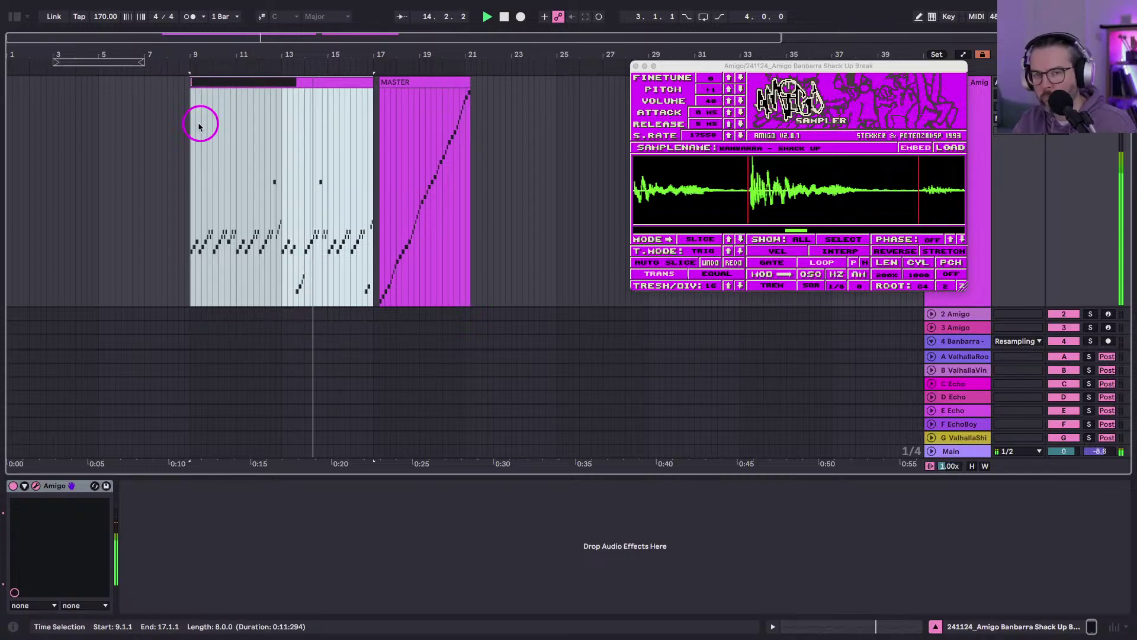
key(BackSpace)
key(Return)
right_click(223, 81)
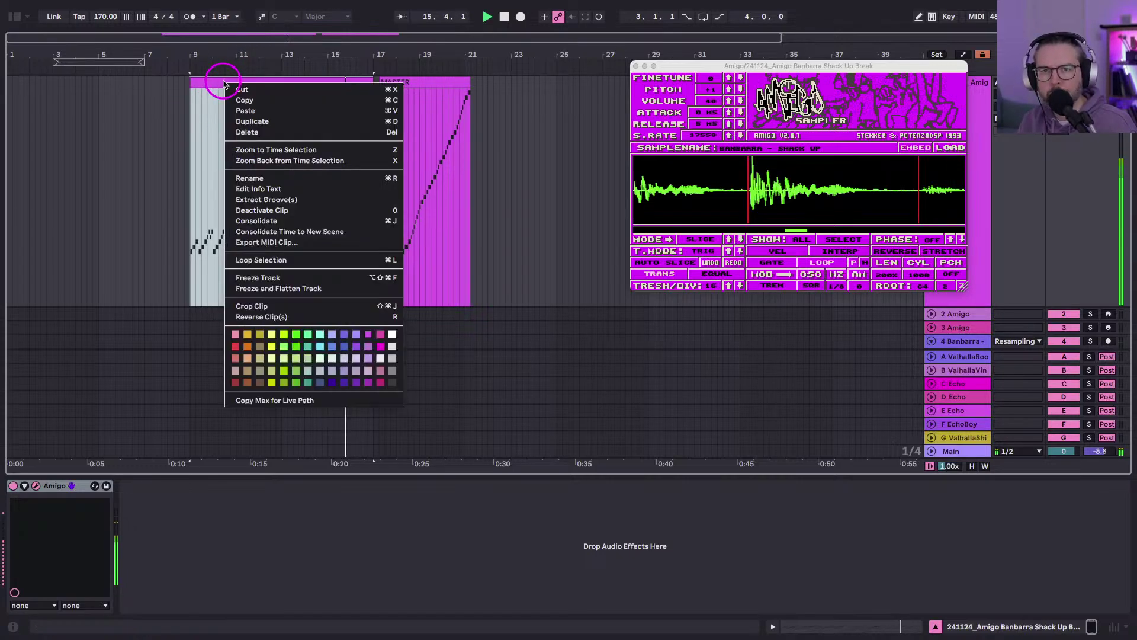
click(223, 80)
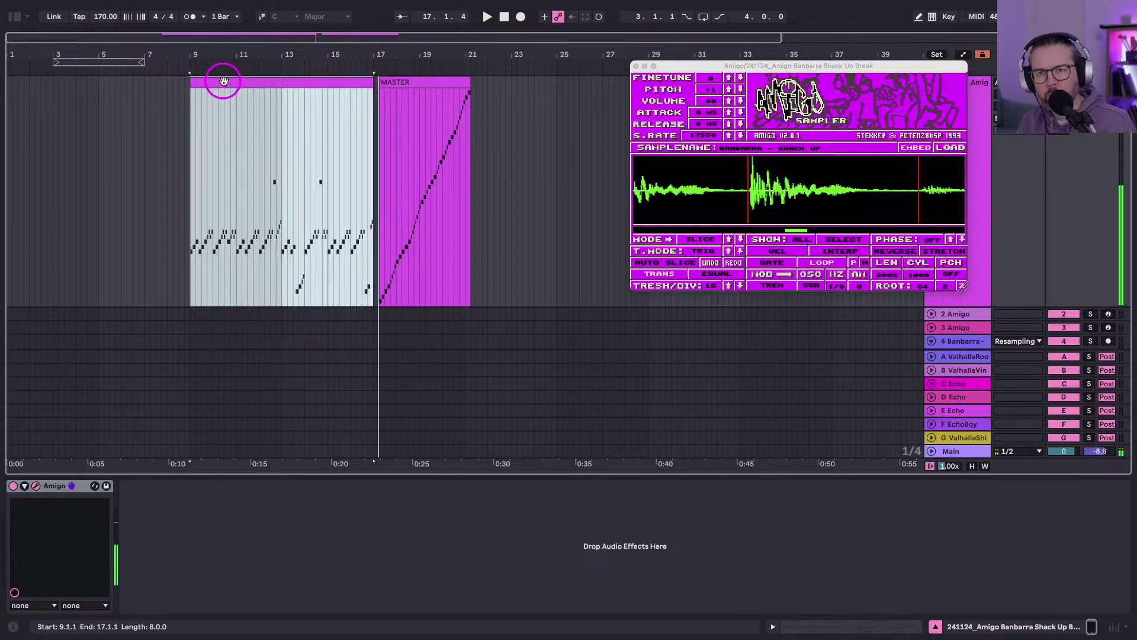
Place a copy of the consolidated clip in the Session View slot two rows below MASTER and launch it with looping on.
click(223, 81)
key(Tab)
drag(226, 128, 13, 92)
click(12, 92)
double_click(12, 92)
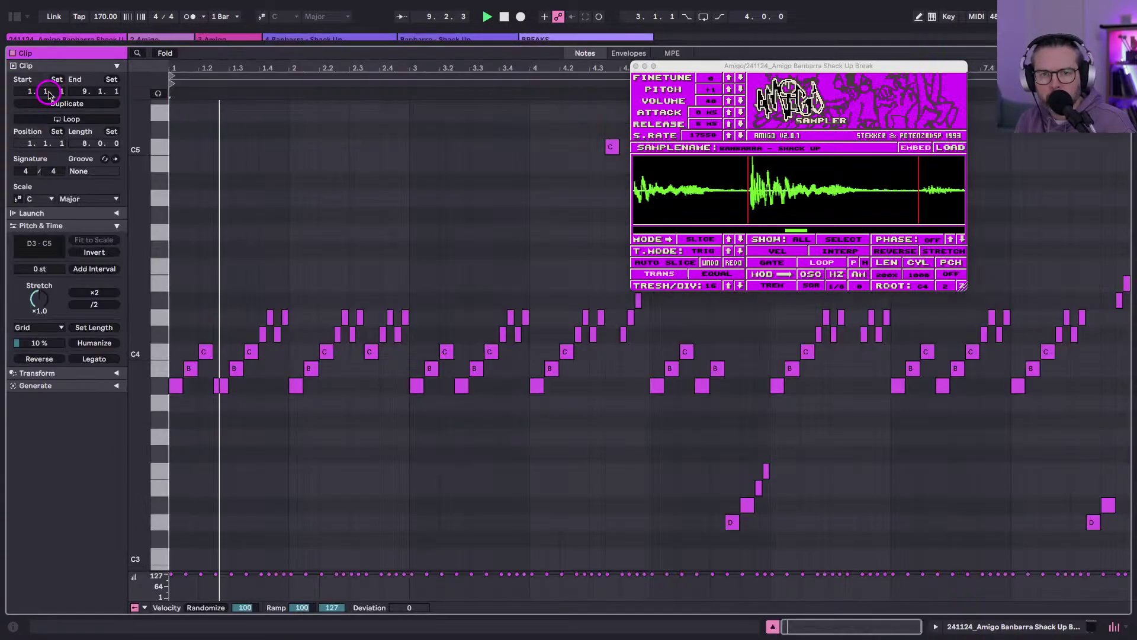
click(67, 118)
key(shift+Tab)
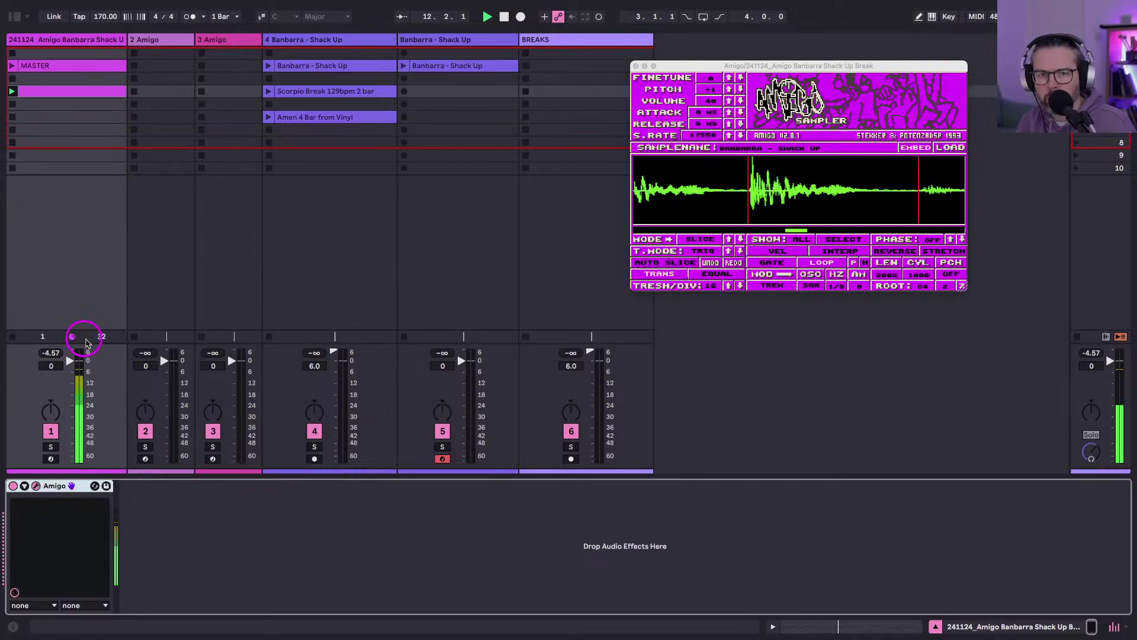
Enlarge the Session mixer's level meters and raise Amigo's volume to 42.
drag(90, 348, 81, 235)
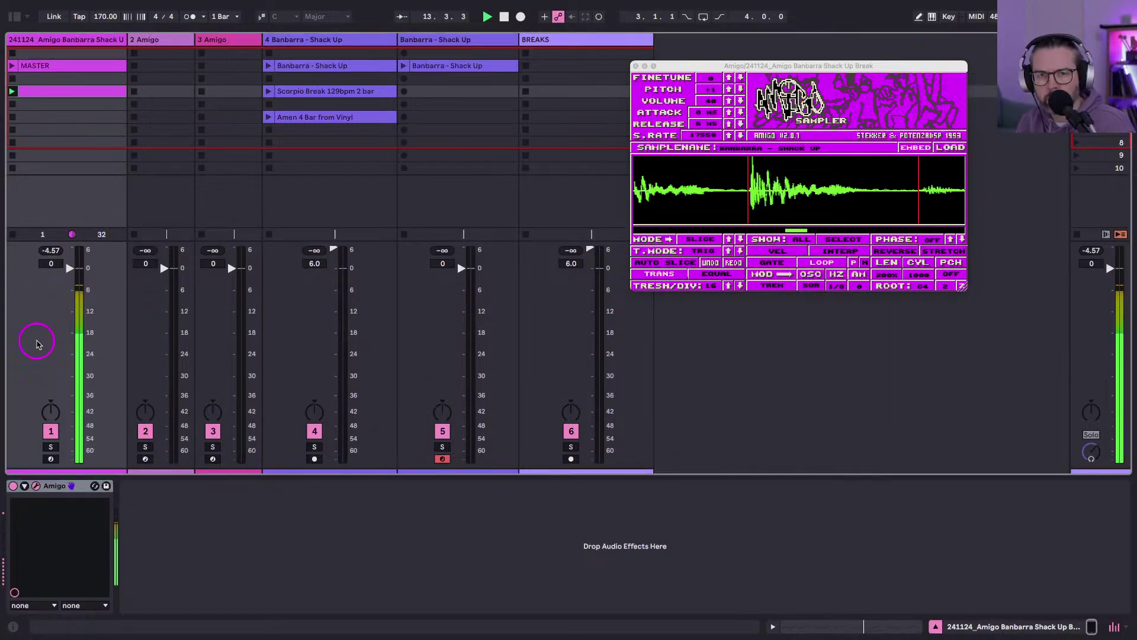
click(662, 168)
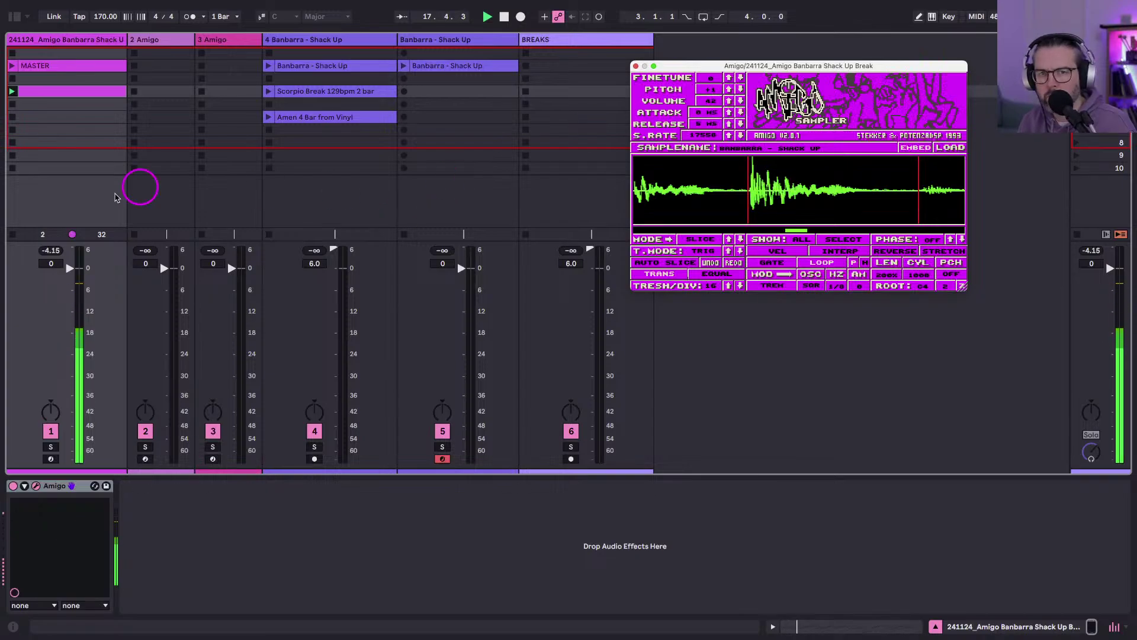
Select the 241124_Amigo Banbarra Shack Up Break track and show the browser alongside it, moving the sampler window out of the way.
click(28, 39)
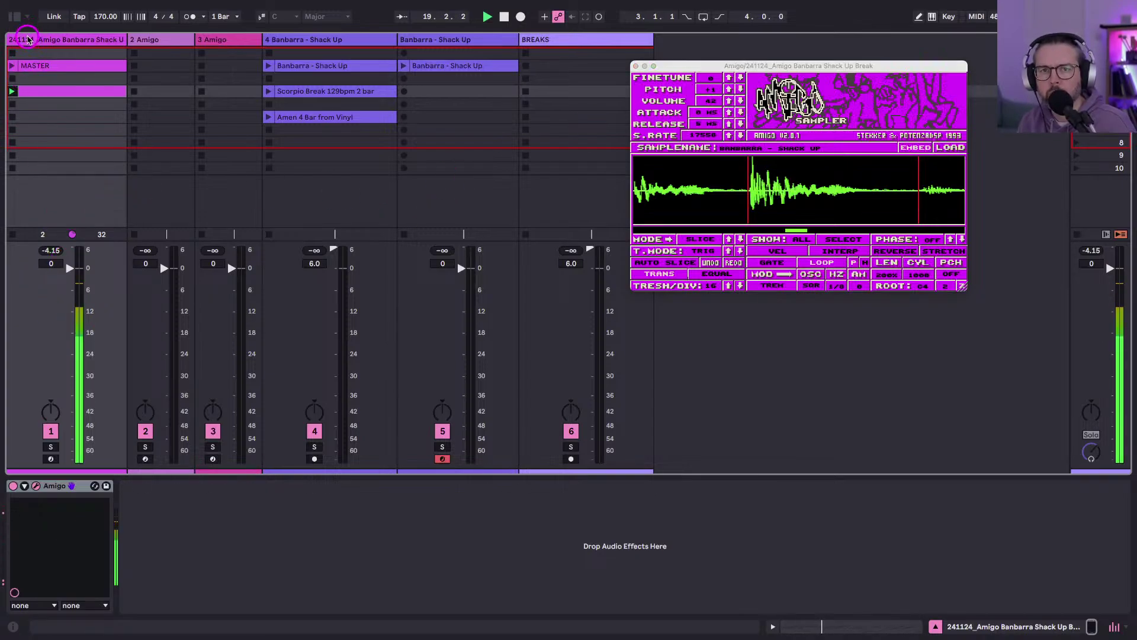
click(13, 17)
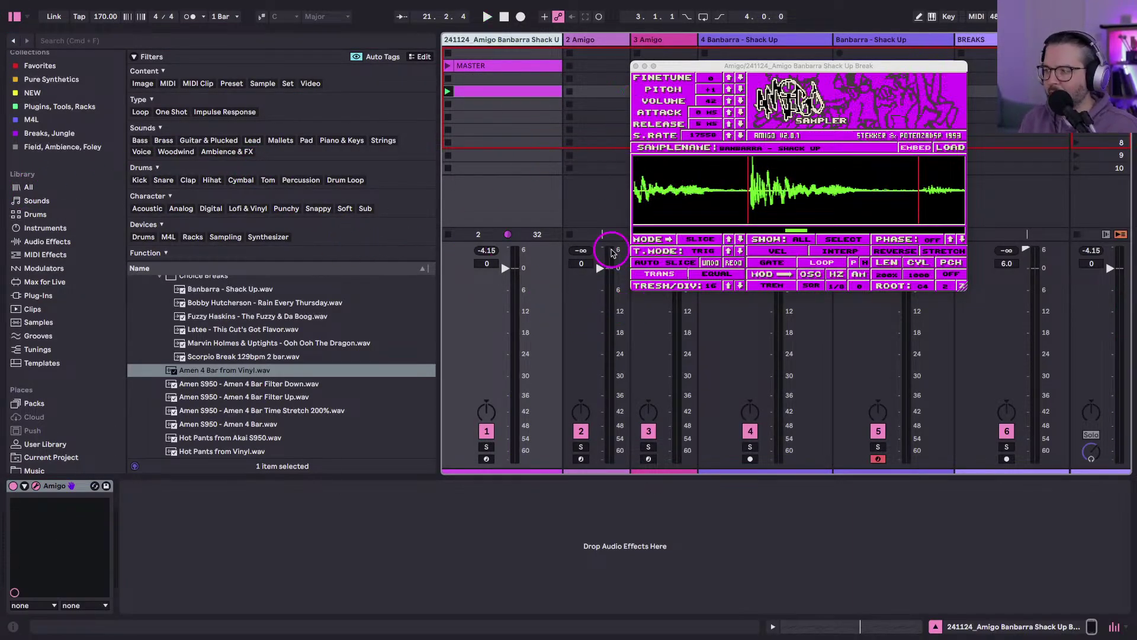
drag(663, 68, 676, 105)
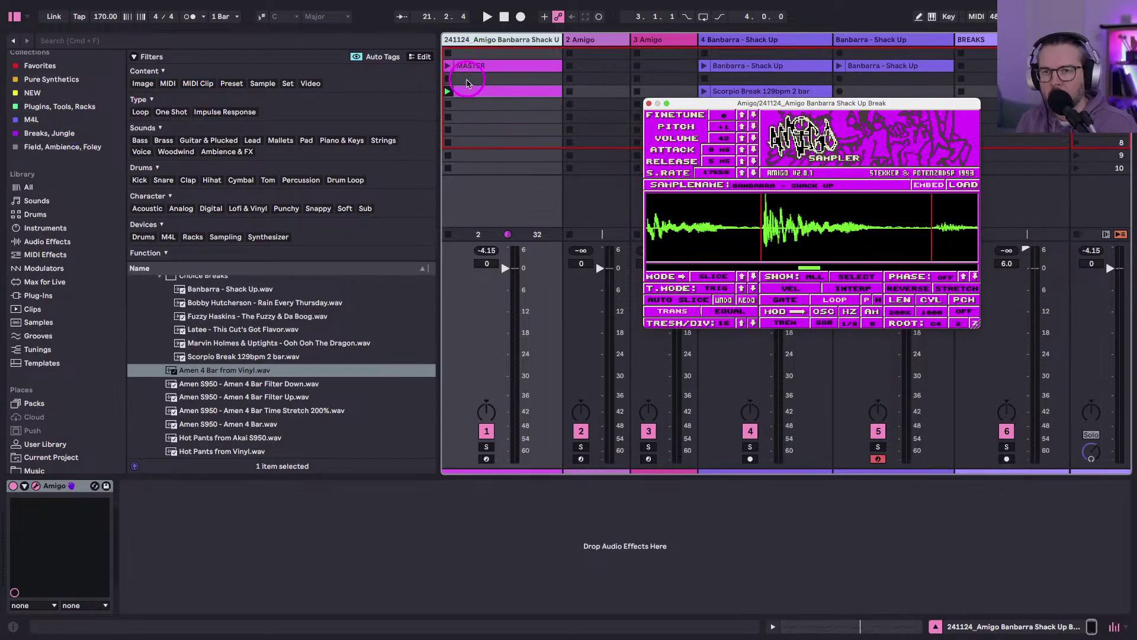
Return to the Arrangement and switch the first Amigo track back from Session playback to its arrangement clips.
click(470, 90)
key(Tab)
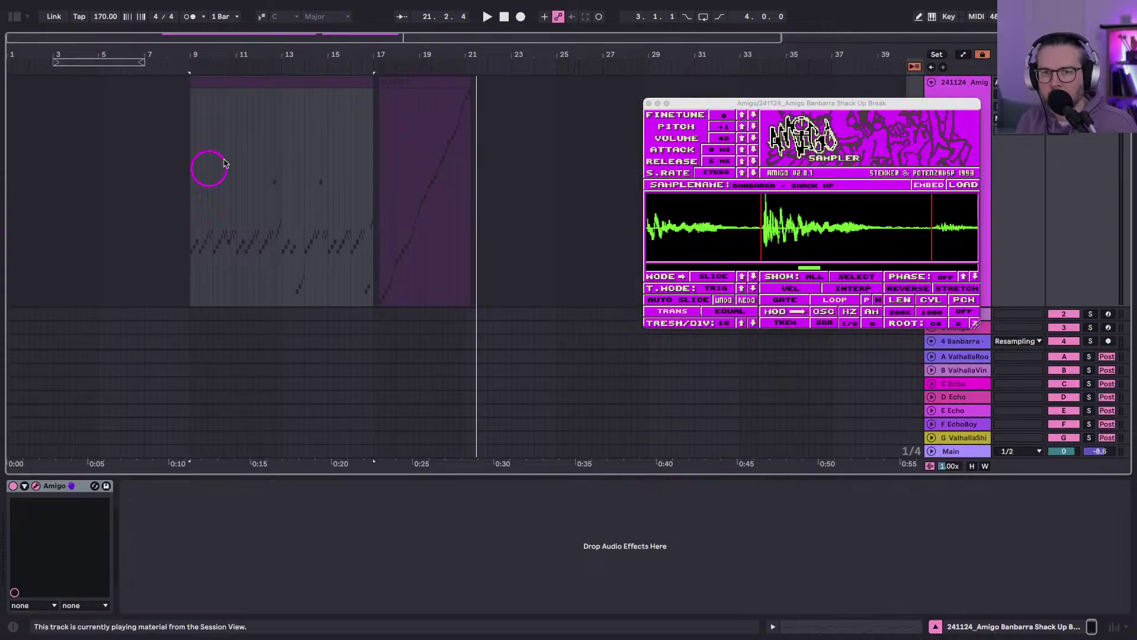
click(398, 82)
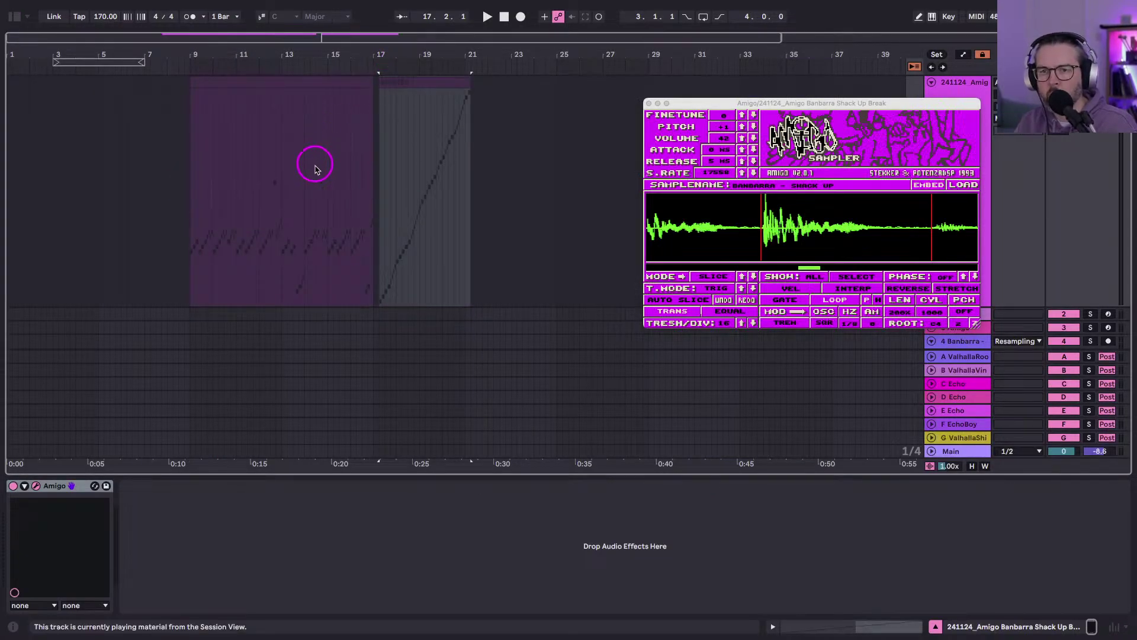
click(410, 97)
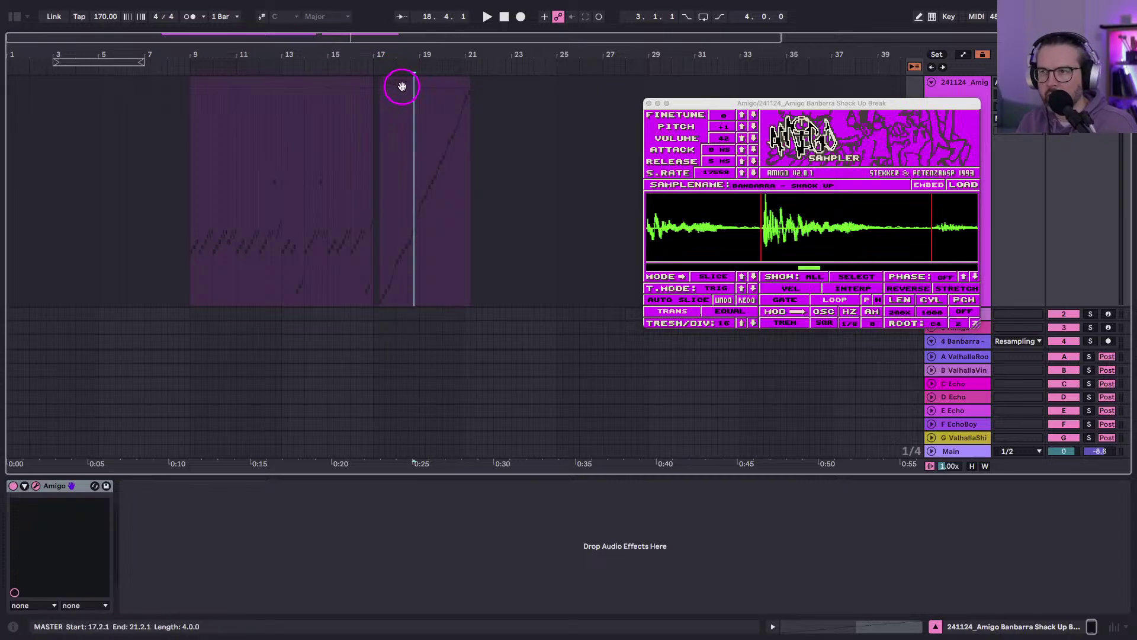
click(915, 70)
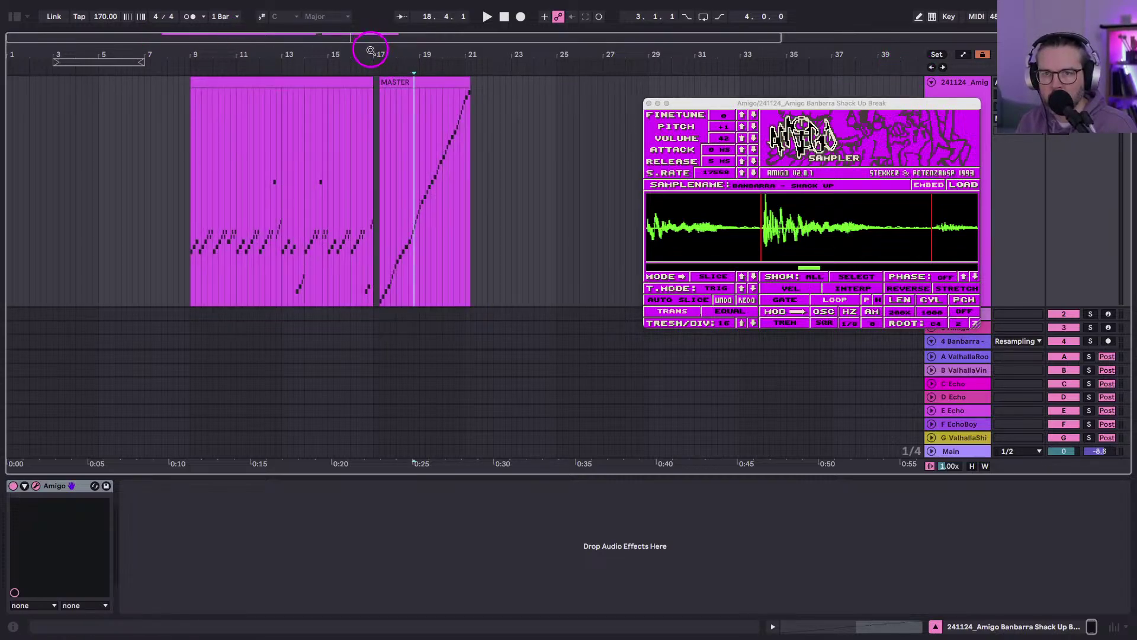
Listen to the second half of the consolidated break, placing the playback start at 13.3.1 and at 13.1.1.
drag(370, 50, 321, 144)
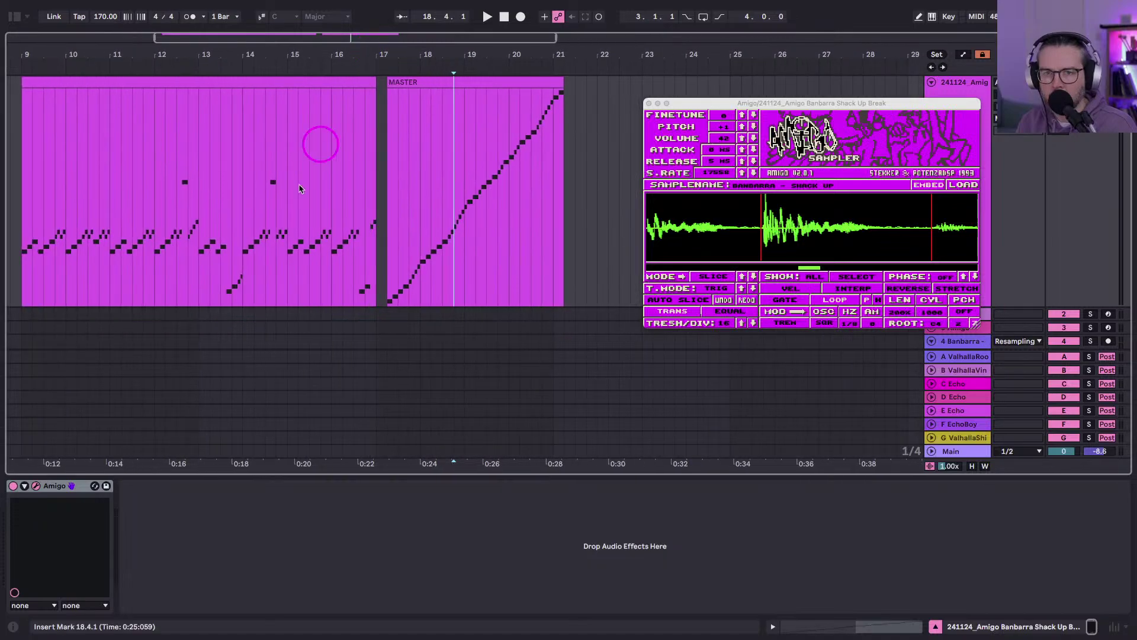
click(216, 282)
key(space)
scroll(216, 280, left, 3)
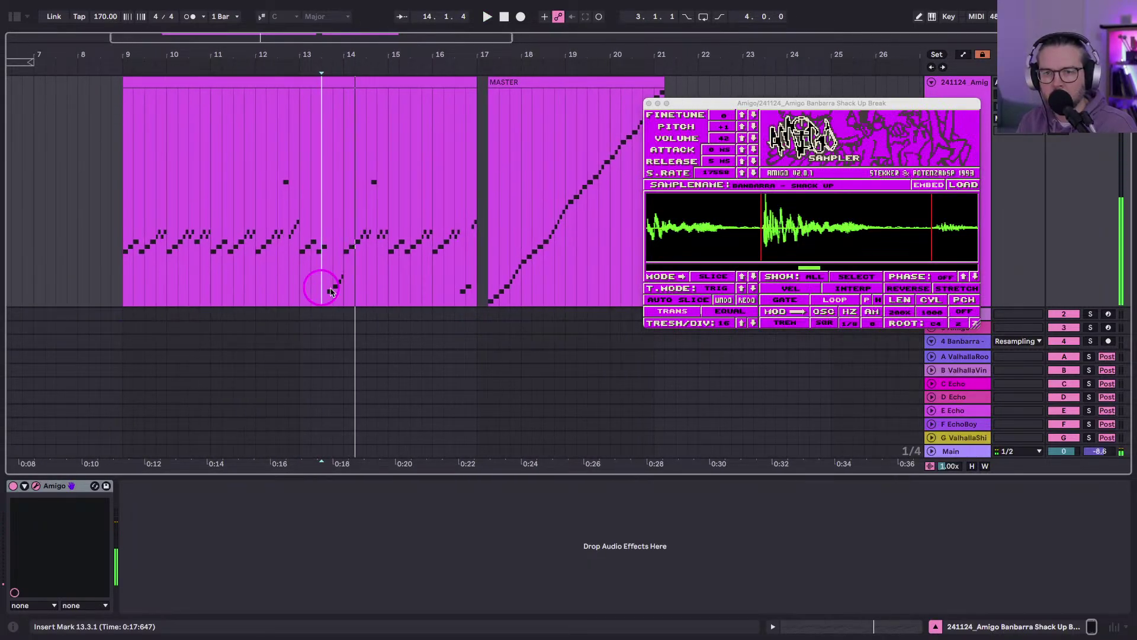
click(300, 267)
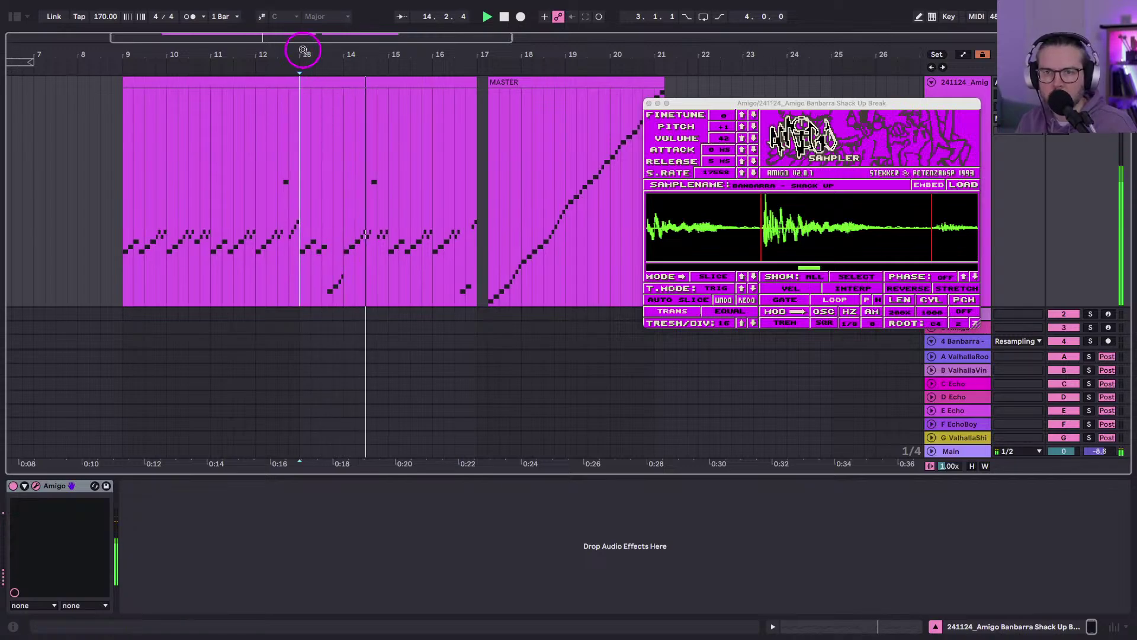
Copy the segment from 13.3.3 to 14.1.1, try pasting it at 9.2.1, and play back from 9.1.1.
drag(303, 51, 302, 186)
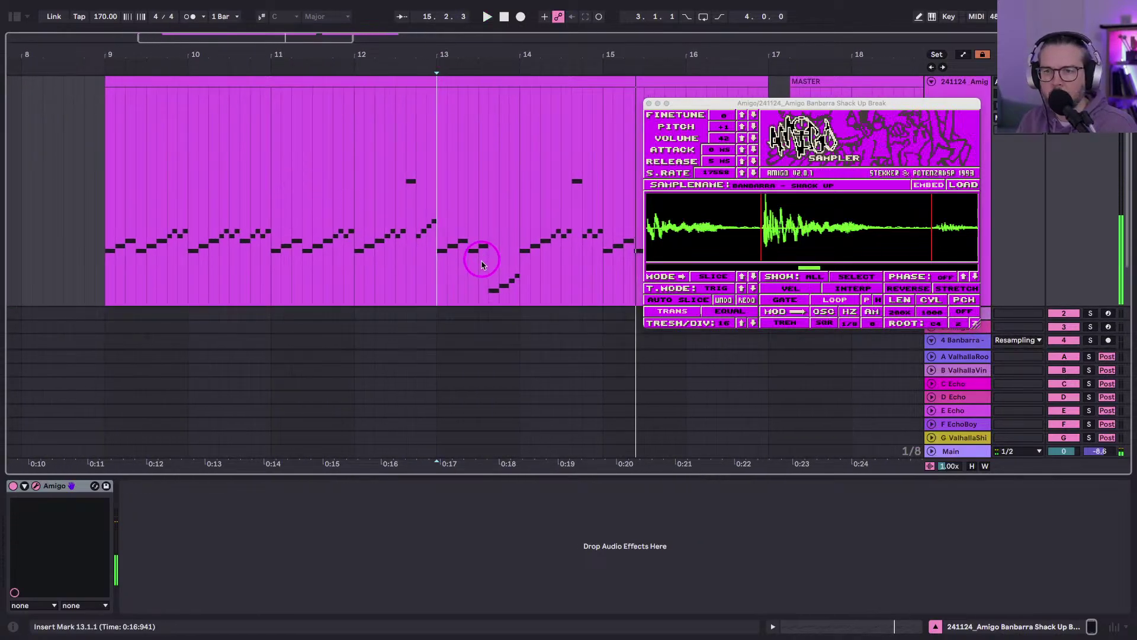
drag(481, 264, 519, 270)
click(125, 259)
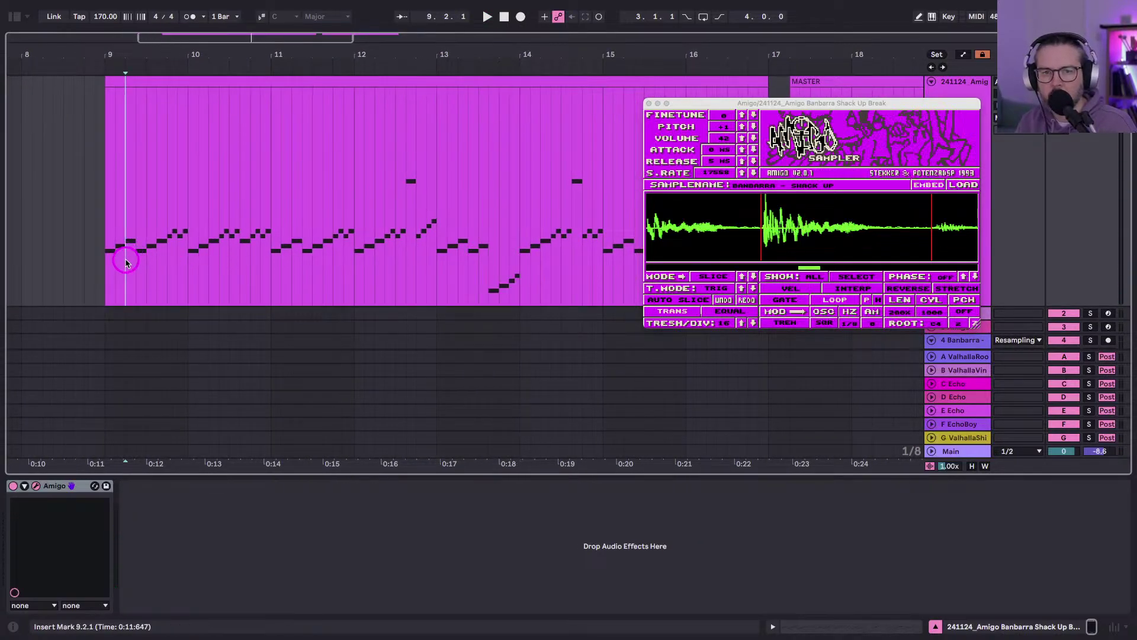
key(ctrl+v)
click(103, 263)
key(space)
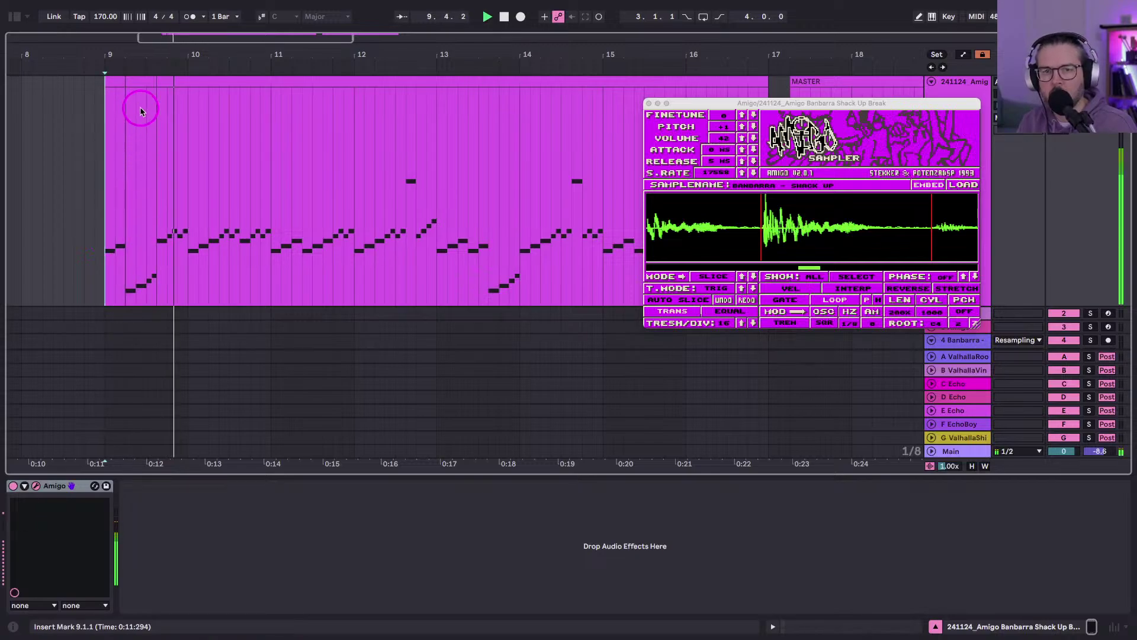
Try shortening the pasted segment so it ends at 9.3.1, replaying the start of the break to compare.
key(space)
key(space)
key(space)
key(space)
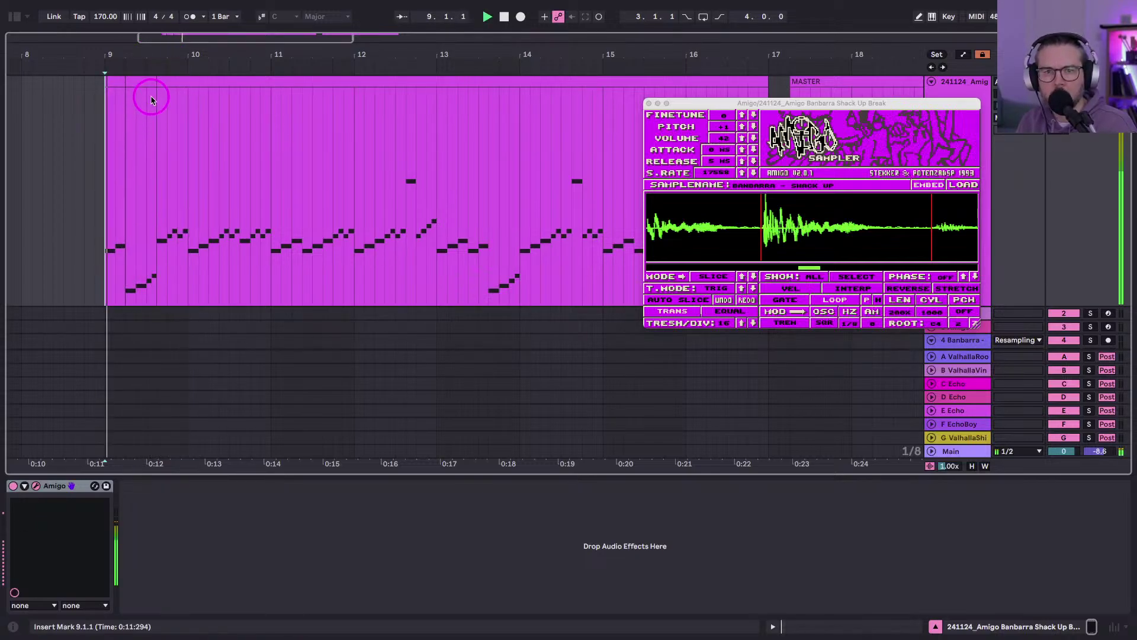
click(157, 81)
key(space)
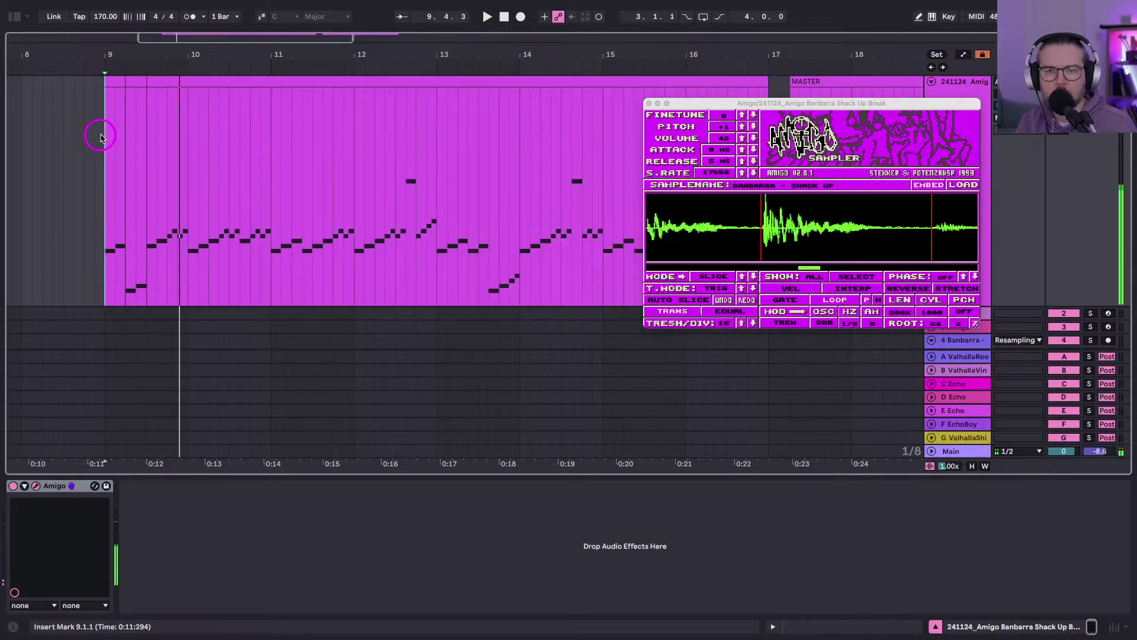
key(space)
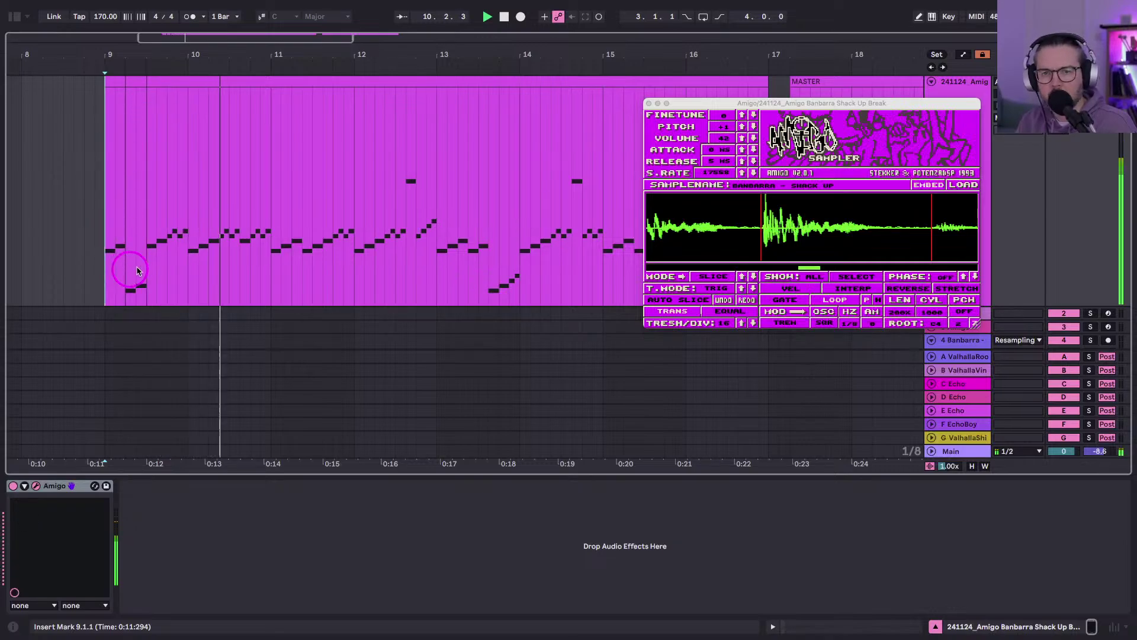
click(173, 276)
click(100, 246)
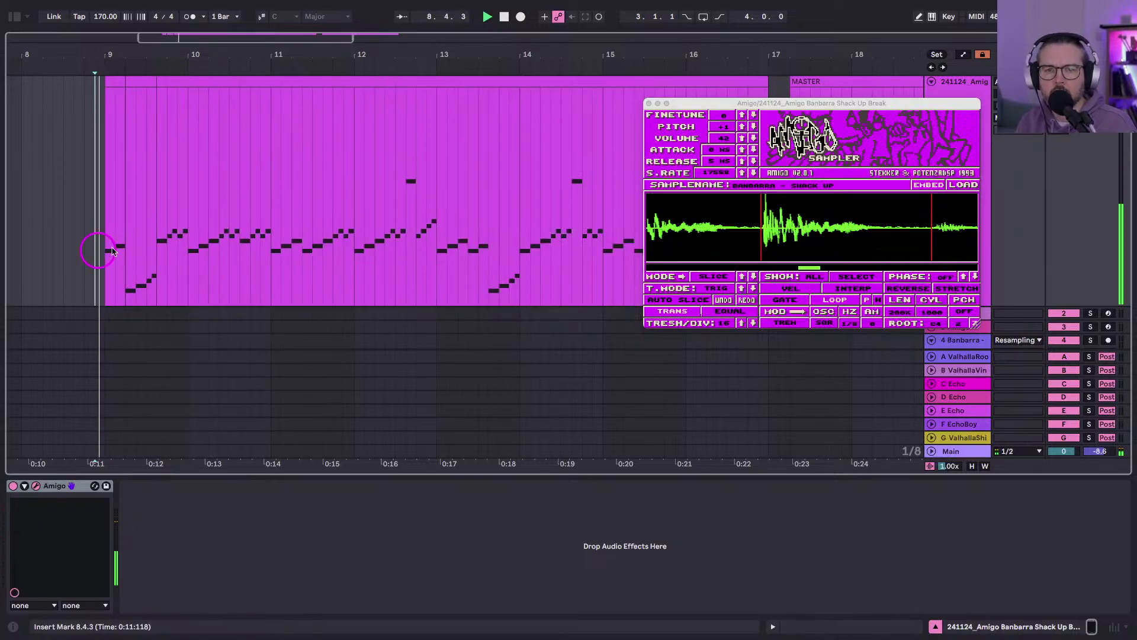
Remove the paste at 9.2.1, paste the copied segment at 10.2.1 instead, and play back from 9.1.1.
click(207, 268)
drag(207, 268, 239, 267)
key(shift+Down)
click(106, 275)
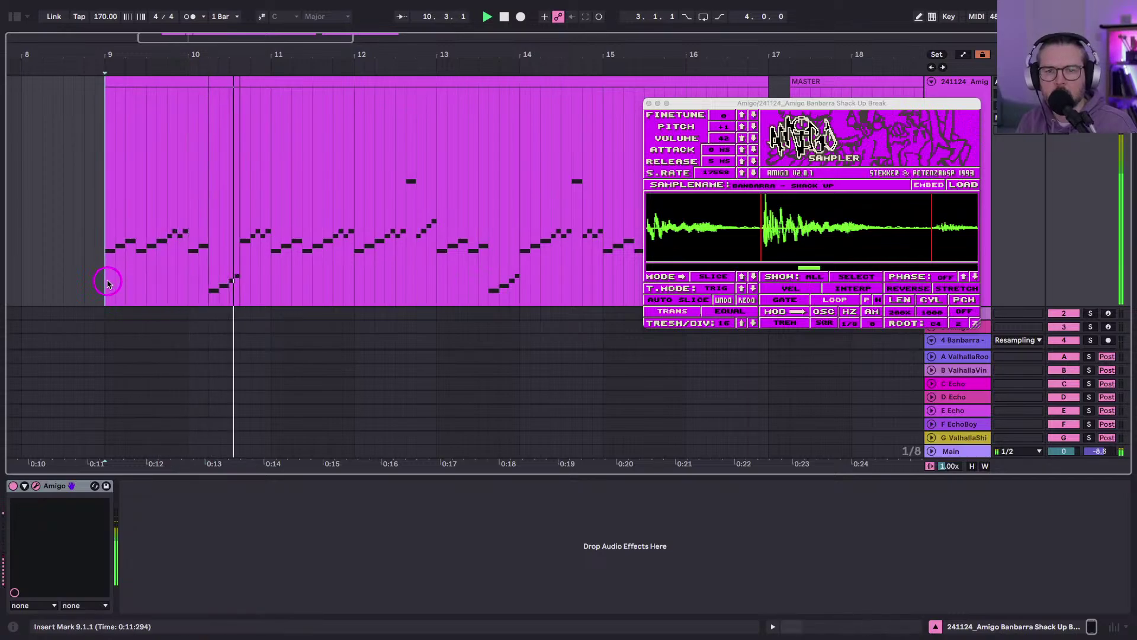
Extend the end of the pasted segment to 10.4.1 and listen to the edited break, including from 12.1.1.
drag(208, 83, 246, 83)
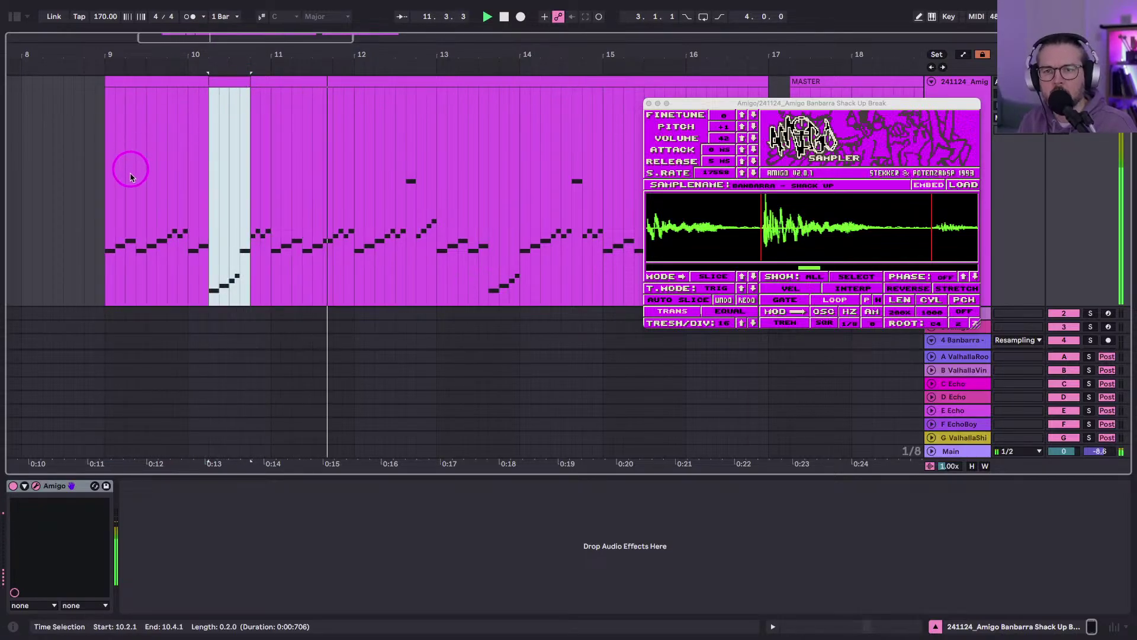
key(space)
key(space)
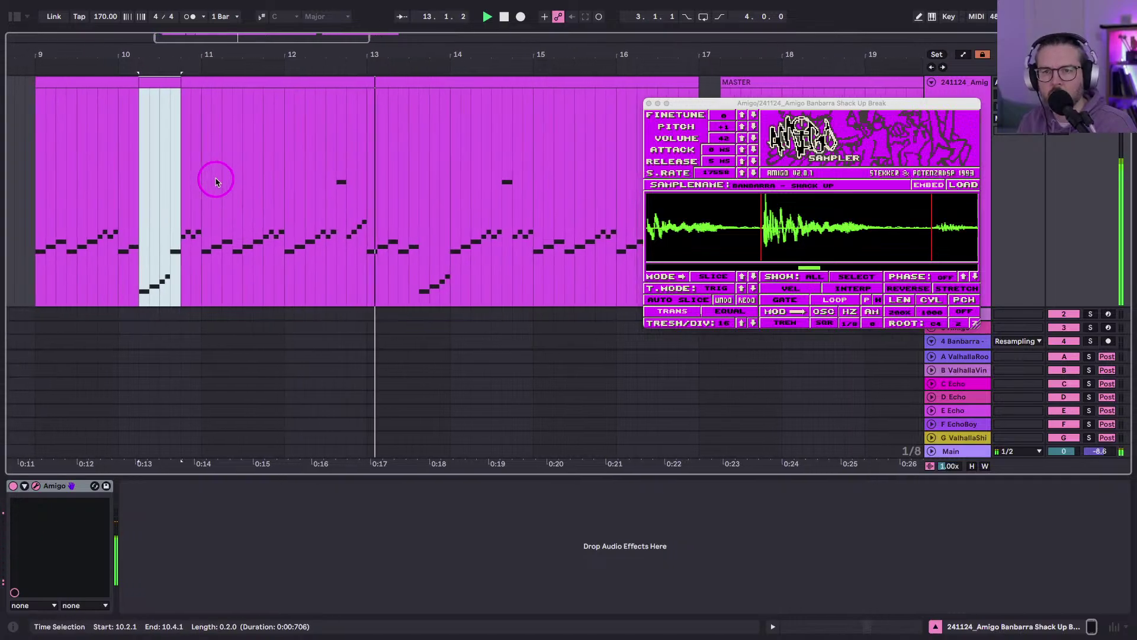
click(180, 153)
drag(181, 153, 184, 146)
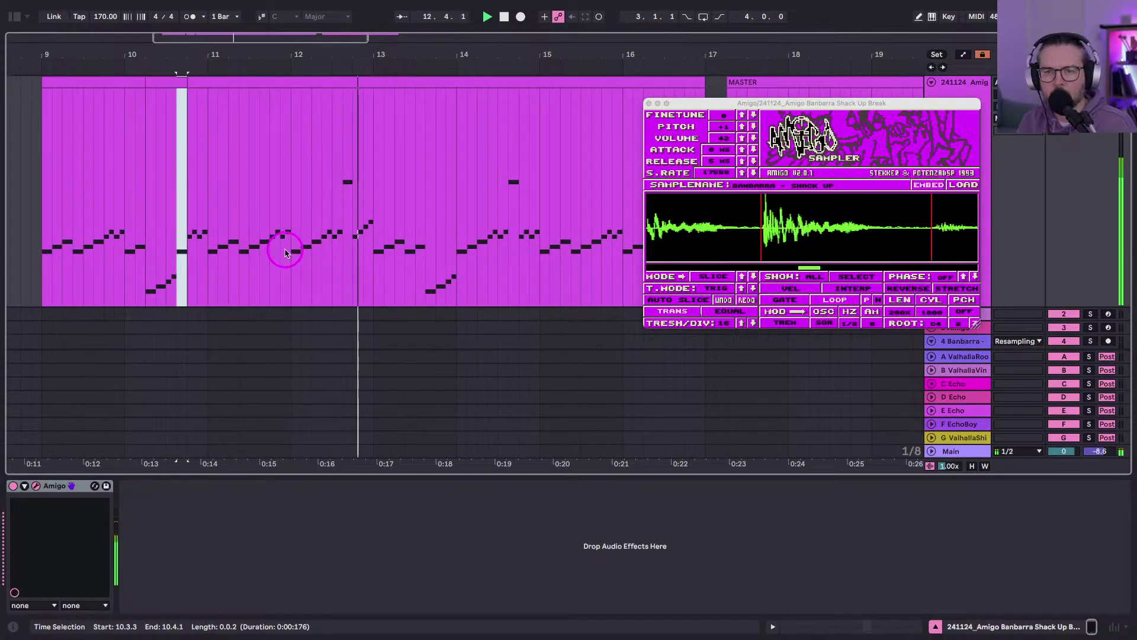
click(291, 279)
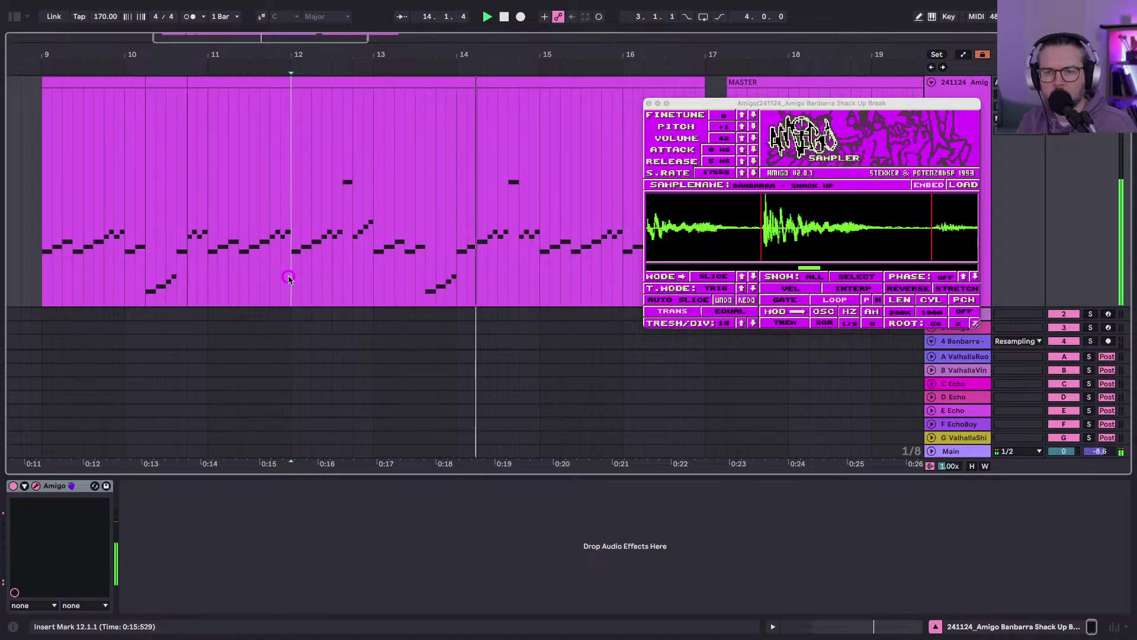
drag(353, 35, 356, 105)
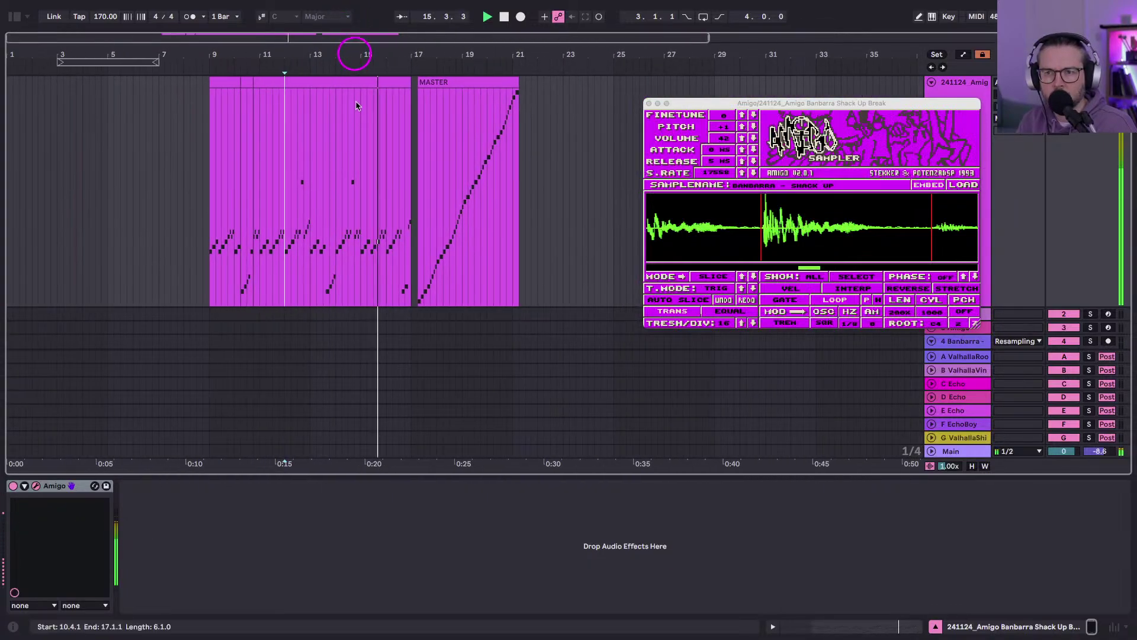
Audition the MASTER clip from 19.3.1, 20.1.1 and 20.2.1, and copy its segment from 20.2.1 to 20.4.3.
drag(459, 61, 472, 56)
click(459, 204)
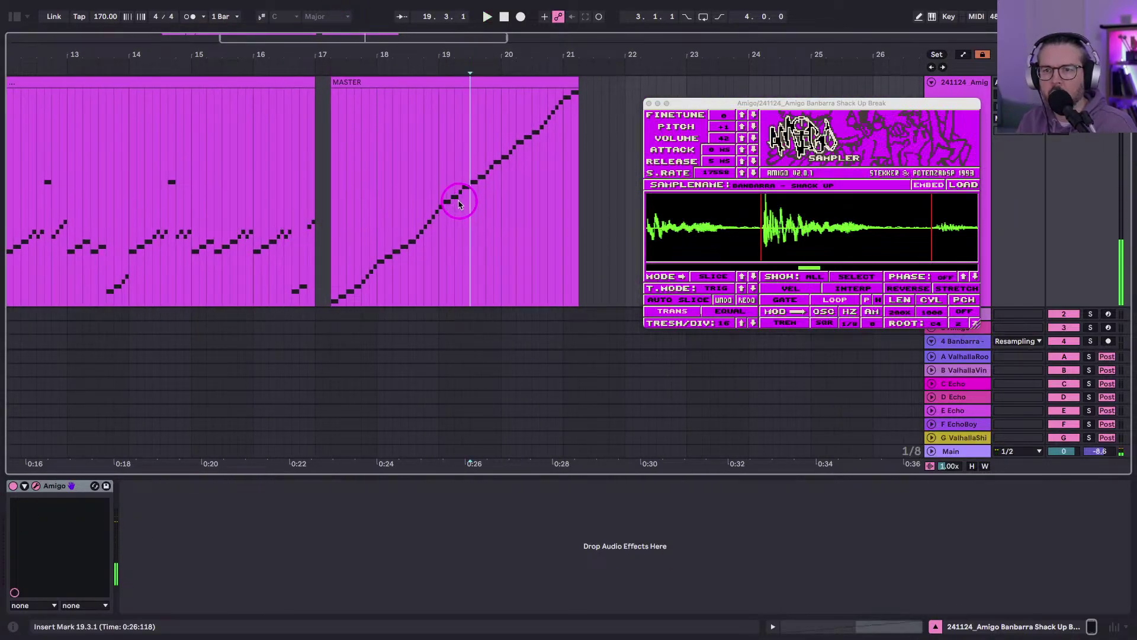
click(470, 199)
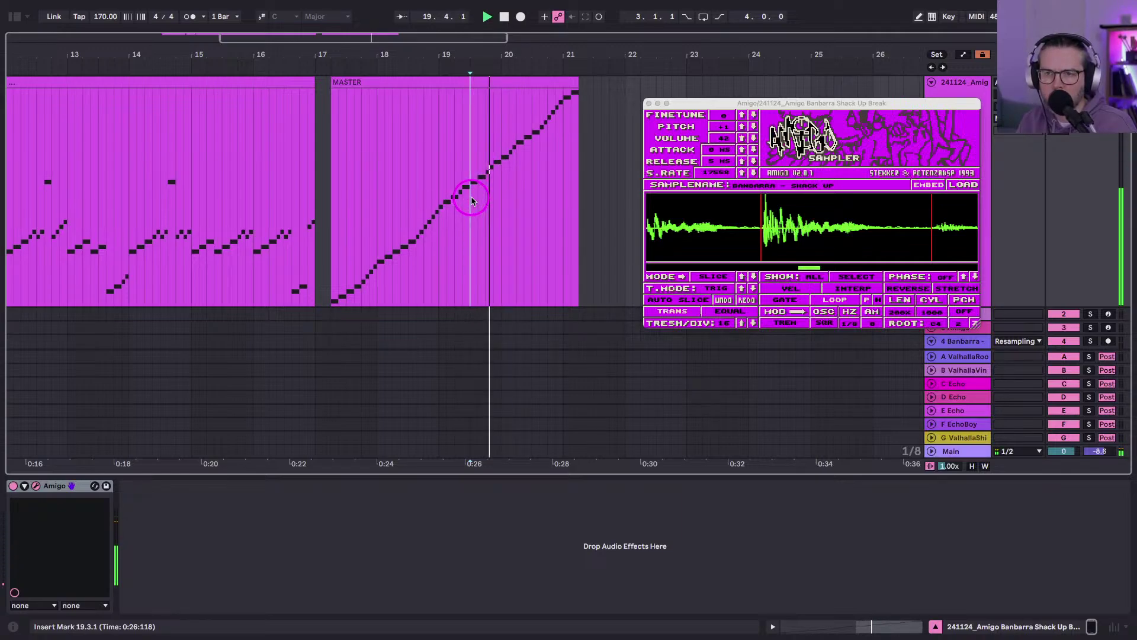
click(503, 187)
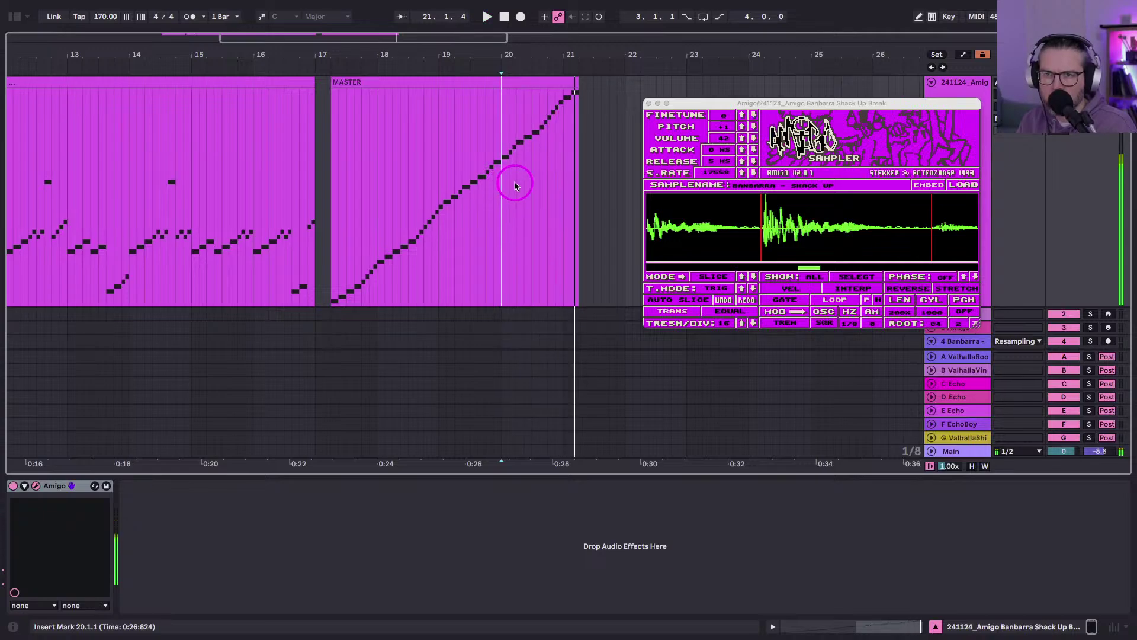
click(514, 186)
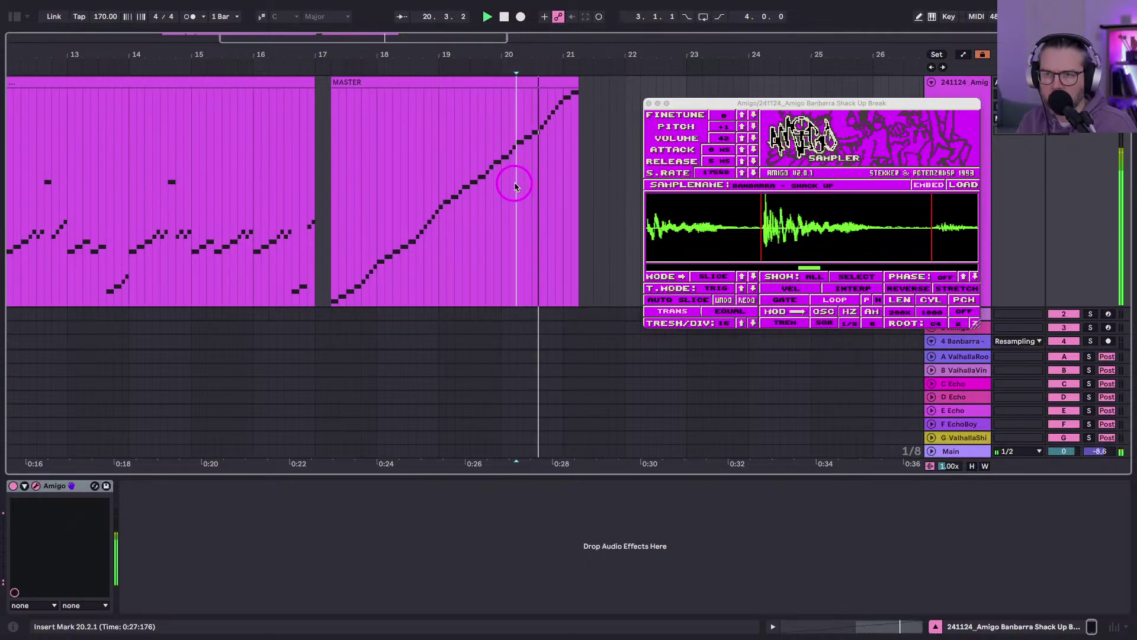
drag(515, 185, 555, 180)
Play the break from 9.1.1, try pasting the copied MASTER segment at 12.2.1, and undo the paste.
scroll(555, 180, left, 10)
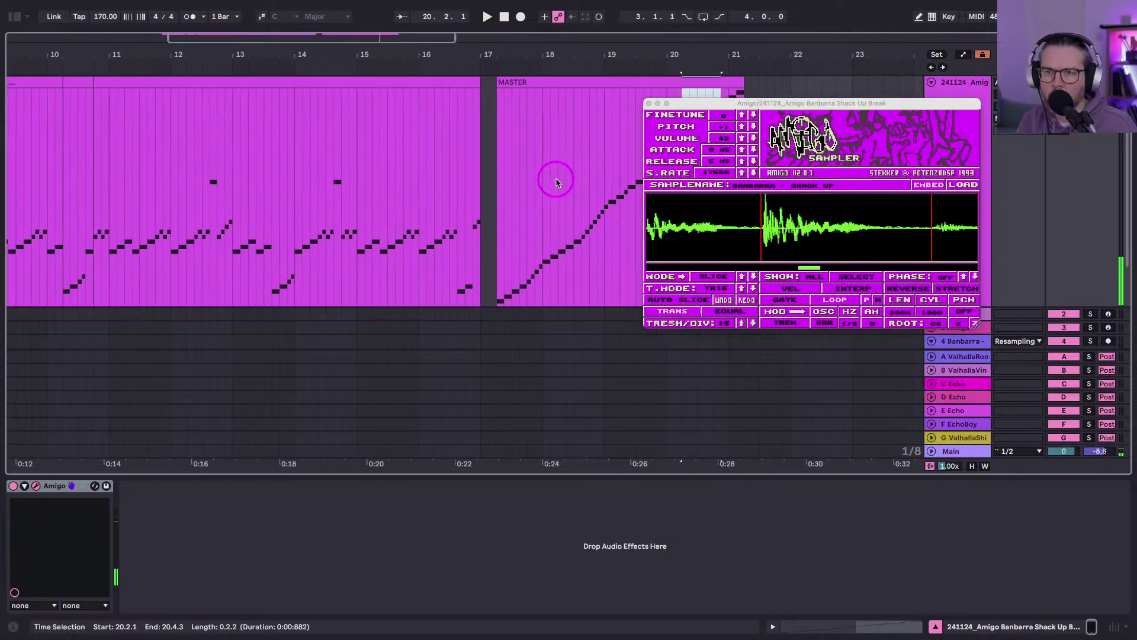
drag(389, 55, 381, 51)
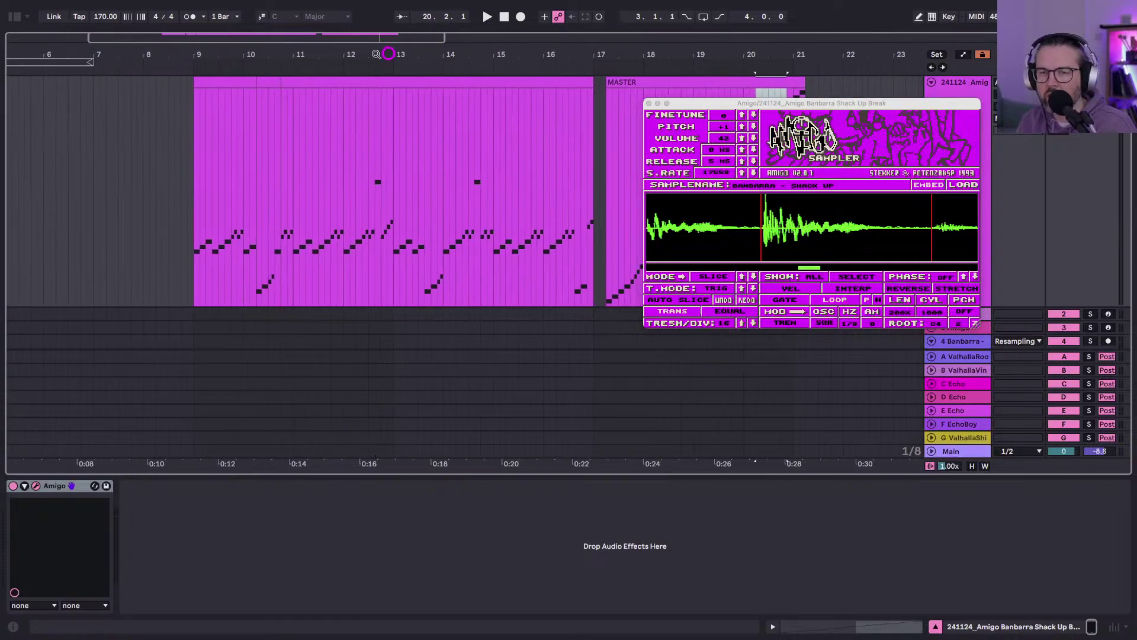
scroll(366, 234, right, 3)
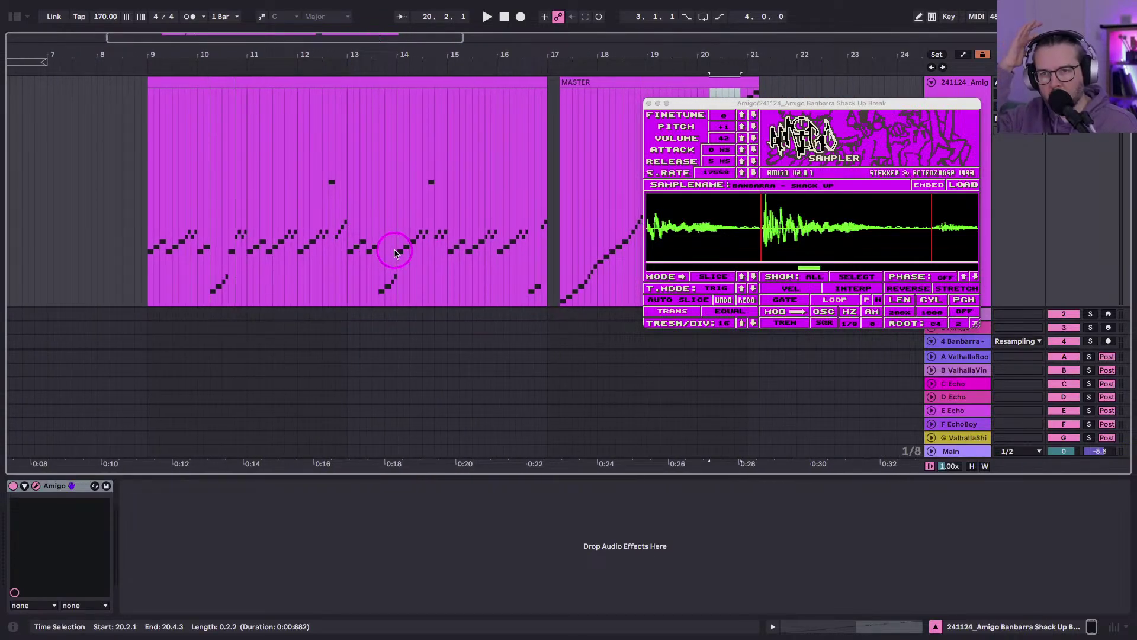
click(153, 263)
key(space)
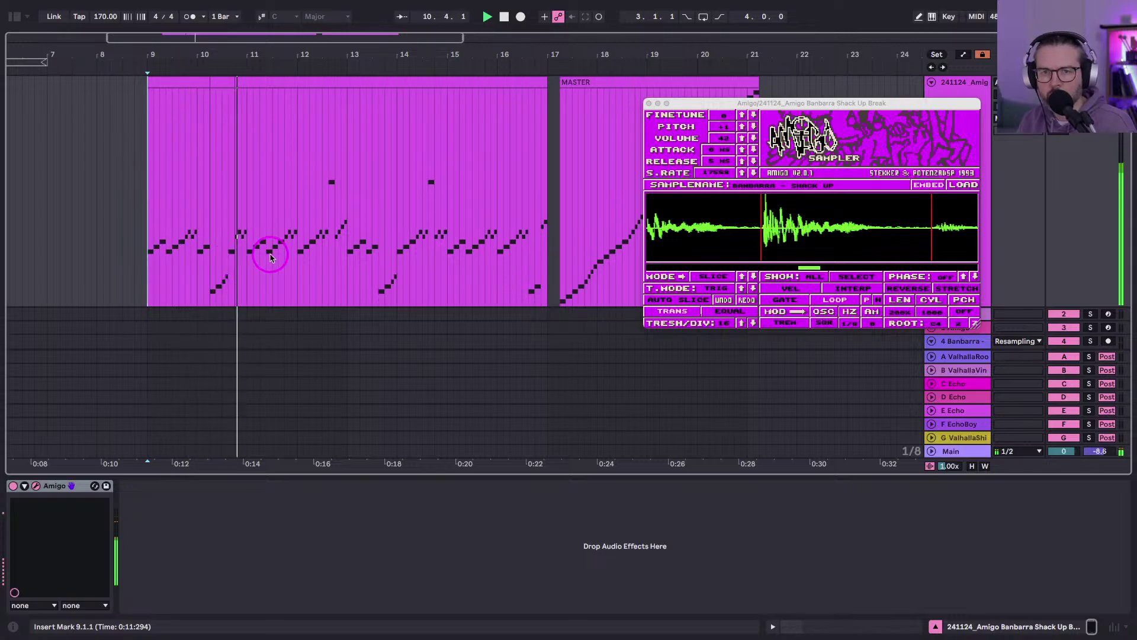
drag(309, 260, 341, 261)
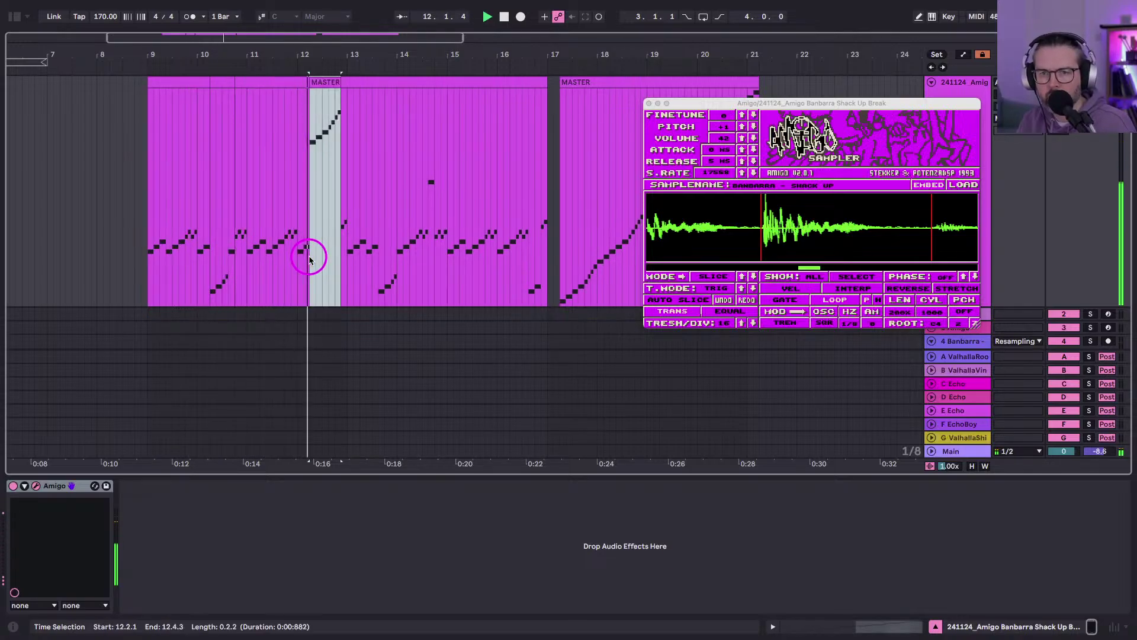
key(super+z)
Paste the copied MASTER segment at 12.1.1 and compare playback with and without it, restoring the paste.
click(148, 244)
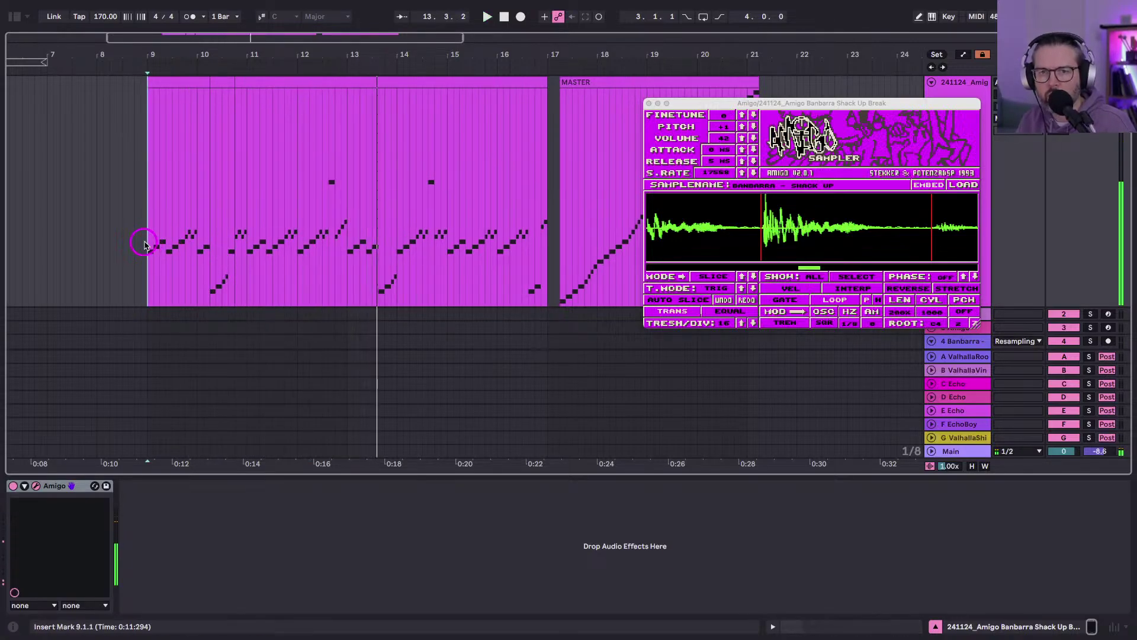
key(space)
key(space)
drag(325, 178, 312, 233)
drag(302, 51, 304, 54)
click(303, 141)
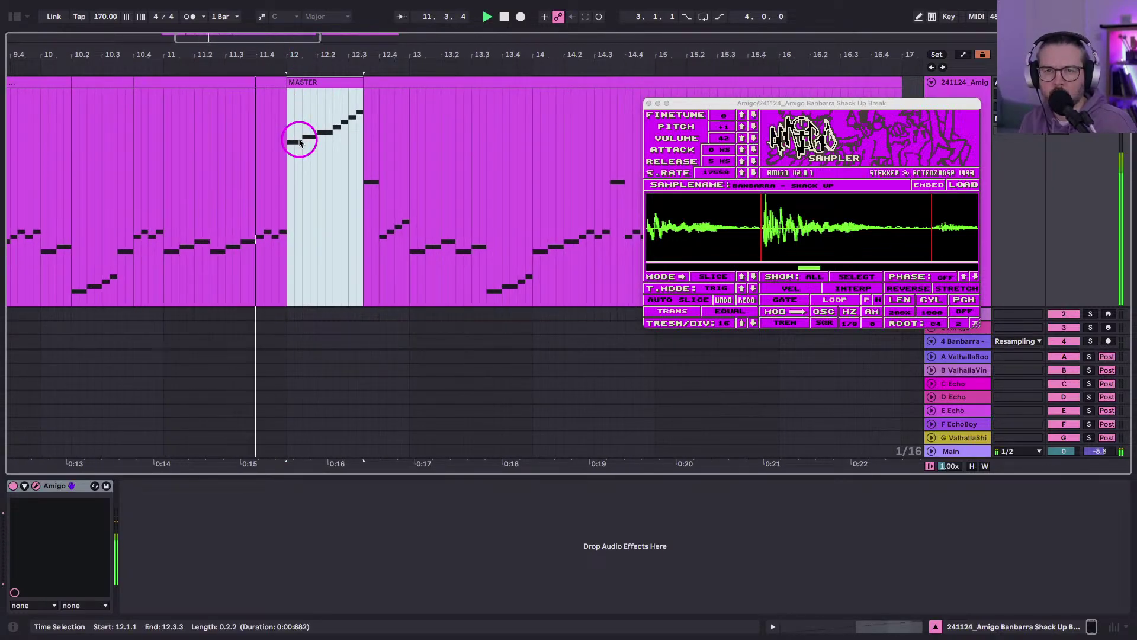
key(super+z)
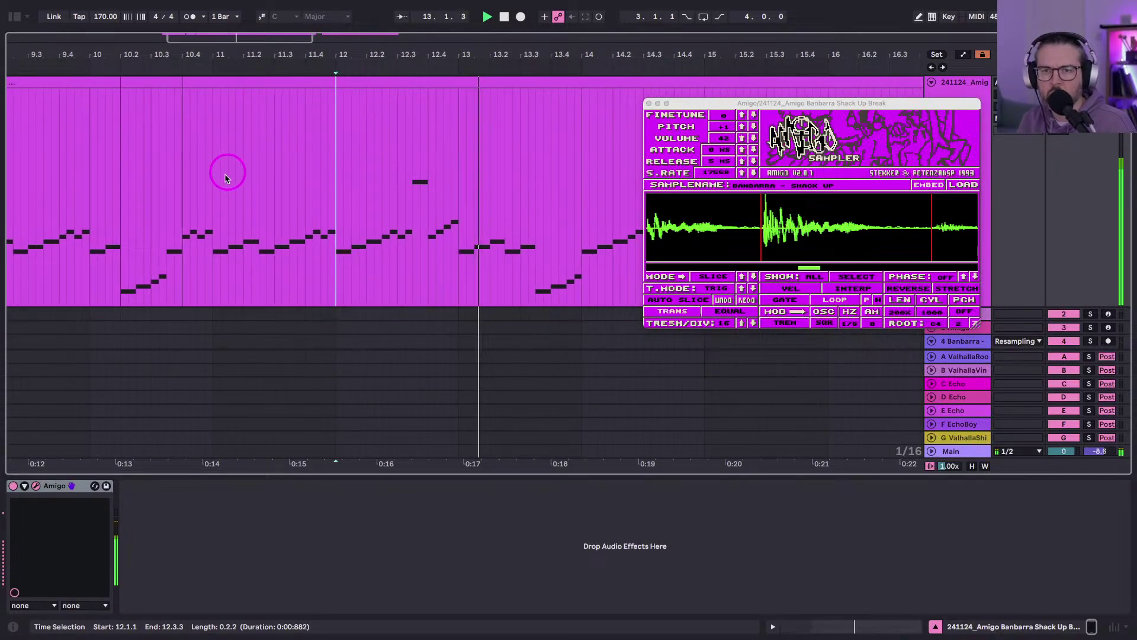
scroll(315, 157, right, 2)
scroll(315, 157, down, 1)
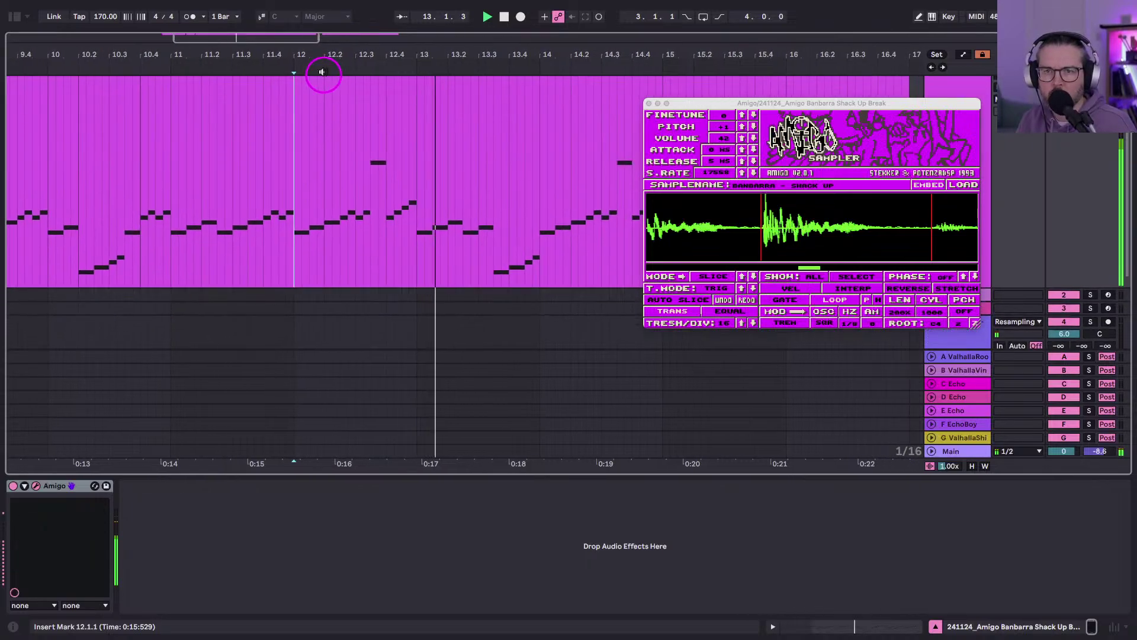
key(super+shift+z)
scroll(296, 127, up, 1)
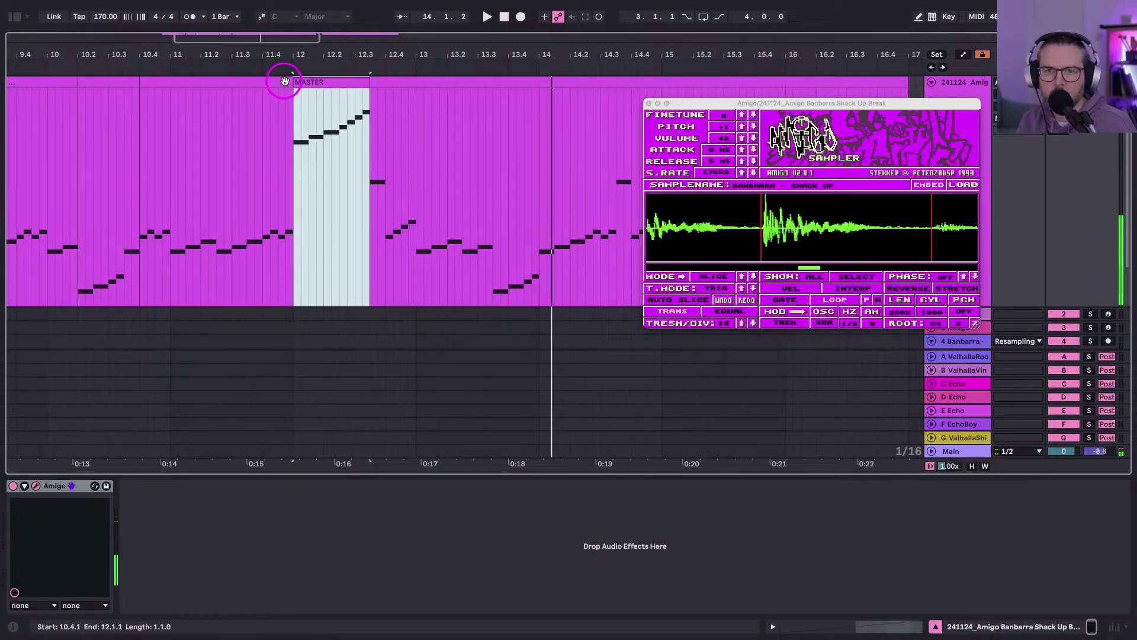
Shorten the front of the pasted MASTER segment so it starts at 12.2.1, playing back from 11.3.1 to check.
drag(284, 81, 341, 82)
click(229, 187)
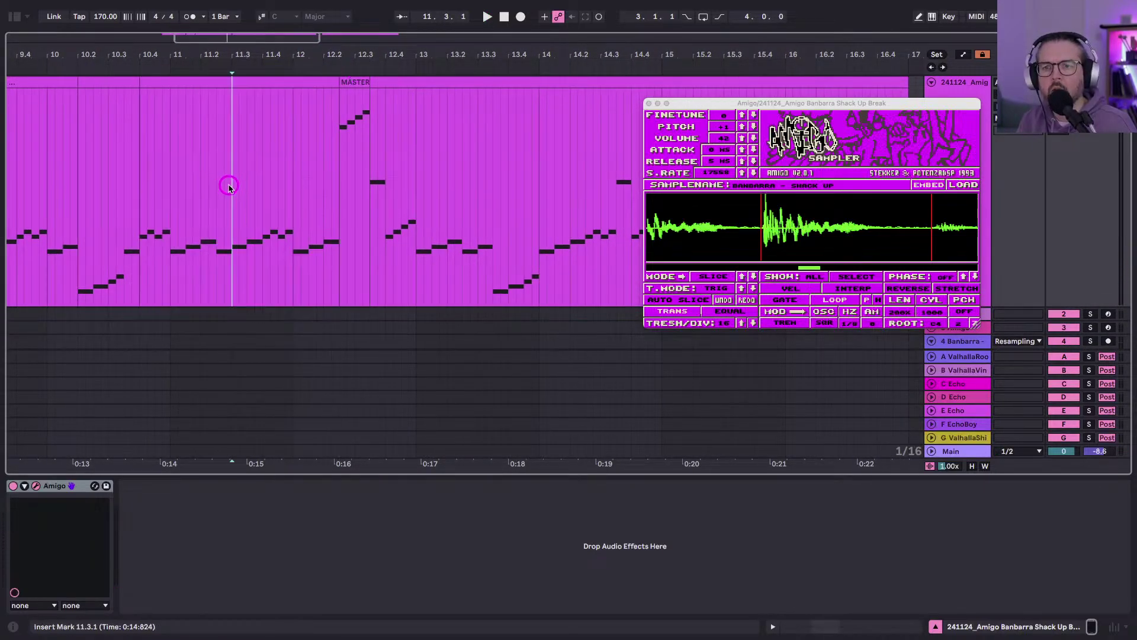
key(space)
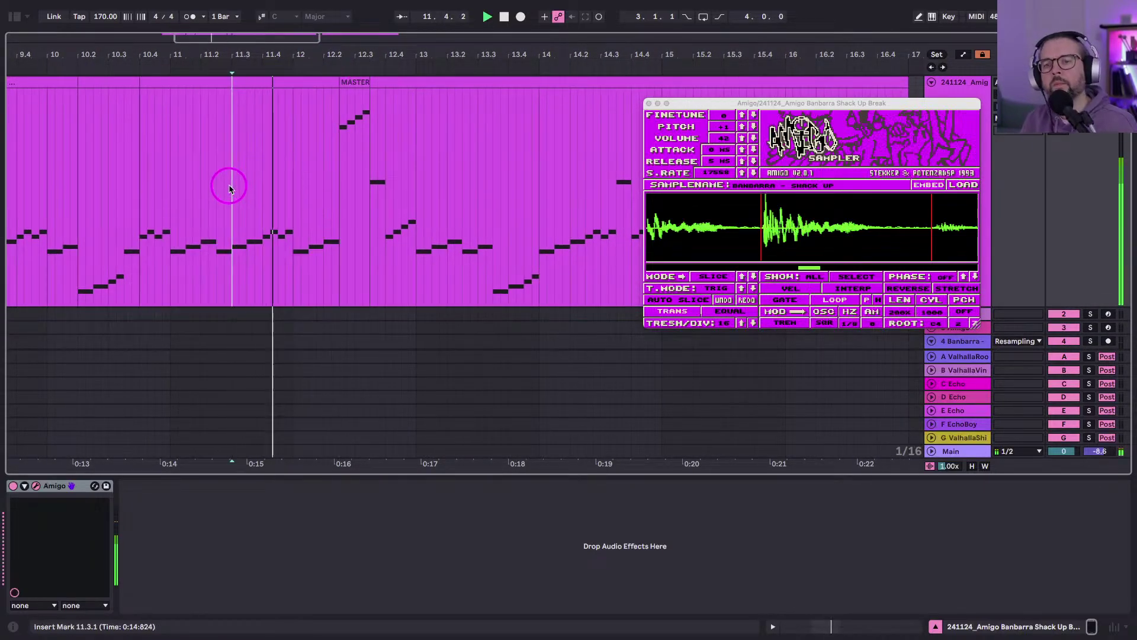
click(135, 289)
drag(340, 81, 322, 80)
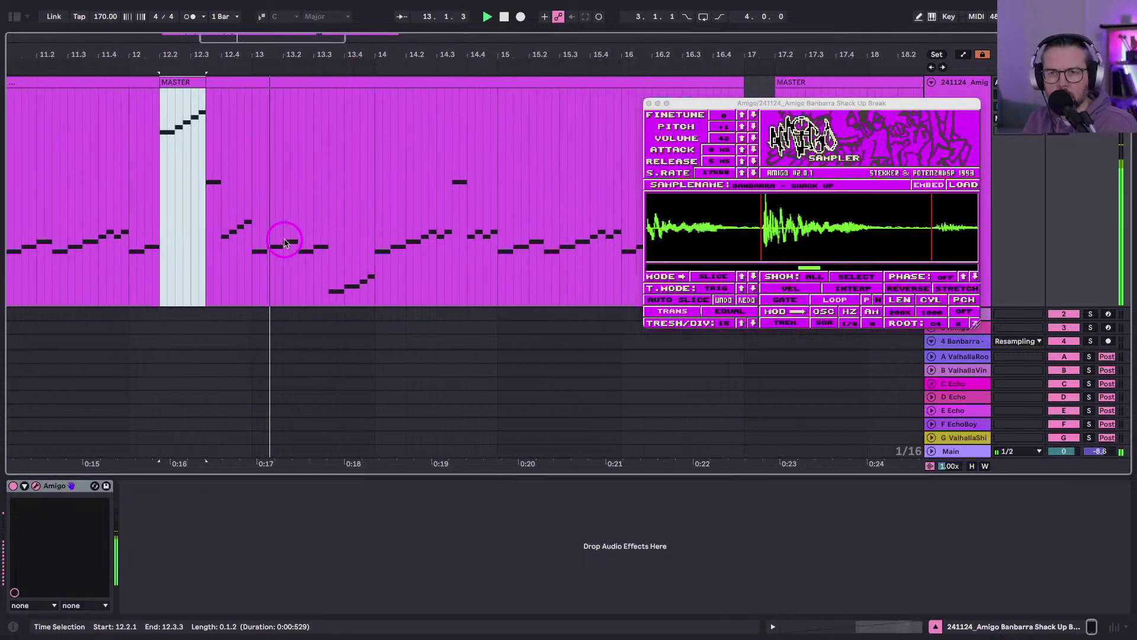
Try repeating the segment from 16.1.1 to 16.2.3 at 16.2.3 while the break plays.
drag(259, 51, 315, 57)
click(374, 246)
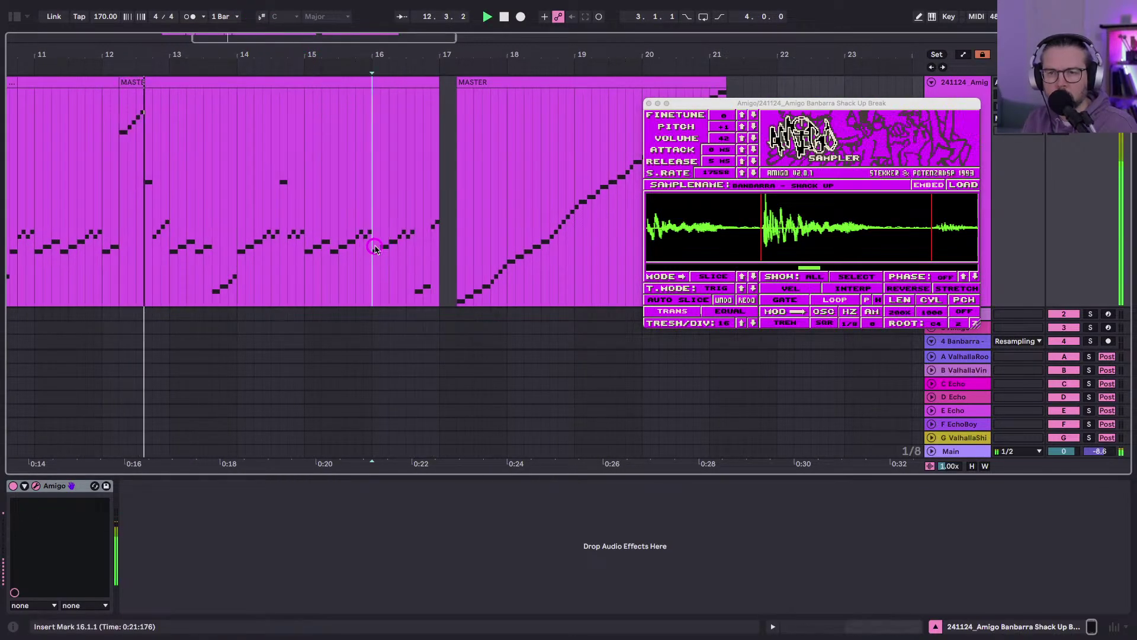
drag(374, 248, 421, 122)
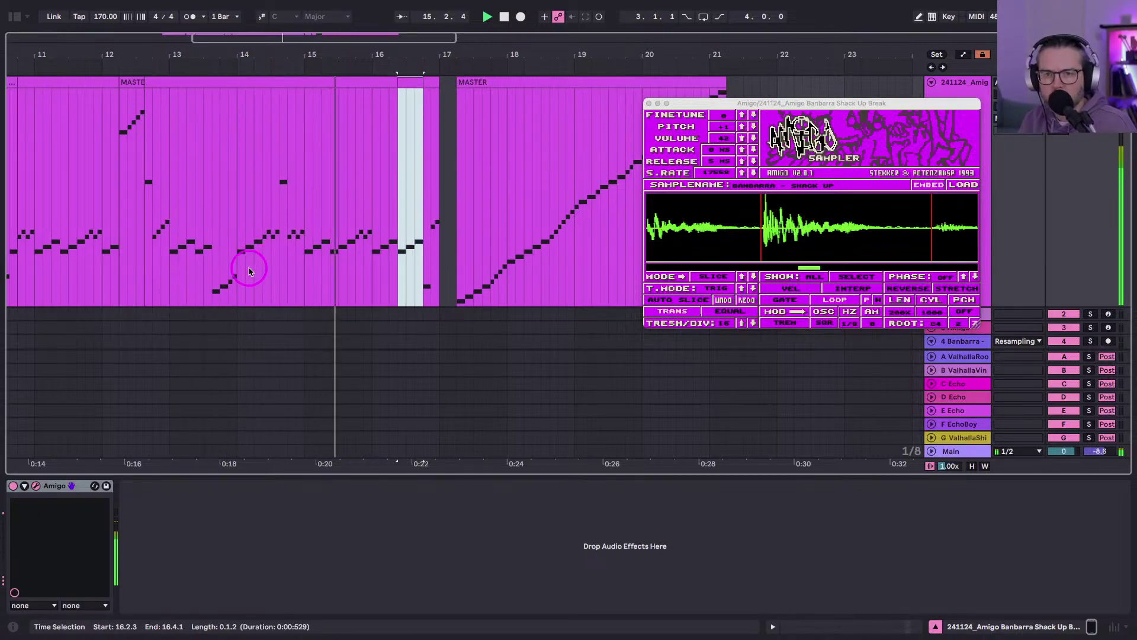
Copy the MASTER segment from 12.2.1 to 12.3.3 and paste it at 16.1.1.
click(127, 84)
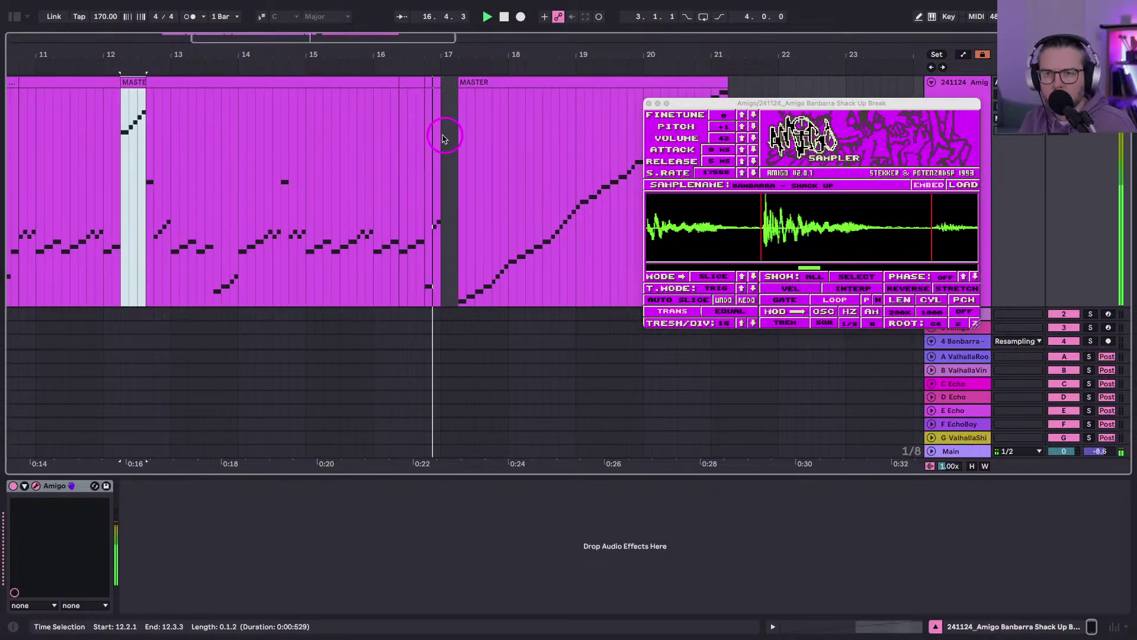
key(ctrl+c)
click(370, 156)
key(ctrl+v)
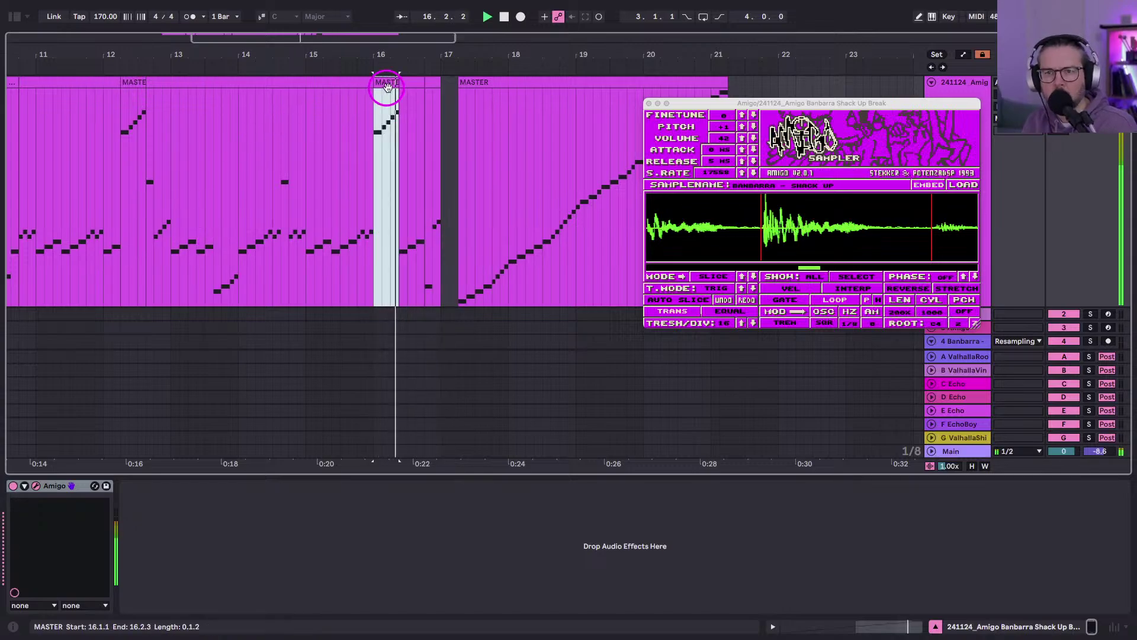
Play back from 13.1.1, try pasting the segment from 13.3.3 to 14.1.1 at 16.2.3, and undo the paste.
click(169, 170)
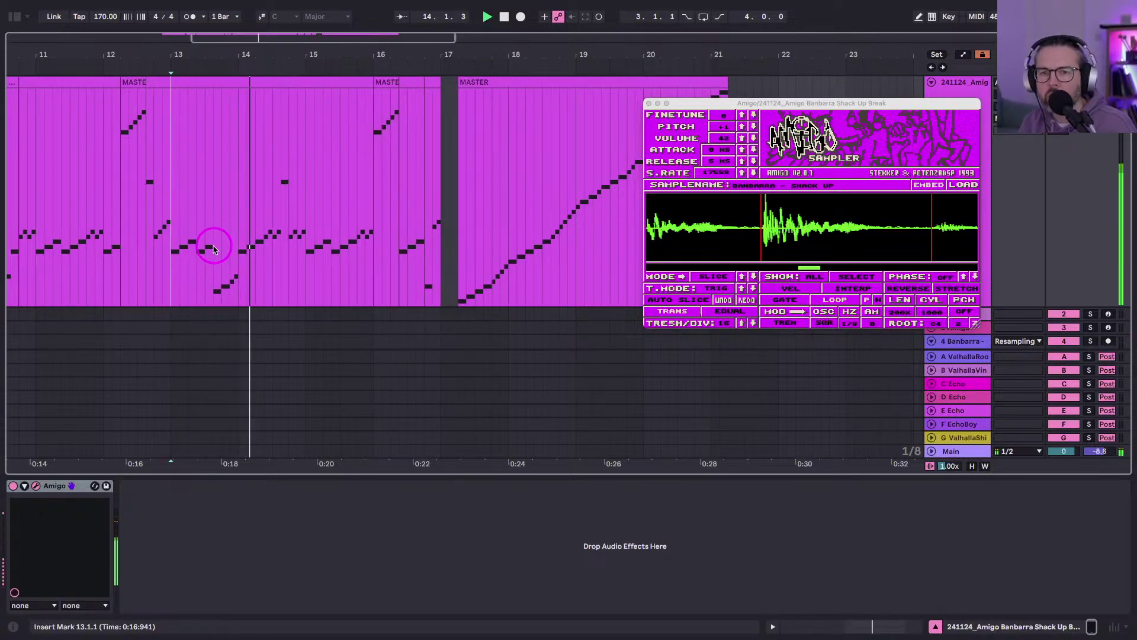
drag(213, 251, 238, 249)
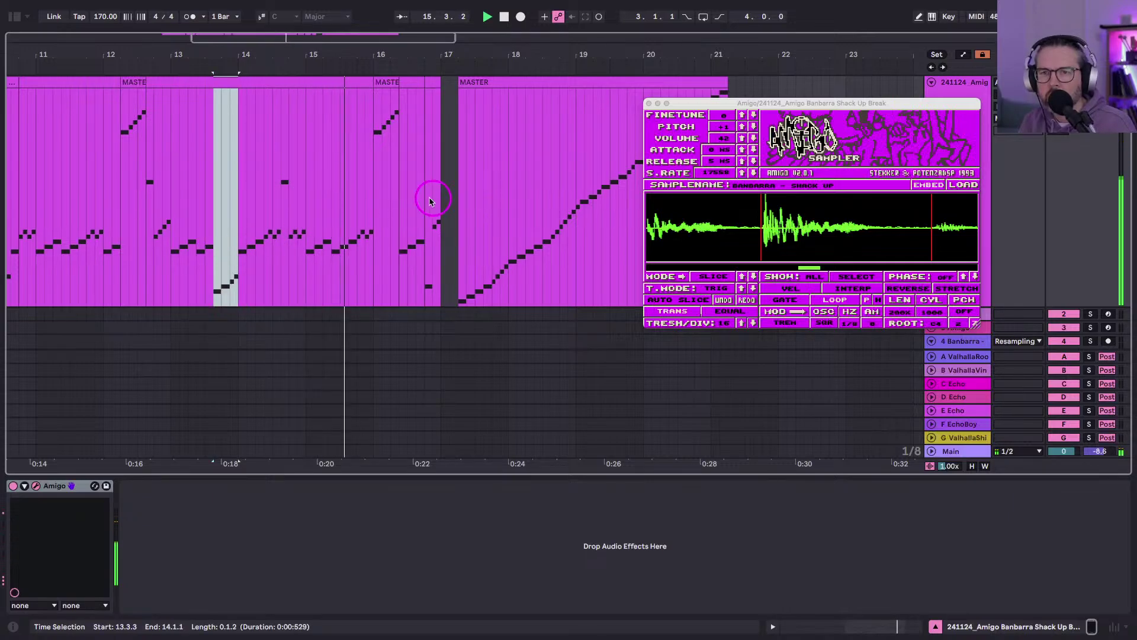
key(super+c)
click(400, 196)
key(super+v)
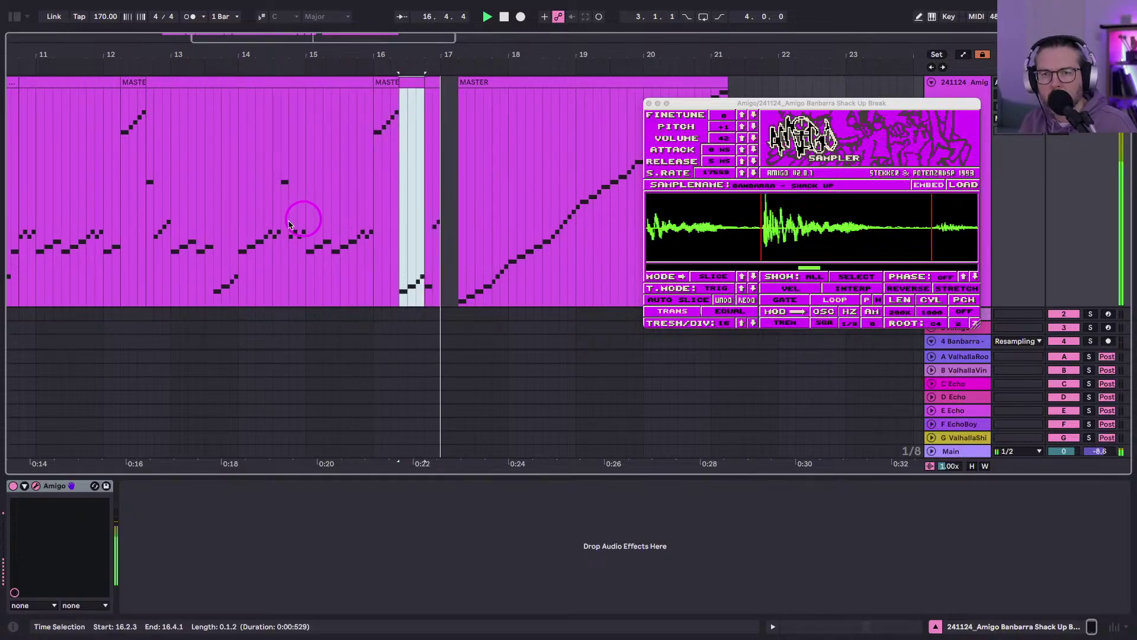
key(super+z)
Copy the segment from 15.3.3 to 16.1.1, paste it at 16.2.3, and play back from 15.2.3.
click(197, 225)
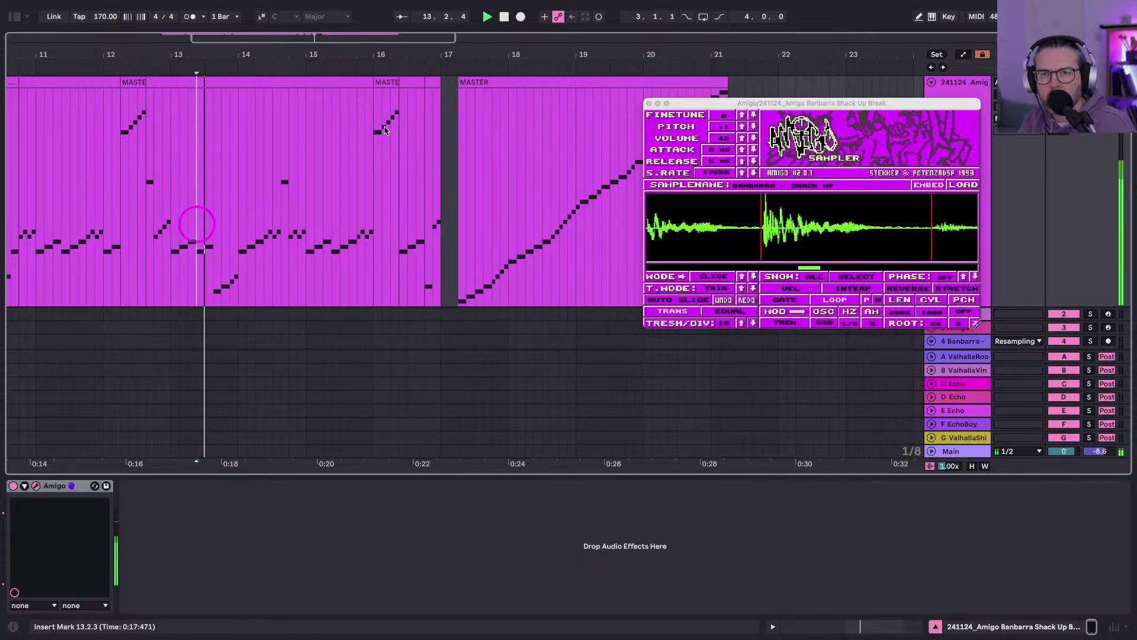
click(384, 81)
drag(341, 242, 365, 234)
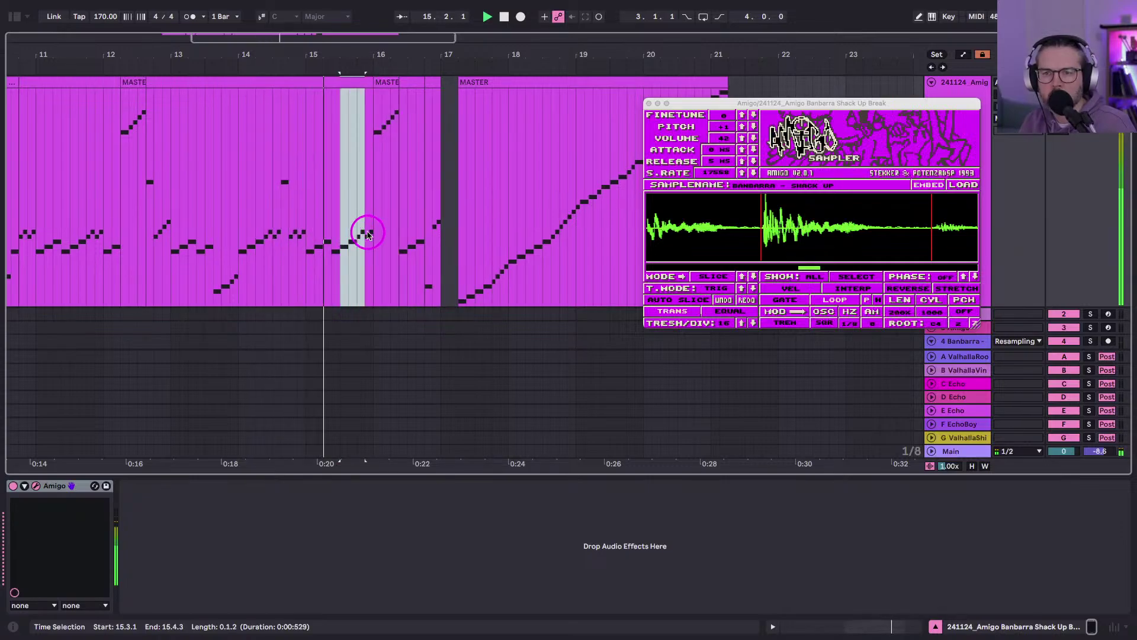
key(Right)
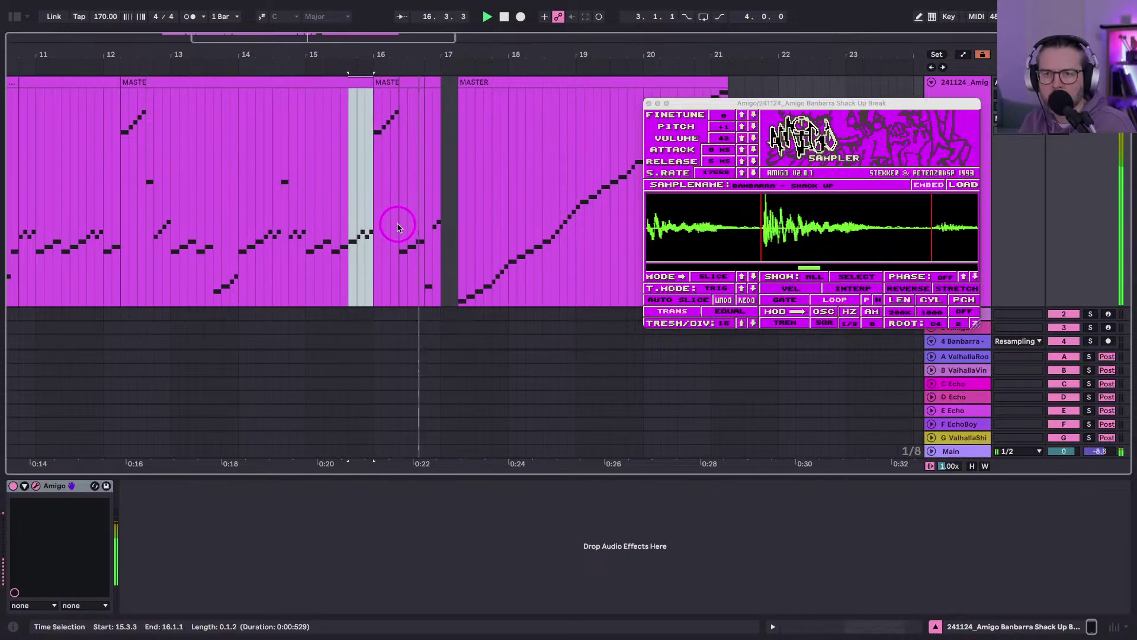
click(330, 225)
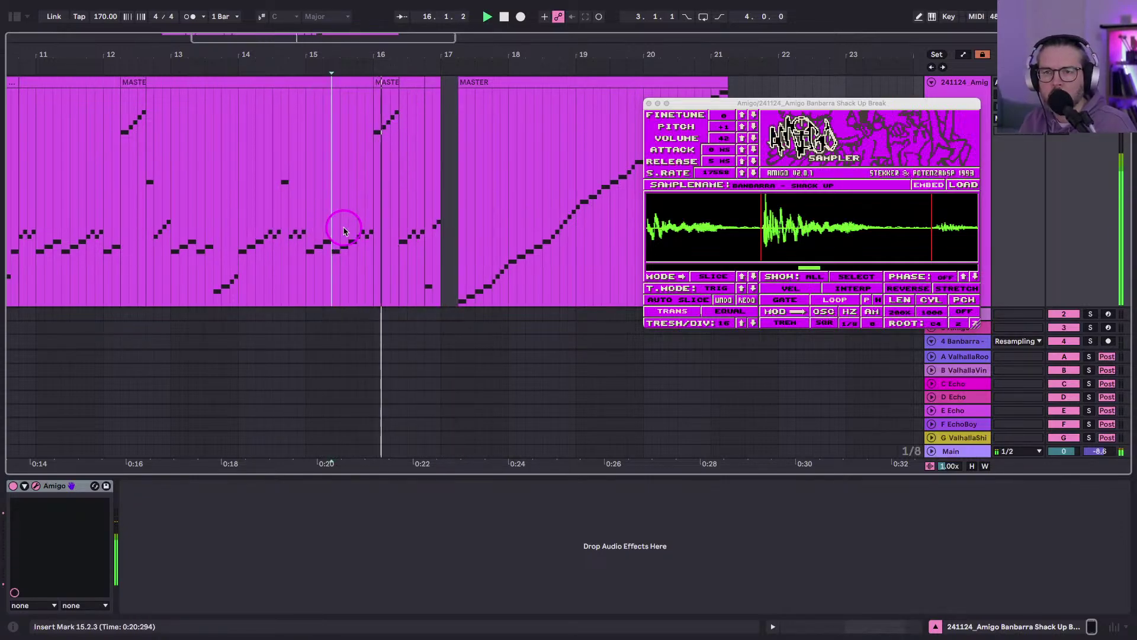
Paste the copied segment at 16.4.1, and paste the opening note of the MASTER segment from 16.1.1 at 16.4.3.
click(170, 261)
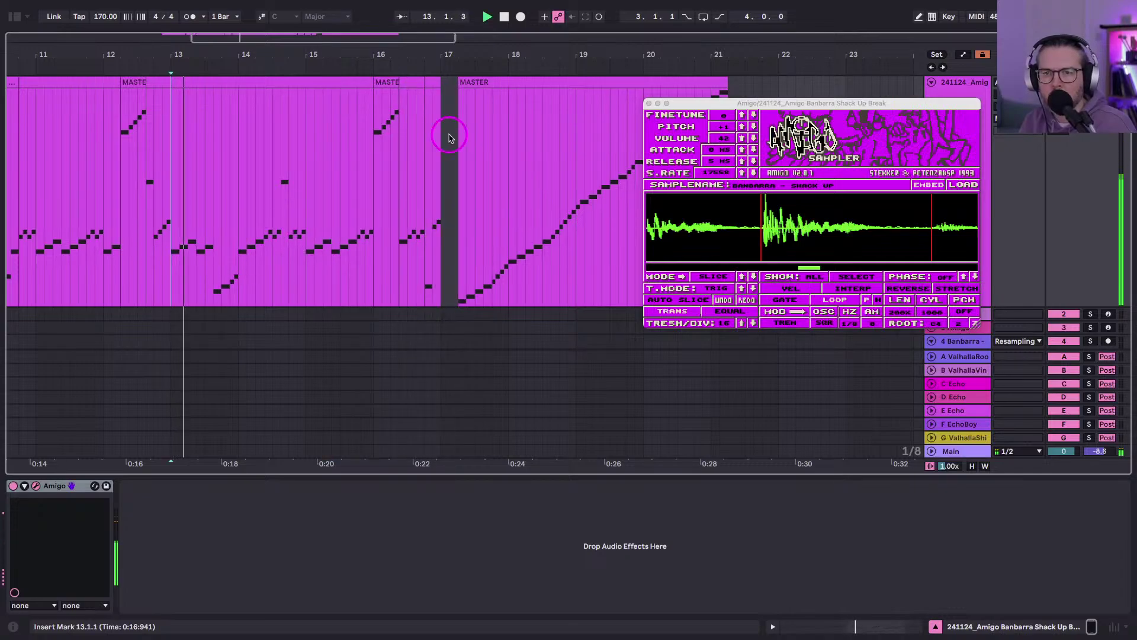
drag(396, 144, 406, 148)
click(422, 158)
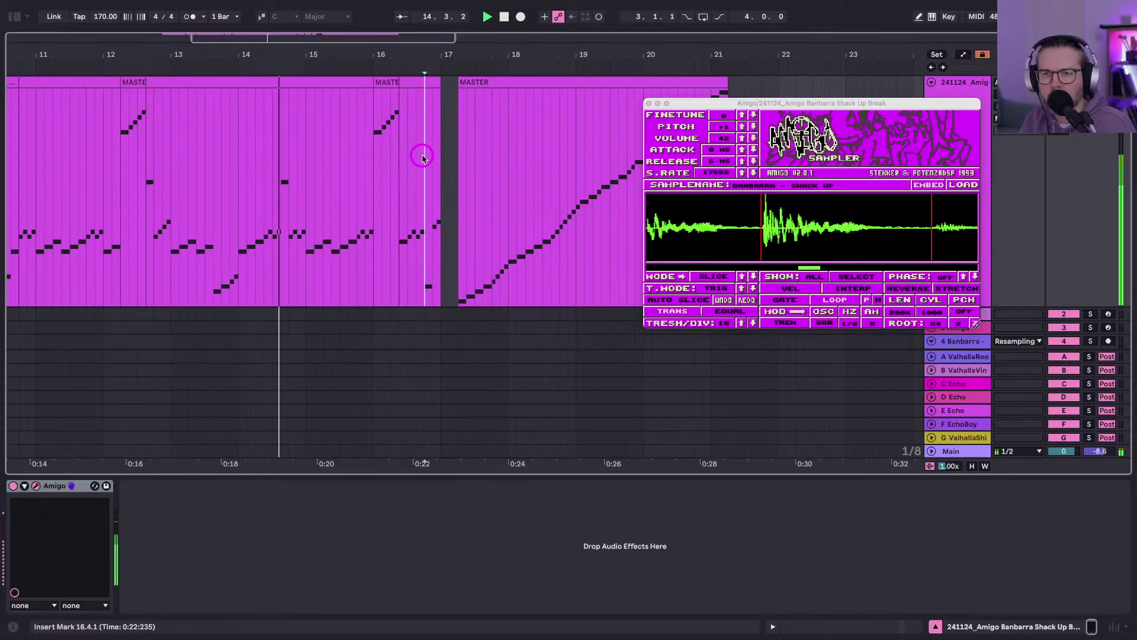
key(super+v)
drag(375, 96, 196, 140)
key(super+c)
click(432, 104)
key(super+v)
Consolidate the break from 9.1.1 to 17.1.1 and copy it to the Session slot below the earlier break clip.
key(super+j)
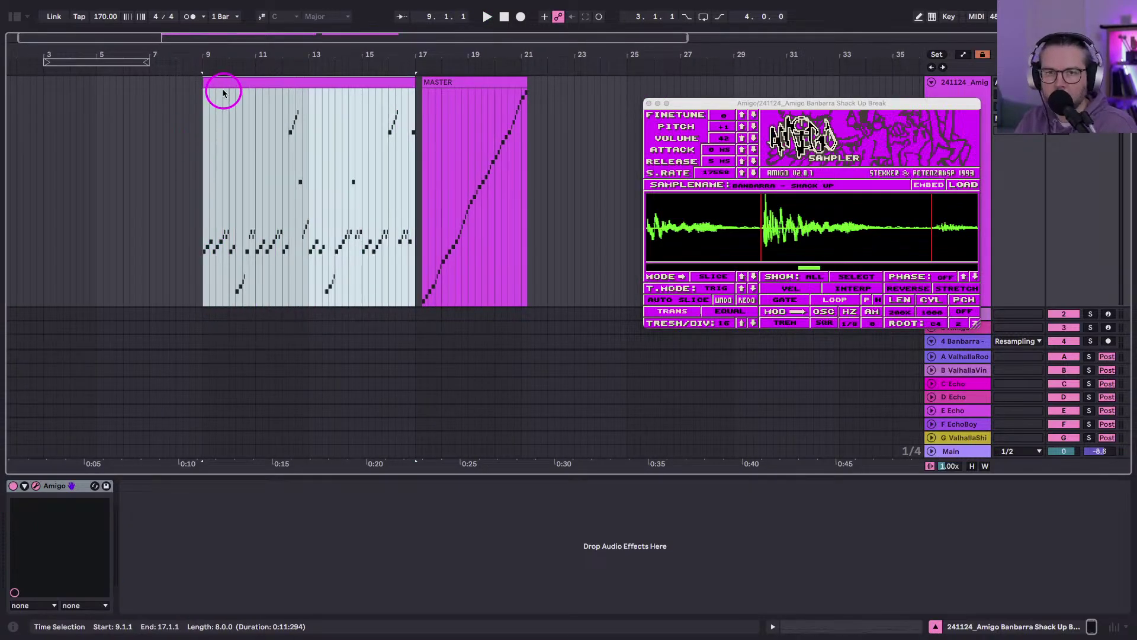
key(Tab)
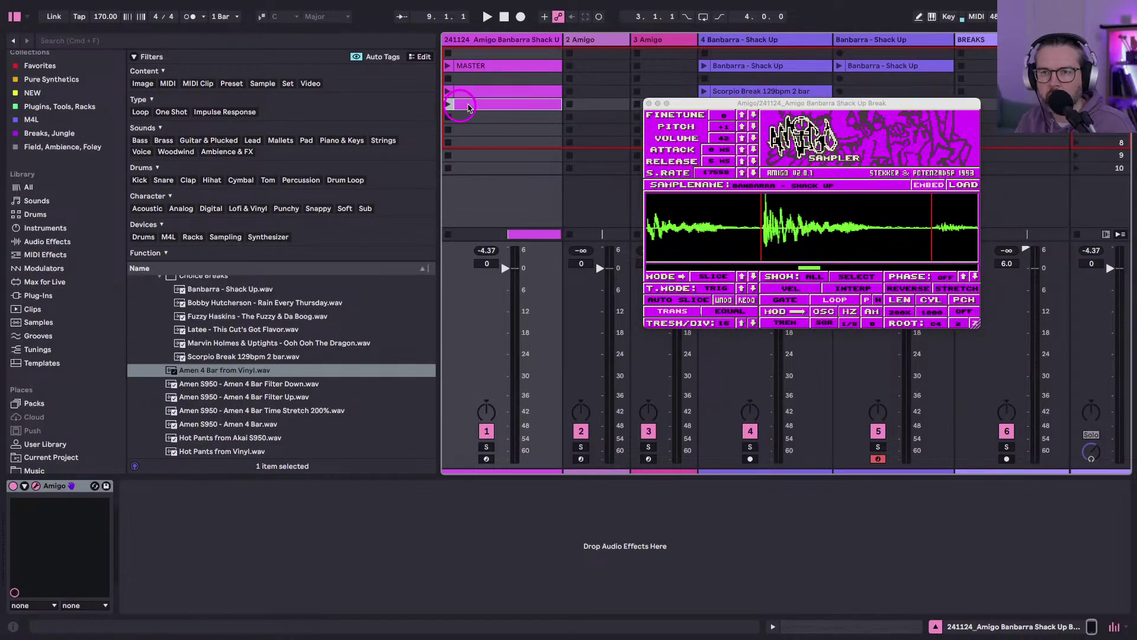
Turn on looping for the new Session clip, launch it, and open its notes for editing.
double_click(477, 101)
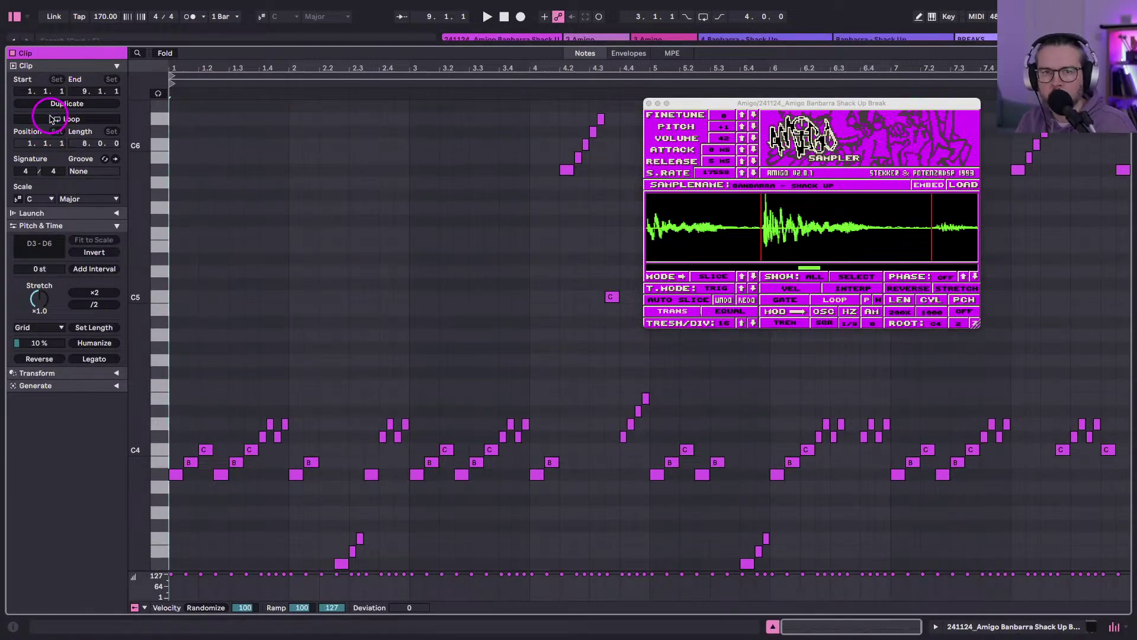
key(shift+Tab)
click(447, 105)
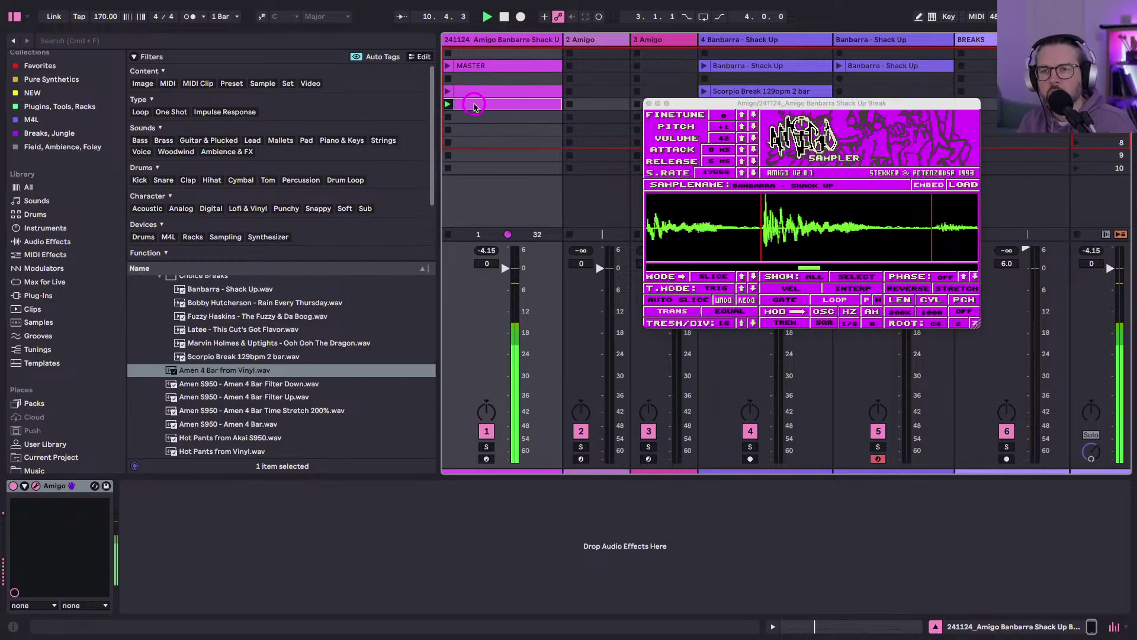
double_click(473, 105)
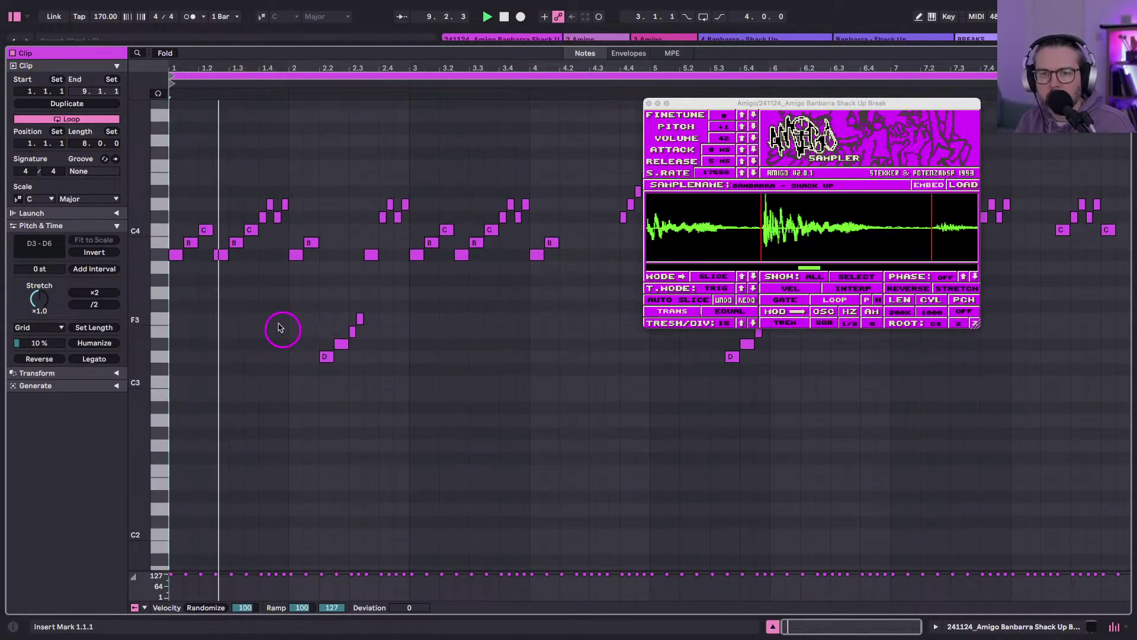
Enable note previewing in the clip's note editor and audition the A#3, D#3 and D3 notes in bar 2.
scroll(280, 328, up, 3)
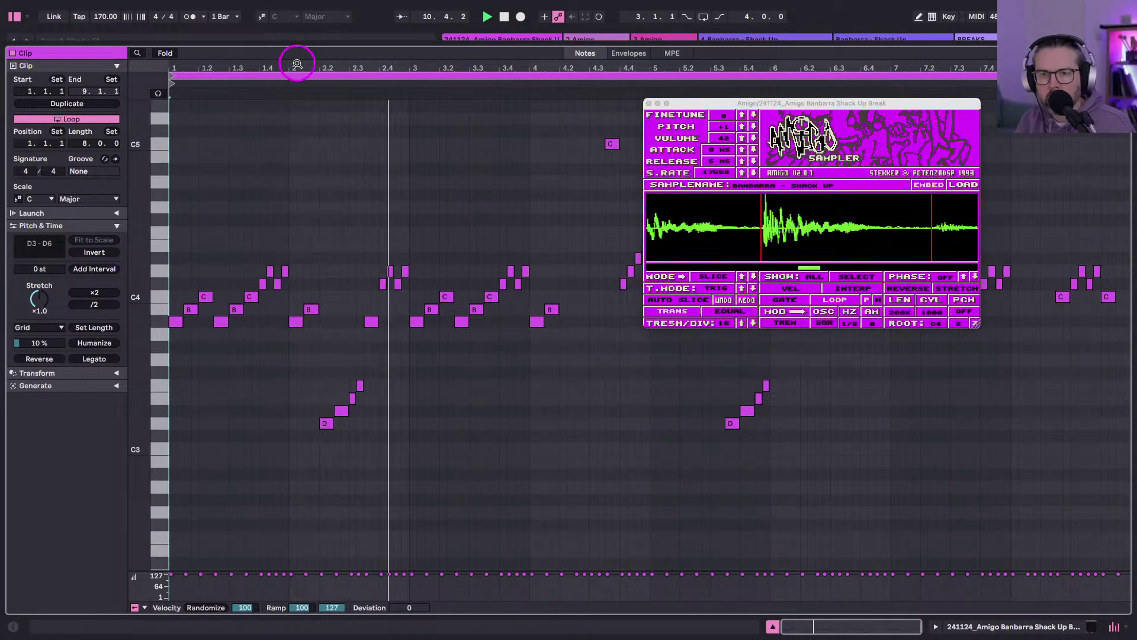
drag(297, 63, 292, 56)
click(386, 236)
click(416, 296)
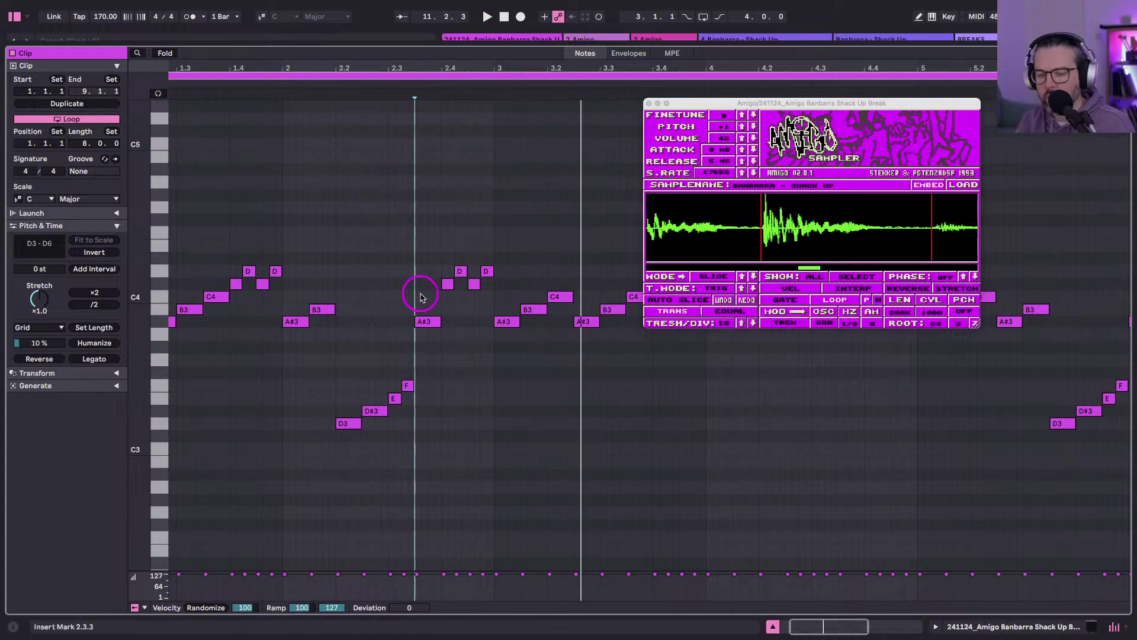
click(426, 321)
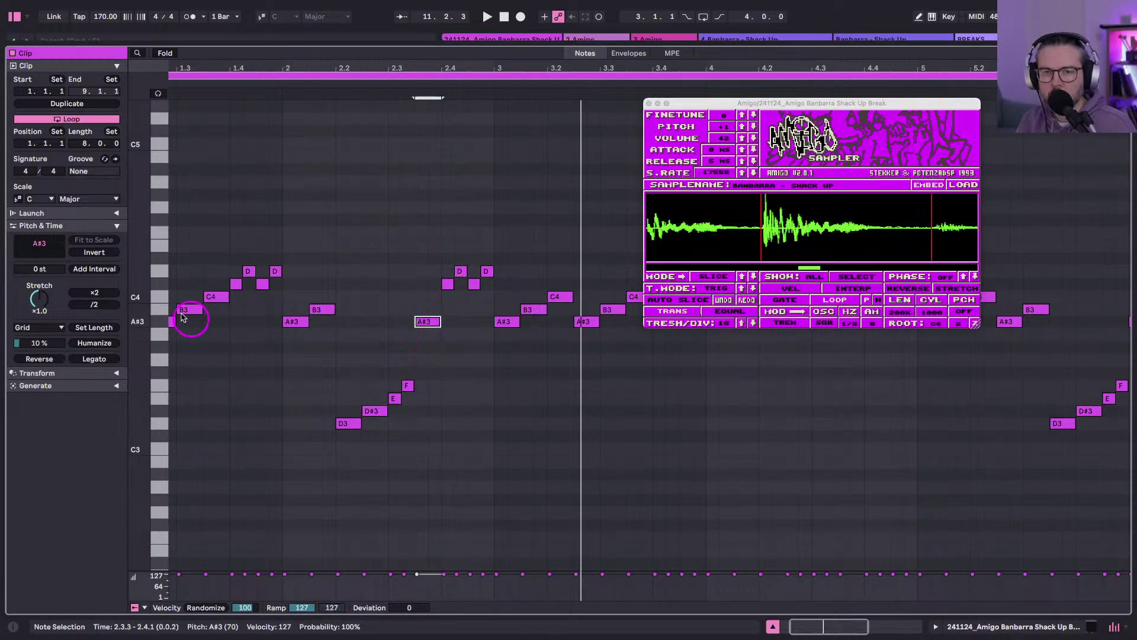
click(158, 93)
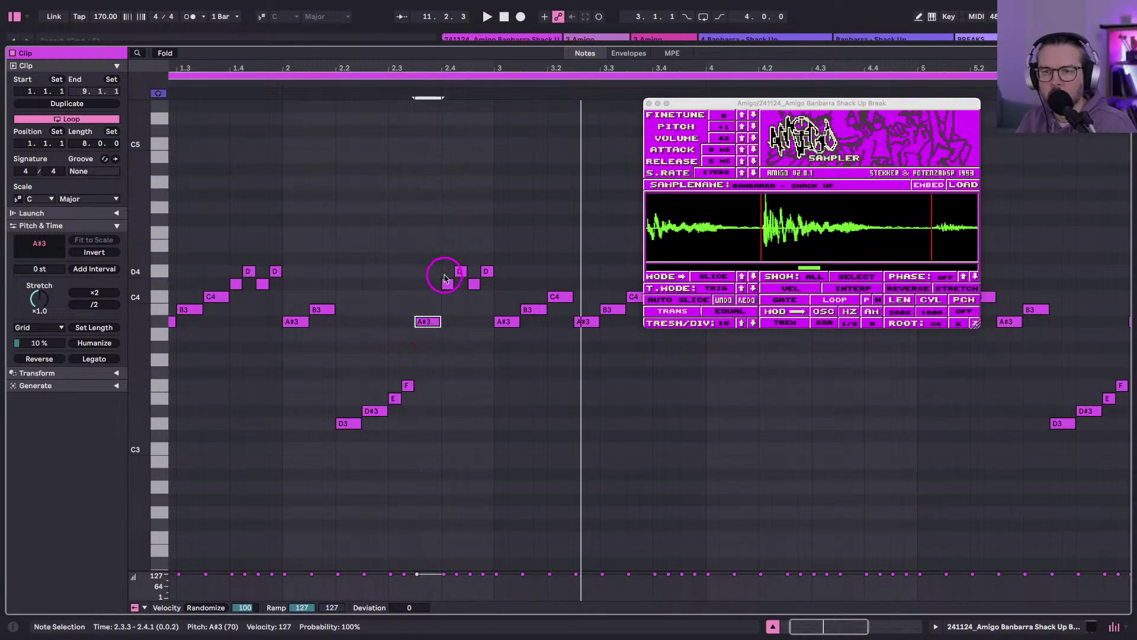
click(373, 411)
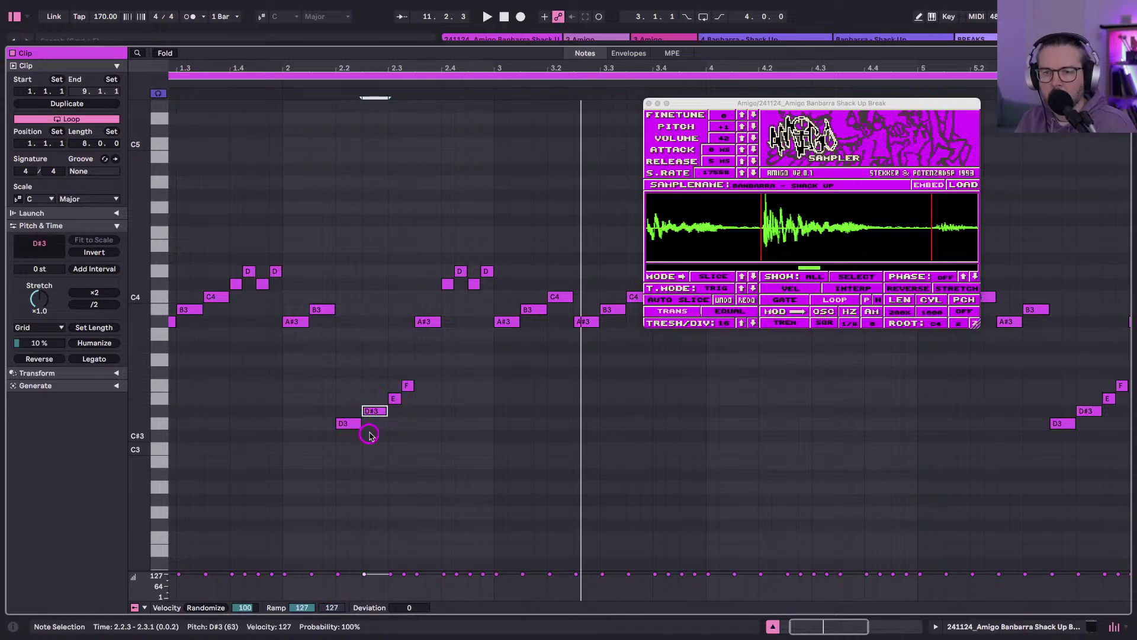
click(342, 424)
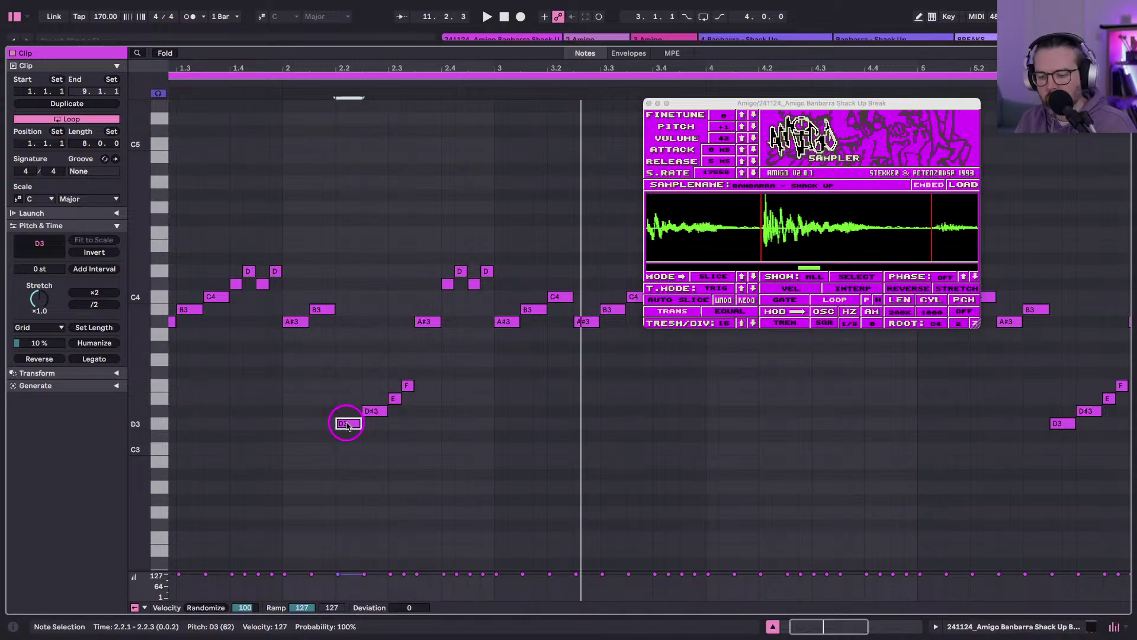
drag(348, 425, 476, 425)
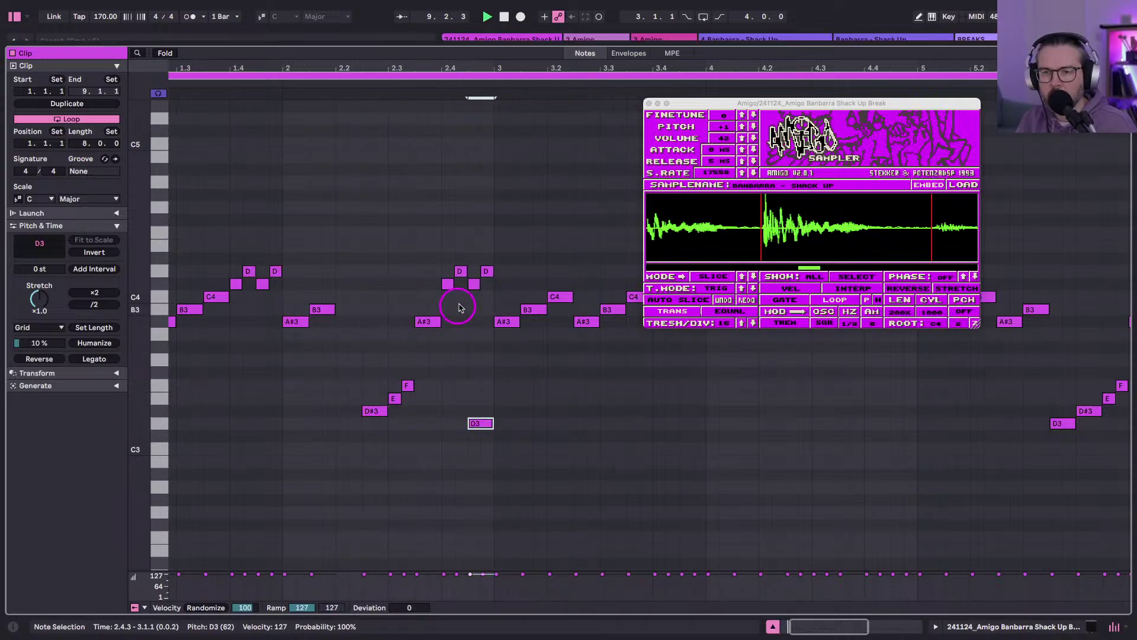
click(473, 284)
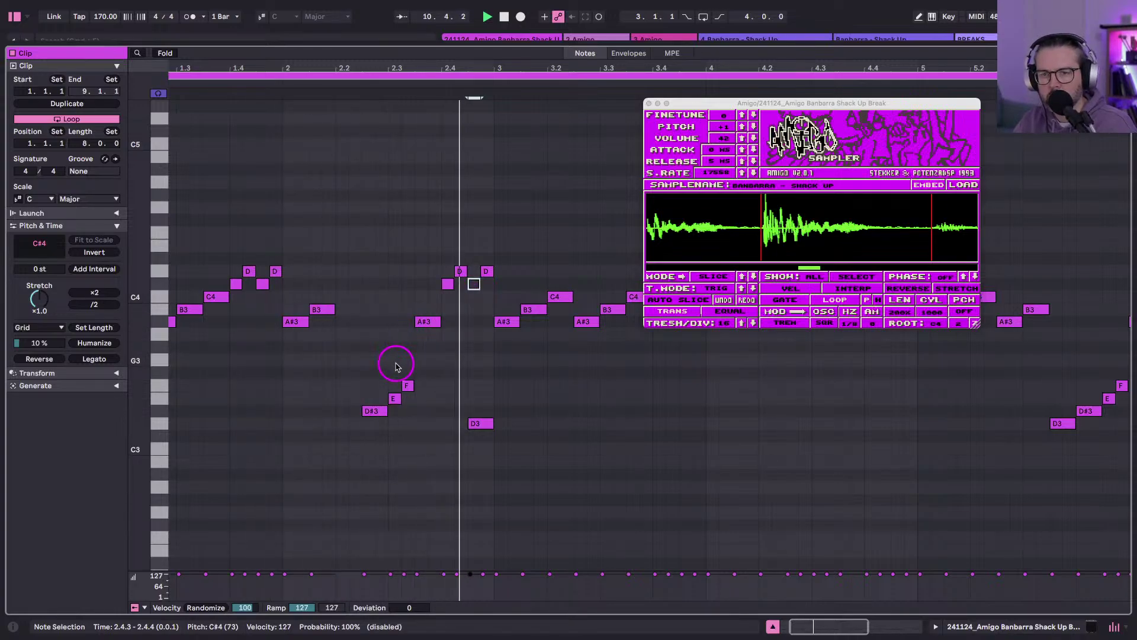
key(super+z)
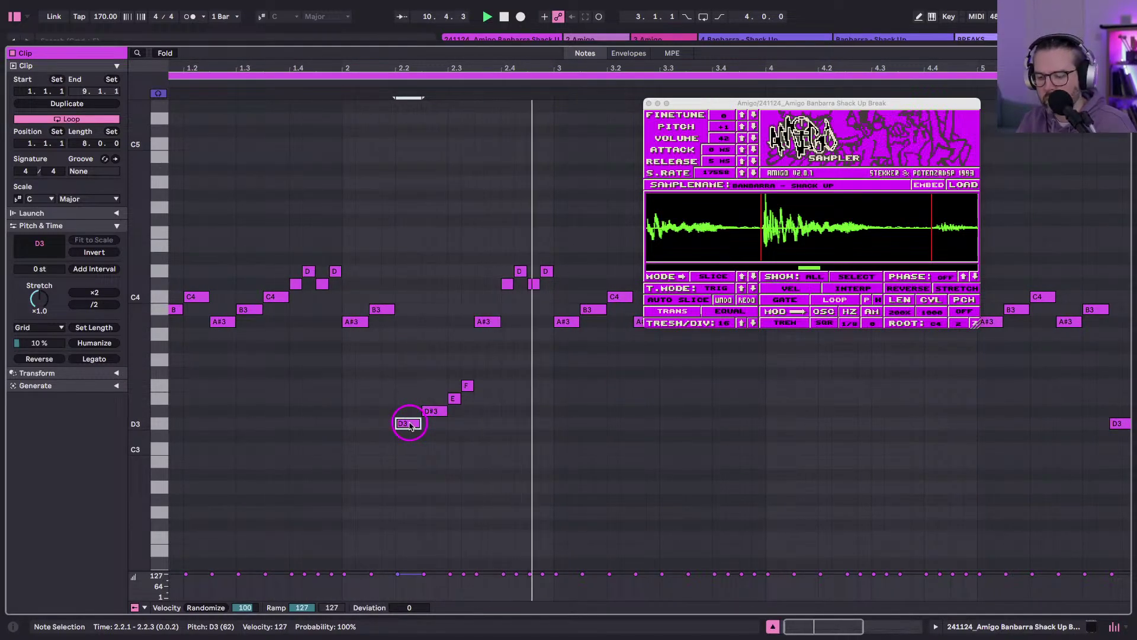
Copy the D3 note from 2.2.1 to 2.4.3 and deactivate the C#4 note at 2.4.3.
drag(418, 422, 540, 425)
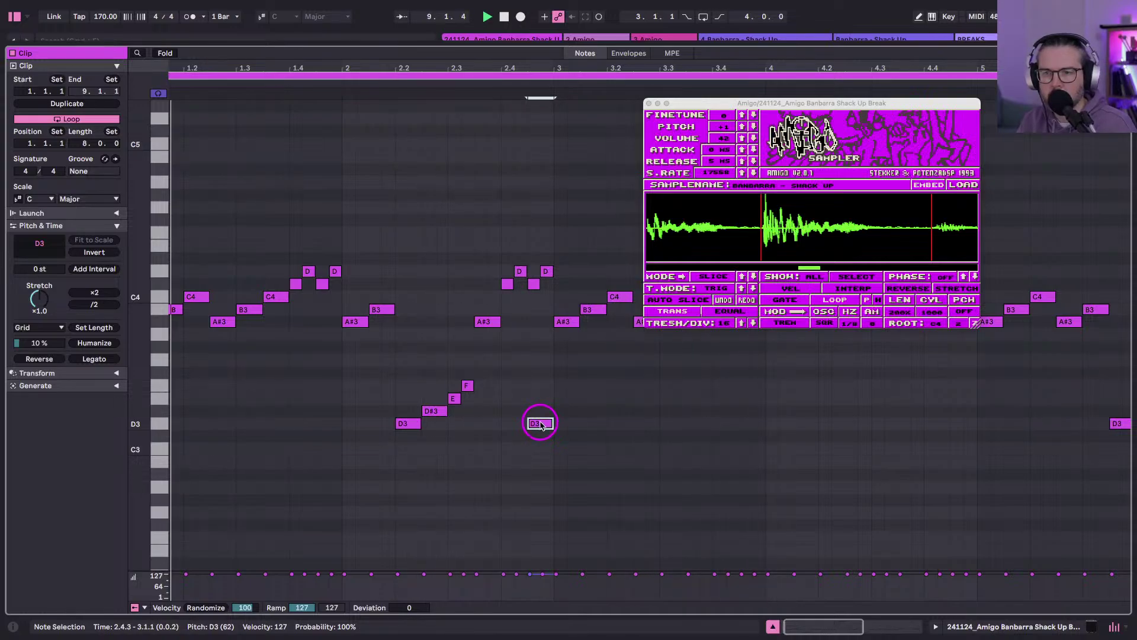
click(536, 285)
key(0)
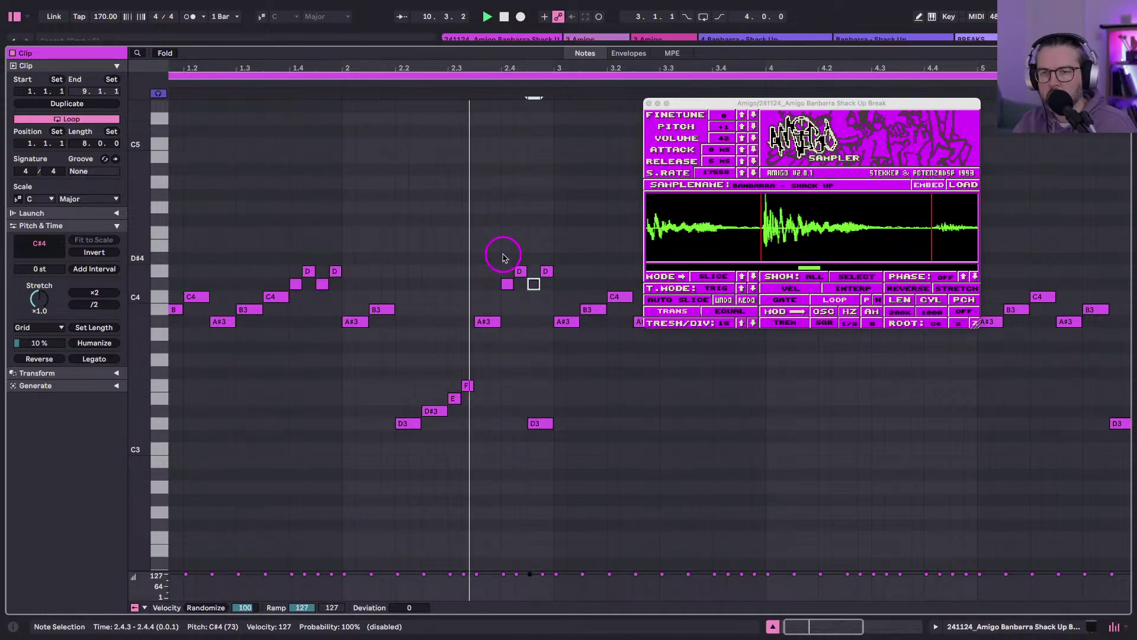
click(529, 343)
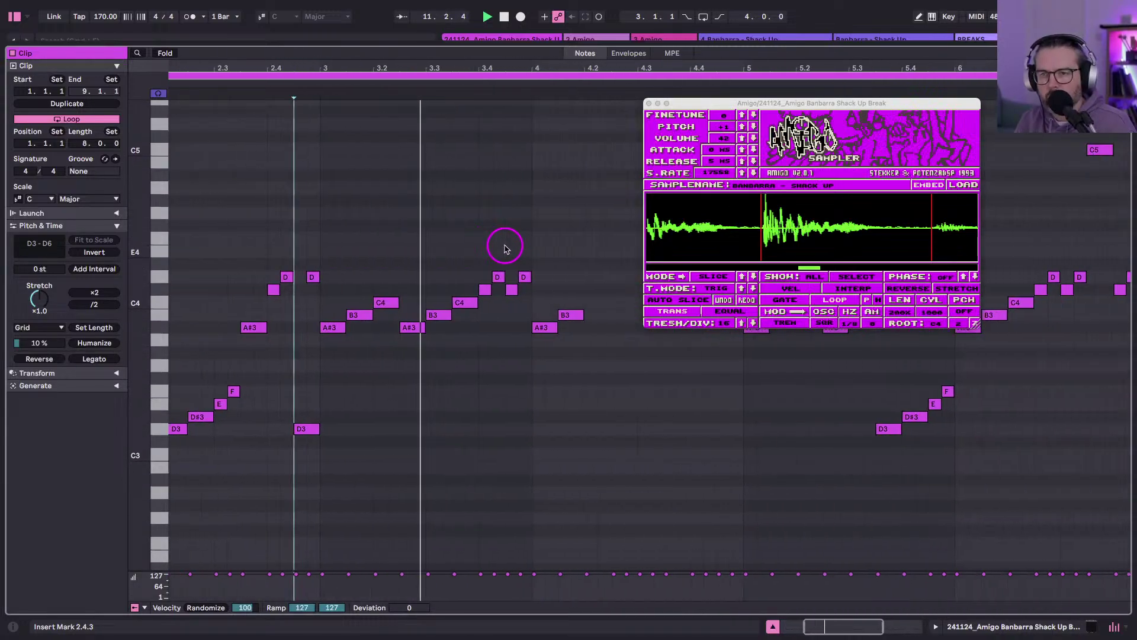
Restore the C#4 note at 2.4.3 and move the copied D3 note to 2.4.4.
double_click(287, 287)
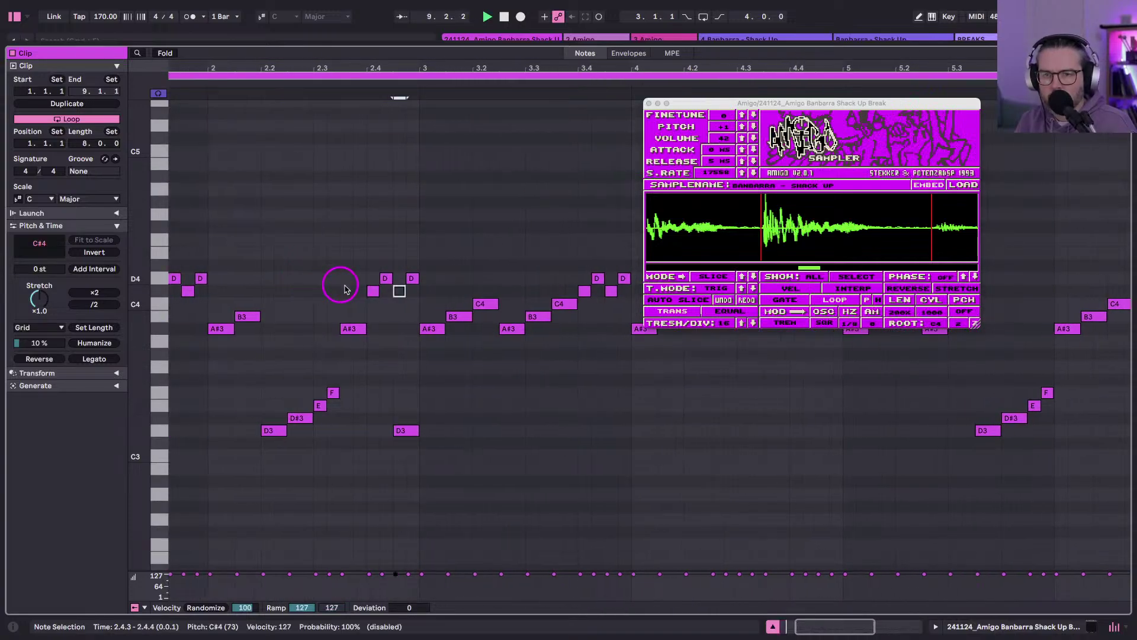
click(399, 429)
key(Right)
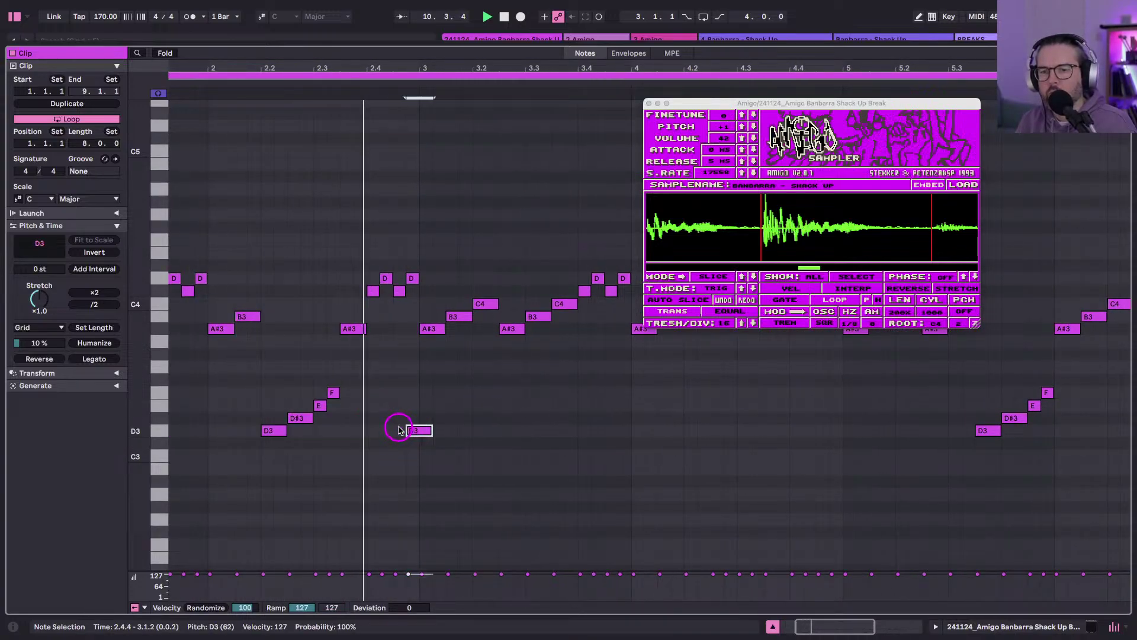
key(space)
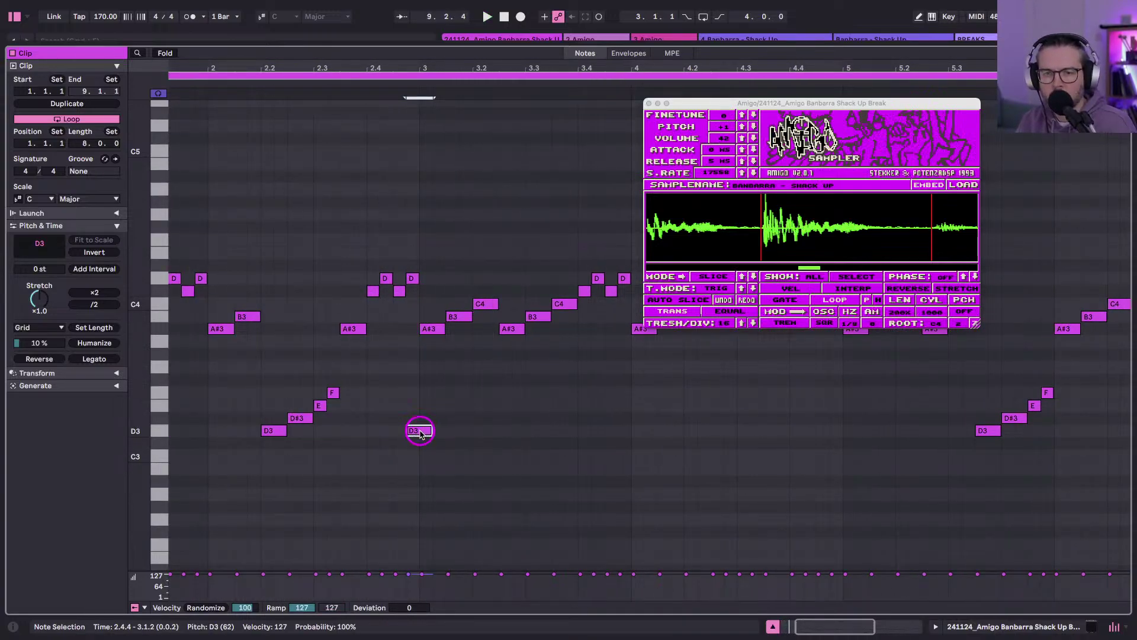
click(413, 278)
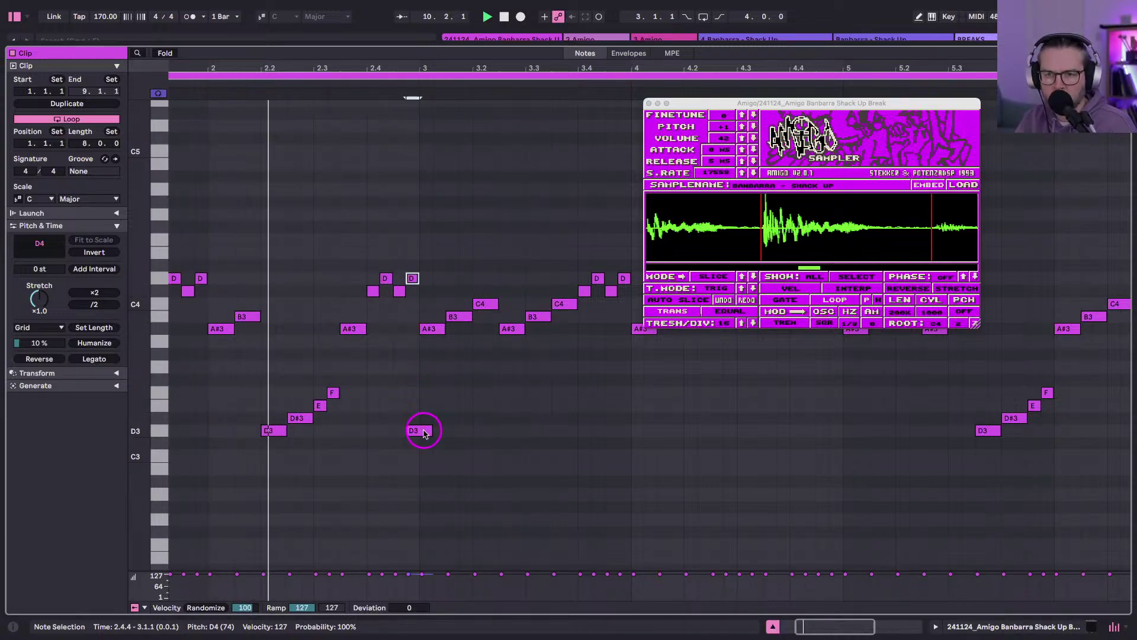
Move the copied D3 note to 2.3.3 and remove the A#3 note at that position.
click(421, 431)
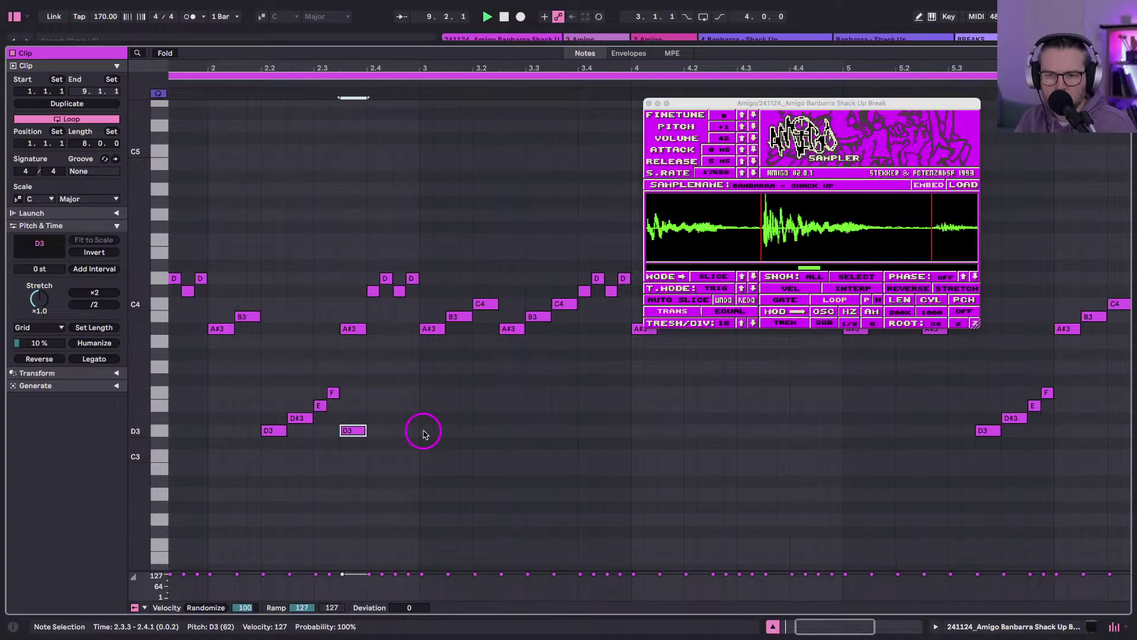
click(354, 327)
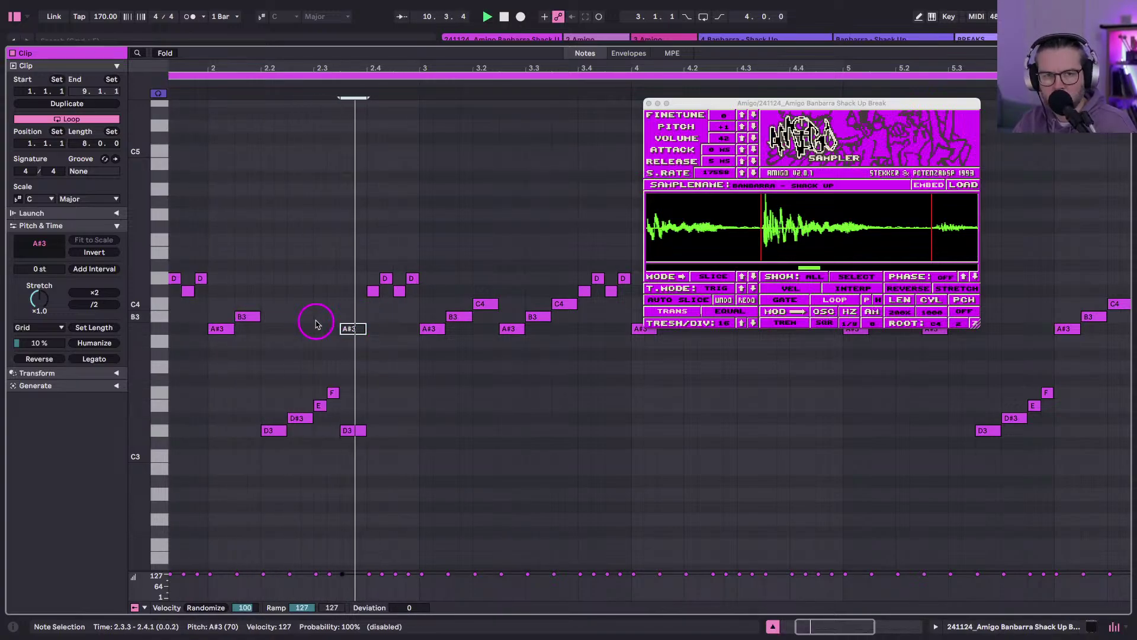
click(342, 320)
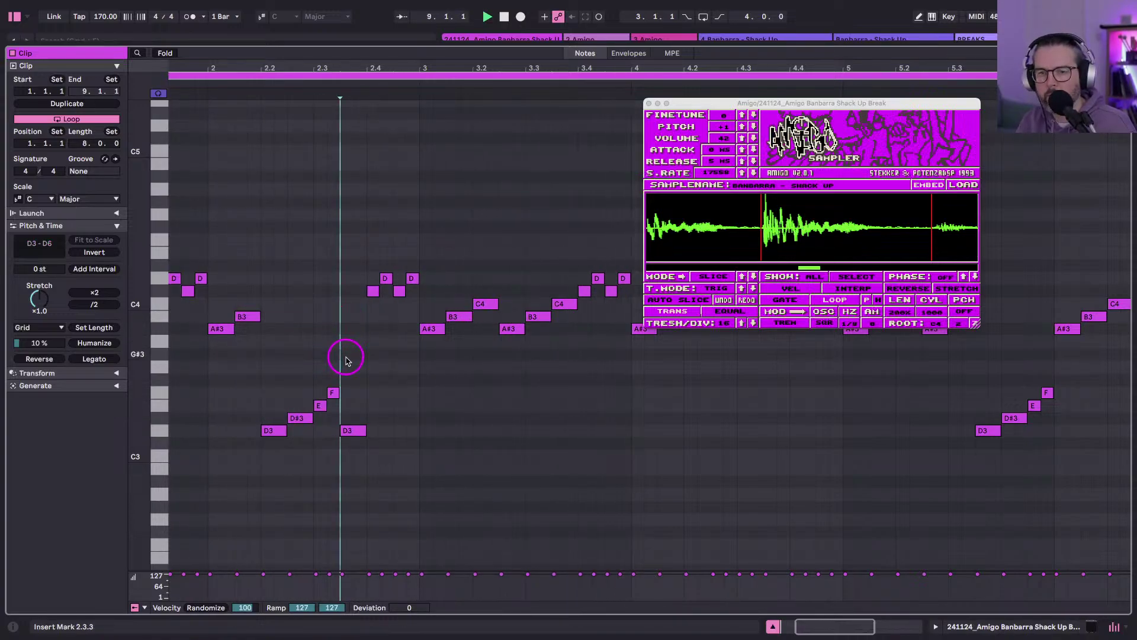
click(356, 432)
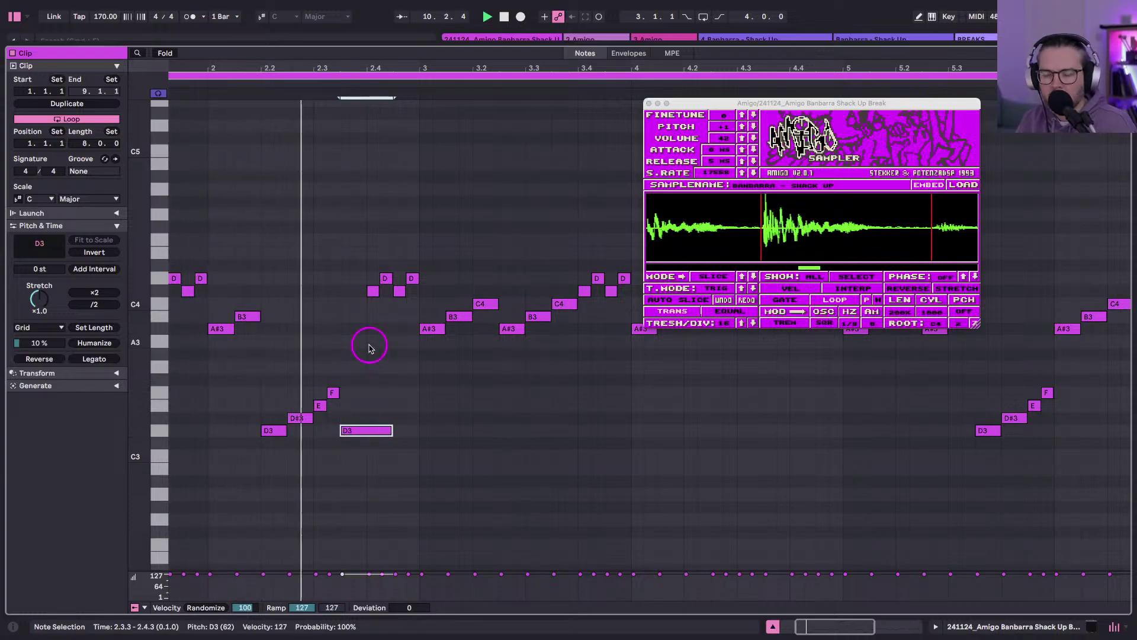
click(371, 291)
click(386, 278)
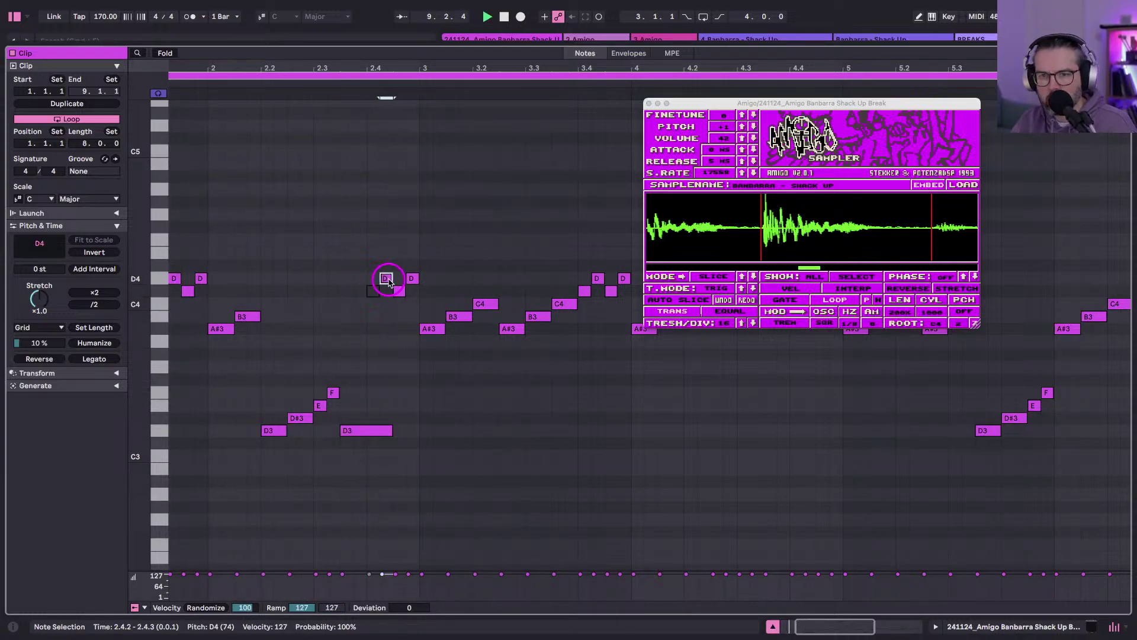
scroll(312, 208, left, 5)
scroll(312, 209, down, 2)
scroll(313, 209, right, 4)
scroll(313, 209, up, 1)
key(super+z)
key(super+z)
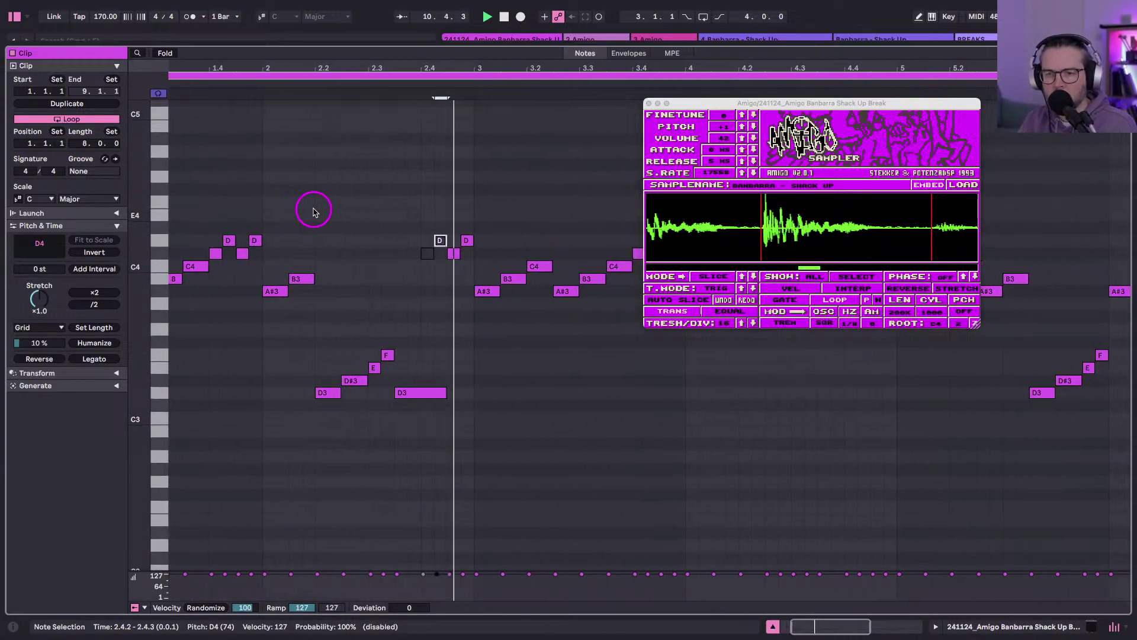
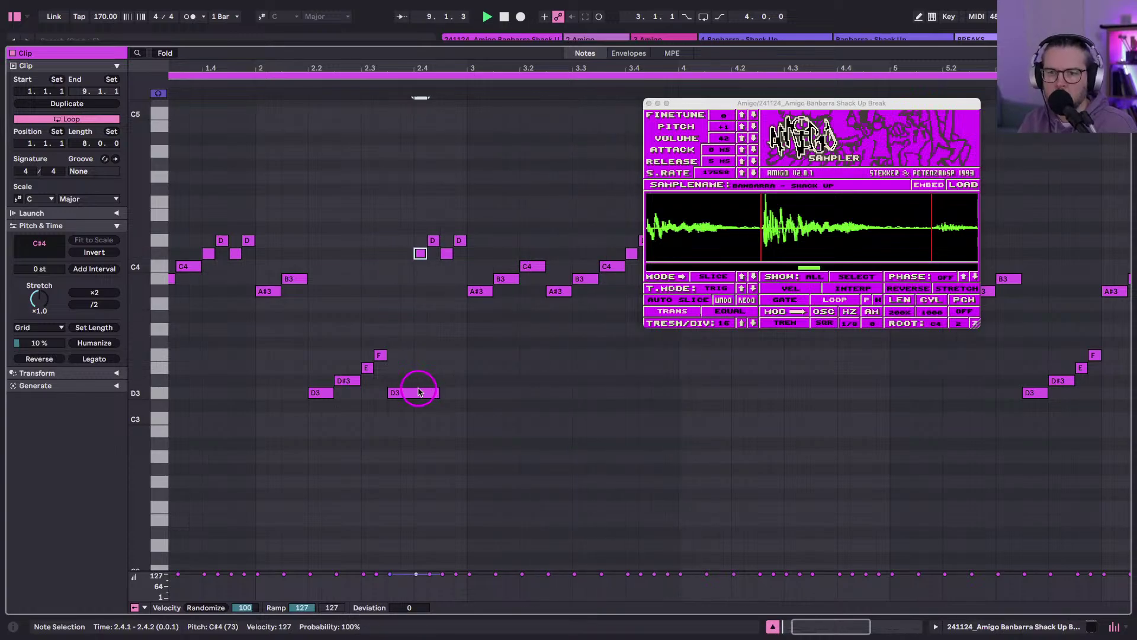
Turn the D3 note at 2.3.3 into a one-sixteenth F#3 and place a one-sixteenth D3 copy at 2.3.4.
click(412, 391)
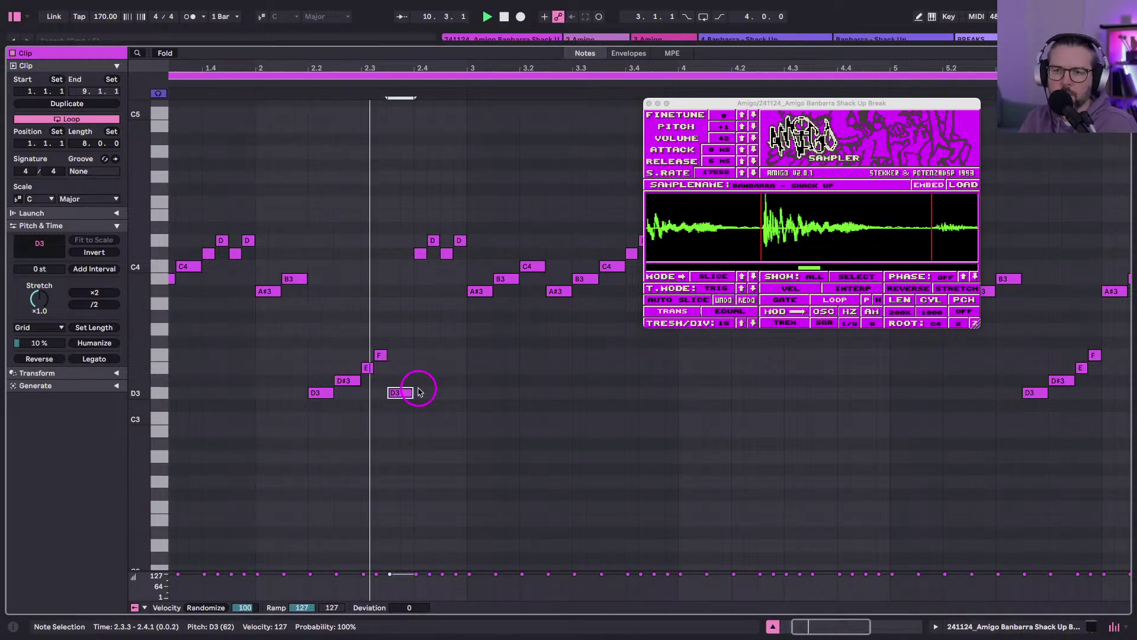
key(Up)
key(Up)
key(Up)
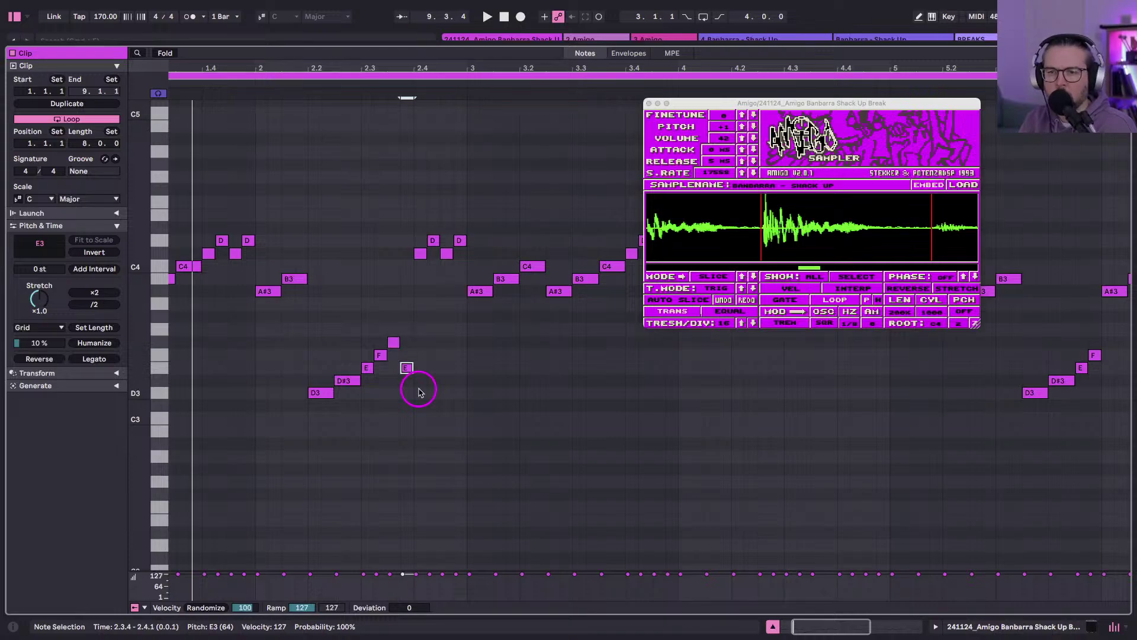
key(Down)
key(Down)
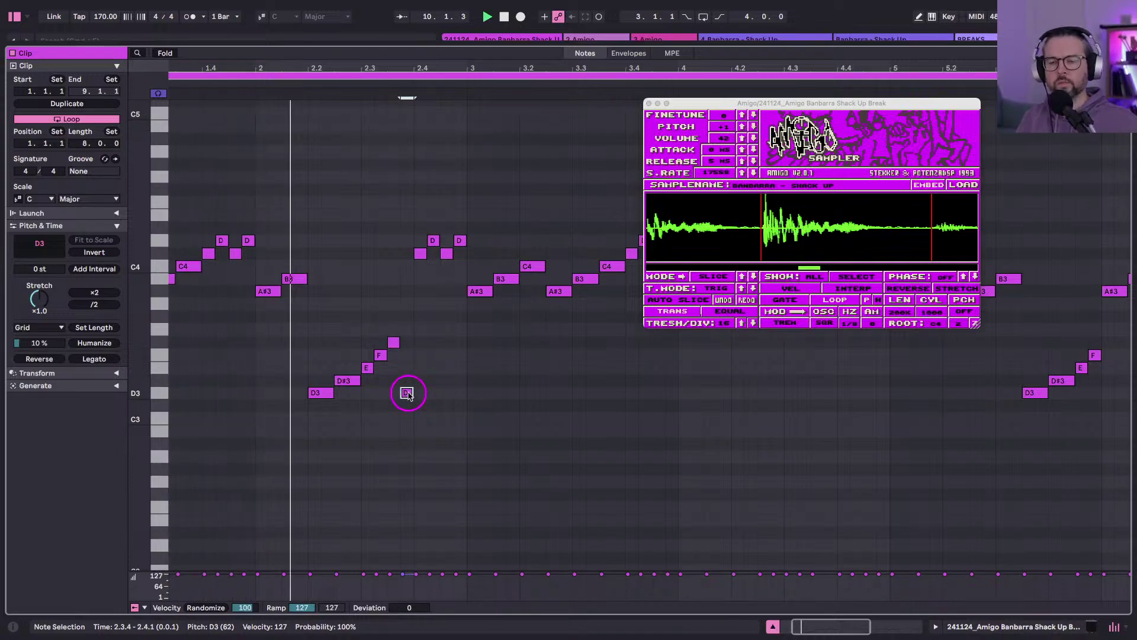
Move the D3 note from 2.3.4 to 2.3.2 and deactivate the F3 note at 2.3.2 and the F#3 note at 2.3.3.
scroll(438, 433, left, 3)
scroll(438, 432, up, 1)
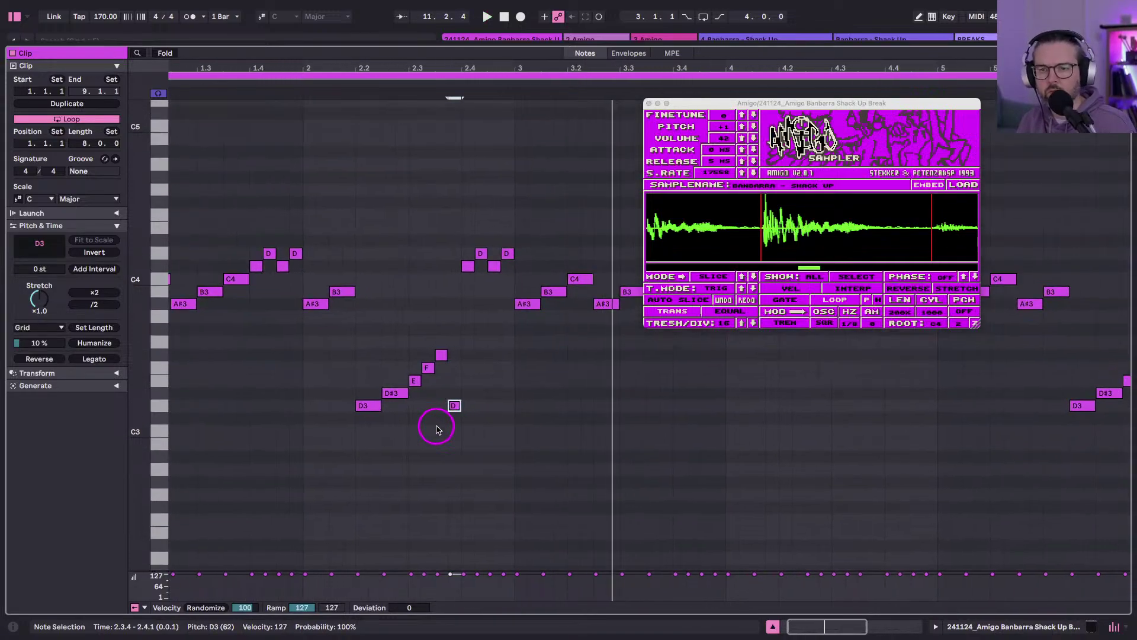
key(Left)
key(Left)
key(Left)
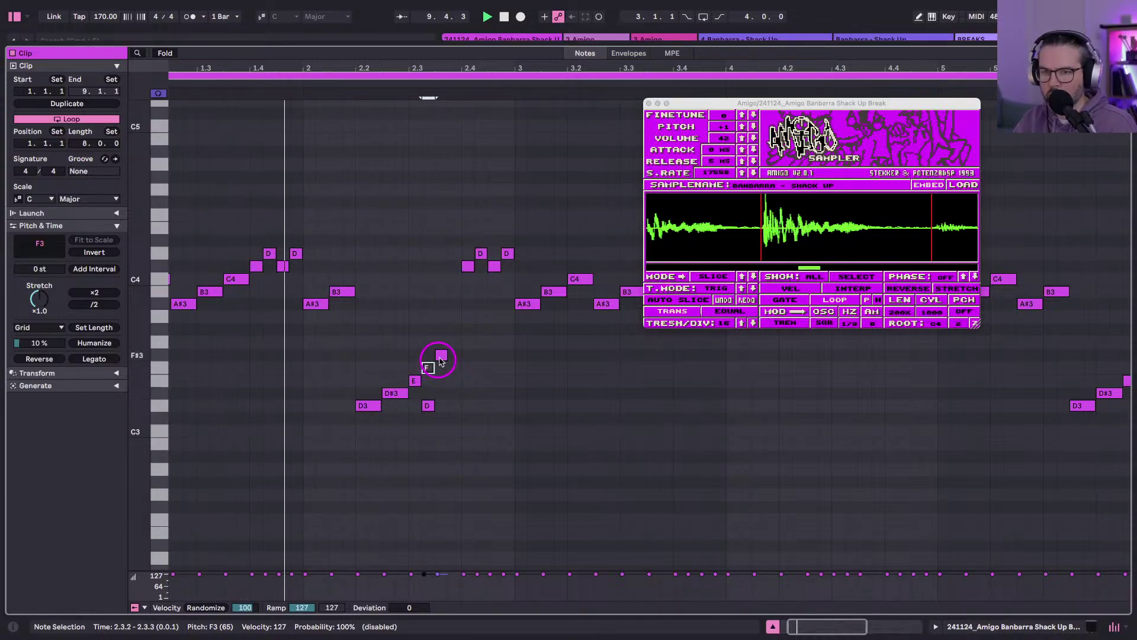
click(440, 356)
Lengthen the D3 note at 2.3.2 to two sixteenths and duplicate it at 2.3.4 as a two-sixteenth D#3 note.
click(427, 406)
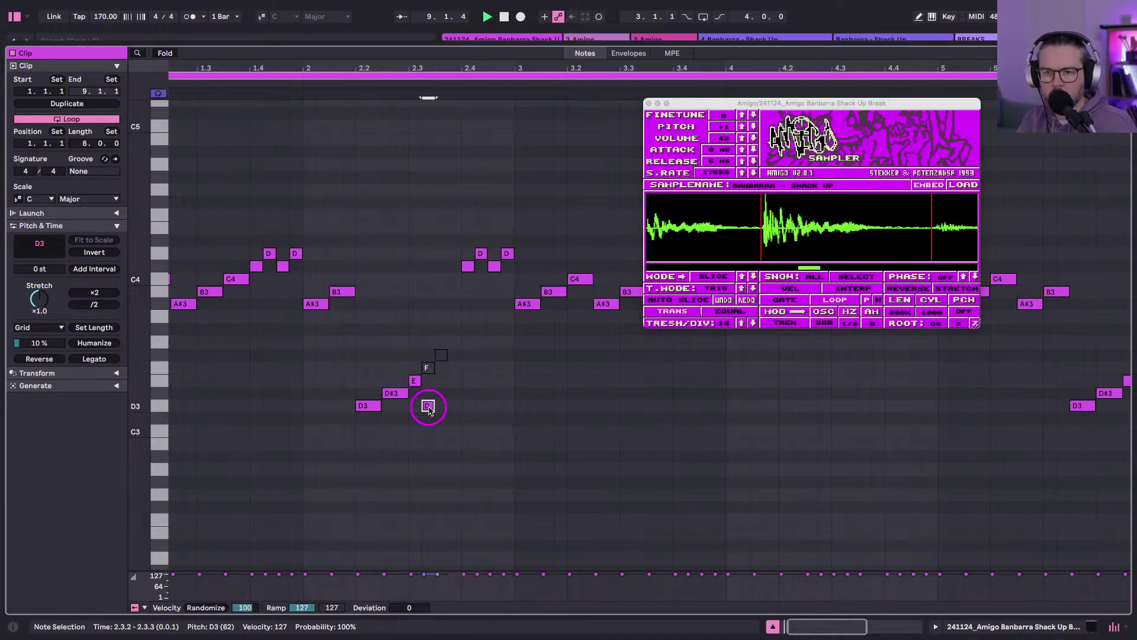
key(super+d)
key(shift+Left)
key(Up)
key(Up)
key(Up)
key(Up)
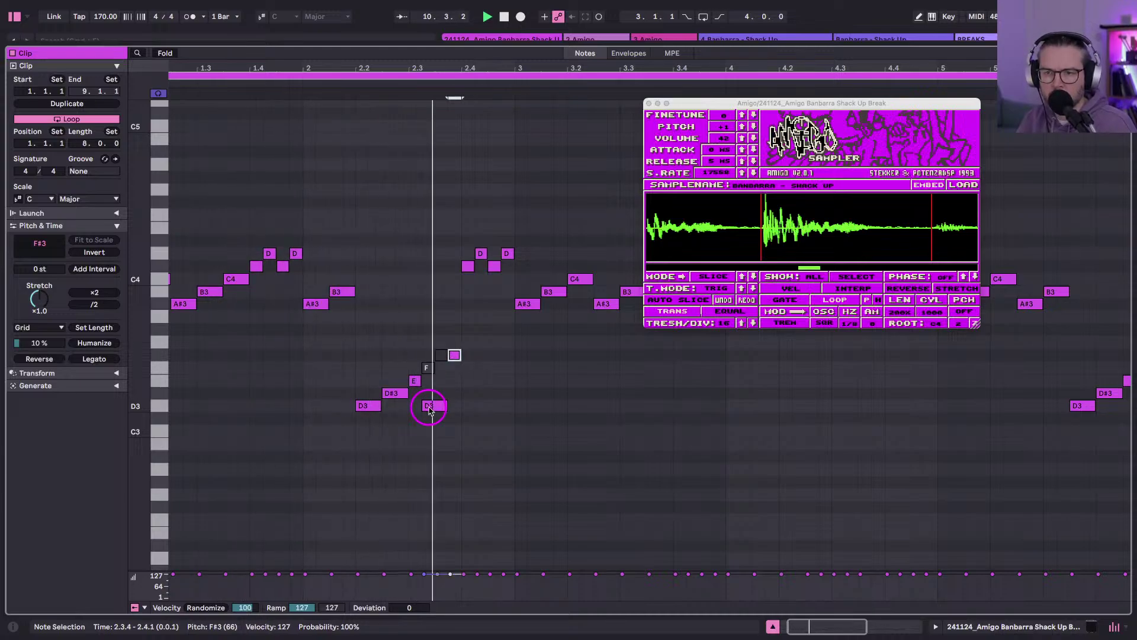
key(shift+Right)
key(Down)
key(Down)
key(Down)
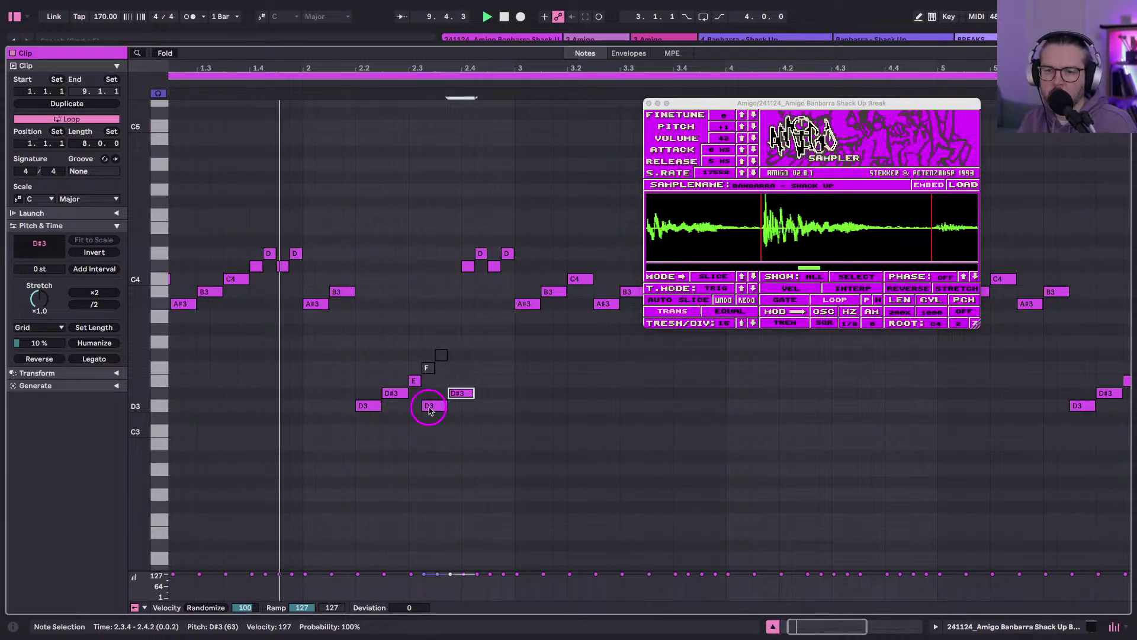
Deactivate the E3 note at 2.3.1 and move the D3 note from 2.3.2 to 2.2.4.
click(433, 406)
key(space)
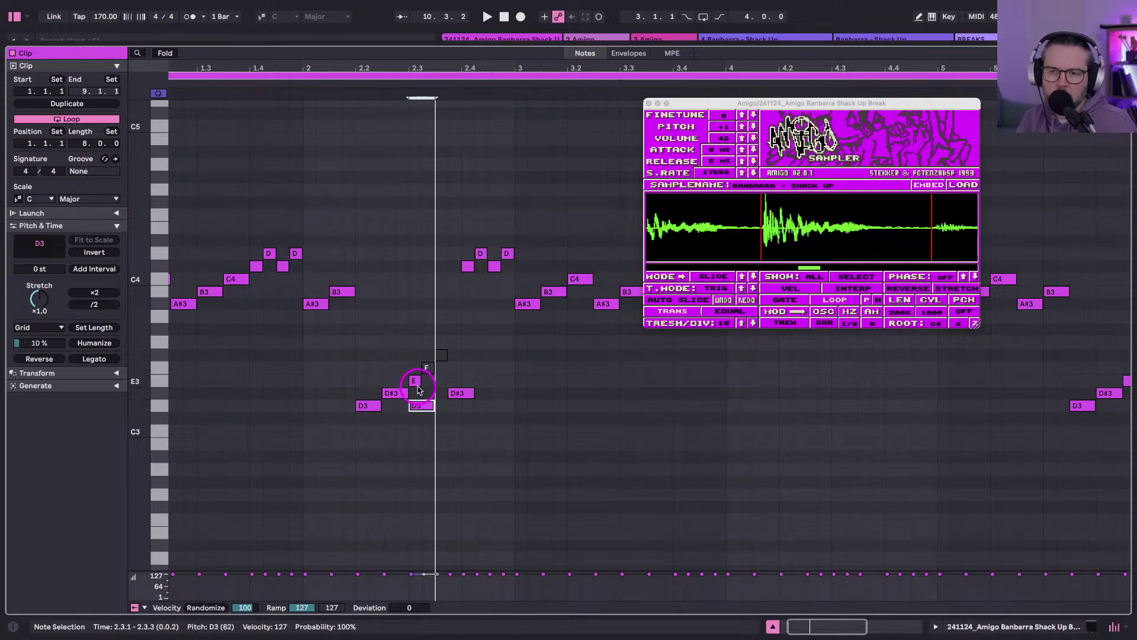
click(456, 394)
key(space)
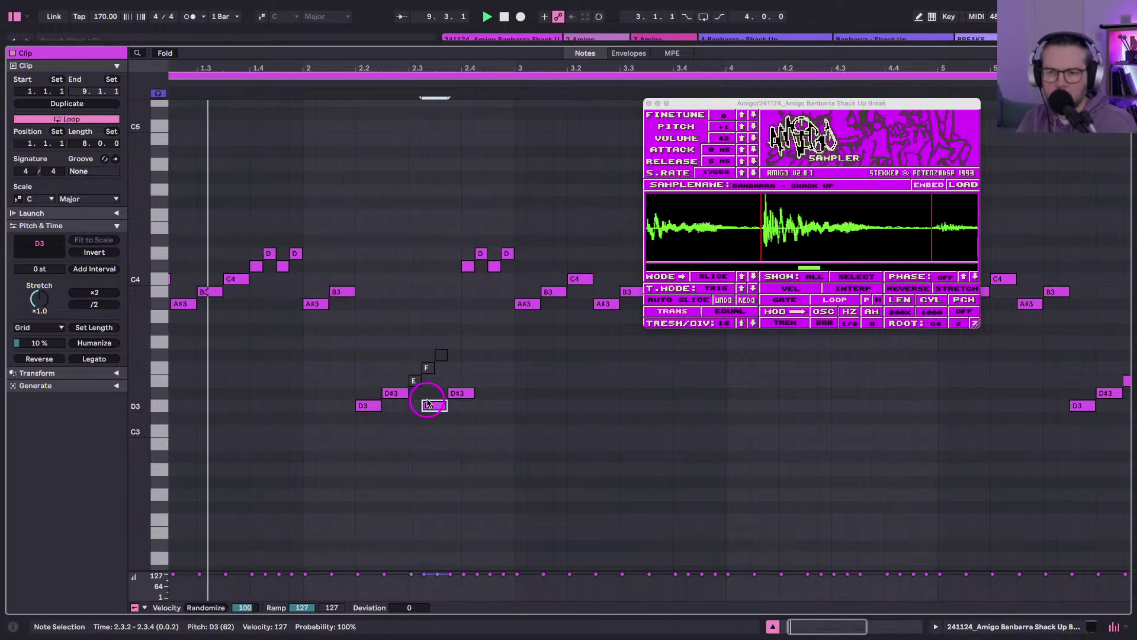
click(429, 407)
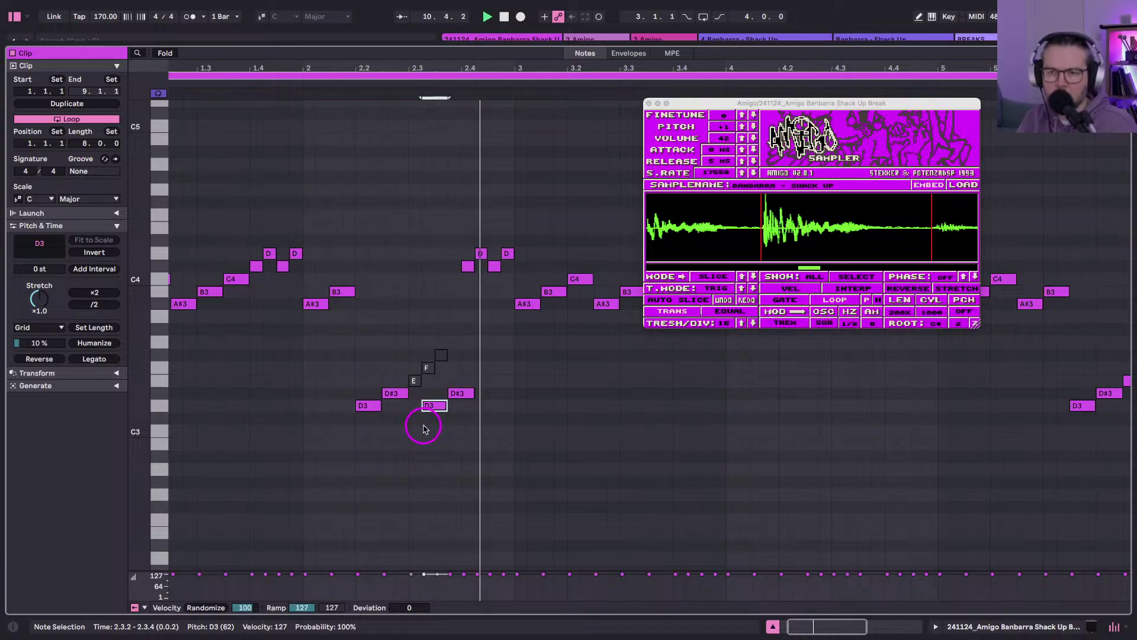
drag(439, 399, 455, 398)
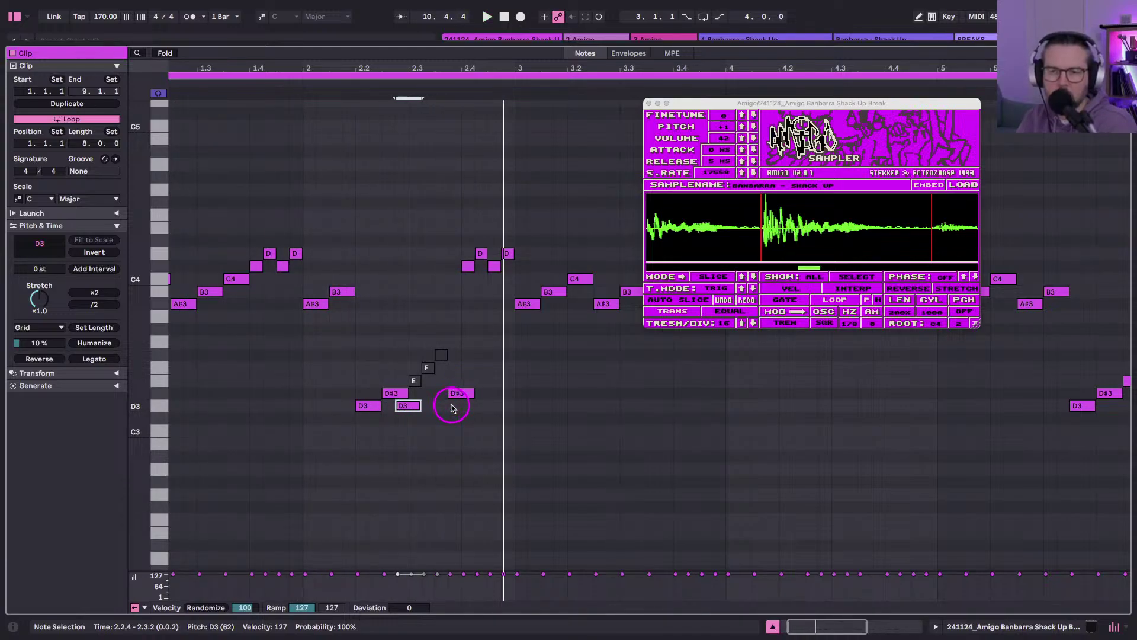
Shorten the D3 note at 2.2.4 and the D#3 note at 2.2.3 to one sixteenth each.
drag(420, 406, 408, 406)
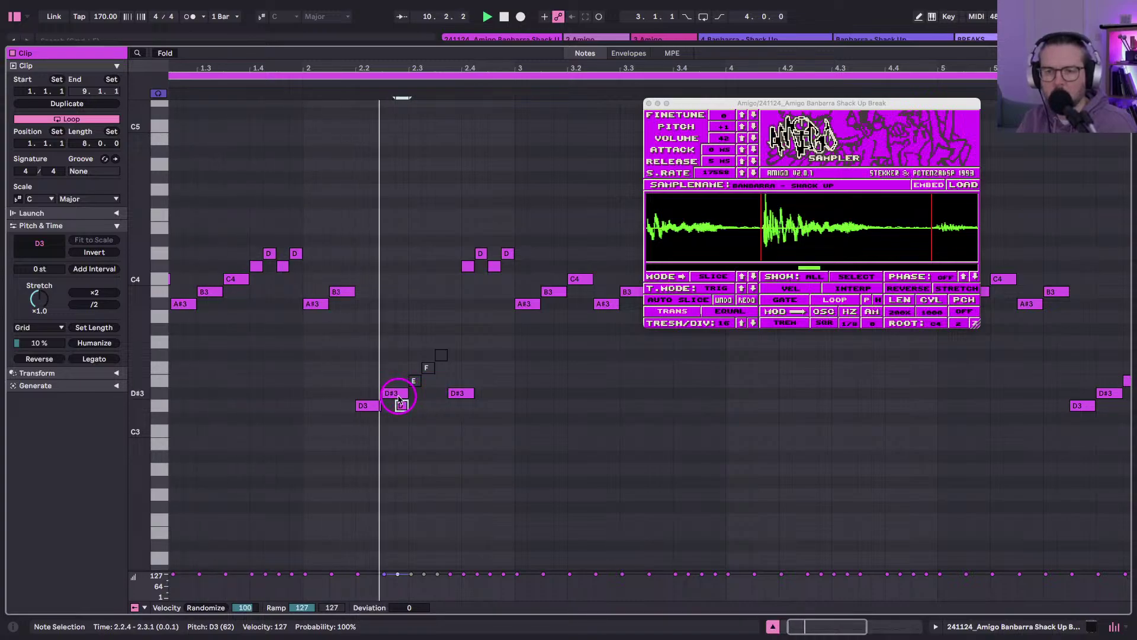
click(398, 395)
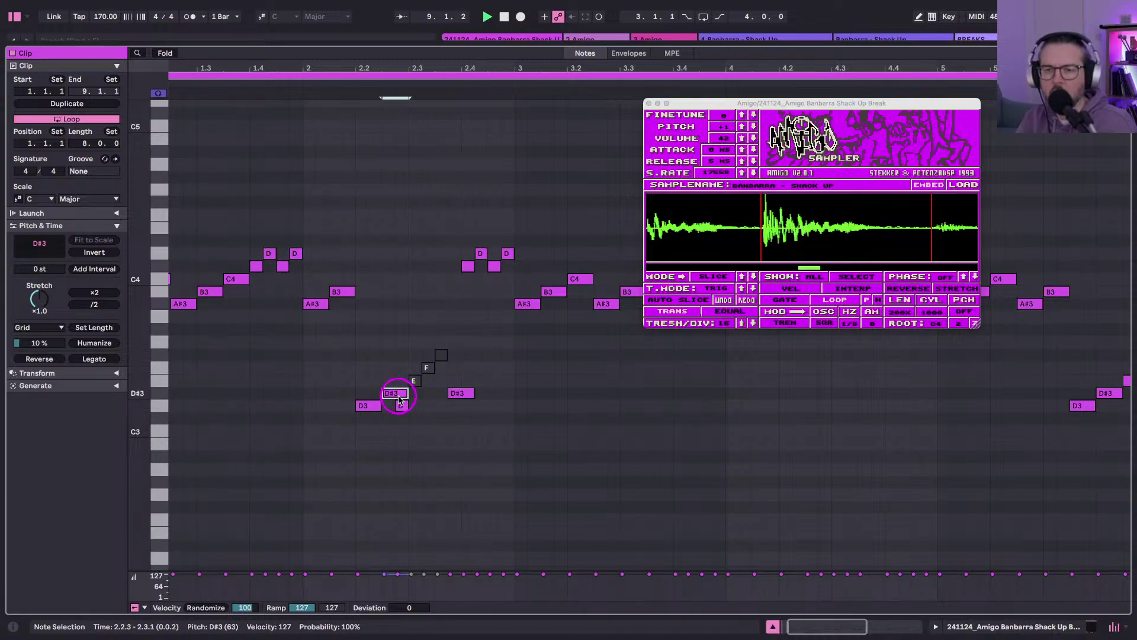
Move the D#3 note from 2.3.4 to 2.3.1 and turn it into a one-sixteenth E3.
click(461, 393)
key(Left)
key(Left)
key(Left)
key(Up)
key(Up)
key(shift+Left)
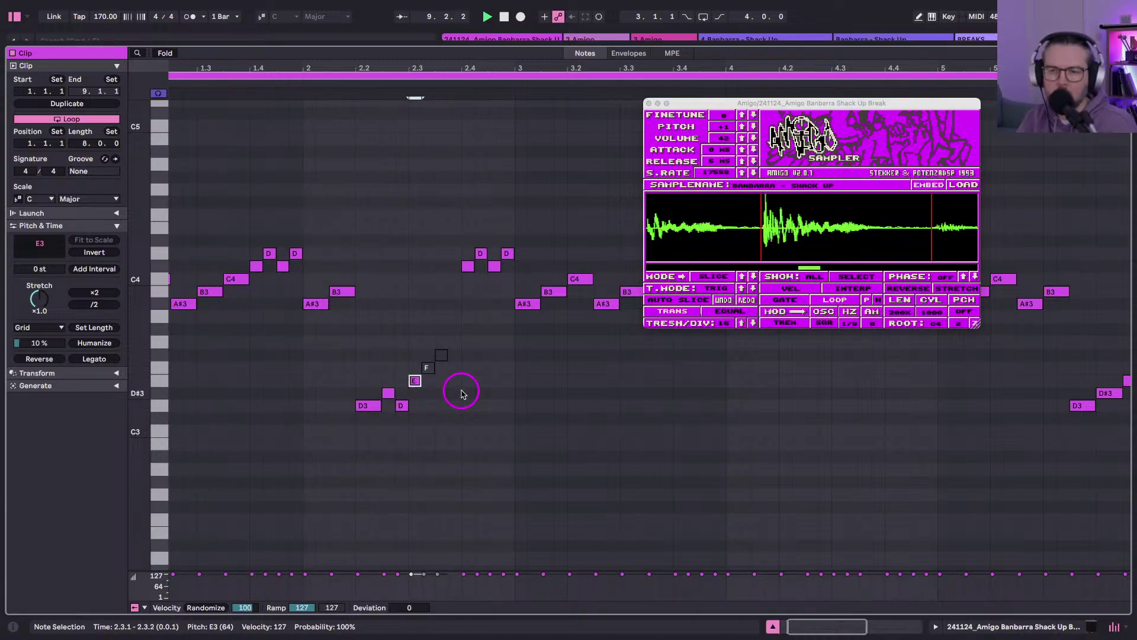
Extend the rising run after the E3 note with a one-sixteenth F3 at 2.3.2 and F#3 at 2.3.3.
key(Right)
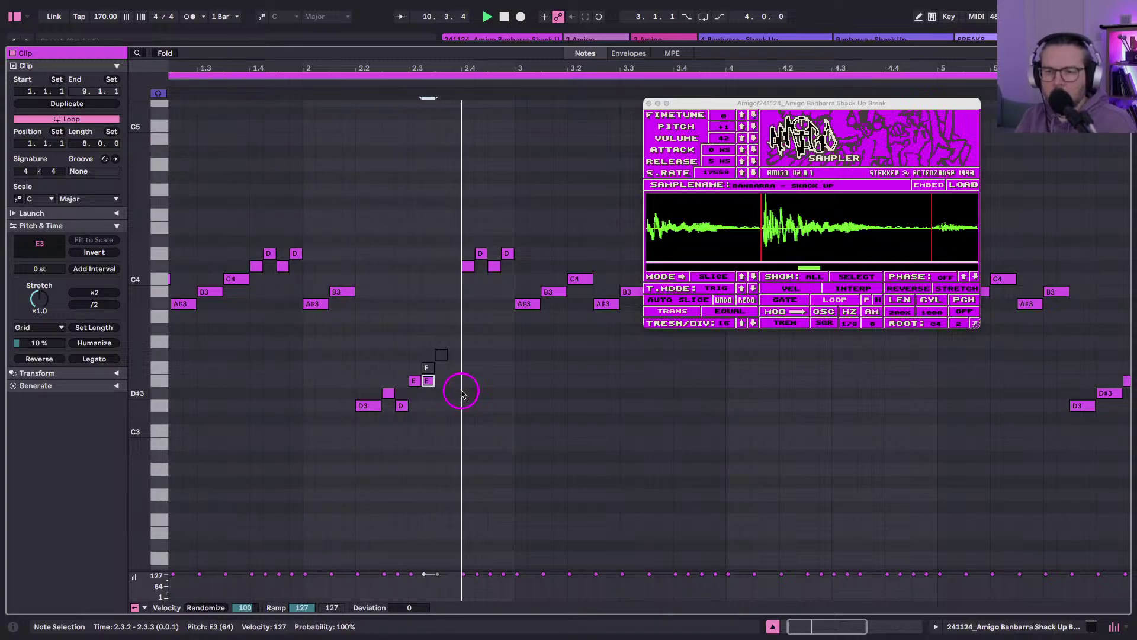
key(Up)
key(space)
scroll(480, 415, up, 1)
scroll(479, 415, left, 1)
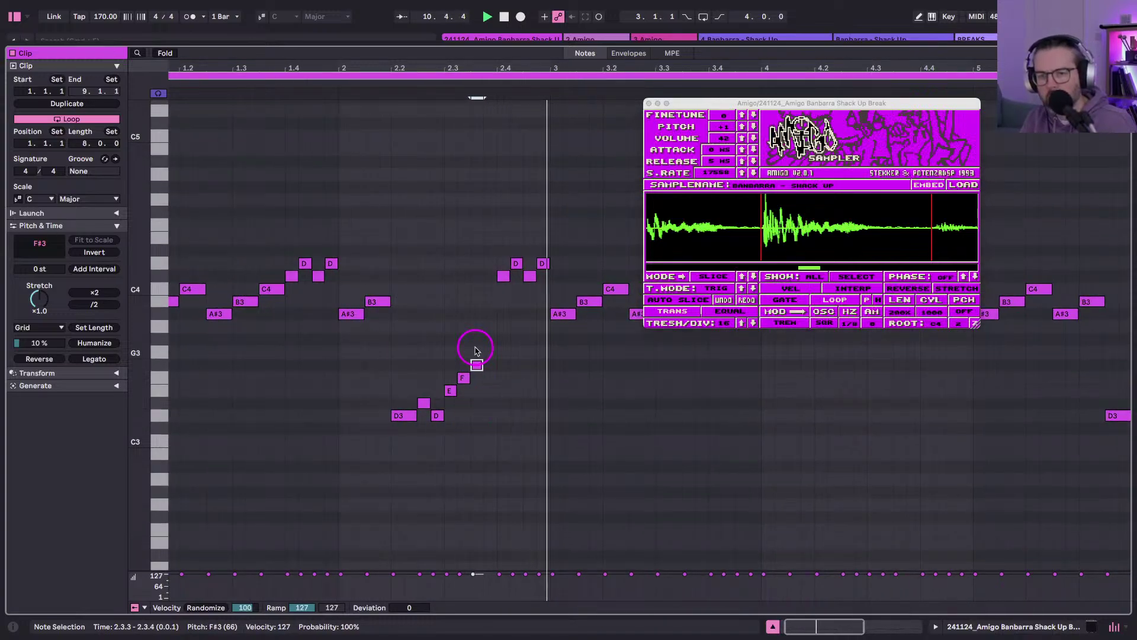
Place a copy of the D3 note from 2.2.4 at 2.3.4 and deactivate the D#3 note at 2.2.3.
click(436, 415)
key(ctrl+d)
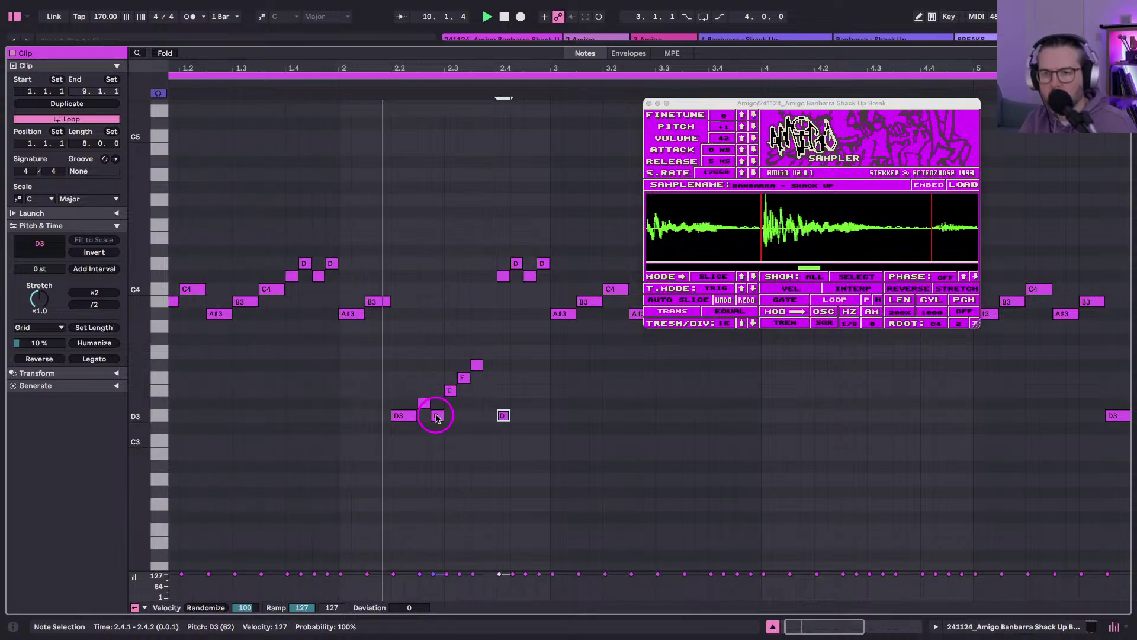
key(Right)
key(Right)
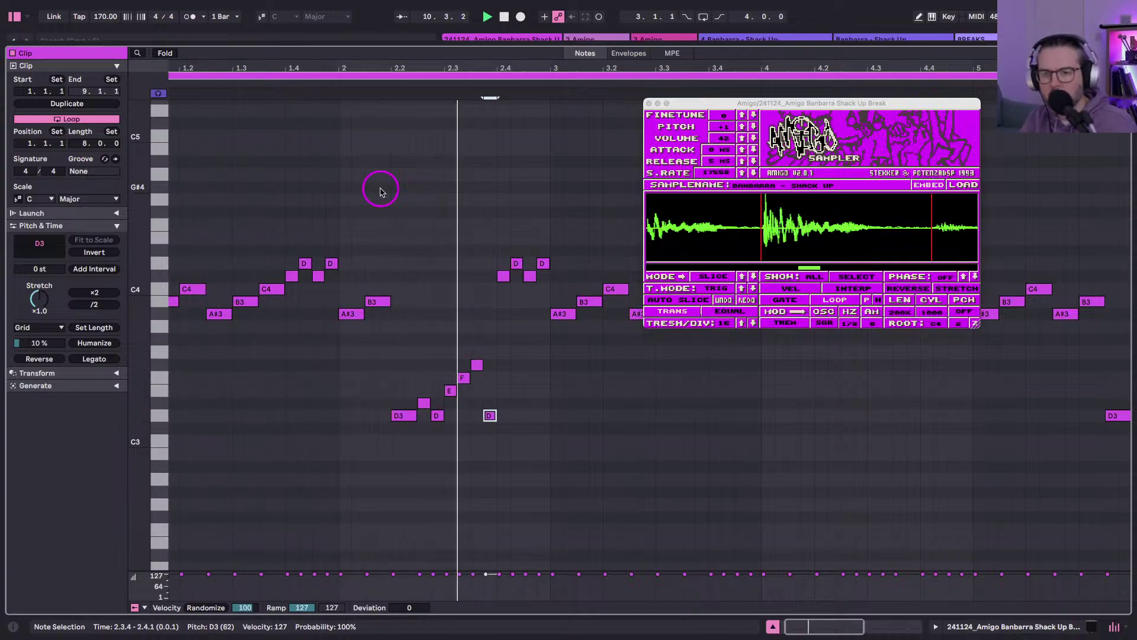
click(424, 403)
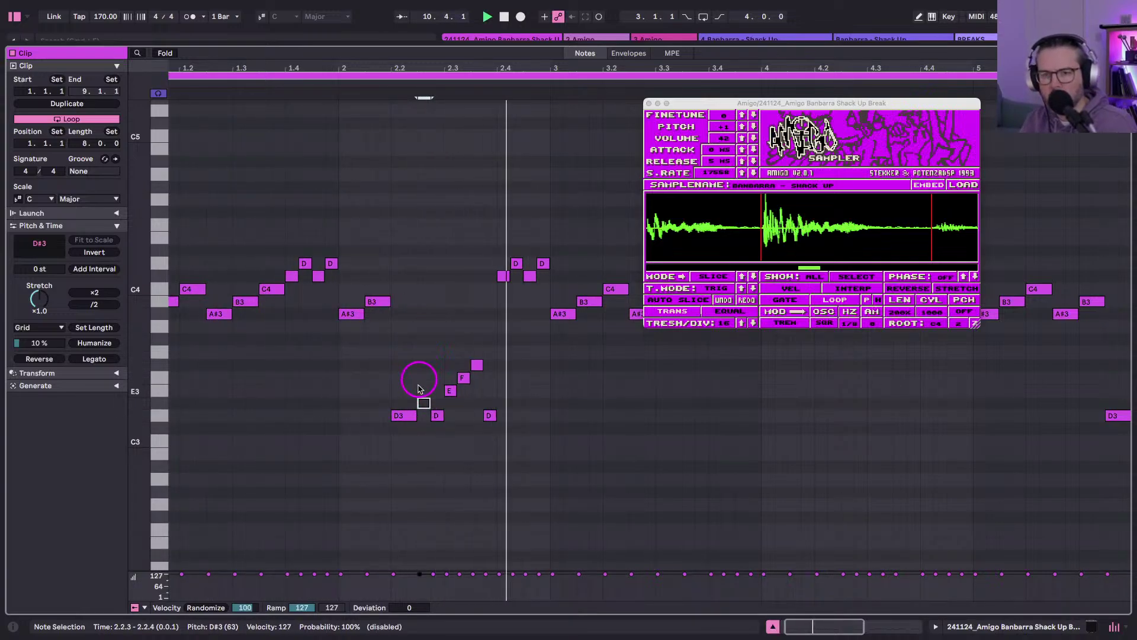
key(space)
scroll(418, 407, right, 2)
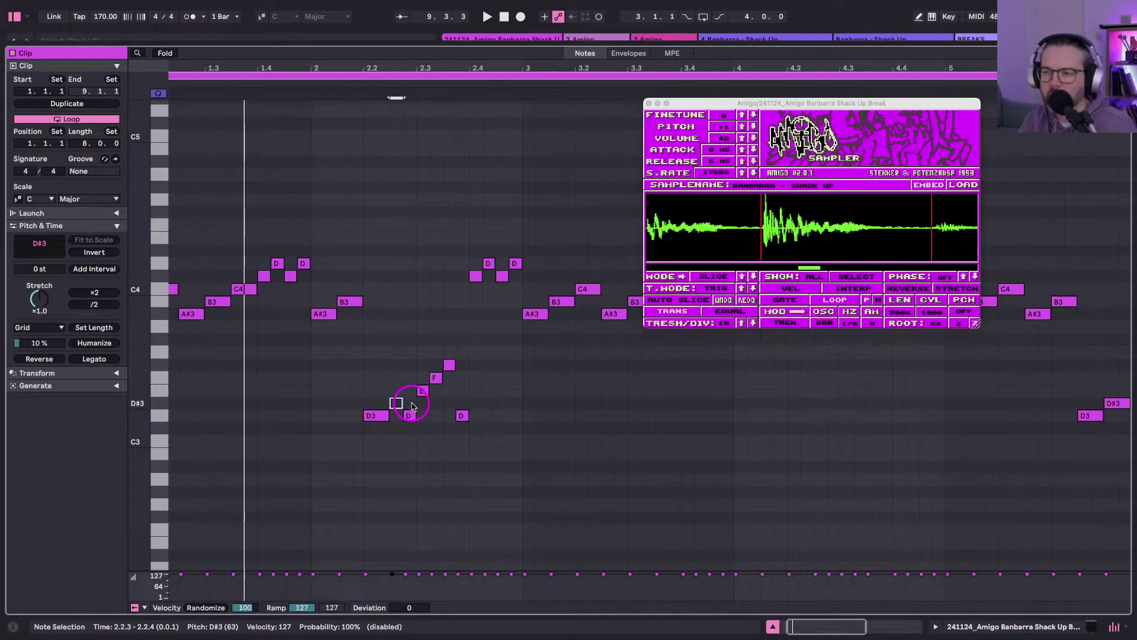
Copy the four-note D3 to F3 run from bar 5 and paste it at 2.2.1.
drag(356, 69, 355, 69)
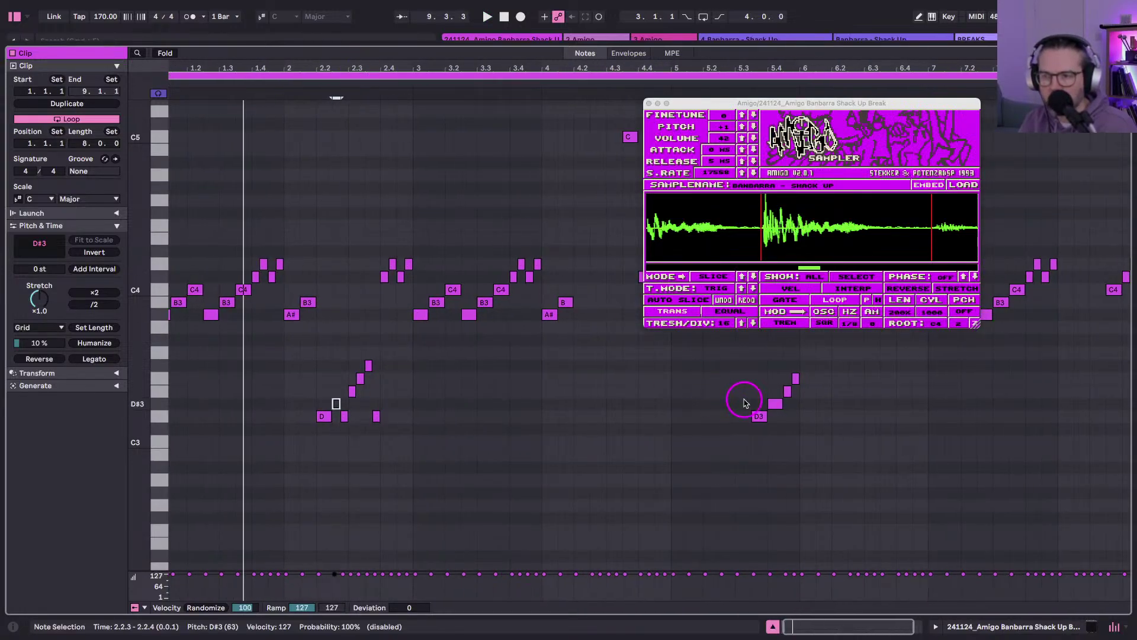
drag(797, 364, 756, 445)
click(334, 428)
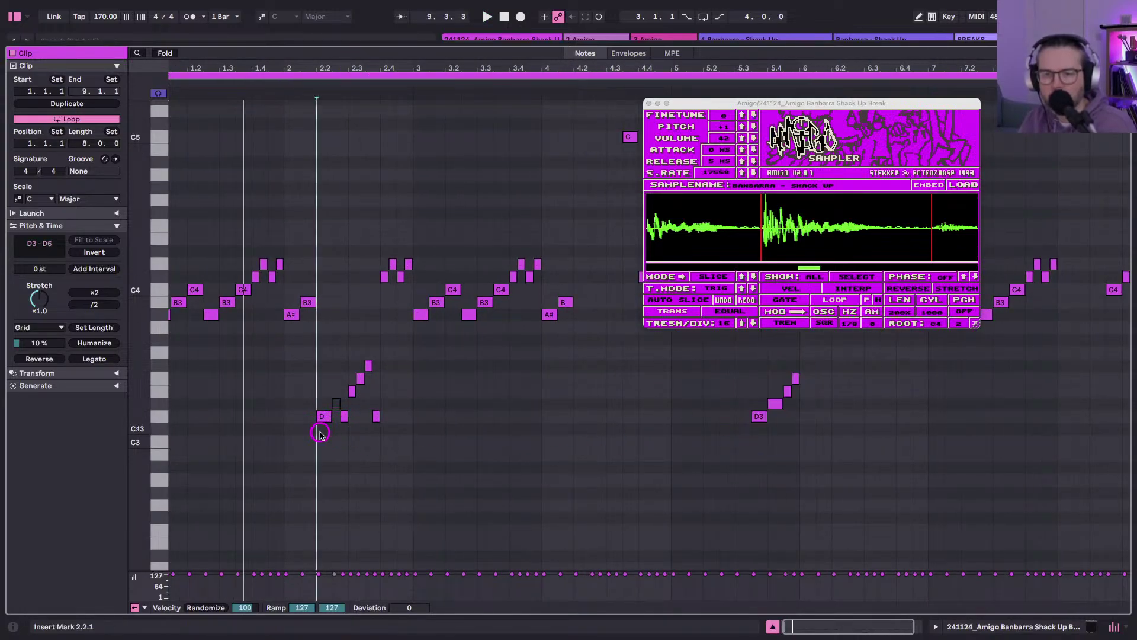
key(ctrl+v)
click(315, 431)
key(ctrl+v)
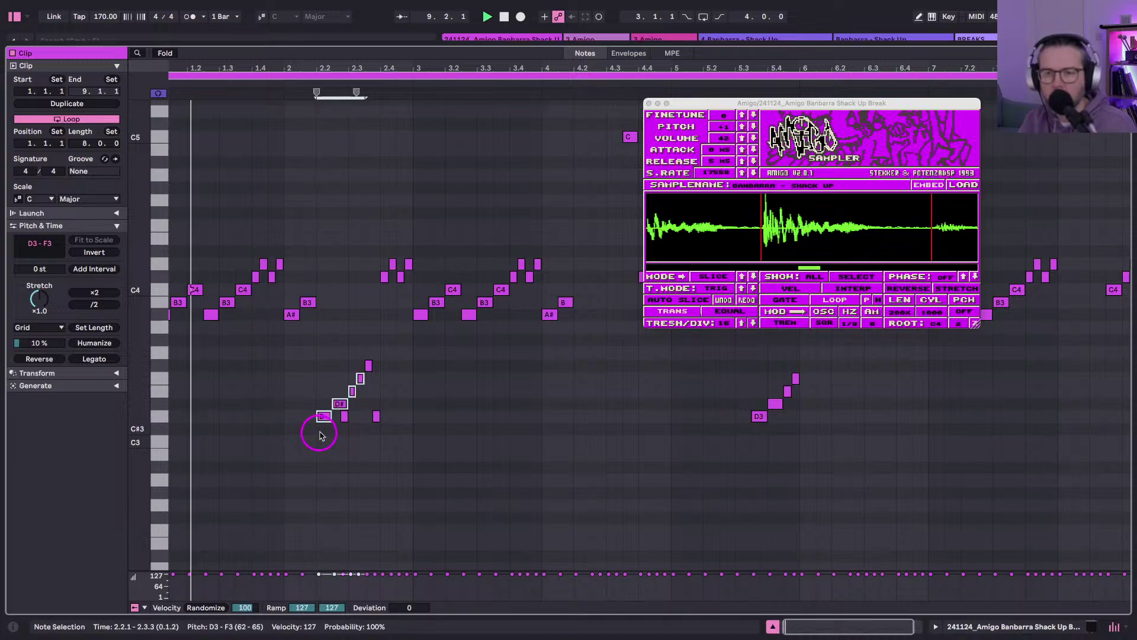
Transpose the D3 note at 2.3.4 up five semitones to G3.
click(364, 418)
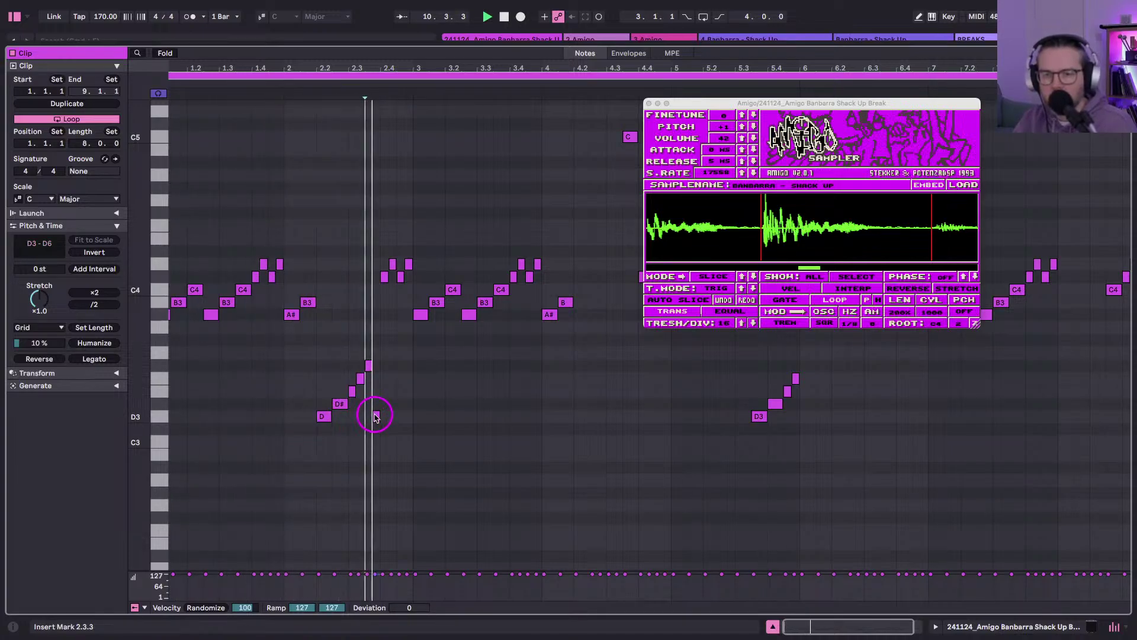
click(376, 416)
key(Up)
key(Up)
key(Up)
key(Up)
key(Up)
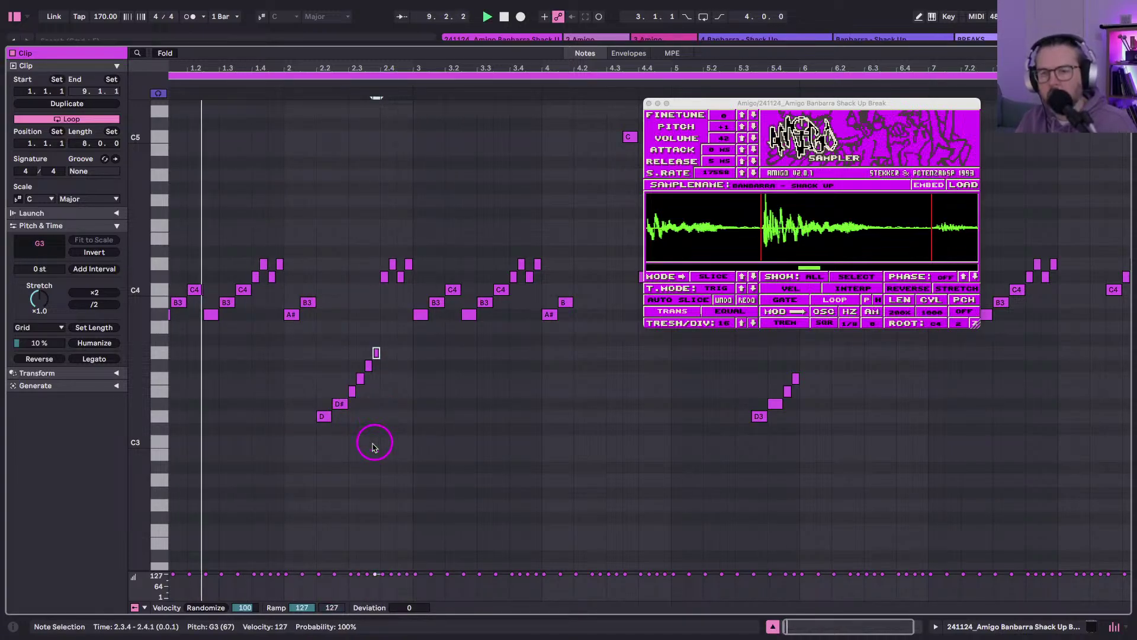
scroll(373, 448, up, 2)
scroll(373, 447, left, 1)
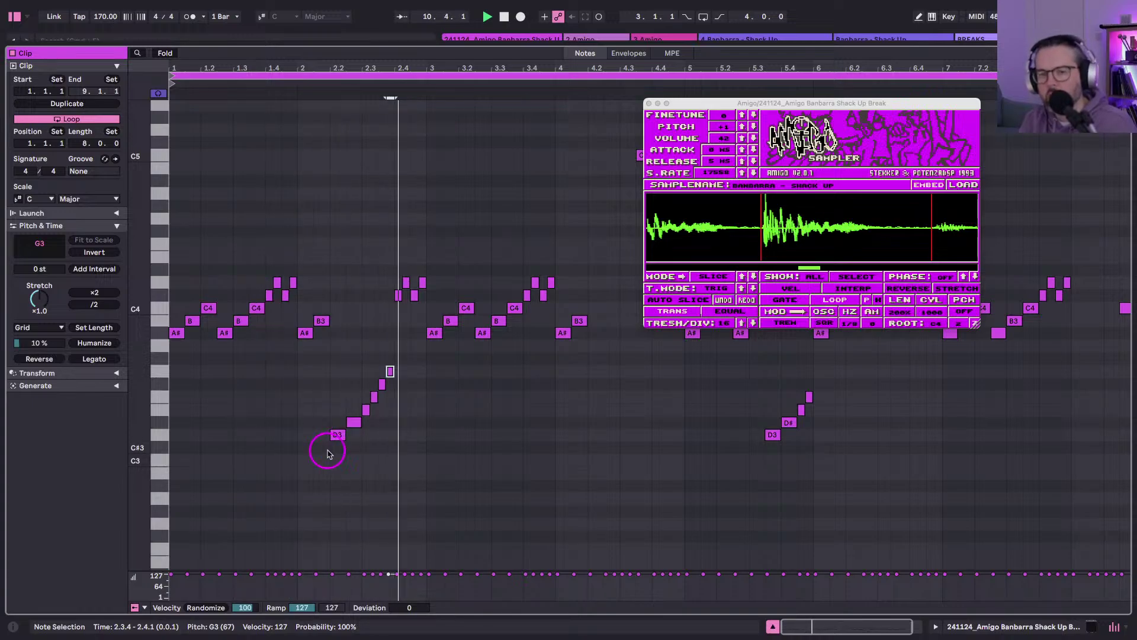
Open the clip in the first track's fifth slot and listen through its note pattern.
key(shift+Tab)
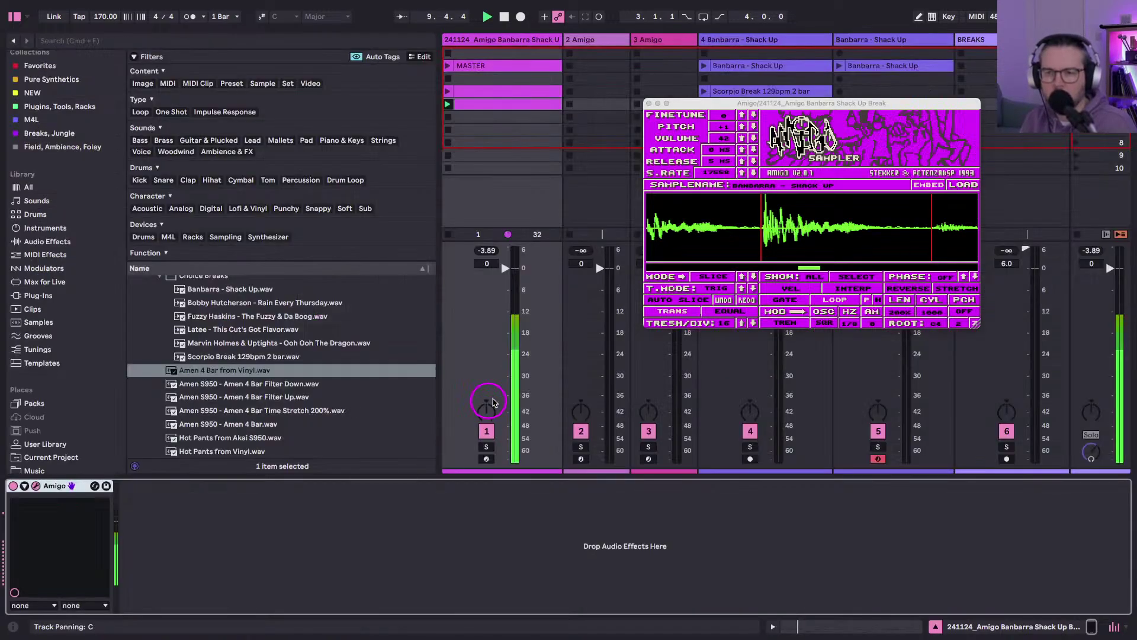
key(Tab)
key(Tab)
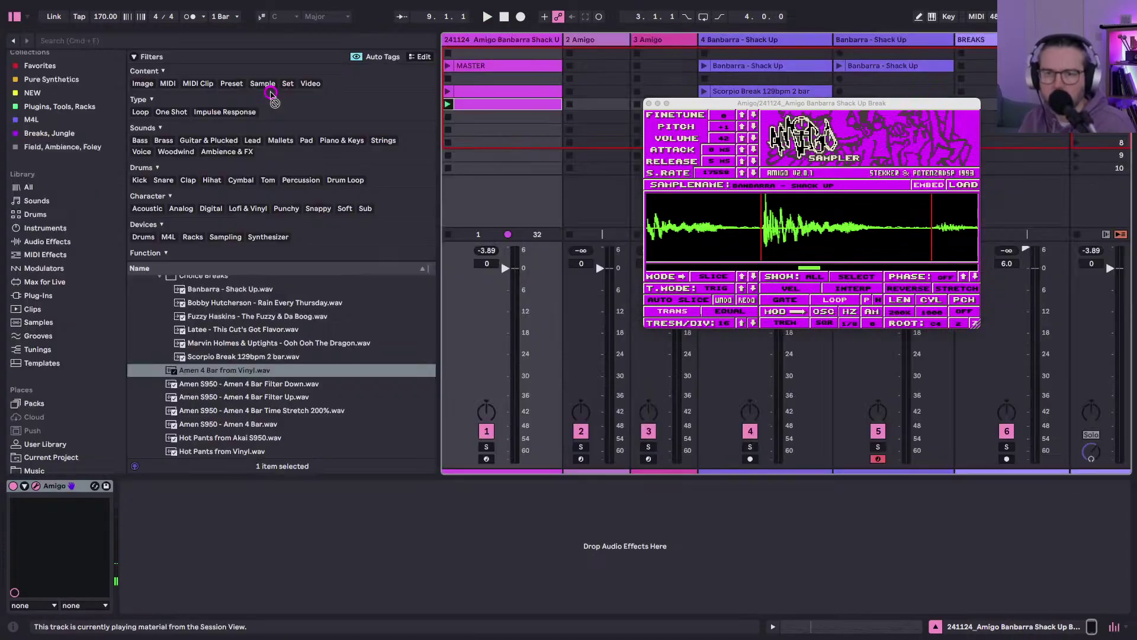
double_click(471, 103)
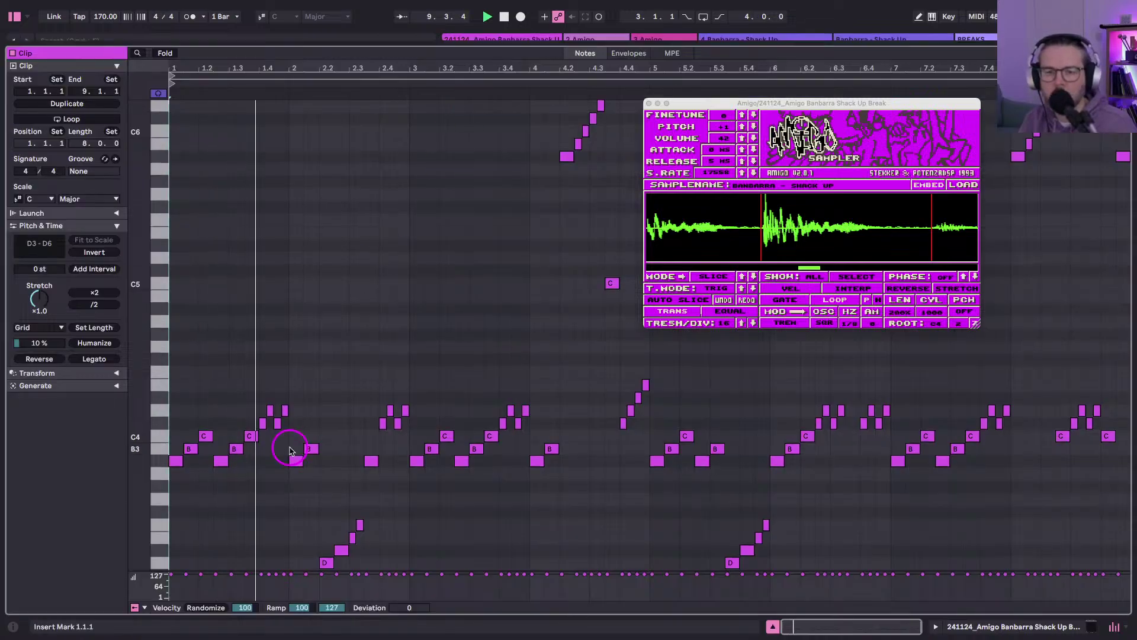
scroll(290, 450, up, 2)
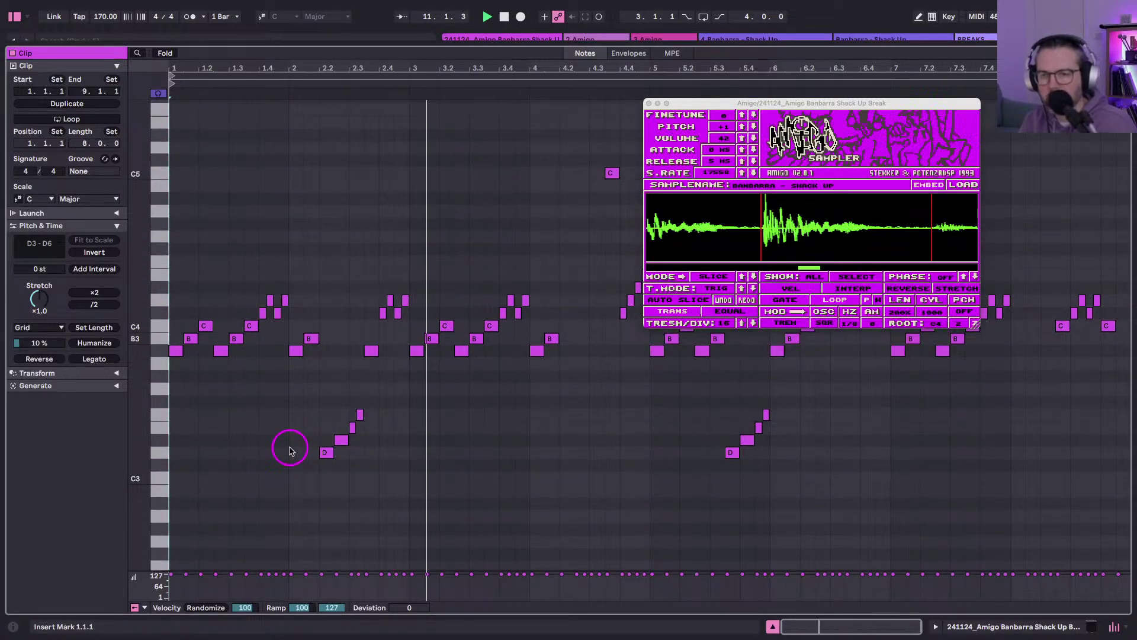
scroll(394, 376, up, 1)
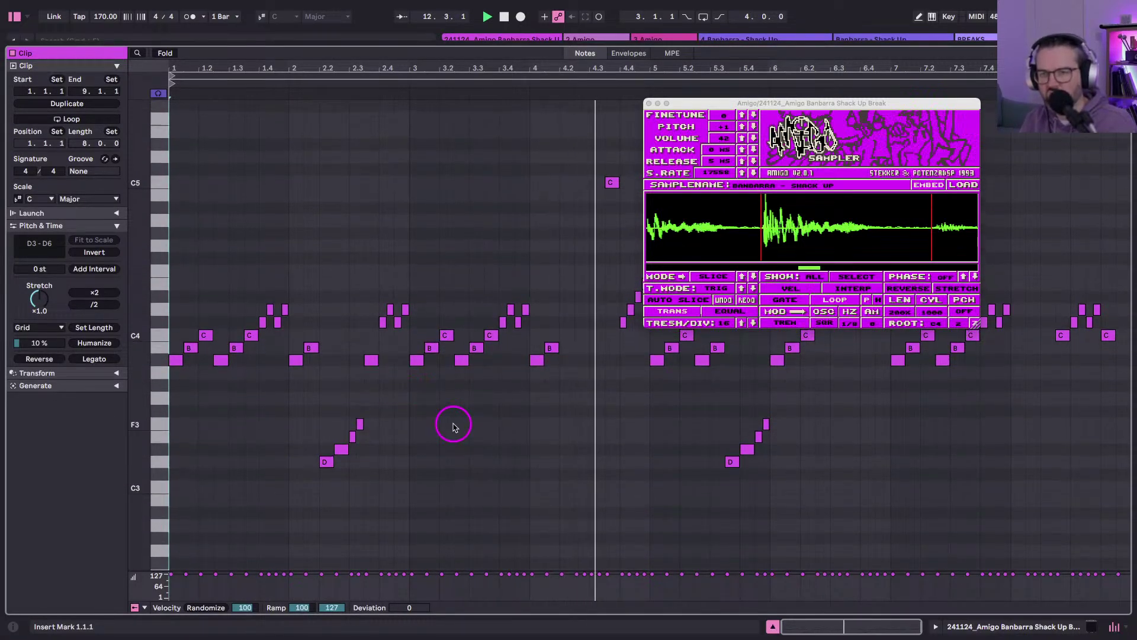
scroll(453, 426, up, 6)
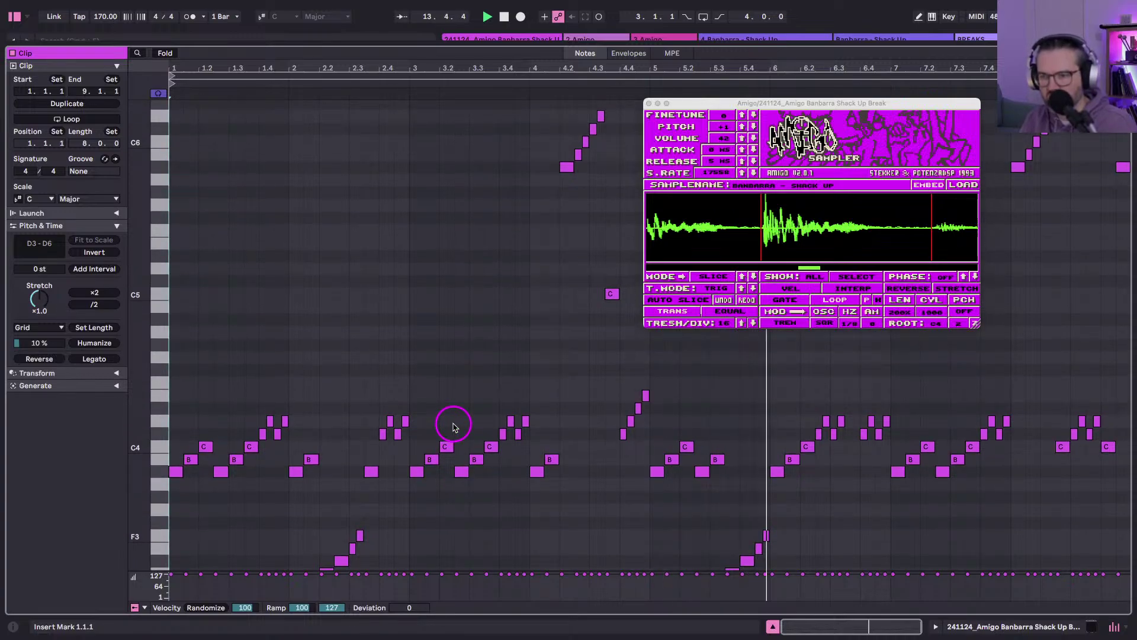
scroll(453, 426, down, 1)
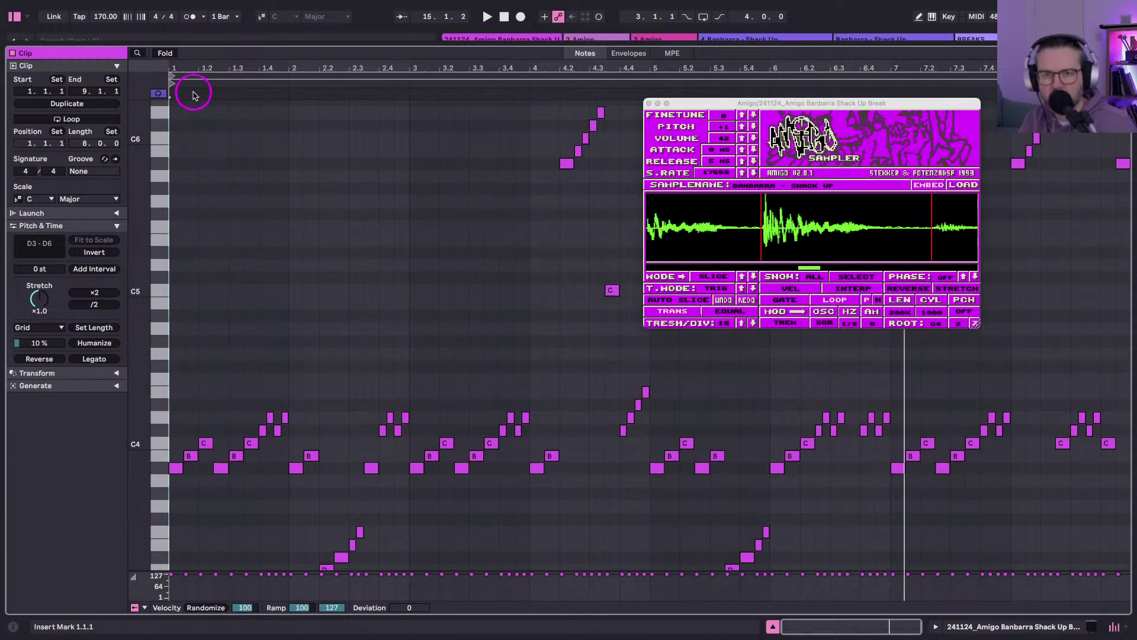
Shorten the first six slice notes of bar 1, from 1.1.1 through 1.3.3, to one sixteenth each.
drag(185, 66, 186, 67)
scroll(271, 334, left, 2)
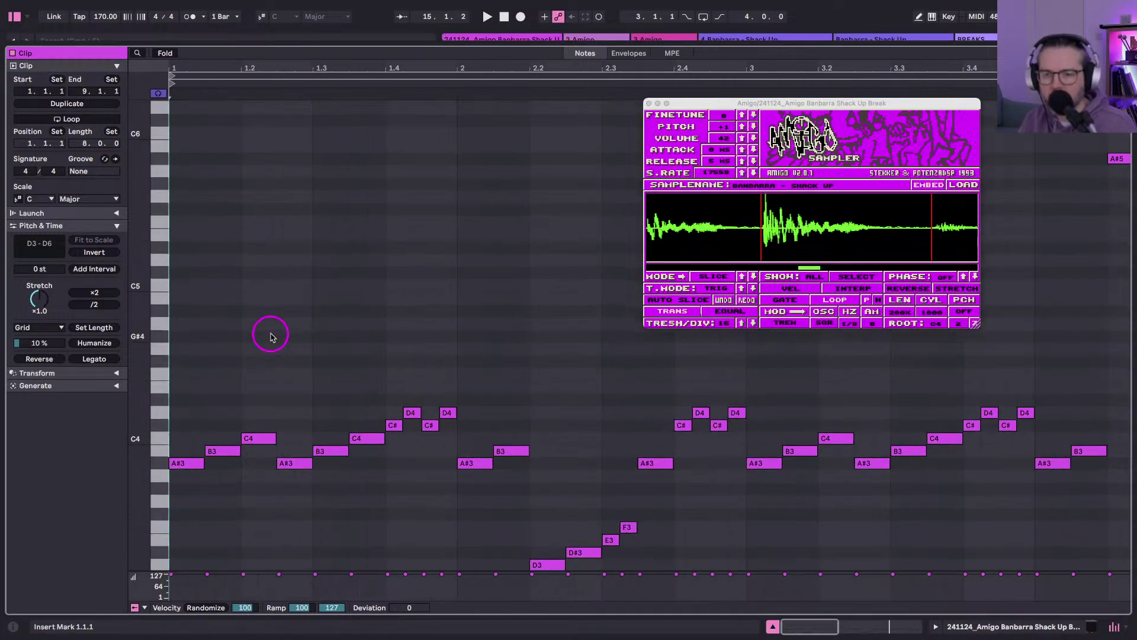
click(330, 450)
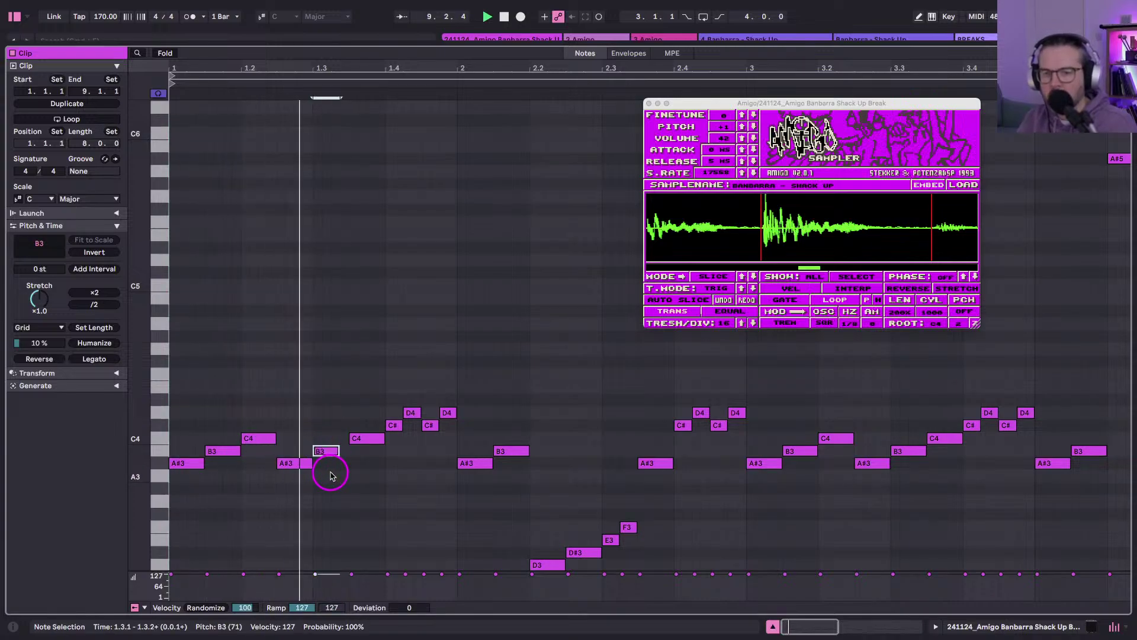
drag(363, 410, 282, 483)
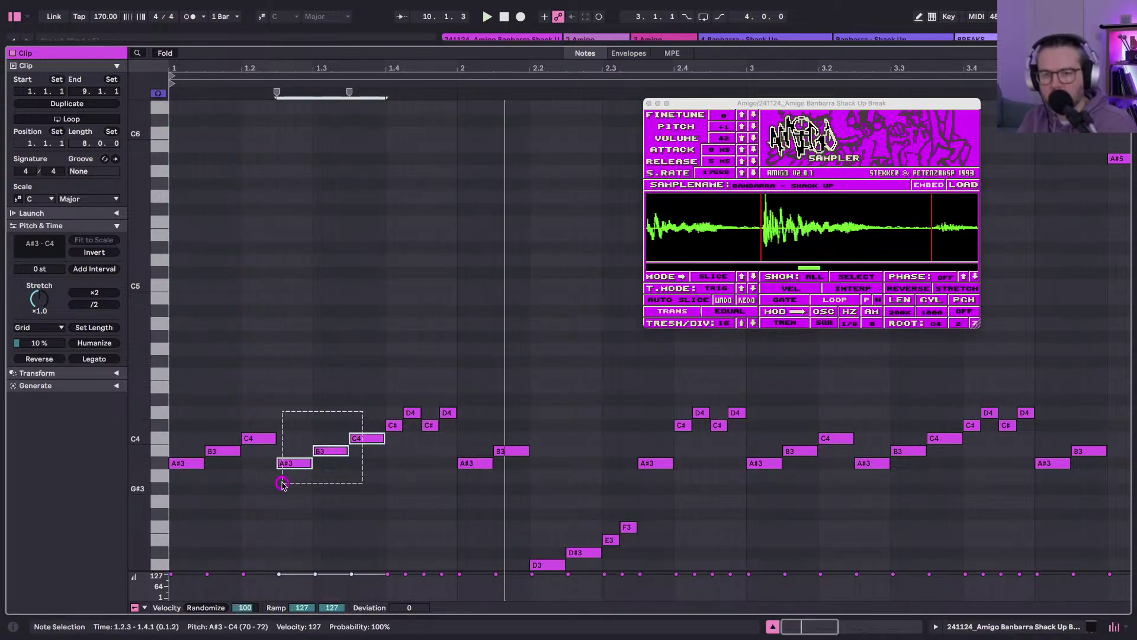
key(shift+Left)
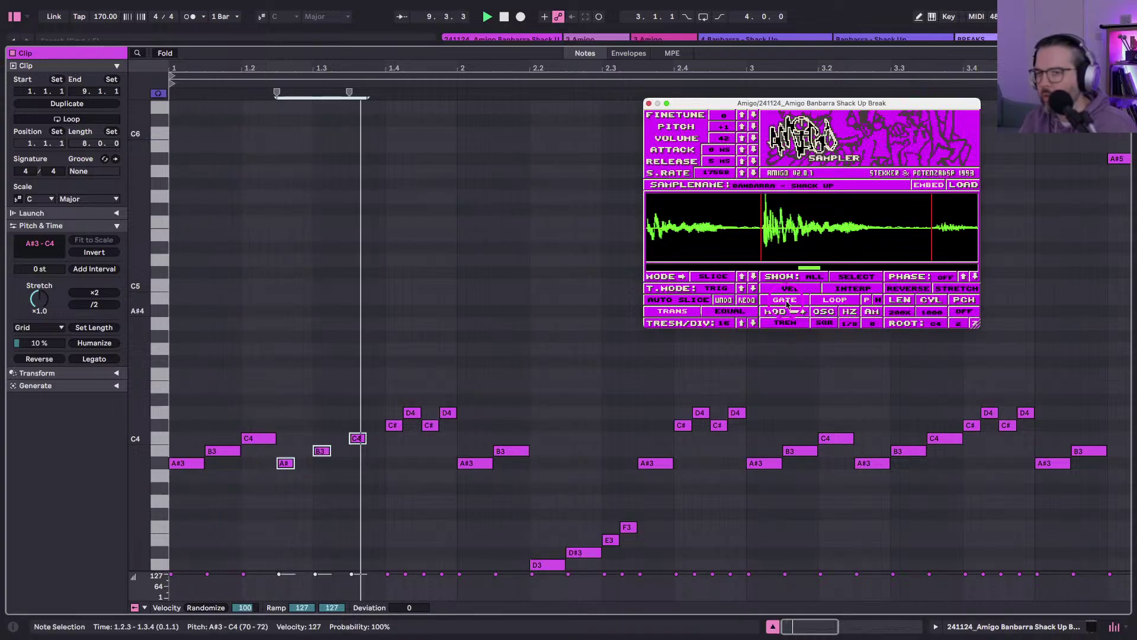
key(space)
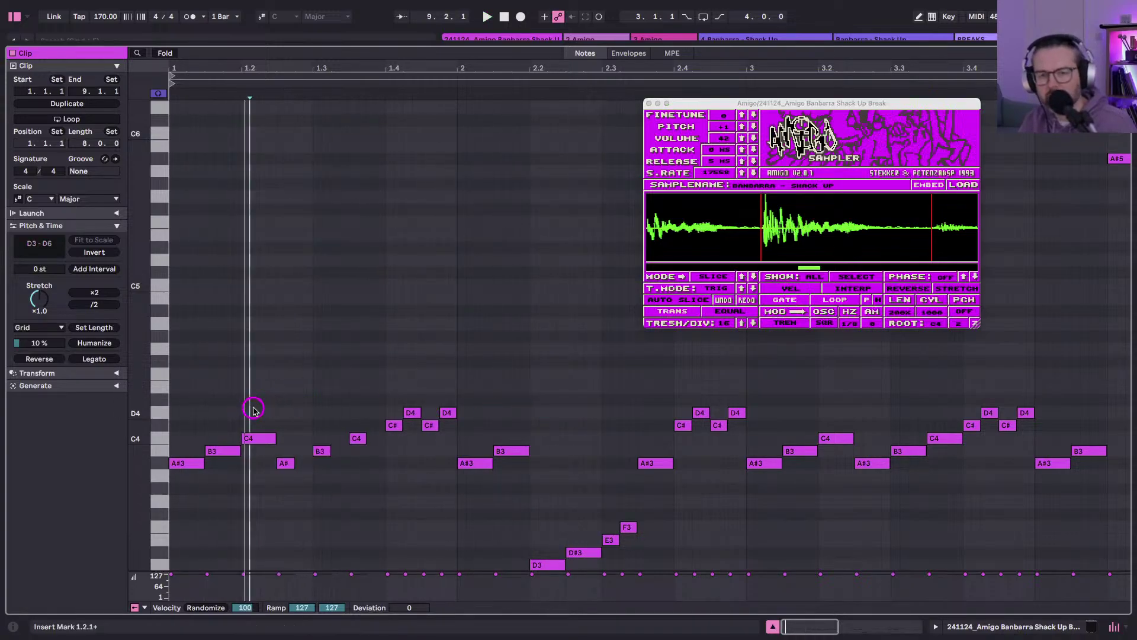
drag(254, 407, 186, 503)
key(space)
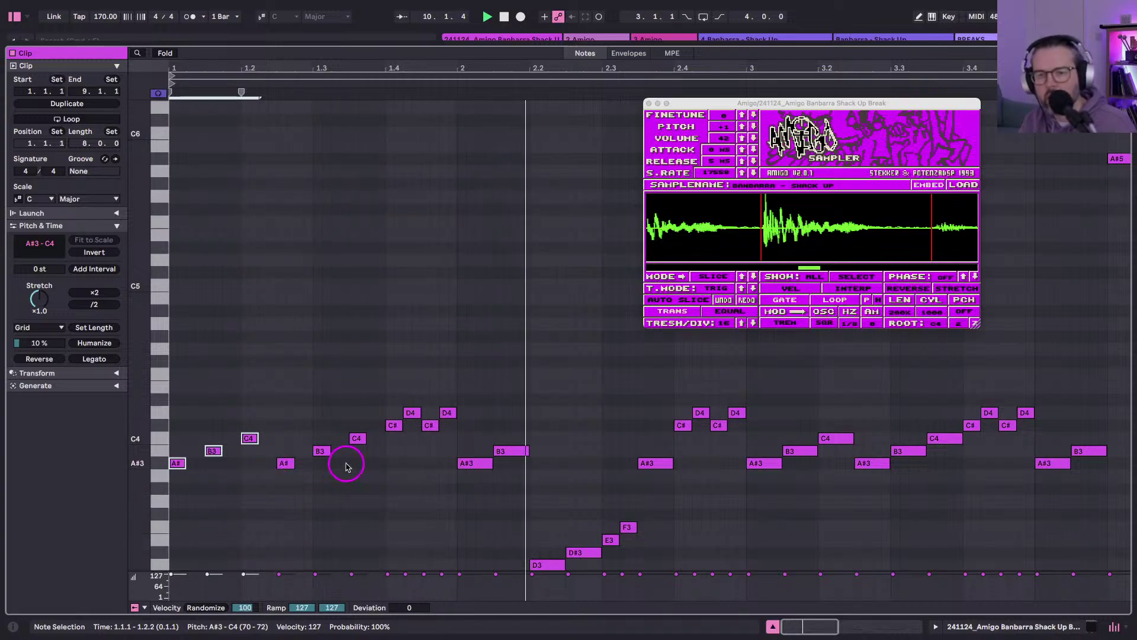
Shorten the B3 note at 2.1.3 to one sixteenth.
scroll(347, 502, down, 3)
scroll(347, 503, right, 3)
drag(445, 395, 437, 395)
key(shift+Left)
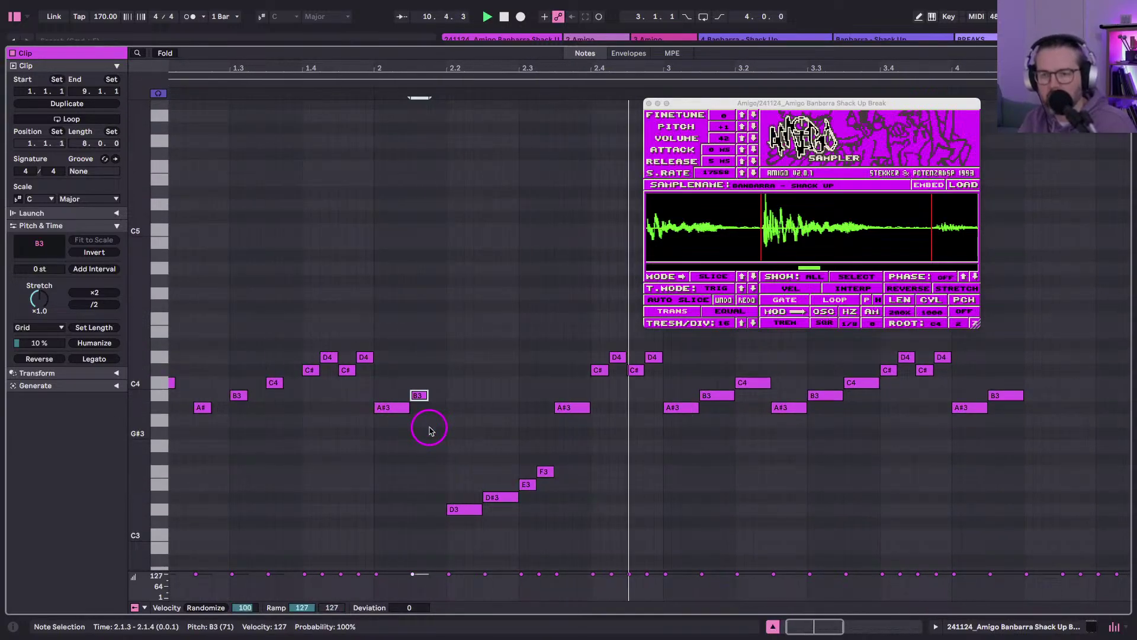
Try shortening the D3 note at 2.2.1, and restore its two-sixteenth length.
click(460, 509)
key(shift+Left)
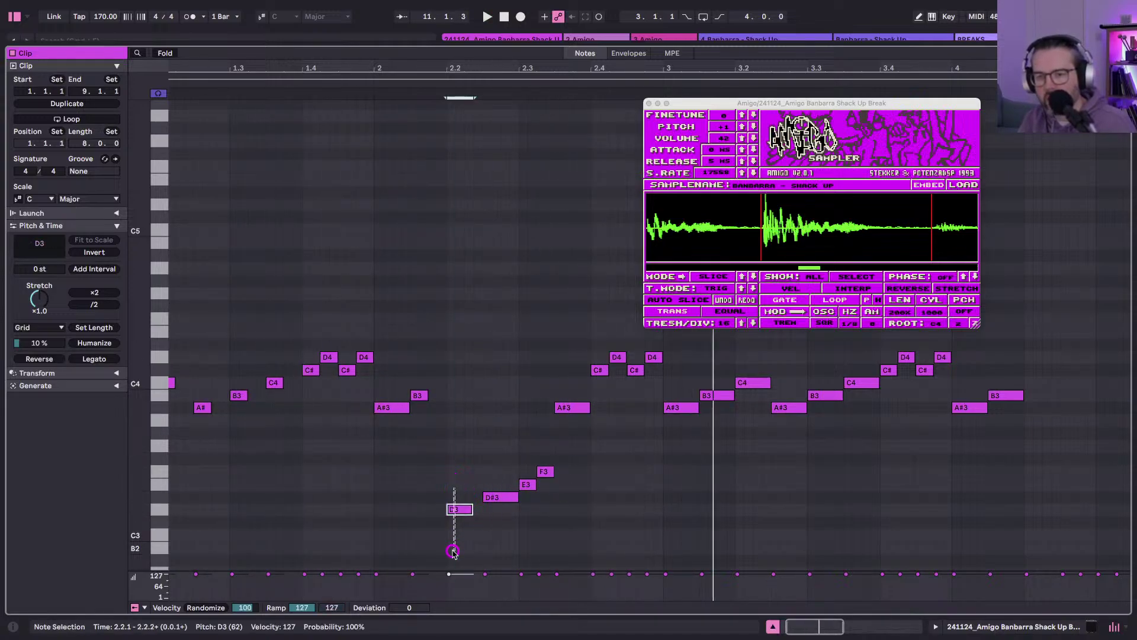
key(shift+Right)
scroll(389, 432, left, 3)
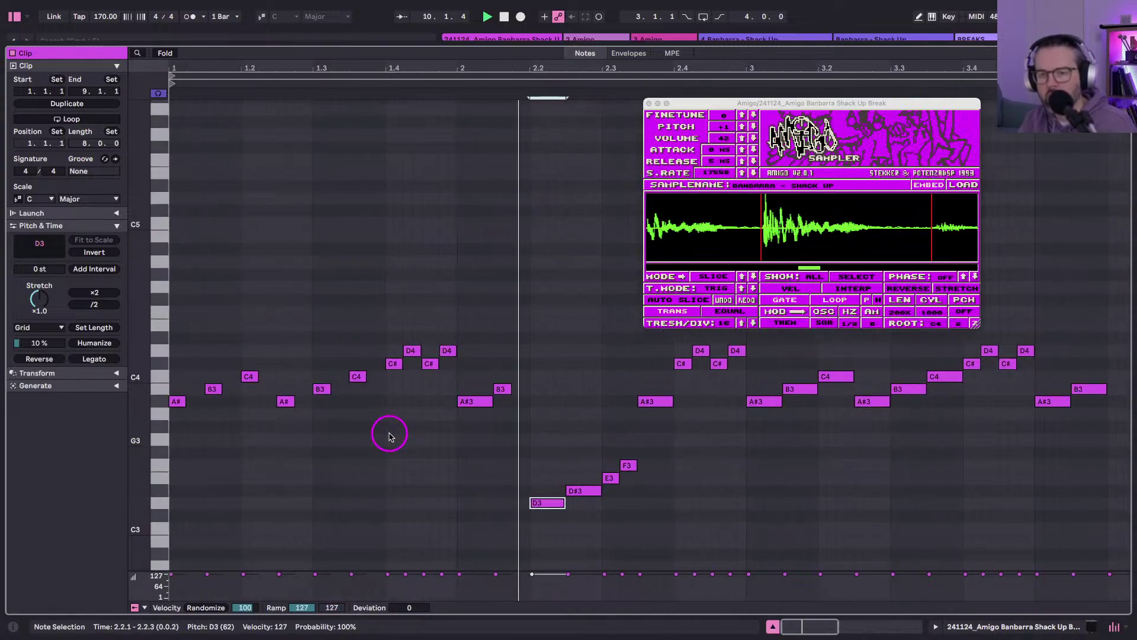
Close the Amigo sampler window and turn on looping for the fifth-slot clip.
click(649, 104)
key(shift+Tab)
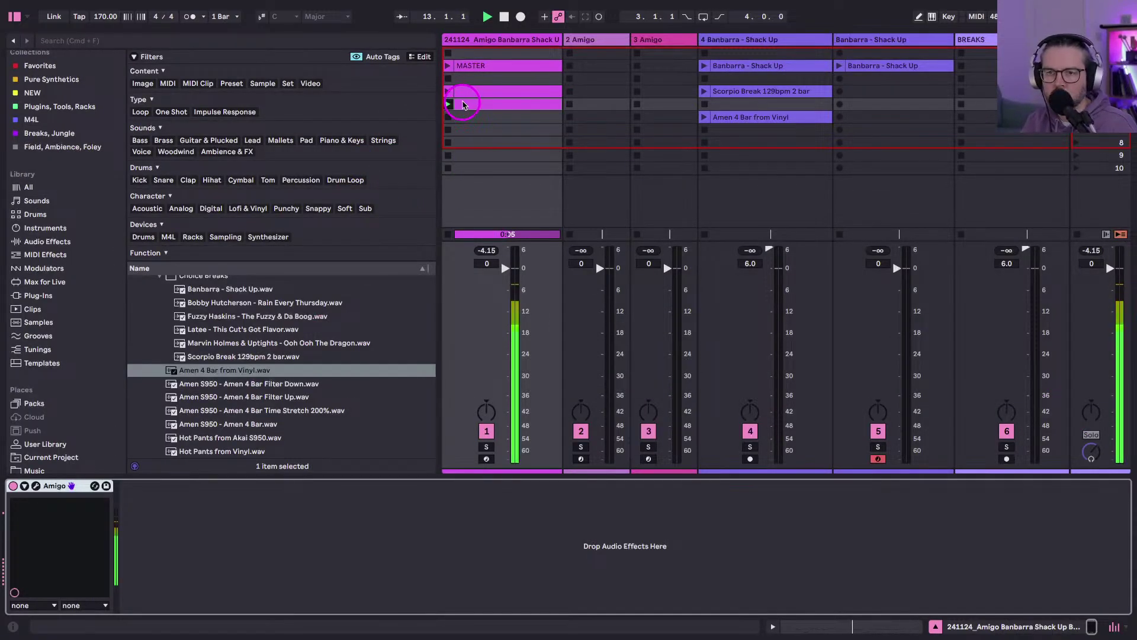
key(shift+Tab)
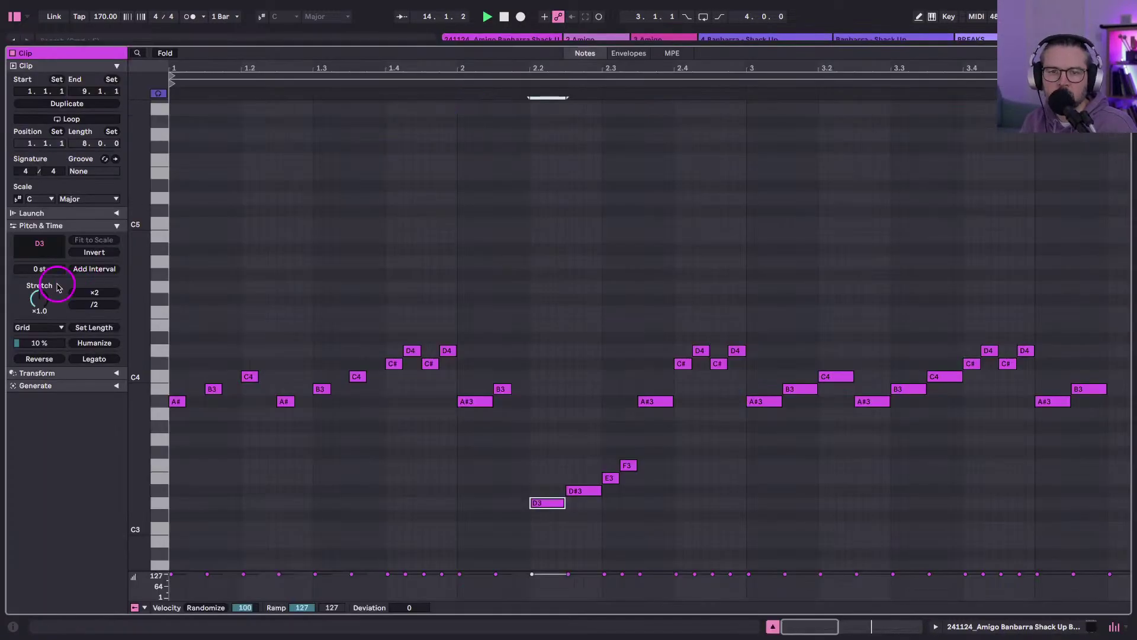
click(71, 121)
Return to Session view and launch the clip in the first track's fourth slot.
key(shift+Tab)
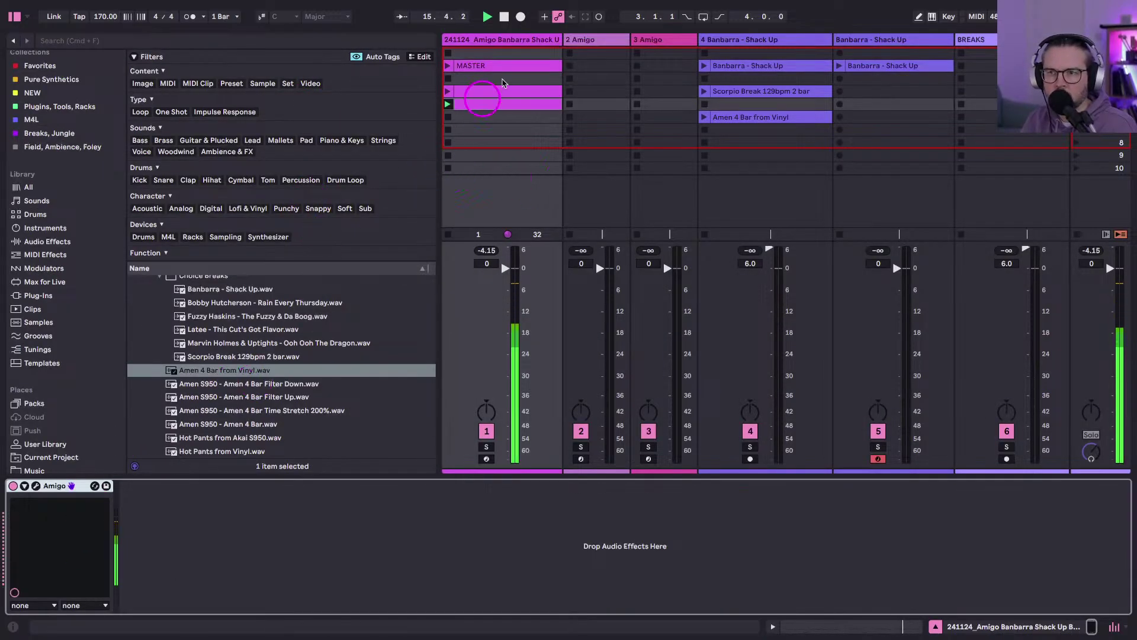
click(449, 94)
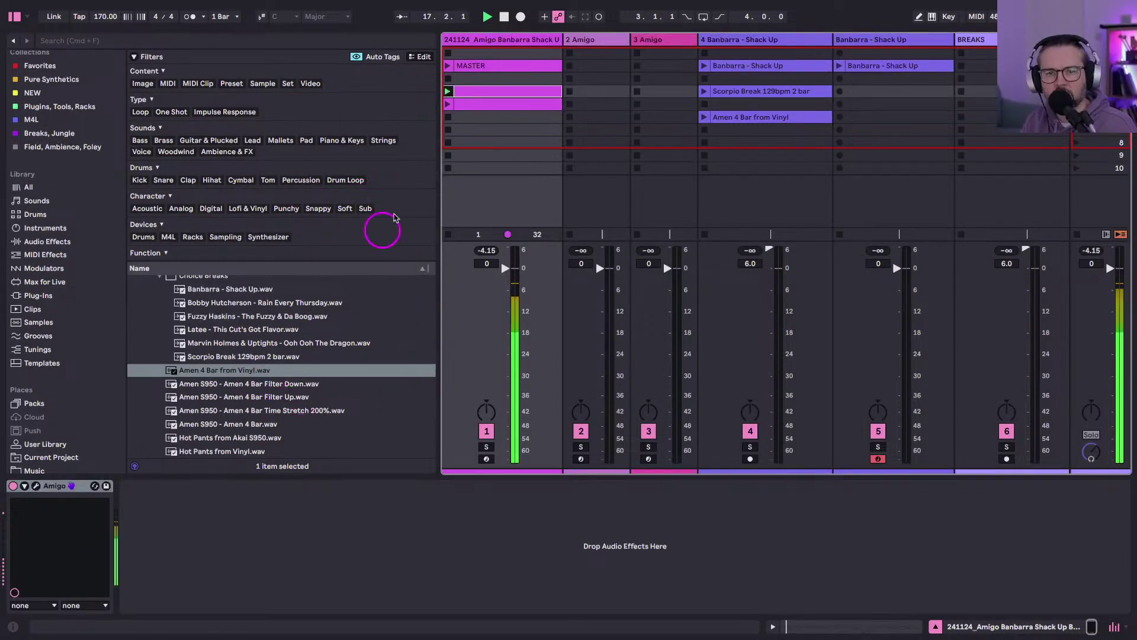
Open the clip's notes and shorten the bar 4 C#4–E4 run to half sixteenths and the C5 at 4.3.3 to one and a half sixteenths.
key(shift+Tab)
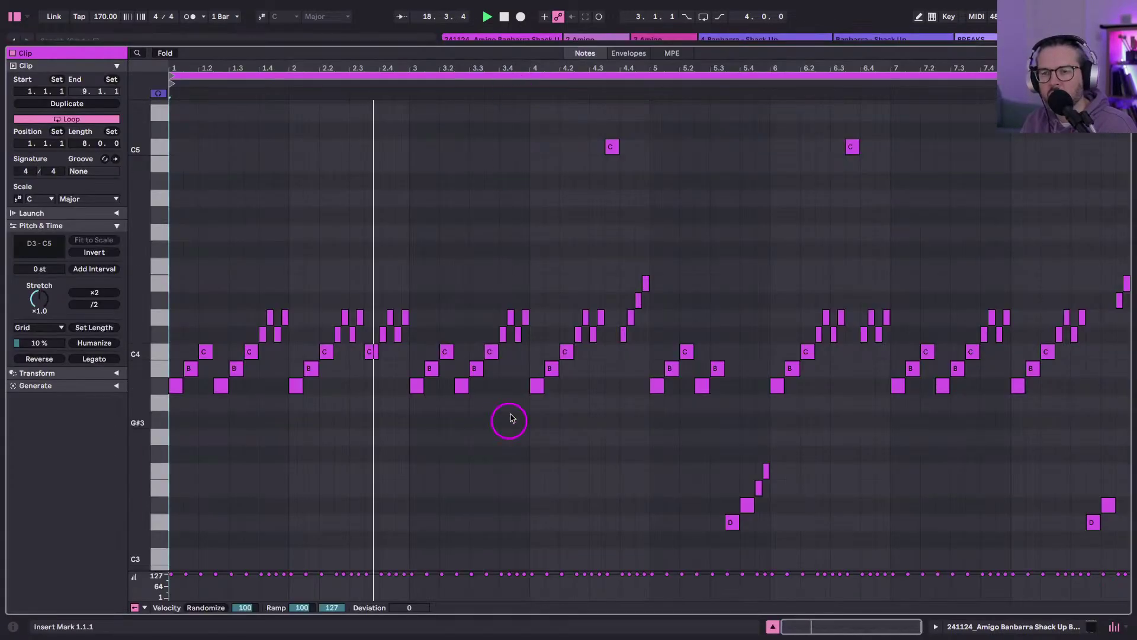
drag(635, 68, 635, 118)
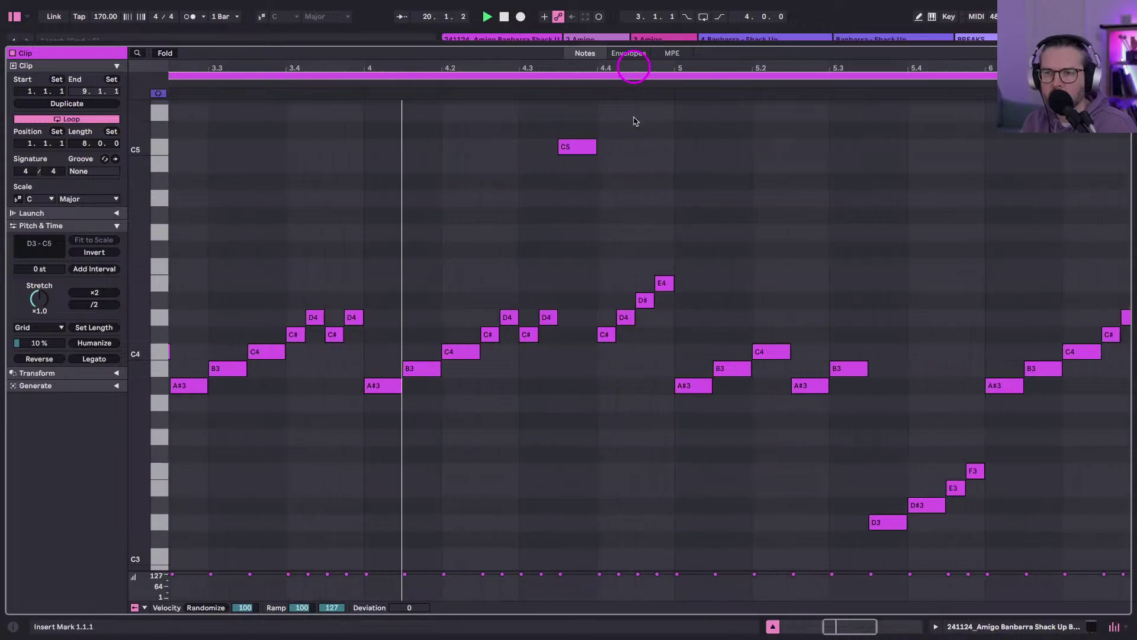
scroll(677, 154, up, 3)
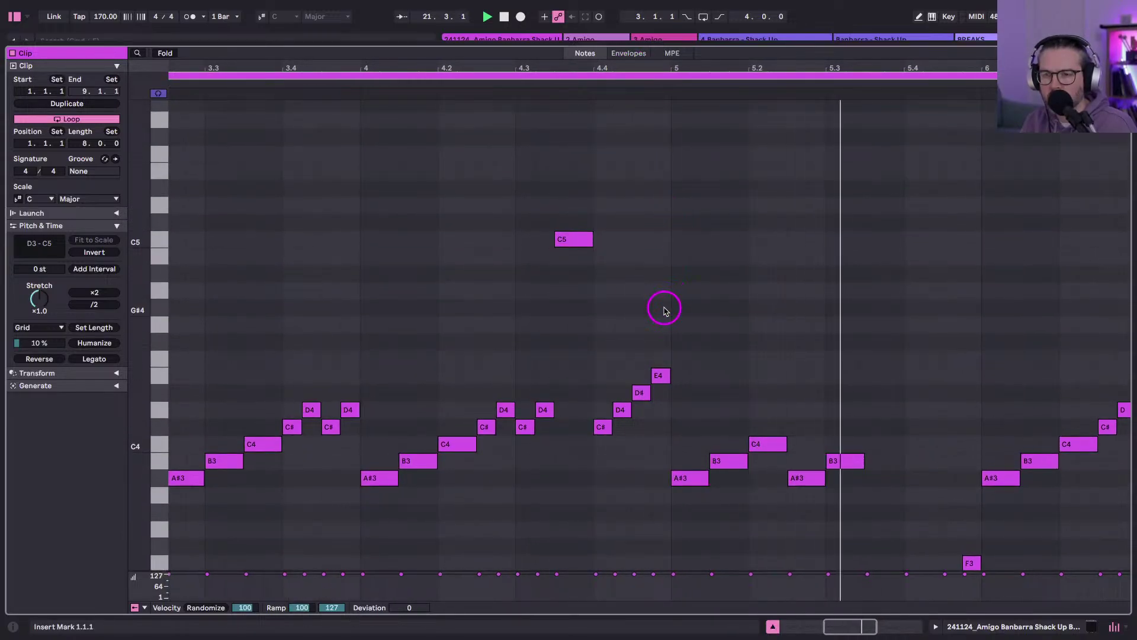
drag(663, 306, 605, 453)
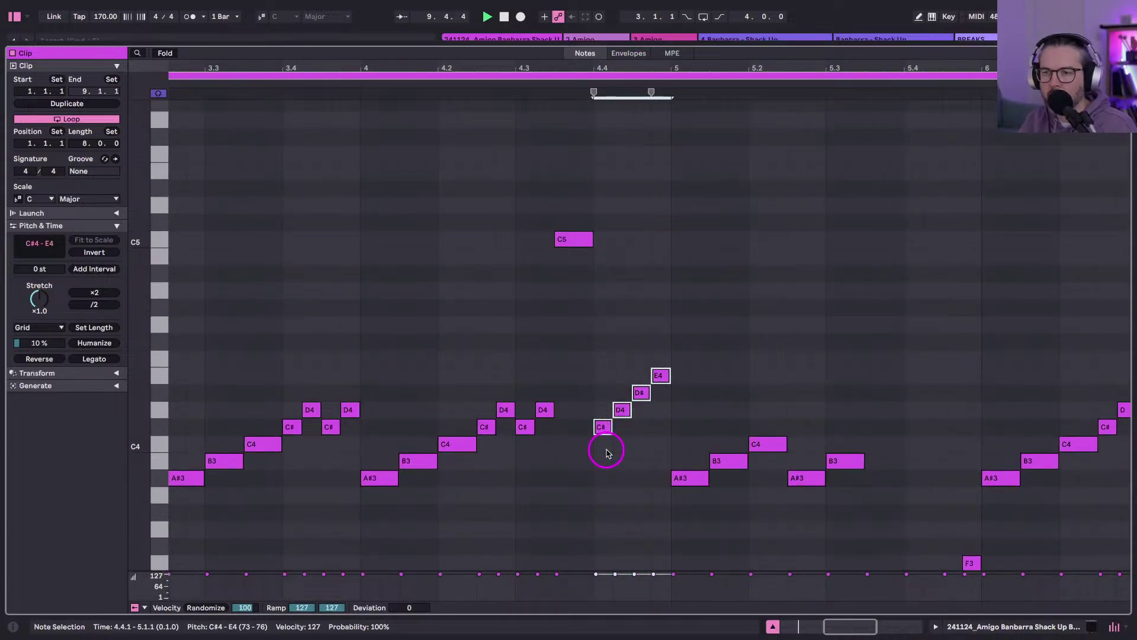
key(shift+Left)
click(577, 239)
key(shift+Left)
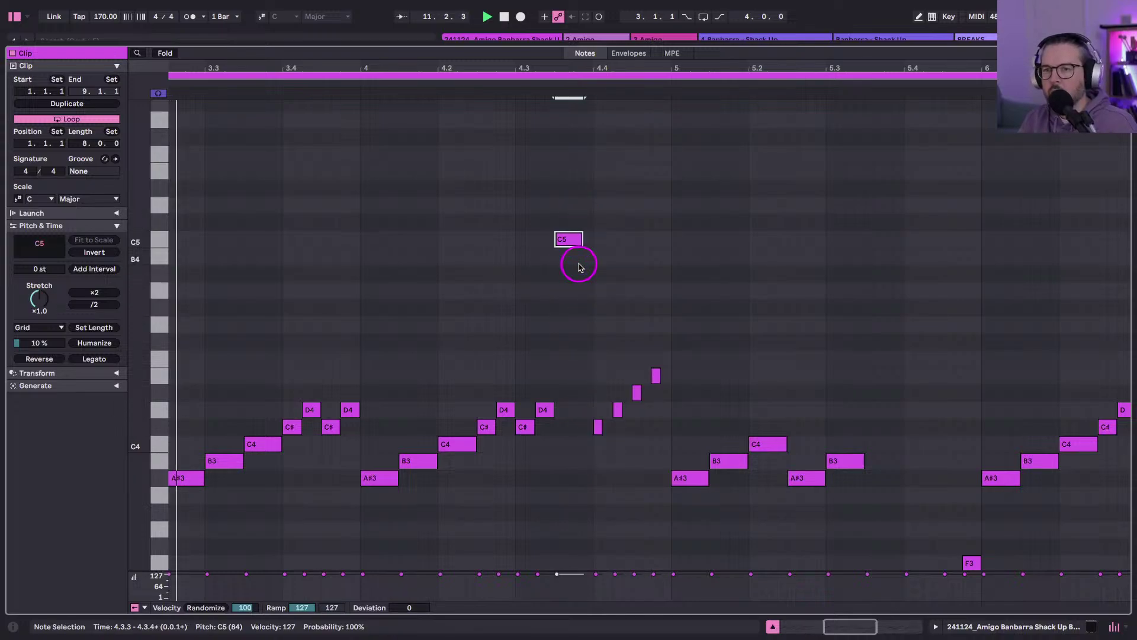
Restore the four rising notes from C#4 to E4 at 4.4.1 to one sixteenth each.
scroll(459, 381, left, 1)
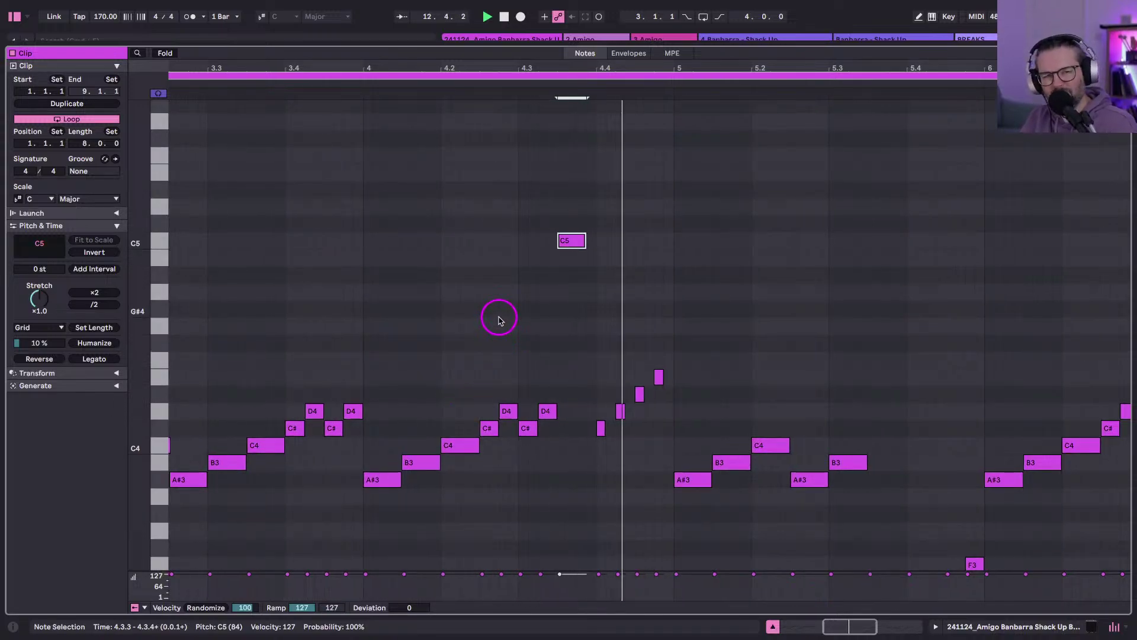
drag(660, 326, 602, 461)
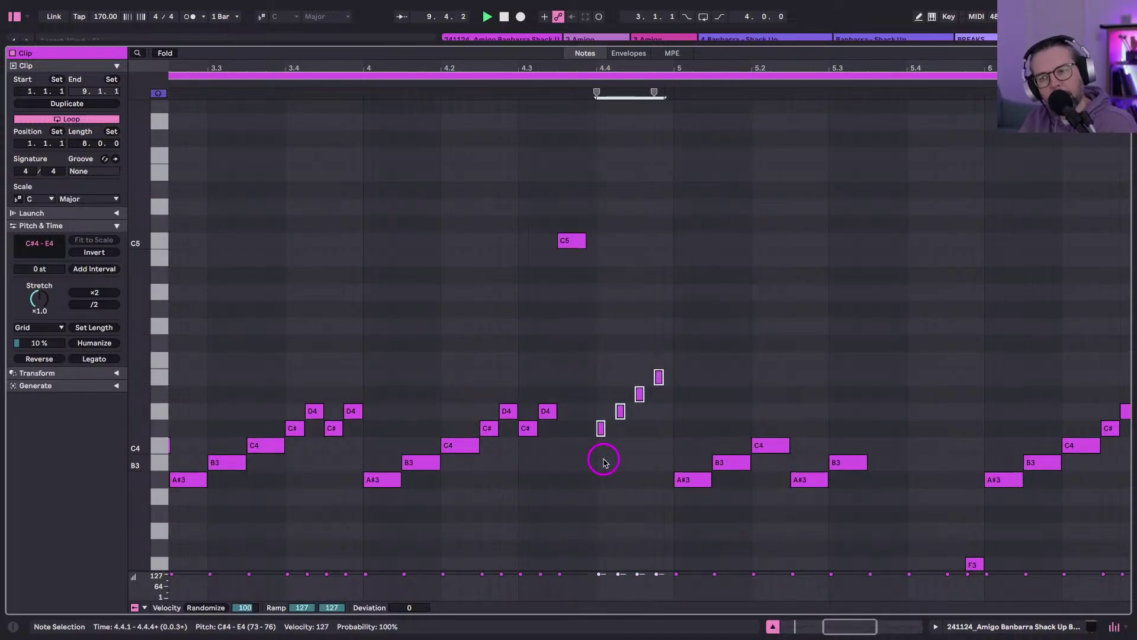
key(shift+Right)
Shorten the C#4 and D4 notes from 4.2.3 to half sixteenths, and the B3 and C4 before them to one and a half sixteenths.
drag(546, 372, 495, 440)
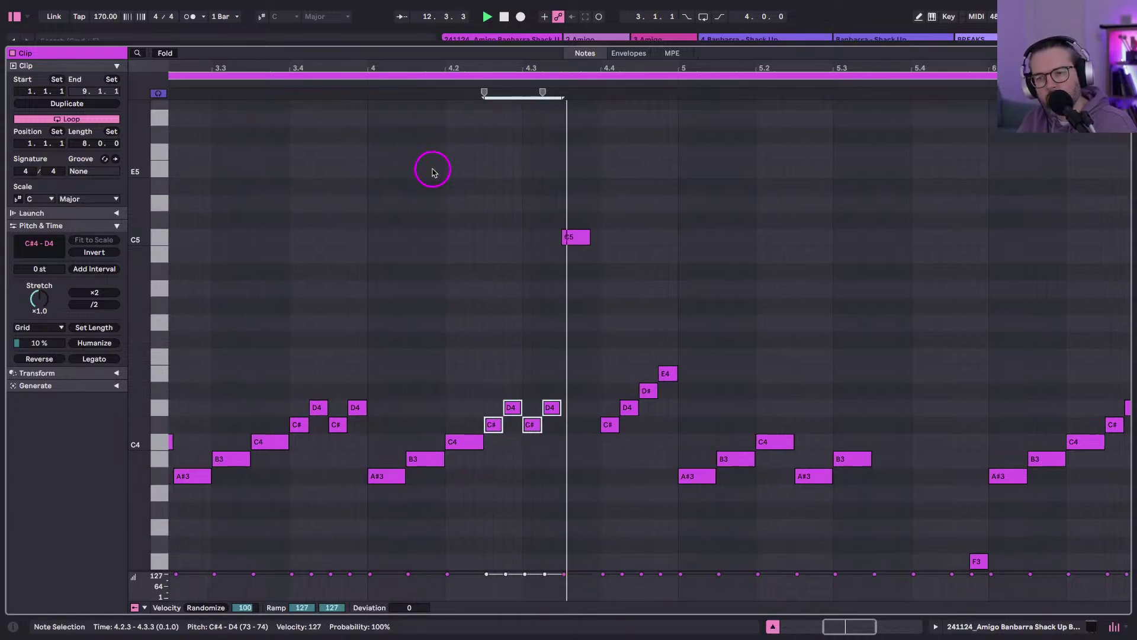
scroll(431, 170, left, 2)
scroll(431, 170, down, 1)
drag(571, 396, 457, 482)
key(shift+Left)
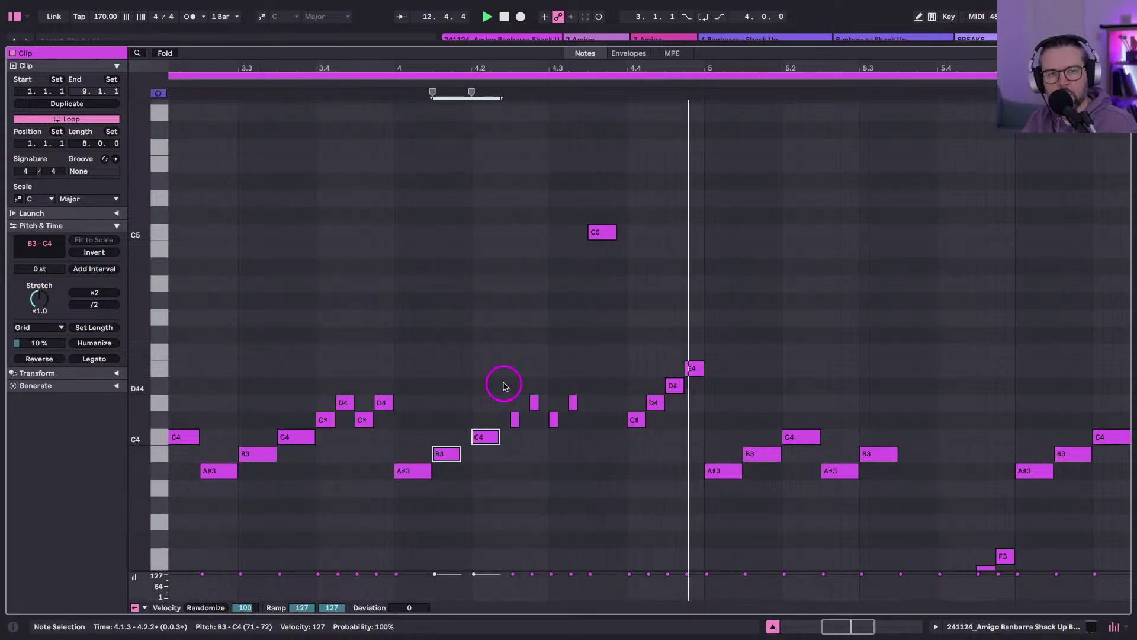
Lengthen the four C#4 and D4 notes from 4.2.3 to three quarters of a sixteenth, and shorten the C4 at 4.2.1 slightly.
drag(484, 81, 539, 302)
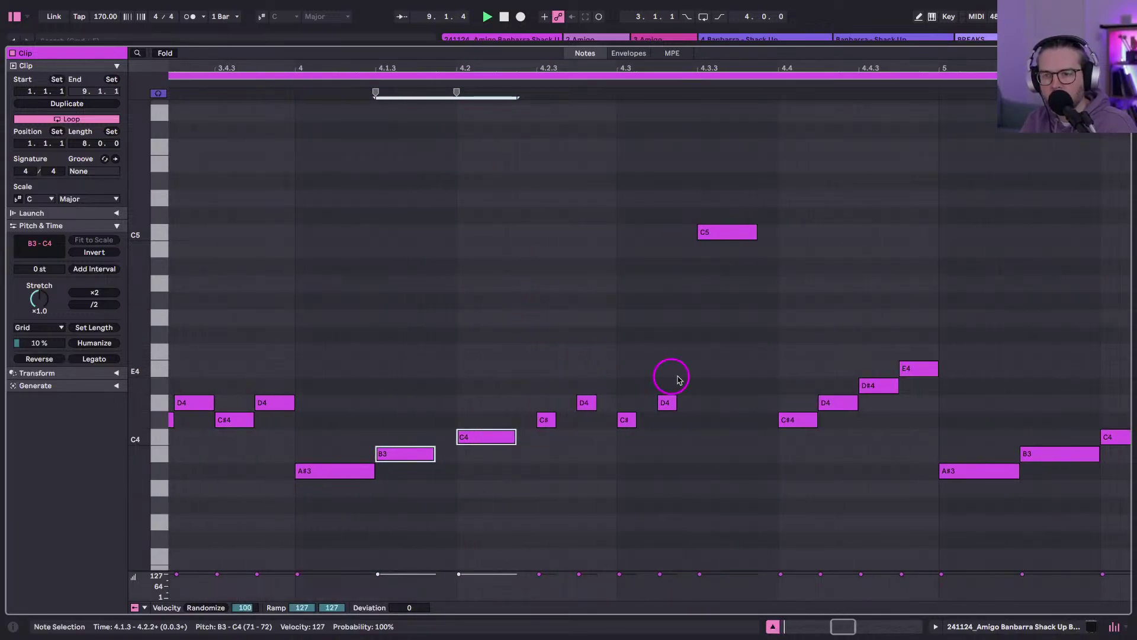
drag(686, 370, 541, 427)
scroll(498, 453, left, 5)
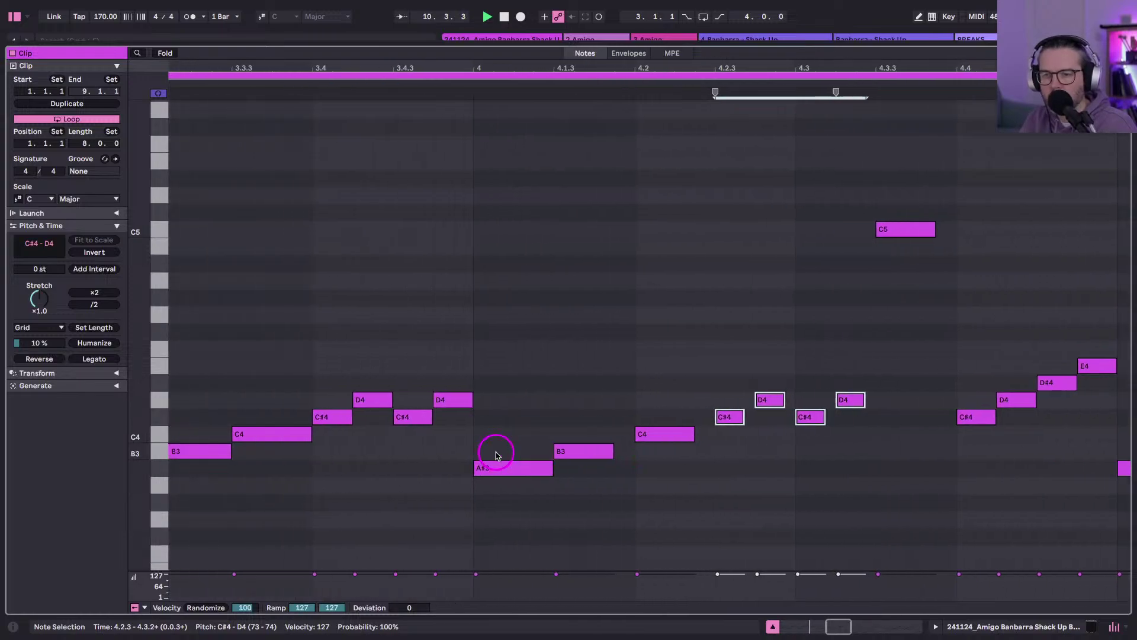
click(650, 435)
key(shift+Left)
Duplicate the C4 note at 4.2.1 and move the copy to 4.2.4.
scroll(652, 436, right, 3)
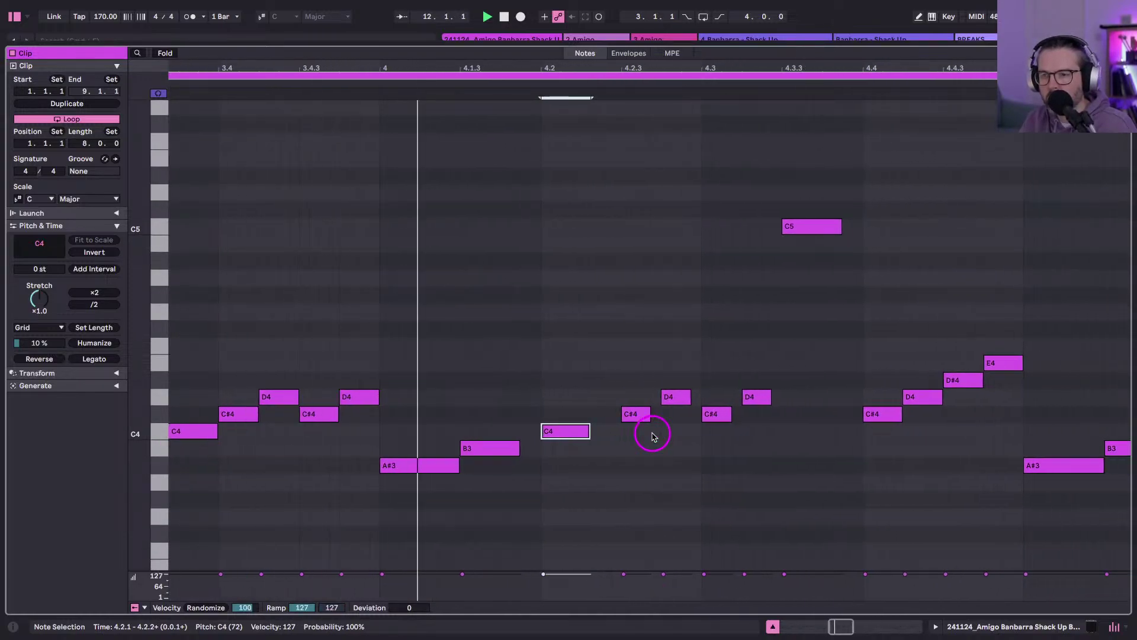
key(ctrl+d)
key(Right)
key(Right)
key(Right)
key(Right)
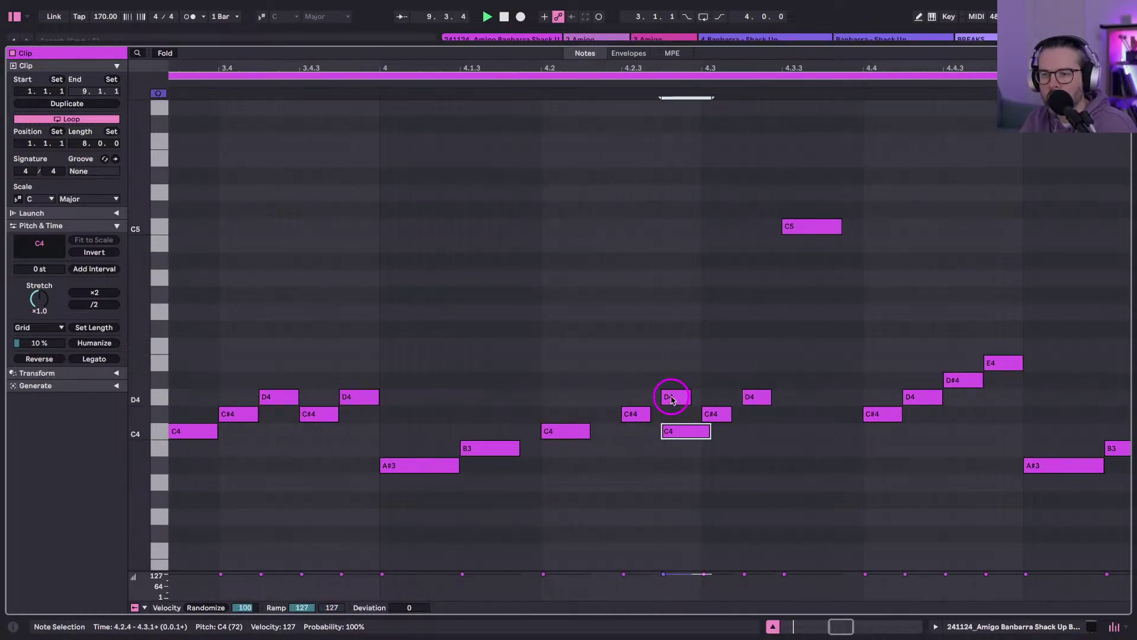
Deactivate the D4 note at 4.2.4 and shorten the C4 note beneath it to three quarters of a sixteenth.
click(669, 397)
key(0)
click(684, 435)
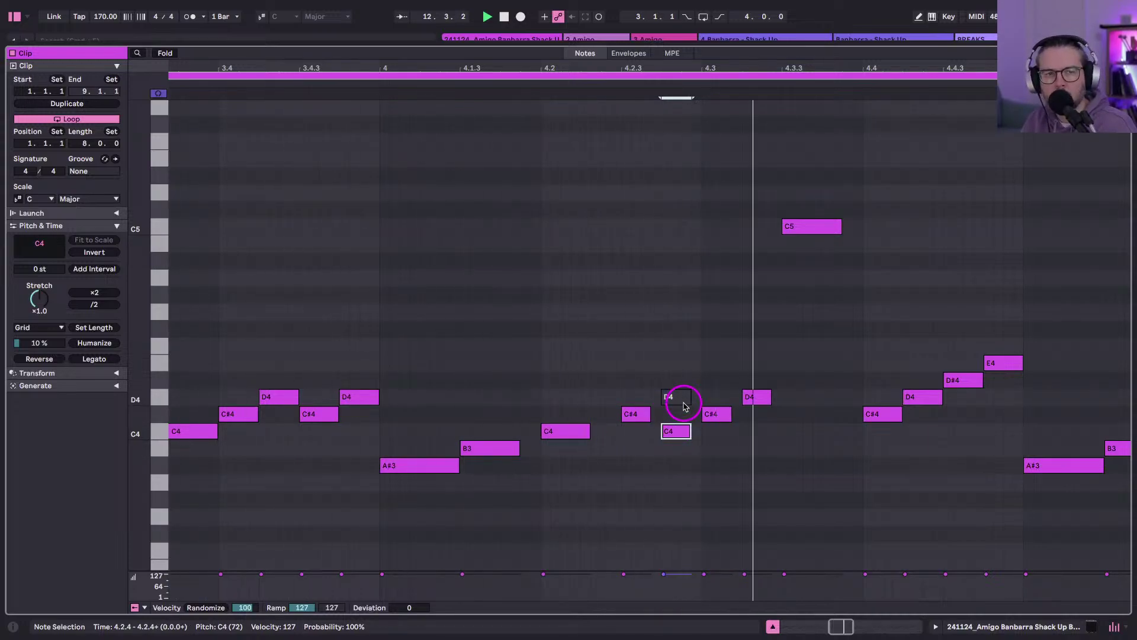
Lengthen the C#4 notes at 4.2.3 and 4.3.1 and the D4 at 4.3.2 to one sixteenth, and try different lengths for the C4 at 4.2.4.
drag(750, 381, 711, 452)
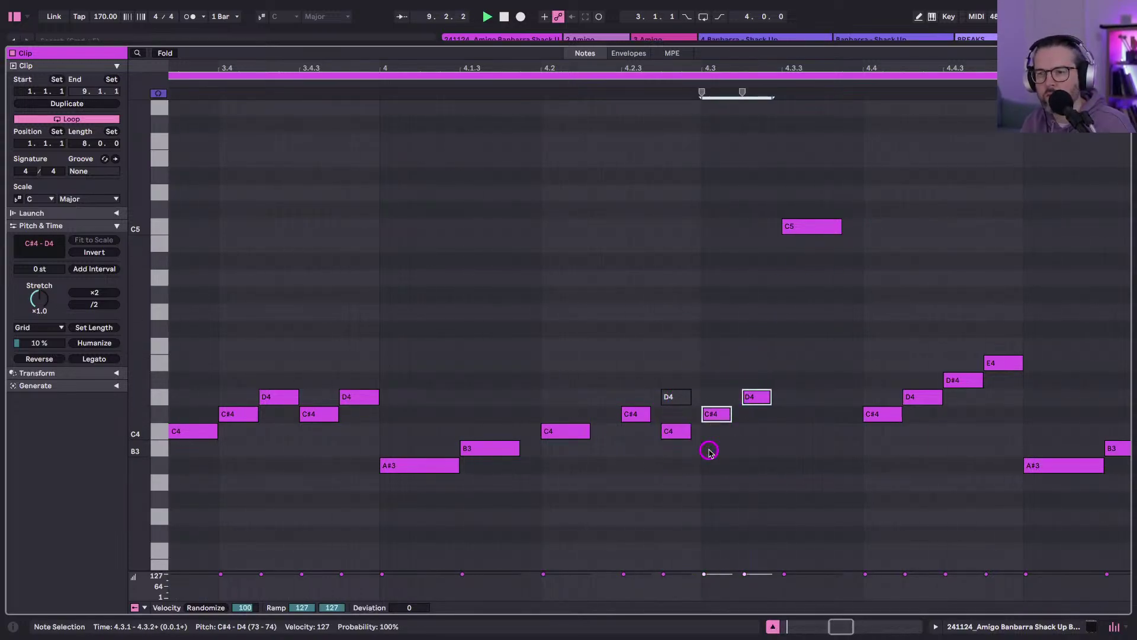
click(635, 414)
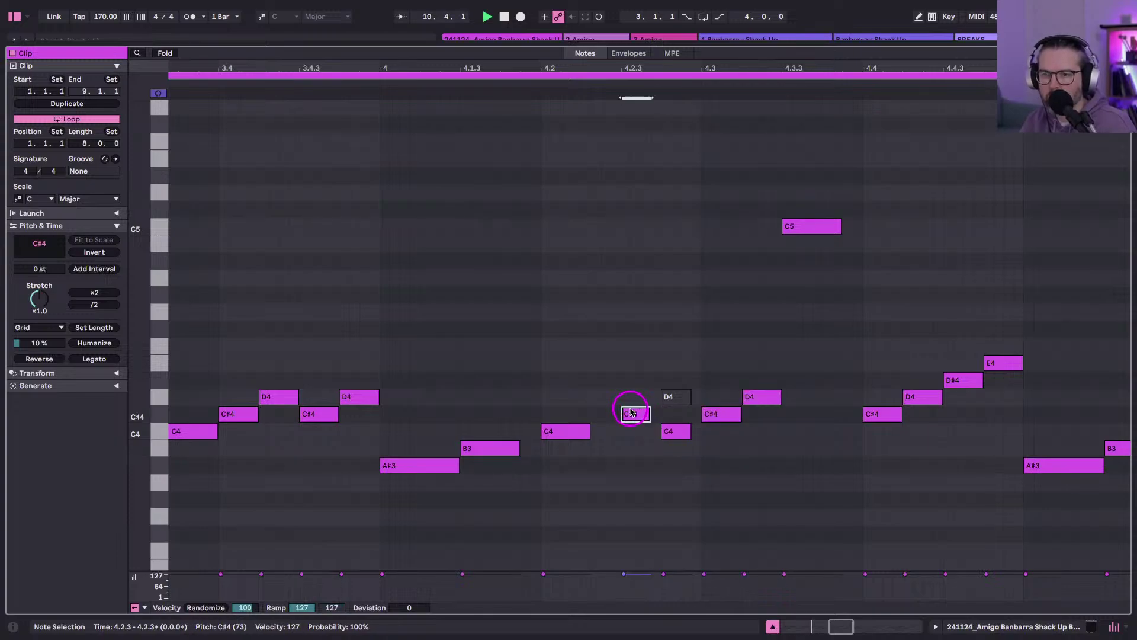
click(681, 437)
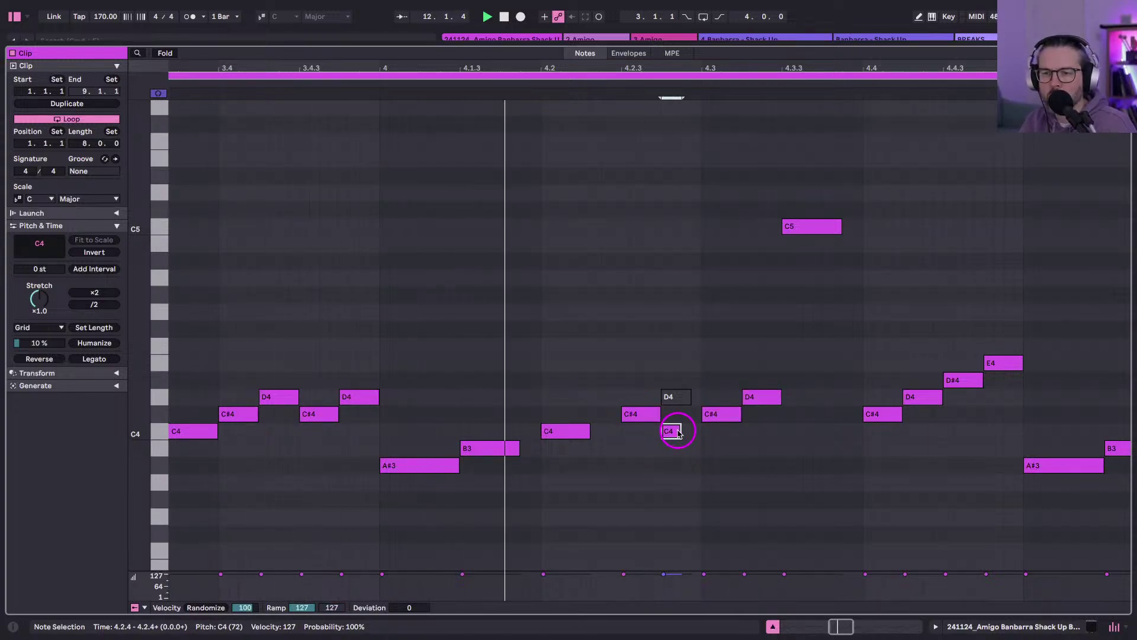
drag(631, 430, 651, 429)
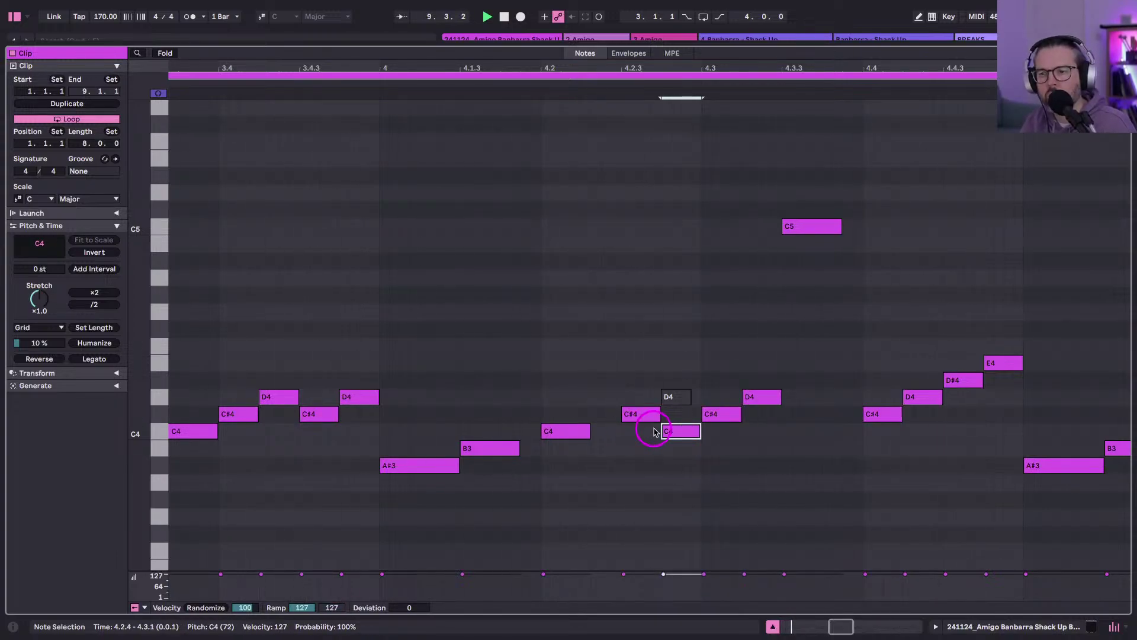
Lengthen the C4 note at 4.2.1 to one and a half sixteenths and deactivate the C#4 note at 4.3.1.
click(574, 434)
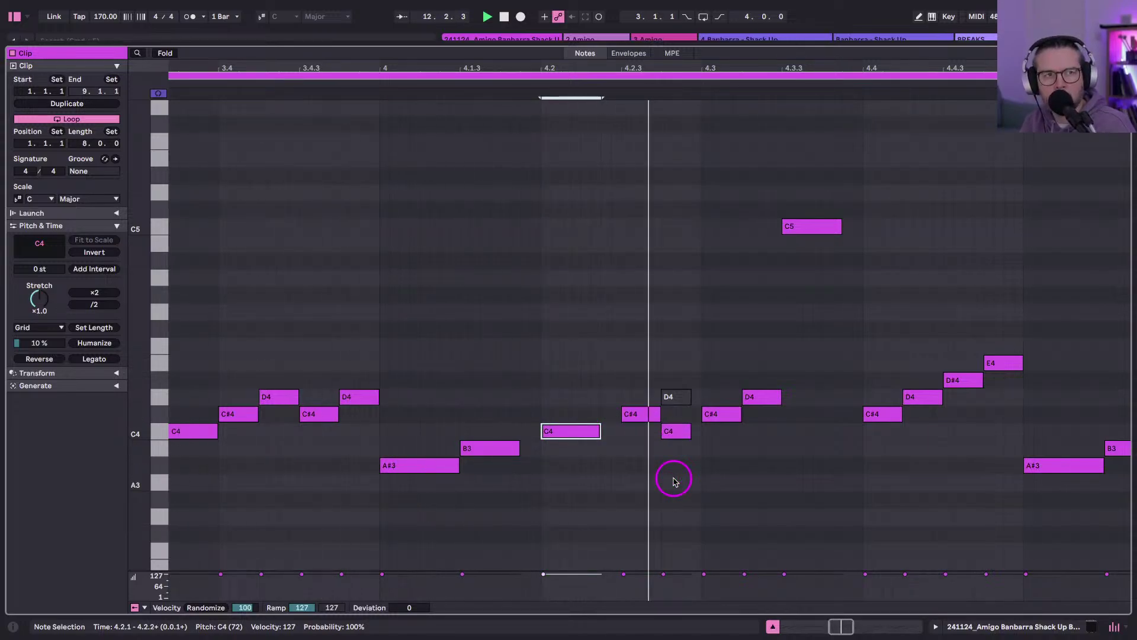
click(717, 414)
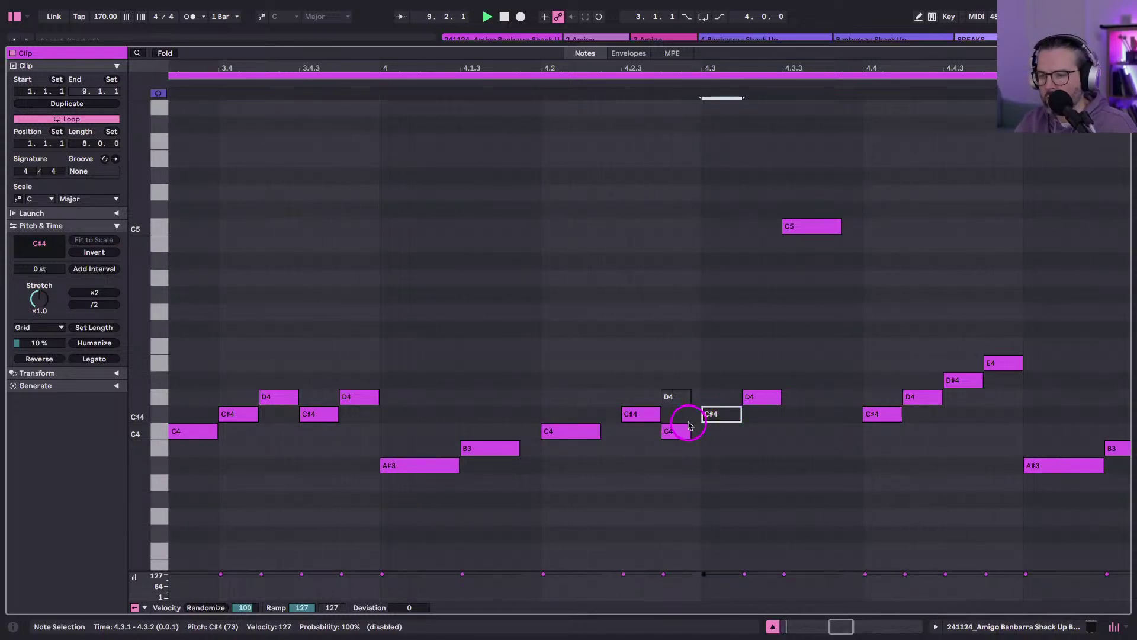
Show the MPE view of the clip around beat 4.3.
click(697, 67)
click(672, 53)
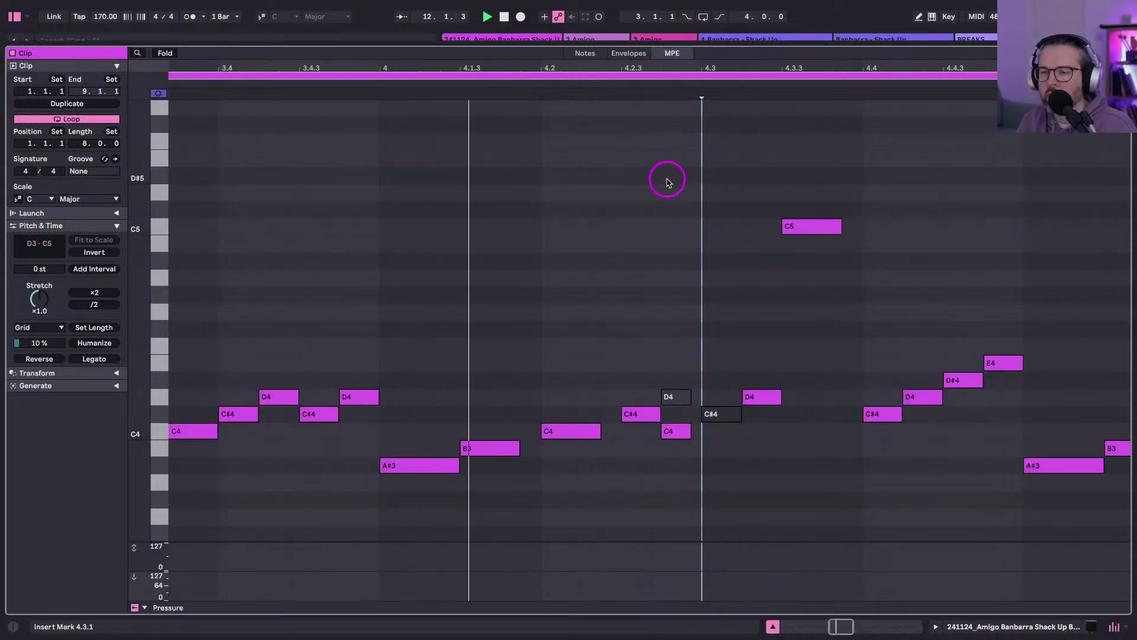
click(674, 332)
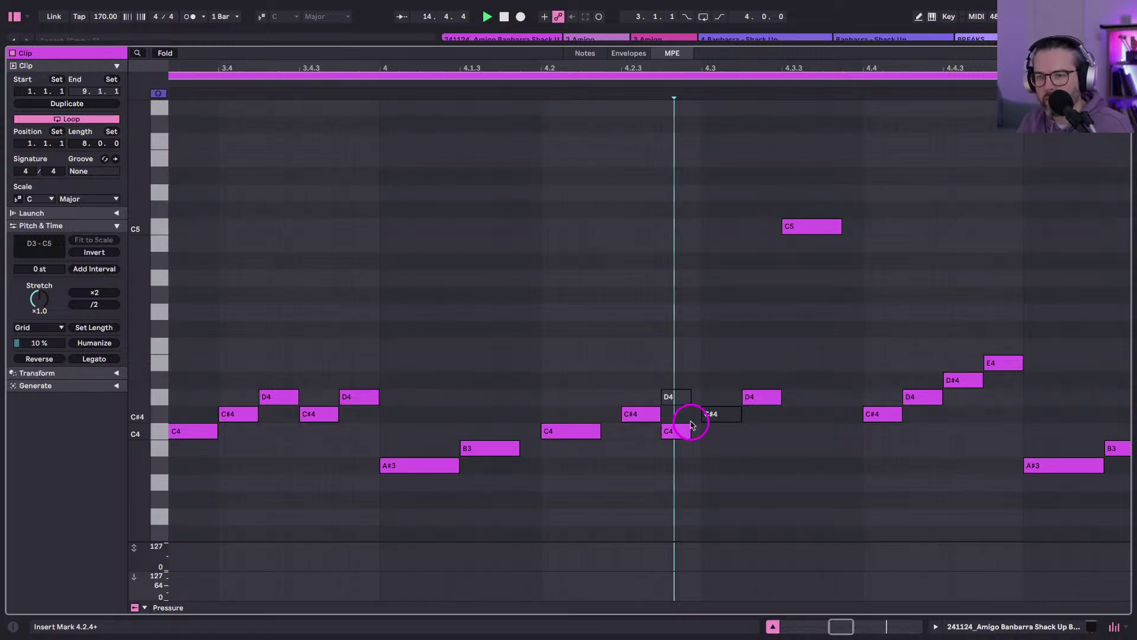
click(681, 430)
click(721, 451)
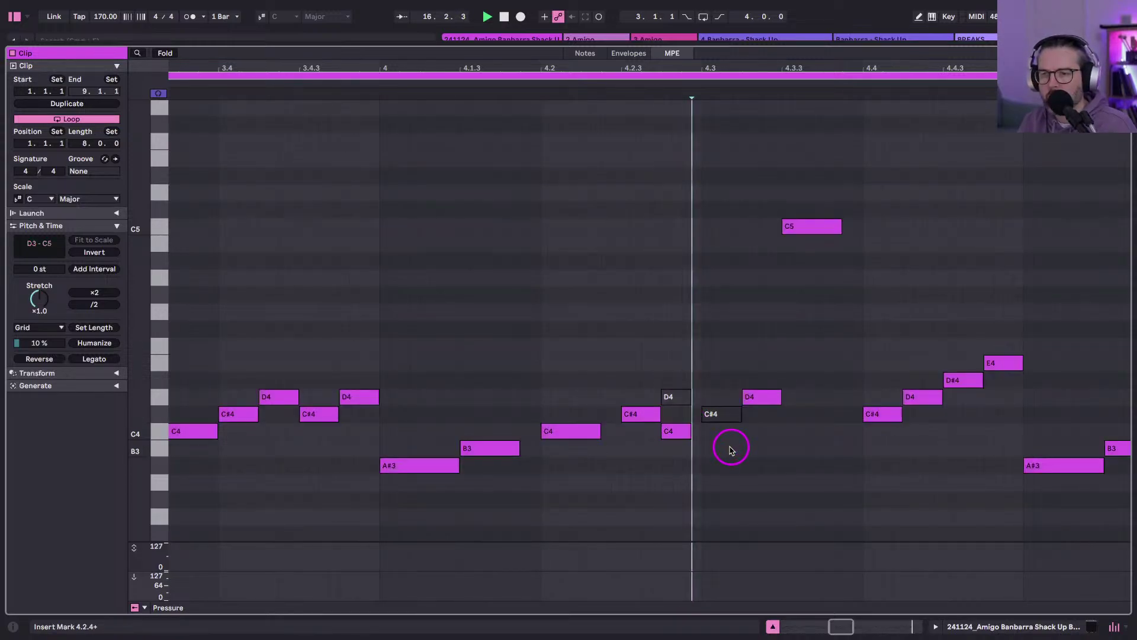
Try lengthening the C4 note at 4.2.4 to one and a half sixteenths, and return it to three quarters of a sixteenth.
click(681, 432)
key(shift+Right)
key(shift+Right)
key(shift+Right)
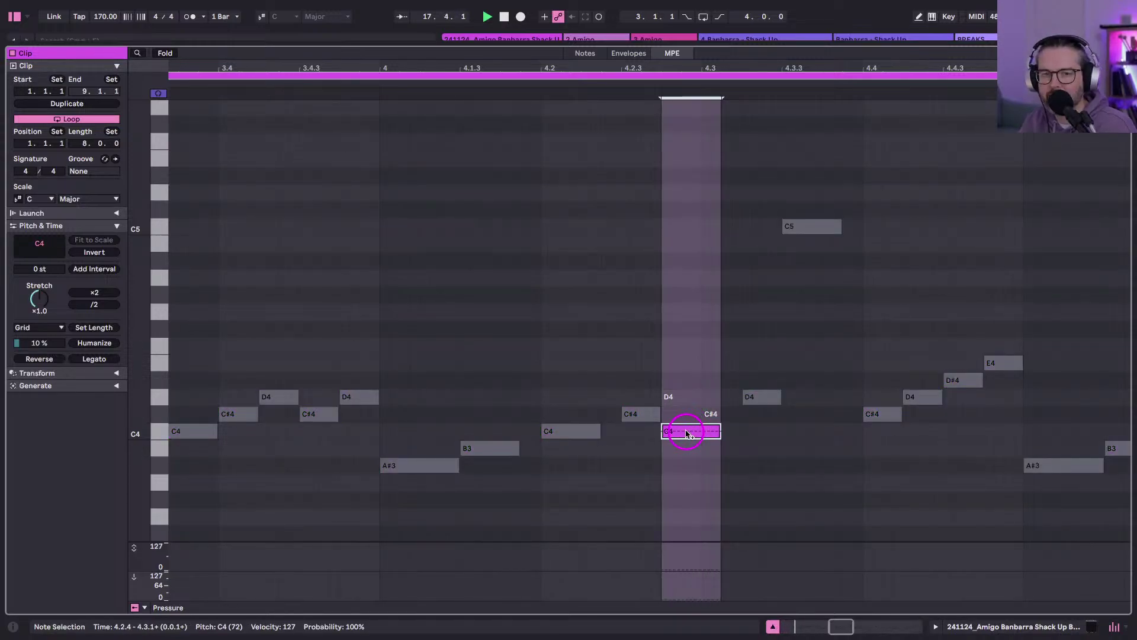
click(511, 268)
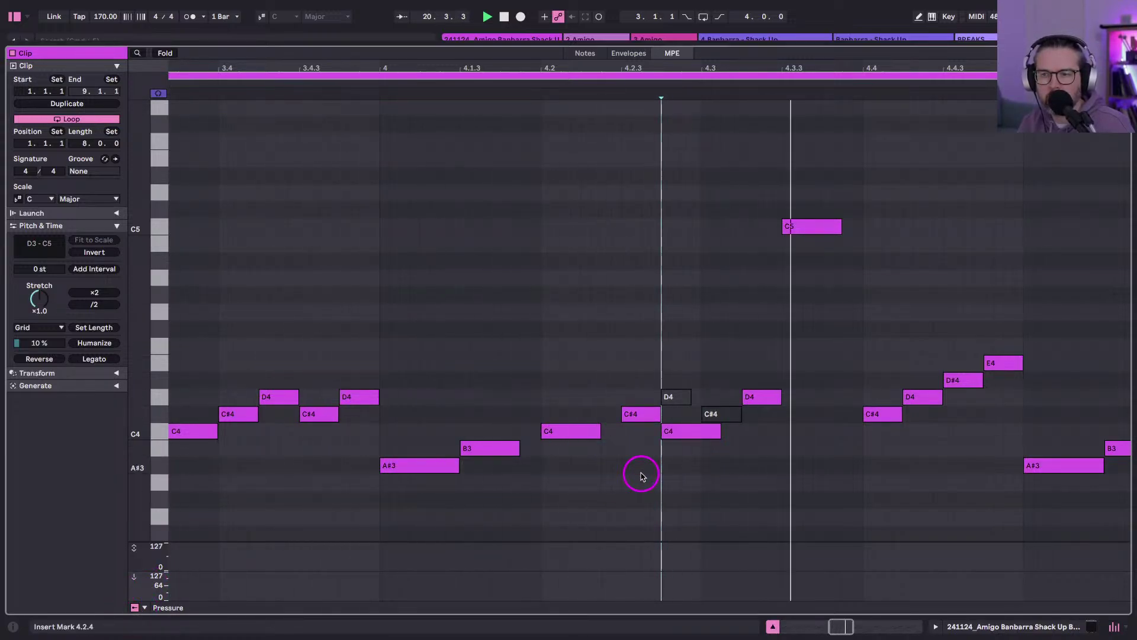
click(688, 430)
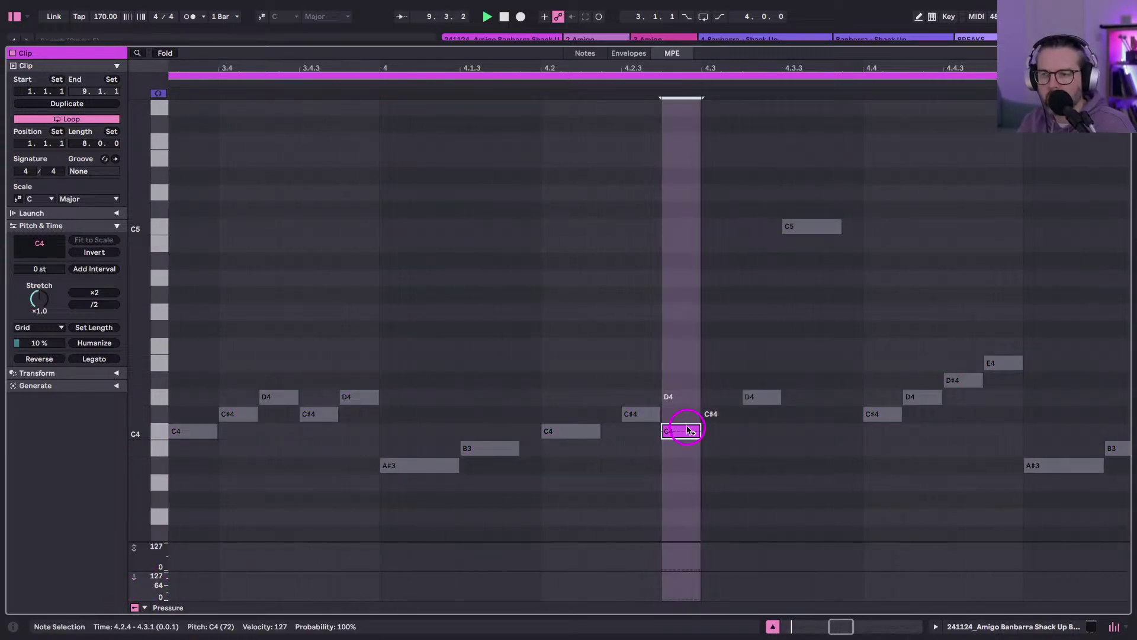
click(742, 327)
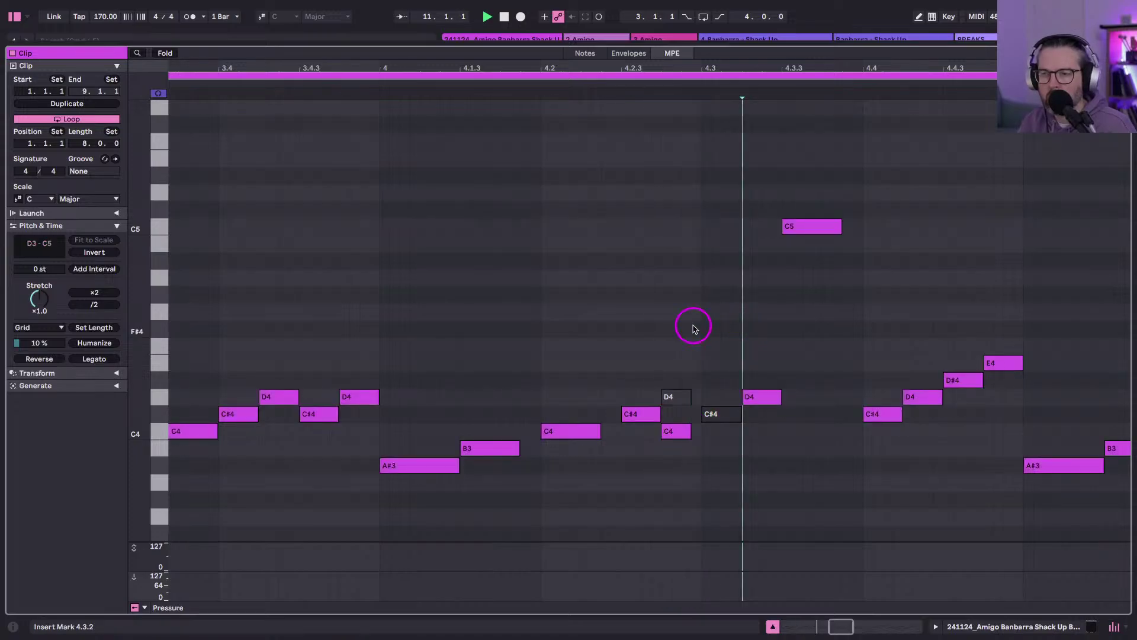
Lengthen the C4 note at 4.2.4 to one full sixteenth.
key(shift+Tab)
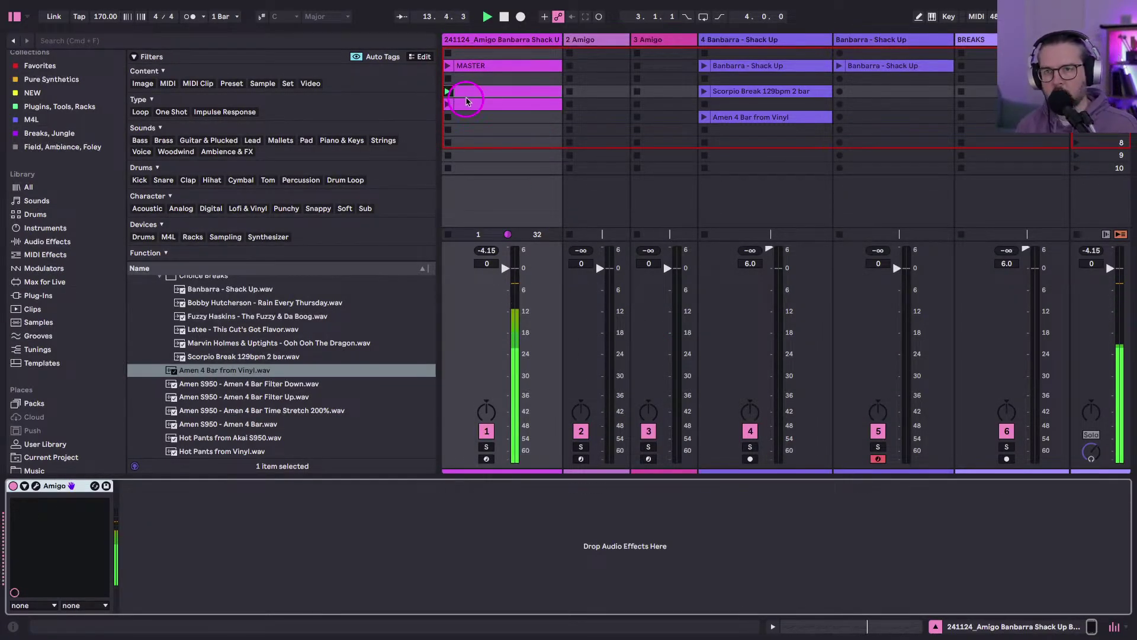
key(shift+Tab)
click(681, 433)
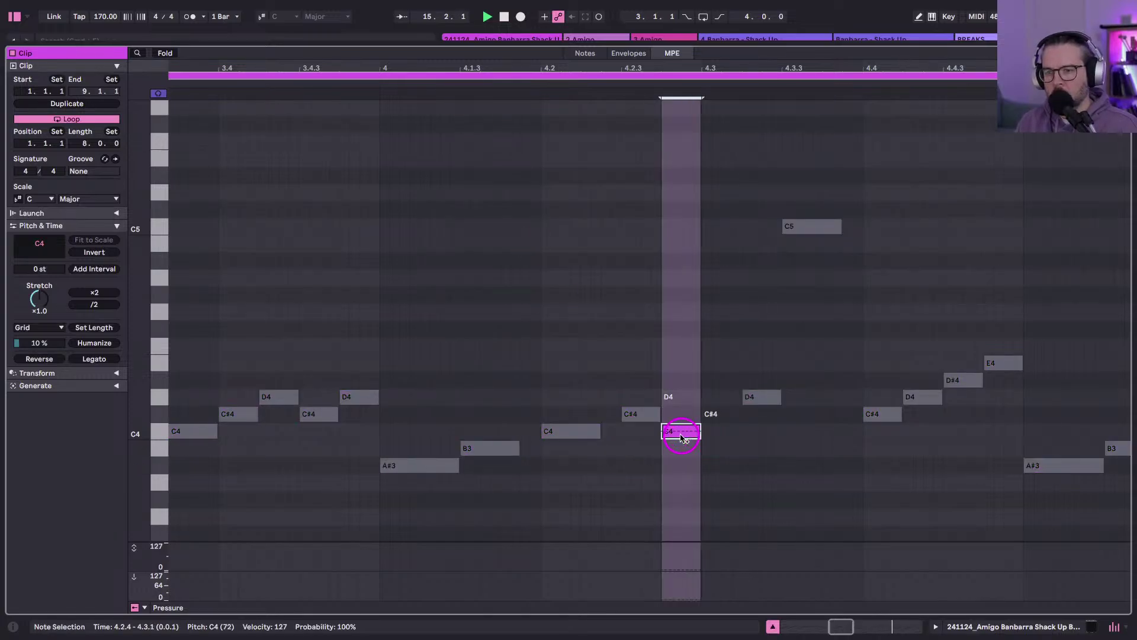
click(717, 461)
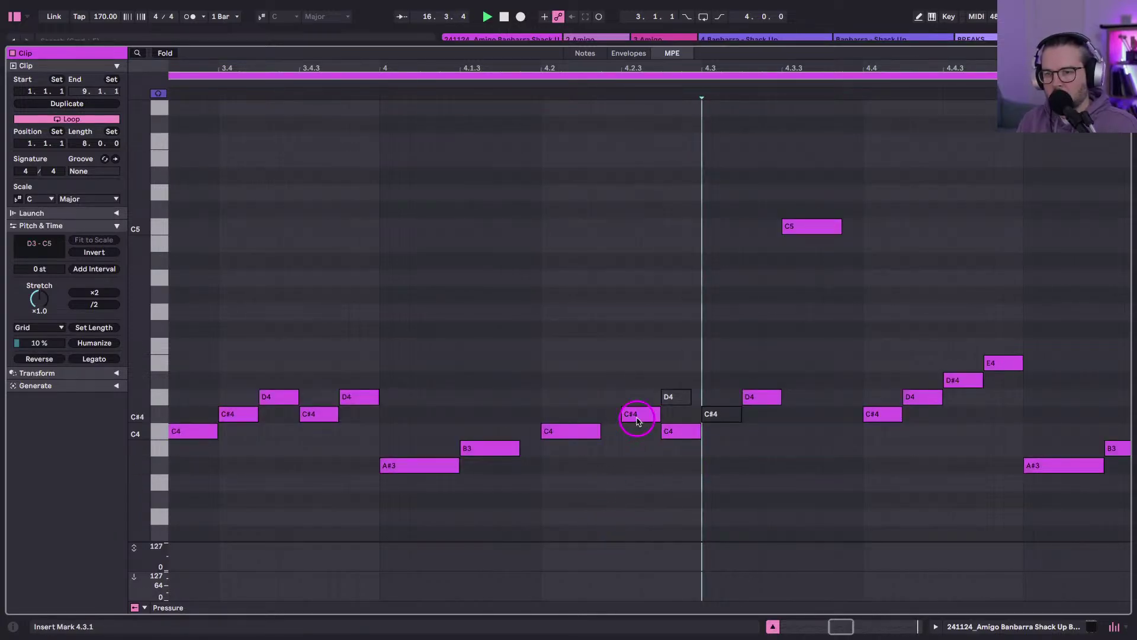
Return to Session view and launch the Scorpio Break 129bpm 2 bar clip in the fourth track for comparison.
key(shift+Tab)
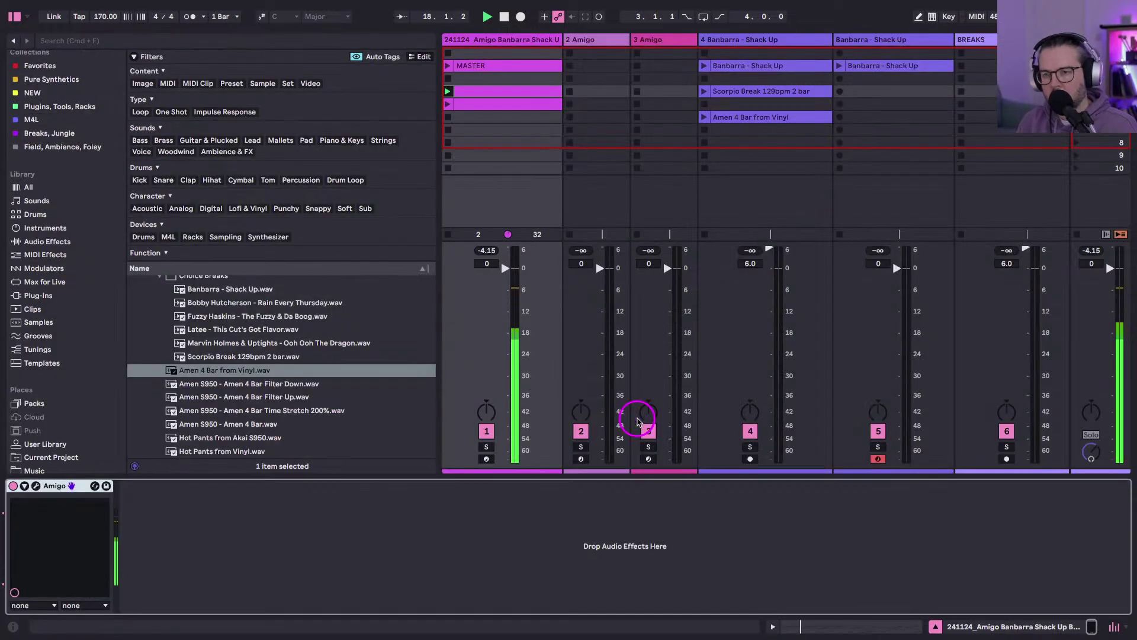
scroll(551, 141, right, 3)
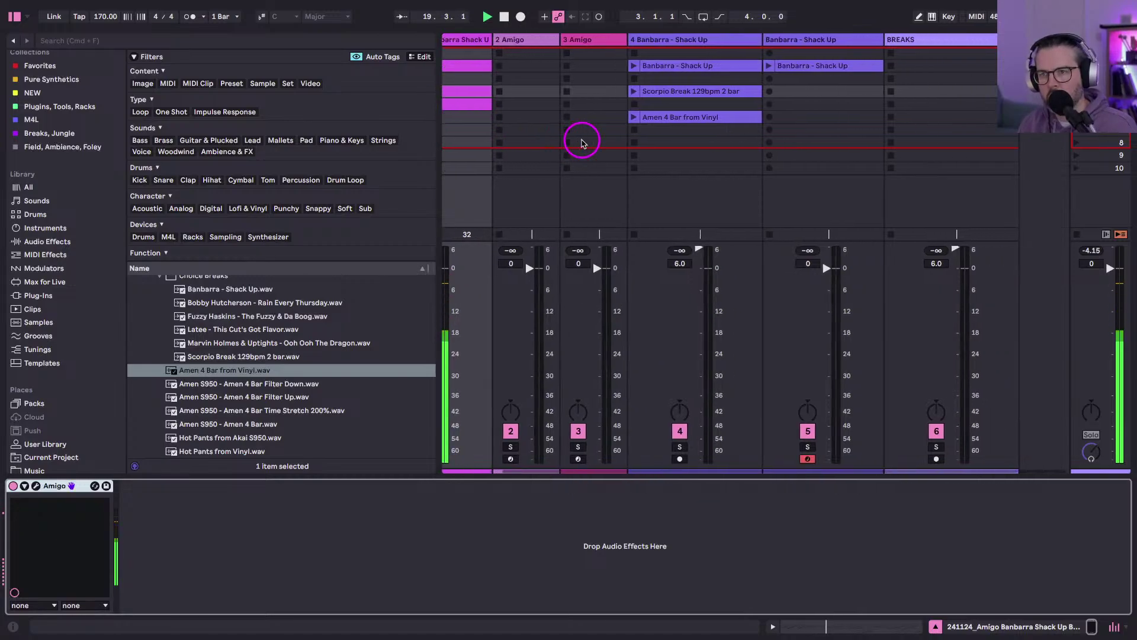
click(781, 41)
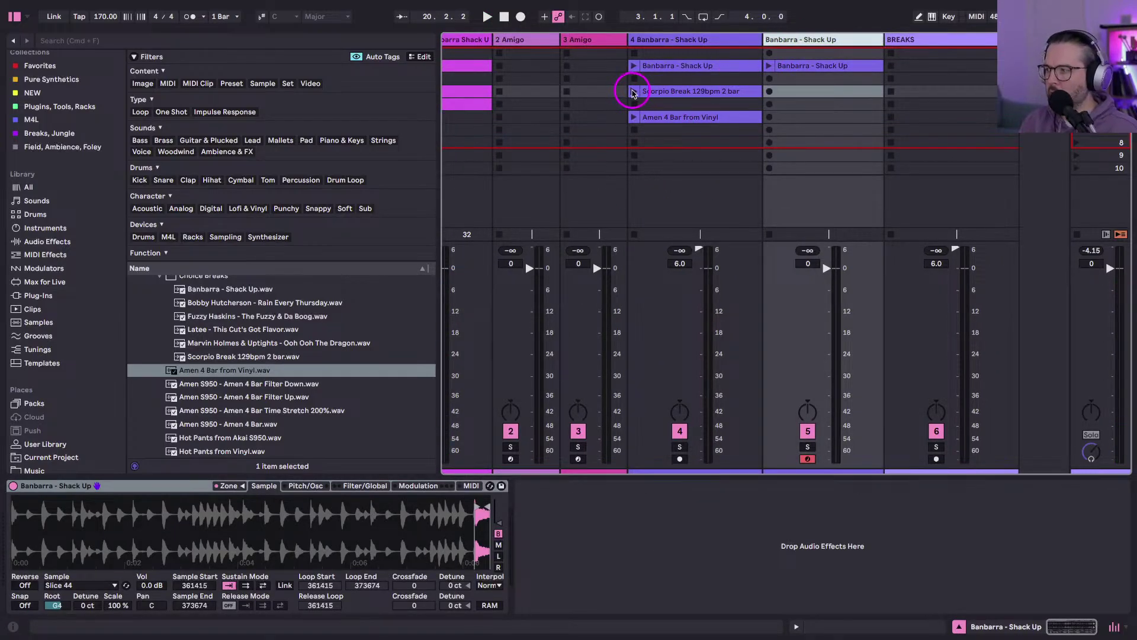
click(632, 92)
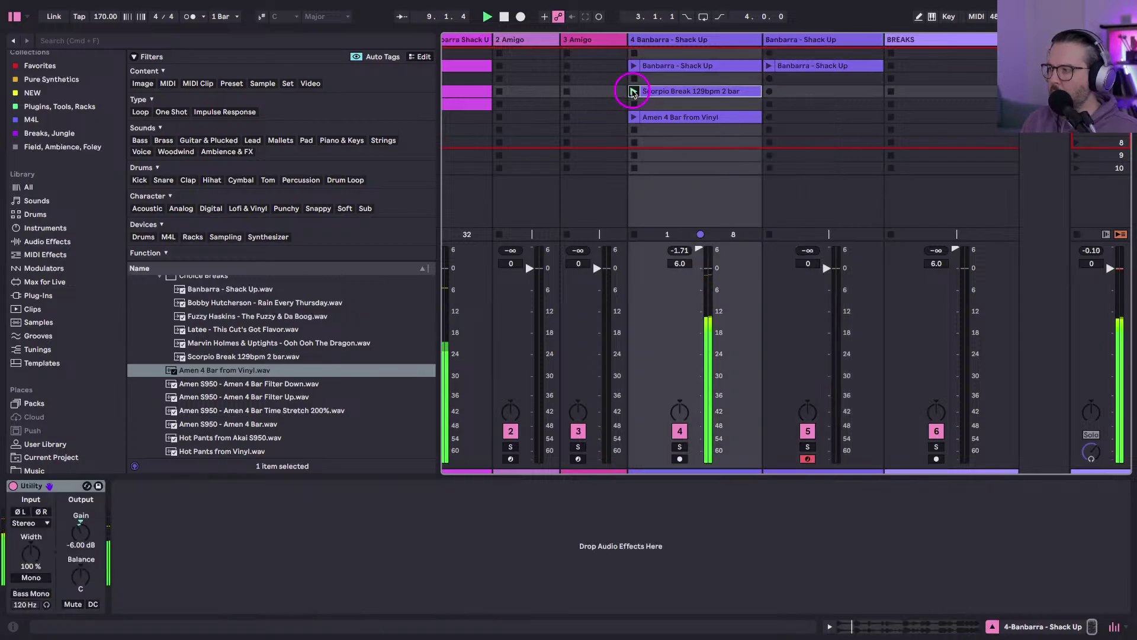
scroll(533, 142, left, 3)
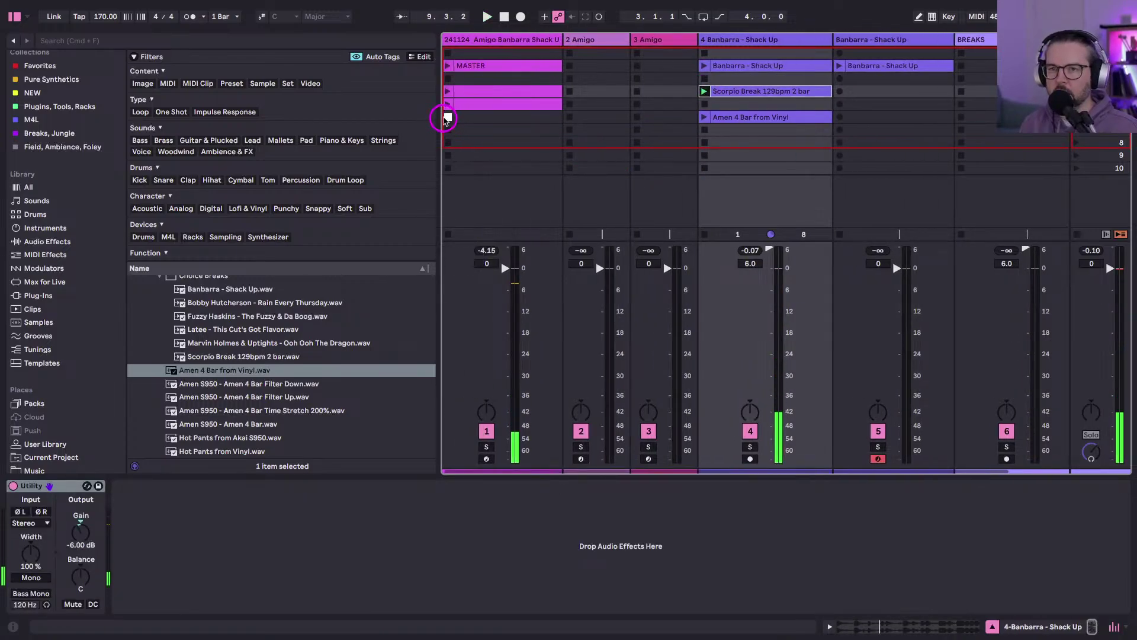
Check the Scorpio Break clip's original tempo in its clip settings and set the project tempo to 129 BPM.
key(space)
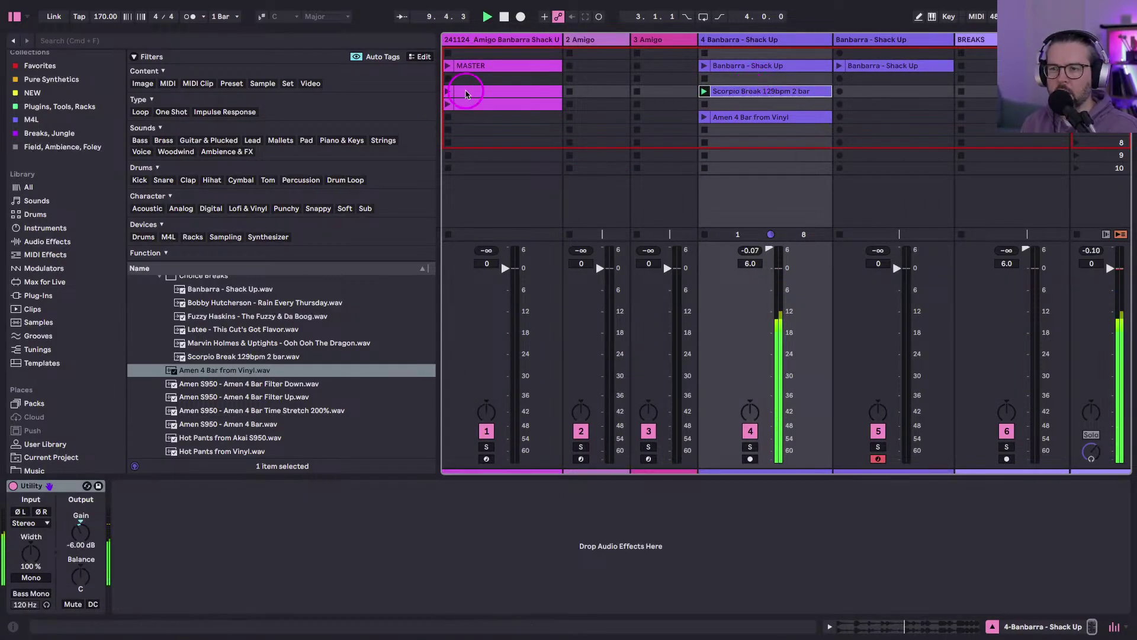
key(ctrl+alt+e)
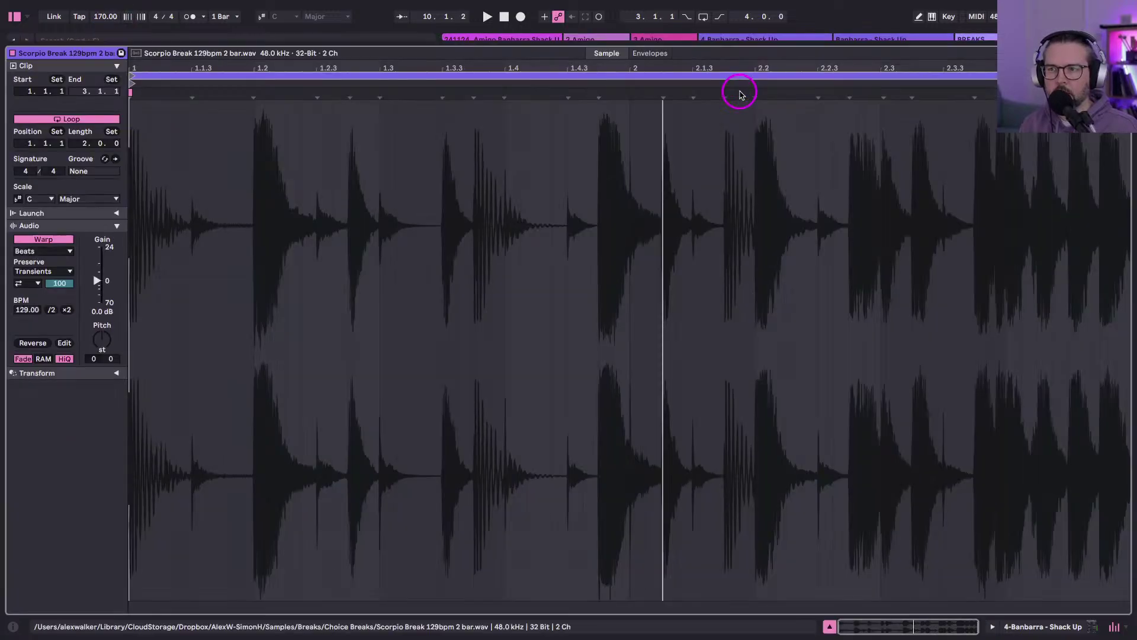
key(ctrl+alt+e)
click(104, 16)
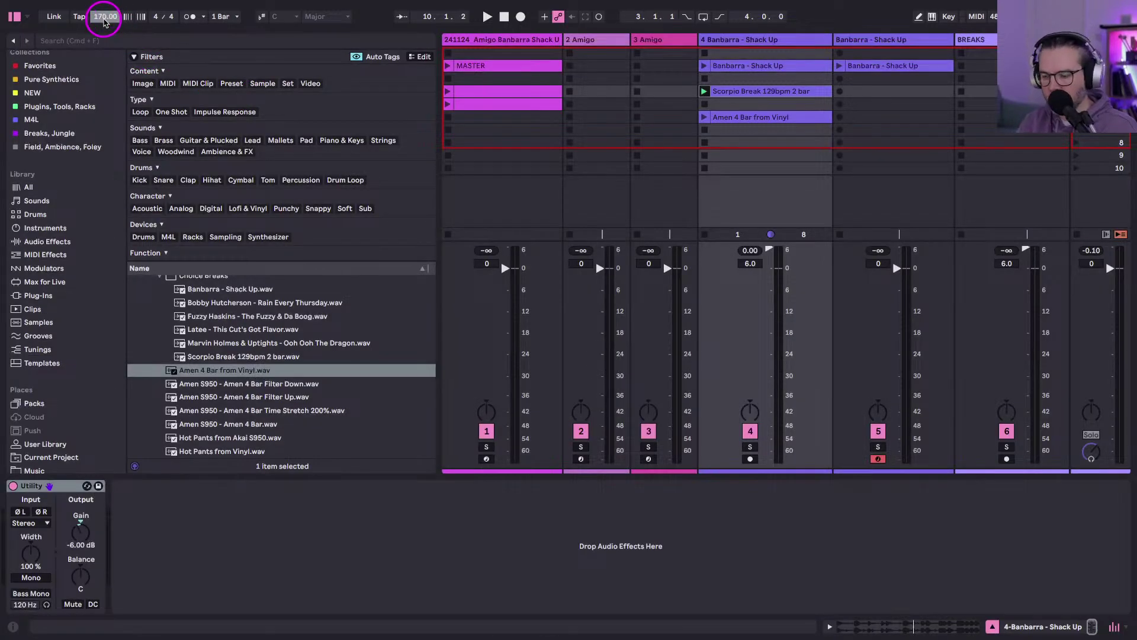
key(ctrl+alt+e)
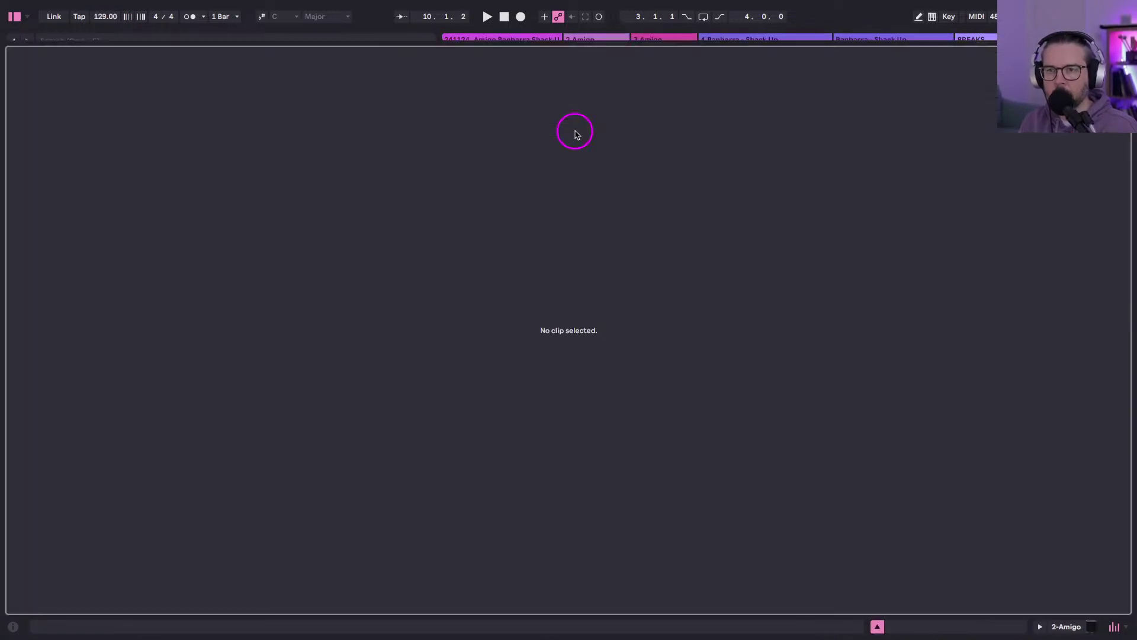
key(ctrl+alt+e)
click(570, 130)
key(Tab)
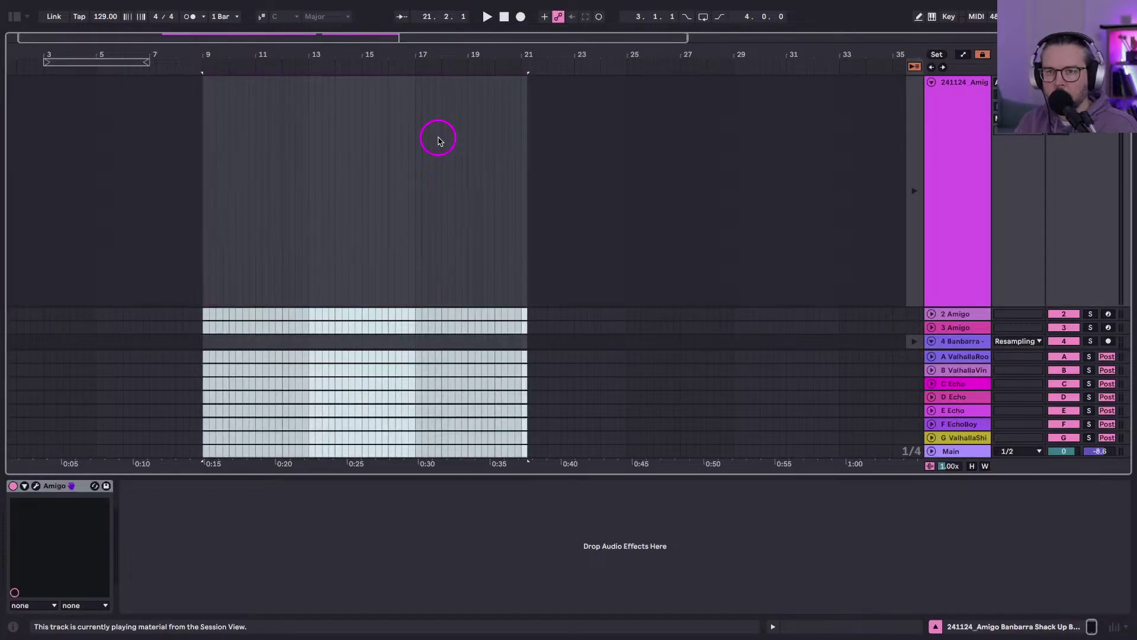
key(Tab)
Play the Scorpio Break, set the fourth track's volume to 0 dB, and hide the browser.
key(space)
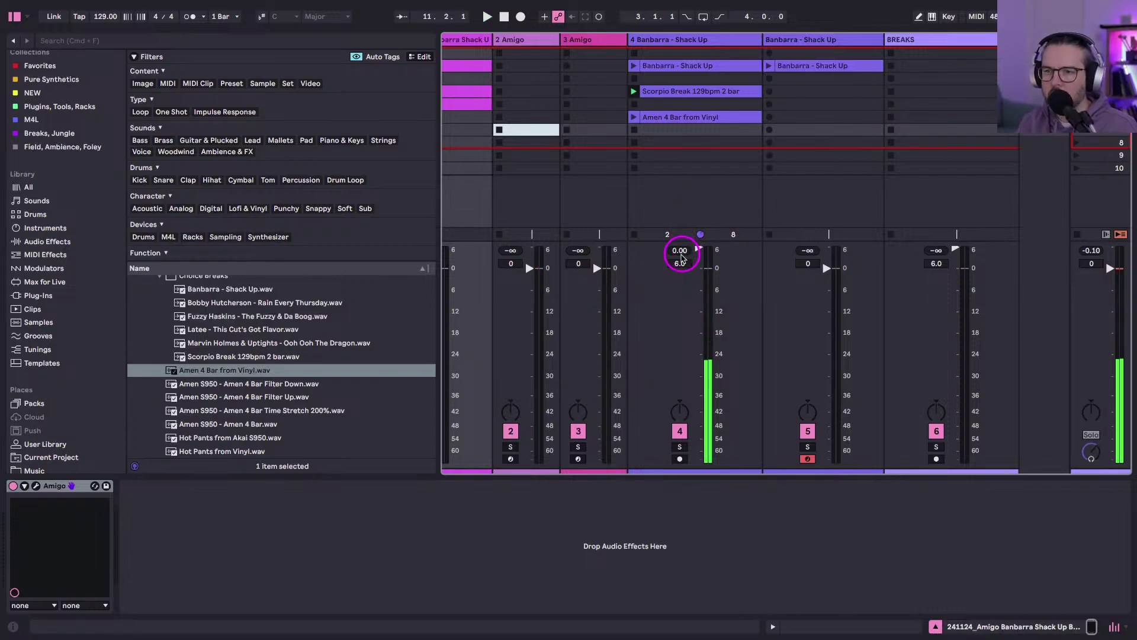
click(680, 262)
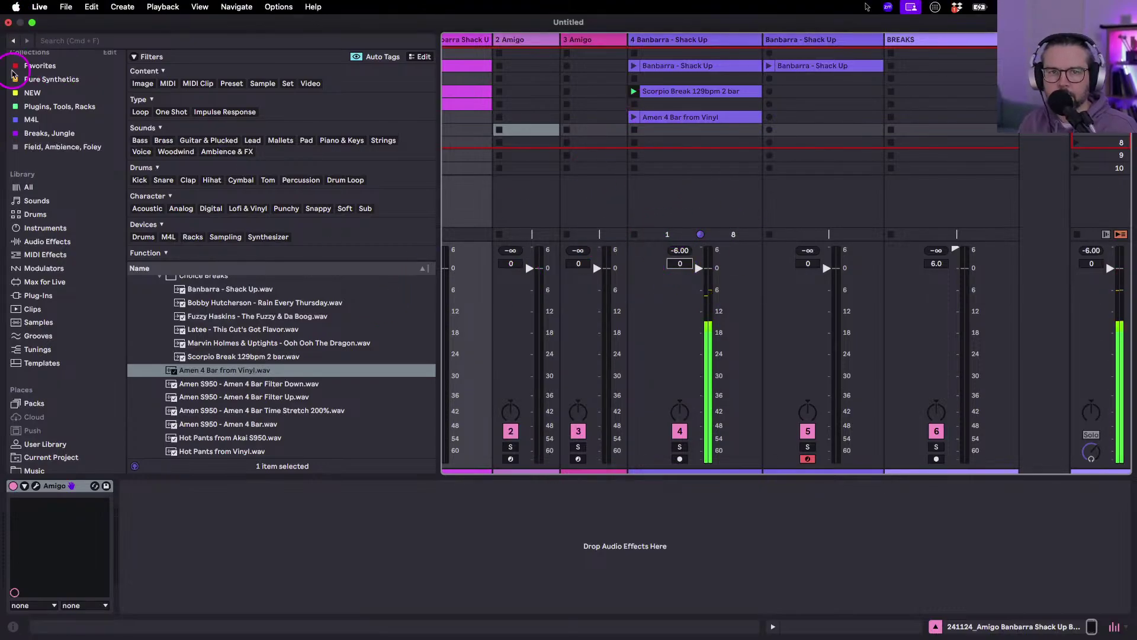
click(13, 16)
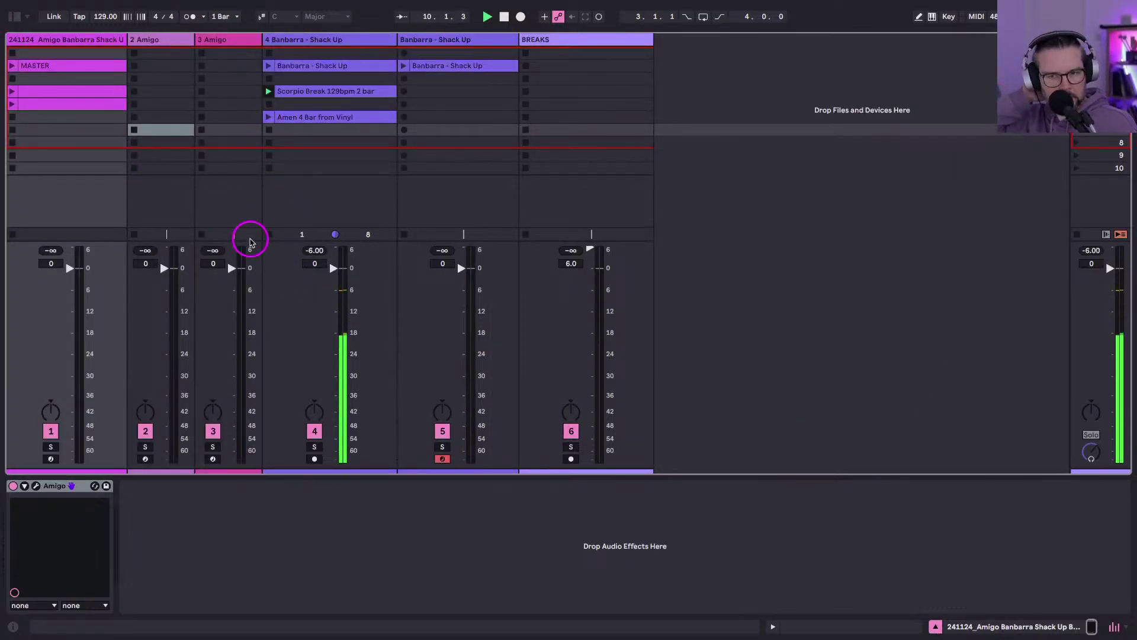
Open the Scorpio Break 129bpm 2 bar waveform and listen through it, focusing on the second bar.
click(289, 96)
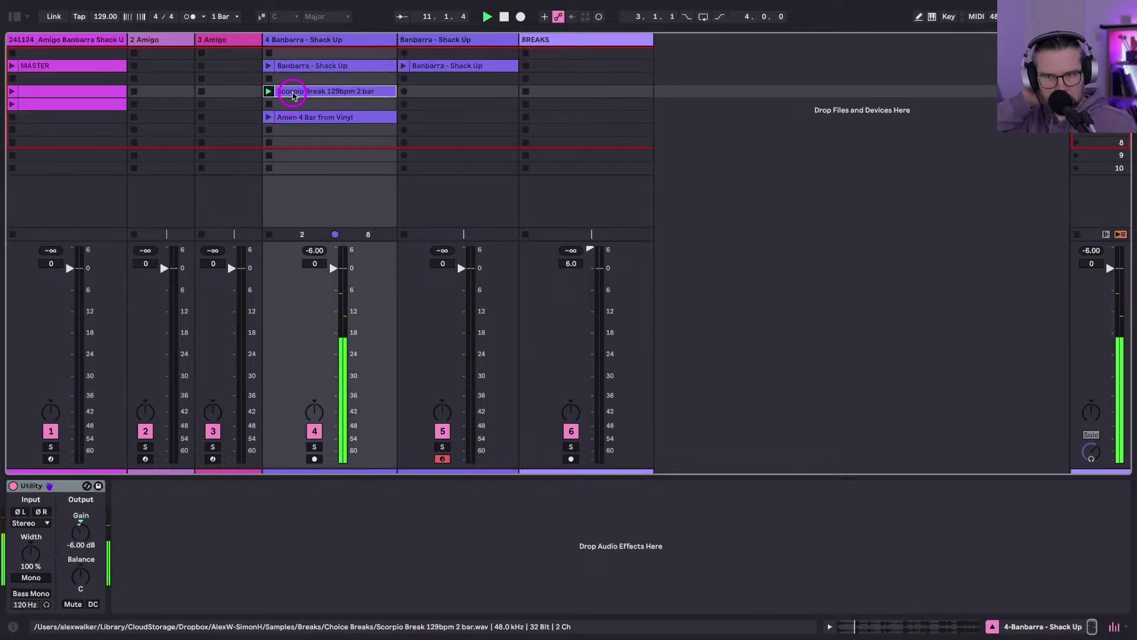
double_click(295, 95)
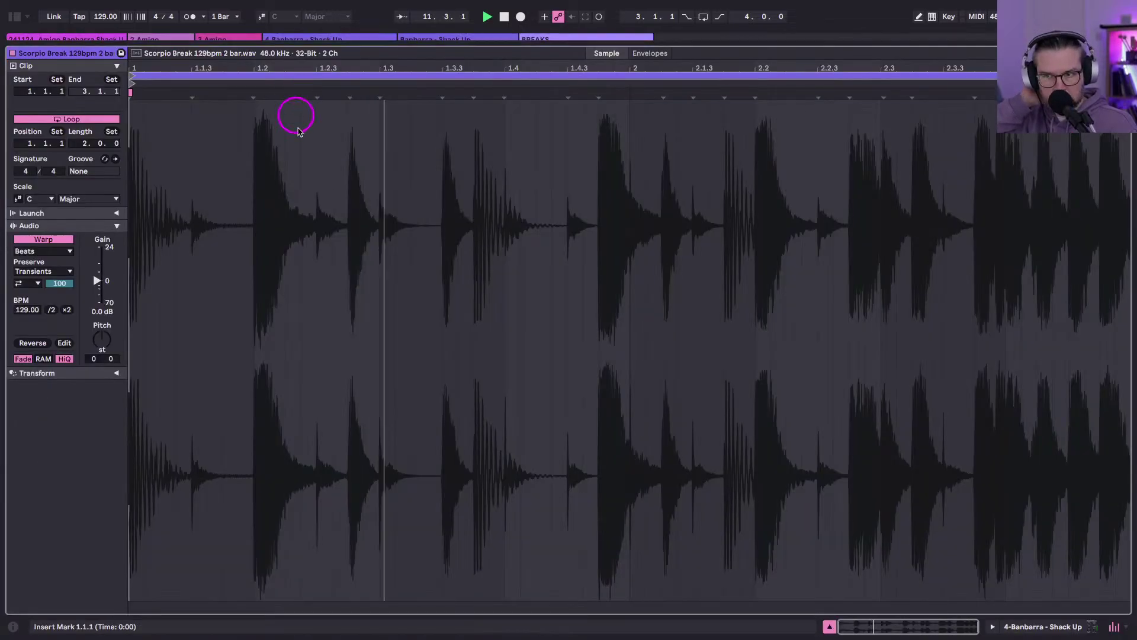
click(358, 67)
double_click(301, 94)
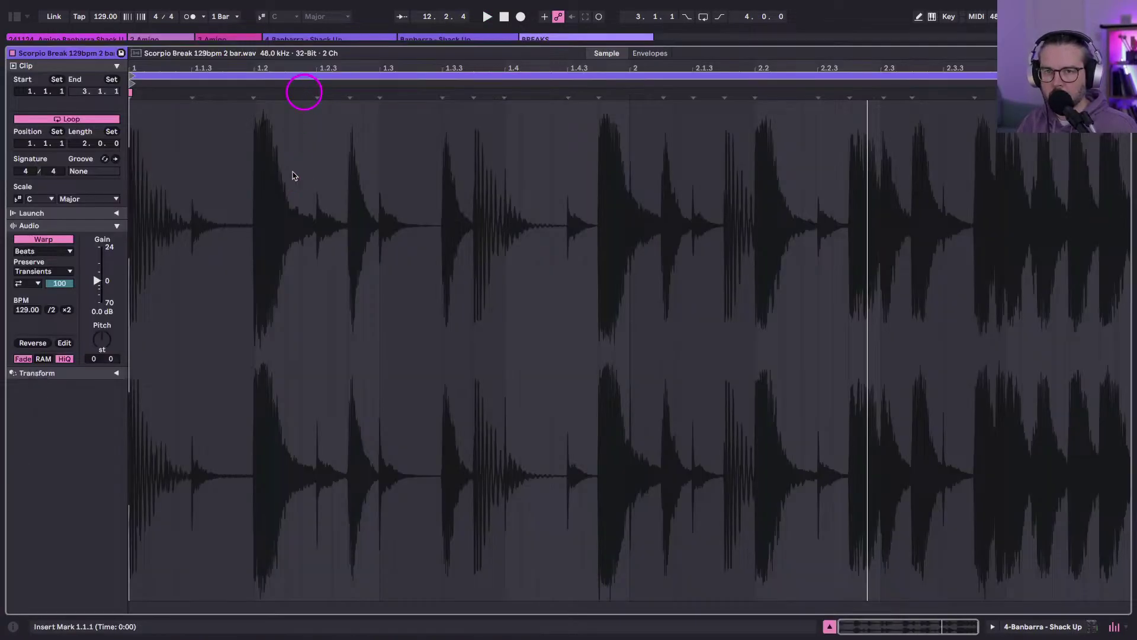
click(230, 351)
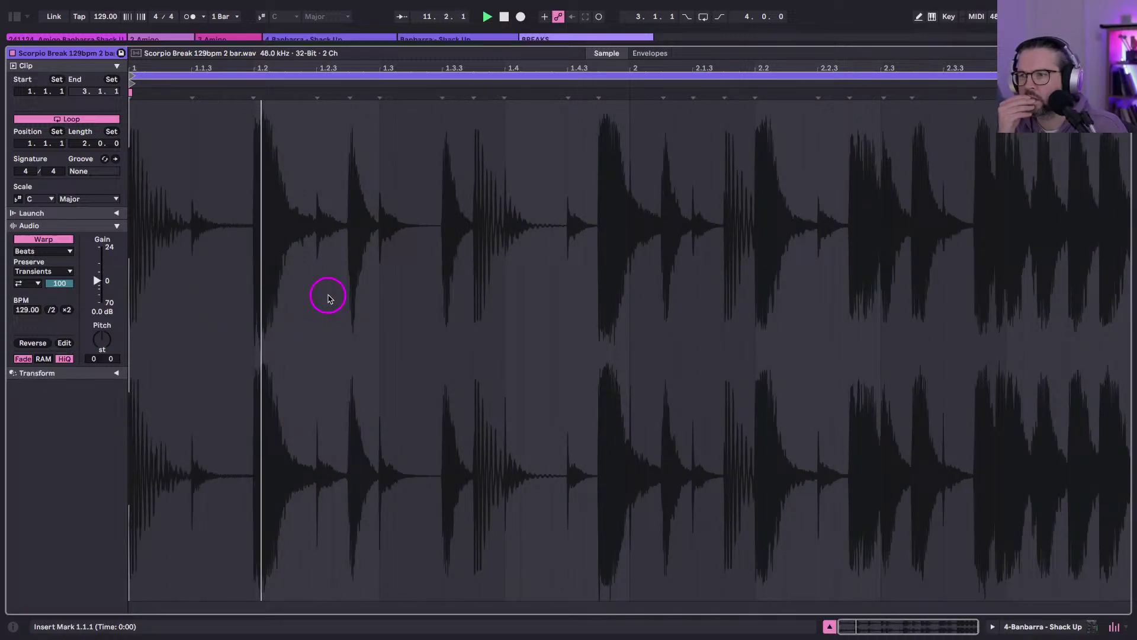
drag(984, 76, 770, 198)
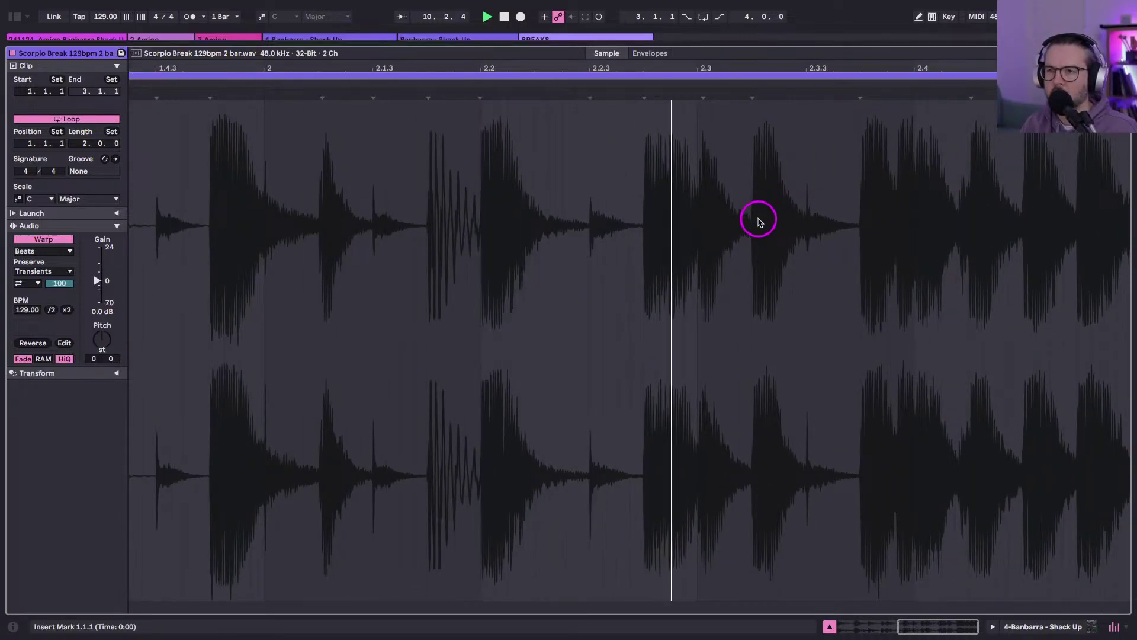
key(space)
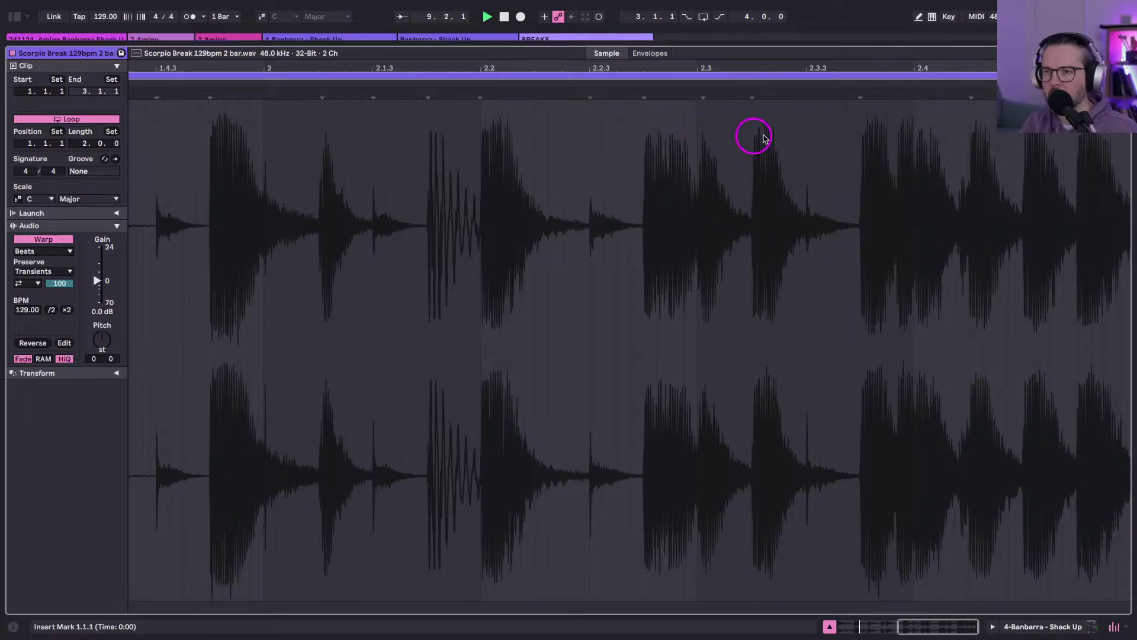
Examine the individual hits and the gaps between them from 2.2.3 to 2.4.2 in the Scorpio Break waveform.
click(796, 180)
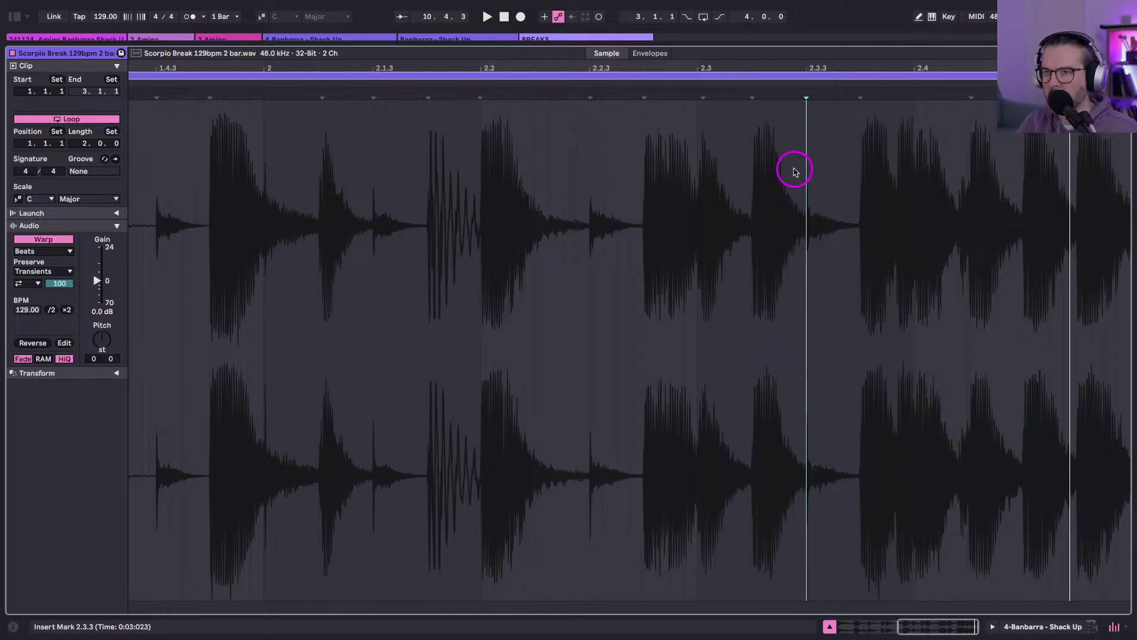
click(793, 172)
click(804, 165)
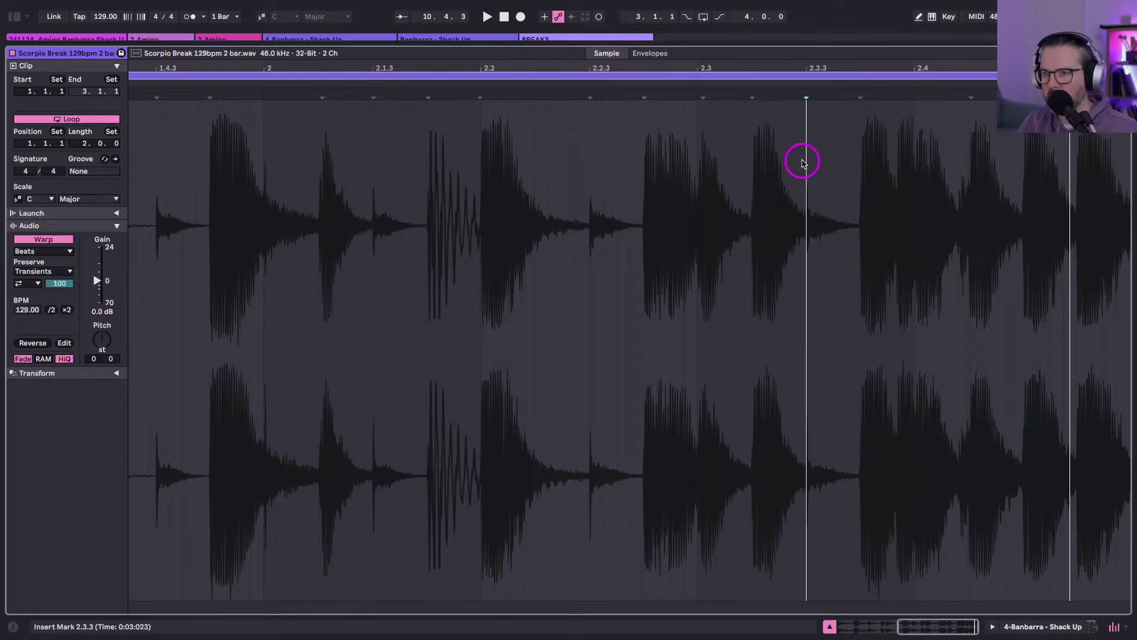
click(687, 180)
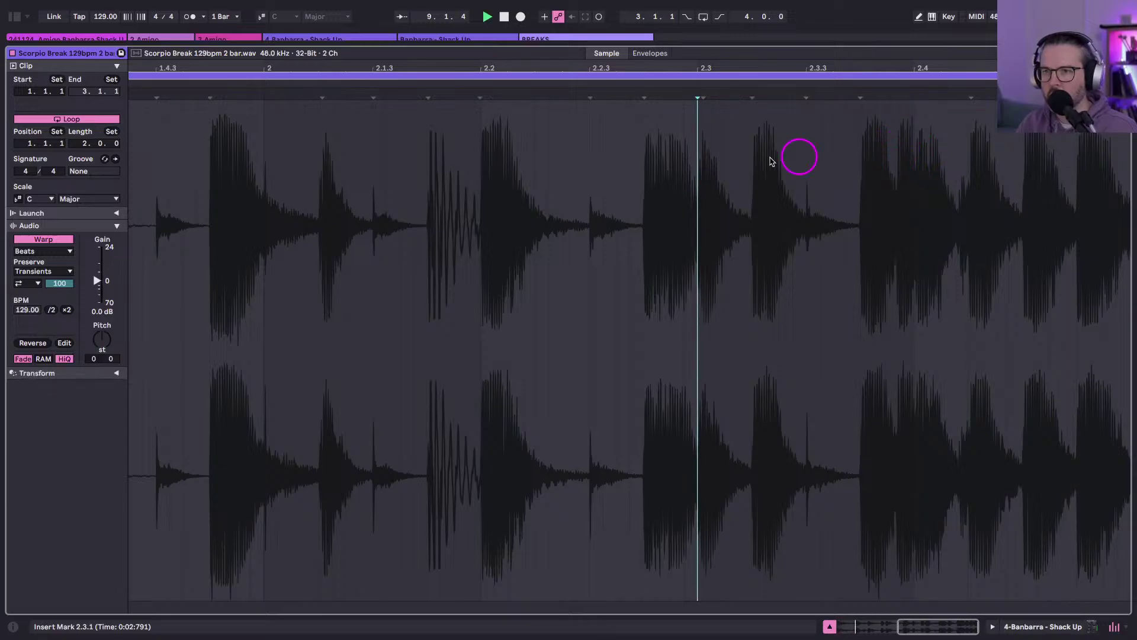
click(616, 244)
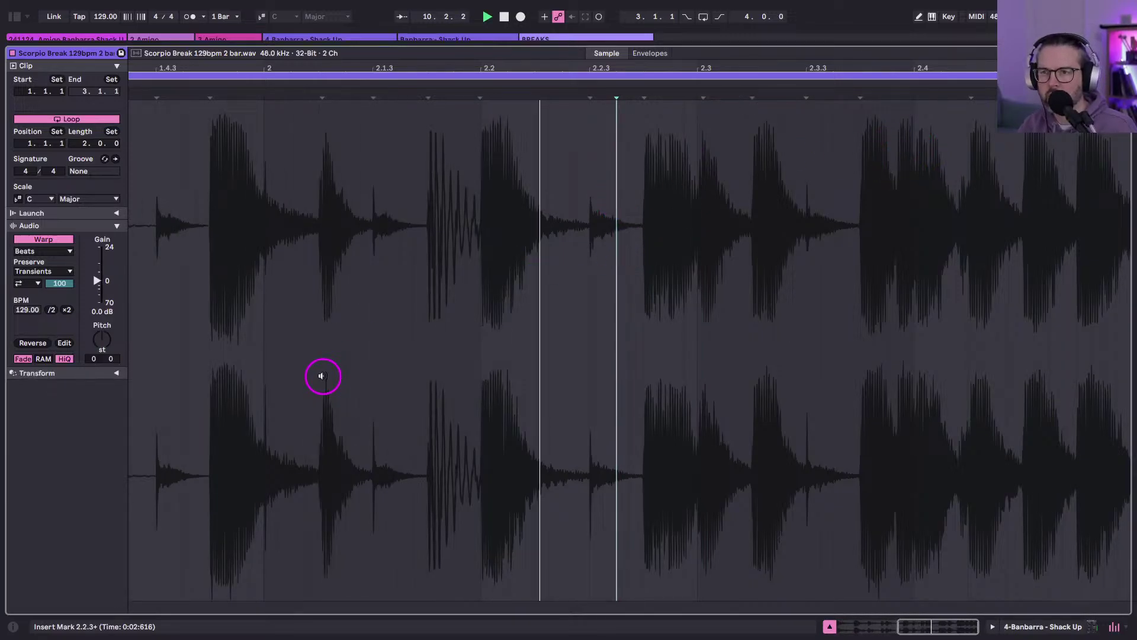
click(666, 128)
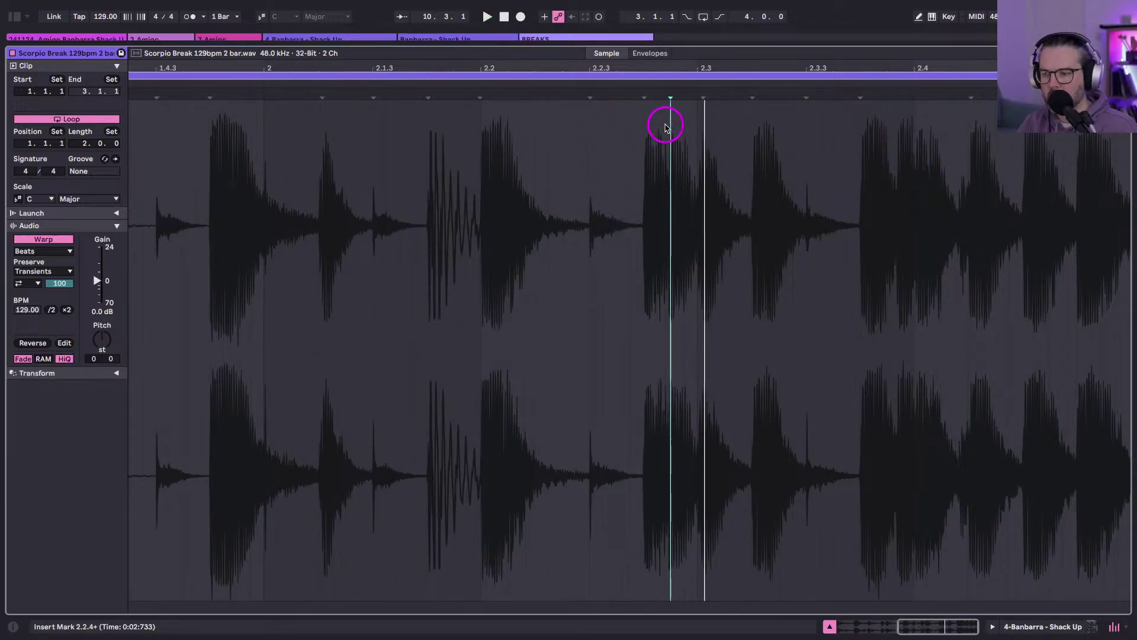
click(740, 145)
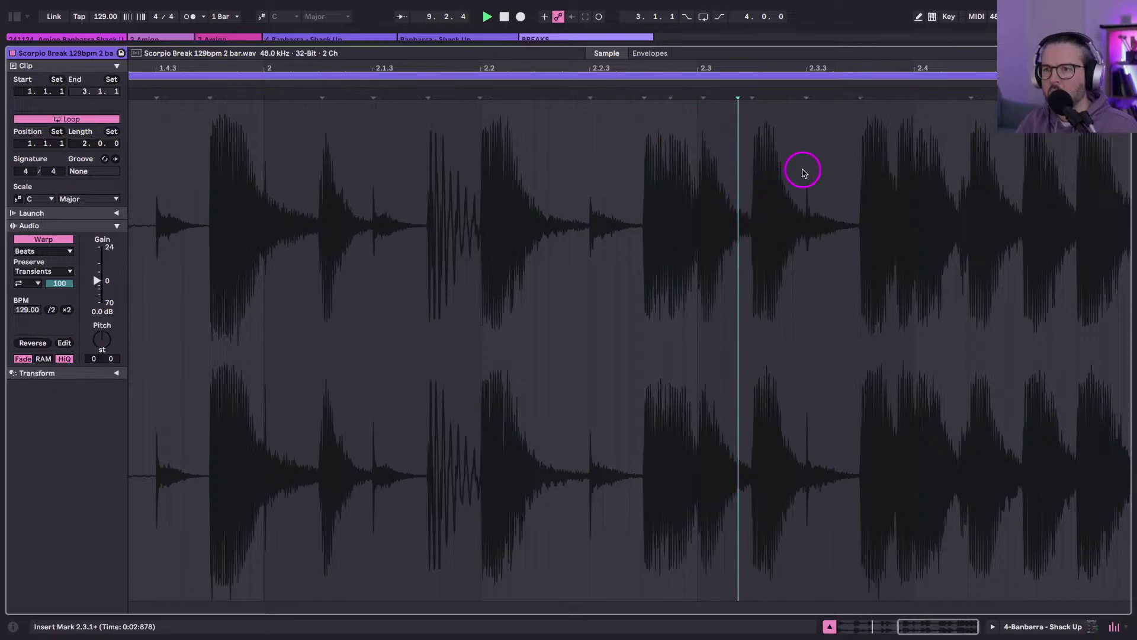
click(900, 146)
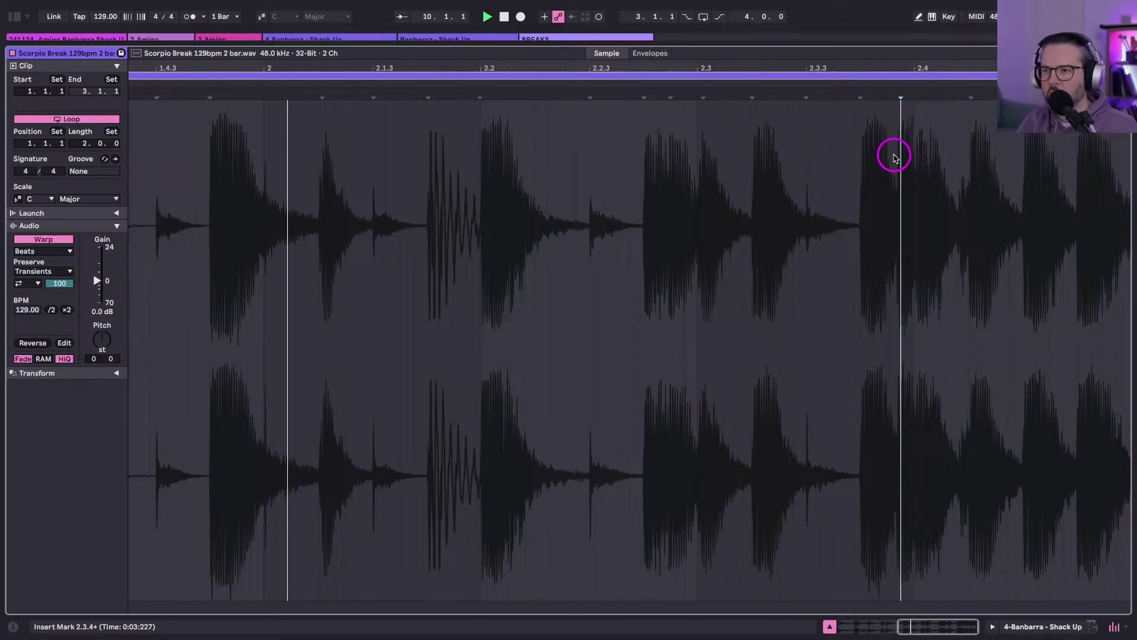
click(955, 193)
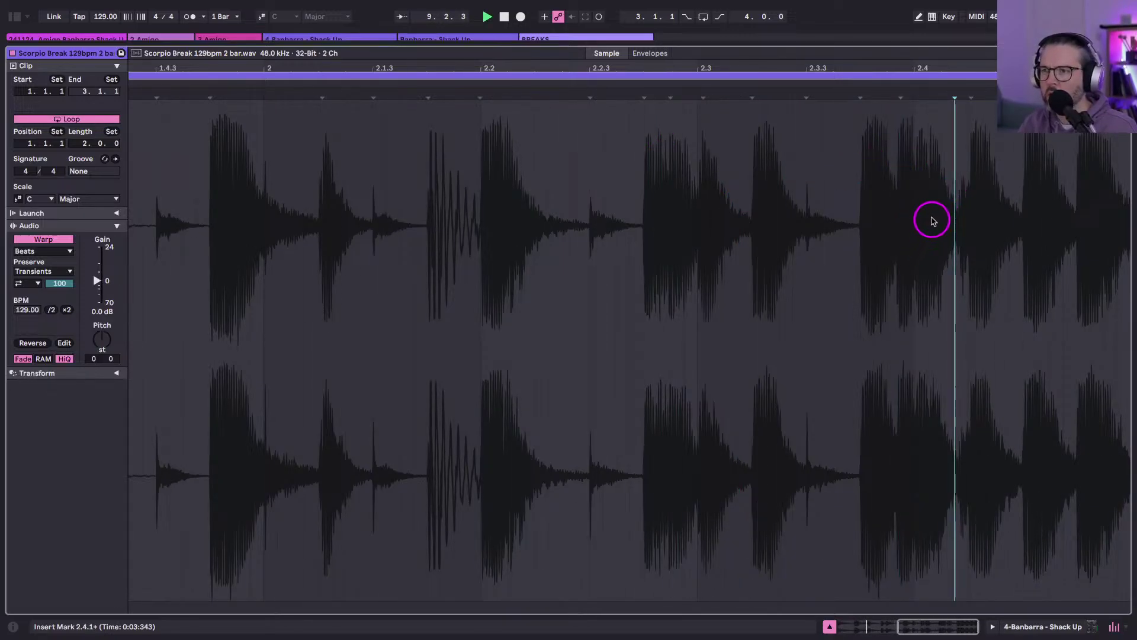
Inspect at close range the tightly spaced hits around 2.3.4 and 2.4 in the waveform.
mouse_move(931, 81)
mouse_down()
mouse_move(935, 62)
mouse_move(835, 118)
mouse_up()
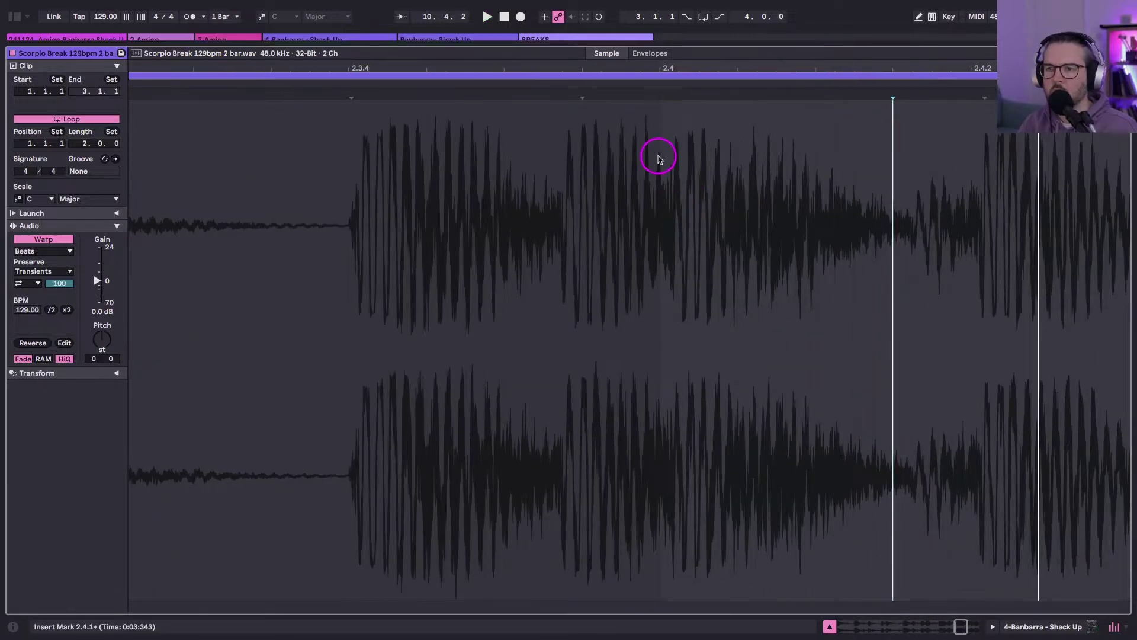
click(661, 156)
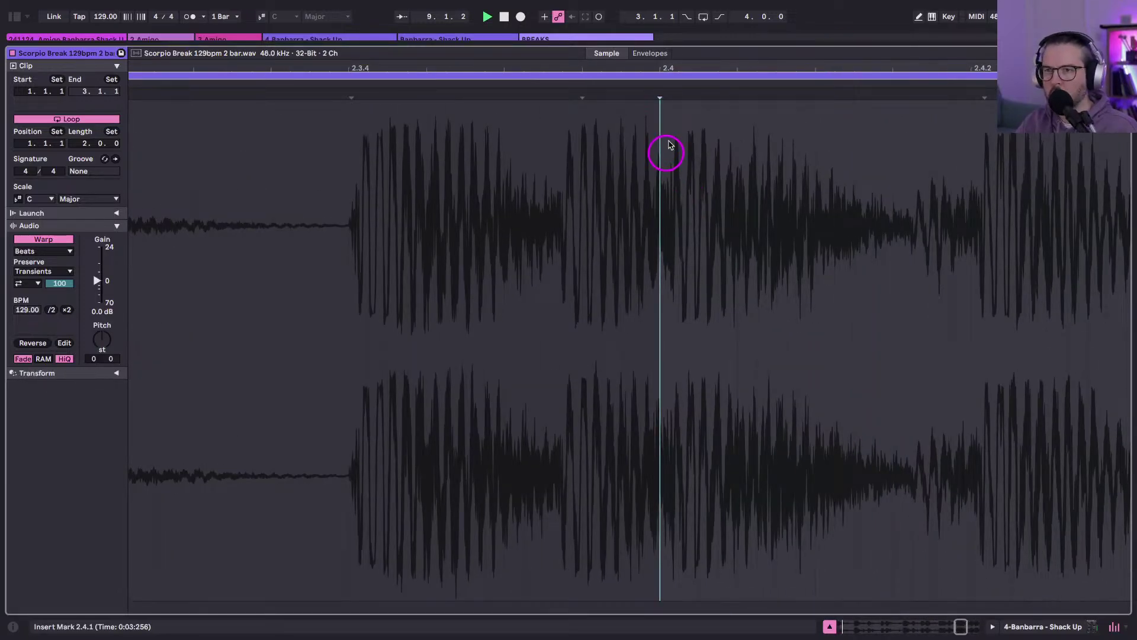
drag(673, 59, 723, 56)
click(828, 230)
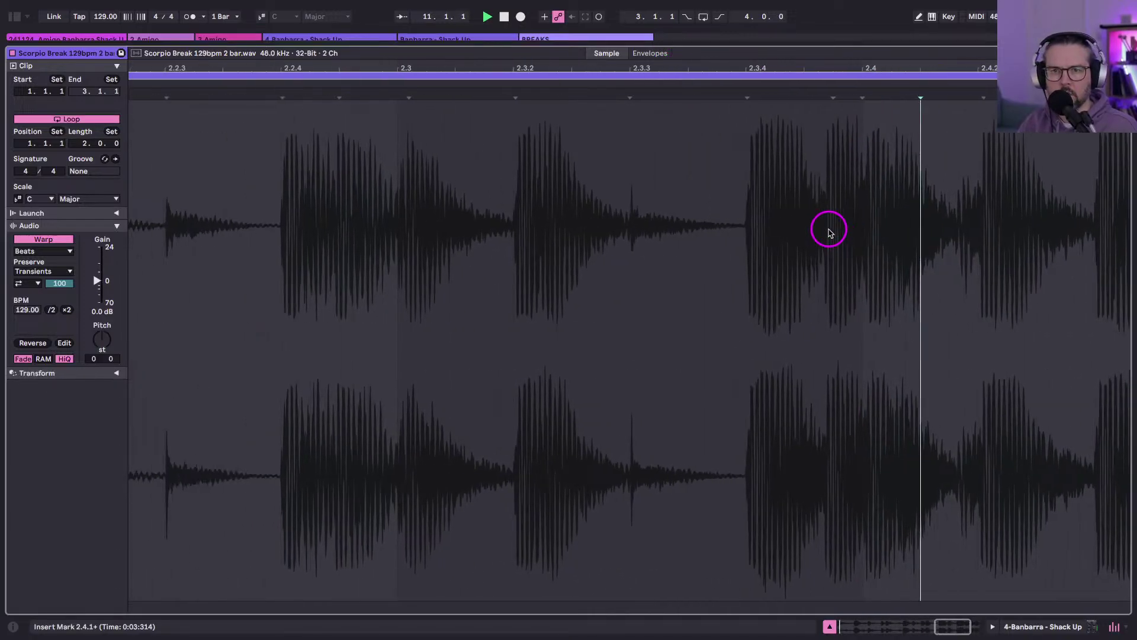
Slice the Scorpio Break clip to a new MIDI track, one slice per transient, using the Sampler slicing preset.
key(shift+Tab)
right_click(328, 91)
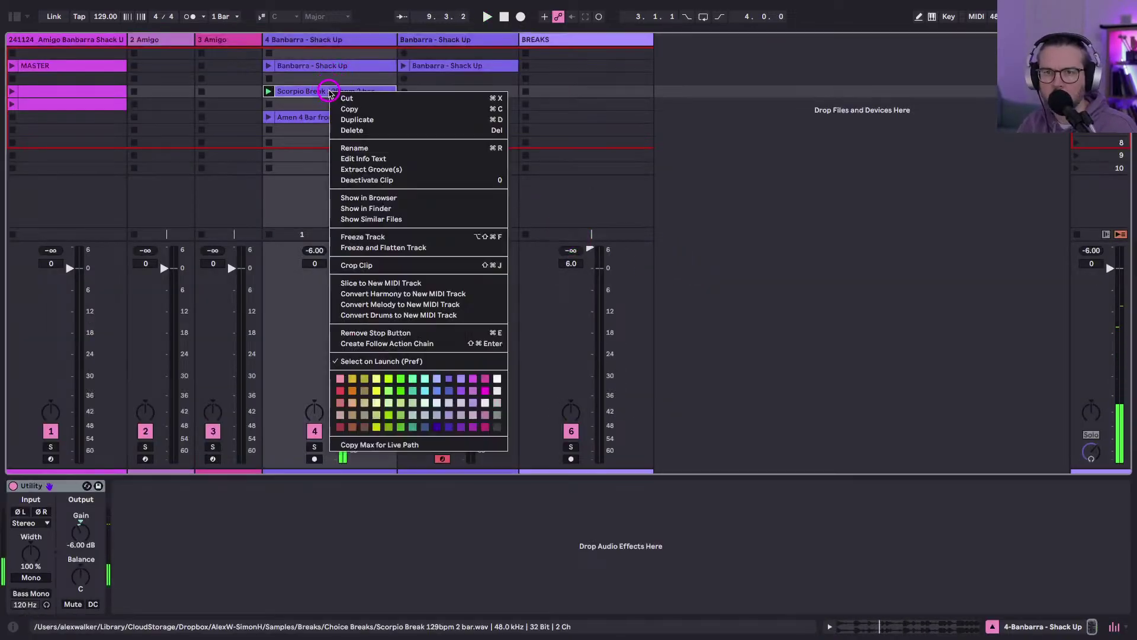
click(364, 284)
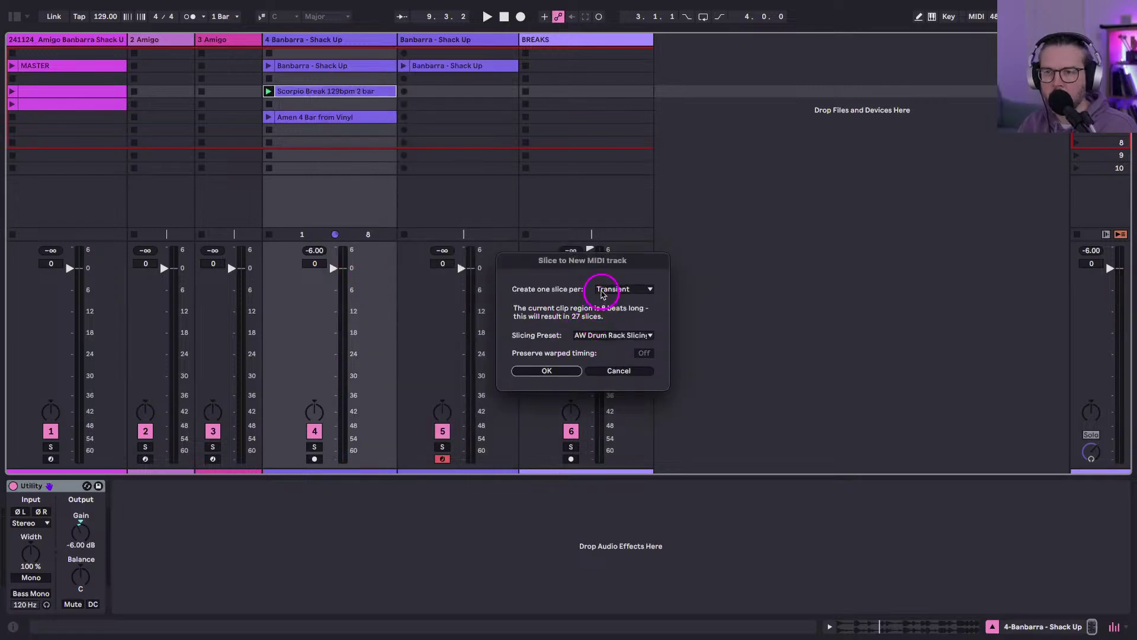
click(610, 335)
click(583, 384)
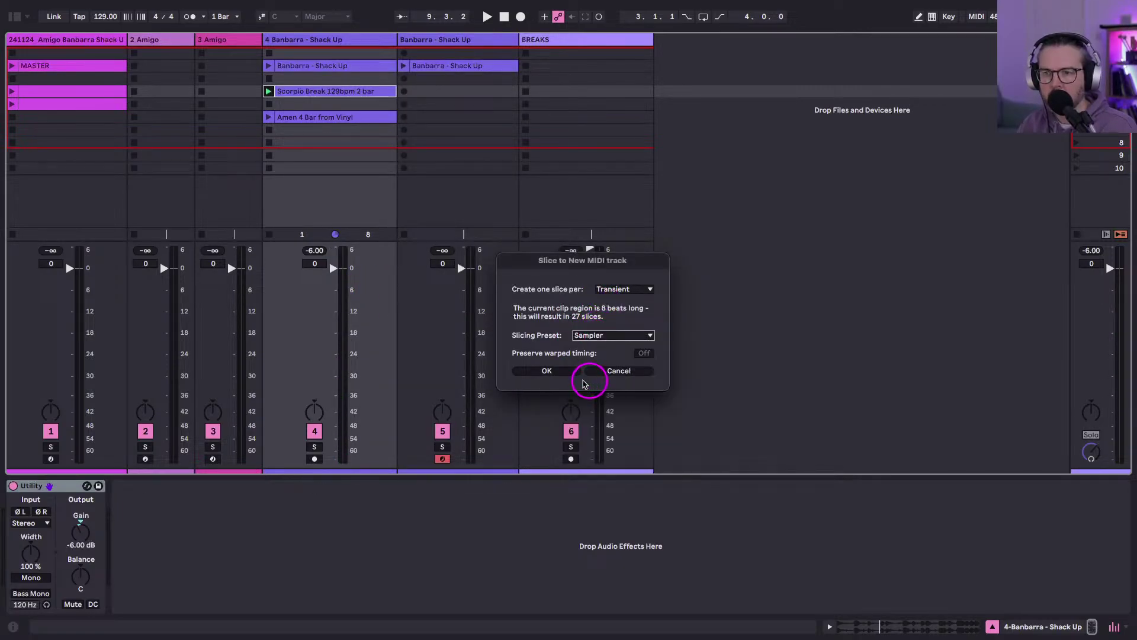
click(545, 372)
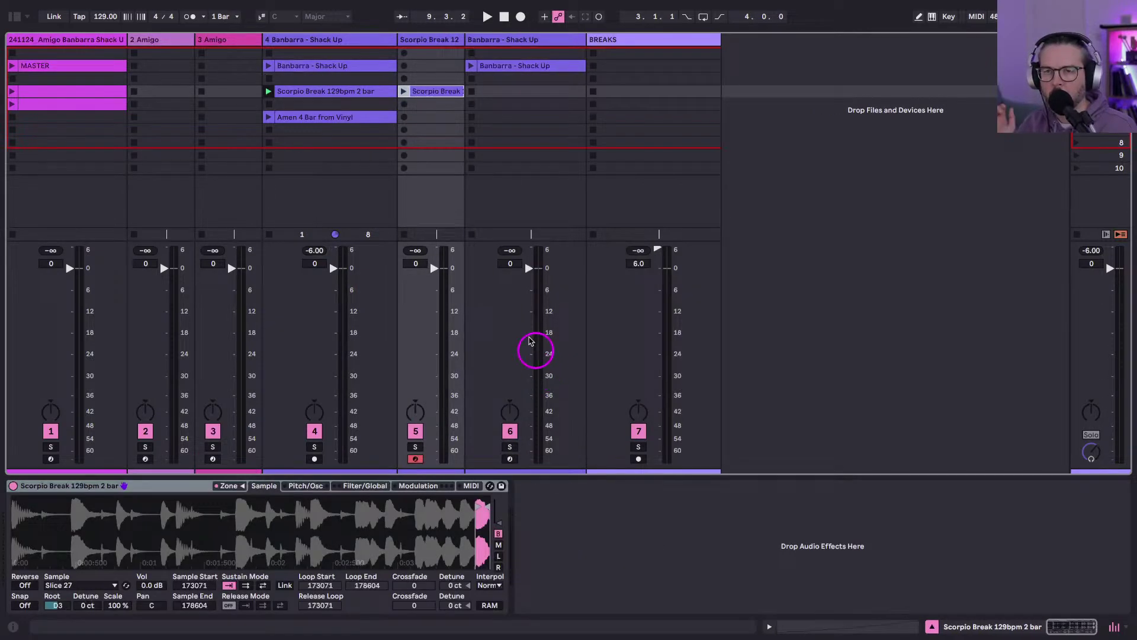
Launch the sliced Scorpio Break MIDI clip, apply Legato to all its notes, and set their velocity to 127.
click(403, 92)
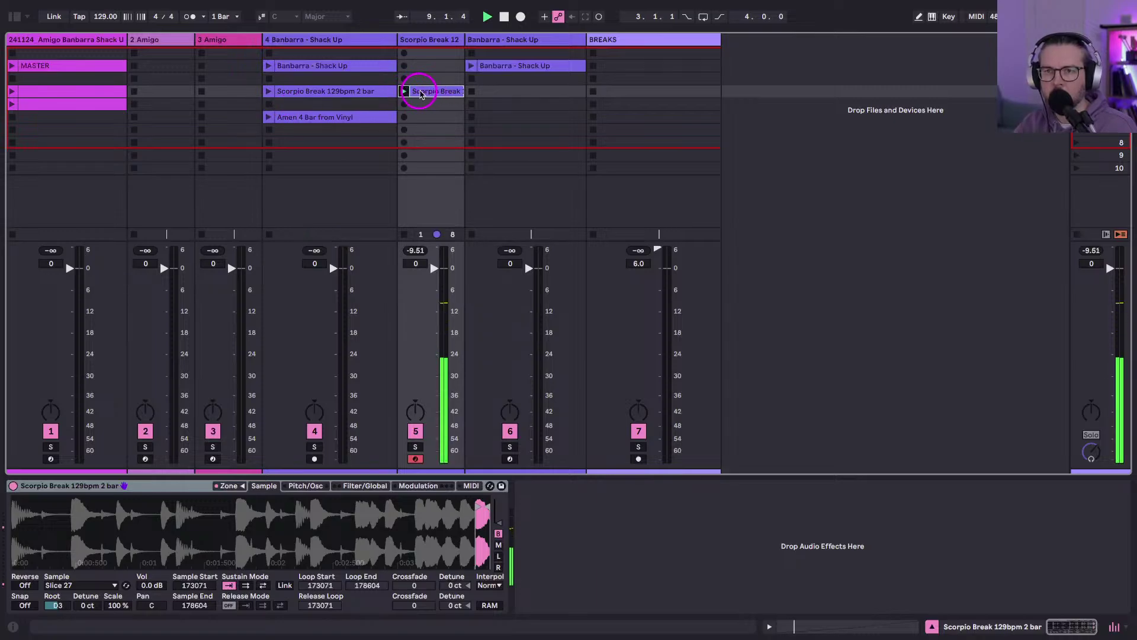
double_click(421, 91)
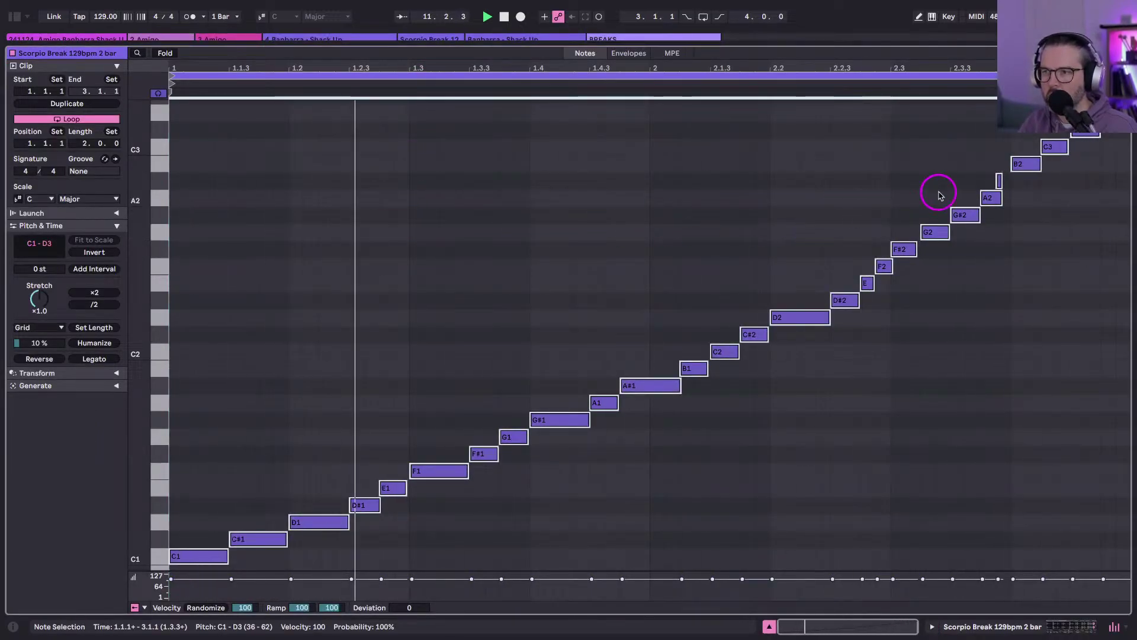
click(78, 358)
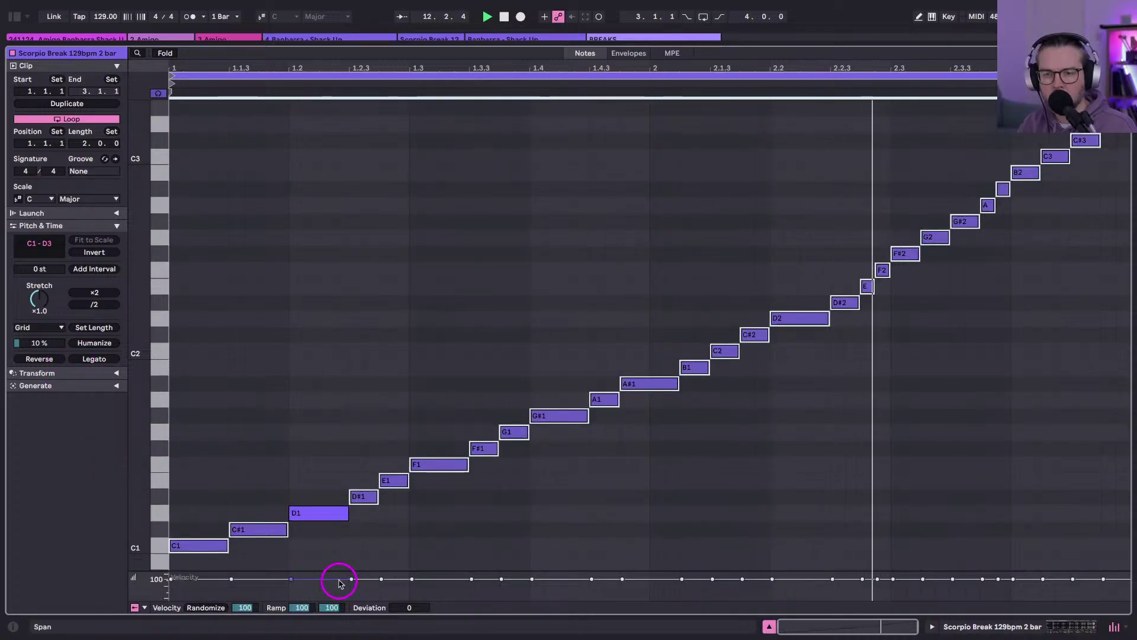
drag(338, 578, 338, 571)
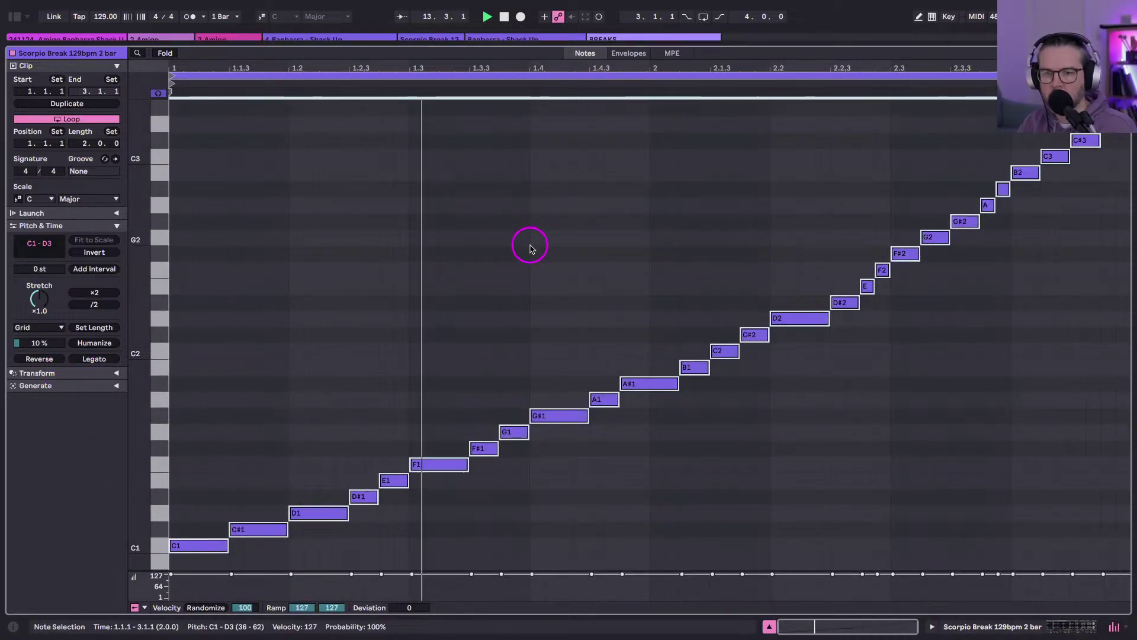
Return to the Session clip grid and select the 2 Amigo track.
key(shift+Tab)
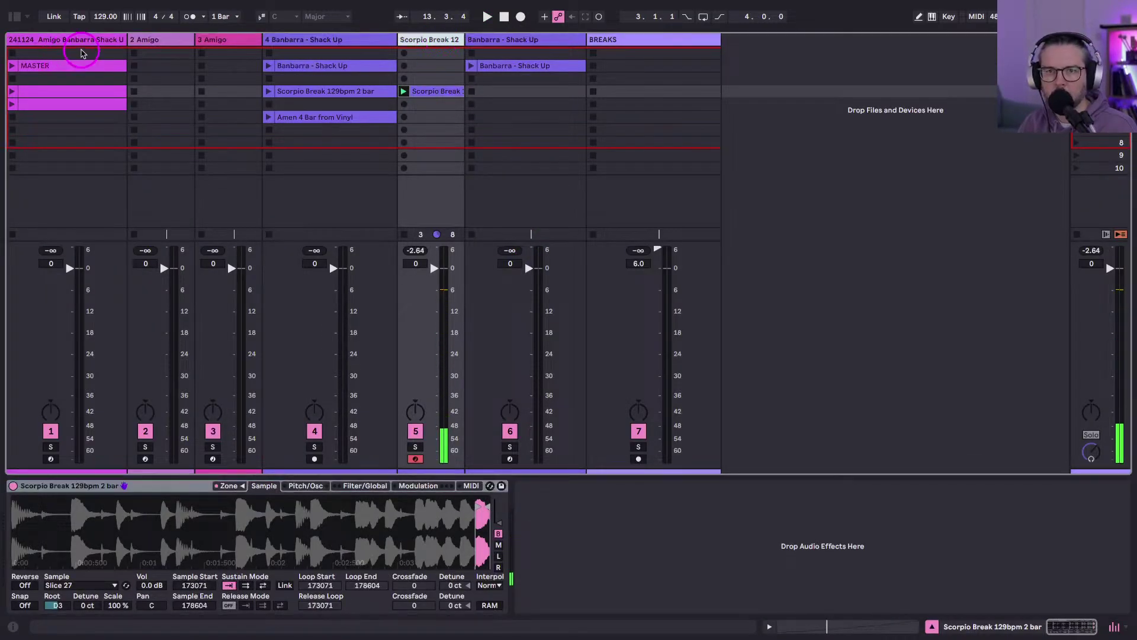
click(288, 104)
click(166, 40)
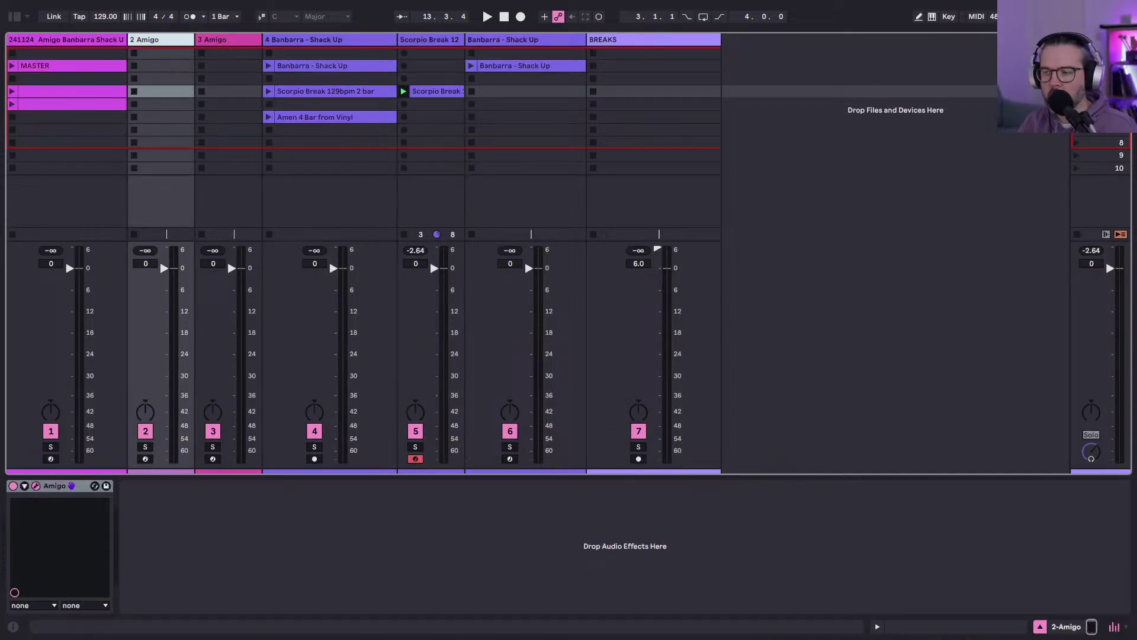
Open the Amigo sampler on the 2 Amigo track and load the Scorpio Break 129bpm 2 bar sample into it.
key(super+alt+p)
click(288, 95)
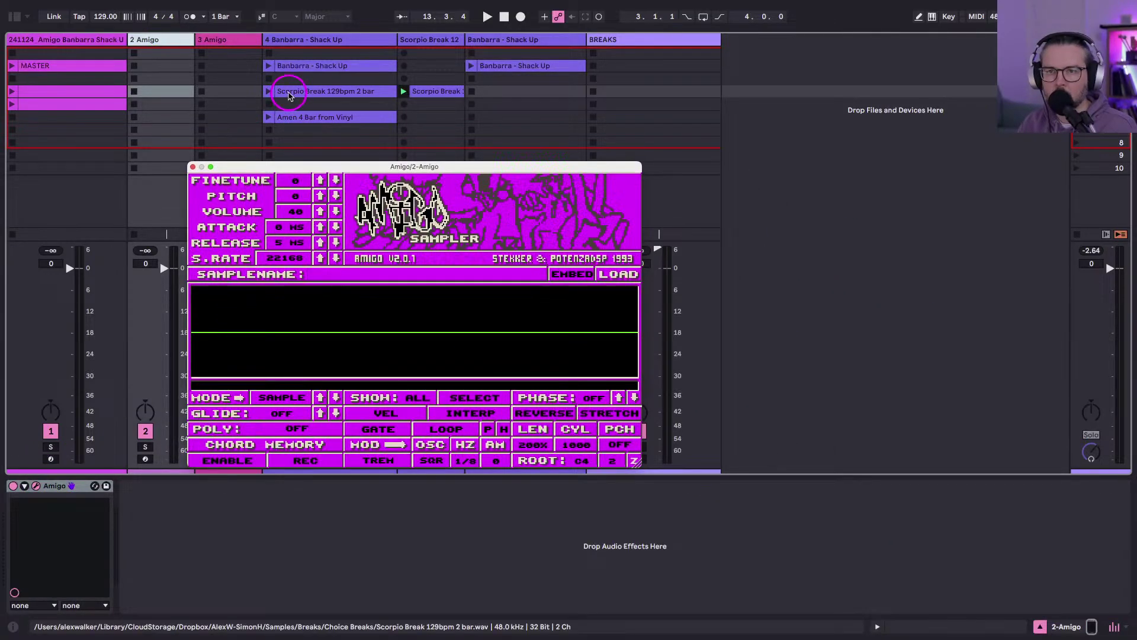
drag(288, 96, 319, 358)
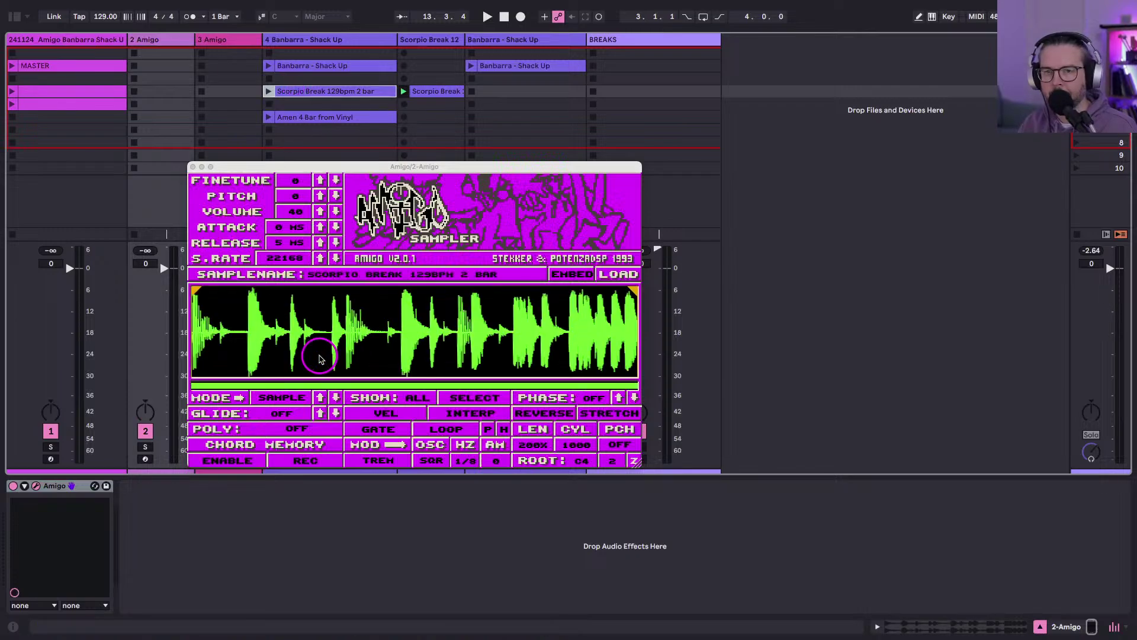
Move the sliced Scorpio Break MIDI clip to the 2 Amigo track, on the MASTER row, and launch it.
click(425, 93)
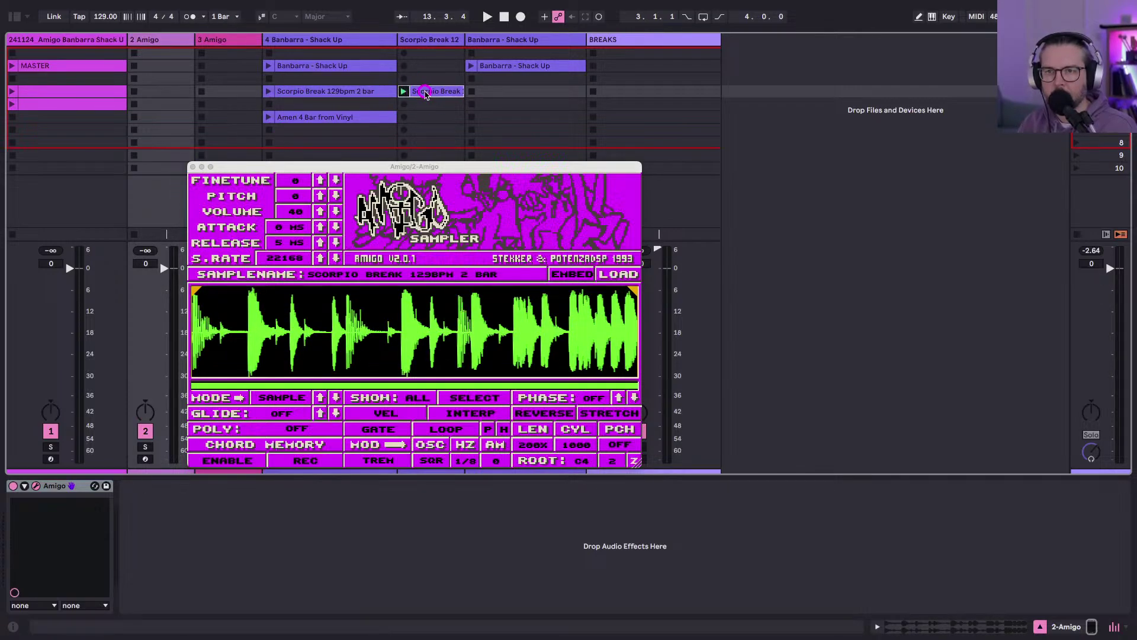
drag(424, 93, 131, 67)
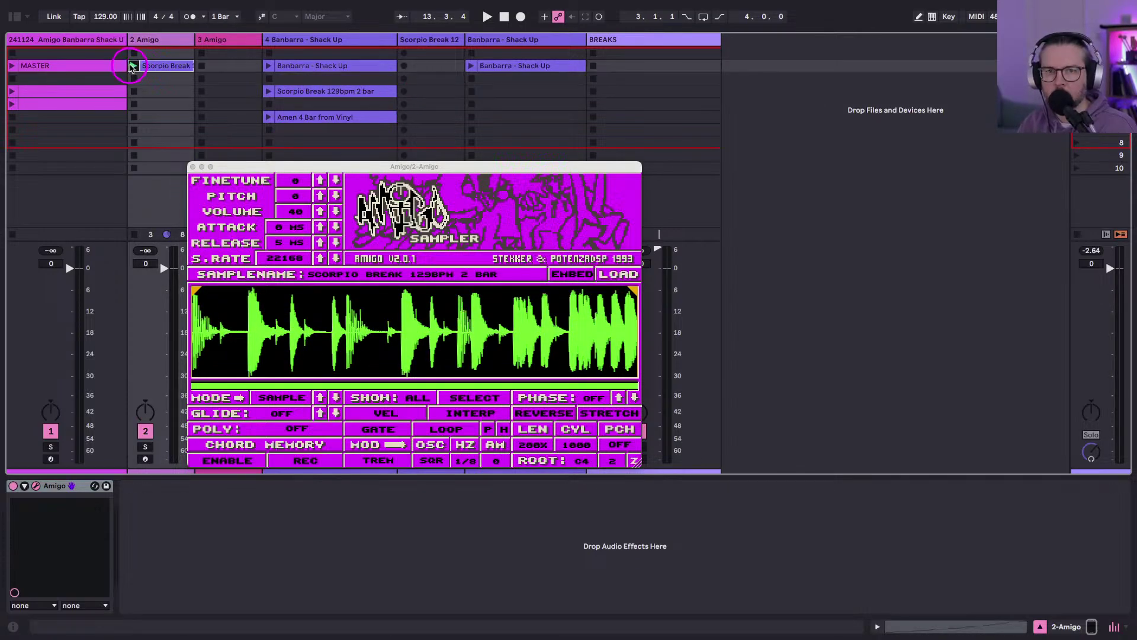
click(133, 65)
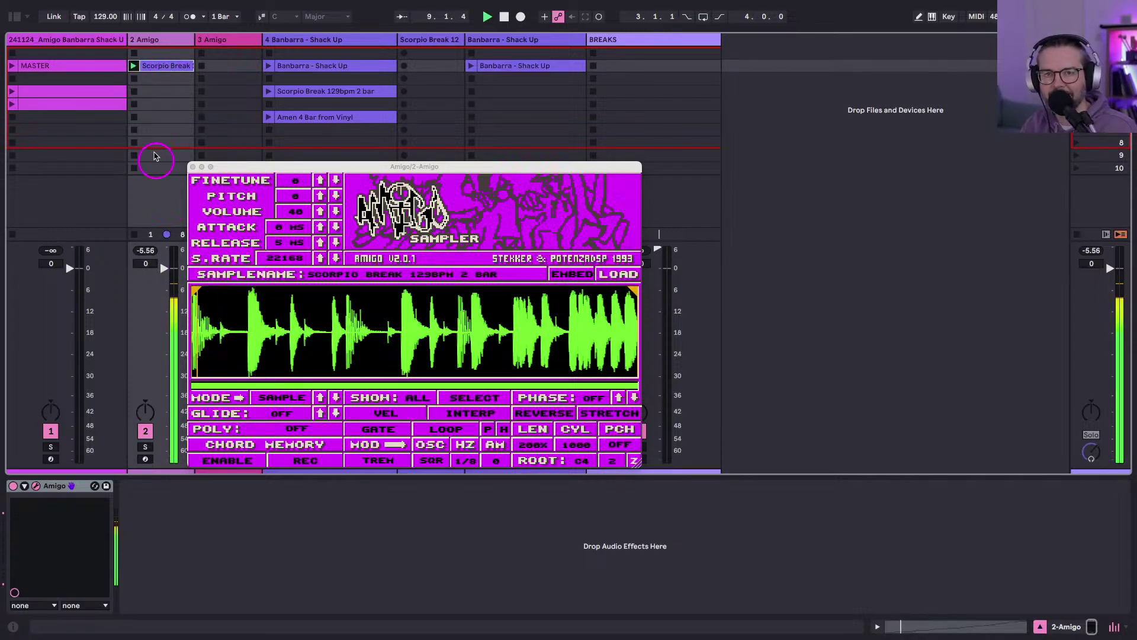
Set Amigo to Slice mode, enlarge its window, and auto-slice the Scorpio Break with a threshold of 2.
click(280, 401)
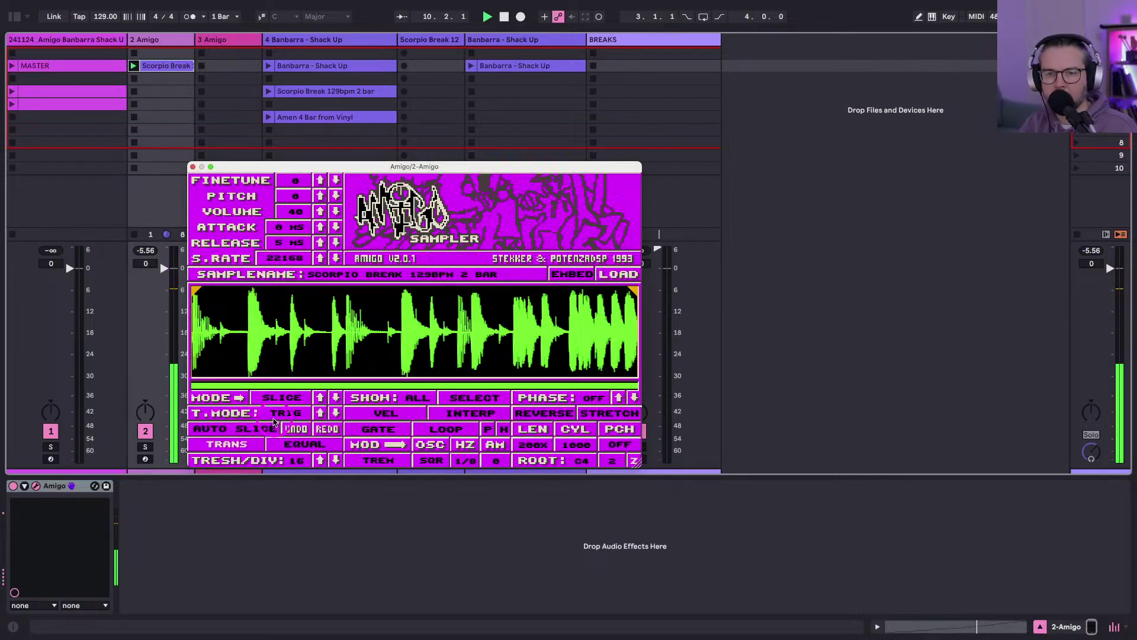
click(228, 430)
drag(252, 167, 210, 54)
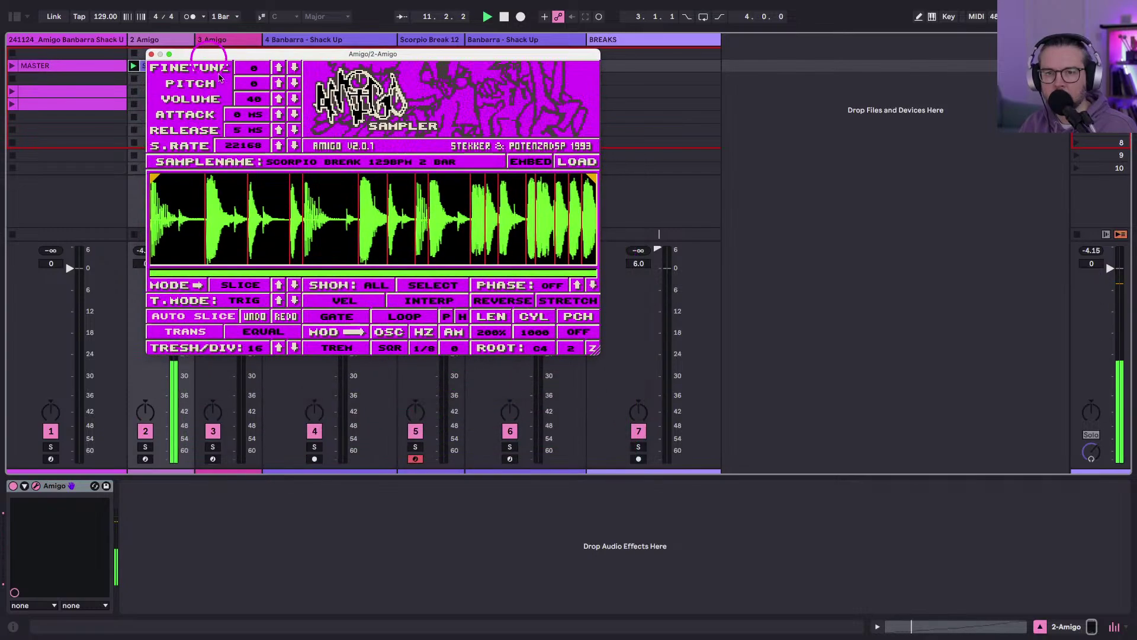
drag(595, 351, 845, 458)
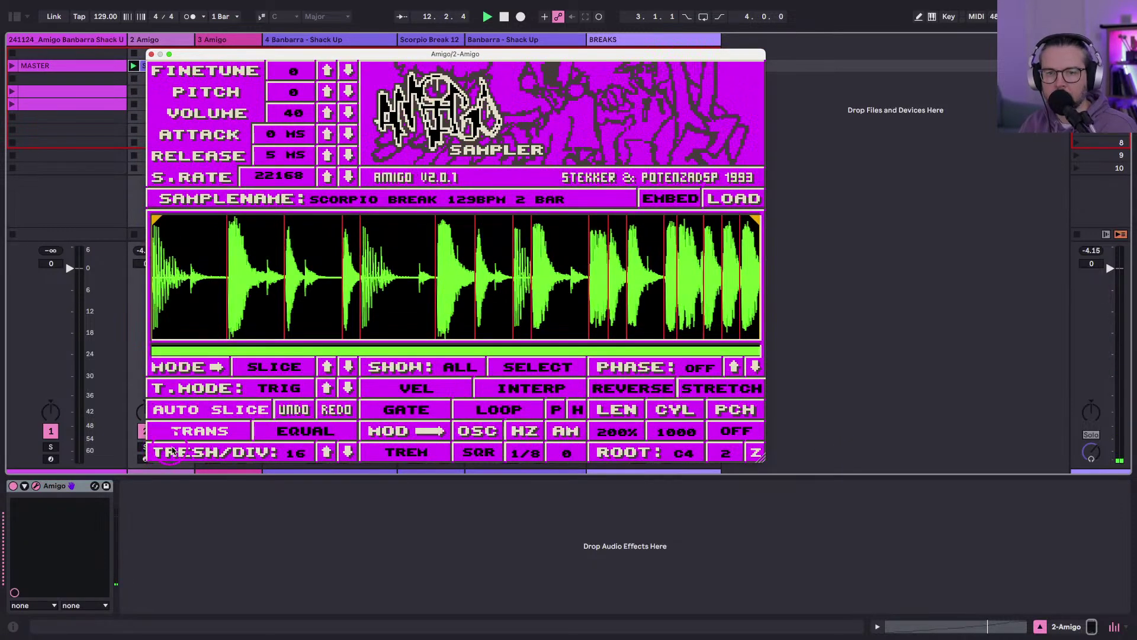
drag(299, 456, 293, 534)
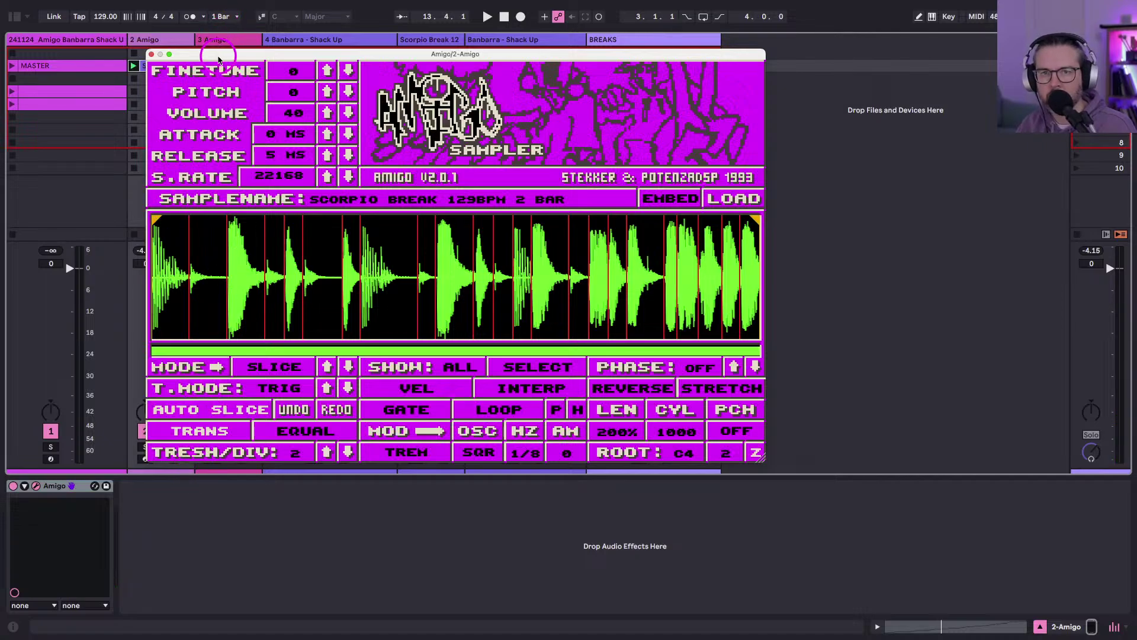
Open the Scorpio Break MIDI clip on 2 Amigo and transpose all its notes up two octaves to start at C3.
drag(218, 55, 366, 51)
click(182, 76)
double_click(171, 73)
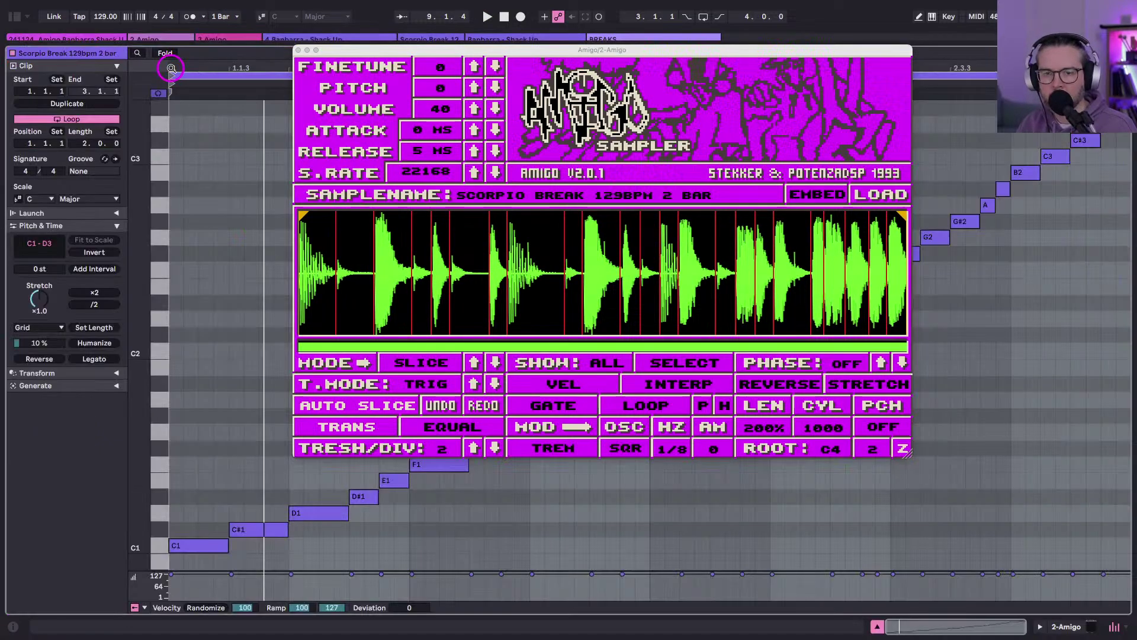
click(219, 389)
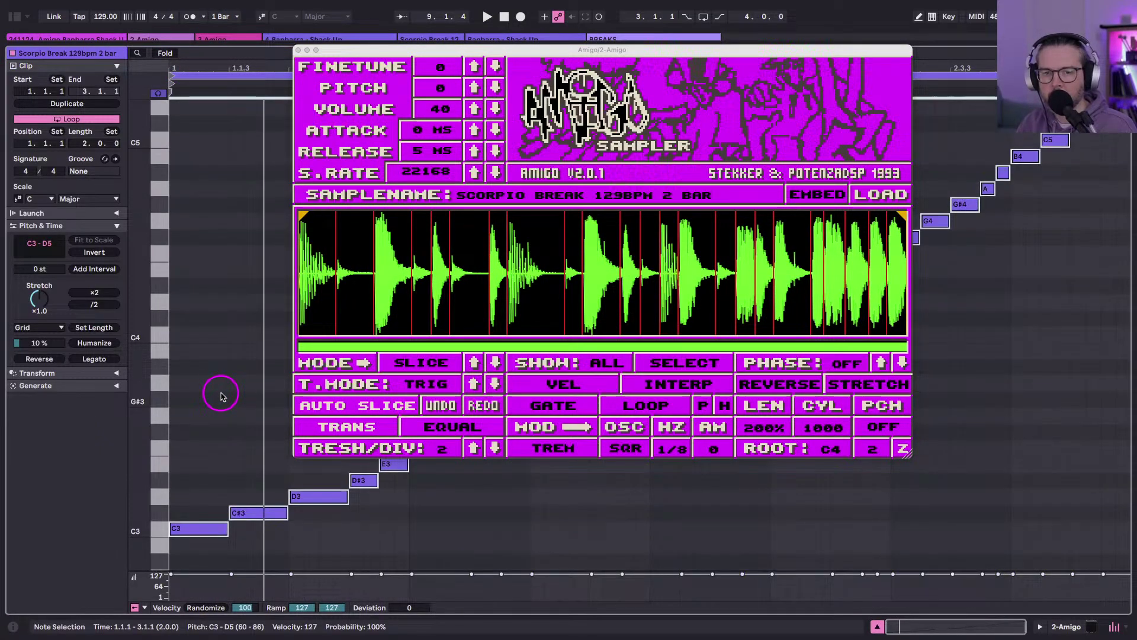
Play the transposed clip, and shrink and move the Amigo window so most of the note staircase is uncovered.
key(space)
key(shift+Tab)
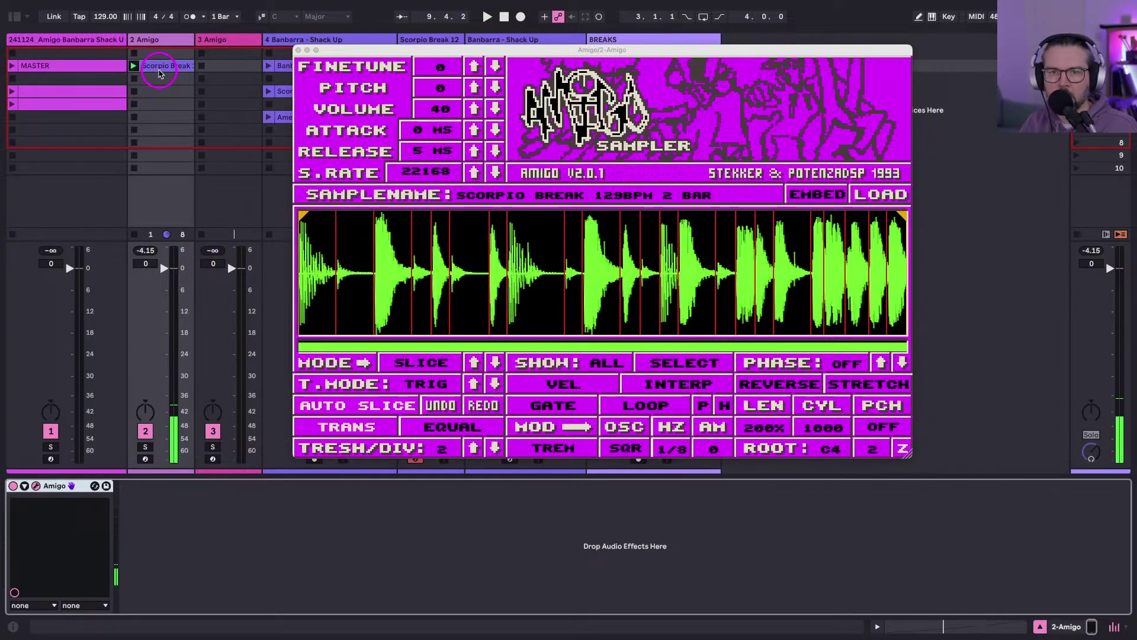
key(shift+Tab)
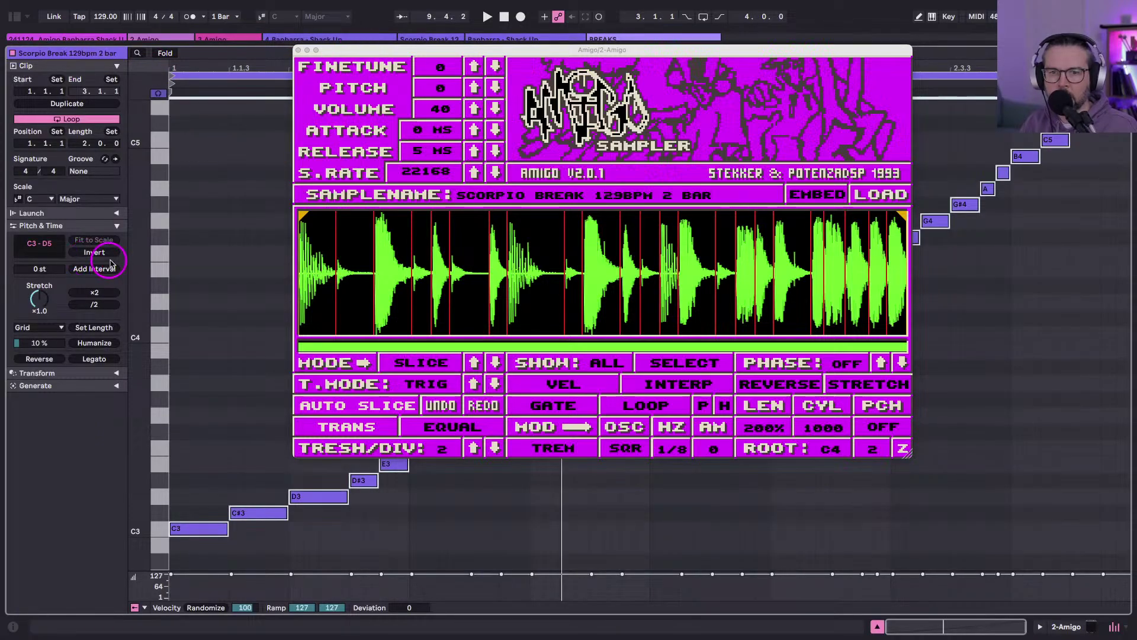
drag(140, 254, 137, 260)
key(space)
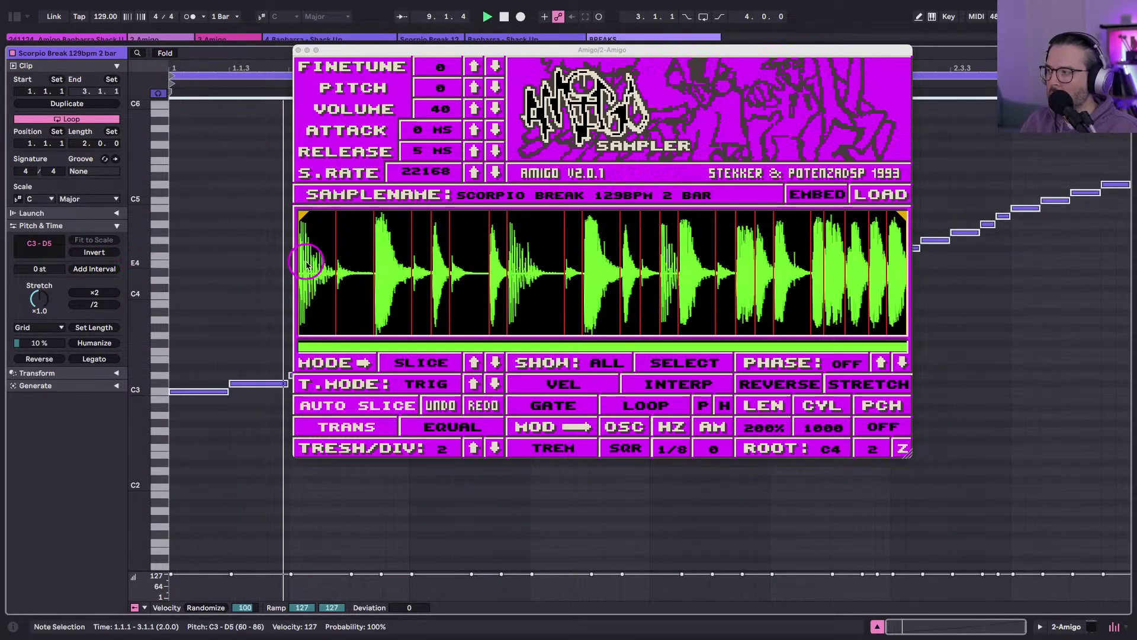
drag(507, 51, 644, 8)
drag(1040, 408, 896, 276)
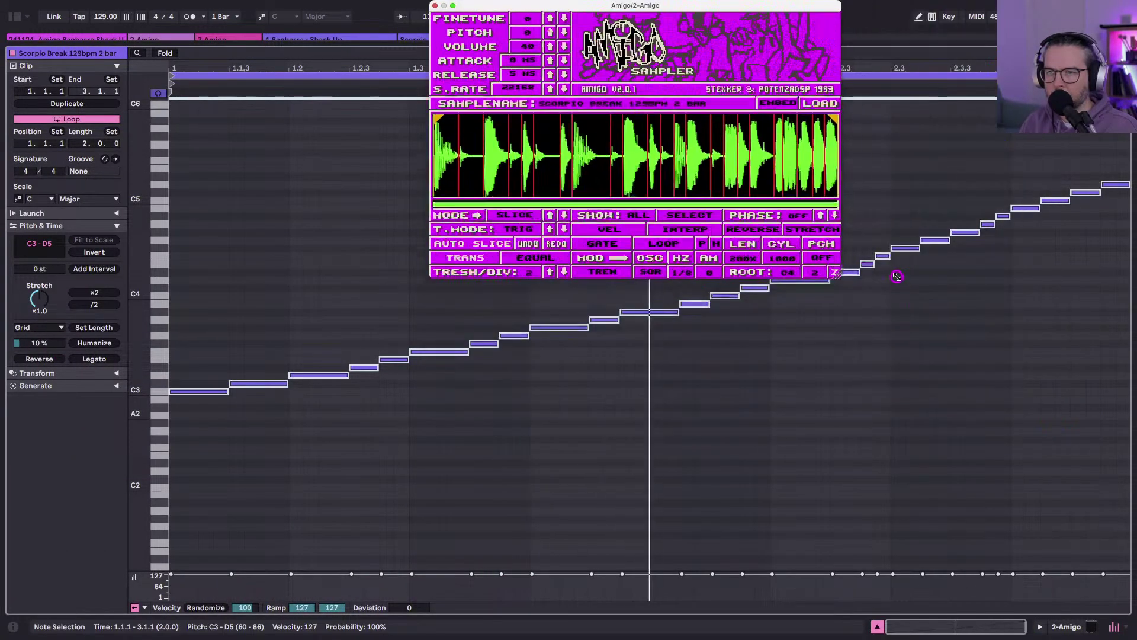
drag(522, 6, 177, 32)
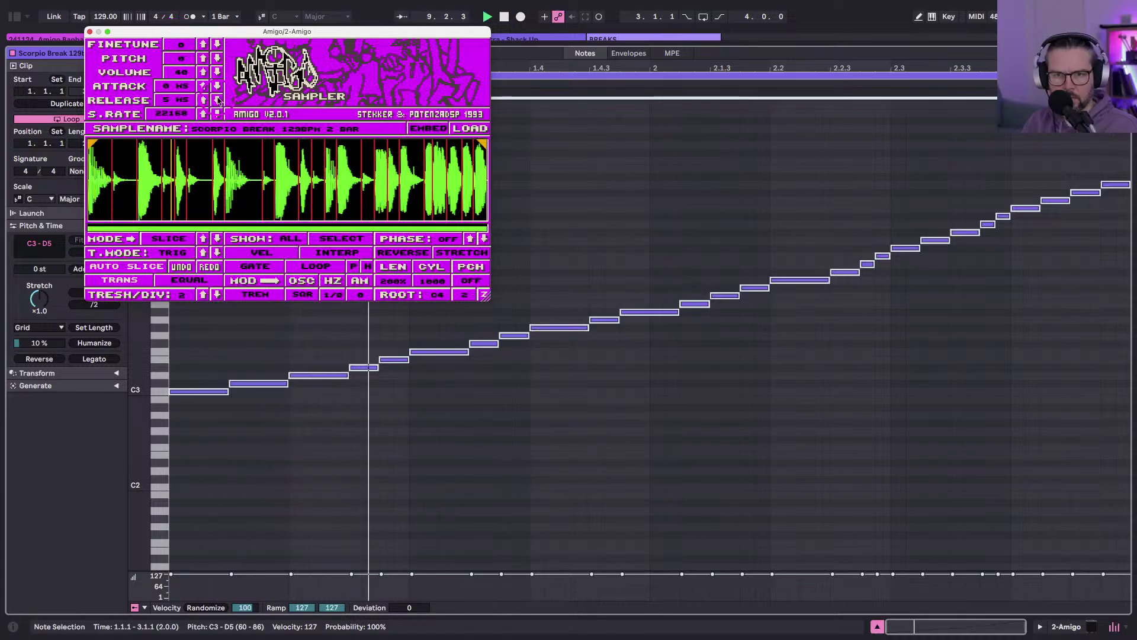
click(407, 329)
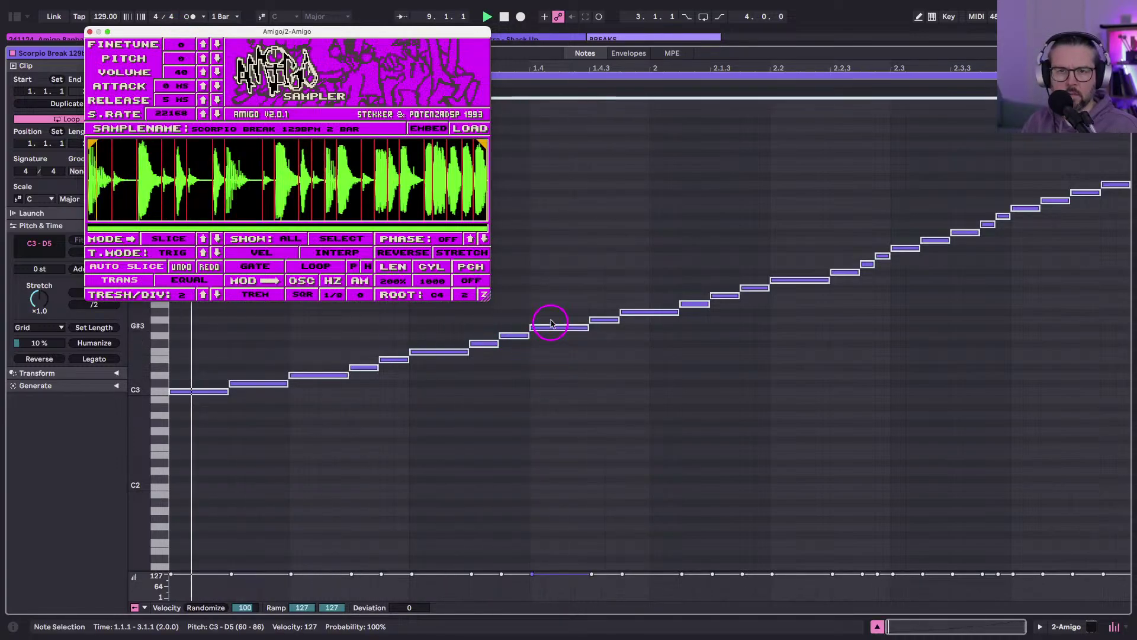
Compare the individual notes from 1.3.3 to 1.4.1 with the matching slices in Amigo's waveform.
drag(553, 311, 553, 366)
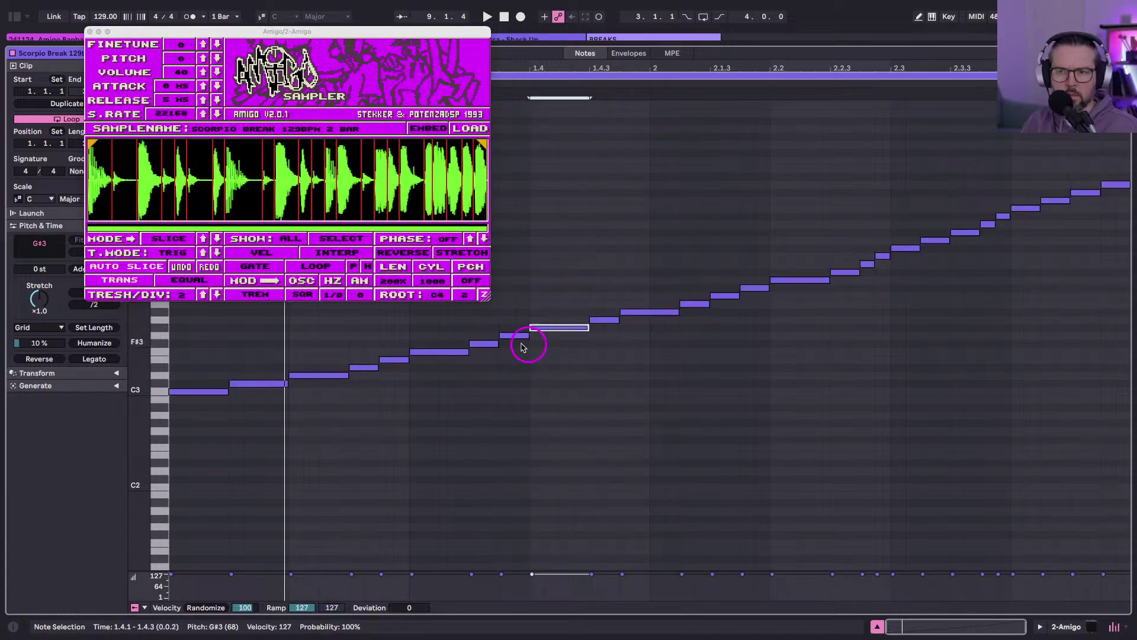
drag(511, 320, 510, 369)
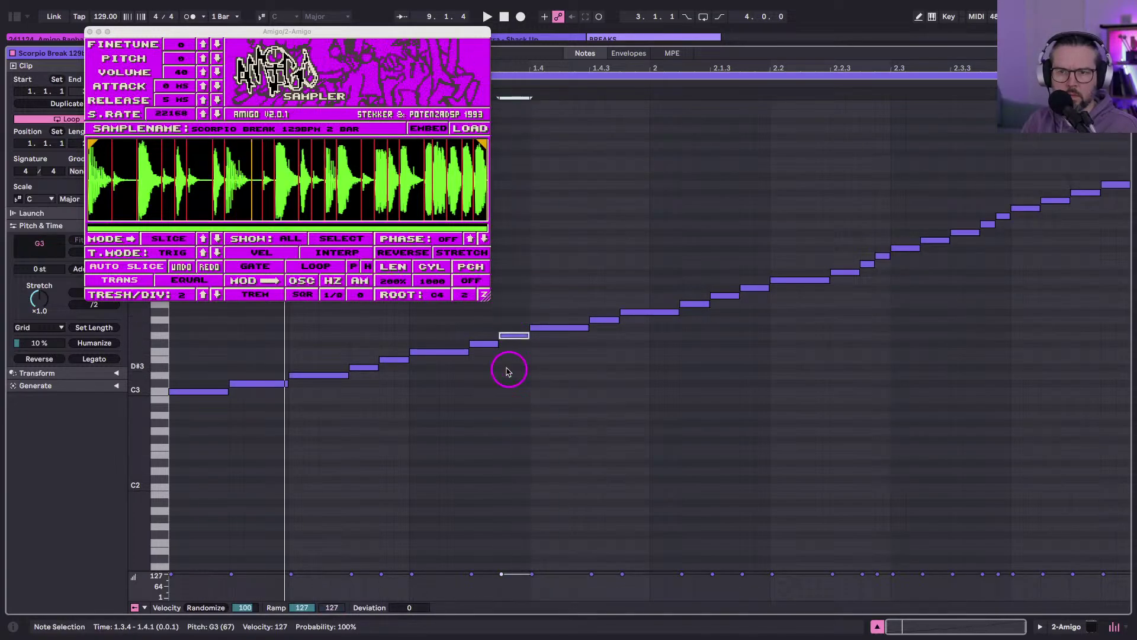
drag(478, 325, 480, 385)
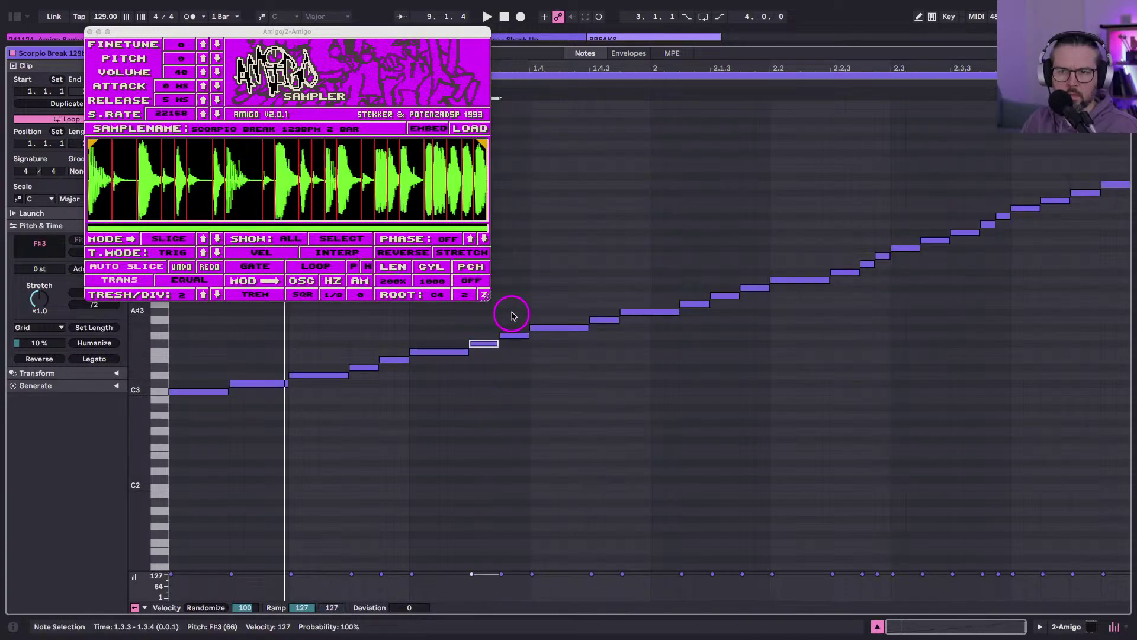
drag(513, 316, 509, 376)
drag(510, 299, 510, 393)
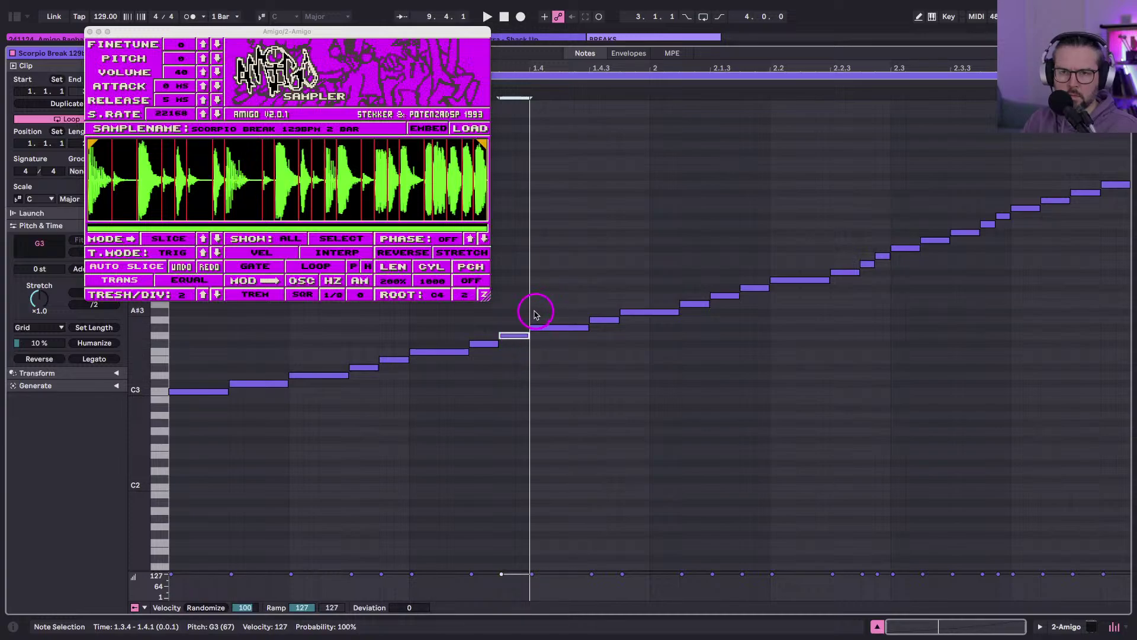
drag(539, 310, 543, 396)
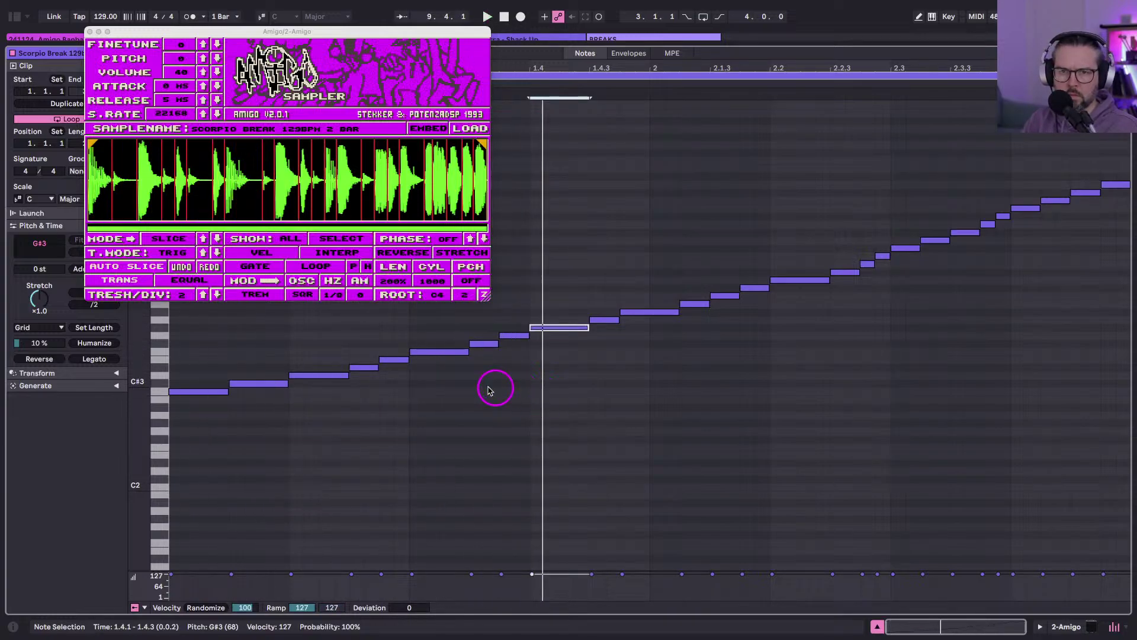
Shift all notes from 1.4.1 onward up a semitone and one sixteenth later, starting with A3 at 1.4.2, and play the clip.
drag(533, 353, 1105, 181)
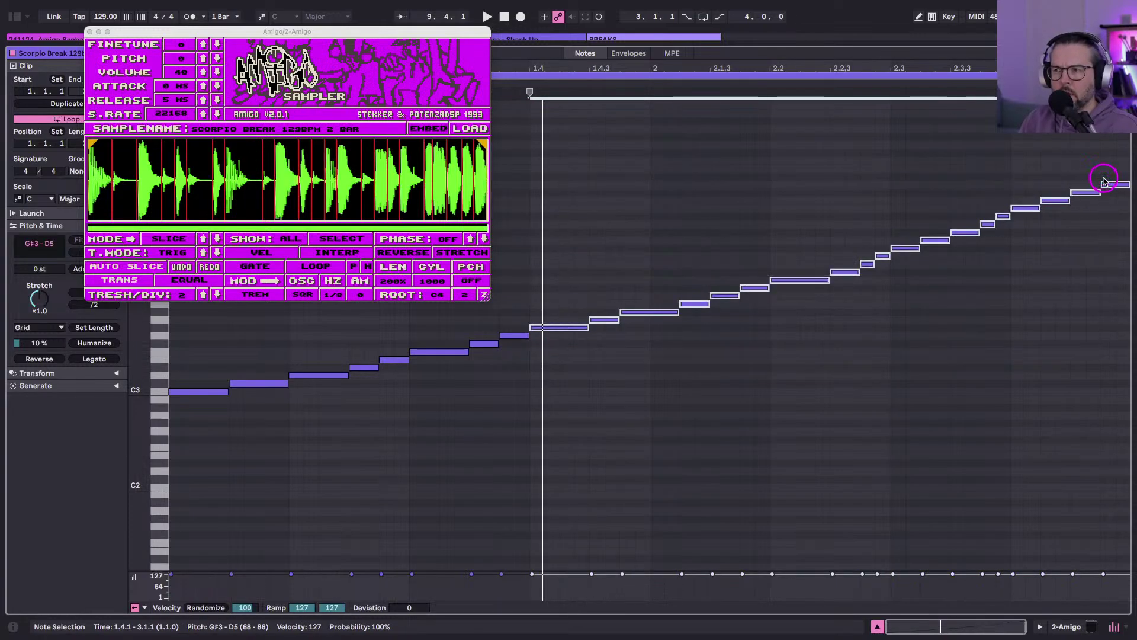
key(Up)
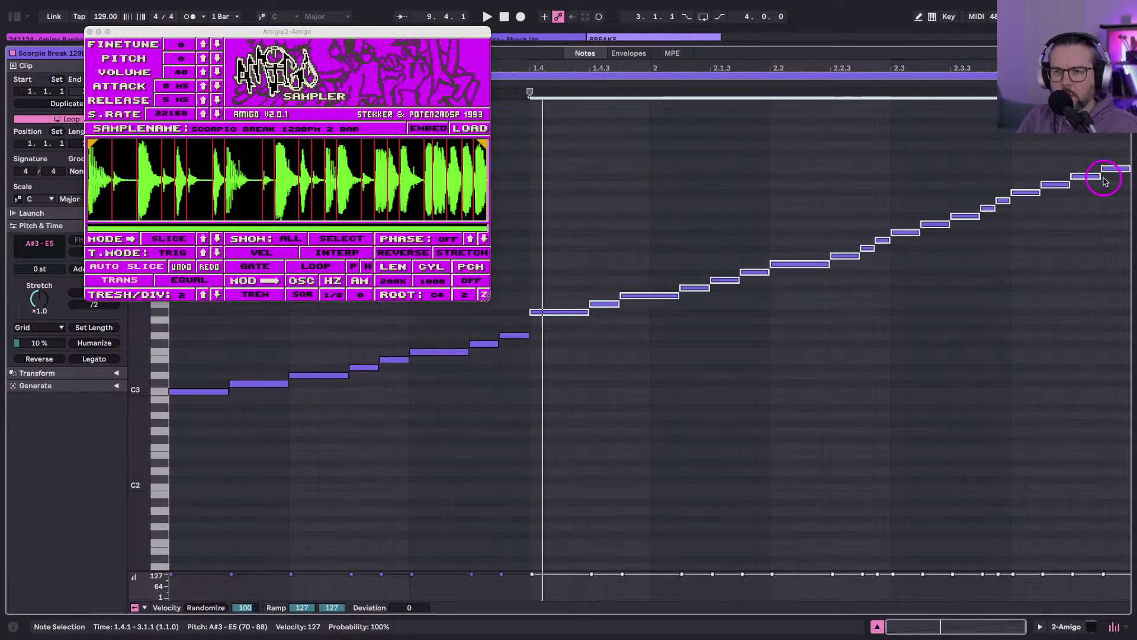
key(Right)
key(space)
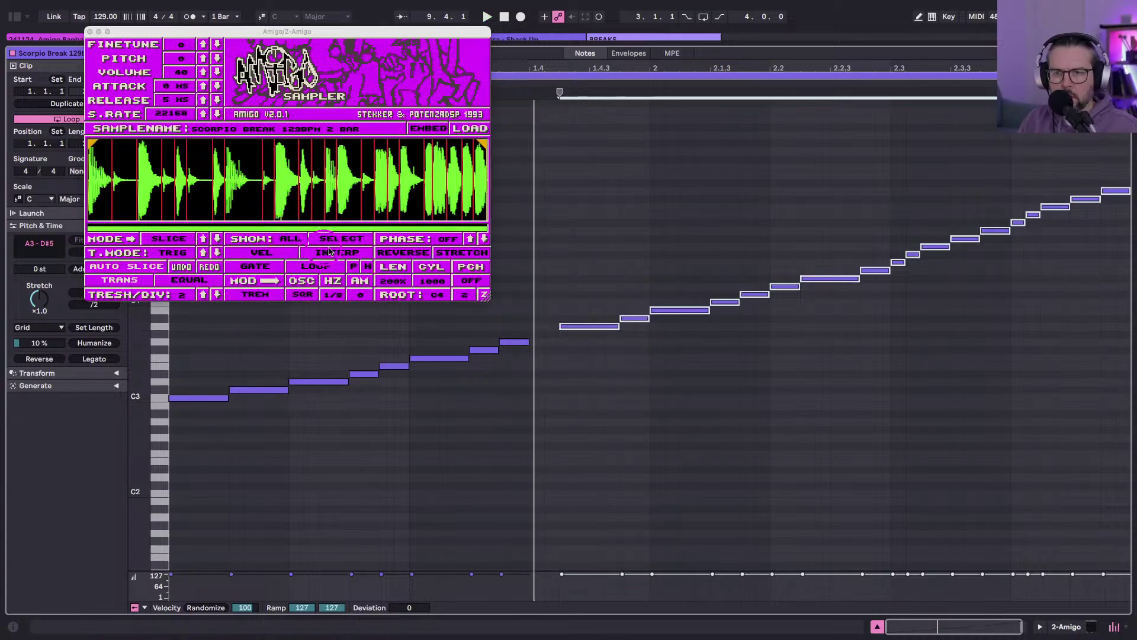
Duplicate the G3 note at 1.3.4 into the gap at 1.4.1, raise the copy to G#3, and play the clip.
click(512, 341)
drag(513, 315, 514, 401)
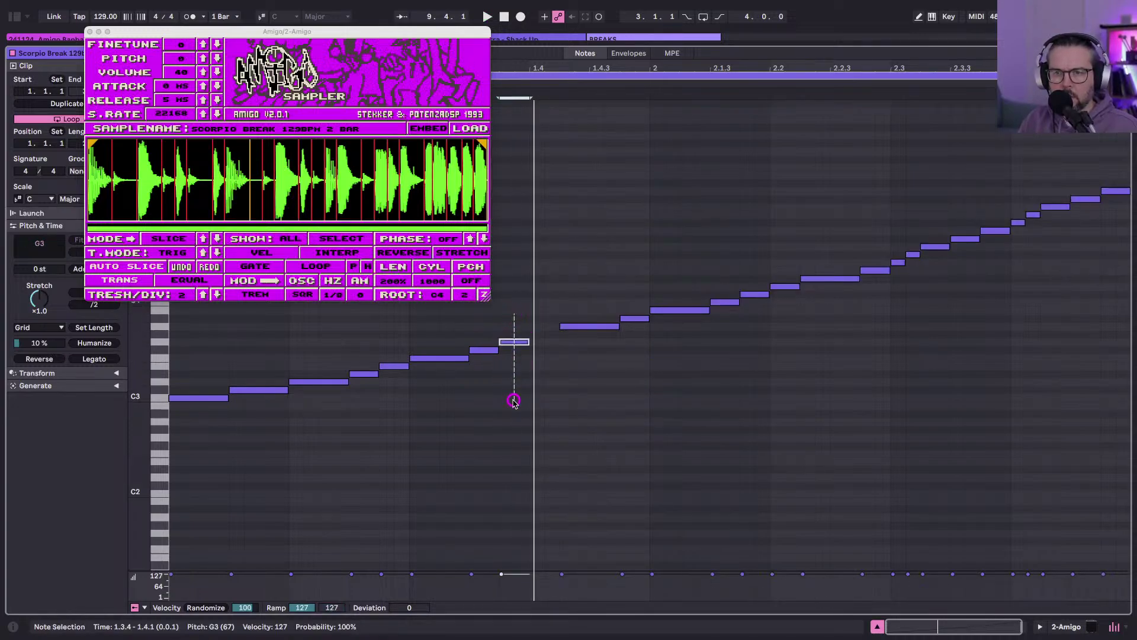
drag(510, 324, 513, 393)
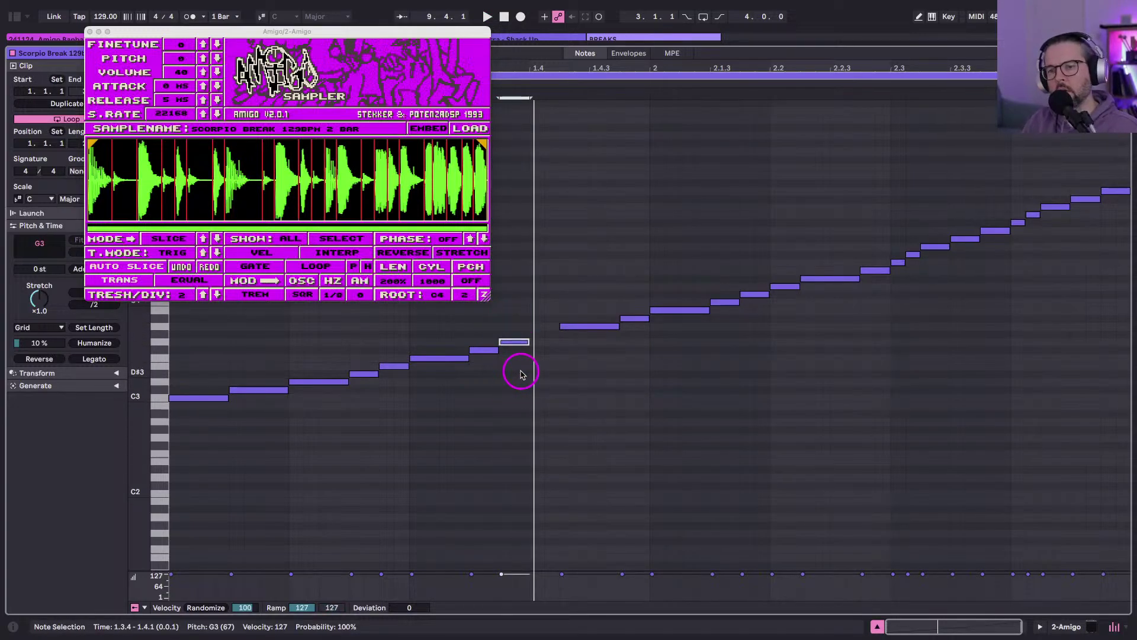
key(space)
key(space)
key(space)
key(space)
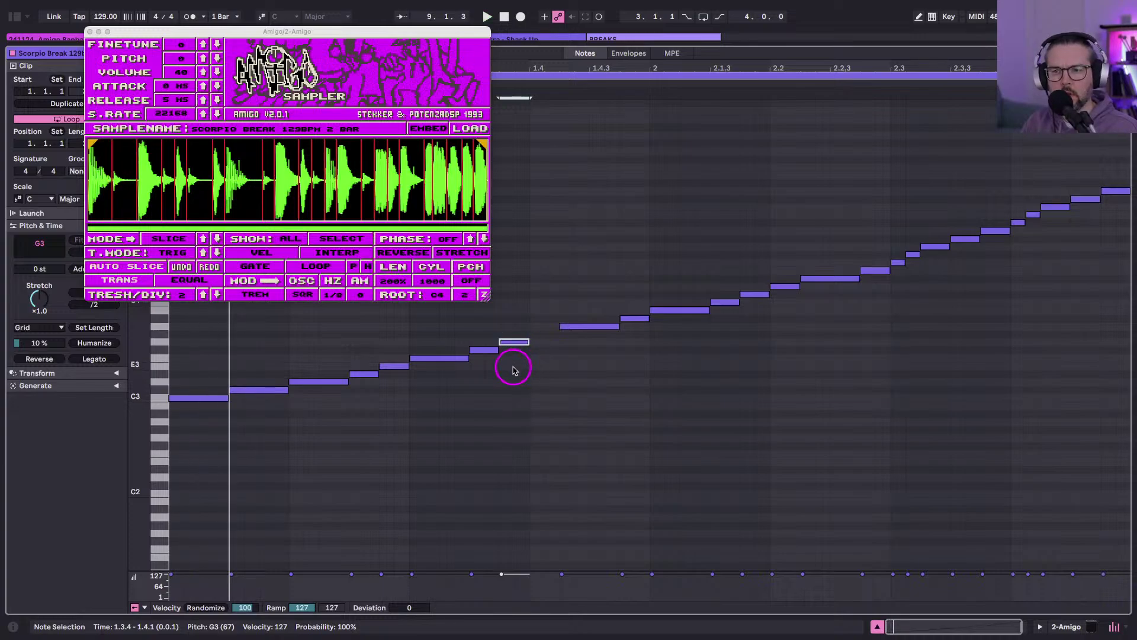
key(super+d)
key(Up)
key(space)
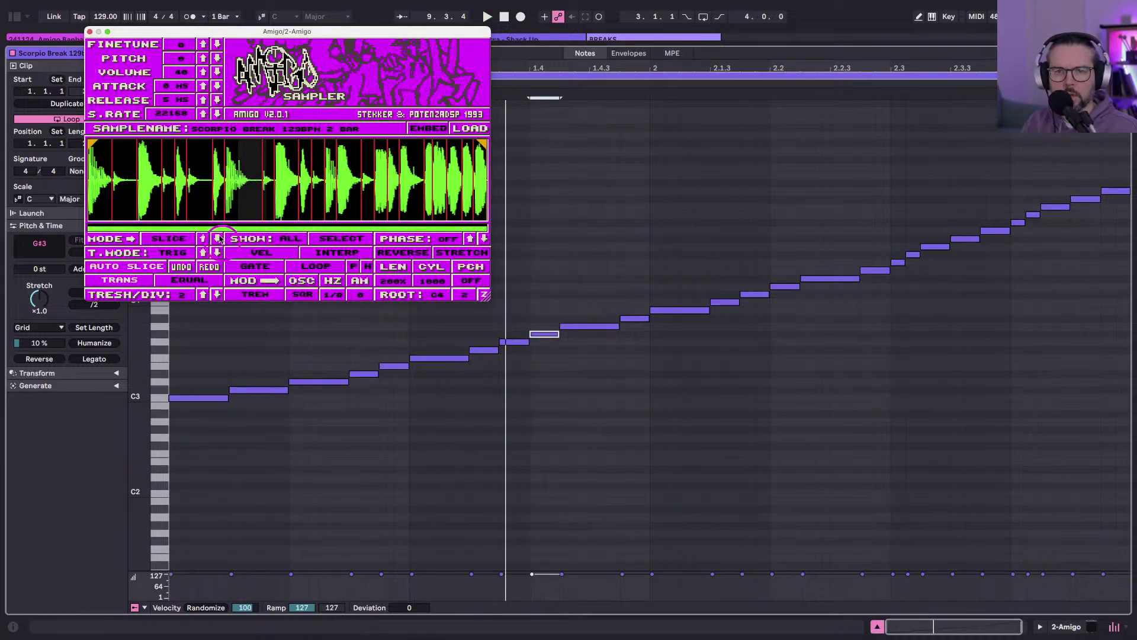
Add a slice marker in Amigo's waveform at the quiet hit just after the second kick.
scroll(233, 177, up, 5)
scroll(233, 176, down, 2)
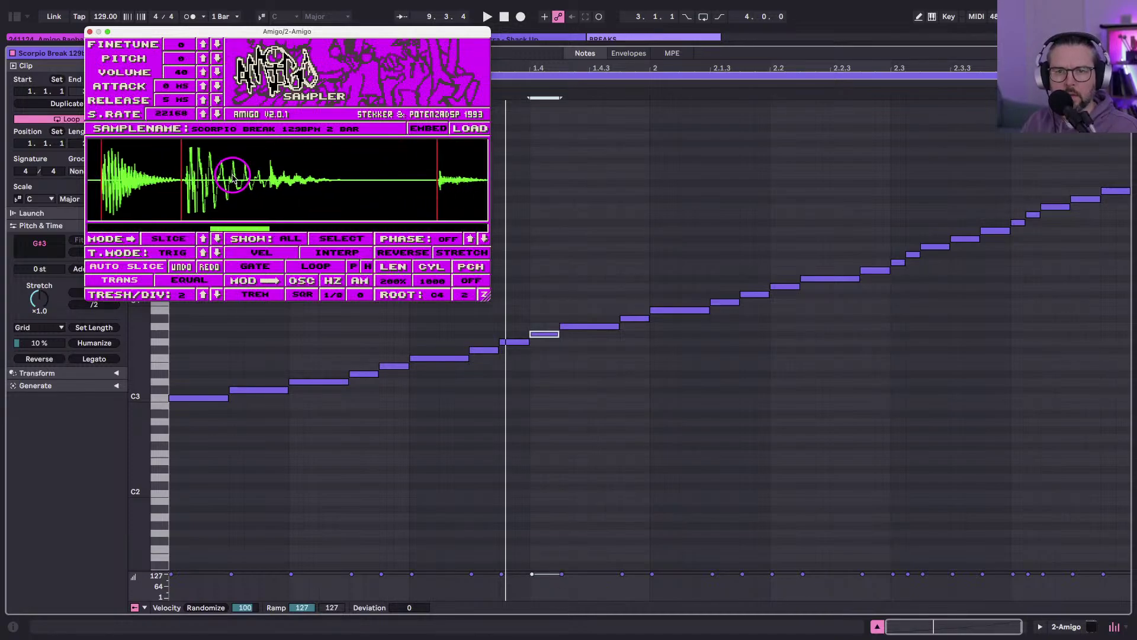
scroll(268, 178, down, 2)
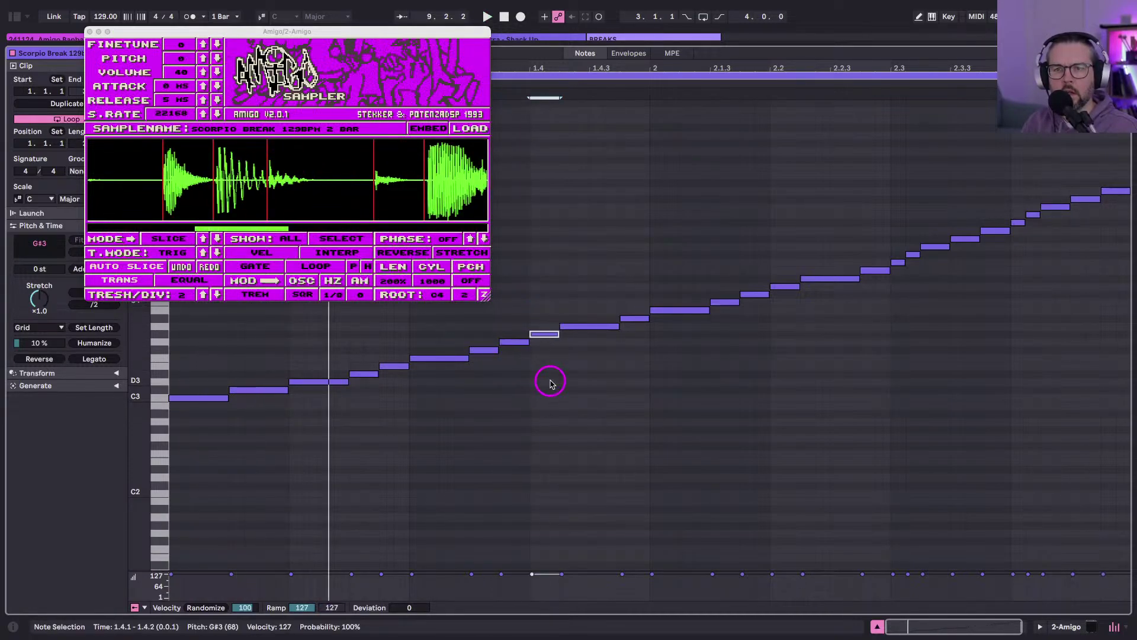
Check the notes from 1.4.1 onward and lengthen the G#3 note at 1.4.1 so it ends at 1.4.3.
click(546, 304)
click(577, 325)
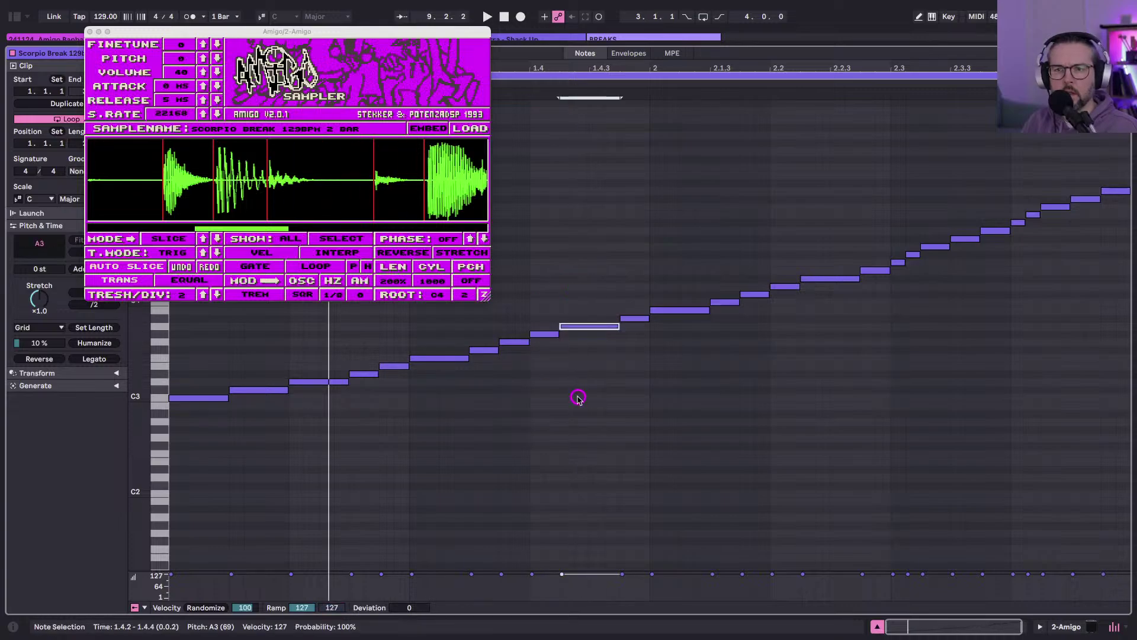
click(540, 334)
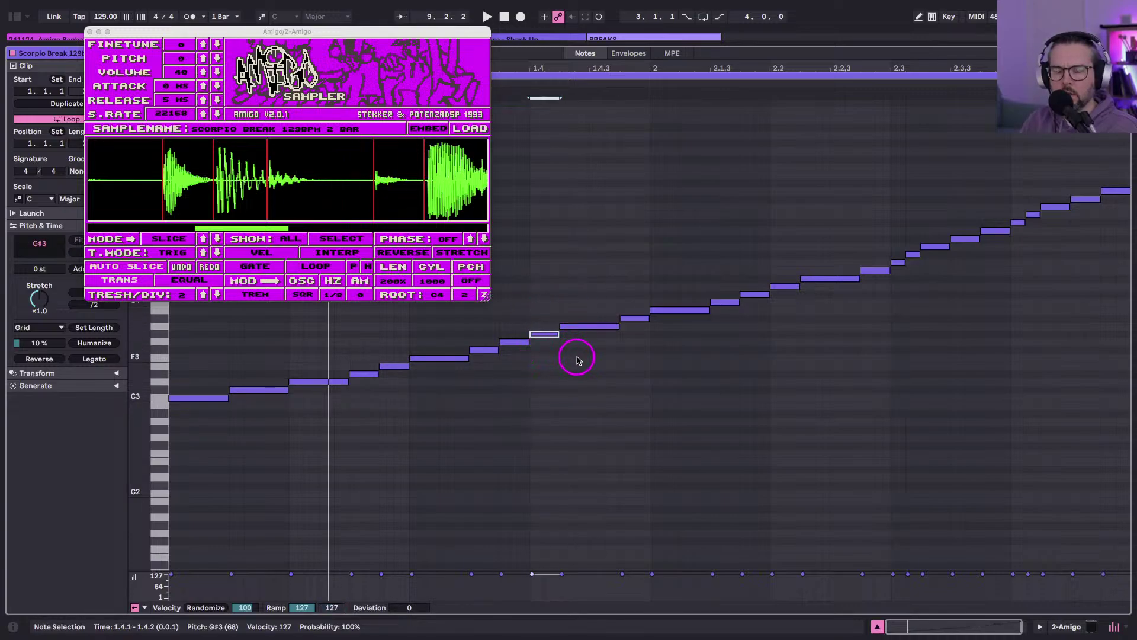
drag(578, 358, 1116, 163)
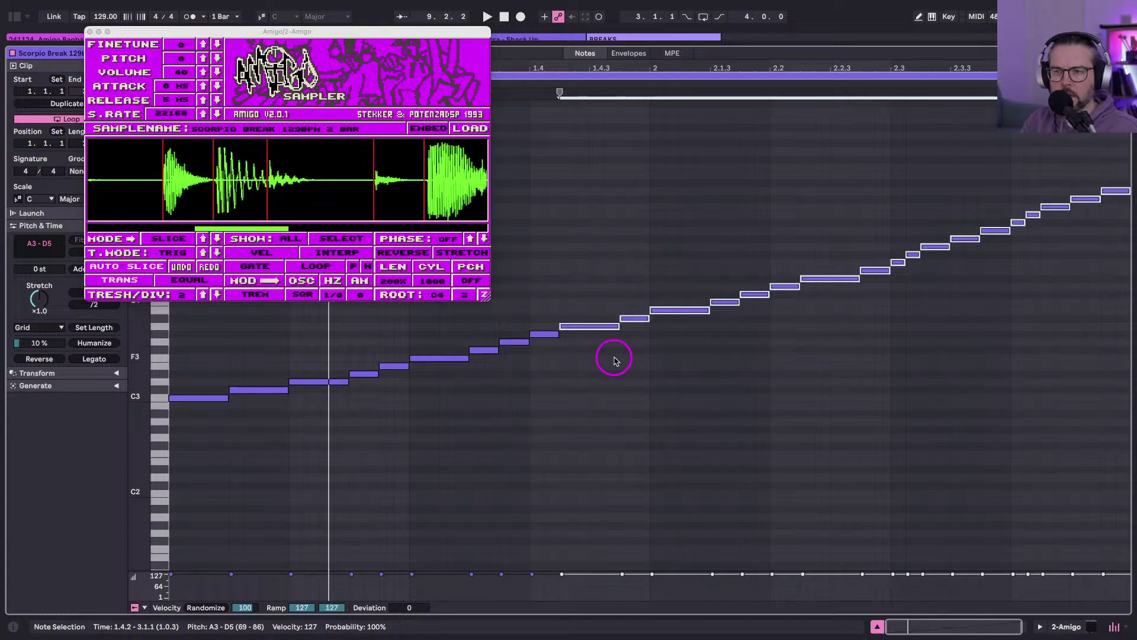
click(545, 368)
click(547, 332)
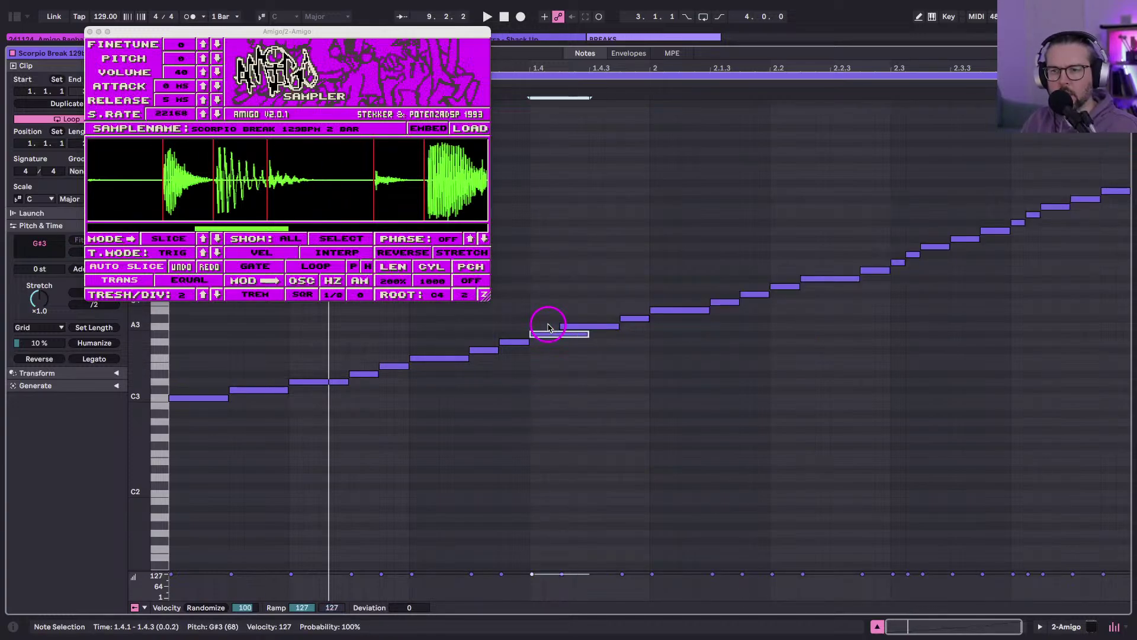
Shift the notes so A3 starts at 1.4.3 and lasts one sixteenth, with A#3 through C#5 following from 1.4.4, and play the clip.
drag(610, 346, 1130, 167)
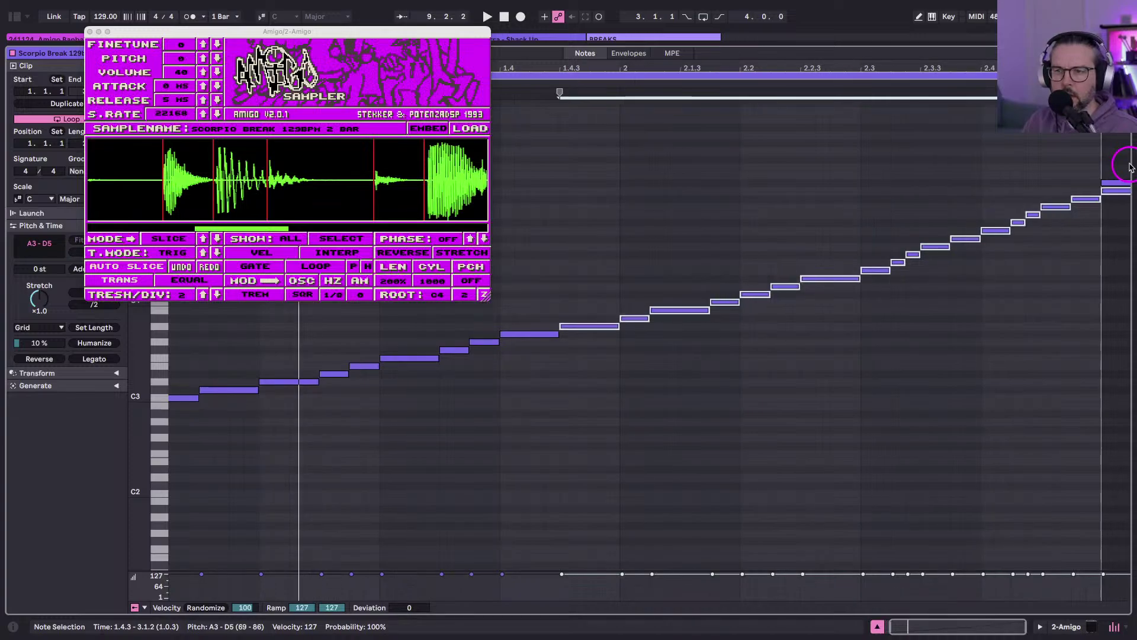
click(604, 326)
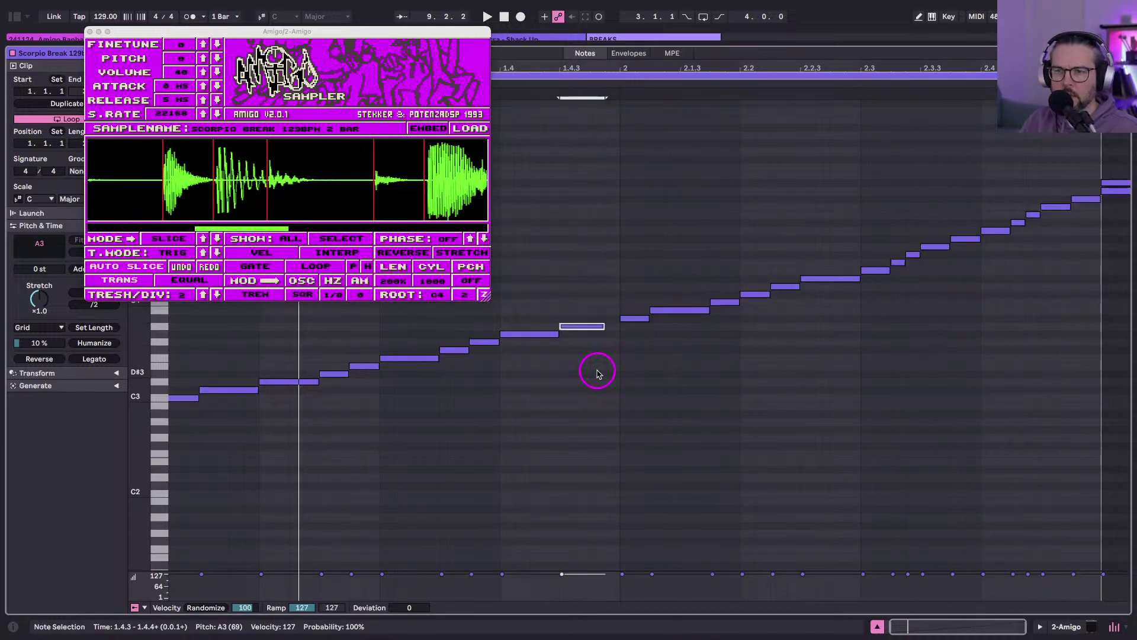
drag(635, 344, 1079, 173)
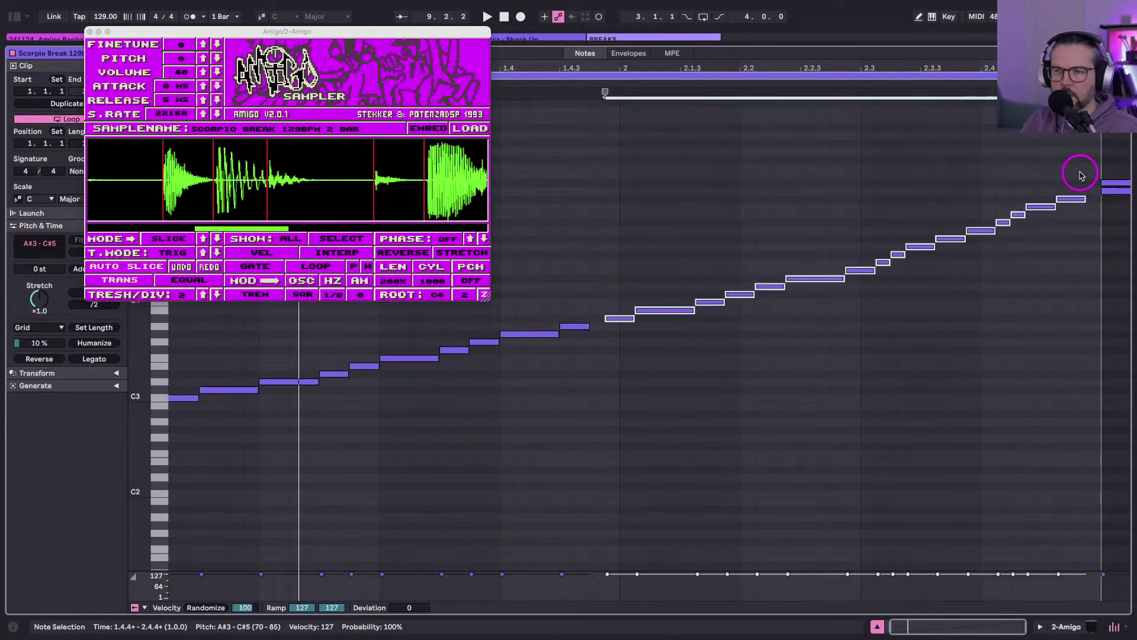
key(Left)
click(871, 379)
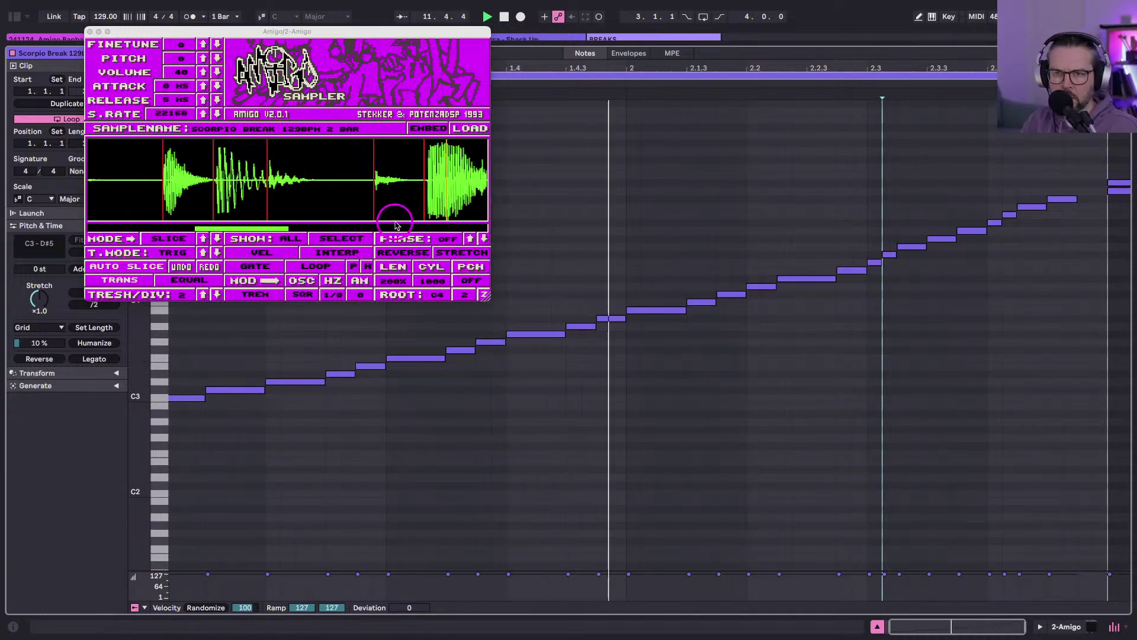
Compare Amigo's full sliced waveform with the individual notes between 1.3.4 and 2.1.3.
scroll(396, 216, right, 3)
scroll(396, 225, down, 5)
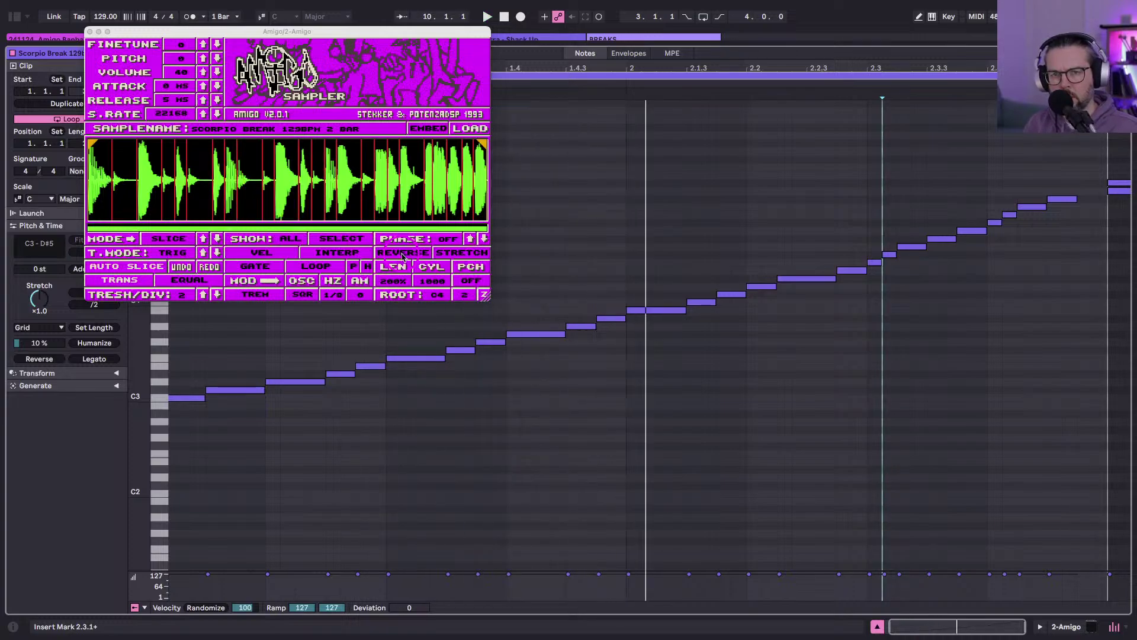
drag(667, 258, 665, 346)
drag(670, 272, 668, 336)
drag(609, 297, 609, 364)
drag(604, 288, 607, 371)
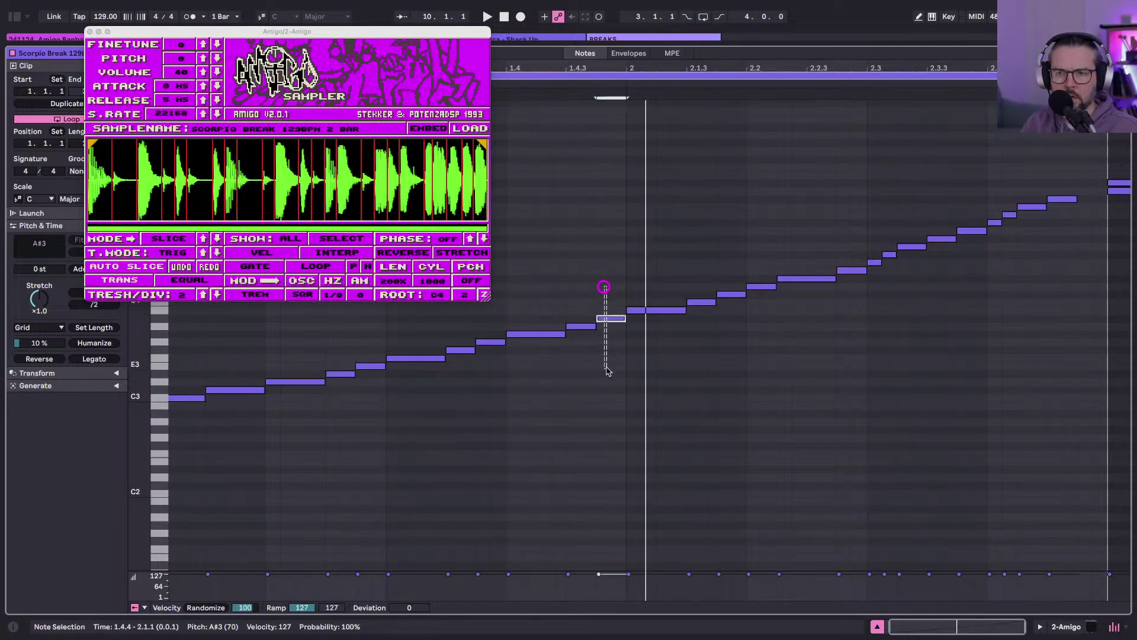
drag(587, 292, 586, 379)
drag(586, 332, 587, 368)
drag(605, 308, 607, 389)
drag(643, 272, 644, 363)
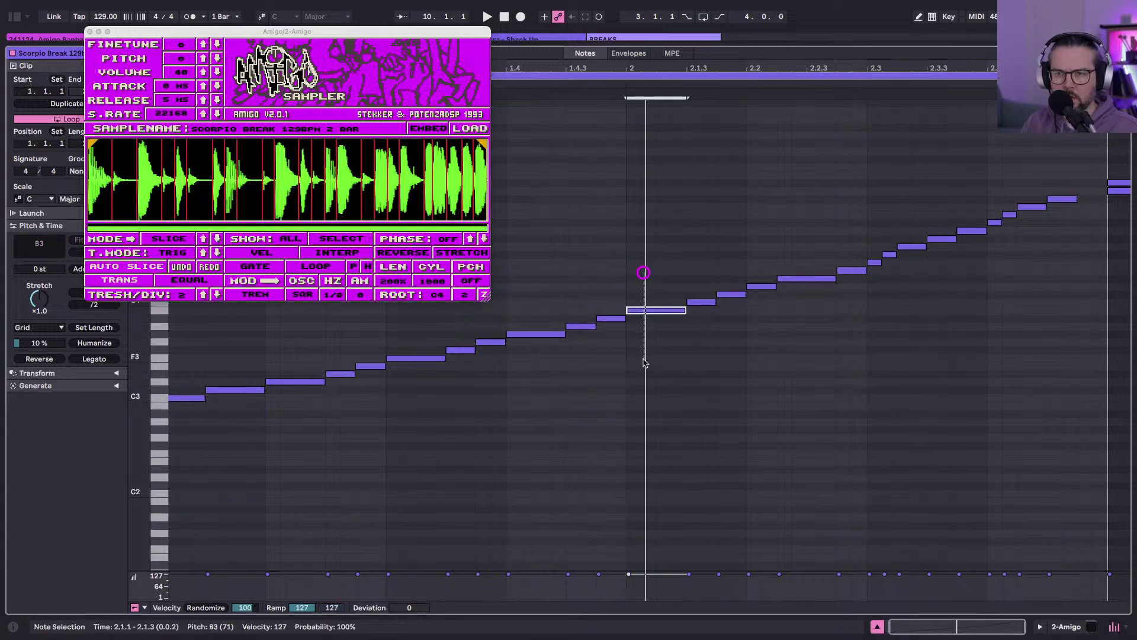
drag(588, 305, 591, 350)
drag(544, 305, 545, 381)
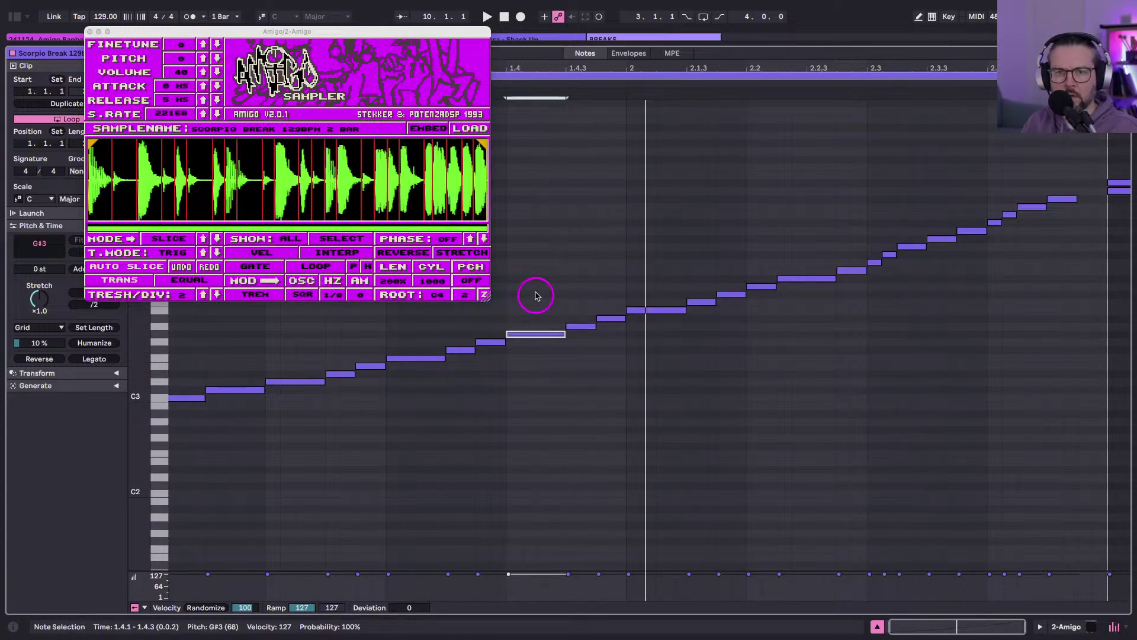
drag(475, 303, 486, 428)
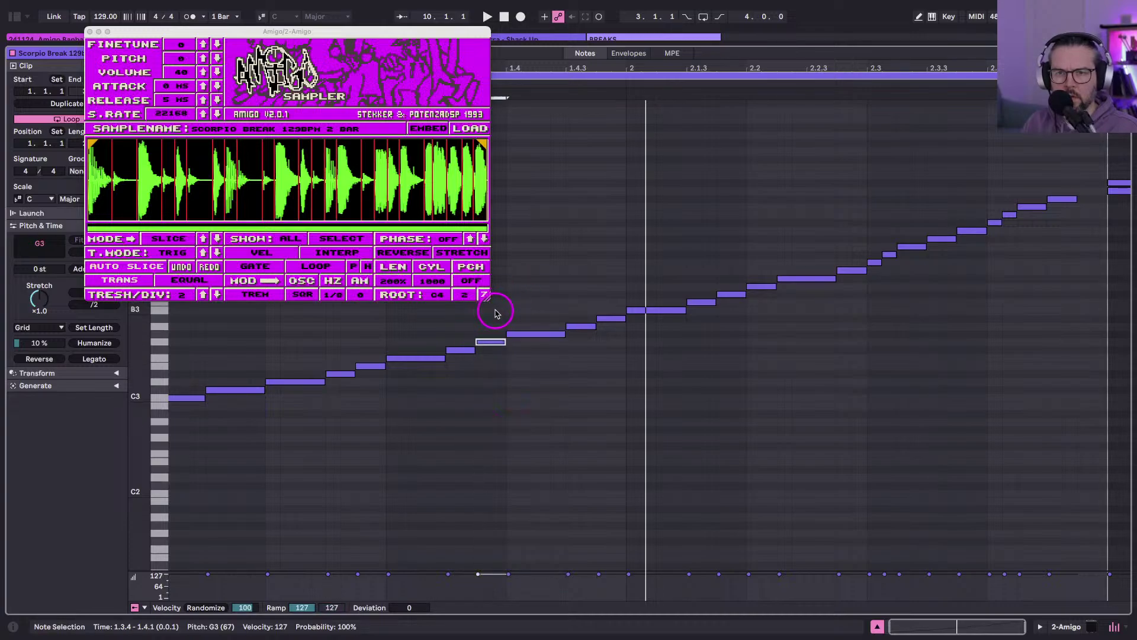
drag(519, 323, 520, 389)
Try lengthening the G3 note at 1.3.4 past 1.4.2.
click(495, 343)
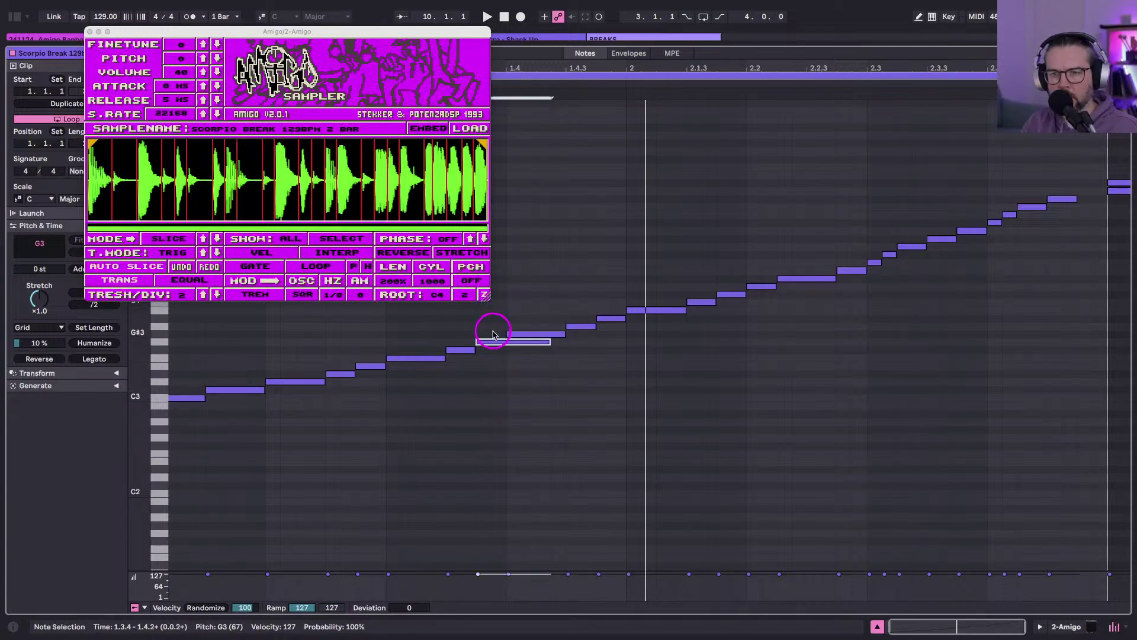
key(shift+Left)
key(shift+Left)
key(shift+Left)
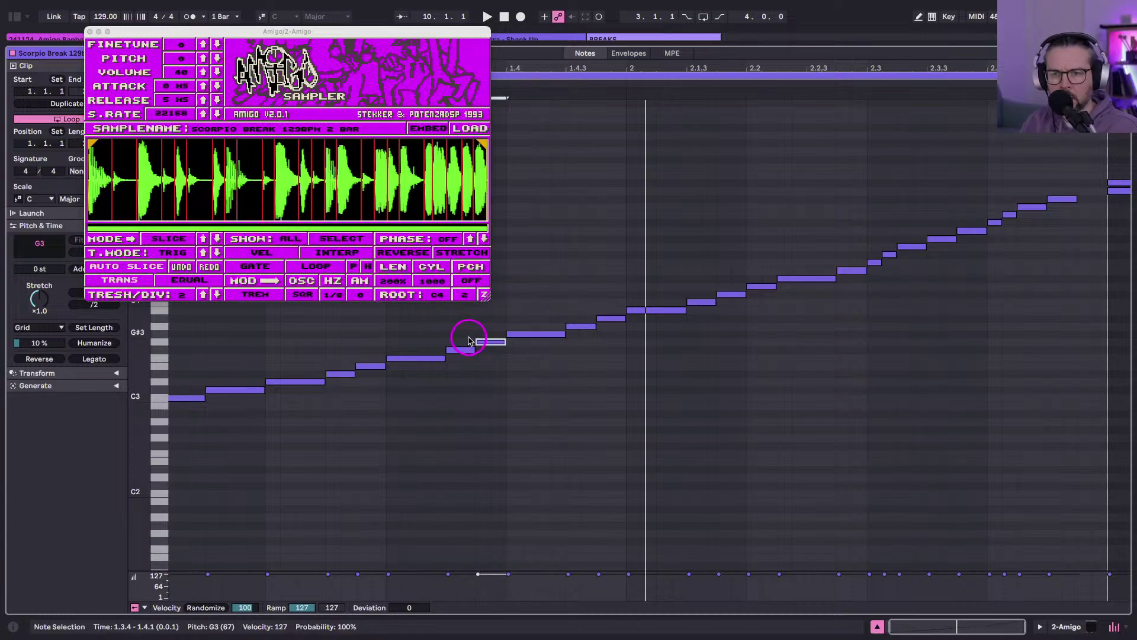
Move the notes from B3 at 2.1.1 through C#5 one sixteenth earlier and a semitone lower, replacing the A#3 note at 1.4.4.
click(534, 331)
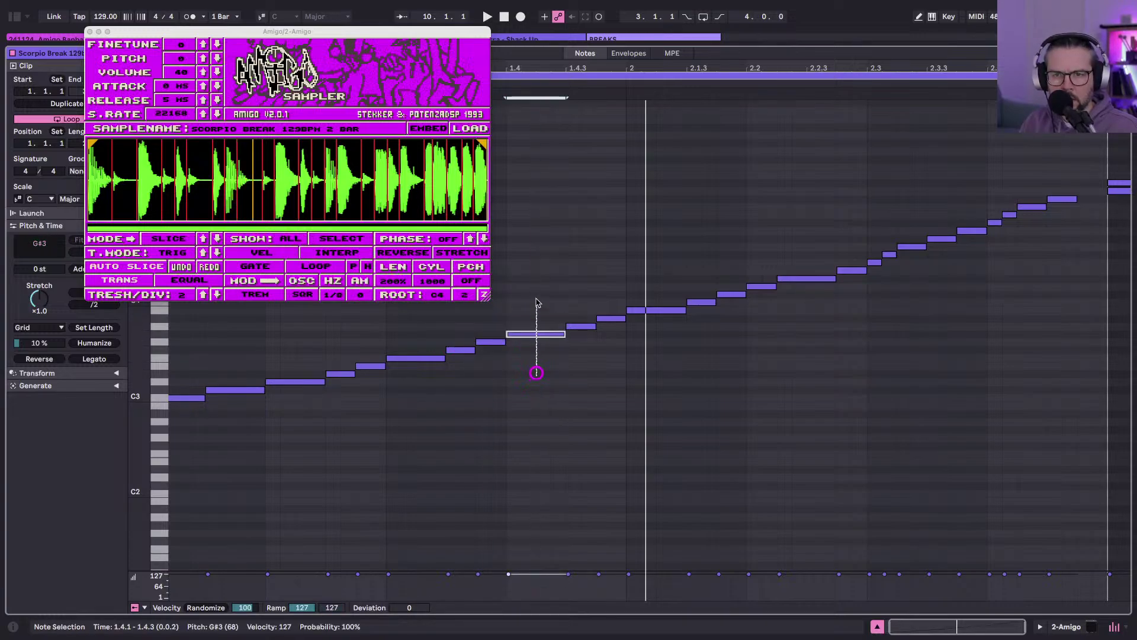
click(580, 326)
drag(606, 308, 606, 359)
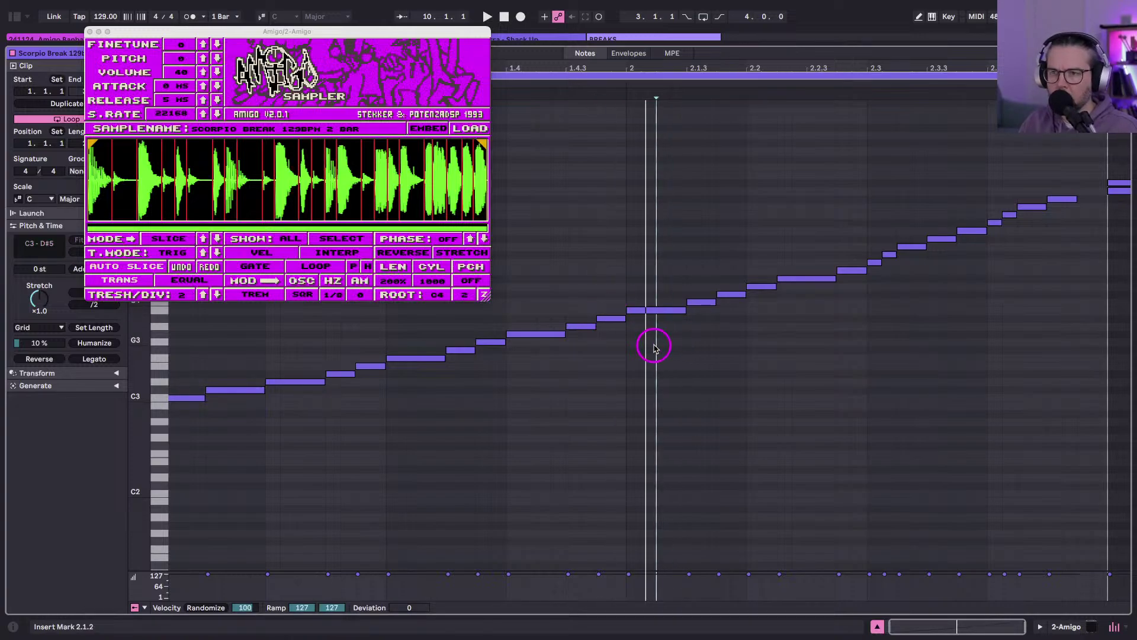
drag(652, 340, 1073, 172)
key(Left)
key(Down)
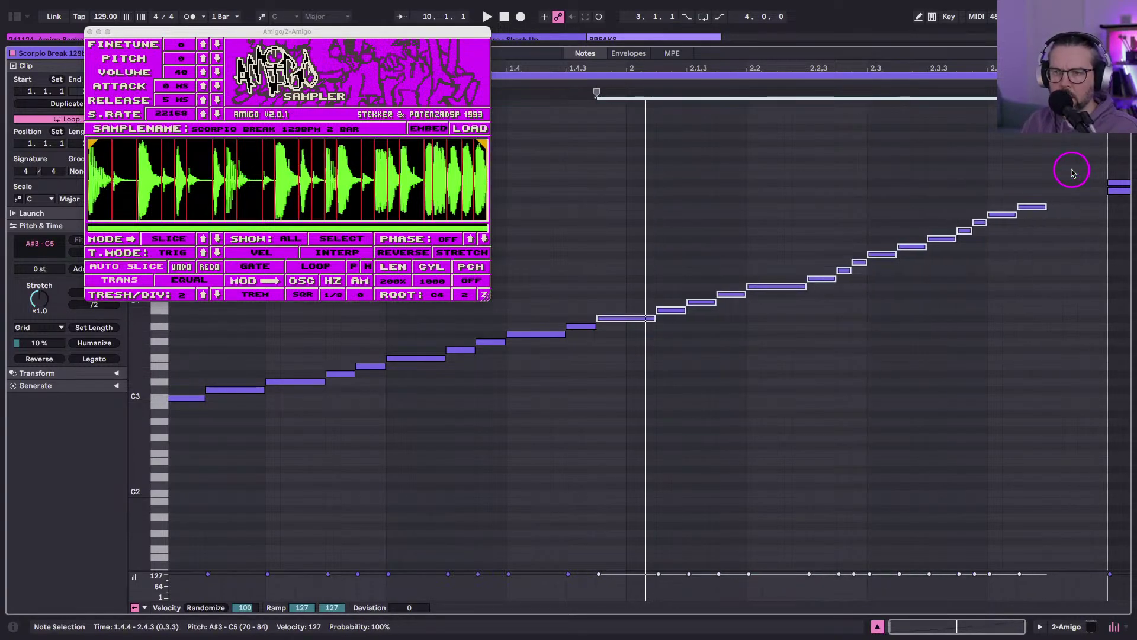
Play the clip and follow the slices it triggers in the second half of Amigo's waveform.
key(space)
click(974, 326)
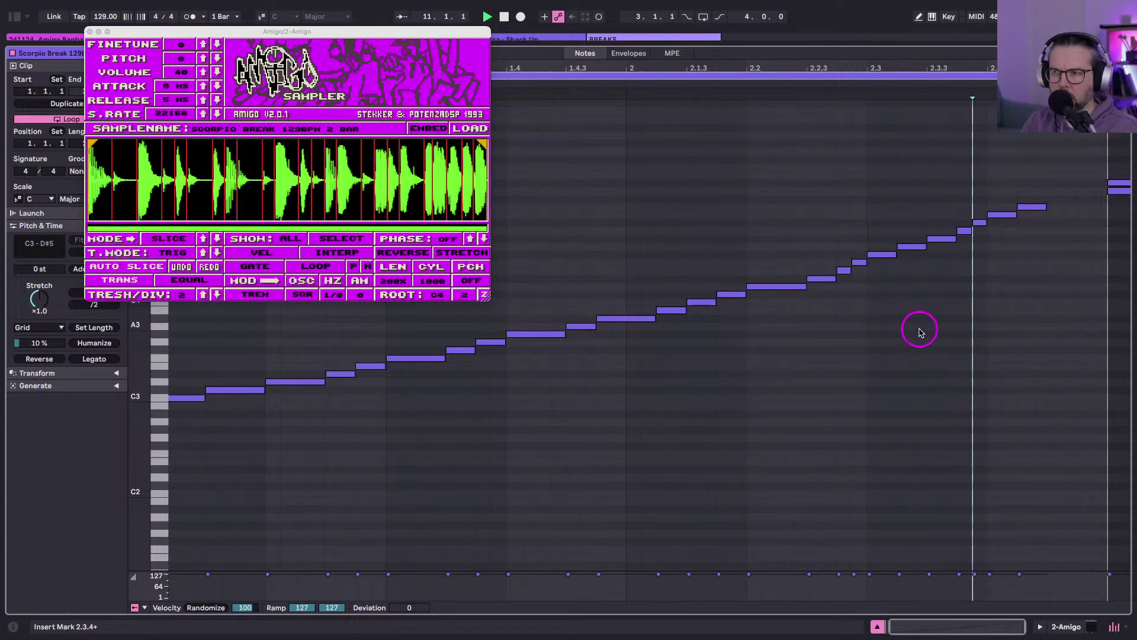
scroll(383, 198, up, 10)
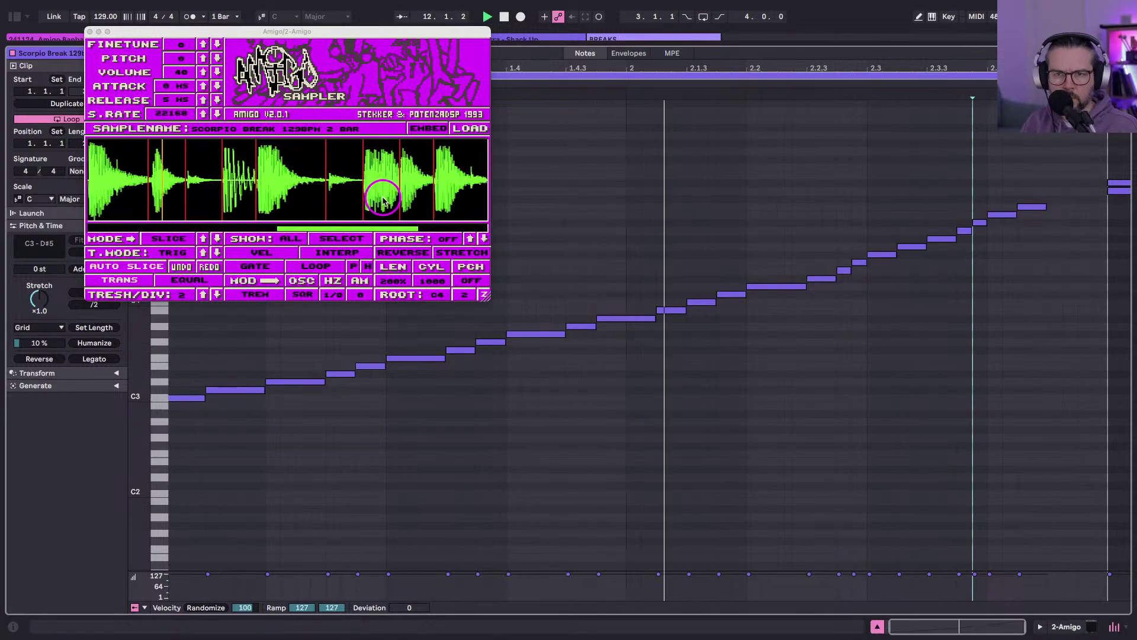
scroll(379, 190, down, 5)
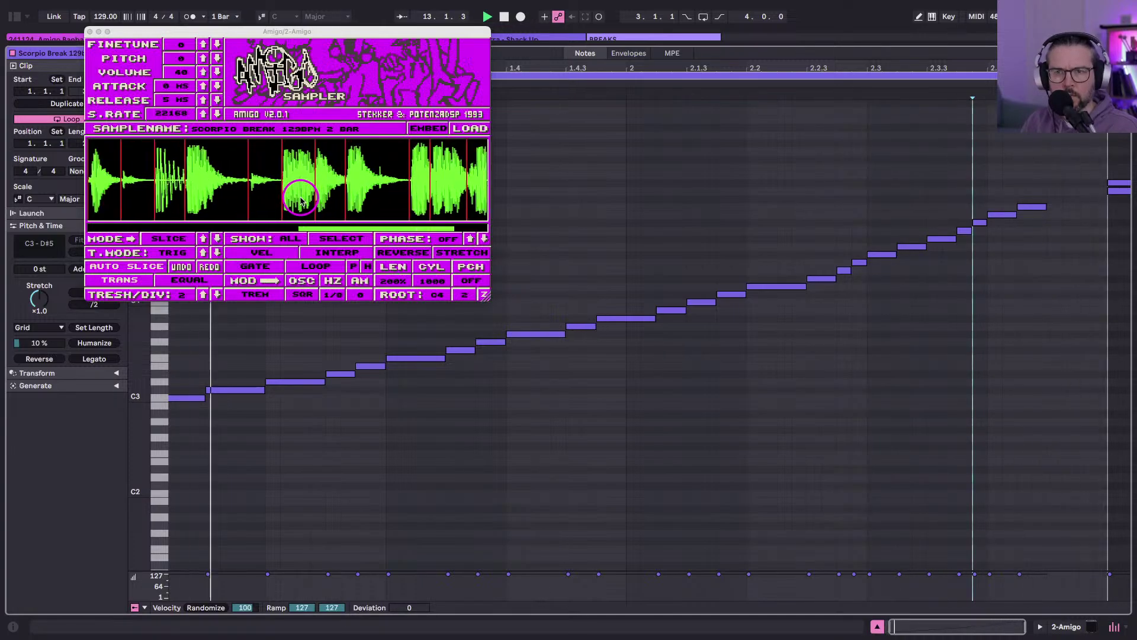
scroll(373, 177, down, 3)
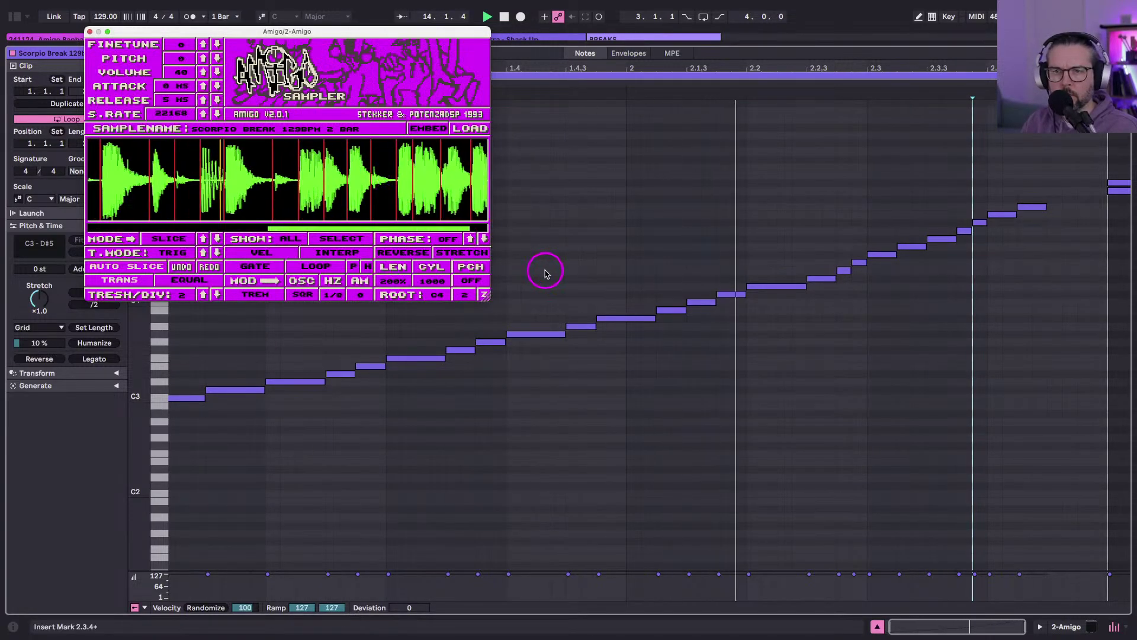
scroll(413, 202, right, 3)
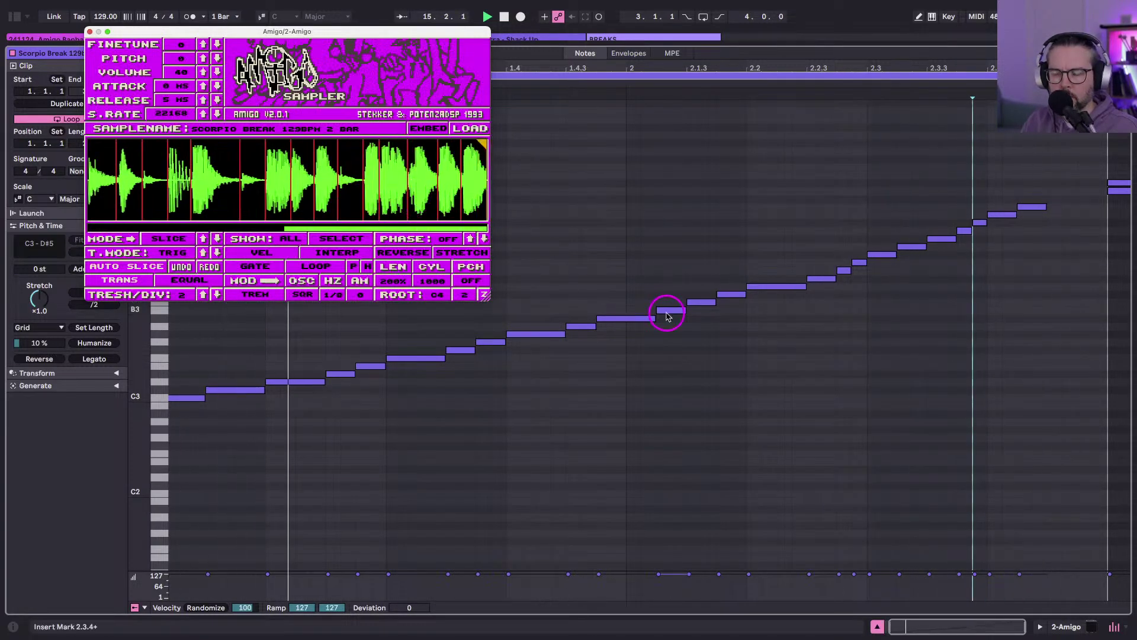
Move the two notes at 3.1.1 to C#5 at 2.4.3 and D5 at 2.4.4.
click(928, 304)
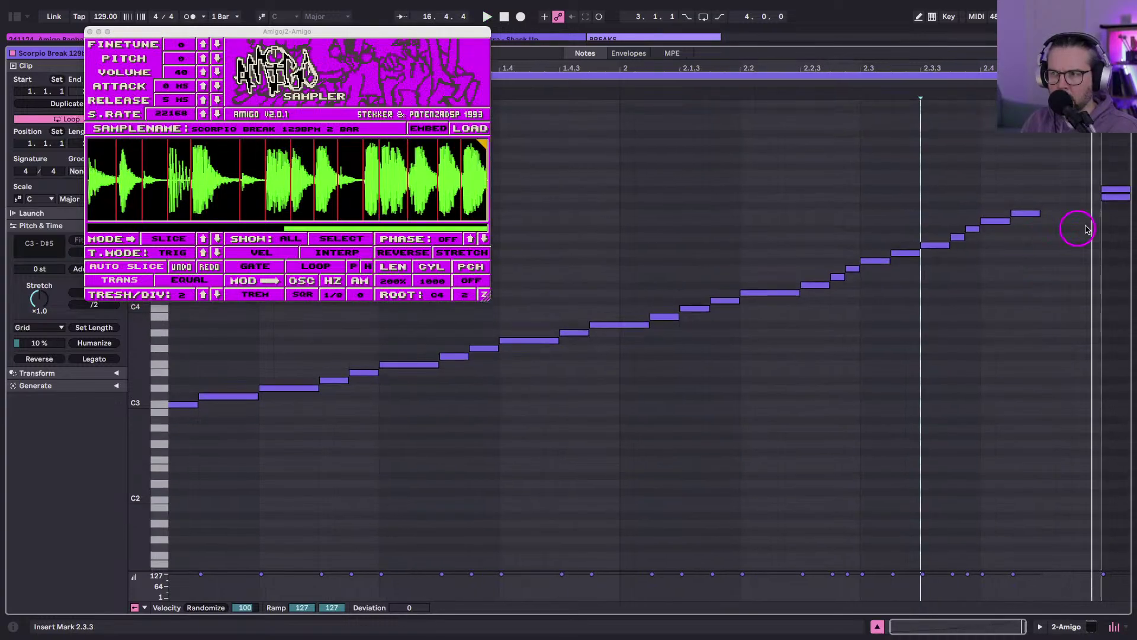
click(1111, 197)
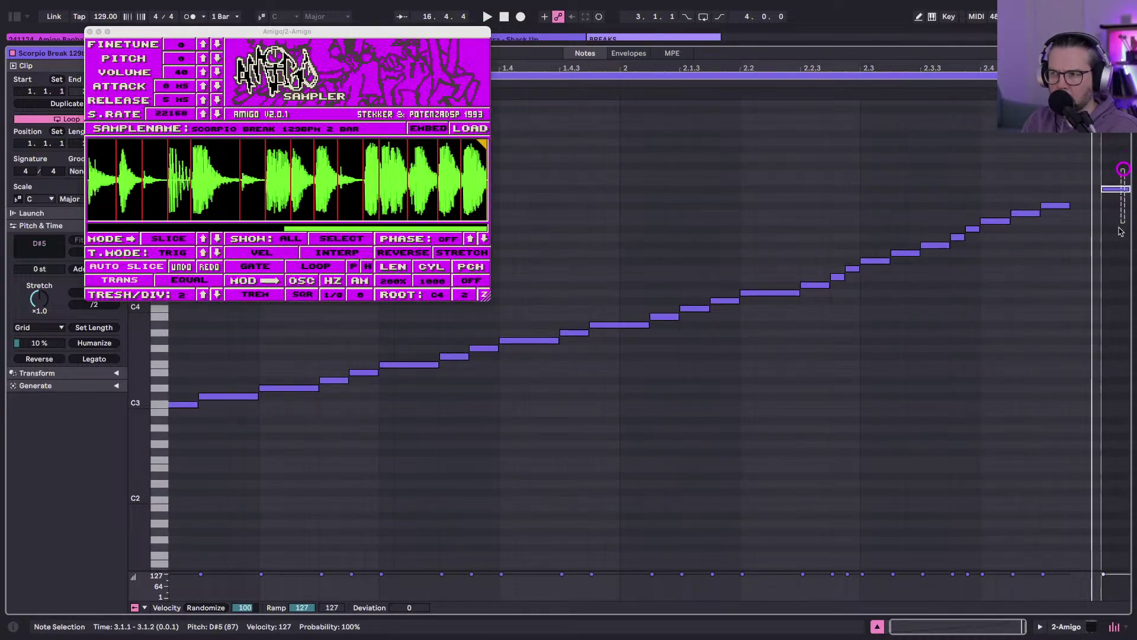
Check the notes from D4 at 2.2.1 to E4 at 2.2.4 and split the matching hit in Amigo with a slice marker midway.
click(771, 292)
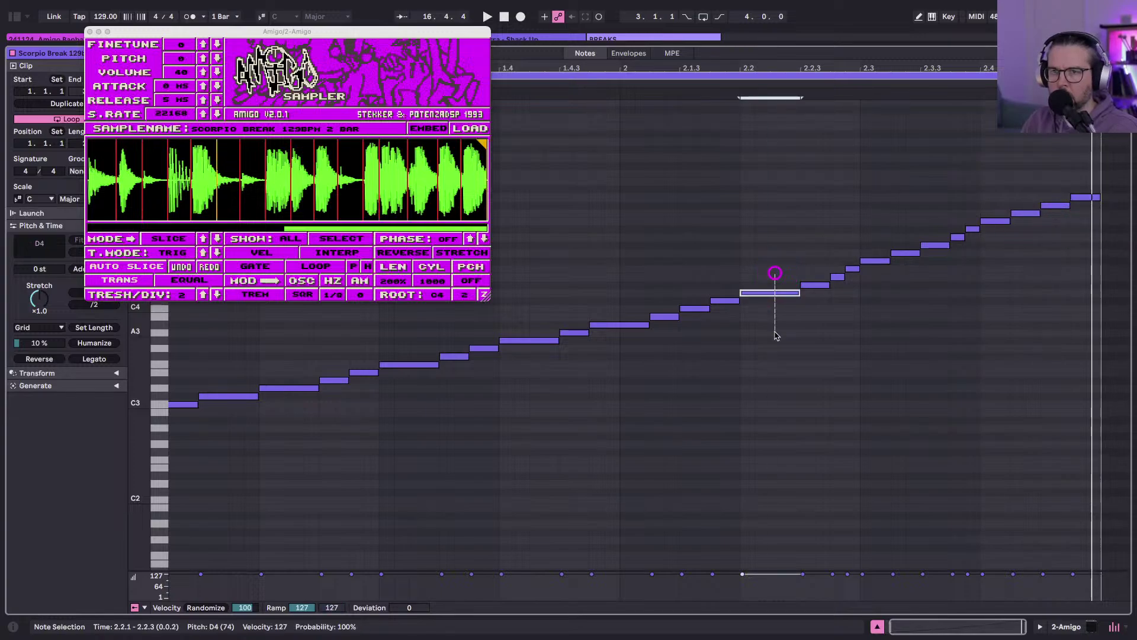
click(808, 285)
click(761, 292)
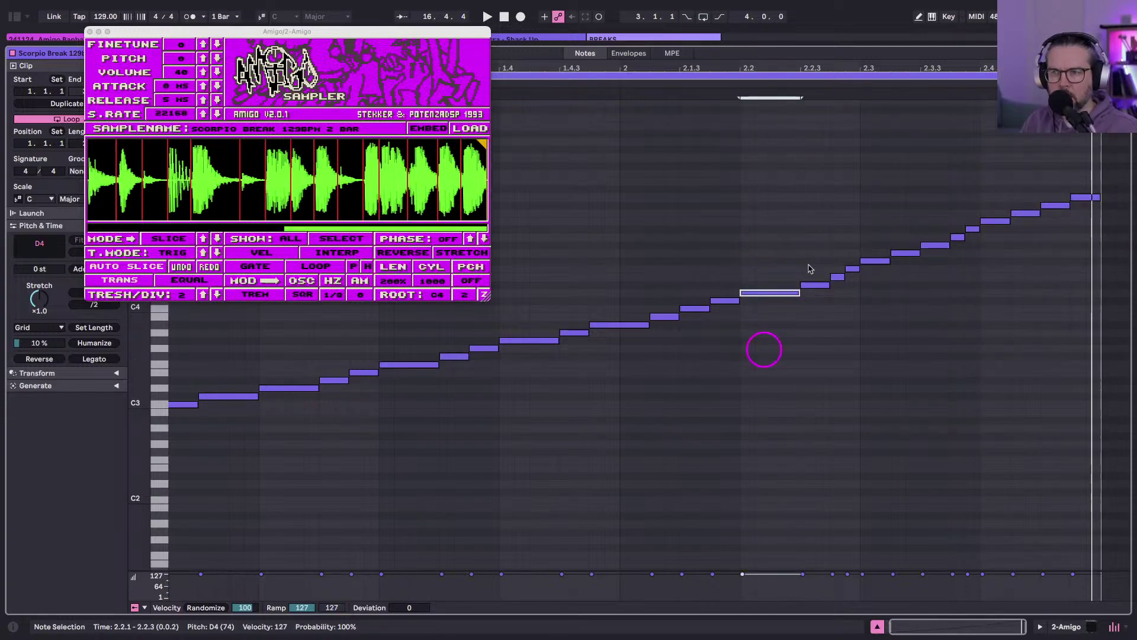
click(814, 285)
drag(841, 294, 841, 280)
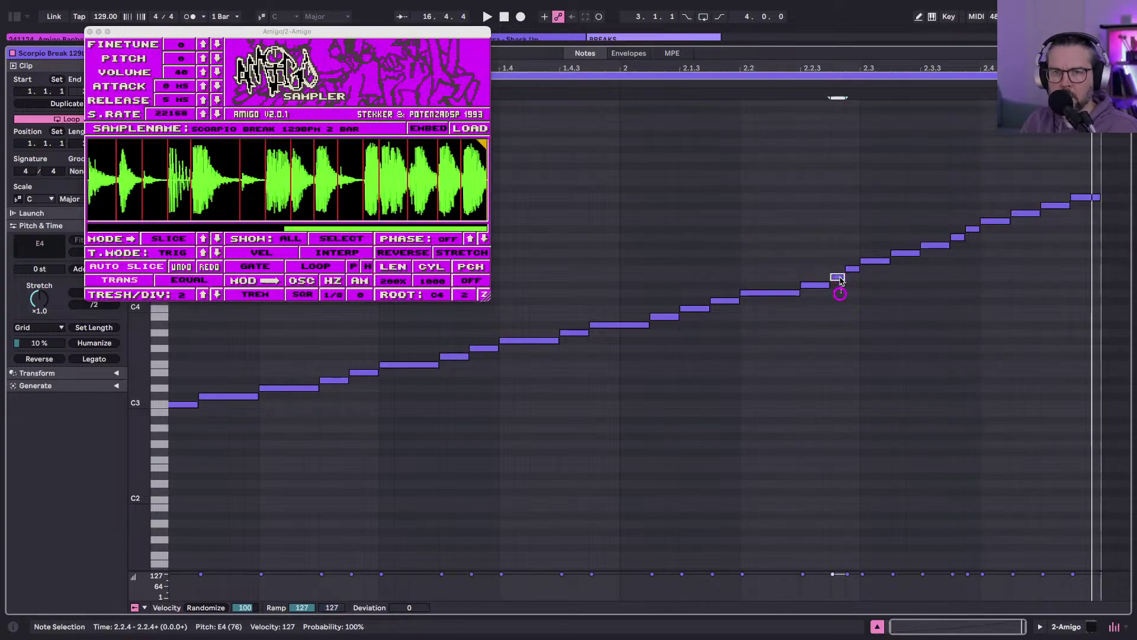
click(285, 172)
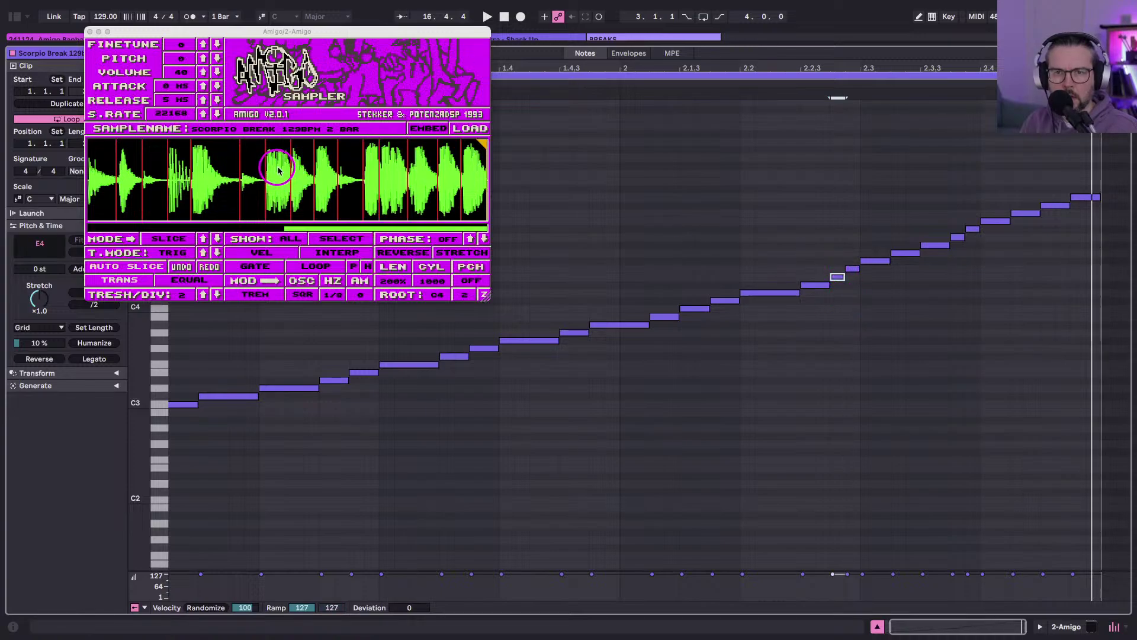
click(278, 170)
Check the notes from 2.3.1 to A#4 before 2.4.1 and split the matching hit in Amigo with another slice marker during playback.
drag(837, 277, 874, 243)
click(875, 261)
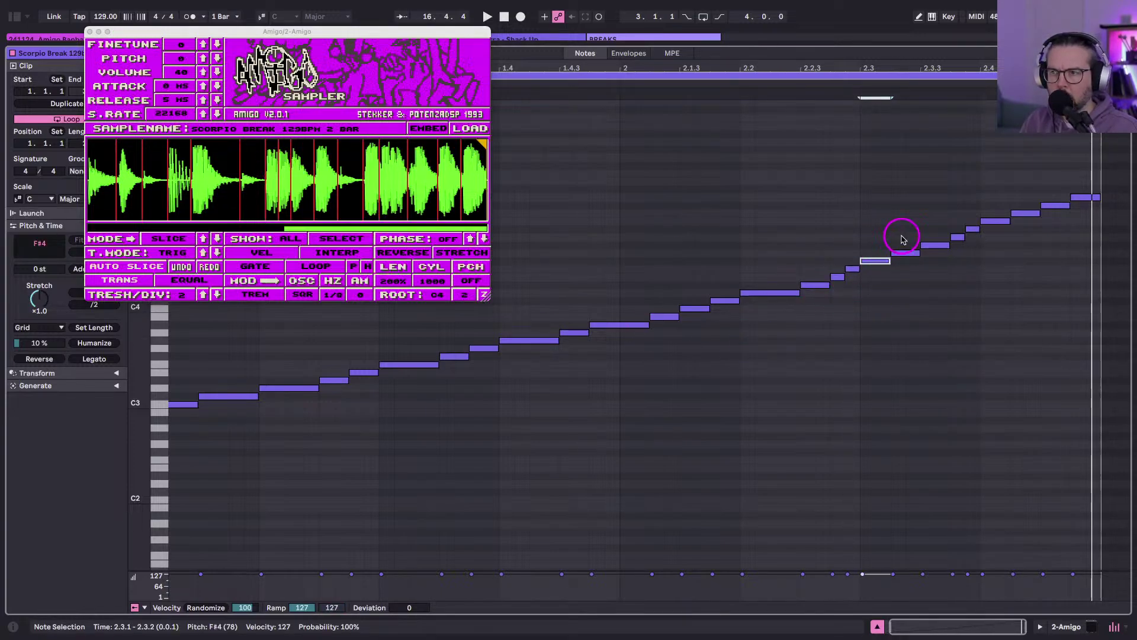
click(902, 253)
click(933, 245)
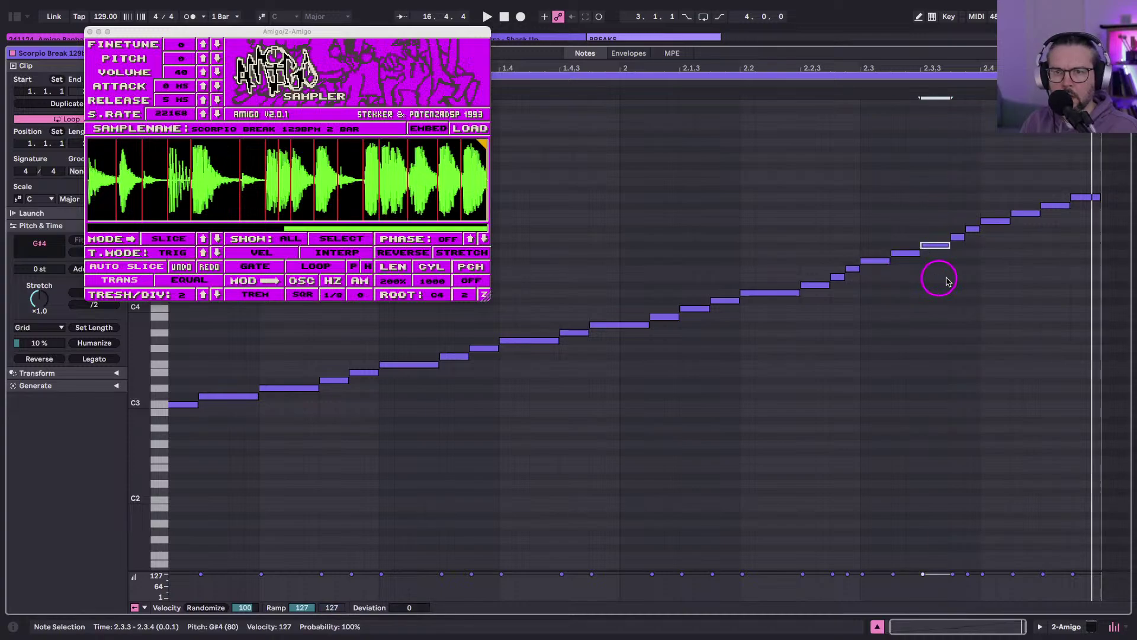
click(957, 237)
click(968, 228)
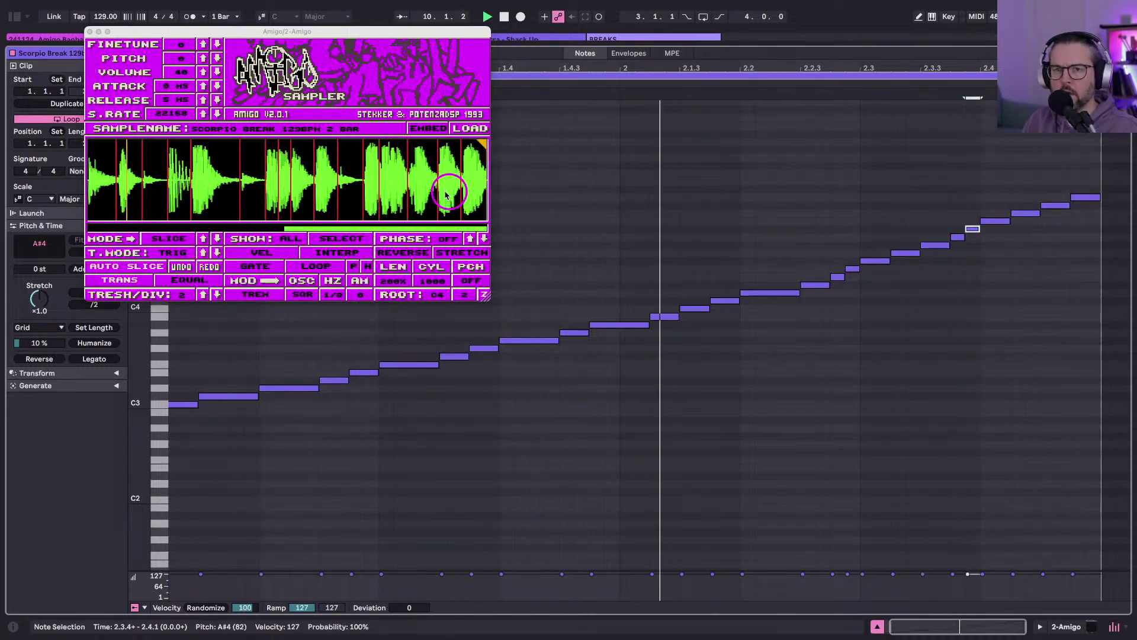
click(391, 172)
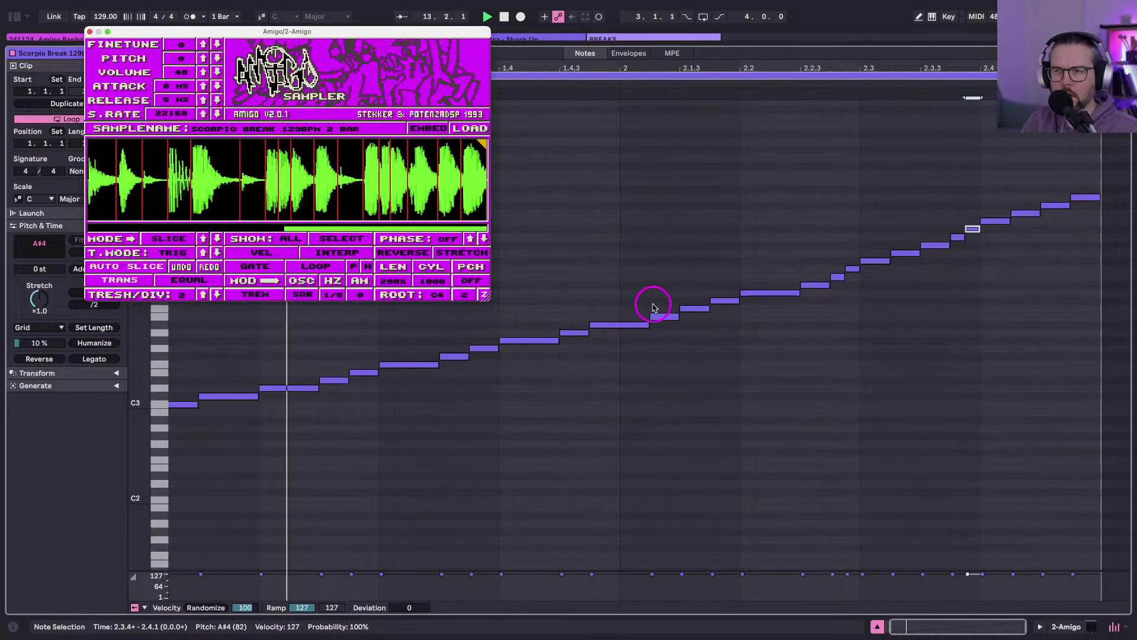
Stop playback and align the slice markers on the first few hits of Amigo's waveform with their transients.
scroll(275, 178, up, 3)
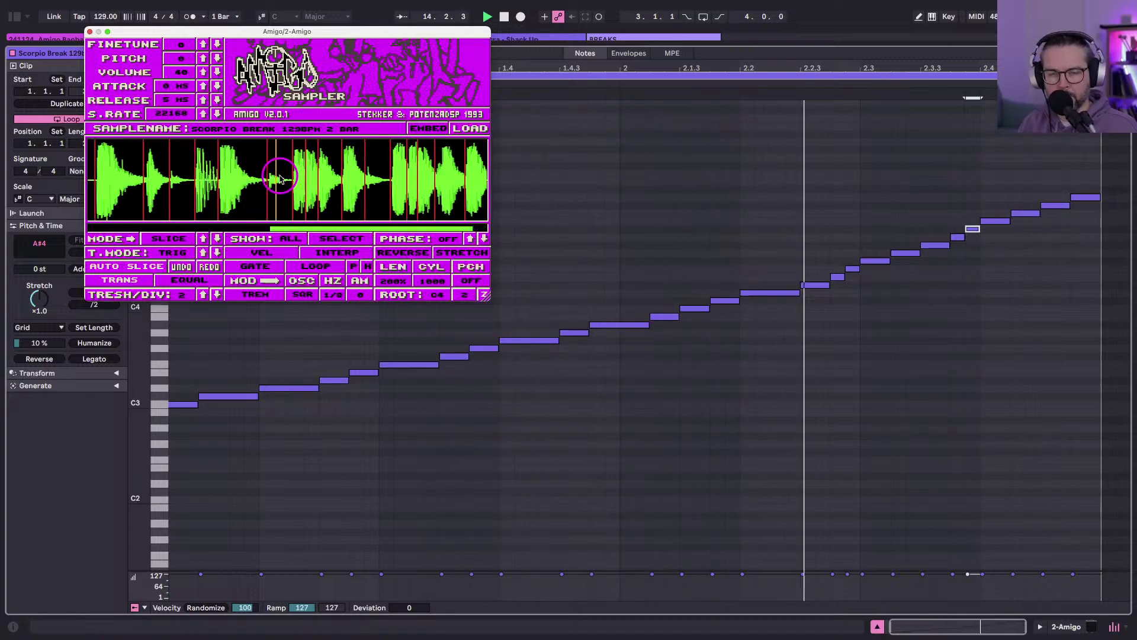
scroll(281, 180, down, 5)
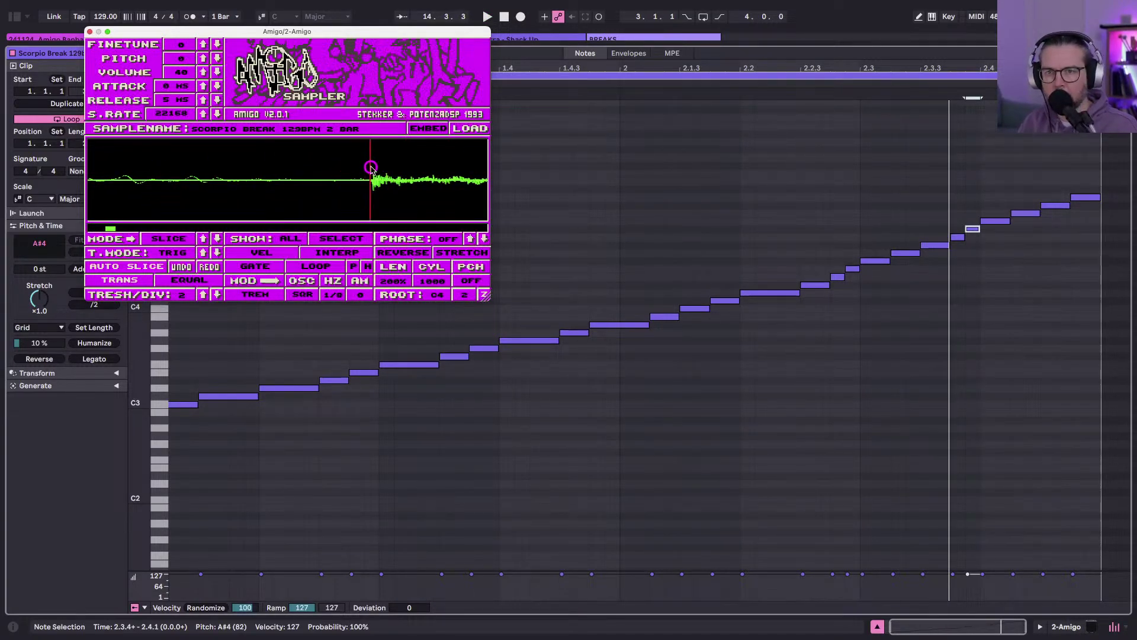
scroll(371, 170, up, 3)
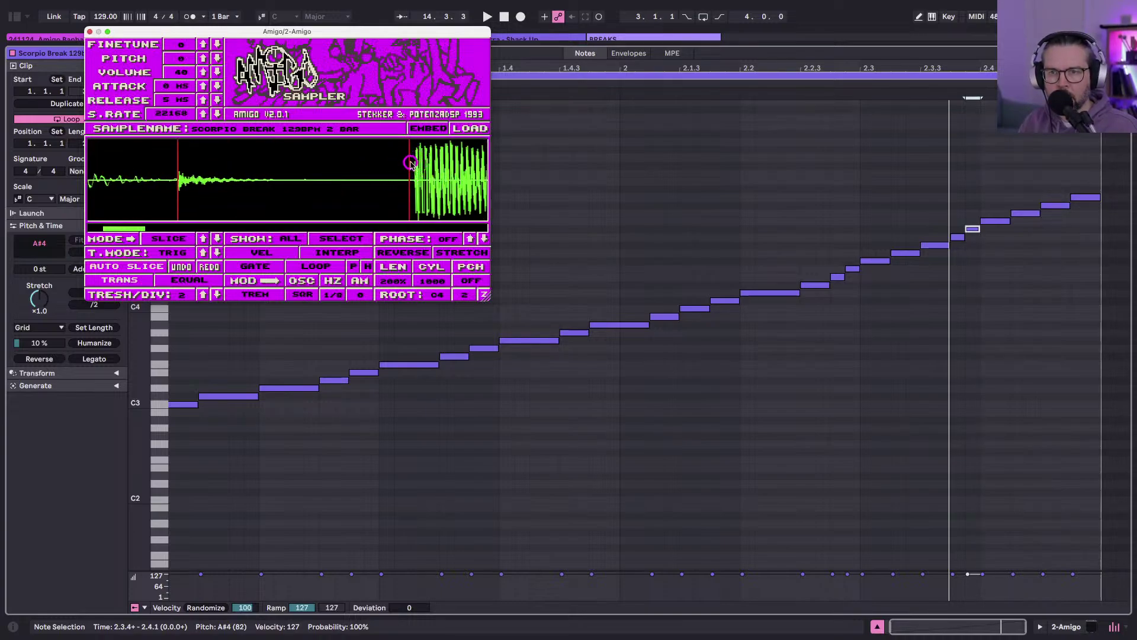
scroll(416, 163, down, 5)
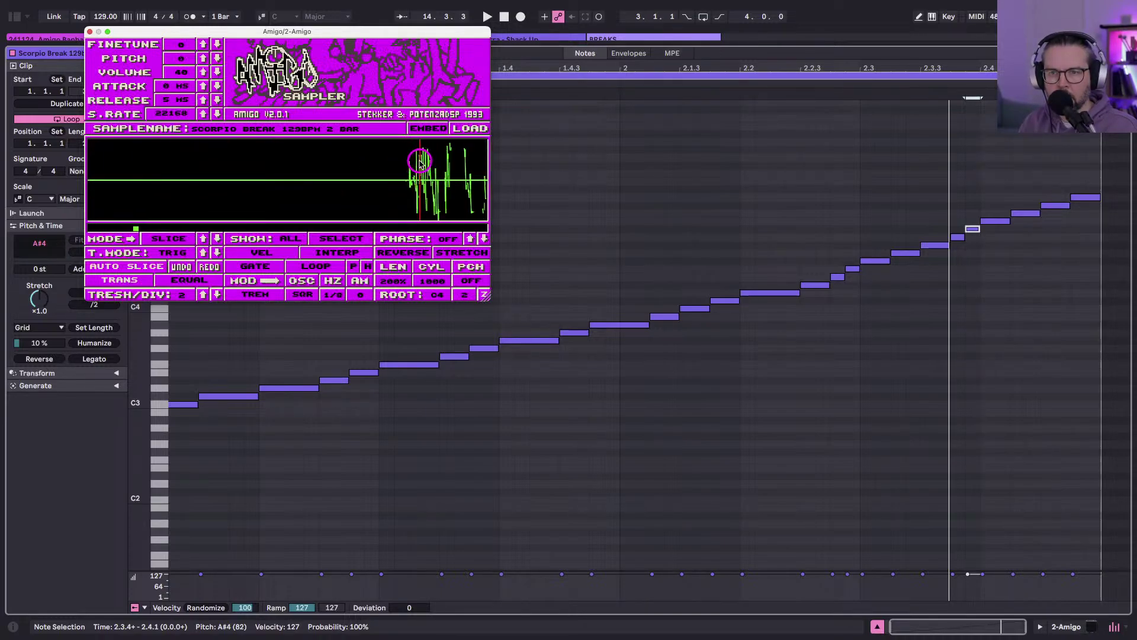
scroll(406, 161, up, 5)
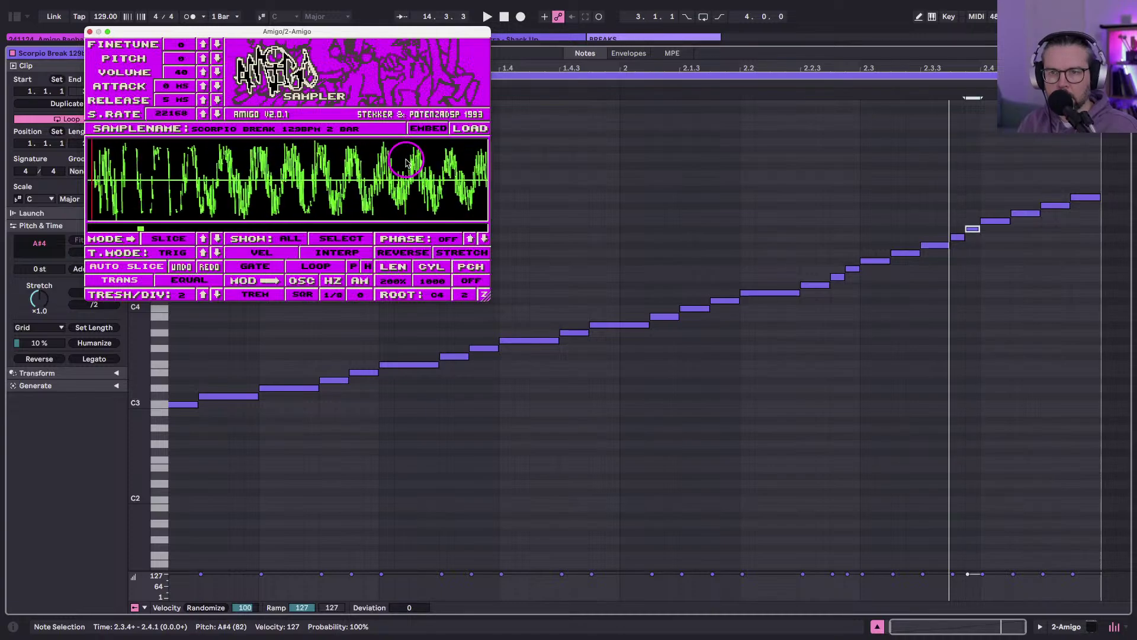
Align the slice markers on the quiet hits and snare in the second eighth of the break with their onsets.
drag(407, 161, 351, 166)
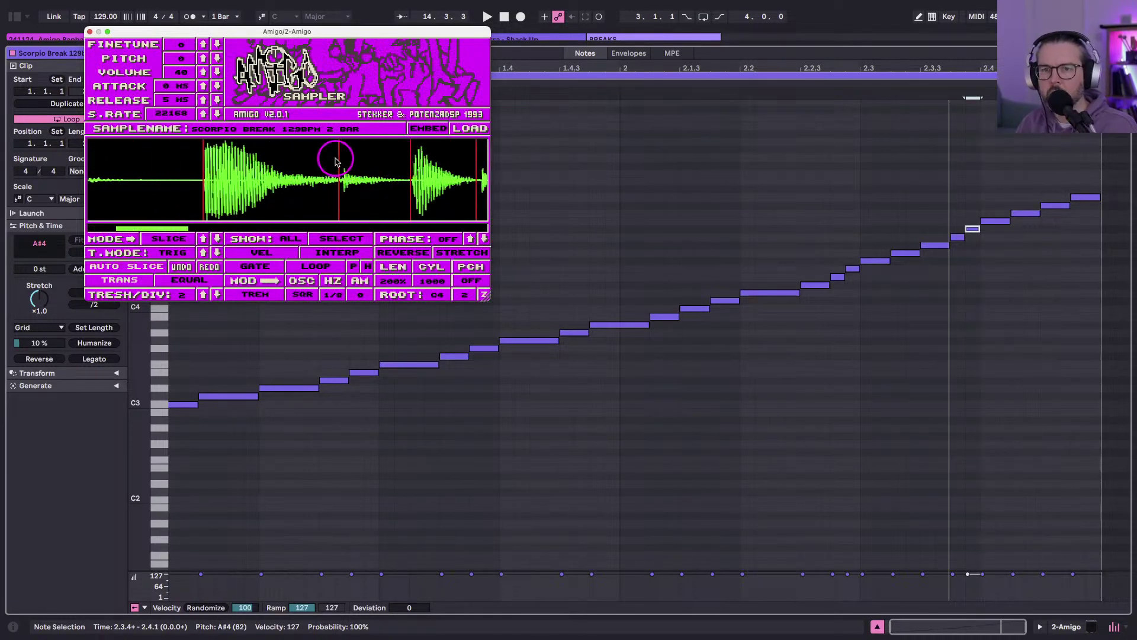
scroll(325, 205, down, 5)
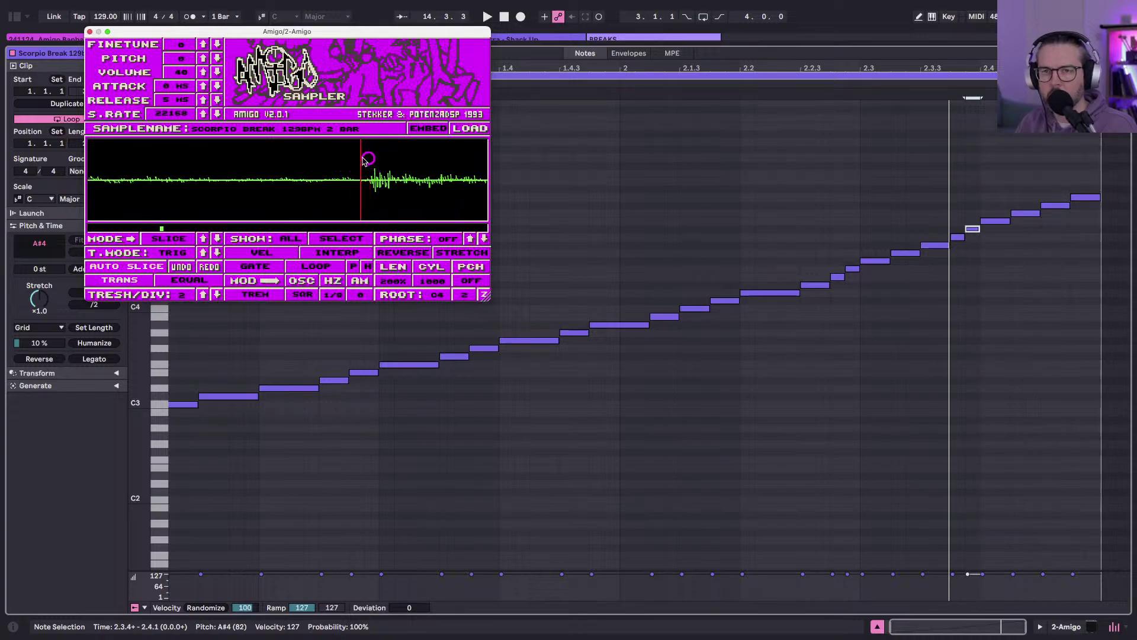
scroll(375, 173, down, 5)
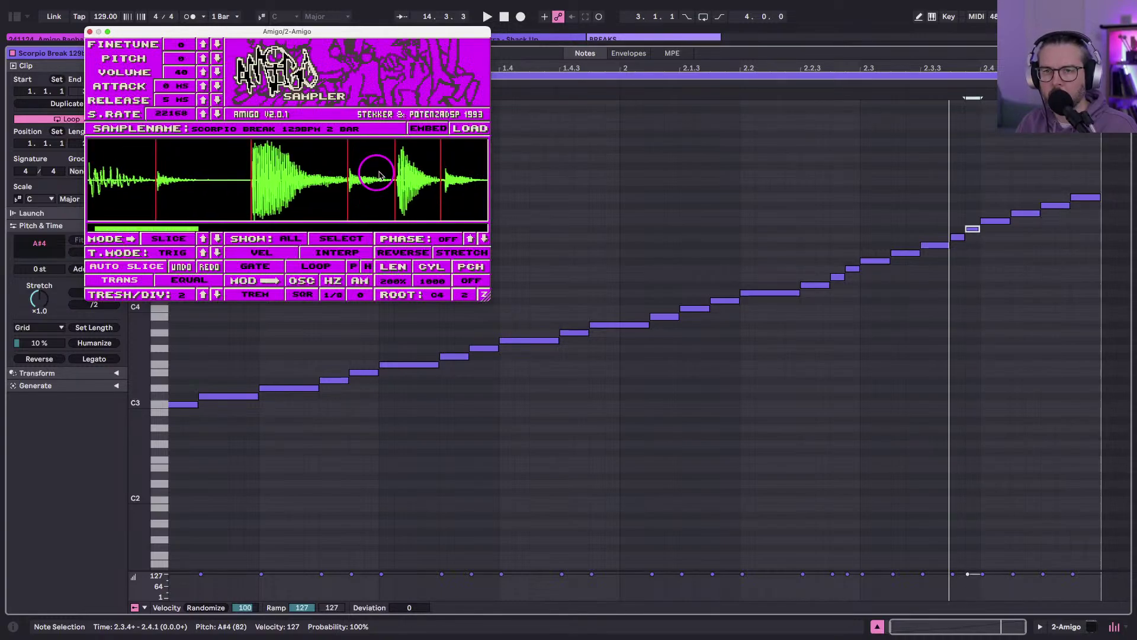
scroll(391, 166, down, 5)
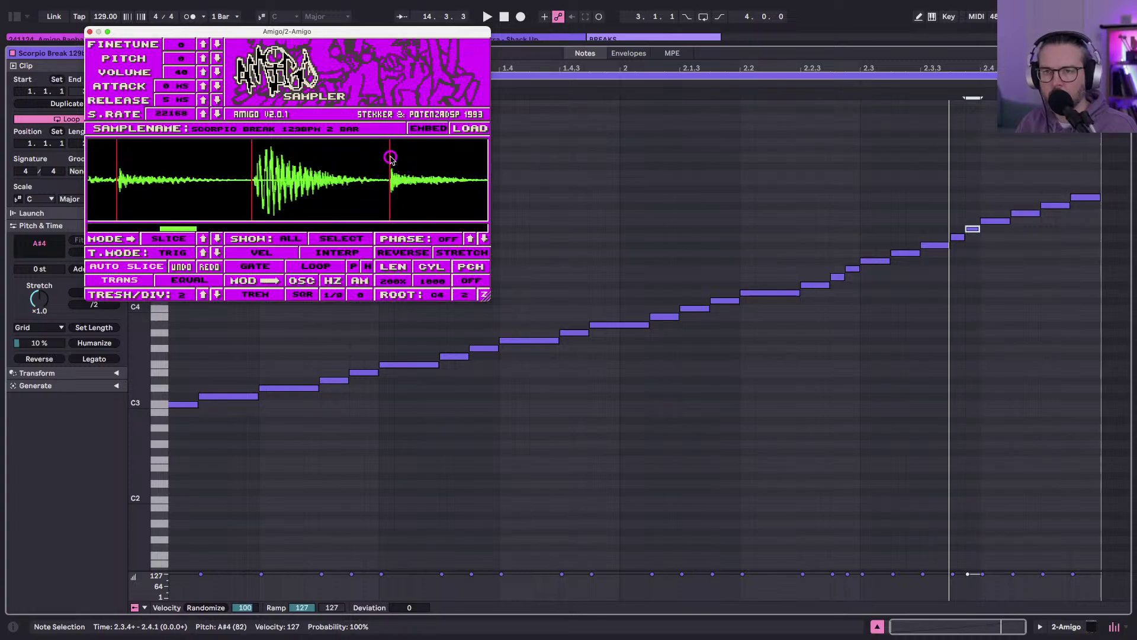
scroll(403, 161, up, 5)
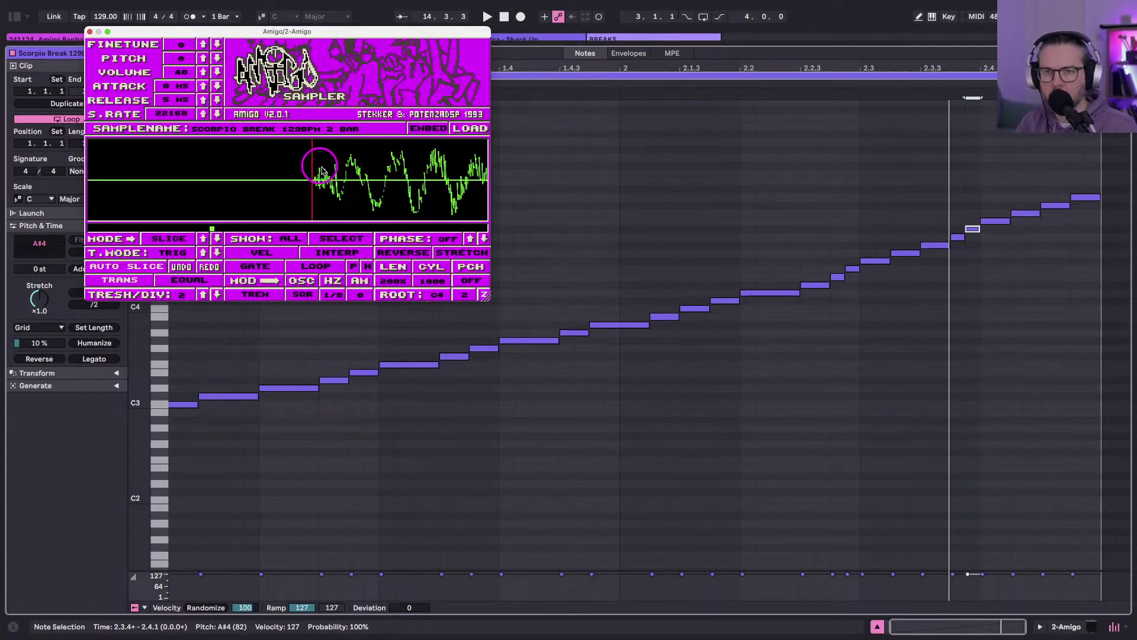
Align the slice markers on the double kick and the quiet hits following it, just before the sample's midpoint, with their onsets.
scroll(347, 174, right, 5)
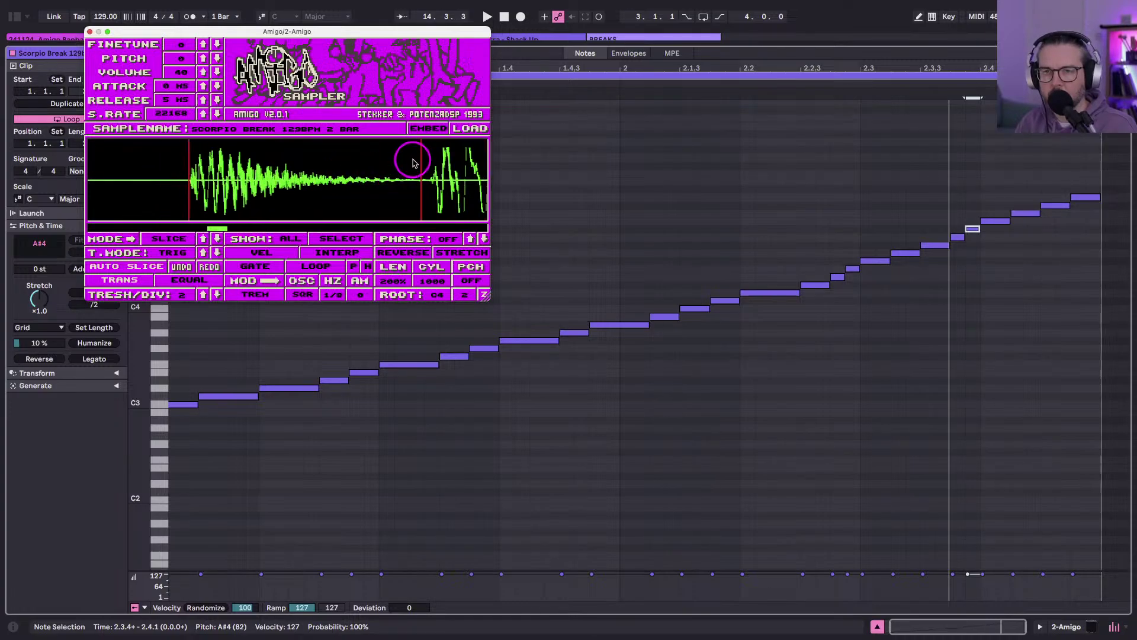
scroll(431, 161, left, 5)
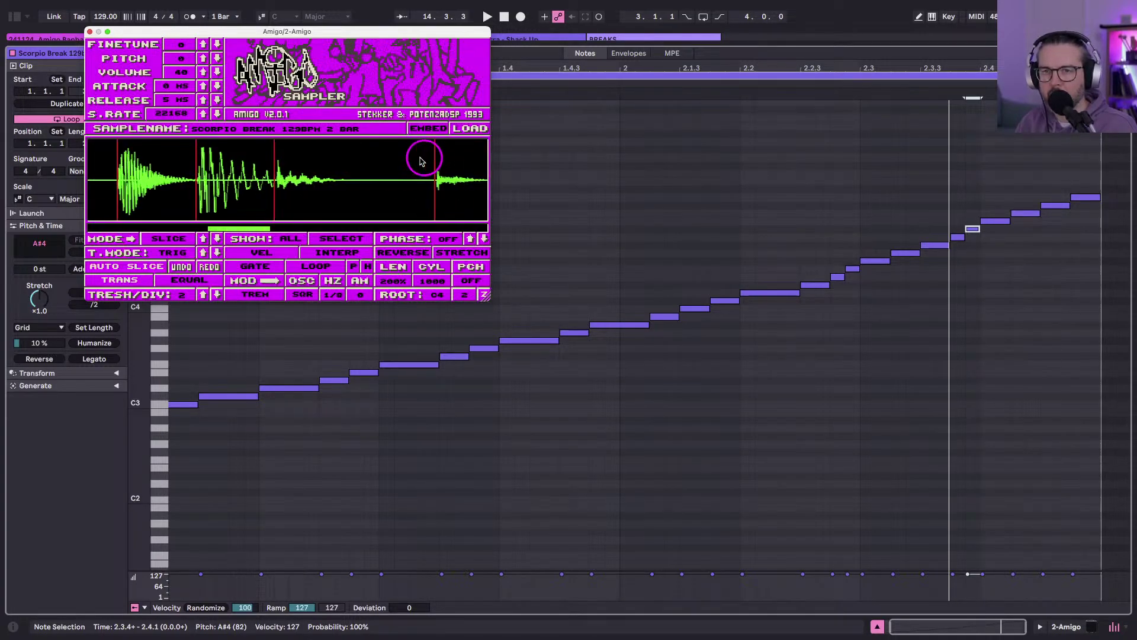
scroll(287, 163, down, 3)
scroll(287, 163, up, 5)
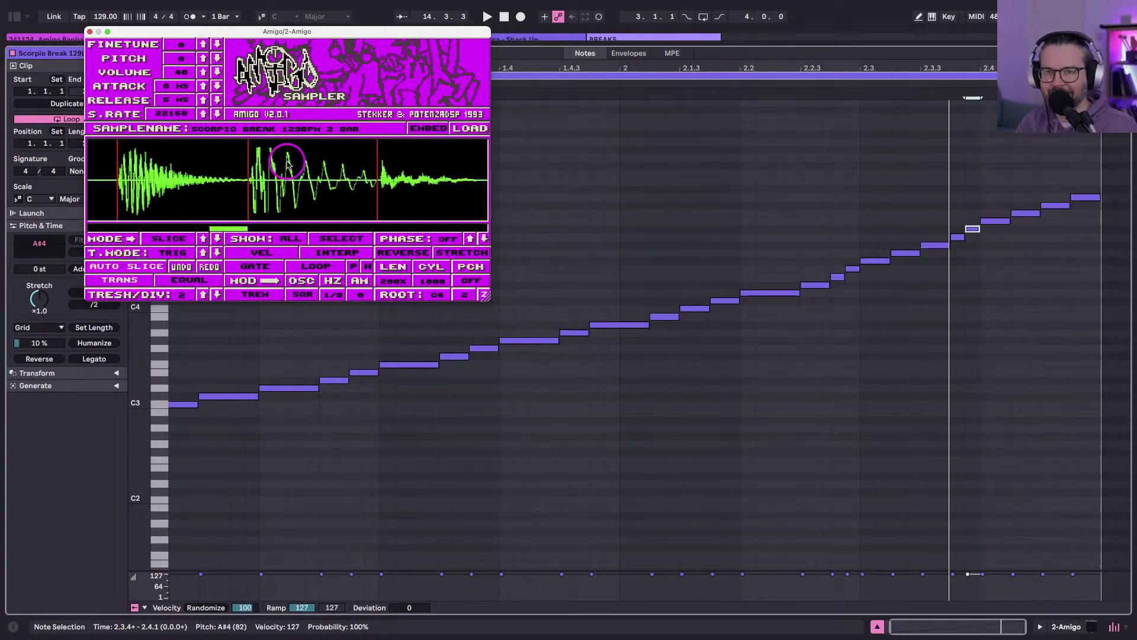
scroll(368, 170, up, 3)
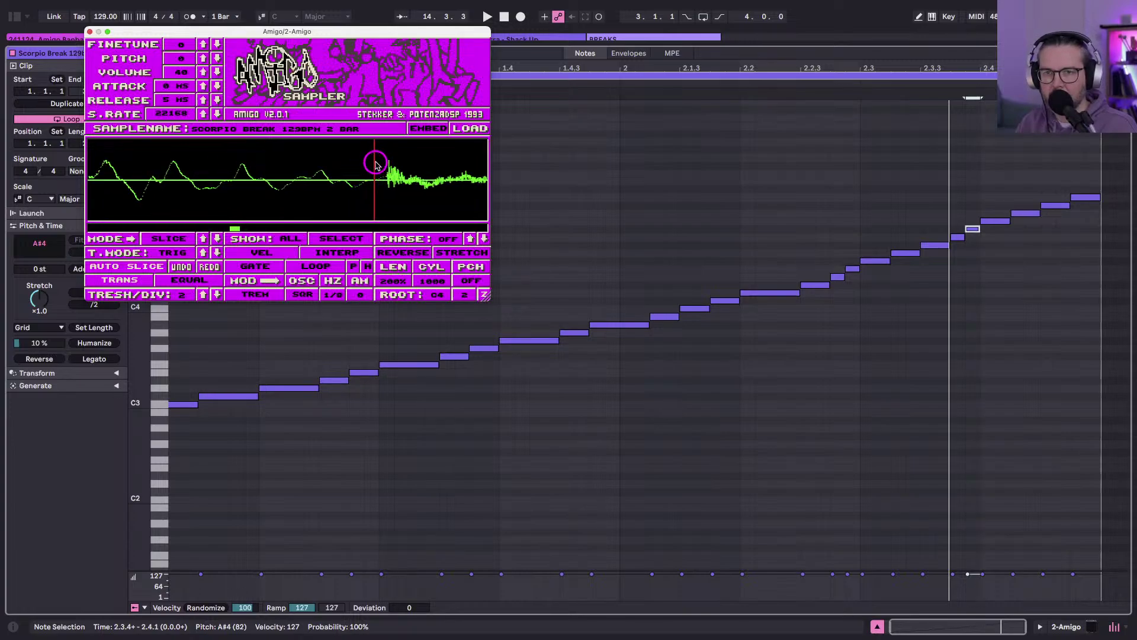
scroll(375, 165, down, 3)
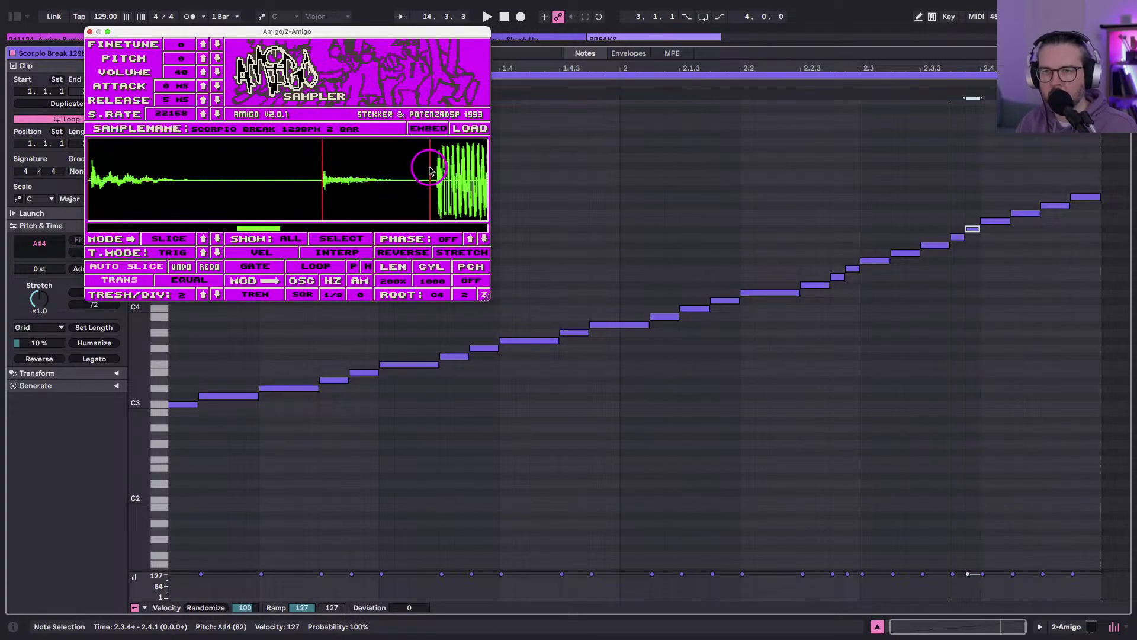
scroll(436, 168, right, 5)
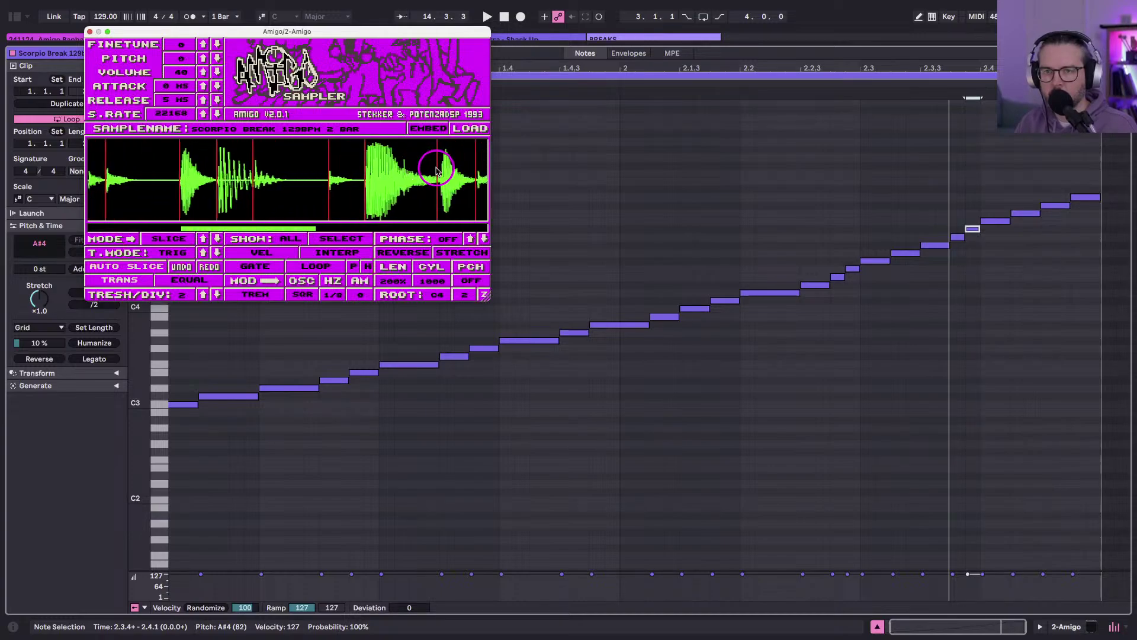
Align the slice markers on the short hit just past the sample's midpoint and the quiet hit after it.
scroll(355, 166, up, 2)
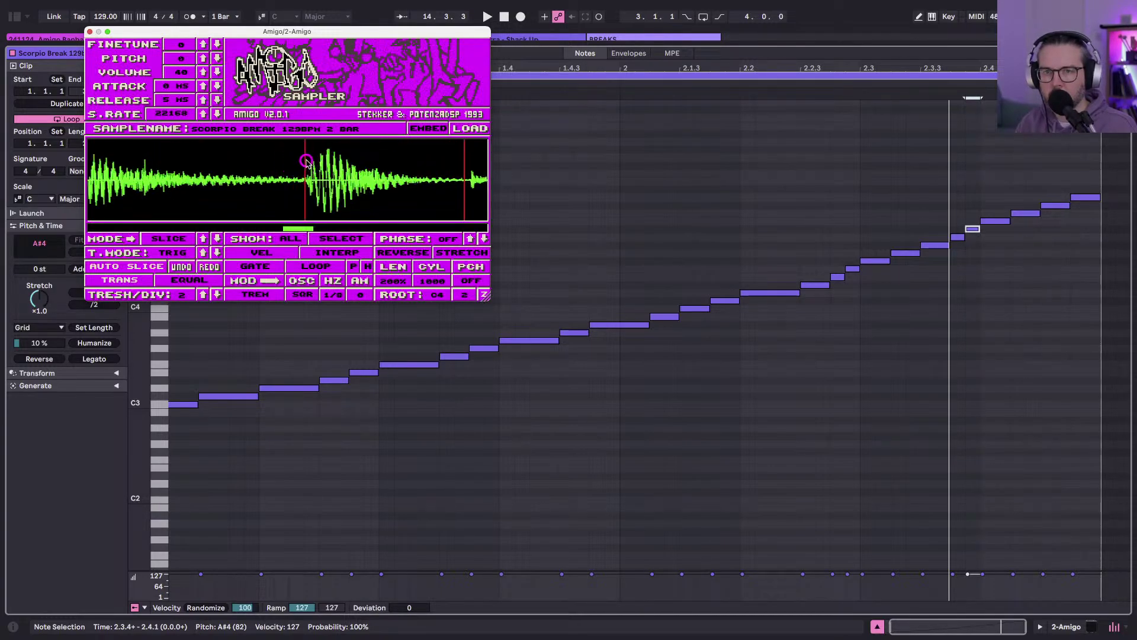
scroll(305, 163, up, 5)
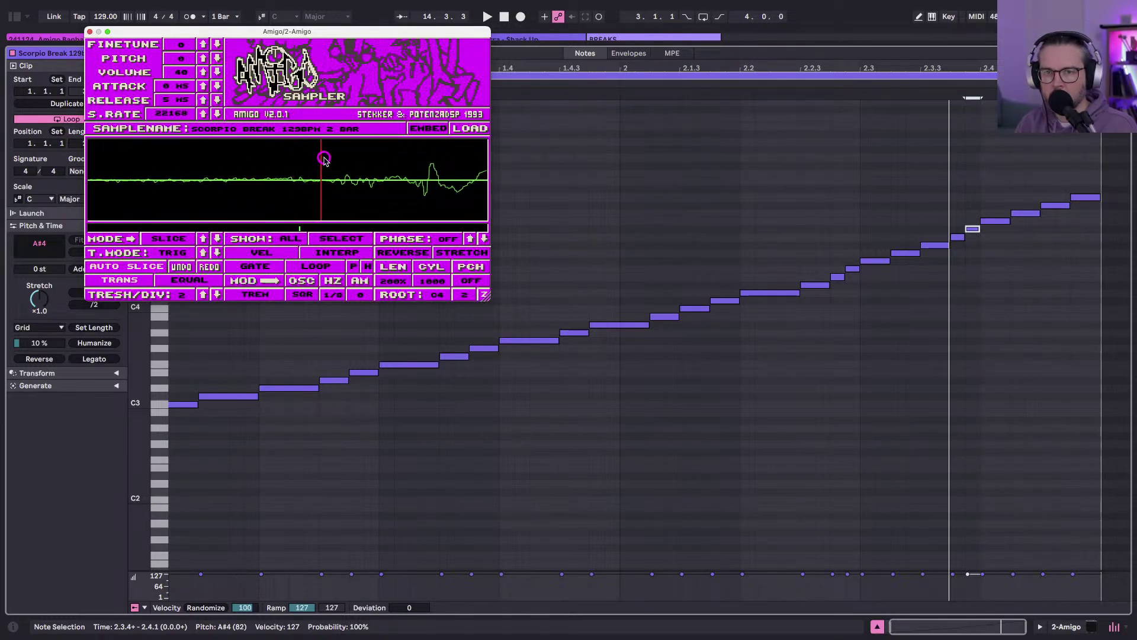
scroll(325, 161, down, 5)
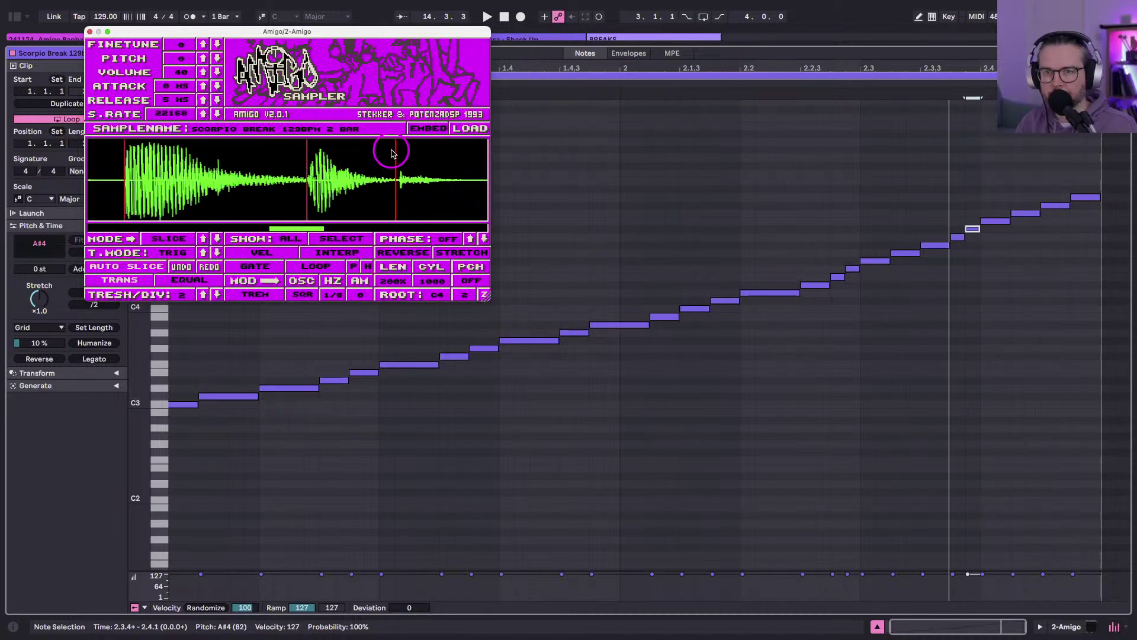
scroll(342, 157, up, 5)
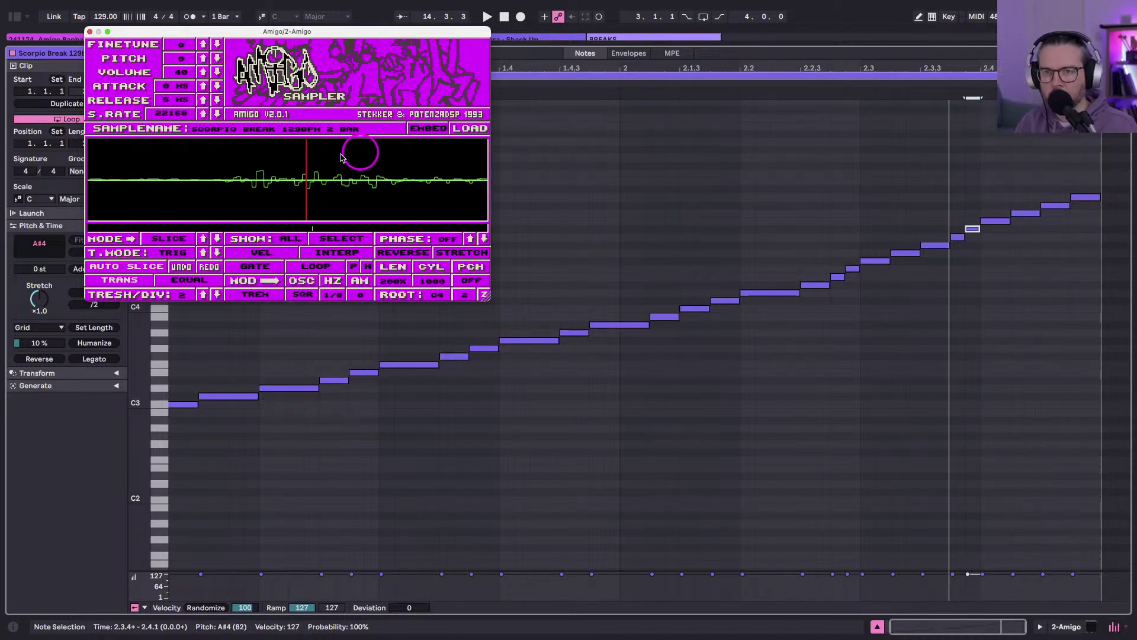
click(223, 159)
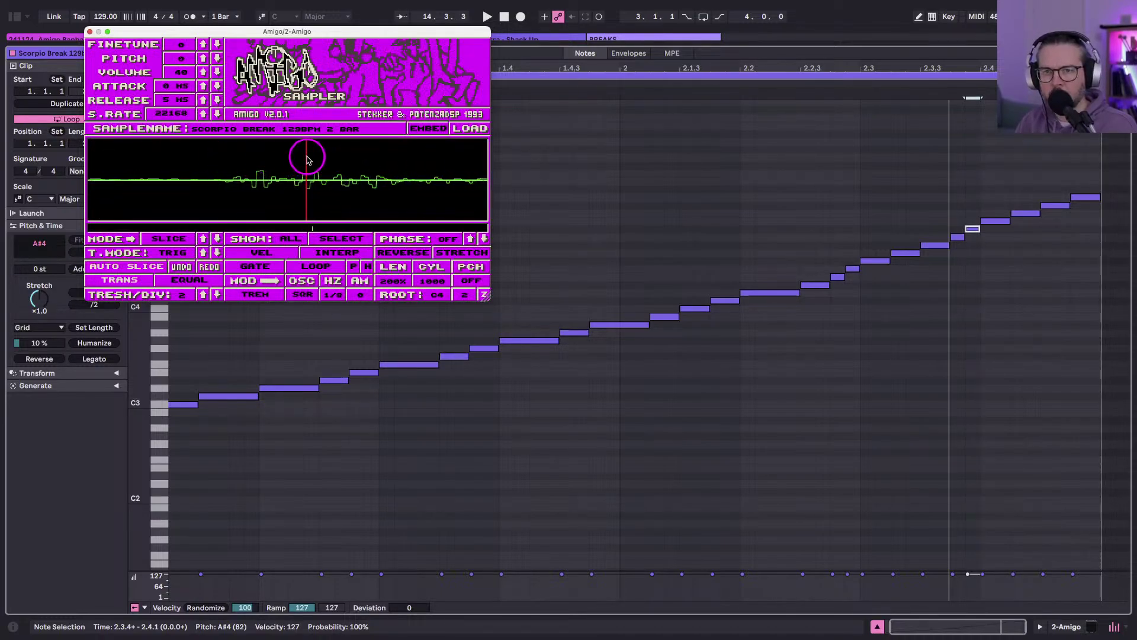
click(269, 165)
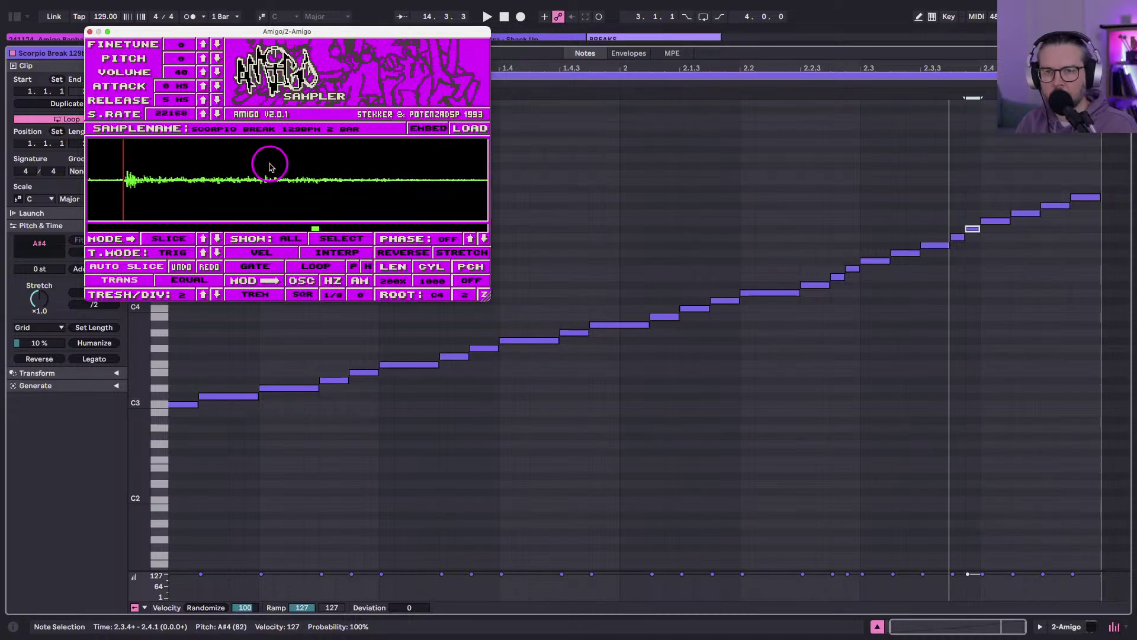
Move the slice marker of the low kick in the second half of the break onto its attack.
scroll(268, 163, down, 2)
click(362, 167)
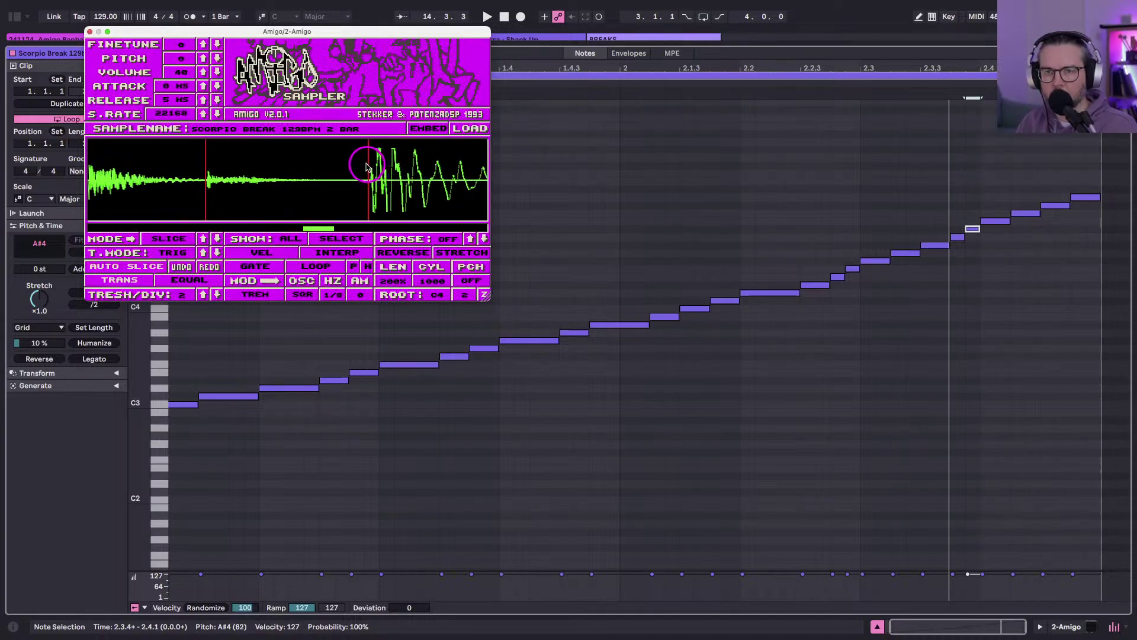
drag(365, 167, 418, 167)
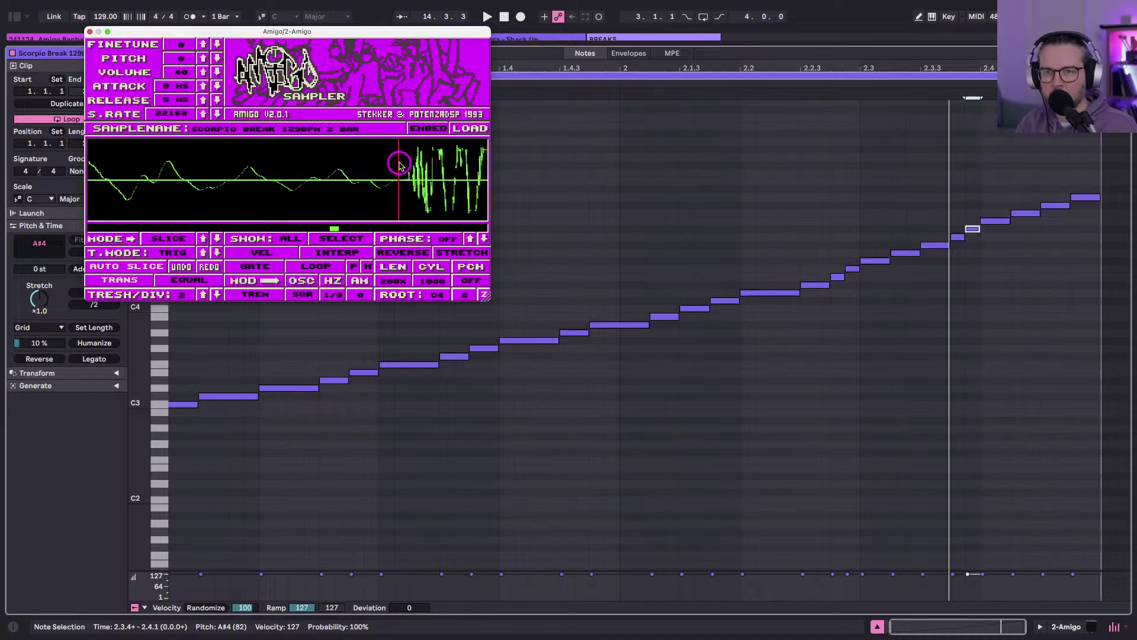
mouse_move(400, 166)
mouse_down()
mouse_move(328, 159)
mouse_move(173, 178)
mouse_move(402, 174)
mouse_move(377, 158)
mouse_move(410, 171)
mouse_up()
Place the slice markers on the quiet hit after the snare and at the start of the split hit at a zero crossing.
scroll(410, 171, up, 3)
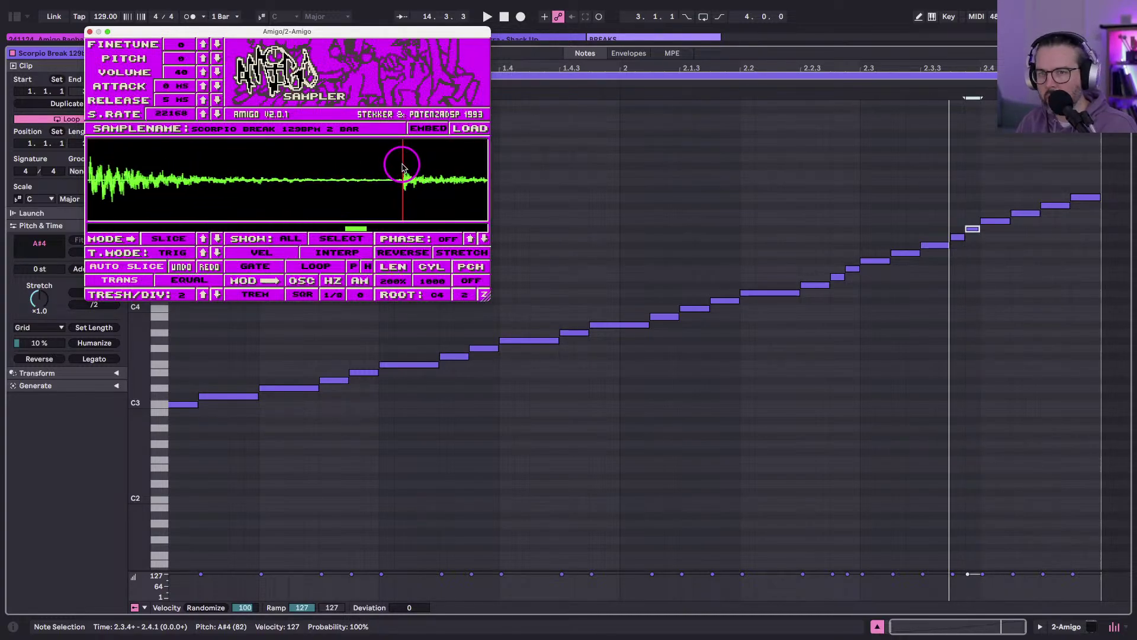
scroll(402, 166, up, 3)
scroll(399, 168, down, 4)
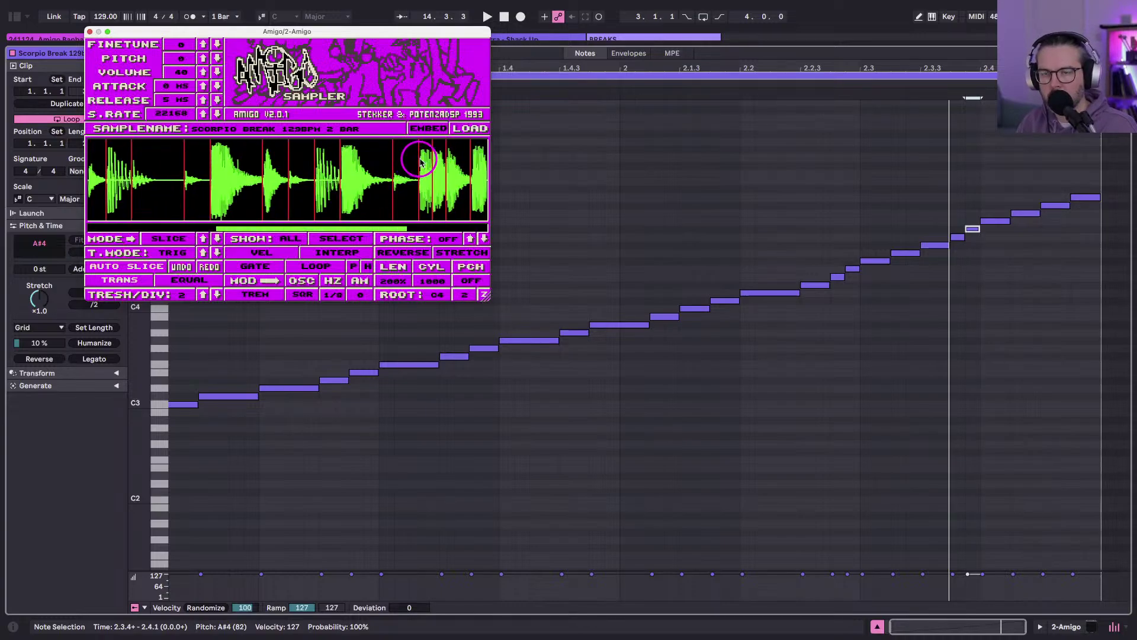
scroll(421, 161, up, 2)
mouse_move(419, 161)
mouse_down()
mouse_move(409, 172)
mouse_move(283, 159)
mouse_move(292, 188)
mouse_up()
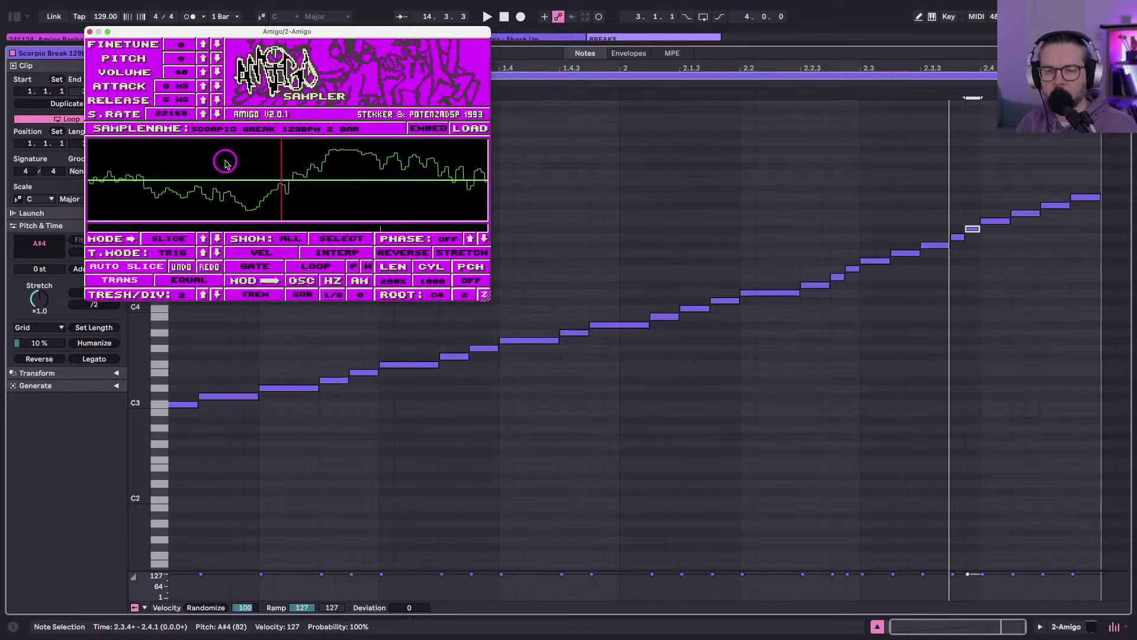
Align the remaining slice markers on the loud hits in the last quarter of the break with their onsets.
drag(225, 164, 318, 156)
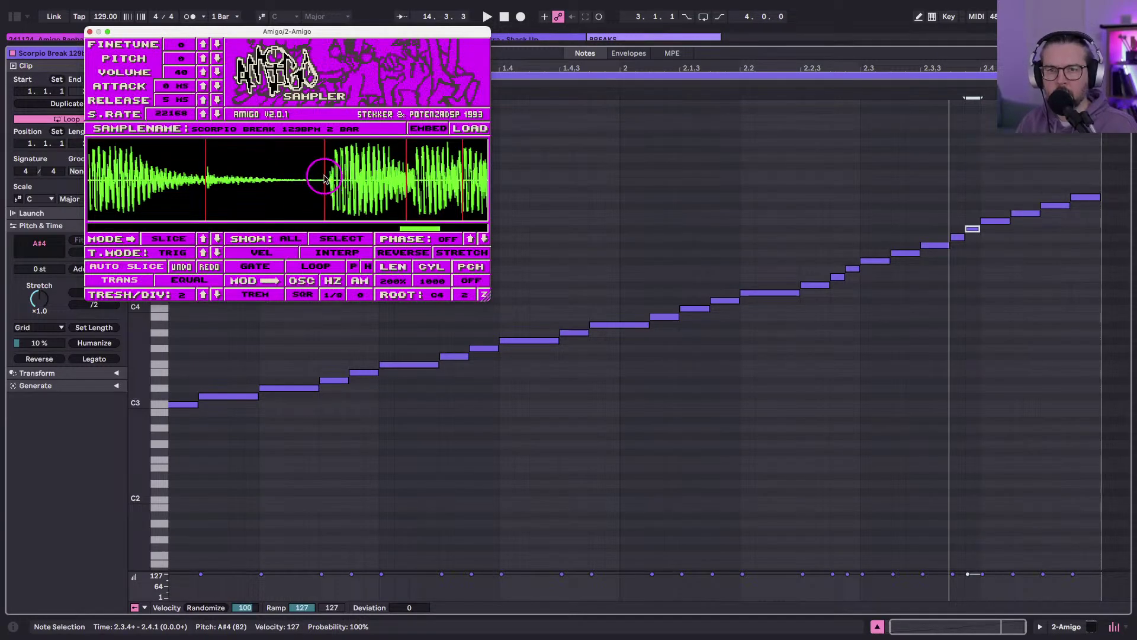
drag(328, 174, 309, 155)
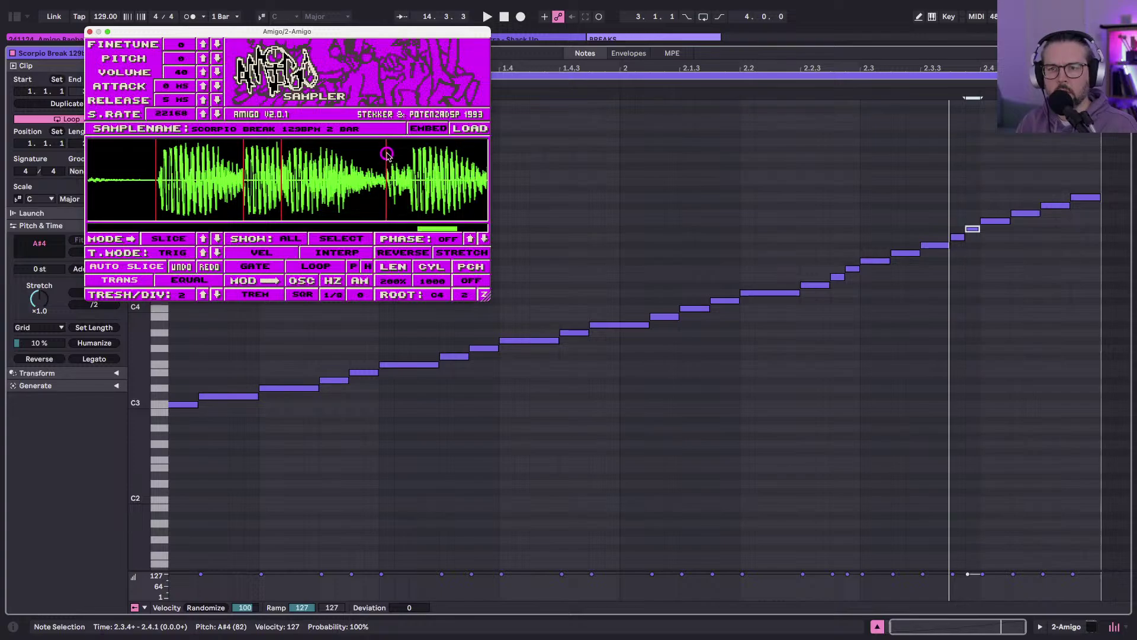
drag(387, 155, 365, 189)
drag(210, 169, 192, 164)
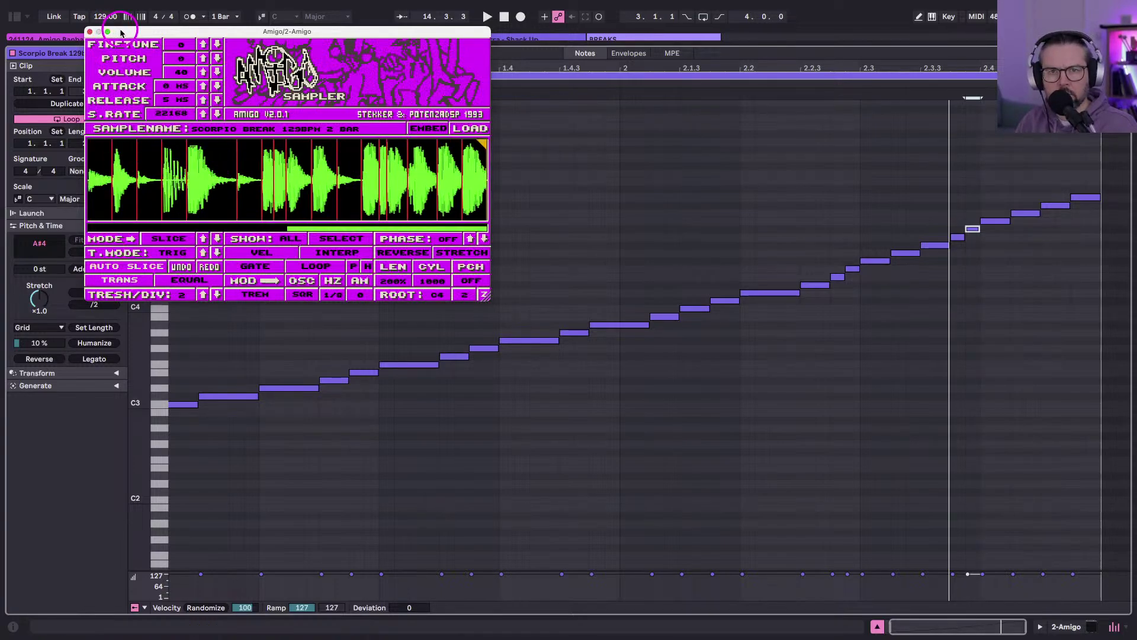
Move Amigo's window off the clip settings, play the clip, and fine-tune the marker starting the split hit near the sample's end.
drag(122, 31, 231, 60)
key(space)
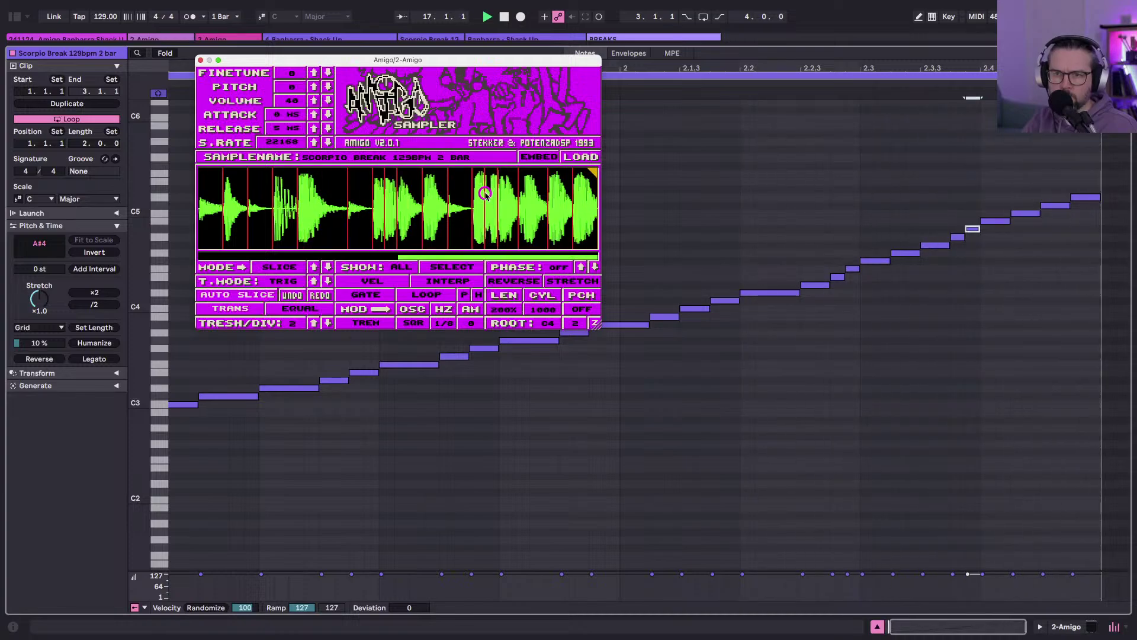
scroll(486, 193, up, 5)
drag(484, 195, 577, 195)
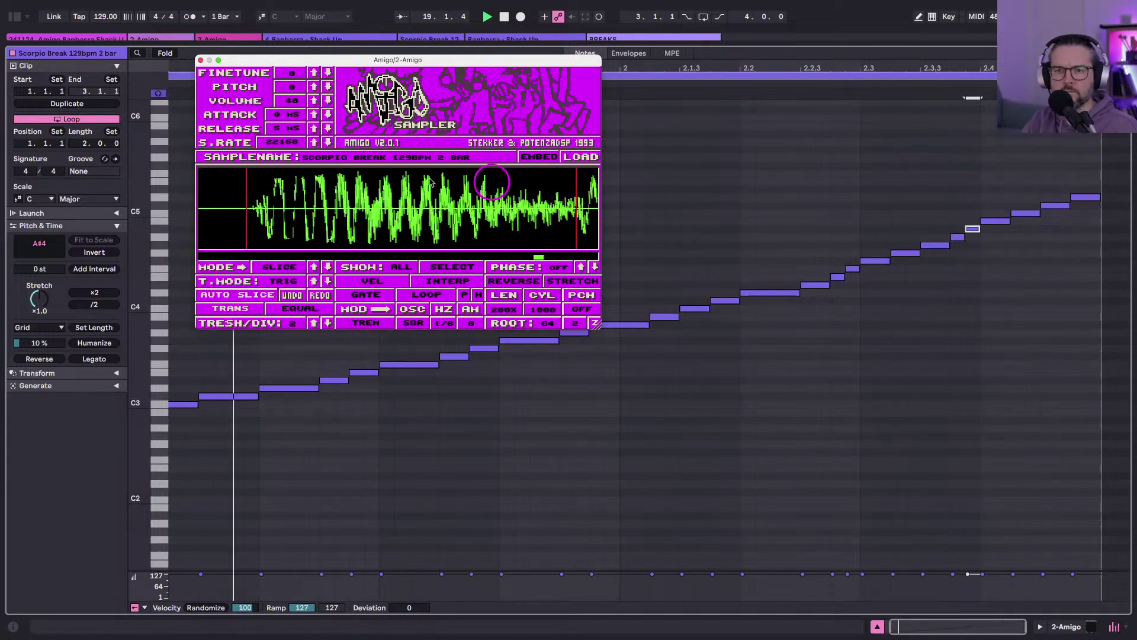
drag(241, 189, 253, 190)
scroll(254, 189, down, 2)
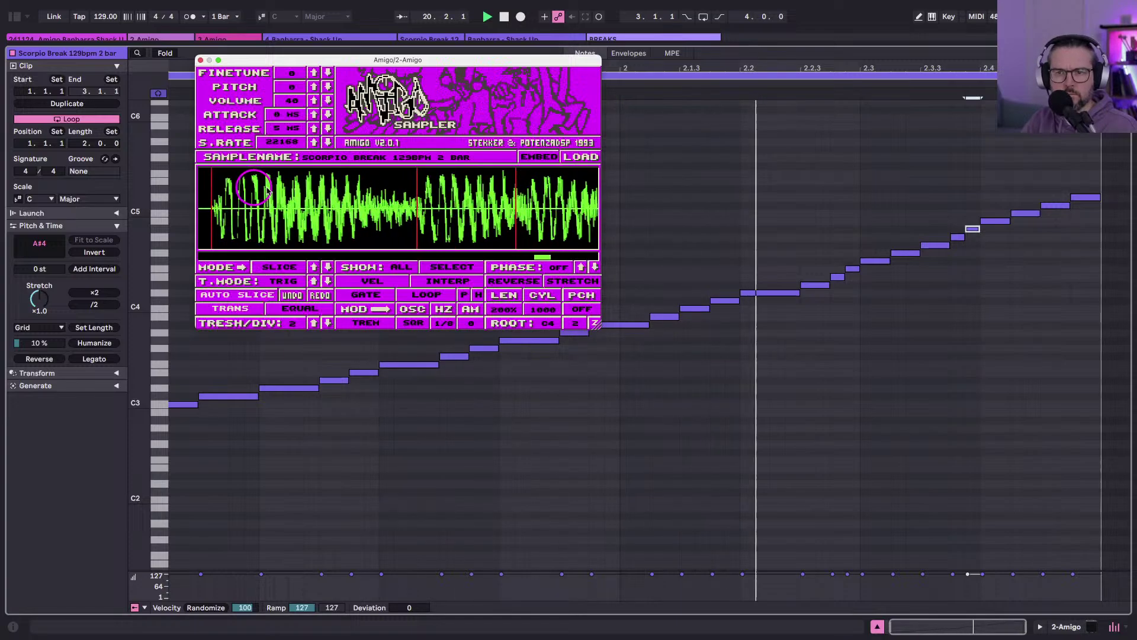
scroll(415, 188, up, 5)
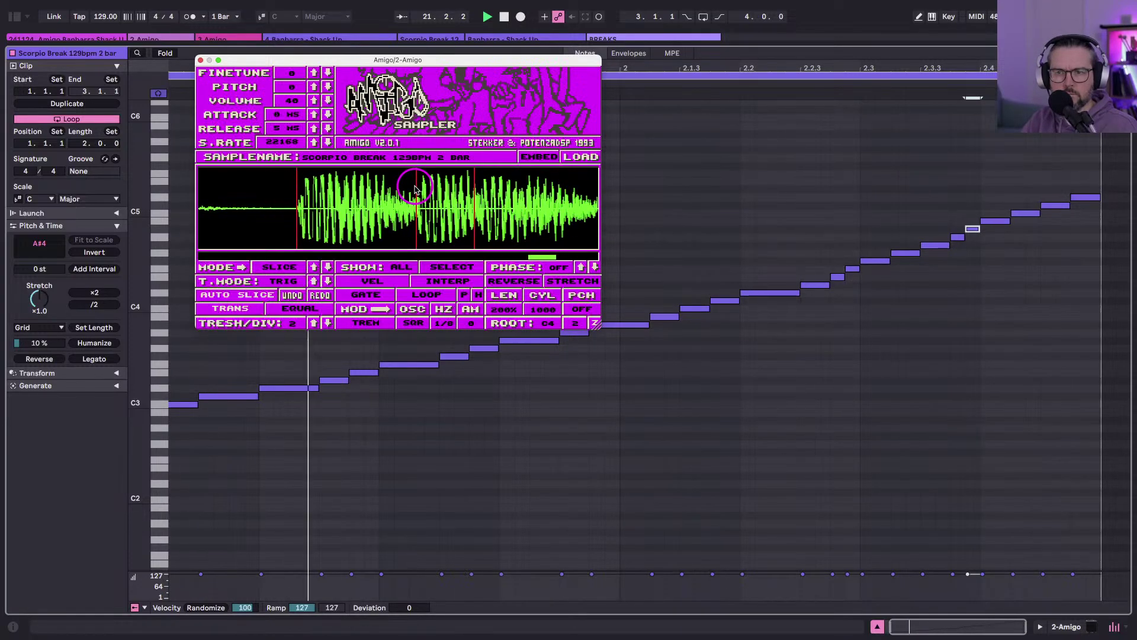
scroll(414, 192, down, 2)
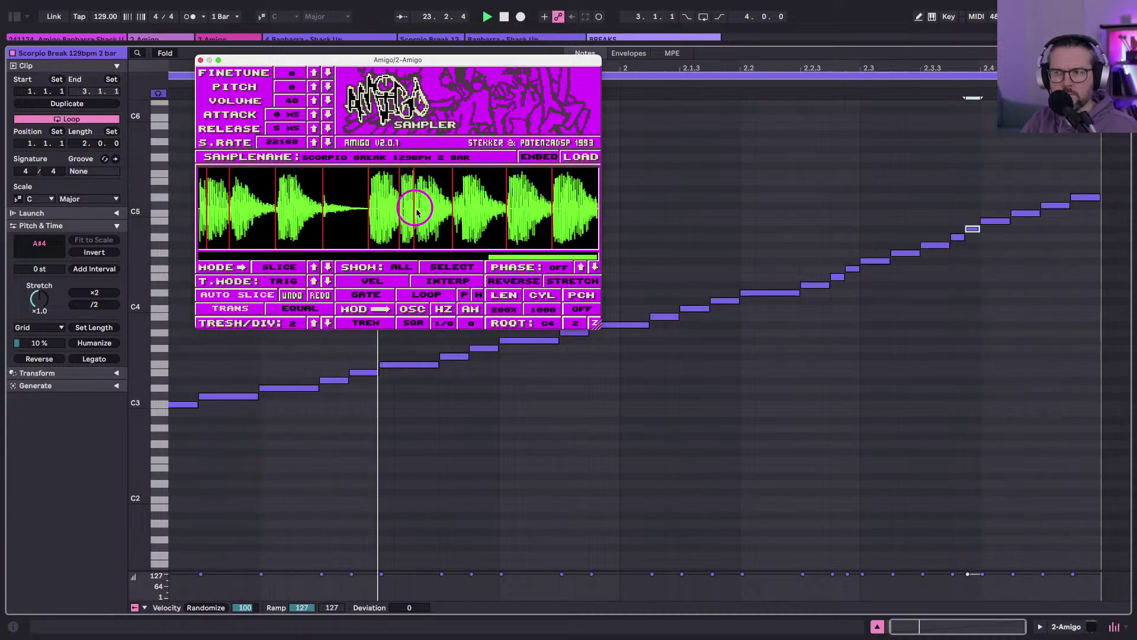
Select the late notes B4 and C5 to audition their slices, and move the marker of the split hit's second part slightly earlier.
click(1008, 245)
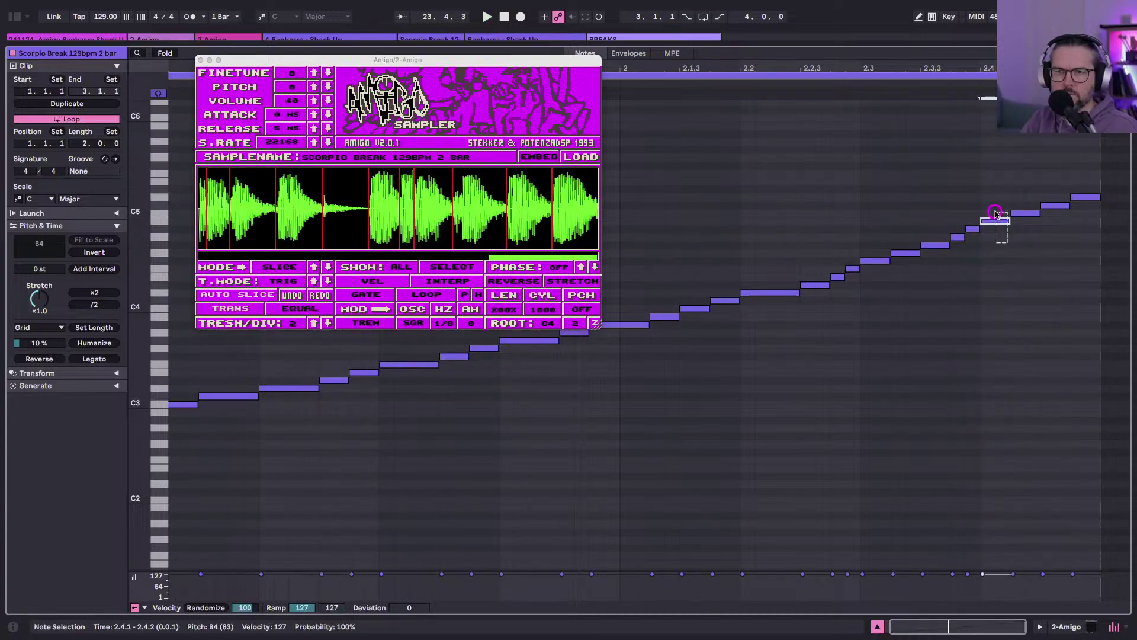
drag(990, 181, 992, 249)
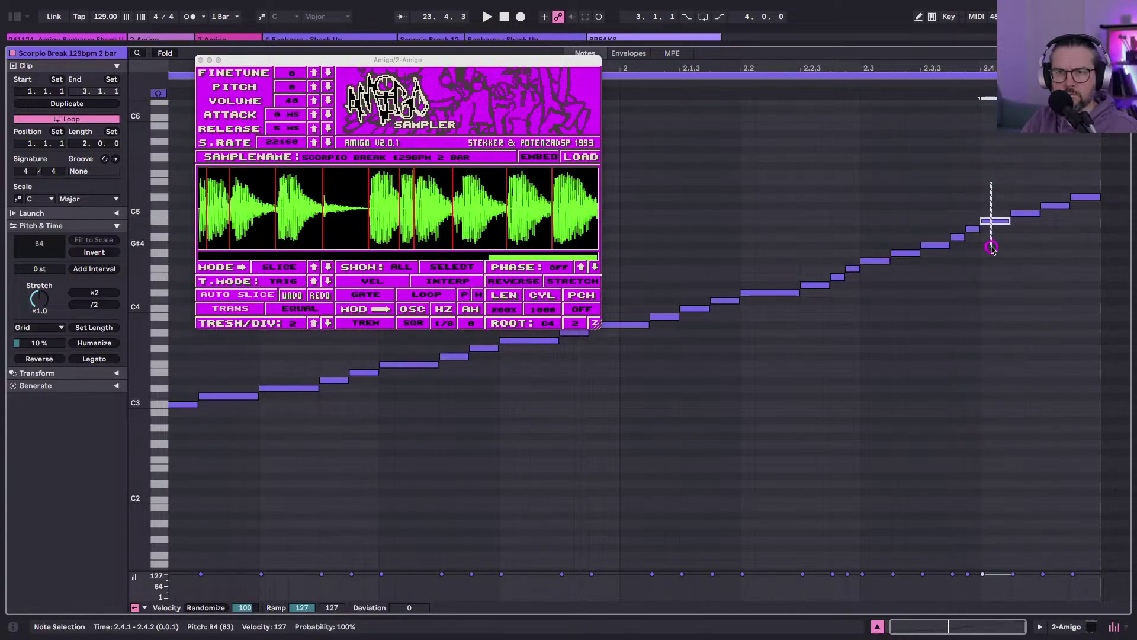
click(430, 248)
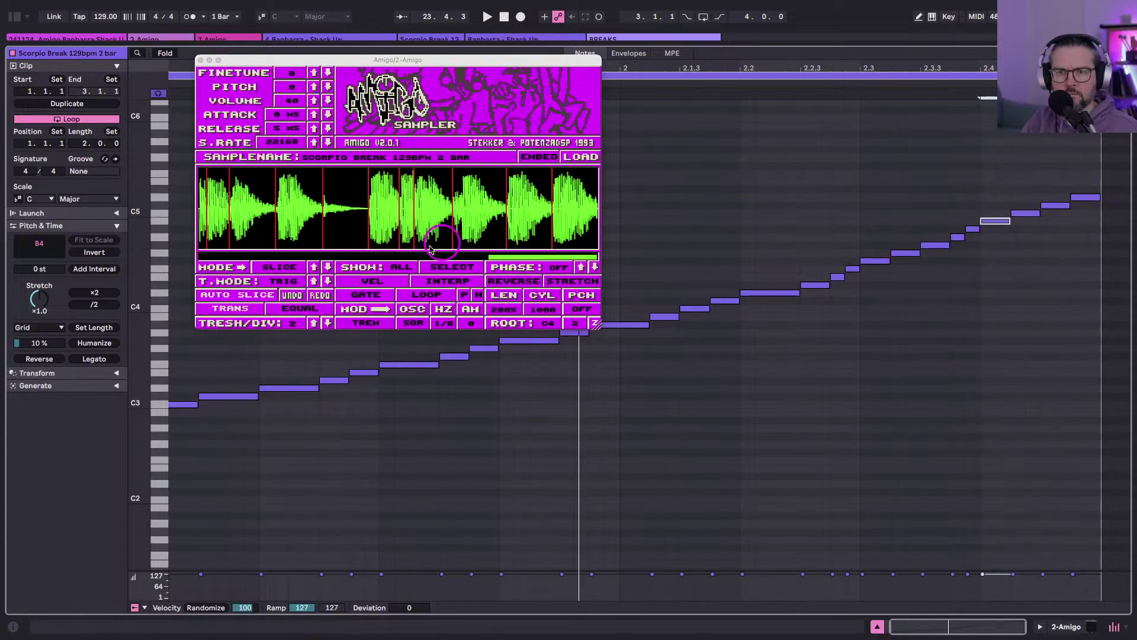
click(1028, 213)
drag(407, 203, 403, 224)
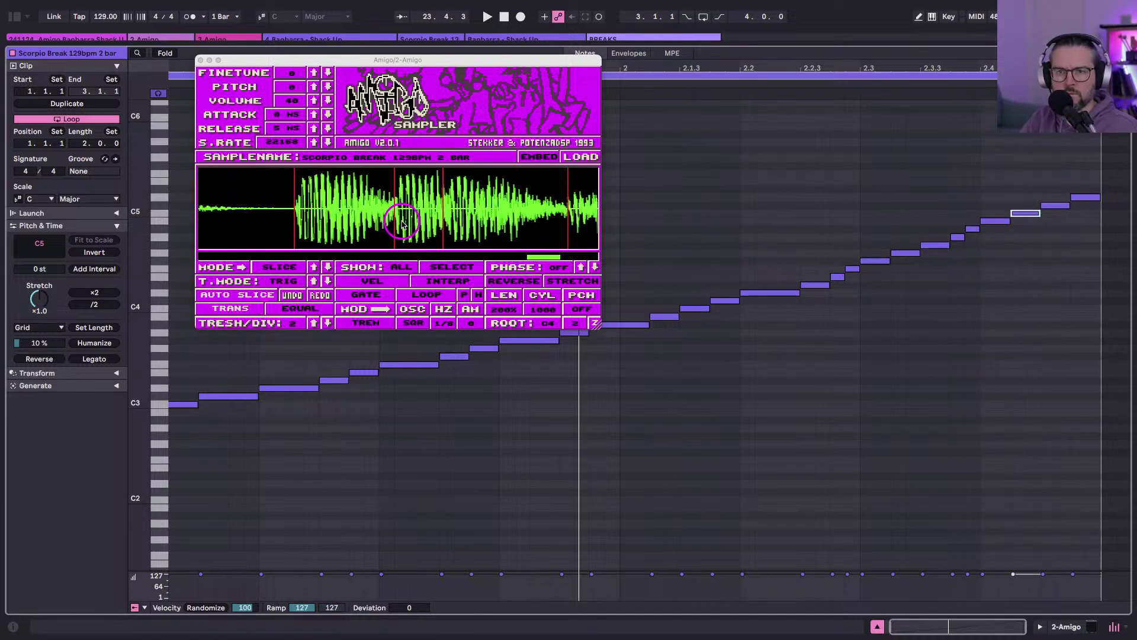
drag(450, 196, 444, 192)
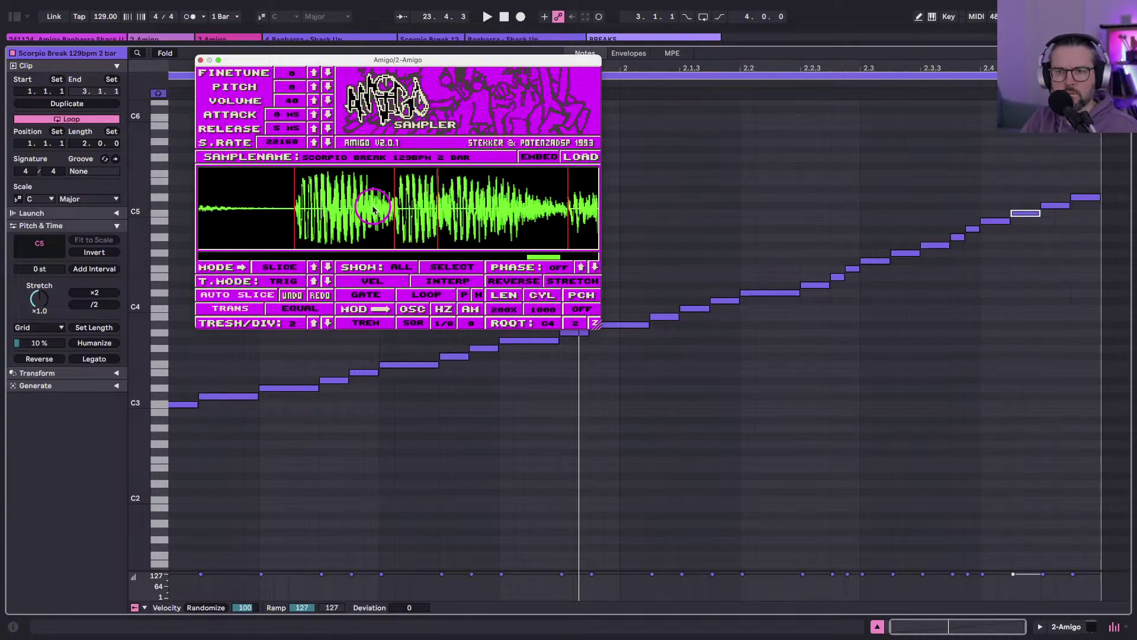
Play the clip and move the marker of the split hit's first part earlier, into the preceding hit's tail.
key(space)
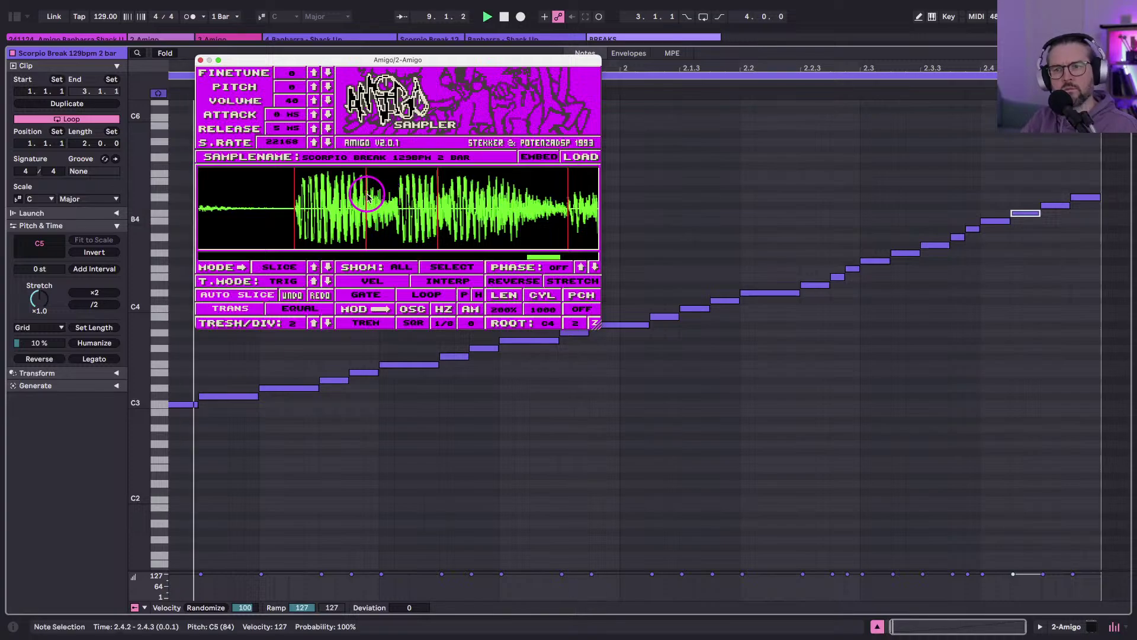
drag(367, 193, 396, 184)
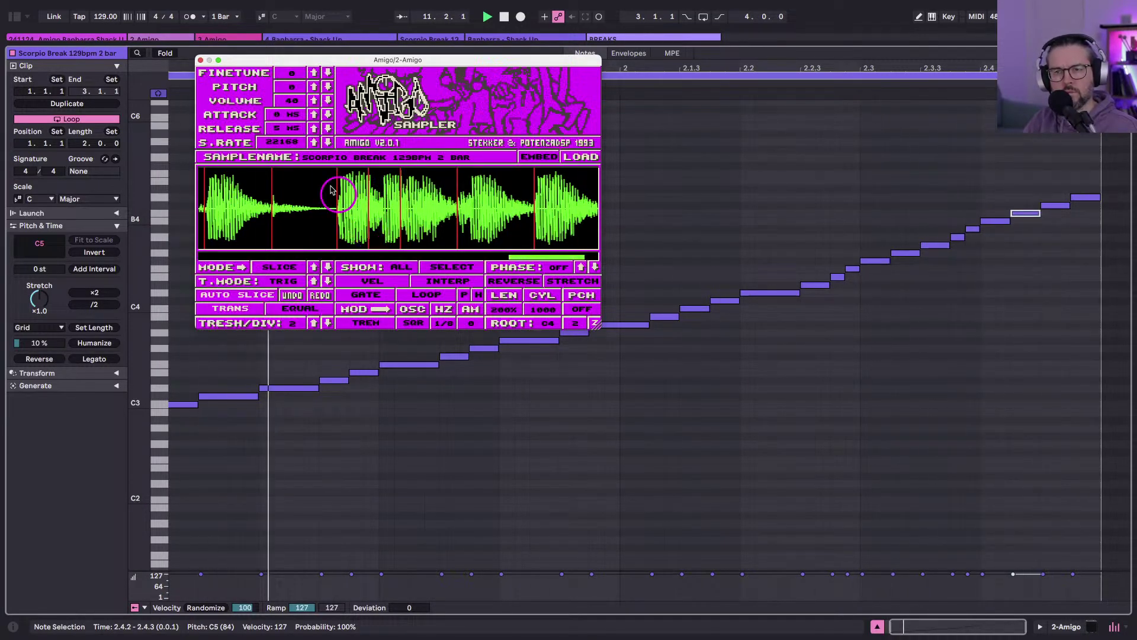
key(space)
Close the Amigo window, return to Session view, and rename the Scorpio Break clip on the 2 Amigo track as MASTER.
click(201, 60)
key(ctrl+alt+e)
click(158, 213)
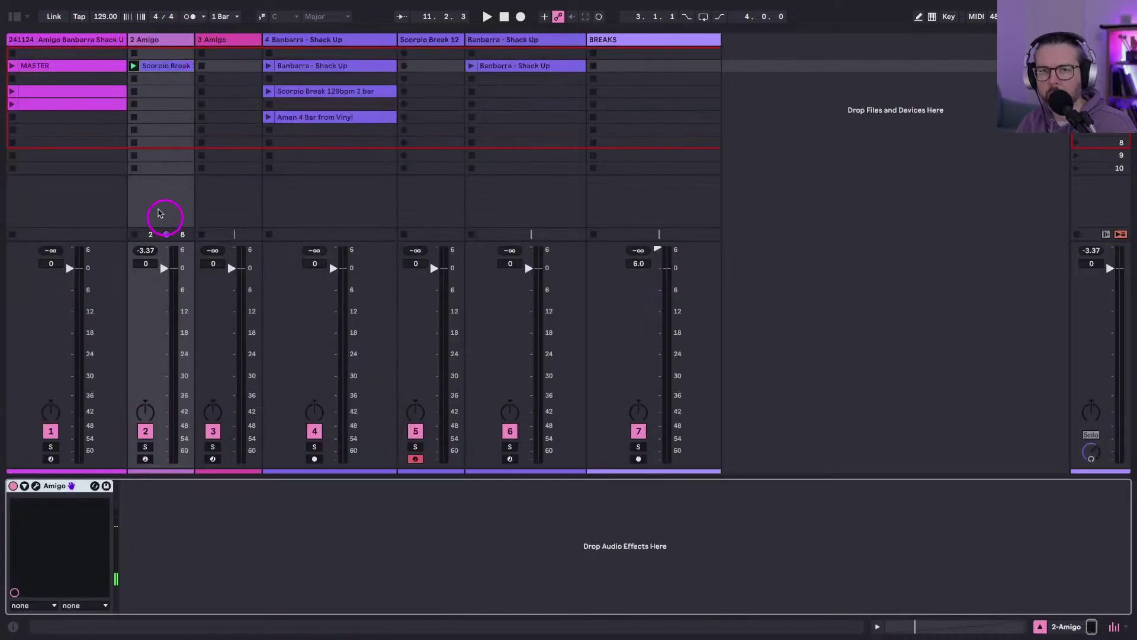
click(157, 67)
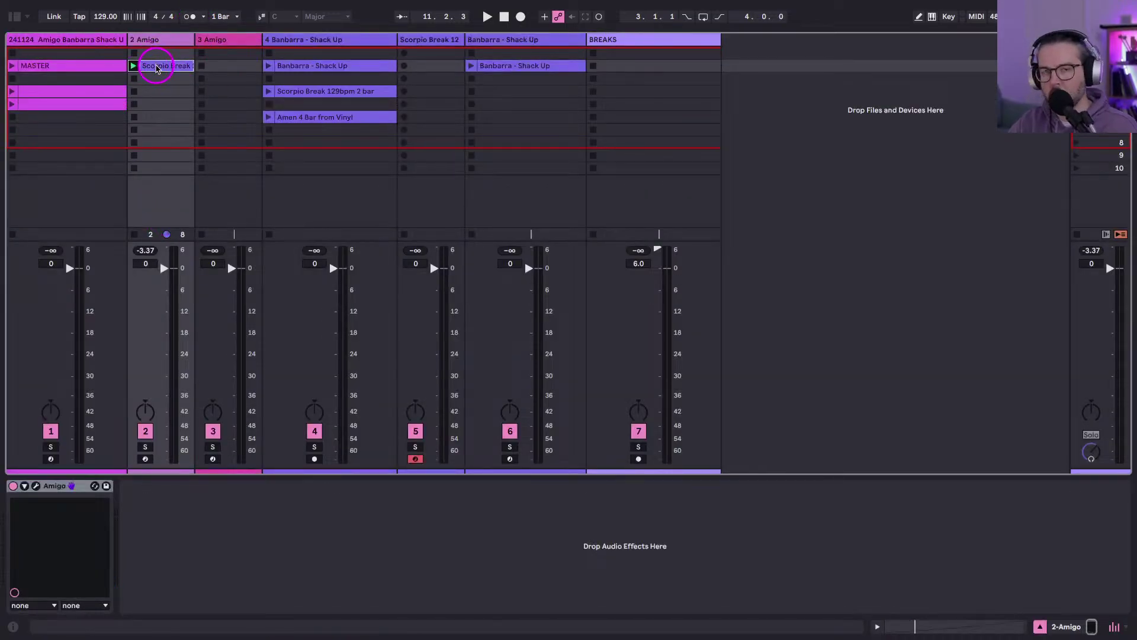
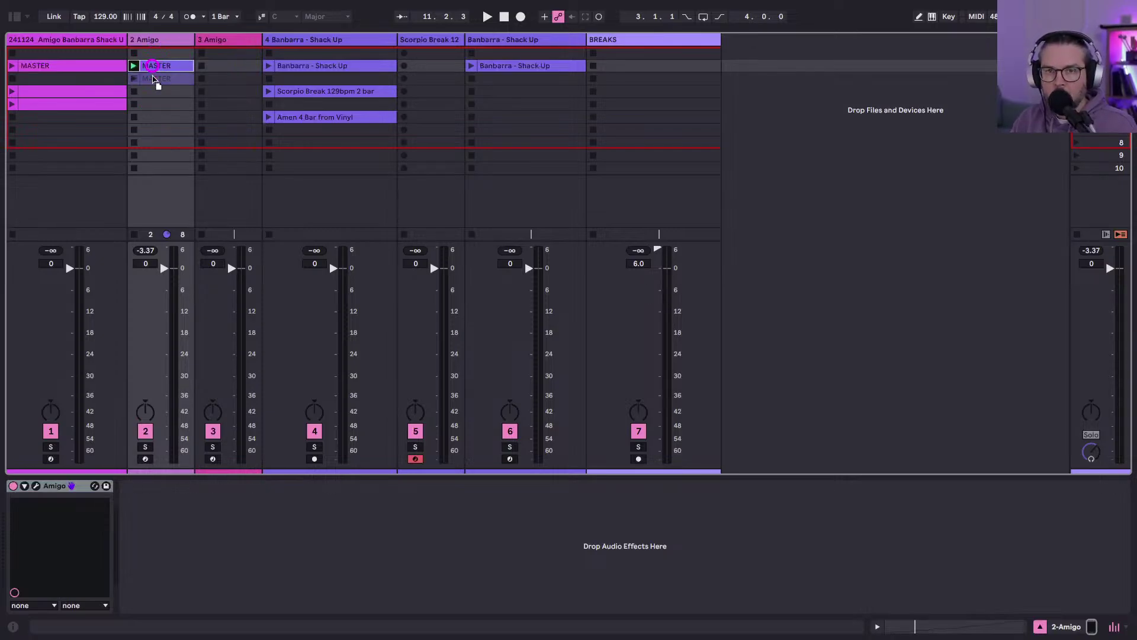
Place the MASTER clip at bar 9 of the unfolded 2 Amigo track in the Arrangement and return playback to the Arrangement.
key(Tab)
drag(154, 80, 217, 319)
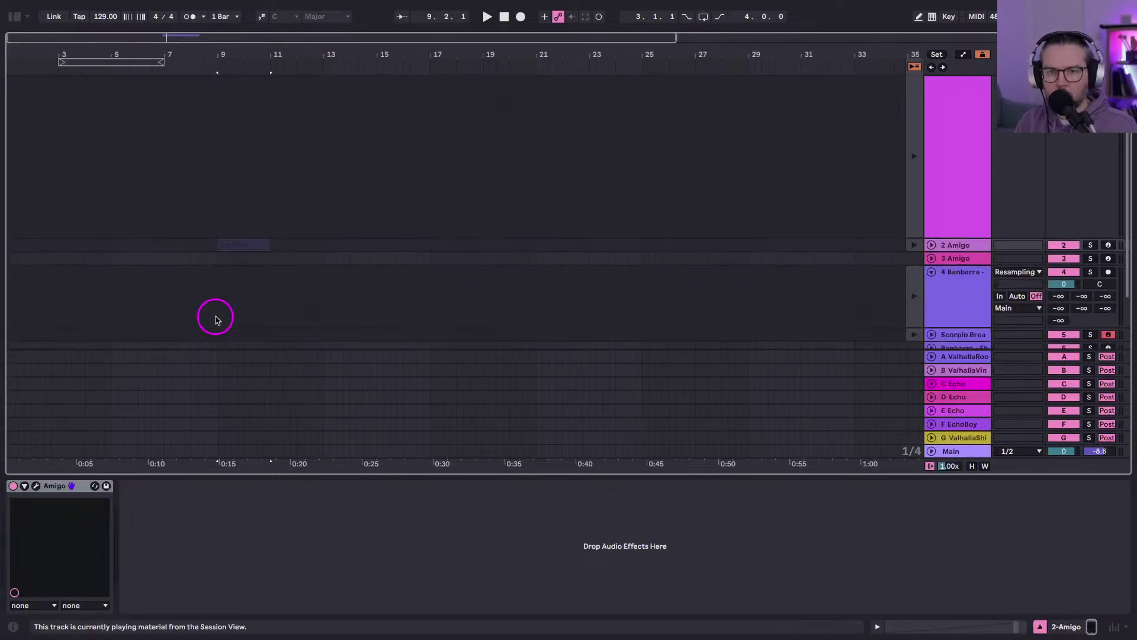
click(930, 166)
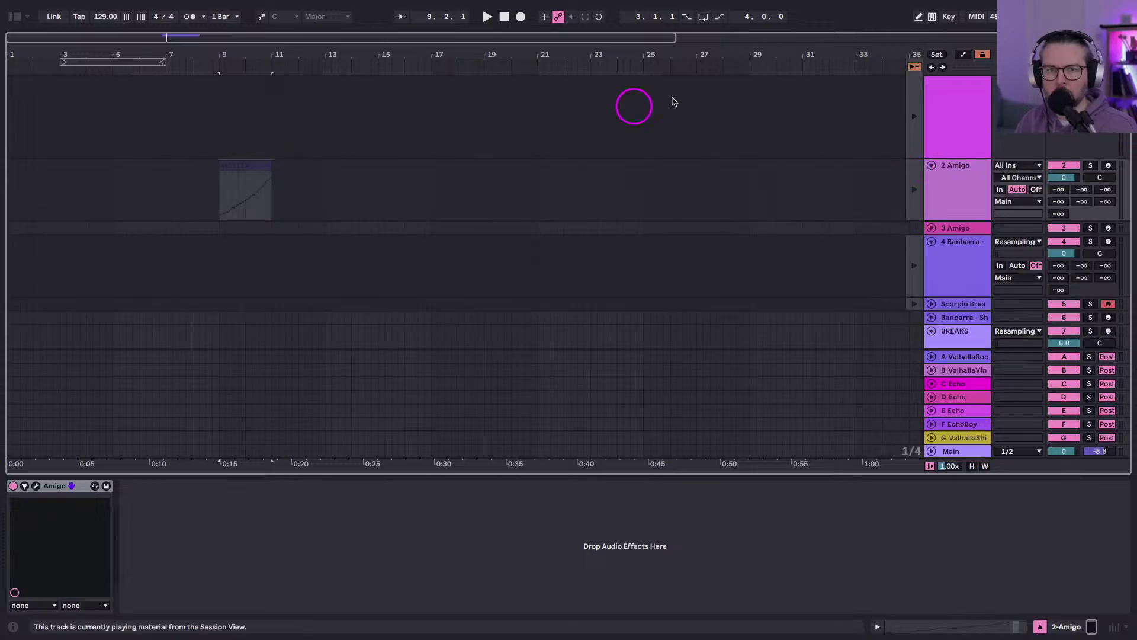
click(917, 68)
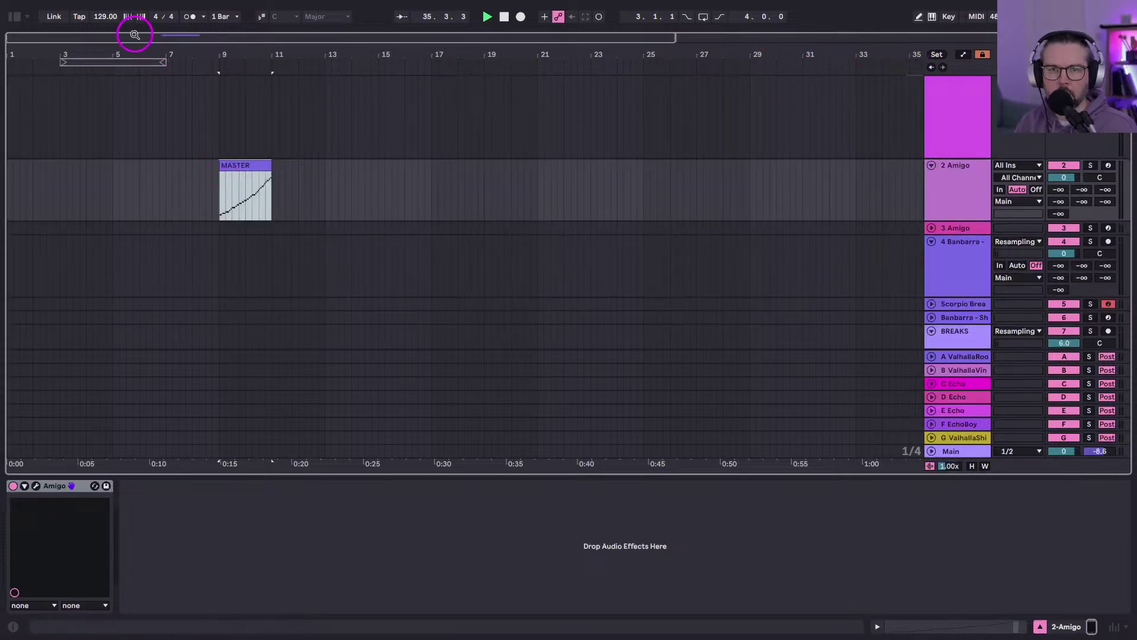
Set the project tempo to 170 BPM and play the MASTER clip from bar 9.
click(109, 22)
text(170)
click(185, 108)
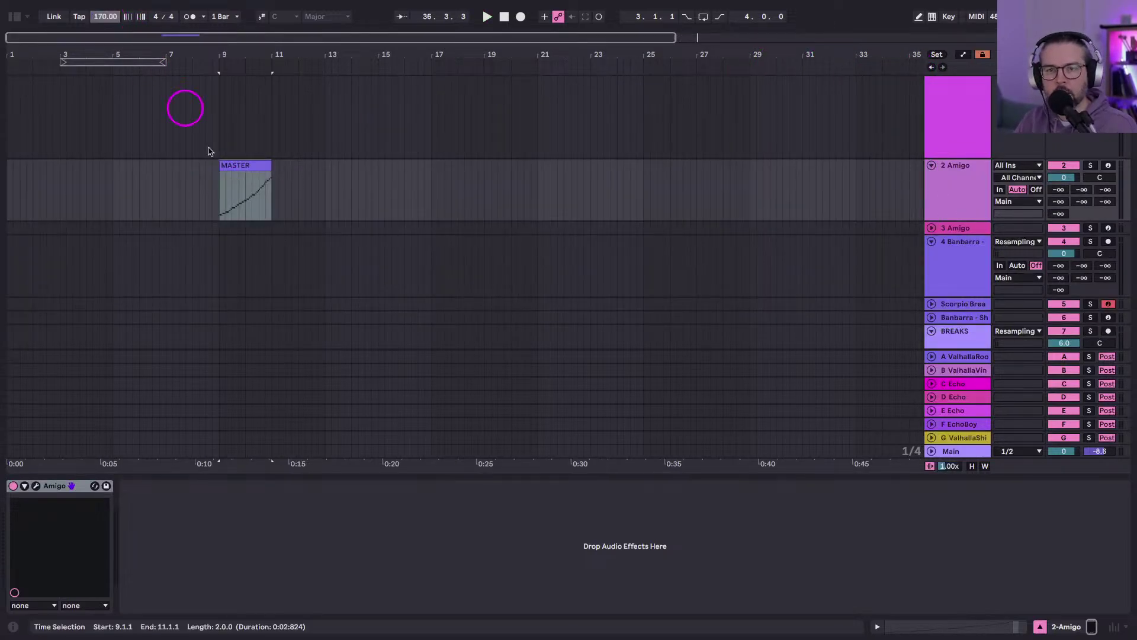
click(232, 175)
key(space)
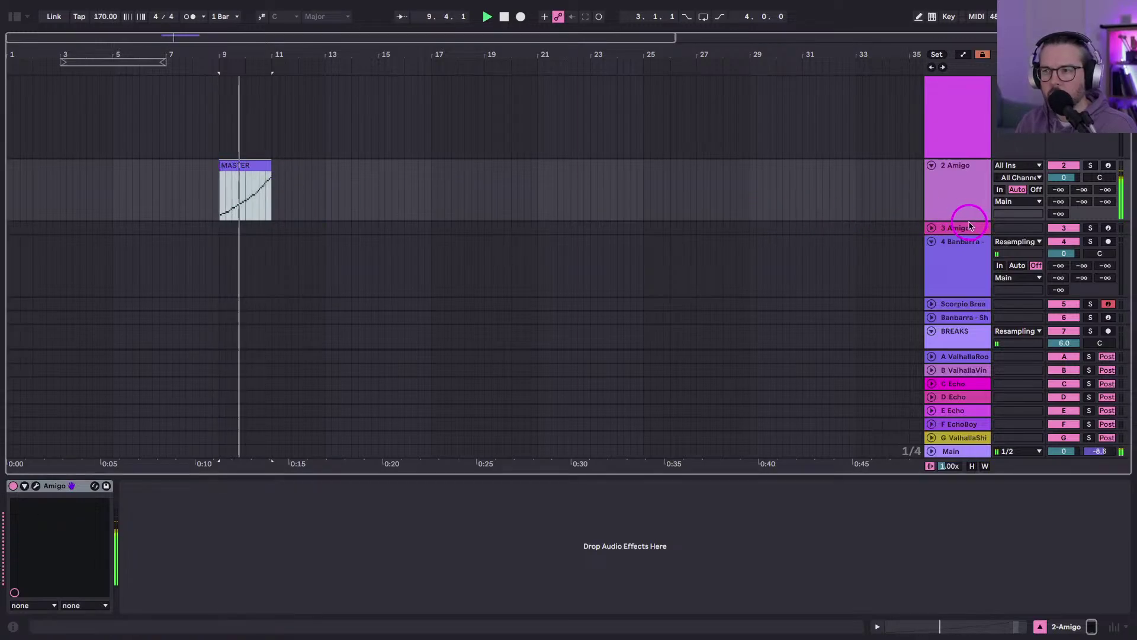
Increase the height of the 2 Amigo track and magnify the timeline around the MASTER clip.
drag(963, 220, 963, 316)
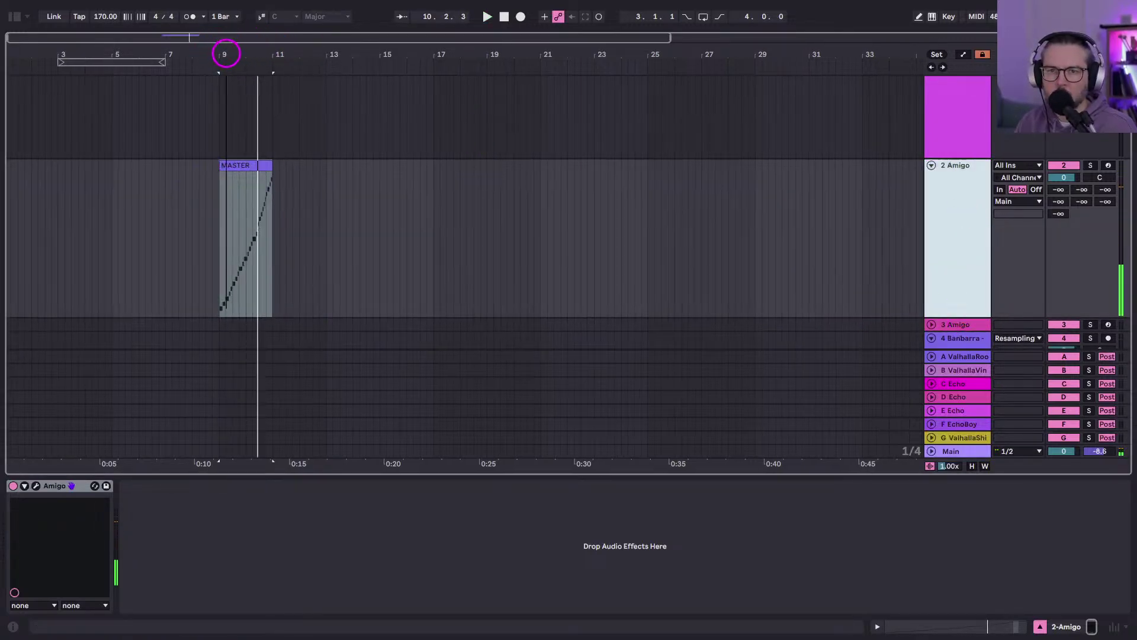
drag(223, 51, 226, 54)
click(234, 300)
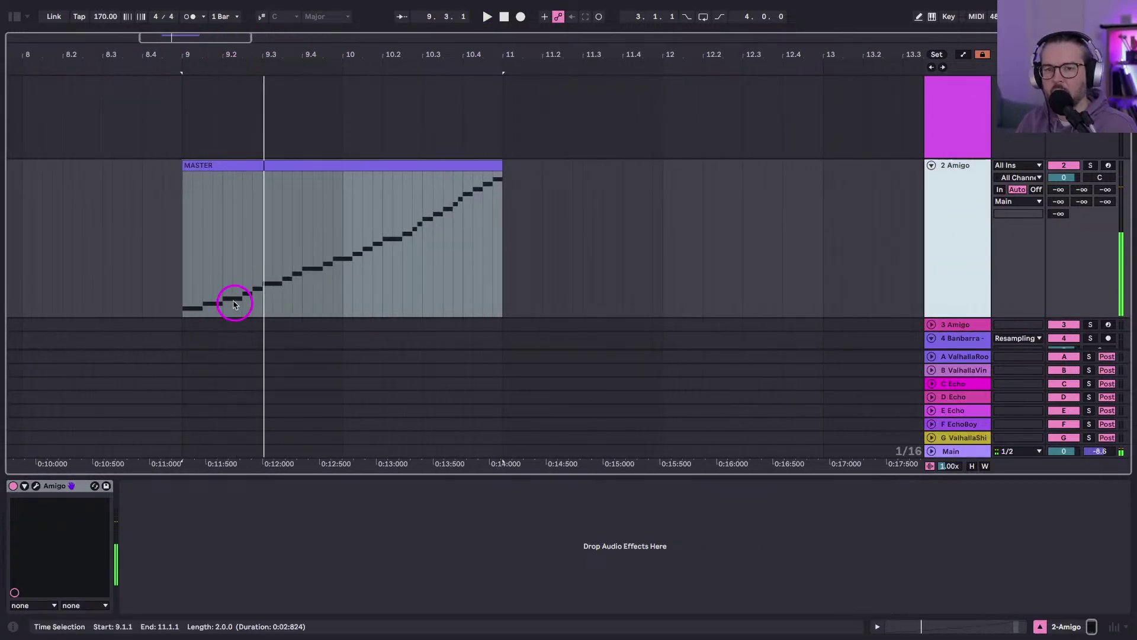
Listen to the MASTER clip from 9.2.1 and repeatedly from its start at 9.1.1.
click(225, 301)
scroll(225, 299, down, 3)
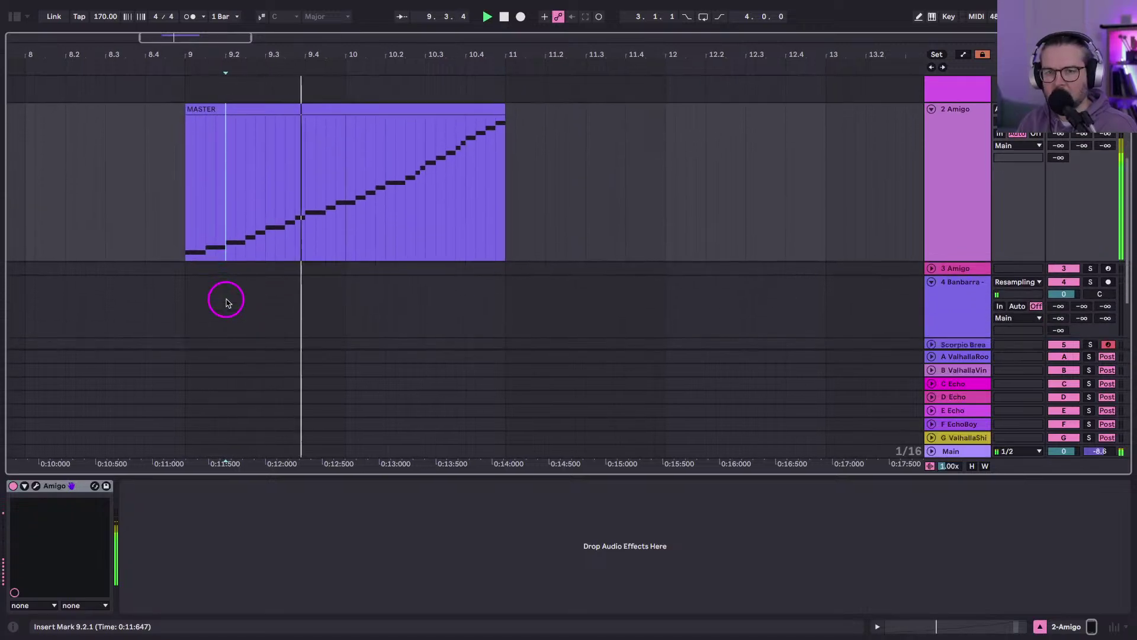
scroll(223, 296, up, 3)
click(177, 301)
key(space)
key(space)
key(space)
click(170, 299)
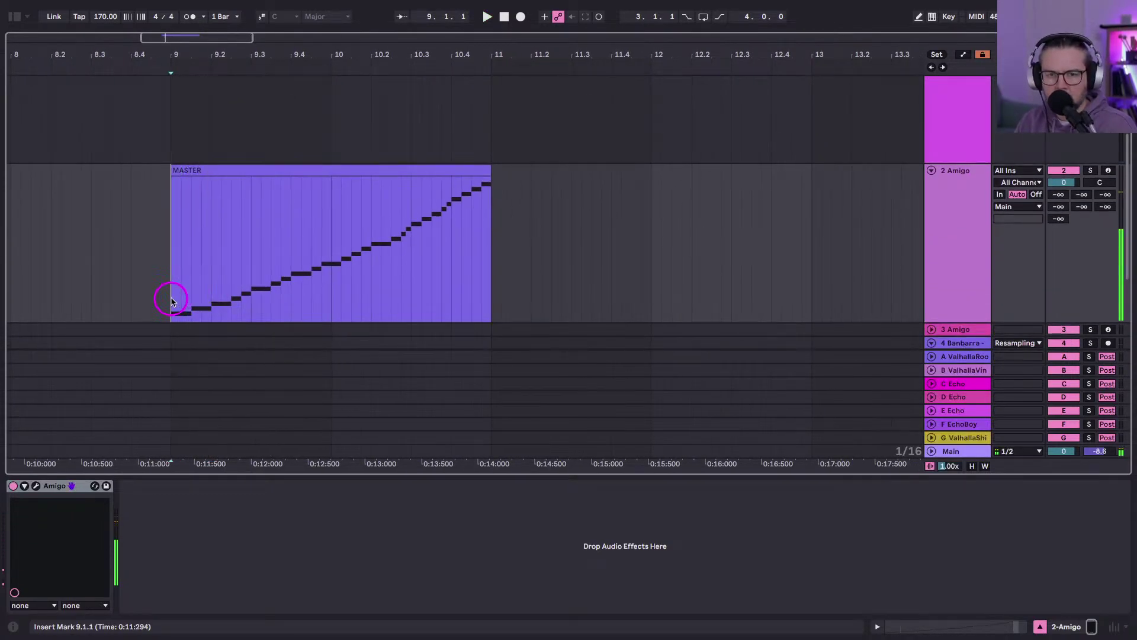
key(space)
scroll(172, 302, down, 1)
scroll(172, 290, up, 1)
key(space)
key(space)
scroll(171, 251, down, 3)
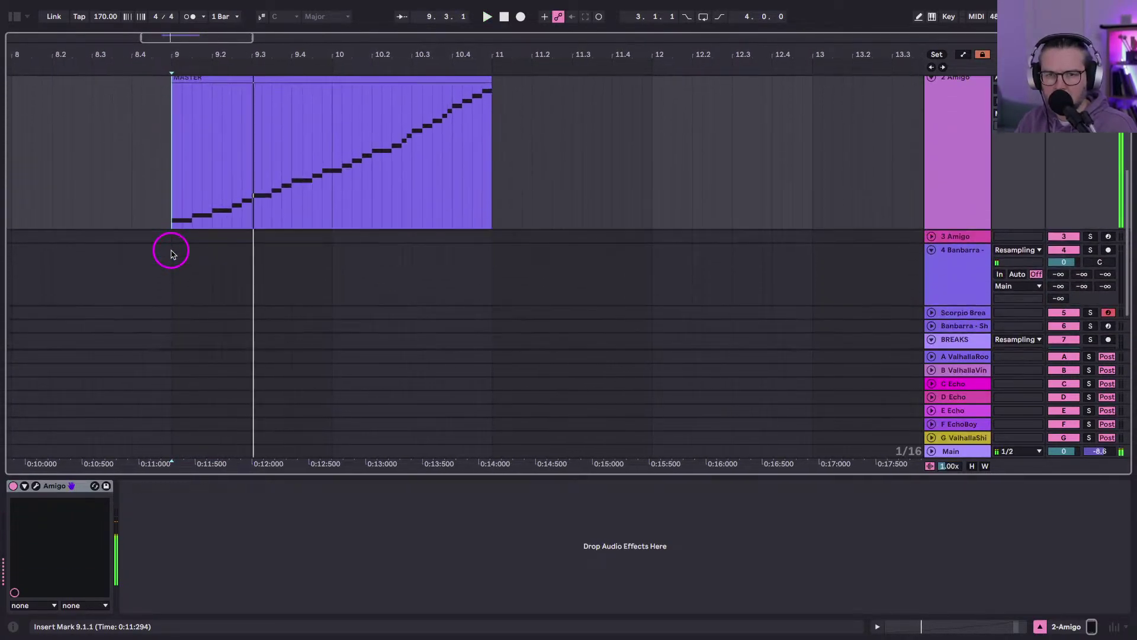
Audition the MASTER break on the 2 Amigo track from bar 9 and from beats 9.2 and 9.3.
scroll(171, 254, up, 2)
key(space)
key(space)
key(space)
key(space)
drag(198, 255, 215, 257)
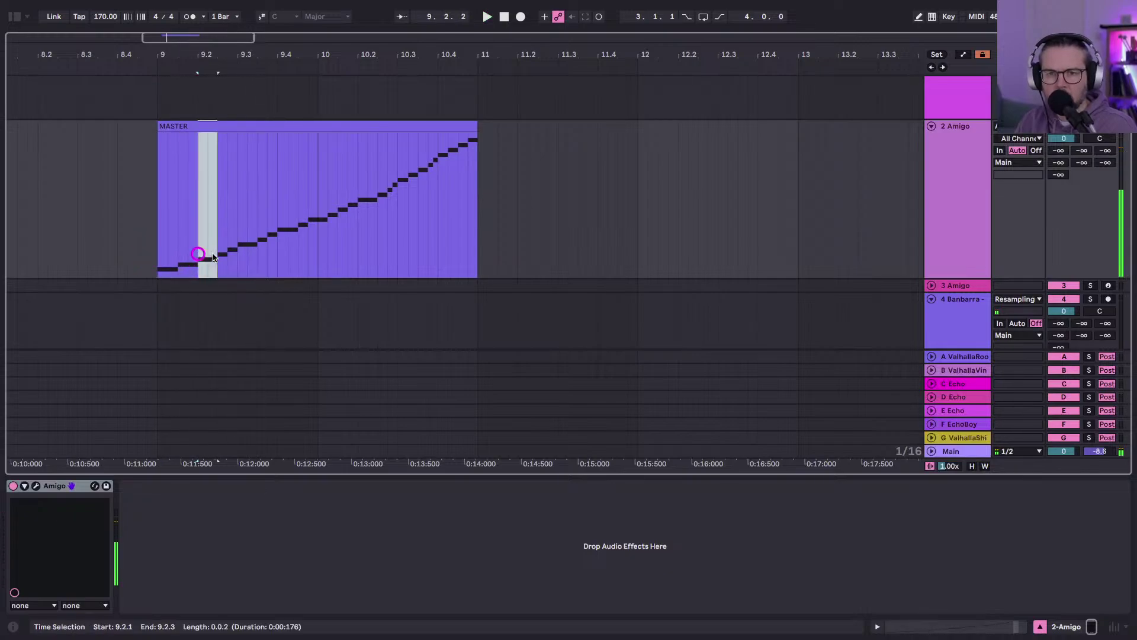
click(166, 225)
key(space)
key(space)
key(space)
key(space)
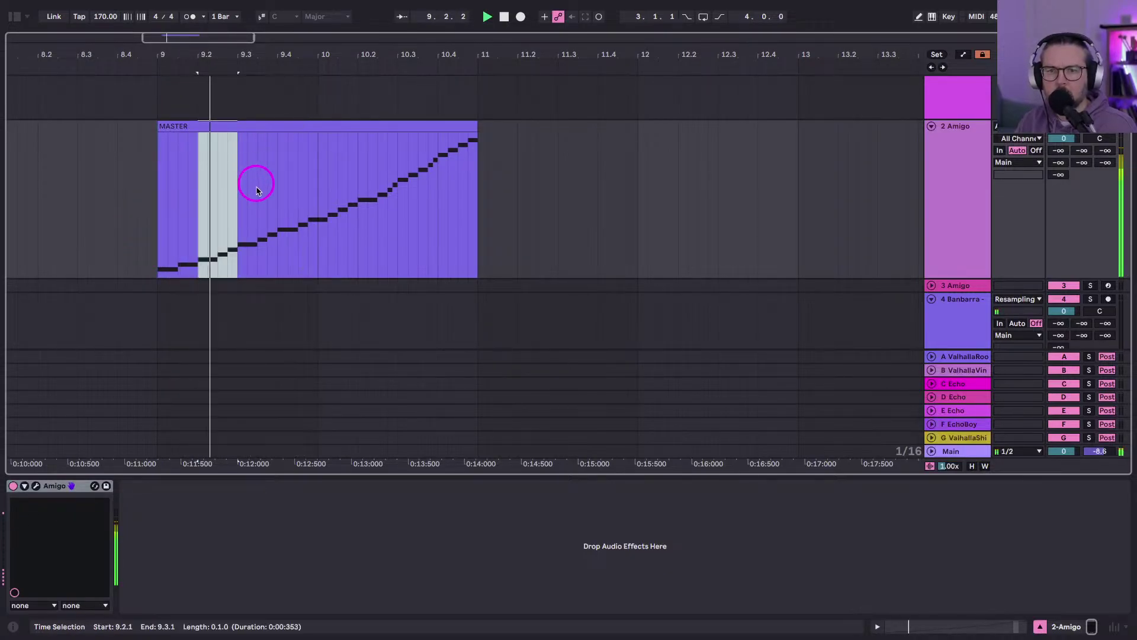
click(240, 219)
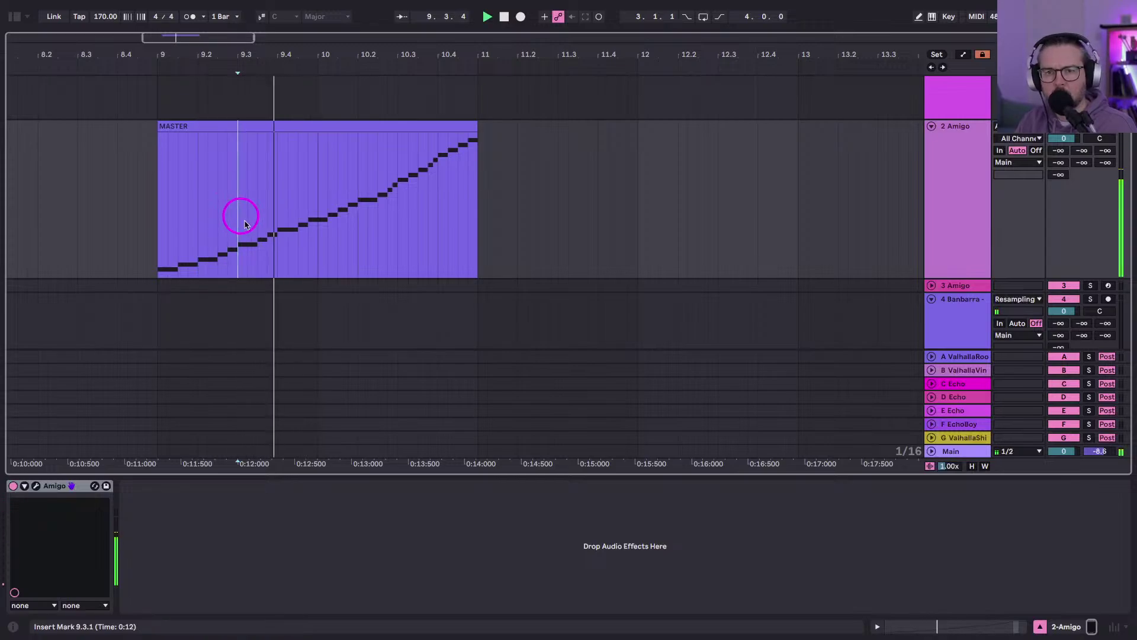
Duplicate the MASTER section from 9.2.1 to 9.3.3 directly after itself and play the break from bar 9.
drag(257, 232, 202, 230)
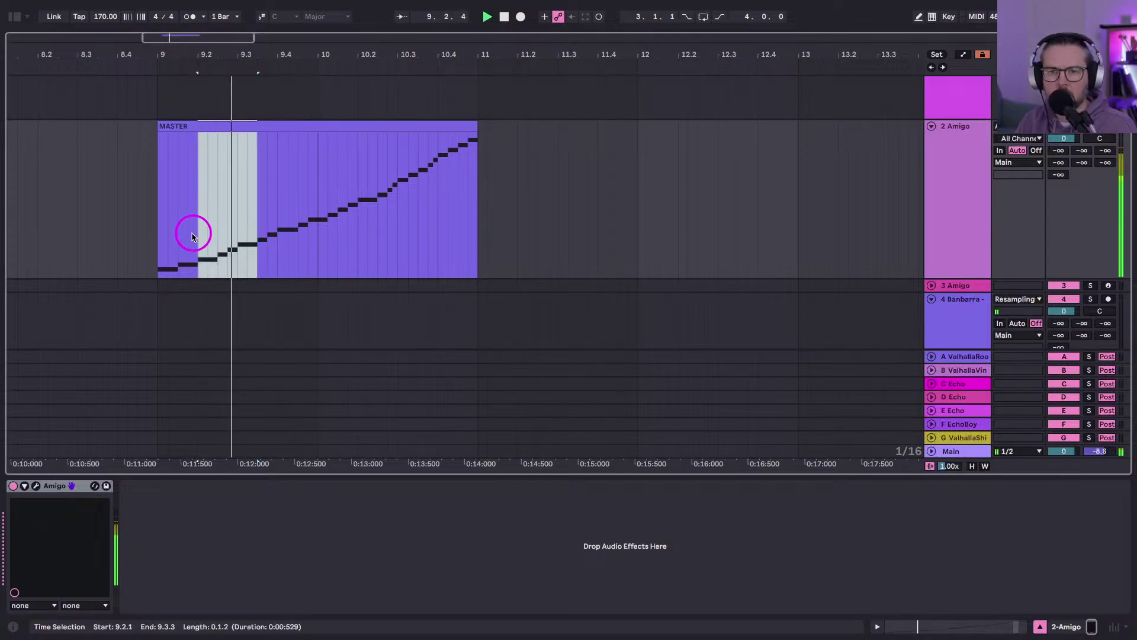
key(ctrl+d)
click(157, 227)
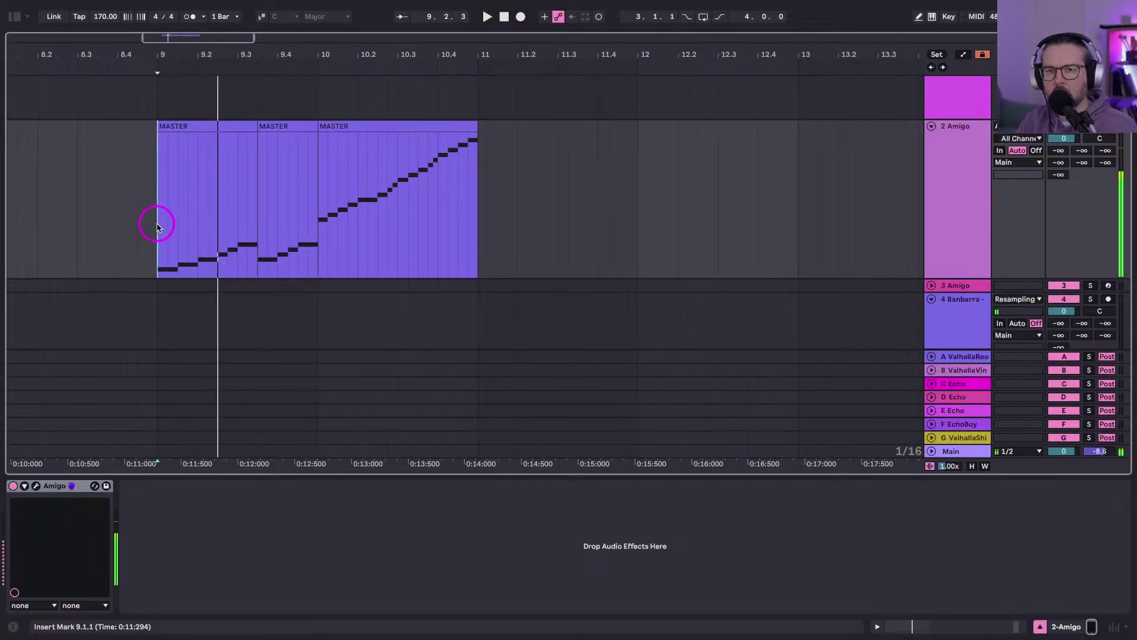
key(space)
Copy the MASTER section from 10.2.1 to 10.3.1 and return to the start of bar 9.
drag(357, 224, 394, 227)
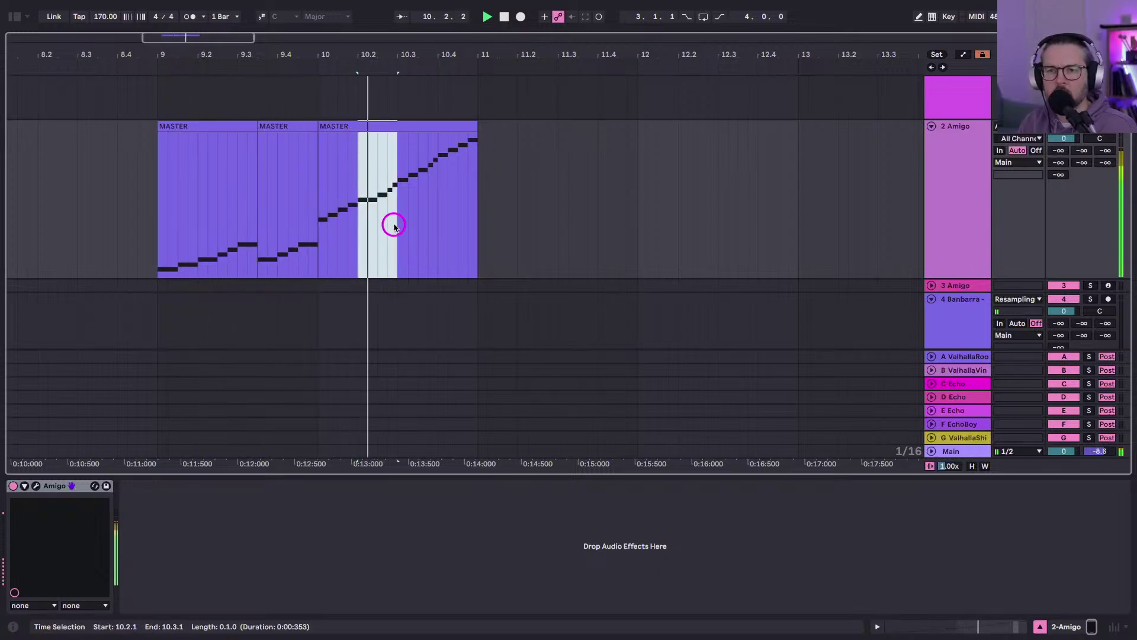
click(157, 238)
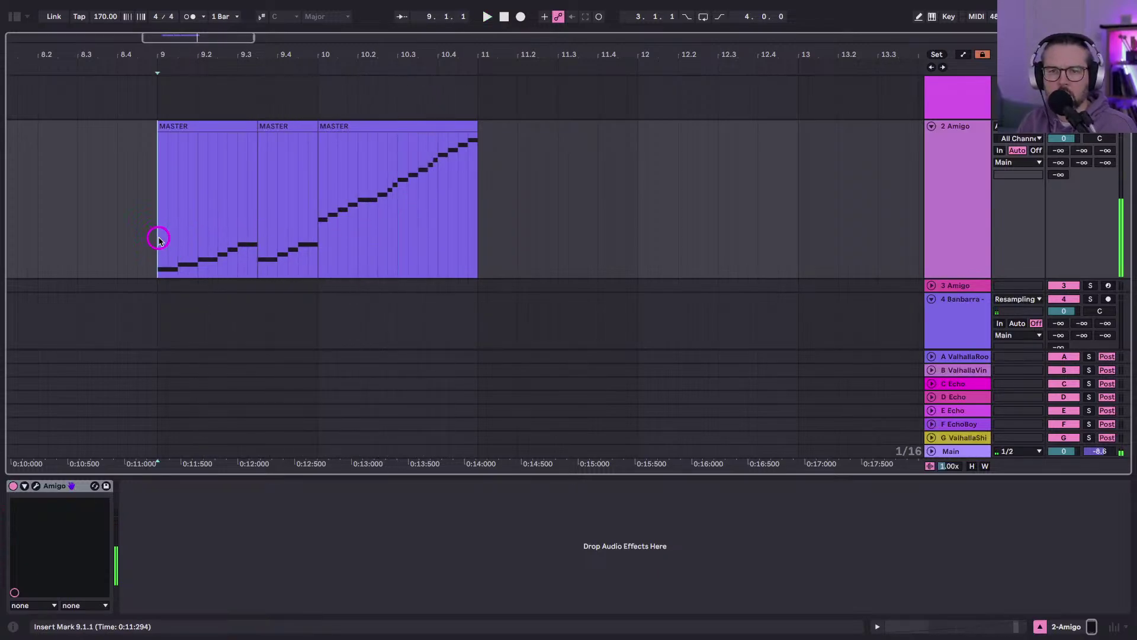
Try pasting the copied section at 9.3.1, listen from bar 9 and undo the paste.
click(237, 260)
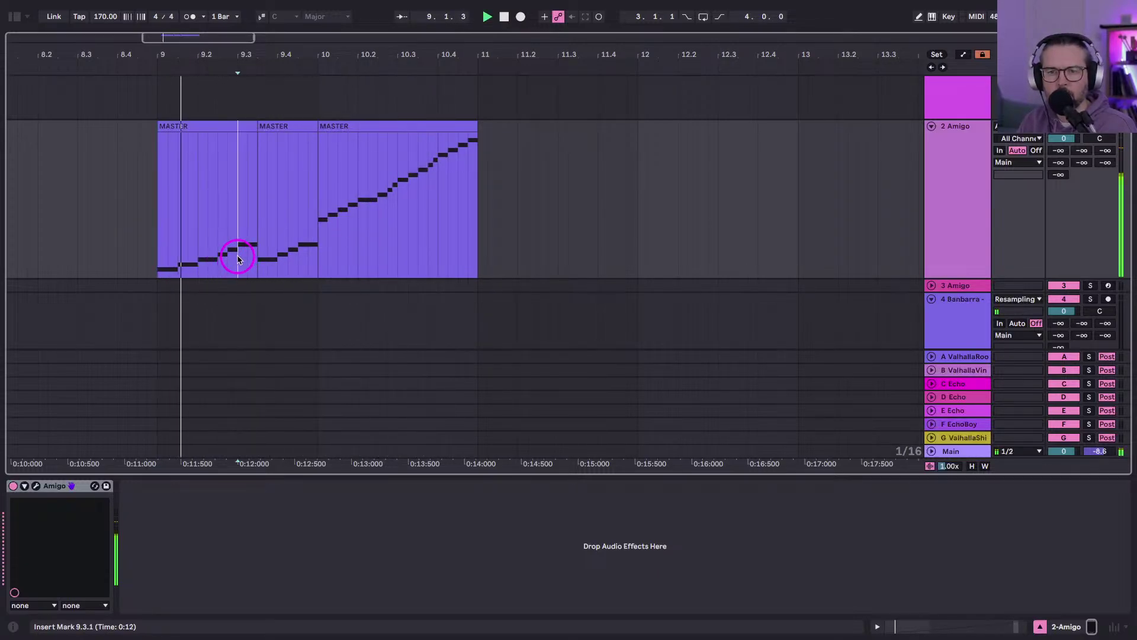
key(ctrl+v)
click(155, 228)
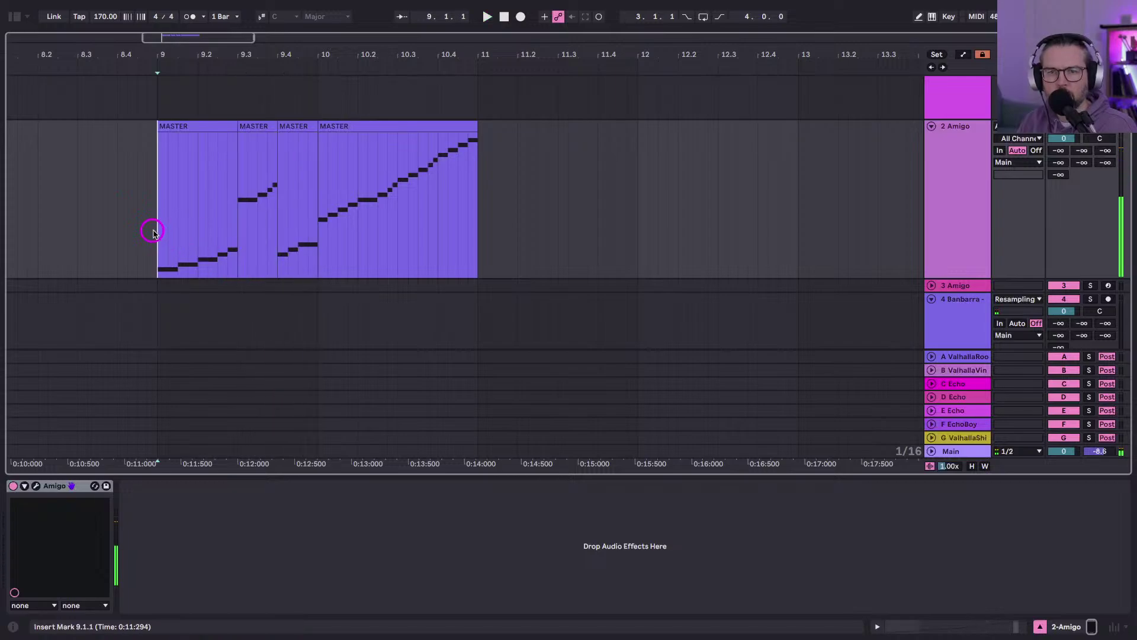
key(ctrl+z)
Paste the copied section at 9.3.3 and play the break from bar 9.
click(262, 168)
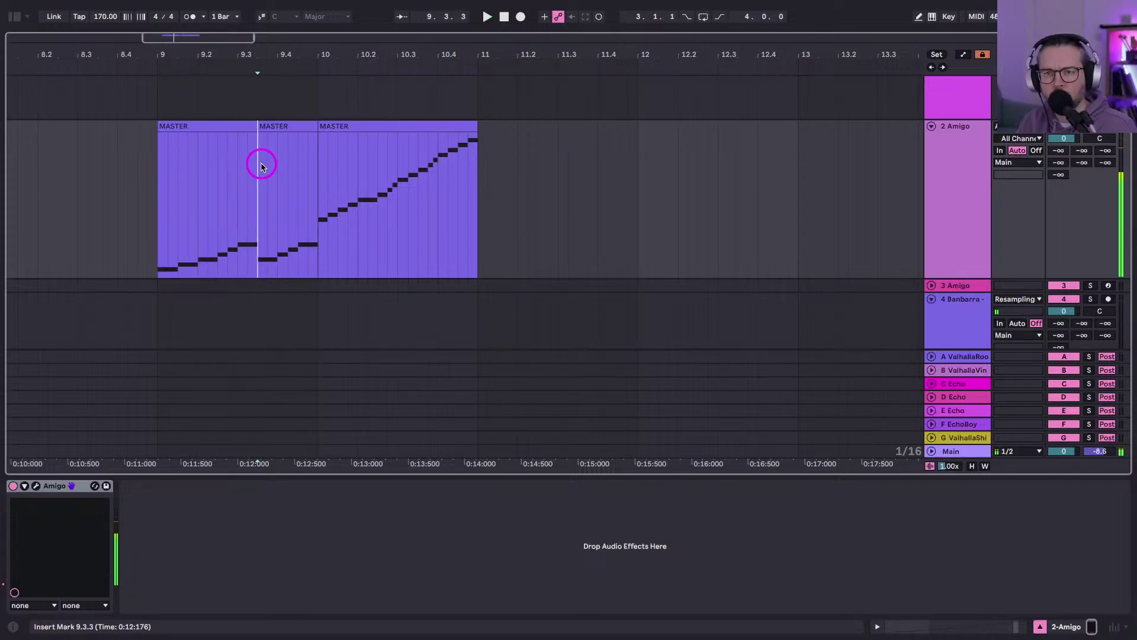
key(ctrl+v)
click(155, 186)
Duplicate the section from 9.2.3 to 9.3.1 directly after itself and play the result from bar 9.
click(211, 229)
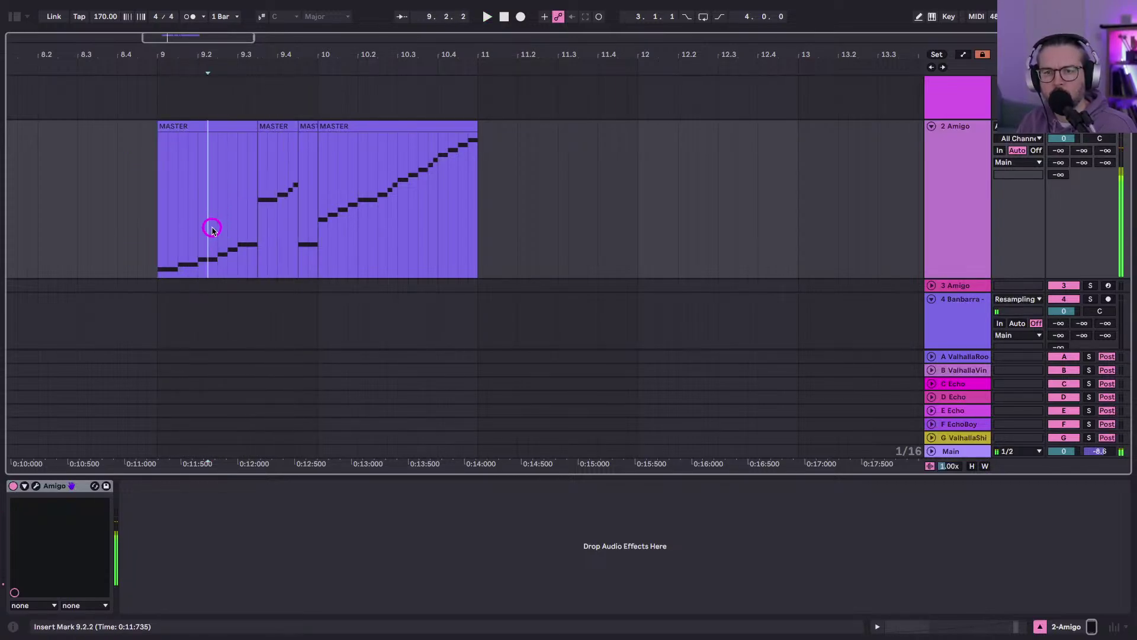
mouse_move(212, 228)
mouse_down()
mouse_move(234, 229)
mouse_move(216, 229)
mouse_up()
key(ctrl+d)
click(141, 232)
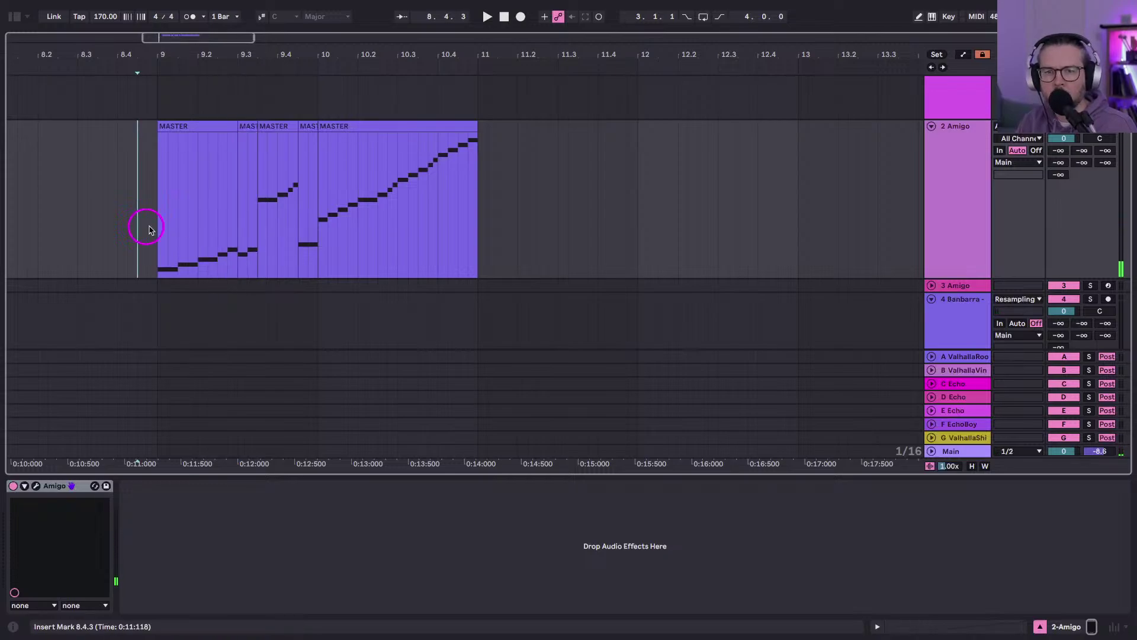
click(155, 232)
key(space)
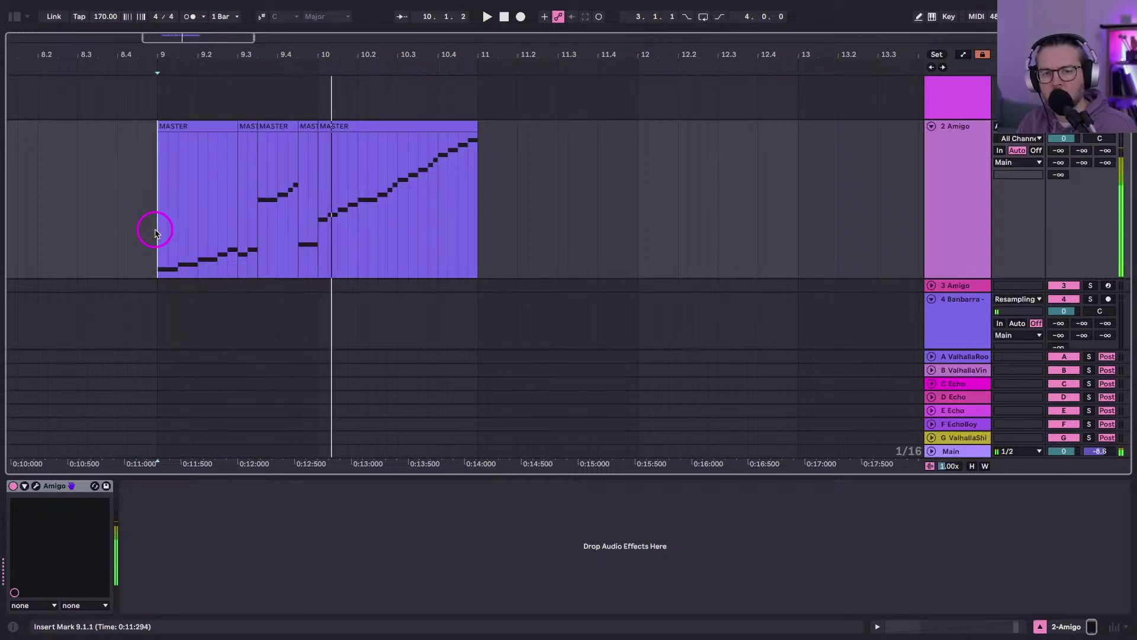
key(space)
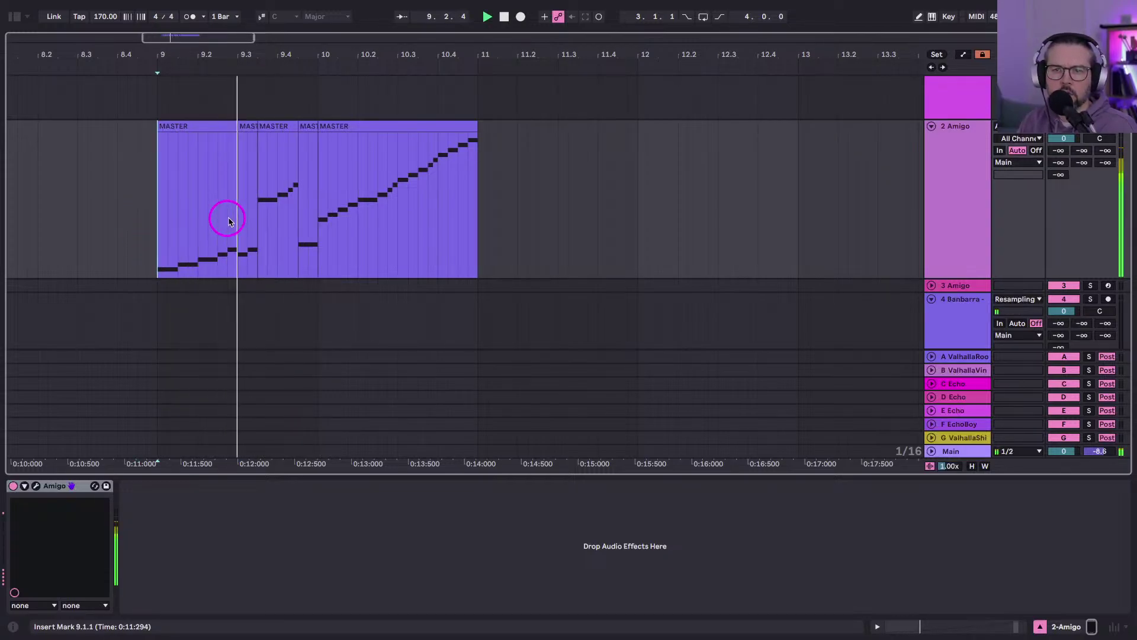
key(space)
key(space)
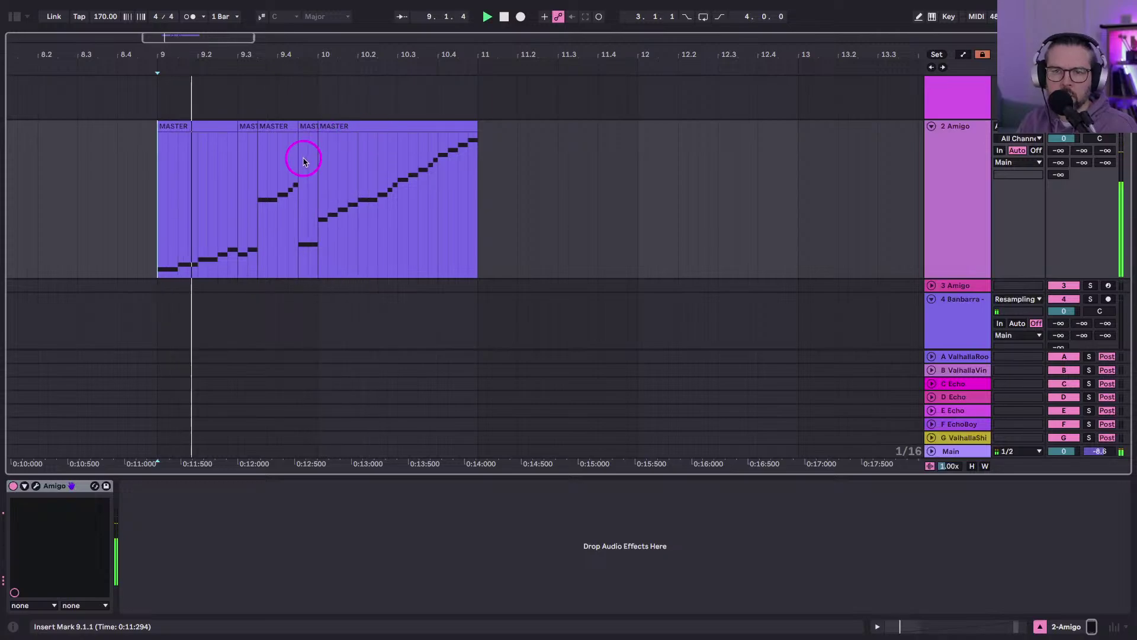
Extend the pasted clip that starts at 9.3.3 so it ends at 10.1.1, and listen from 9.4.4.
drag(299, 126, 314, 127)
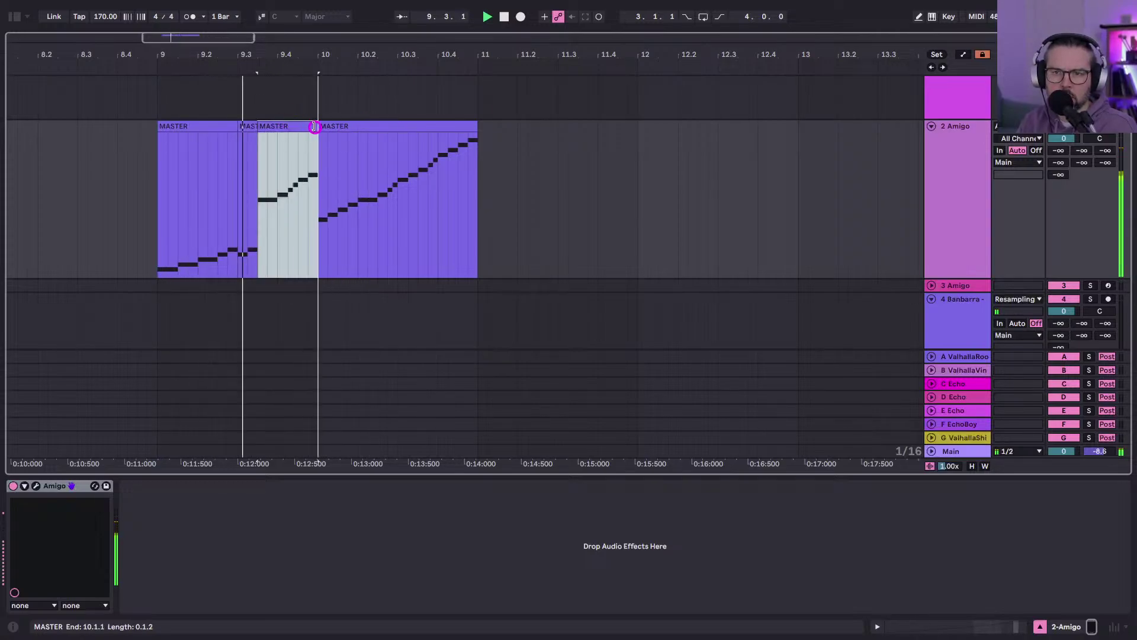
click(312, 151)
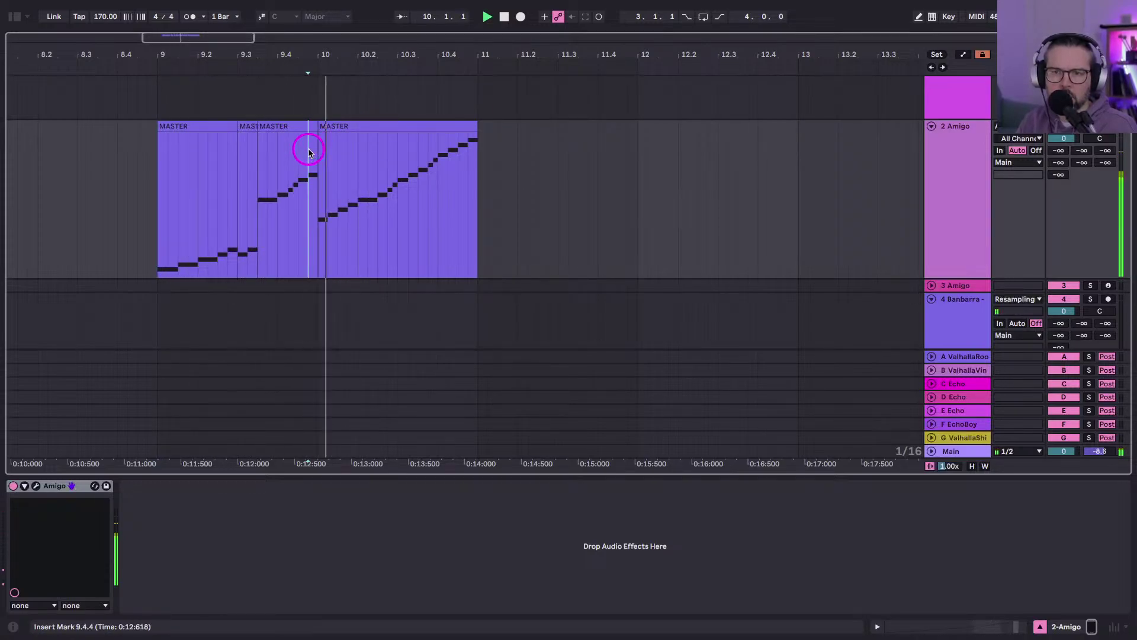
click(299, 150)
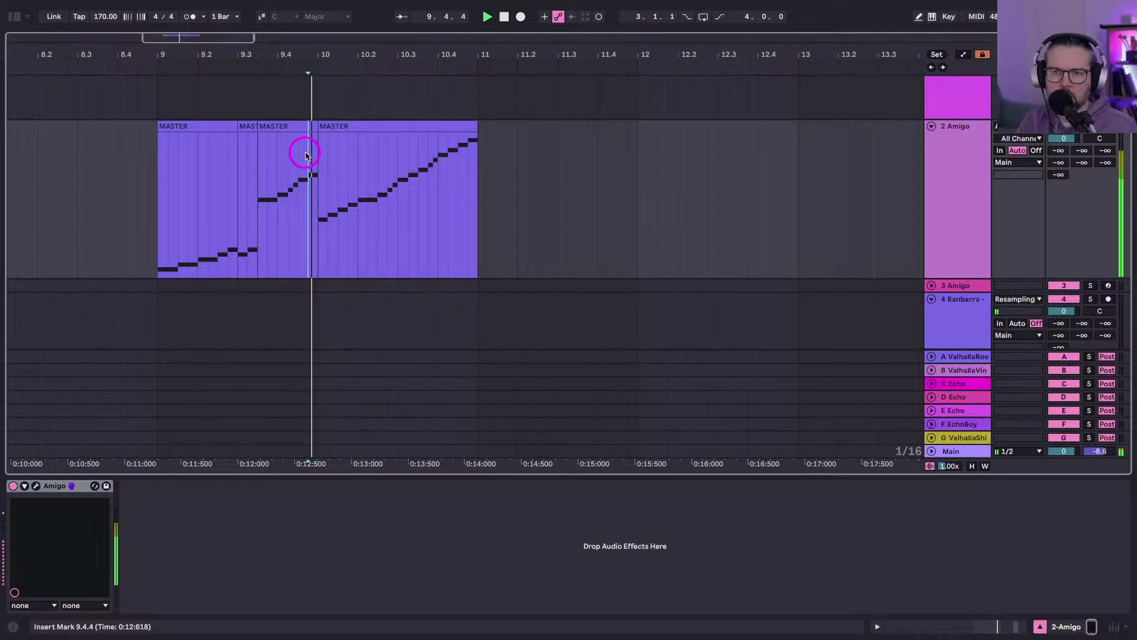
Audition the break from 10.3.1, from bar 9 and around 9.4.1 to 9.4.2.
click(397, 167)
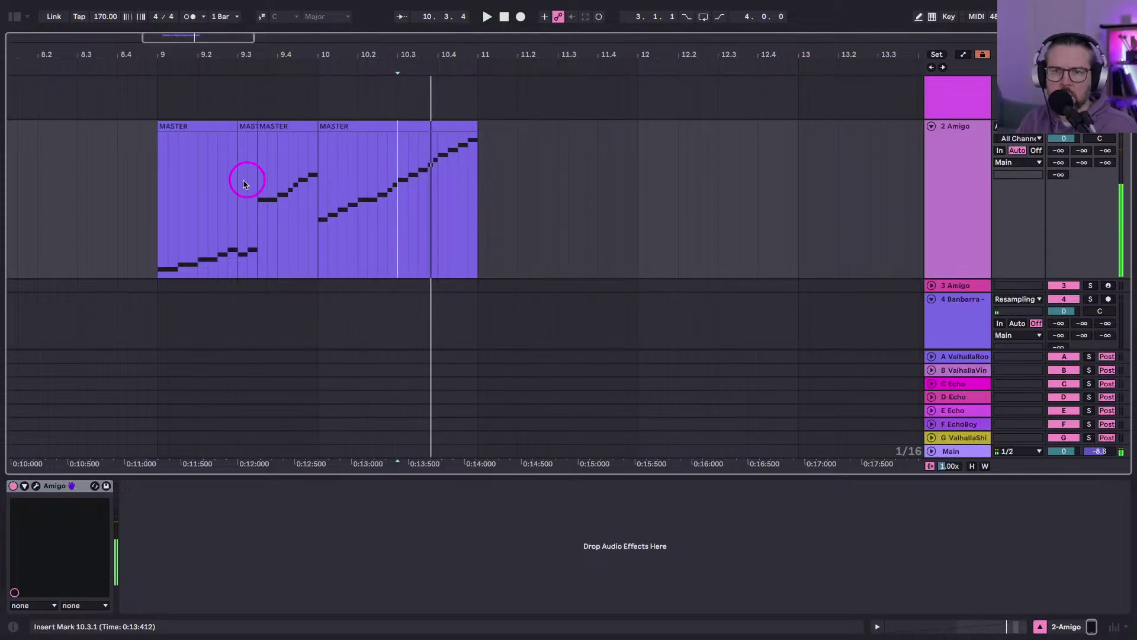
click(152, 185)
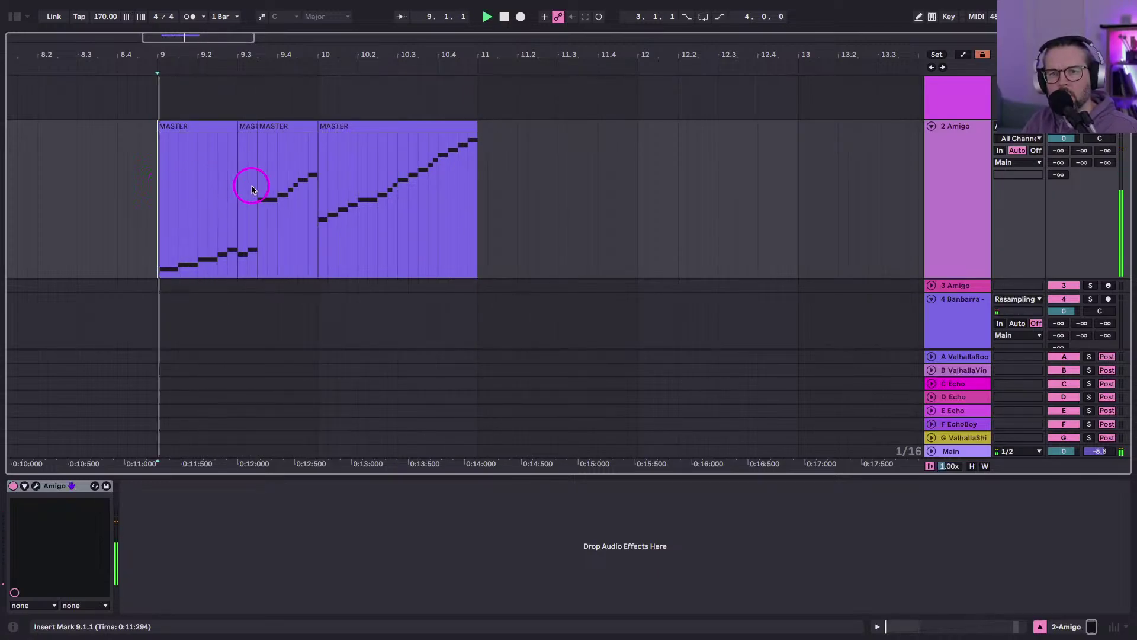
click(281, 173)
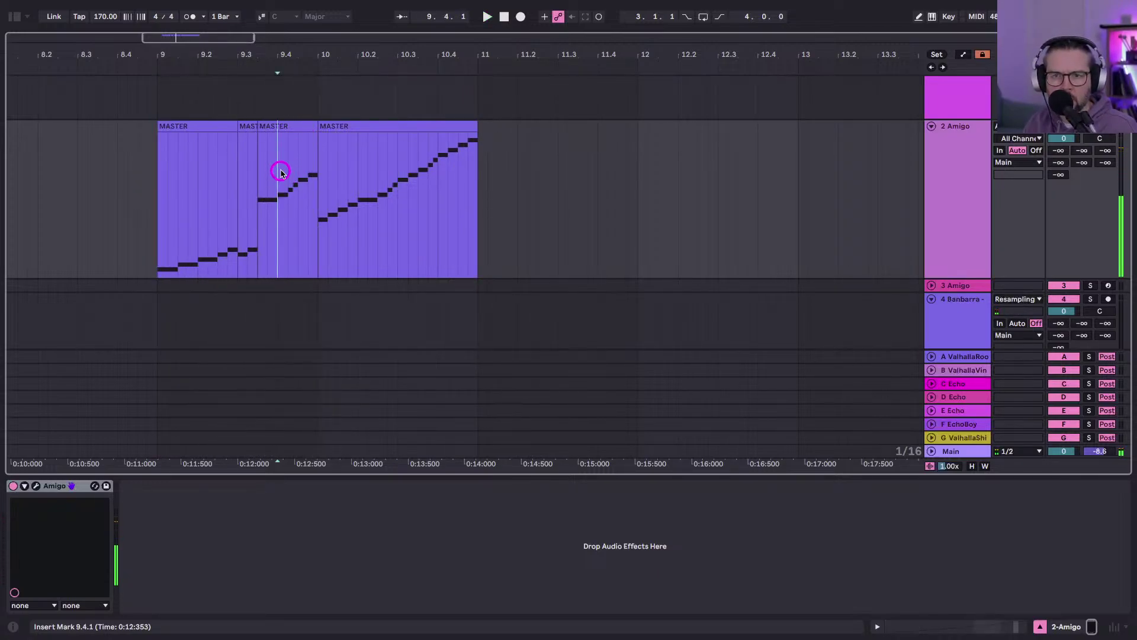
click(288, 171)
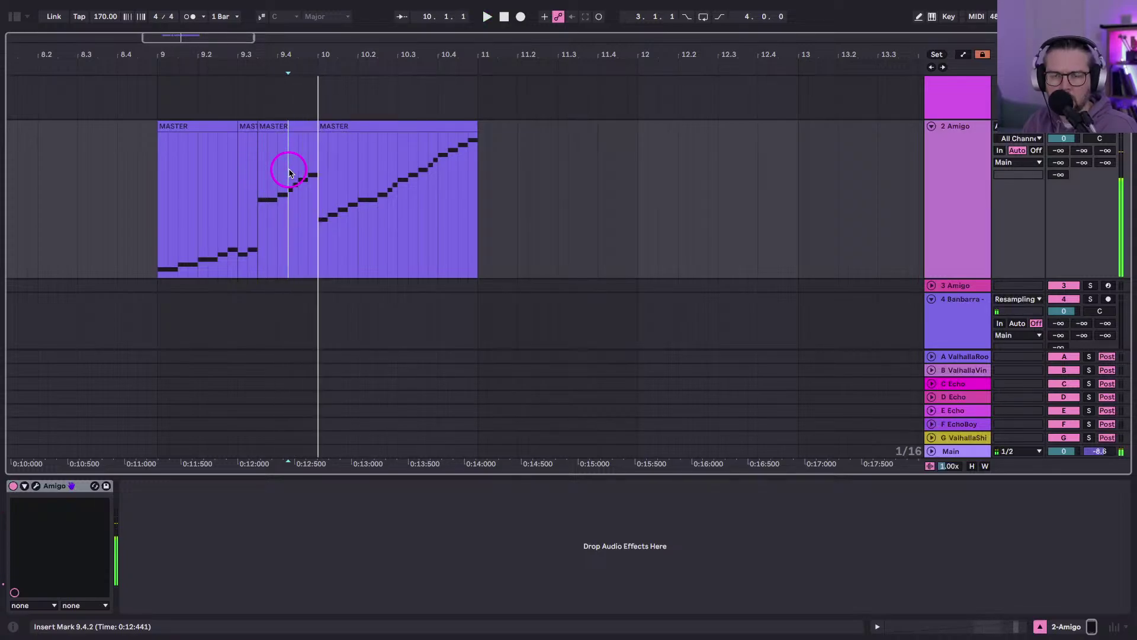
Try pasting a copy of the section from 9.4.2 to 10.1.1 at 9.2.1, undo it and replay from bar 9.
drag(289, 172, 313, 172)
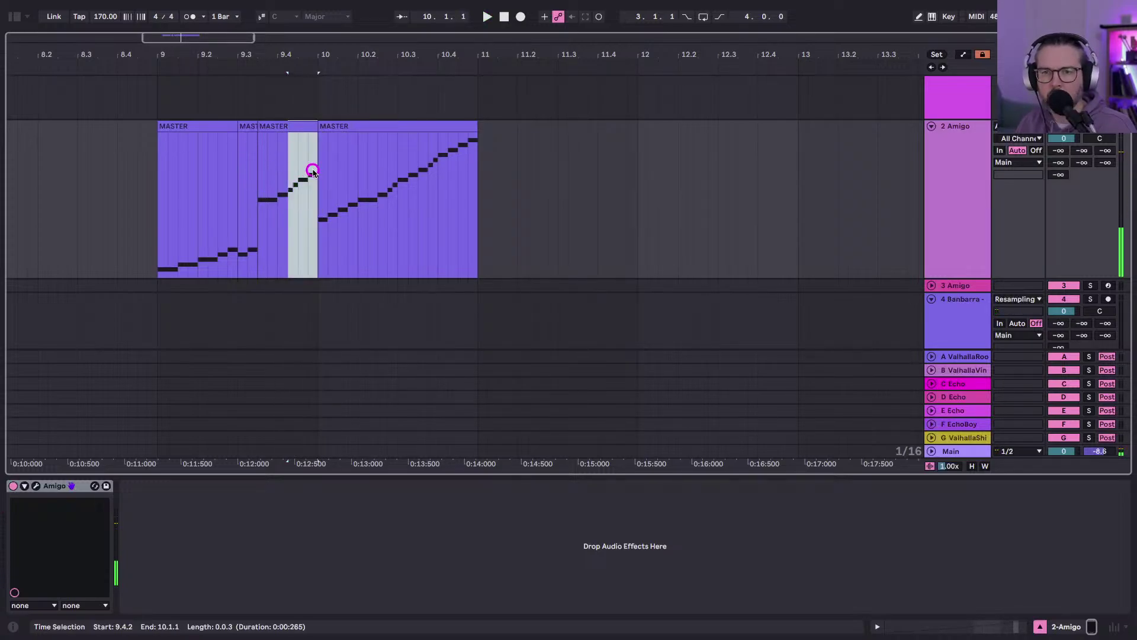
click(160, 175)
click(202, 185)
key(ctrl+v)
click(157, 177)
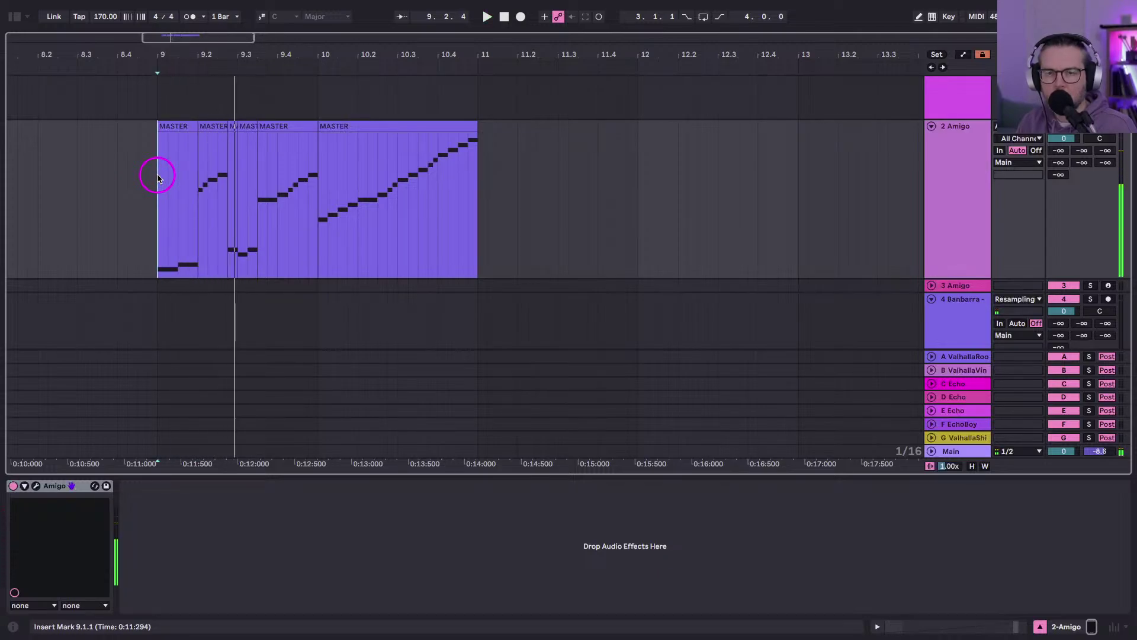
key(ctrl+z)
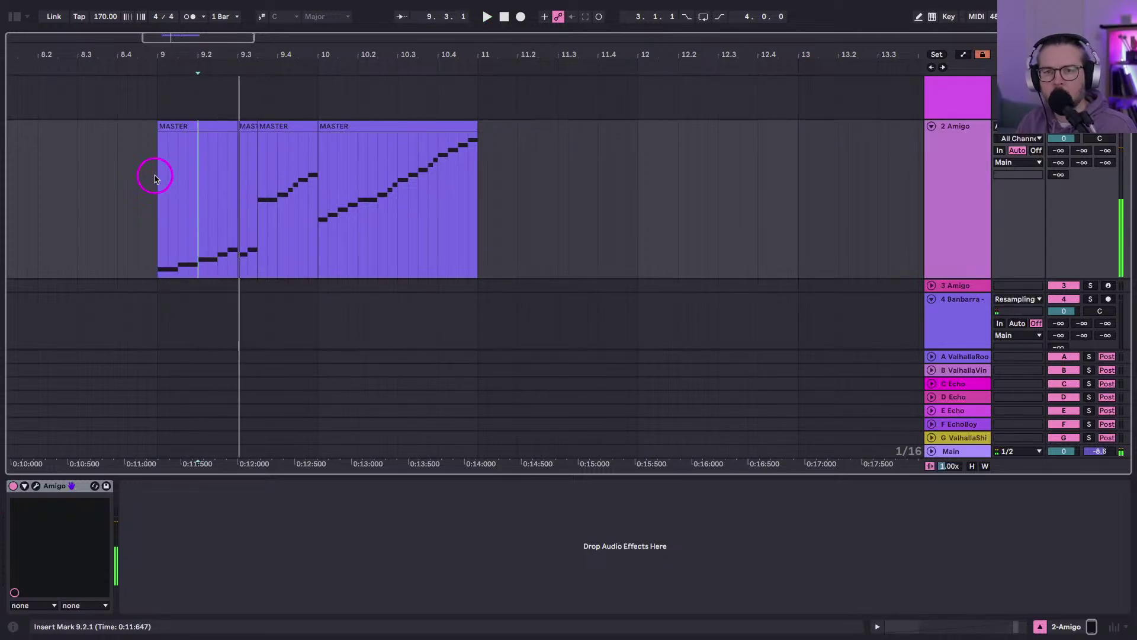
click(154, 176)
key(space)
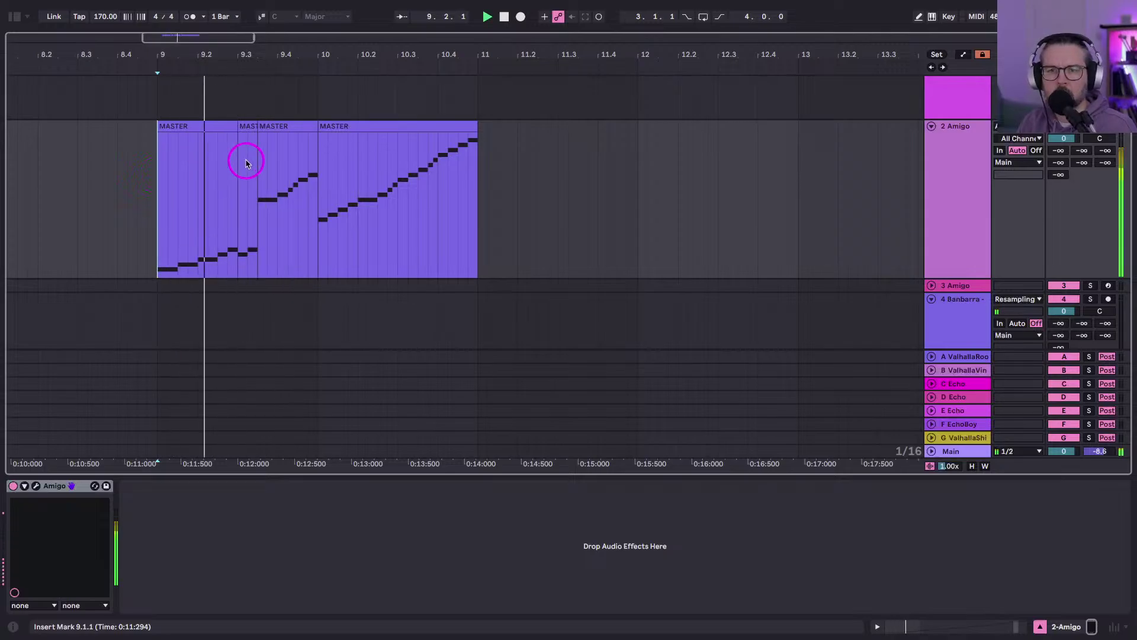
Place the original MASTER clip from the Session view's Amigo track into the arrangement at 11.1.2 and play it.
key(Tab)
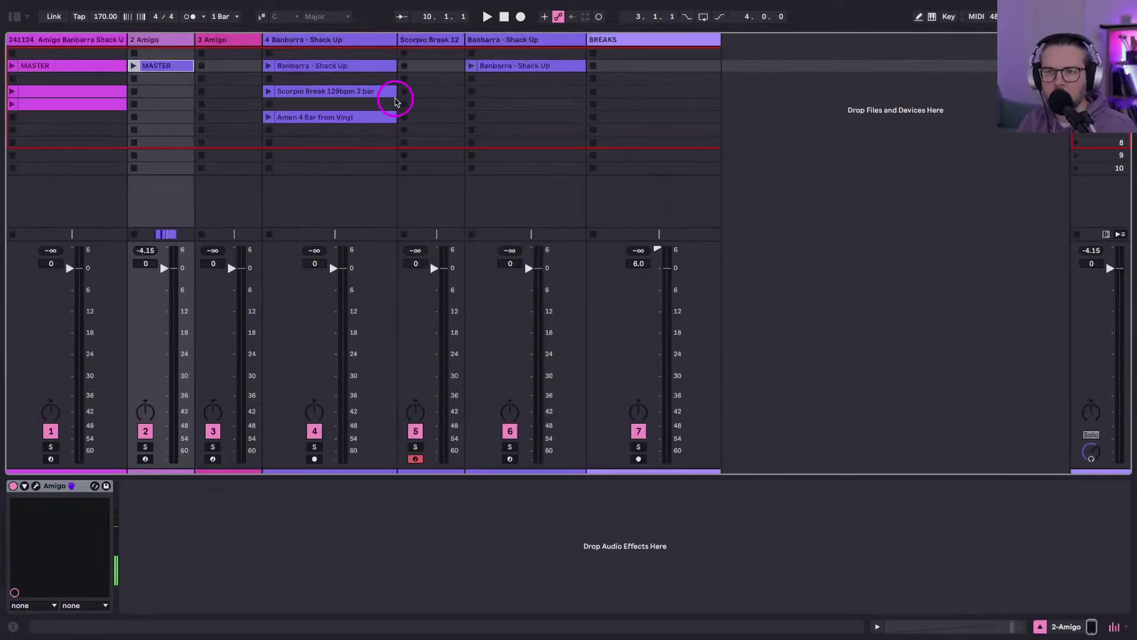
key(Tab)
drag(150, 64, 487, 197)
key(space)
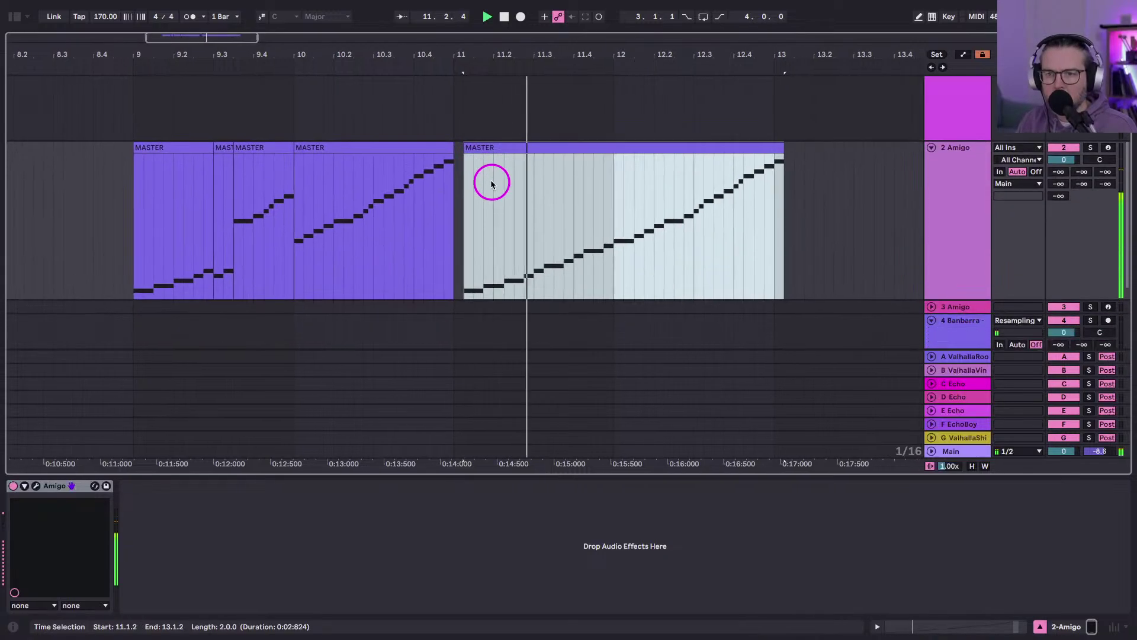
Audition the newly placed MASTER clip from 11.4.2 and copy its section from 11.4.2 to 12.1.1.
click(536, 243)
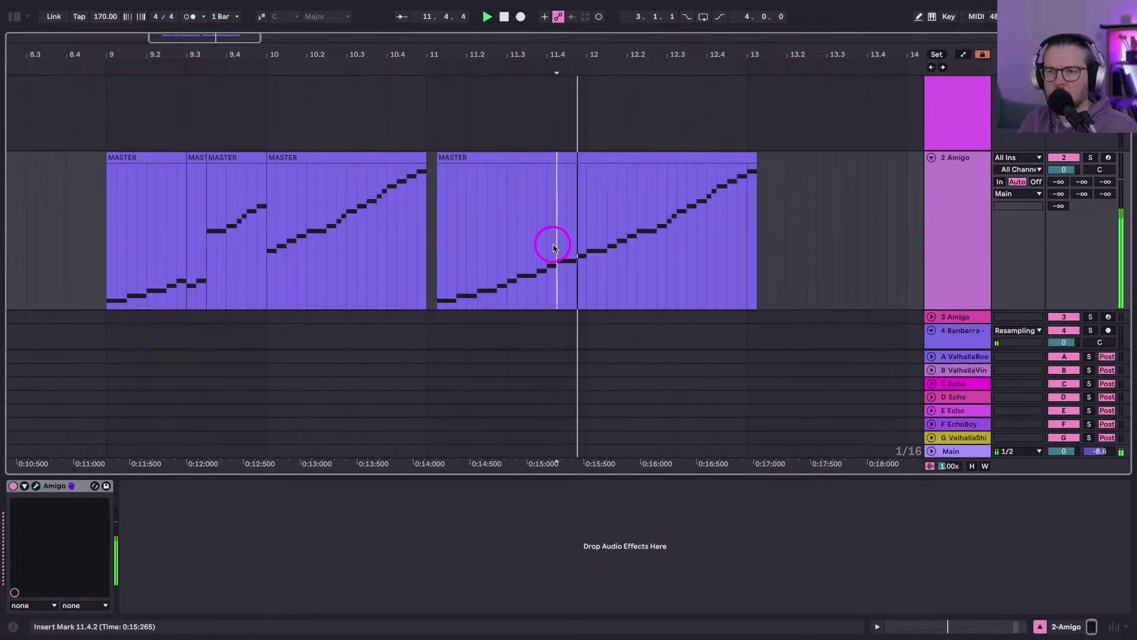
click(558, 256)
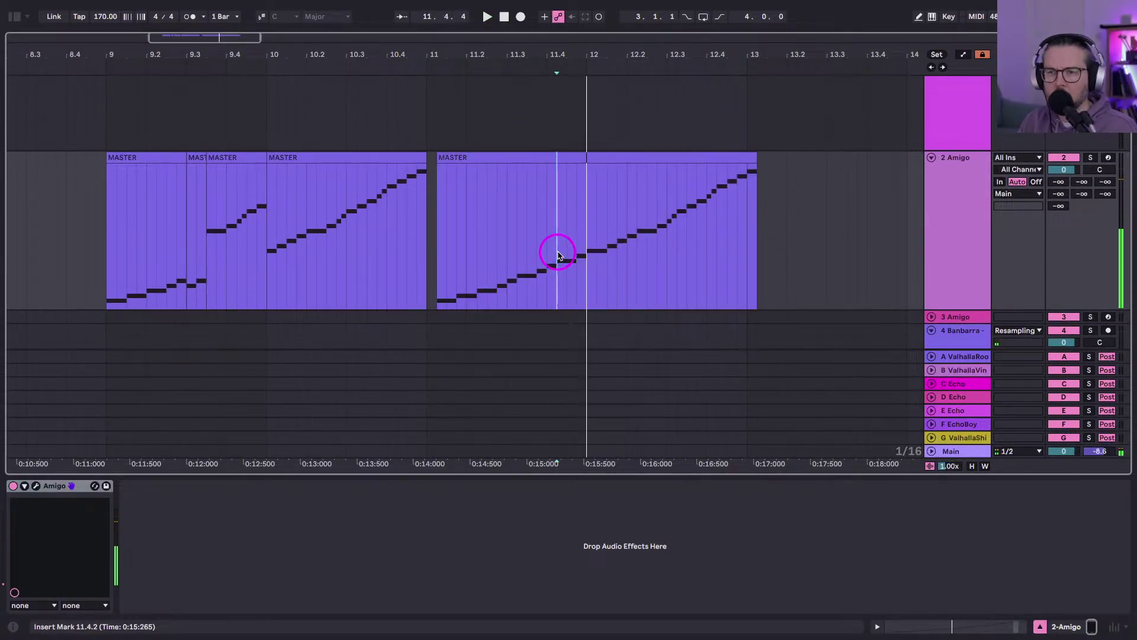
drag(558, 256, 581, 254)
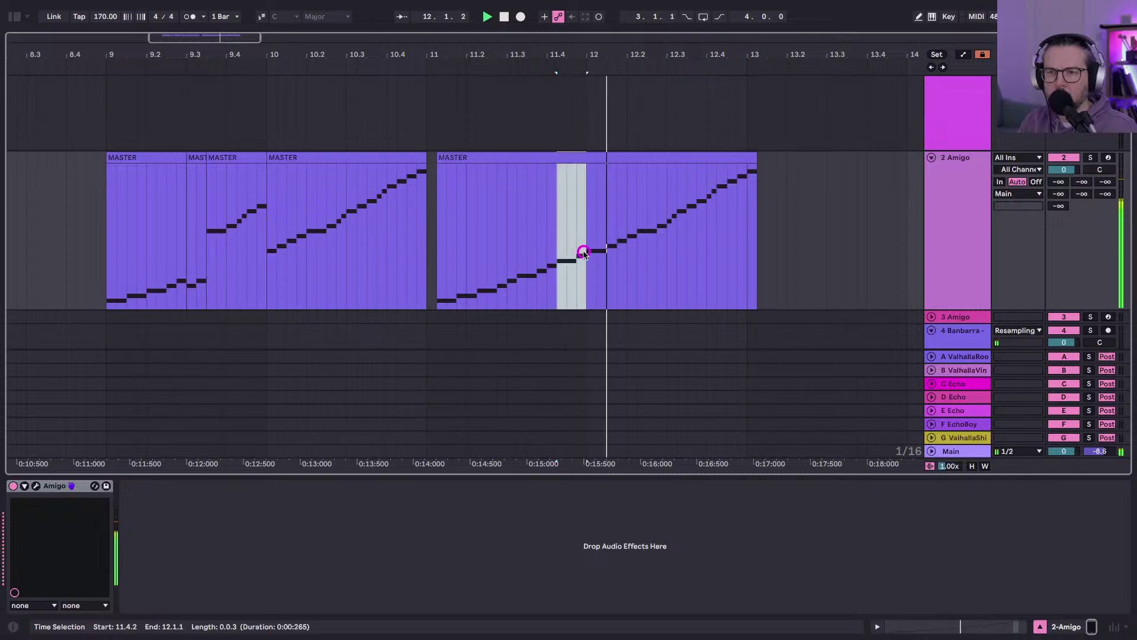
Try pasting the copied section at 9.1.3, listen from bar 9 and undo the paste.
click(104, 264)
click(126, 262)
key(ctrl+v)
key(ctrl+z)
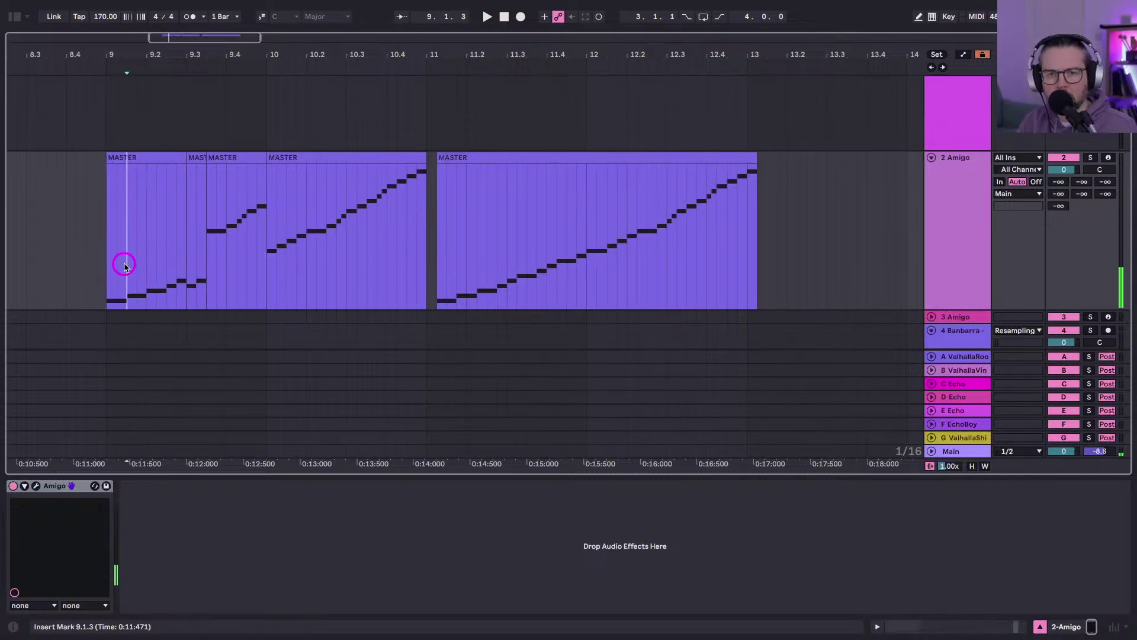
key(ctrl+v)
click(103, 261)
key(space)
key(ctrl+z)
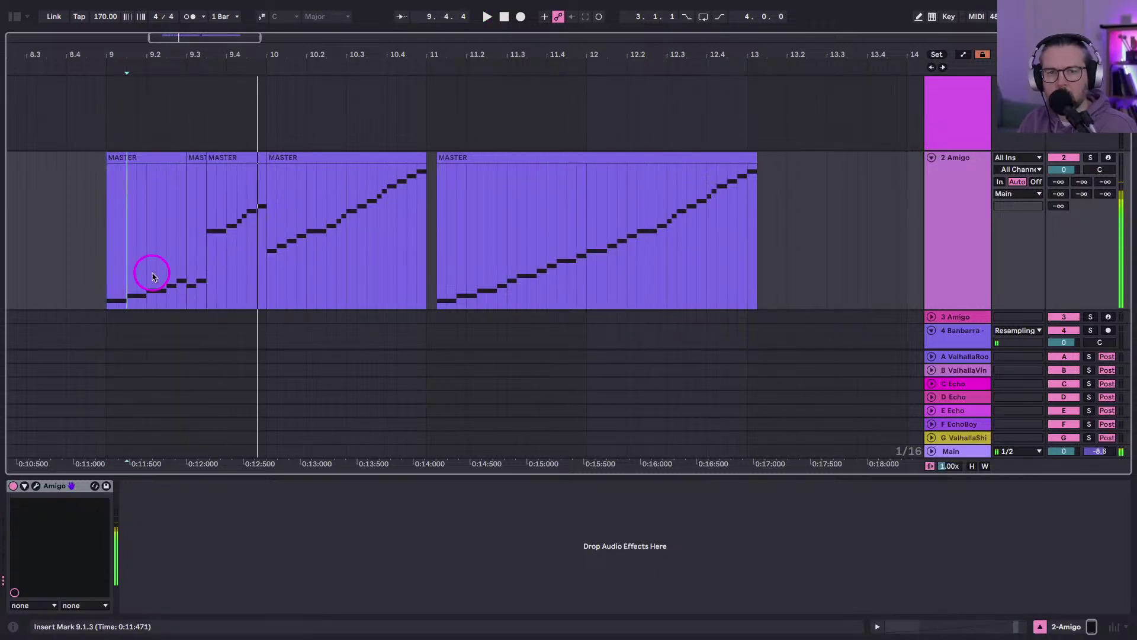
key(space)
key(space)
Paste the copied section at 9.2.3 and listen to the edited break from bar 9 and from 9.3.1.
click(167, 269)
key(ctrl+v)
key(space)
click(107, 263)
key(space)
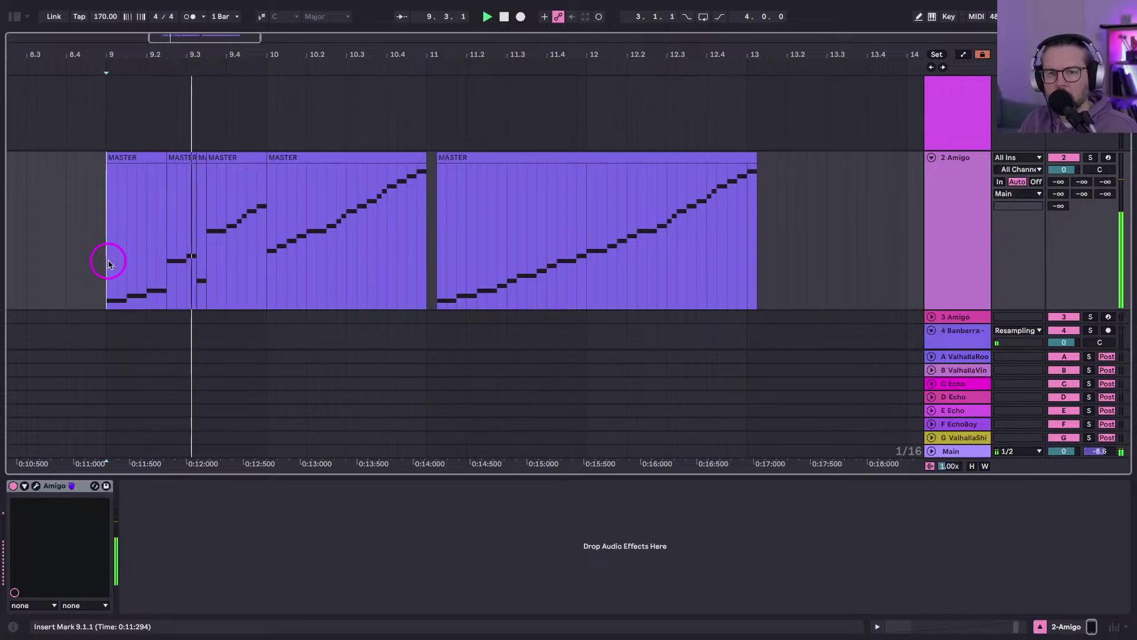
click(186, 270)
key(space)
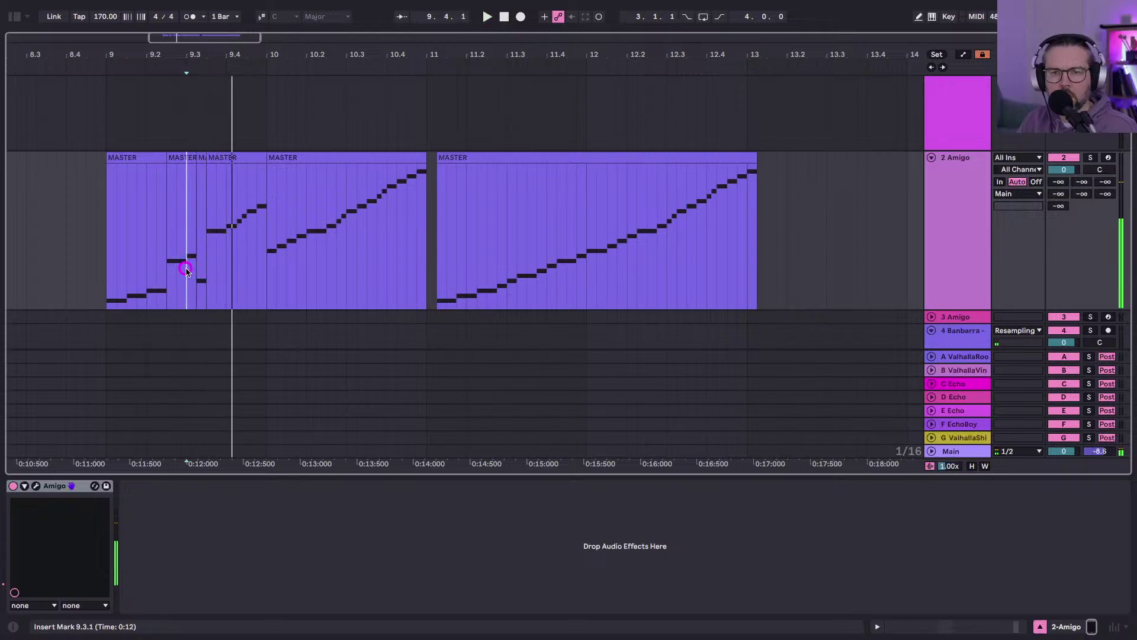
Undo the last paste to compare the break from 9.3.1, and restore the paste.
key(ctrl+z)
click(186, 172)
key(space)
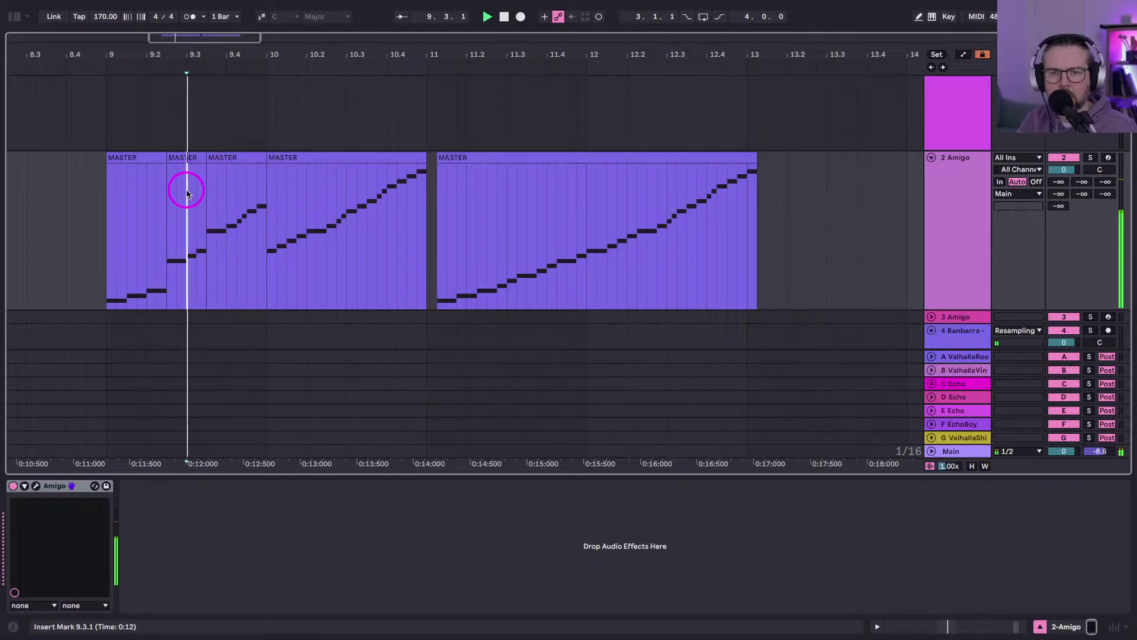
key(space)
key(ctrl+shift+z)
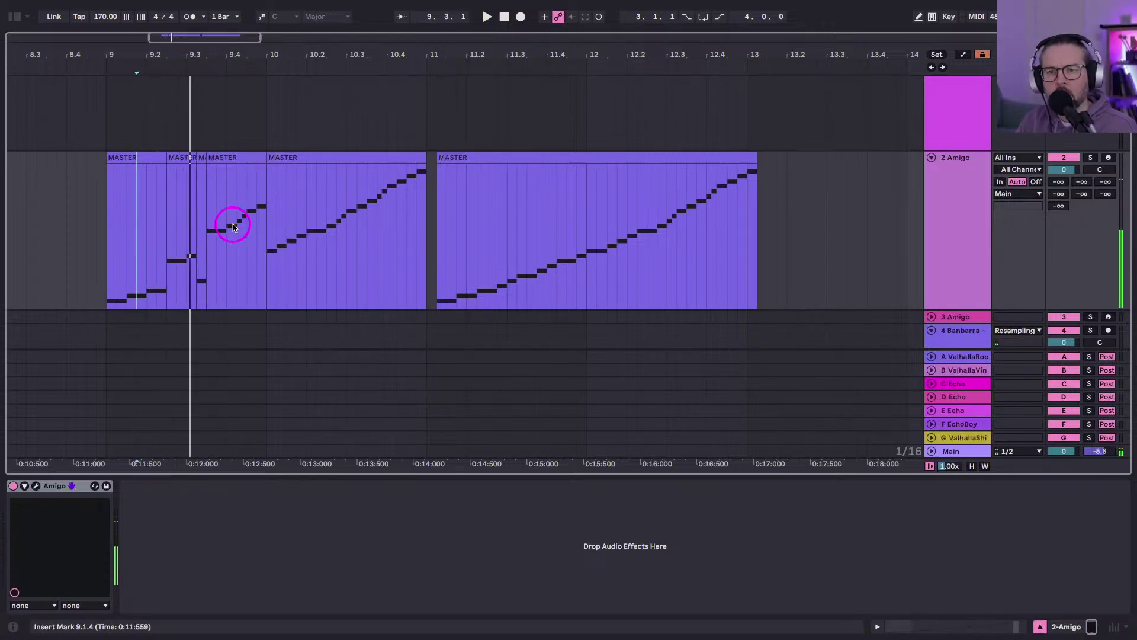
Try pasting the short section from 9.4.2 to 9.4.3 at 9.3.1 and listen from 9.1.2.
drag(238, 225, 243, 226)
click(183, 237)
key(ctrl+v)
click(120, 237)
key(space)
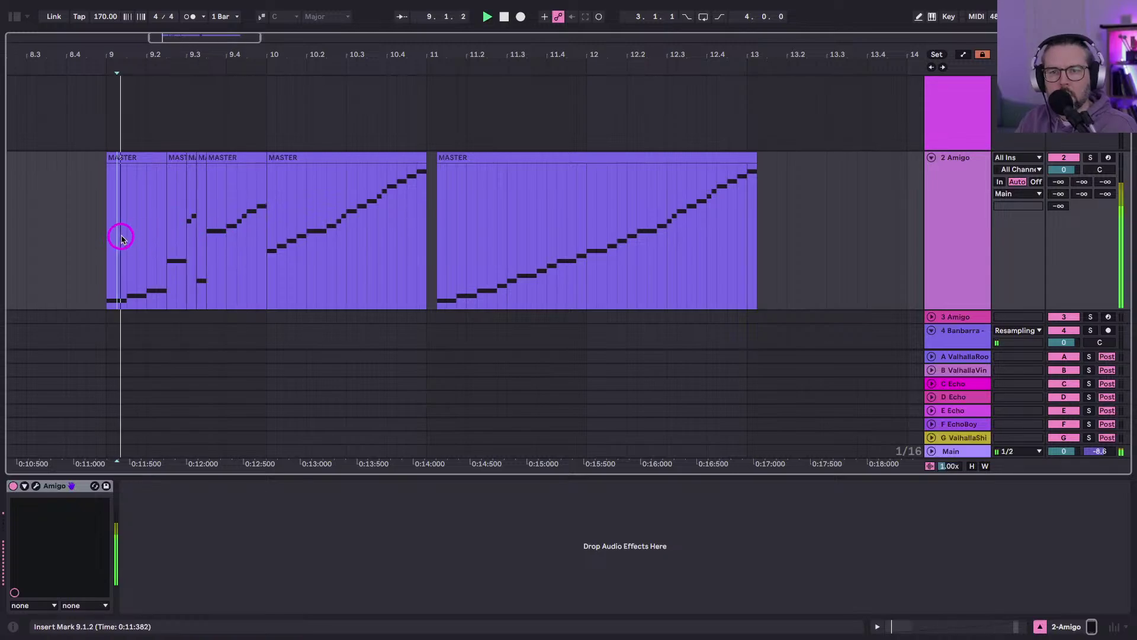
Audition the reference MASTER clip from 11.2.4 and 11.4.2, and select its section from 11.4.2 to 11.4.4.
click(498, 289)
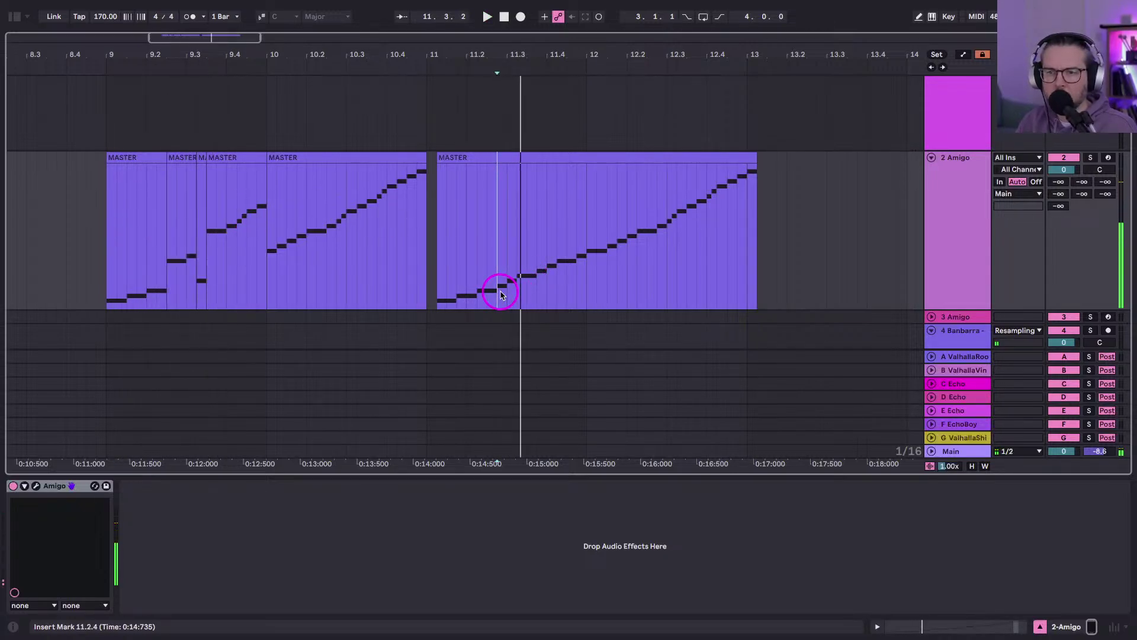
click(538, 274)
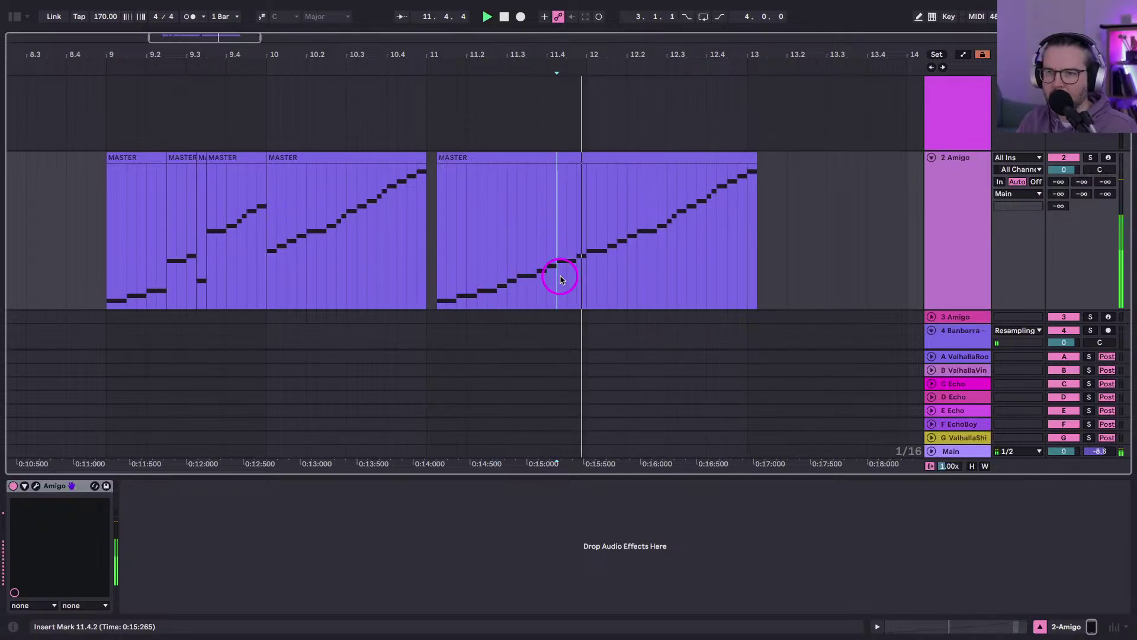
click(561, 280)
drag(560, 280, 572, 279)
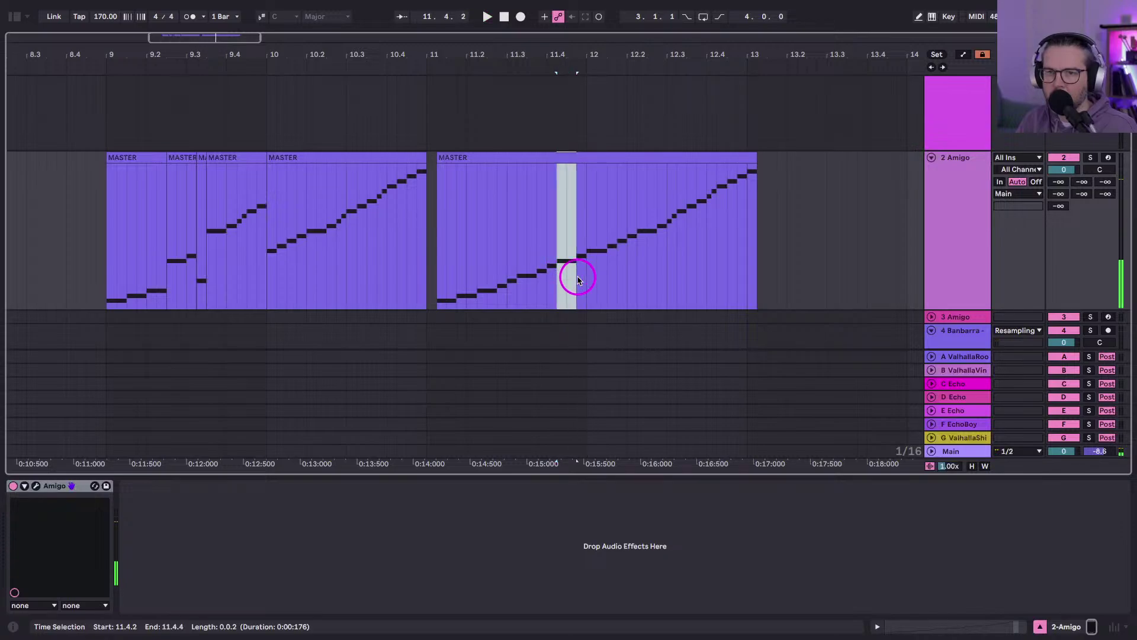
Listen repeatedly to the edited break from 9.1.1.
click(110, 259)
key(space)
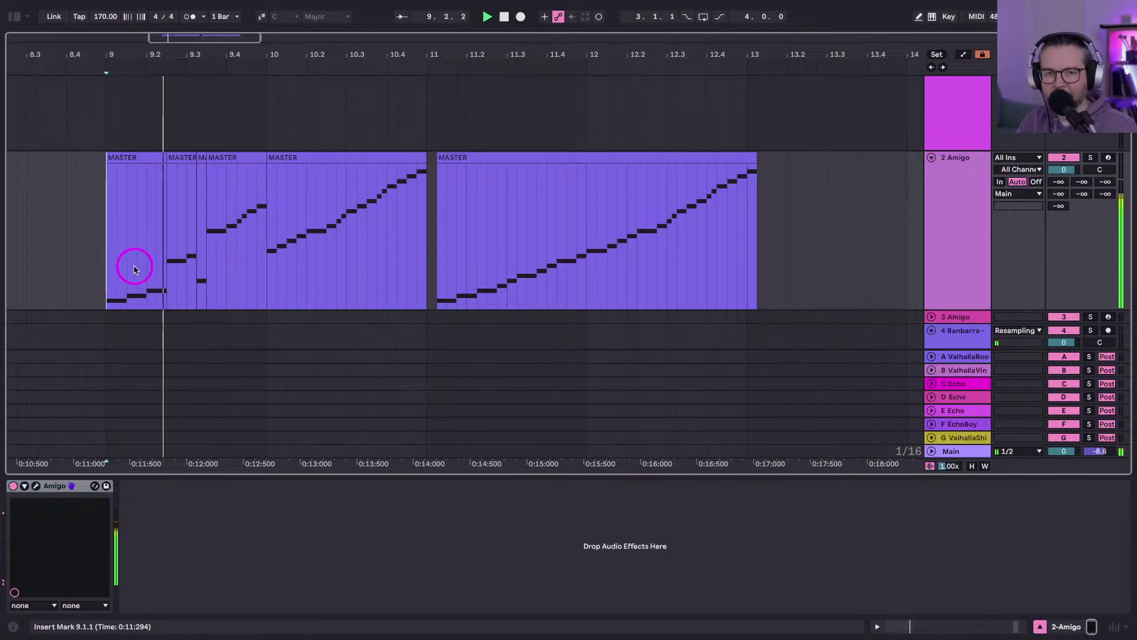
click(128, 267)
click(152, 265)
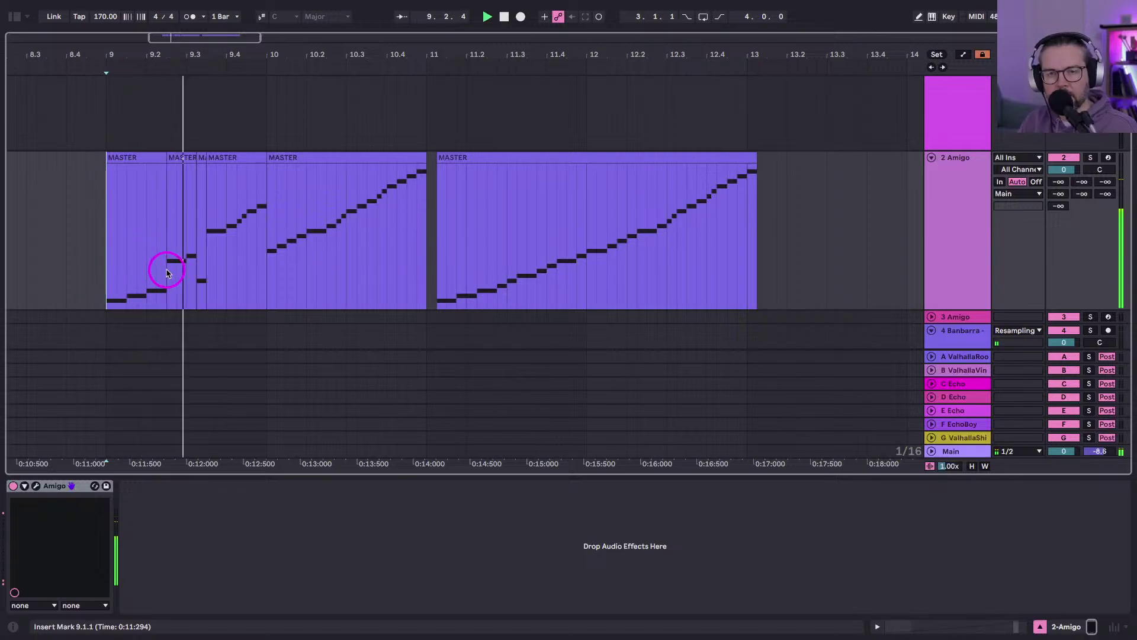
key(space)
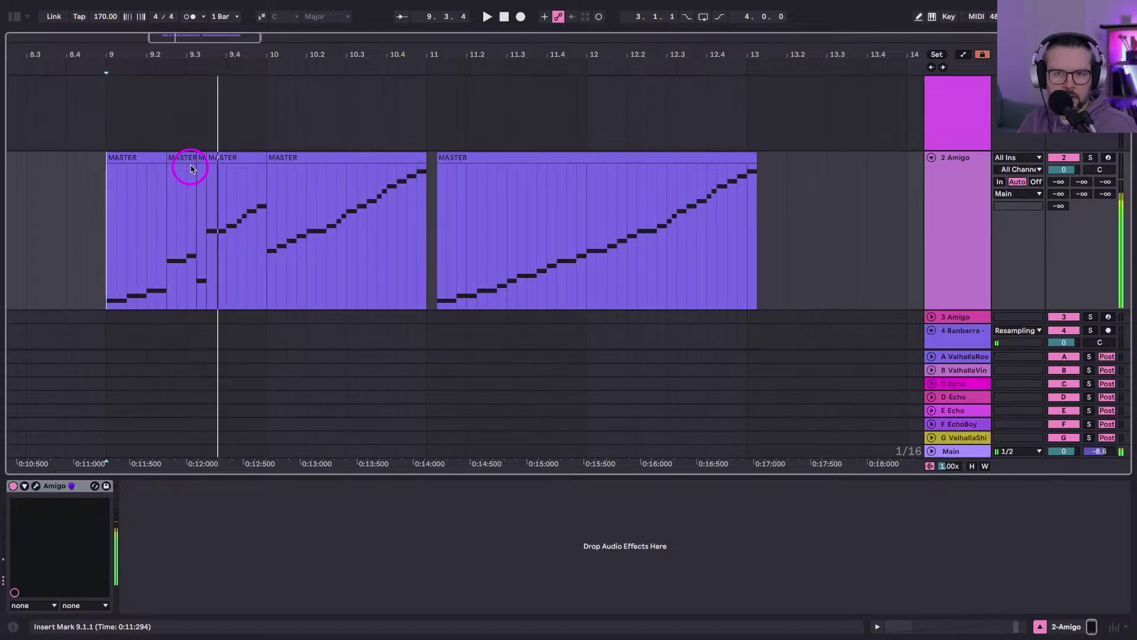
Try placing the reference clip's slice at 11.2.4 at 9.3.2 and listen from 9.1.1.
click(507, 290)
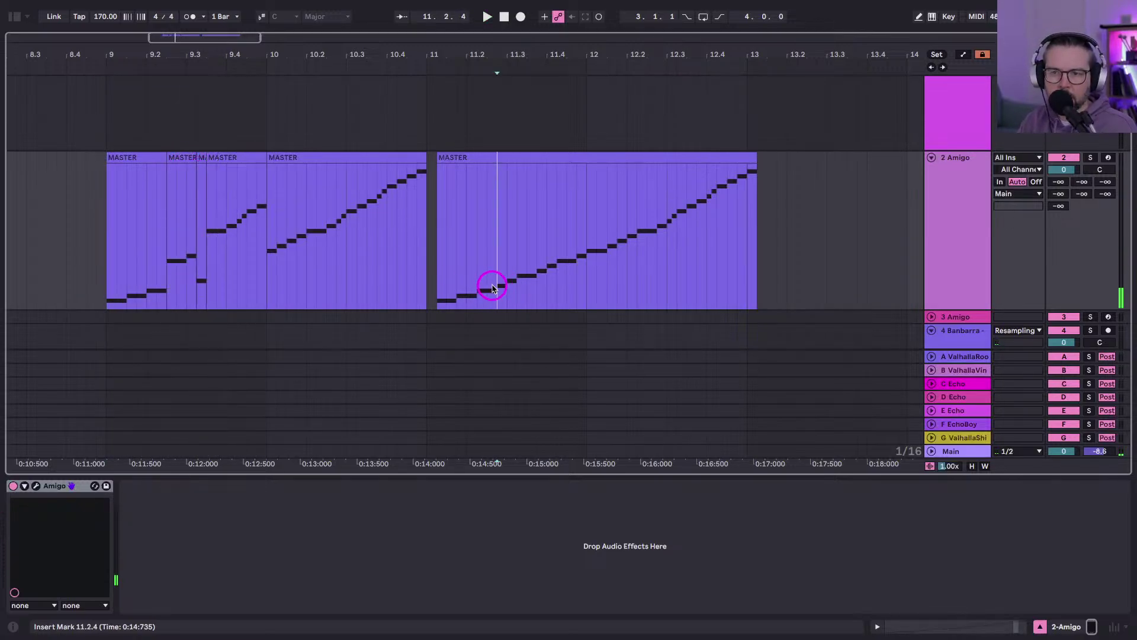
click(188, 270)
click(153, 269)
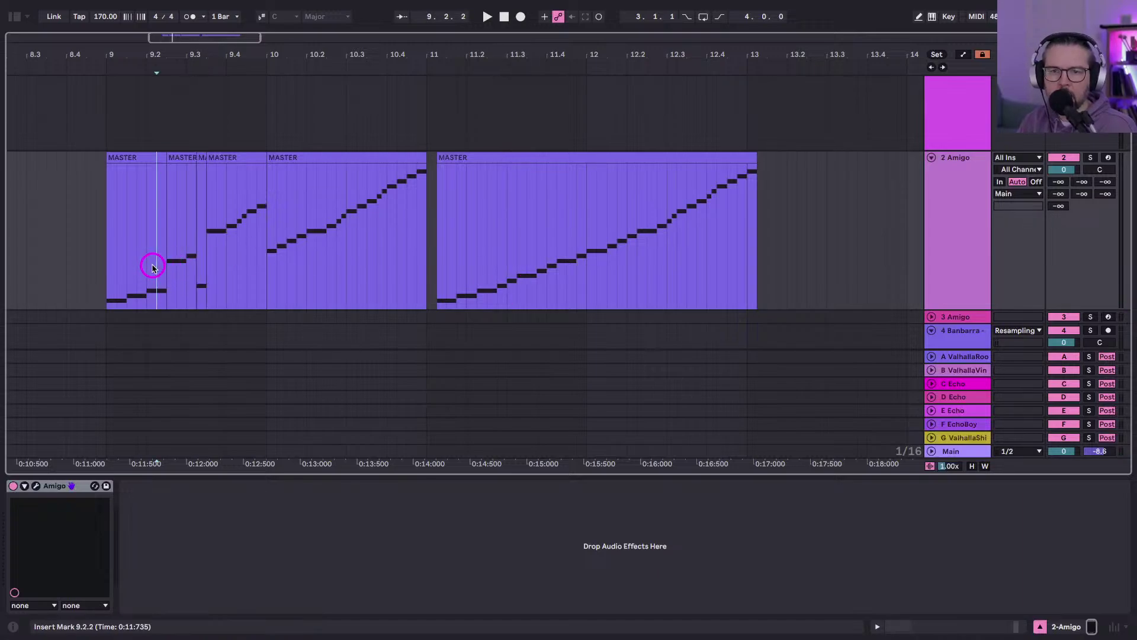
key(space)
click(108, 273)
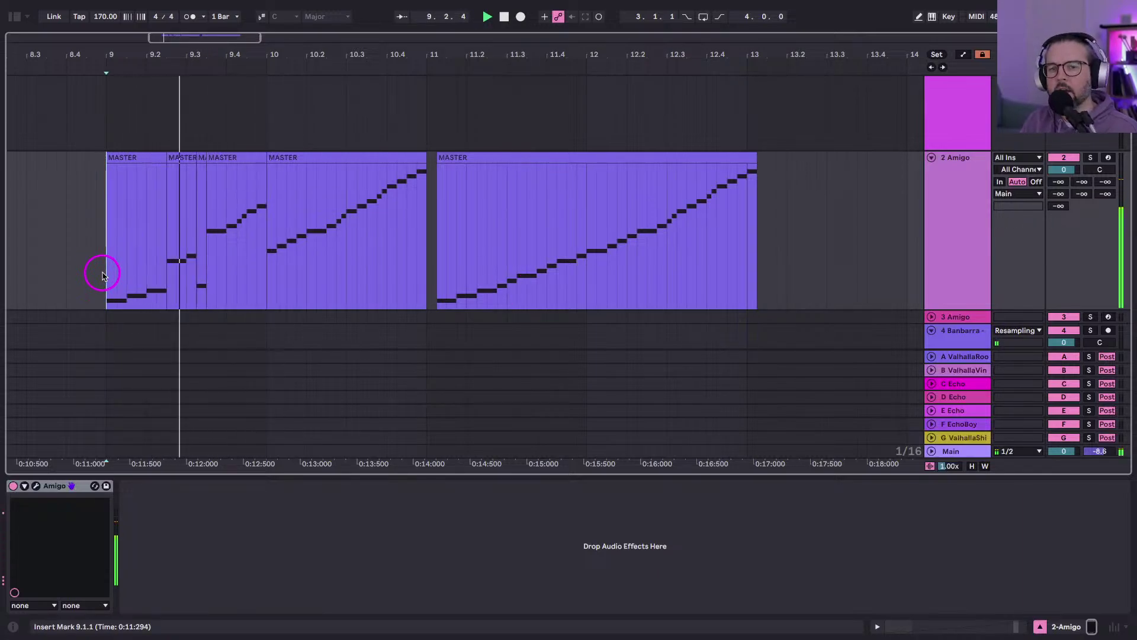
Audition the reference clip from 11.2.4, try pasting its section from 11.2.4 to 11.3.1 at 9.3.1, and listen from 9.2.3.
click(507, 274)
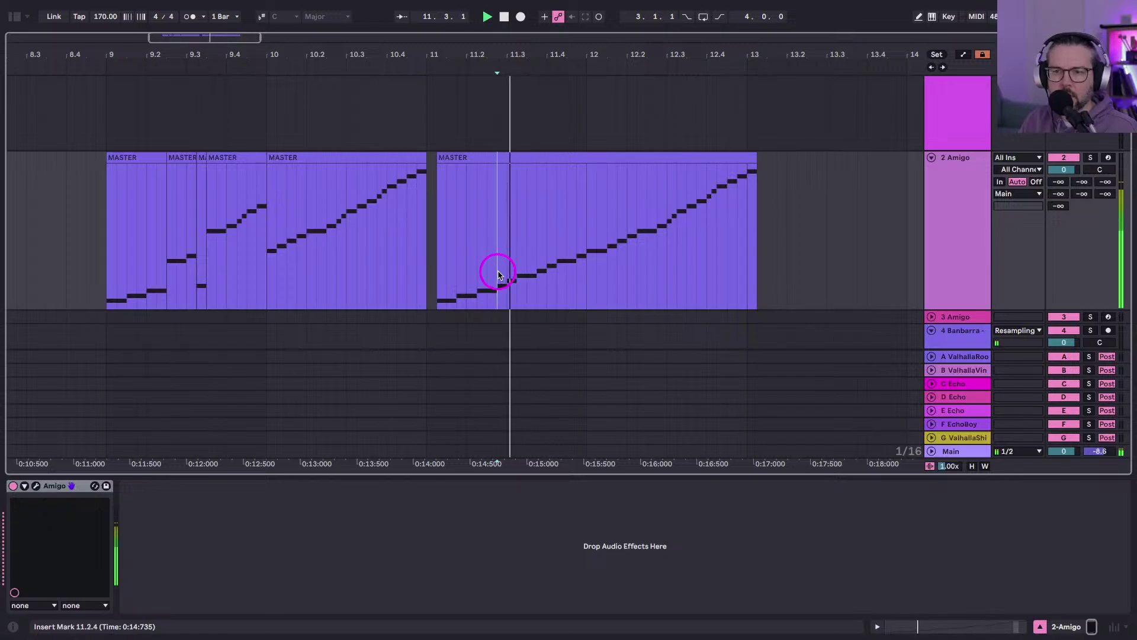
shift+click(500, 273)
key(space)
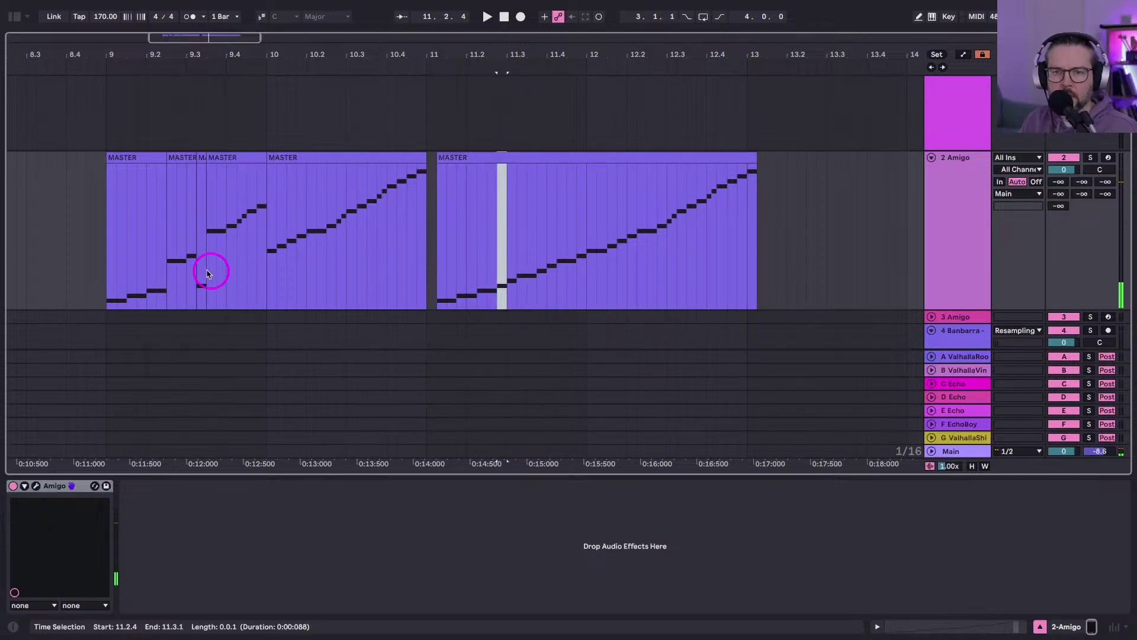
click(188, 272)
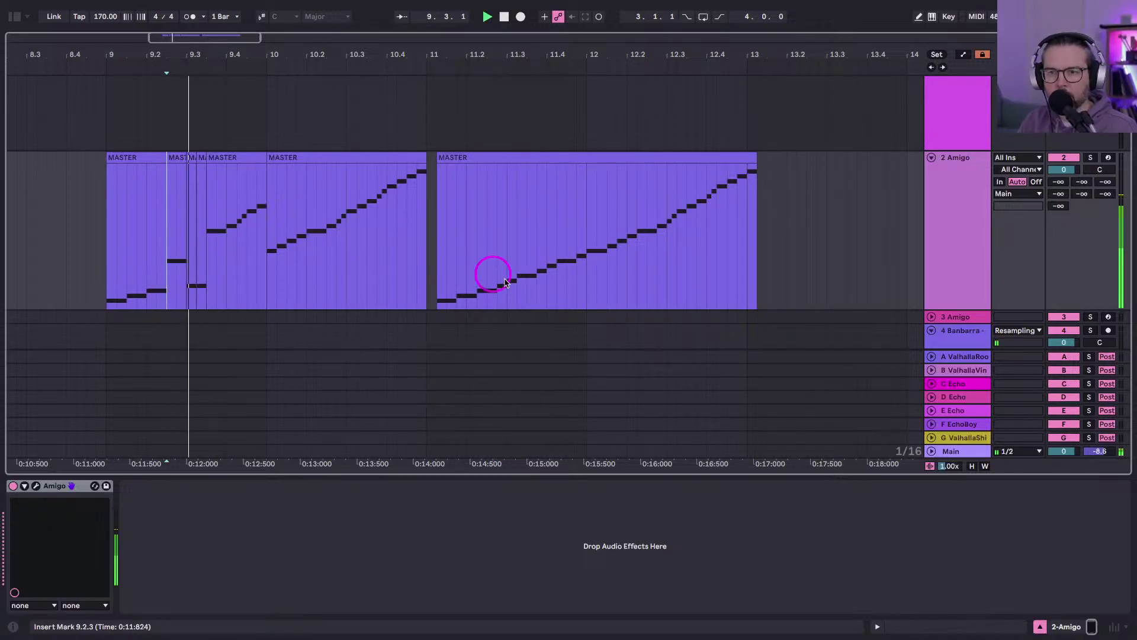
Try pasting the reference clip's slice at 11.4.4 at 9.3.2 and listen to the break from 9.1.1.
click(585, 276)
click(198, 256)
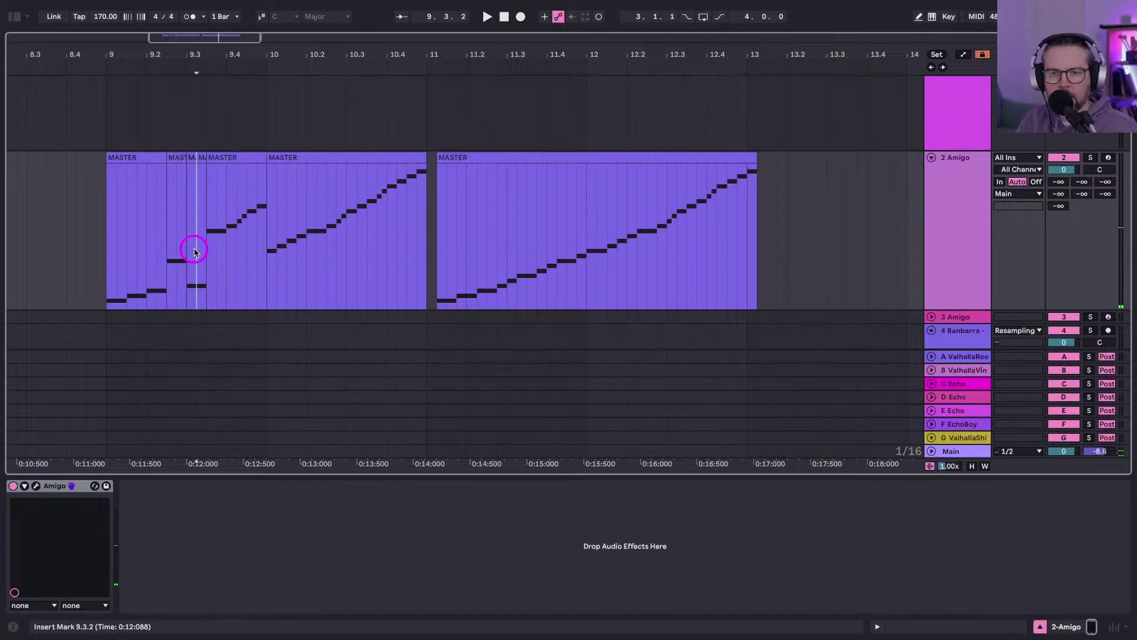
key(space)
key(space)
click(107, 255)
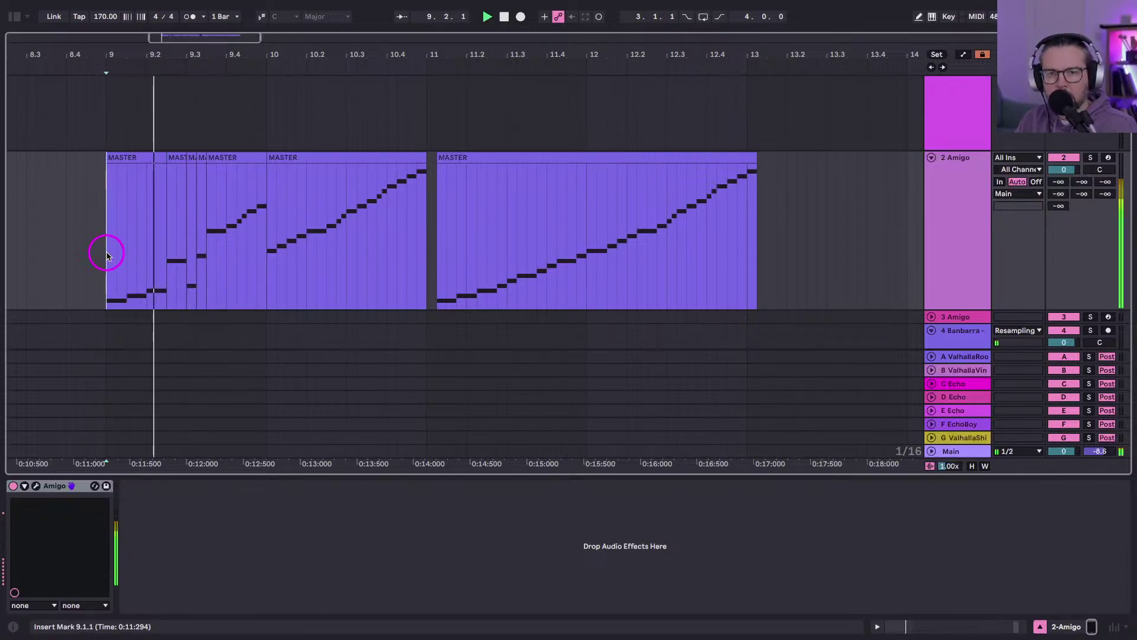
Undo the trial pastes between 9.2.3 and 9.3.3, keep the reference MASTER clip at 11.1.2, and listen from bar 9.
key(space)
key(space)
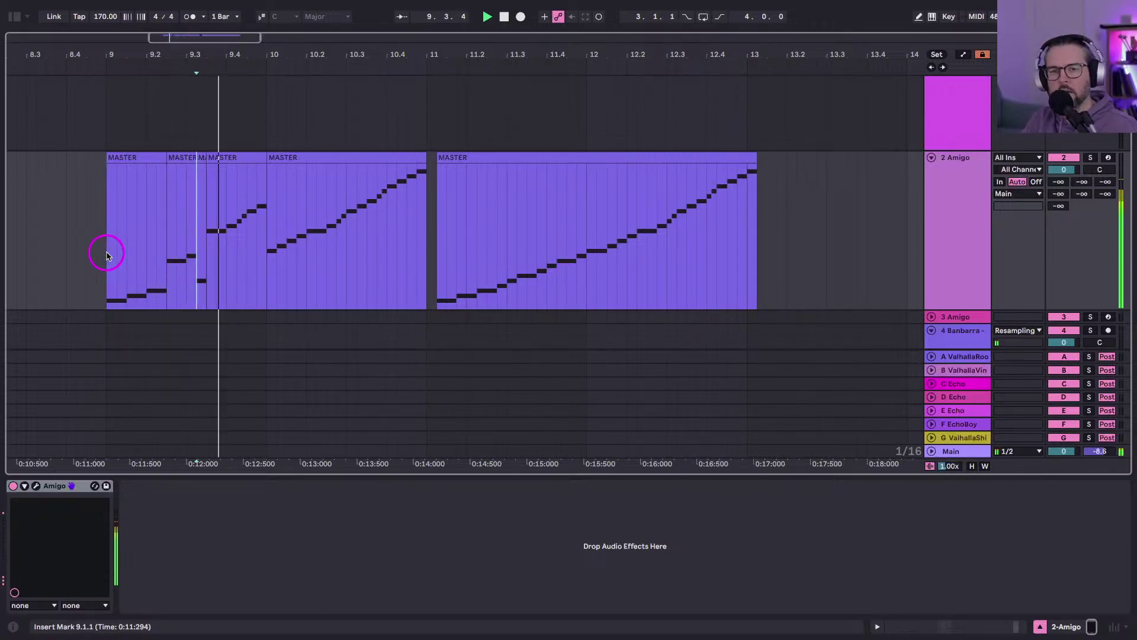
key(Delete)
key(space)
click(108, 252)
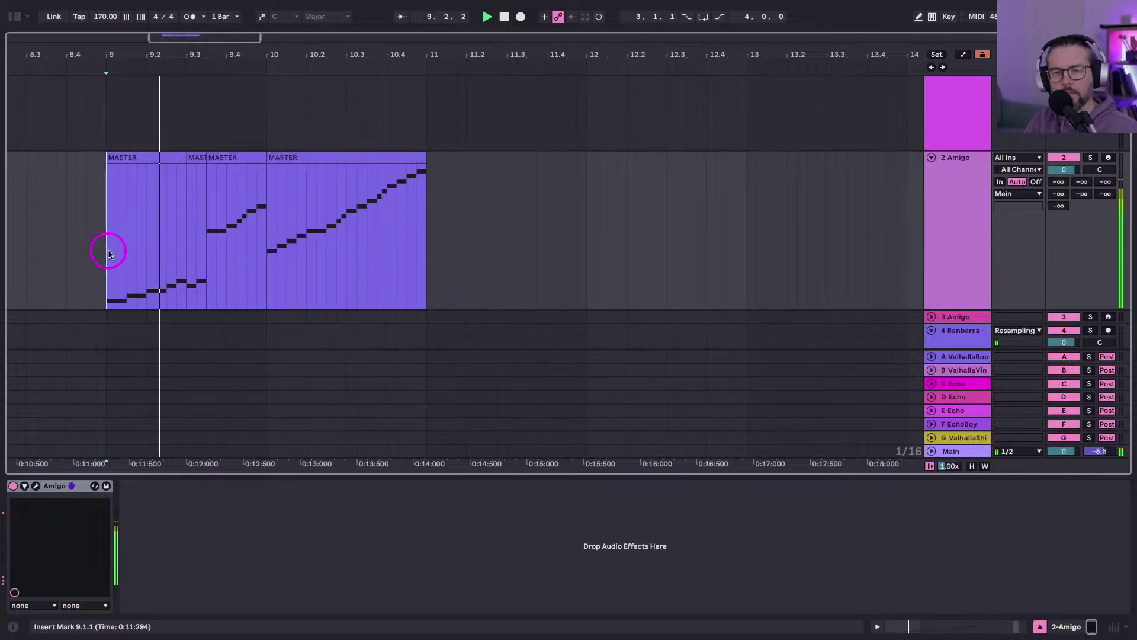
key(ctrl+z)
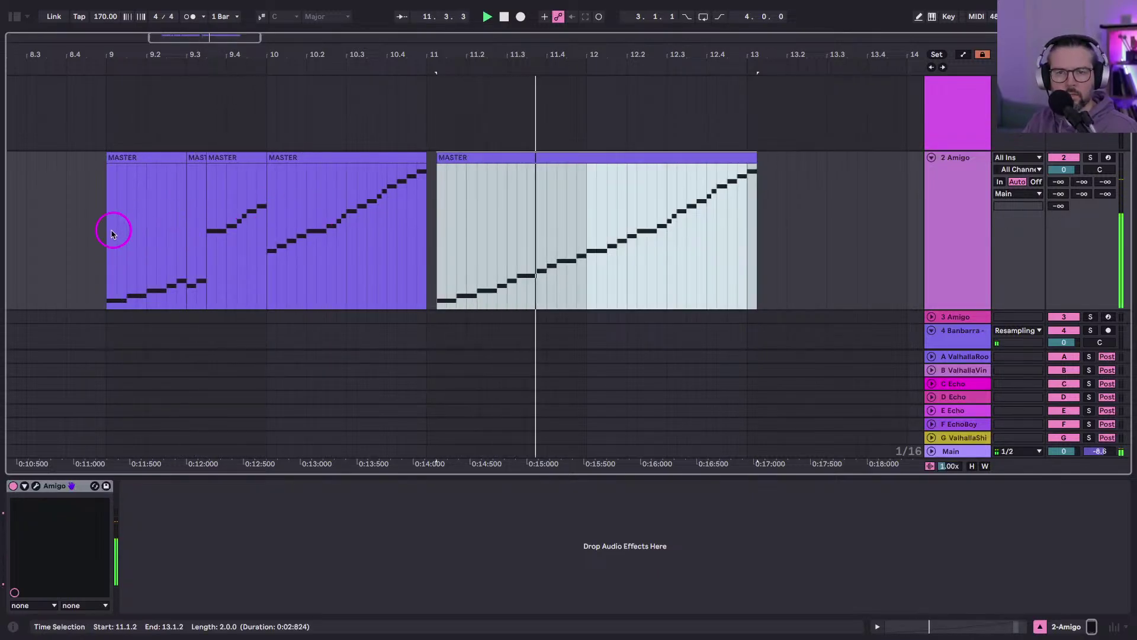
click(110, 235)
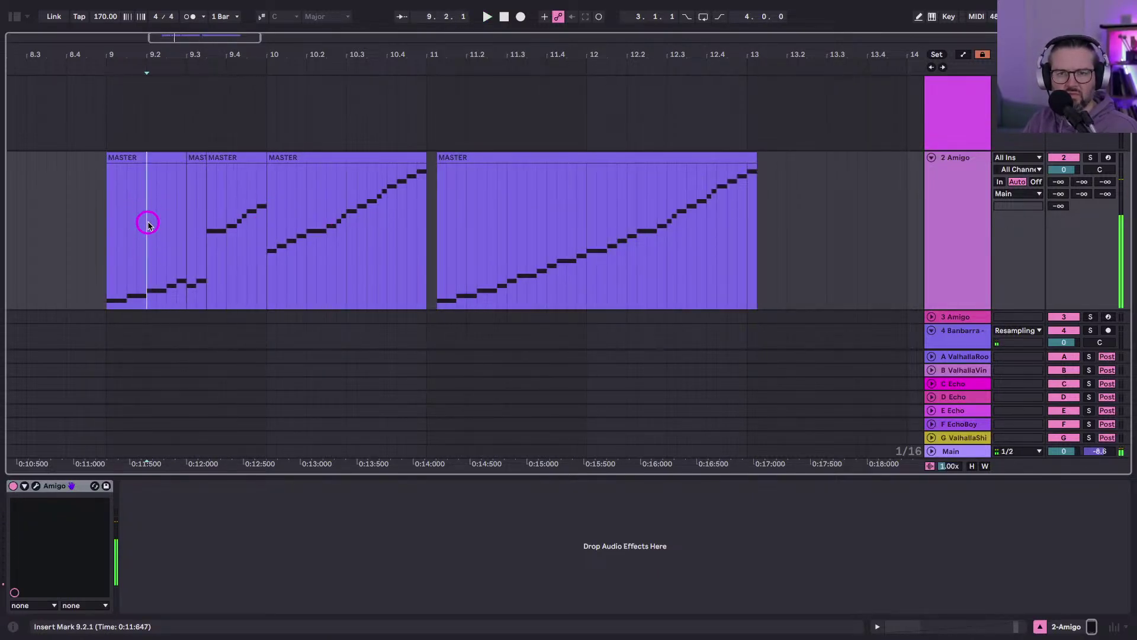
Duplicate the section from 9.2.1 to 9.3.3 so the copy starts at 9.3.3, and listen from 8.4.4 and 9.1.1.
drag(148, 224, 200, 221)
key(ctrl+d)
click(97, 221)
key(space)
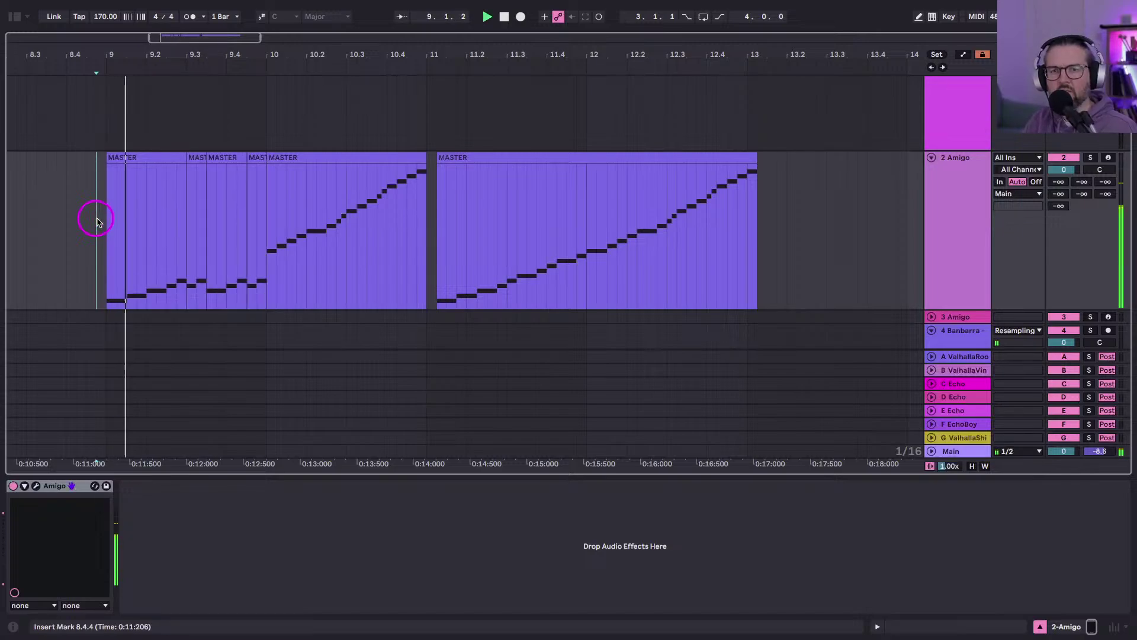
click(106, 232)
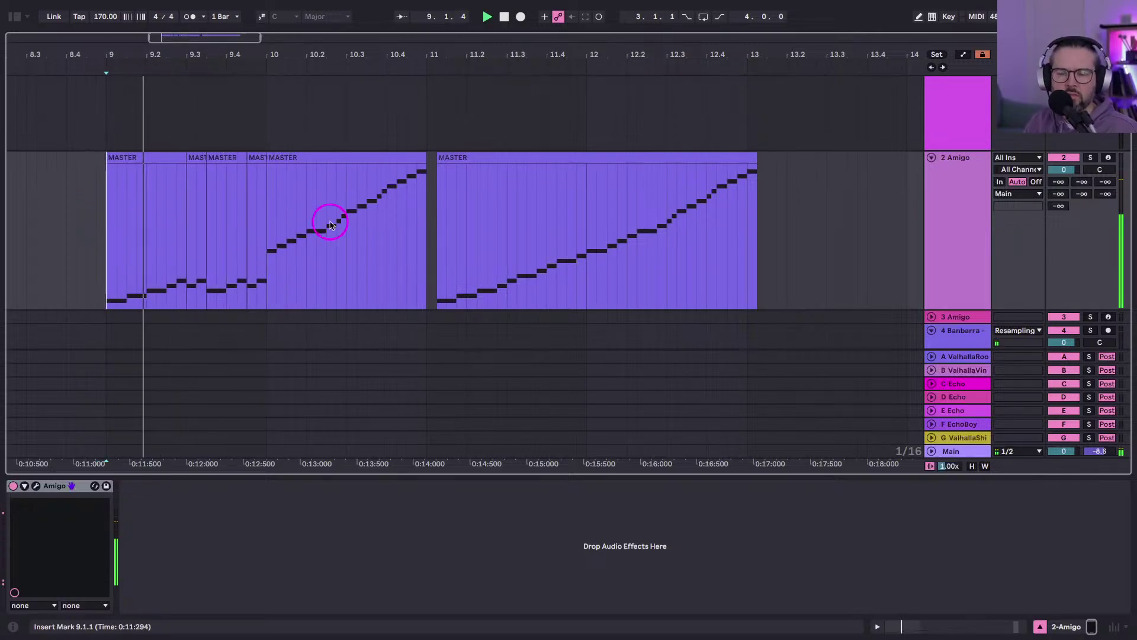
Audition the reference clip from 11.4.1, 12.1.1 and 12.1.3, and copy its section from 12.1.1 to 12.2.1.
click(547, 283)
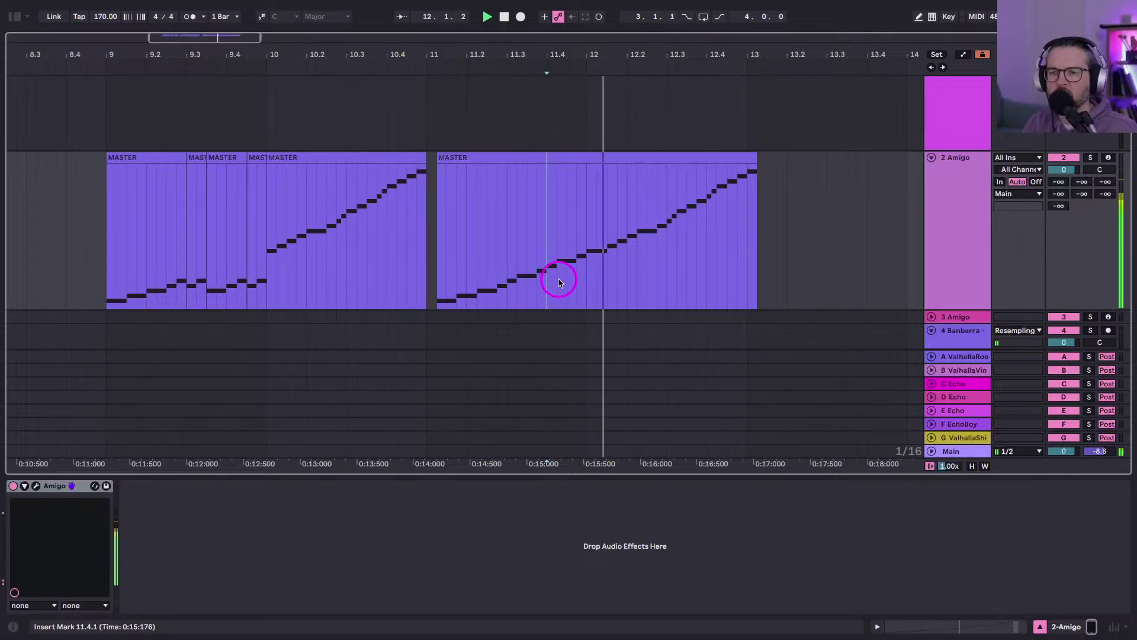
click(589, 274)
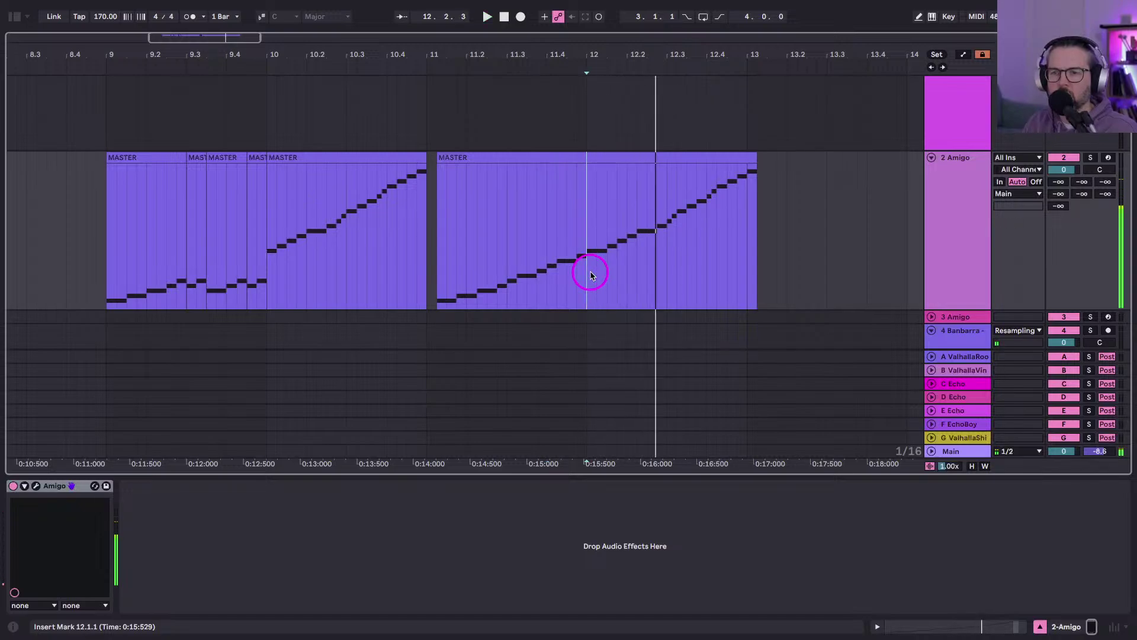
key(space)
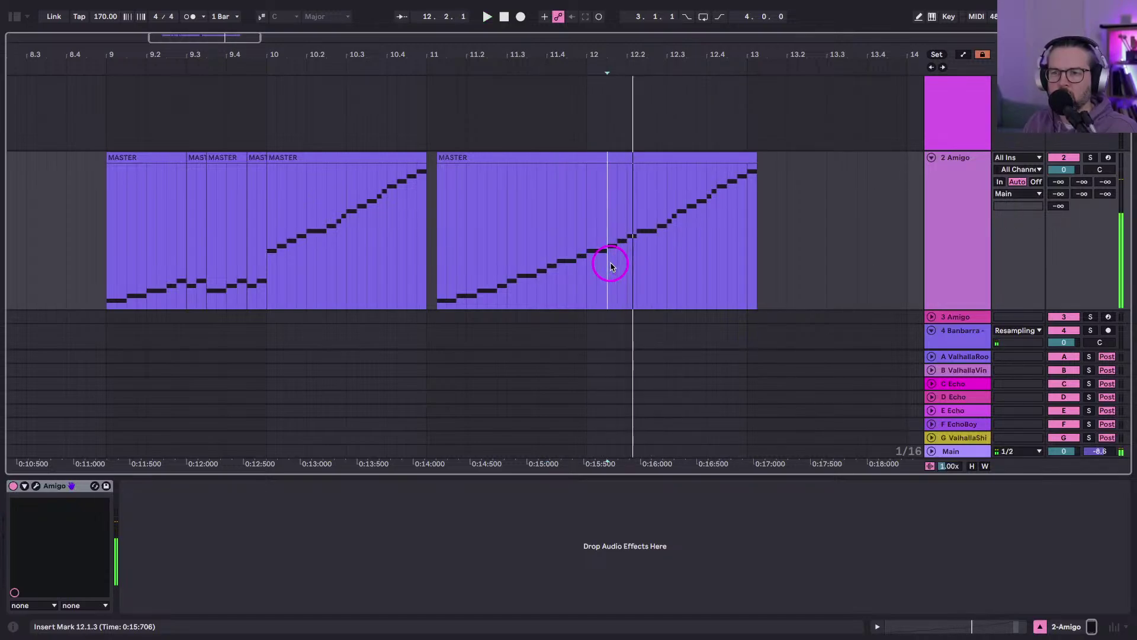
drag(624, 263, 578, 263)
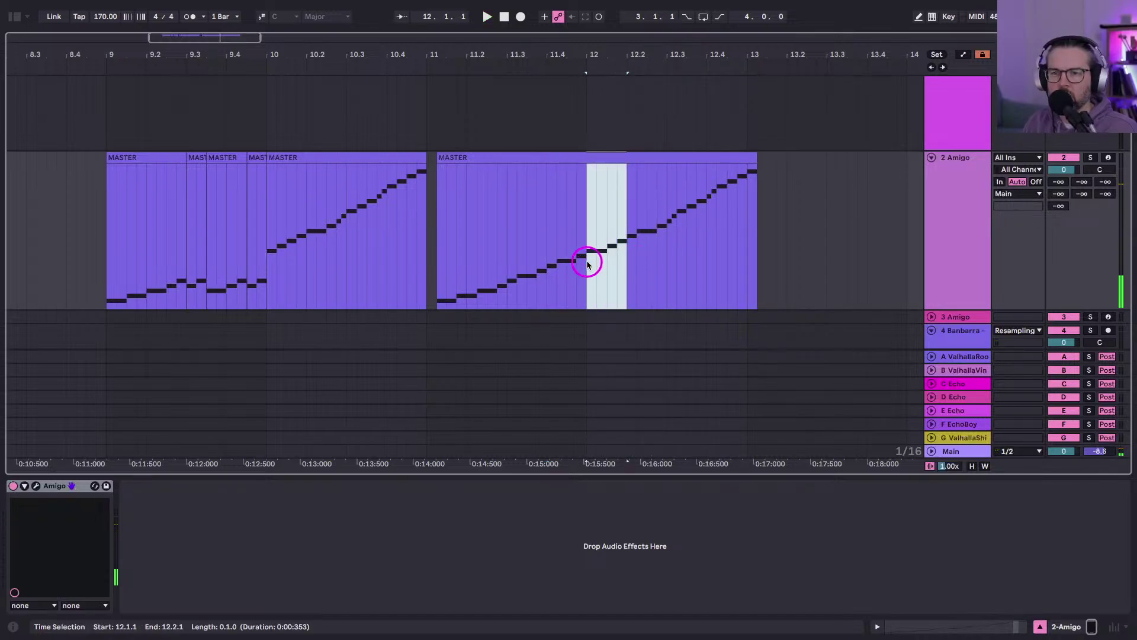
Listen from bar 9, paste the copied section over 9.3.3 to 9.4.3, and replay the break from 9.1.1.
click(107, 262)
key(space)
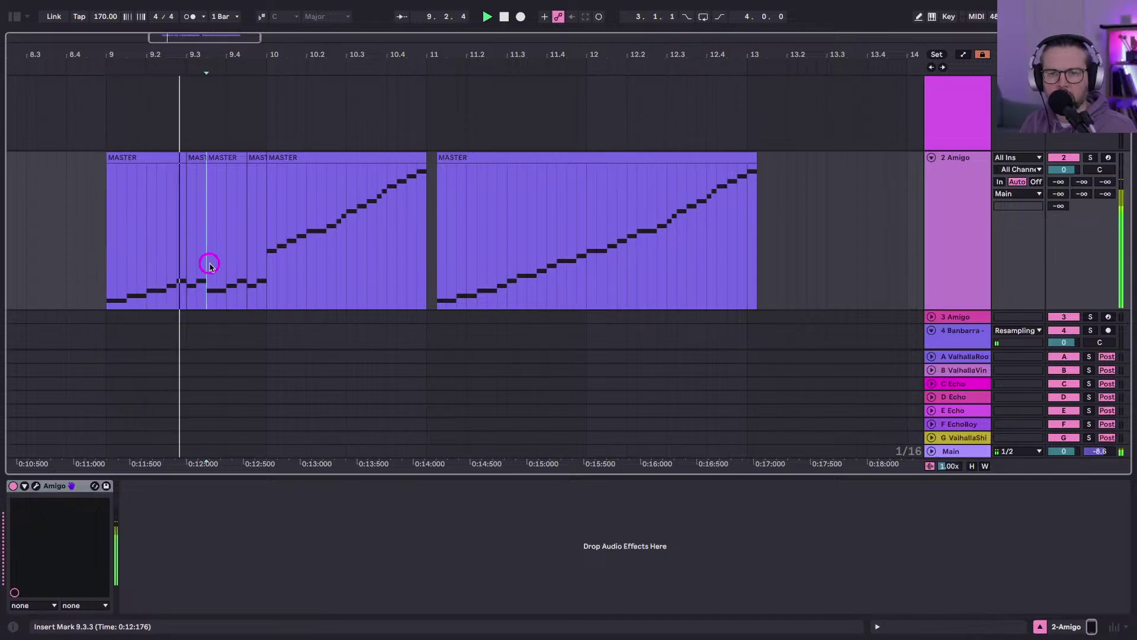
drag(208, 261, 242, 261)
click(107, 248)
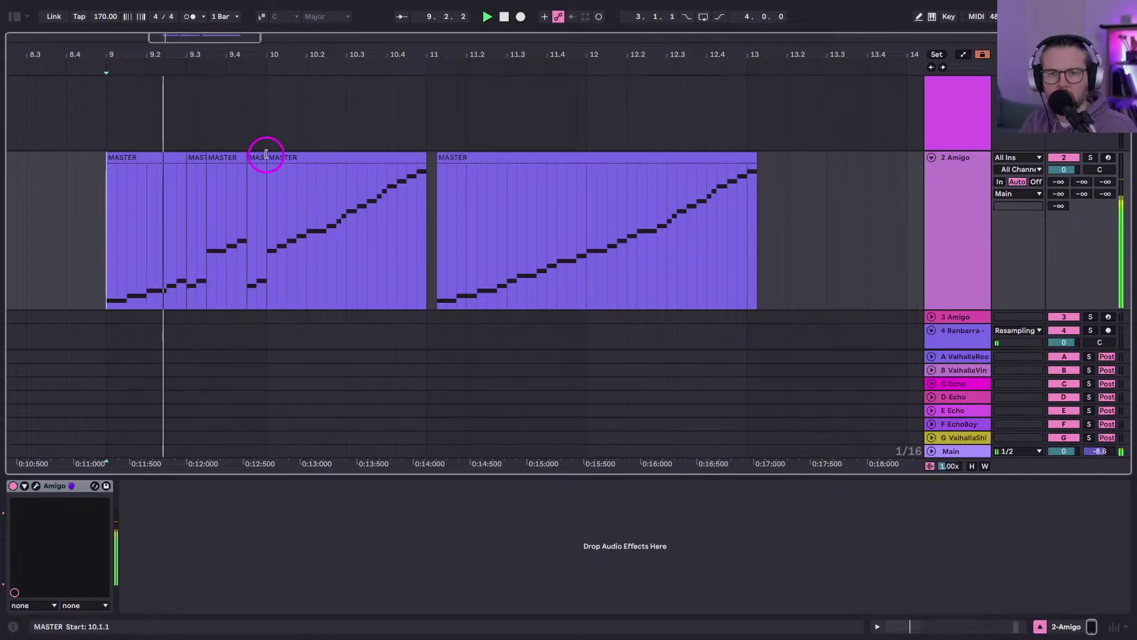
Extend the start of the MASTER piece at 9.4.3 back to 9.4.1 and listen from 8.4.1.
drag(247, 157, 230, 157)
click(69, 199)
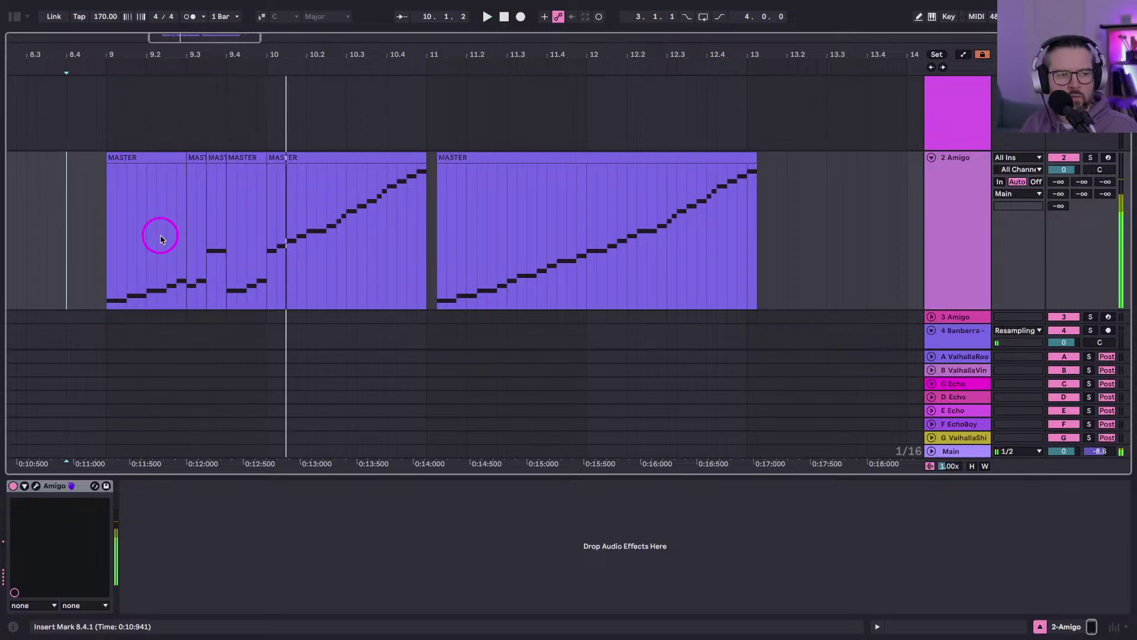
key(space)
key(space)
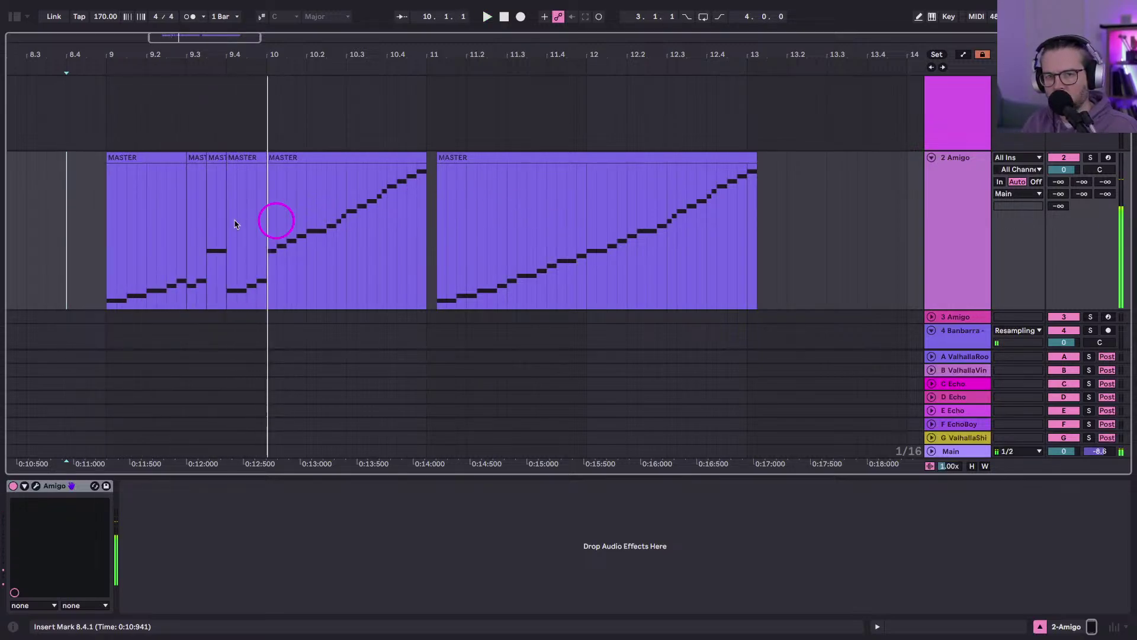
Duplicate the section from 9.1.1 to 9.2.3 so the copy starts at 9.2.3, and play from 9.1.1.
drag(107, 254, 171, 253)
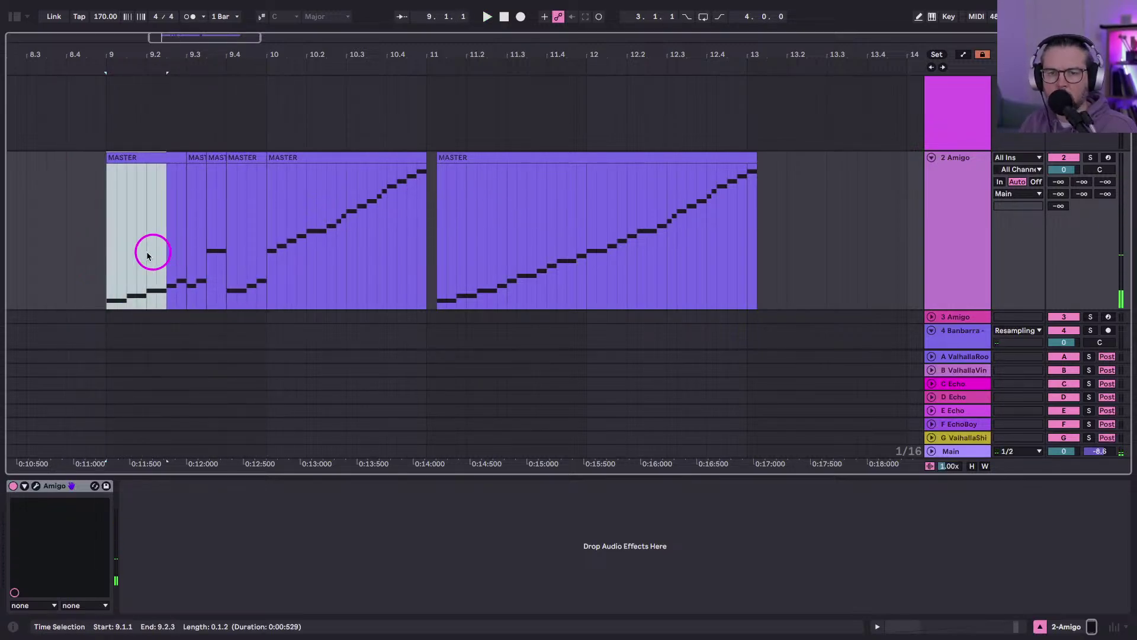
key(ctrl+d)
click(106, 247)
key(space)
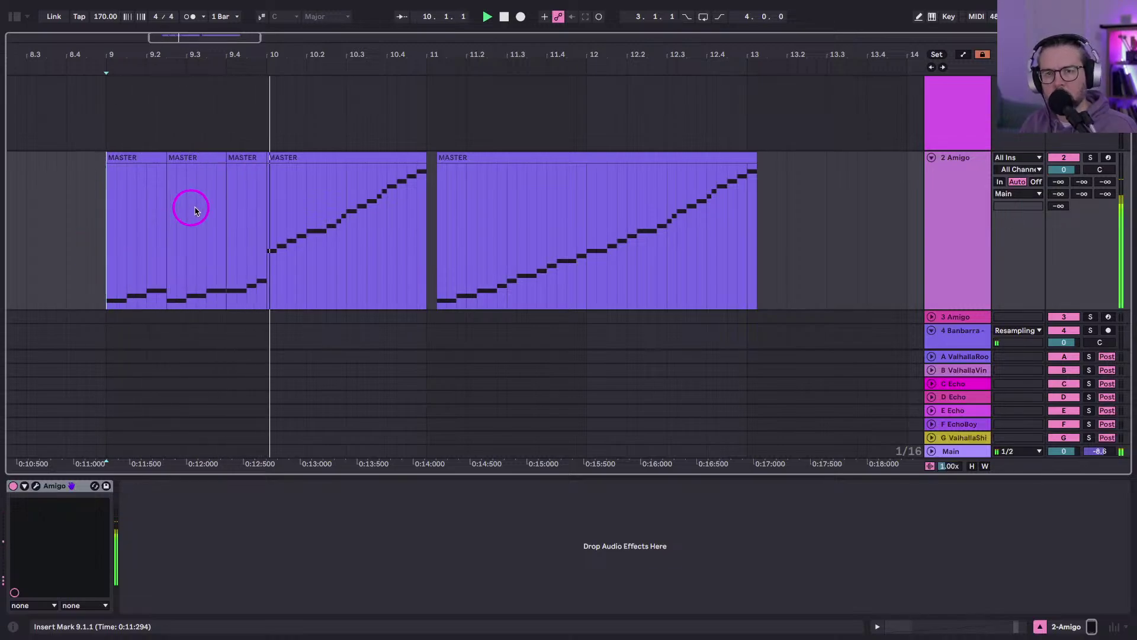
Replay the break and extend the end of the MASTER piece starting at 9.2.3 to 10.1.1.
key(space)
key(space)
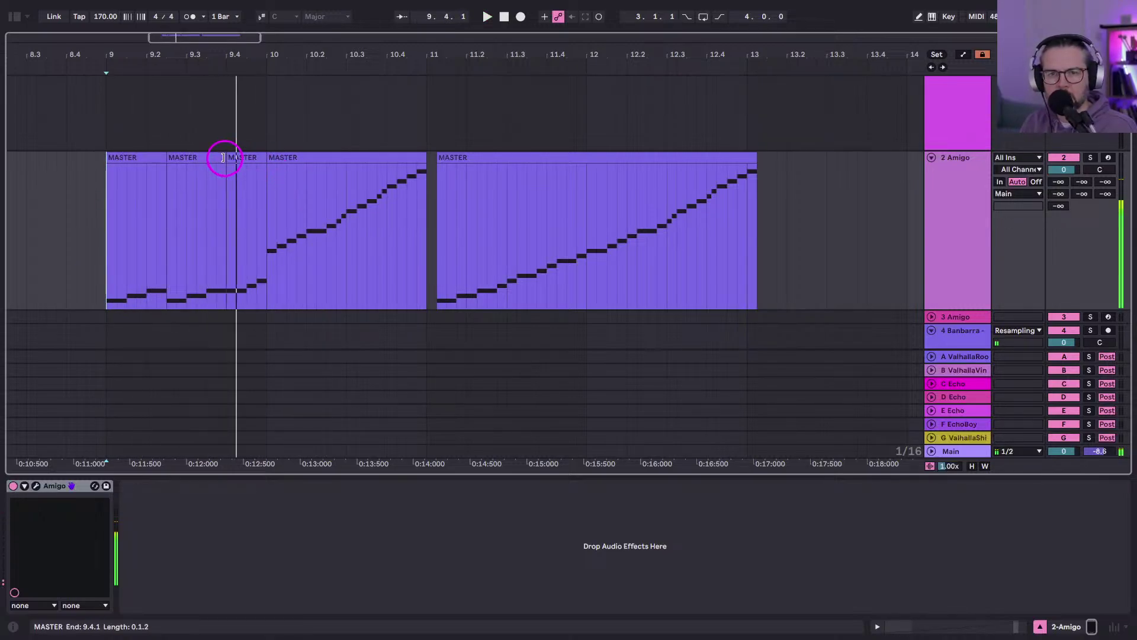
drag(223, 158, 267, 158)
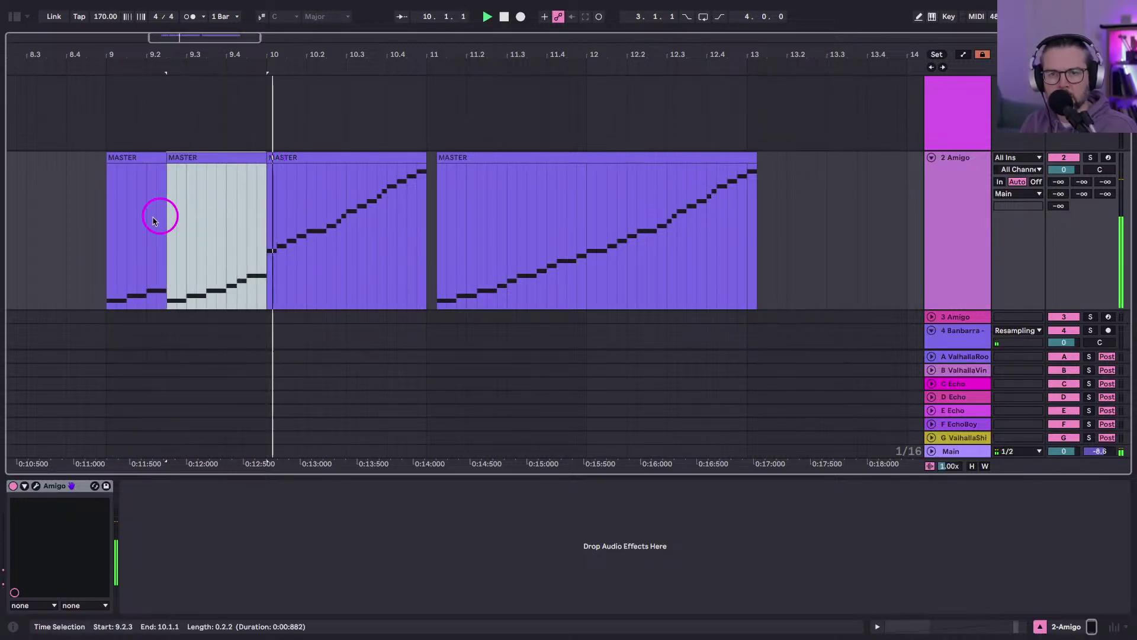
Replay the break from 9.1.1 and duplicate the section from 9.4.1 to 9.4.3 so the copy starts at 9.4.3.
click(98, 214)
key(space)
key(space)
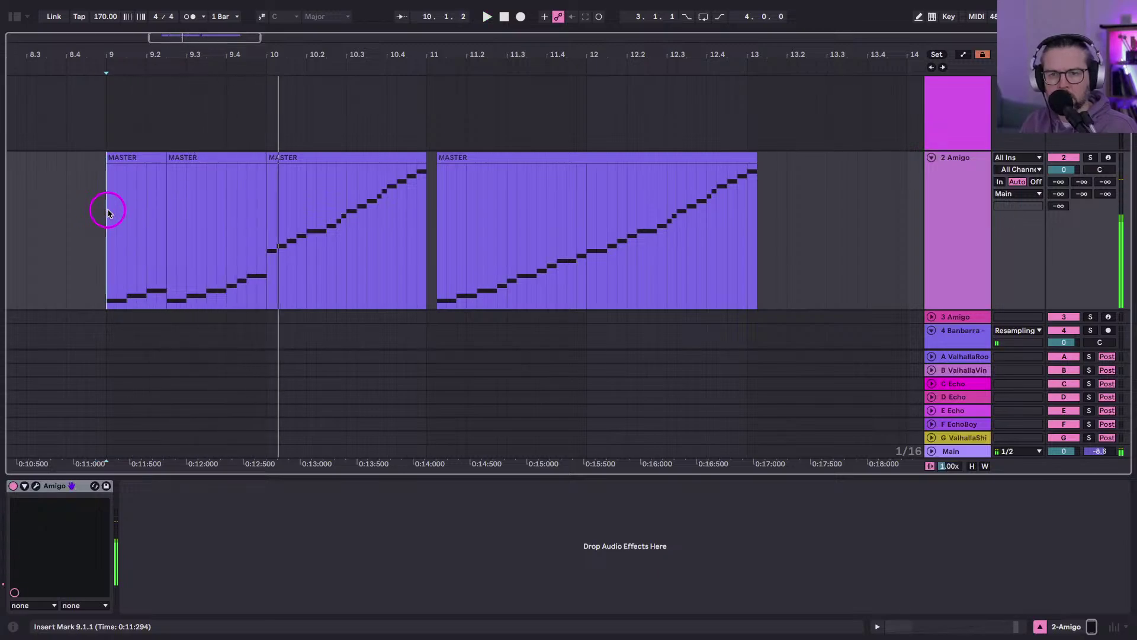
drag(229, 231, 246, 235)
key(super+d)
Listen to the rearranged first bar of the break from 9.1.1.
click(120, 234)
key(space)
key(space)
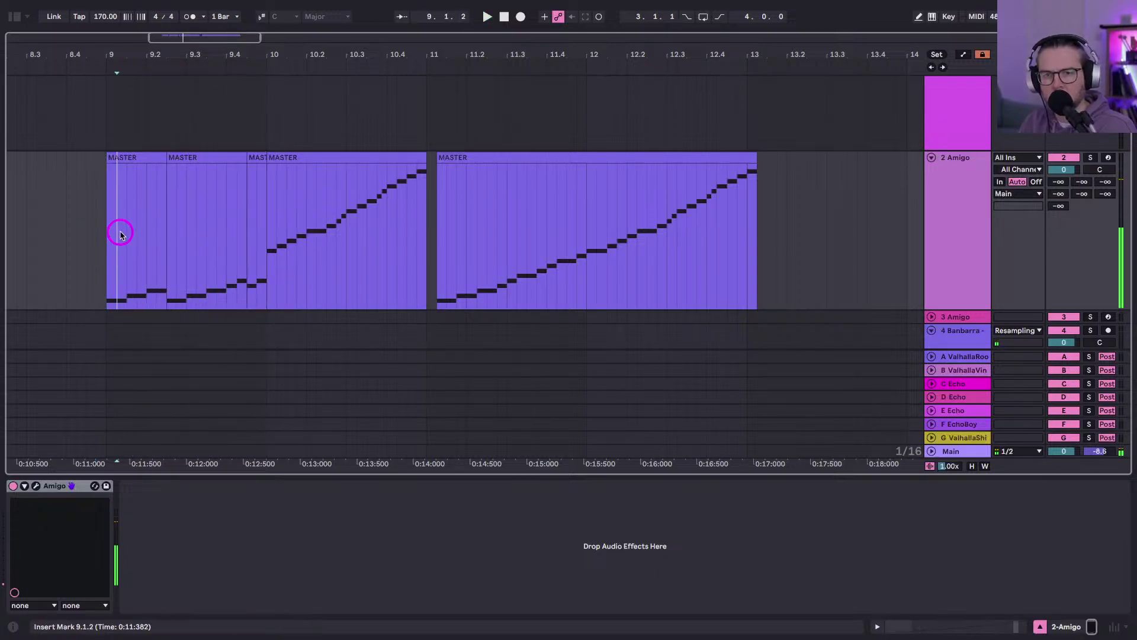
click(106, 234)
key(space)
key(space)
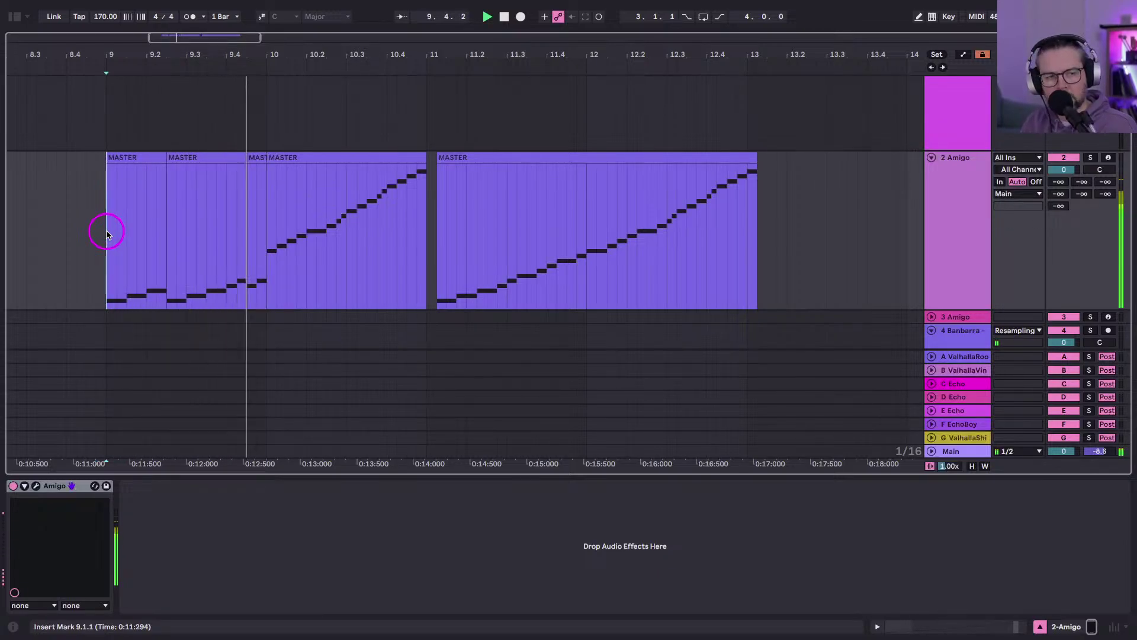
key(space)
key(space)
Duplicate the whole section from 9.1.1 to 10.1.1 over bar 10 and play the arrangement.
mouse_move(266, 235)
mouse_down()
mouse_move(87, 223)
mouse_move(274, 227)
mouse_up()
click(106, 225)
click(271, 231)
click(104, 224)
key(ctrl+d)
key(space)
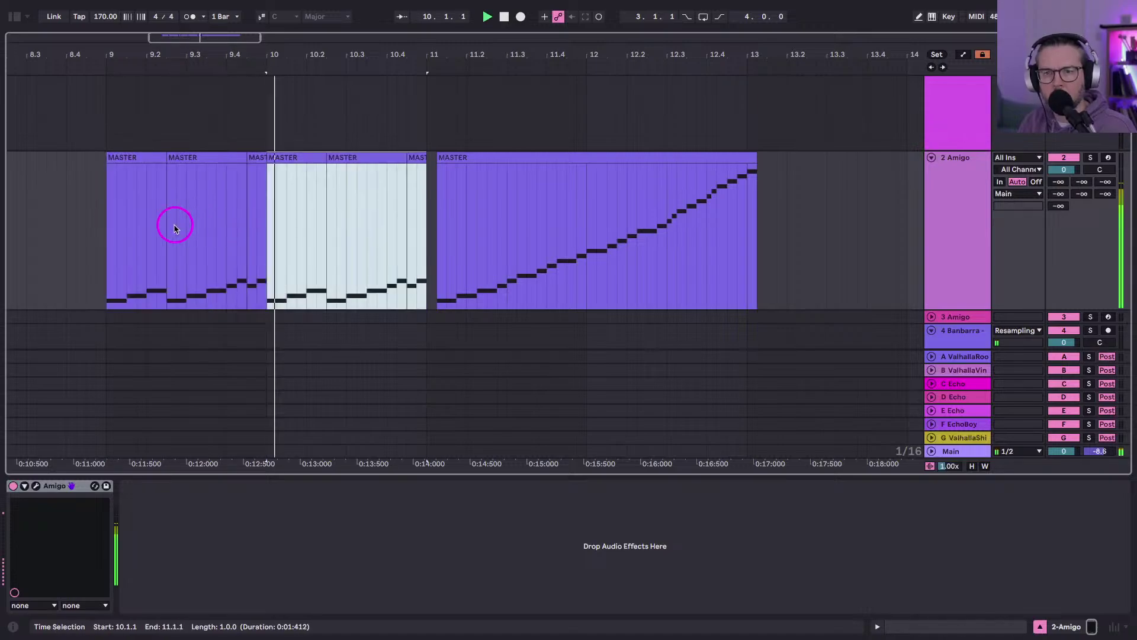
Compare playback of the new pattern from 9.1.1 with the original MASTER clip starting at 11.1.2.
click(110, 226)
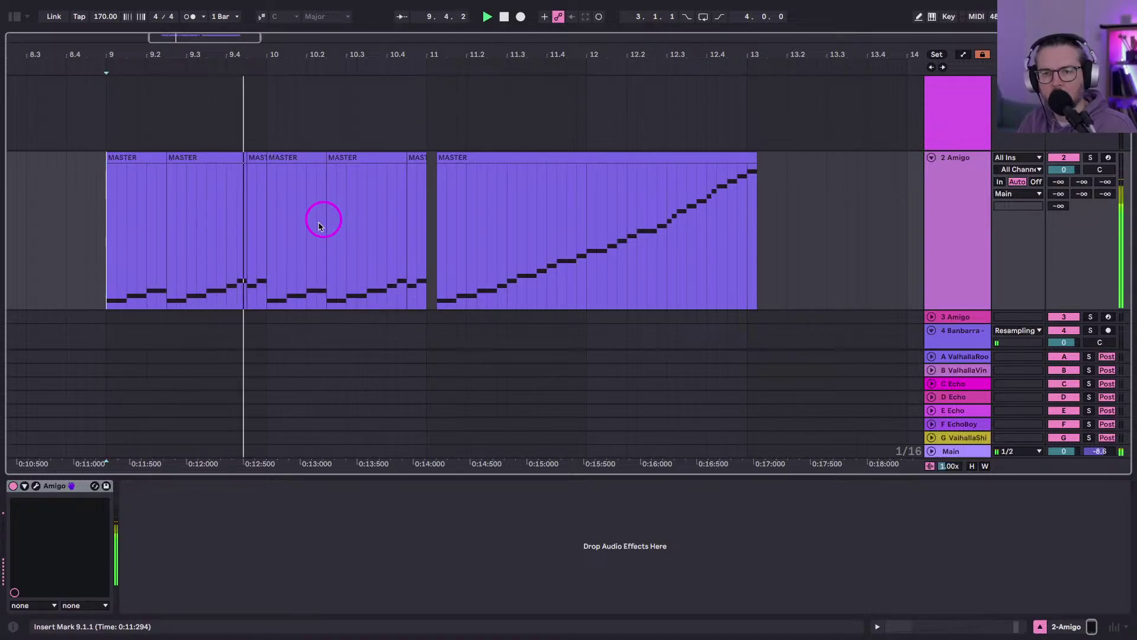
click(460, 156)
key(space)
key(space)
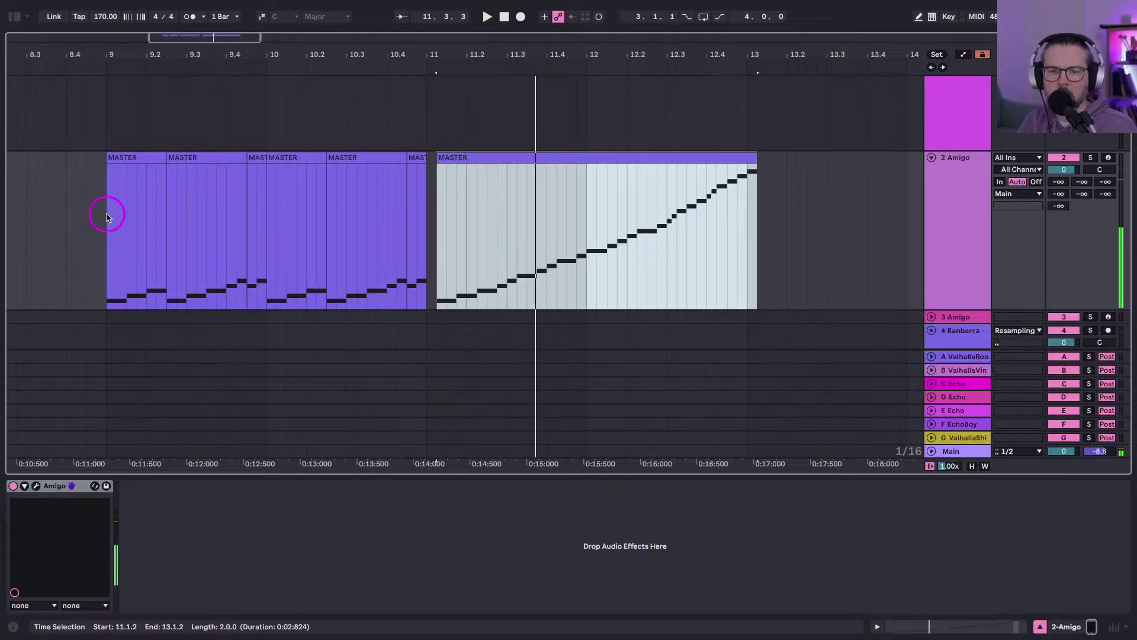
Loop the two-bar section from 9.1.1 to 11.1.1 and play it.
drag(107, 214, 423, 229)
key(super+l)
key(space)
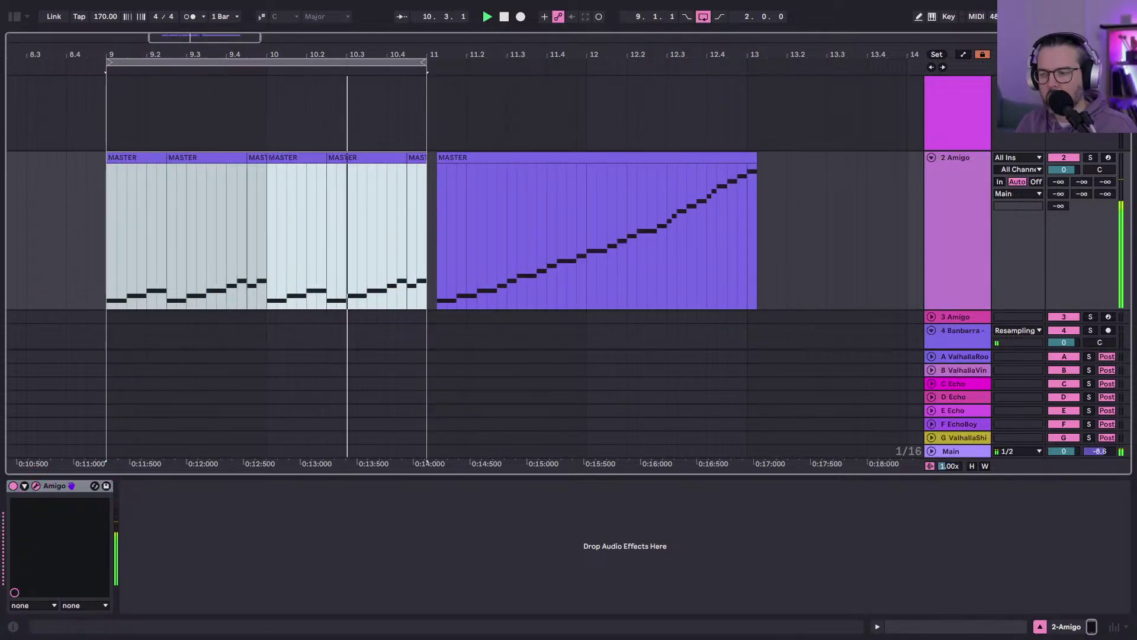
Open the Amigo sampler, zoom in on a slice start in the waveform, and move its window clear of the clips.
key(super+alt+p)
drag(665, 130, 589, 42)
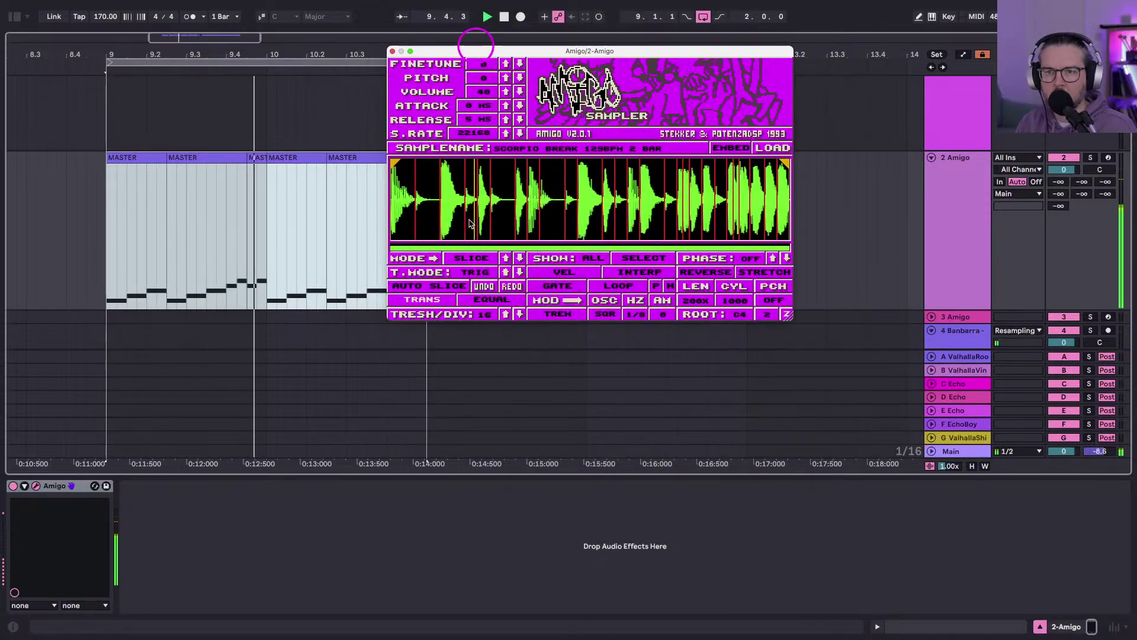
click(470, 223)
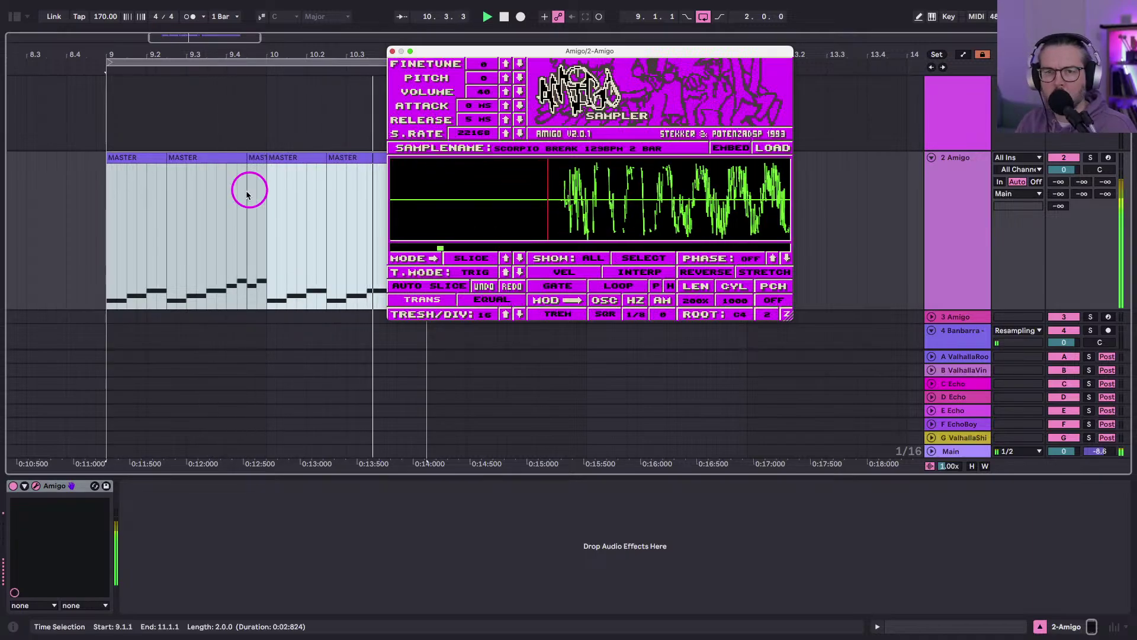
click(192, 183)
drag(426, 65, 572, 316)
click(396, 275)
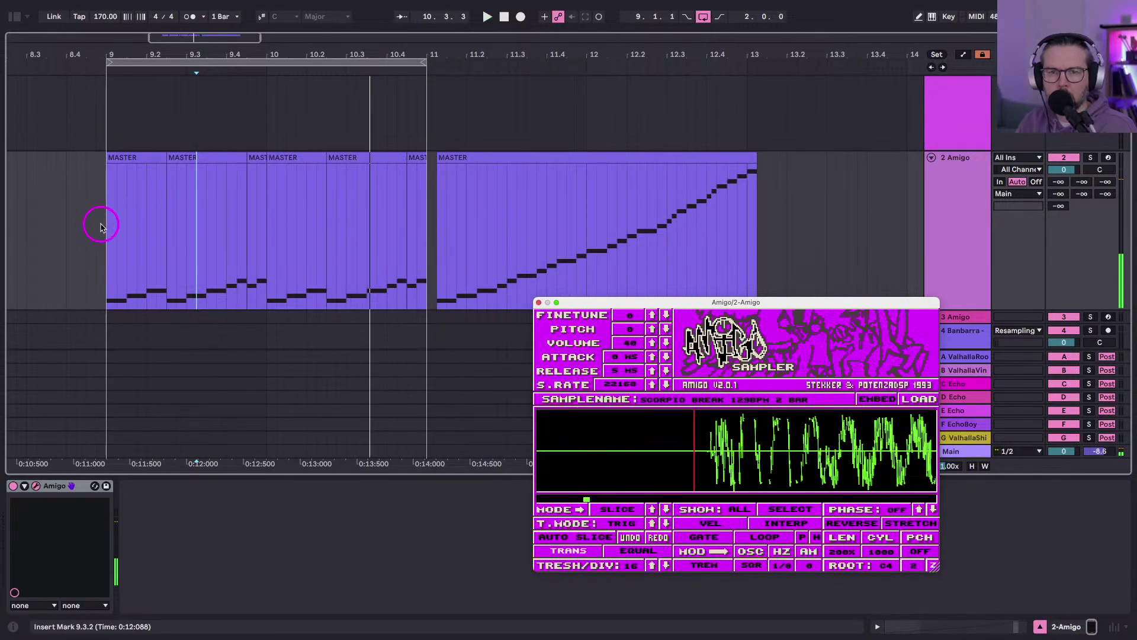
Consolidate the pieces from 9.1.1 to 11.1.1 into one MASTER clip and open it in the note editor.
drag(101, 227, 435, 233)
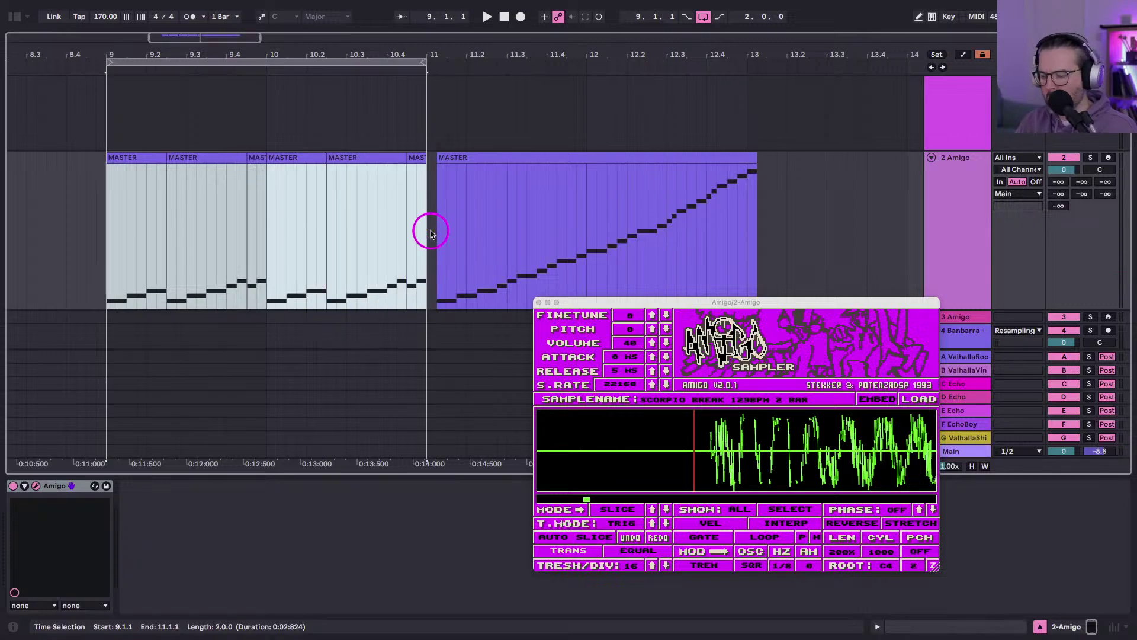
click(233, 127)
double_click(199, 155)
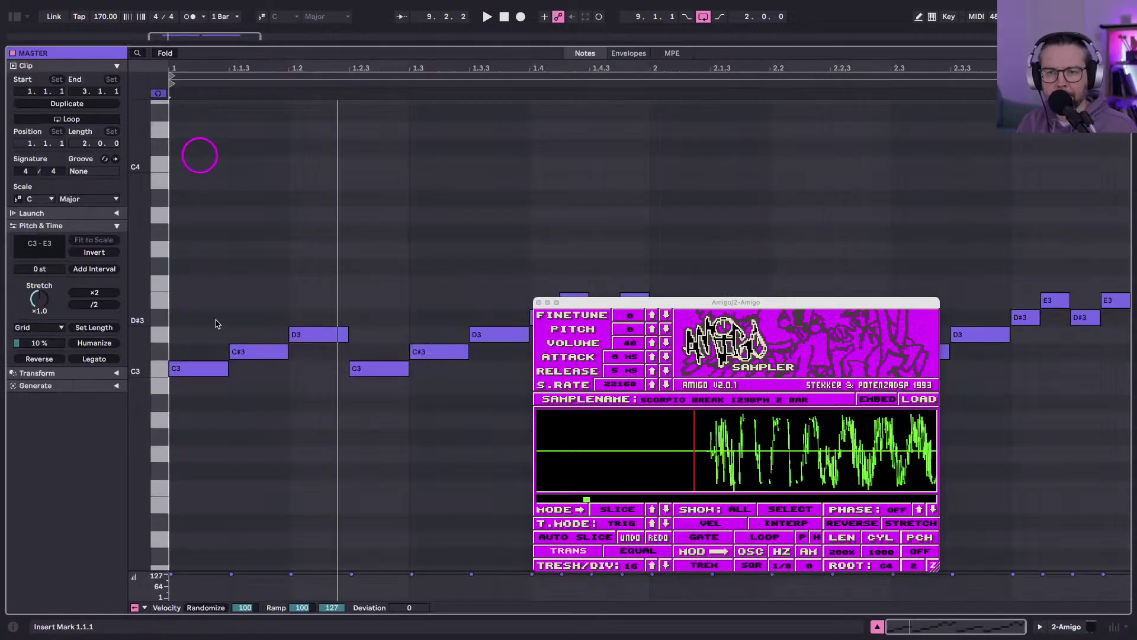
Shorten the D3 note at 1.2 and the C#3 note at 1.1.3, ending the C#3 at 1.1.4.
key(space)
click(313, 304)
key(space)
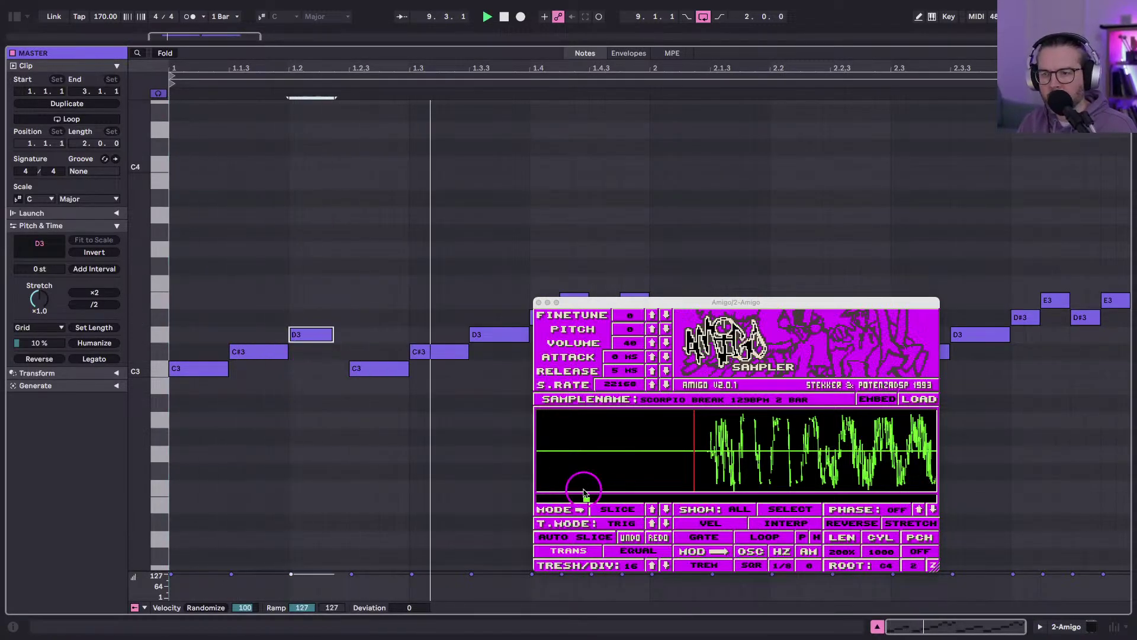
drag(655, 304, 647, 118)
click(243, 352)
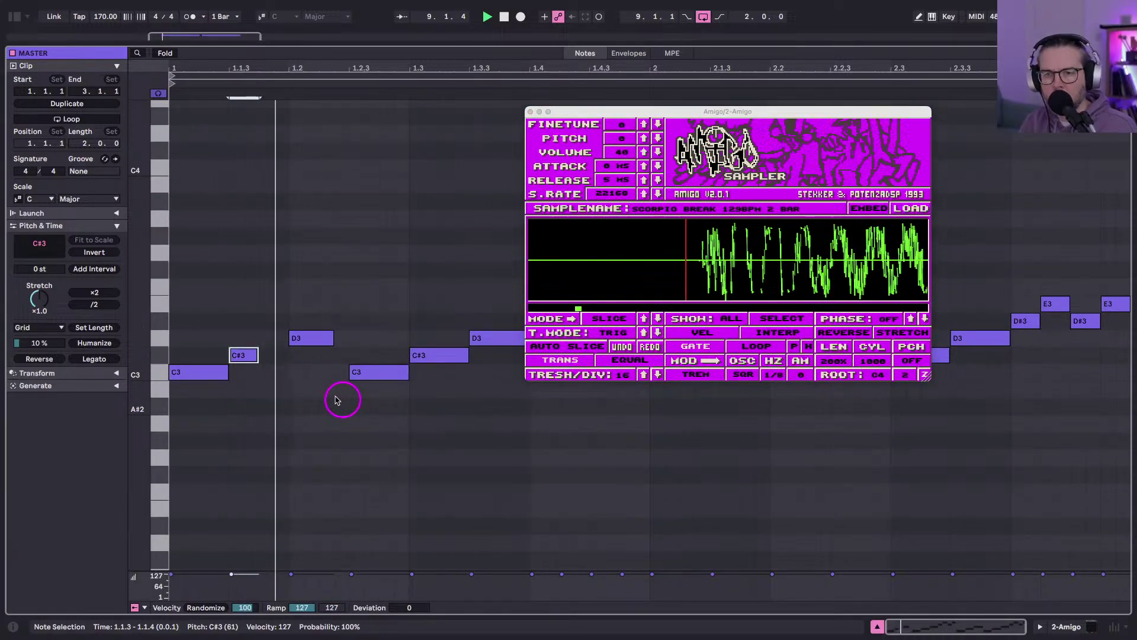
Draw an E3 note after the D3 at 1.2 and adjust it to run from 1.2.4 to 1.3.
key(b)
click(326, 305)
key(space)
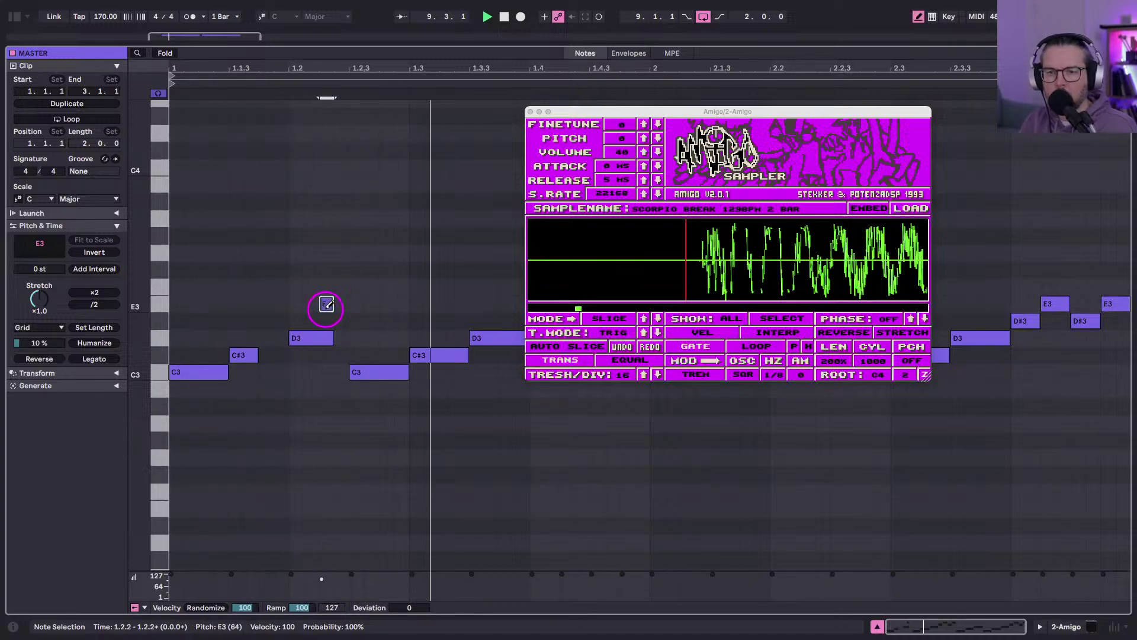
key(shift+Right)
key(Right)
key(Right)
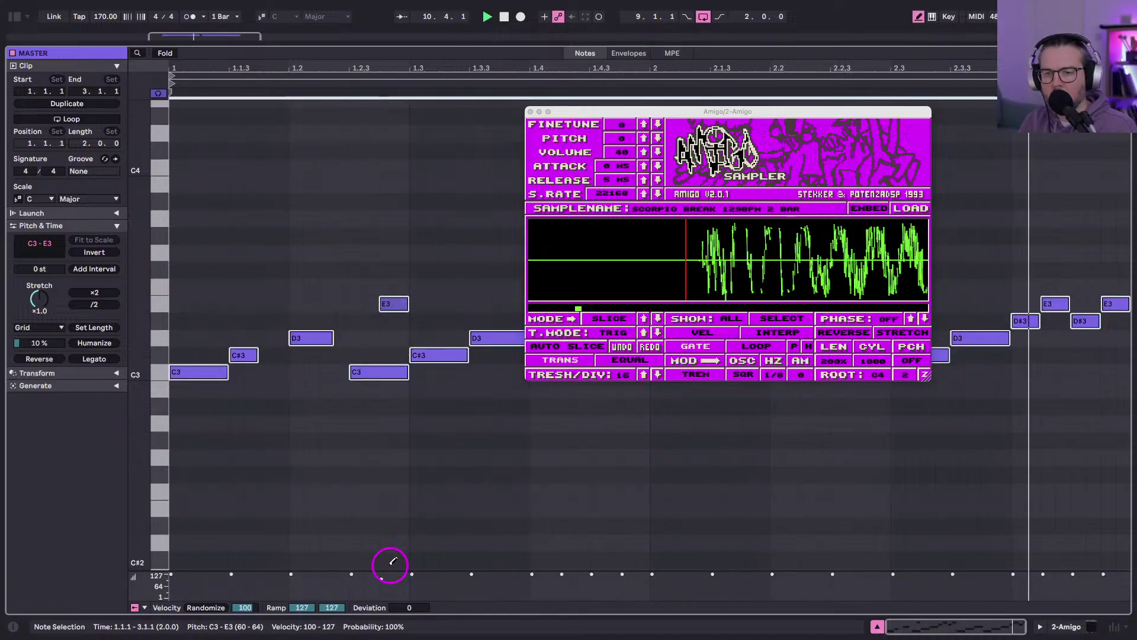
Raise the new E3 note's velocity to 127 to match the other notes and leave draw mode.
drag(379, 578, 379, 407)
key(super+a)
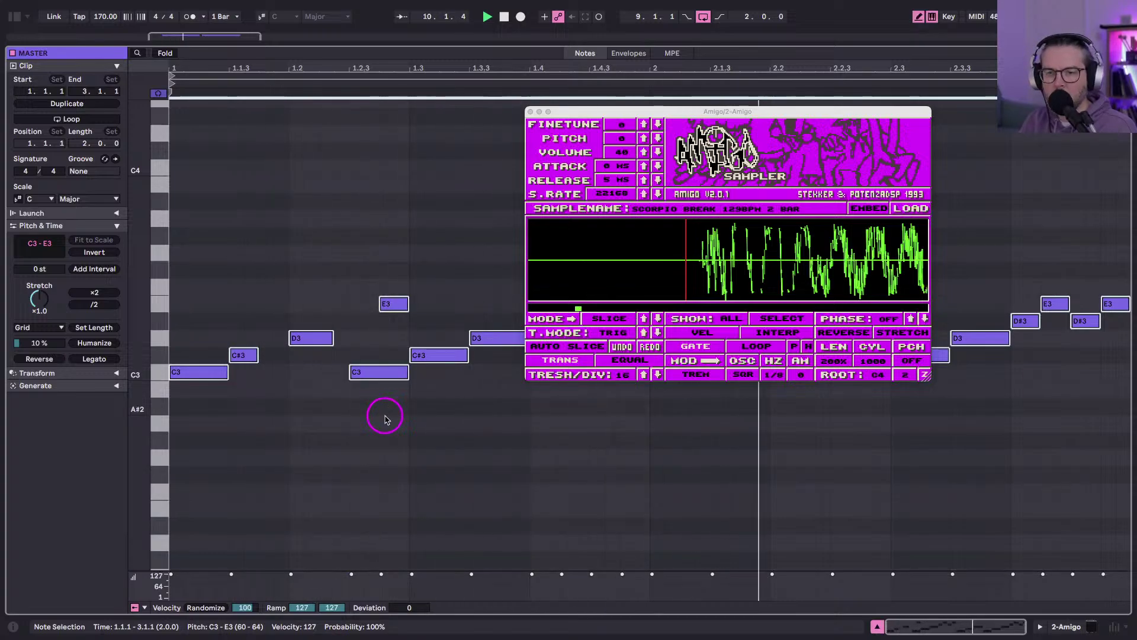
key(b)
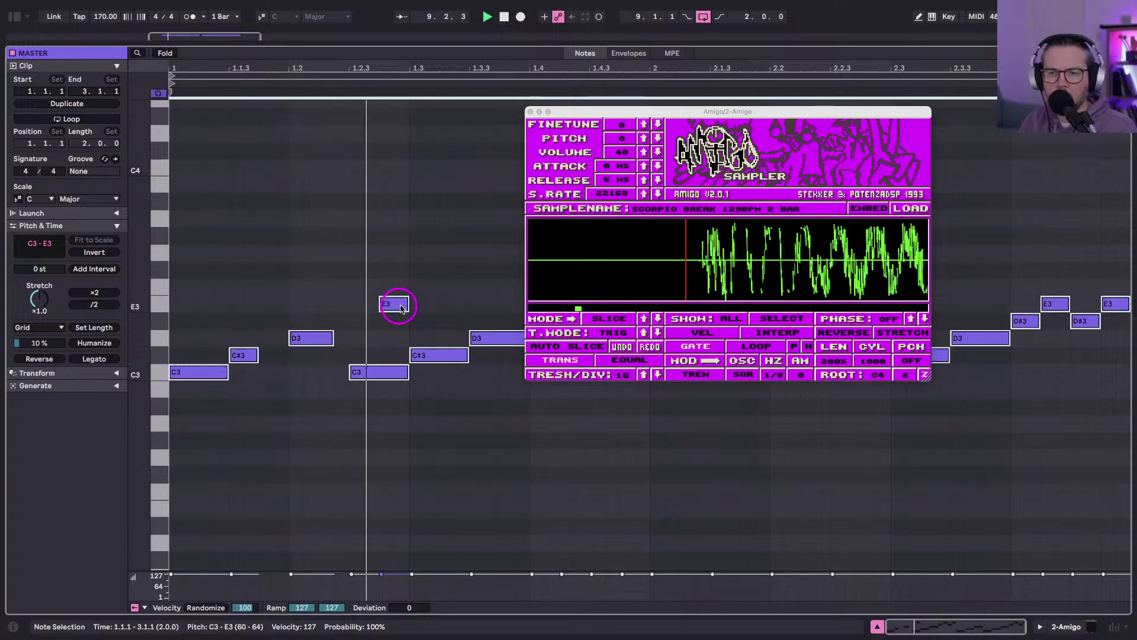
Try the C3 note at 1.2.3 as a C#3 shortened to end at 1.2.4, and turn the metronome off.
click(382, 374)
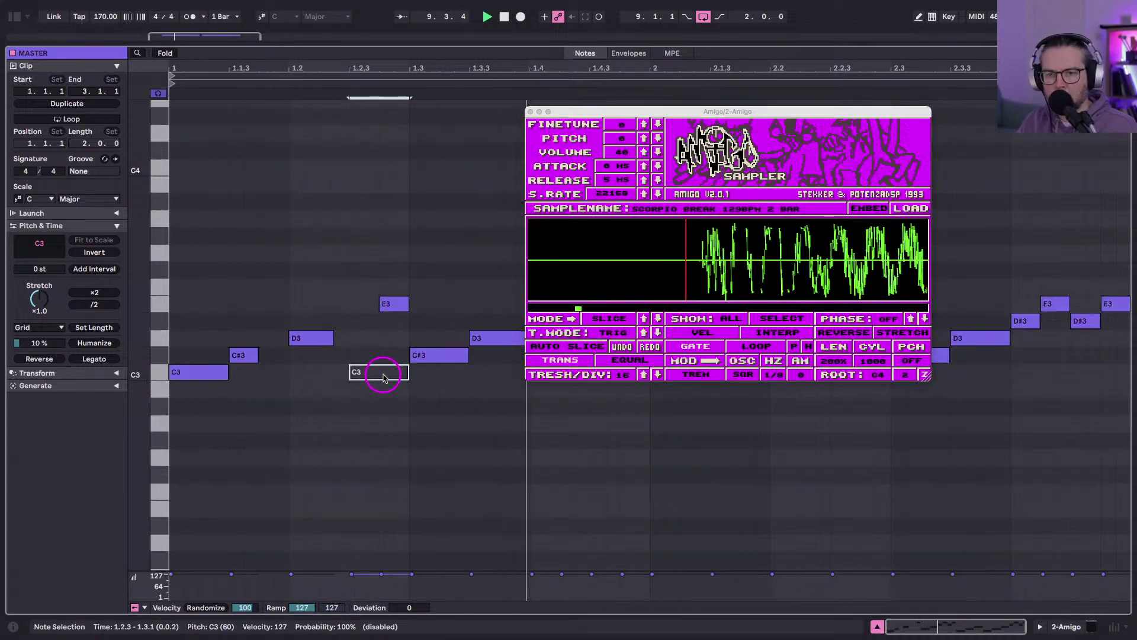
key(Up)
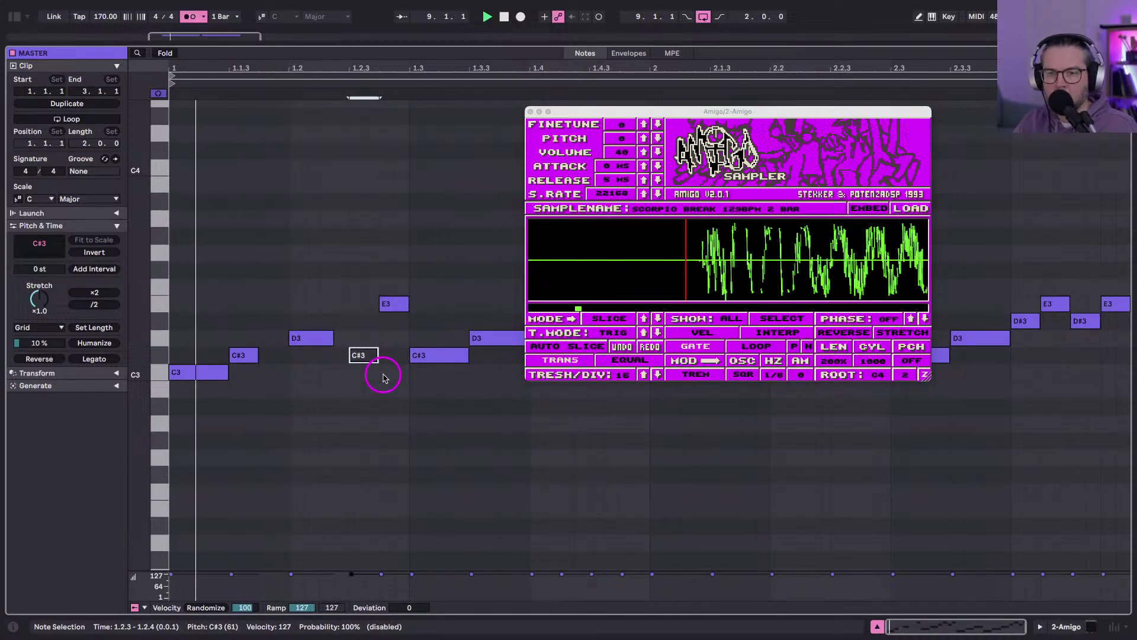
click(373, 374)
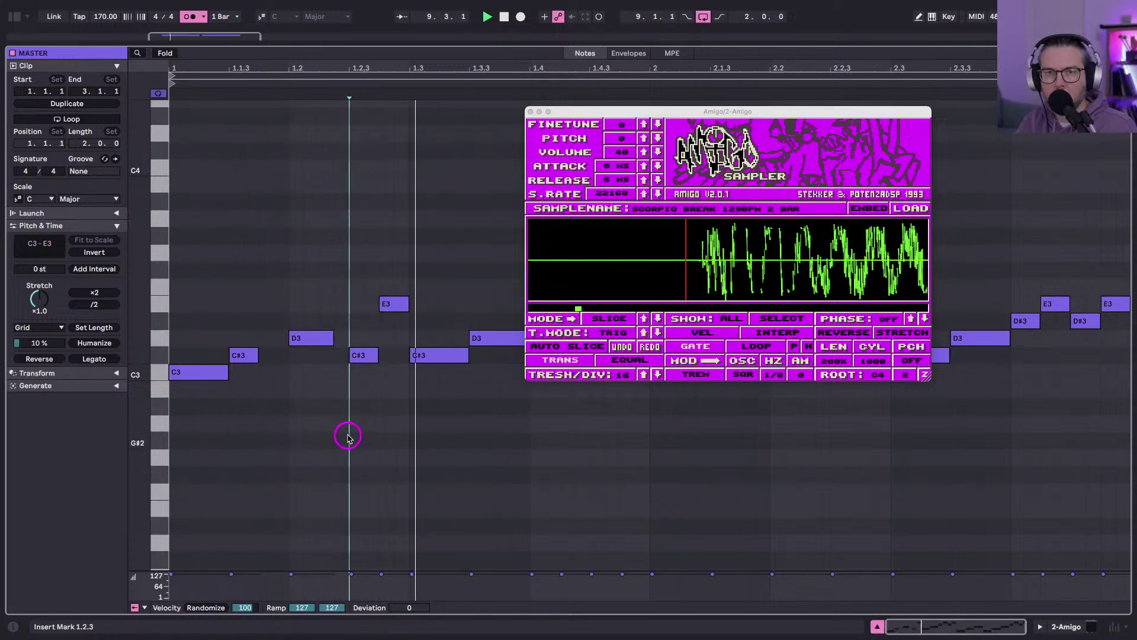
click(190, 16)
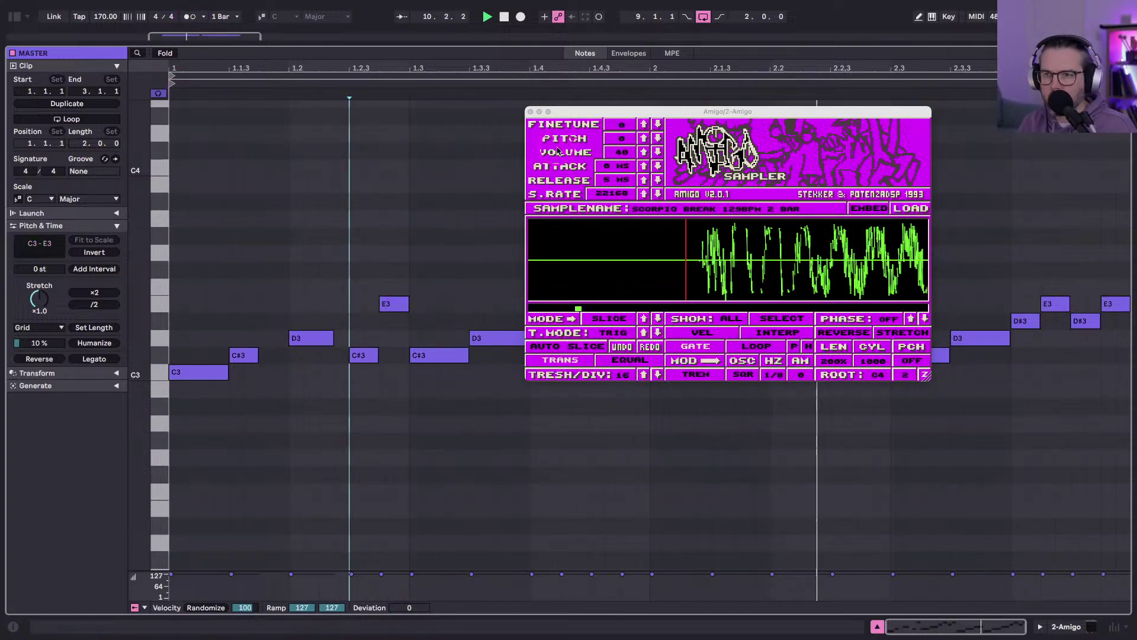
Close the Amigo window, try the note at 1.2.3 at lower pitches, and delete it.
click(530, 111)
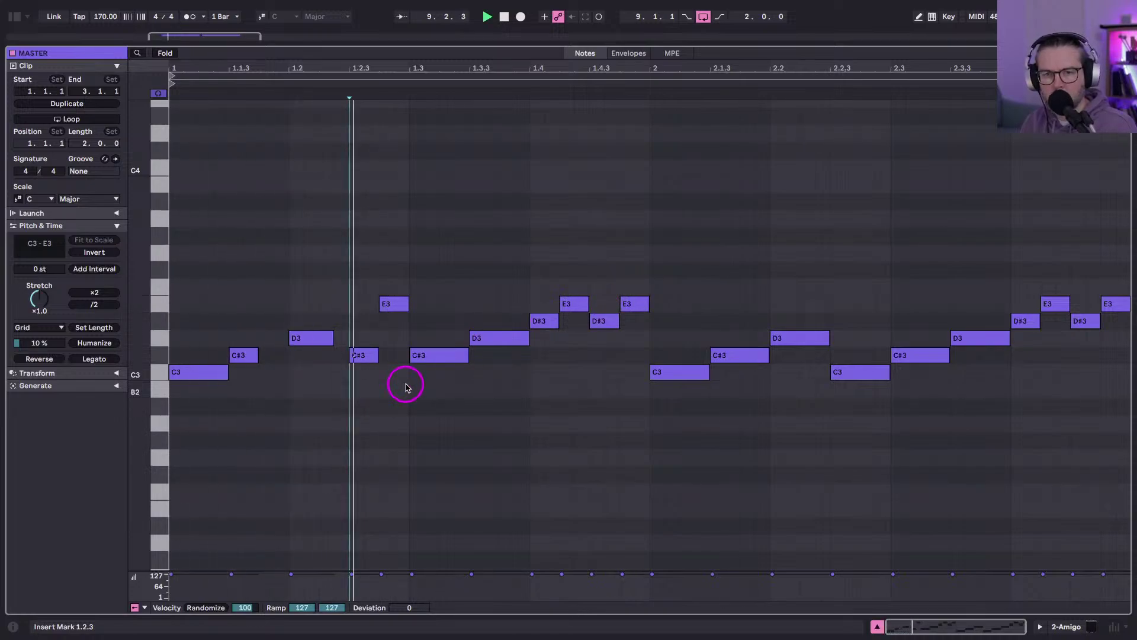
click(363, 356)
key(Down)
key(Down)
key(Up)
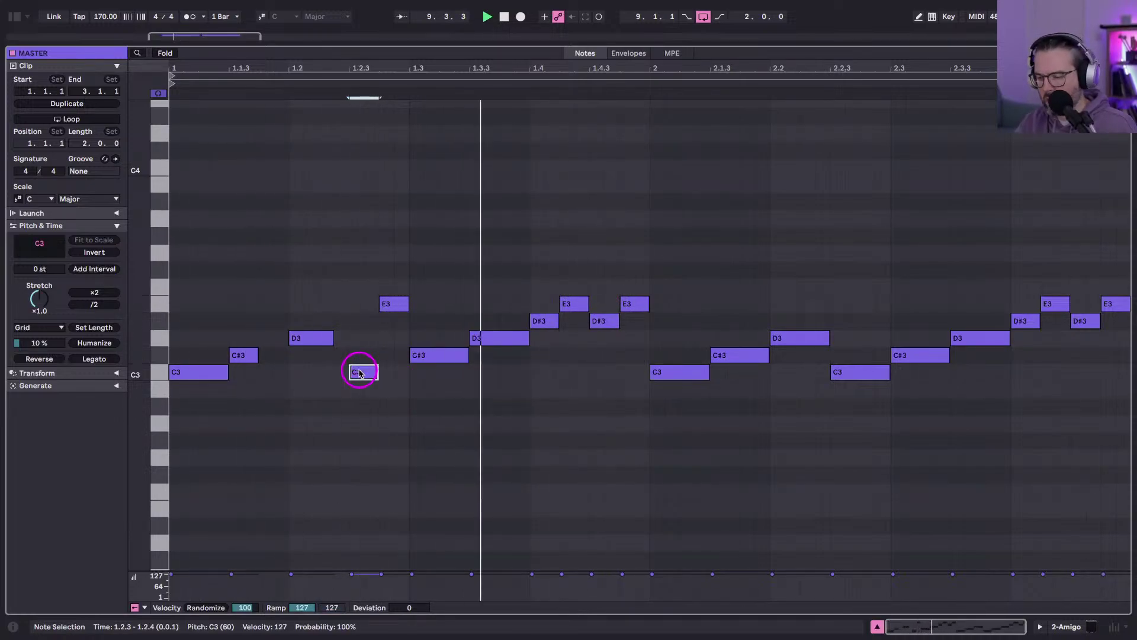
key(Delete)
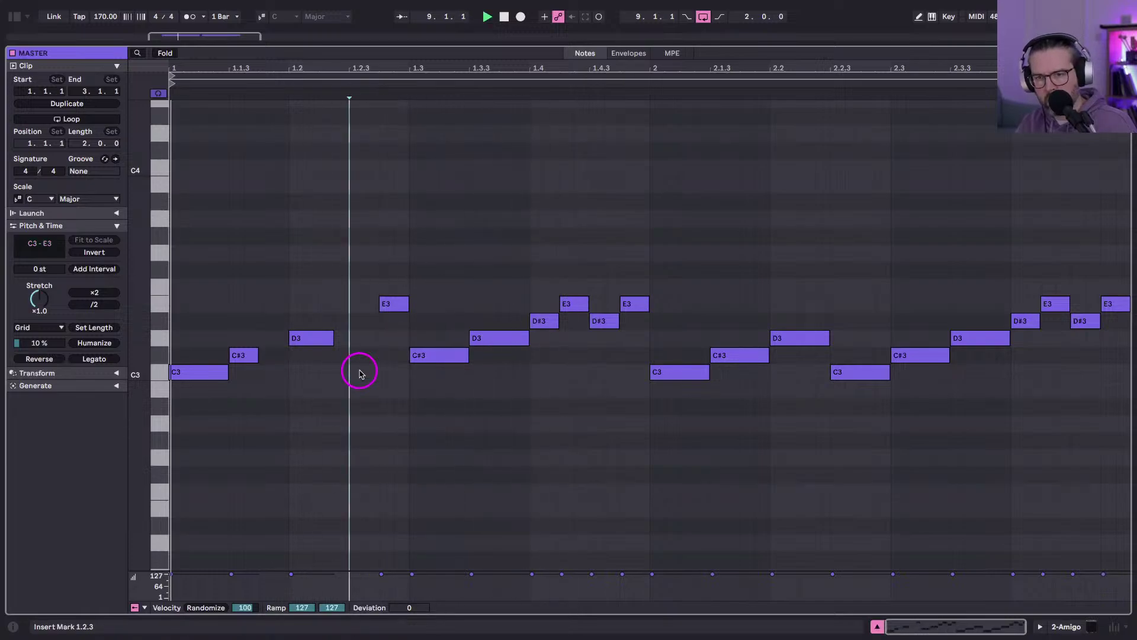
Lengthen the D3 note at 1.2 so it ends at 1.2.3.
click(313, 342)
key(shift+Right)
key(shift+Right)
key(shift+Right)
key(shift+Right)
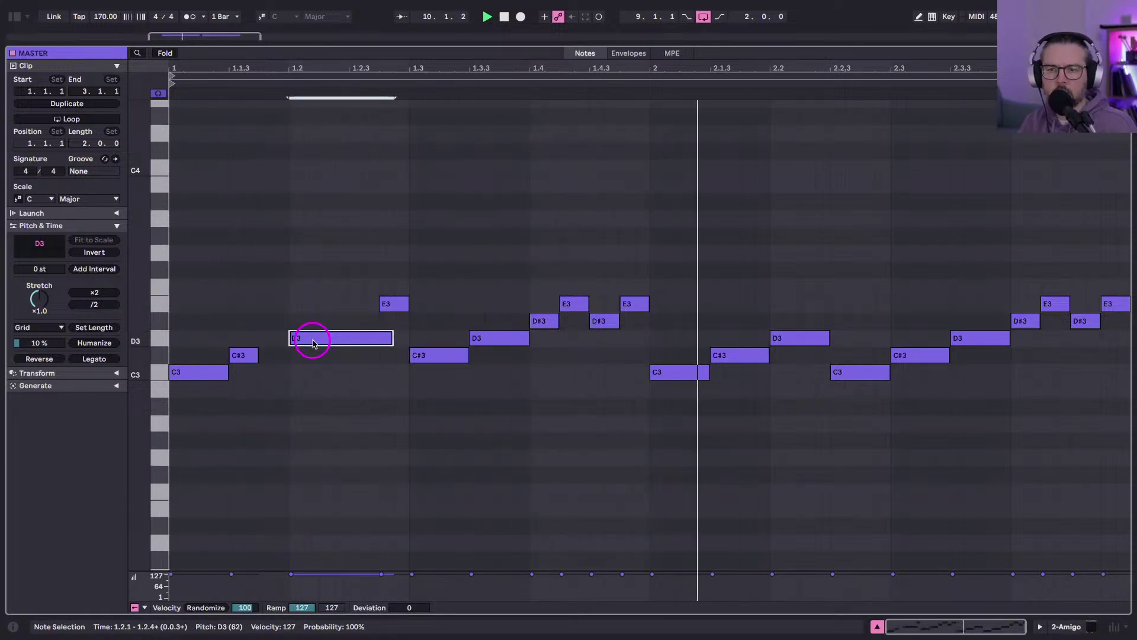
key(shift+Left)
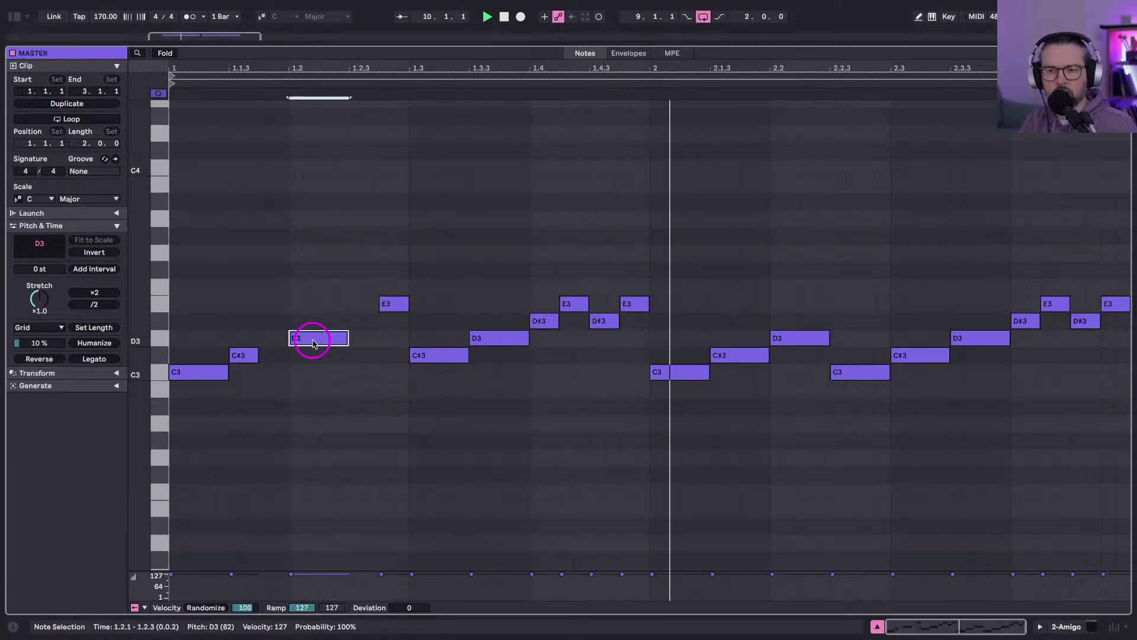
Check the edited clip against the original MASTER clip in the arrangement, placing the insert marker at 12.1.2 and stopping playback.
key(Tab)
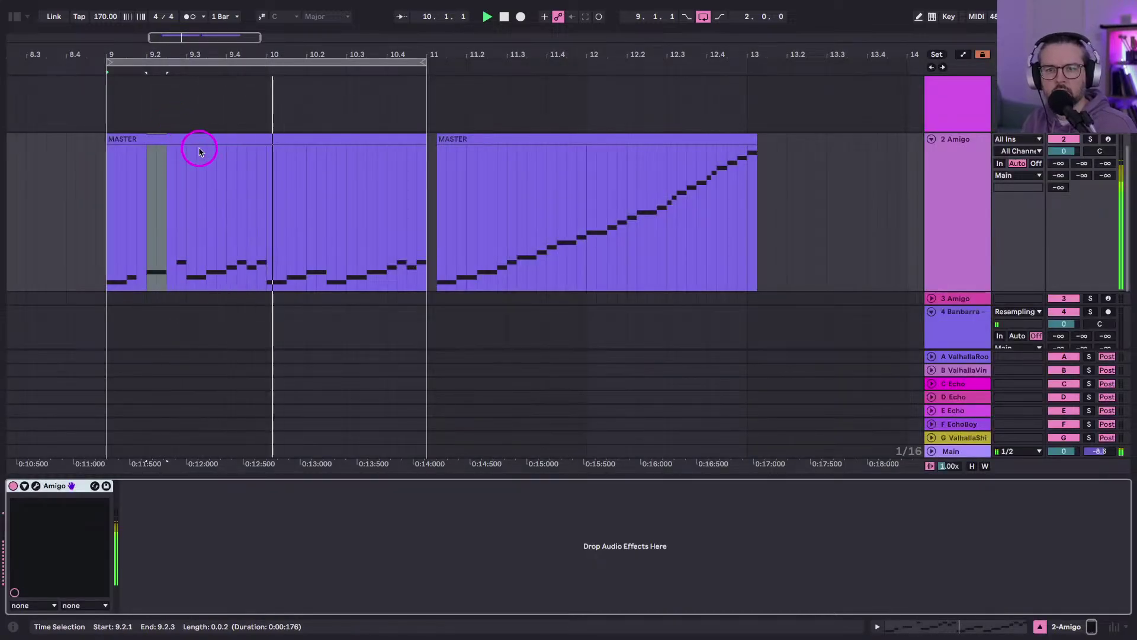
click(194, 140)
double_click(194, 141)
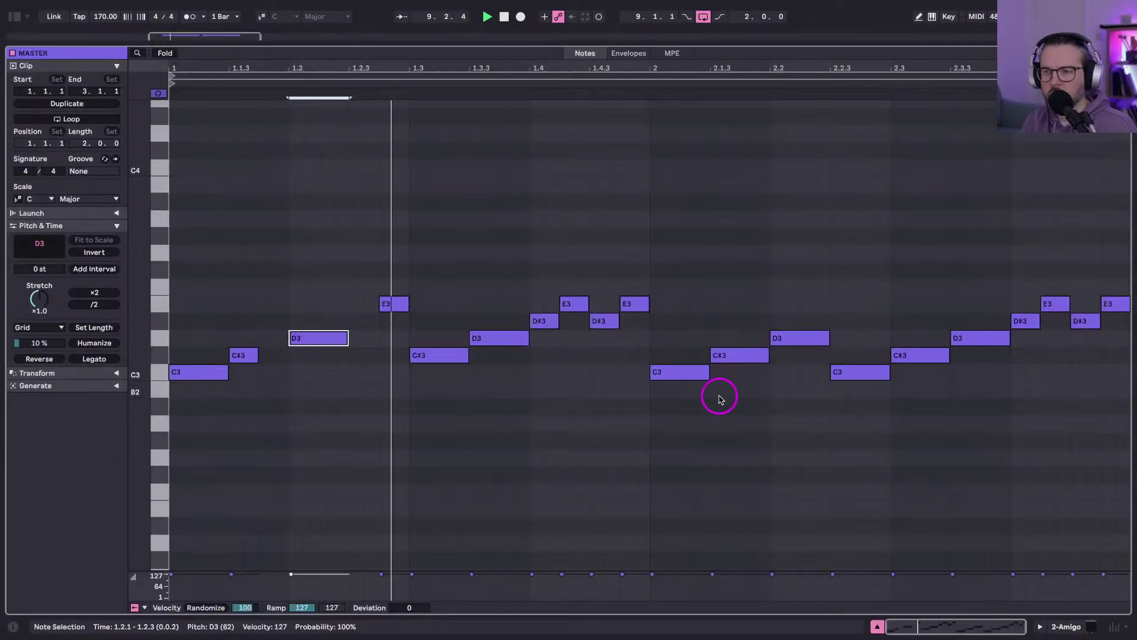
key(Tab)
click(593, 241)
key(space)
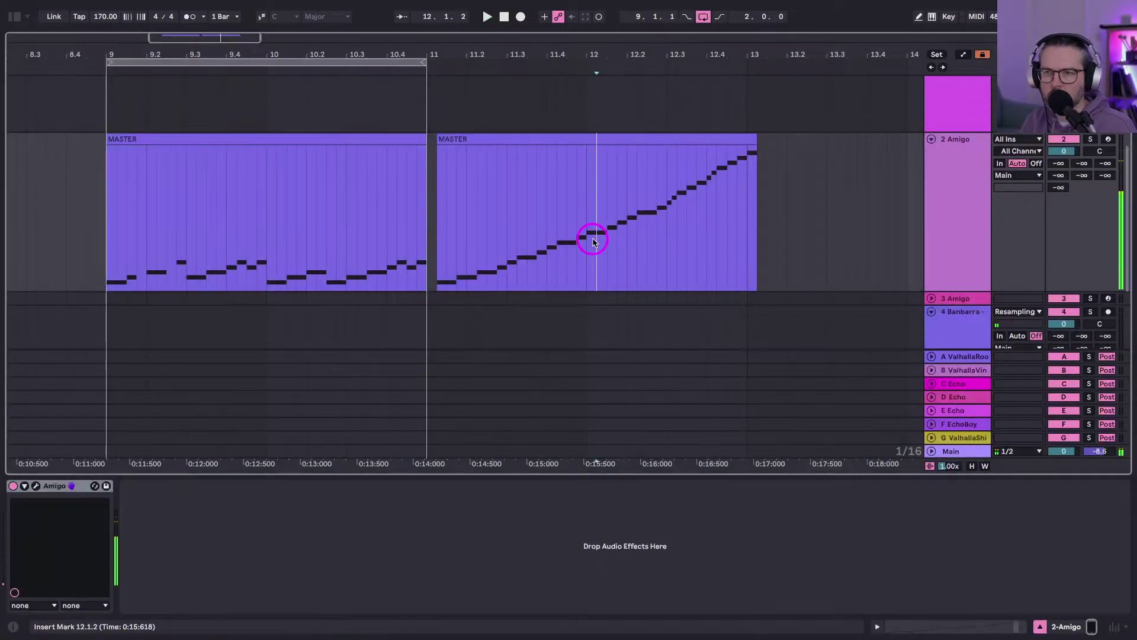
Reopen the edited MASTER clip from bar 9, raise the D3 note at 2.2 to A#3, and play the loop.
double_click(292, 140)
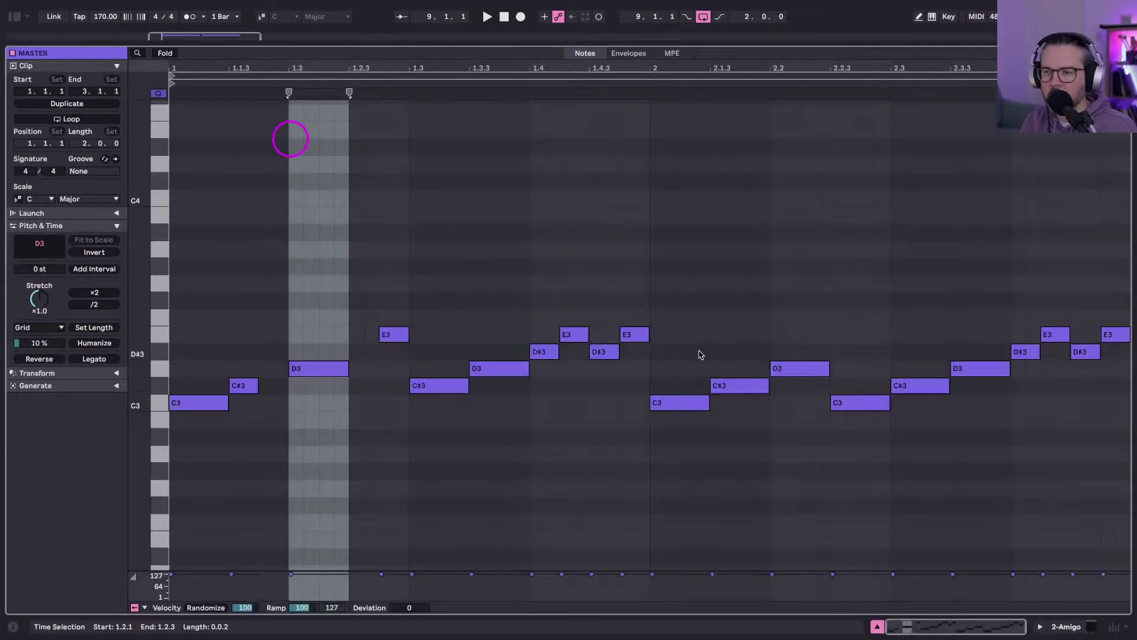
click(800, 373)
key(Up)
key(Up)
key(Up)
key(Up)
key(Up)
key(Up)
key(Up)
key(Up)
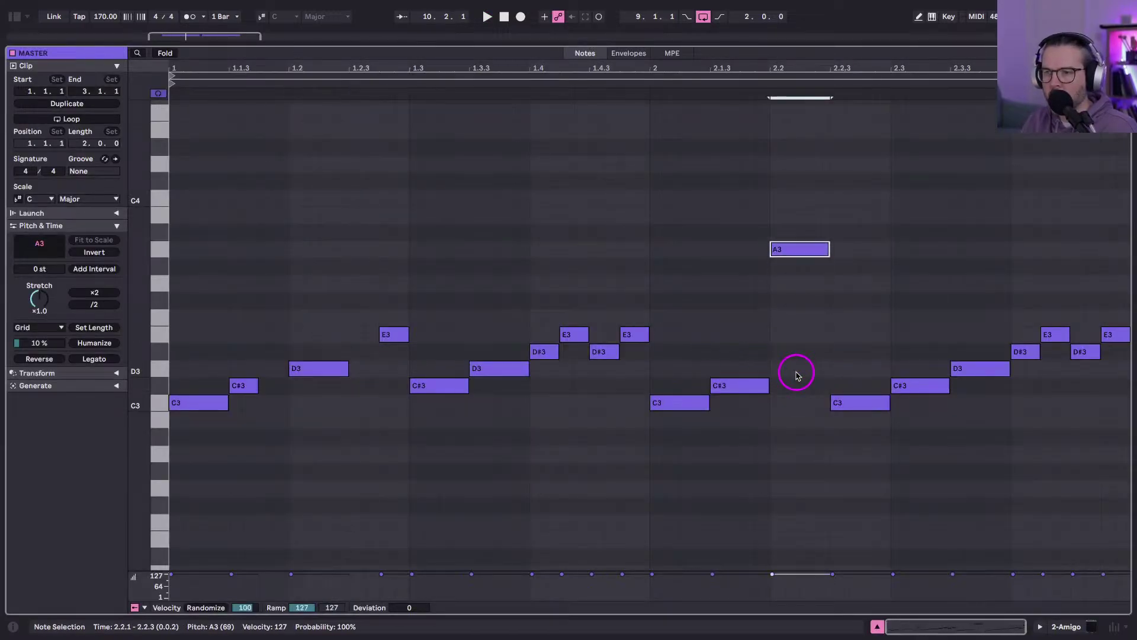
key(space)
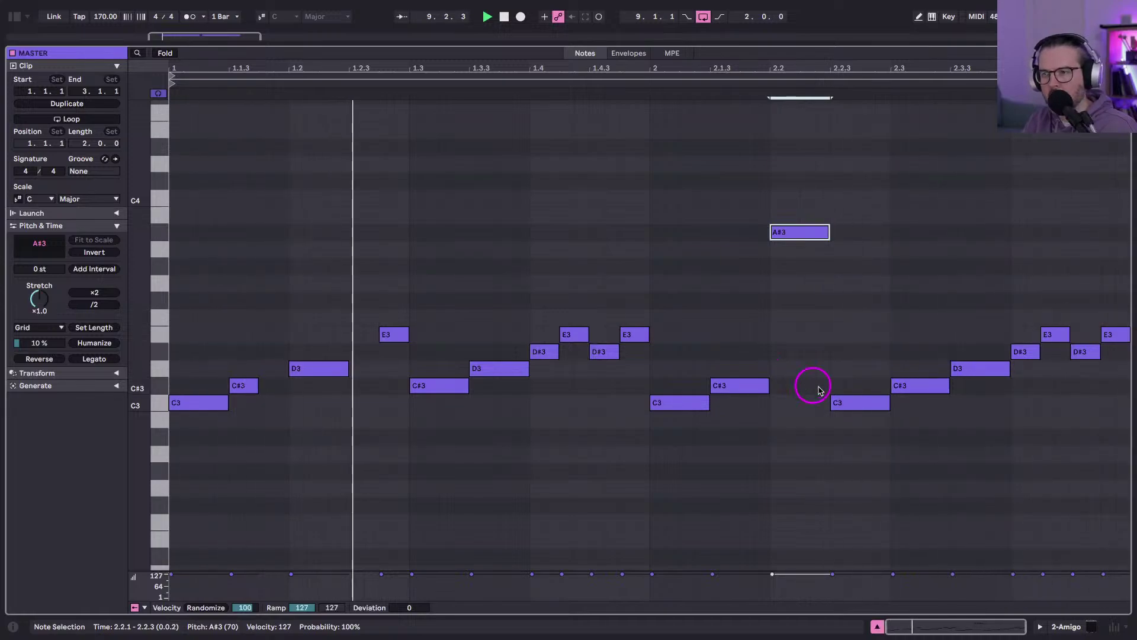
Shorten the four D#3 and E3 notes from 2.4 to the clip's end to less than a sixteenth each.
mouse_move(1105, 307)
mouse_down()
mouse_move(984, 422)
mouse_move(1111, 328)
mouse_up()
key(shift+Left)
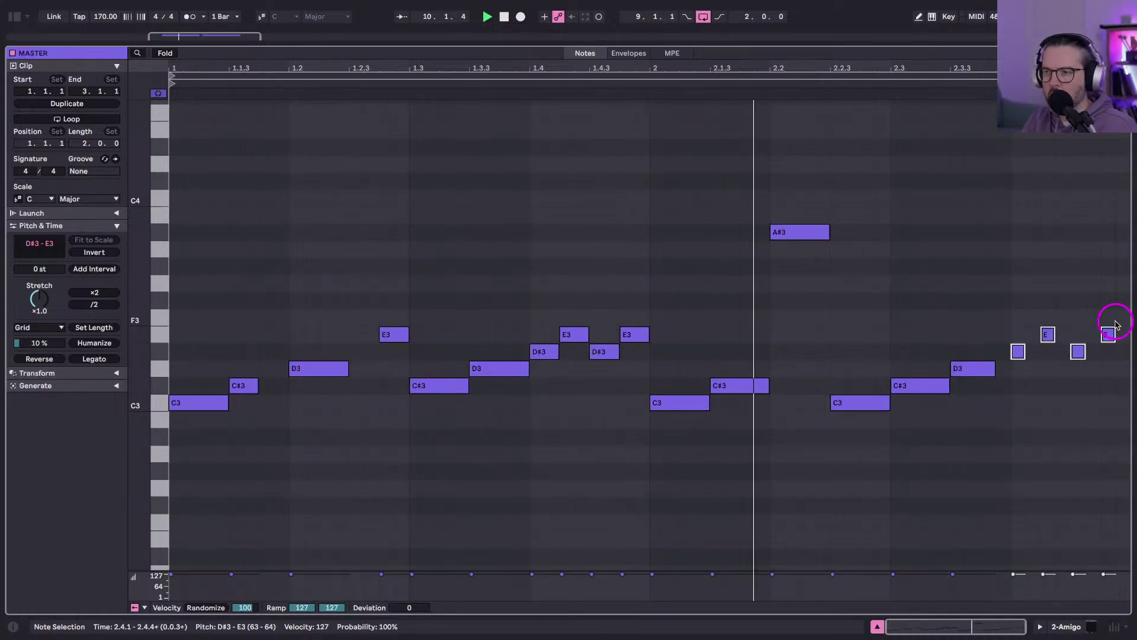
key(shift+Right)
key(shift+Left)
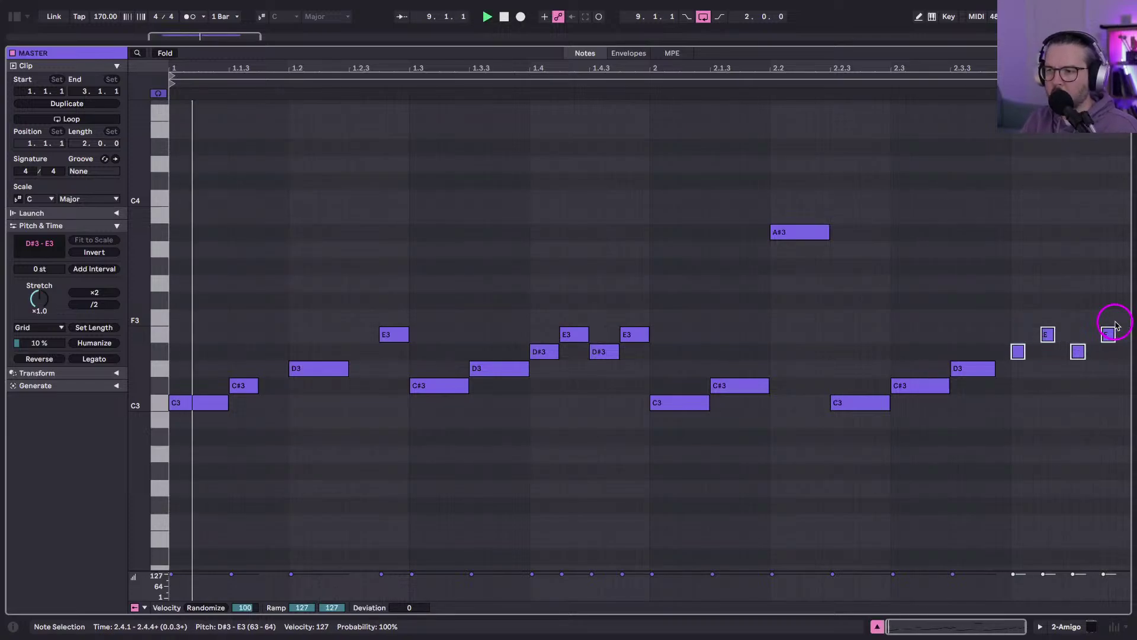
Slightly lengthen the four notes from 2.4 and the D3 at 2.3.3, and slightly shorten the C#3 at 2.3.
key(shift+Right)
click(983, 368)
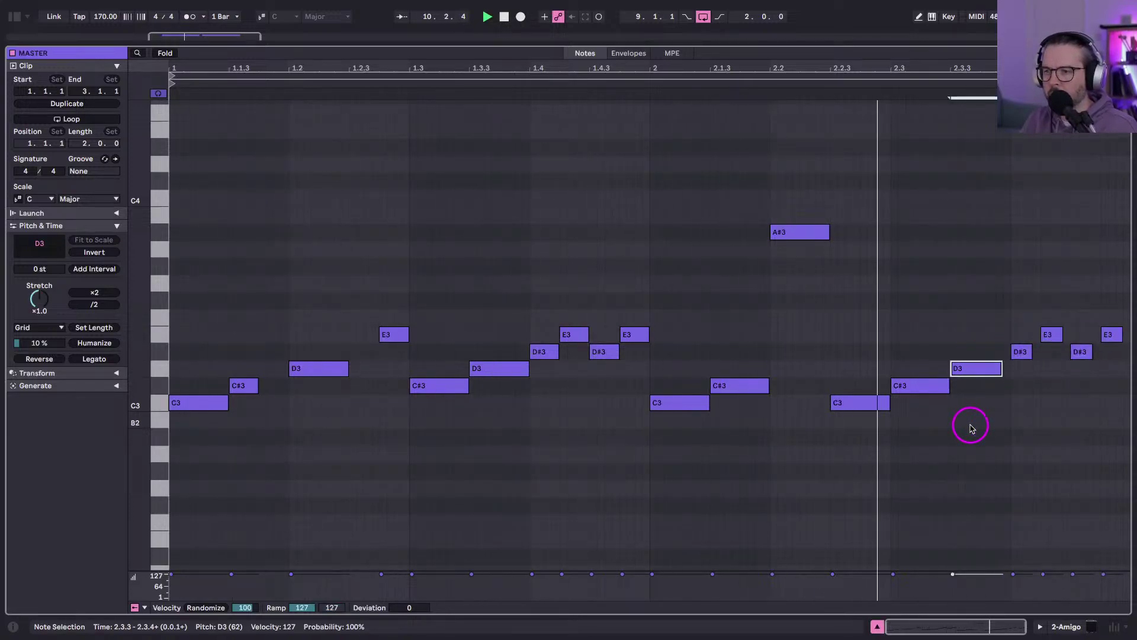
click(919, 386)
key(shift+Left)
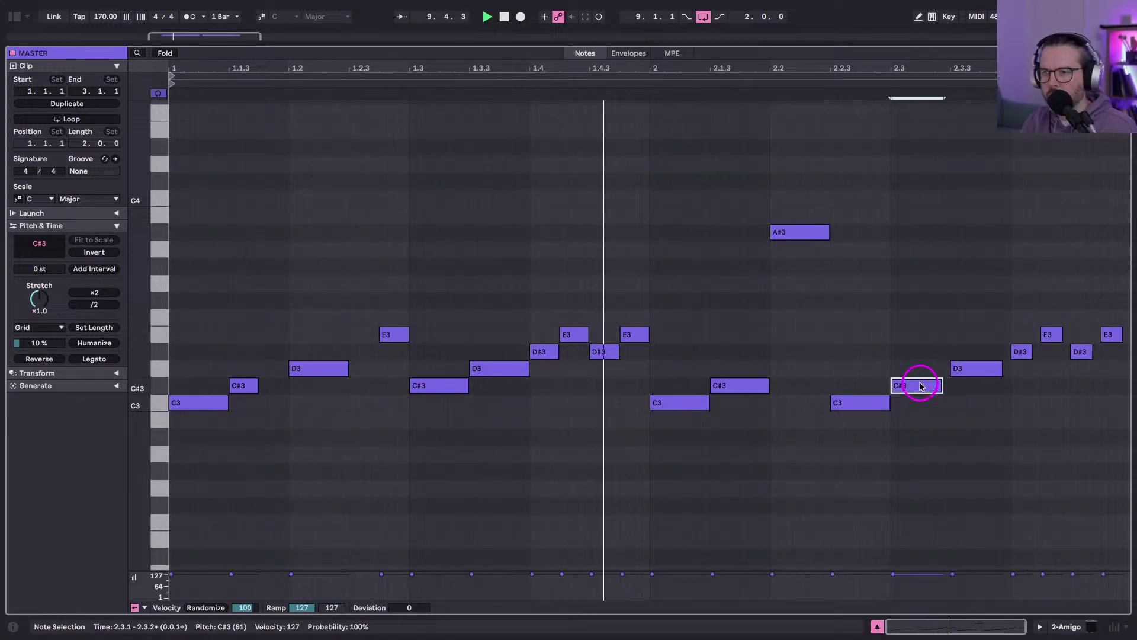
Try the C#3 note at 2.3 raised to D4 and D#4, playing the loop in between.
key(shift+Up)
key(Up)
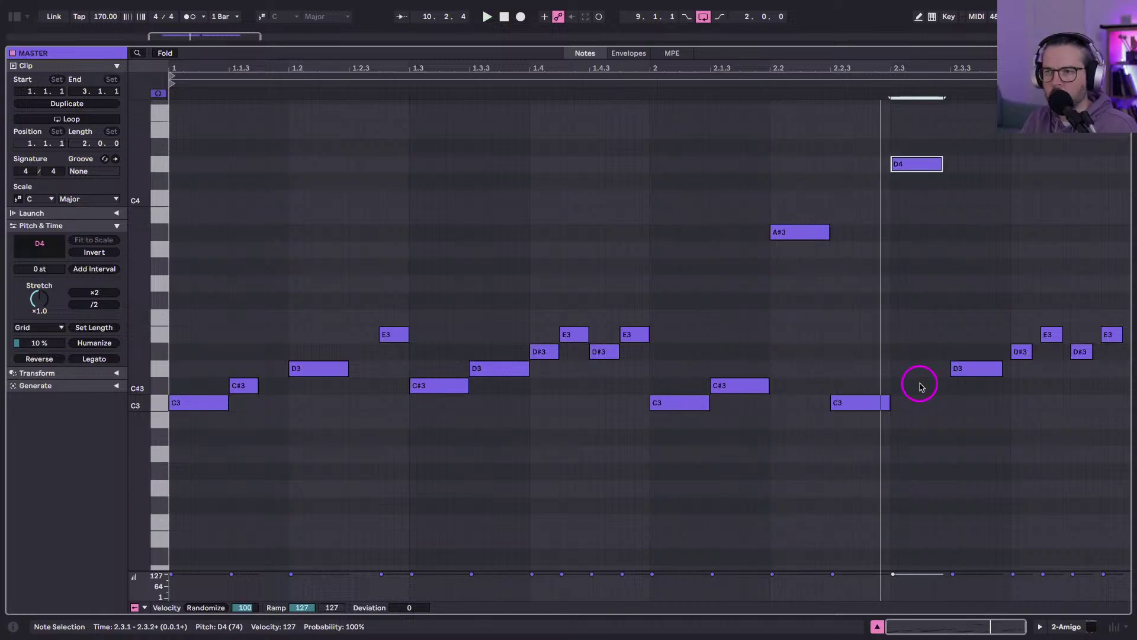
key(space)
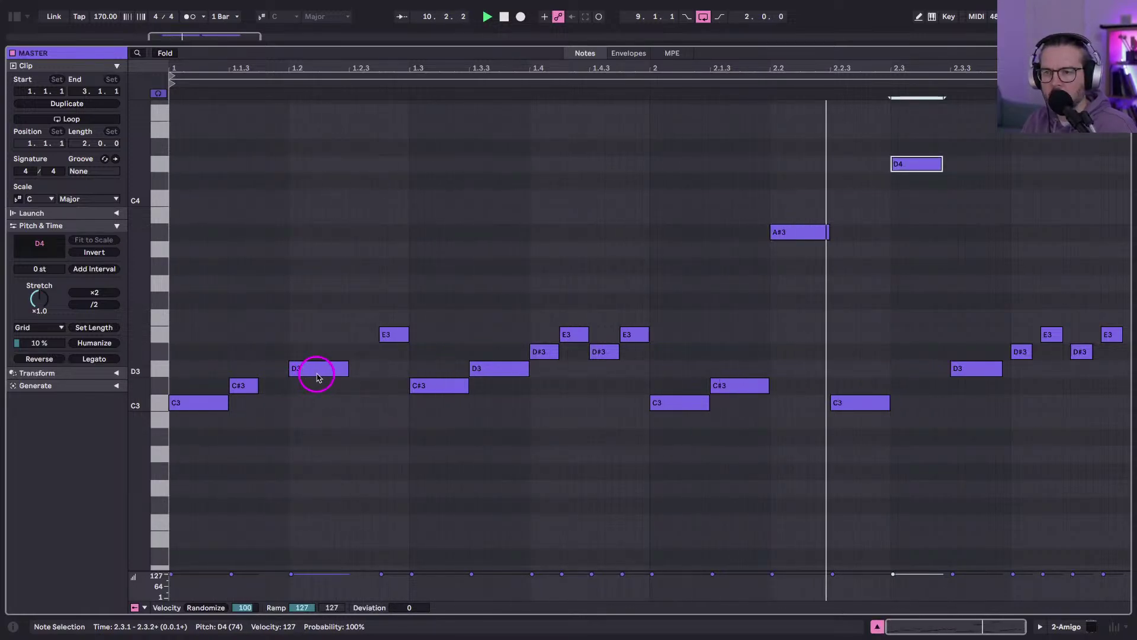
key(space)
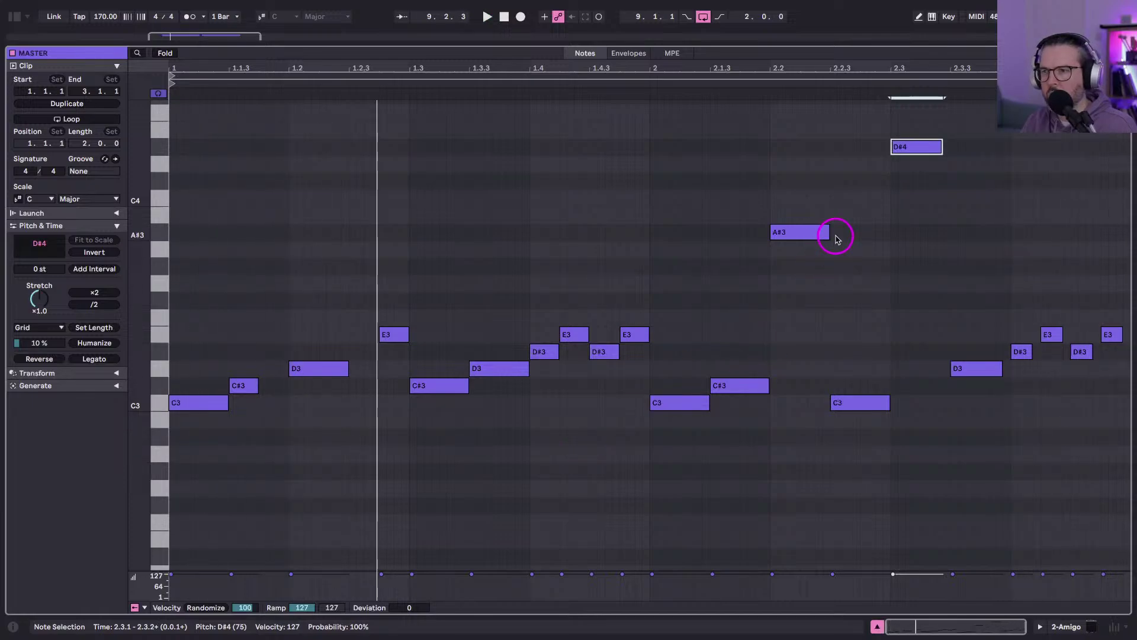
Bring the raised note at 2.3 back down to C#3 at its full eighth length while checking playback.
key(Down)
key(Down)
key(Down)
key(Down)
key(Down)
key(Down)
key(Down)
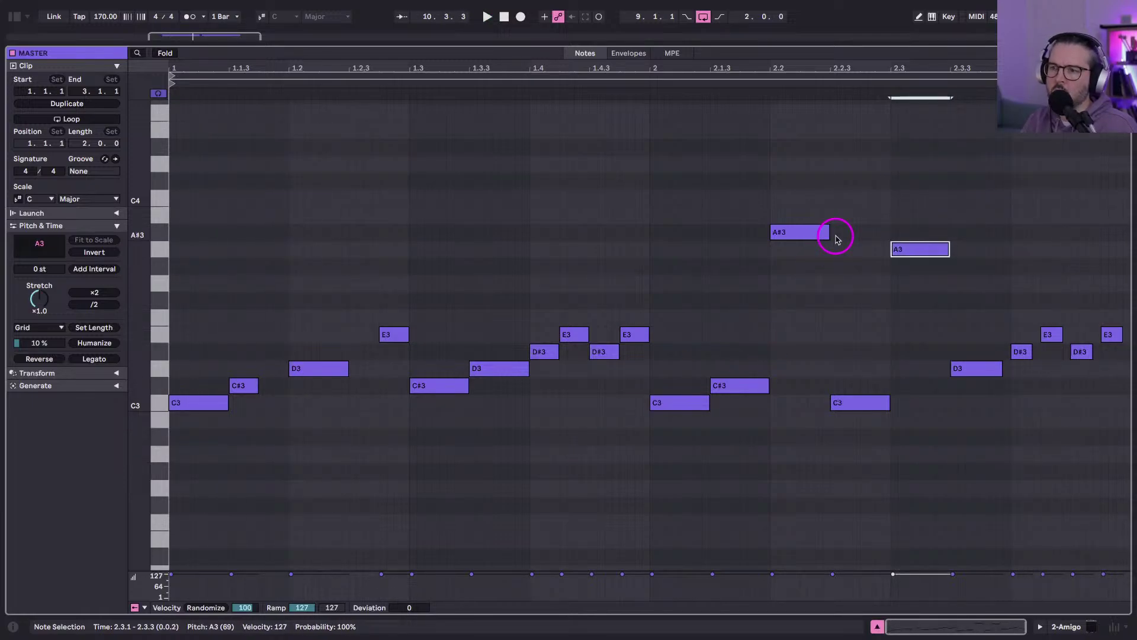
key(Down)
key(Down)
key(Down)
key(Down)
key(Down)
key(Down)
key(Up)
key(space)
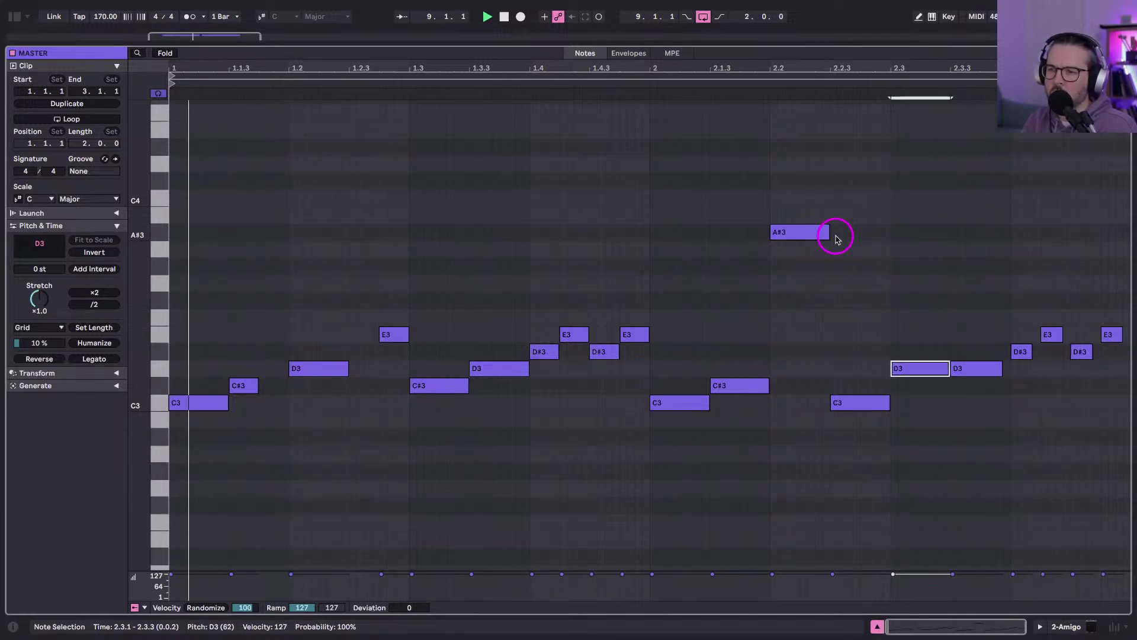
click(964, 369)
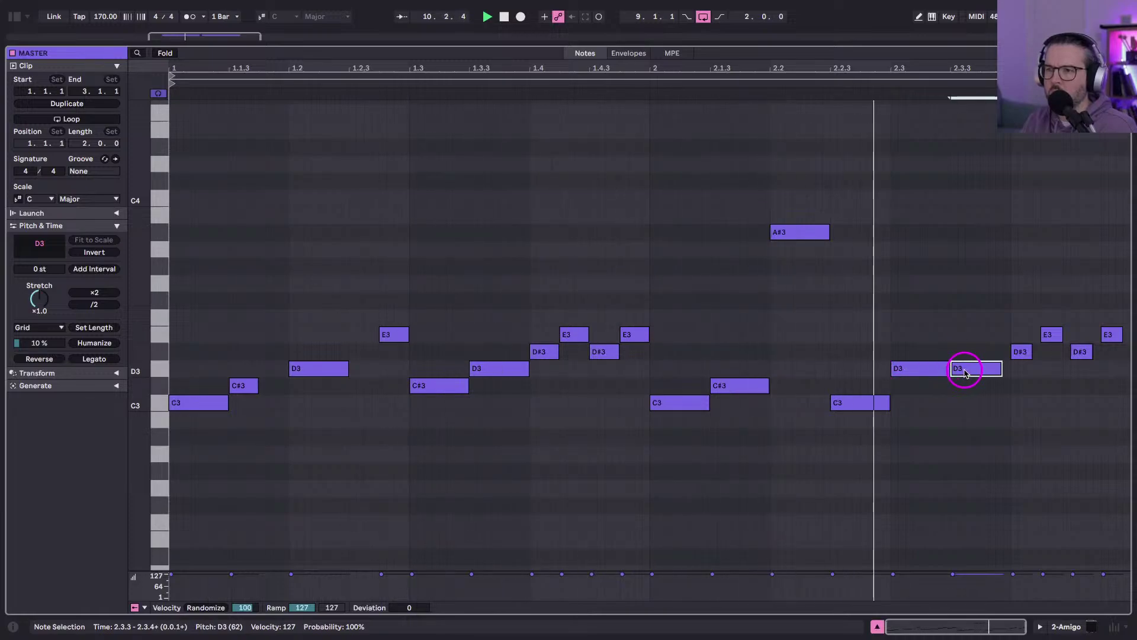
click(917, 369)
key(Down)
Raise the D3 note at 2.3.3 to D#4.
click(962, 369)
key(shift+Up)
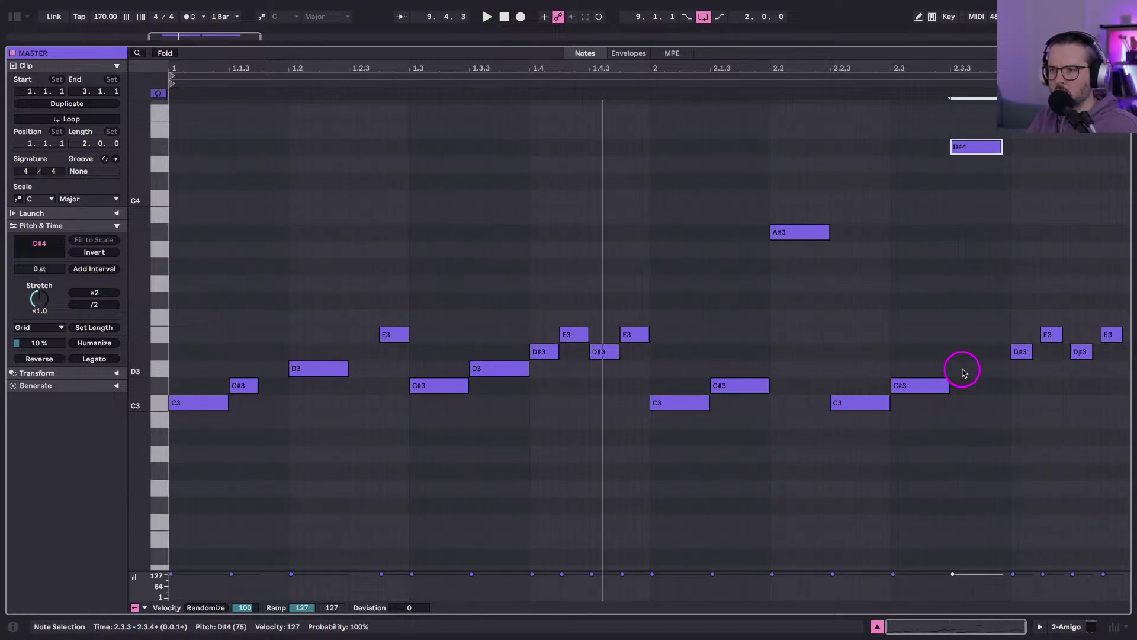
key(Up)
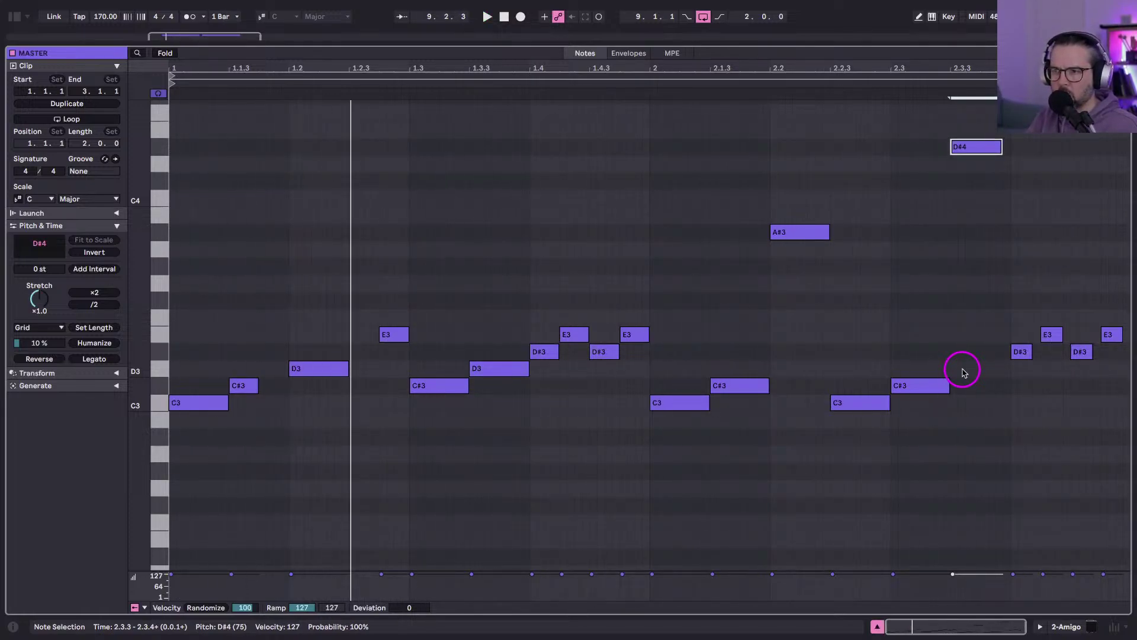
Move the E3 note at 1.2.4 to C3 at 1.2.3 and lengthen it to about one and a half sixteenths.
click(391, 341)
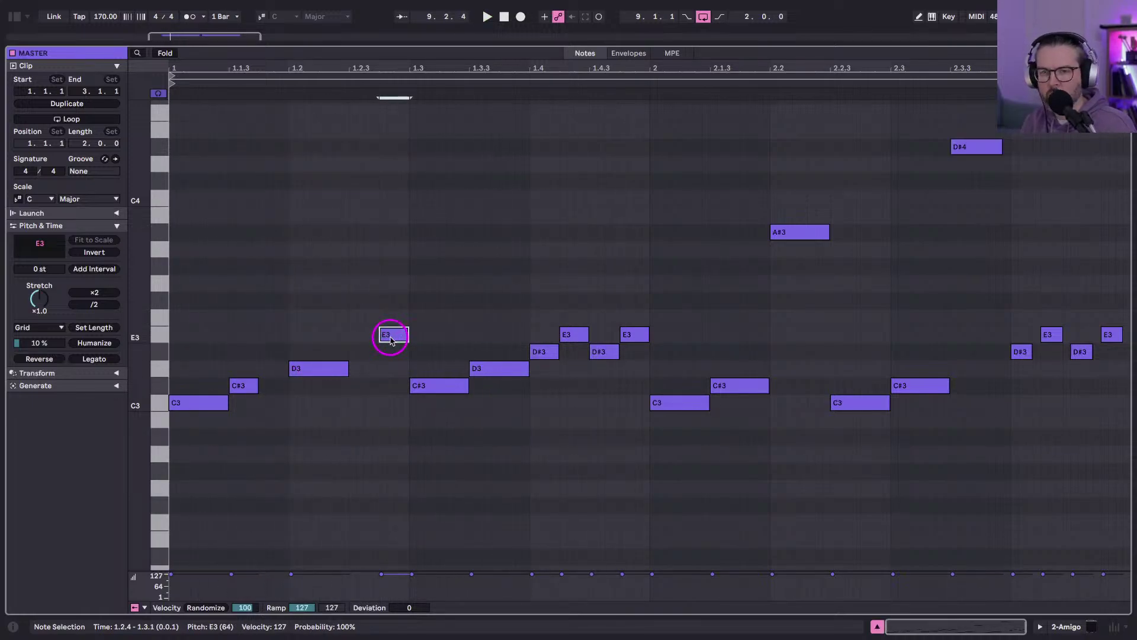
drag(391, 340, 358, 403)
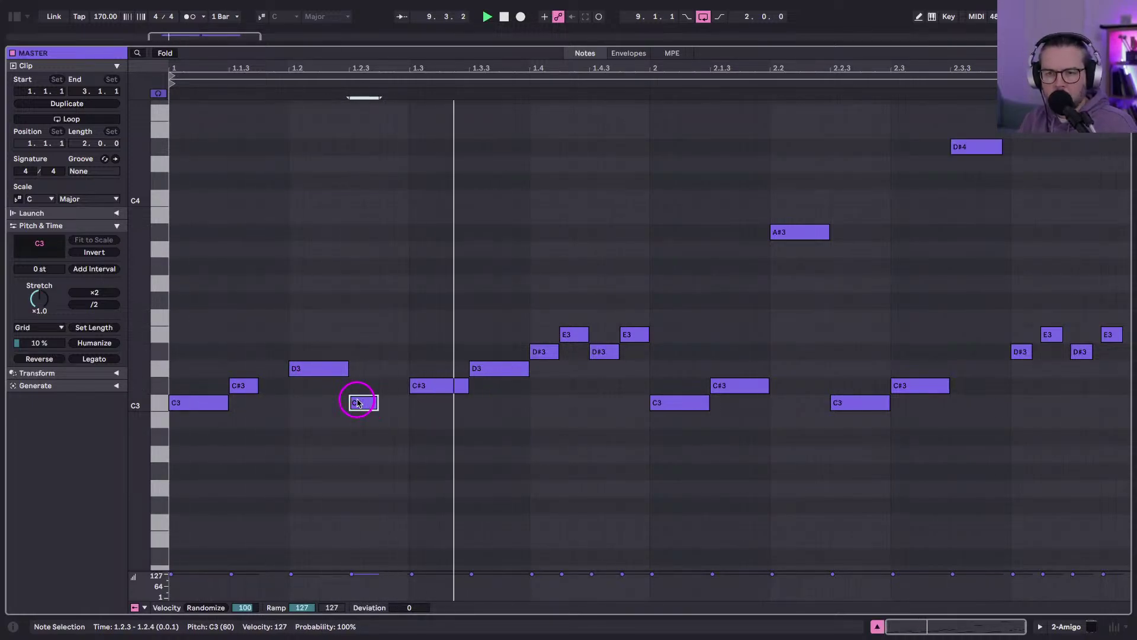
key(shift+Right)
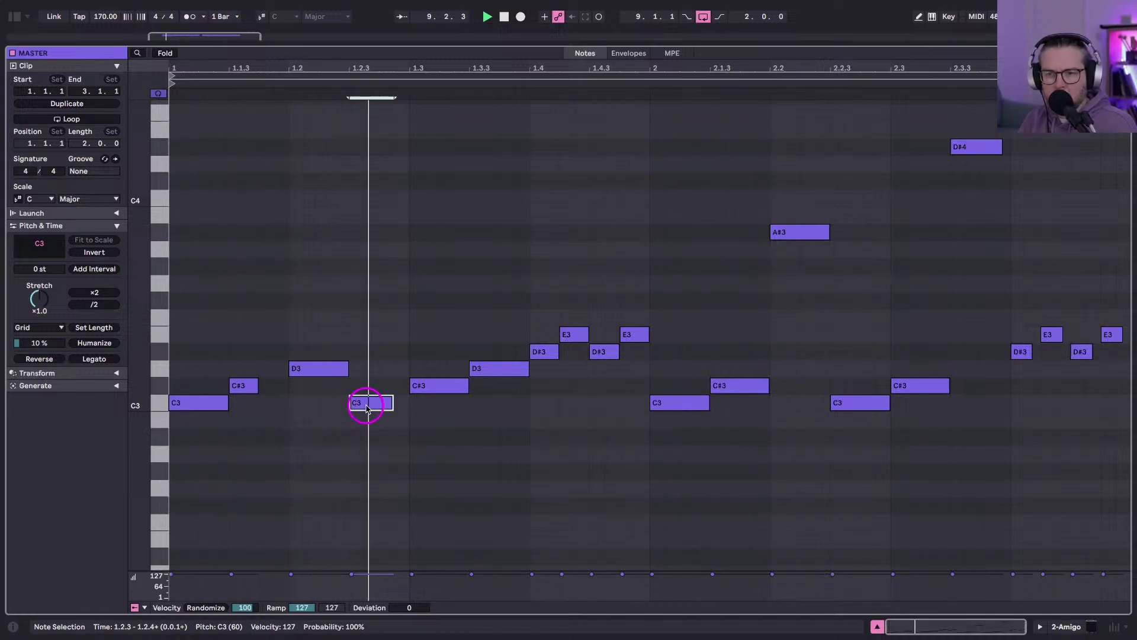
Shorten the C#3 at 1.3 to one sixteenth, and the notes at 2.2.3 and 2.3 to about one and a half sixteenths.
click(416, 389)
key(shift+Left)
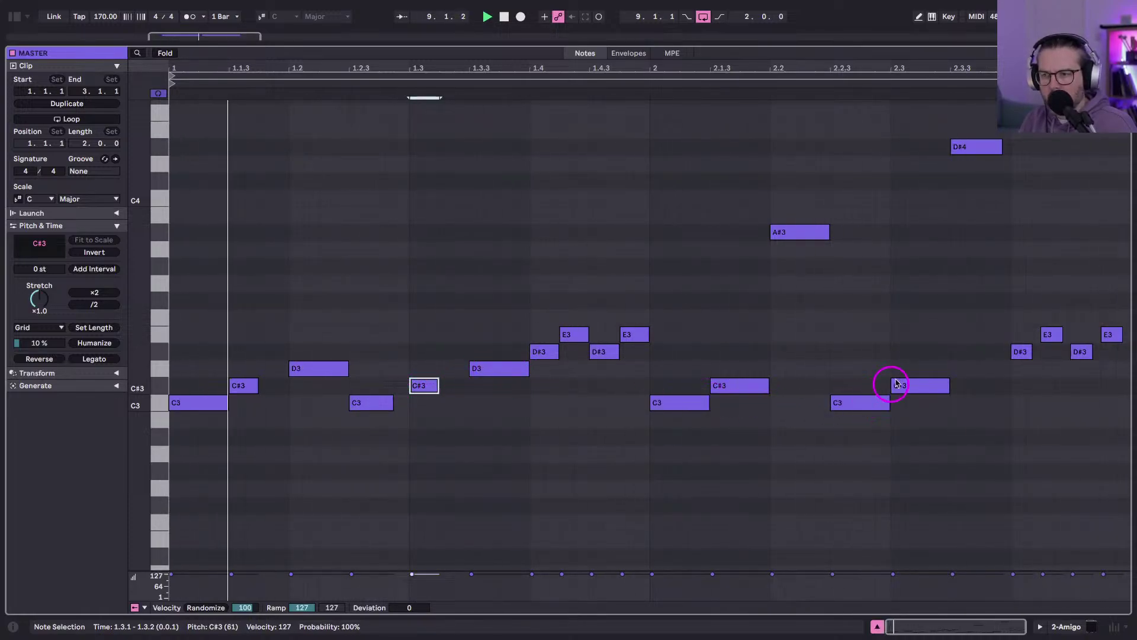
drag(896, 384, 850, 437)
key(shift+Left)
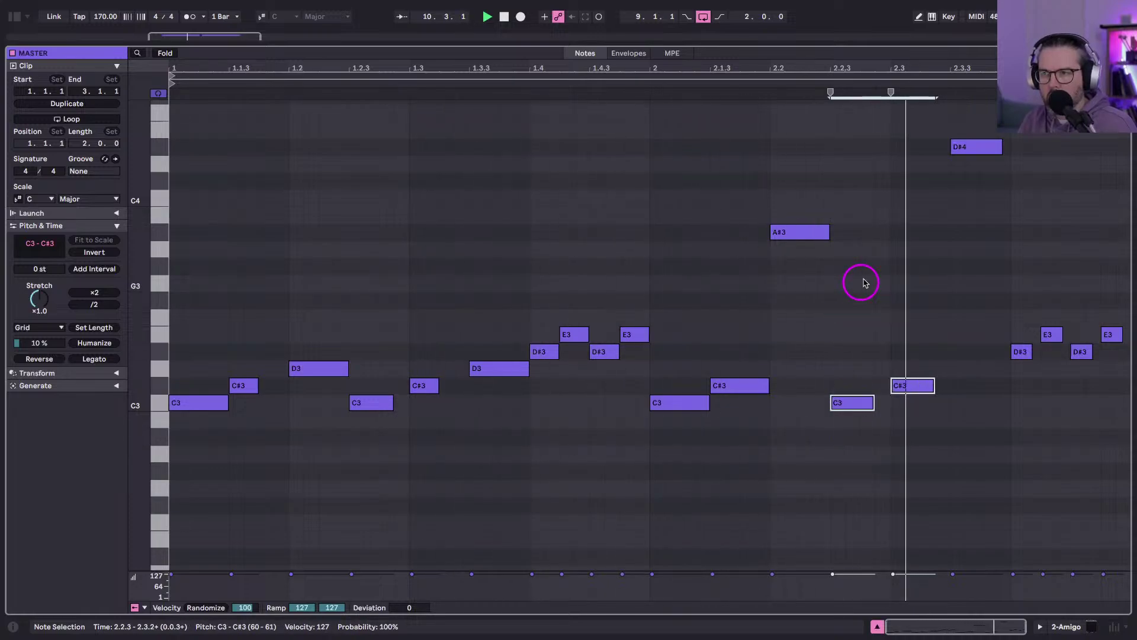
Raise the C#3 note at 2.3 to D#4.
click(895, 386)
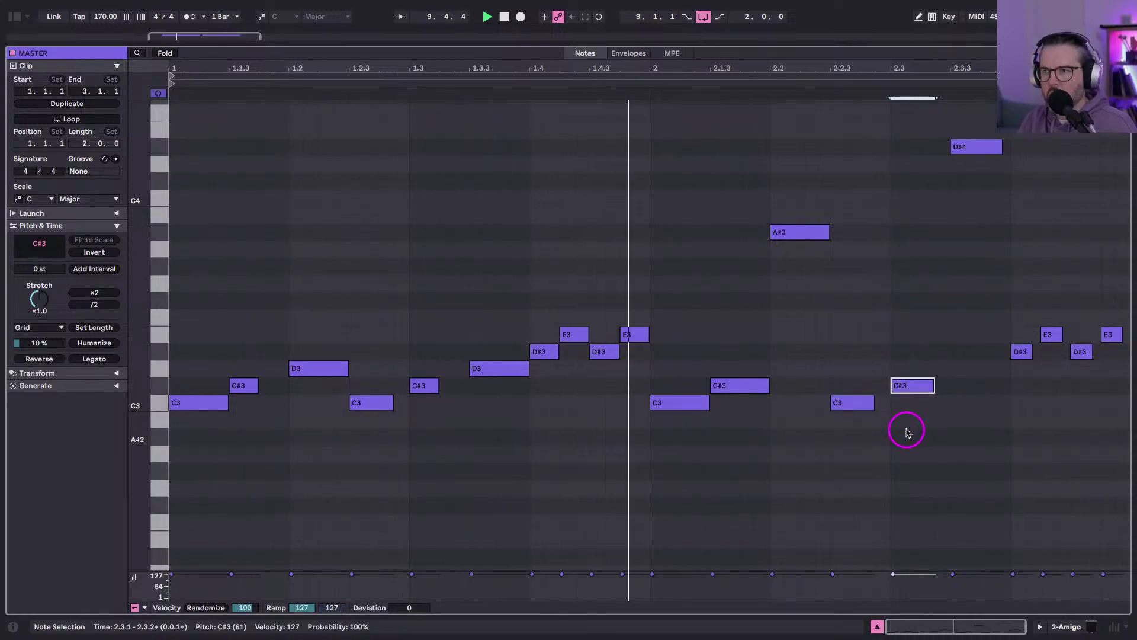
key(shift+Up)
key(shift+Up)
key(Down)
key(Down)
key(Down)
key(Down)
key(Down)
key(Down)
key(Down)
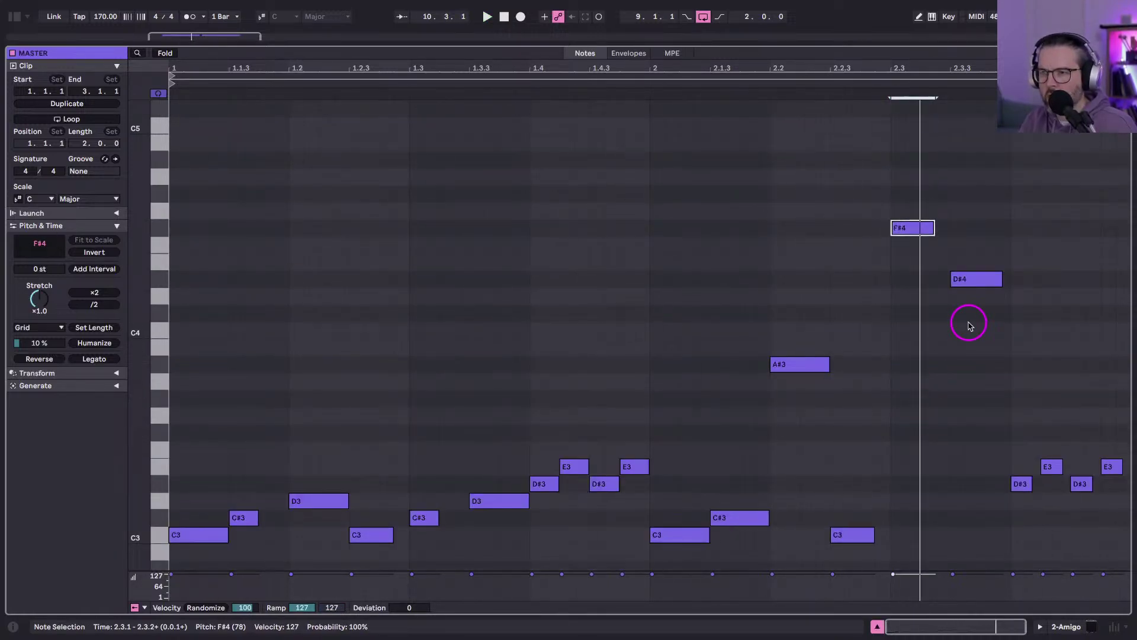
key(Down)
key(Up)
key(Down)
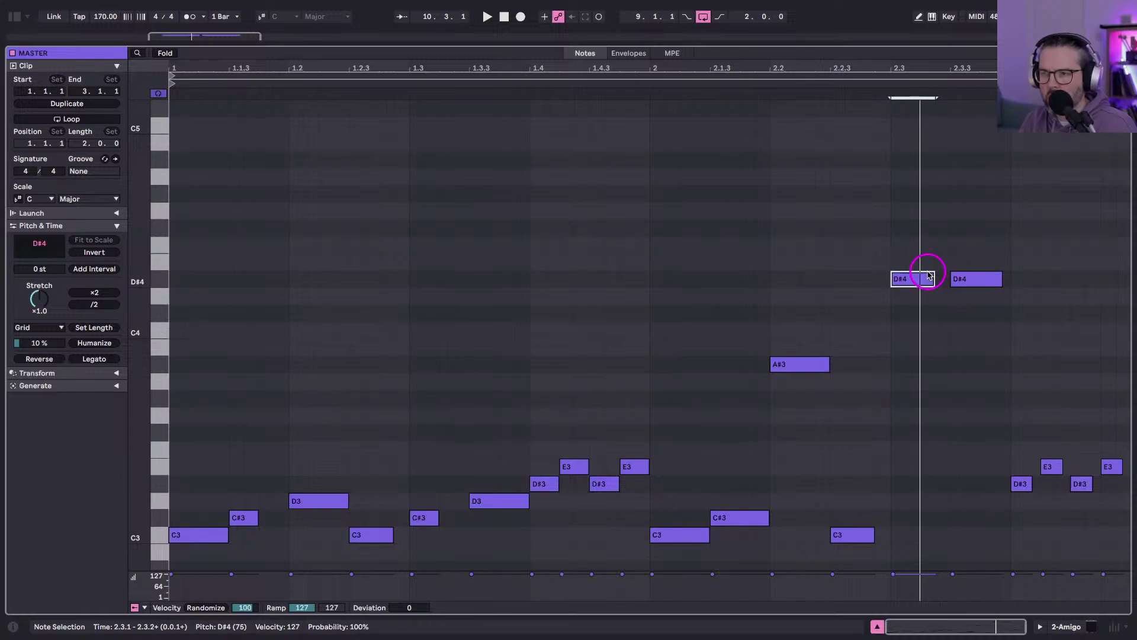
Lower the D#4 note at 2.3.3 to A#3.
click(964, 280)
key(Down)
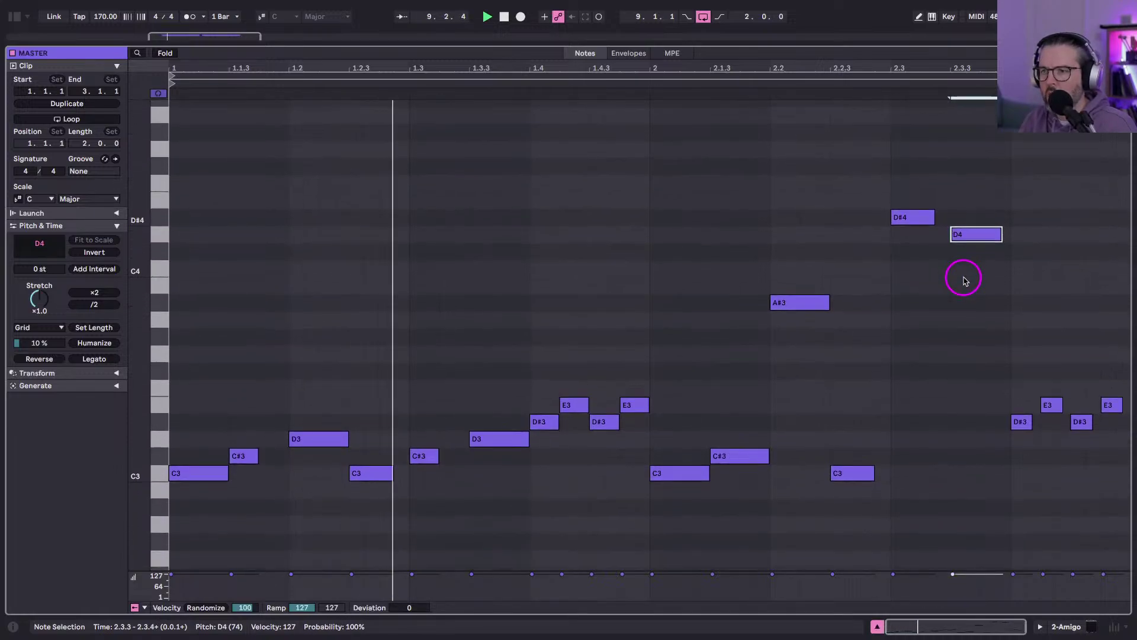
key(Down)
key(Down)
key(Down)
key(Down)
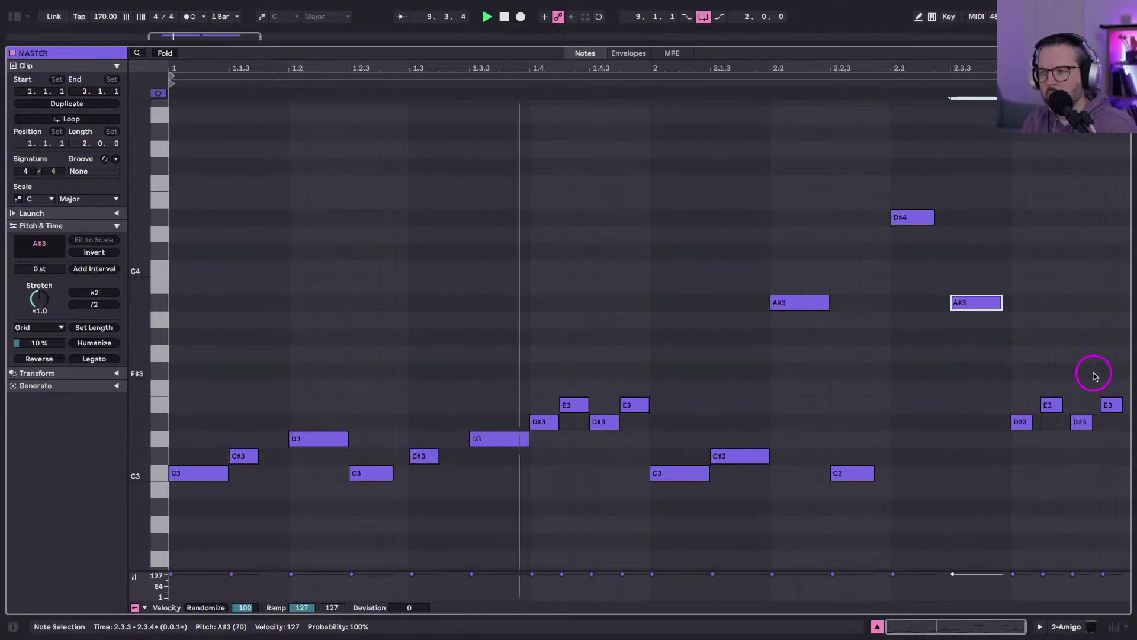
Lengthen the four notes from 2.4 to the clip's end to a full sixteenth each, then clear the selection.
drag(1115, 374, 997, 474)
key(shift+Right)
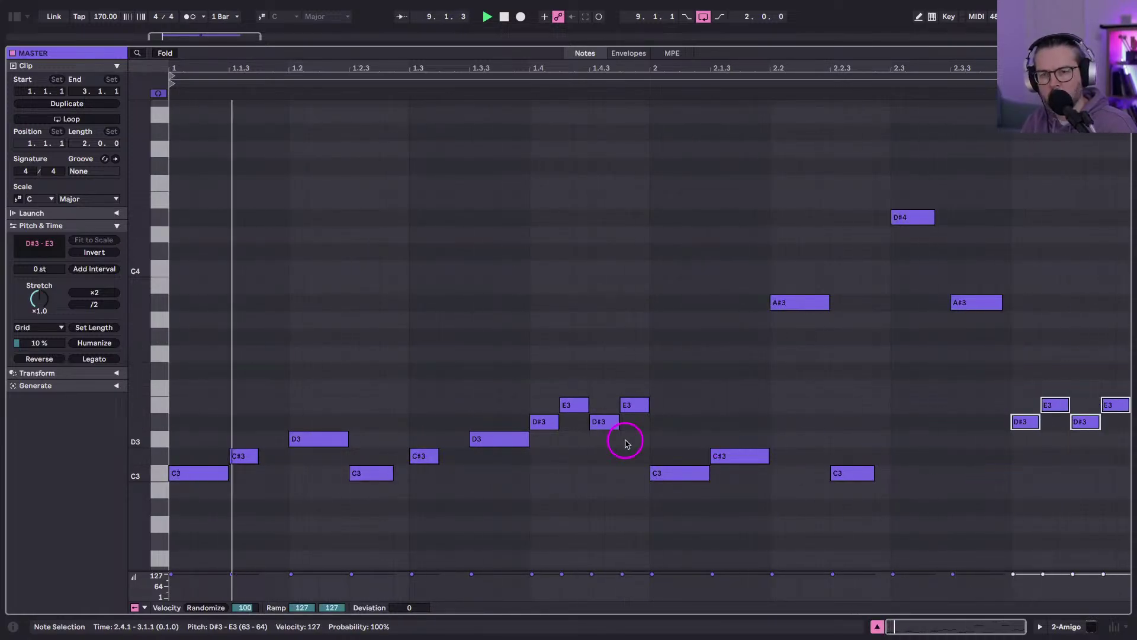
click(891, 415)
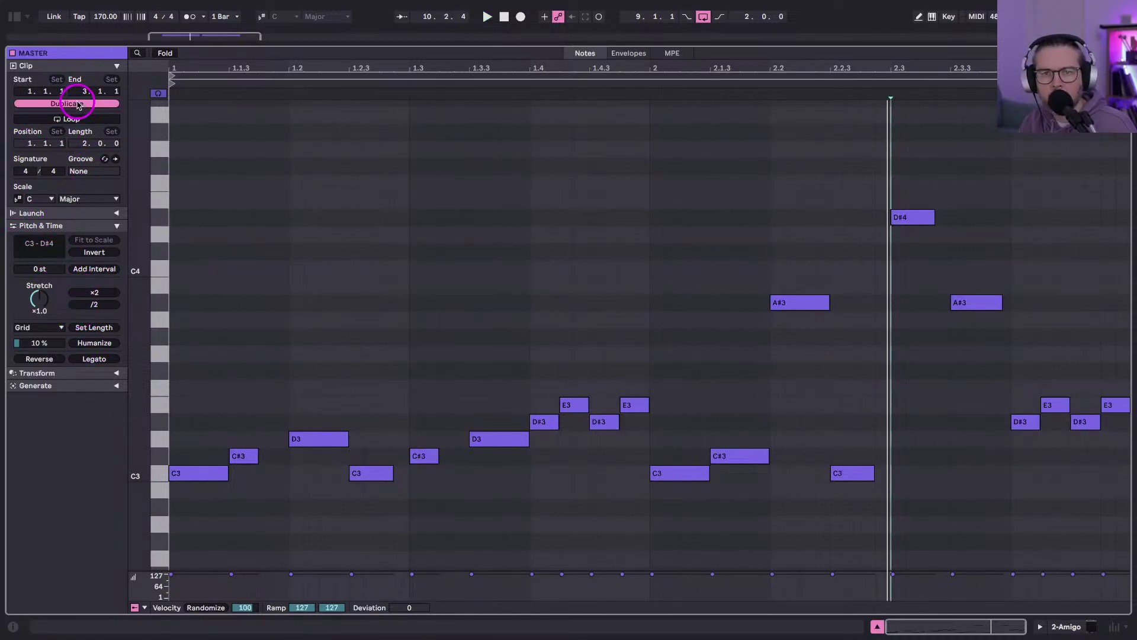
Try duplicating the two-bar clip's contents with clip looping off.
click(79, 105)
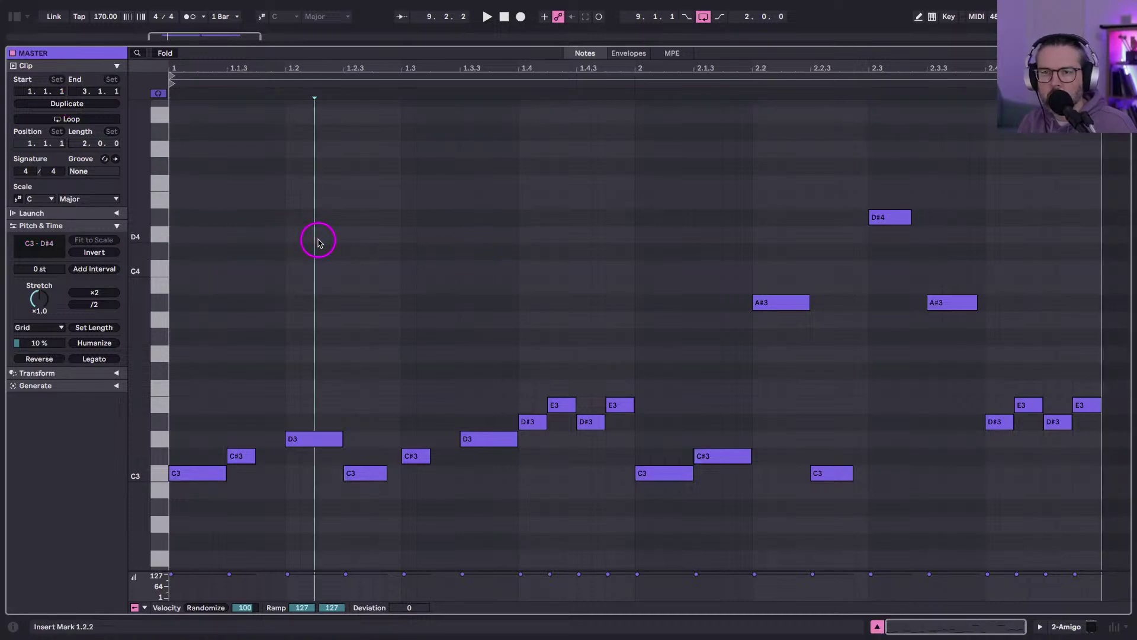
key(space)
key(ctrl+a)
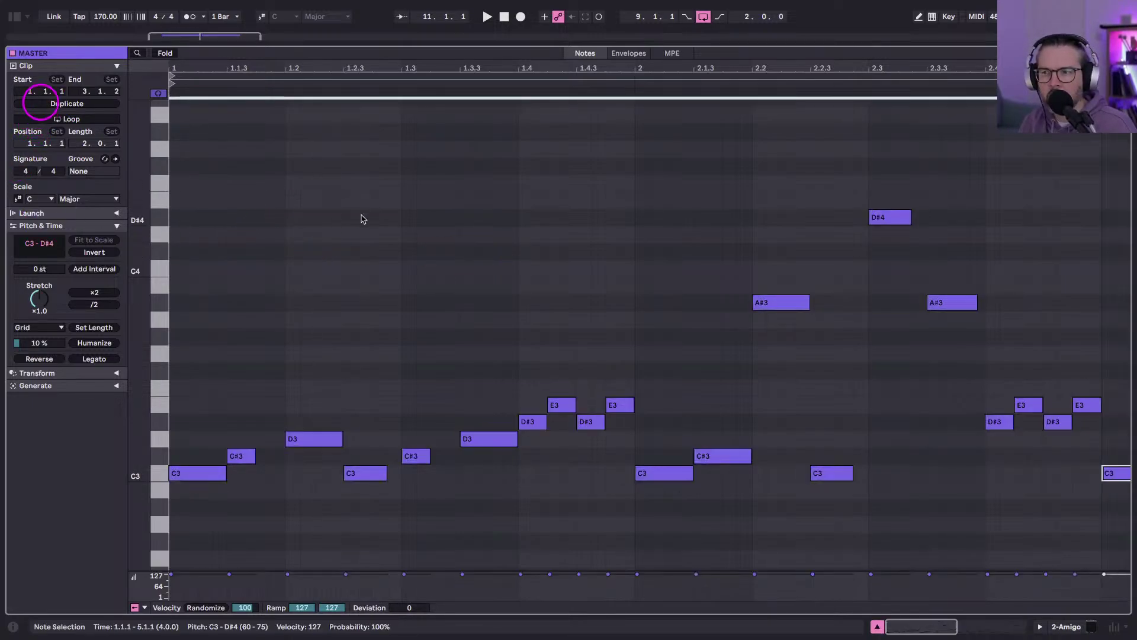
click(359, 259)
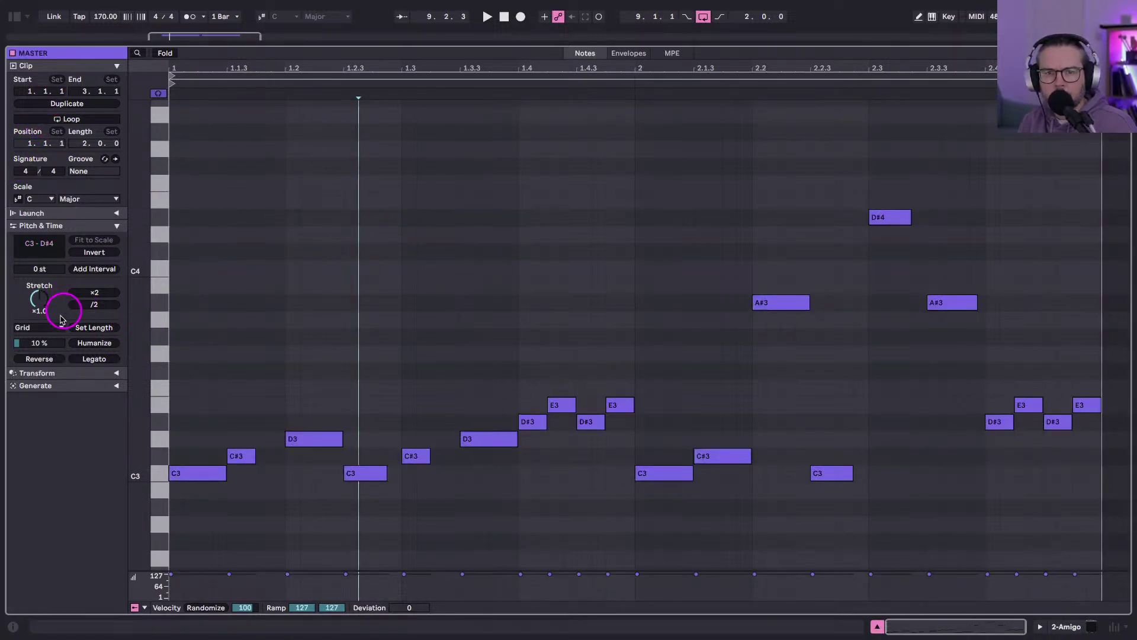
Turn on looping for the MASTER clip, duplicate its two-bar loop to four bars, and play it.
click(70, 105)
click(70, 118)
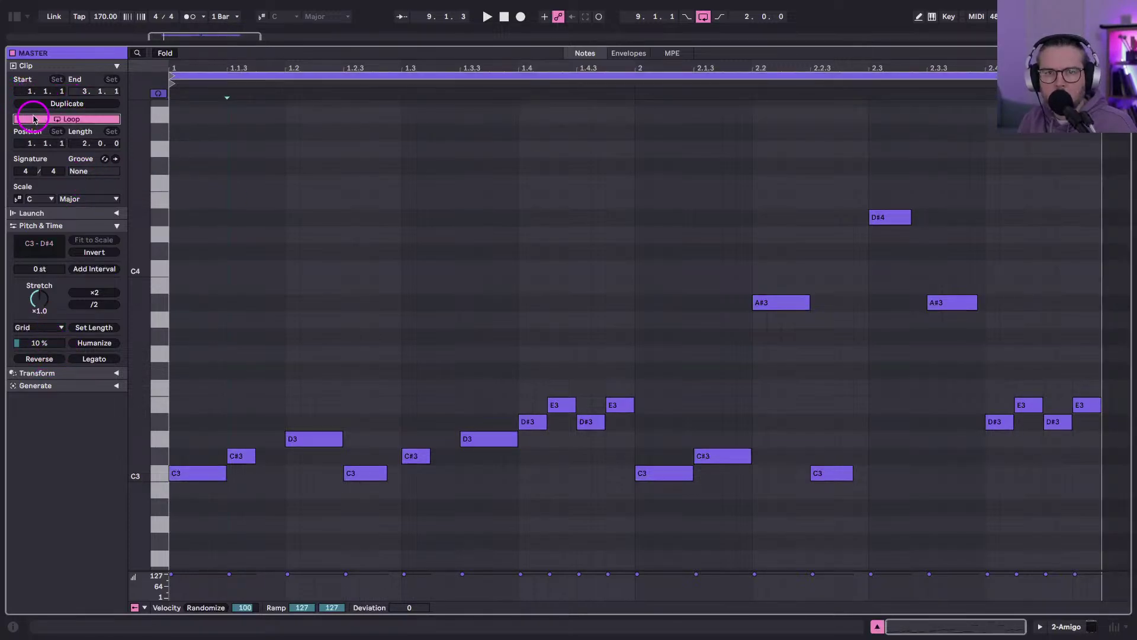
click(67, 104)
key(space)
scroll(528, 203, down, 2)
click(531, 209)
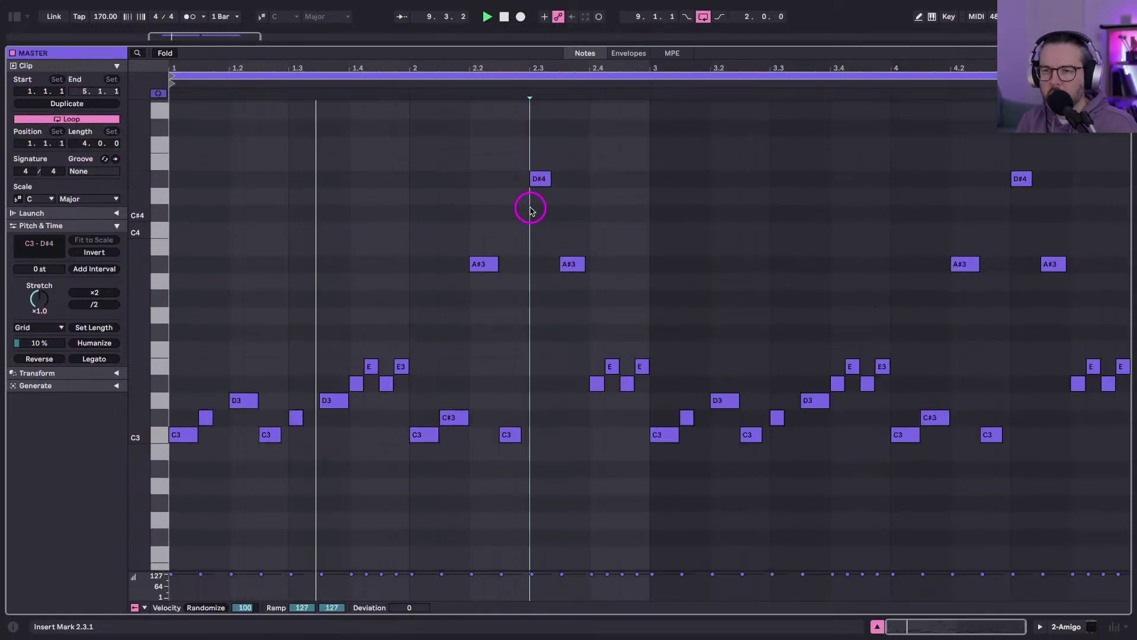
Place the four-bar clip in the fourth Session View slot of the 2 Amigo track, launch it and open its notes.
key(shift+Tab)
drag(281, 152, 142, 89)
key(Tab)
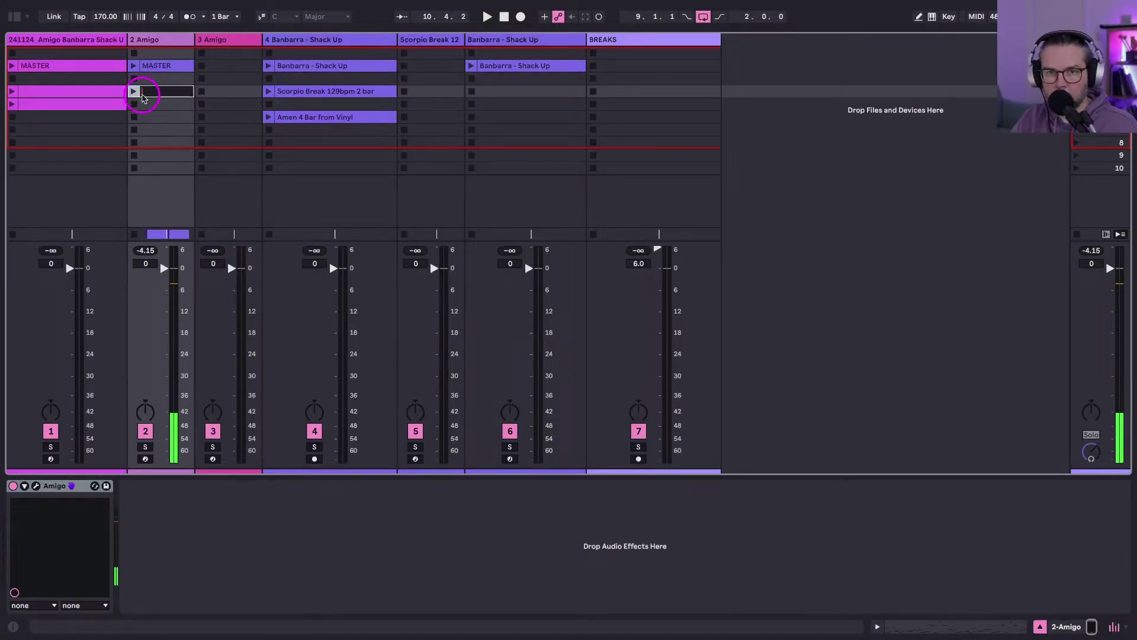
click(134, 92)
double_click(160, 94)
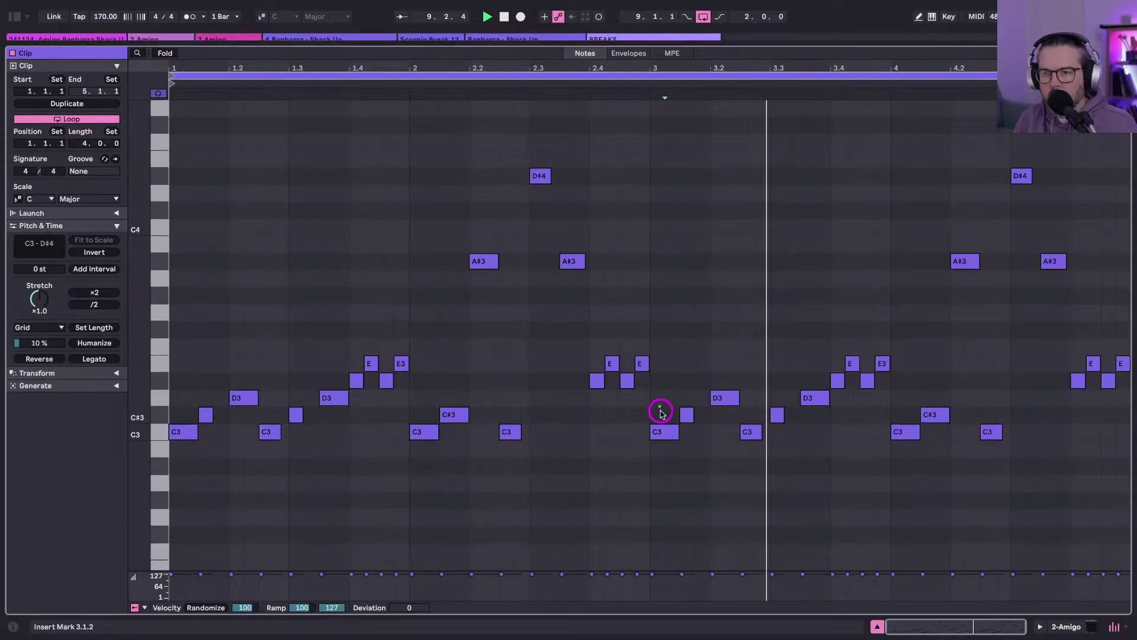
Change the C3 at 3.1.1 to a sixteenth-long D#3 and duplicate it to 3.1.2, raised to E3.
drag(662, 431, 662, 414)
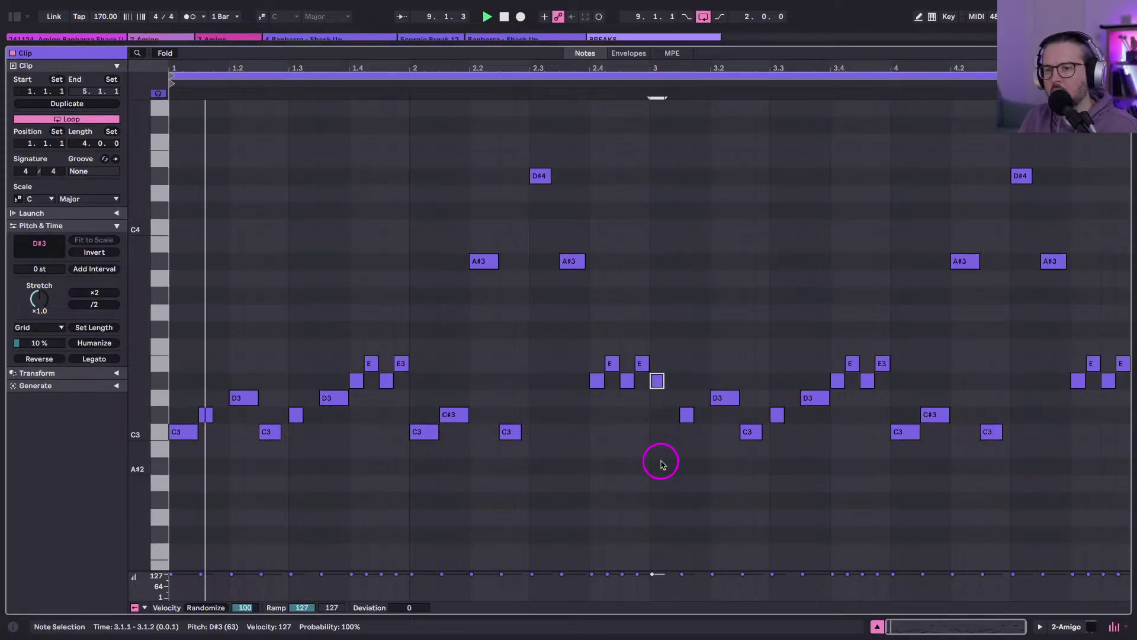
key(ctrl+d)
key(Up)
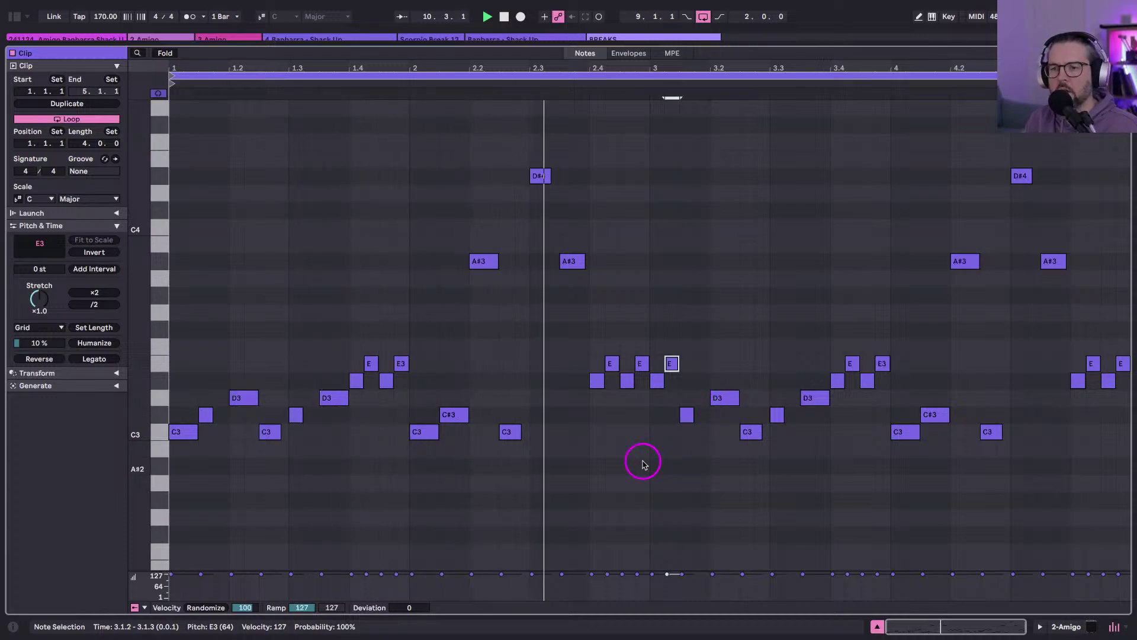
Raise the C#3 note at 3.1.3 to A#3, extend it to 3.2.1, and play the clip.
click(686, 415)
key(Up)
key(Up)
key(Up)
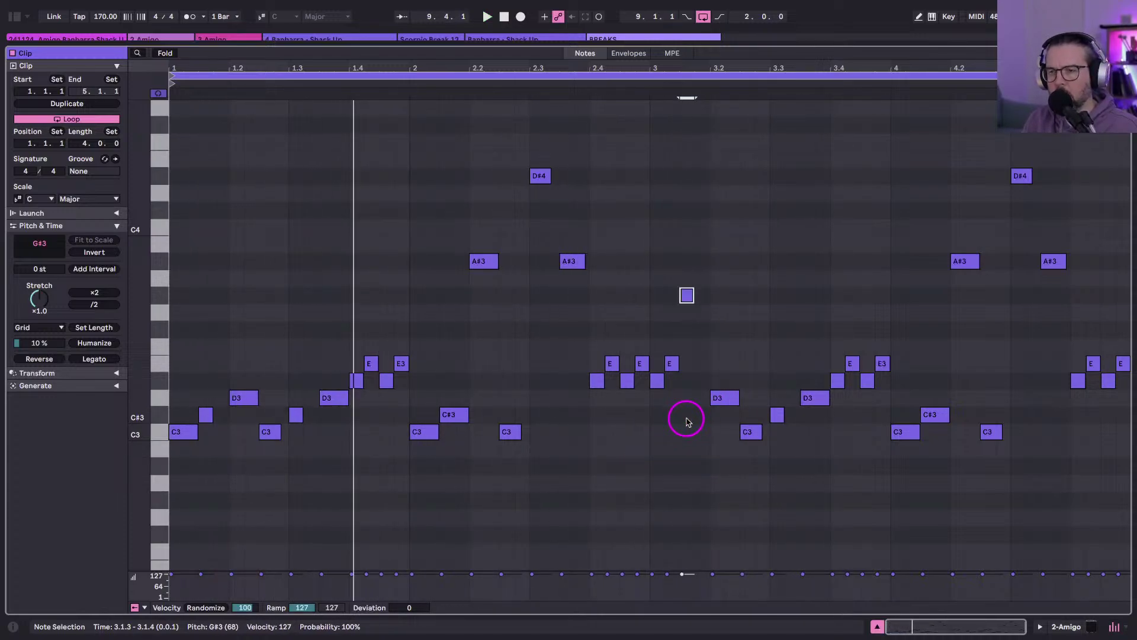
key(Up)
key(Up)
key(space)
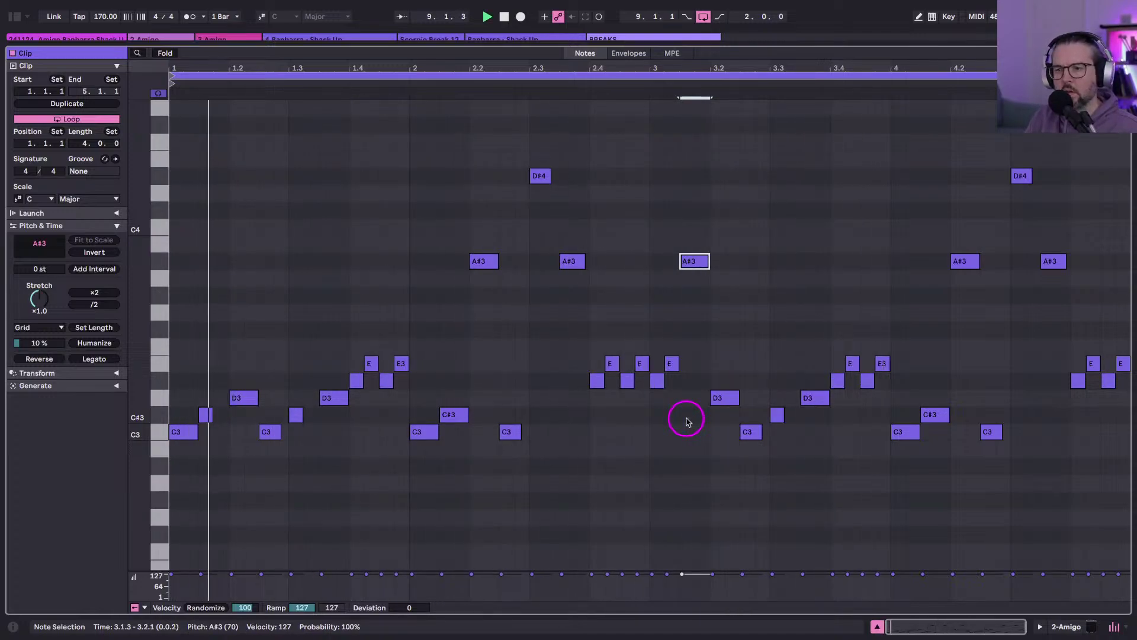
Raise the D#3 note at 3.1.1 to F3.
click(656, 379)
key(Up)
key(Up)
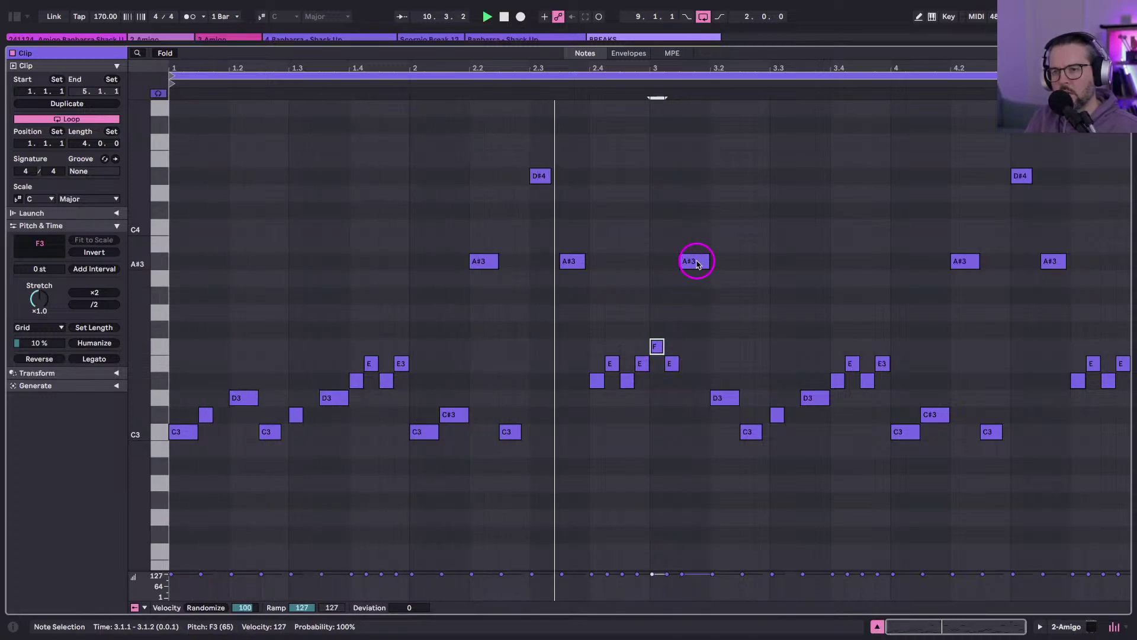
key(shift+Down)
key(shift+Down)
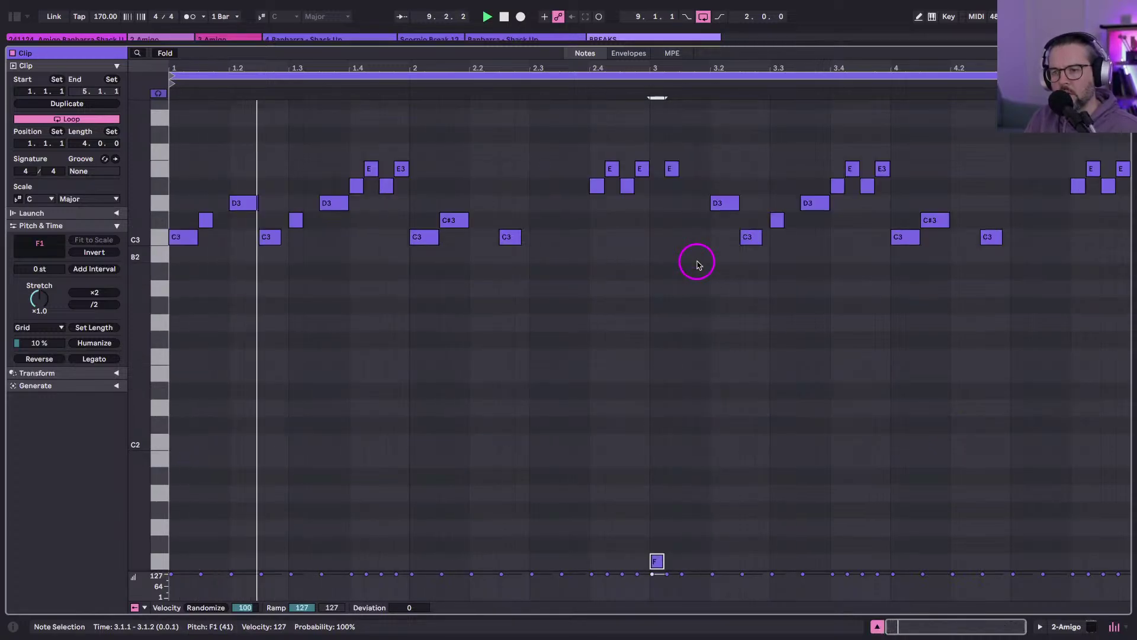
key(shift+Up)
Lower the A#3 note at 3.1.3 to C3 and play the clip from around 2.4.
scroll(697, 265, up, 5)
drag(696, 216, 694, 386)
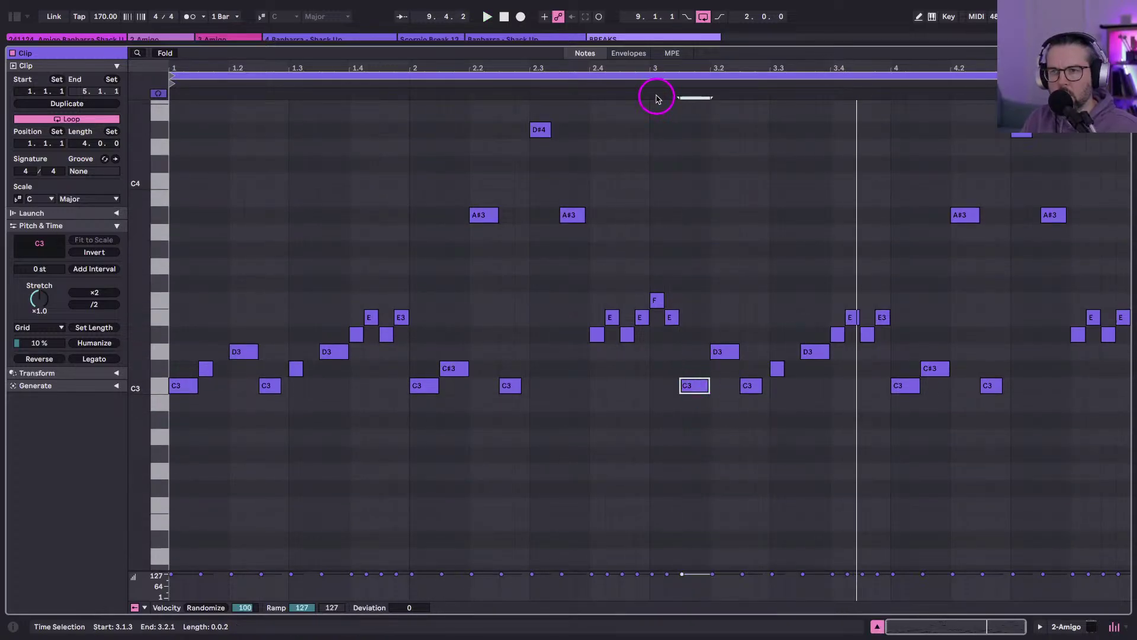
click(643, 87)
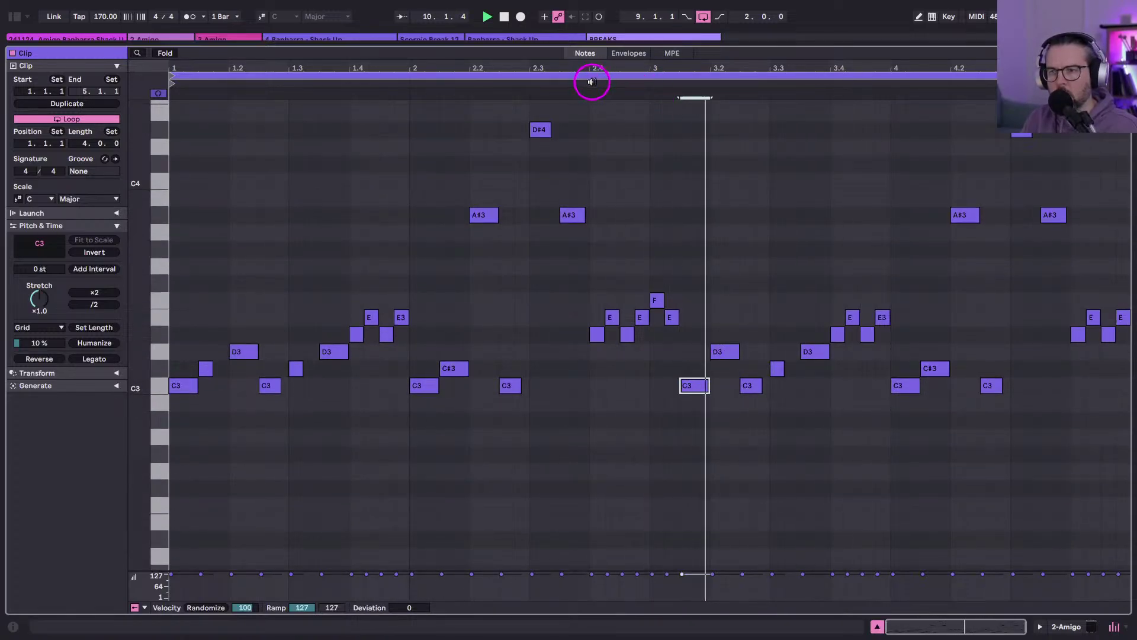
key(space)
click(586, 80)
Change the C3 at 3.2.3 to a shorter D#3 and duplicate it to 3.2.4, raised to E3.
click(734, 409)
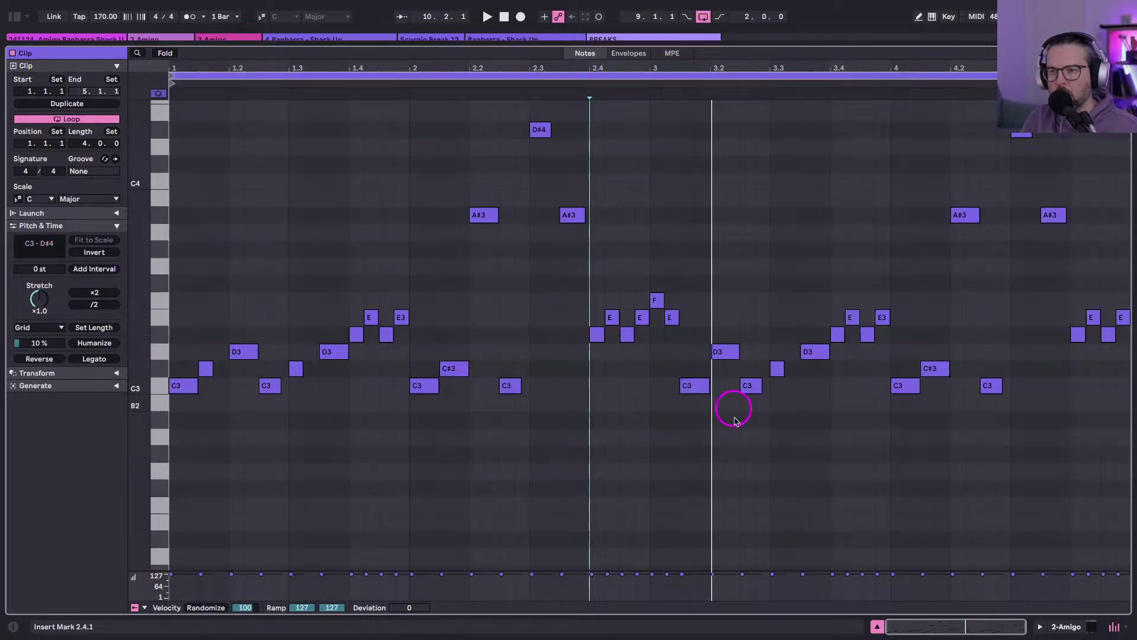
drag(754, 391, 754, 357)
key(shift+Left)
key(shift+Left)
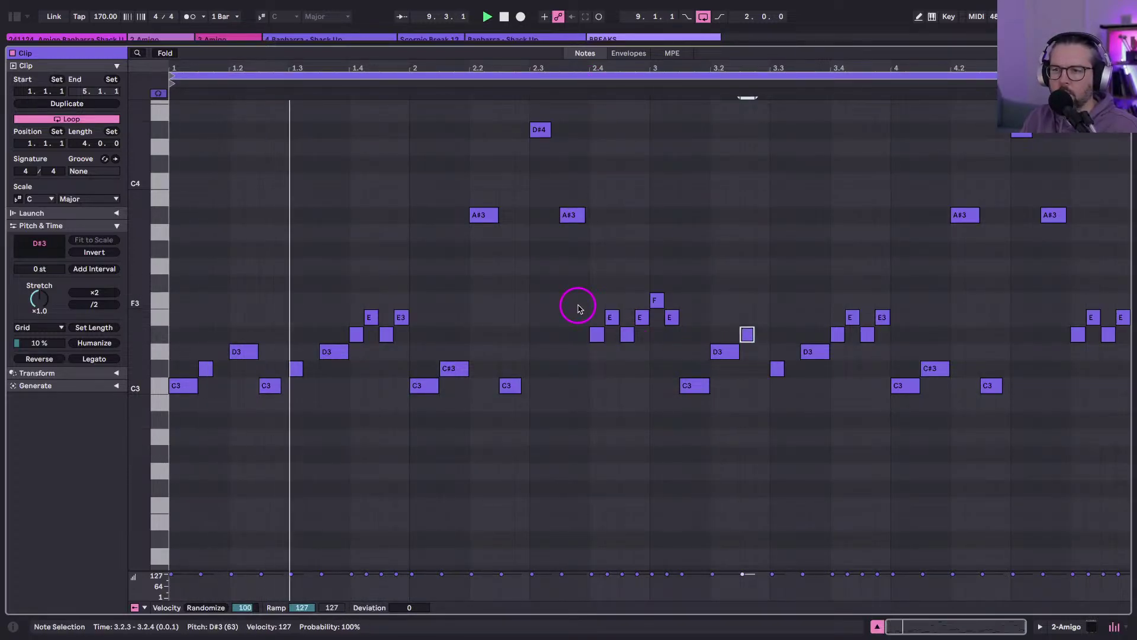
key(ctrl+d)
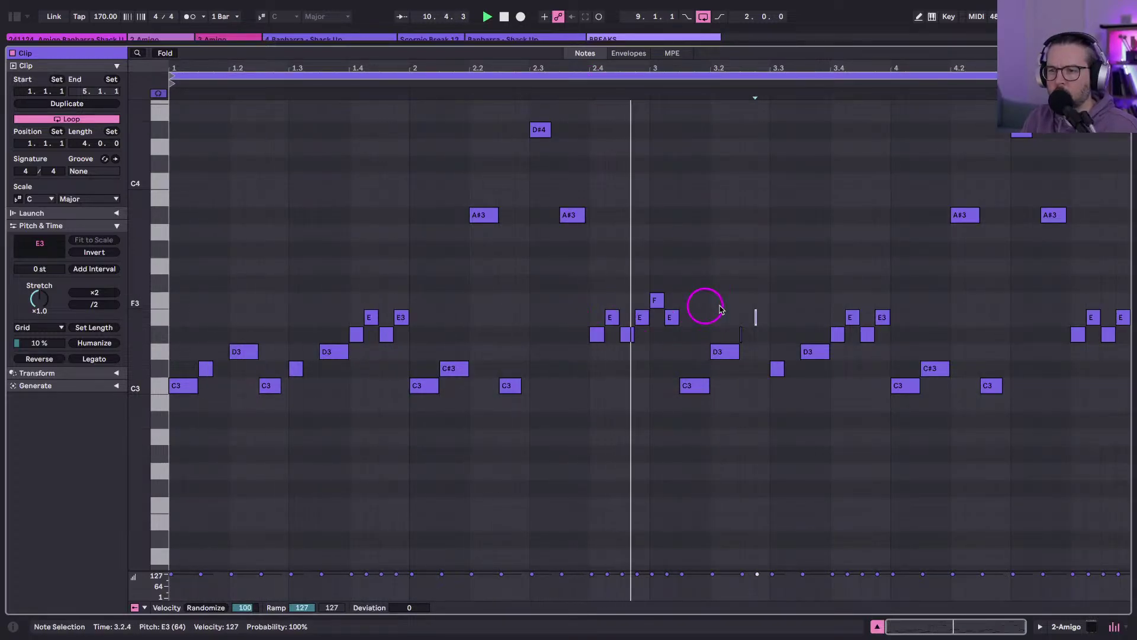
key(Up)
Apply Legato to the two very short D#3 and E3 notes at 3.2.3 and 3.2.4.
drag(766, 292, 721, 341)
drag(772, 299, 727, 331)
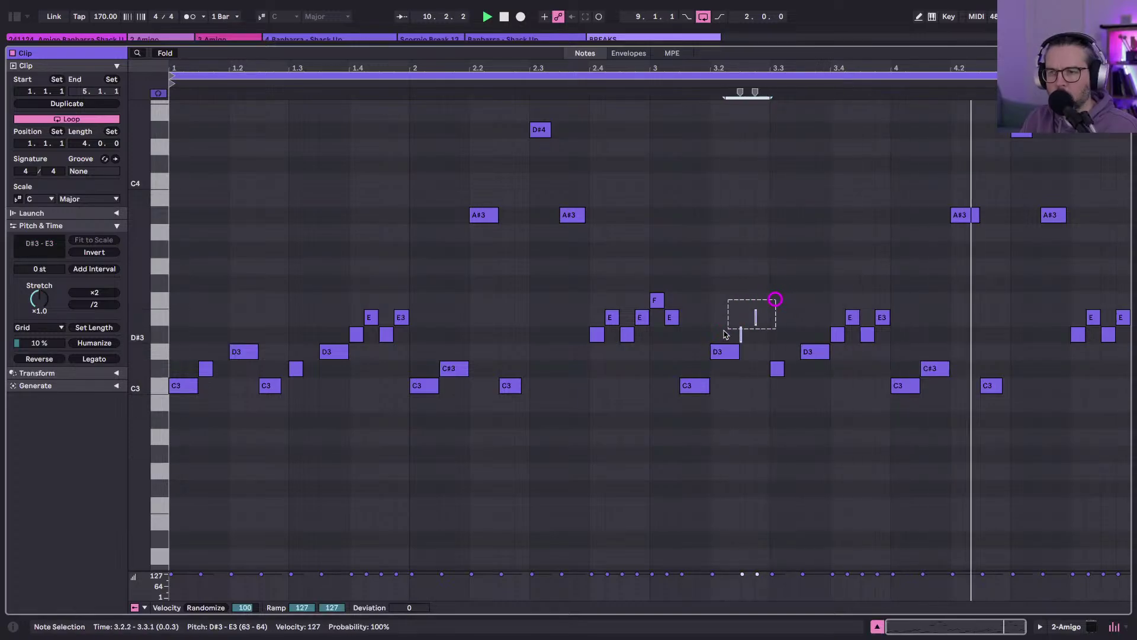
click(92, 359)
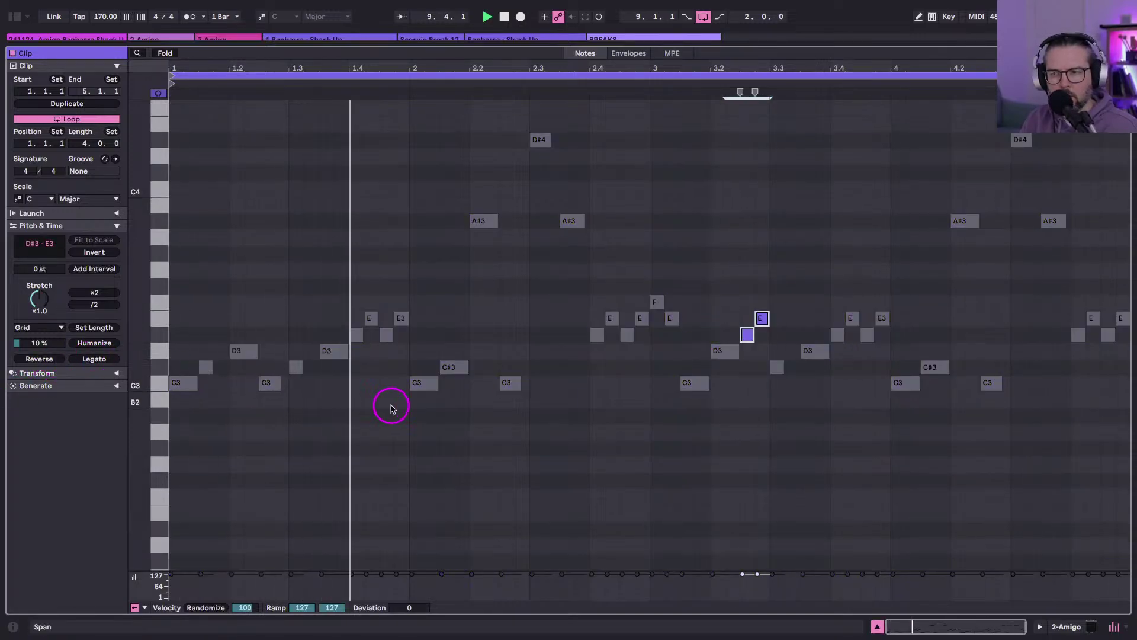
Raise the C#3 note at 3.3.1 to D#3 and duplicate it to 3.3.2, raised to E3.
key(shift+Tab)
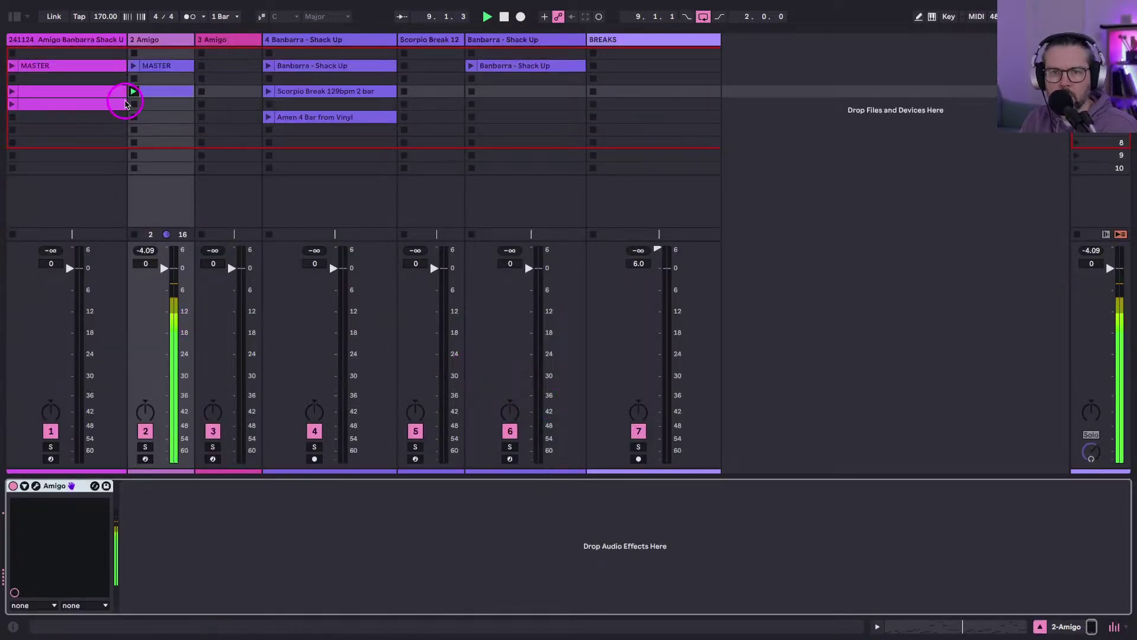
click(155, 92)
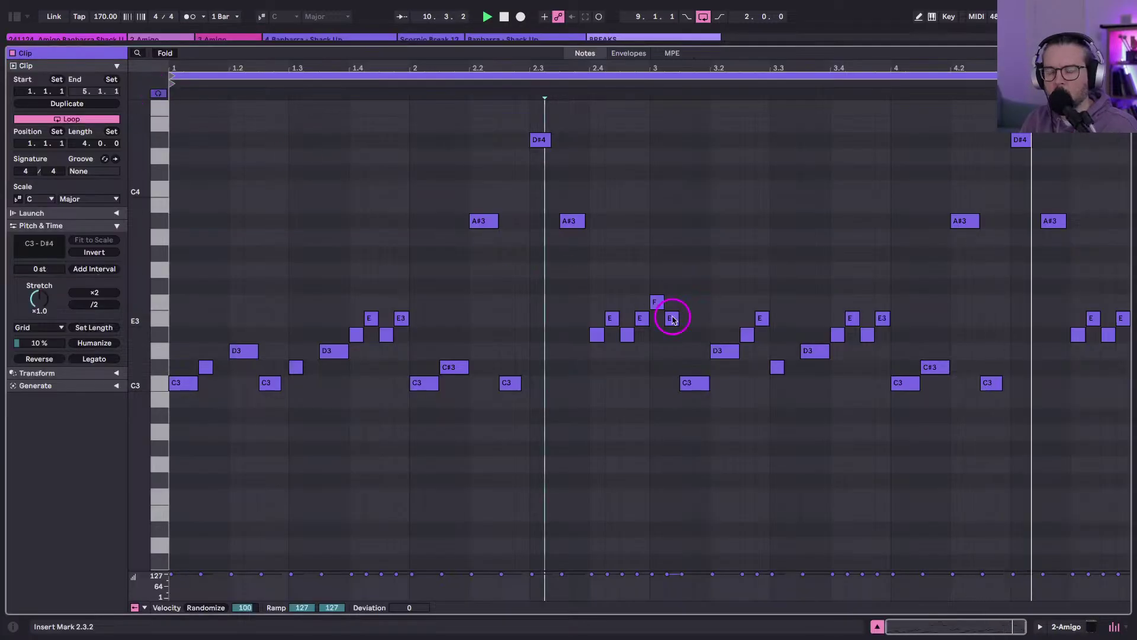
click(726, 386)
click(775, 368)
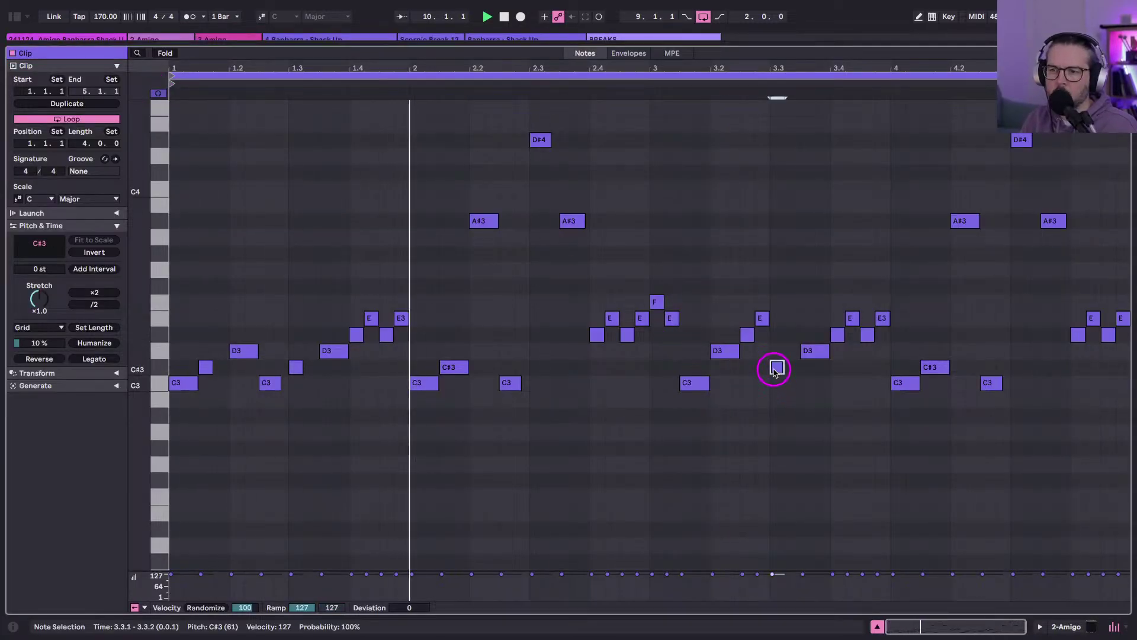
key(Up)
key(Up)
key(ctrl+d)
key(Up)
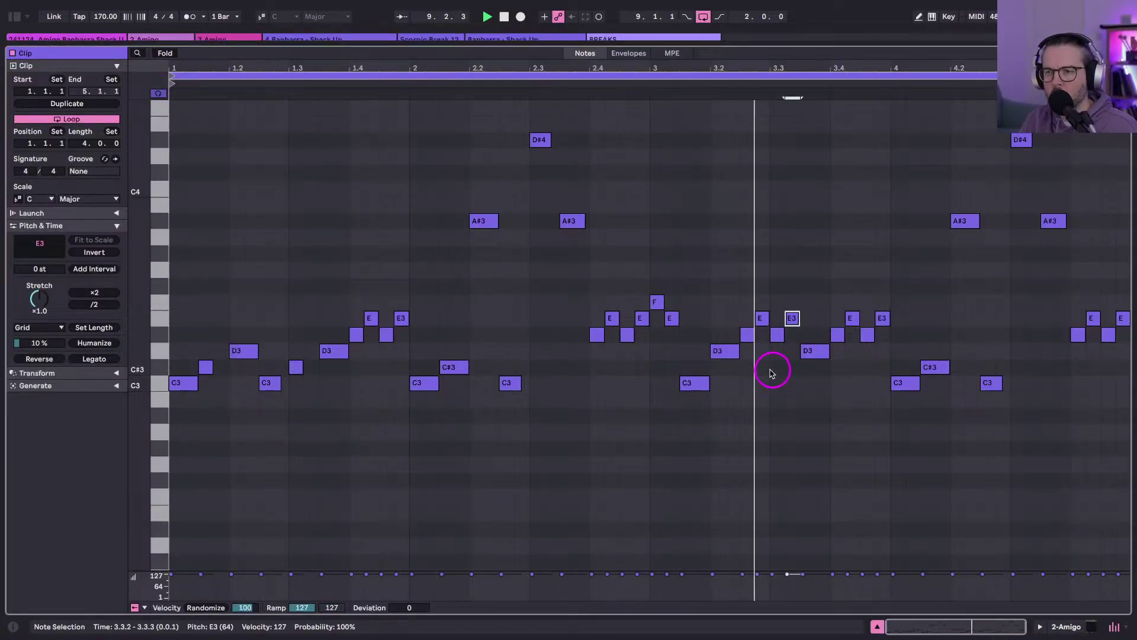
Play the clip from around 2.3.4 to listen to the edited notes in bar 3.
click(575, 90)
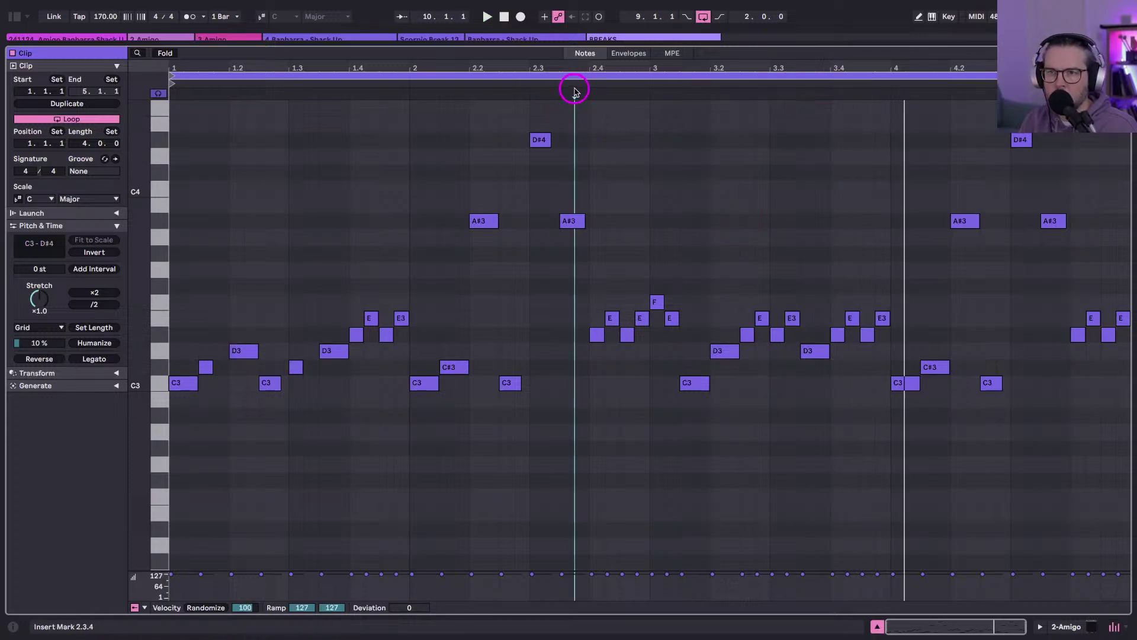
key(space)
key(space)
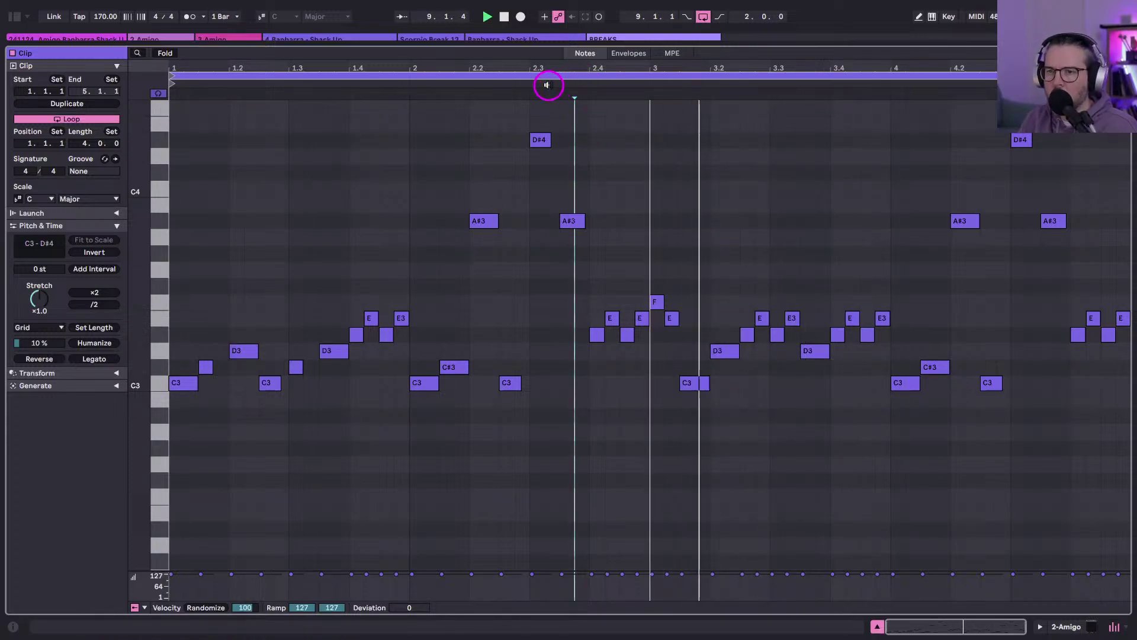
key(space)
key(space)
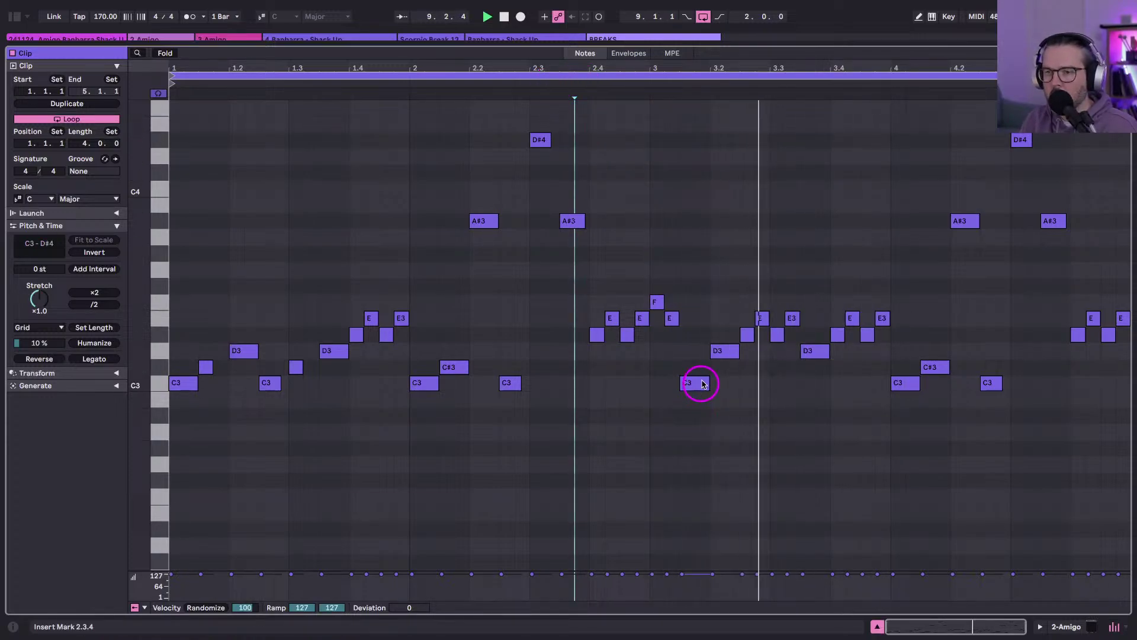
Copy the D3 at 3.2.1 to 3.2.3 as C3, delete the D#3 and E3 at 3.2.3 and 3.2.4, and play from bar 3.
click(720, 357)
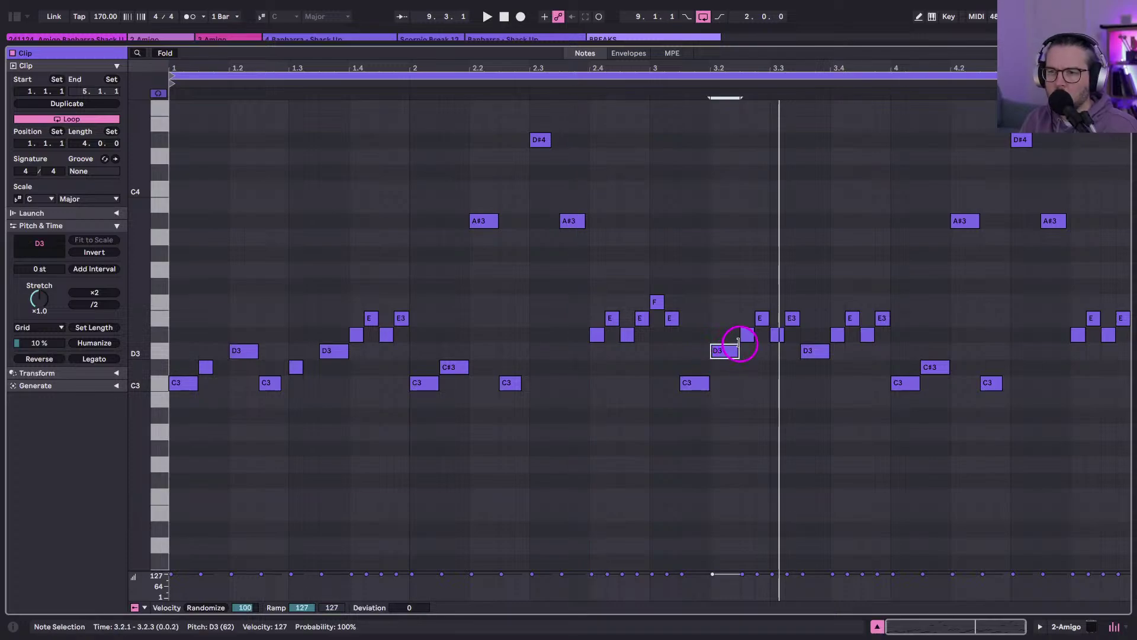
key(space)
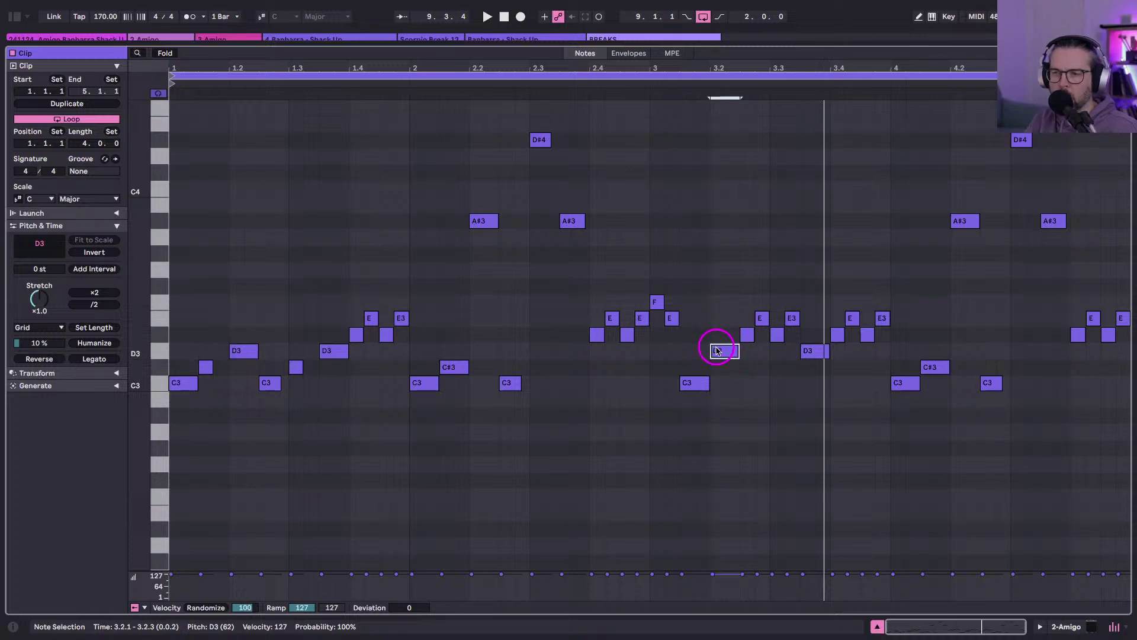
mouse_move(717, 351)
mouse_down()
mouse_move(747, 367)
mouse_move(746, 382)
mouse_up()
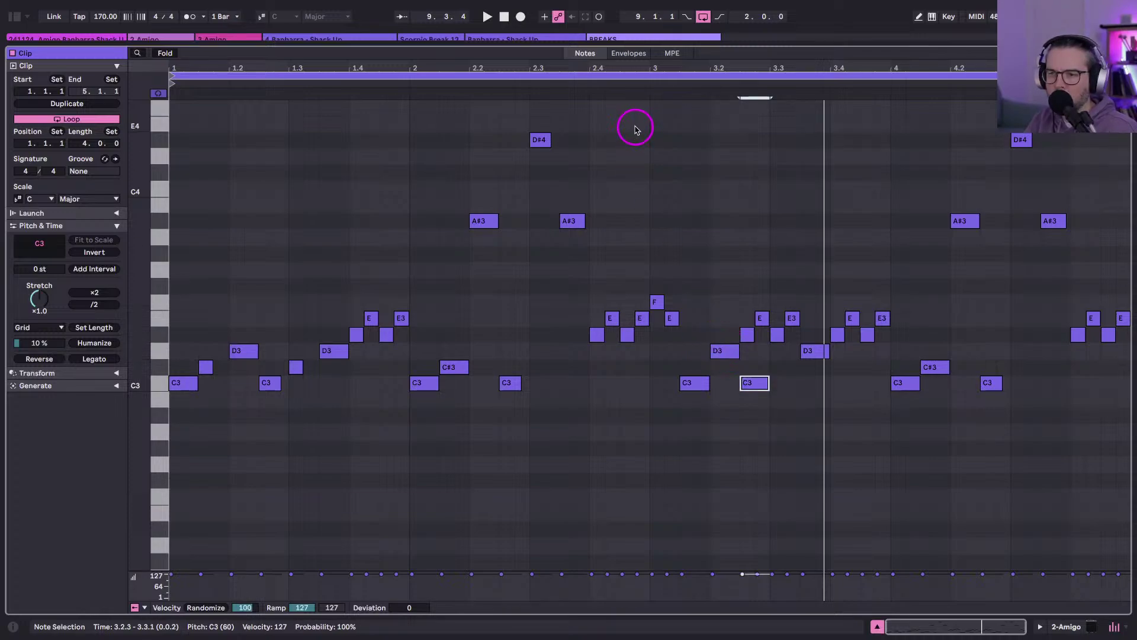
click(646, 95)
double_click(748, 337)
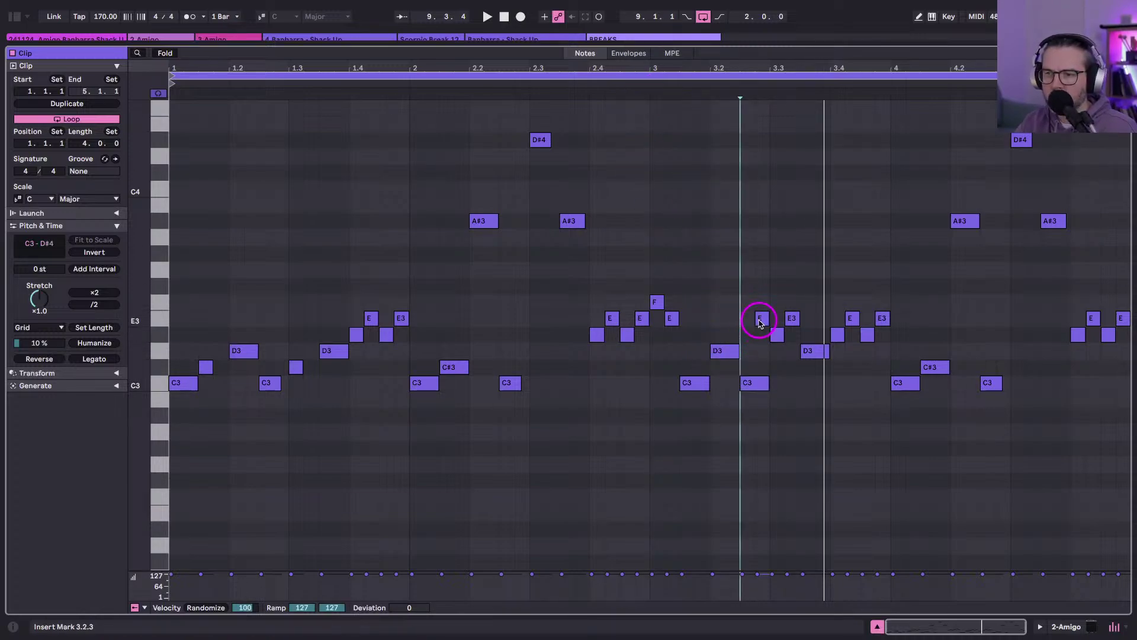
double_click(759, 320)
click(646, 83)
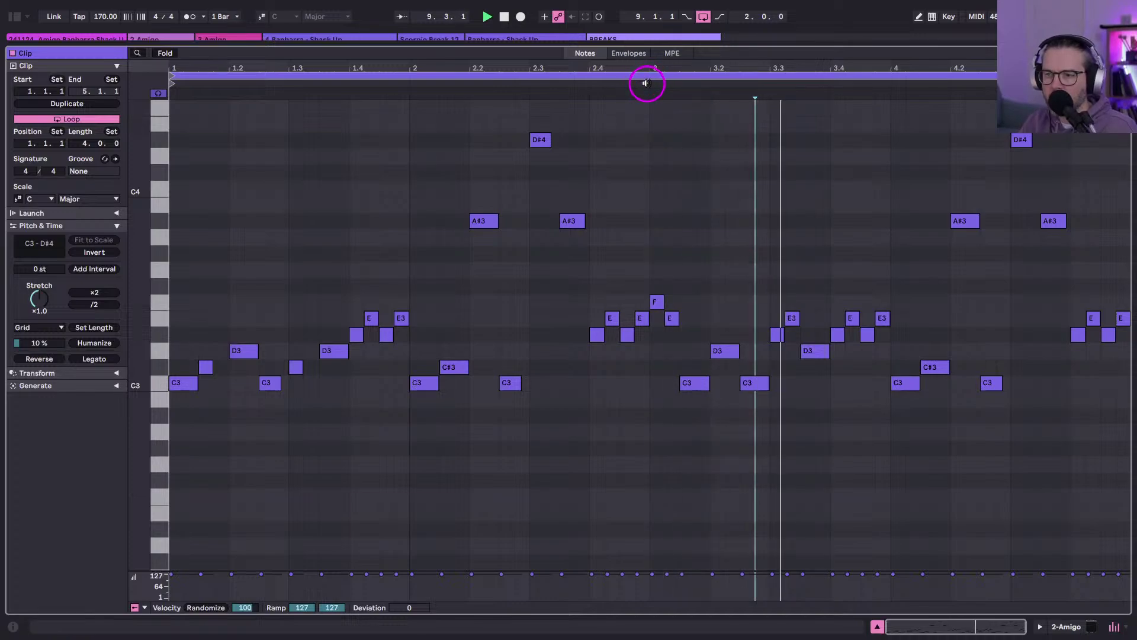
Try the C3 note at 3.2.3 as a sixteenth-long G3.
click(747, 384)
key(Up)
key(Up)
key(Up)
key(Up)
key(Up)
key(Up)
key(Up)
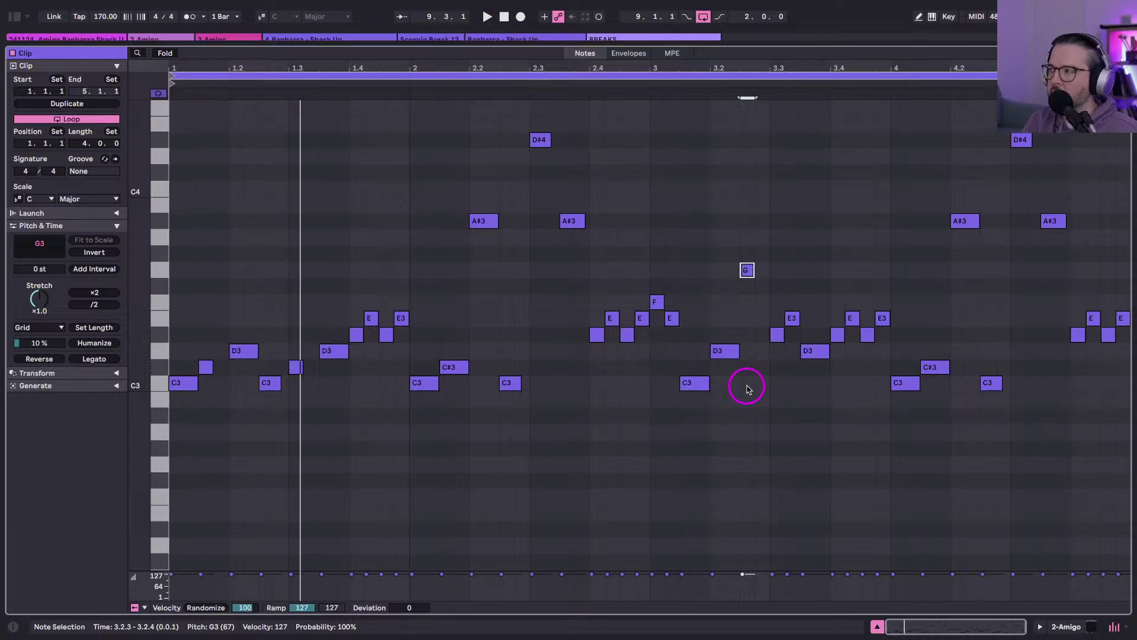
scroll(744, 343, up, 1)
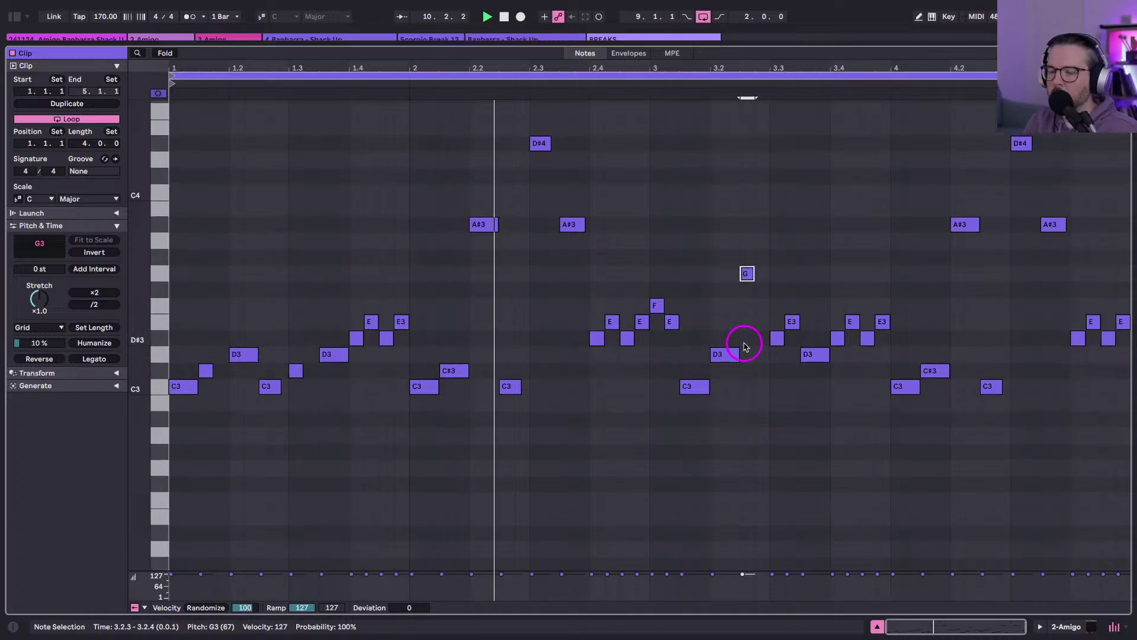
key(Tab)
key(Tab)
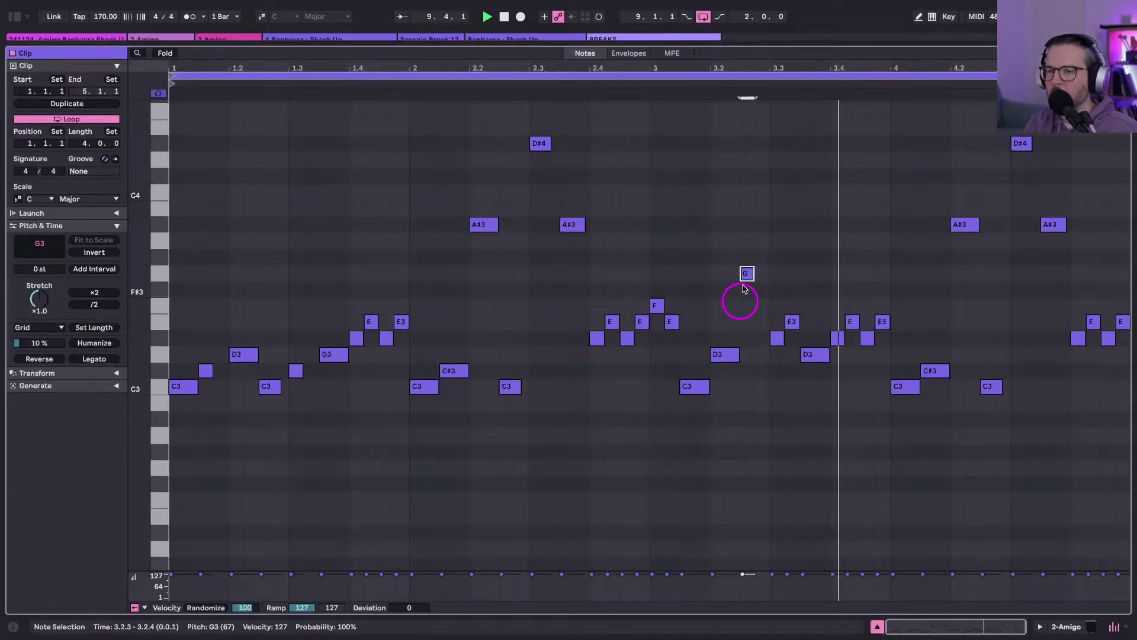
Extend the G3 at 3.2.3 to 3.3.1 and try it at A#3, B3 and C#4 during playback.
key(shift+Right)
key(Up)
key(Up)
key(Up)
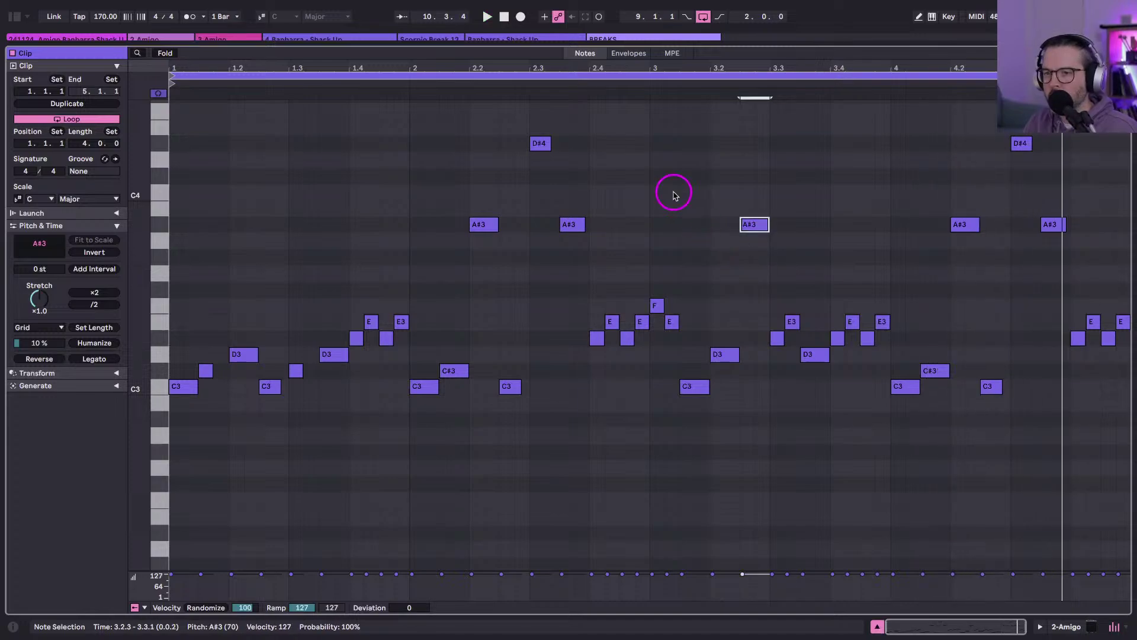
key(Up)
click(648, 83)
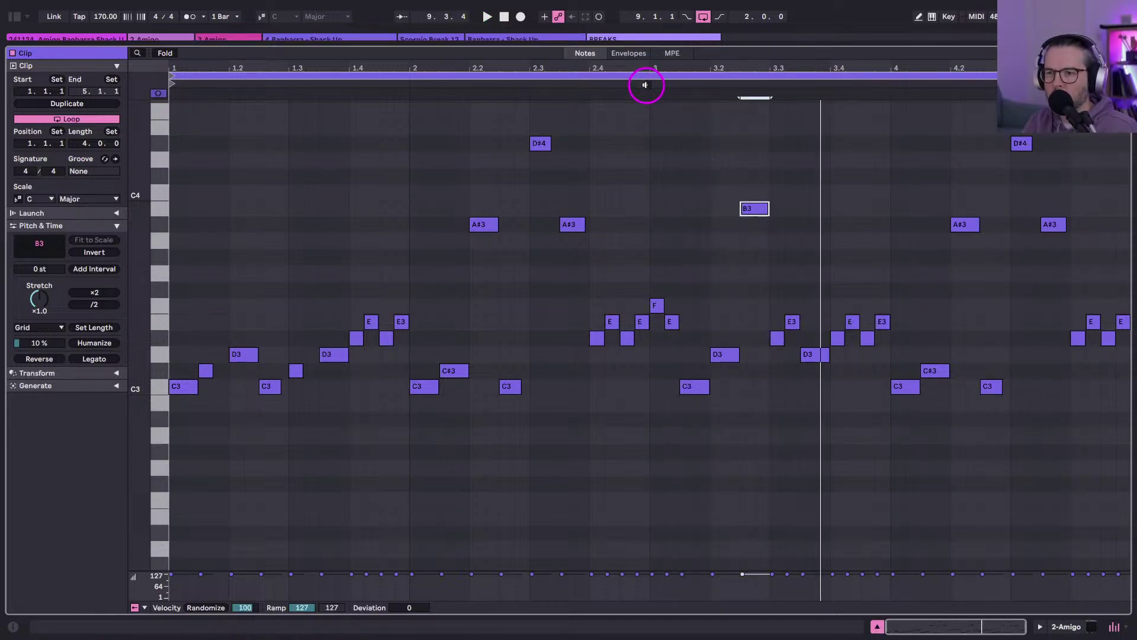
key(Up)
key(Up)
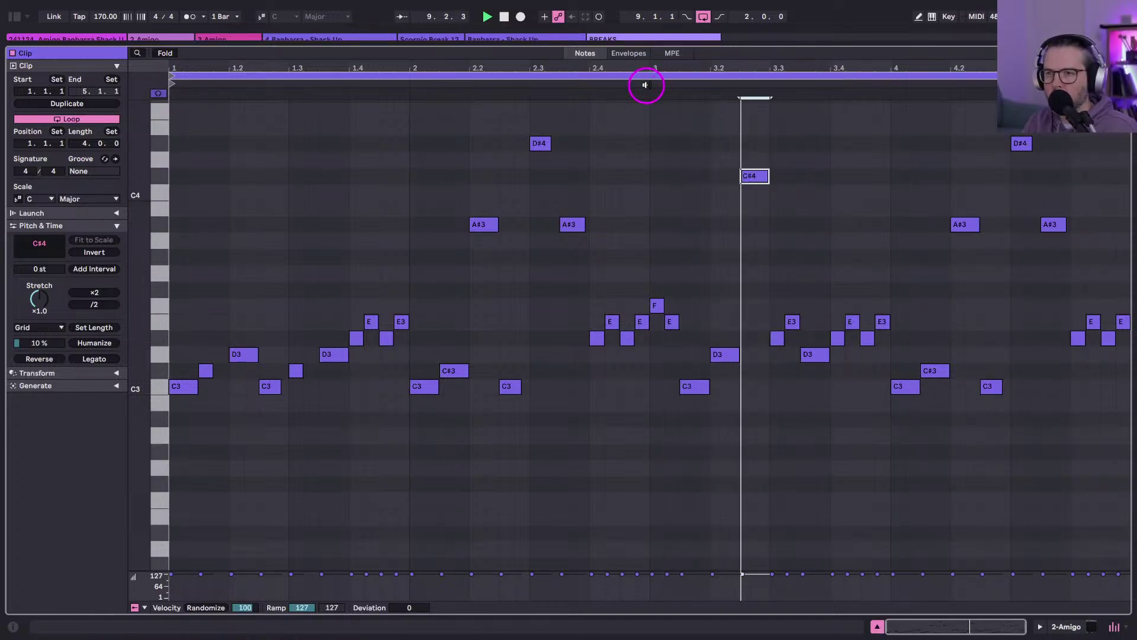
key(Up)
key(Down)
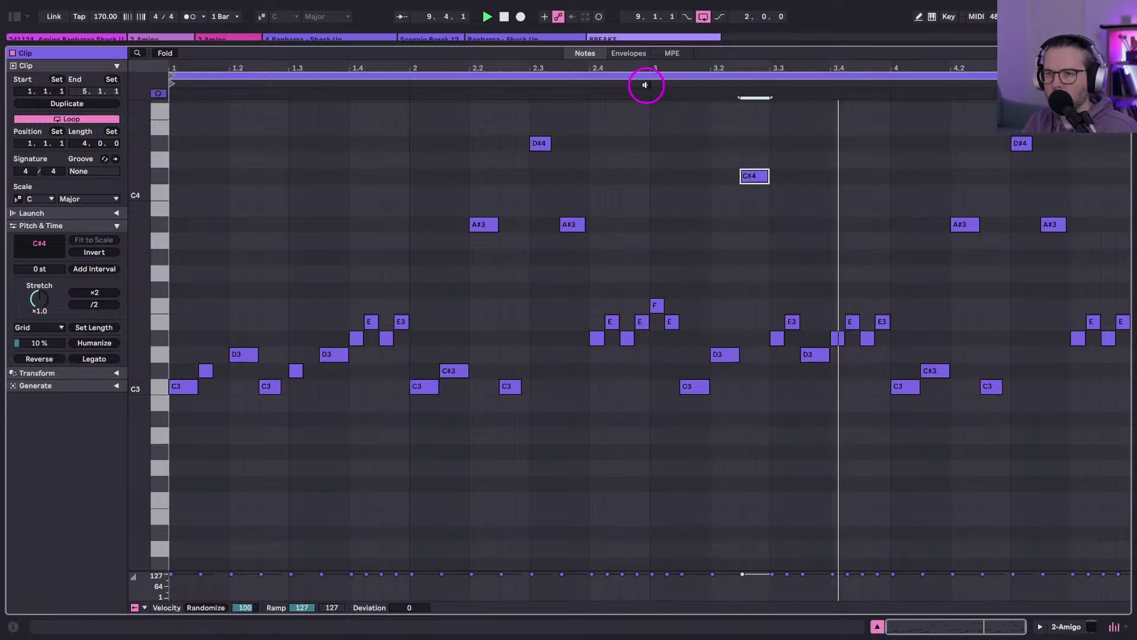
Lower the C#4 note at 3.2.3 to C3 and shorten it to a sixteenth.
key(shift+Down)
key(Down)
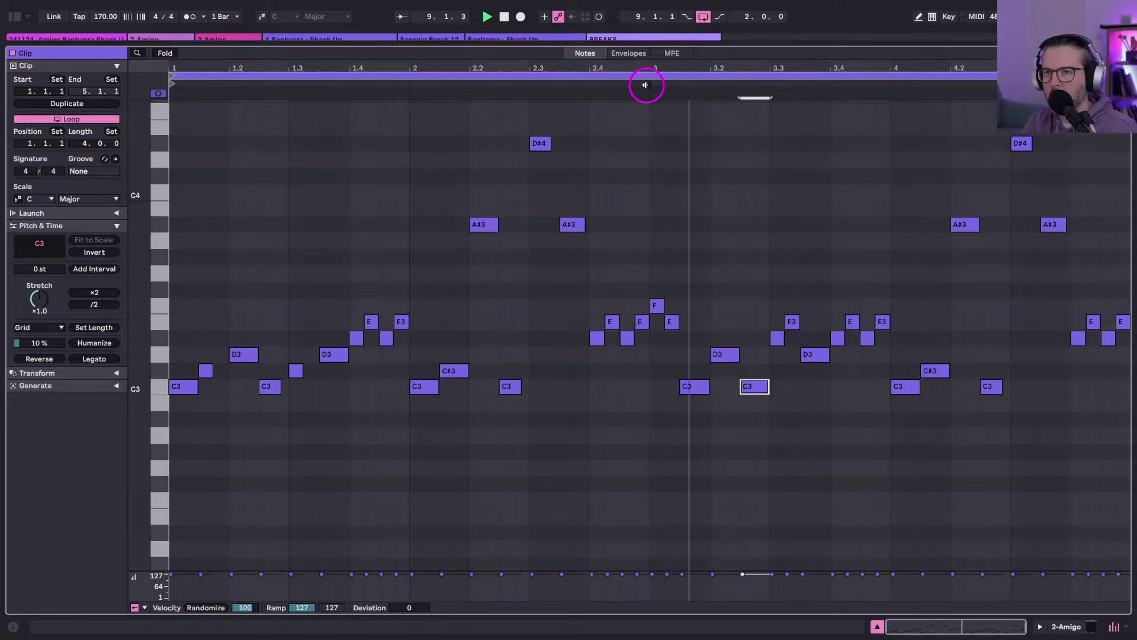
key(shift+Left)
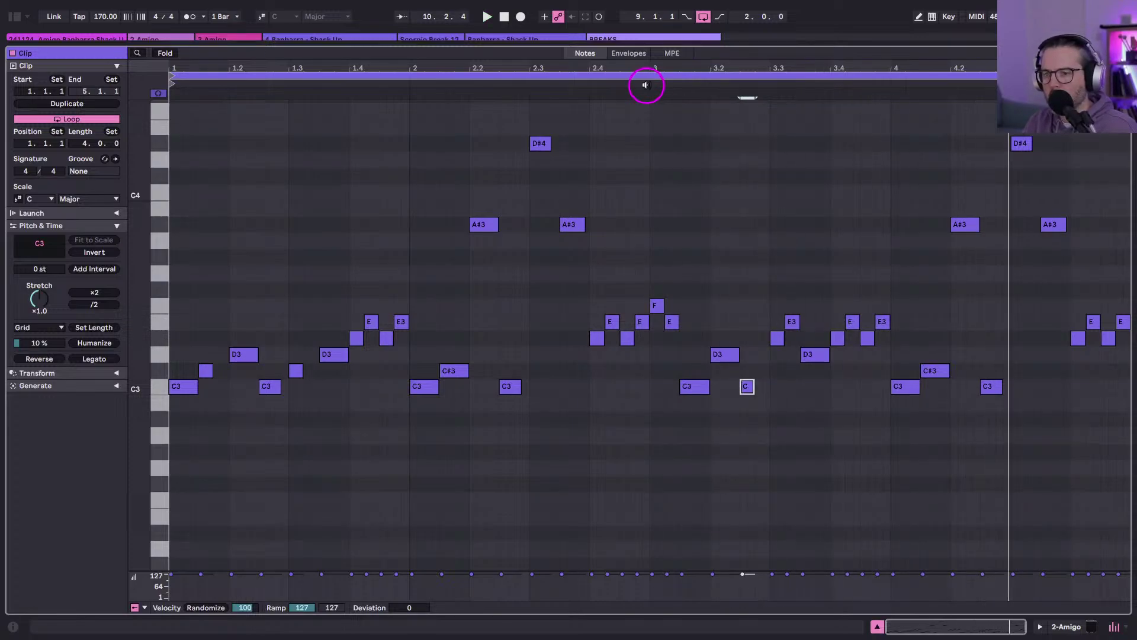
Shorten the four D#3 and E3 notes in beat 3.4 to about three quarters of a sixteenth each.
drag(880, 302, 845, 369)
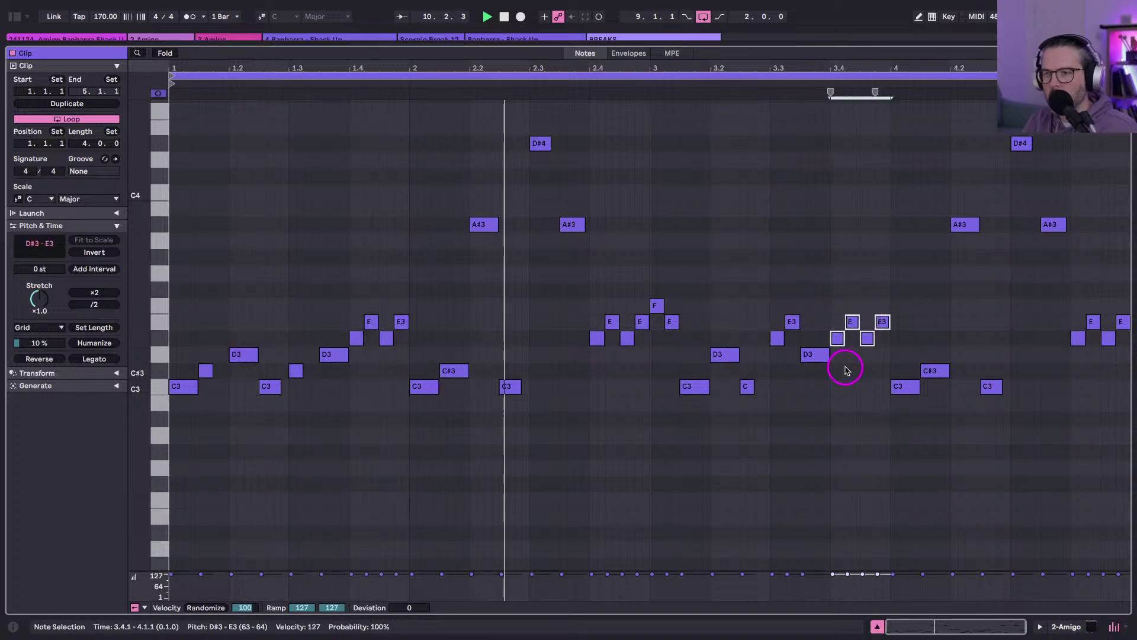
key(shift+Left)
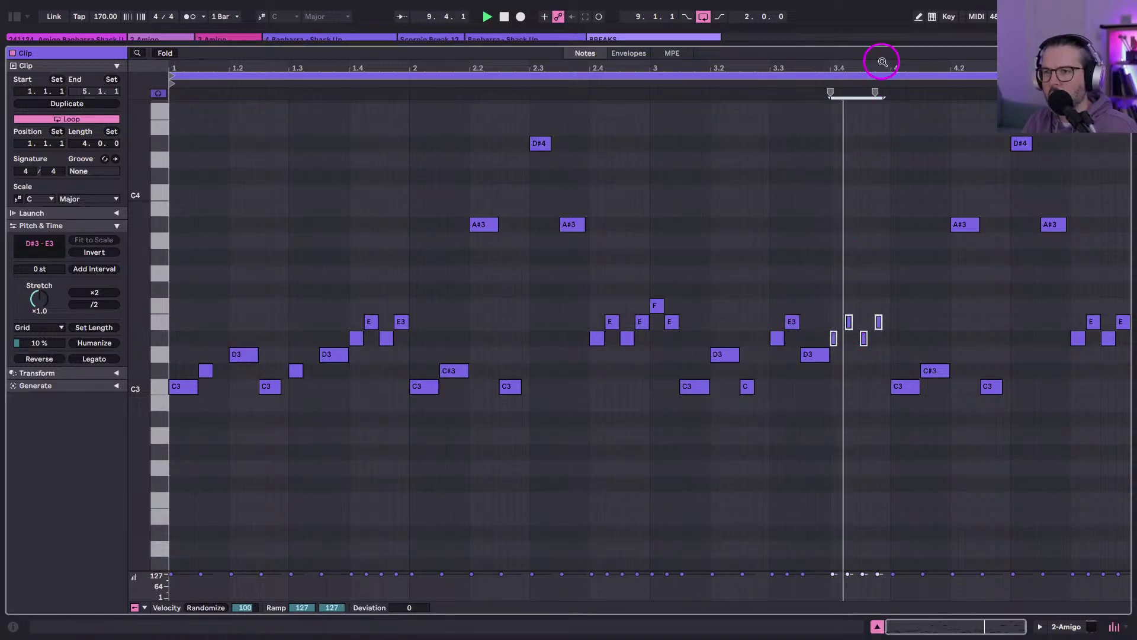
drag(882, 62, 856, 195)
key(shift+Right)
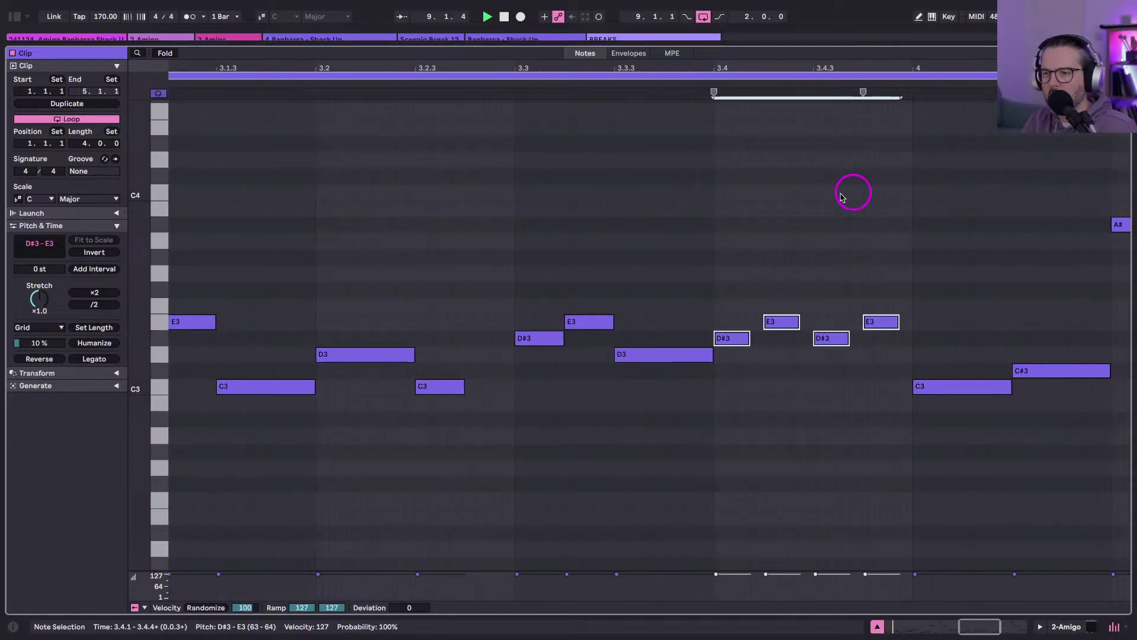
Return to the Session View and launch the fourth-slot clip on the first Amigo Banbarra track.
key(shift+Tab)
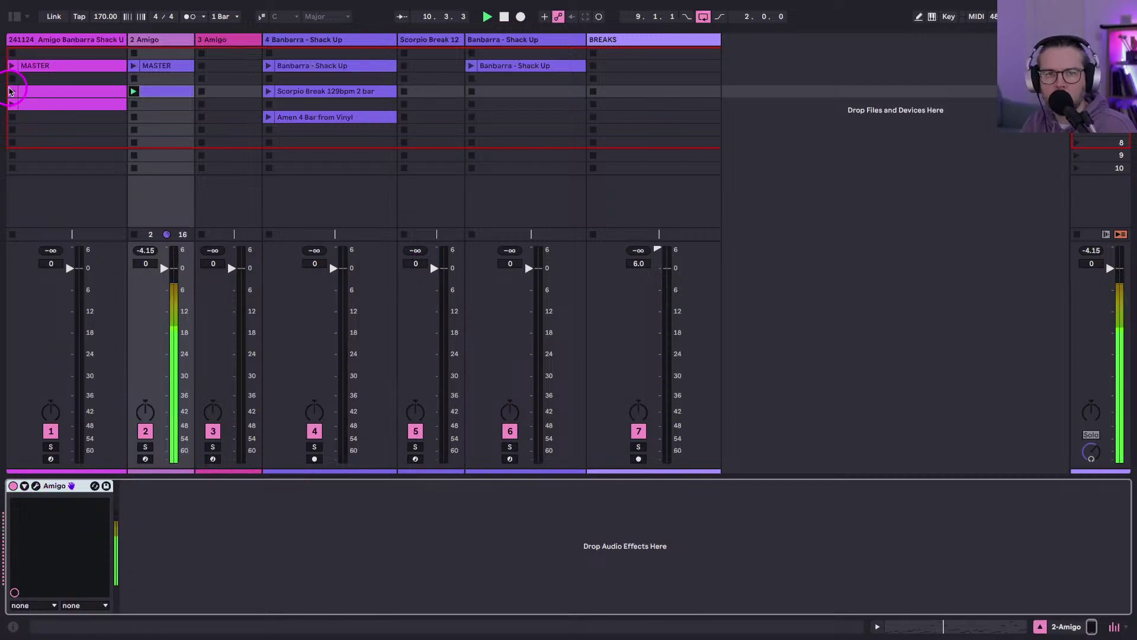
click(12, 90)
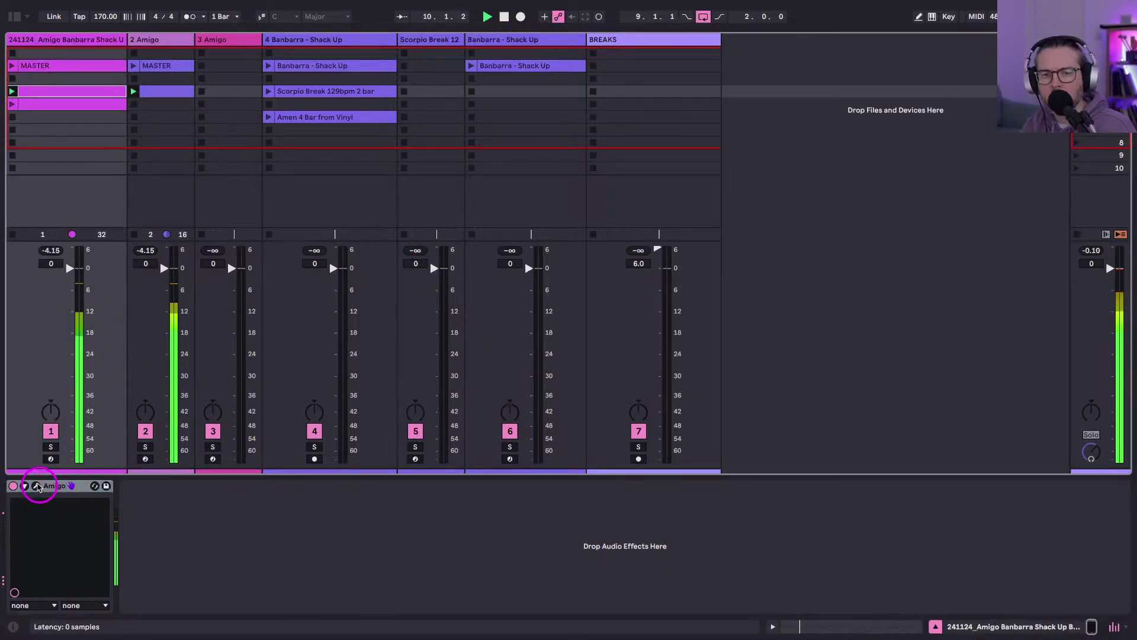
Open the second Amigo track's sampler, lower its sample rate one step to 19704 and close its window.
key(Right)
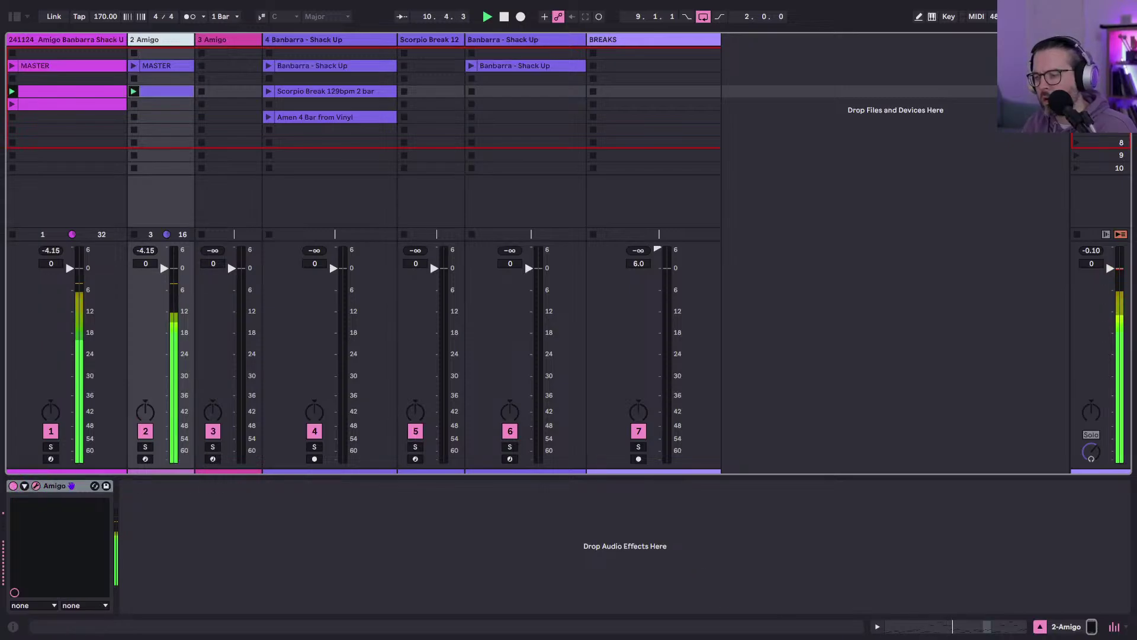
key(super+alt+p)
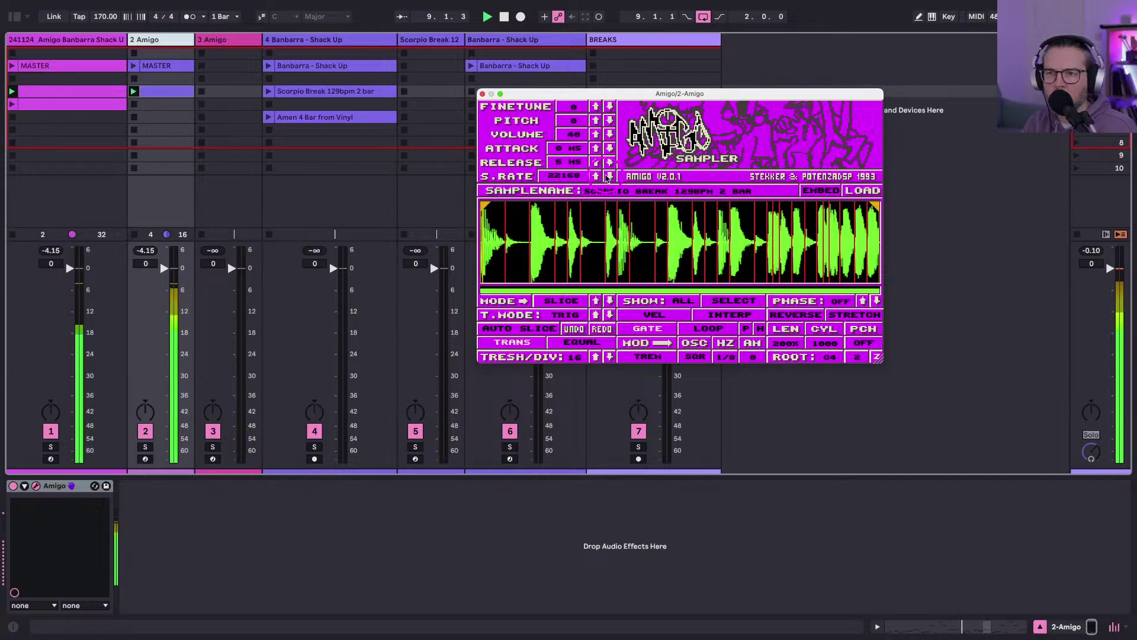
click(608, 176)
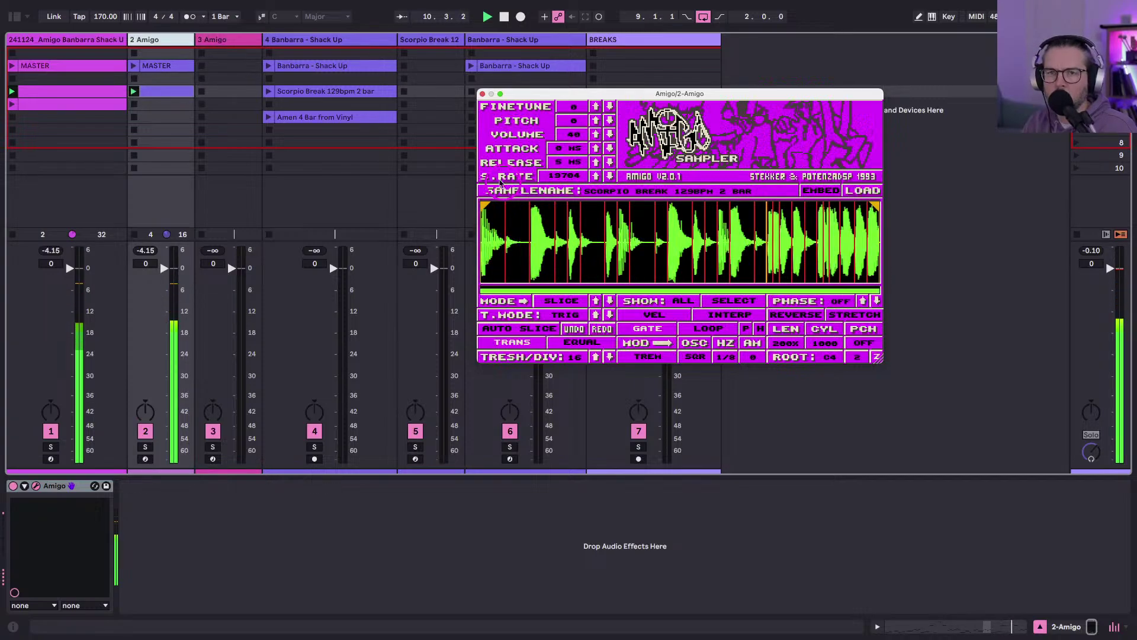
click(226, 147)
click(124, 273)
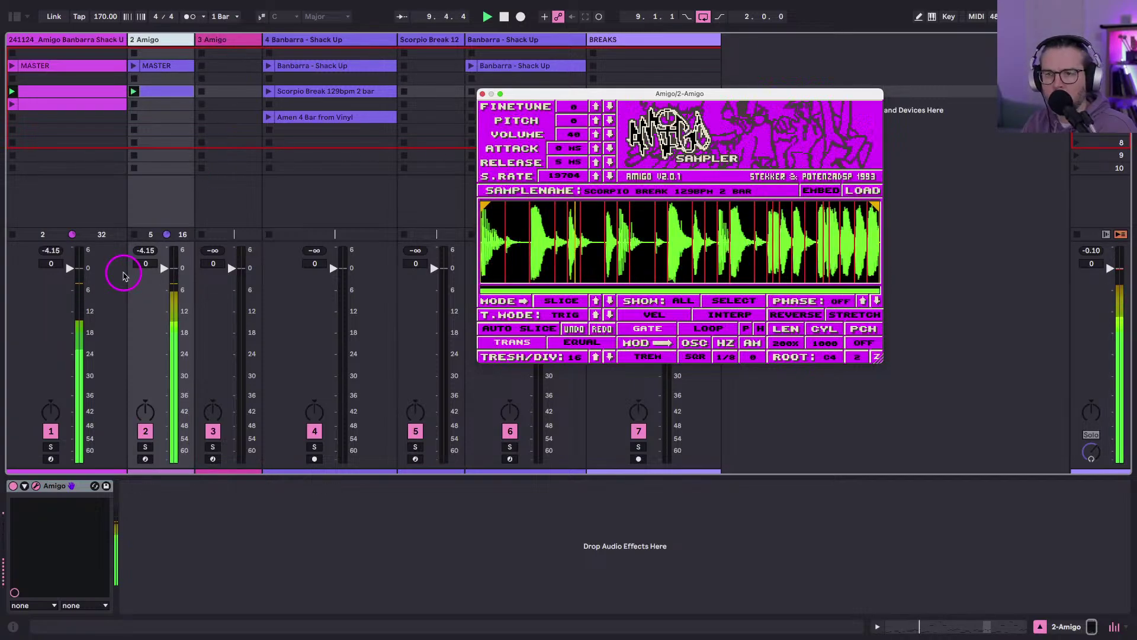
click(400, 137)
click(483, 95)
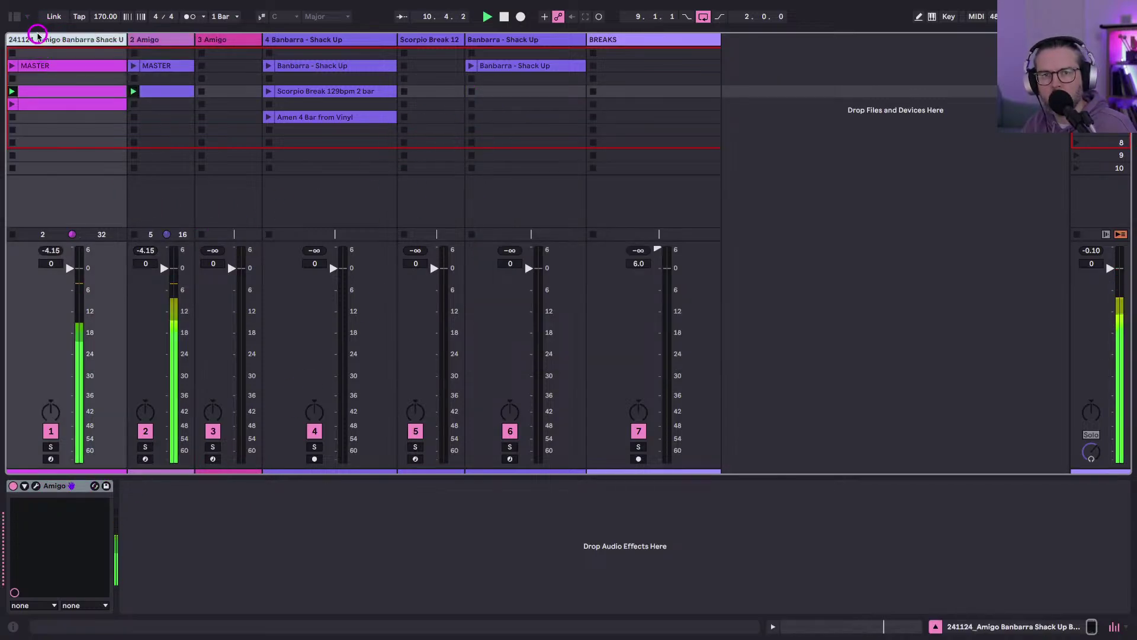
Lower the sample rate of the first Amigo Banbarra track's sampler two steps, close its window and stop playback.
click(42, 542)
click(34, 487)
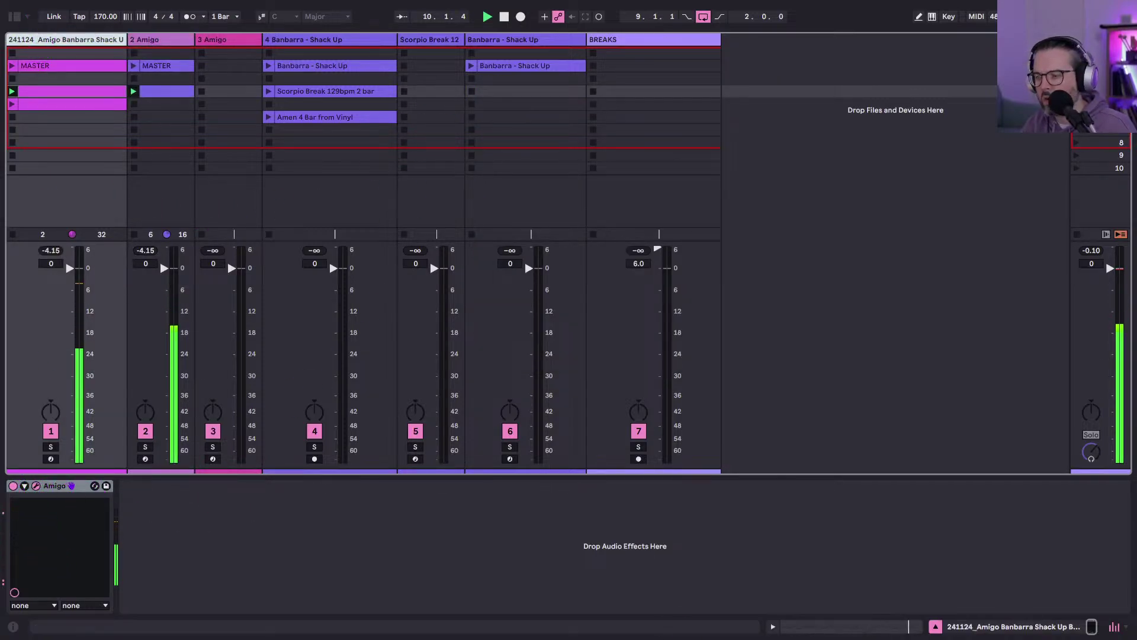
click(584, 58)
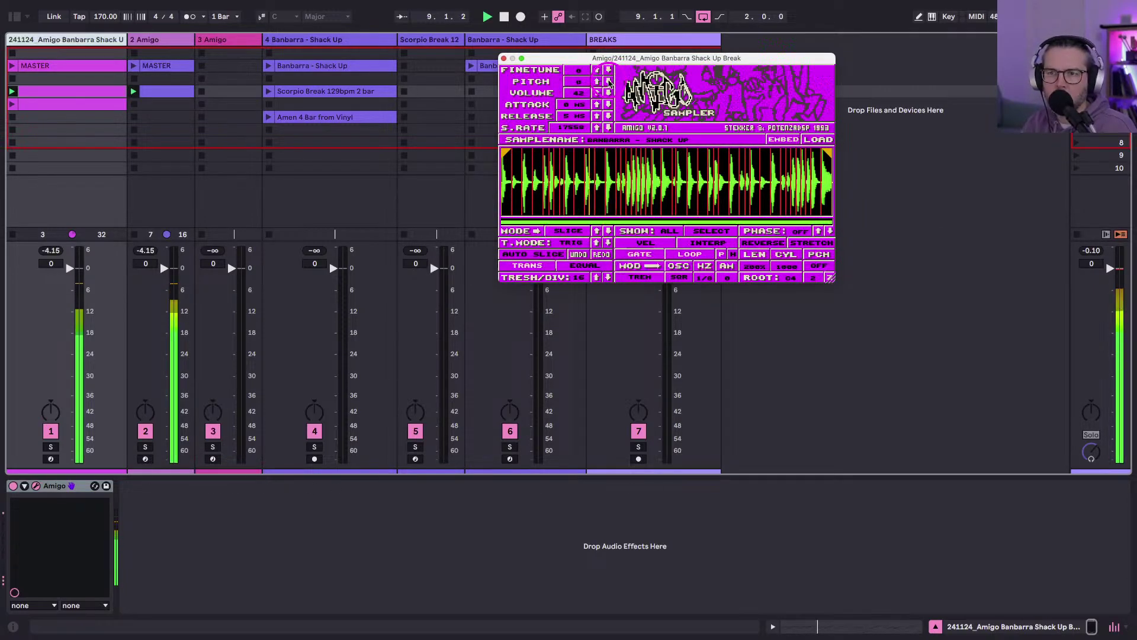
click(608, 82)
click(597, 81)
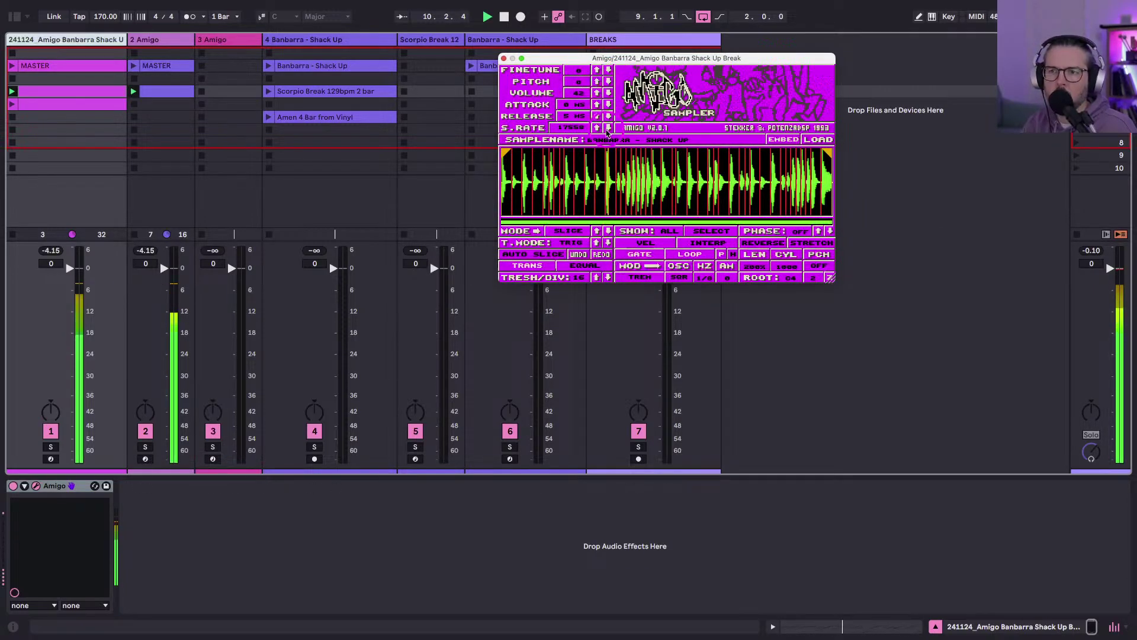
click(607, 127)
click(608, 127)
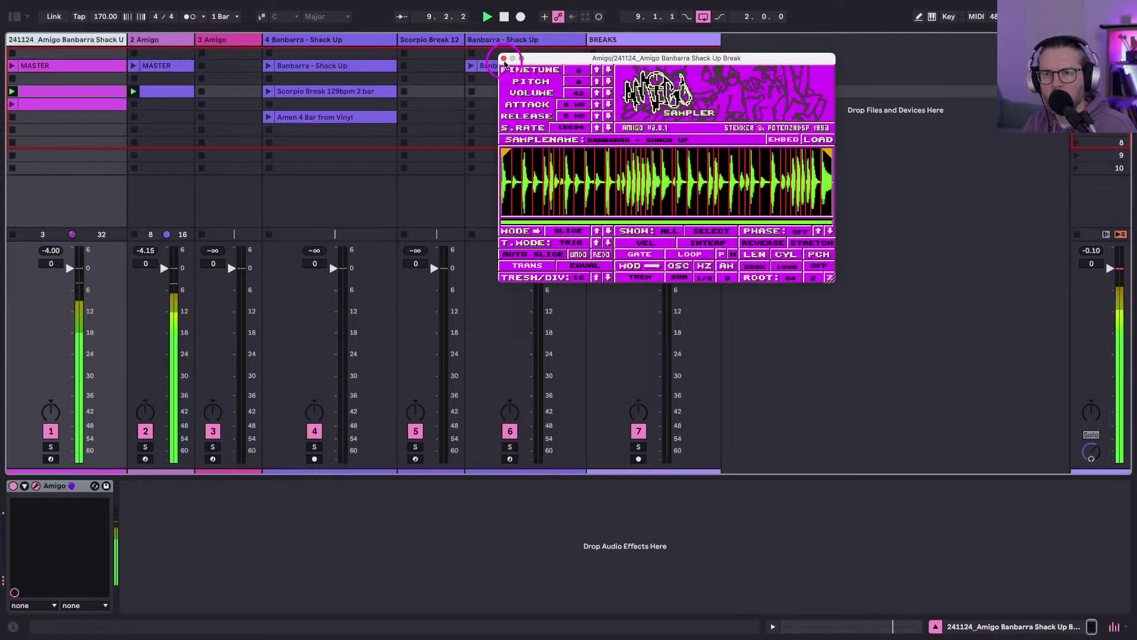
click(503, 58)
key(space)
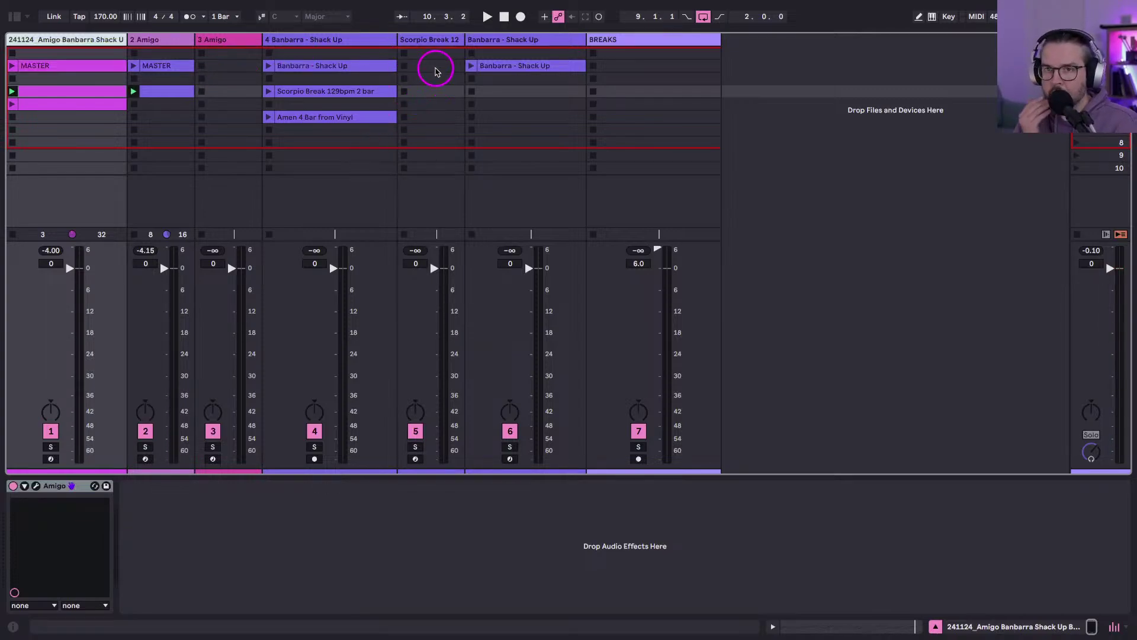
Select the third Amigo track and show the browser.
click(597, 41)
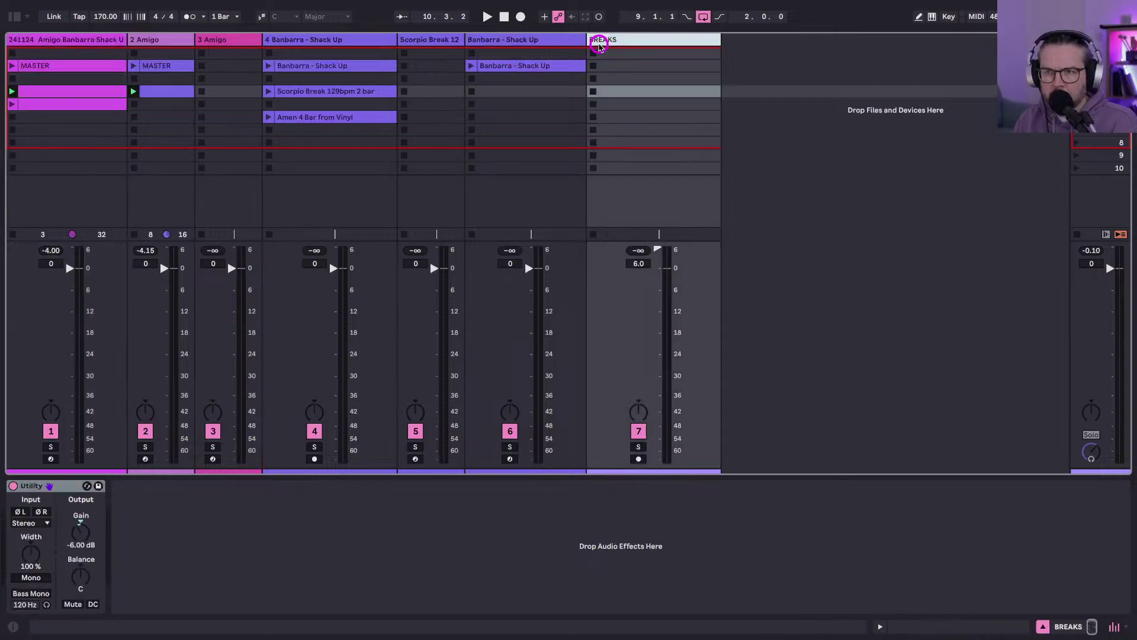
click(213, 46)
click(13, 19)
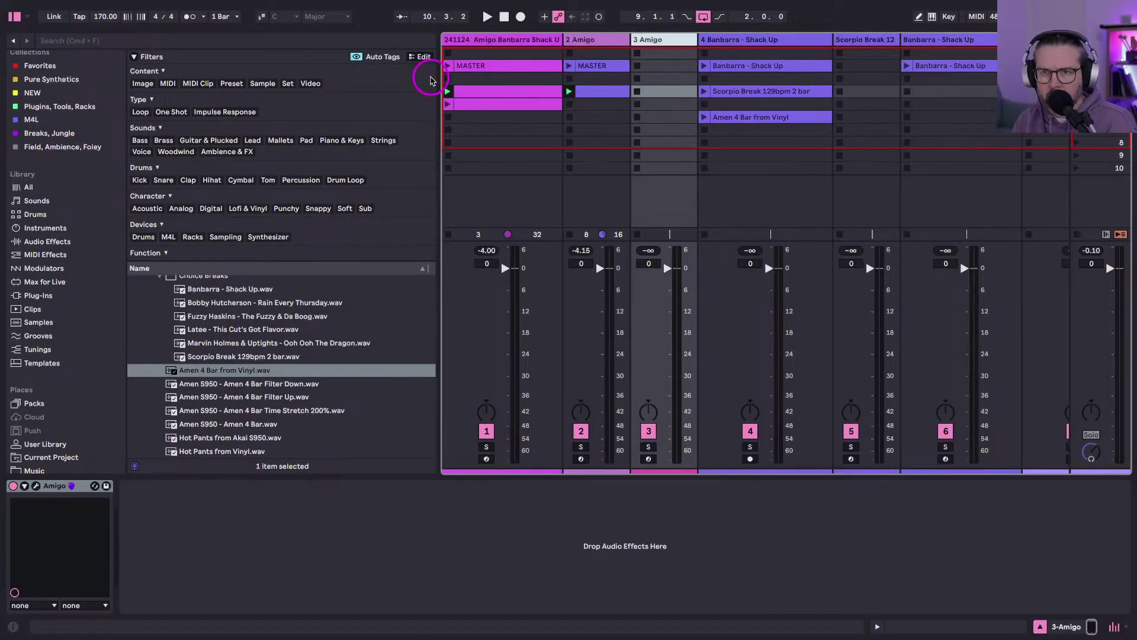
Browse the Samples place for material, collapsing the Ableton Vs. Renoise 2 folder and slightly narrowing the browser.
scroll(568, 147, right, 2)
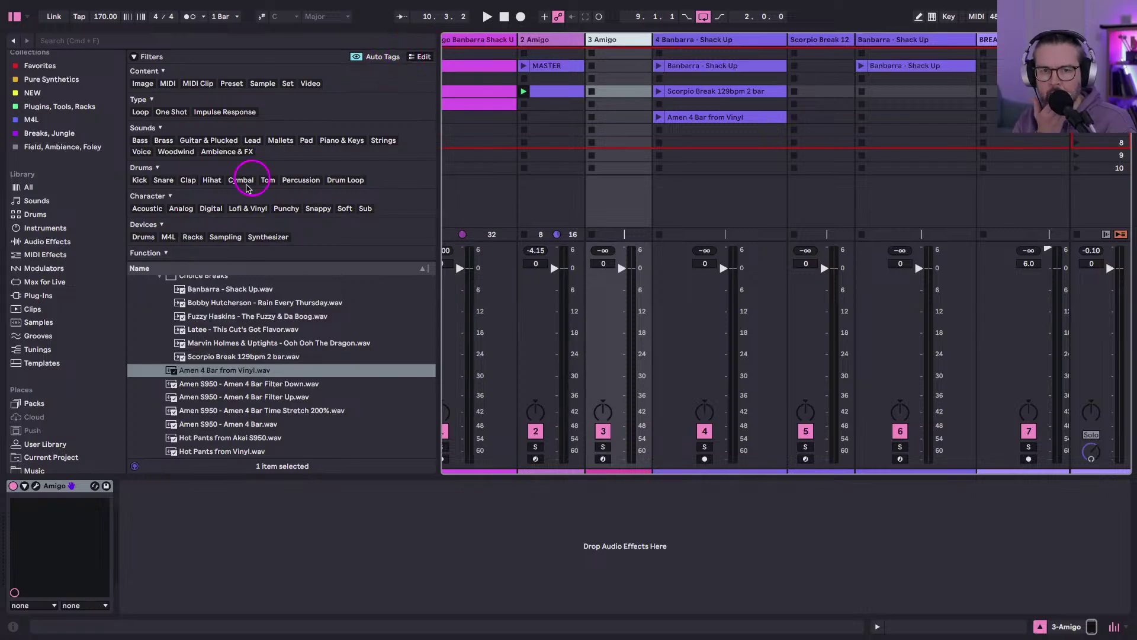
scroll(58, 210, up, 1)
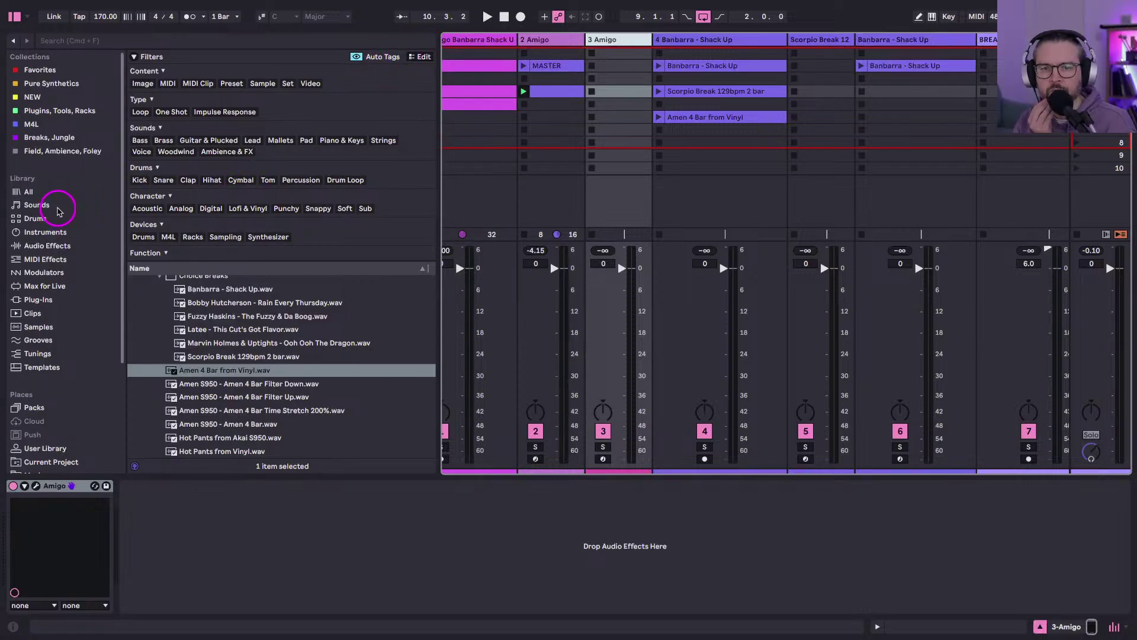
scroll(58, 210, down, 5)
click(28, 345)
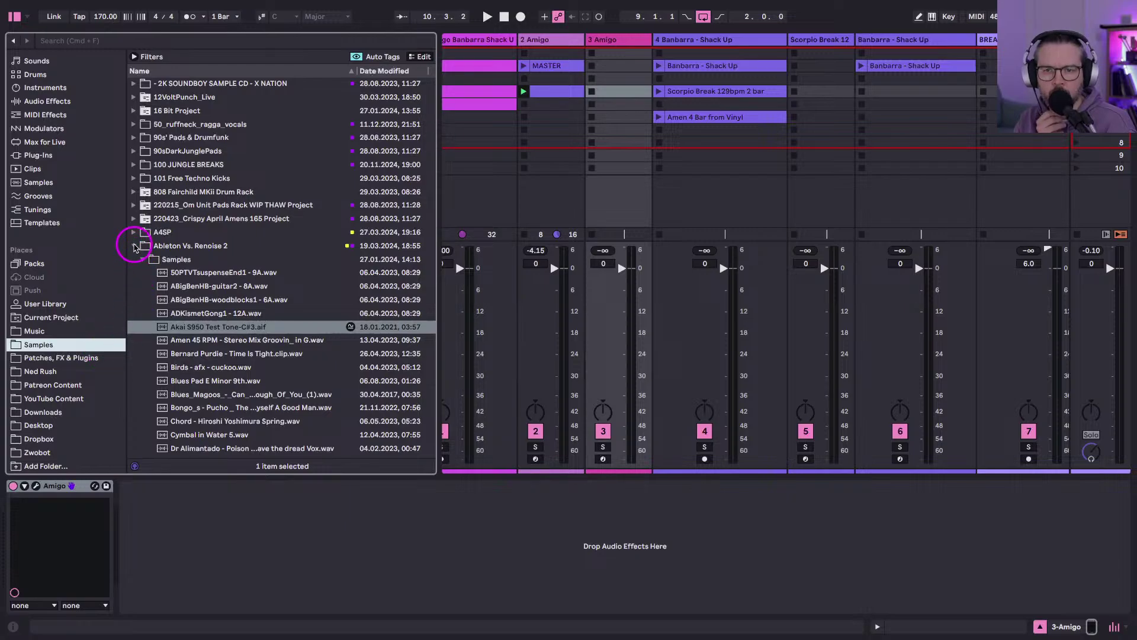
click(135, 246)
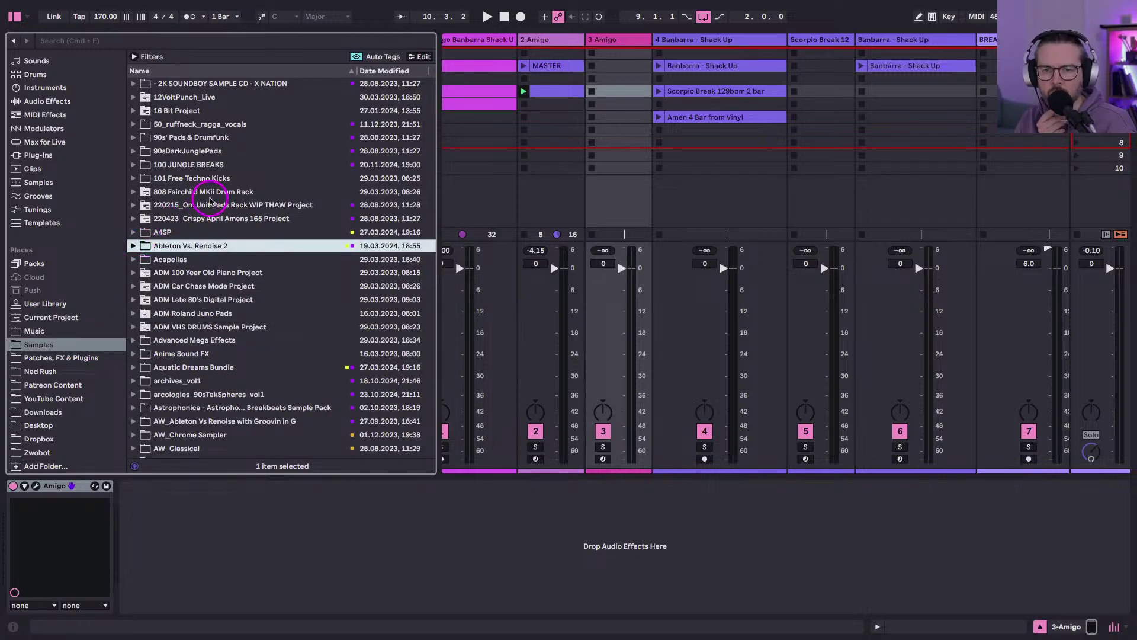
mouse_move(436, 189)
mouse_down()
mouse_move(376, 189)
mouse_move(419, 189)
mouse_up()
scroll(680, 125, left, 3)
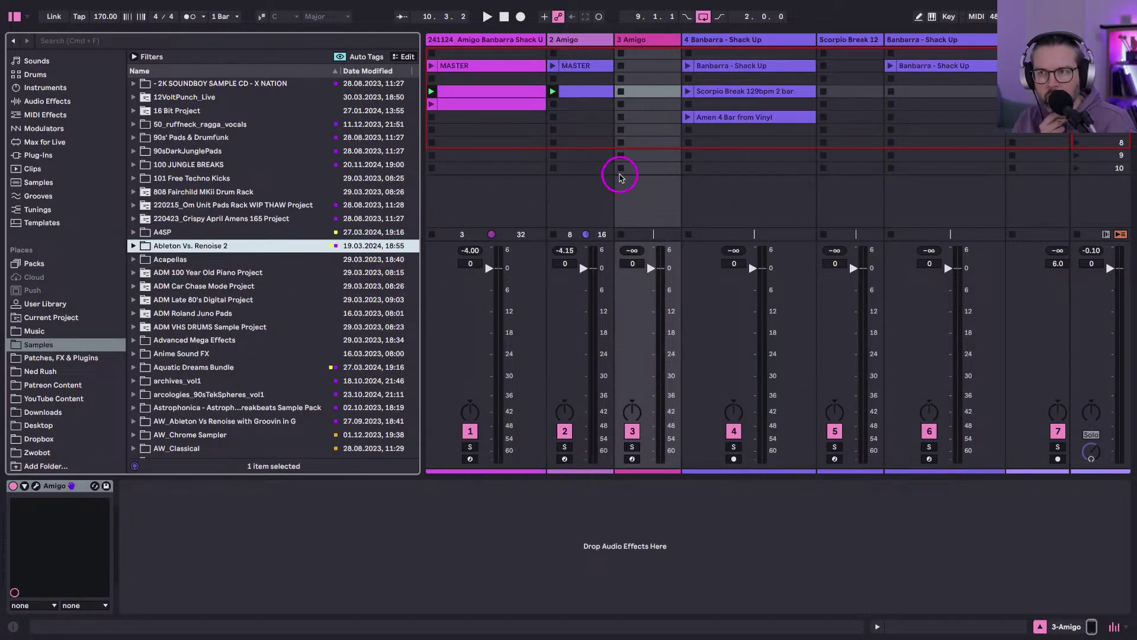
scroll(620, 177, right, 3)
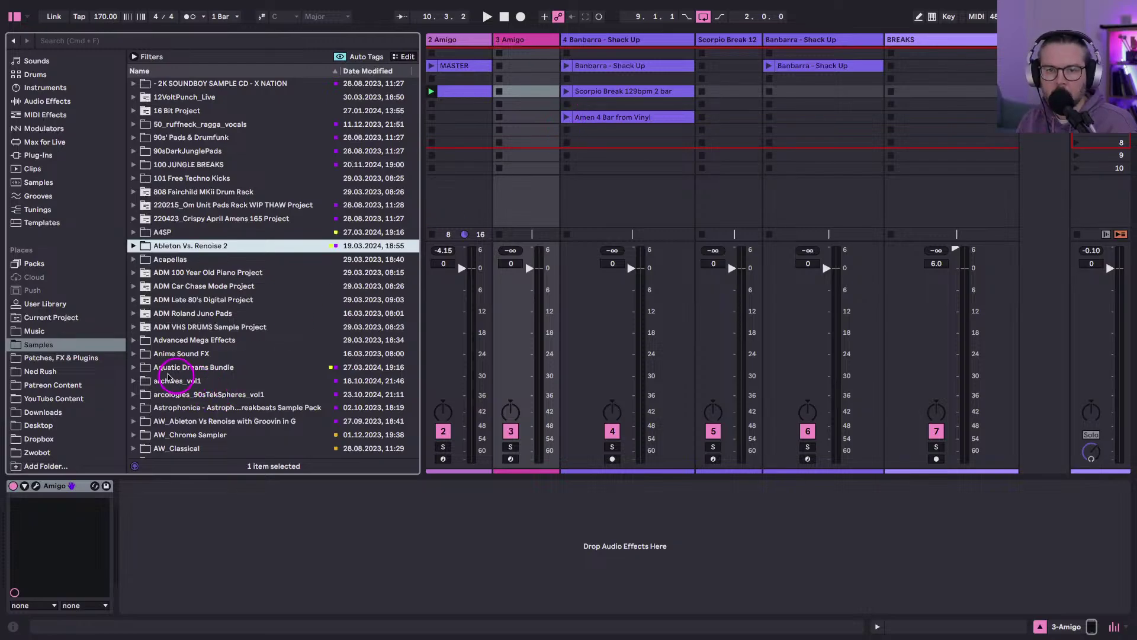
scroll(145, 382, down, 10)
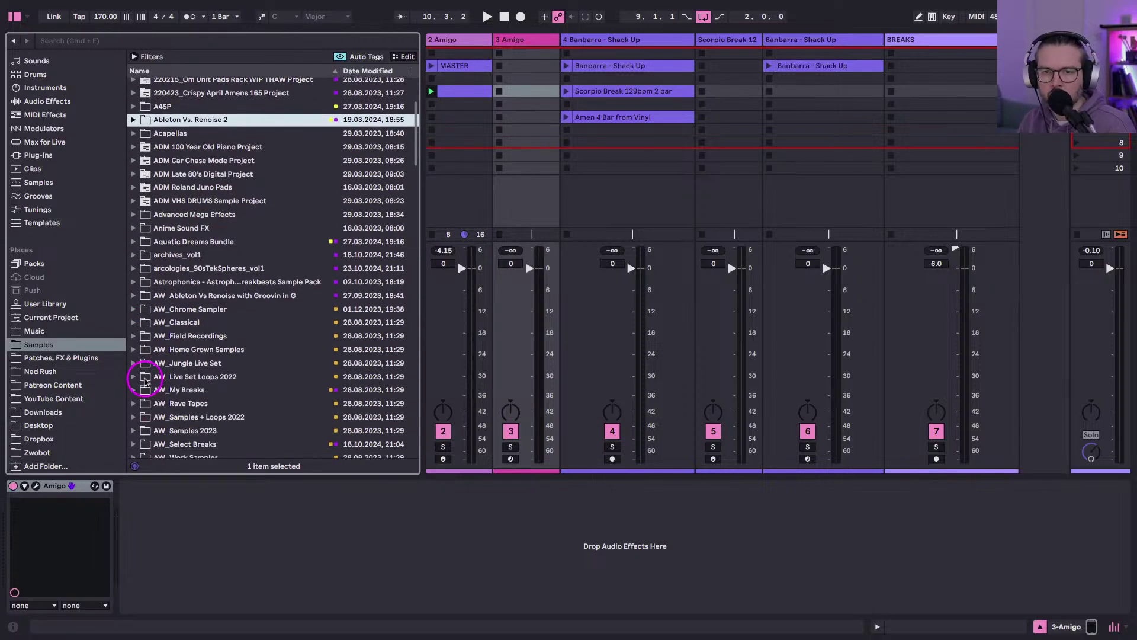
scroll(145, 382, up, 10)
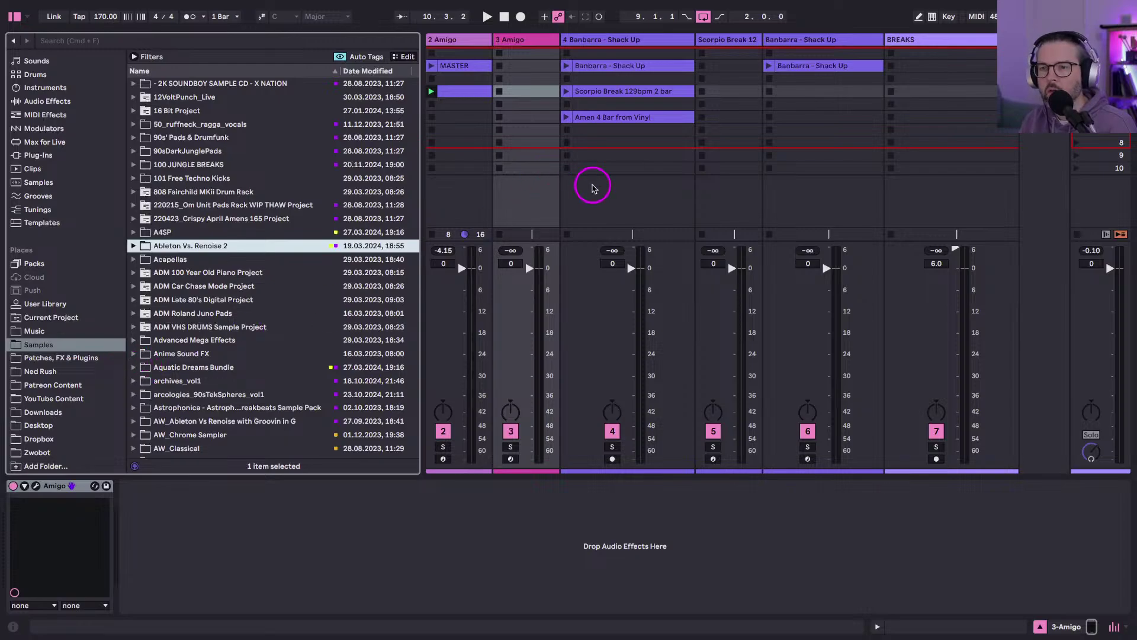
Open the third Amigo track's sampler and move its window clear of the clip slots.
click(598, 117)
scroll(481, 73, left, 2)
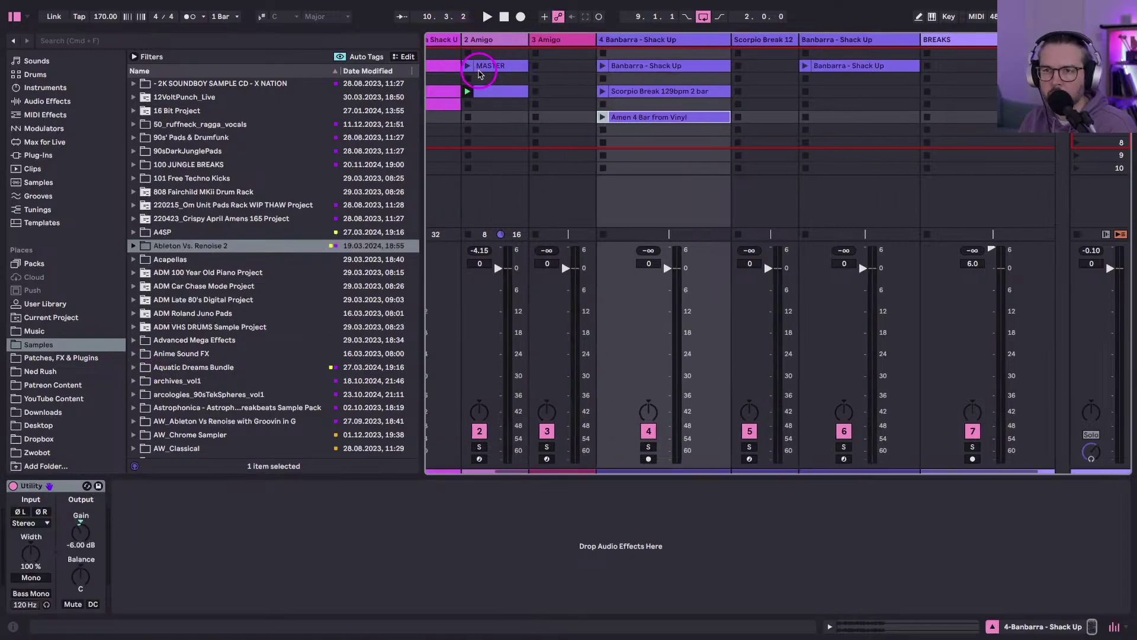
scroll(480, 74, left, 3)
click(648, 117)
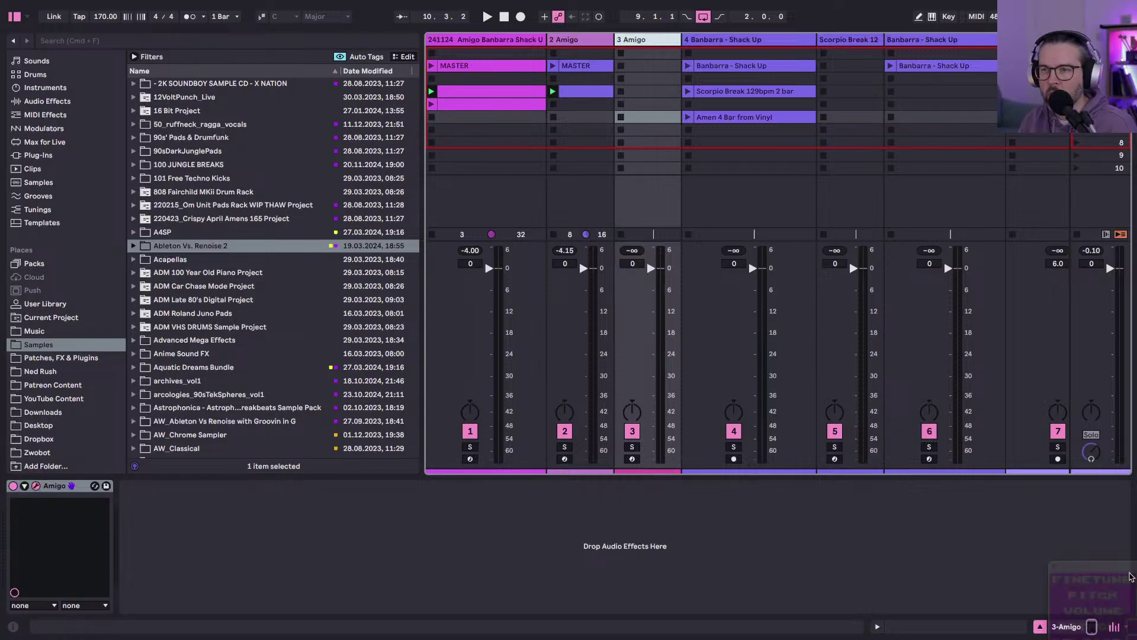
click(94, 486)
drag(563, 410, 538, 371)
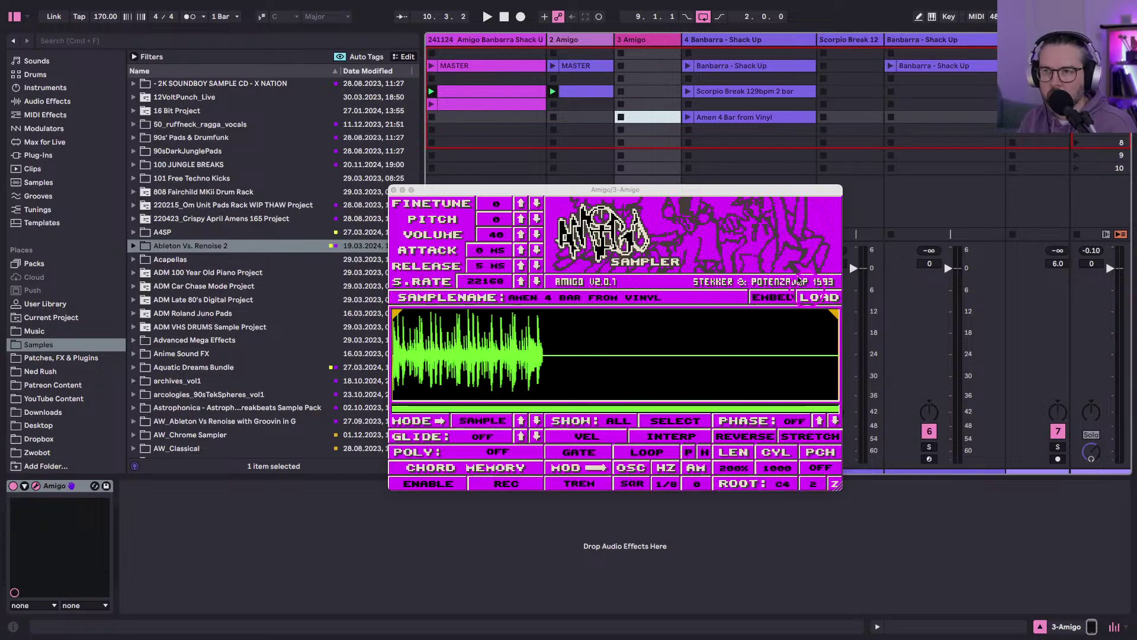
Duplicate the Amen 4 Bar from Vinyl clip into the slot below, then launch and stop the copy.
scroll(699, 119, right, 2)
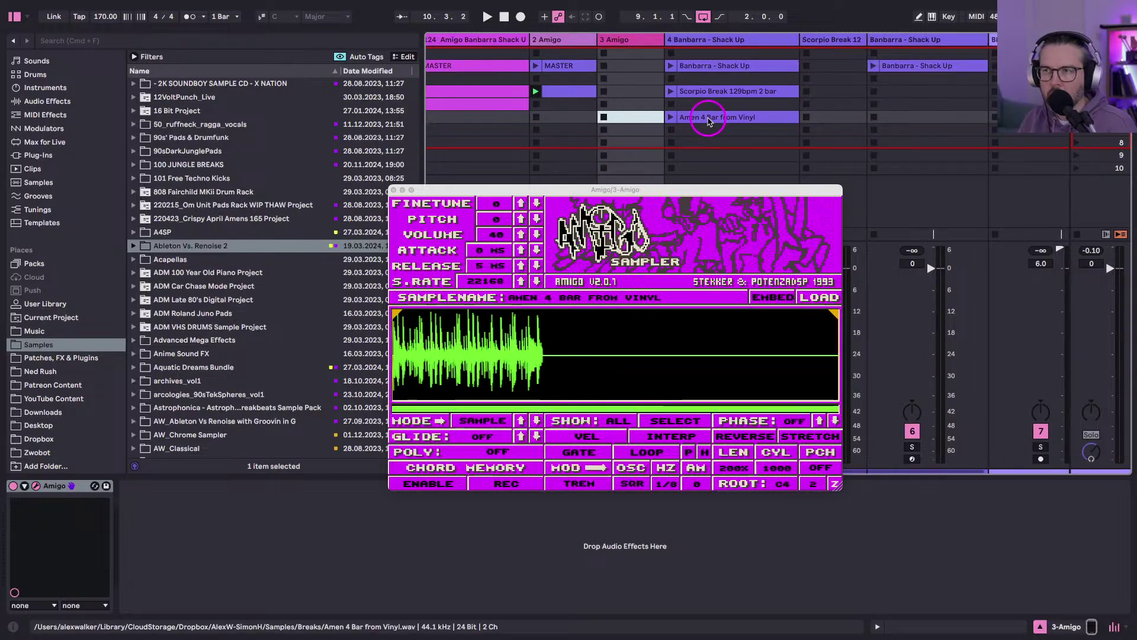
scroll(709, 121, right, 2)
click(703, 119)
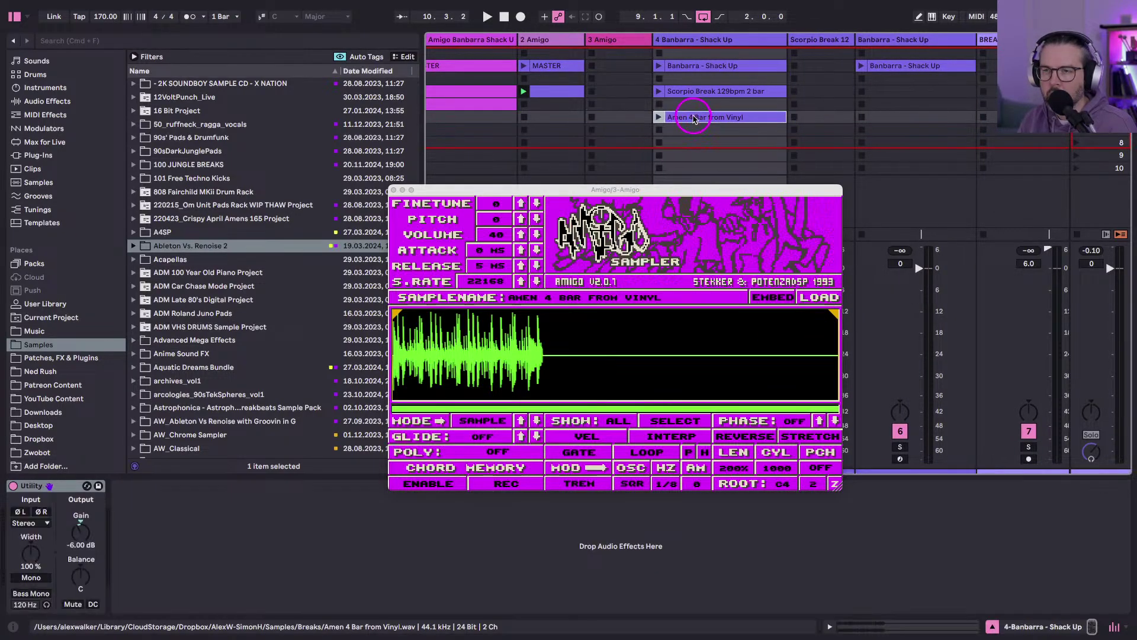
double_click(694, 119)
key(shift+Tab)
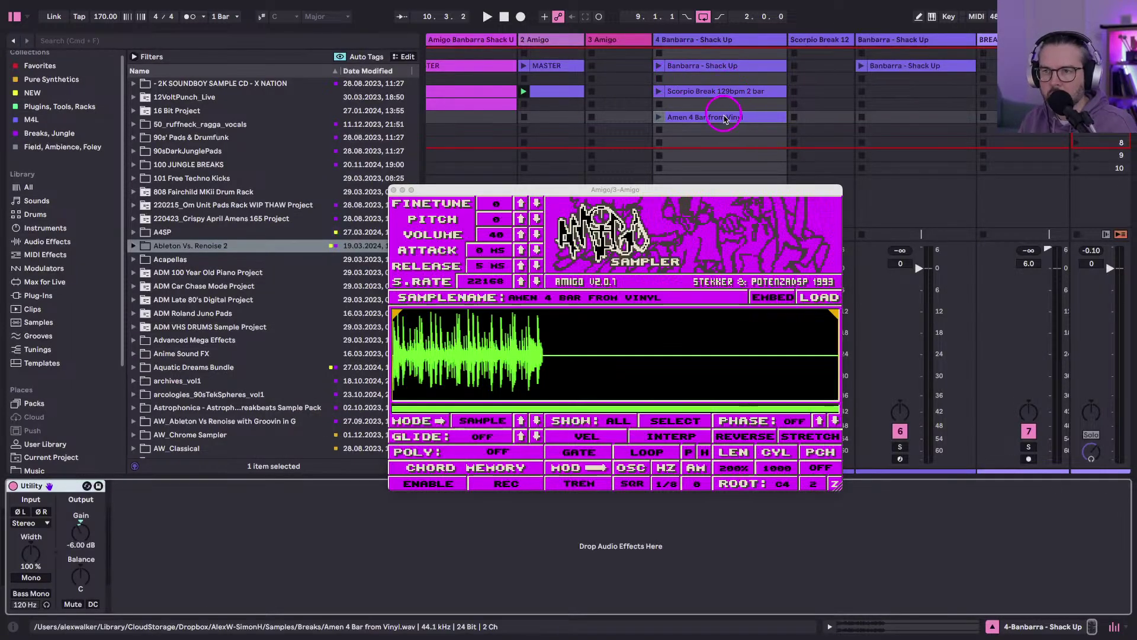
click(724, 115)
key(super+d)
click(659, 132)
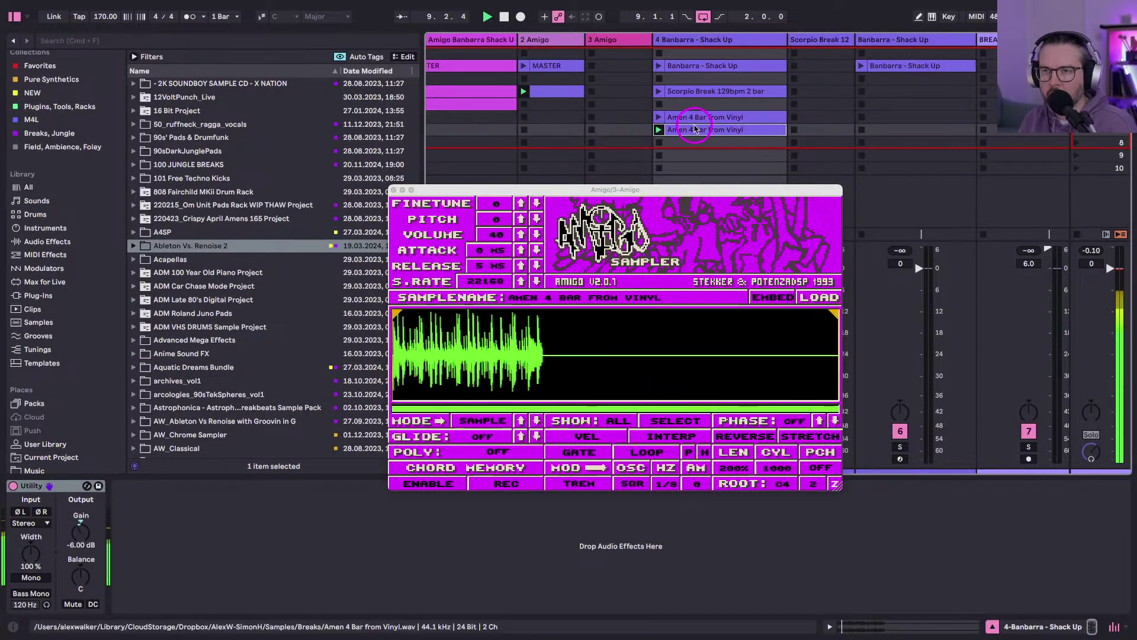
click(1077, 235)
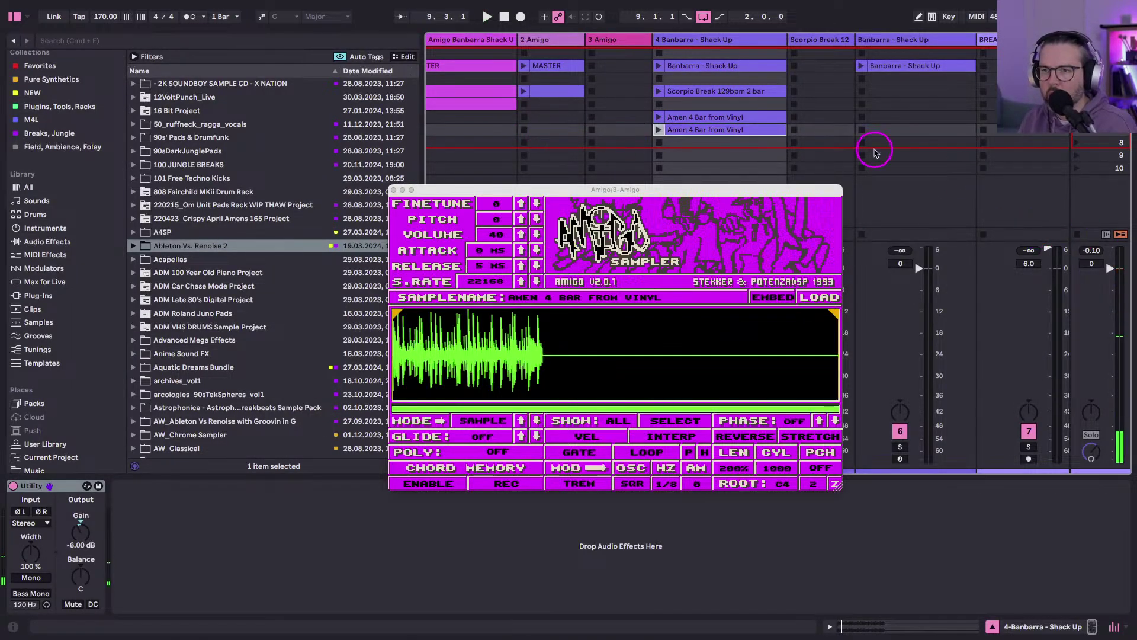
Move the sampler window lower, launch the duplicated Amen clip, open its sample view and turn off Warp.
drag(601, 190, 621, 288)
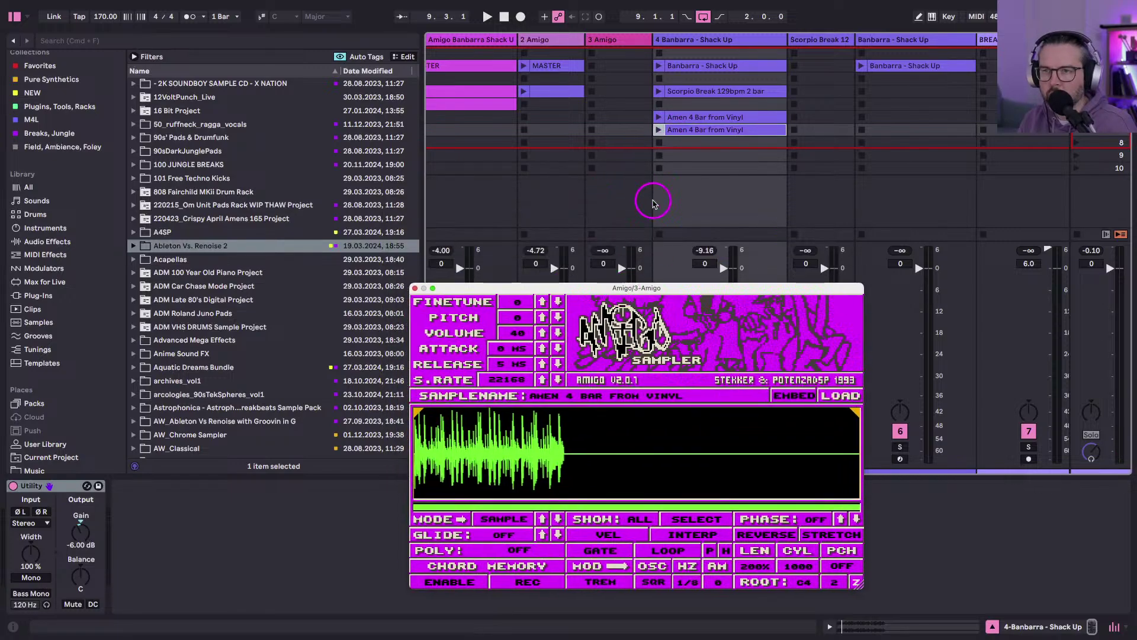
click(659, 131)
double_click(684, 130)
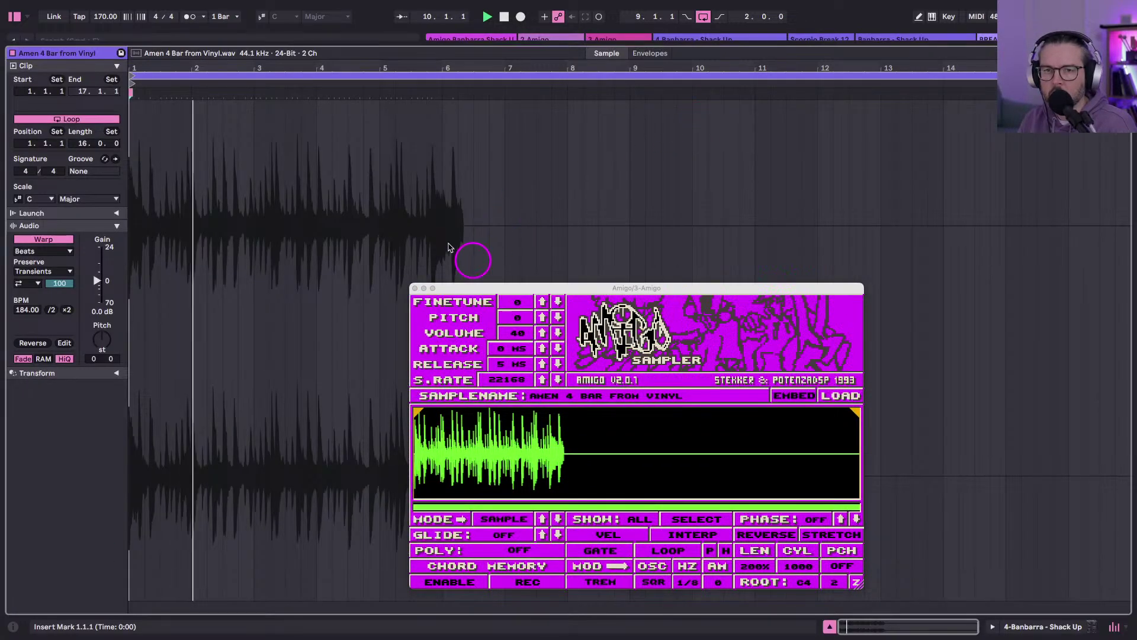
click(41, 239)
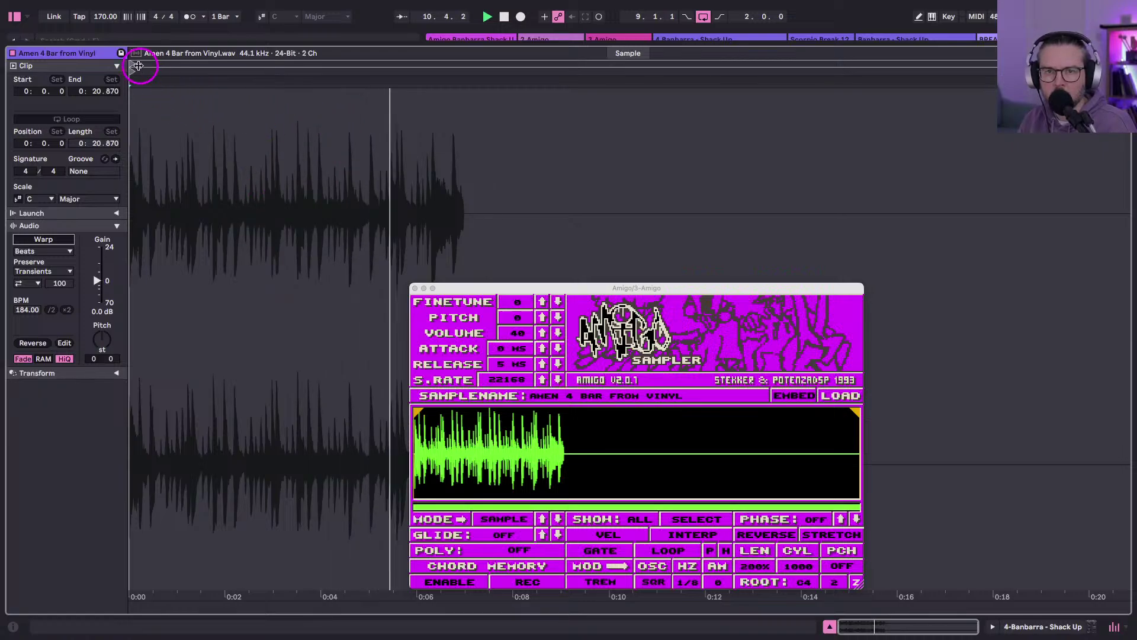
Set the duplicated Amen clip's start to 0:6.309, just before the loud hit near the end of the audio.
mouse_move(135, 71)
mouse_down()
mouse_move(460, 75)
mouse_move(424, 73)
mouse_up()
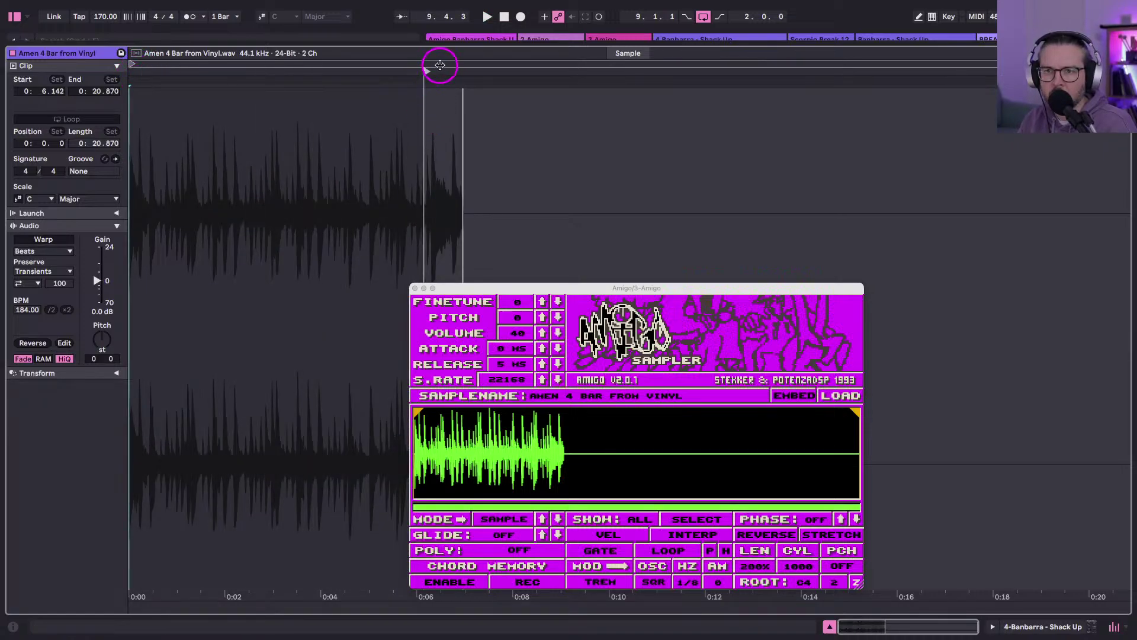
scroll(440, 76, up, 3)
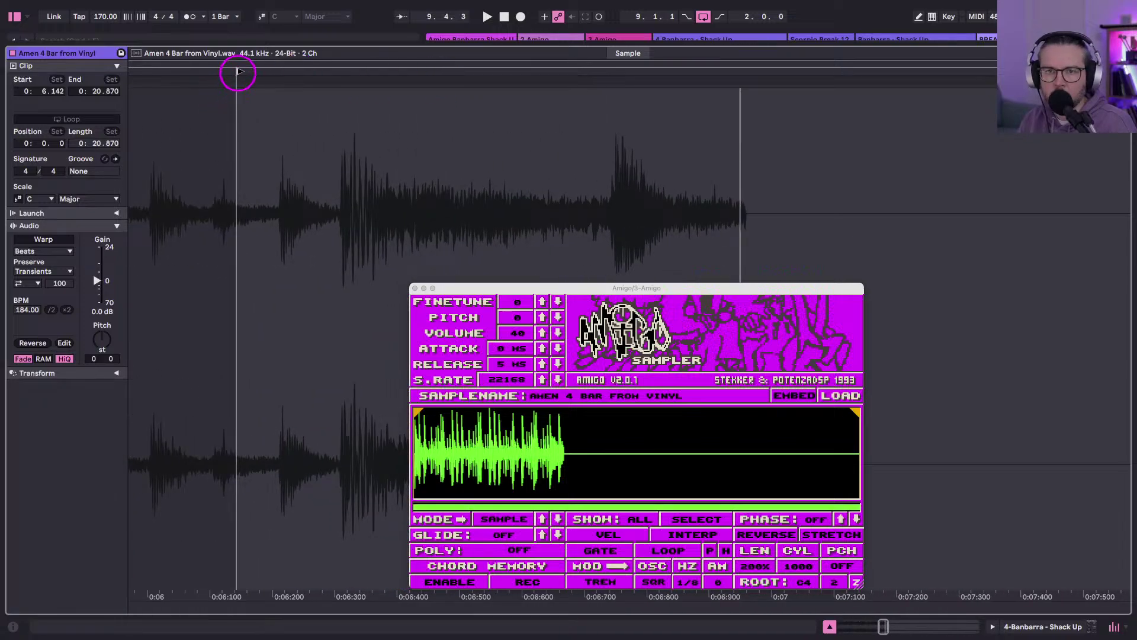
drag(238, 70, 337, 82)
scroll(358, 72, up, 5)
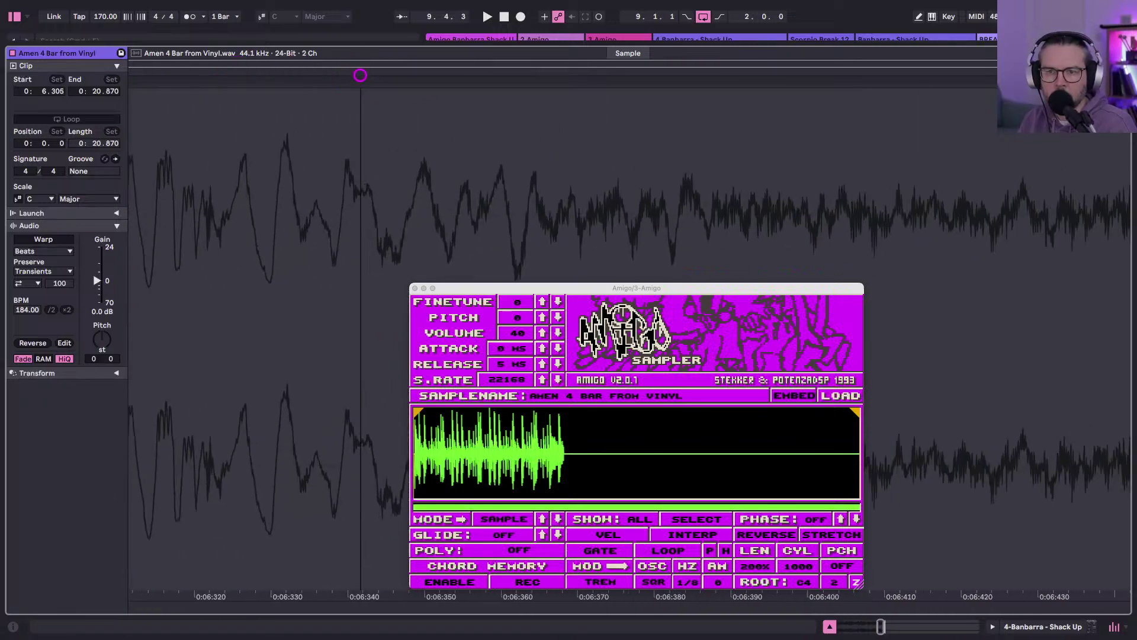
scroll(361, 72, left, 2)
drag(331, 75, 358, 77)
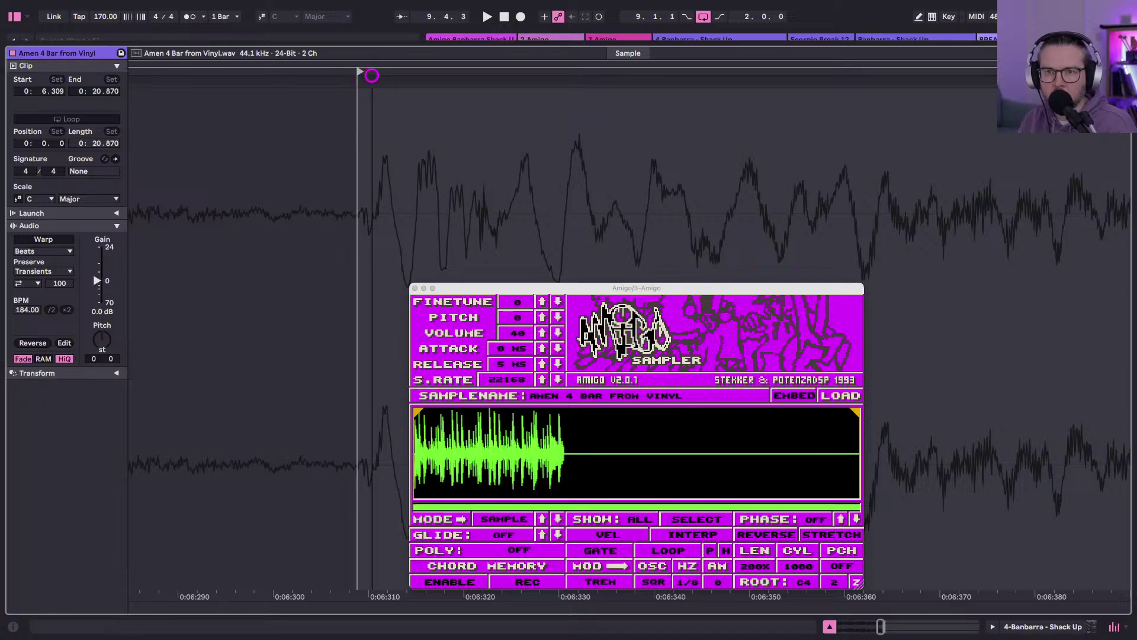
Set the duplicated Amen clip's end to 0:6.743, just before the last hit in the audio.
scroll(367, 72, up, 3)
drag(301, 70, 310, 70)
double_click(340, 75)
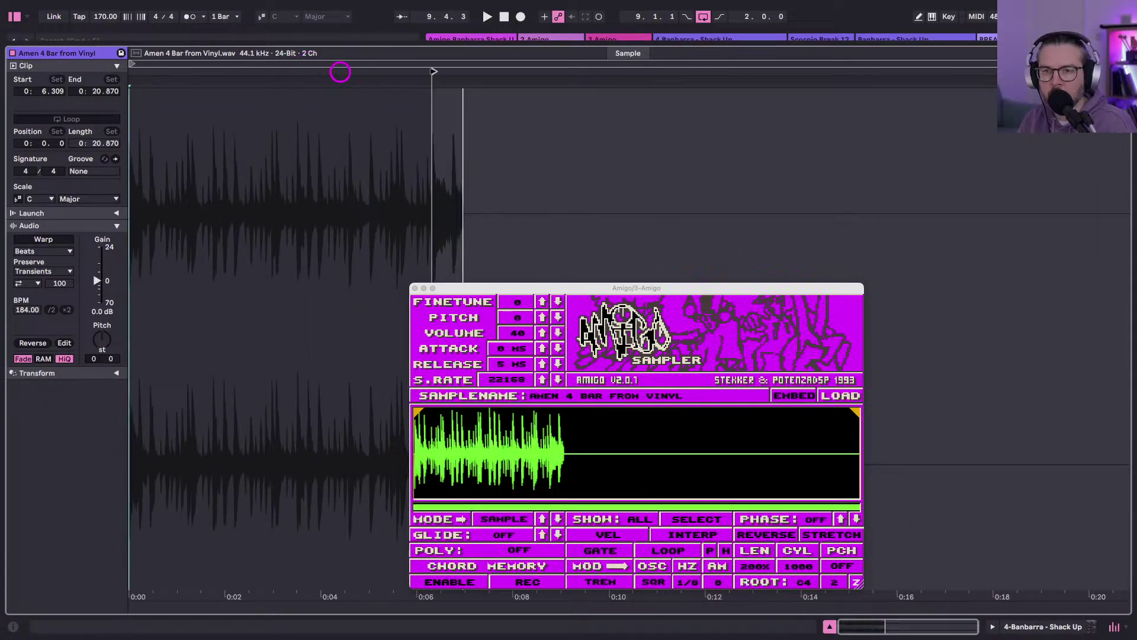
mouse_move(1128, 71)
mouse_down()
mouse_move(465, 69)
mouse_move(177, 149)
mouse_up()
scroll(178, 148, left, 7)
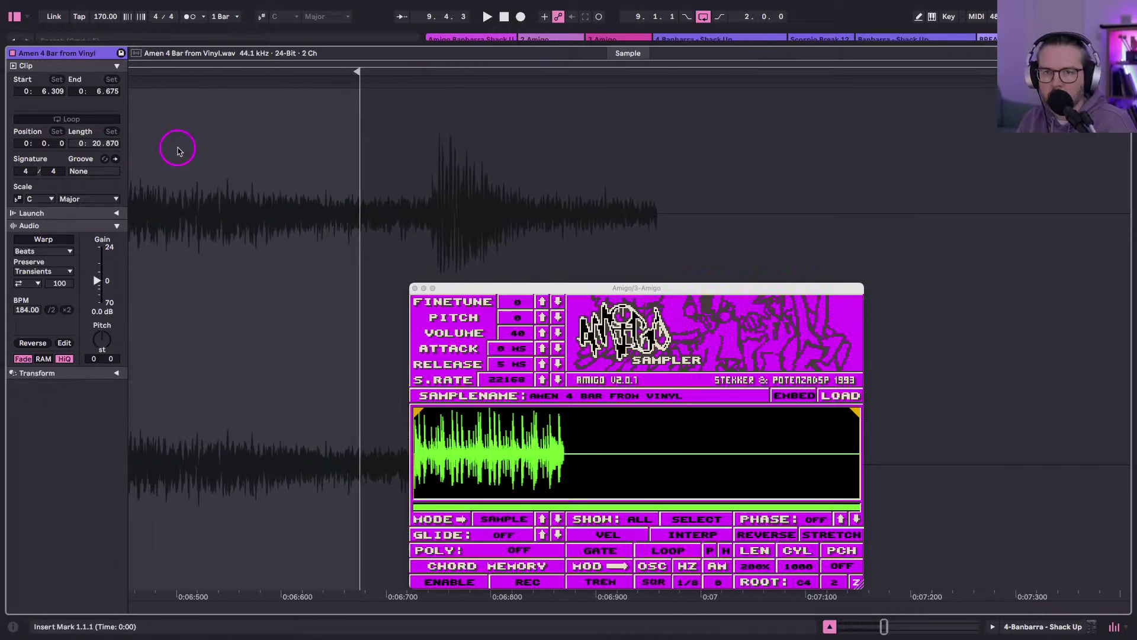
mouse_move(613, 73)
mouse_down()
mouse_move(681, 73)
mouse_move(203, 160)
mouse_up()
drag(315, 73, 444, 72)
Crop the duplicated Amen clip's sample to its start and end, and load the cropped clip into the third Amigo sampler.
right_click(413, 172)
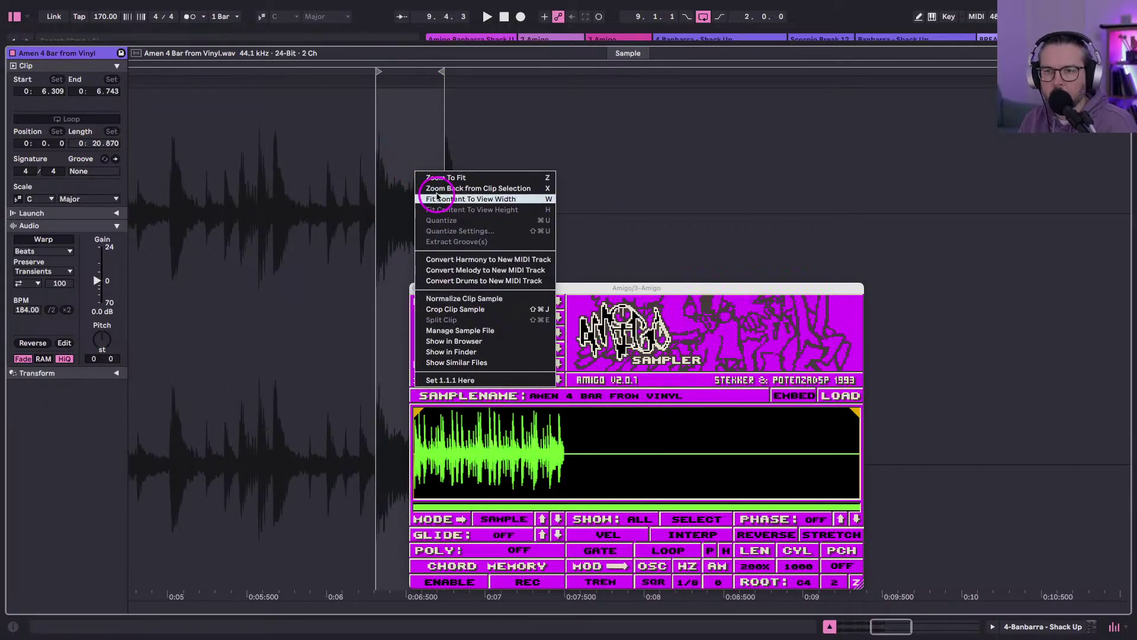
click(437, 310)
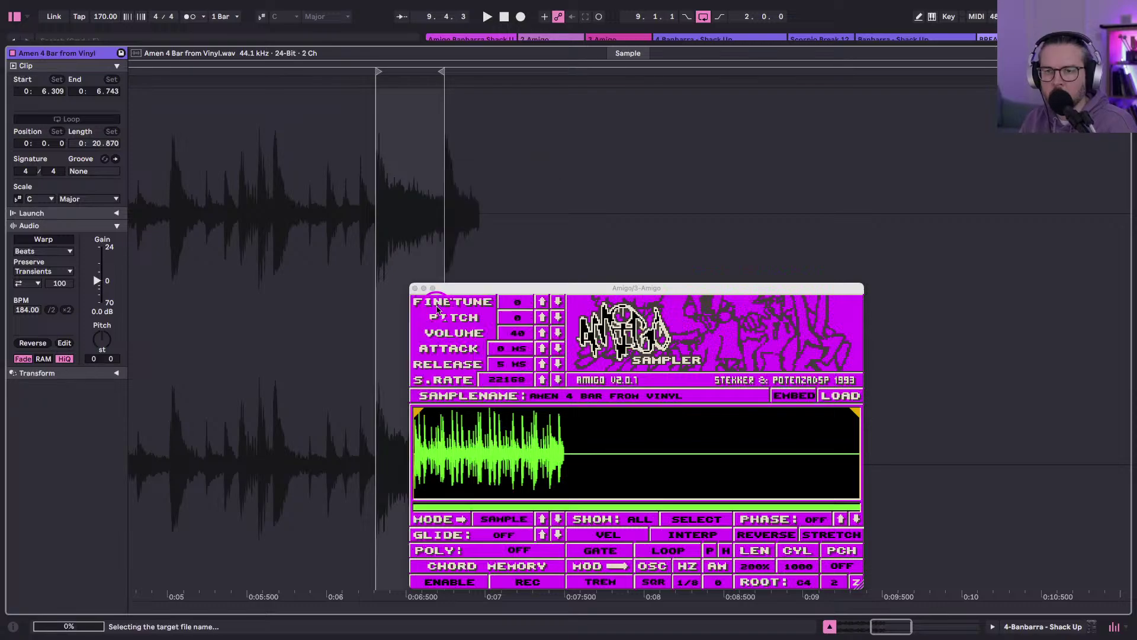
key(super+alt+e)
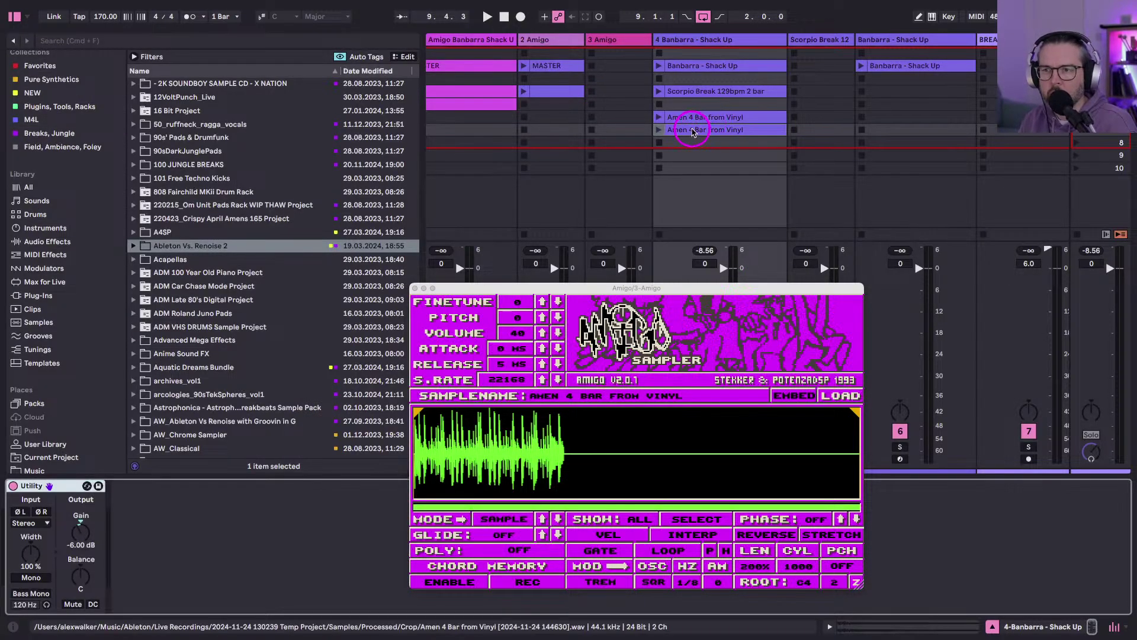
click(693, 130)
drag(592, 413, 583, 444)
click(537, 454)
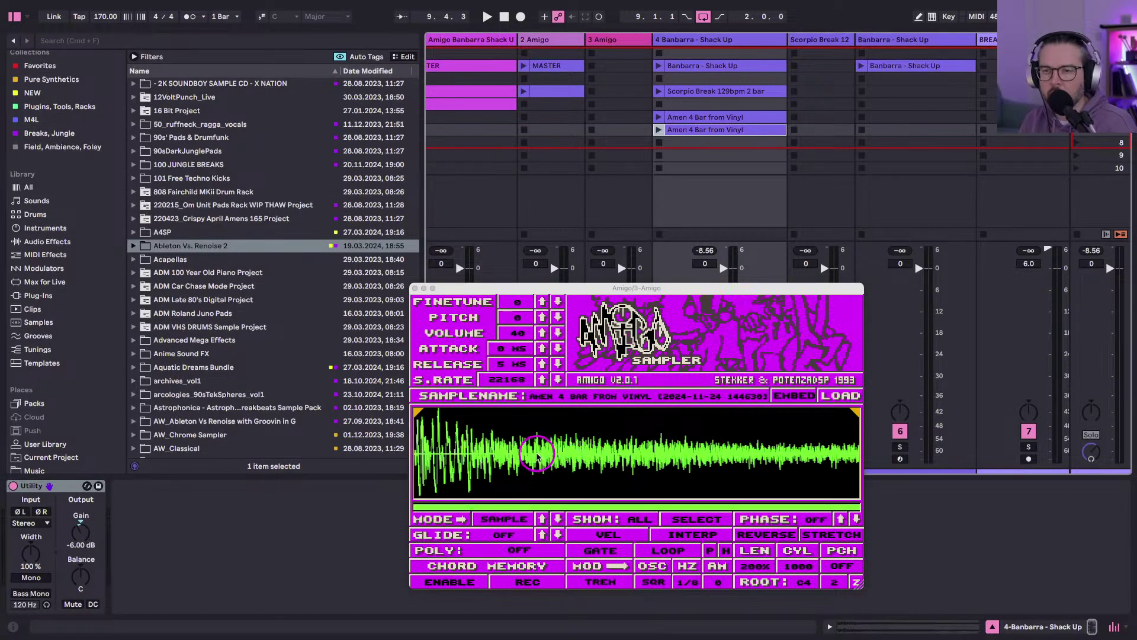
Play the second Amigo track's untitled clip, arm the third Amigo track to audition its sample alongside, and stop playback.
key(space)
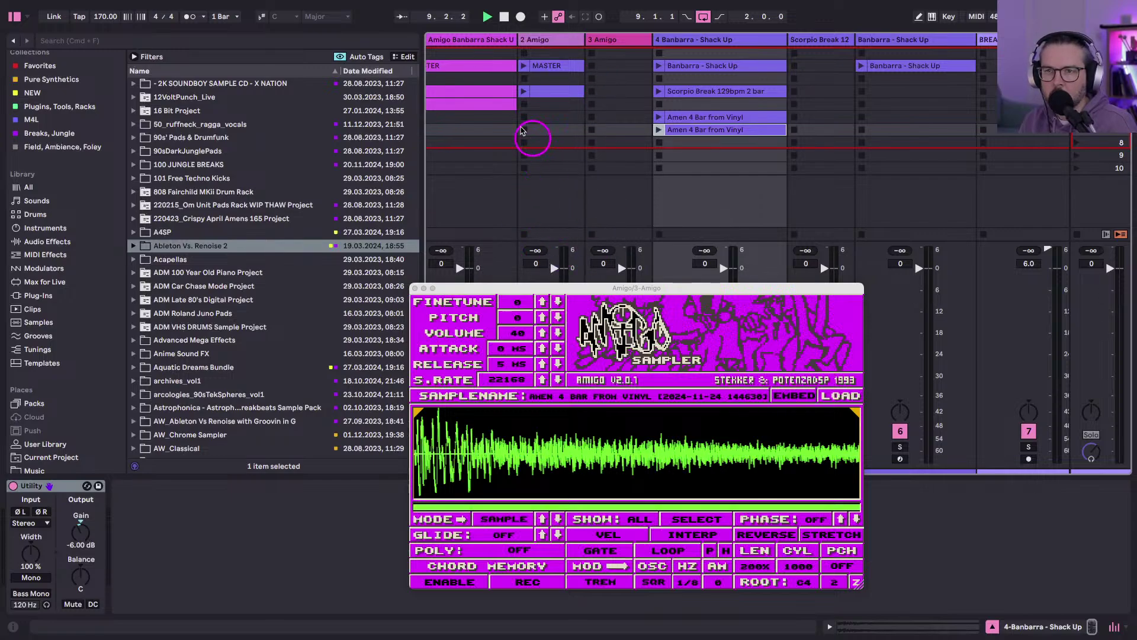
click(523, 91)
drag(473, 284, 750, 120)
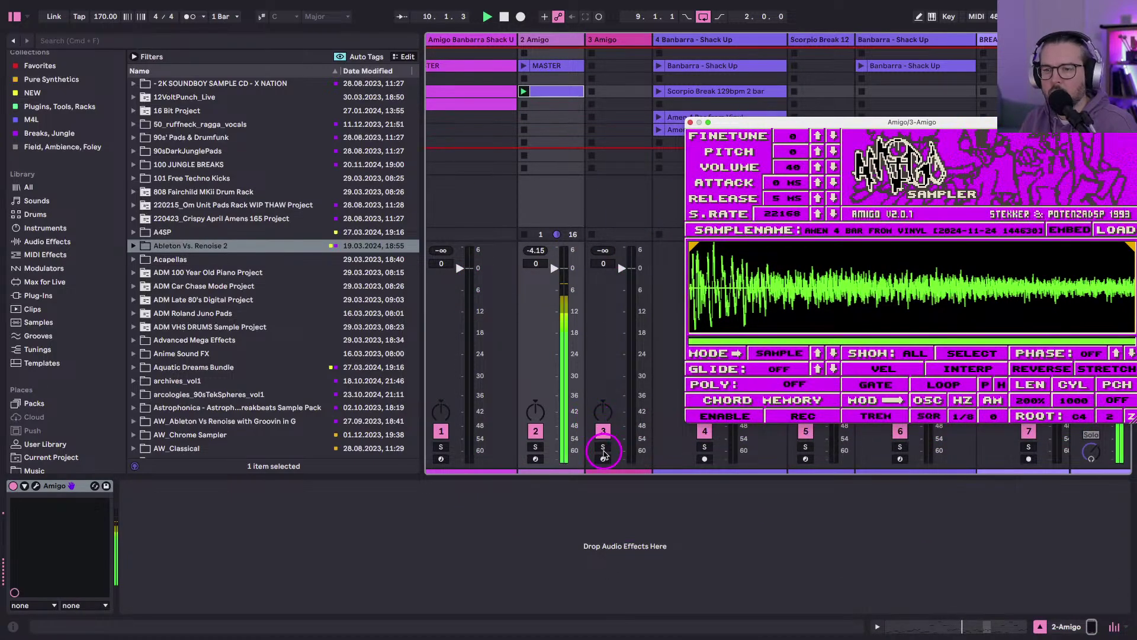
click(602, 459)
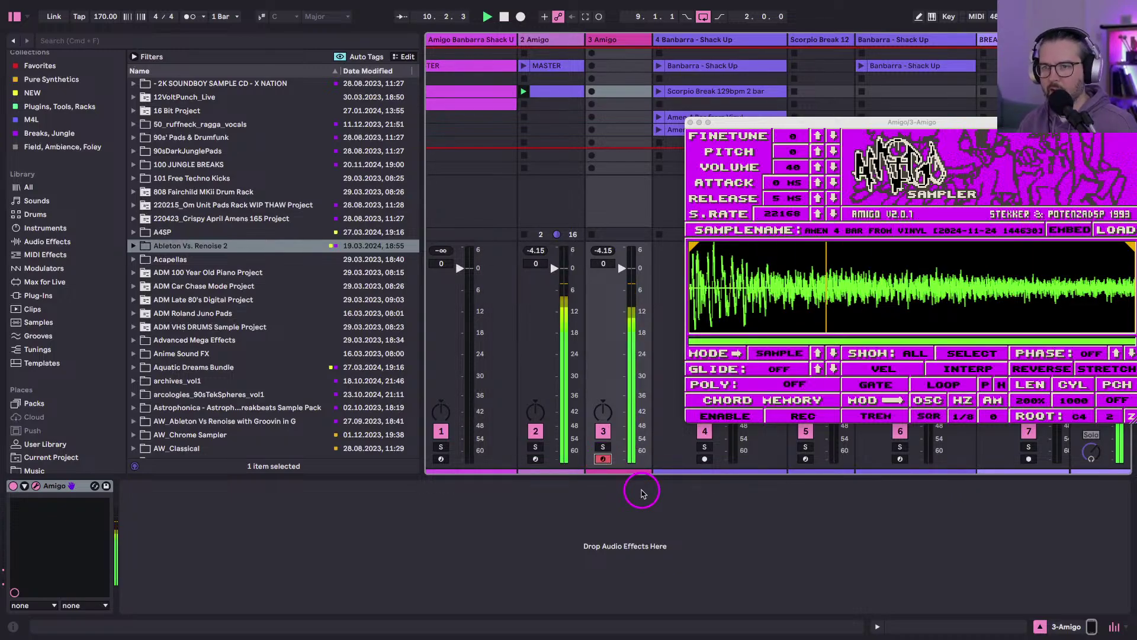
drag(764, 122, 645, 81)
key(space)
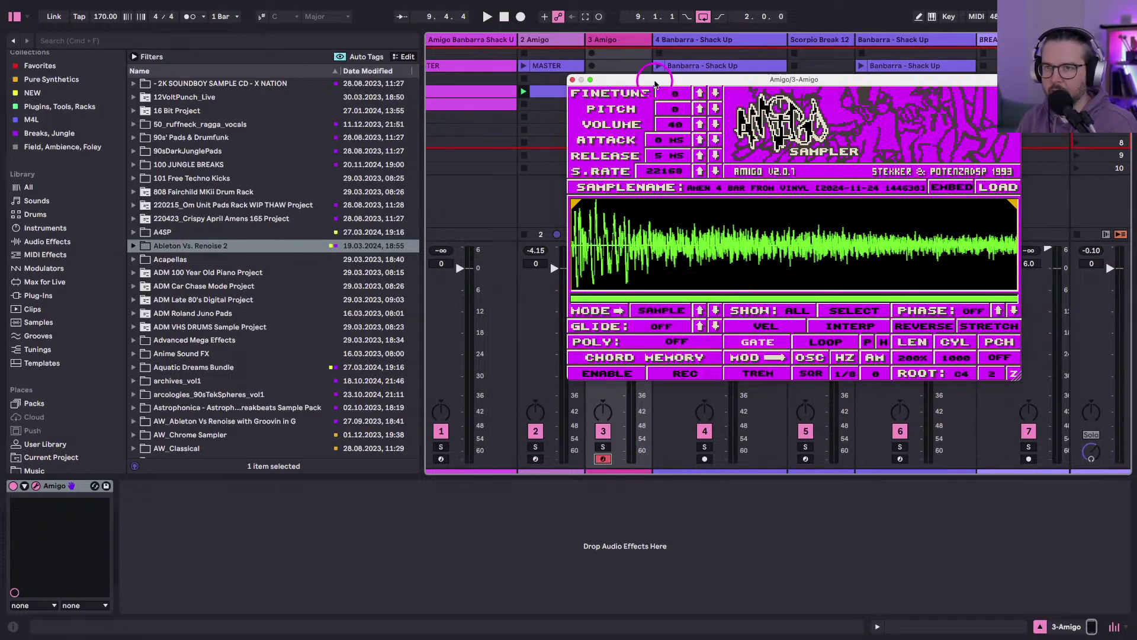
Reveal the mixer's sends, raise the third Amigo track's ValhallaShimmer send to 0.0 dB, and audition it over the break.
drag(655, 84, 894, 326)
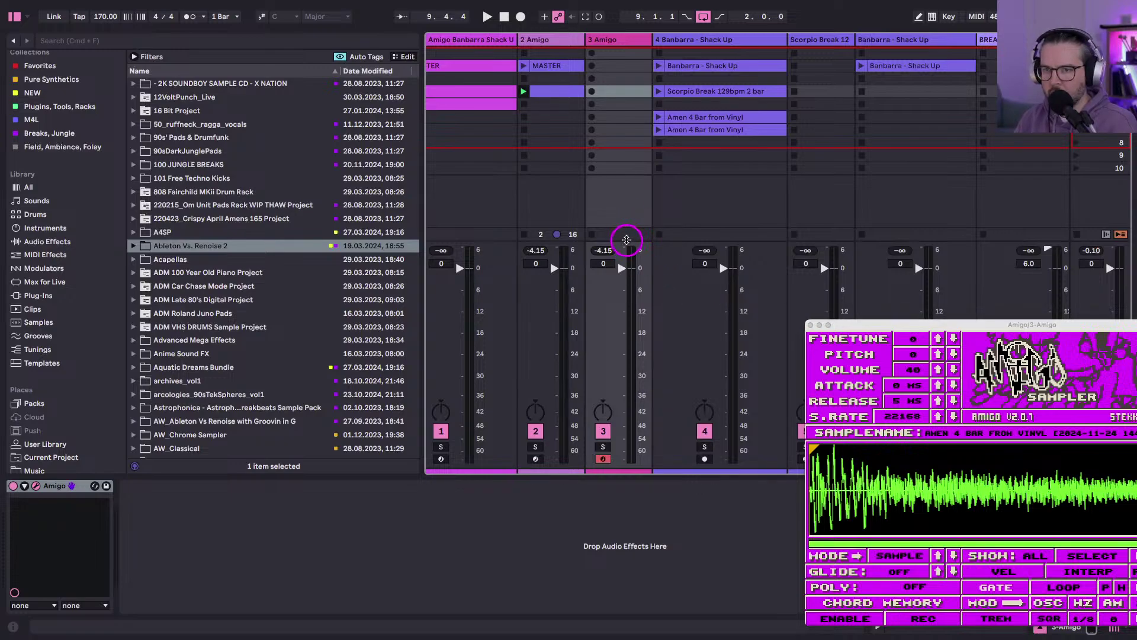
drag(624, 241, 617, 369)
key(super+alt+s)
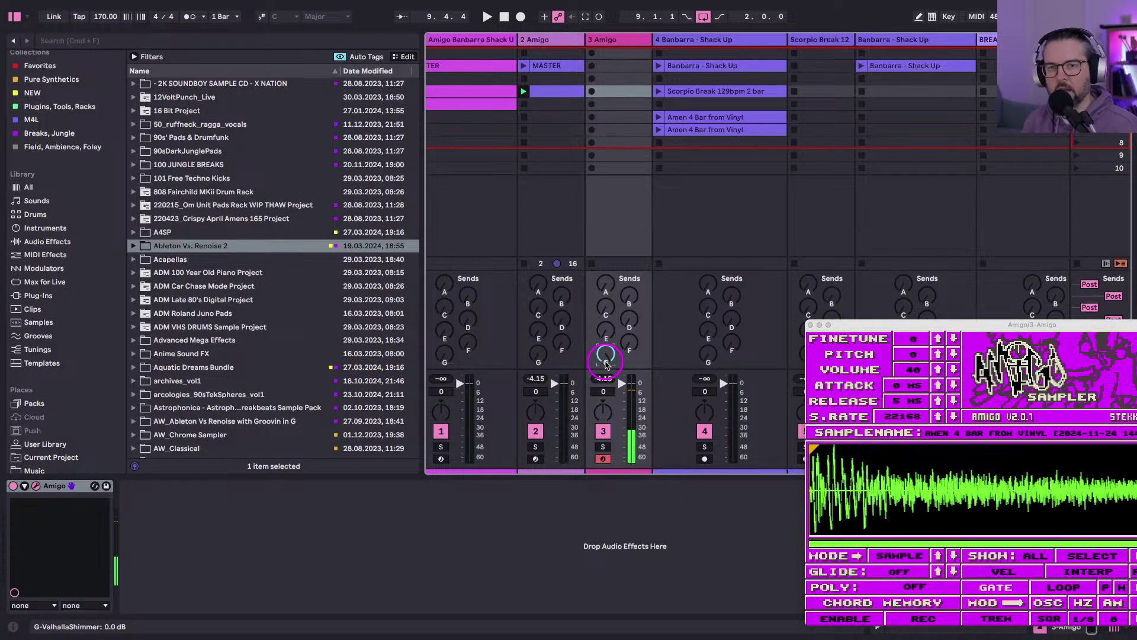
click(552, 68)
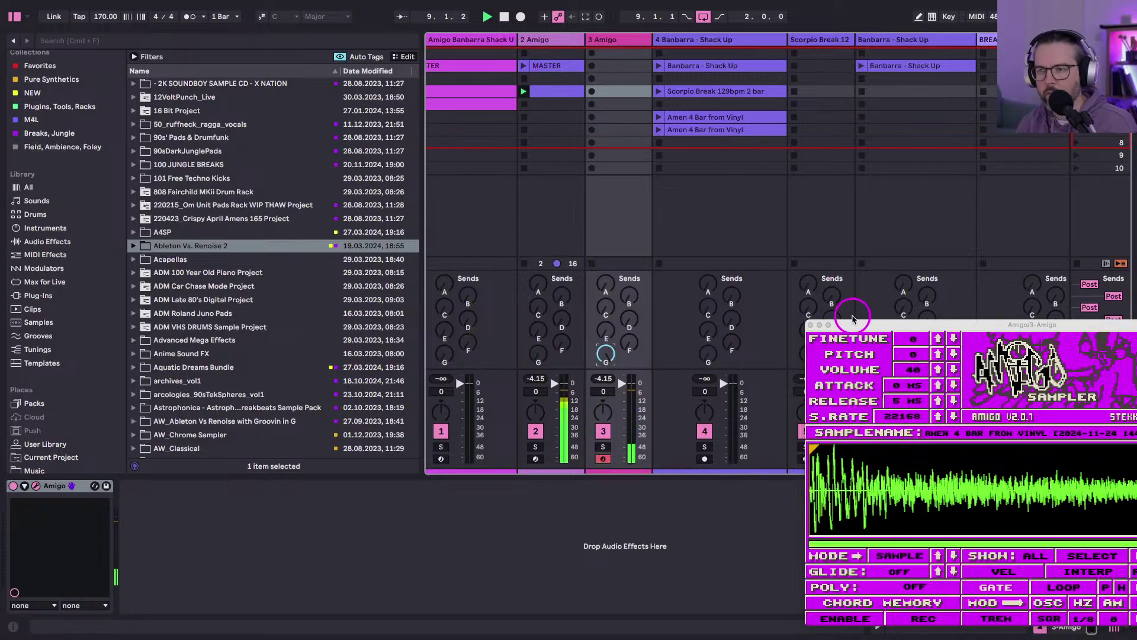
drag(854, 324, 659, 86)
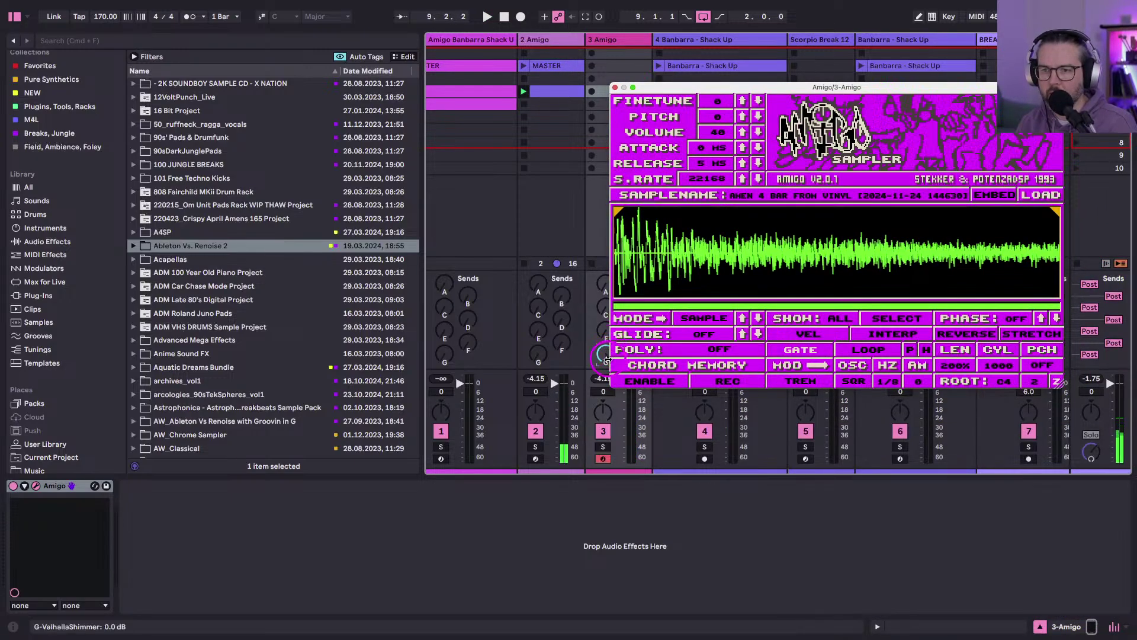
click(604, 358)
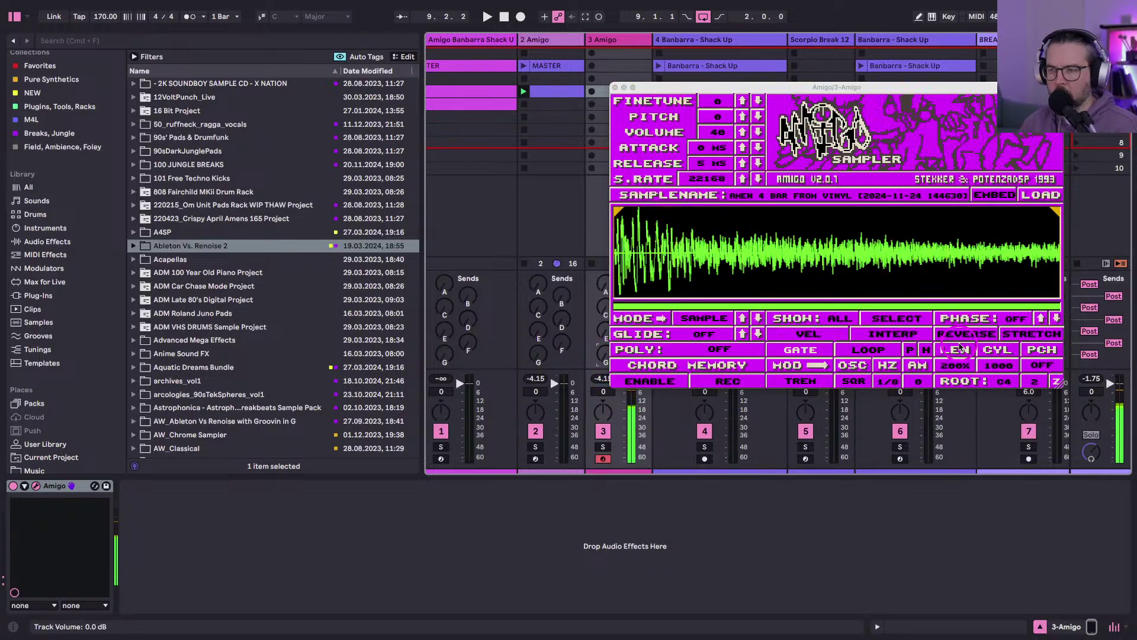
Turn on time-stretching in the third Amigo sampler, with the stretch length at 665% and the cycle at 1290.
click(1029, 334)
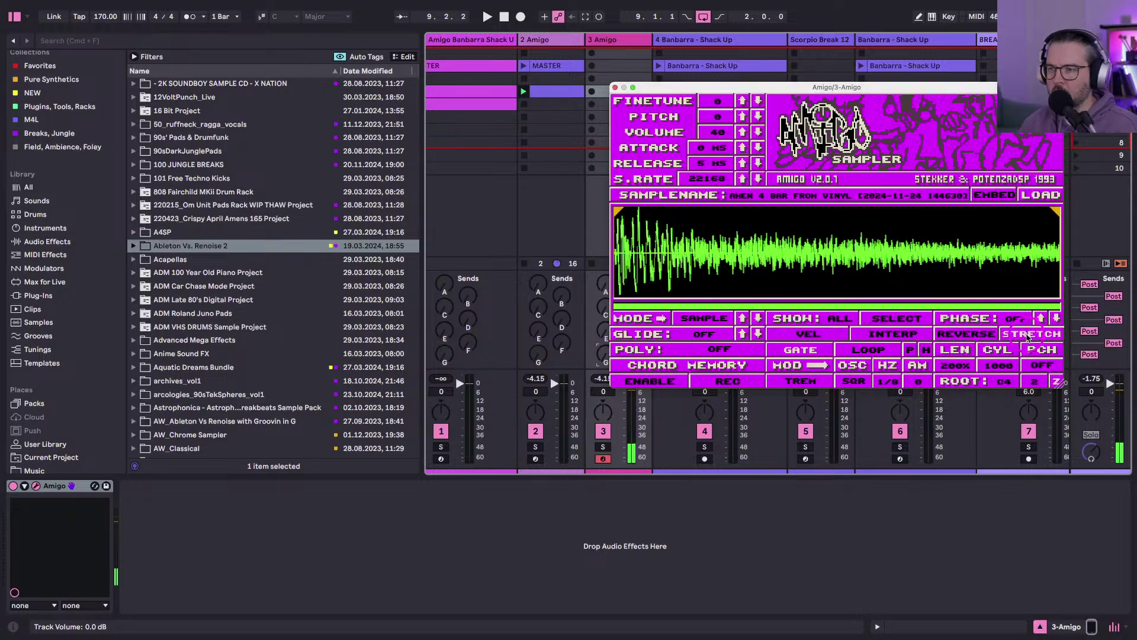
click(995, 366)
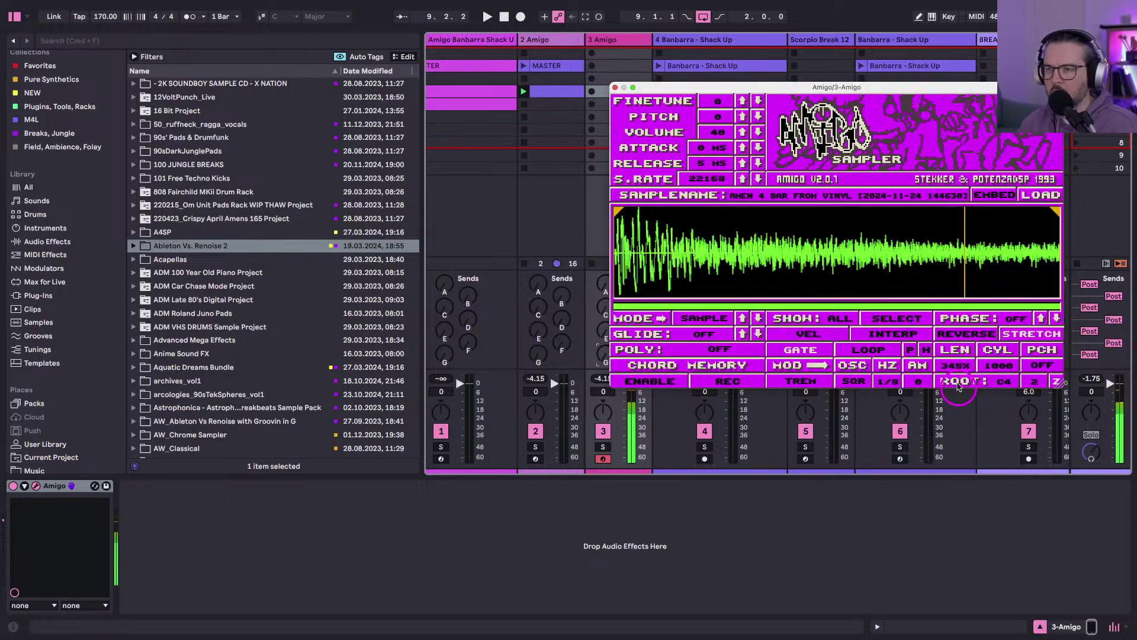
drag(969, 367, 940, 201)
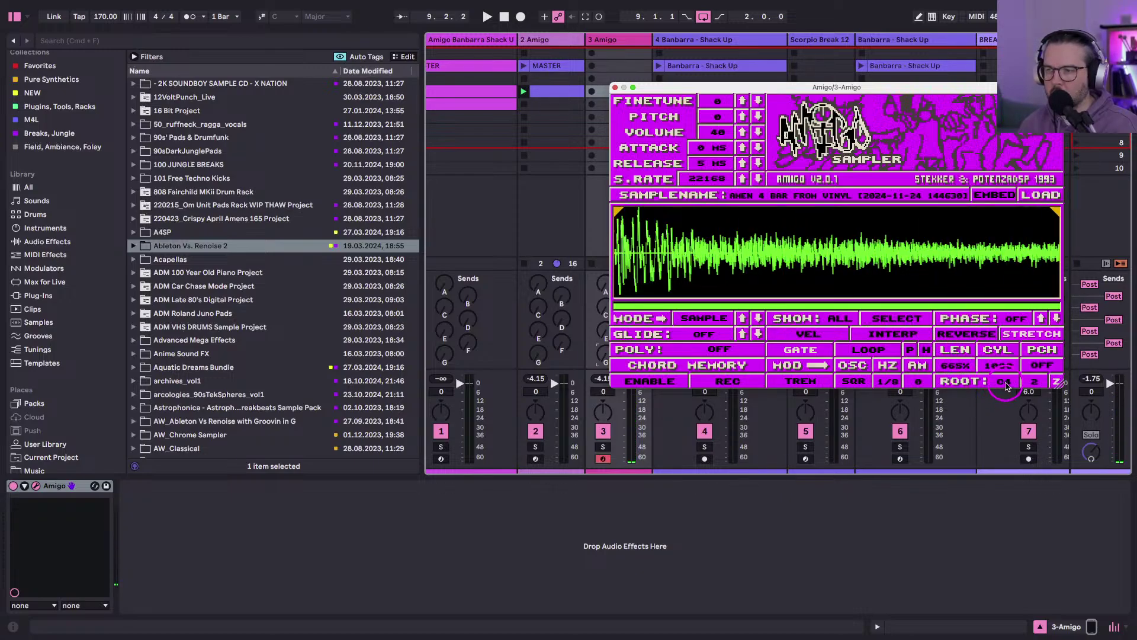
click(1043, 366)
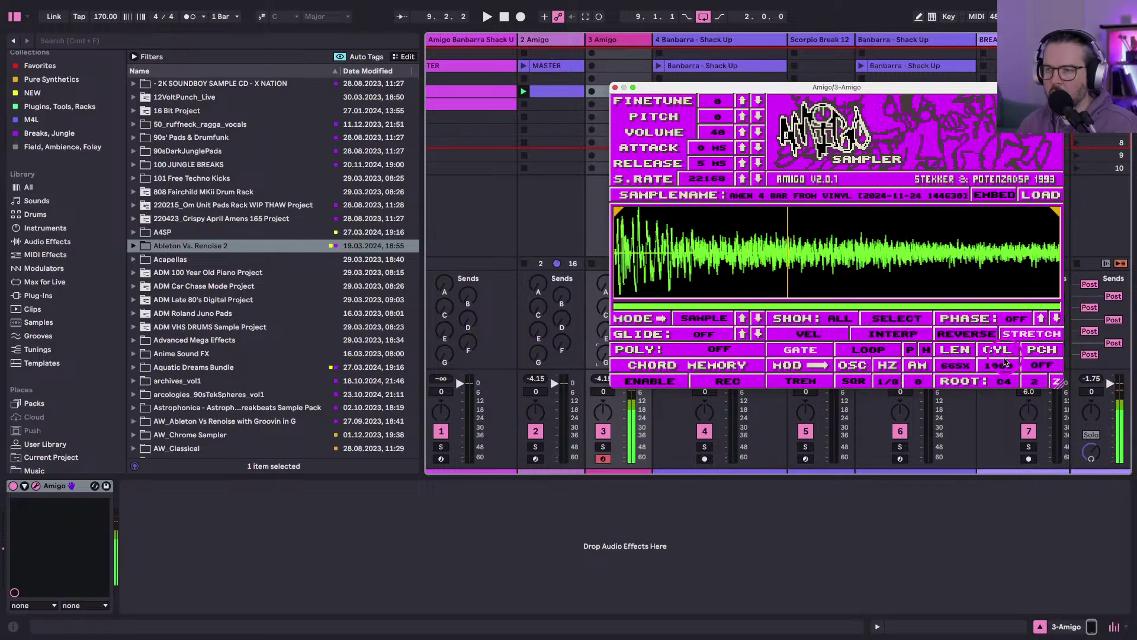
drag(1005, 363, 1005, 368)
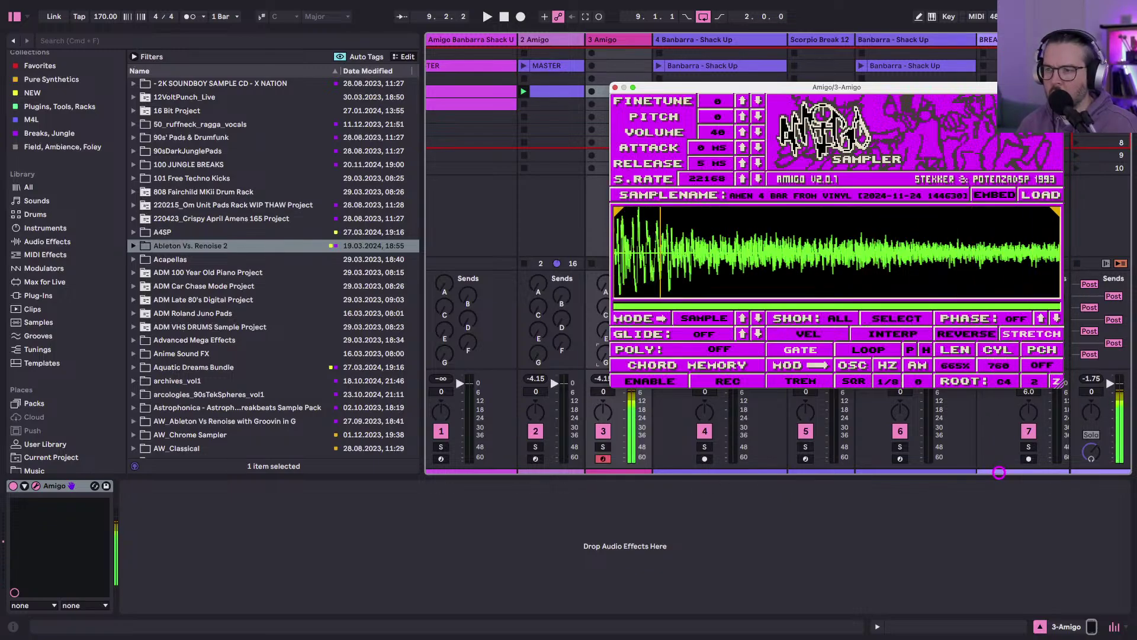
drag(999, 430, 986, 229)
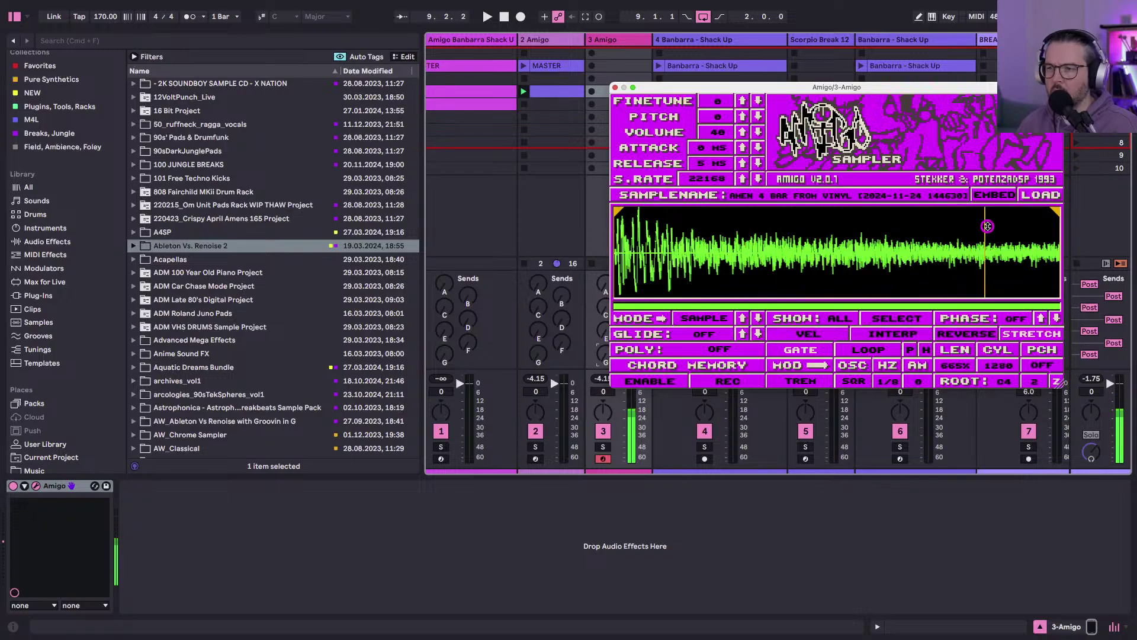
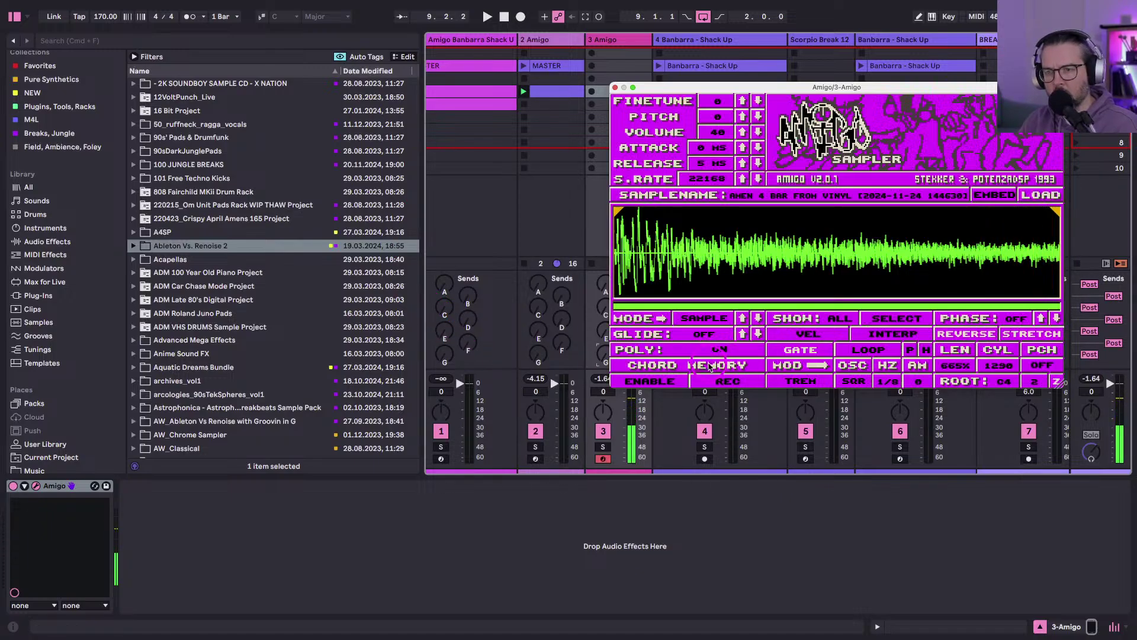
Try a square-wave tremolo on the third Amigo sampler at rate 1/8 with the modulation amount at 100.
click(619, 389)
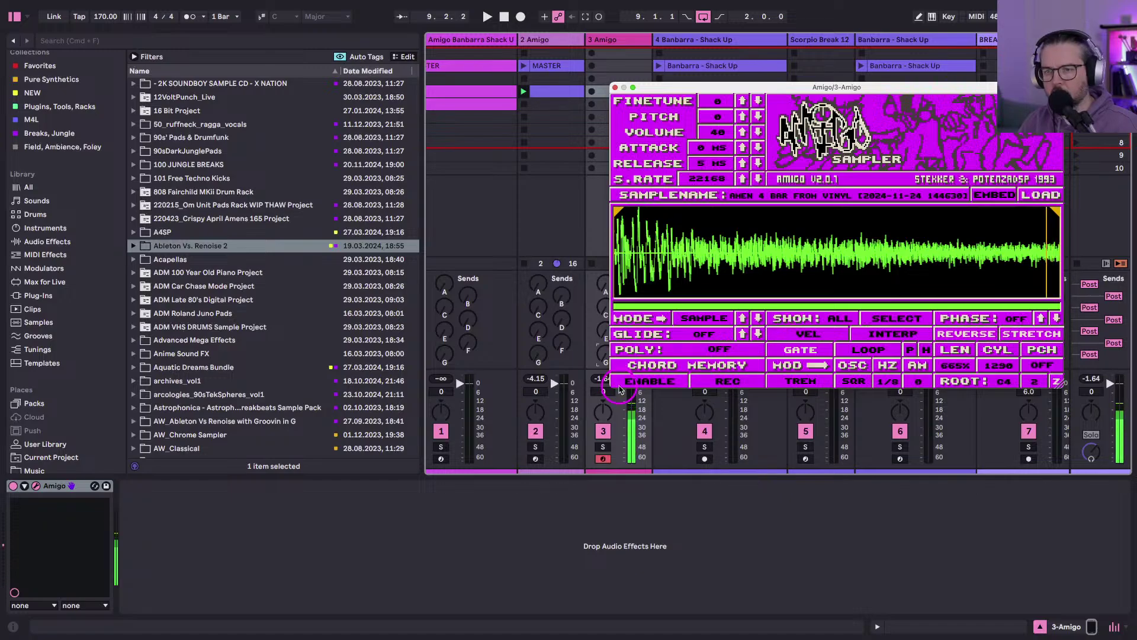
drag(917, 382, 848, 207)
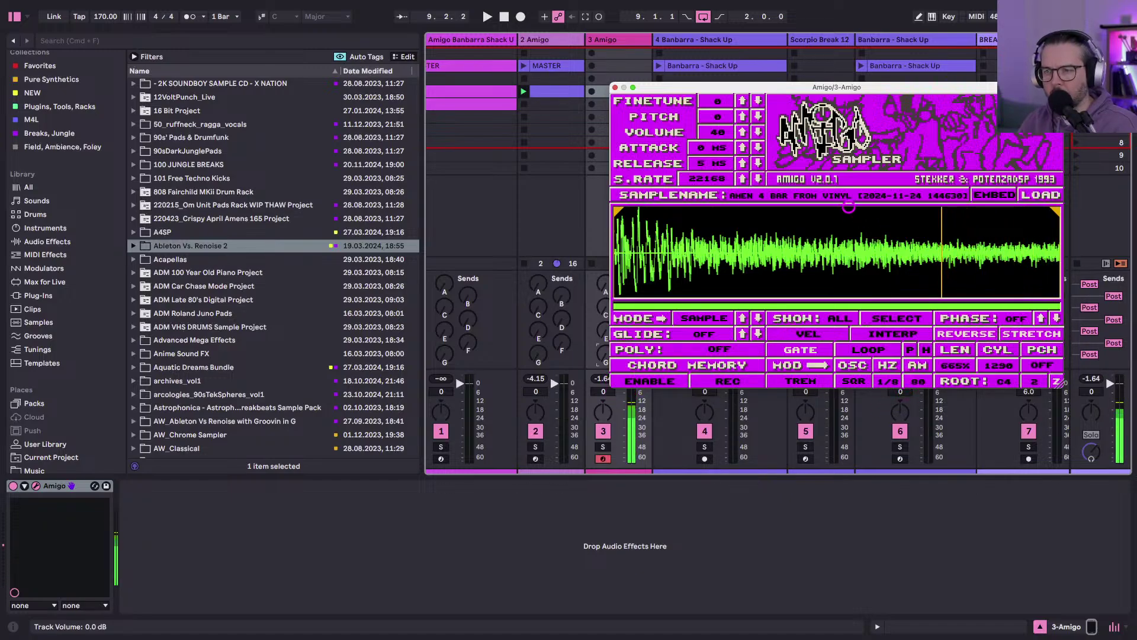
drag(908, 387, 876, 262)
click(827, 385)
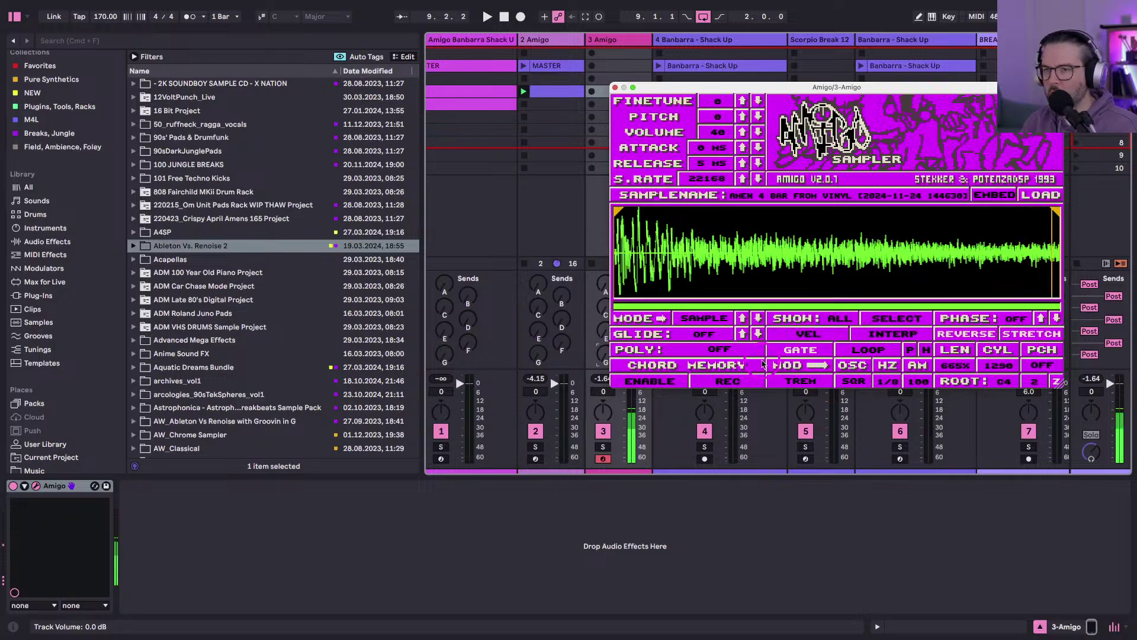
click(586, 197)
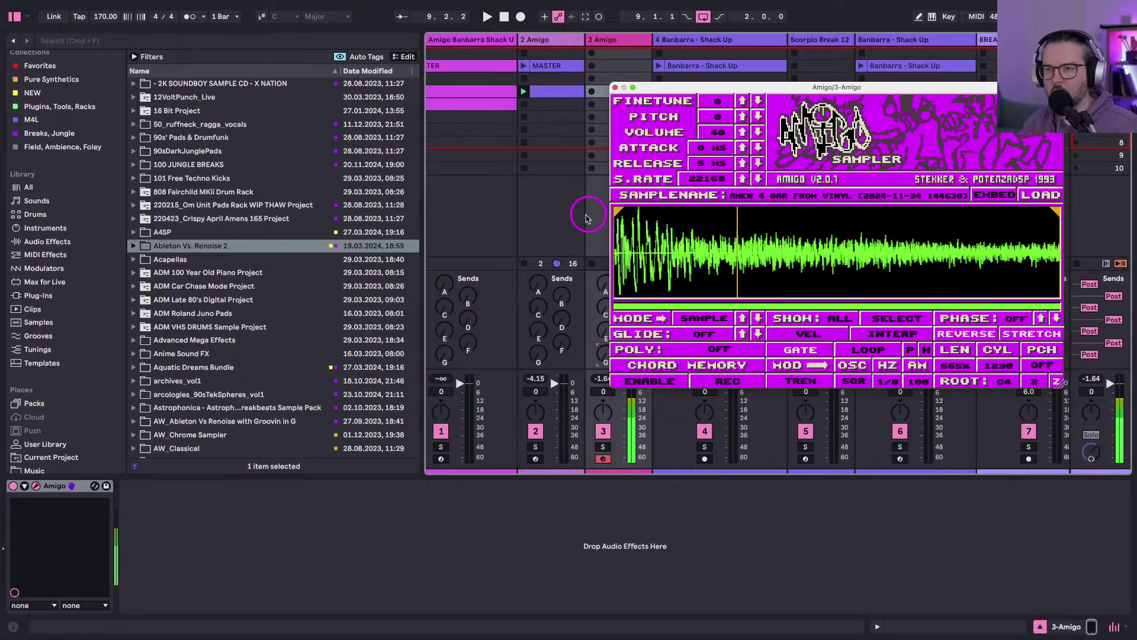
click(580, 222)
Try looping only the sample's tail over the break, then restore the full sample range and turn looping off.
click(867, 350)
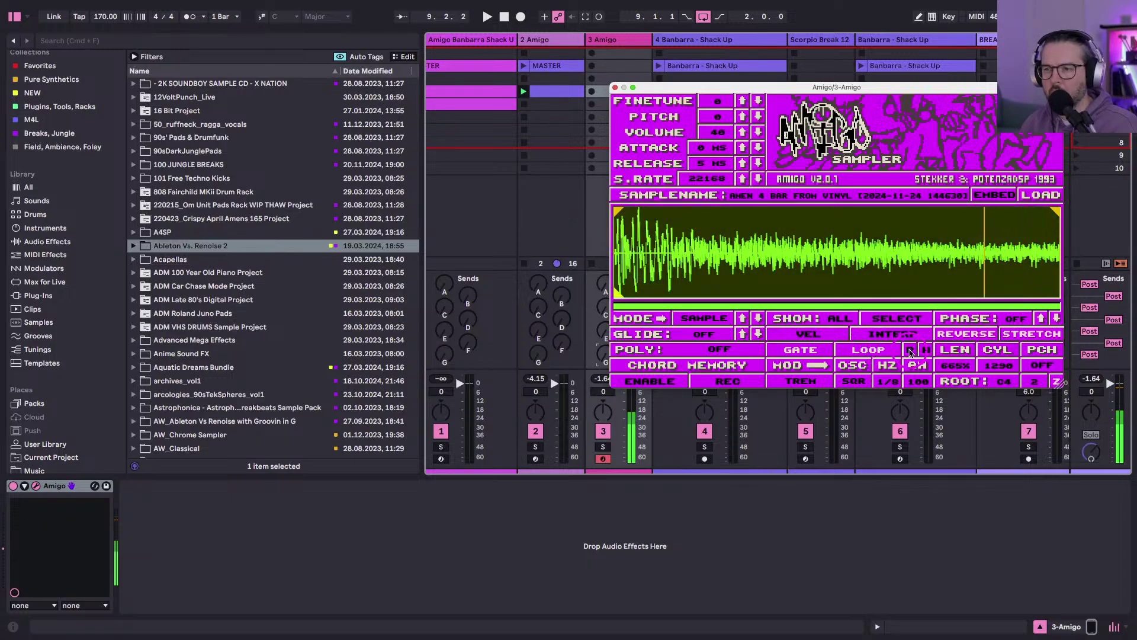
drag(617, 211, 977, 221)
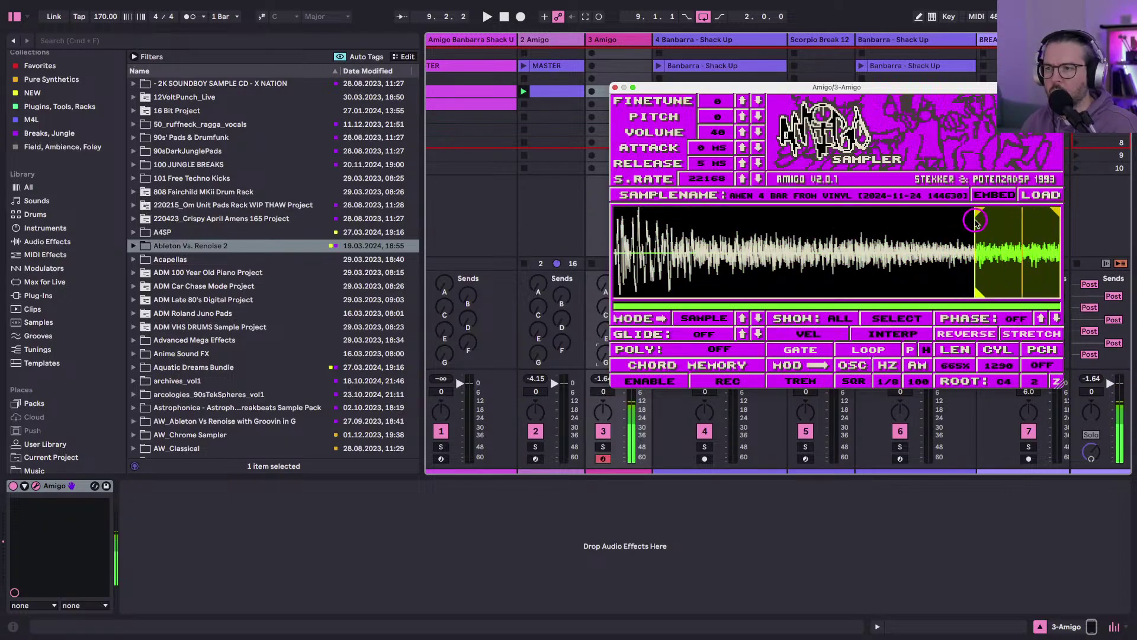
key(space)
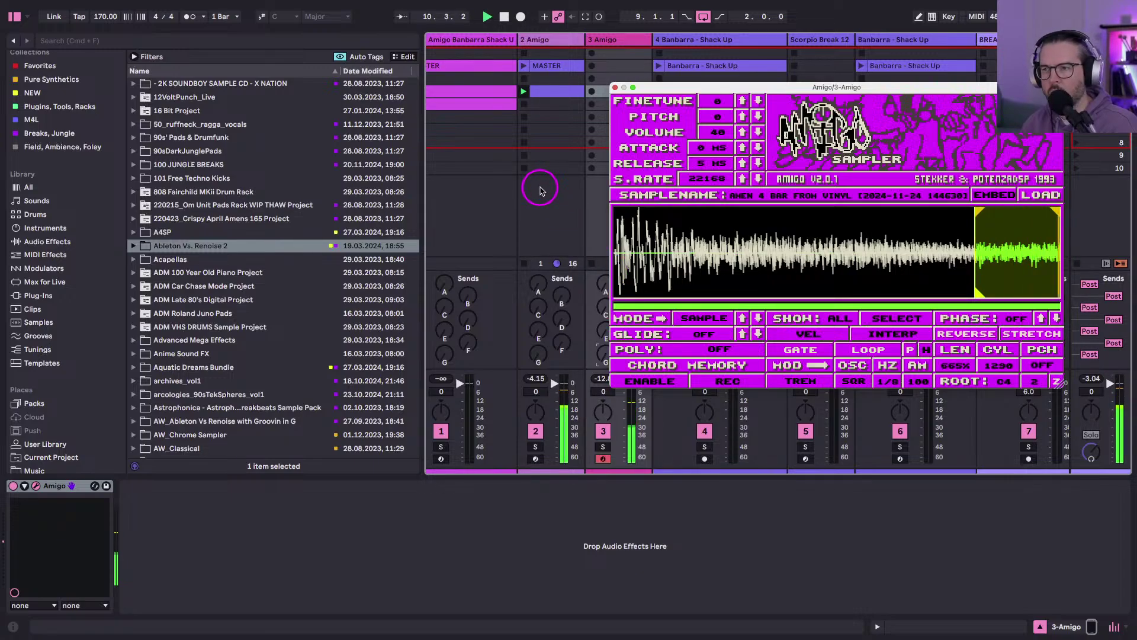
mouse_move(983, 212)
mouse_down()
mouse_move(634, 210)
mouse_move(593, 190)
mouse_up()
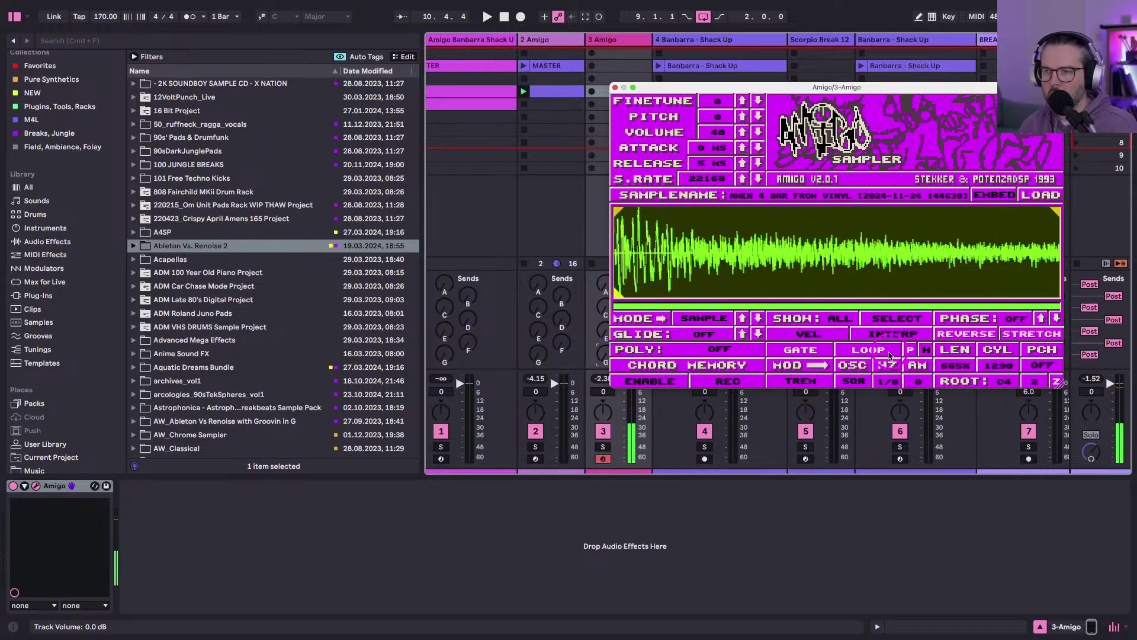
click(889, 352)
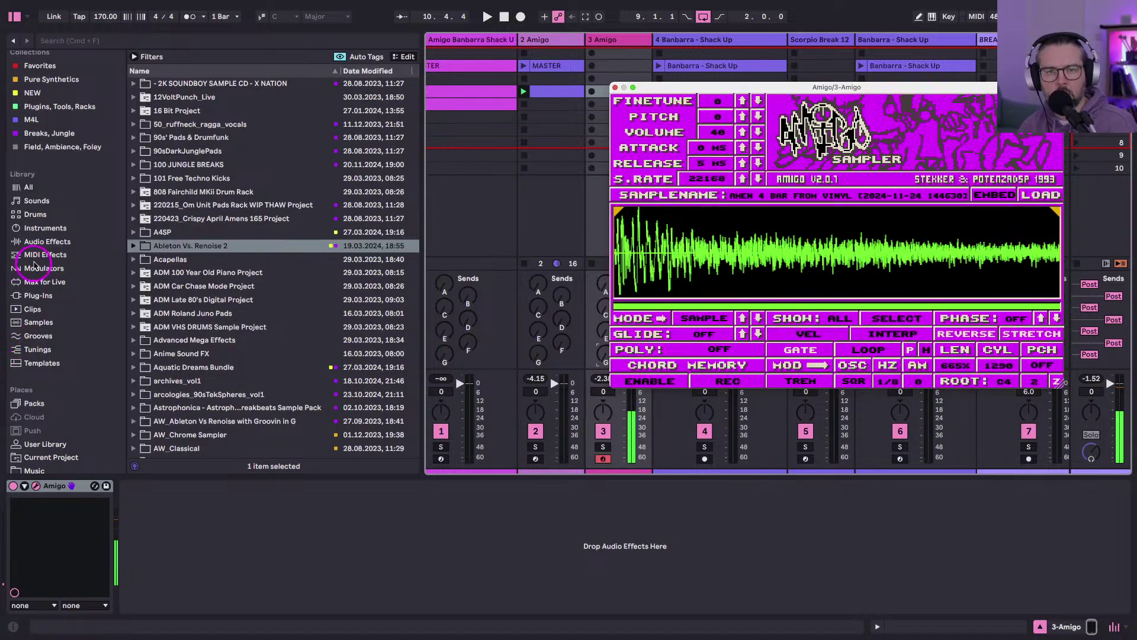
Add a Reverb effect to the third Amigo track and set its decay to 9.81 s.
click(39, 241)
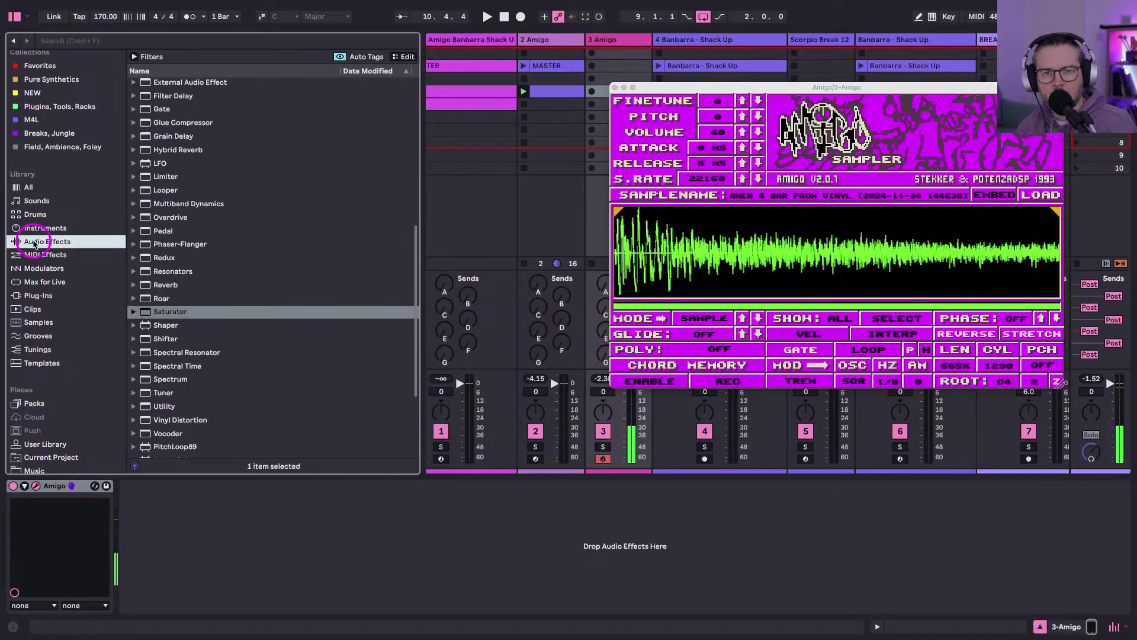
click(152, 285)
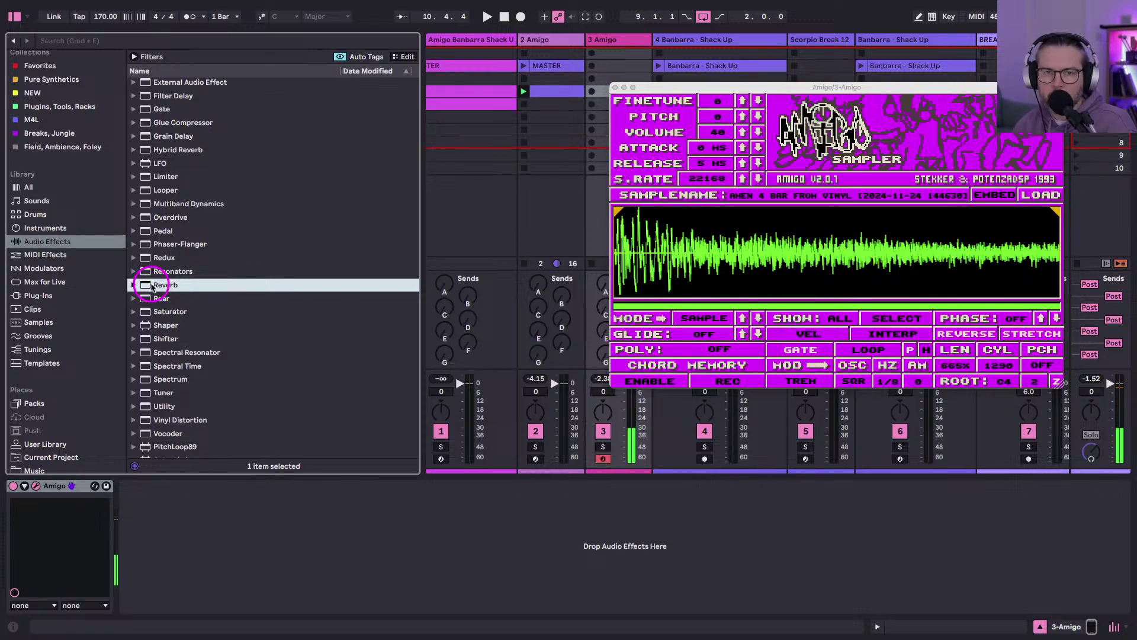
drag(153, 285, 251, 515)
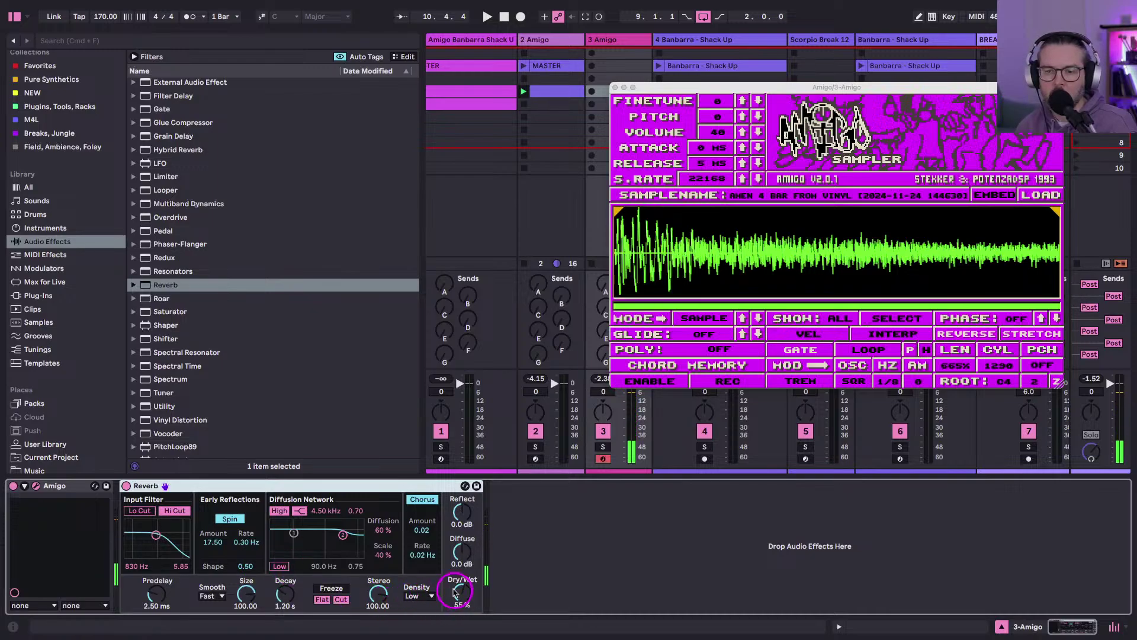
drag(285, 596, 282, 592)
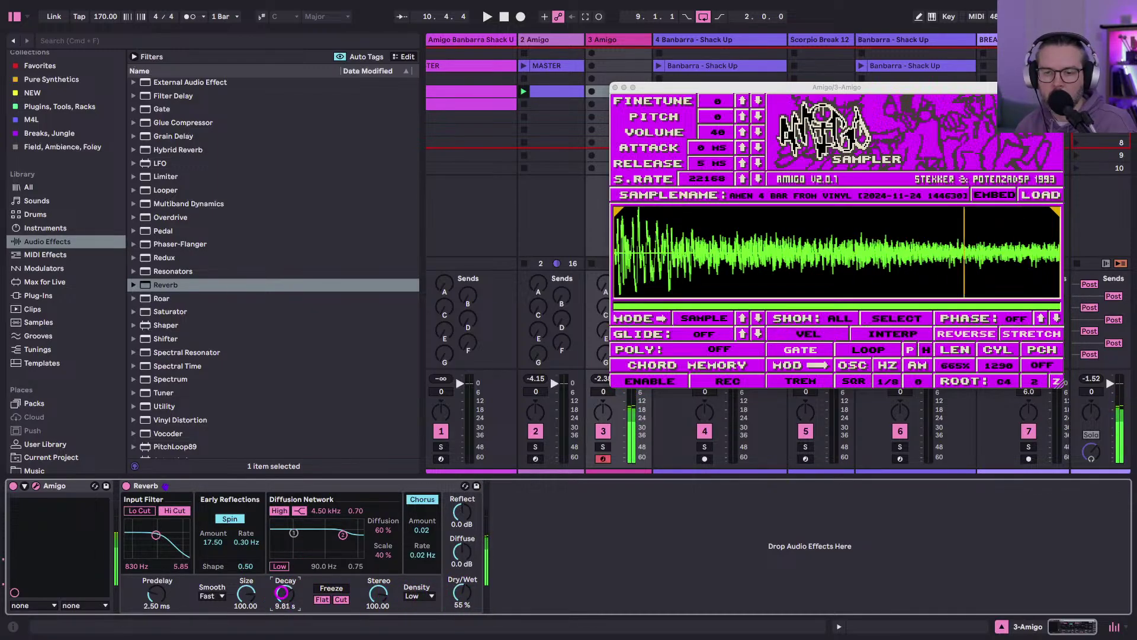
Set the Reverb's decay to 13.5 s and dry/wet to 100%, and audition the result with the break.
drag(283, 593, 283, 591)
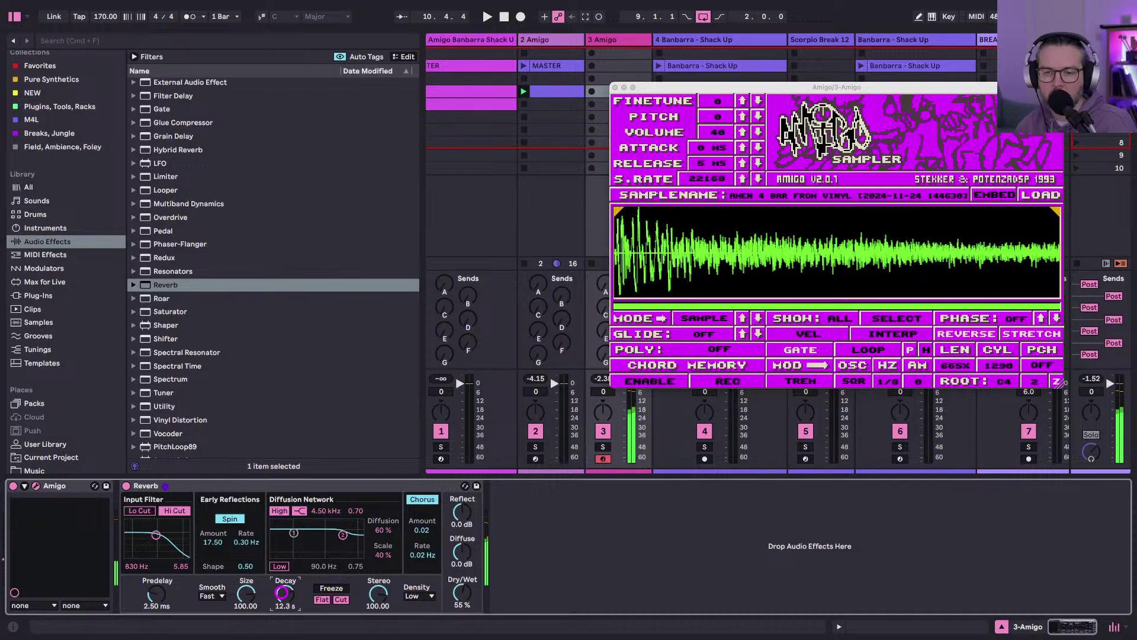
click(462, 593)
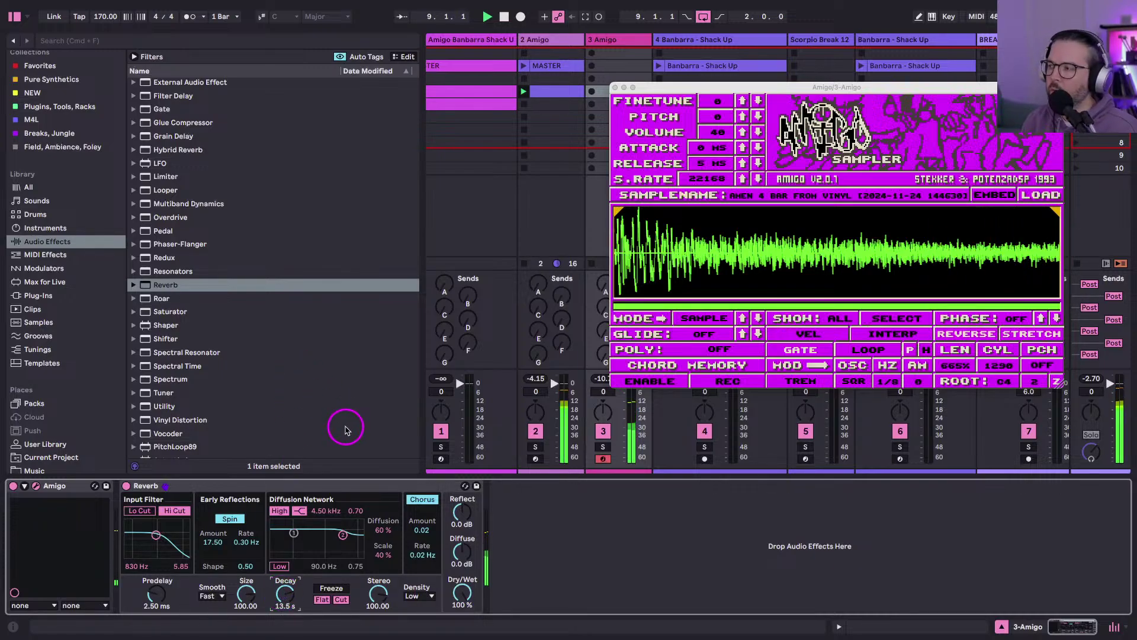
click(446, 105)
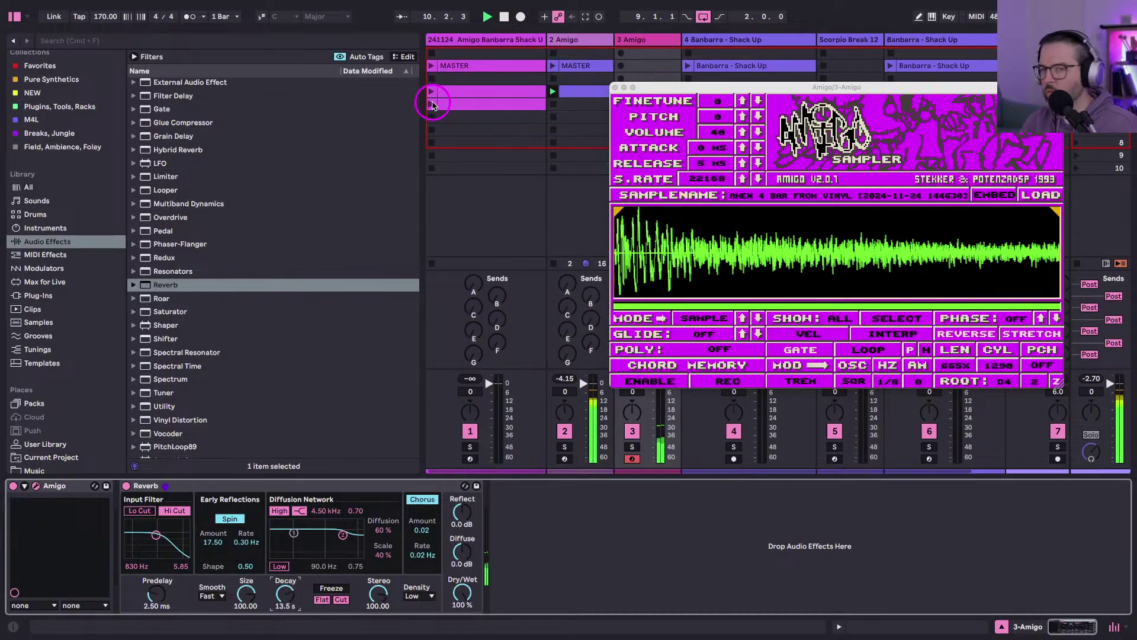
click(579, 80)
click(531, 81)
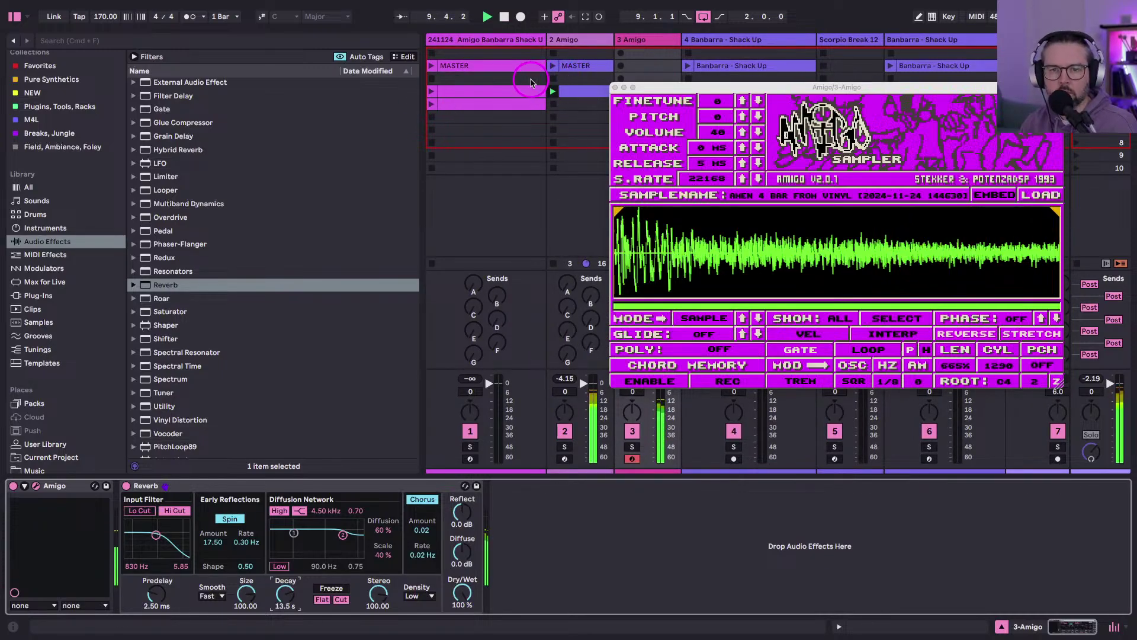
Group the Amigo sampler on the second track into an Instrument Rack and show the rack's chain list.
click(565, 39)
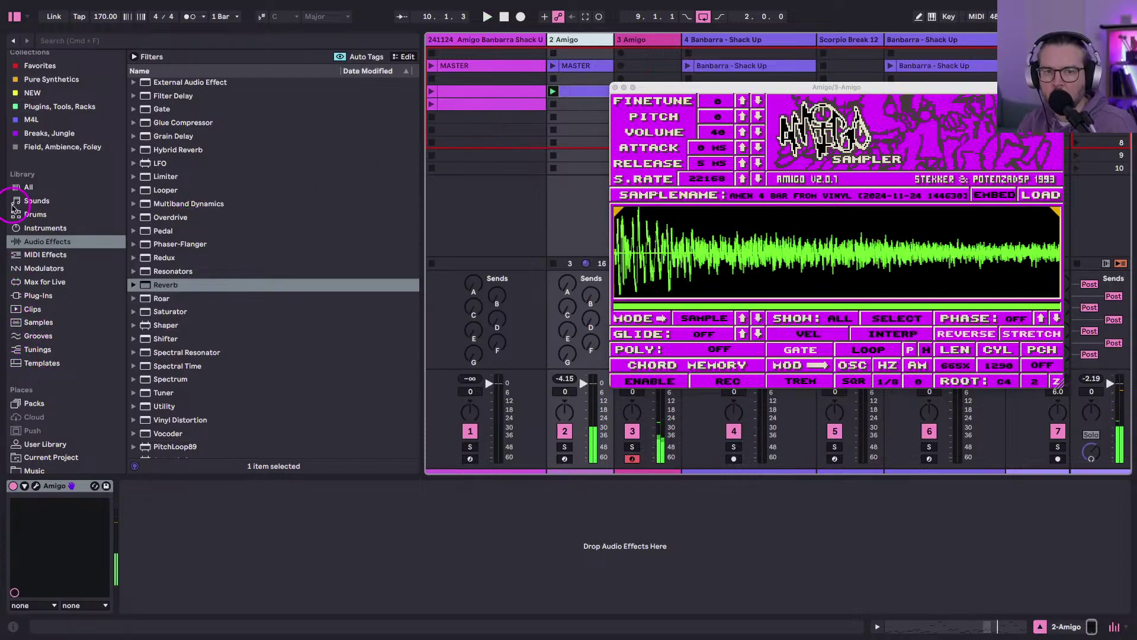
click(54, 485)
key(super+g)
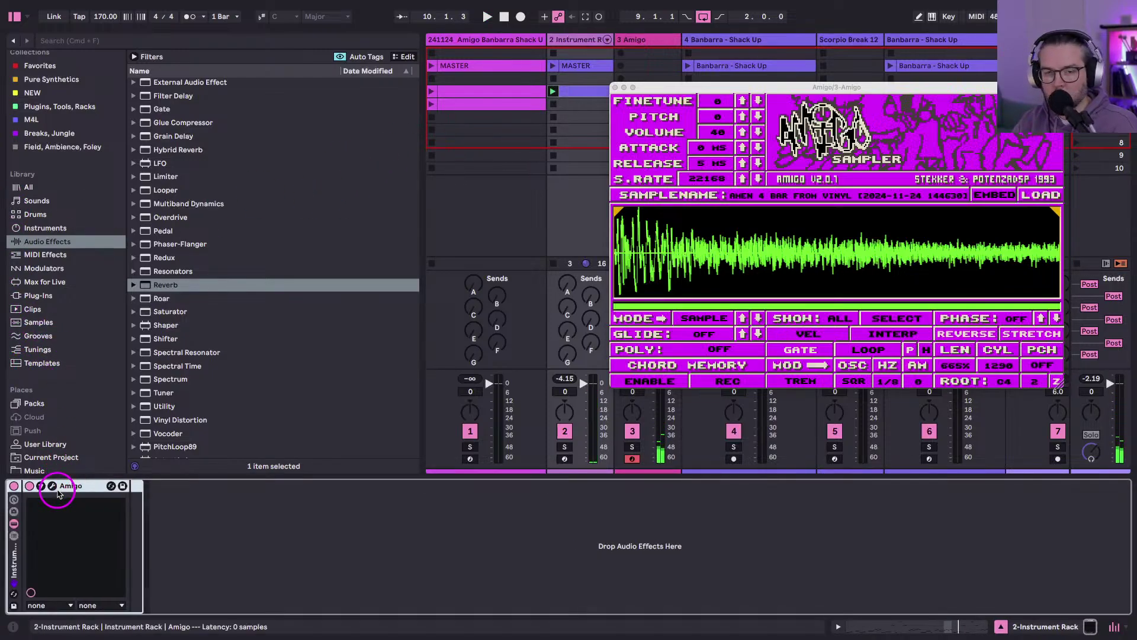
click(14, 523)
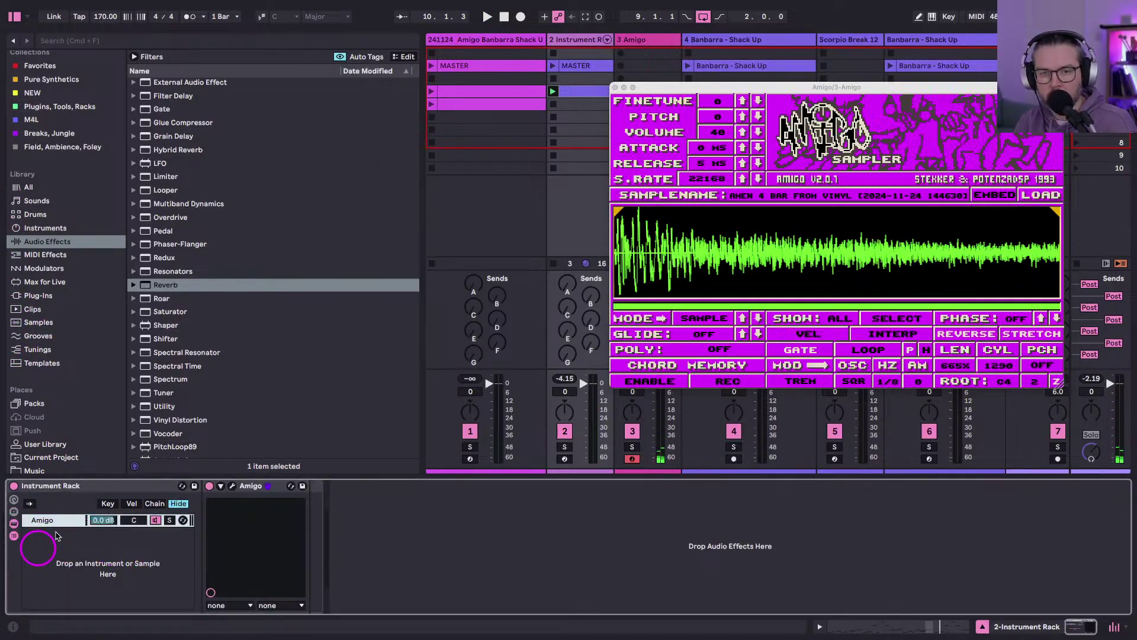
Add two External Instrument chains below the Amigo chain in the Instrument Rack.
click(44, 228)
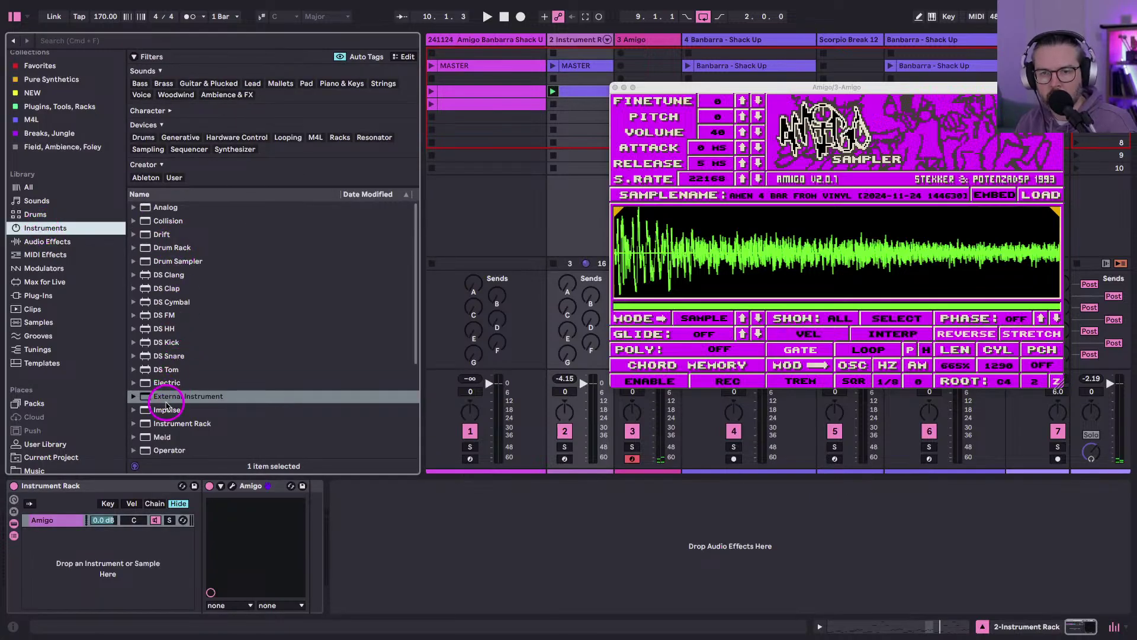
click(162, 395)
drag(166, 402, 57, 536)
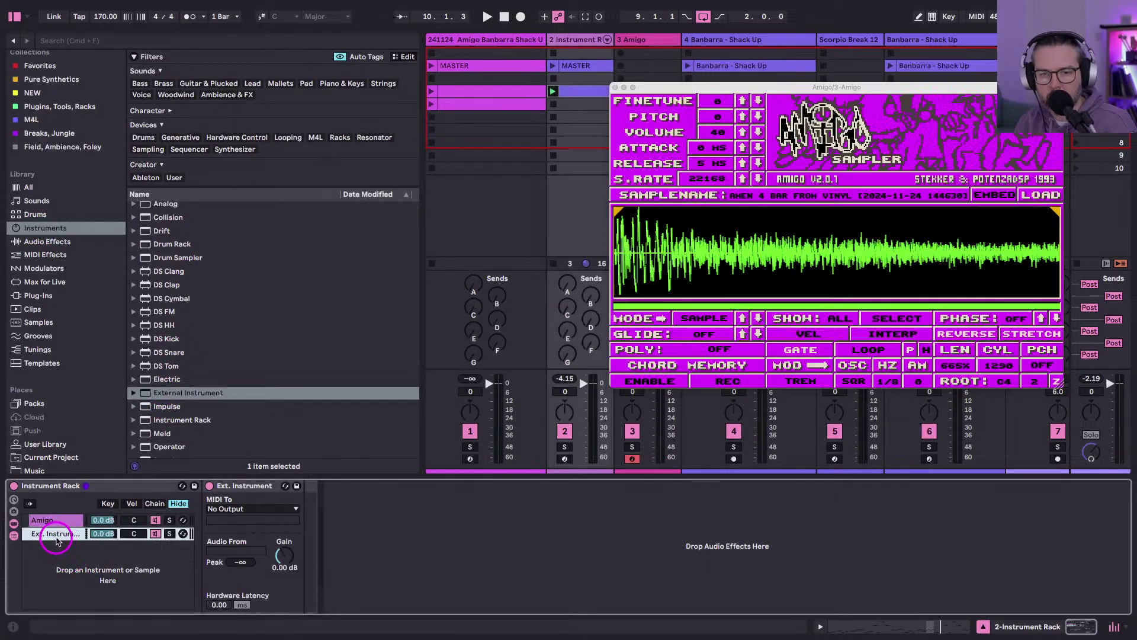
key(super+d)
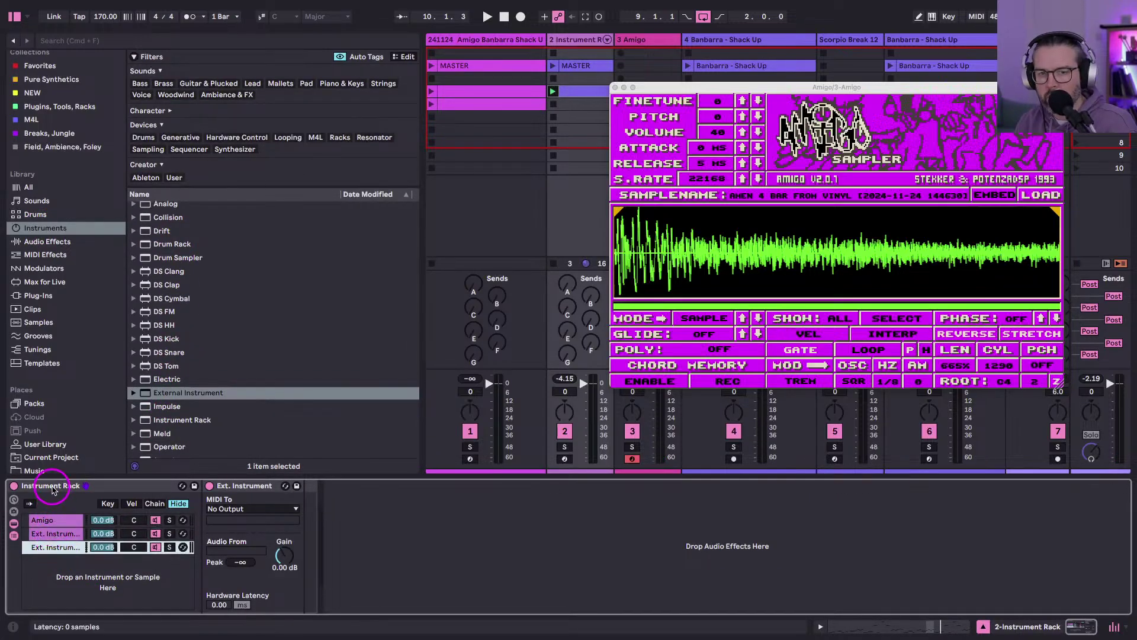
click(48, 520)
click(48, 533)
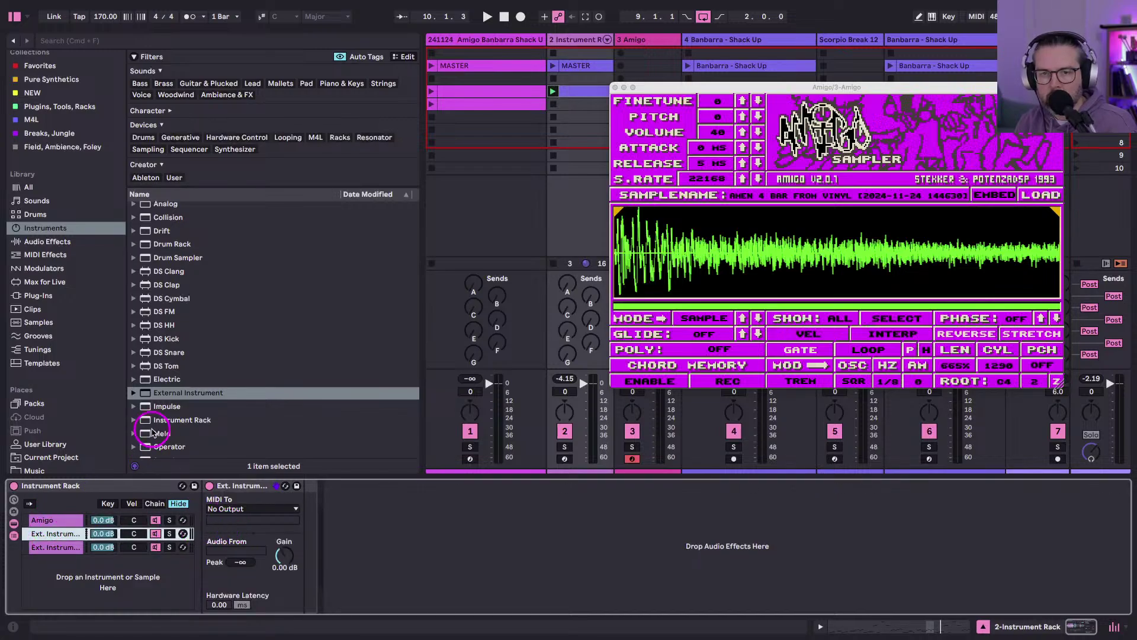
Filter the plug-ins to VST3 and insert Cableguys Snapback after Amigo in the rack's Amigo chain.
click(62, 513)
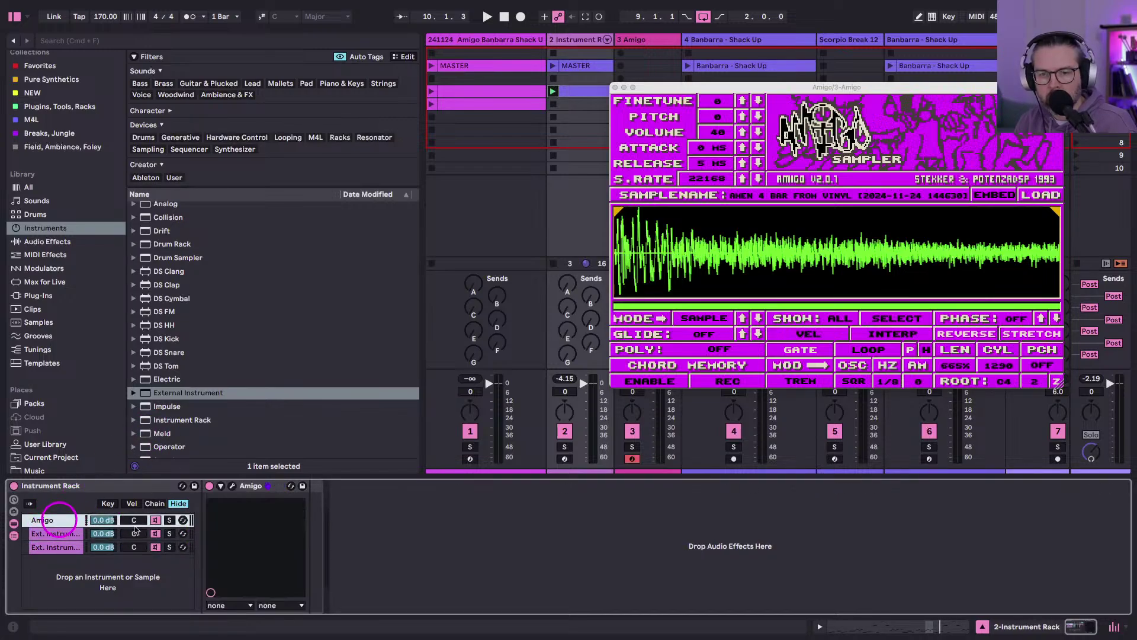
click(34, 294)
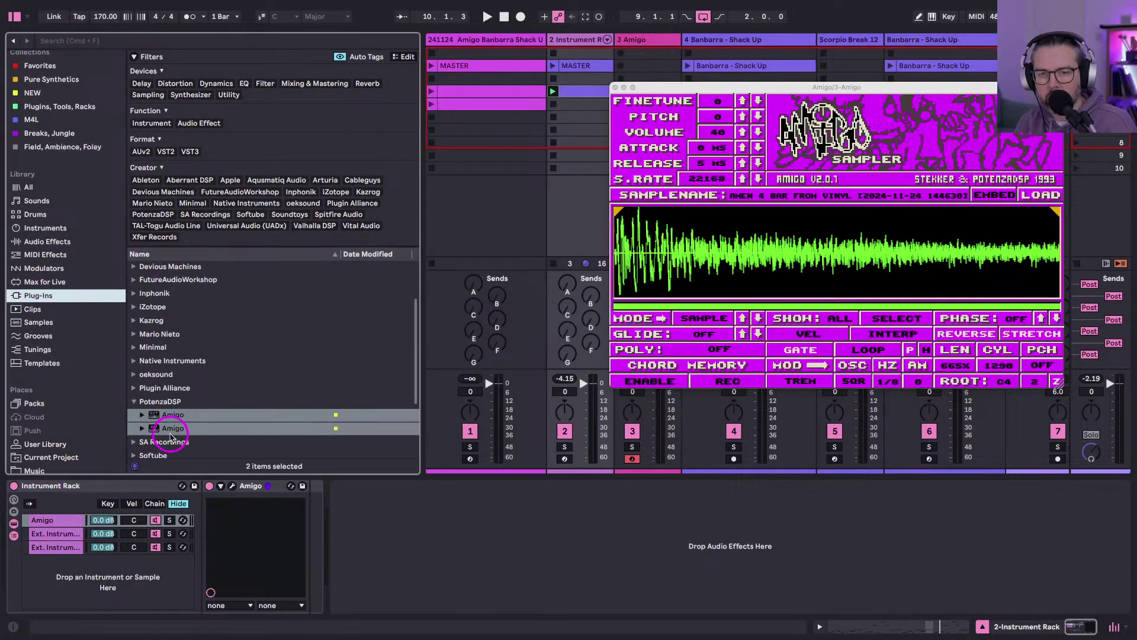
scroll(171, 434, down, 2)
scroll(166, 391, down, 2)
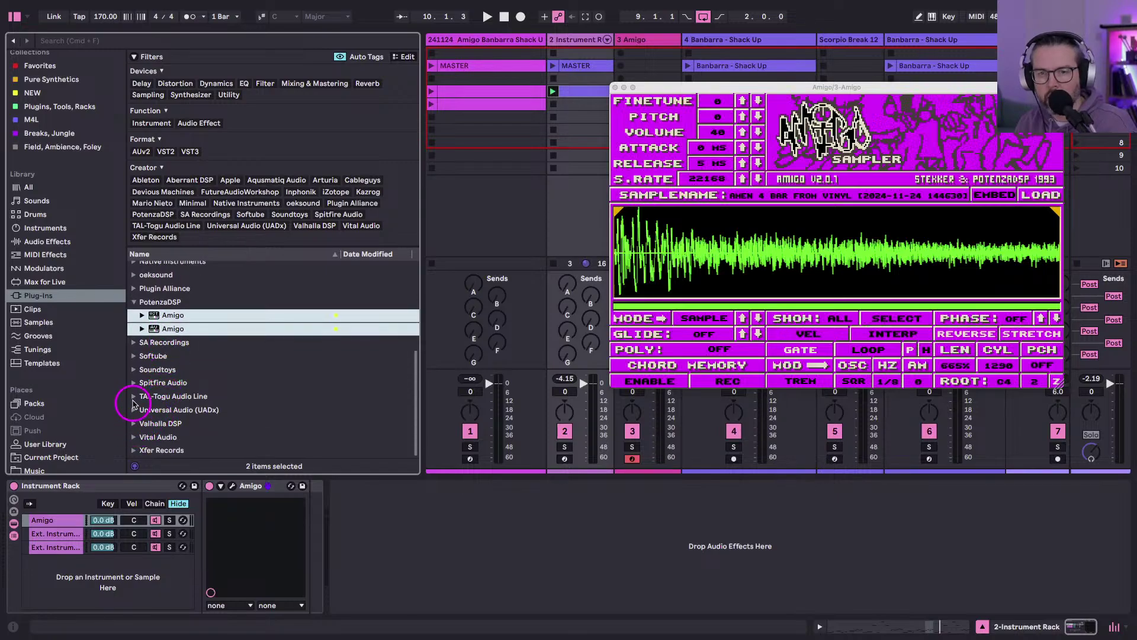
scroll(135, 368, up, 5)
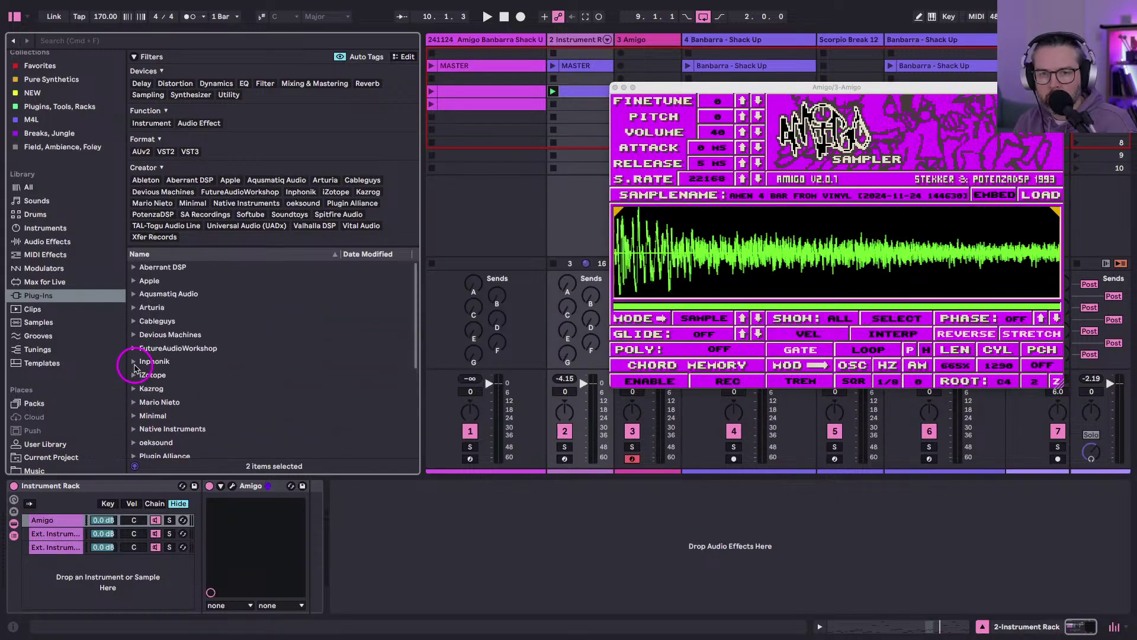
click(134, 321)
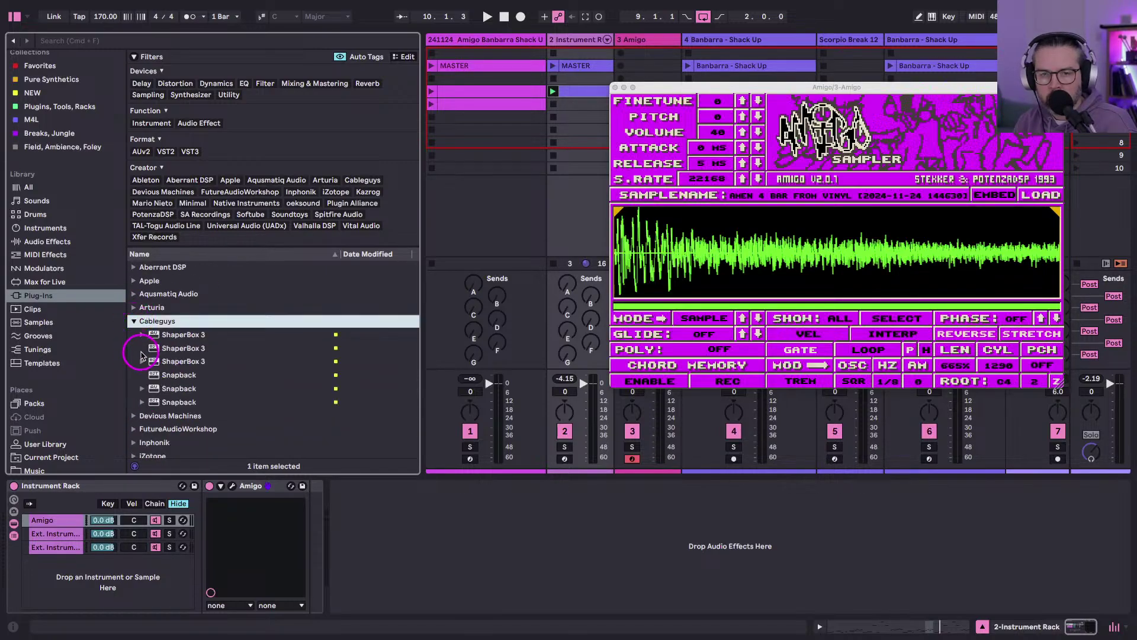
click(156, 401)
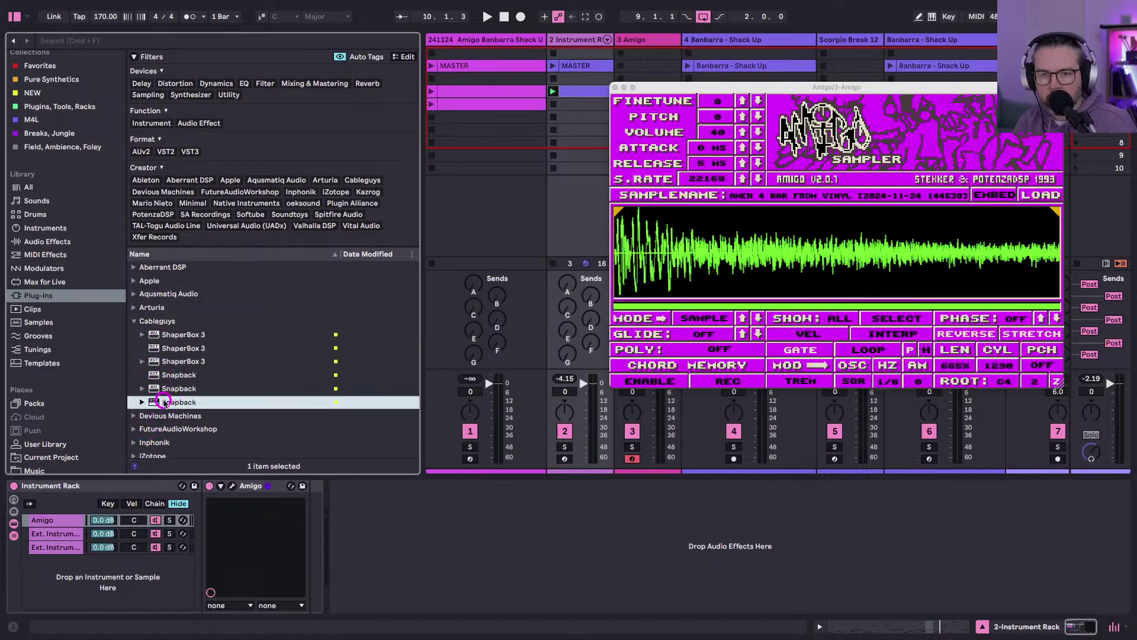
click(189, 151)
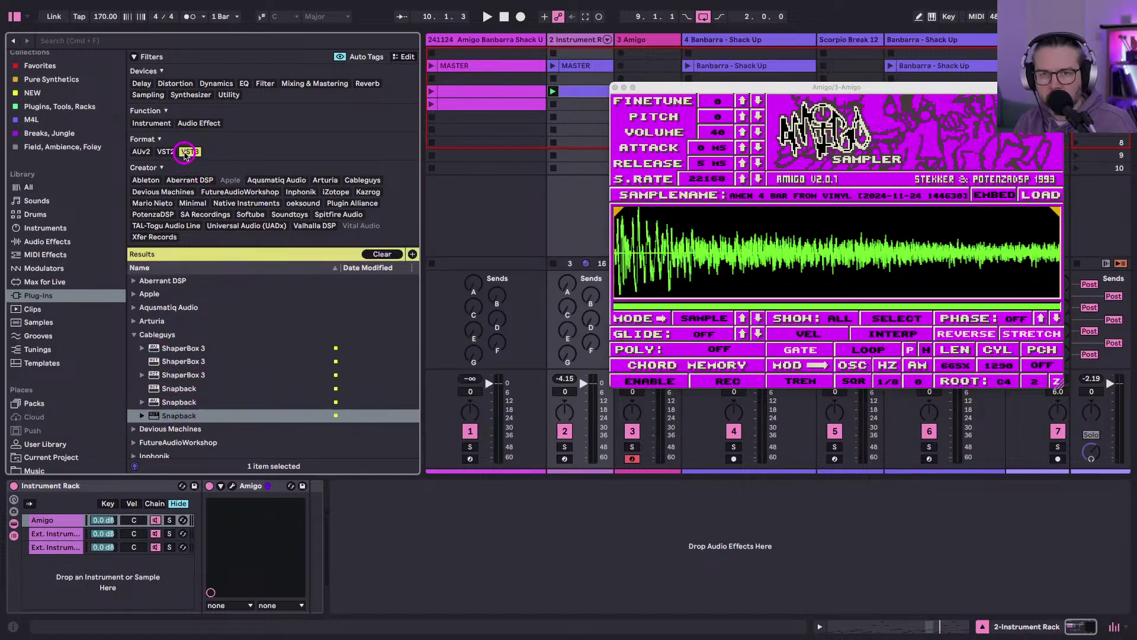
scroll(148, 391, down, 3)
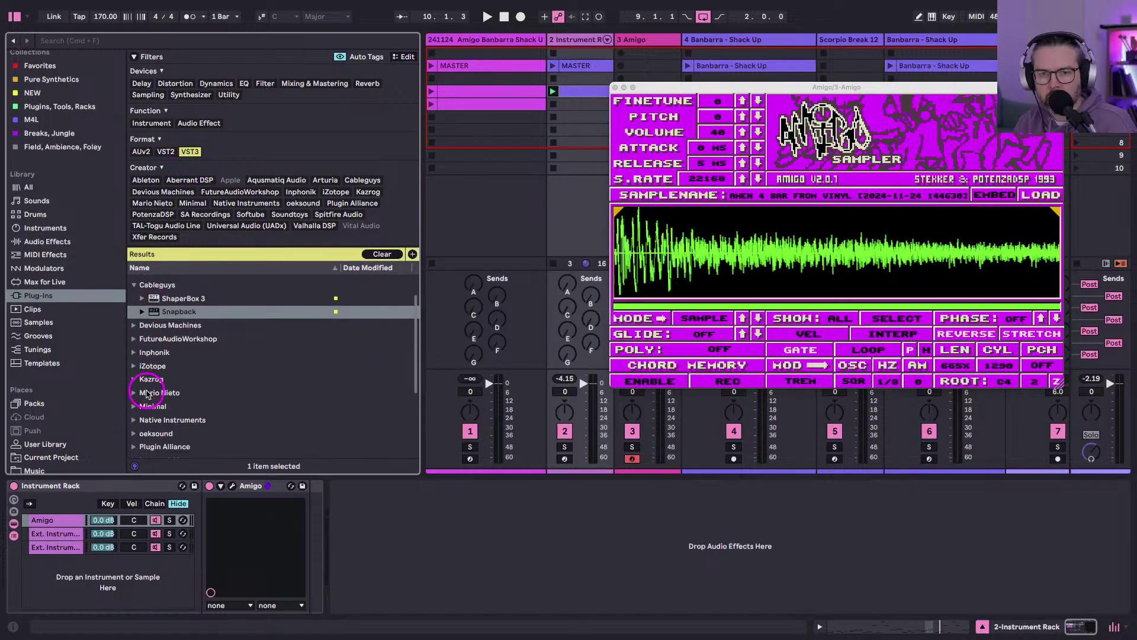
click(104, 571)
drag(166, 317, 306, 526)
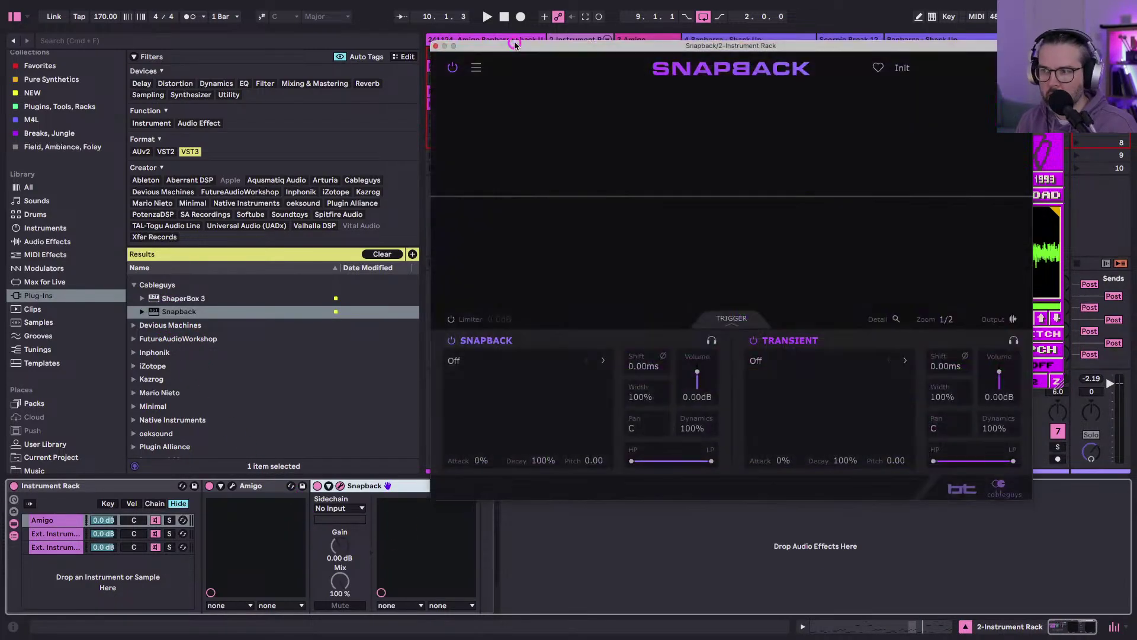
mouse_move(520, 38)
mouse_down()
mouse_move(534, 39)
mouse_move(525, 35)
mouse_up()
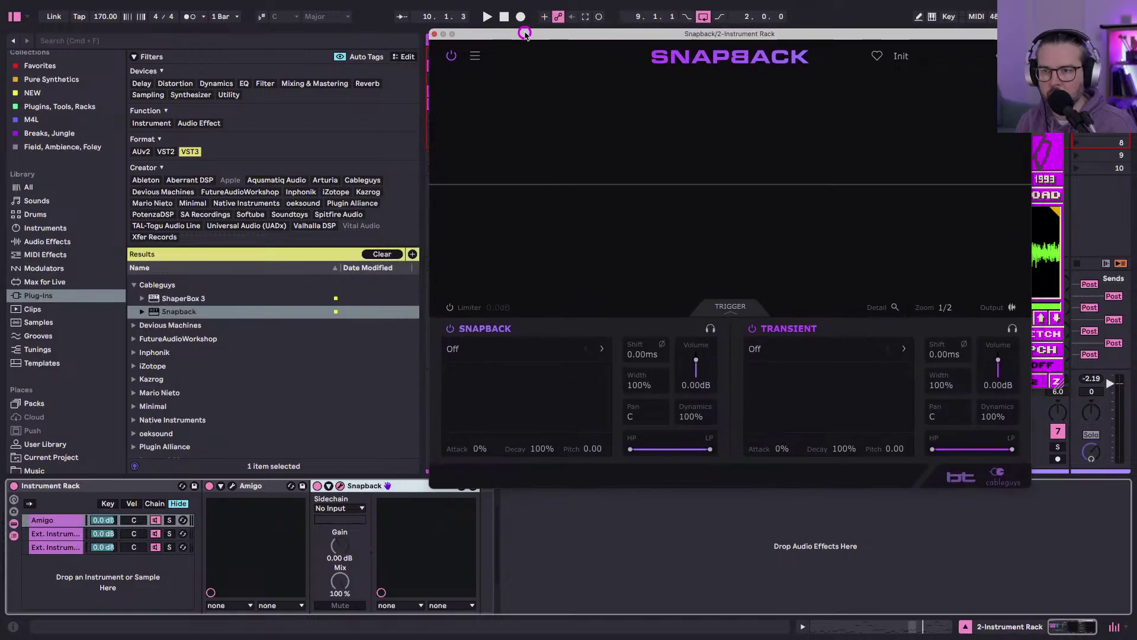
Route the first External Instrument's MIDI output to 2-Instrument Rack with 1-Snapback as the target.
click(51, 533)
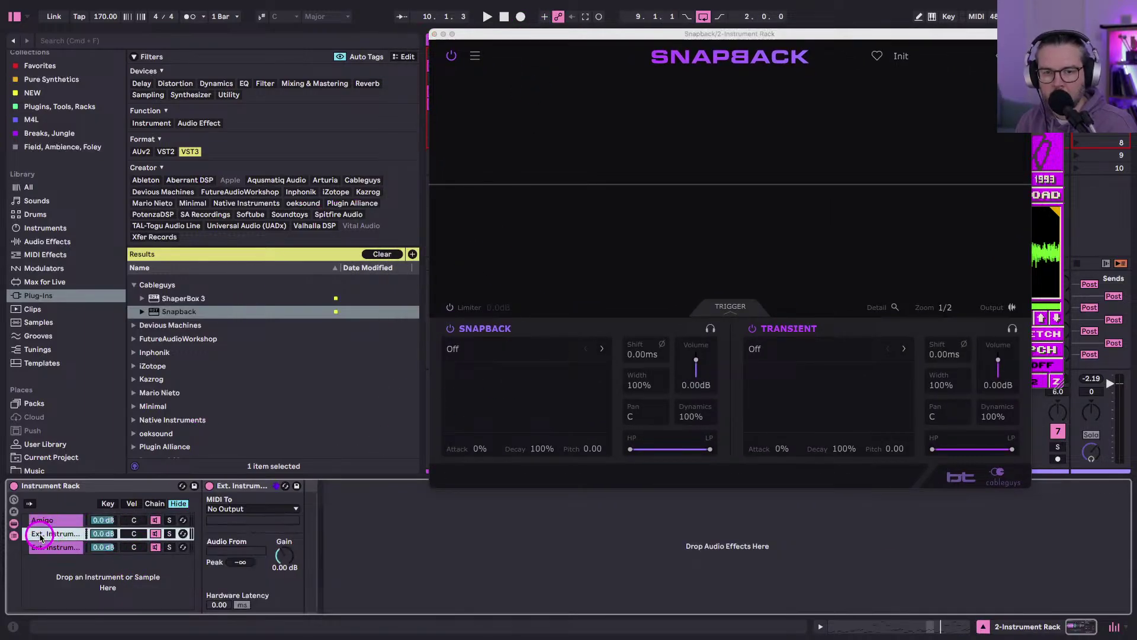
click(228, 508)
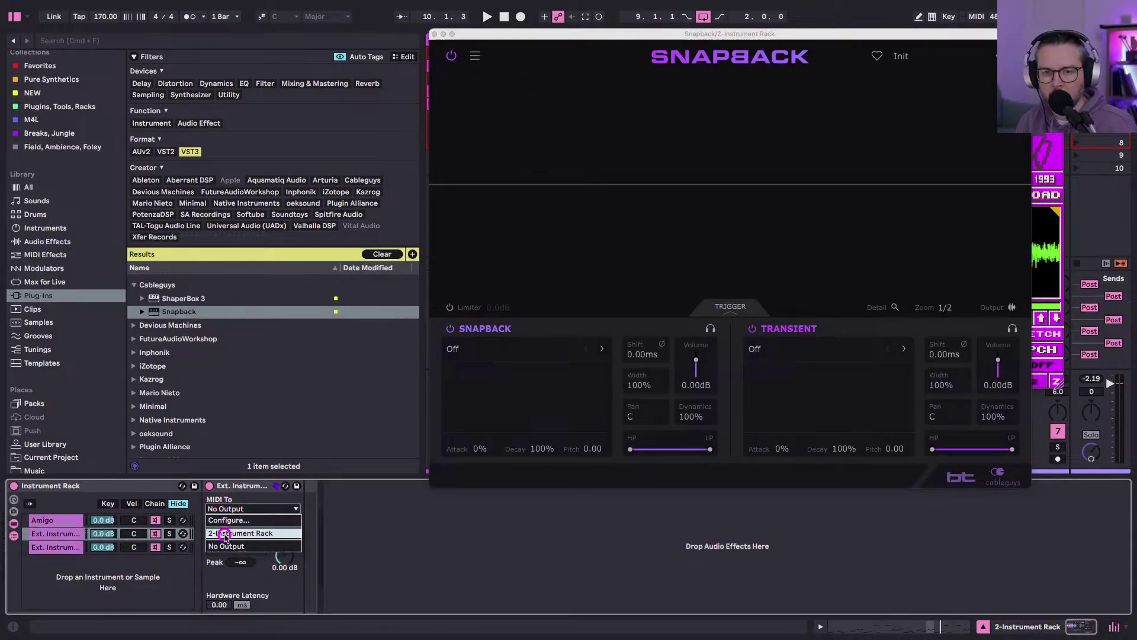
click(225, 534)
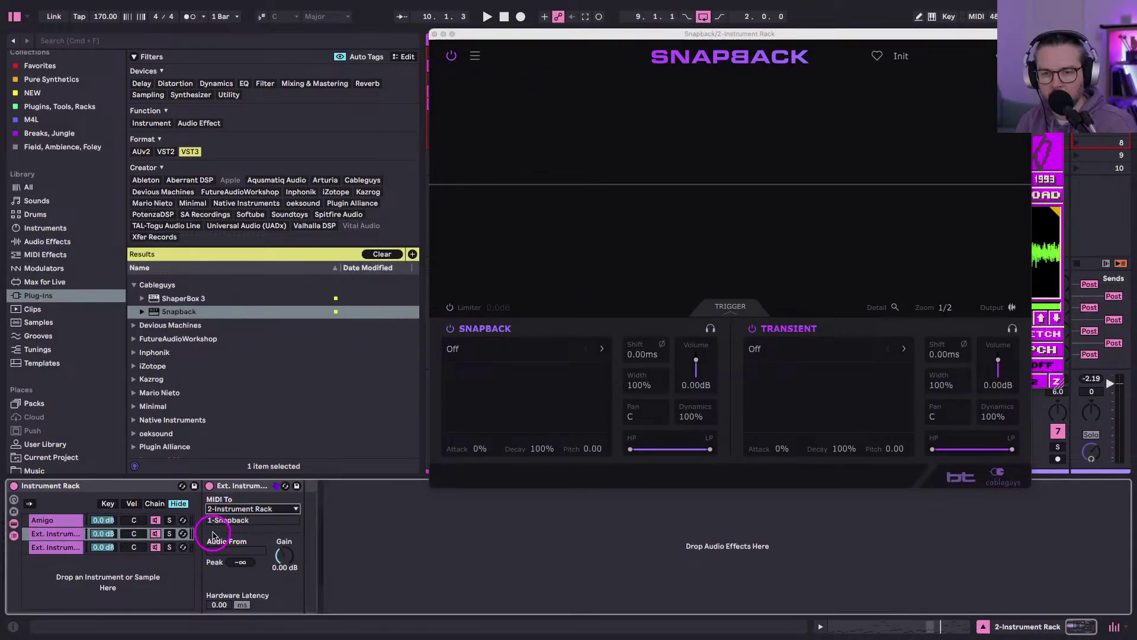
Duplicate Snapback in the Amigo chain and offset the second plug-in window from the first.
click(44, 520)
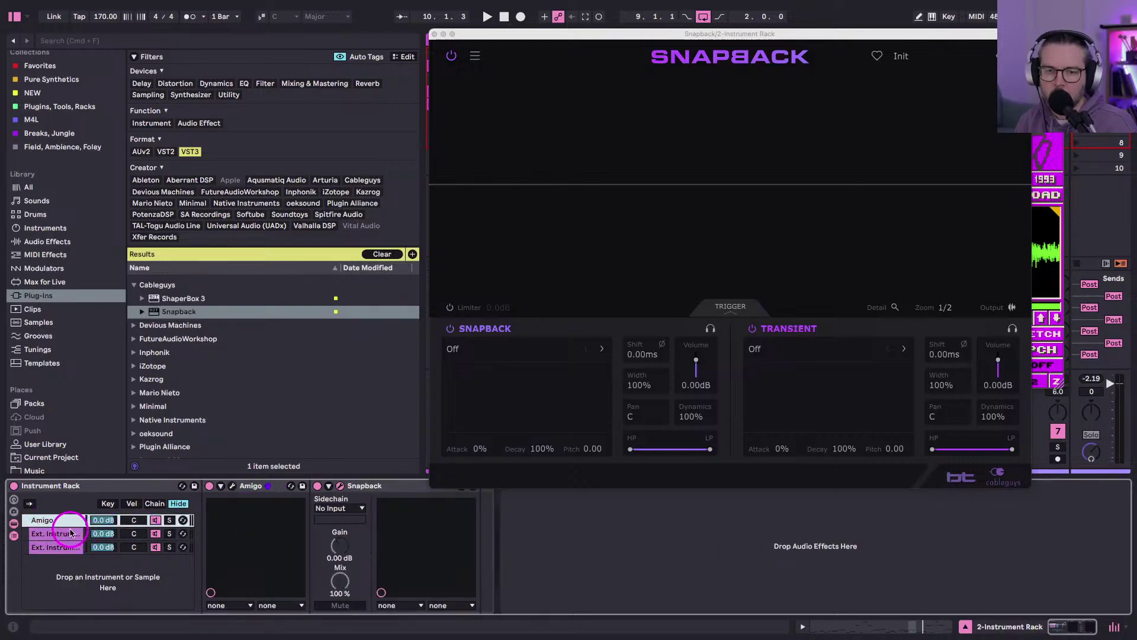
click(52, 533)
click(52, 547)
click(52, 535)
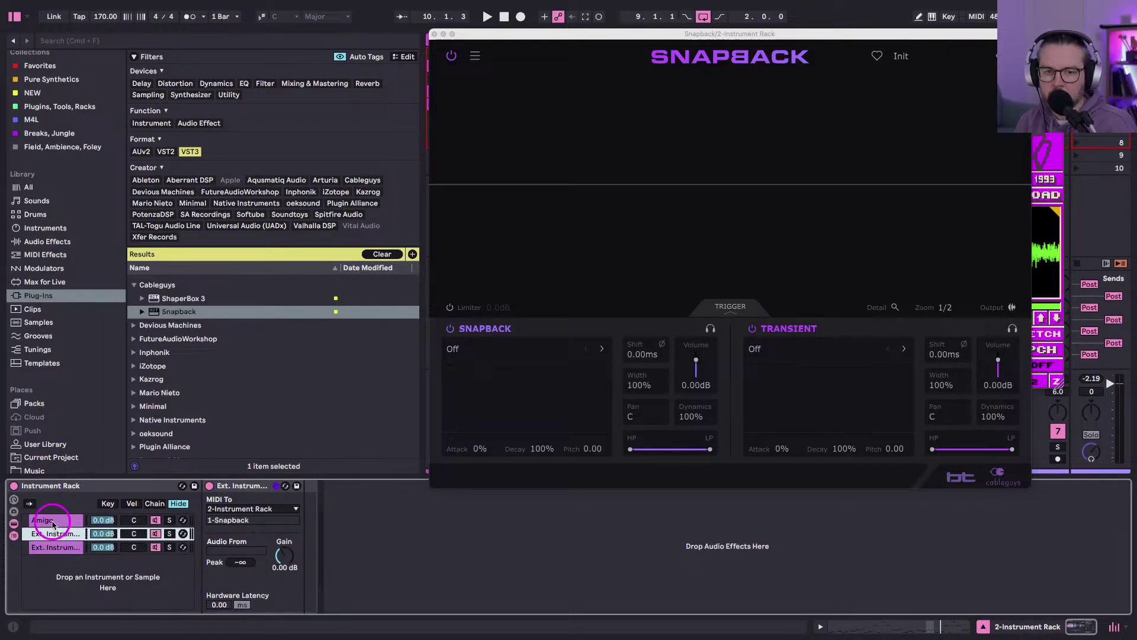
click(45, 520)
click(363, 486)
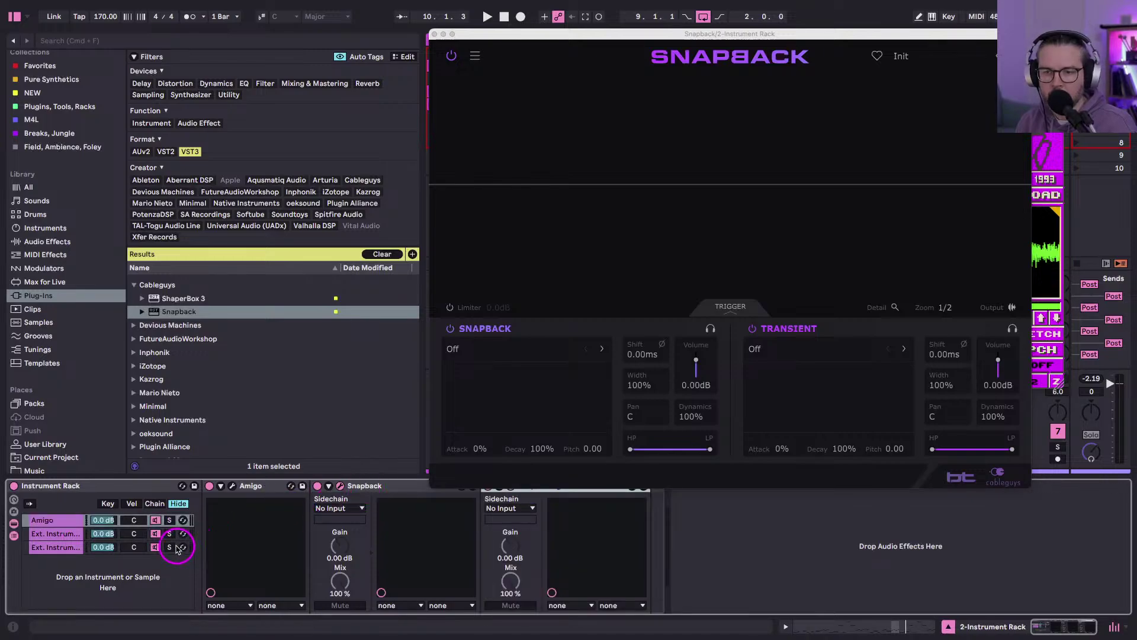
drag(482, 34, 556, 53)
Route the second External Instrument's MIDI output to 2-Instrument Rack with the second Snapback as the target.
click(42, 547)
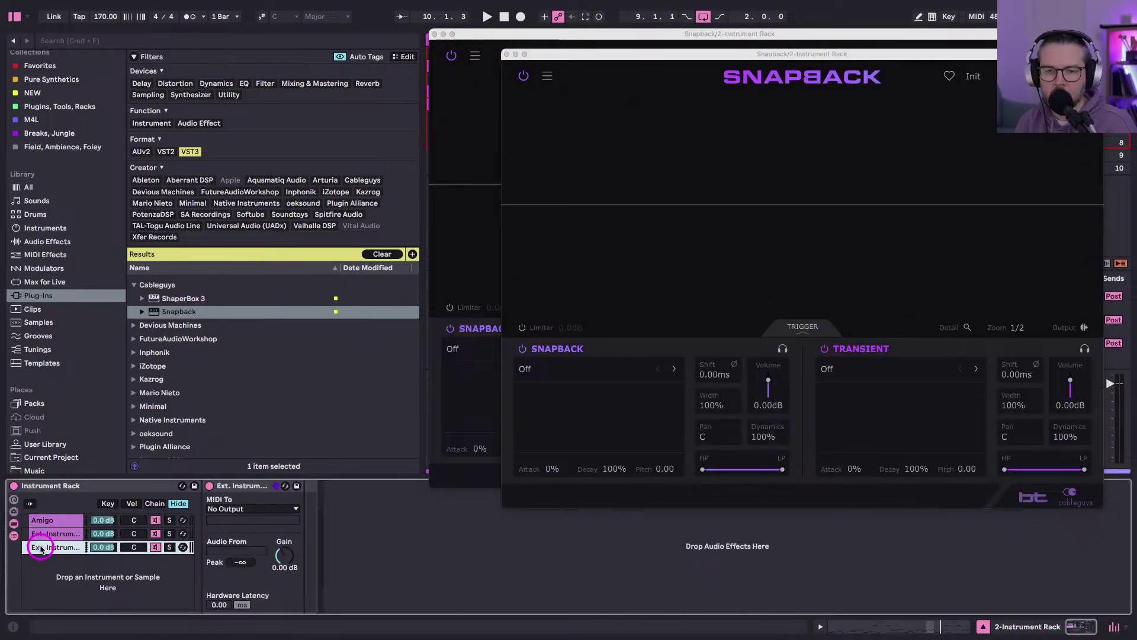
click(41, 536)
click(45, 549)
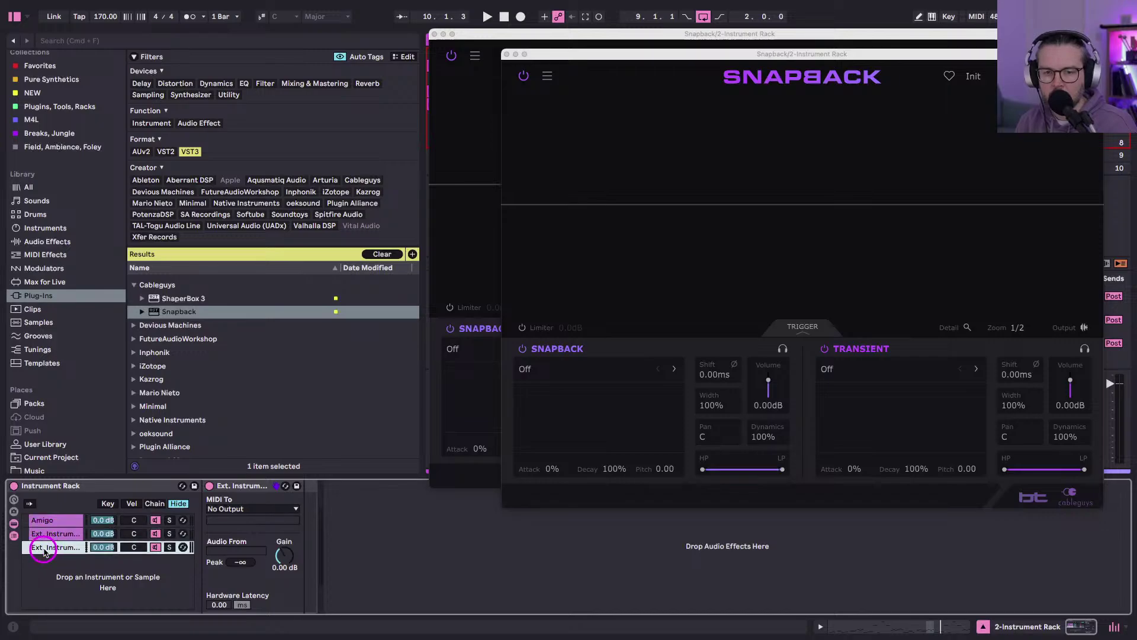
click(227, 509)
click(220, 538)
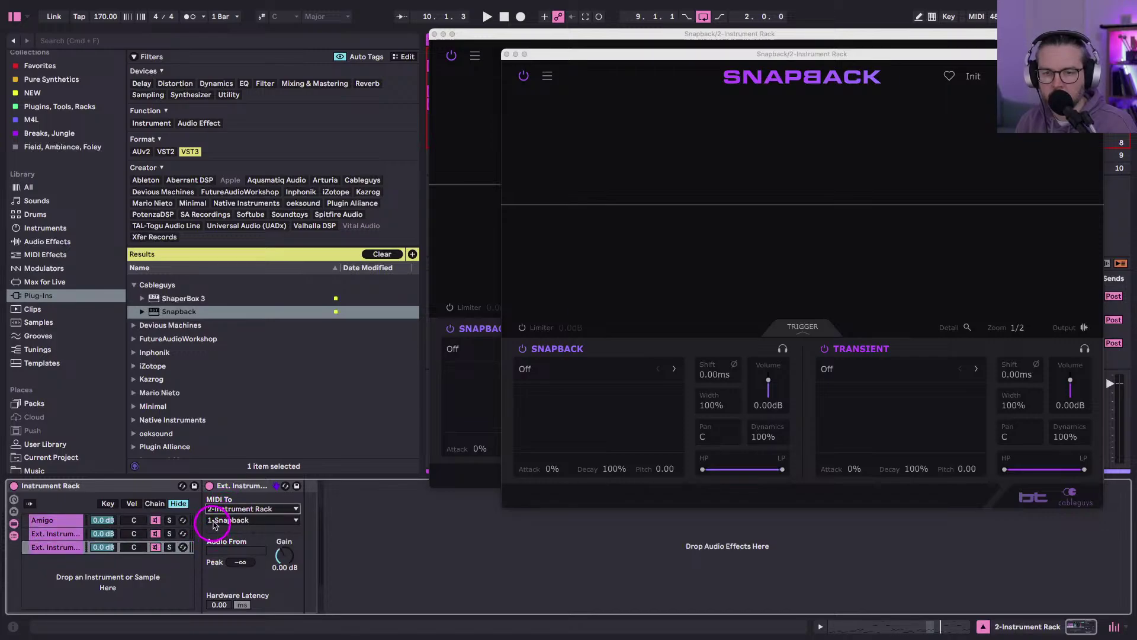
click(214, 525)
click(212, 538)
Open the first Snapback in the Amigo chain and switch its trigger source from audio to MIDI.
click(49, 534)
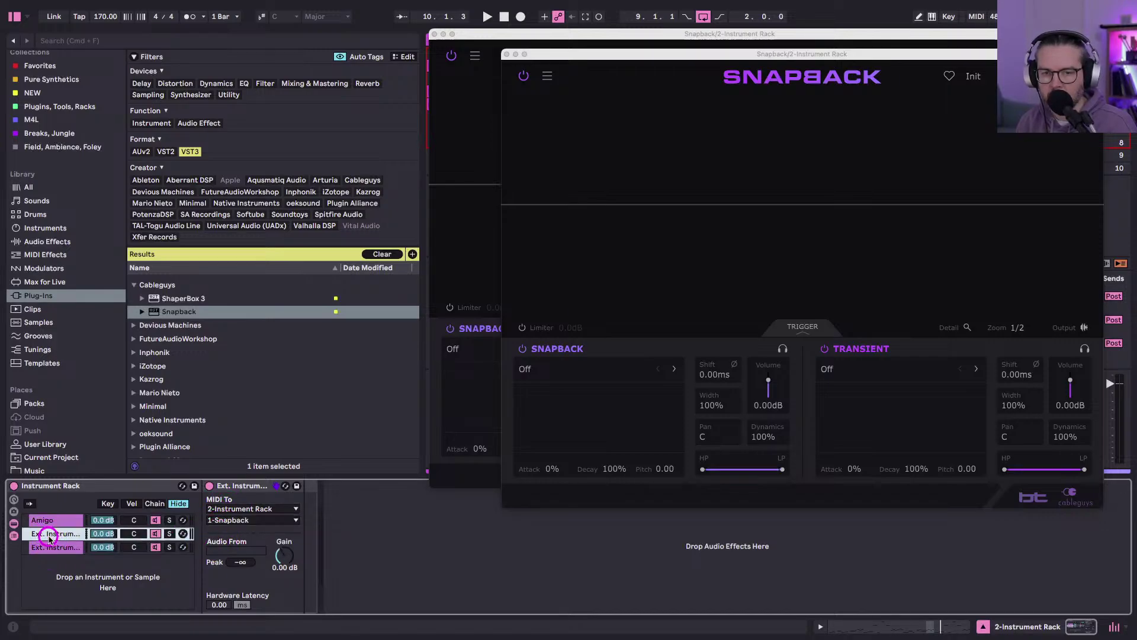
click(48, 519)
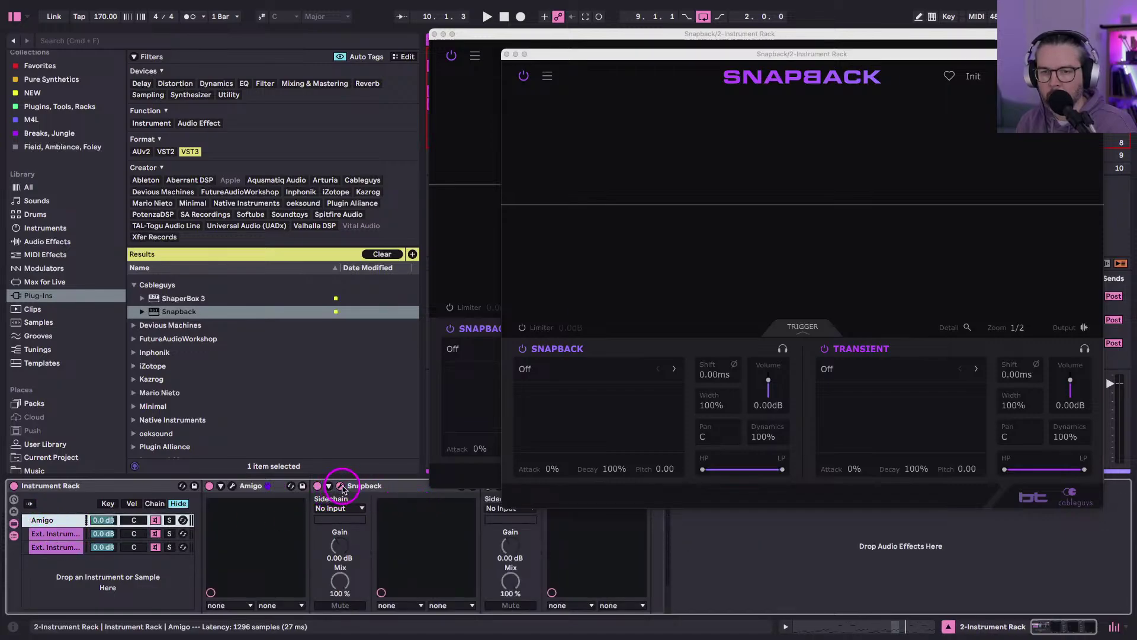
click(374, 486)
click(504, 54)
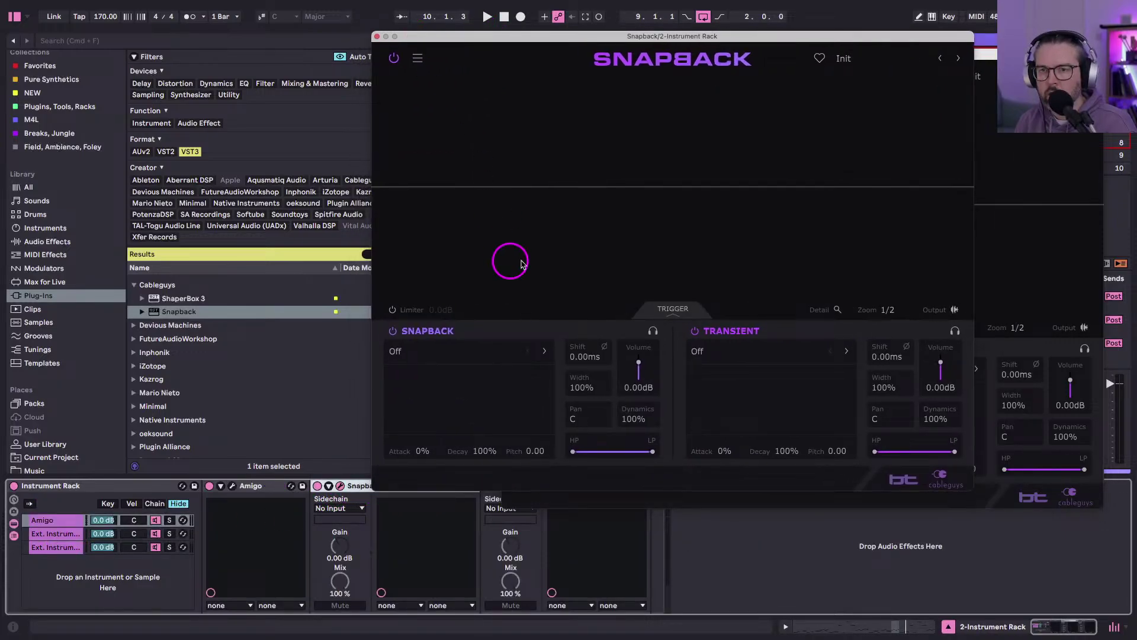
click(672, 308)
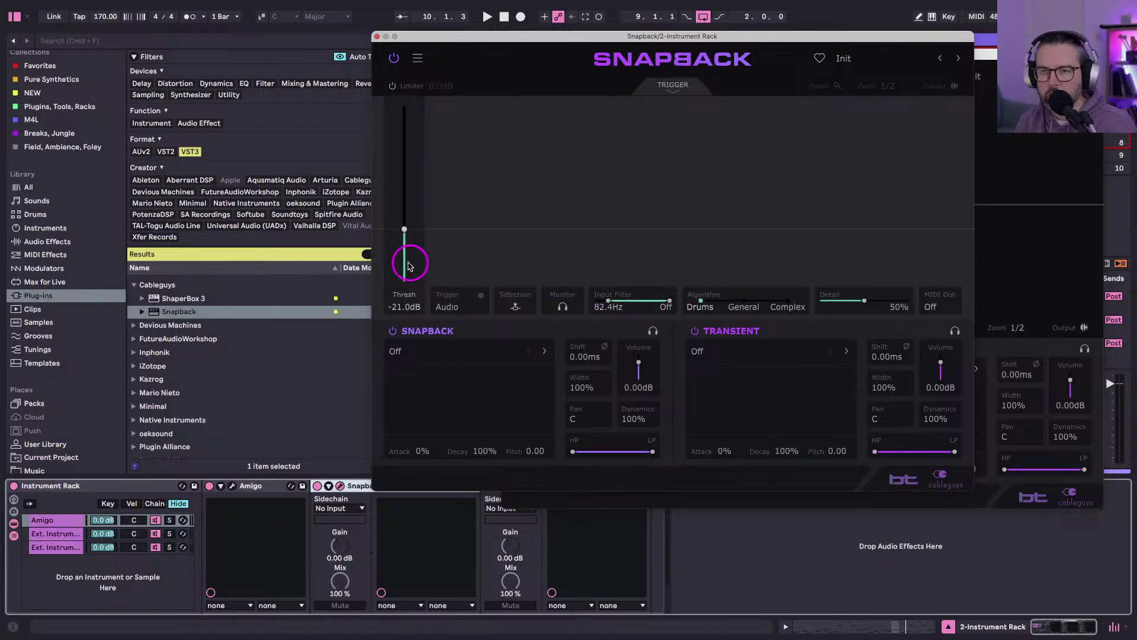
click(449, 306)
click(452, 332)
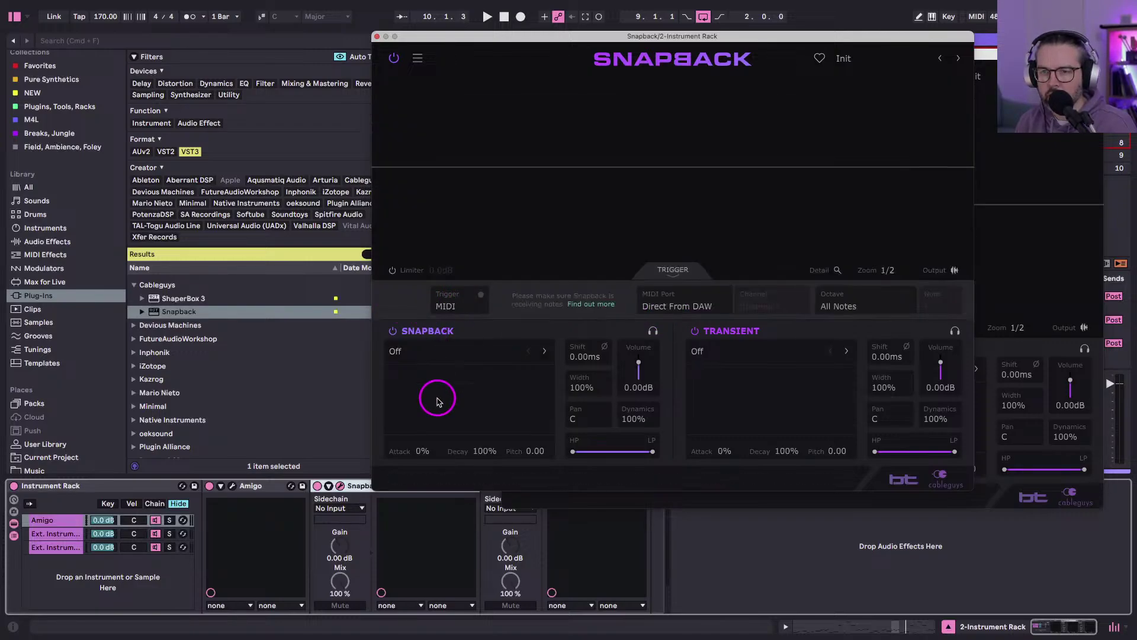
Limit the first Snapback's MIDI trigger to note C in Octave 3.
click(842, 304)
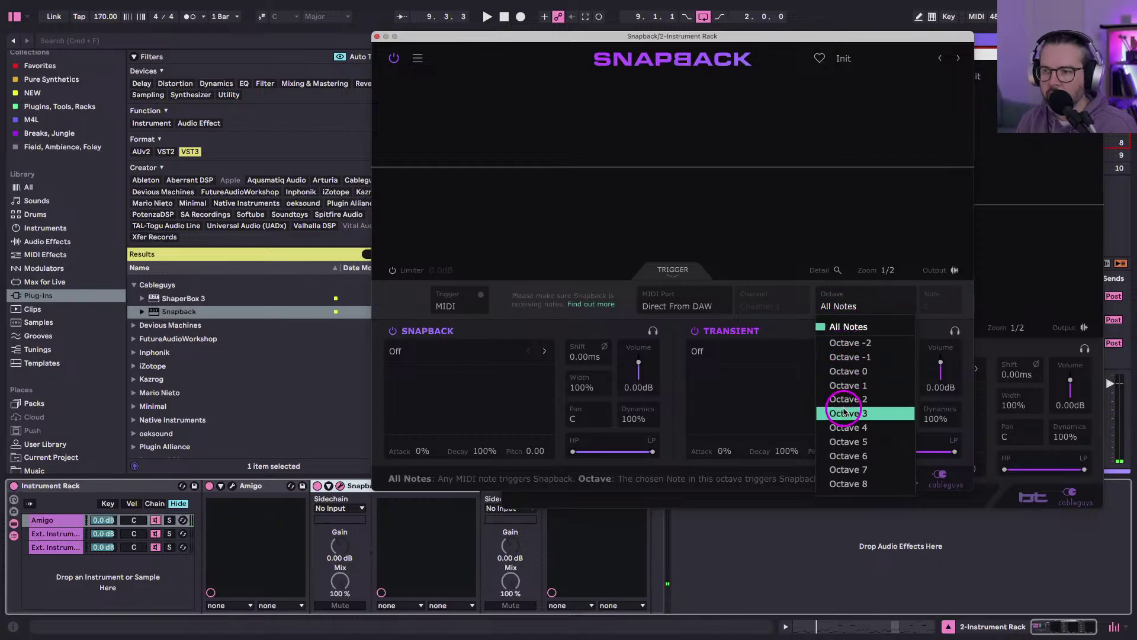
click(844, 412)
click(927, 305)
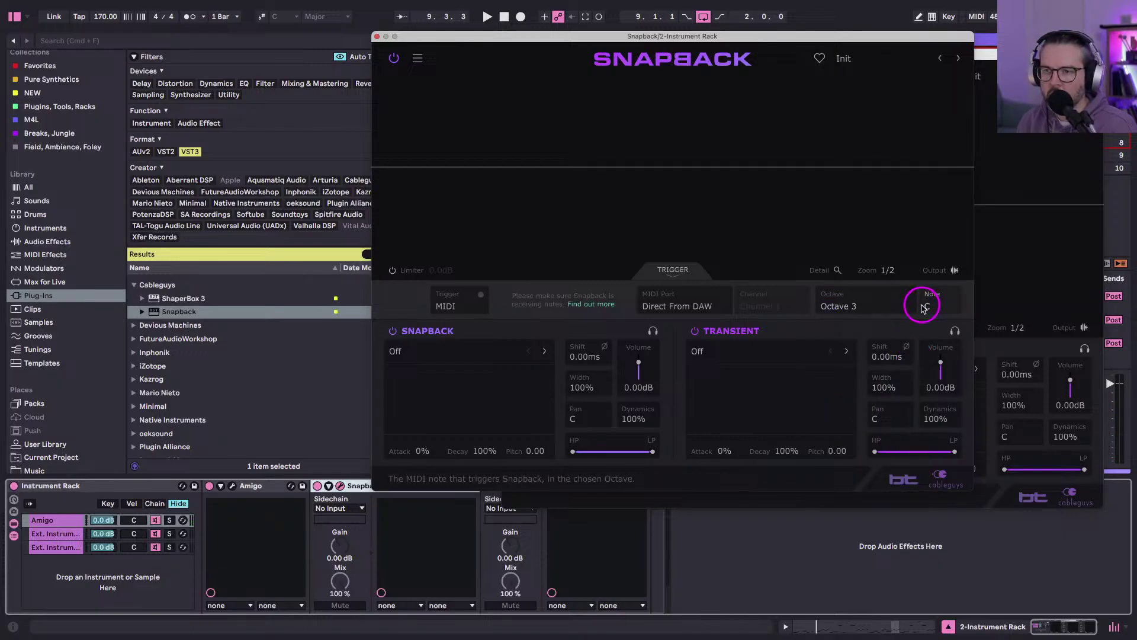
Play the loop and load the Kick Room > Real Space sample into the Transient layer.
key(space)
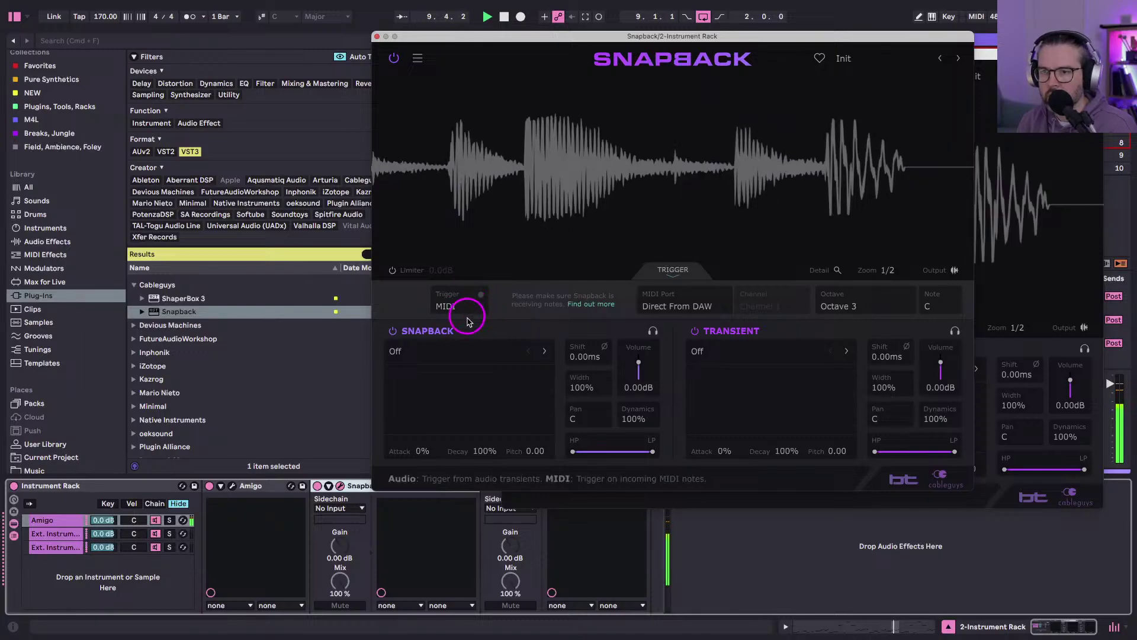
click(713, 354)
click(714, 286)
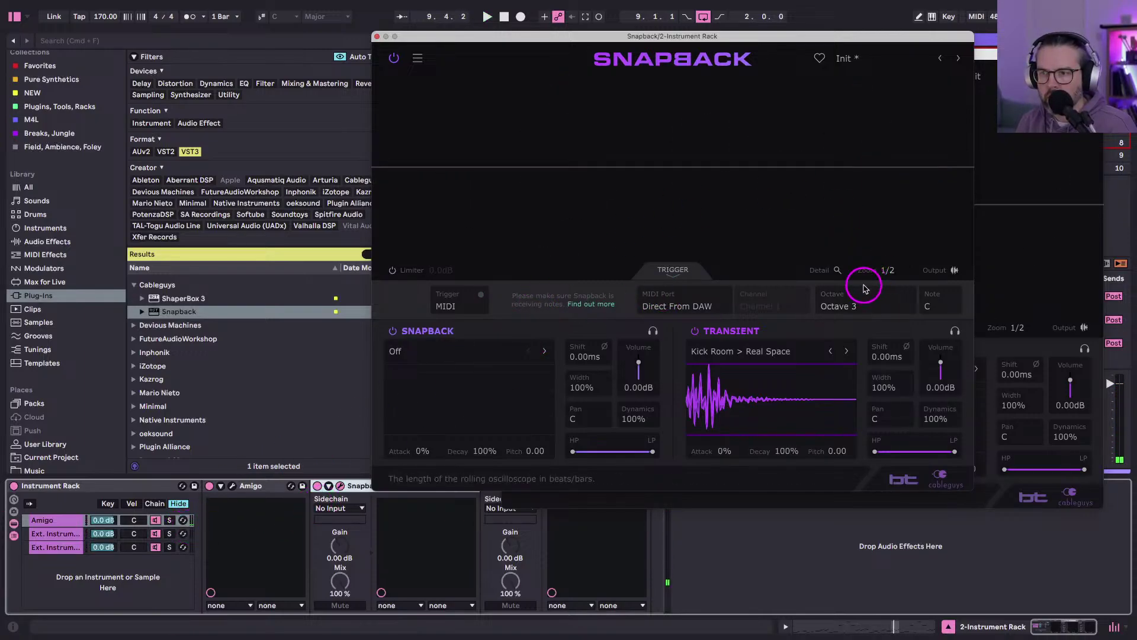
Show the detailed waveform view with a 100 ms zoom and invert the Transient layer's polarity during playback.
click(887, 273)
click(876, 305)
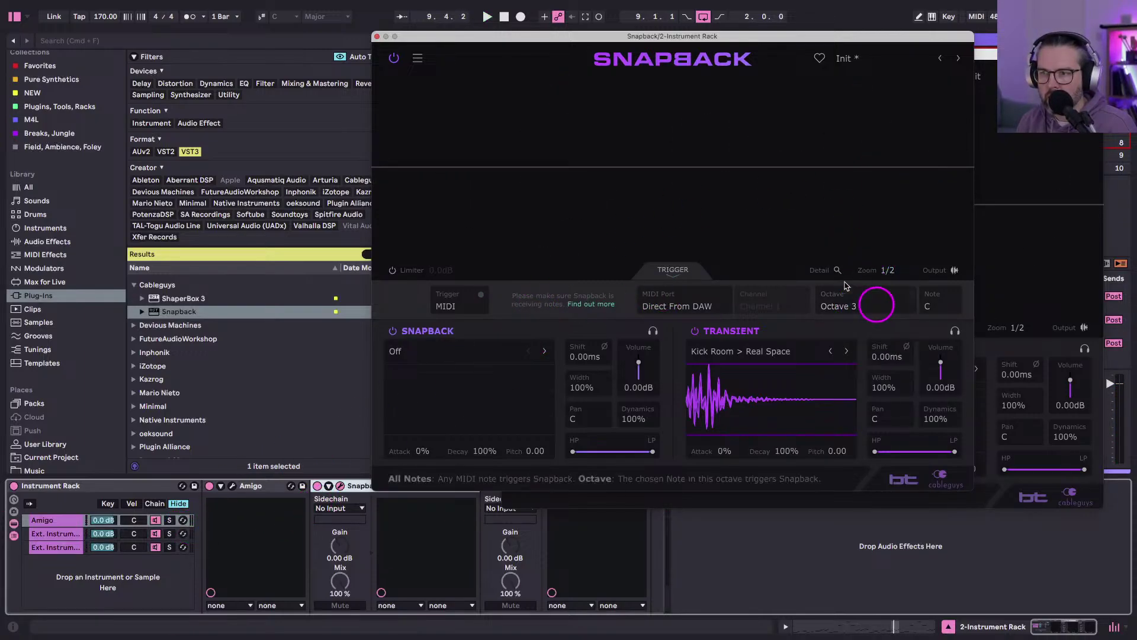
click(824, 270)
click(893, 272)
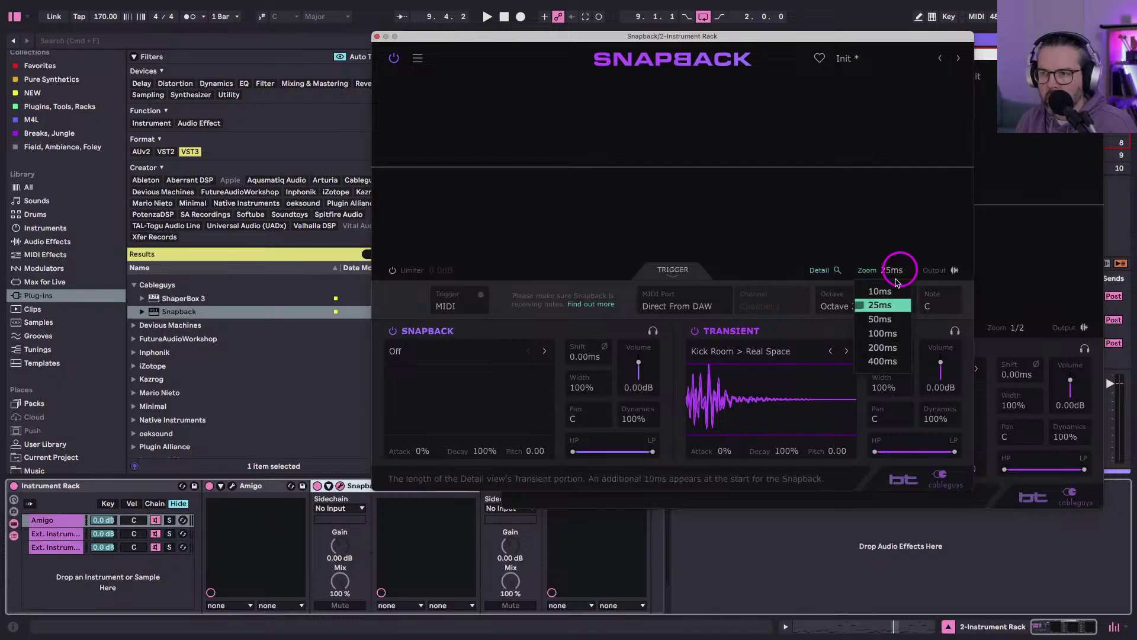
click(883, 333)
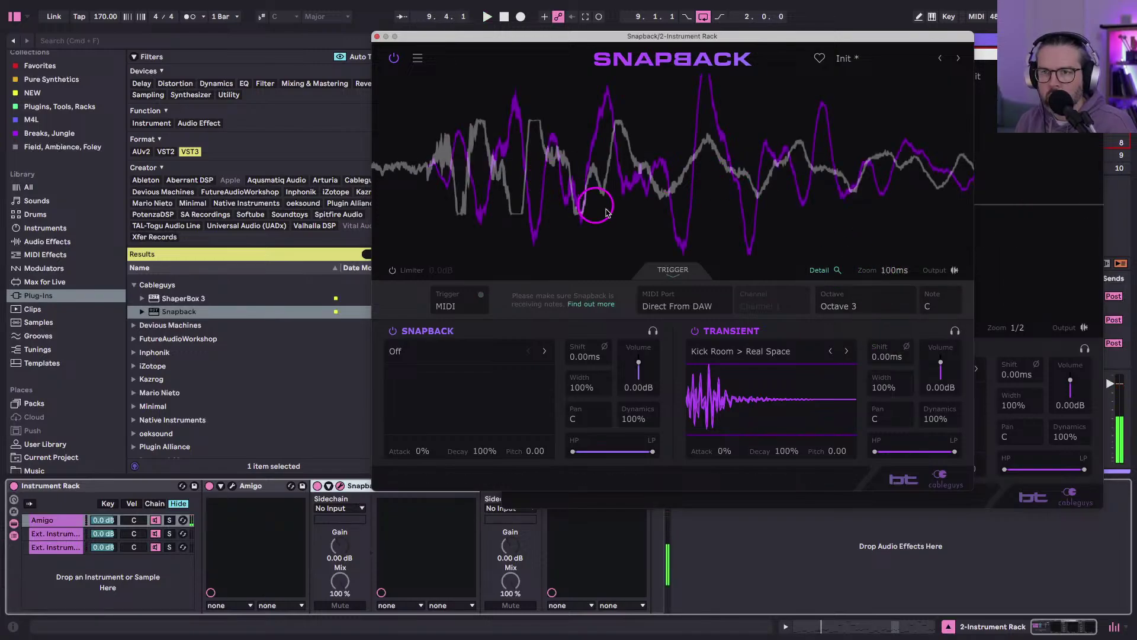
click(906, 345)
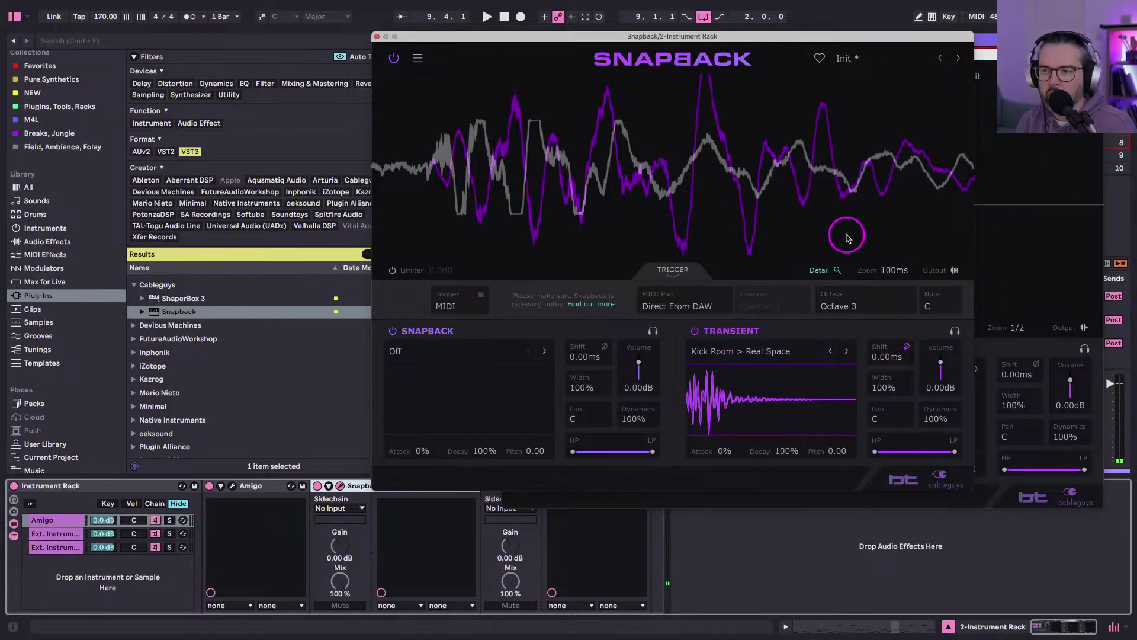
key(space)
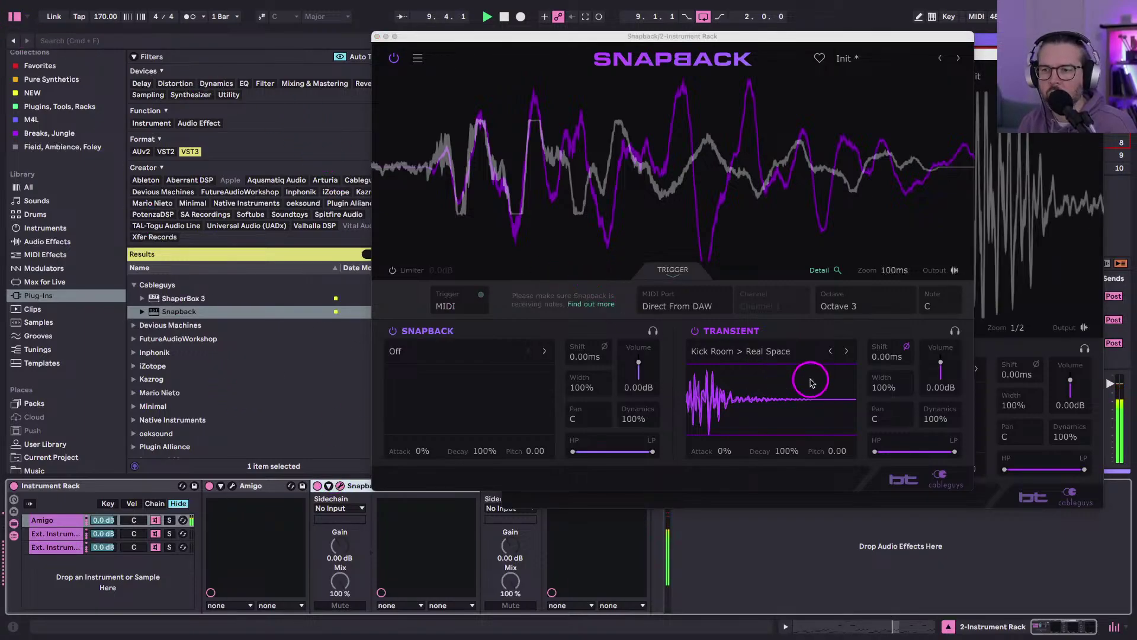
Switch the Transient sample to Kick Room > Dum Dum and raise its pitch to +5.40.
click(846, 351)
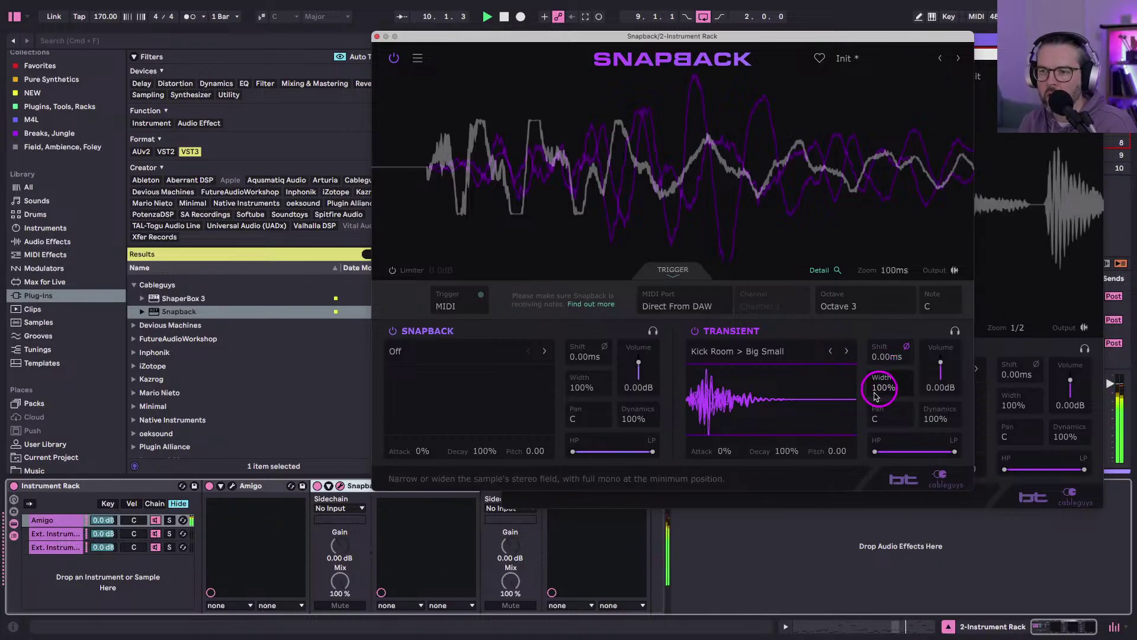
mouse_move(838, 452)
mouse_down()
mouse_move(829, 427)
mouse_move(840, 453)
mouse_up()
click(846, 353)
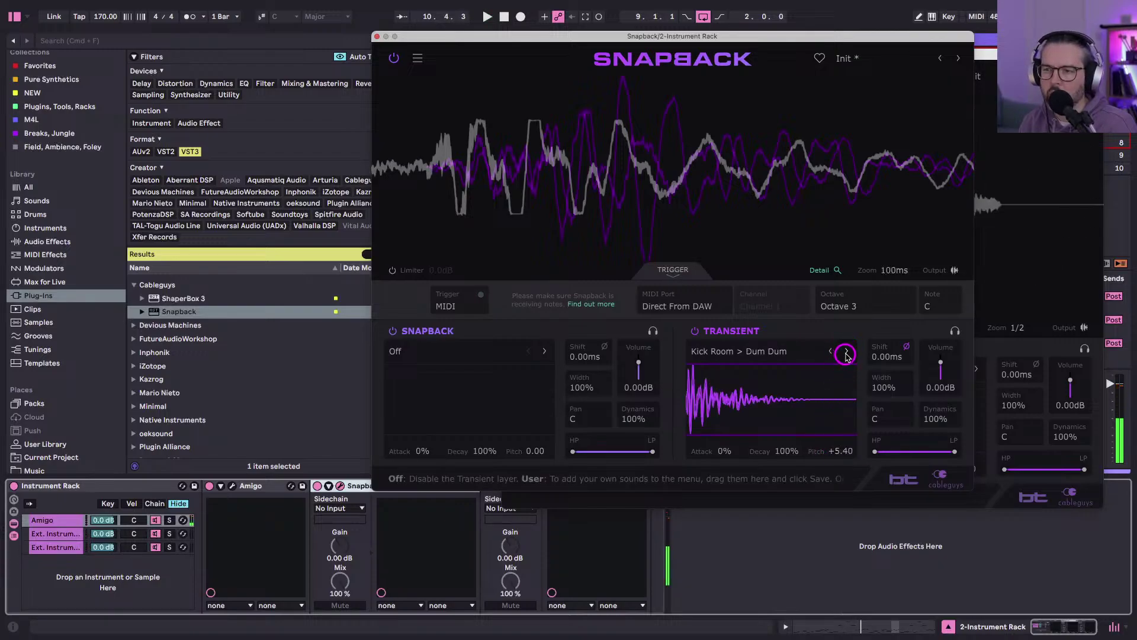
key(space)
mouse_move(825, 431)
mouse_down()
mouse_move(840, 449)
mouse_move(821, 427)
mouse_up()
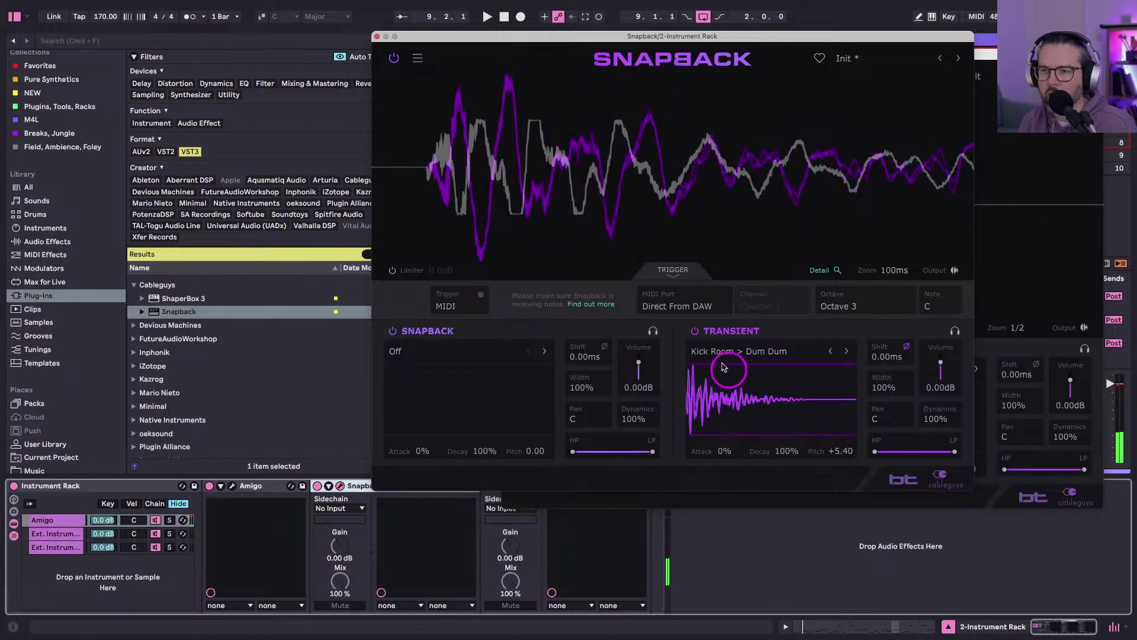
Turn off the first Snapback's Transient layer and close that plug-in's window.
click(695, 331)
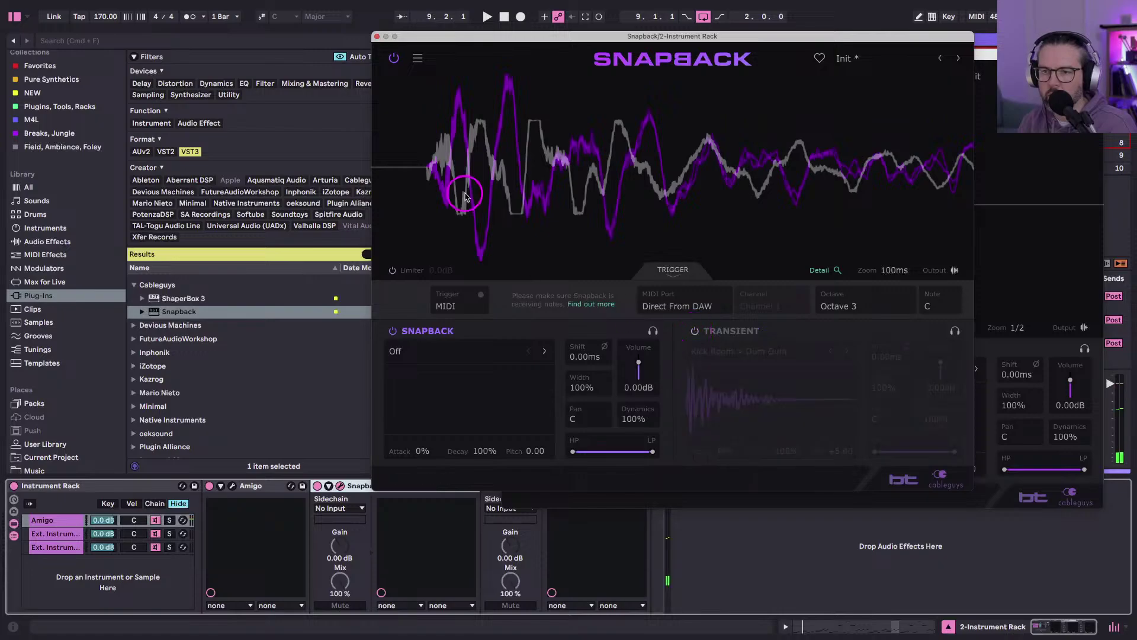
click(376, 37)
Reveal the second Snapback's trigger settings and switch its trigger source from audio to MIDI.
drag(579, 52, 519, 47)
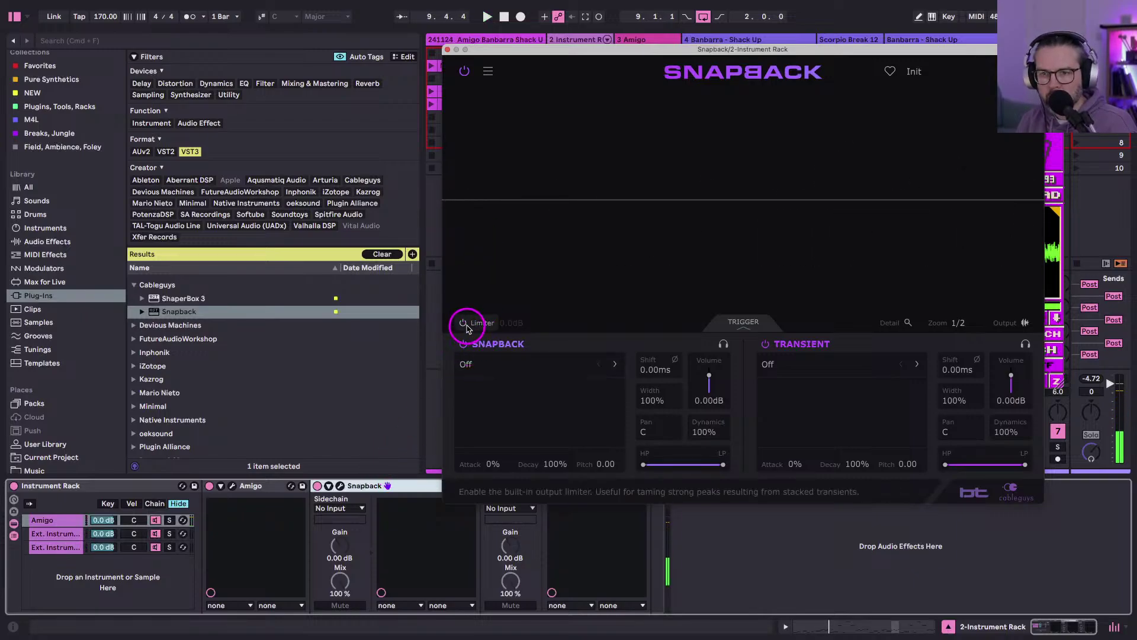
click(740, 322)
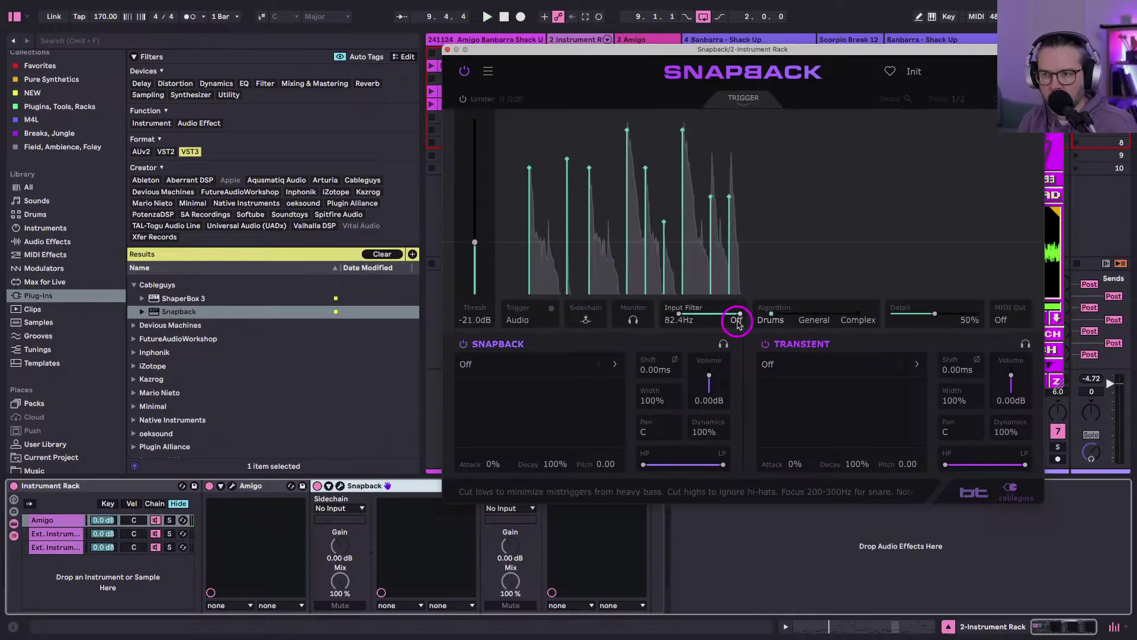
click(517, 320)
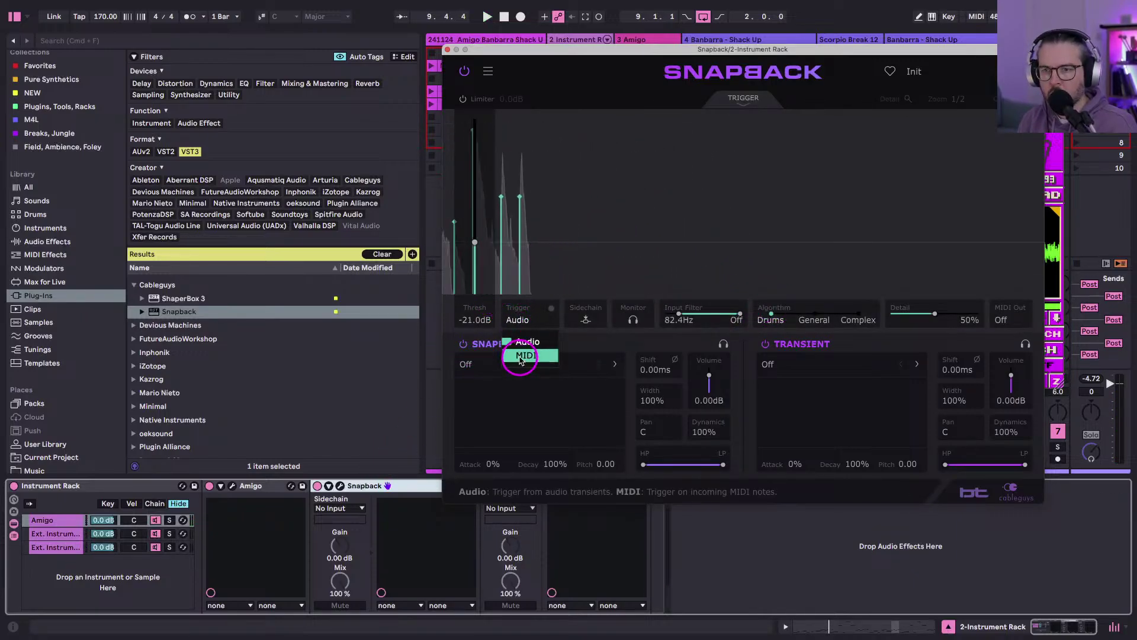
click(520, 355)
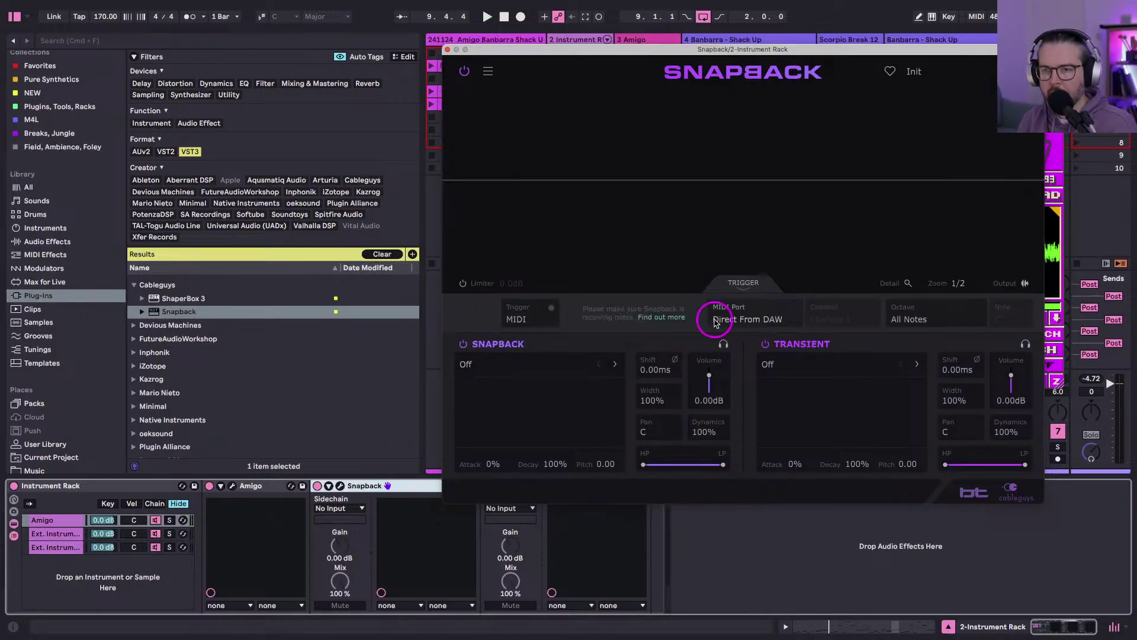
Set the second Snapback's MIDI trigger to Octave 3, try note D#, then settle on D and check it during playback.
click(922, 320)
click(920, 427)
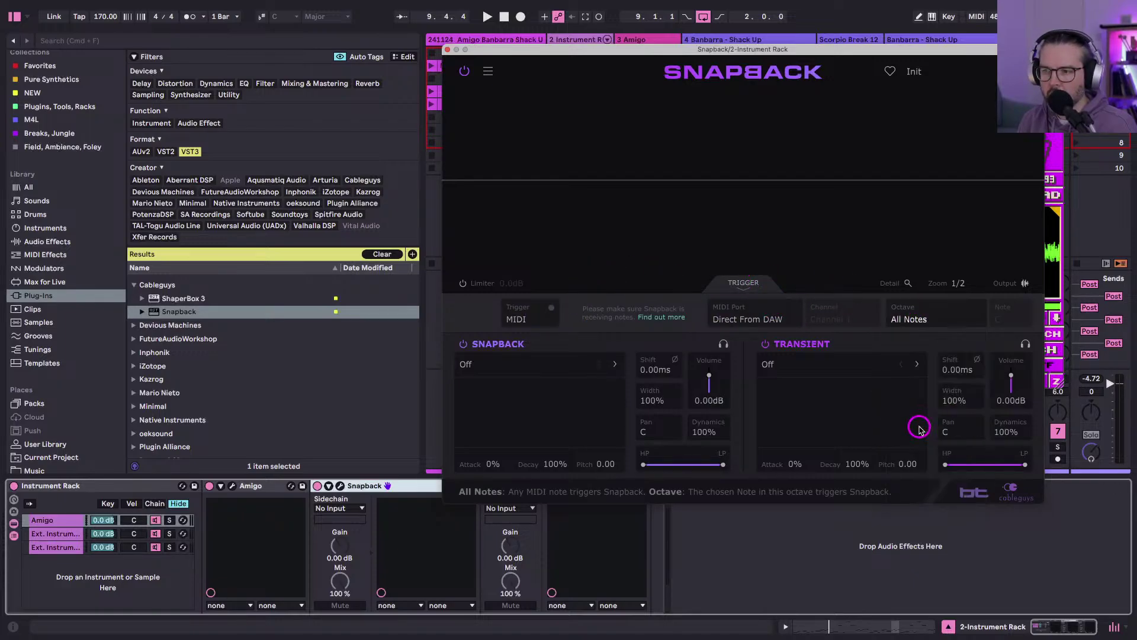
click(998, 320)
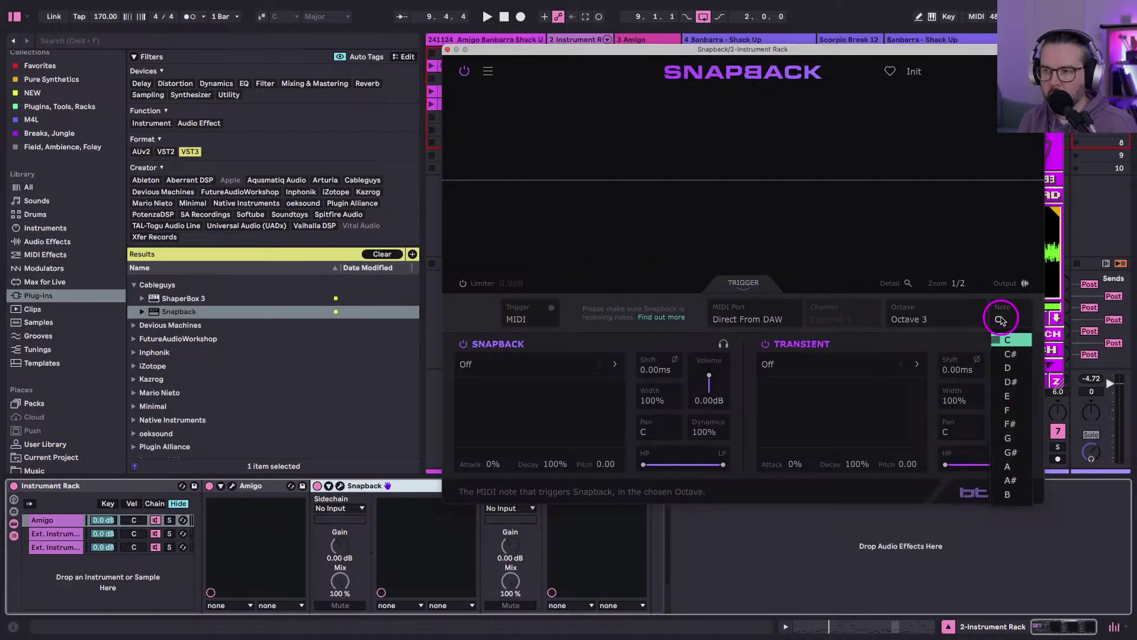
click(1007, 382)
key(space)
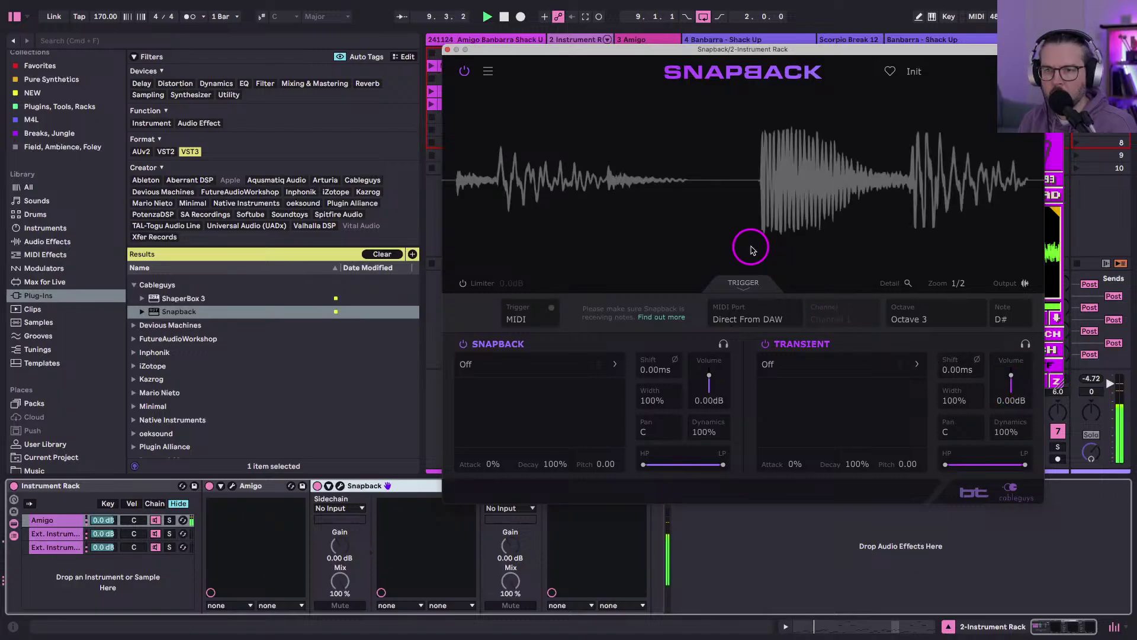
click(1000, 319)
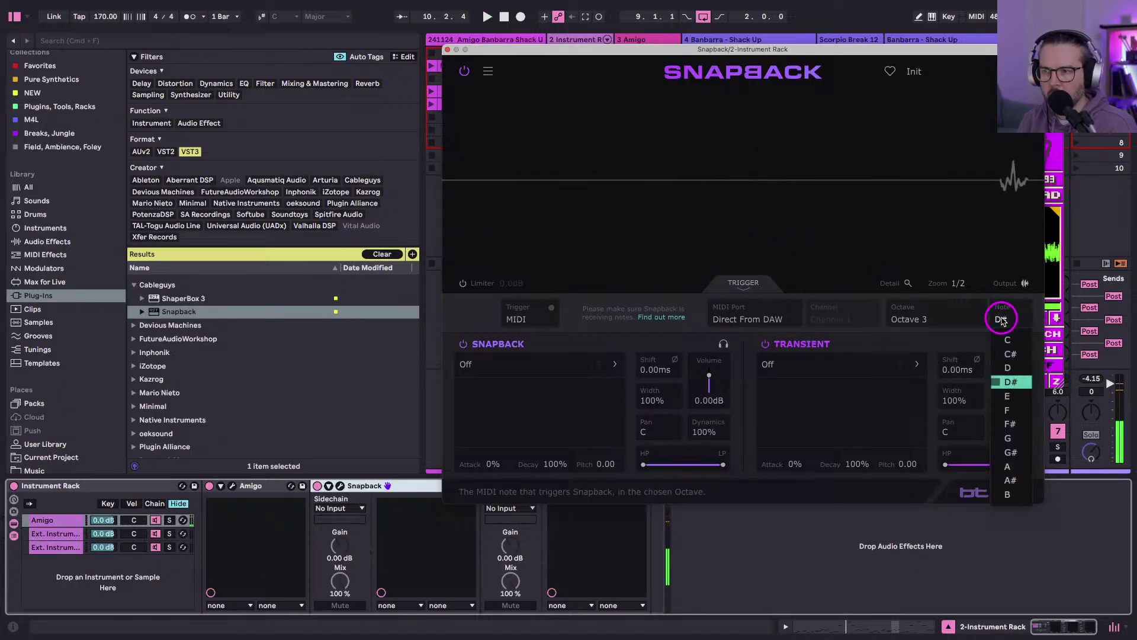
click(1007, 369)
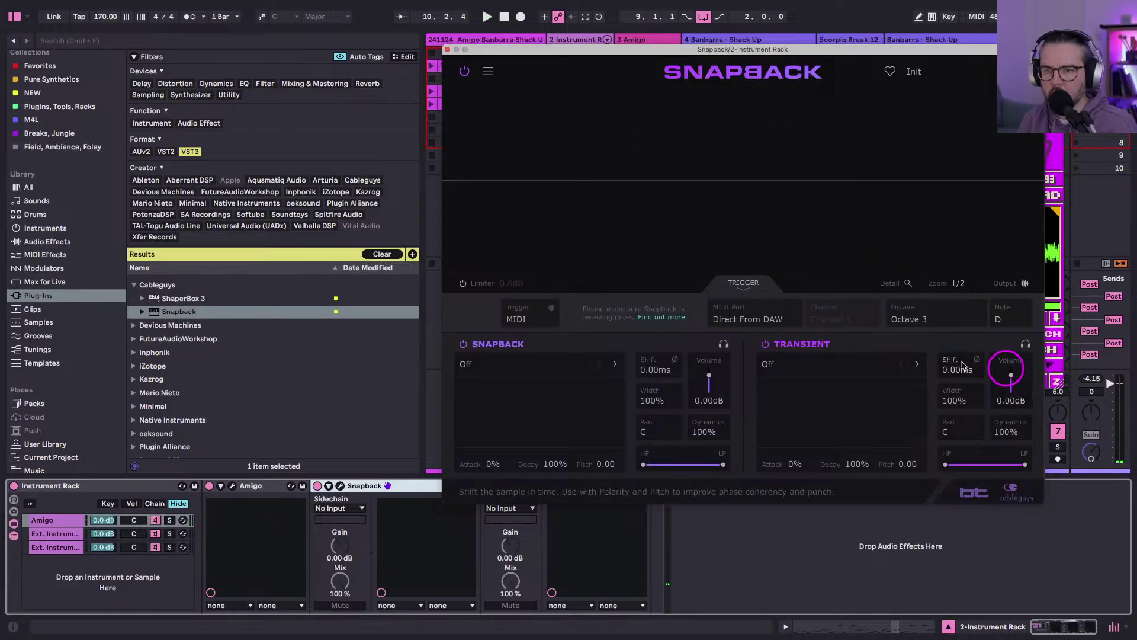
key(space)
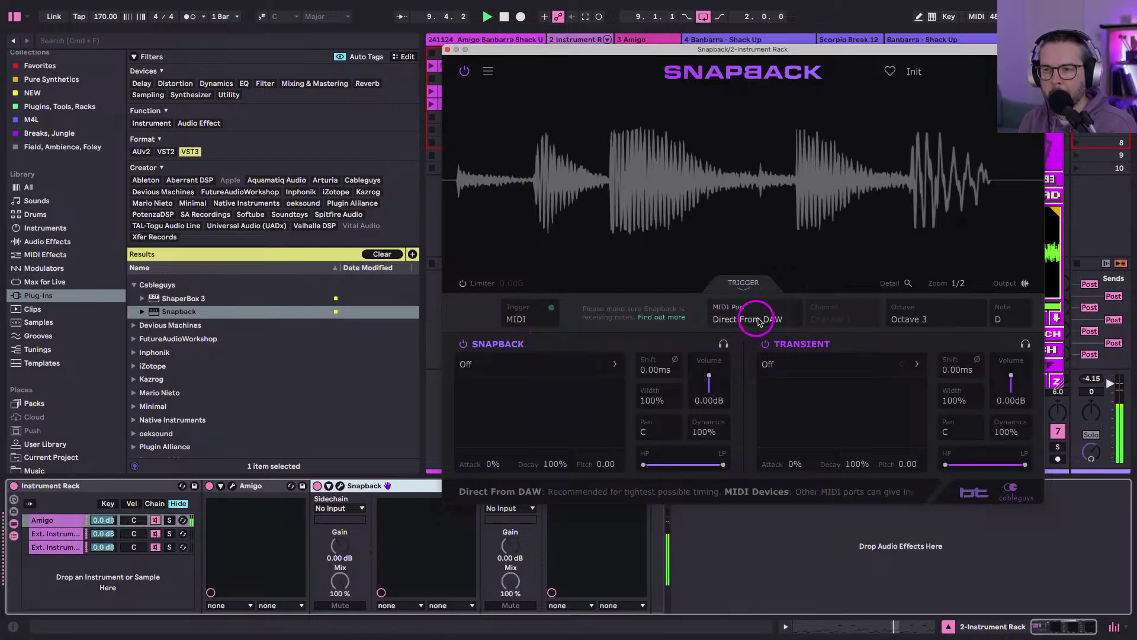
Audition the Snare Noise samples White Clean and White 12-bit in the second Snapback's Transient layer.
click(768, 368)
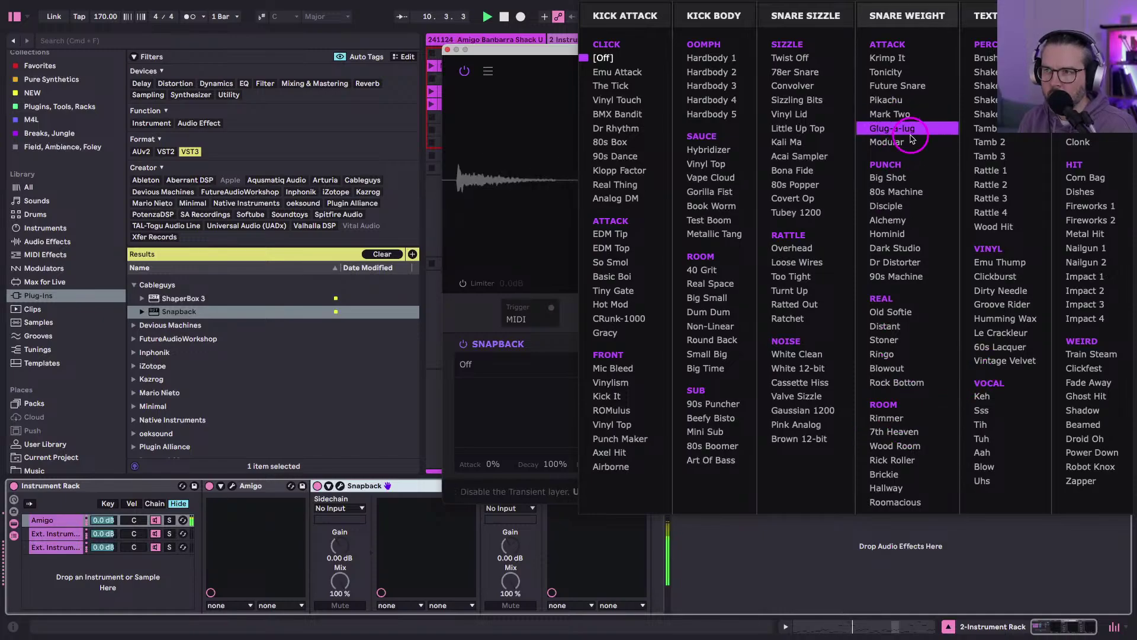
click(796, 355)
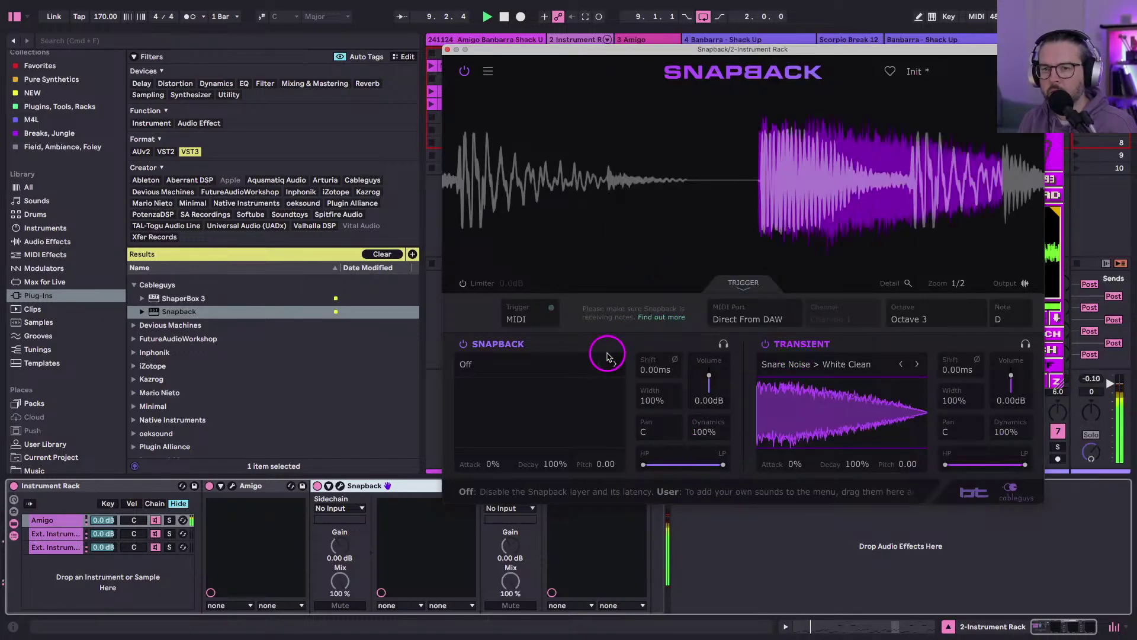
key(space)
click(917, 365)
key(space)
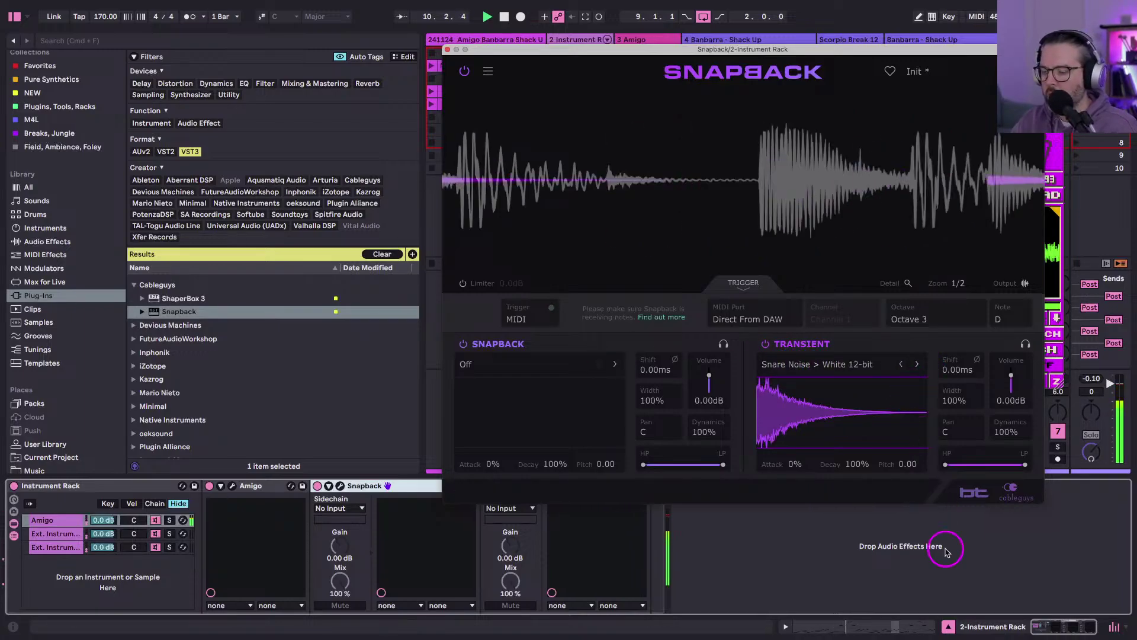
Load Snare Room > 7th Heaven into the Transient layer and show the detailed waveform view with a 100 ms zoom.
click(852, 362)
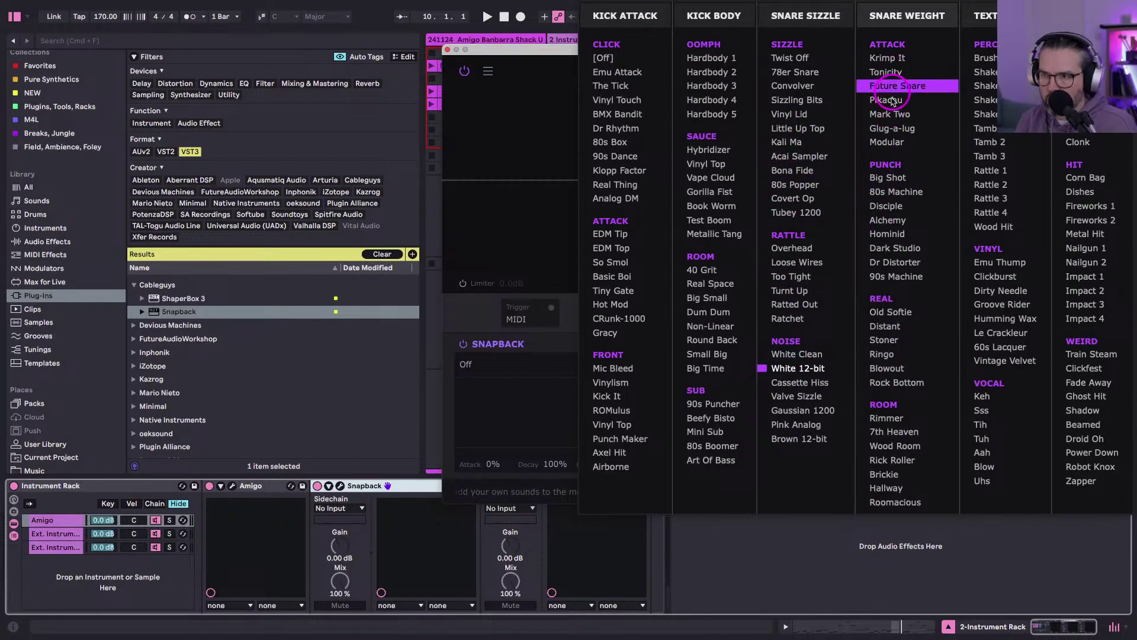
click(887, 432)
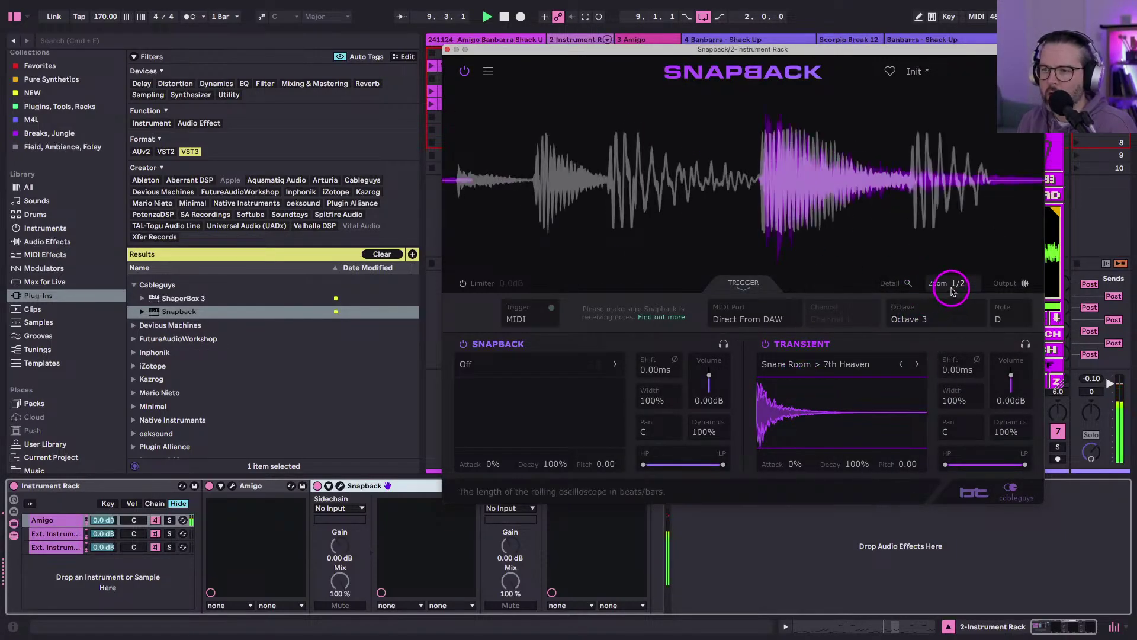
click(893, 284)
drag(960, 284, 957, 349)
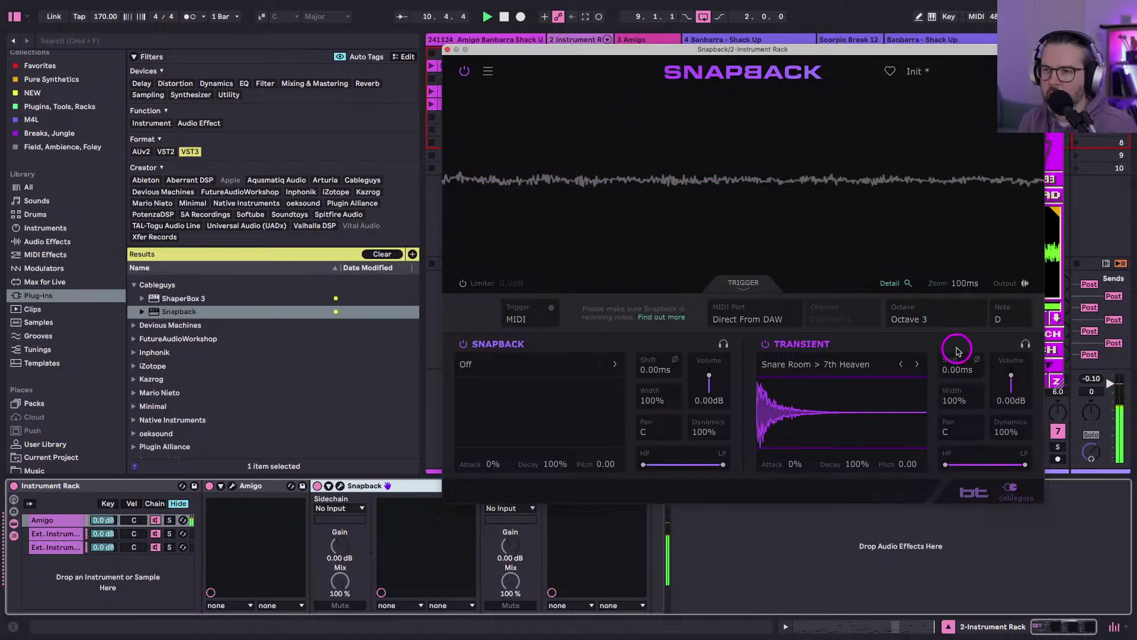
Audition the Snare Real > Distant sample in the second Snapback's Transient layer.
click(831, 364)
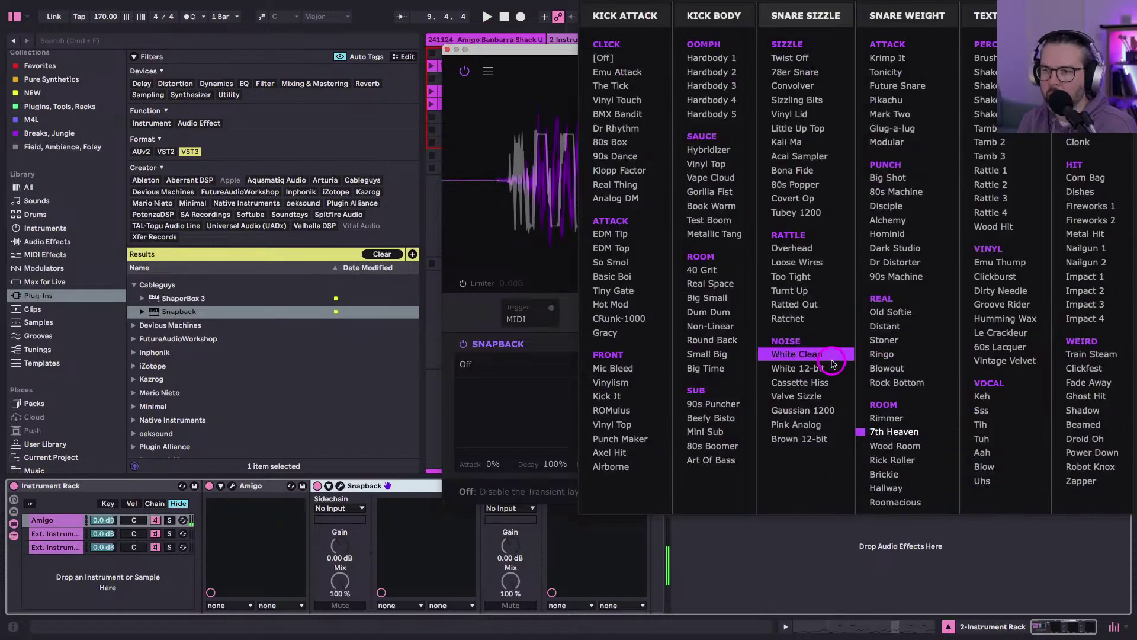
click(891, 331)
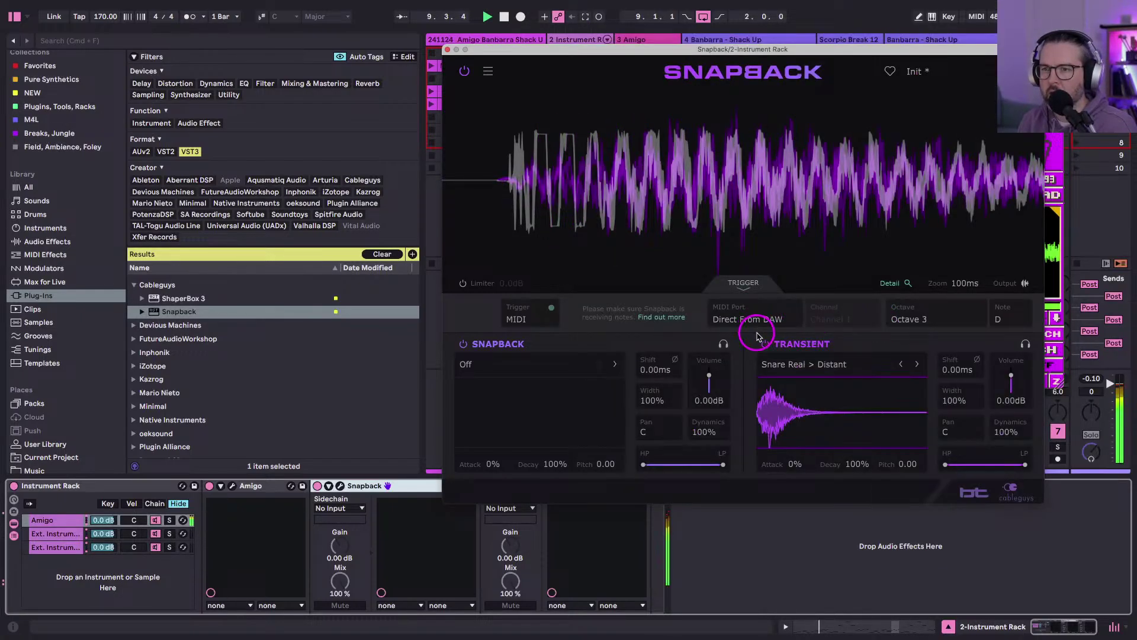
click(918, 320)
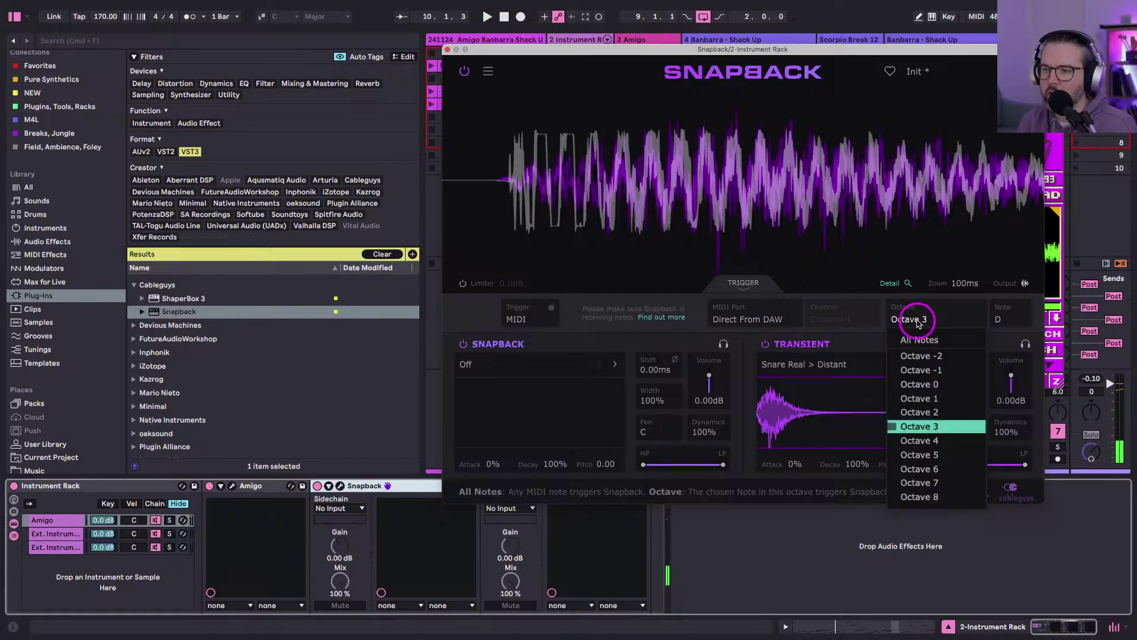
click(917, 321)
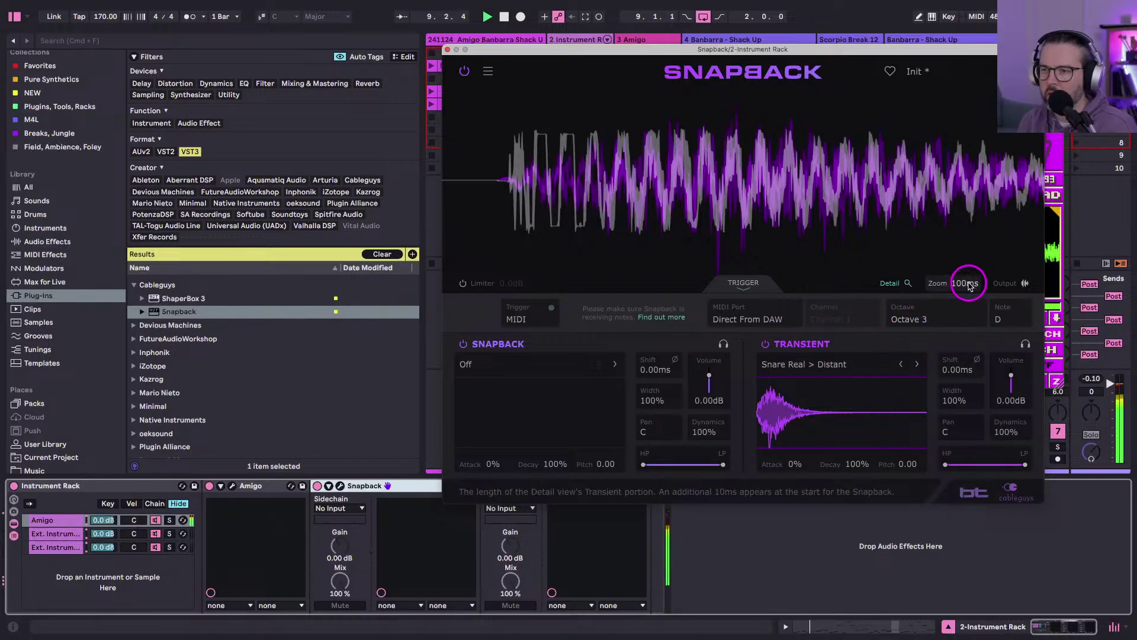
Load Snare Rattle > Loose Wires into the Transient layer, then change the sample to Snare Rattle > Overhead.
click(796, 362)
click(796, 261)
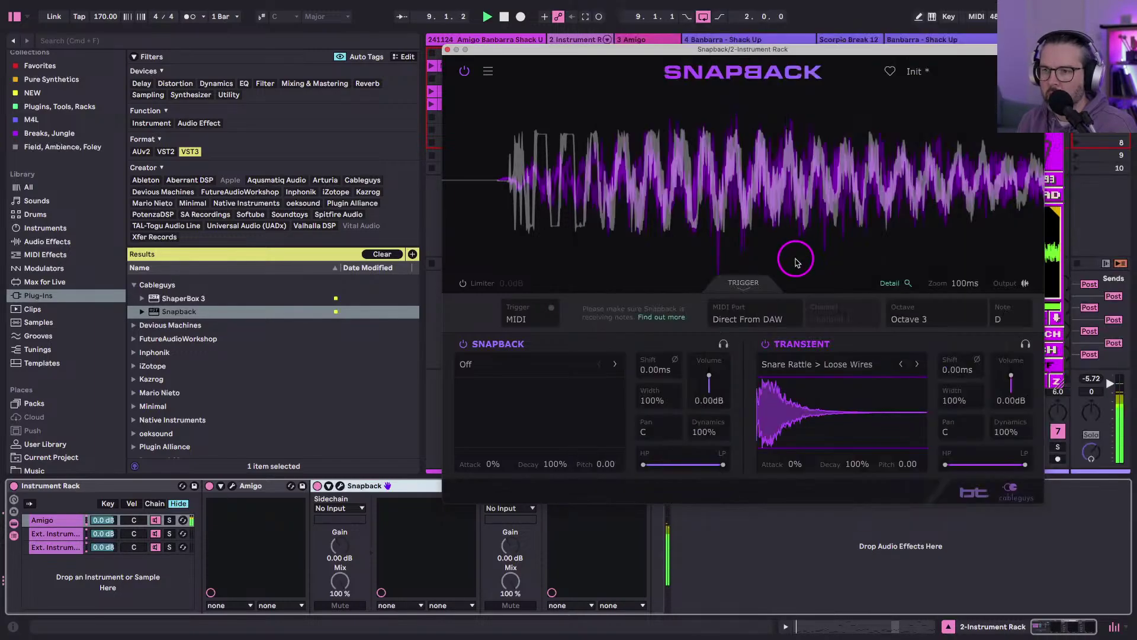
click(900, 367)
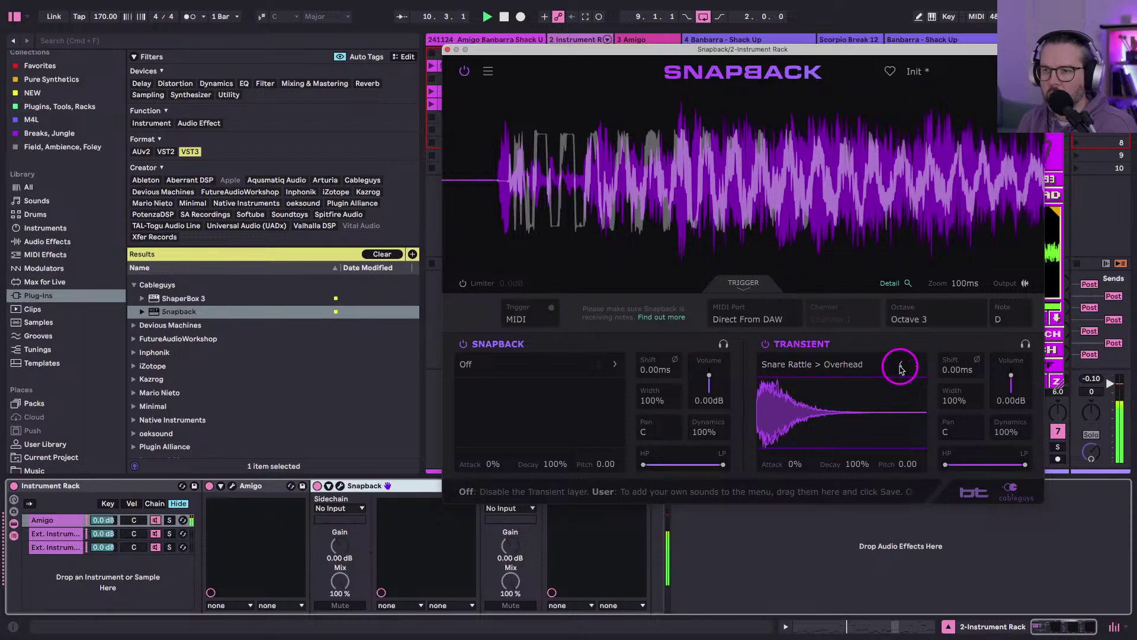
Load Snare Sizzle > Tubey 1200 into the Transient layer at -6.45 dB and Short Small > Mini Click 2 into the Snapback layer at -15.0 dB.
click(900, 367)
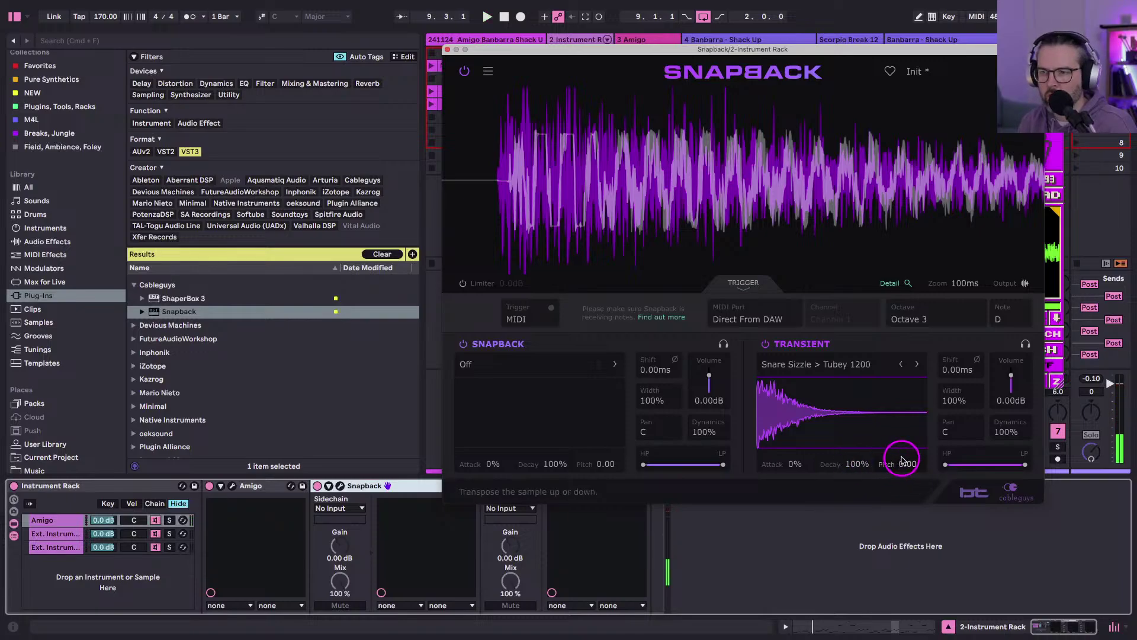
key(space)
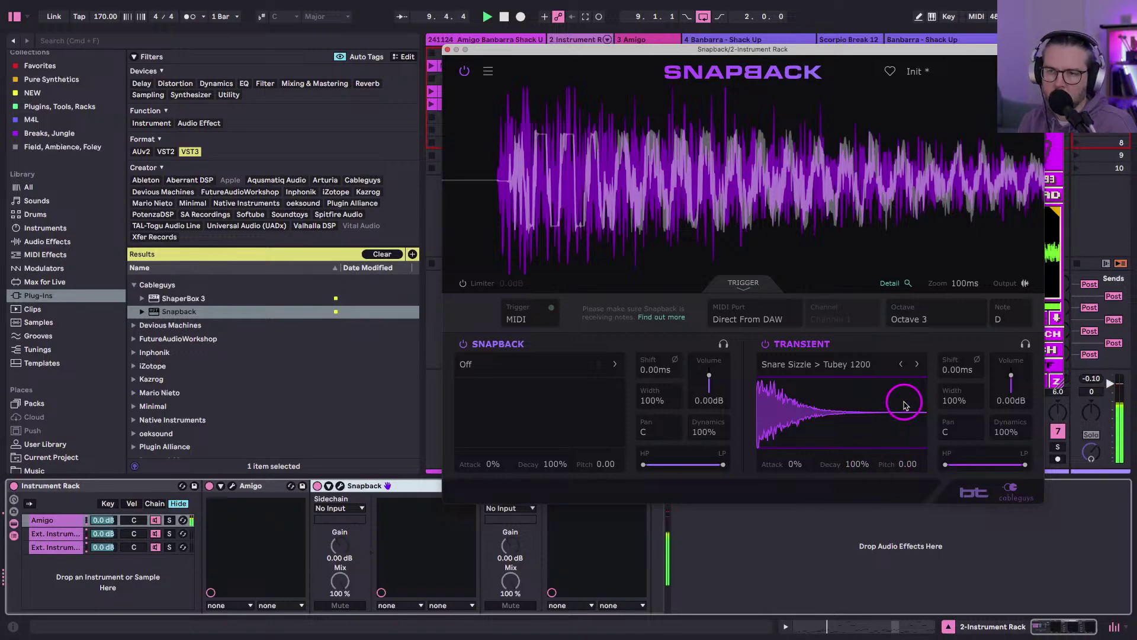
click(562, 363)
click(478, 388)
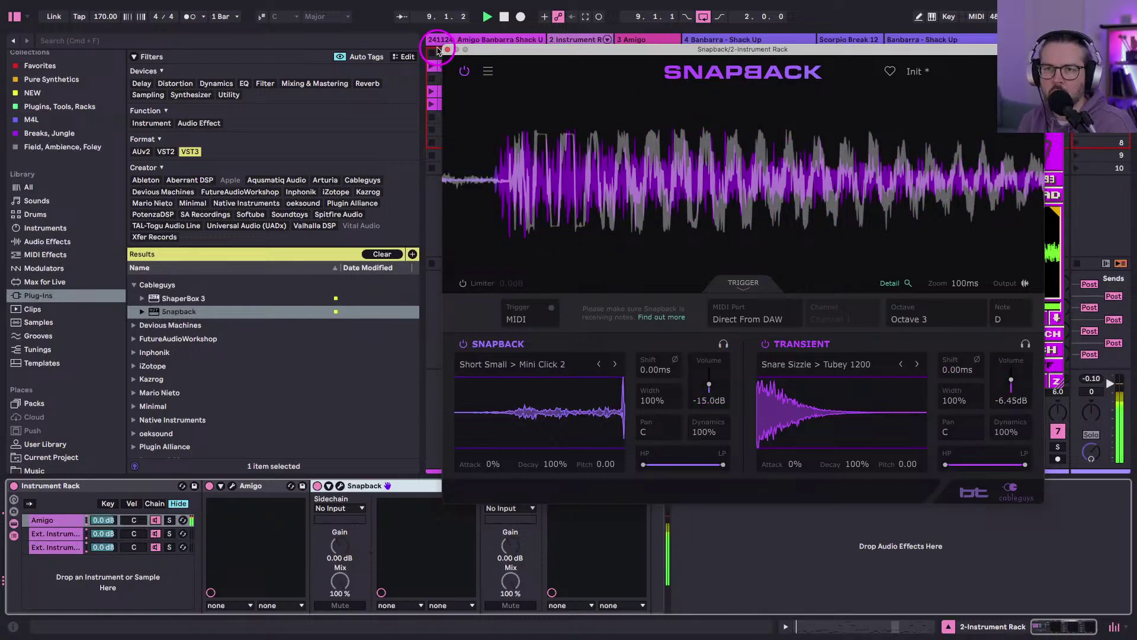
click(447, 50)
Show the device chain of the 3 Amigo track and reopen its Amigo sampler window.
click(12, 17)
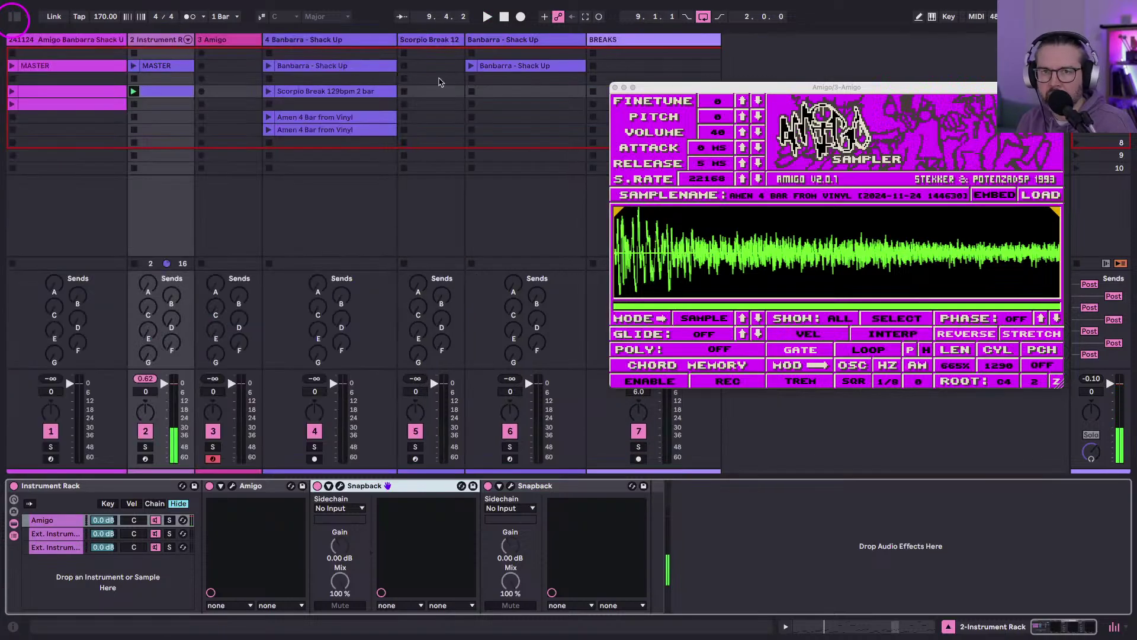
click(615, 88)
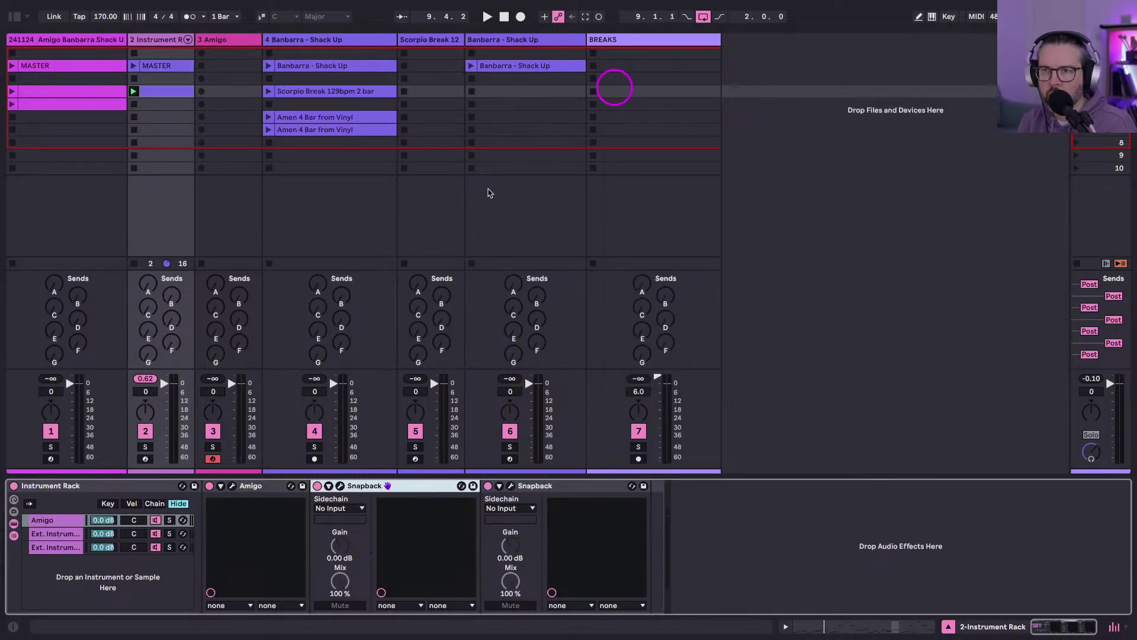
click(225, 45)
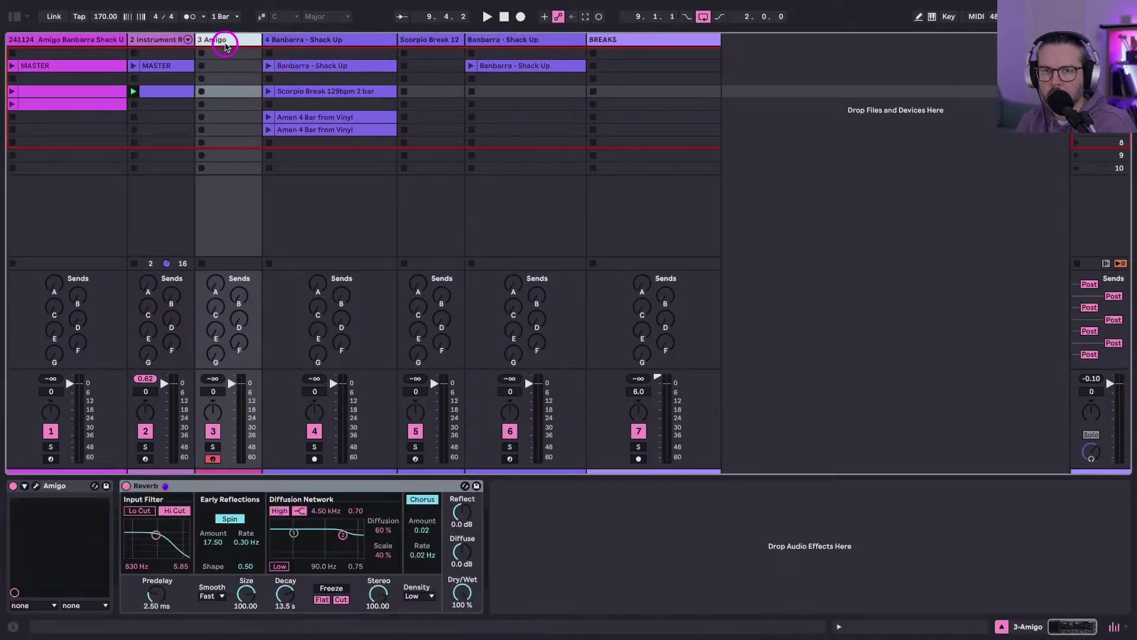
click(224, 485)
click(14, 16)
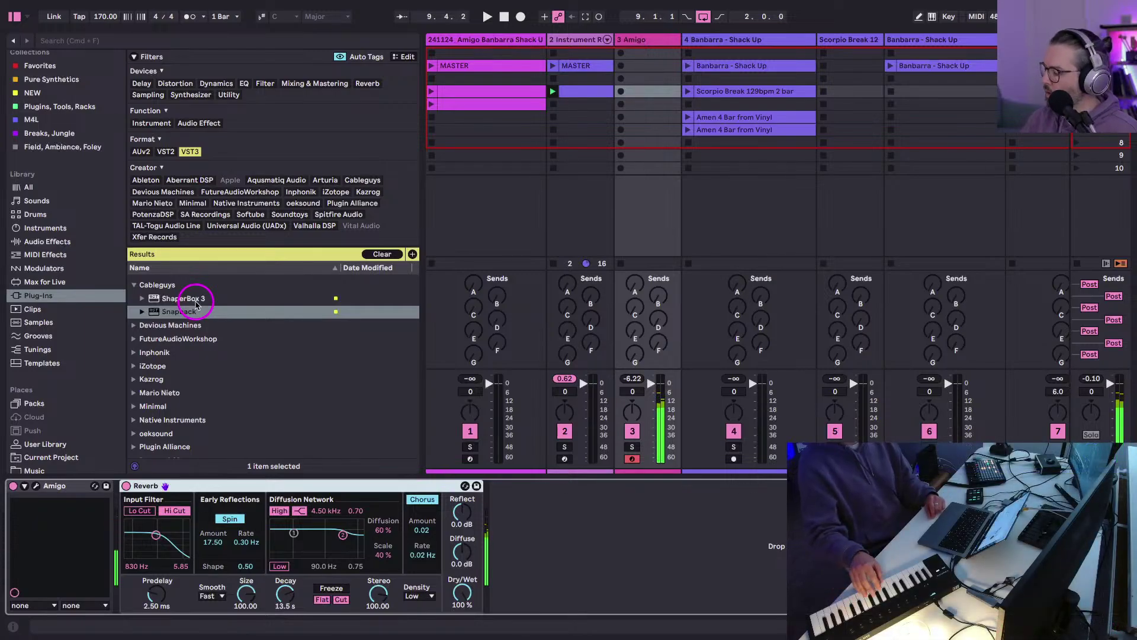
click(647, 39)
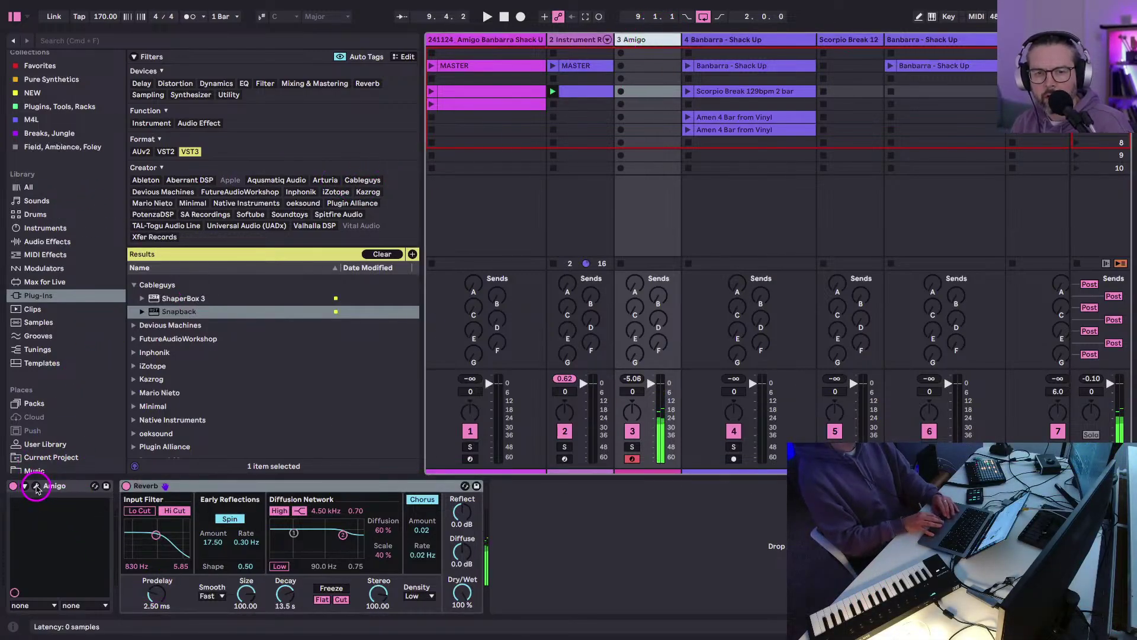
drag(914, 474, 661, 103)
Add a new MIDI track after 3 Amigo and load the PotenzaDSP Amigo VST3 onto it.
key(super+shift+t)
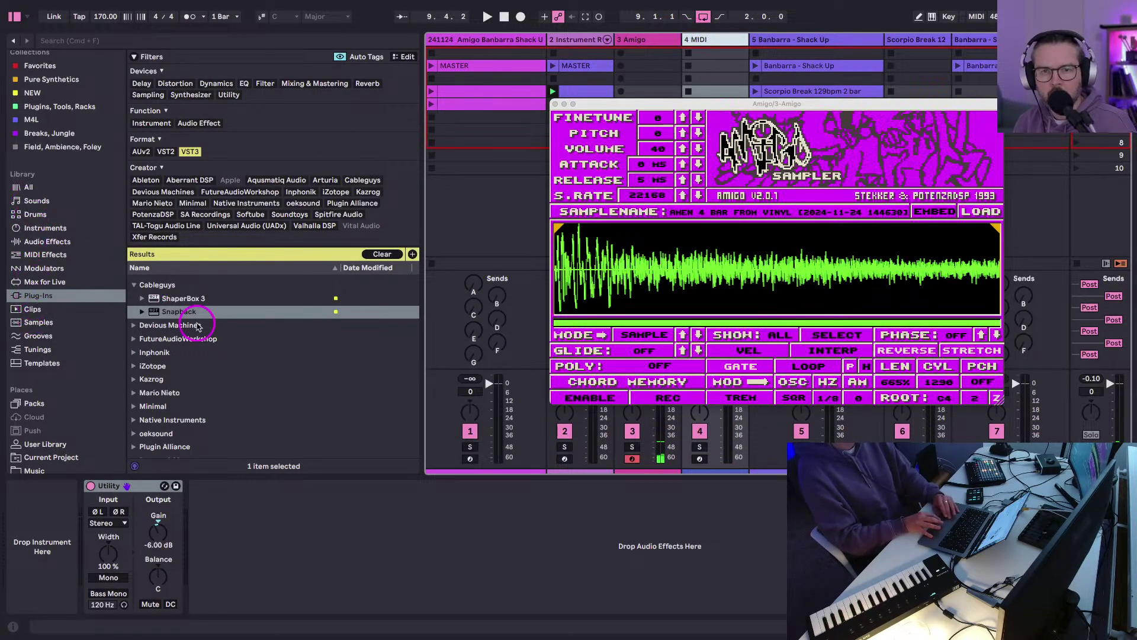
click(65, 296)
scroll(191, 399, up, 4)
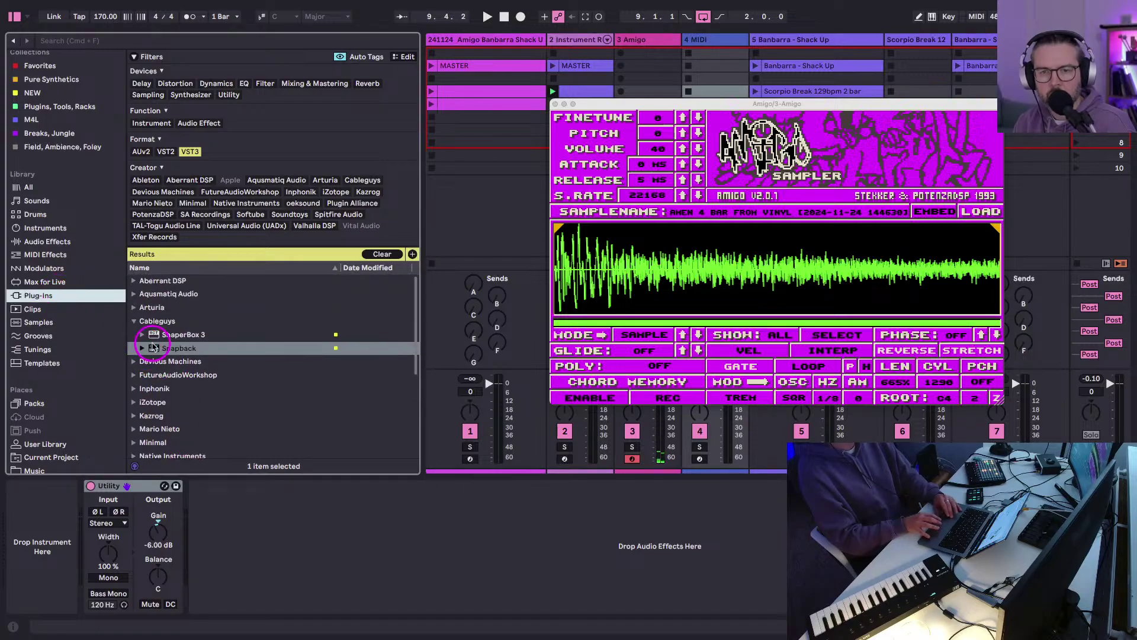
click(135, 322)
scroll(132, 379, down, 5)
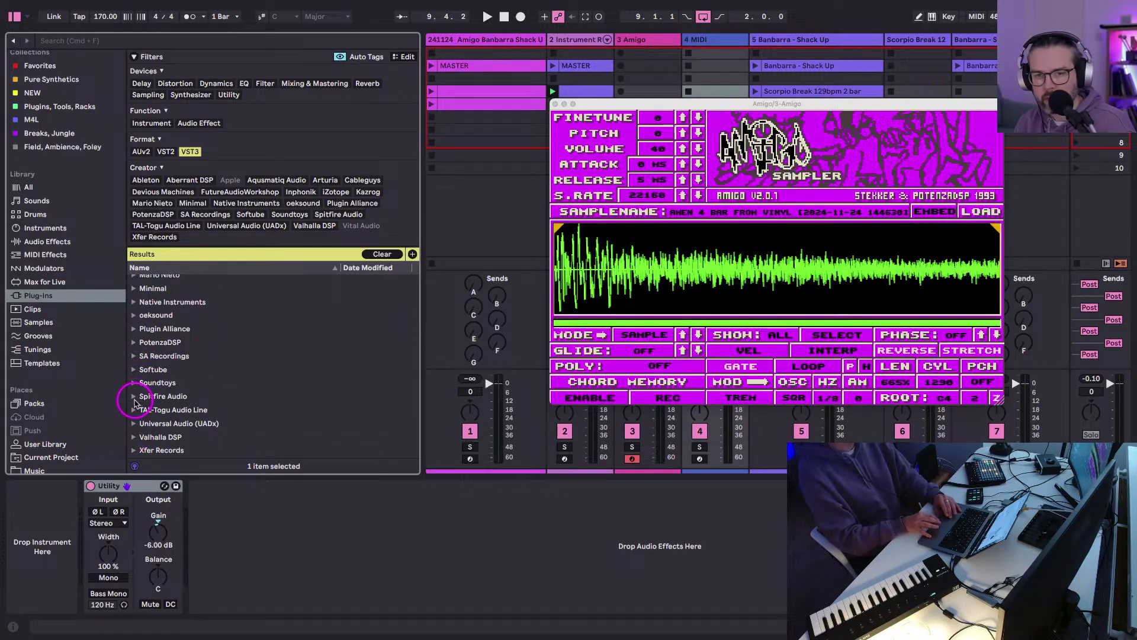
scroll(133, 388, up, 4)
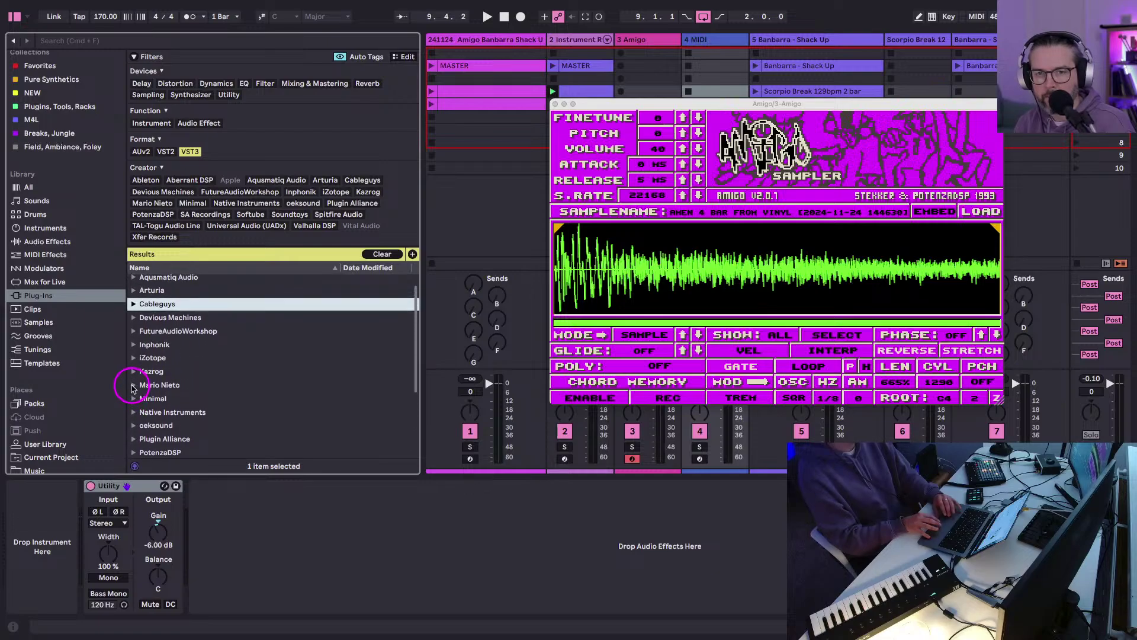
scroll(131, 389, down, 1)
click(134, 402)
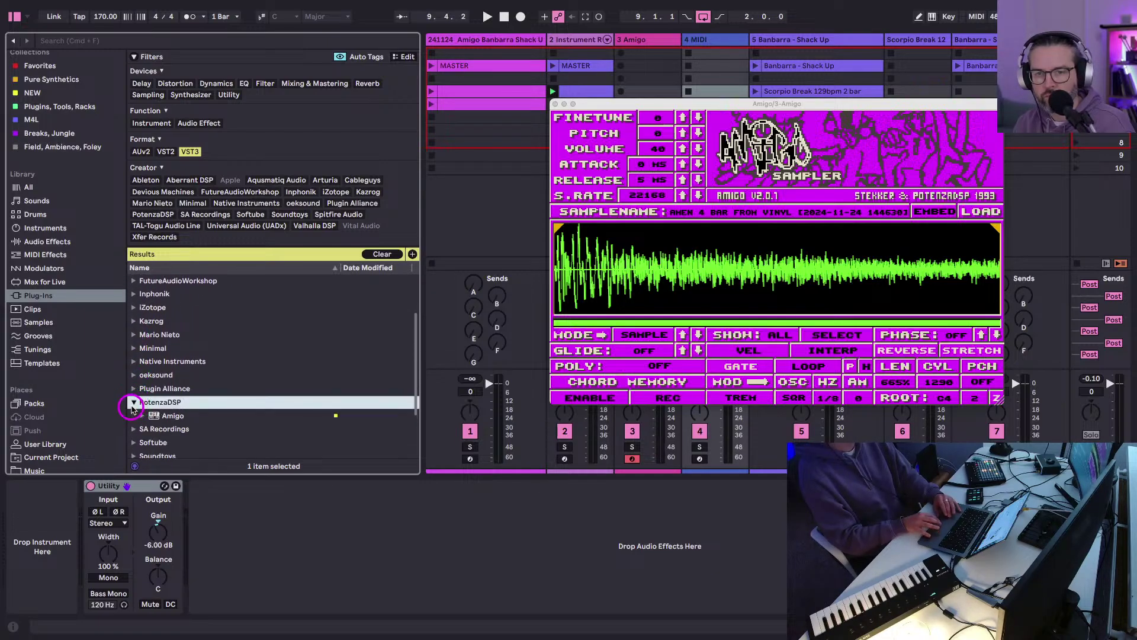
click(134, 415)
drag(40, 591, 39, 591)
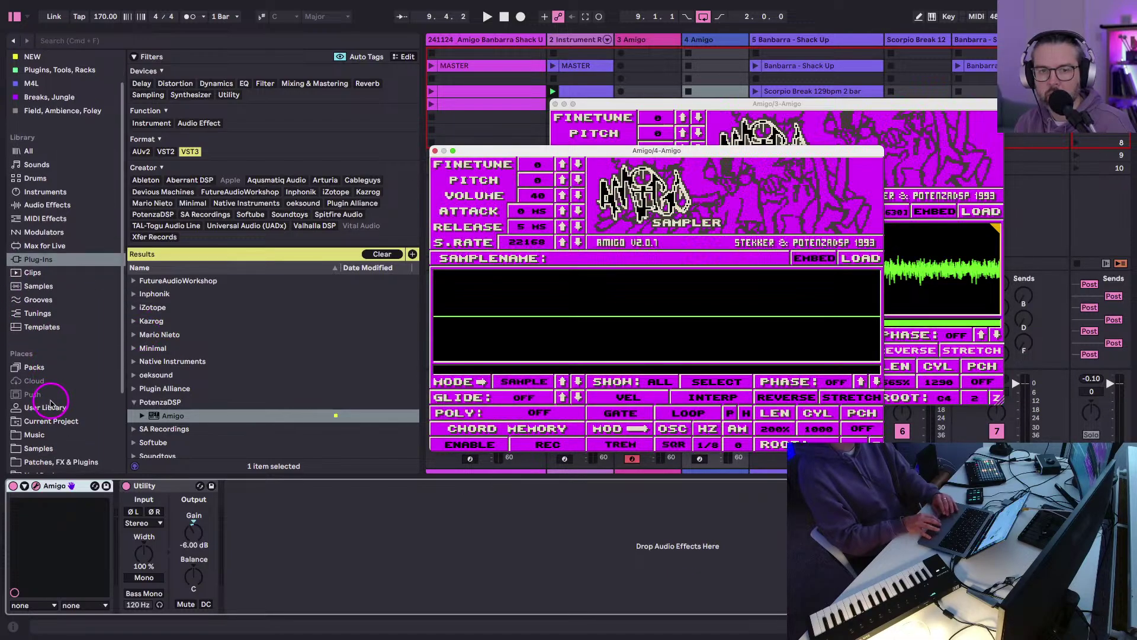
Search the Samples folder for "TEST" and load Akai S950 Test Tone-C#3.aif into the new Amigo.
scroll(35, 367, down, 2)
click(31, 444)
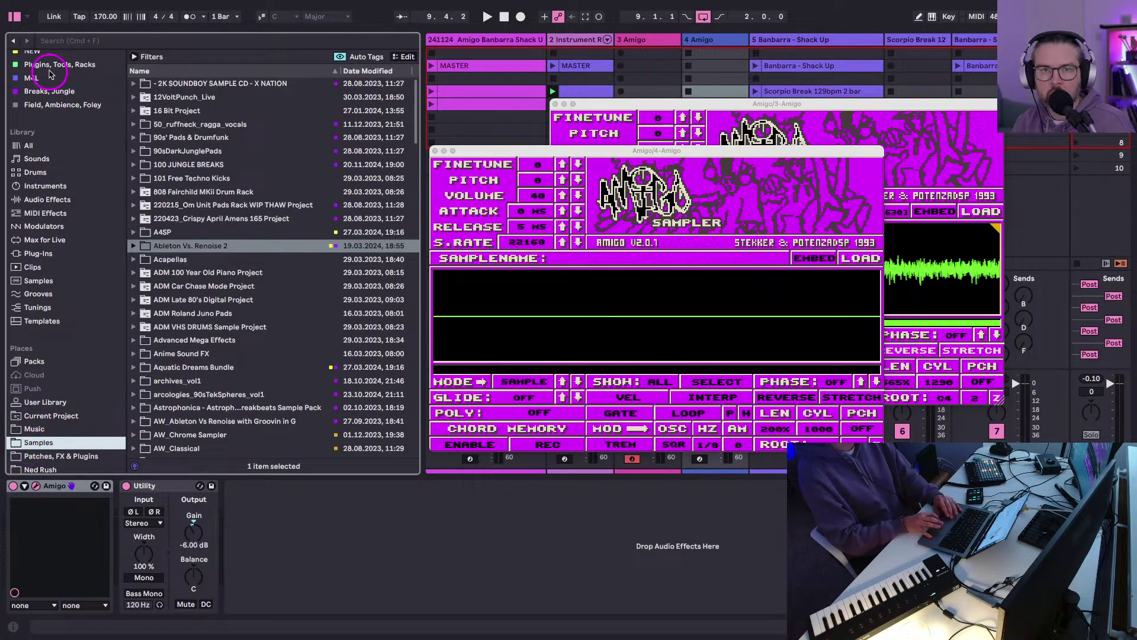
click(60, 41)
text(TEST)
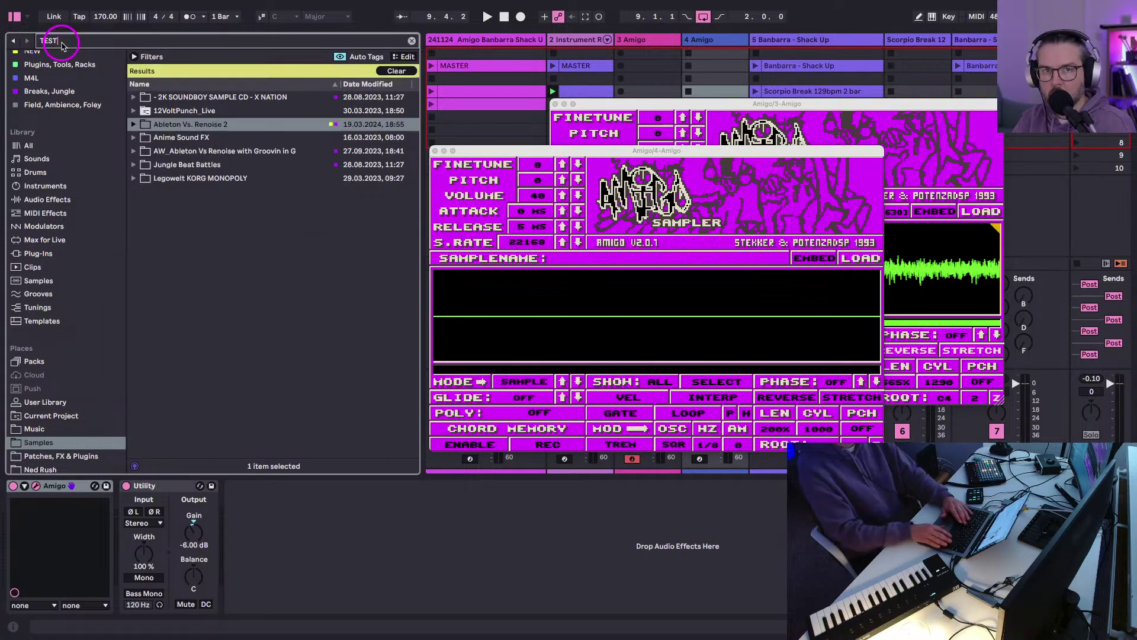
click(133, 125)
drag(204, 151, 513, 293)
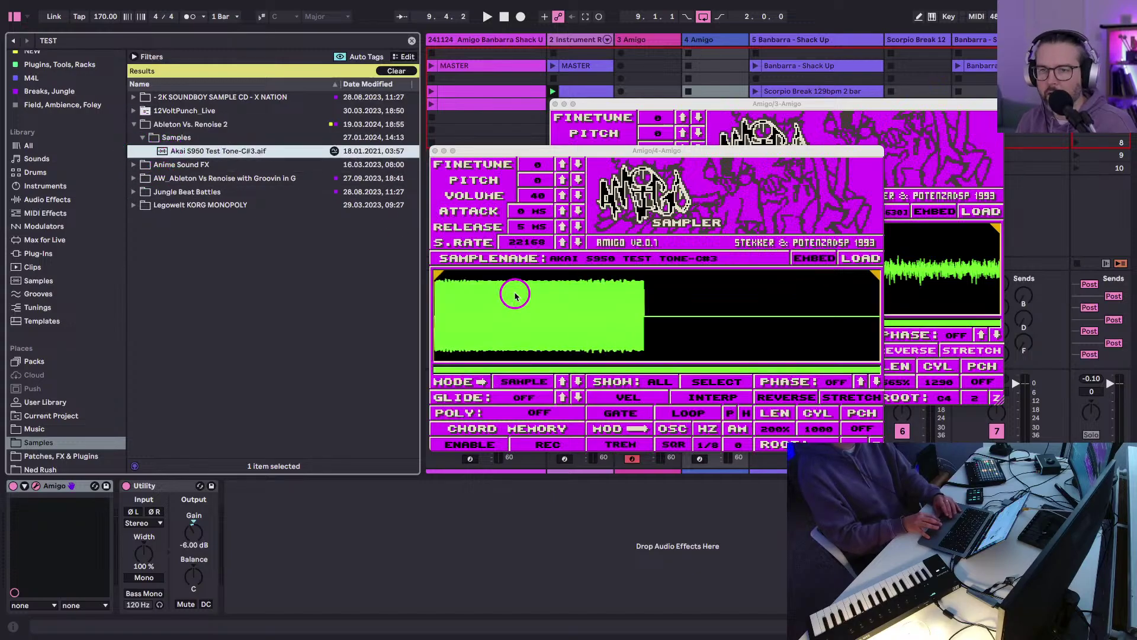
Set the new Amigo's pitch to -1 and check its tuning with a Tuner added after Utility on the armed track 4.
click(572, 118)
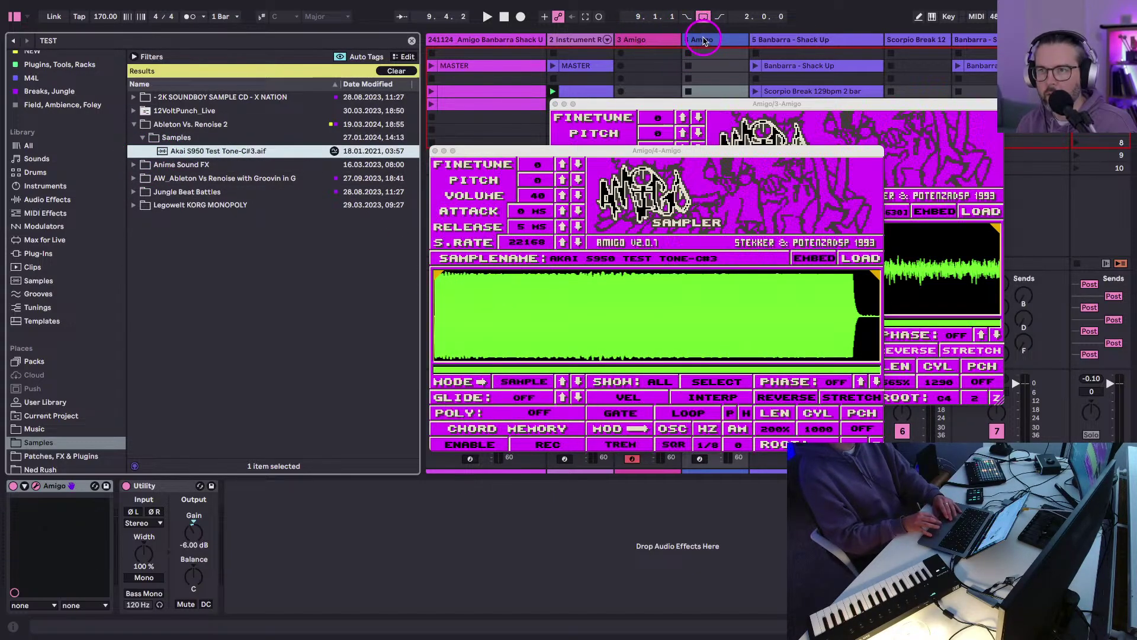
click(578, 180)
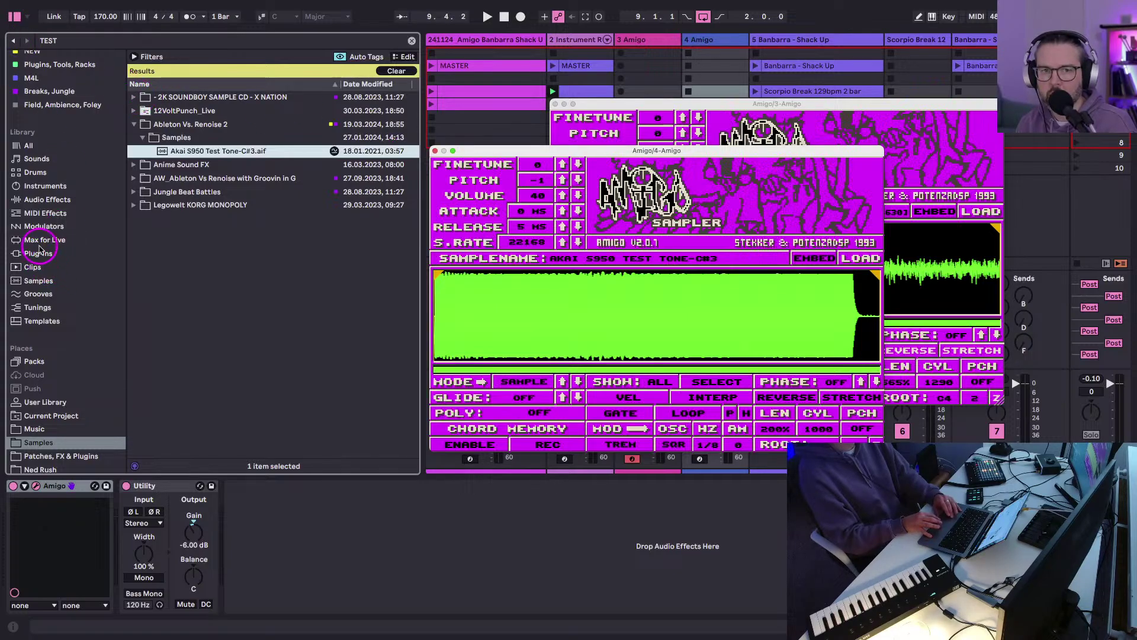
click(44, 201)
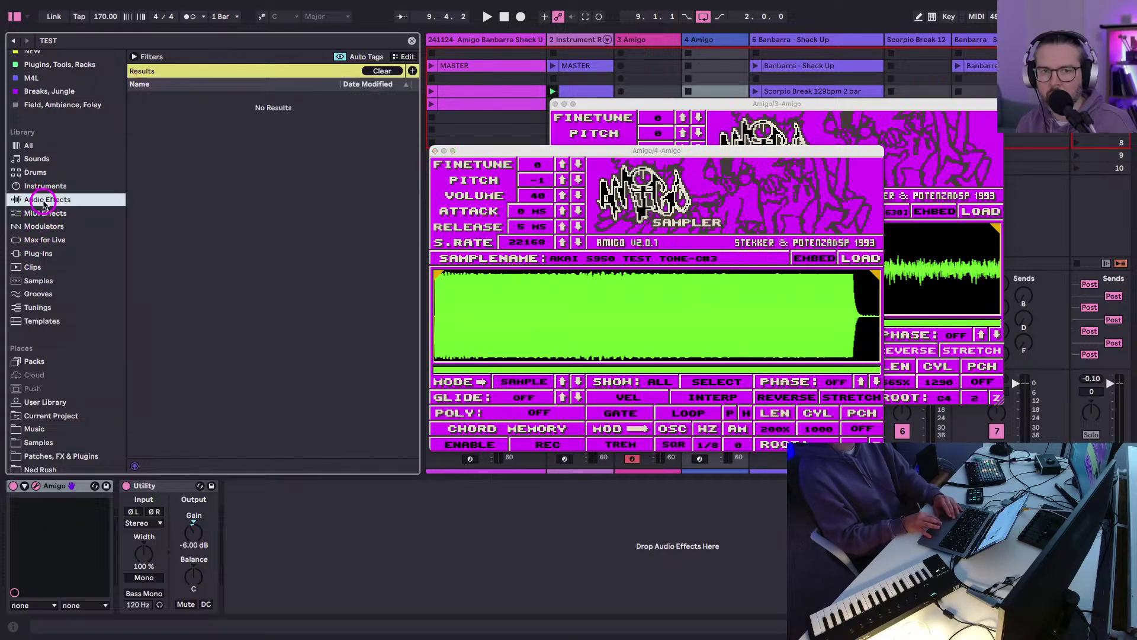
click(412, 40)
drag(148, 262, 286, 542)
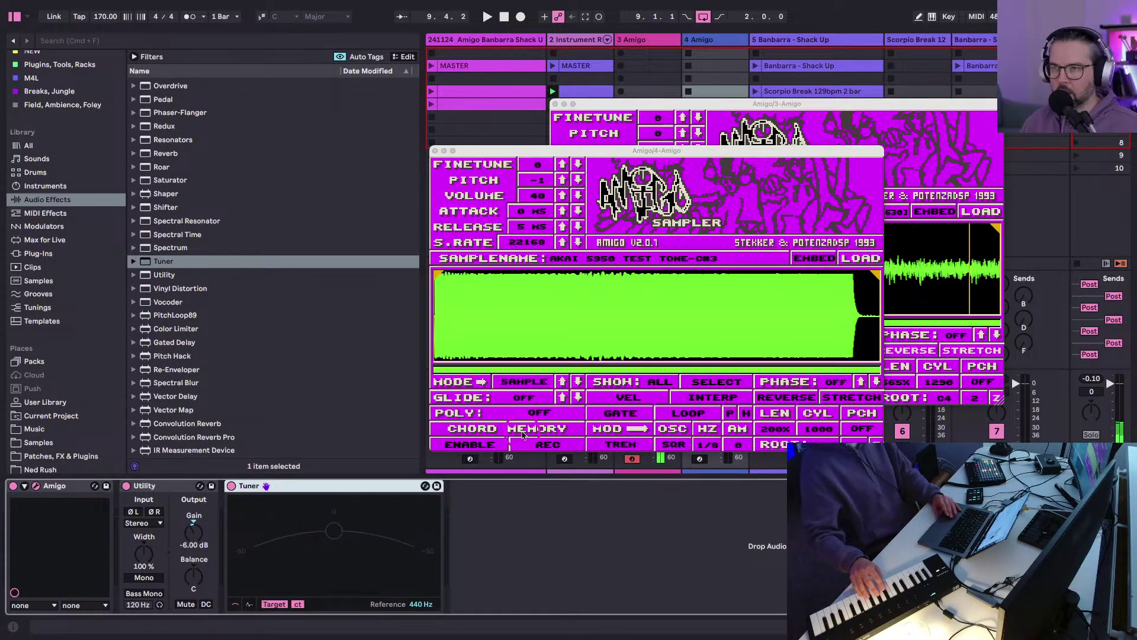
click(696, 458)
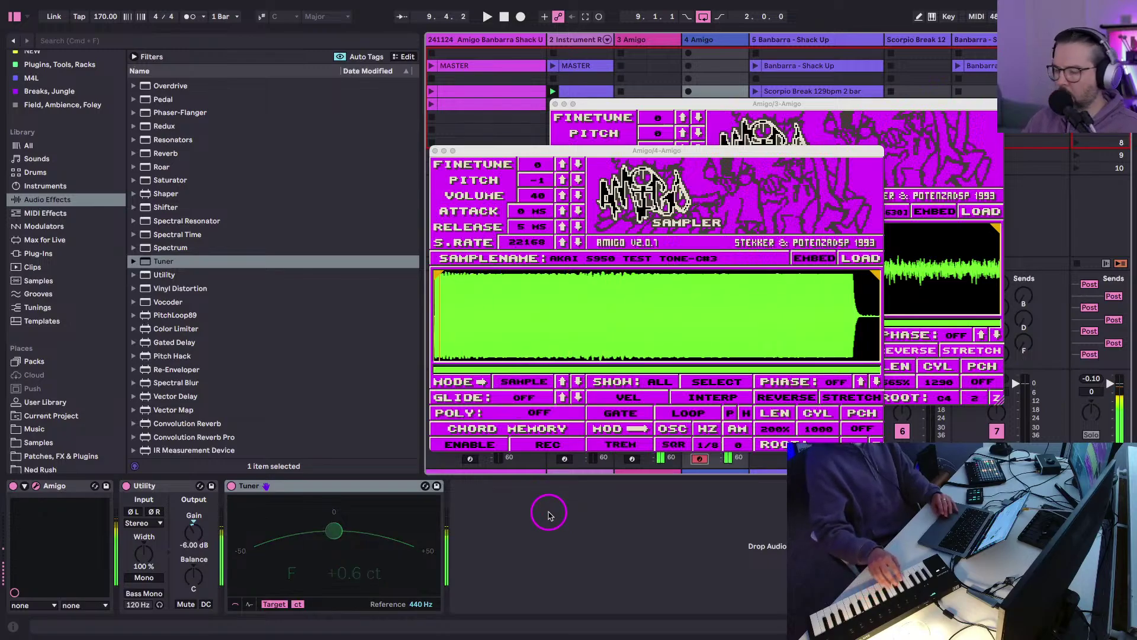
Close both Amigo windows and set the volume of track 4 Amigo to 0 dB in the mixer.
click(435, 151)
click(555, 104)
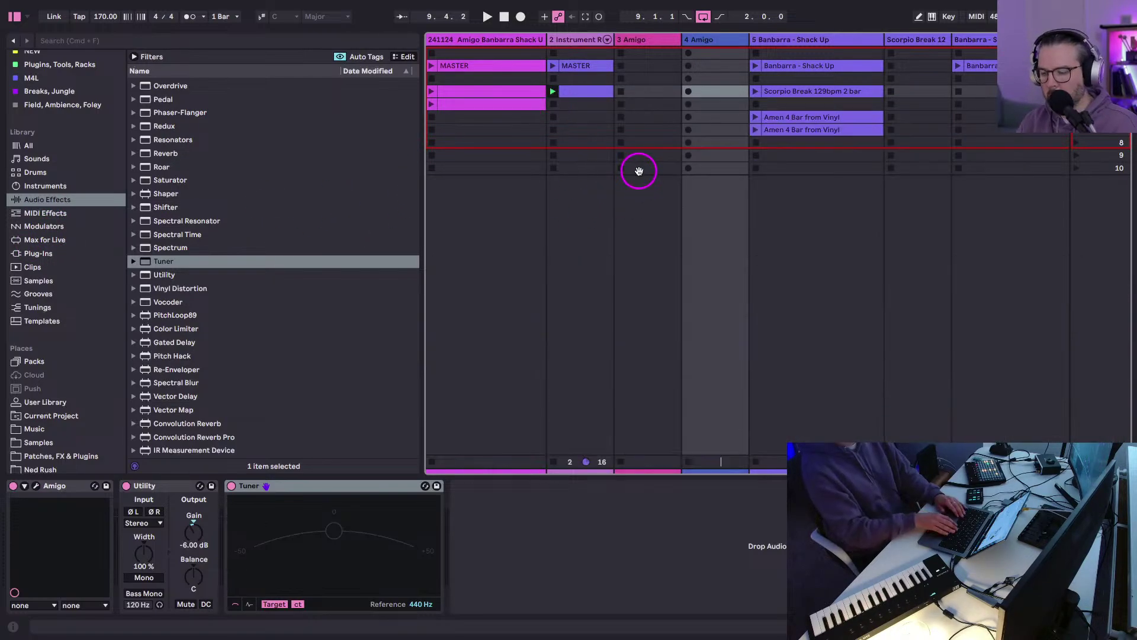
key(super+alt+m)
click(699, 37)
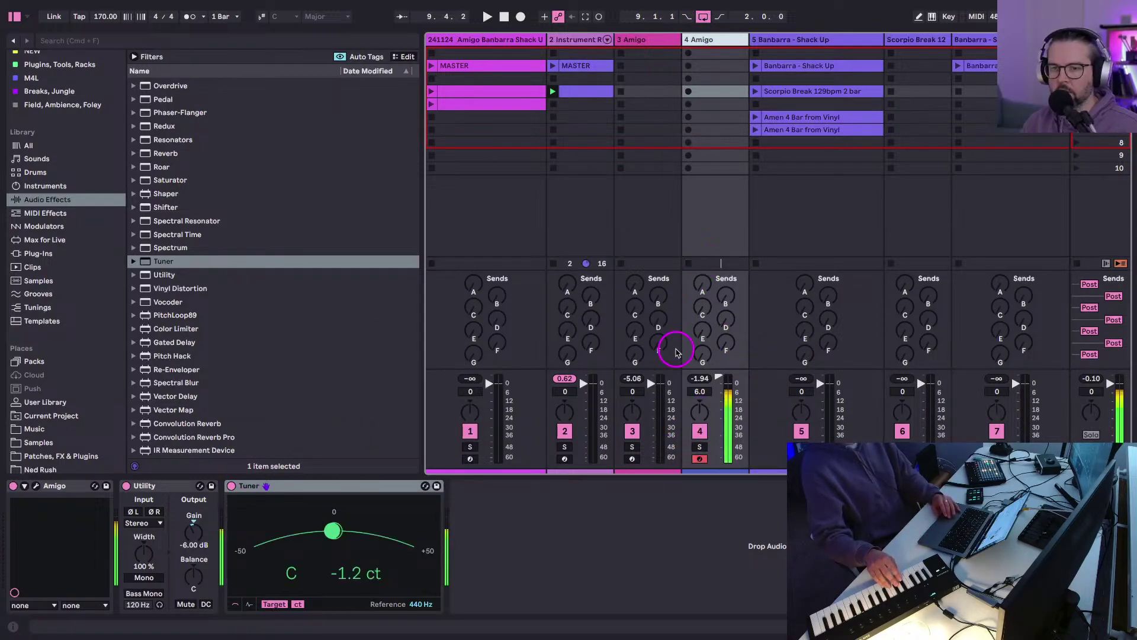
double_click(705, 393)
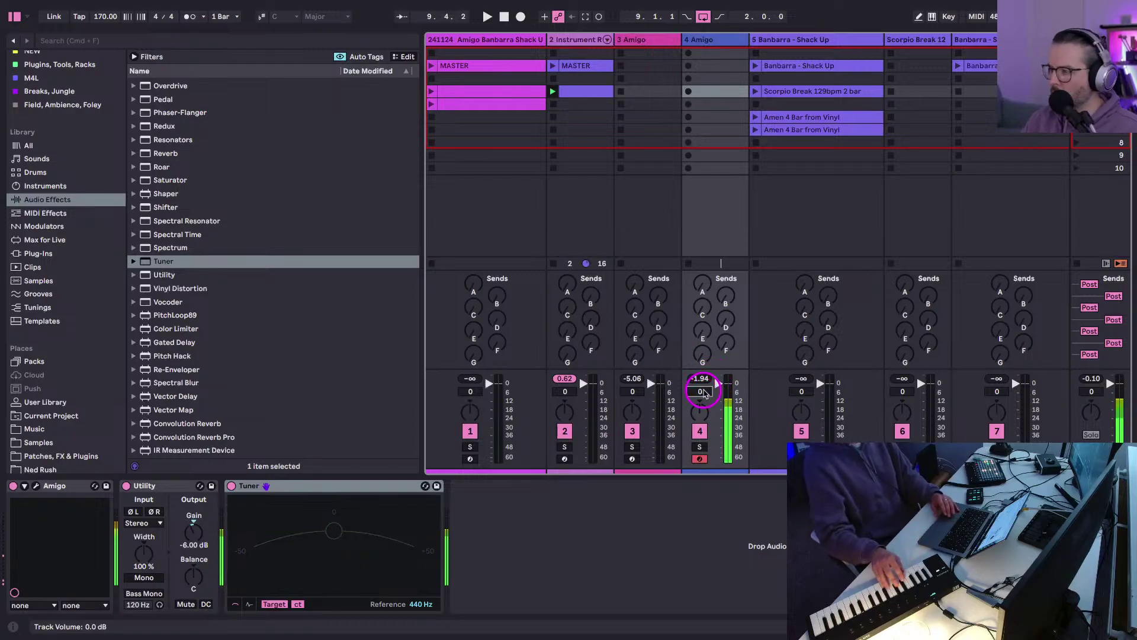
Set track 4's G-ValhallaShimmer send to 0.0 dB, and raise send F on track 3 while arming it alongside track 4.
click(702, 352)
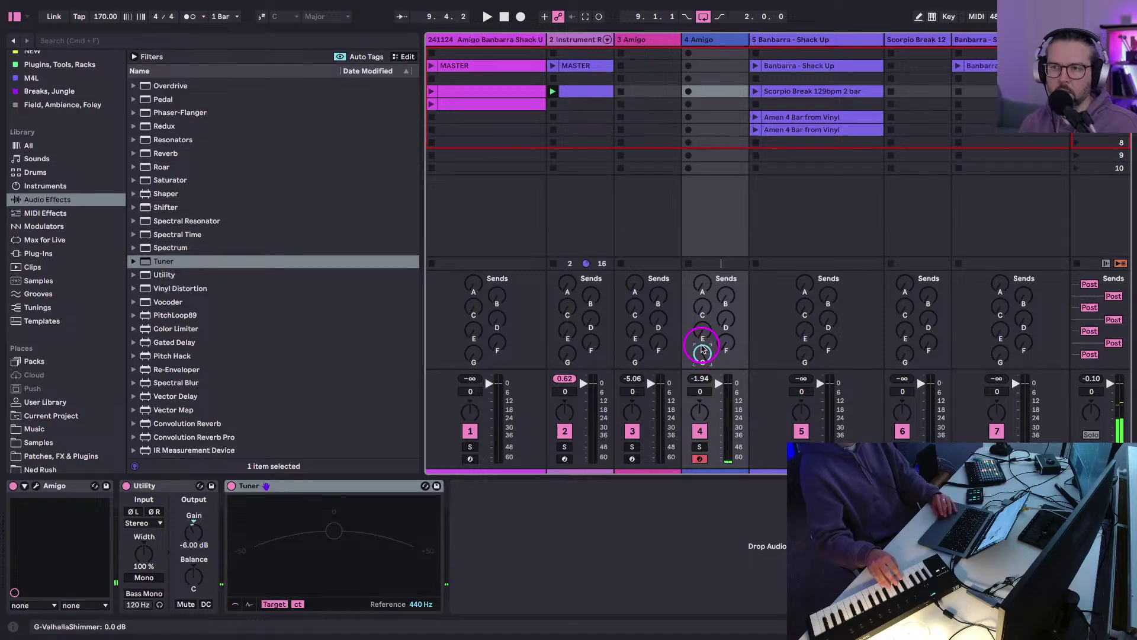
click(632, 459)
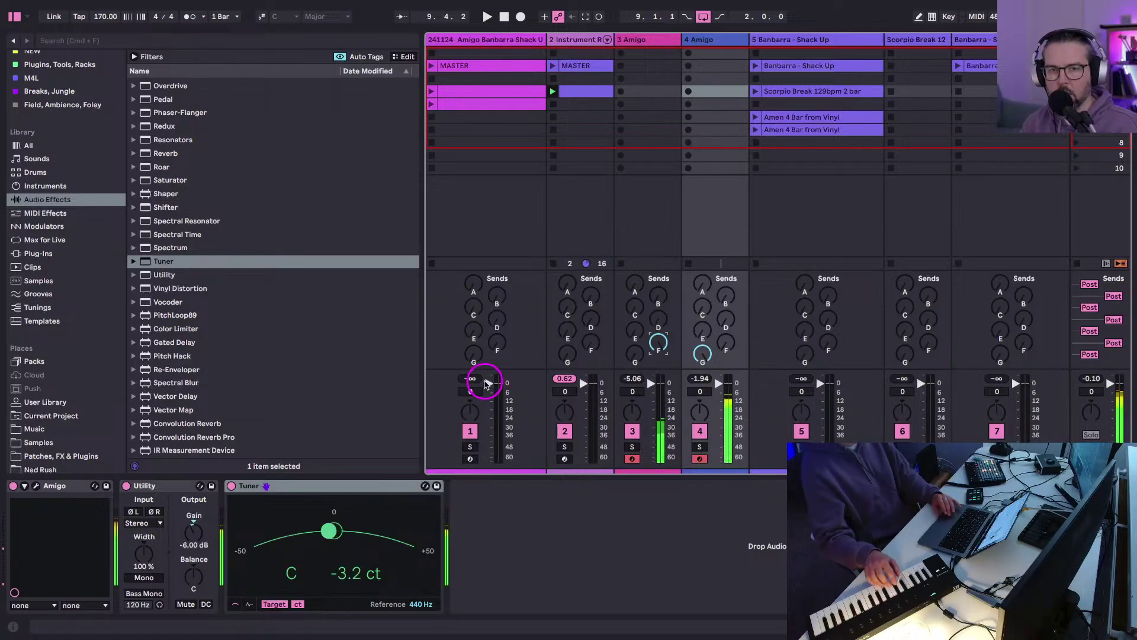
click(689, 38)
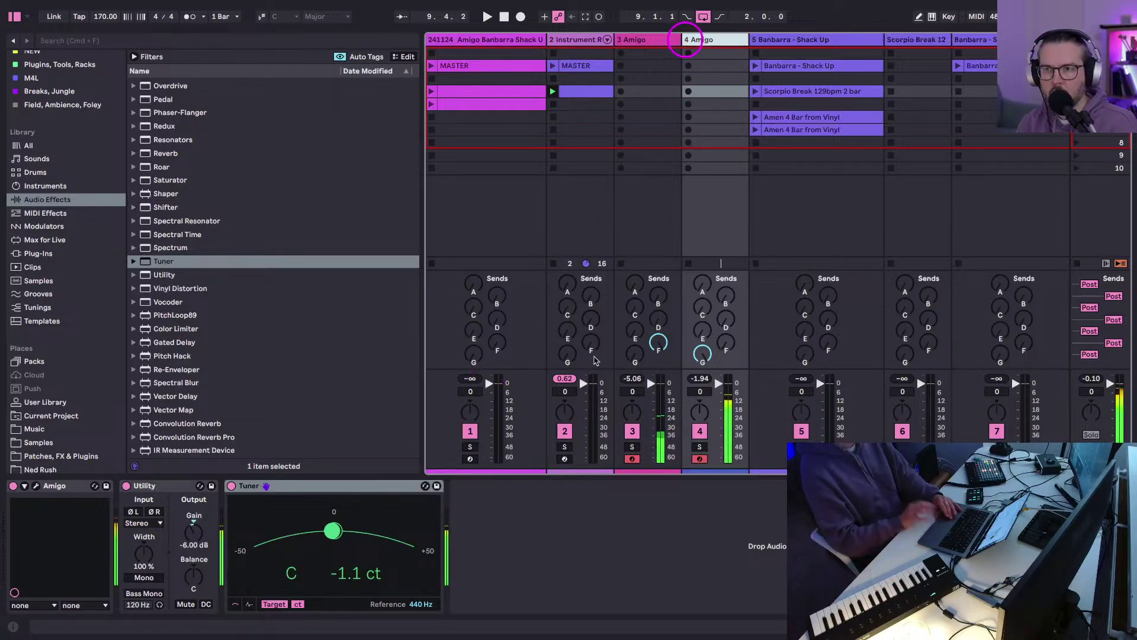
Reopen track 4's Amigo and set its modulation to VIBR with a TRI oscillator, rate 50 and amount 5.
click(63, 487)
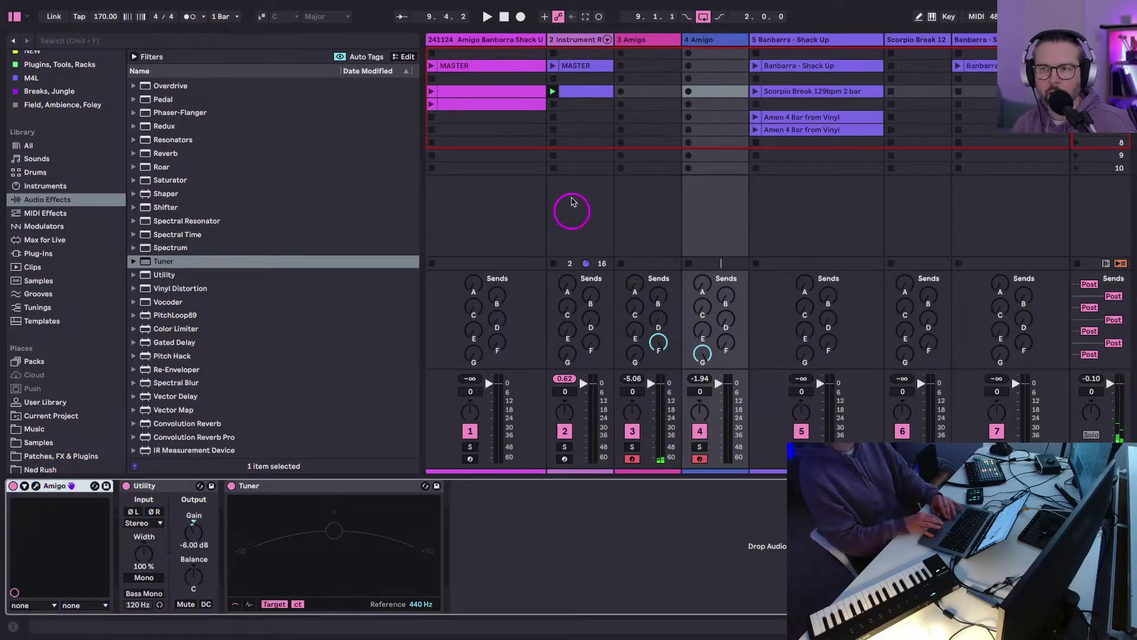
click(696, 38)
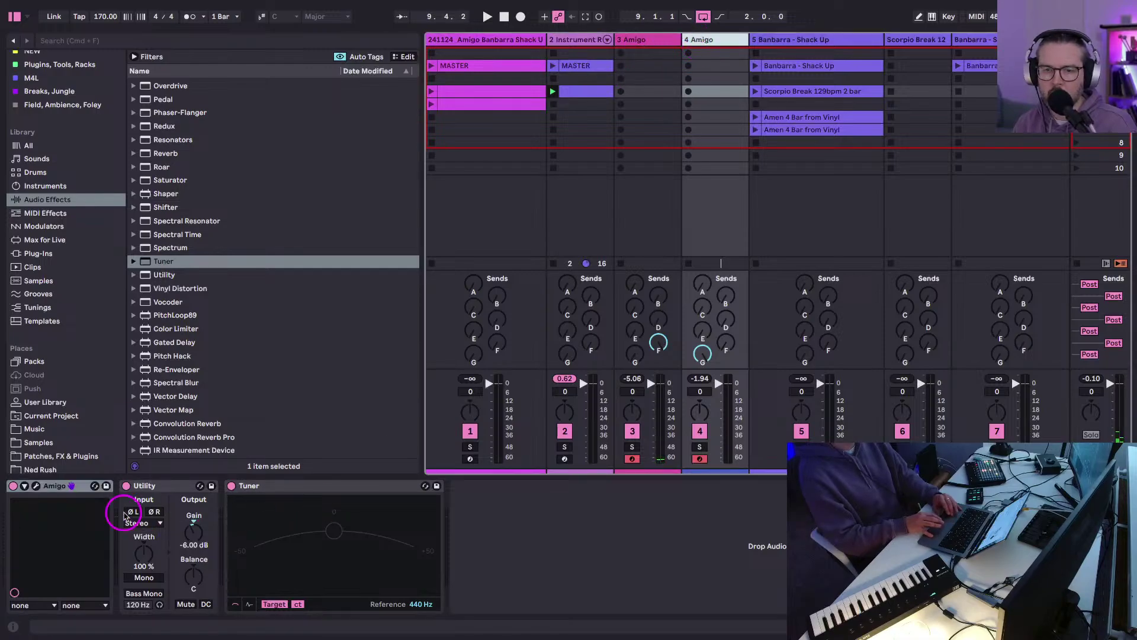
click(57, 491)
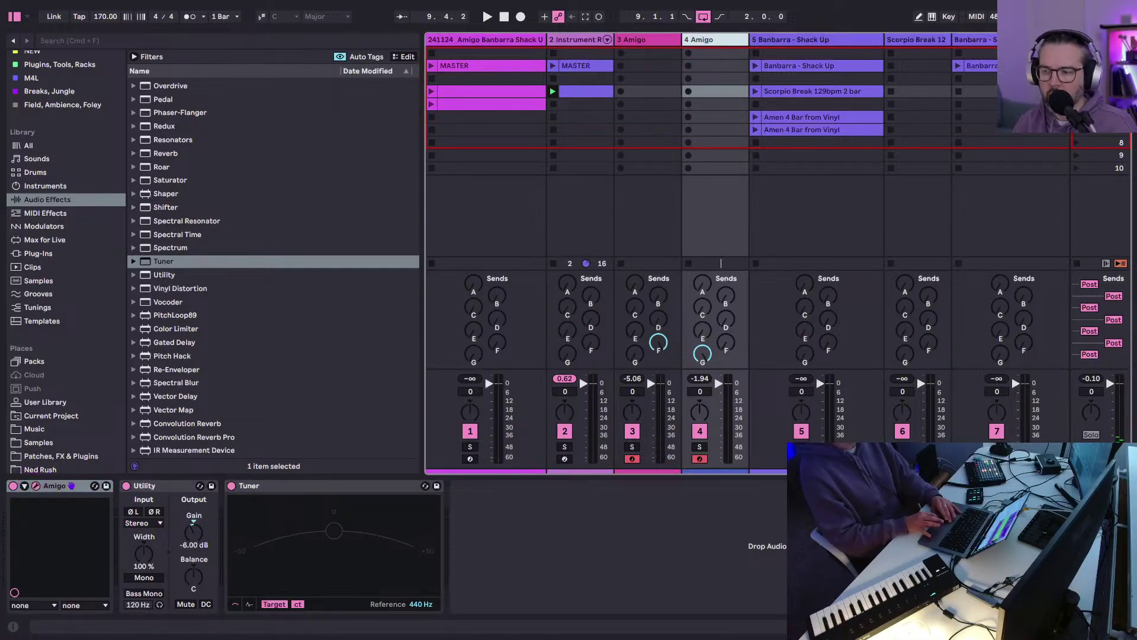
key(super+alt+p)
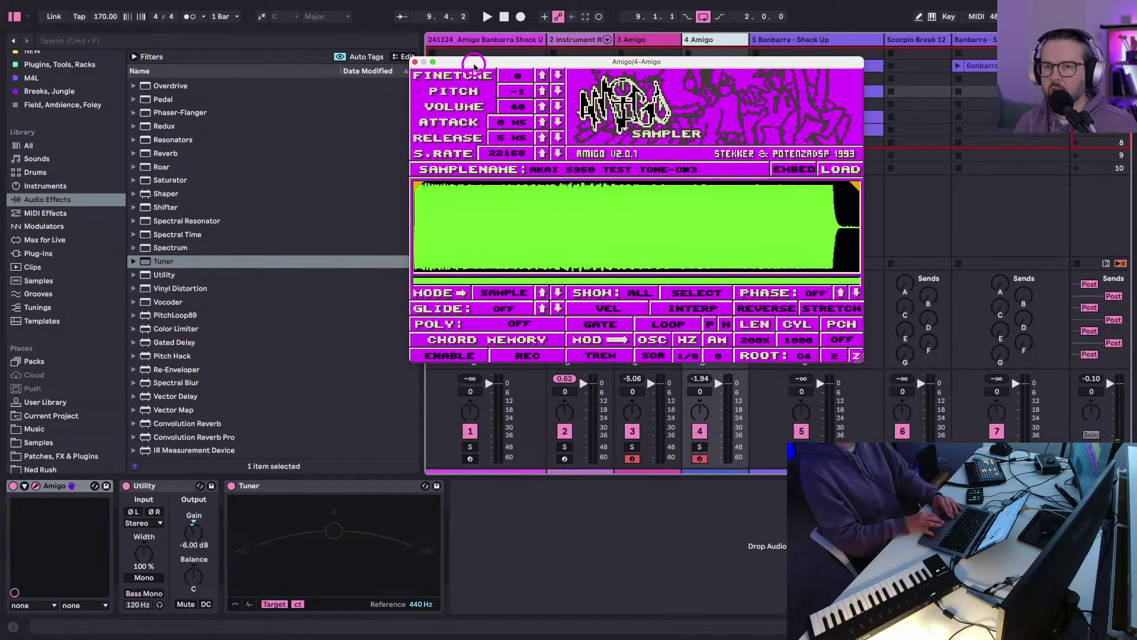
drag(479, 60, 524, 70)
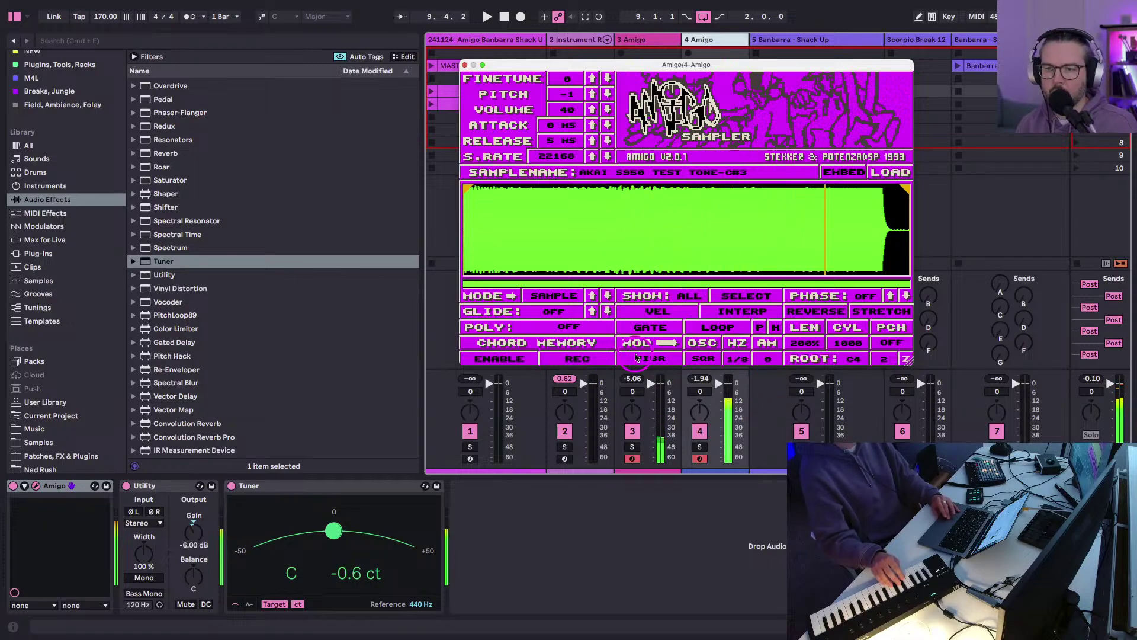
drag(767, 359, 754, 340)
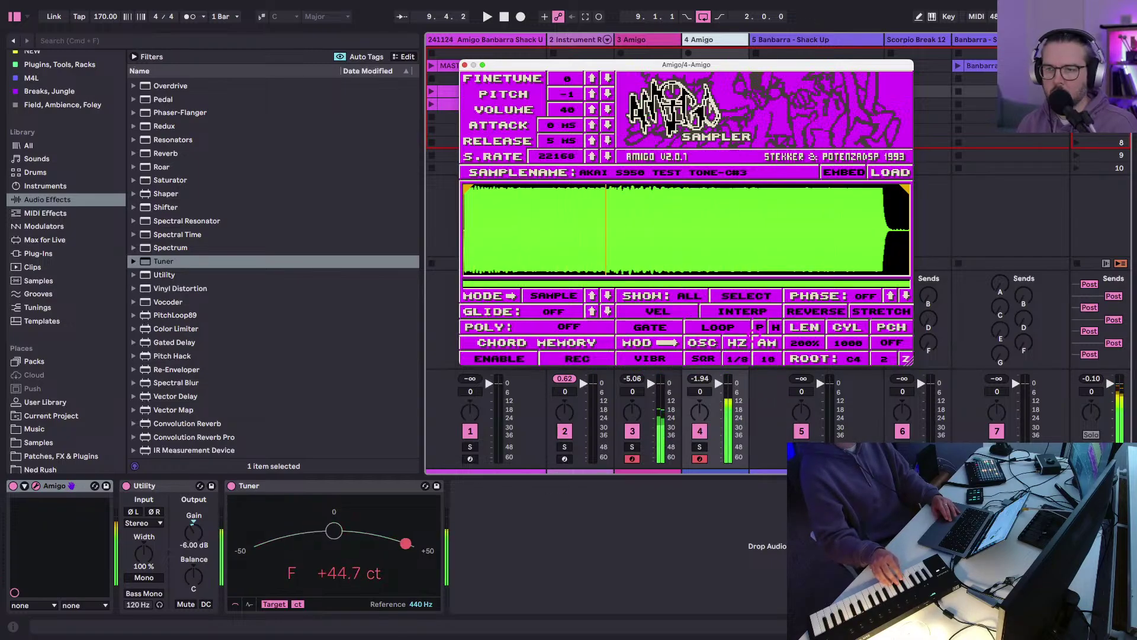
click(703, 359)
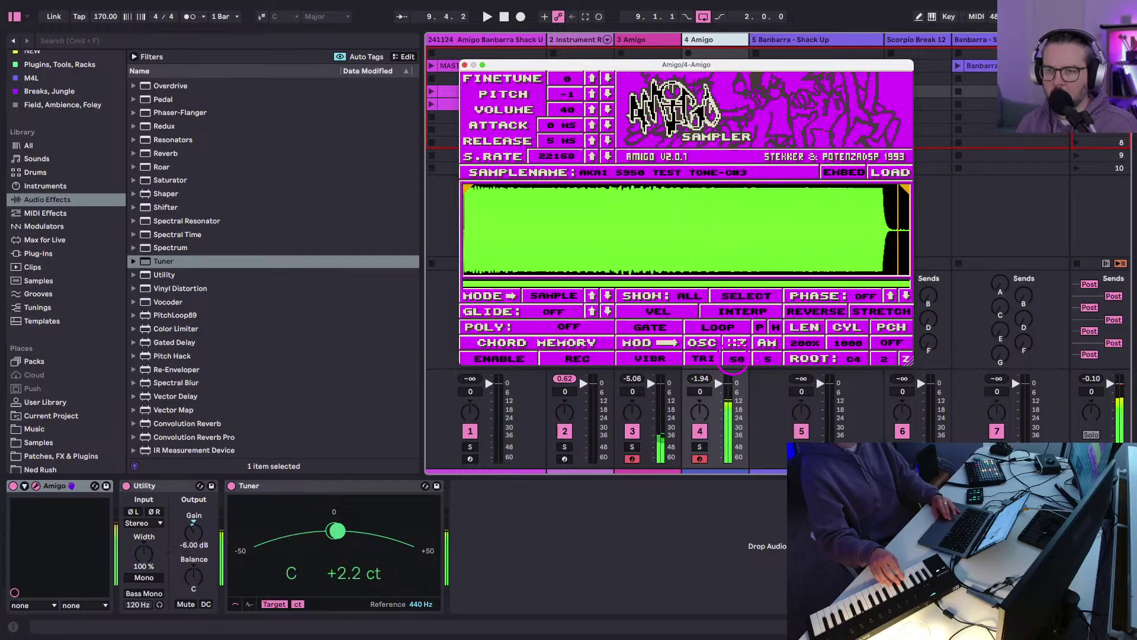
Set the vibrato oscillator rate of track 4's Amigo to 15 Hz.
drag(734, 365, 736, 415)
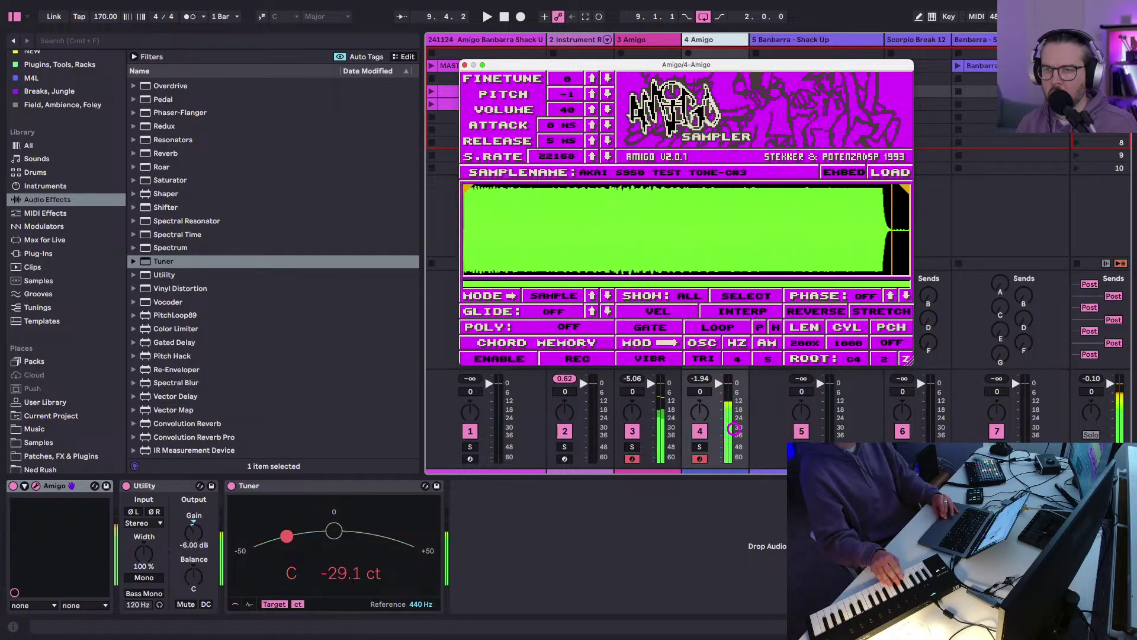
drag(734, 431, 733, 429)
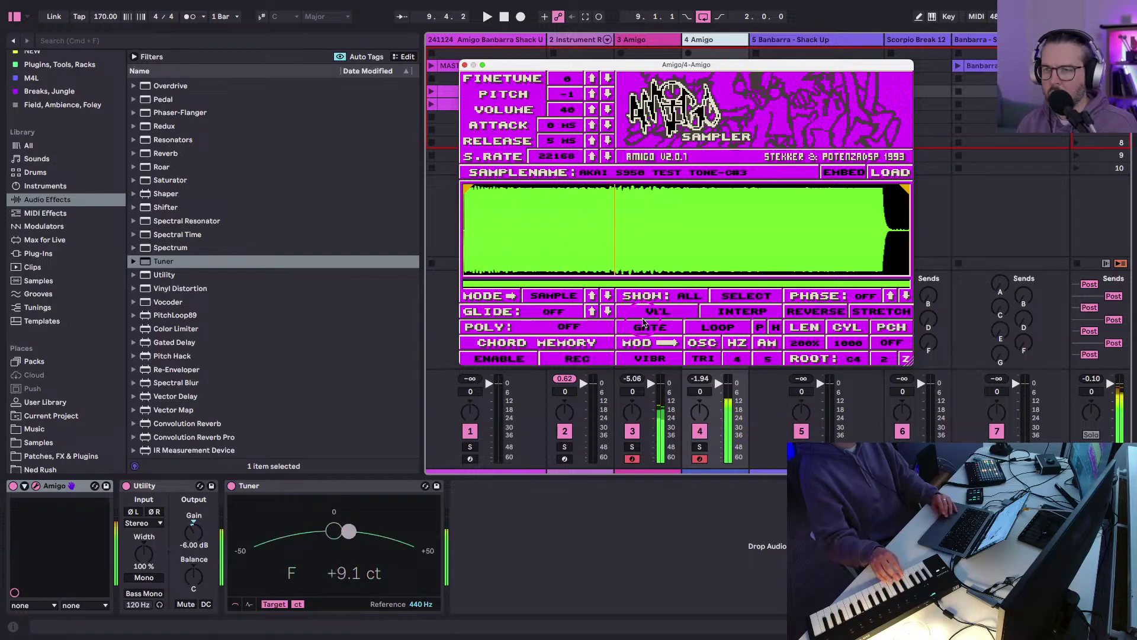
drag(736, 359, 731, 343)
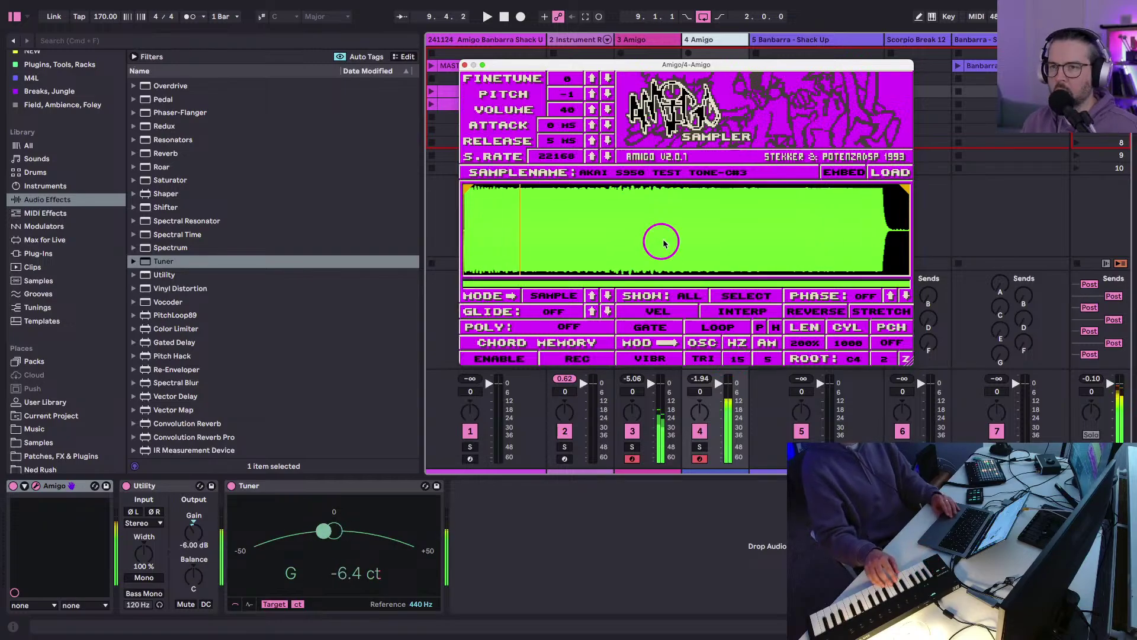
Start playback, toggle Amigo's Gate option and disarm track 3 so only track 4 stays armed.
key(space)
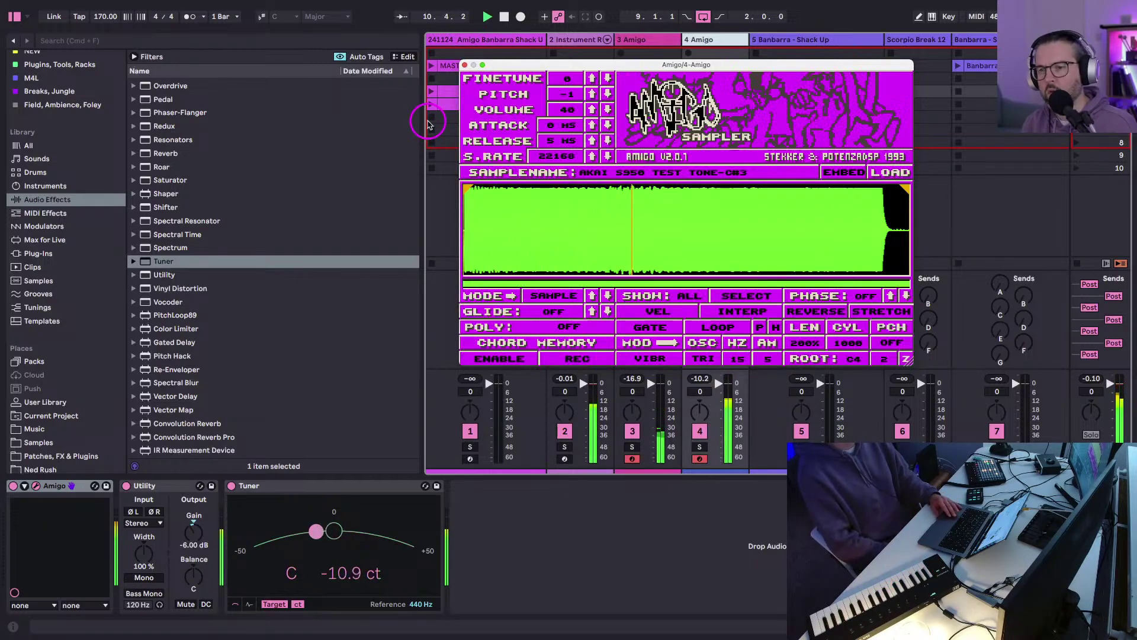
click(646, 330)
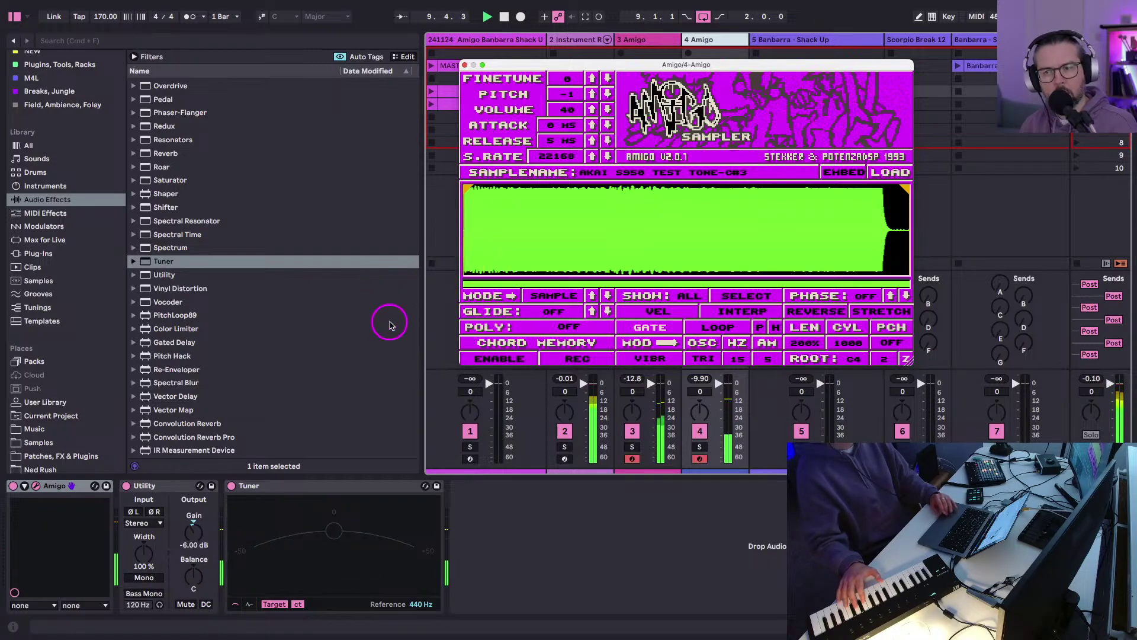
click(633, 459)
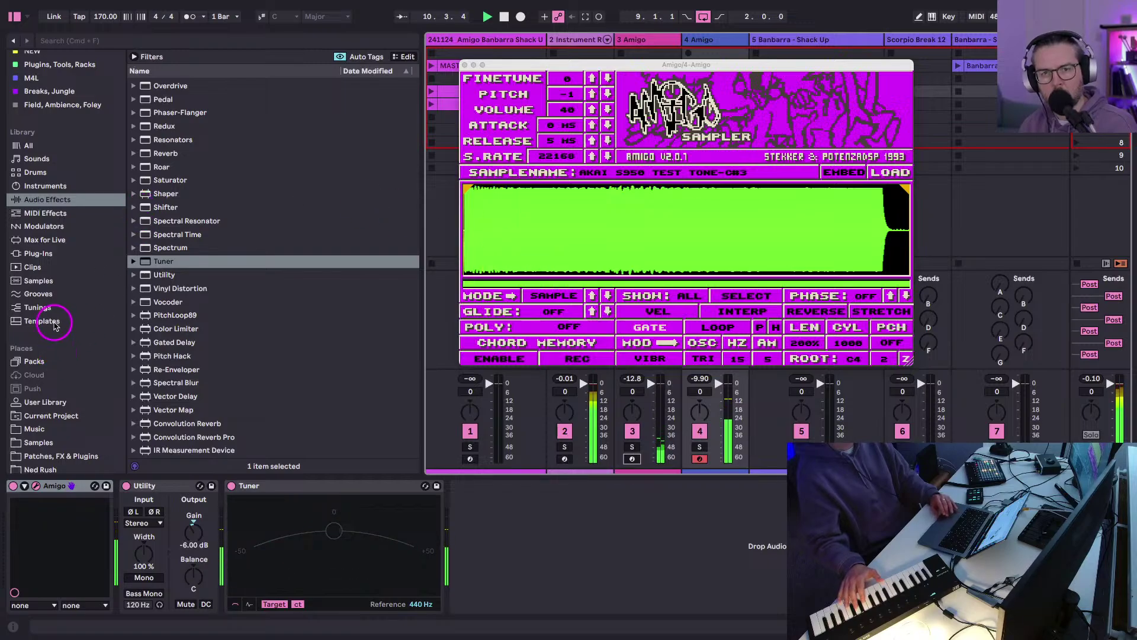
Insert the Chord MIDI effect ahead of Amigo on track 4.
click(41, 213)
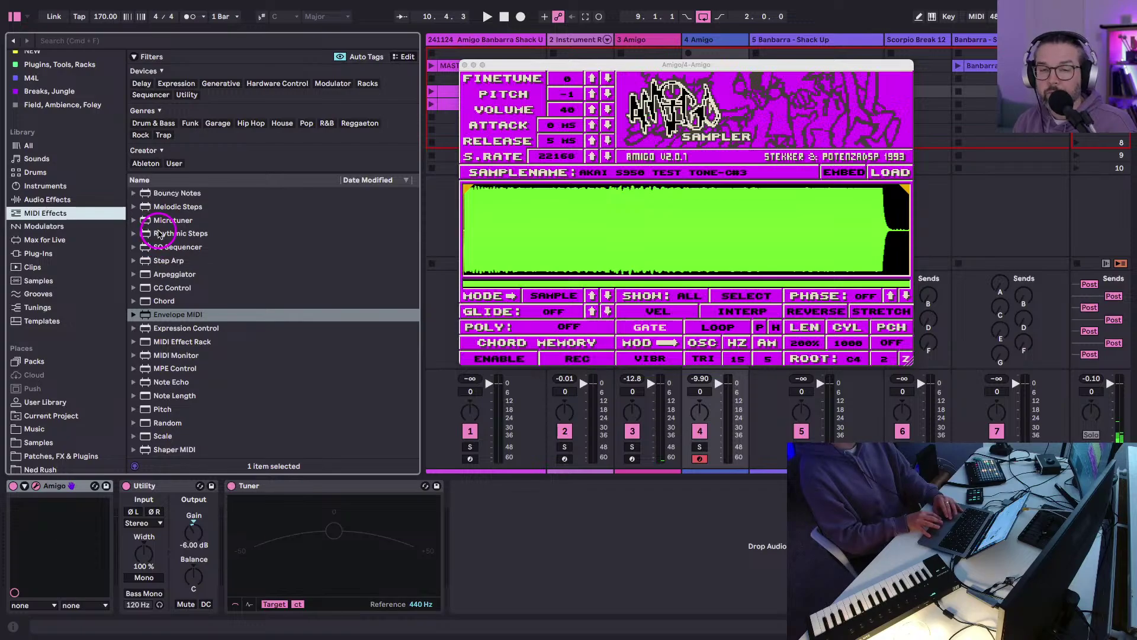
scroll(159, 232, down, 1)
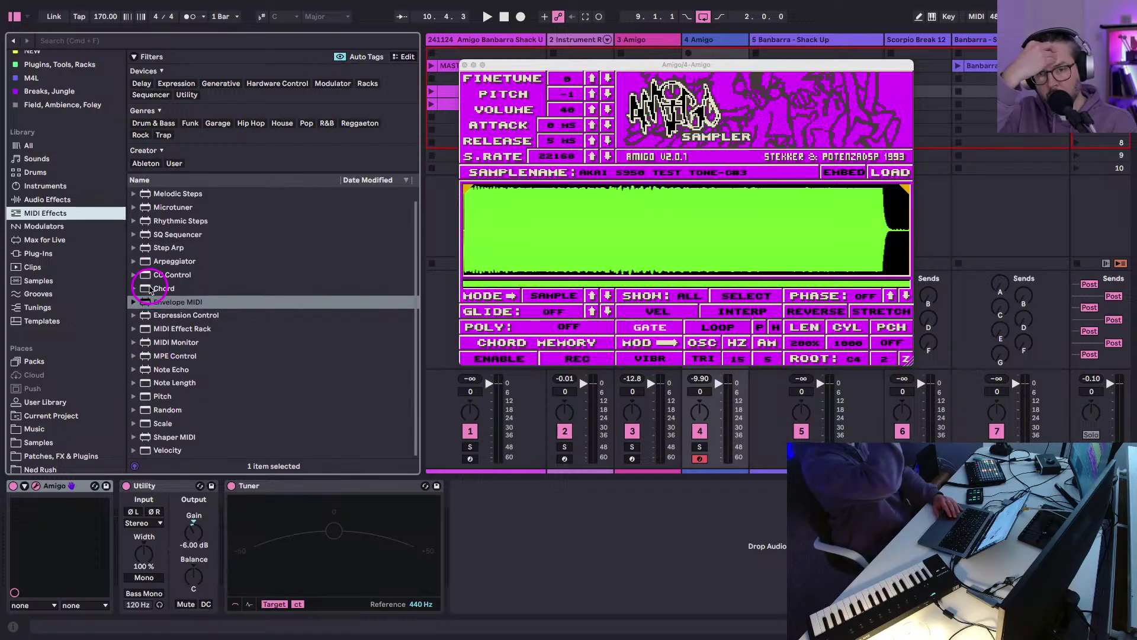
scroll(142, 296, up, 1)
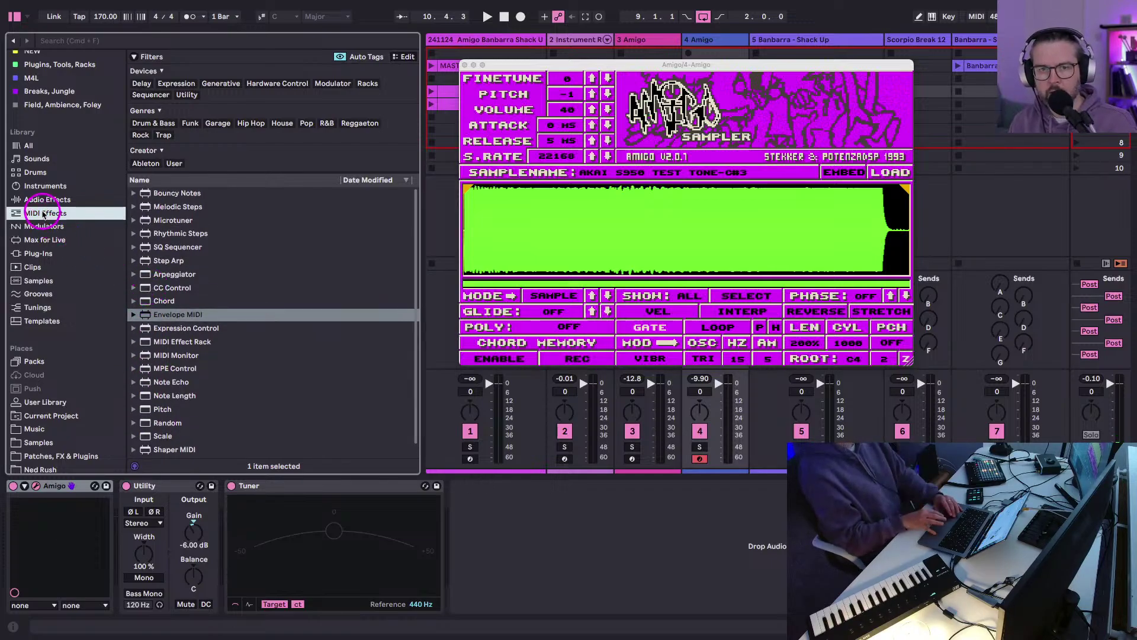
drag(146, 300, 13, 548)
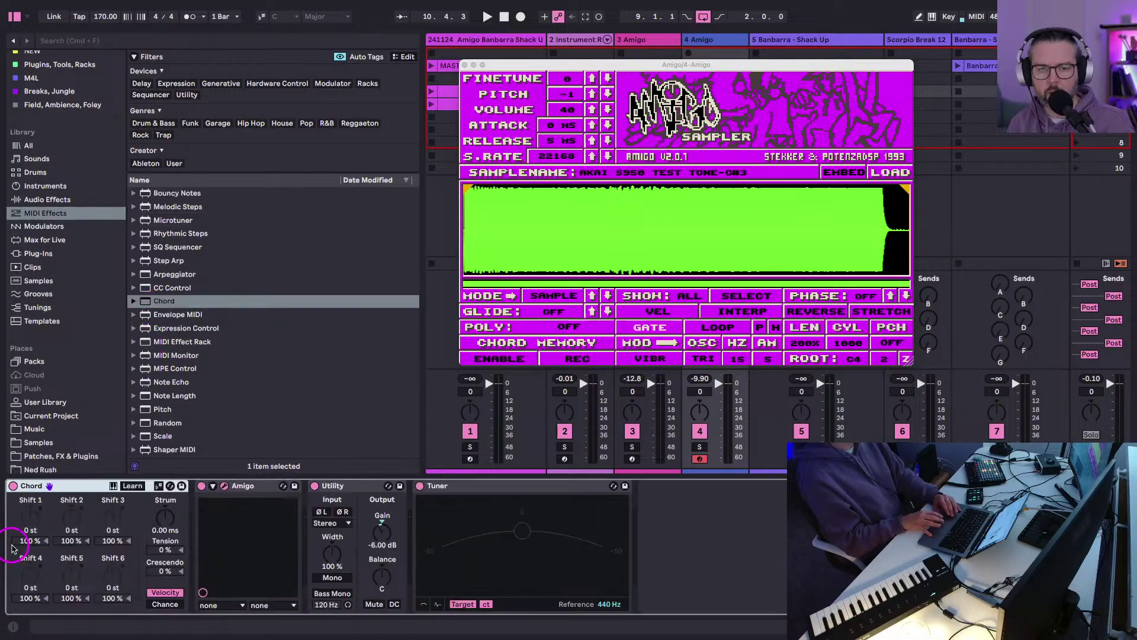
Set Chord's strum to 68.1 ms and shifts 1 to 4 to +3, +4, +9 and +8 semitones.
drag(159, 520, 158, 512)
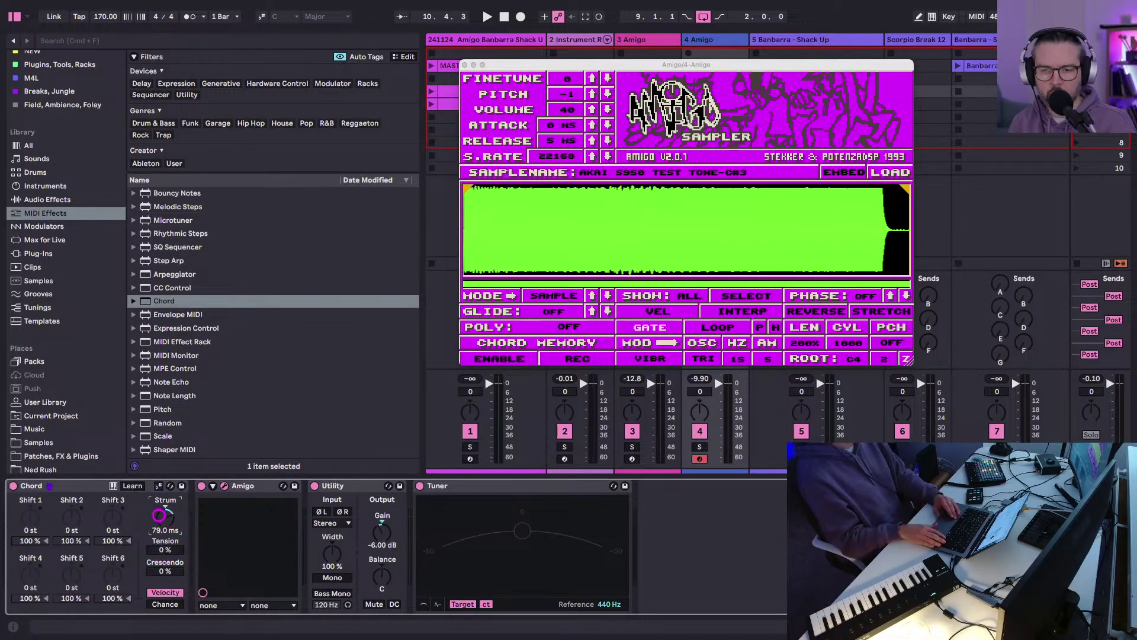
drag(39, 511, 81, 518)
drag(112, 520, 113, 514)
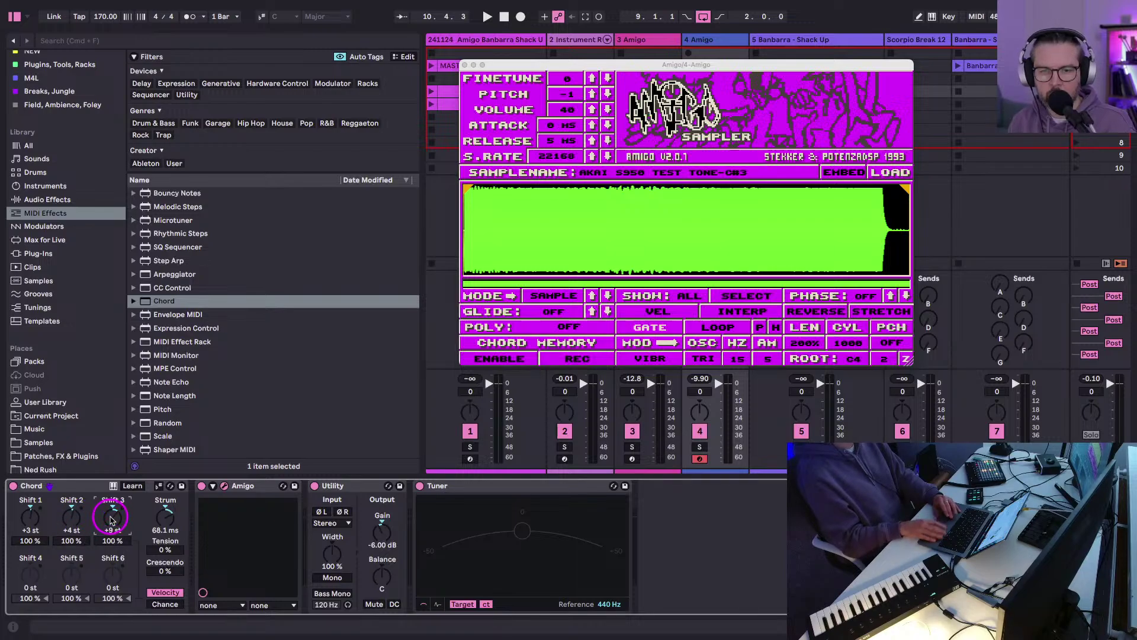
drag(31, 578, 32, 581)
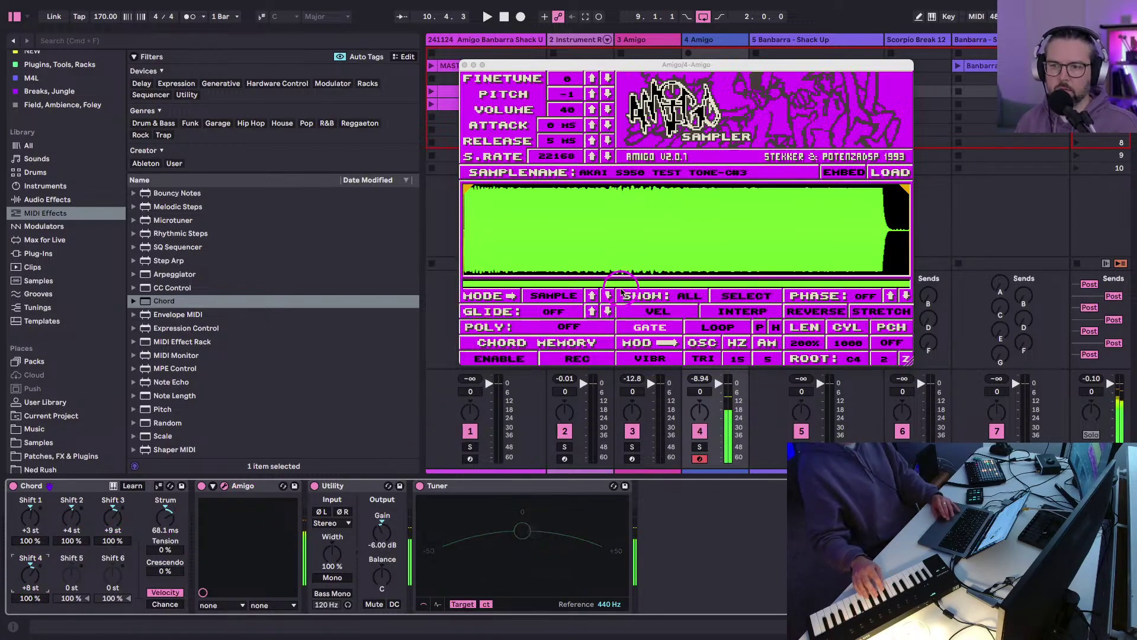
Shorten the test tone in Amigo to about its first tenth by moving the end marker, and play it with the loop running.
click(910, 205)
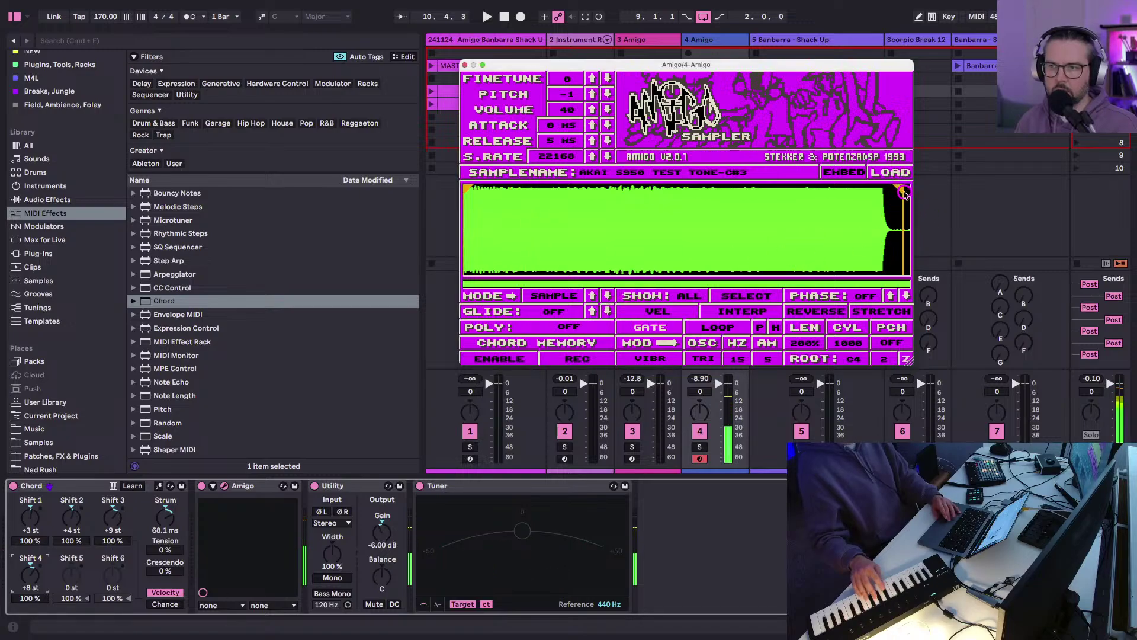
mouse_move(911, 205)
mouse_down()
mouse_move(494, 189)
mouse_move(509, 188)
mouse_up()
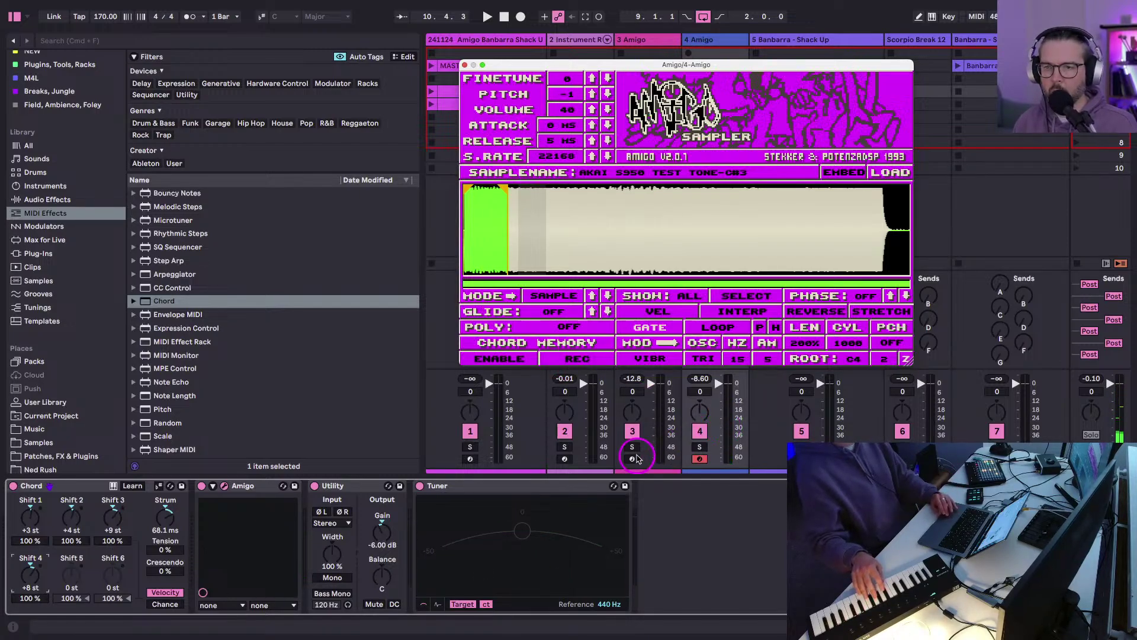
click(500, 358)
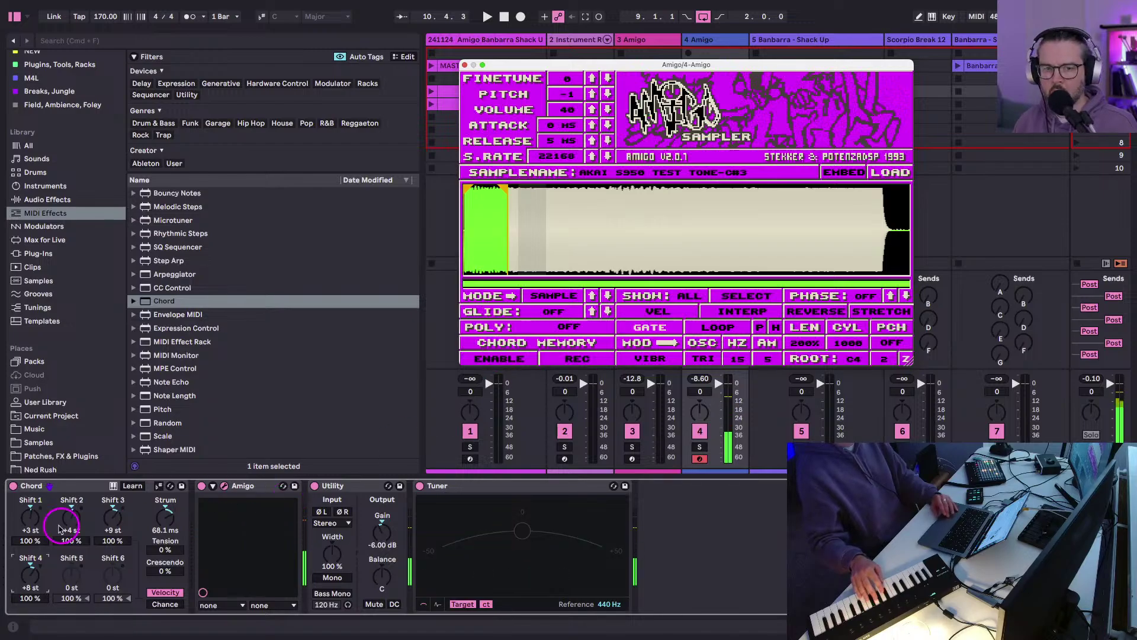
key(space)
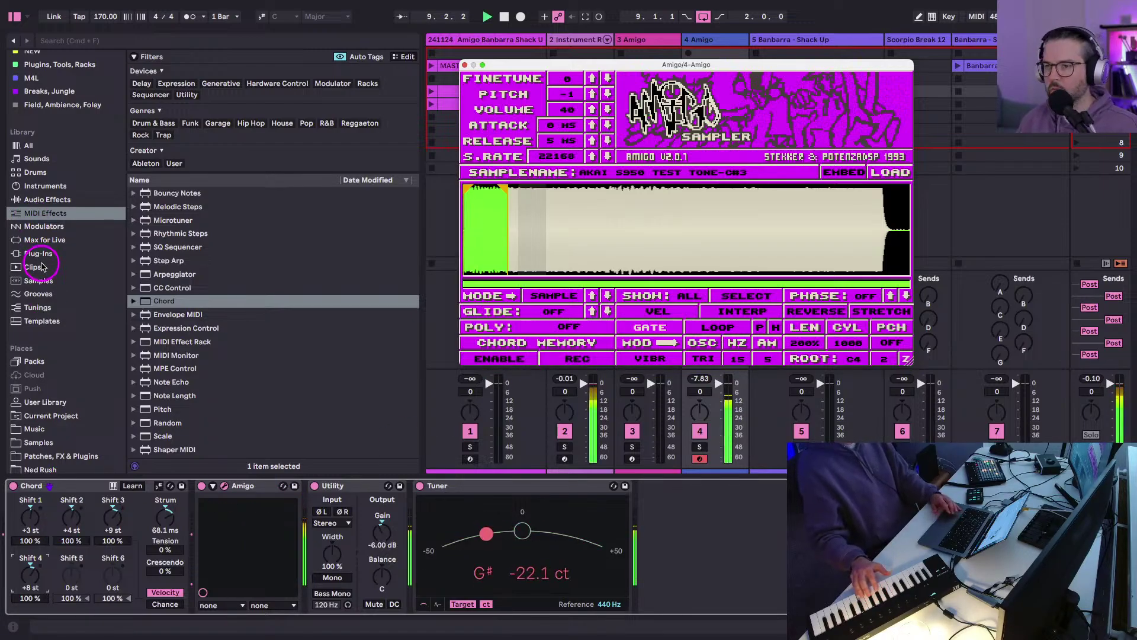
Launch the fifth-scene clip on the first track and turn off the Chord effect on the 4 Amigo track.
click(469, 408)
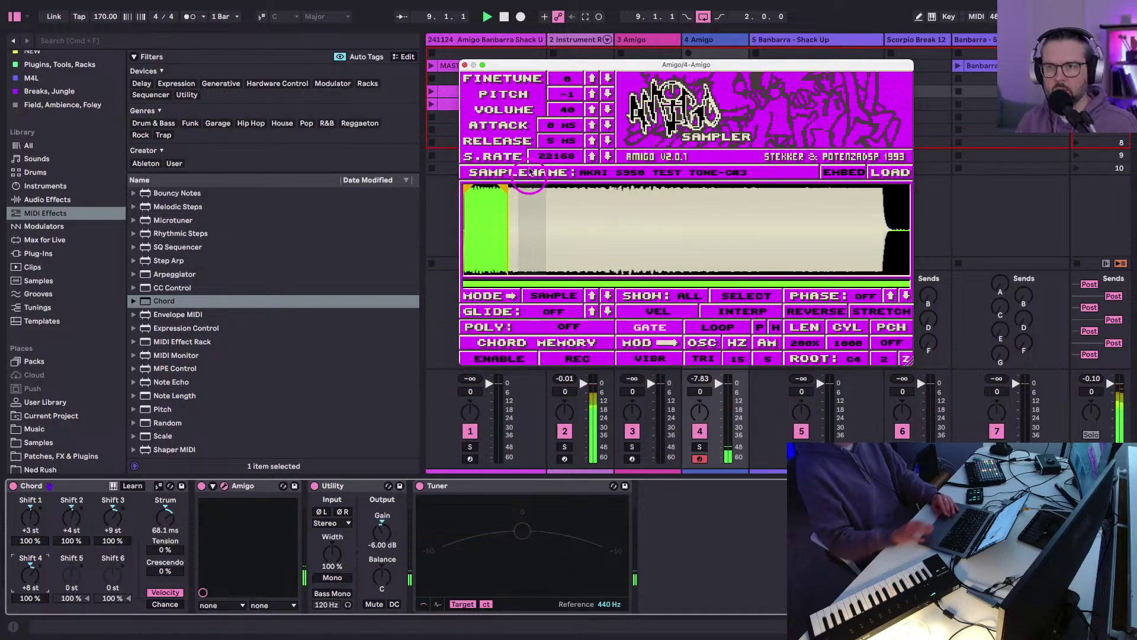
drag(520, 67, 649, 180)
click(430, 104)
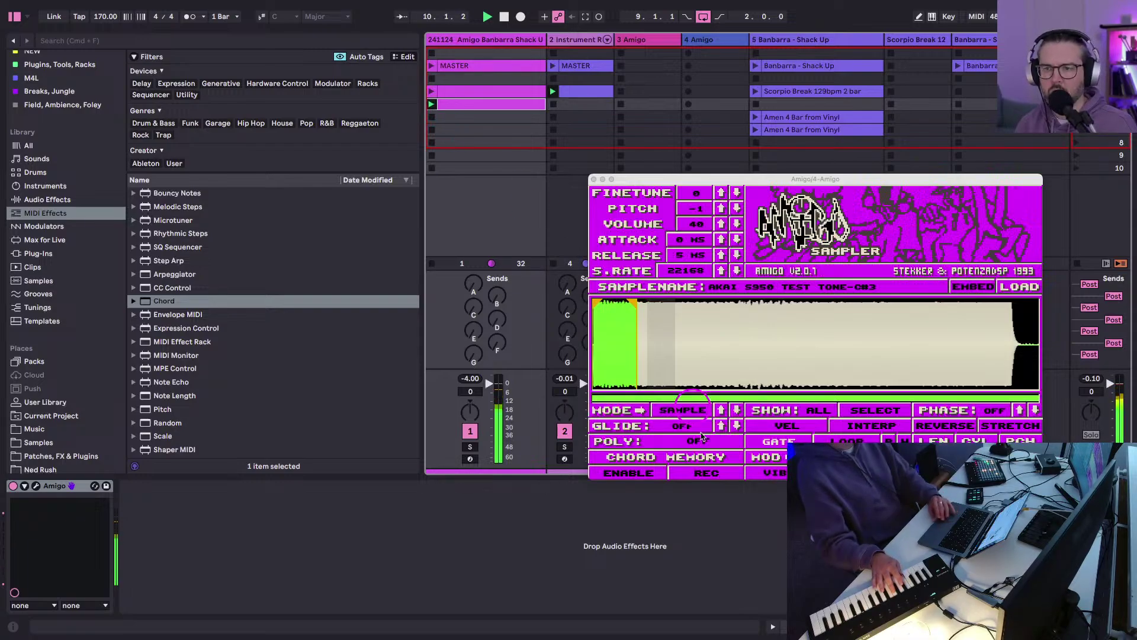
click(687, 100)
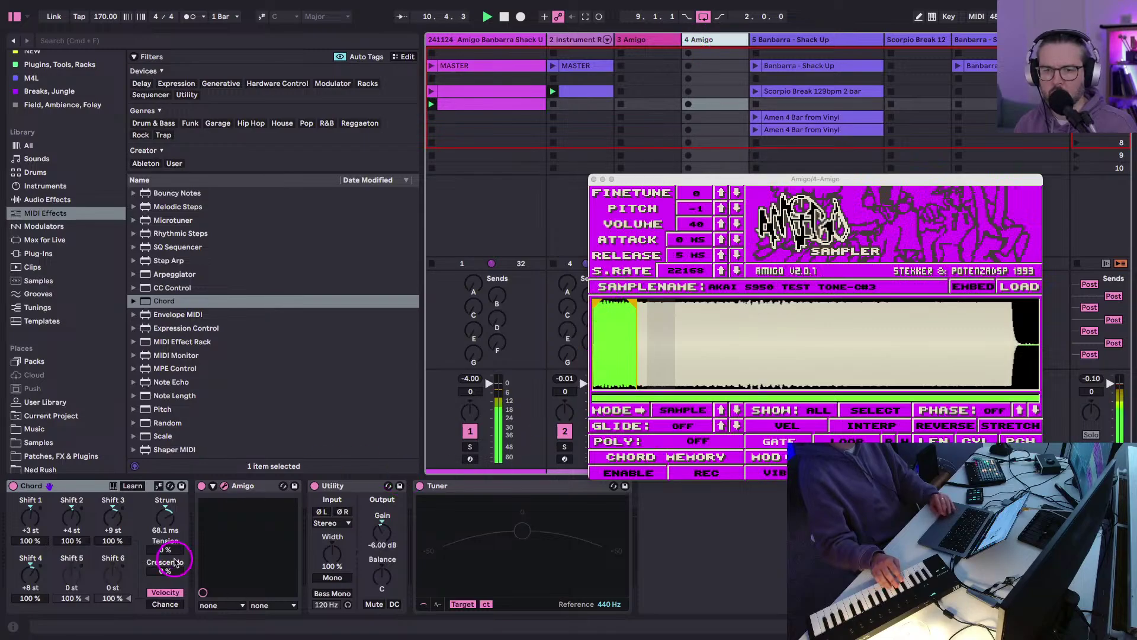
click(13, 486)
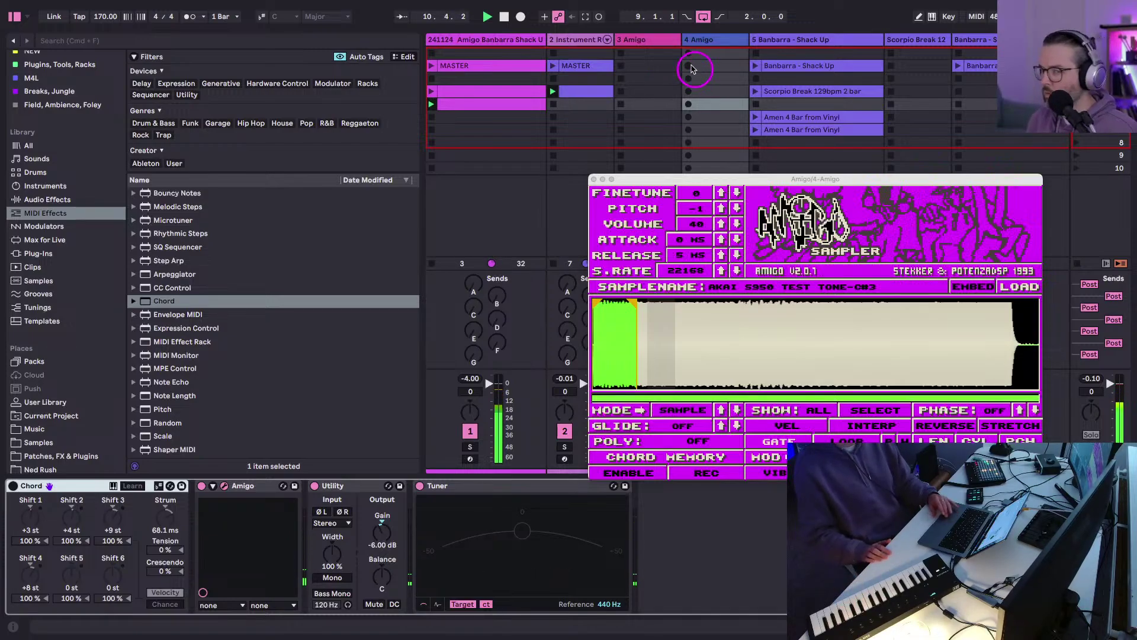
Record a new MIDI clip on the 4 Amigo track in the slot beside the Scorpio Break 129bpm 2 bar clip.
drag(654, 179, 652, 308)
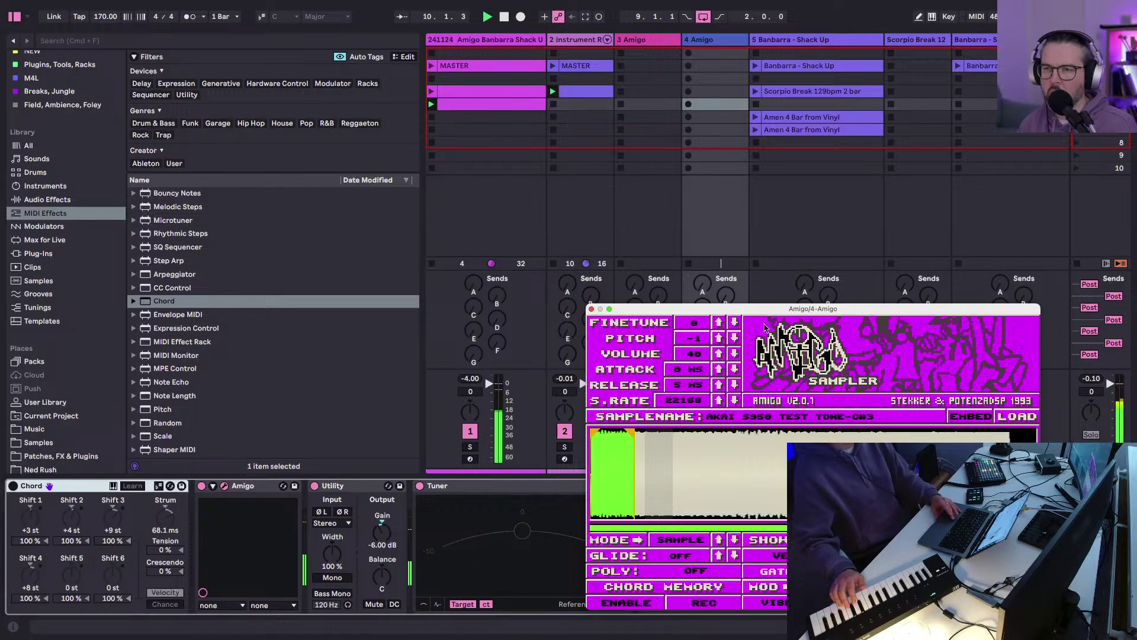
click(689, 92)
click(688, 92)
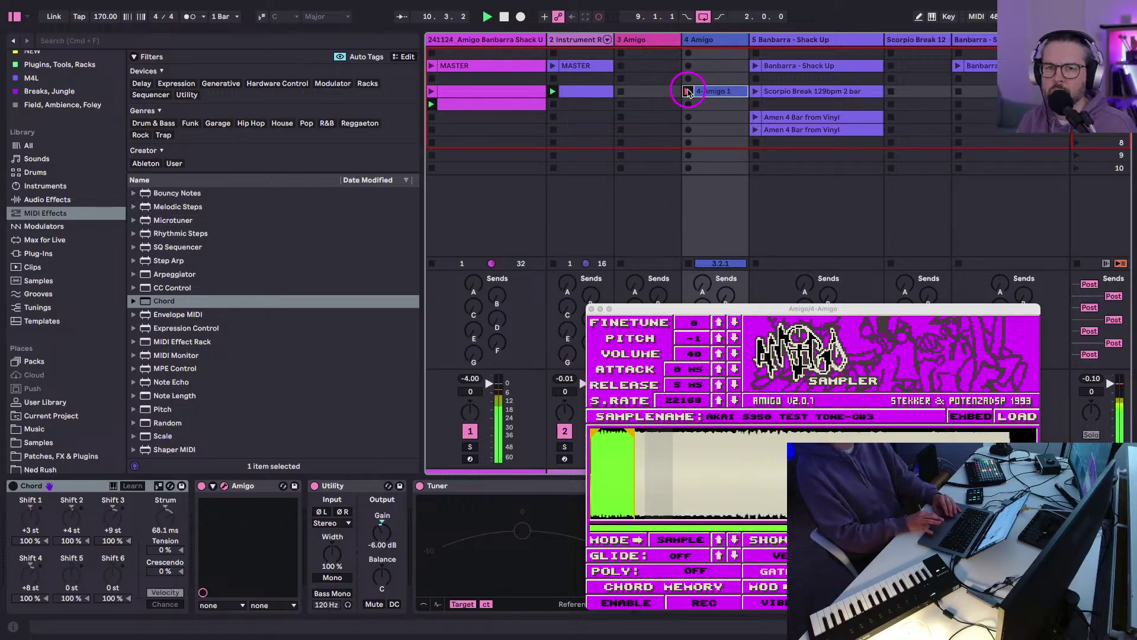
Open the recorded 4-Amigo 1 clip and quantize its F4 note to start at 1.2.1.
double_click(708, 93)
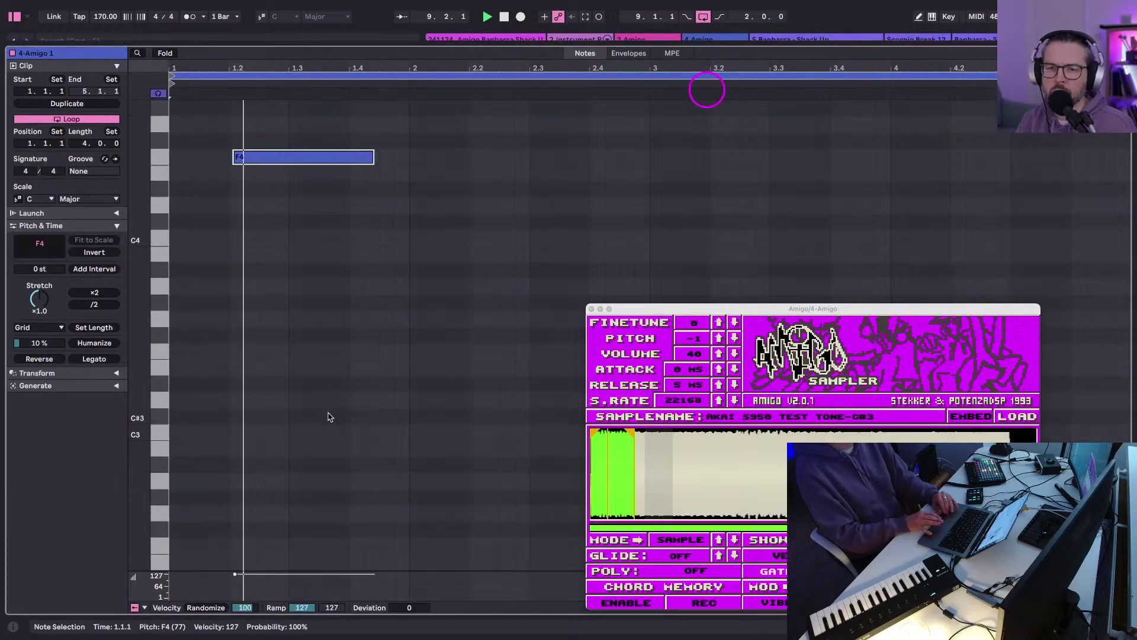
click(256, 164)
key(super+u)
Set the length of the F4 note to one beat, ending at 1.3.1, and audition it.
key(shift+Left)
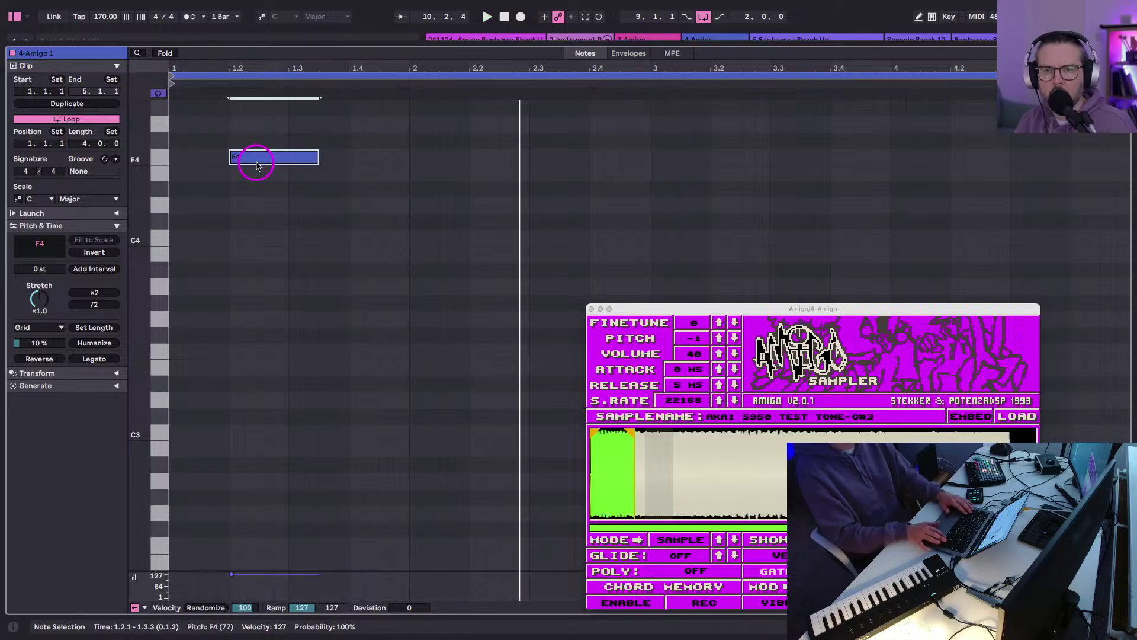
key(shift+Left)
key(shift+Left)
key(shift+Left)
key(shift+Left)
key(space)
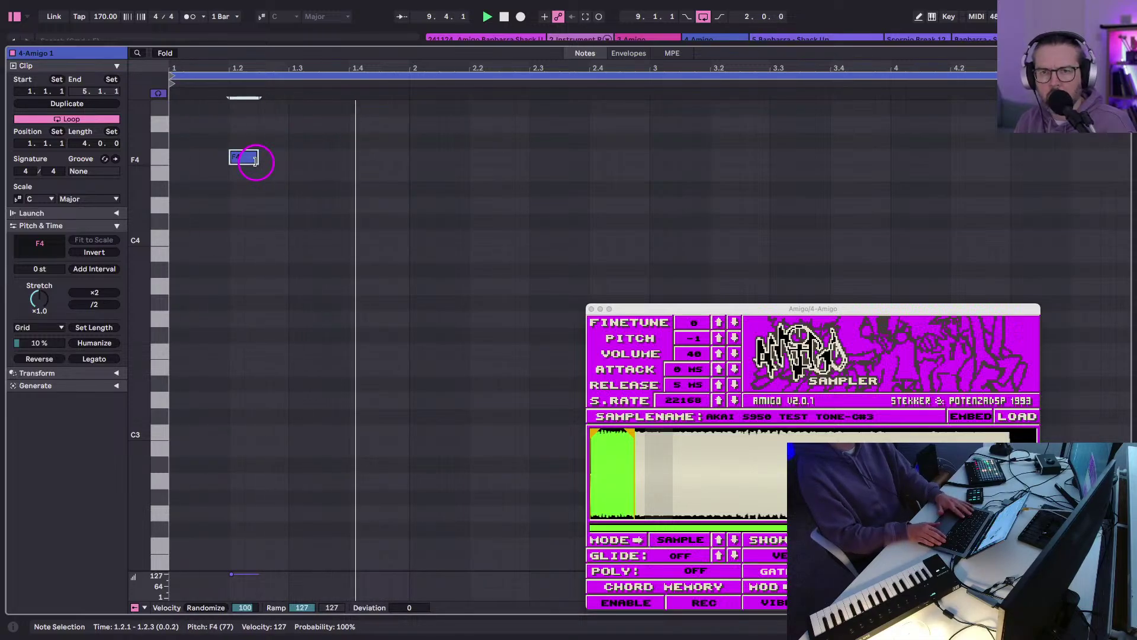
drag(256, 161, 288, 161)
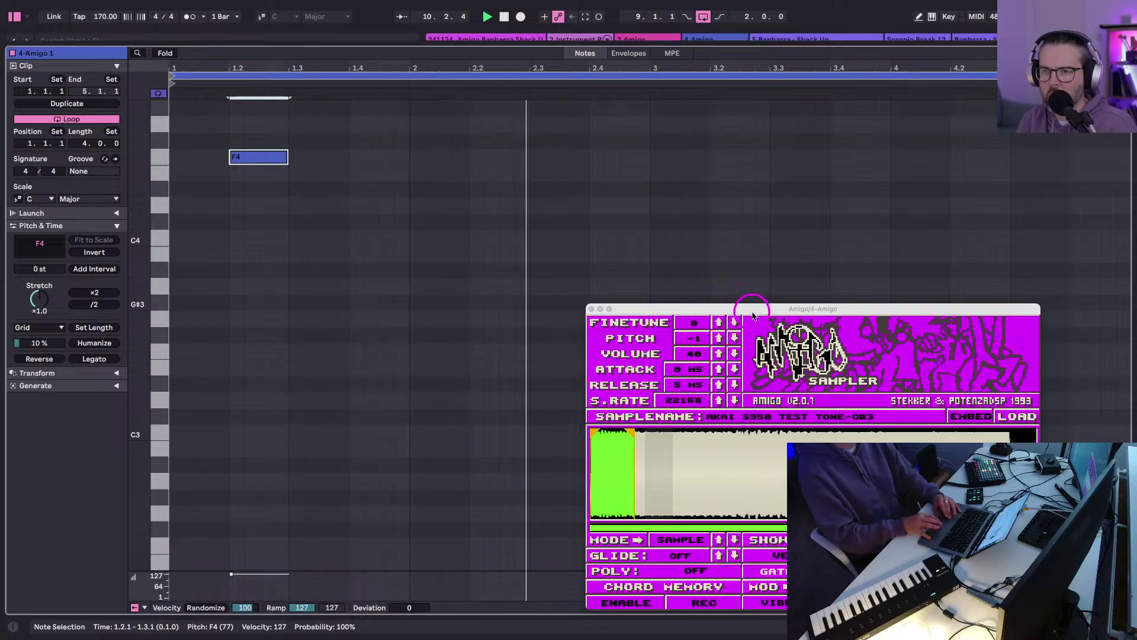
Return to the Session mixer and adjust send C on the 4 Amigo track.
drag(753, 315, 648, 125)
key(Tab)
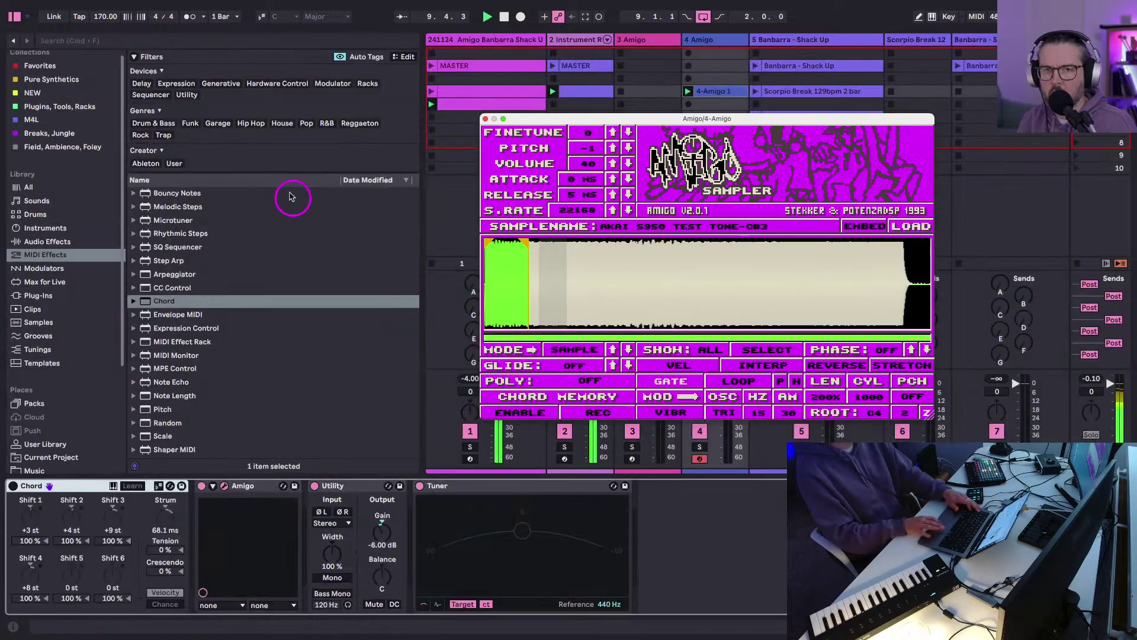
click(663, 38)
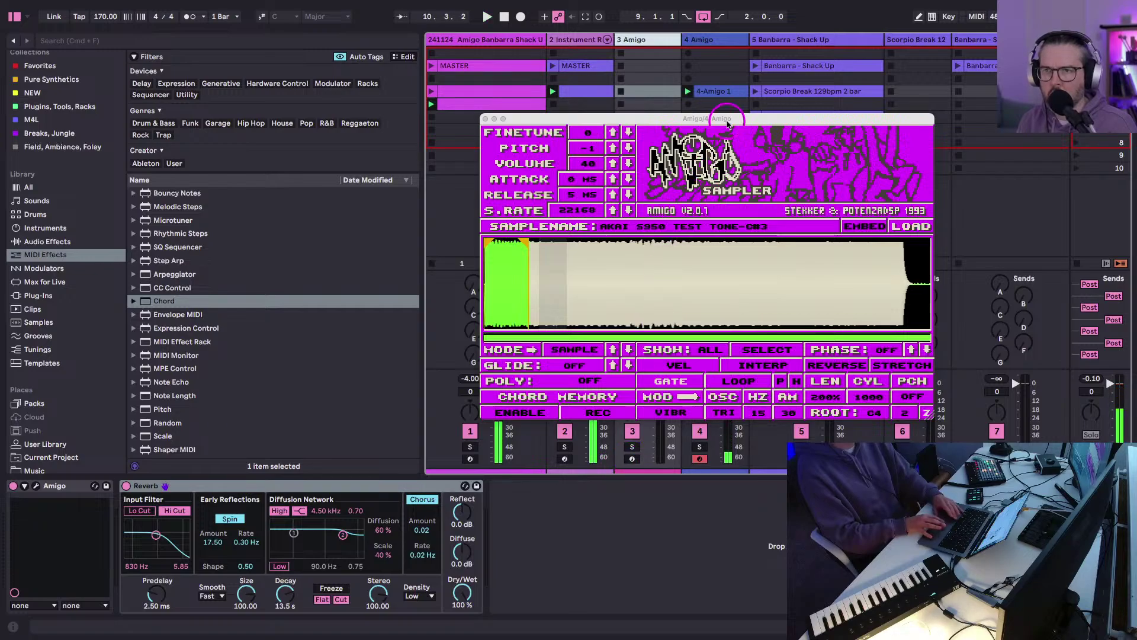
drag(685, 119, 737, 246)
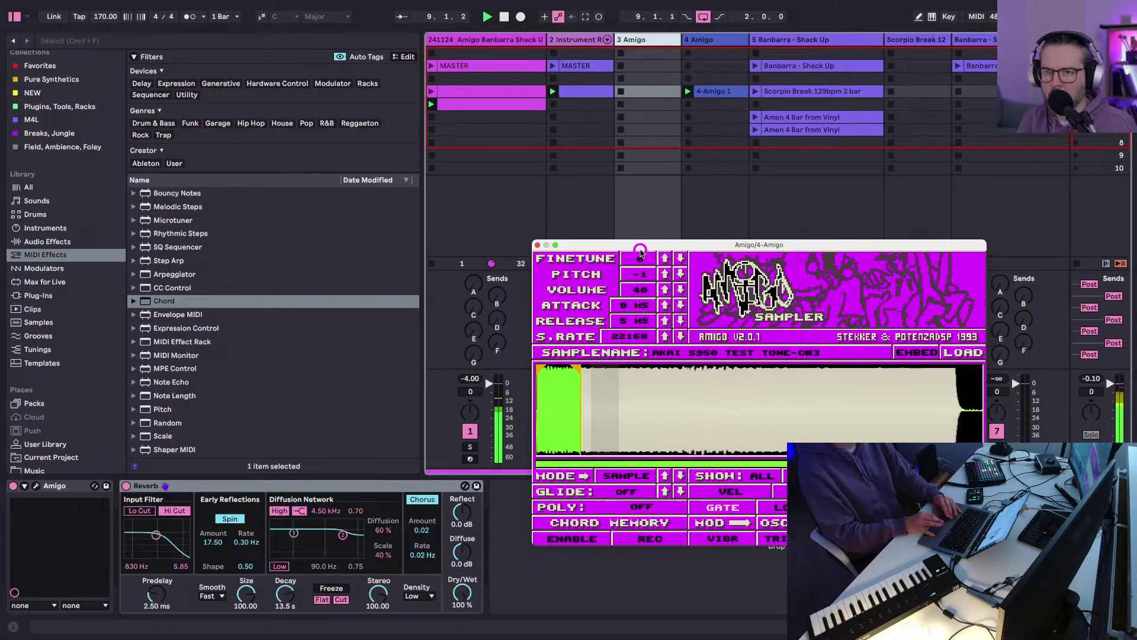
drag(644, 246, 680, 434)
click(703, 307)
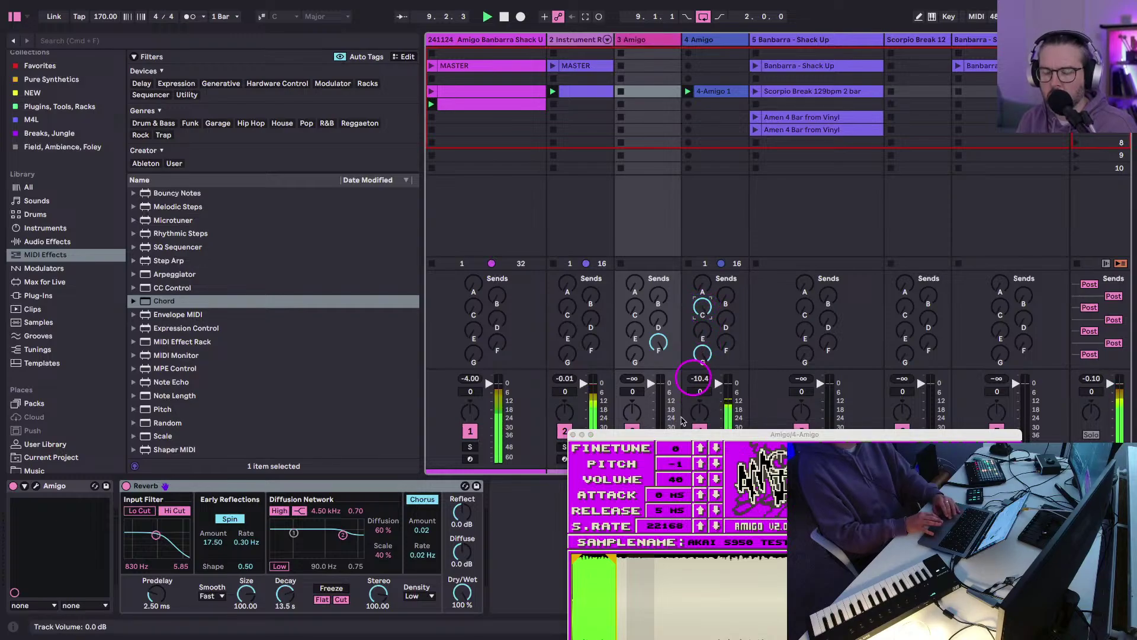
Select the 3 Amigo track, arm it for recording and move the sampler window clear of the mixer.
click(633, 39)
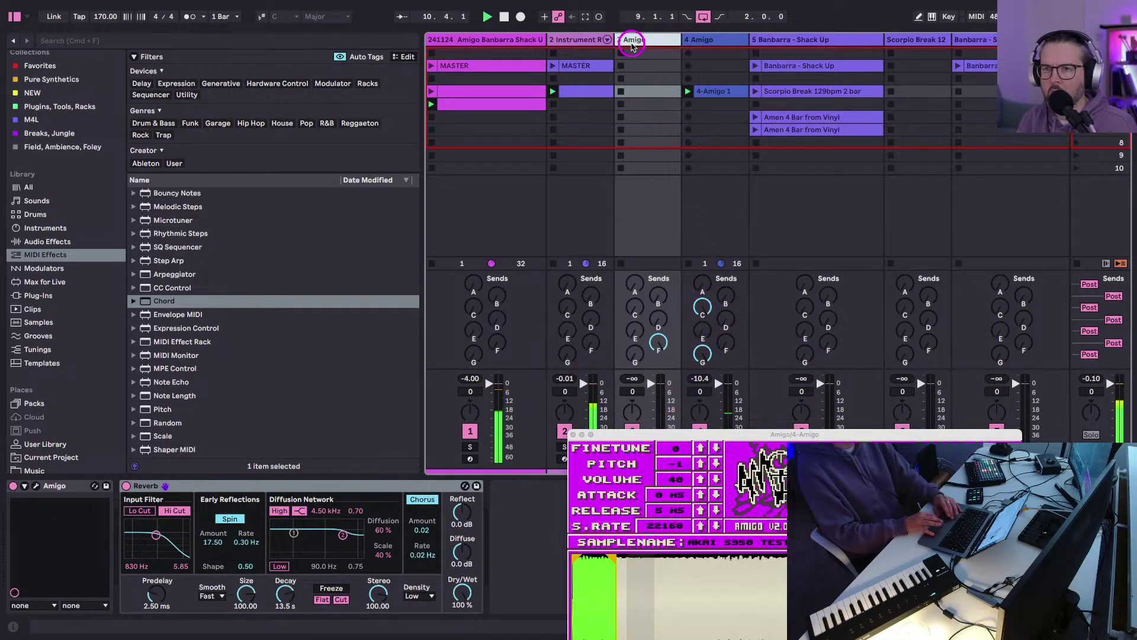
drag(629, 434, 657, 492)
click(632, 458)
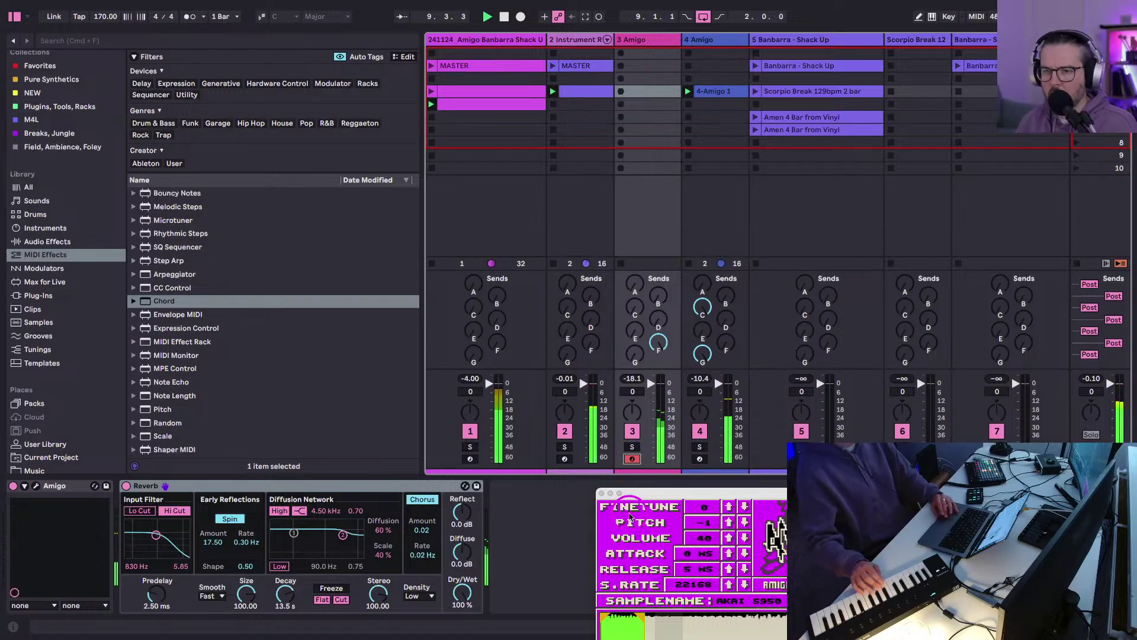
drag(642, 496, 748, 48)
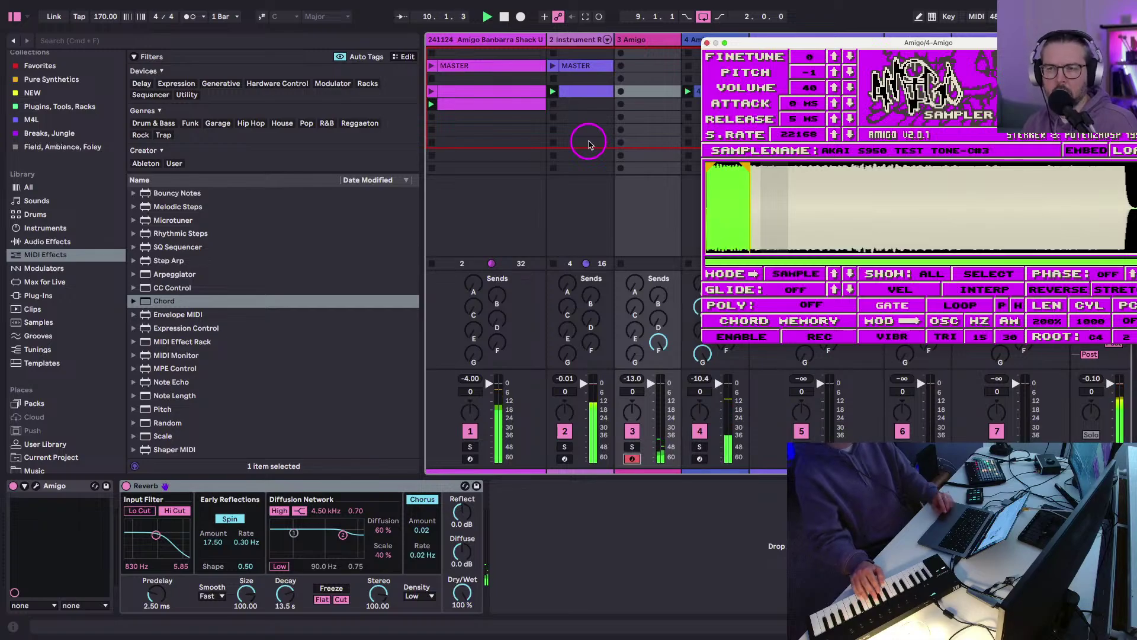
Set the loop length of the 4-Amigo 1 clip to 8 bars.
click(694, 90)
key(super+alt+e)
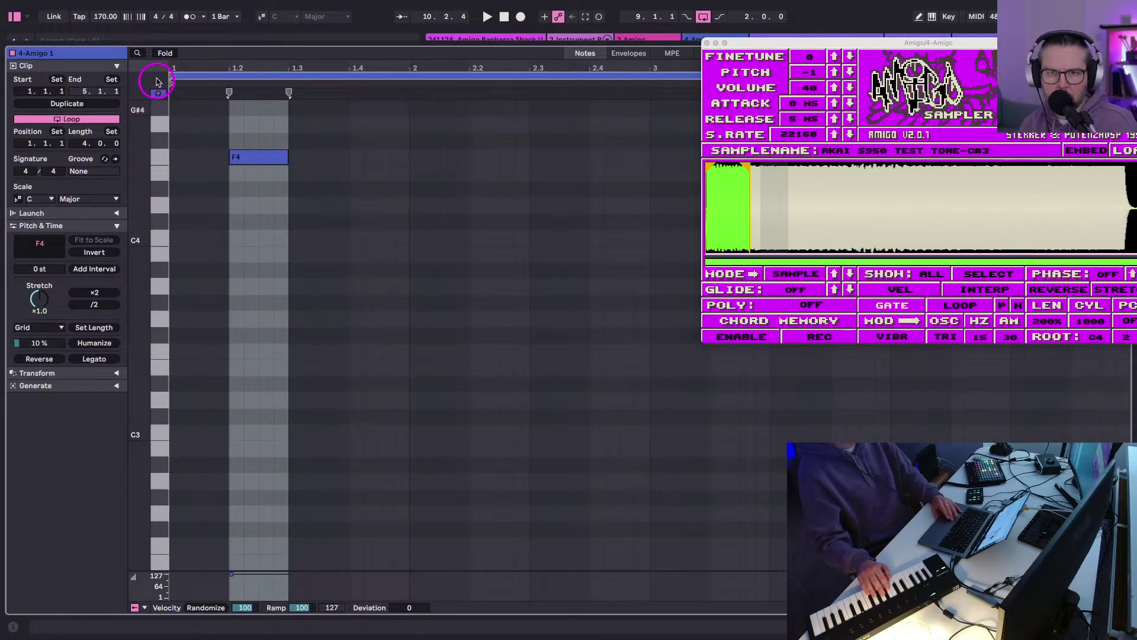
click(76, 144)
text(8)
key(Return)
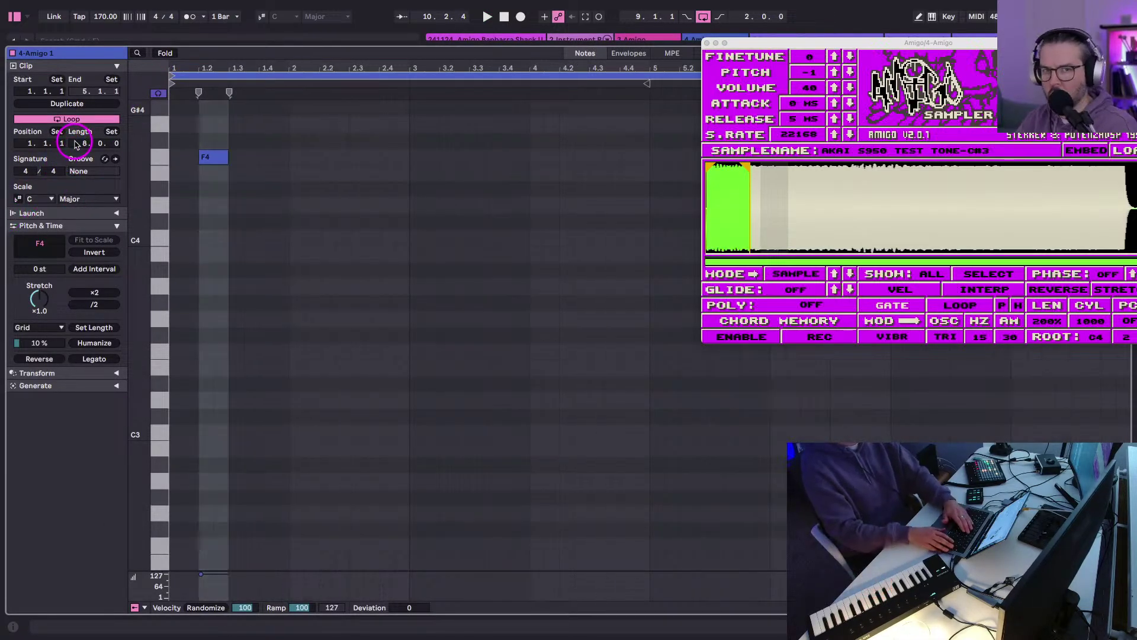
key(super+alt+e)
Record a MIDI clip with an F1 bass note in the fourth-scene slot of the 3 Amigo track.
click(621, 92)
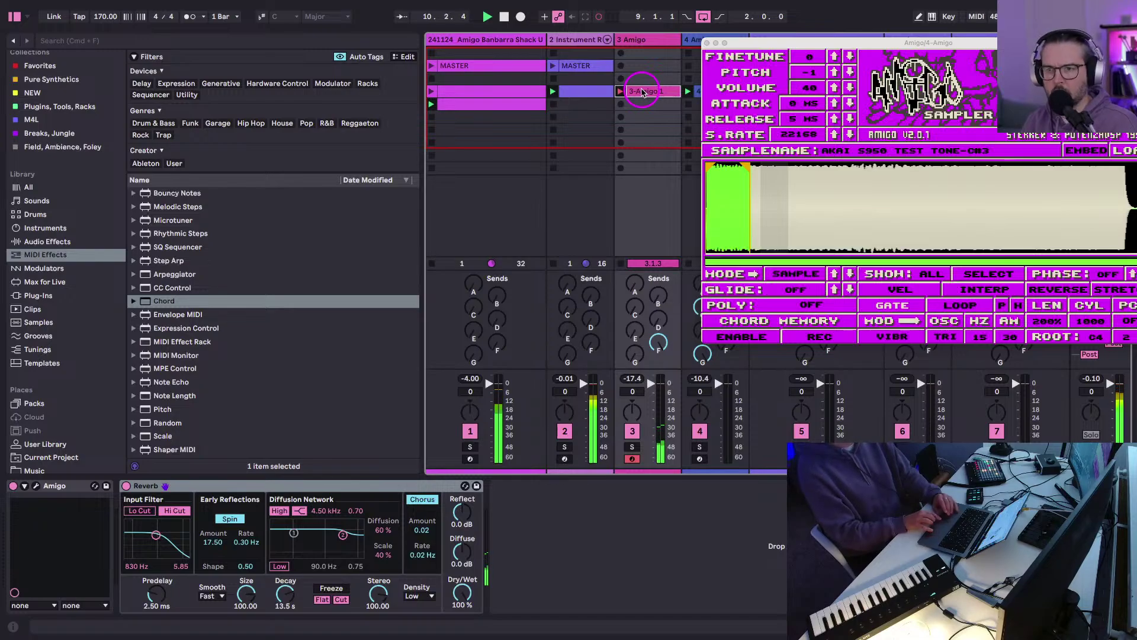
double_click(643, 93)
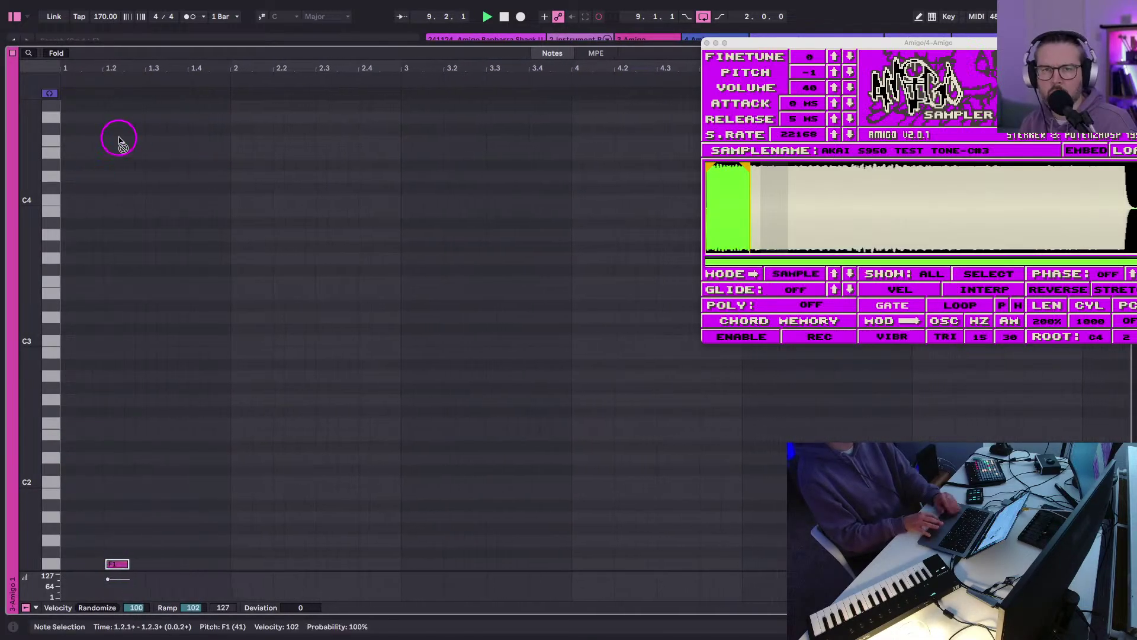
key(shift+Tab)
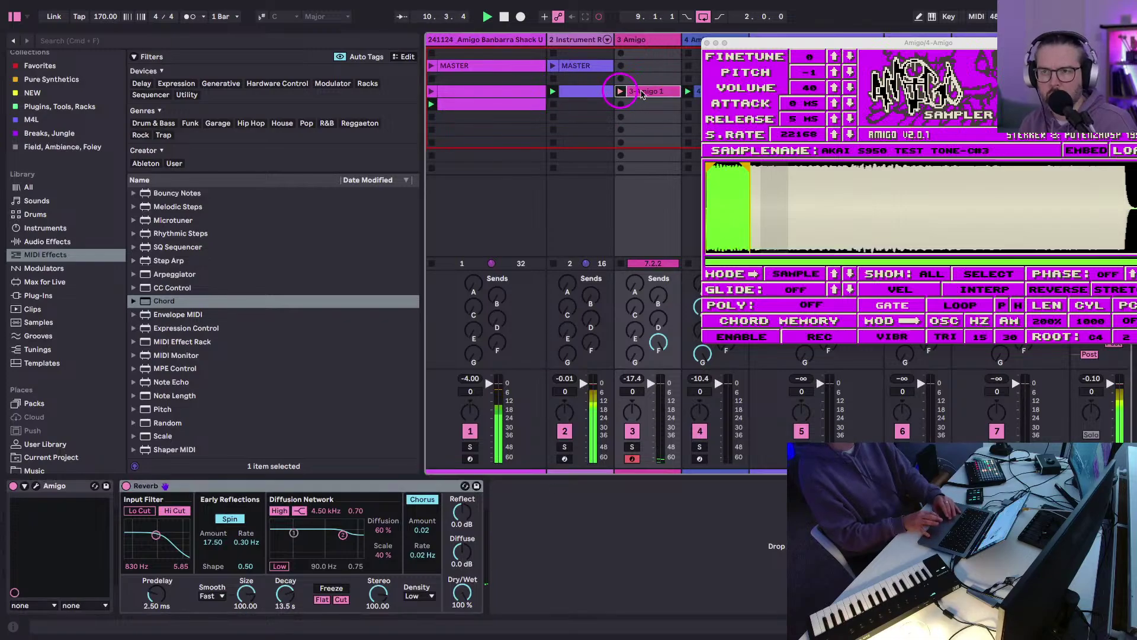
Quantize the F1 note in the 3-Amigo 1 clip to start at 1.2.1.
double_click(643, 93)
click(208, 563)
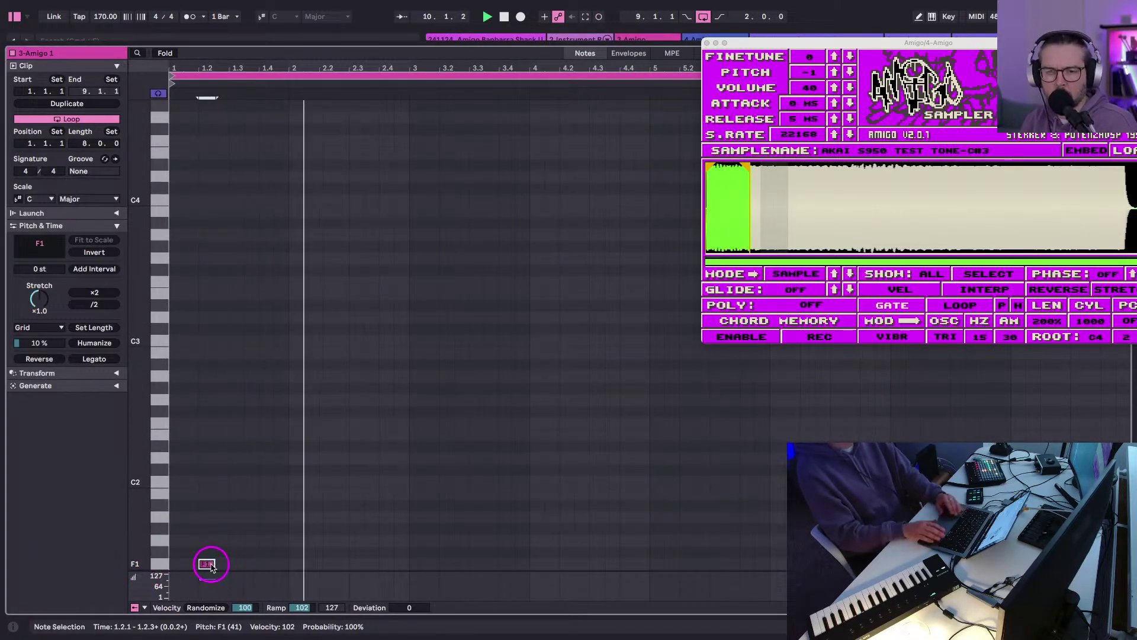
key(shift+Tab)
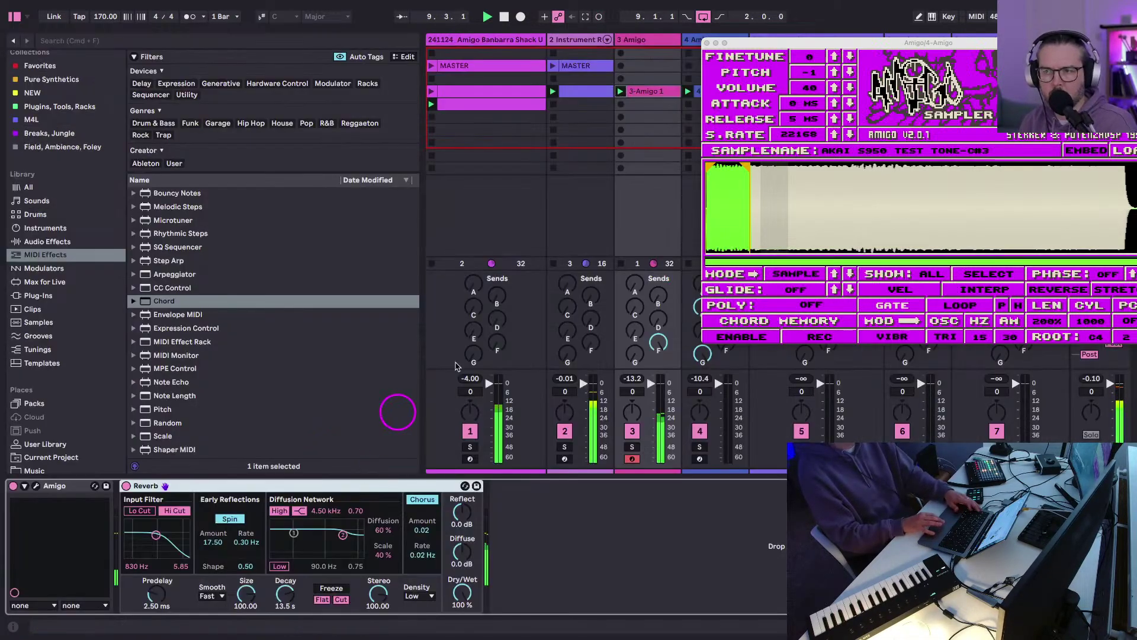
click(663, 176)
double_click(641, 105)
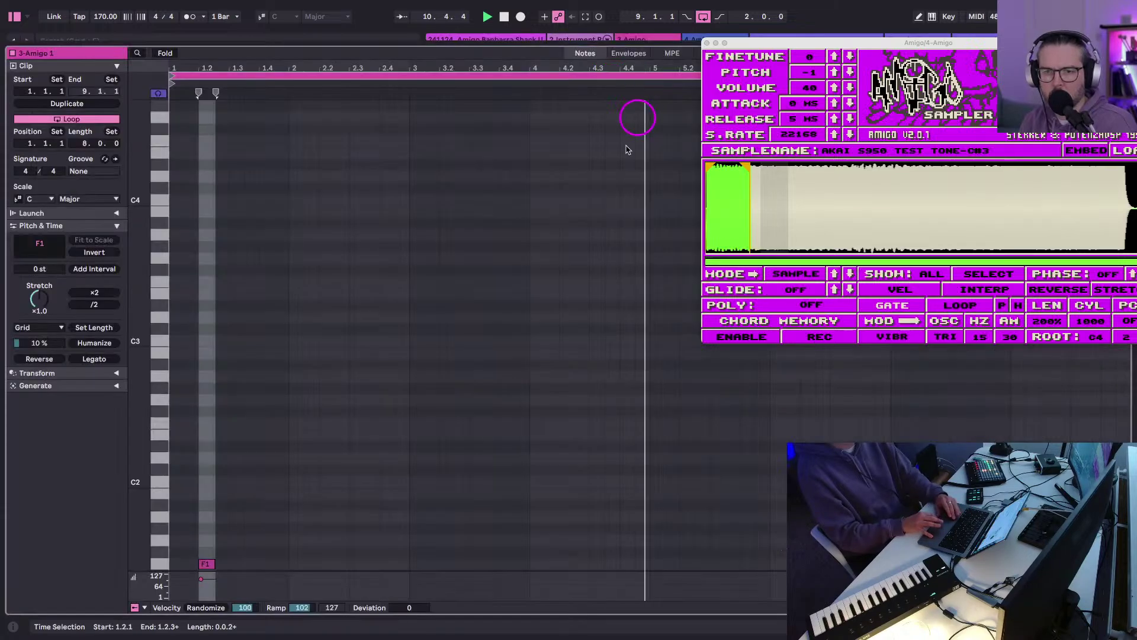
key(shift+Tab)
key(shift+Tab)
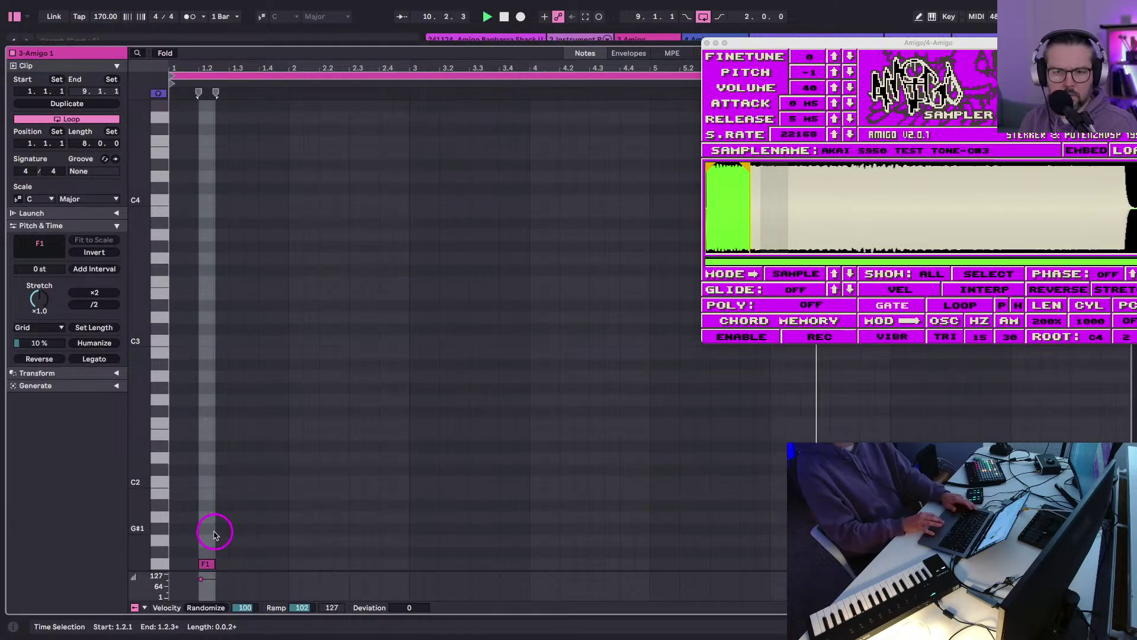
key(shift+Tab)
Insert a new MIDI track directly after the 4 Amigo track.
click(509, 39)
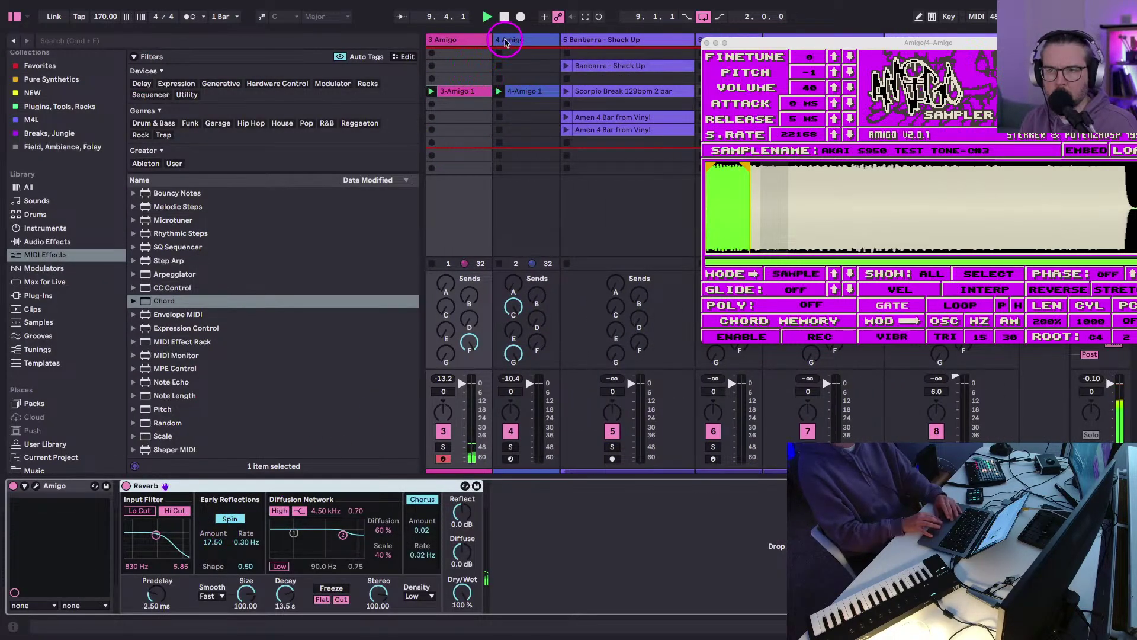
key(super+shift+t)
click(574, 47)
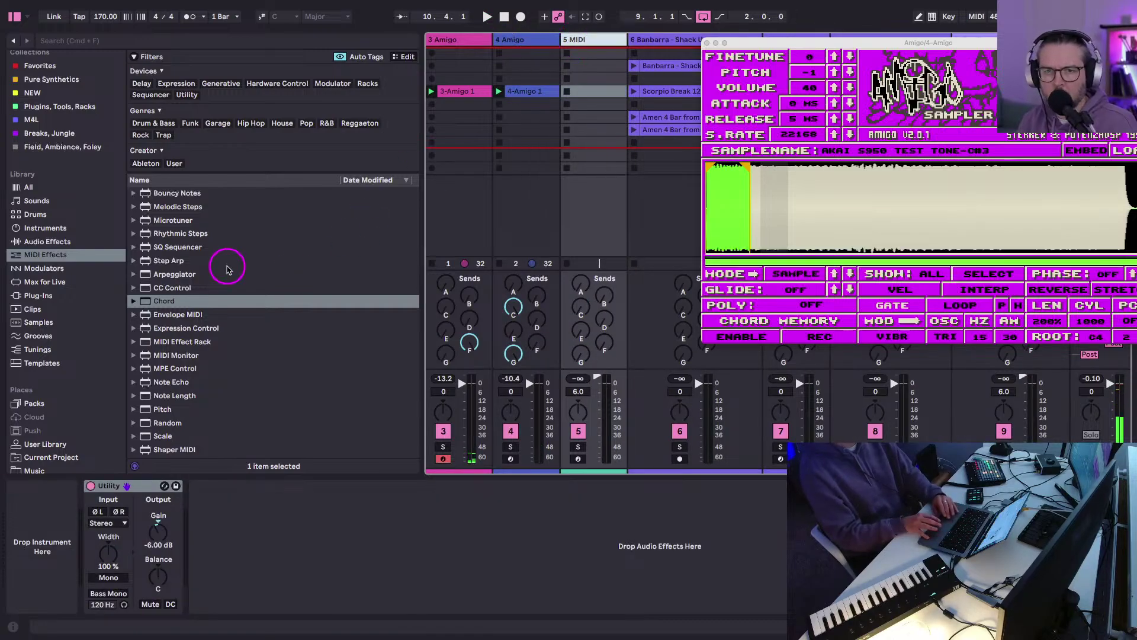
Load the PotenzaDSP Amigo plug-in onto the new MIDI track and move its window over the Session view.
click(38, 295)
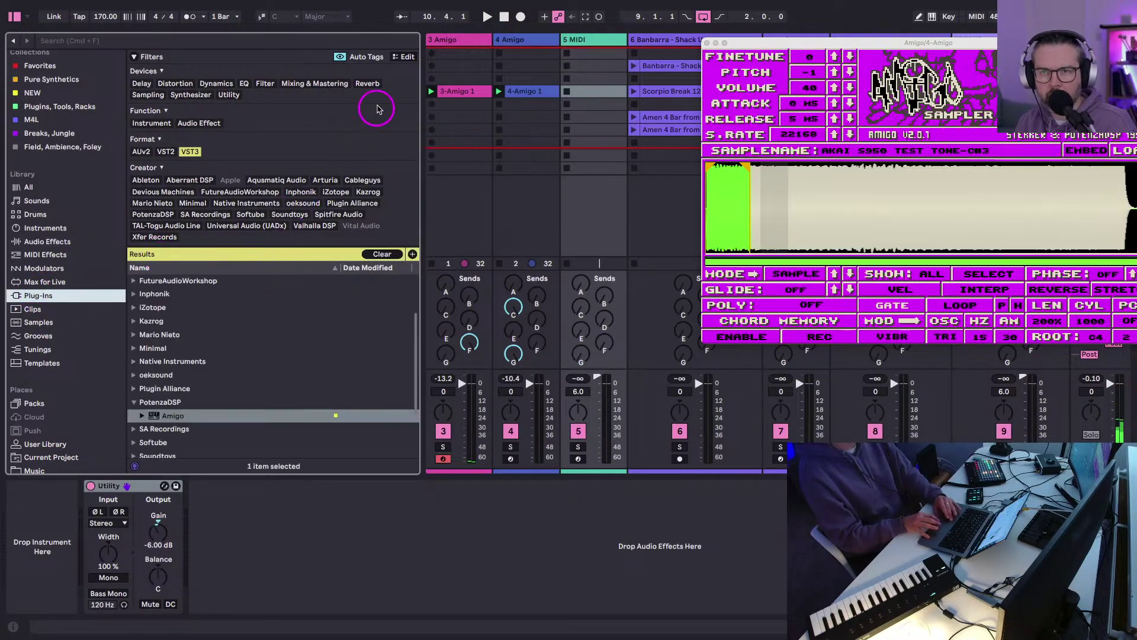
click(136, 385)
click(164, 401)
drag(164, 400, 81, 522)
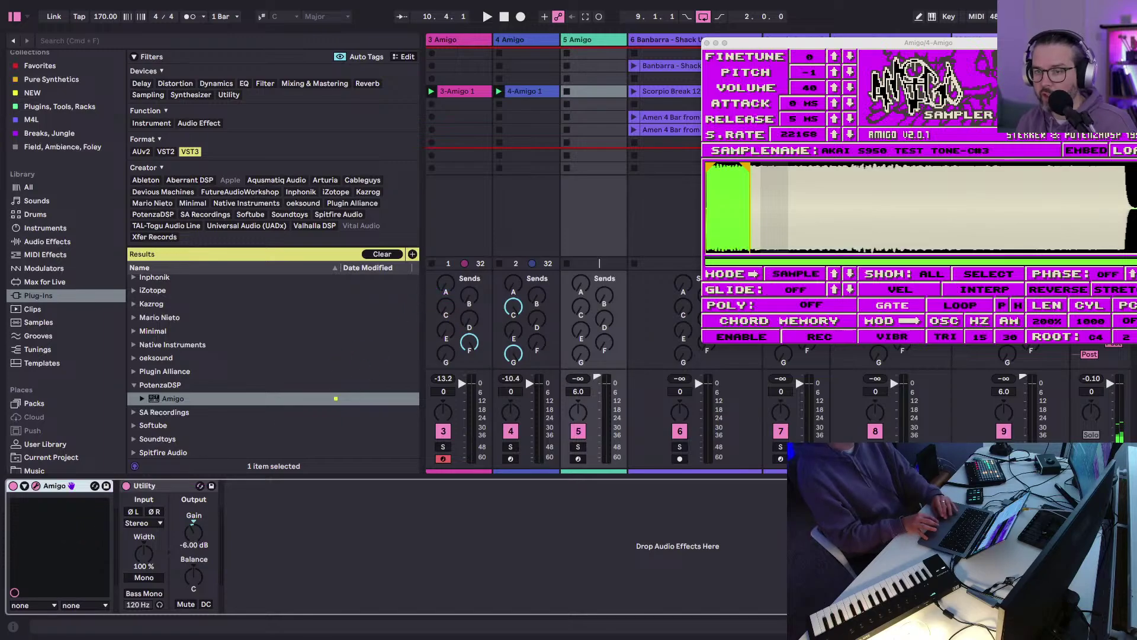
drag(839, 287, 575, 120)
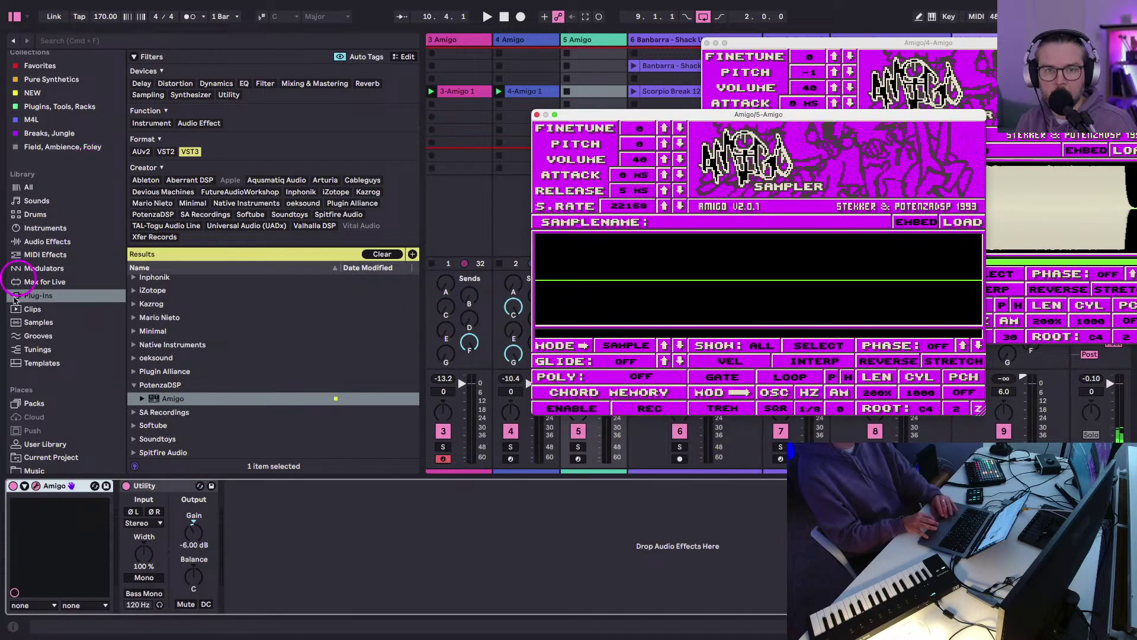
Browse the library to the Breaks, Jungle collection and open the SOUNDCLASH VOX folder of the 2K SOUNDBOY SAMPLE CD.
scroll(15, 299, down, 5)
click(35, 303)
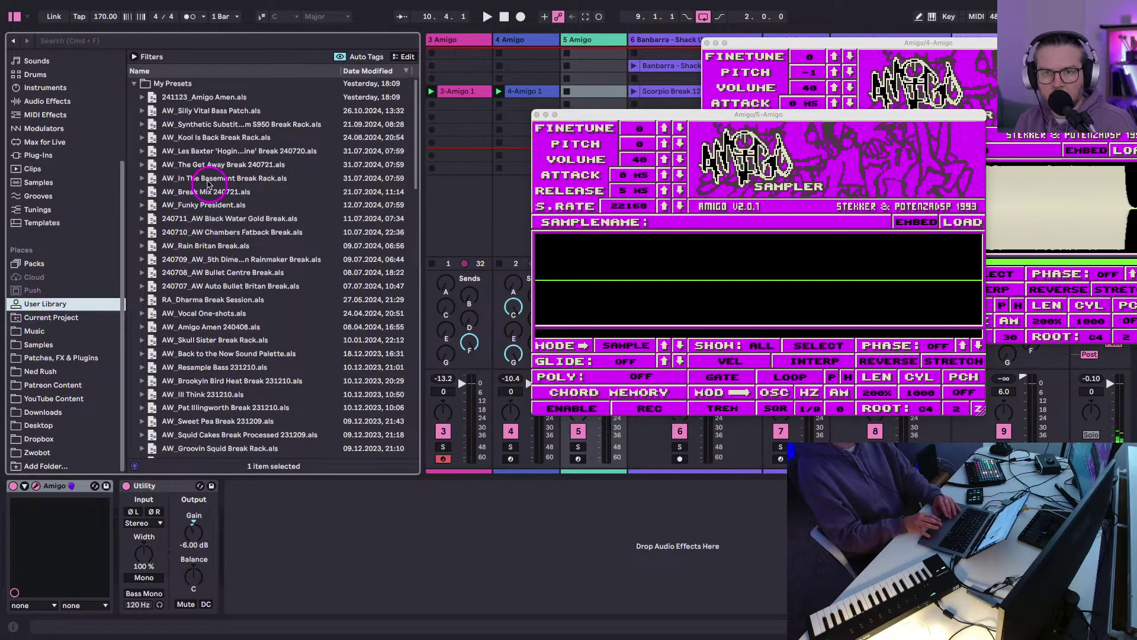
click(133, 84)
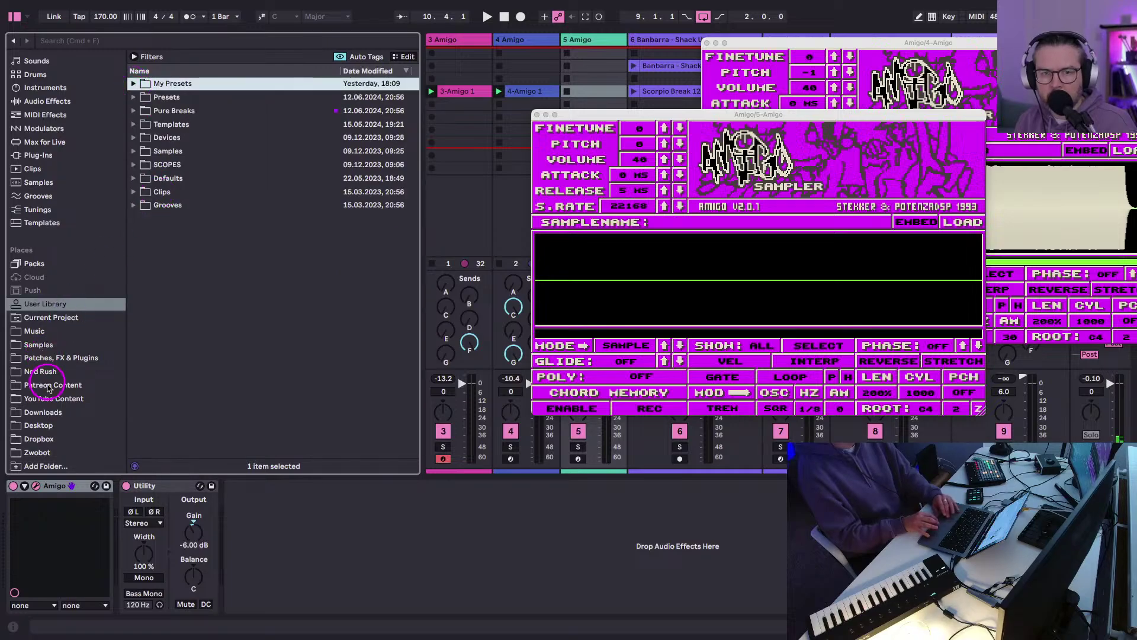
scroll(50, 311, up, 10)
click(51, 83)
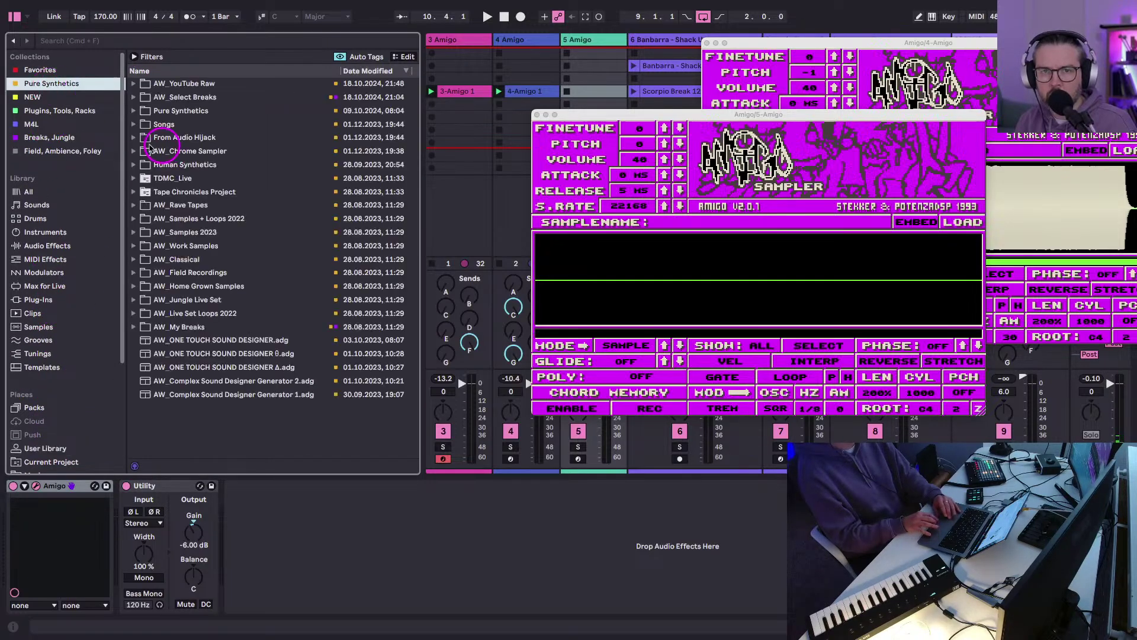
click(368, 70)
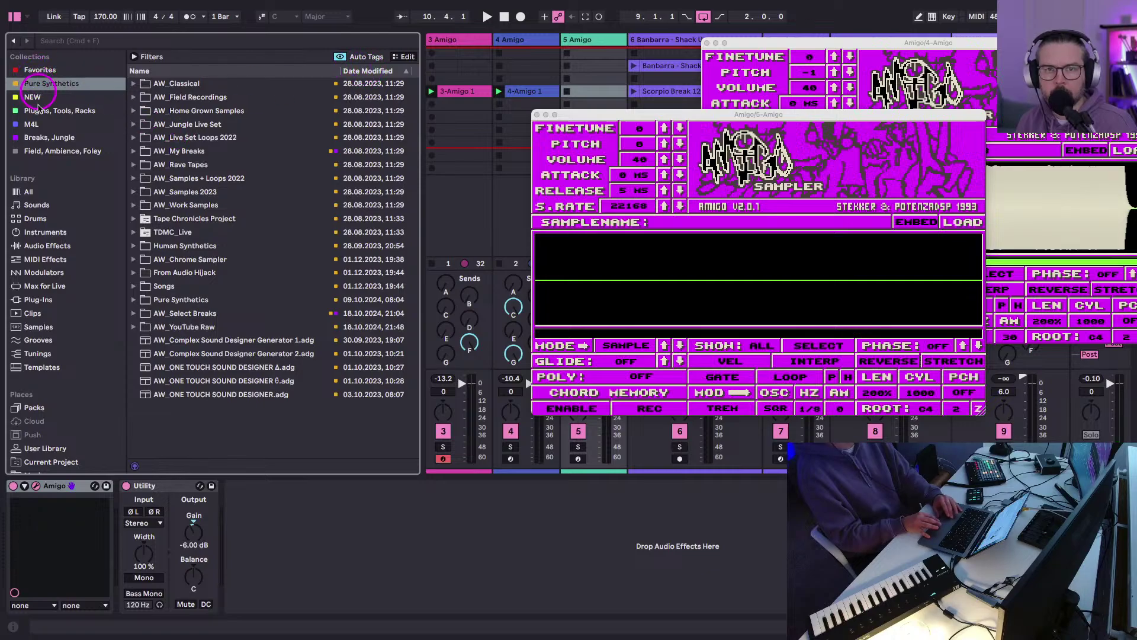
click(28, 137)
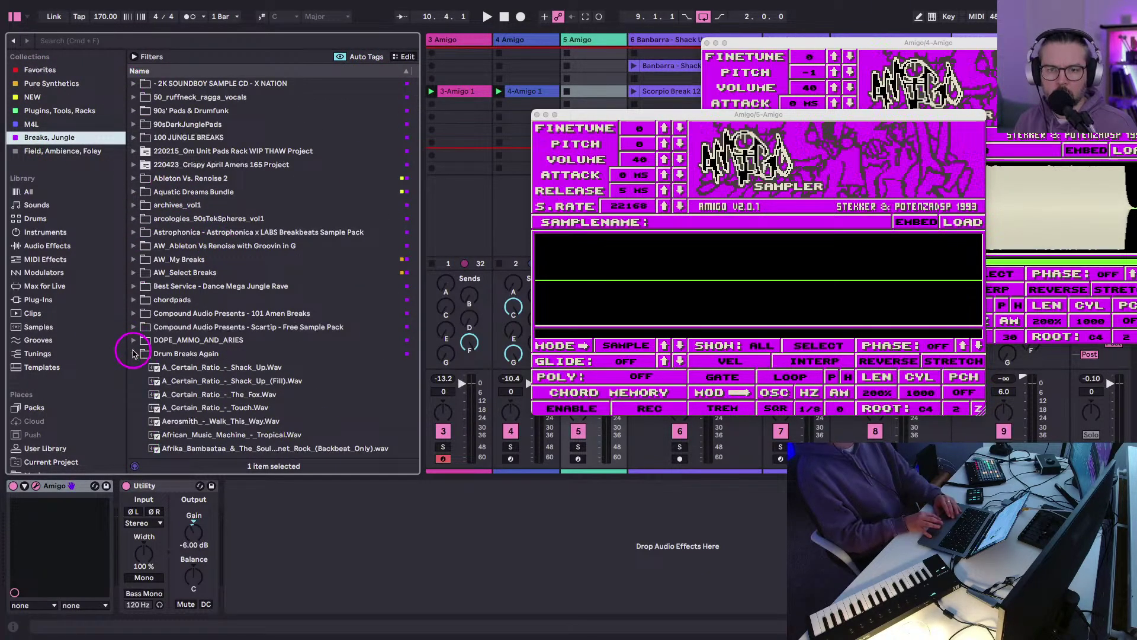
click(134, 354)
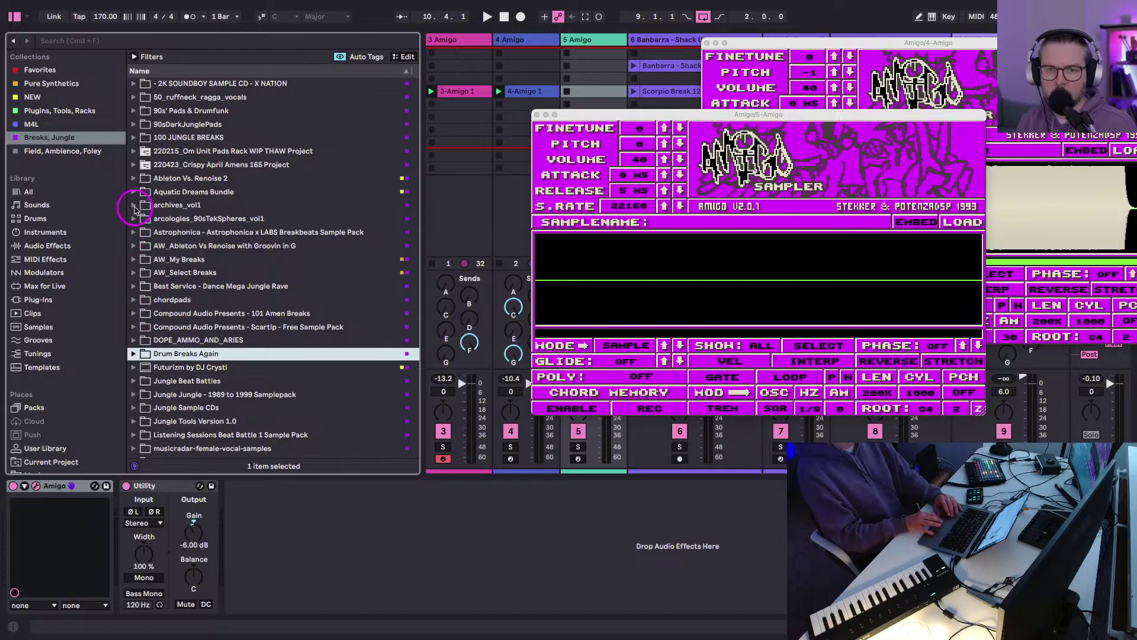
click(133, 83)
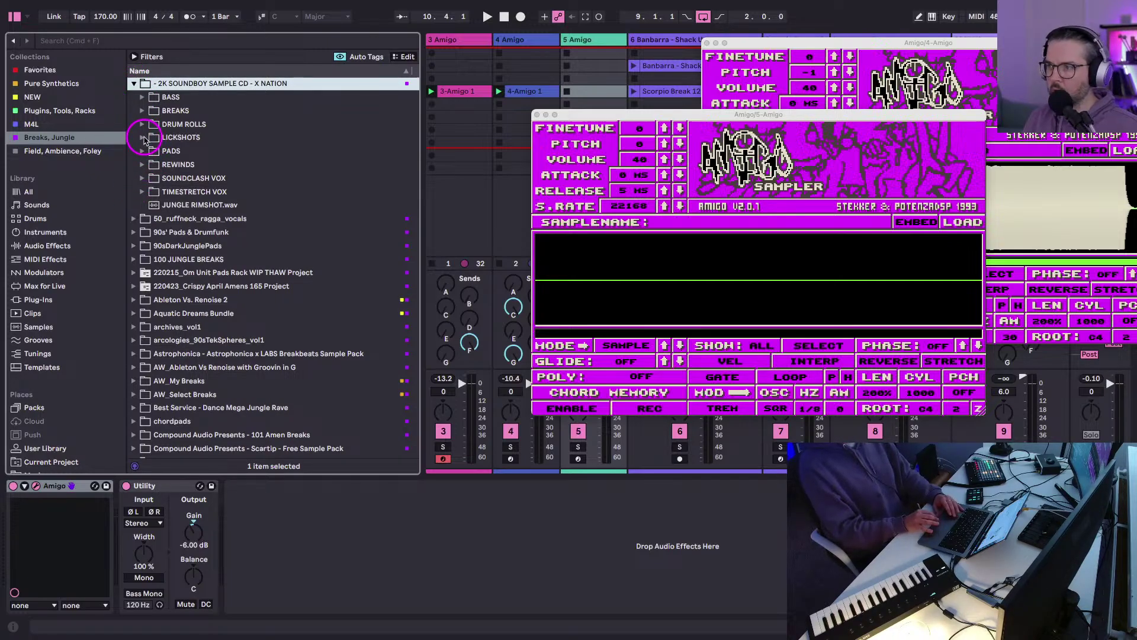
click(141, 178)
Audition several ragga vocal samples in the SOUNDCLASH VOX folder, including A STRICTLY SENSI.wav.
key(space)
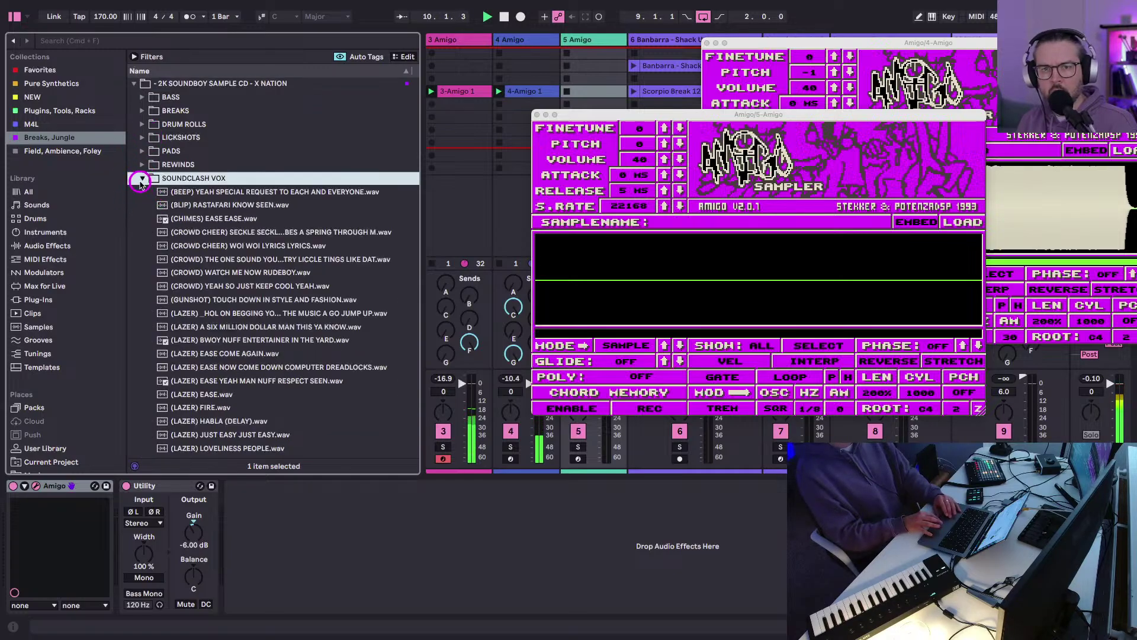
click(209, 193)
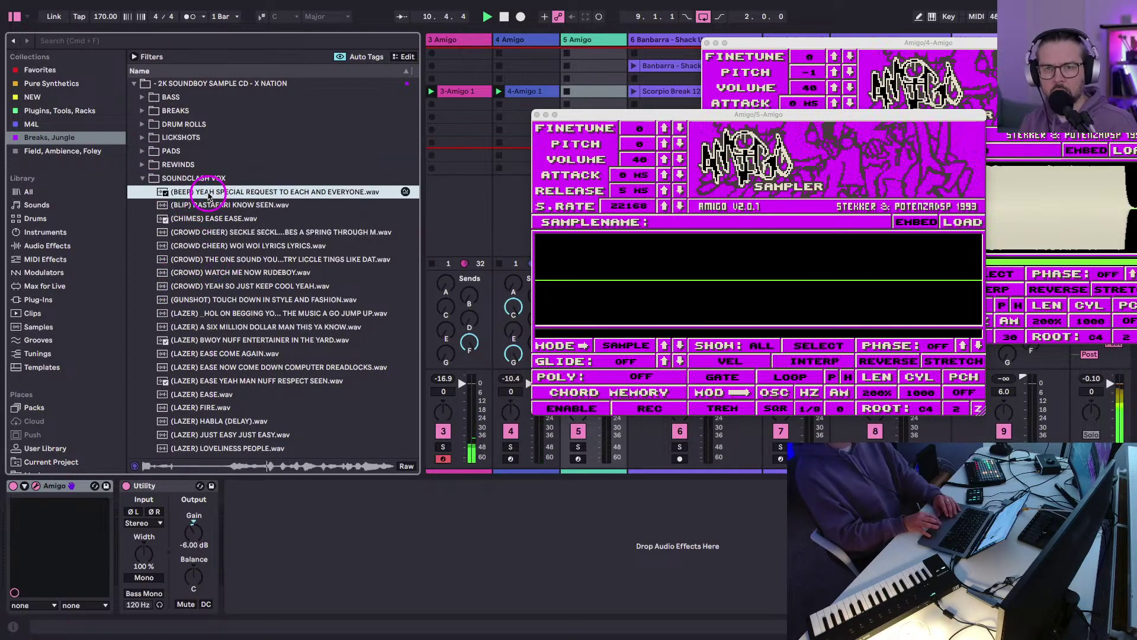
scroll(237, 267, down, 10)
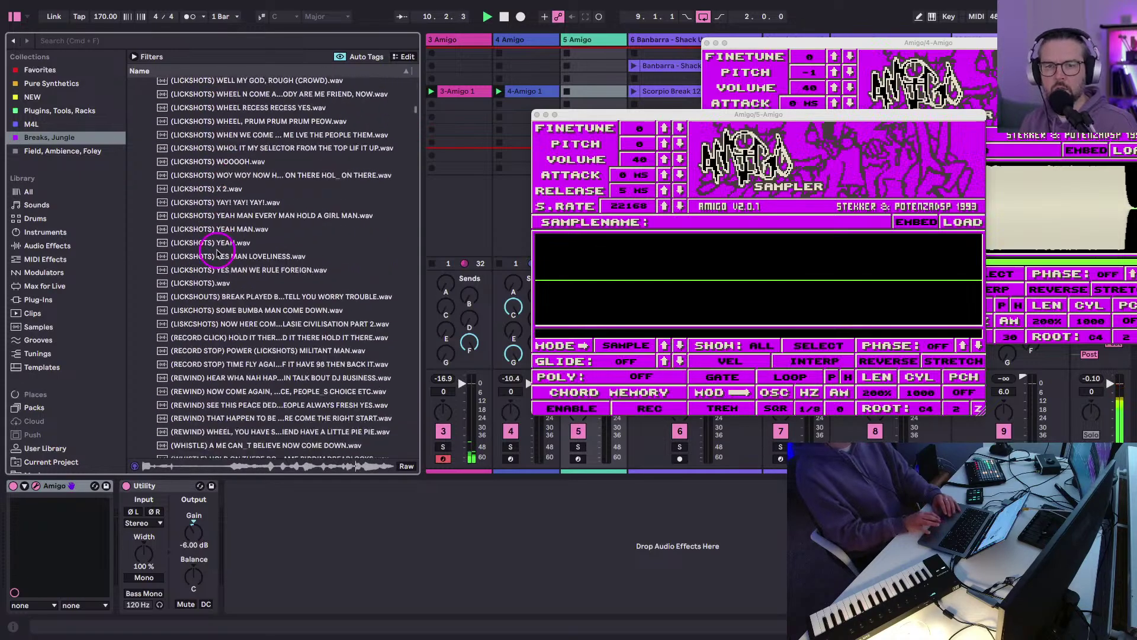
click(217, 256)
scroll(218, 258, down, 10)
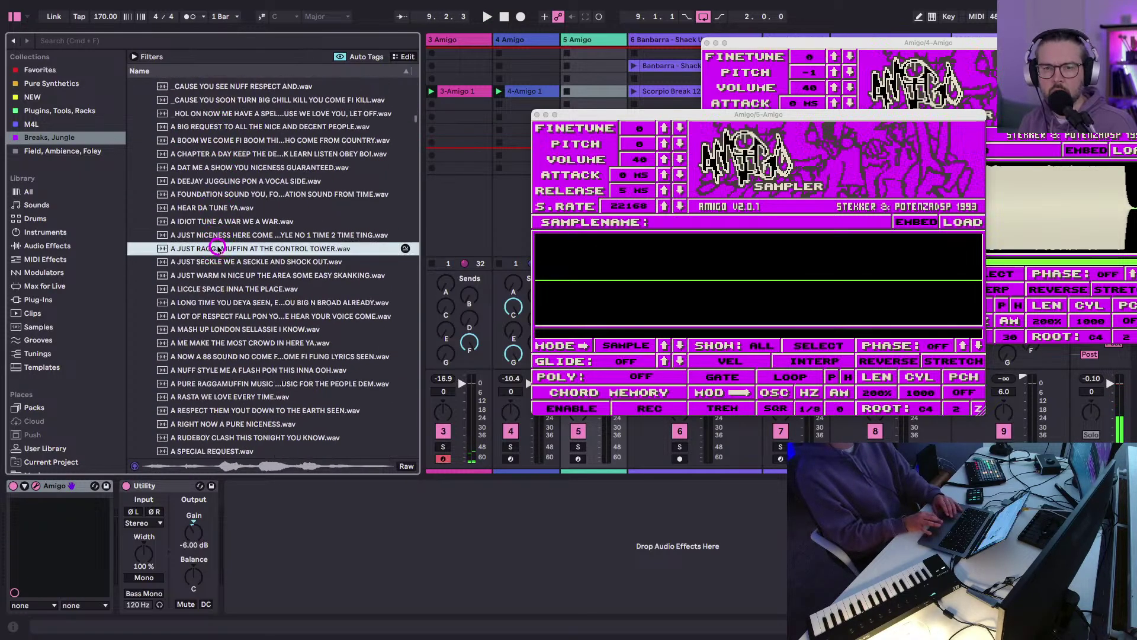
click(207, 249)
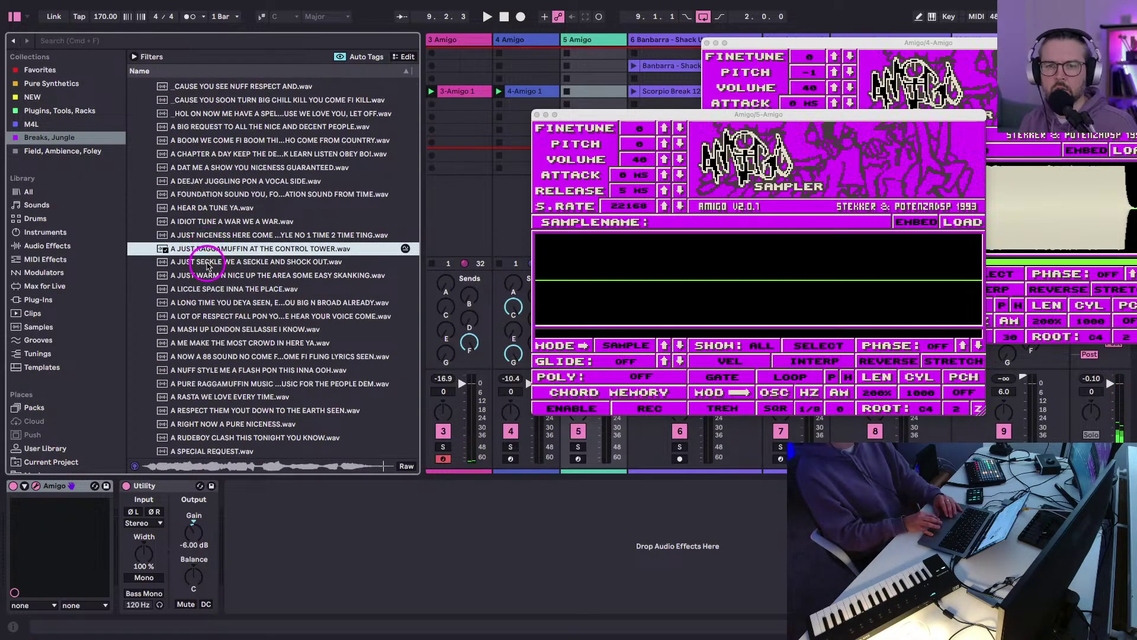
click(206, 262)
scroll(205, 278, down, 4)
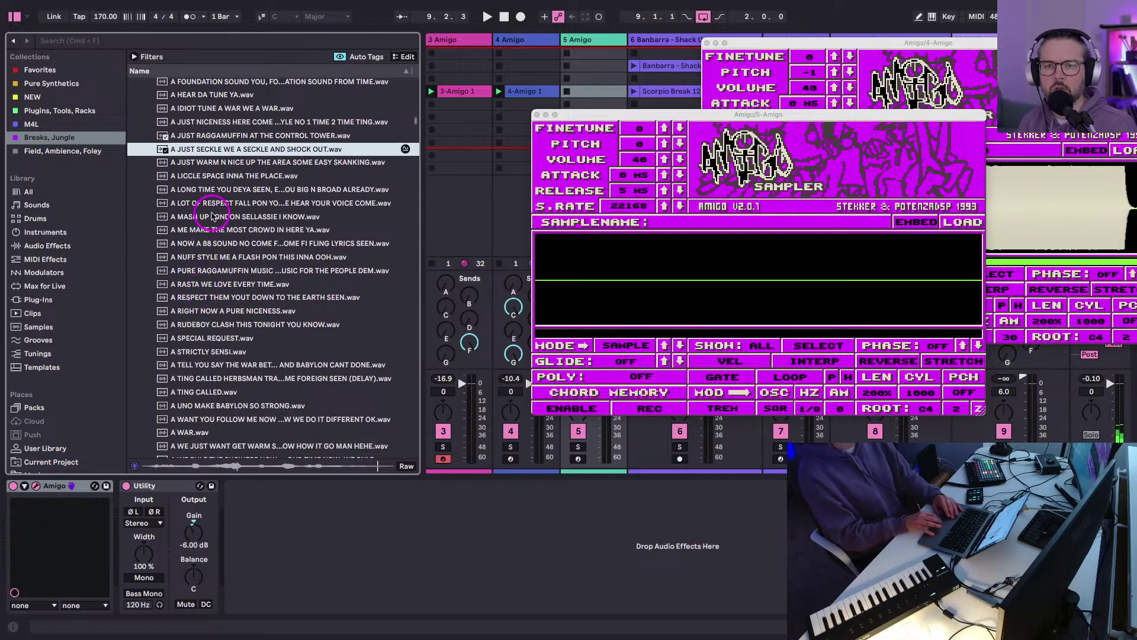
click(196, 352)
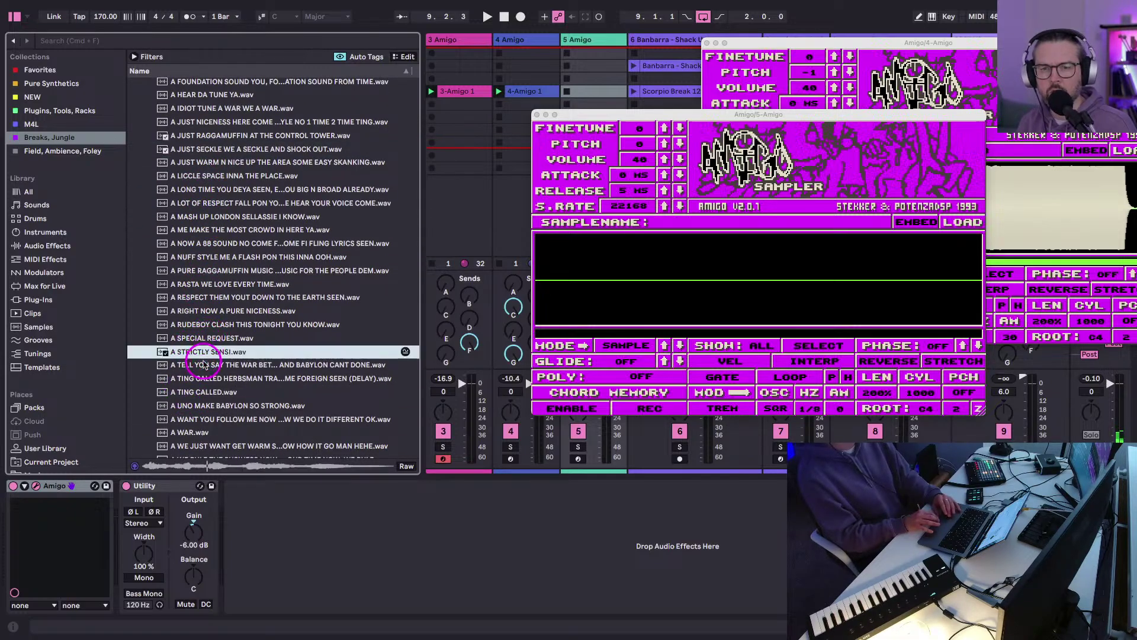
Find ALL MASSIVE.wav in the SOUNDCLASH VOX folder and load it into the 5-Amigo sampler.
scroll(197, 355, down, 10)
click(188, 330)
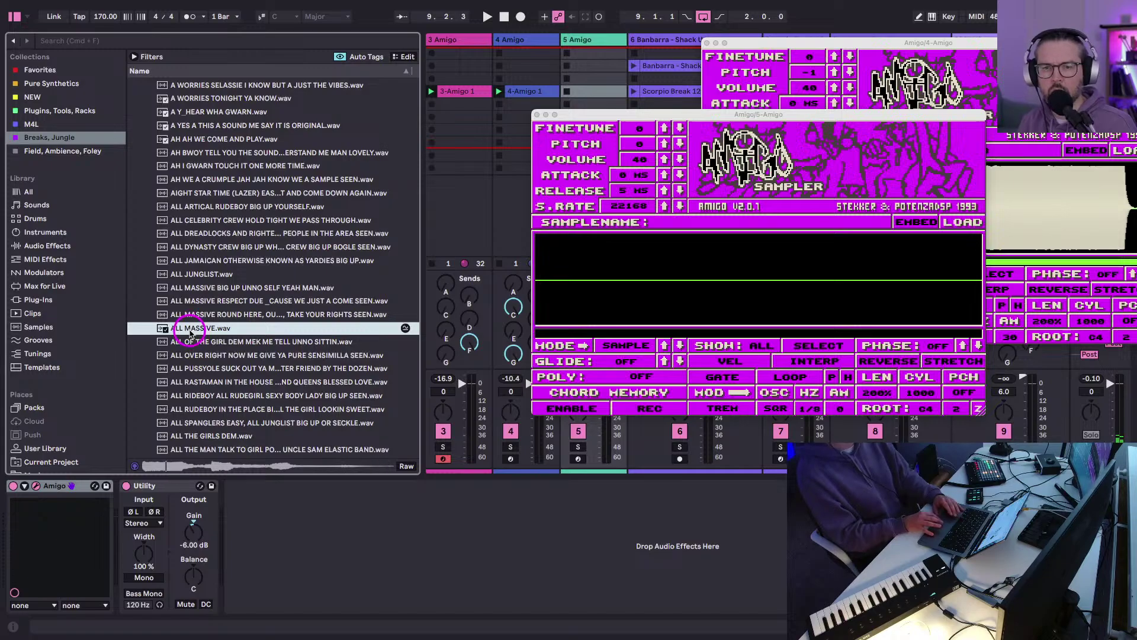
drag(524, 314, 550, 278)
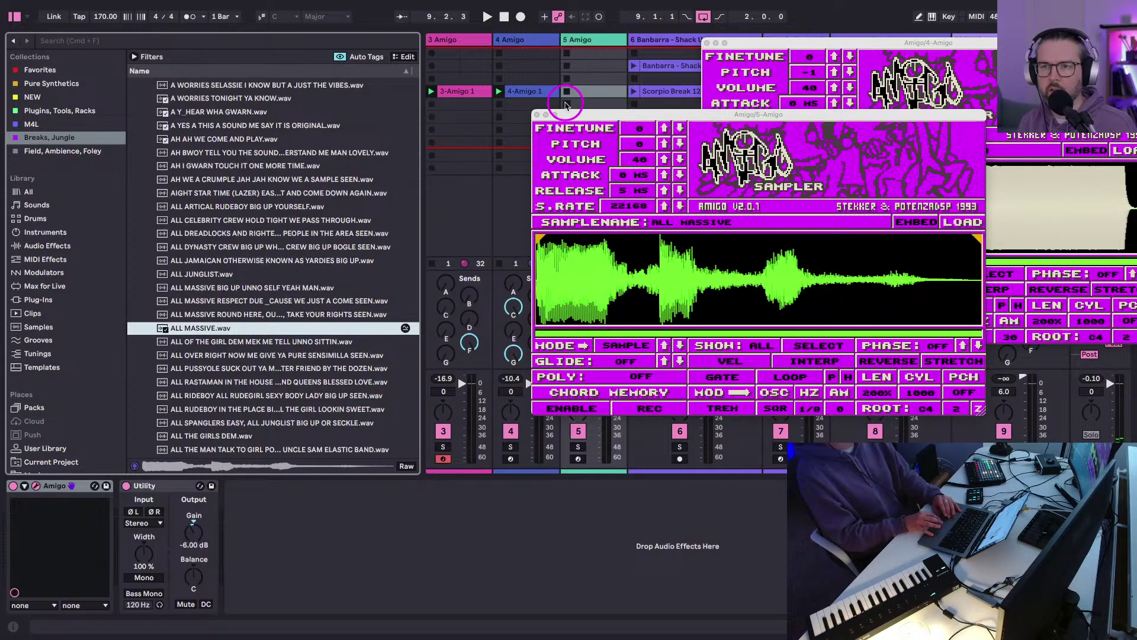
Create a MIDI clip in the fourth-scene slot of the 5 Amigo track and draw a C3 note at 1.1.1.
double_click(590, 98)
key(b)
click(190, 437)
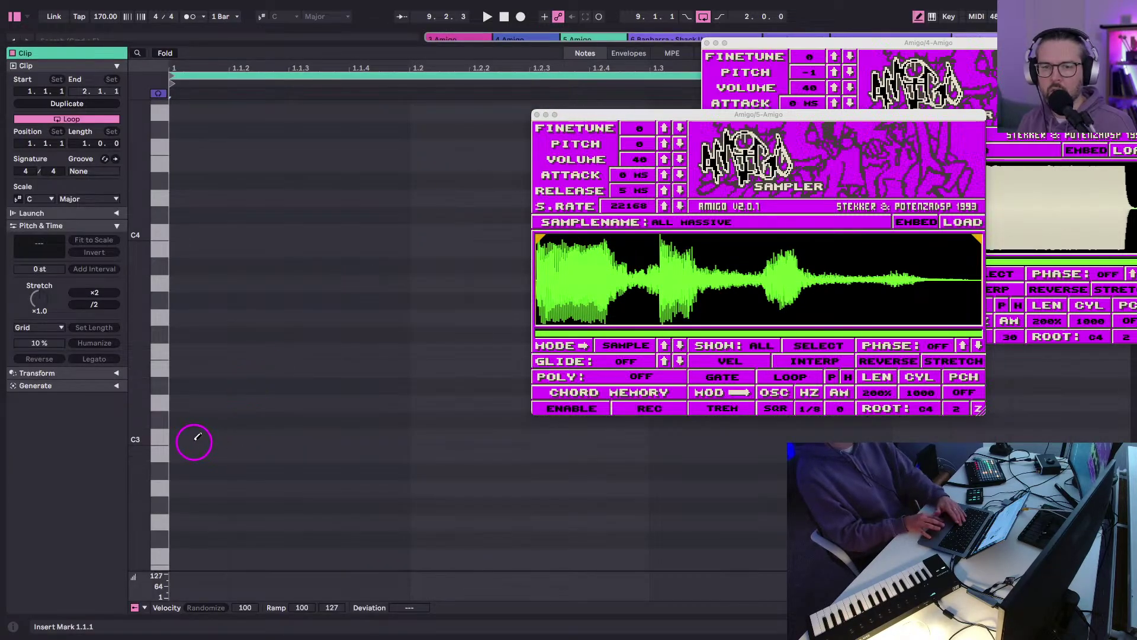
key(shift+Tab)
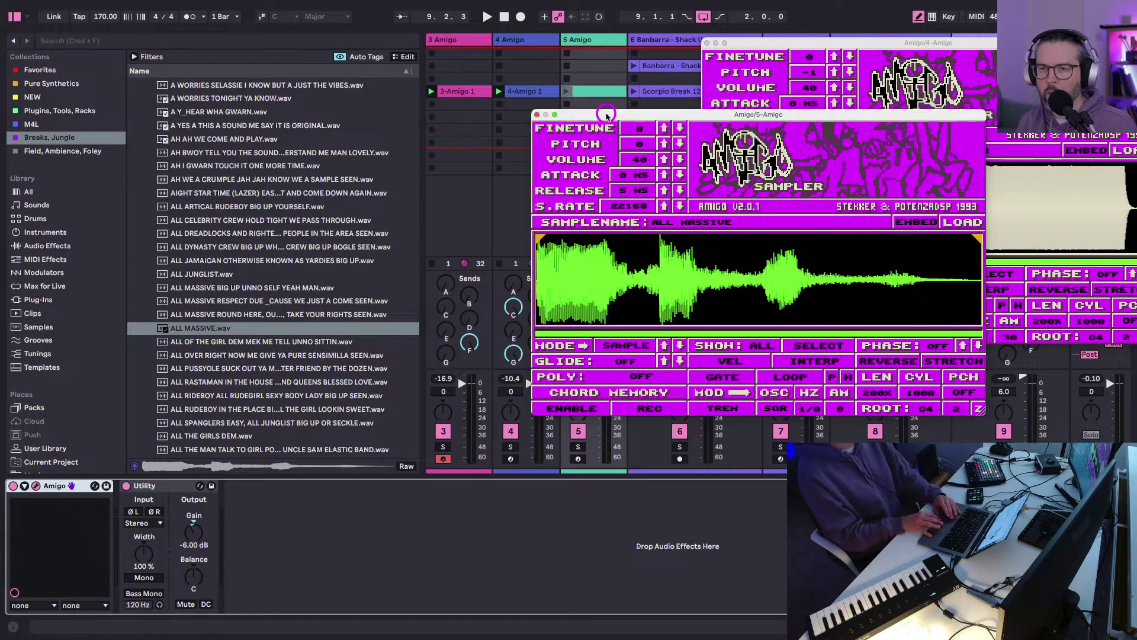
Move the 5-Amigo plug-in window clear of the clip slots and play the new 5 Amigo vocal clip.
drag(606, 114, 603, 73)
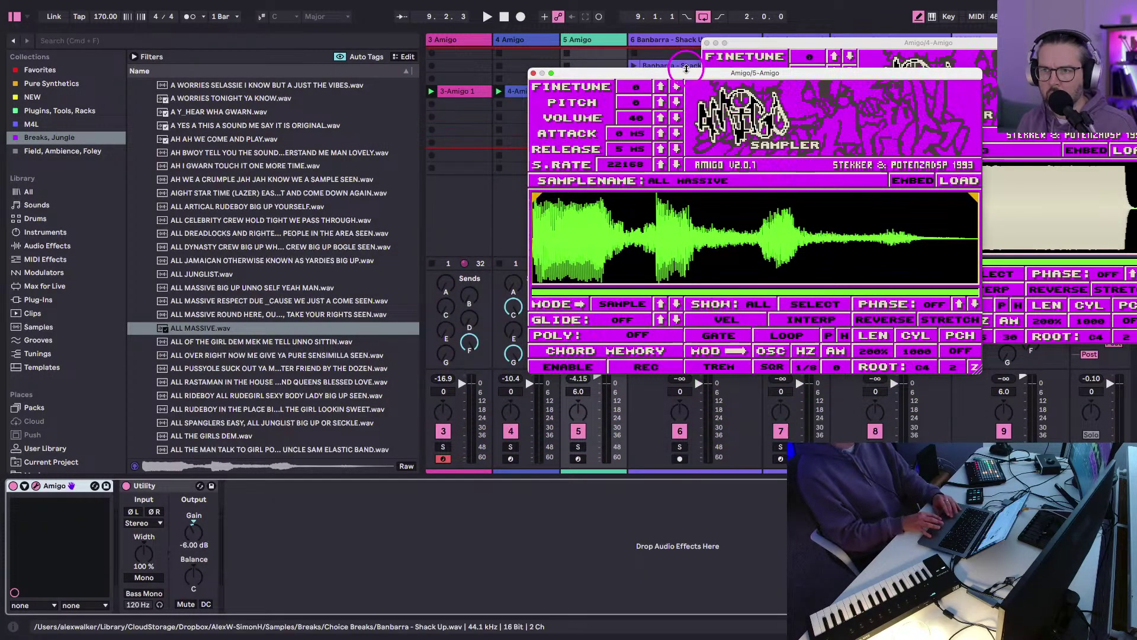
mouse_move(686, 73)
mouse_down()
mouse_move(631, 78)
mouse_move(670, 80)
mouse_up()
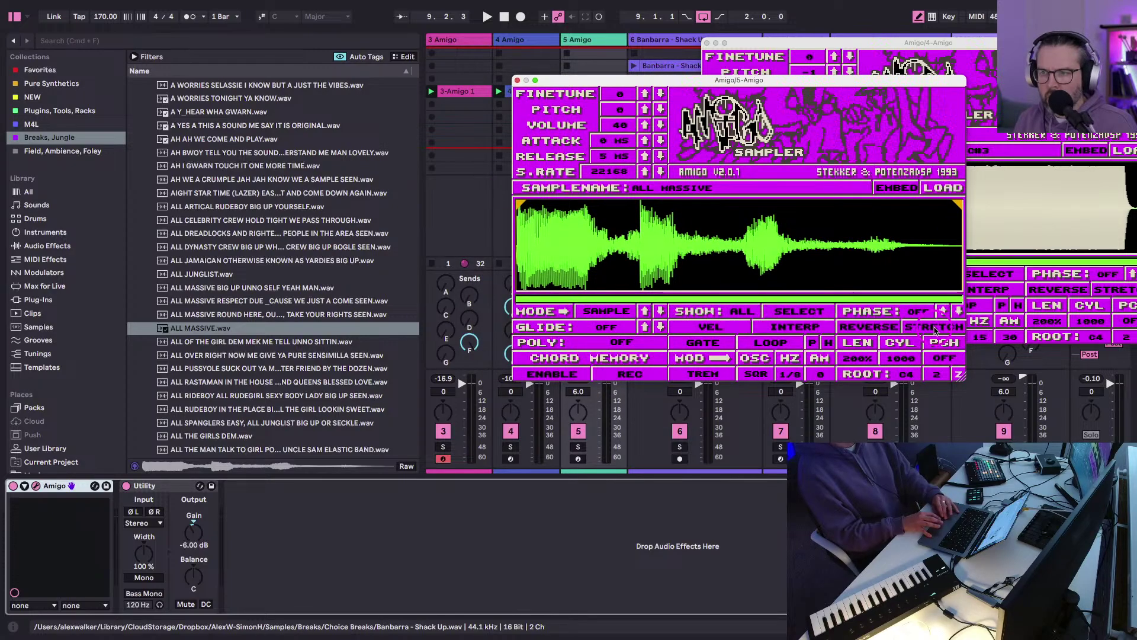
drag(556, 81, 606, 205)
click(515, 40)
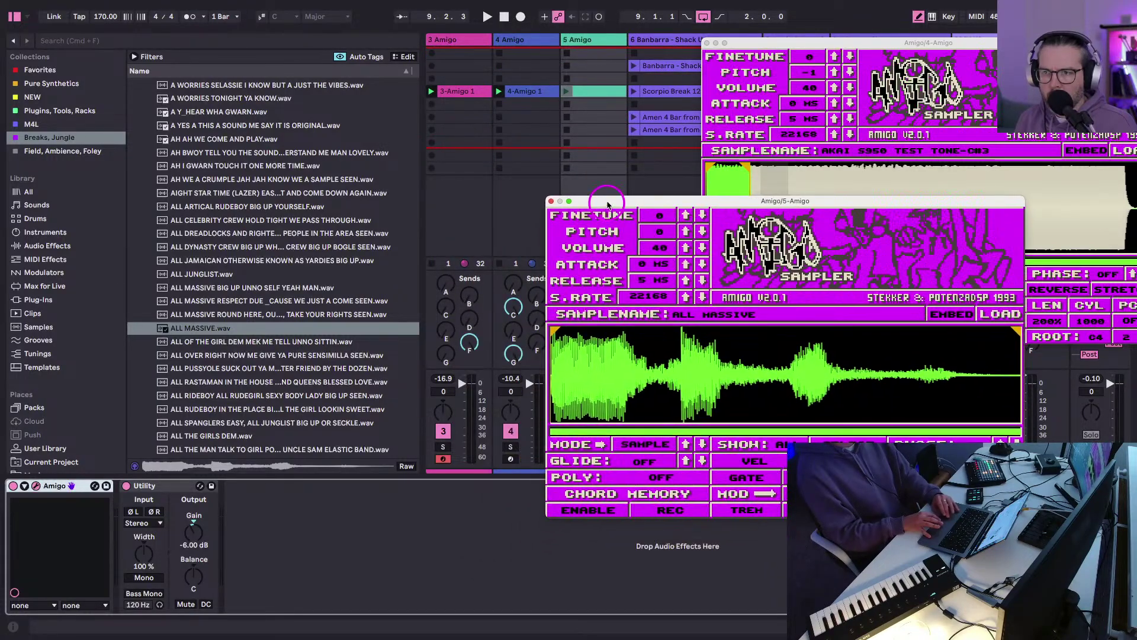
click(565, 92)
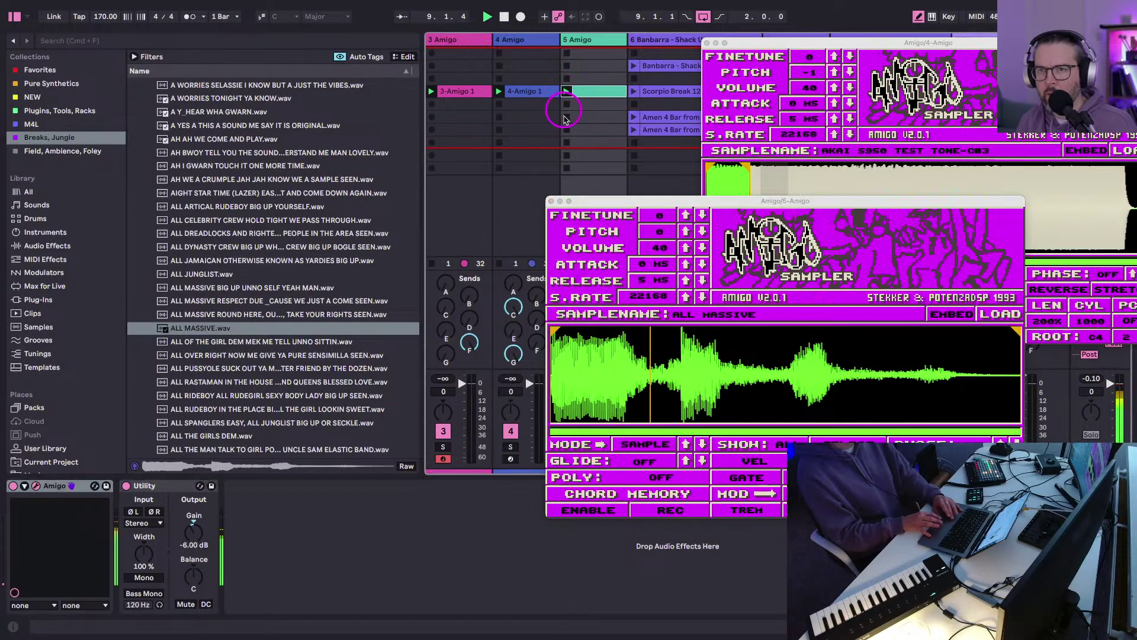
click(619, 201)
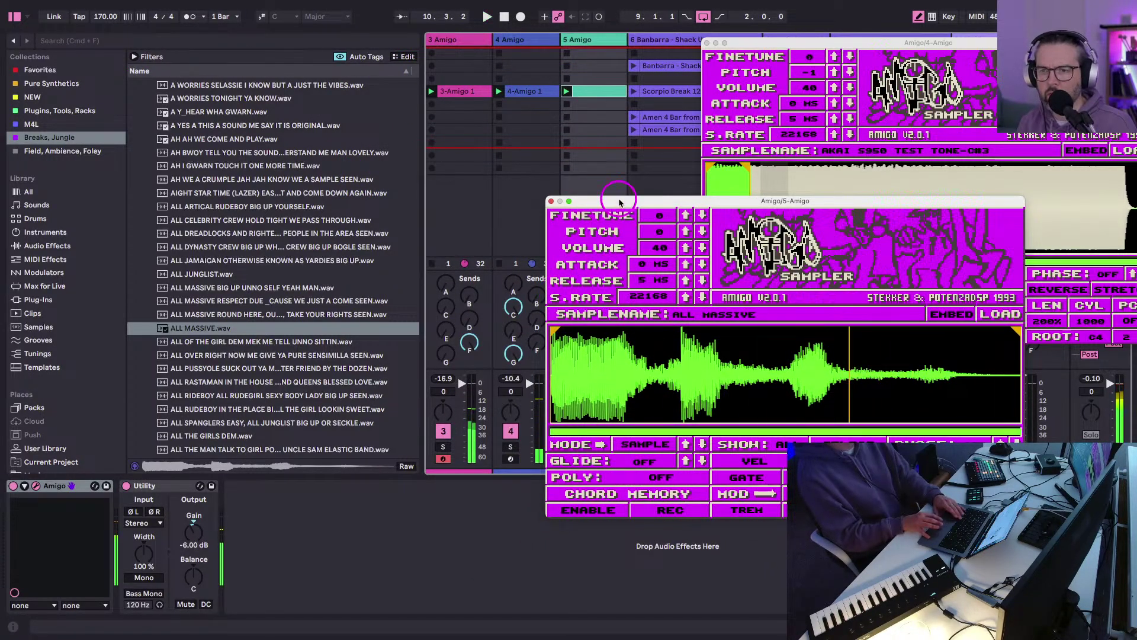
Turn off looping for the fourth-scene clip on the 5 Amigo track and return to the device view.
double_click(592, 91)
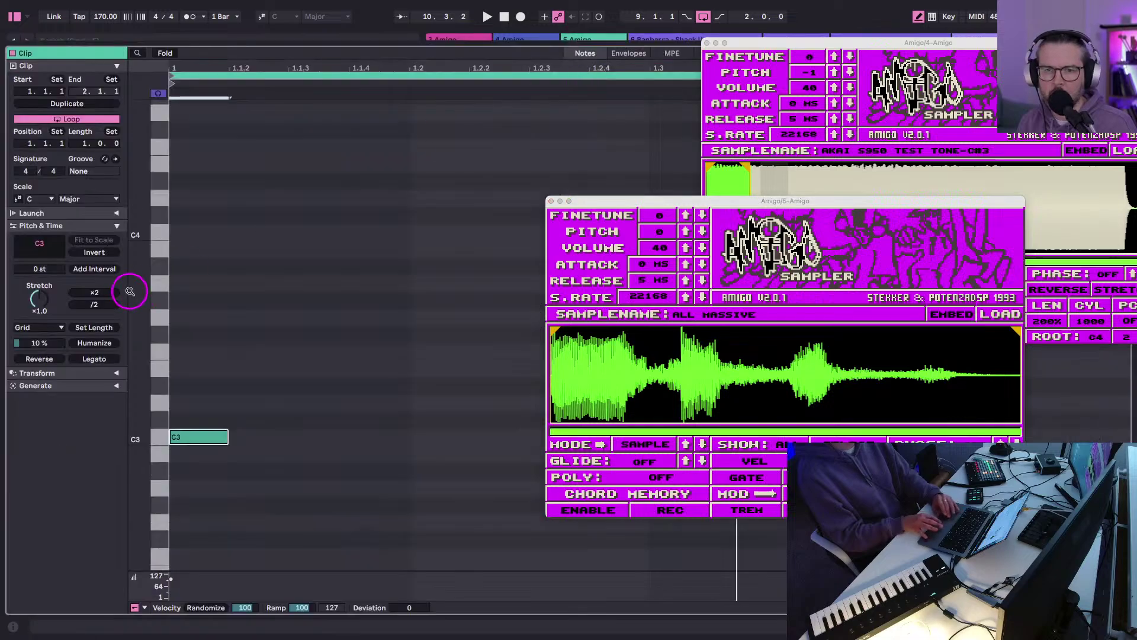
click(75, 118)
key(shift+Tab)
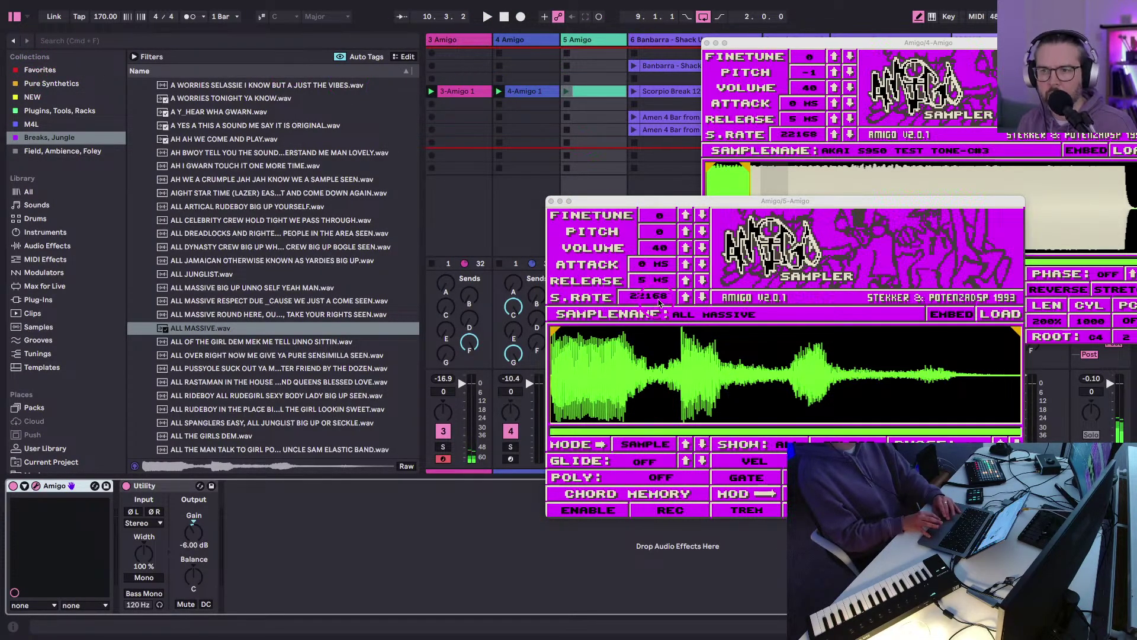
Set the 5-Amigo sampler's sample rate to 15694 and play its vocal clip.
drag(659, 302, 653, 317)
click(571, 87)
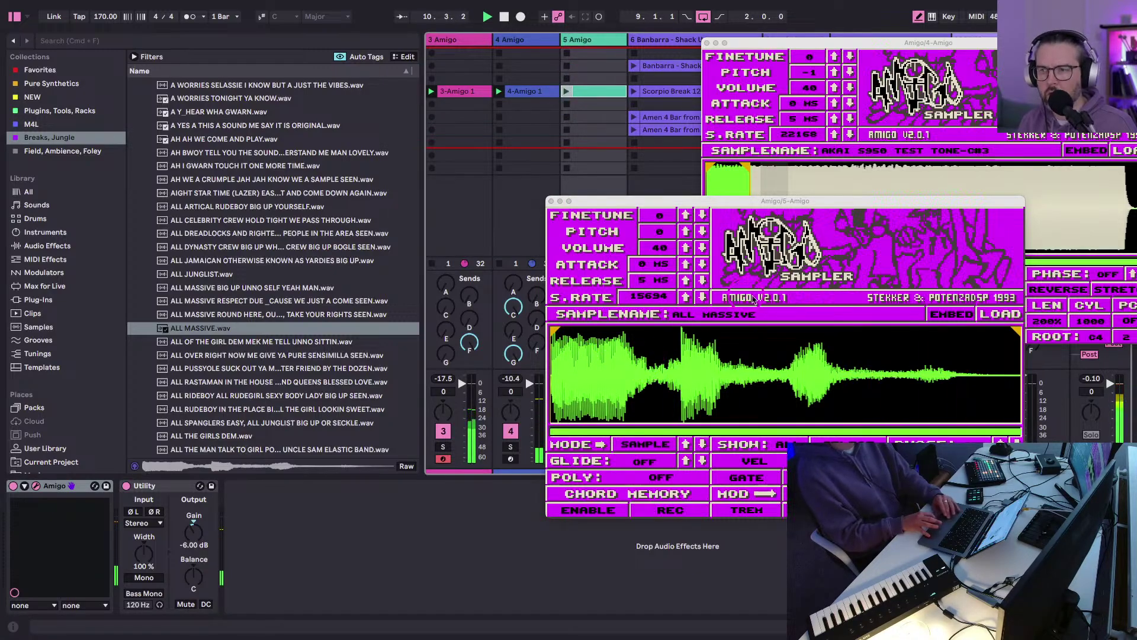
Move the 5-Amigo window off the mixer sends, raise the 5 Amigo track's send C, and hide the browser.
drag(597, 205, 608, 388)
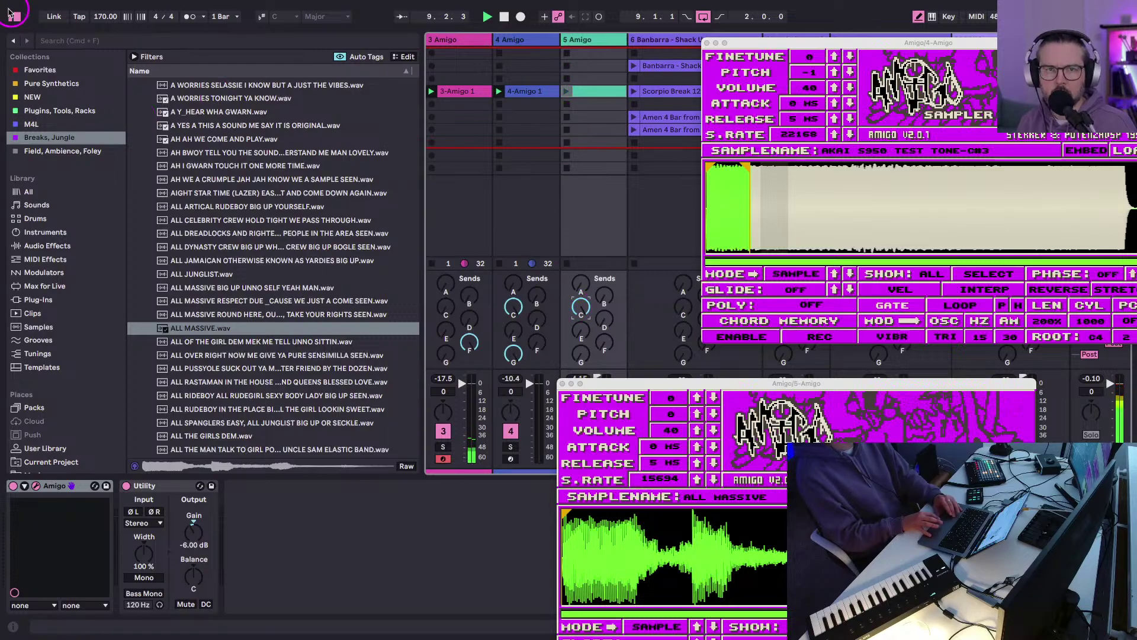
click(4, 18)
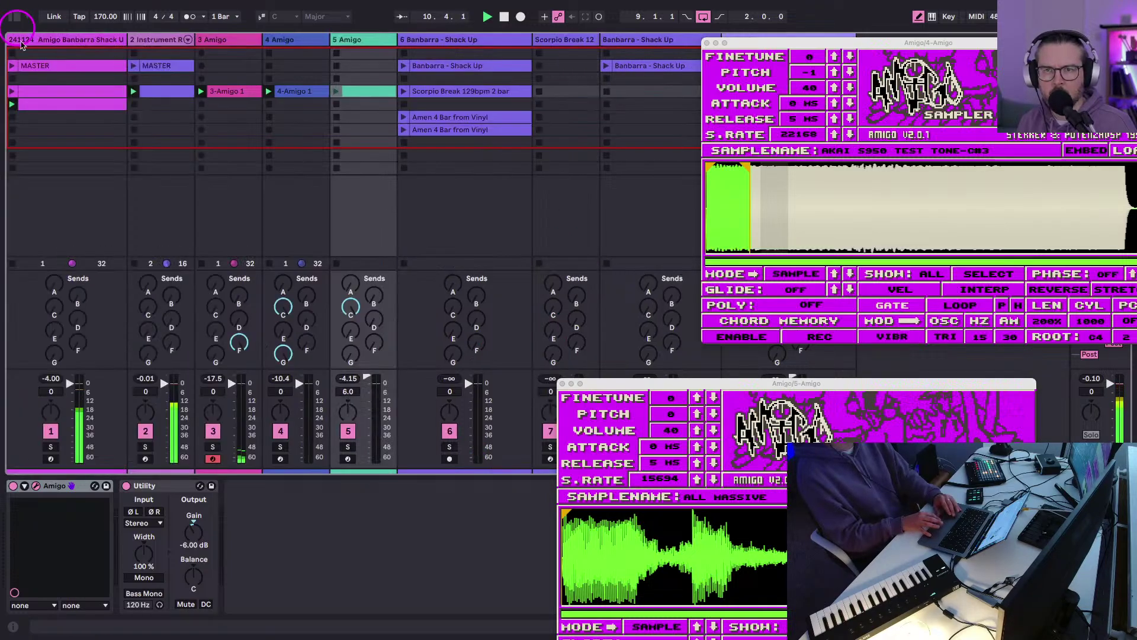
Duplicate the 2 Instrument Rack track's fourth-scene clip into the slot below, then delete all notes from the fourth-scene clip.
click(153, 94)
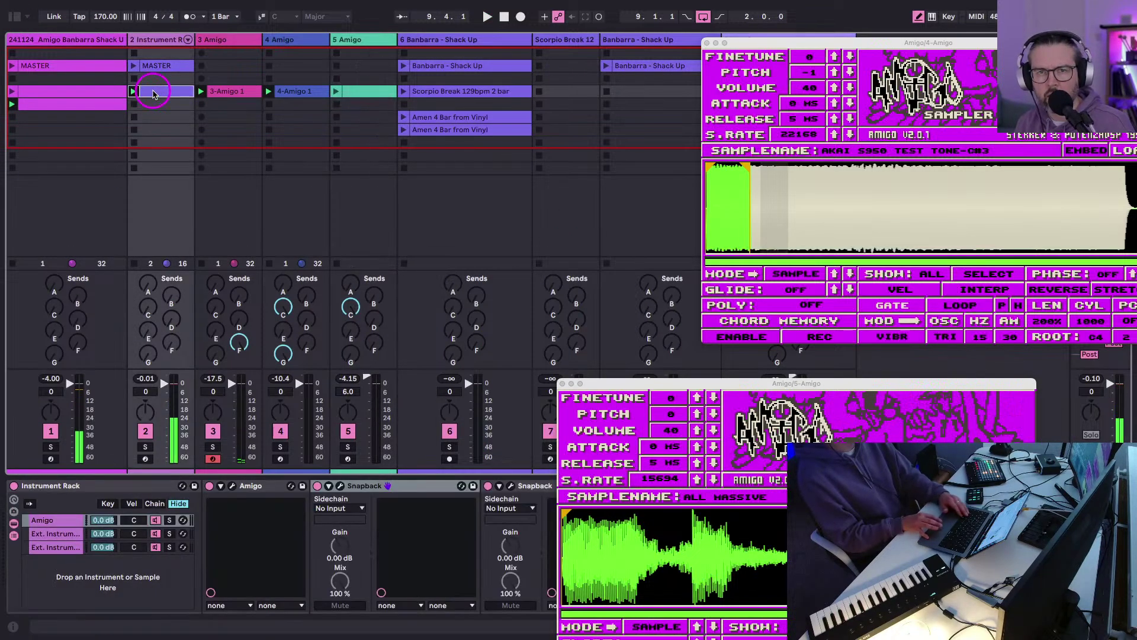
click(150, 105)
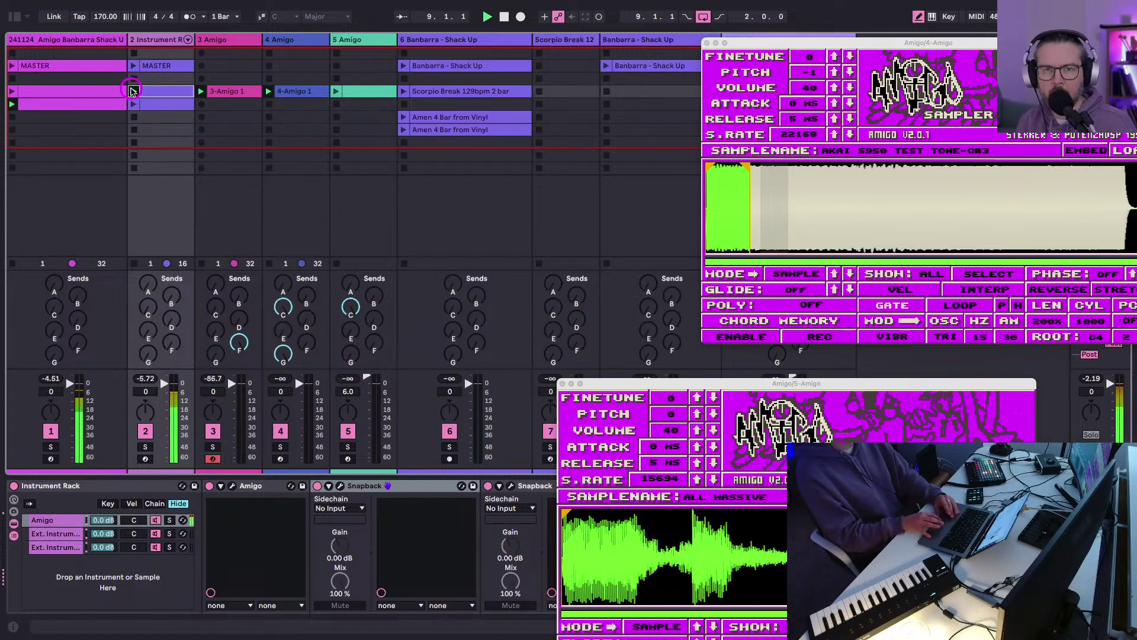
double_click(153, 92)
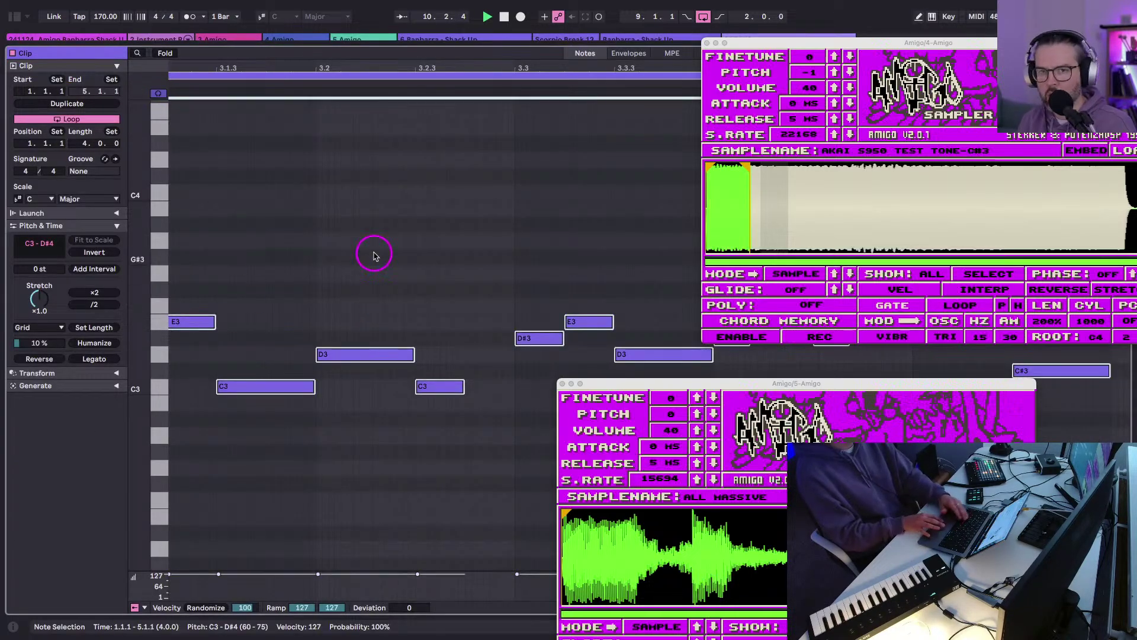
key(shift+Tab)
double_click(172, 92)
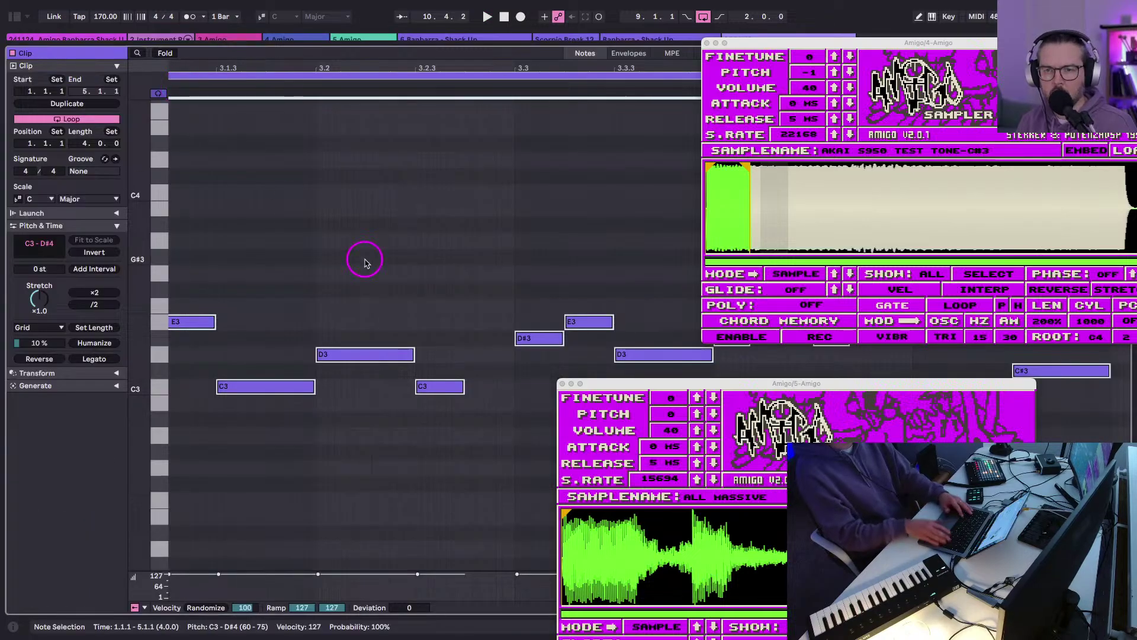
click(274, 71)
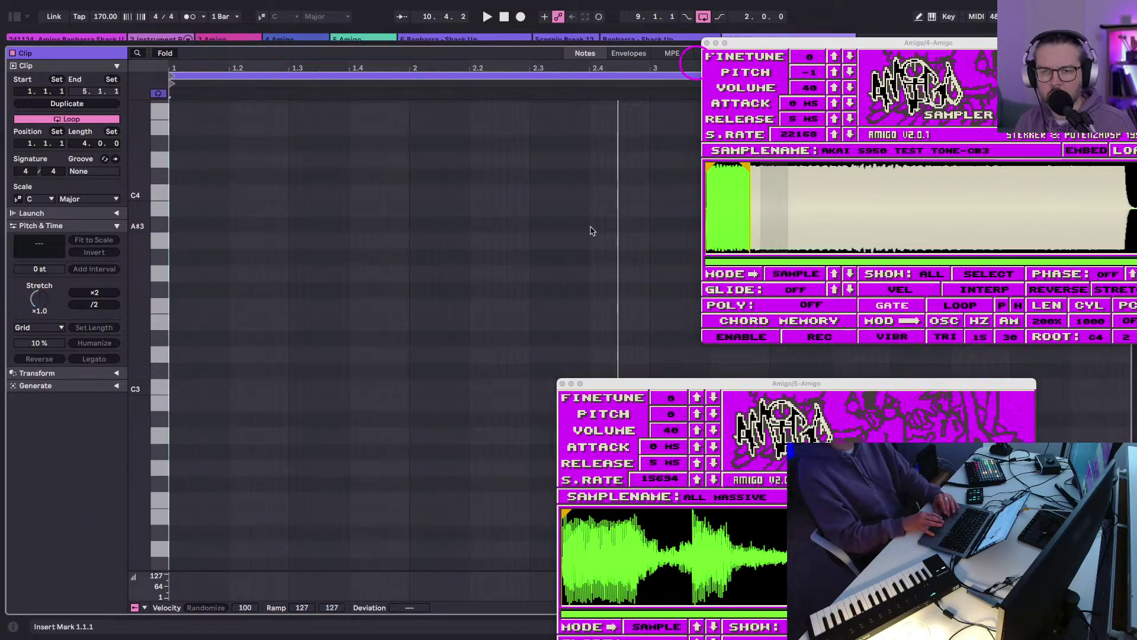
Draw a note at 1.1.3 in the emptied 2 Instrument Rack clip and transpose it to A#2.
key(b)
click(213, 339)
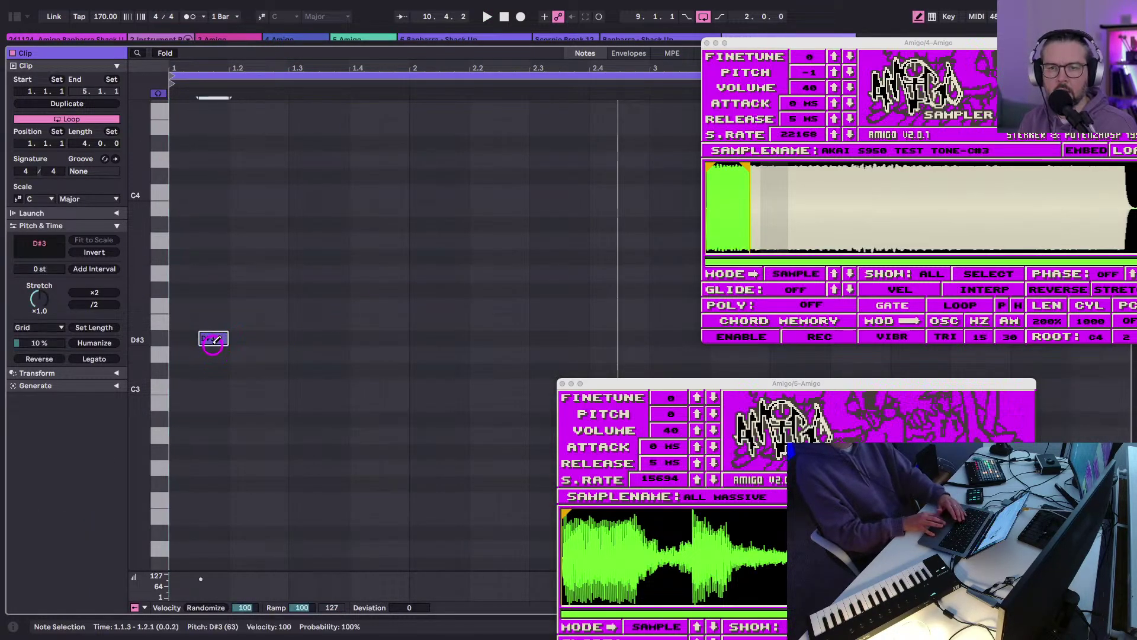
key(Down)
key(Down)
key(Down)
key(Down)
key(Down)
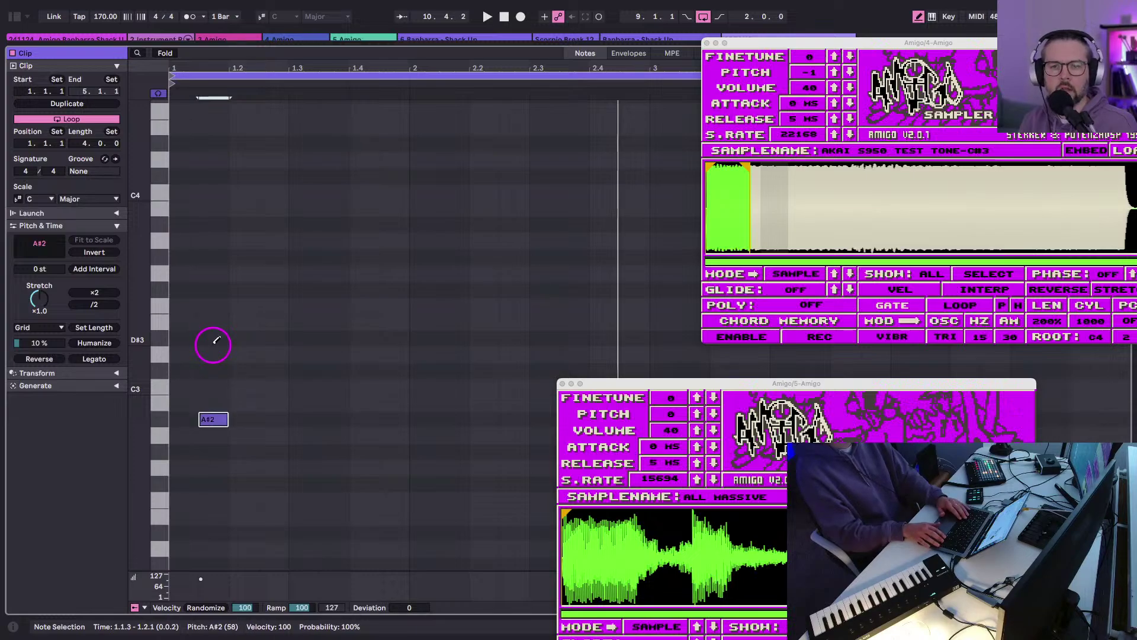
Transpose the note at 1.1.3 in the 2 Instrument Rack clip up to A3.
key(Up)
key(Up)
key(Up)
key(Up)
key(Up)
key(Up)
key(Up)
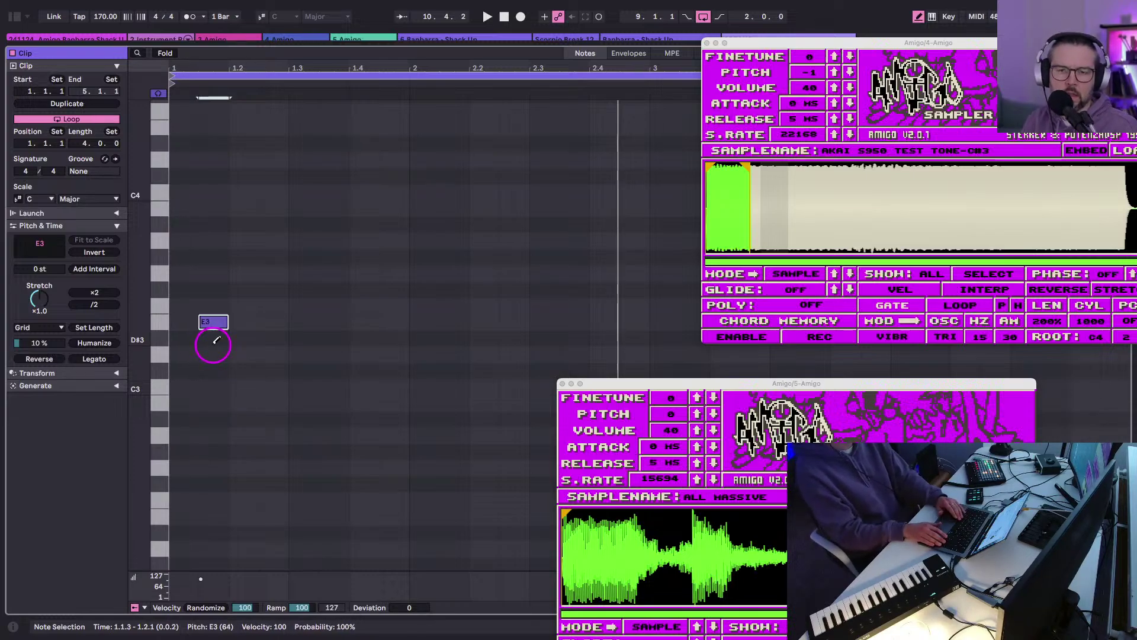
key(Up)
key(Down)
key(Up)
key(Up)
key(Up)
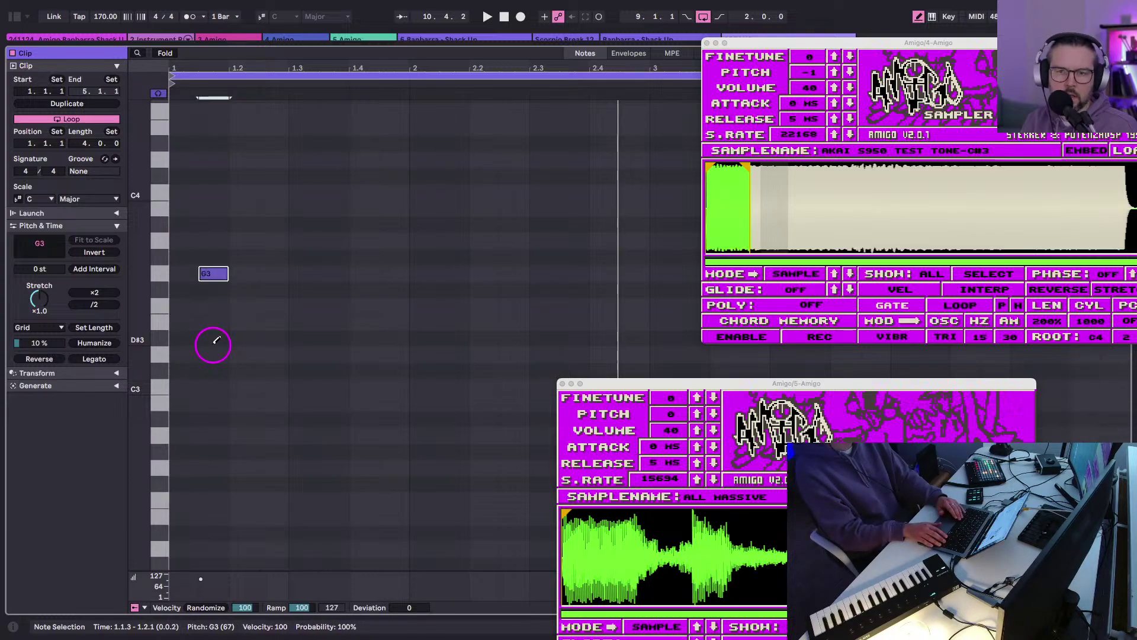
key(Up)
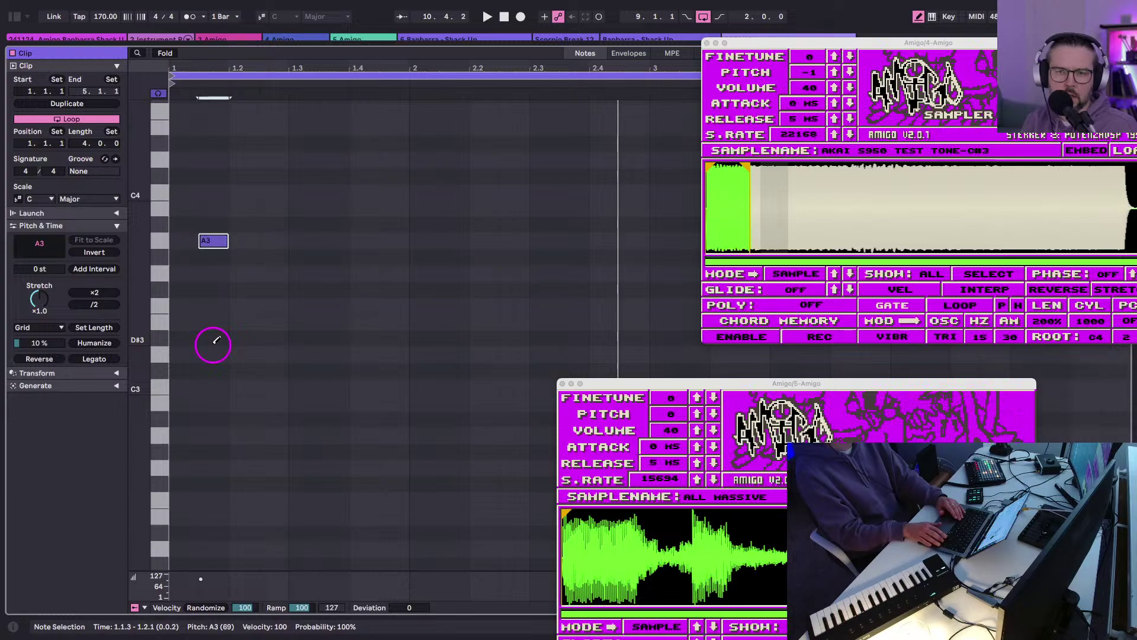
Move the A3 note to the clip's start at 1.1.1 and stop the first track's clip in Session view.
key(Left)
key(Left)
key(shift+Tab)
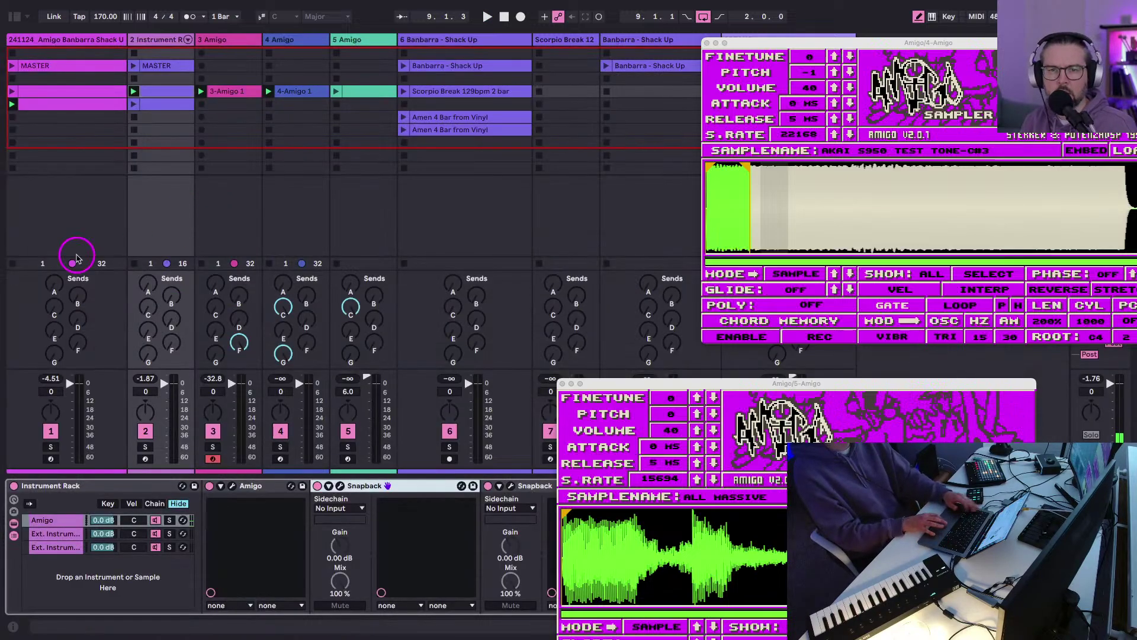
click(12, 117)
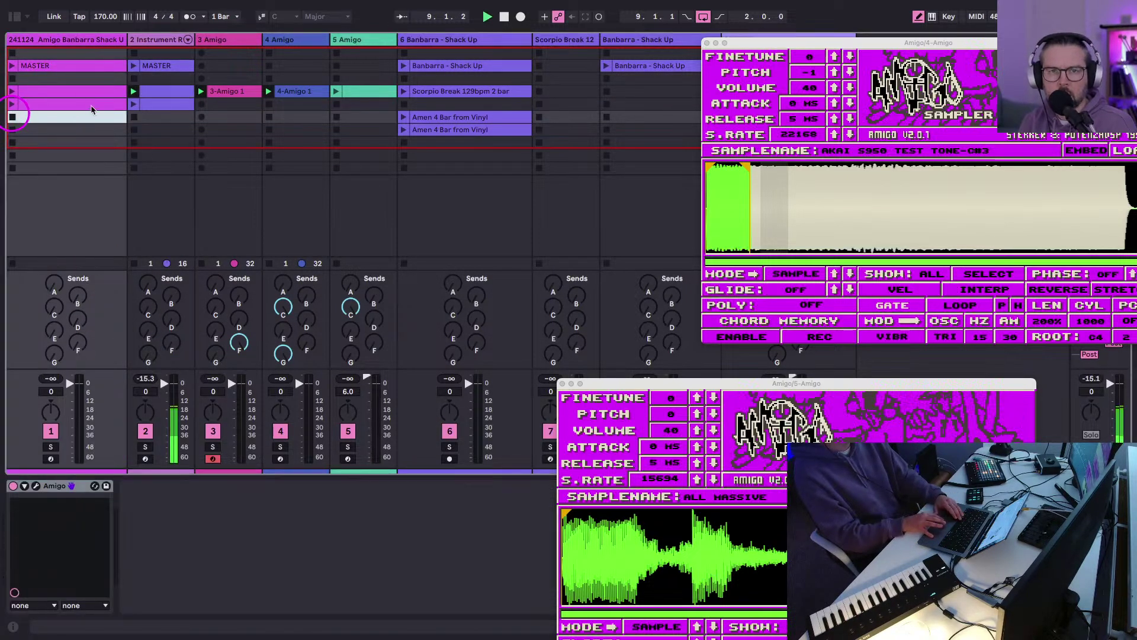
Add a second A3 note at bar 2 of the 2 Instrument Rack clip and shorten its loop to two bars.
double_click(155, 90)
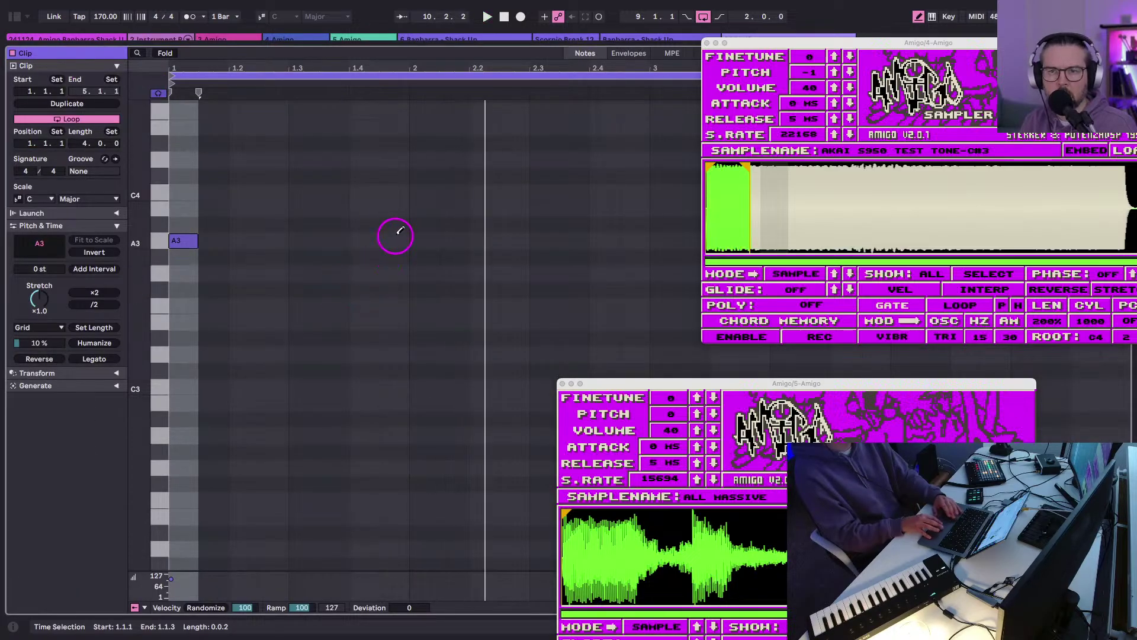
click(419, 240)
key(shift+Tab)
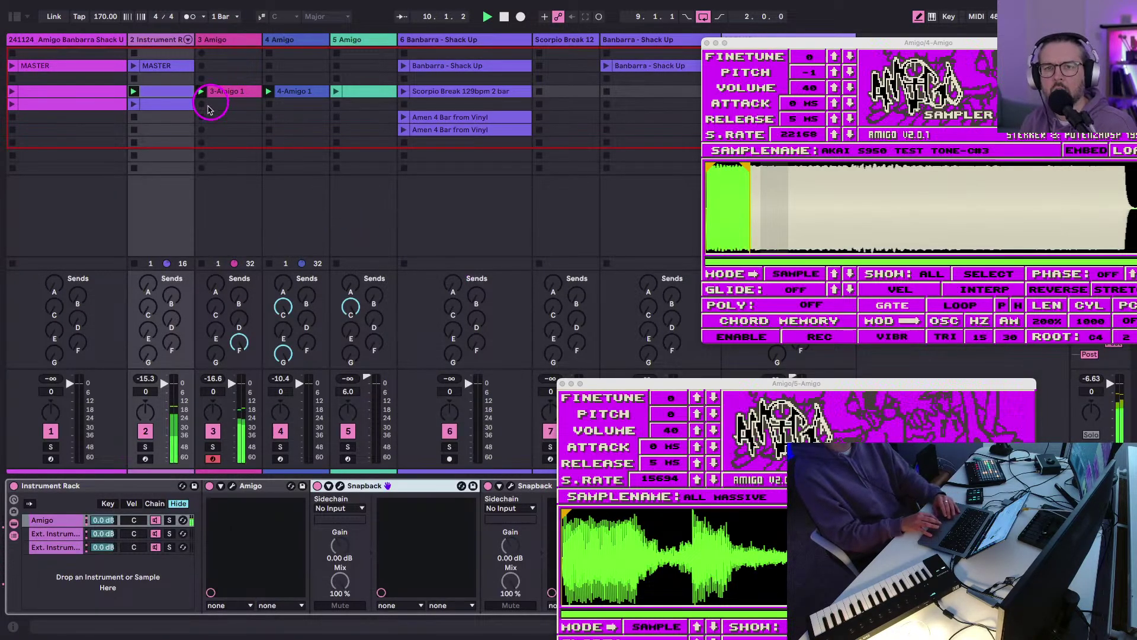
double_click(156, 92)
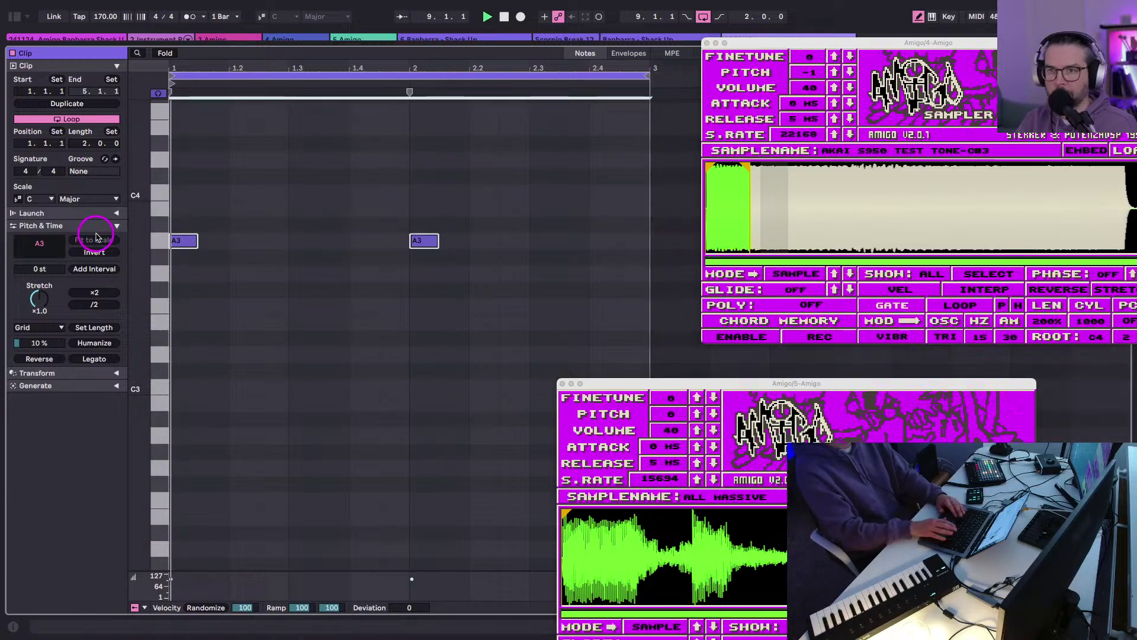
key(shift+Tab)
click(160, 90)
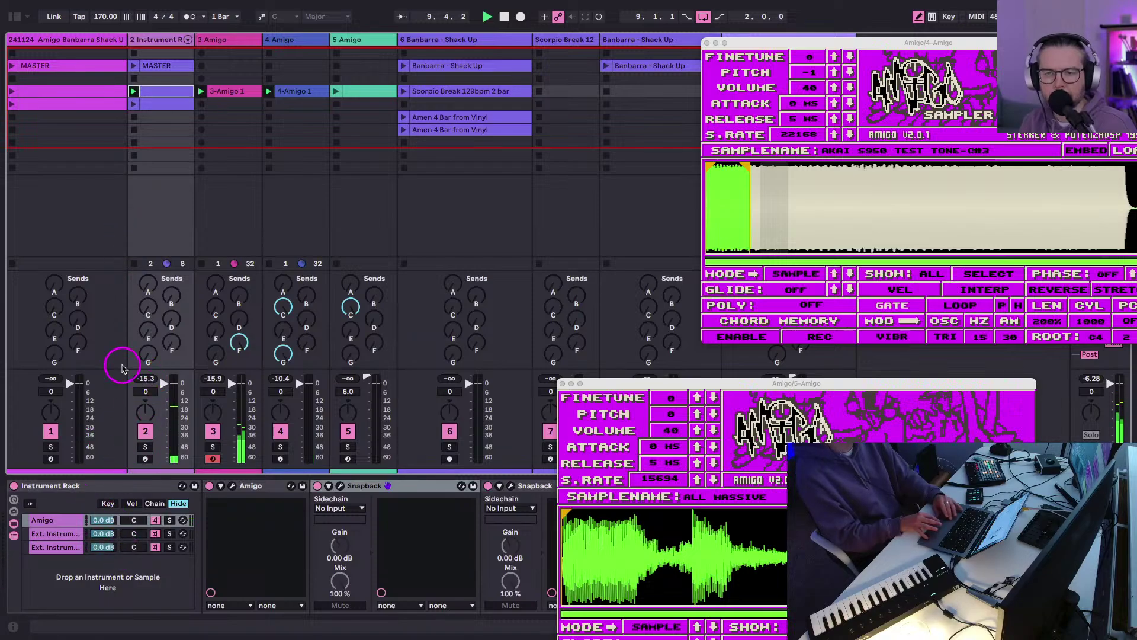
Raise send D on the 5 Amigo track and lower its volume to -5.0 dB while its vocal clip plays.
click(336, 95)
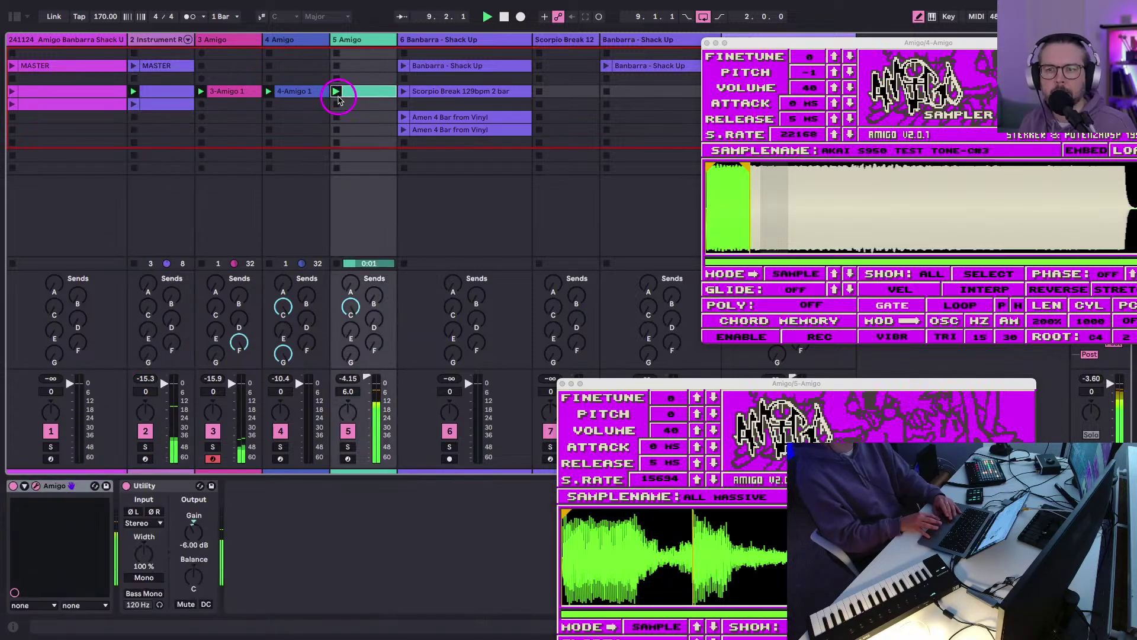
click(362, 380)
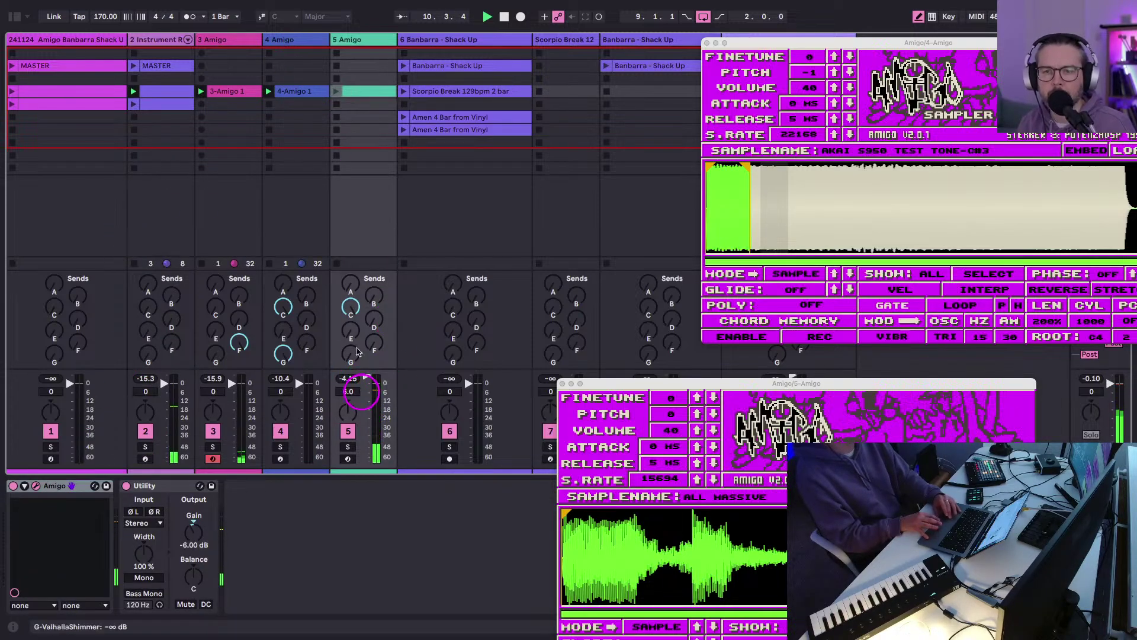
click(373, 334)
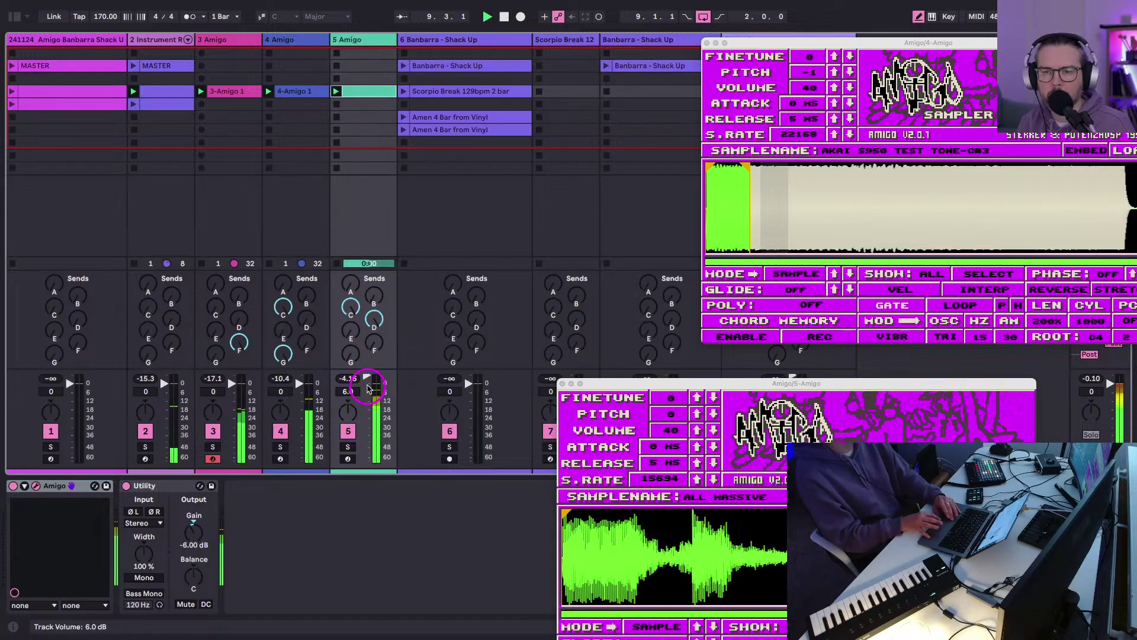
drag(361, 385, 366, 379)
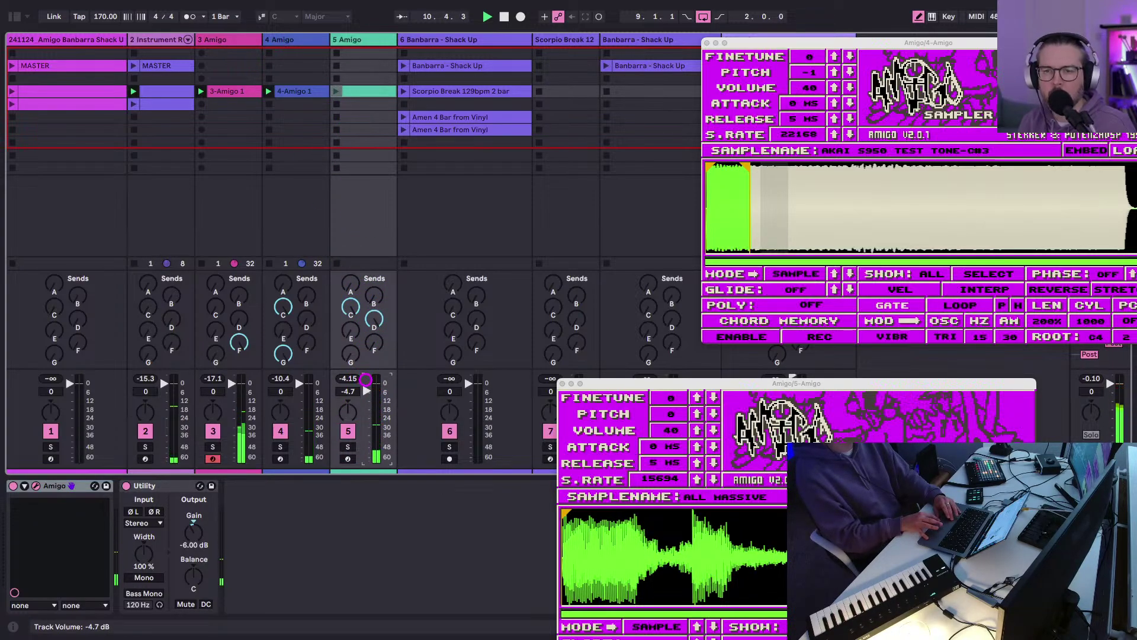
Insert a new MIDI track after the 5 Amigo track, show the browser, and stop playback.
click(355, 39)
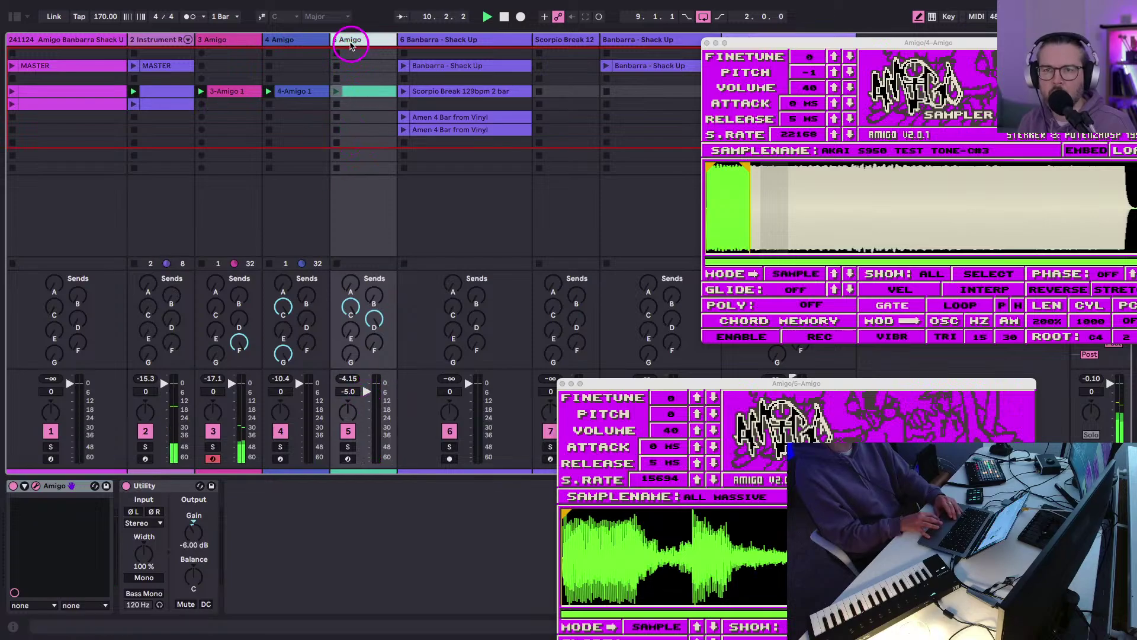
key(super+shift+t)
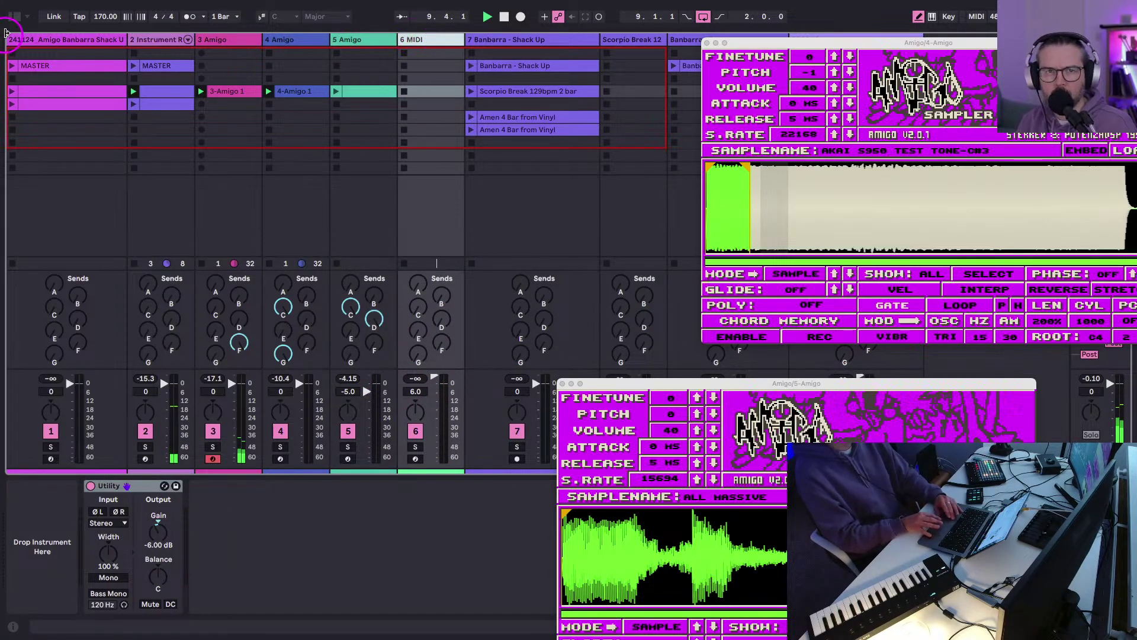
click(14, 17)
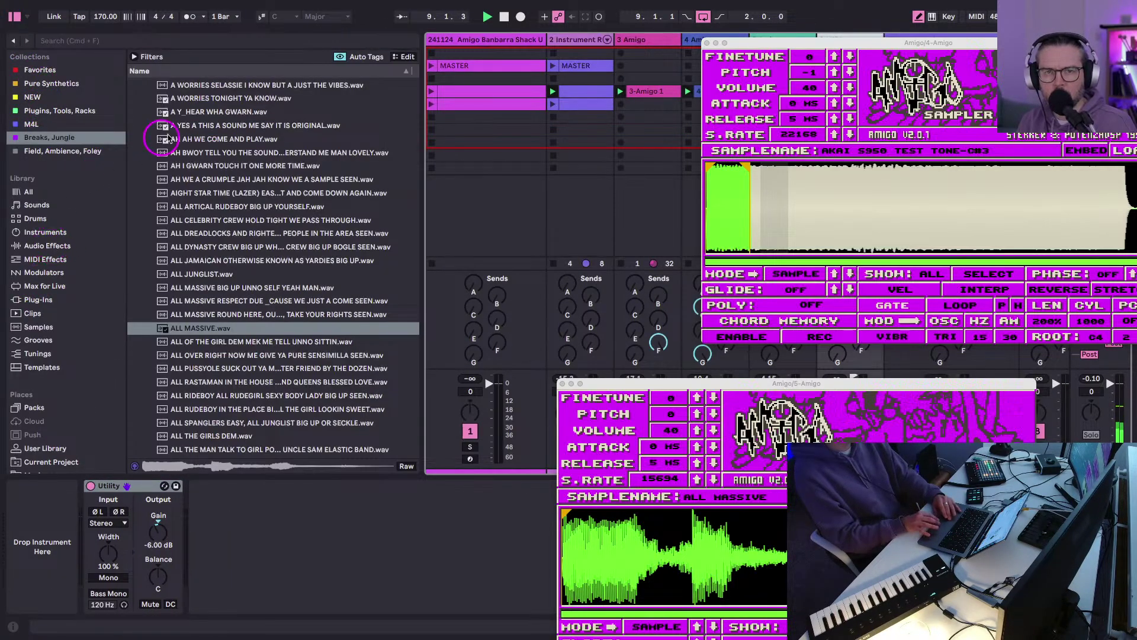
scroll(526, 172, right, 3)
click(588, 91)
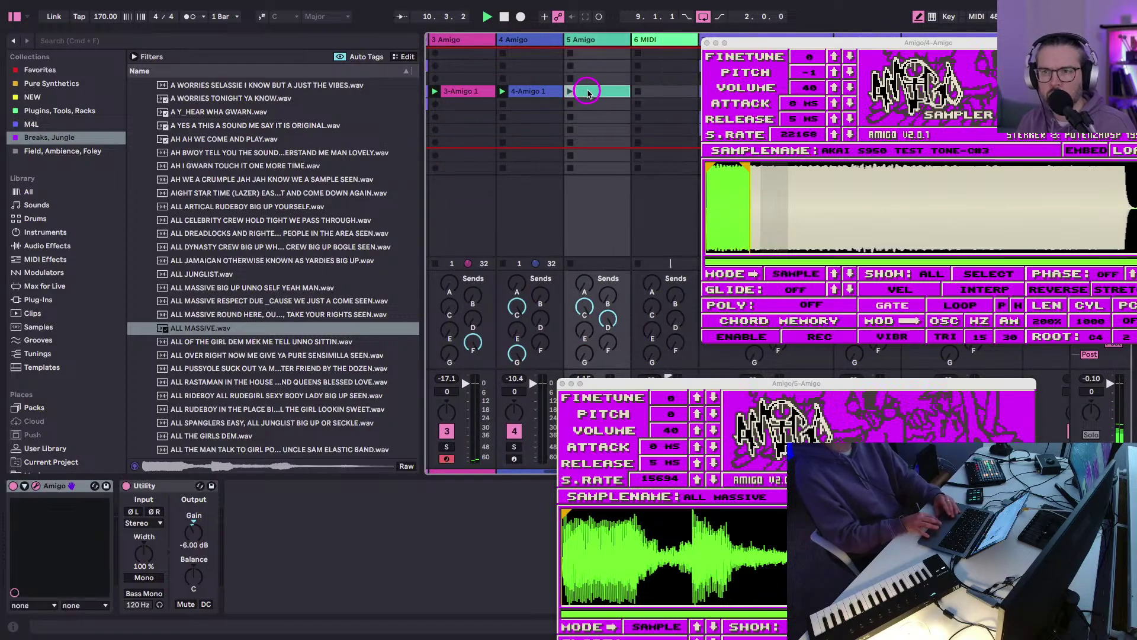
click(637, 91)
key(space)
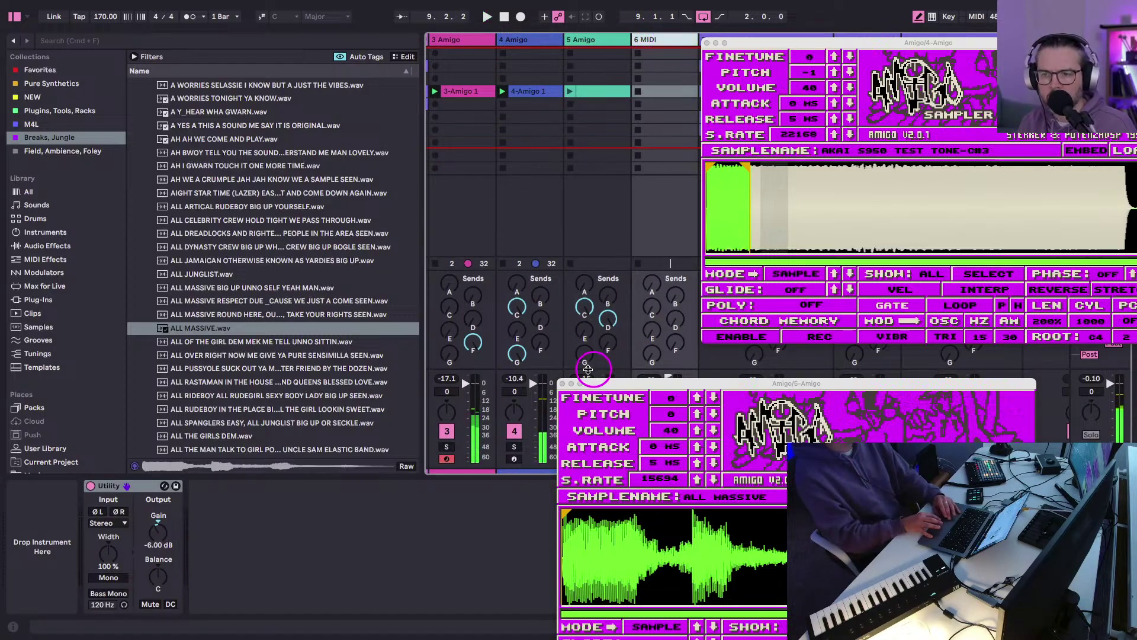
Close both open sampler windows and copy the 5 Amigo track's sampler device onto the new MIDI track.
click(563, 383)
click(707, 44)
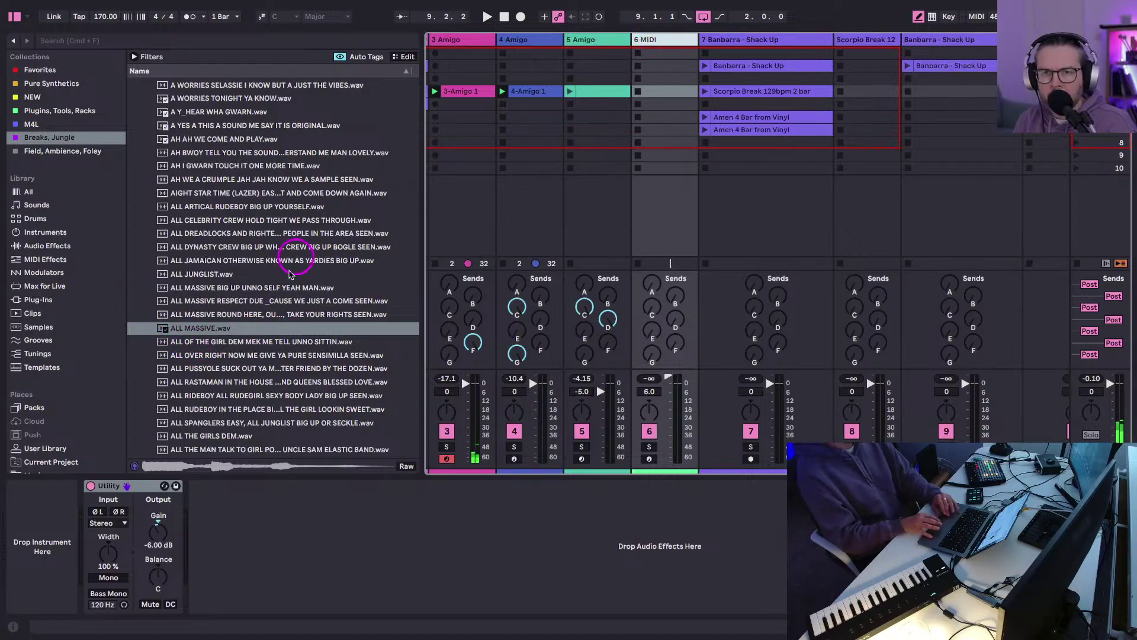
scroll(243, 323, up, 10)
scroll(242, 323, down, 15)
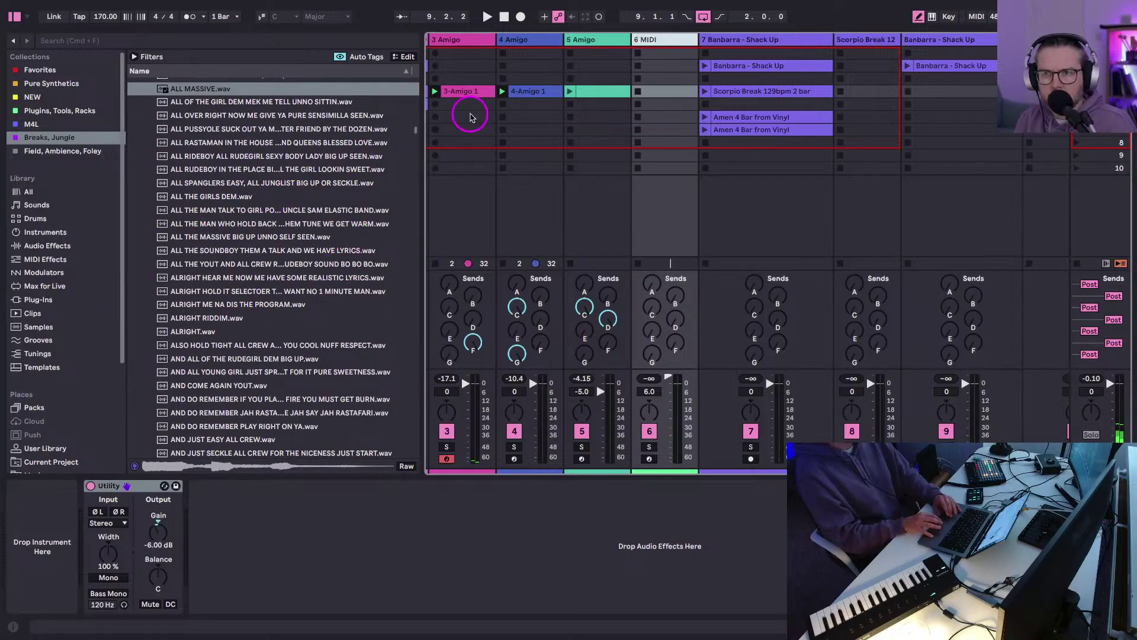
click(599, 42)
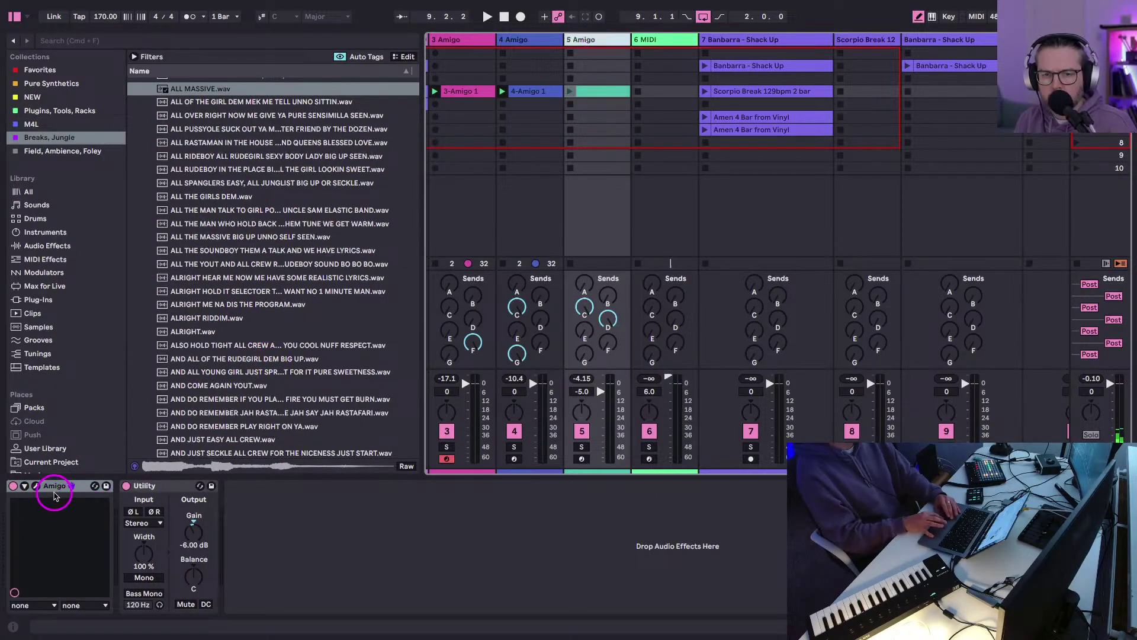
drag(54, 496, 655, 158)
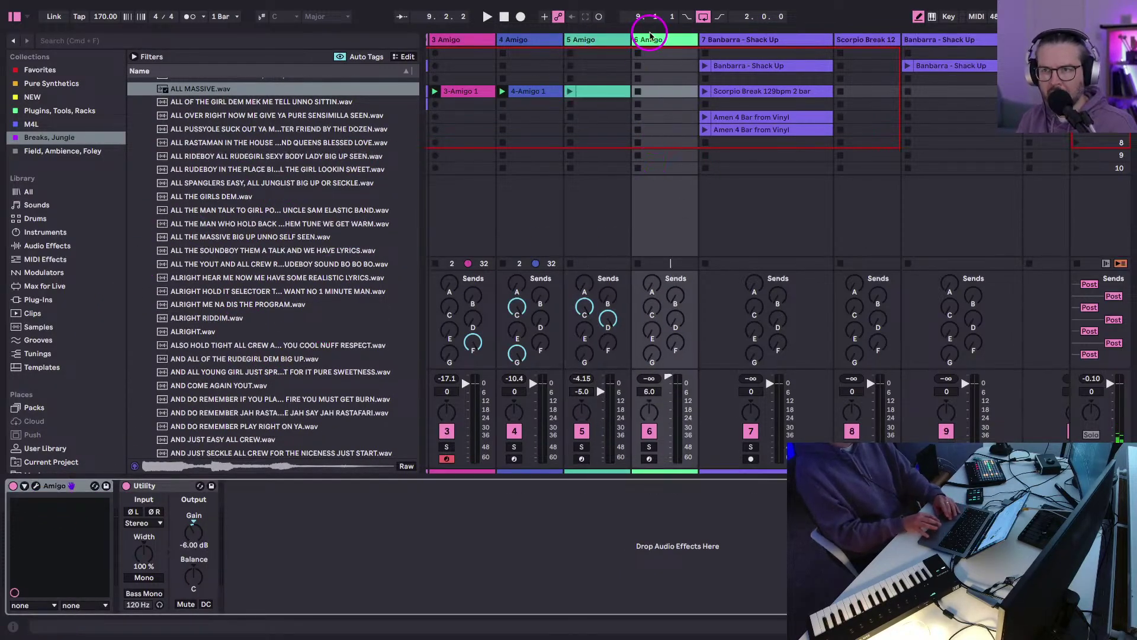
click(650, 39)
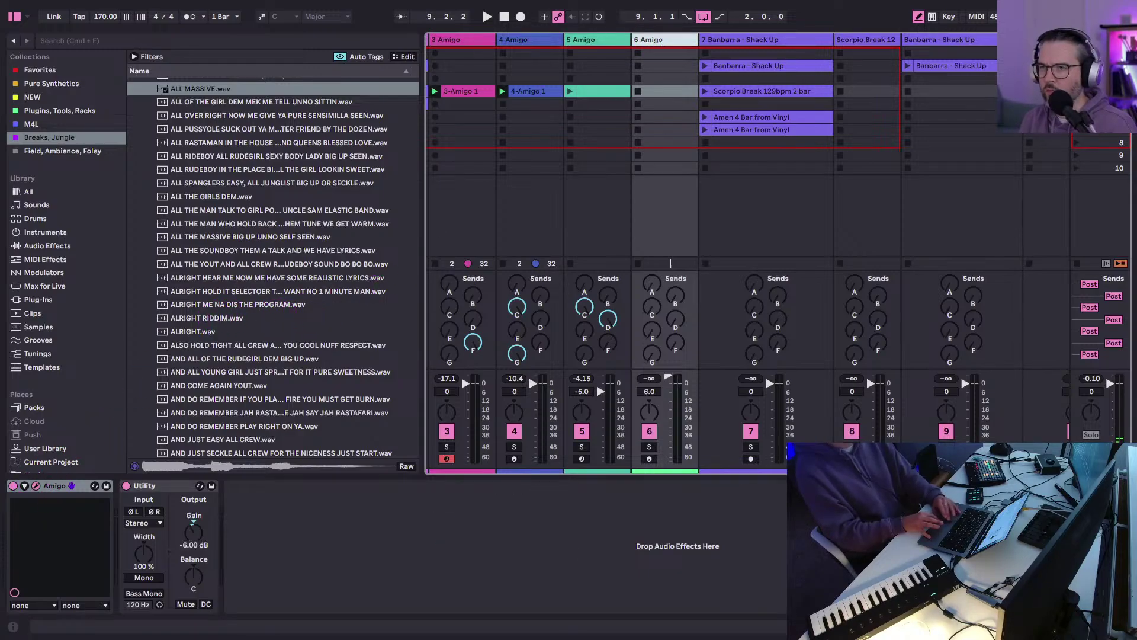
Audition vocal samples in the browser and load EH YA HEAR ME - YA HEAR ME.wav into the 6-Amigo sampler.
click(94, 485)
scroll(203, 355, down, 15)
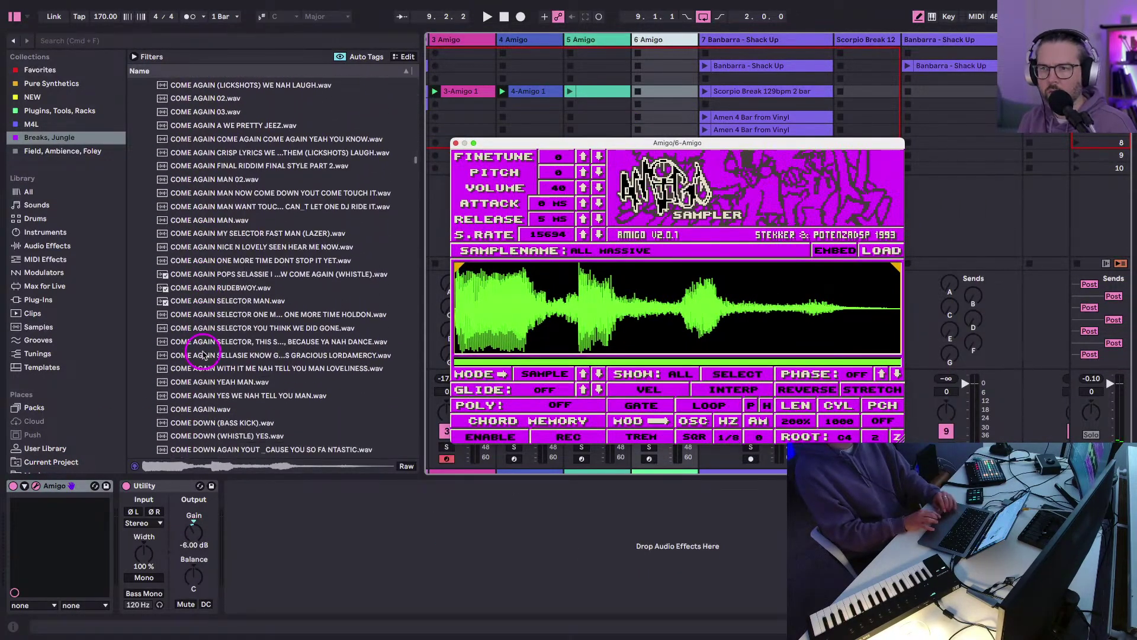
click(201, 354)
click(193, 369)
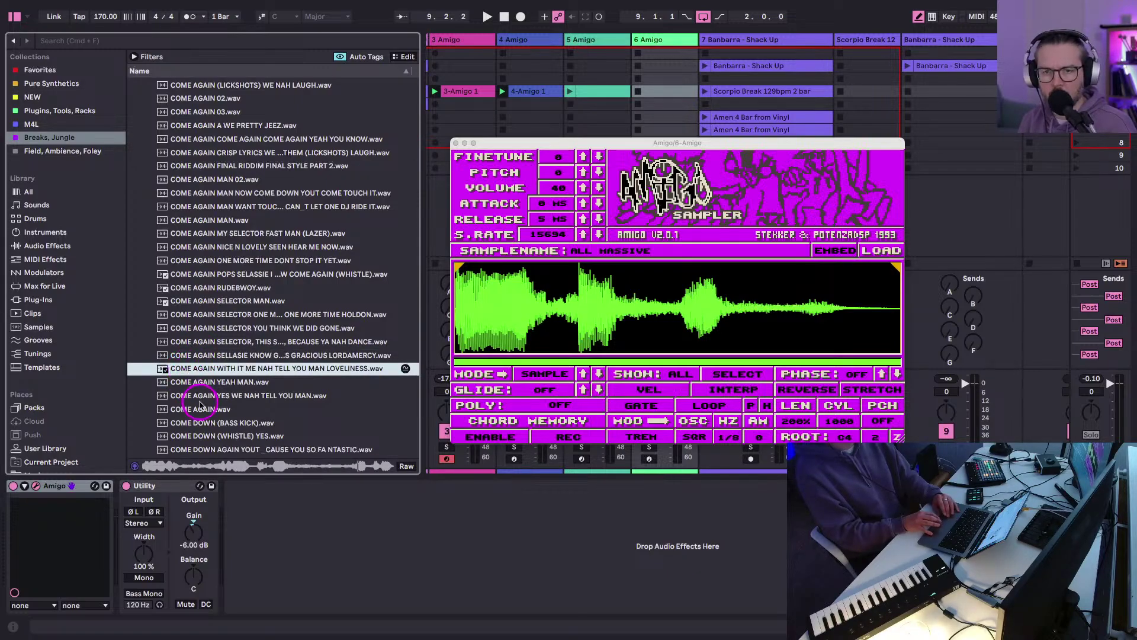
scroll(199, 405, down, 10)
click(190, 404)
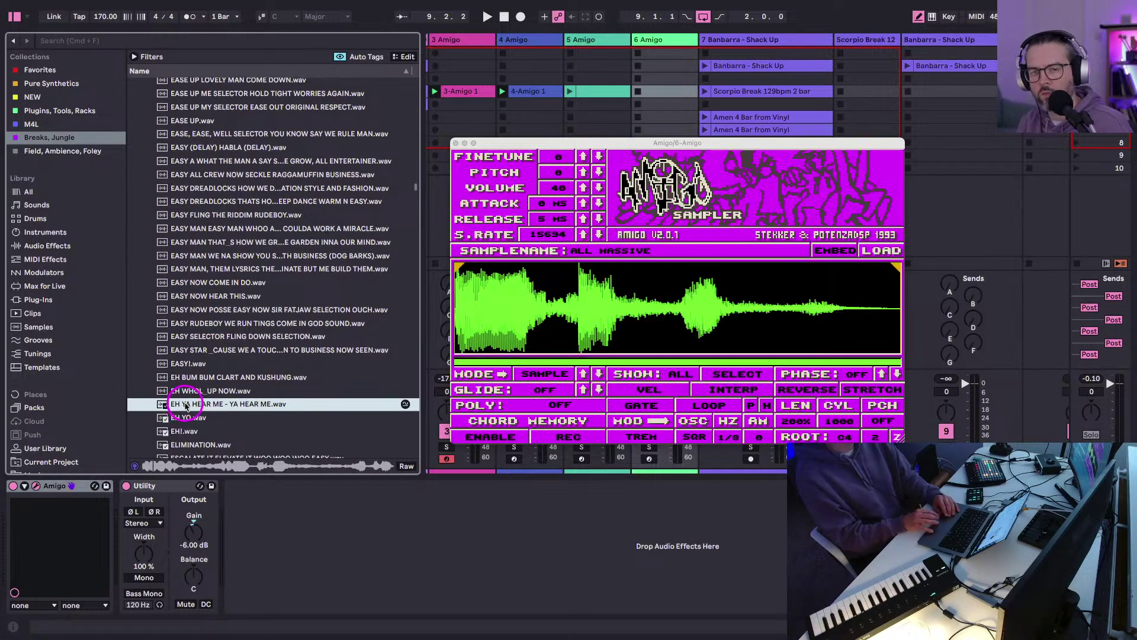
scroll(186, 406, down, 1)
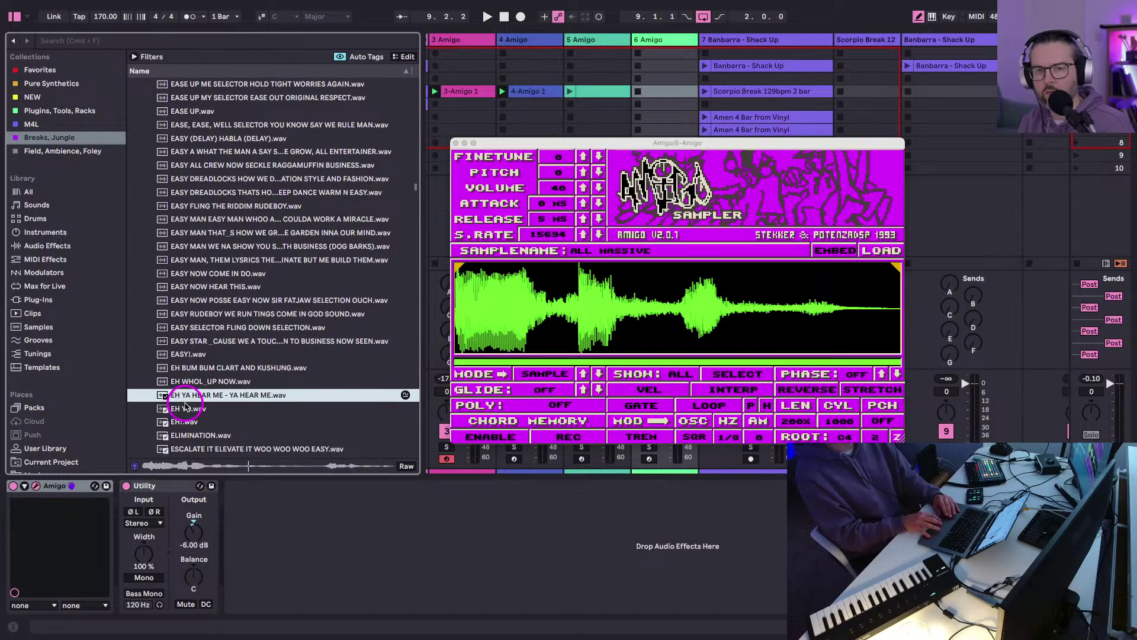
drag(667, 292, 666, 292)
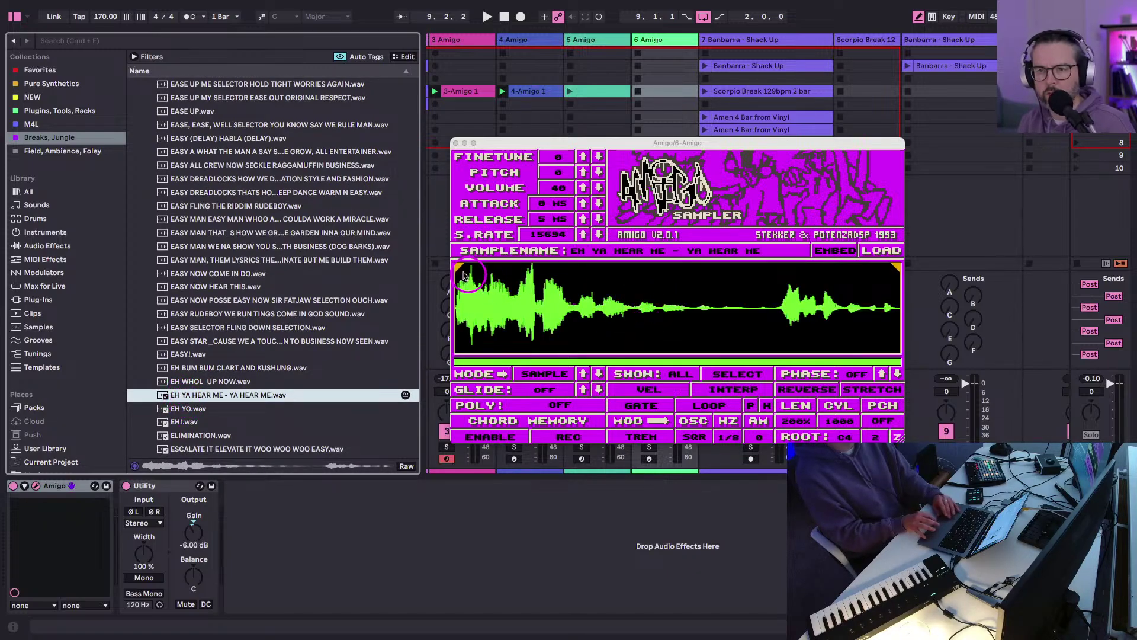
Set the sample start just before its final phrase, then copy the 5 Amigo clip to the 6 Amigo track and launch it.
drag(457, 266, 780, 273)
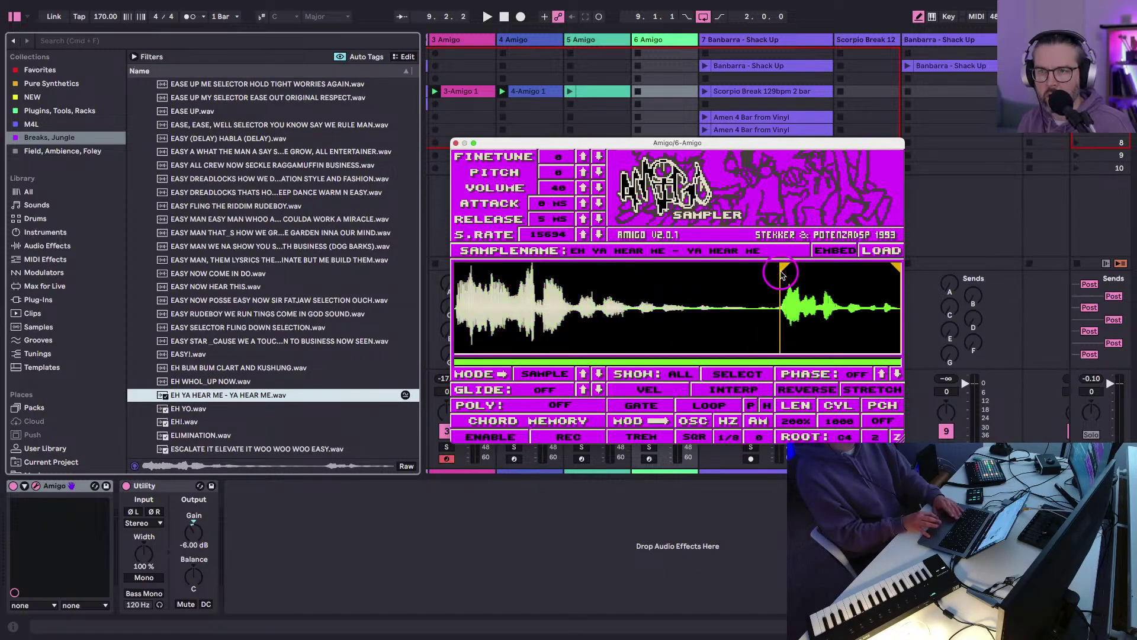
mouse_move(589, 91)
mouse_down()
mouse_move(652, 90)
mouse_move(638, 90)
mouse_up()
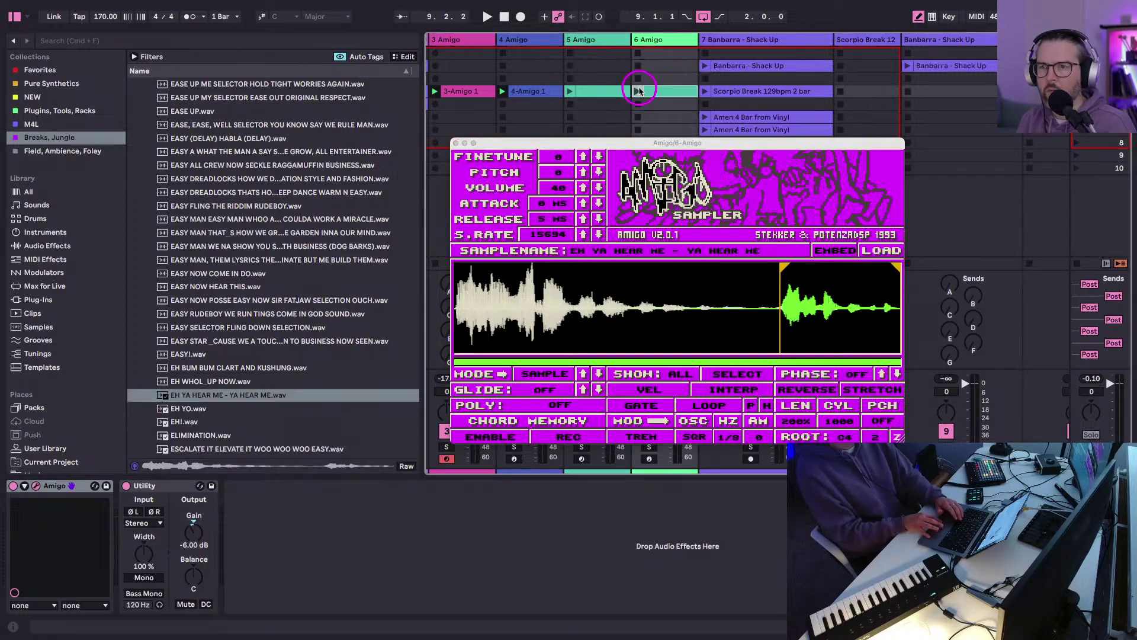
click(638, 90)
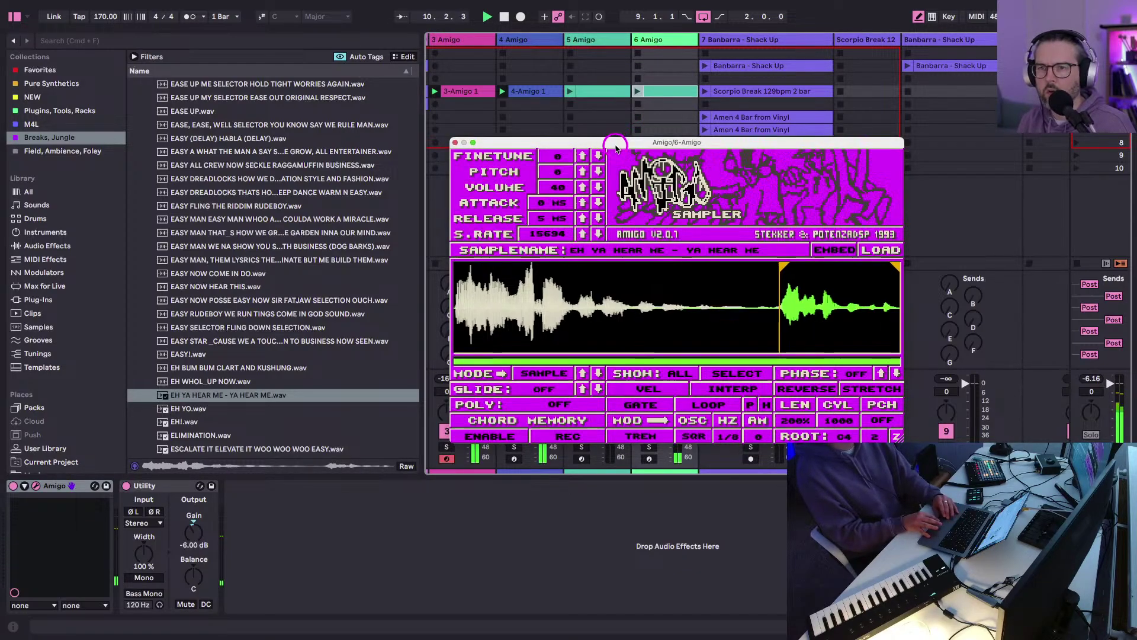
Raise send F on the 6 Amigo track and set its sampler's pitch to -3 while playing the clip.
drag(618, 145, 654, 395)
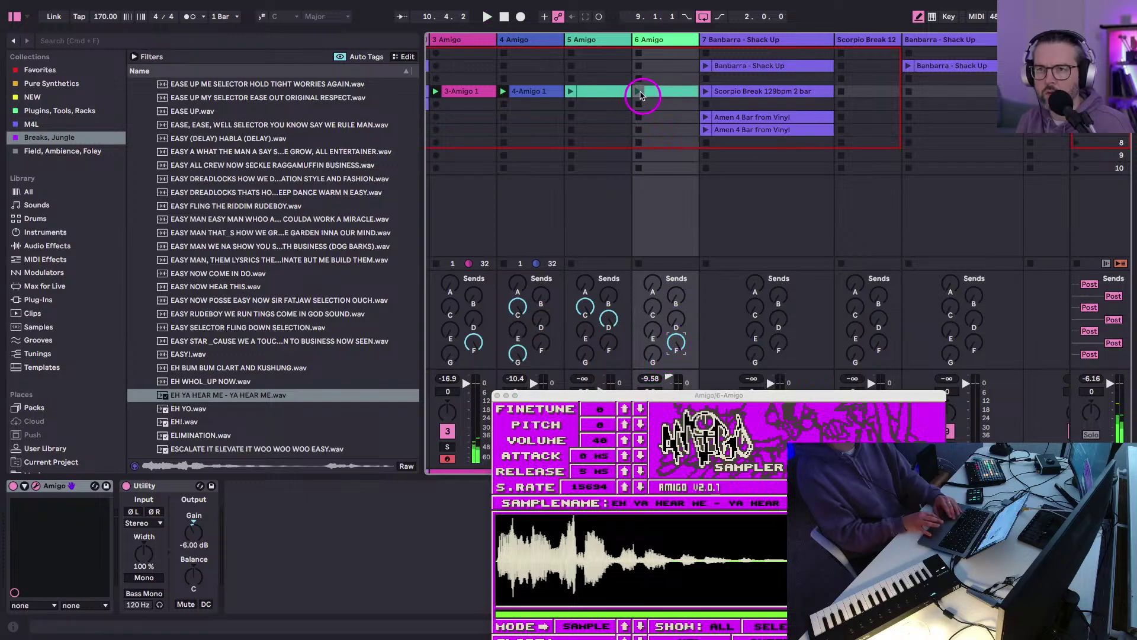
click(638, 91)
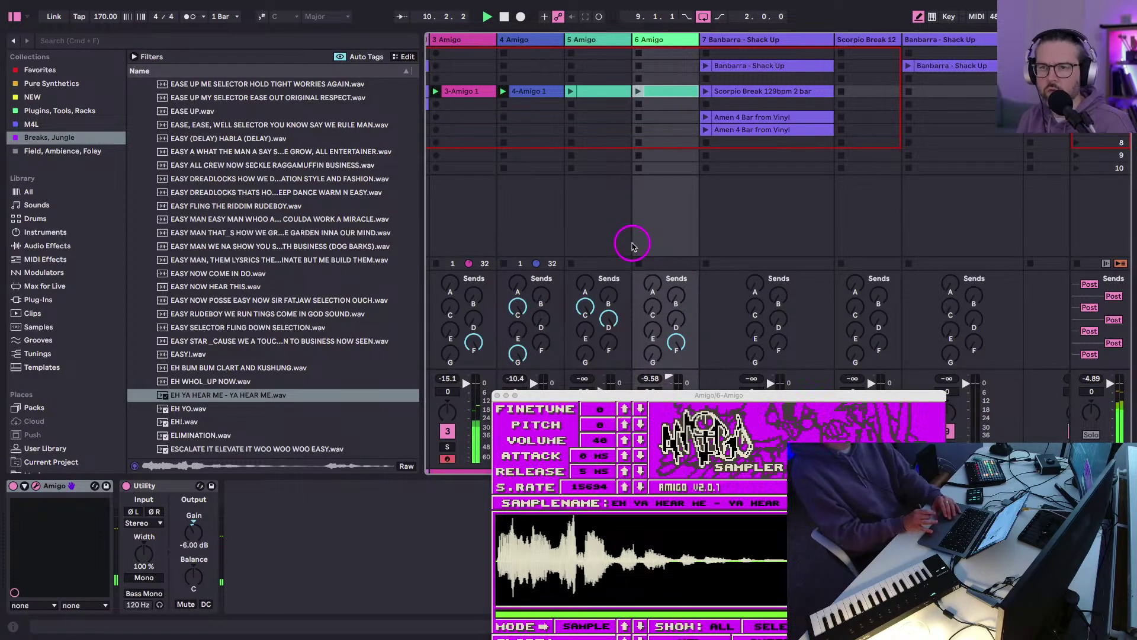
drag(611, 397, 663, 113)
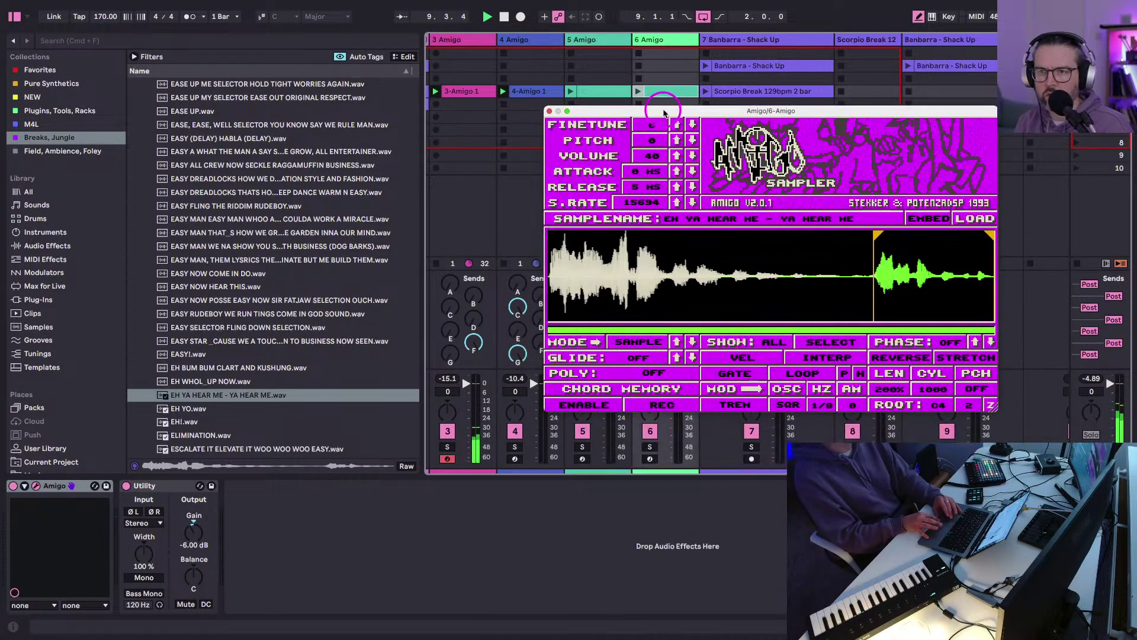
click(635, 91)
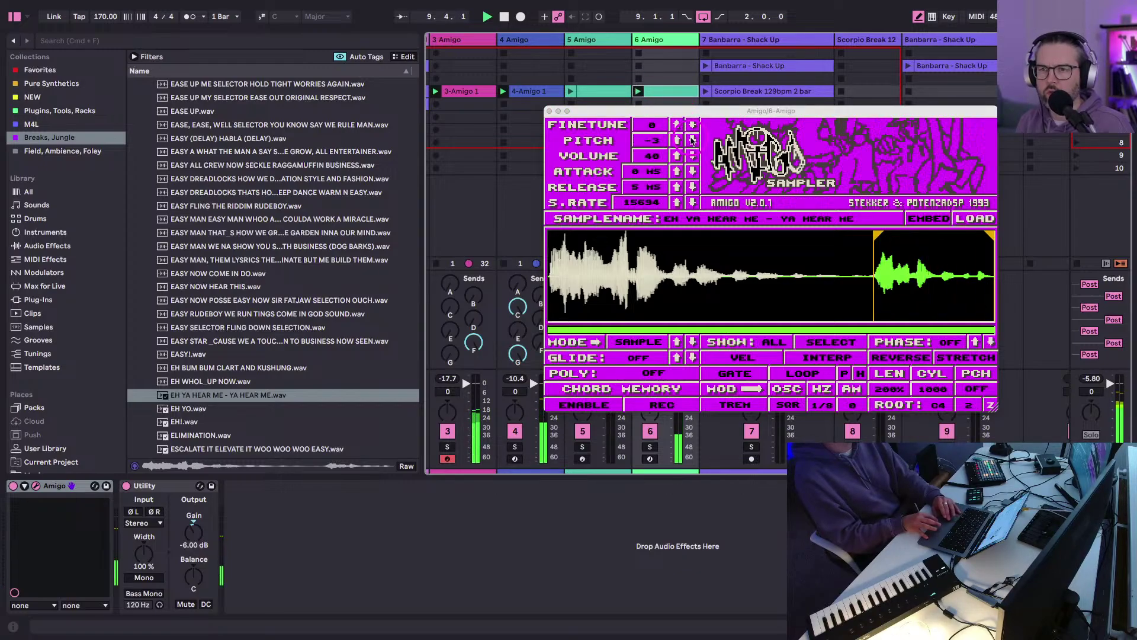
Shorten the 6-Amigo sample selection to the first burst of its final phrase while relaunching the clip, and move the sampler window aside.
drag(999, 245, 914, 236)
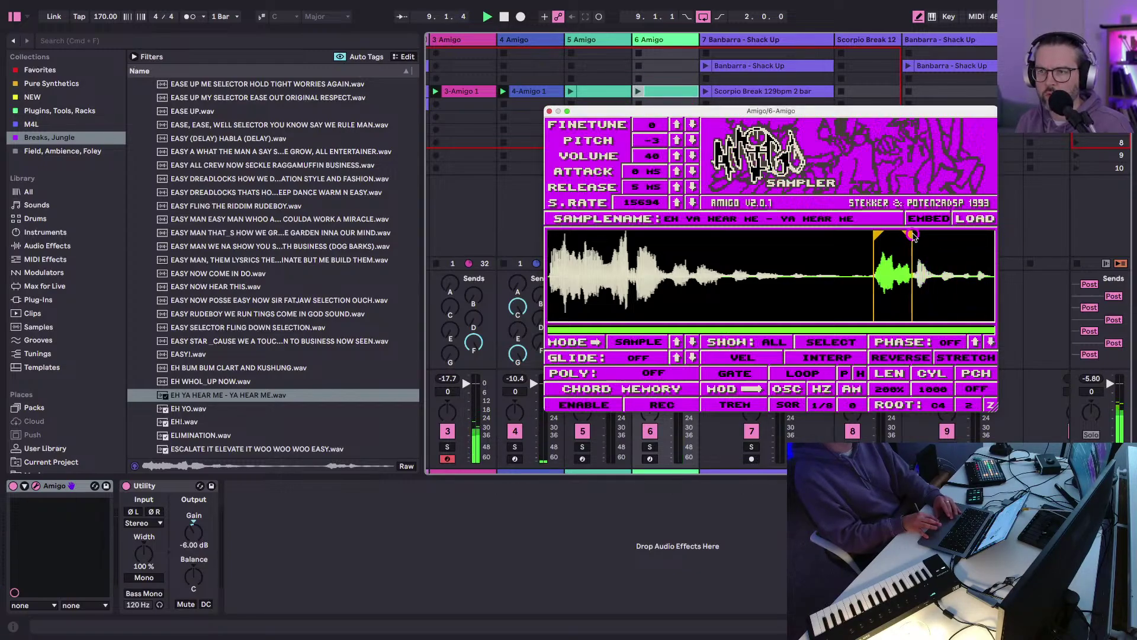
click(639, 91)
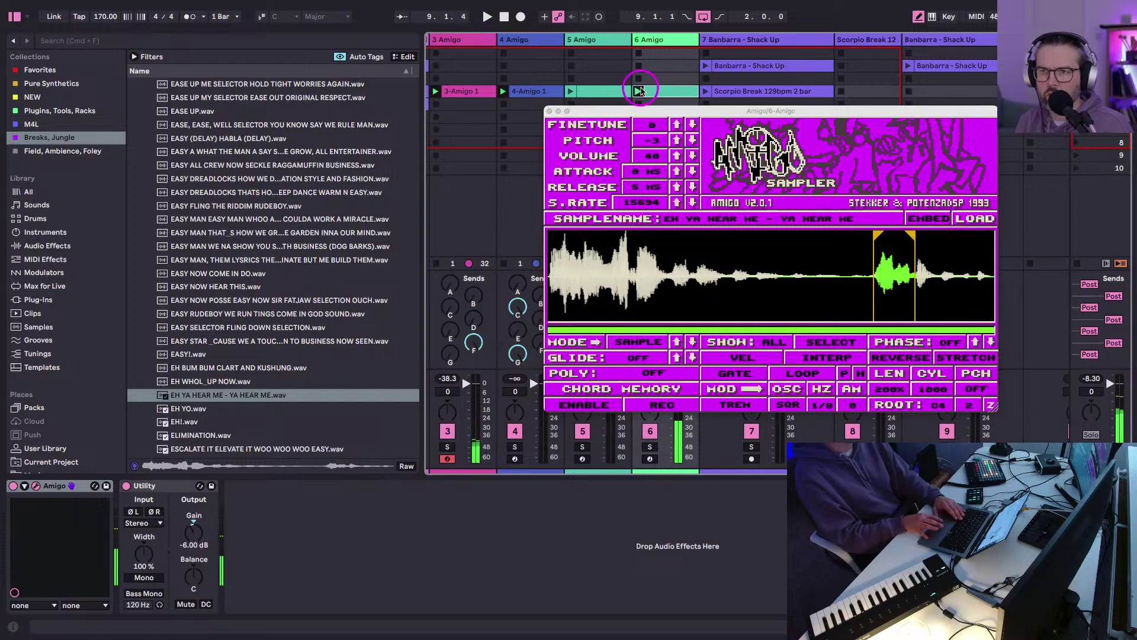
scroll(910, 236, up, 3)
drag(911, 236, 840, 237)
click(637, 91)
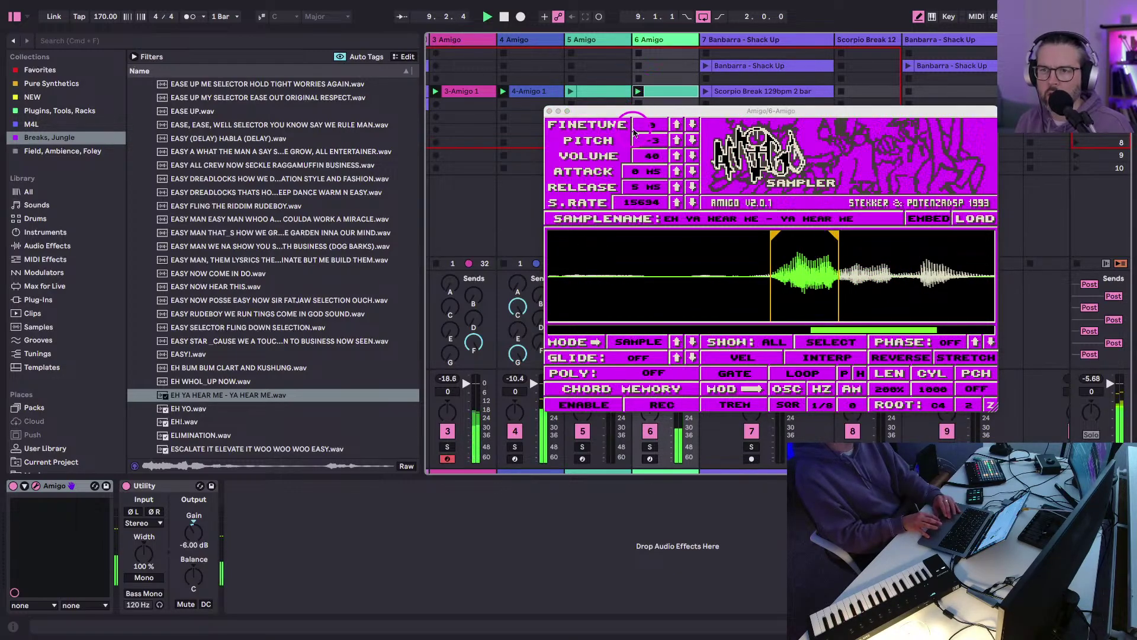
drag(640, 112, 698, 264)
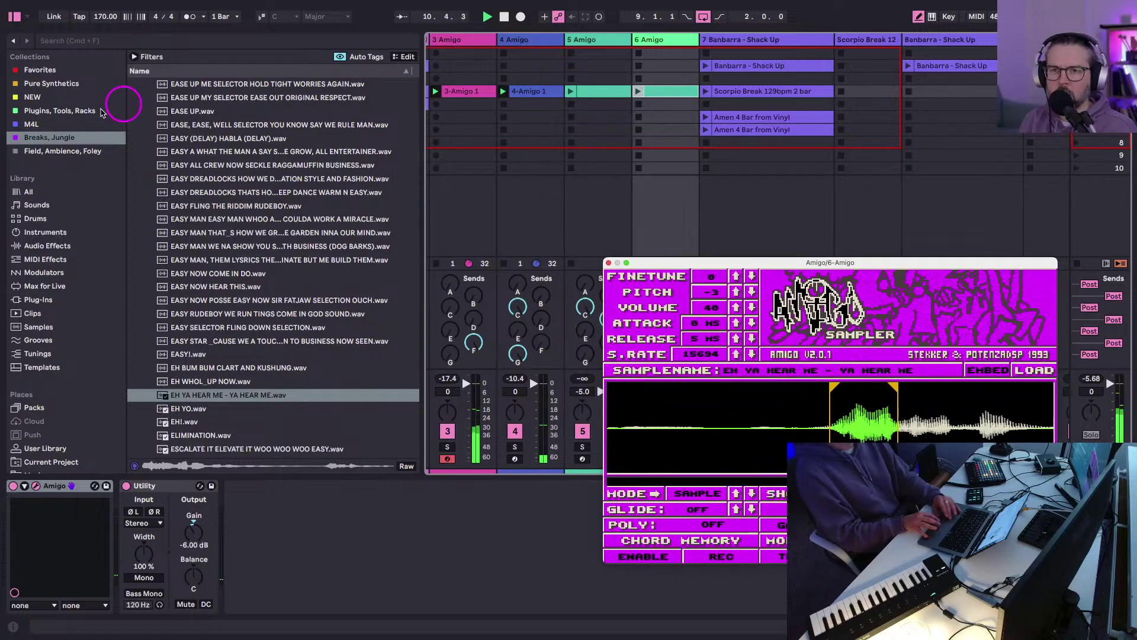
Restart playback and launch the unnamed clip in scene 5 of the Amigo Banbarra Shack Up Break track.
scroll(176, 305, down, 2)
scroll(473, 207, left, 3)
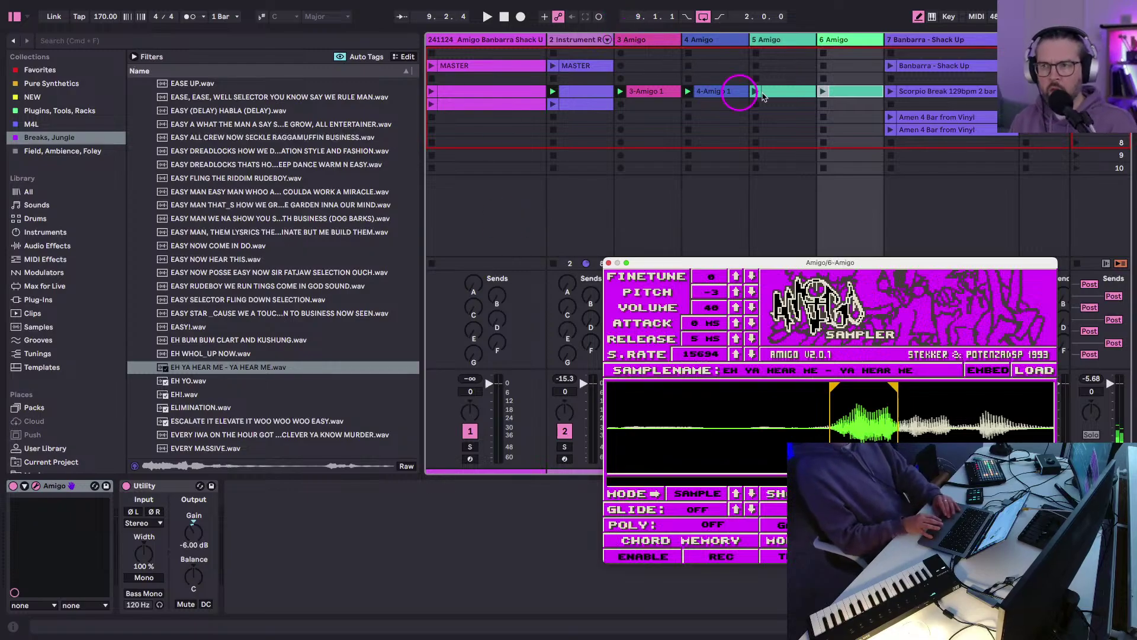
click(830, 37)
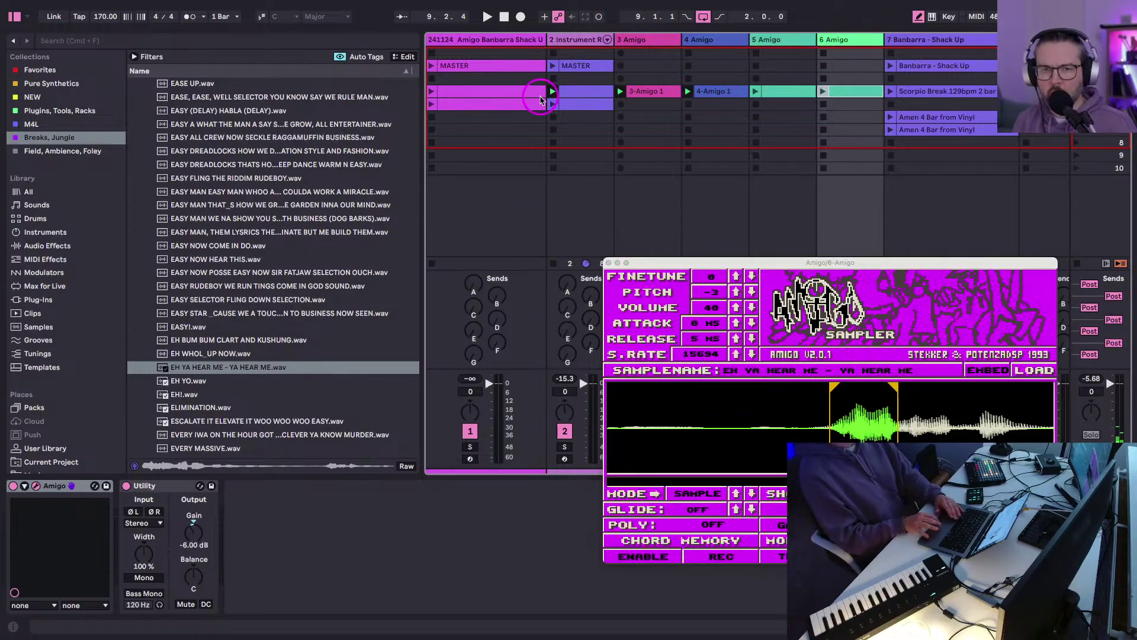
key(space)
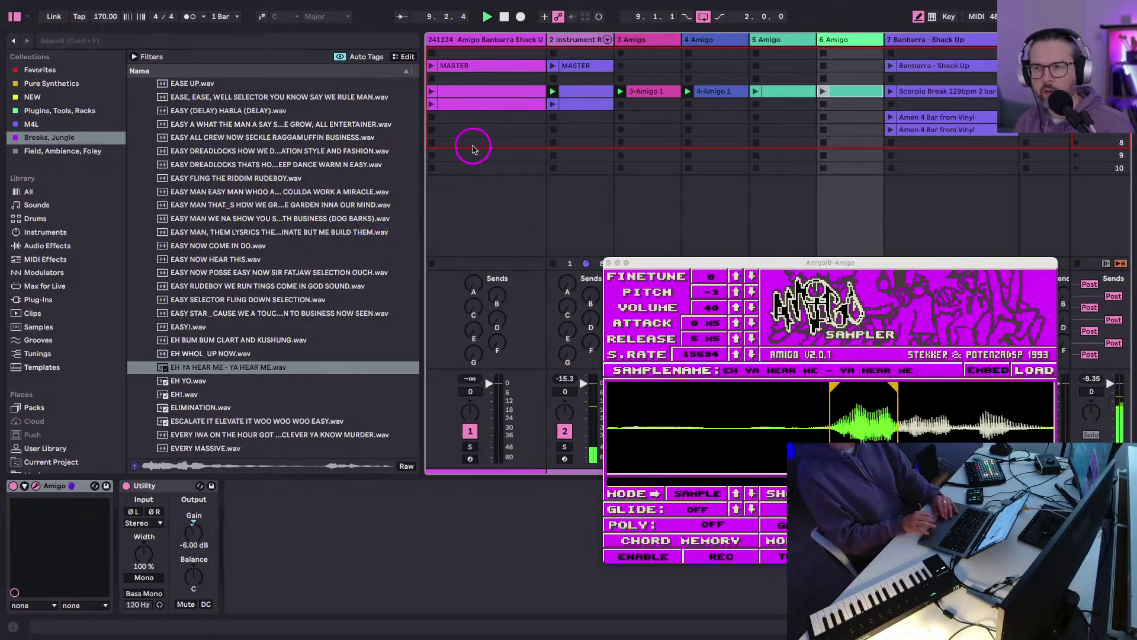
click(434, 111)
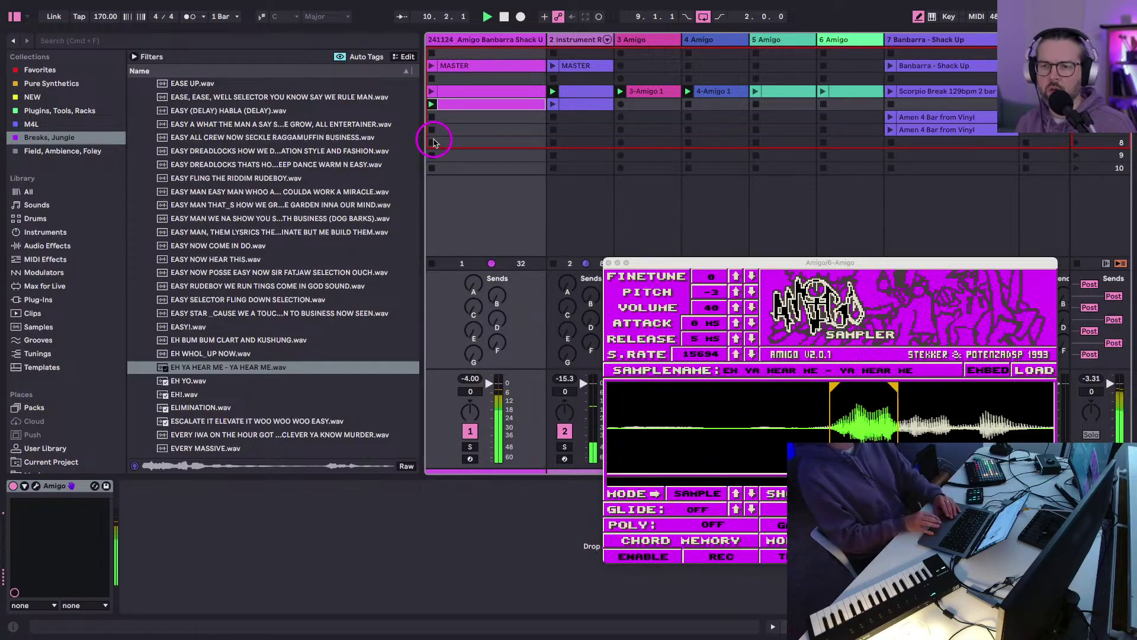
Clear the VST3 plug-in filter and add Soundtoys EffectRack after Amigo on the Banbarra Shack Up Break track.
click(37, 298)
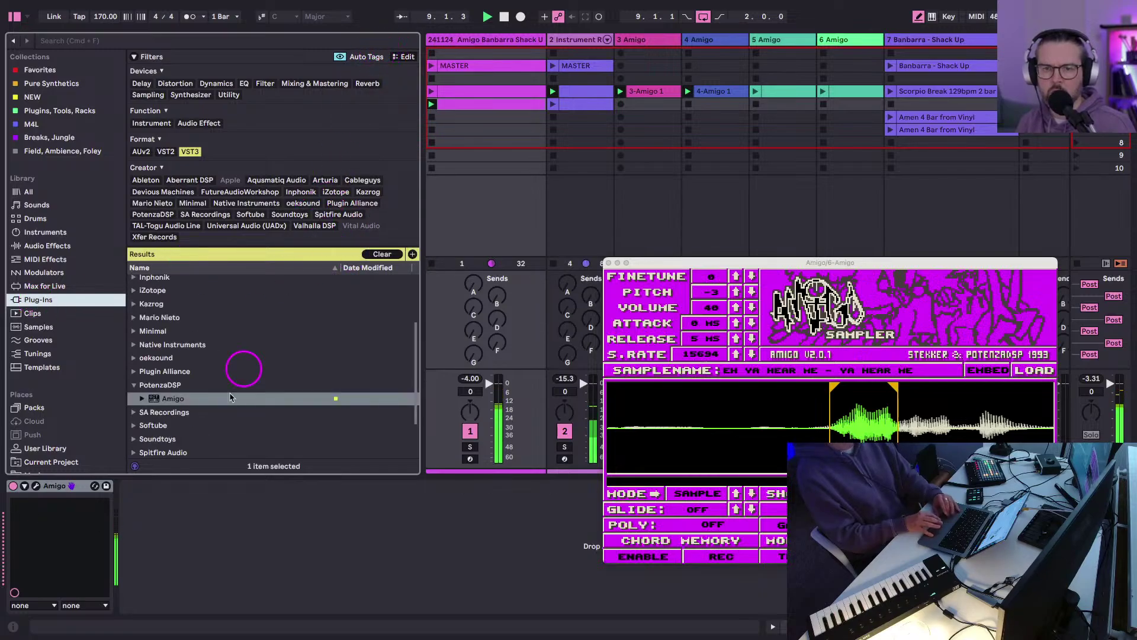
scroll(151, 407, down, 3)
click(134, 390)
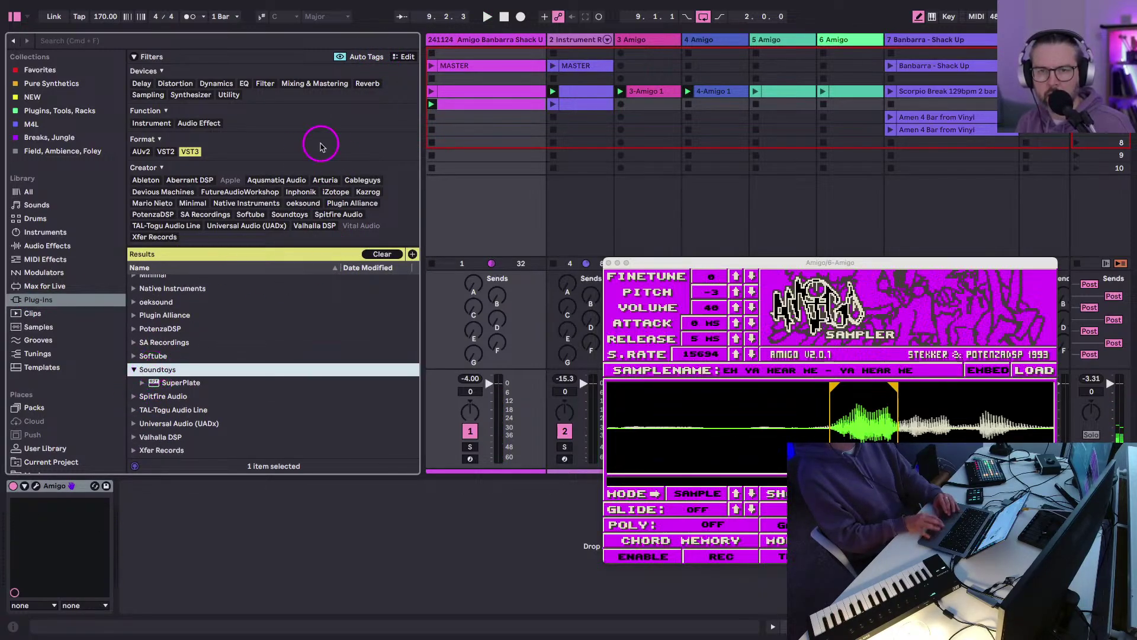
click(379, 254)
scroll(247, 351, down, 5)
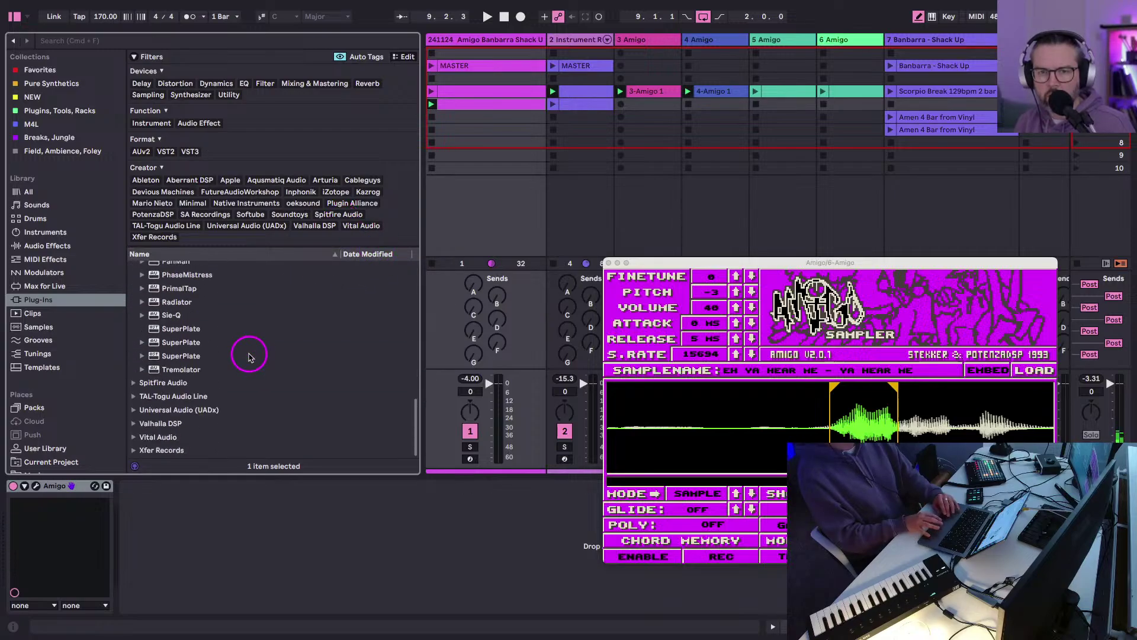
scroll(190, 385, down, 3)
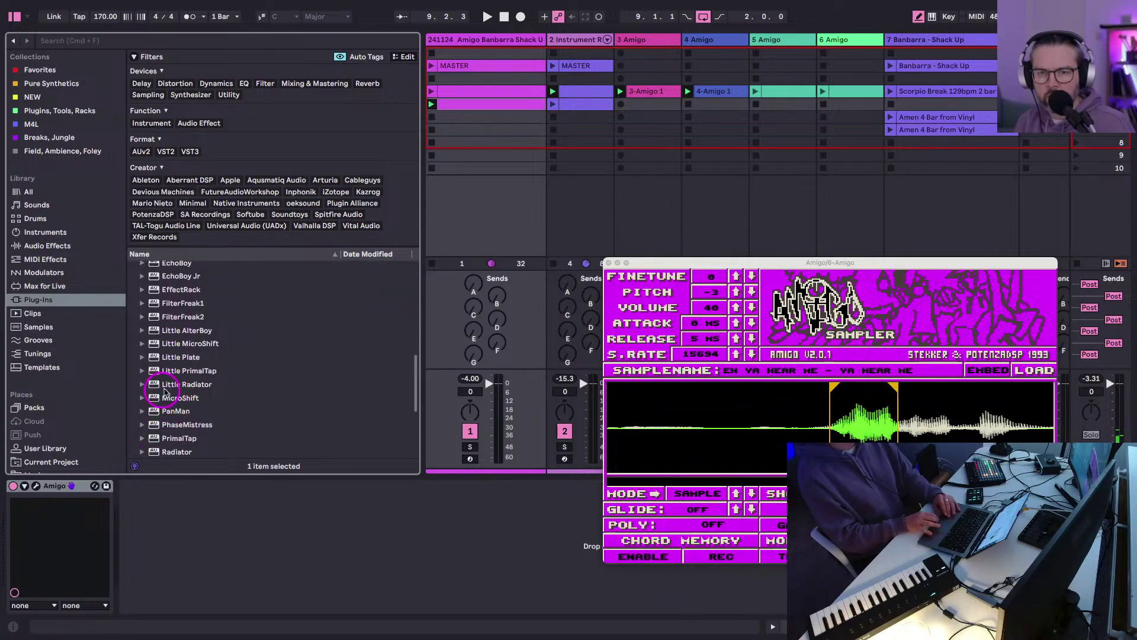
drag(178, 284, 160, 588)
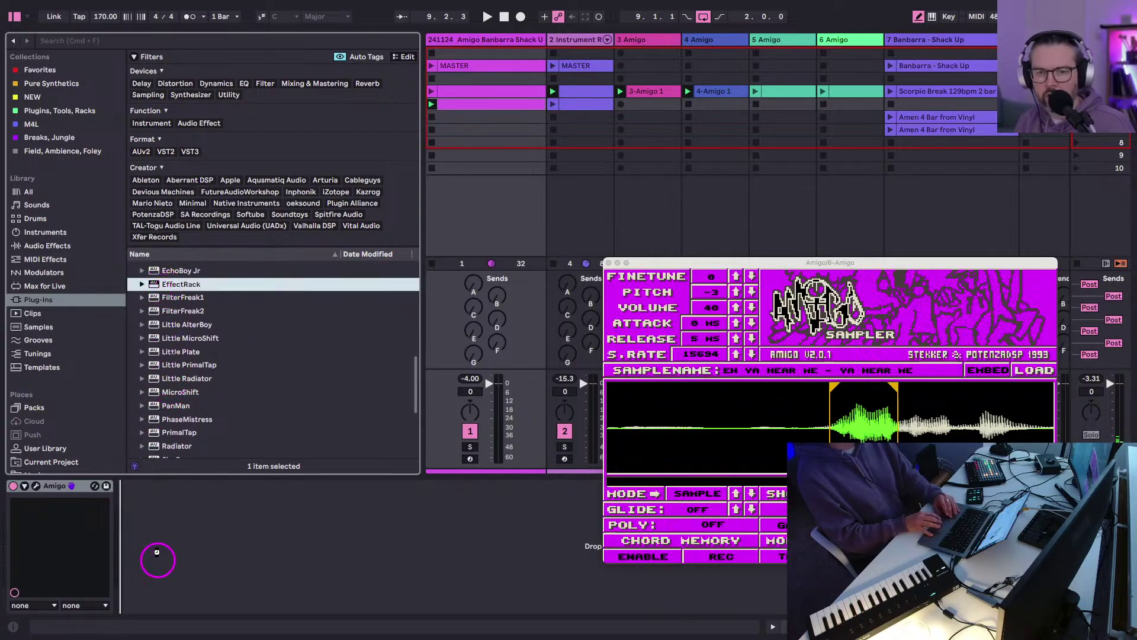
drag(409, 502, 340, 522)
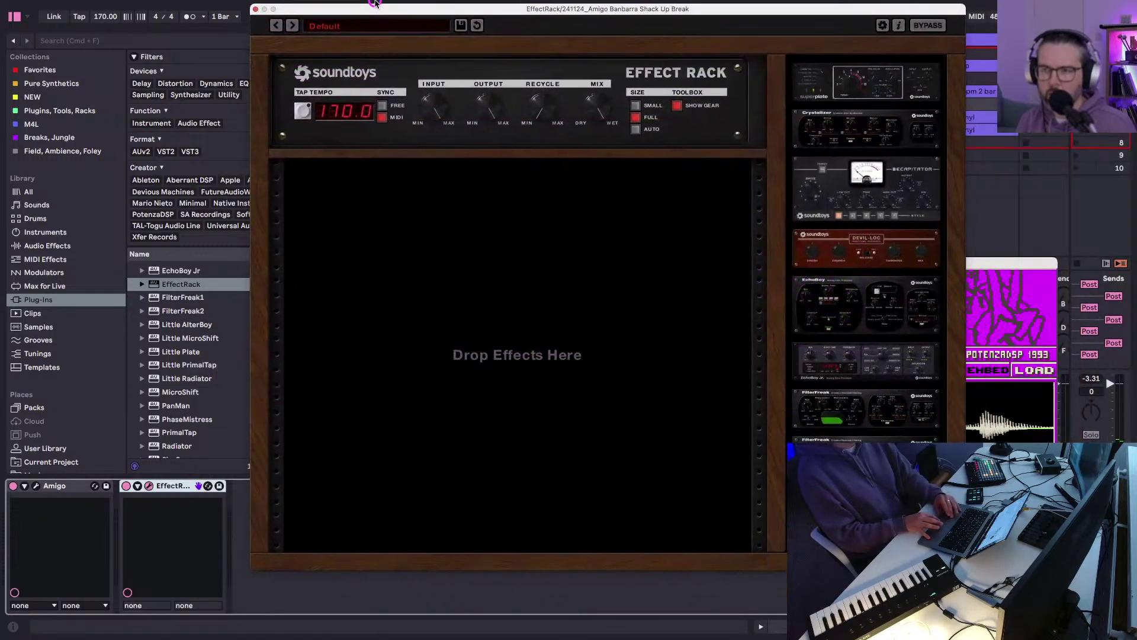
Add SIE-Q, FilterFreak and Devil-Loc to the effect rack in that order.
scroll(796, 361, down, 3)
scroll(794, 385, down, 5)
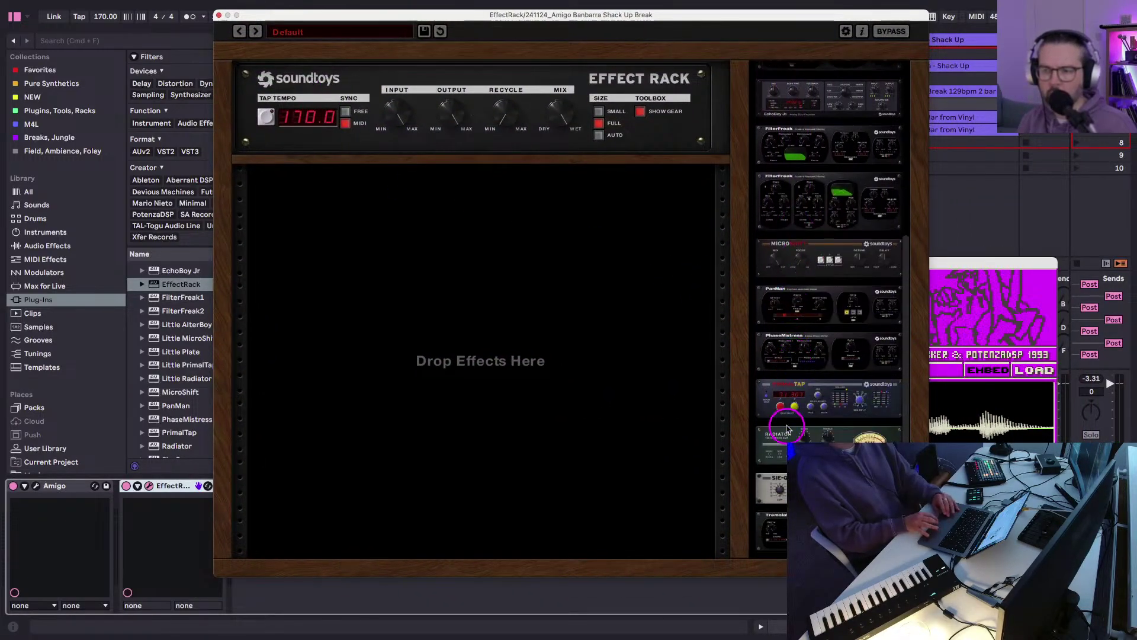
click(751, 475)
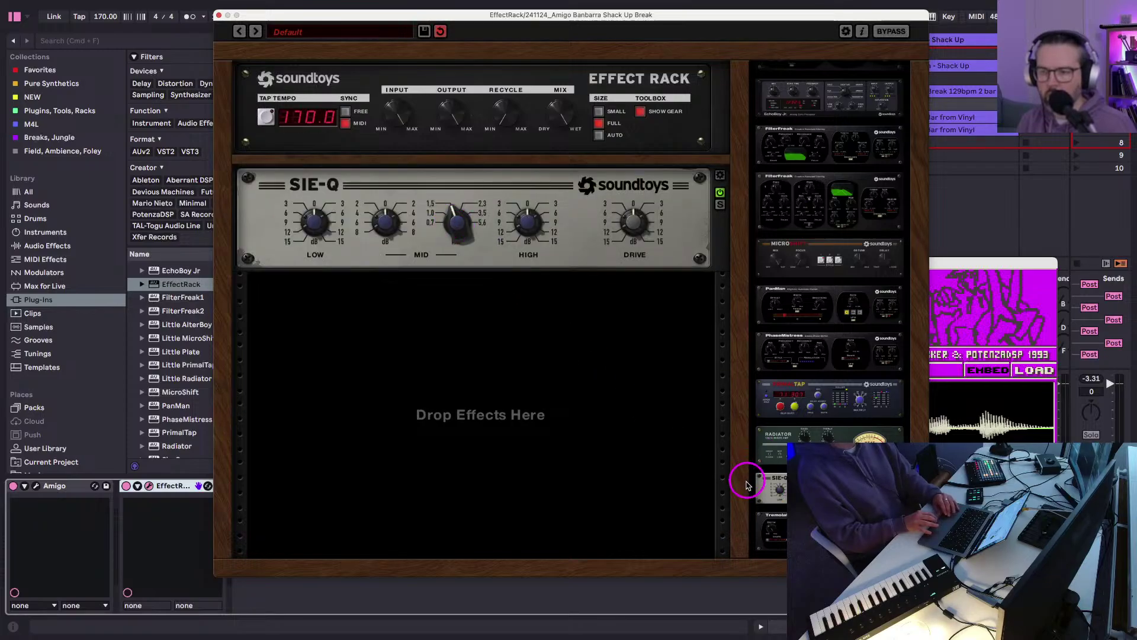
scroll(779, 349, up, 6)
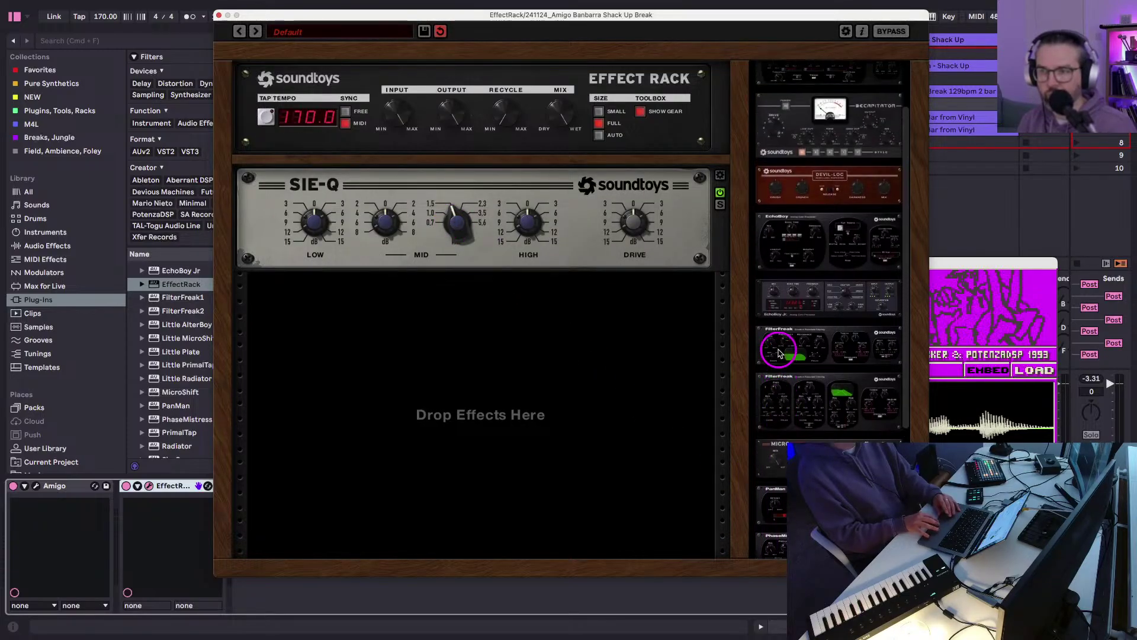
scroll(779, 337, up, 2)
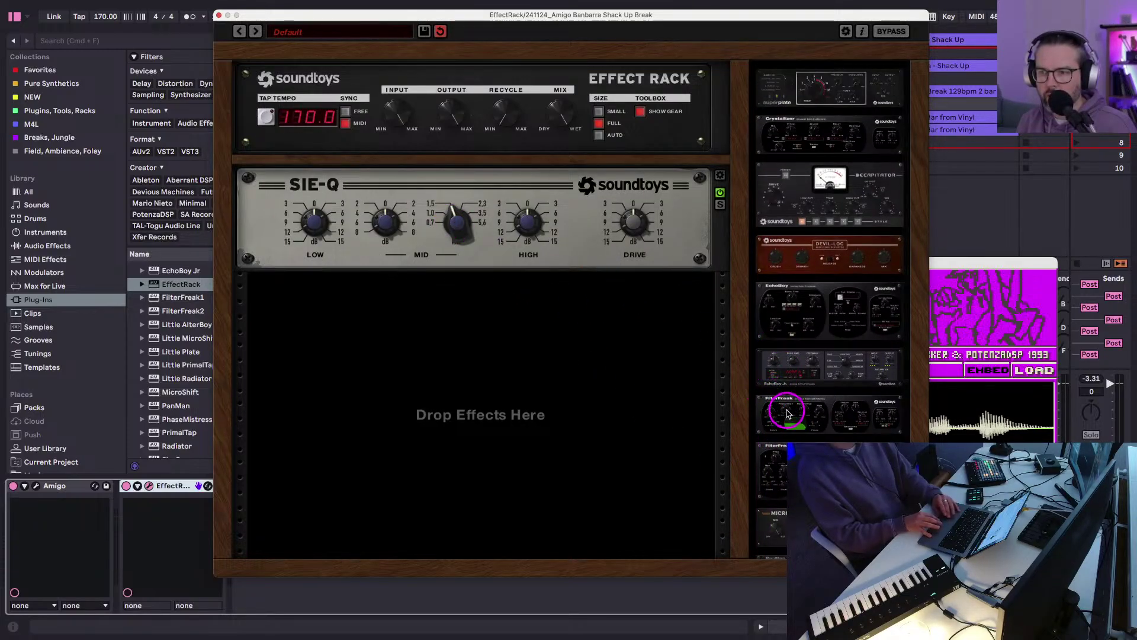
drag(787, 409, 332, 332)
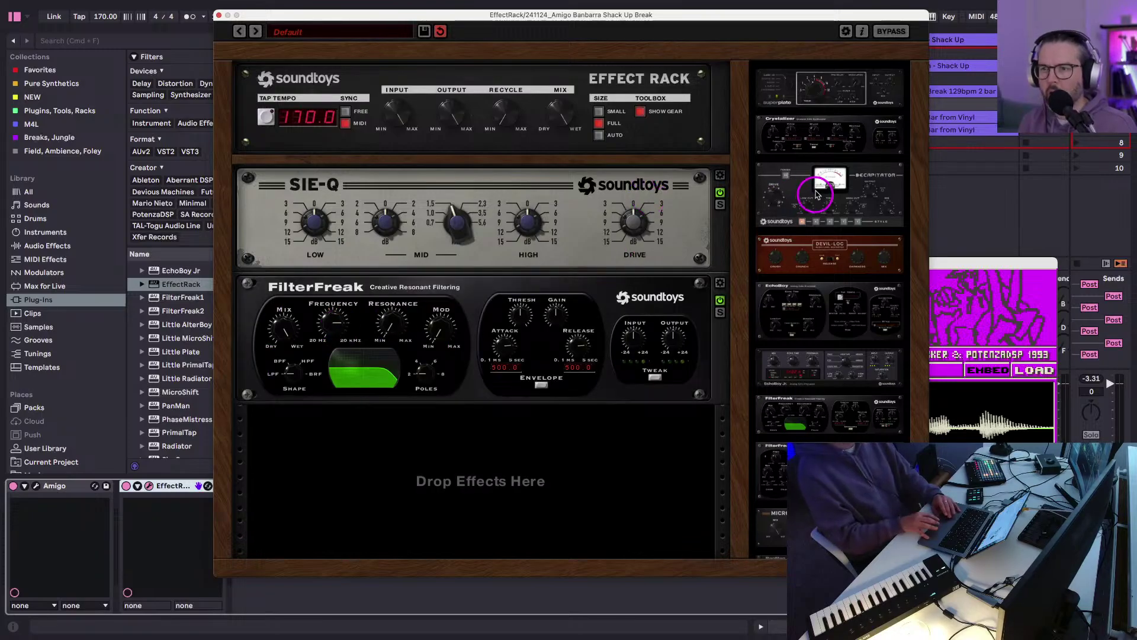
drag(799, 240, 432, 457)
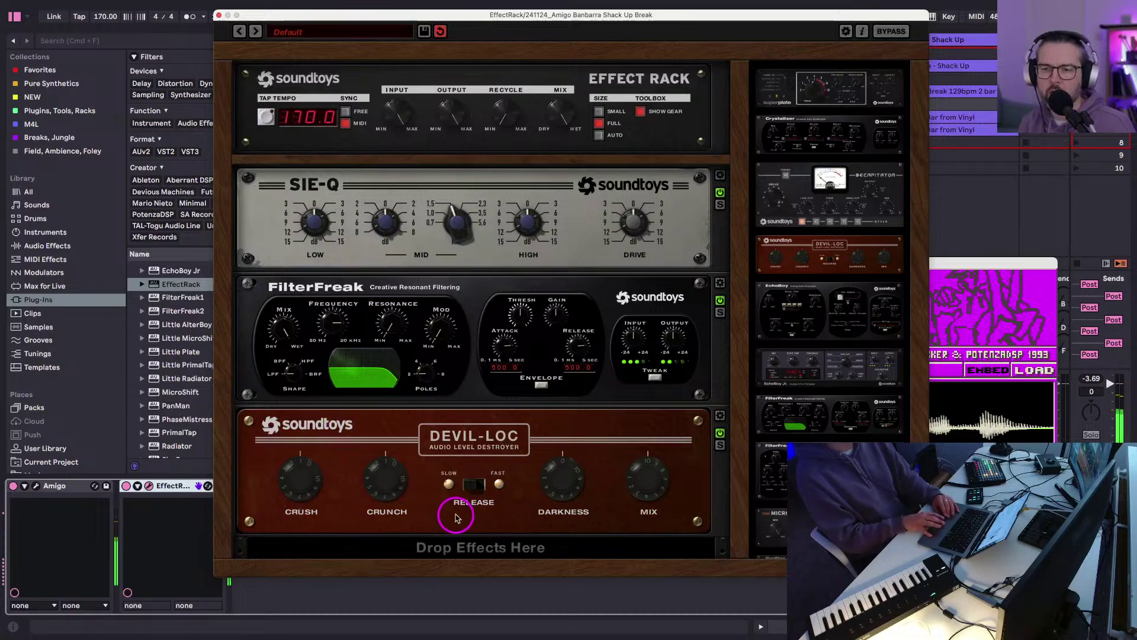
Bypass FilterFreak and SIE-Q in the rack and adjust Devil-Loc's controls, including its mix.
click(472, 486)
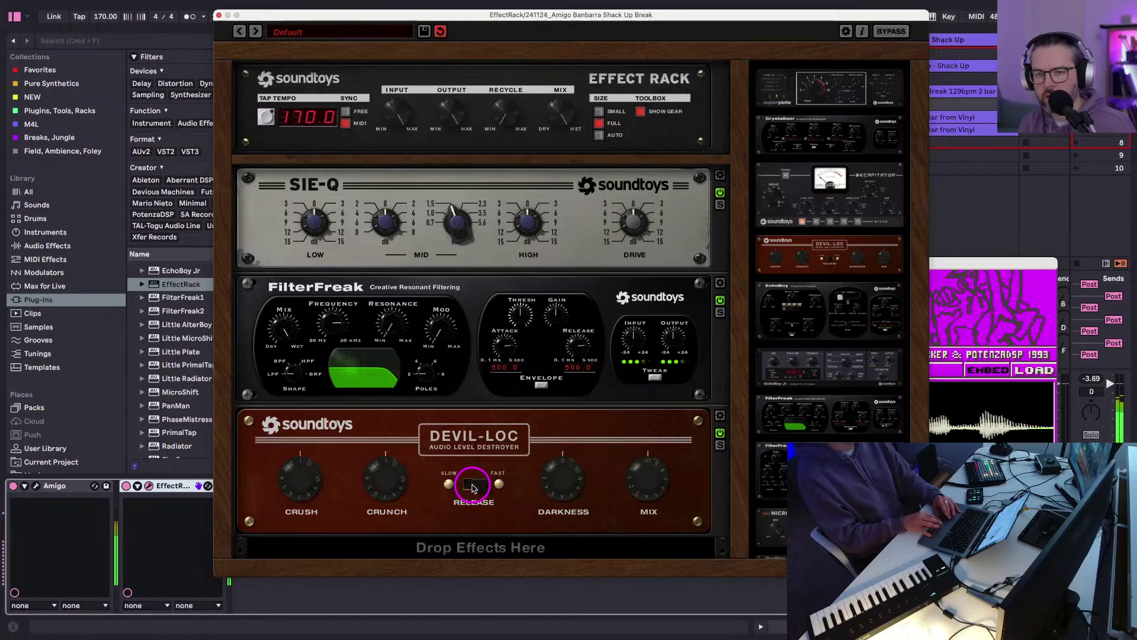
click(550, 481)
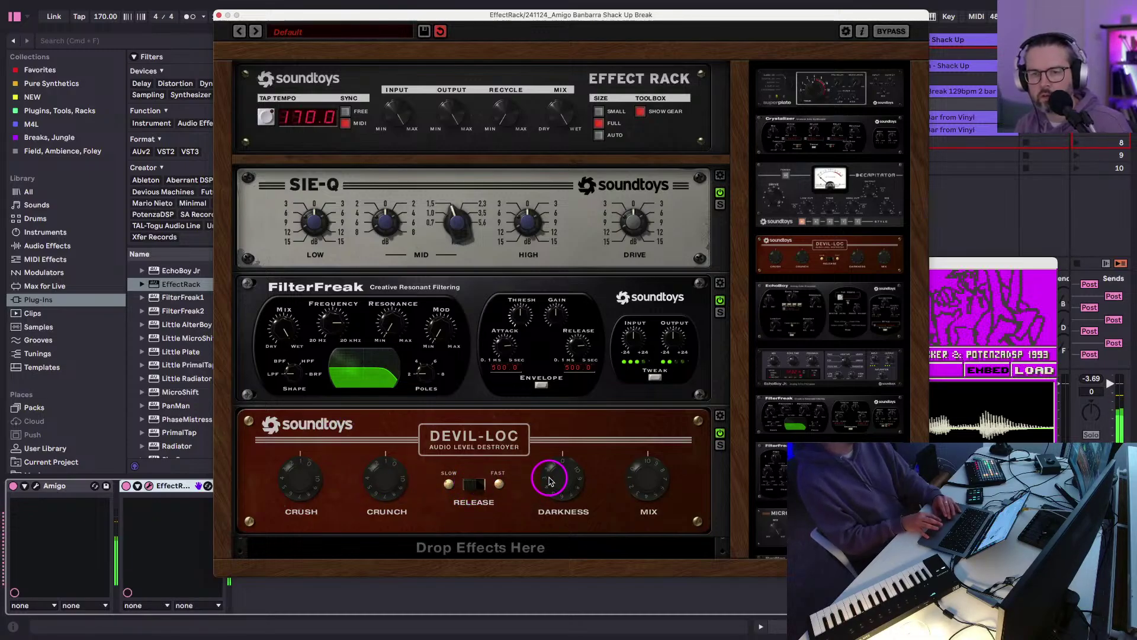
click(719, 300)
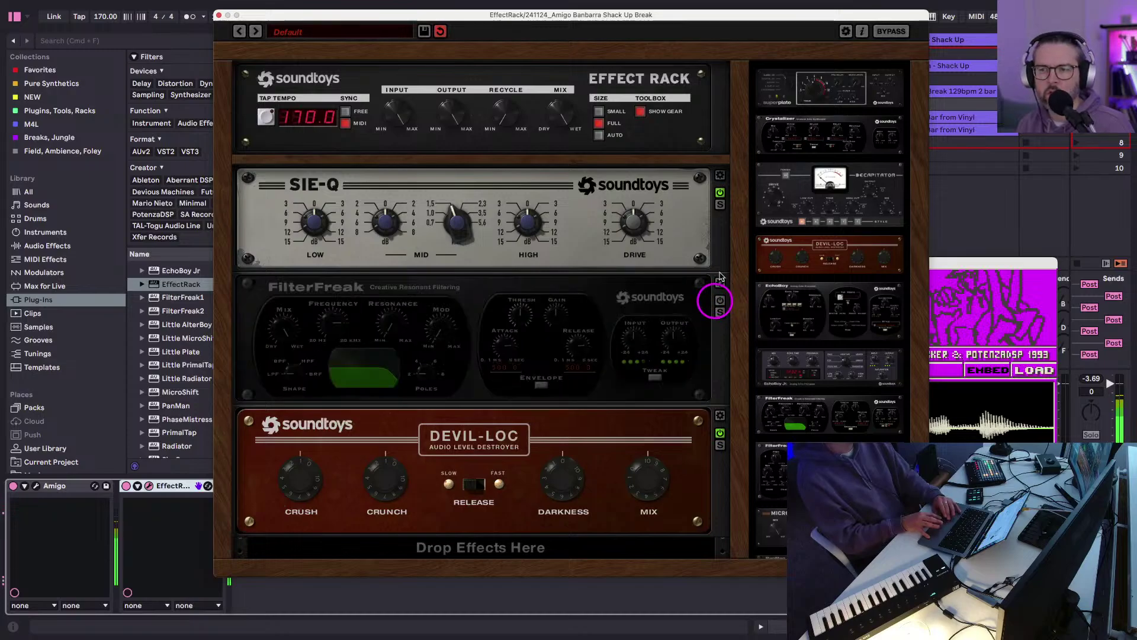
click(720, 193)
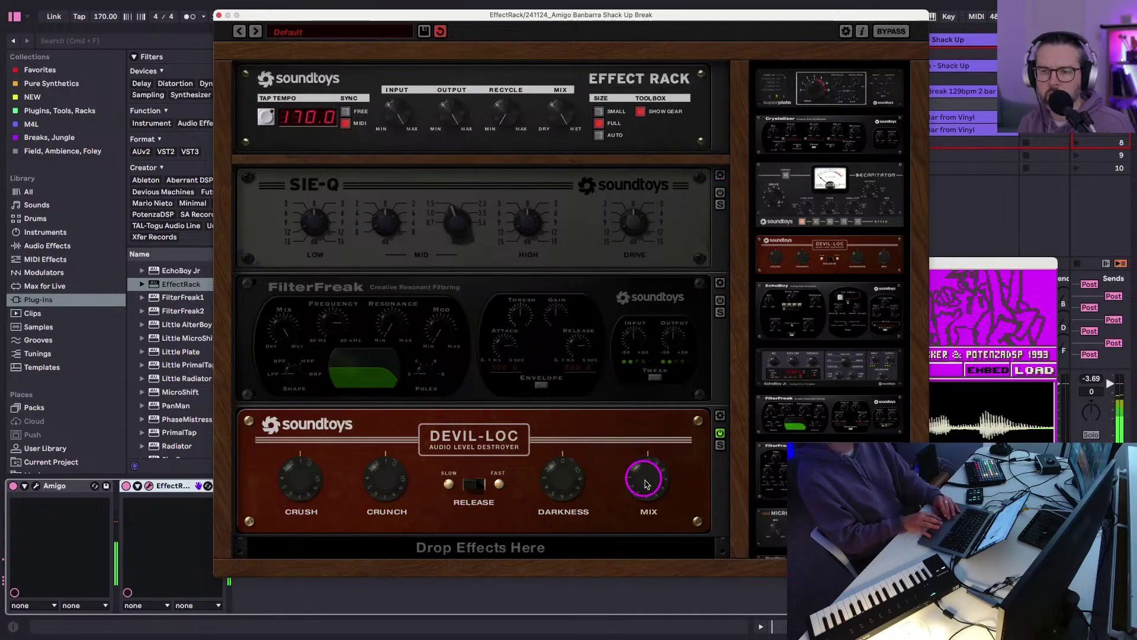
drag(644, 484, 645, 501)
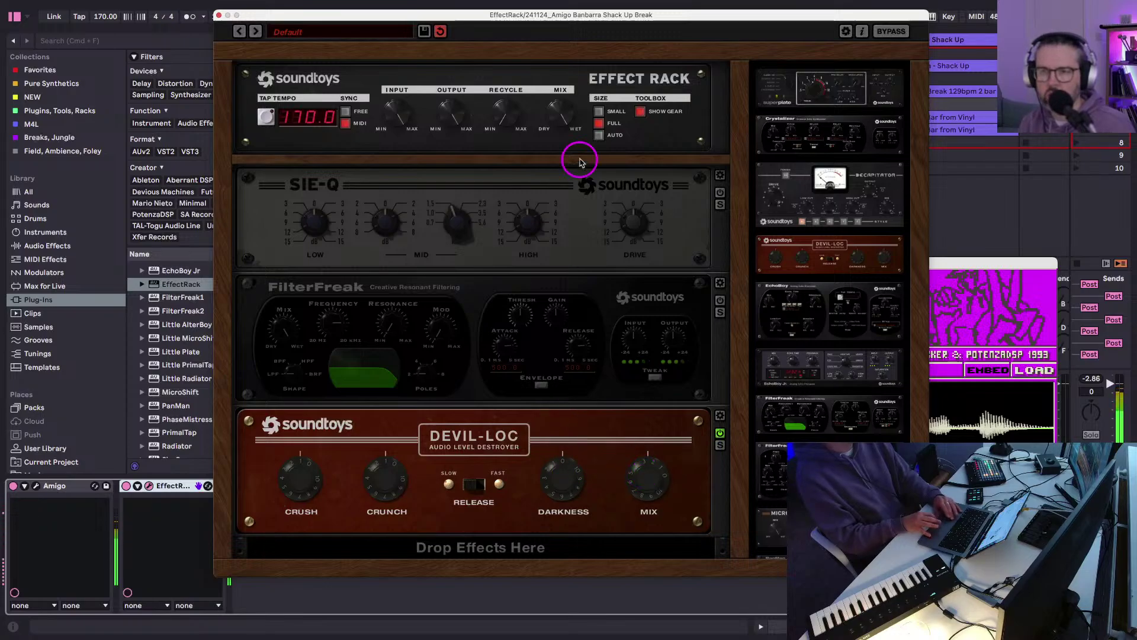
Re-enable SIE-Q and set its mid frequency to 0.7 kHz.
click(720, 189)
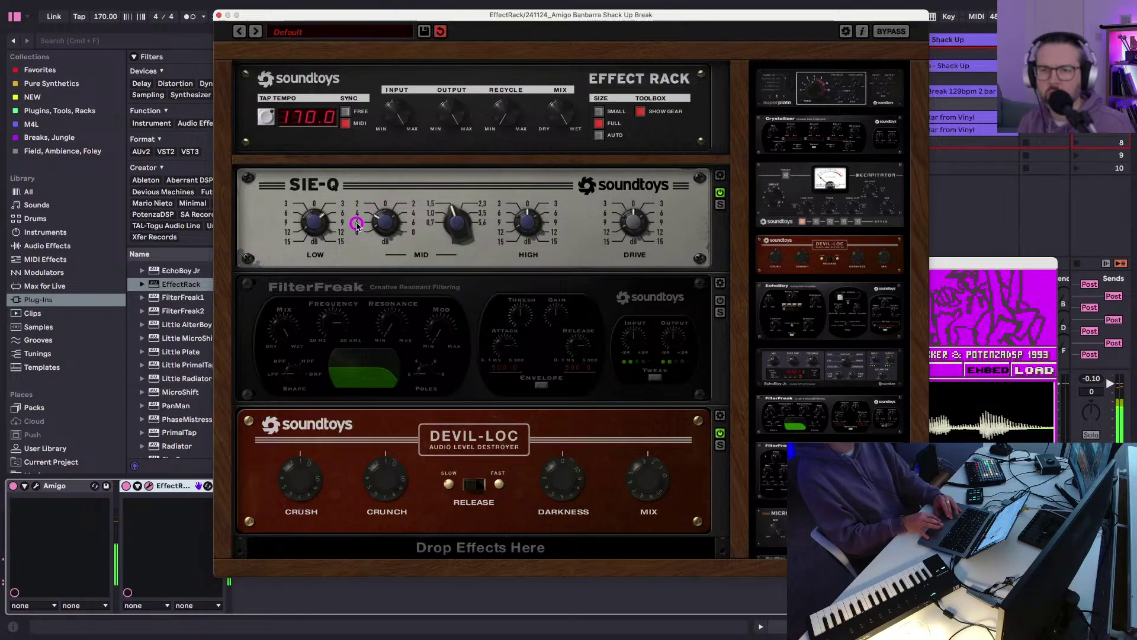
drag(452, 221, 444, 240)
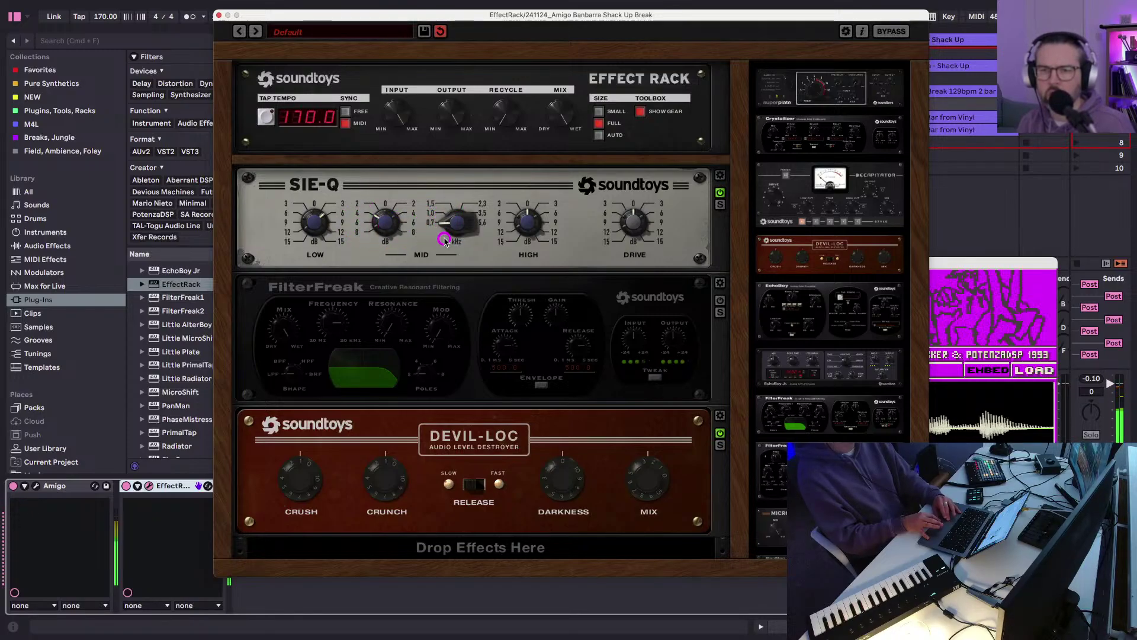
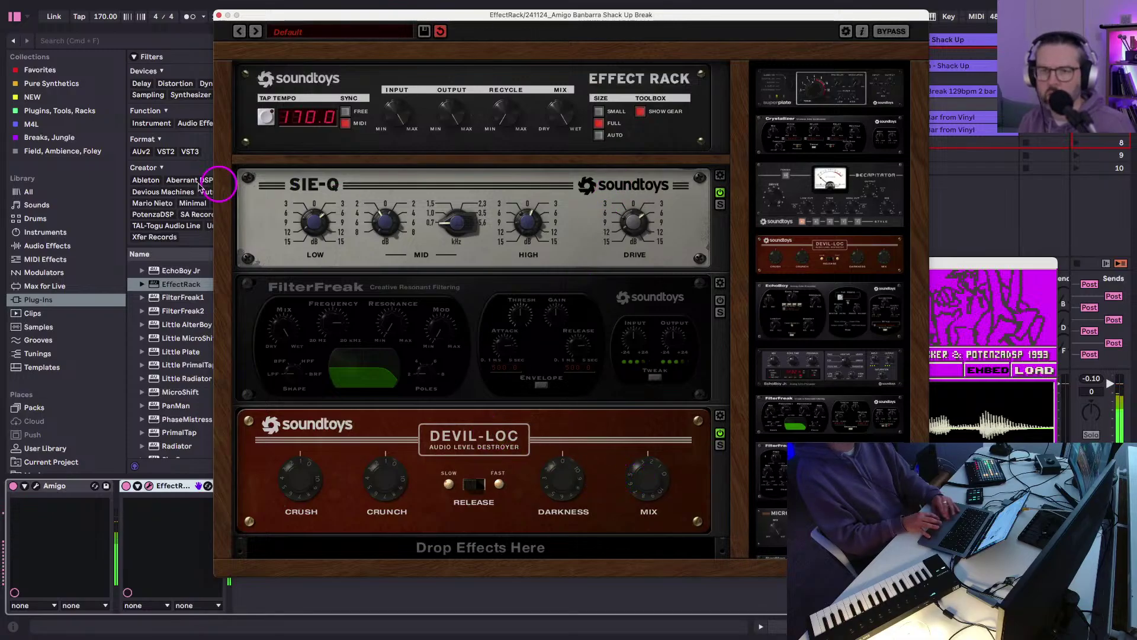
Add SuperPlate after Devil-Loc, set its decay to .5 and choose the E. Plate III type.
scroll(718, 348, down, 1)
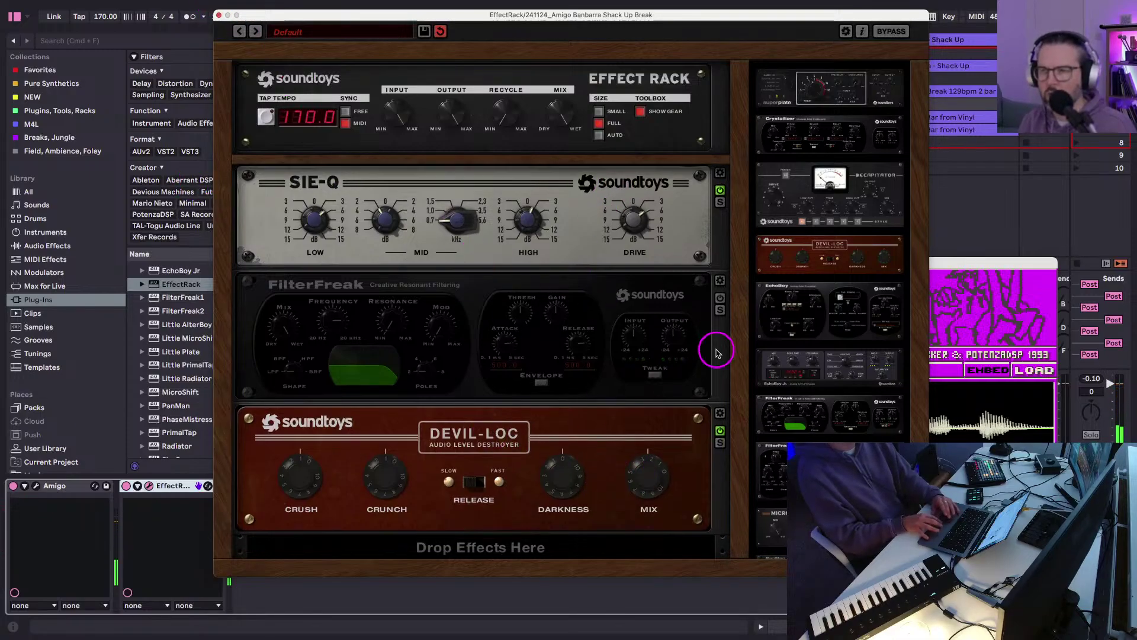
scroll(794, 414, down, 8)
scroll(783, 434, down, 2)
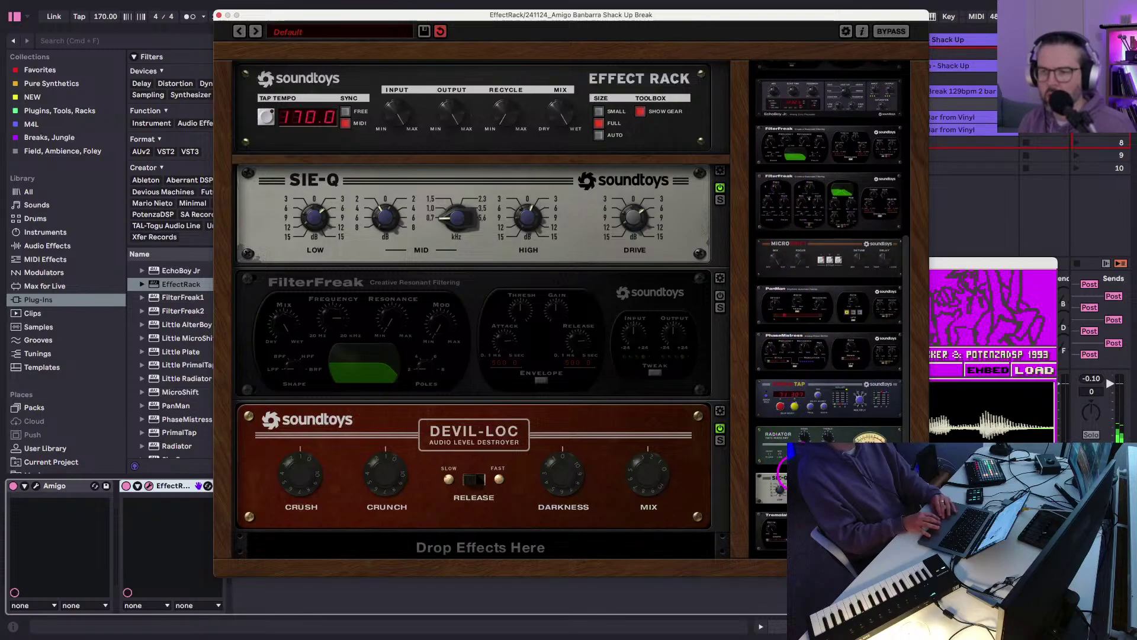
scroll(794, 414, up, 8)
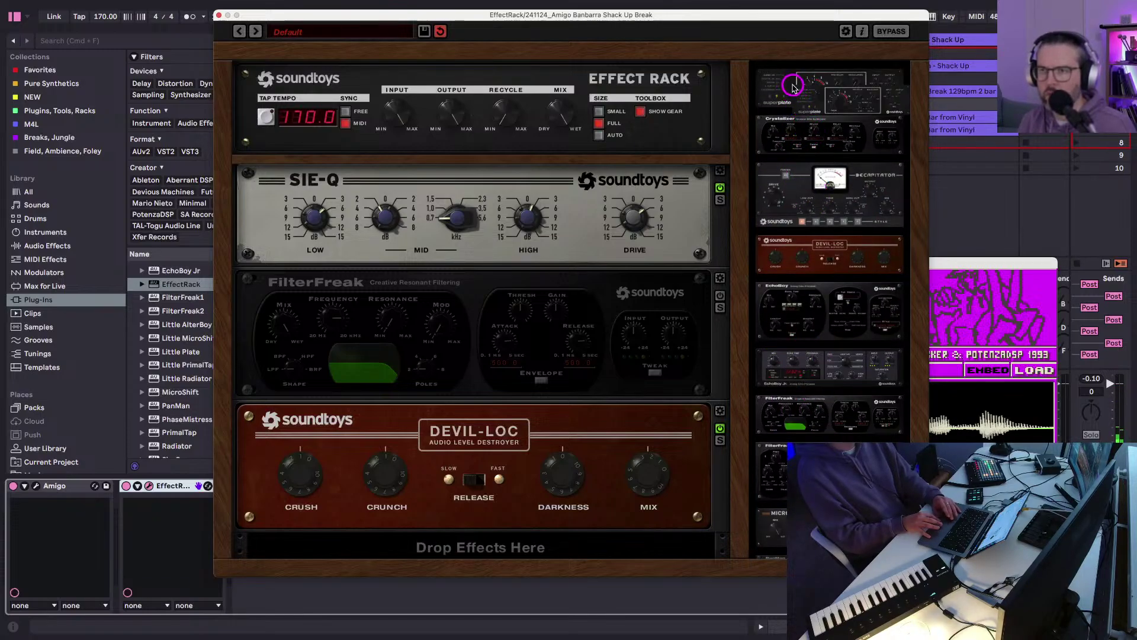
drag(794, 94, 502, 536)
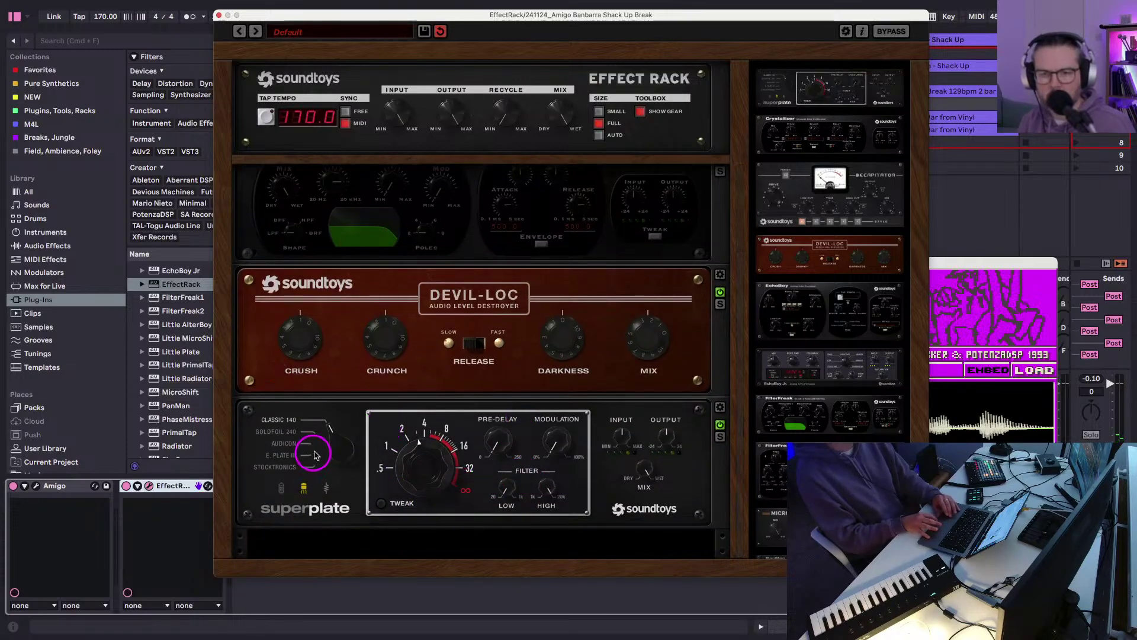
drag(430, 471, 422, 530)
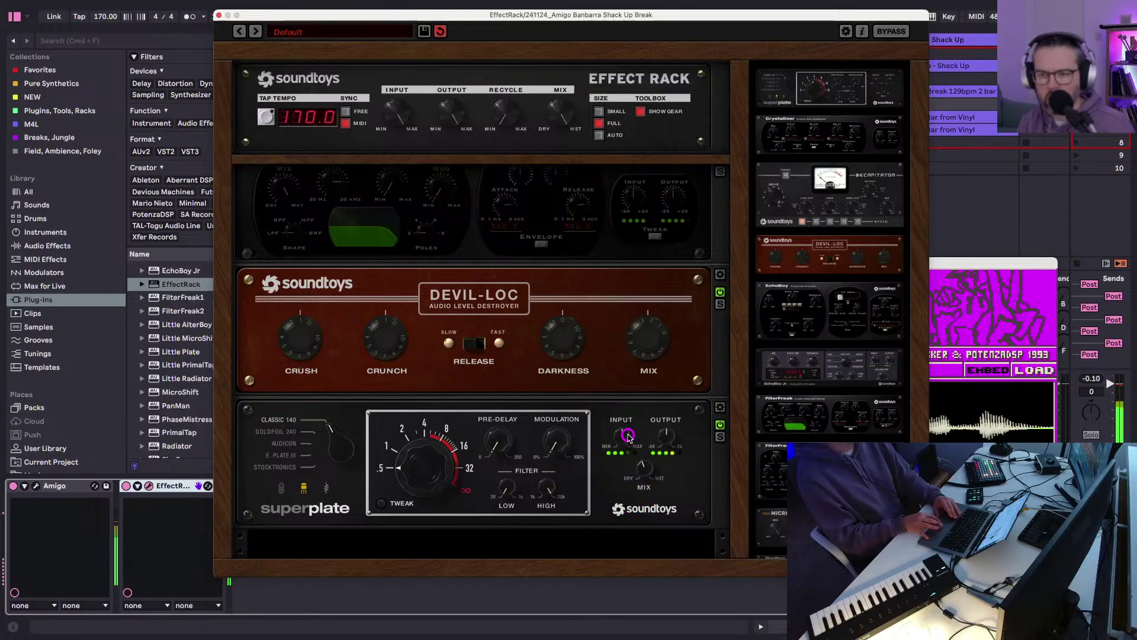
drag(330, 439, 320, 468)
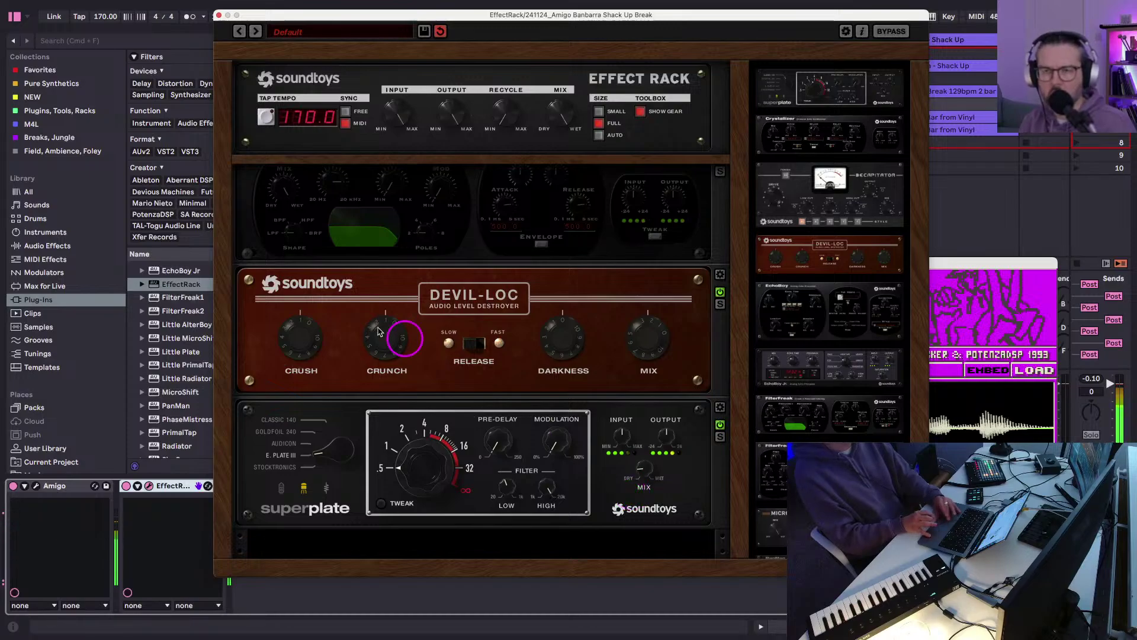
Re-enable FilterFreak in the effect rack, adjust its frequency and reveal its tweak settings.
click(720, 196)
scroll(720, 196, up, 2)
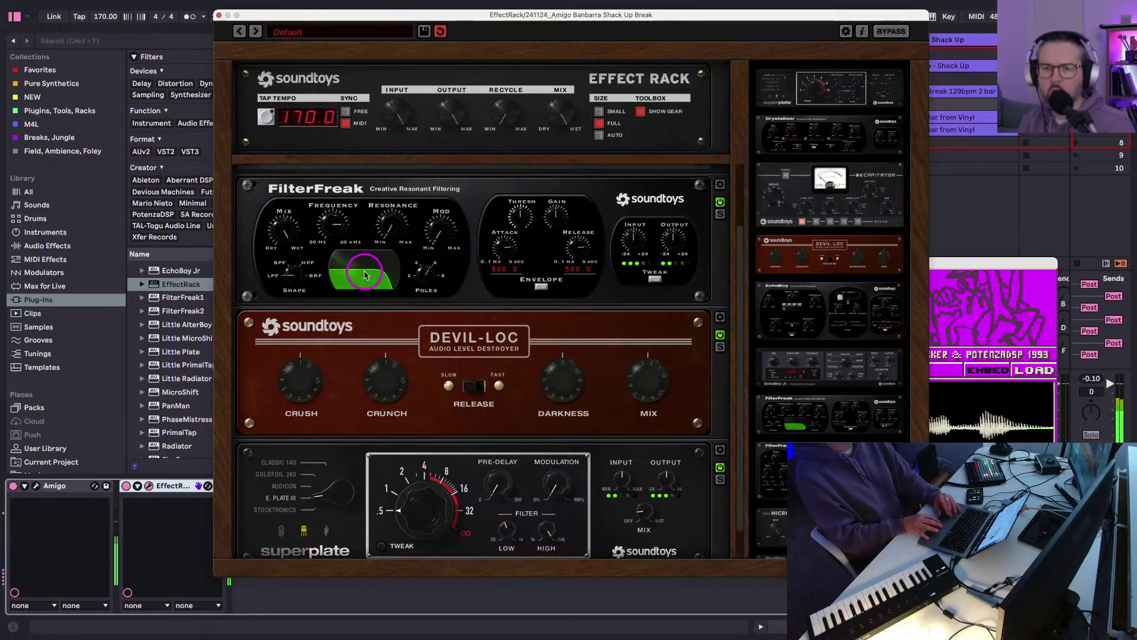
drag(317, 253, 327, 251)
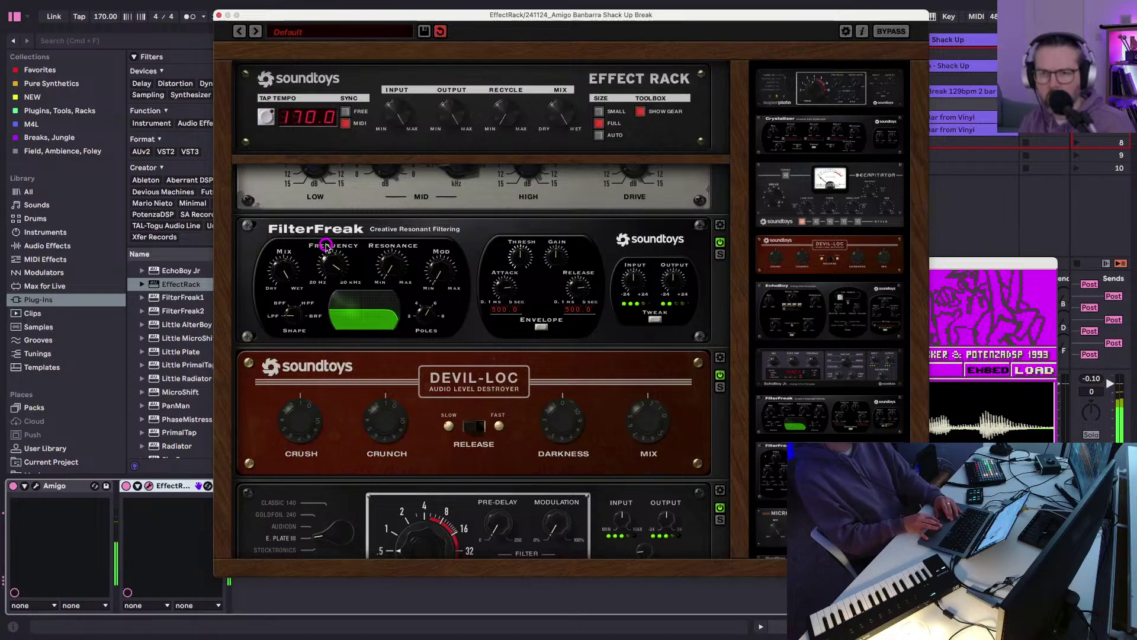
click(654, 319)
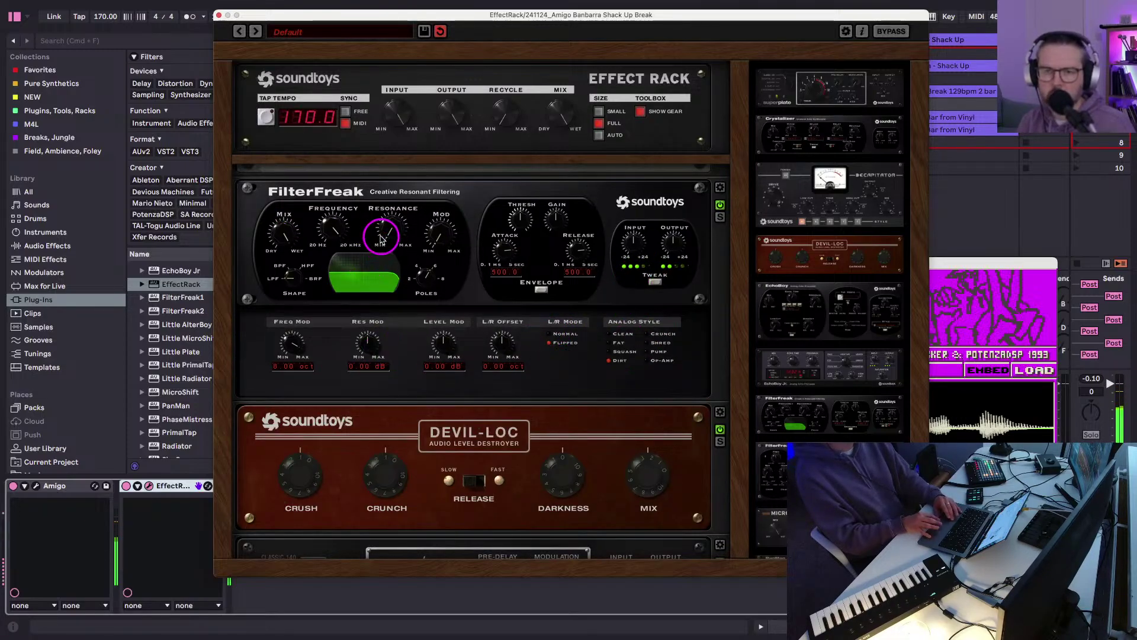
drag(339, 231, 330, 229)
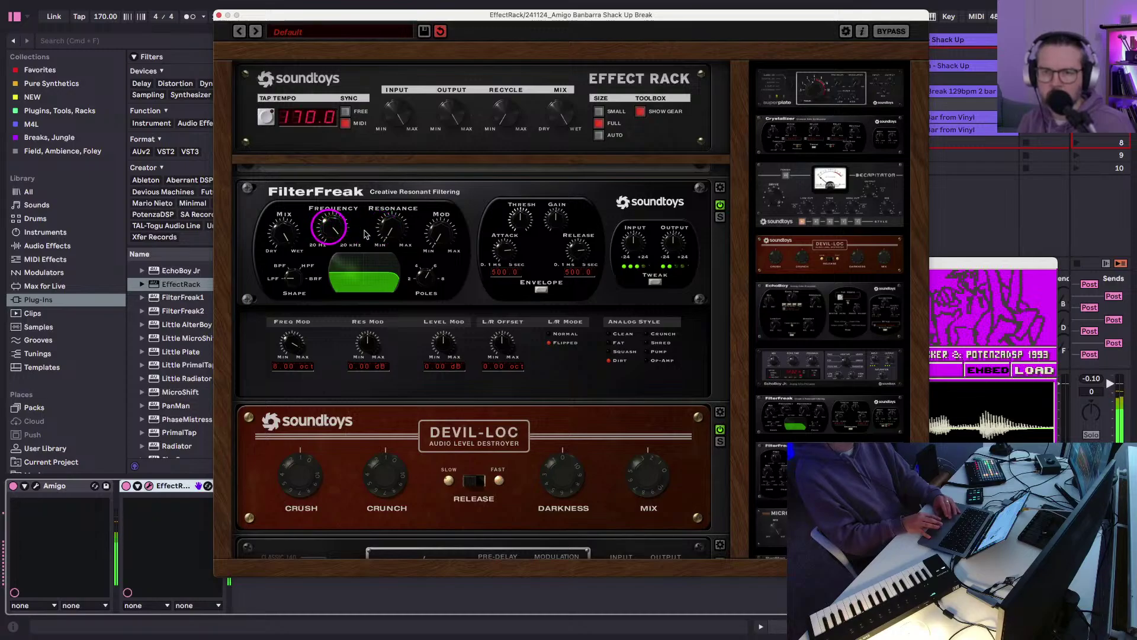
click(381, 194)
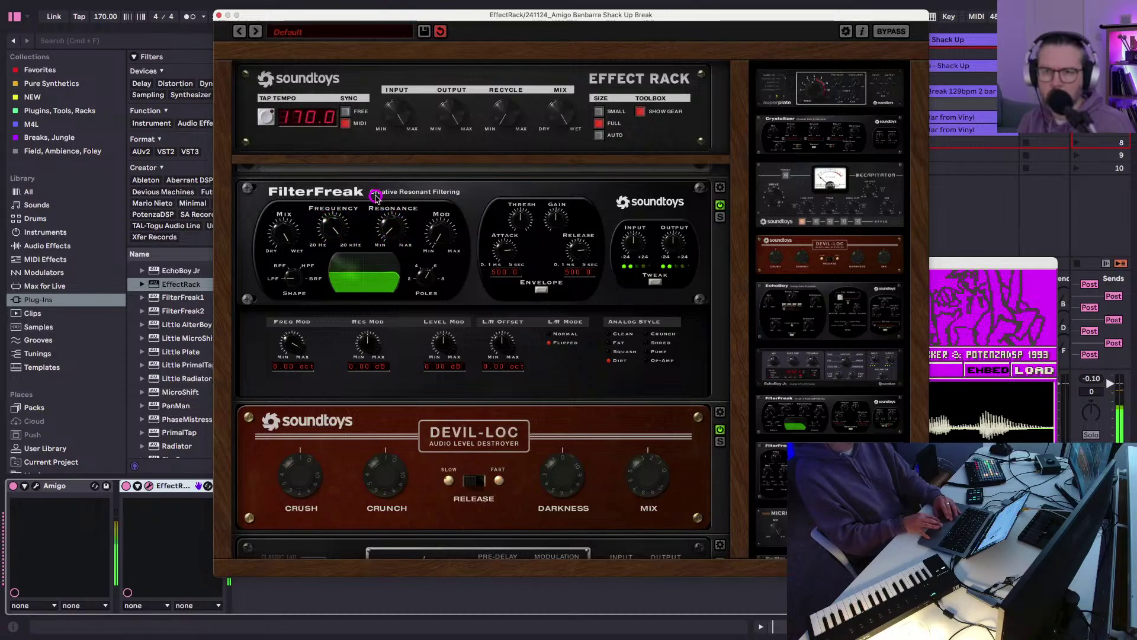
Try FilterFreak's Squash, Fat and Dirt analog styles, choose Crunch, and adjust the input and output levels.
click(612, 356)
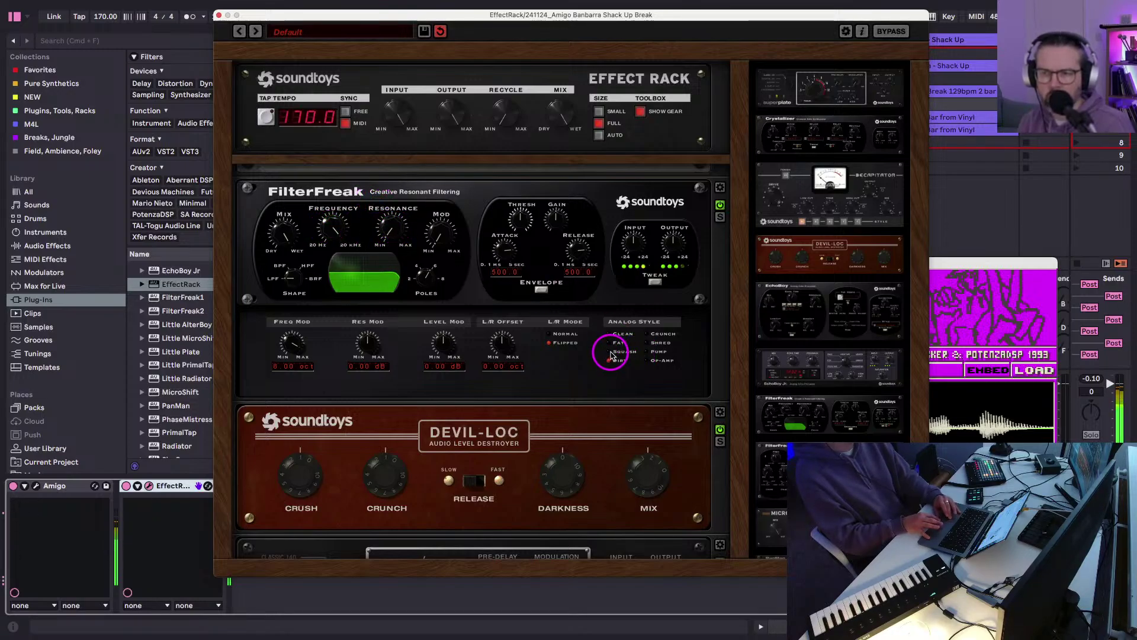
click(630, 247)
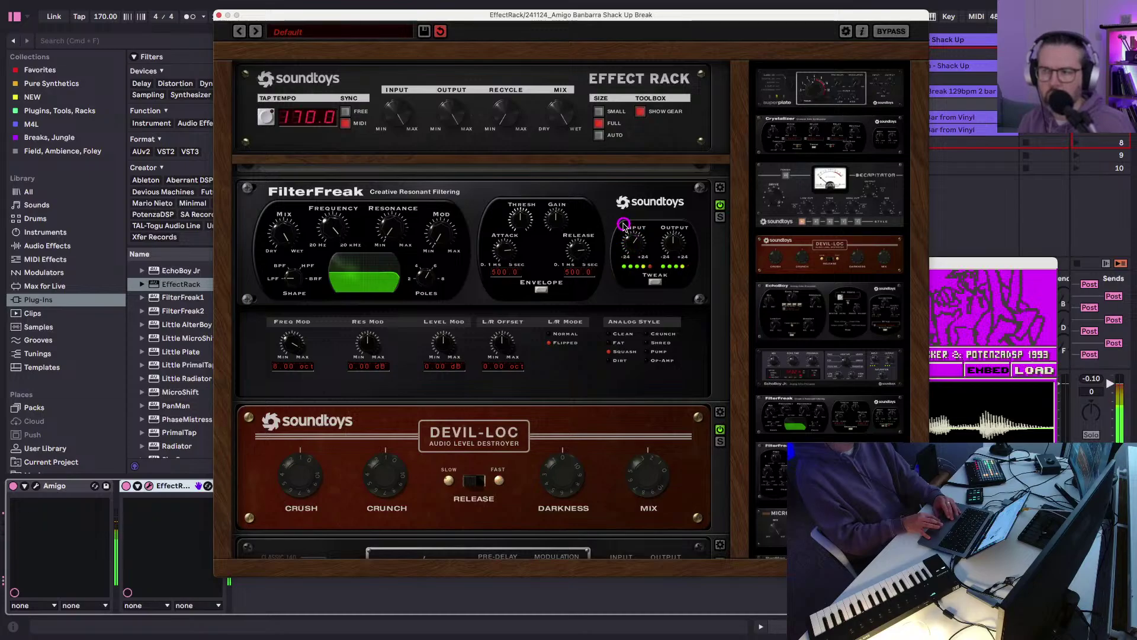
click(611, 343)
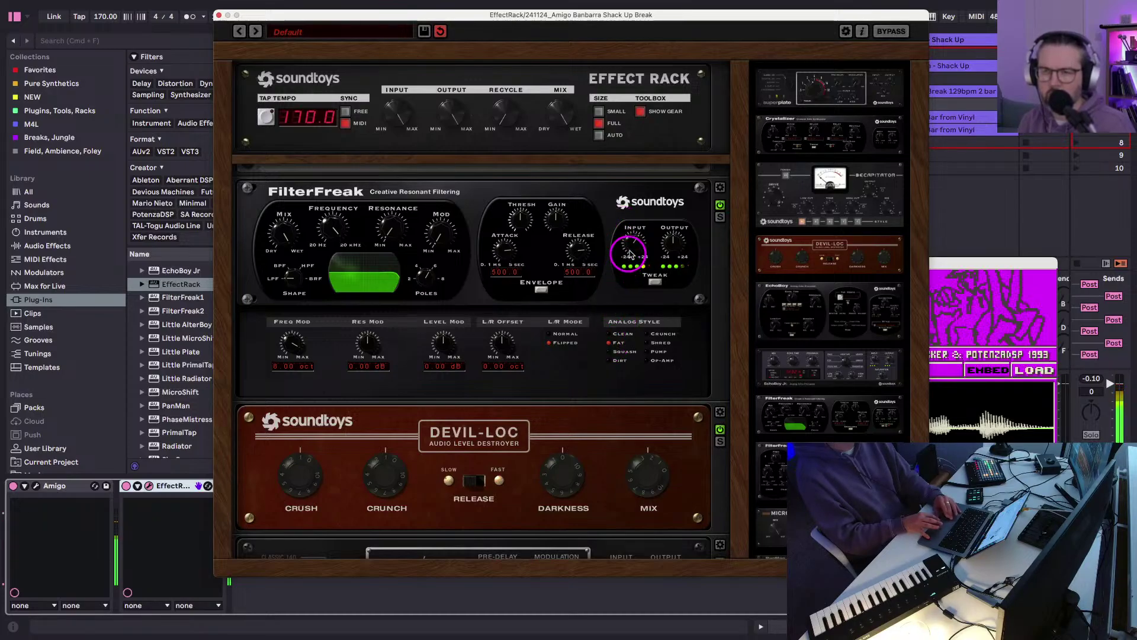
click(615, 359)
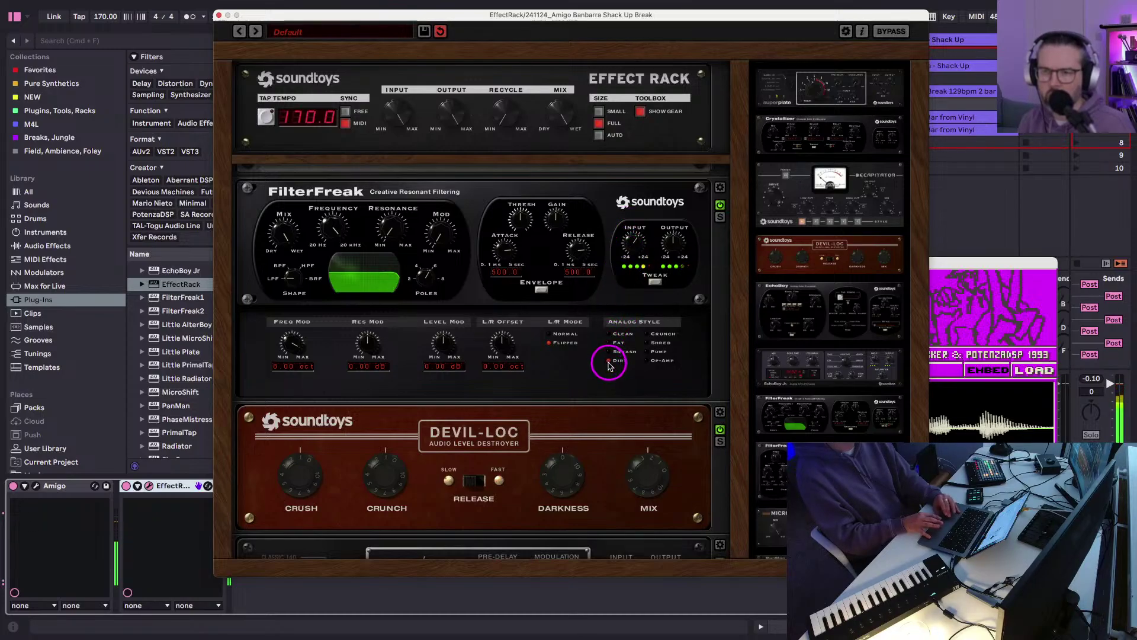
click(646, 332)
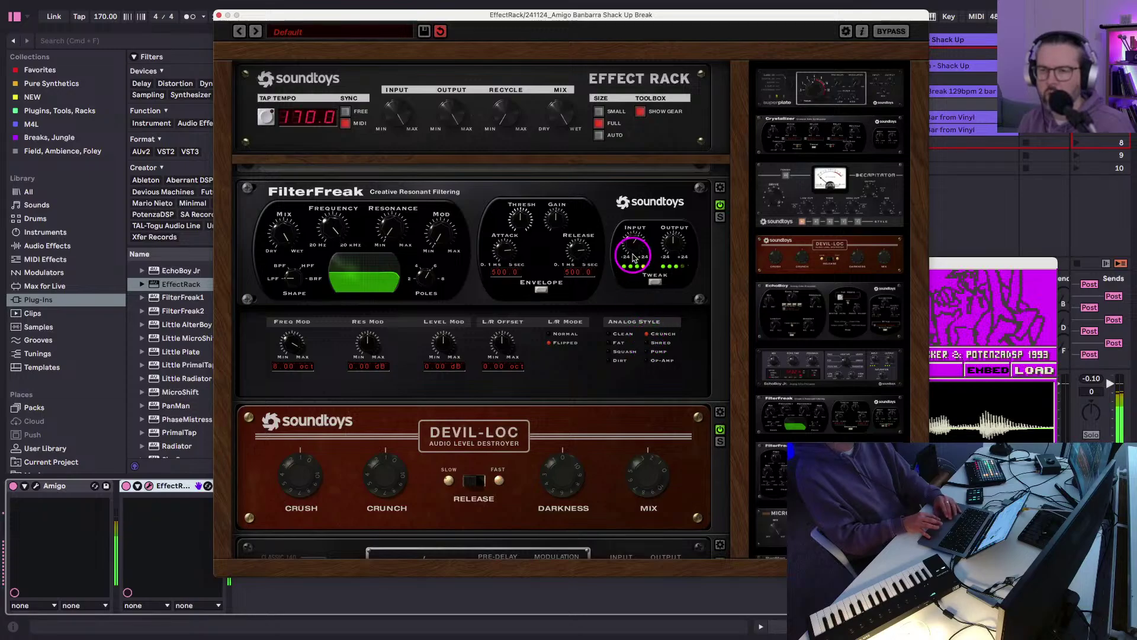
drag(633, 258, 671, 253)
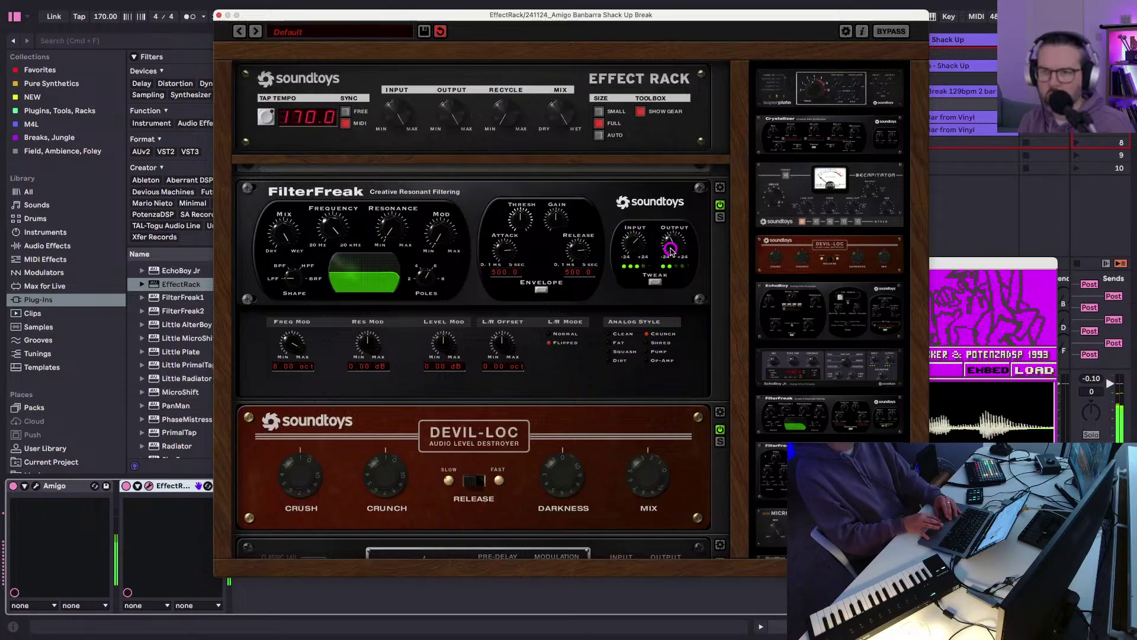
Adjust FilterFreak's mix, undoing the last tweak, and close the effect rack window.
click(290, 234)
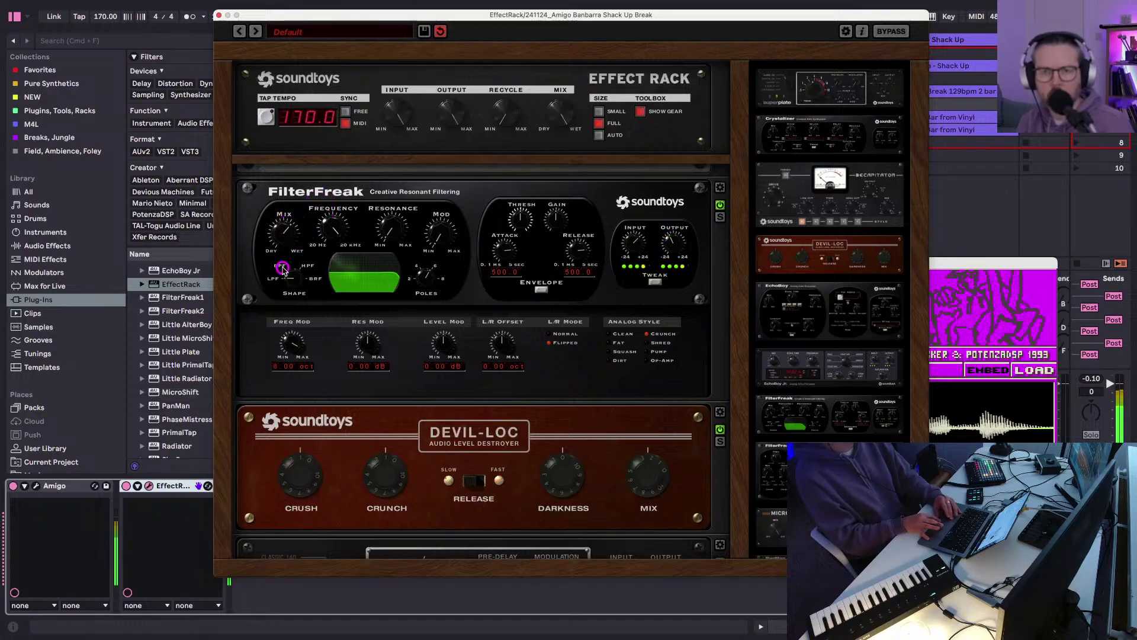
drag(282, 270, 281, 304)
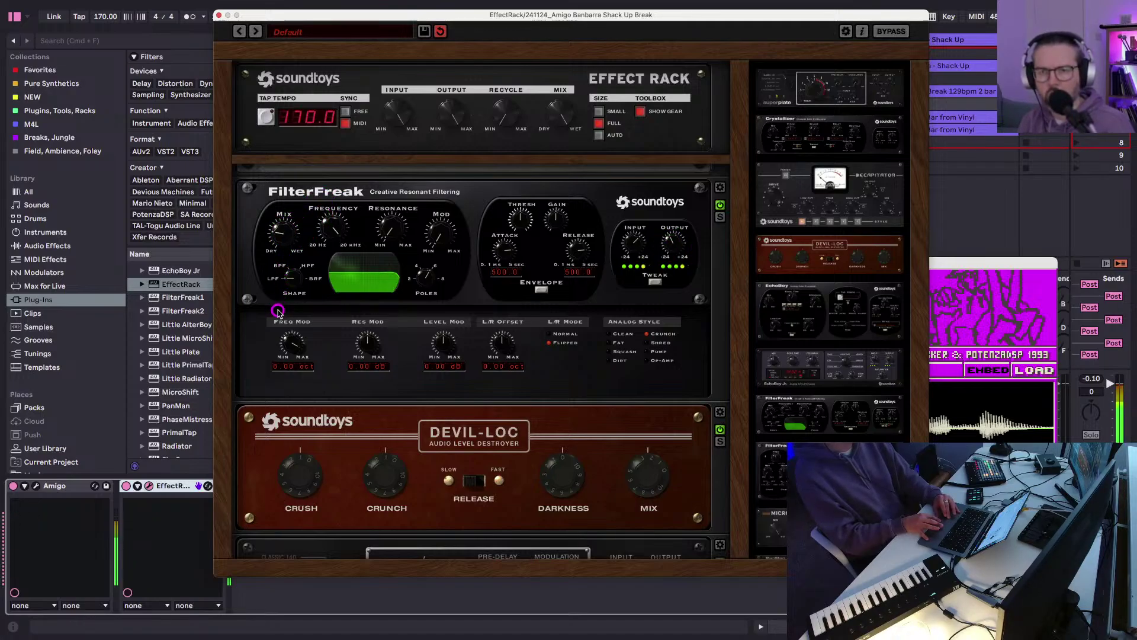
drag(279, 234, 278, 242)
key(super+z)
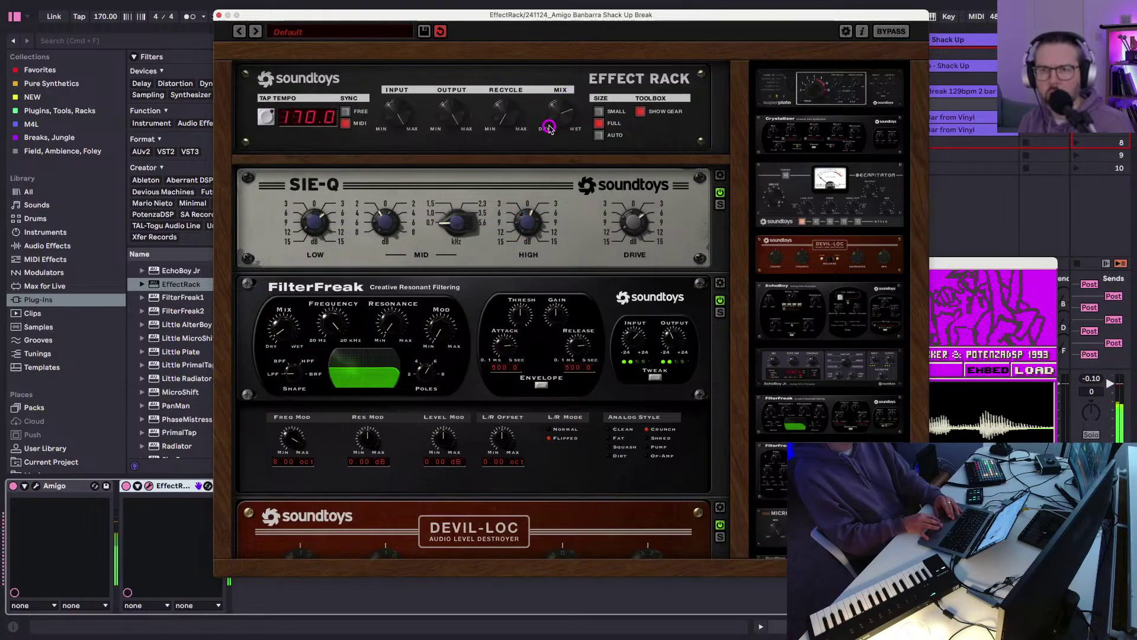
click(217, 15)
click(302, 49)
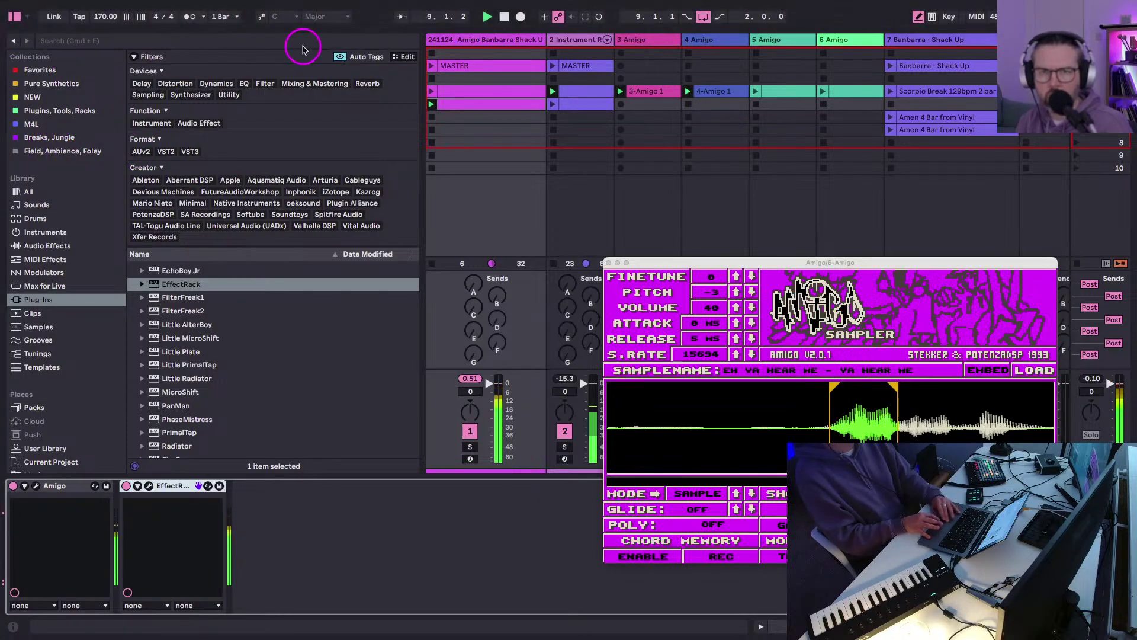
Launch the fourth-scene clips on the main break track and on tracks 5 Amigo and 6 Amigo.
click(431, 91)
click(756, 91)
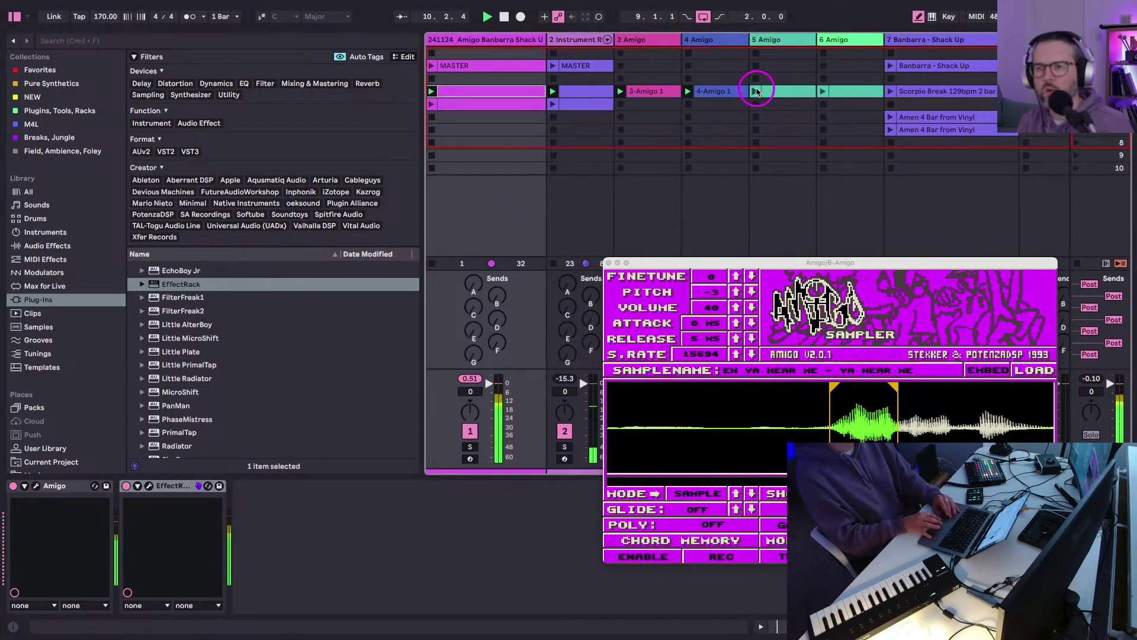
click(822, 91)
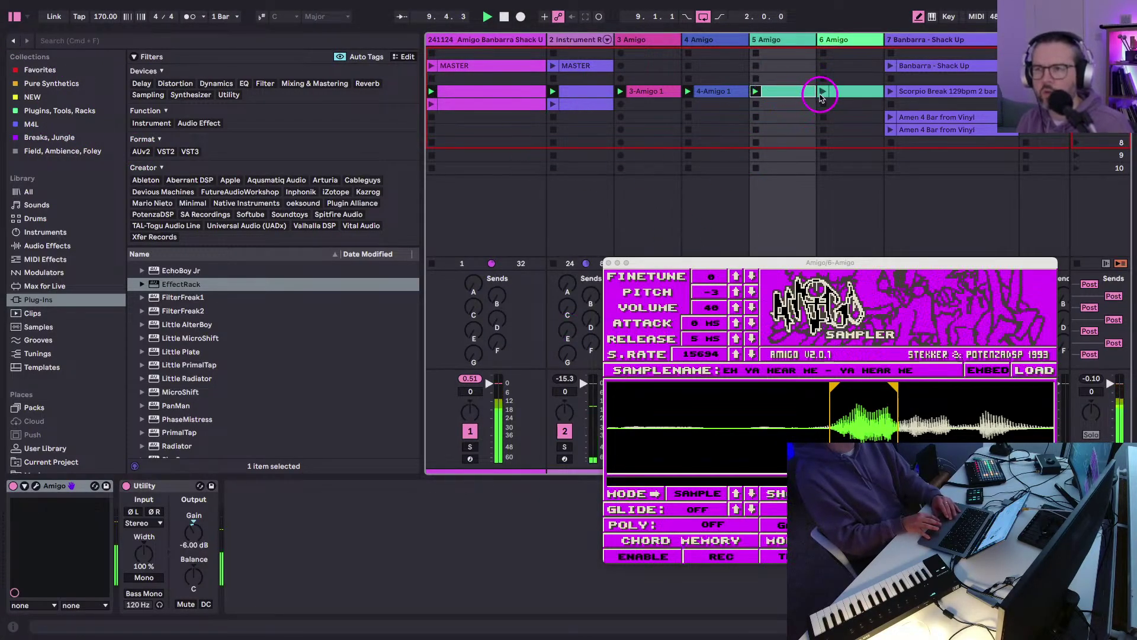
scroll(554, 210, right, 5)
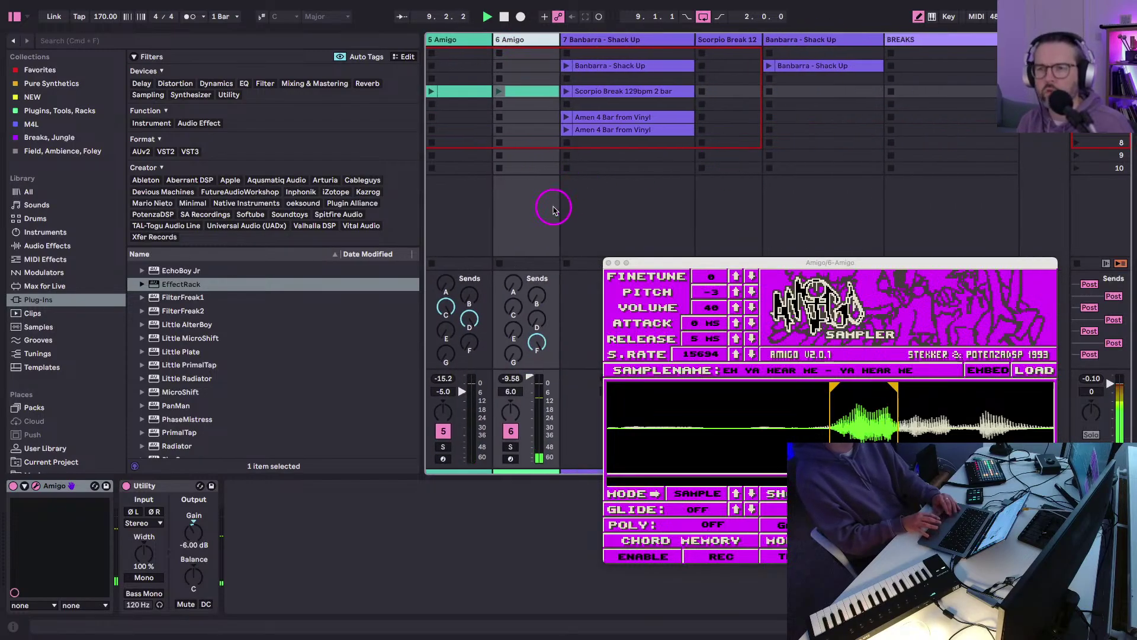
scroll(554, 210, left, 3)
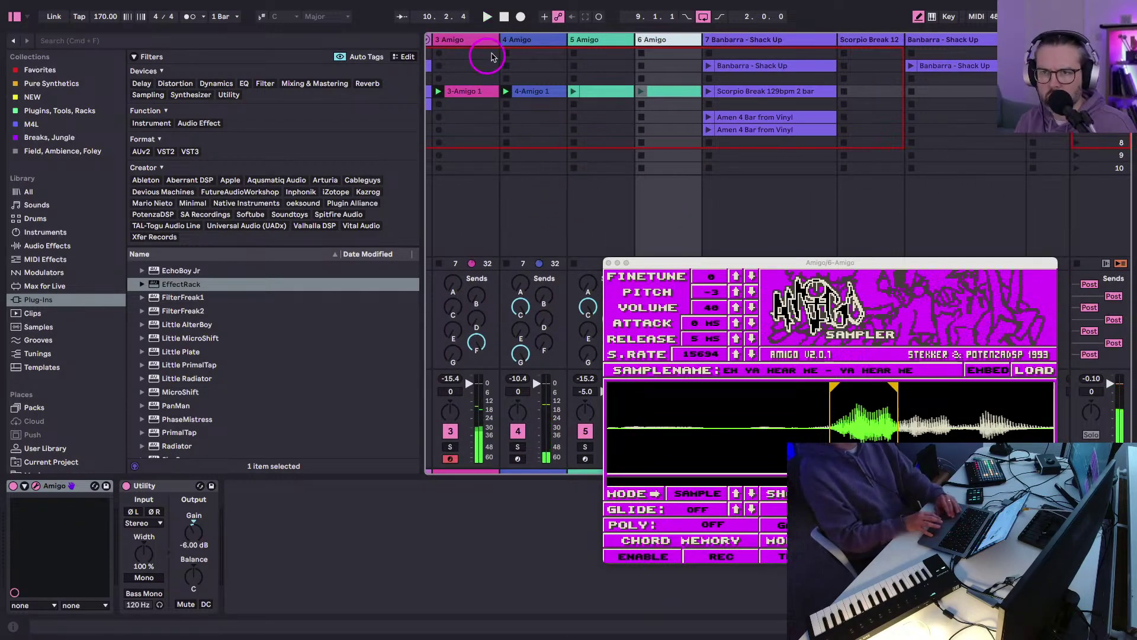
Close the open Amigo sampler window and insert a new MIDI track after 4 Amigo.
click(513, 39)
drag(644, 264, 581, 149)
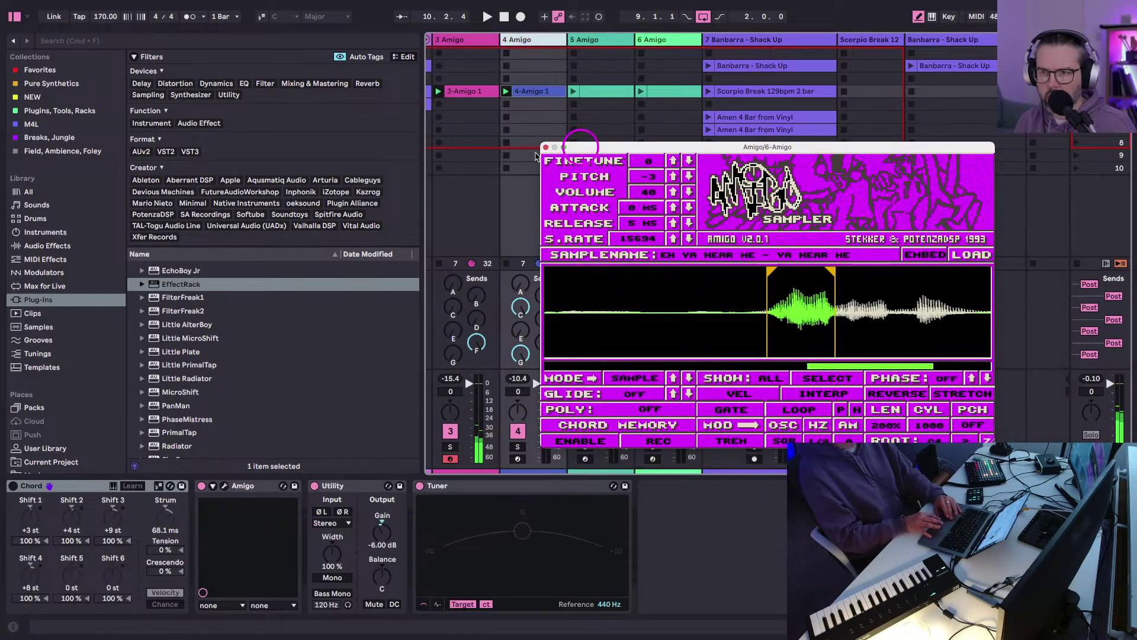
click(545, 148)
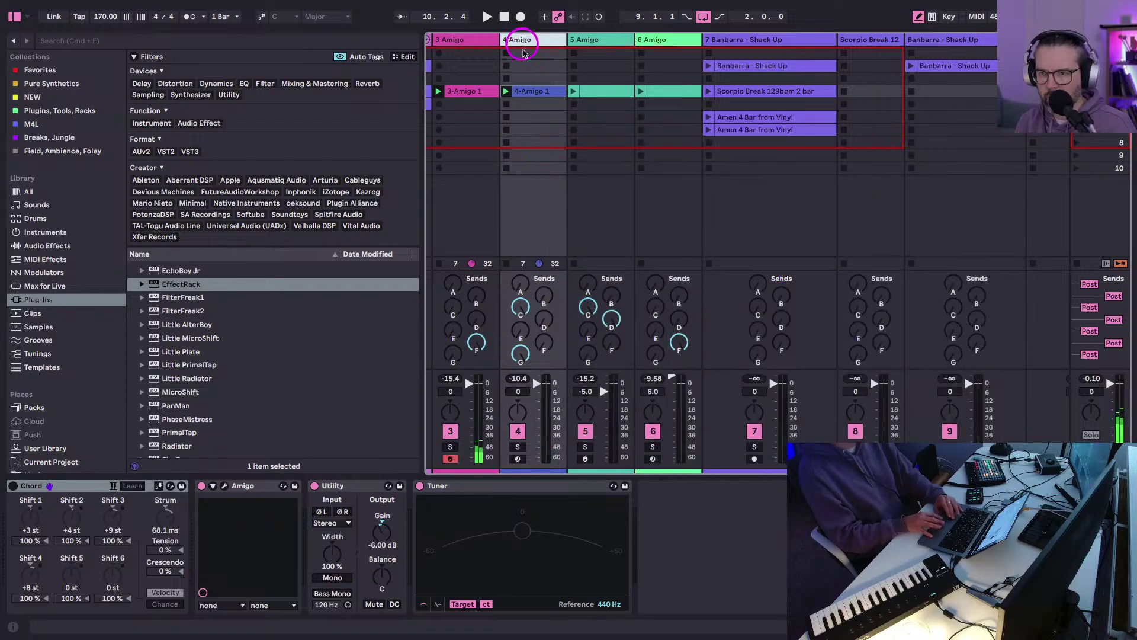
key(super+shift+t)
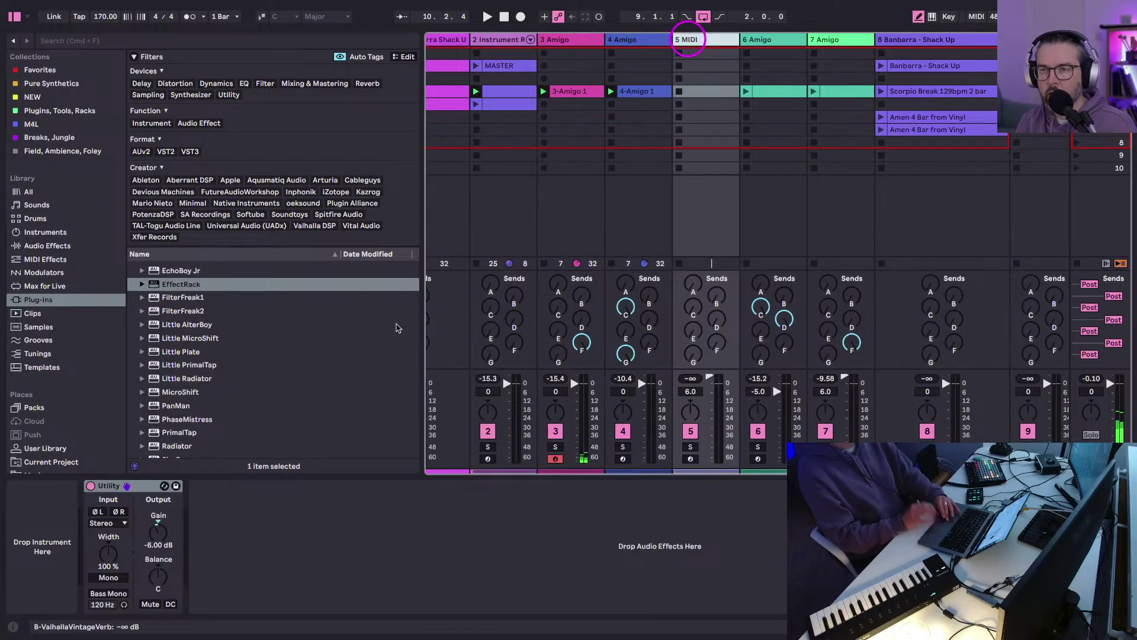
Search the Pure Synthetics collection for REESE and preview AW_Mostly Reese Bass Loop 8 Bar 175.wav in its Bass folder.
click(41, 90)
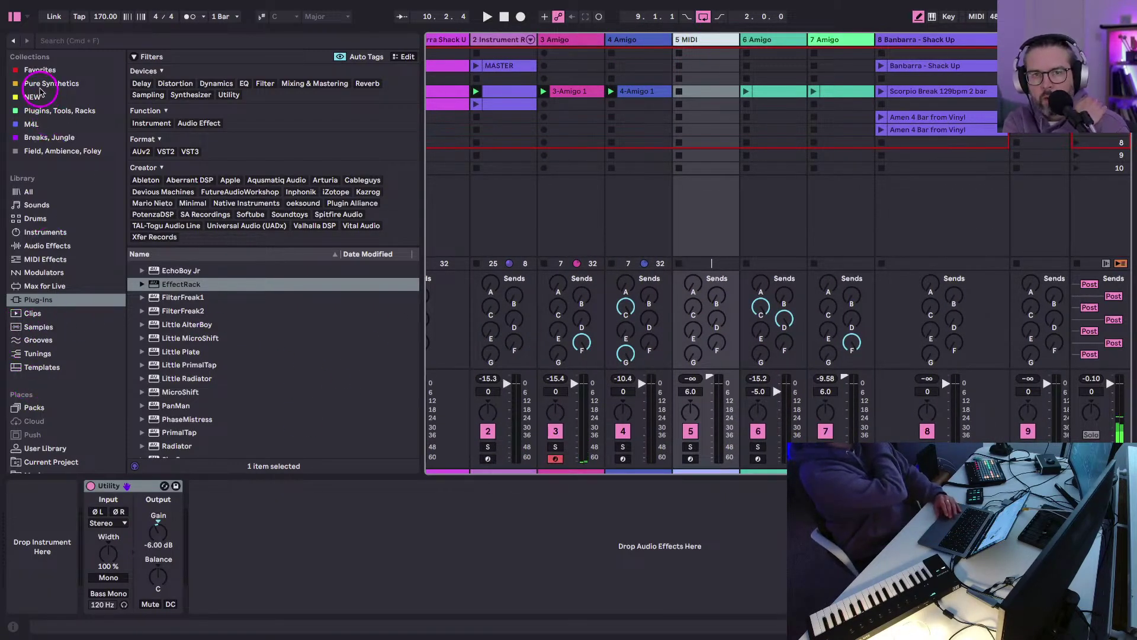
click(59, 40)
text(E)
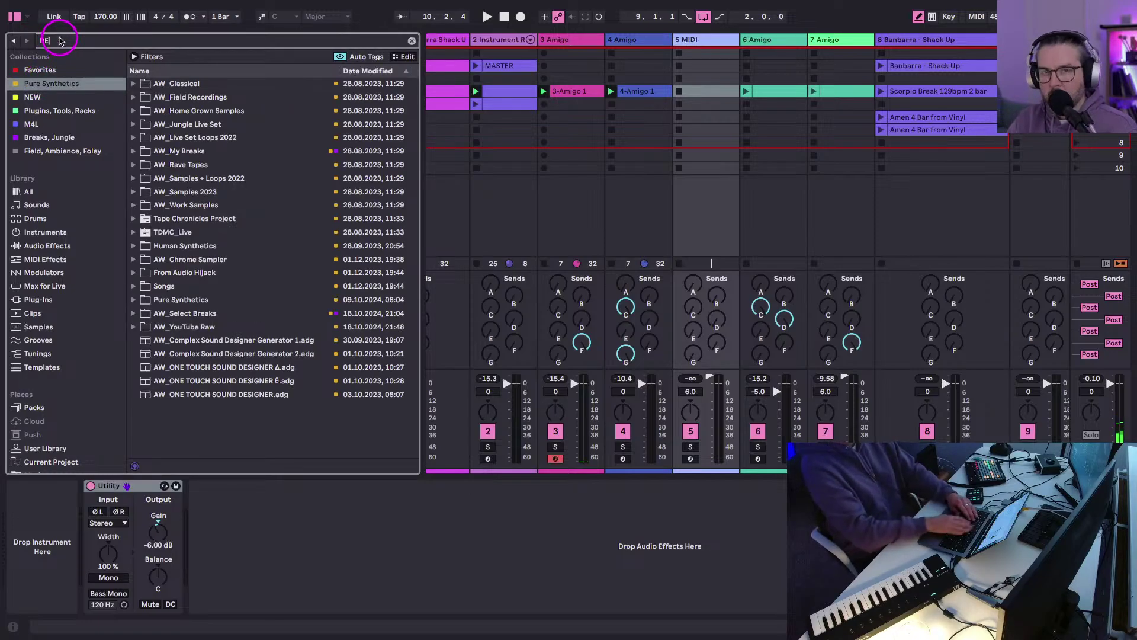
text(ESE)
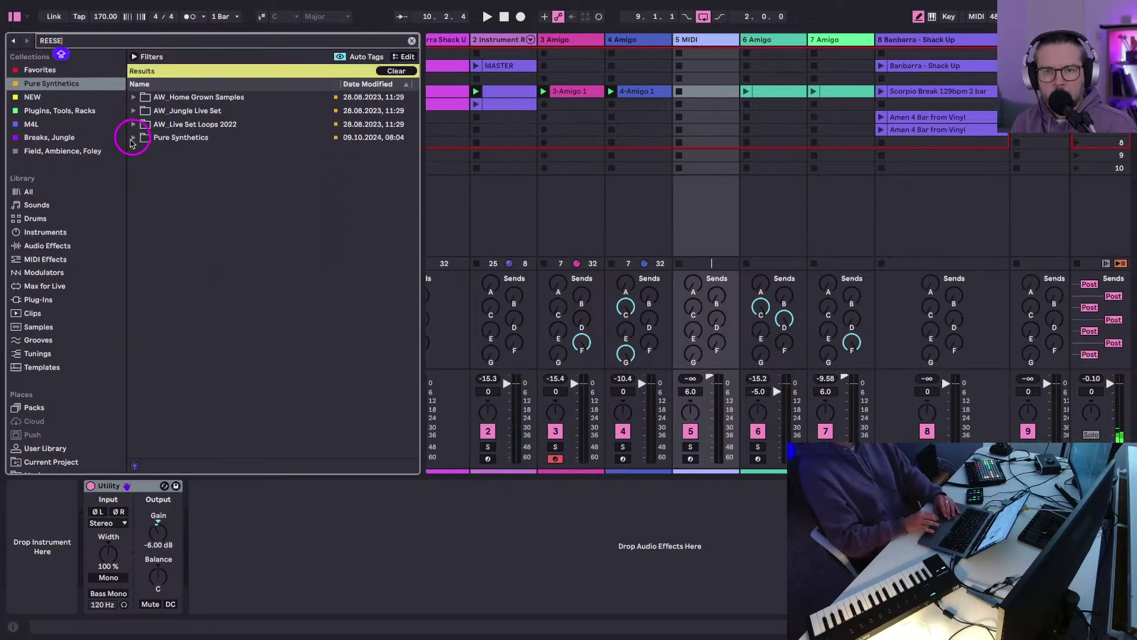
click(133, 138)
click(143, 160)
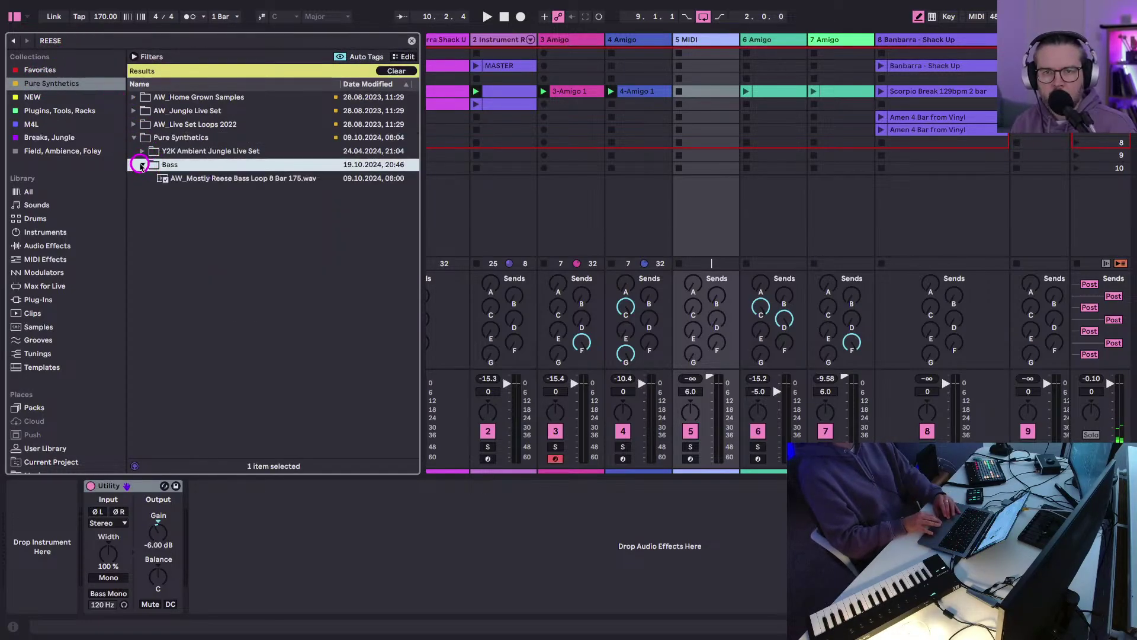
click(183, 181)
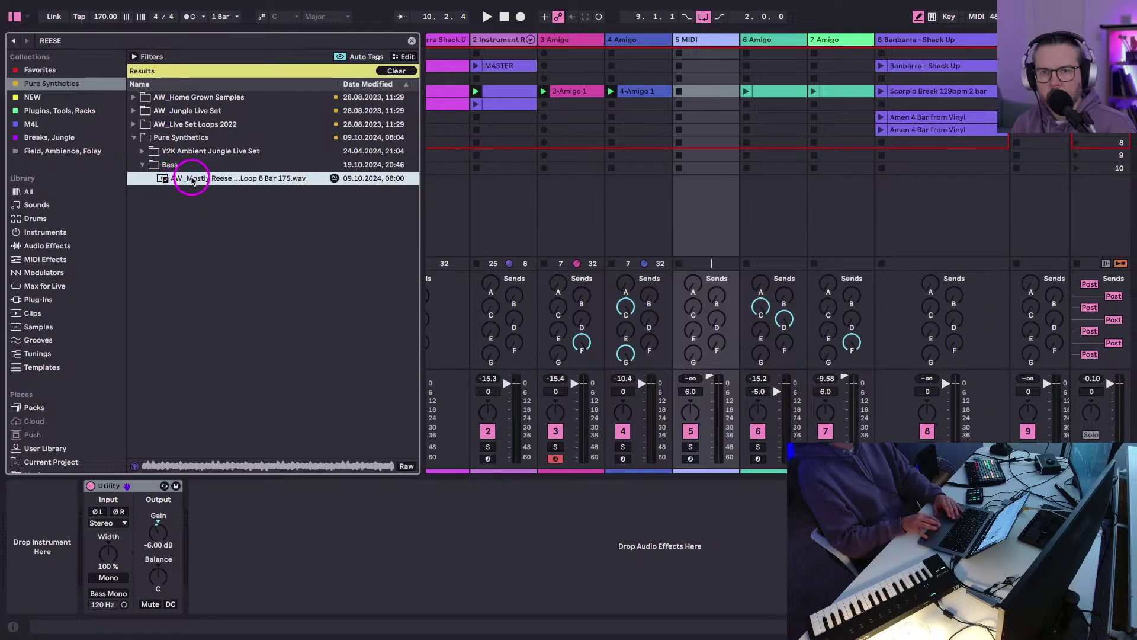
Start playback and launch the main break's fifth-scene clip together with the Instrument Rack track's fourth-scene clip.
click(687, 39)
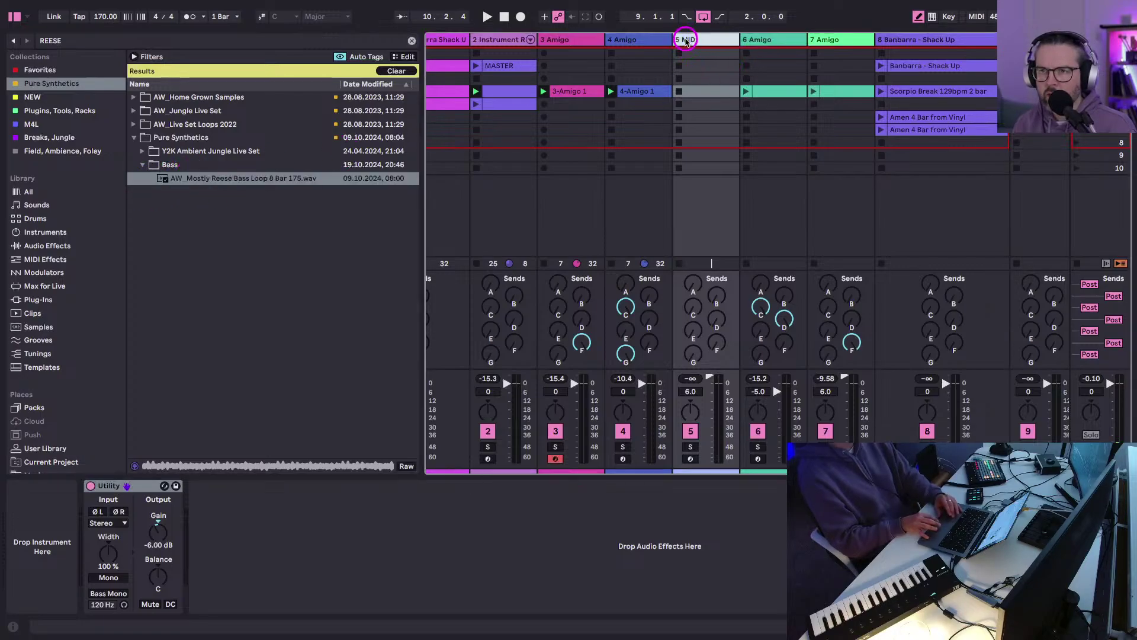
key(space)
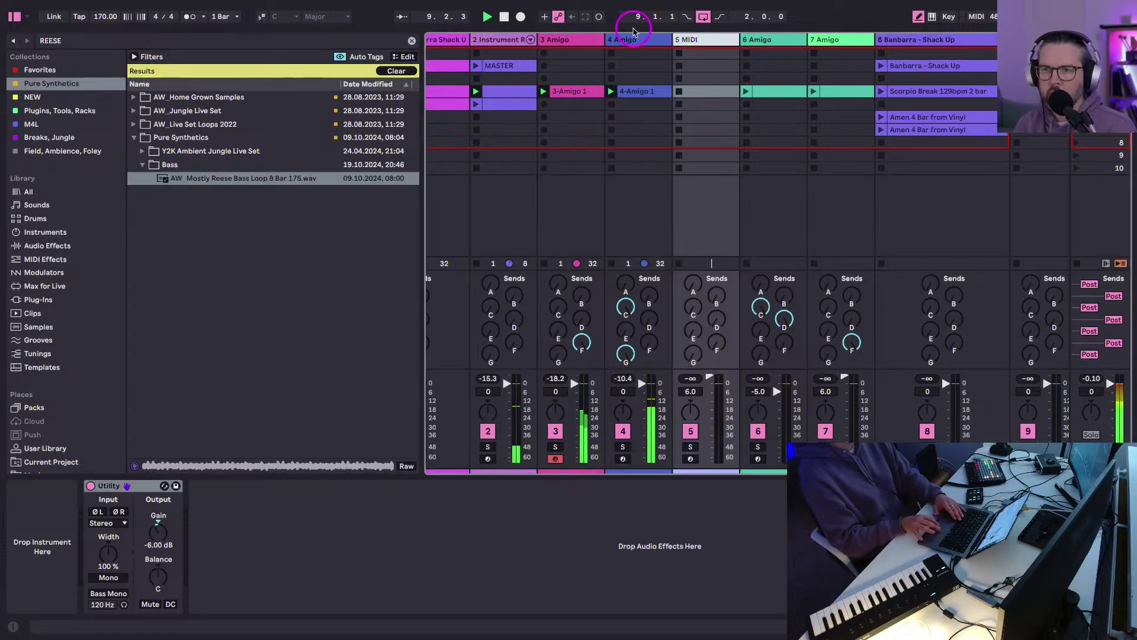
click(474, 109)
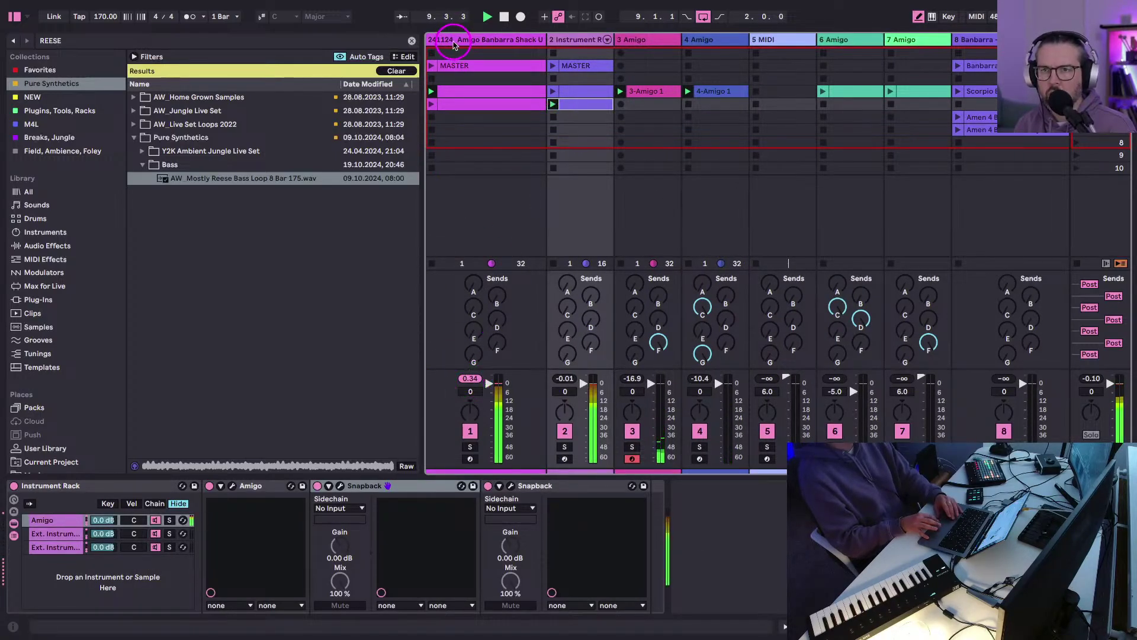
click(431, 107)
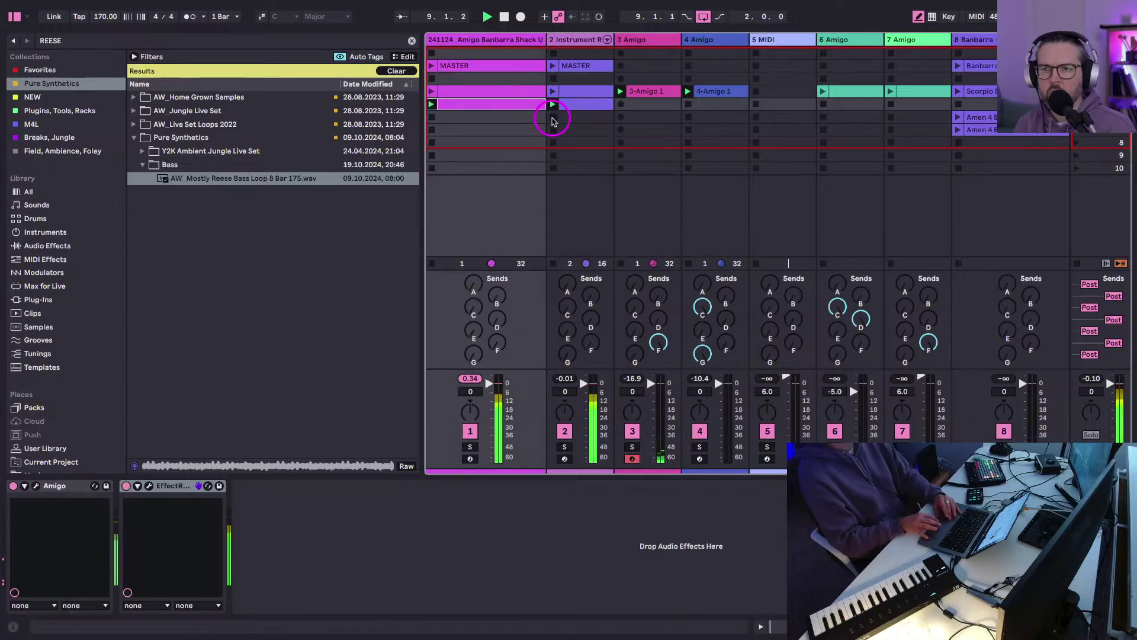
click(553, 92)
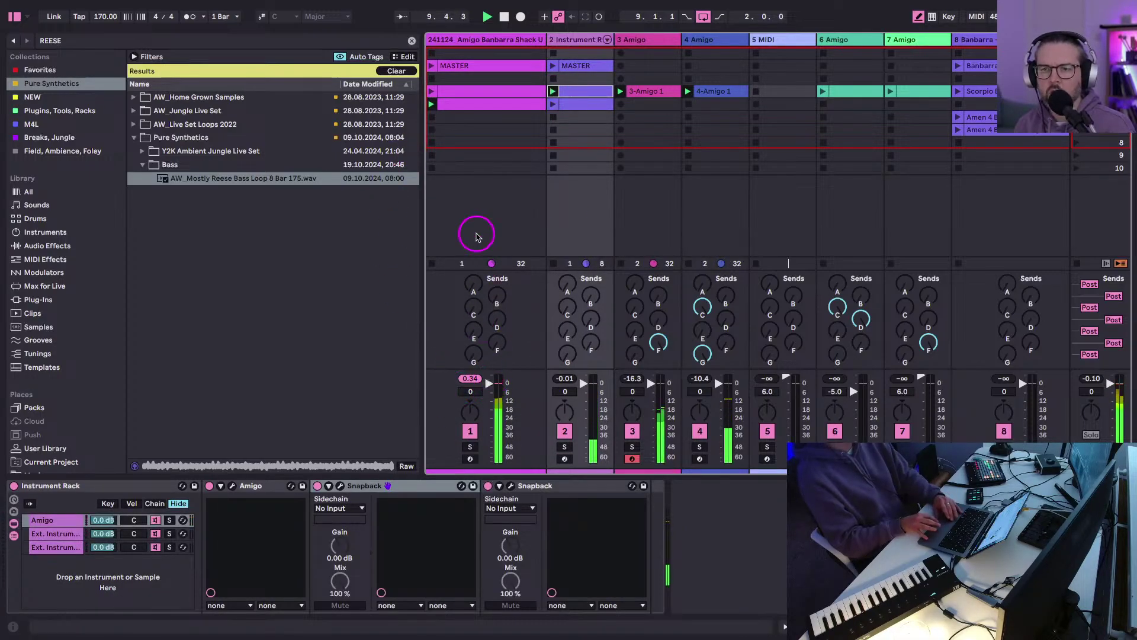
Enlarge the mixer to lengthen the level meters, check the main break's devices and select the empty MIDI track.
drag(521, 371, 517, 280)
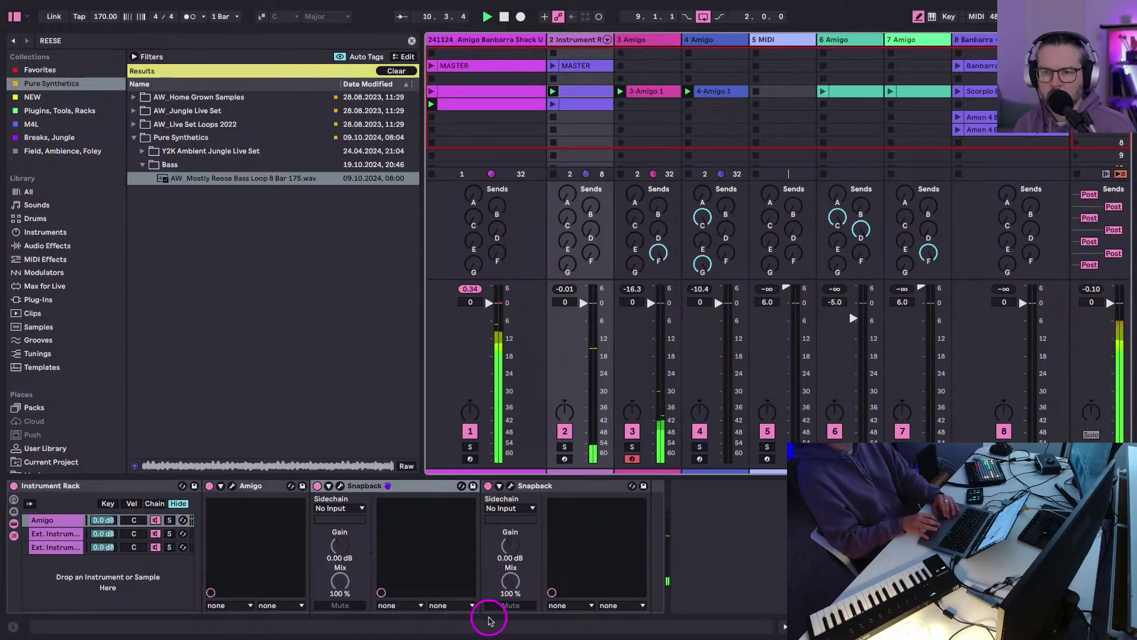
click(461, 39)
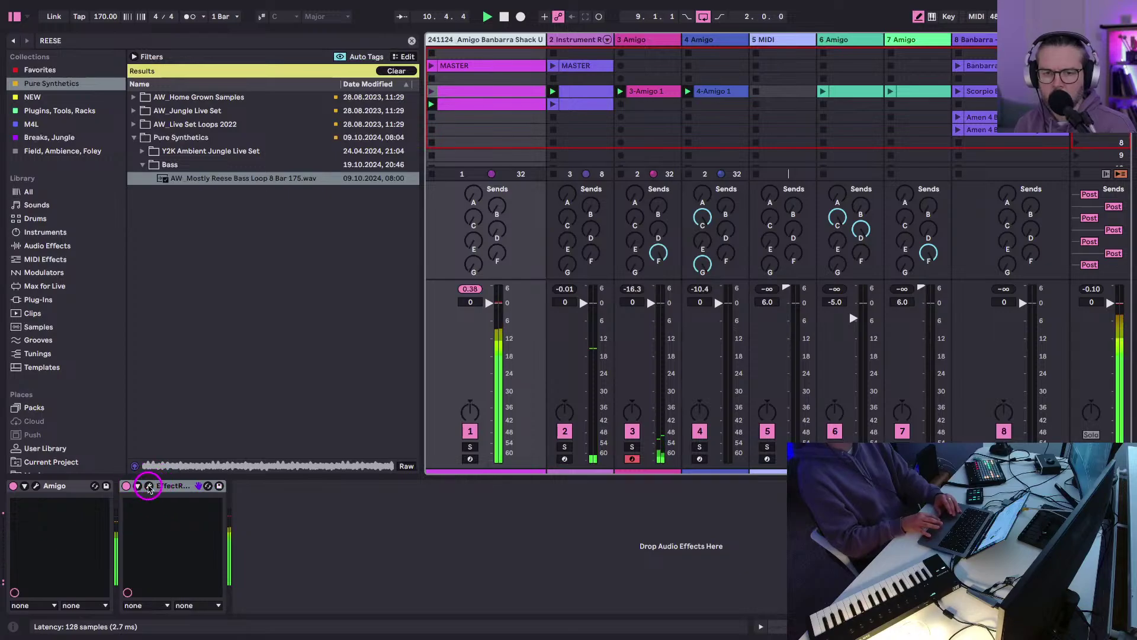
click(766, 60)
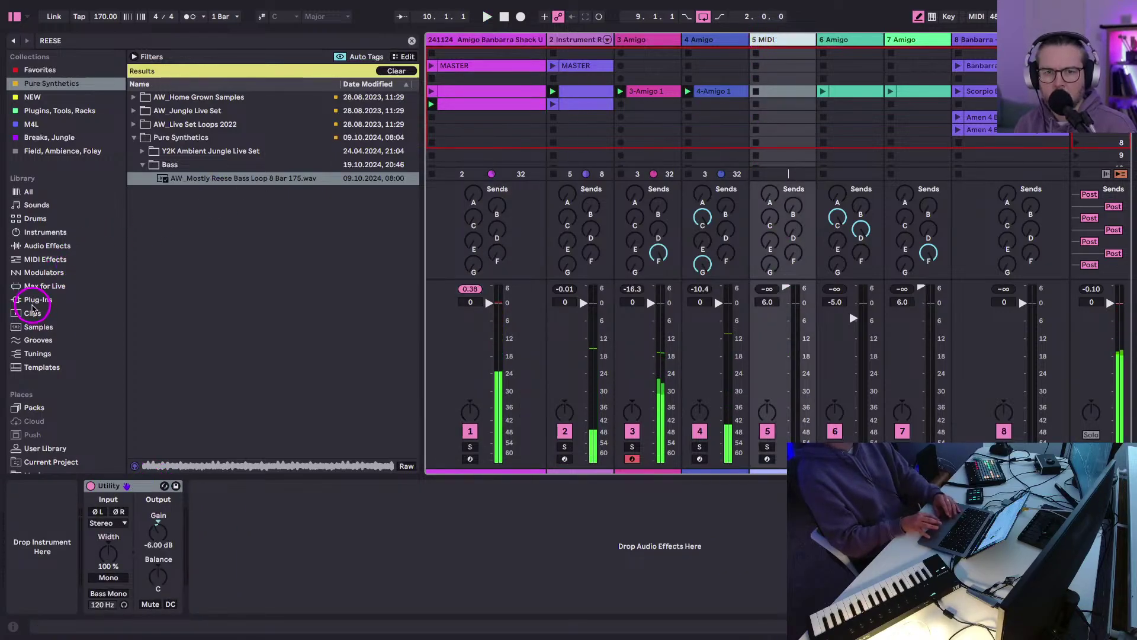
Load the Amigo sampler from the PotenzaDSP plug-ins ahead of Utility on the empty MIDI track and reposition its window.
click(32, 302)
click(411, 40)
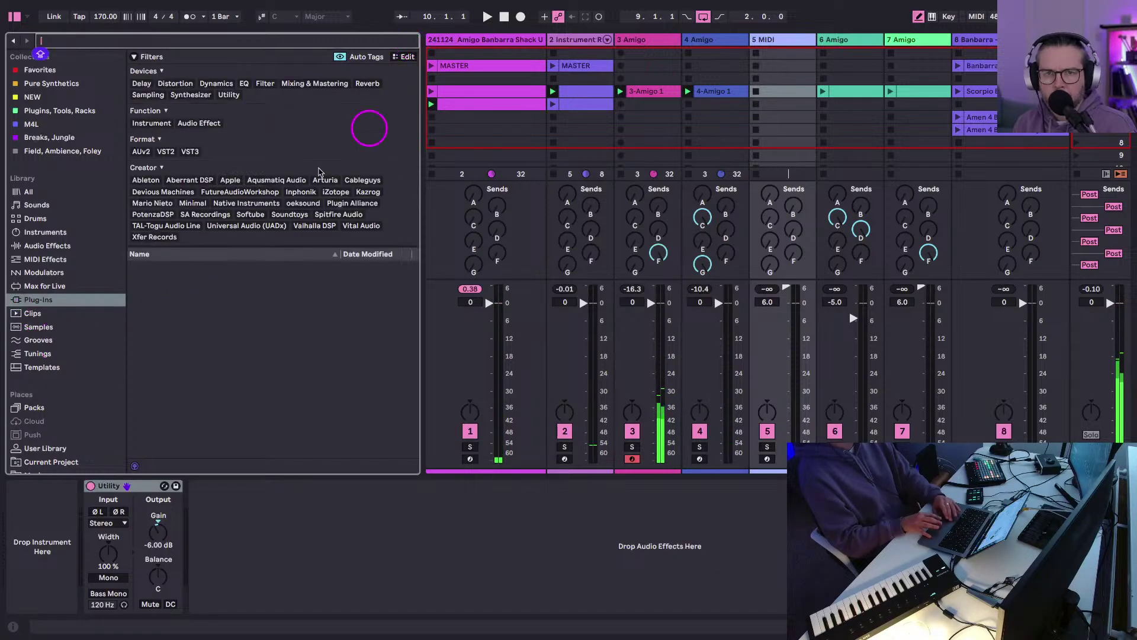
click(287, 270)
click(212, 358)
scroll(213, 362, down, 5)
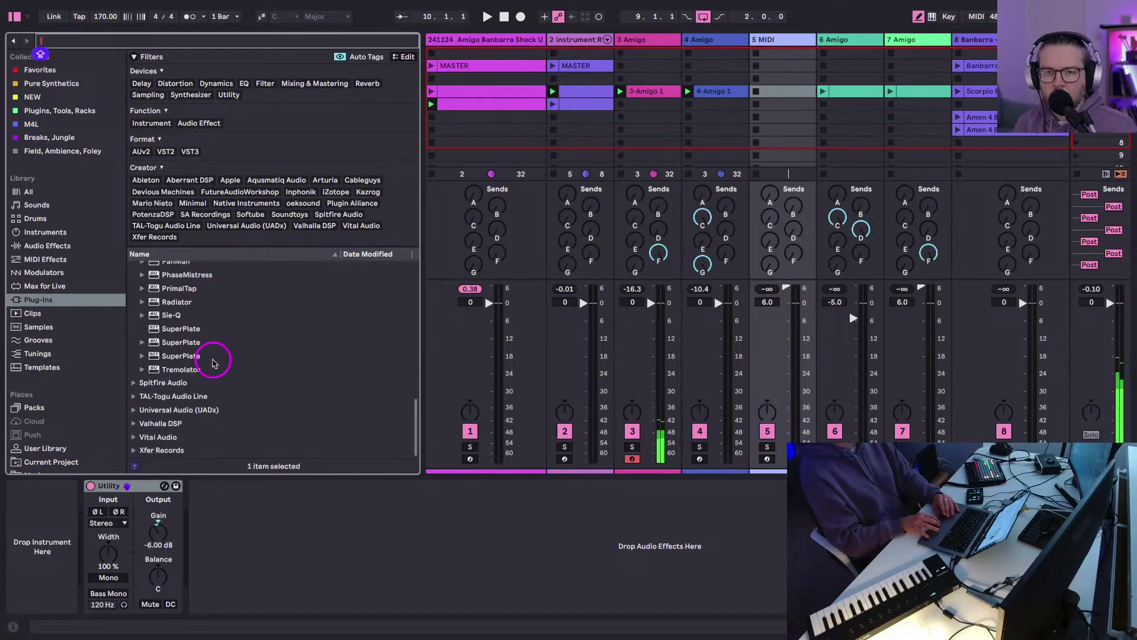
scroll(213, 362, up, 5)
scroll(161, 342, up, 5)
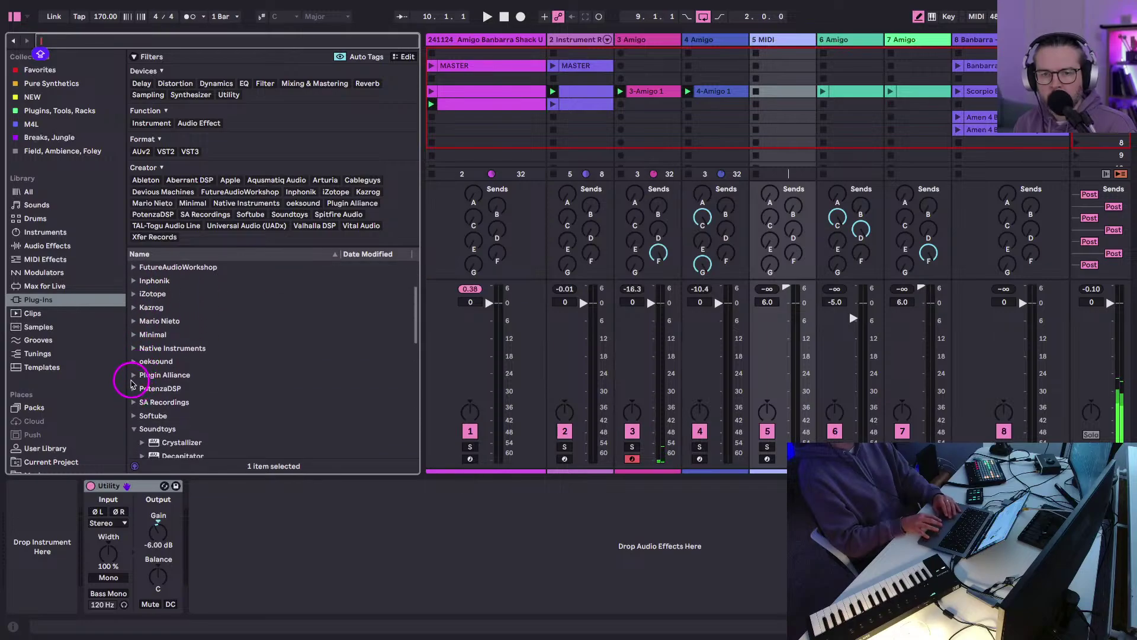
click(134, 373)
drag(168, 386, 24, 541)
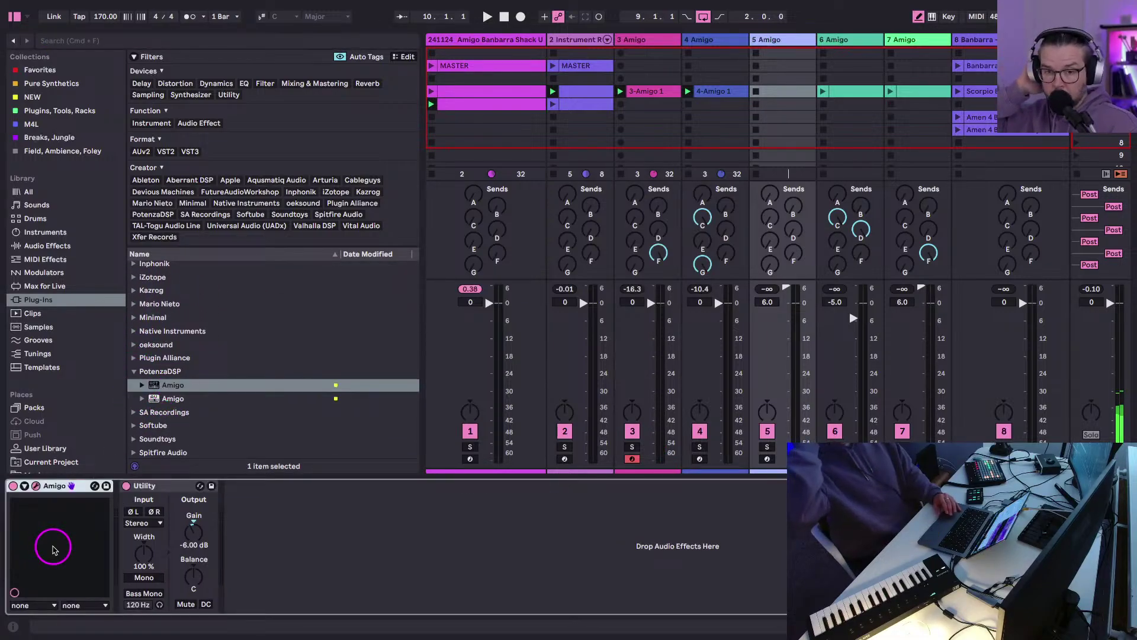
drag(744, 192, 655, 121)
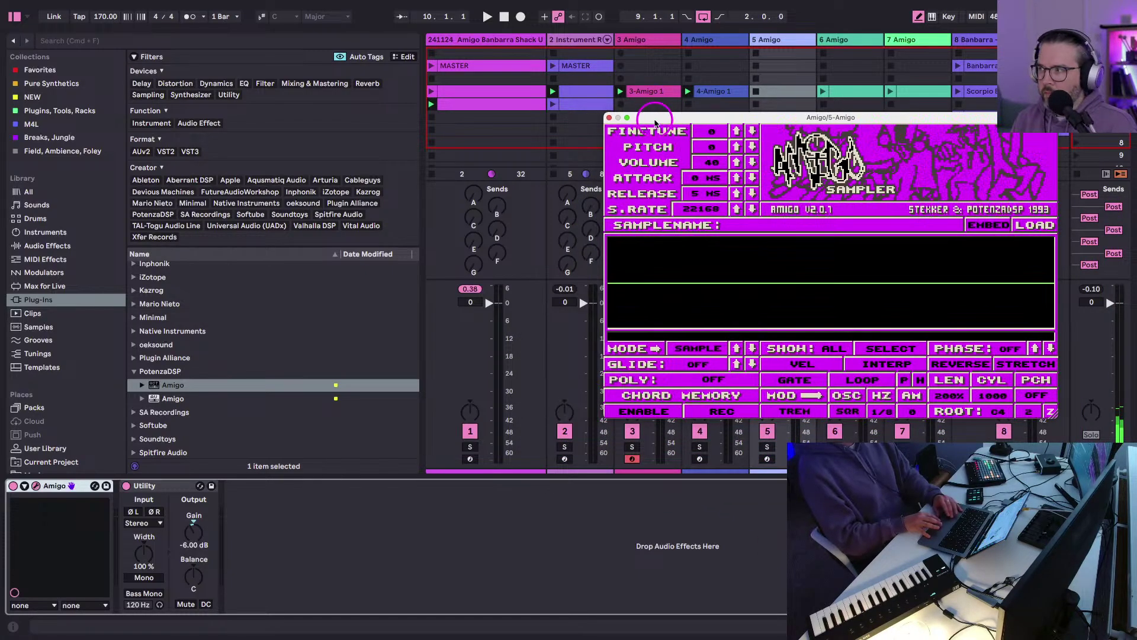
Examine the main break's EffectRack on track 1 while the running clips play.
key(super+Tab)
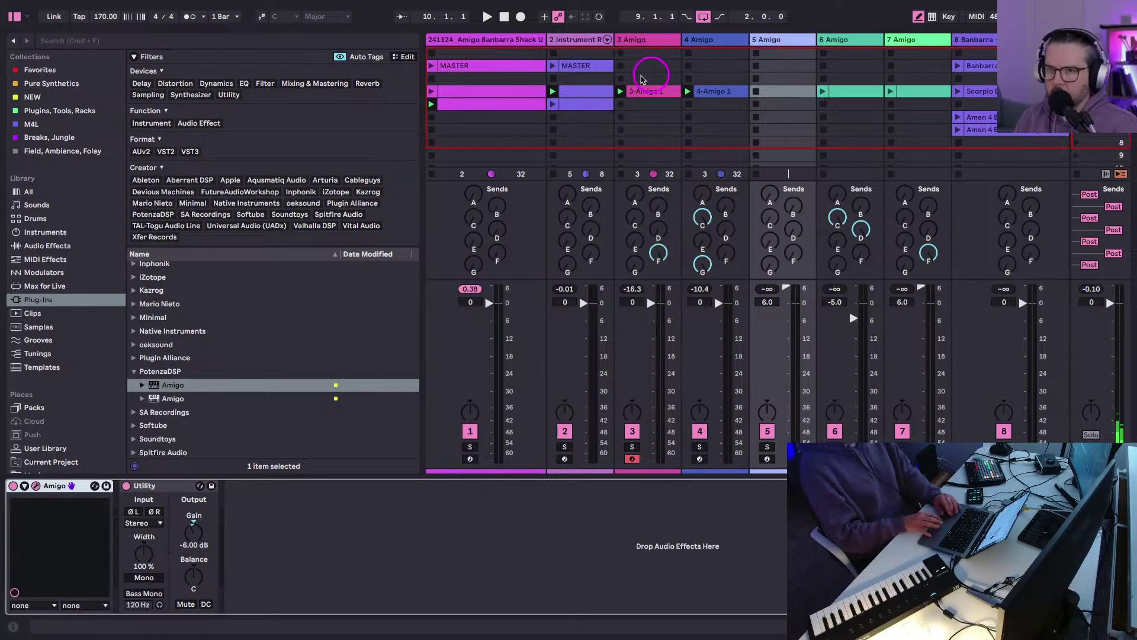
click(769, 39)
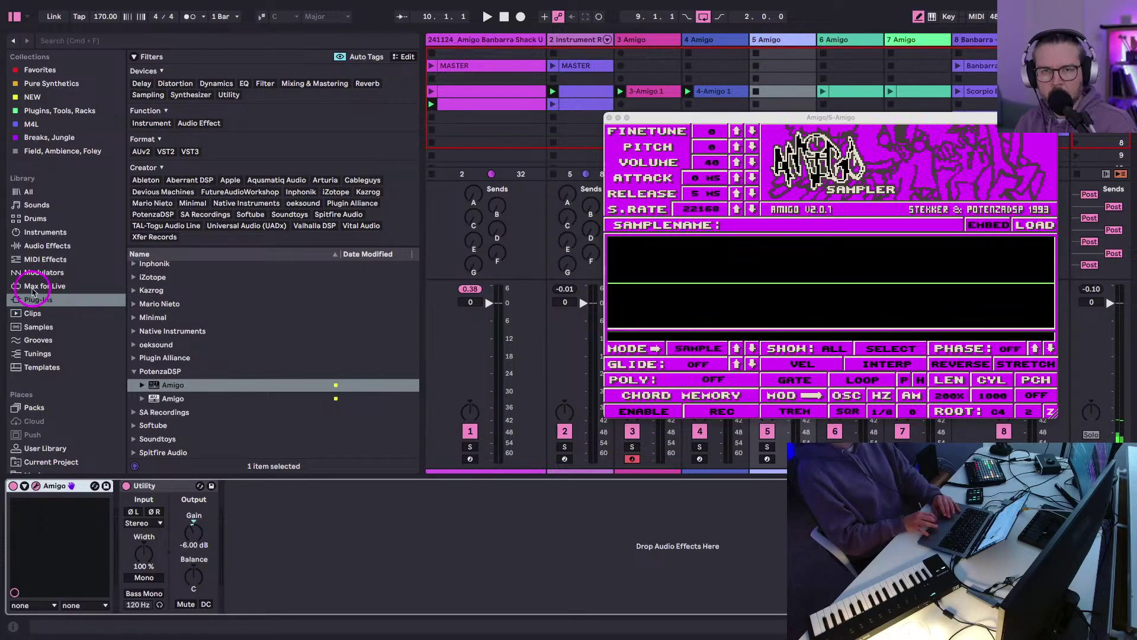
click(31, 98)
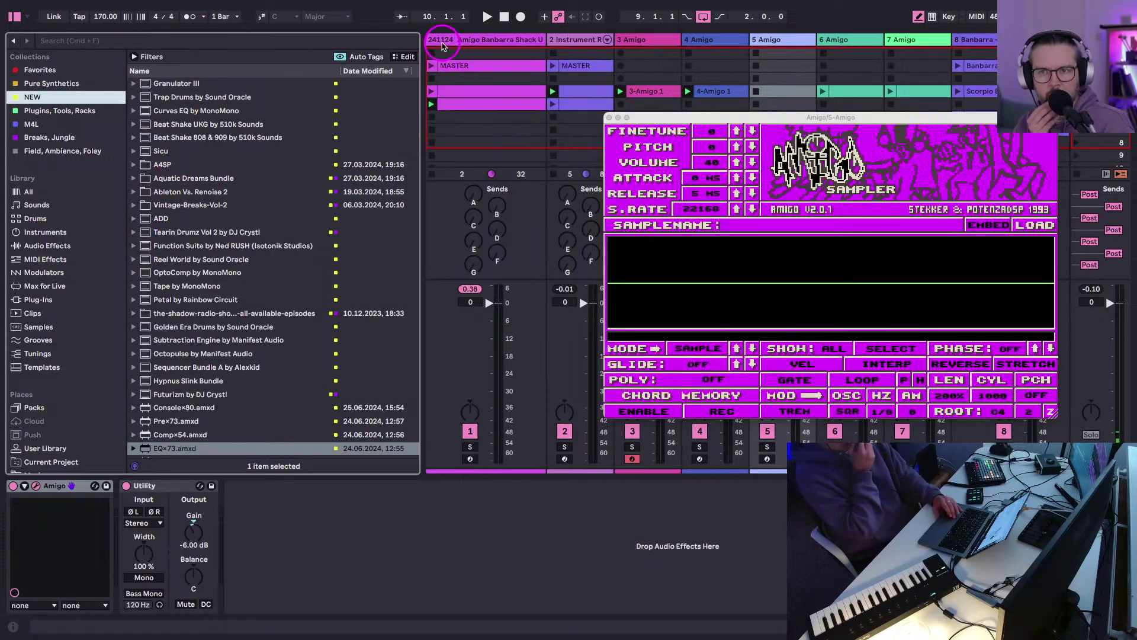
click(157, 489)
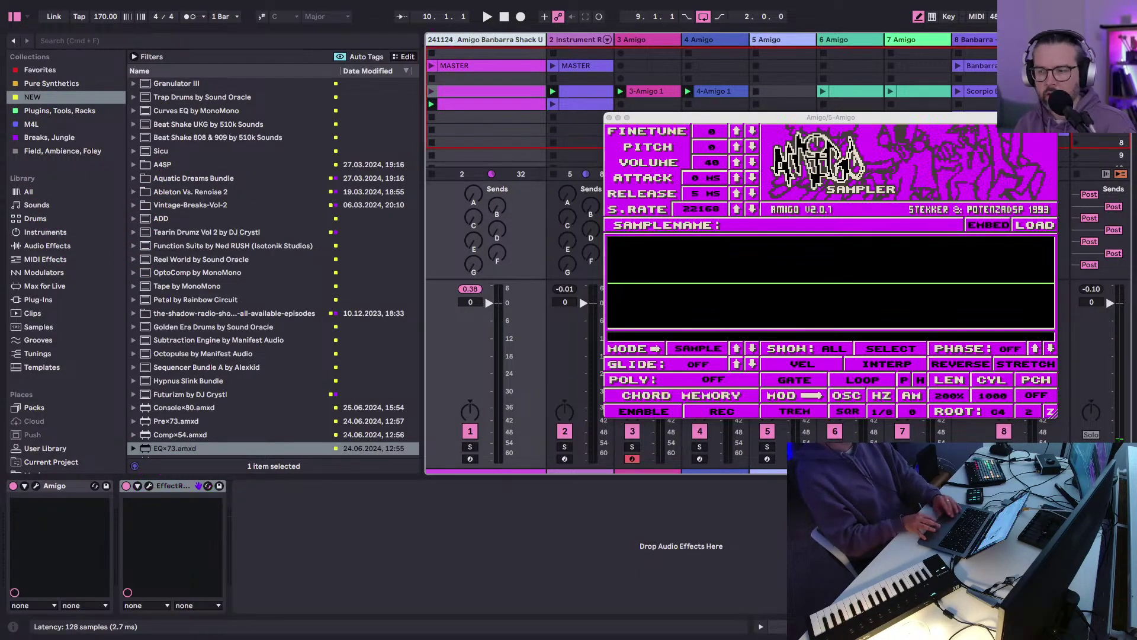
key(space)
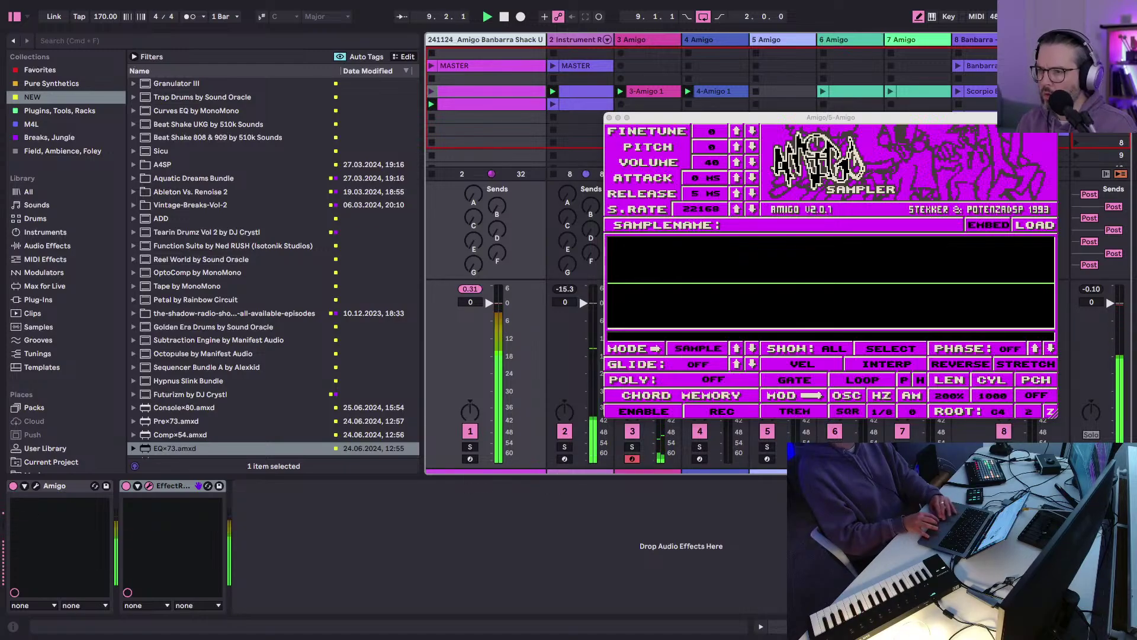
click(993, 243)
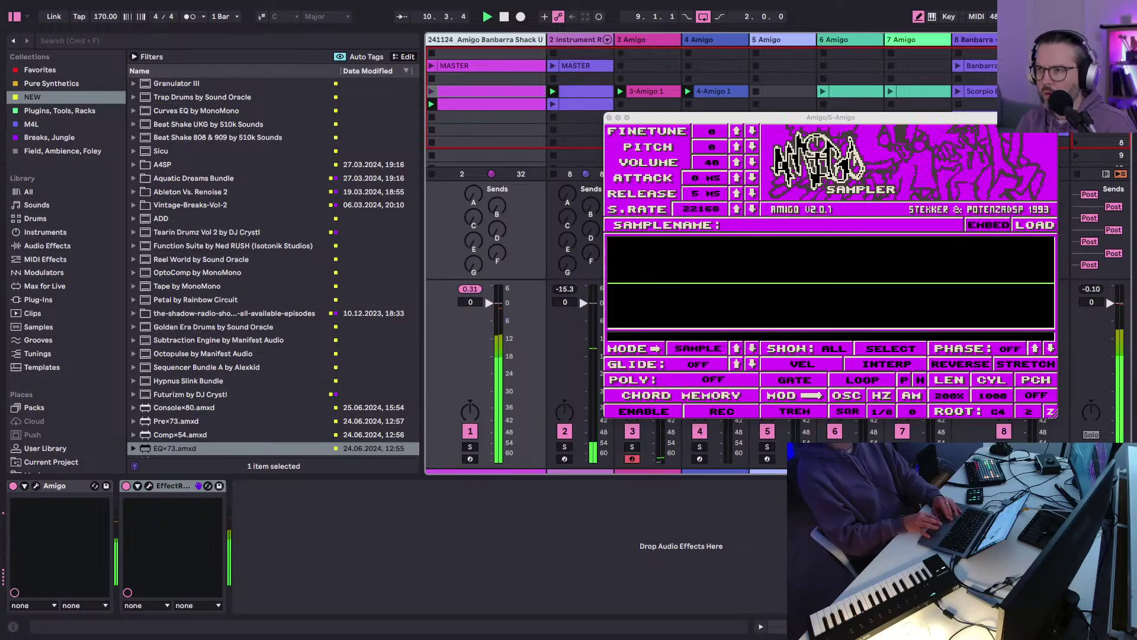
Return to the 5 Amigo sampler window, reposition it and stop playback.
click(654, 116)
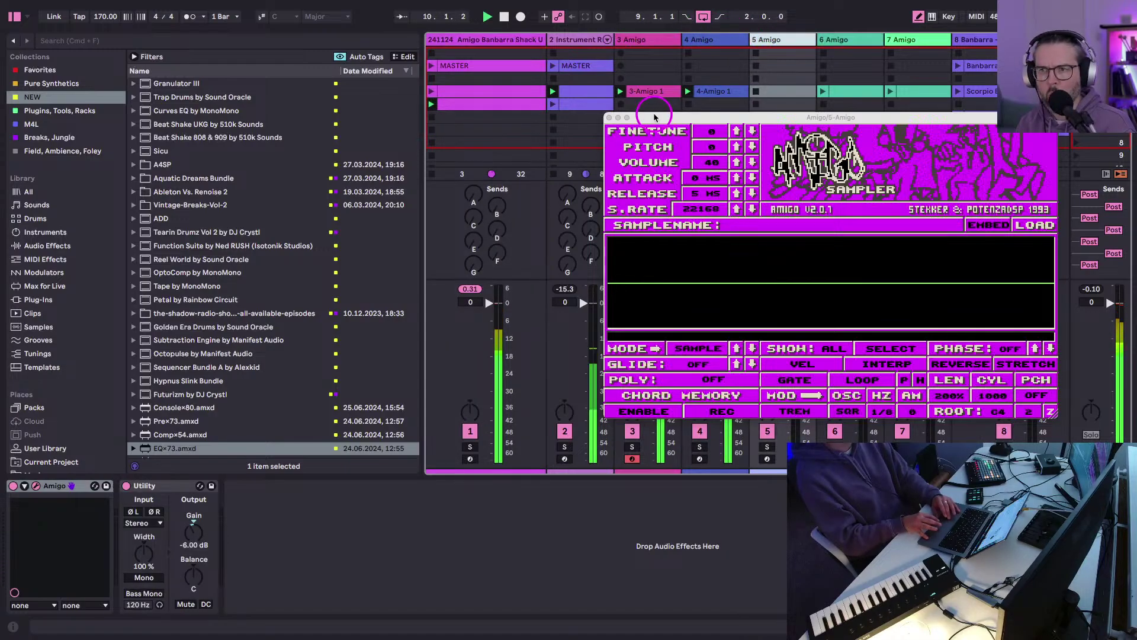
drag(654, 116, 619, 71)
key(space)
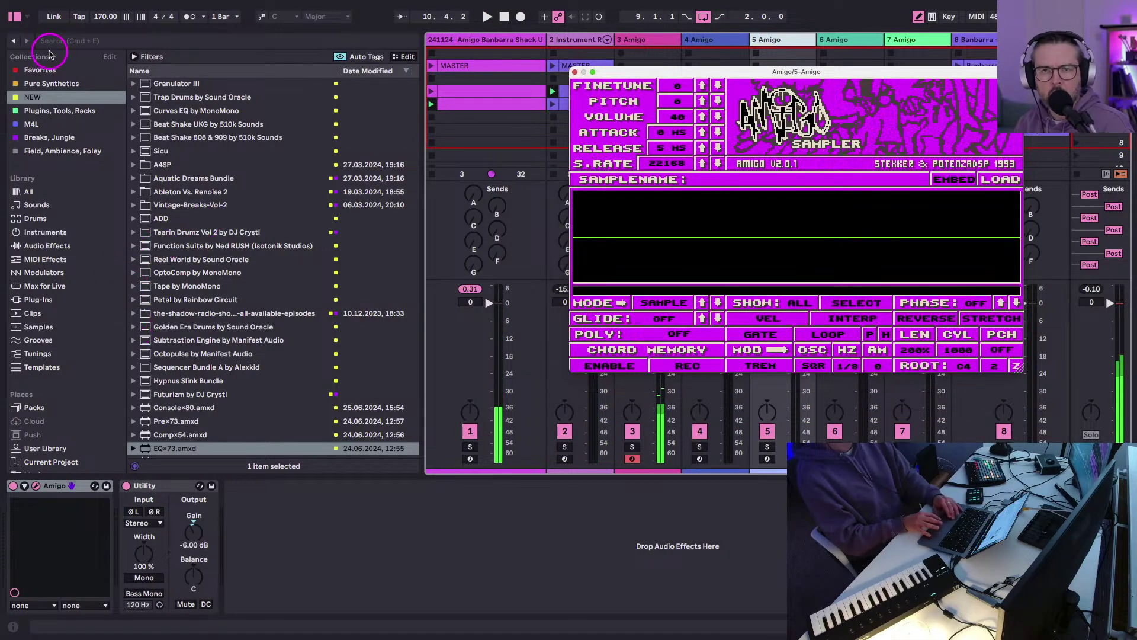
Search the Samples folder under Places for REESE.
scroll(50, 224, down, 5)
click(39, 344)
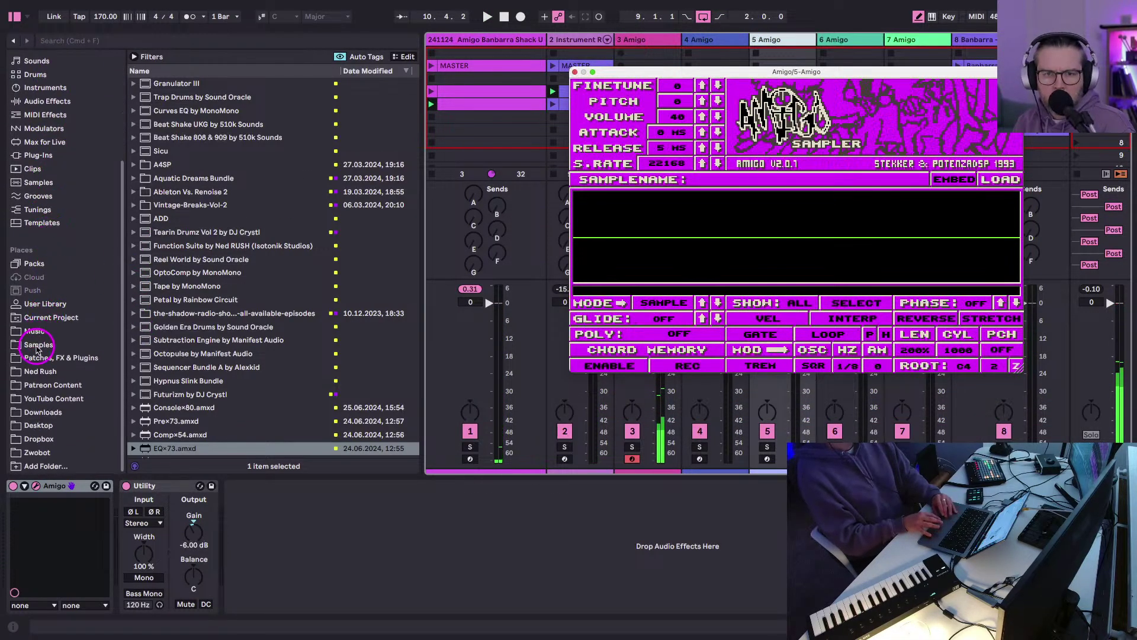
click(76, 40)
text(REE)
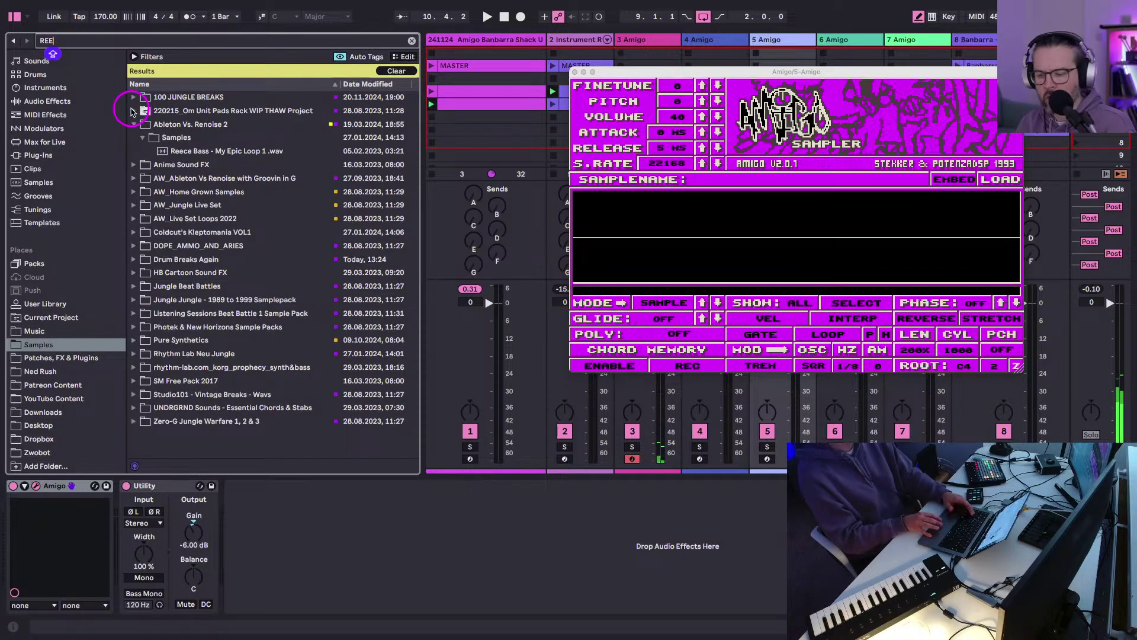
text(SE)
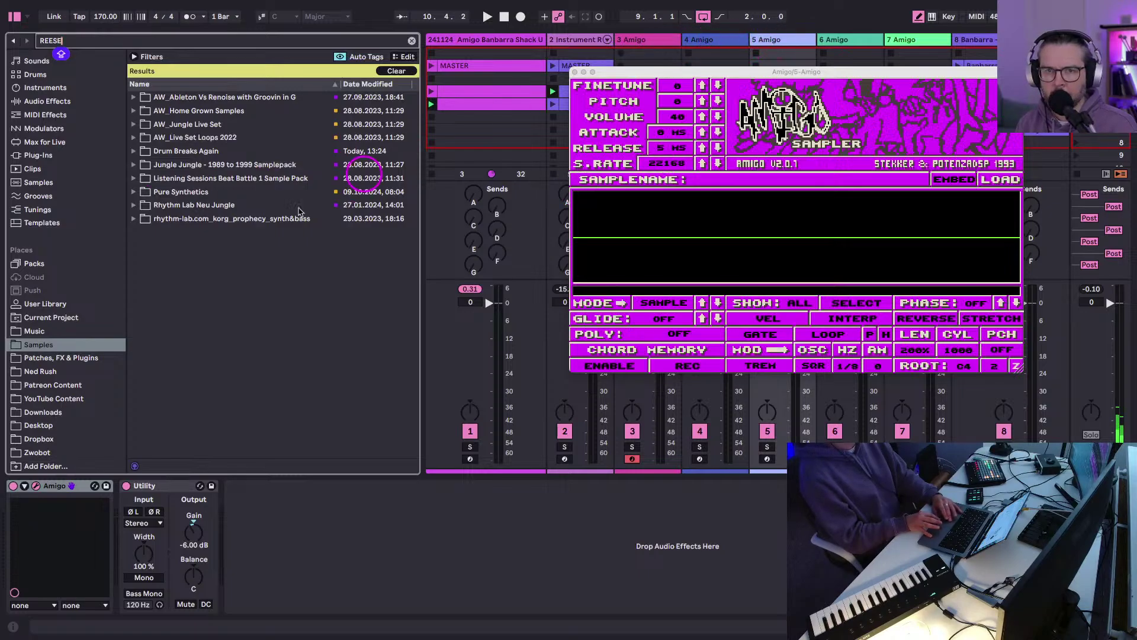
Load AW_Mostly Reese Bass Loop 8 Bar 175.wav from the Pure Synthetics Bass folder into the Amigo sampler on track 5.
click(133, 192)
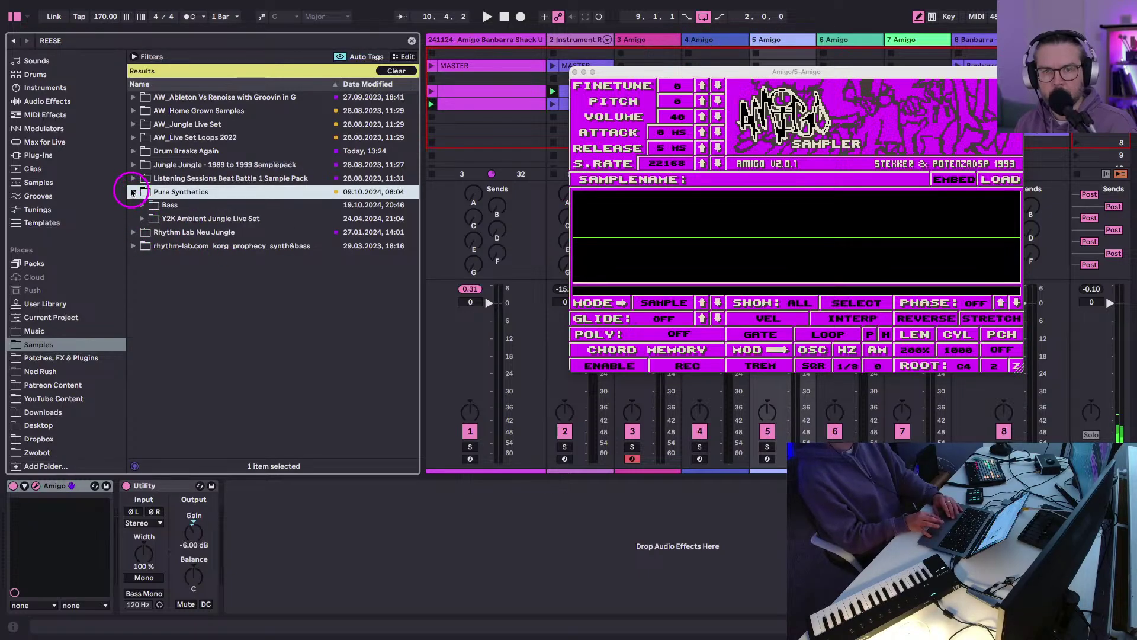
click(142, 204)
click(188, 219)
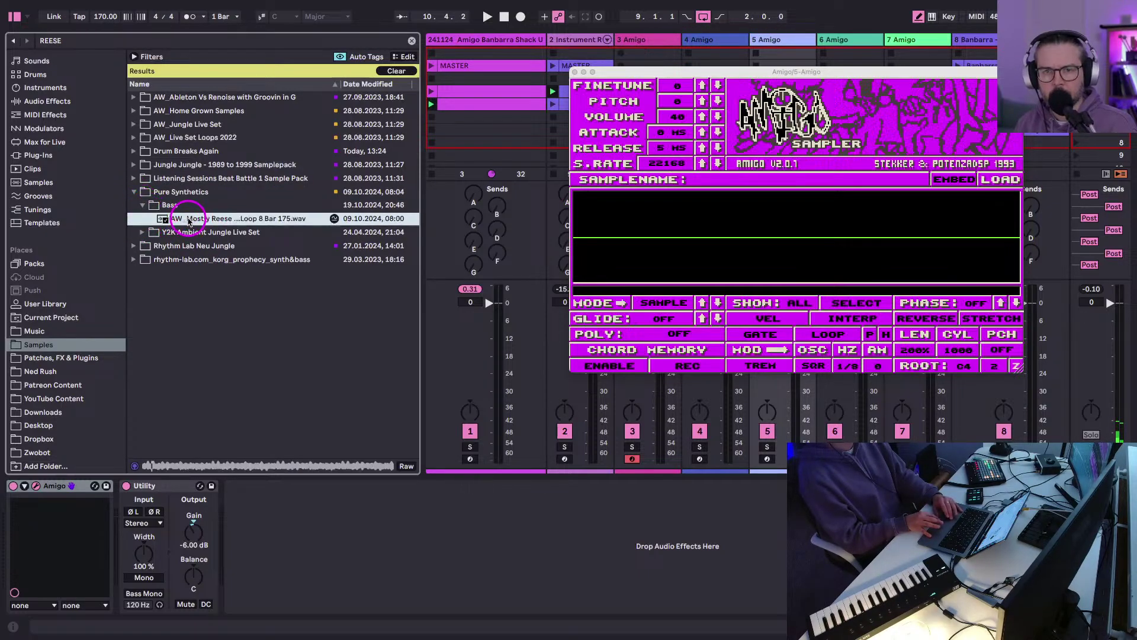
click(134, 192)
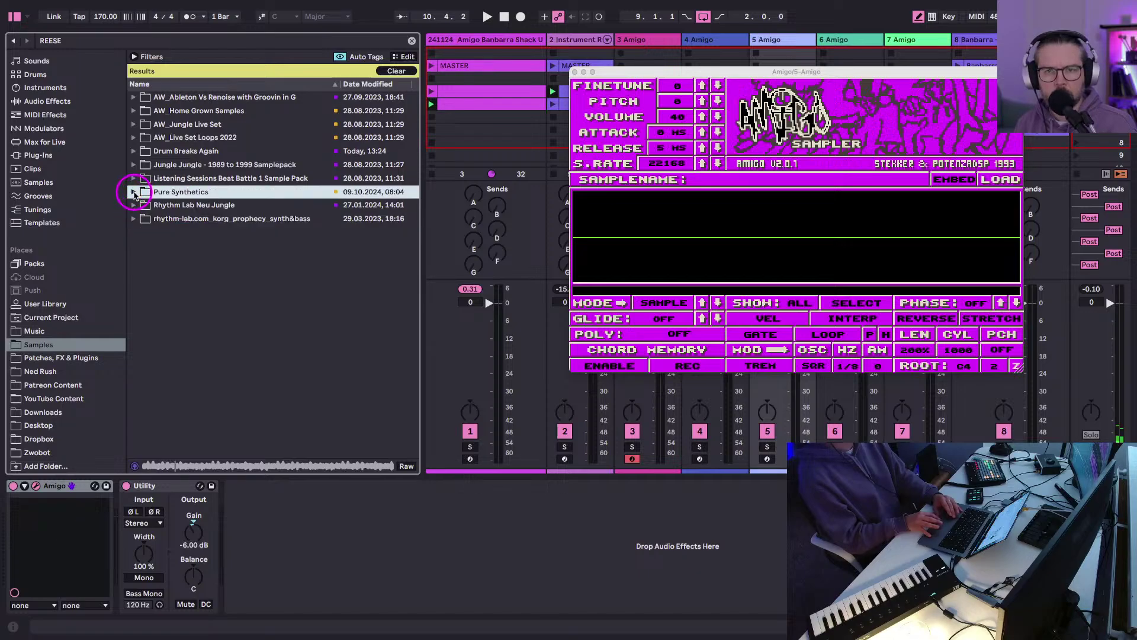
click(134, 192)
click(191, 219)
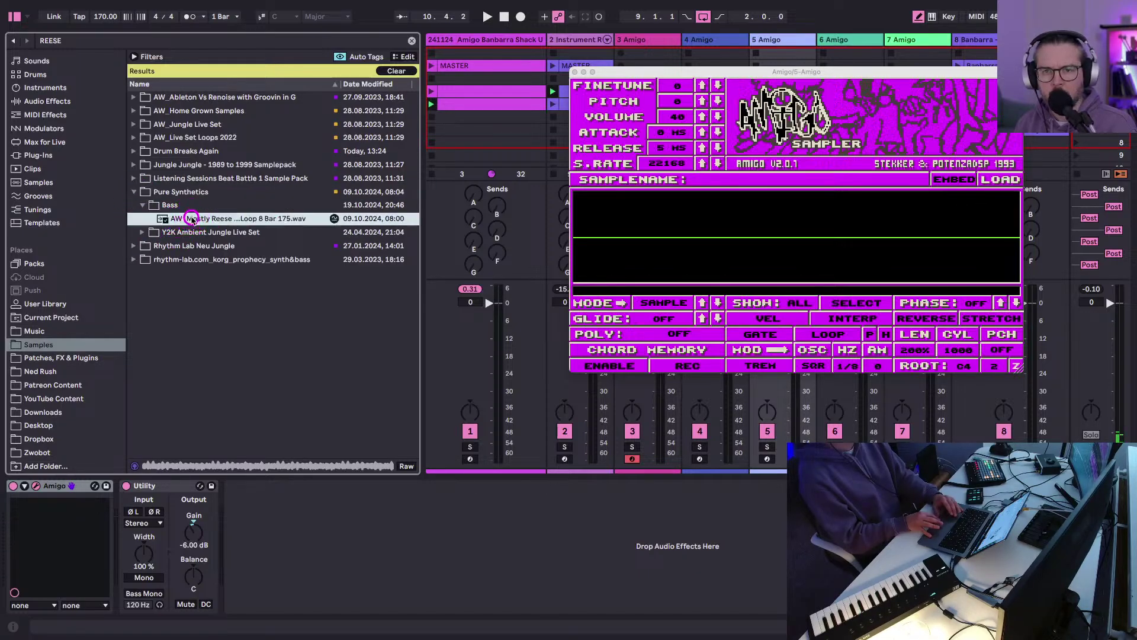
drag(597, 219, 597, 219)
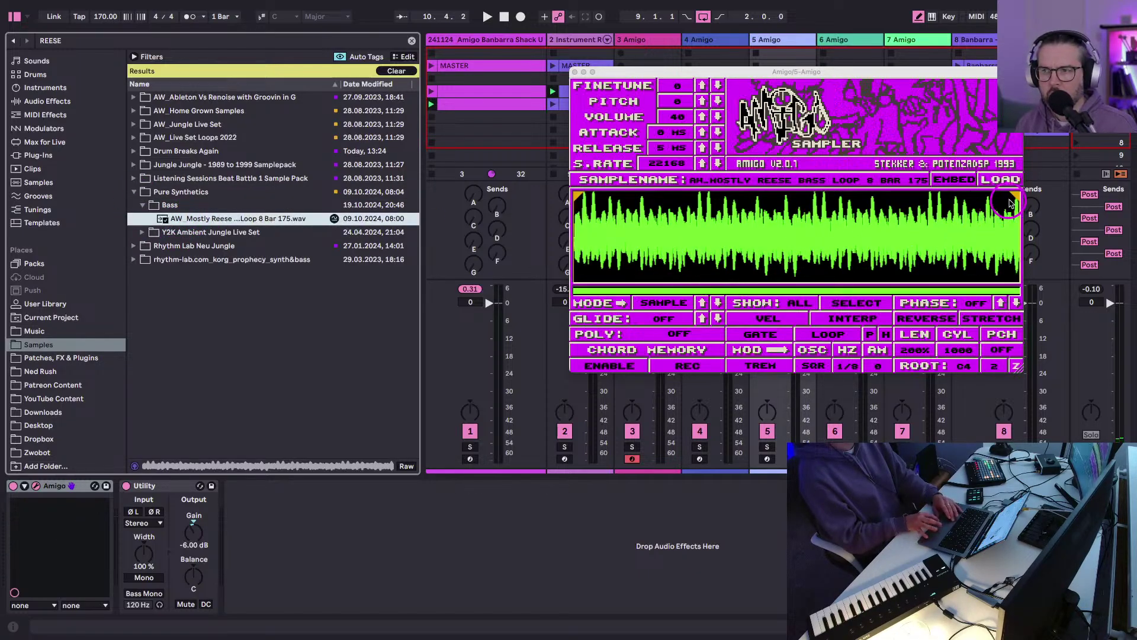
drag(1012, 199, 477, 203)
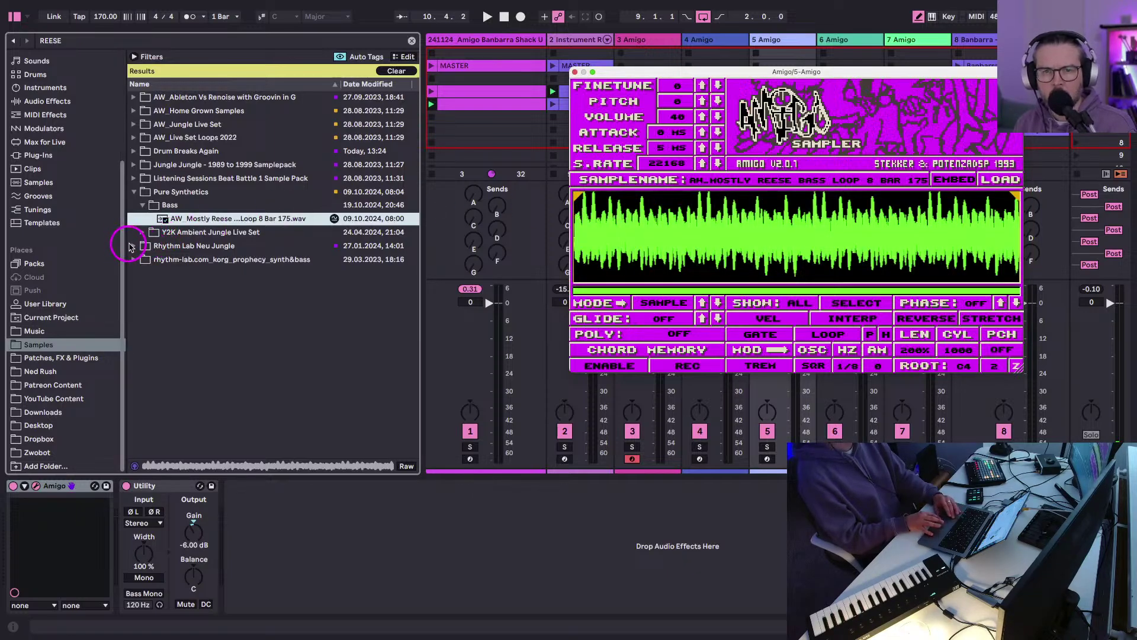
Preview the CS30 and MS20 reese samples in the Synths folder of Rhythm Lab Neu Jungle.
click(135, 245)
click(142, 218)
click(152, 246)
click(151, 246)
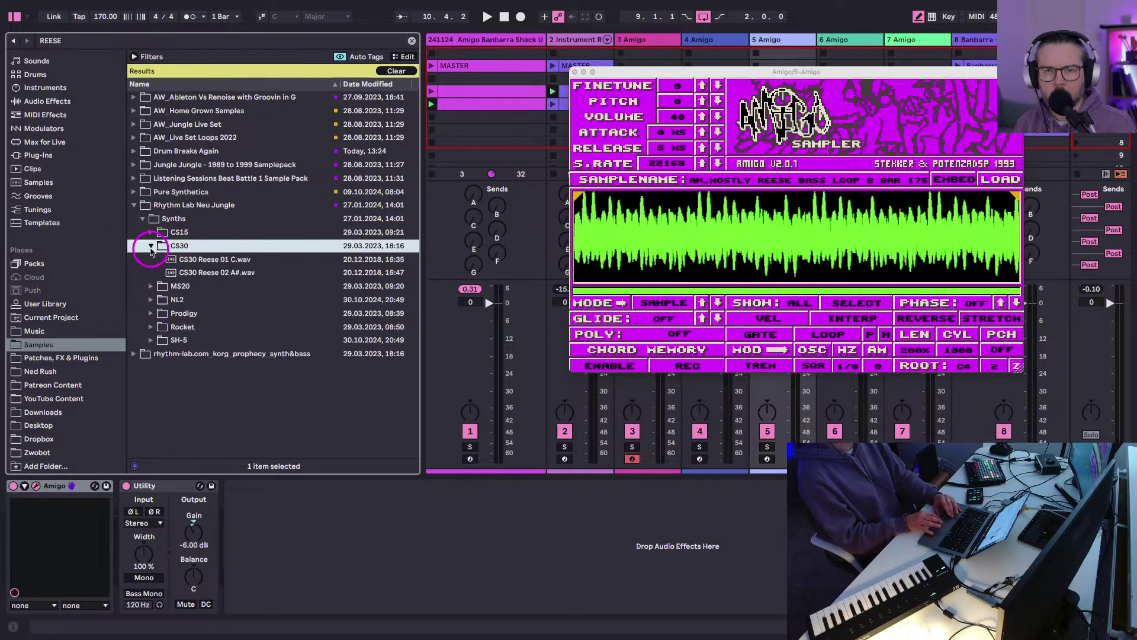
click(181, 261)
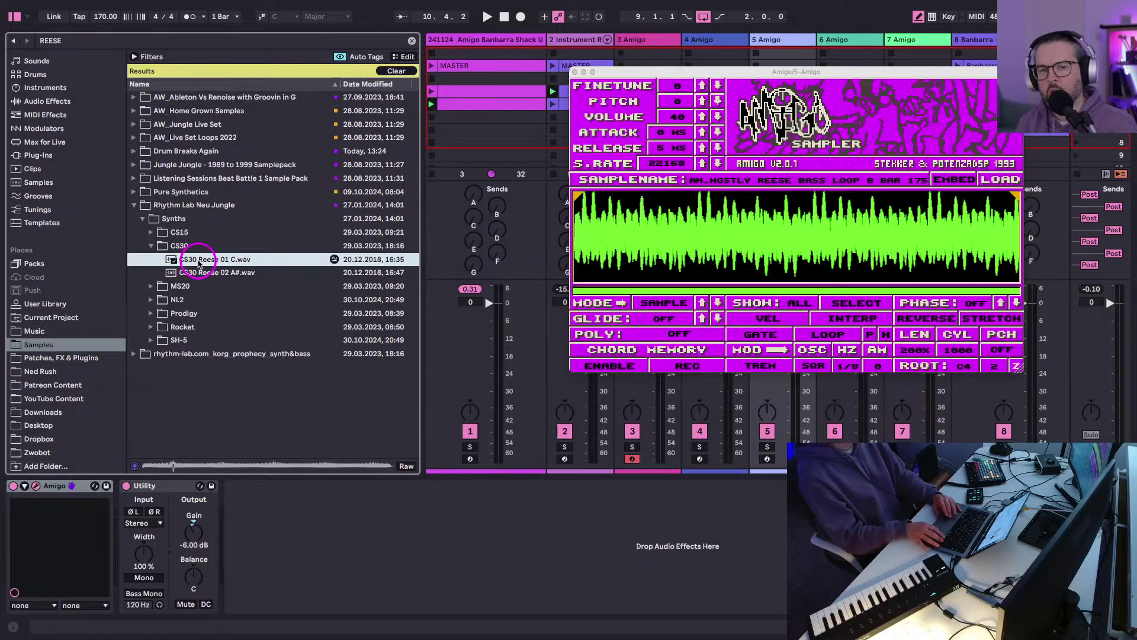
key(Down)
click(159, 286)
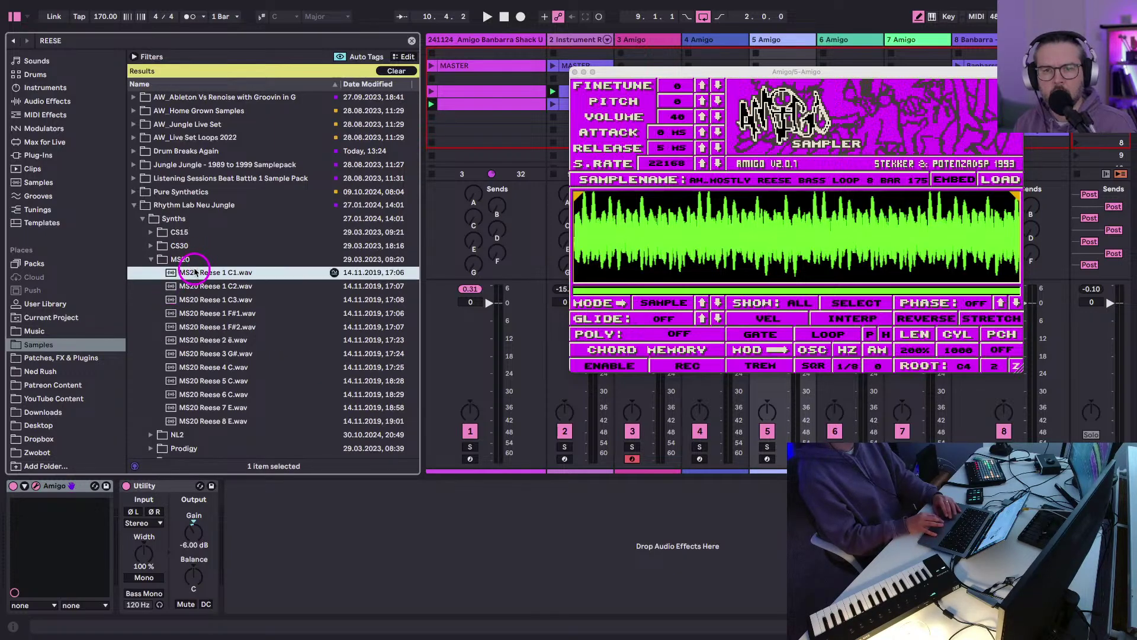
key(Down)
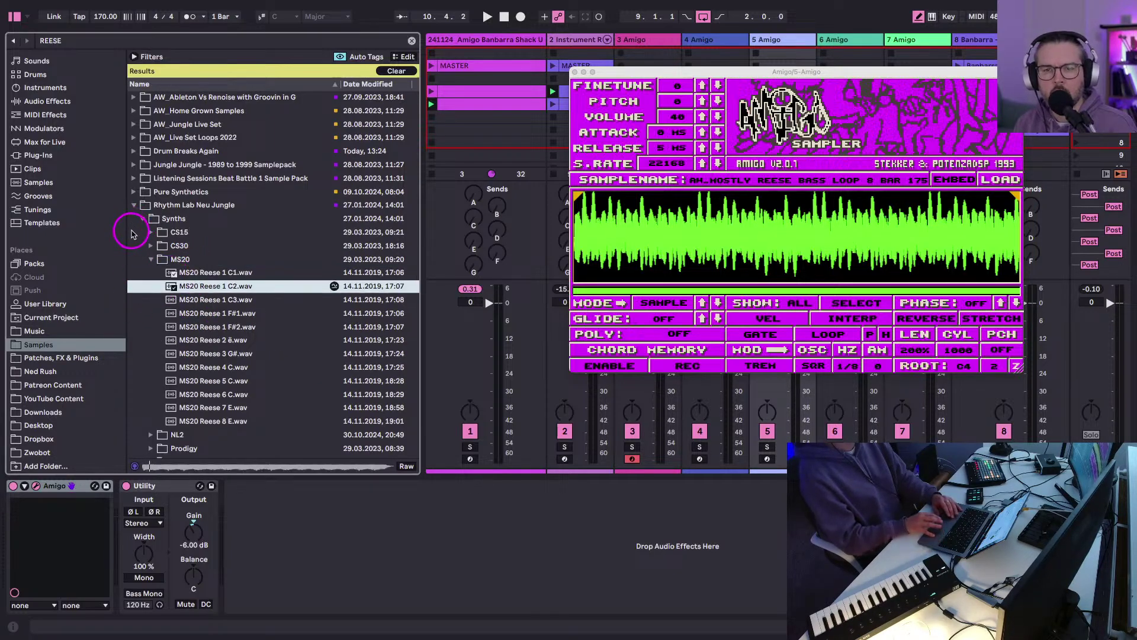
click(133, 205)
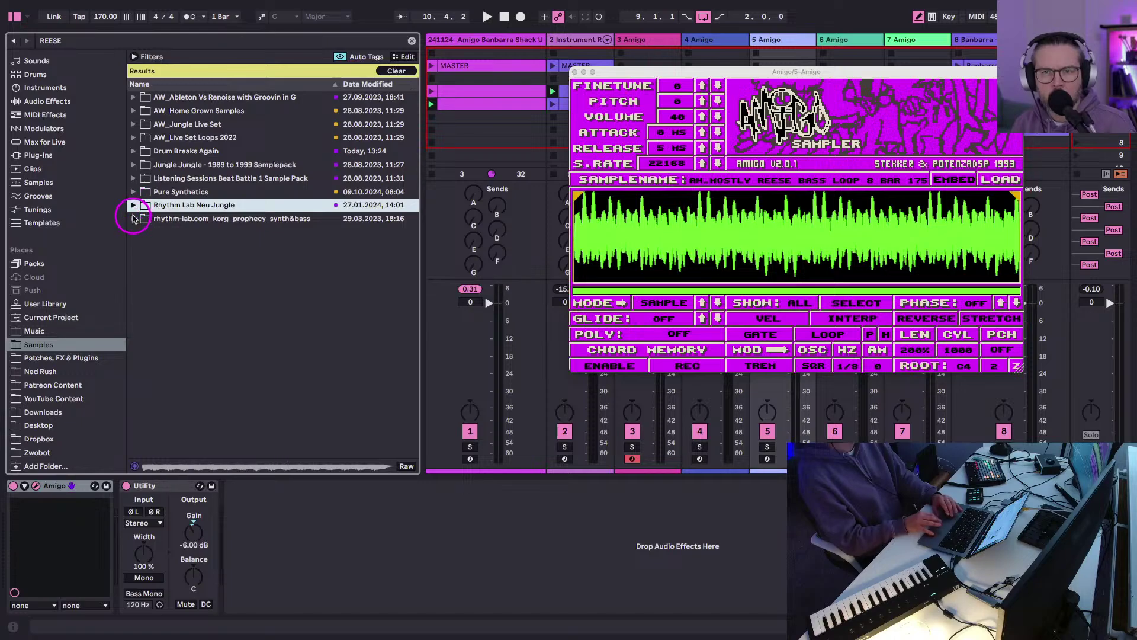
Look through the Jungle Jungle pack and preview Melty Face Reese.aif from Listening Sessions Beat Battle 1 Sample Pack.
click(134, 165)
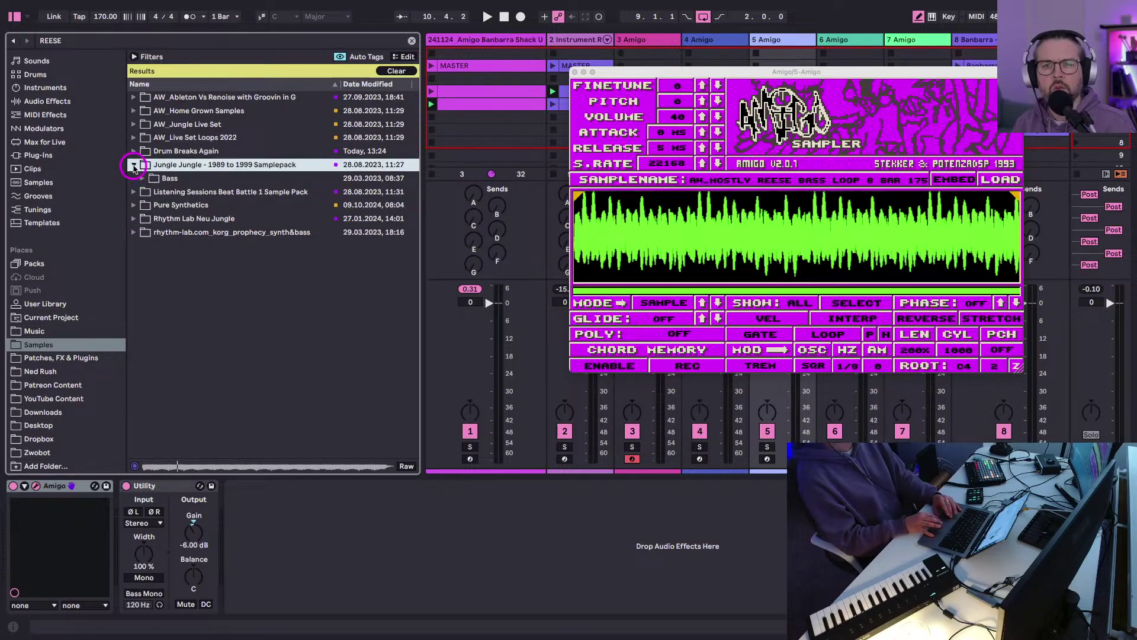
click(133, 166)
click(133, 178)
click(142, 192)
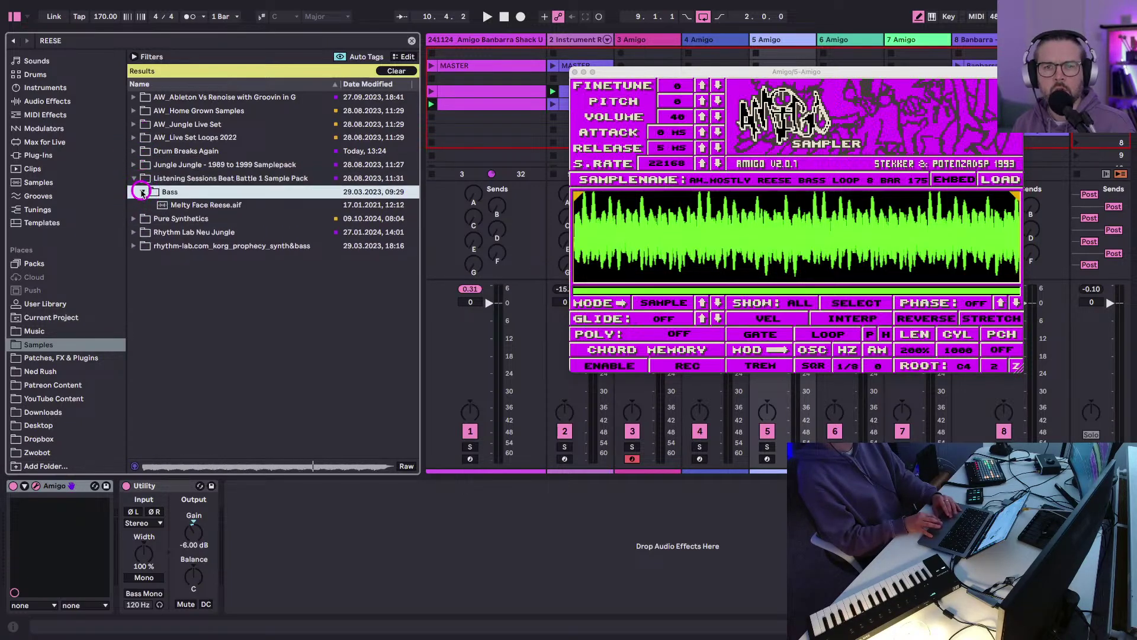
click(179, 205)
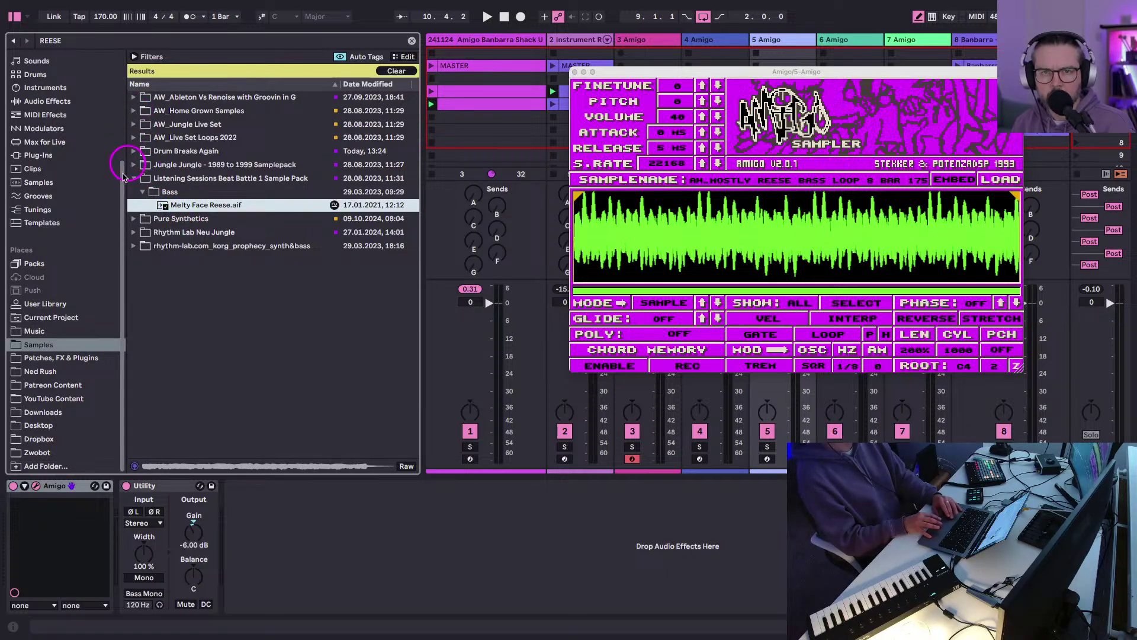
Search the Samples folder for REECE and preview Reece Bass - My Epic Loop 1 .wav from Ableton Vs. Renoise 2.
click(36, 348)
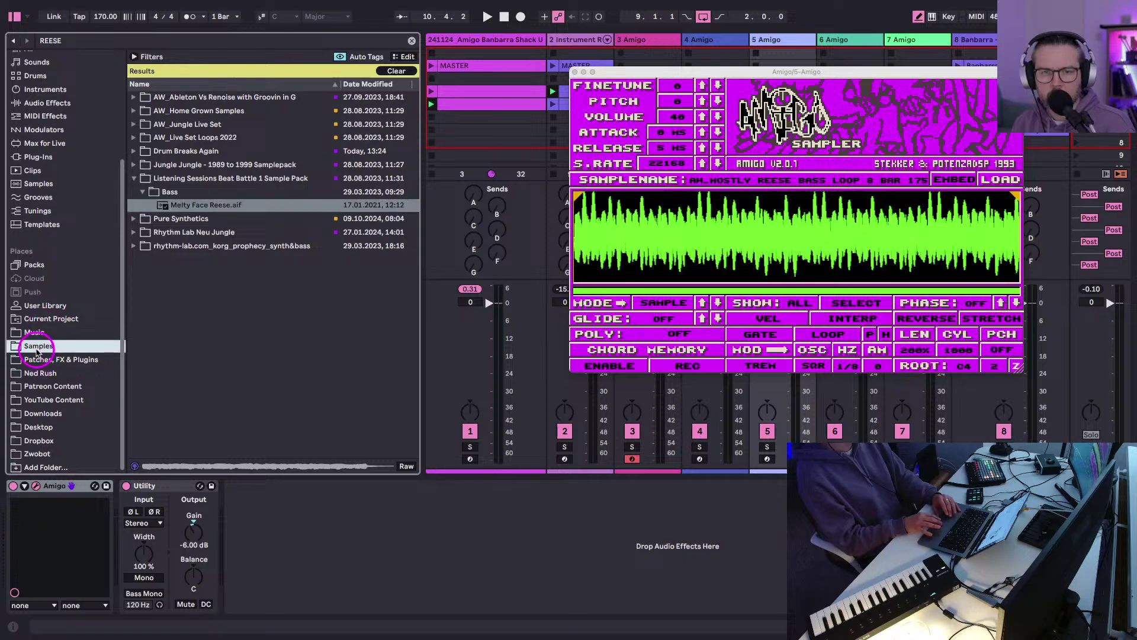
click(37, 306)
click(36, 346)
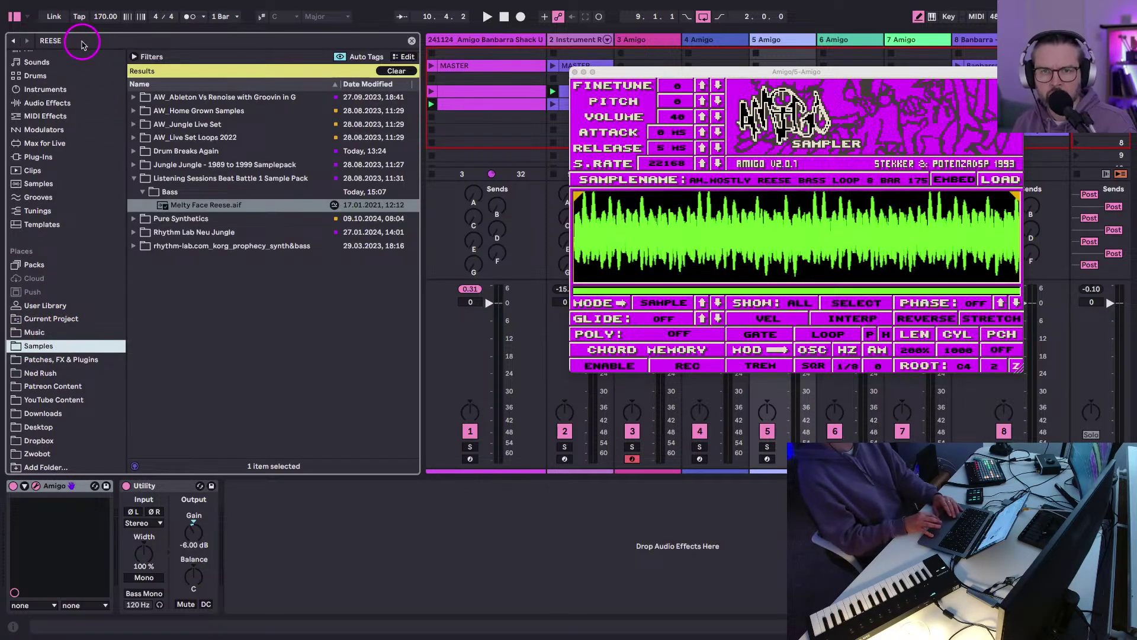
click(38, 42)
text(REEC)
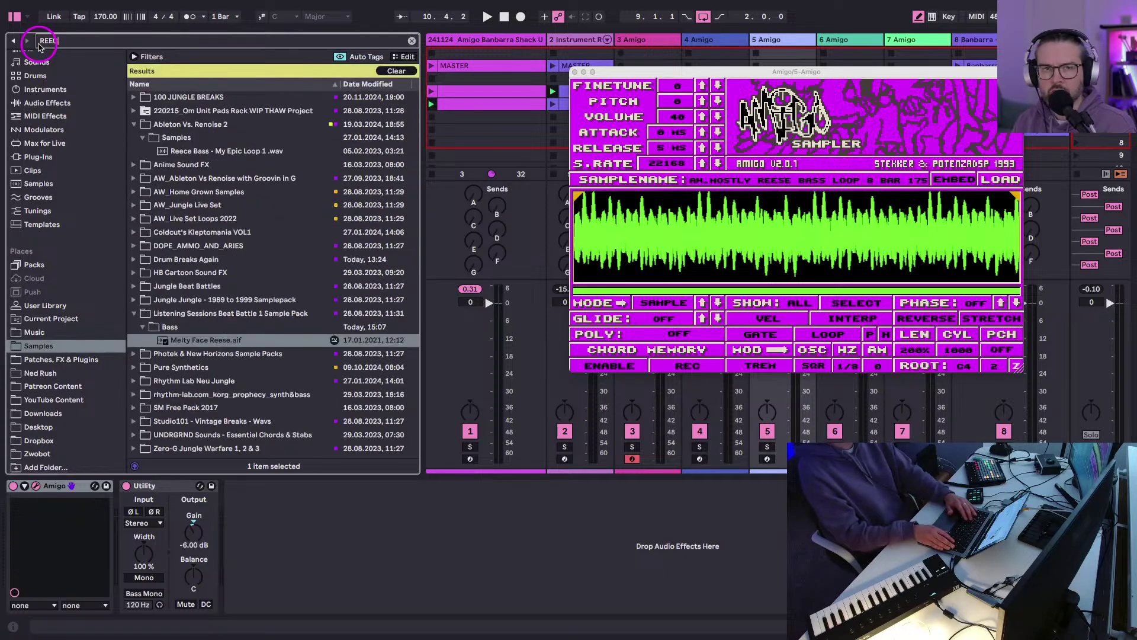
text(E)
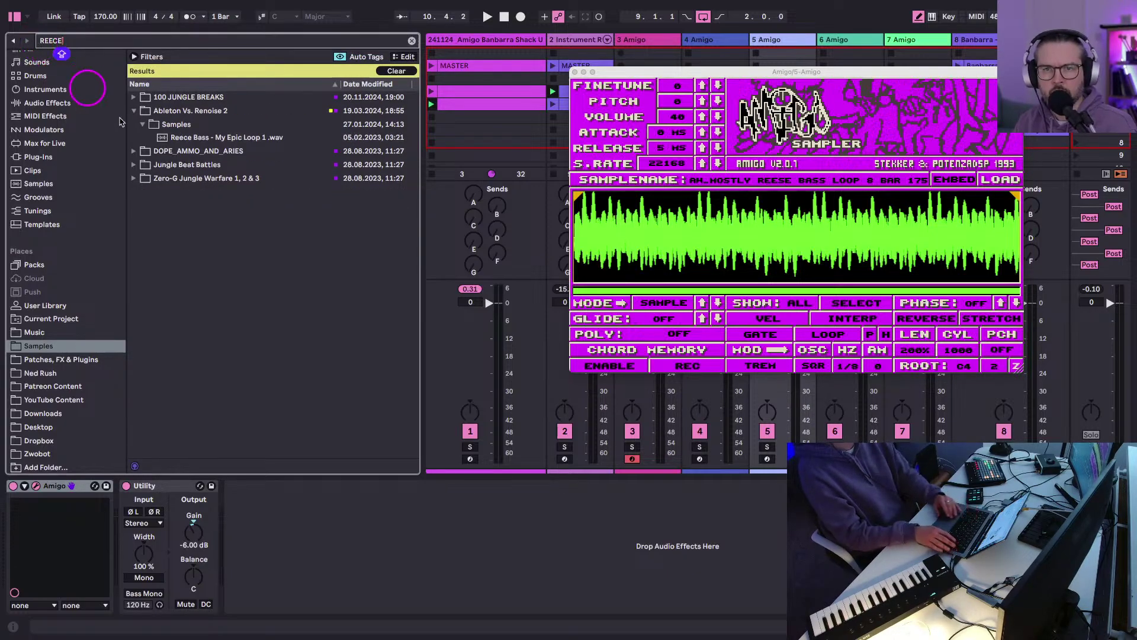
click(192, 138)
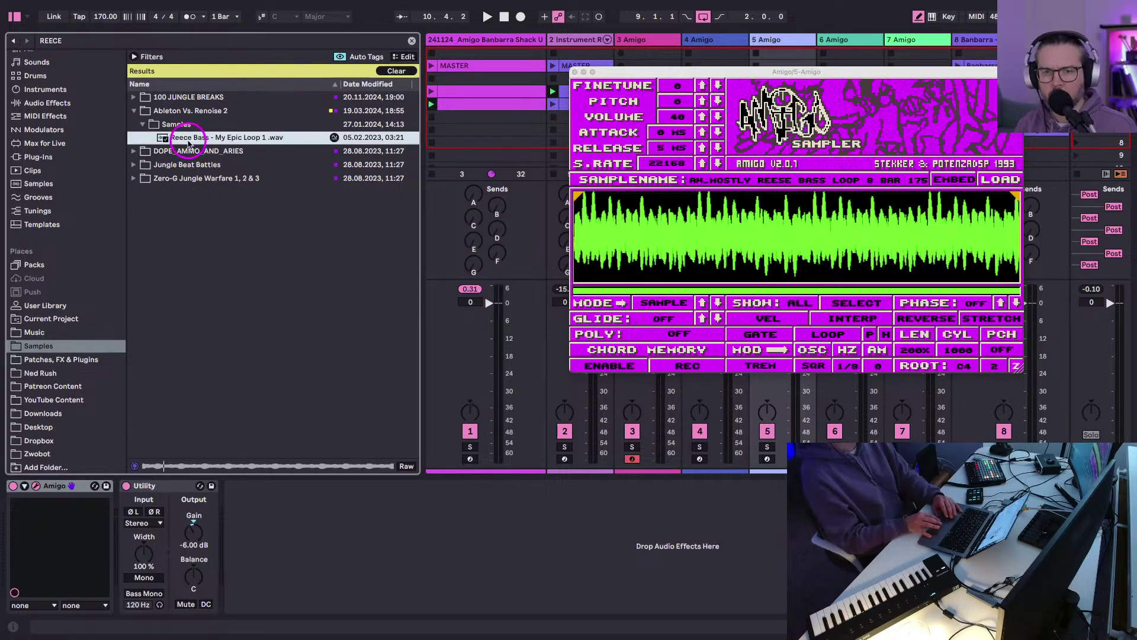
Preview the Mayfair Reece samples in DAA_BASS_HITS and load DAA_C_Mayfair_Reece_Bass_2.wav into the Amigo sampler on track 5.
click(143, 125)
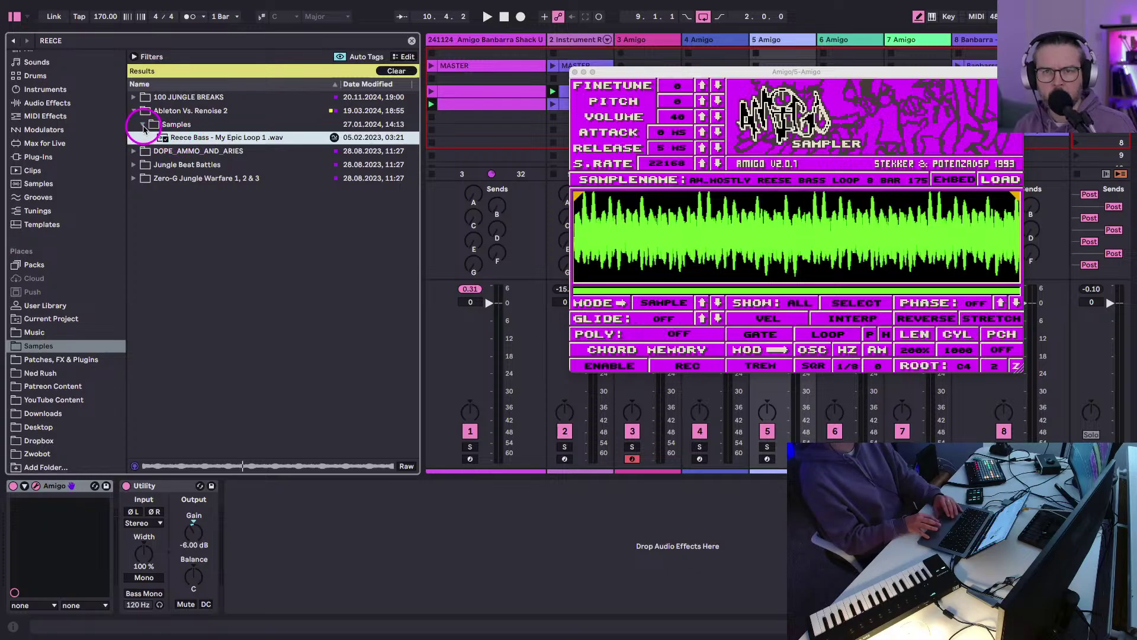
click(132, 152)
click(143, 138)
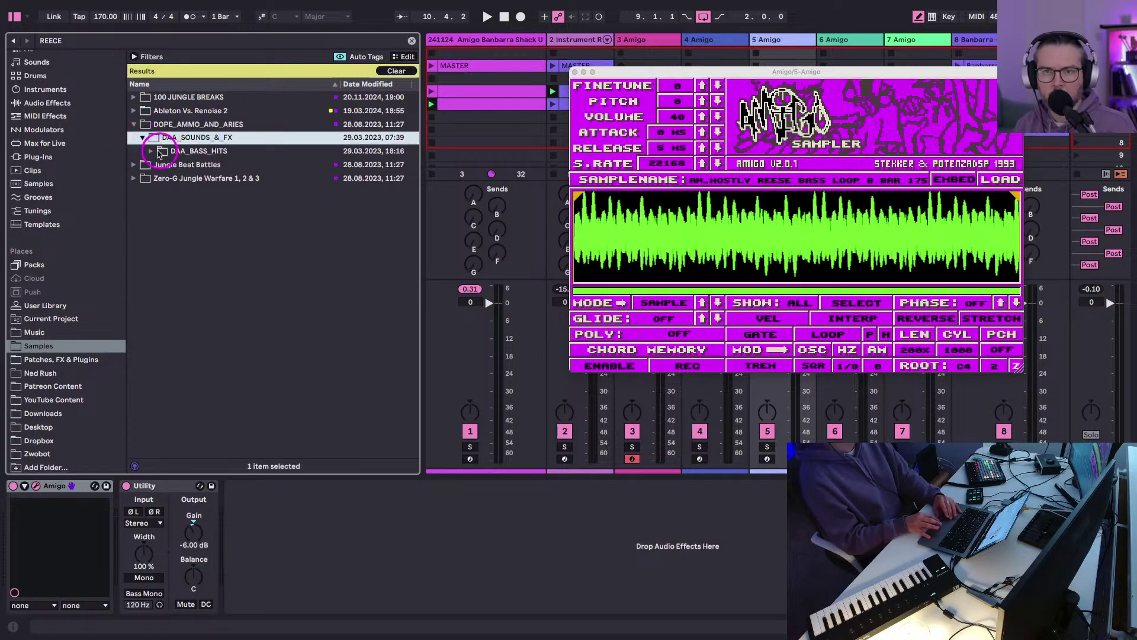
click(155, 152)
click(189, 166)
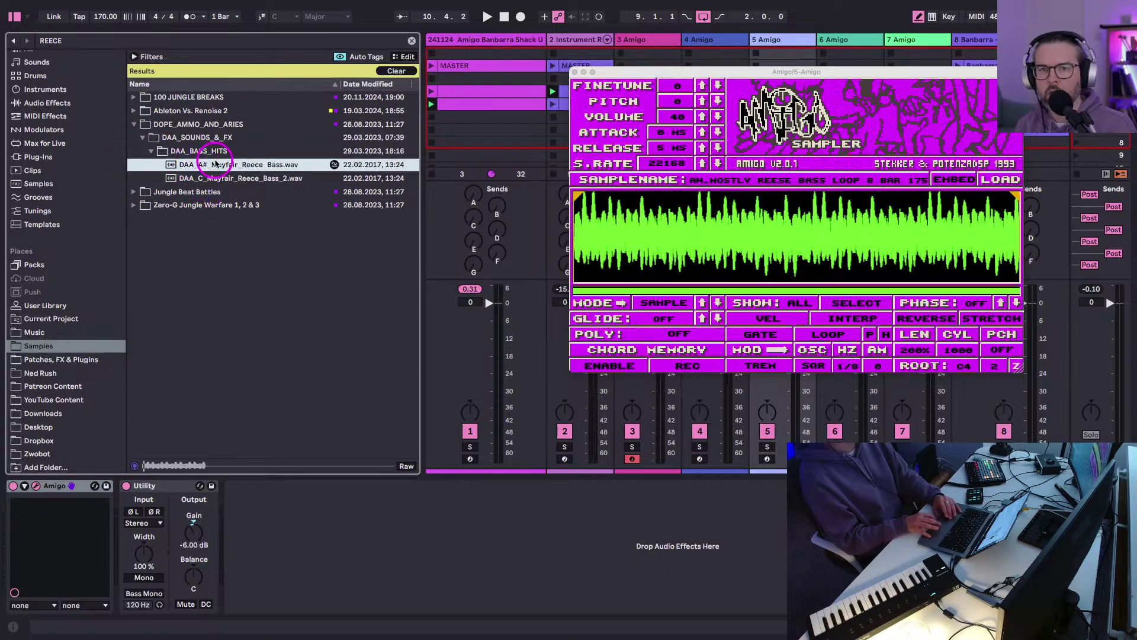
click(212, 177)
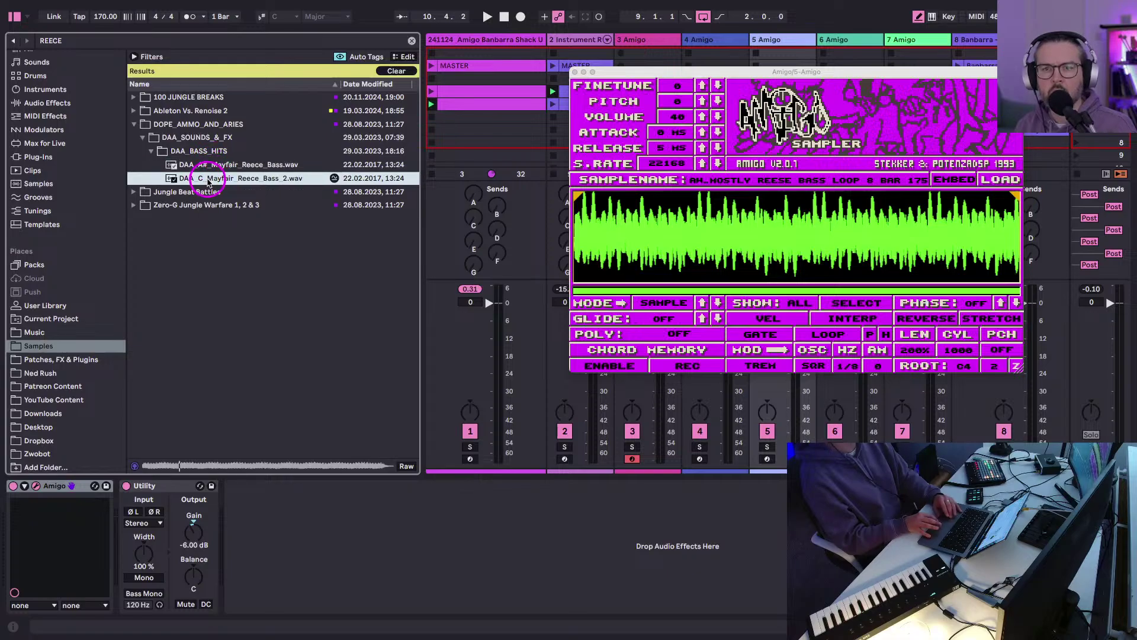
drag(753, 271, 752, 270)
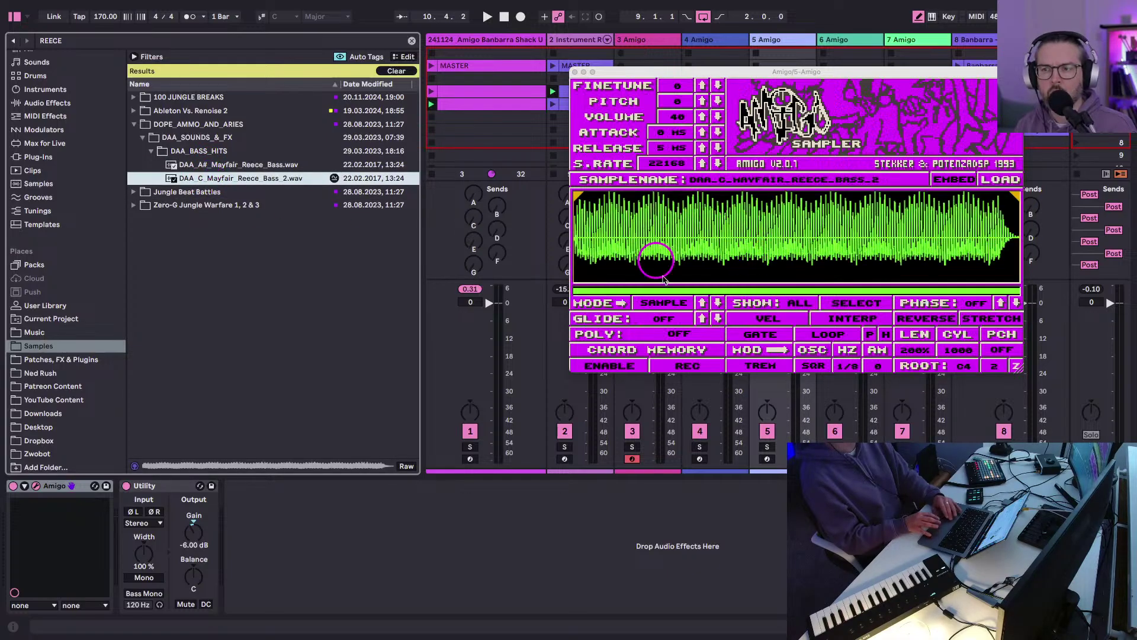
Hide the browser, arm track 5, and enable Gate in its Amigo while auditioning the reese over the playing clips.
click(14, 16)
click(310, 423)
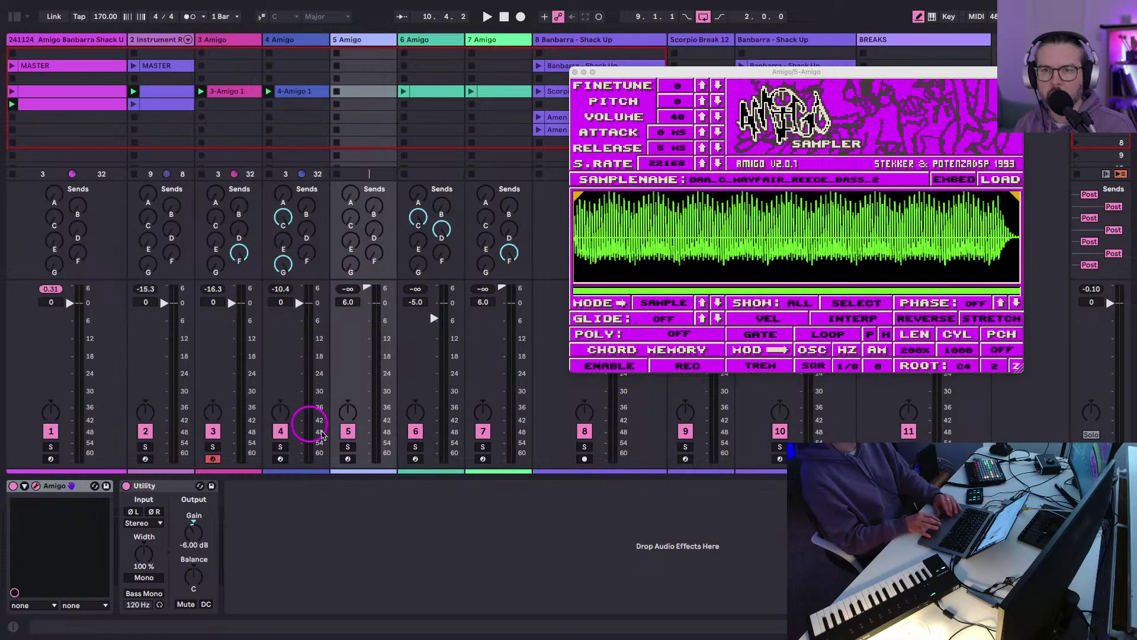
click(348, 459)
key(space)
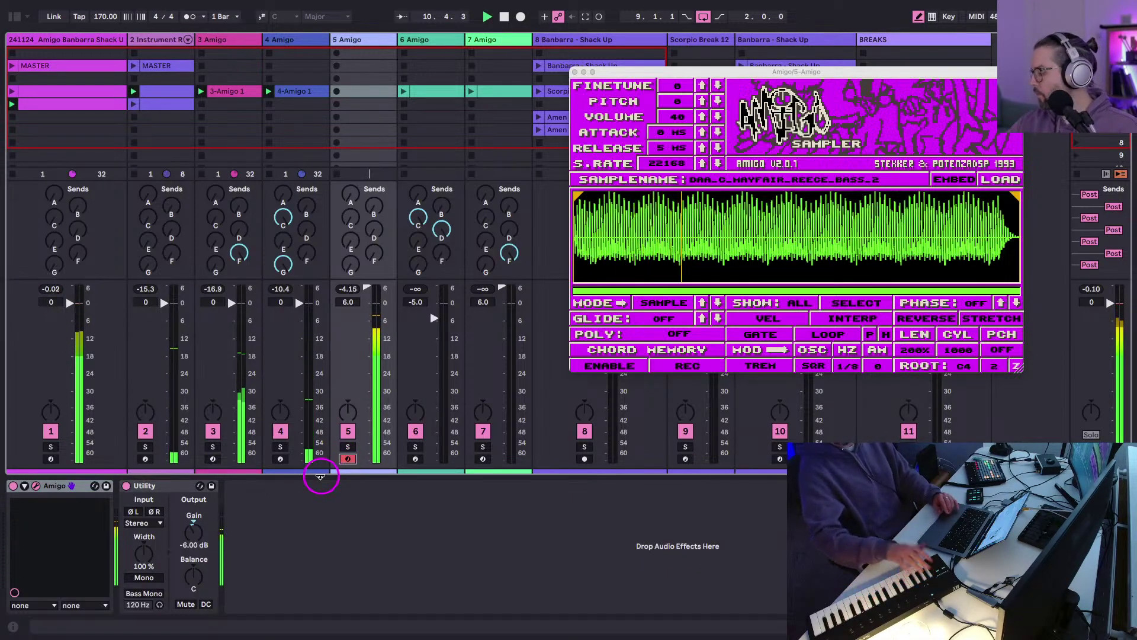
click(575, 349)
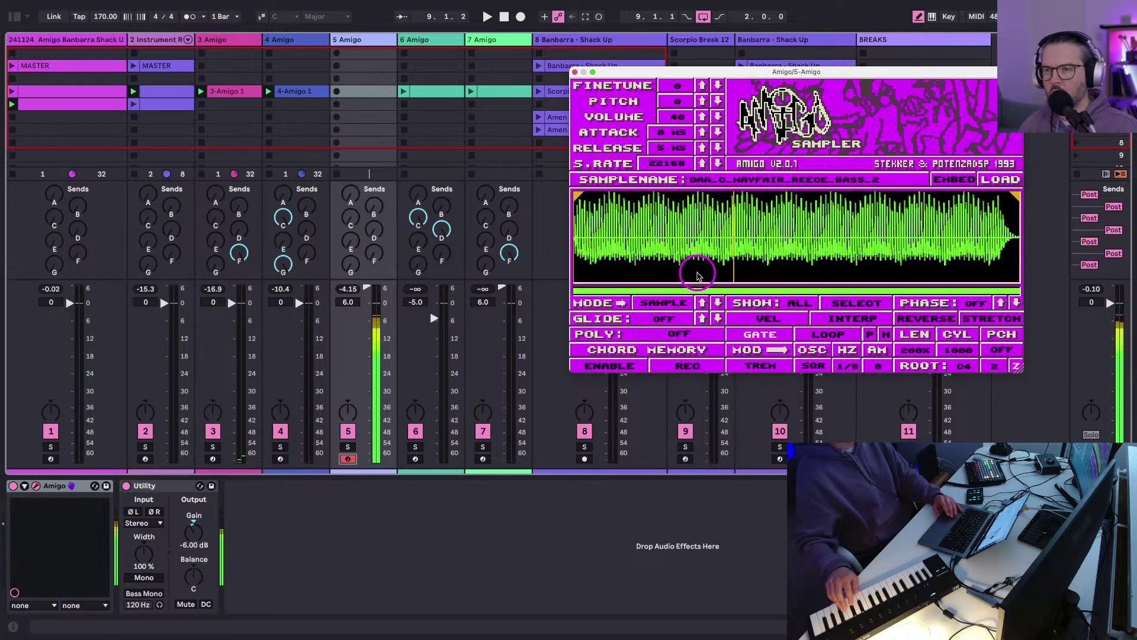
key(space)
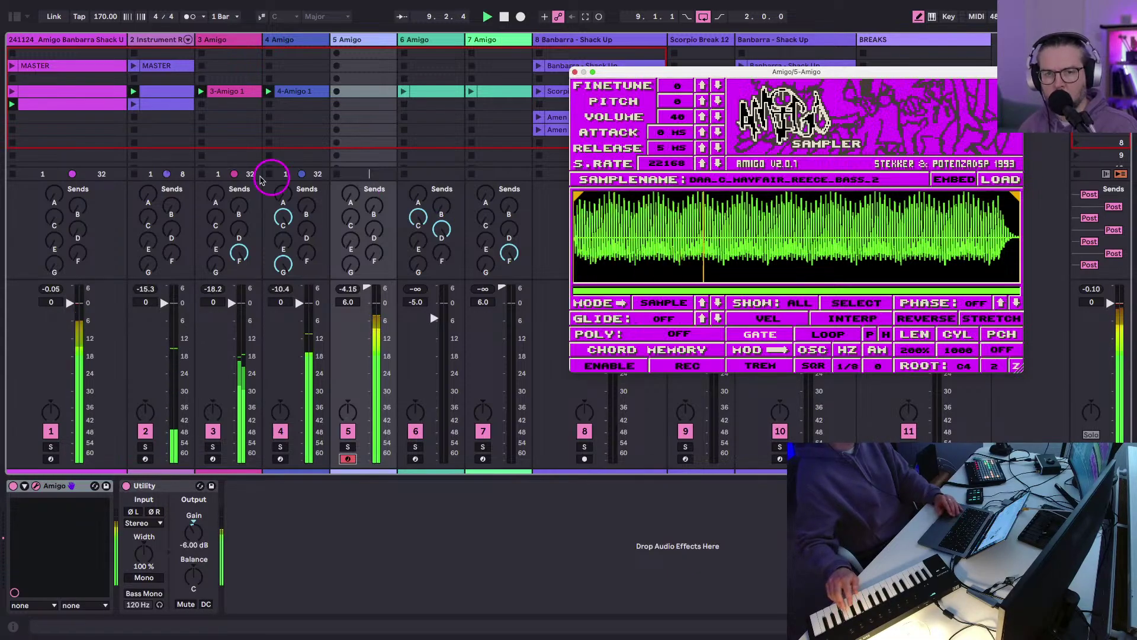
Launch the first clip below MASTER on track 1 and toggle its EffectRack to compare the sound.
click(29, 95)
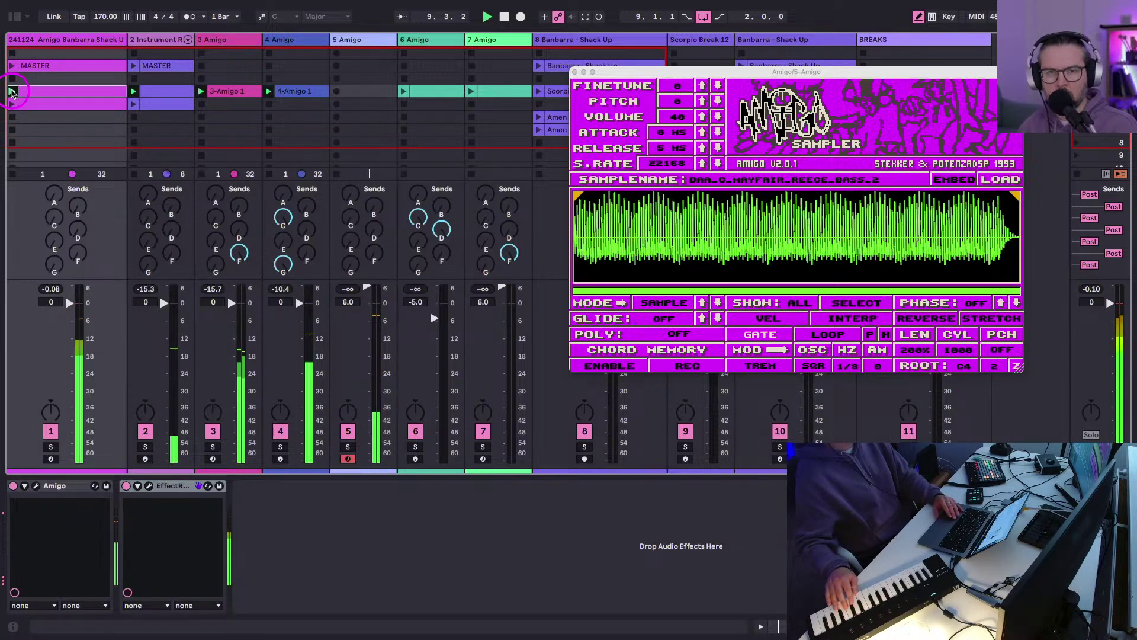
click(74, 339)
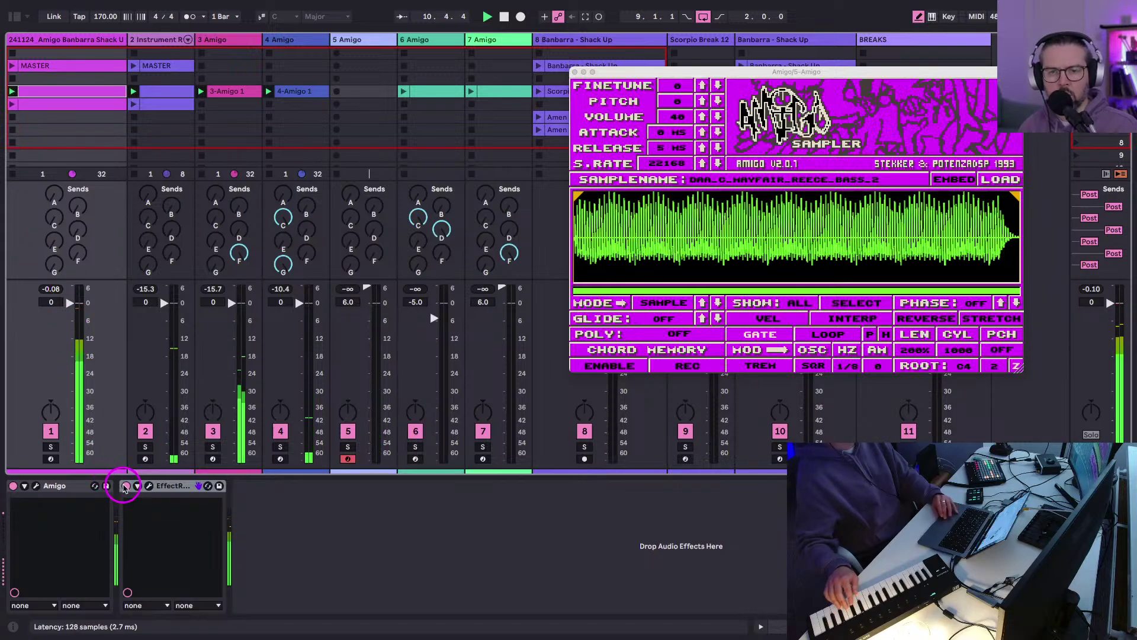
click(125, 486)
click(125, 486)
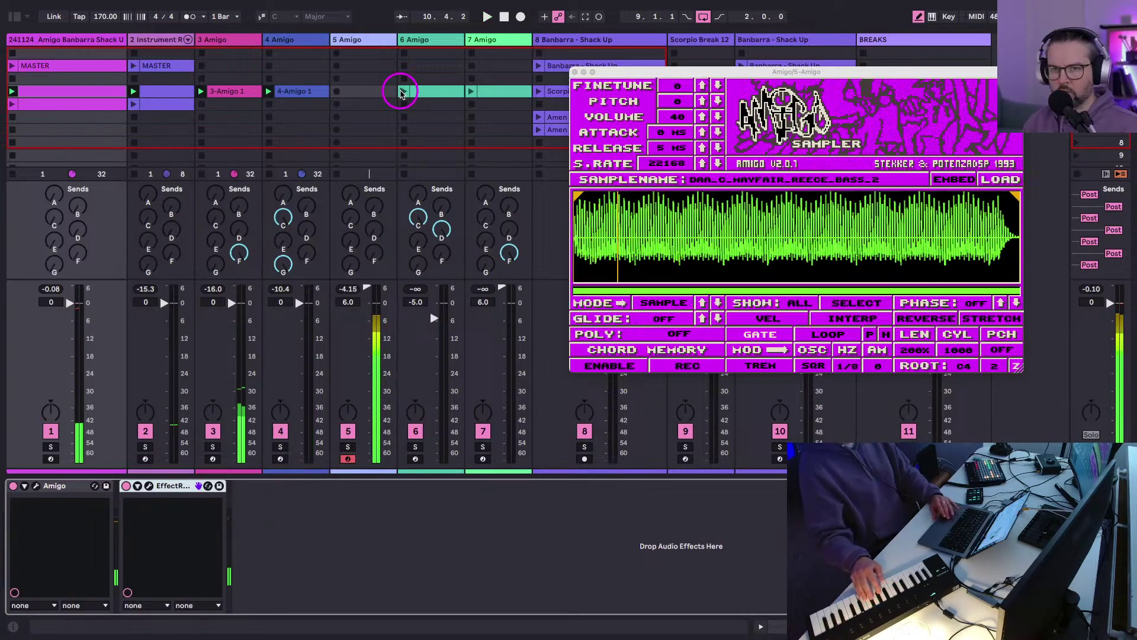
Set the tempo to 172 BPM and switch break playback from track 1 to the lower clip on track 2.
click(102, 18)
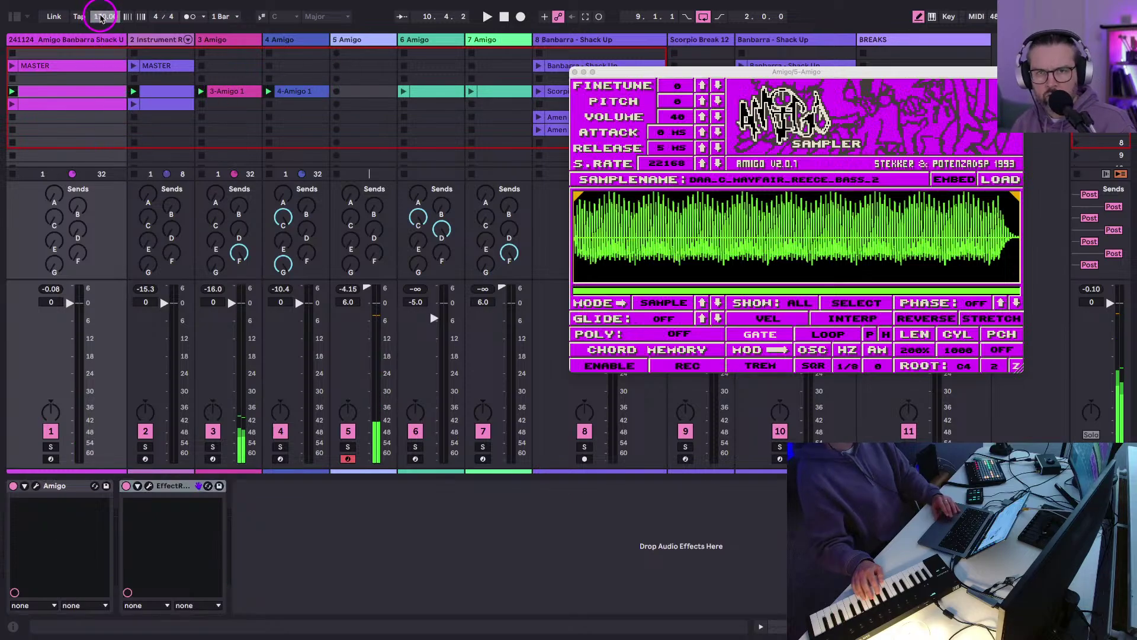
drag(102, 18, 102, 19)
click(12, 117)
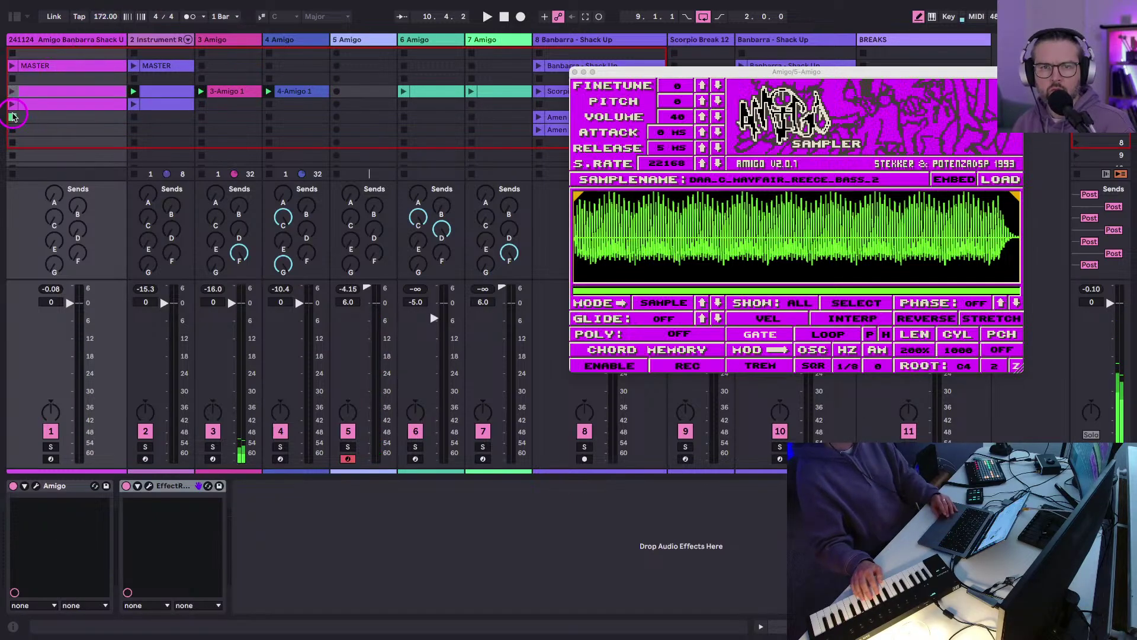
click(144, 110)
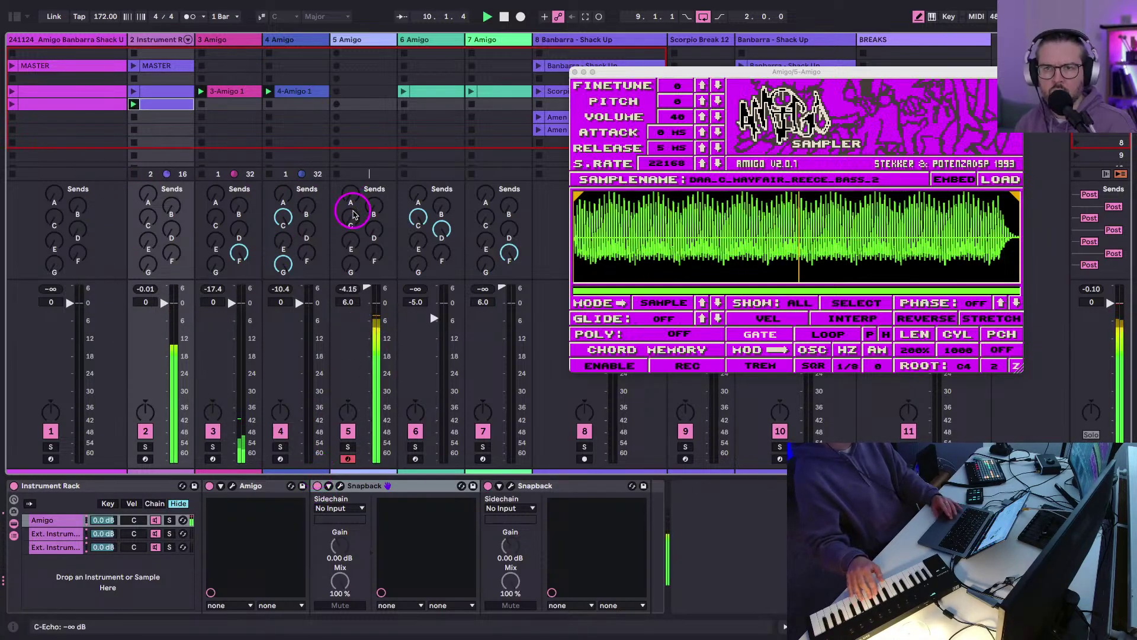
Capture the reese notes just played on track 5 into a MIDI clip and play it back.
click(471, 92)
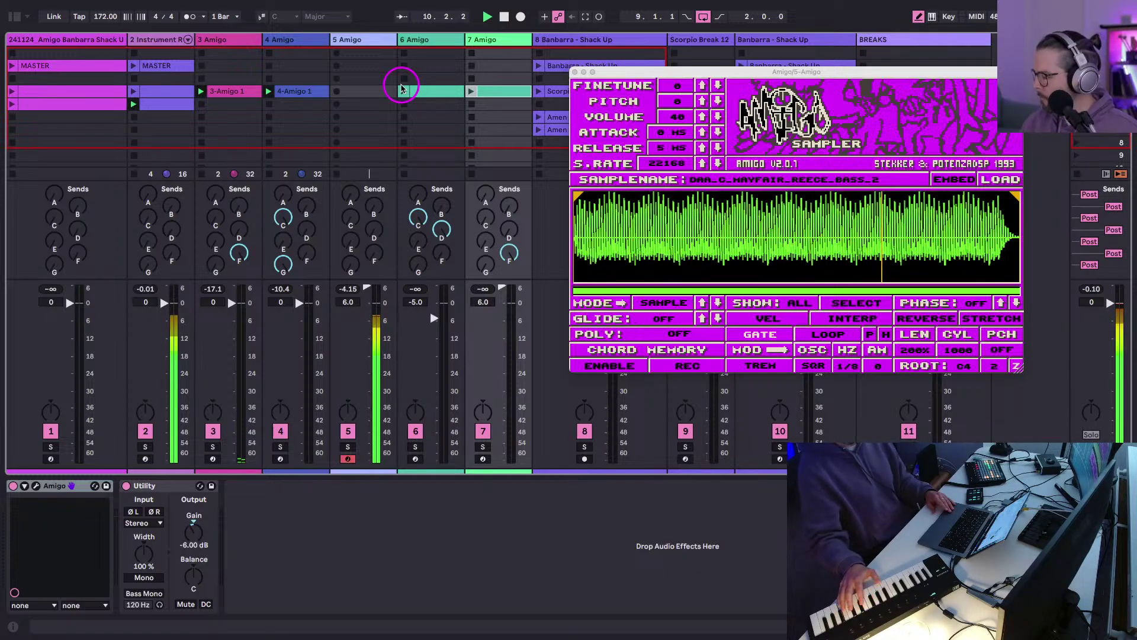
click(403, 91)
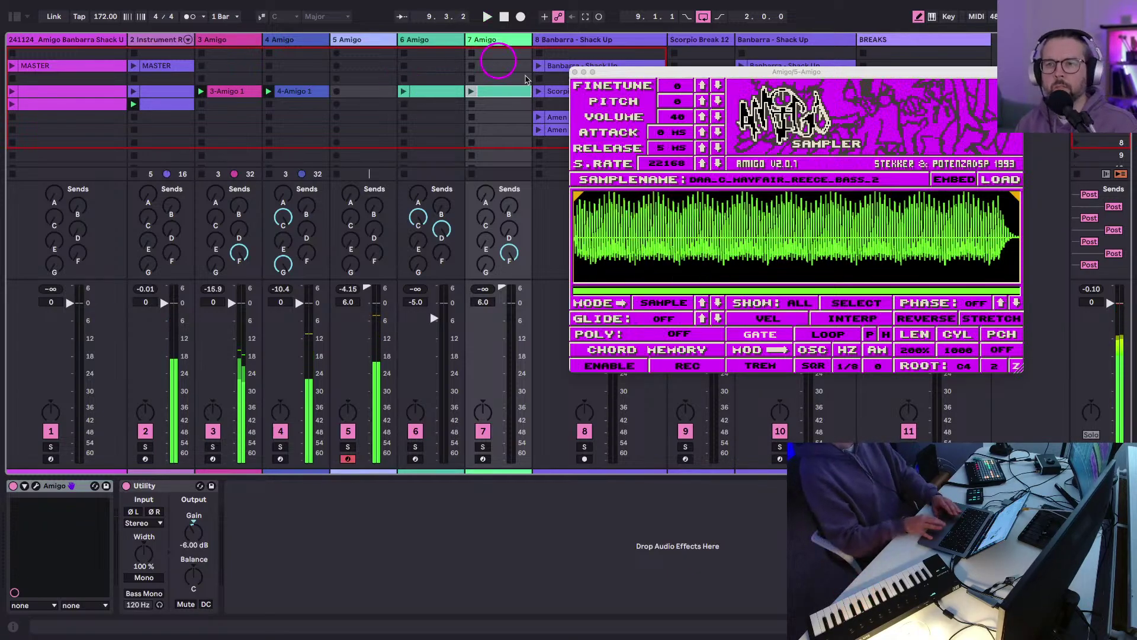
click(586, 17)
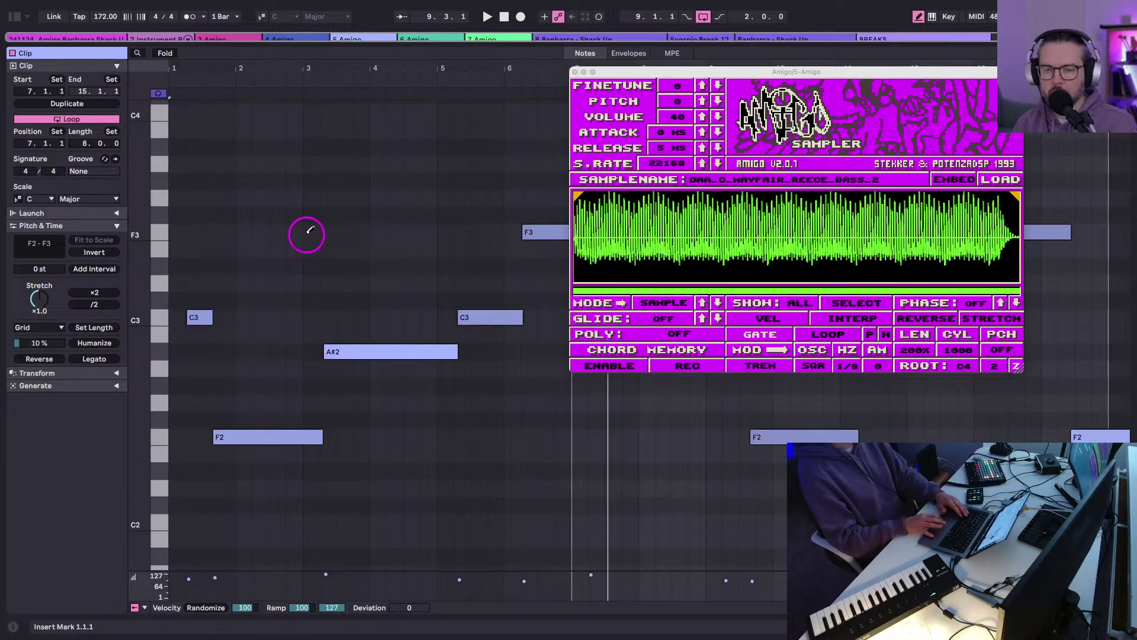
scroll(306, 235, up, 5)
key(space)
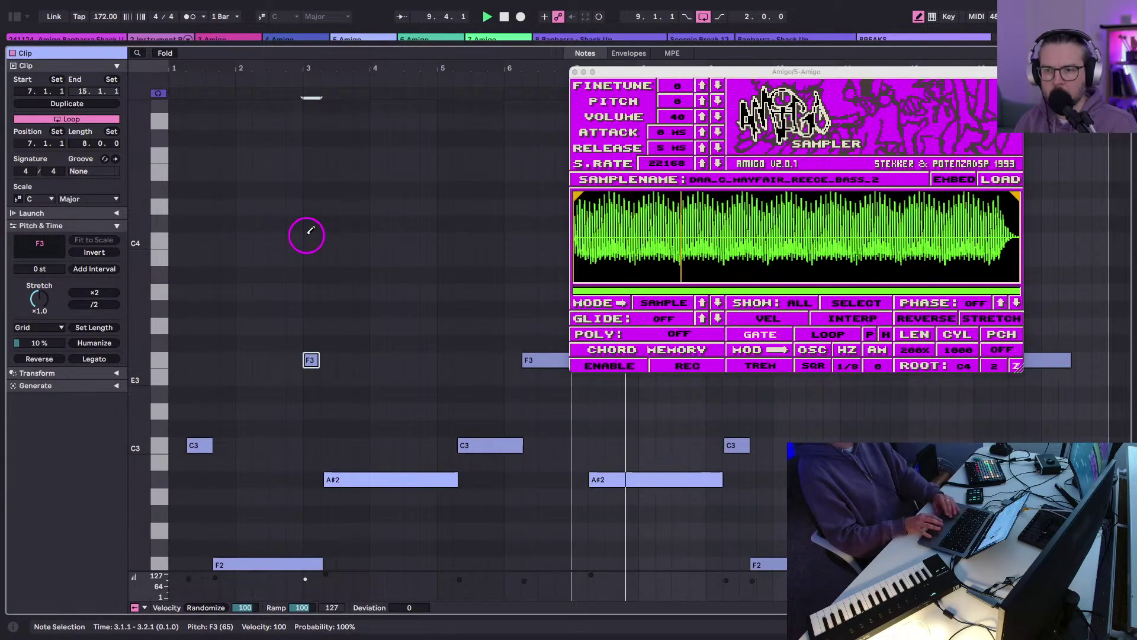
click(312, 236)
click(312, 237)
key(space)
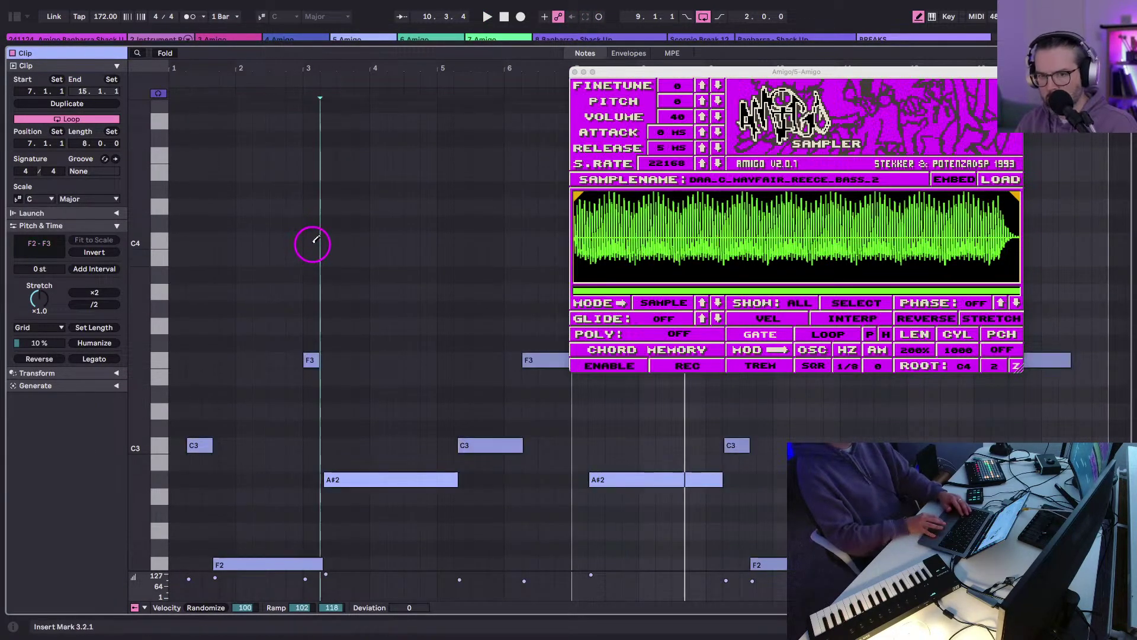
Return to the session view and record a new reese bass take in the slot below track 5's captured clip.
key(Tab)
click(336, 104)
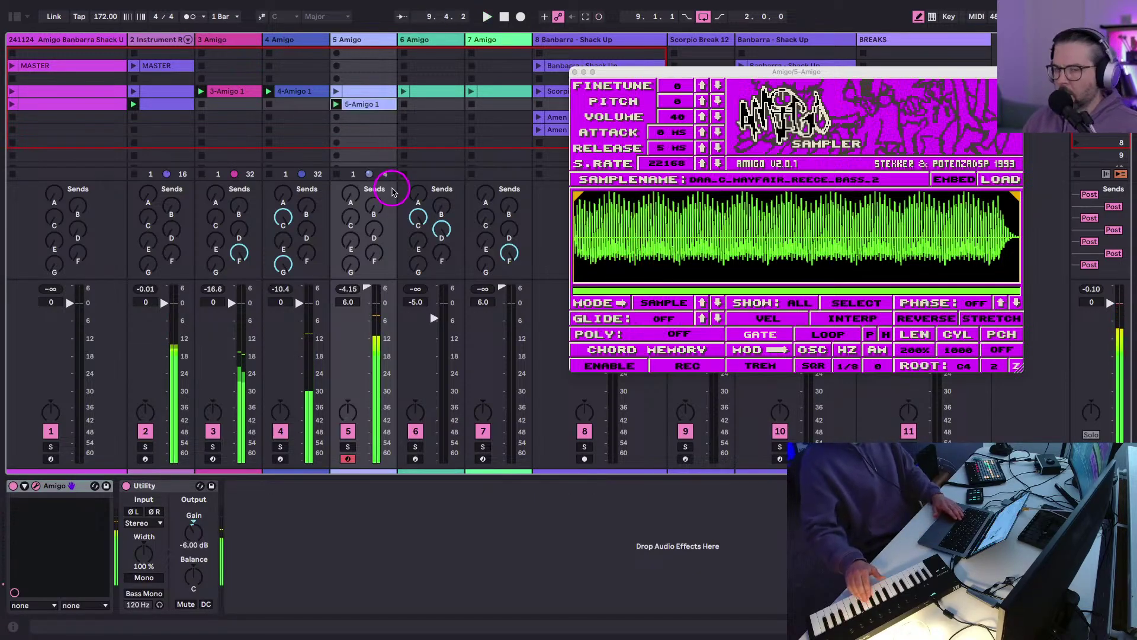
click(338, 104)
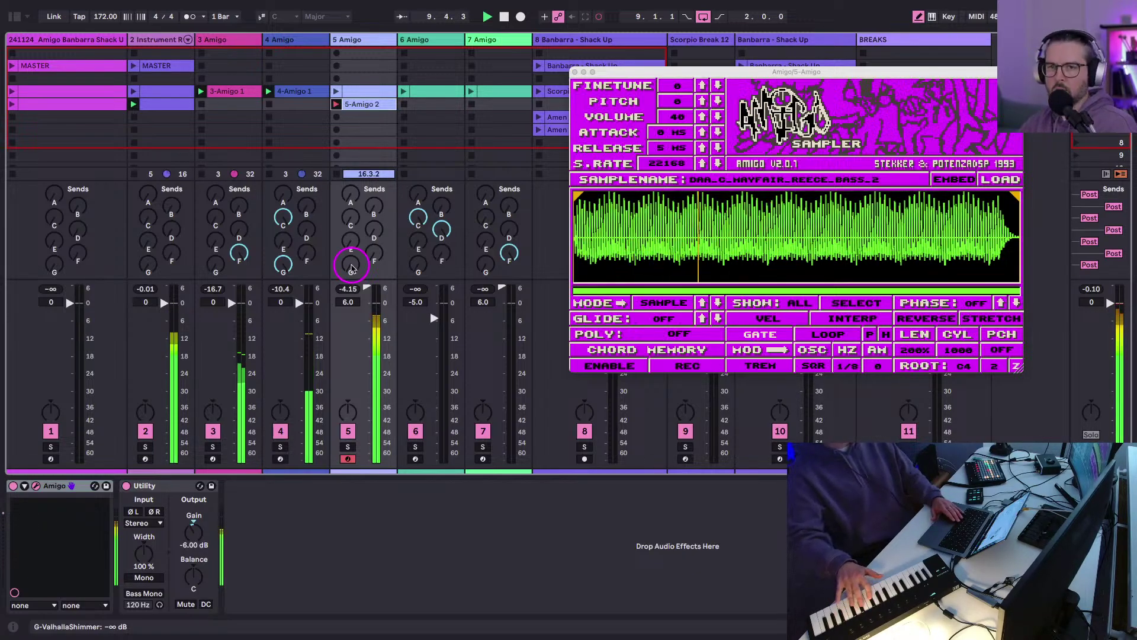
Open the new reese take and change its D#3 note at bar 16 to C3, moving the Amigo window aside.
double_click(364, 105)
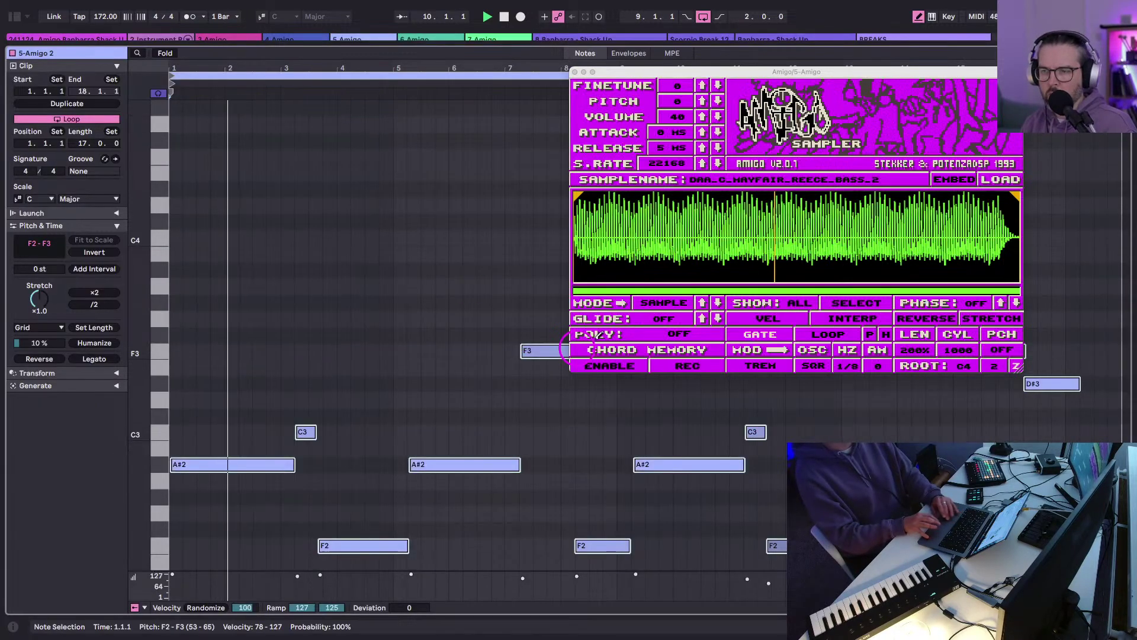
click(1036, 384)
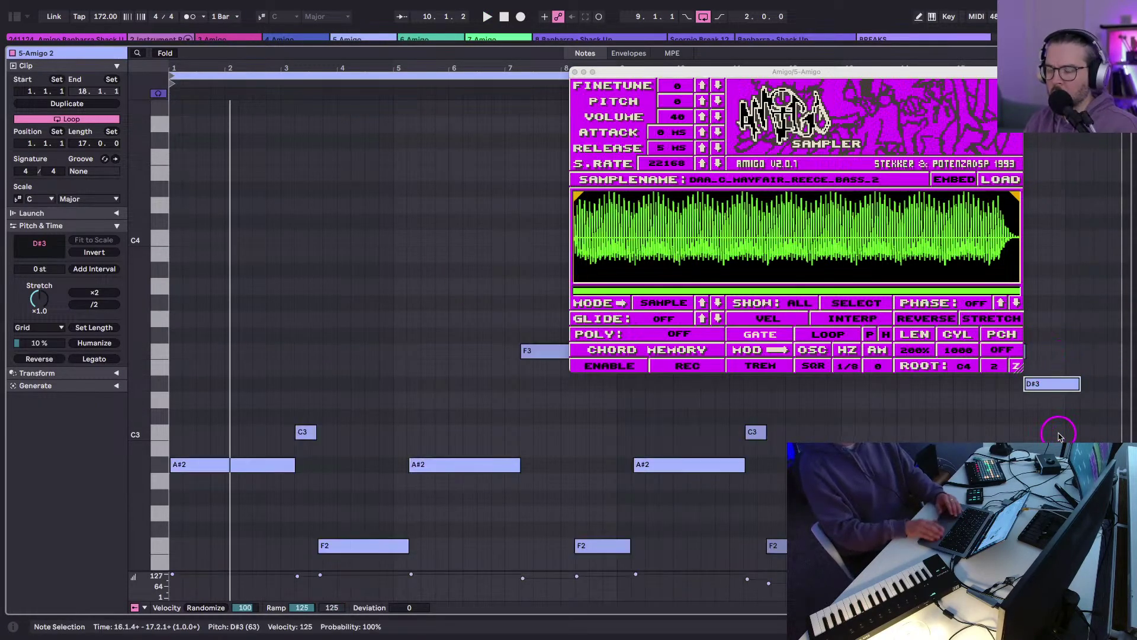
key(Up)
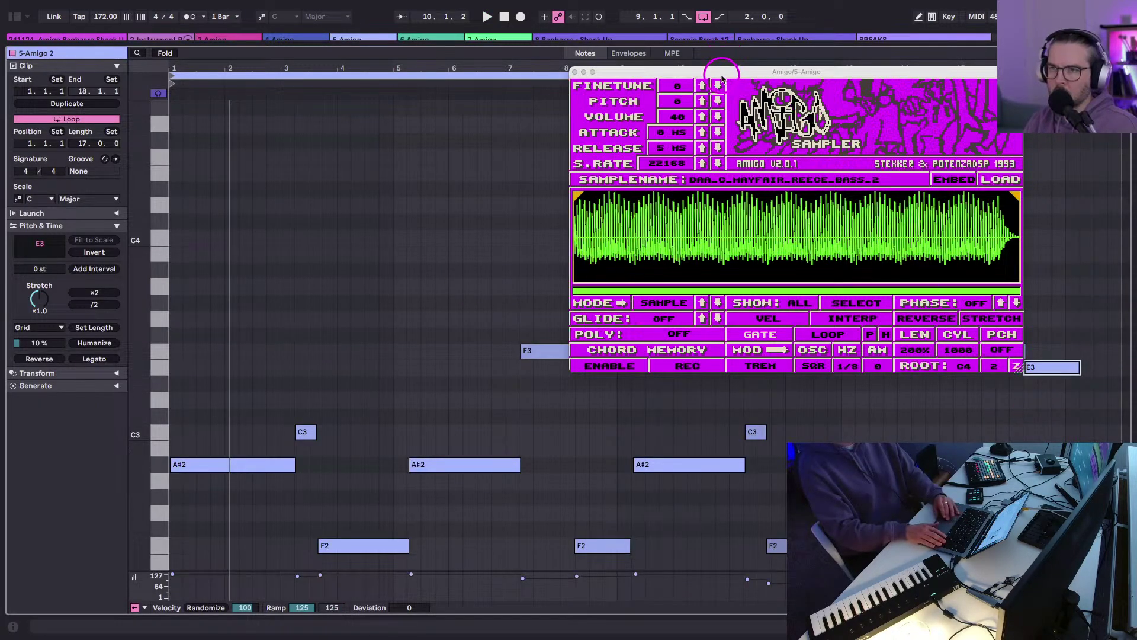
drag(722, 72, 502, 93)
drag(1029, 366, 999, 437)
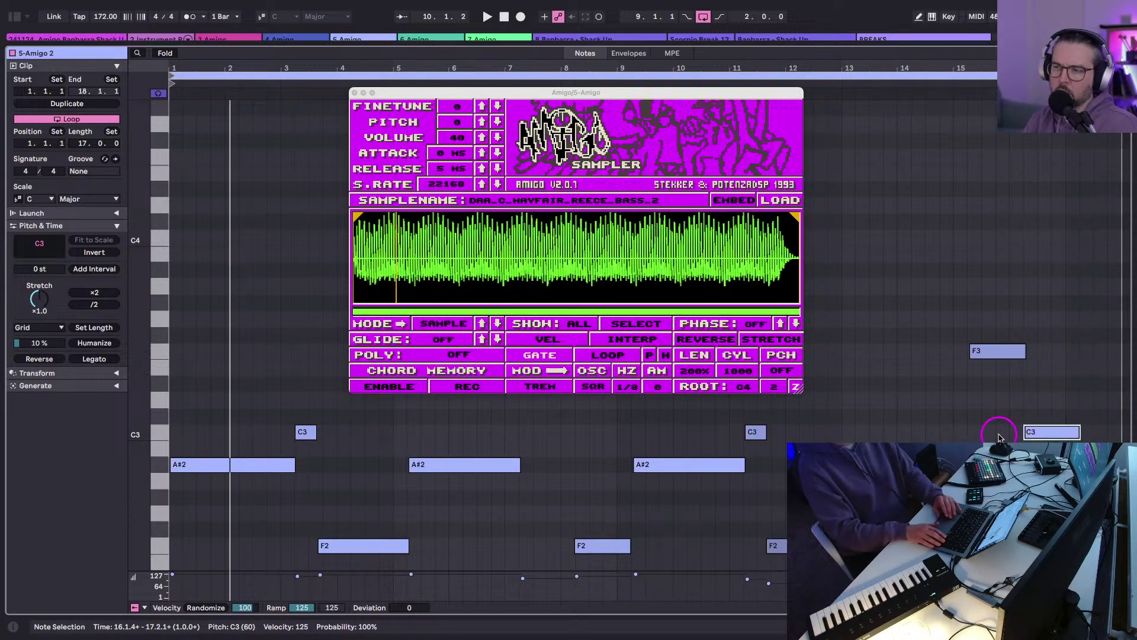
Quantize all notes in the reese clip and apply Legato to them.
key(super+a)
key(space)
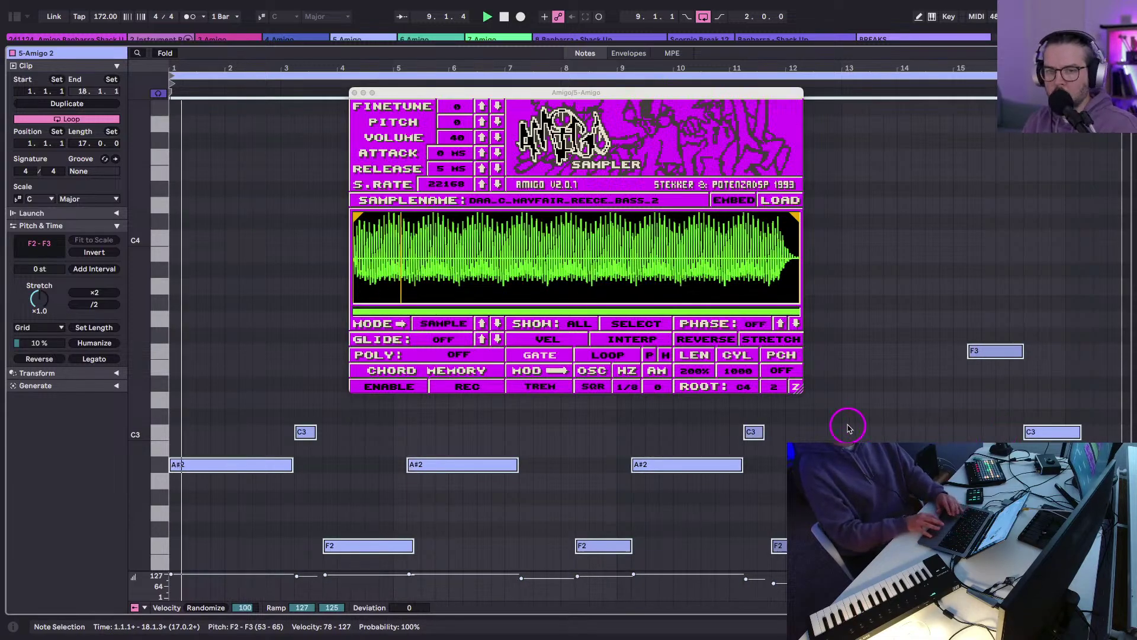
click(94, 358)
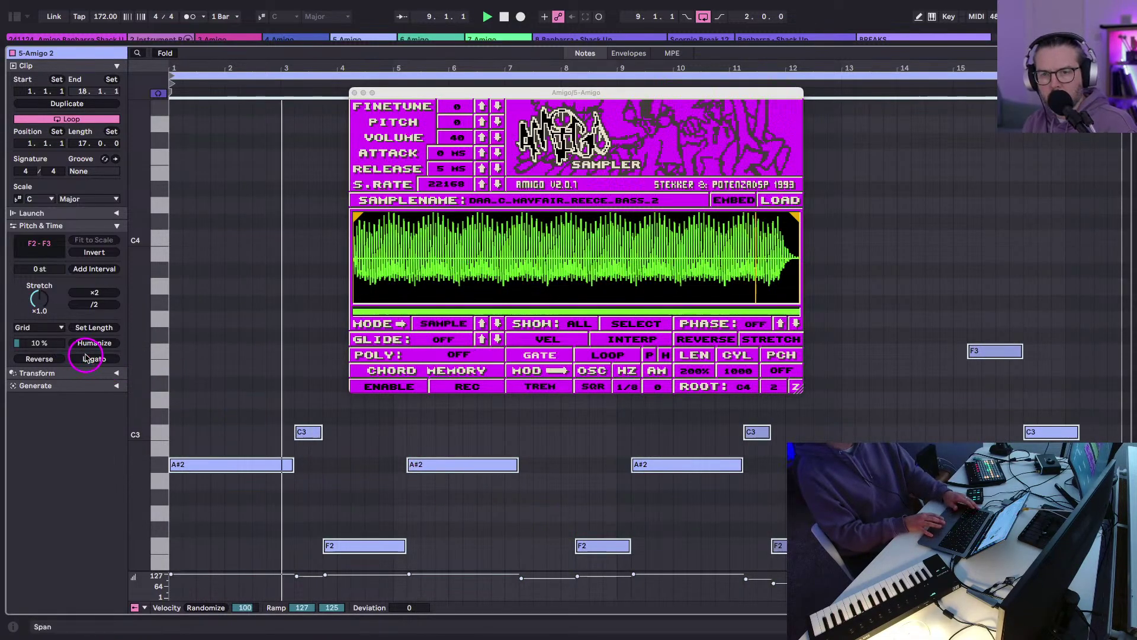
Shorten the clip's first A#2 note so that it ends at 3.1.1.
click(213, 388)
scroll(215, 403, down, 3)
scroll(215, 417, up, 4)
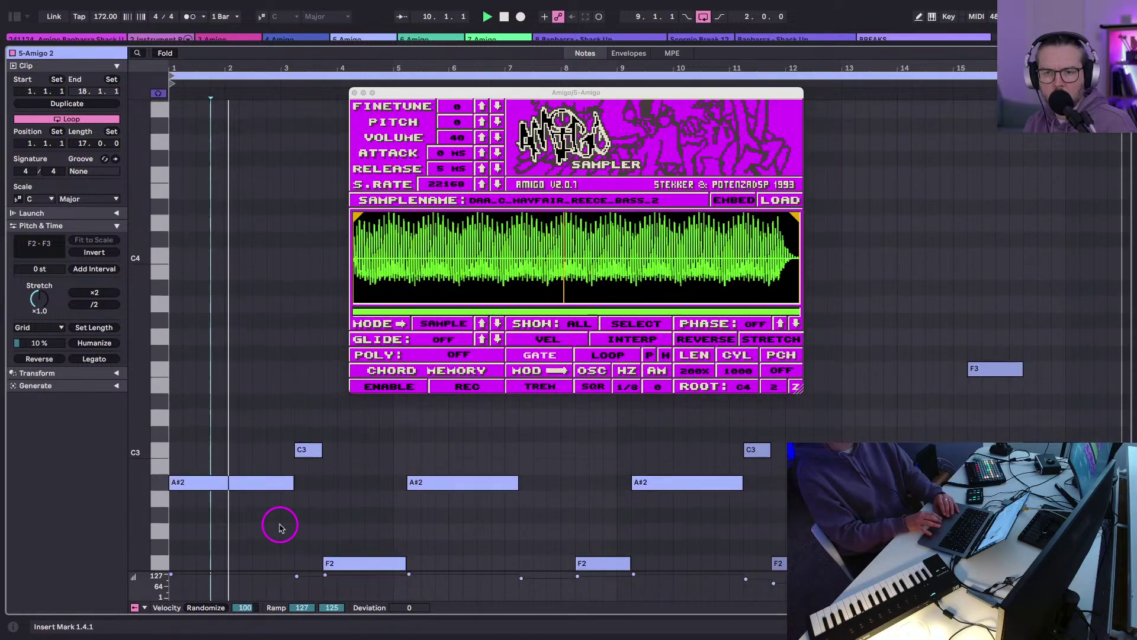
click(261, 493)
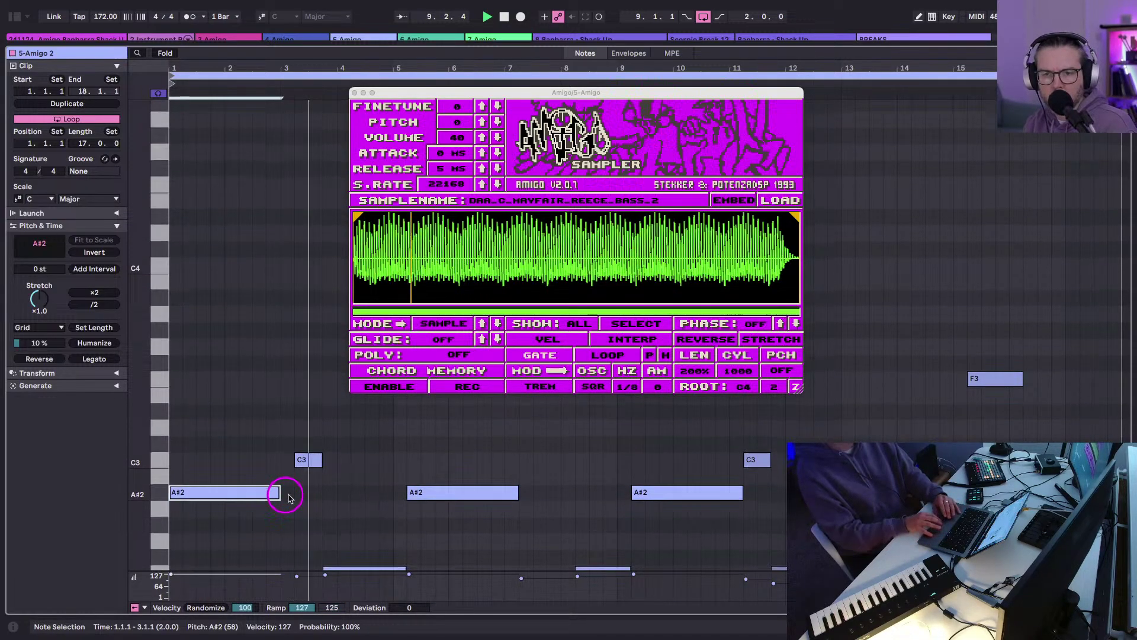
Move the clip's first F2 note so that it starts at 3.3.3.
scroll(296, 495, down, 4)
click(341, 484)
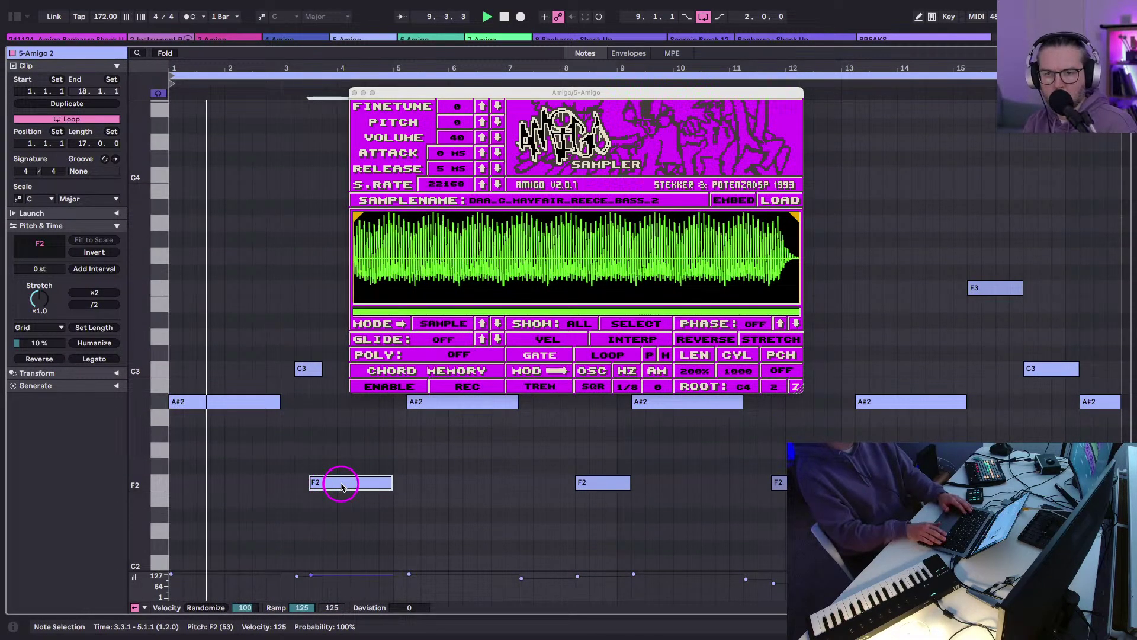
key(Left)
scroll(297, 456, up, 1)
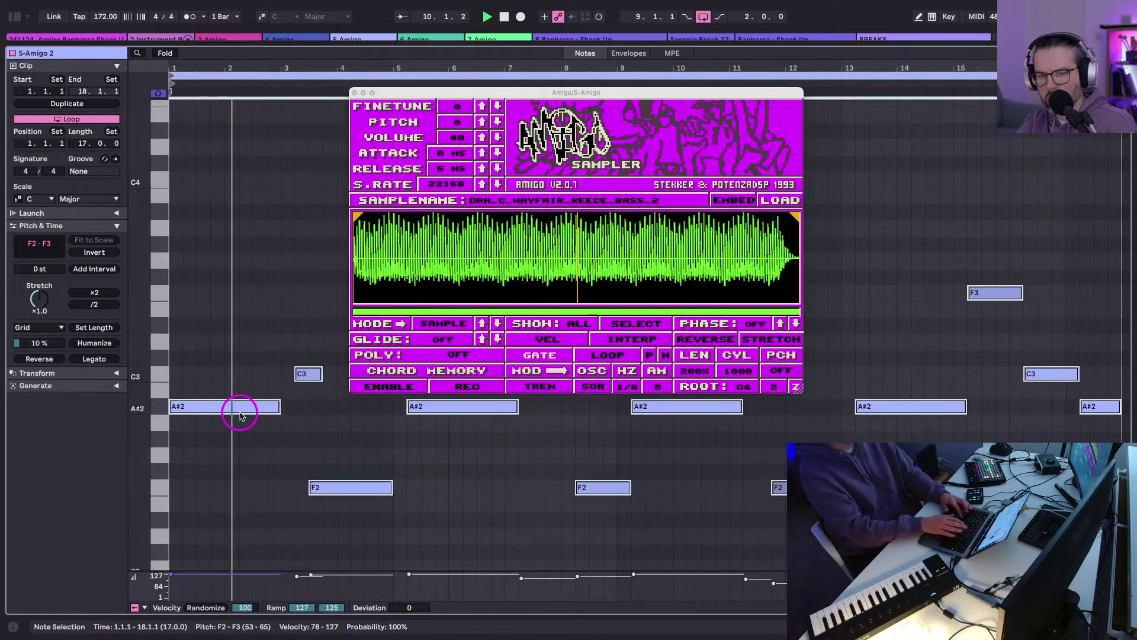
click(279, 445)
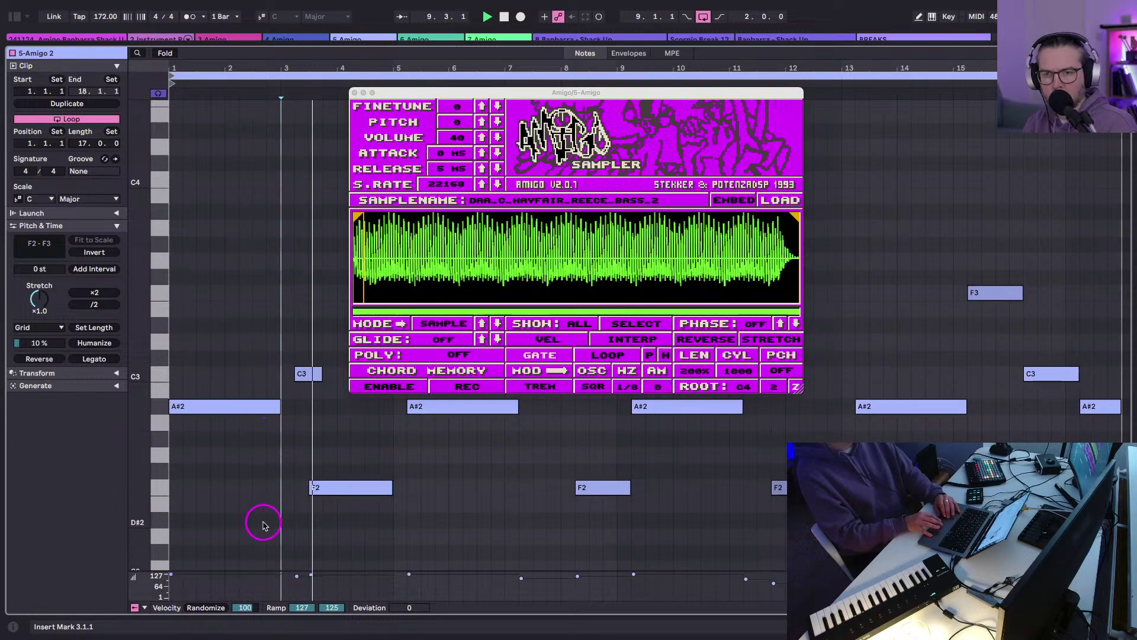
click(324, 490)
drag(323, 489, 330, 489)
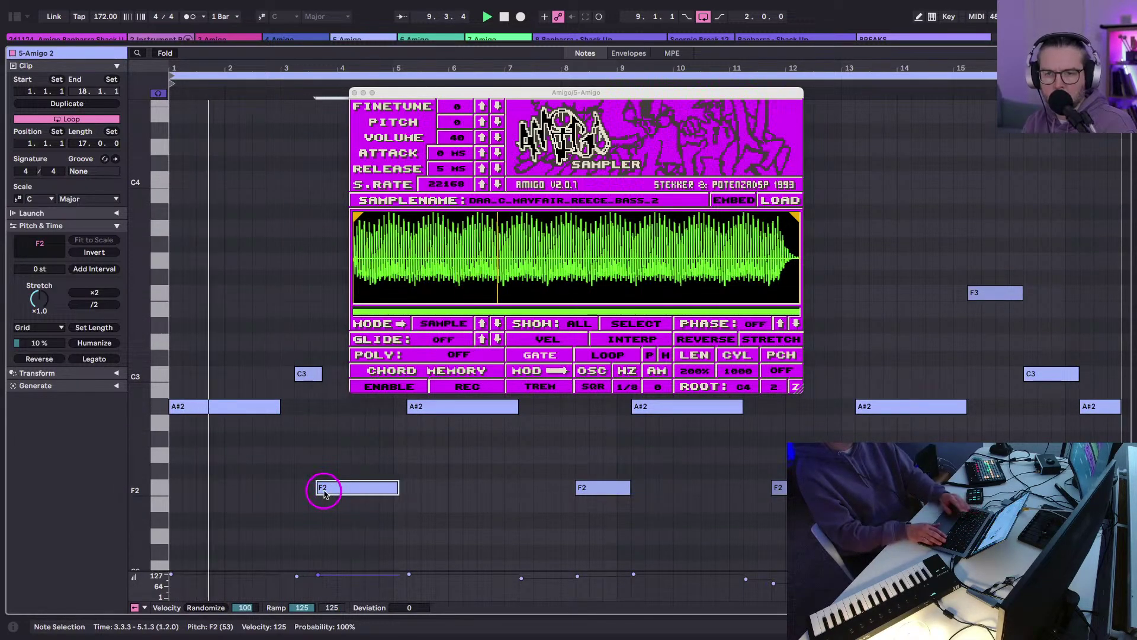
drag(218, 61, 249, 195)
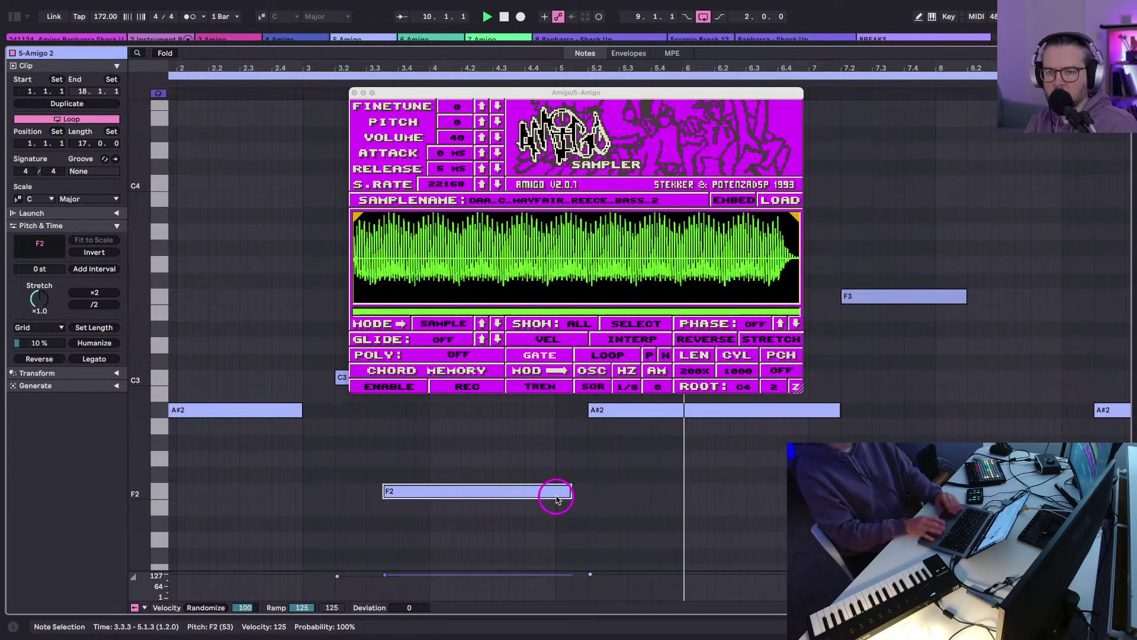
Shorten the F2 note at 3.3.3 to end at 5.1.1 and the F2 note at 8.2.1 to end at 9.1.1.
scroll(553, 494, up, 3)
scroll(553, 495, right, 3)
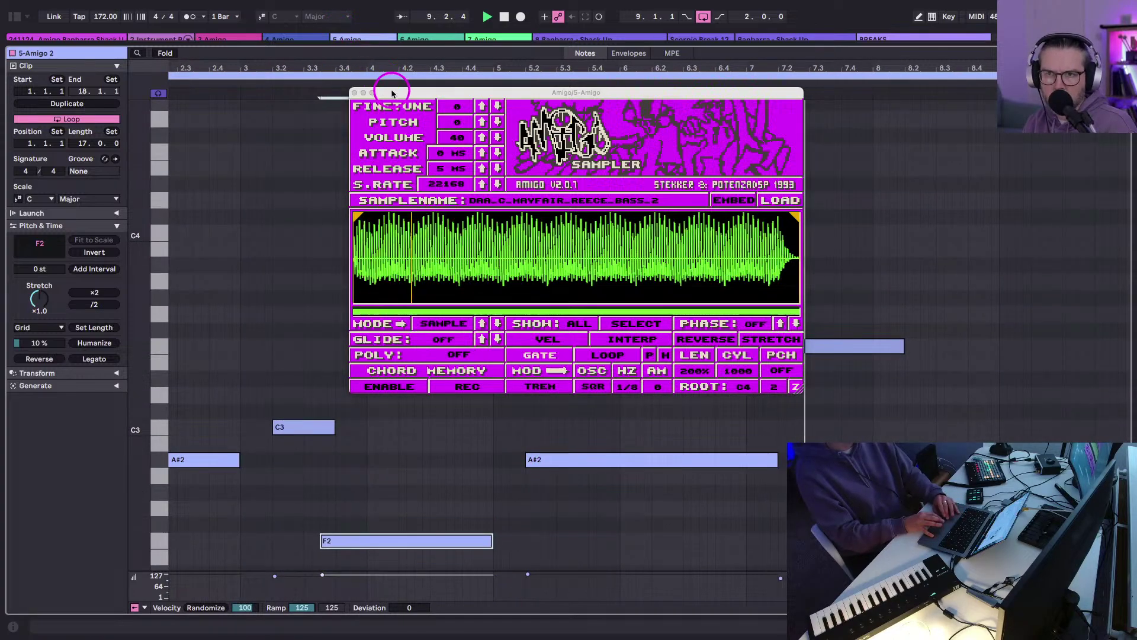
drag(380, 92, 218, 30)
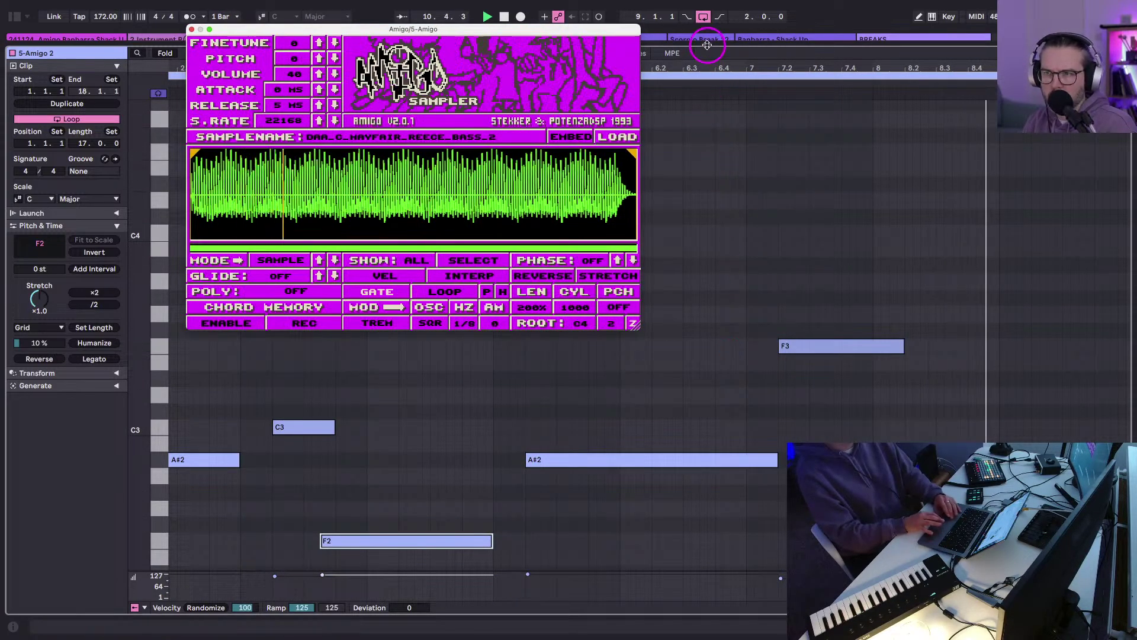
drag(711, 64, 492, 62)
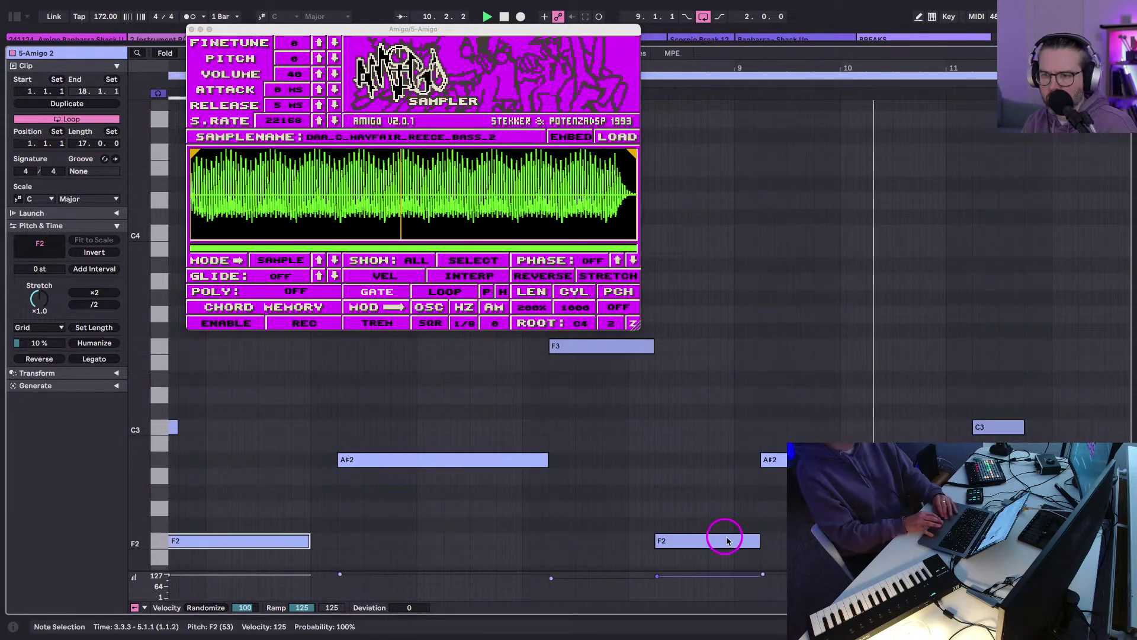
mouse_move(759, 540)
mouse_down()
mouse_move(726, 541)
mouse_move(739, 537)
mouse_up()
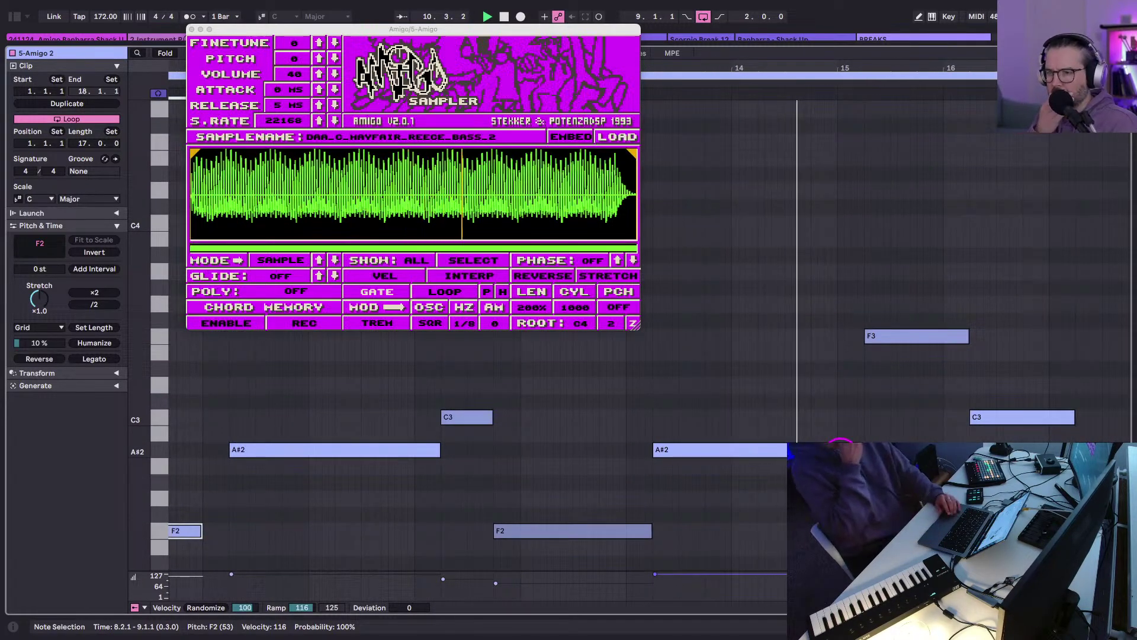
Shorten the A#2 note at 13.2.1 to end at 15.1.1 and set the clip's loop length to 16 bars.
click(828, 449)
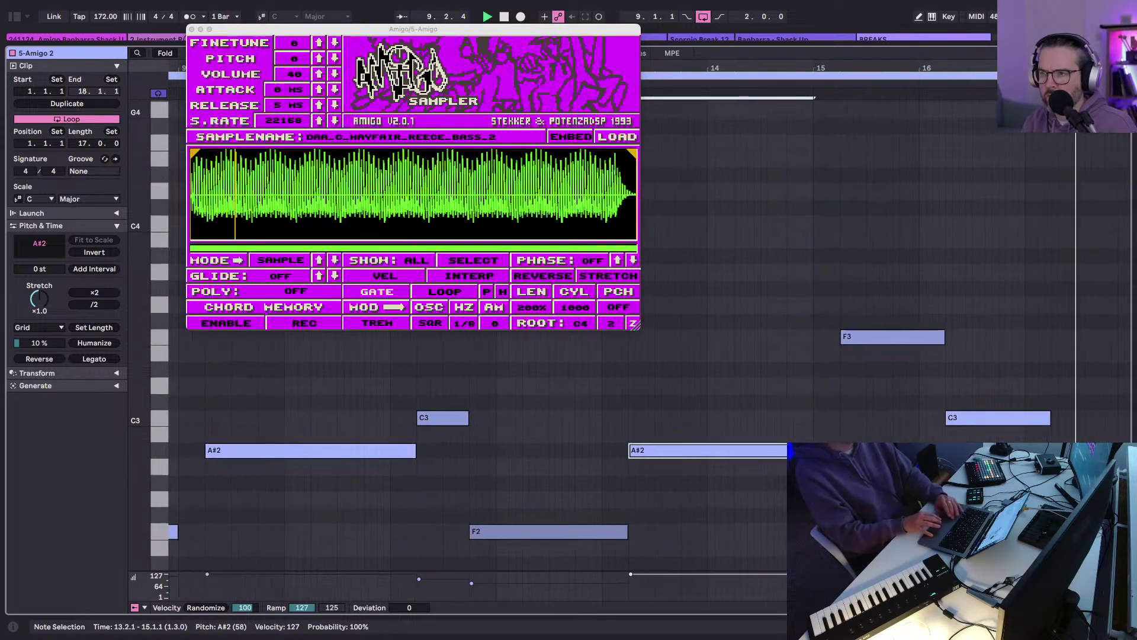
key(Escape)
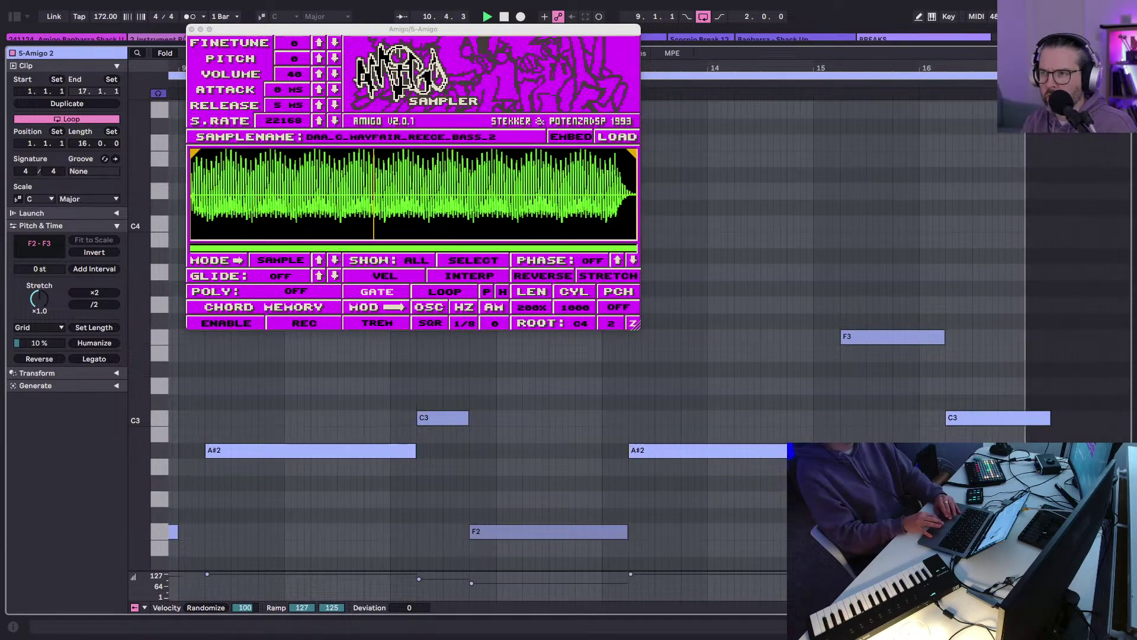
right_click(832, 199)
click(852, 318)
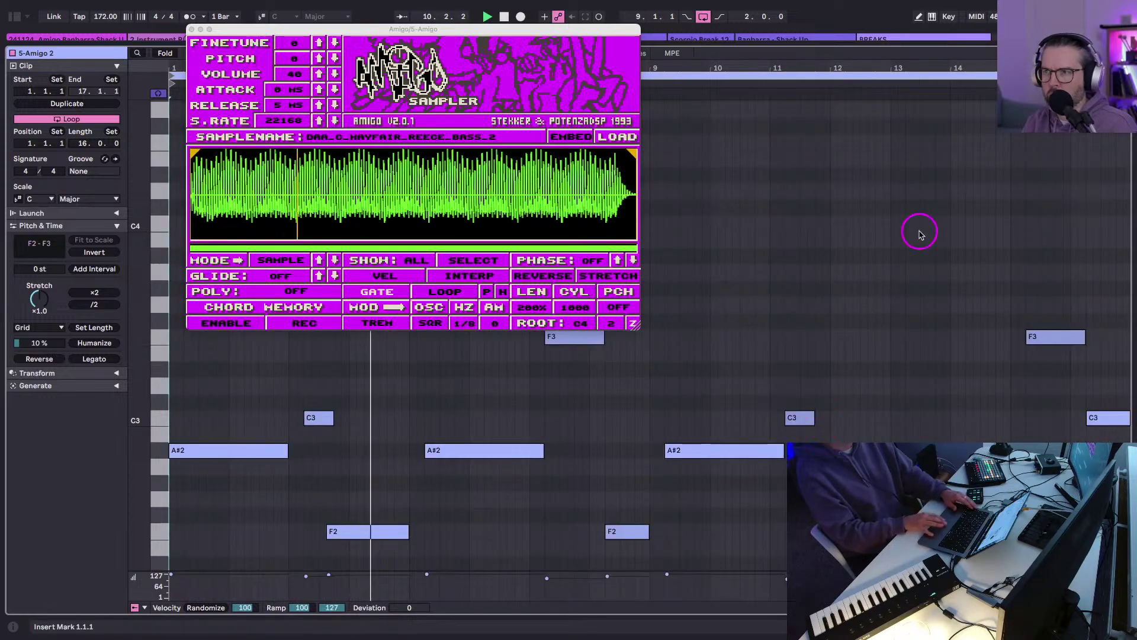
Return to Session View without the Amigo window and launch the track 2 and track 7 clips in the 3-Amigo 1 row.
key(Tab)
click(170, 27)
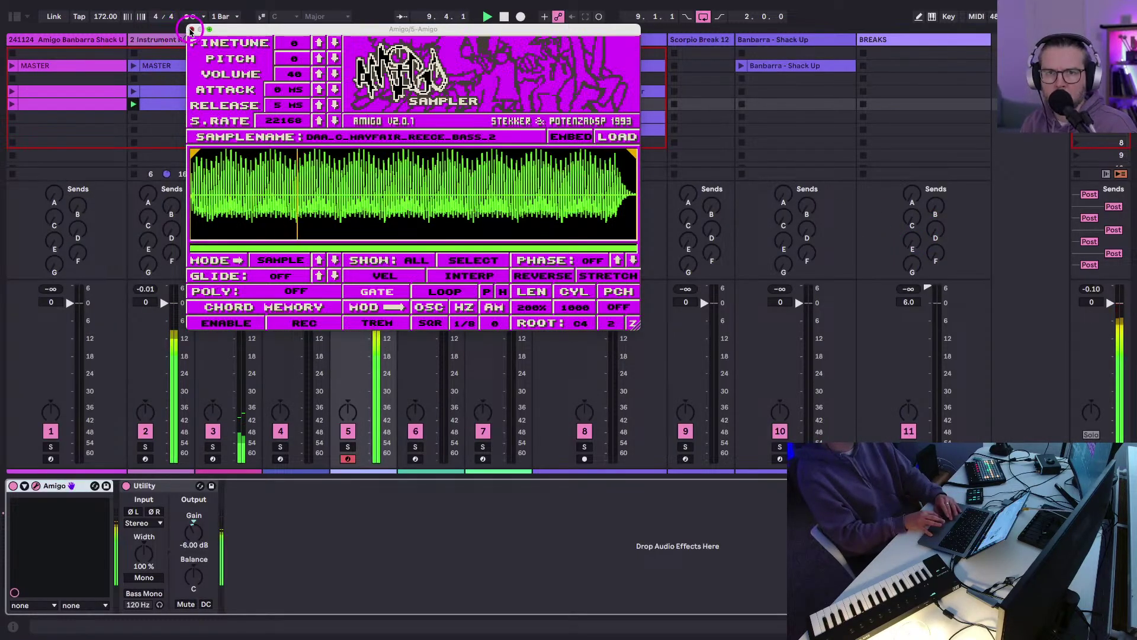
click(192, 30)
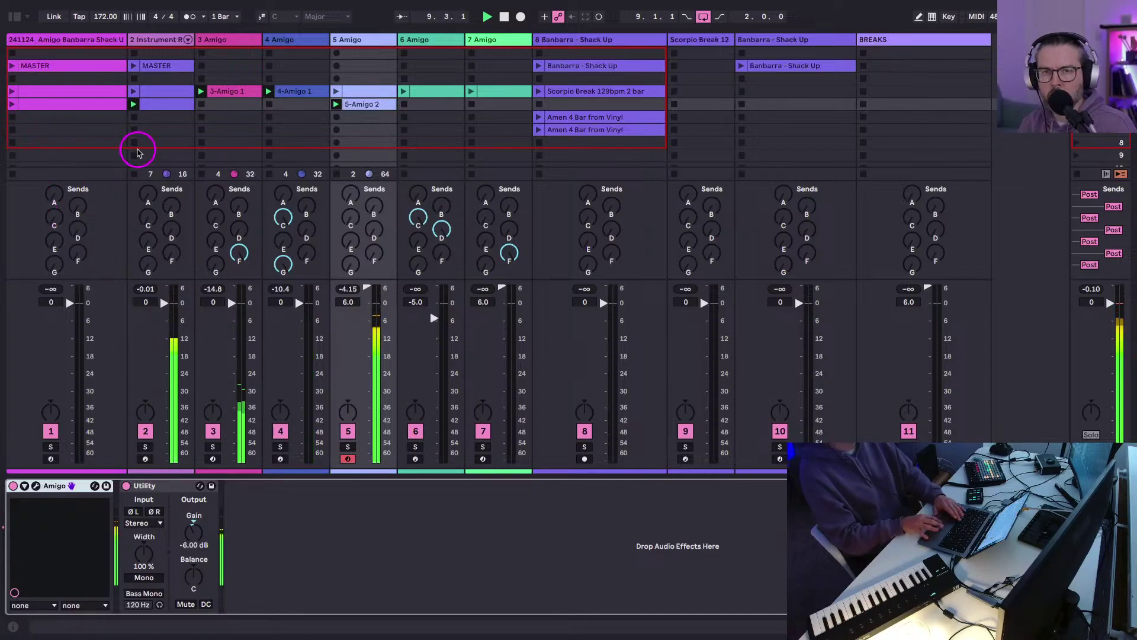
click(134, 104)
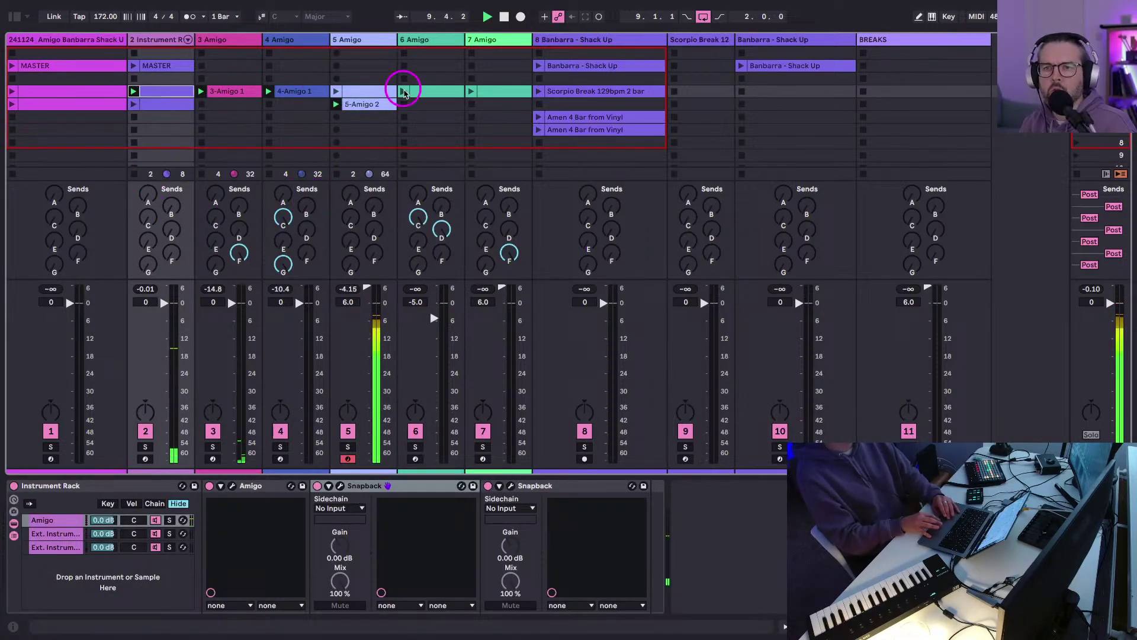
click(472, 91)
Open the Amigo sampler on track 5 and lower its sample rate to 10462.
click(364, 39)
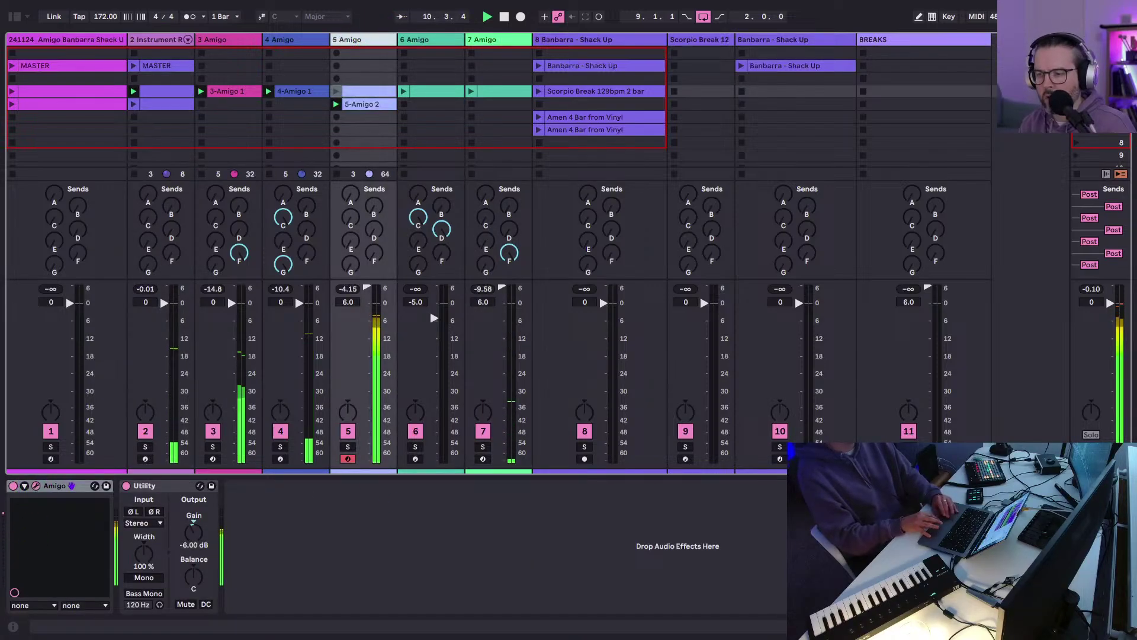
drag(748, 262, 714, 59)
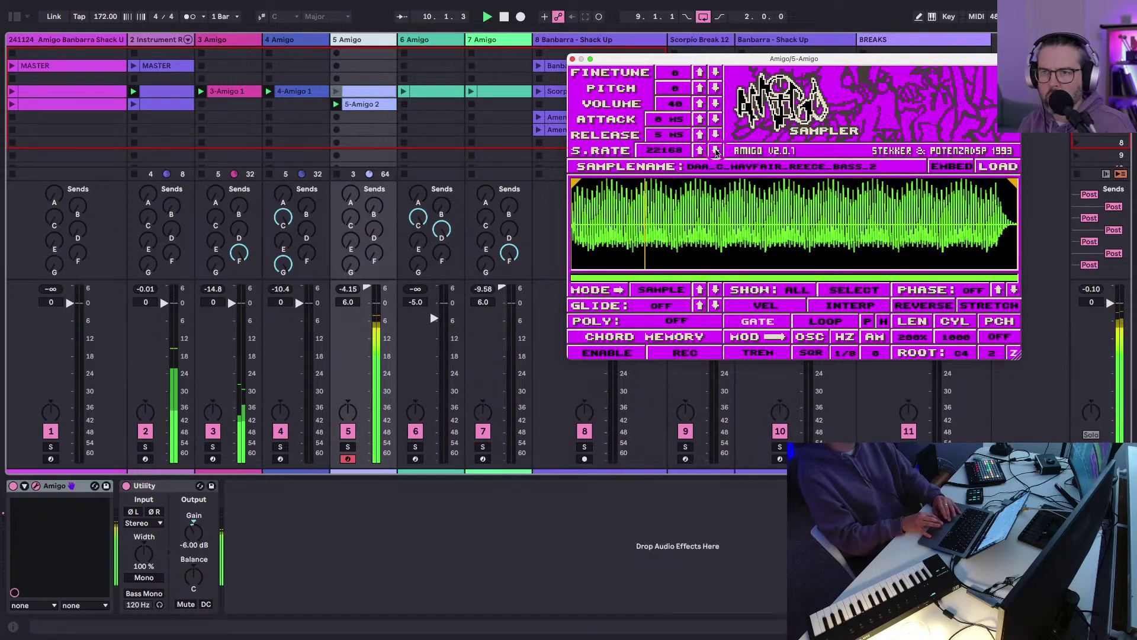
click(715, 151)
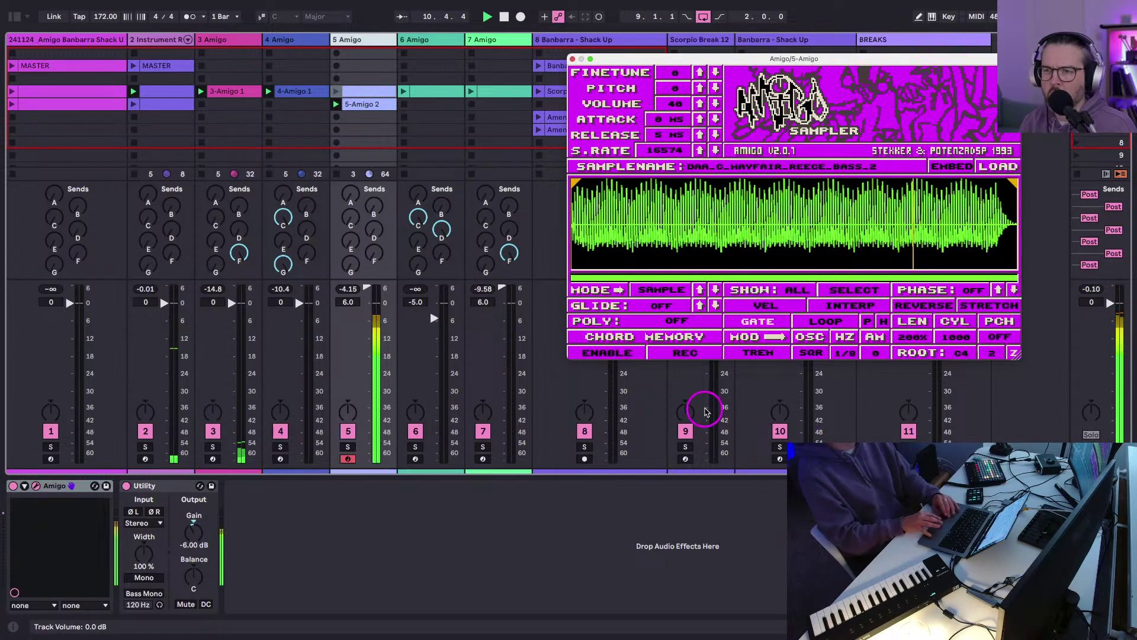
click(347, 303)
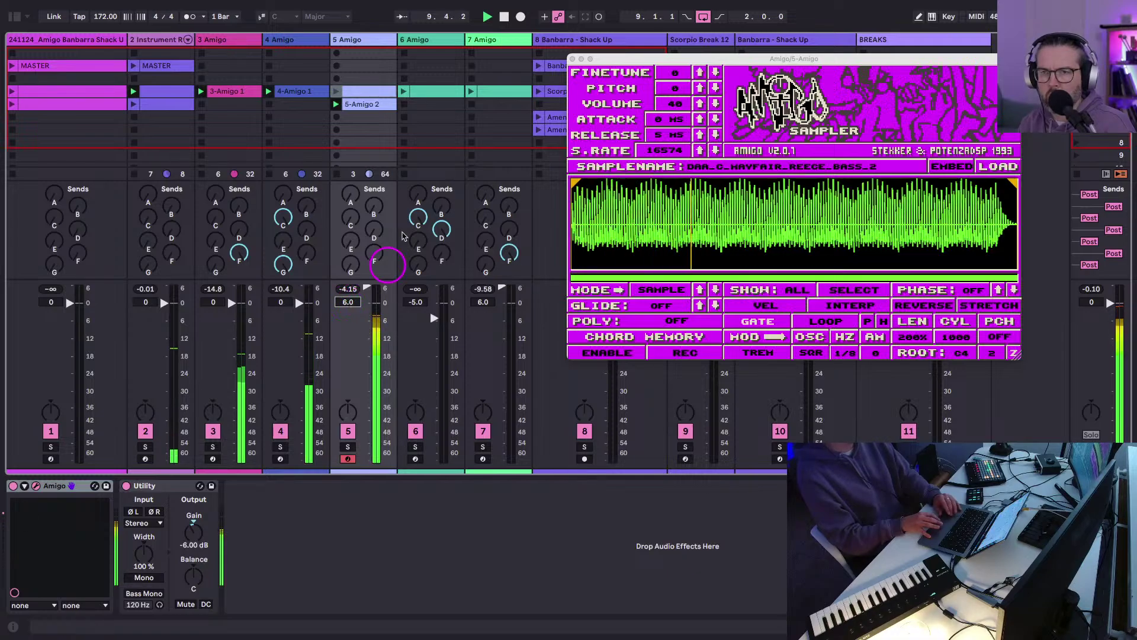
click(715, 152)
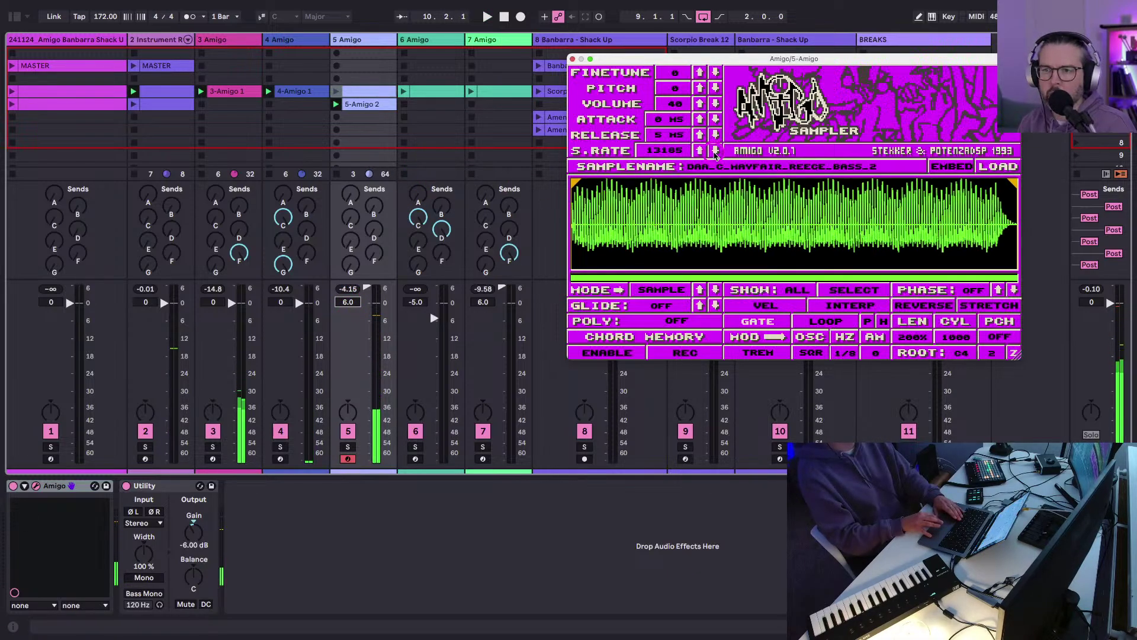
click(715, 152)
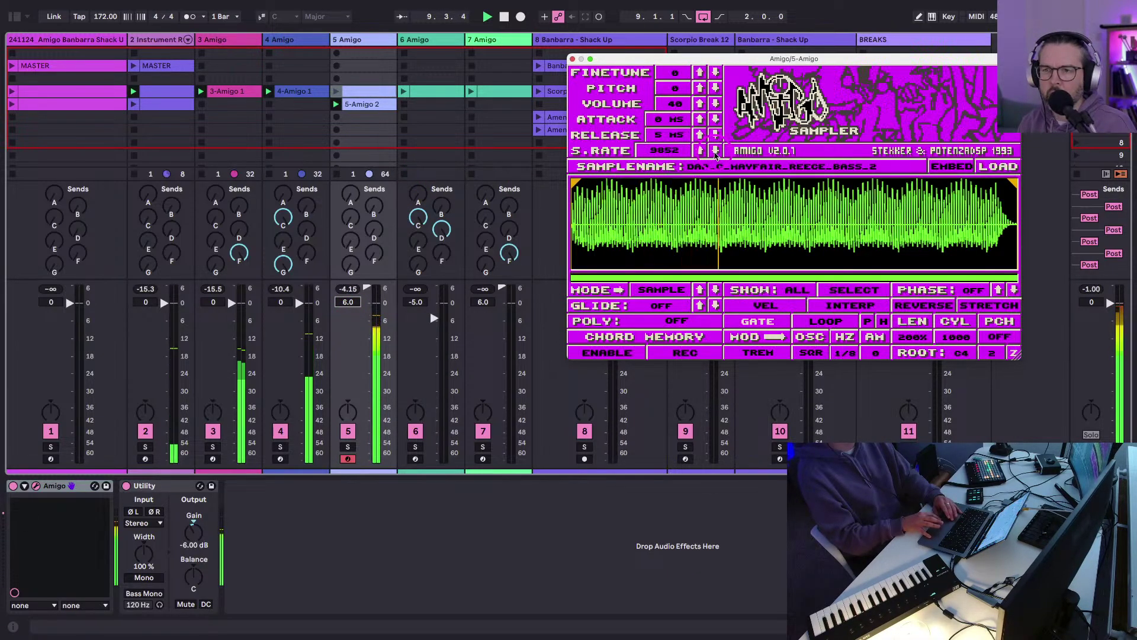
click(701, 151)
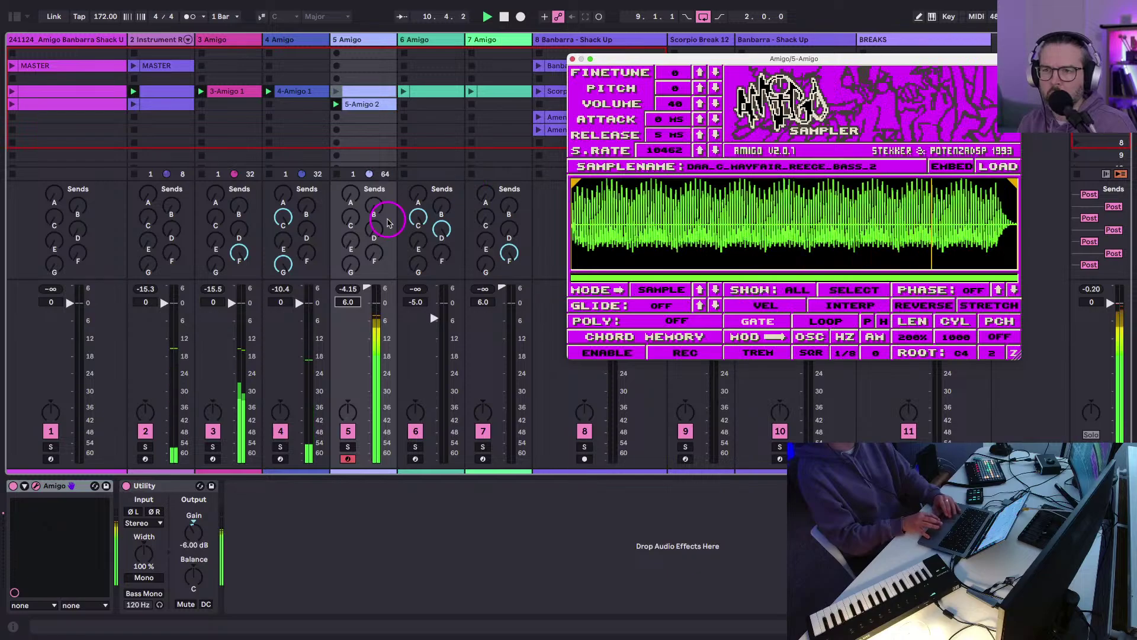
Try sending track 5 to return A ValhallaRoom, solo that return and open its reverb plug-in window.
click(350, 194)
scroll(349, 194, up, 2)
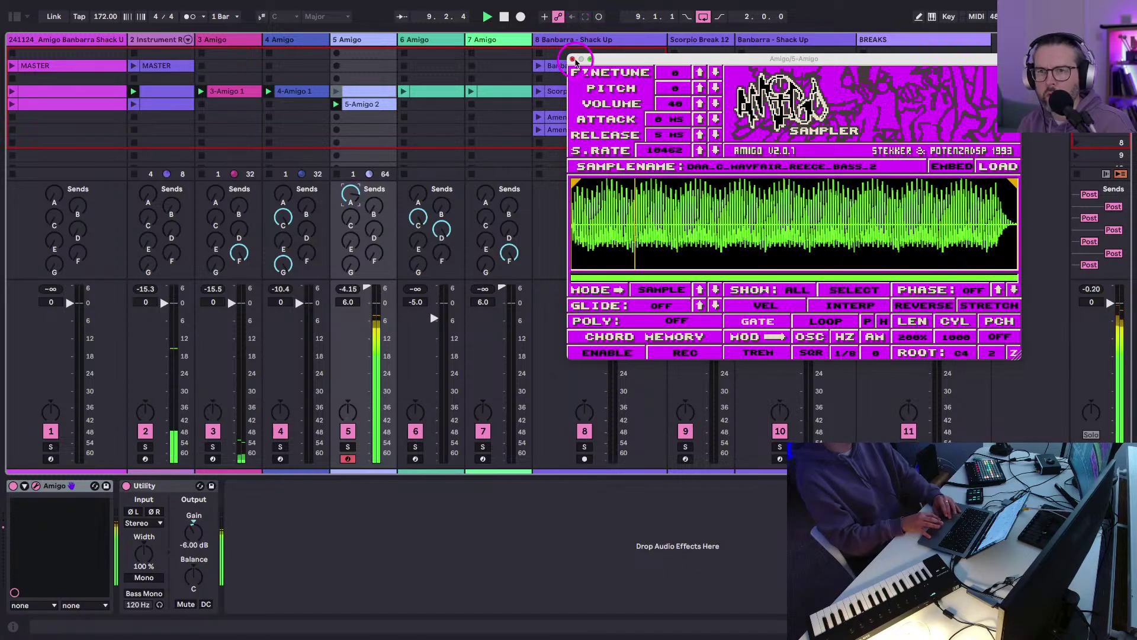
click(572, 58)
click(604, 439)
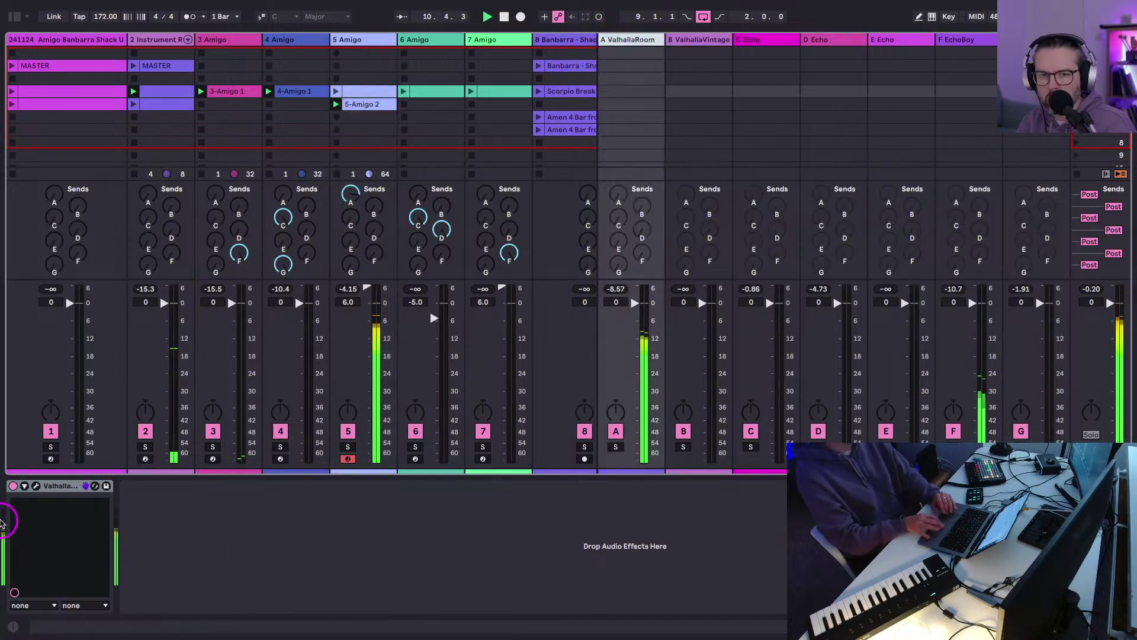
click(614, 446)
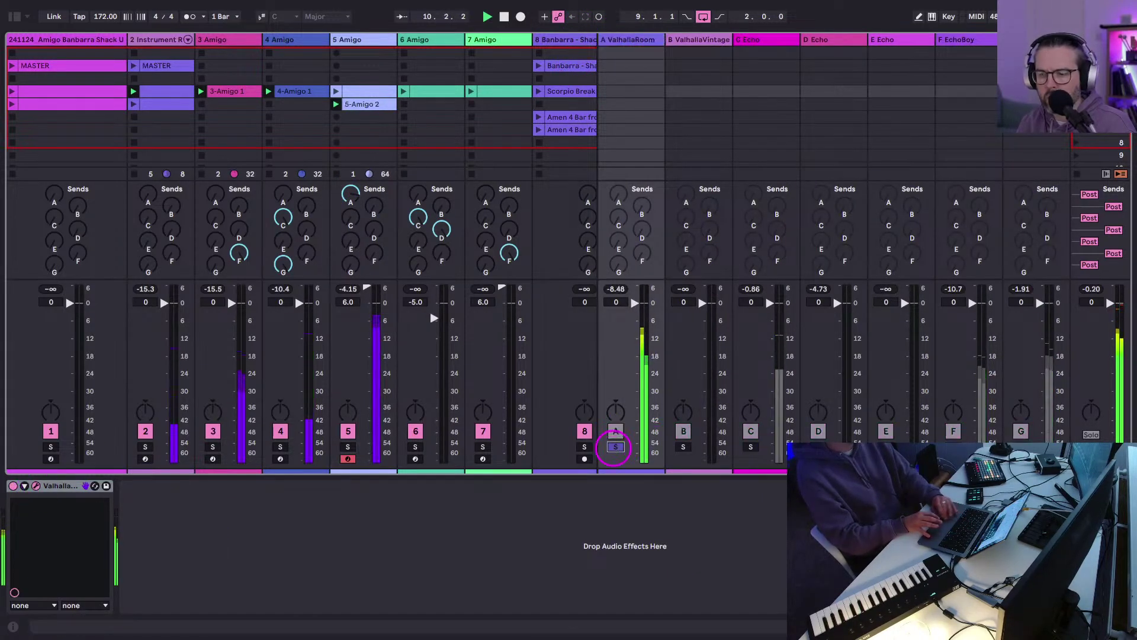
key(super+alt+p)
drag(708, 294, 694, 140)
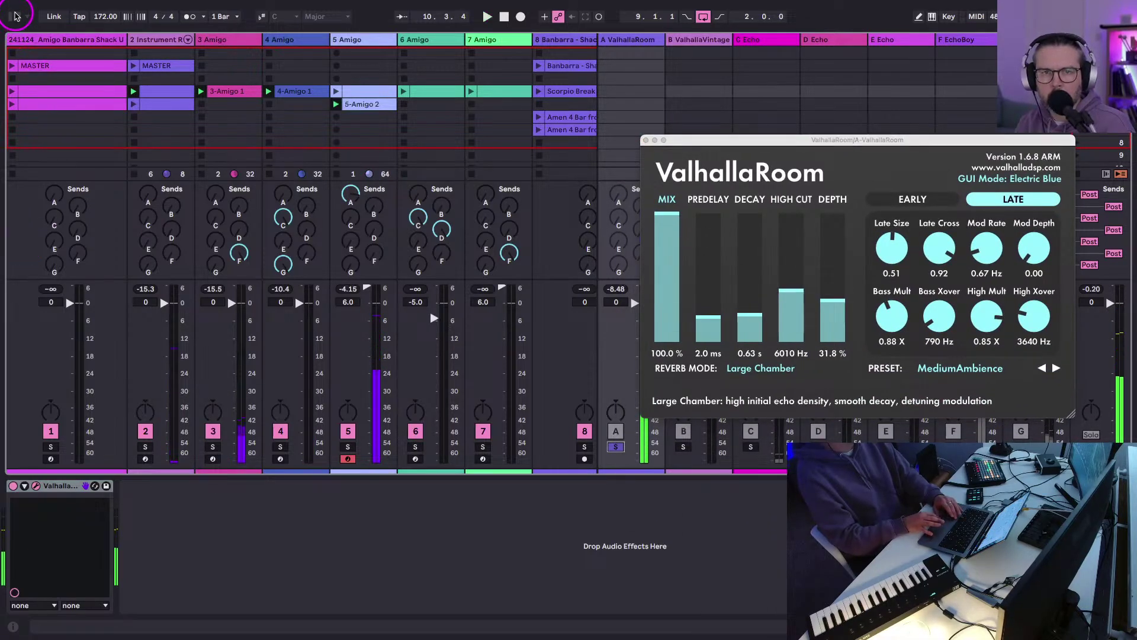
click(14, 18)
scroll(37, 211, up, 5)
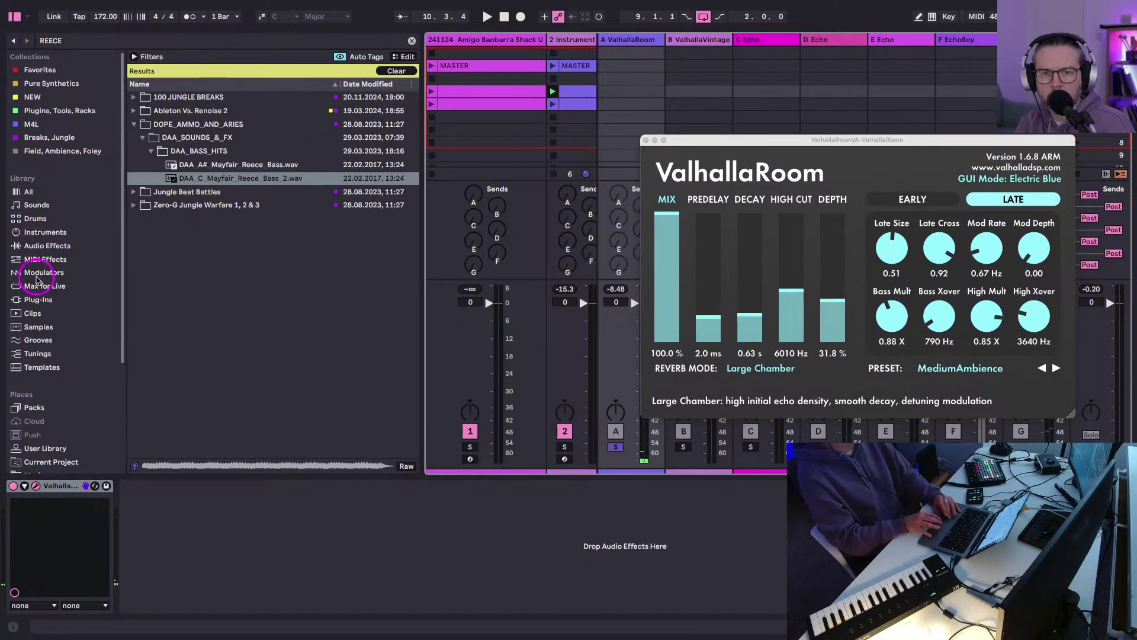
click(39, 246)
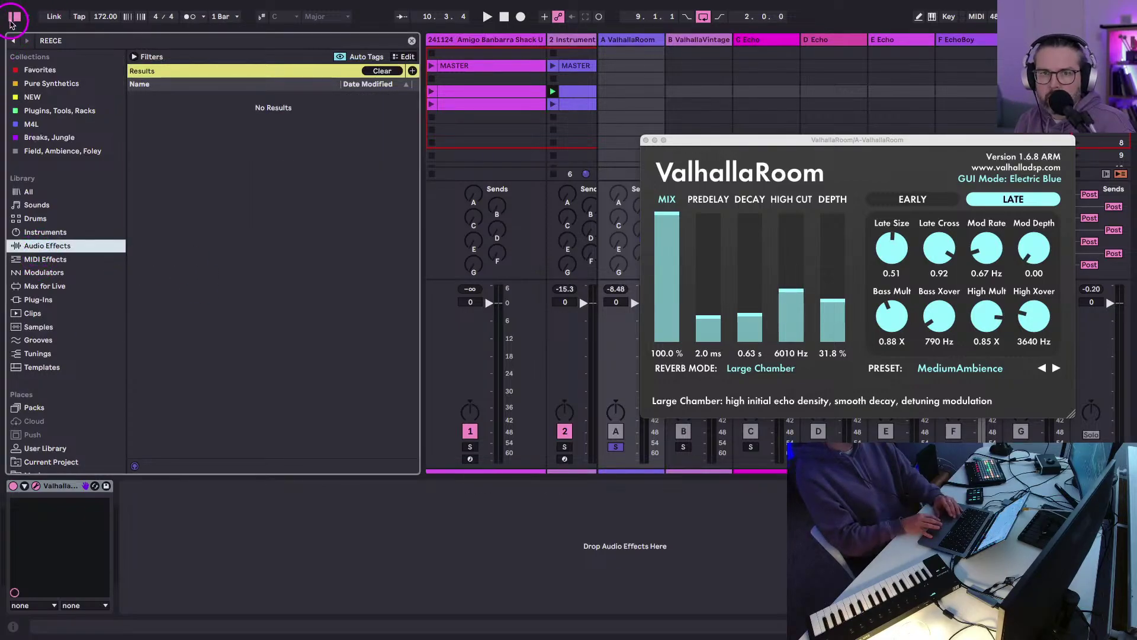
click(14, 16)
click(598, 67)
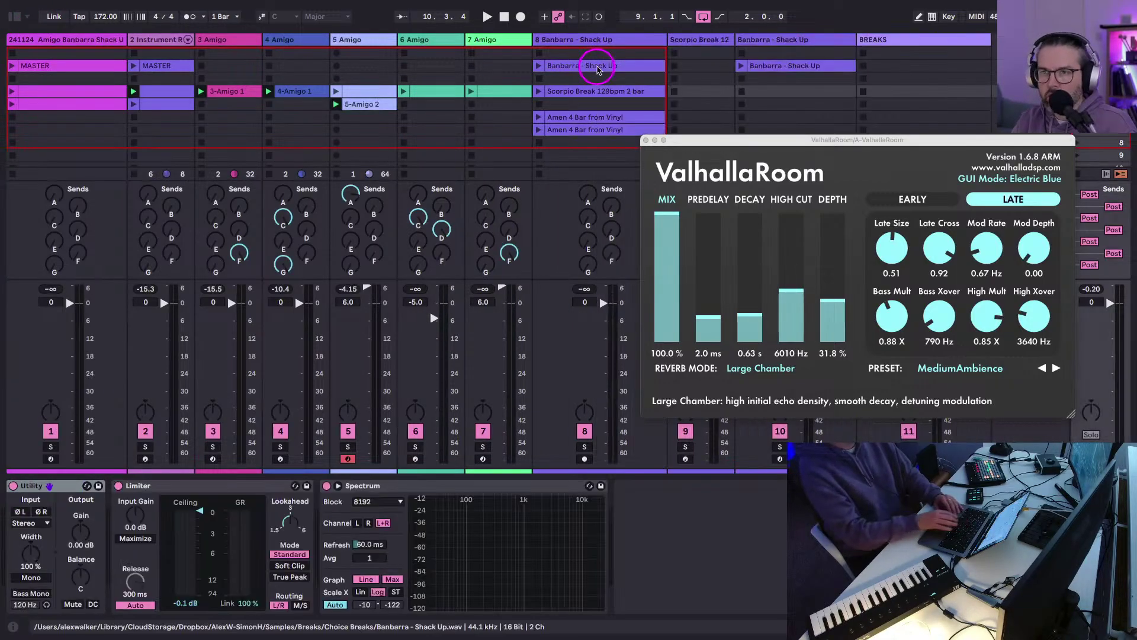
click(646, 140)
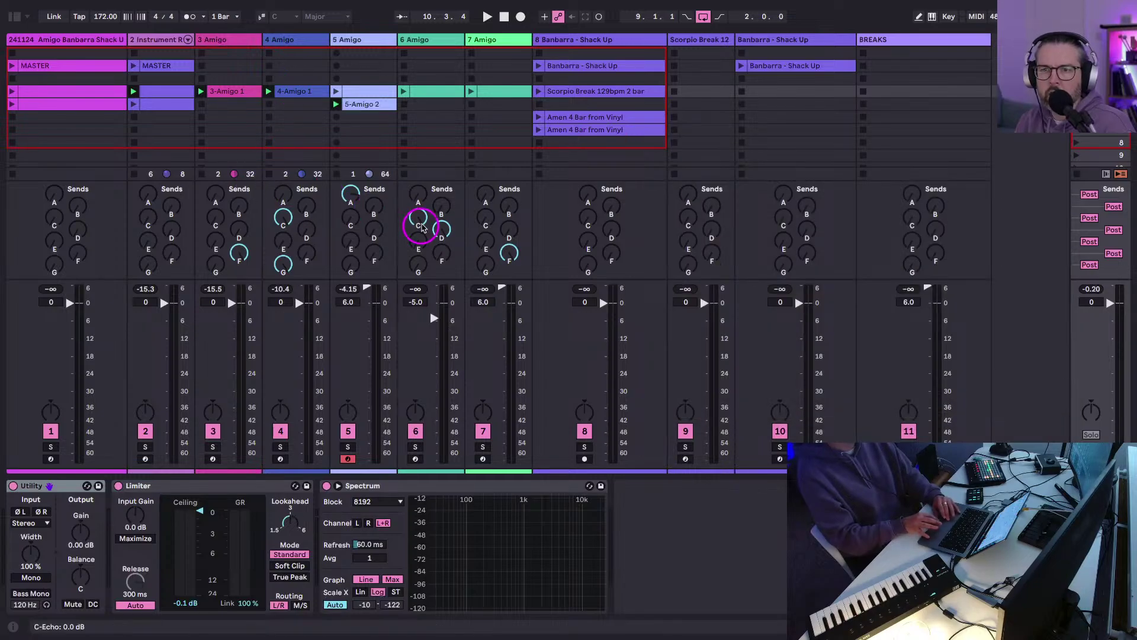
Reset track 5's send A to zero and rename the track REECE.
key(space)
double_click(351, 194)
click(349, 42)
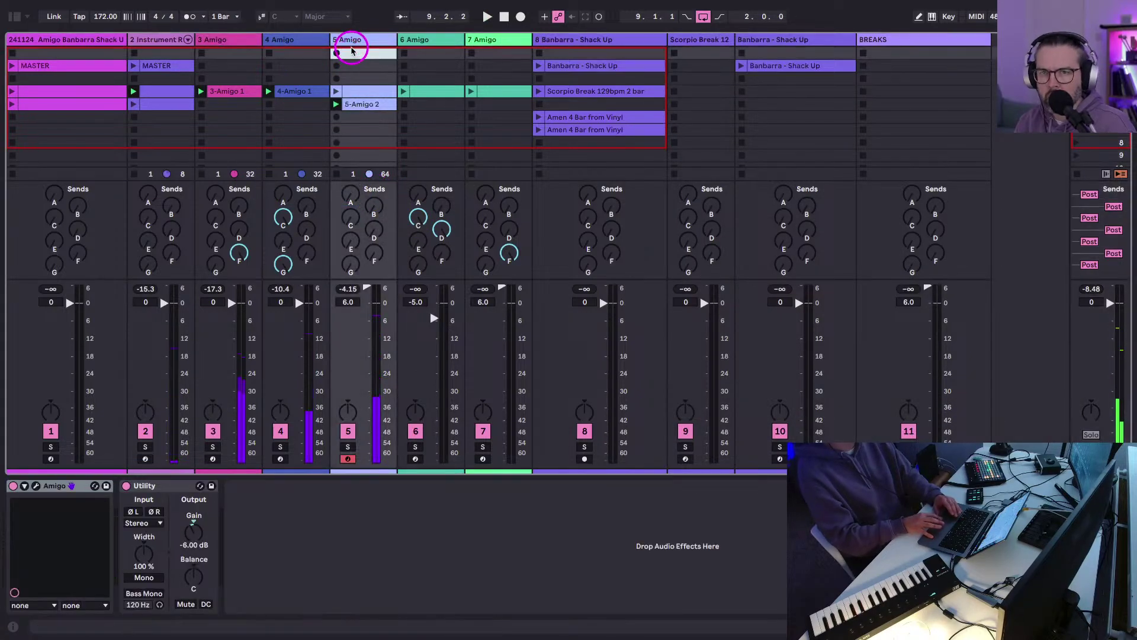
key(super+r)
text(RR)
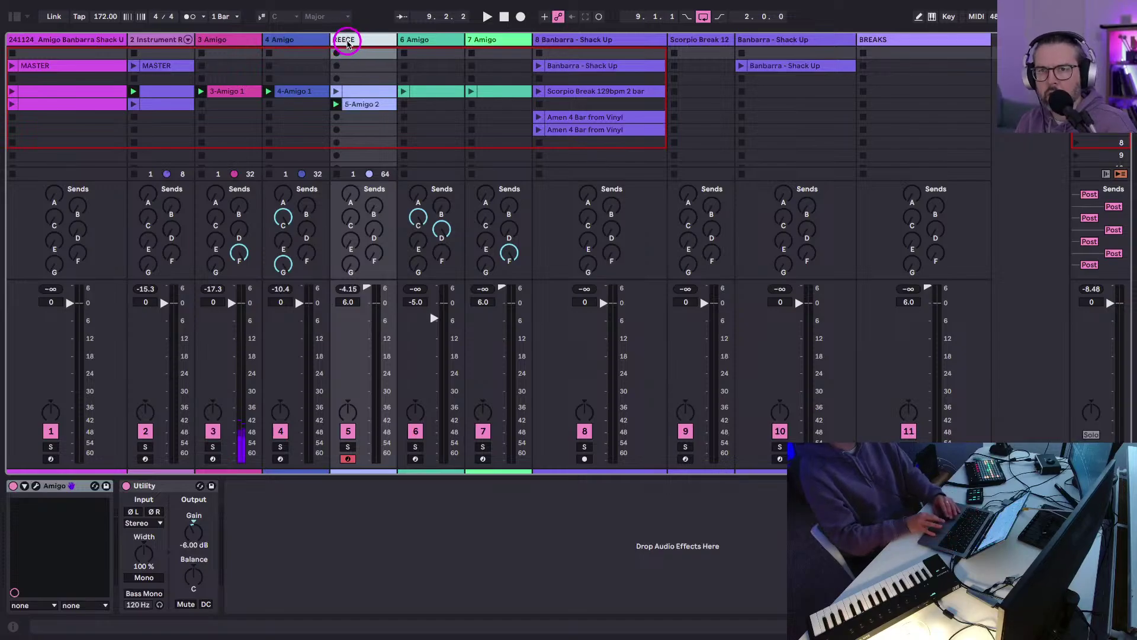
click(336, 155)
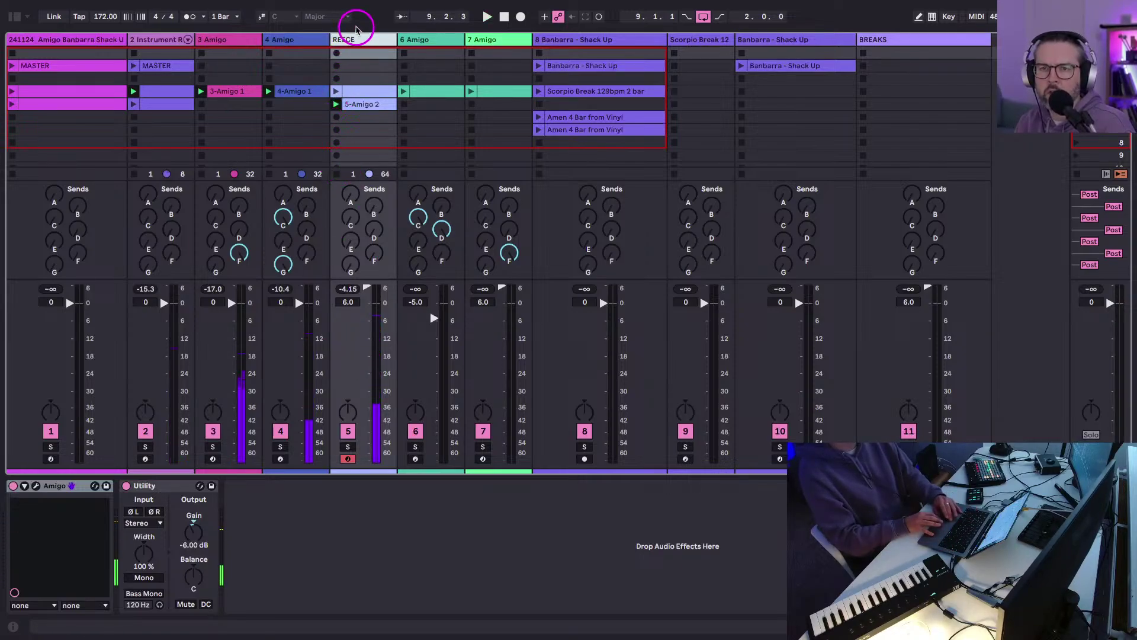
Unsolo the A ValhallaRoom return track, hide the returns again and restart playback.
key(alt+super+r)
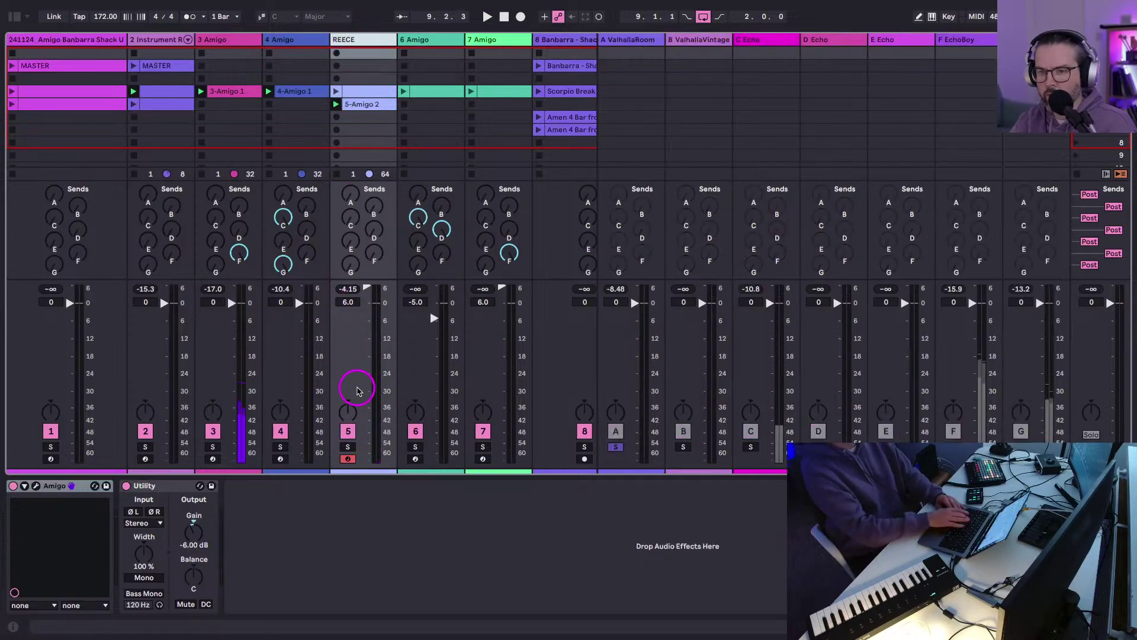
click(614, 445)
key(alt+super+r)
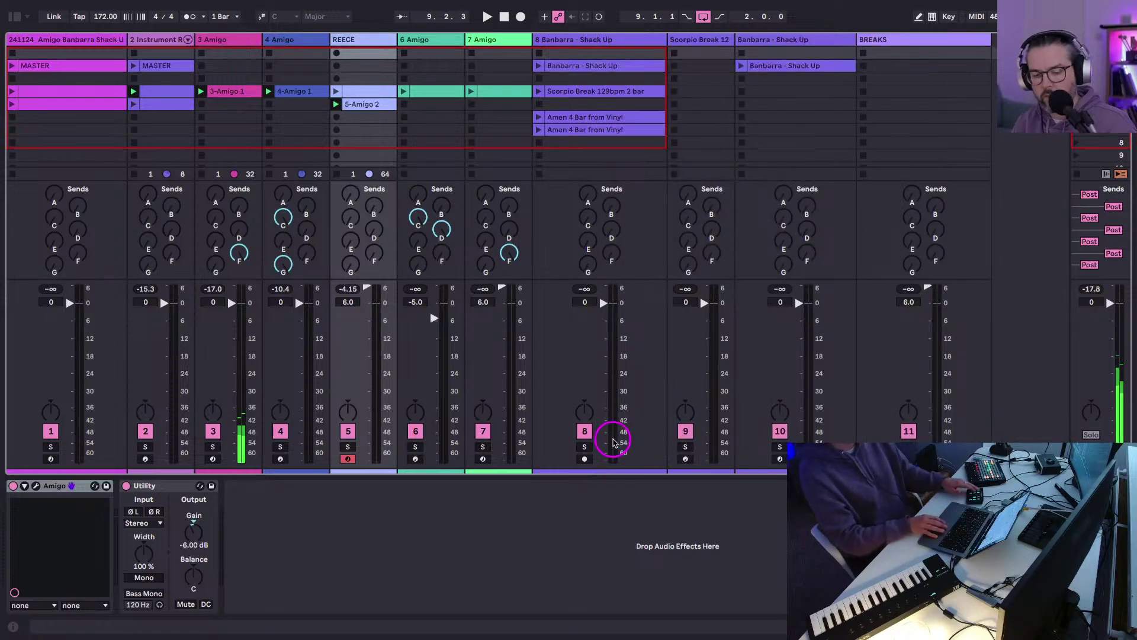
key(space)
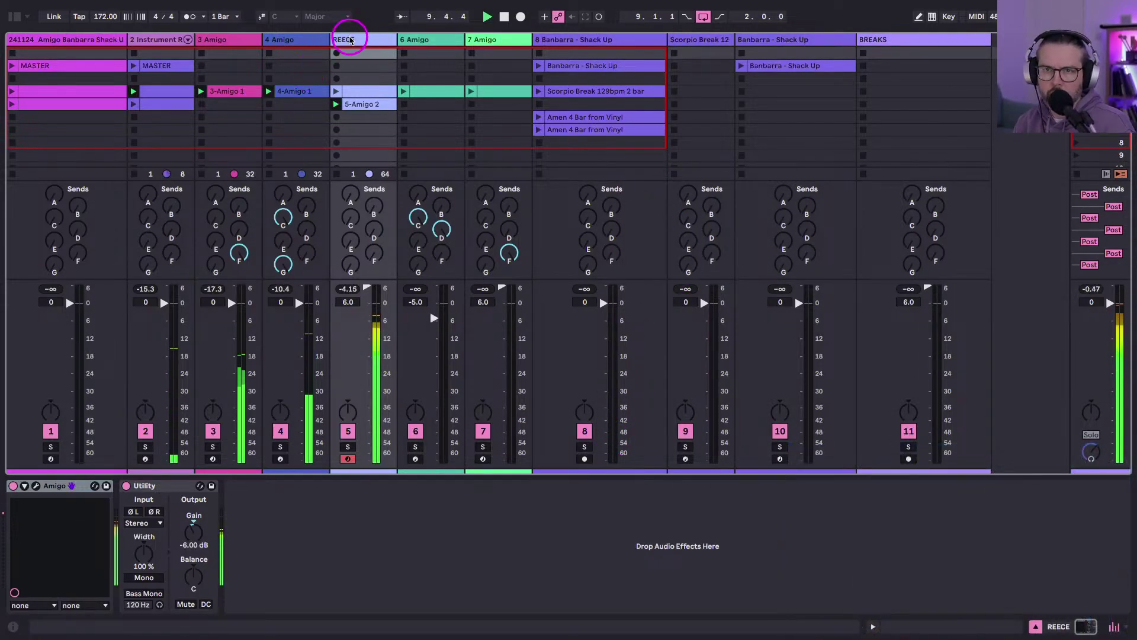
Show the browser and turn track 3's send F to EchoBoy down to -∞ dB.
click(13, 16)
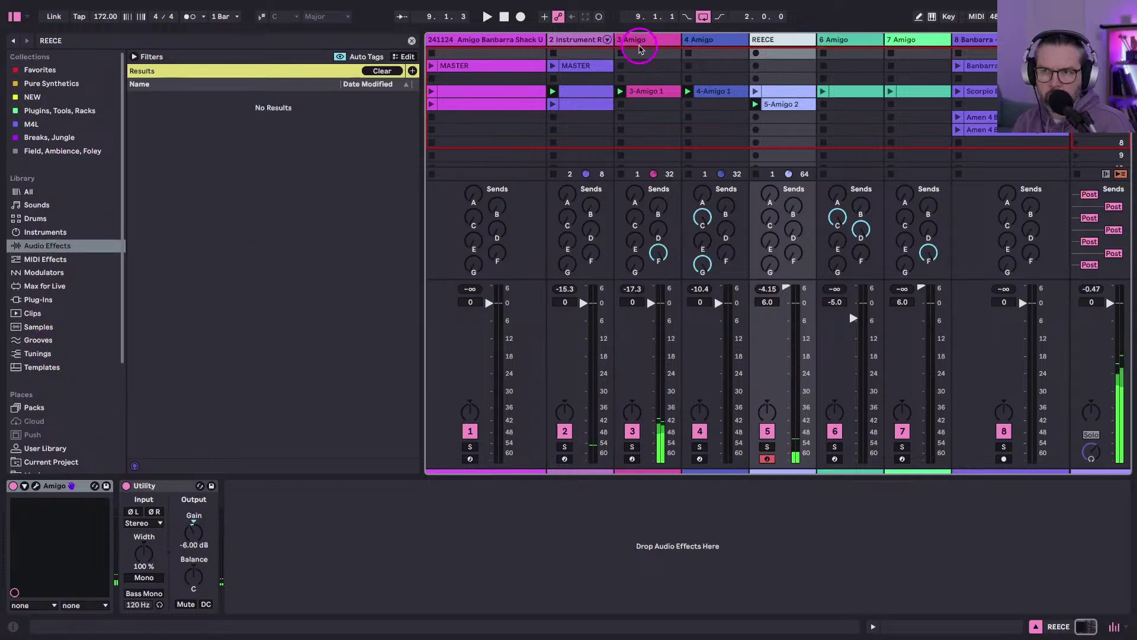
drag(657, 252, 655, 249)
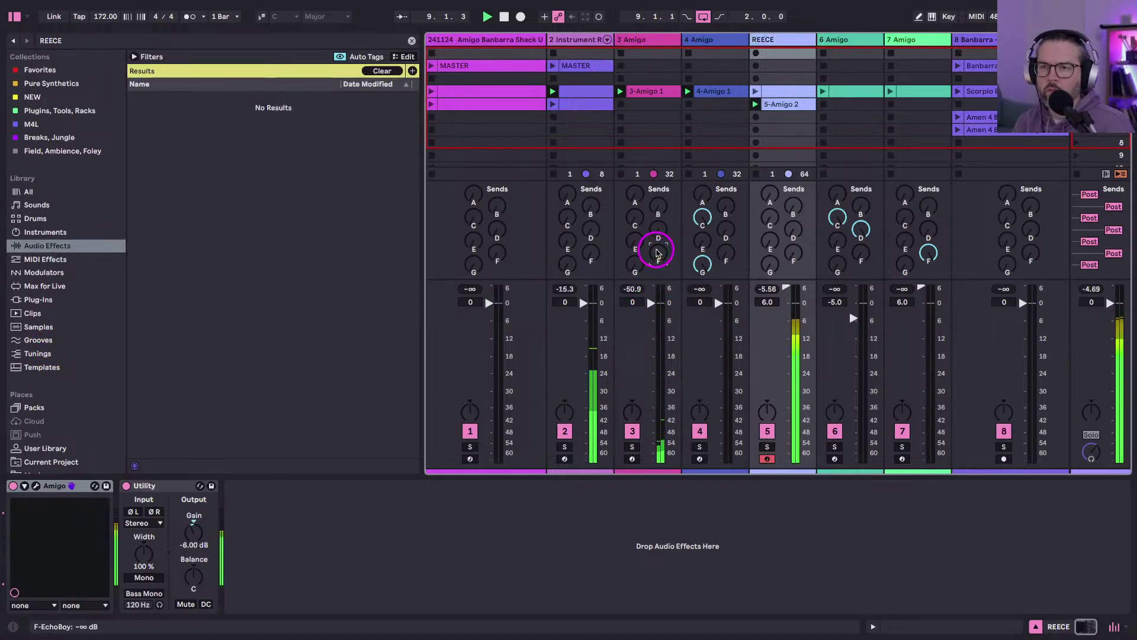
Solo track 3 and set its Reverb's input filter to 2.23 kHz with a width of 4.35.
click(631, 446)
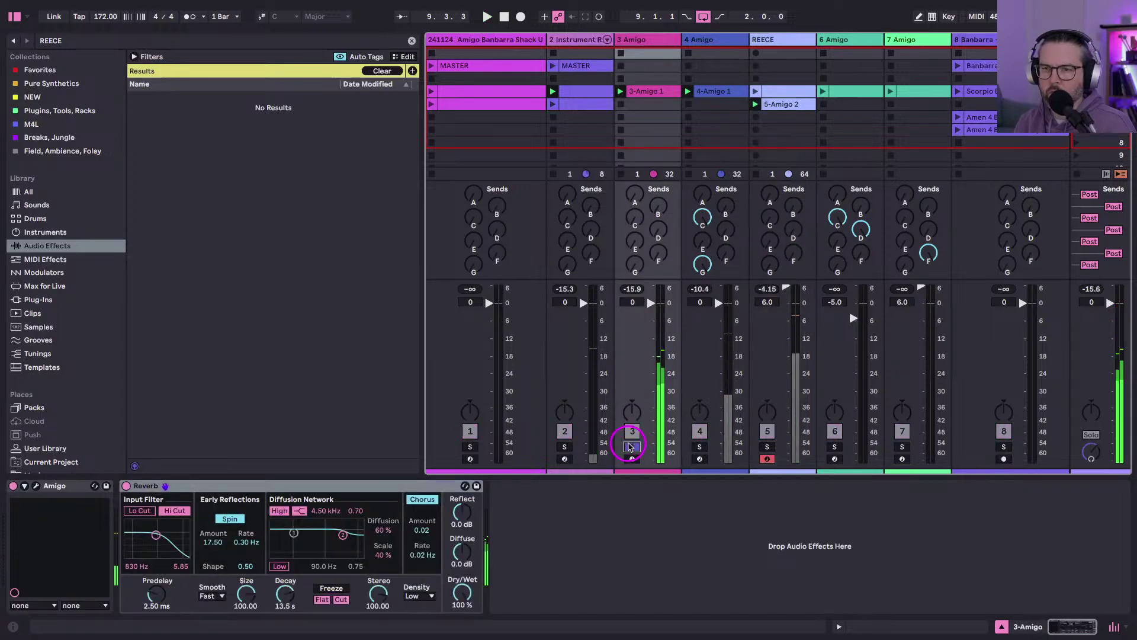
click(133, 510)
drag(156, 535, 157, 535)
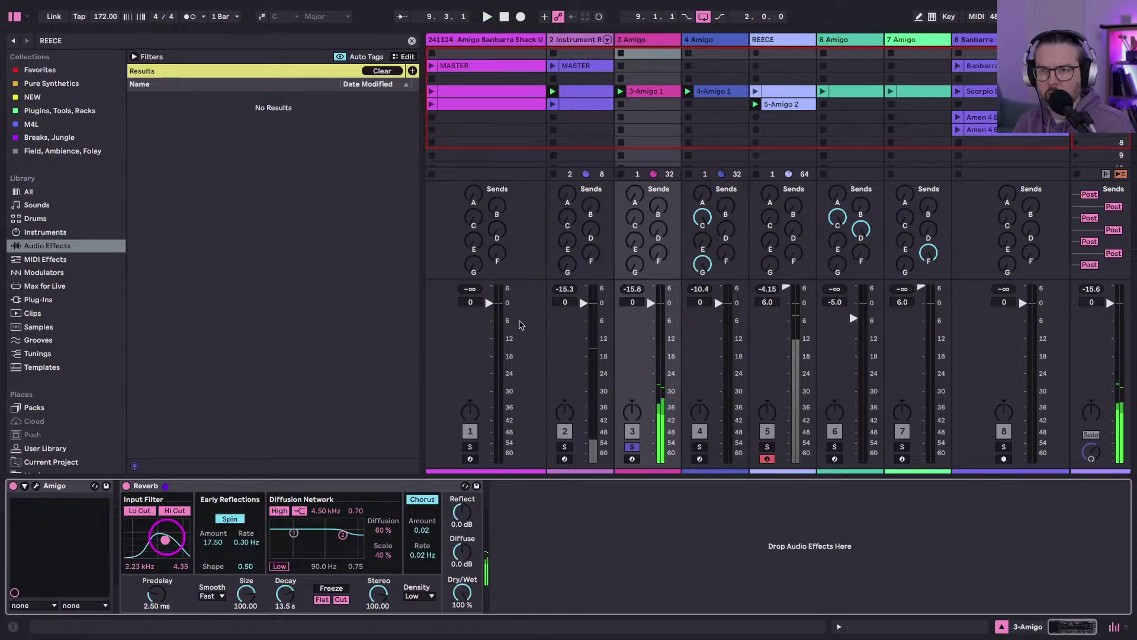
Turn up track 3's send C and set its Reverb's dry/wet to 34 %.
drag(636, 218, 636, 217)
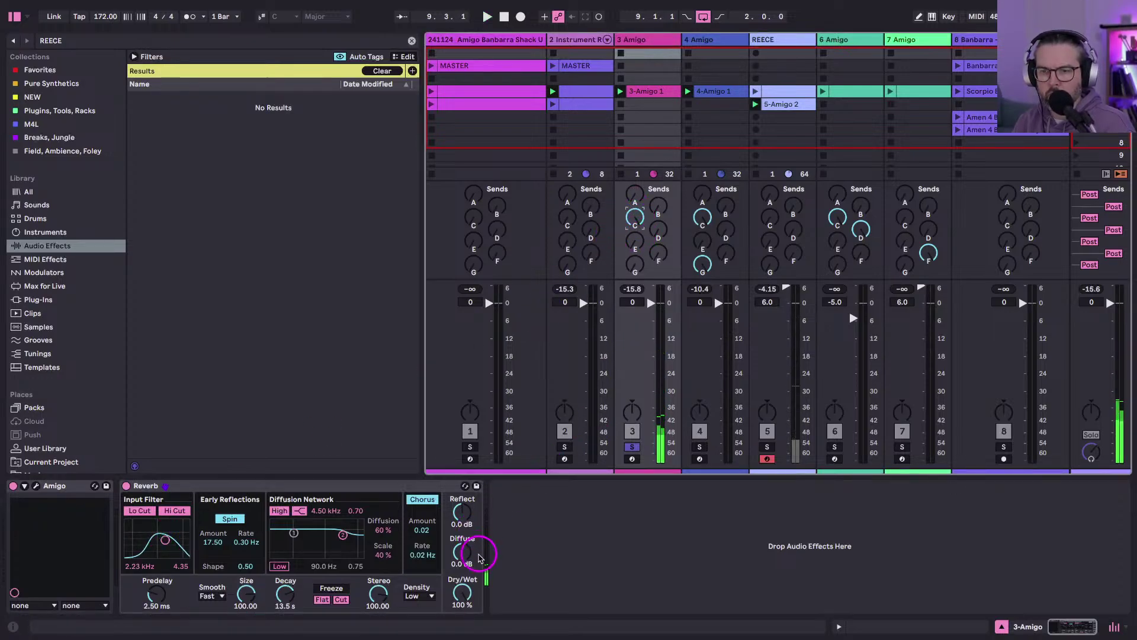
drag(462, 592, 462, 597)
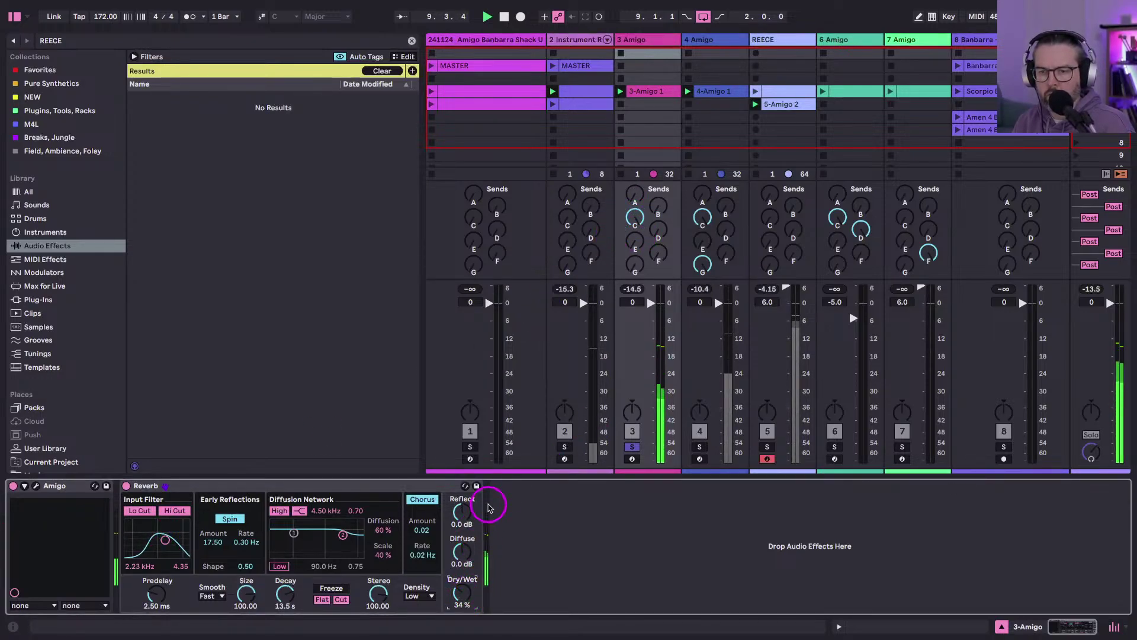
Unsolo track 3, switch off its Reverb device and turn up its send D.
click(632, 448)
click(126, 486)
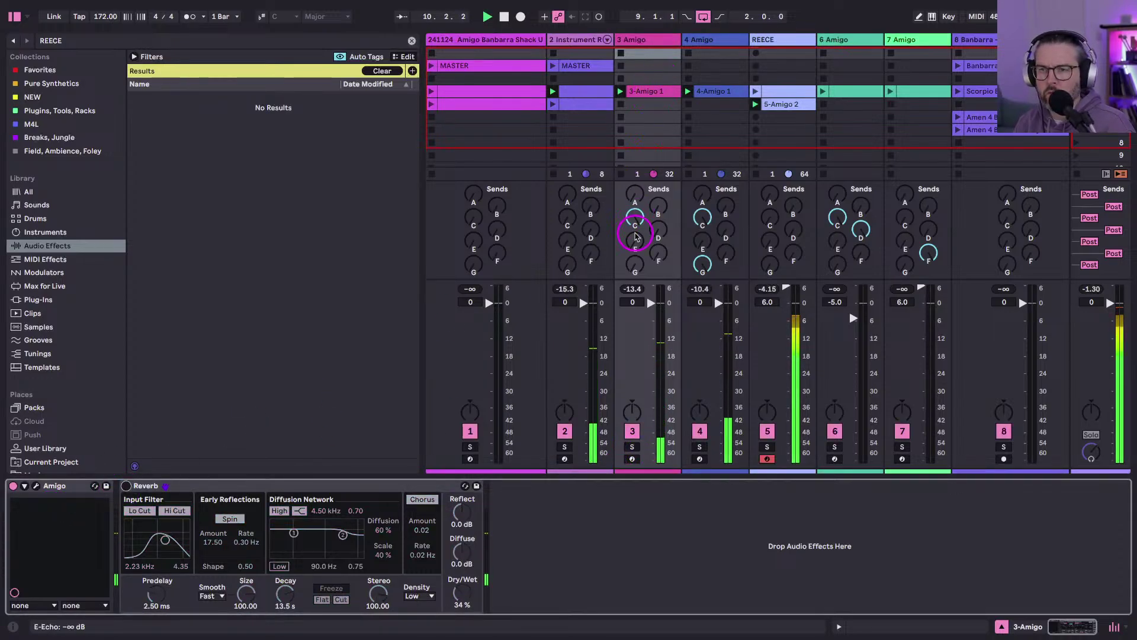
drag(658, 236, 657, 231)
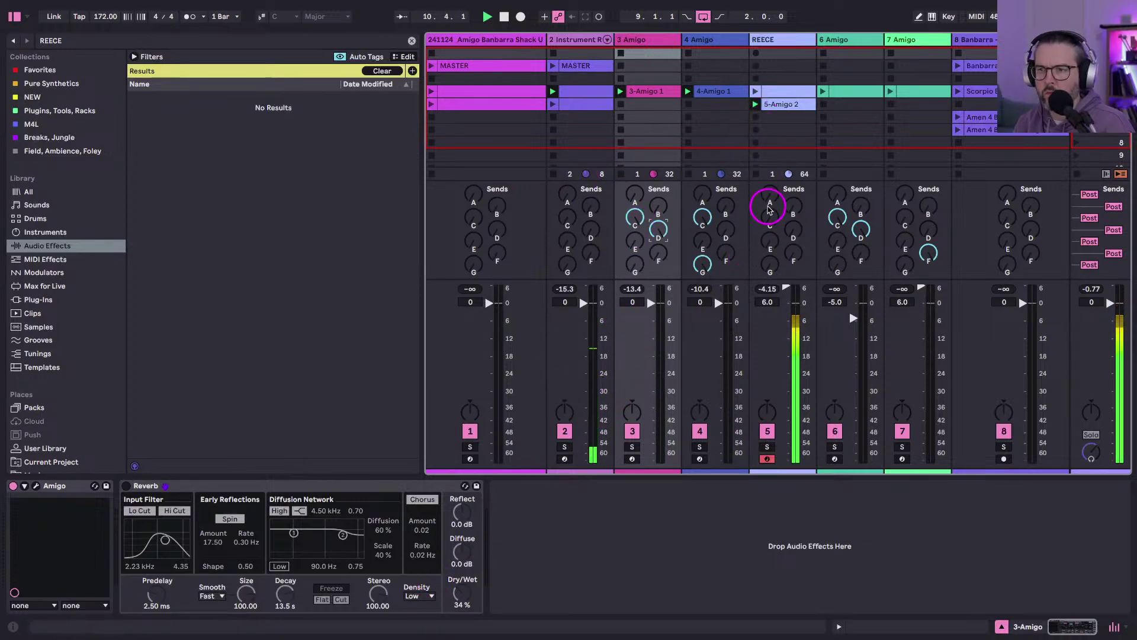
Insert the Soundtoys SuperPlate plug-in between Amigo and Utility on the REECE track.
click(765, 40)
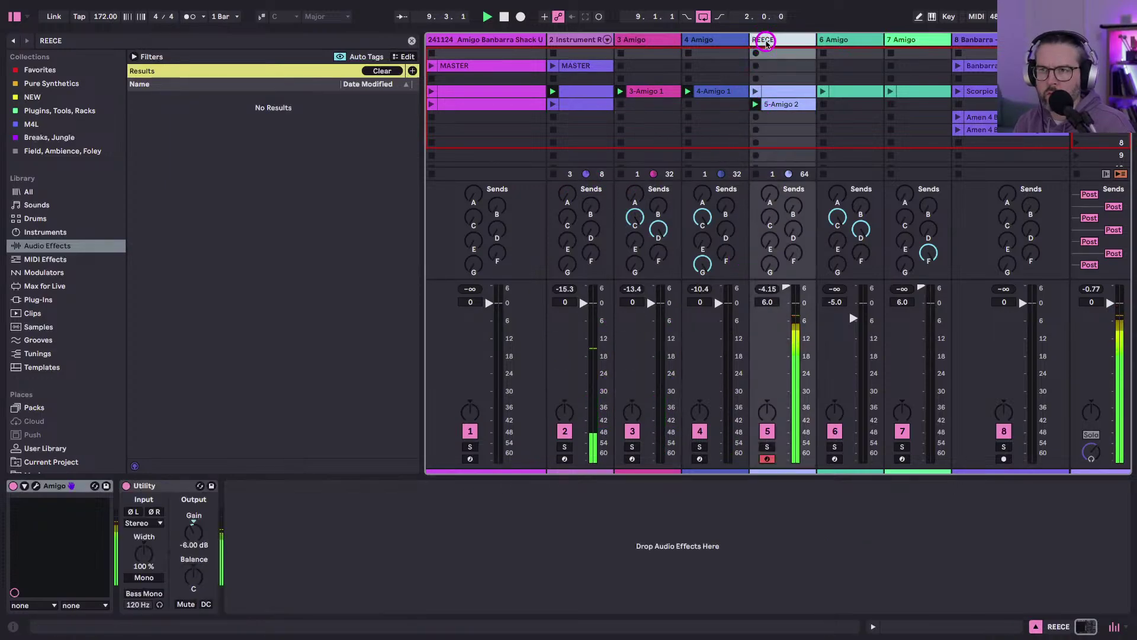
click(32, 300)
click(409, 40)
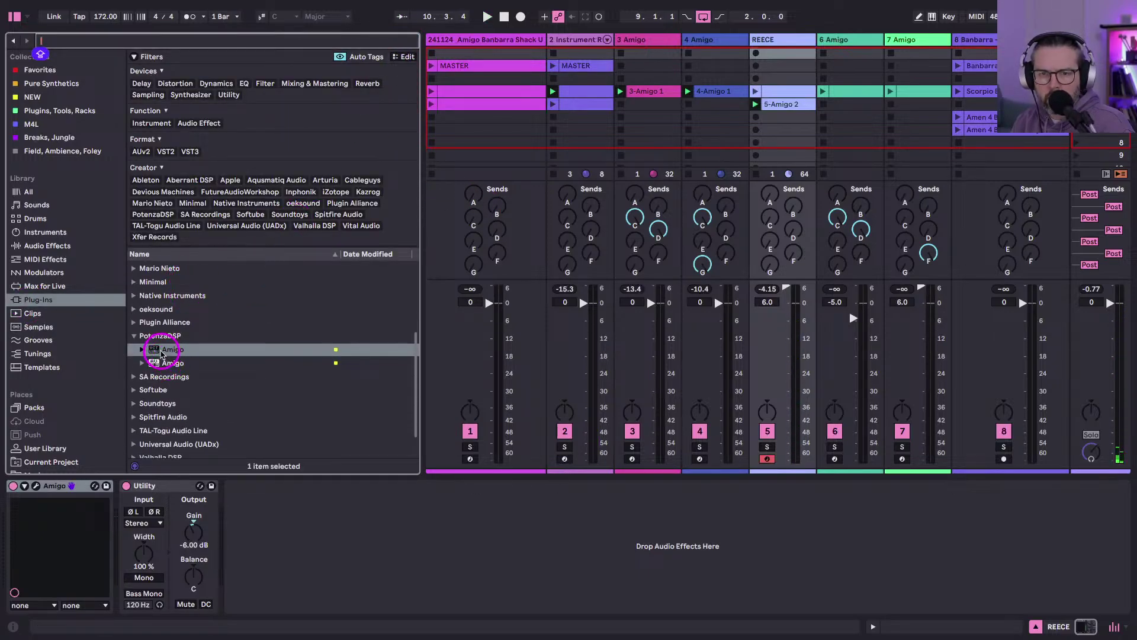
scroll(156, 364, down, 2)
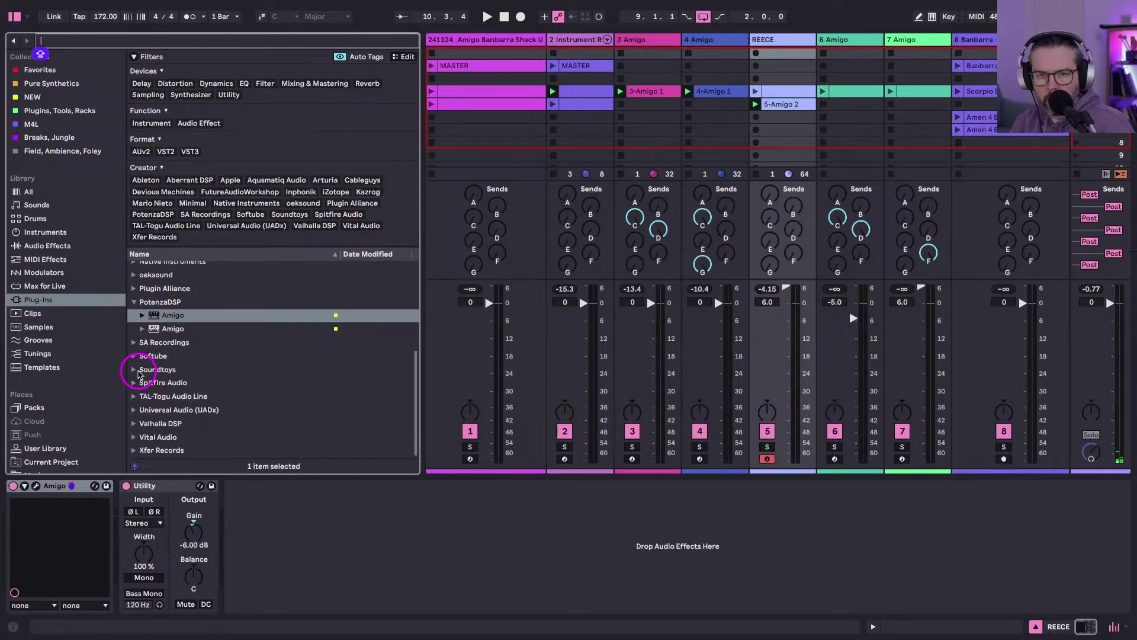
scroll(135, 362, up, 8)
scroll(133, 366, down, 8)
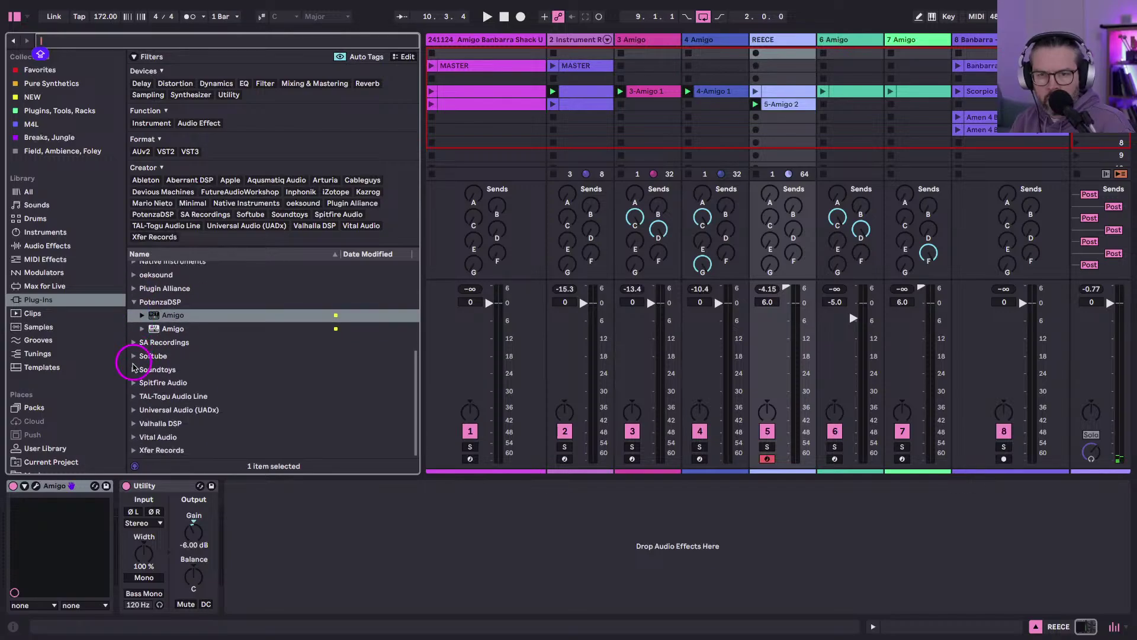
click(133, 370)
scroll(136, 385, down, 5)
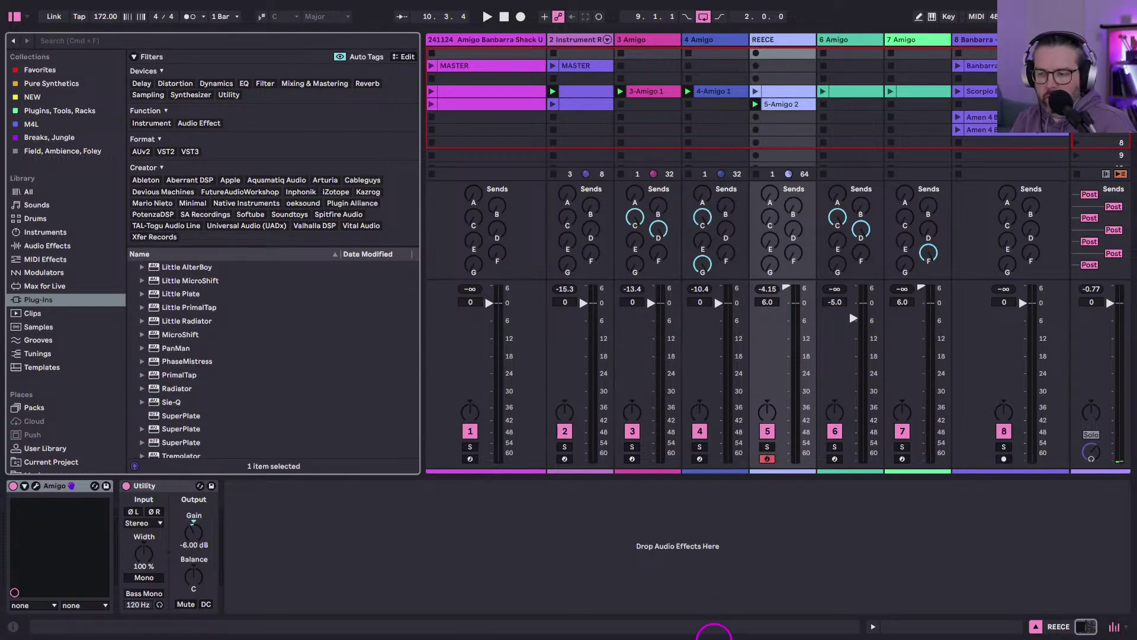
scroll(153, 436, down, 1)
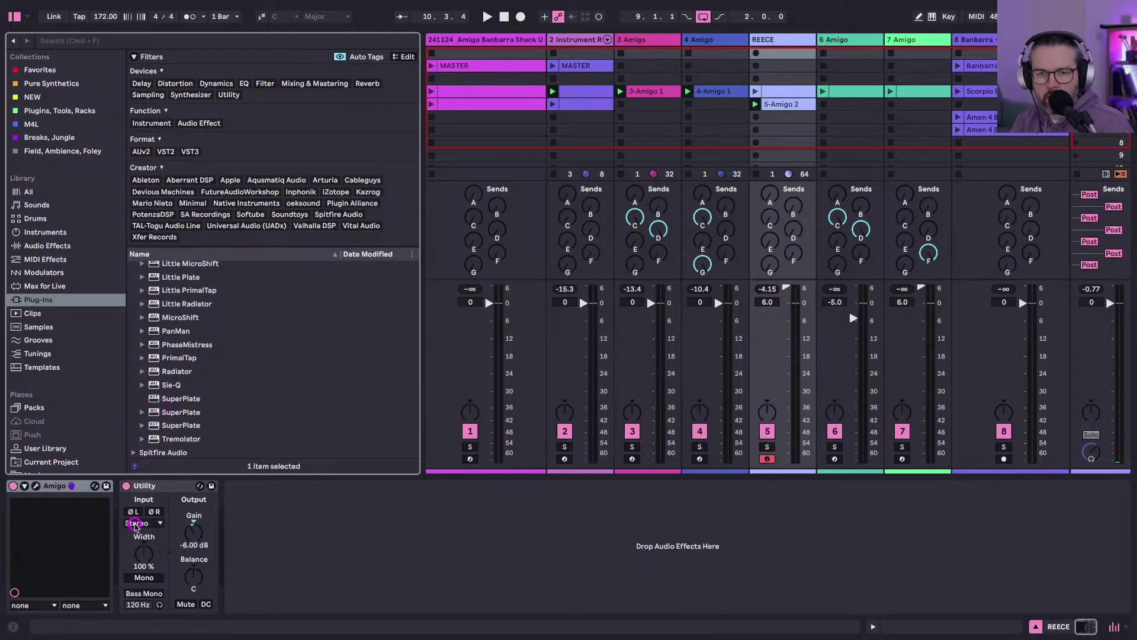
drag(166, 421, 120, 516)
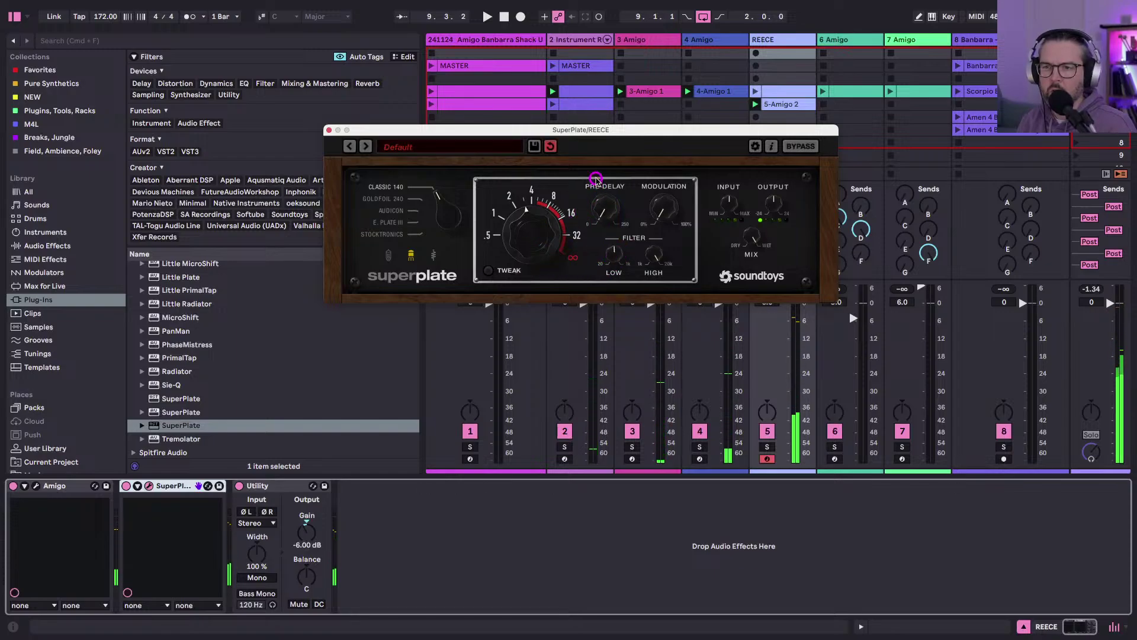
During playback, switch SuperPlate to the GOLDFOIL 240 plate and shorten its decay to between 1 and 2.
key(space)
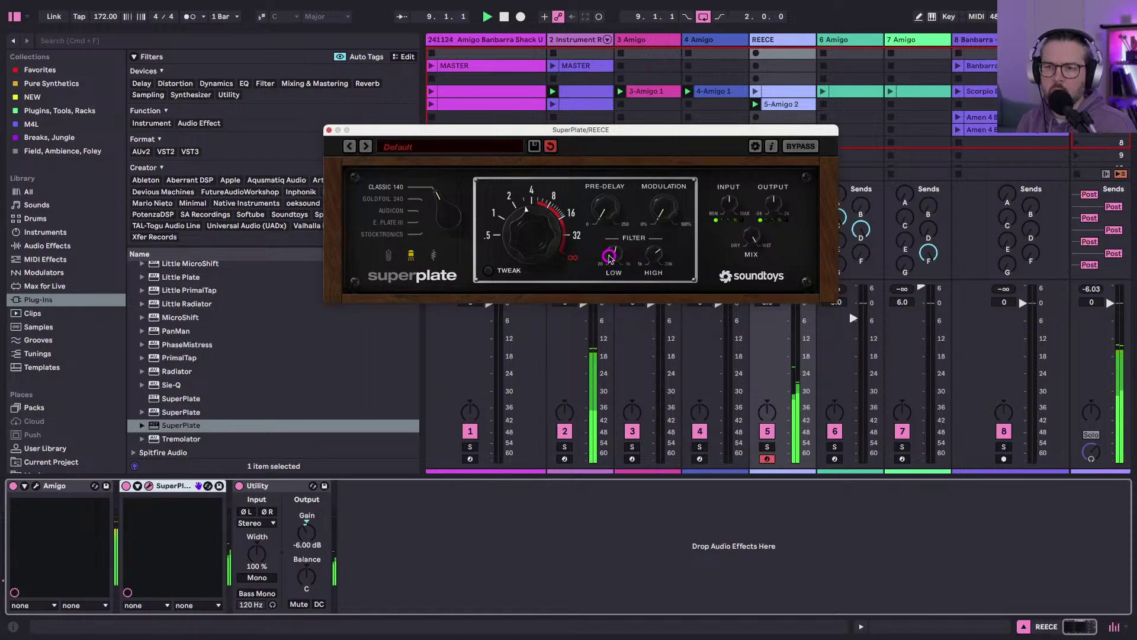
drag(428, 213, 440, 221)
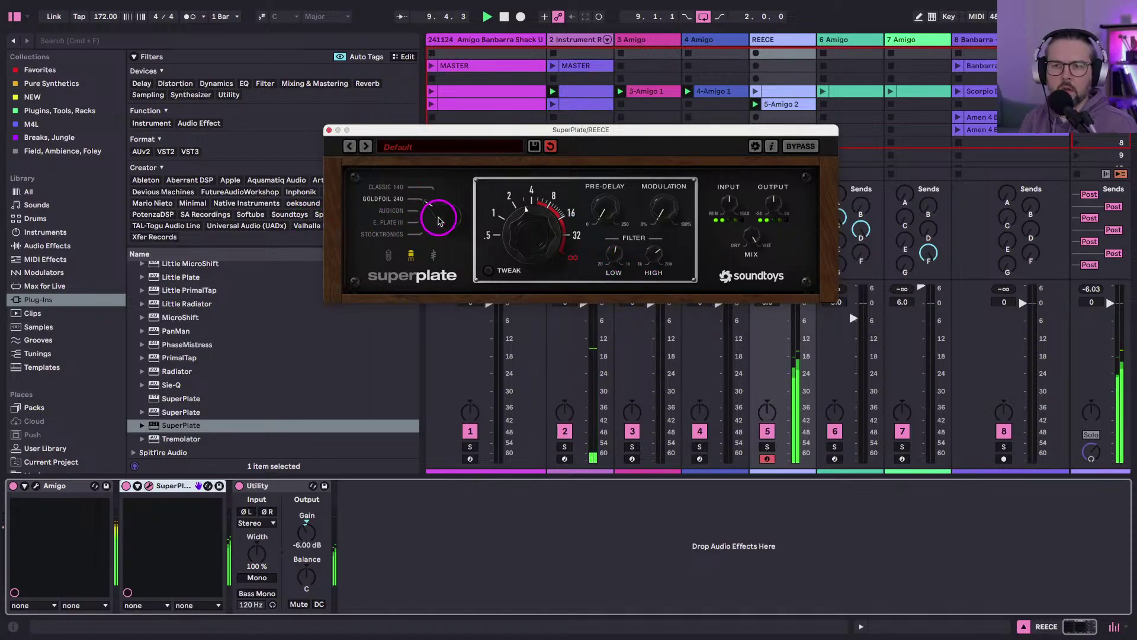
drag(537, 243, 538, 245)
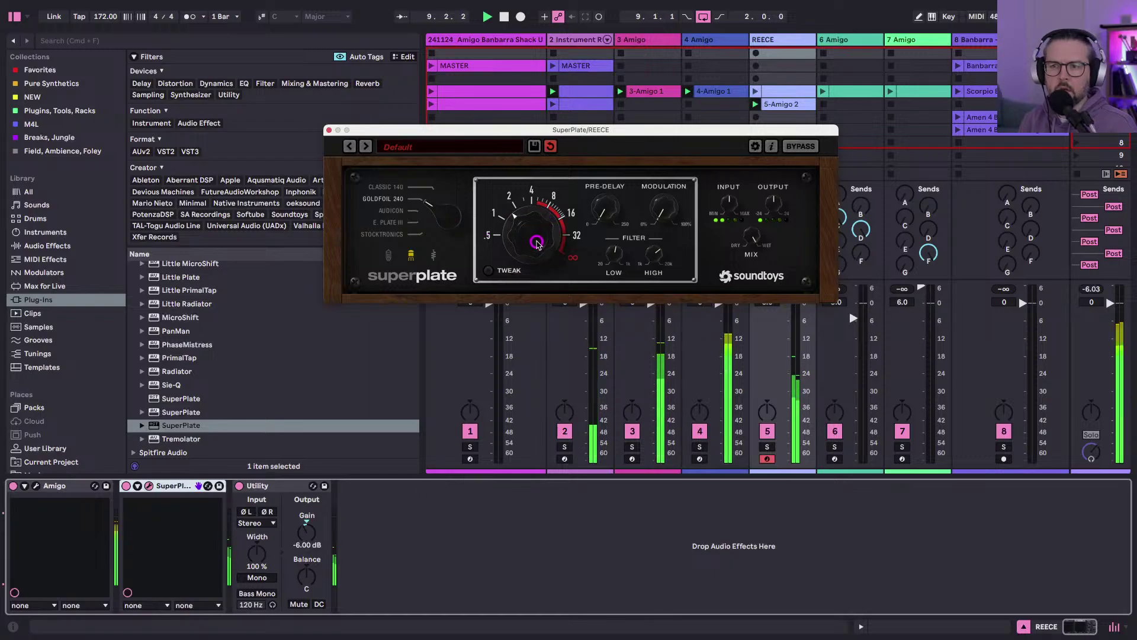
Raise SuperPlate's pre-delay slightly and adjust its high and low filters.
click(607, 209)
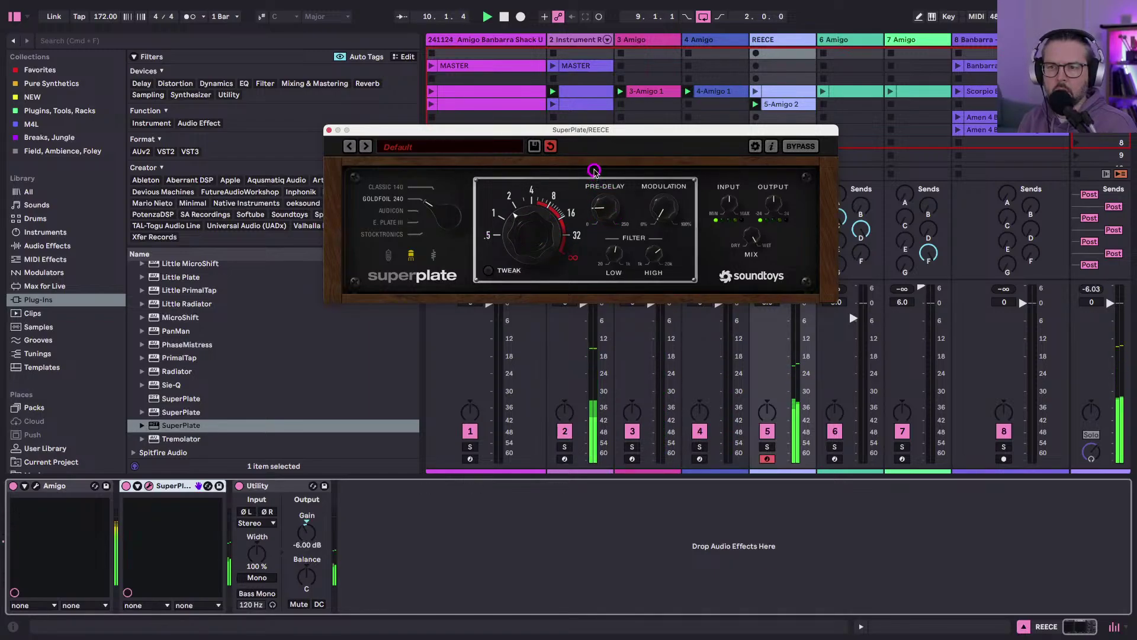
drag(591, 161, 604, 205)
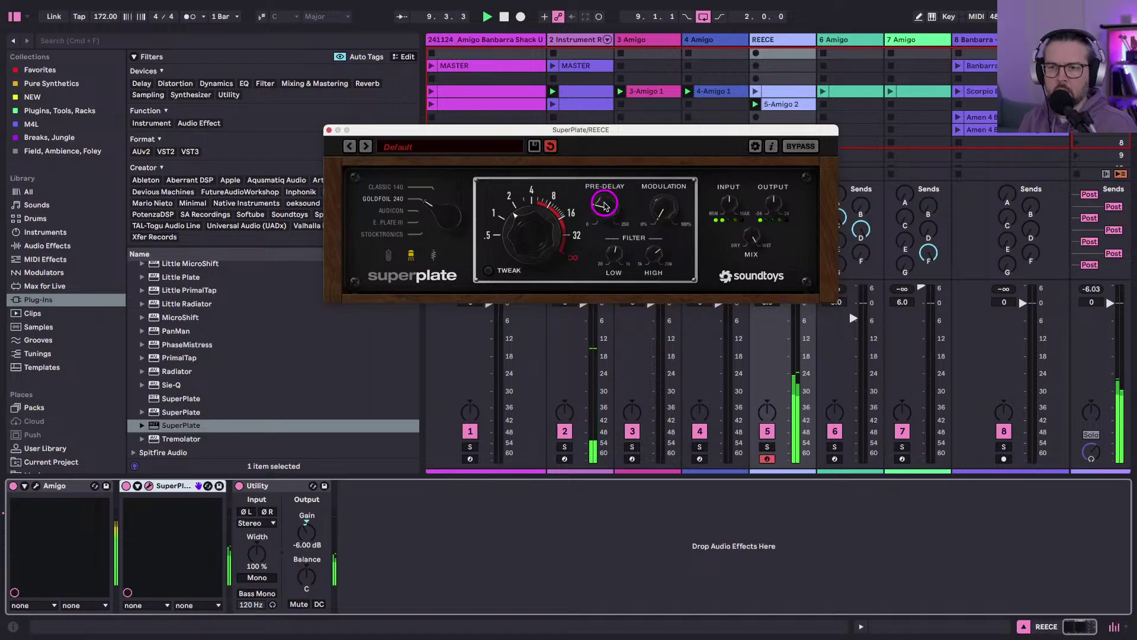
click(641, 258)
drag(658, 255, 655, 247)
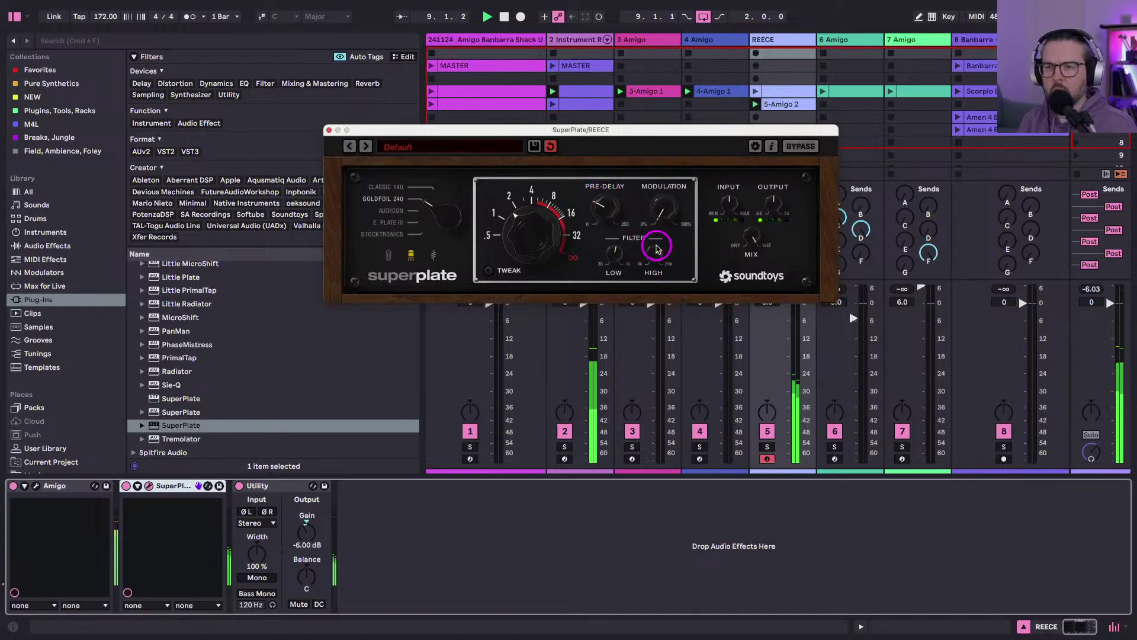
click(612, 253)
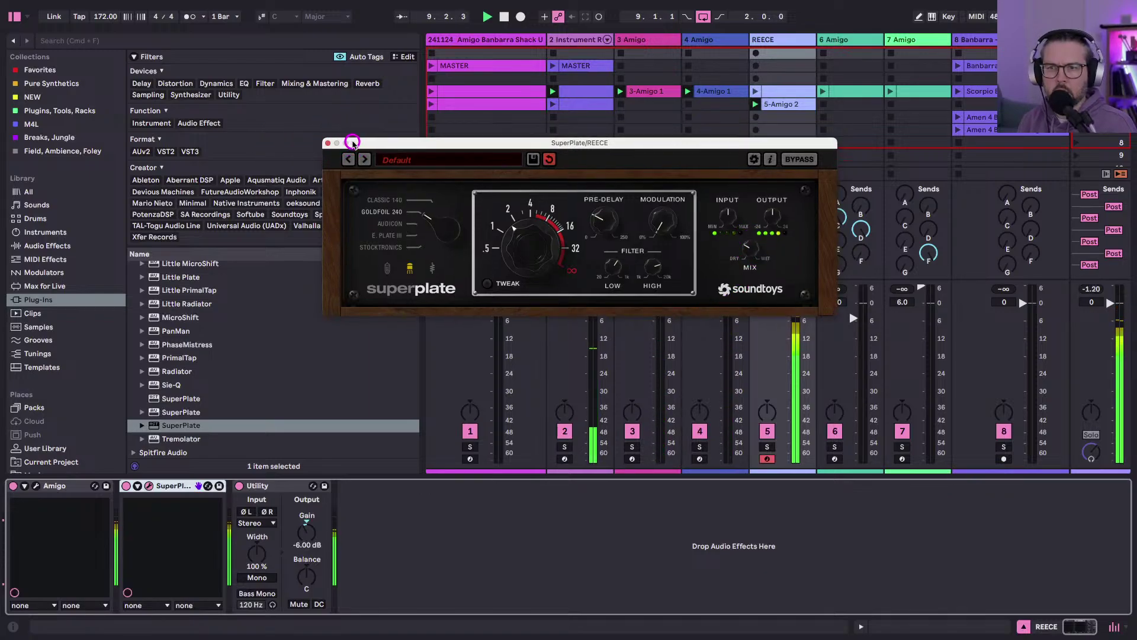
Launch track 2's clip in the fifth slot and move the SuperPlate window clear of the track's devices.
drag(354, 129, 231, 244)
click(551, 105)
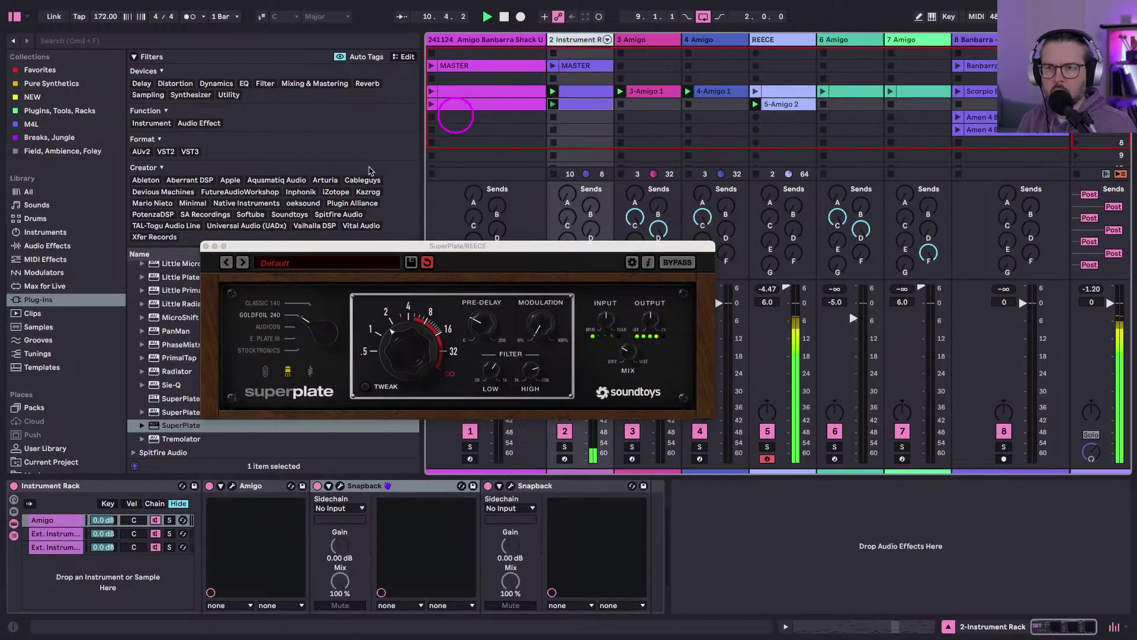
drag(252, 246, 331, 59)
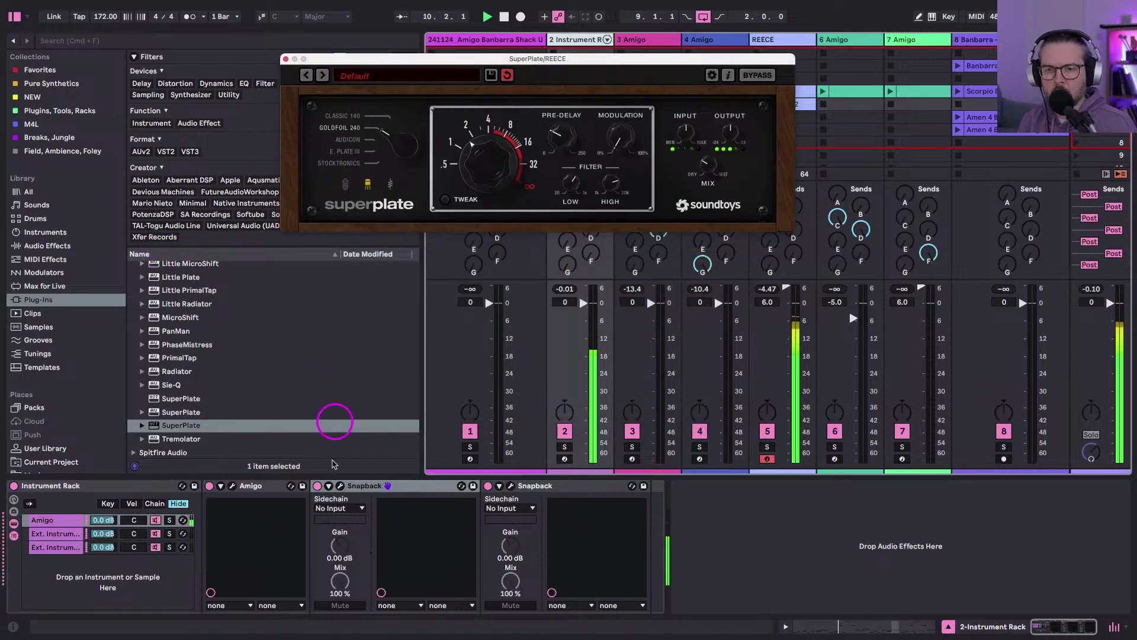
Enable the Transient layer in track 2's first Snapback and load the Kick Oomph > Hardbody 3 sample.
click(341, 487)
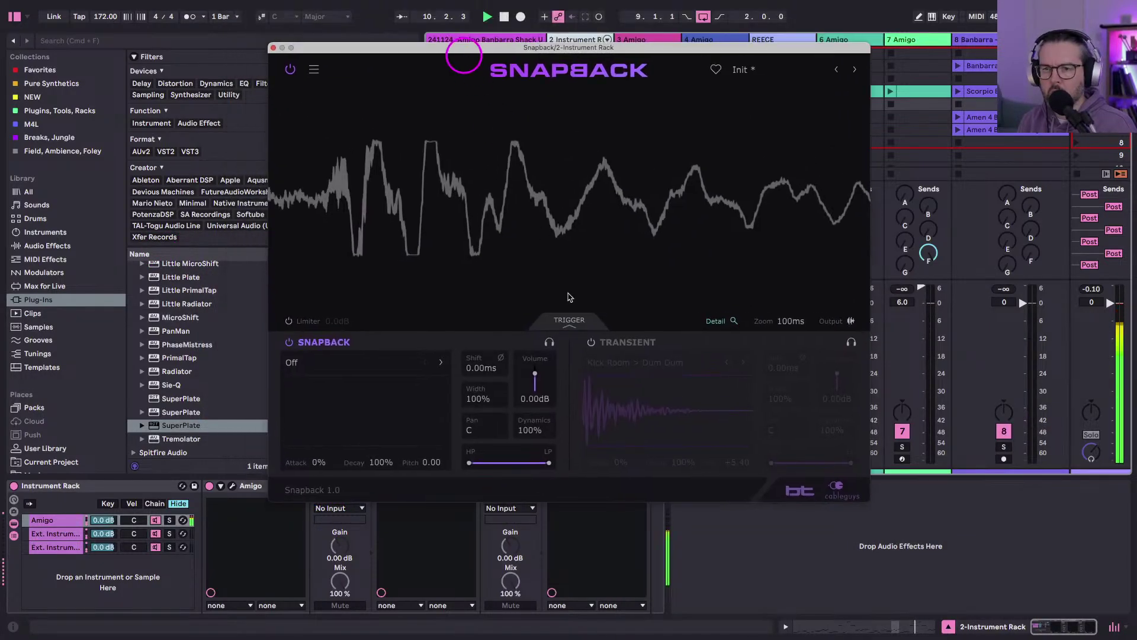
click(592, 343)
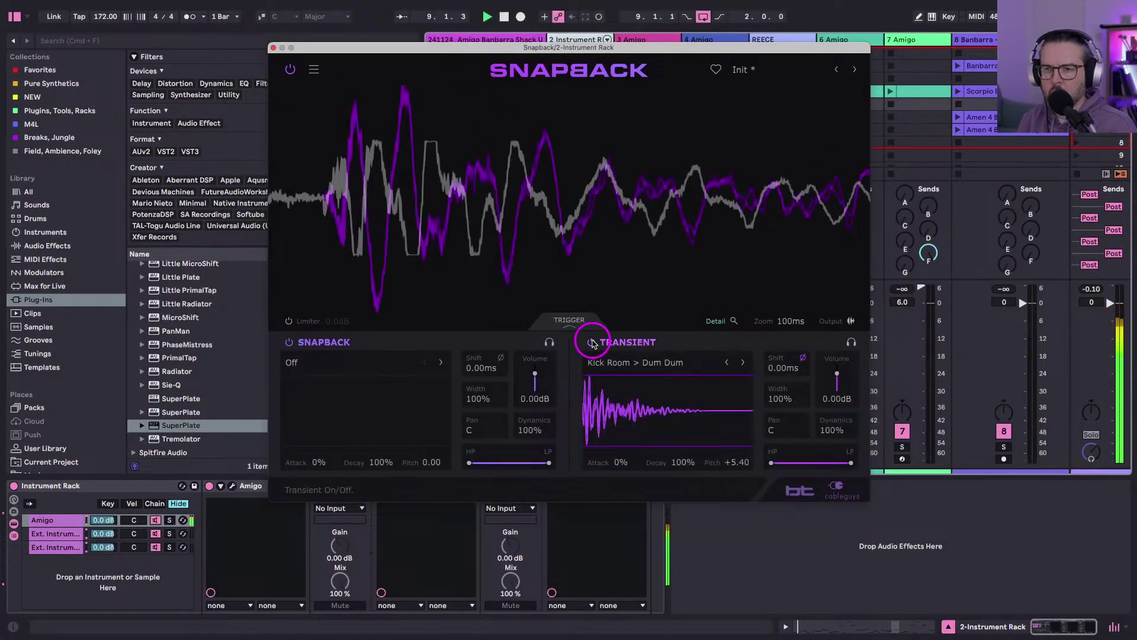
click(659, 430)
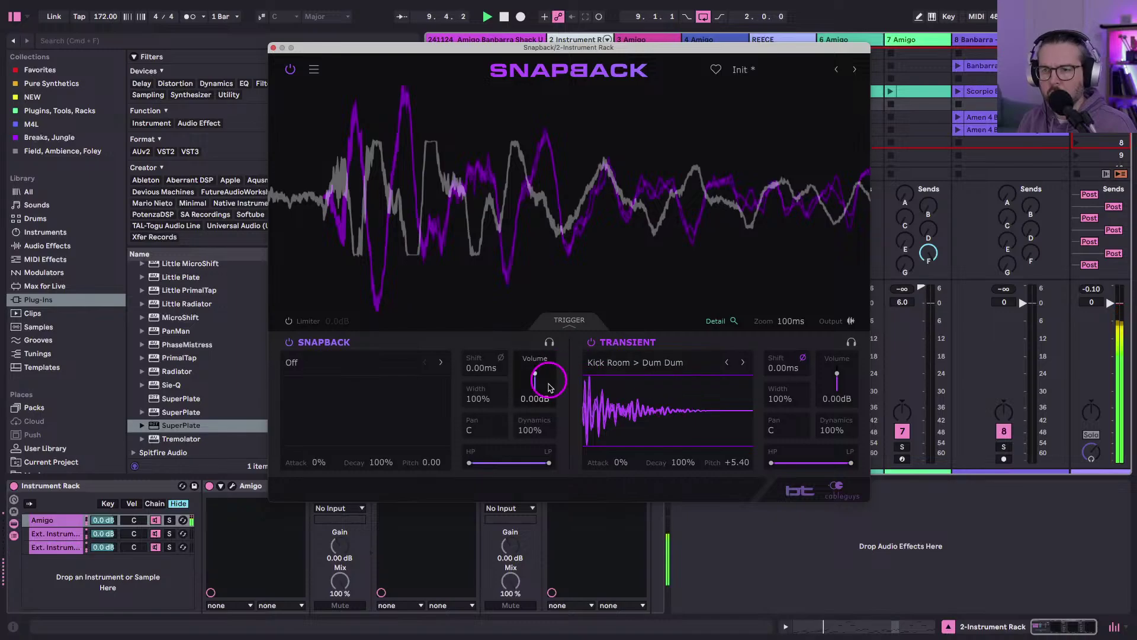
click(644, 361)
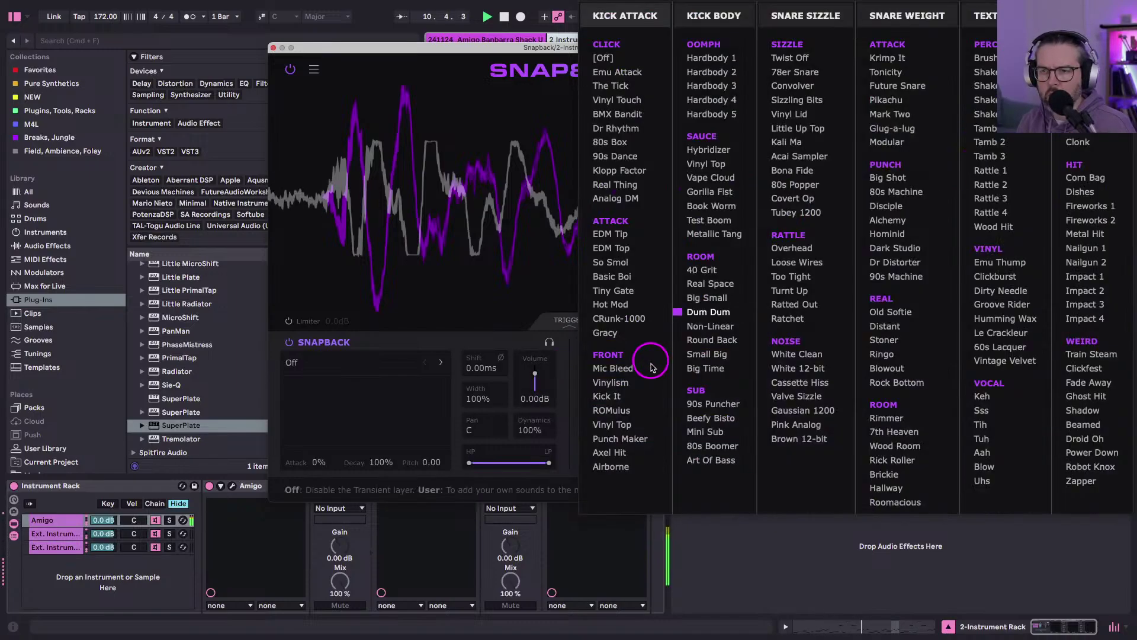
click(707, 297)
click(641, 412)
click(675, 362)
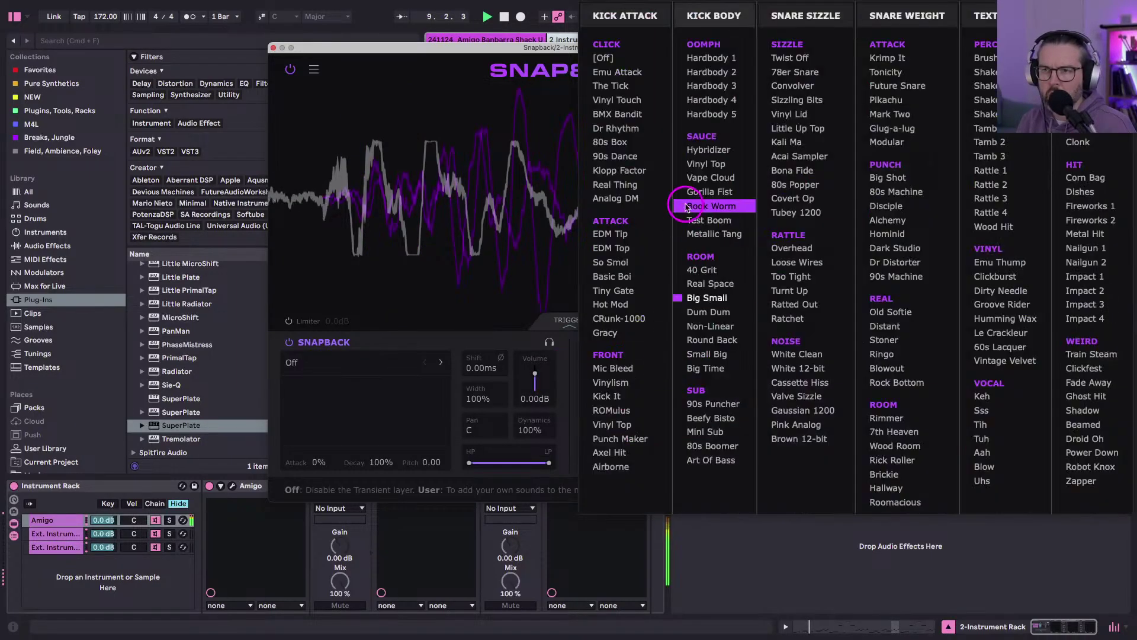
click(699, 148)
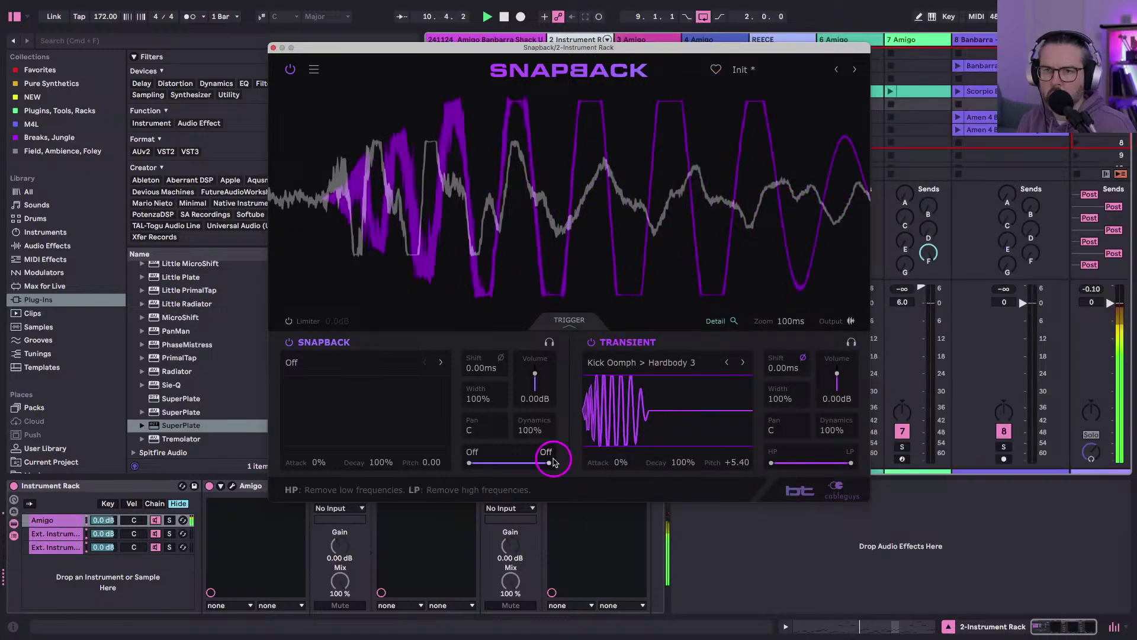
click(725, 375)
Set the Snapback Transient layer's pitch to -0.84 and decay to 20%, and close both plug-in windows.
double_click(739, 462)
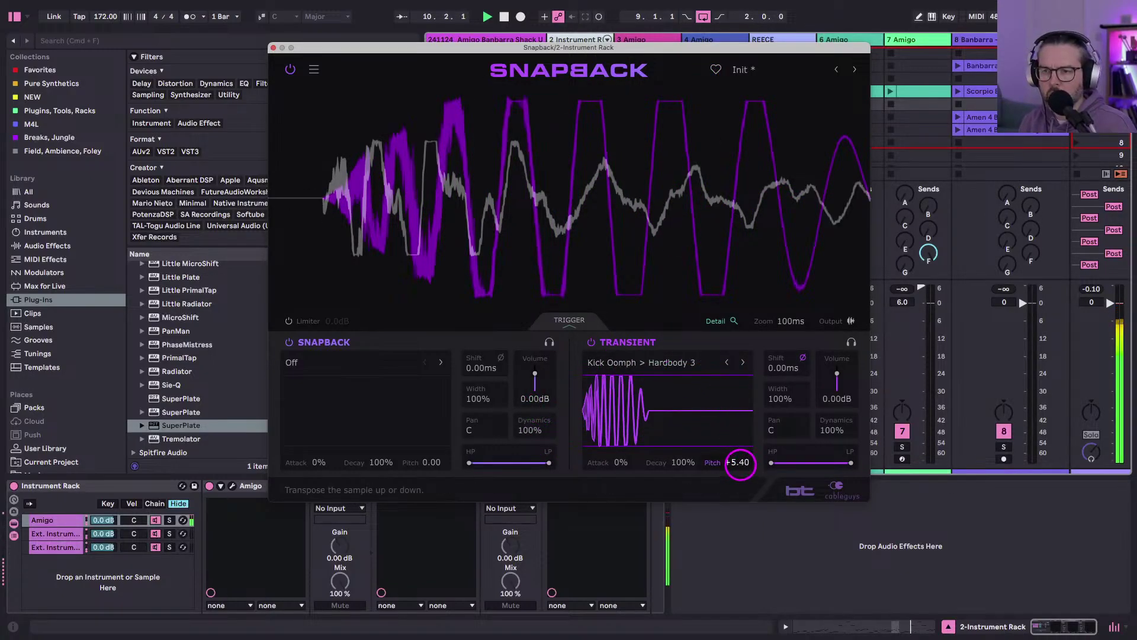
click(720, 387)
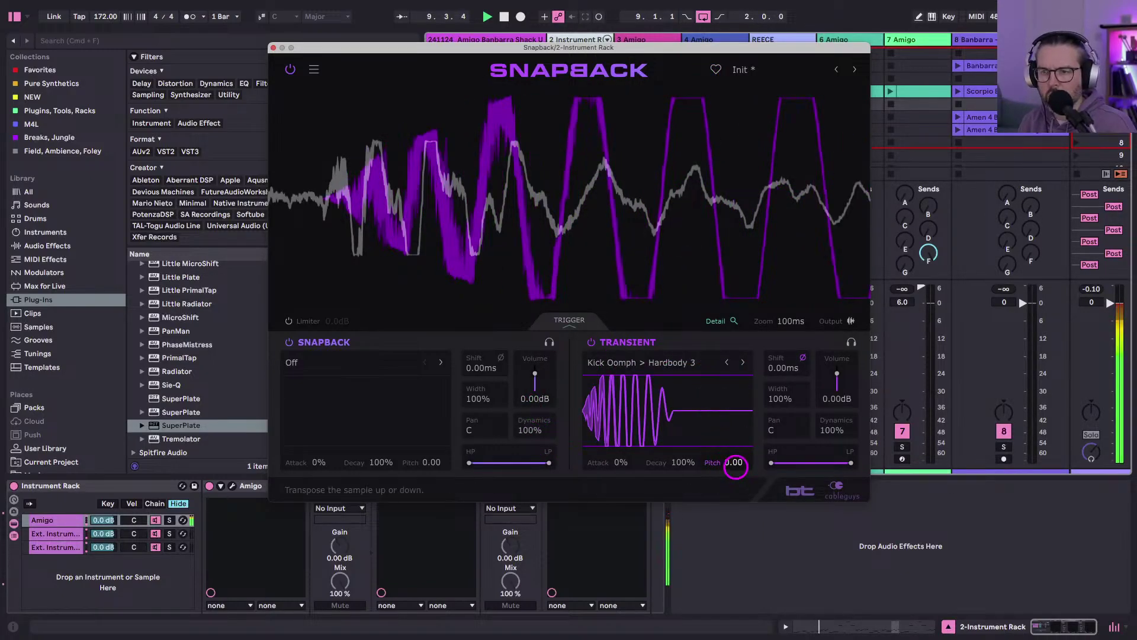
drag(734, 466, 736, 468)
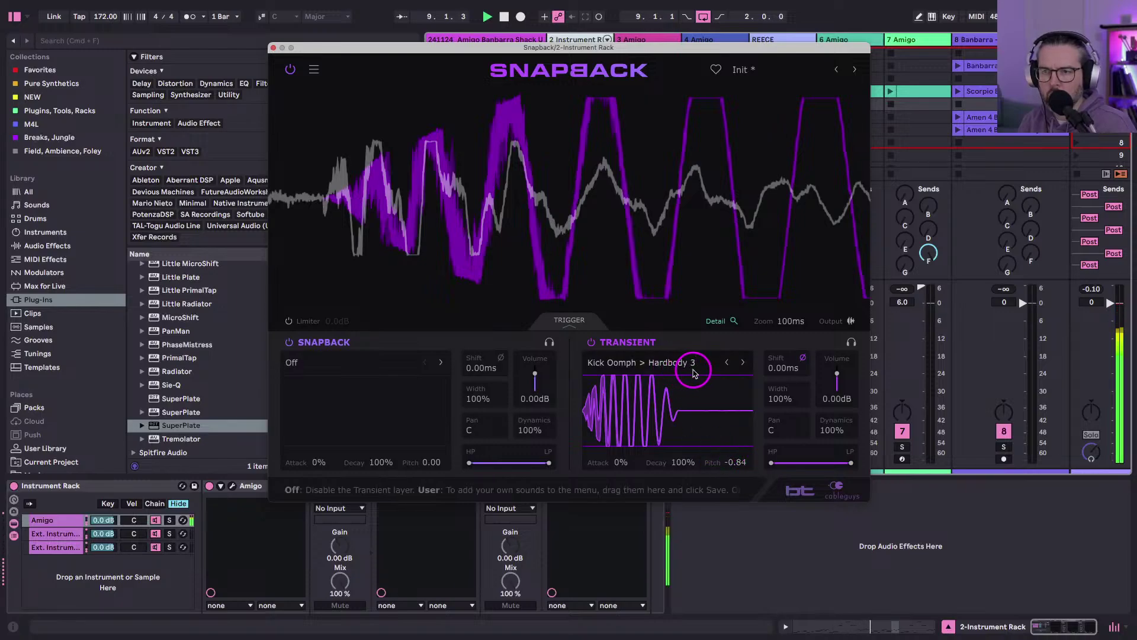
drag(680, 464, 680, 558)
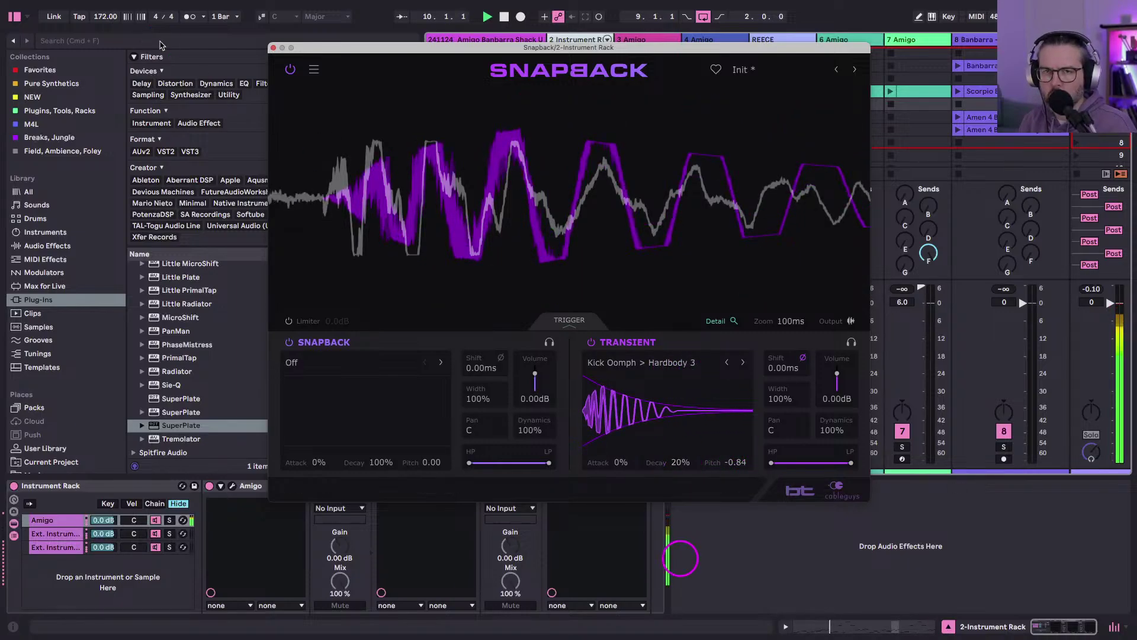
click(273, 47)
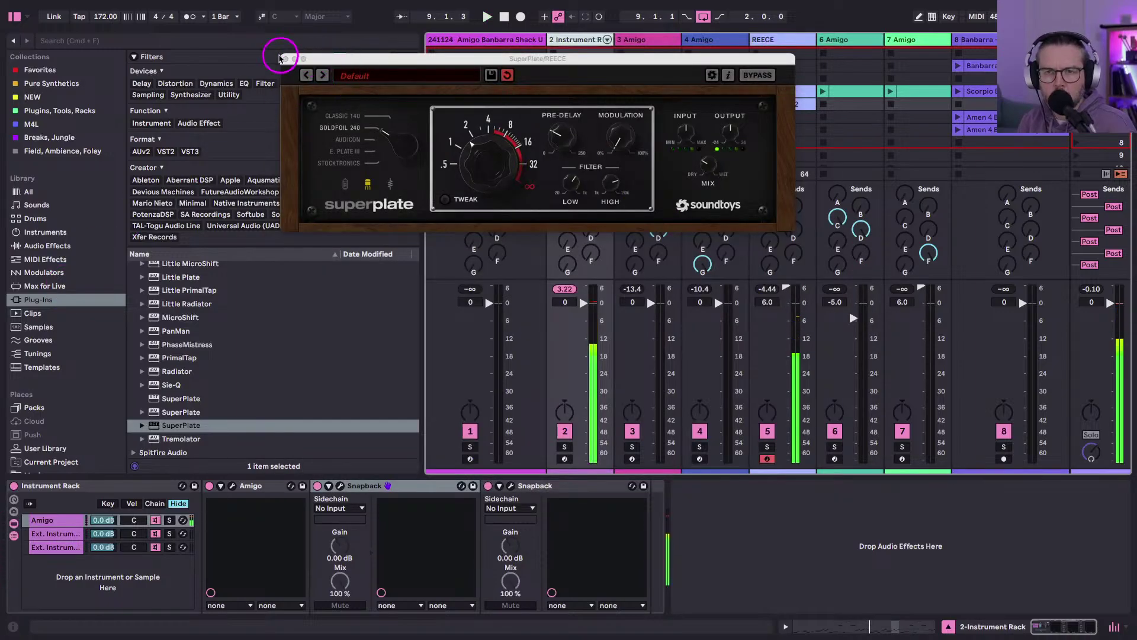
click(286, 59)
Find the UADx LA-2A Tube Compressor among the Universal Audio plug-ins and add it after track 2's Instrument Rack.
click(46, 277)
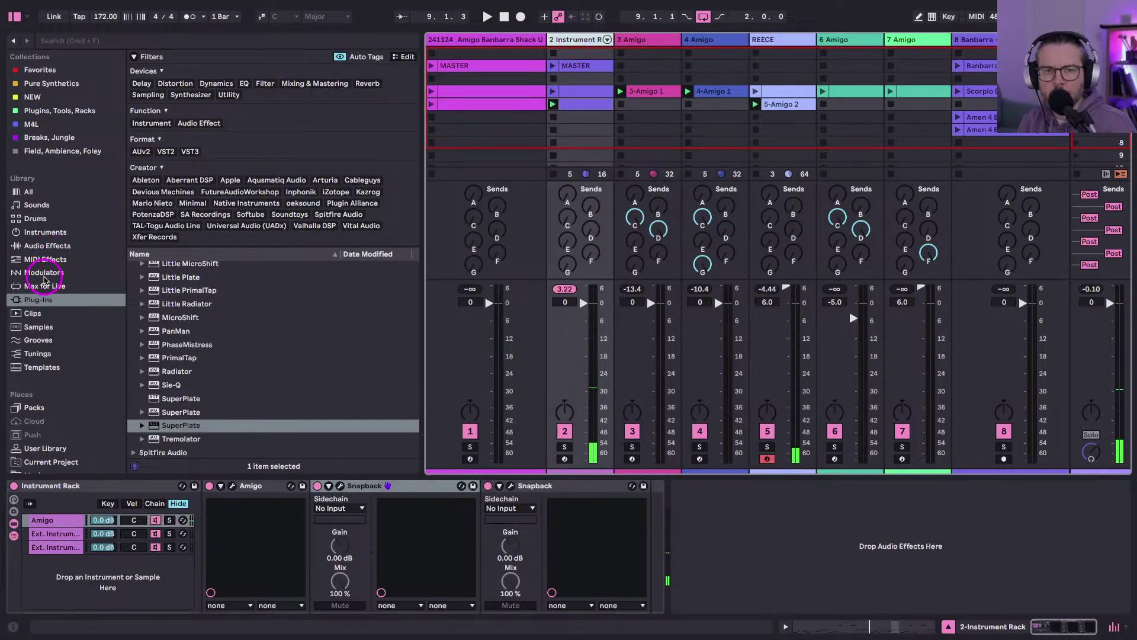
click(34, 301)
scroll(159, 359, up, 5)
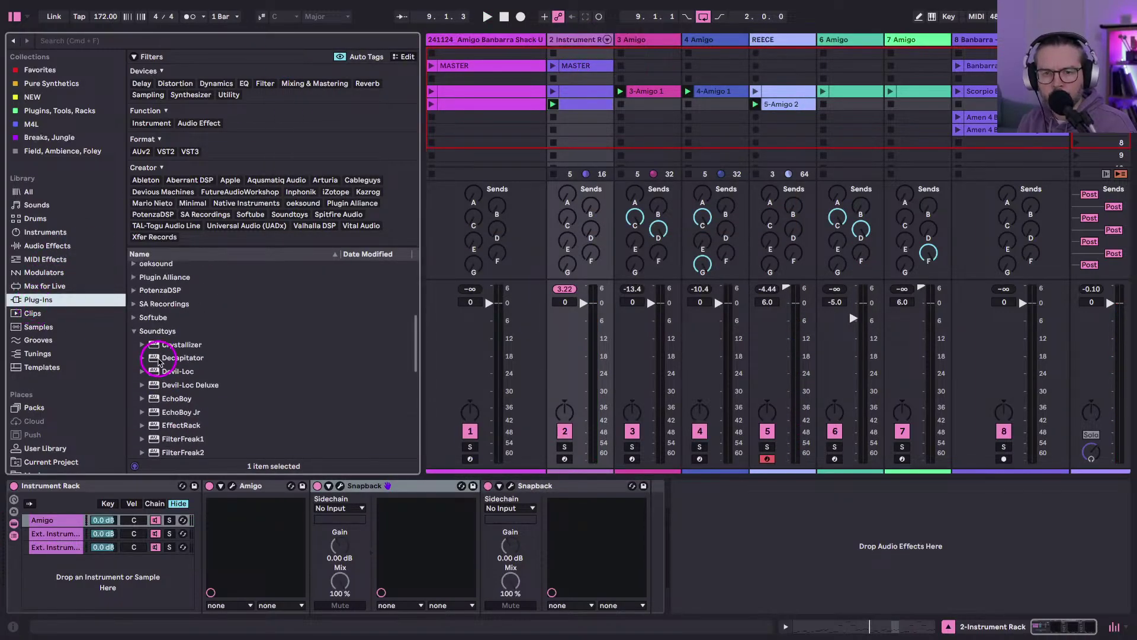
click(133, 331)
scroll(148, 397, up, 5)
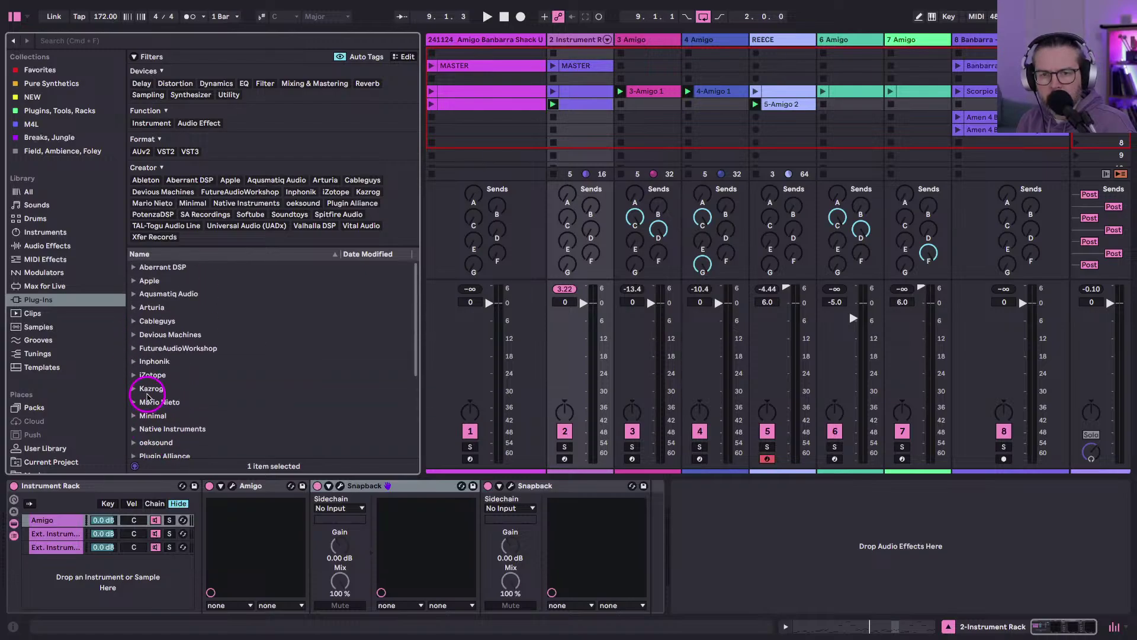
scroll(156, 339, down, 5)
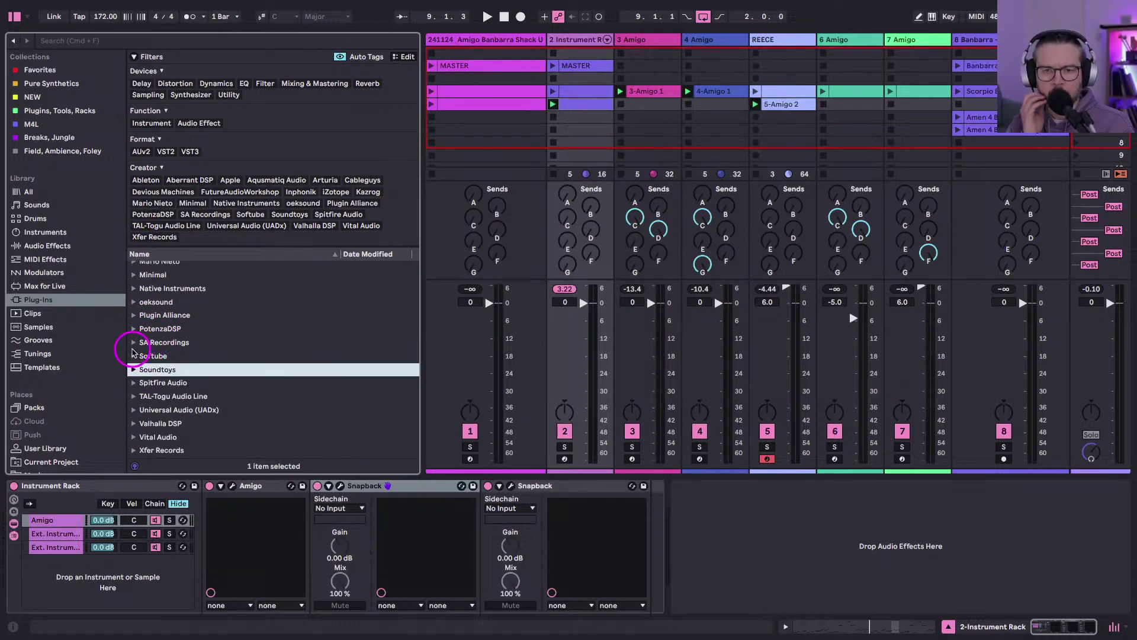
click(133, 410)
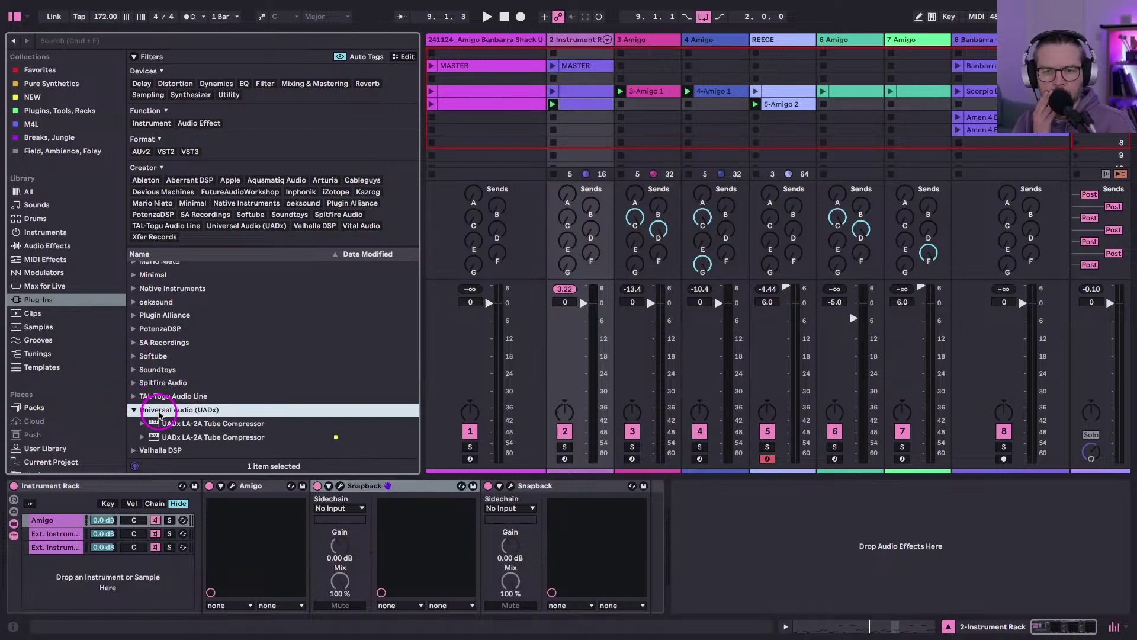
scroll(159, 415, down, 2)
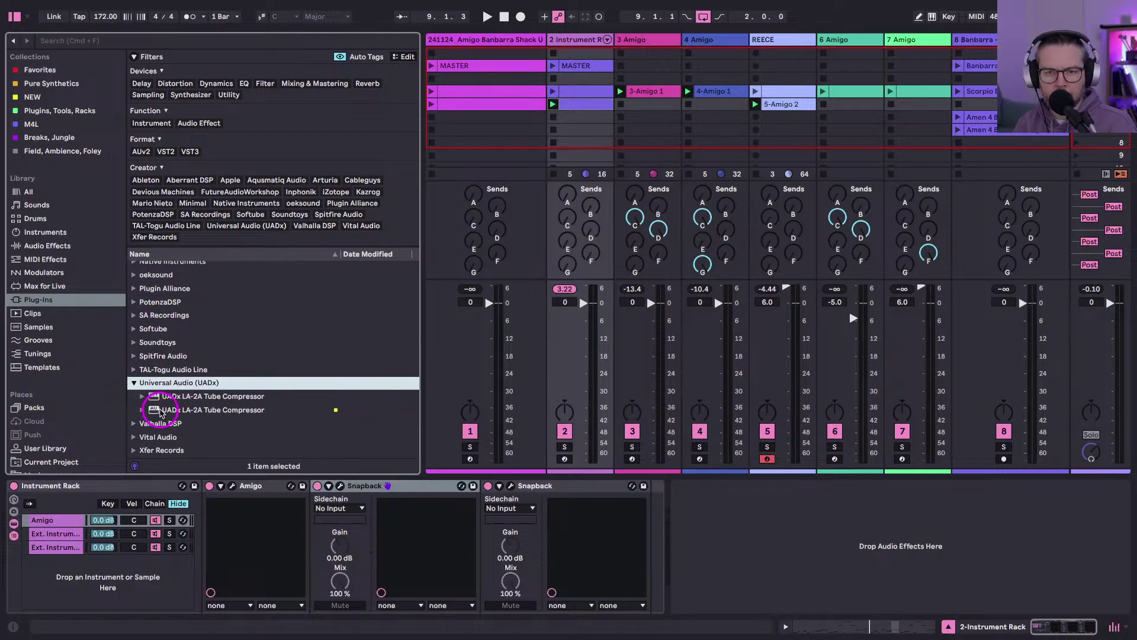
drag(164, 398, 710, 521)
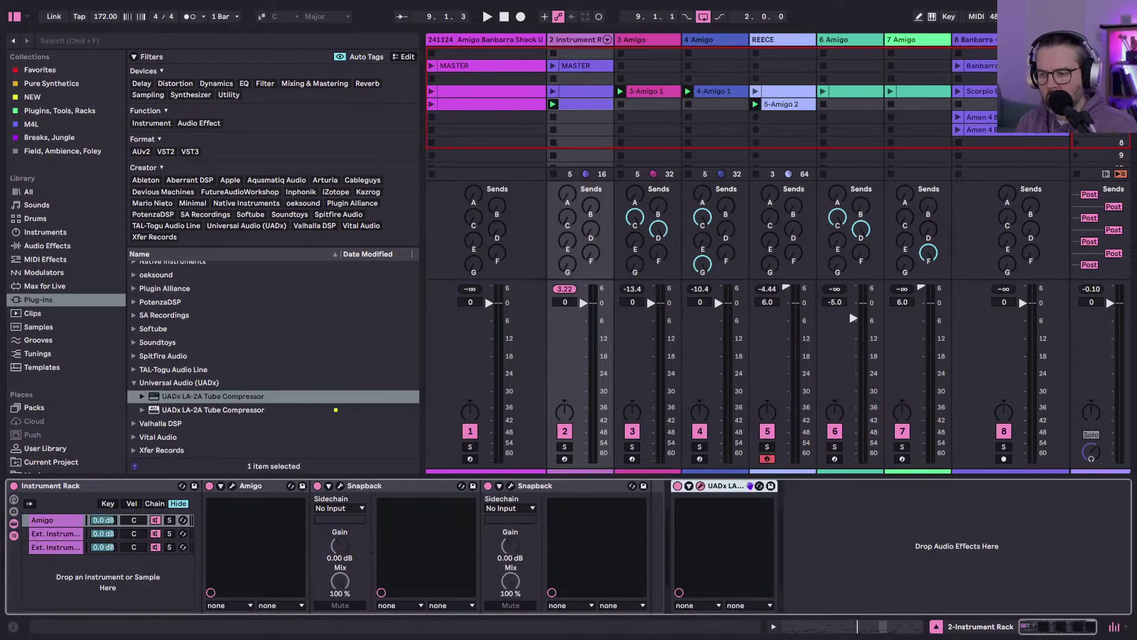
Move the LA-2A window up out of the way and open track 2's first Snapback during playback.
key(space)
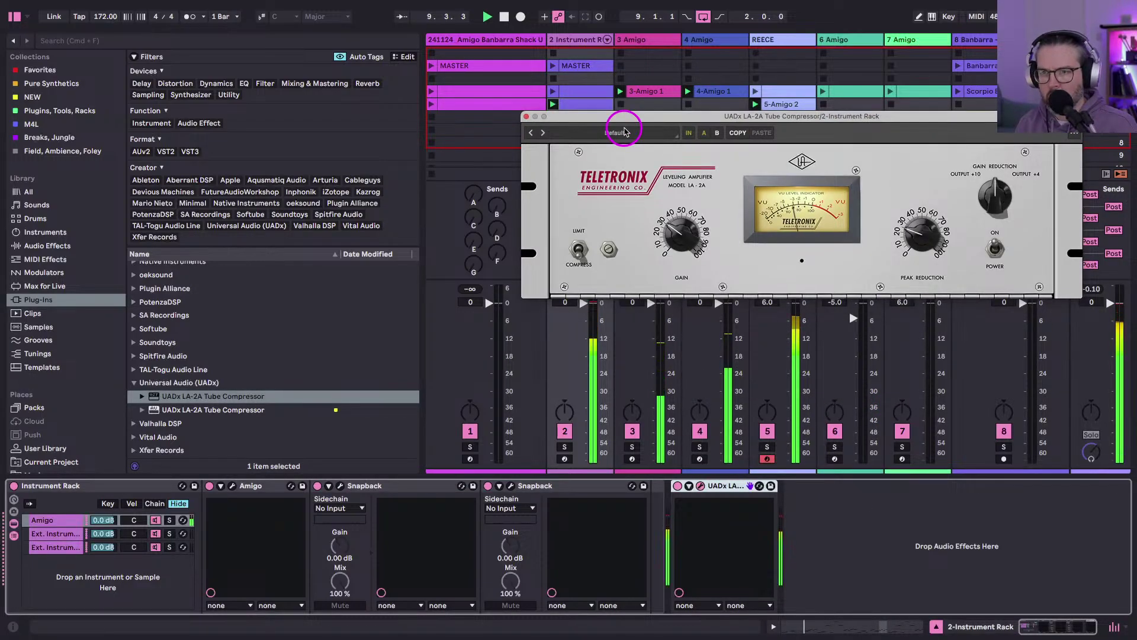
click(625, 132)
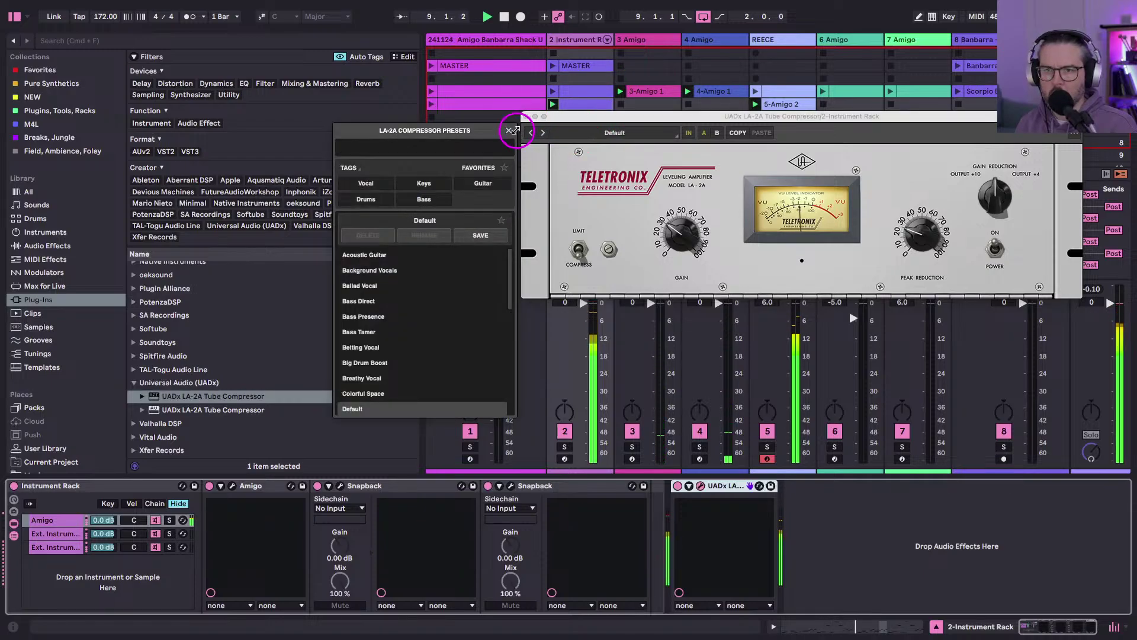
click(511, 132)
drag(673, 116, 633, 37)
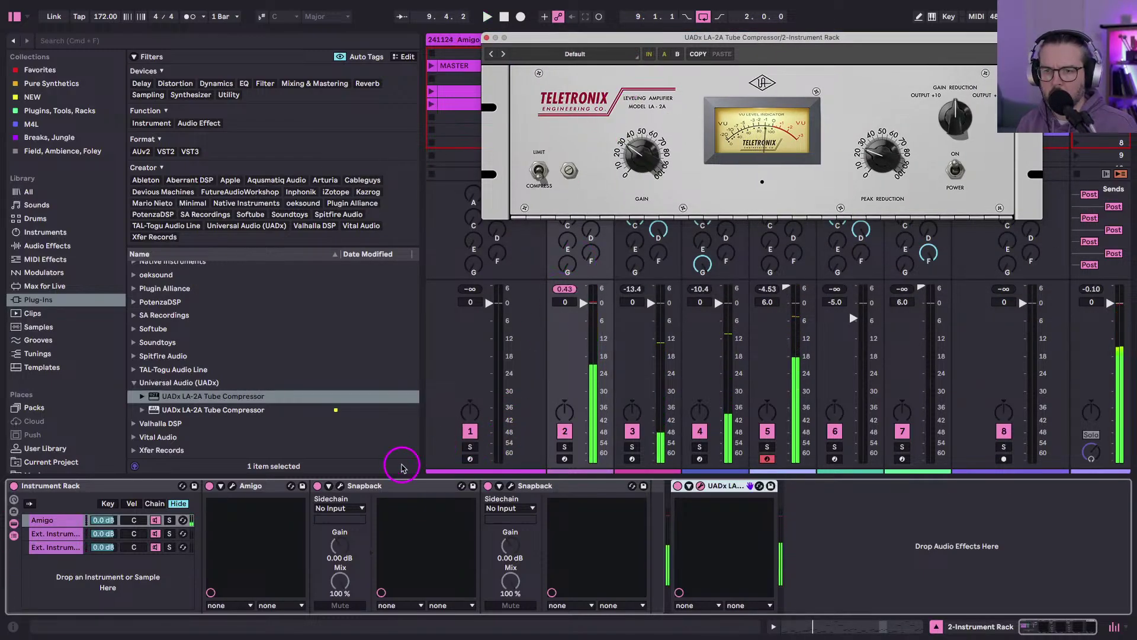
click(348, 486)
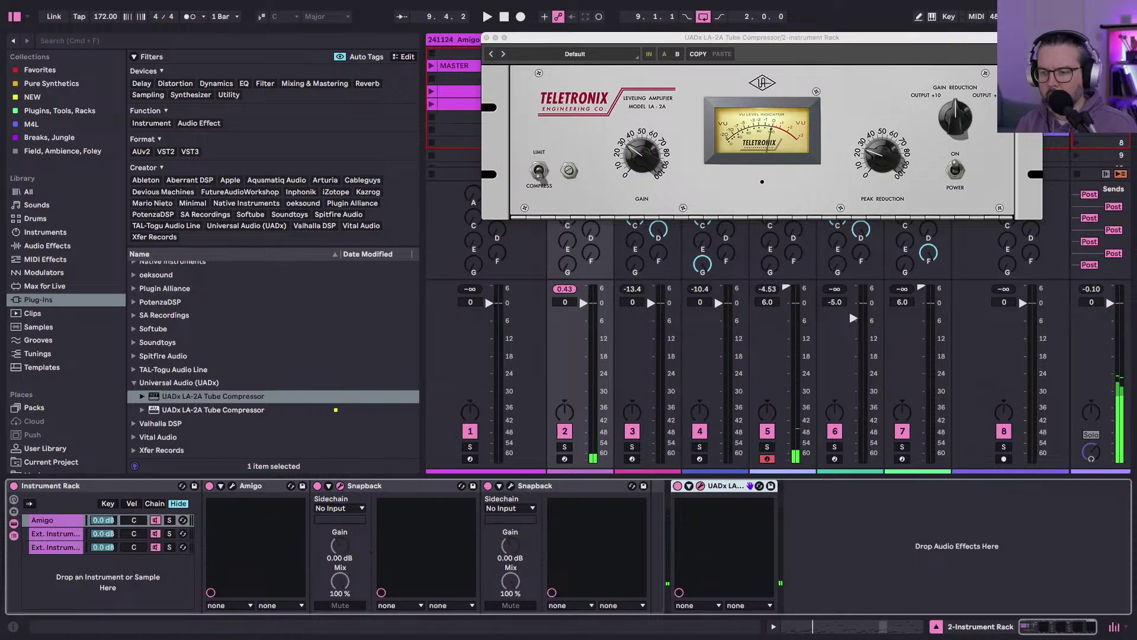
click(340, 486)
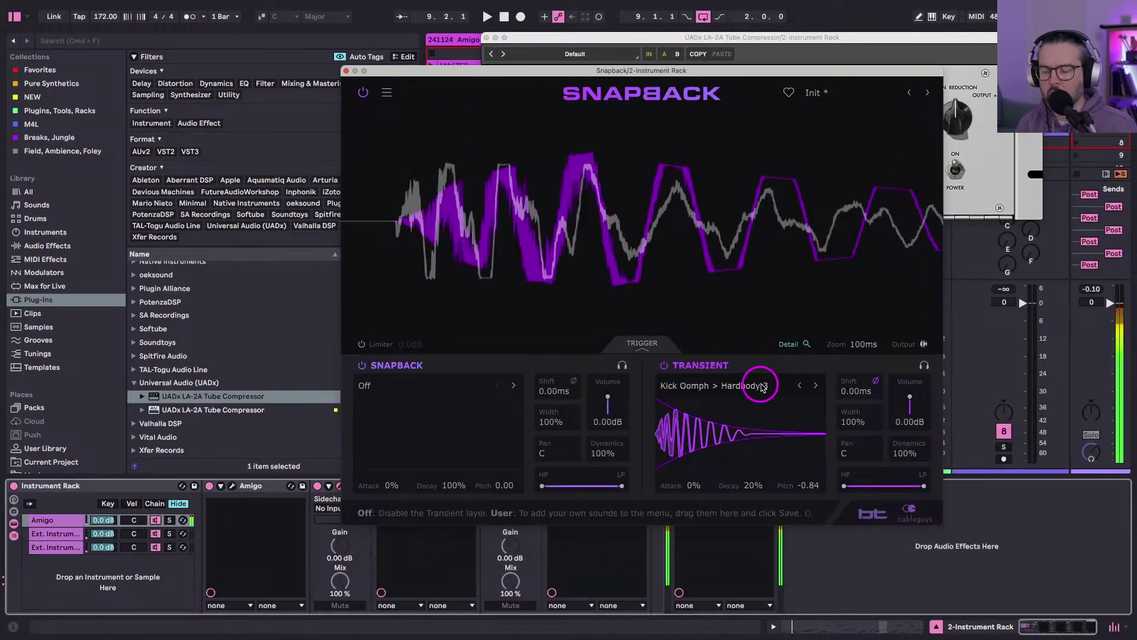
Try Kick Oomph > Hardbody 5 in the Snapback Transient layer with pitch at +4.80 and decay at 100%.
click(815, 386)
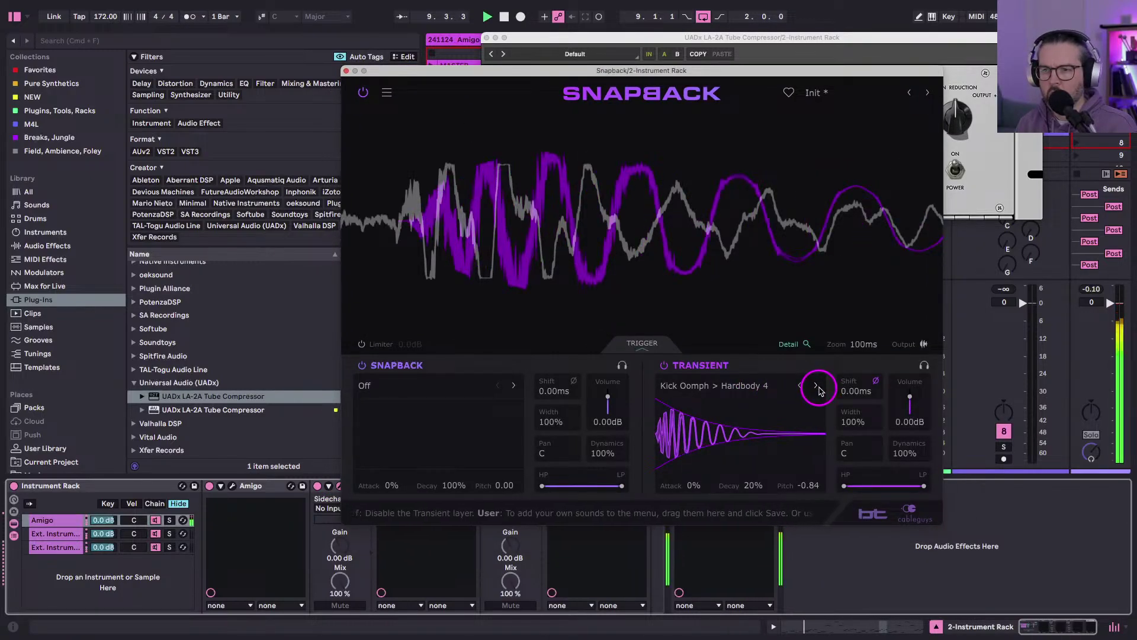
click(817, 387)
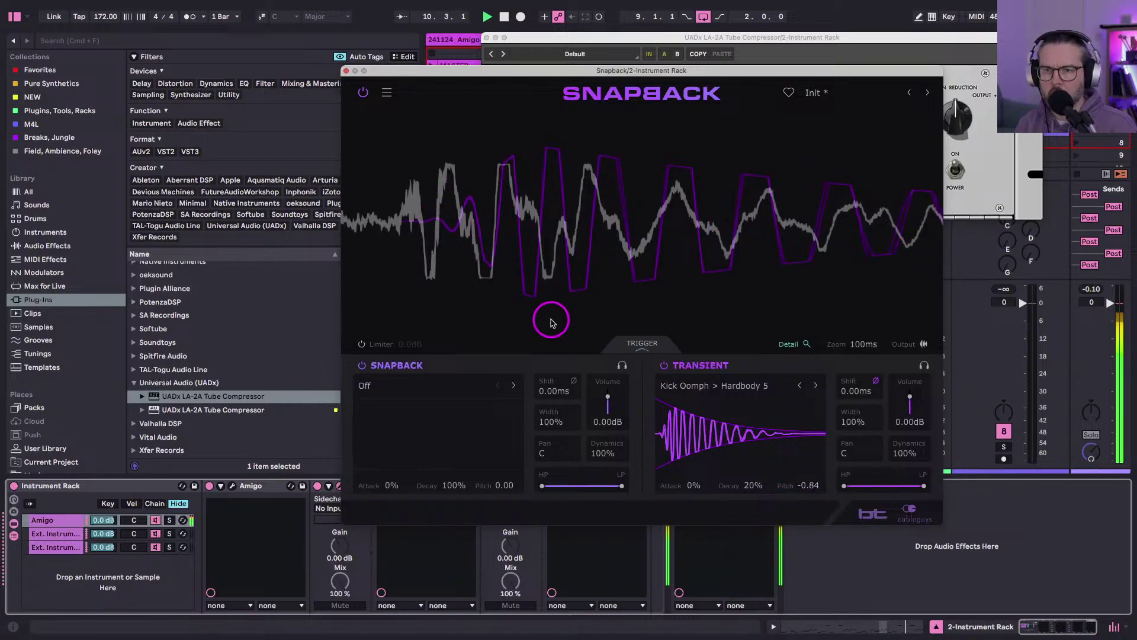
drag(809, 484, 797, 460)
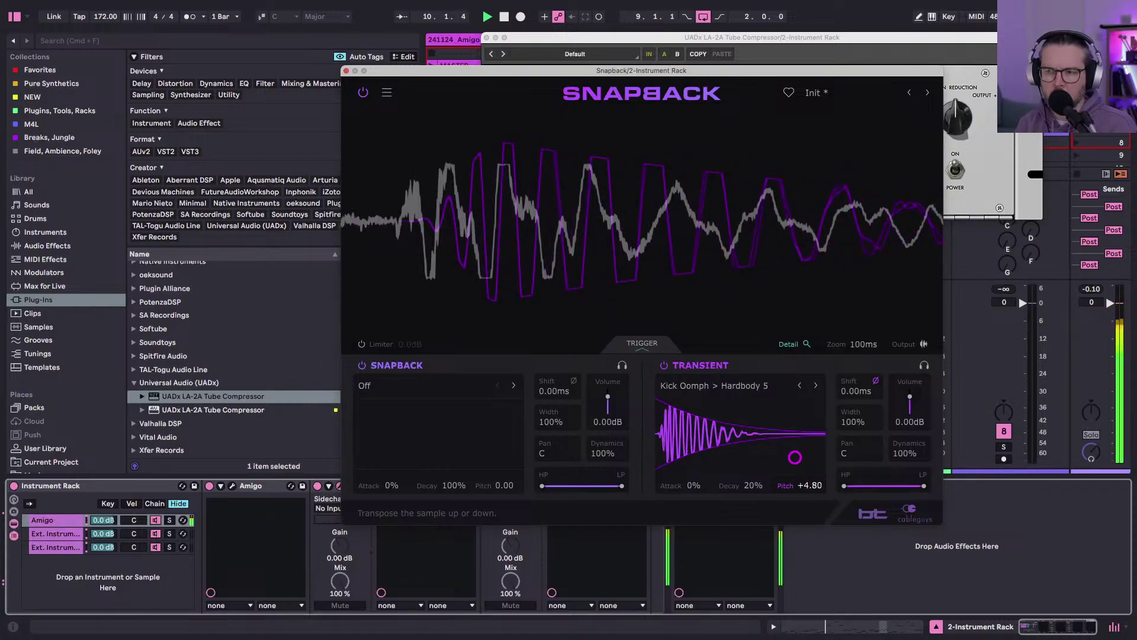
double_click(753, 485)
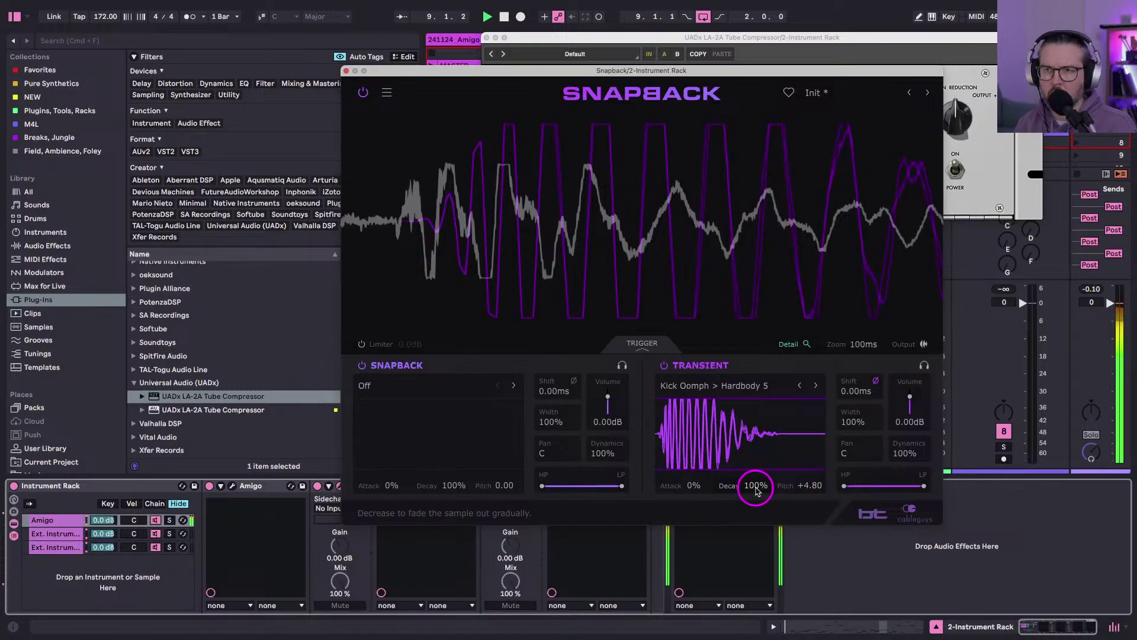
Load the Kick Sub > 90s Puncher sample into the Snapback Transient layer and reset its pitch to 0.00.
click(800, 385)
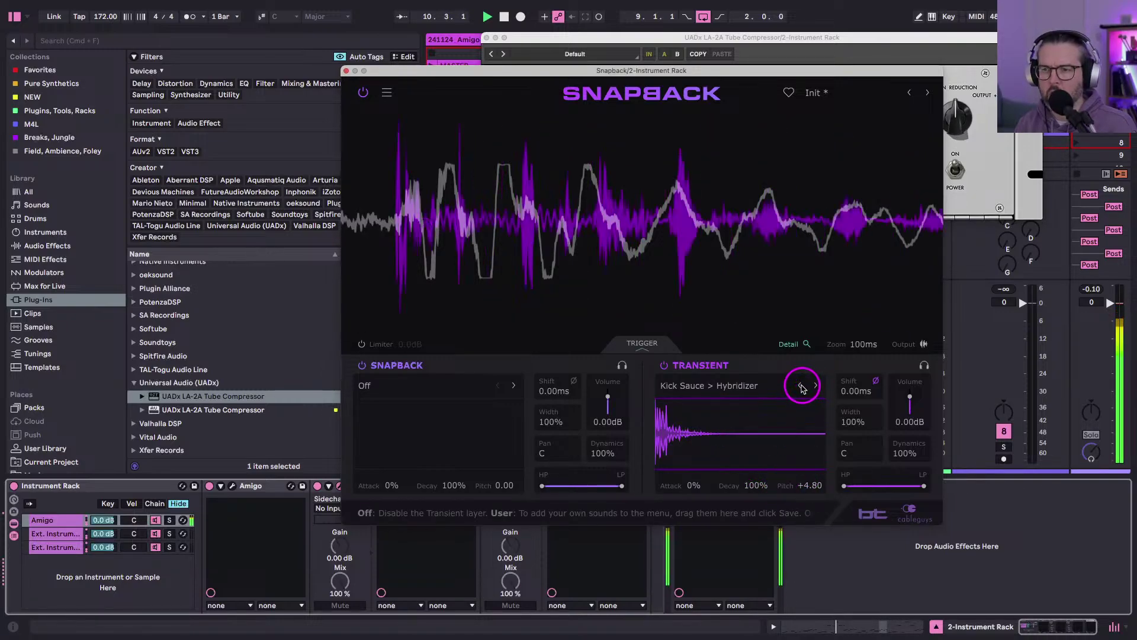
click(802, 388)
click(770, 384)
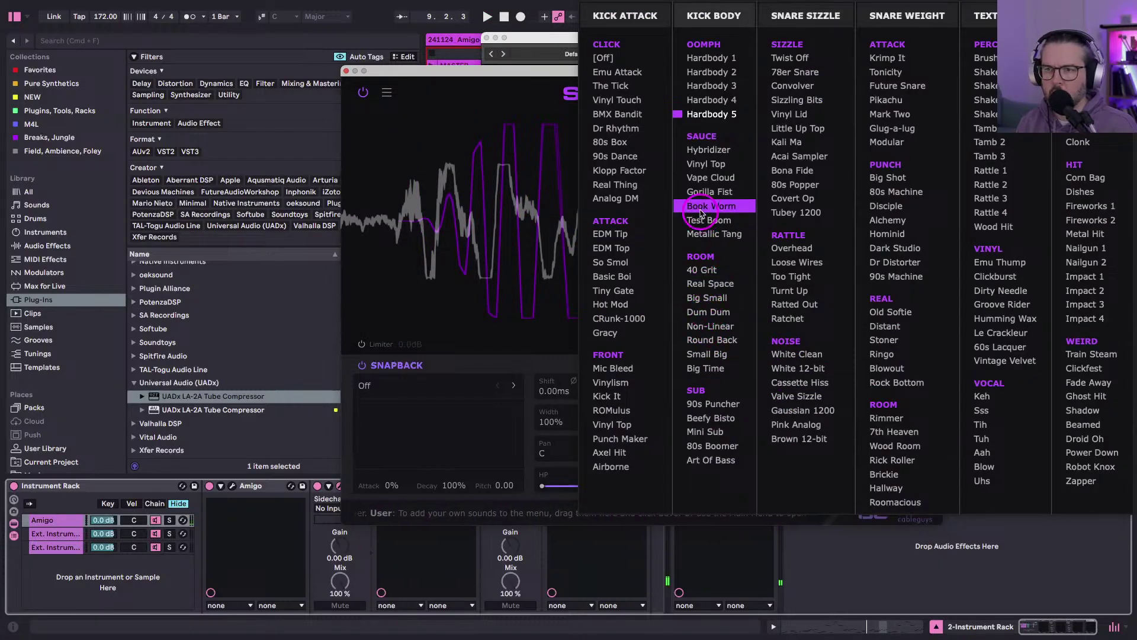
click(707, 191)
click(693, 386)
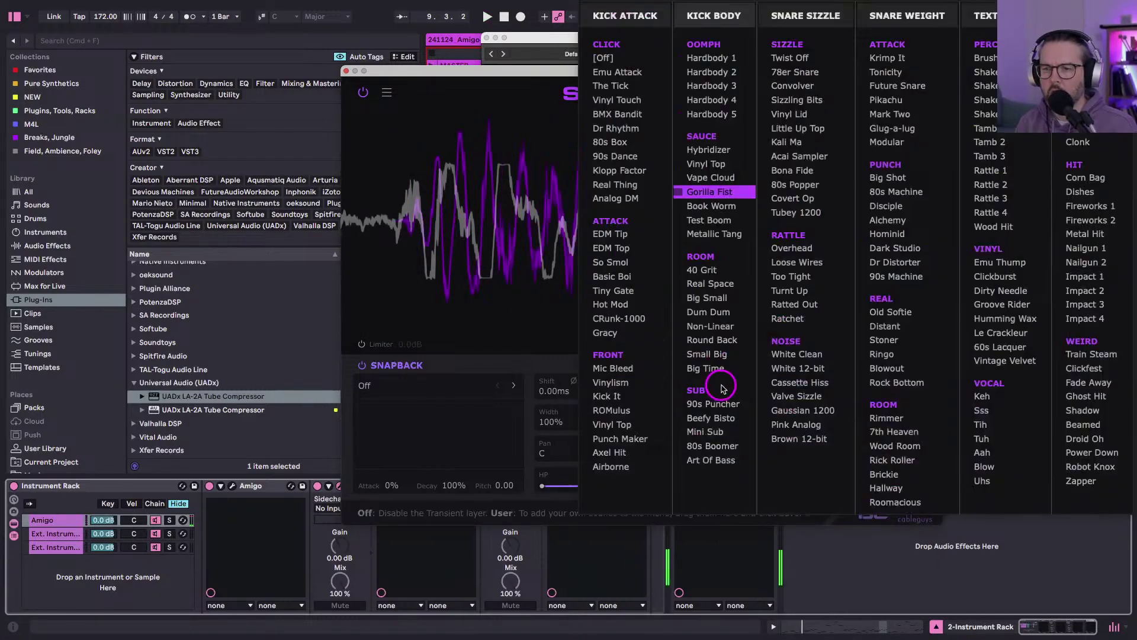
click(698, 405)
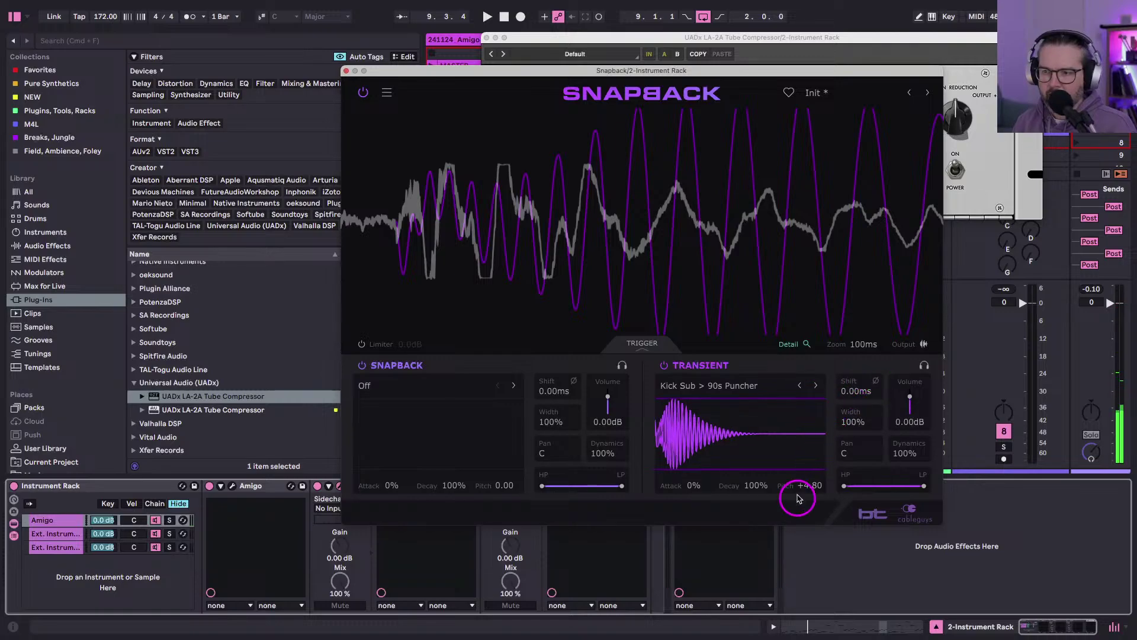
double_click(813, 485)
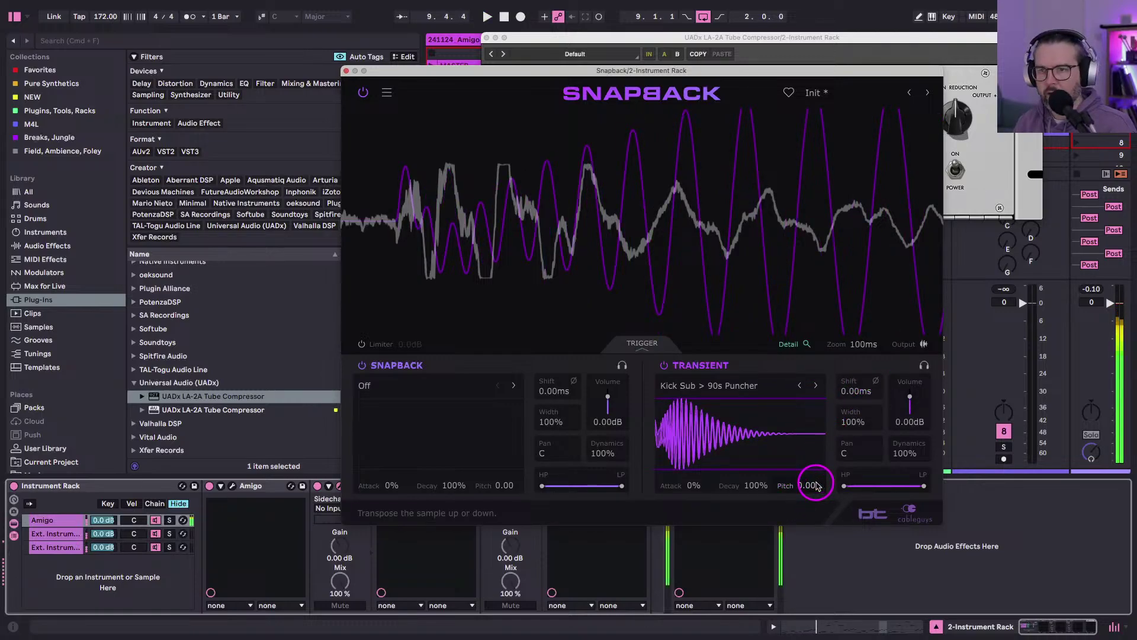
Audition the other Kick Sub samples, including Mini Sub, 80s Boomer and Art Of Bass, and return to 90s Puncher.
click(817, 390)
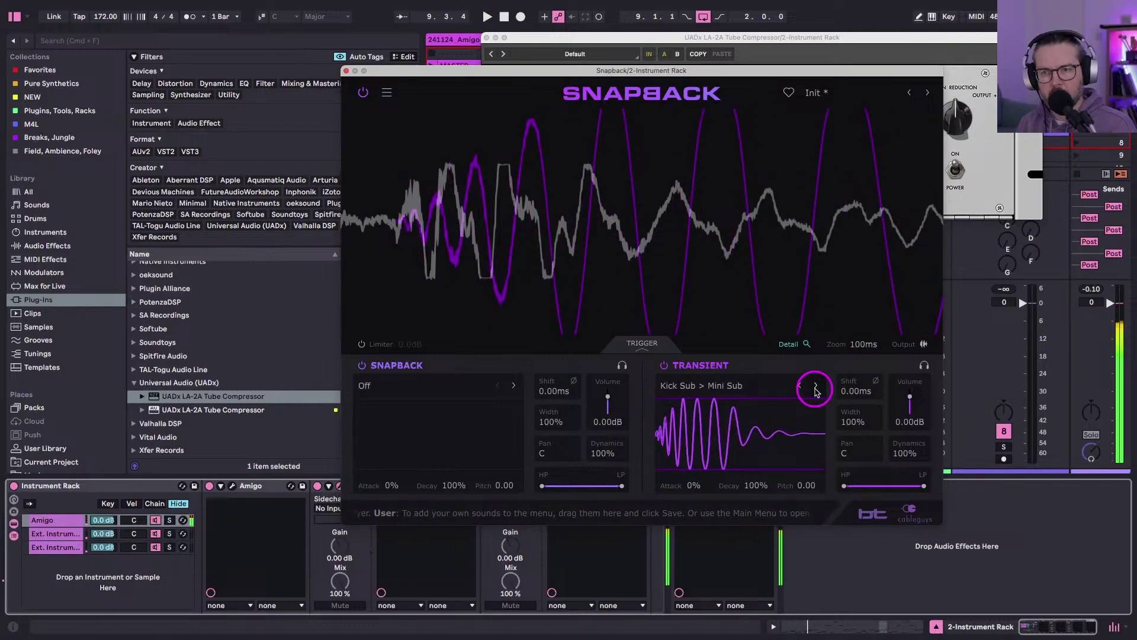
click(815, 387)
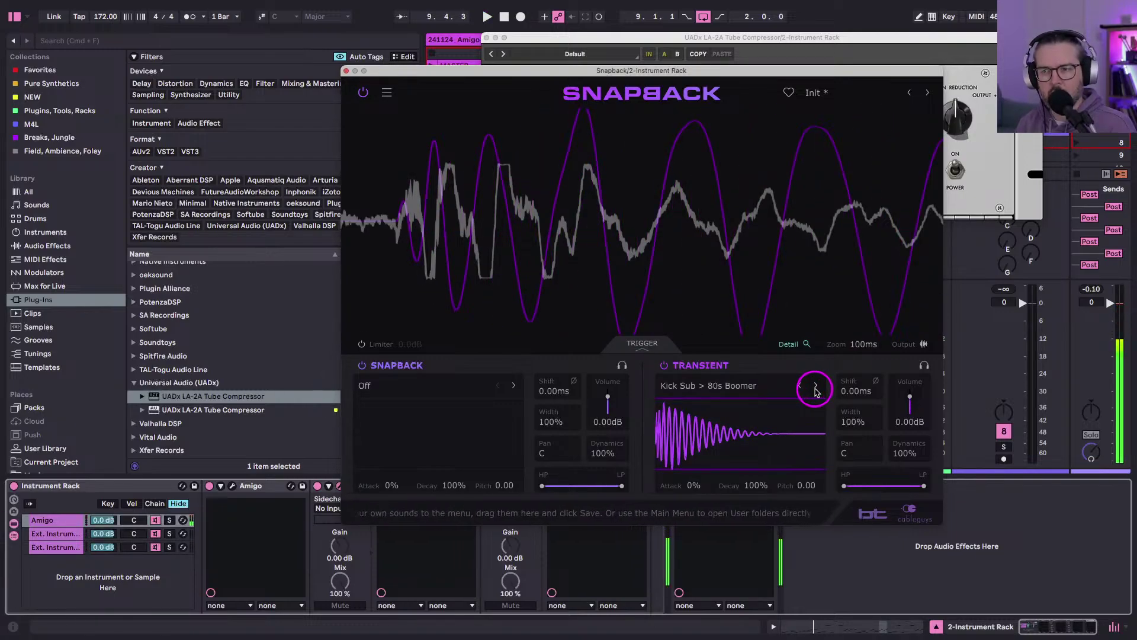
click(815, 388)
key(space)
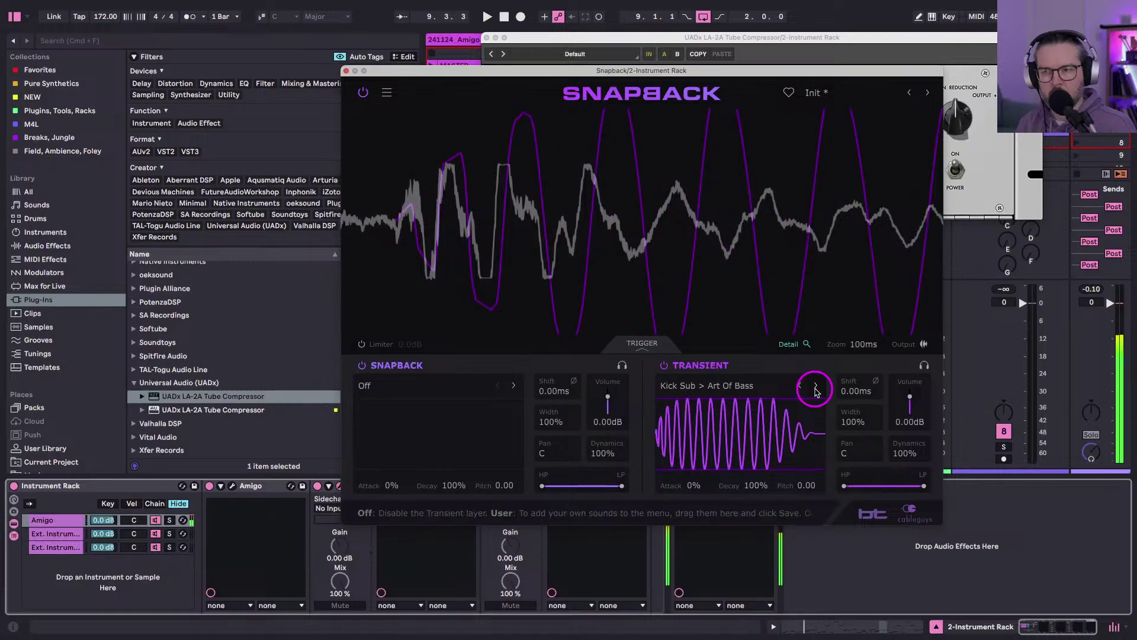
click(816, 388)
click(798, 386)
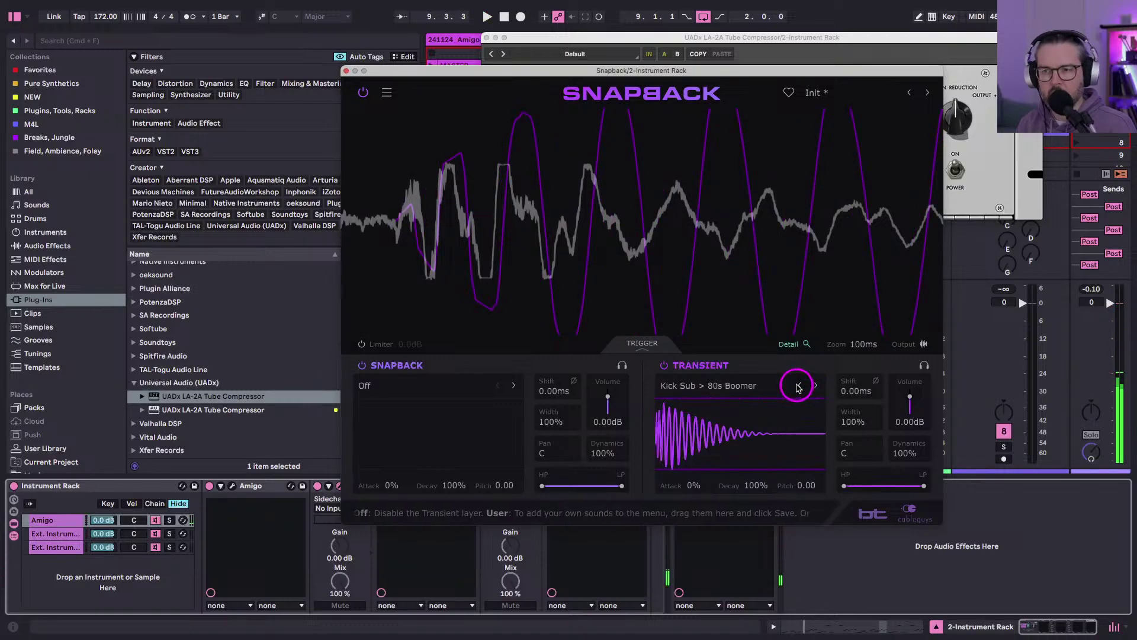
click(799, 386)
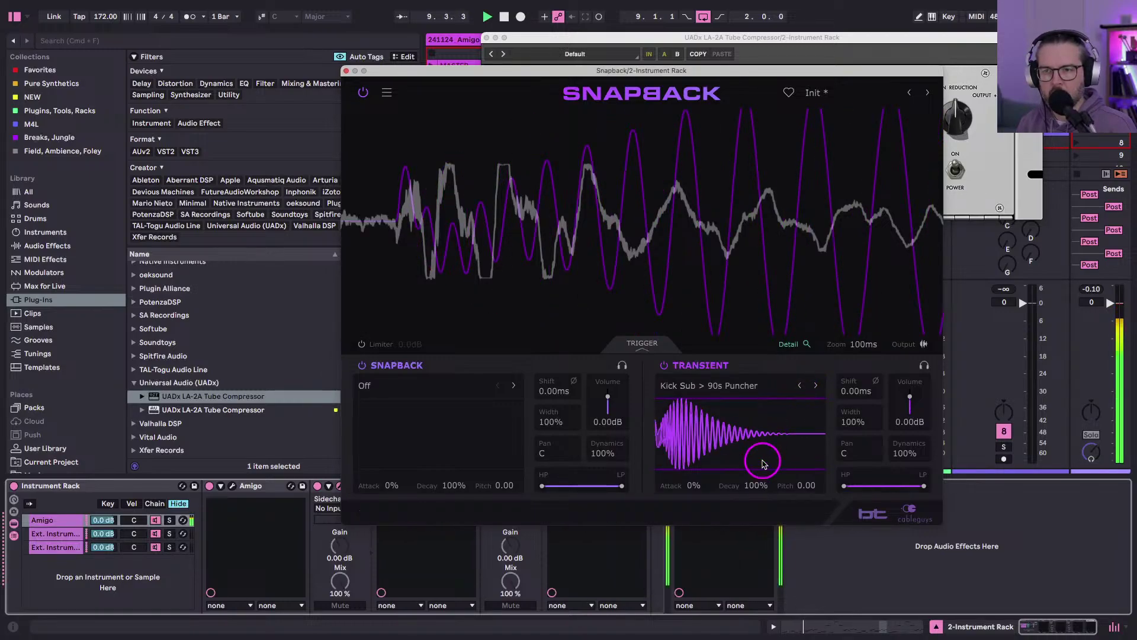
Set the Transient layer's decay to 25% and close the Snapback window.
drag(761, 515, 761, 561)
drag(760, 488, 755, 483)
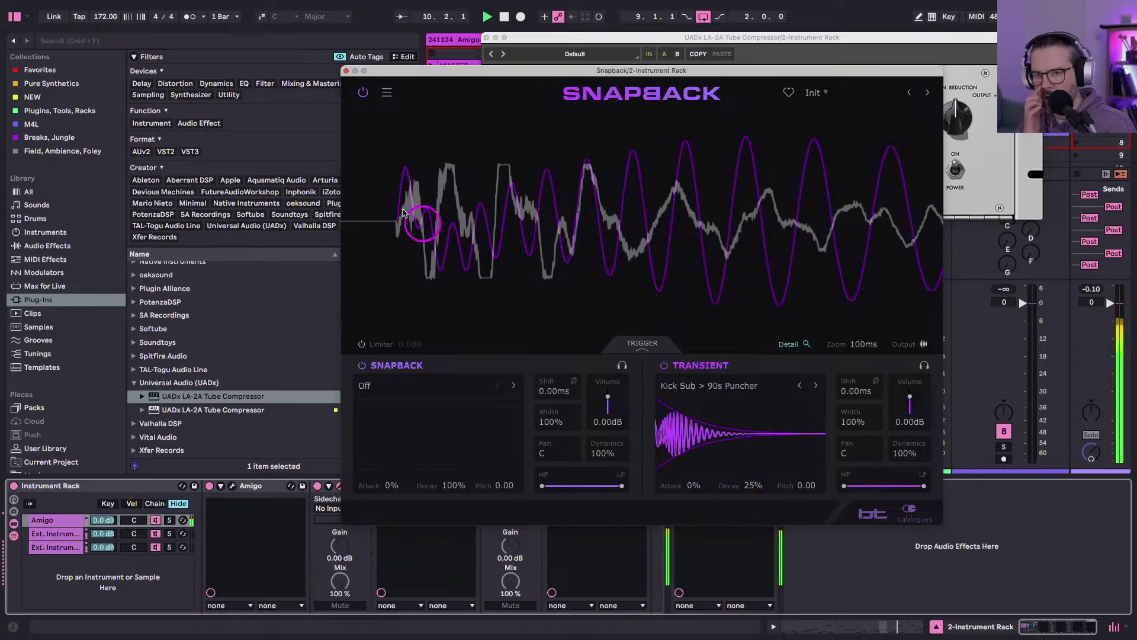
click(346, 70)
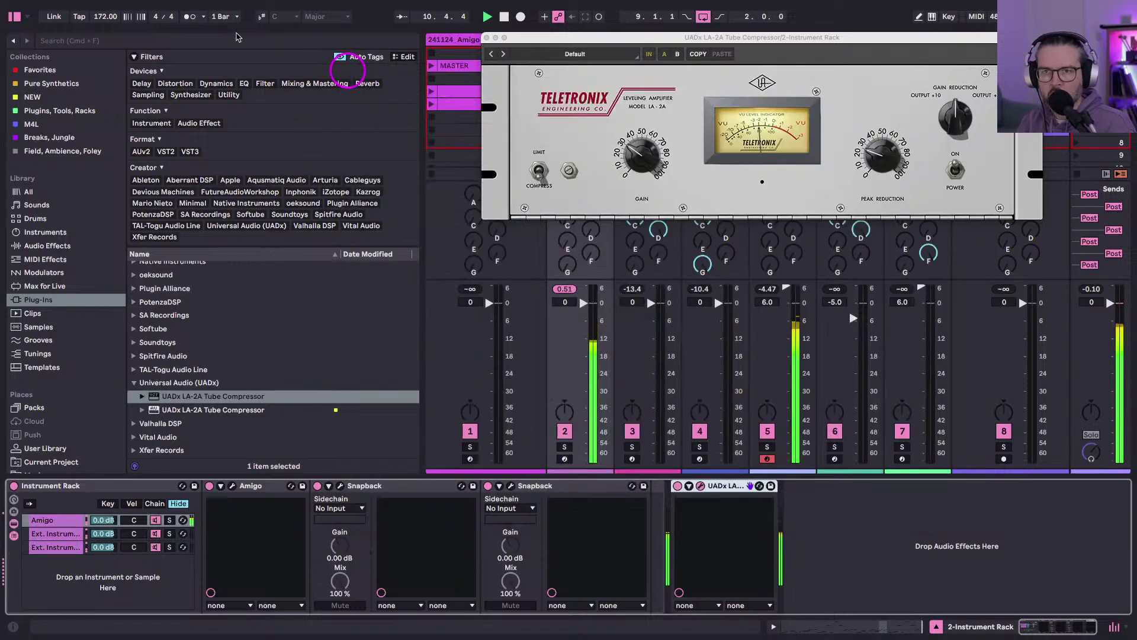
Hide the browser, stop the clips on tracks 3 and 4, and launch track 6's clip in the fourth slot.
click(19, 21)
click(486, 40)
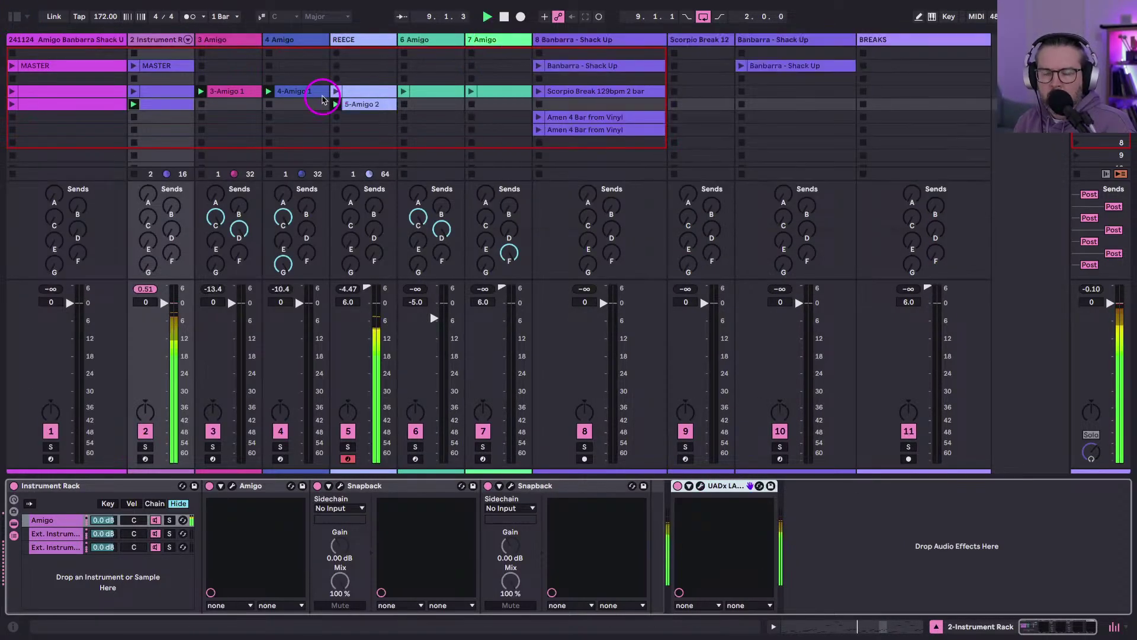
click(203, 104)
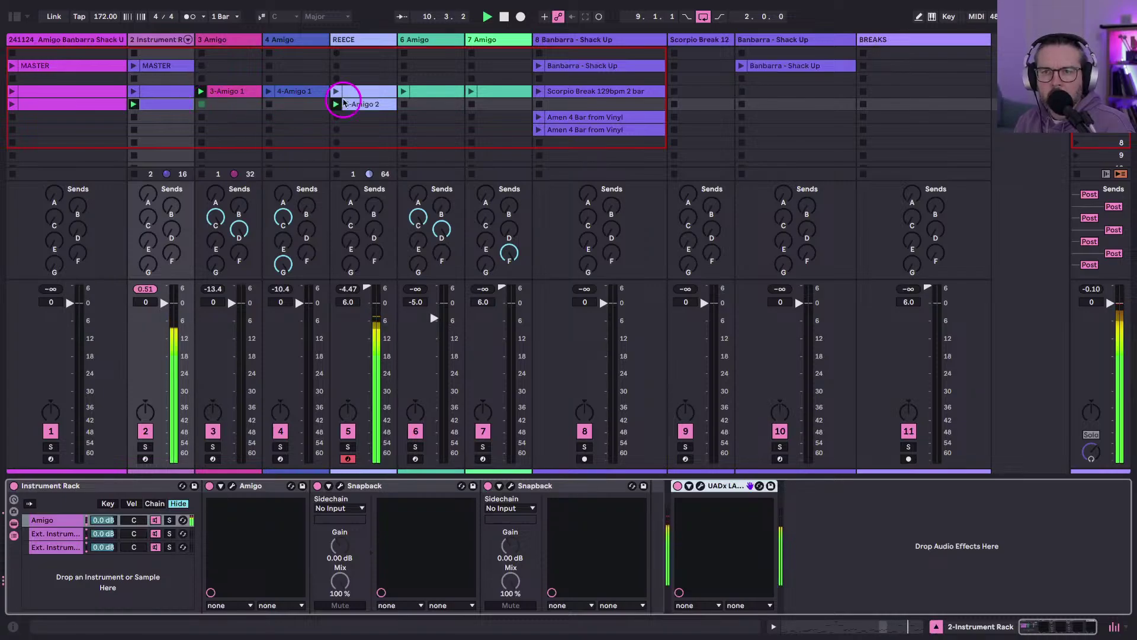
click(413, 37)
click(402, 90)
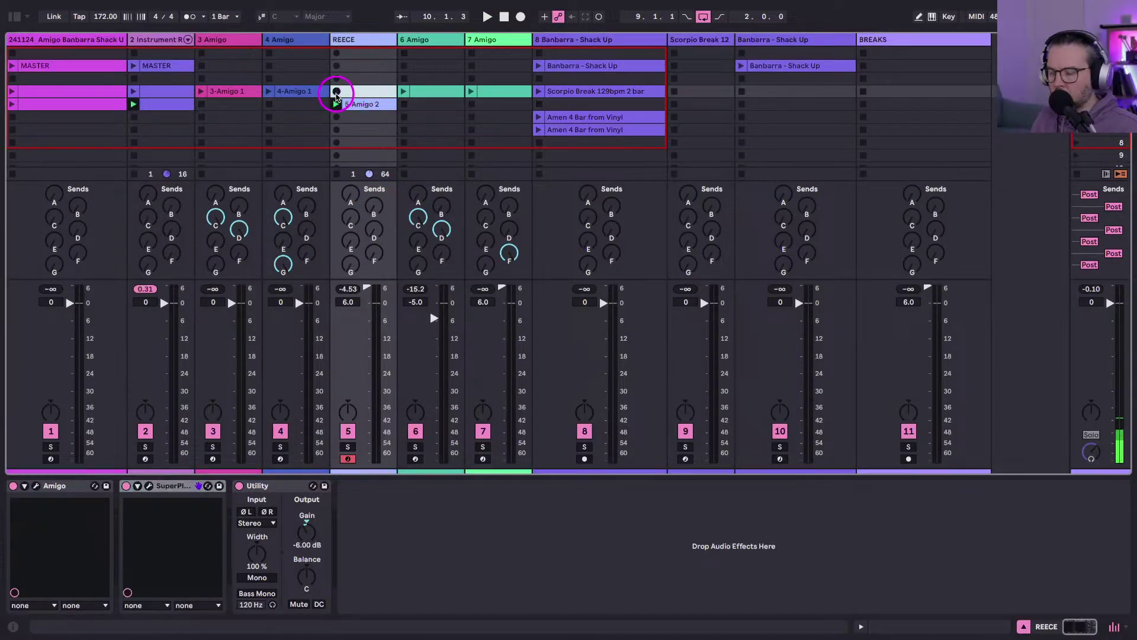
Record a take into the REECE track's empty fourth slot, undo it and restart playback.
click(336, 92)
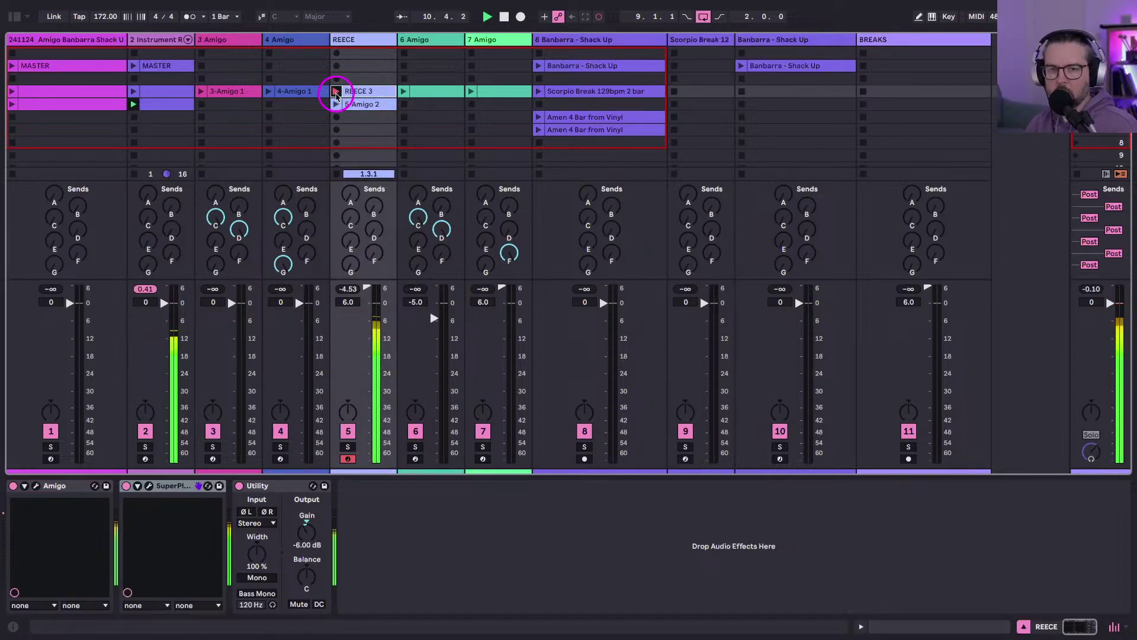
key(ctrl+z)
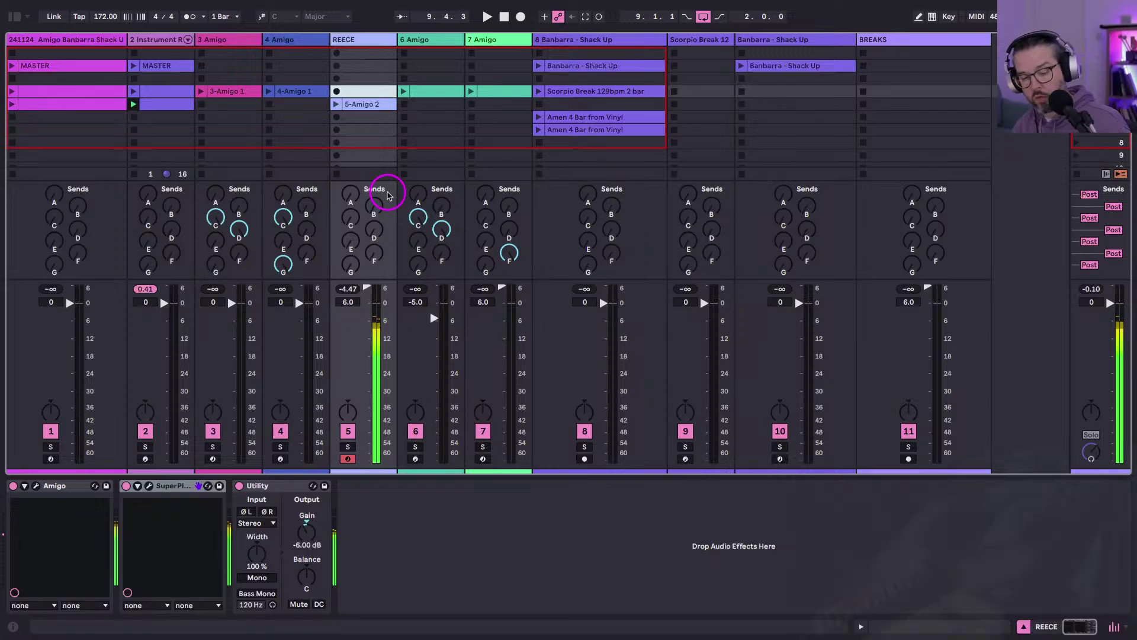
key(space)
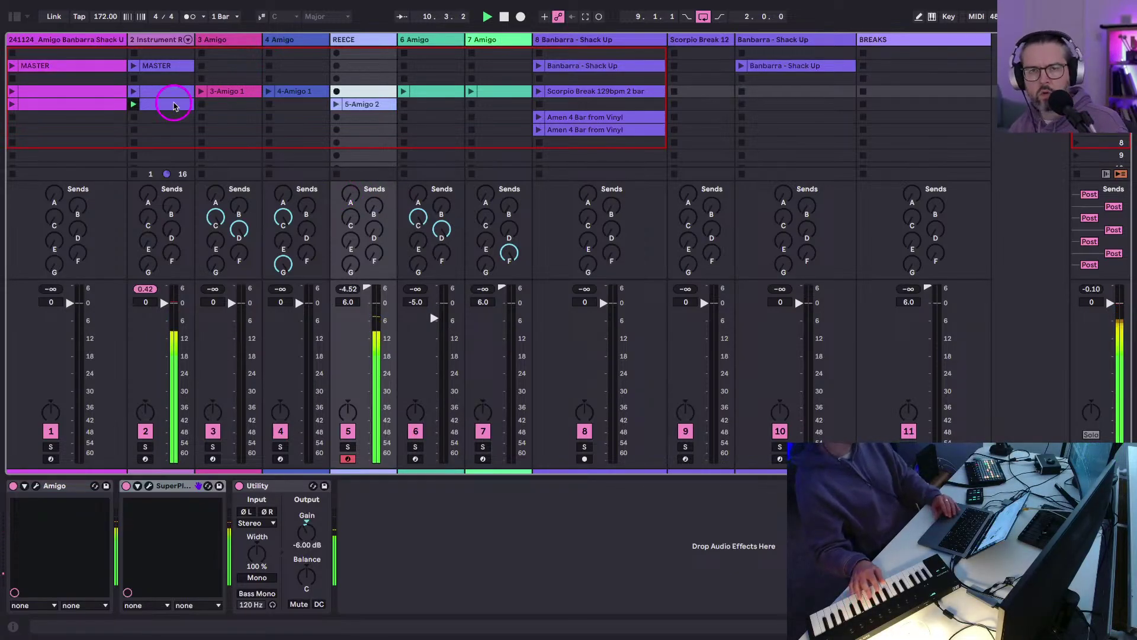
Show the Amigo chain of track 2's Instrument Rack, open its Snapback window with the Snare Sizzle transient, and start playback.
click(149, 44)
click(45, 540)
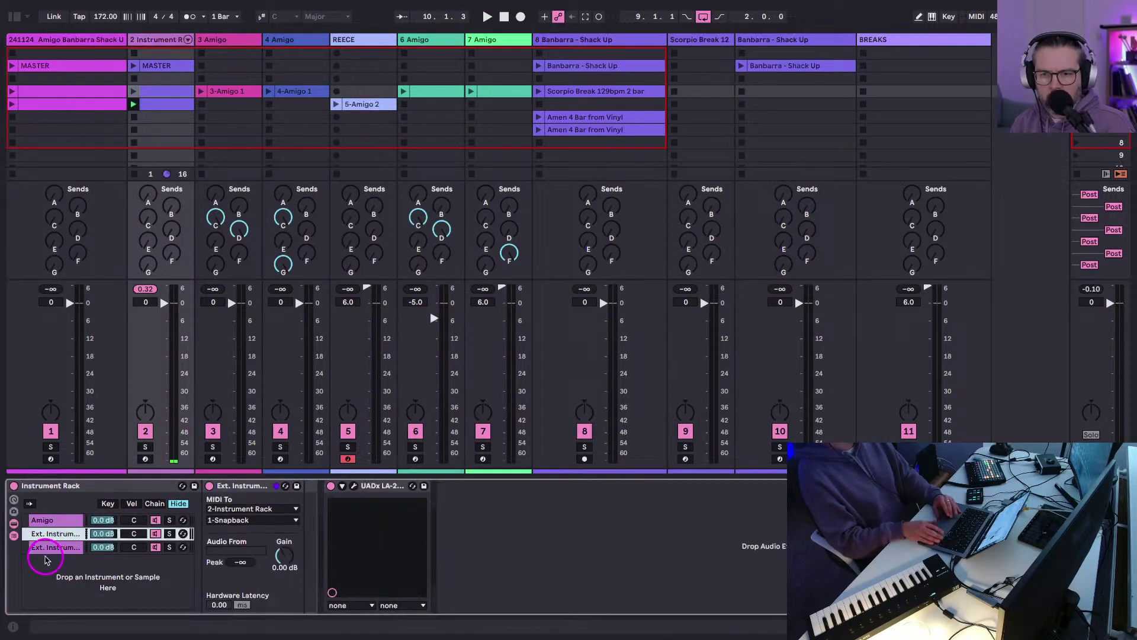
click(76, 521)
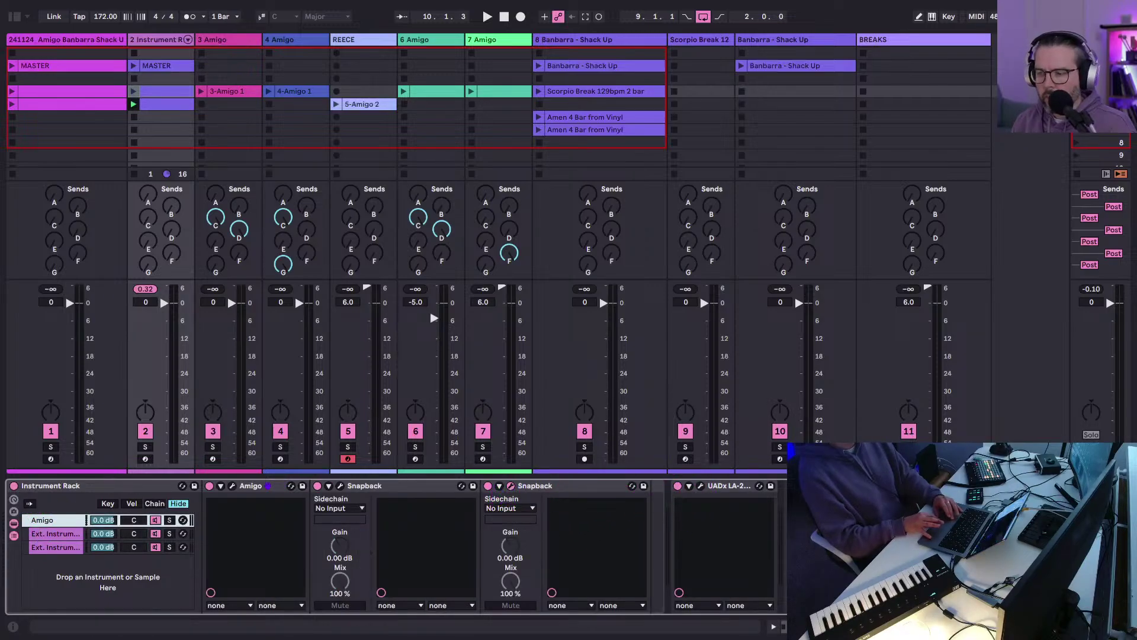
drag(644, 123, 564, 28)
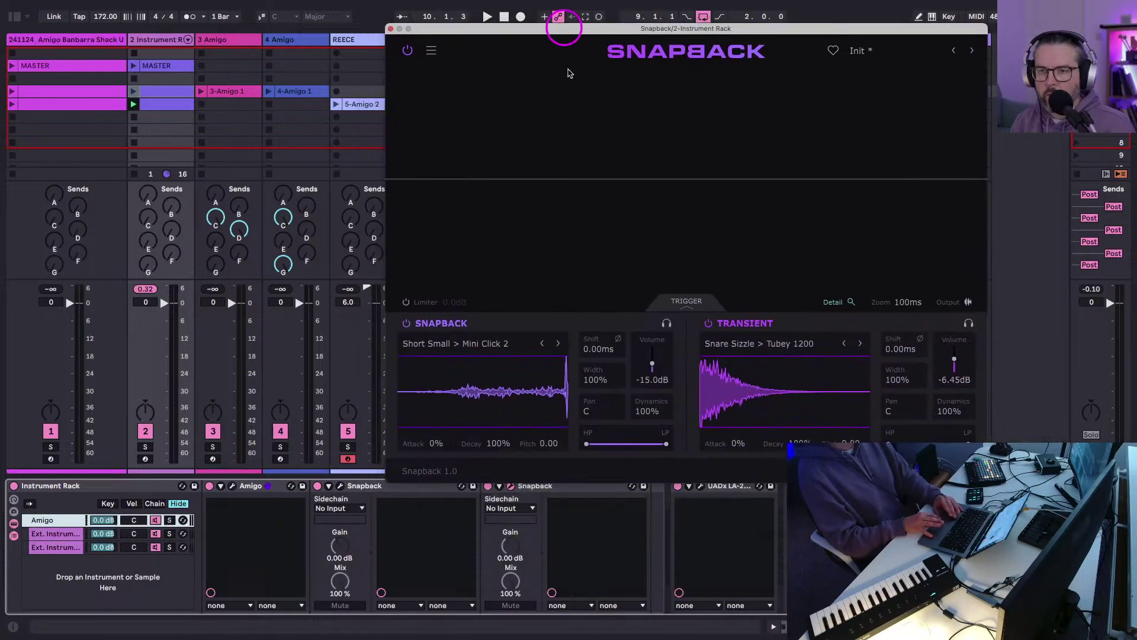
key(space)
Audition other Snare Sizzle samples in the Transient layer, including Covert Op, and choose 80s Popper.
click(845, 345)
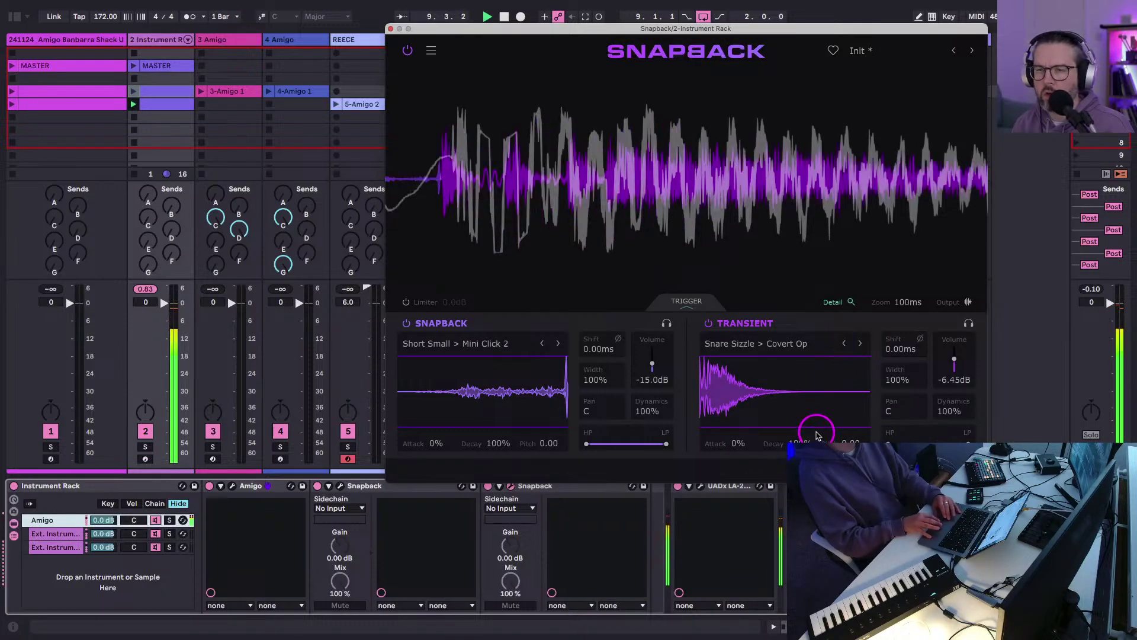
click(847, 348)
click(845, 345)
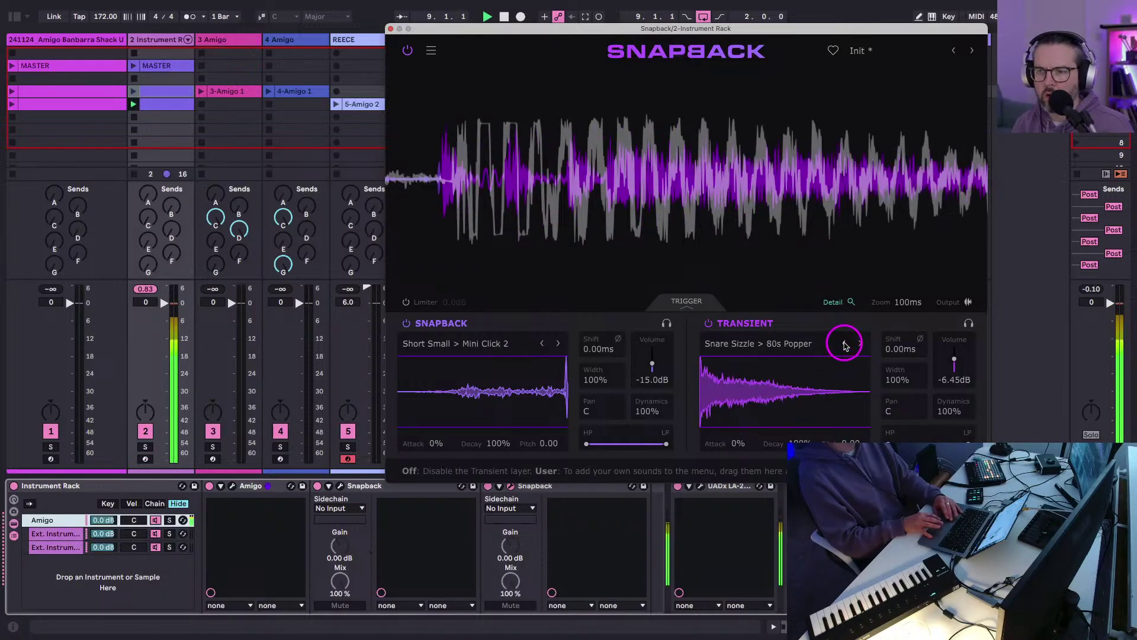
click(604, 338)
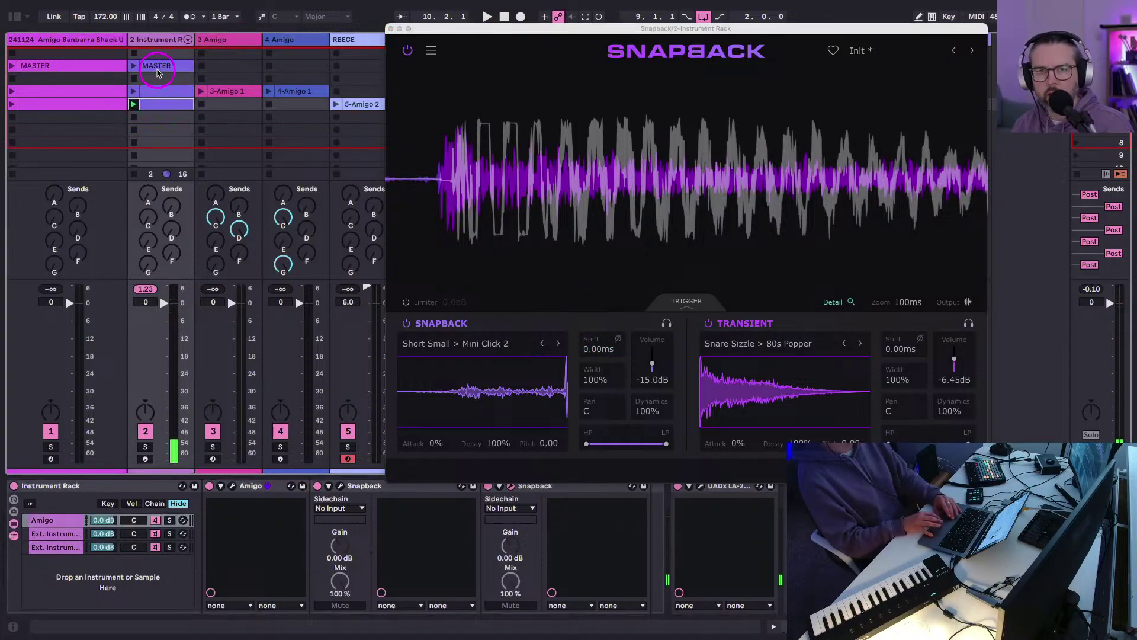
Close the Snapback window and launch the REECE track's 5-Amigo 2 clip alongside the track 2 clip.
key(Tab)
click(186, 164)
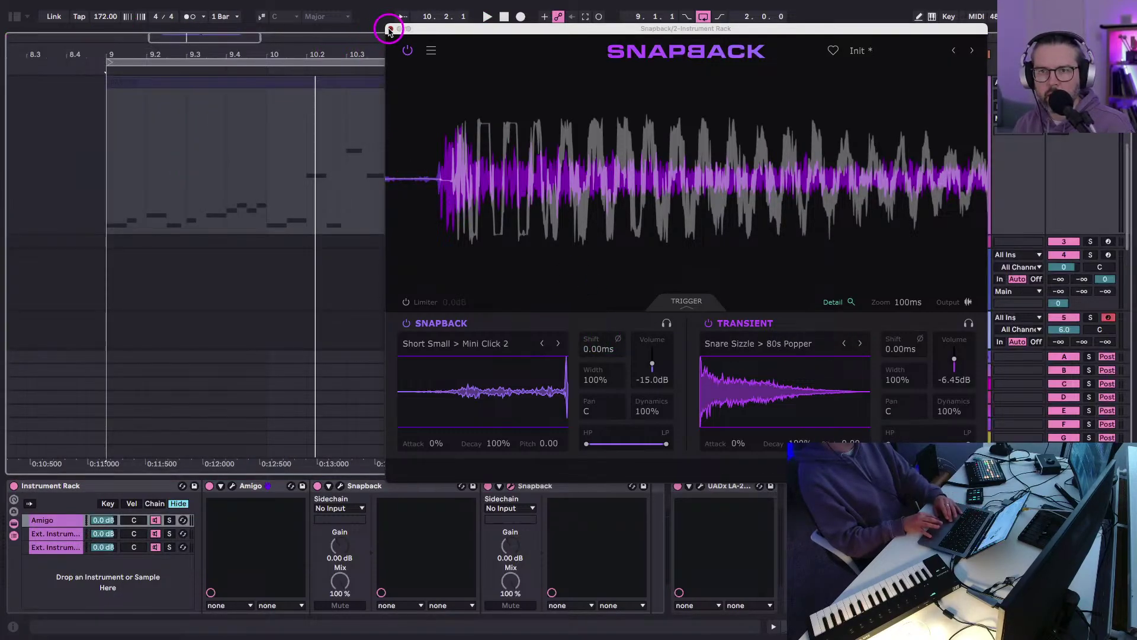
click(389, 31)
key(Tab)
click(256, 155)
click(344, 106)
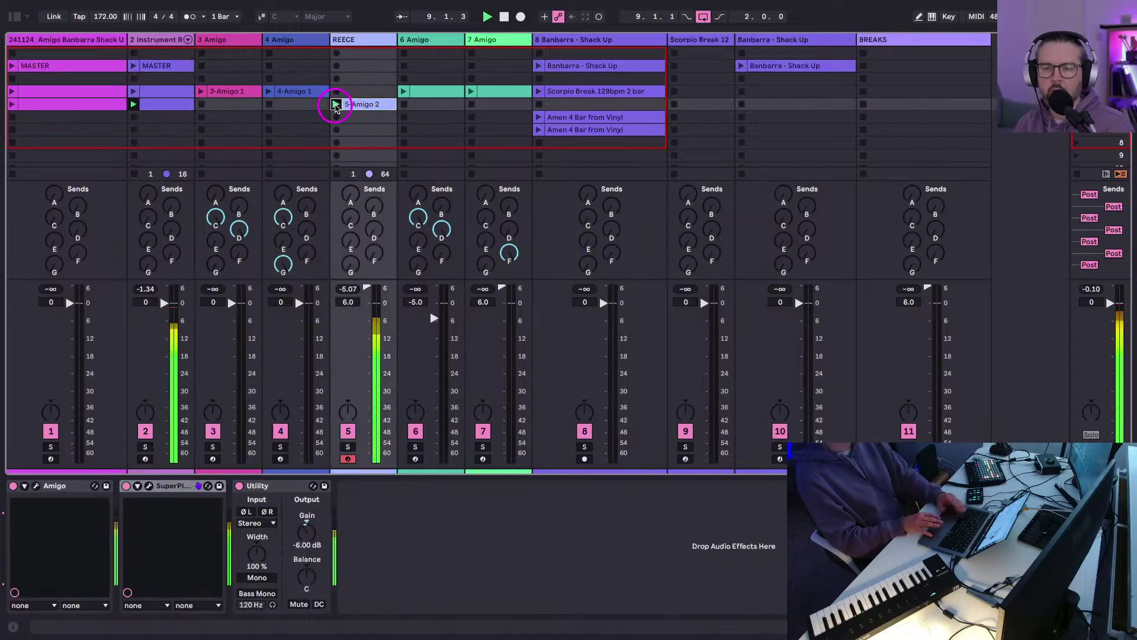
Switch to the Arrangement View and return playback from the session clips to the arrangement.
key(Tab)
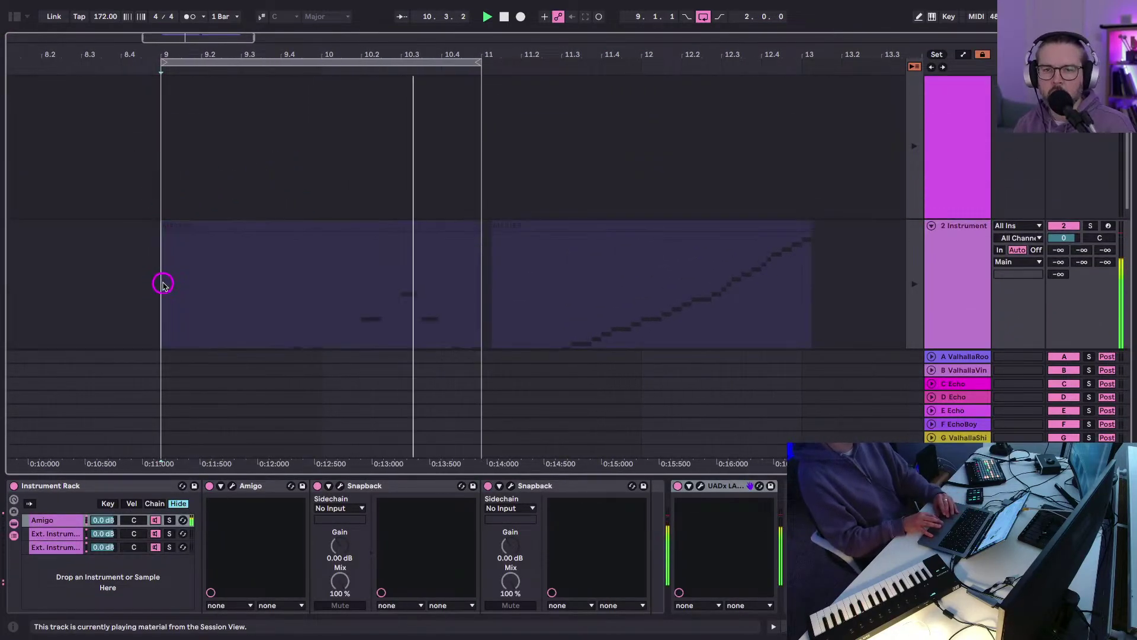
click(915, 67)
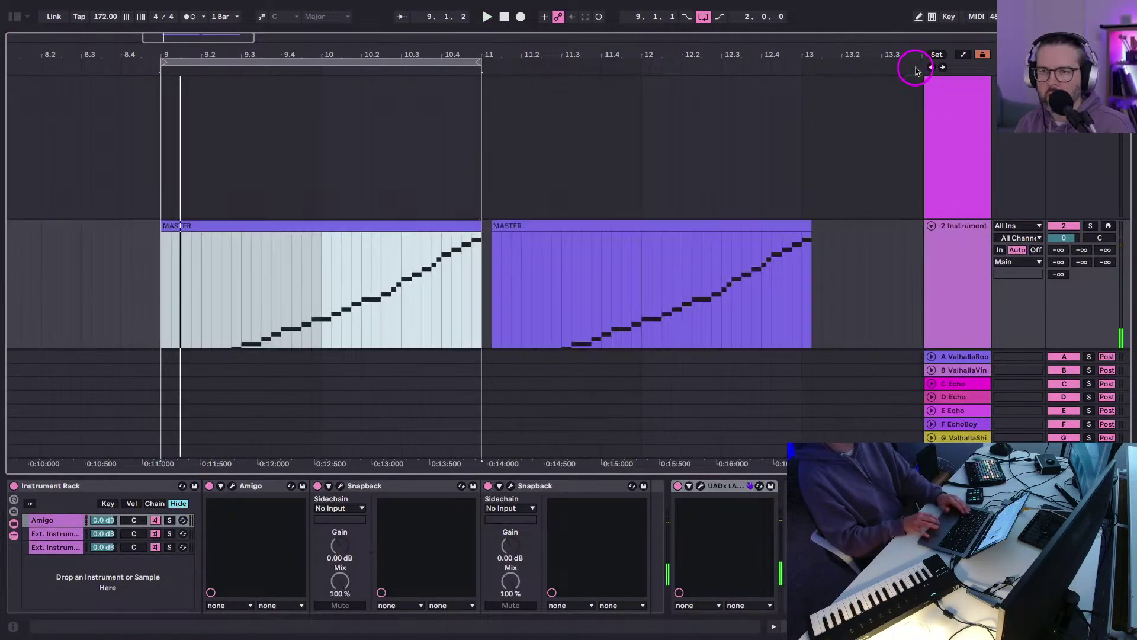
key(ctrl+alt+e)
key(ctrl+alt+e)
Bring track 2's fifth-slot session clip into the arrangement at bar 9, over the MASTER clips.
key(Tab)
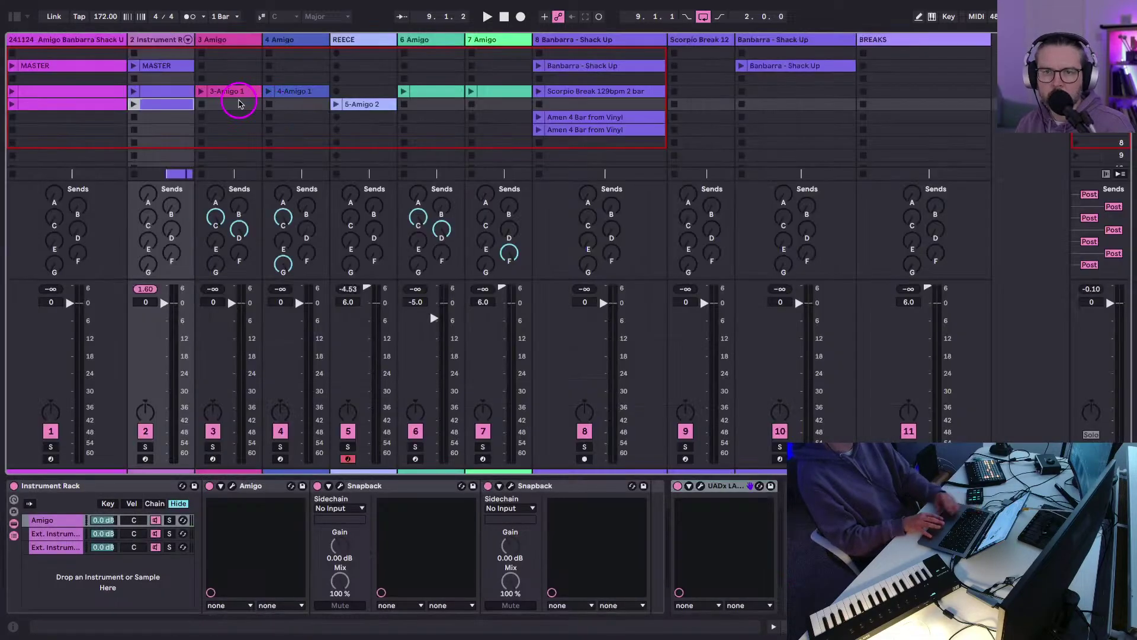
key(Tab)
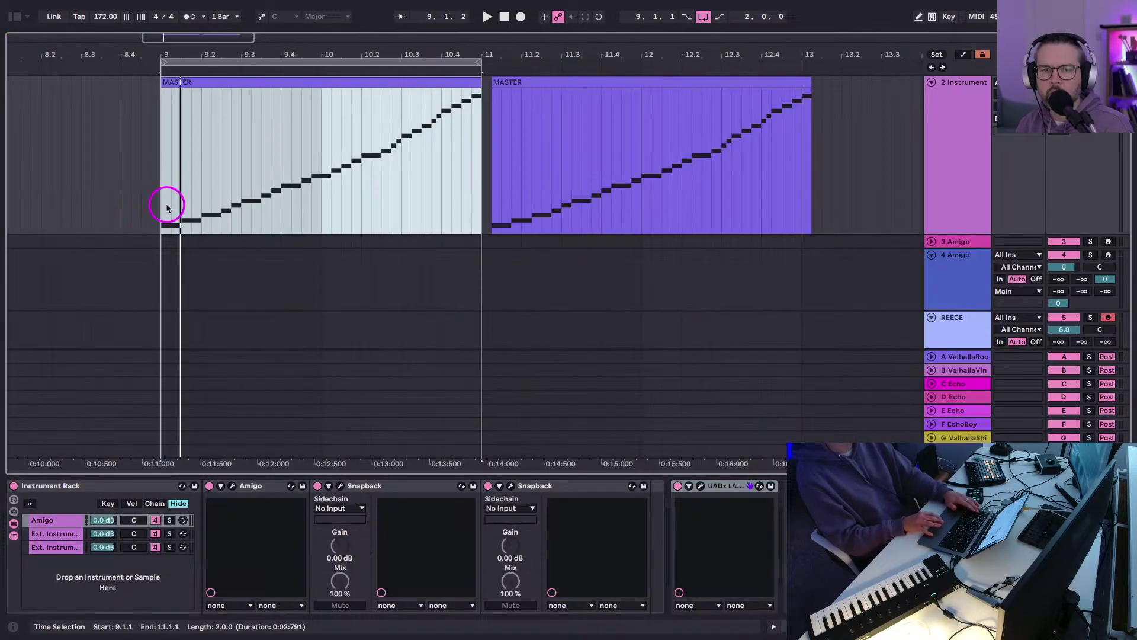
scroll(170, 196, up, 2)
key(Tab)
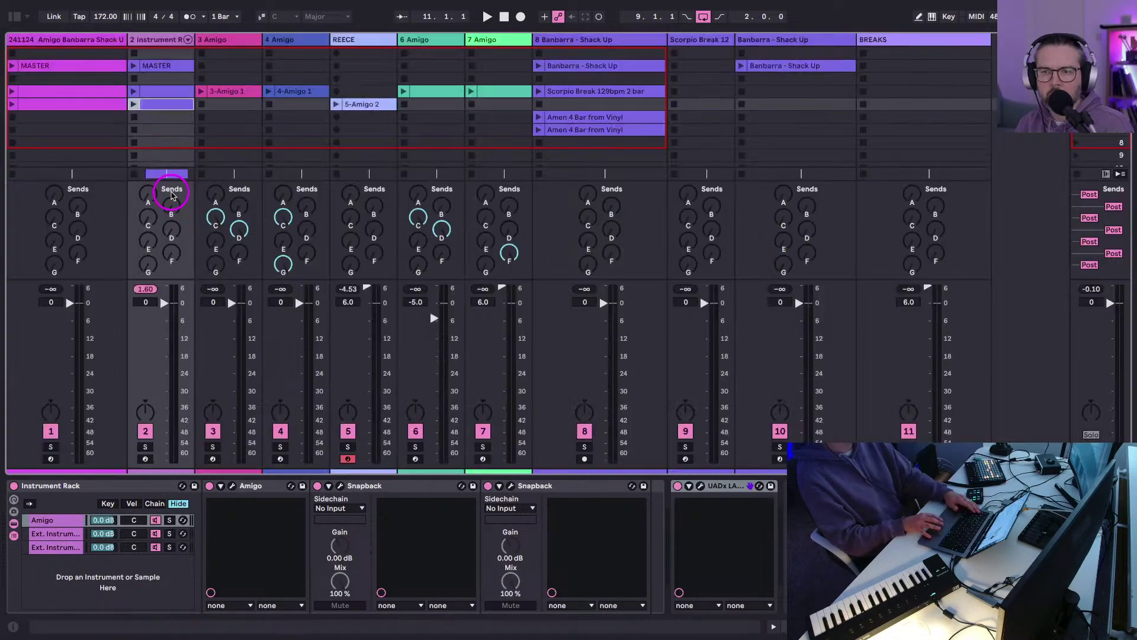
key(Tab)
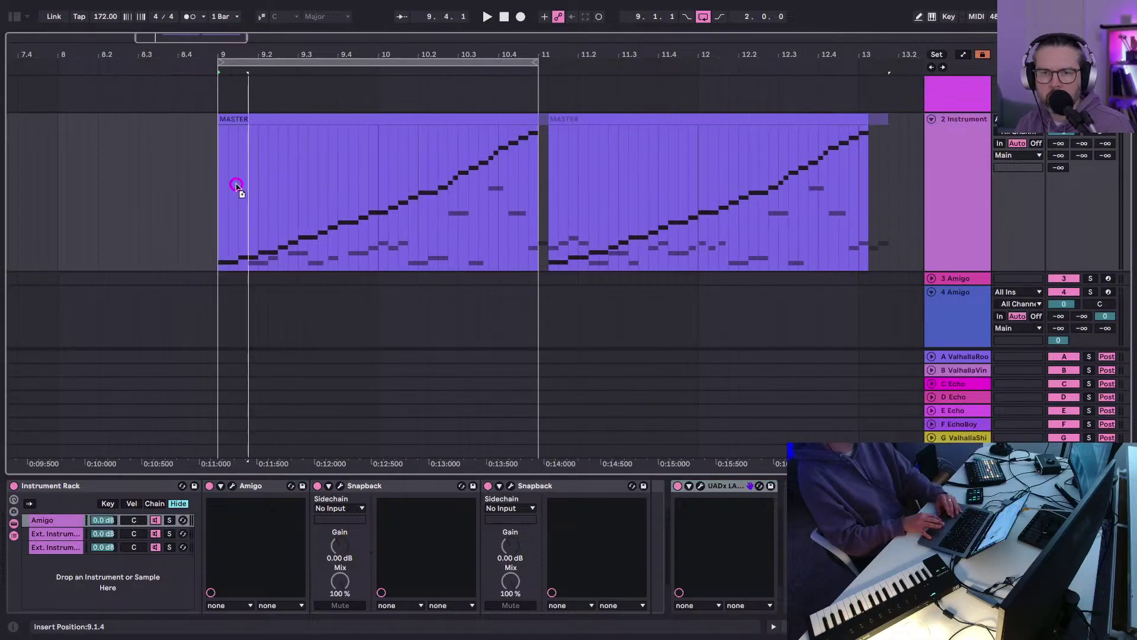
click(222, 184)
Extend the arrangement loop to four bars, ending at bar 13, and play back the new clip.
click(540, 63)
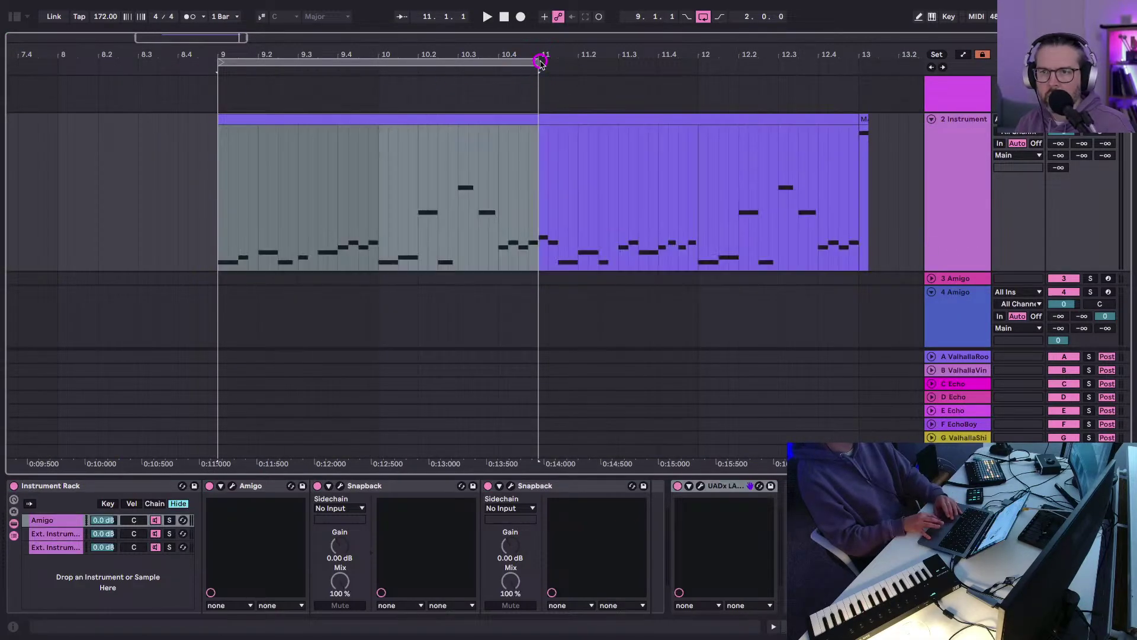
drag(536, 61, 859, 62)
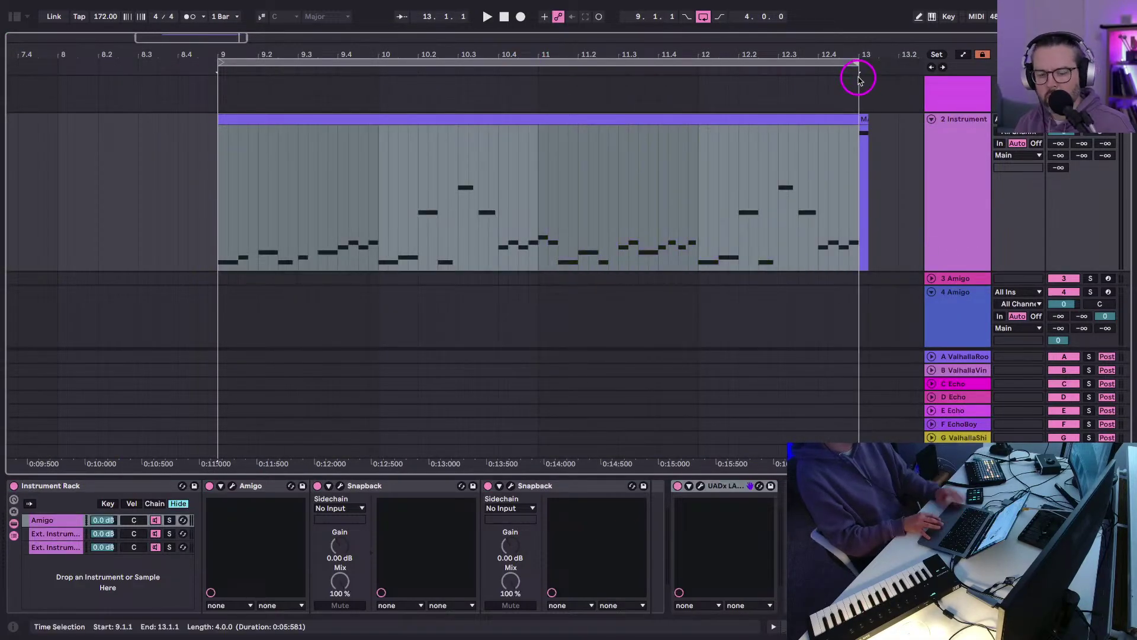
key(space)
scroll(261, 258, right, 2)
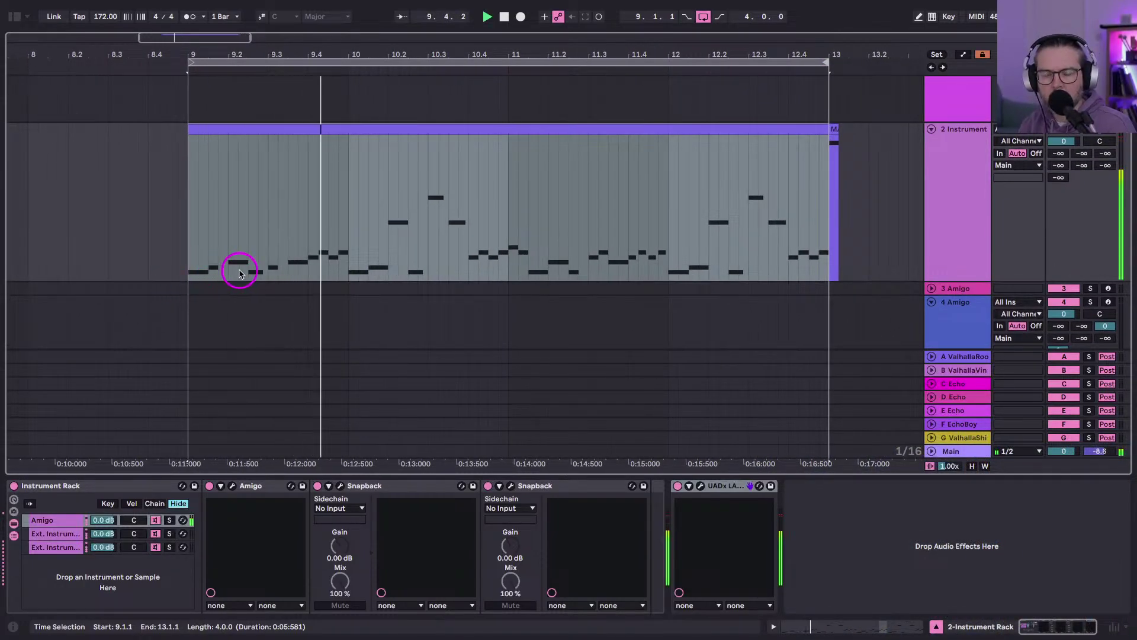
key(space)
key(space)
Open the new track 2 clip in the note editor and deactivate the C3 note at 1.2.3.
drag(248, 272, 272, 274)
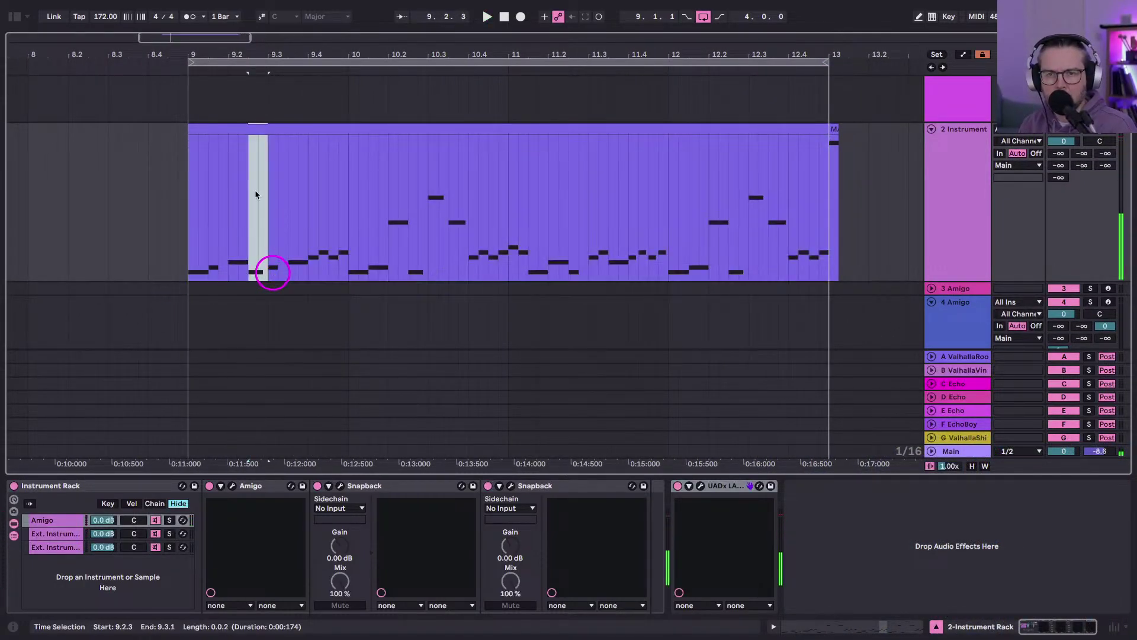
click(249, 138)
double_click(259, 126)
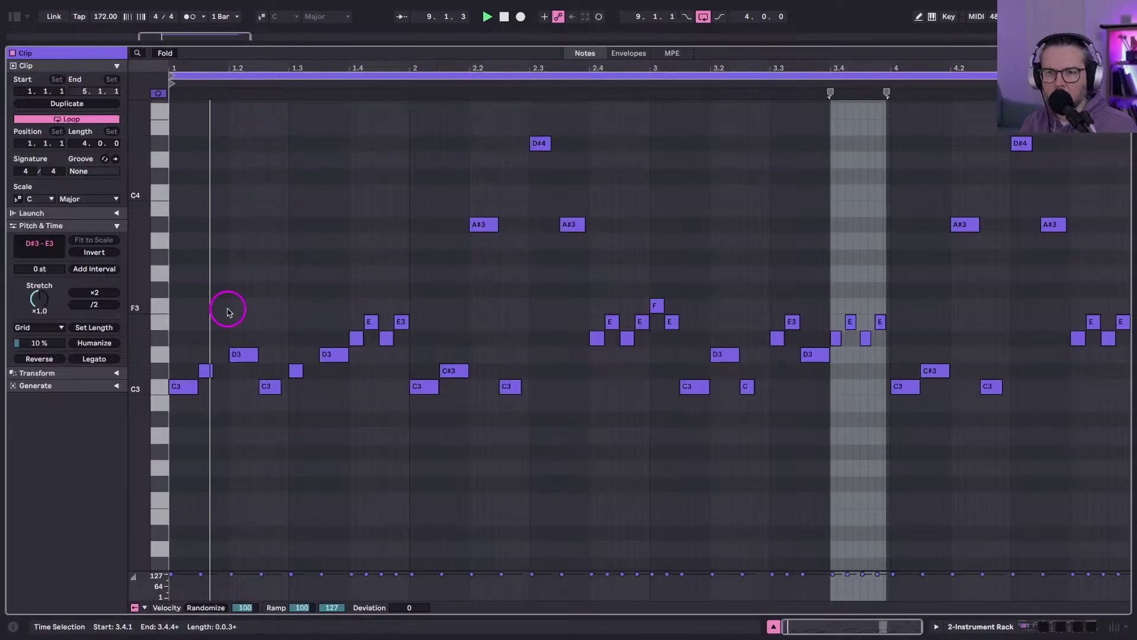
click(267, 387)
key(space)
key(0)
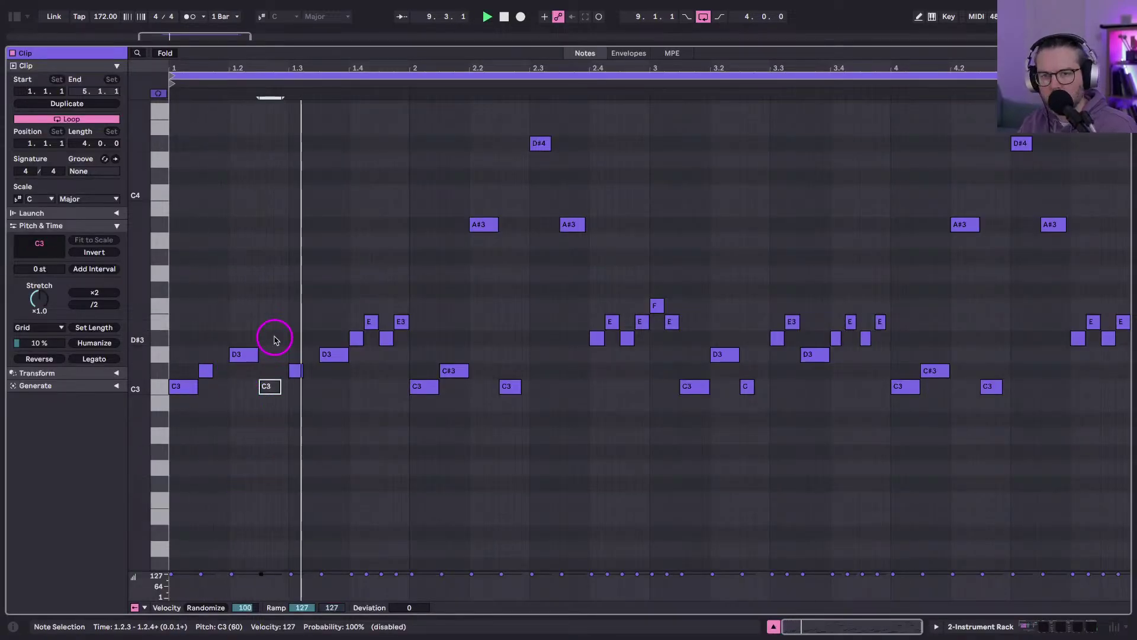
Duplicate the D3 note at 1.2.1 to 1.2.3 and raise the copy to D#3.
key(space)
click(241, 354)
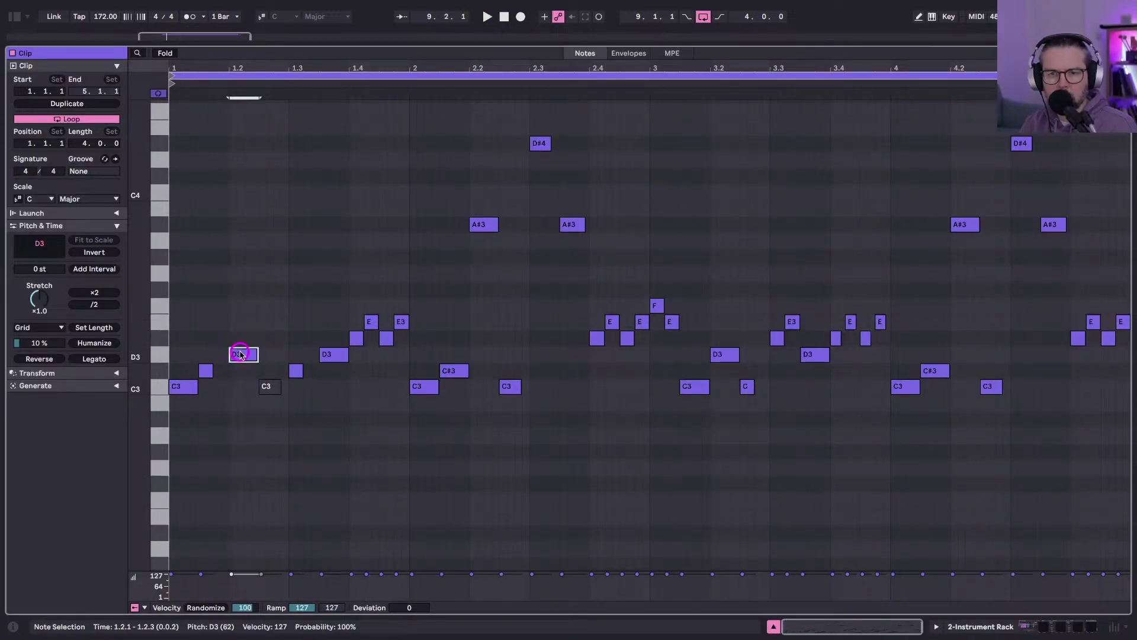
key(ctrl+d)
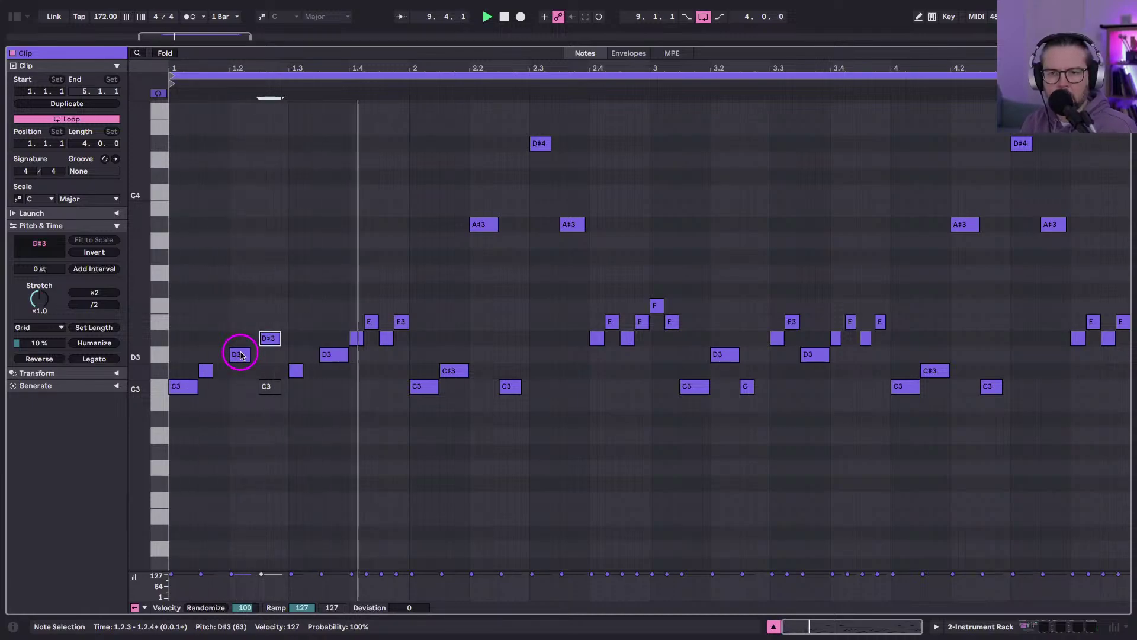
Deactivate the D#3 note at 1.2.3 and reactivate the C3 note at the same position.
key(0)
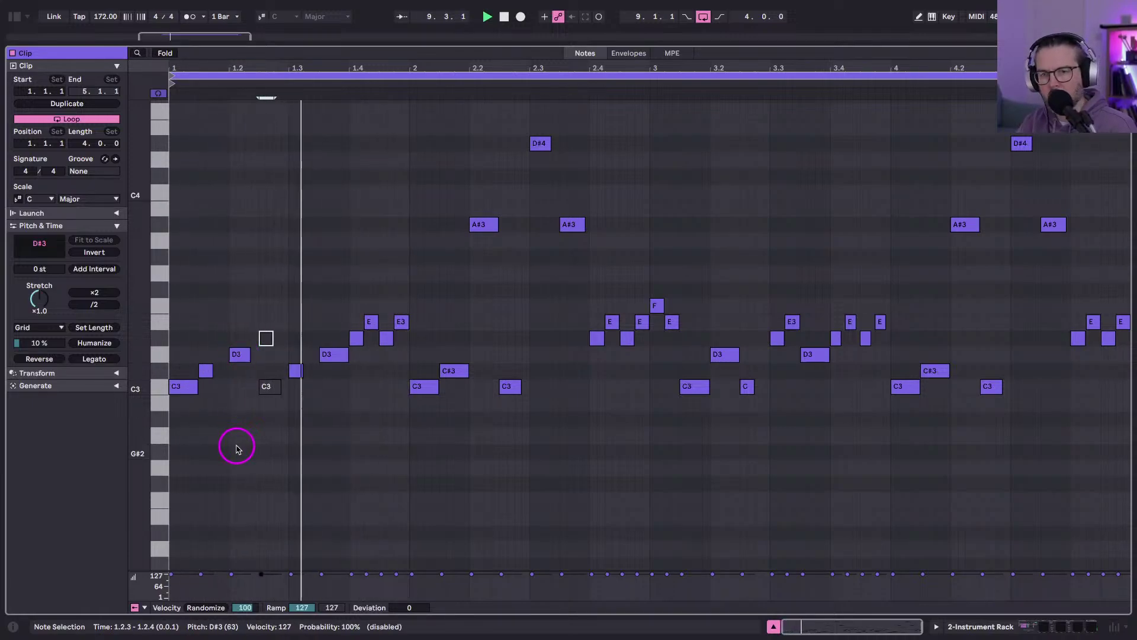
click(265, 387)
key(0)
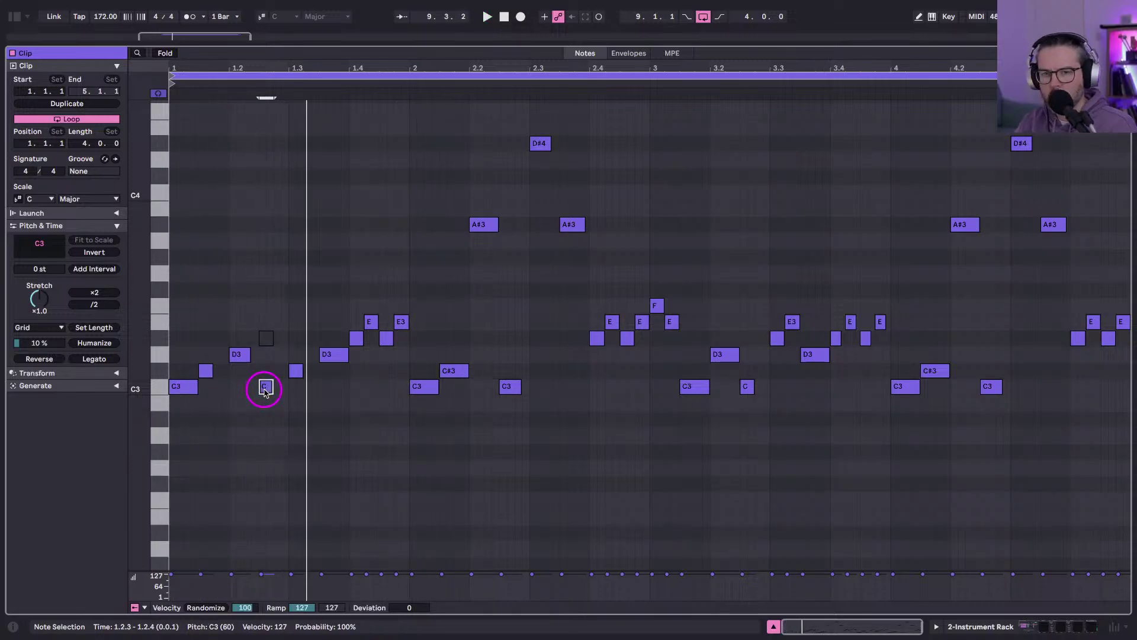
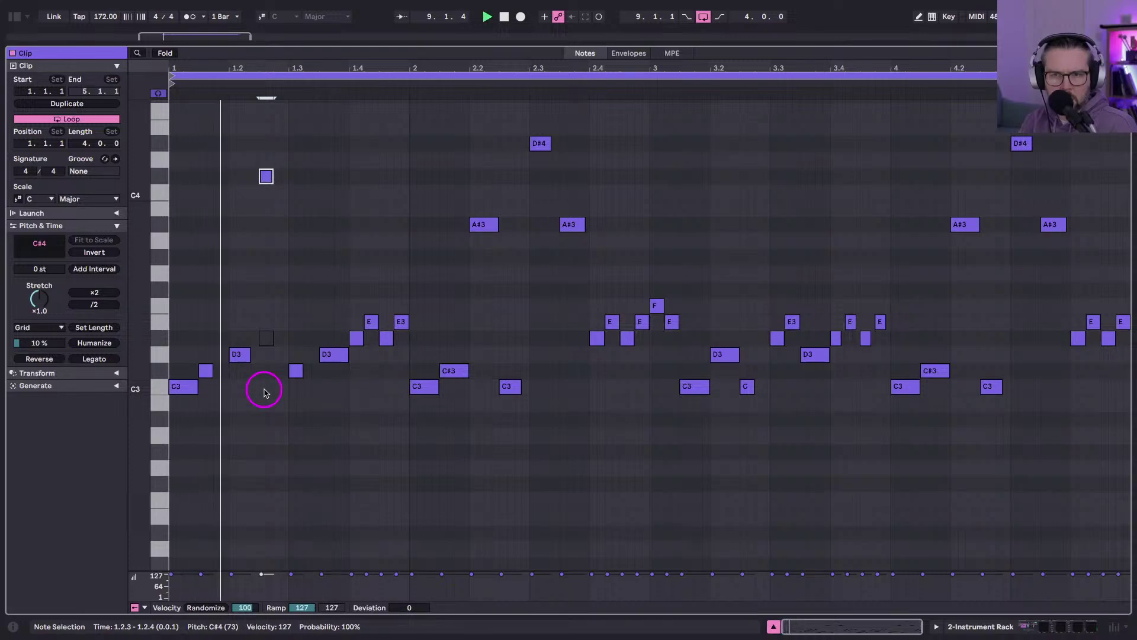
Move the note at 1.2.3 to C3, set its velocity to 90, shorten it to one sixteenth and audition the loop.
key(Up)
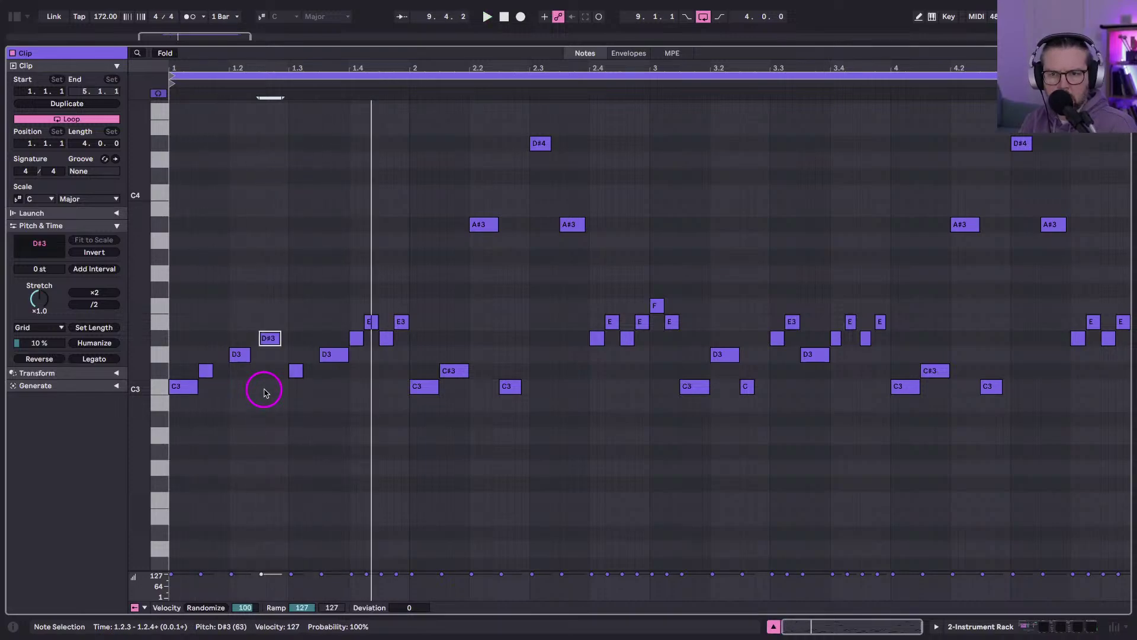
key(Up)
key(Up)
drag(270, 485, 275, 425)
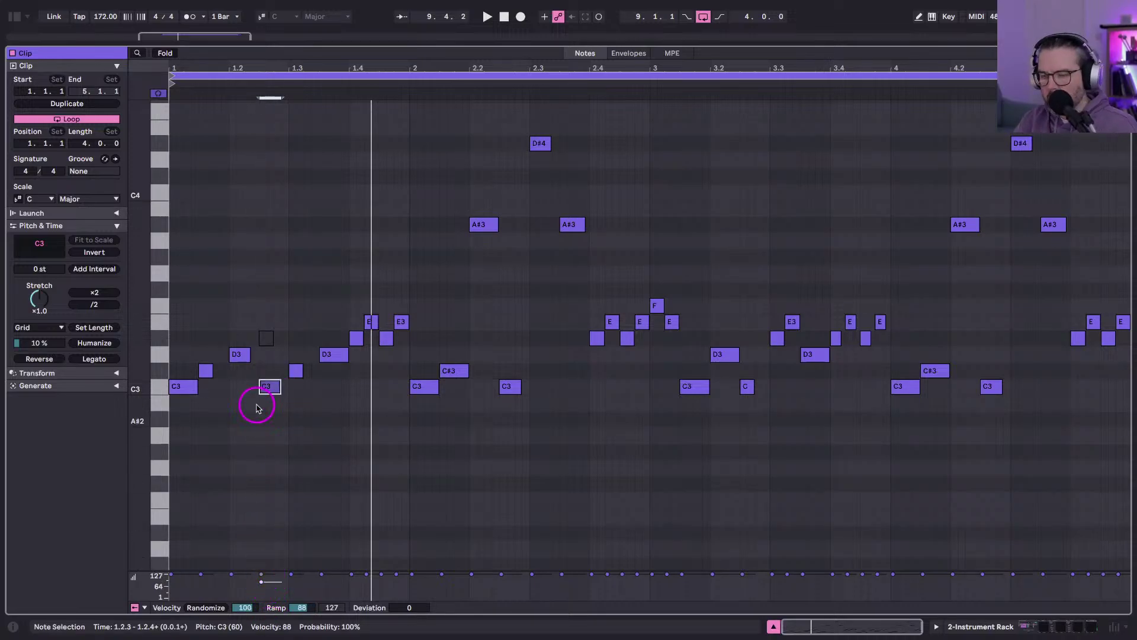
key(space)
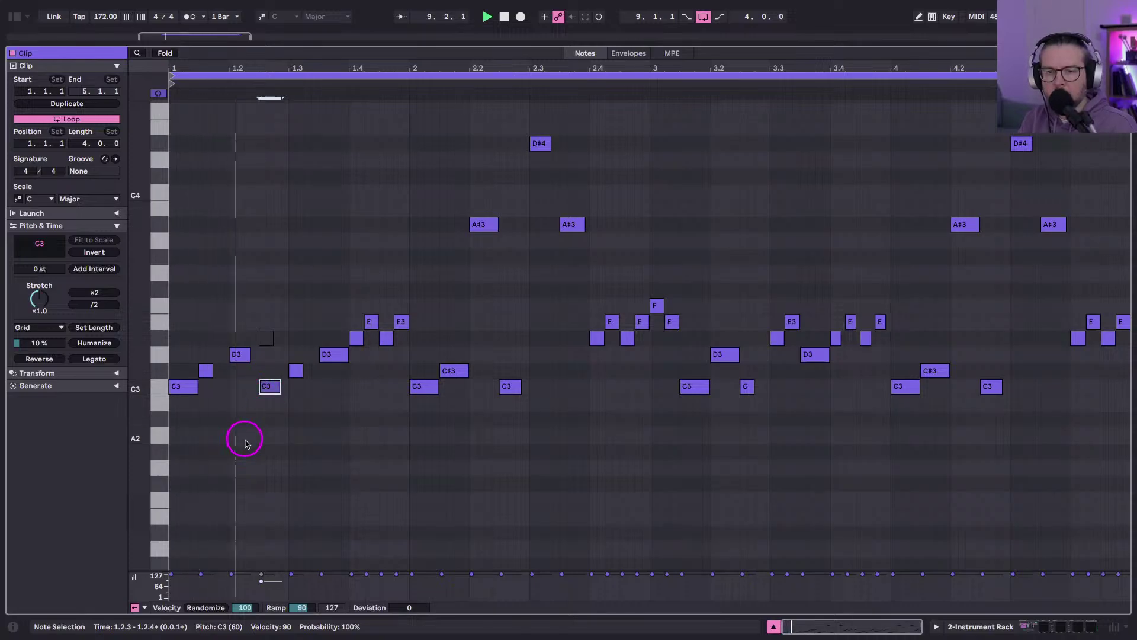
key(space)
key(space)
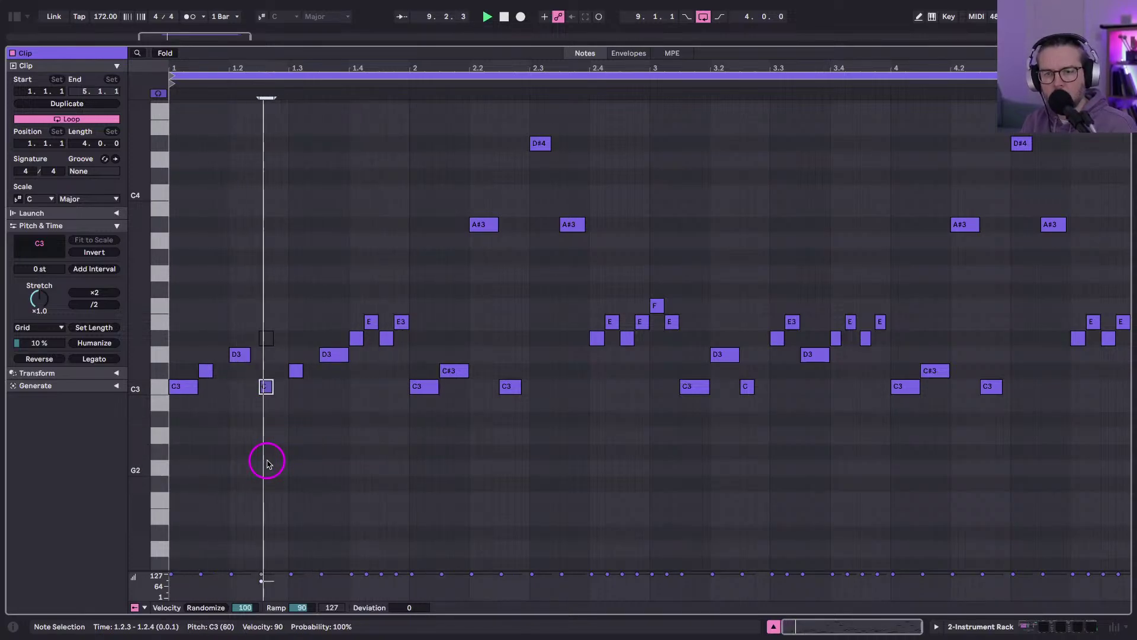
Deactivate the C3 note at 2.1.1 and the E3 notes at 1.4.2 and 1.4.4.
click(416, 391)
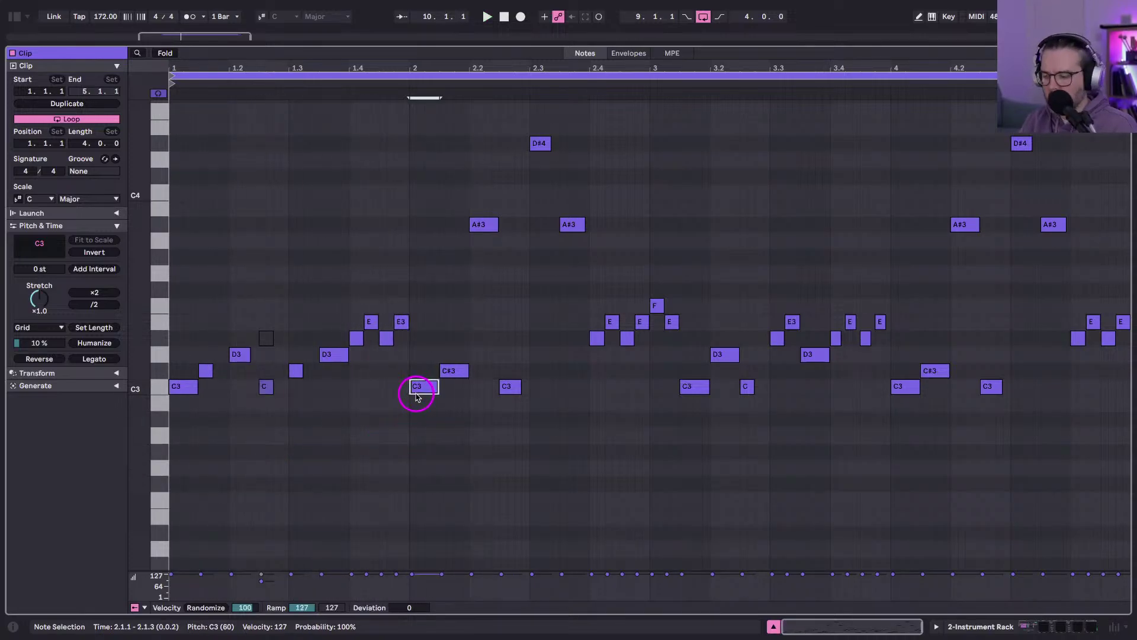
key(0)
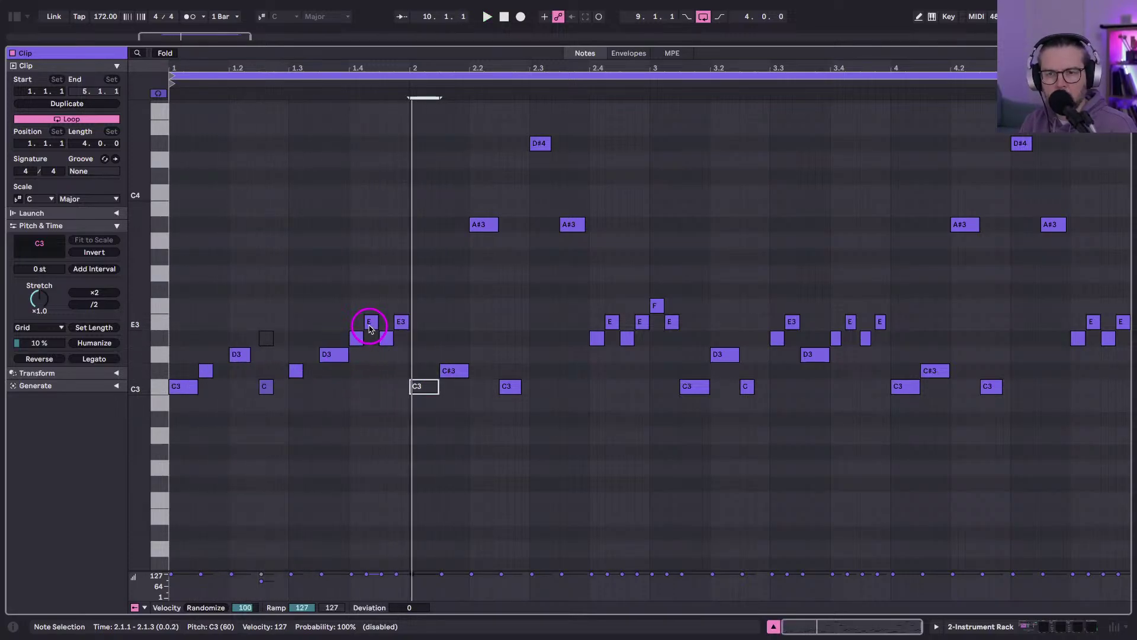
click(369, 327)
key(0)
click(403, 323)
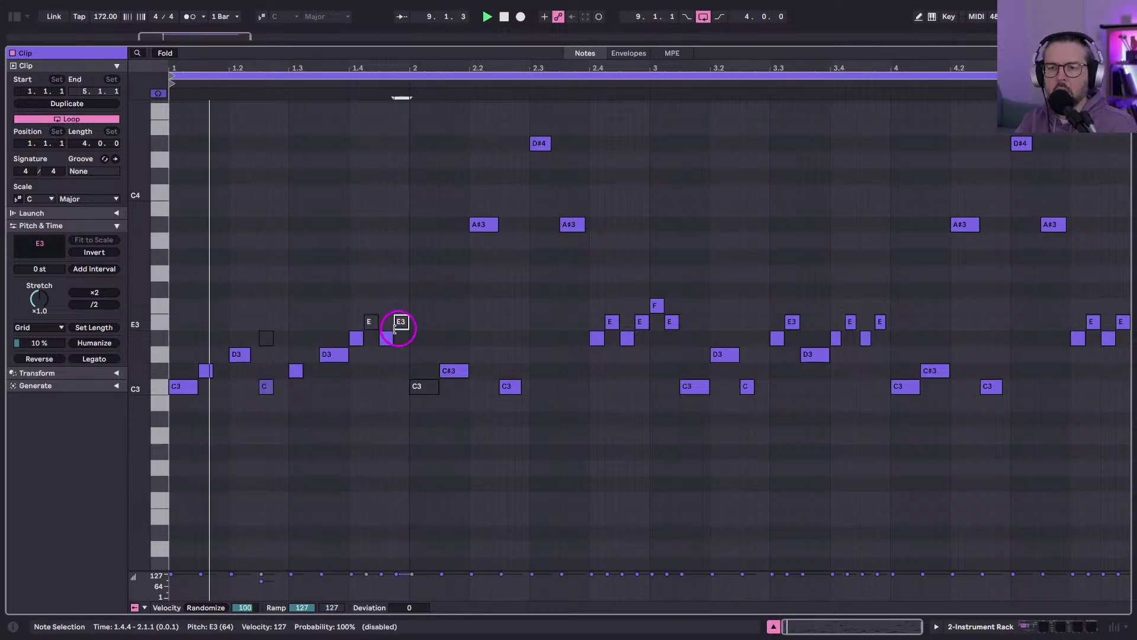
click(374, 348)
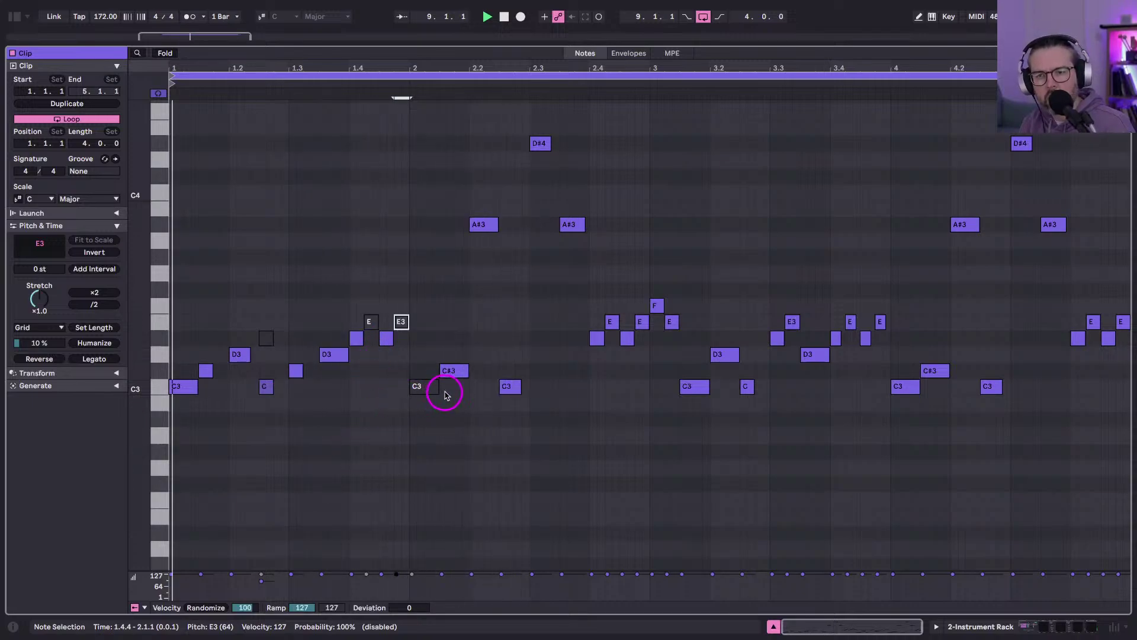
Reactivate the C3 note at 2.1.1, raise it to D#3 and shorten it to one sixteenth.
click(425, 390)
key(0)
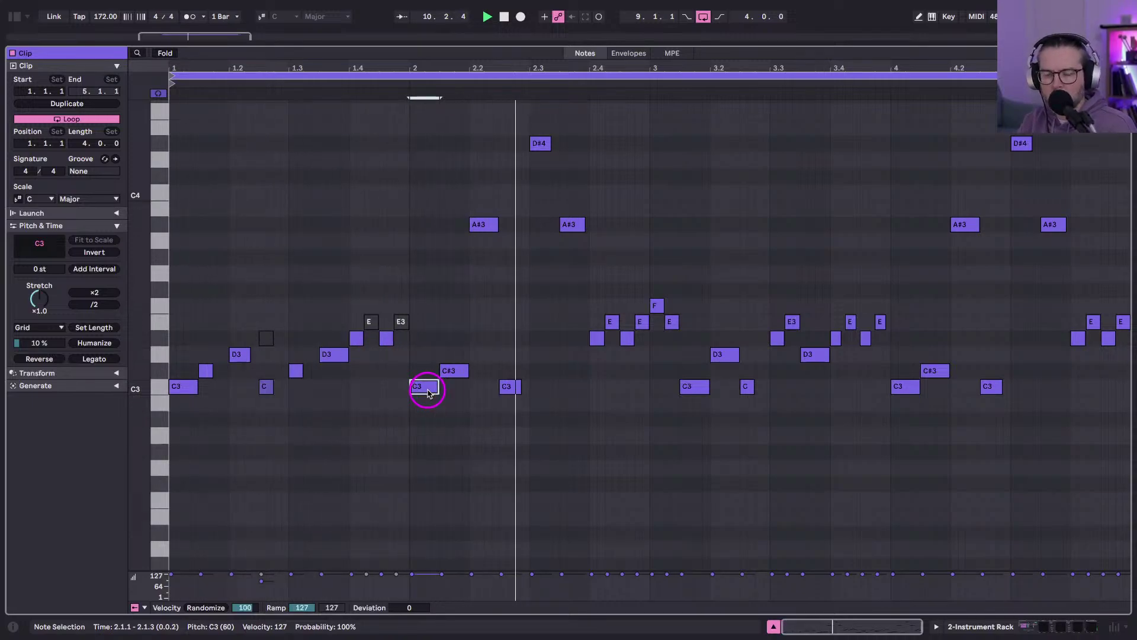
key(Up)
key(Up)
key(Up)
key(shift+Left)
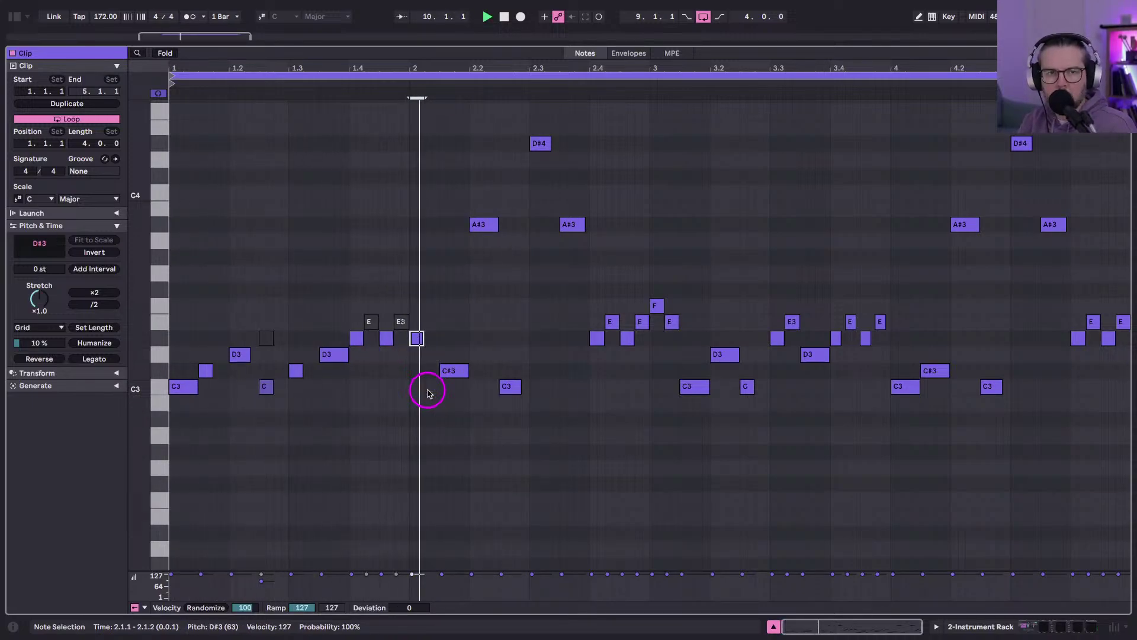
Try duplicating the shortened D#3 note at bar 2 as a one-sixteenth E3 and moving it to 2.1.1.
key(shift+Left)
key(ctrl+d)
key(Up)
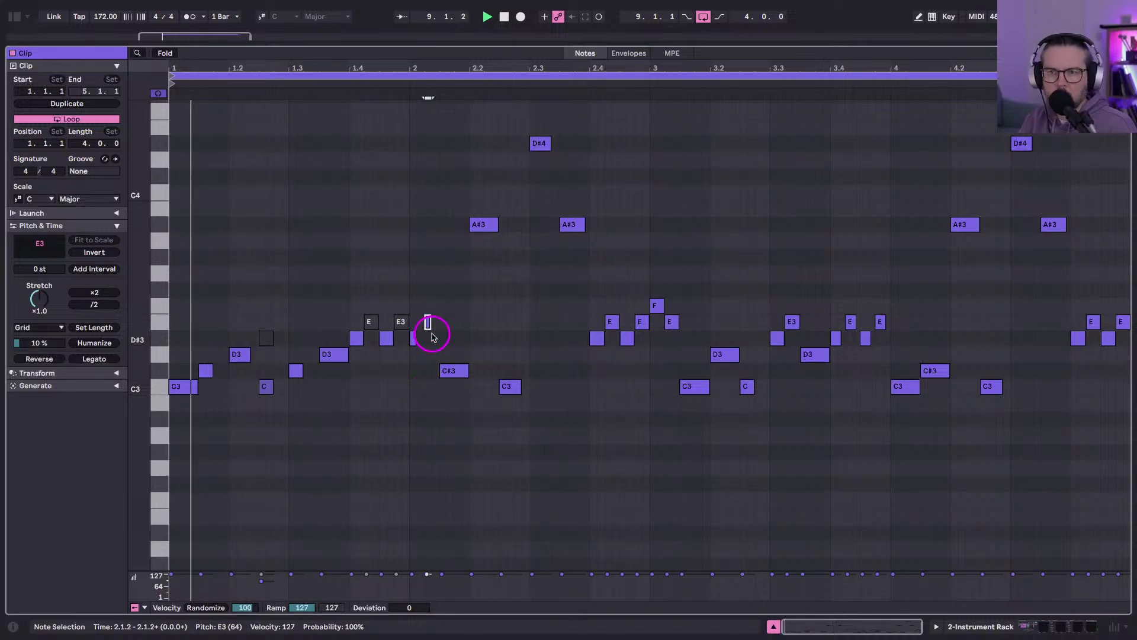
key(shift+Right)
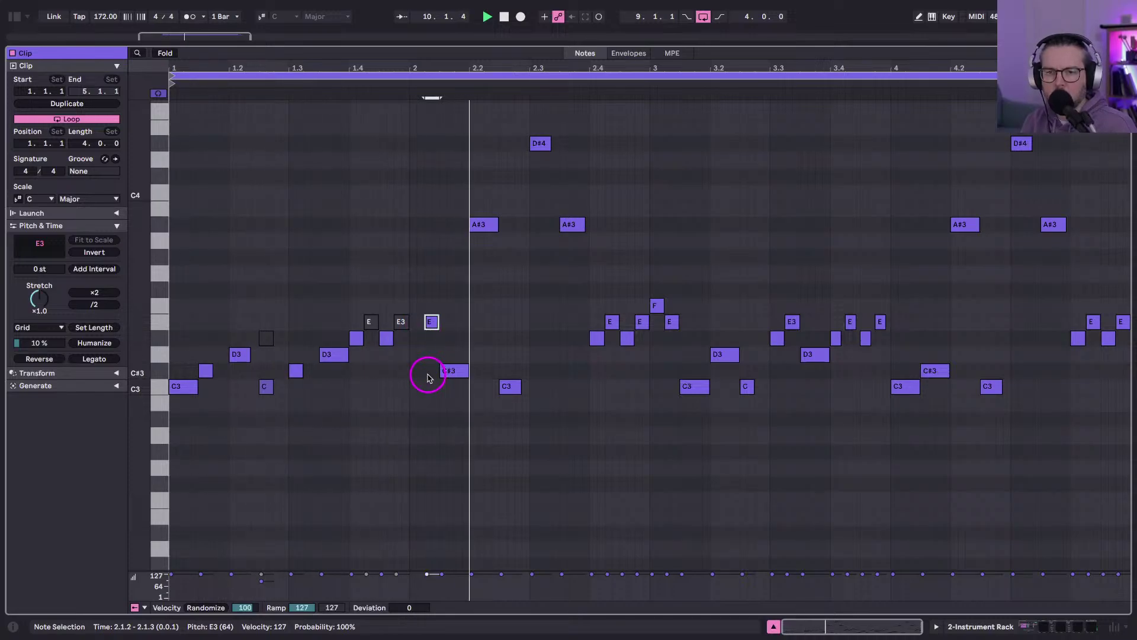
drag(431, 322, 417, 343)
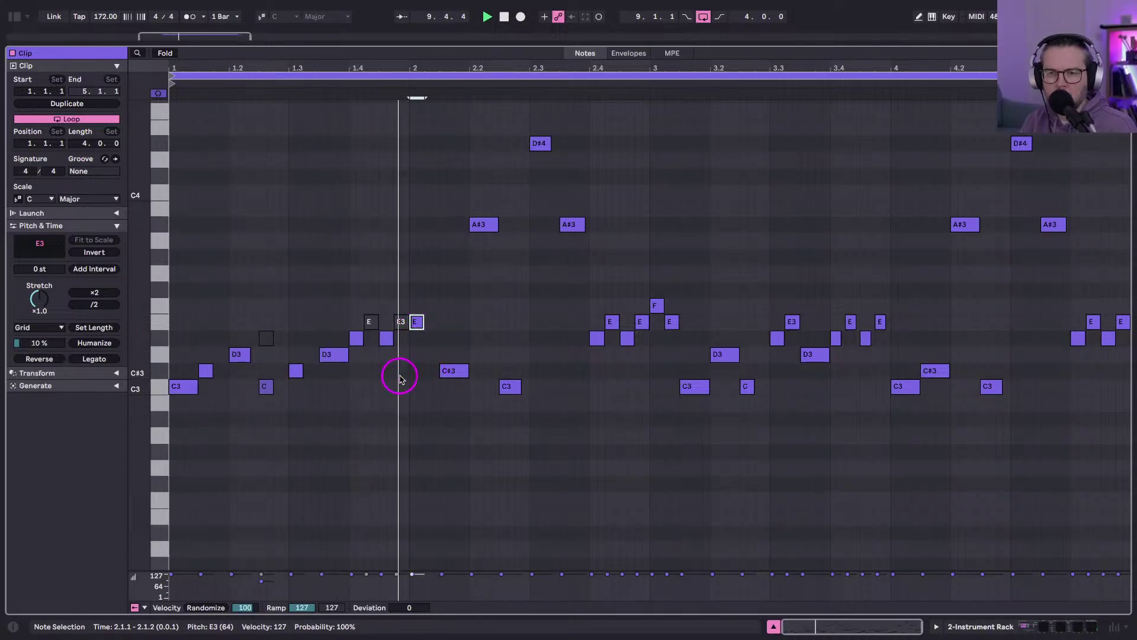
Launch the 5-Amigo 2 clip on the REECE track in Session View alongside the playing drum clip.
key(shift+Tab)
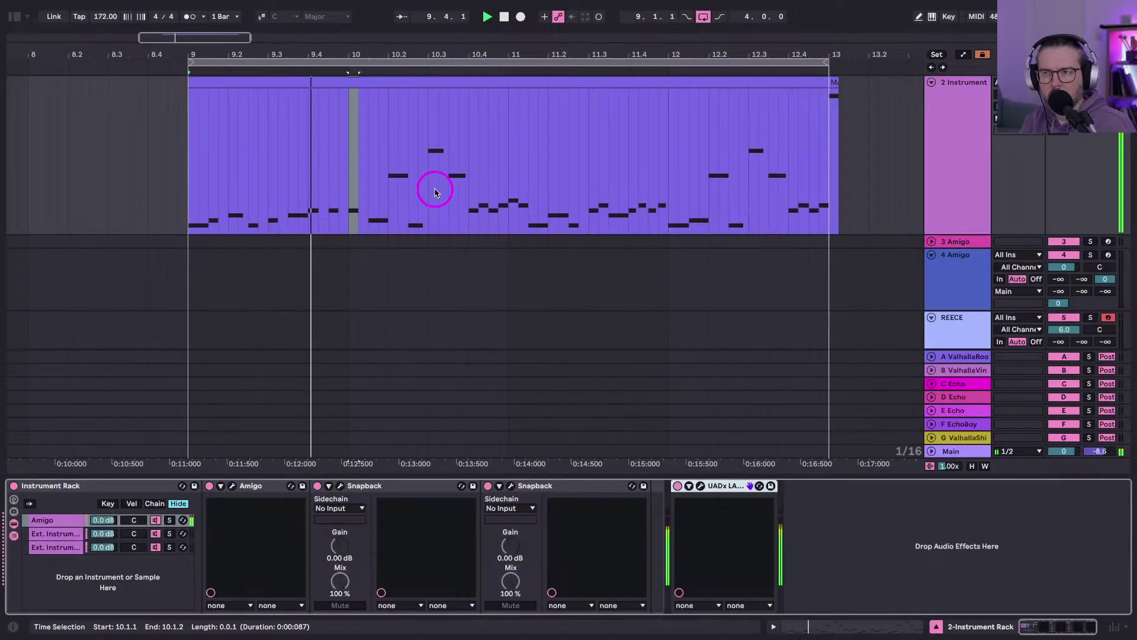
key(Tab)
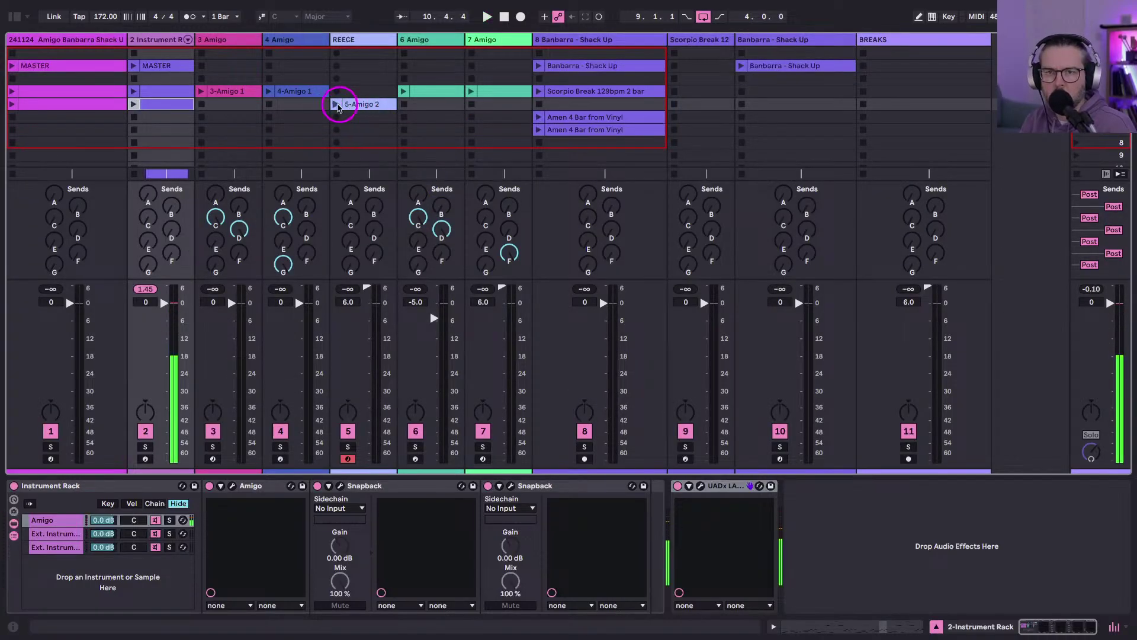
click(335, 105)
key(shift+Tab)
key(shift+Tab)
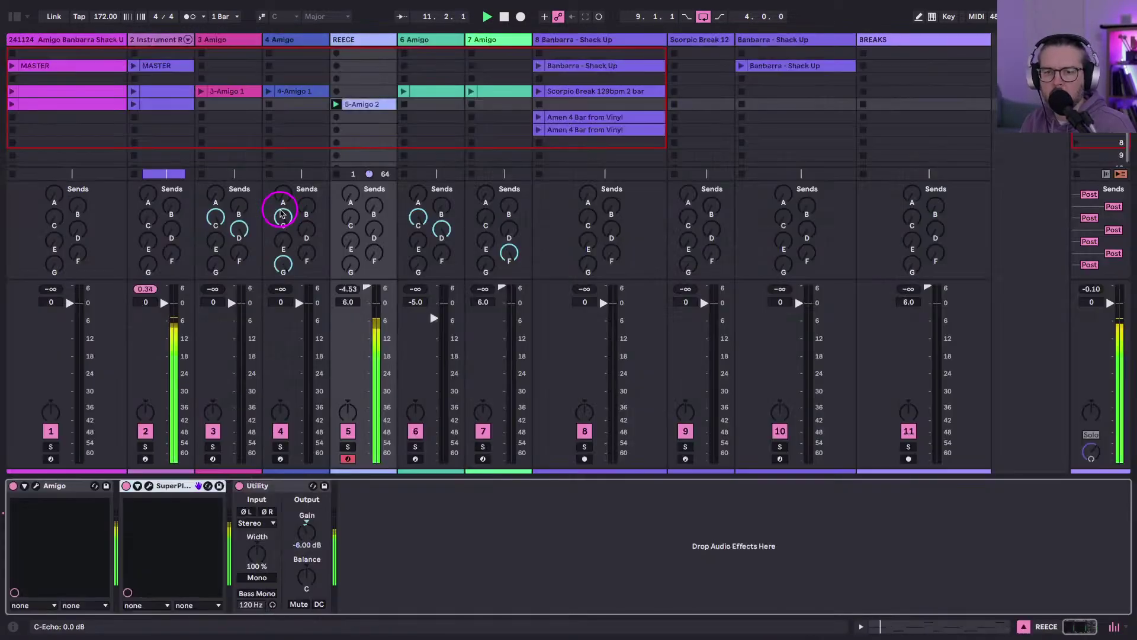
click(342, 40)
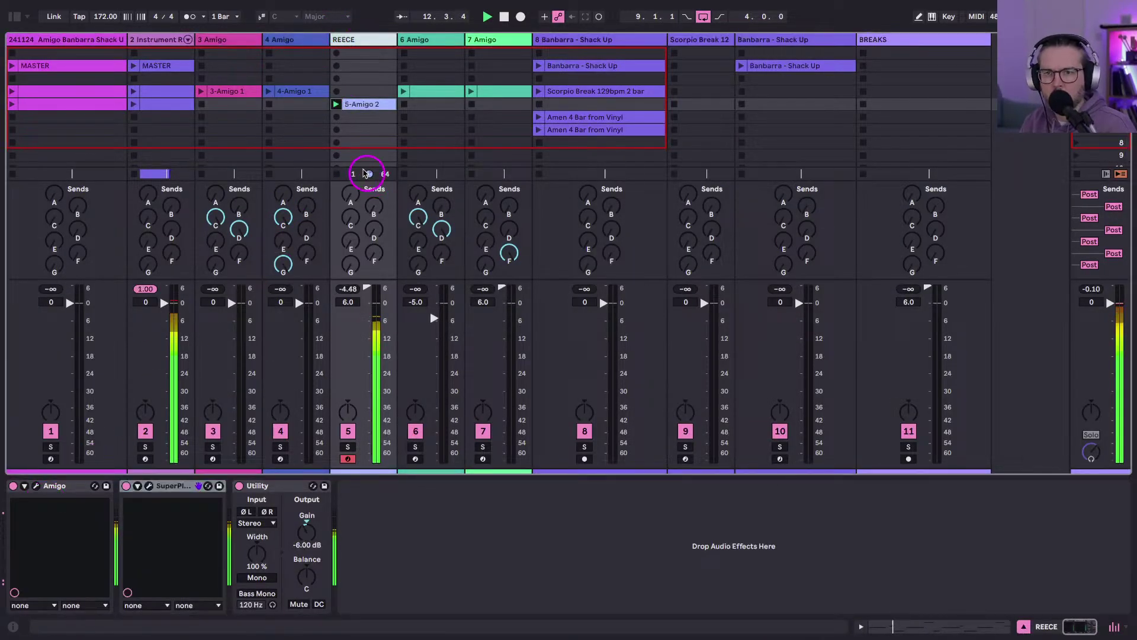
click(358, 104)
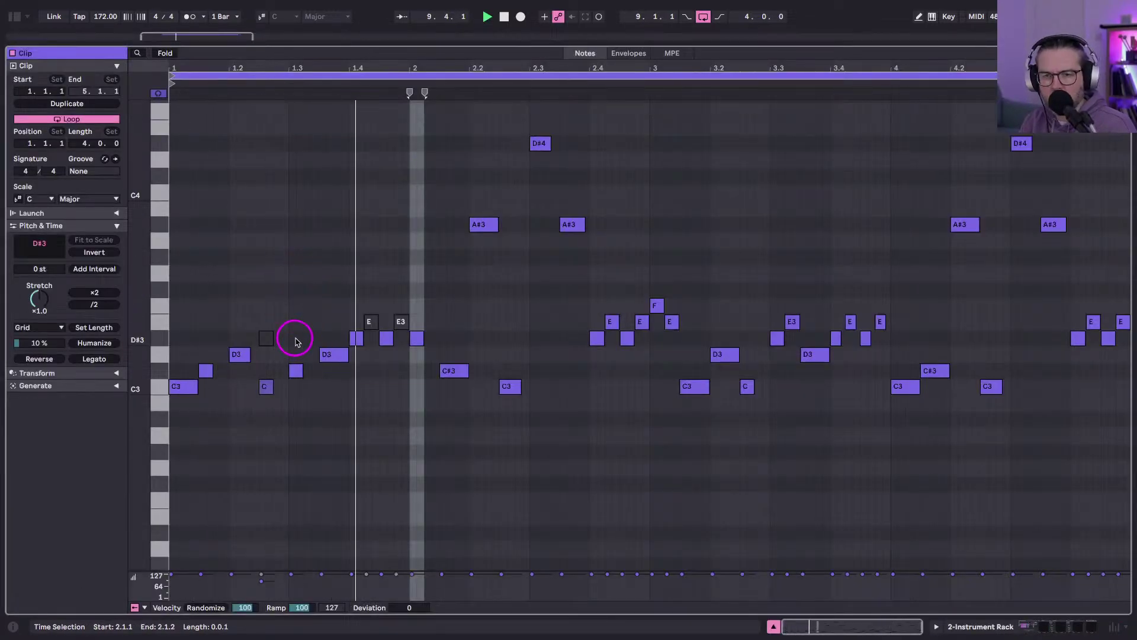
Shorten the D3 note at 1.3.3, and move the A#3 note at 2.2.1 down to D3 and shorten it.
click(332, 353)
key(shift+Left)
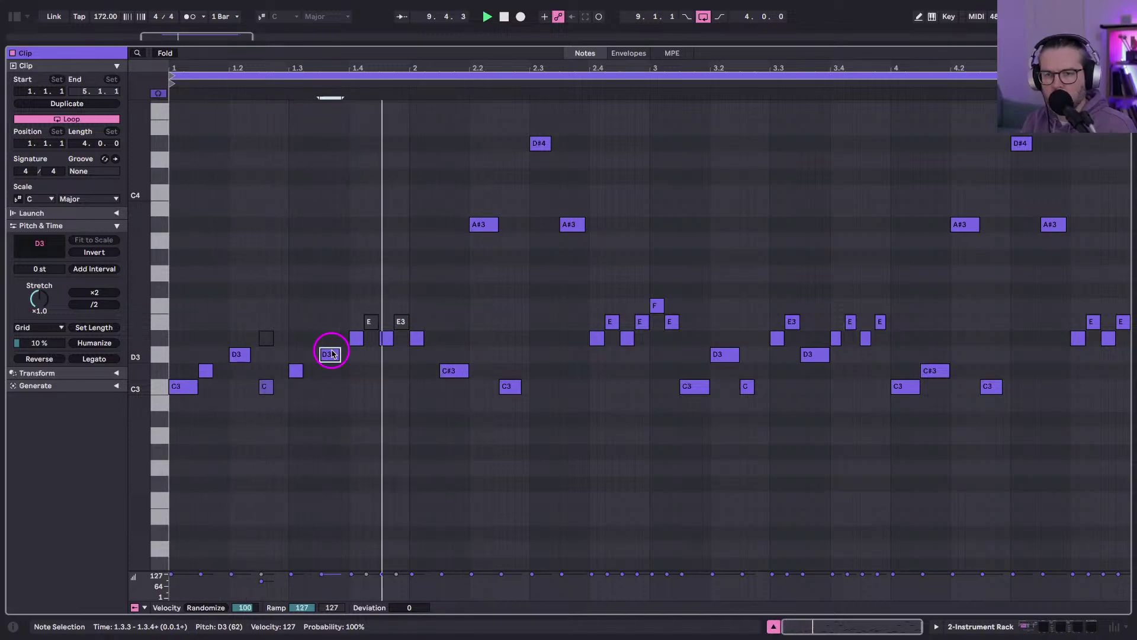
drag(483, 223, 482, 353)
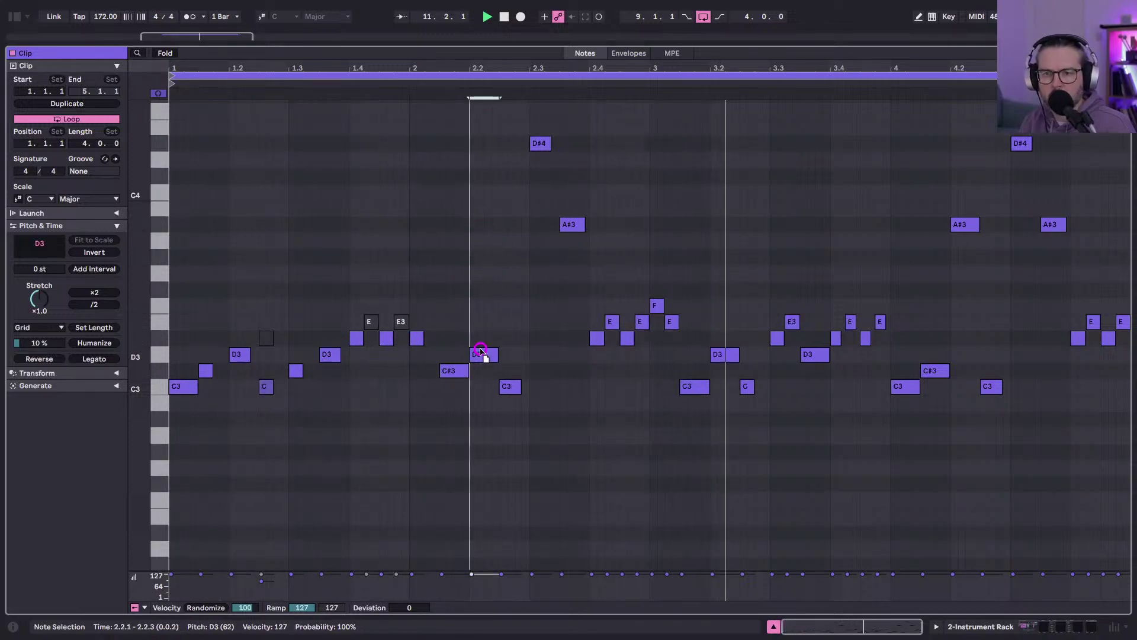
key(shift+Left)
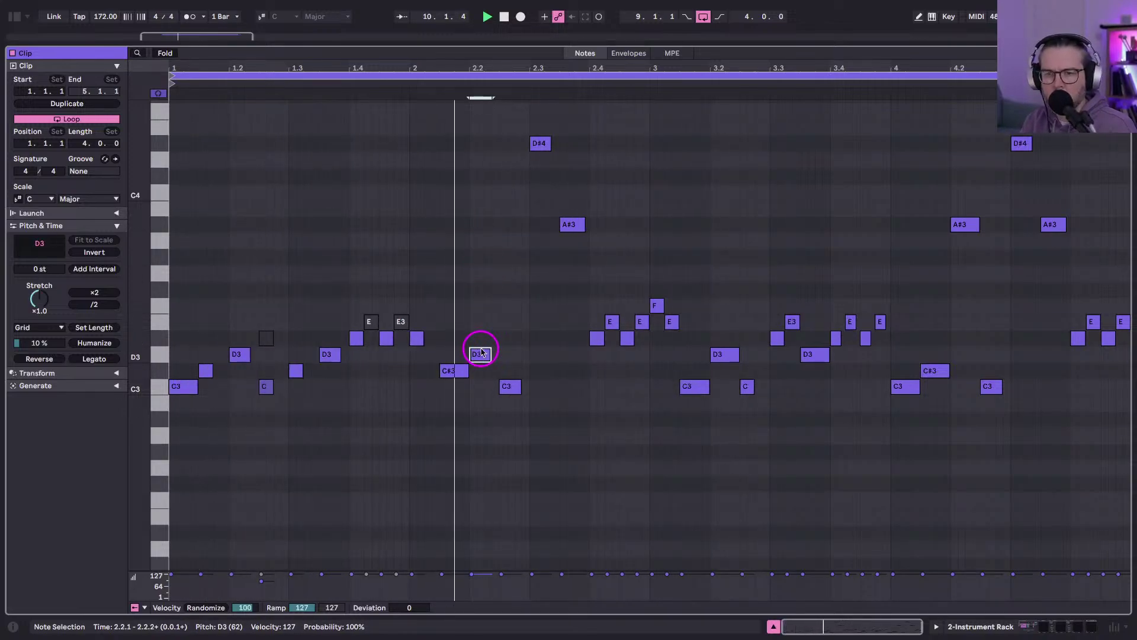
Move the A#3 notes at 2.3.3 and 4.2.1 down to D3 and shorten them slightly.
drag(563, 223, 566, 371)
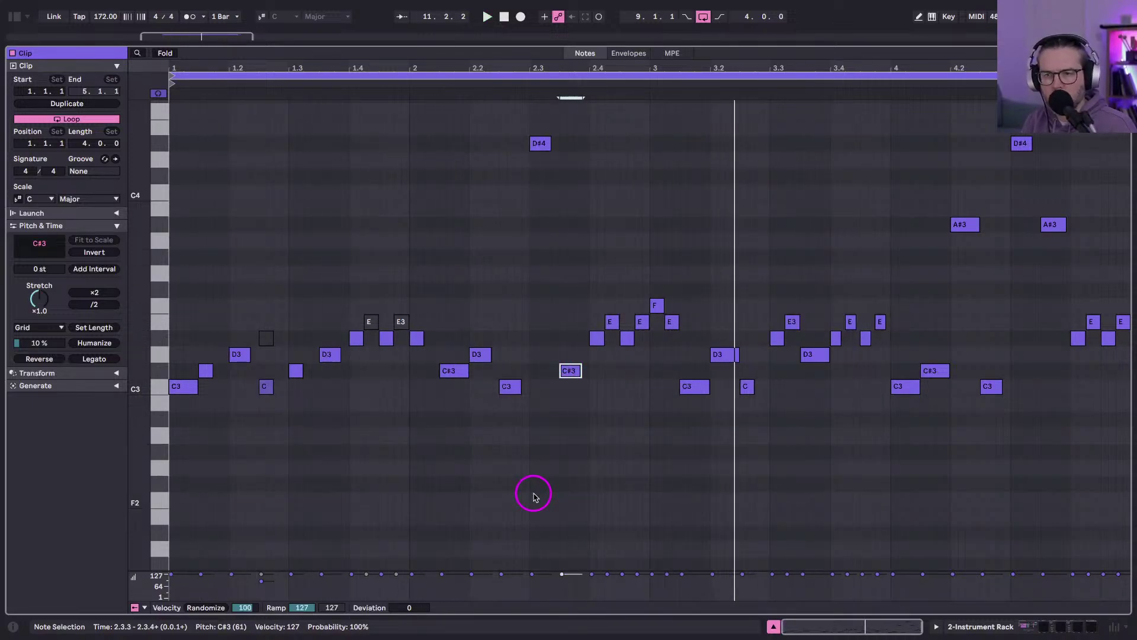
key(Up)
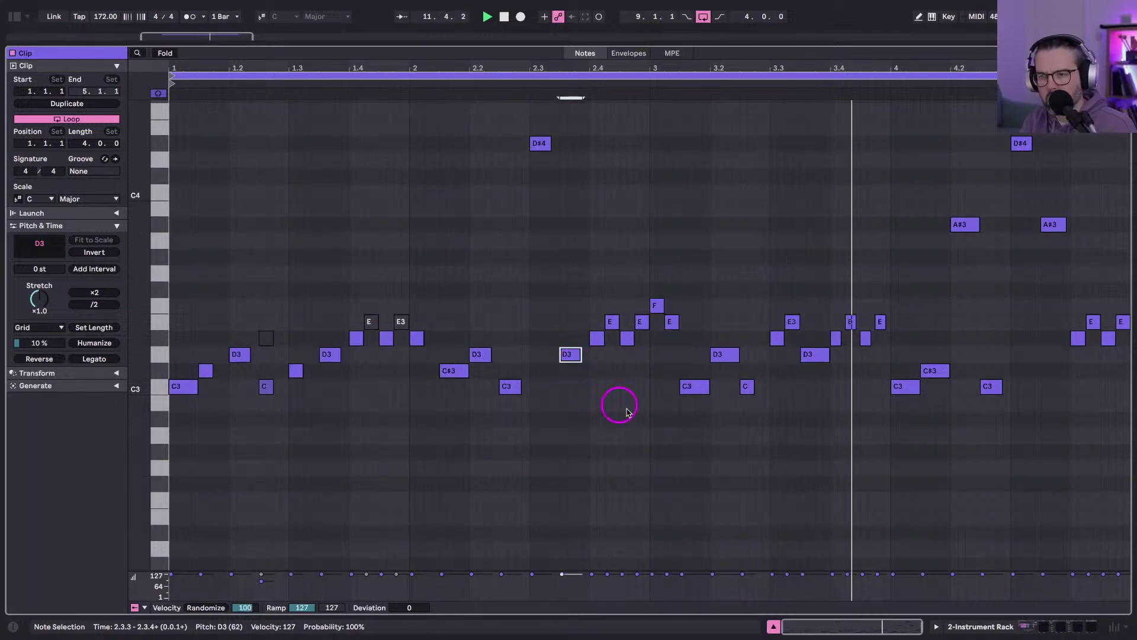
drag(971, 228, 968, 363)
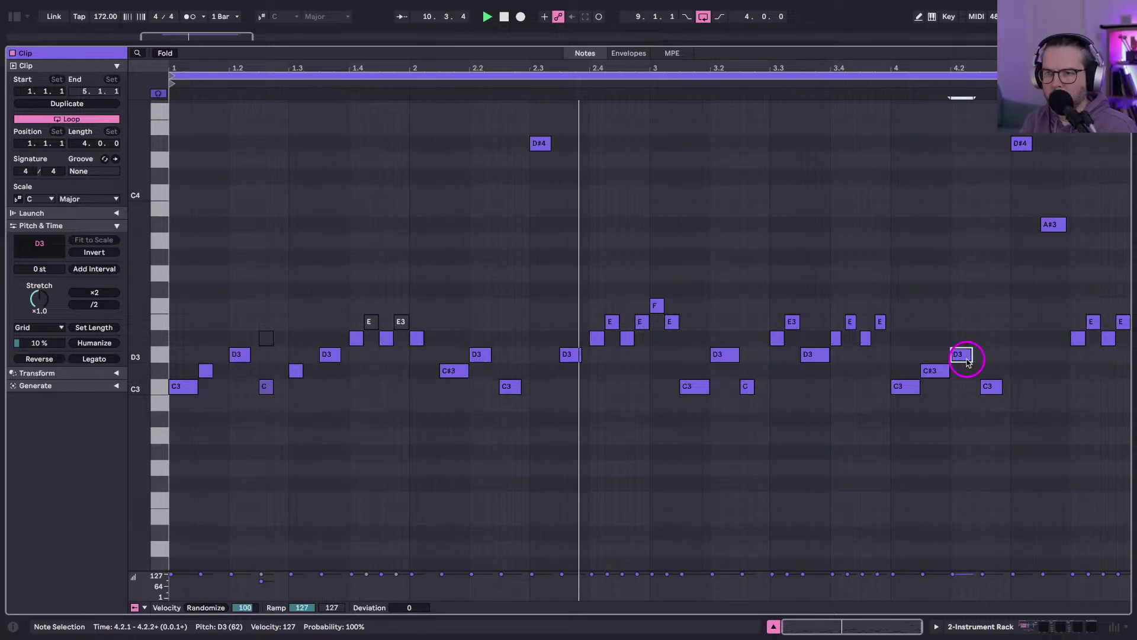
Duplicate the arrangement section from 9.1.1 to 9.2.3 of the drum clip directly after itself, up to 9.4.1.
key(shift+Tab)
click(395, 81)
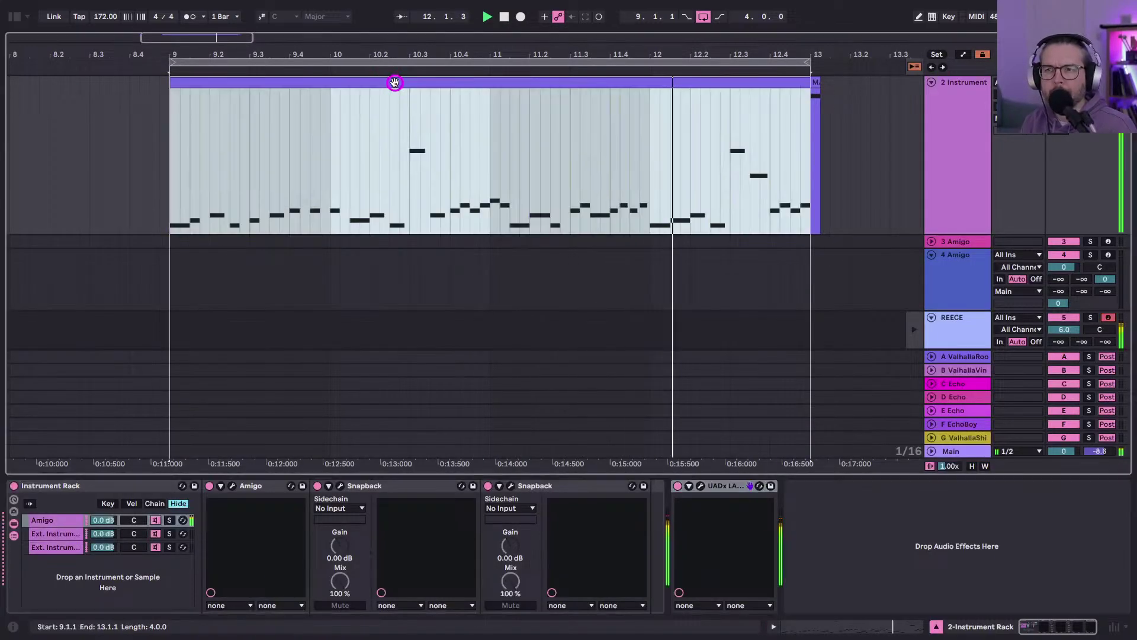
click(170, 215)
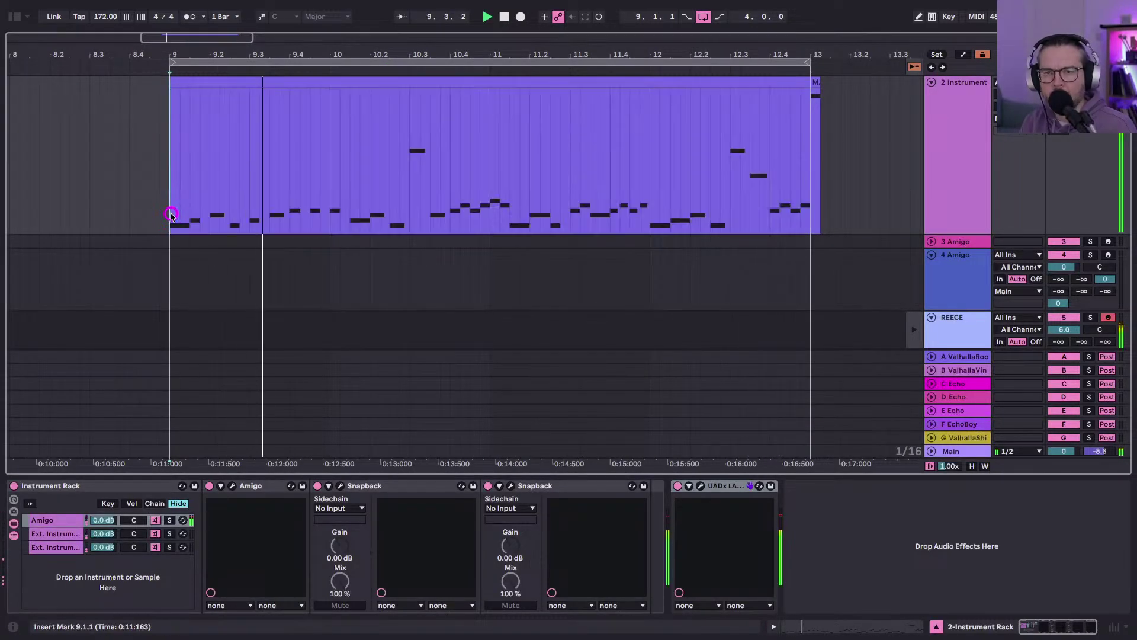
drag(169, 215, 229, 217)
key(ctrl+d)
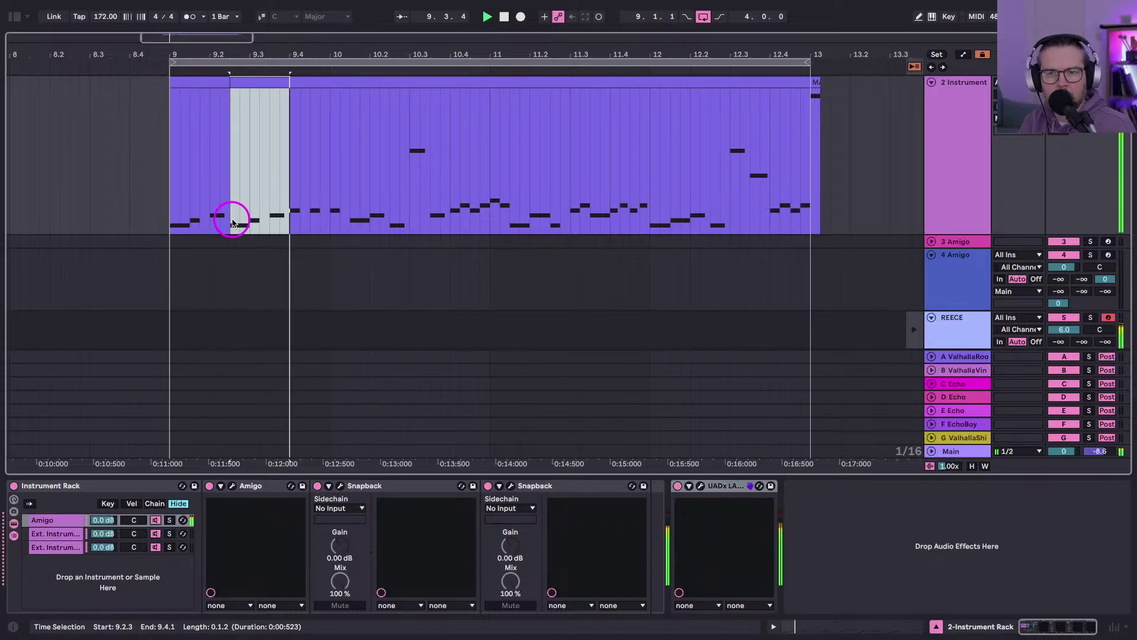
click(171, 209)
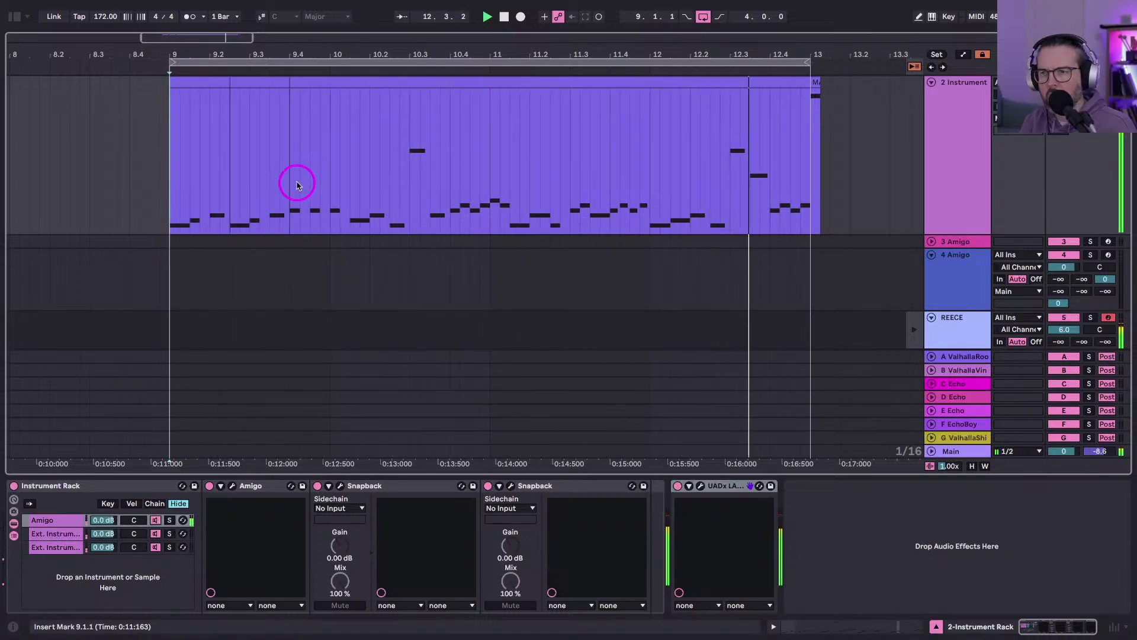
In the drum clip starting at 9.4.1, move the A#3 note at 4.3.3 down to D3 and shorten it to one sixteenth.
double_click(740, 80)
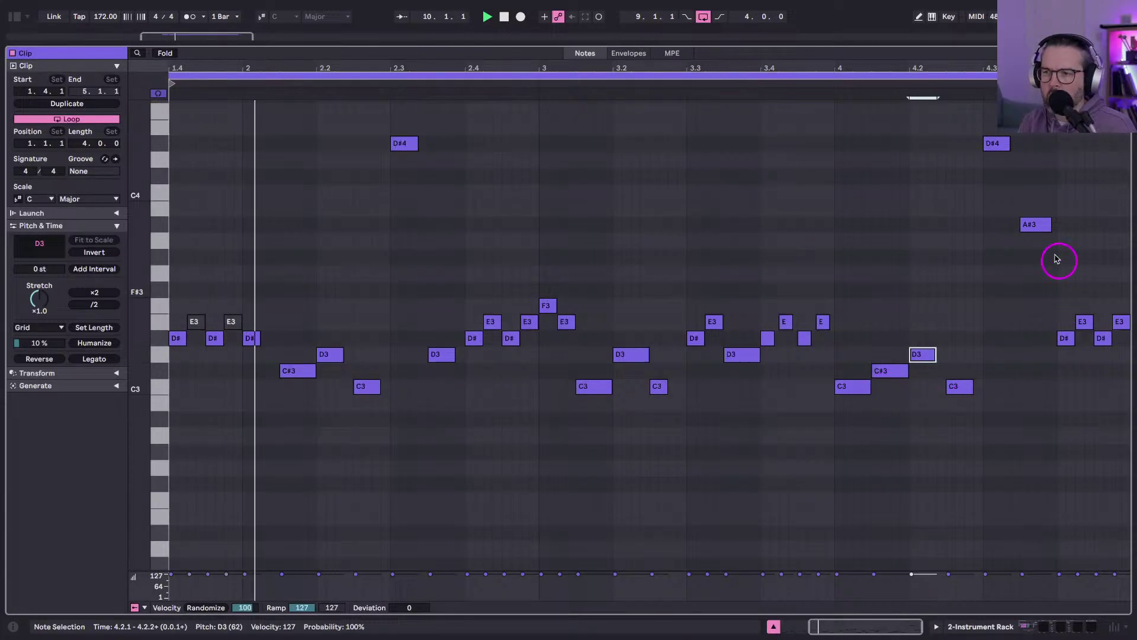
double_click(1036, 240)
drag(1036, 240, 1033, 358)
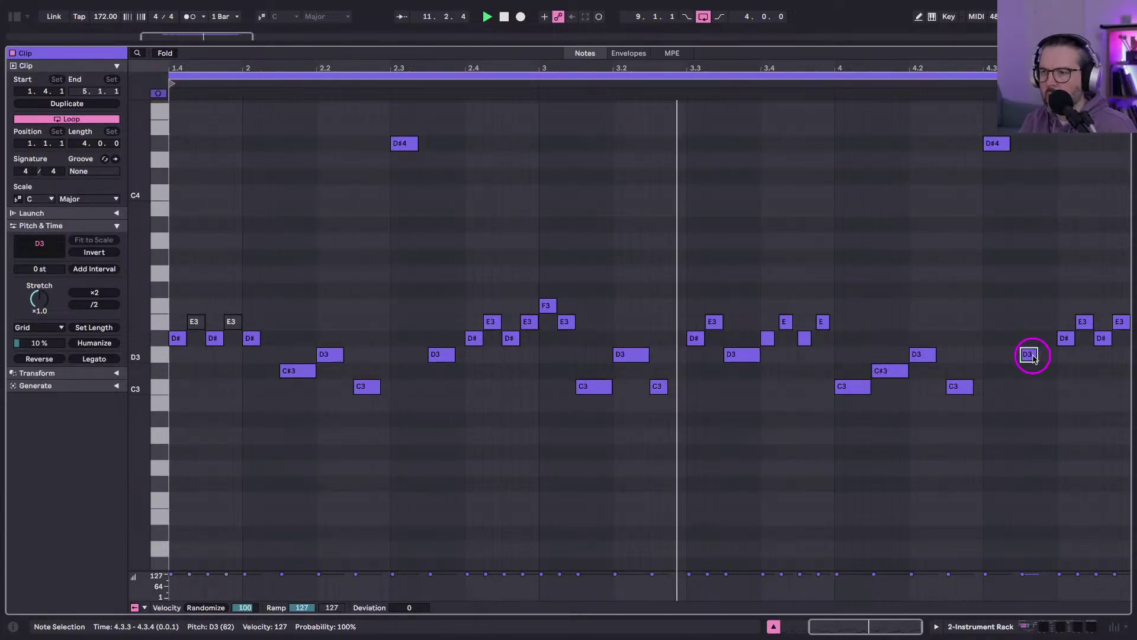
Raise the C3 note at 4.1.1 to D3 and shorten it, also shorten the C#3 note at 4.1.3, and return to the arrangement.
click(851, 389)
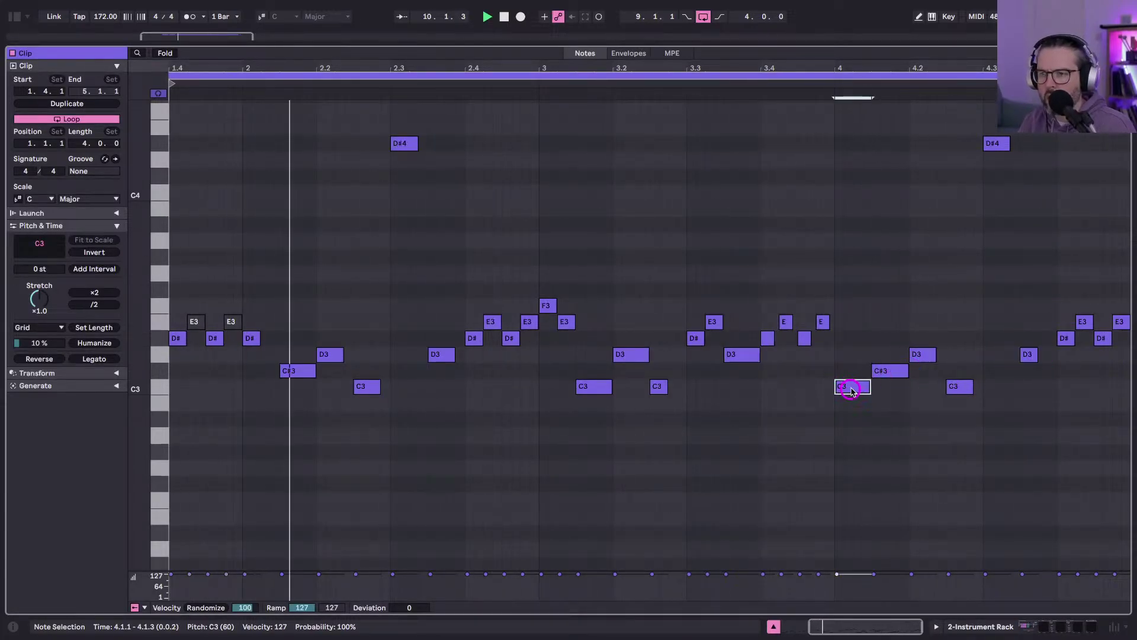
key(Up)
key(Up)
key(shift+Left)
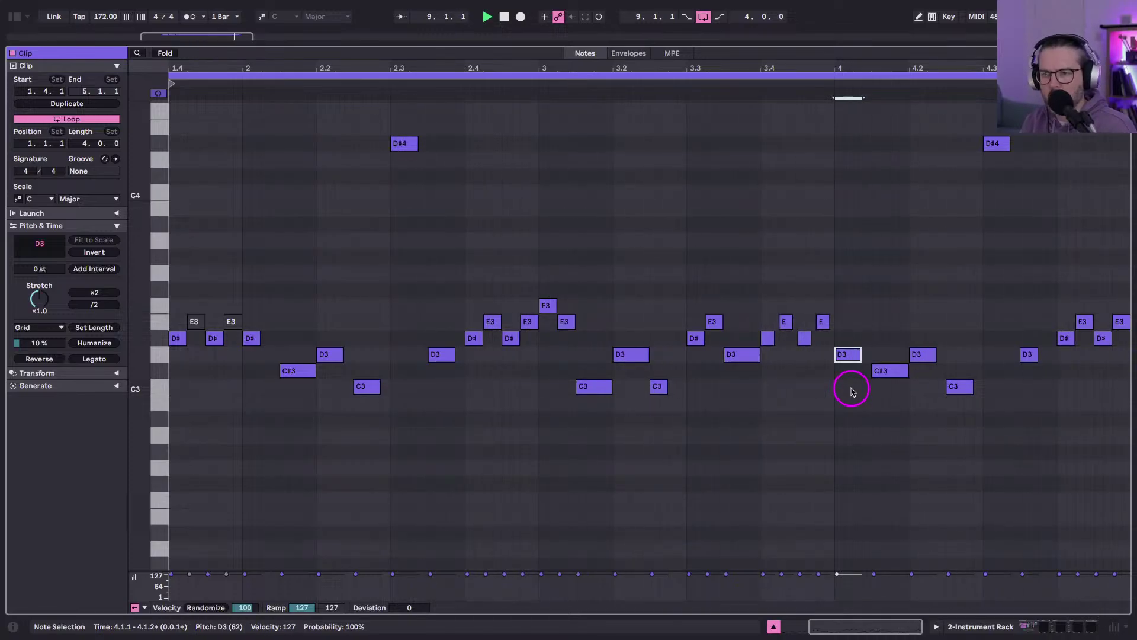
key(shift+Tab)
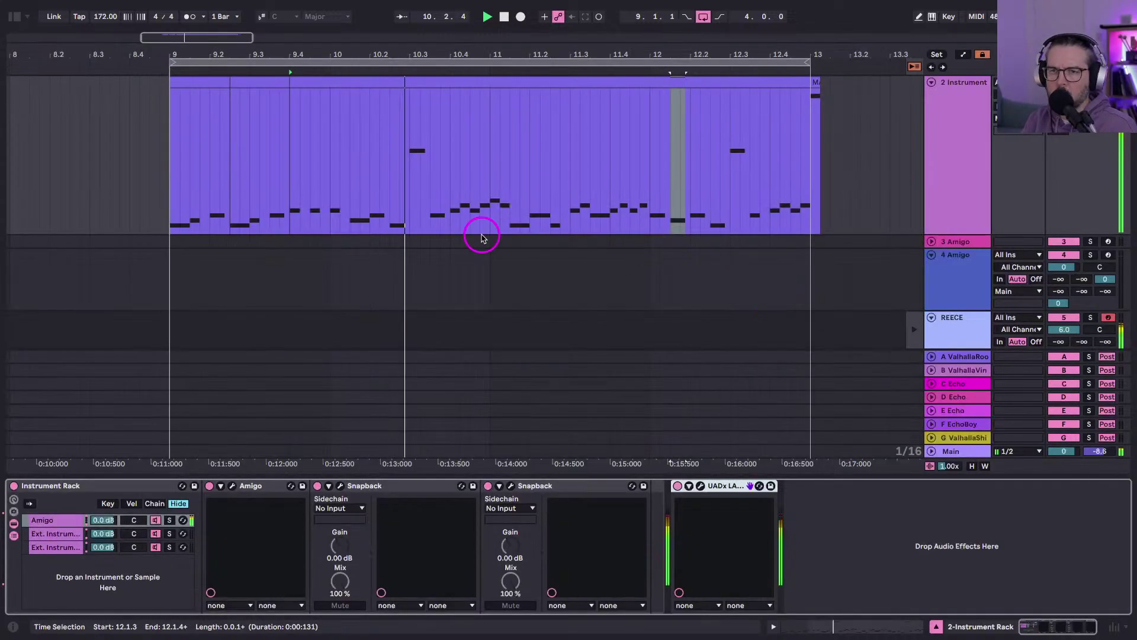
Consolidate the drum clip sections from 9.1.1 to 13.1.1 and bring the four-bar clip into an empty session slot on the drum track.
key(space)
click(399, 107)
key(Tab)
key(Tab)
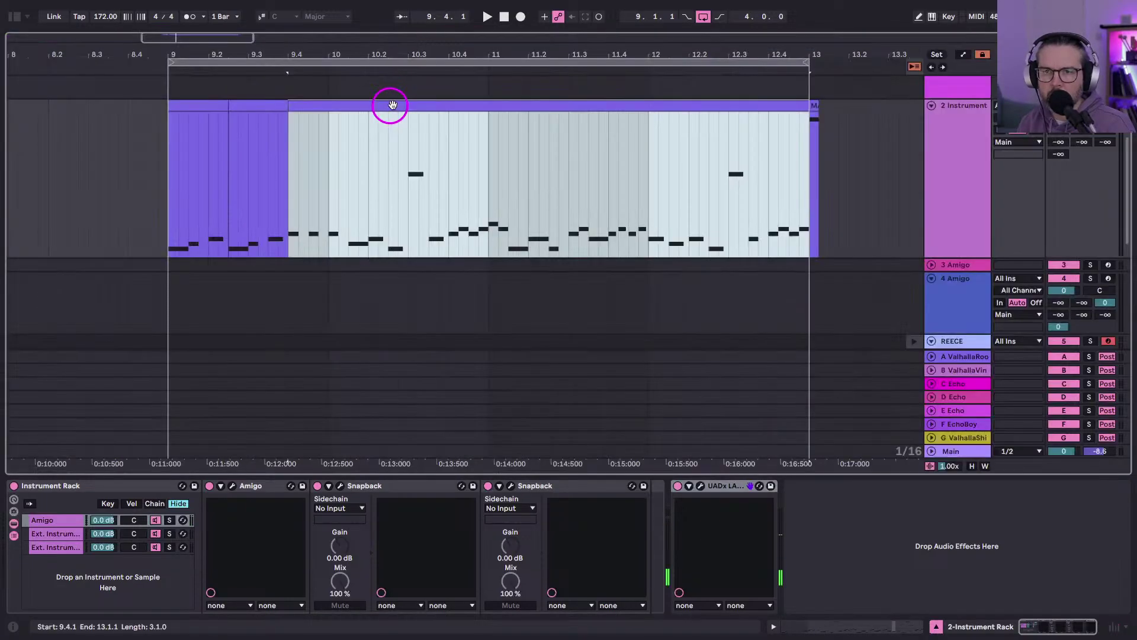
drag(281, 115, 264, 100)
drag(172, 105, 334, 100)
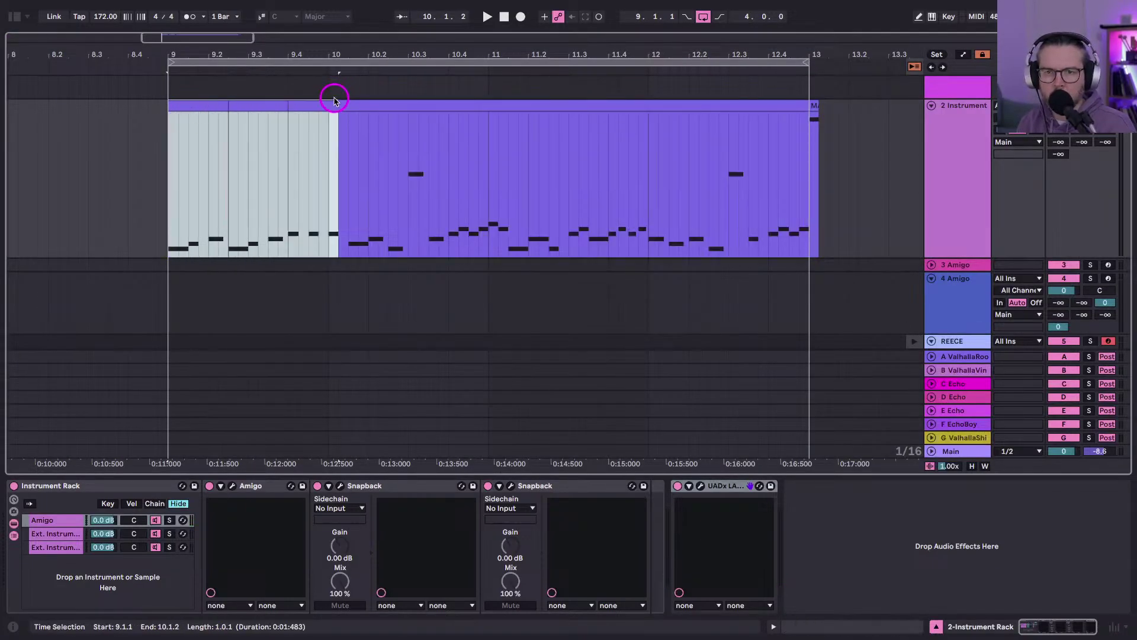
click(424, 99)
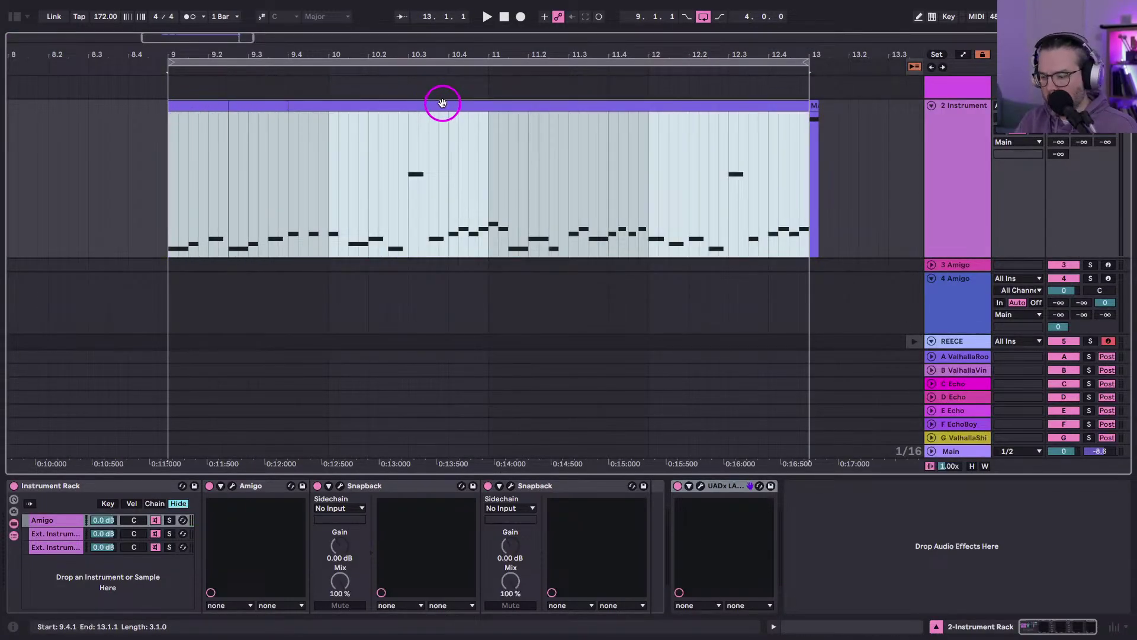
click(443, 103)
key(Tab)
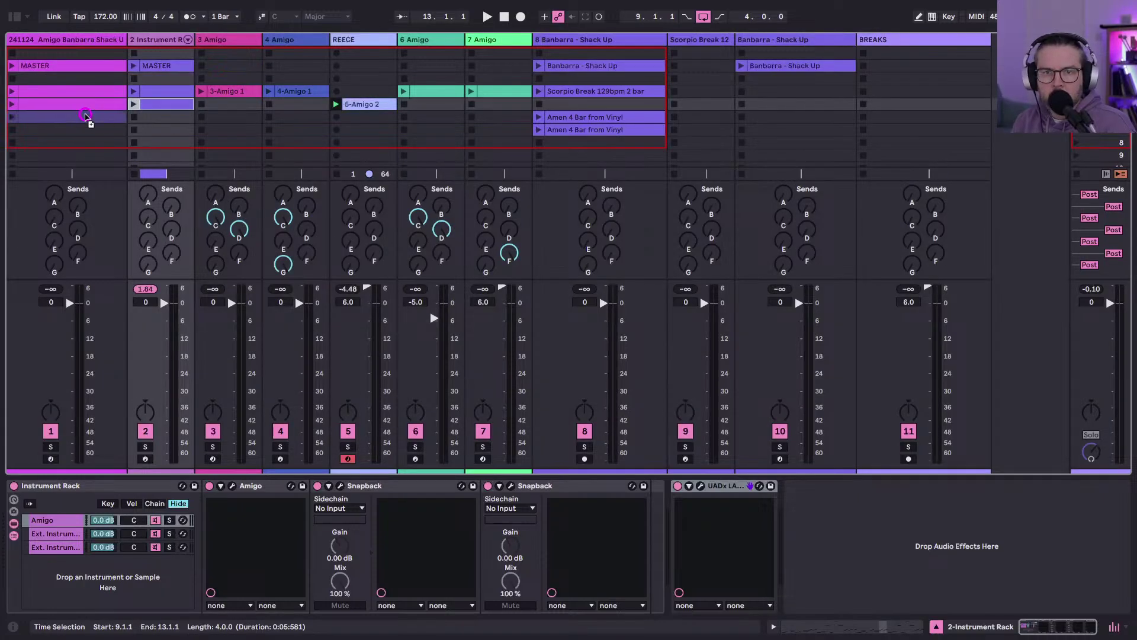
Launch the new four-bar drum clip in its session slot, turn on its loop, and return to the track's devices.
click(134, 122)
double_click(152, 117)
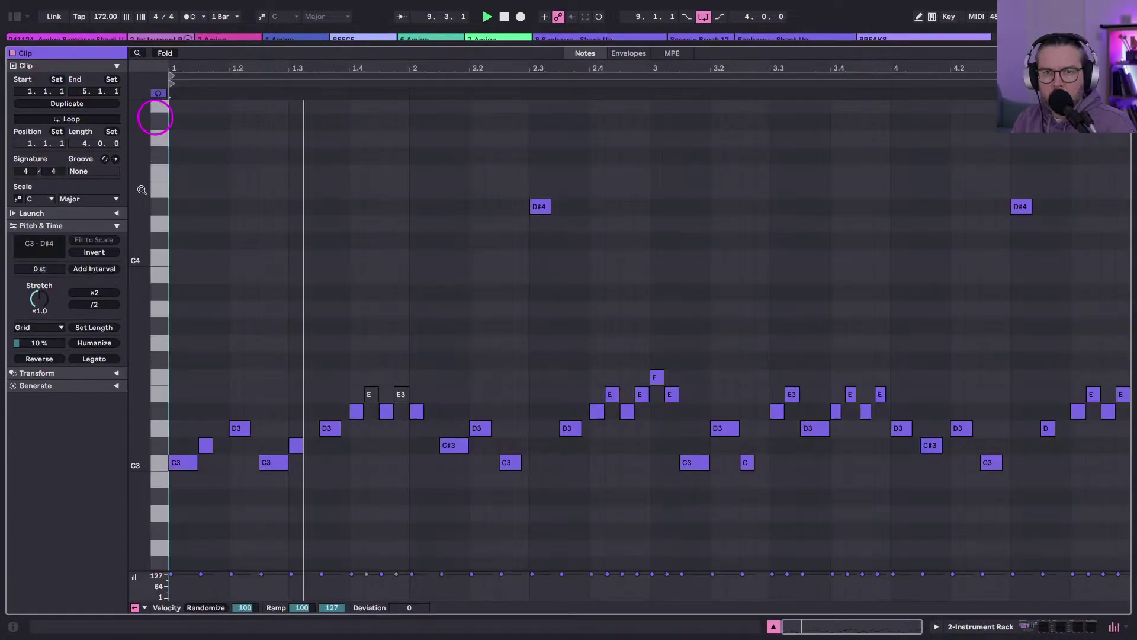
click(61, 119)
key(shift+Tab)
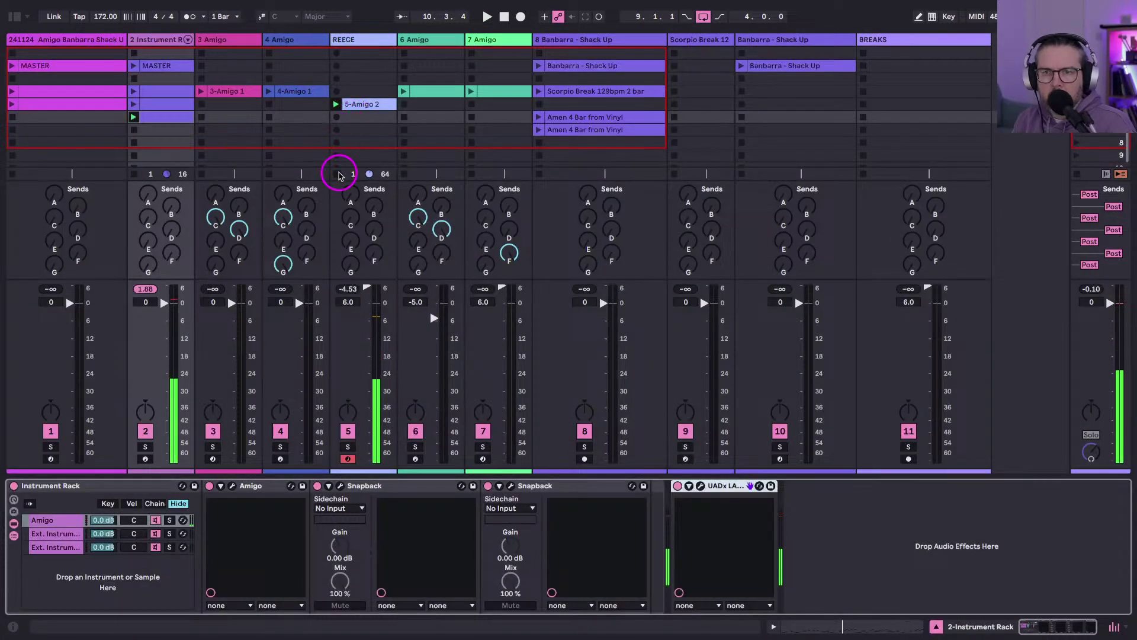
Launch the 3-Amigo 1 clip on track 3, turn on the track's Reverb and set its dry/wet to 40%.
click(208, 40)
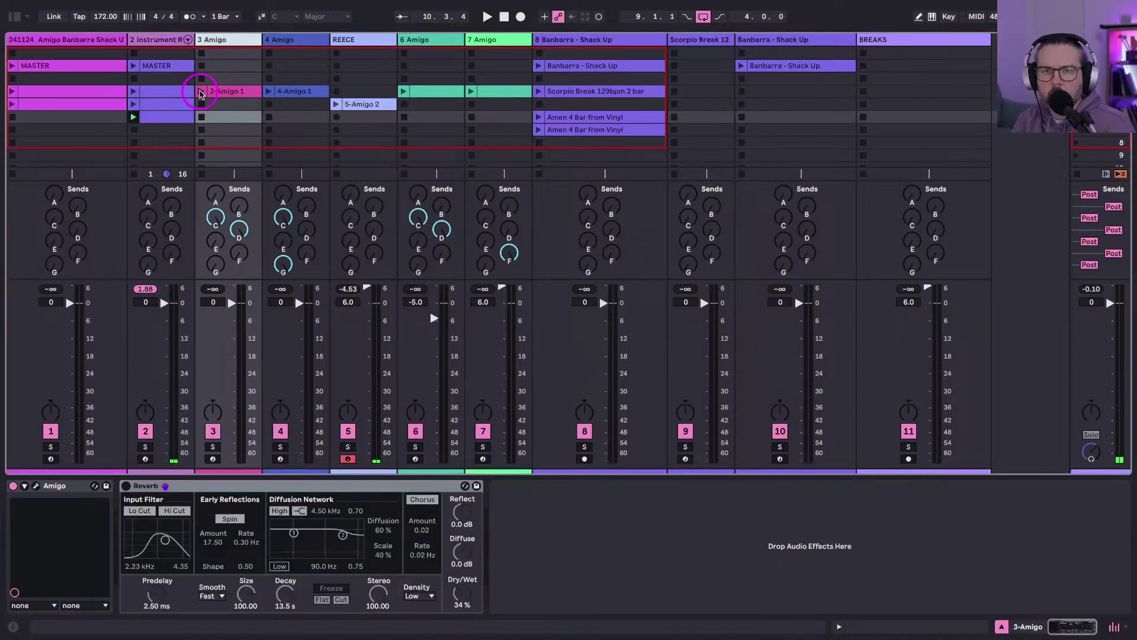
click(201, 92)
click(211, 40)
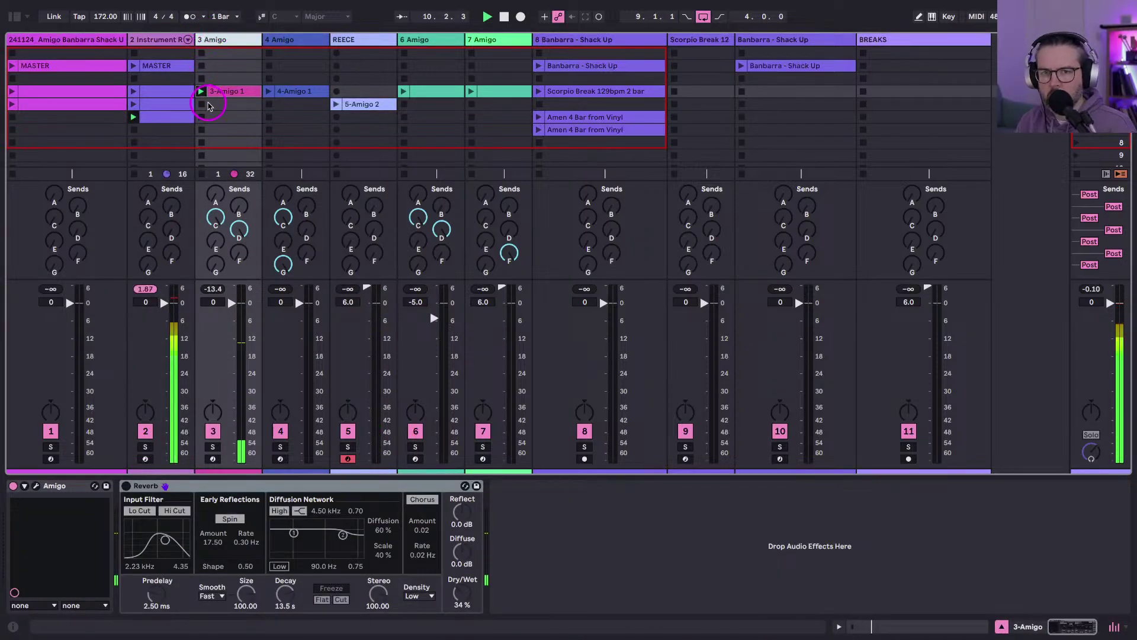
click(126, 486)
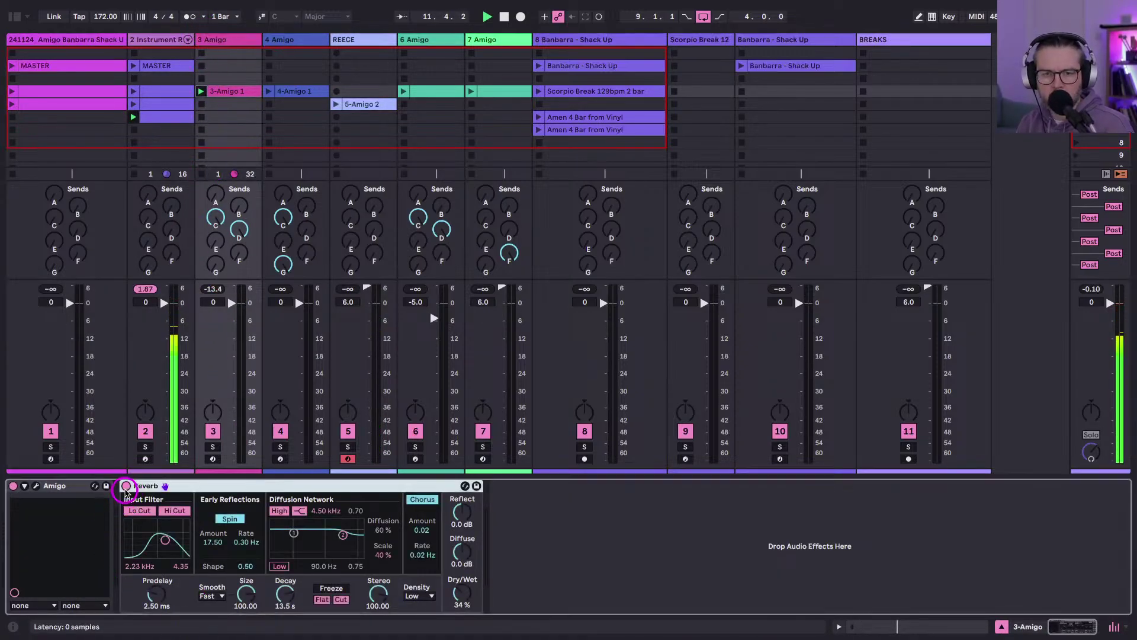
drag(458, 595, 458, 592)
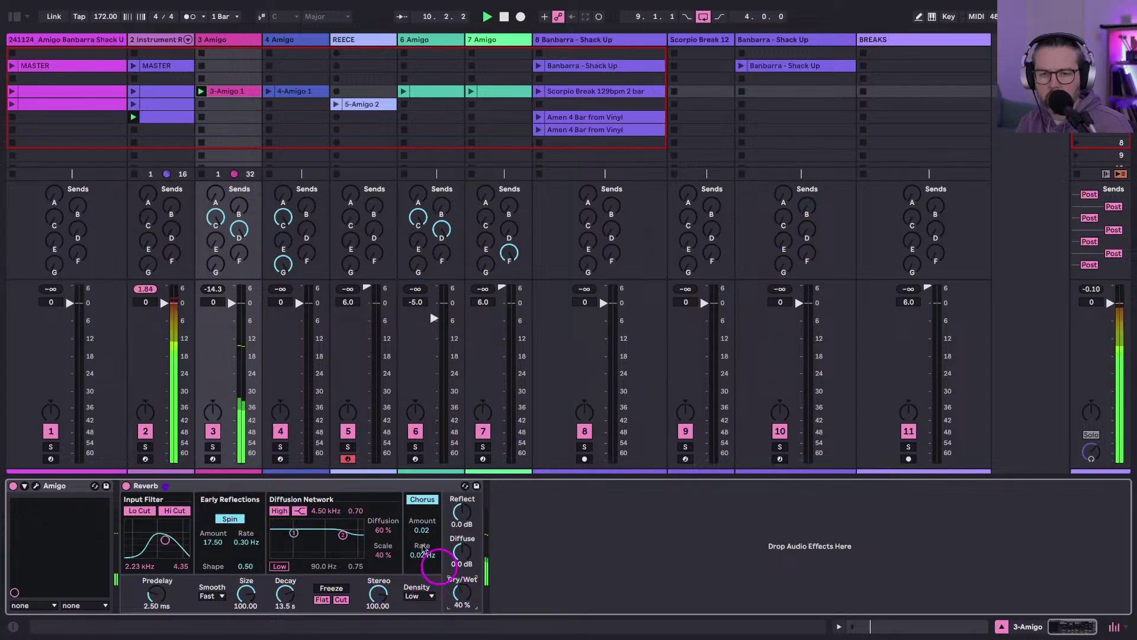
Rename track 3 as AMEN ATMOSE and track 4 as TWEET, and launch the 4-Amigo 1 clip.
click(225, 42)
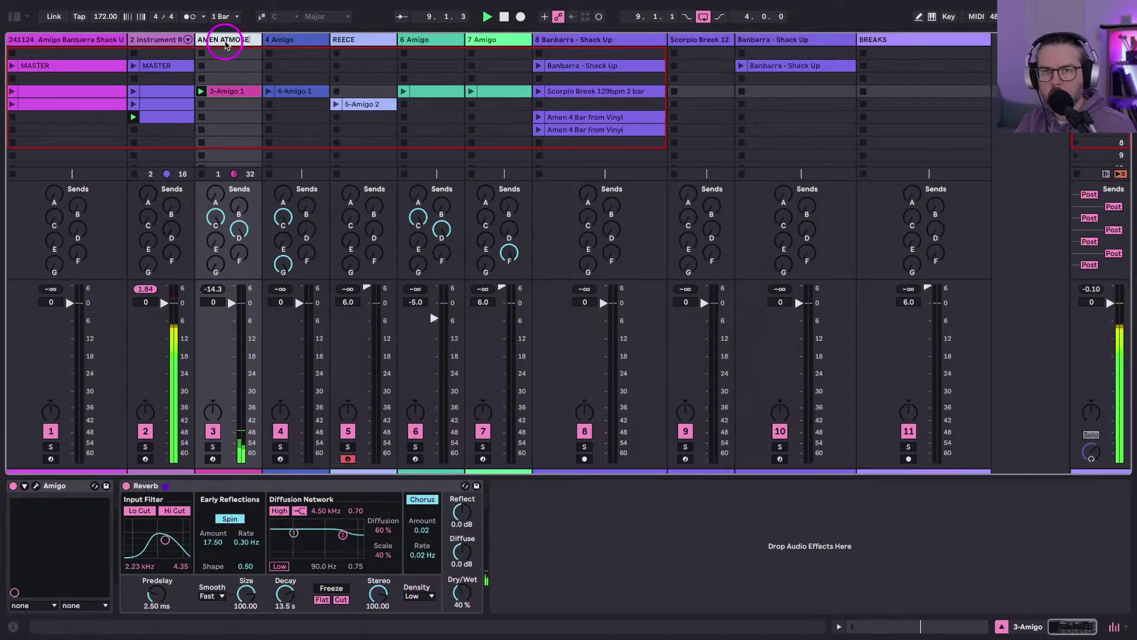
key(Return)
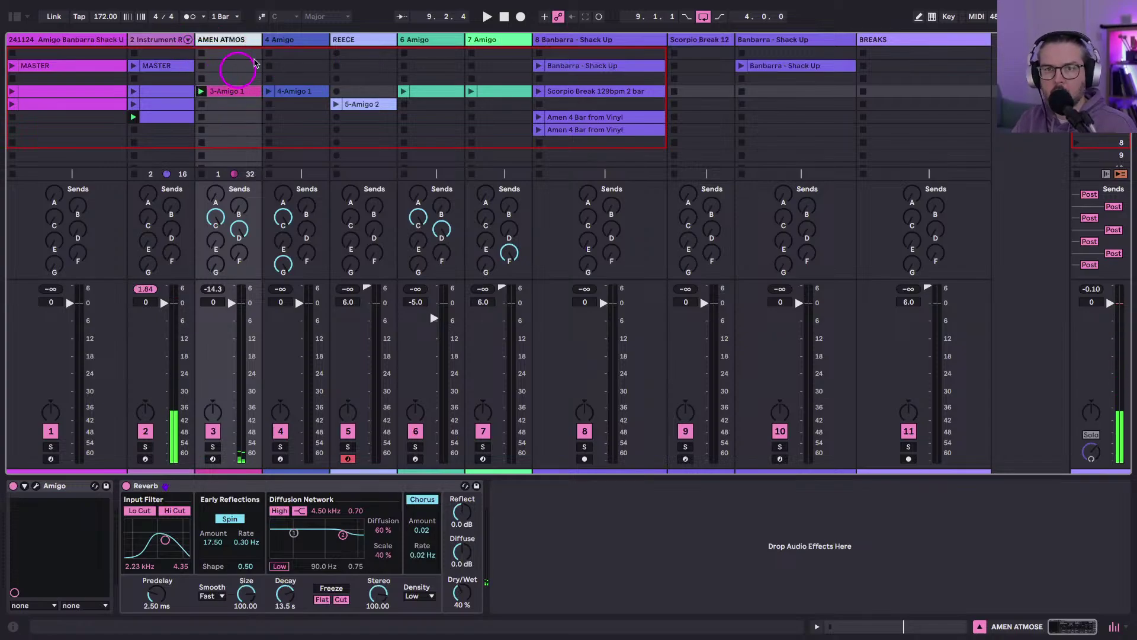
click(314, 40)
click(269, 90)
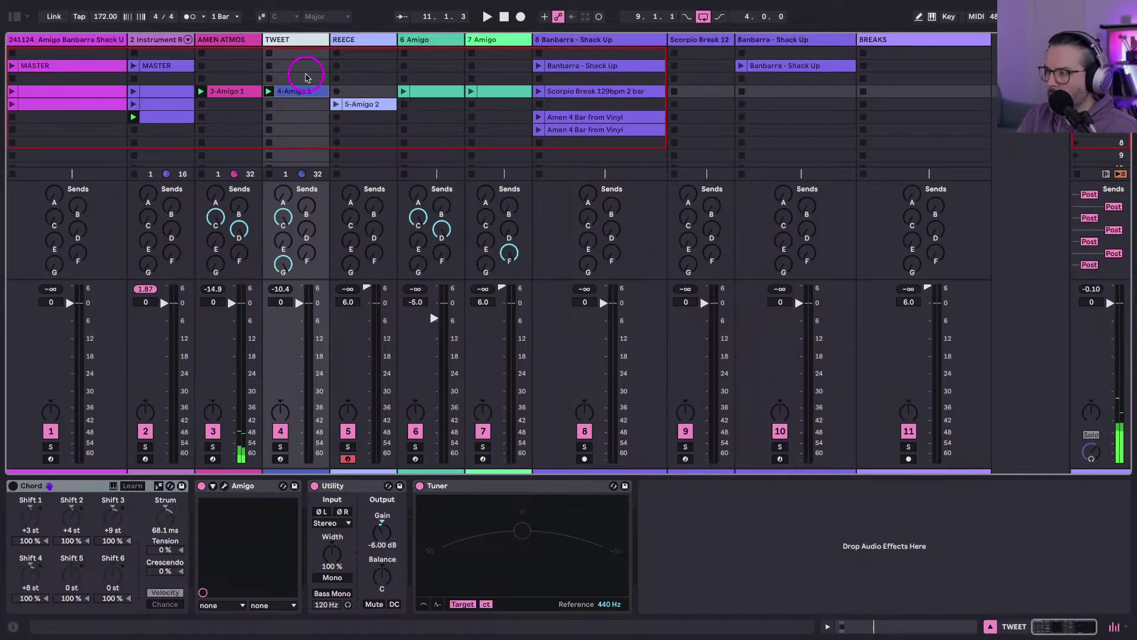
Audition the clips on 6 Amigo and 7 Amigo and the last clip on the first track, stopping the TWEET clip.
click(399, 91)
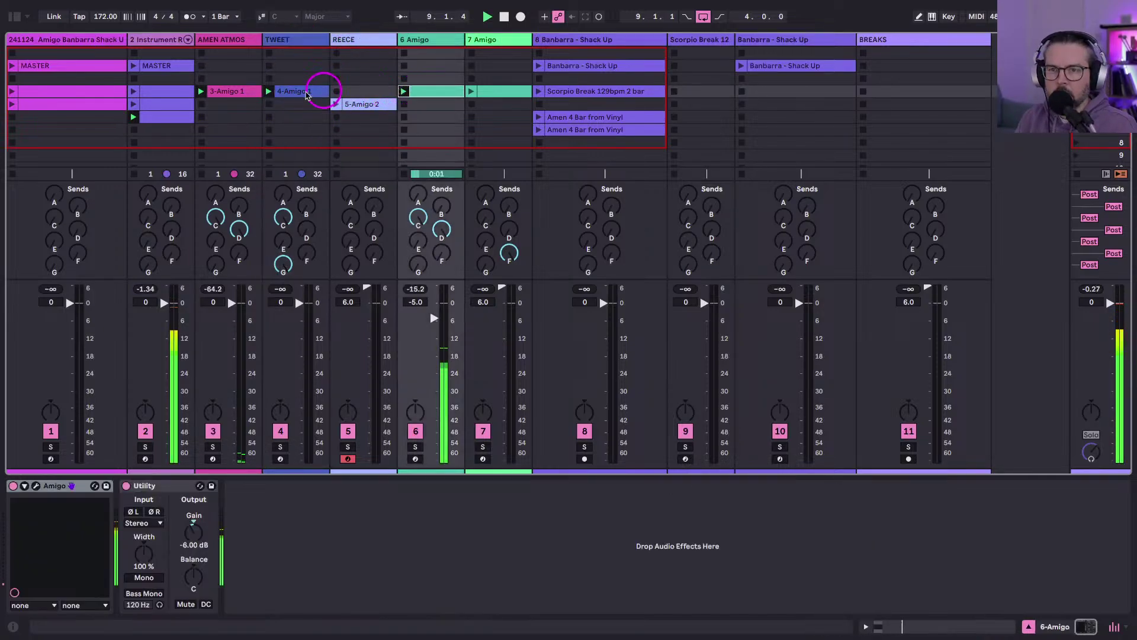
click(269, 105)
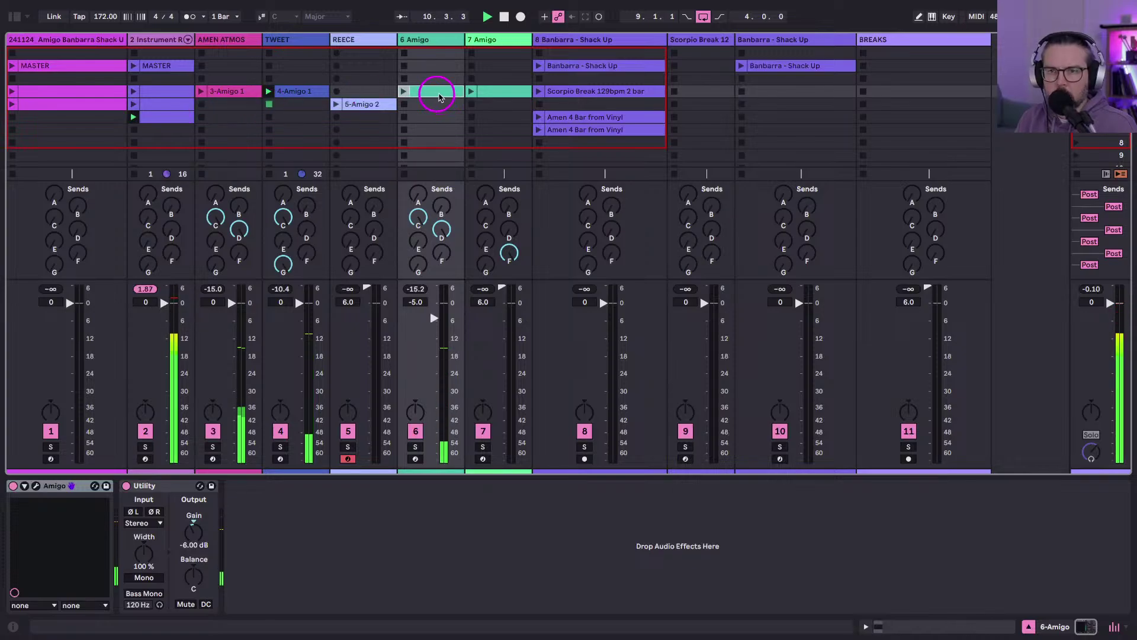
click(471, 91)
click(13, 105)
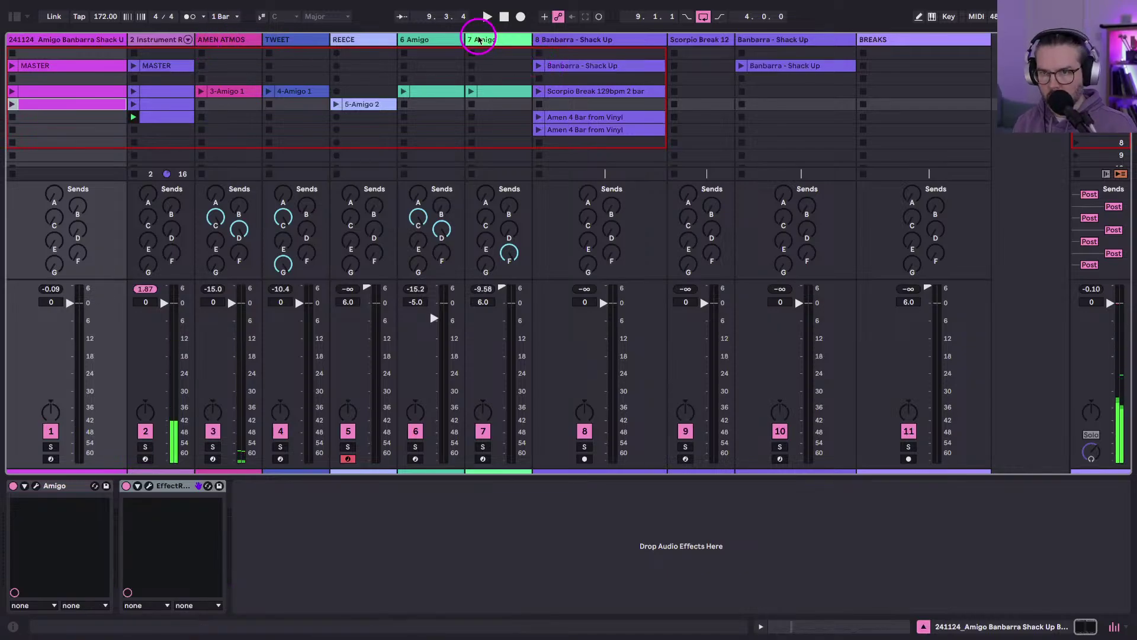
Group the 6 Amigo and 7 Amigo tracks, name the group SOUNDCLASH, and fold it.
click(149, 42)
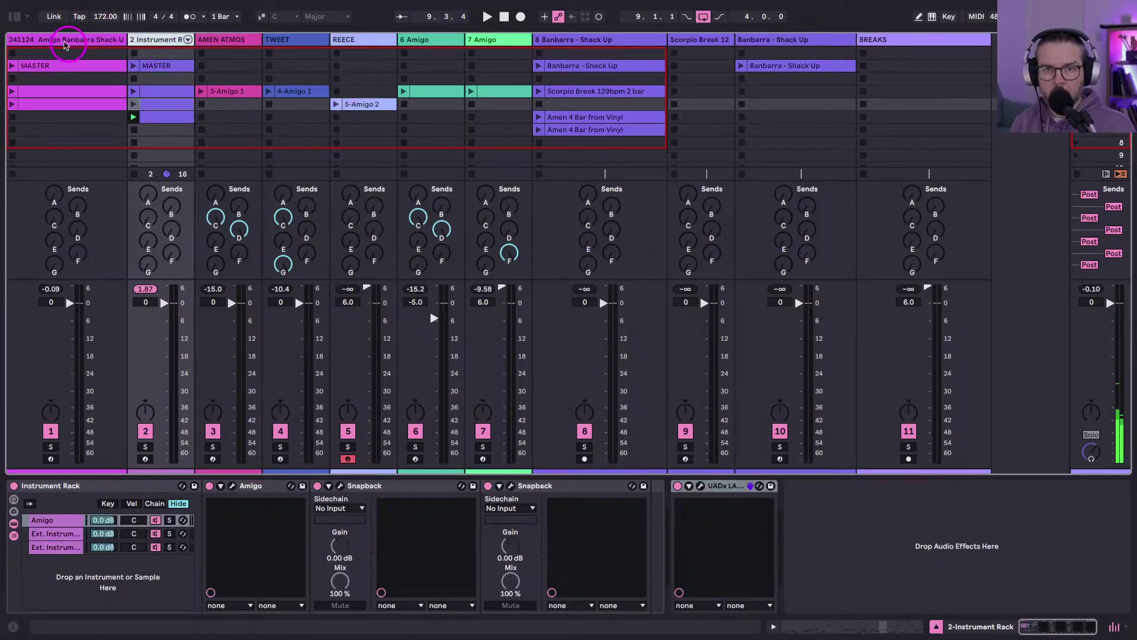
click(430, 39)
click(508, 39)
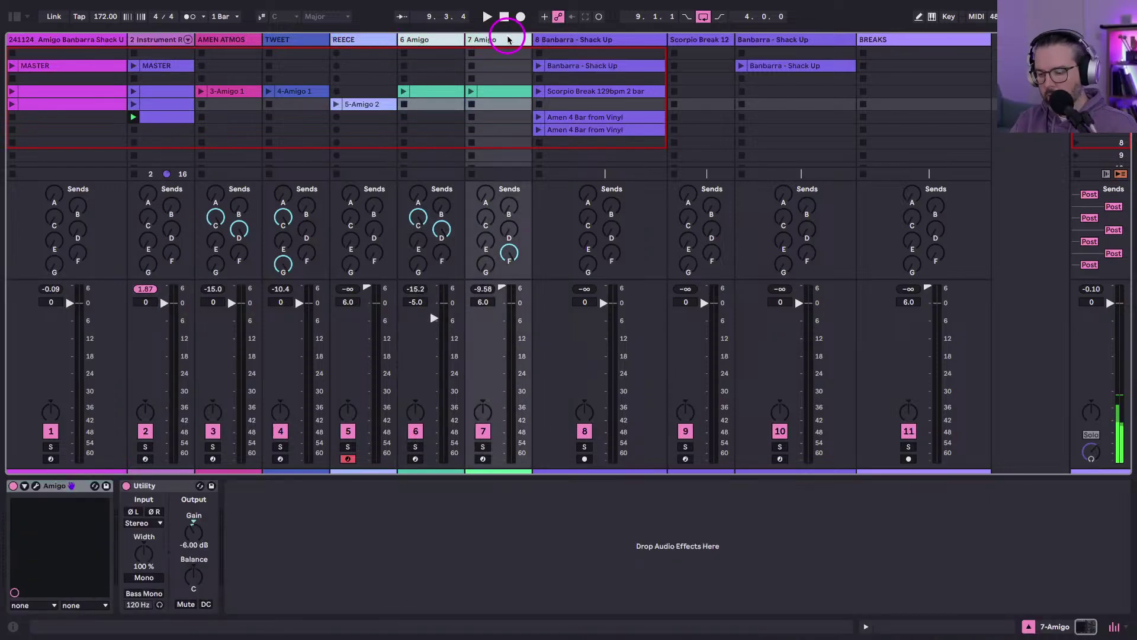
key(ctrl+g)
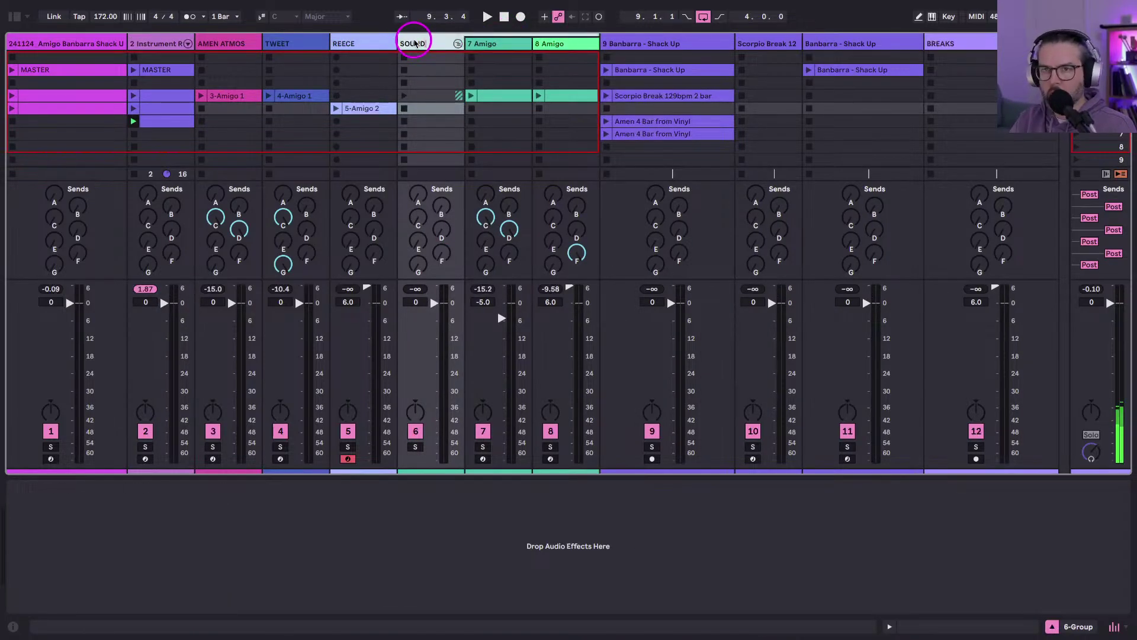
text(SOUNDCLASG)
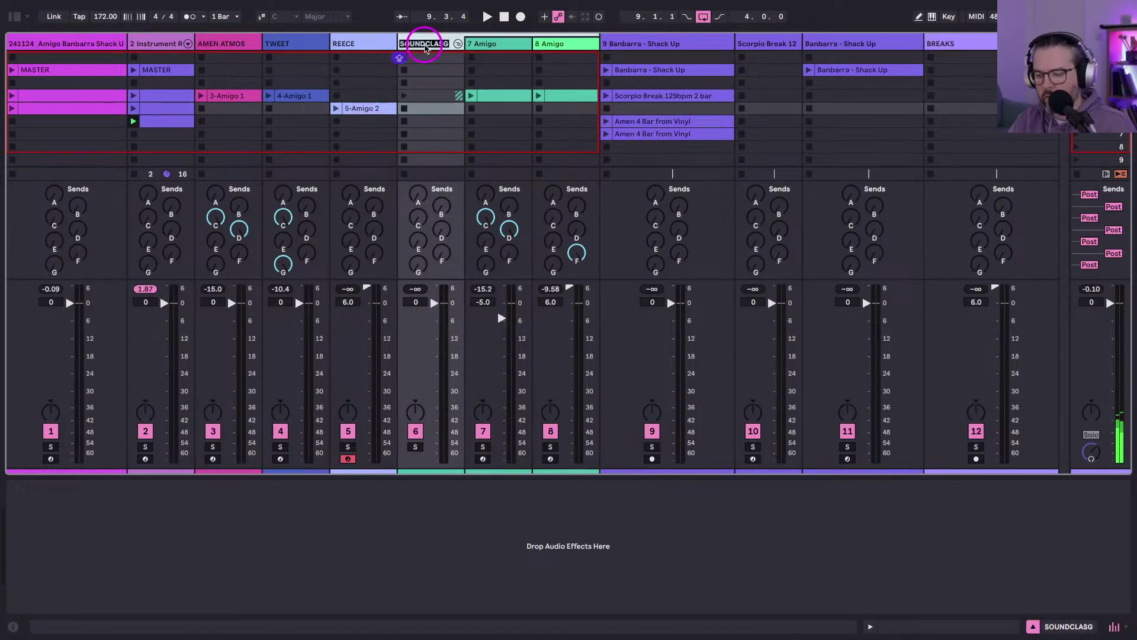
key(Return)
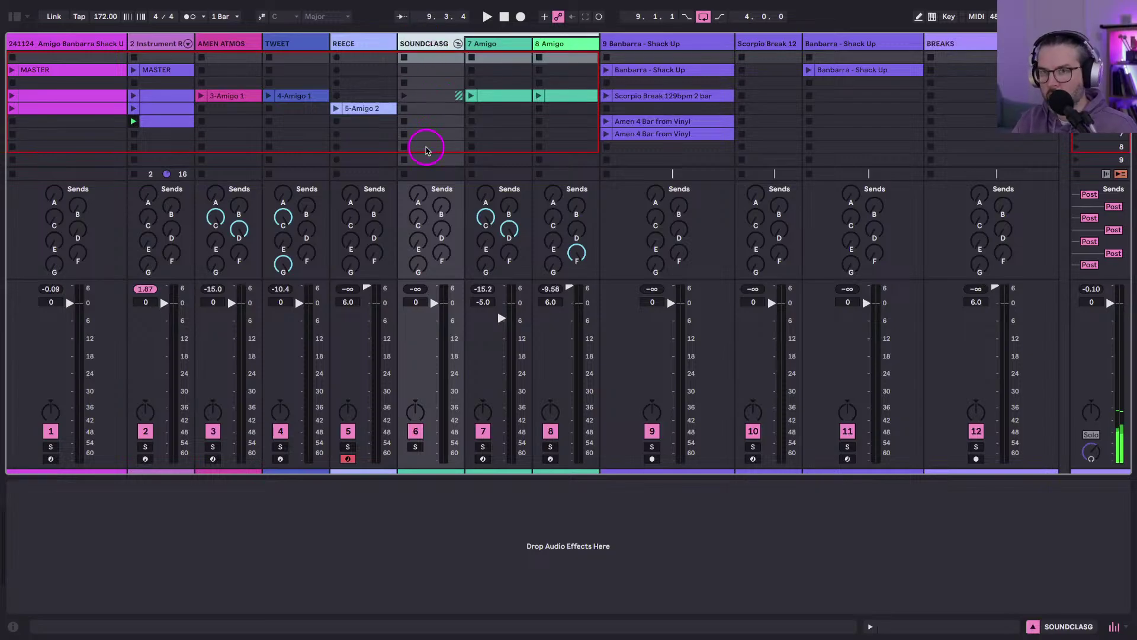
click(458, 43)
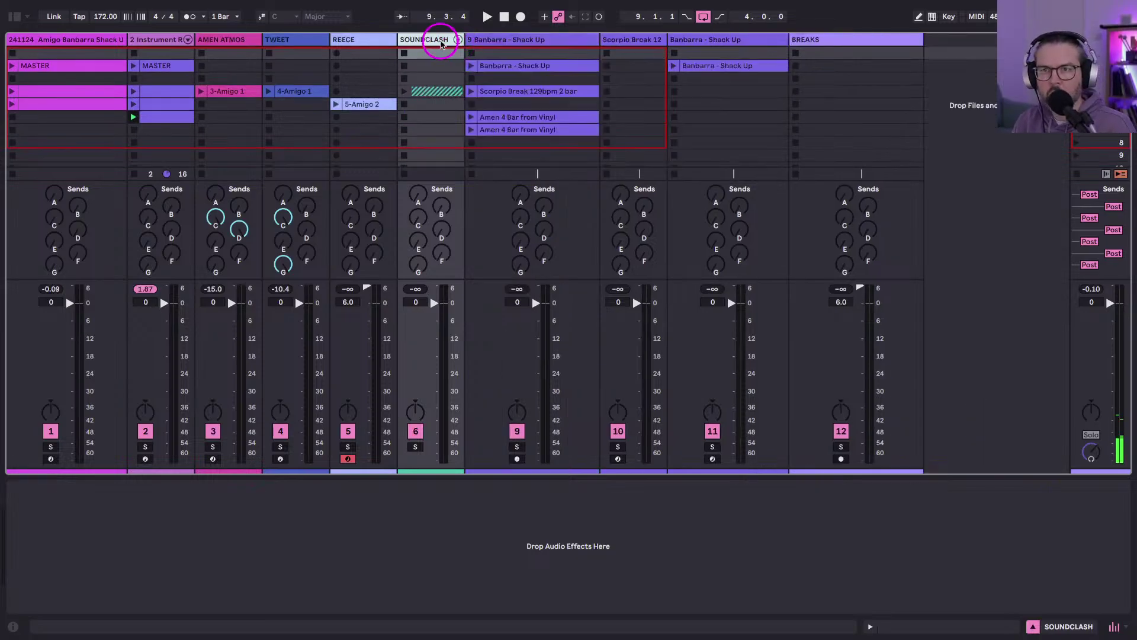
Insert a MIDI track after the SOUNDCLASH group and load the PotenzaDSP Amigo sampler plug-in onto it.
key(ctrl+shift+t)
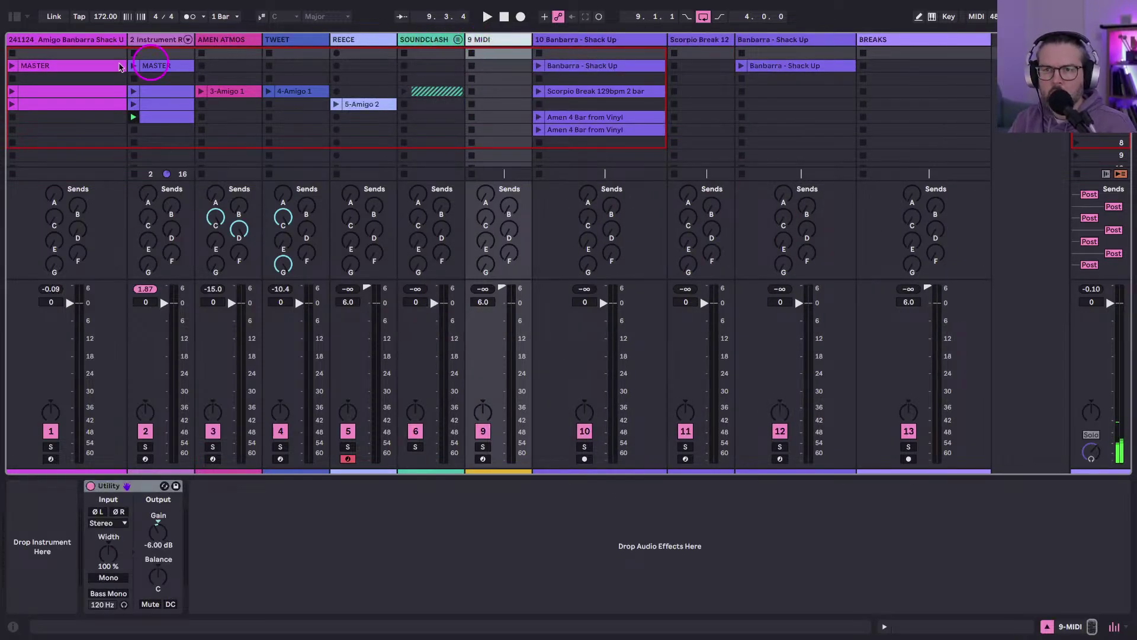
click(12, 18)
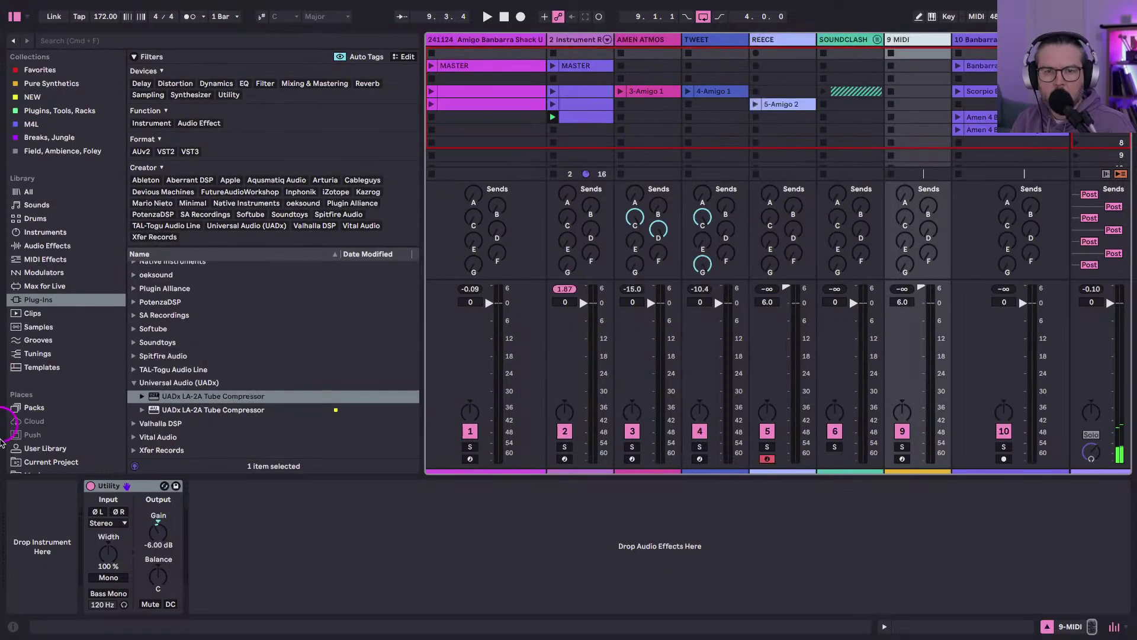
click(32, 302)
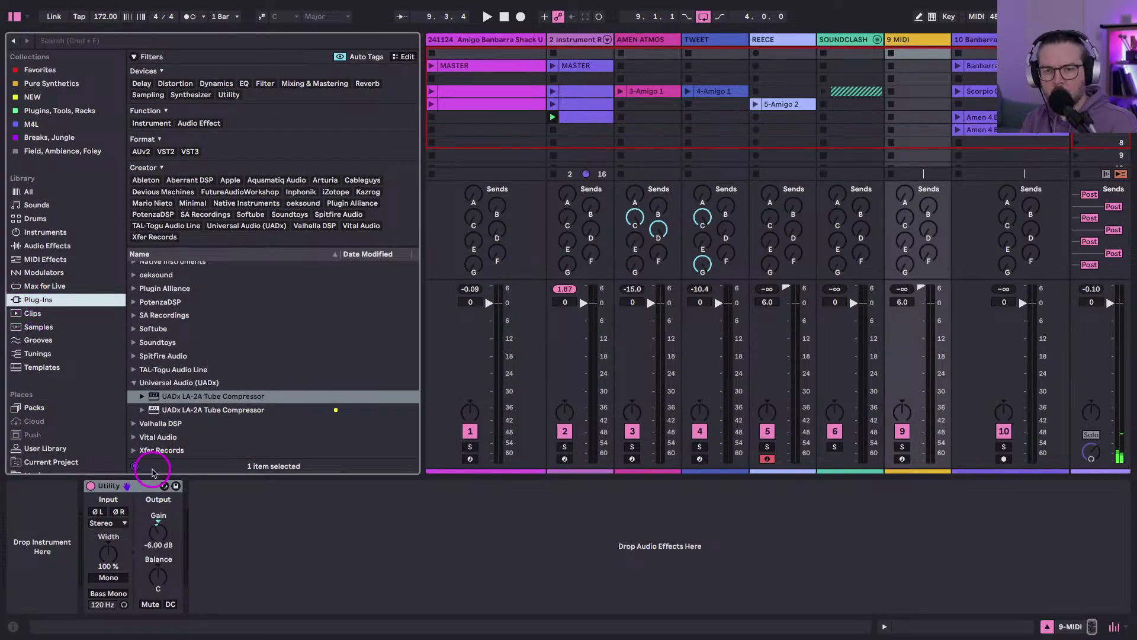
scroll(140, 382, up, 5)
scroll(140, 383, down, 3)
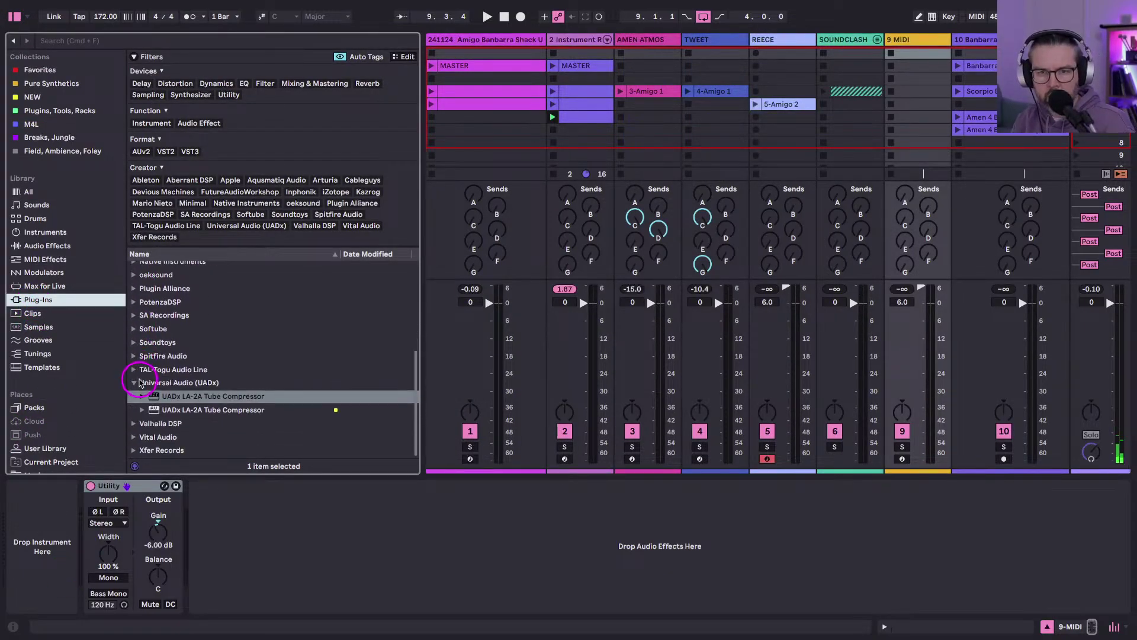
click(134, 410)
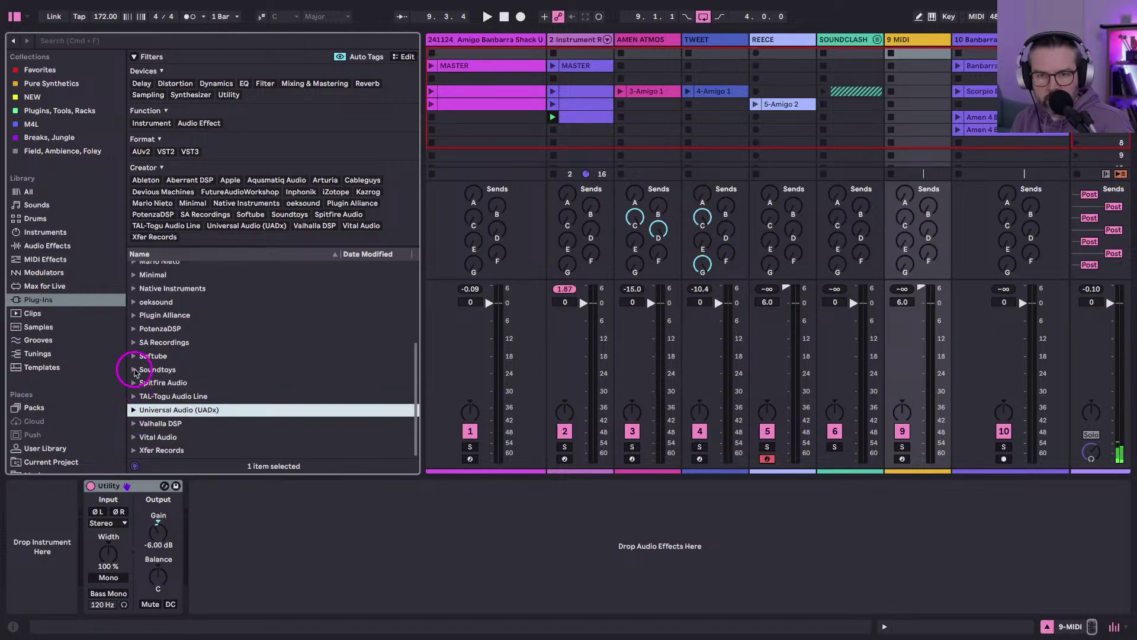
click(134, 328)
click(159, 341)
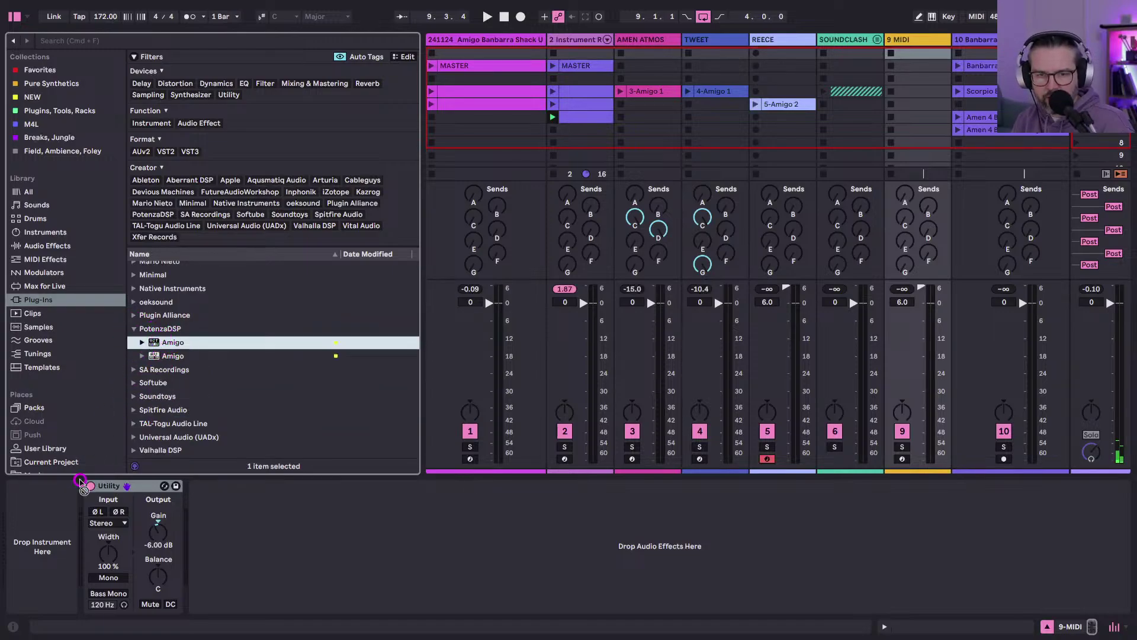
drag(81, 483, 59, 536)
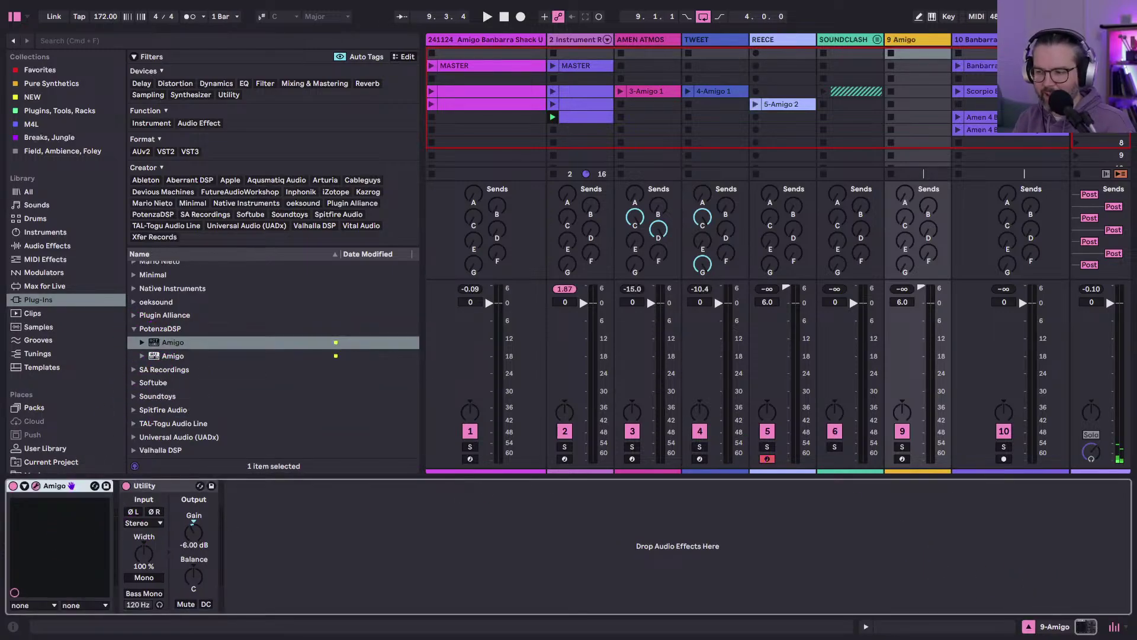
Browse the Samples folder to the arcologies_90sTekSpheres_vol1 pack and preview sphere_013.wav.
scroll(22, 346, down, 5)
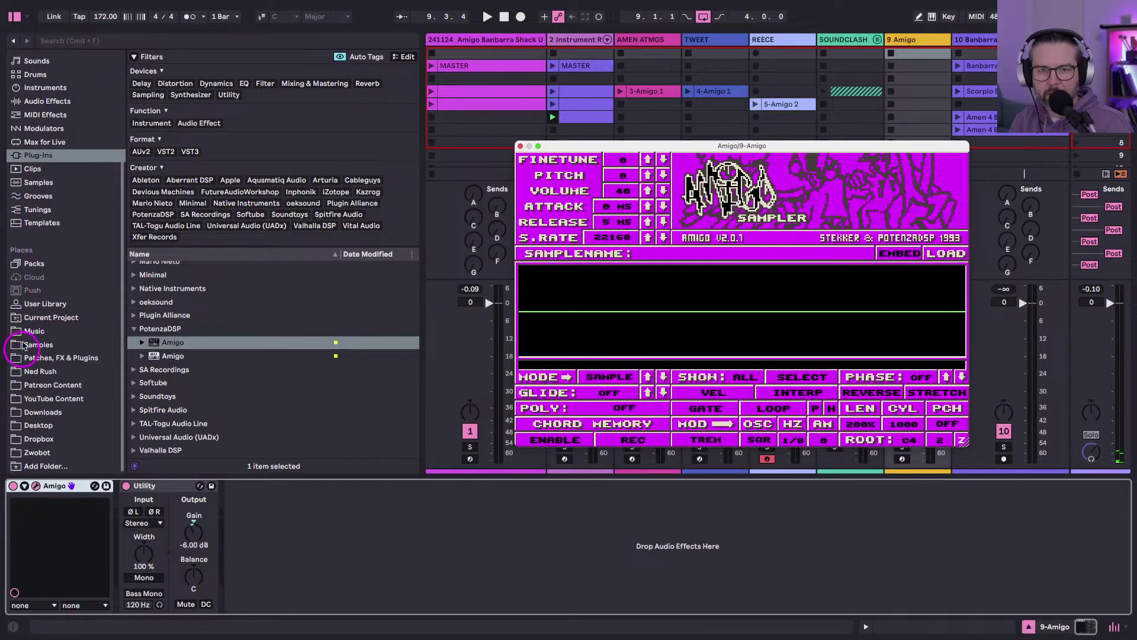
click(36, 304)
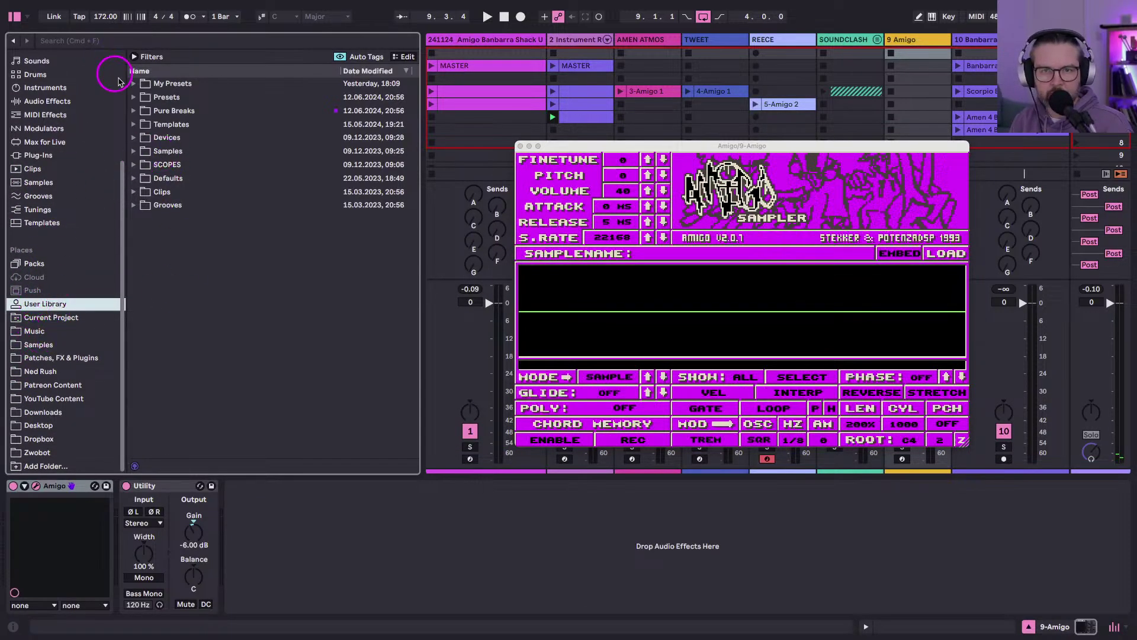
click(34, 349)
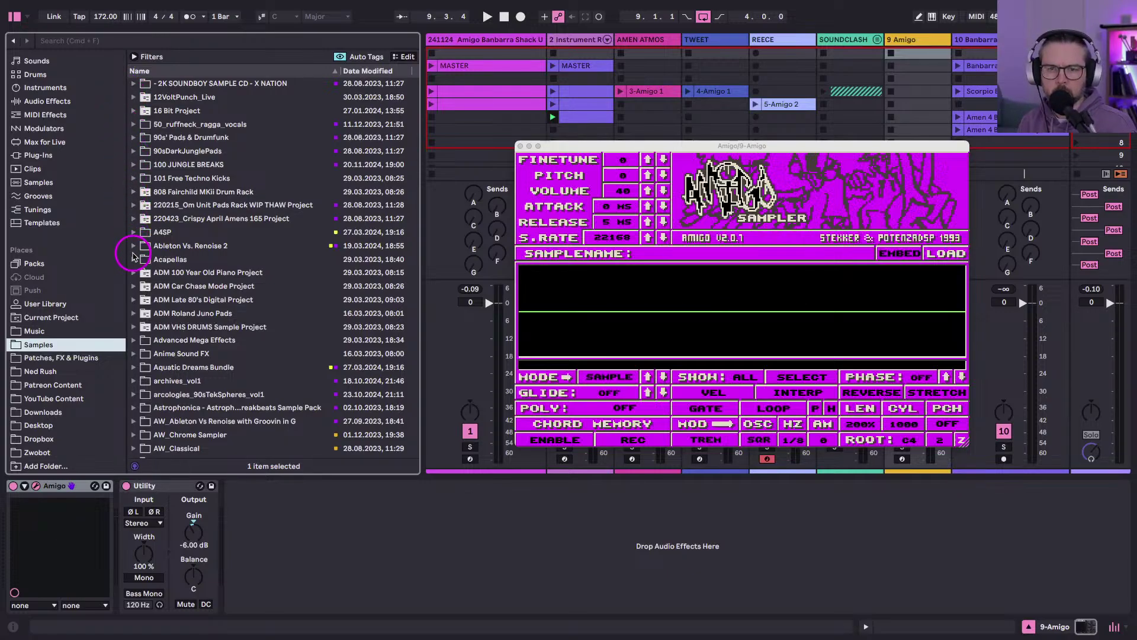
click(134, 394)
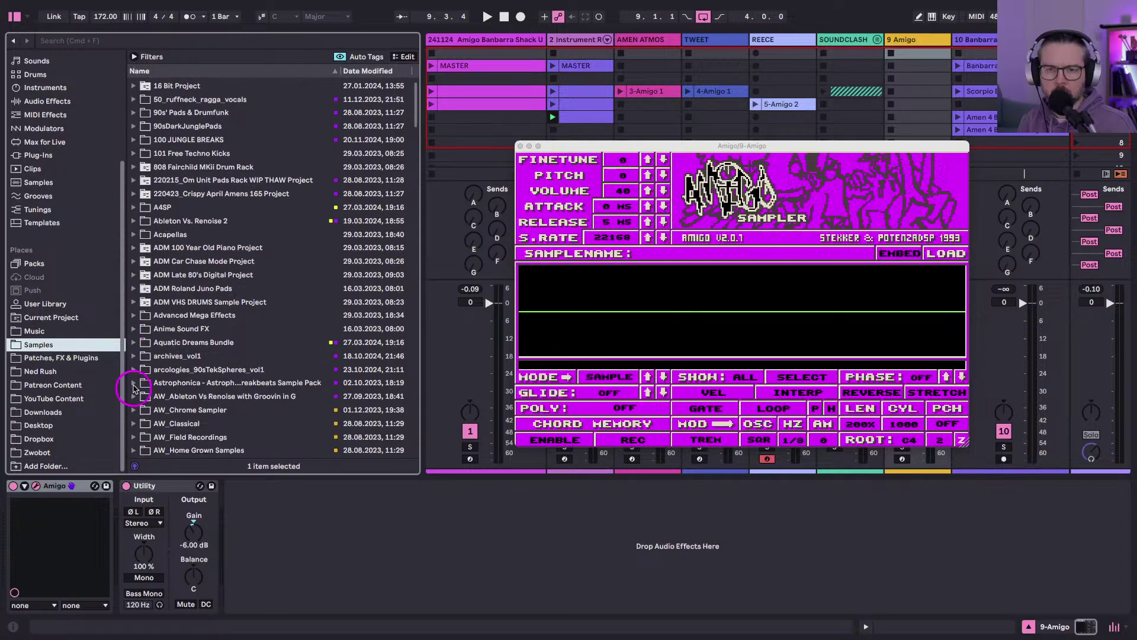
scroll(148, 266, down, 10)
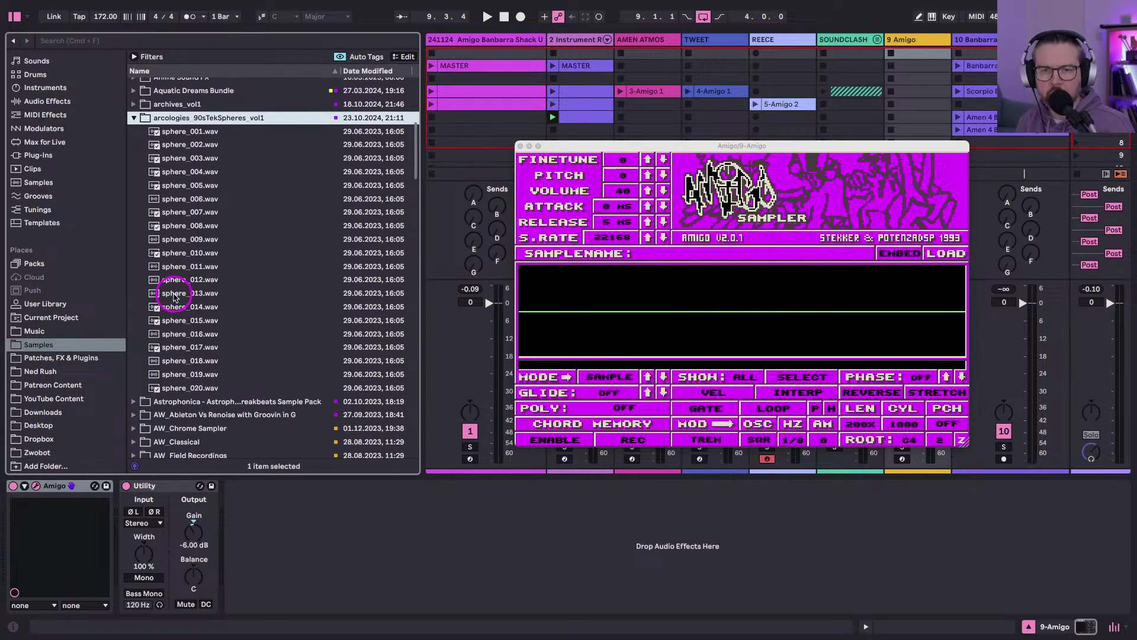
click(180, 294)
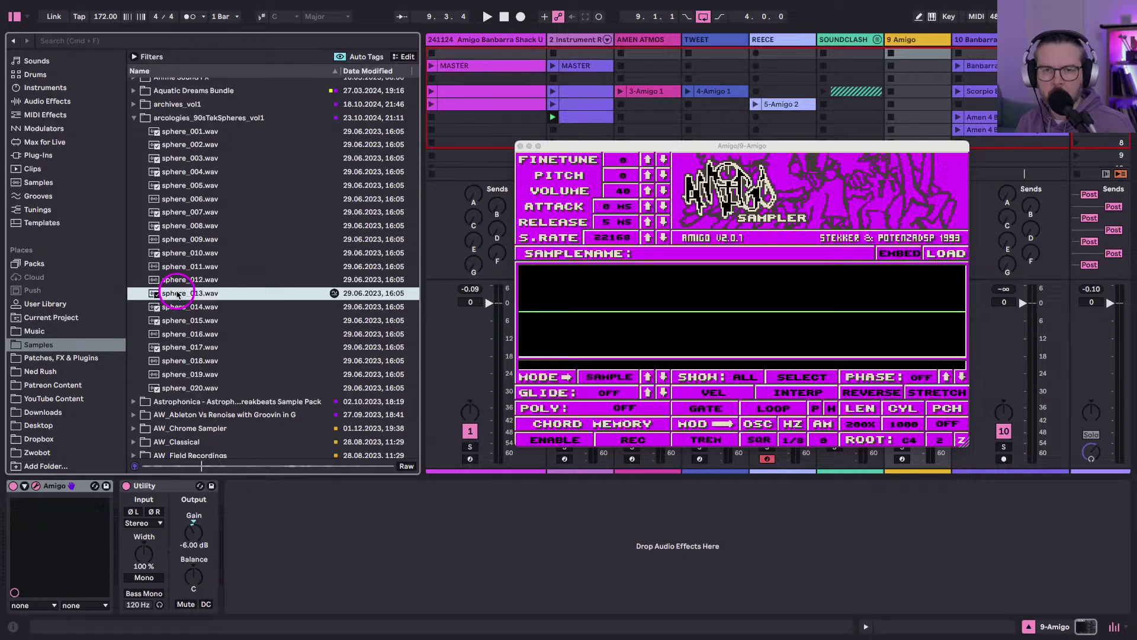
Open the Atmos folder of the 90s' Pads & Drumfunk pack and preview Space Background Atmos.wav and Whale Sound Bed.wav.
scroll(177, 295, up, 10)
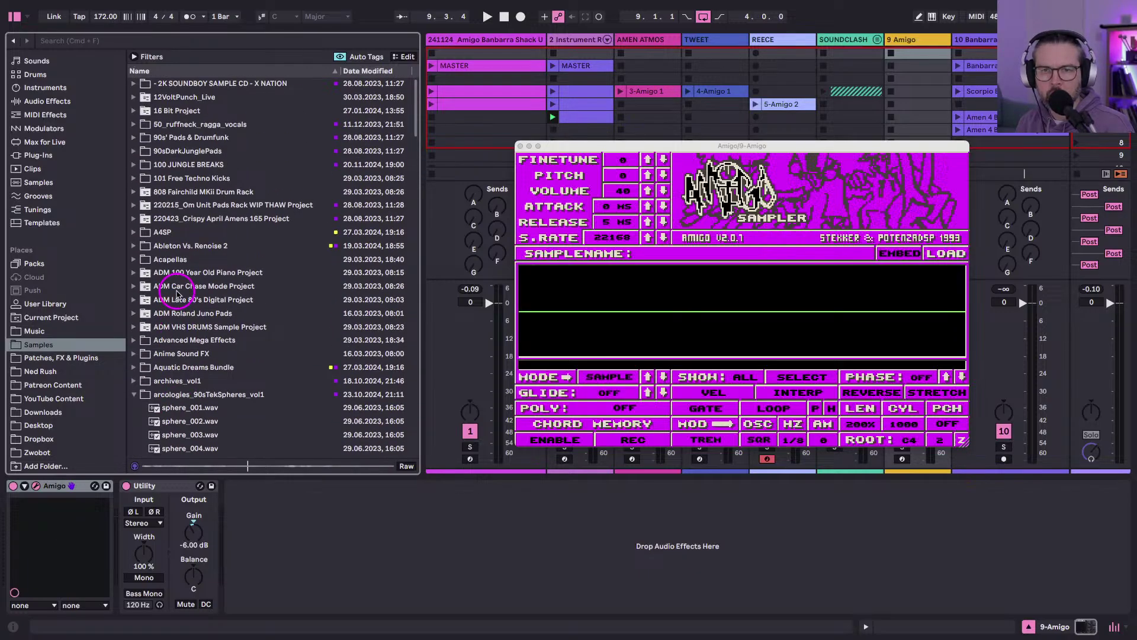
scroll(177, 294, down, 2)
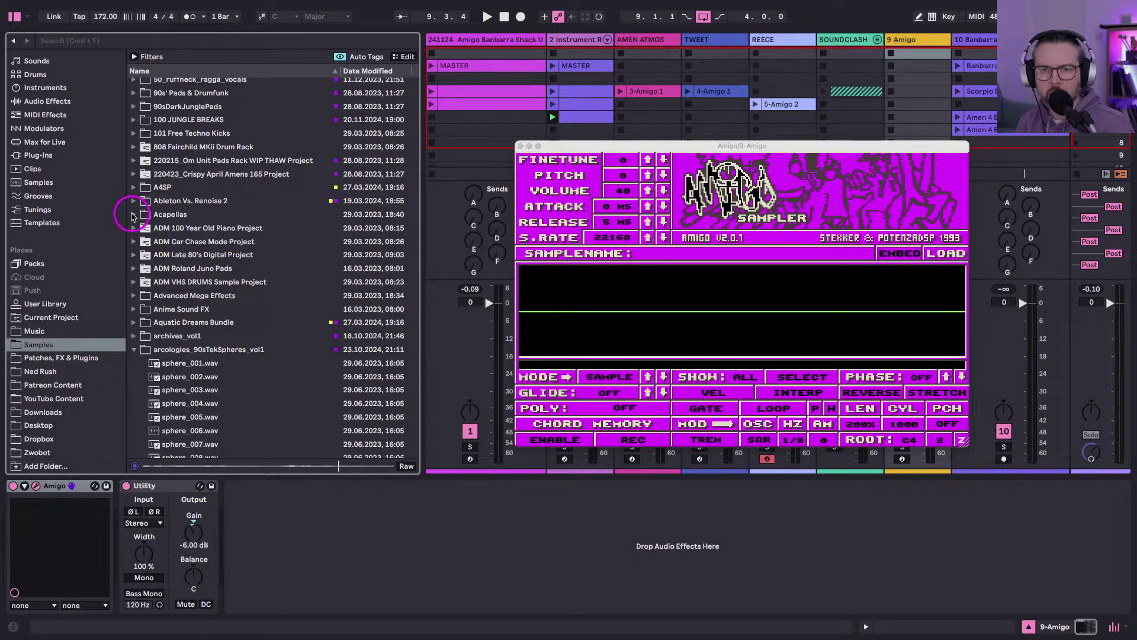
scroll(134, 217, up, 2)
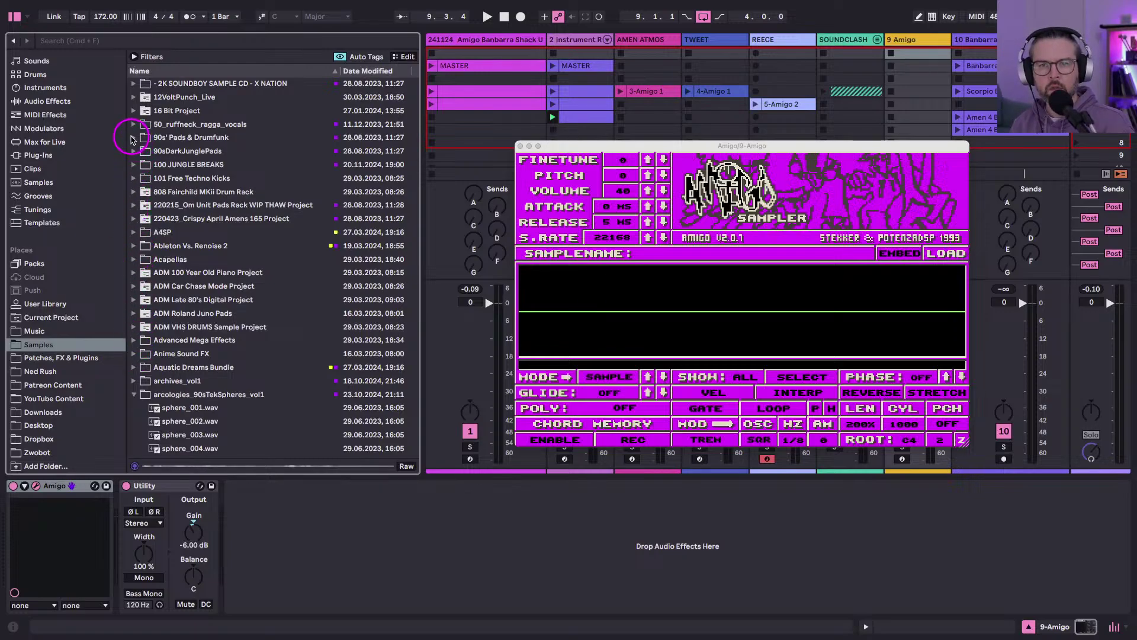
click(133, 138)
click(142, 151)
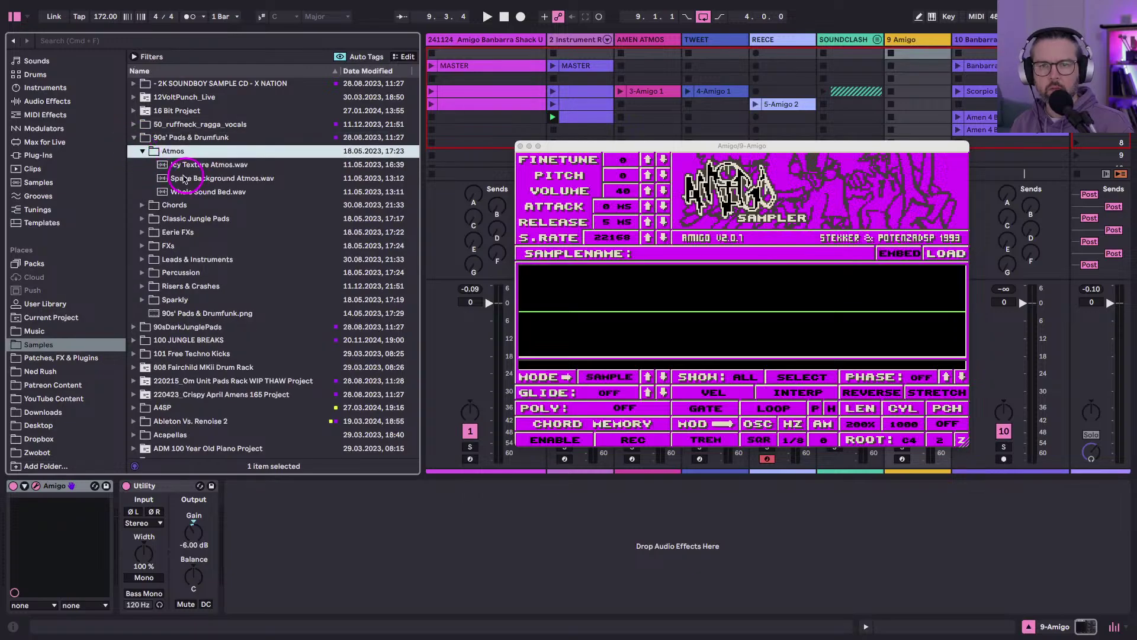
click(187, 178)
click(183, 193)
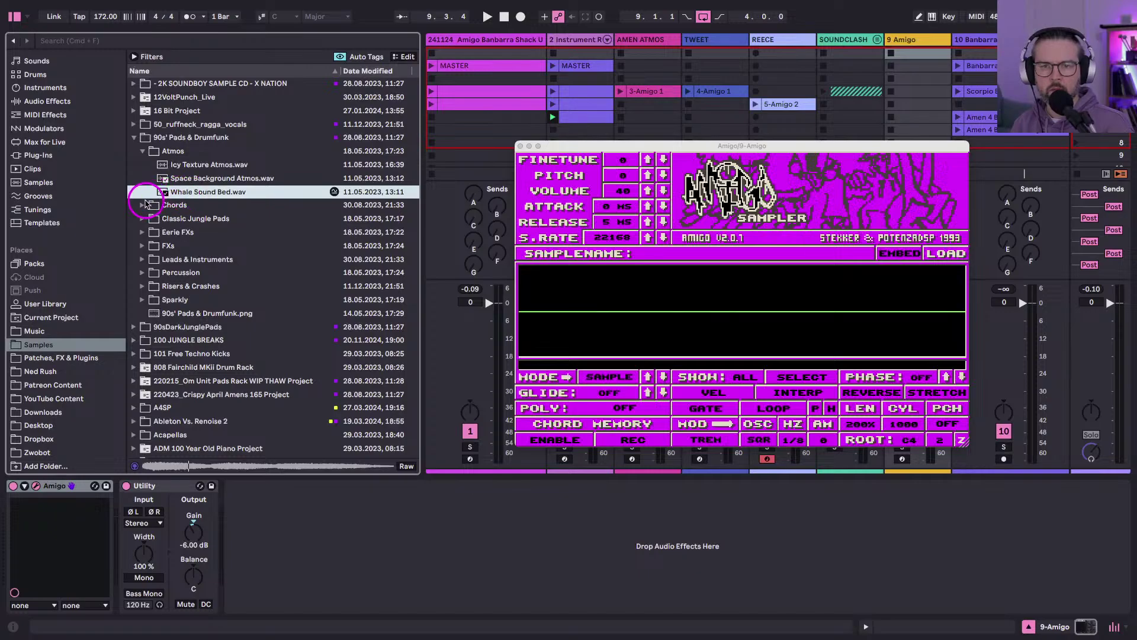
Preview samples from the pack's Chords folder, including Chord (Shallow Water) (Emu) Gmaj, Chord 3 Hoku Abm, Classic Jungle Bell Chord Emu Em and Dusty Guitar Chords Fm.
click(142, 205)
click(192, 196)
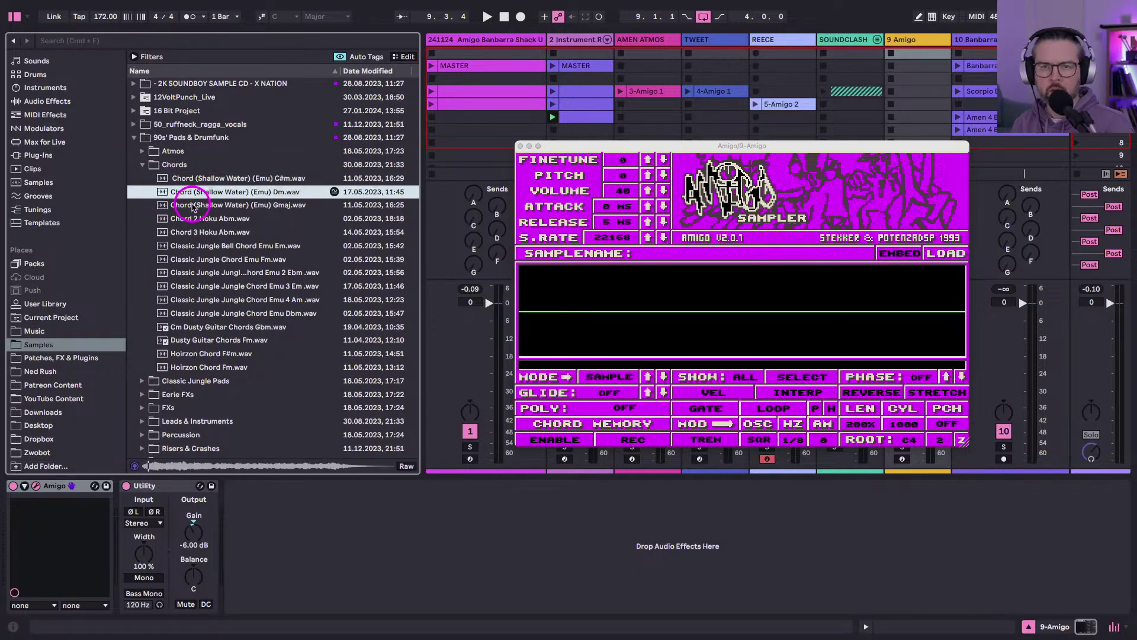
click(191, 205)
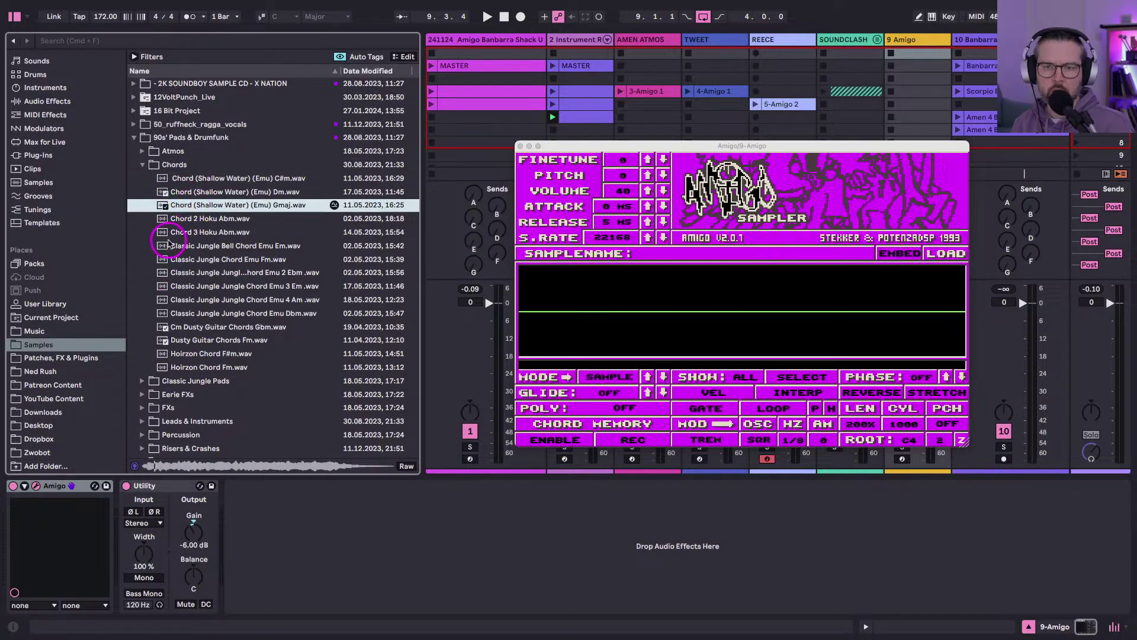
click(184, 231)
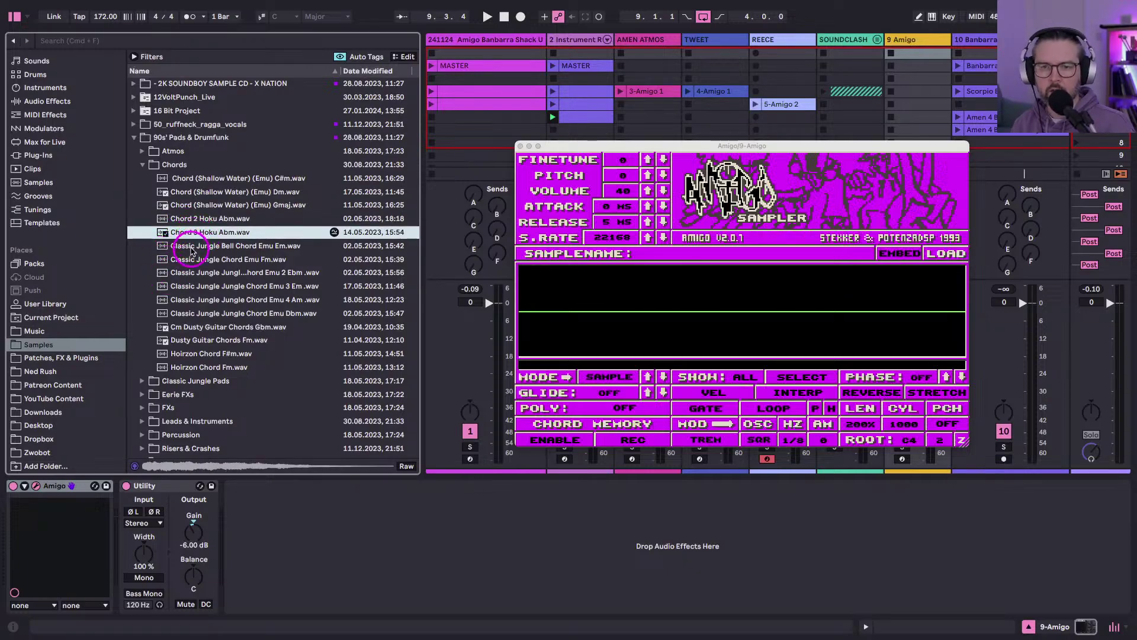
click(193, 246)
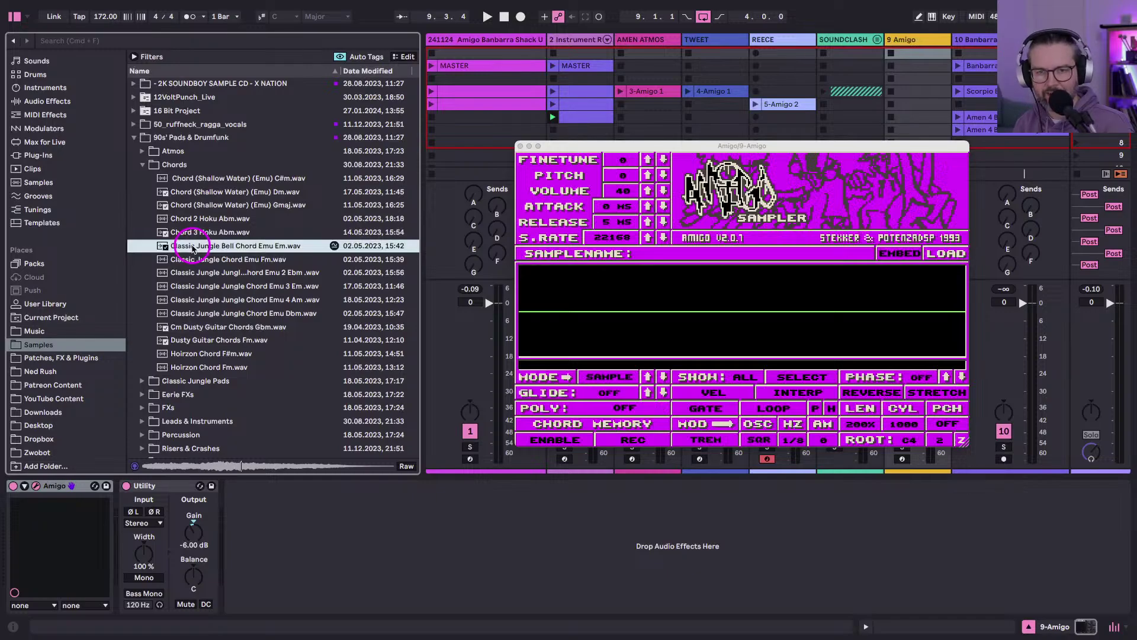
click(183, 340)
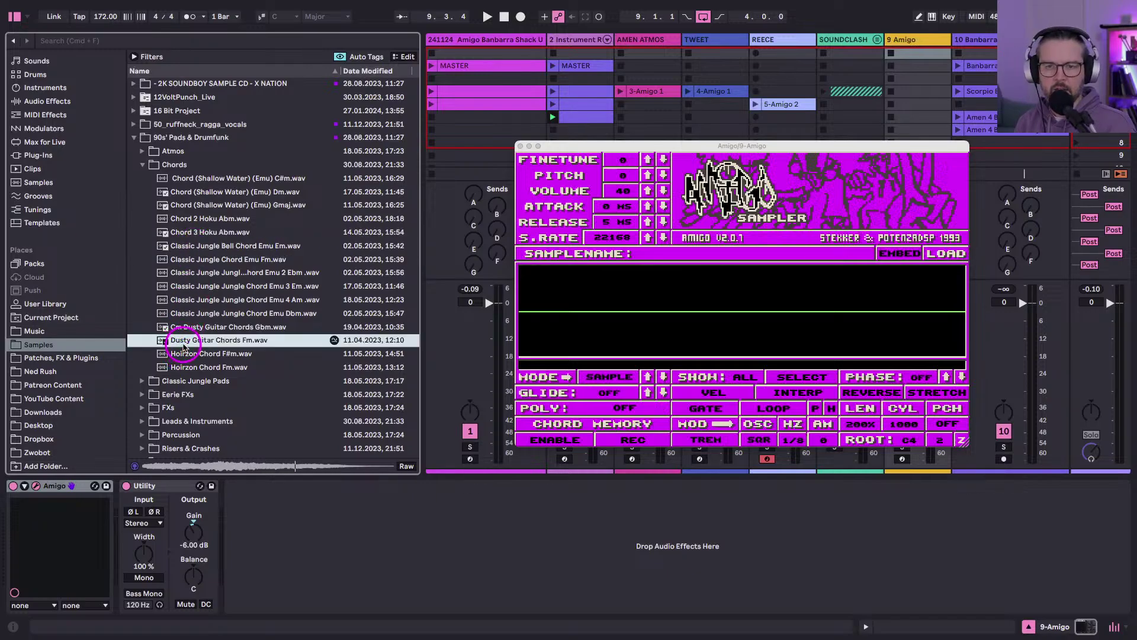
Show the Pure Synthetics collection, preview bass samples such as Horizons Bass Stab G.wav, and fold the Bass folder.
scroll(59, 344, up, 5)
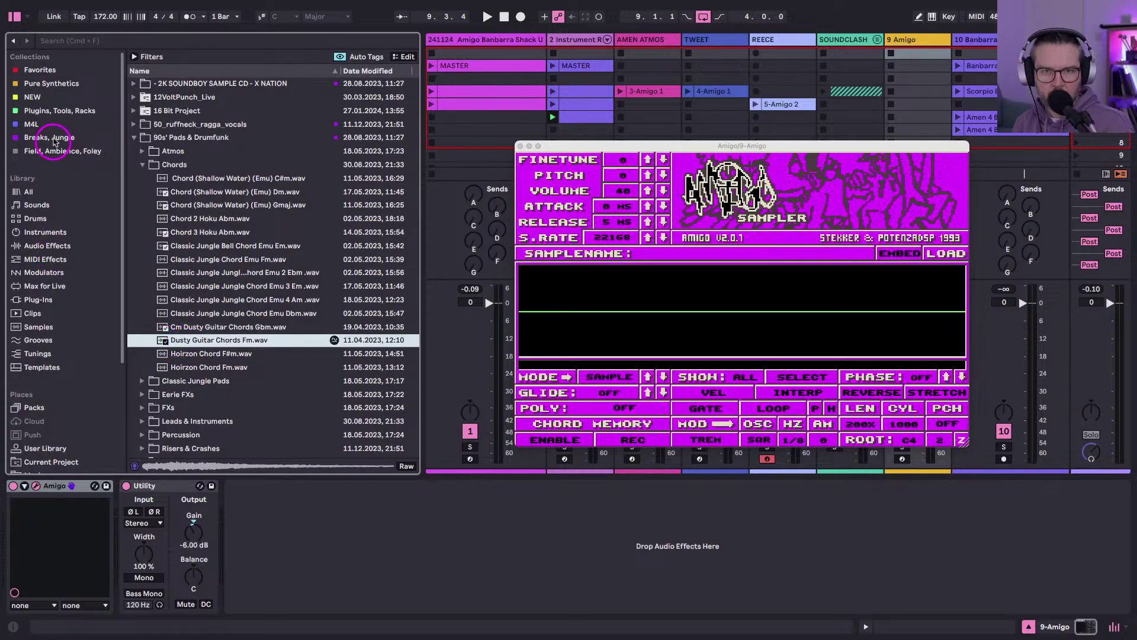
click(56, 87)
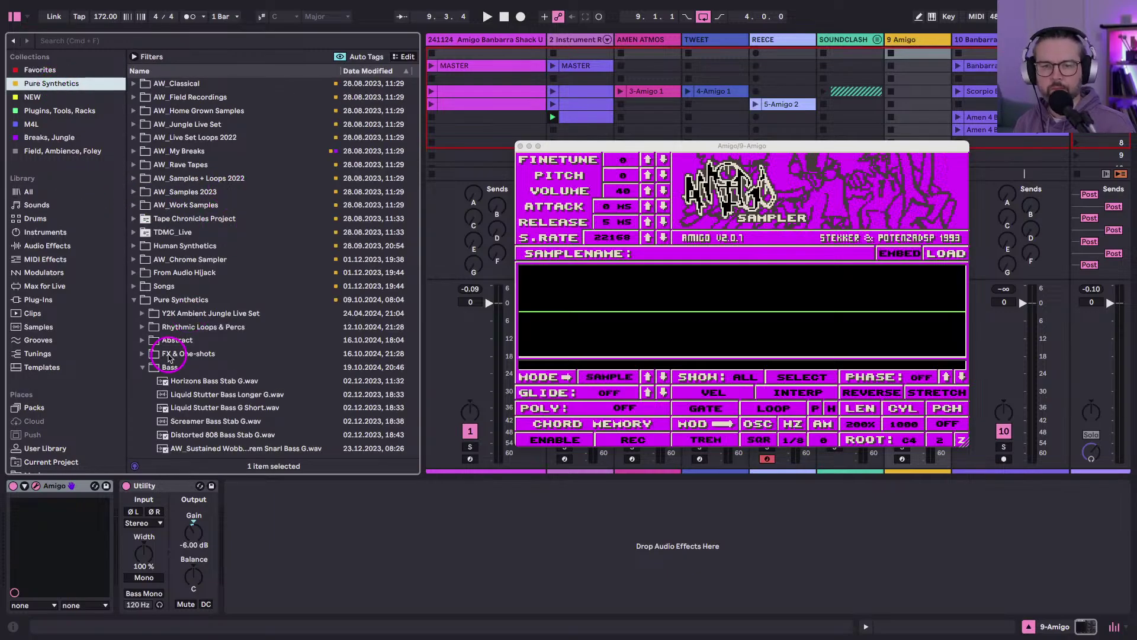
click(141, 360)
scroll(141, 361, down, 3)
click(141, 285)
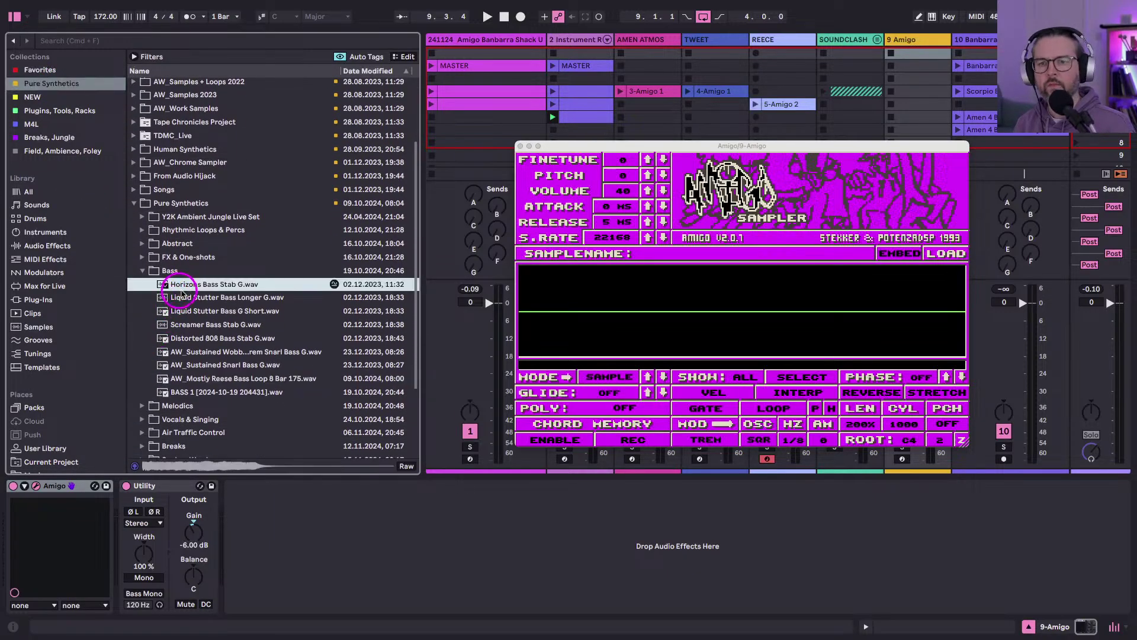
click(139, 297)
click(142, 270)
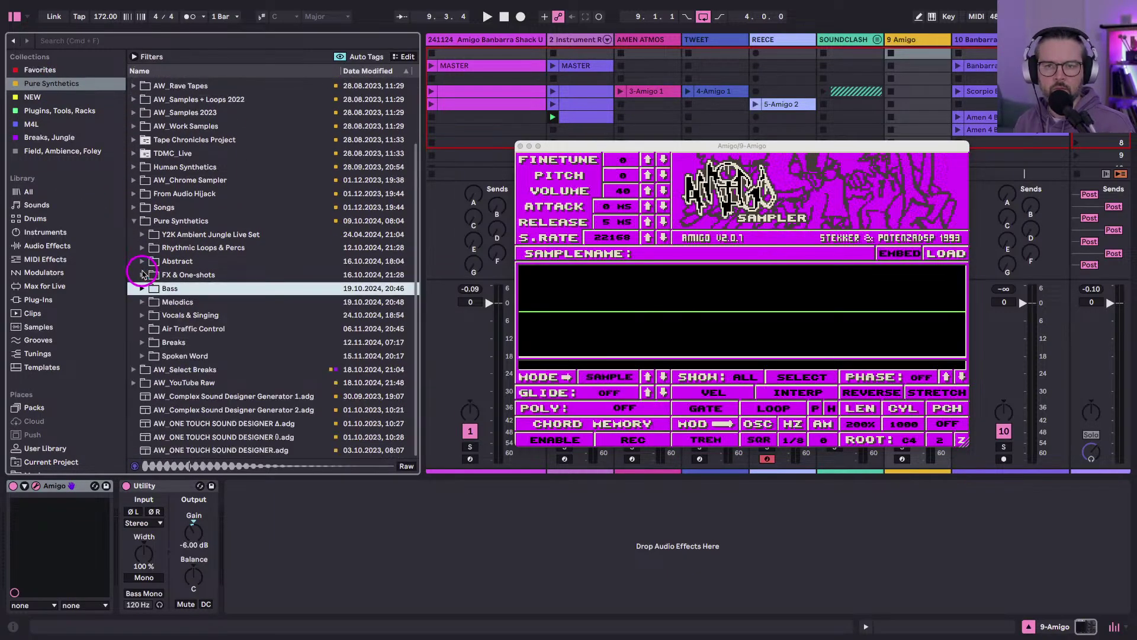
Preview Annihilating Vocoders.wav in the Abstract folder and look into the Rhythmic Loops & Percs and Y2K Ambient Jungle Live Set folders.
click(142, 261)
click(184, 288)
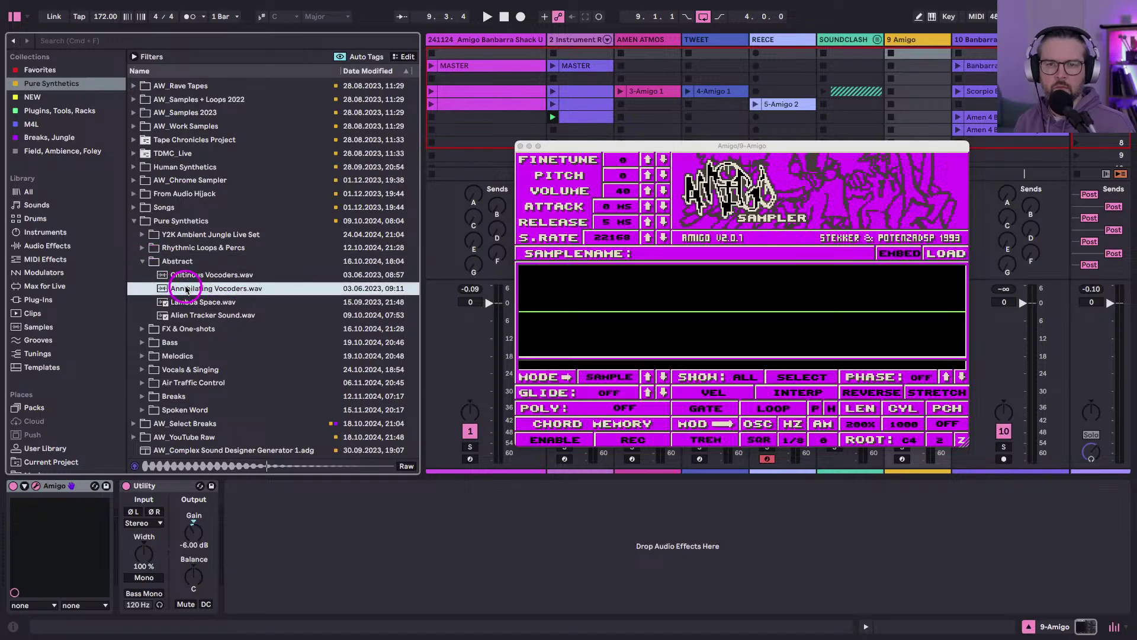
click(143, 261)
click(143, 249)
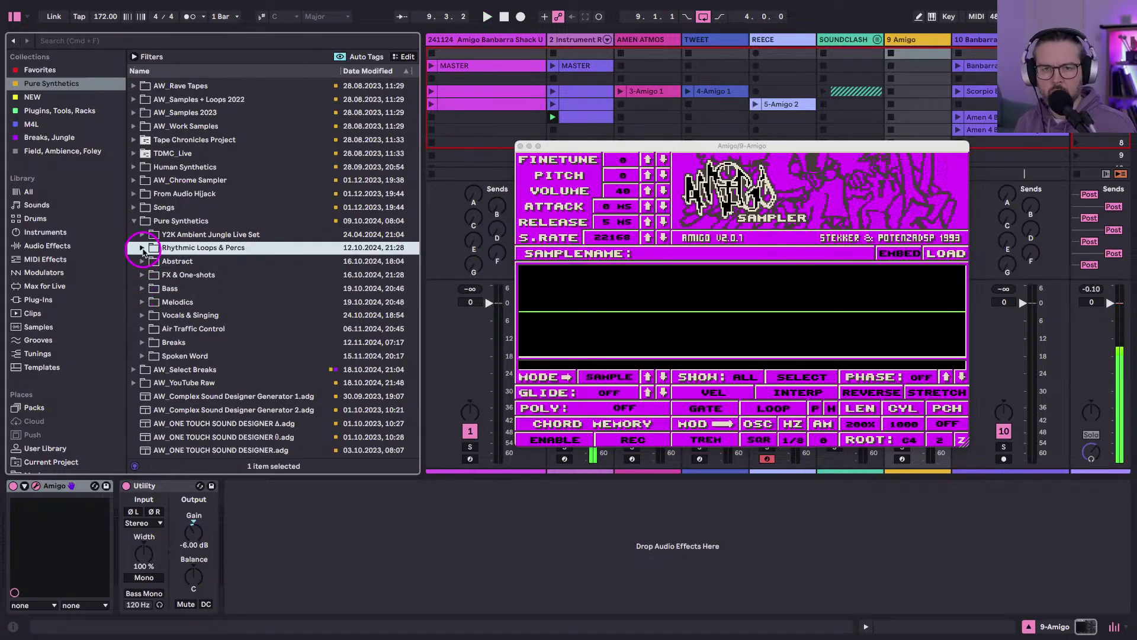
click(143, 248)
click(143, 248)
click(143, 235)
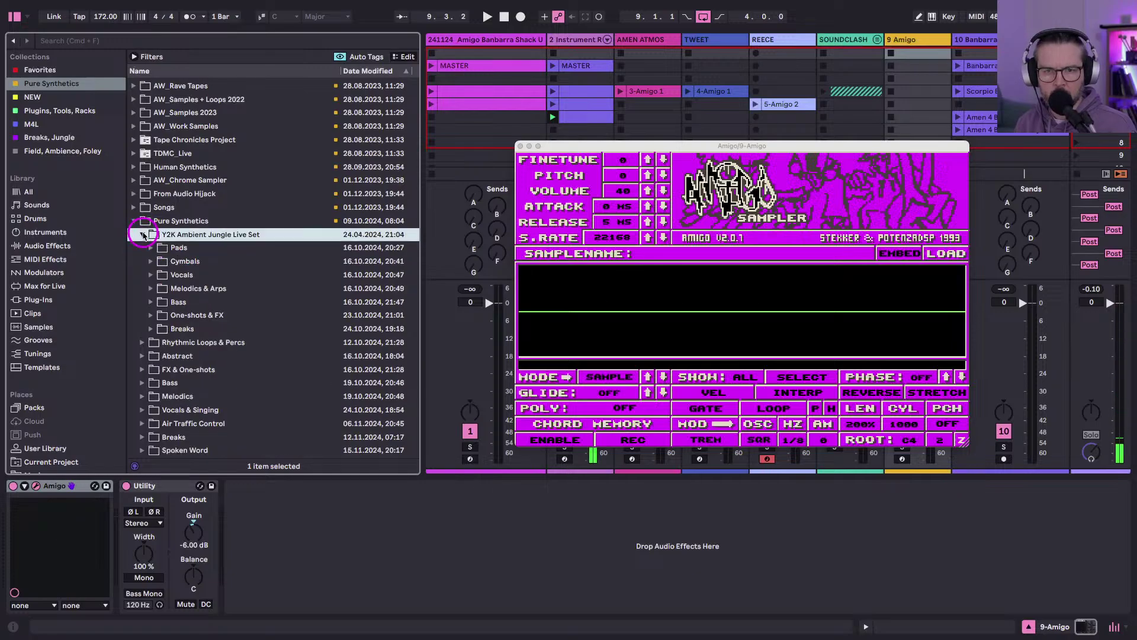
click(143, 235)
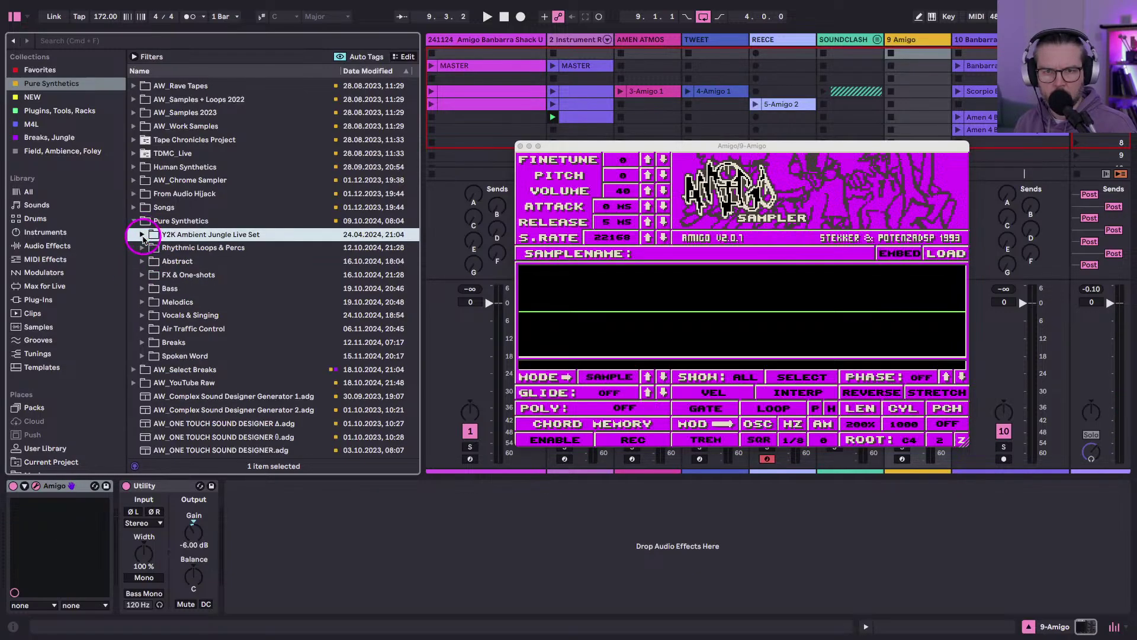
Load Is this a duduk? Melodic Sample.wav from the Melodics folder into the Amigo sampler on 9 Amigo.
click(143, 302)
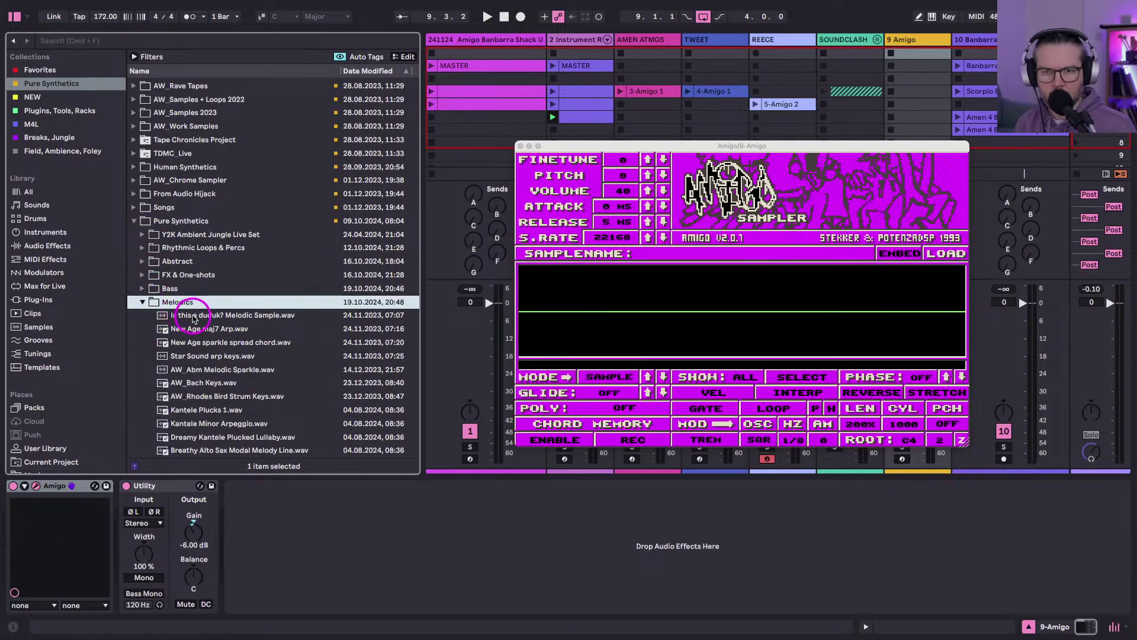
scroll(178, 290, down, 3)
click(201, 246)
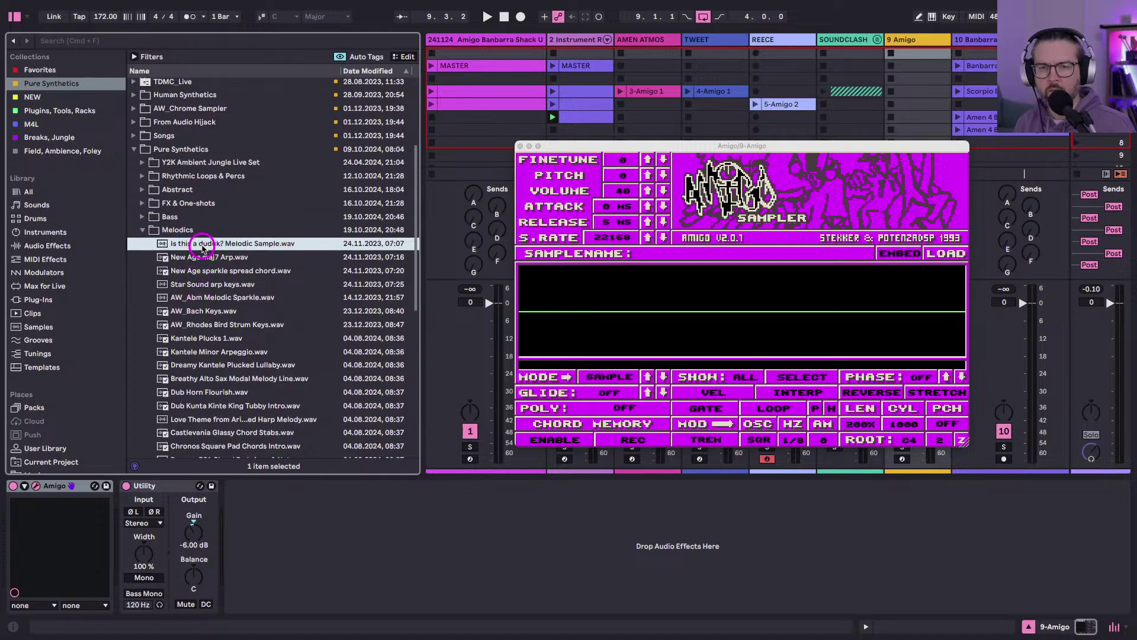
drag(201, 246, 557, 287)
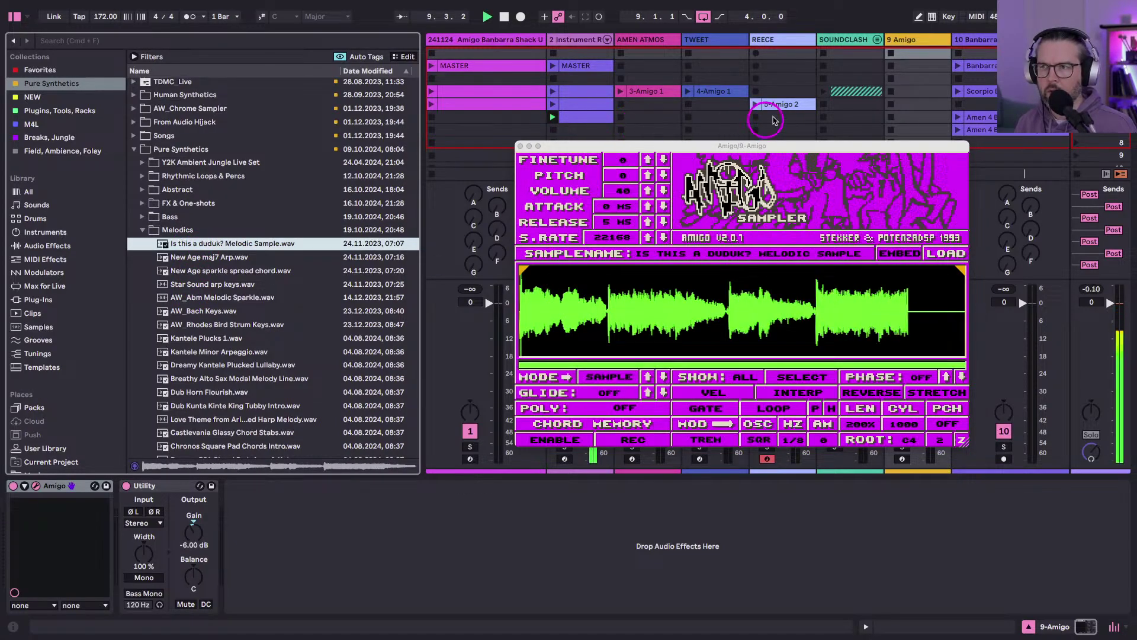
Move the Amigo window clear of the mixer, arm the 9 Amigo track, and turn on the sampler's Gate.
click(773, 120)
drag(740, 146, 468, 72)
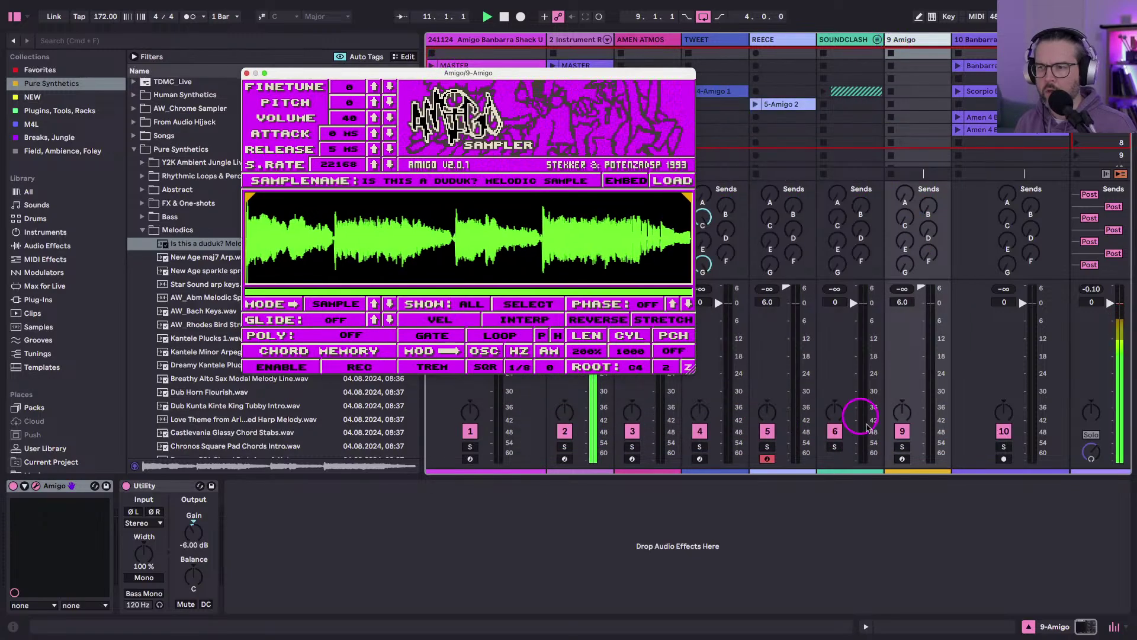
click(901, 459)
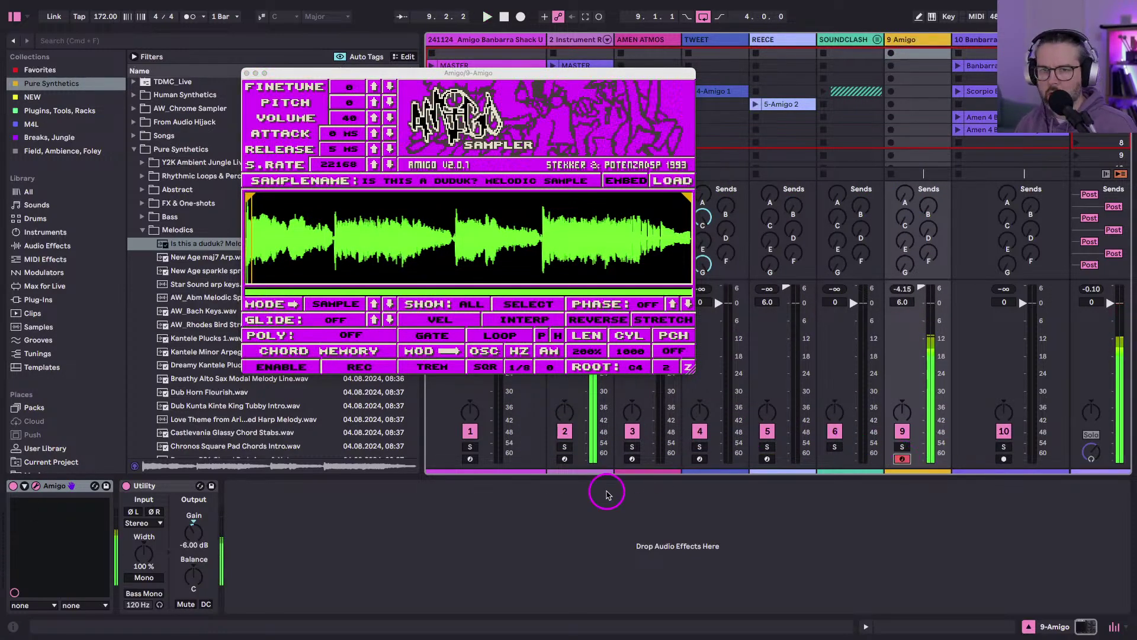
click(424, 337)
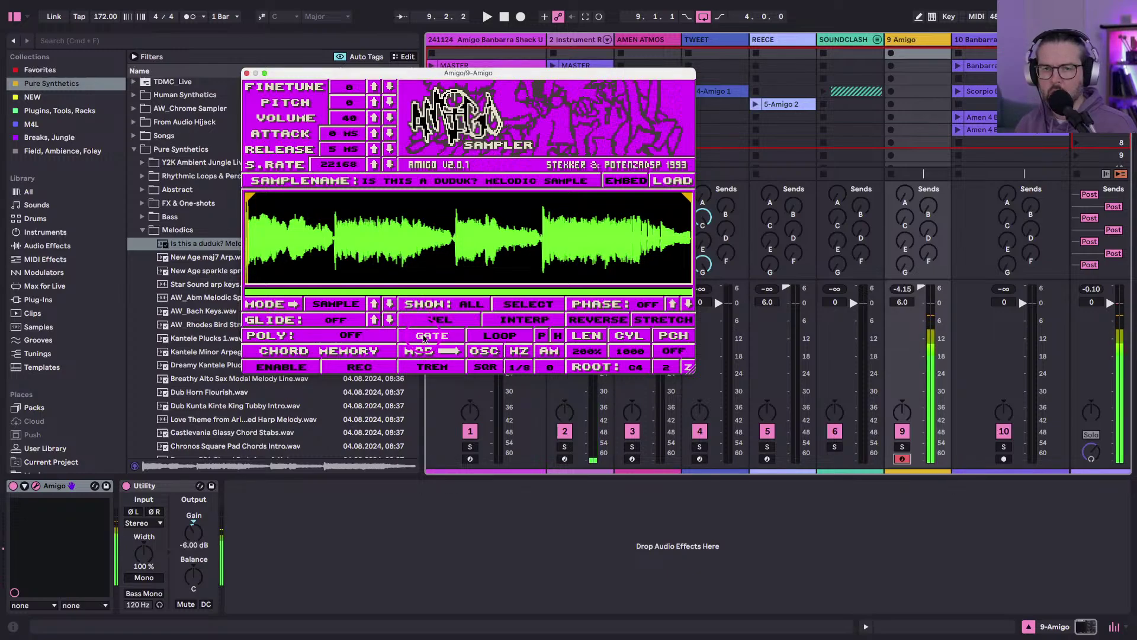
Shift the duduk sample's start marker past the first two notes to just before the third note.
click(301, 220)
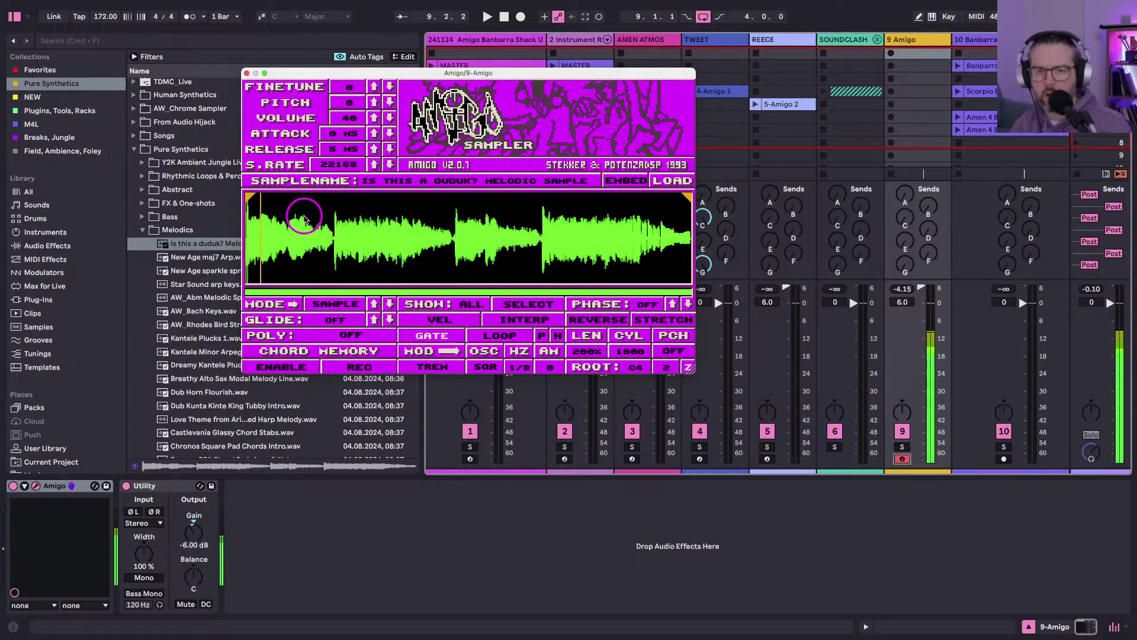
mouse_move(303, 220)
mouse_down()
mouse_move(264, 221)
mouse_move(252, 206)
mouse_move(336, 200)
mouse_up()
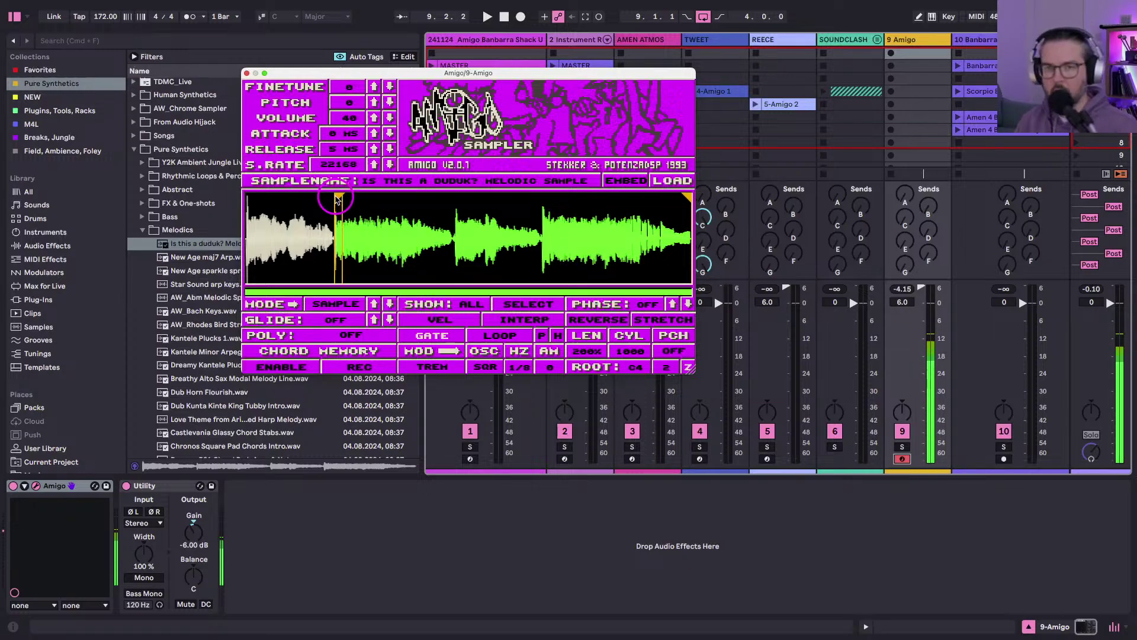
drag(336, 199, 450, 197)
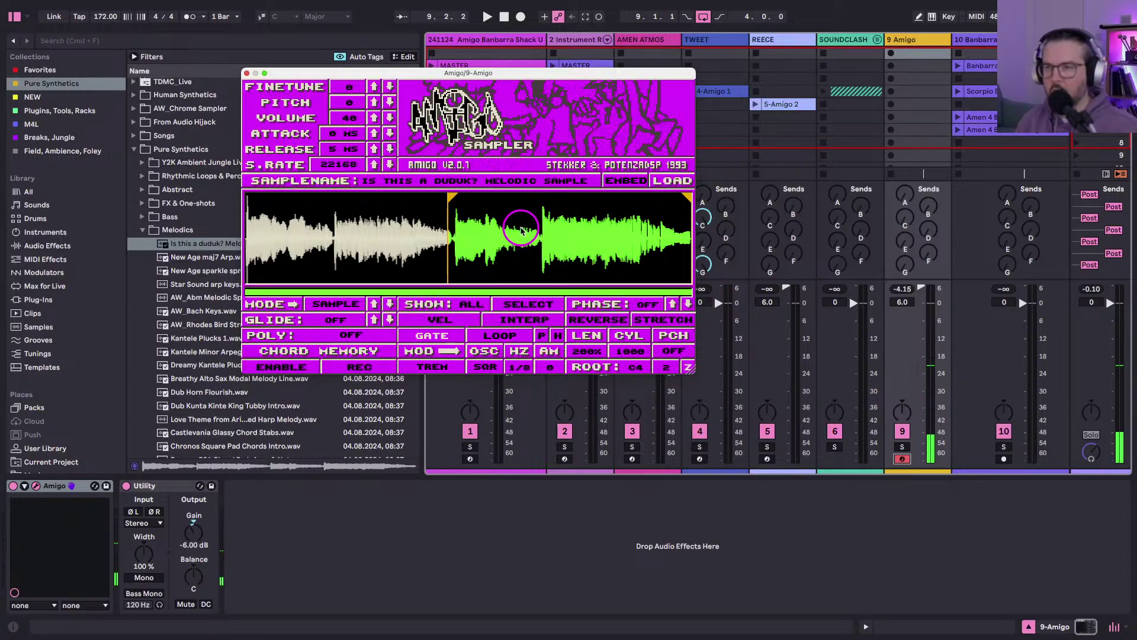
Start playback, raise 9 Amigo's ValhallaShimmer send (G) to 0.0 dB, and launch the 5-Amigo 2 clip on REECE.
key(space)
drag(905, 267, 905, 189)
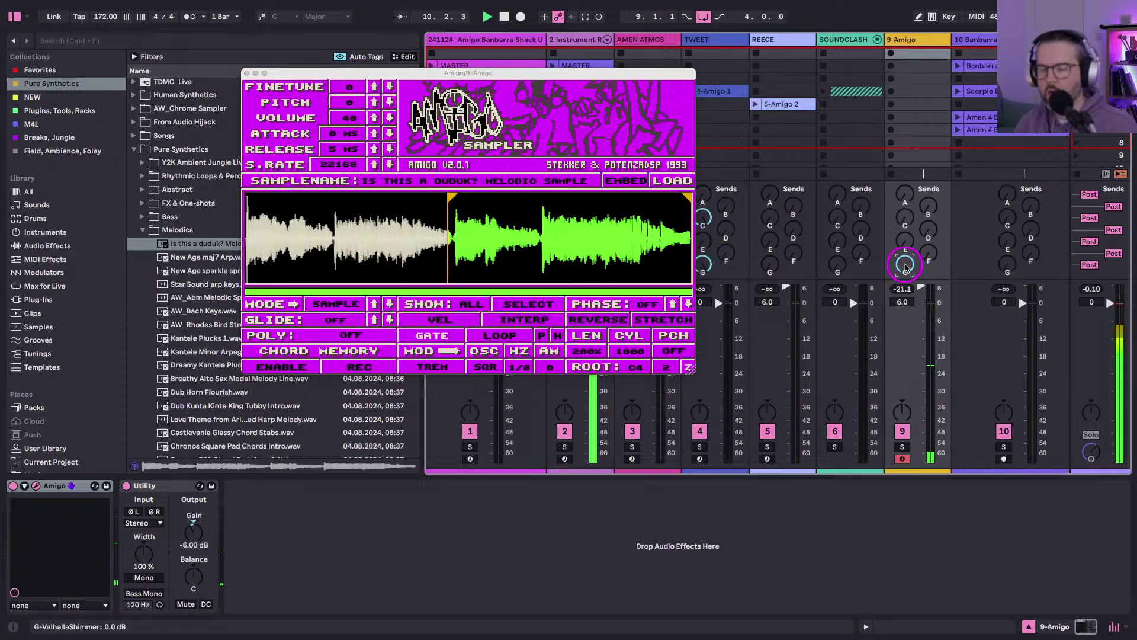
click(832, 226)
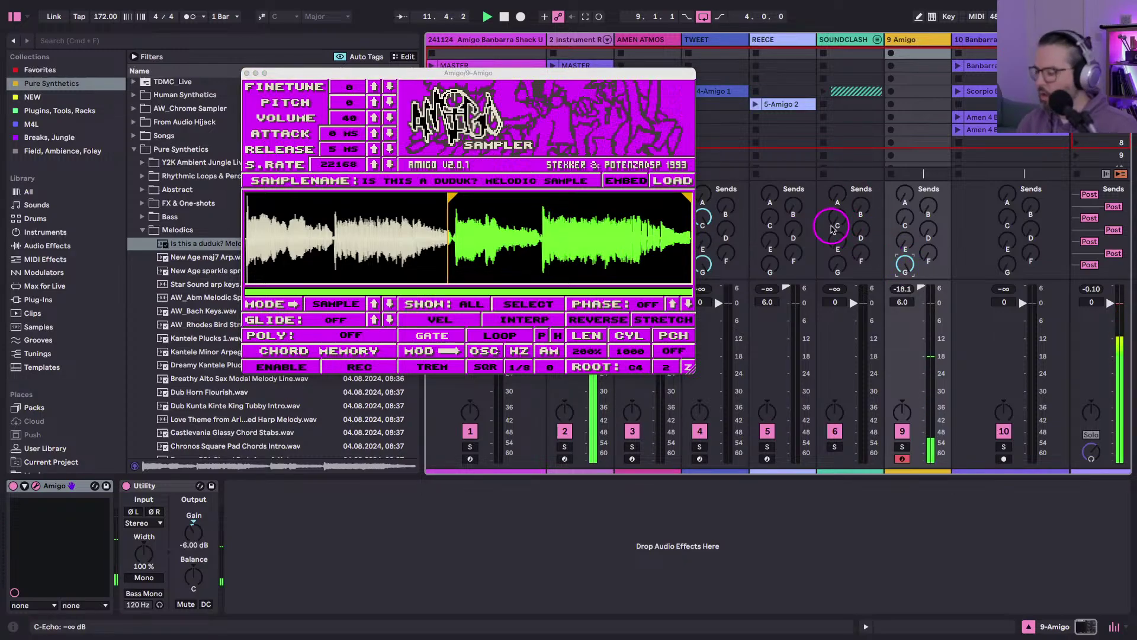
click(756, 105)
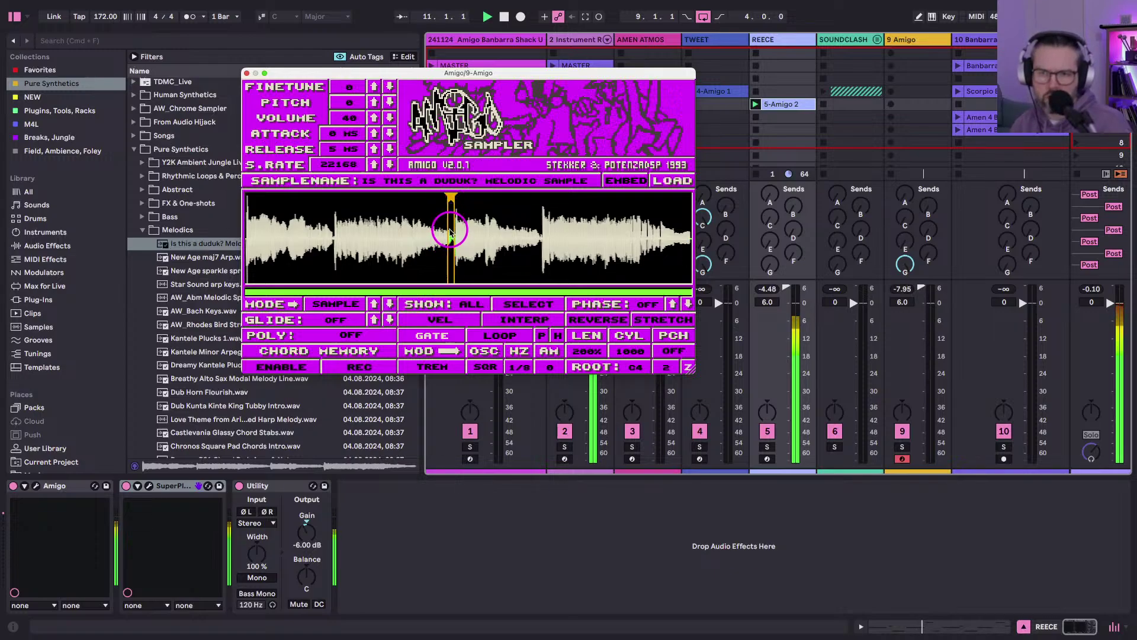
Trim the duduk sample's end to a short region before the third note, set Amigo's volume to 64, and select the 9 Amigo track.
scroll(451, 232, up, 3)
scroll(452, 233, up, 3)
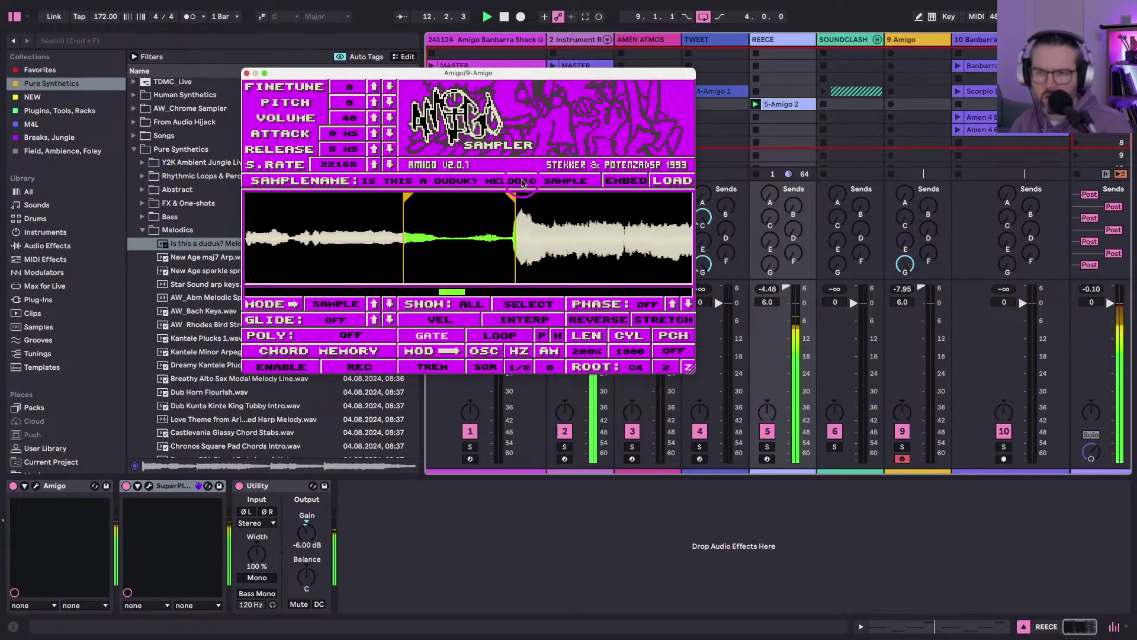
drag(514, 197, 427, 269)
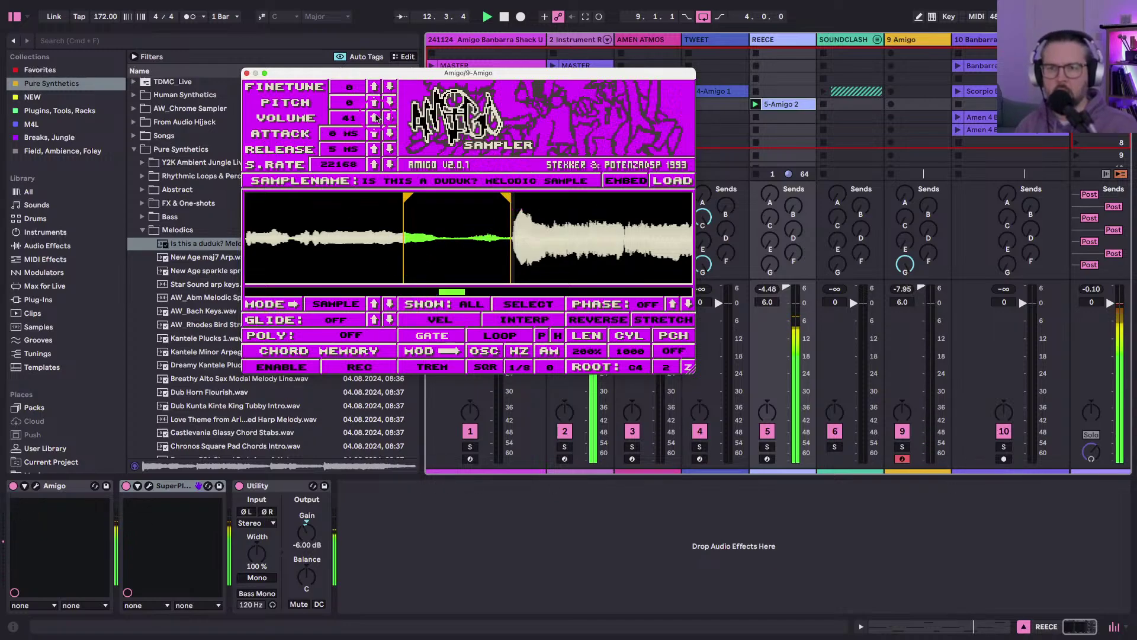
drag(375, 117, 374, 105)
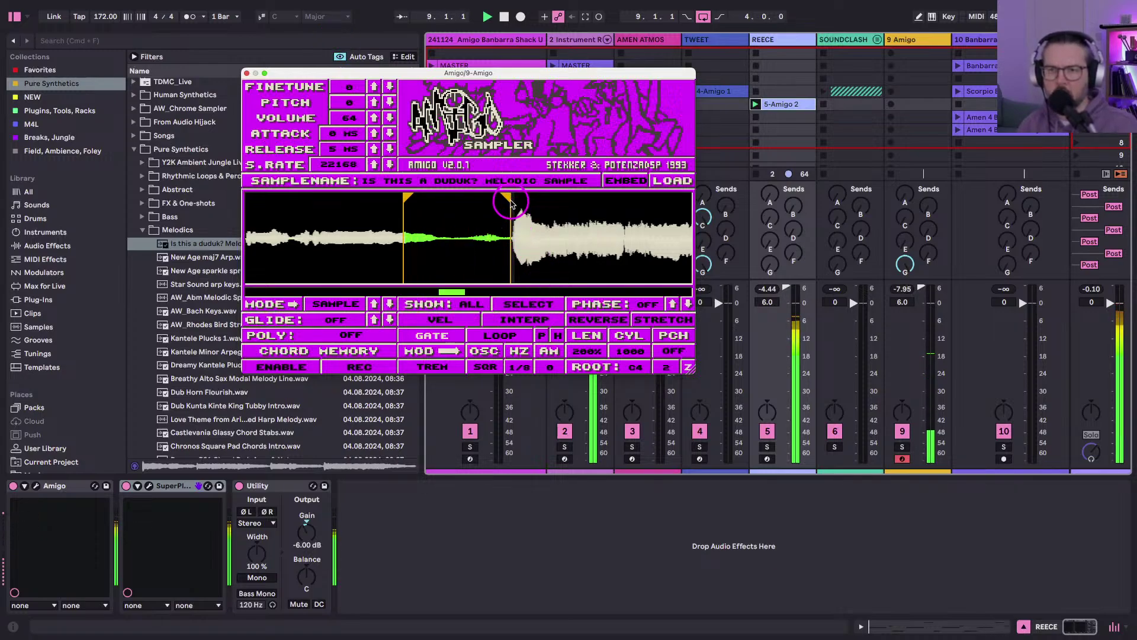
drag(510, 199, 460, 199)
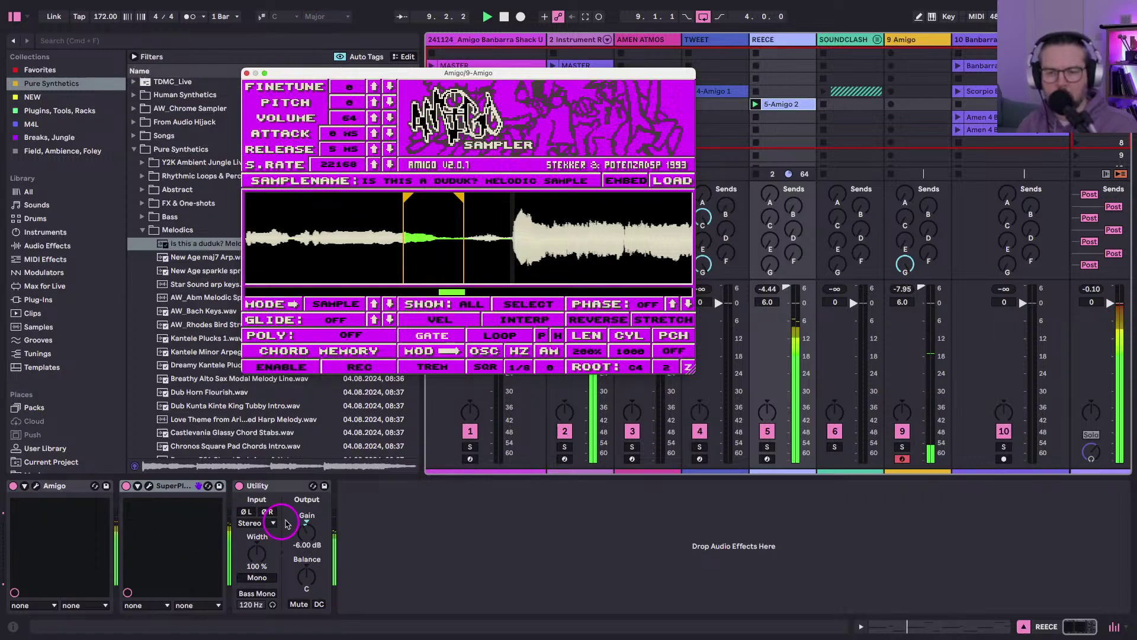
click(902, 39)
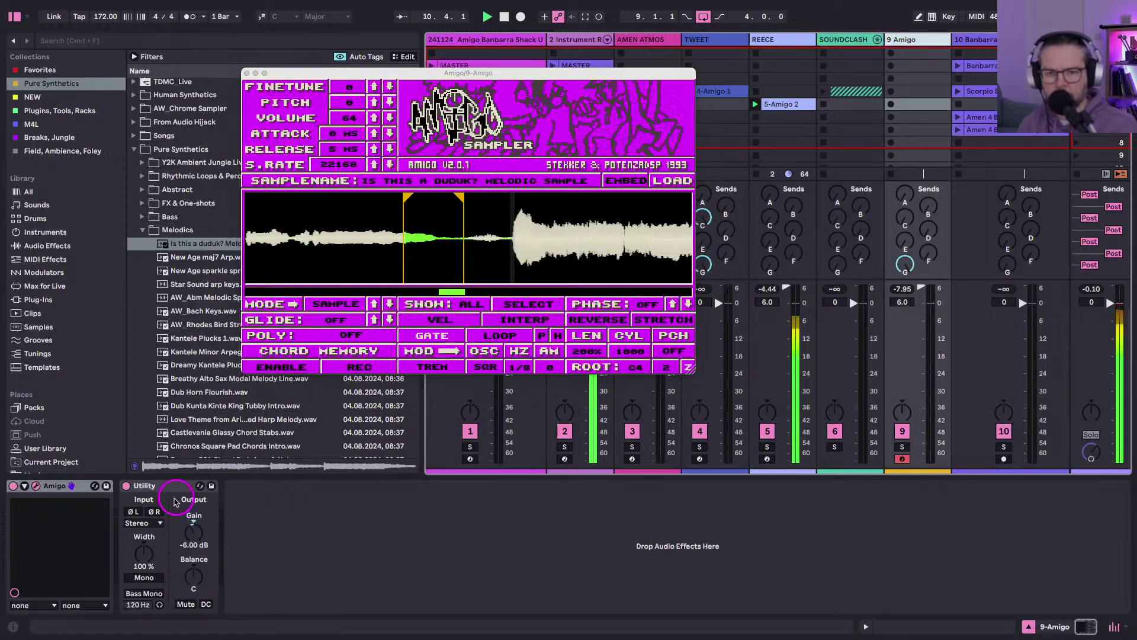
Reset the 9 Amigo track's Utility gain to 0.00 dB and set Amigo's finetune to +30 during playback.
click(194, 533)
key(Delete)
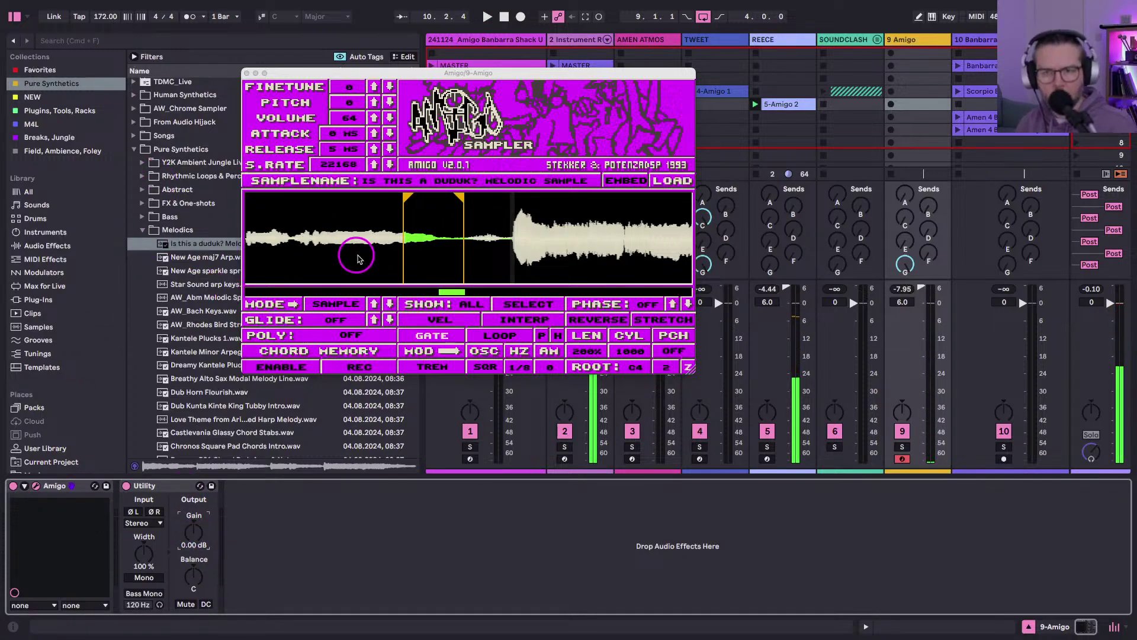
drag(349, 103, 333, 86)
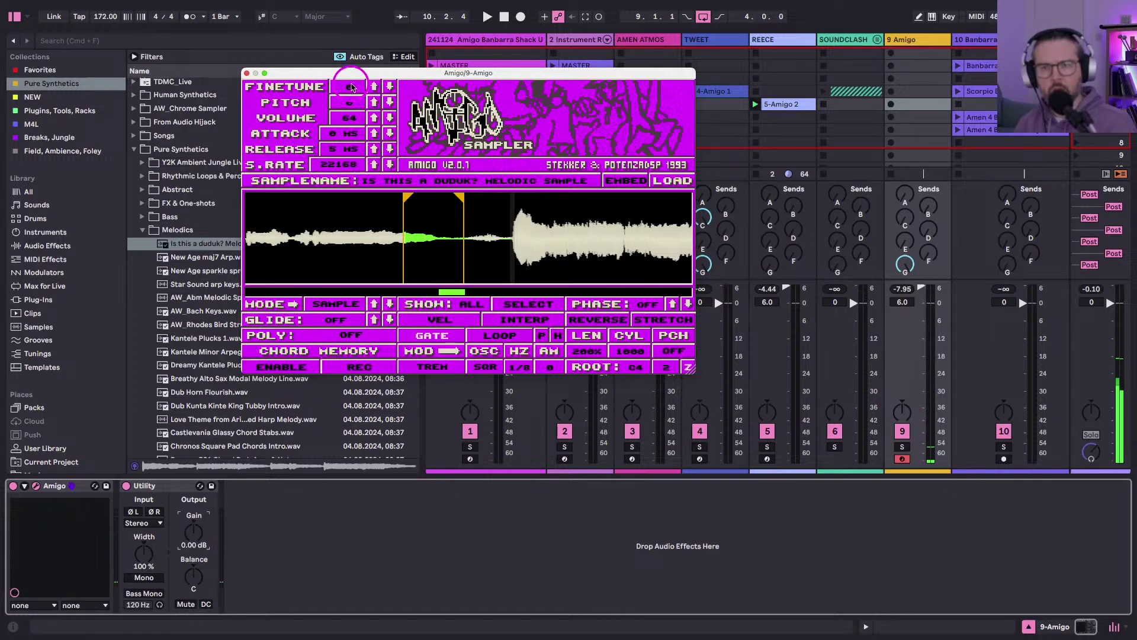
key(space)
drag(352, 87, 351, 90)
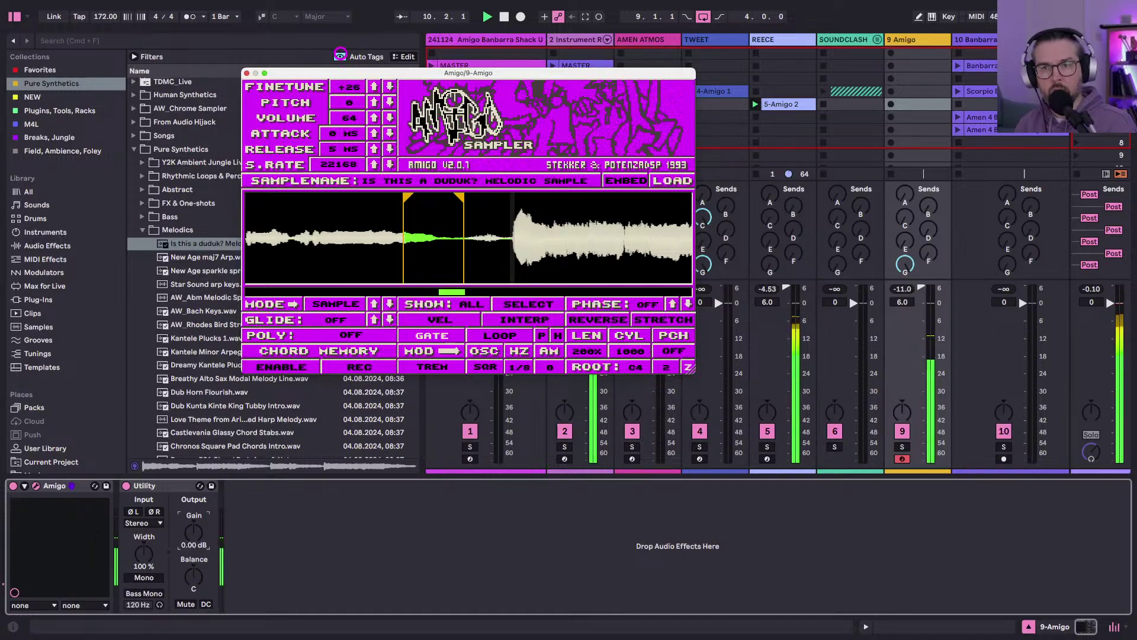
click(352, 87)
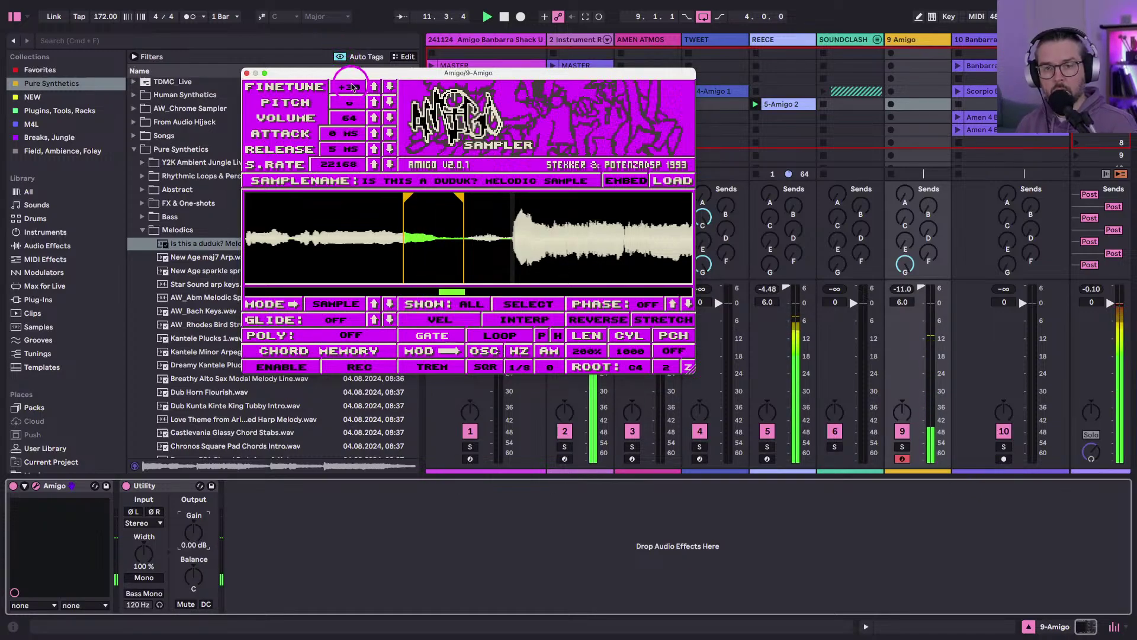
click(347, 231)
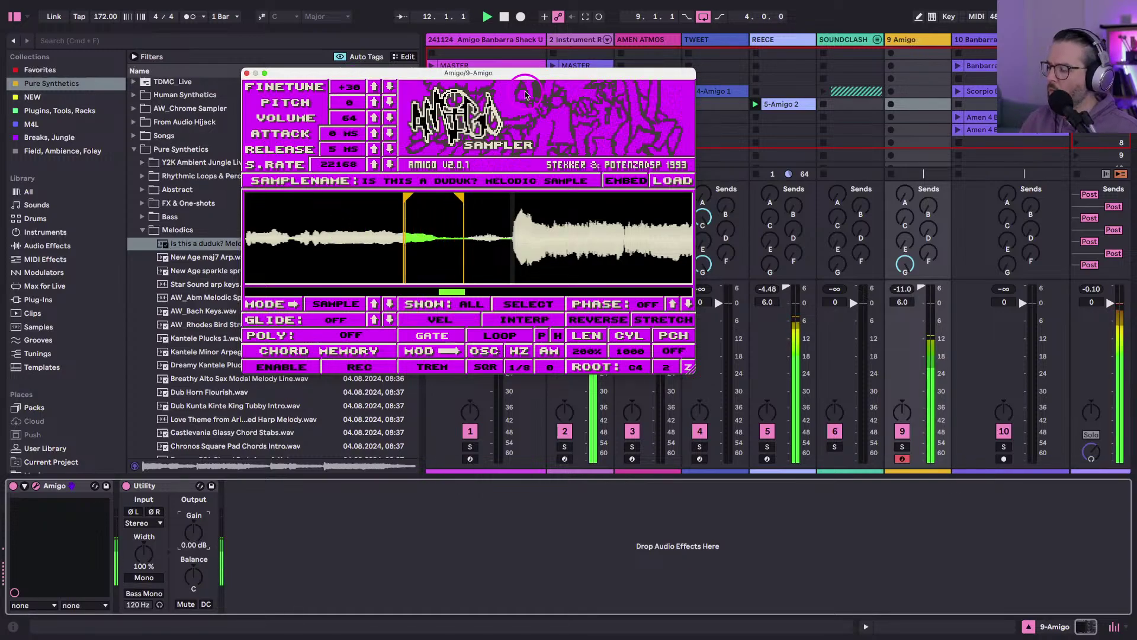
Record a duduk melody into the fourth clip slot of 9 Amigo and select all its notes in the clip view.
click(891, 92)
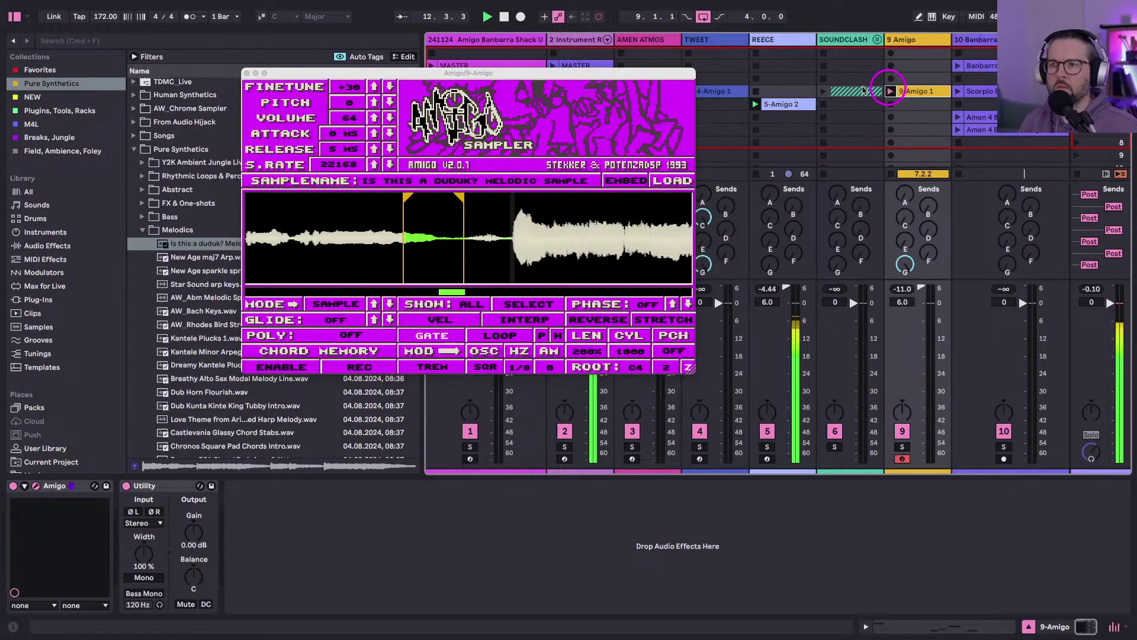
double_click(899, 94)
key(super+a)
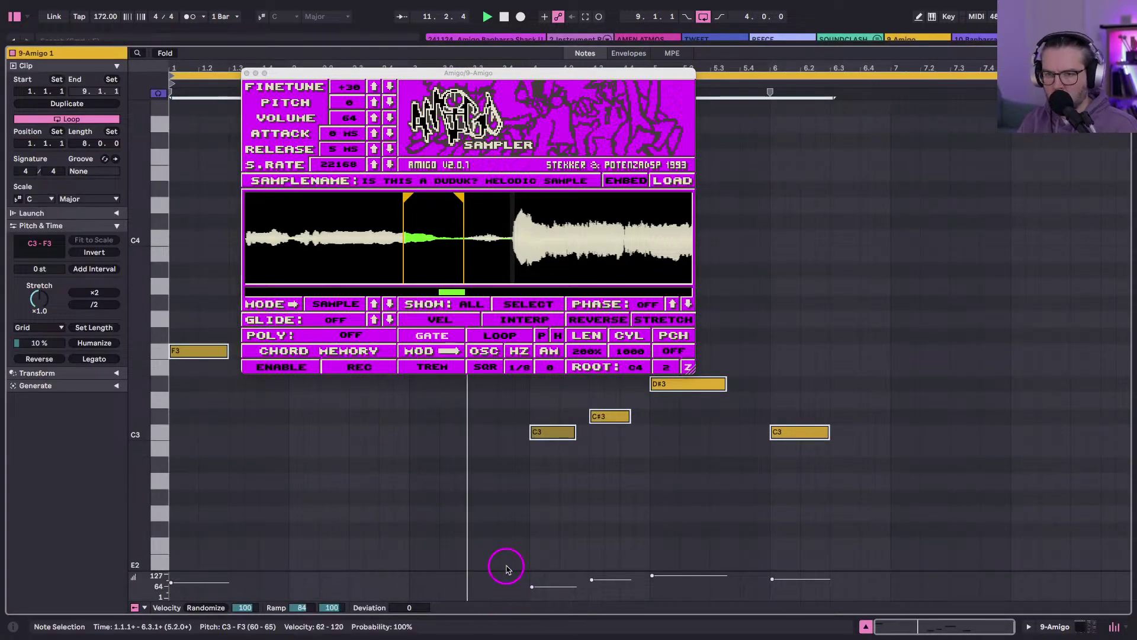
key(b)
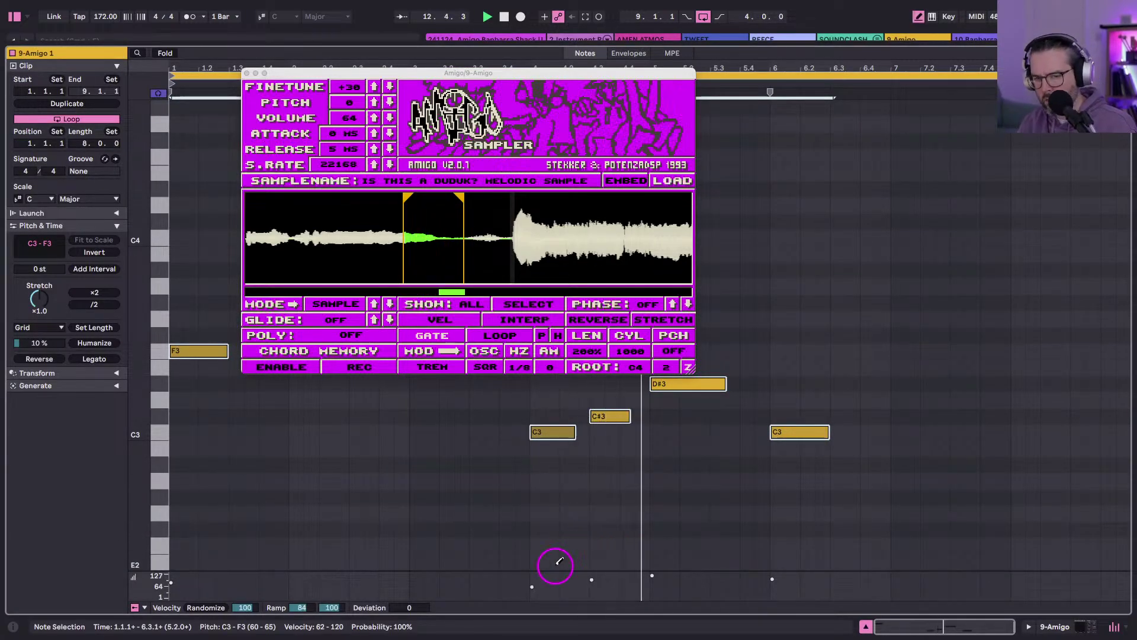
key(super+alt+e)
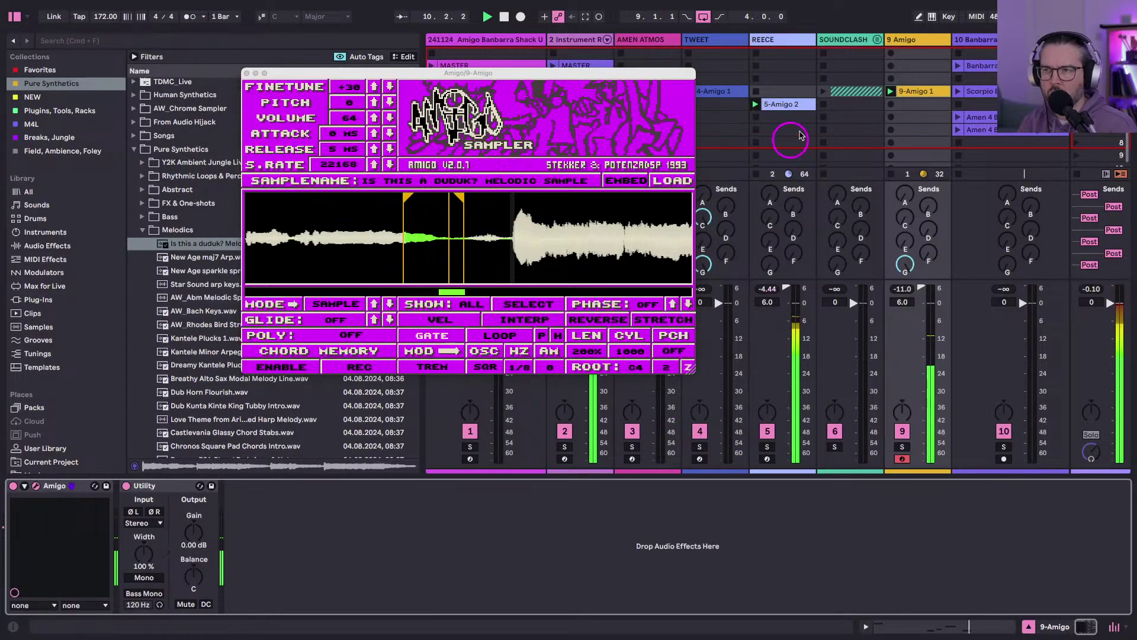
Move the Amigo window off the neighbouring tracks and rename the 9 Amigo track as DUDUK.
drag(281, 76, 223, 76)
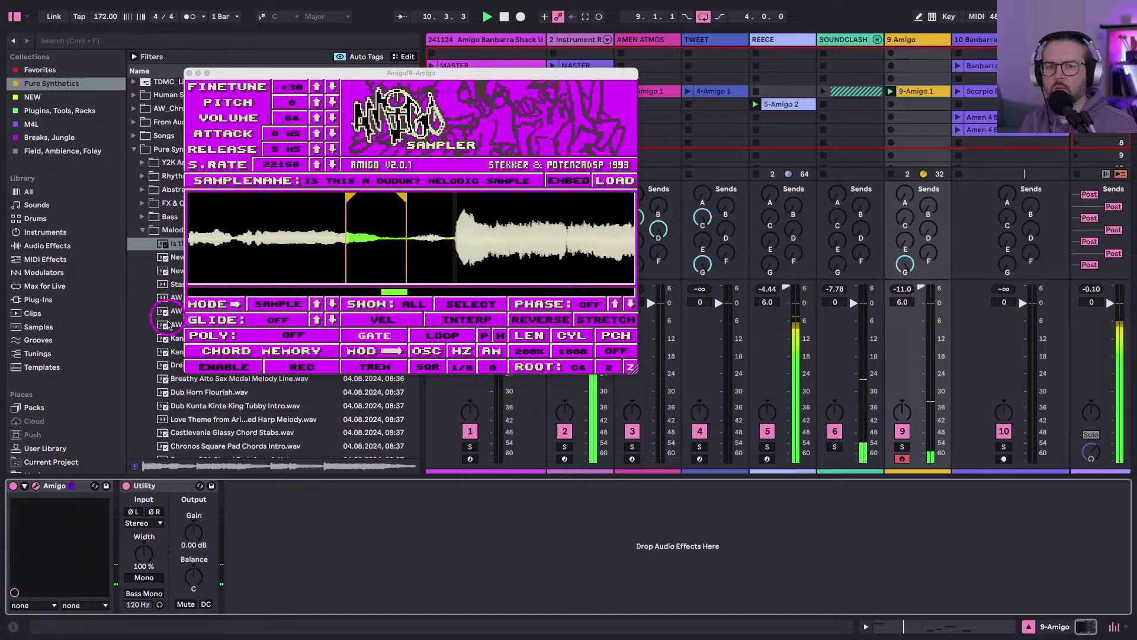
click(904, 39)
key(super+r)
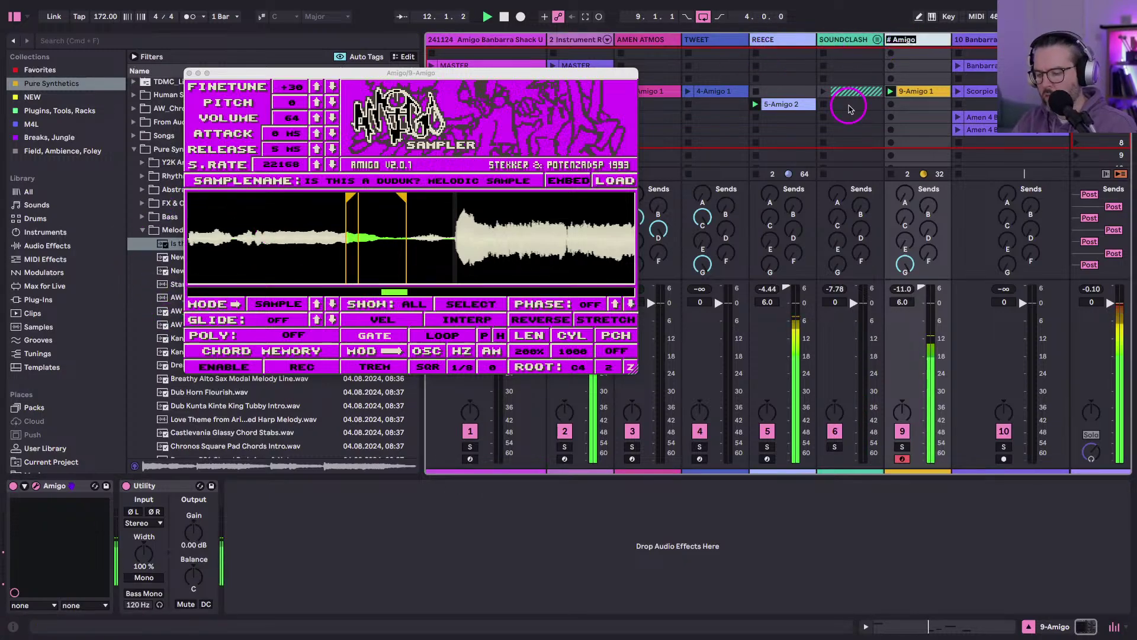
text(DUDUK)
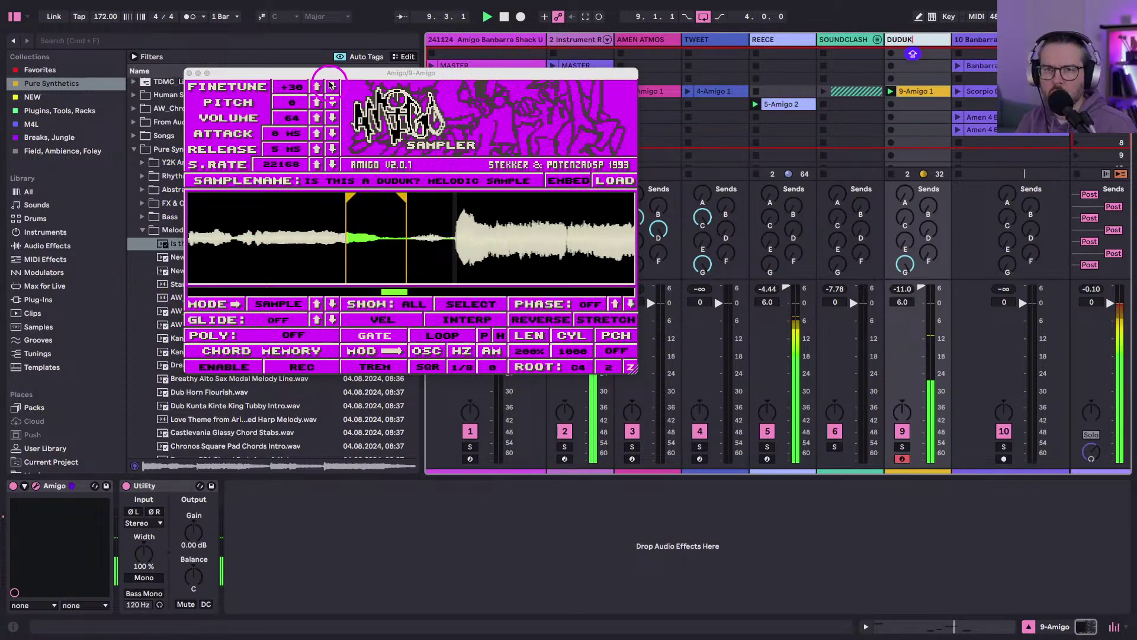
Try out the fifth-slot clip on the first Amigo Banbarra track against the loop and stop it.
drag(343, 74, 362, 242)
click(430, 104)
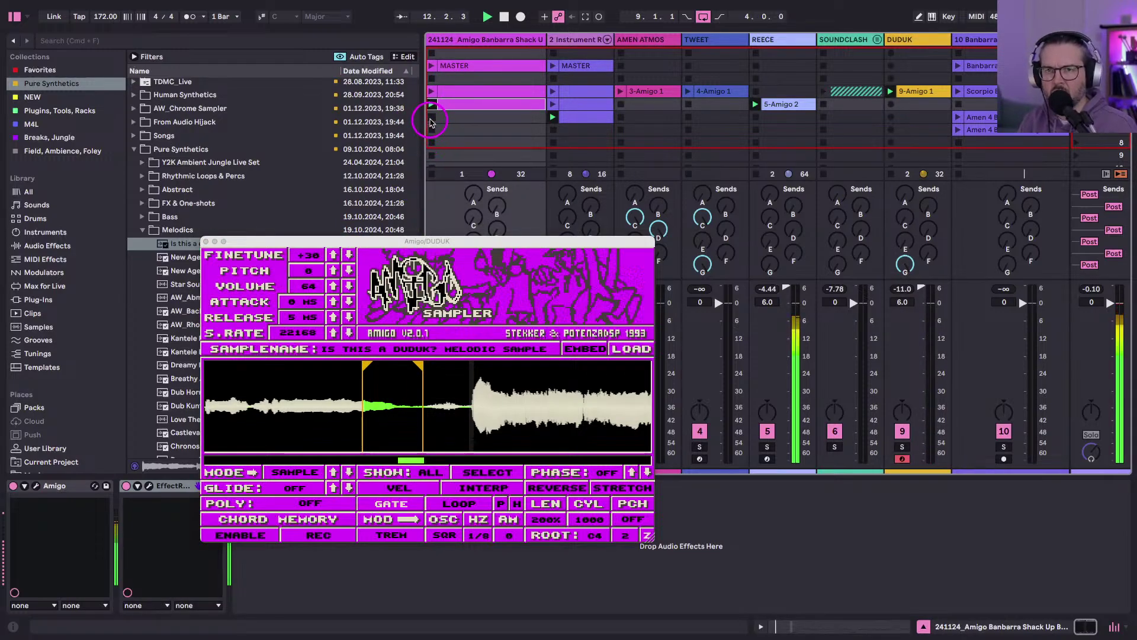
click(182, 125)
Hide the browser and launch the 3-Amigo 1 clip on AMEN ATMOS, keeping the Amigo window clear of it.
click(13, 16)
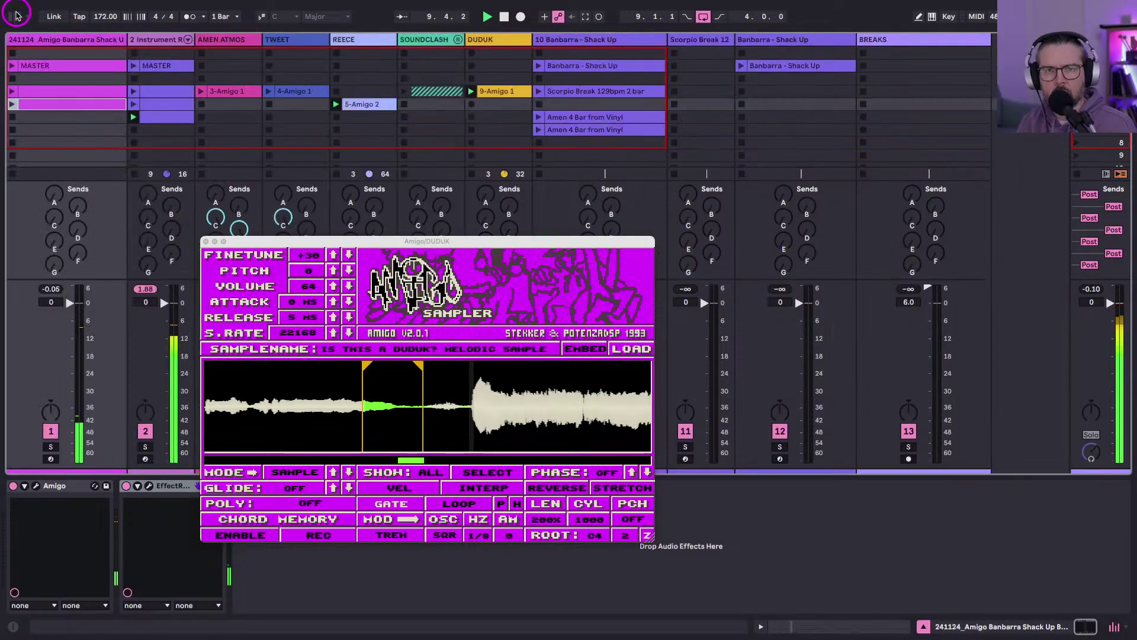
drag(276, 241, 407, 110)
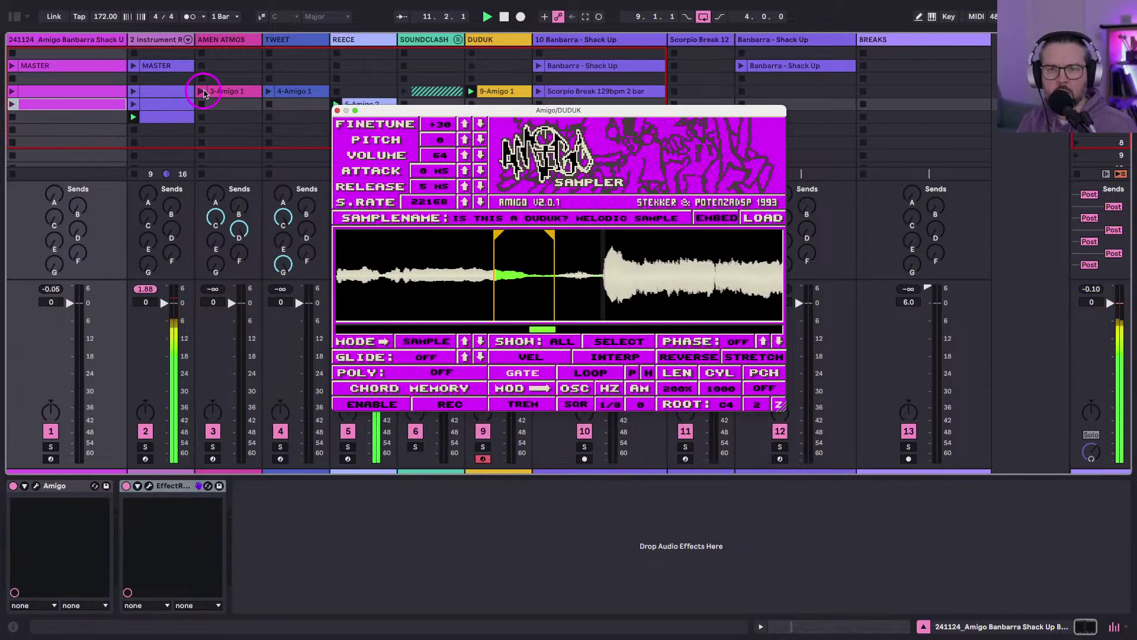
click(222, 91)
click(197, 355)
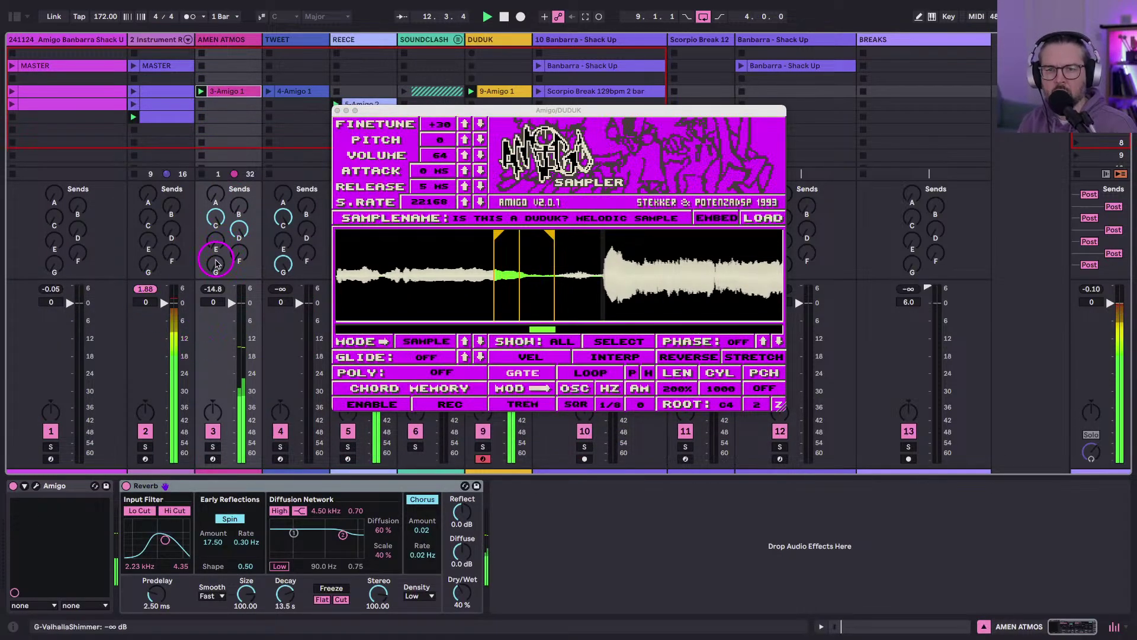
drag(401, 112, 546, 87)
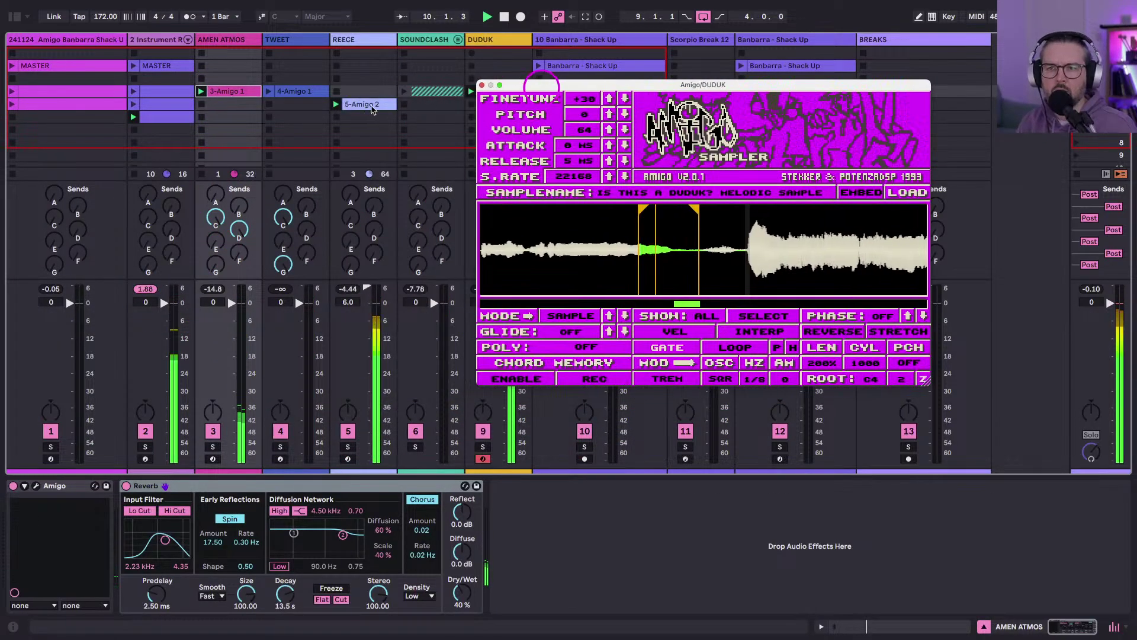
Stop playback and duplicate the DUDUK track.
click(481, 39)
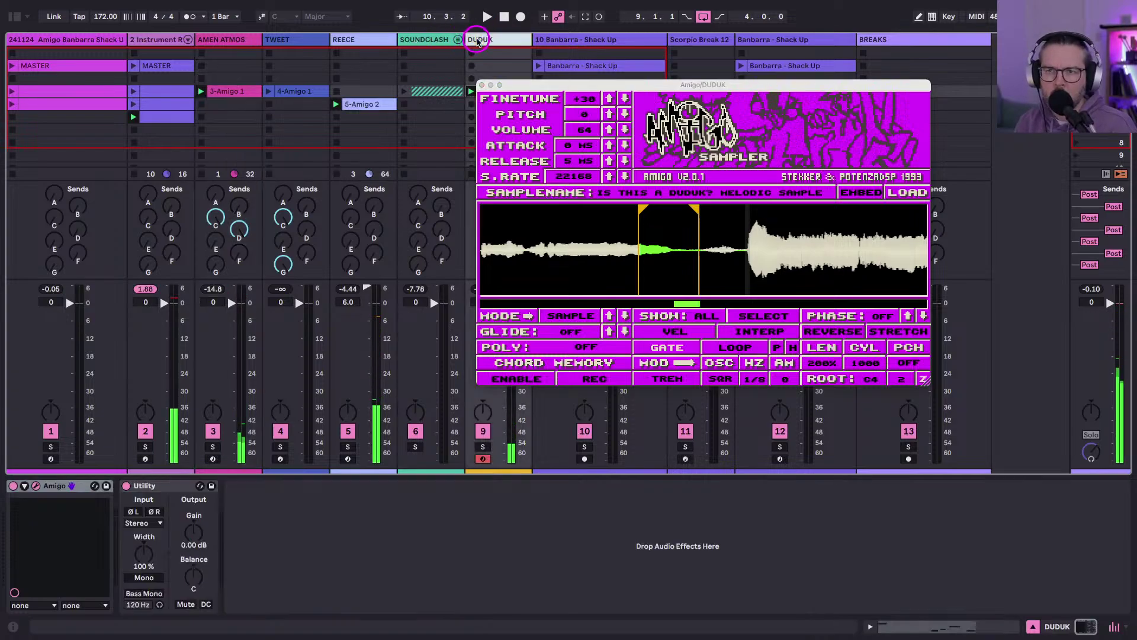
drag(524, 88, 609, 201)
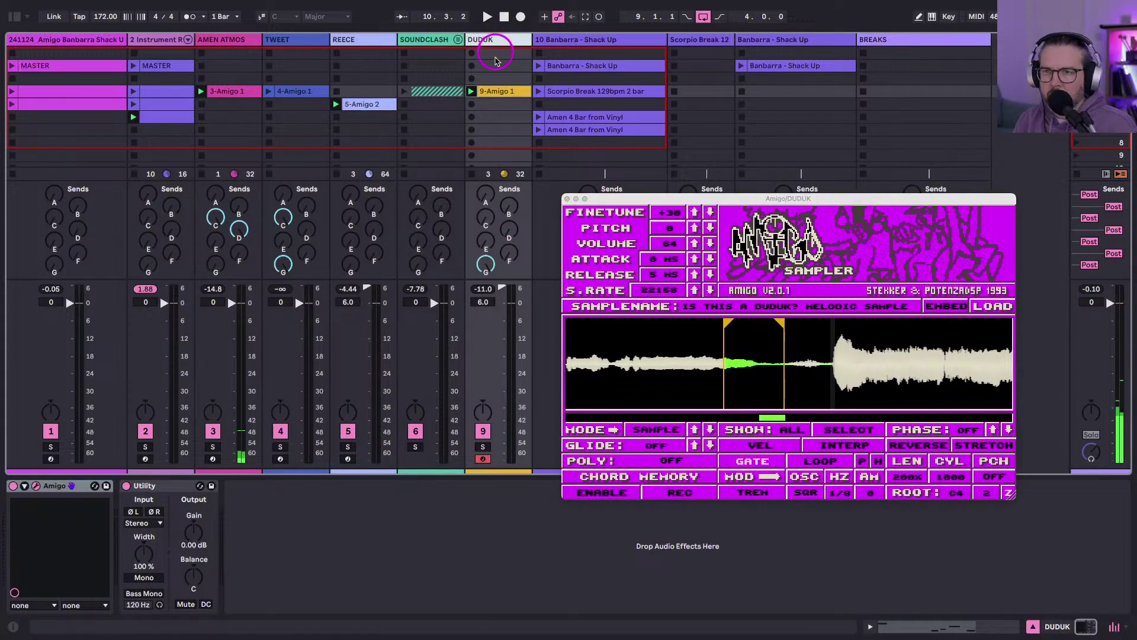
key(super+d)
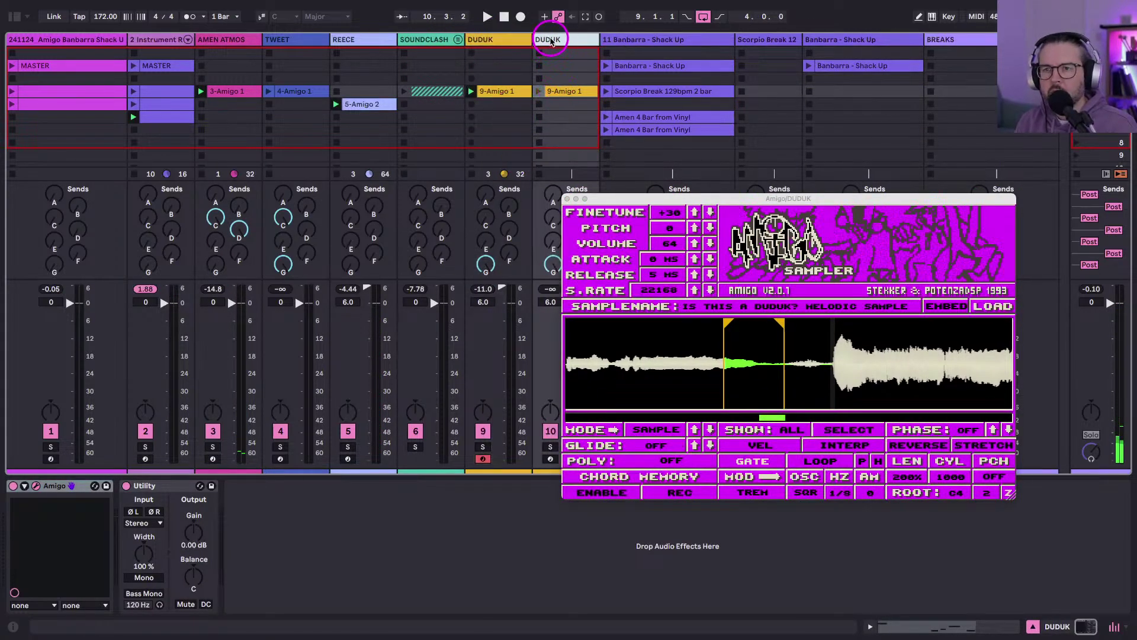
Open the duplicated DUDUK track's Amigo, turn on Stretch, and close the sampler window.
click(1053, 594)
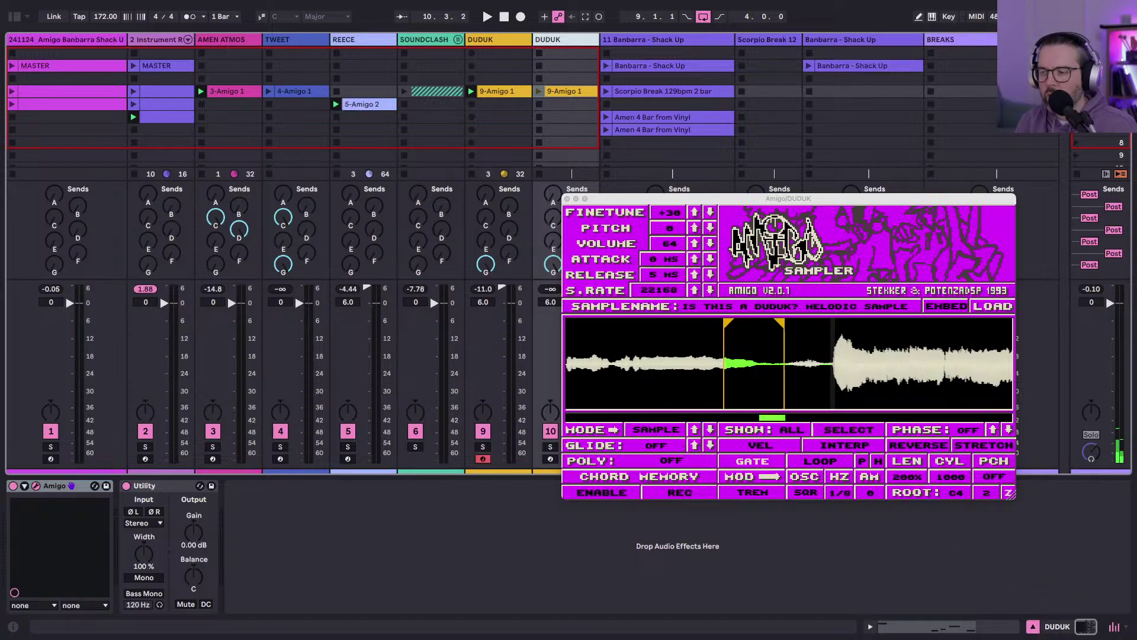
drag(517, 181, 391, 82)
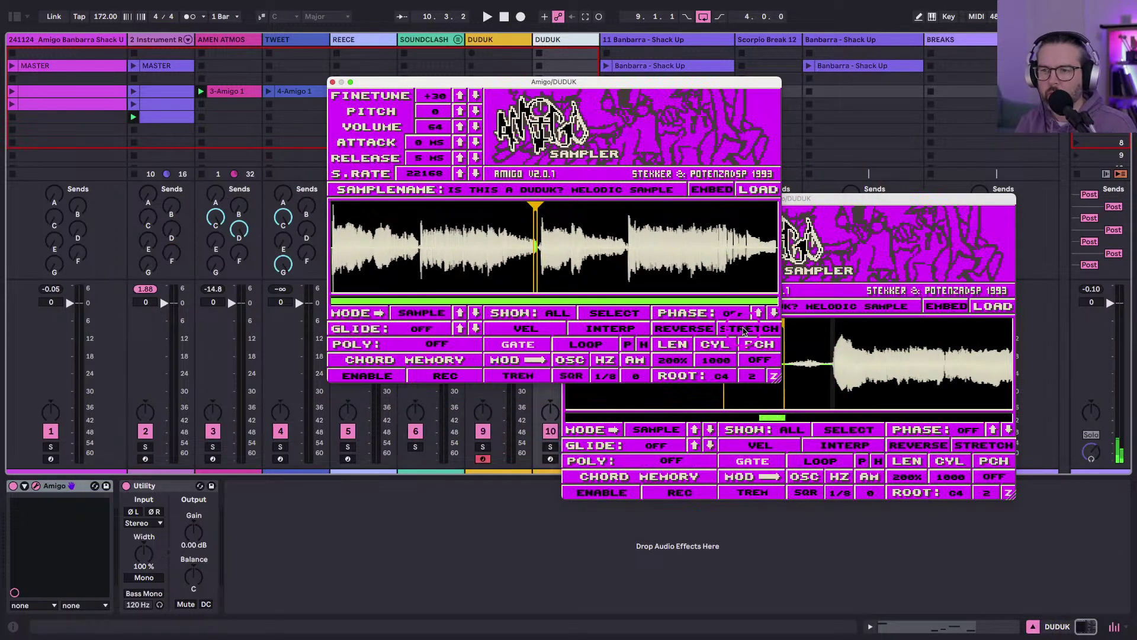
click(699, 335)
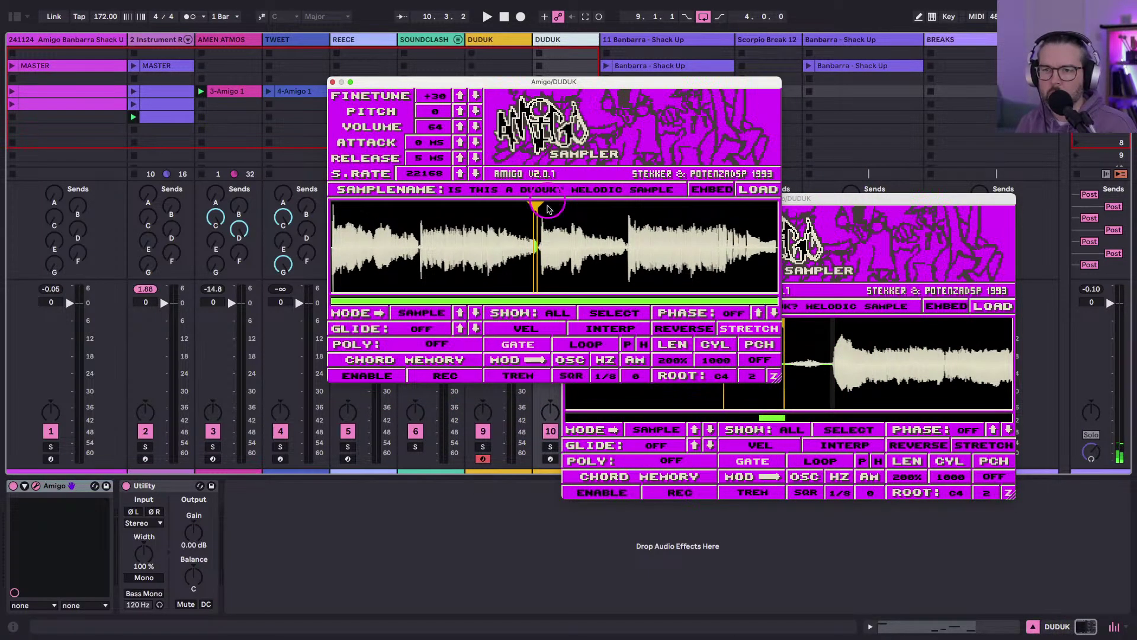
click(536, 223)
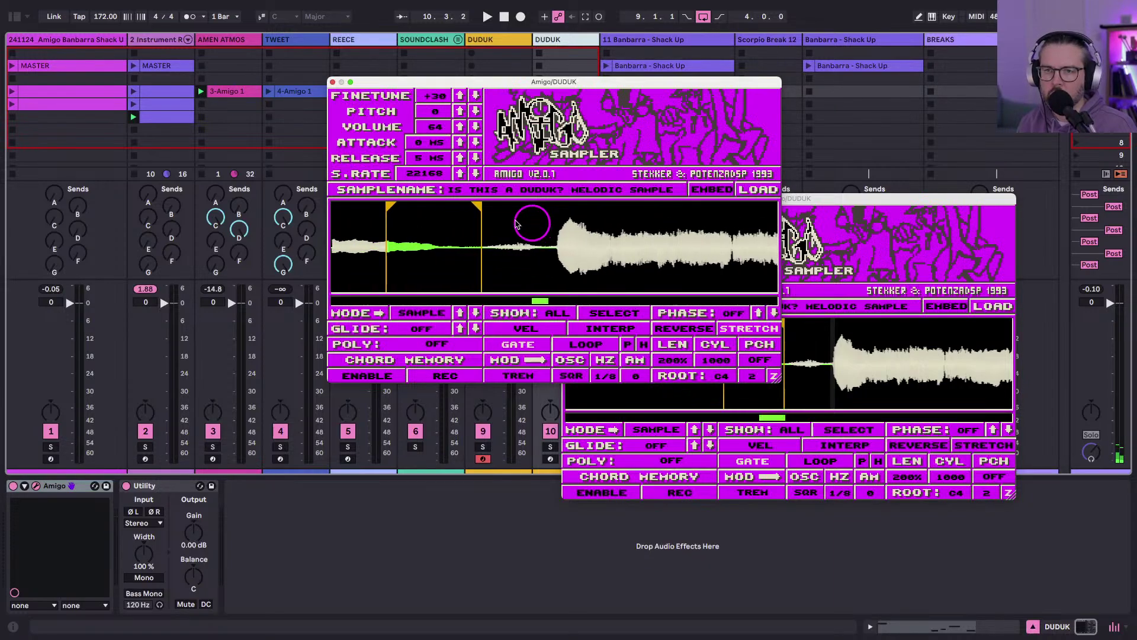
click(316, 92)
click(332, 83)
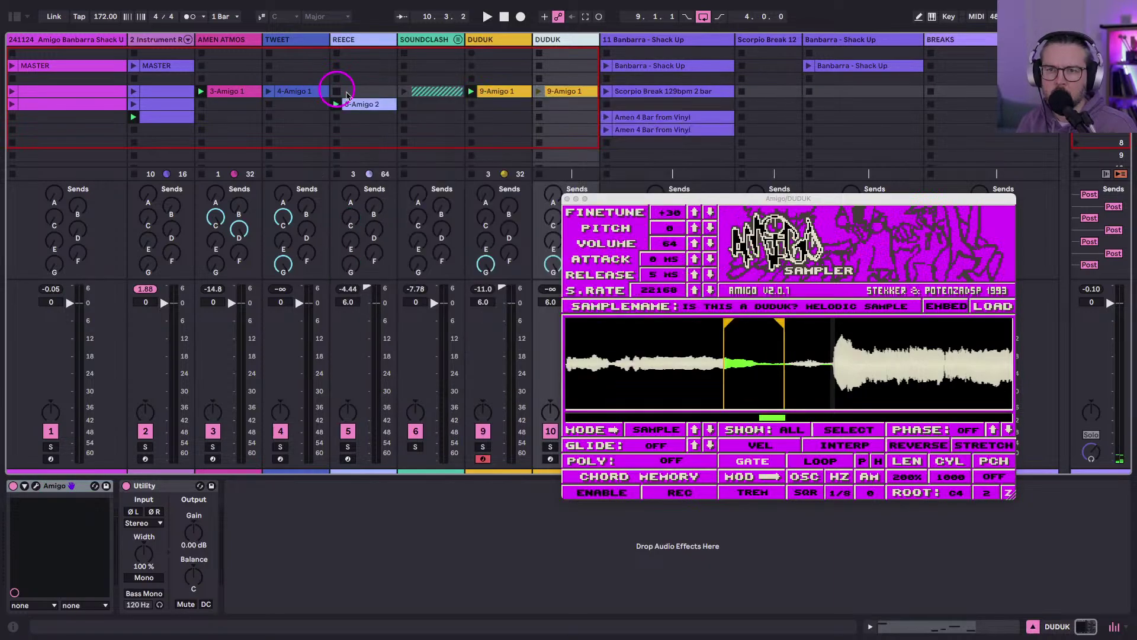
Disarm the original DUDUK track, delete the copied 9-Amigo 1 clip from the duplicate, and arm the duplicate.
click(532, 102)
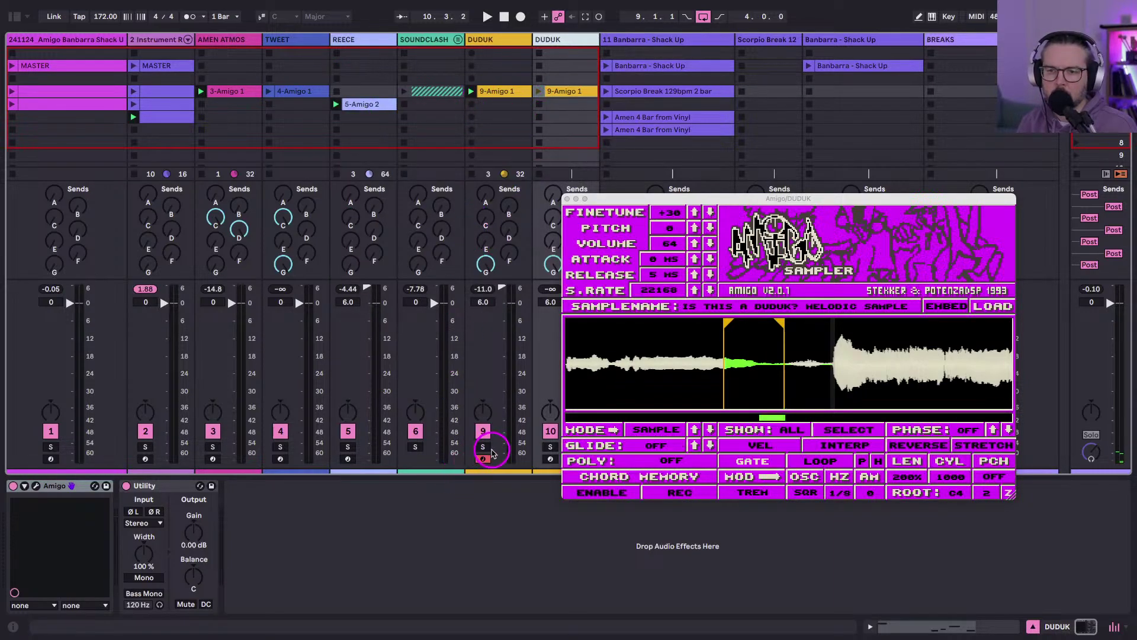
click(483, 459)
click(549, 92)
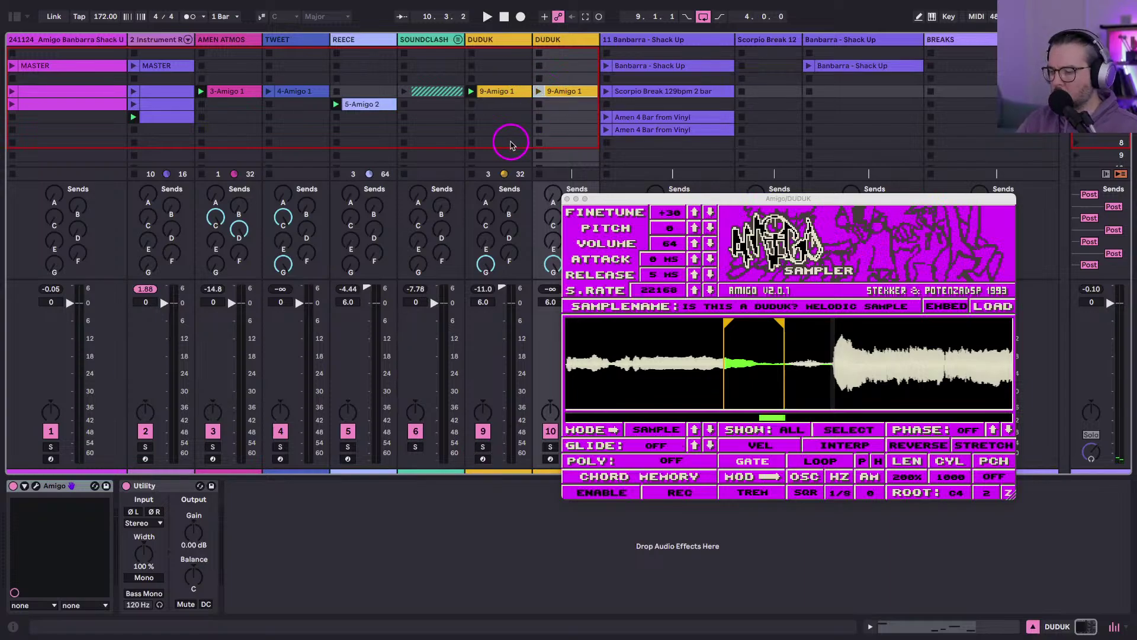
click(549, 460)
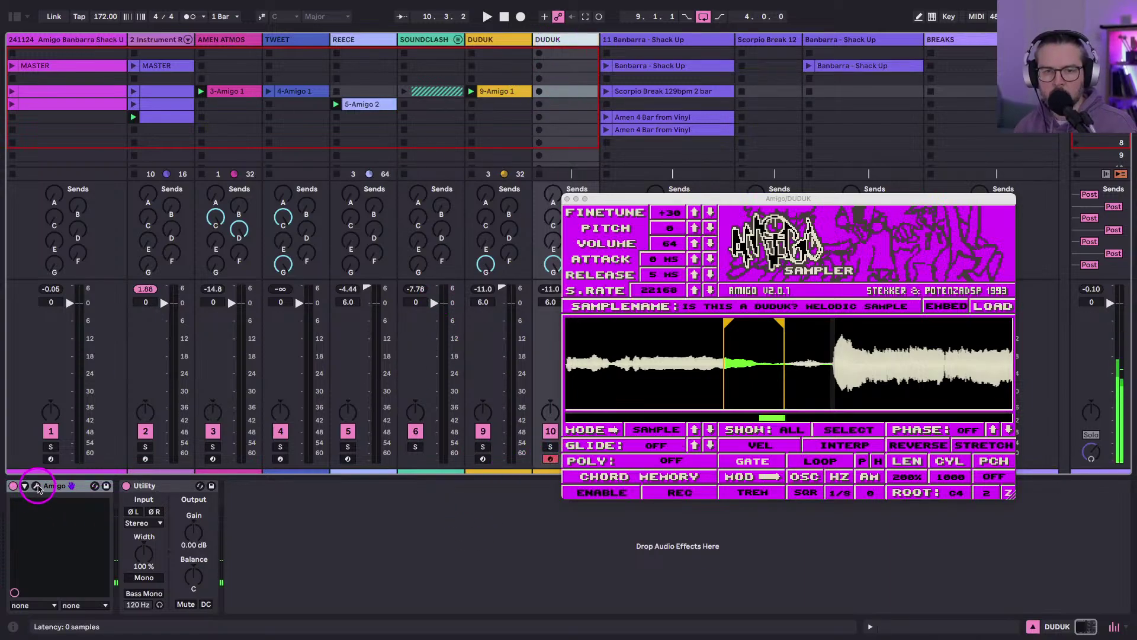
Move the original Amigo window aside, raise send F on the duplicate DUDUK track, and turn down its ValhallaShimmer send (G).
click(607, 198)
drag(608, 199, 706, 174)
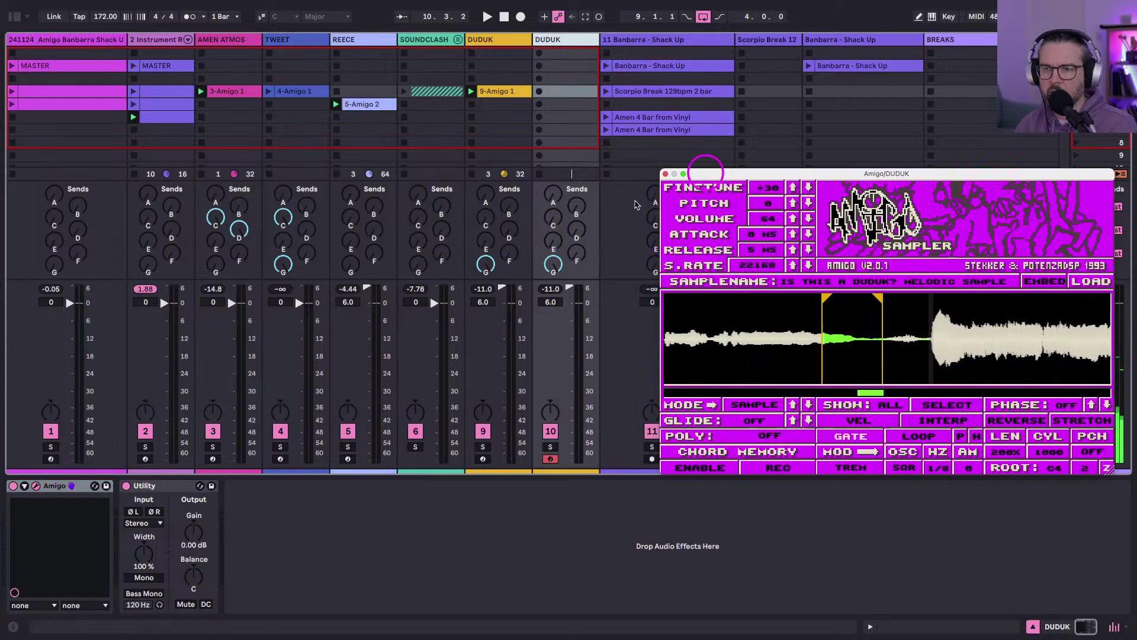
click(550, 264)
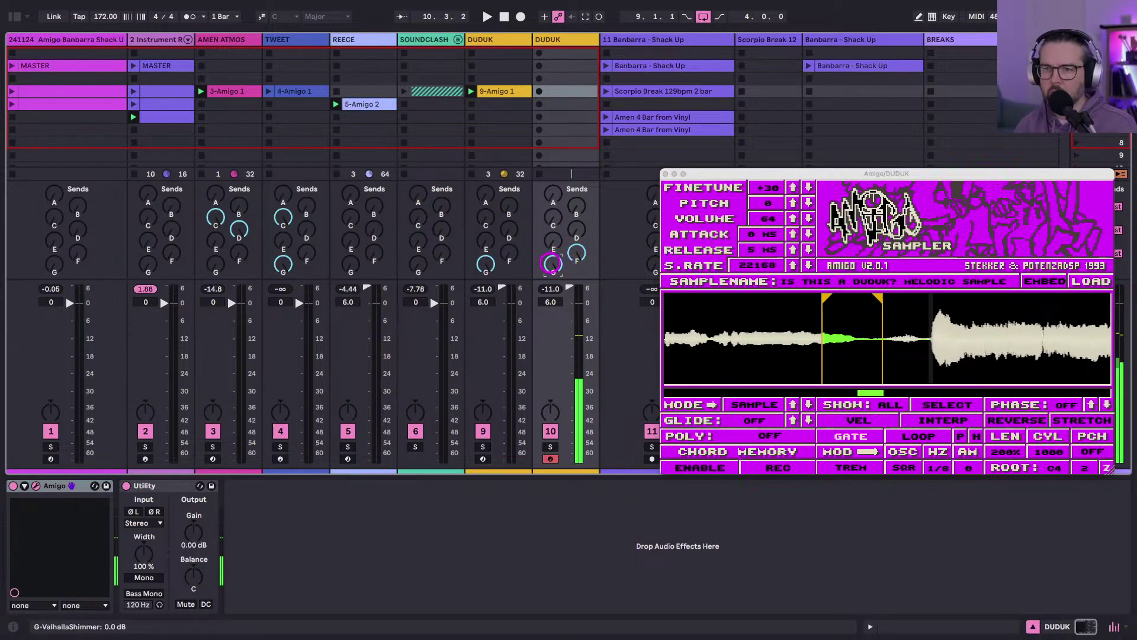
Reopen the duplicate's Amigo and set the sample region to start just before the fourth note and end at its attack.
click(948, 622)
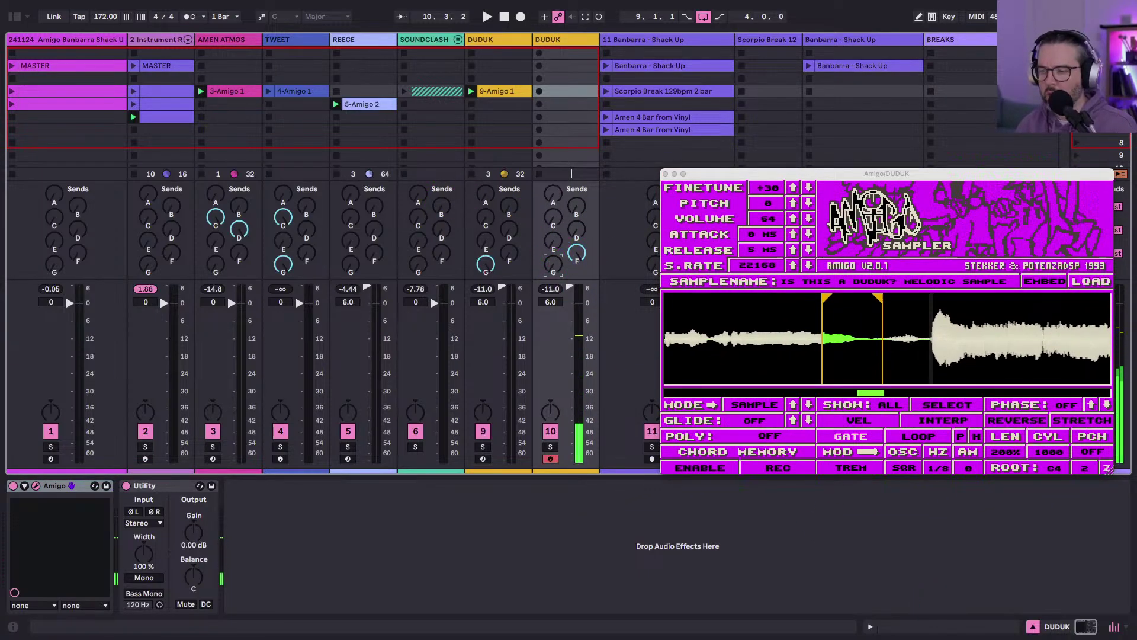
drag(447, 154, 442, 138)
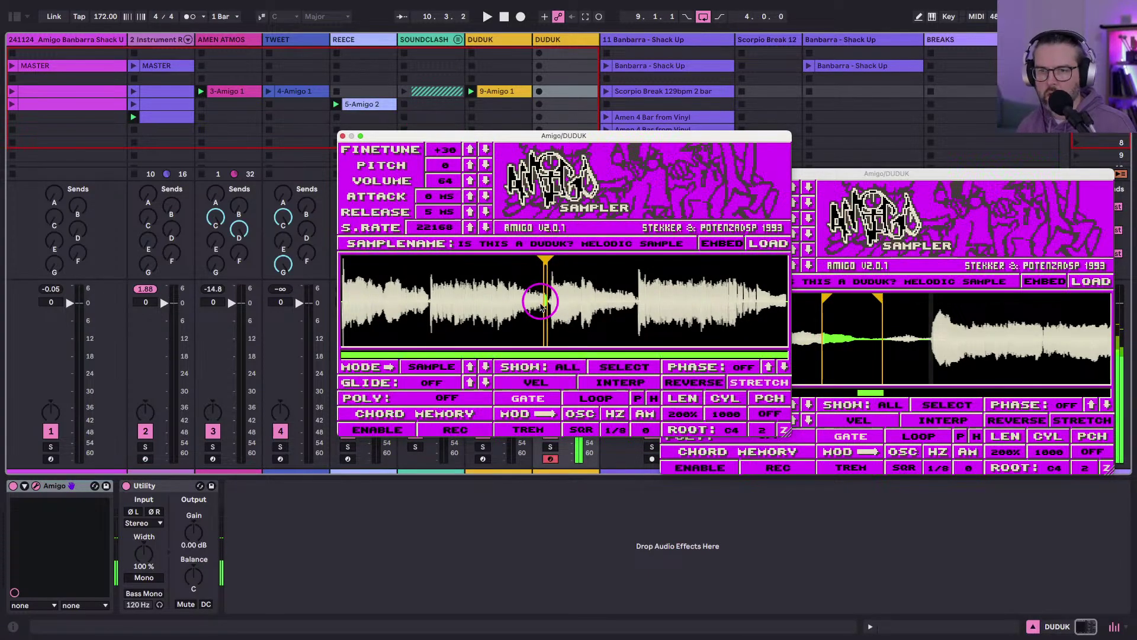
click(545, 262)
drag(464, 265, 638, 261)
drag(545, 263, 638, 262)
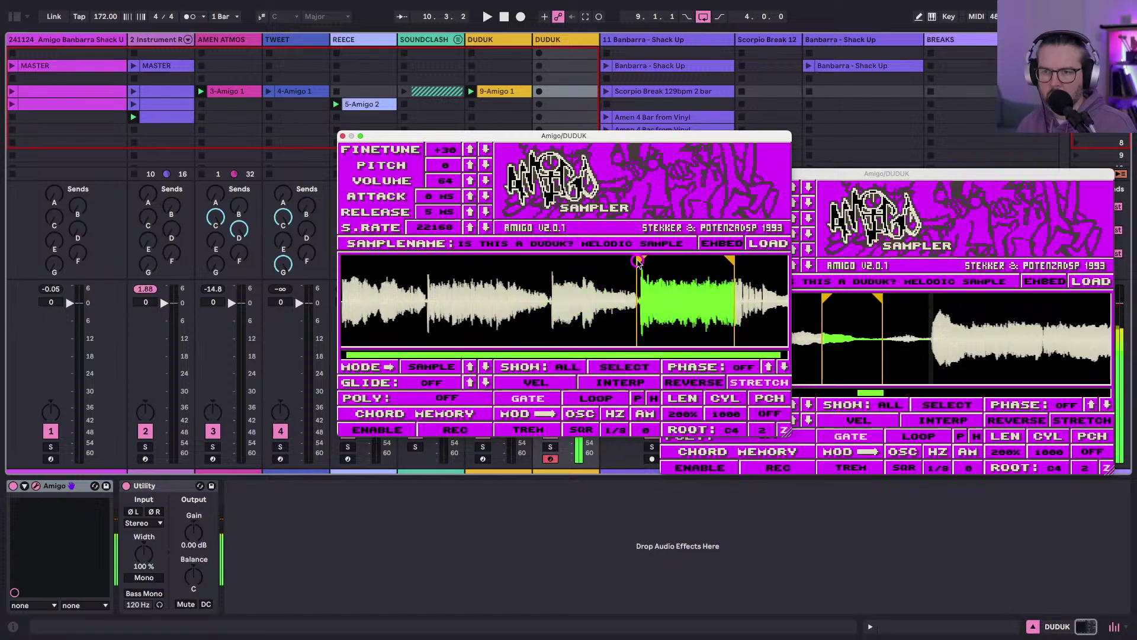
mouse_move(728, 262)
mouse_down()
mouse_move(643, 262)
mouse_move(688, 270)
mouse_move(669, 263)
mouse_up()
Start playback and set the duplicate Amigo's finetune to 0.
key(space)
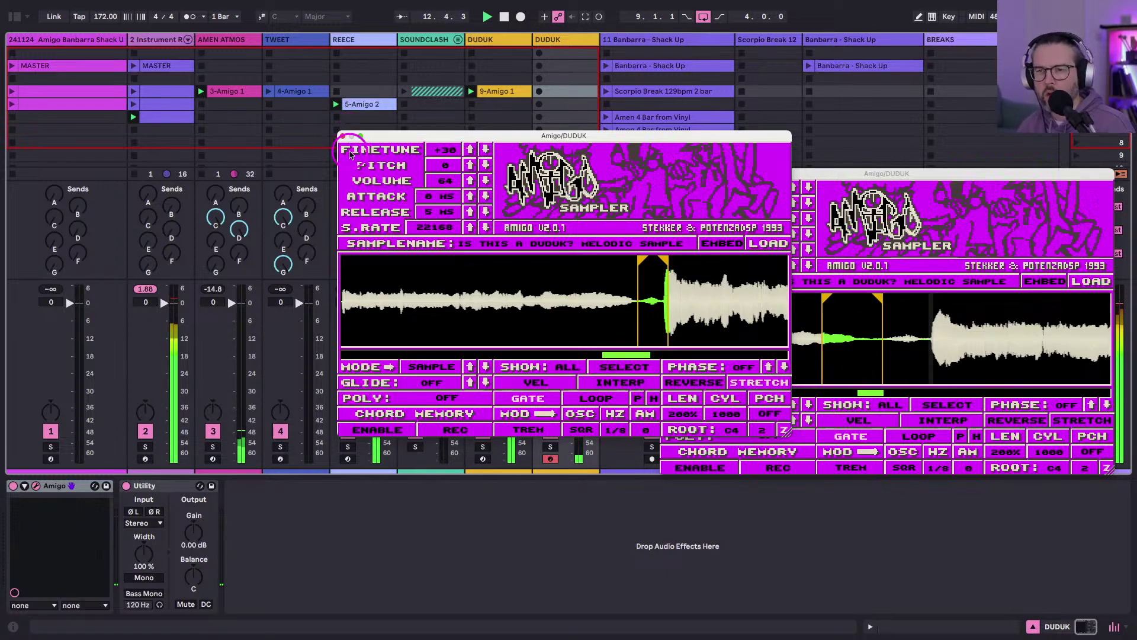
drag(446, 164, 444, 152)
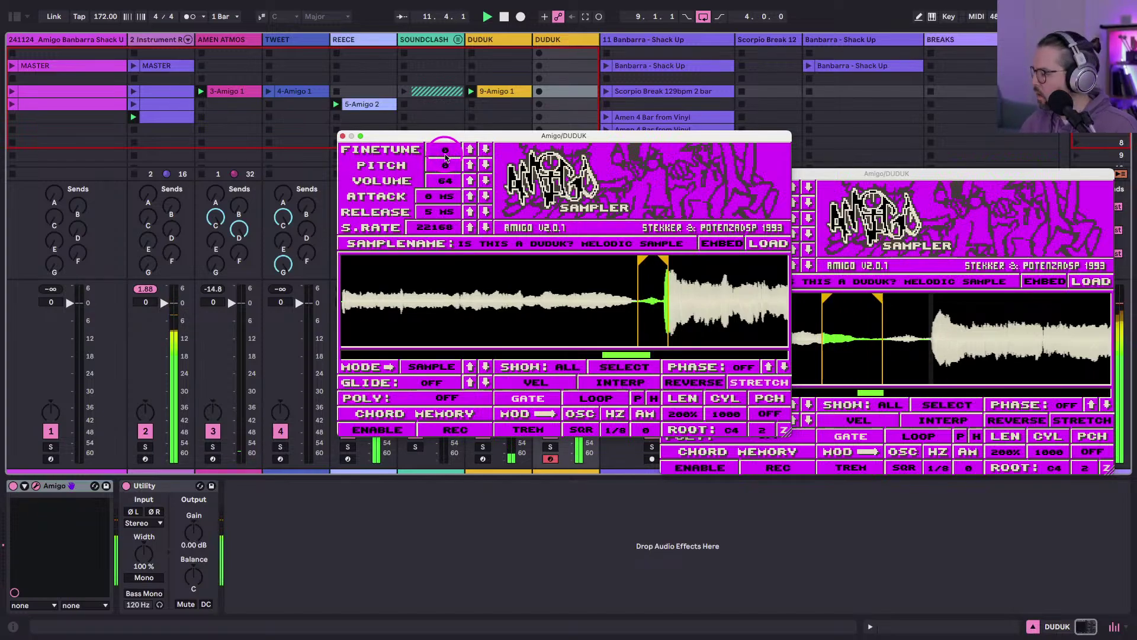
Set the duplicate DUDUK Amigo's finetune to +52 and close its window.
drag(445, 150, 446, 196)
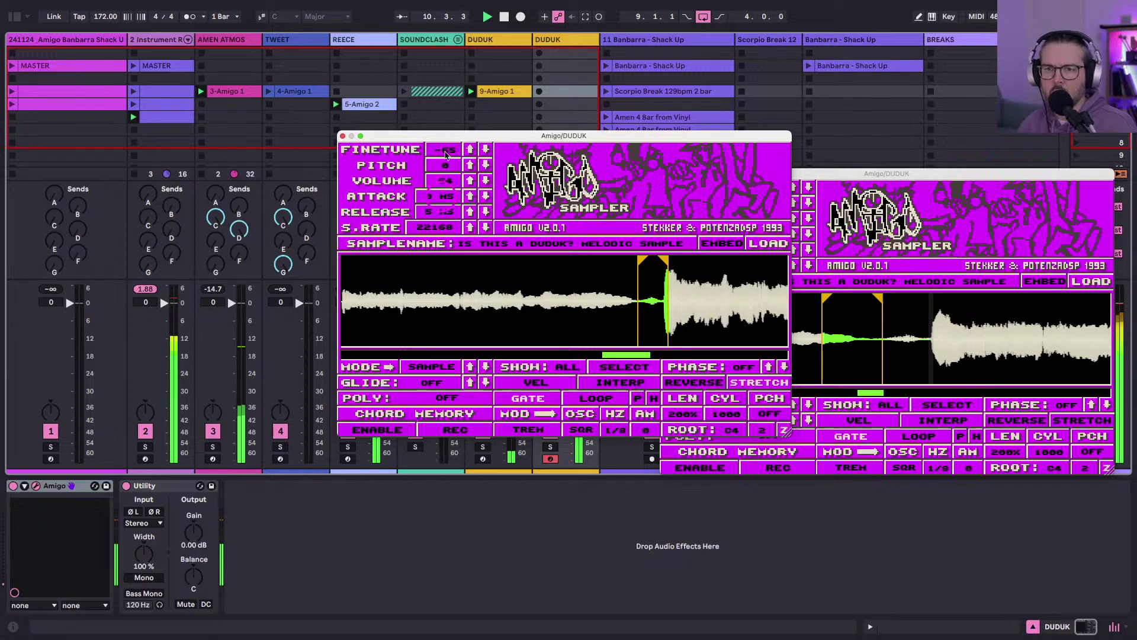
drag(445, 150, 437, 127)
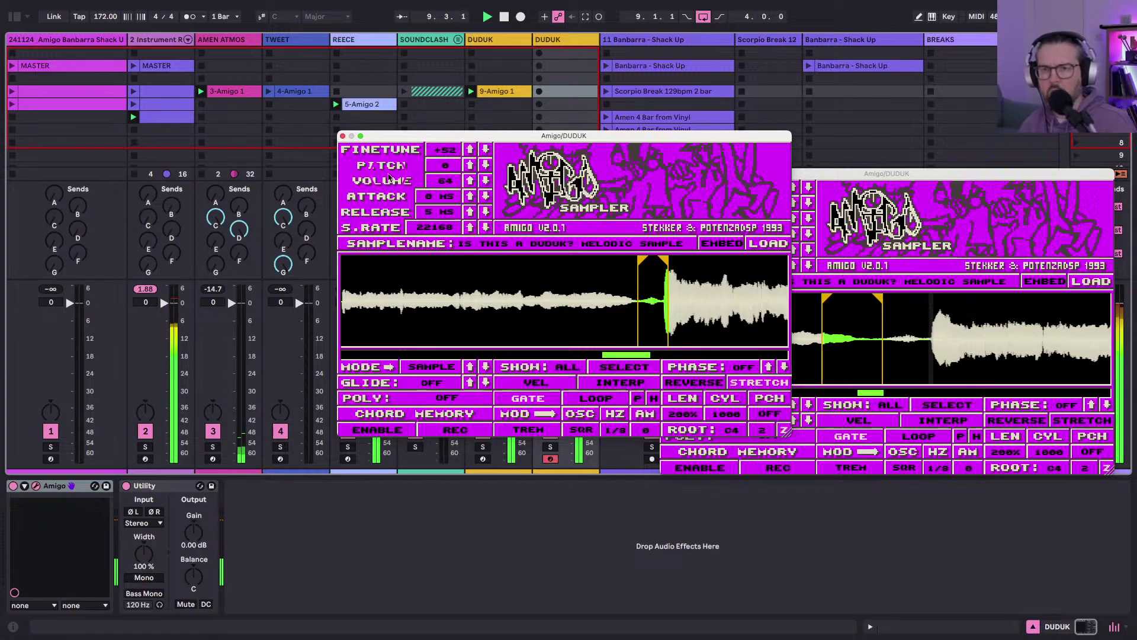
click(343, 137)
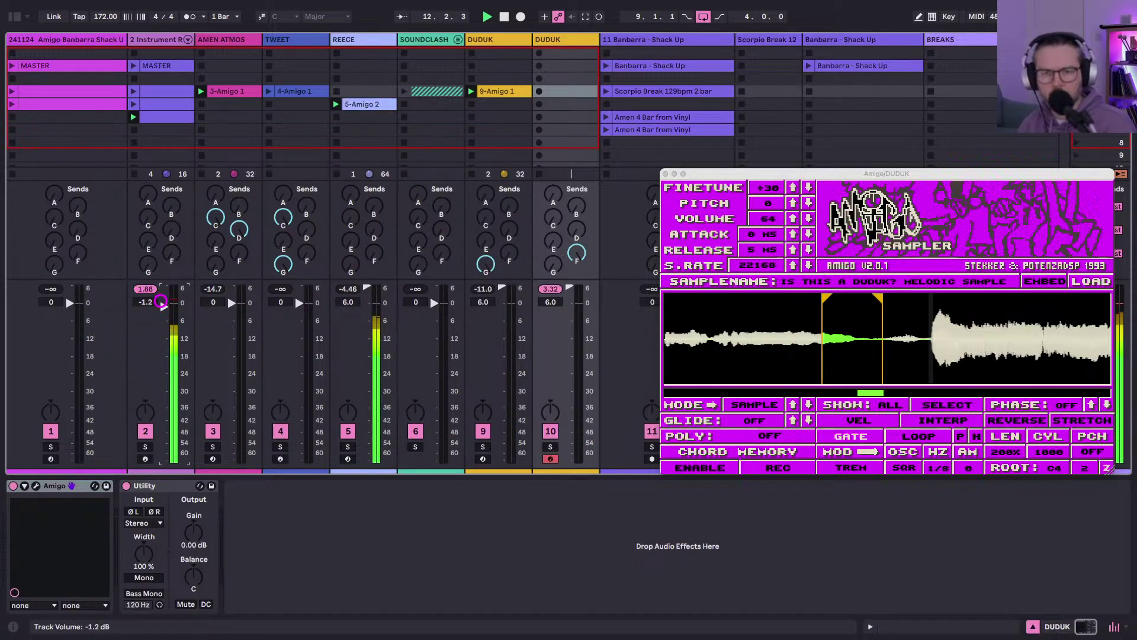
Lower the Instrument Rack track's volume to -1.0 dB and reset the duplicate DUDUK track's volume to 0 dB.
drag(160, 301, 161, 300)
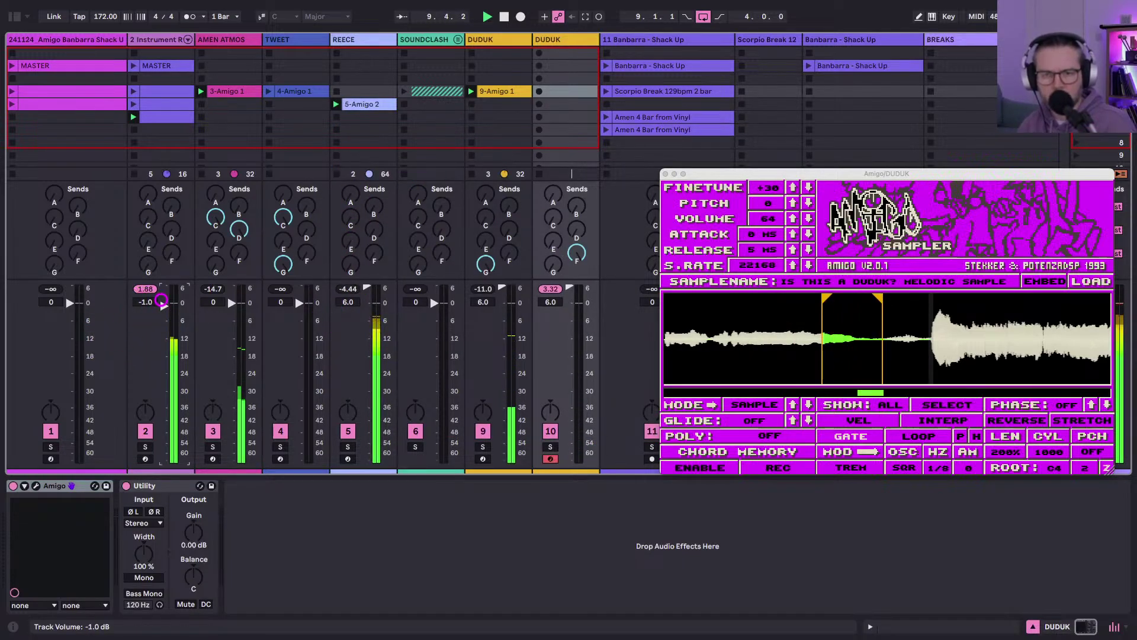
click(548, 40)
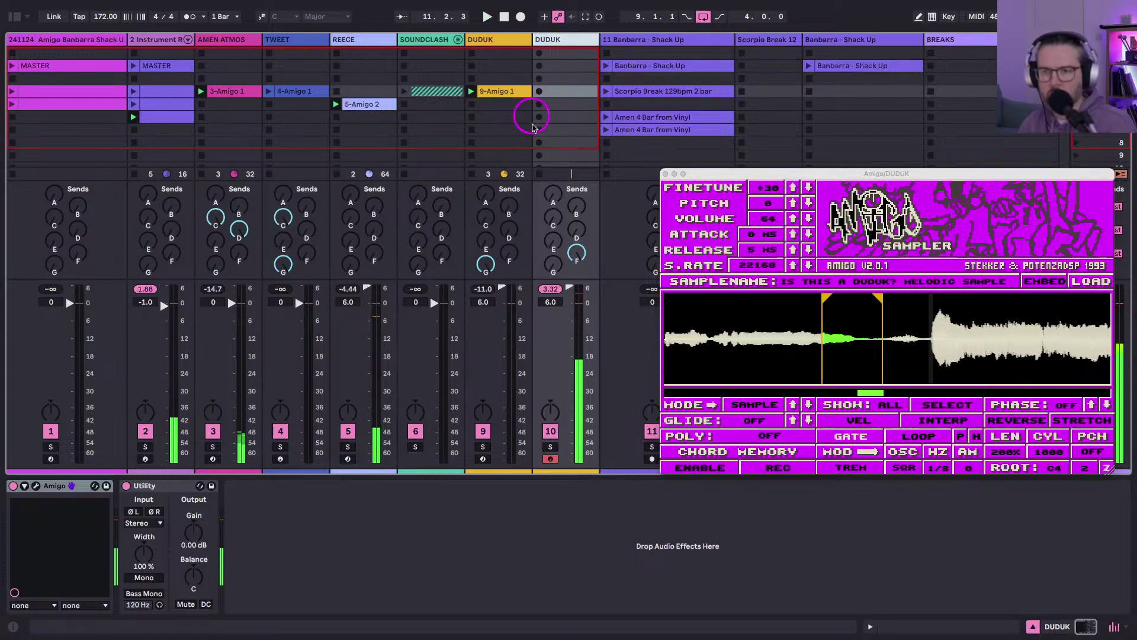
click(546, 302)
key(Delete)
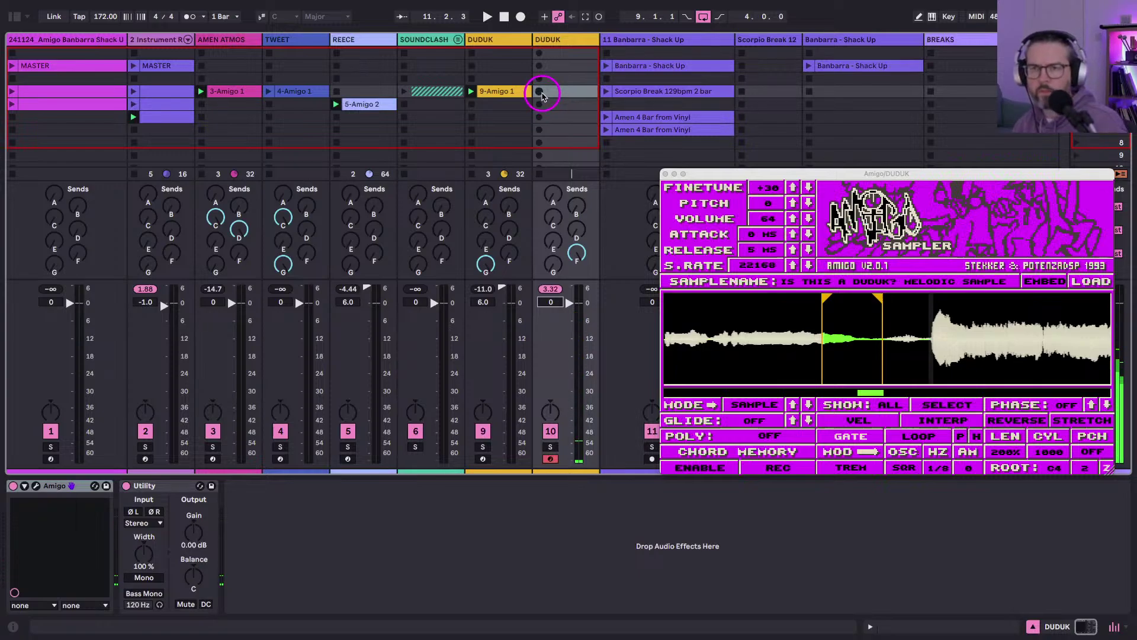
Record a long F4 note into the duplicate DUDUK slot beside 9-Amigo 1, and check the new clip's notes.
click(540, 92)
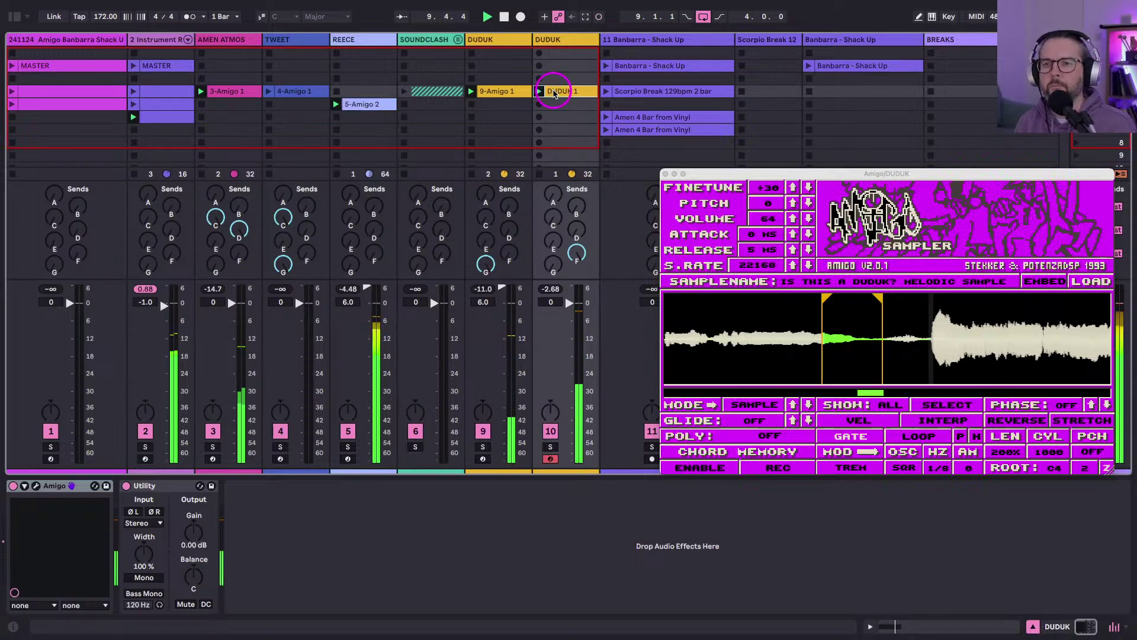
double_click(540, 92)
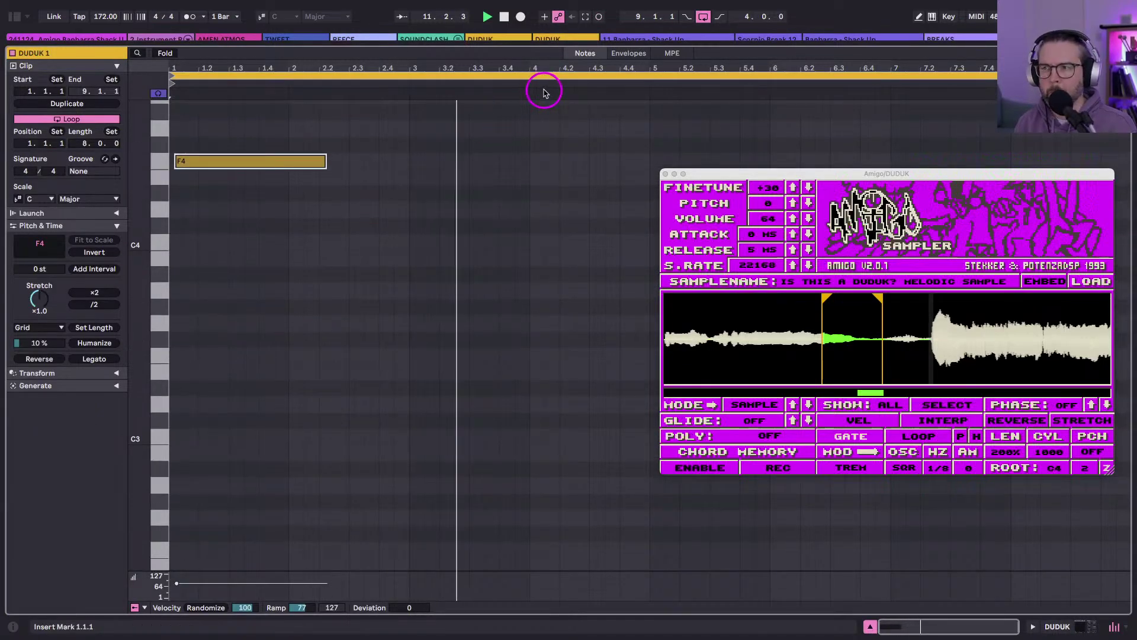
key(Tab)
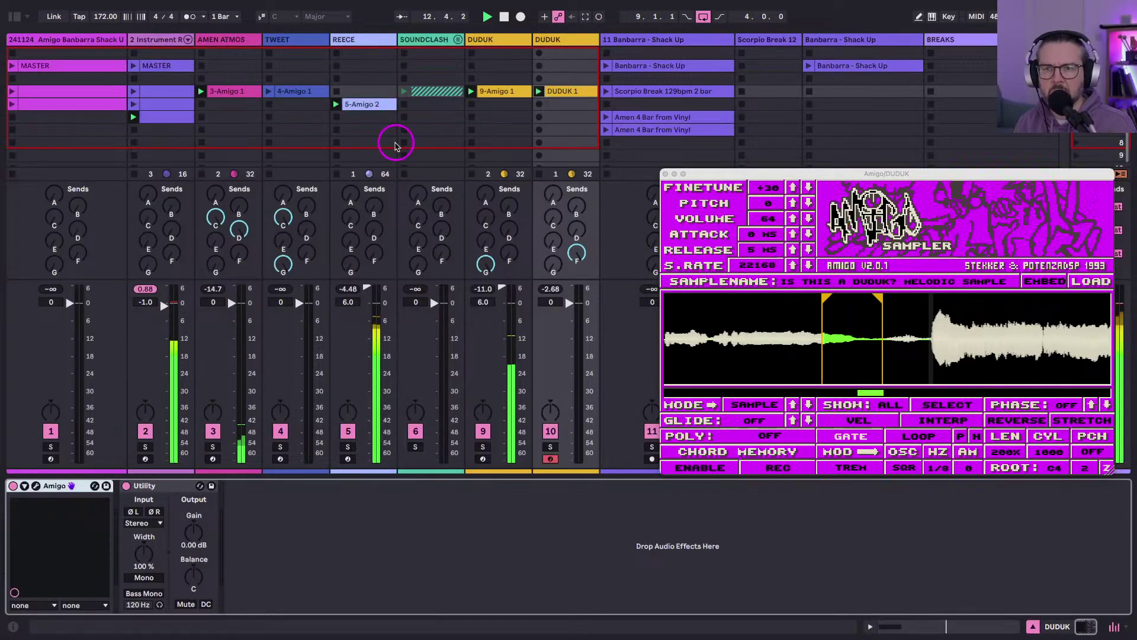
Launch the TWEET track's 4-Amigo 1 clip and the Instrument Rack track's clip in the 5-Amigo 2 row.
click(269, 91)
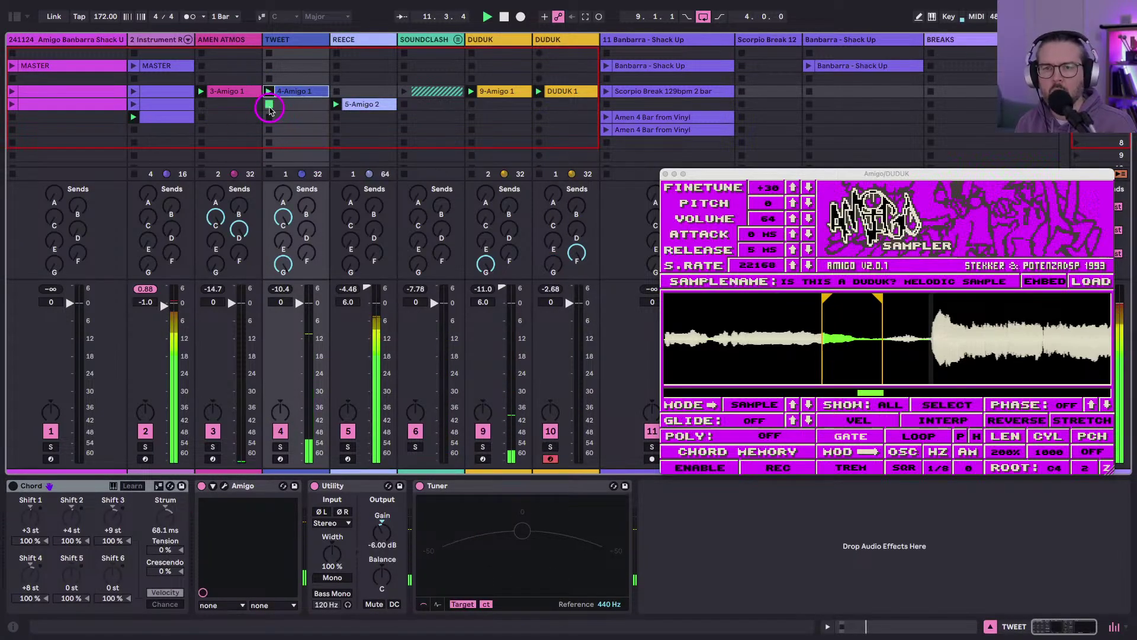
click(131, 107)
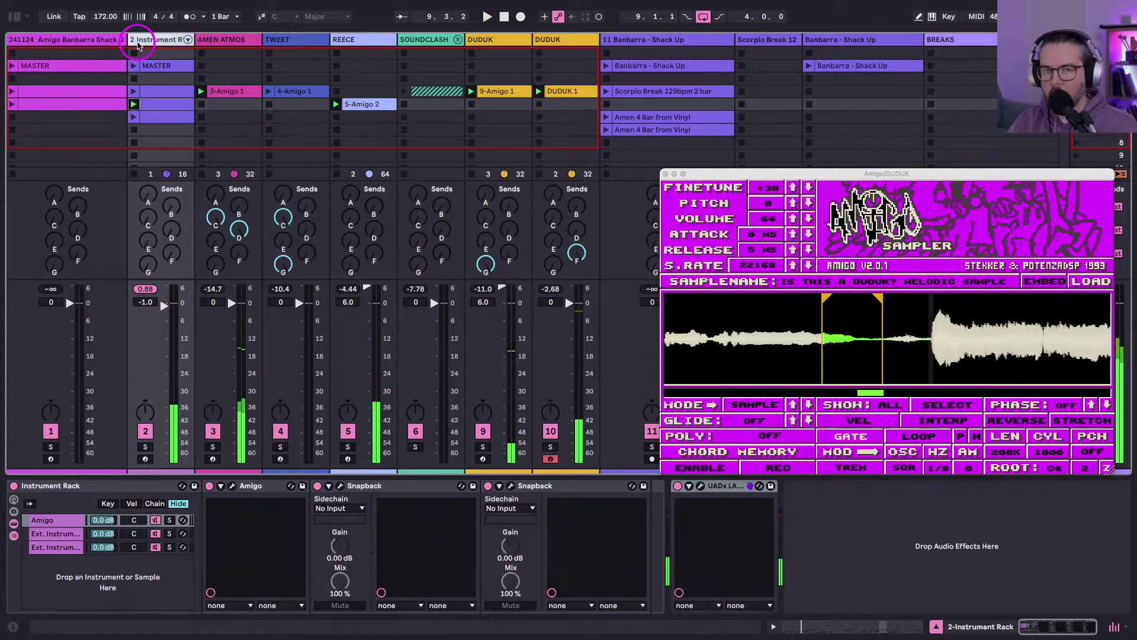
Insert a new MIDI track after the Instrument Rack track and load an empty Drum Rack from the Drums library.
key(super+shift+t)
click(14, 18)
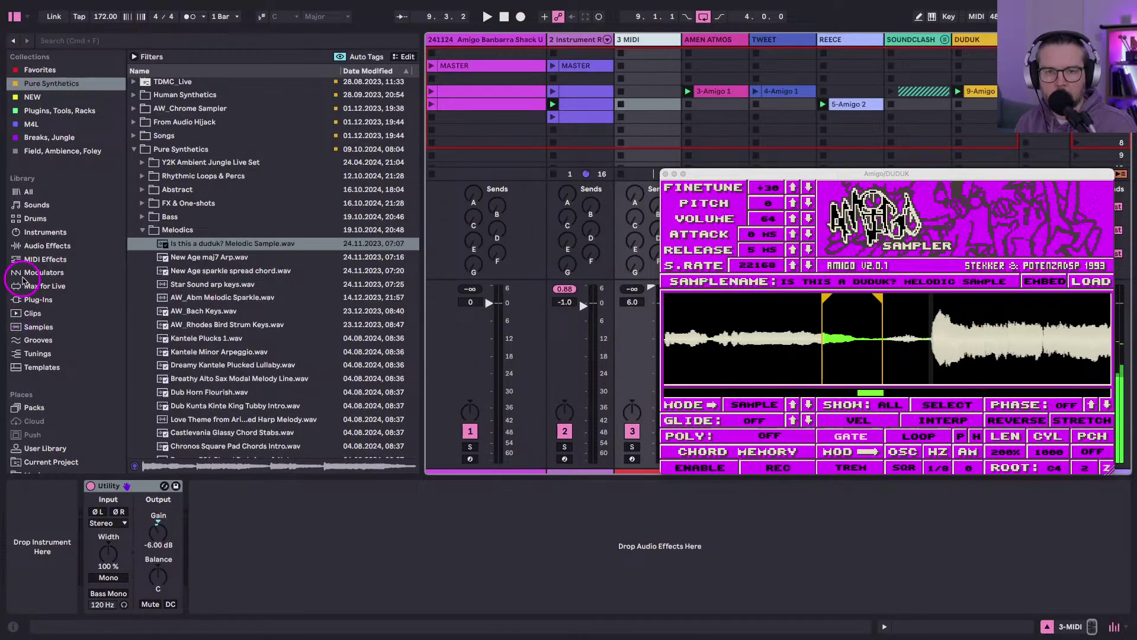
click(33, 217)
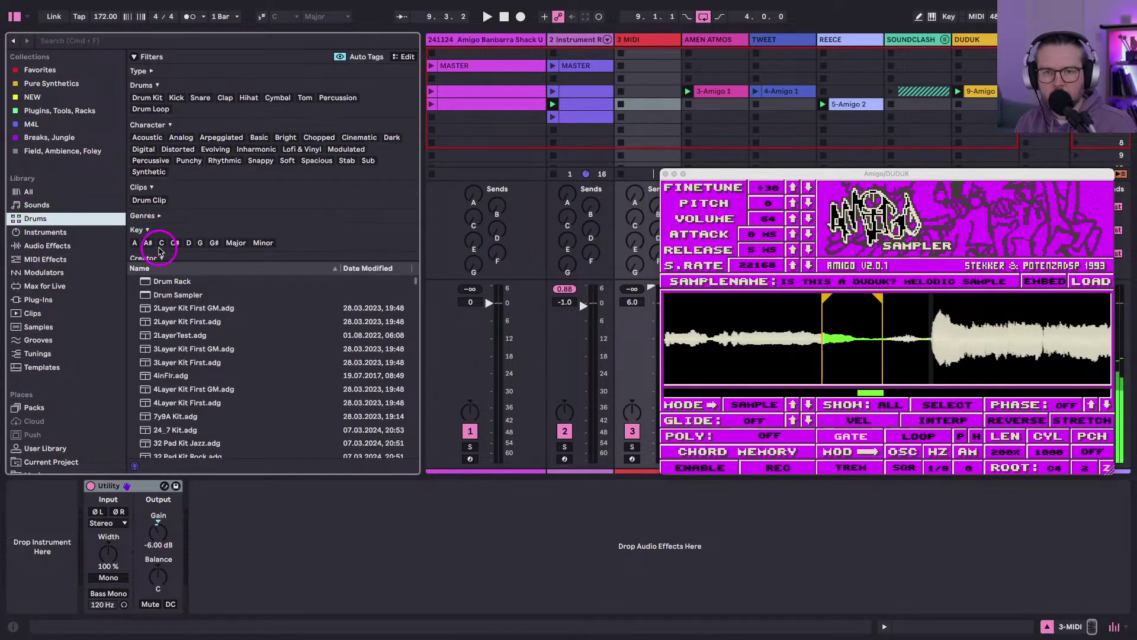
drag(158, 282, 67, 573)
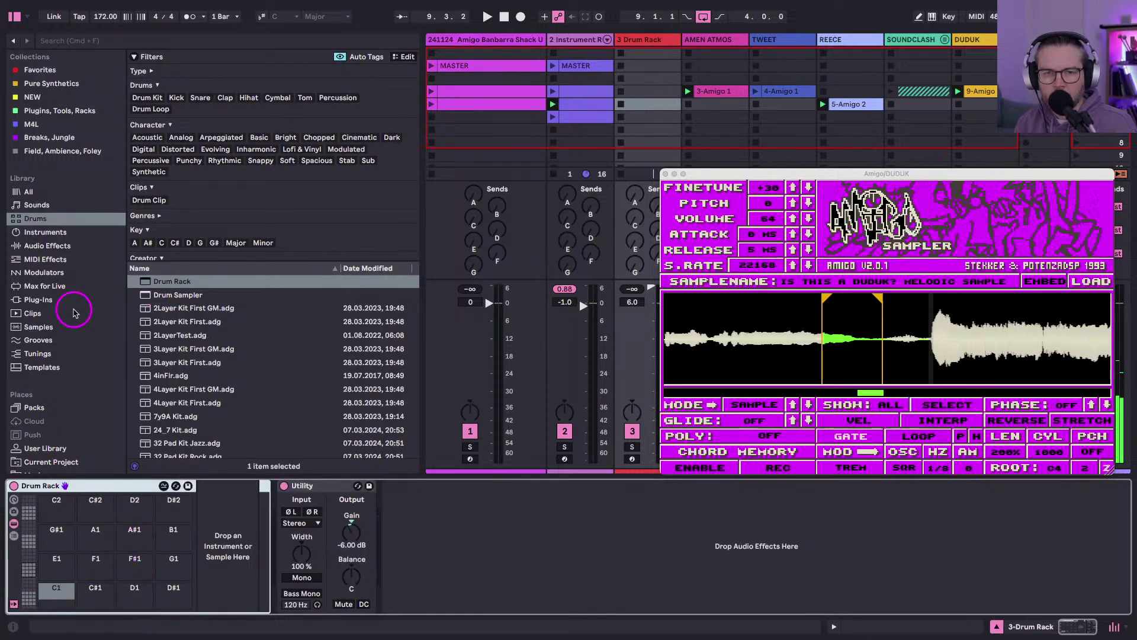
Load the PotenzaDSP Amigo plug-in onto the Drum Rack's C1 pad and move its window clear of the browser.
click(38, 299)
click(157, 323)
scroll(158, 323, down, 1)
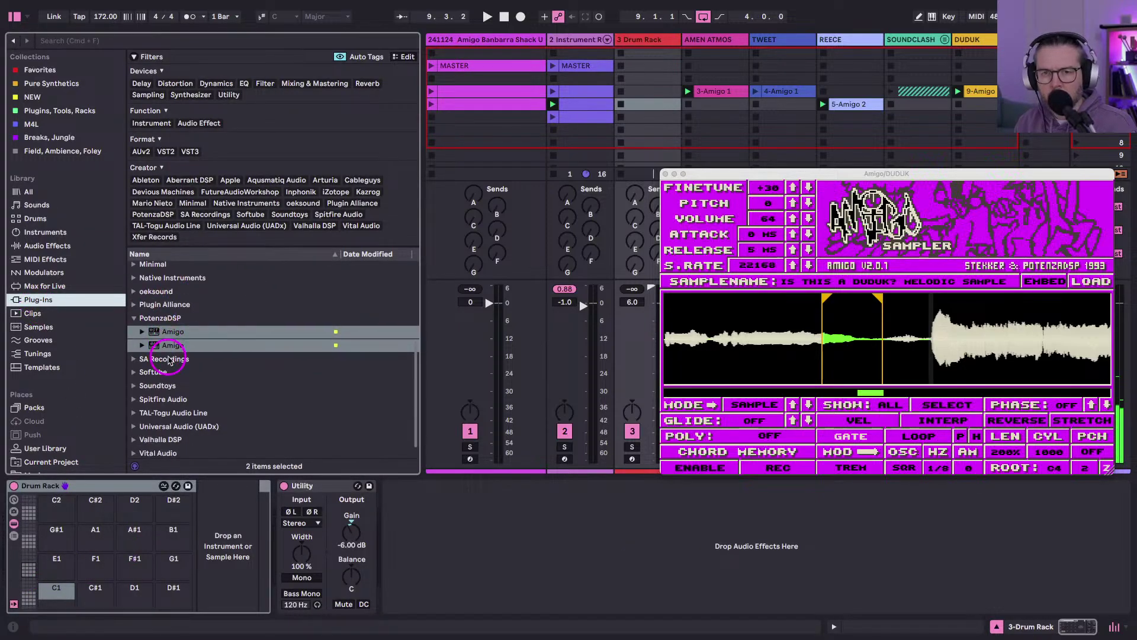
click(152, 331)
drag(137, 362, 56, 589)
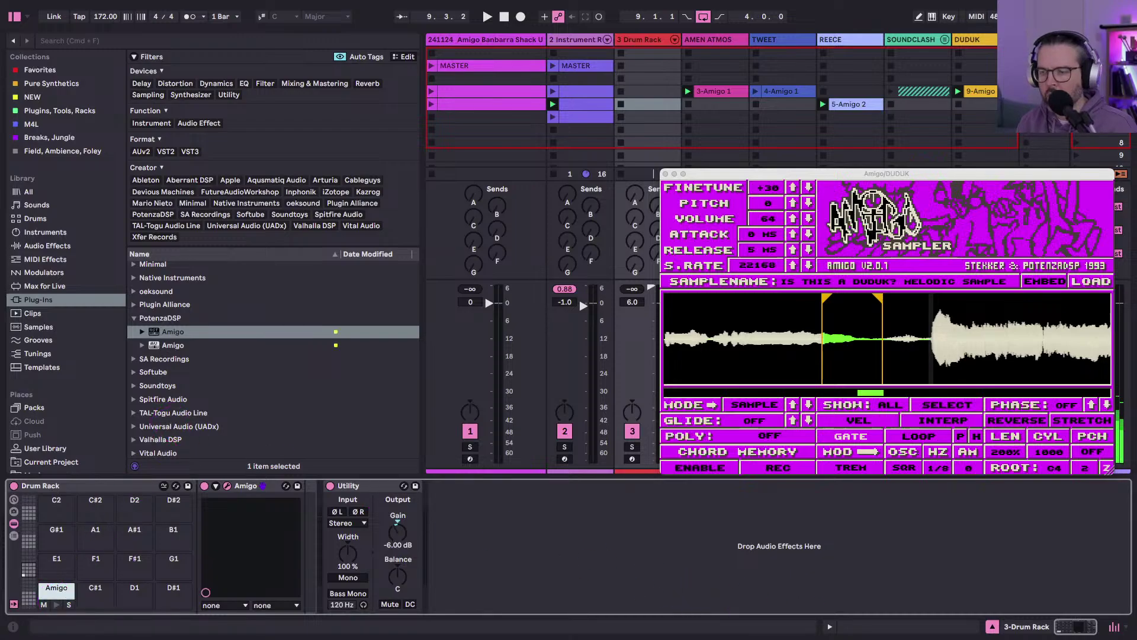
drag(473, 41, 571, 83)
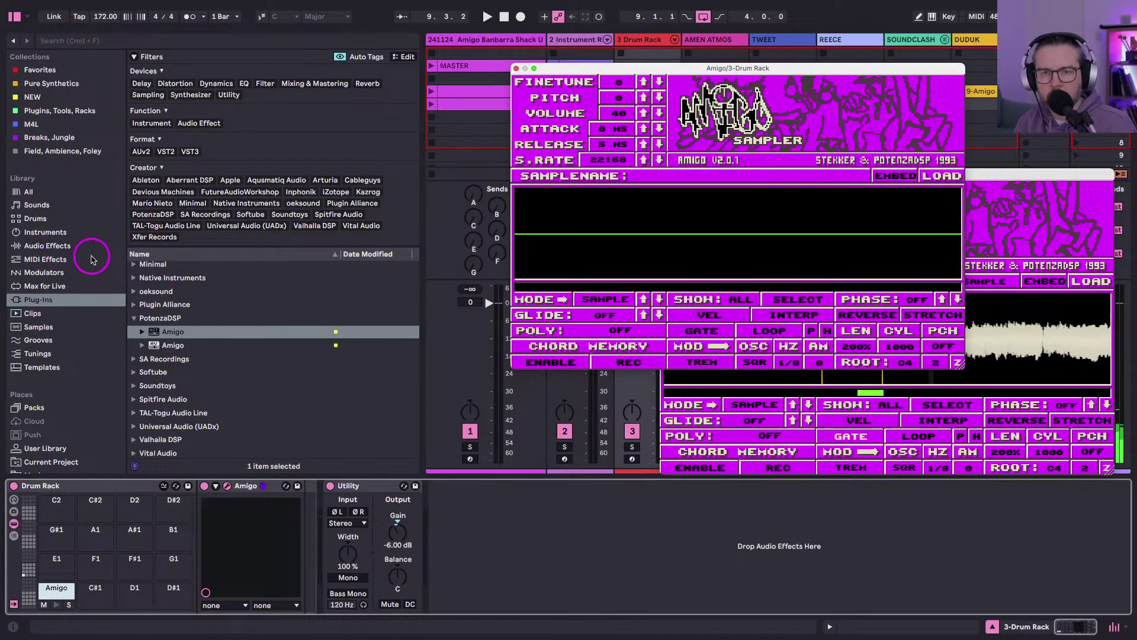
Look through the Human Synthetics Sample Packs folder in Music and the folders in Samples for usable drum sounds.
scroll(89, 260, down, 5)
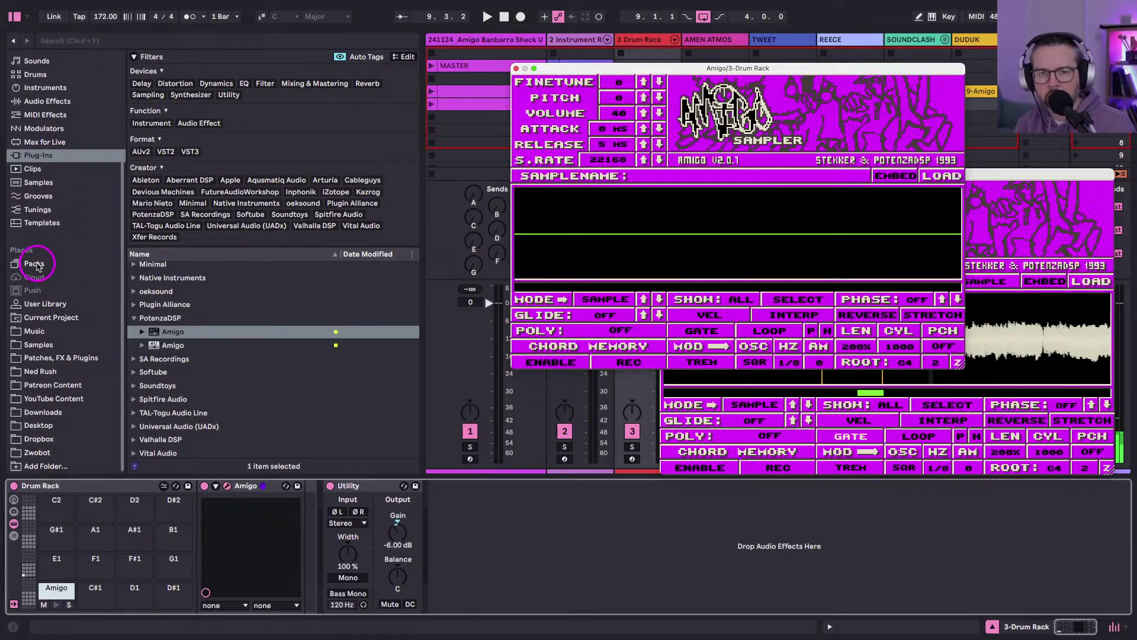
click(34, 332)
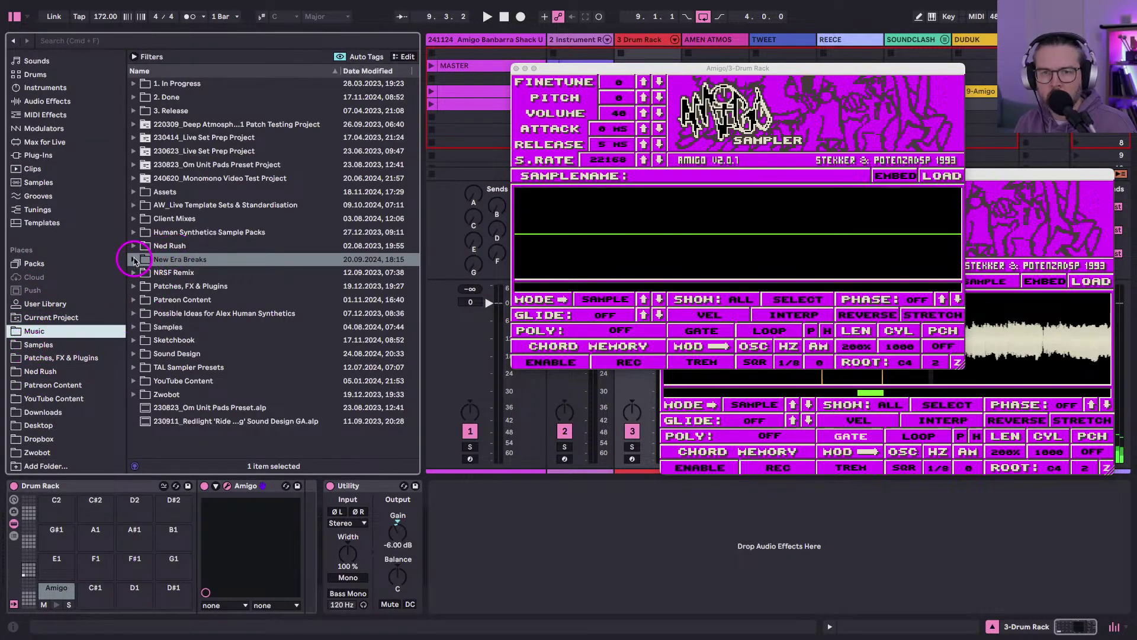
click(134, 231)
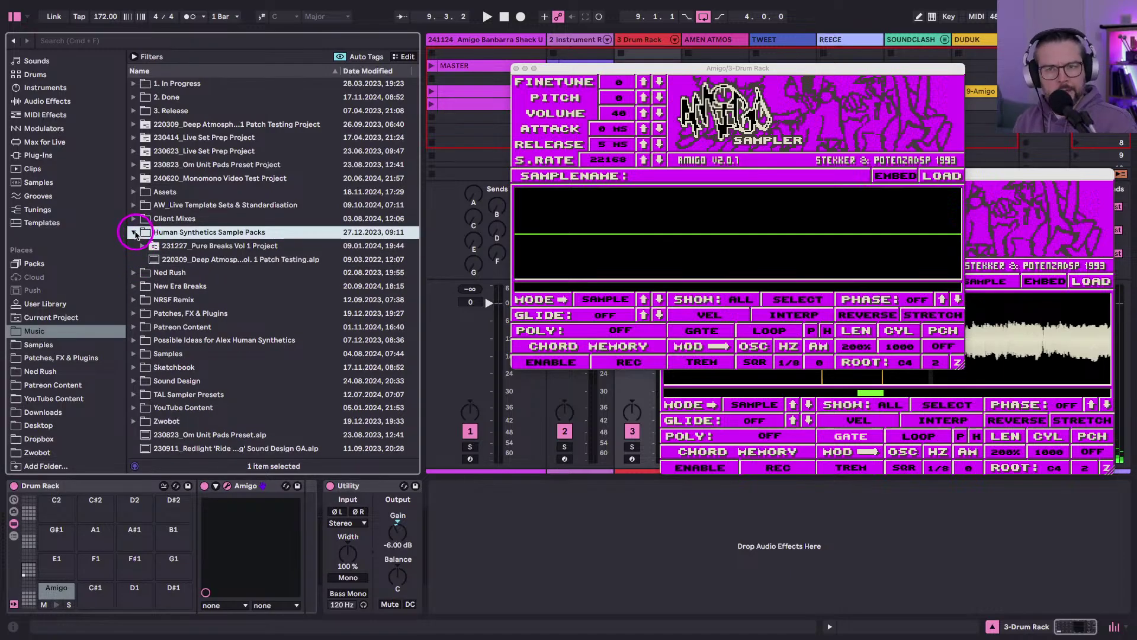
click(143, 247)
click(143, 247)
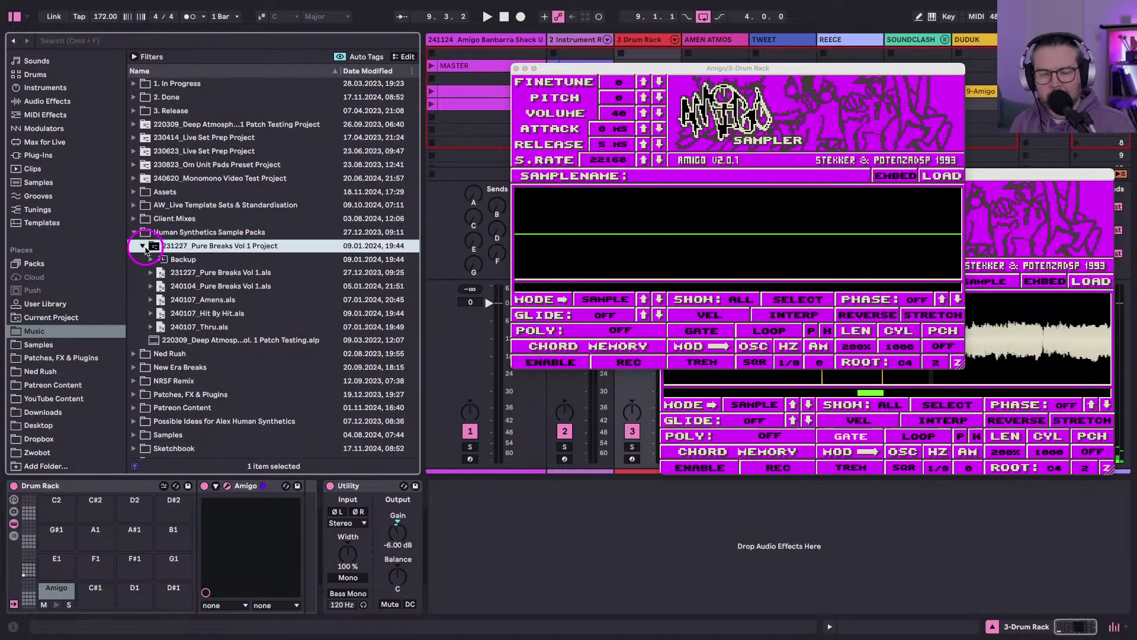
click(142, 247)
click(579, 65)
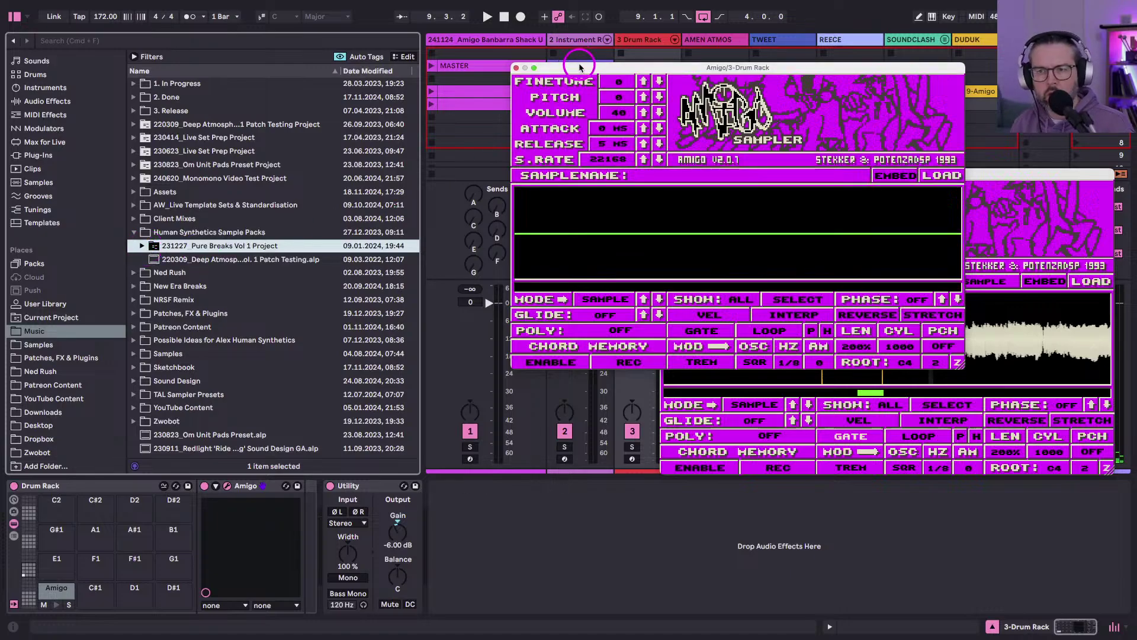
click(36, 344)
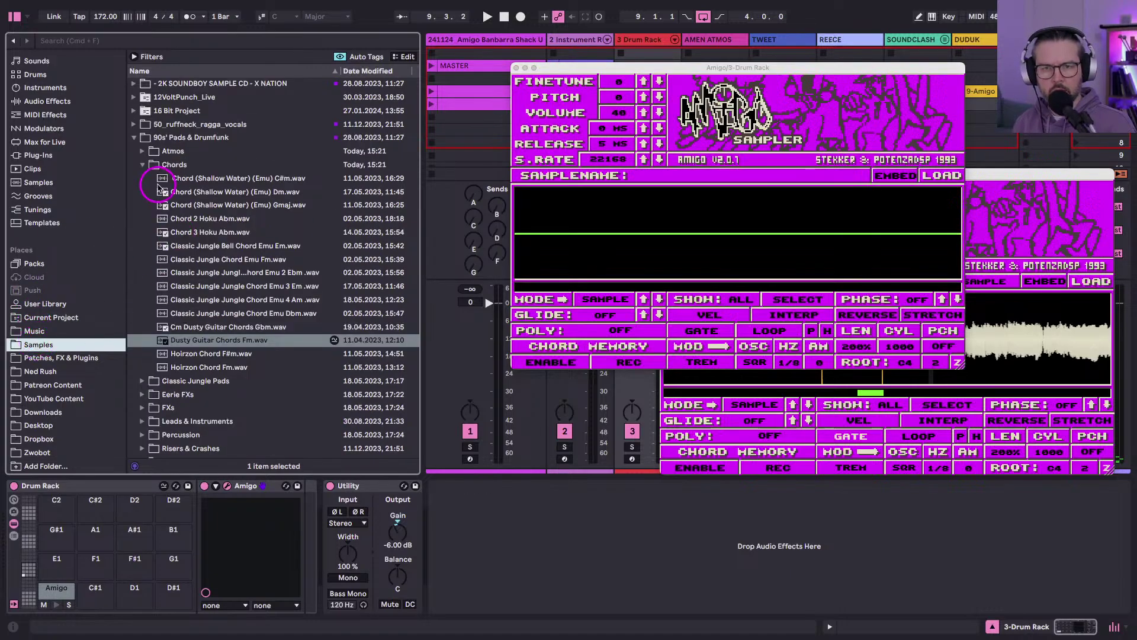
click(135, 137)
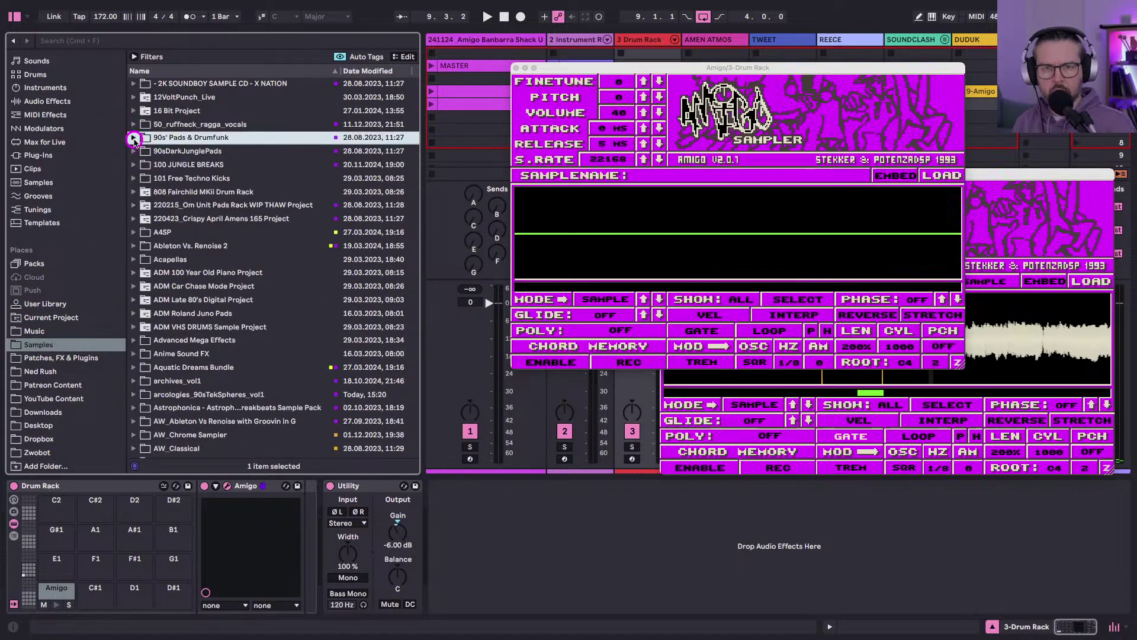
Search the Samples folder for HAT.
click(108, 39)
text(H)
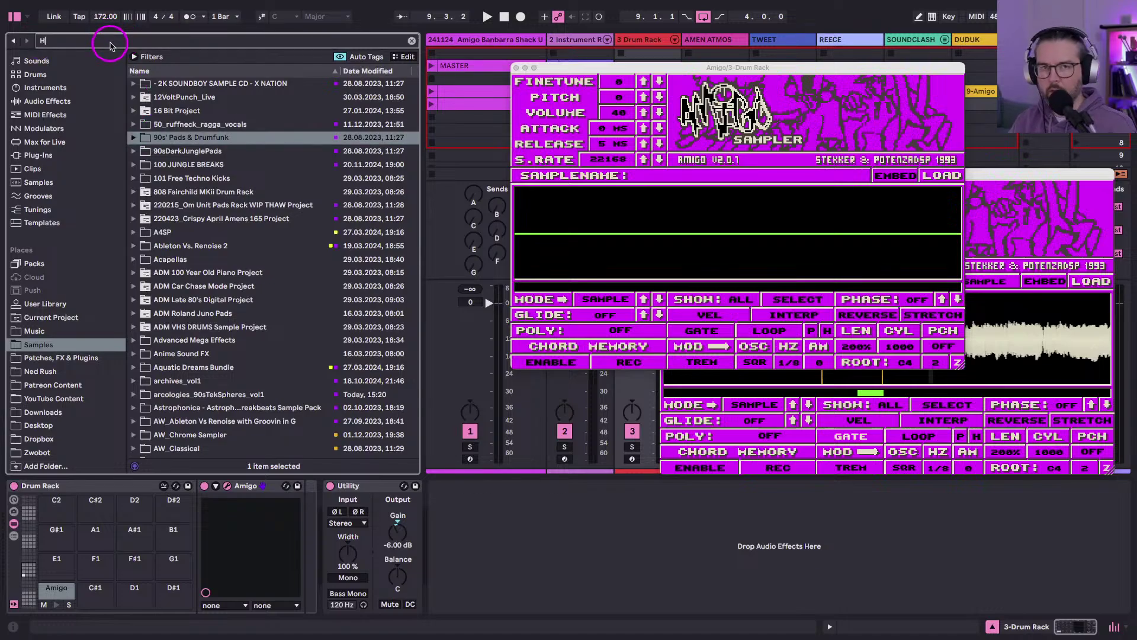
text(AT)
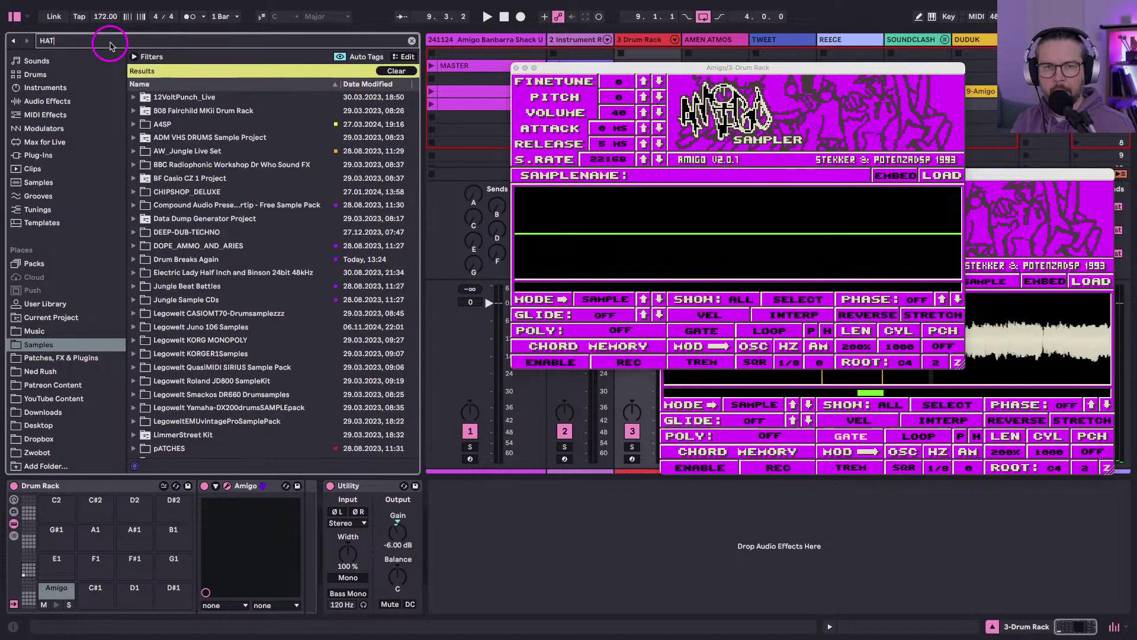
Clear the search and filter the Drums library by the Hihat tag.
click(34, 74)
click(412, 40)
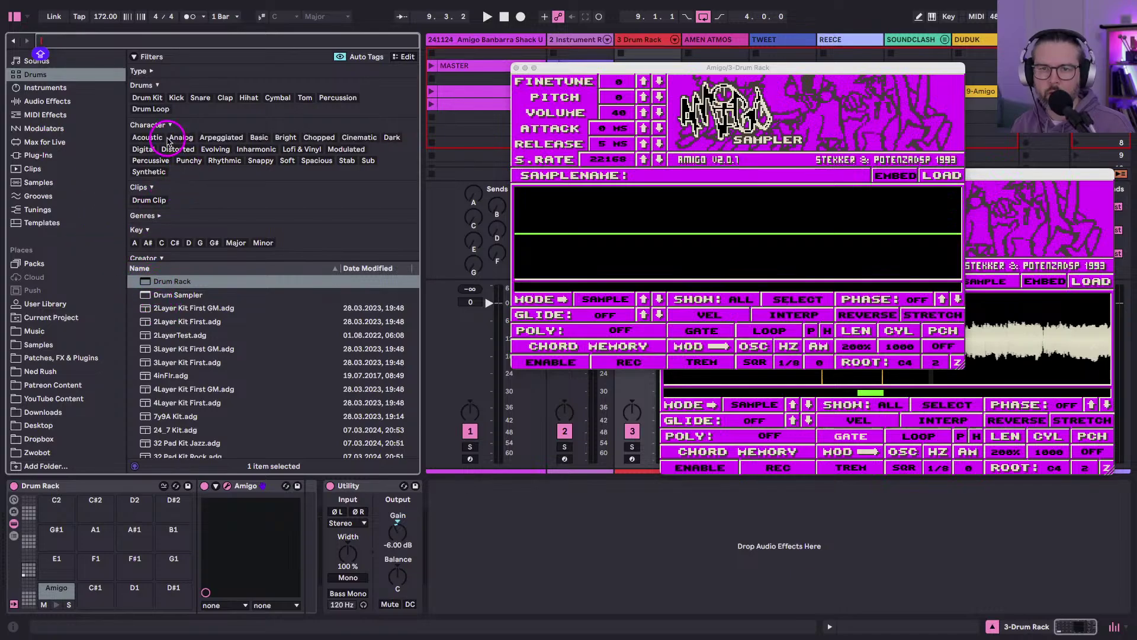
click(240, 103)
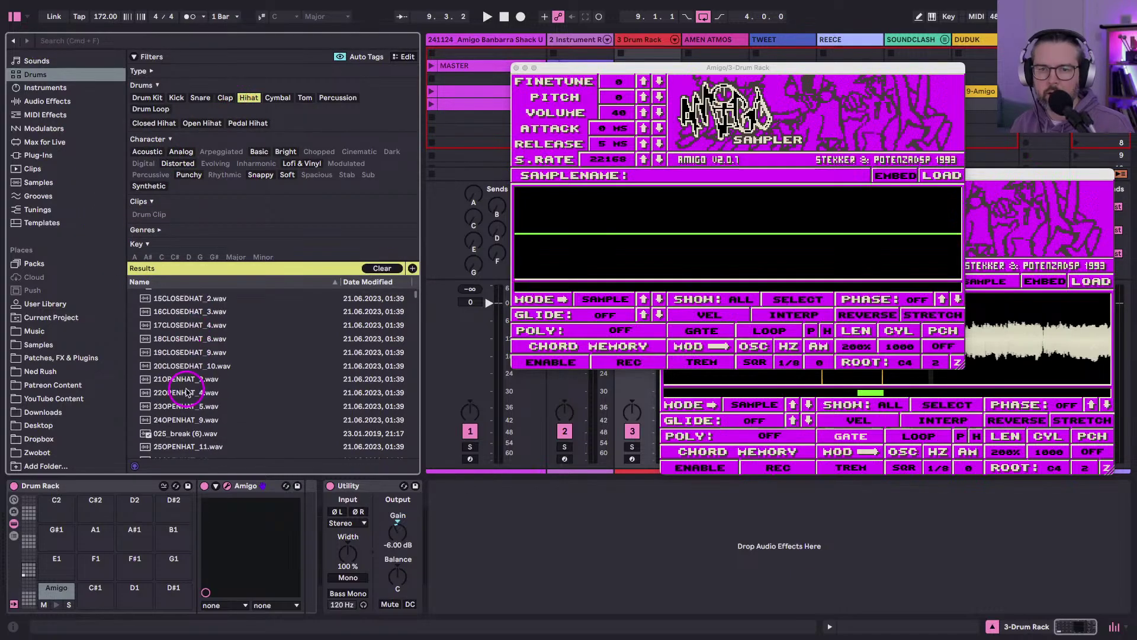
Audition the Hihat-tagged samples from the numbered hats through the CHINA and ChipShop files to the ClosedHat and CL_HAT files.
scroll(205, 364, down, 10)
click(187, 385)
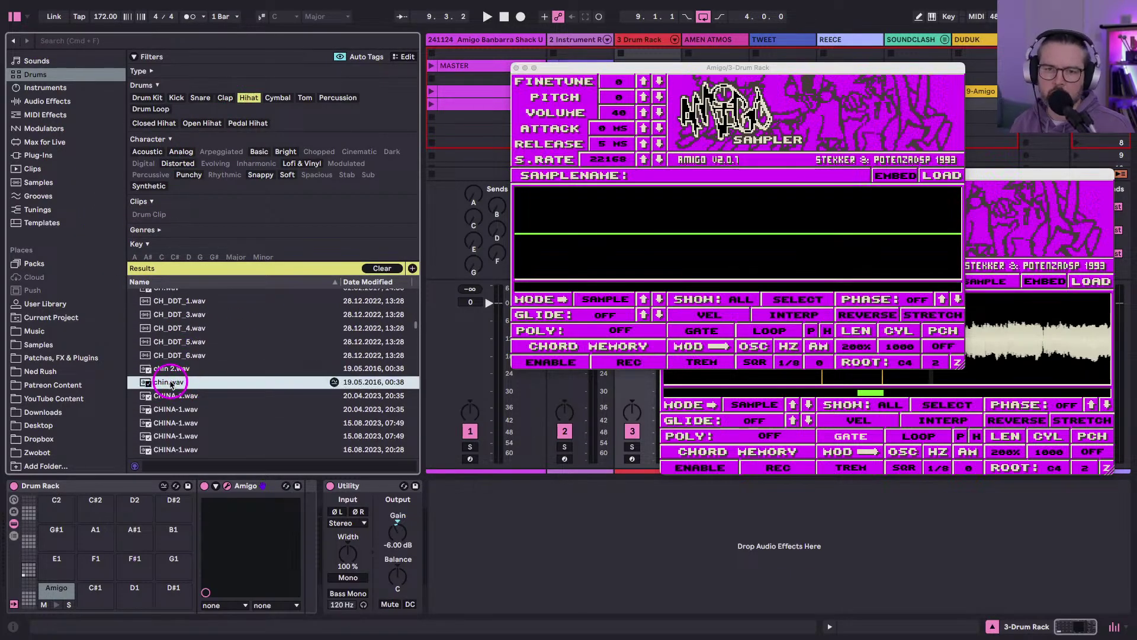
click(166, 410)
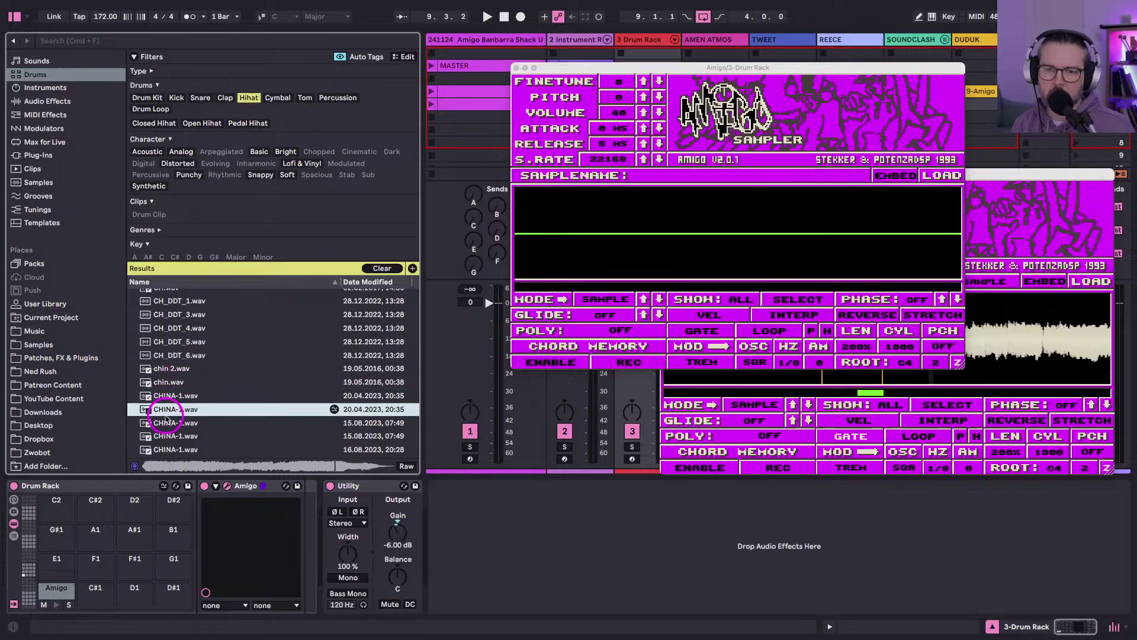
scroll(165, 419, down, 2)
click(165, 419)
click(165, 418)
scroll(165, 420, down, 3)
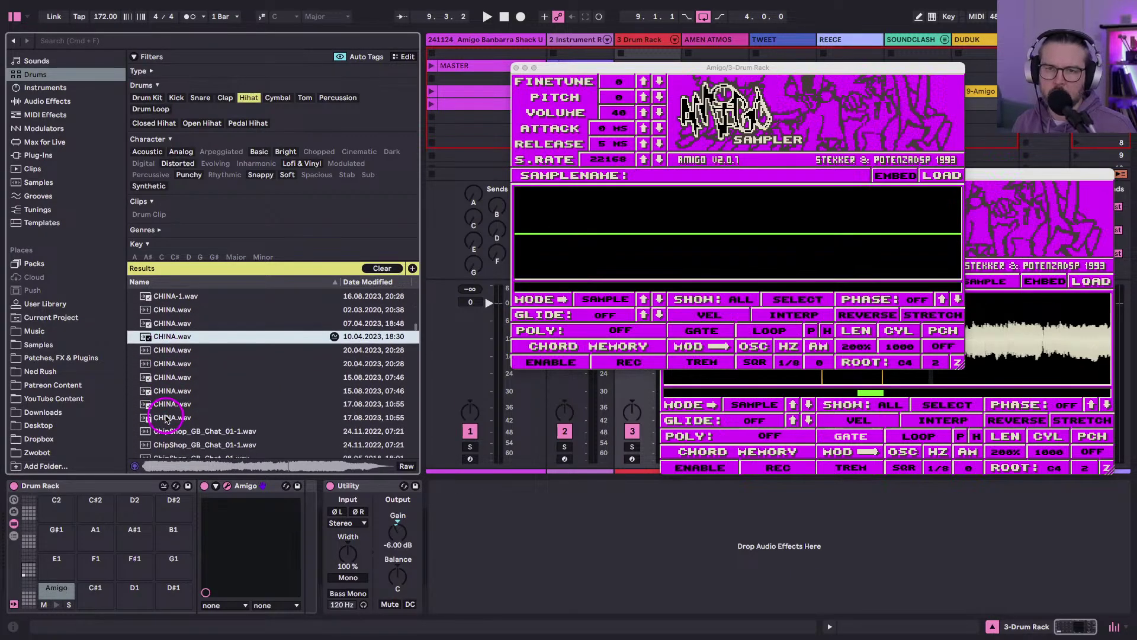
scroll(169, 456, down, 5)
click(168, 389)
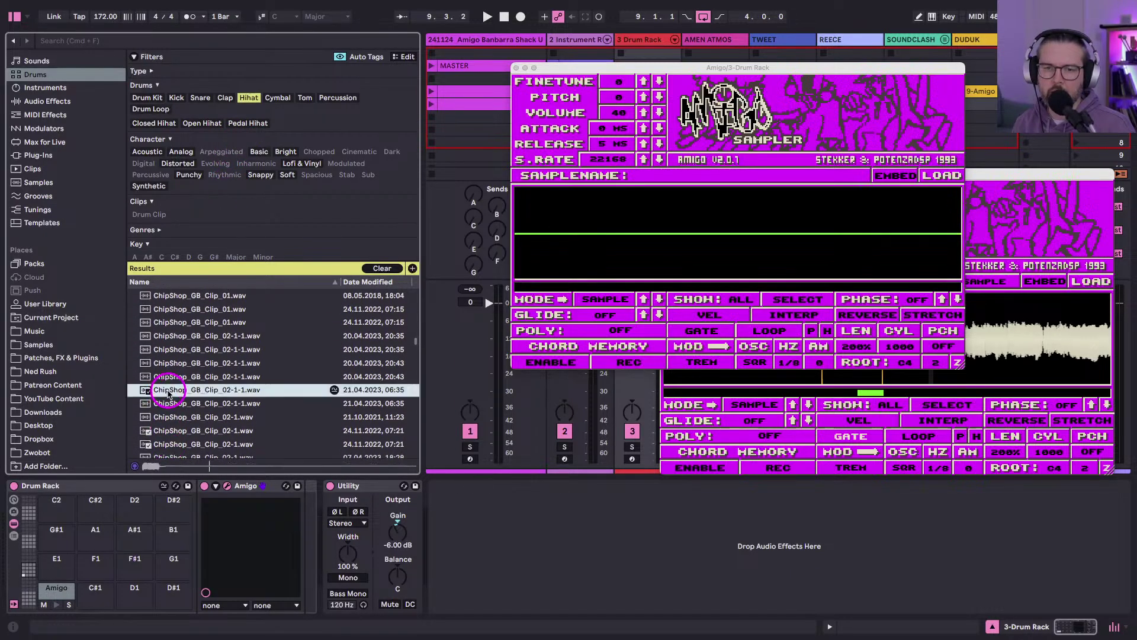
click(169, 403)
scroll(165, 419, down, 3)
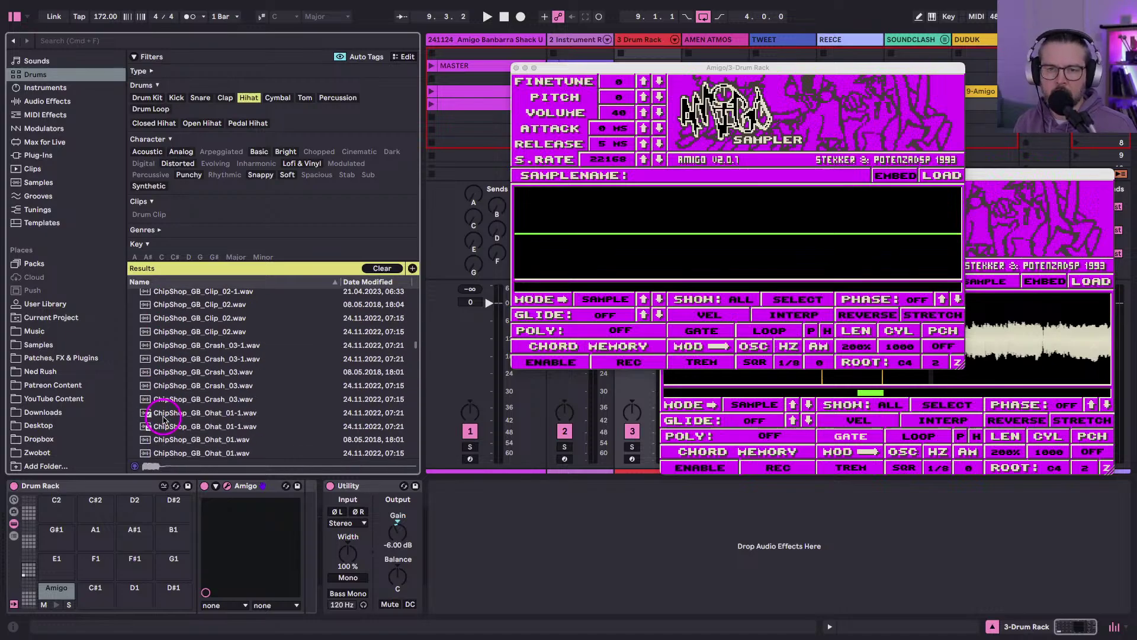
click(165, 420)
scroll(165, 419, down, 3)
click(165, 421)
scroll(165, 421, down, 3)
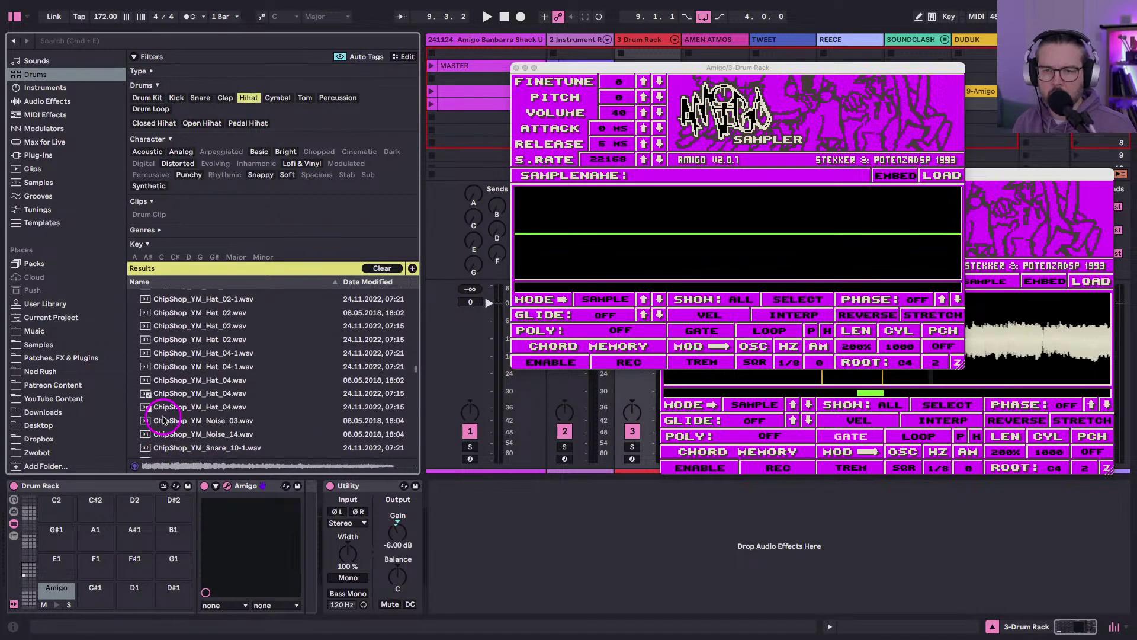
click(165, 420)
scroll(165, 419, down, 3)
click(165, 419)
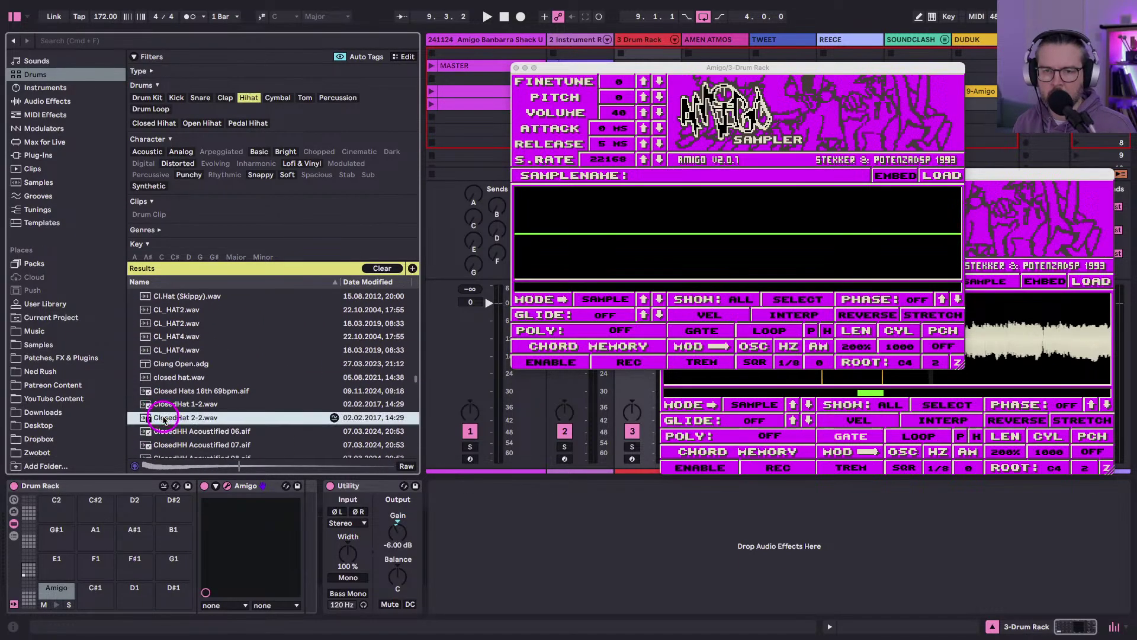
click(165, 365)
click(164, 338)
click(165, 325)
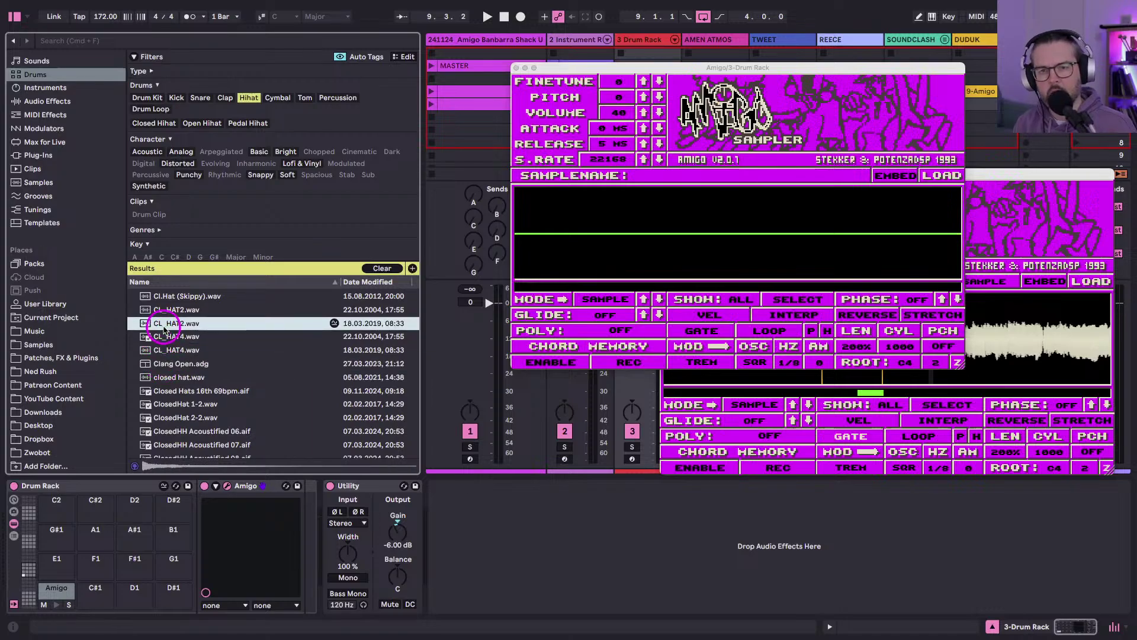
click(164, 336)
Load CL_HAT2.wav into the Drum Rack's Amigo sampler, start playback and move the sampler window off the clip slots.
click(167, 327)
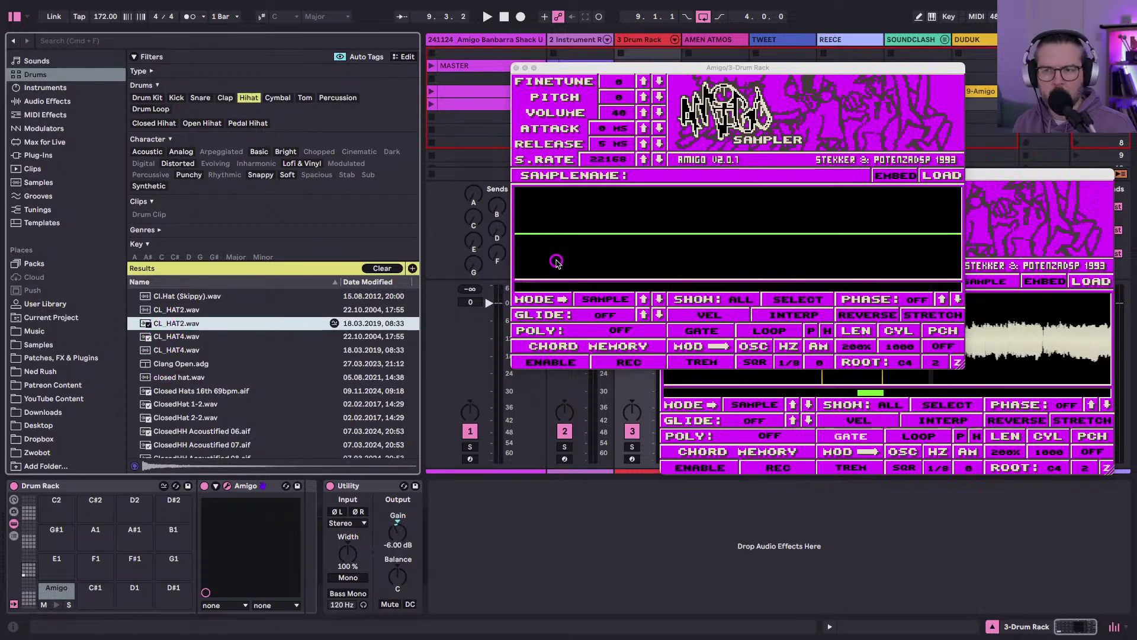
drag(556, 262, 552, 261)
key(space)
drag(594, 70, 541, 217)
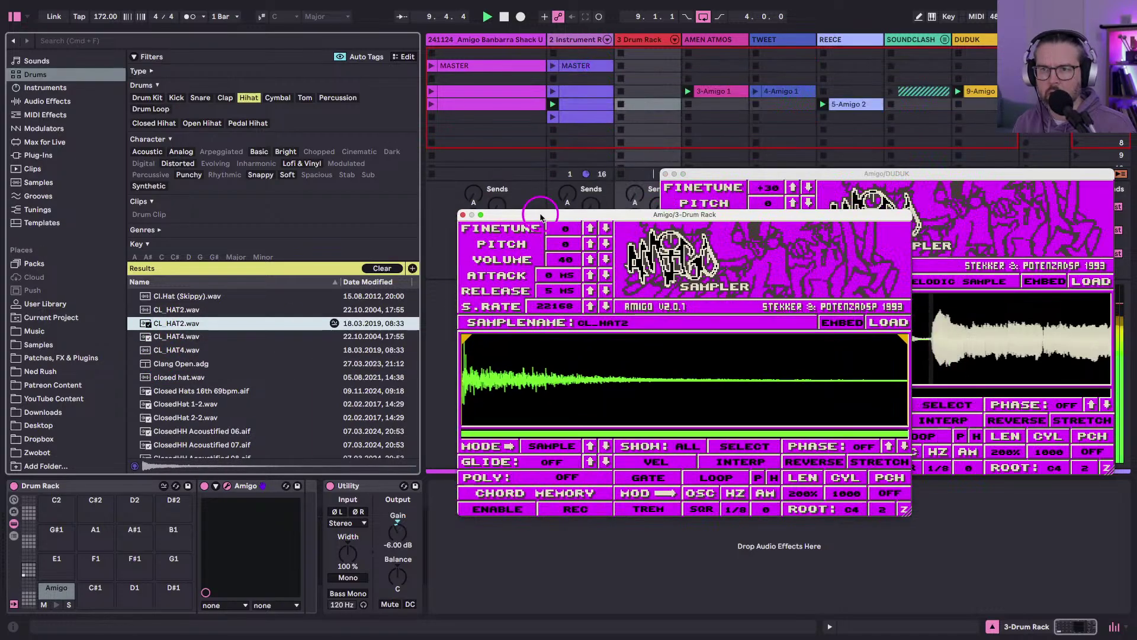
Create a one-bar clip on the 3 Drum Rack track and draw sixteenth-long Amigo hat notes on every eighth note.
double_click(645, 94)
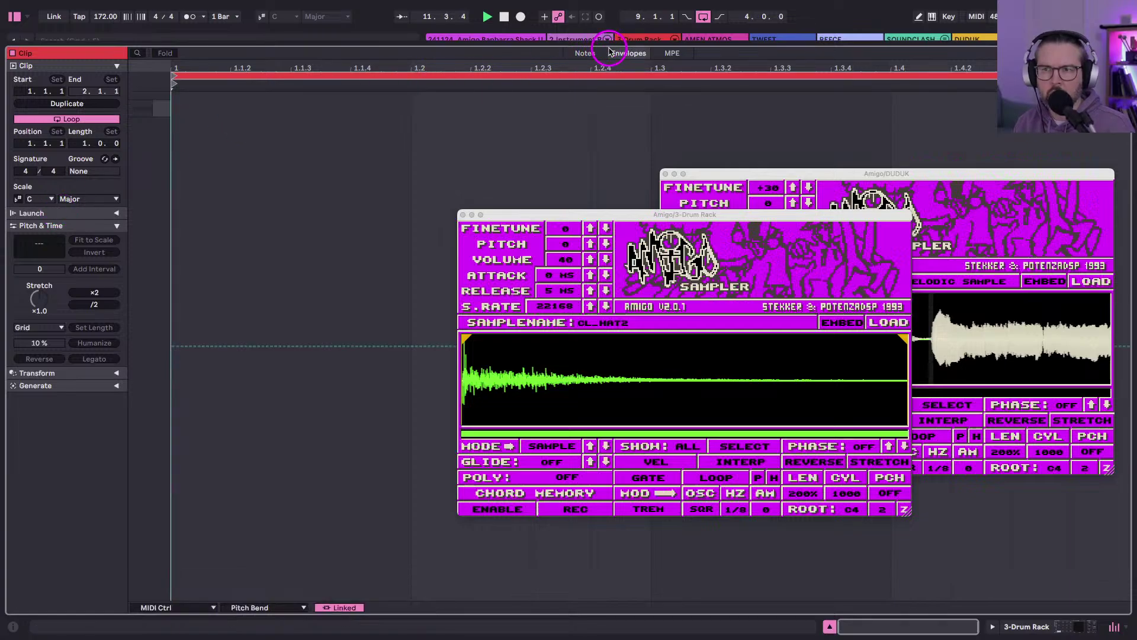
key(b)
click(202, 107)
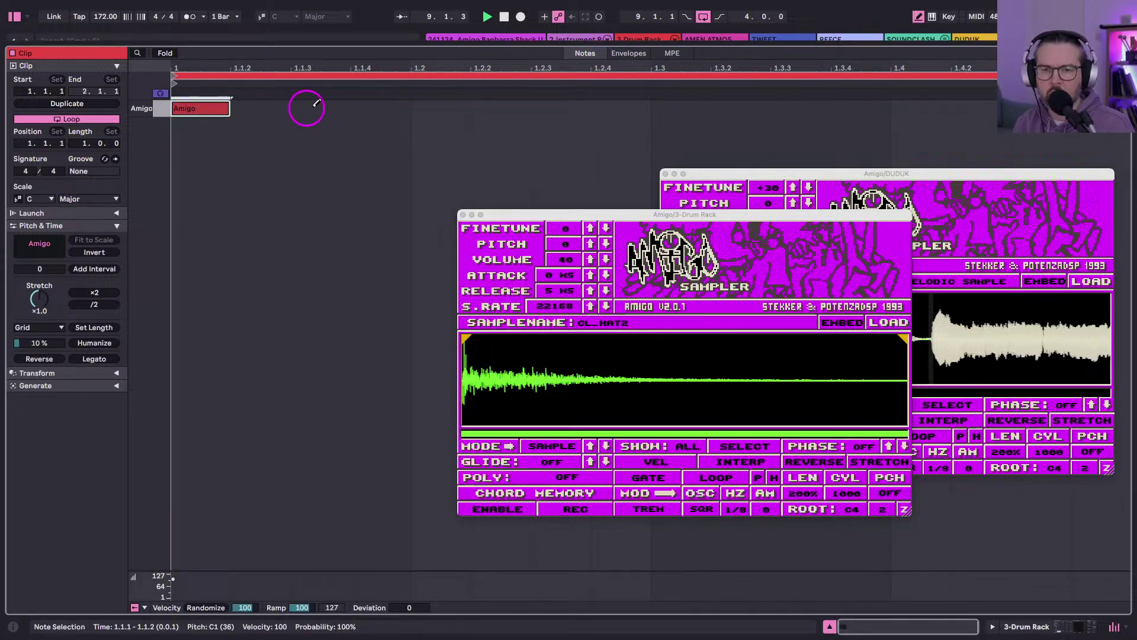
click(308, 107)
click(427, 108)
click(548, 107)
click(675, 106)
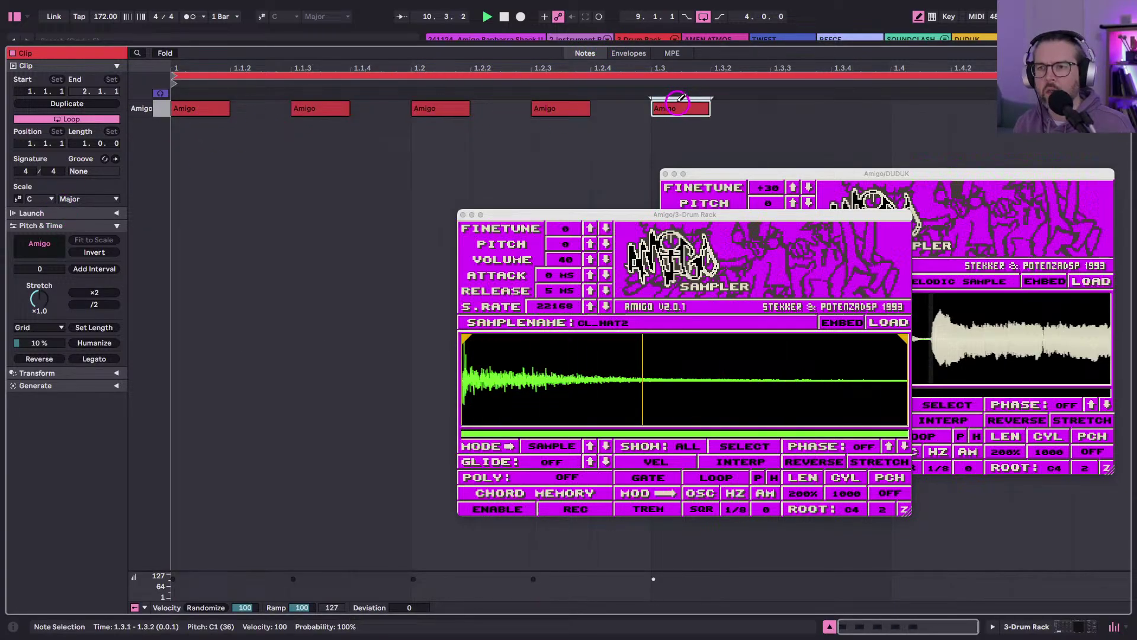
click(782, 107)
click(906, 106)
key(Tab)
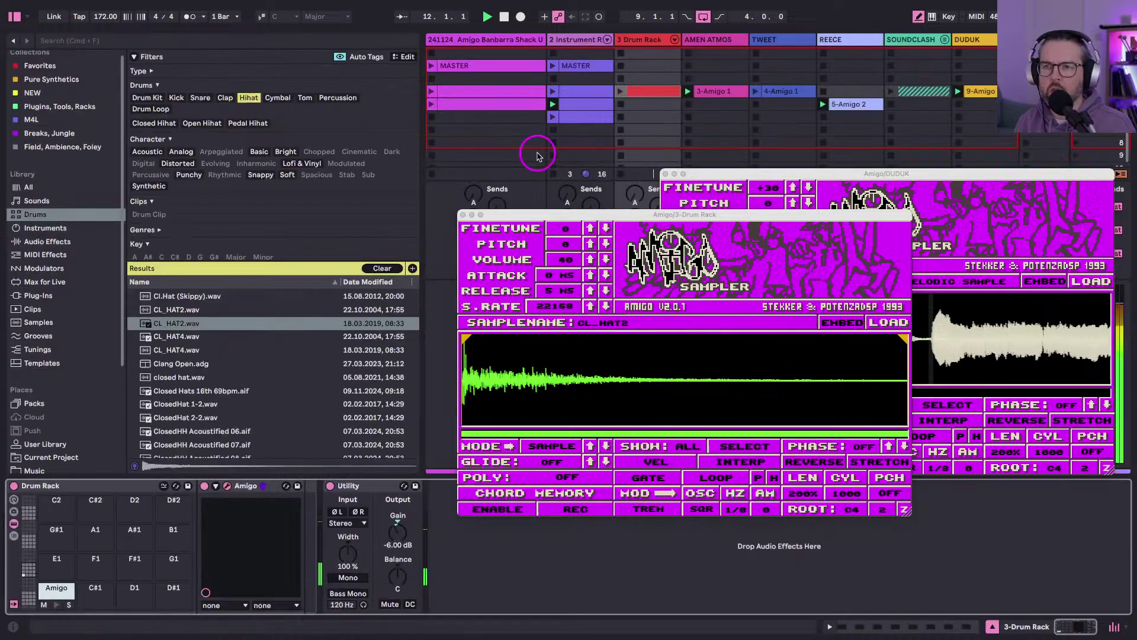
Launch the Drum Rack hat clip and lower its Amigo sample rate to 17558.
click(620, 91)
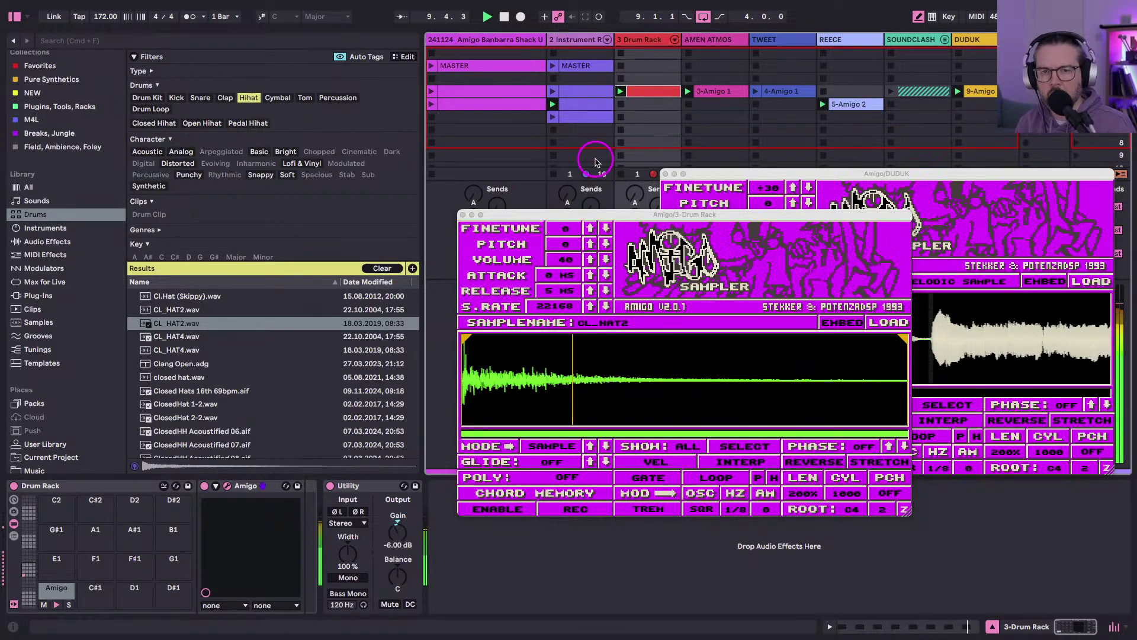
click(607, 308)
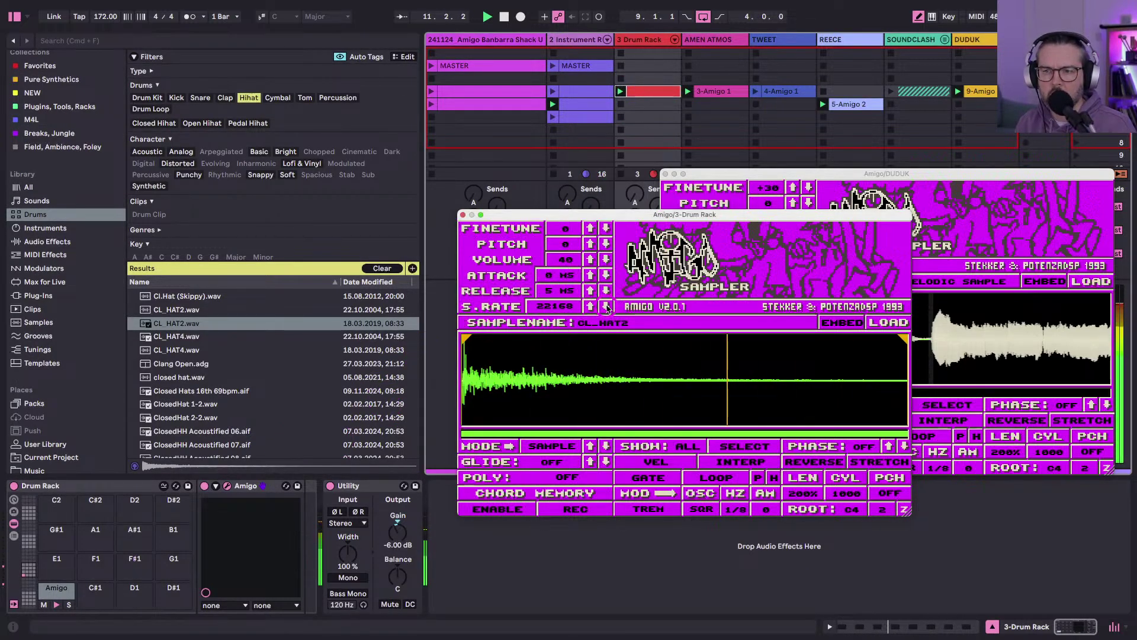
click(607, 308)
click(607, 308)
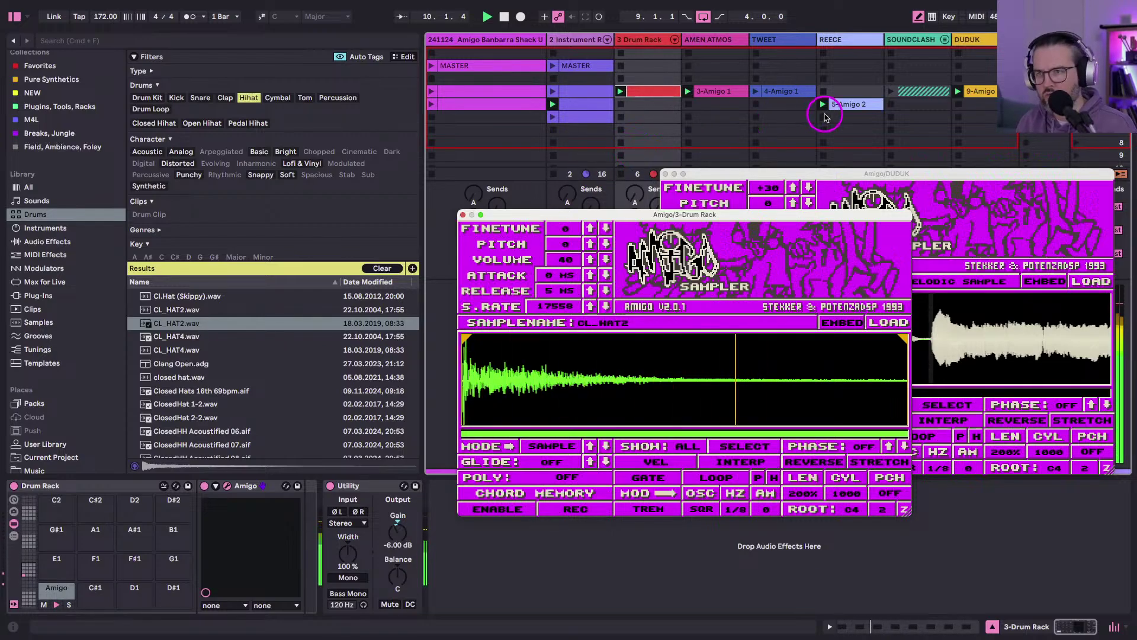
Launch the TWEET track's 4-Amigo 1 clip over the loop and narrow the browser to show more tracks.
click(755, 92)
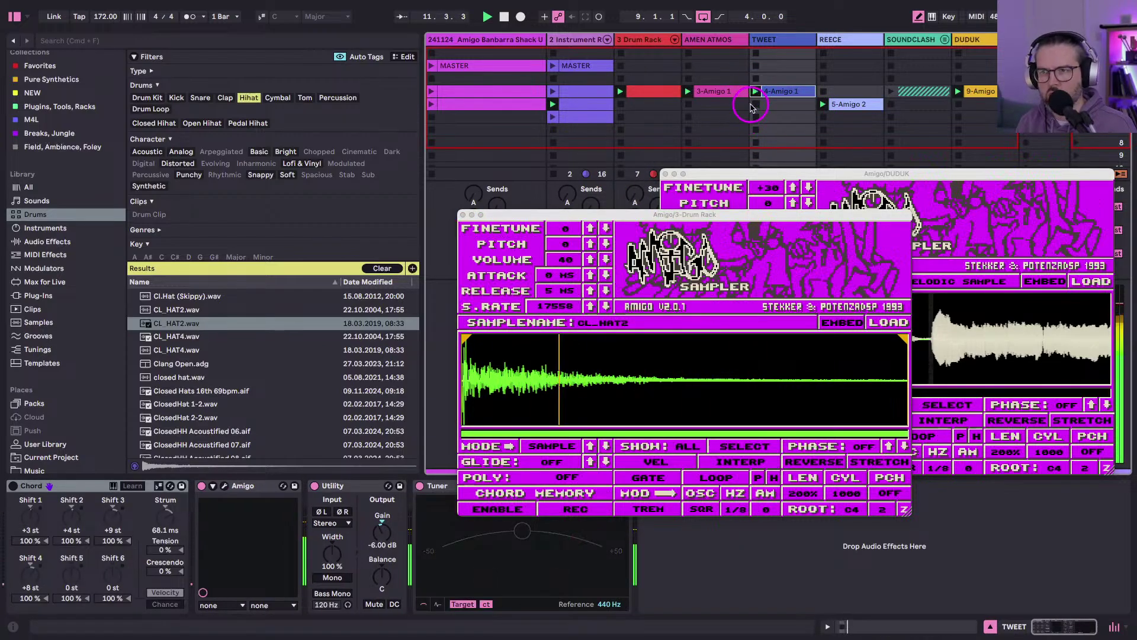
click(850, 106)
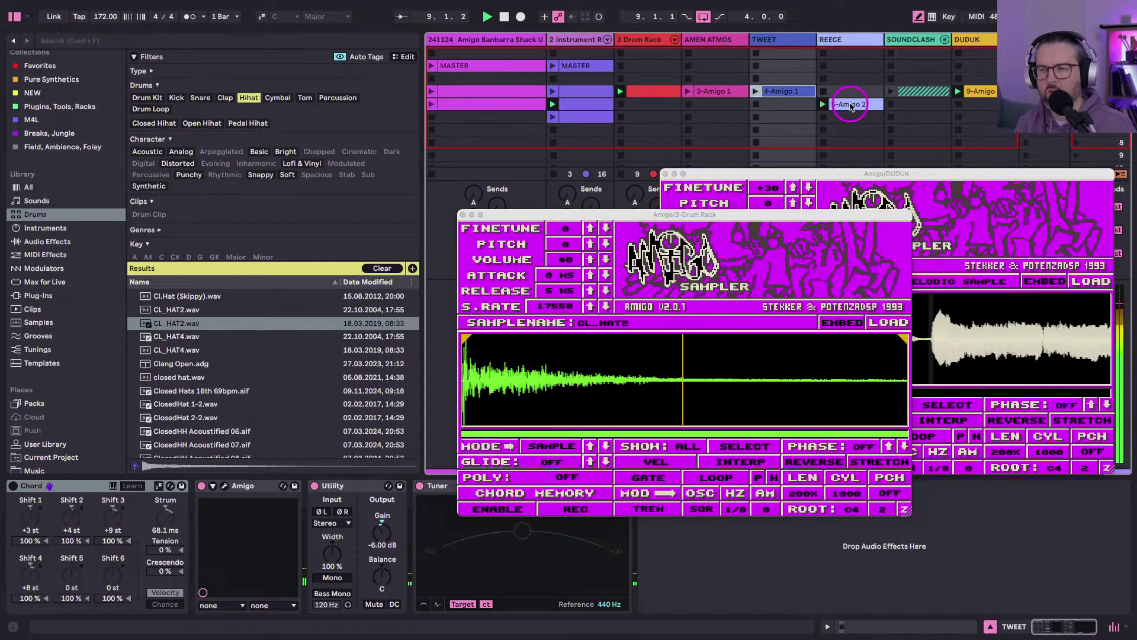
scroll(846, 118, right, 10)
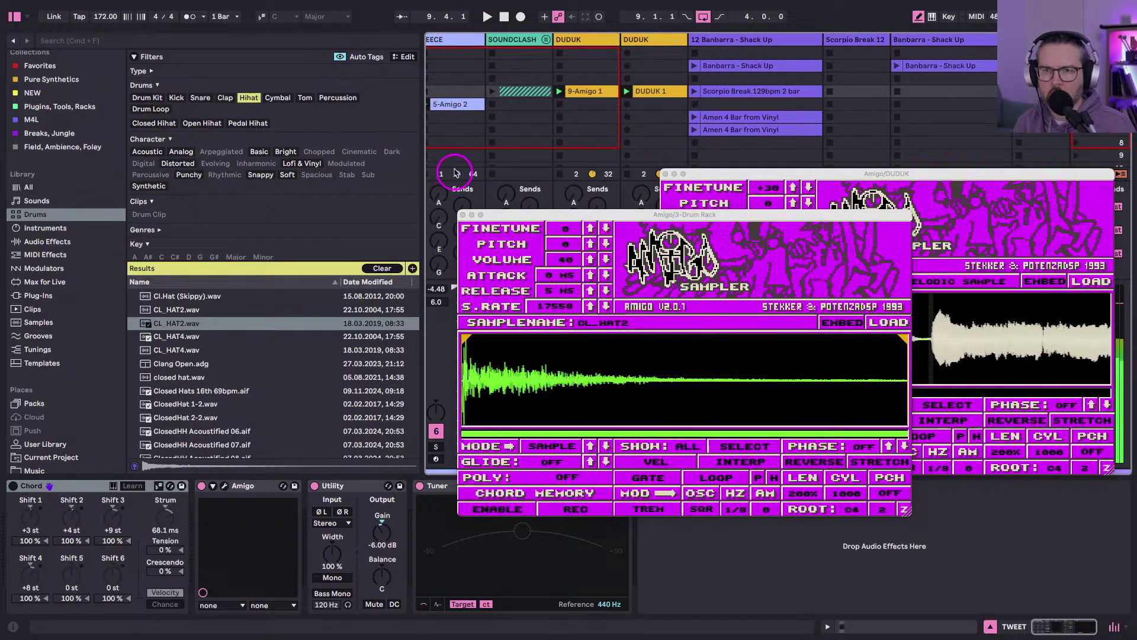
drag(419, 153, 265, 134)
scroll(302, 106, left, 3)
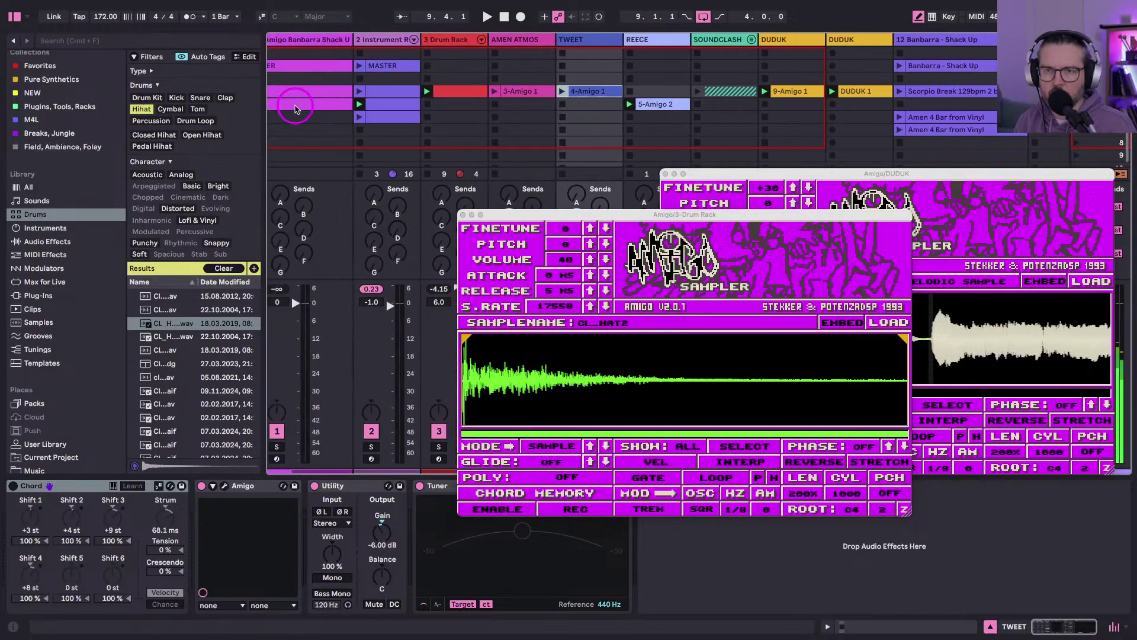
Insert a new MIDI track directly after REECE and close the Drum Rack and DUDUK Amigo windows.
click(666, 41)
key(super+shift+t)
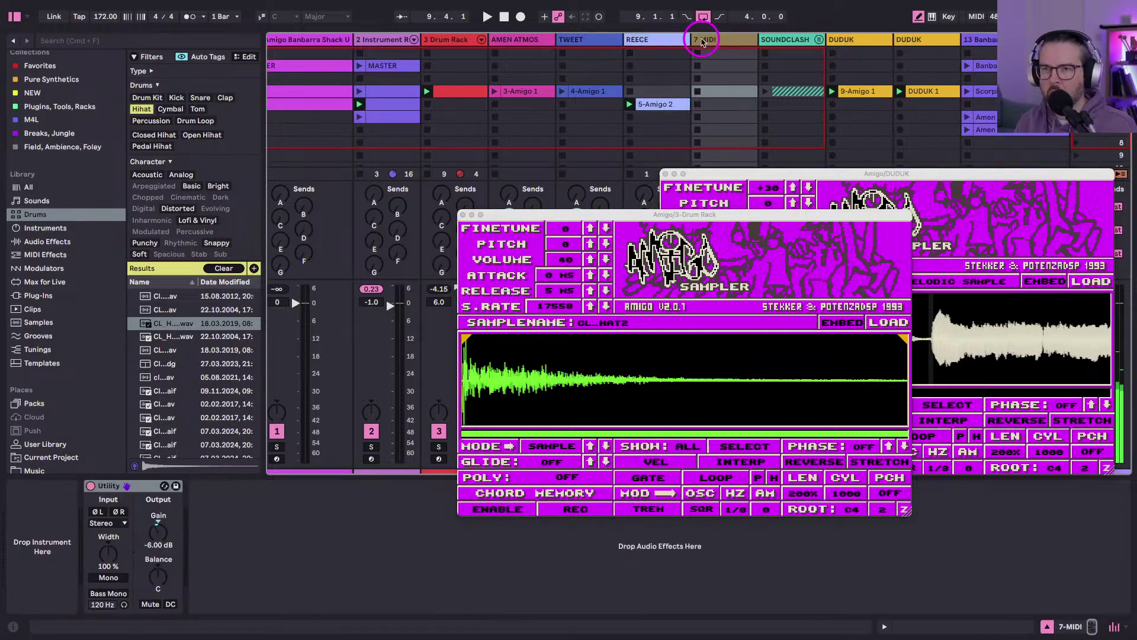
click(463, 214)
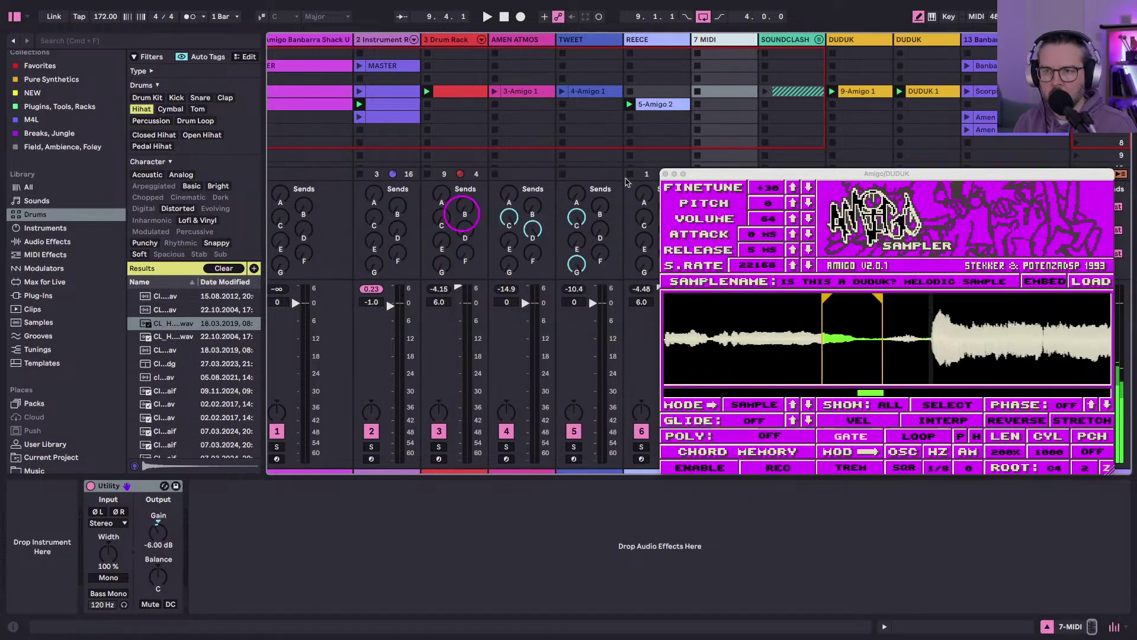
click(664, 173)
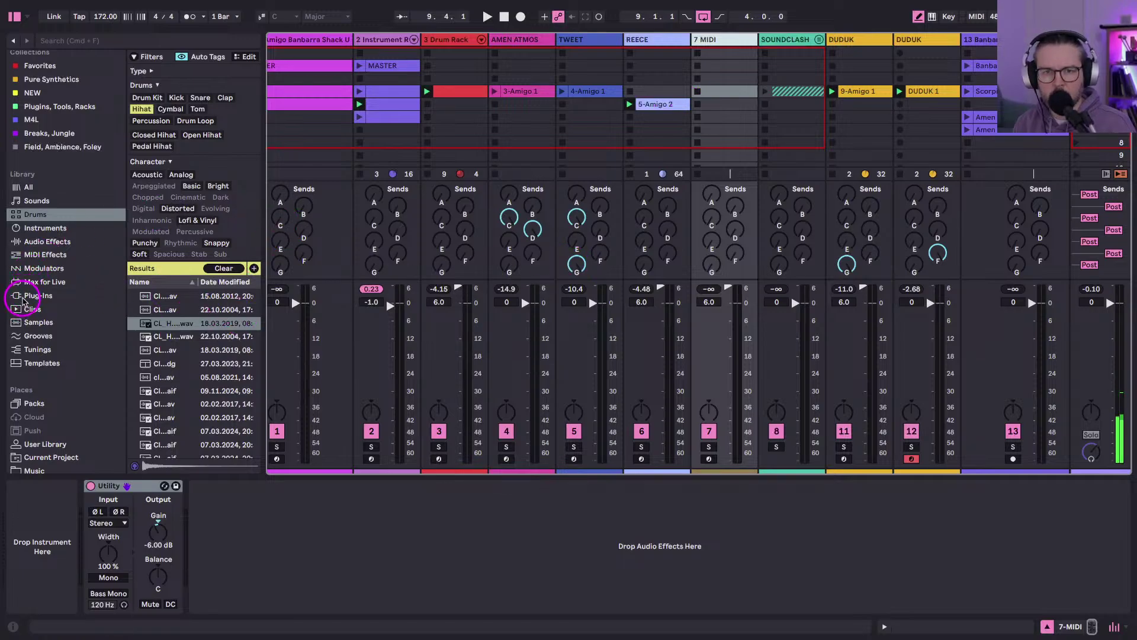
Load the PotenzaDSP Amigo plug-in onto the new MIDI track, widening the browser and placing the sampler window over the mixer.
click(22, 298)
drag(262, 190, 351, 200)
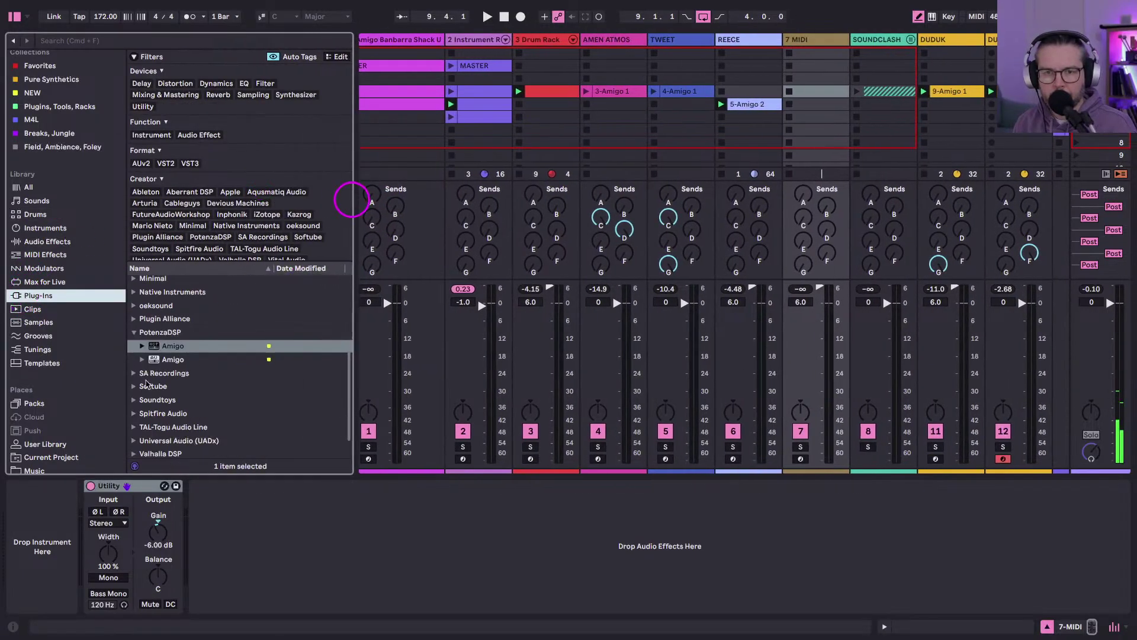
drag(155, 349, 56, 534)
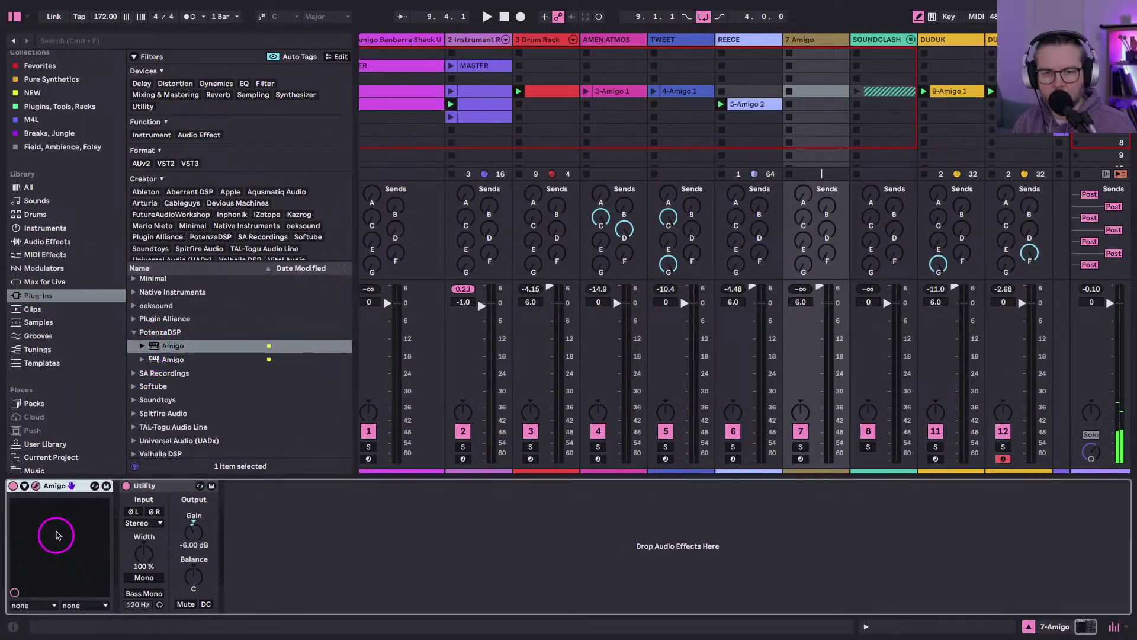
click(944, 510)
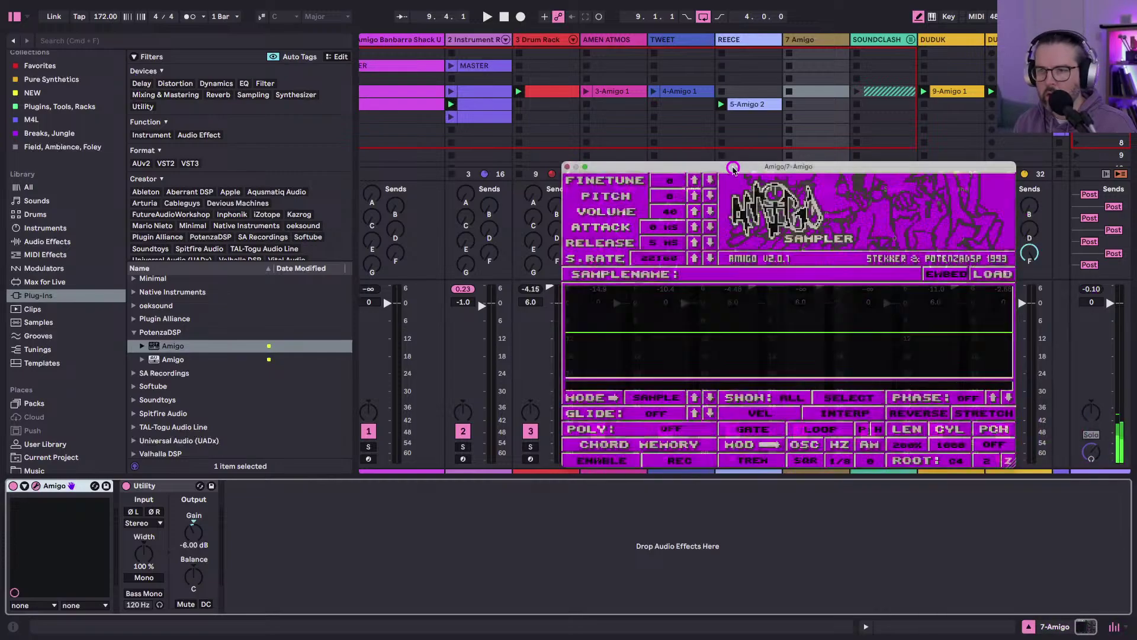
Search the Samples folder for REECE and widen the browser.
scroll(26, 113, up, 1)
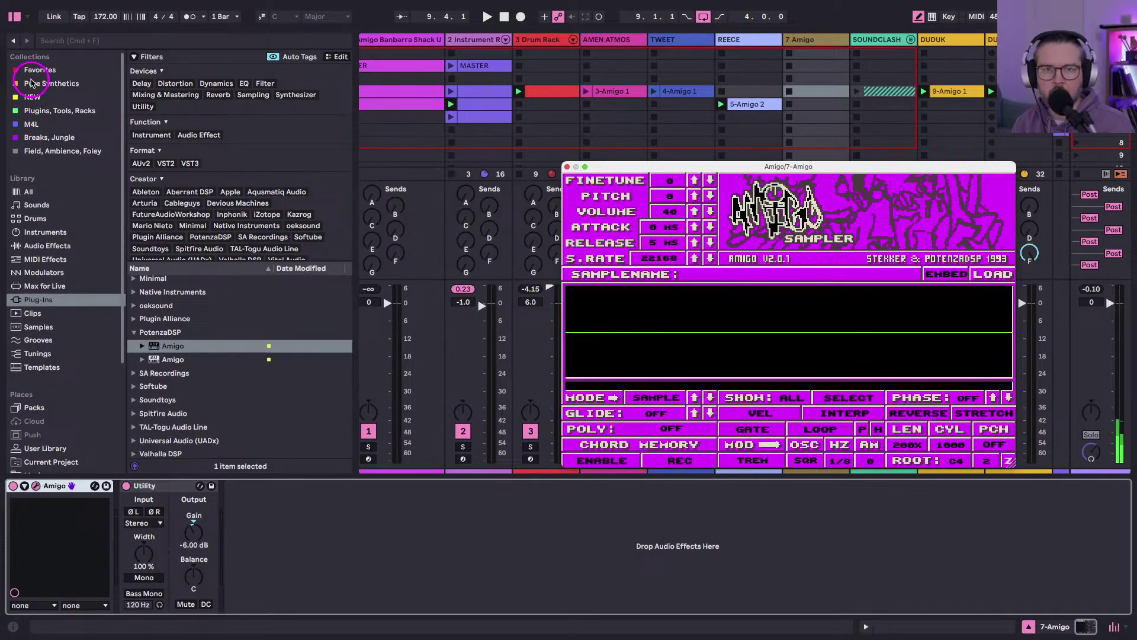
click(50, 42)
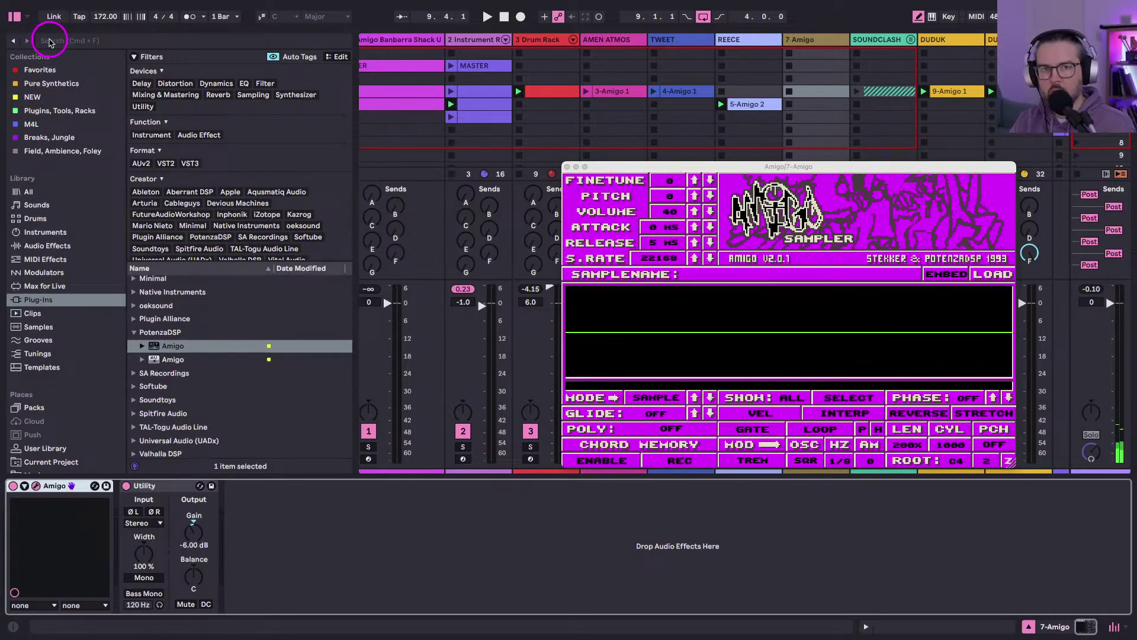
click(53, 42)
text(REECE)
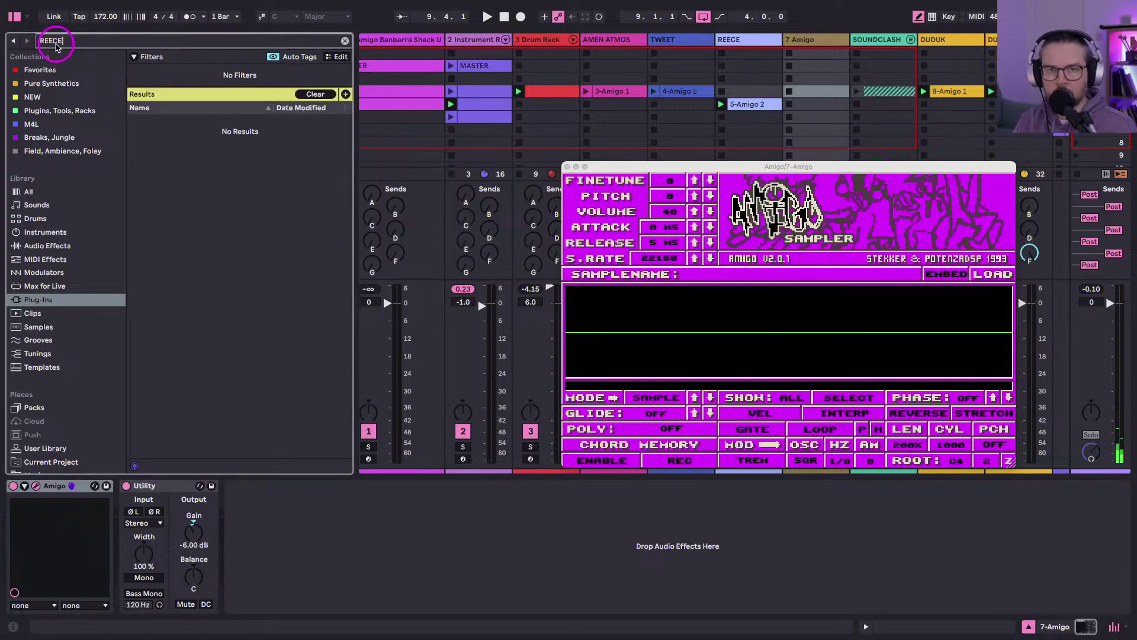
scroll(50, 440, down, 5)
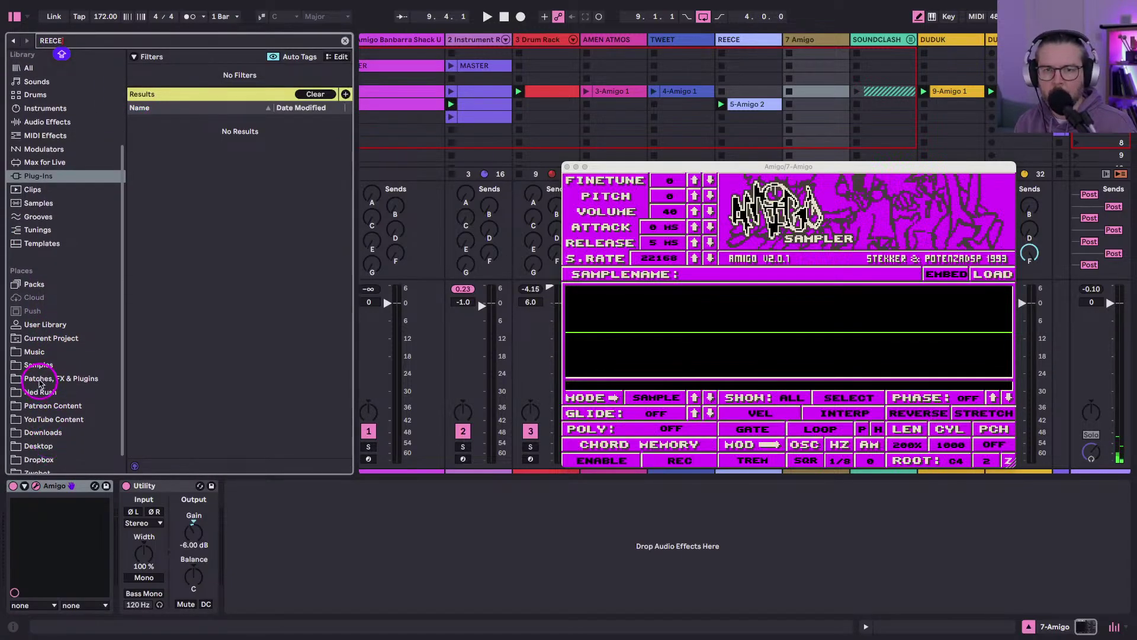
click(39, 364)
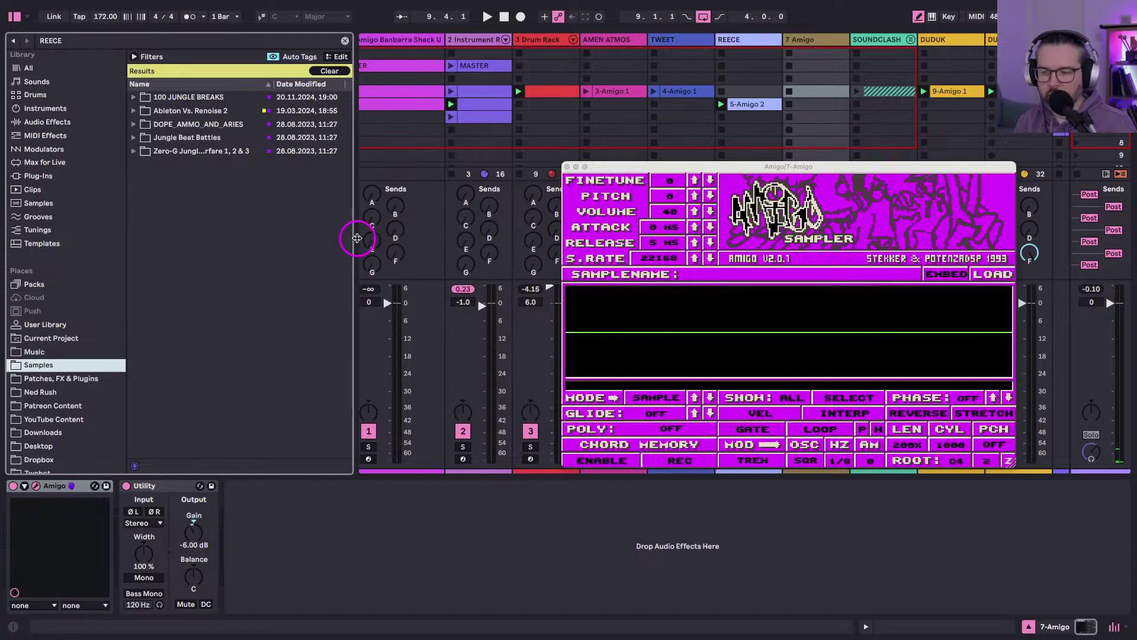
drag(357, 238, 378, 238)
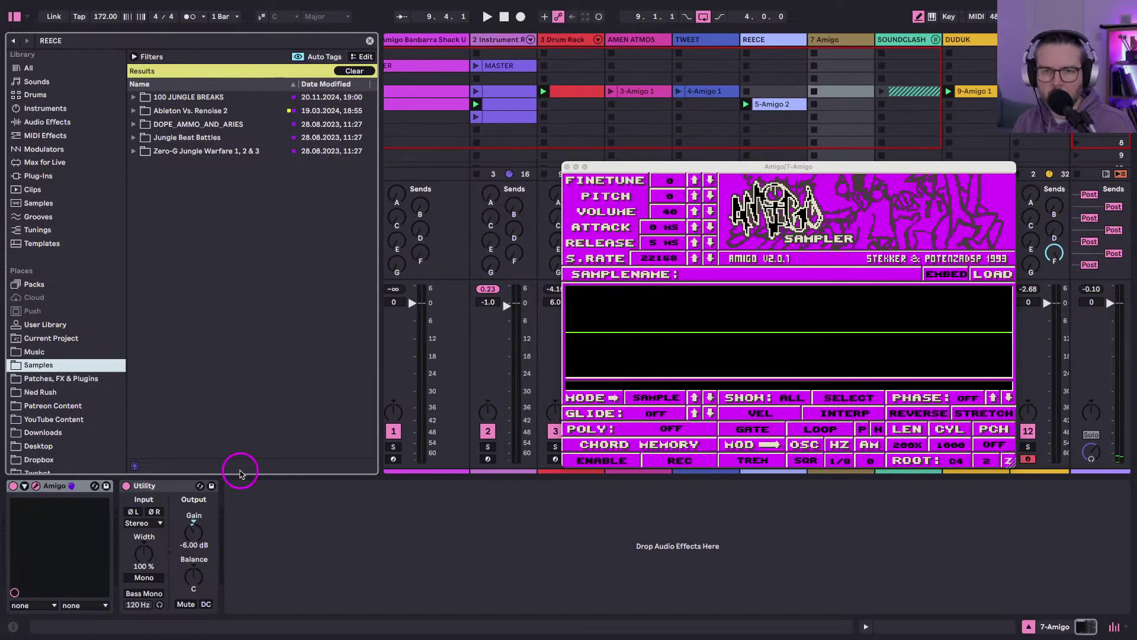
Load Bass07.wav from the Jungle Beat Battles AW_Divine Reece Project's imported samples into the new track's Amigo sampler.
click(815, 43)
click(134, 138)
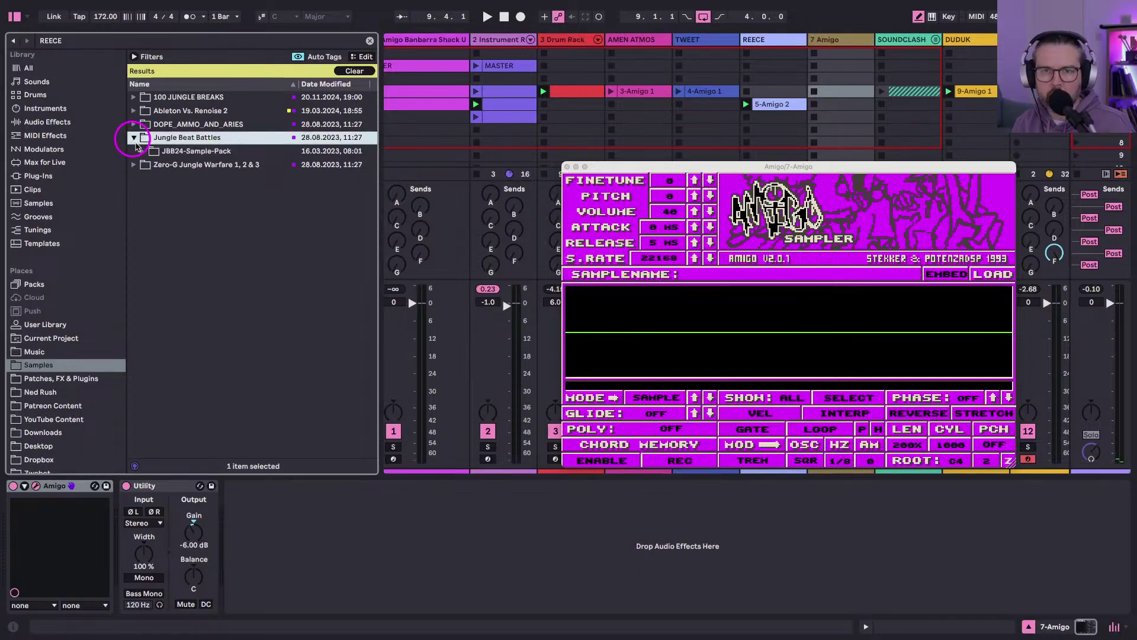
click(142, 151)
click(151, 165)
click(189, 178)
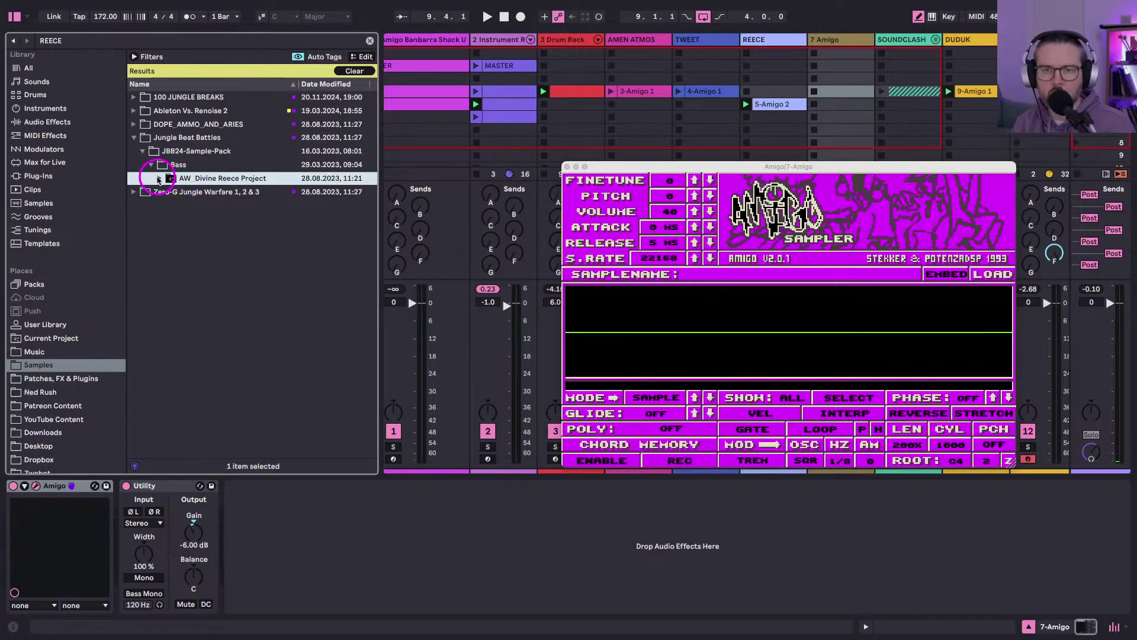
click(158, 178)
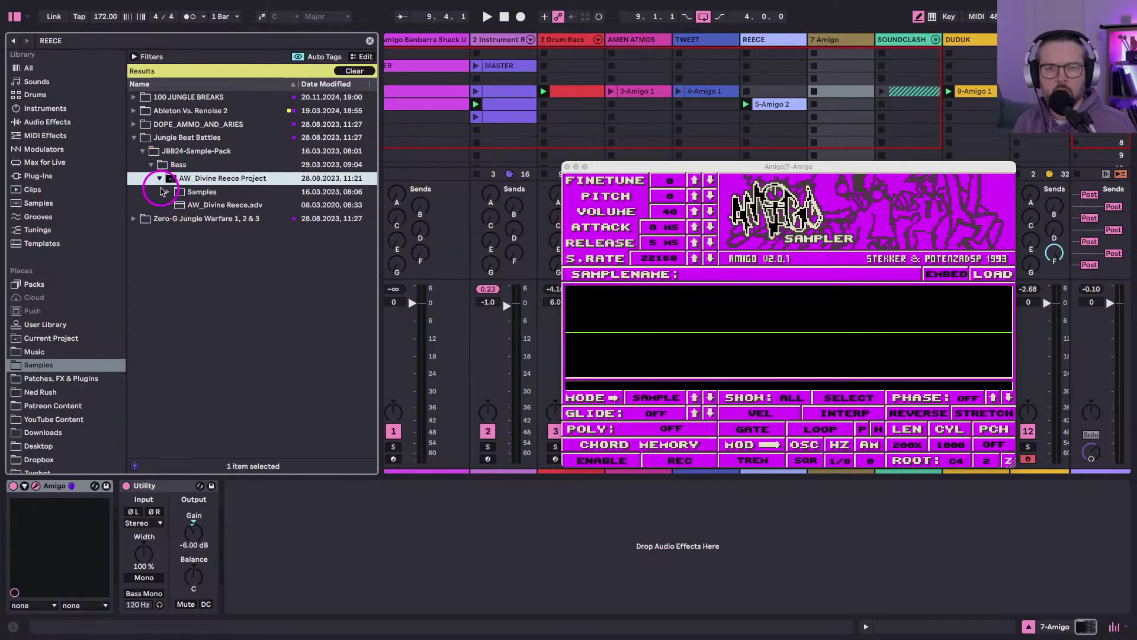
click(169, 193)
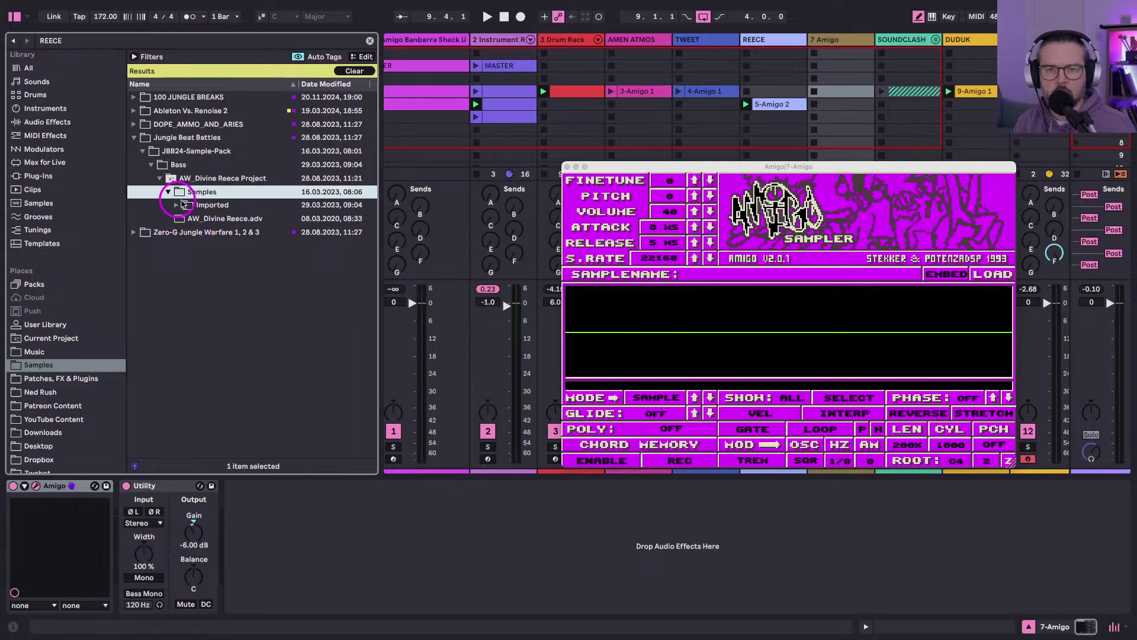
click(181, 205)
click(206, 220)
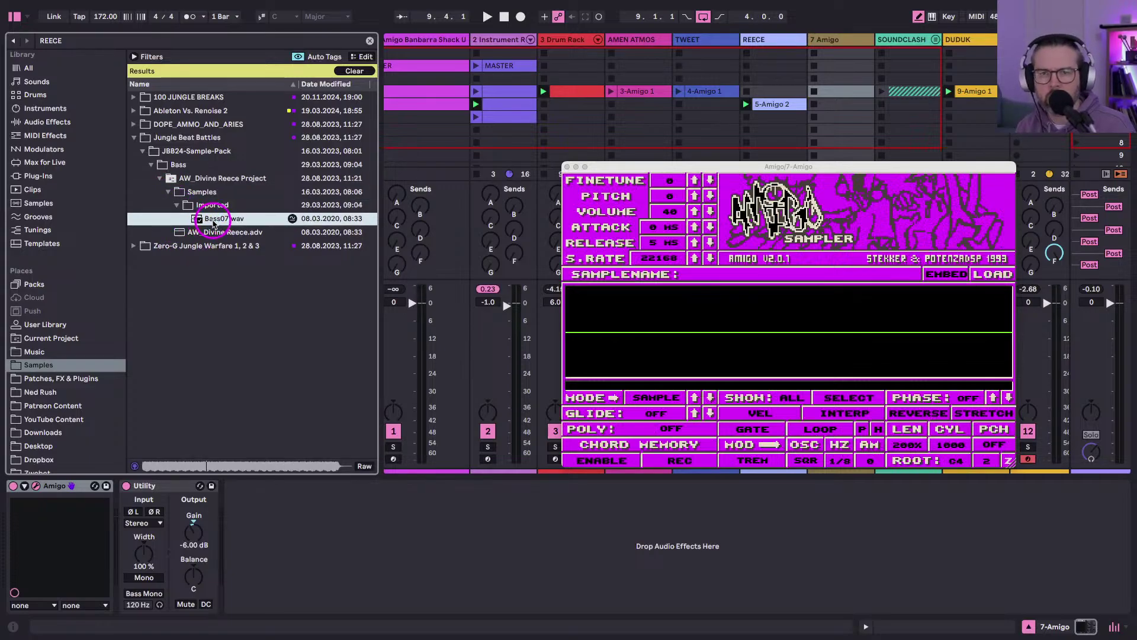
drag(212, 222, 592, 317)
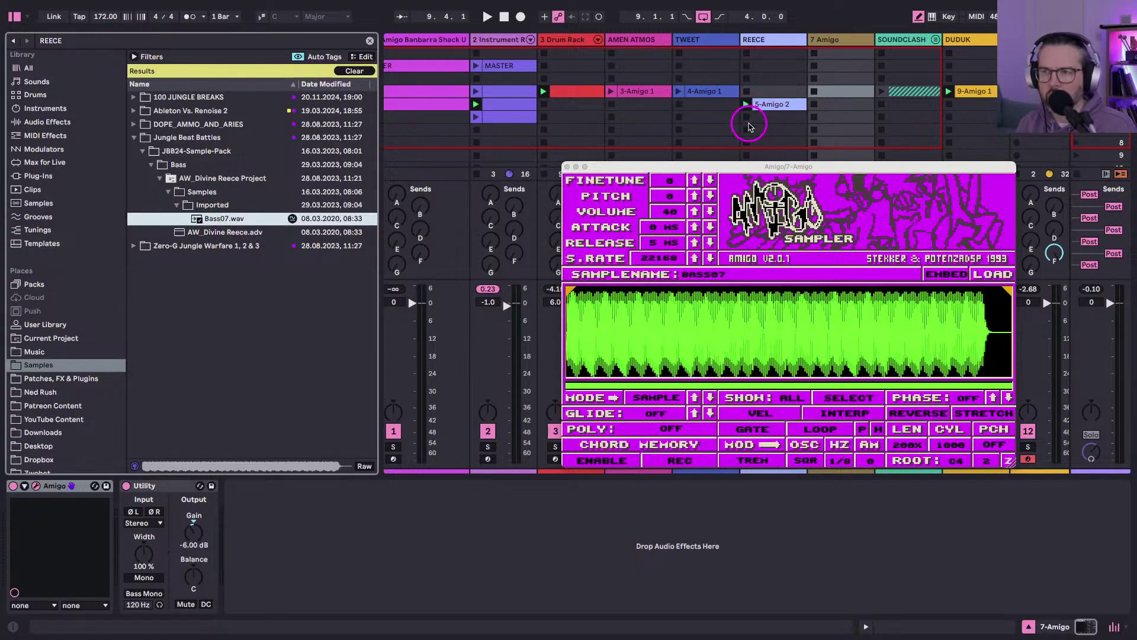
Arm the 7 Amigo track and enable Gate in its sampler, moving the plug-in window clear of the track's mixer strip.
drag(739, 172, 341, 111)
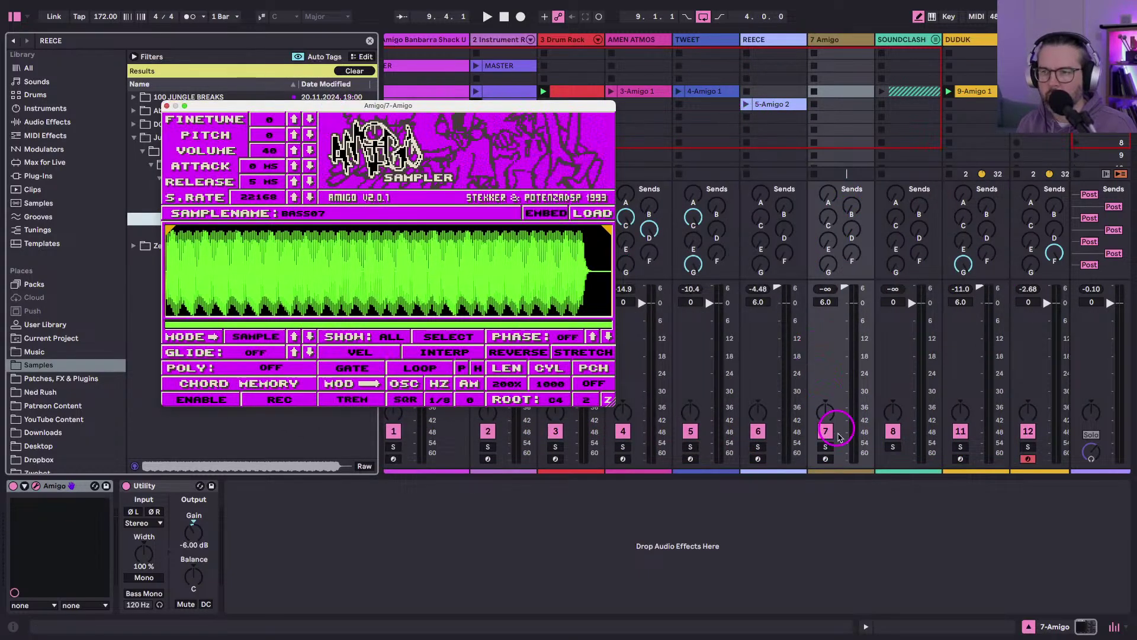
click(827, 459)
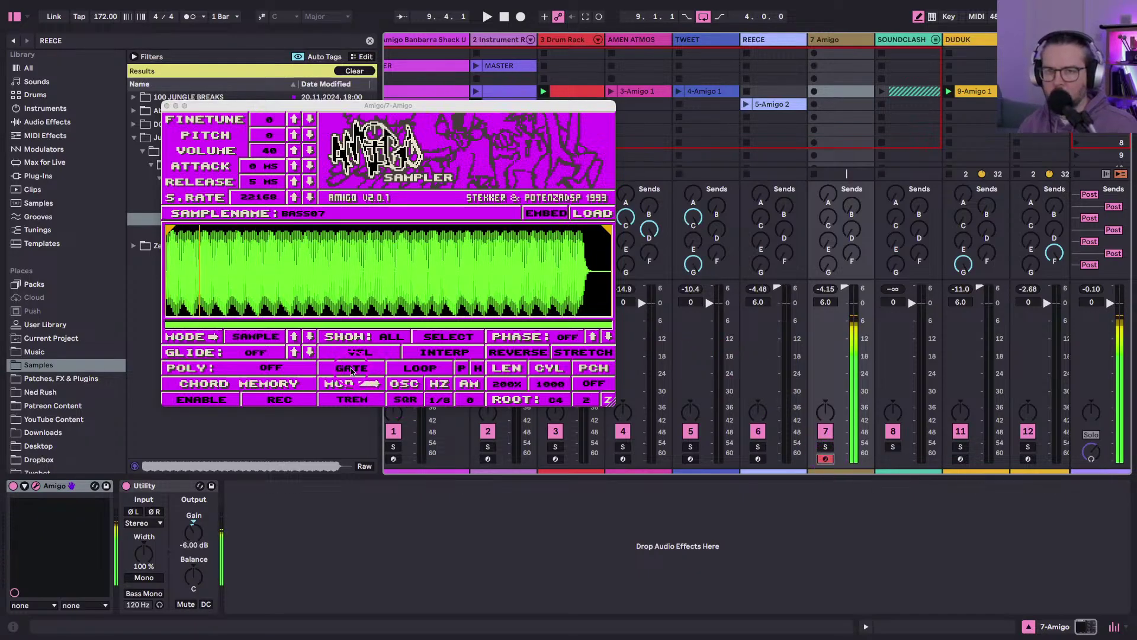
click(351, 369)
Copy REECE's 5-Amigo 2 clip into the same row of the 7 Amigo track and launch the copy.
click(768, 106)
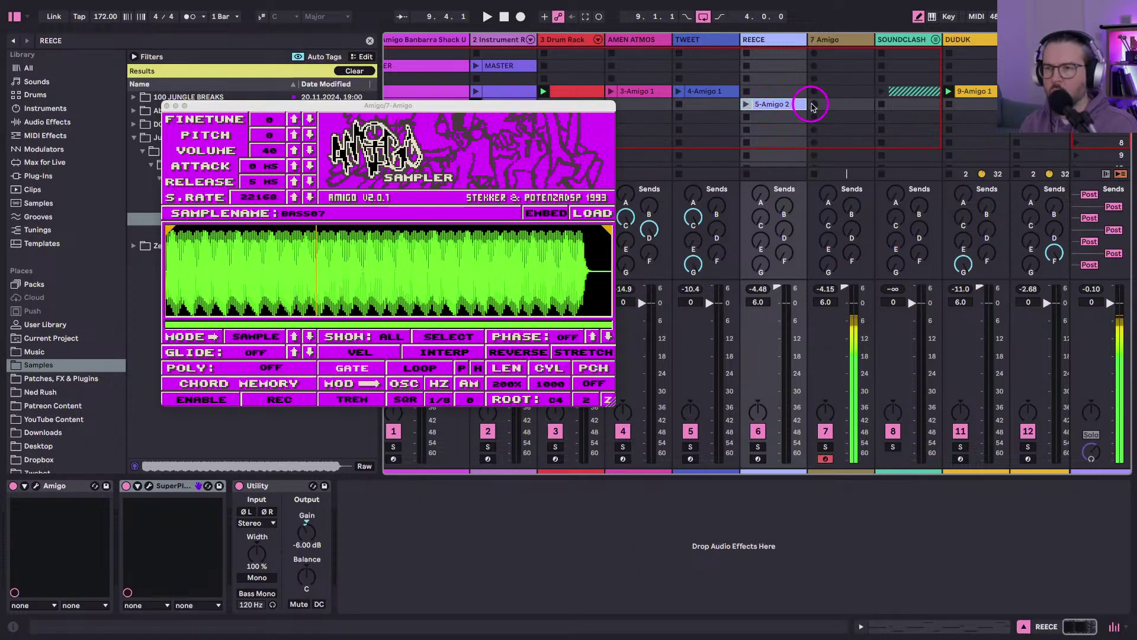
click(823, 107)
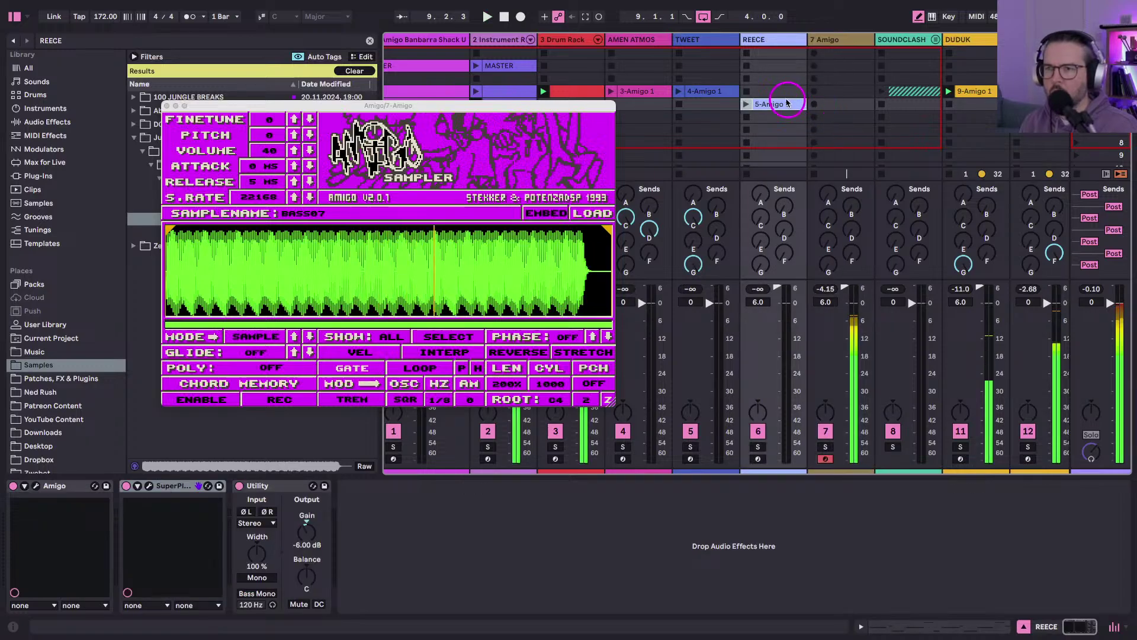
click(824, 106)
key(ctrl+v)
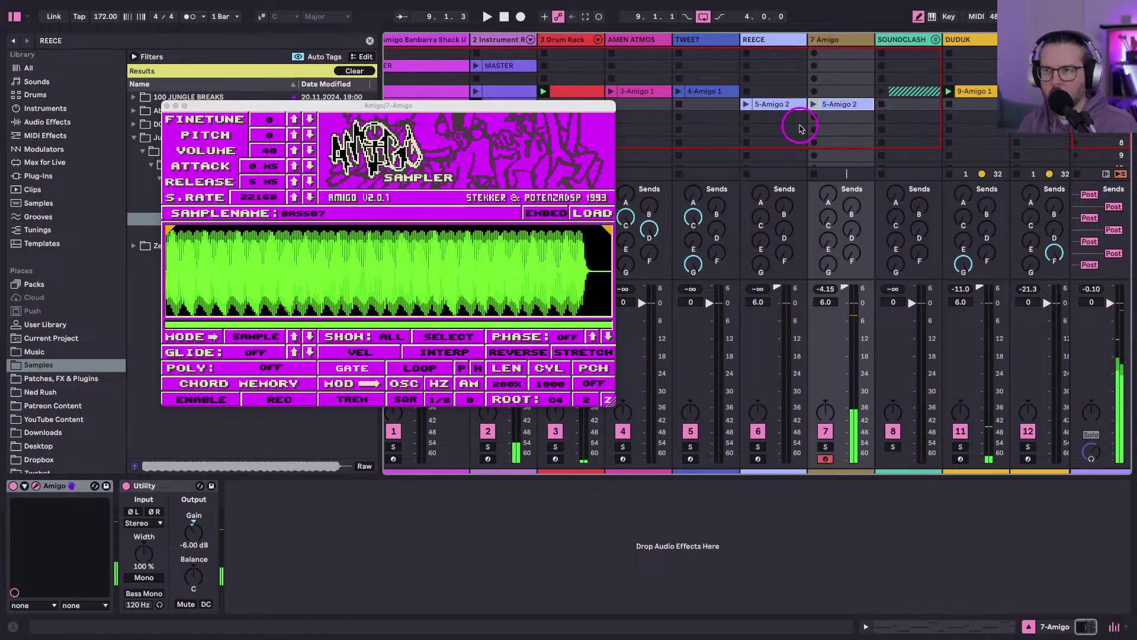
click(813, 103)
click(826, 40)
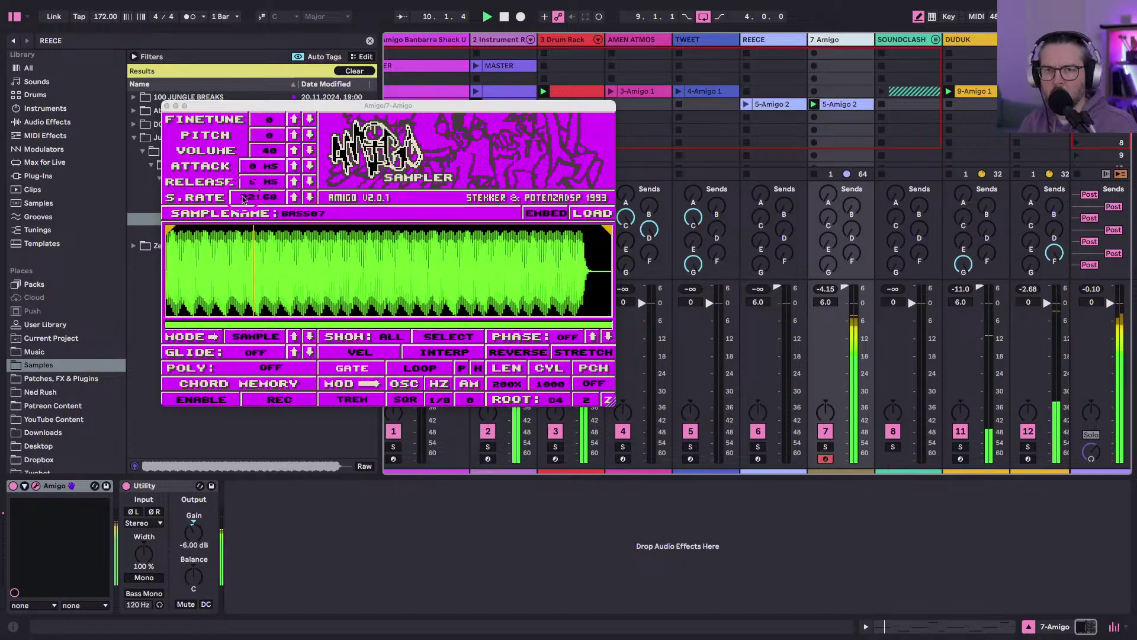
click(233, 278)
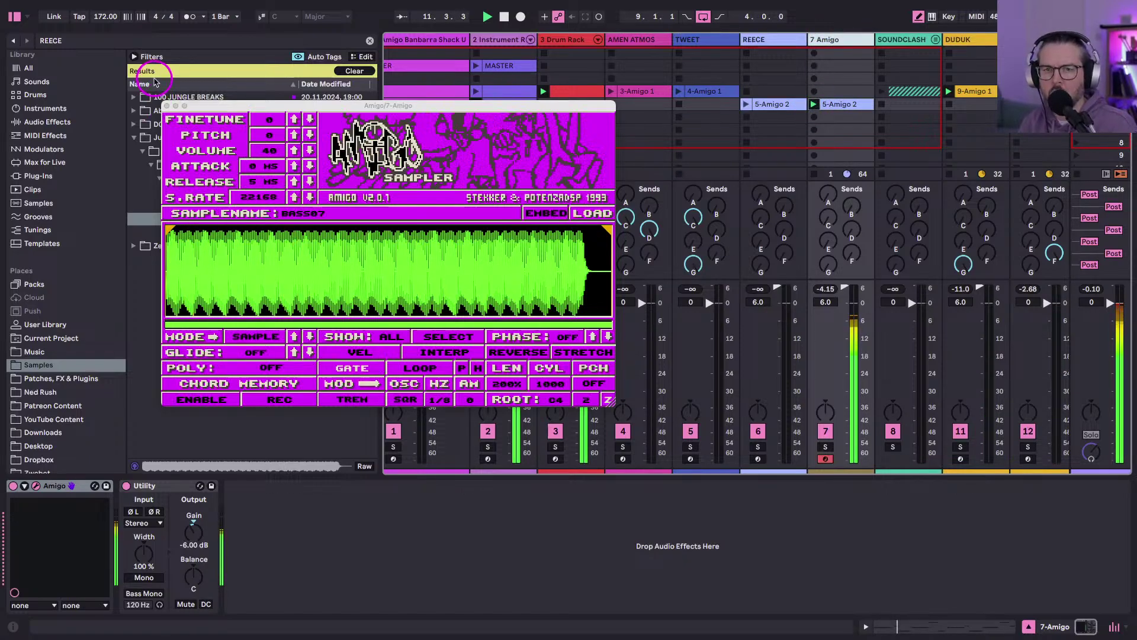
Stop the copied clip, play REECE's original 5-Amigo 2 clip for comparison and examine its notes.
drag(203, 106, 660, 226)
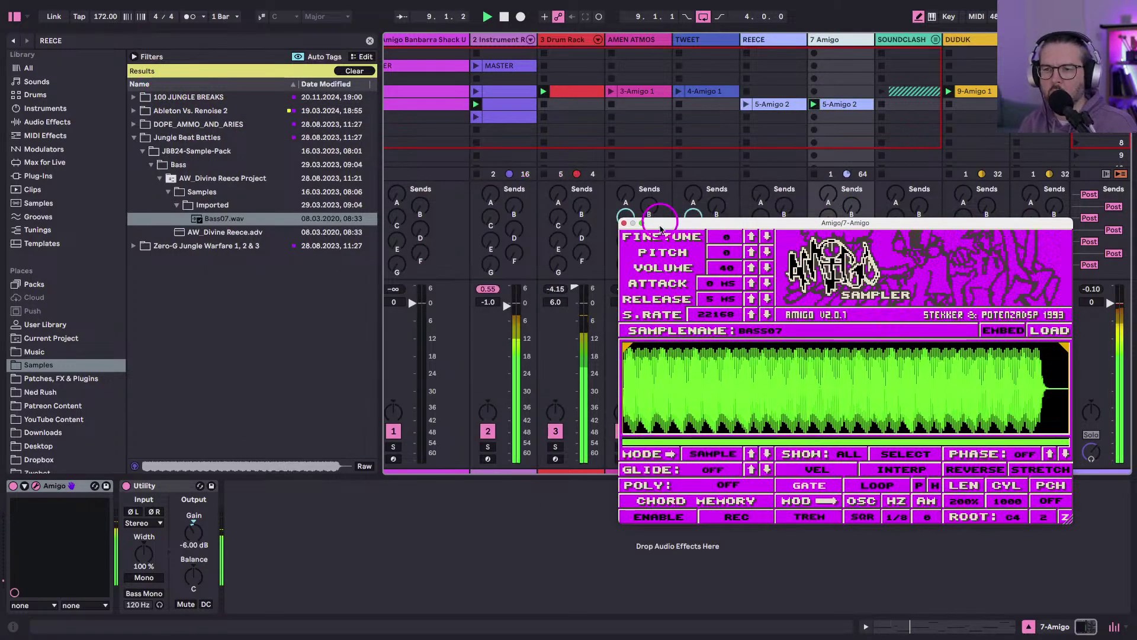
click(746, 105)
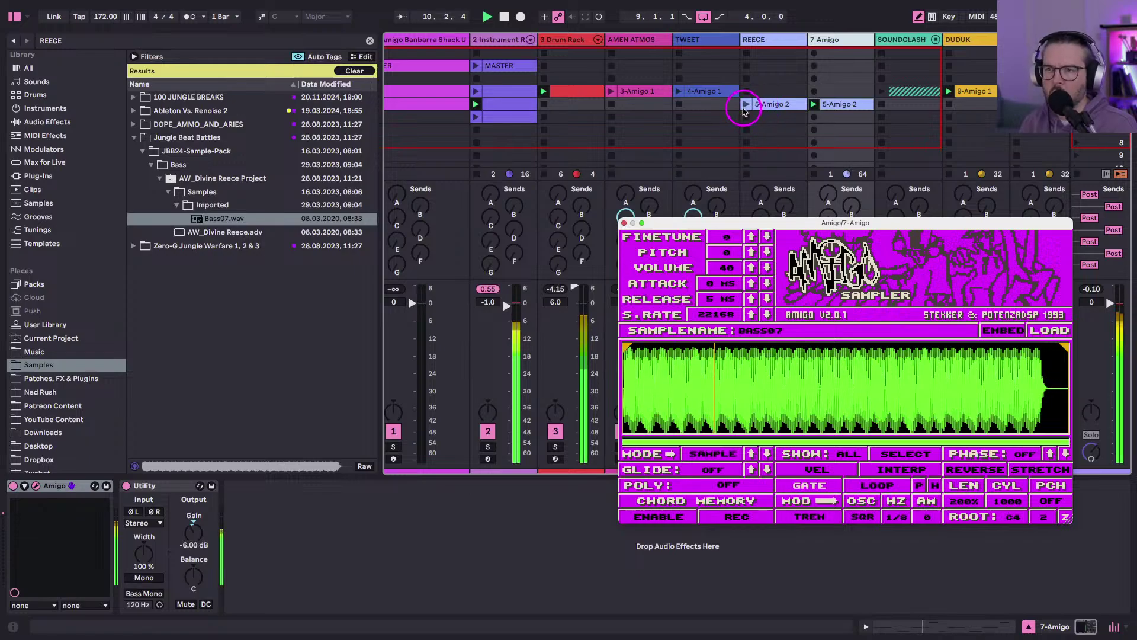
click(814, 174)
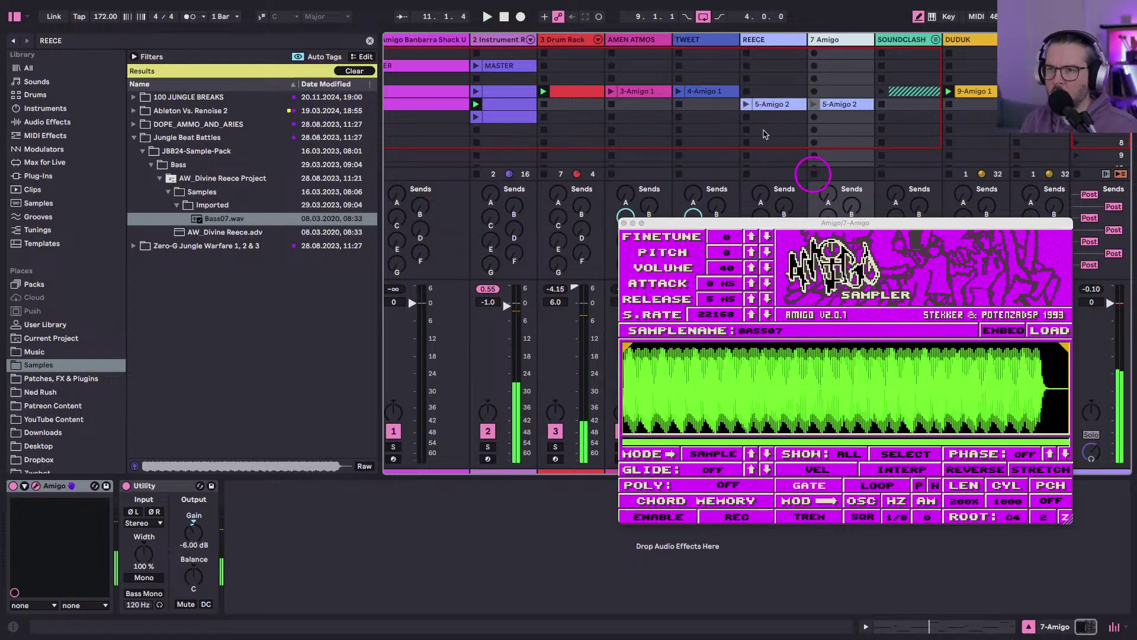
click(768, 105)
double_click(768, 105)
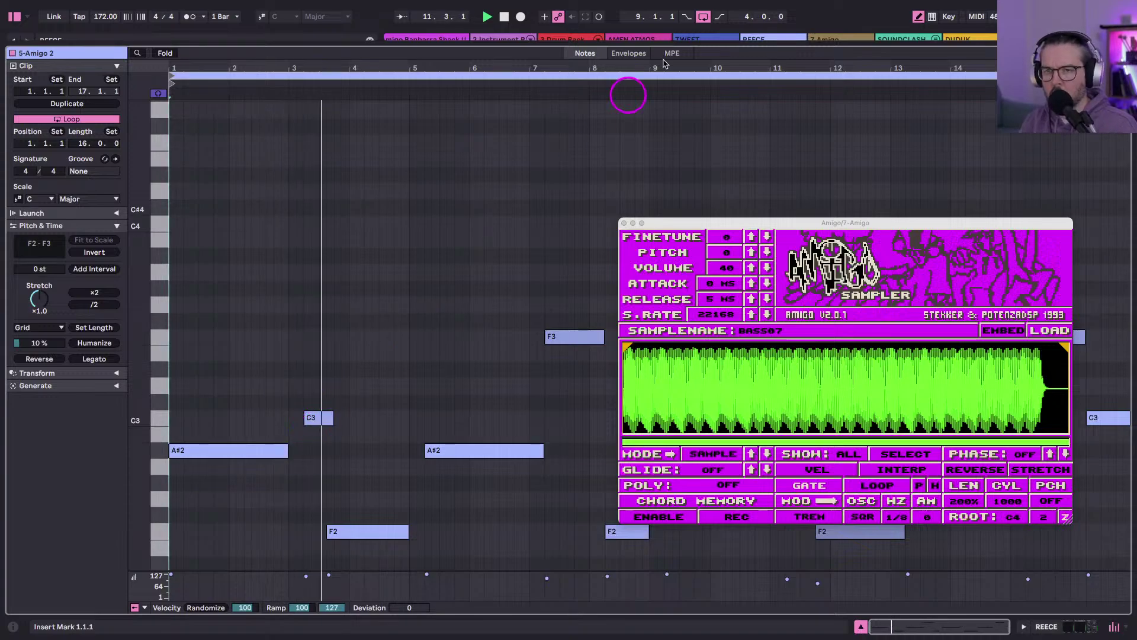
key(shift+Tab)
key(space)
click(745, 121)
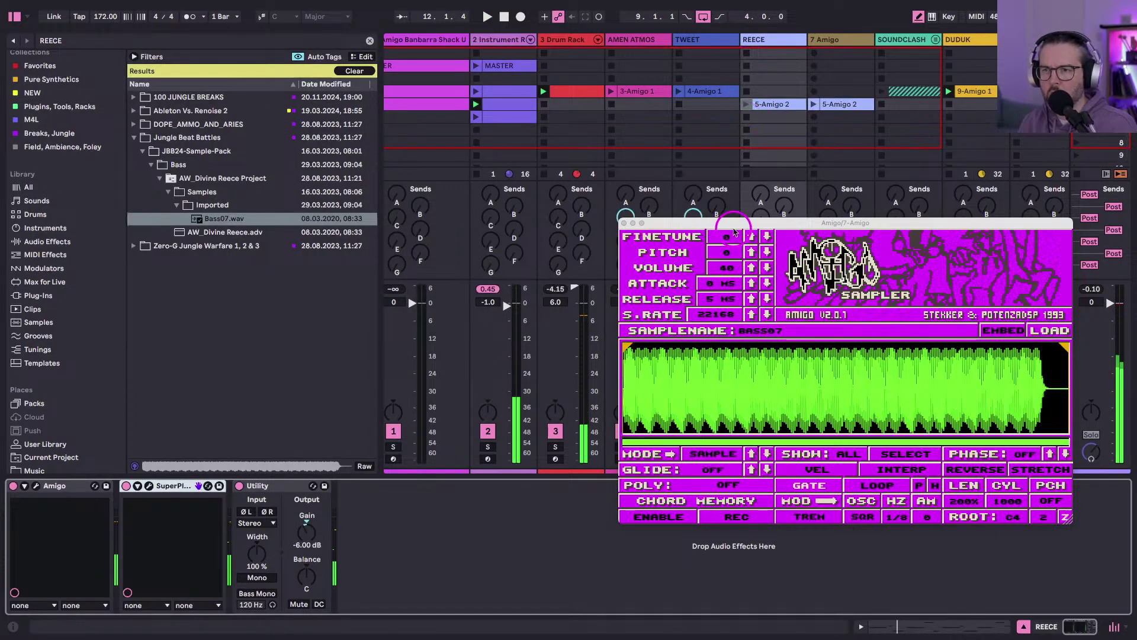
Rename the 7 Amigo track to REECE.
click(836, 143)
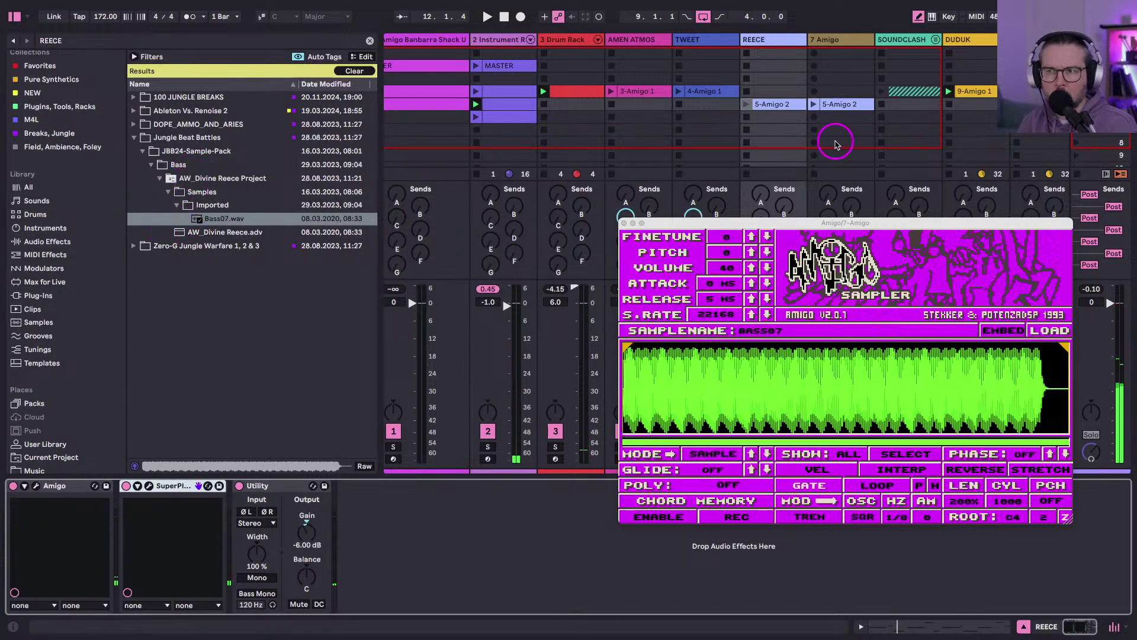
click(817, 41)
text(REECE)
key(Return)
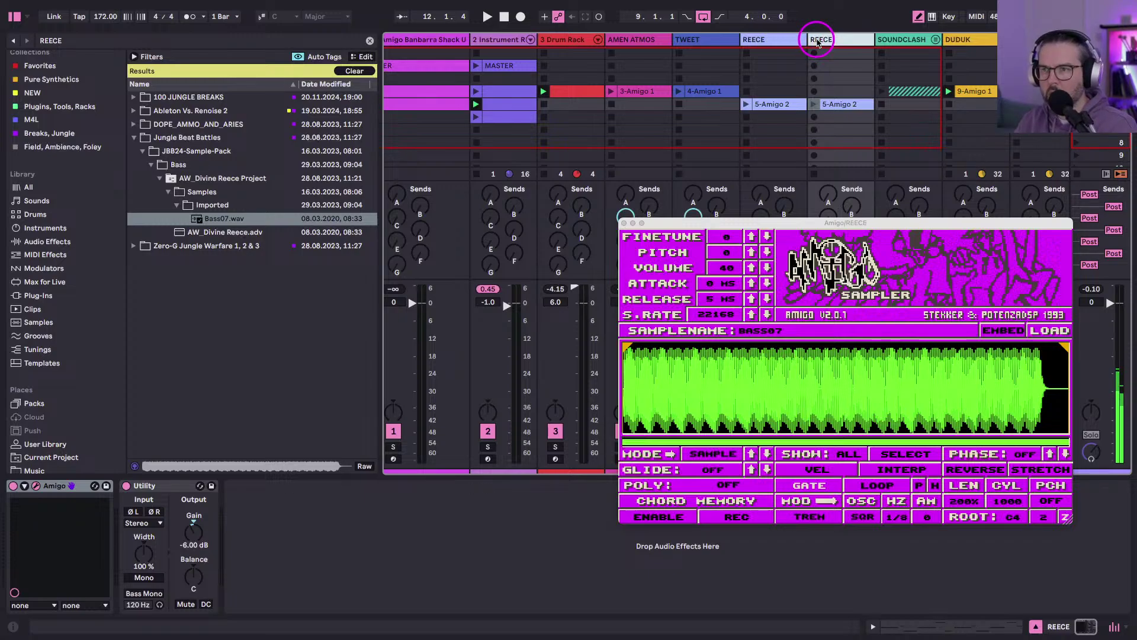
click(330, 285)
click(539, 120)
Relaunch the second REECE track's 5-Amigo 2 clip and lower the Bass07 sampler's sample rate to 10462.
click(815, 106)
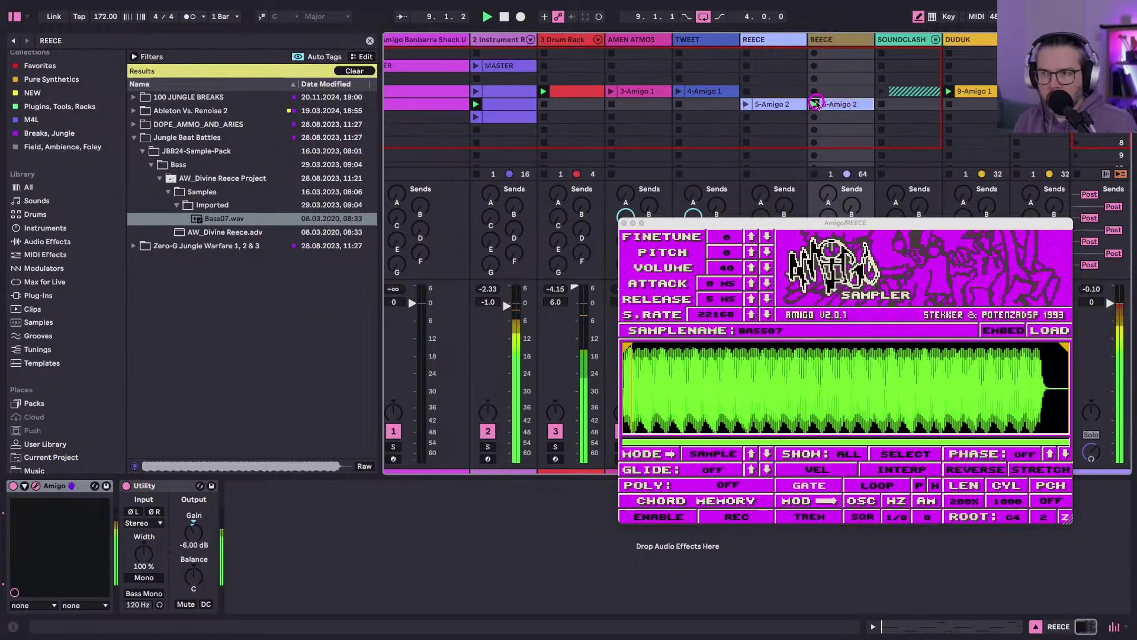
drag(758, 320, 717, 361)
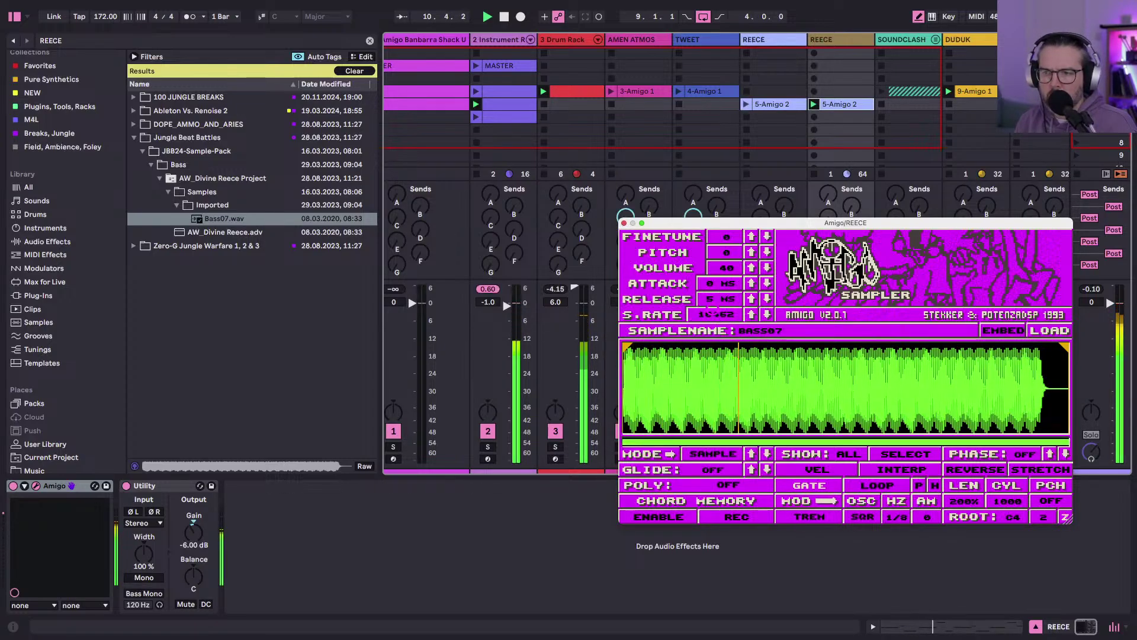
drag(847, 223, 542, 157)
Launch the AMEN ATMOS track's 3-Amigo 1 clip over the loop and move the Amigo window aside.
click(546, 110)
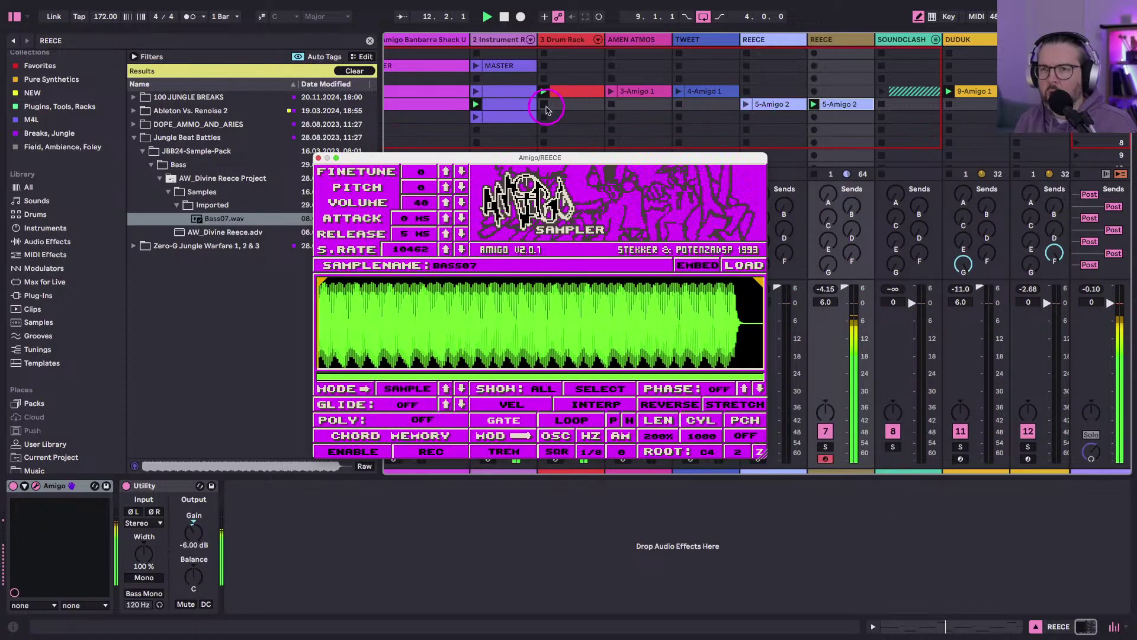
click(610, 91)
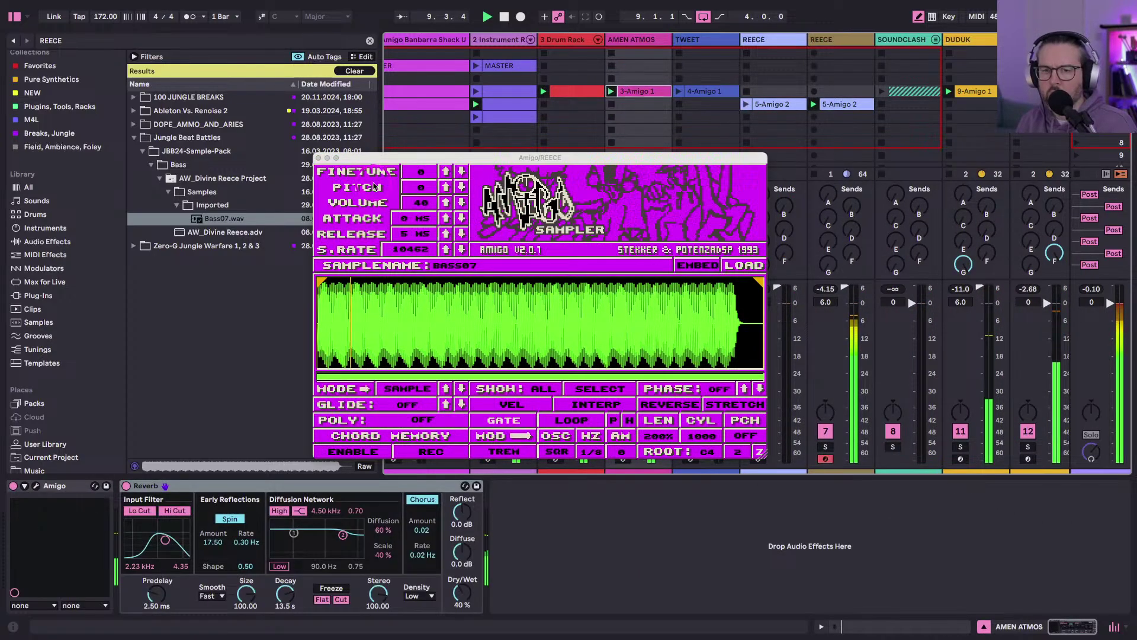
drag(387, 158, 256, 114)
Turn off looping for the DUDUK 1 clip on the second DUDUK track.
scroll(788, 129, right, 3)
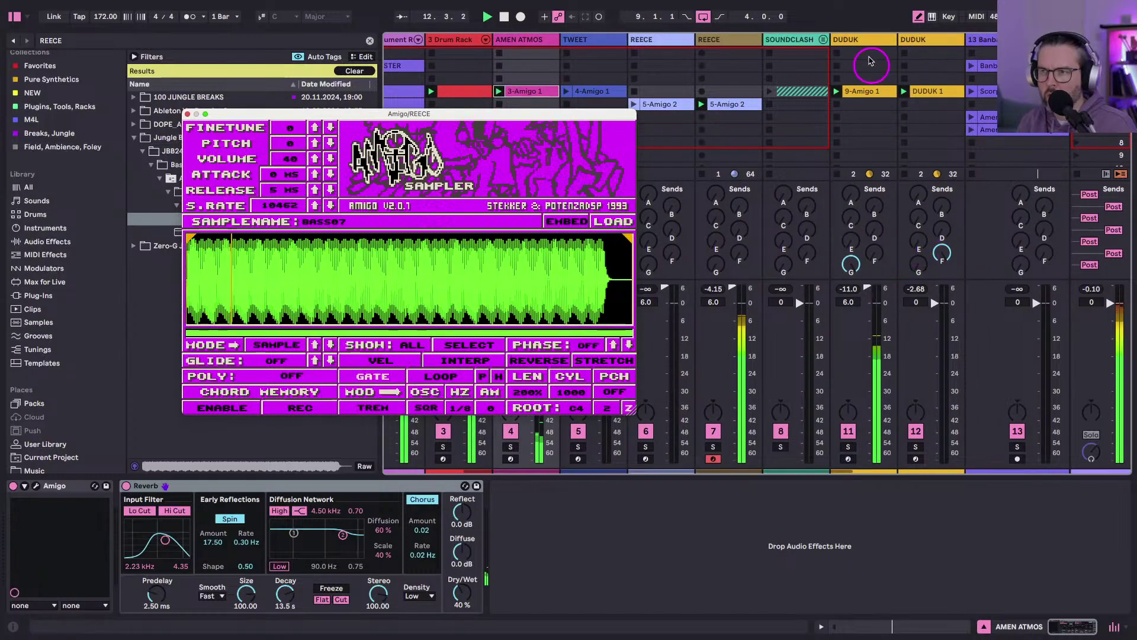
double_click(914, 91)
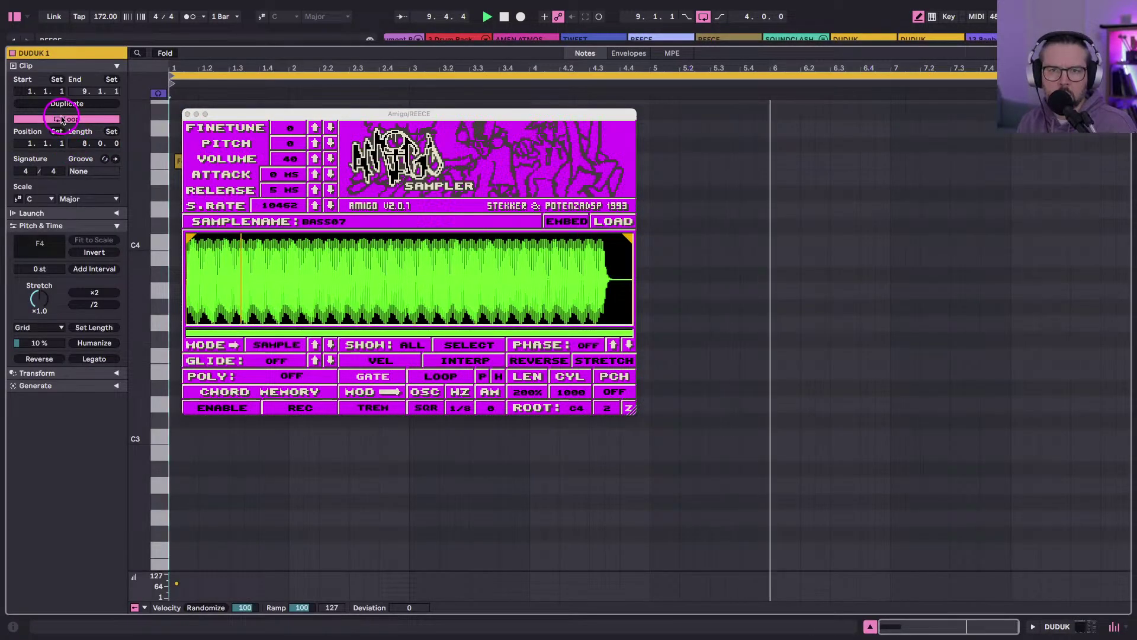
key(shift+Tab)
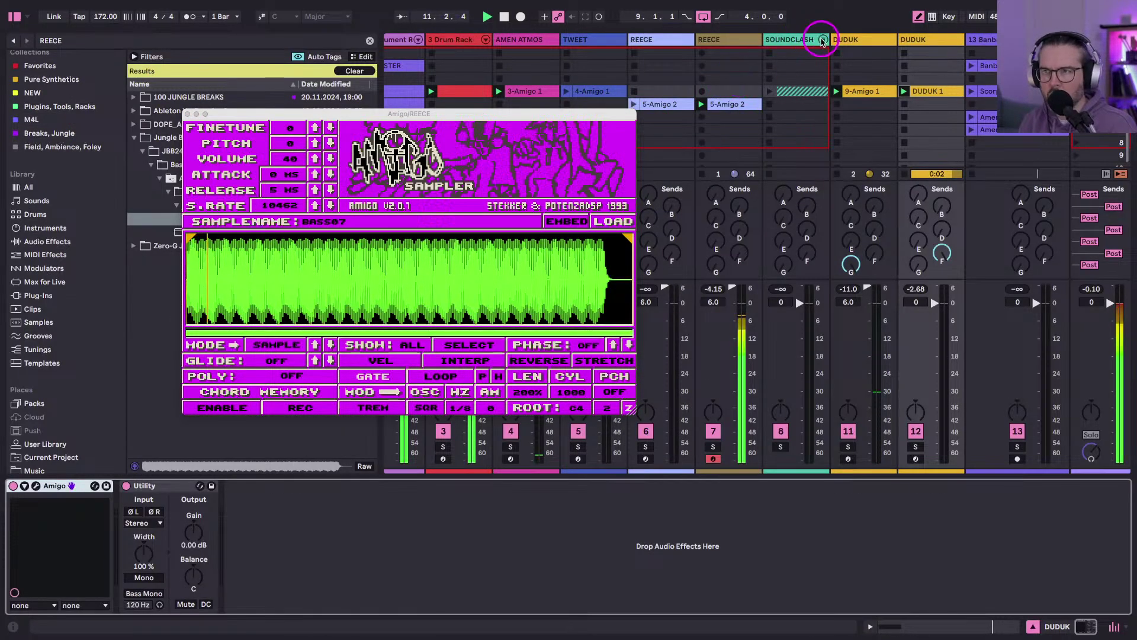
Unfold the SOUNDCLASH group and launch the clip on its 9 Amigo track, moving the sampler window off the browser.
click(838, 43)
click(837, 96)
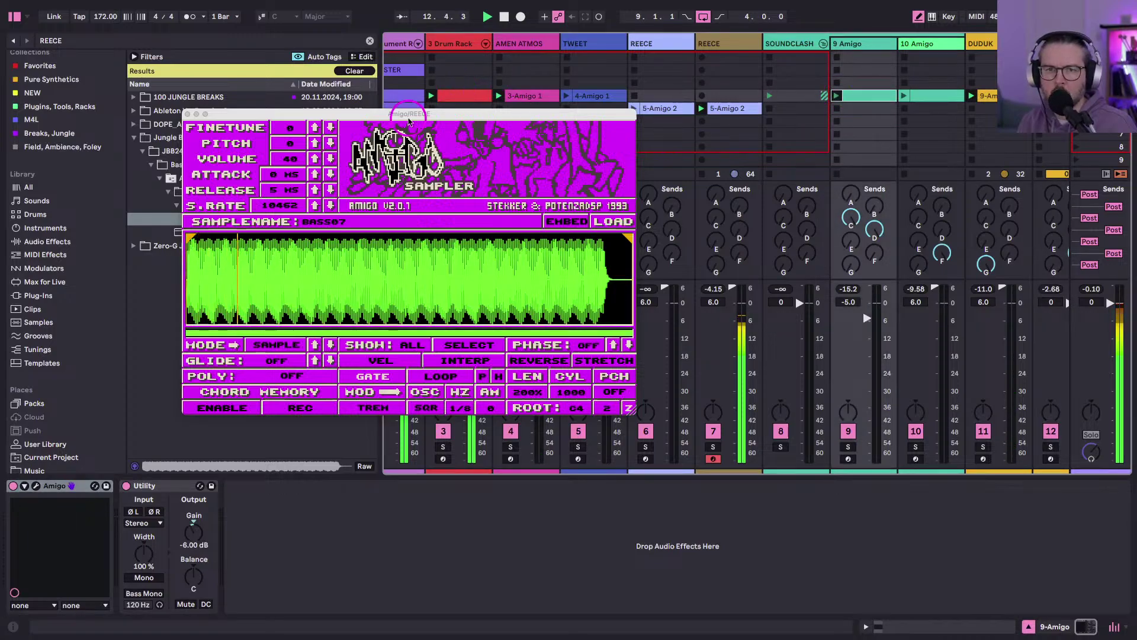
drag(384, 111, 715, 200)
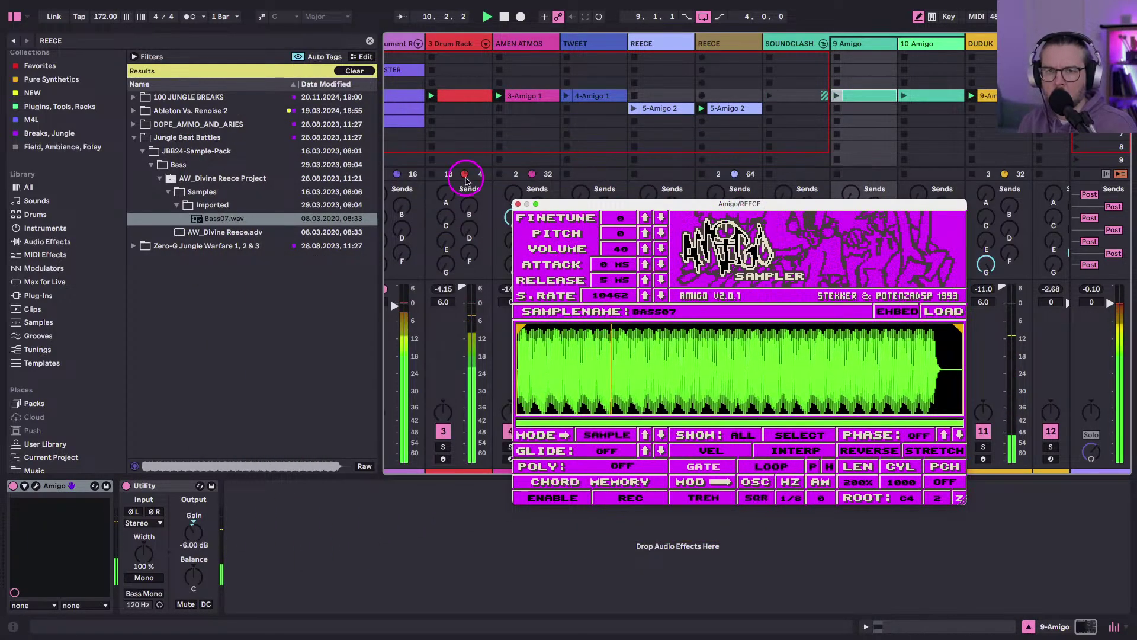
Audition the two lower clips on the Amigo Banbarra Shack Up track and switch the beat to the Instrument Rack's lowest clip.
scroll(404, 129, left, 3)
click(389, 109)
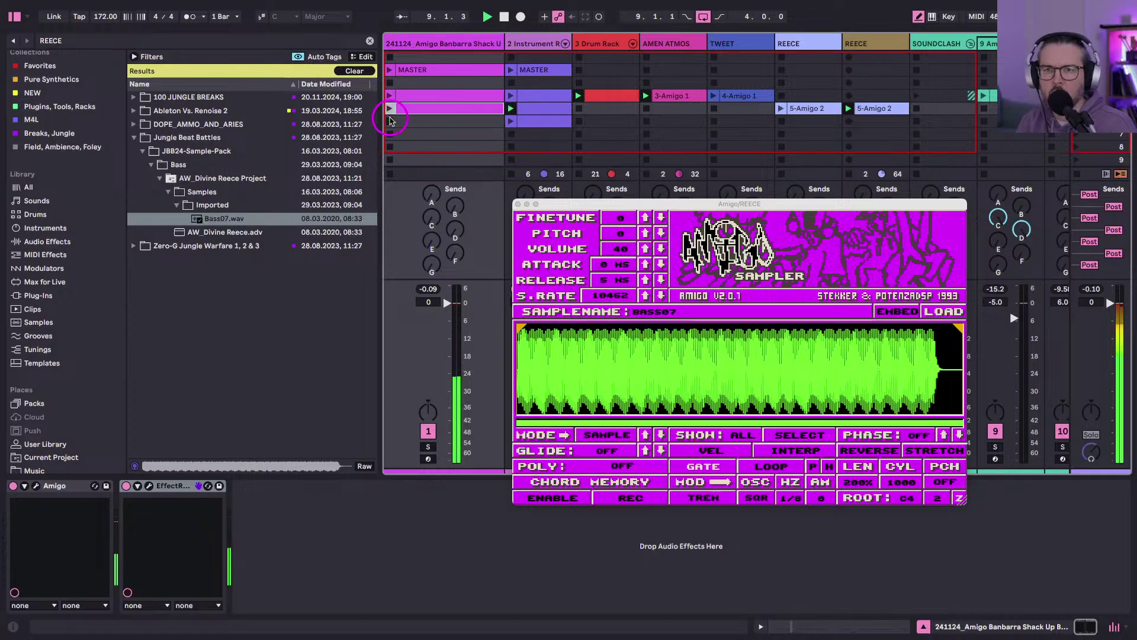
click(389, 99)
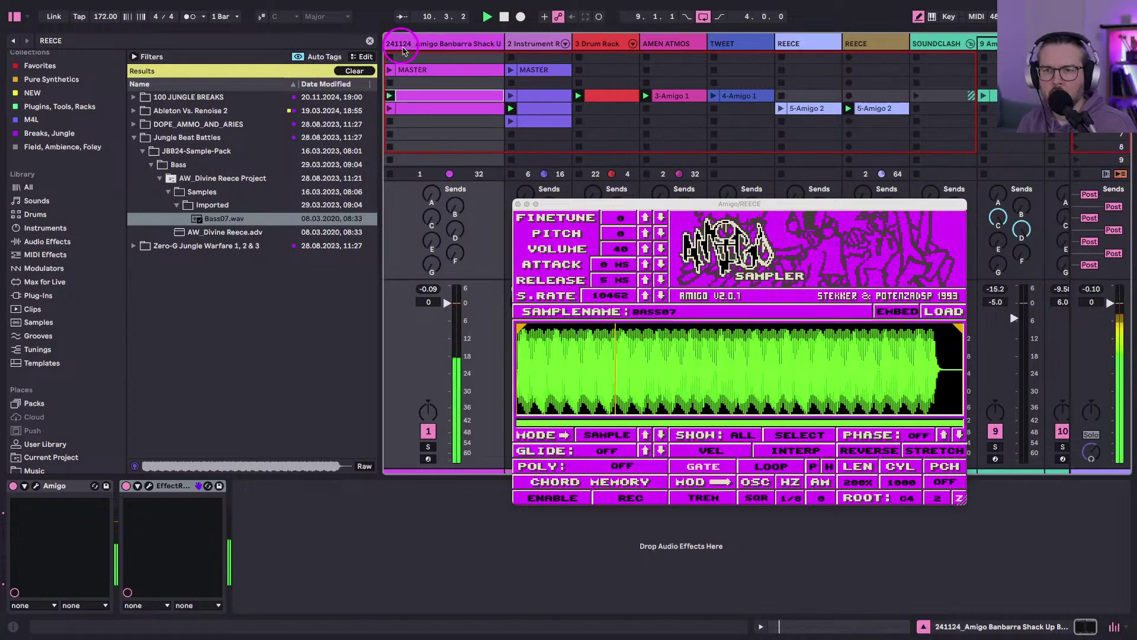
click(511, 83)
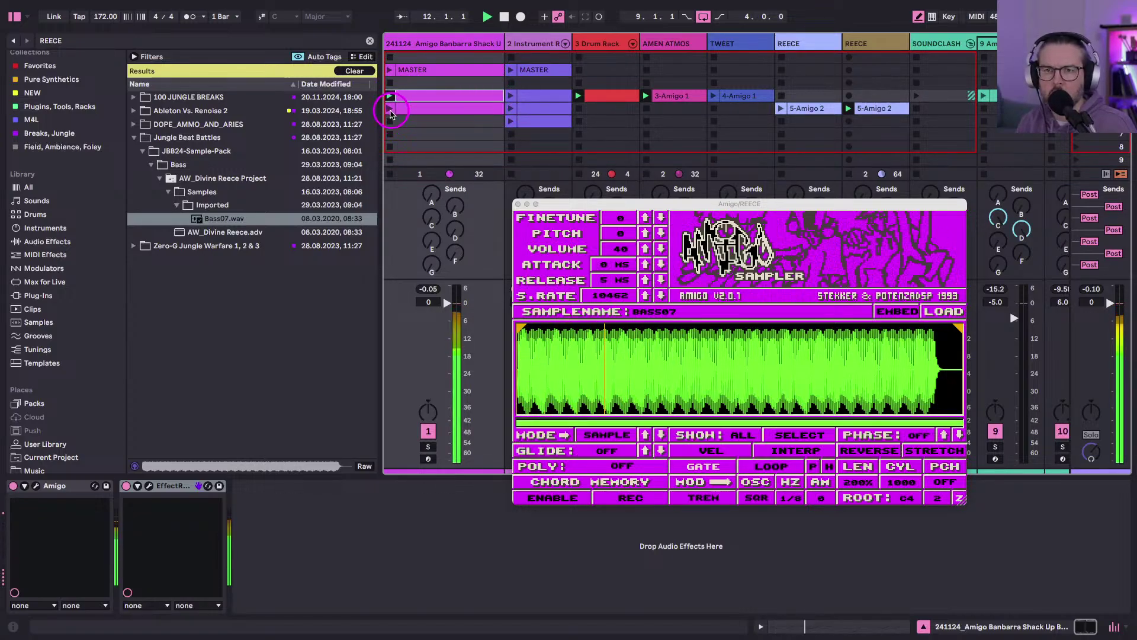
click(511, 122)
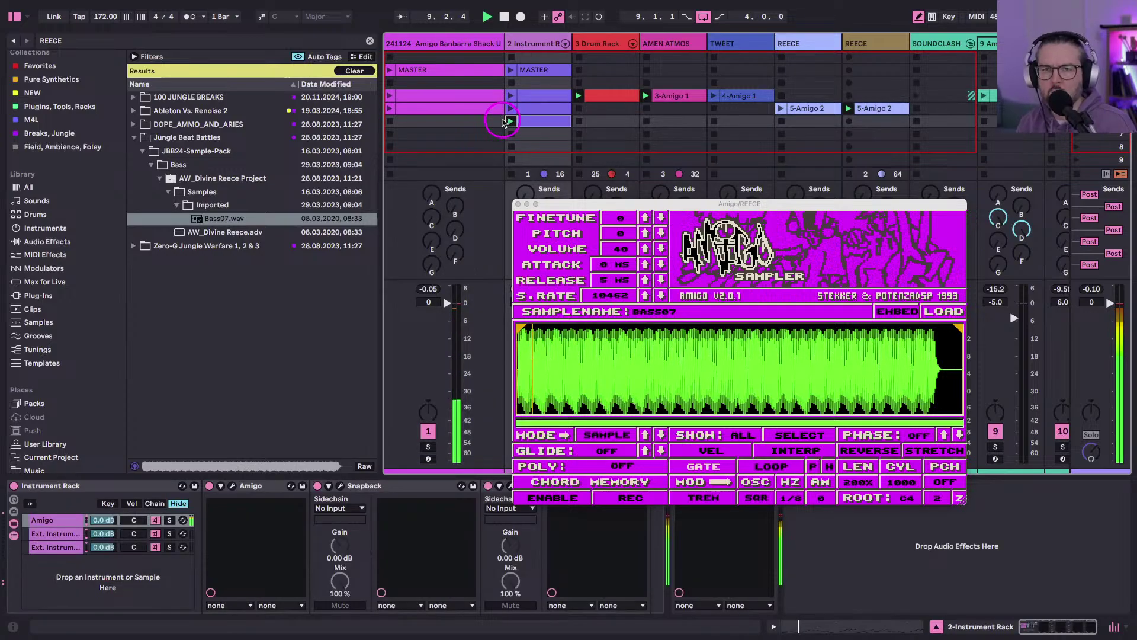
Hide the browser to show more tracks and select the 3 Drum Rack track.
click(37, 149)
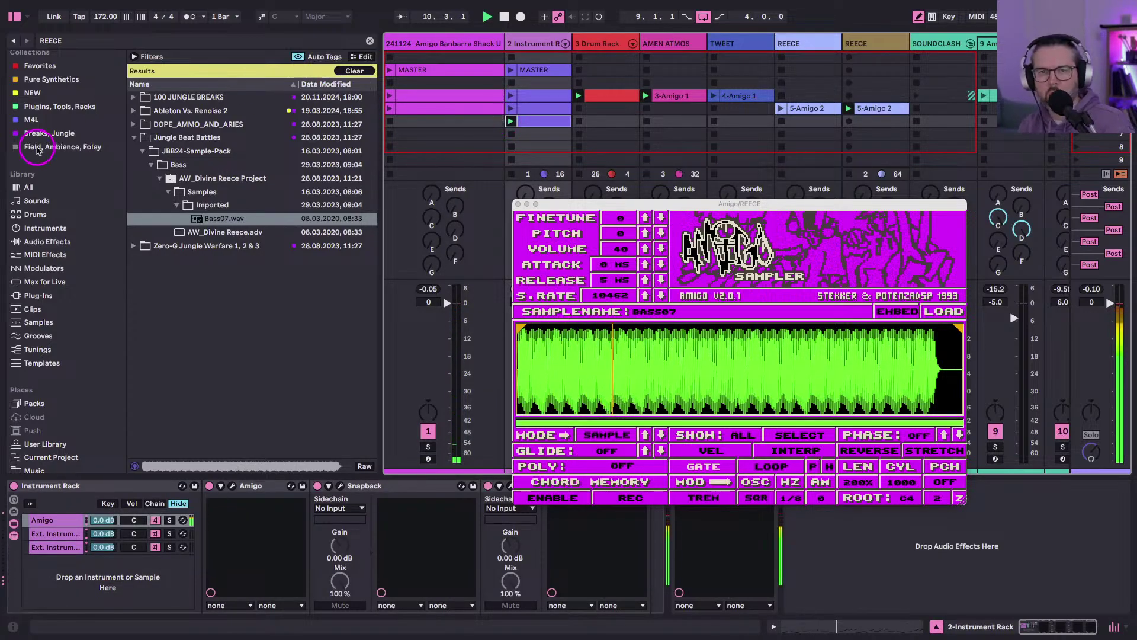
click(13, 16)
click(219, 44)
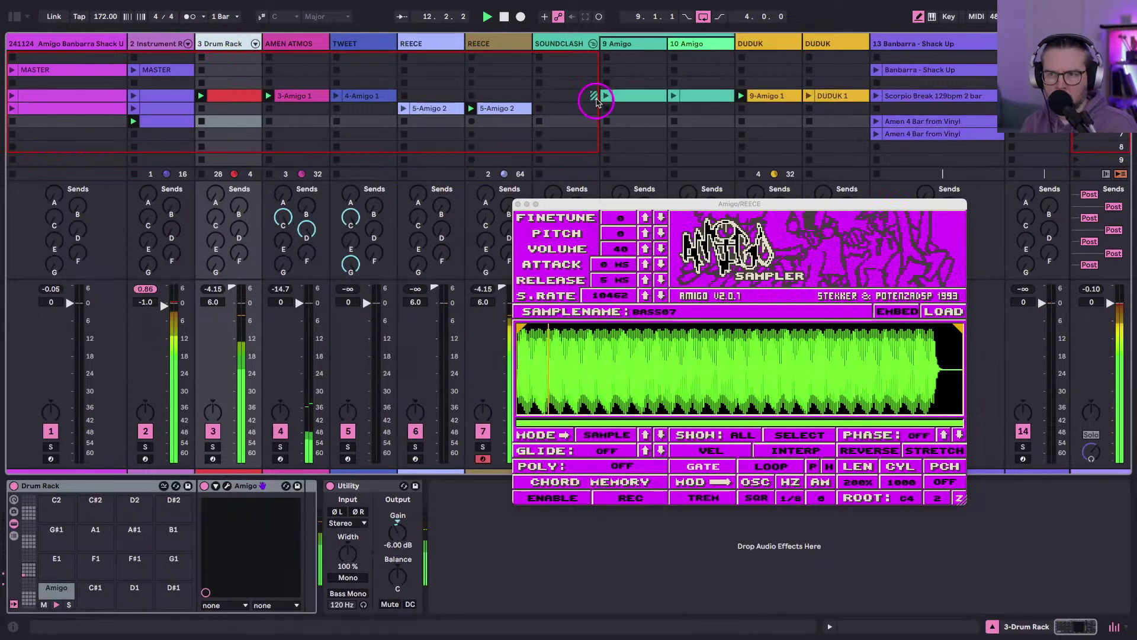
Launch the clips on the 9 Amigo, TWEET and first REECE tracks, and set the first REECE track's volume to 5.0 dB.
click(596, 99)
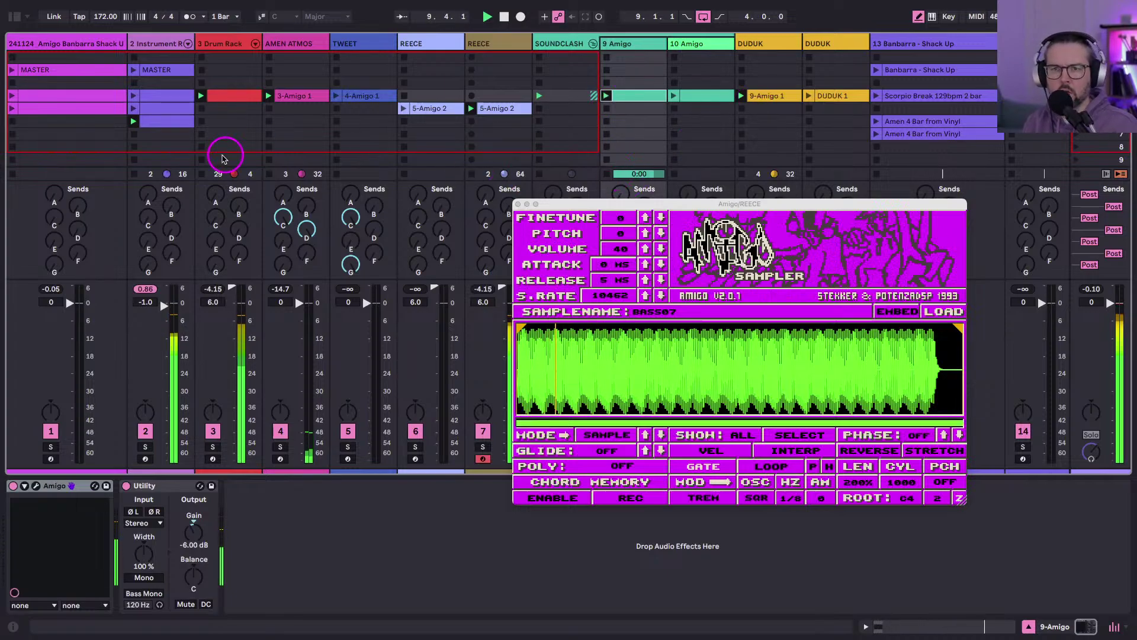
click(349, 96)
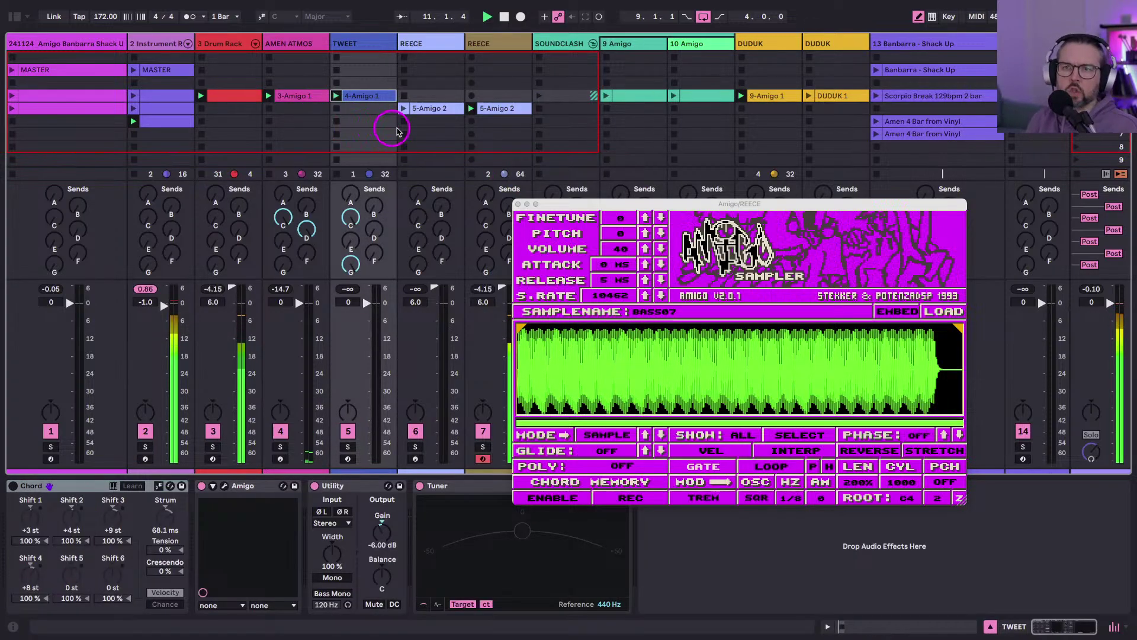
click(404, 109)
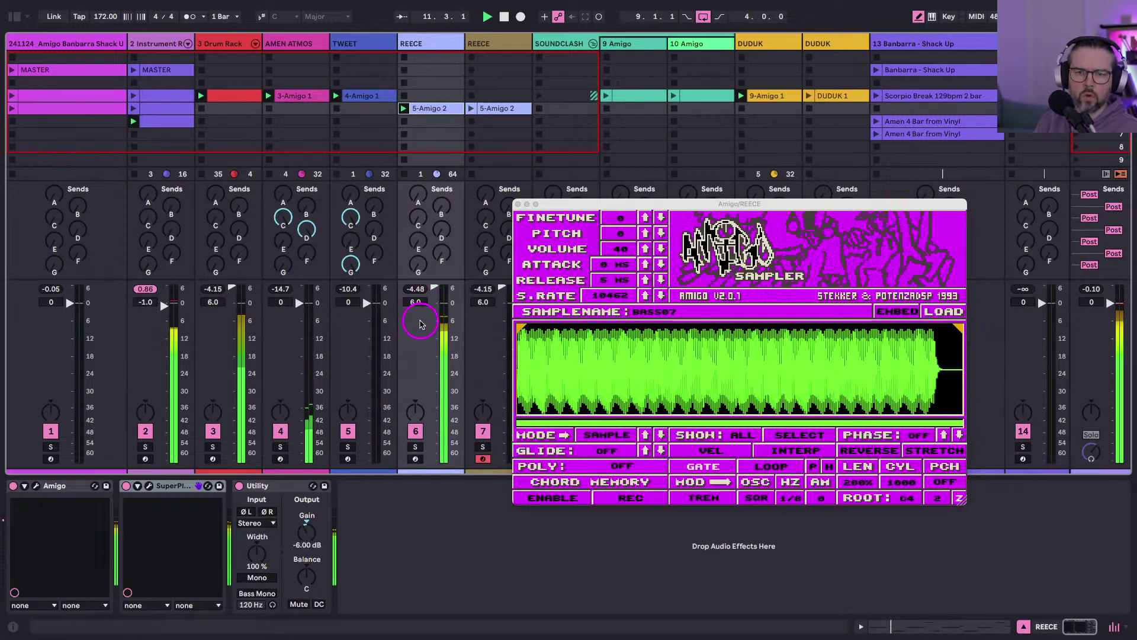
drag(435, 286, 435, 286)
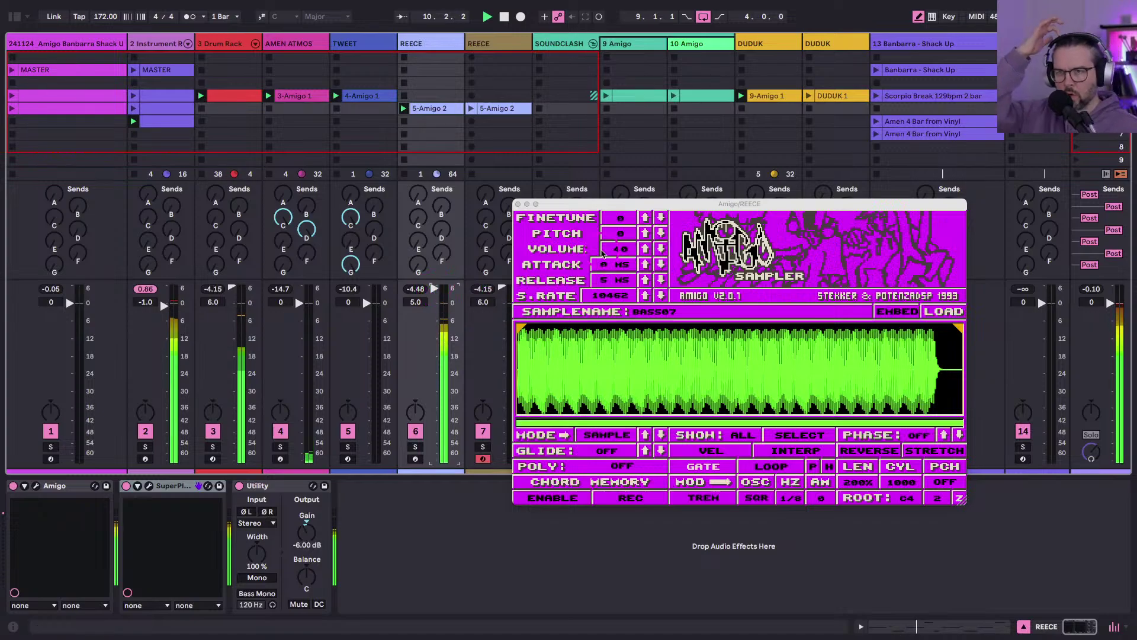
Close the sampler window, fold the SOUNDCLASH group and move it after the second DUDUK track.
click(518, 204)
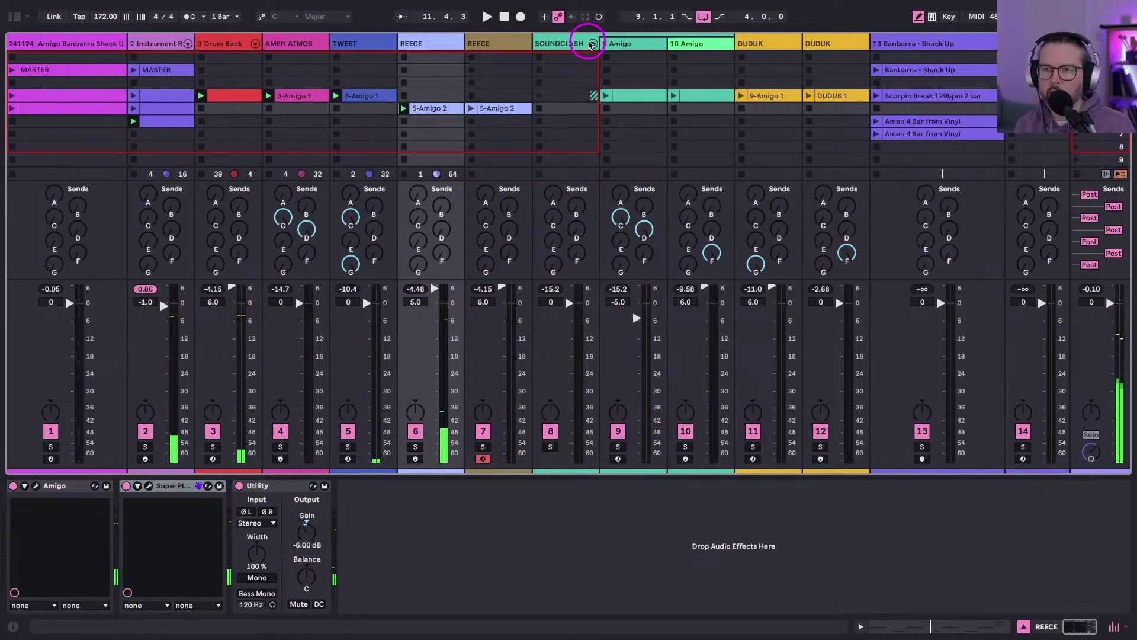
click(593, 43)
drag(566, 43, 703, 71)
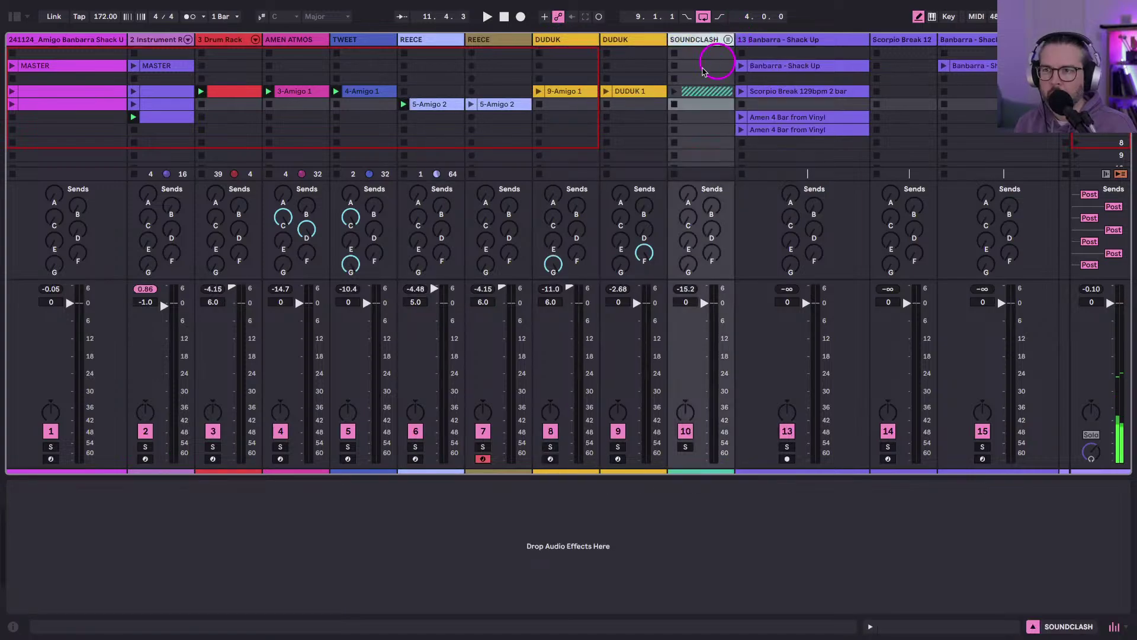
Launch the lower clip on the Amigo Banbarra Shack Up track, solo the track and show superplate in its EffectRack.
click(12, 104)
click(50, 449)
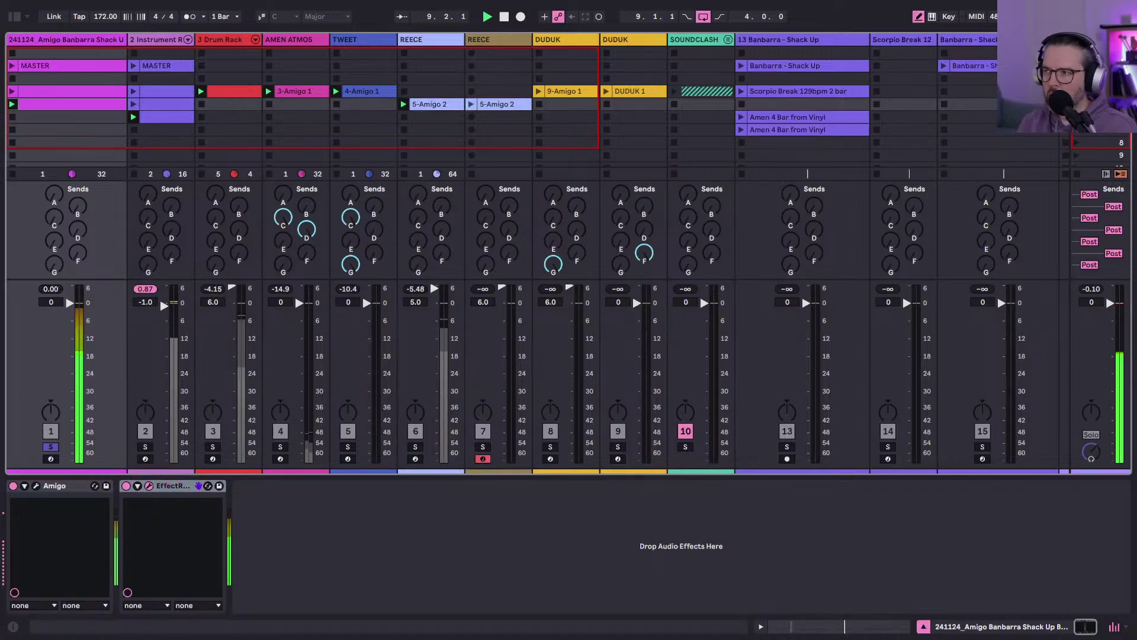
key(super+alt+p)
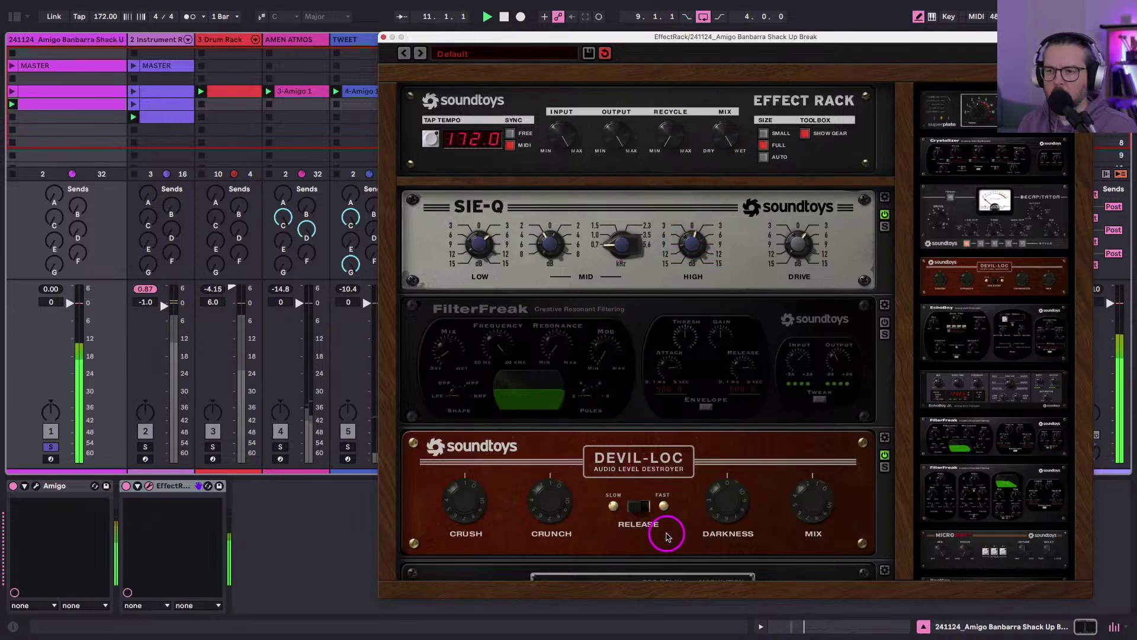
scroll(770, 496, down, 3)
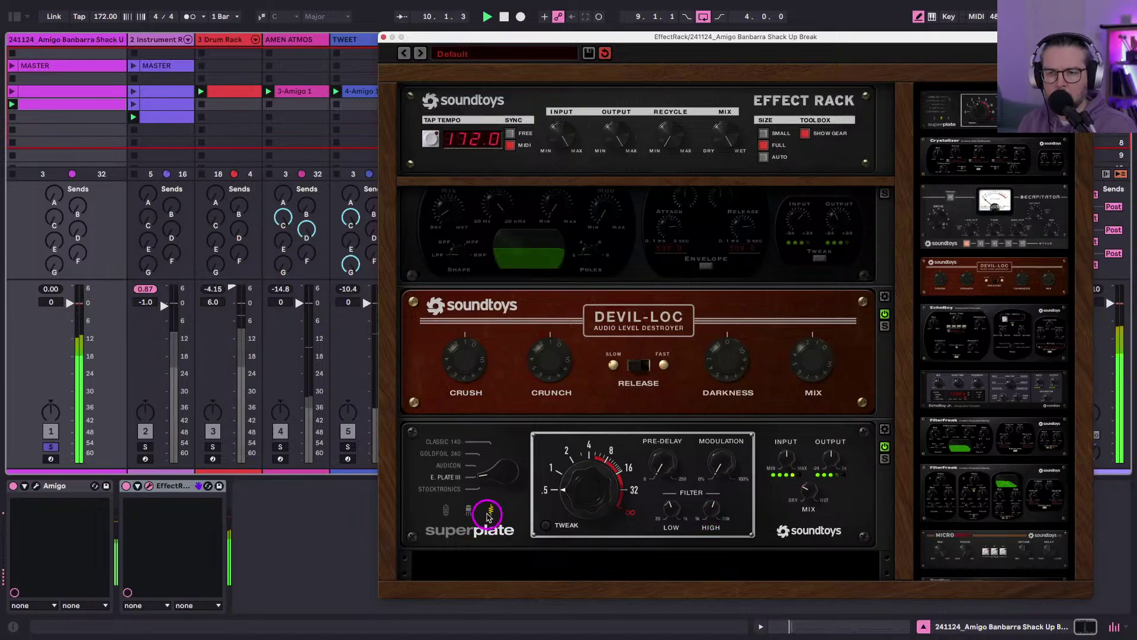
Try the Stocktronics plate on superplate, adjust the reverb's mix, return the type to E. Plate III and close the EffectRack.
drag(490, 471, 493, 504)
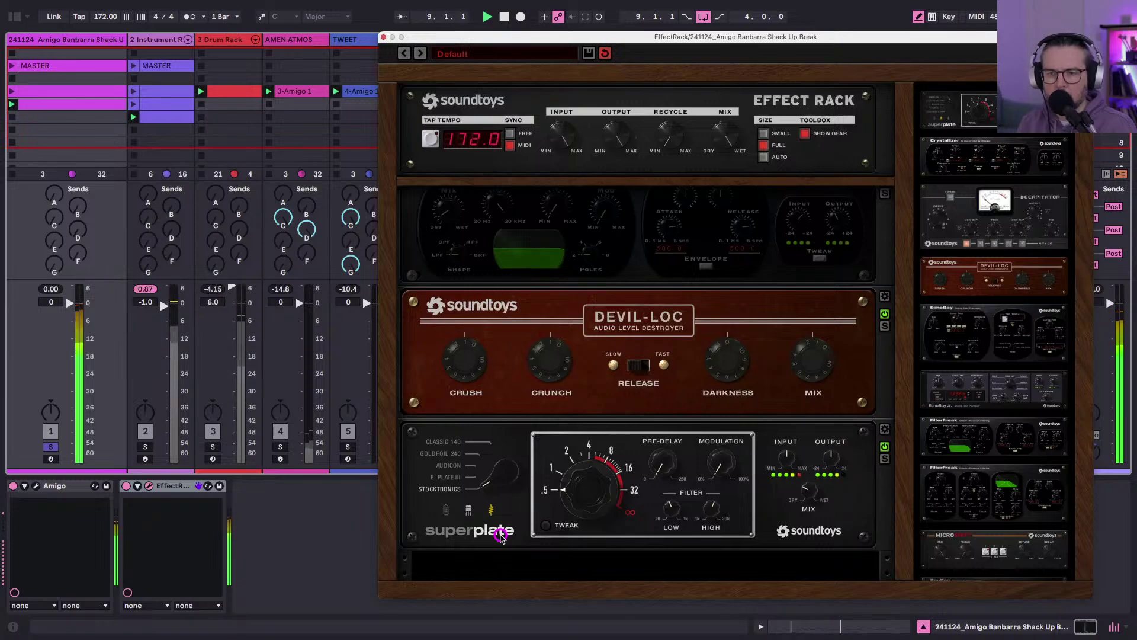
drag(811, 513, 811, 499)
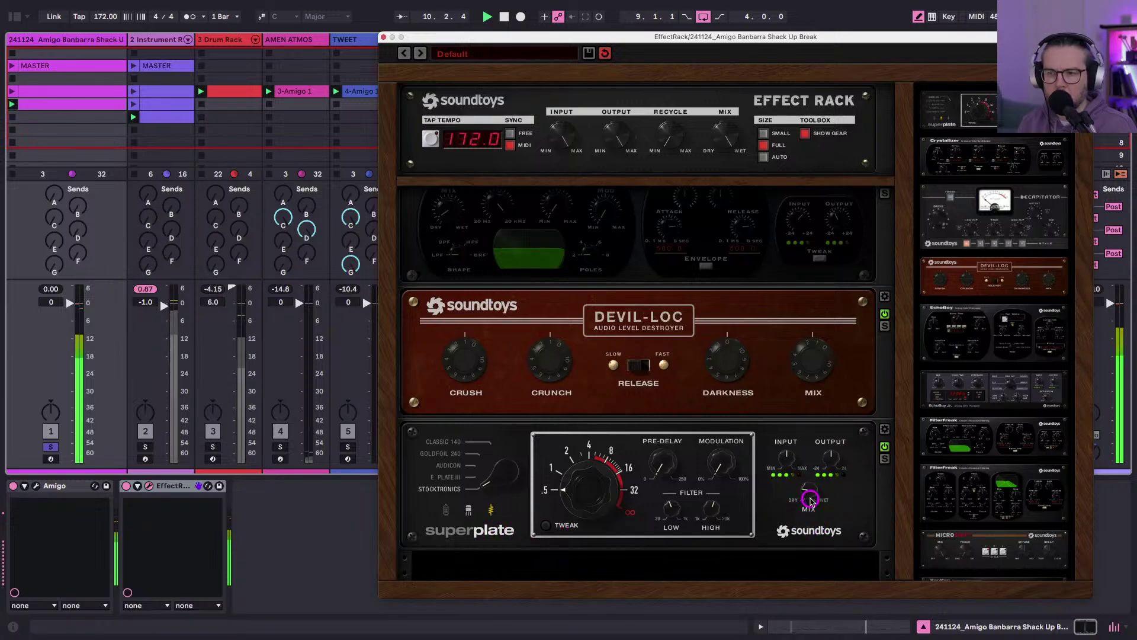
click(566, 523)
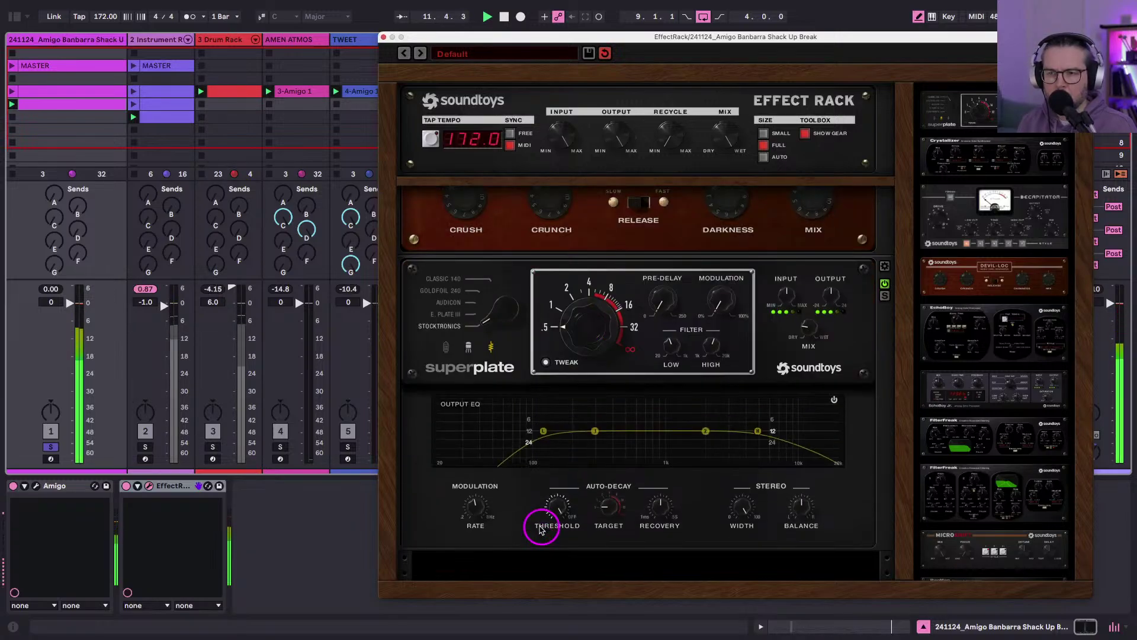
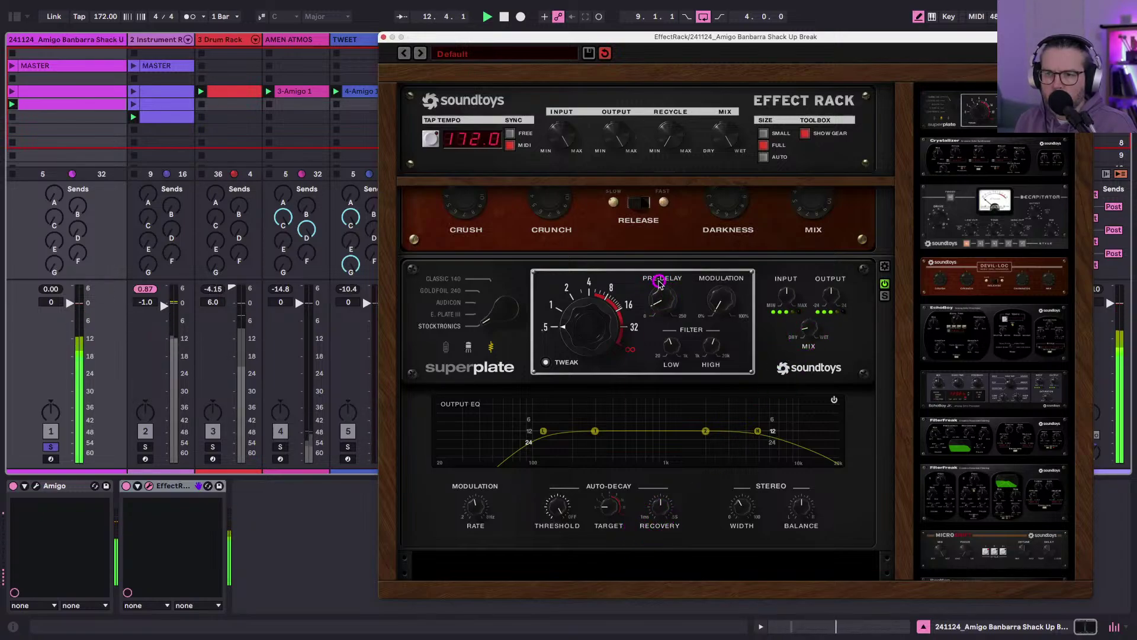
drag(483, 306, 479, 266)
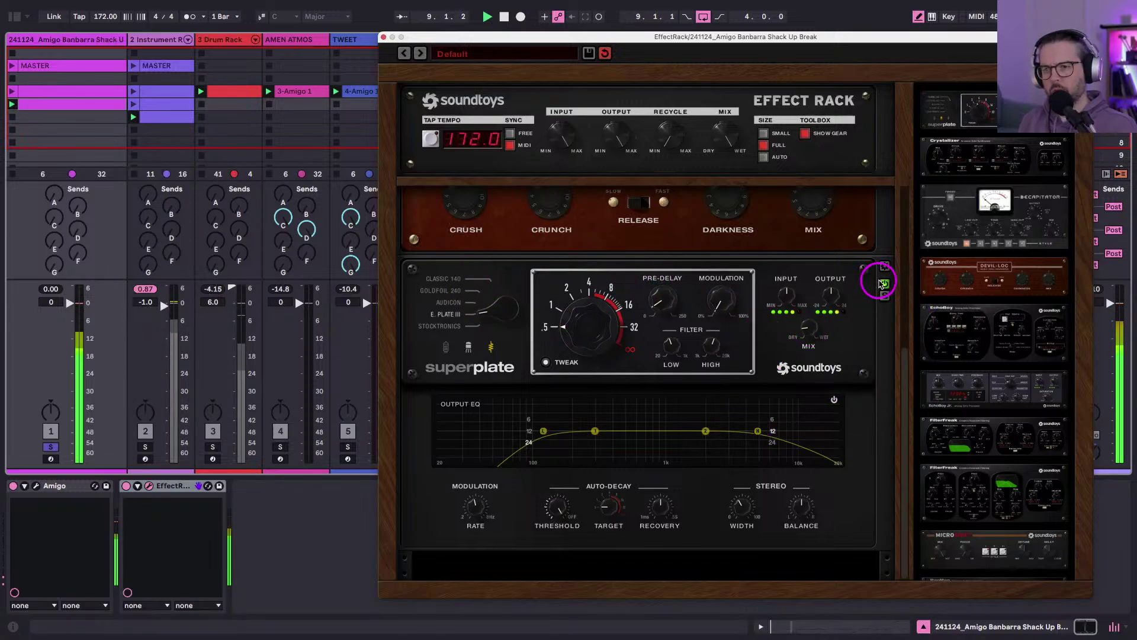
scroll(586, 261, up, 5)
drag(817, 350, 810, 335)
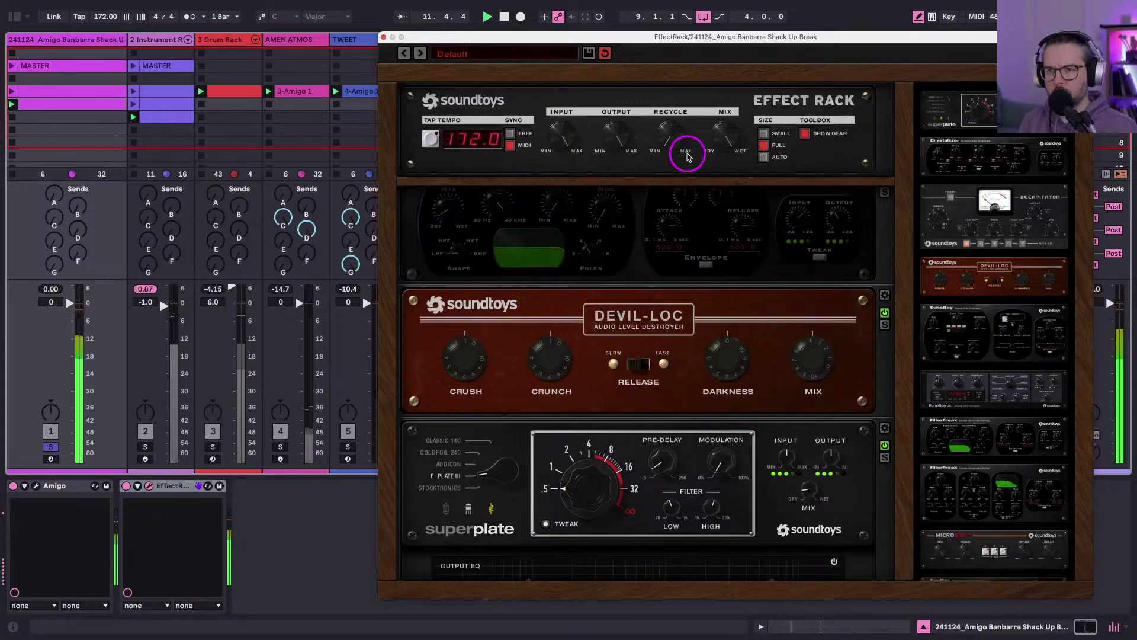
click(383, 38)
Switch the Amigo Banbarra Shack Up track to its upper clip and examine the slice notes in the clip's opening bar.
double_click(43, 93)
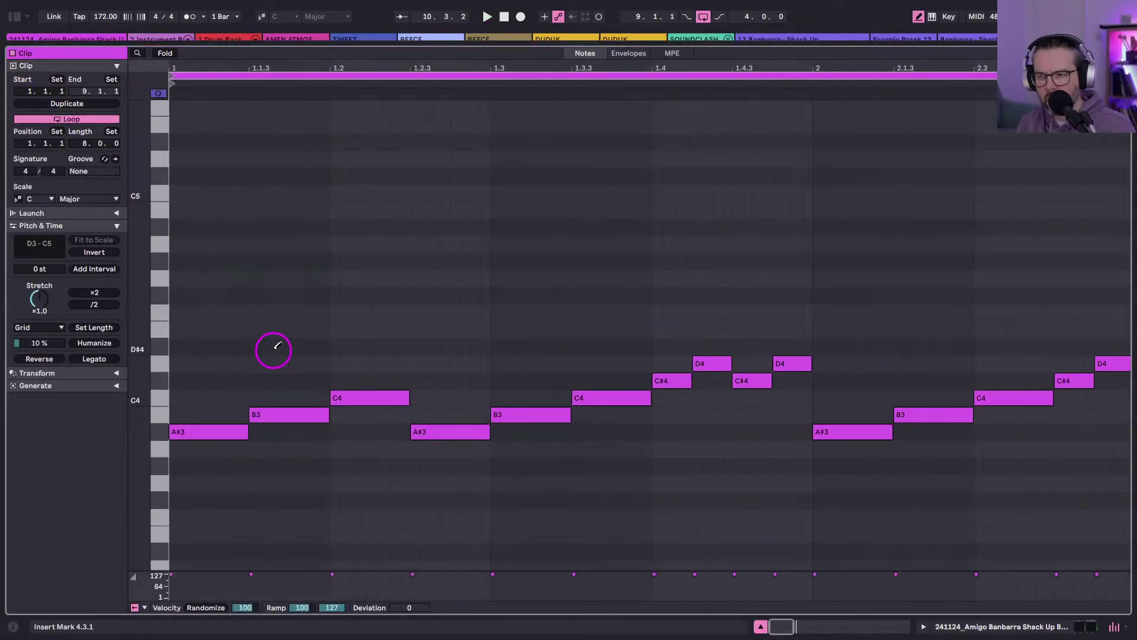
click(835, 291)
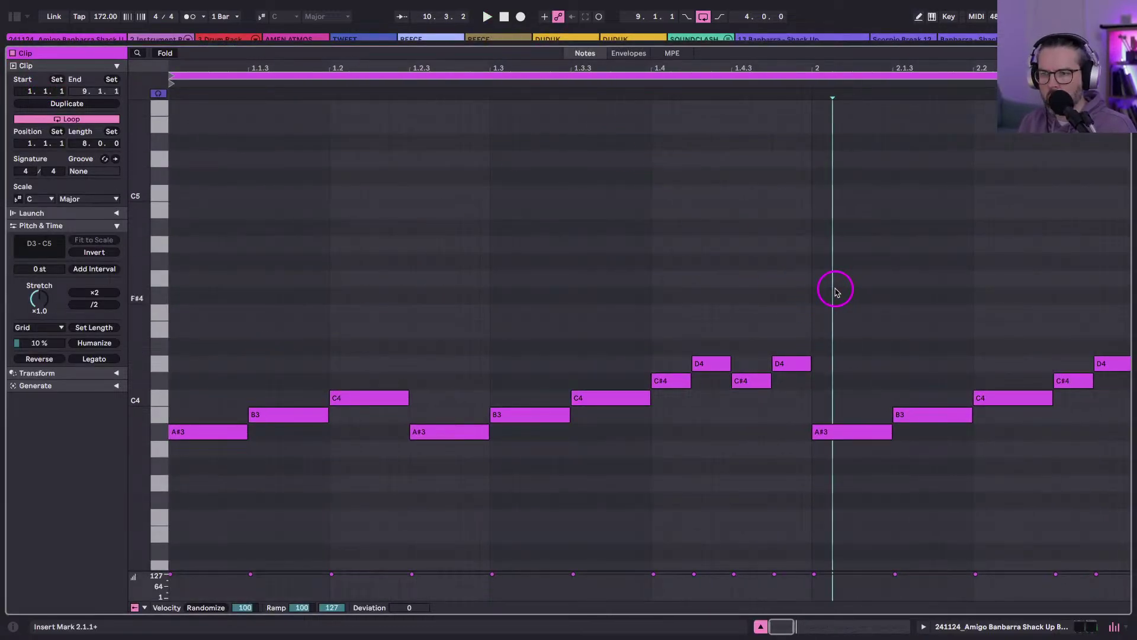
click(791, 318)
drag(644, 348, 330, 419)
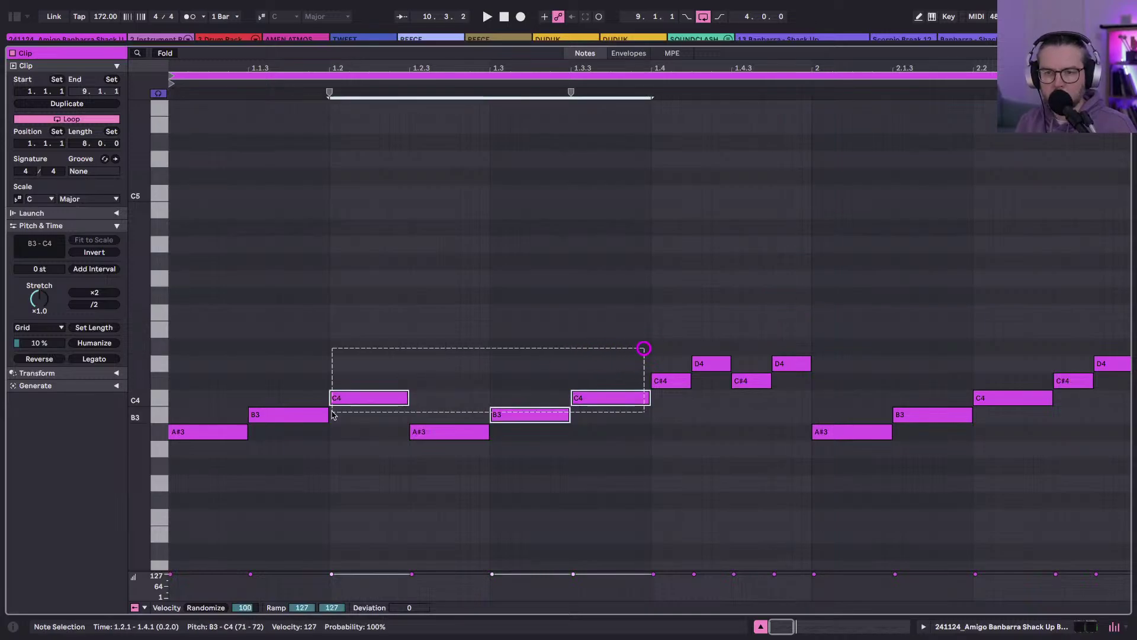
click(162, 430)
key(Tab)
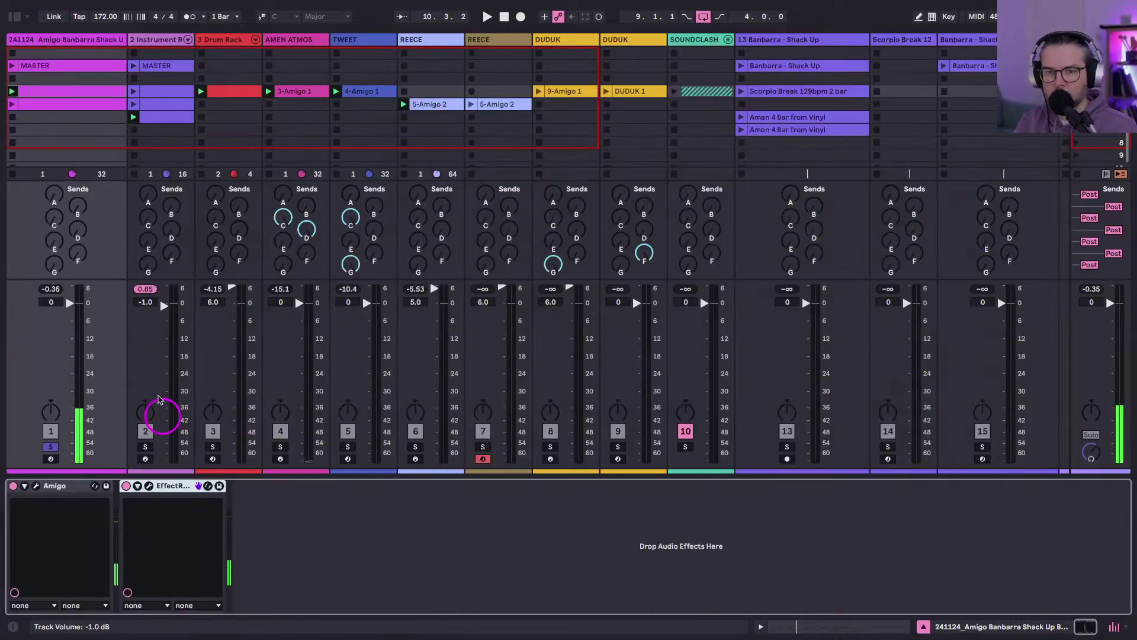
Unsolo the Amigo Banbarra Shack Up track, restart playback and launch 5-Amigo 2 on the second REECE track.
click(54, 449)
key(space)
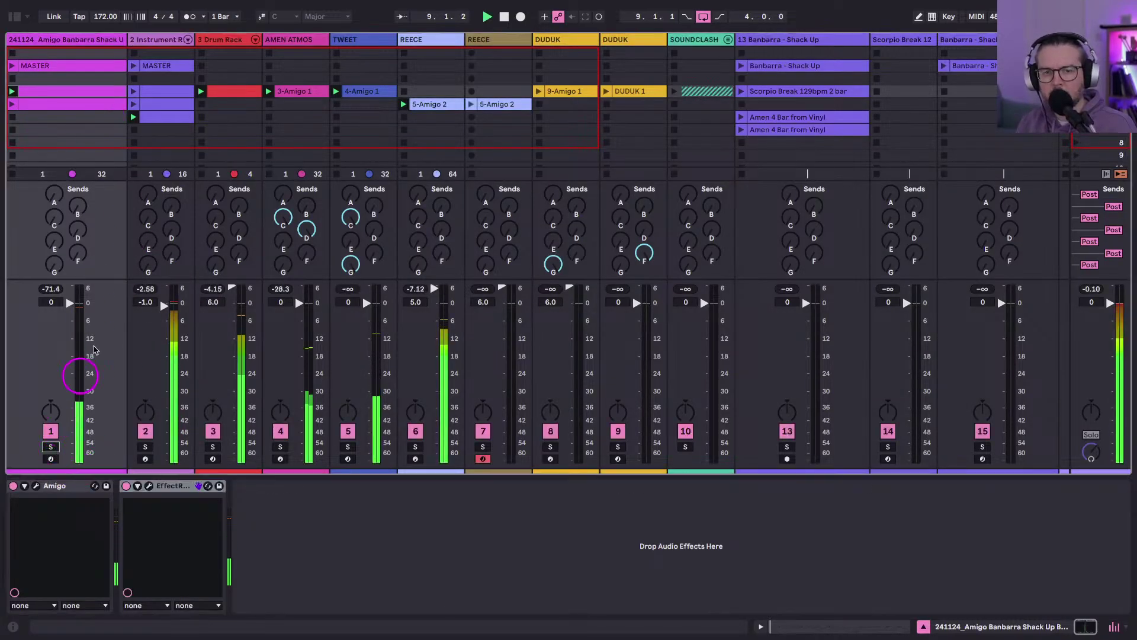
click(470, 105)
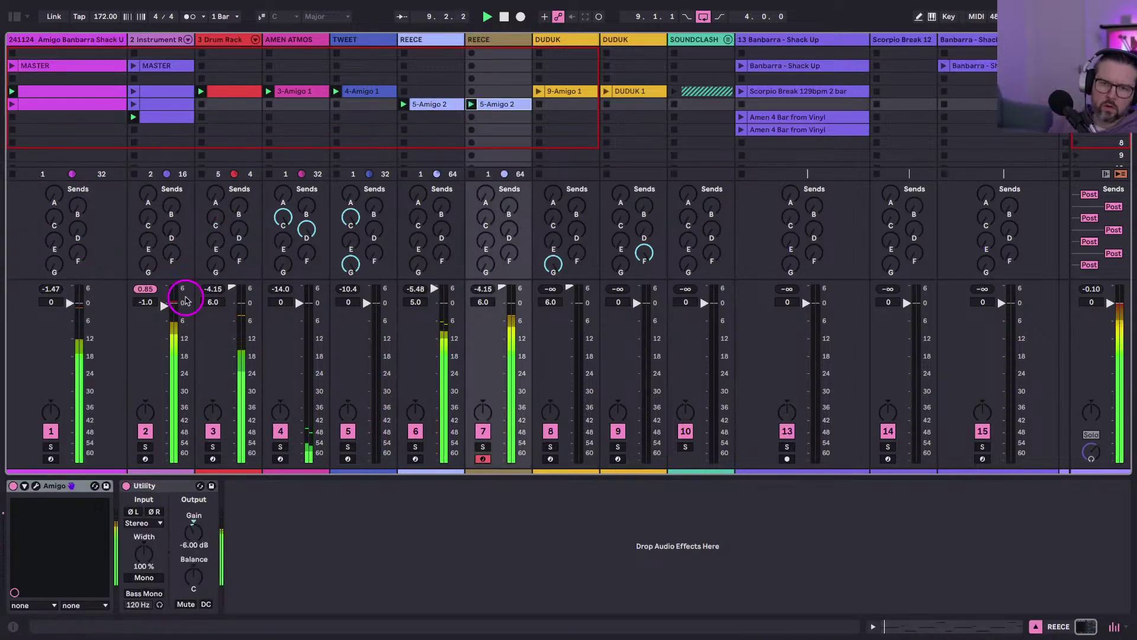
In the Instrument Rack's second Snapback, set the Transient layer's volume to -8.53 dB and its width to 60%.
click(165, 65)
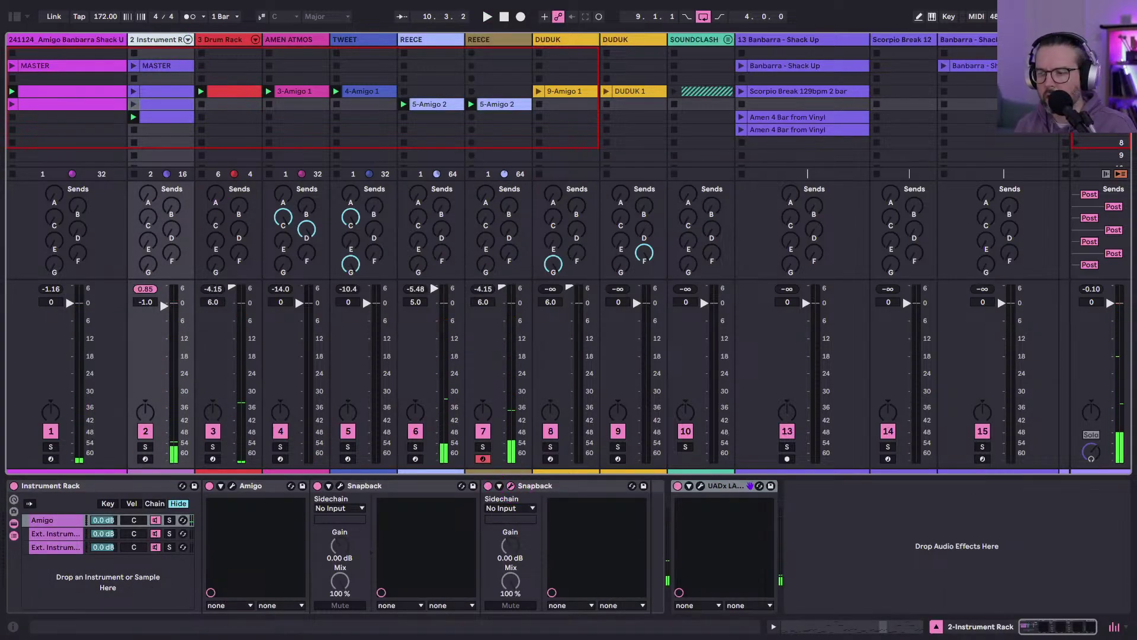
click(510, 485)
key(space)
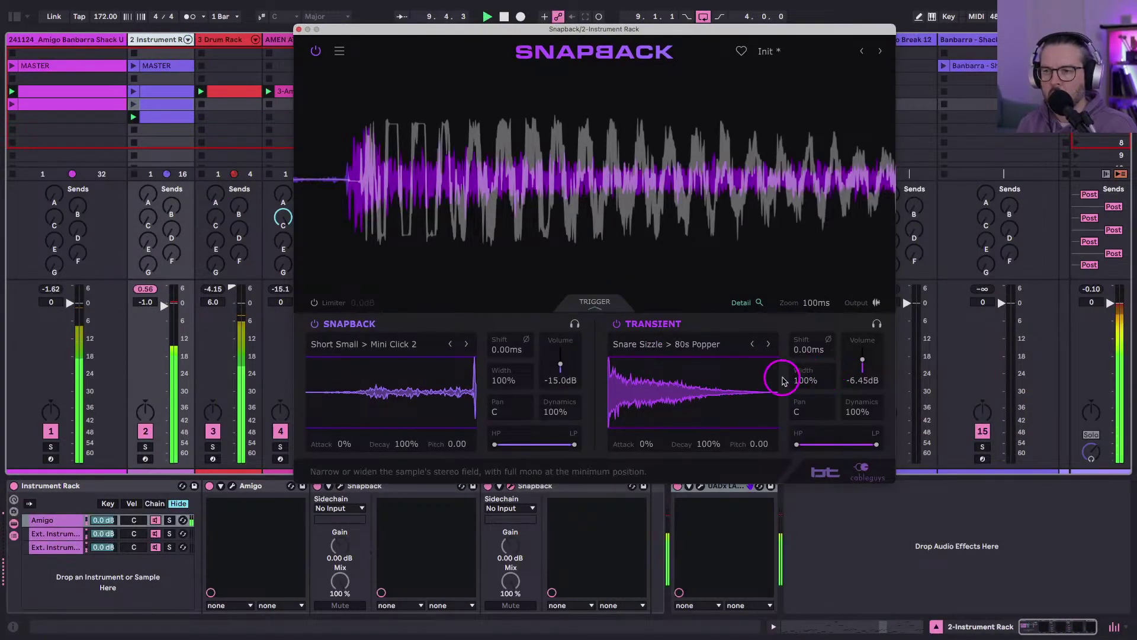
drag(862, 359, 862, 360)
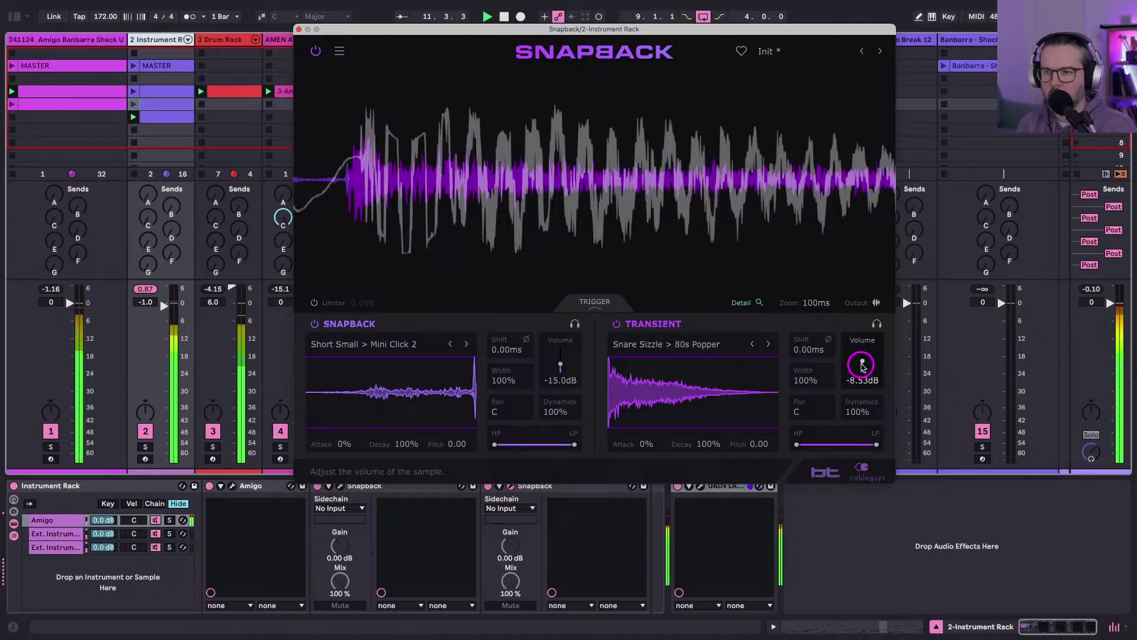
drag(802, 375, 797, 407)
click(278, 87)
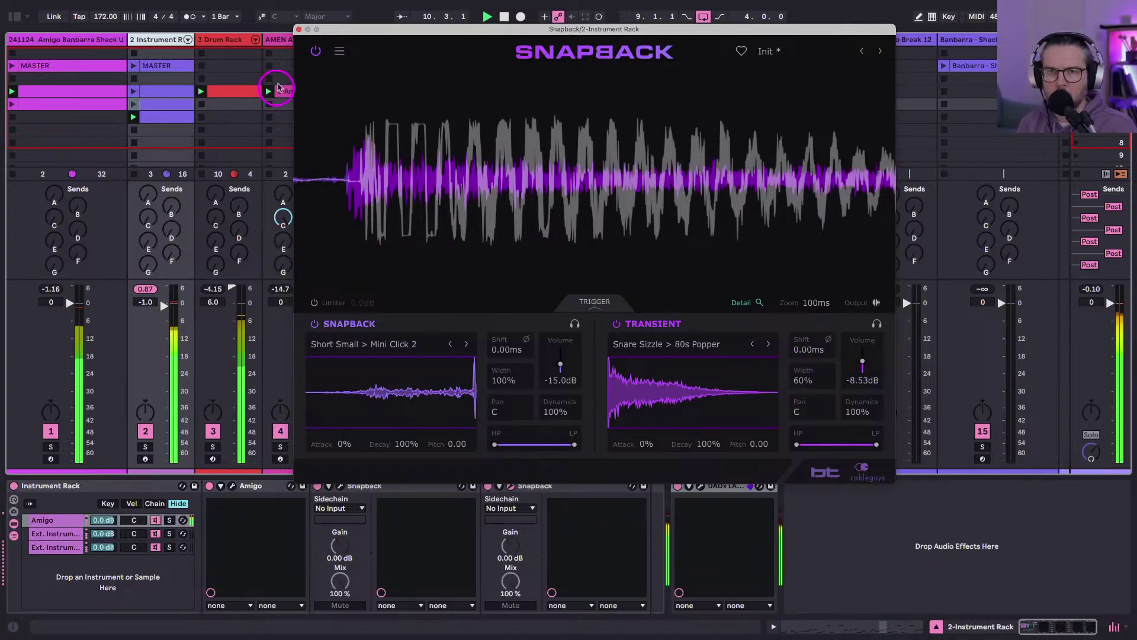
click(299, 29)
Launch the Amigo Banbarra Shack Up track's lower clip and the 9-Amigo 1 duduk clip, with 3 Drum Rack at 3.0 dB.
click(38, 111)
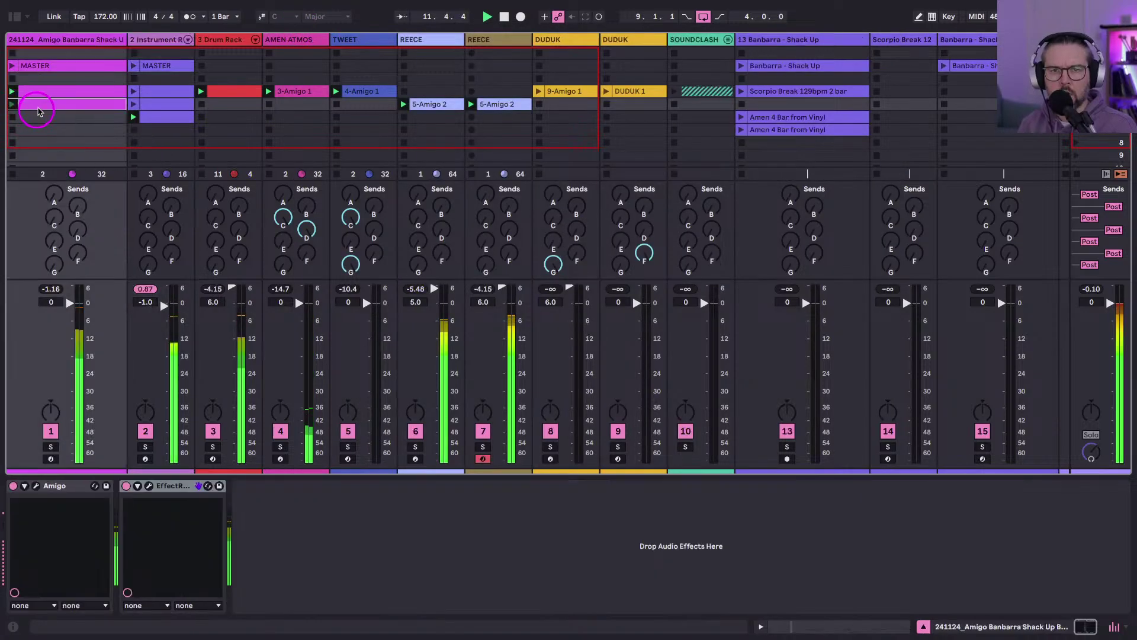
click(231, 287)
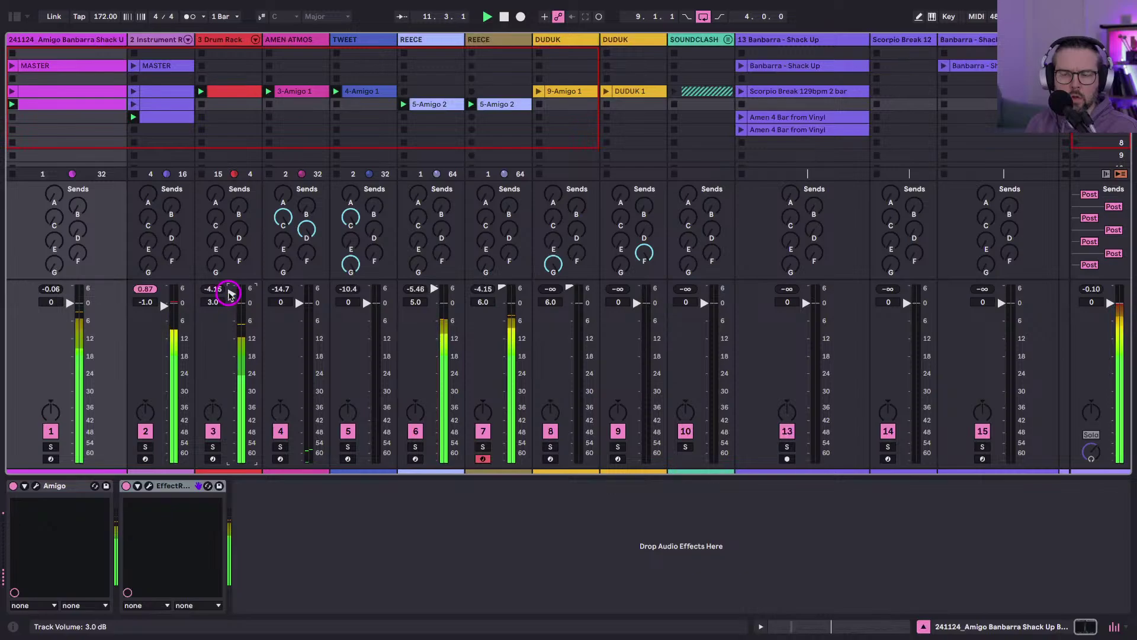
click(548, 90)
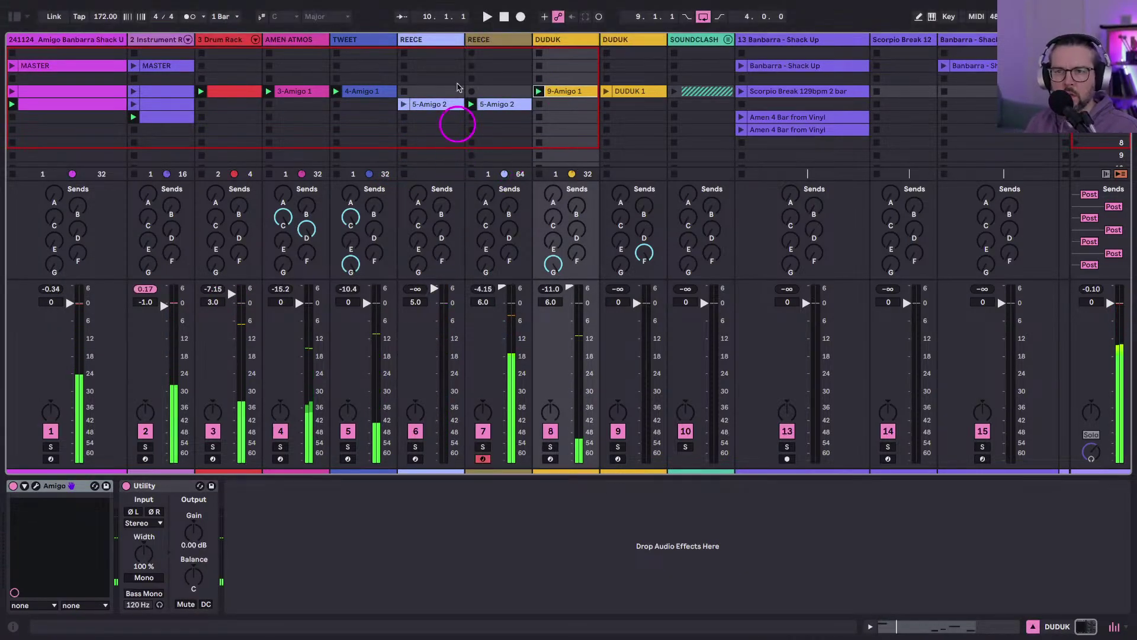
Open the second REECE track's 5-Amigo 2 clip and transpose the F2 note at 8.2.1 up to G#3.
double_click(495, 104)
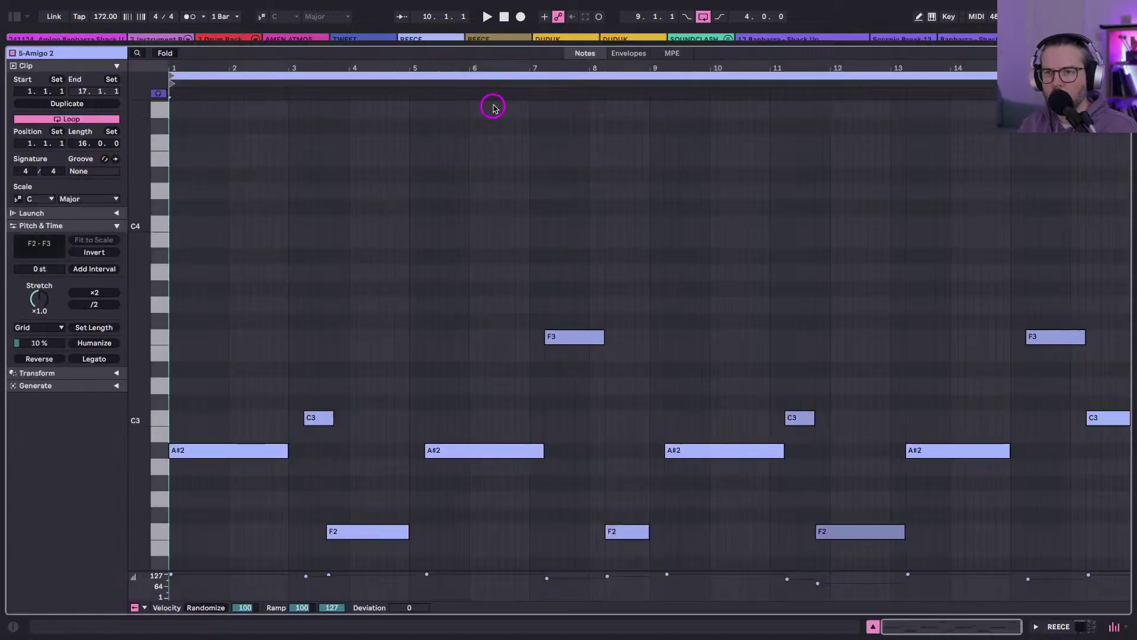
click(645, 450)
key(shift+Up)
key(shift+Up)
key(space)
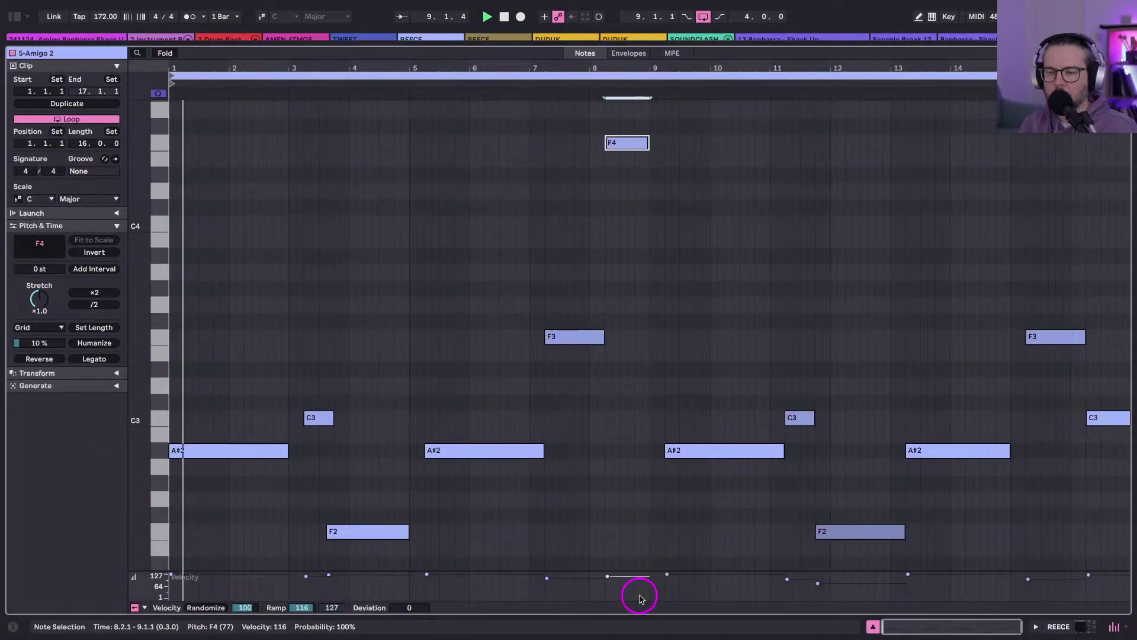
key(Down)
key(Down)
key(Down)
key(Down)
key(Down)
key(Down)
key(Down)
key(Down)
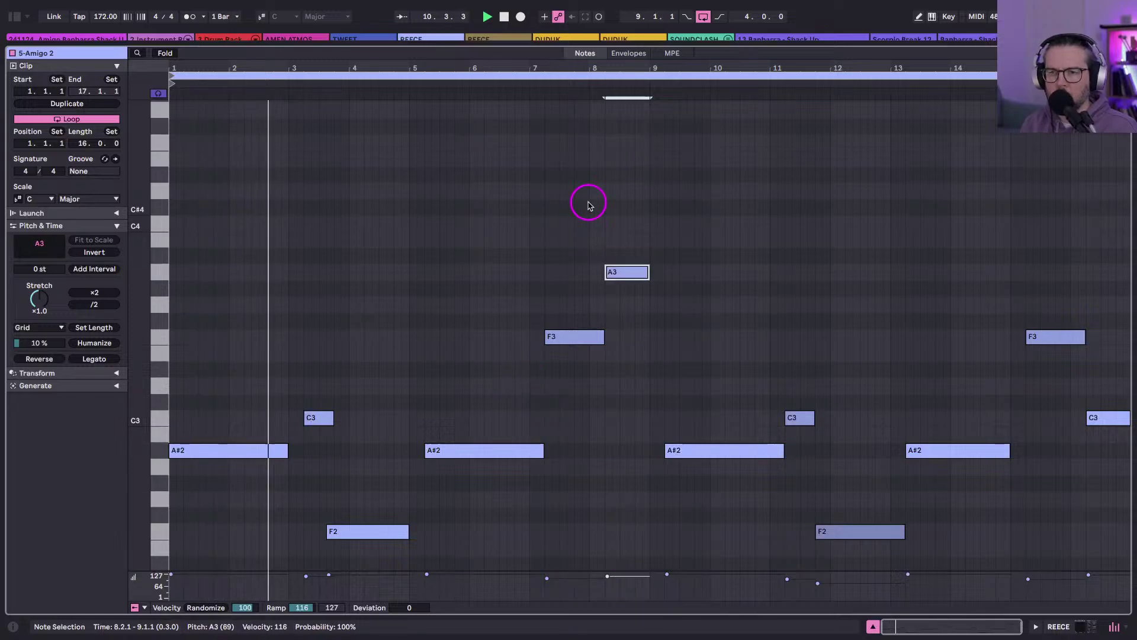
key(Down)
Draw an F3 note at 4.2.1 in the reece clip, extend it to 5.1.1 and set its velocity to 127.
key(b)
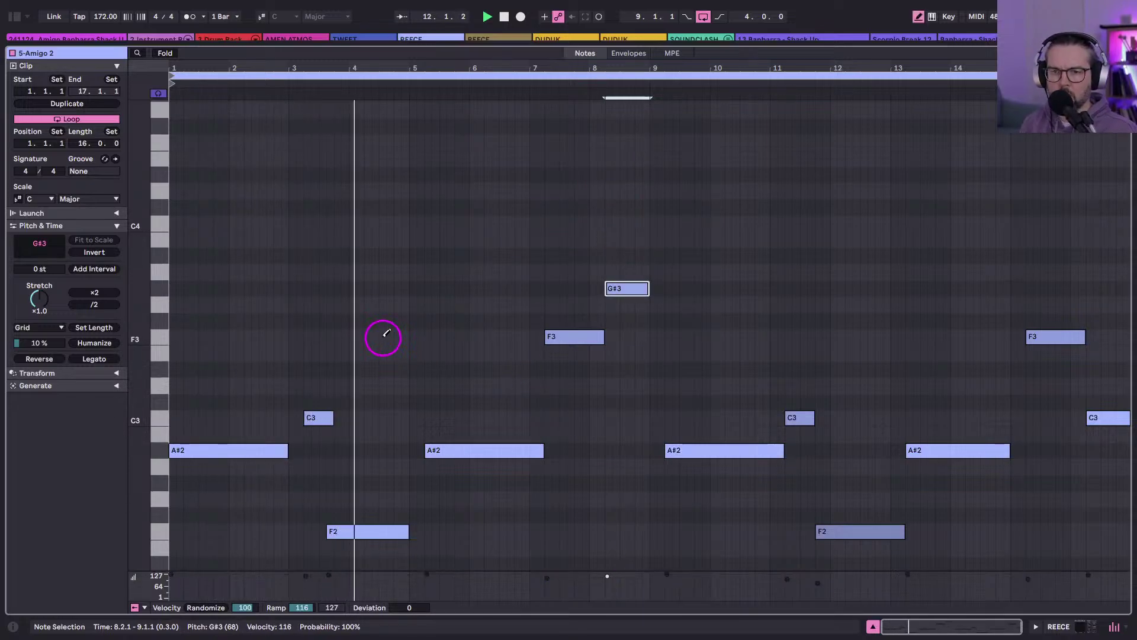
click(370, 337)
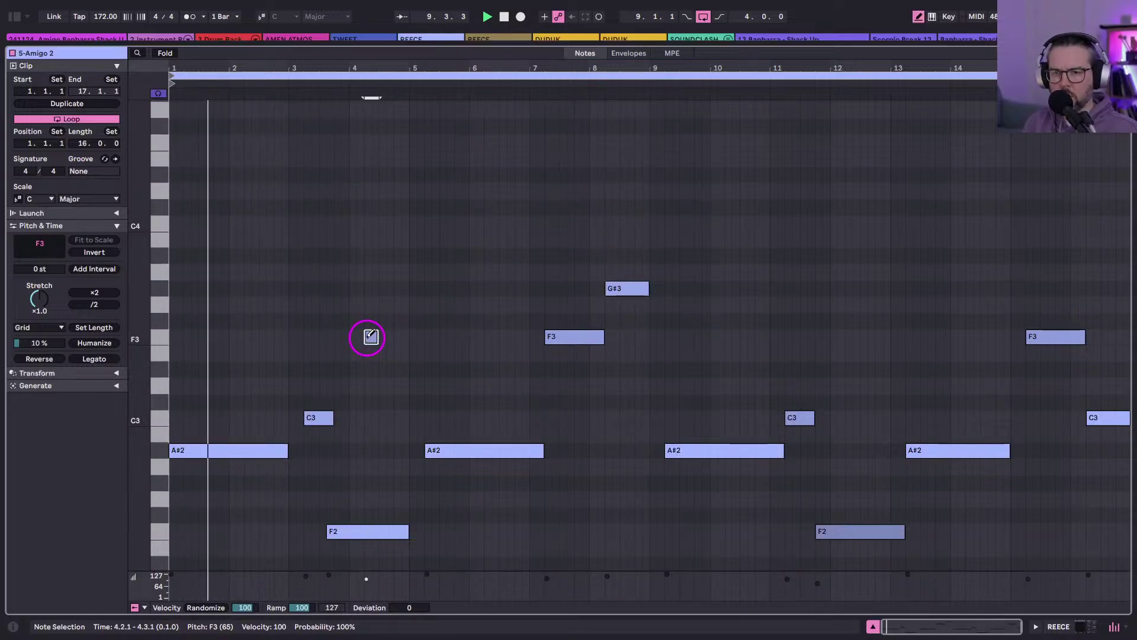
key(shift+Right)
key(shift+Right)
drag(366, 578, 368, 563)
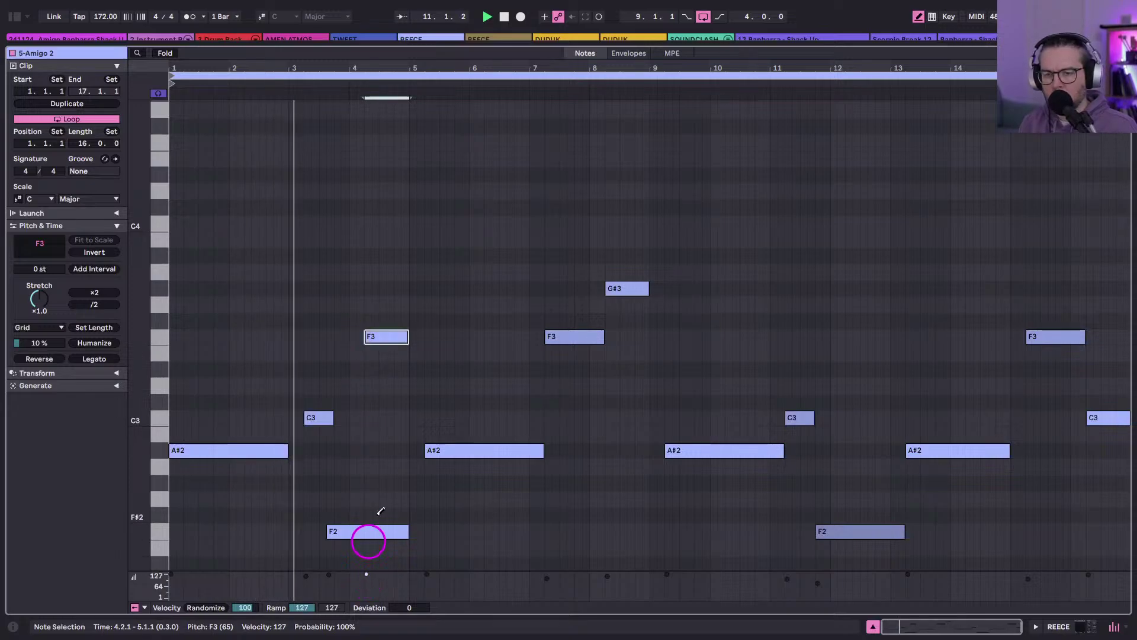
key(b)
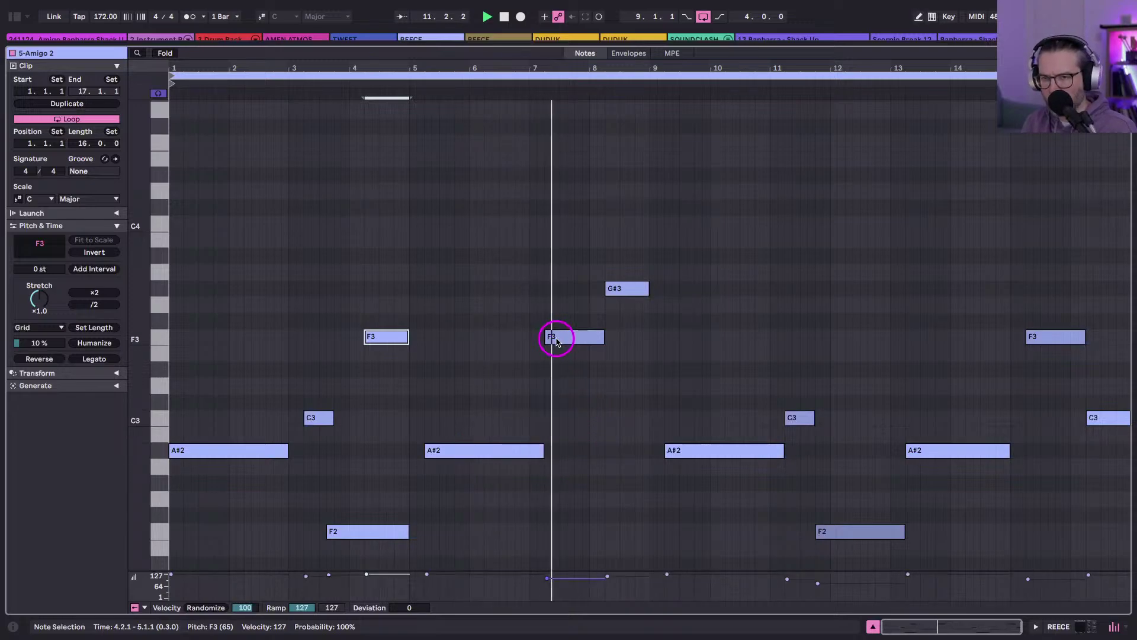
In the reece clip, move the F3 note at 7.2.1 down to G#2 and transpose the note at 8.2.1 to F3.
drag(555, 342, 562, 480)
drag(619, 290, 617, 506)
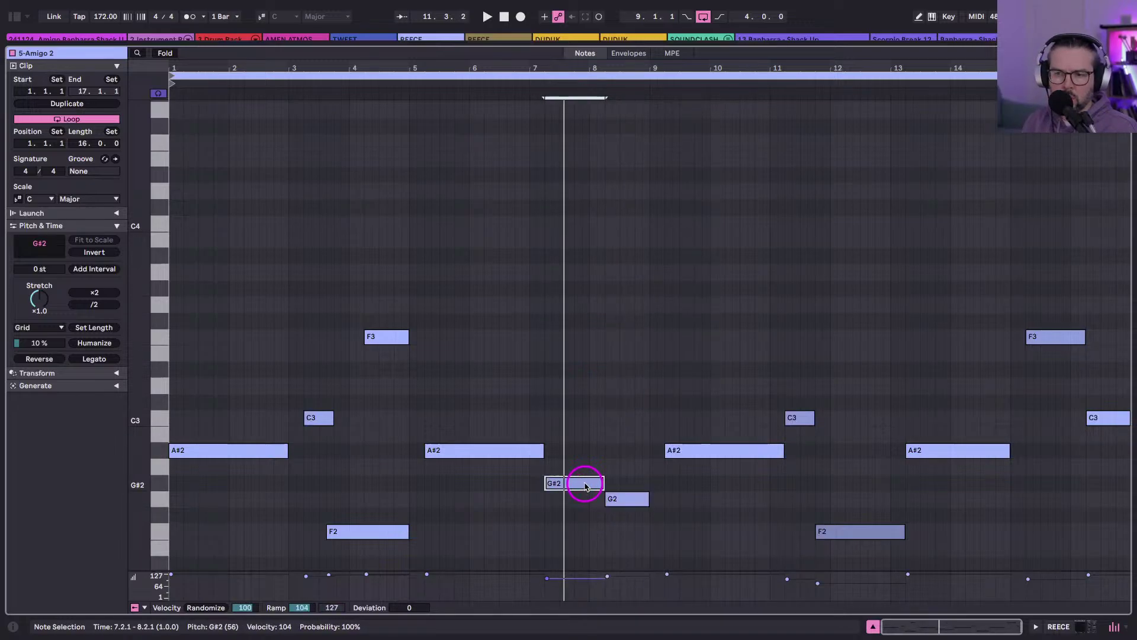
key(Down)
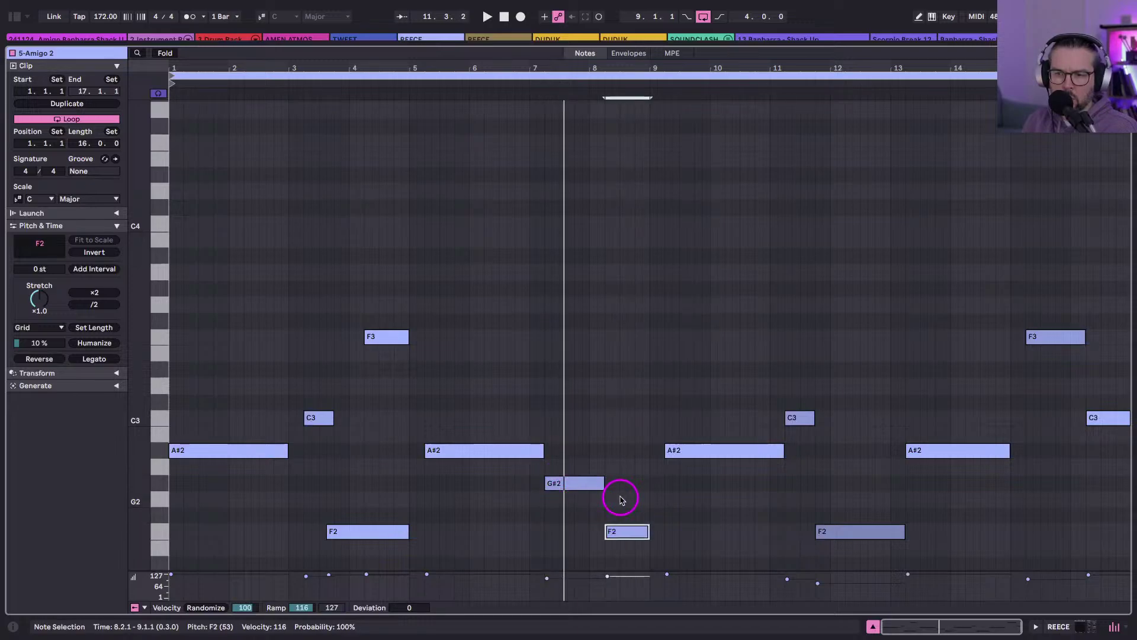
key(shift+Up)
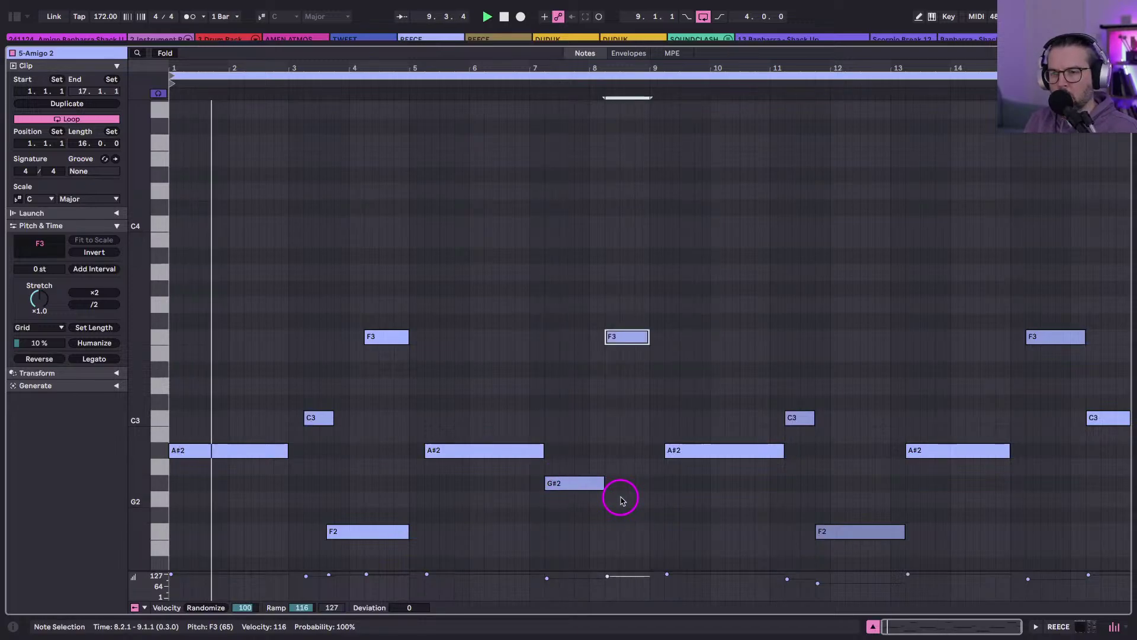
Transpose the reece note at 8.2.1 to G#3, shorten it to end at 8.4.3 and return to the Session View devices.
key(Up)
key(Up)
key(Up)
key(space)
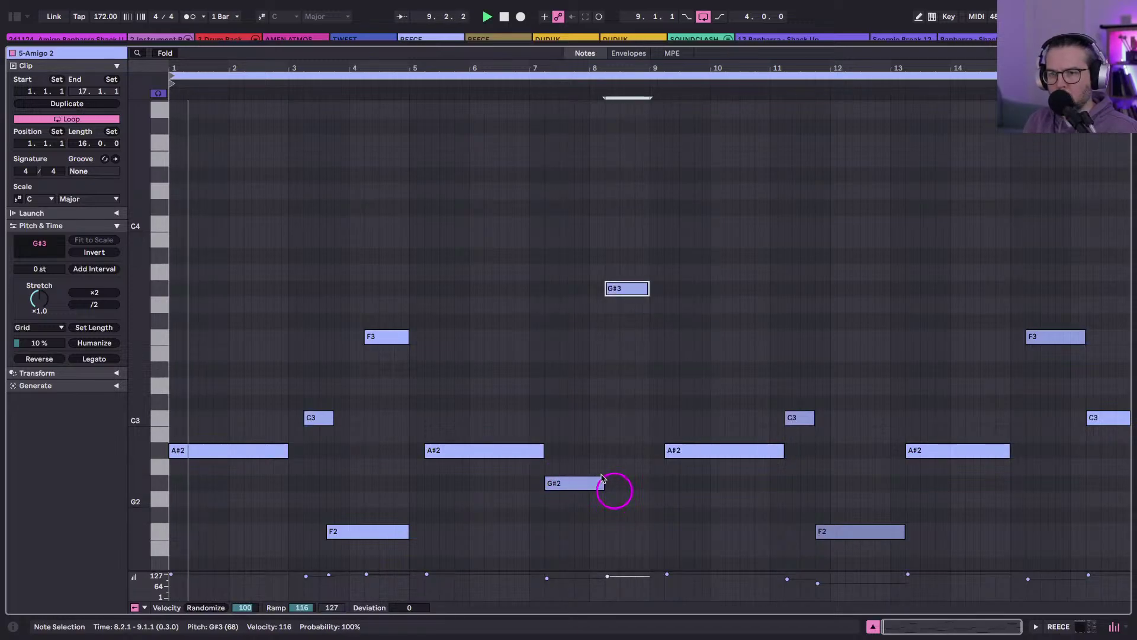
key(shift+Left)
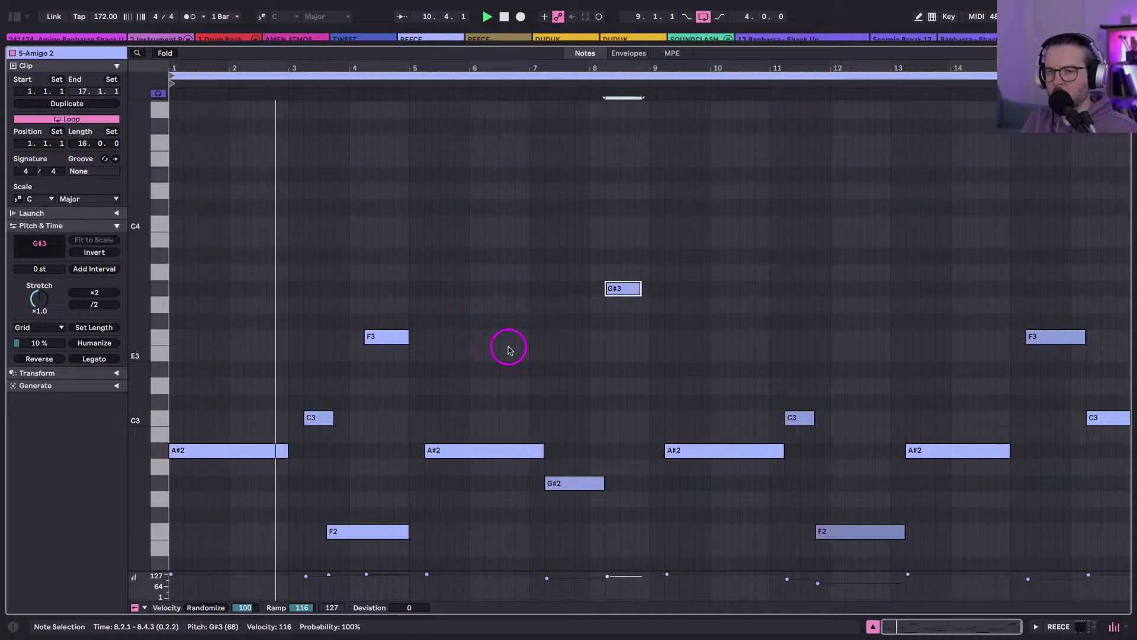
key(shift+Tab)
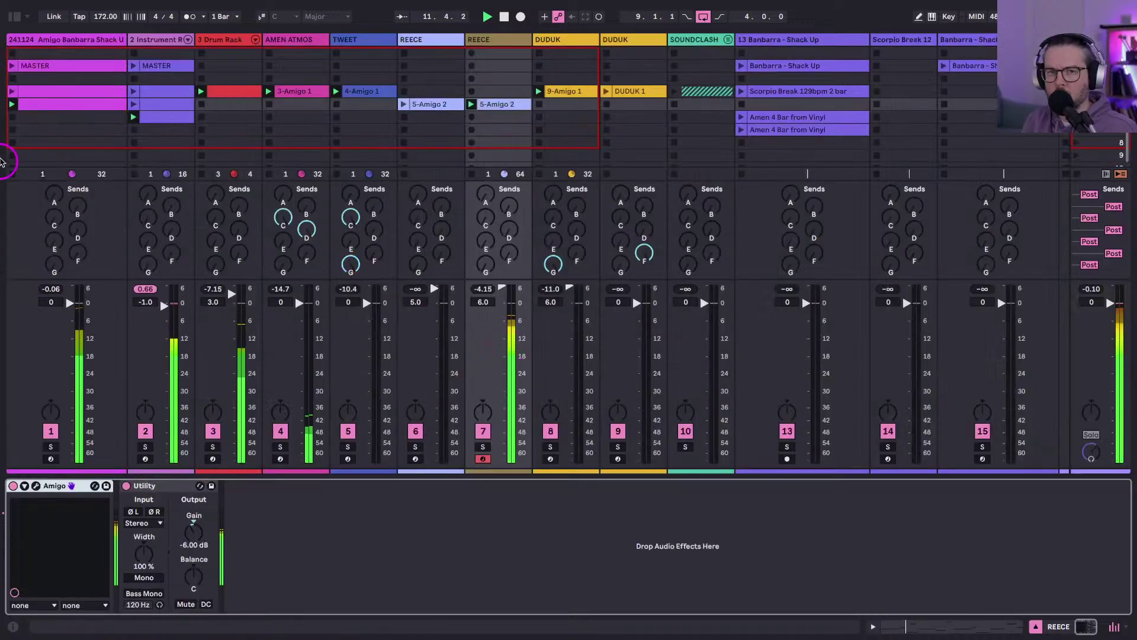
Launch the Amigo Banbarra Shack Up track's lower clip and set the pitch in its Amigo sampler to +2.
click(27, 105)
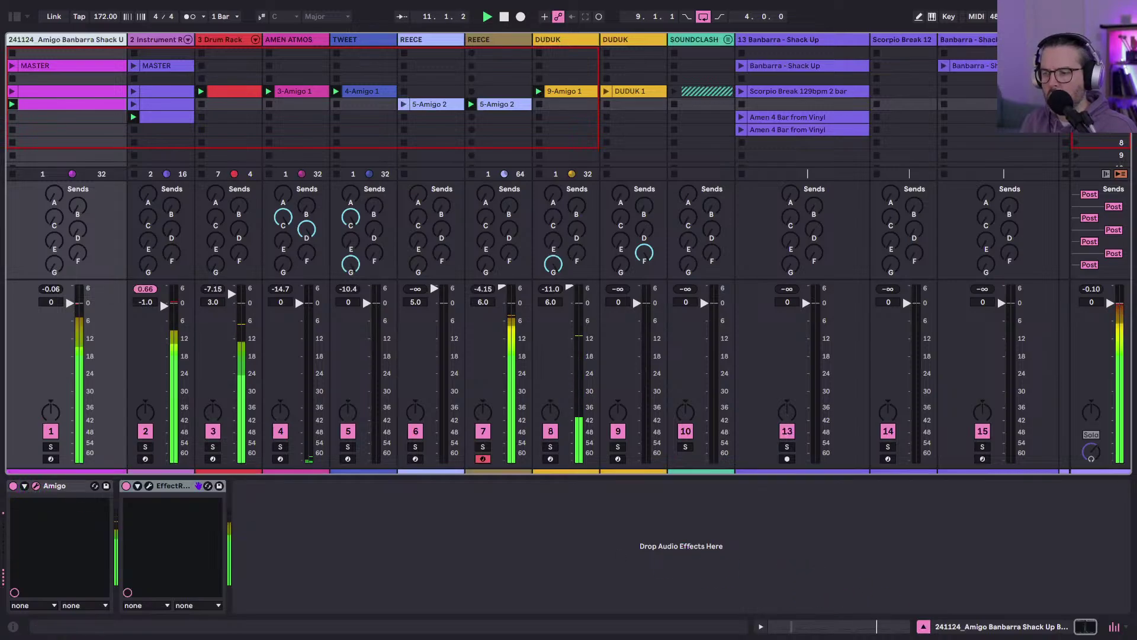
key(super+alt+p)
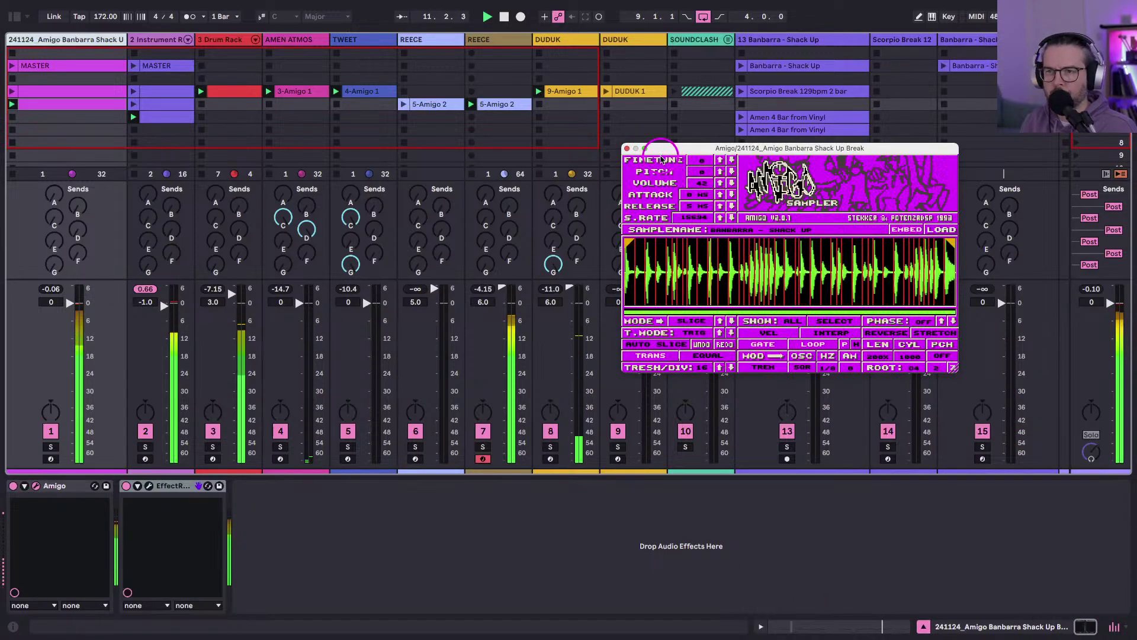
click(720, 171)
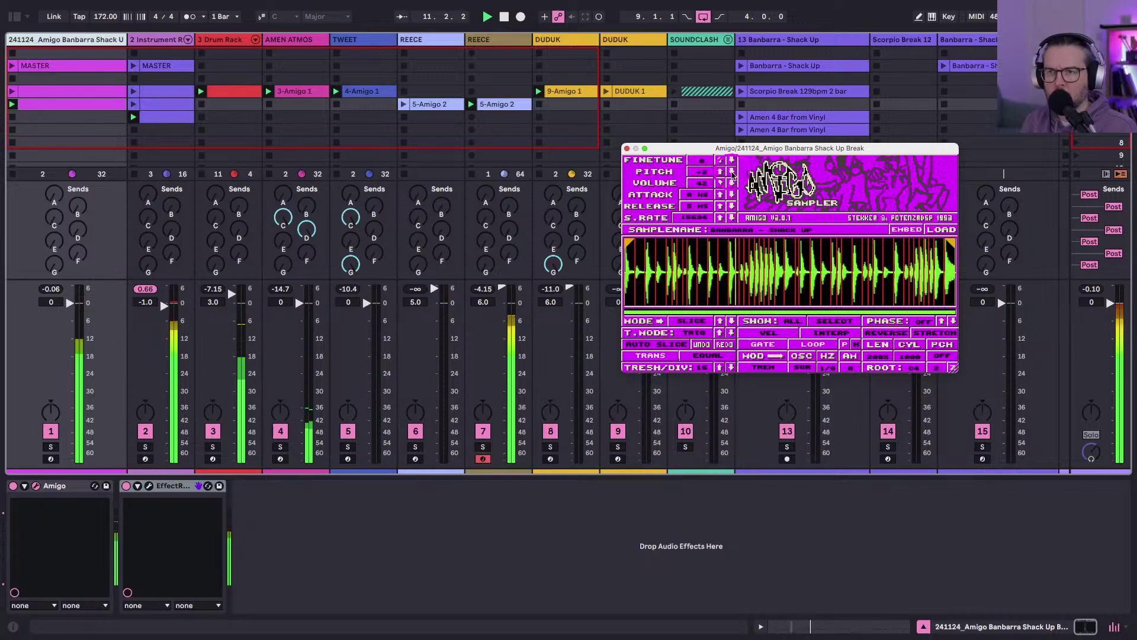
Solo the Amigo Banbarra Shack Up track and compare its sound with the EffectRack bypassed and active.
click(50, 446)
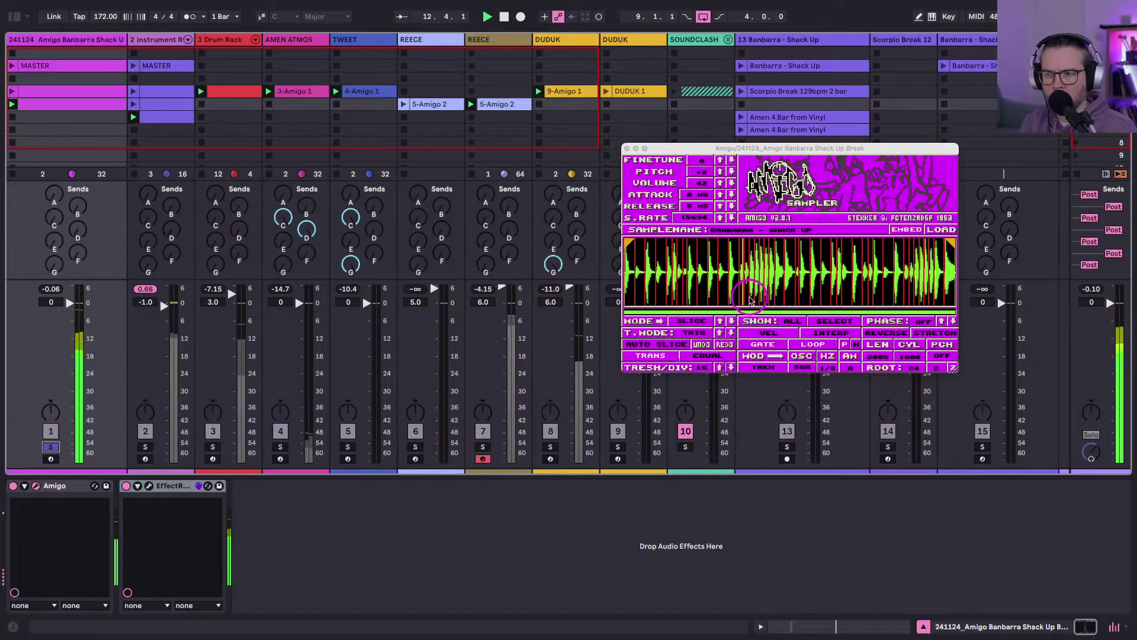
click(126, 486)
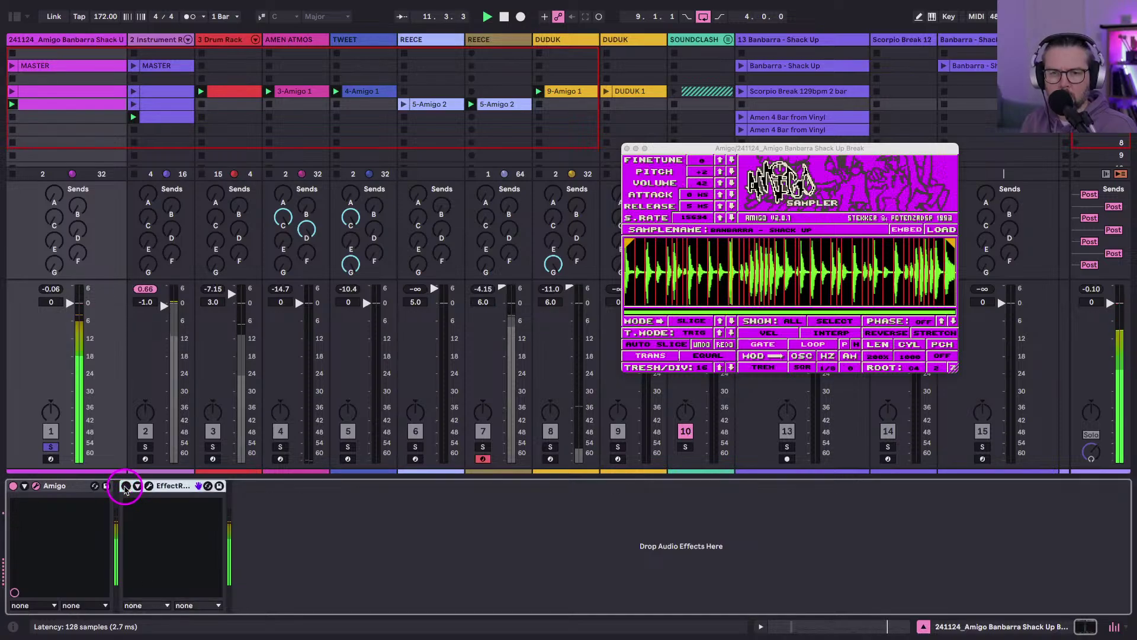
click(125, 486)
click(54, 292)
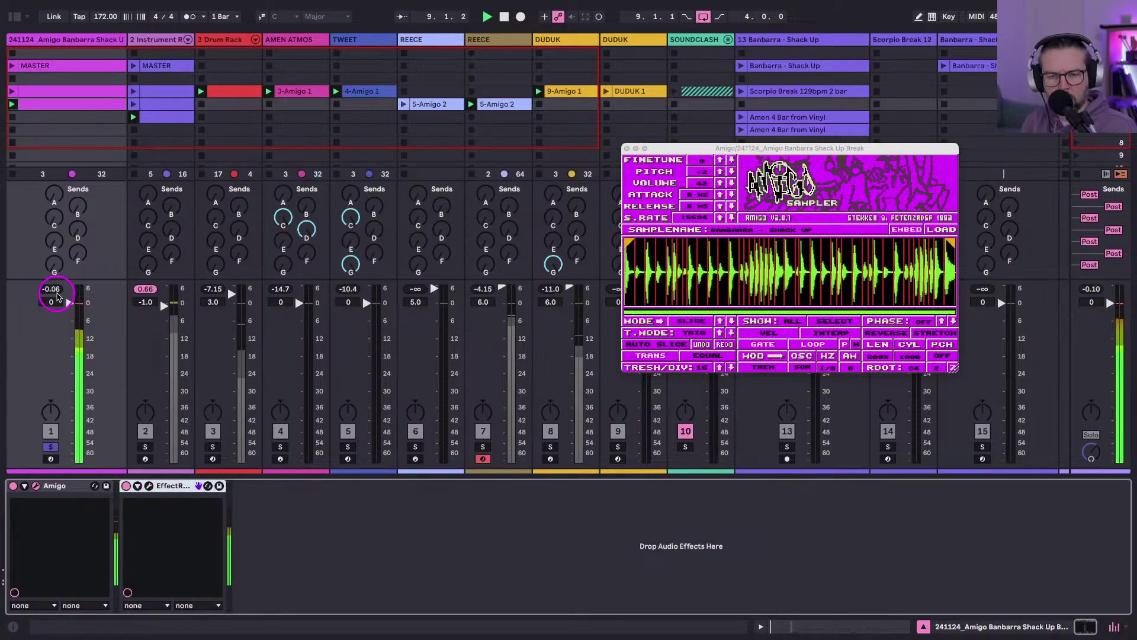
Launch and open the Amigo Banbarra Shack Up track's upper clip and shorten all its C4 notes by one grid step.
click(74, 395)
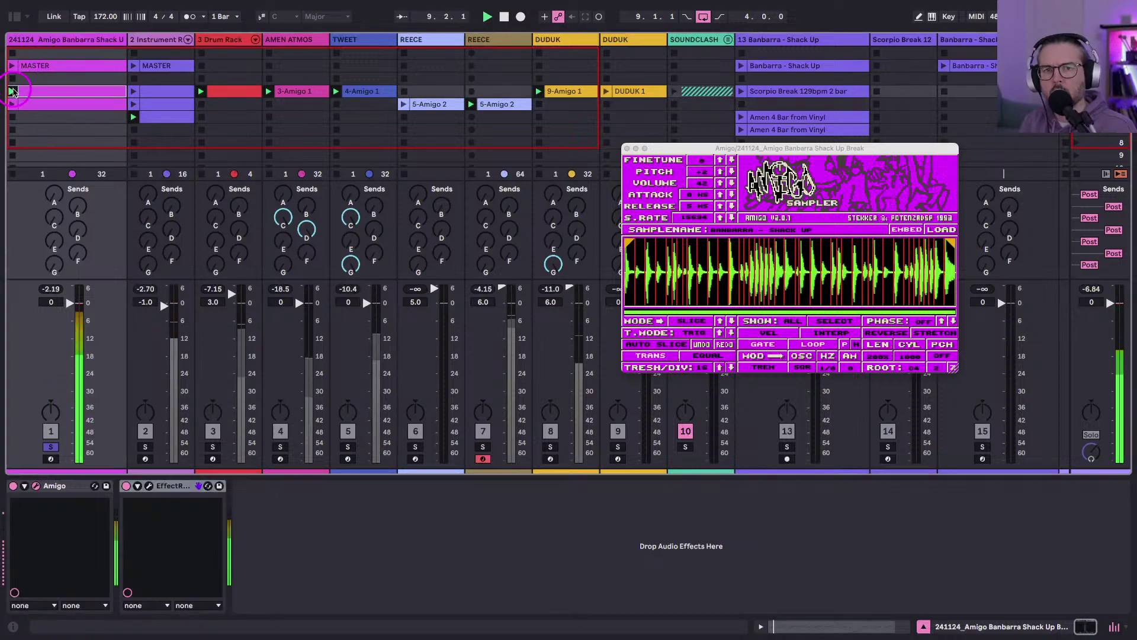
click(35, 95)
key(super+alt+e)
click(155, 432)
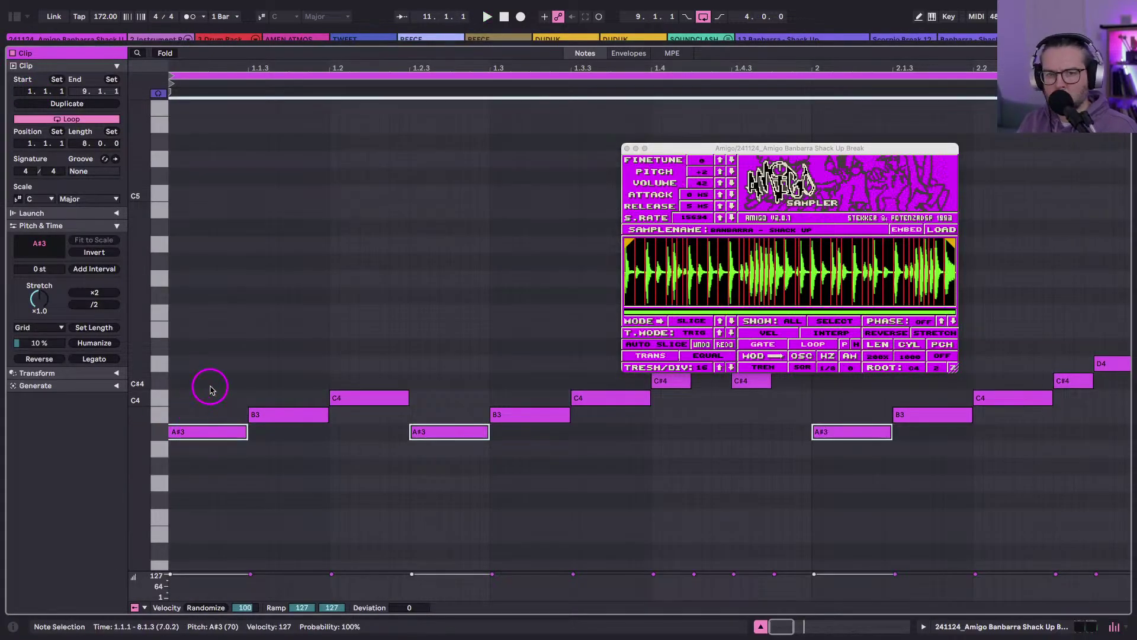
click(155, 400)
key(shift+Left)
key(space)
scroll(304, 367, right, 3)
scroll(304, 367, up, 1)
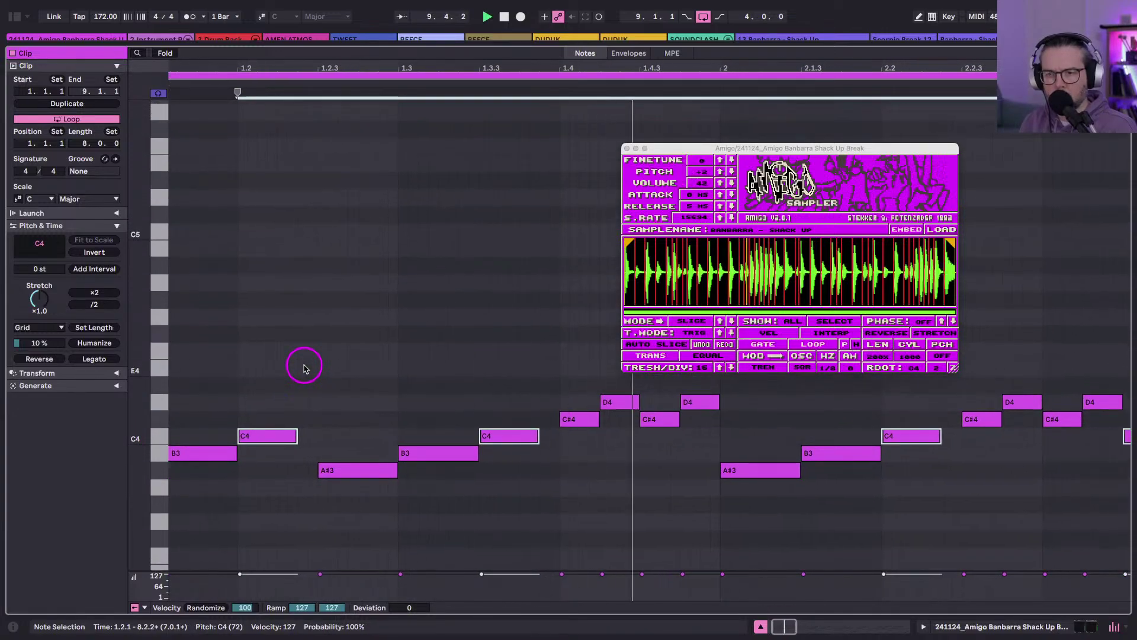
Shorten the four alternating C#4 and D4 notes between 1.4.1 and 1.4.4 in the break clip.
scroll(564, 438, right, 2)
drag(474, 470, 593, 388)
key(shift+Left)
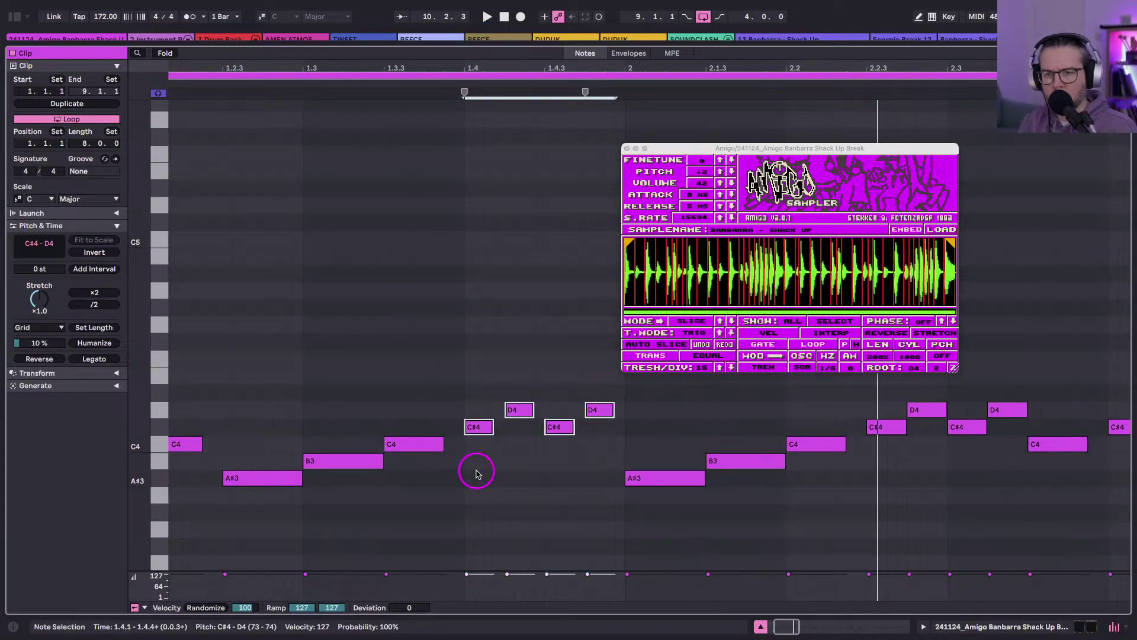
scroll(477, 474, right, 3)
scroll(477, 474, up, 1)
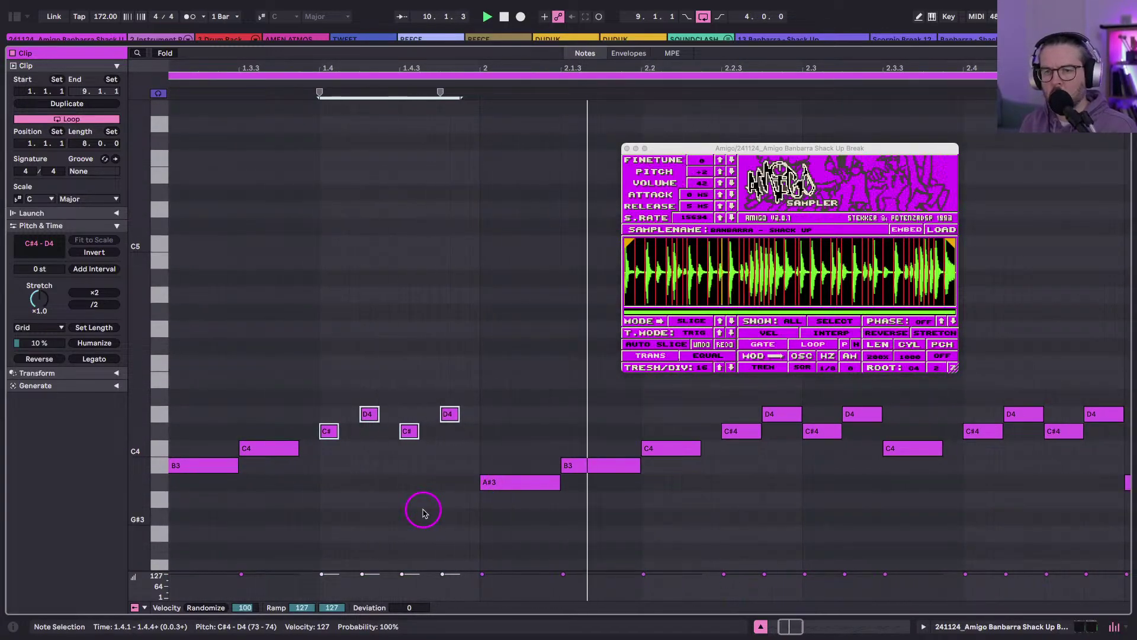
scroll(436, 508, left, 4)
scroll(435, 507, up, 1)
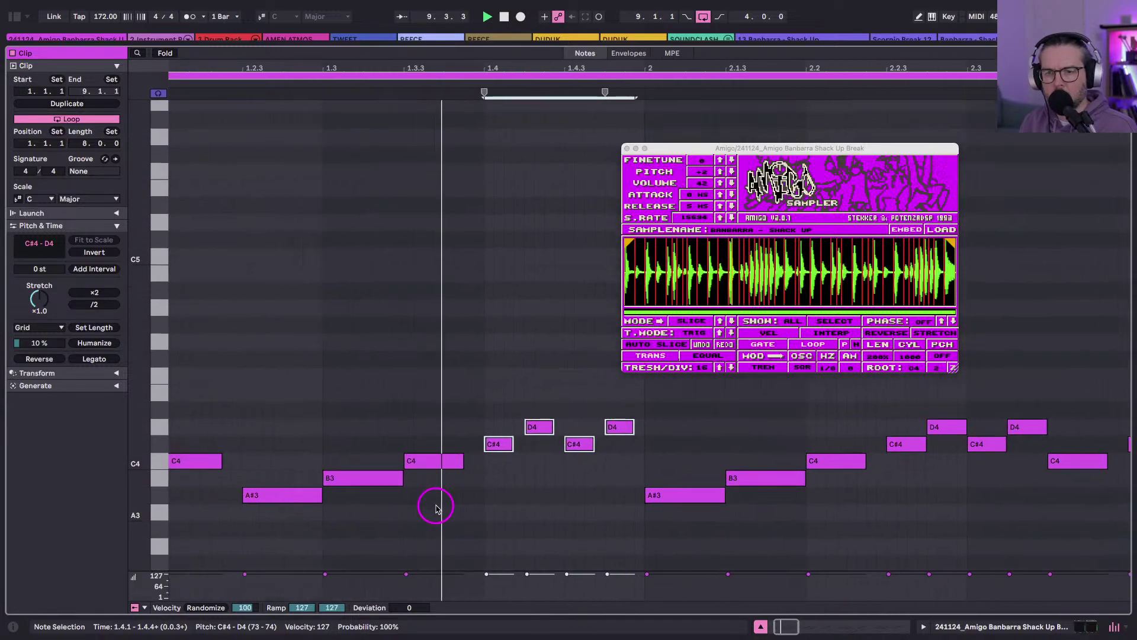
Deactivate the D4 notes at 1.4.2 and 1.4.4 in the break clip.
click(561, 420)
key(0)
click(627, 421)
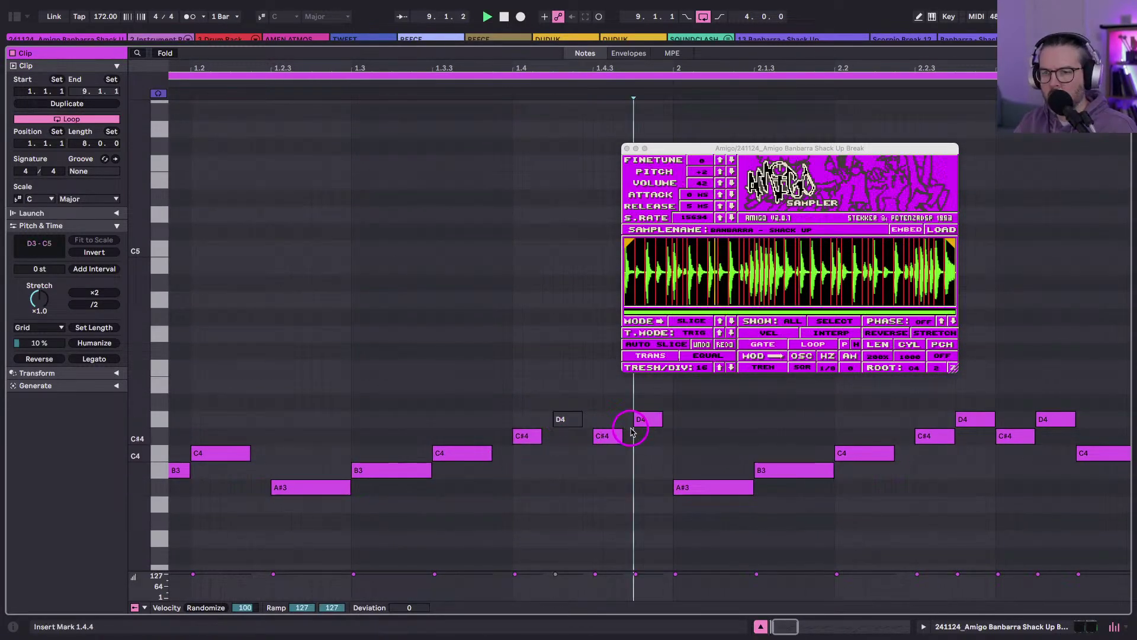
key(space)
click(646, 421)
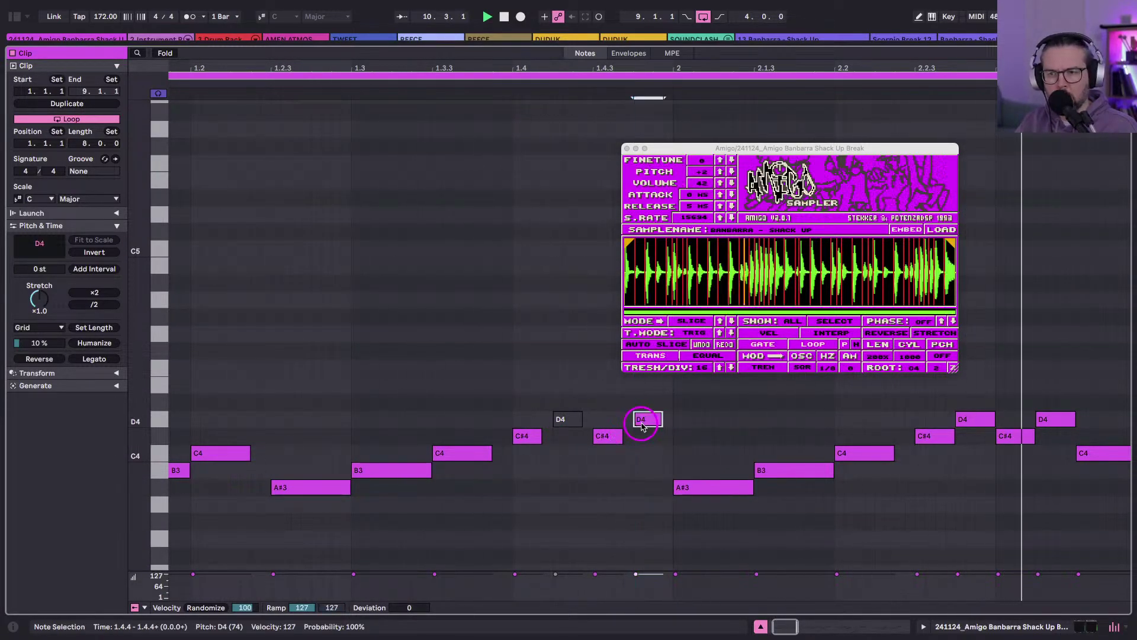
key(0)
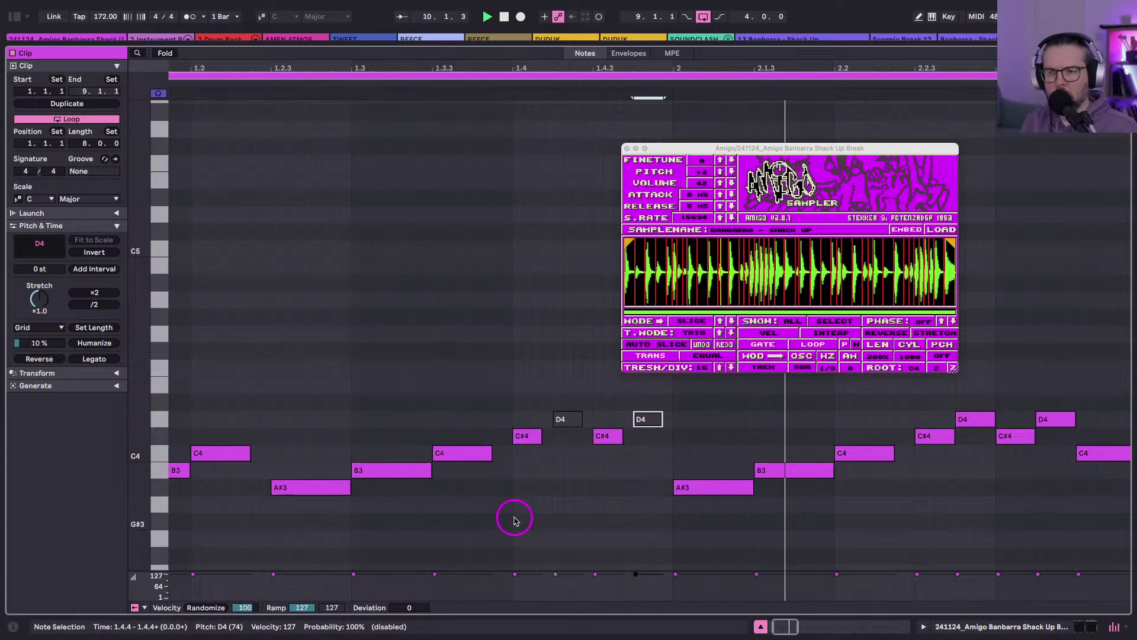
Reactivate the D4 notes at 1.4.2 and 1.4.4 and deactivate the C#4 note at 1.4.1 in the break clip.
click(564, 420)
key(0)
click(522, 436)
key(0)
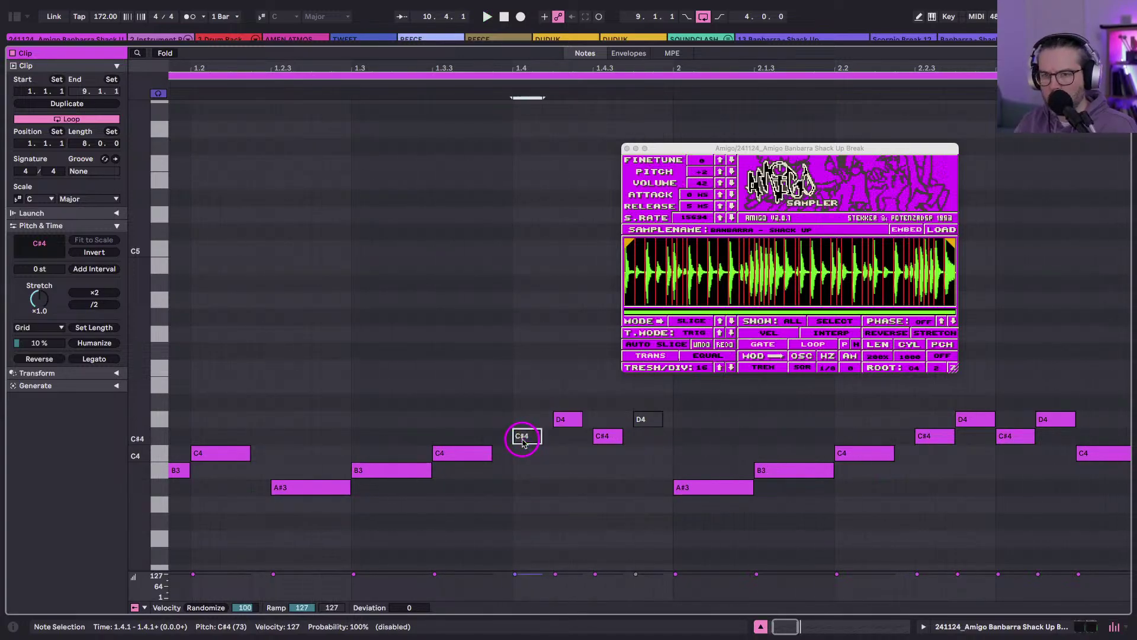
click(608, 438)
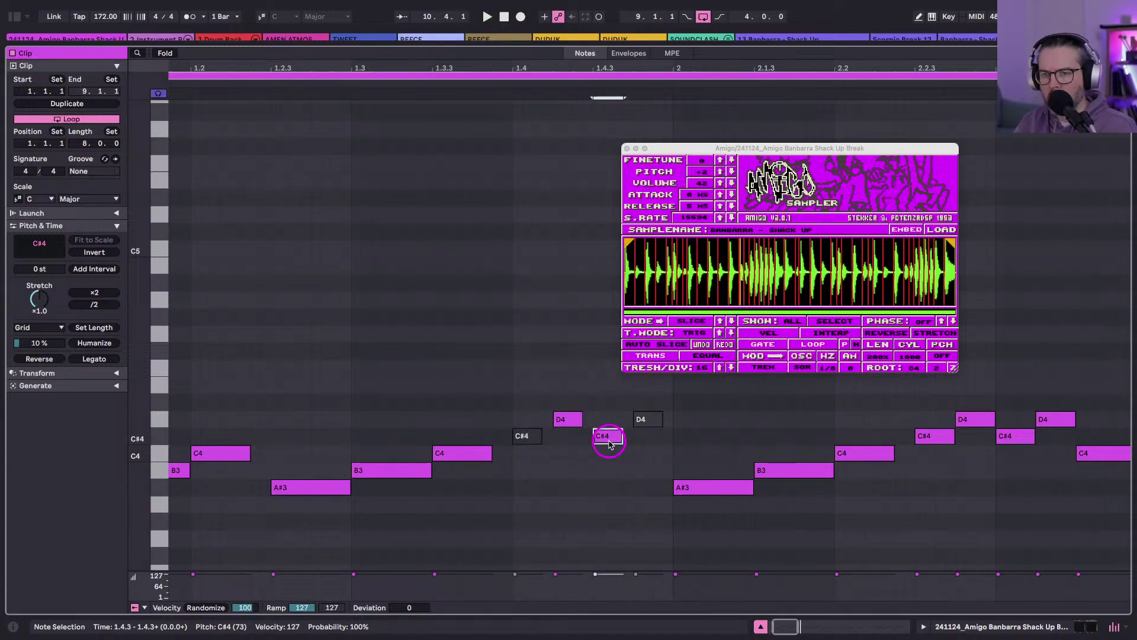
click(641, 419)
key(0)
key(shift+Tab)
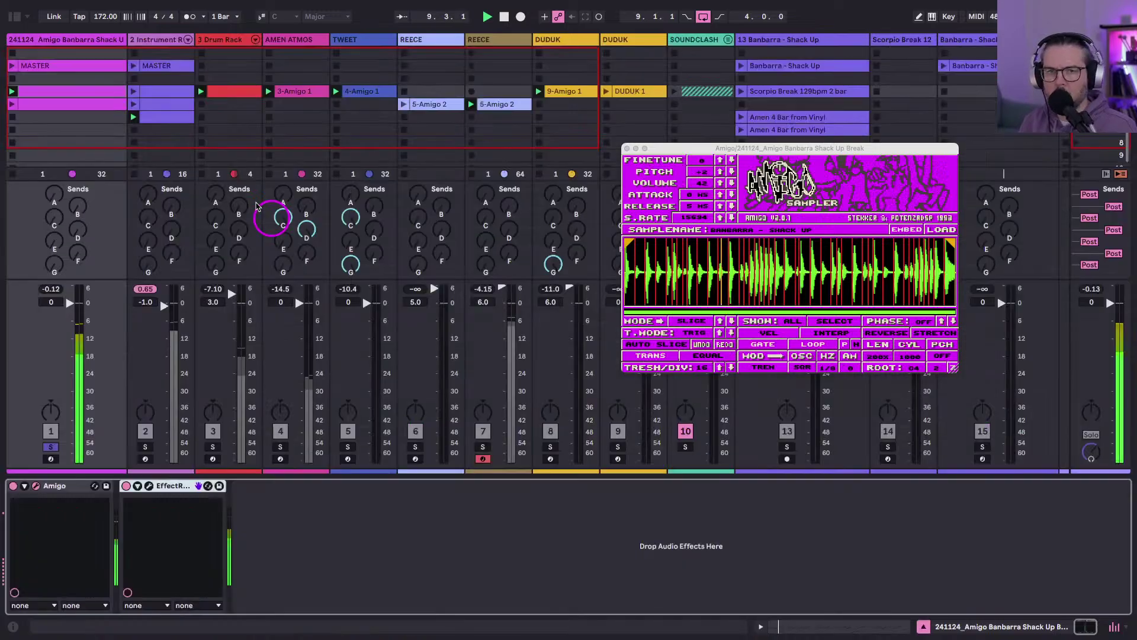
Take the Amigo Banbarra Shack Up track out of solo and set its volume to -1.7 dB.
click(51, 447)
click(51, 448)
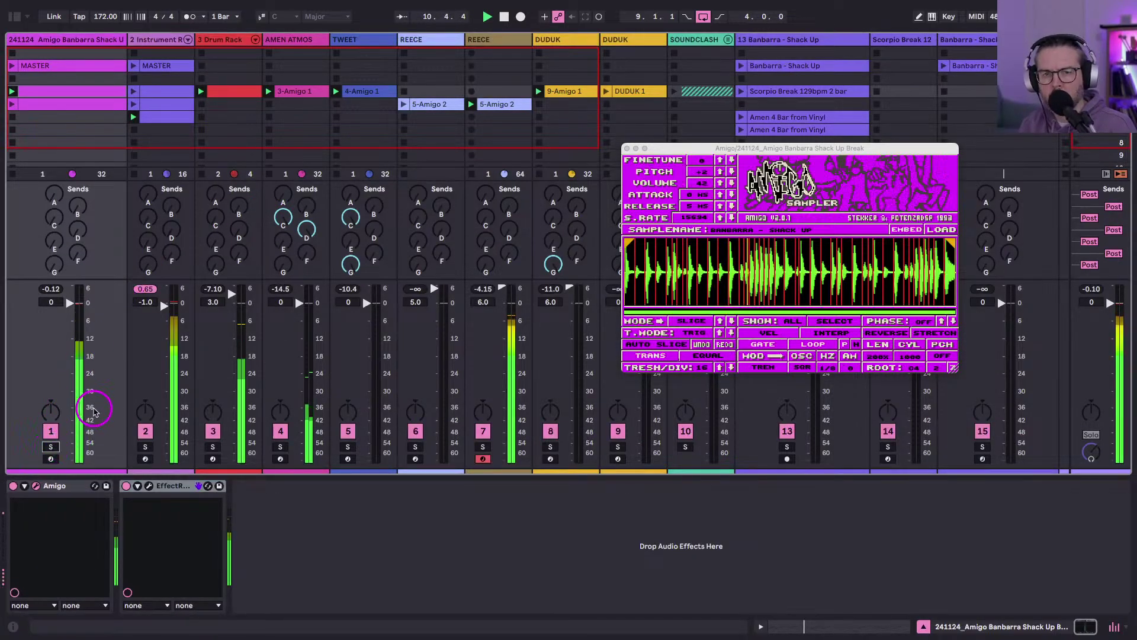
drag(69, 303, 68, 311)
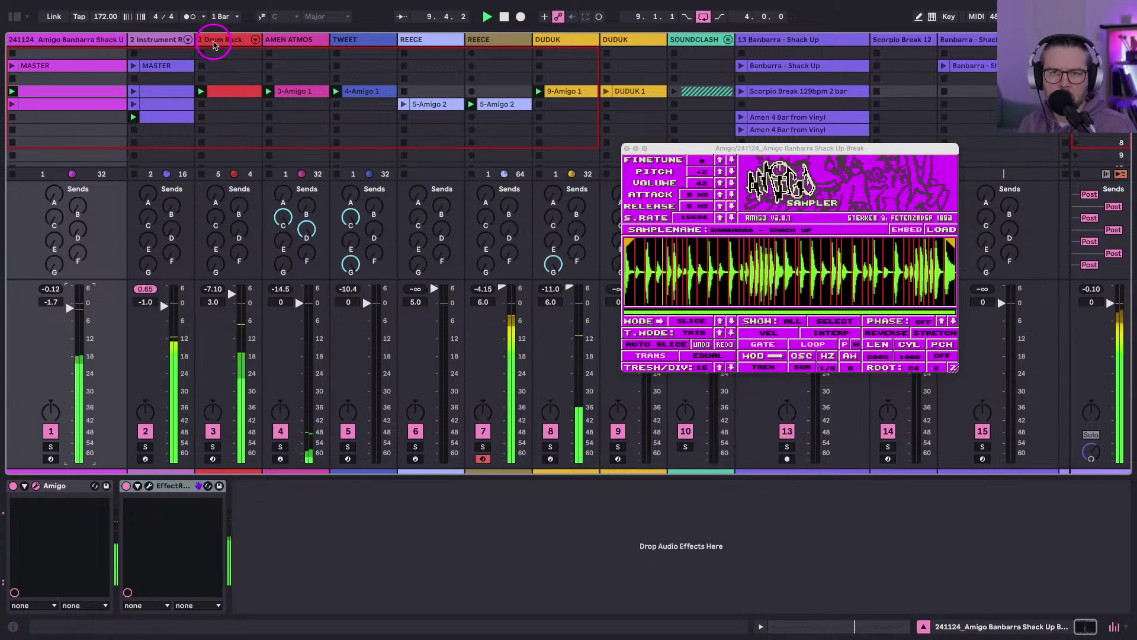
Open the Amigo sampler holding the CL_HAT2 sample in the 3 Drum Rack track.
click(216, 38)
drag(45, 601, 94, 592)
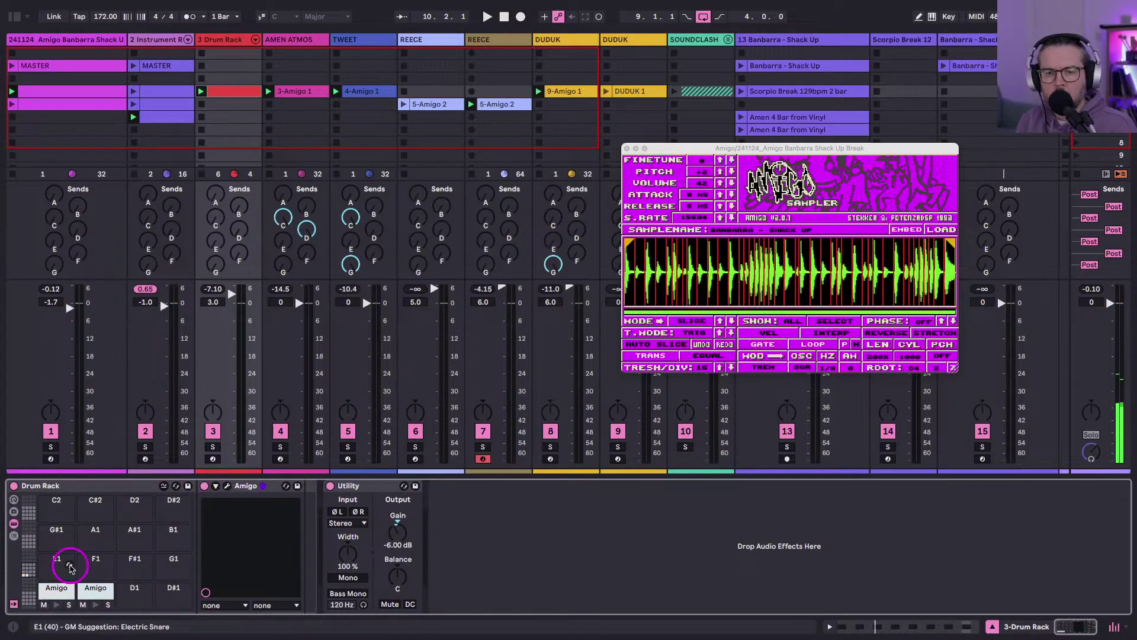
click(858, 574)
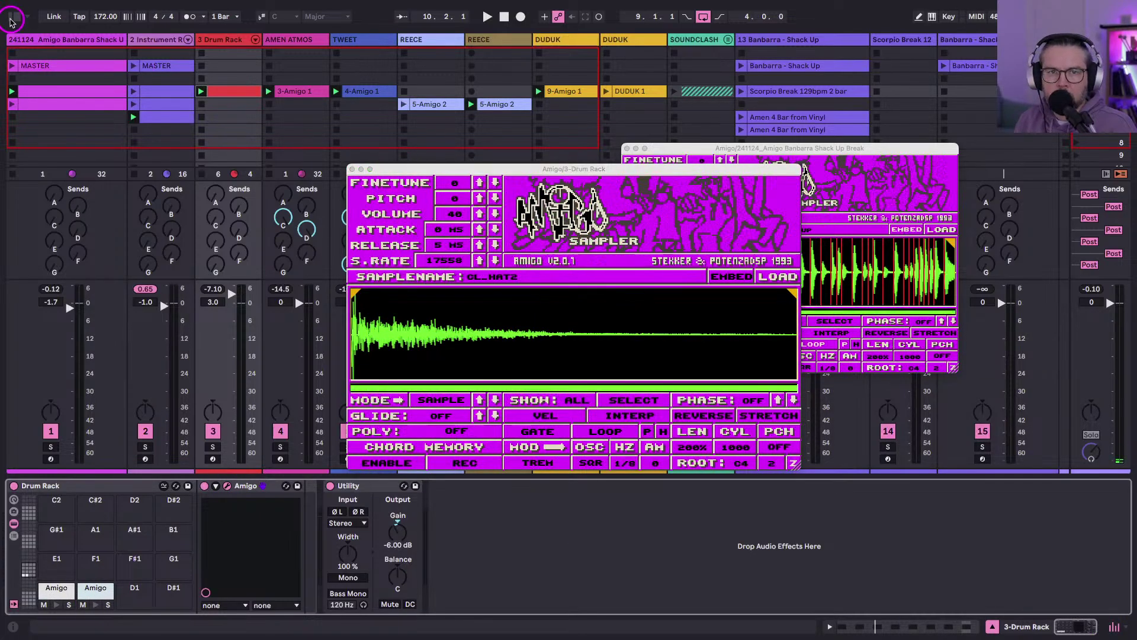
Show the browser, look through its Places list and restart playback.
click(50, 39)
click(14, 18)
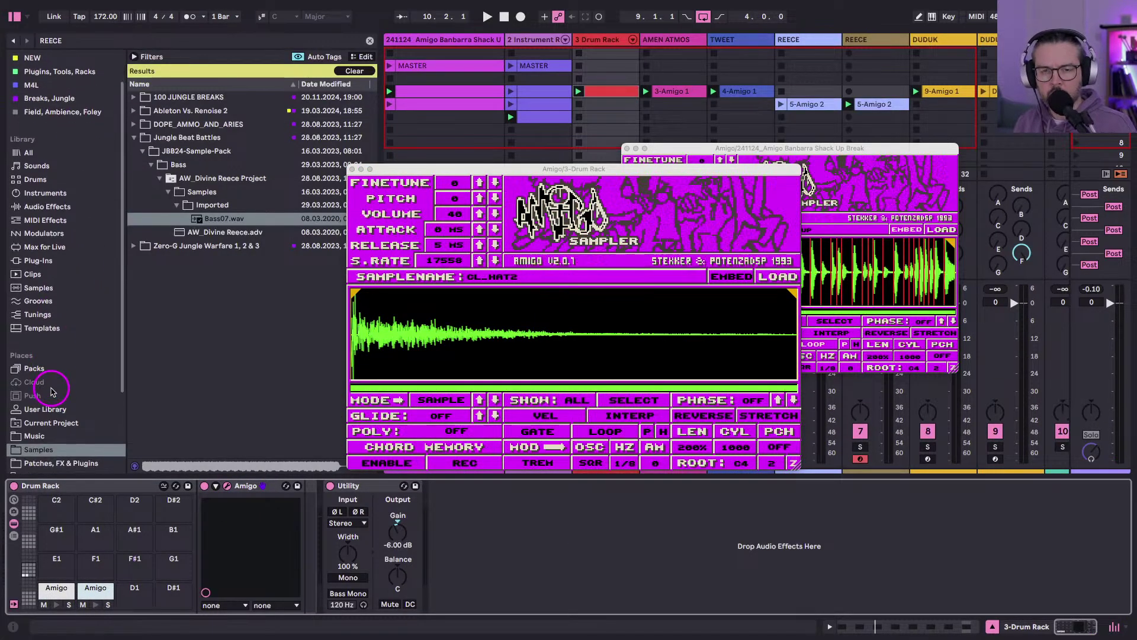
scroll(88, 379, down, 4)
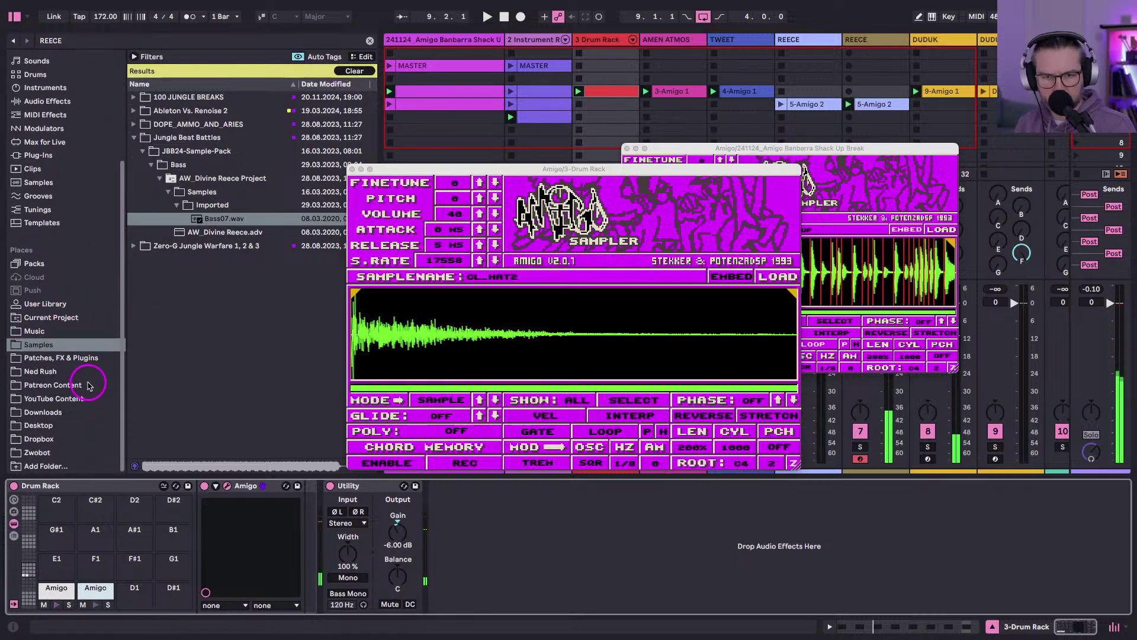
key(space)
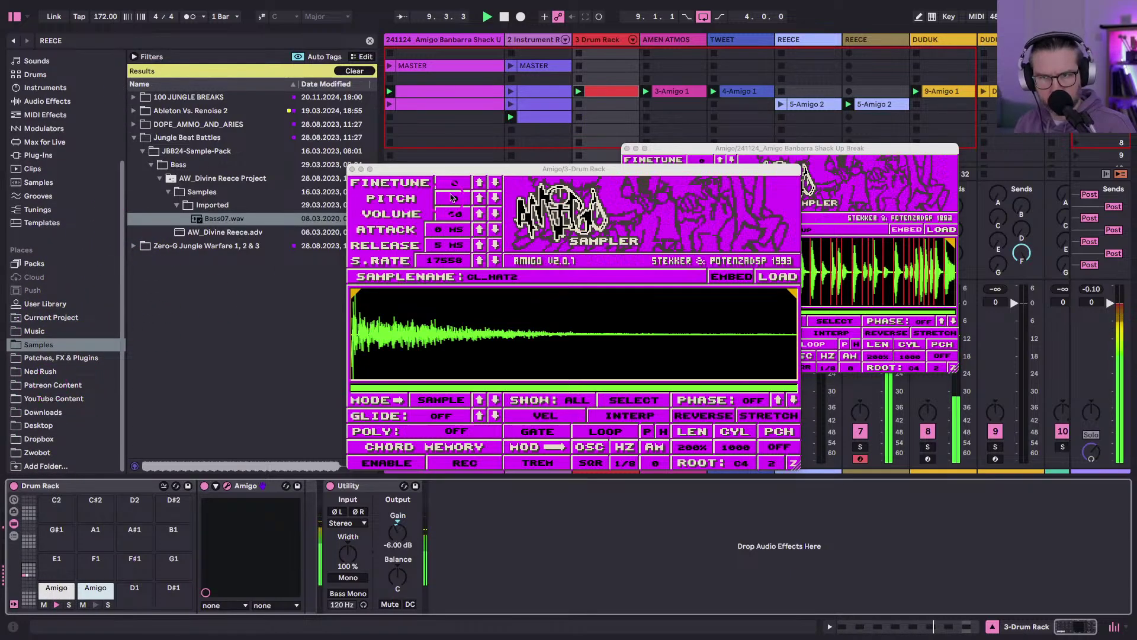
Audition the Instrument Rack's two lower clips, settling on the fifth-row one, and stop and relaunch the Banbarra Shack Up break.
click(511, 105)
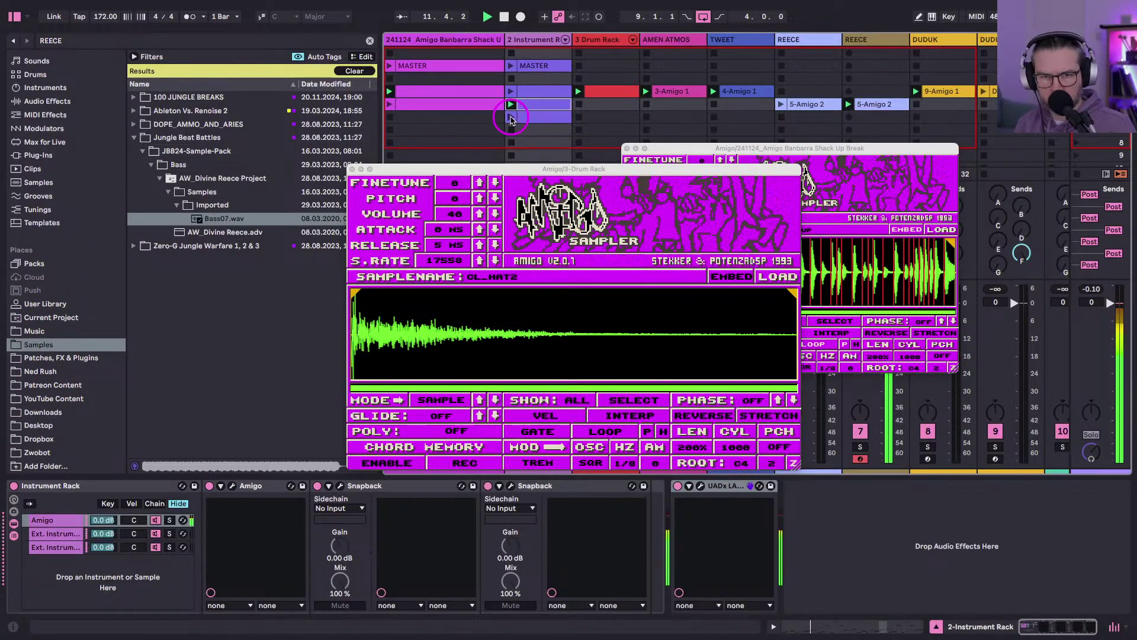
click(511, 117)
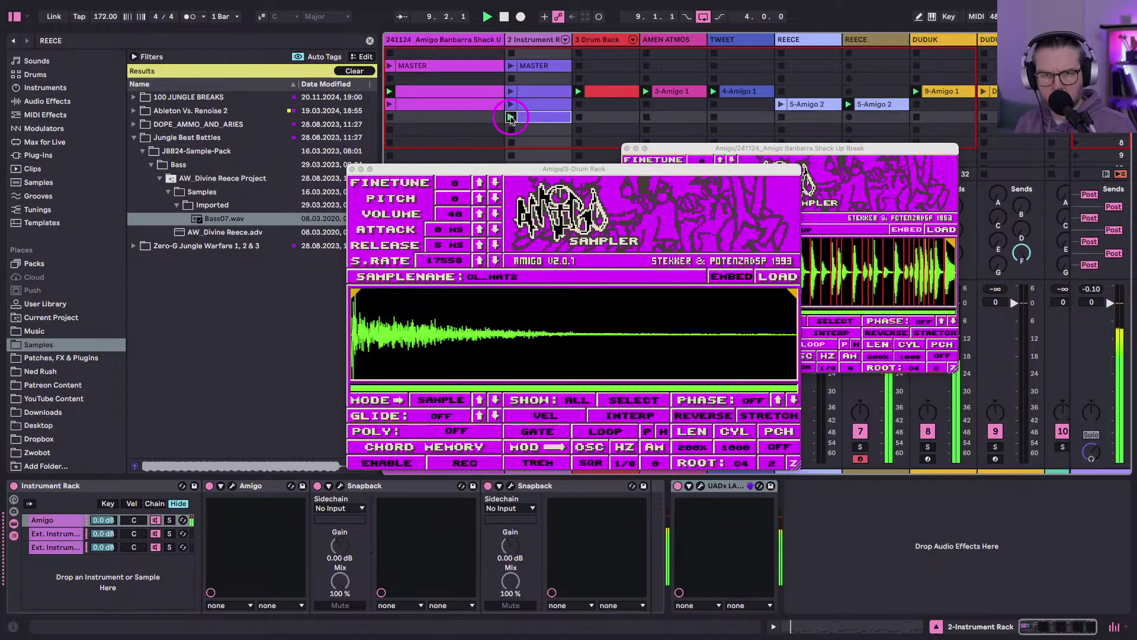
click(402, 126)
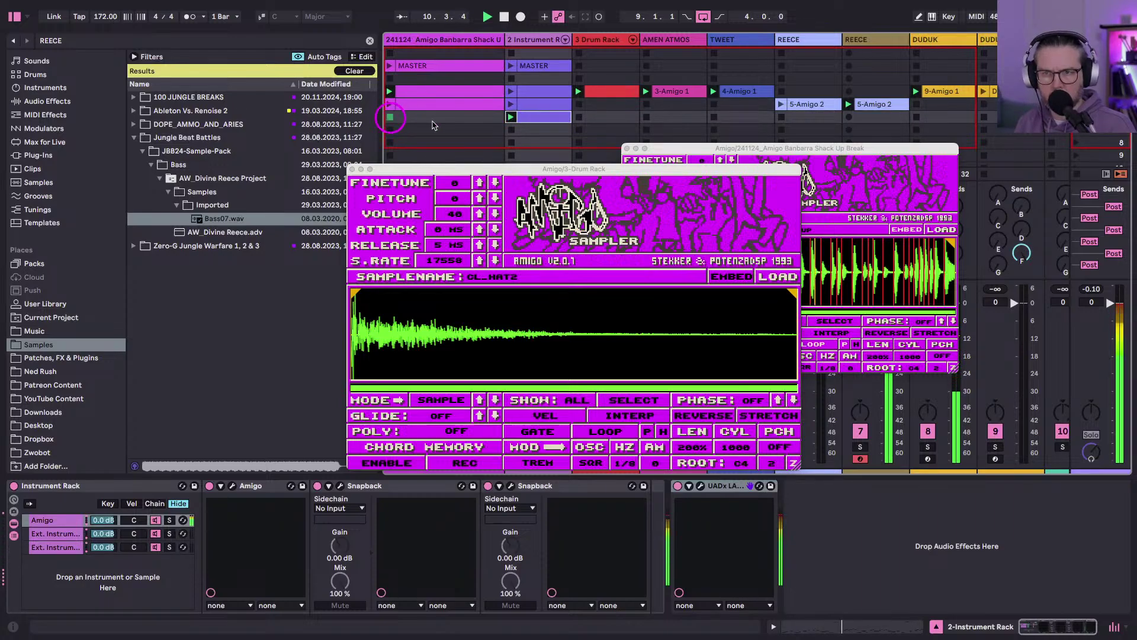
click(512, 105)
click(390, 96)
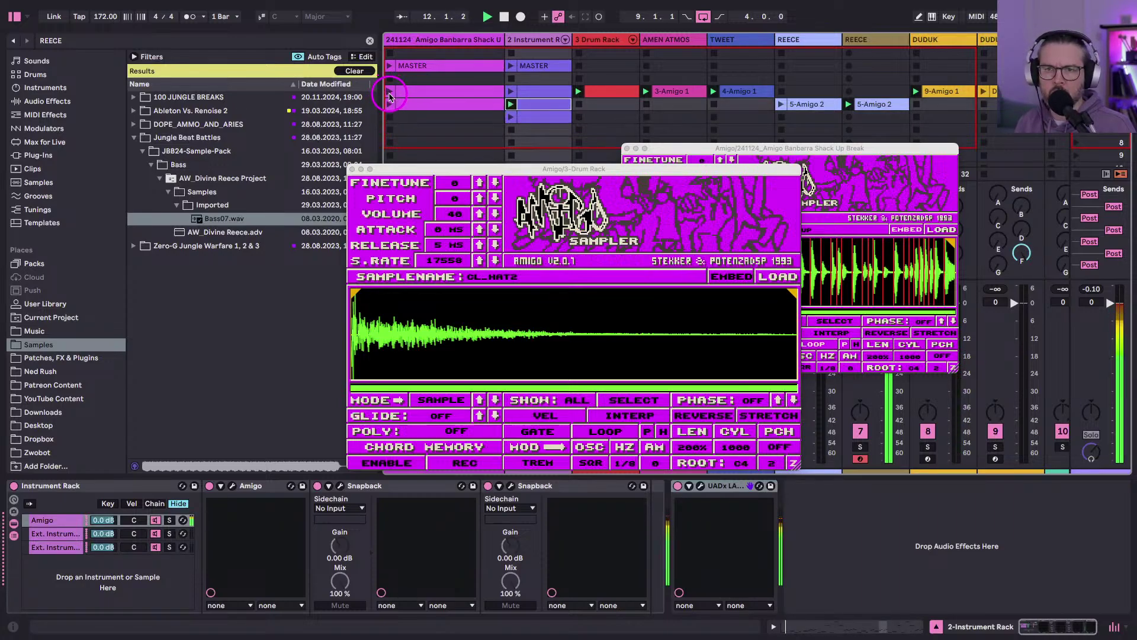
Stop the Banbarra Shack Up break while the other clips play, and halt playback.
click(413, 126)
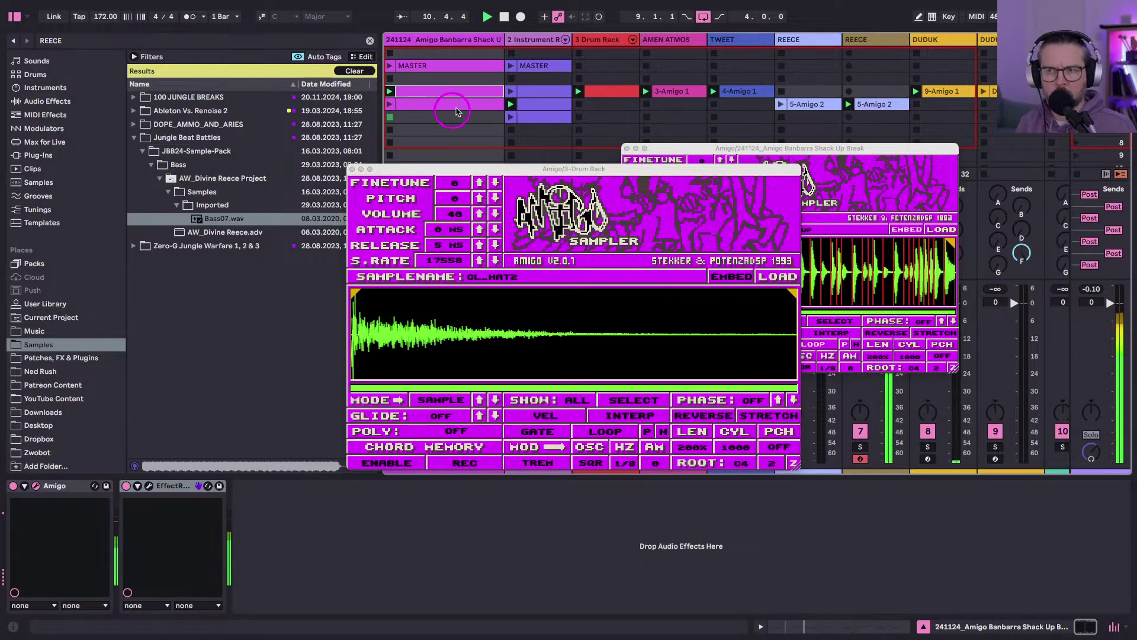
click(599, 101)
click(780, 106)
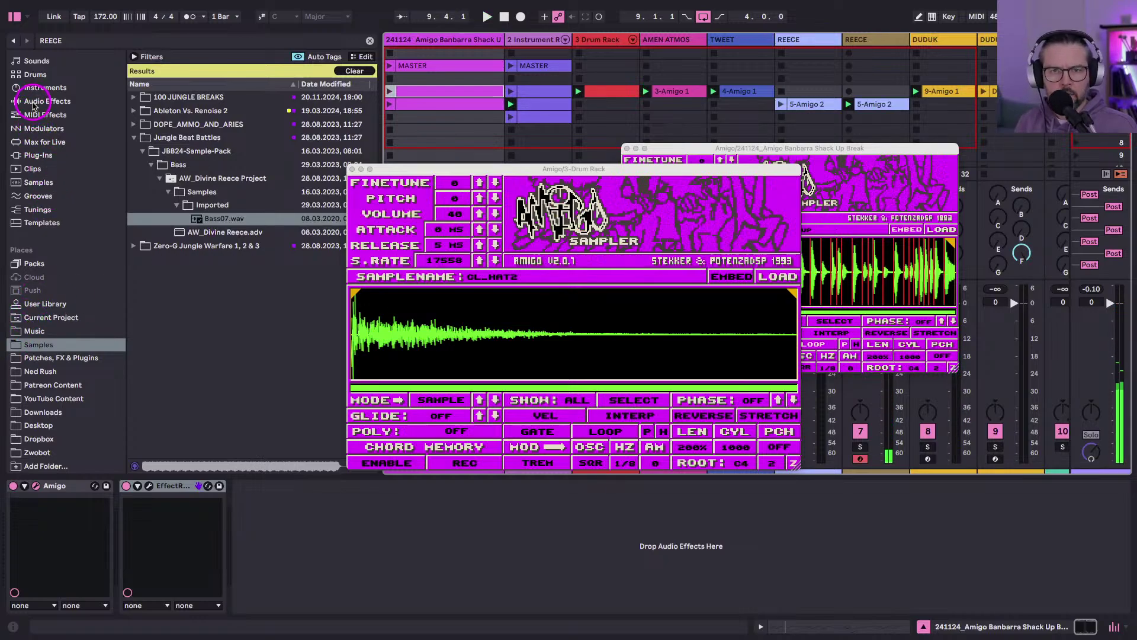
Browse the Drums category, clear the REECE search, and filter by Lofi & Vinyl with the Hihat filter removed.
click(35, 75)
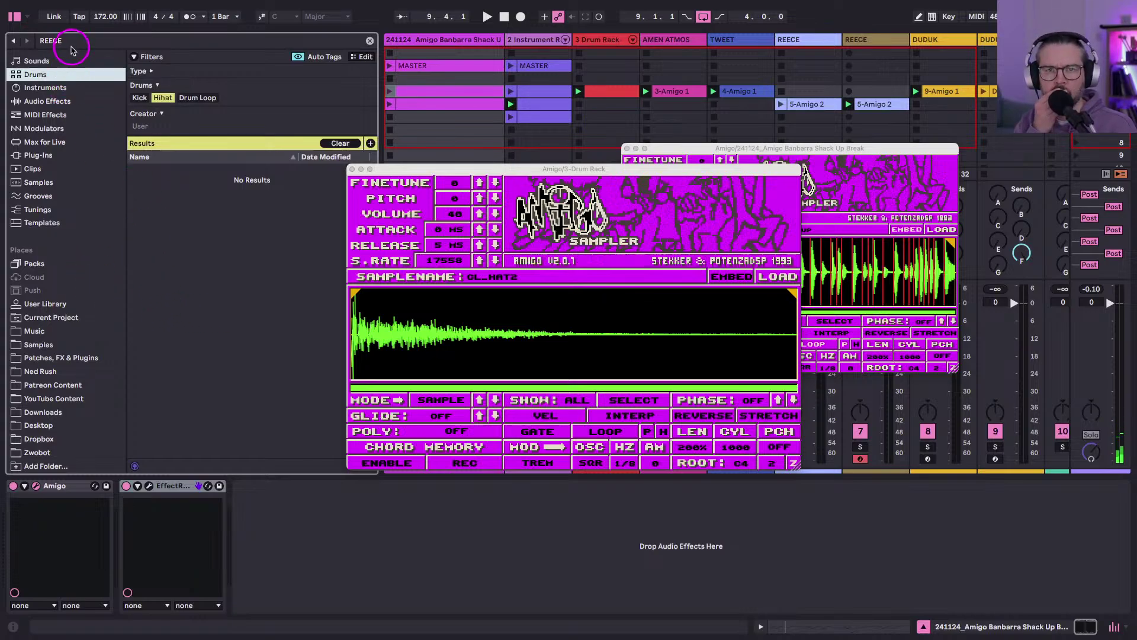
click(368, 42)
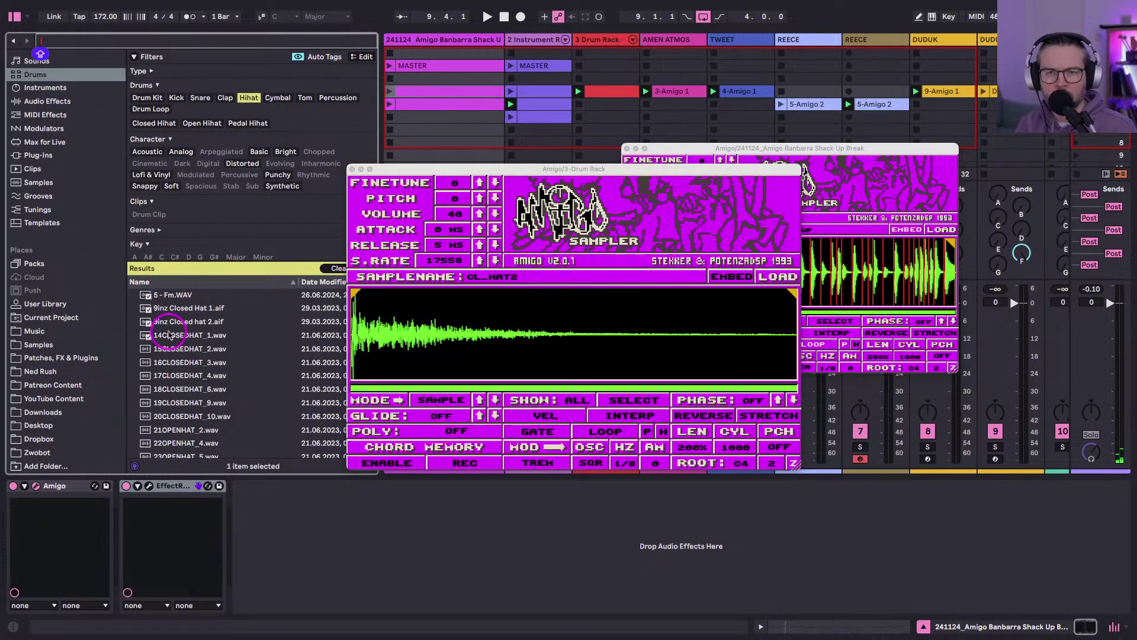
click(144, 175)
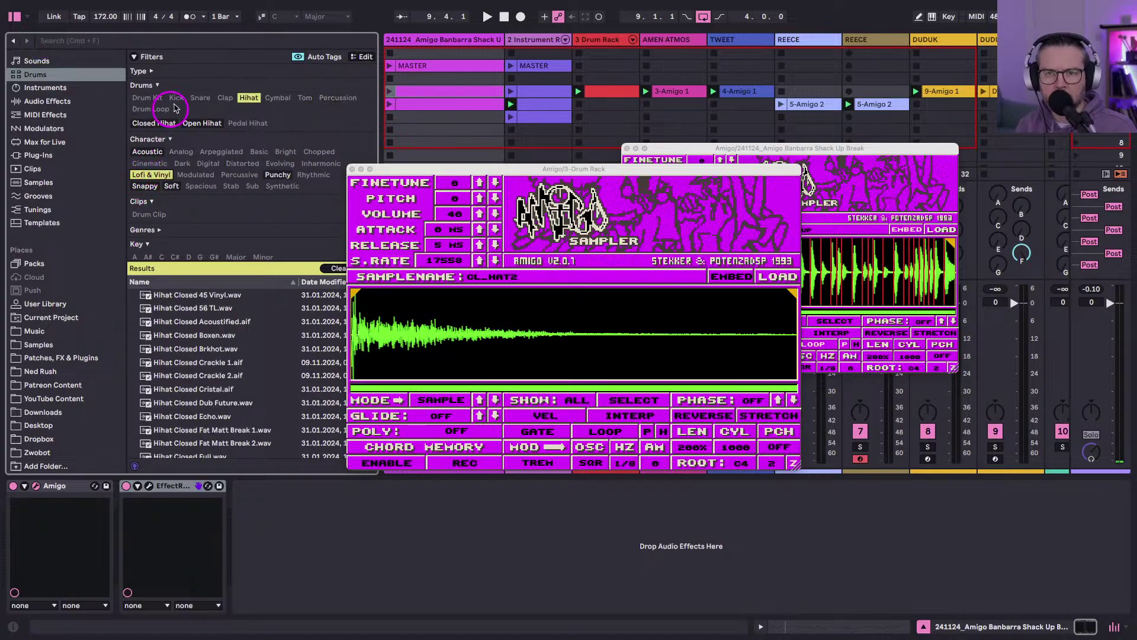
click(234, 101)
Audition the Lofi & Vinyl drum results, going through the kicks, kits and percussion for a suitable sound.
click(175, 398)
scroll(176, 413, down, 5)
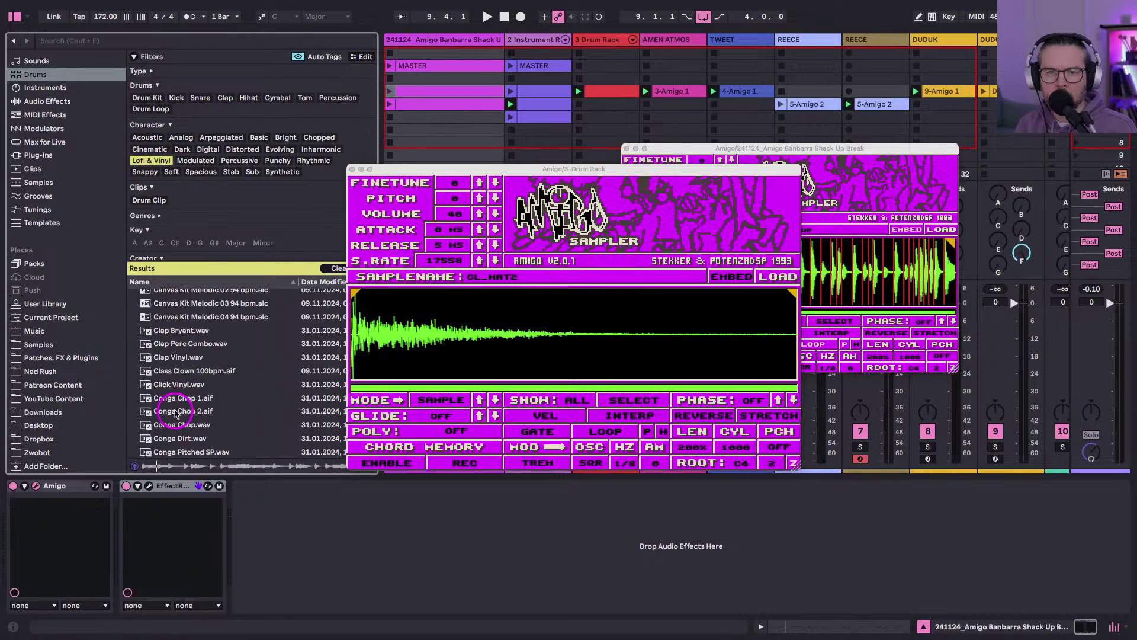
scroll(176, 413, down, 15)
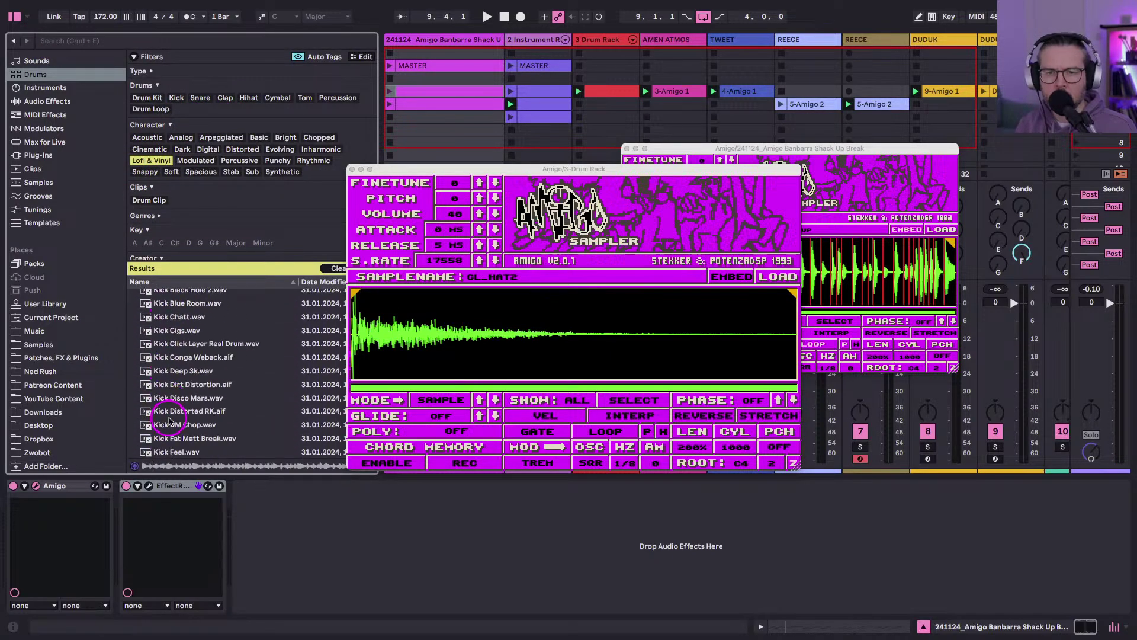
click(170, 422)
scroll(170, 421, down, 10)
click(169, 421)
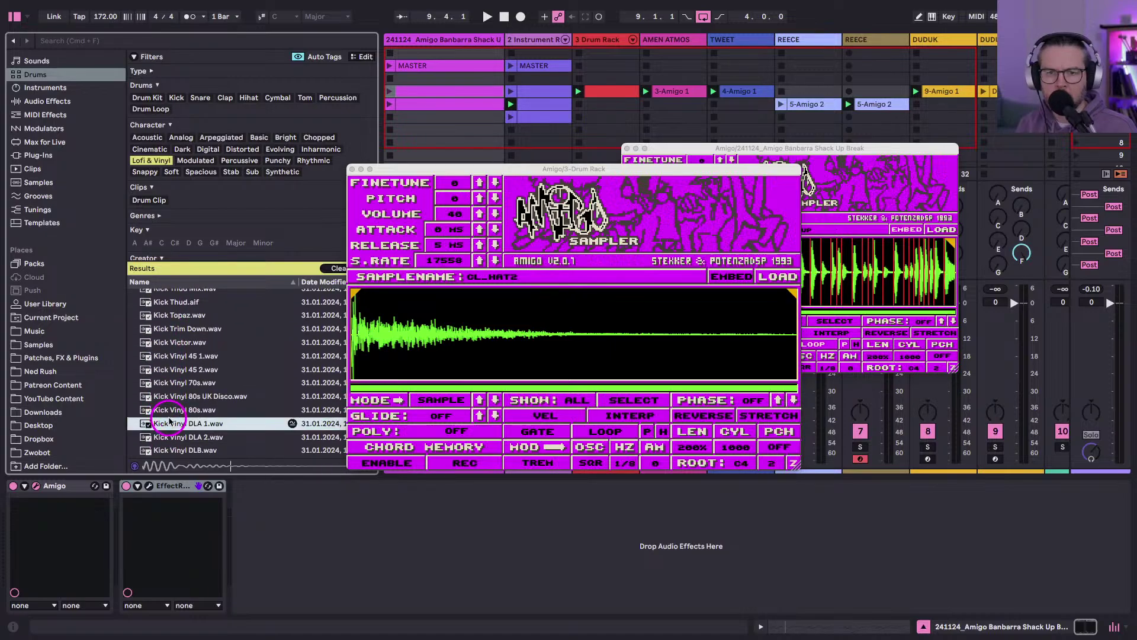
scroll(168, 439, down, 15)
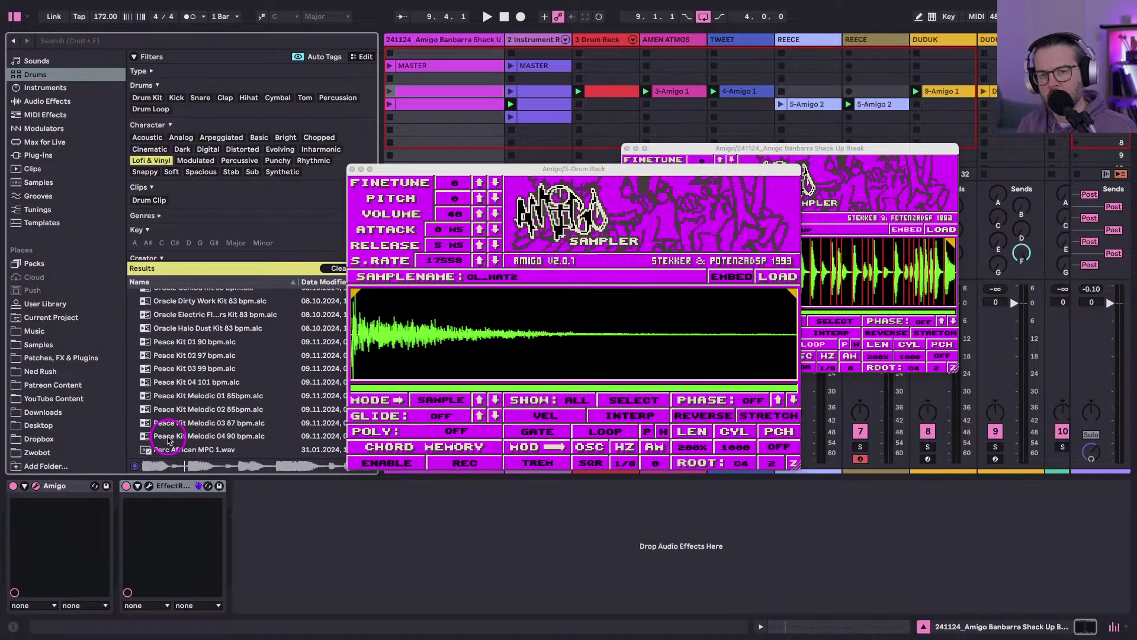
click(169, 437)
scroll(167, 438, down, 15)
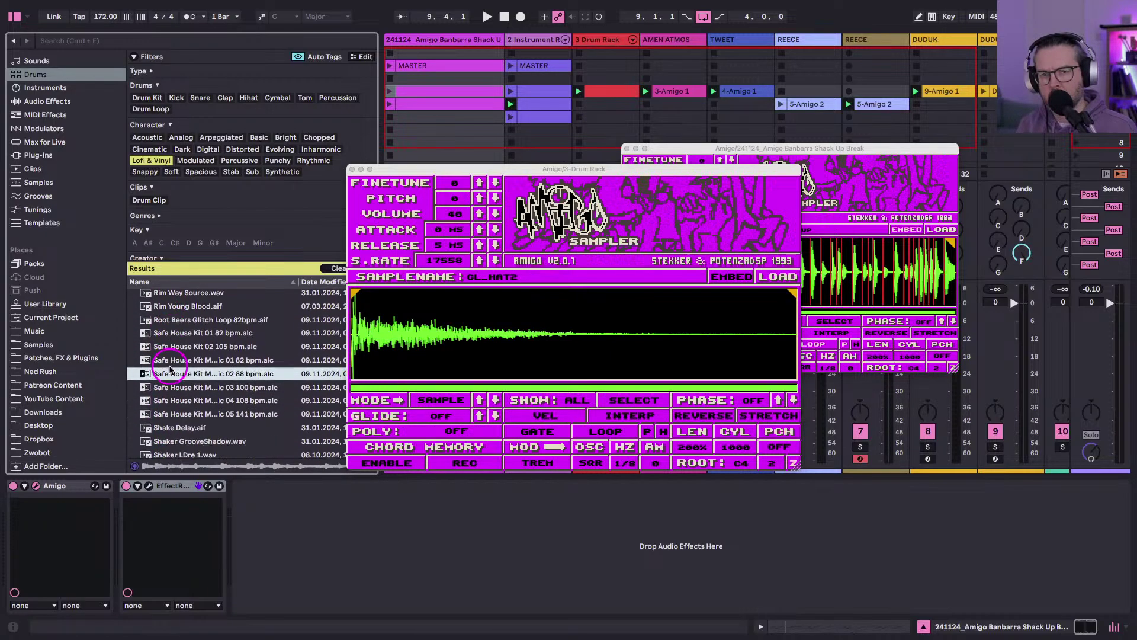
Try to load Sidestick Break 81bpm.aif into the Drum Rack's Amigo sampler and dismiss the dialog.
click(170, 369)
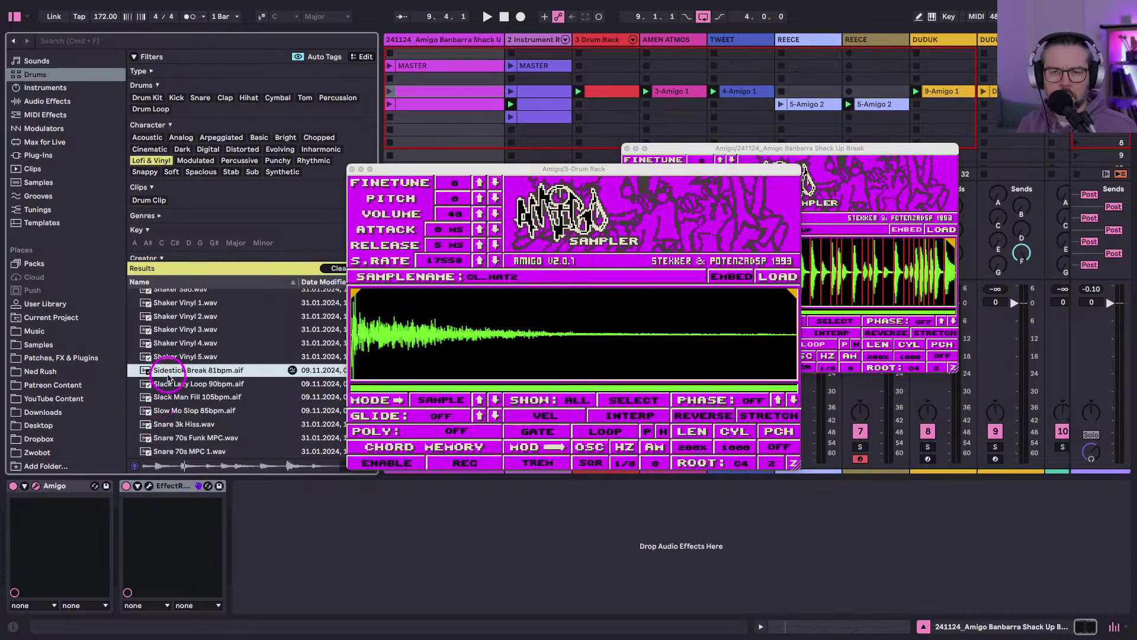
drag(168, 374, 365, 354)
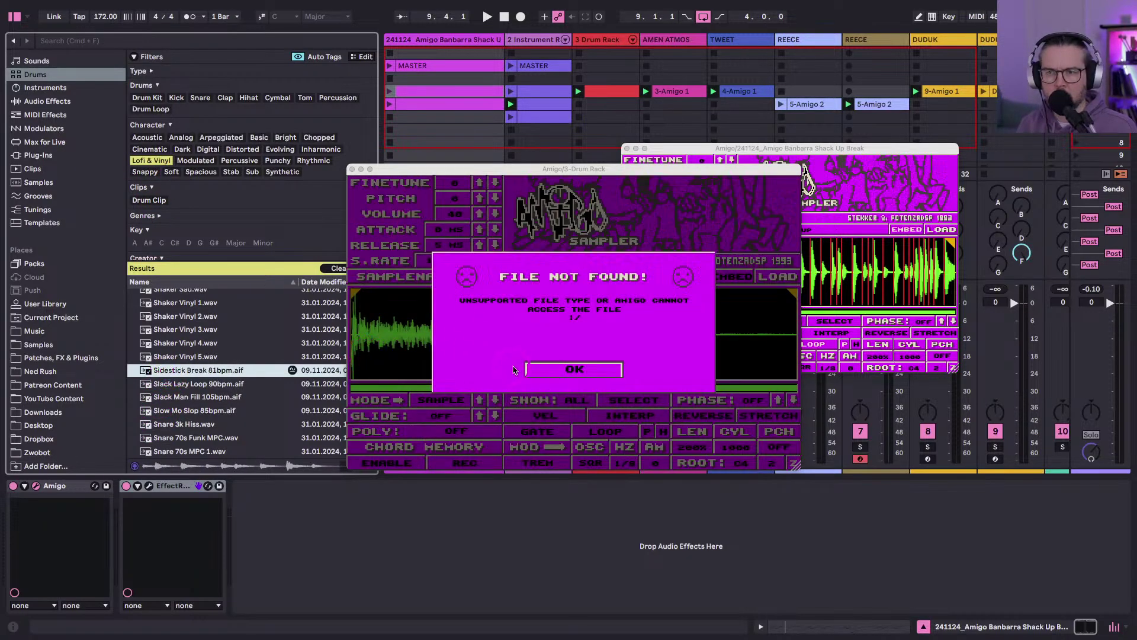
click(547, 369)
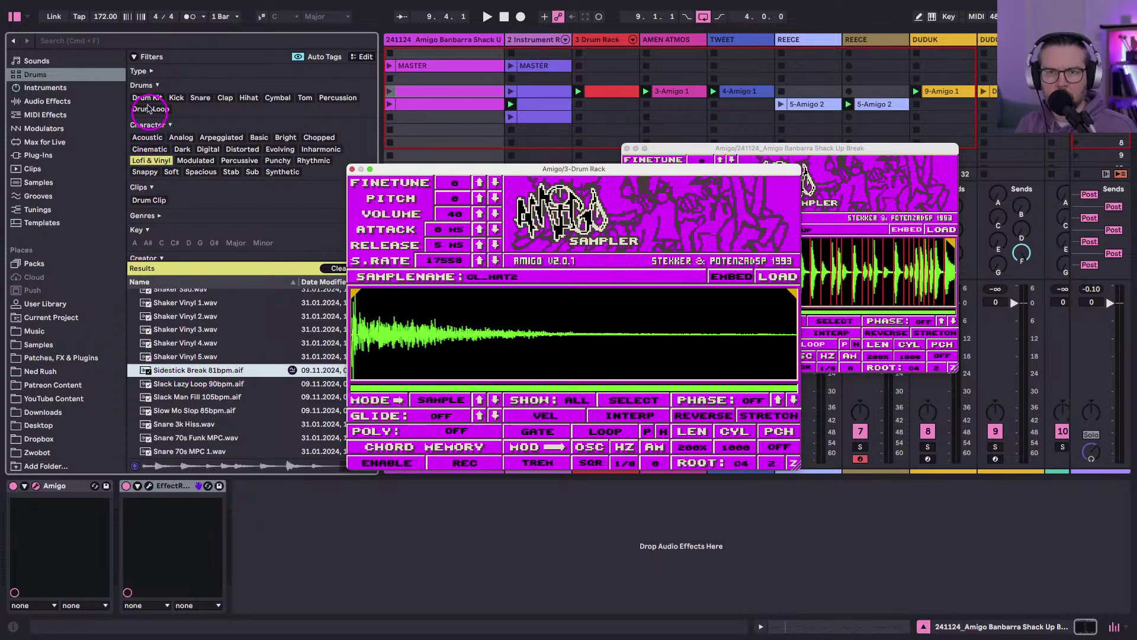
Replace the Lofi & Vinyl filter with the Percussion filter in the drum results.
click(148, 160)
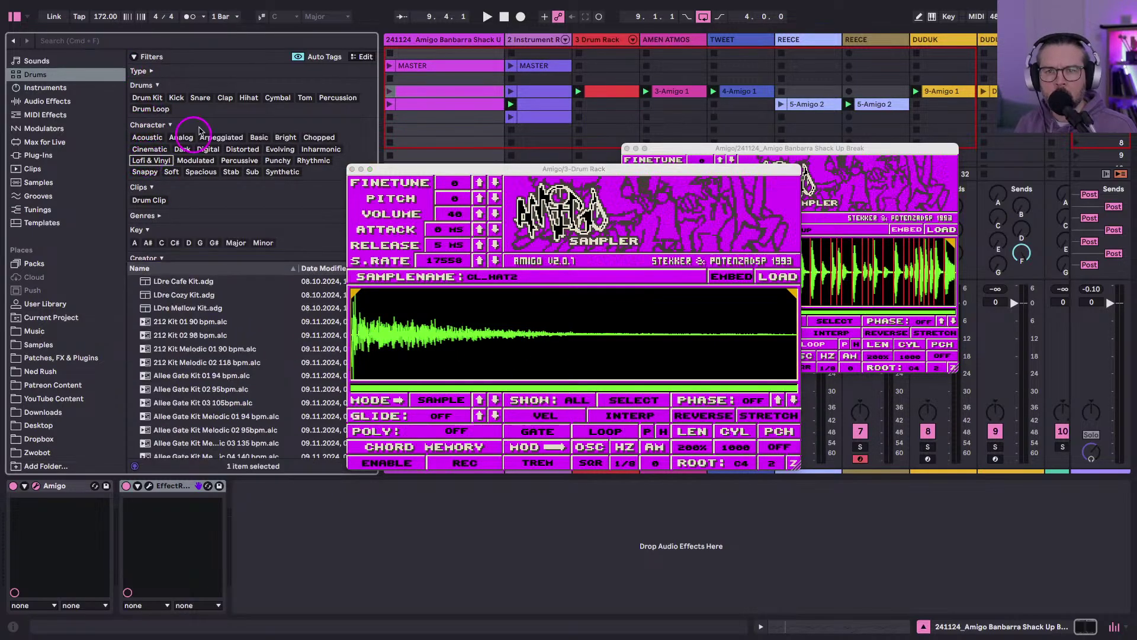
click(320, 101)
scroll(172, 379, down, 3)
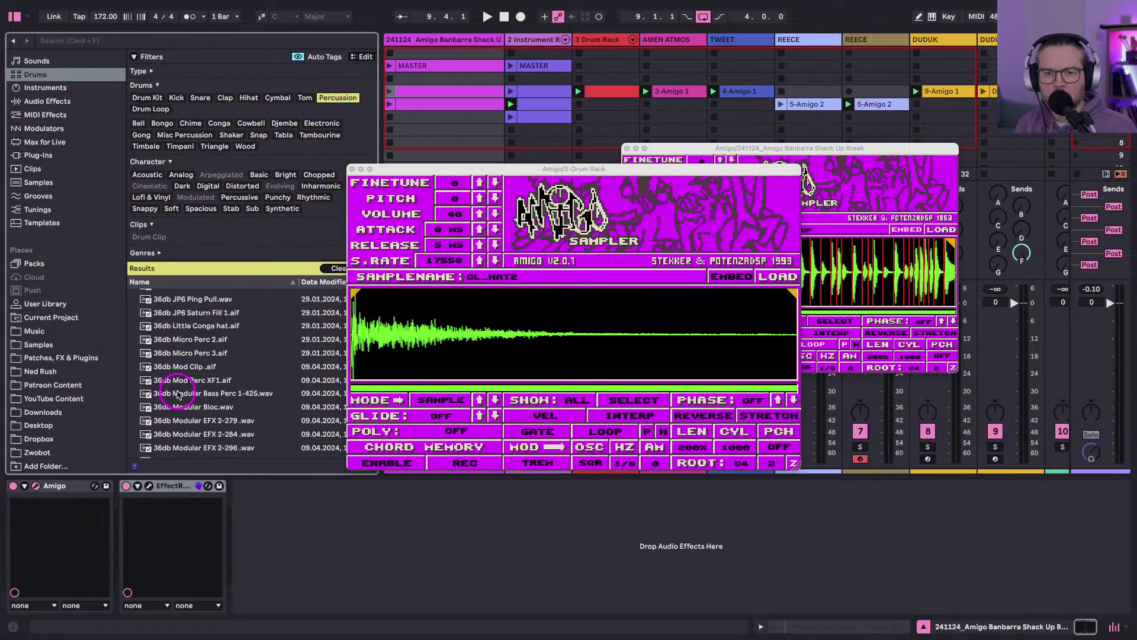
Audition the percussion results, including the chimes and conga presets and the 36db Modular samples.
click(172, 396)
scroll(172, 391, up, 5)
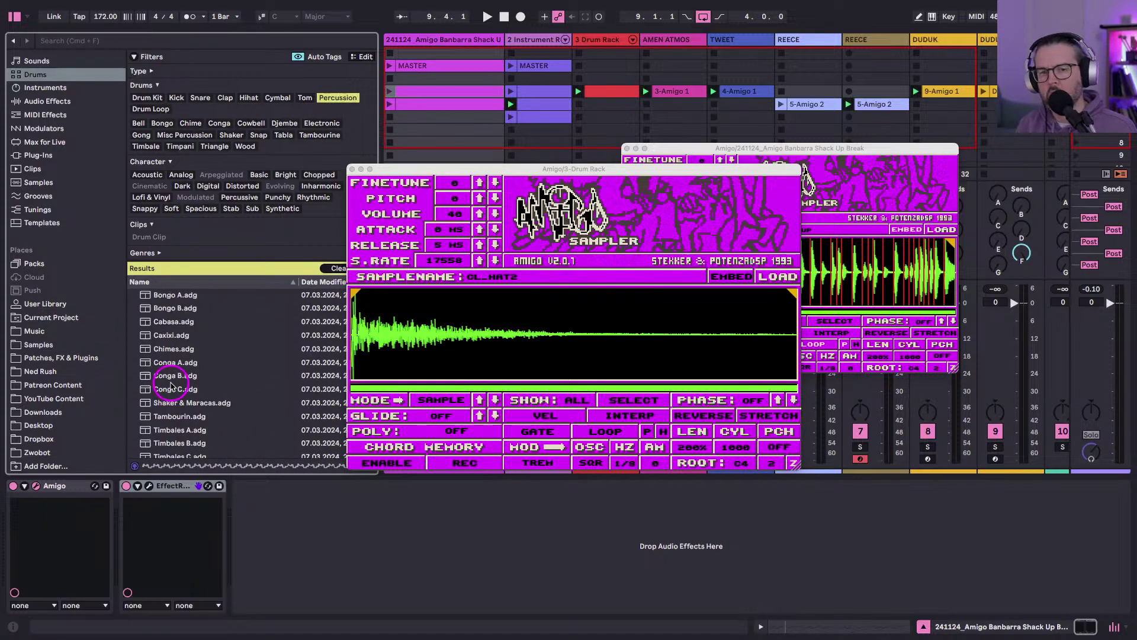
click(171, 379)
key(Up)
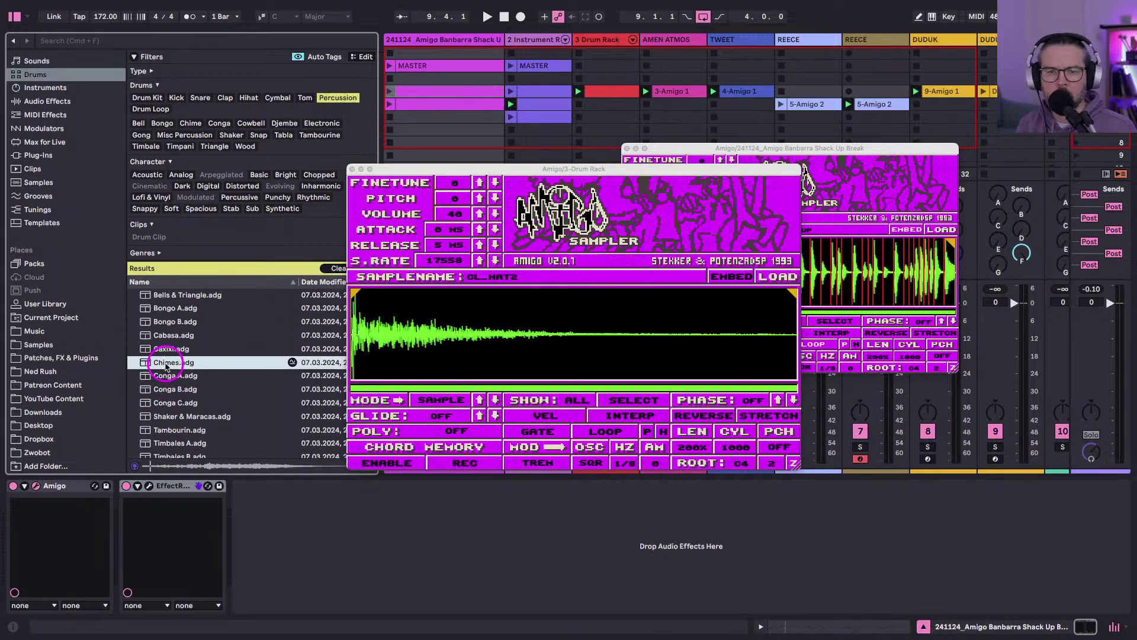
key(Up)
scroll(166, 382, down, 2)
scroll(166, 381, down, 5)
click(166, 376)
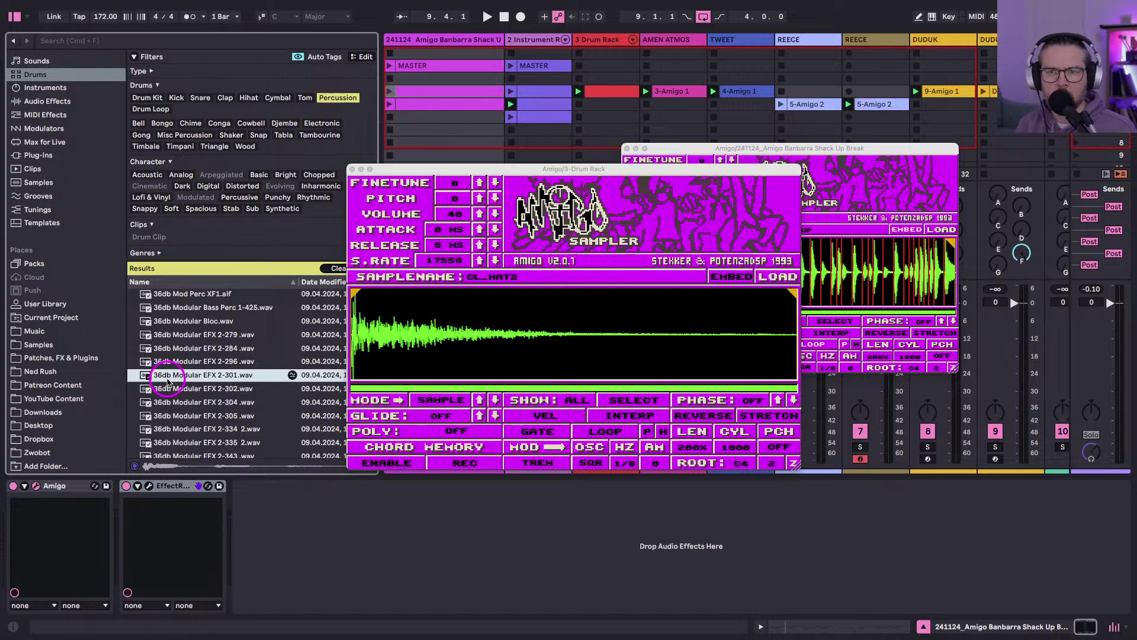
Load 36db Short Conga 06.aif into the Drum Rack's Amigo sampler and start playback.
scroll(169, 394, down, 8)
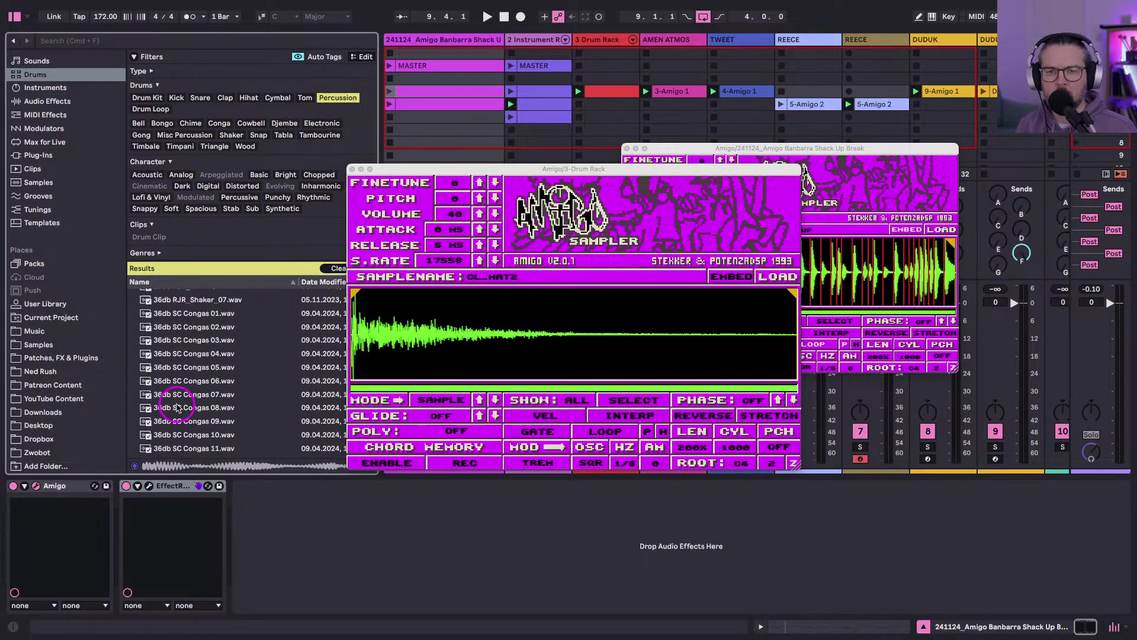
click(177, 398)
drag(355, 382, 357, 382)
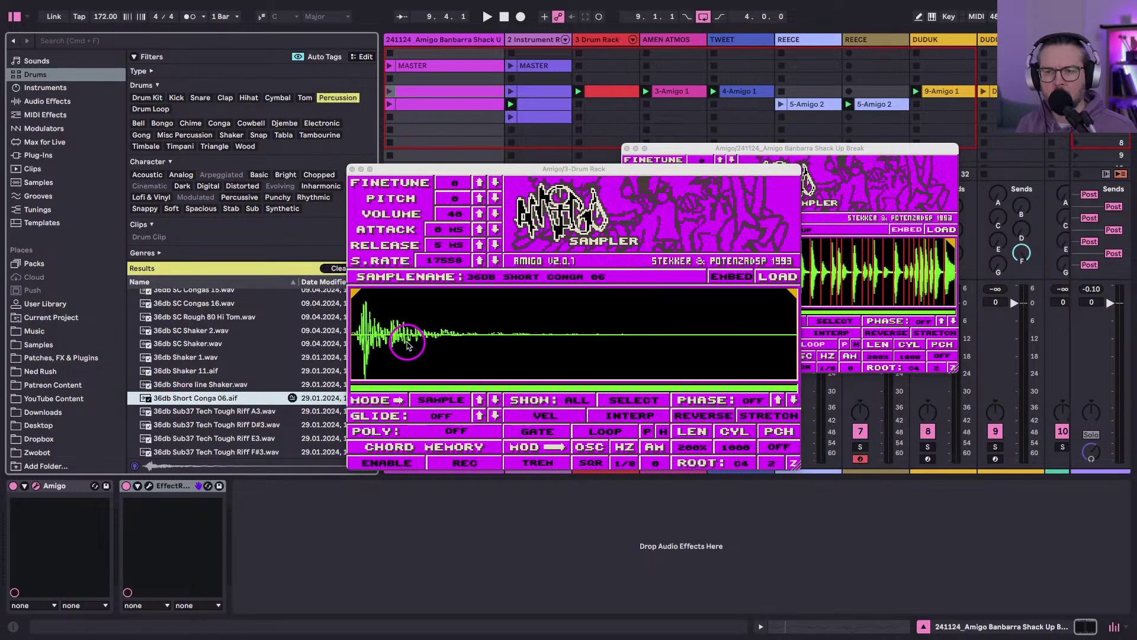
key(space)
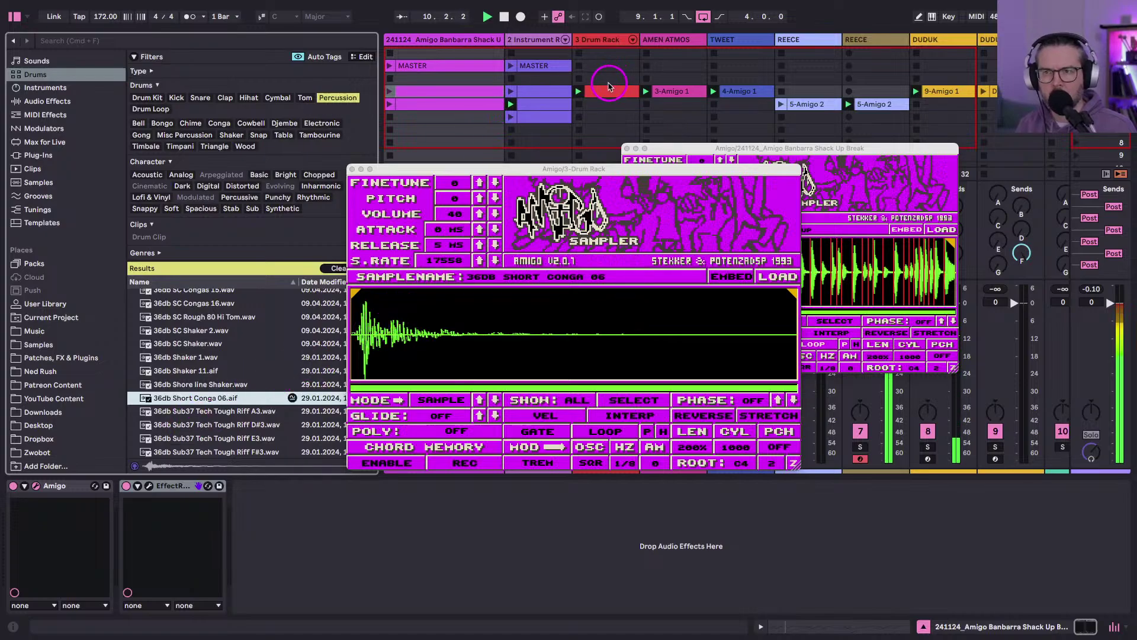
Open the 3 Drum Rack clip in an enlarged note editor and duplicate its loop twice to a length of four bars.
double_click(607, 90)
key(super+alt+e)
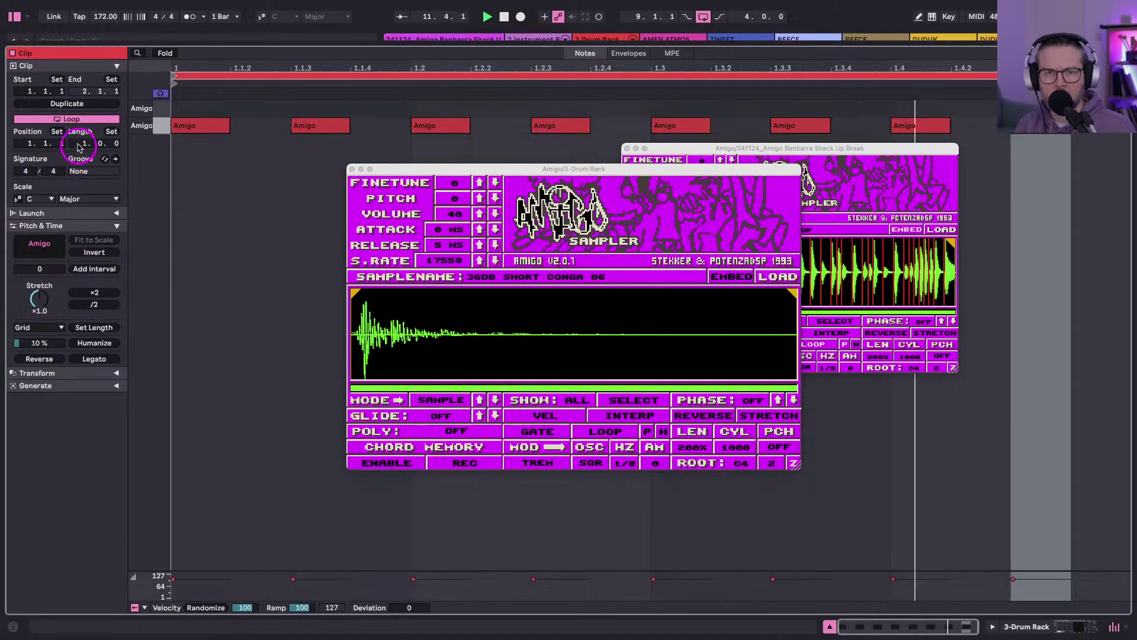
click(67, 103)
click(67, 103)
Draw conga notes on the C#1 row at 1.2.1 and 2.3.3, replacing the hat hits there and checking against playback.
key(b)
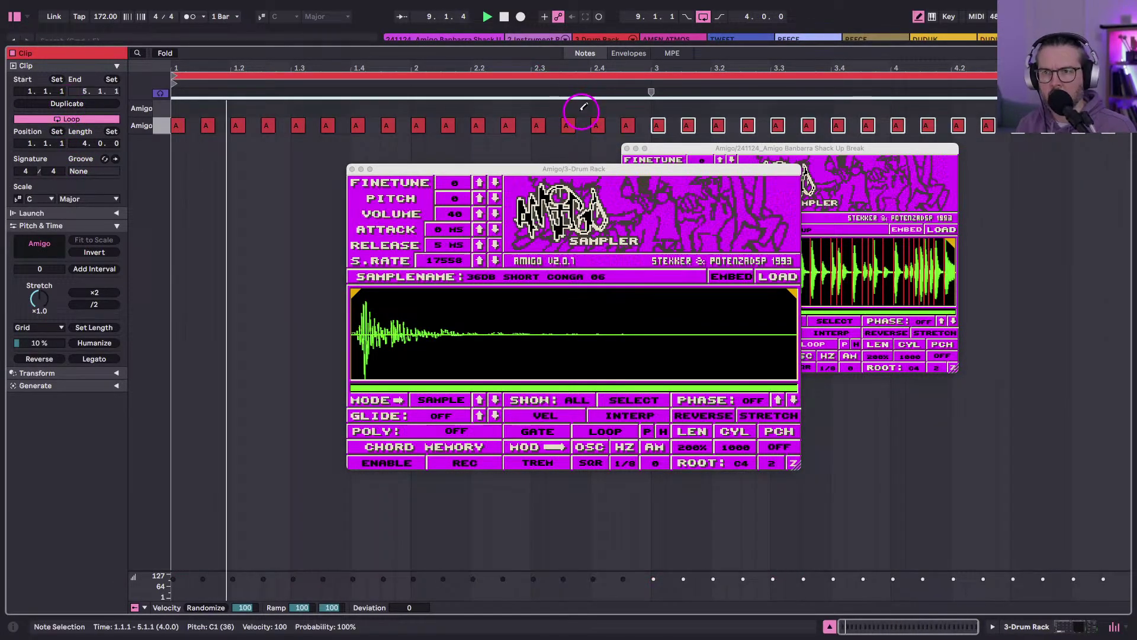
click(552, 108)
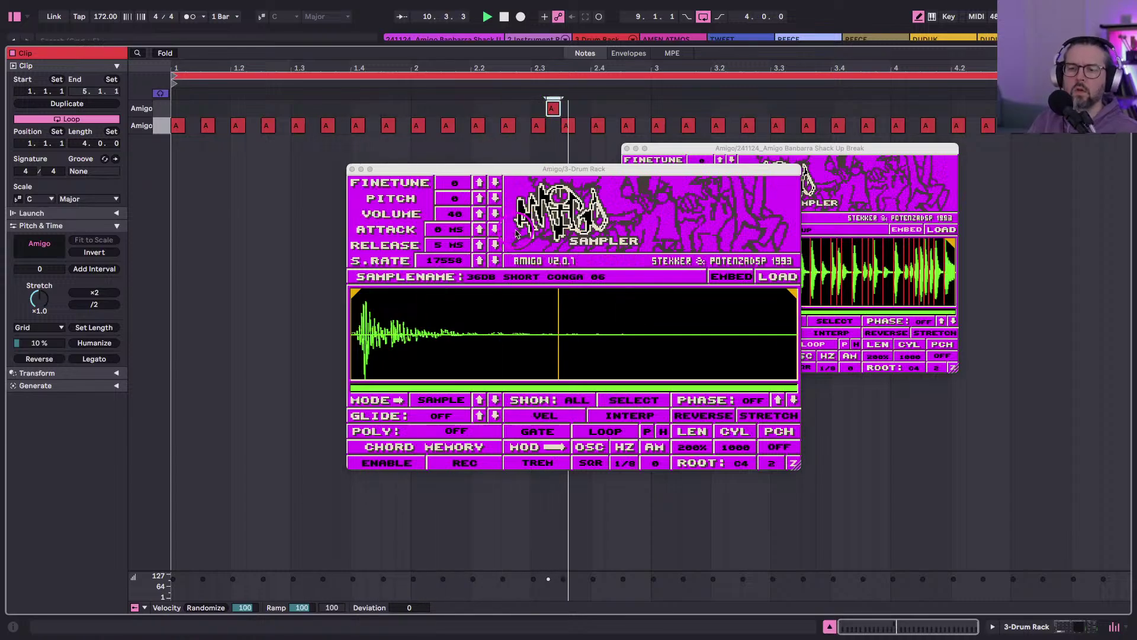
key(space)
key(space)
click(254, 107)
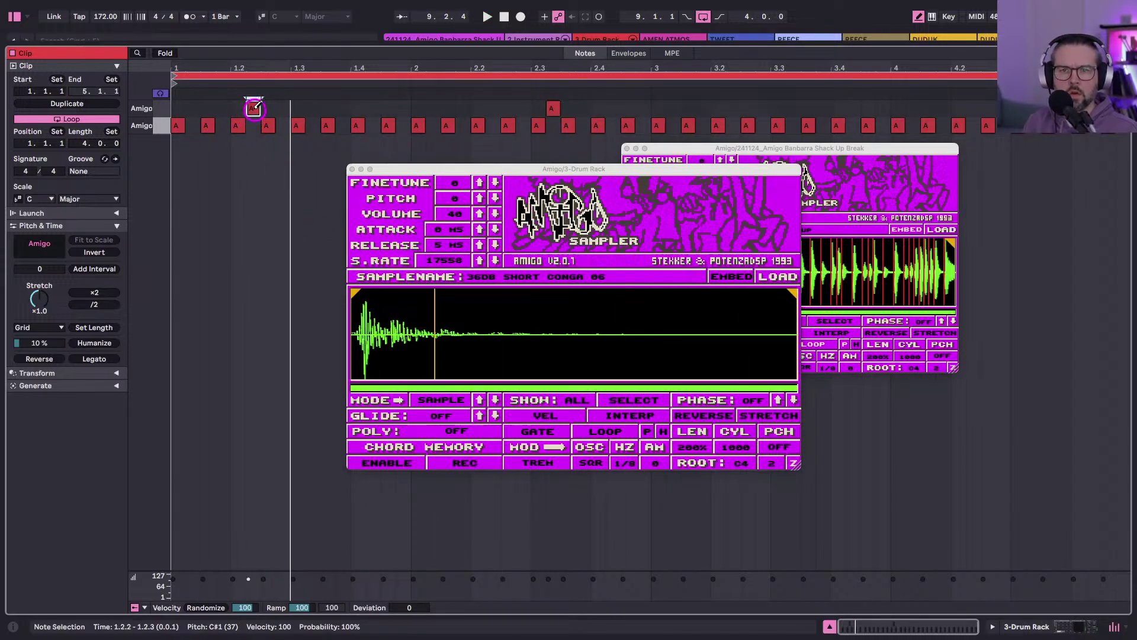
key(Left)
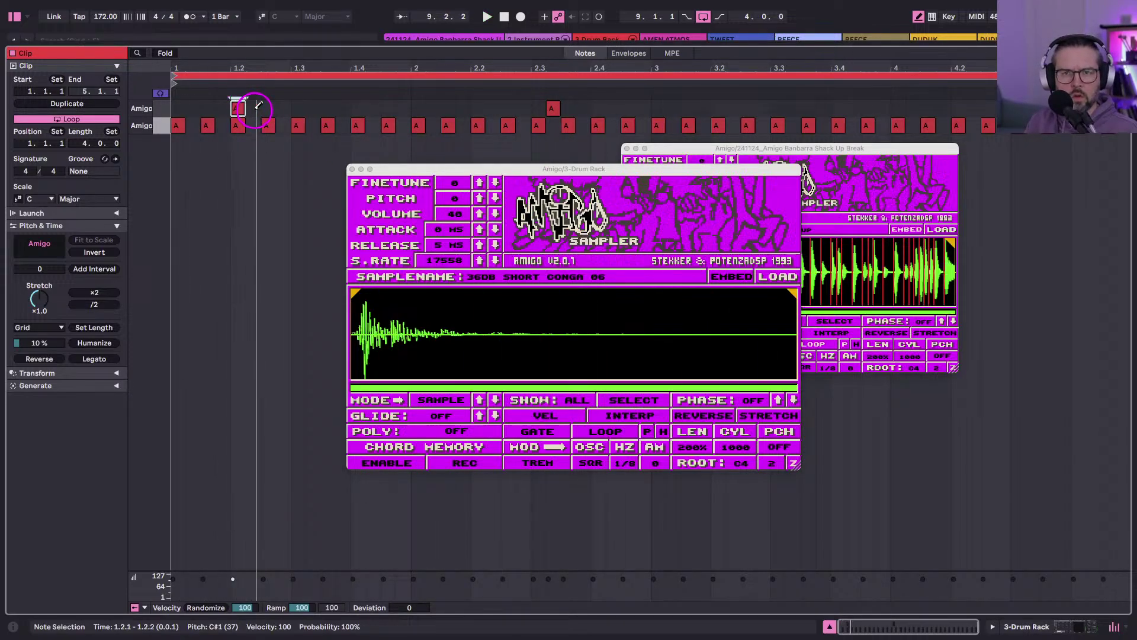
click(237, 111)
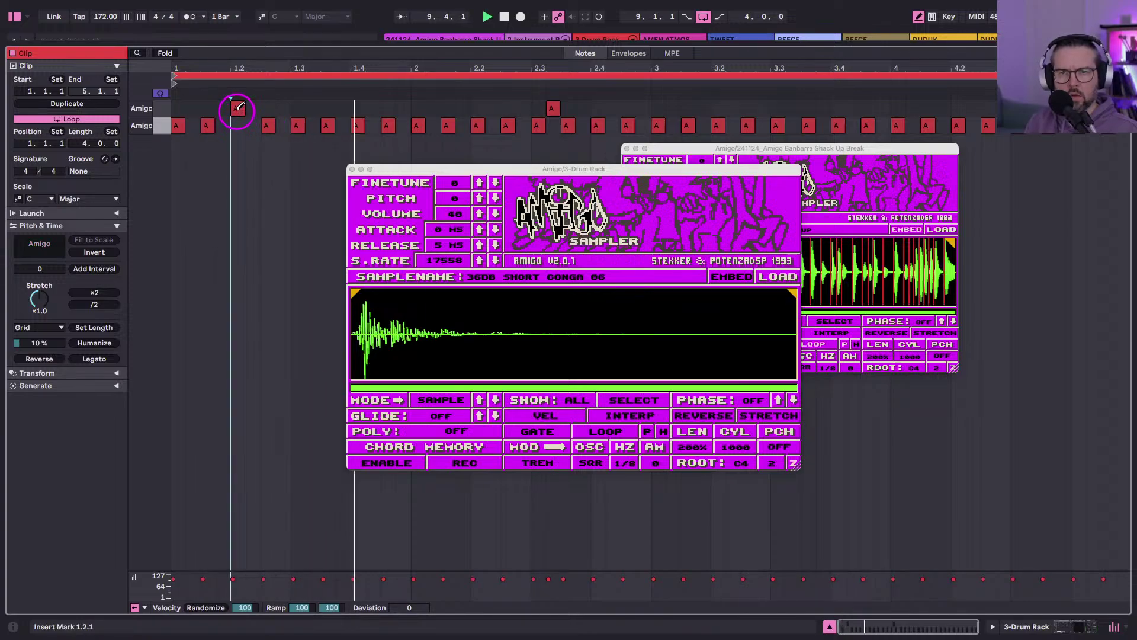
click(561, 105)
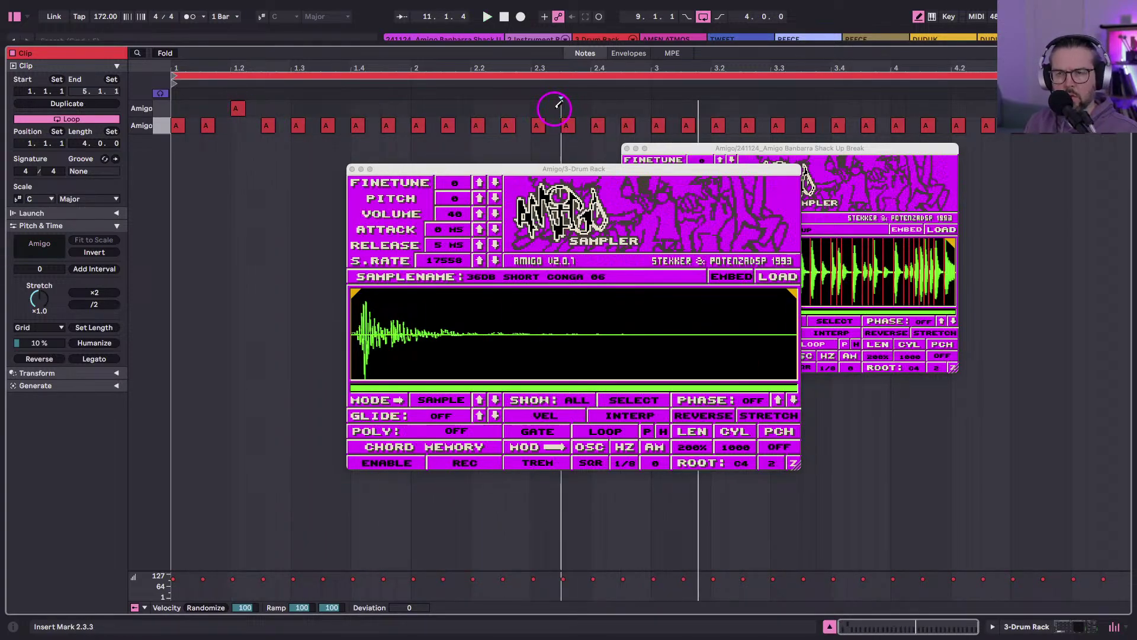
click(563, 108)
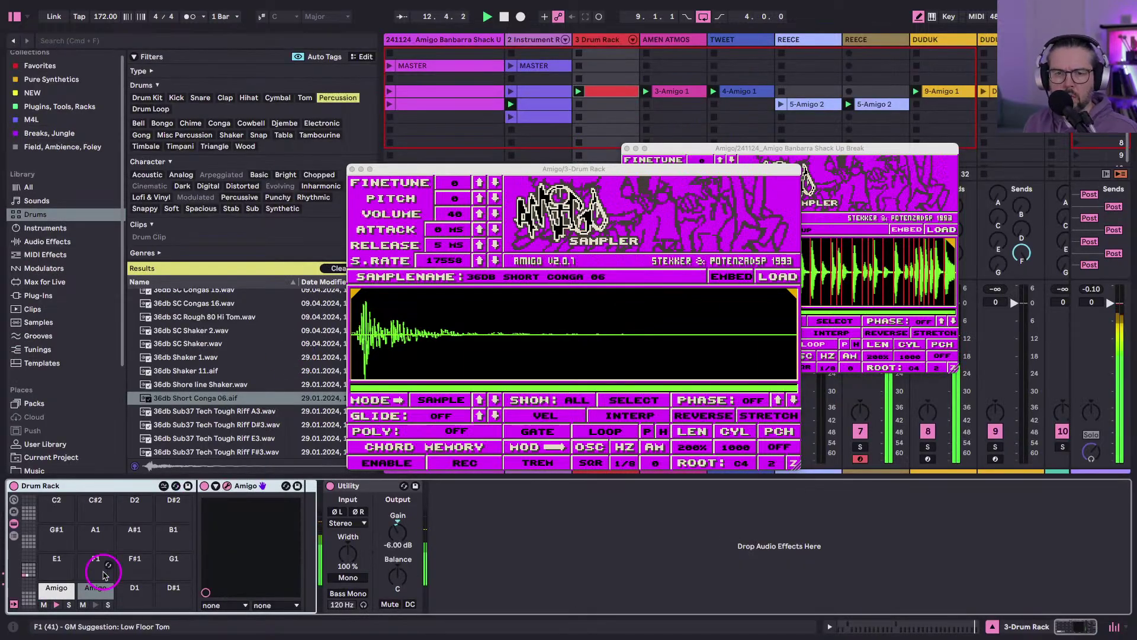
On the C#1 conga pad's Amigo sampler, set the pitch to +1 and lower the sample rate to 7389.
click(95, 586)
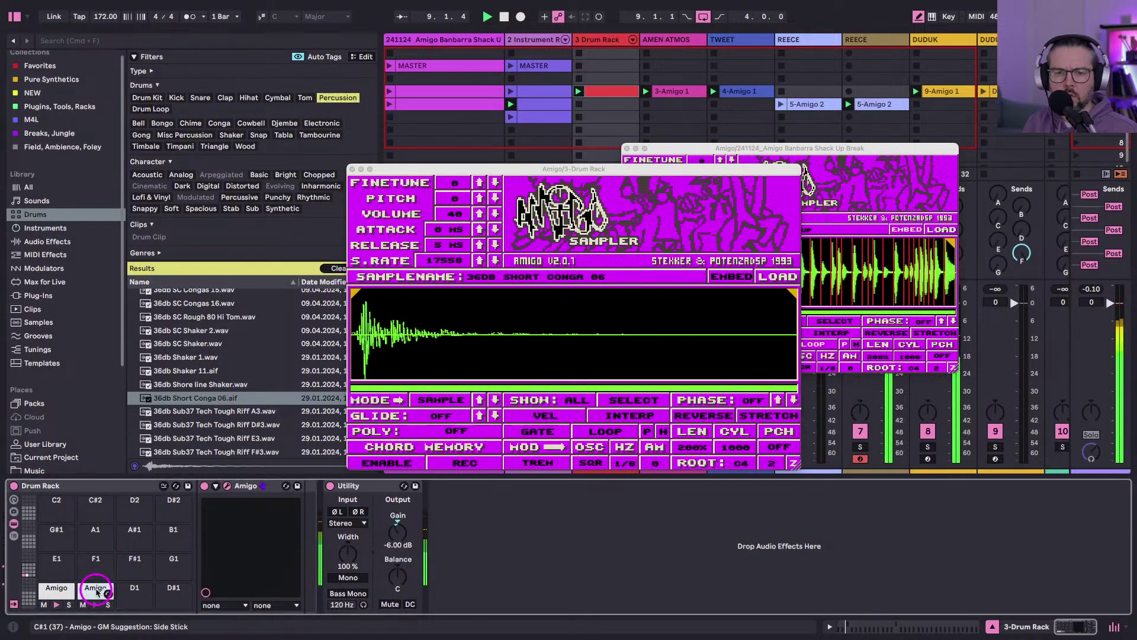
click(447, 200)
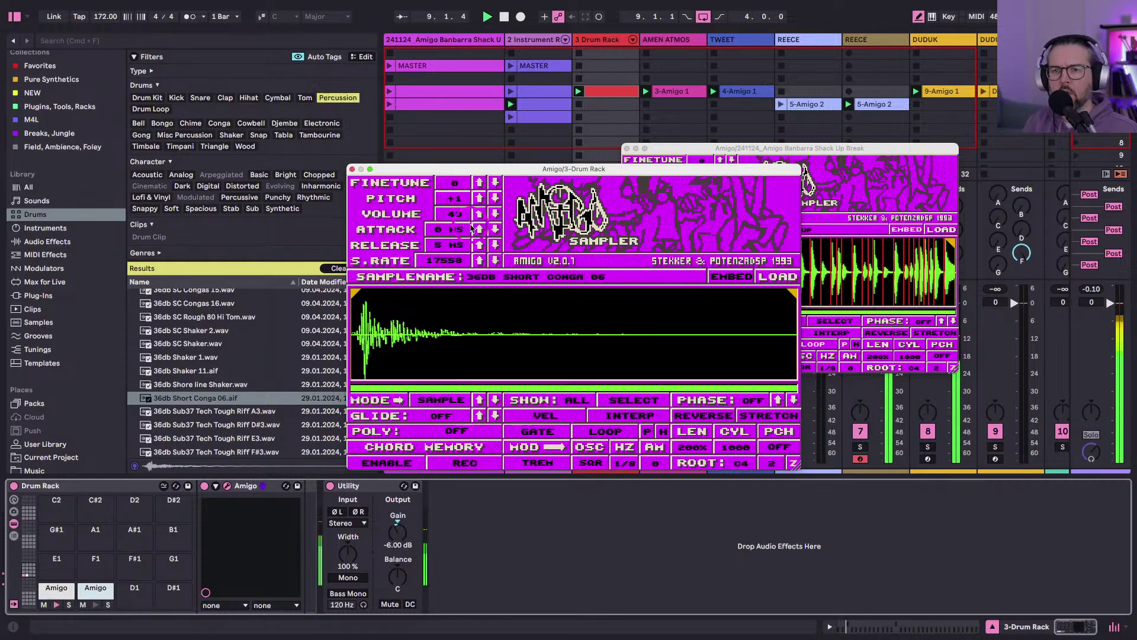
drag(454, 261, 458, 326)
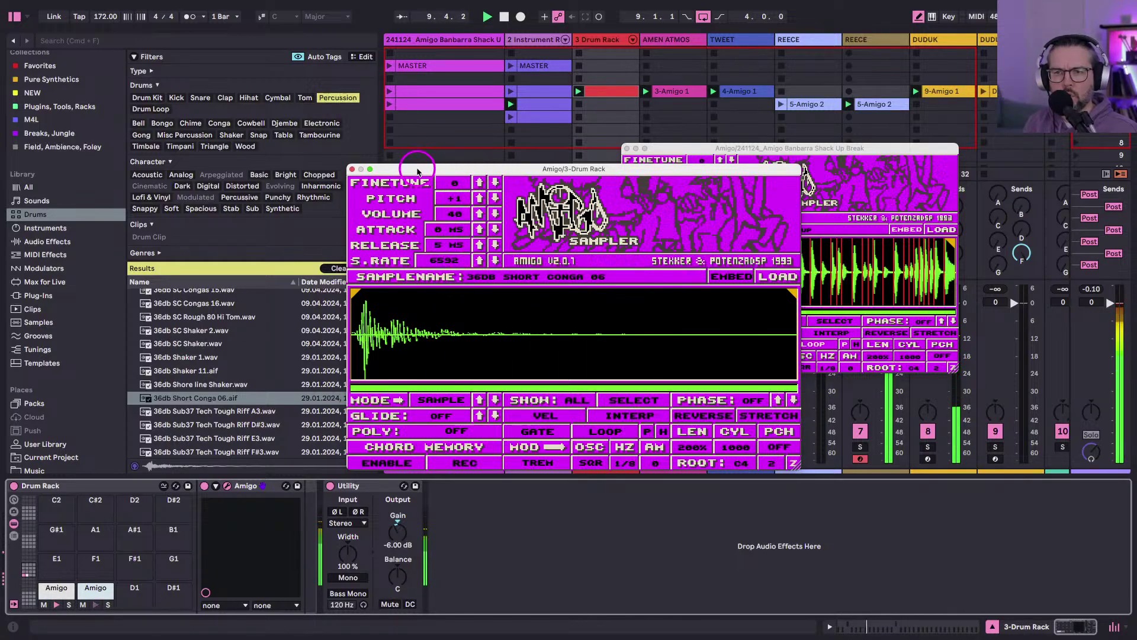
drag(448, 264, 448, 261)
Move the Amigo window clear of the mixer and set the Drum Rack track's ValhallaRoom send to -8.6 dB.
drag(418, 169, 614, 230)
click(593, 194)
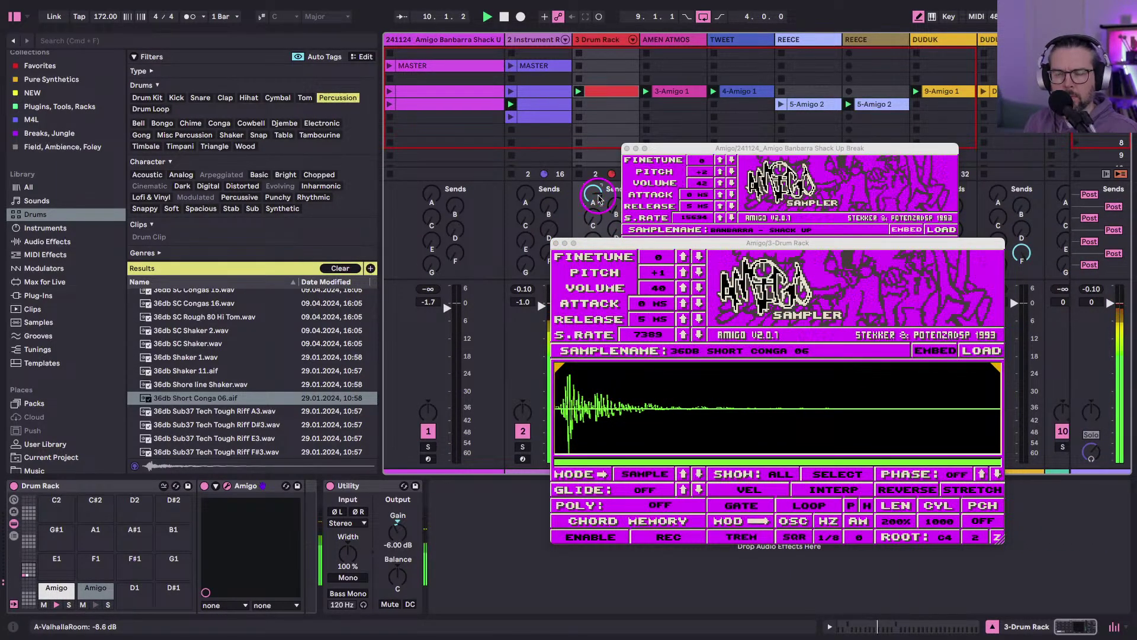
Reopen the Drum Rack clip, move the first conga note from 1.2.1 to 1.1.4 and restart playback.
key(space)
double_click(607, 96)
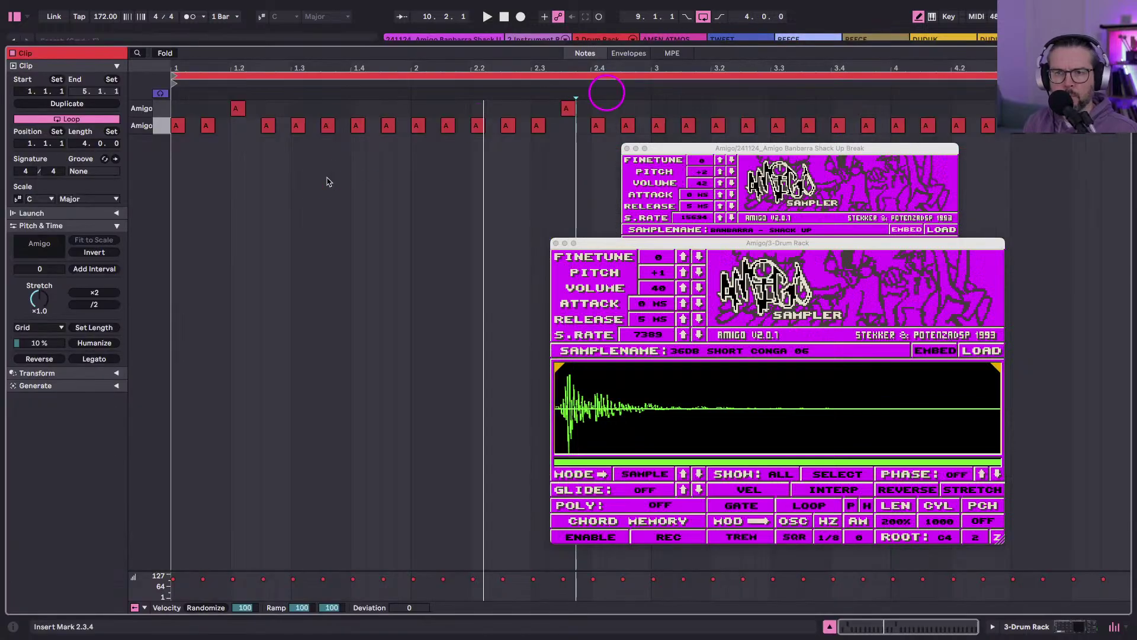
click(236, 106)
click(203, 103)
key(space)
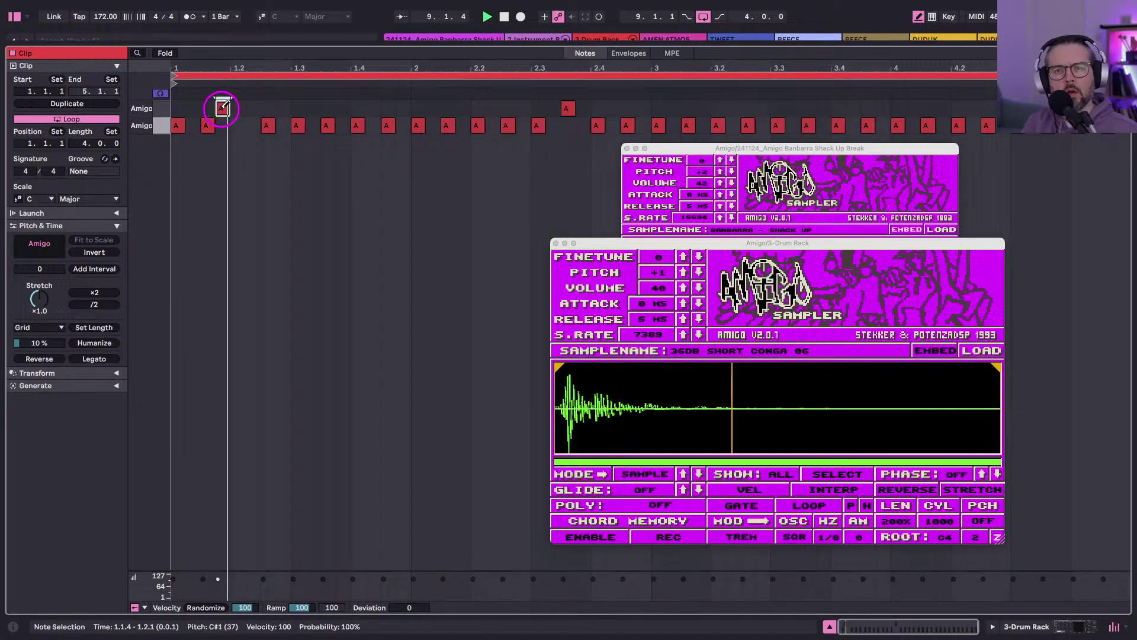
Move the first conga note in the Drum Rack clip to 1.1.3 and draw a C1 hat hit back in at 1.2.1.
key(Right)
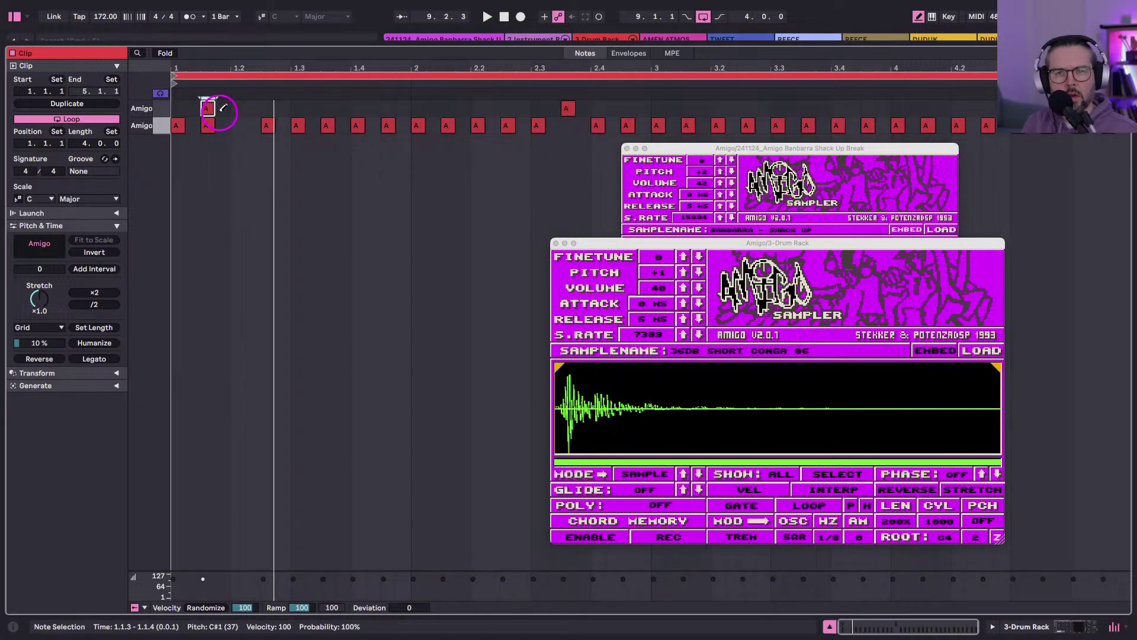
click(237, 125)
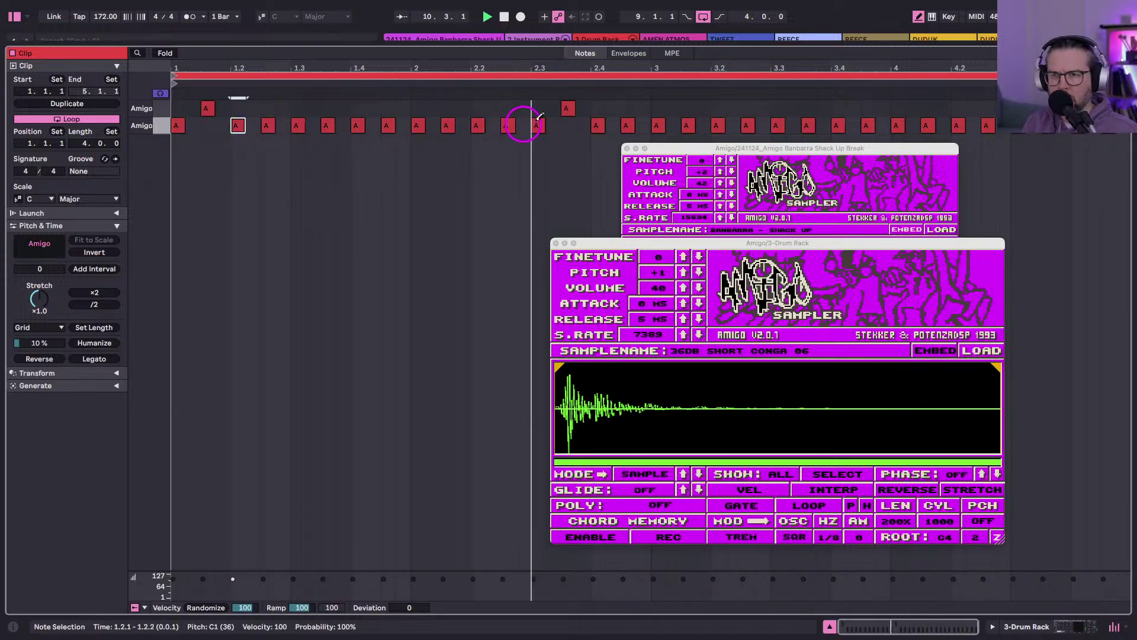
Lengthen the second conga note to two sixteenths and move it so that it starts at 2.3.1.
drag(571, 109, 591, 109)
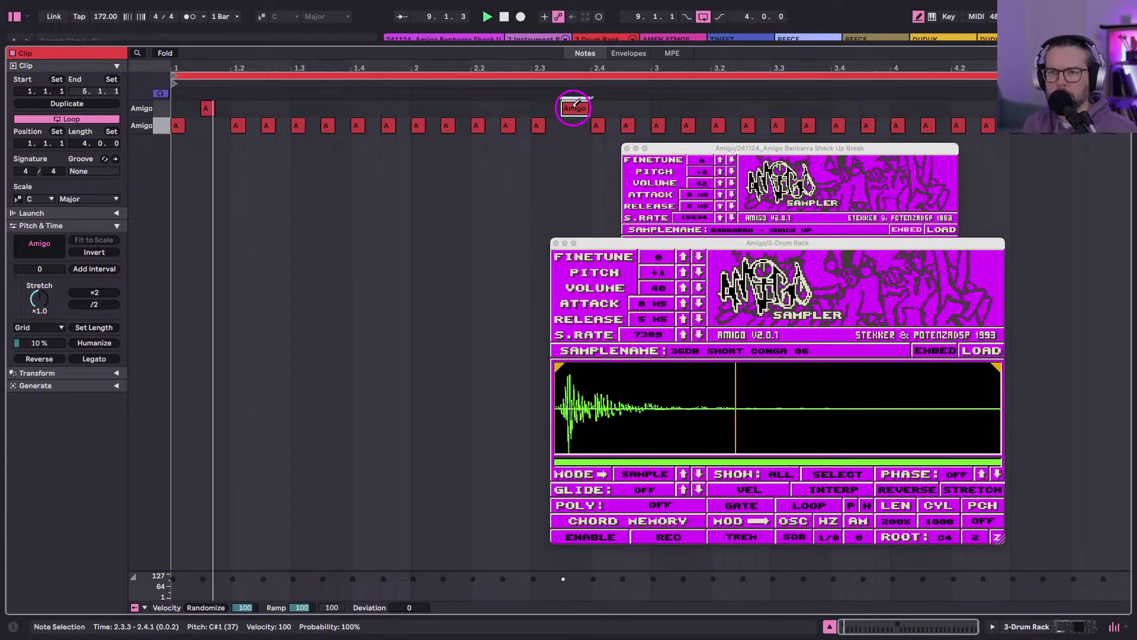
drag(576, 104, 548, 105)
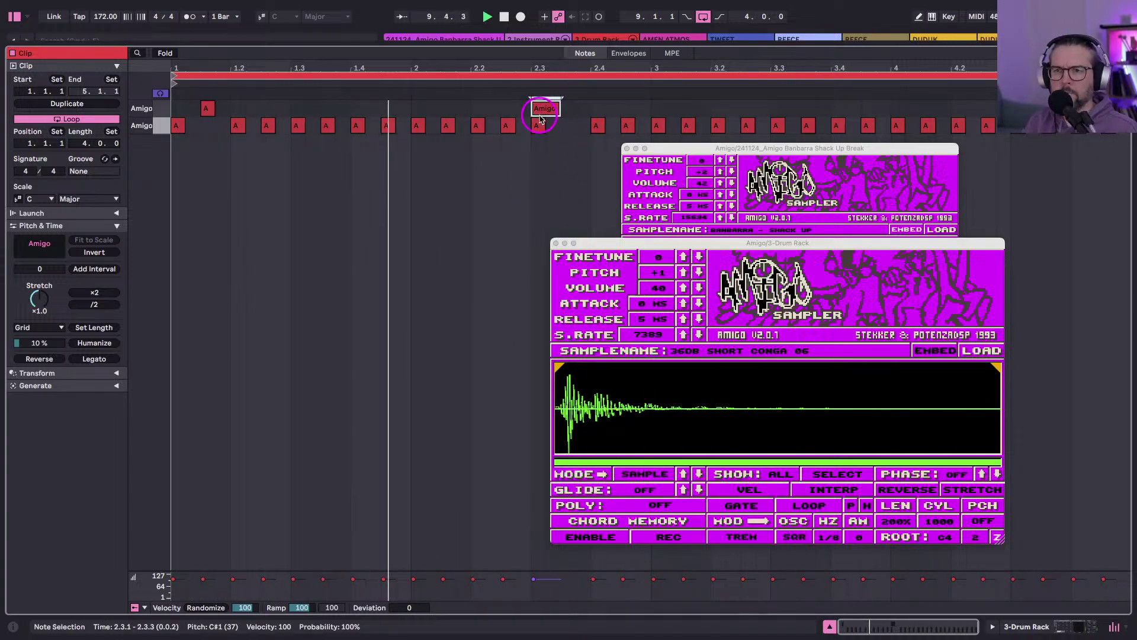
click(511, 130)
key(super+d)
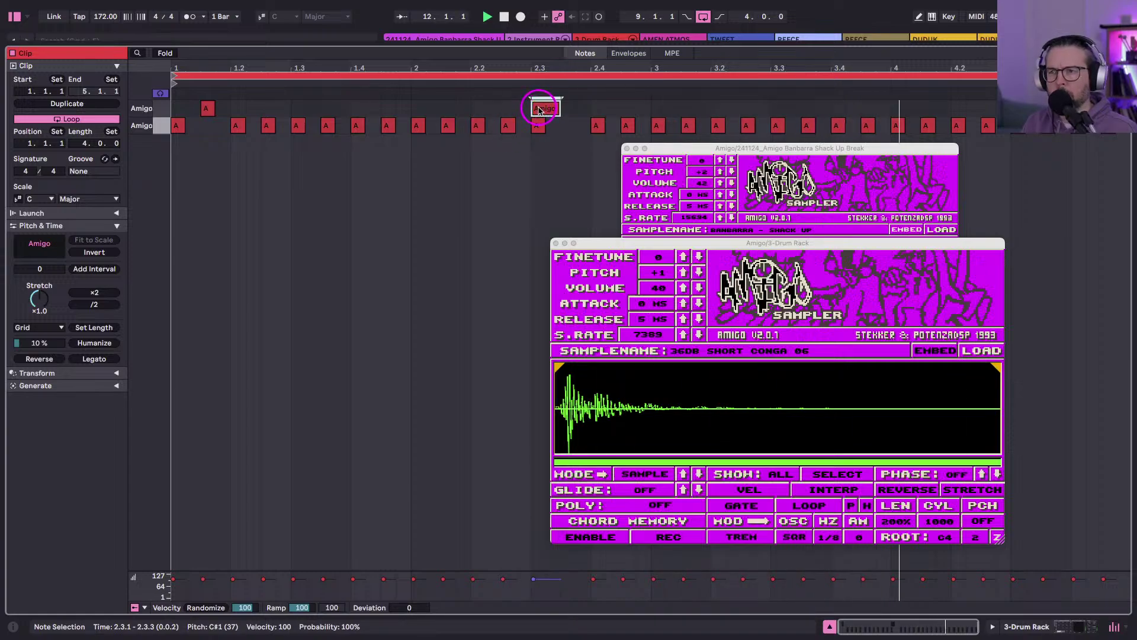
Add a two-sixteenth conga note at 4.1.1 in place of the hat hit and duplicate it to 4.2.1.
click(898, 120)
double_click(897, 113)
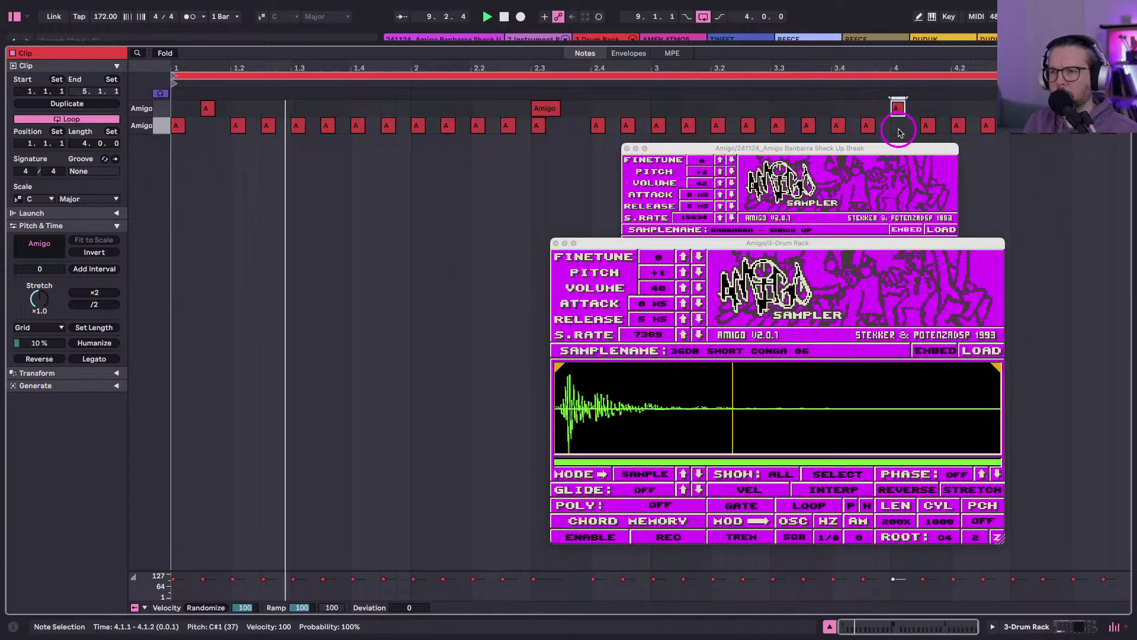
key(super+d)
key(Right)
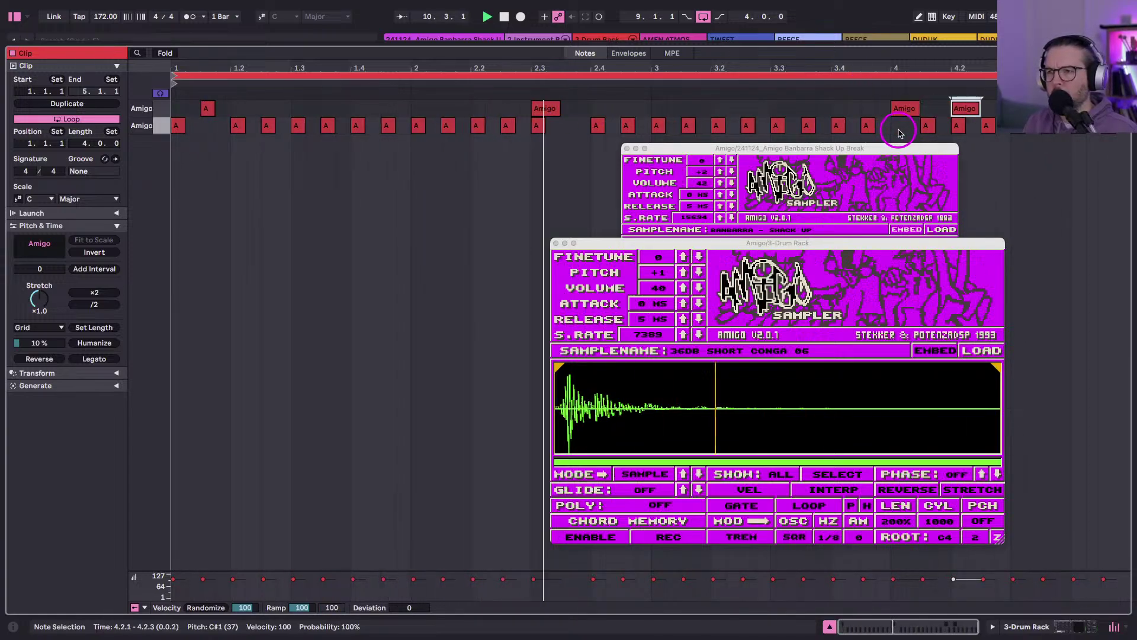
Replace the duplicated conga note at 4.2.1 with a C1 hat hit.
double_click(957, 126)
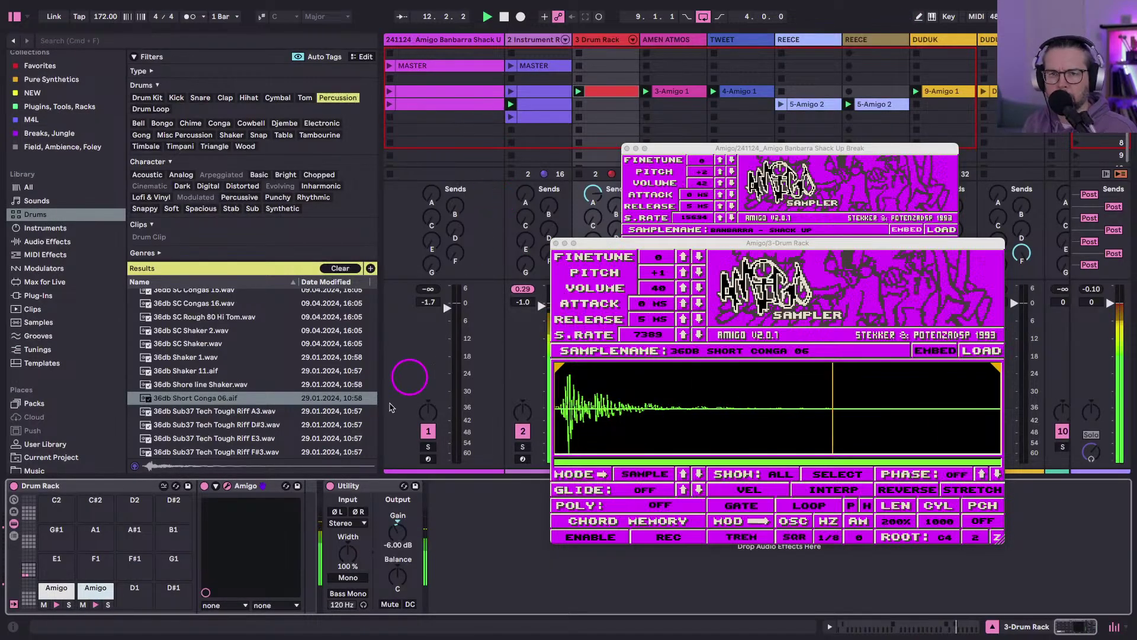
double_click(609, 92)
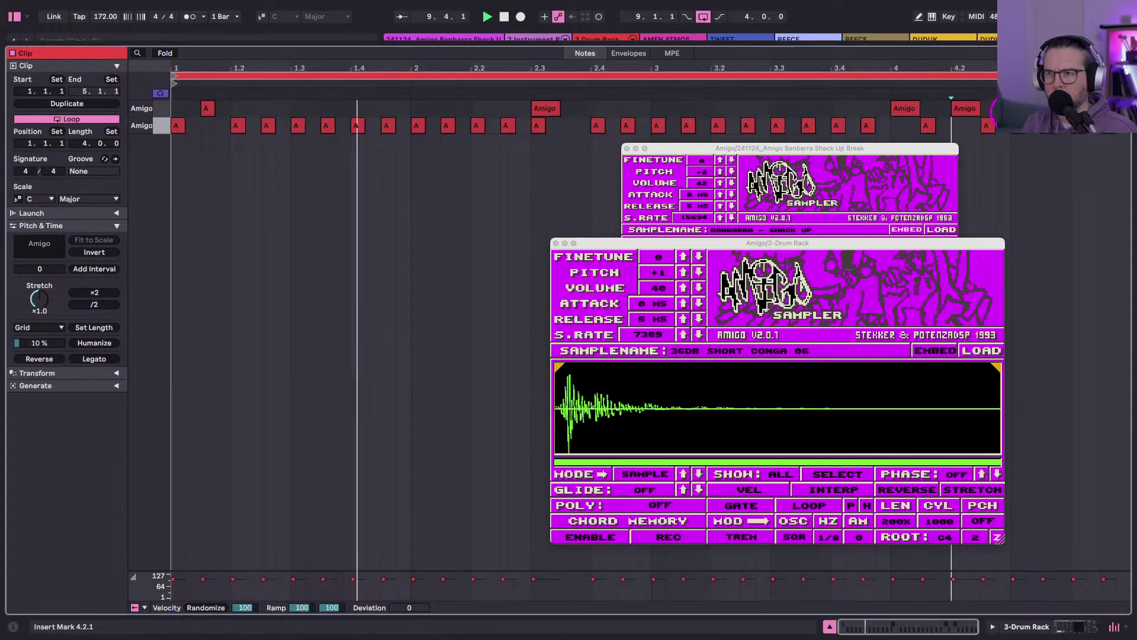
key(b)
click(958, 126)
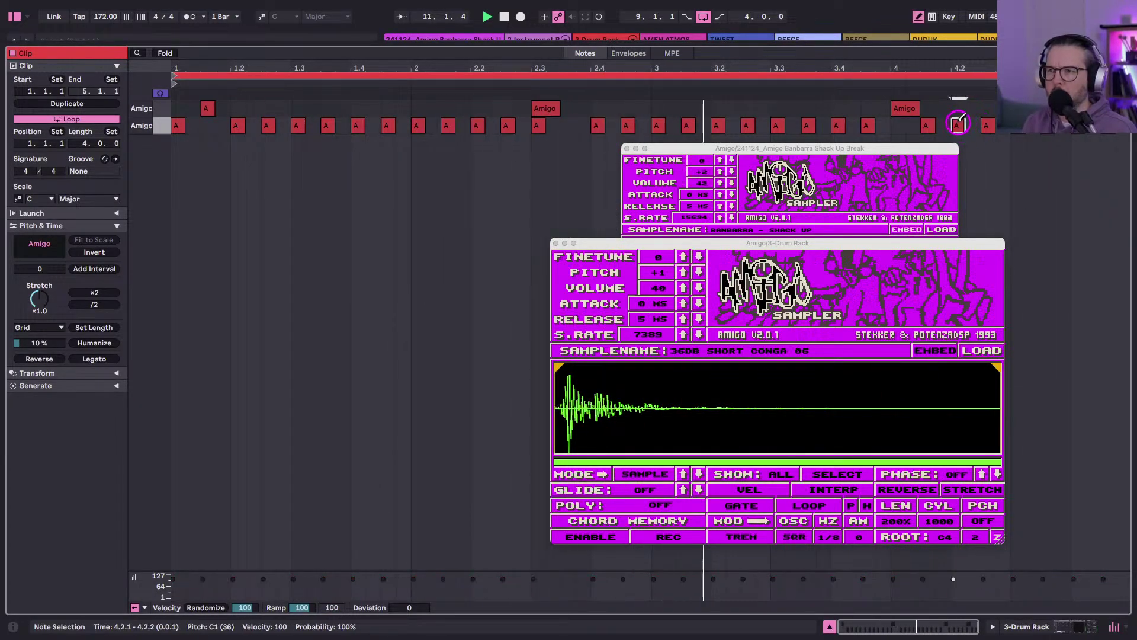
Audition percussion samples in the browser and select 808CowHigh-R8_C2S.wav.
key(shift+Tab)
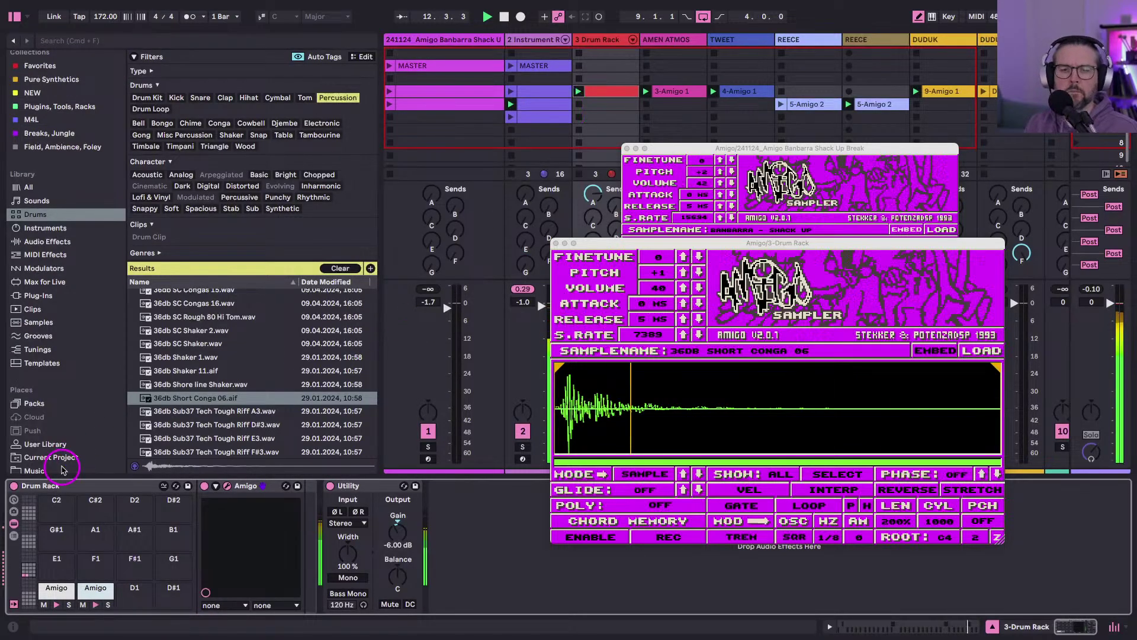
click(166, 406)
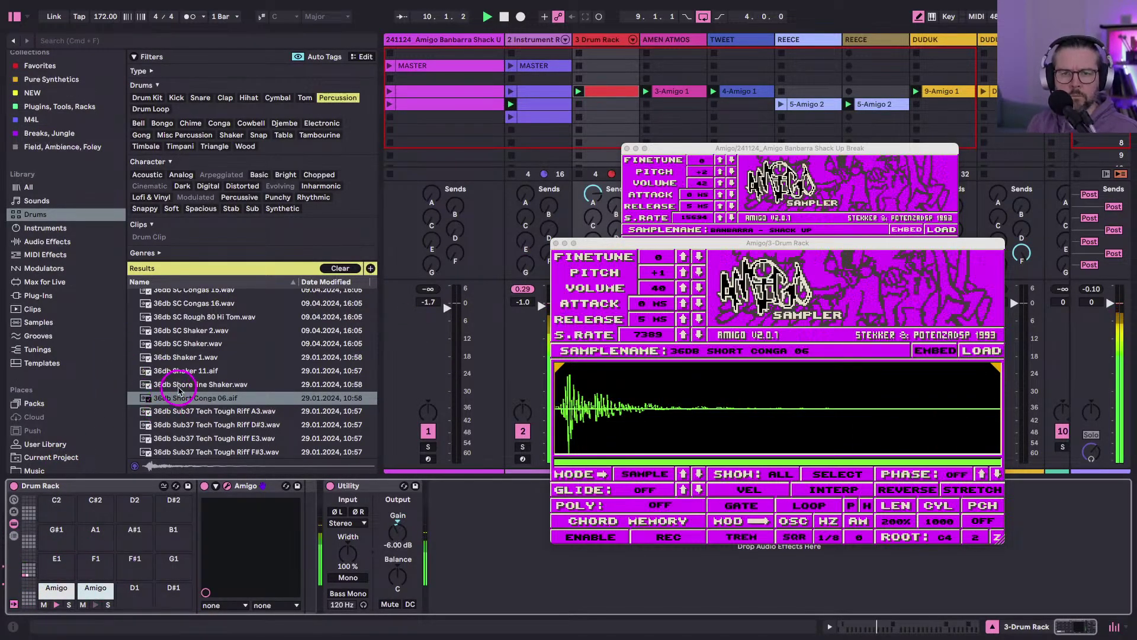
scroll(180, 390, up, 10)
click(180, 388)
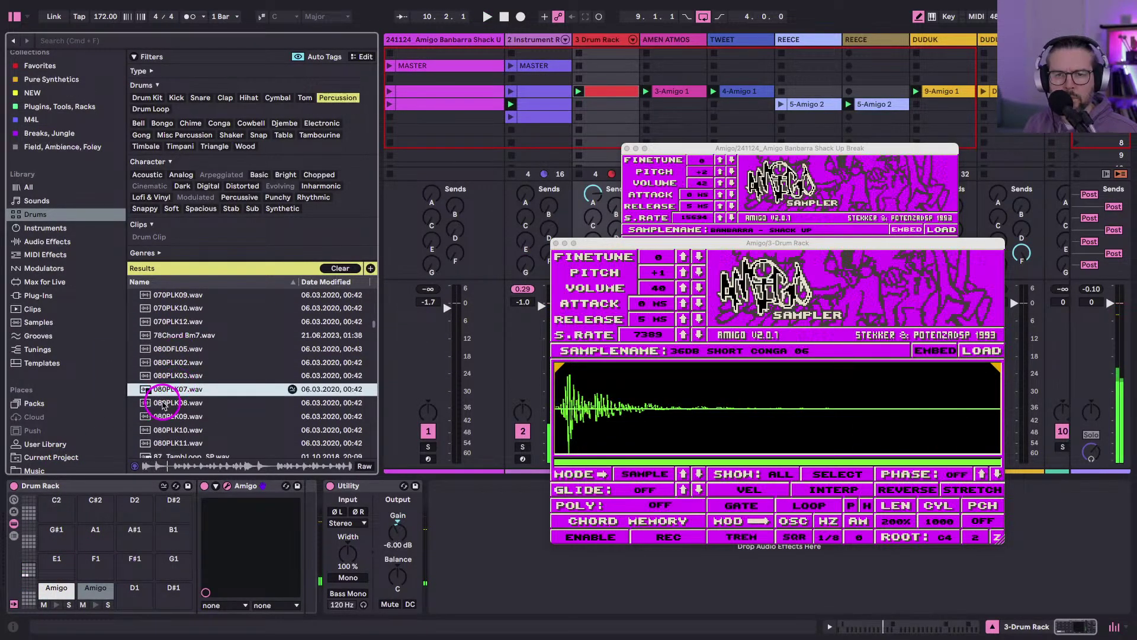
scroll(164, 404, down, 5)
click(163, 410)
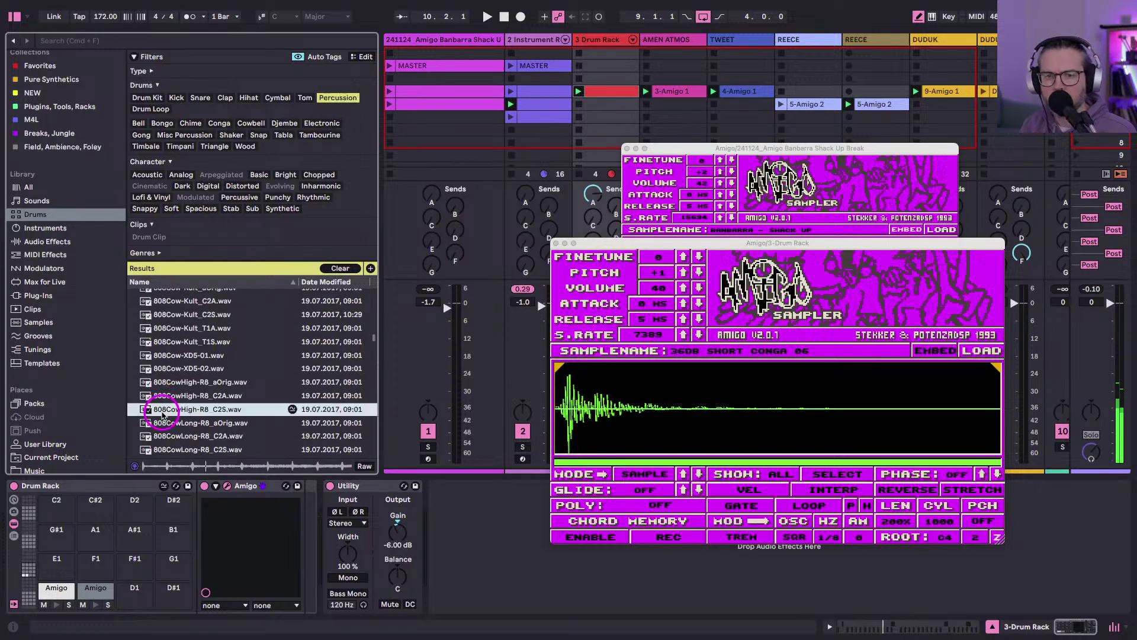
Copy the C#1 conga pad to D1 and load 808CowHigh-R8_C2S.wav into the copy's Amigo sampler.
click(93, 592)
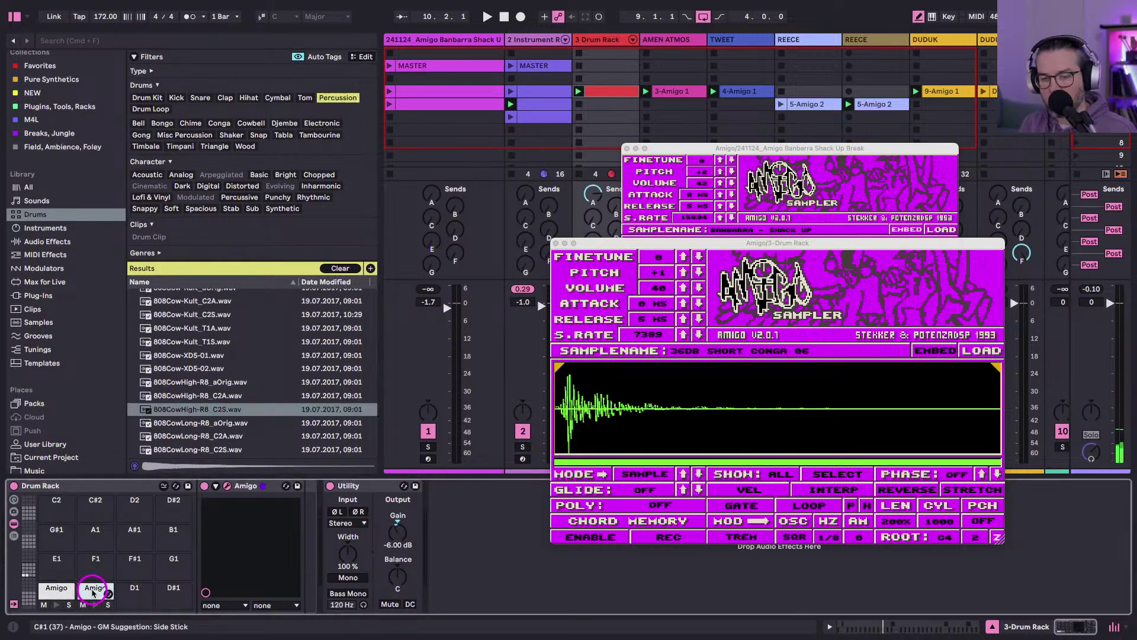
drag(137, 592, 137, 592)
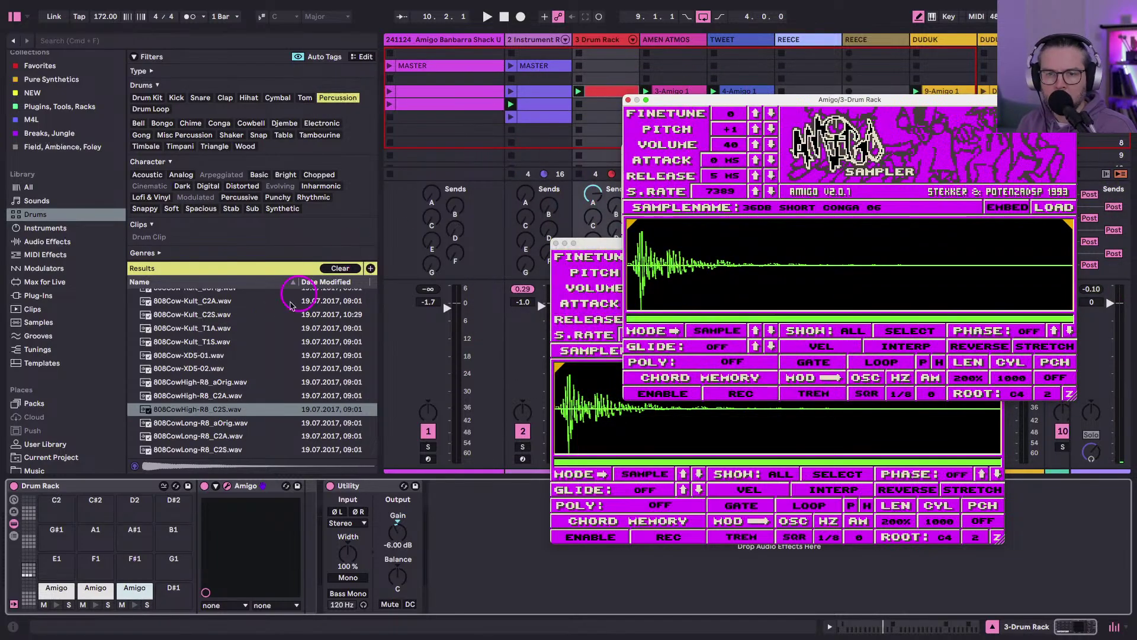
drag(187, 406, 778, 229)
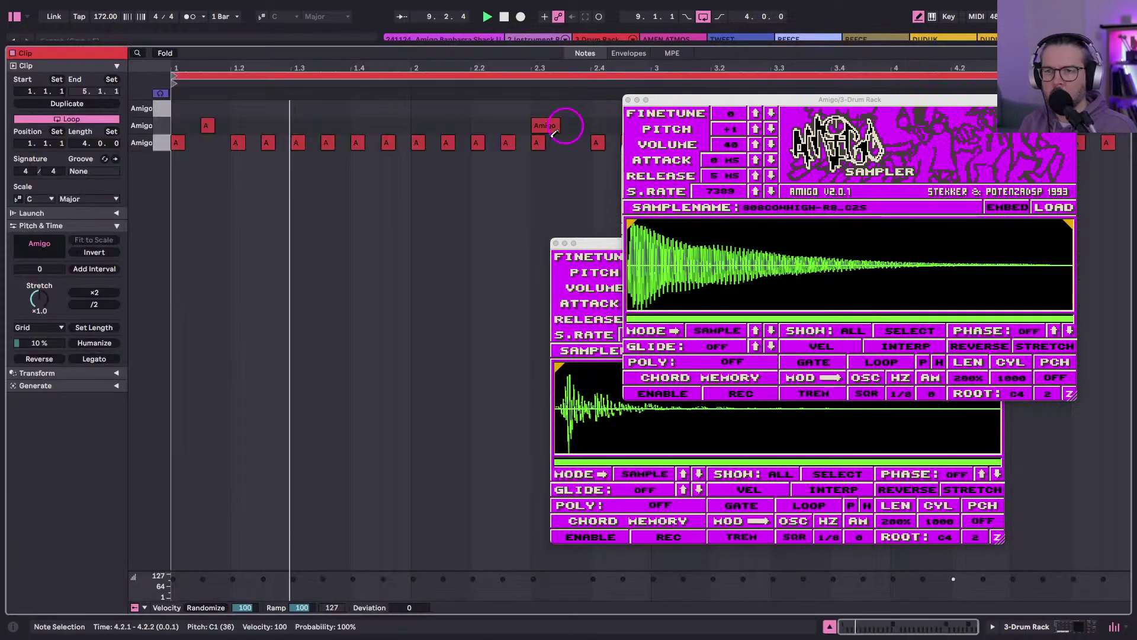
Reopen the Drum Rack clip, draw a cowbell note on the D1 row and nudge it earlier to 1.2.2.
double_click(604, 96)
key(b)
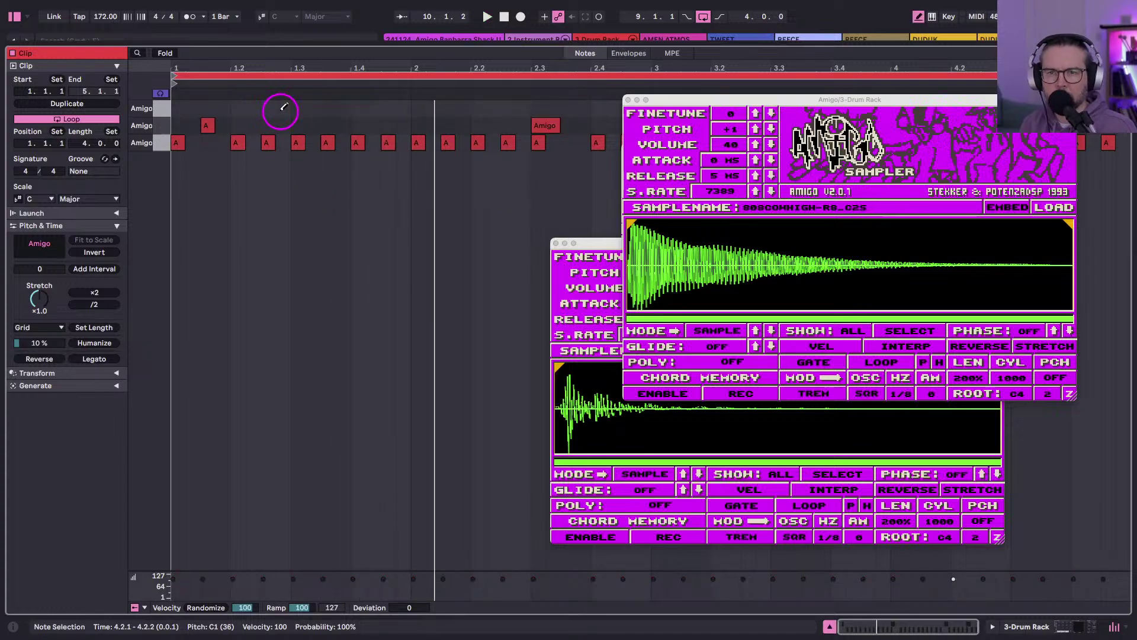
click(283, 108)
key(Left)
key(Left)
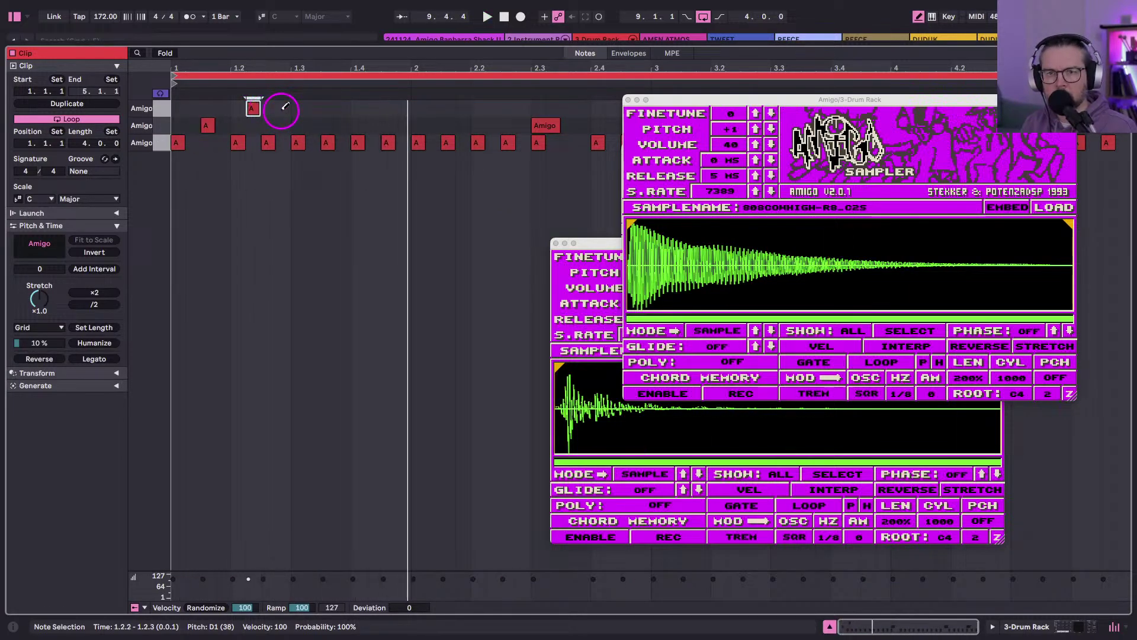
key(Left)
Show the Drum Rack's chain list with its return section and create three return chains.
key(shift+Tab)
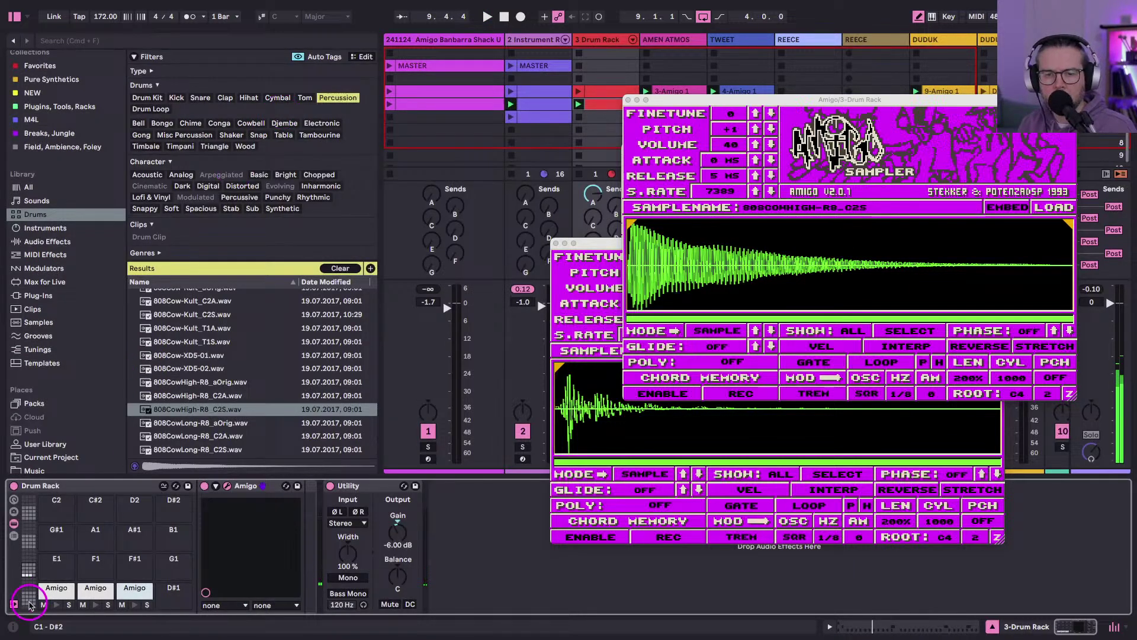
click(13, 536)
click(13, 594)
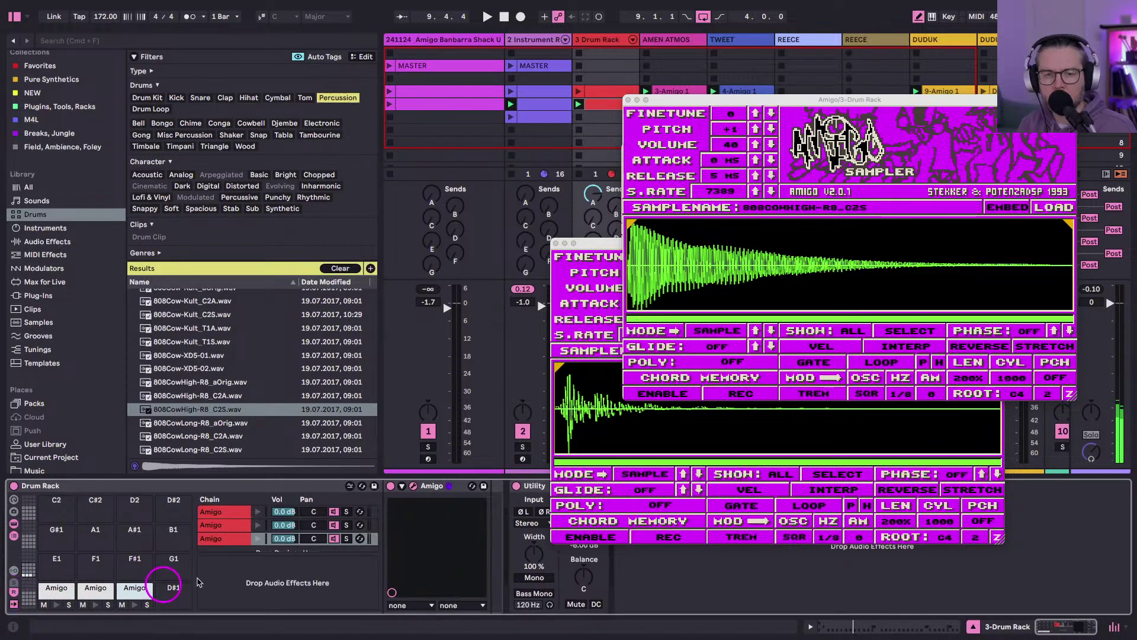
double_click(243, 578)
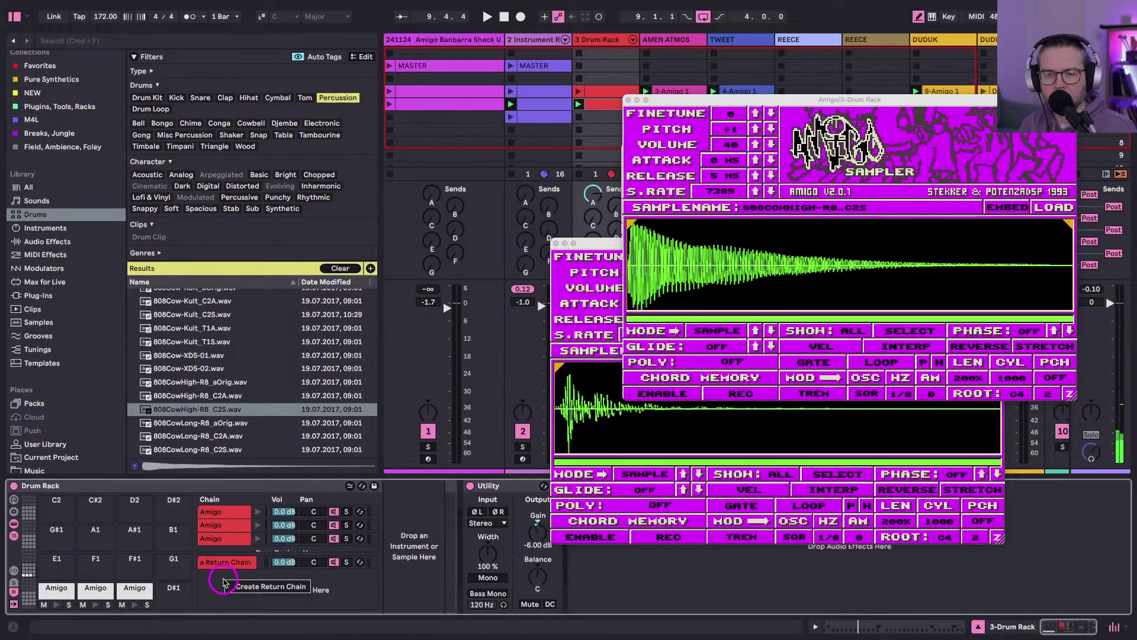
double_click(215, 586)
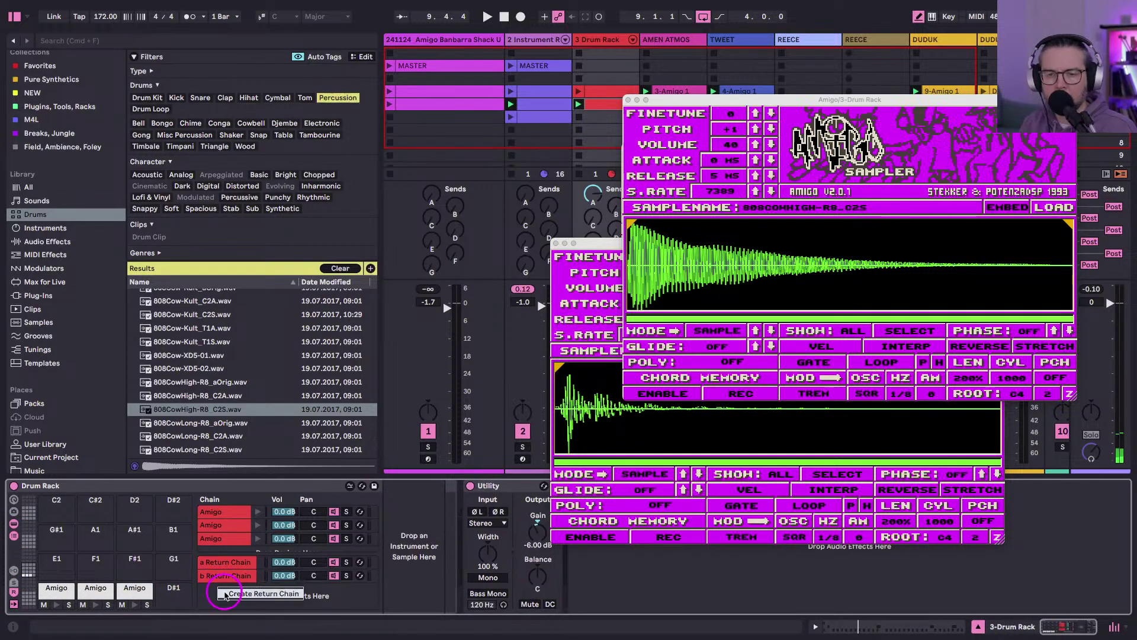
double_click(219, 592)
Show the chains' input/output routing, route return chain a to B-ValhallaVintageVerb and restart playback.
click(222, 562)
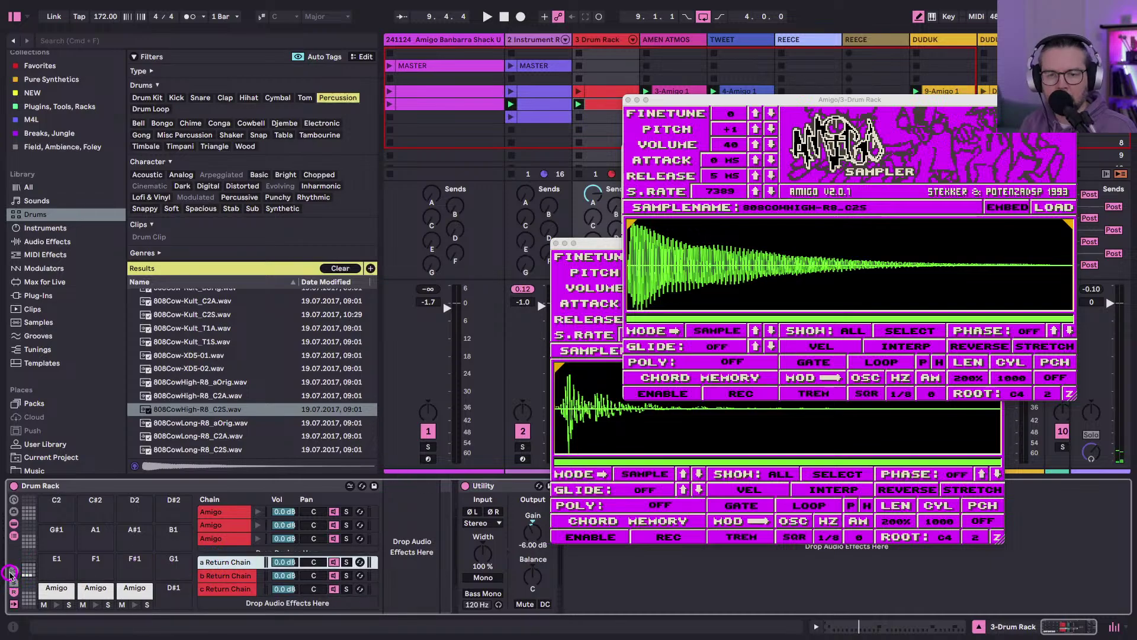
click(12, 571)
click(479, 561)
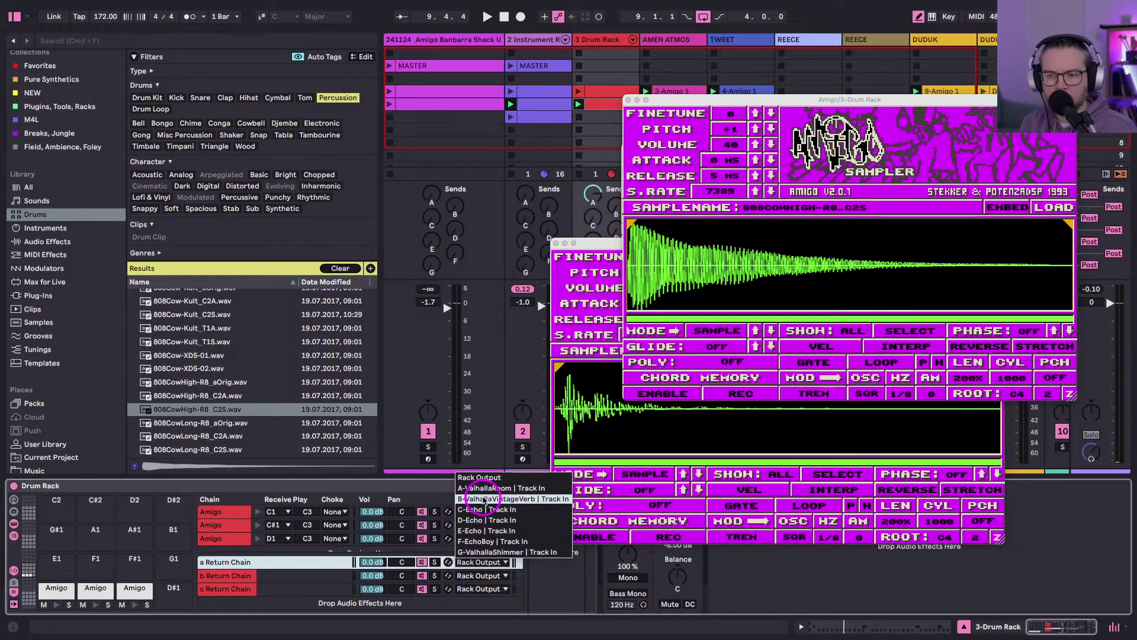
click(485, 499)
key(space)
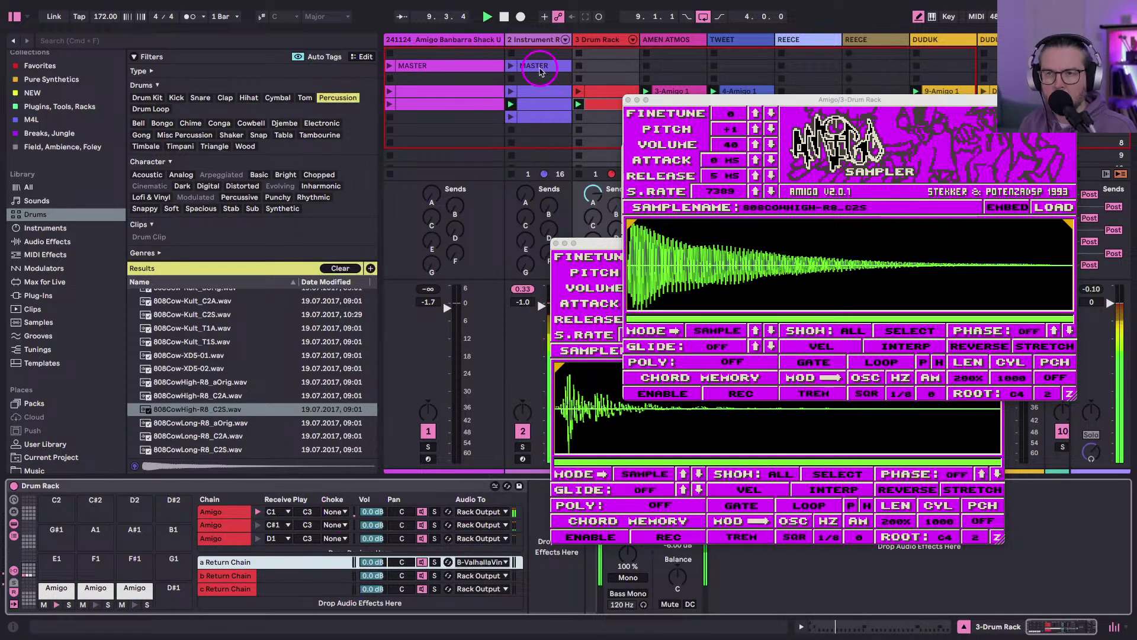
Show the Drum Rack's chains in the mixer and inspect the effects on the return tracks.
click(631, 41)
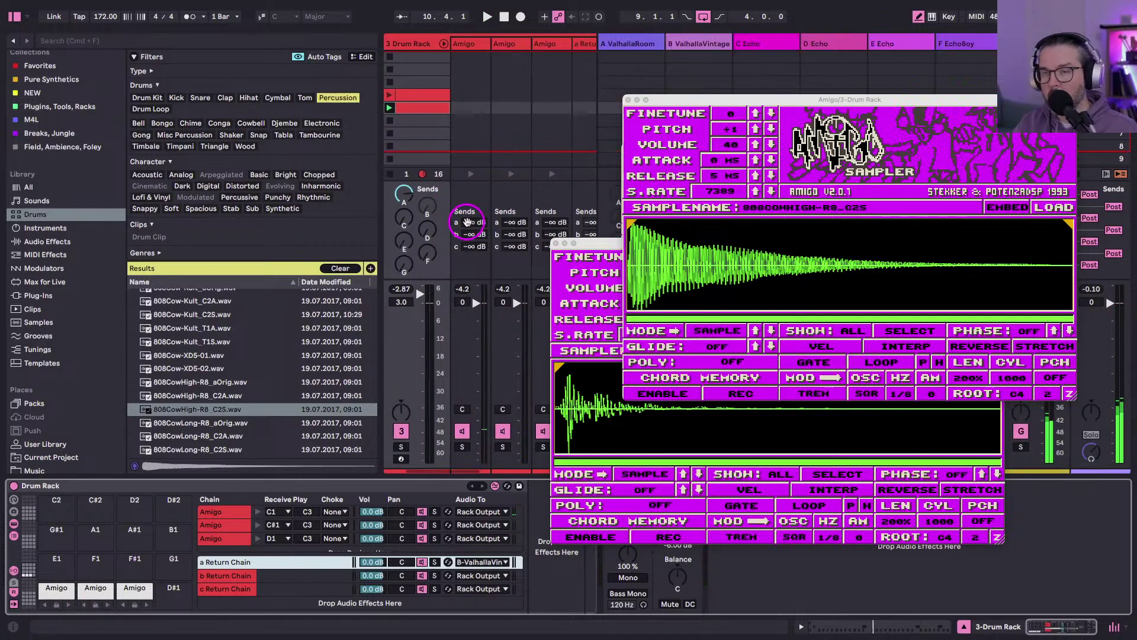
click(644, 47)
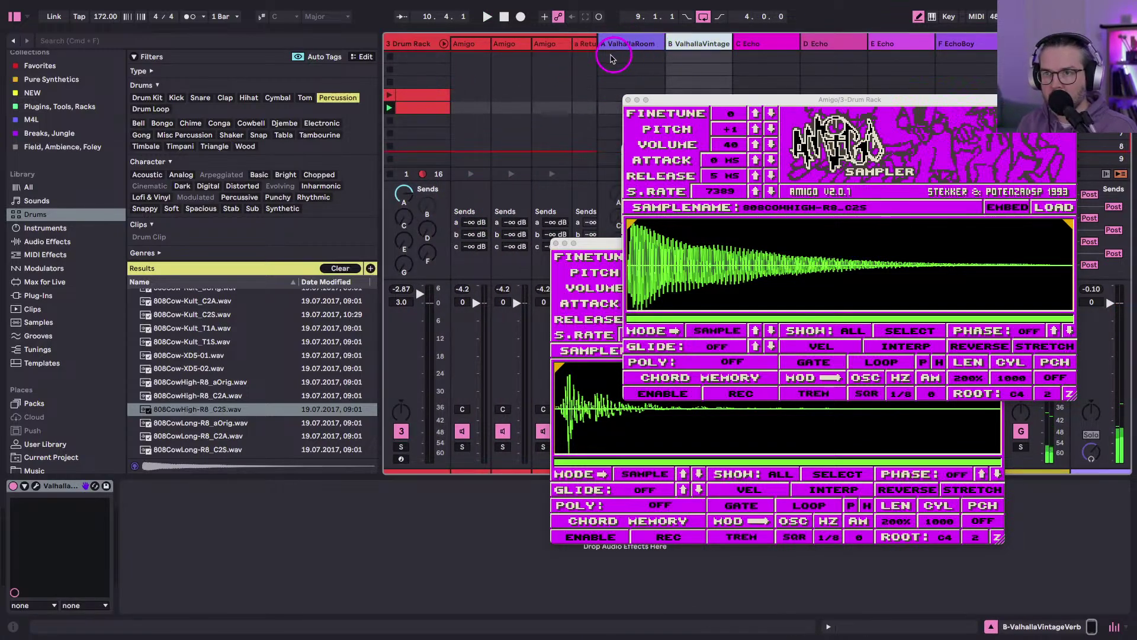
click(611, 53)
click(695, 48)
key(Right)
key(Right)
key(Right)
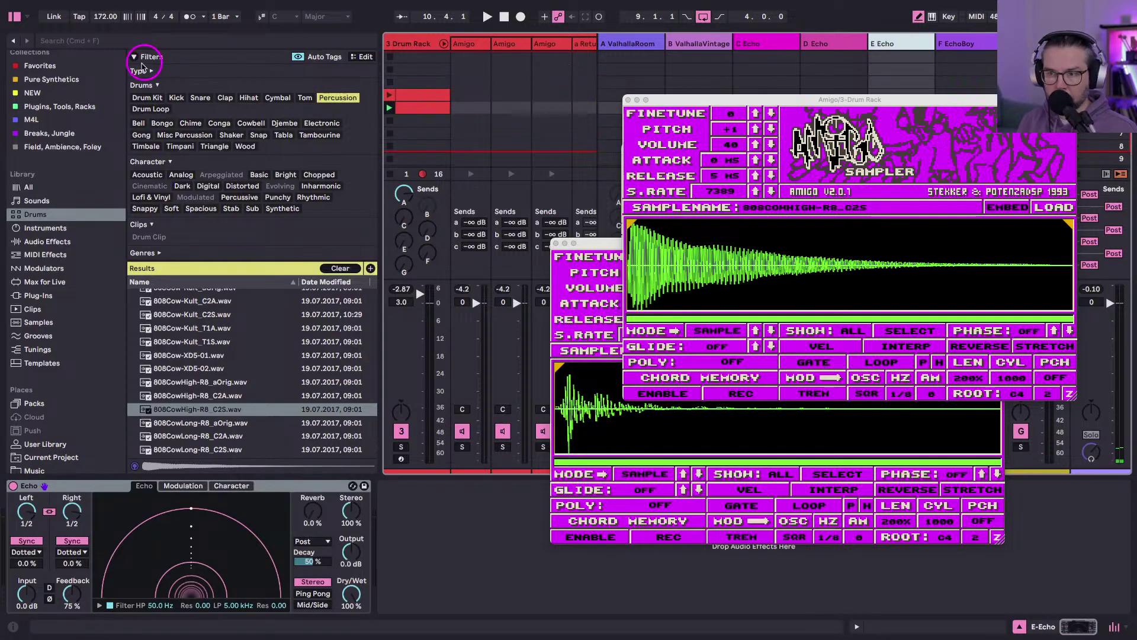
Hide the browser, and set the third Amigo chain's send a to 0 dB during playback.
click(13, 18)
click(161, 123)
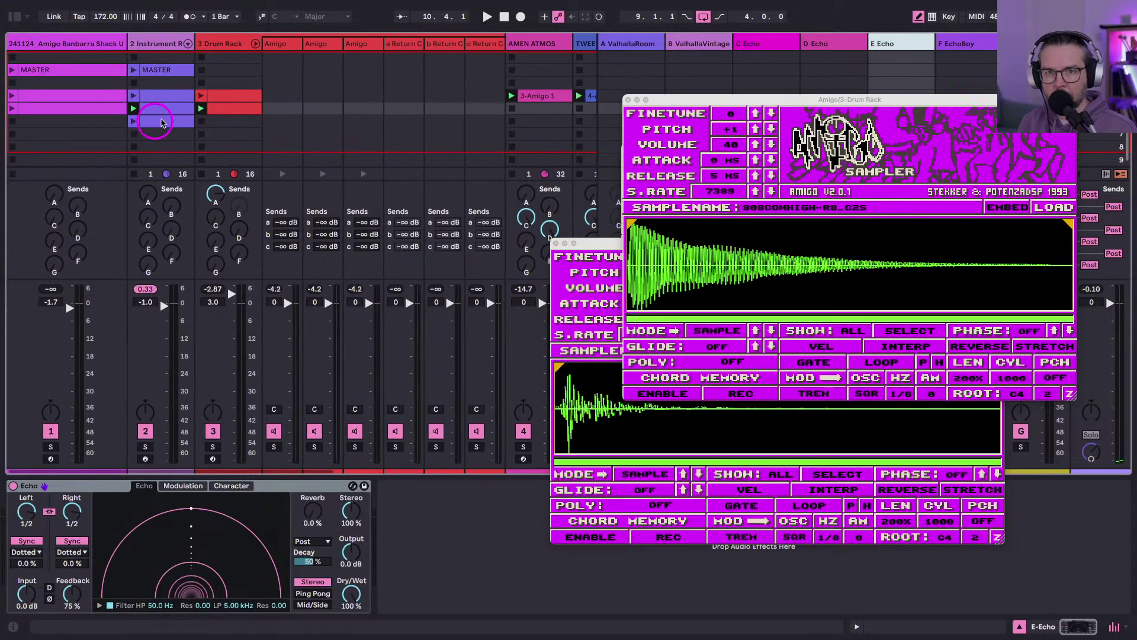
click(201, 106)
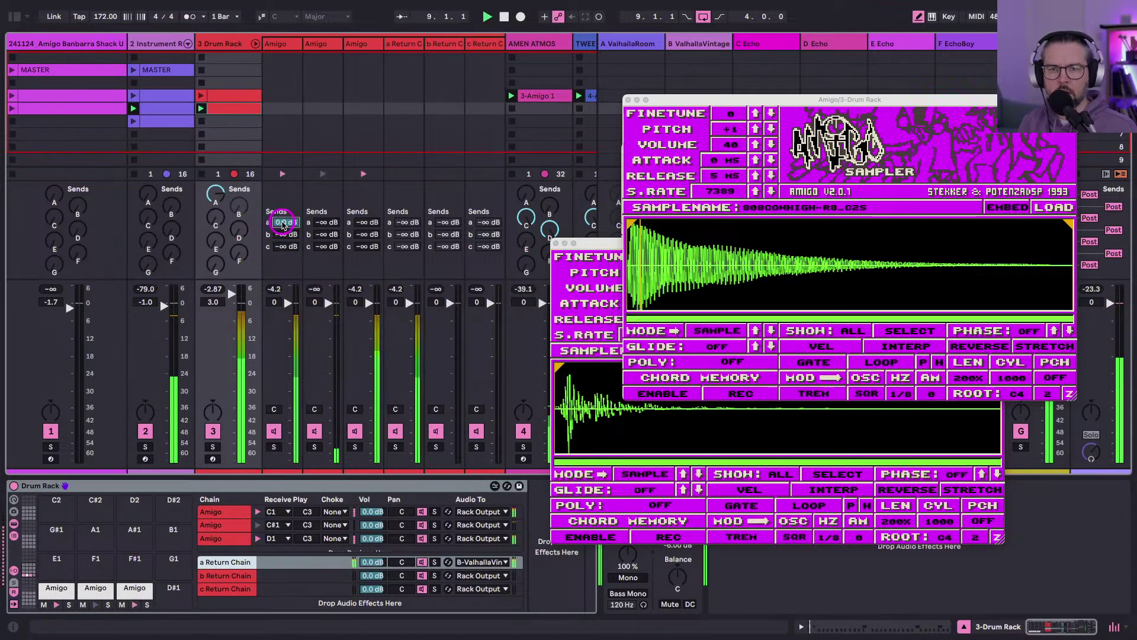
click(321, 223)
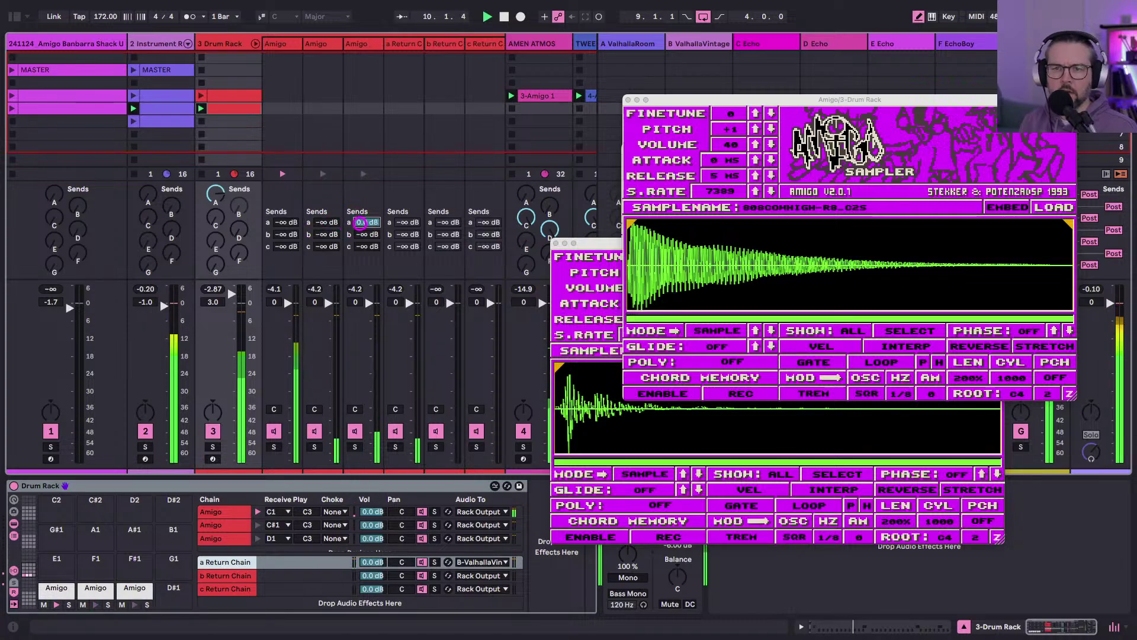
click(363, 222)
text(0)
key(Return)
click(243, 245)
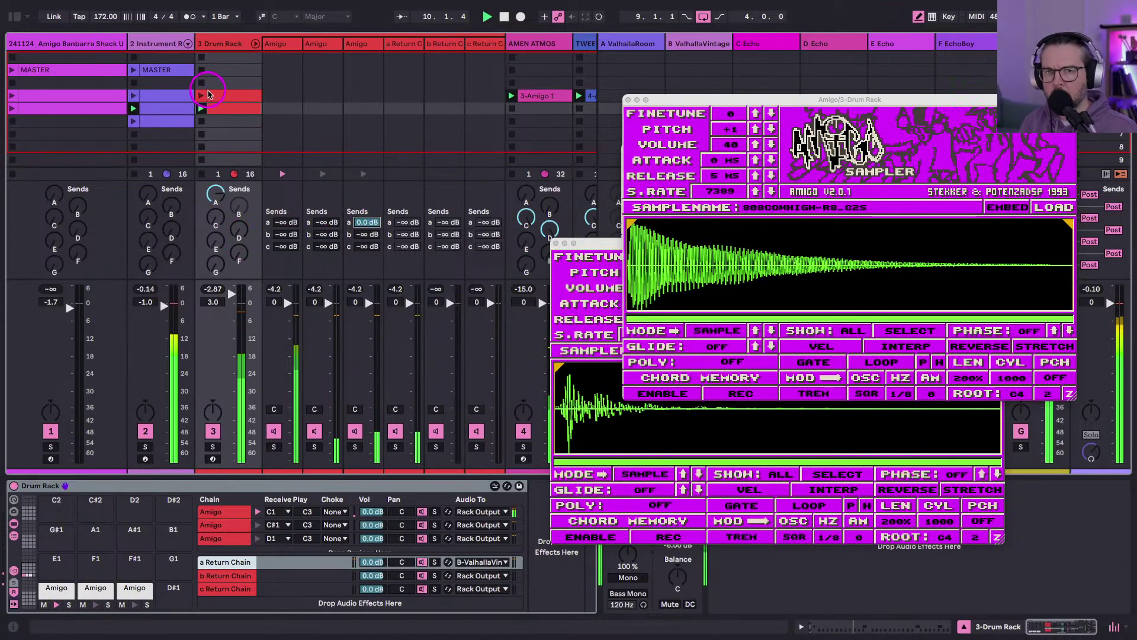
Duplicate the playing Drum Rack clip's loop to 8 bars and remove the duplicated top-row note at 5.1.1.
click(225, 113)
double_click(225, 113)
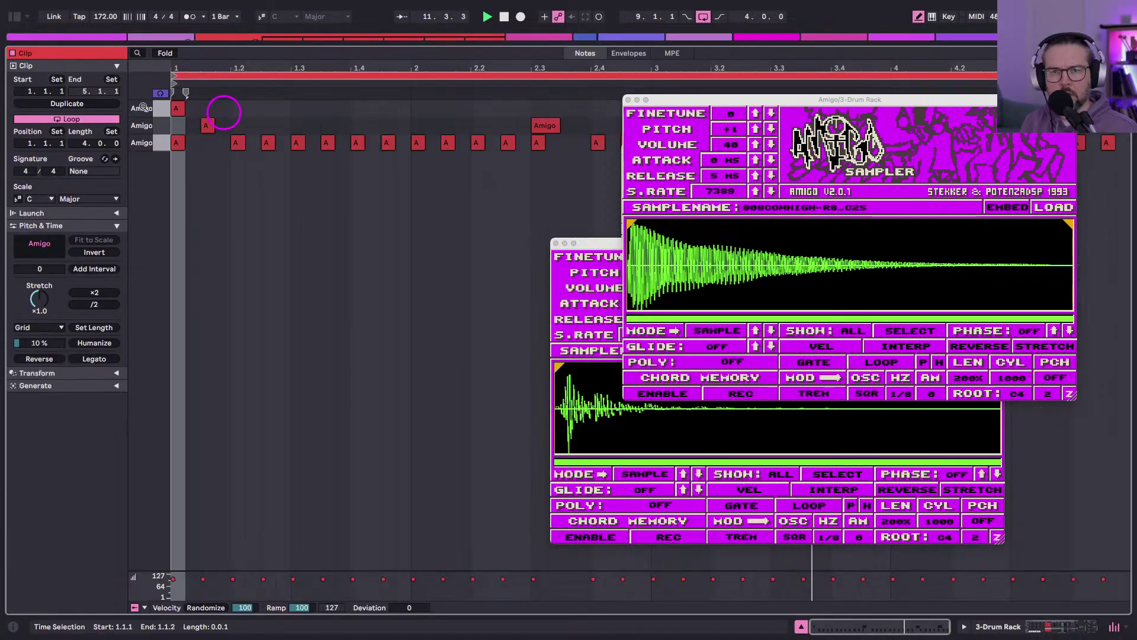
click(485, 122)
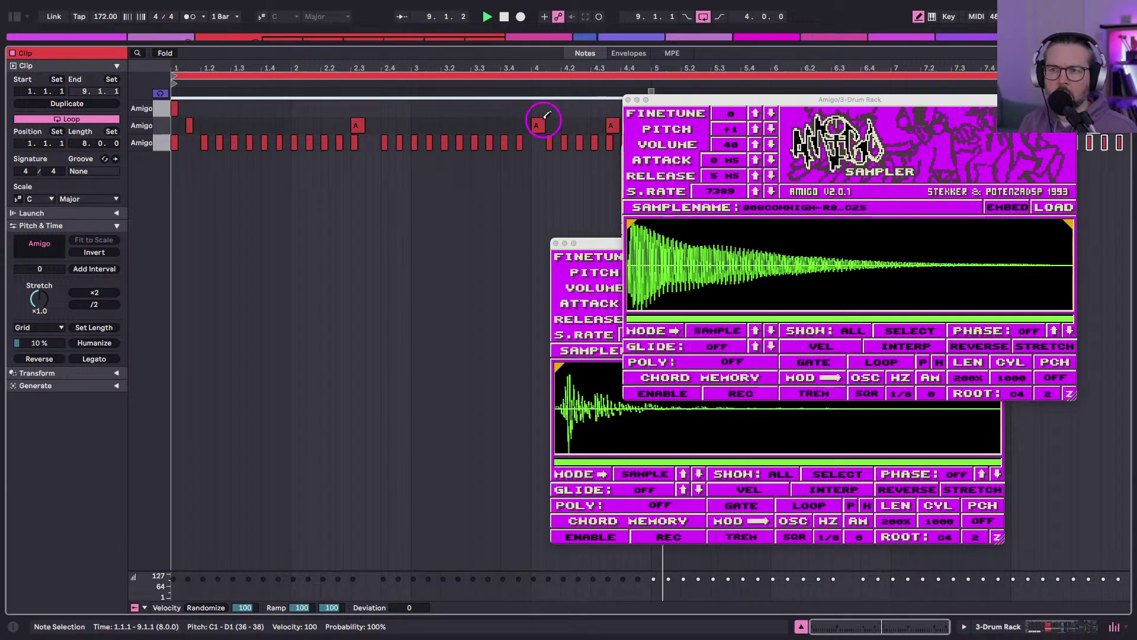
click(655, 110)
click(656, 109)
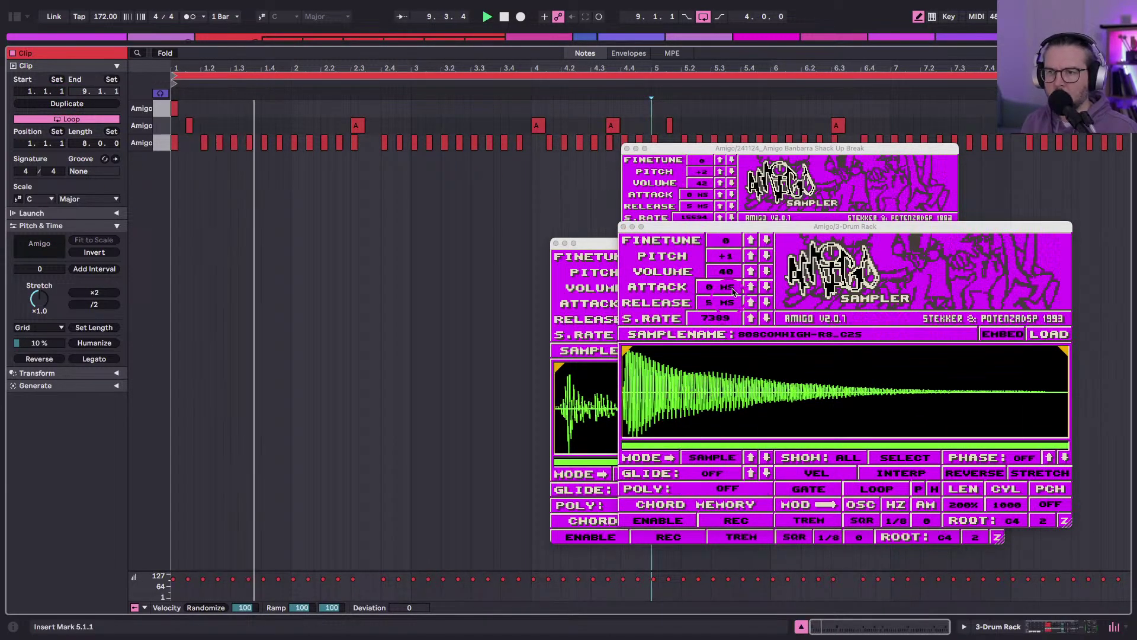
Try the 808CowHigh sample at lower pitches down to -5, and return its pitch to +1.
click(765, 259)
click(765, 259)
click(765, 259)
click(765, 260)
click(765, 260)
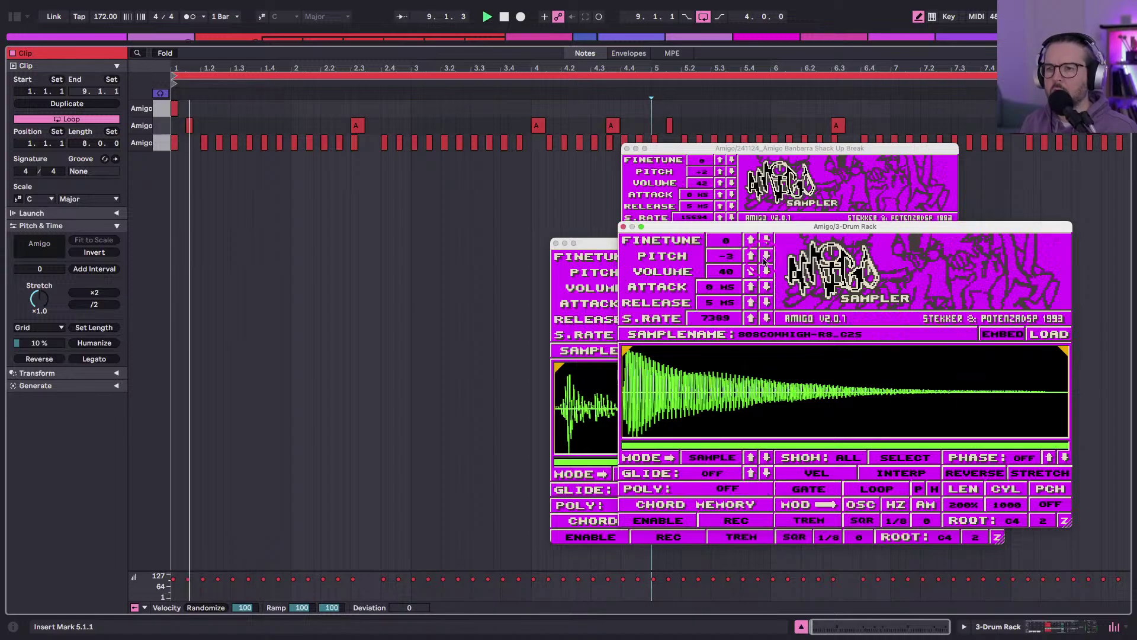
click(750, 256)
click(749, 256)
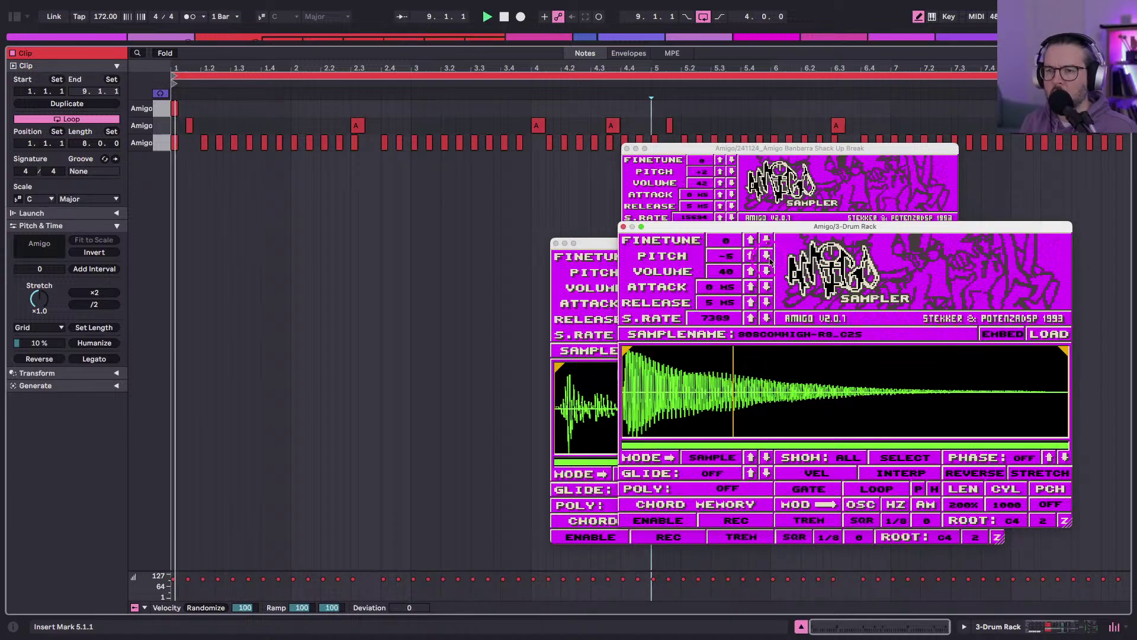
click(749, 256)
click(749, 256)
click(749, 255)
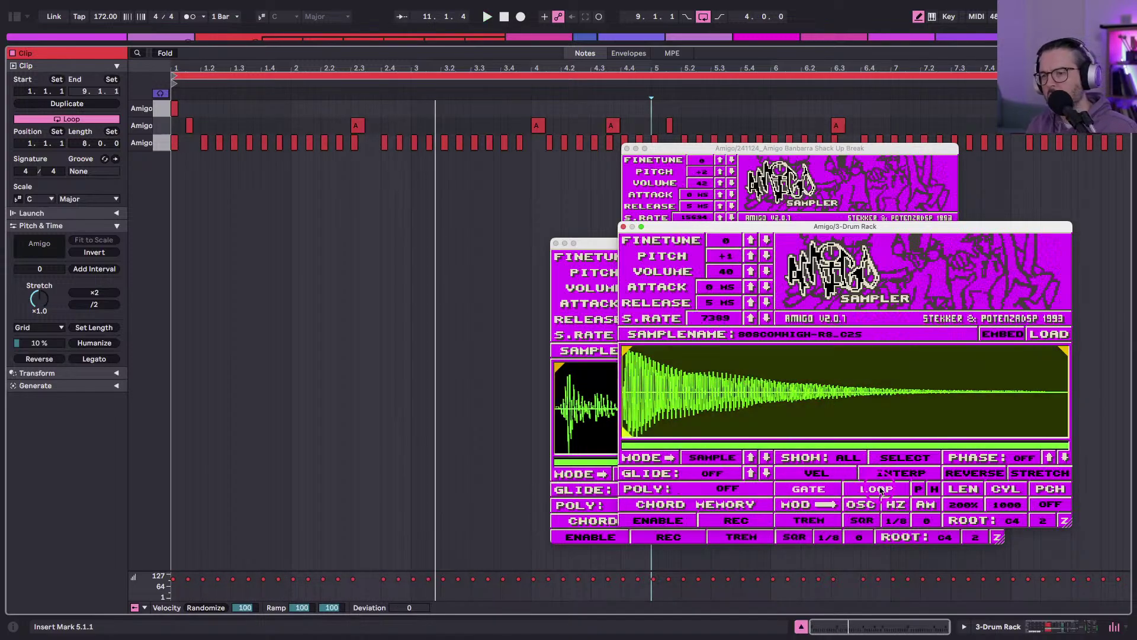
Loop the 808CowHigh sample and lengthen the clip's top-row note at 1.1.1 to one beat.
click(999, 413)
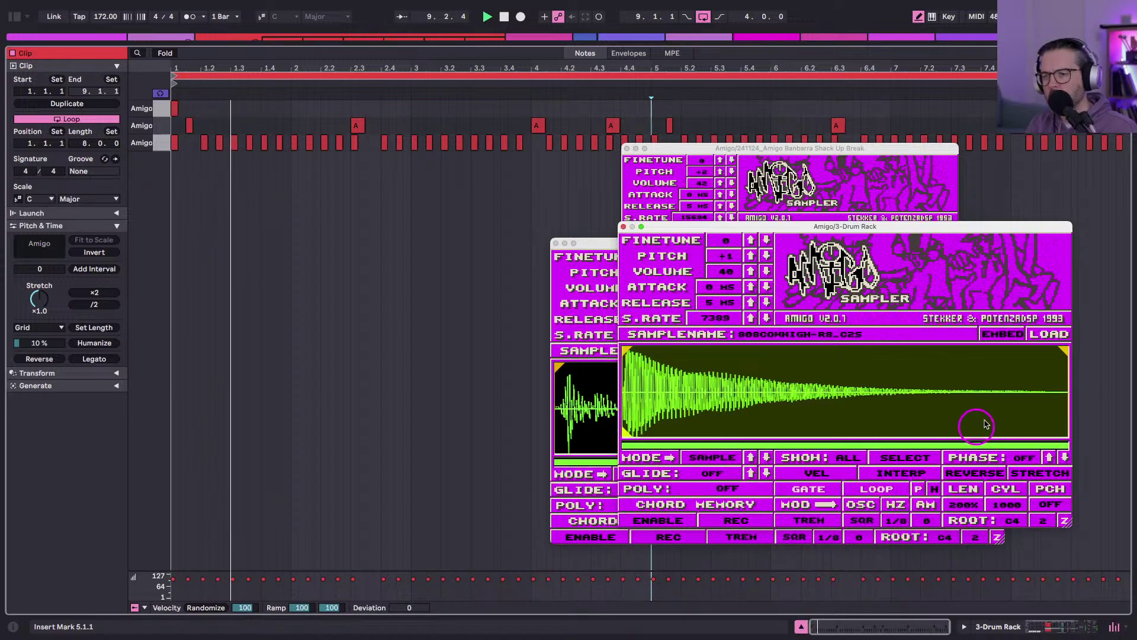
click(386, 235)
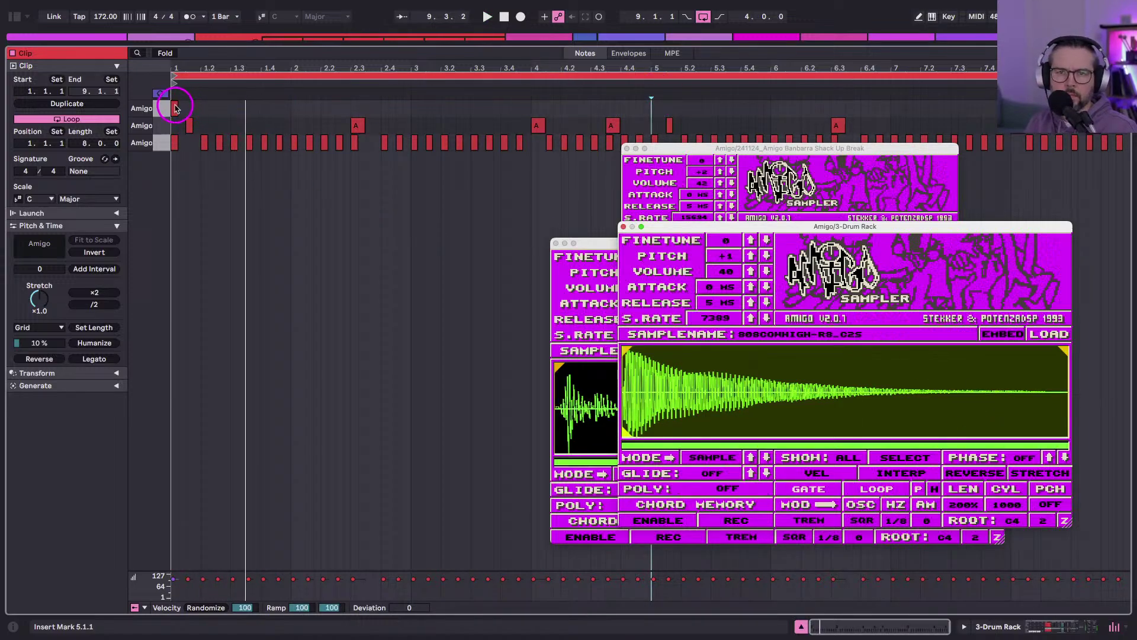
drag(176, 109, 198, 108)
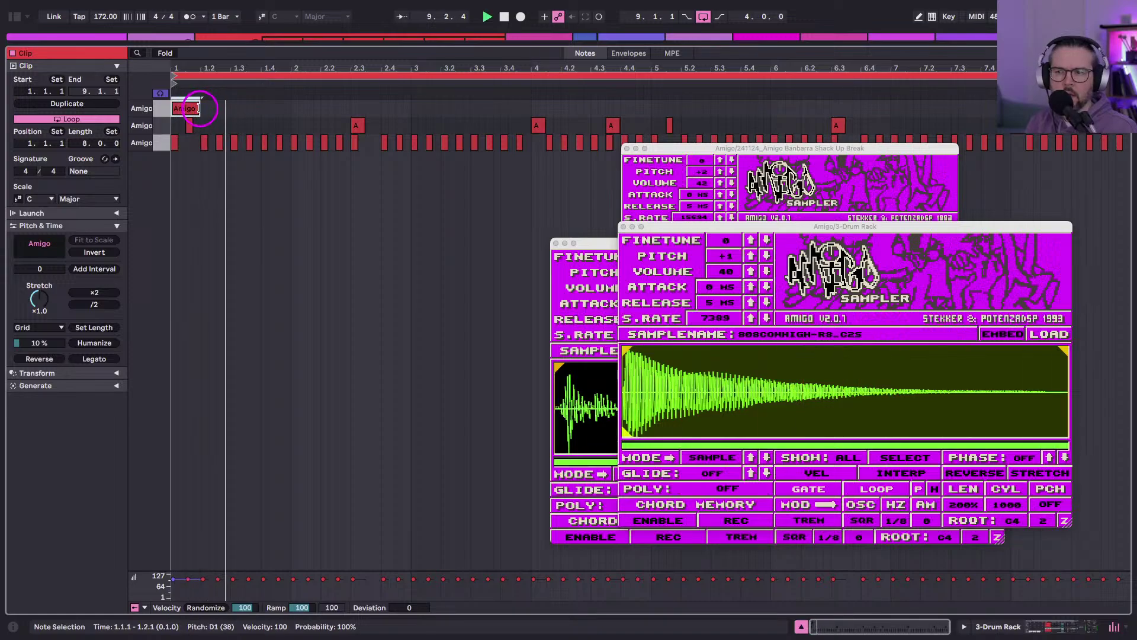
Return to the Drum Rack devices and compare the rack's upper clip with the edited lower clip.
key(shift+Tab)
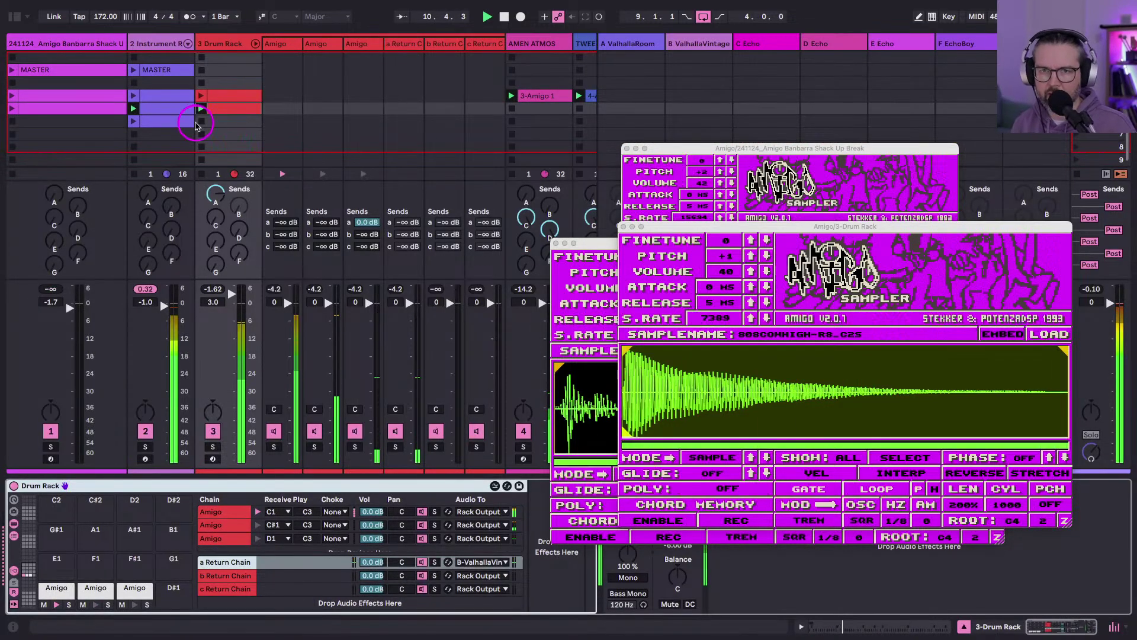
click(201, 95)
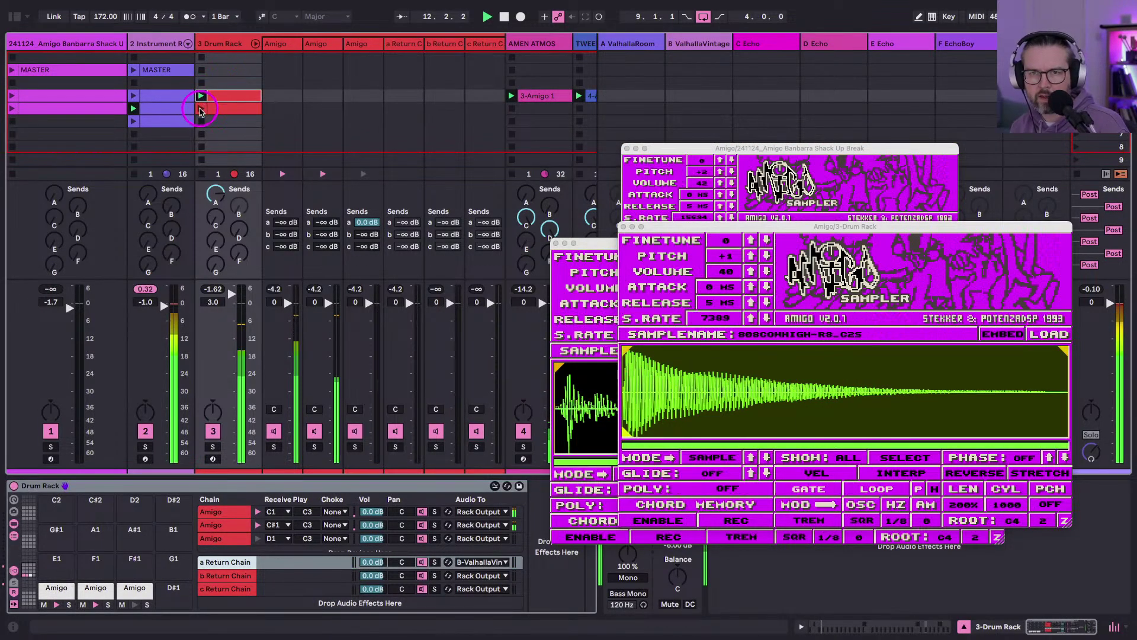
click(201, 109)
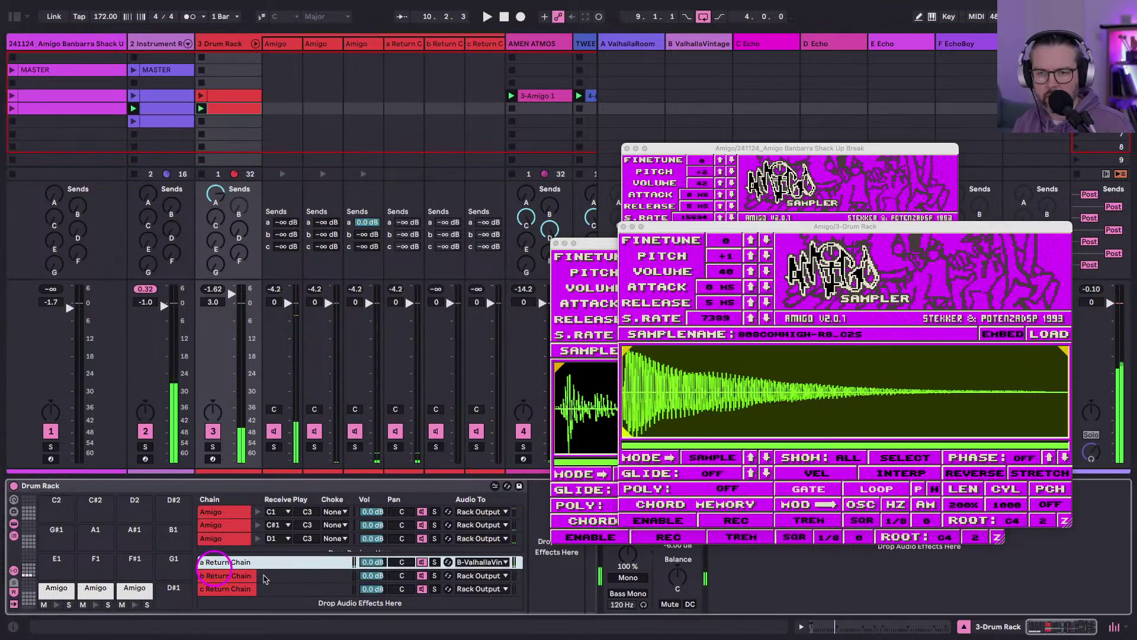
Route the Drum Rack's b Return Chain to C-Echo.
click(243, 575)
click(479, 575)
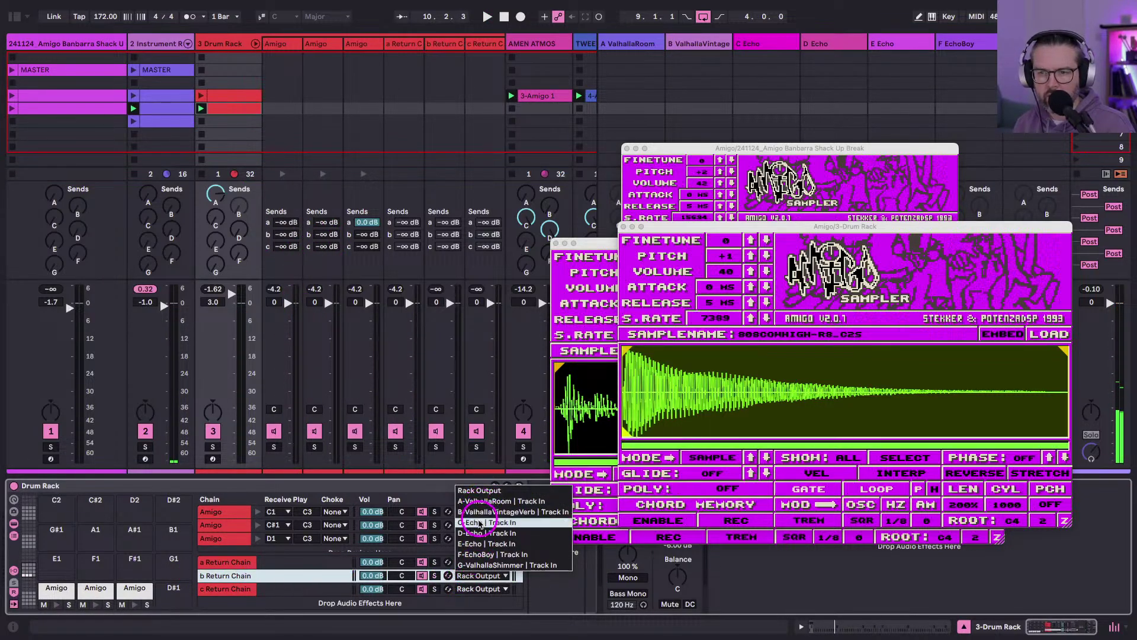
click(477, 523)
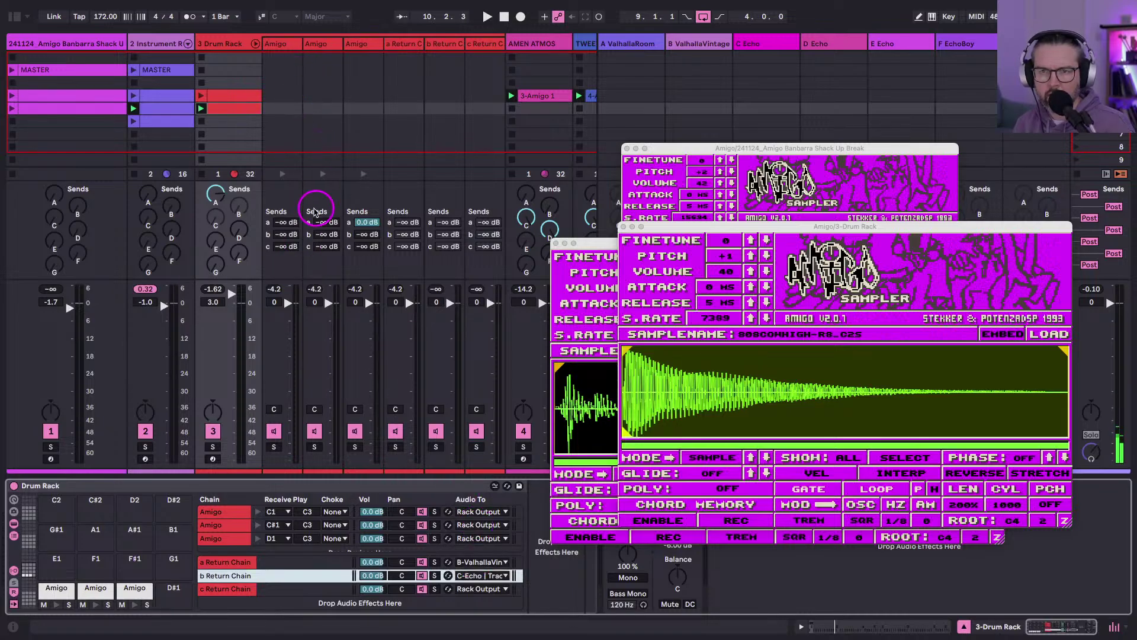
Solo the second Amigo chain during playback and try its send b at 0 dB.
drag(318, 240, 319, 214)
key(space)
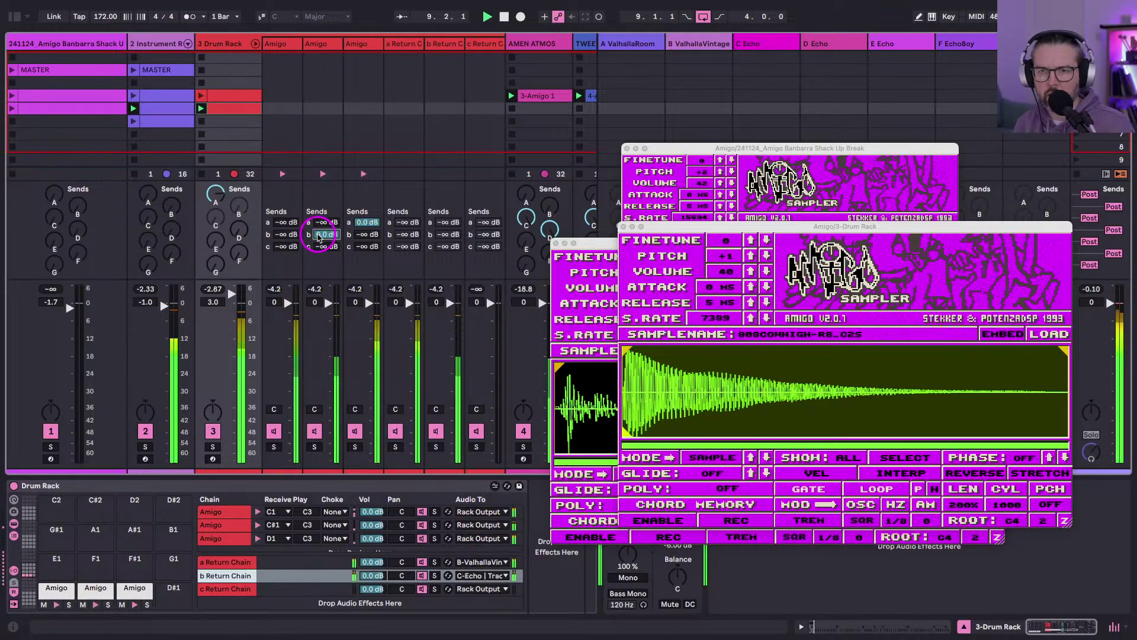
click(314, 447)
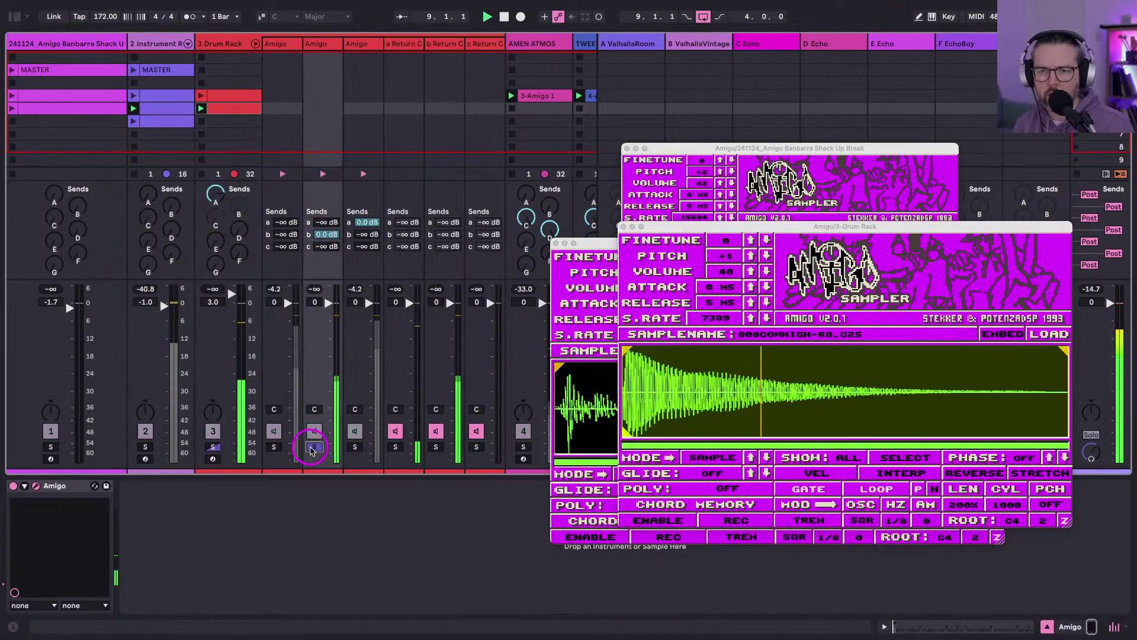
drag(326, 233, 326, 261)
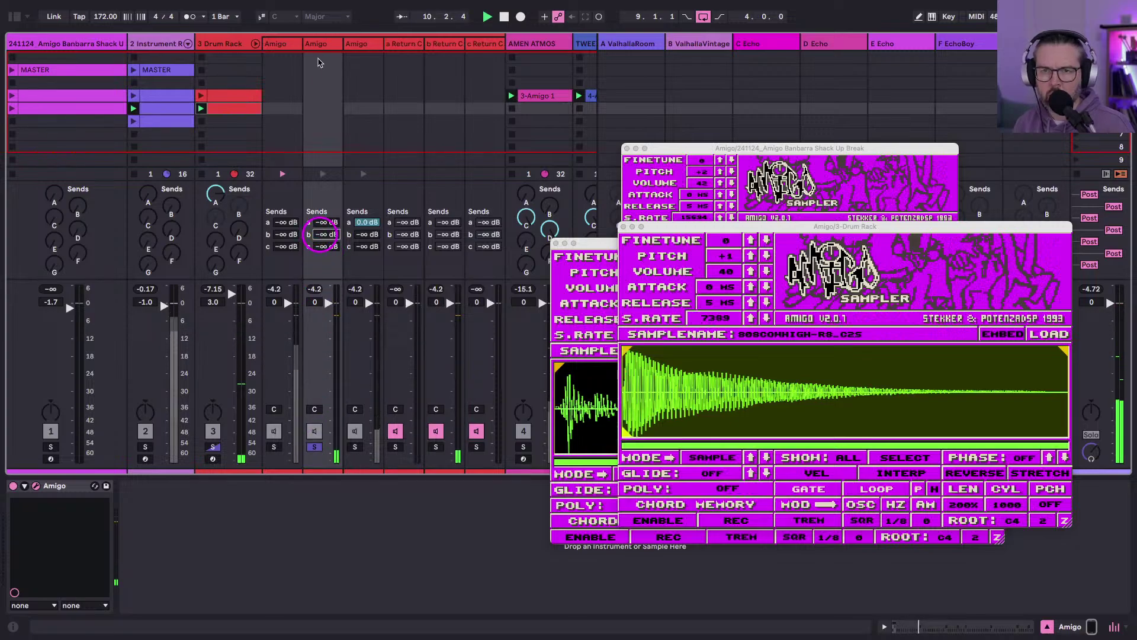
Route the b Return Chain to D-Echo, and unsolo the second Amigo chain after raising its send b to 0 dB.
click(317, 43)
click(206, 45)
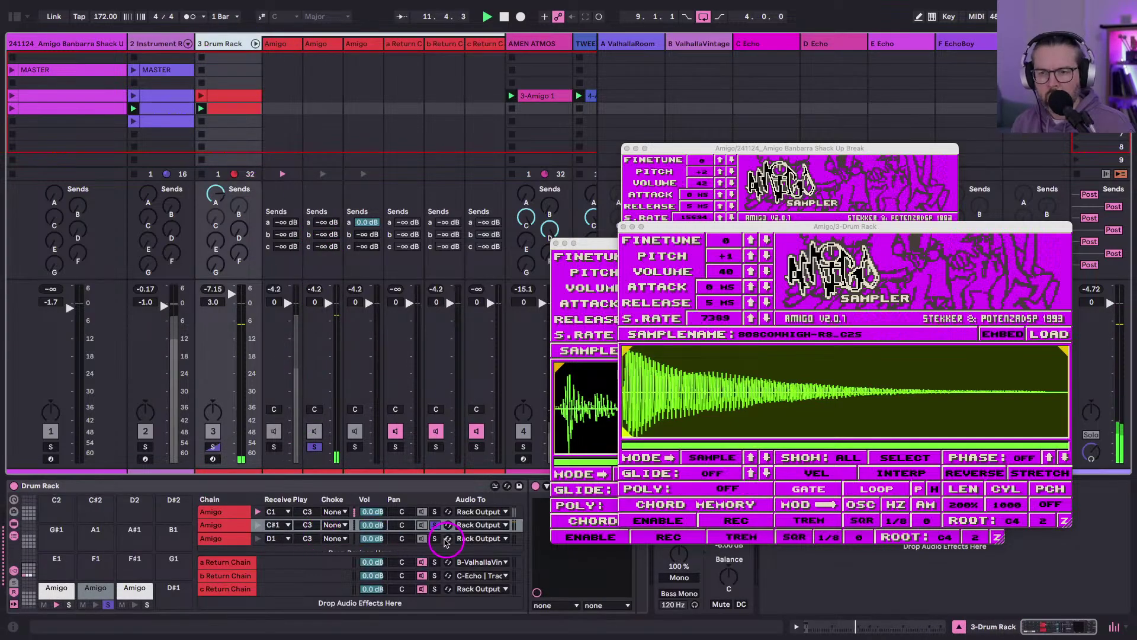
click(482, 575)
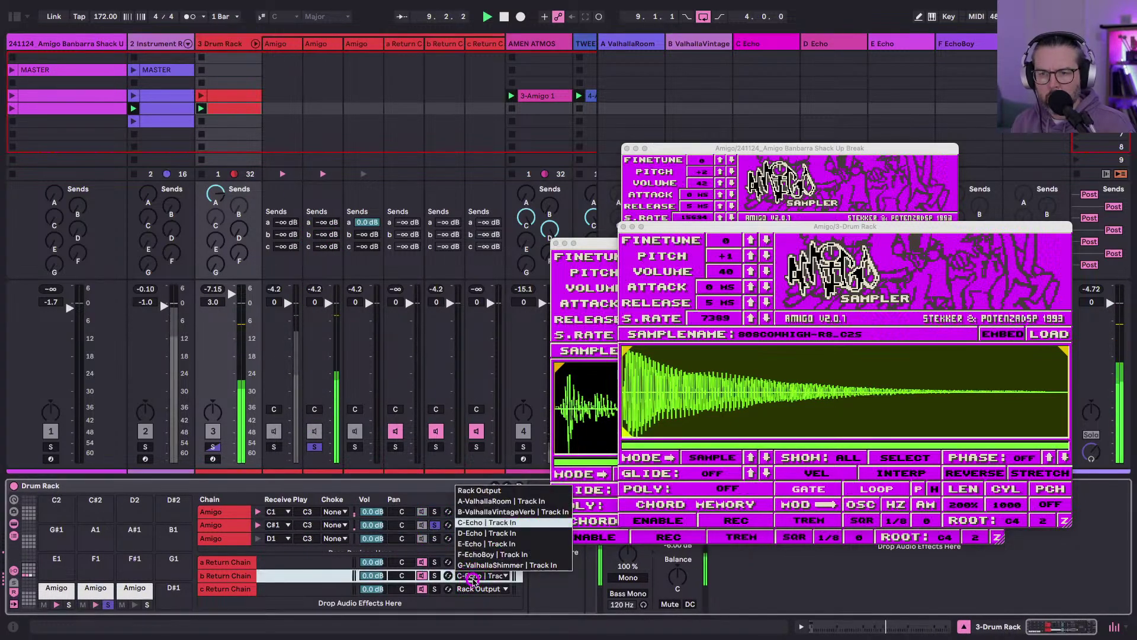
click(477, 527)
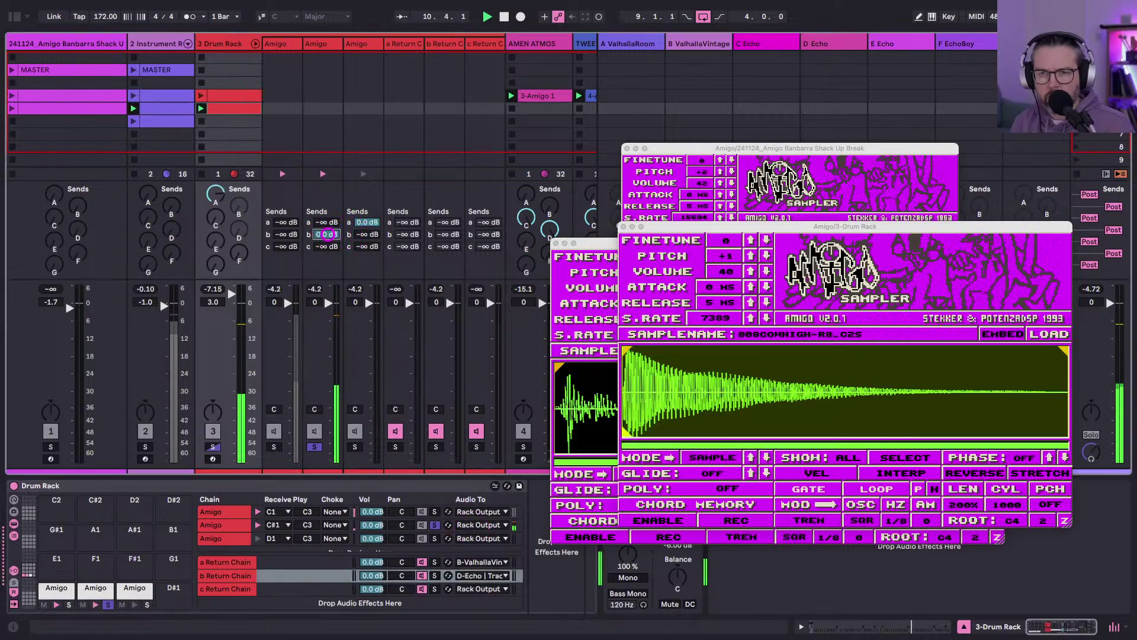
drag(327, 234, 326, 216)
click(314, 446)
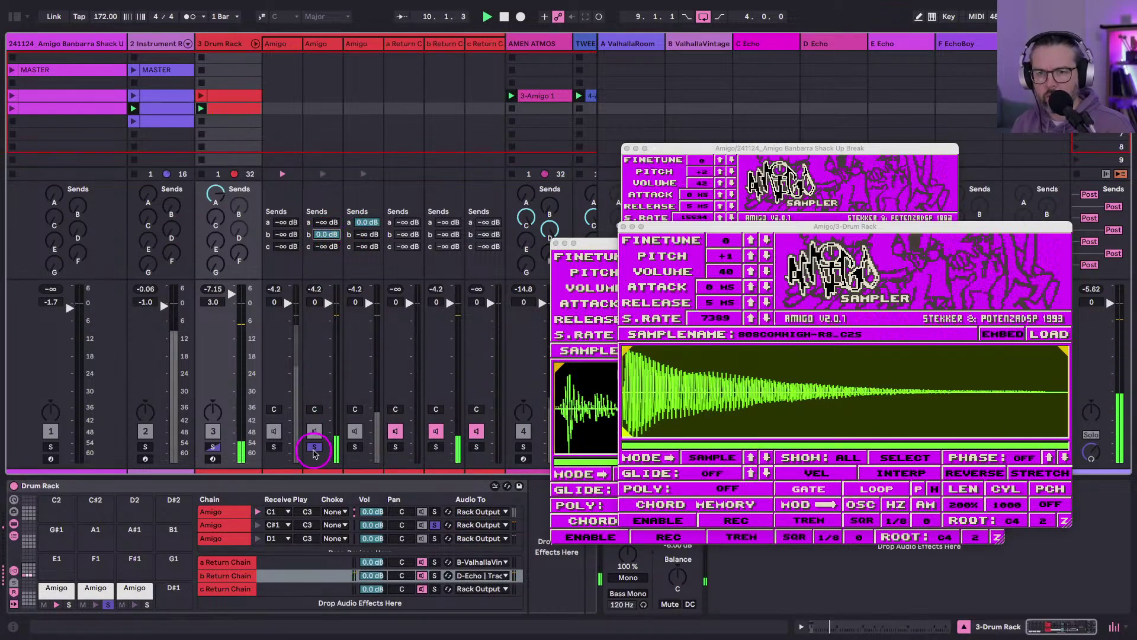
Replace the second Amigo chain's send b with send a at -9 dB, and lower the third Amigo chain's volume to -3.4 dB.
double_click(231, 109)
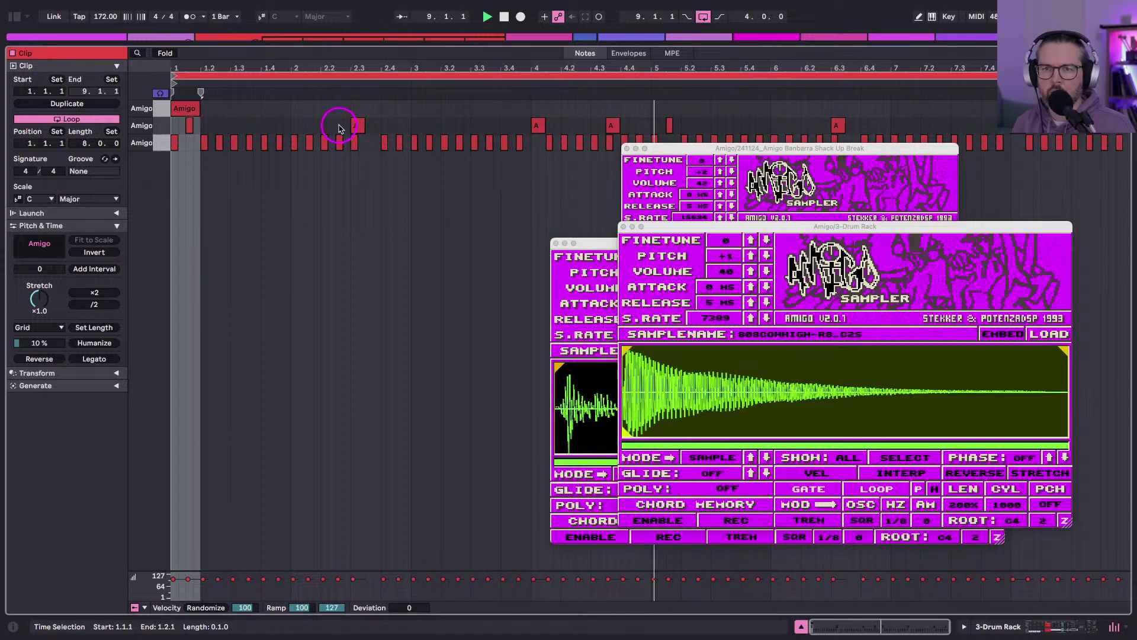
key(shift+Tab)
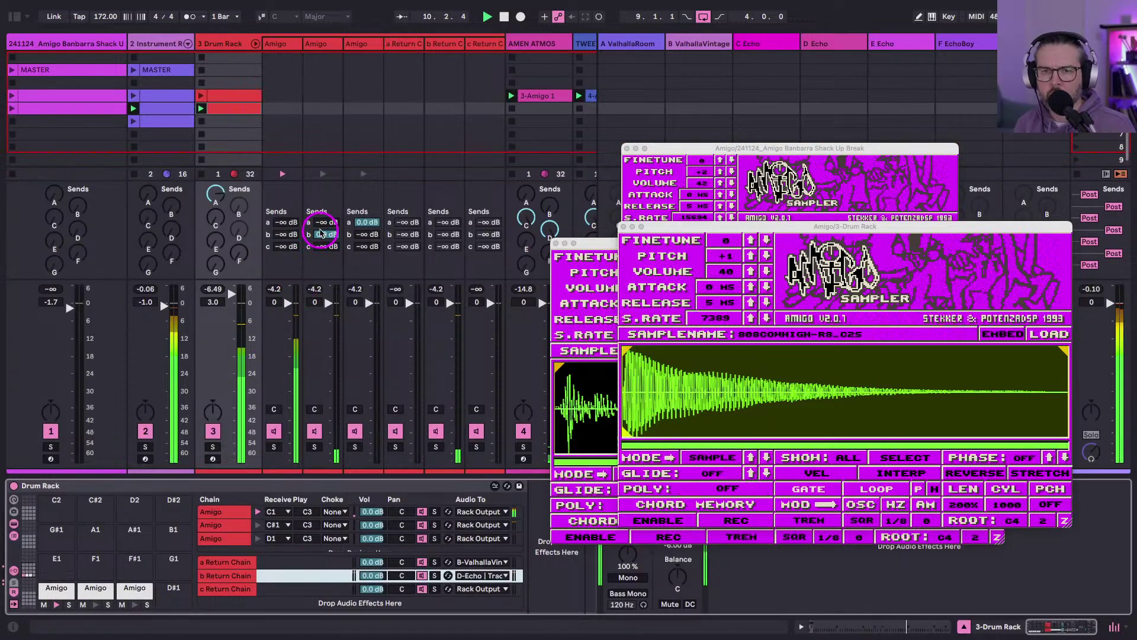
drag(321, 234, 320, 217)
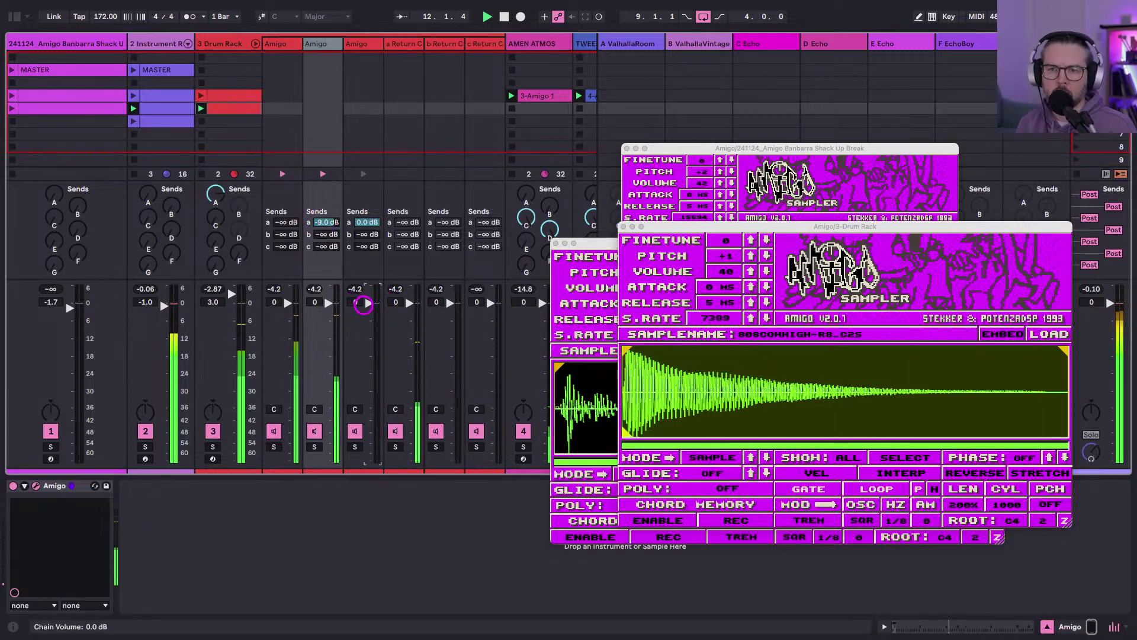
drag(363, 305, 366, 320)
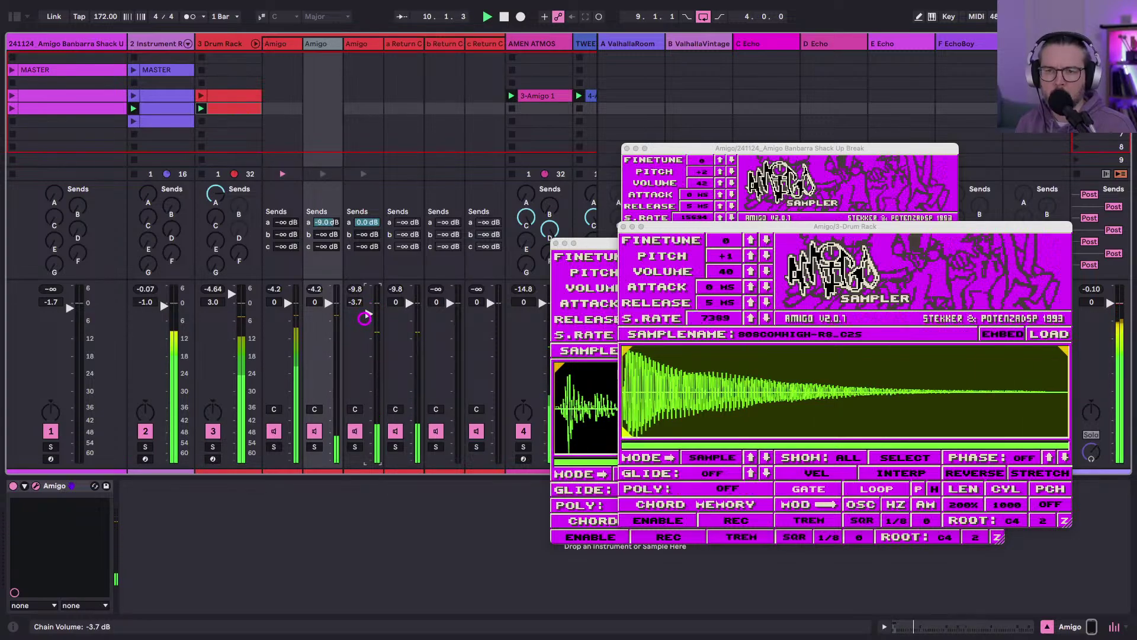
Fold the Drum Rack's mixer chains and insert a new MIDI track after the second DUDUK track.
click(255, 44)
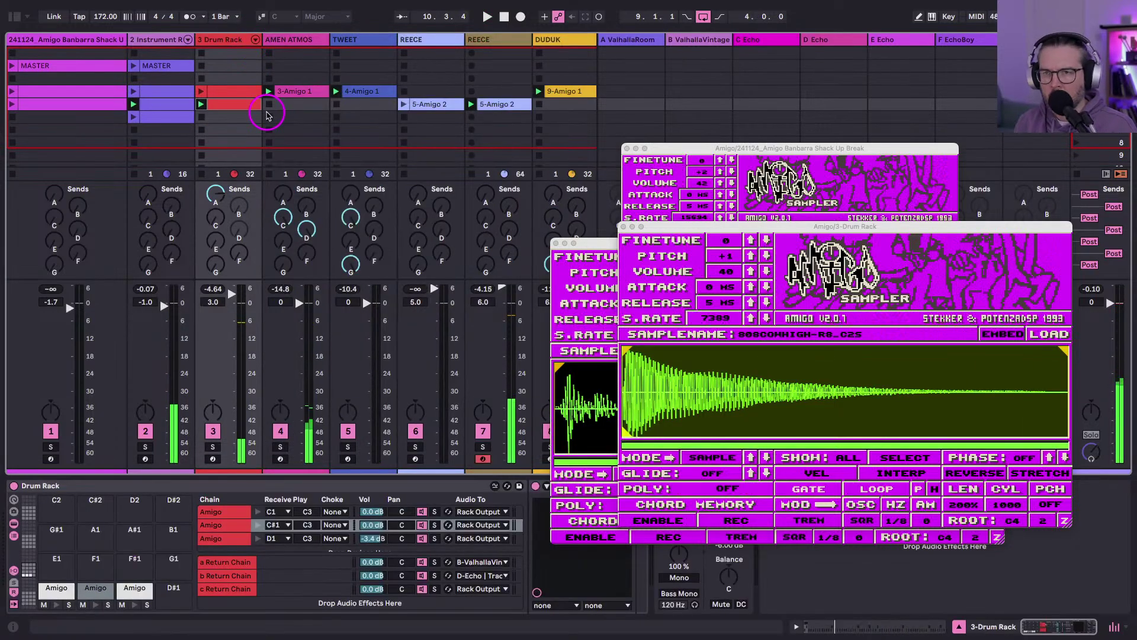
click(616, 39)
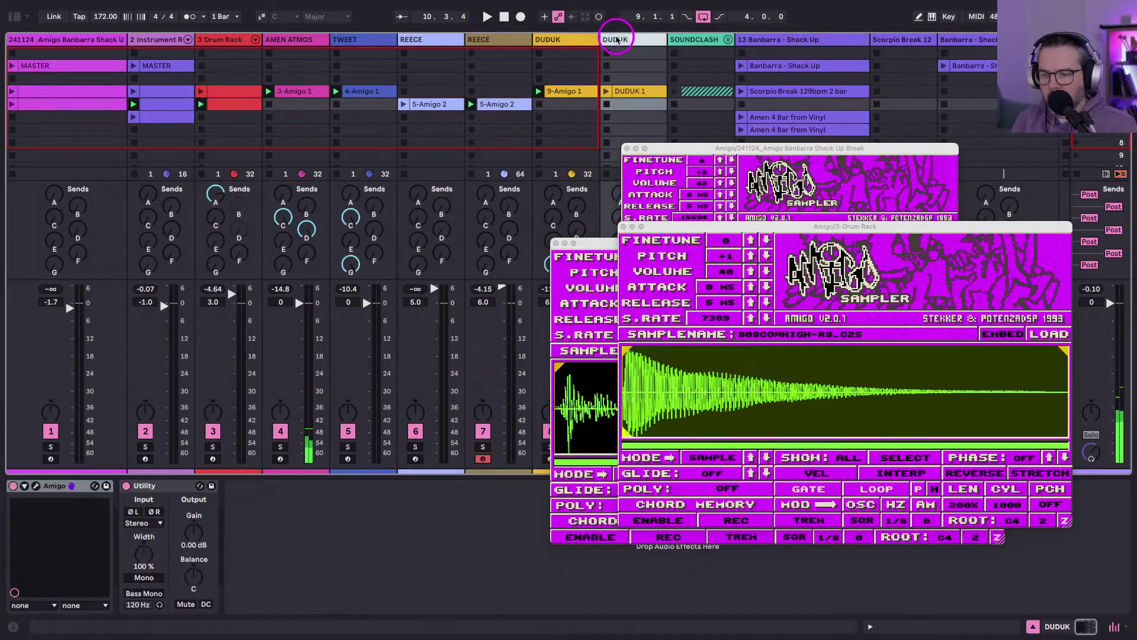
key(super+shift+t)
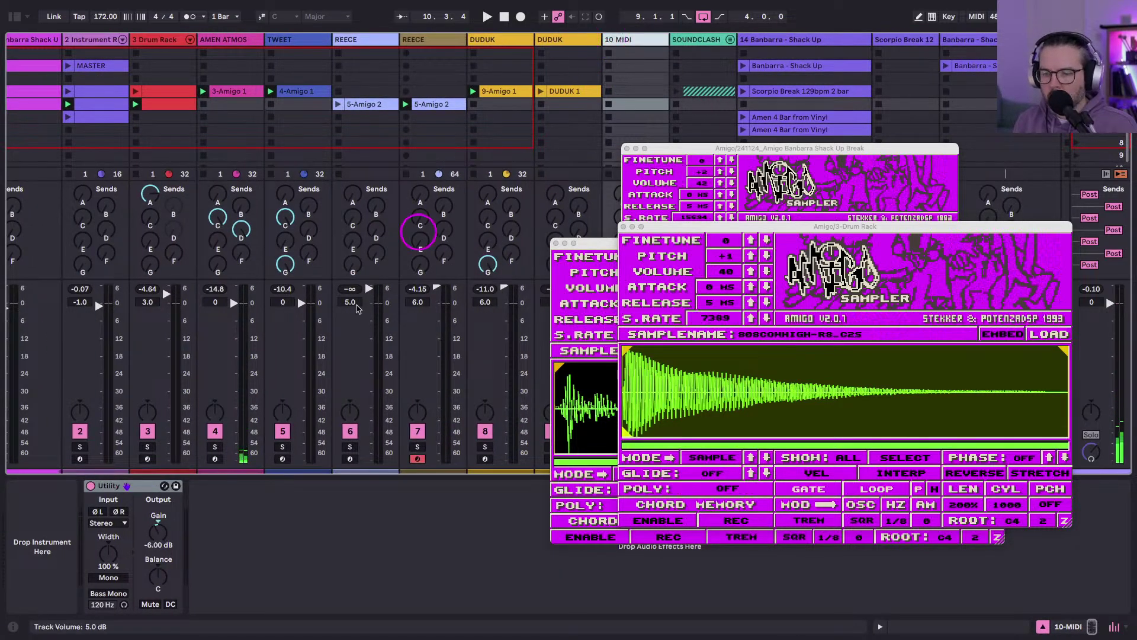
Load the PotenzaDSP Amigo sampler plug-in onto the new MIDI track 10.
click(13, 20)
click(230, 236)
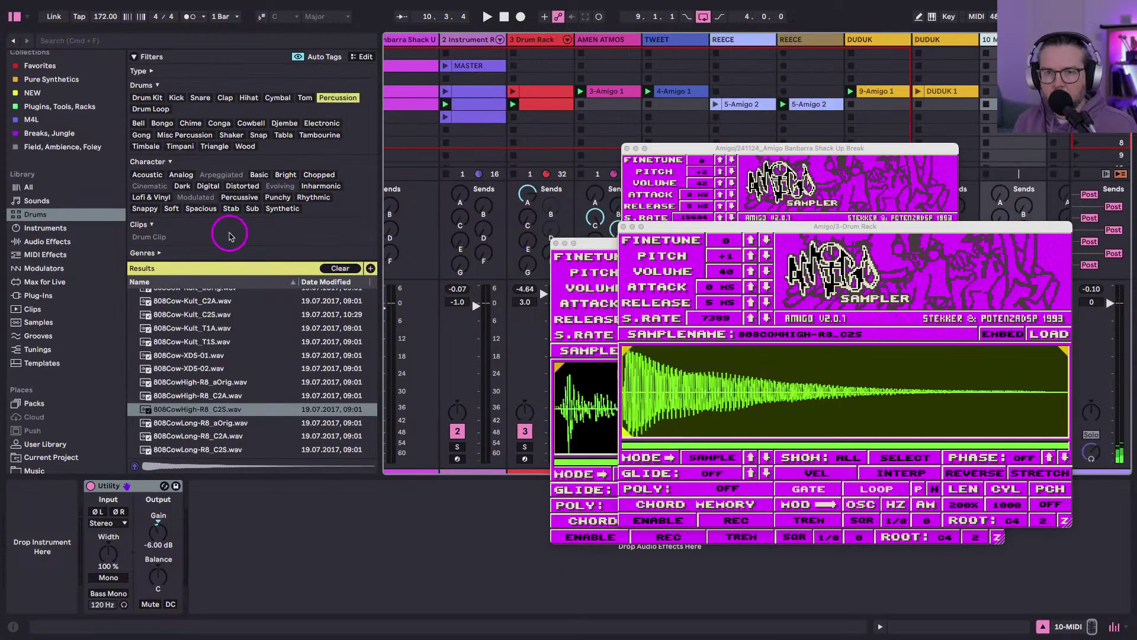
click(34, 284)
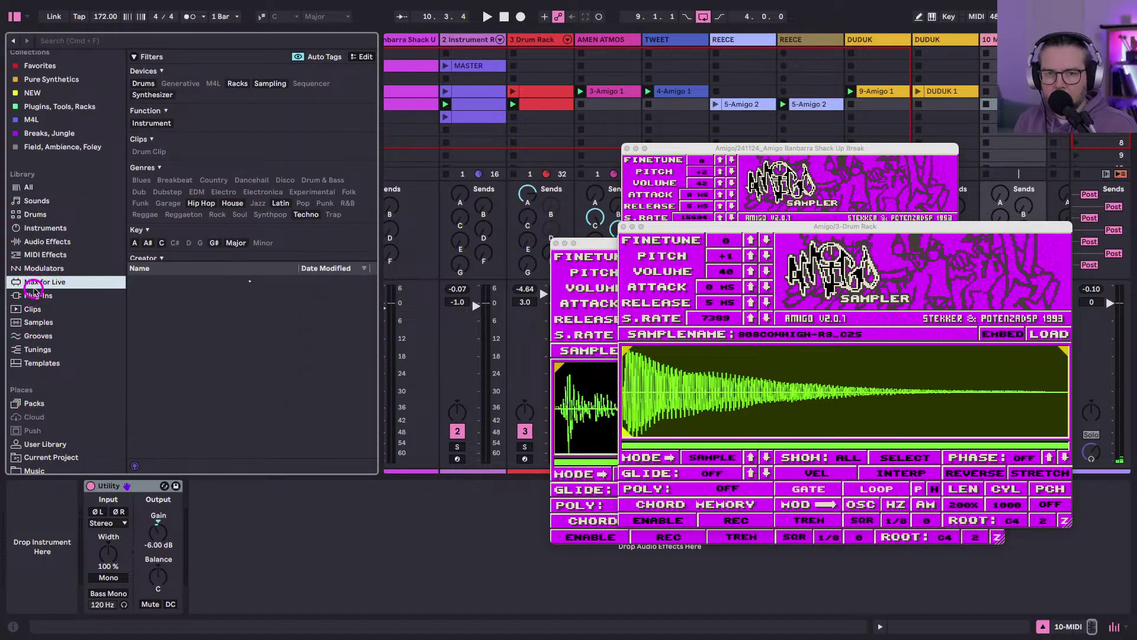
click(35, 293)
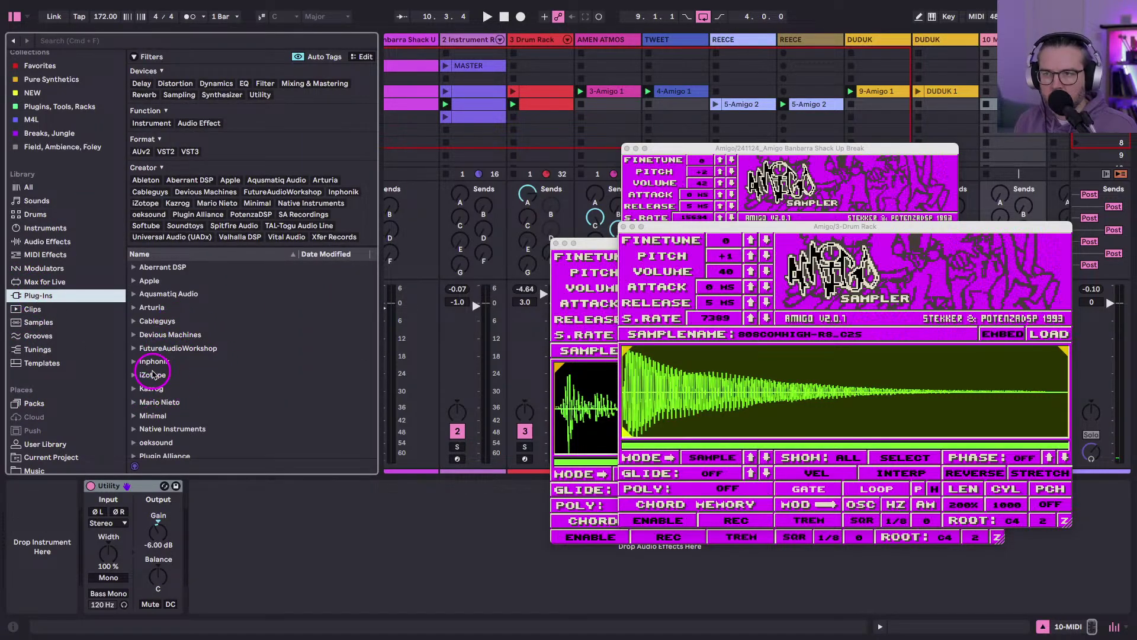
scroll(893, 76, right, 5)
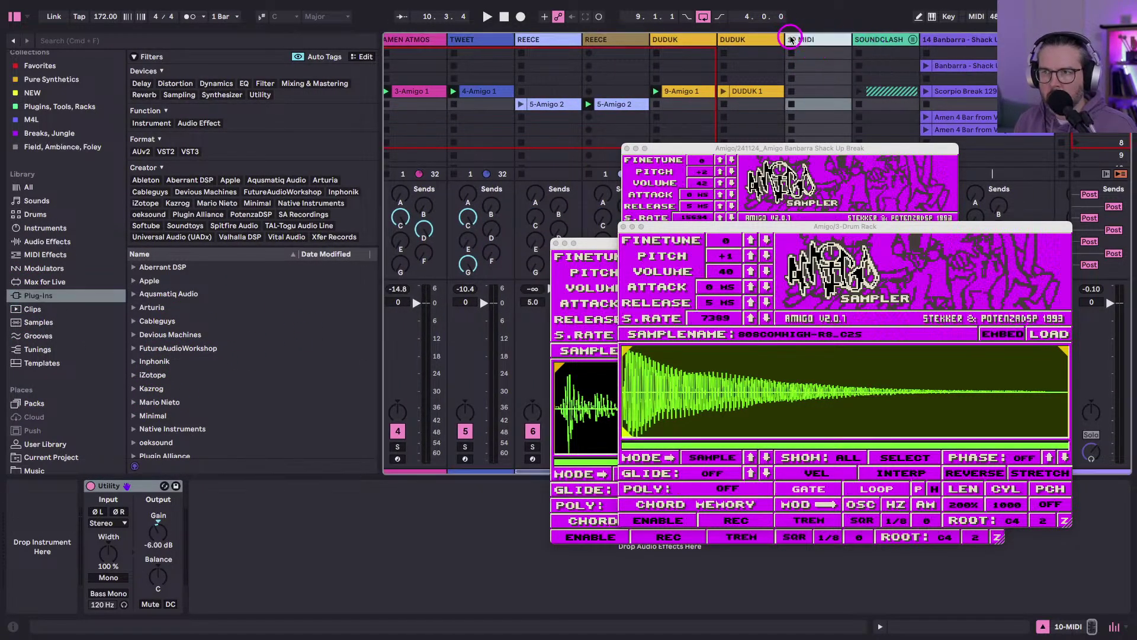
scroll(121, 393, down, 5)
scroll(139, 414, down, 3)
click(134, 404)
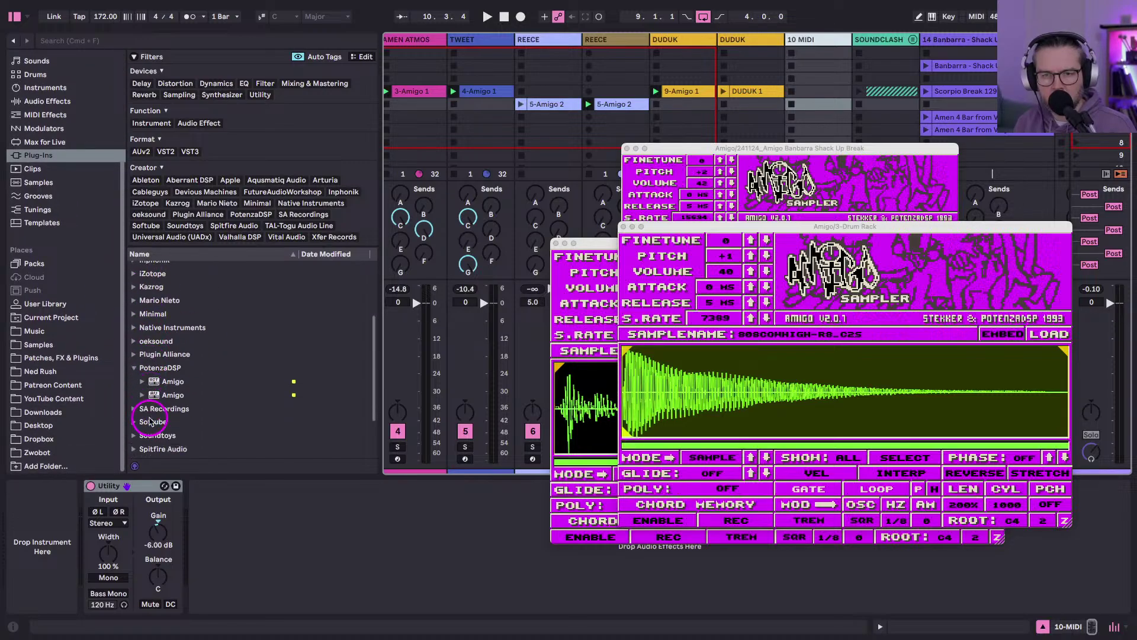
scroll(129, 389, down, 3)
drag(173, 315, 60, 550)
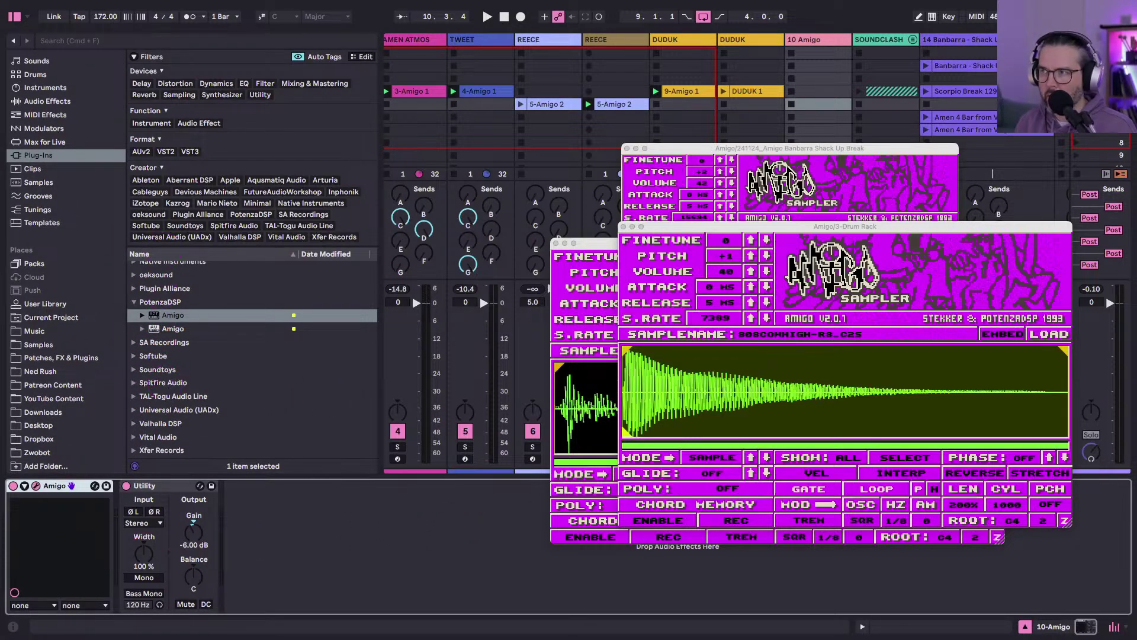
click(398, 240)
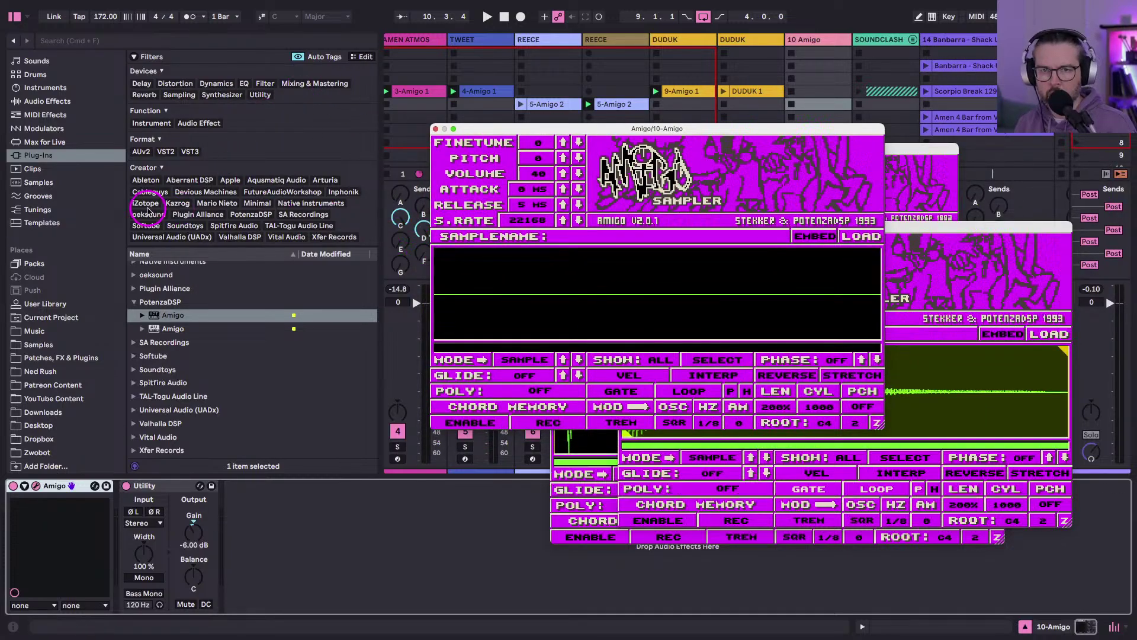
Search the Samples folder for "MUSIC" and expand the Ad Libs folder inside musicradar-vocal-adlib-samples.
click(36, 344)
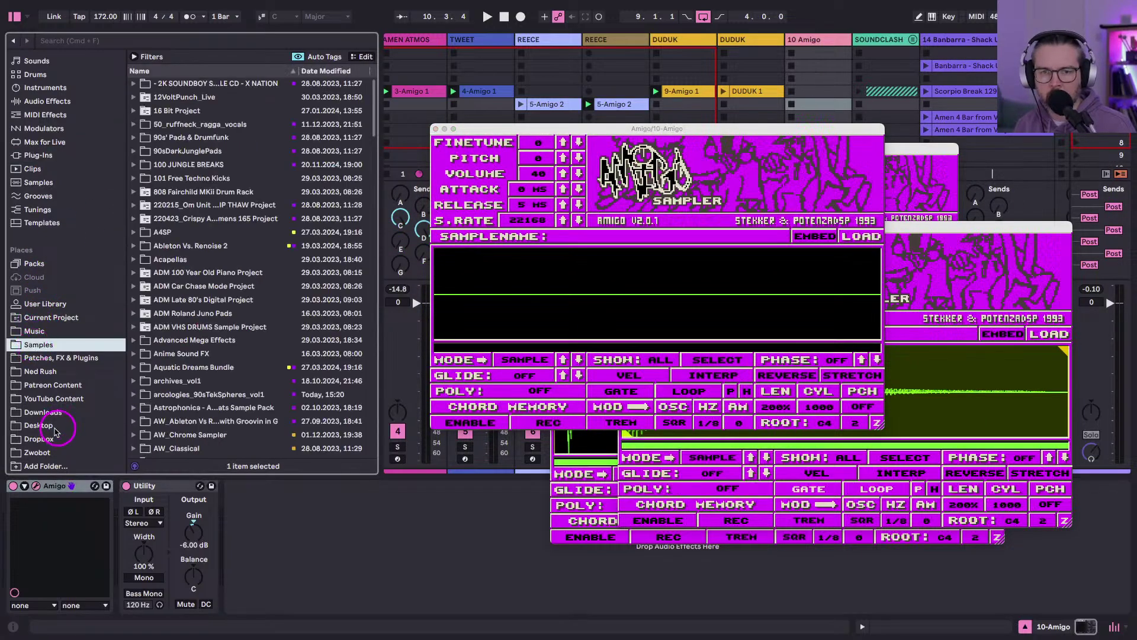
click(67, 43)
text(MUSIC)
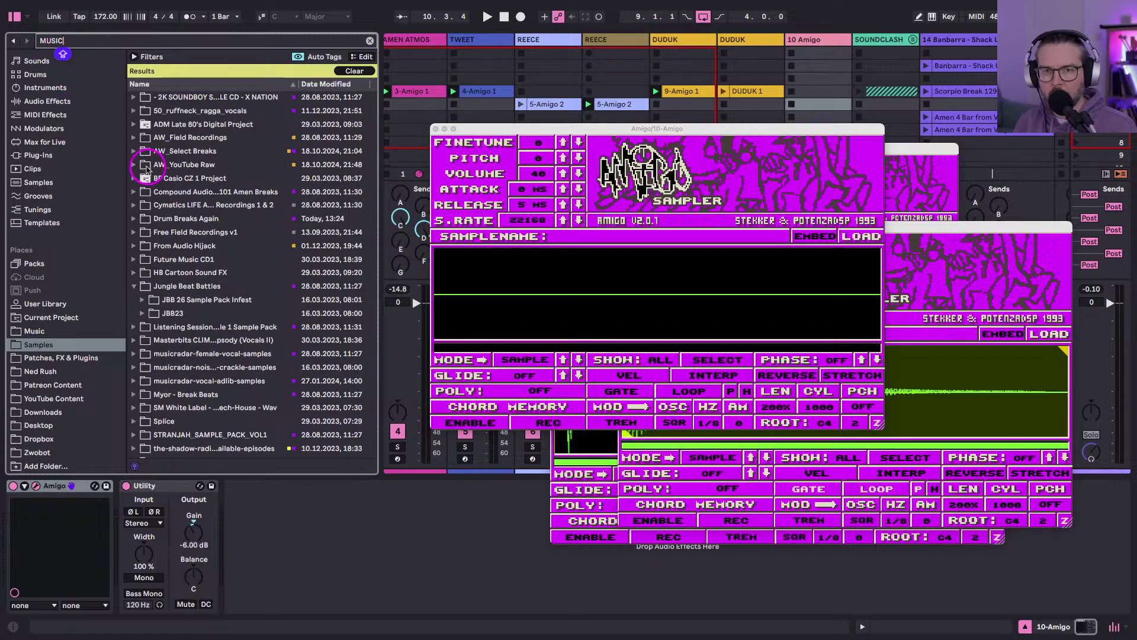
click(37, 104)
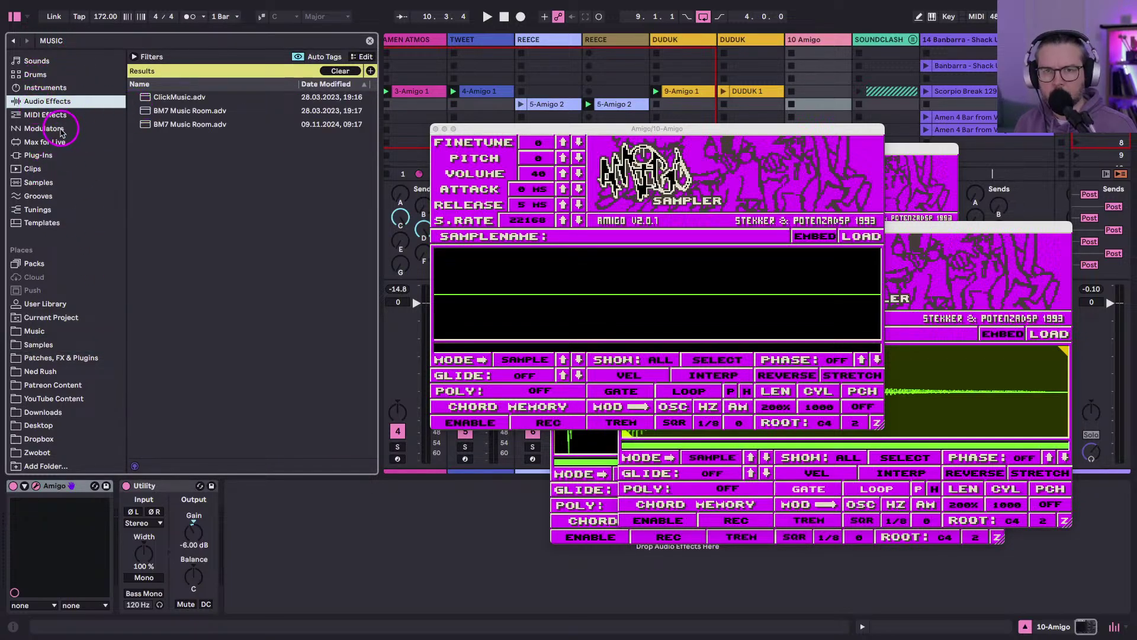
click(27, 349)
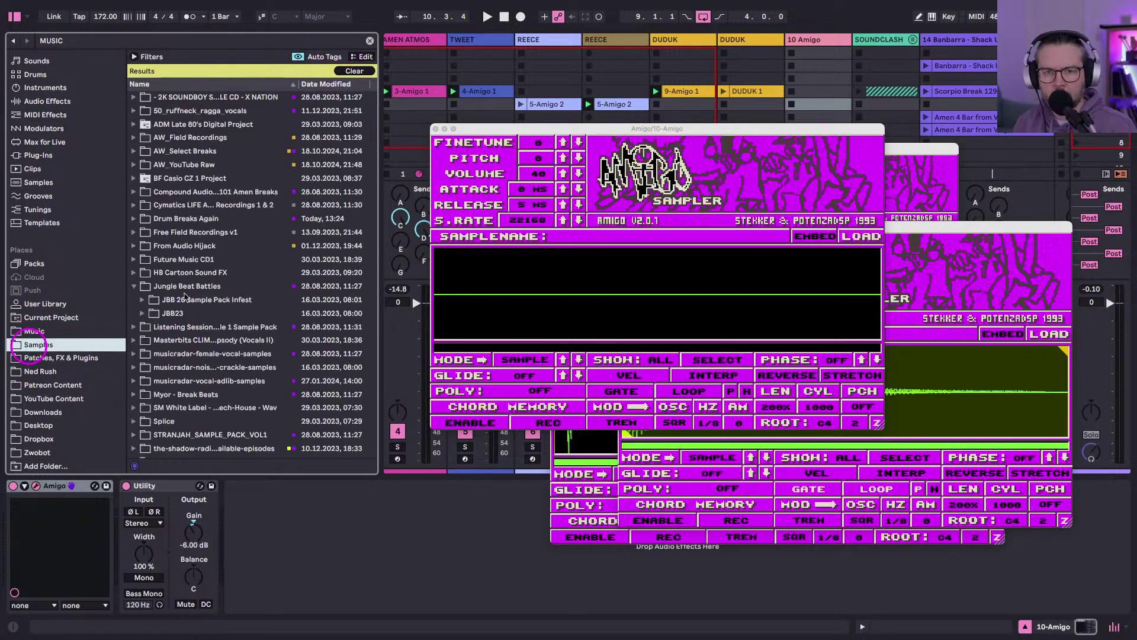
click(133, 259)
click(133, 260)
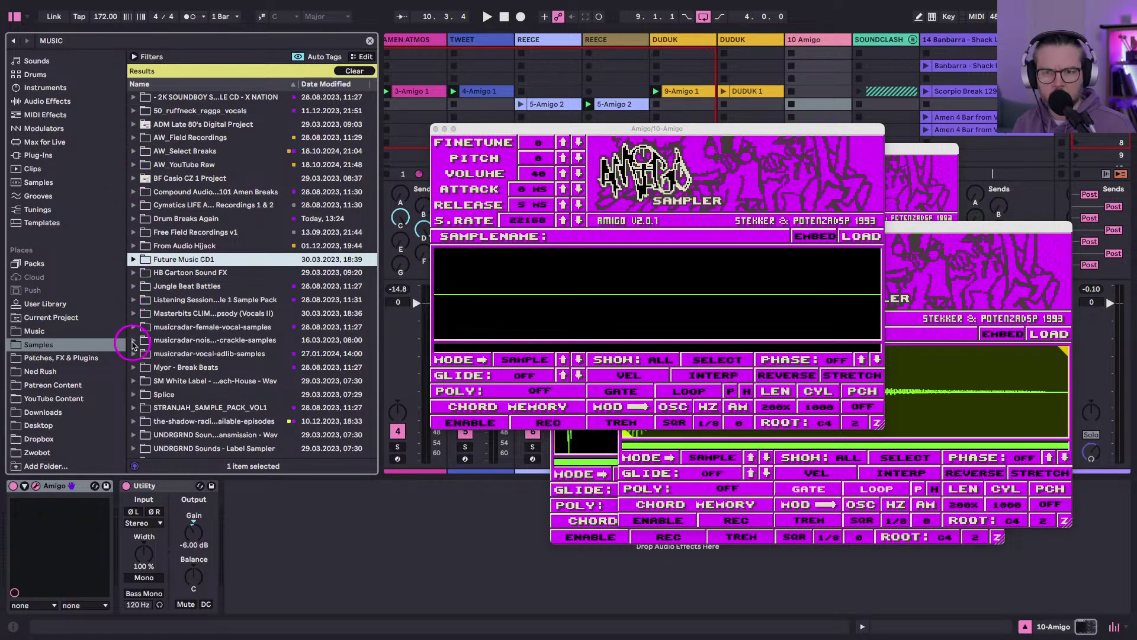
click(133, 355)
scroll(132, 356, down, 2)
click(142, 327)
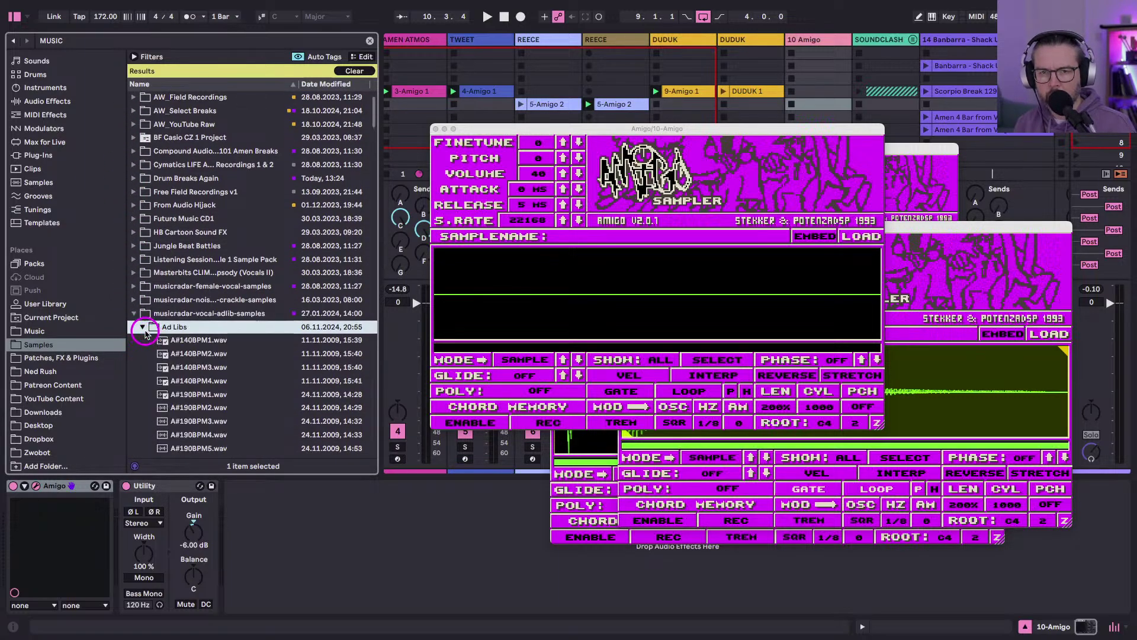
Audition vocal samples in the Ad Libs folder and load A#190BPM3.wav into track 10's Amigo sampler.
scroll(154, 366, down, 10)
scroll(153, 367, down, 20)
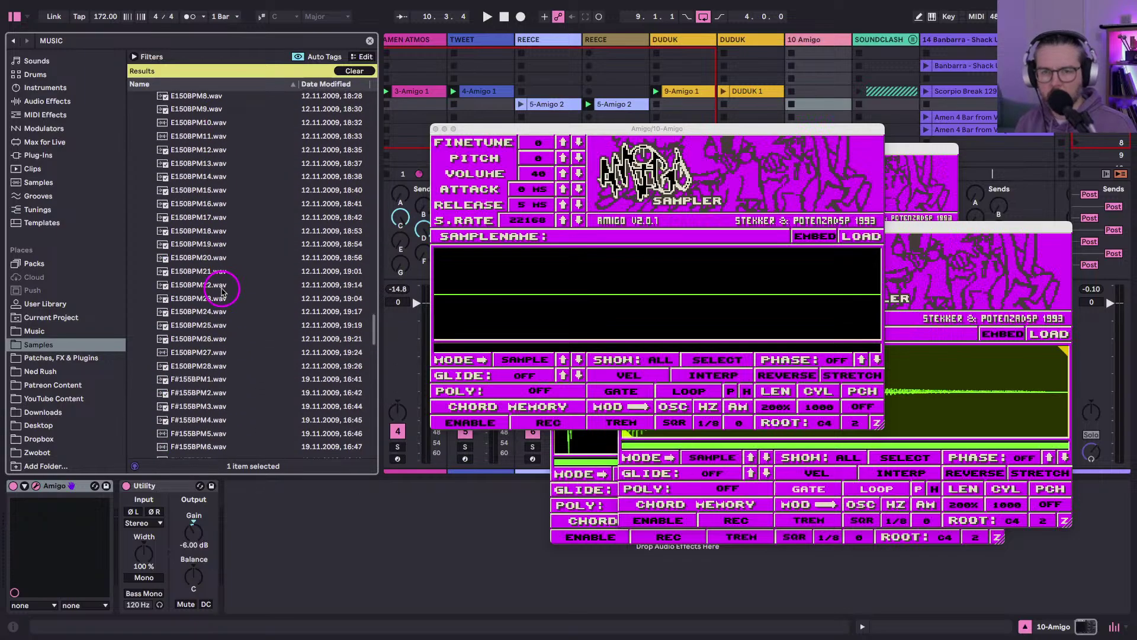
click(195, 341)
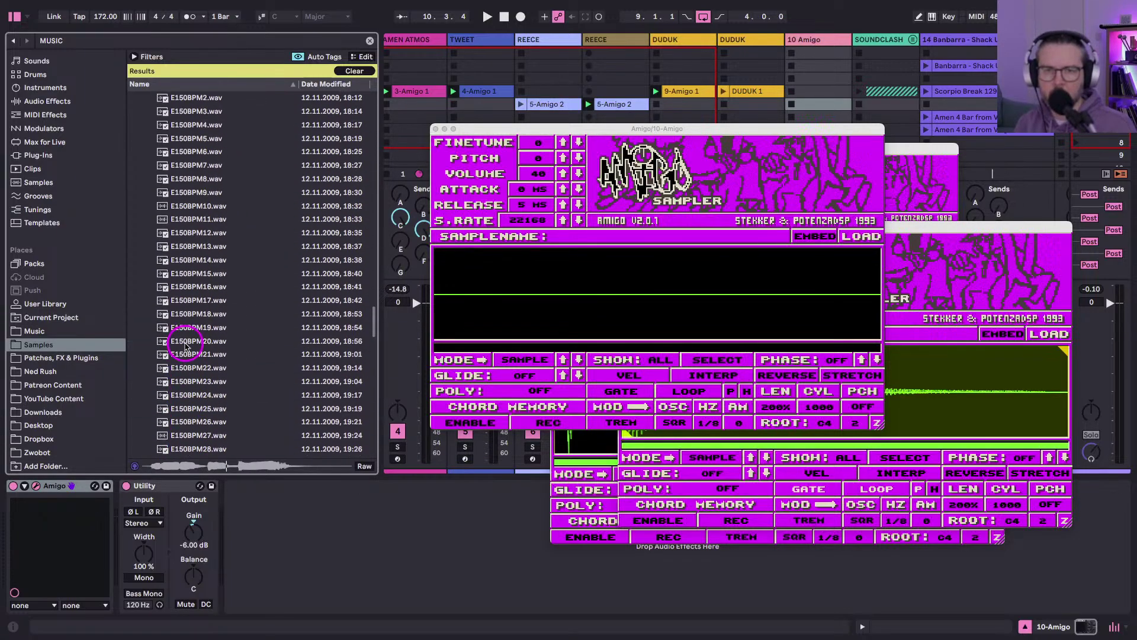
scroll(185, 345, up, 10)
scroll(185, 345, up, 15)
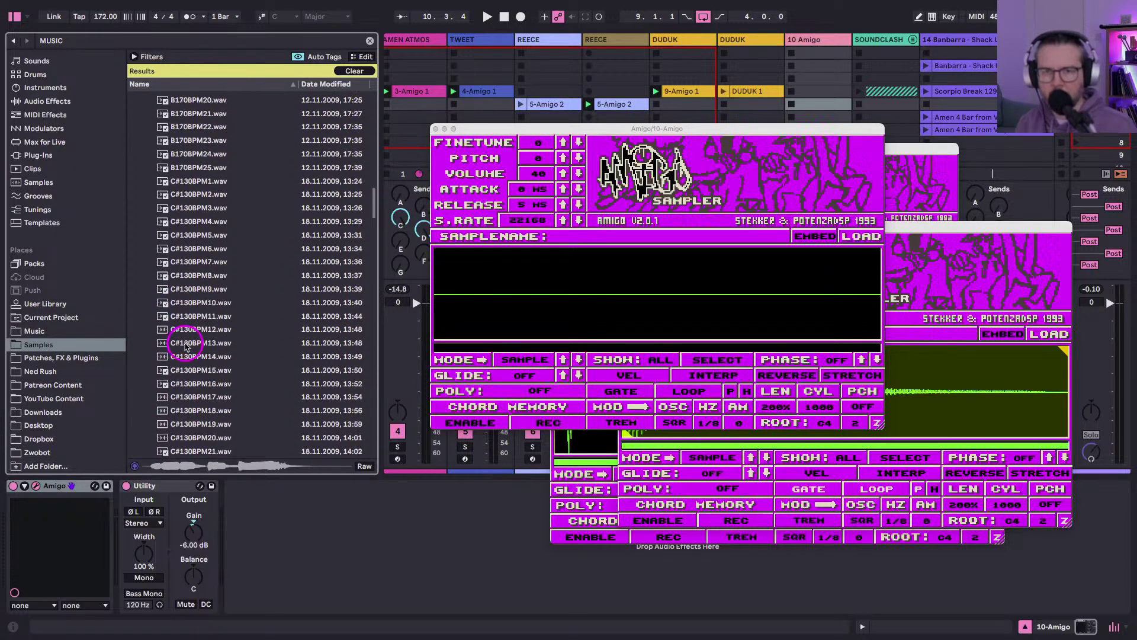
click(181, 269)
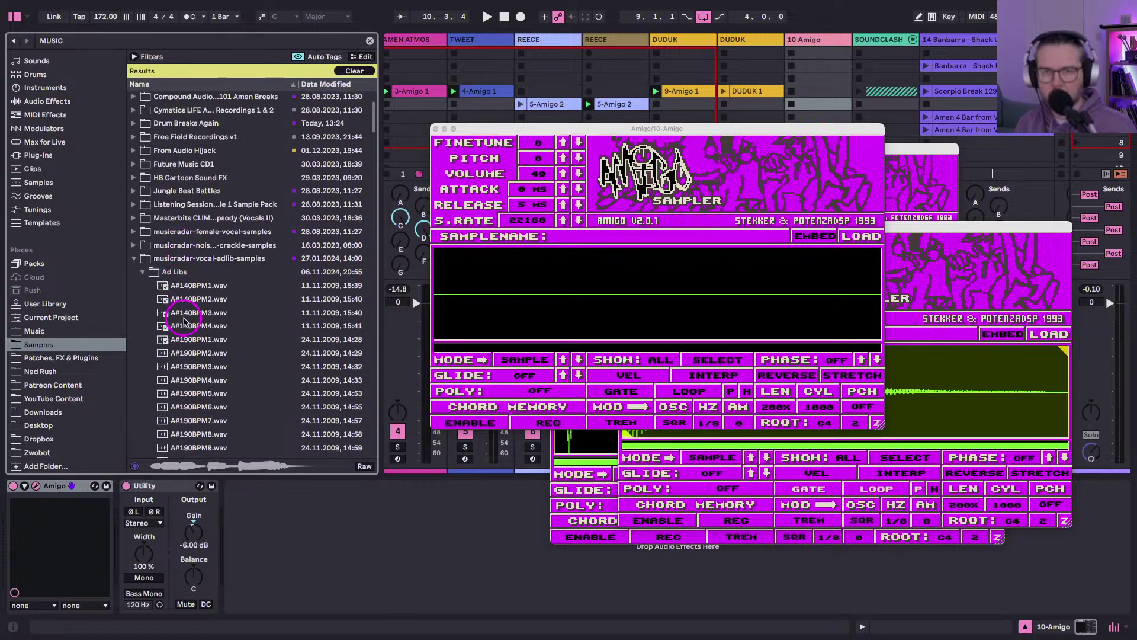
scroll(184, 330, down, 2)
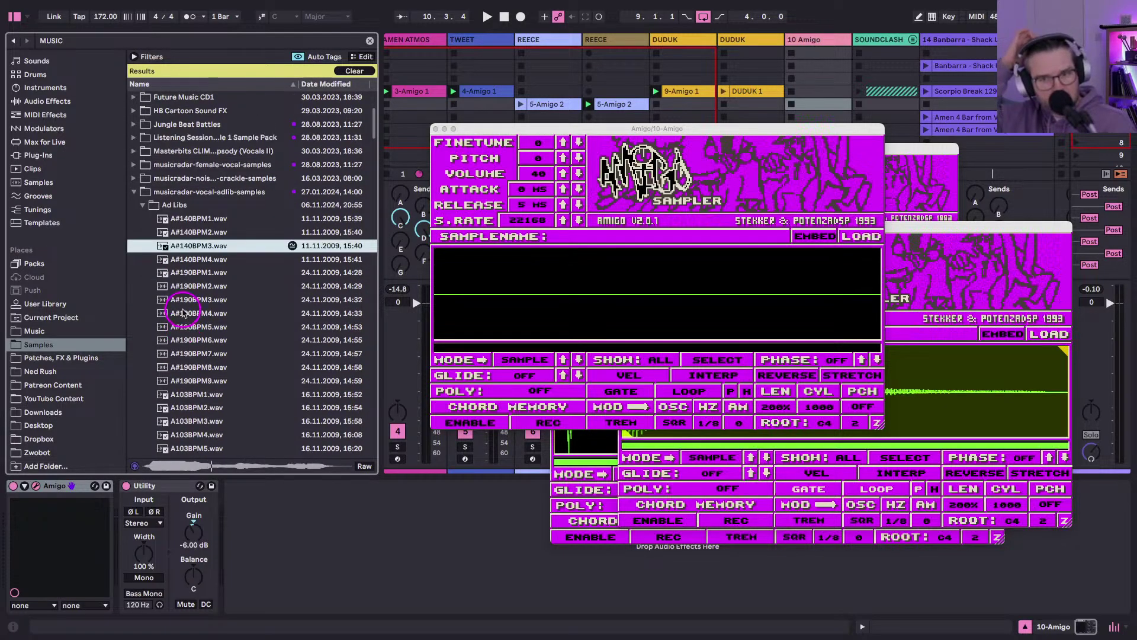
click(184, 266)
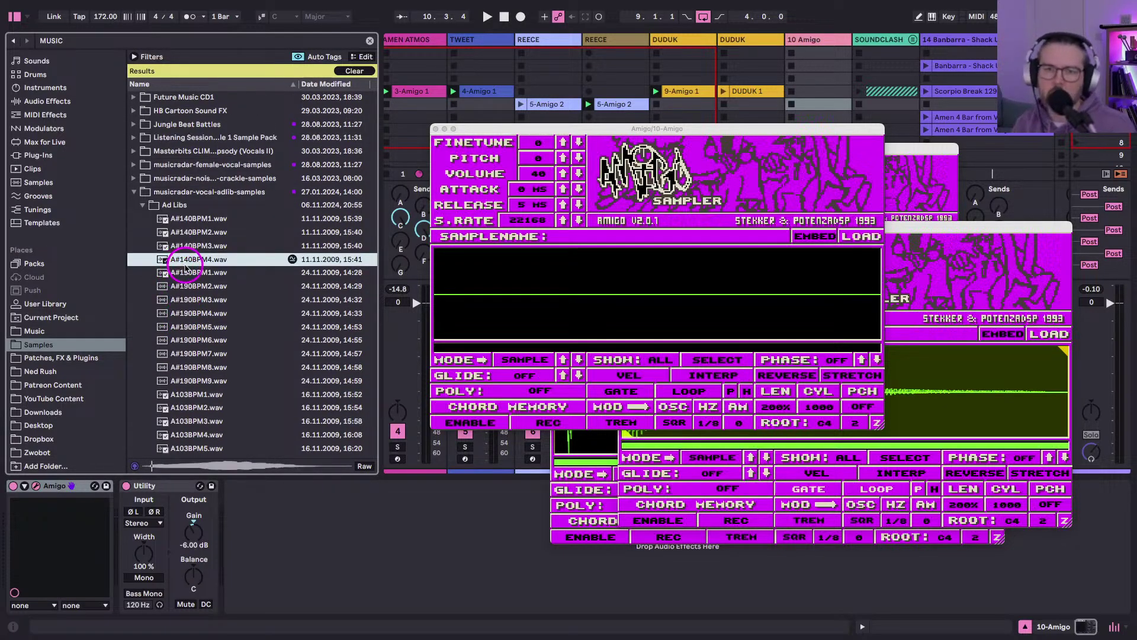
click(185, 291)
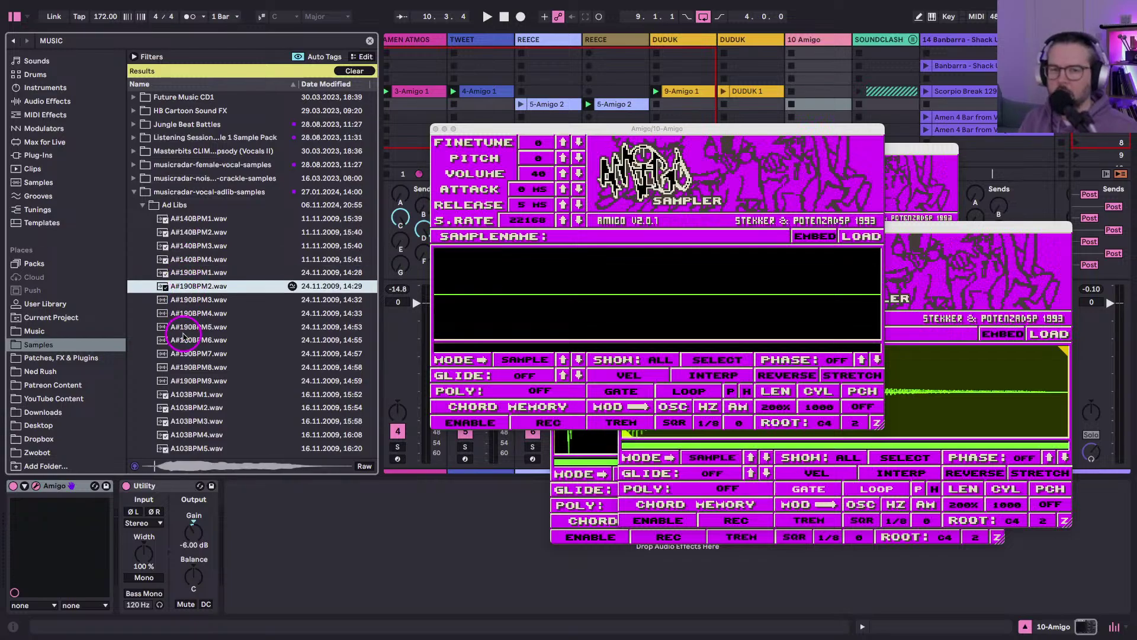
click(180, 299)
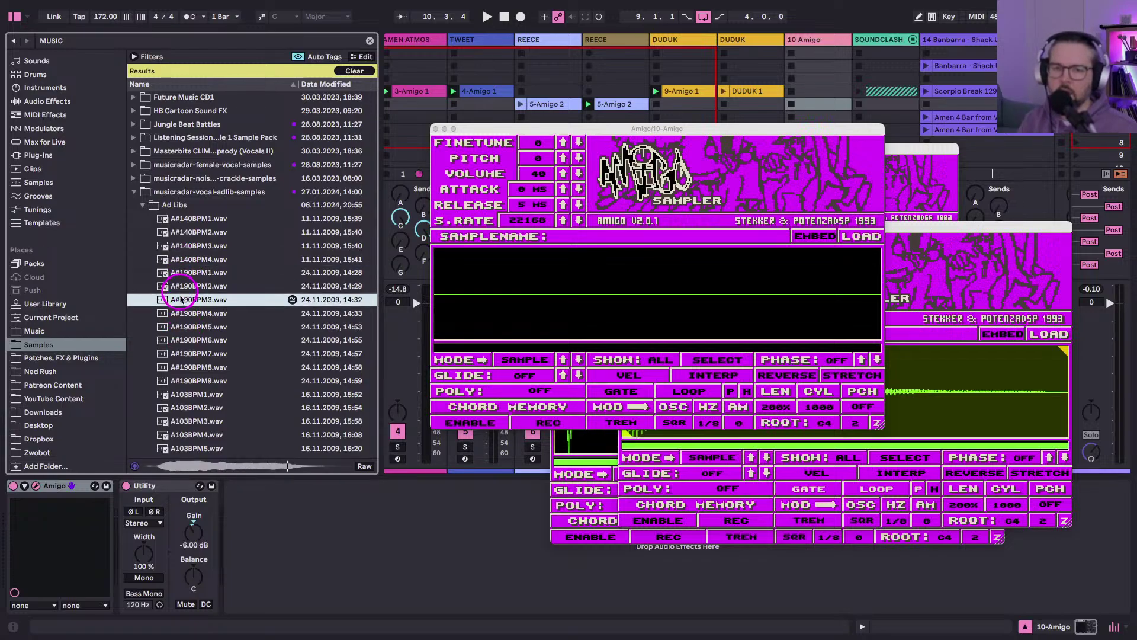
click(764, 117)
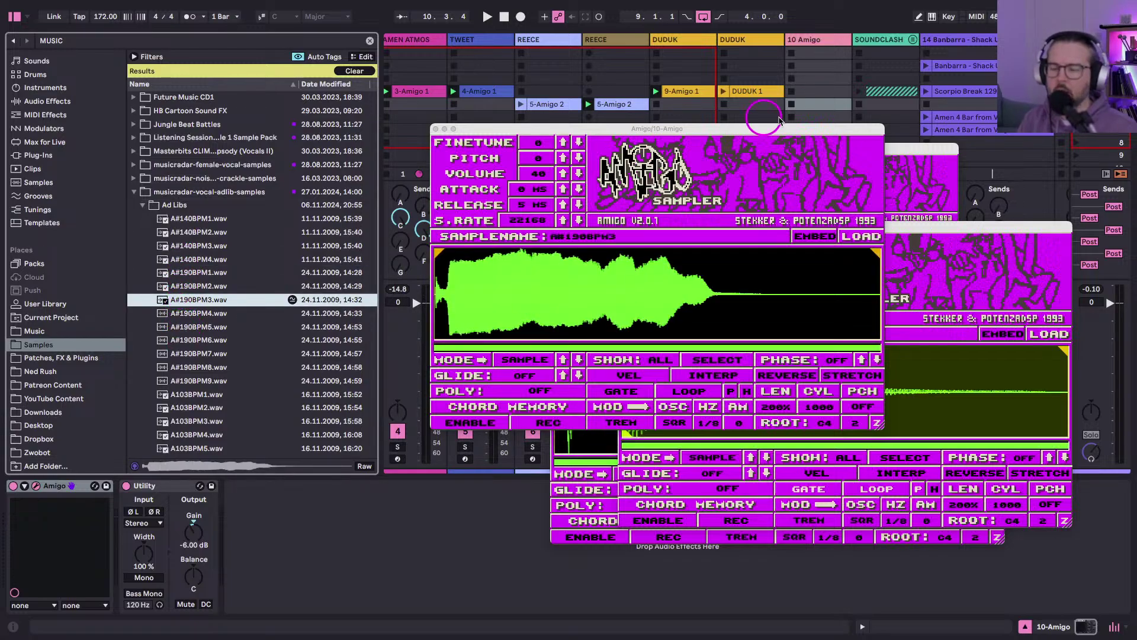
Create a one-bar MIDI clip on the 10 Amigo track, draw in a note, and launch the clip.
double_click(785, 86)
click(197, 368)
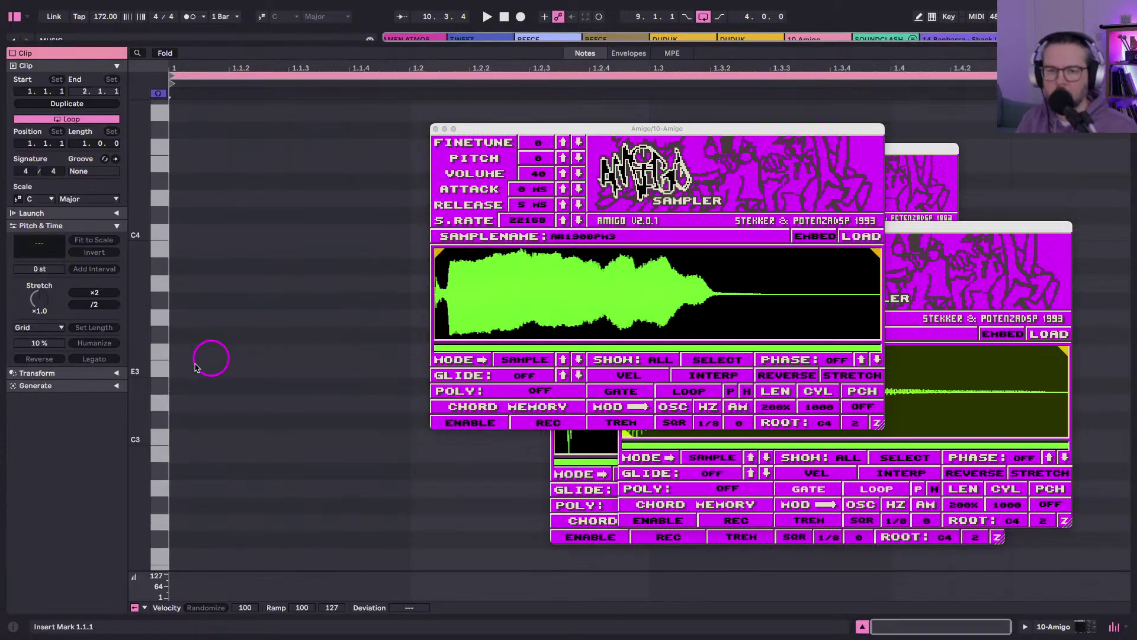
click(195, 439)
key(shift+Tab)
click(791, 92)
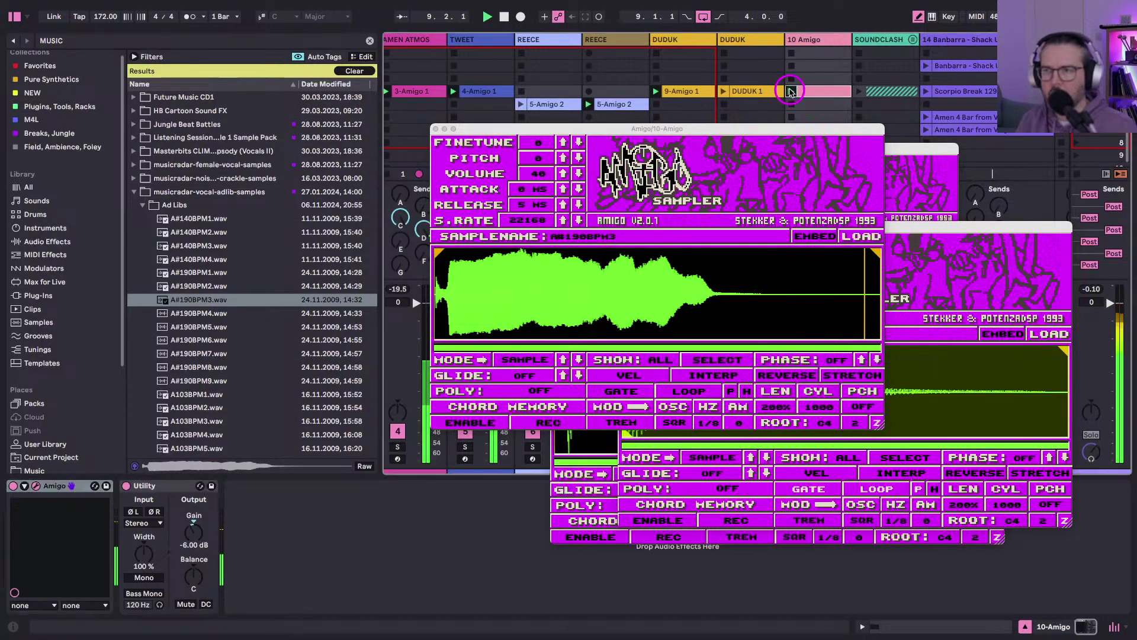
click(533, 128)
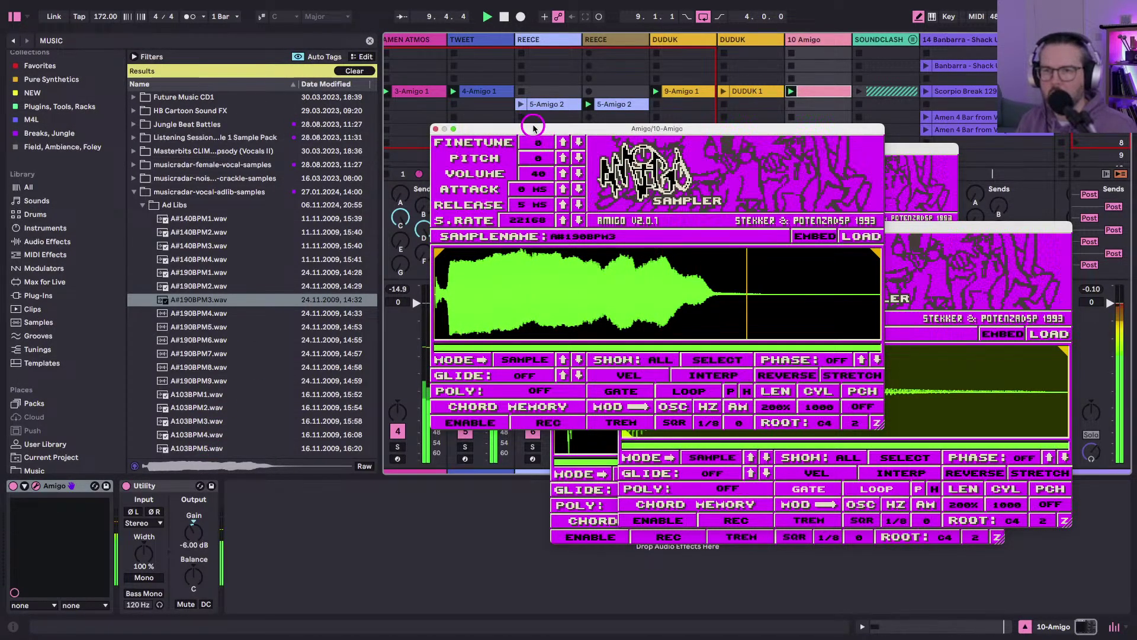
drag(533, 128, 672, 256)
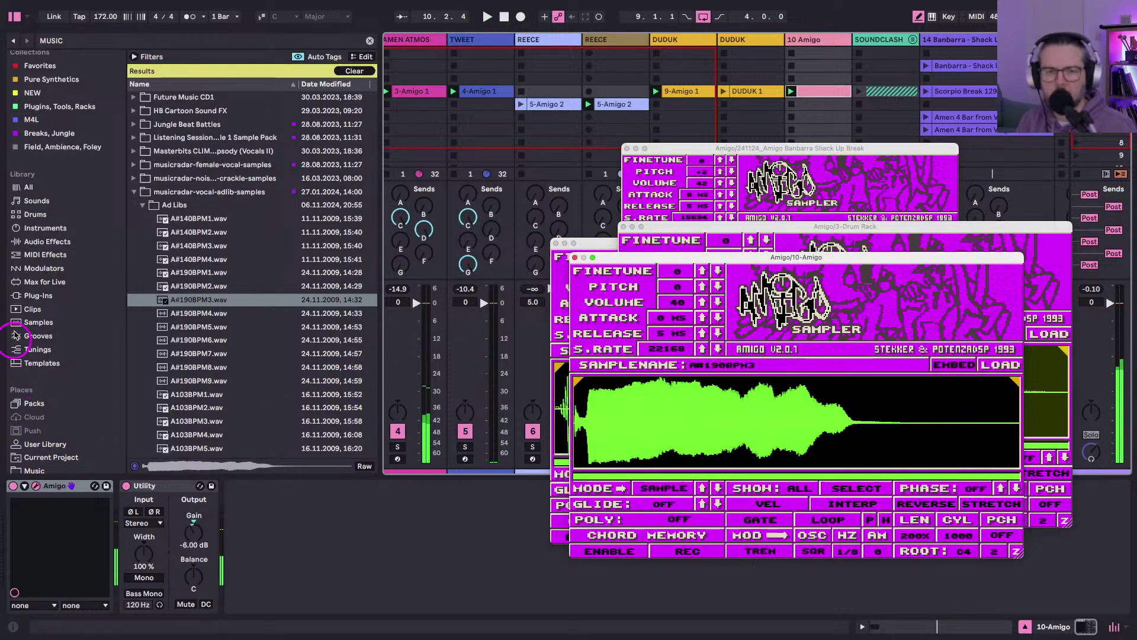
Clear the browser search to list the MIDI Effects, and play the set back.
click(41, 256)
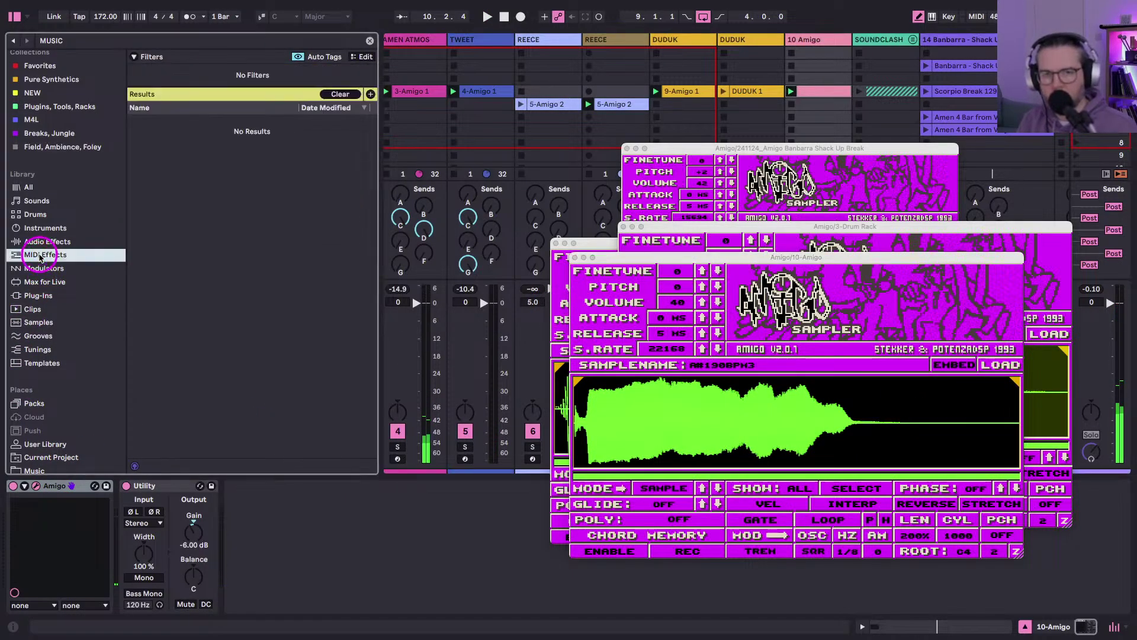
click(368, 41)
click(528, 83)
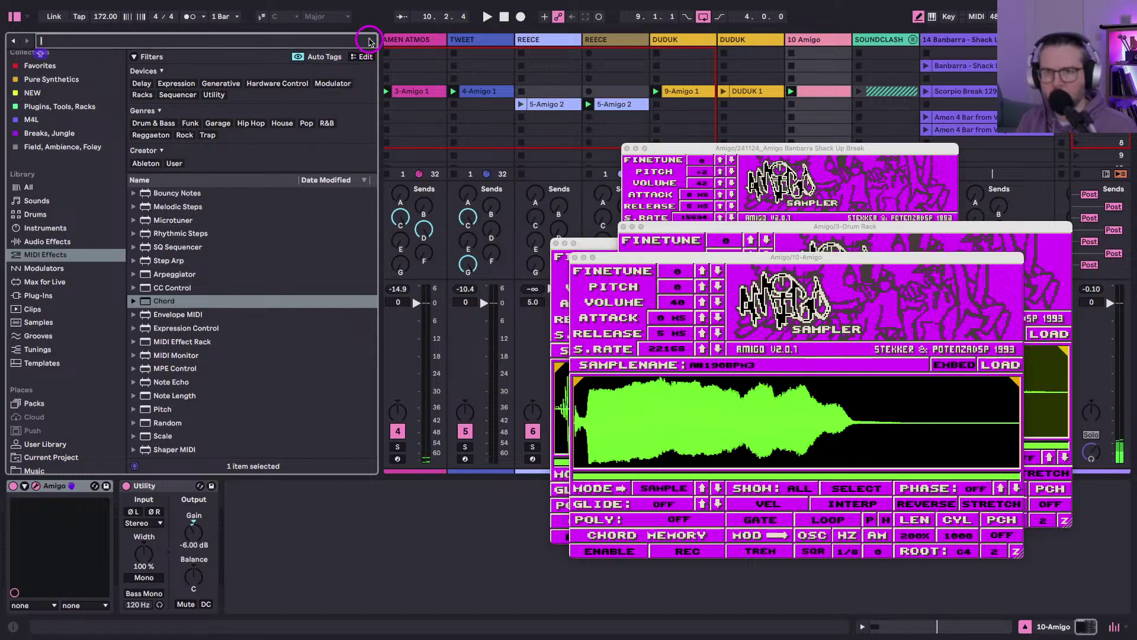
click(355, 571)
key(space)
click(716, 270)
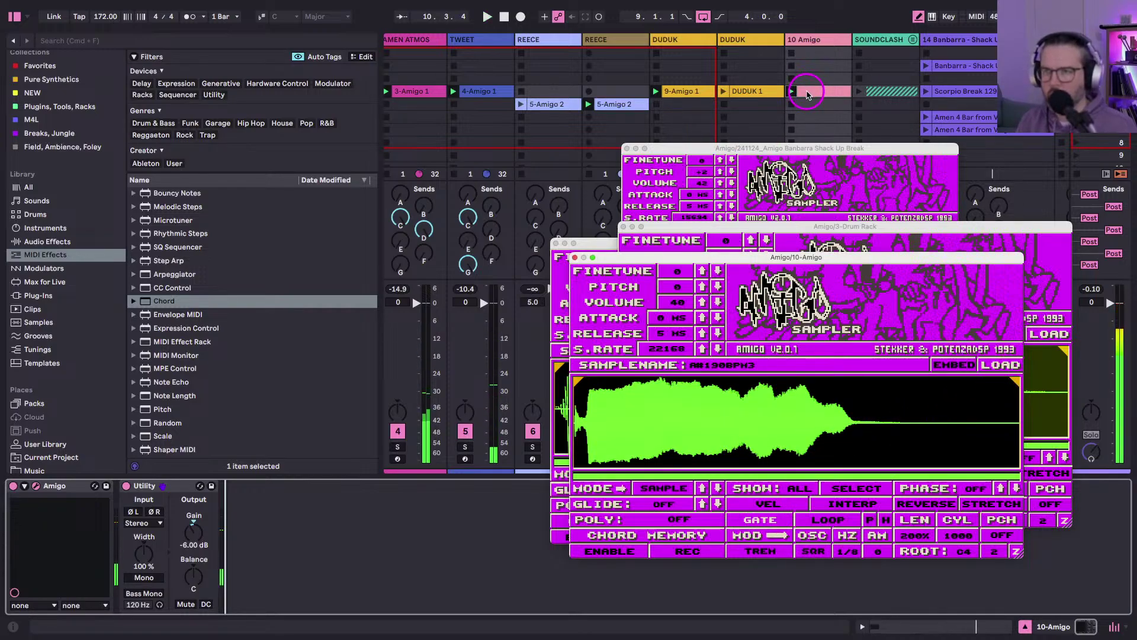
Close the other Amigo sampler windows and move the 10-Amigo window clear of track 10's mixer controls.
click(555, 243)
click(619, 227)
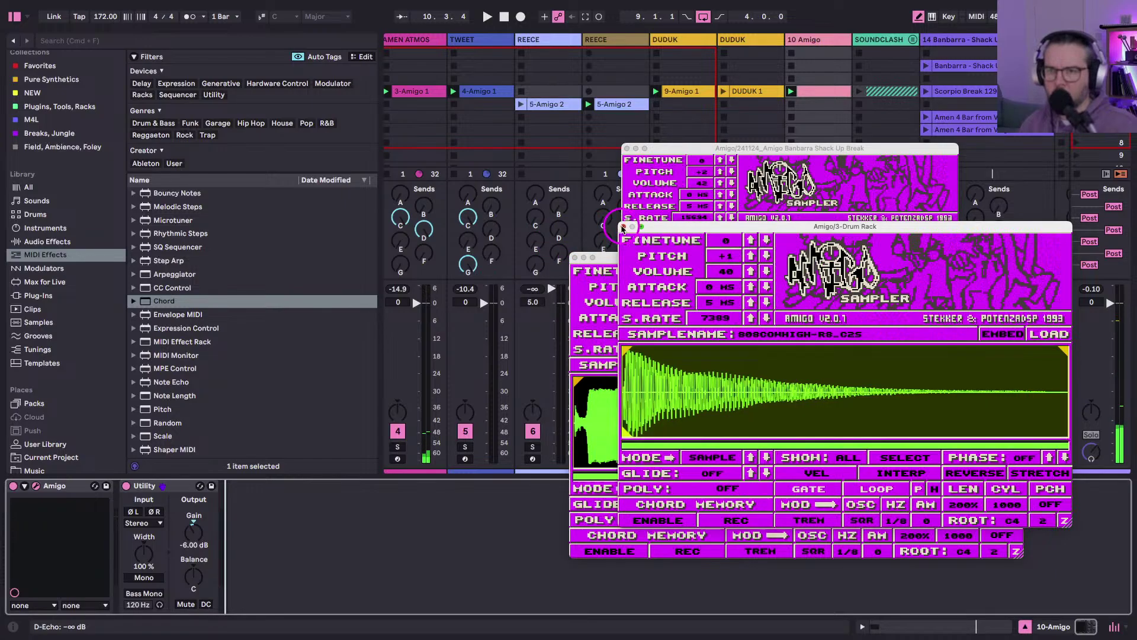
click(623, 227)
click(627, 149)
drag(609, 259, 151, 8)
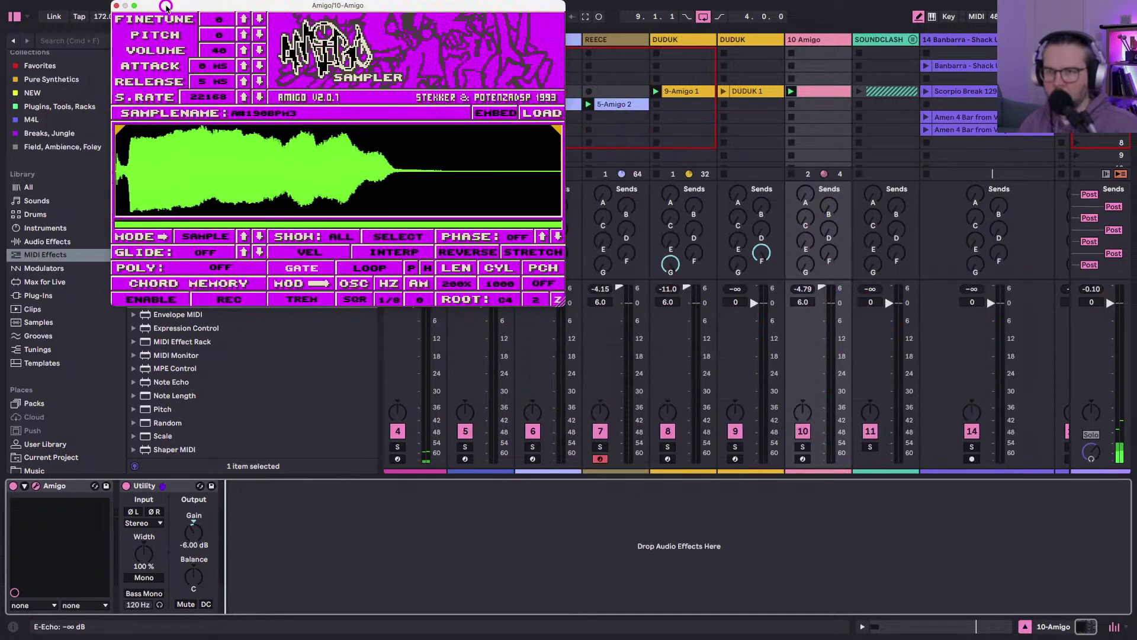
Arm track 10 for recording, lower its volume to -0.7 dB and raise its D-Echo send.
click(800, 459)
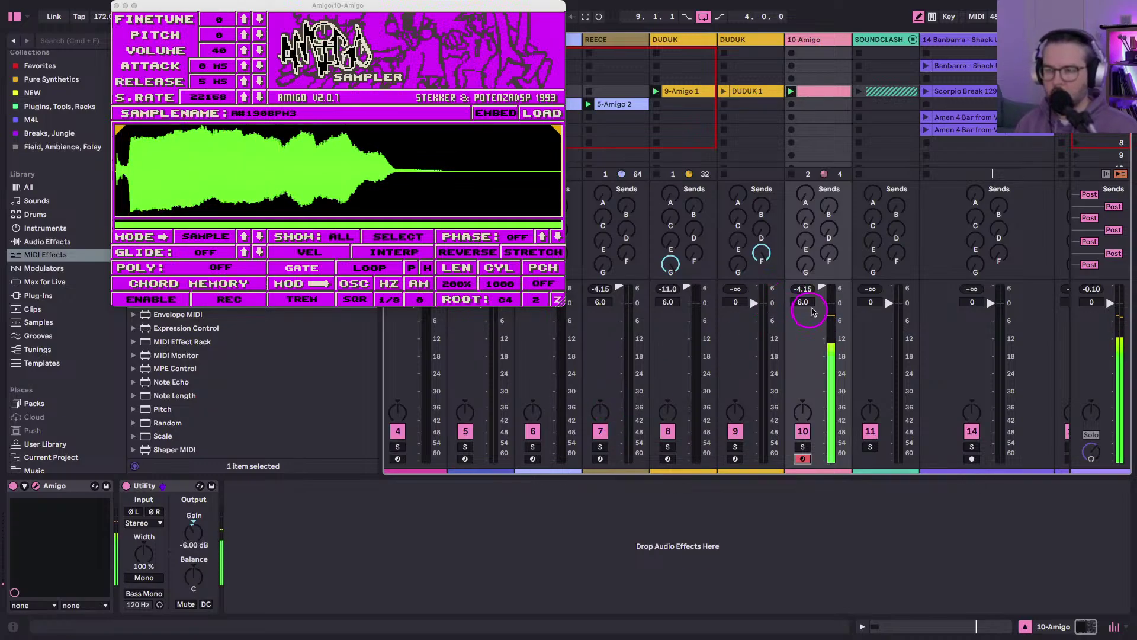
drag(822, 290, 820, 303)
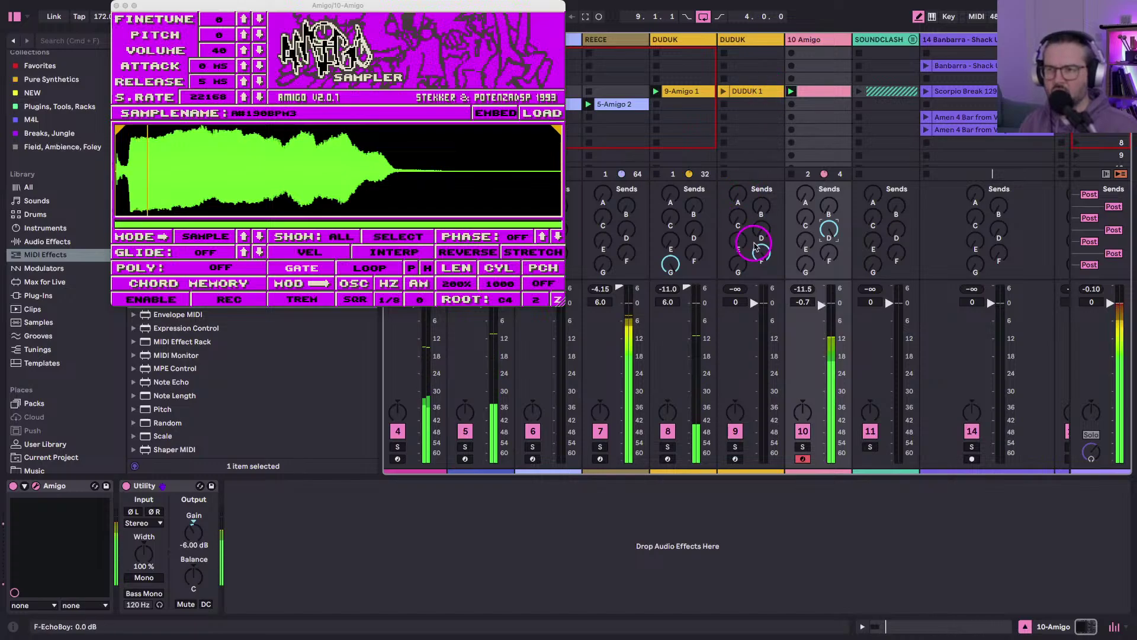
Delete the clip from the 10 Amigo track and raise the track's F-EchoBoy send.
click(810, 93)
key(Delete)
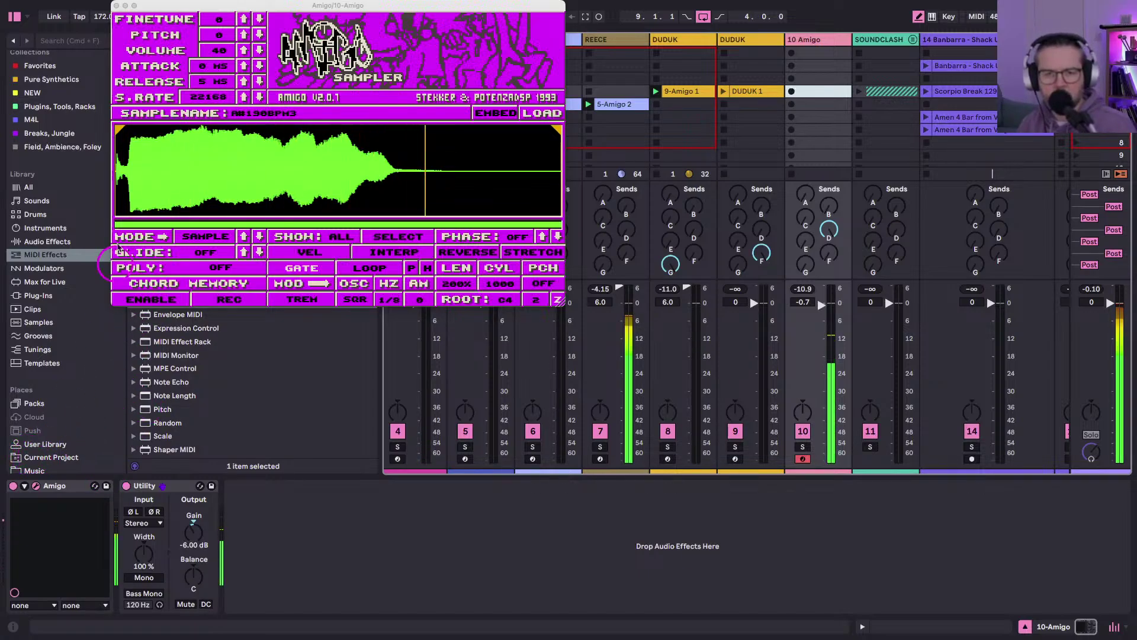
click(828, 254)
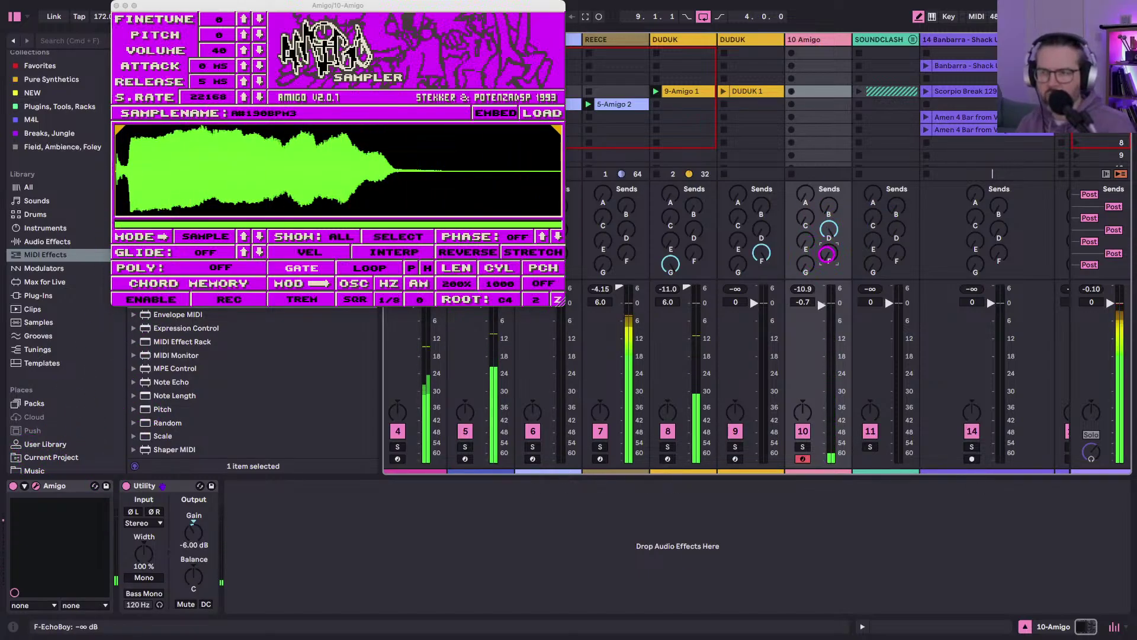
Move the 10-Amigo sampler window clear of the browser and search the Samples folder for MUSIC.
drag(163, 7, 426, 86)
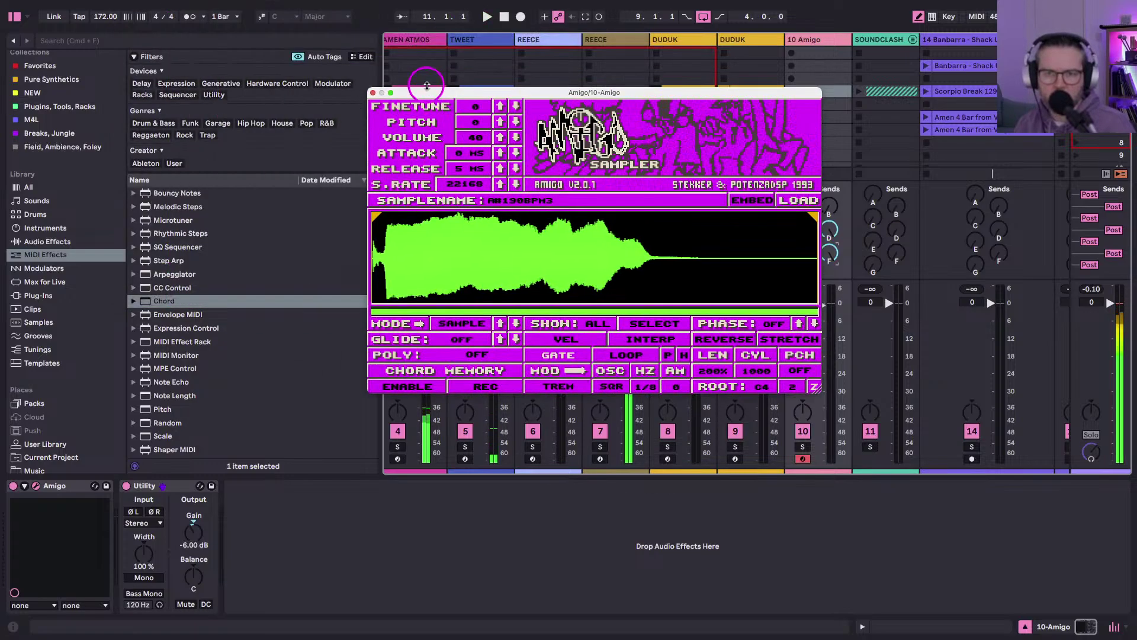
scroll(57, 413, down, 3)
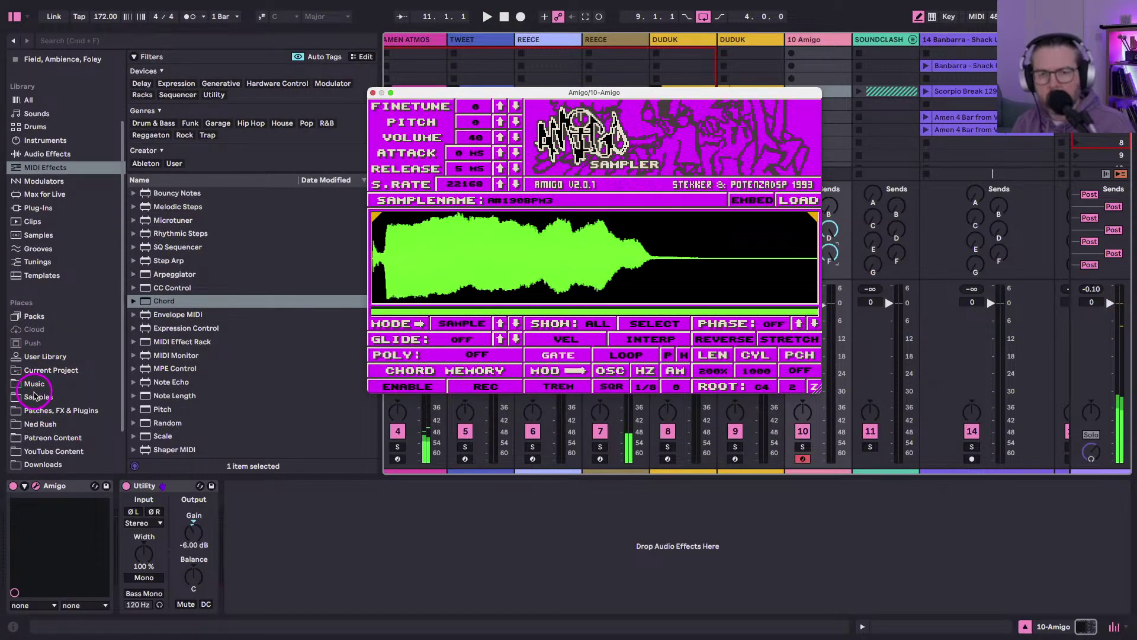
click(36, 396)
scroll(180, 290, down, 5)
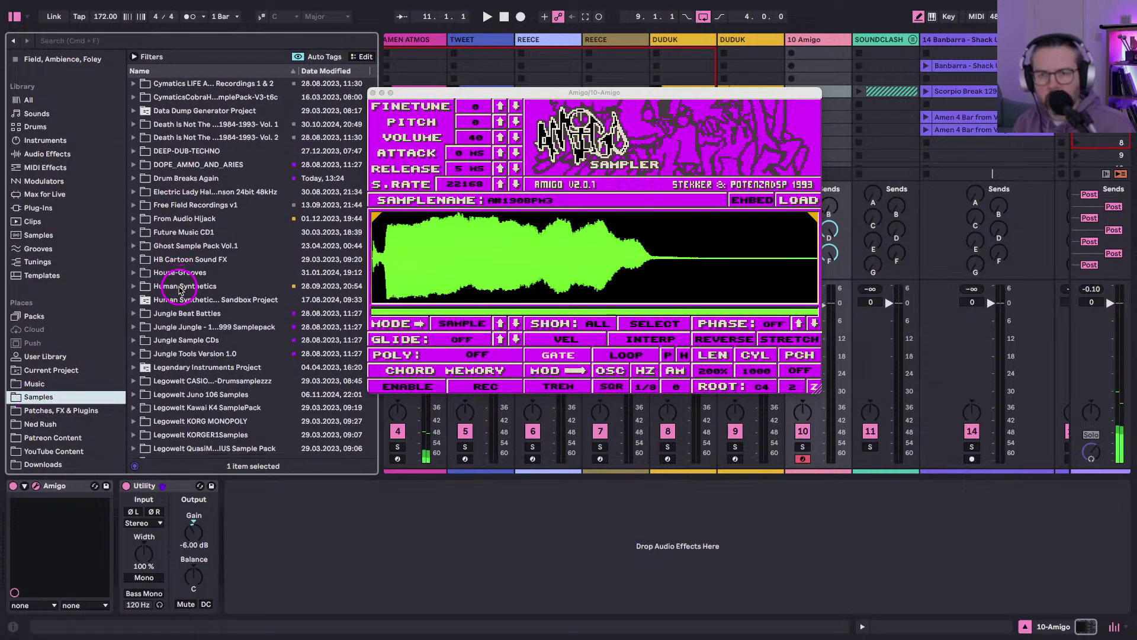
scroll(160, 285, up, 5)
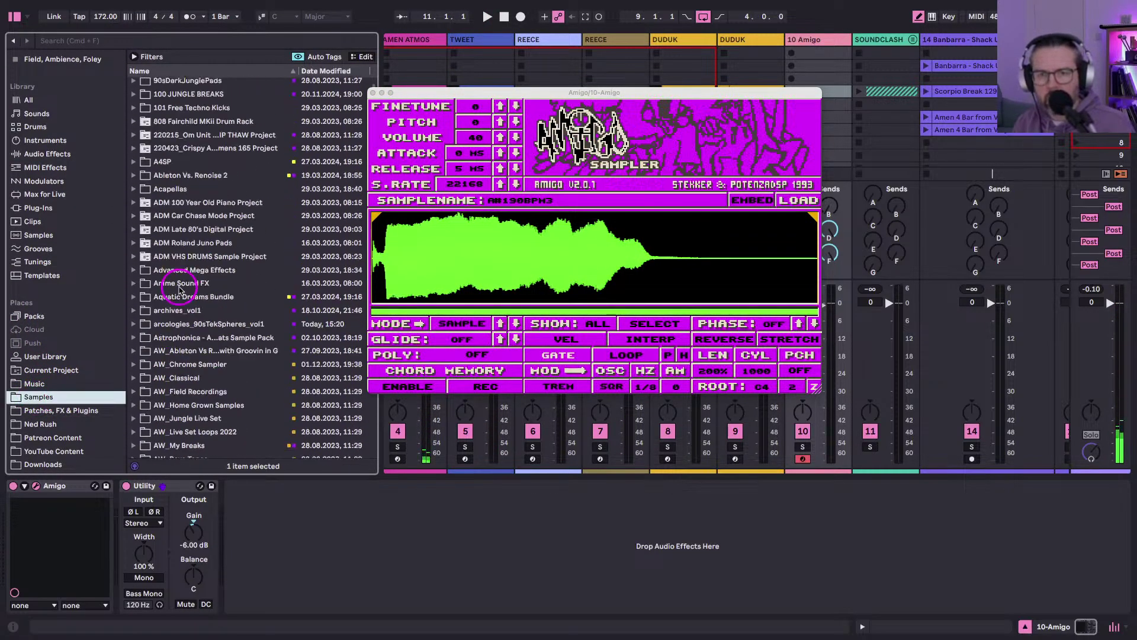
click(64, 42)
text(MUSIC)
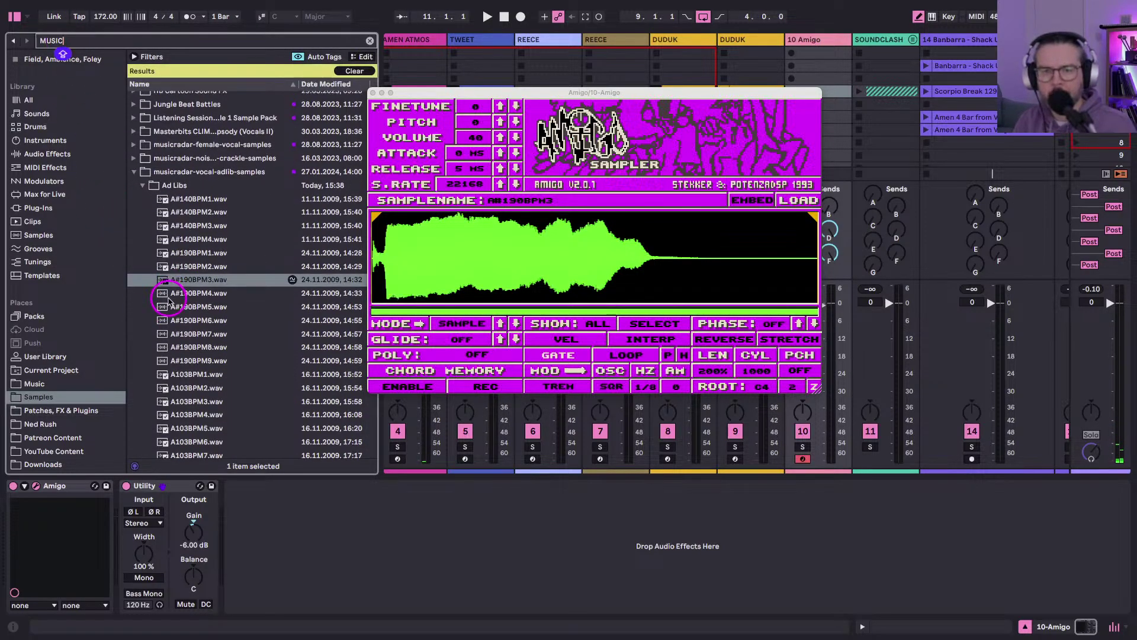
Audition the A#140BPM, A#190BPM and A103BPM vocal samples in the musicradar Ad Libs folder.
click(177, 294)
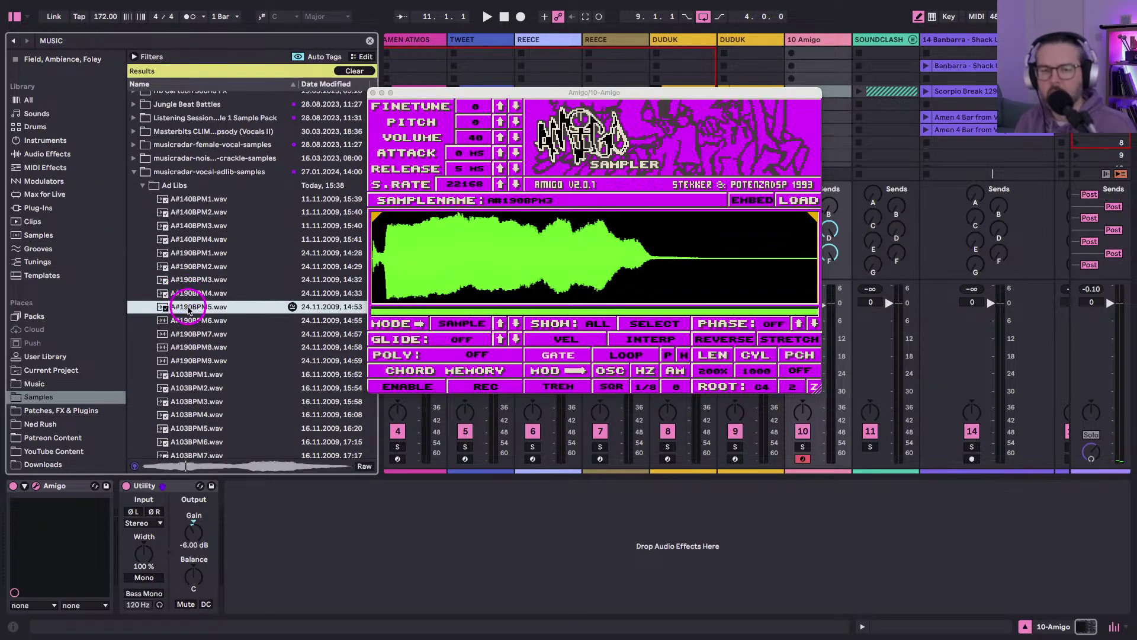
key(Down)
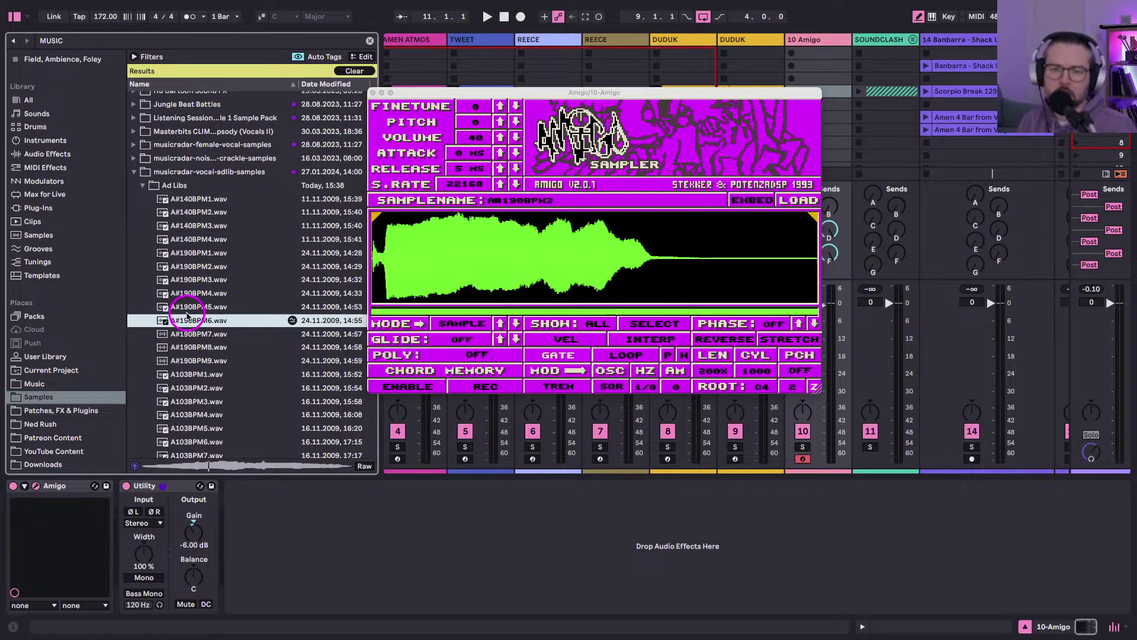
click(182, 335)
scroll(183, 336, down, 1)
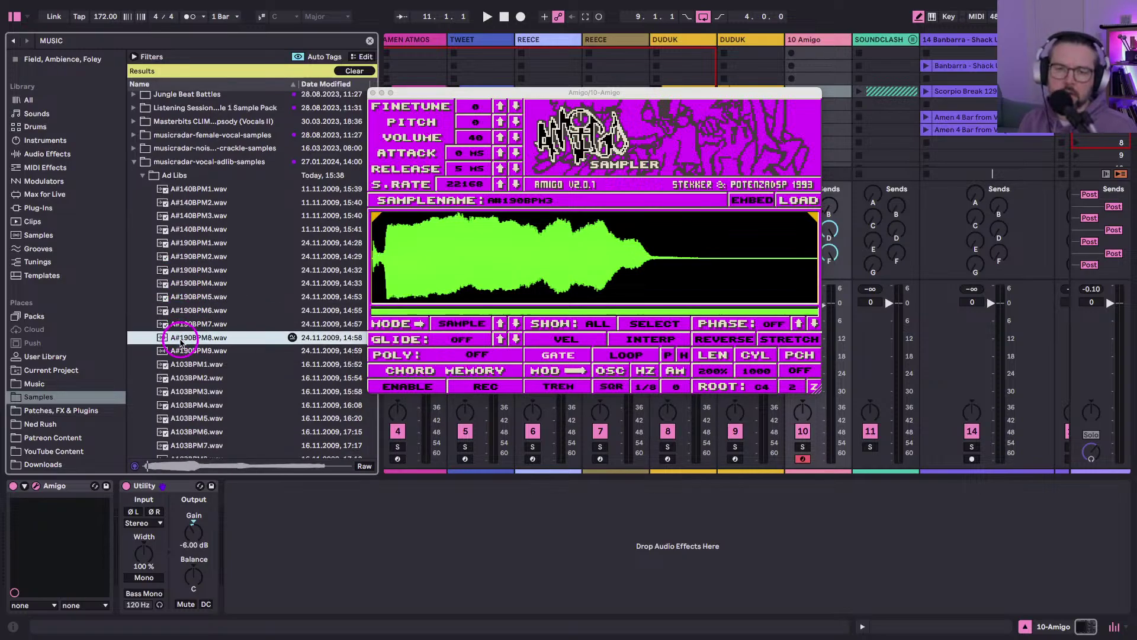
click(181, 336)
click(181, 344)
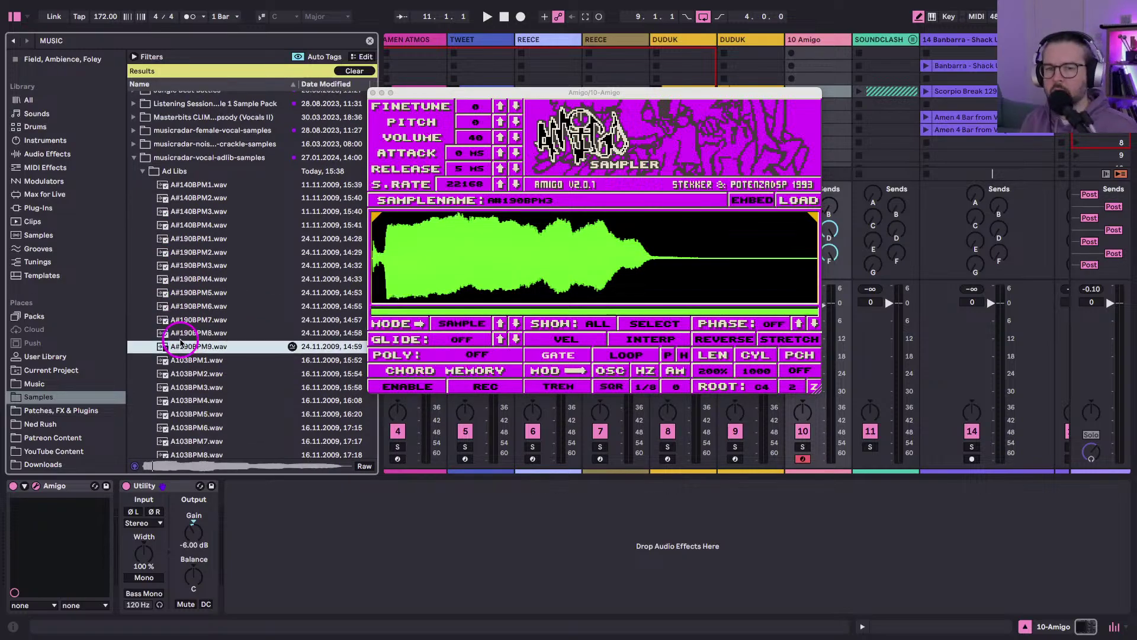
click(173, 358)
scroll(172, 355, down, 1)
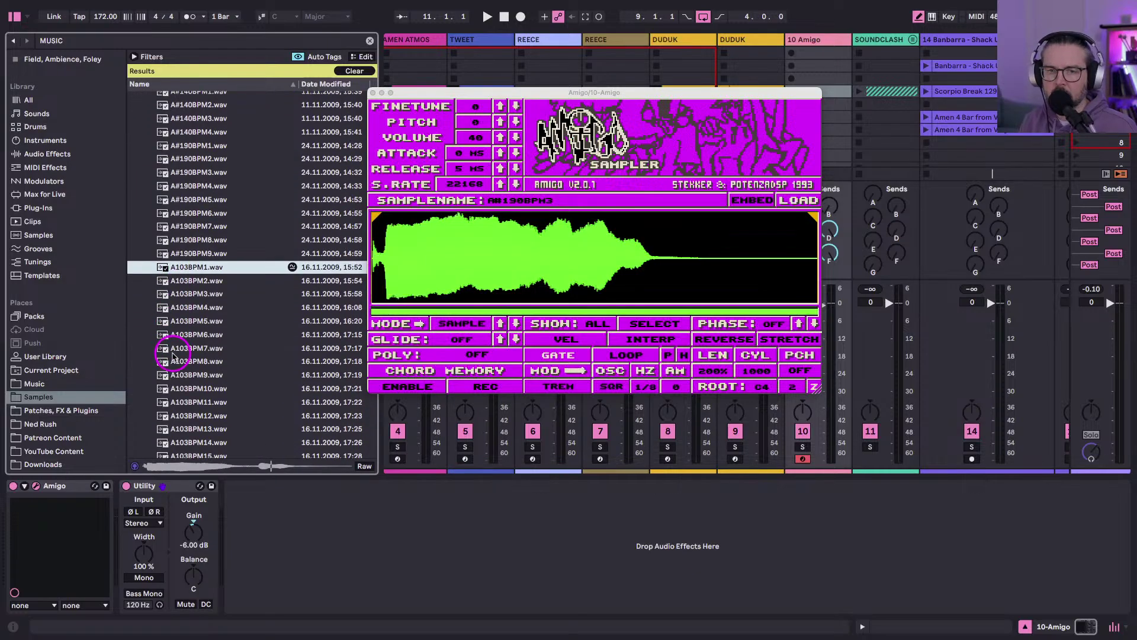
scroll(189, 272, up, 3)
click(187, 246)
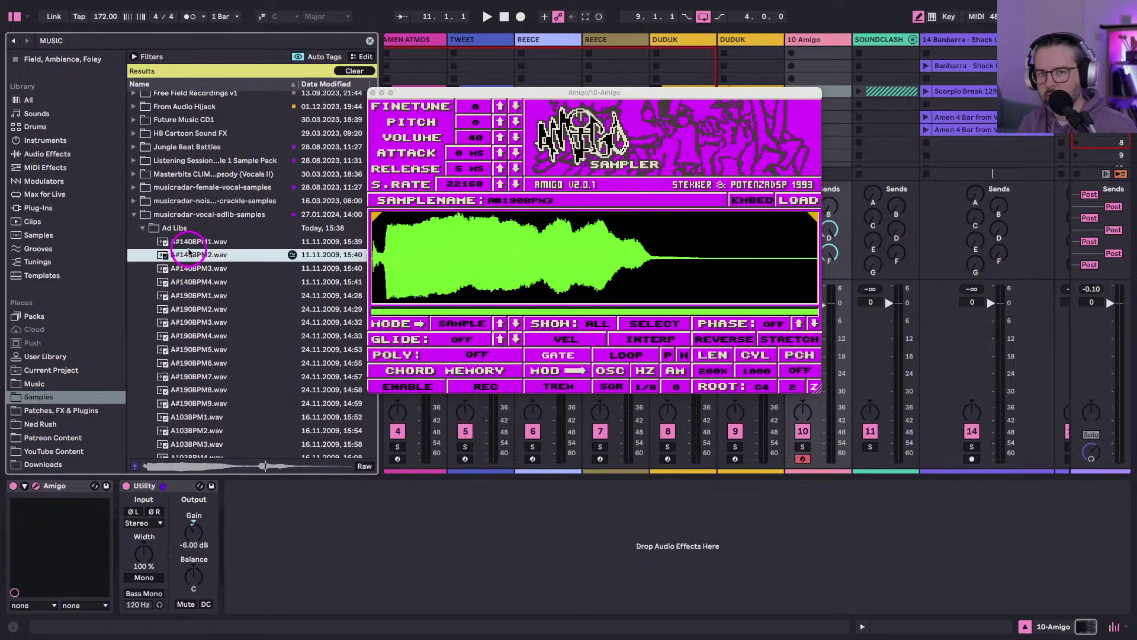
click(181, 289)
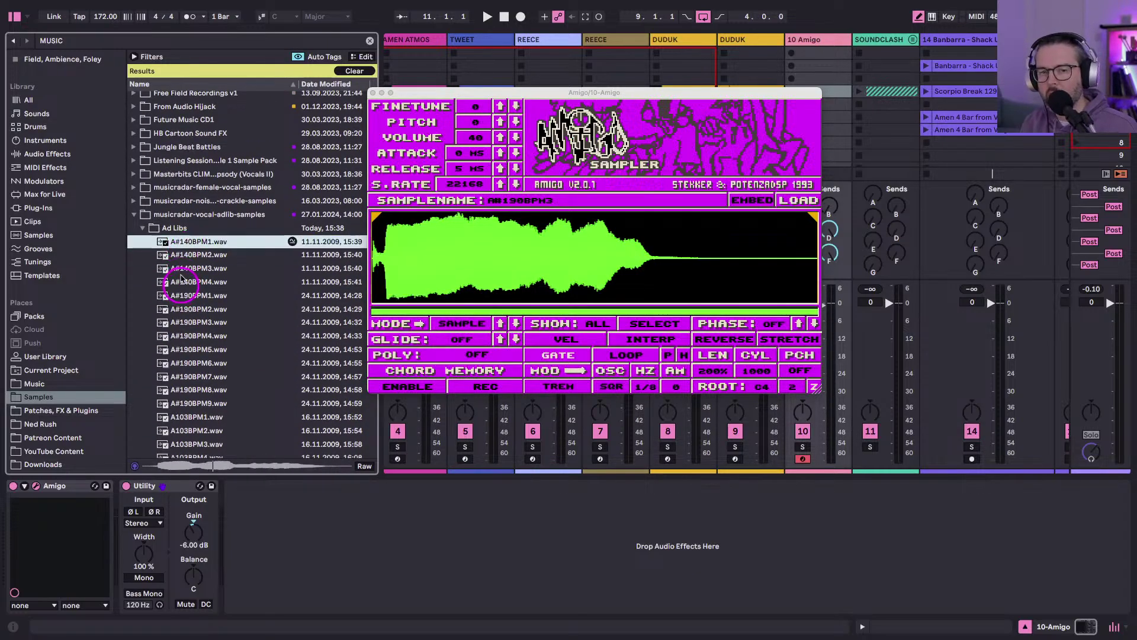
Load A#140BPM1.wav into the 10-Amigo sampler and move the sample start to where the vocal begins.
drag(177, 241, 449, 256)
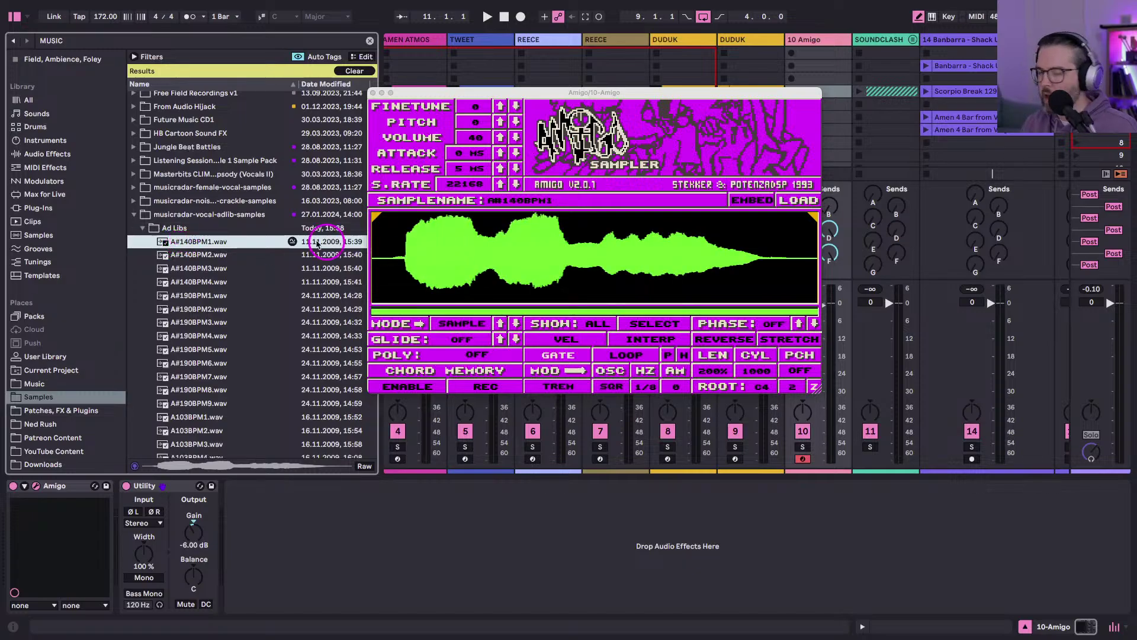
click(403, 216)
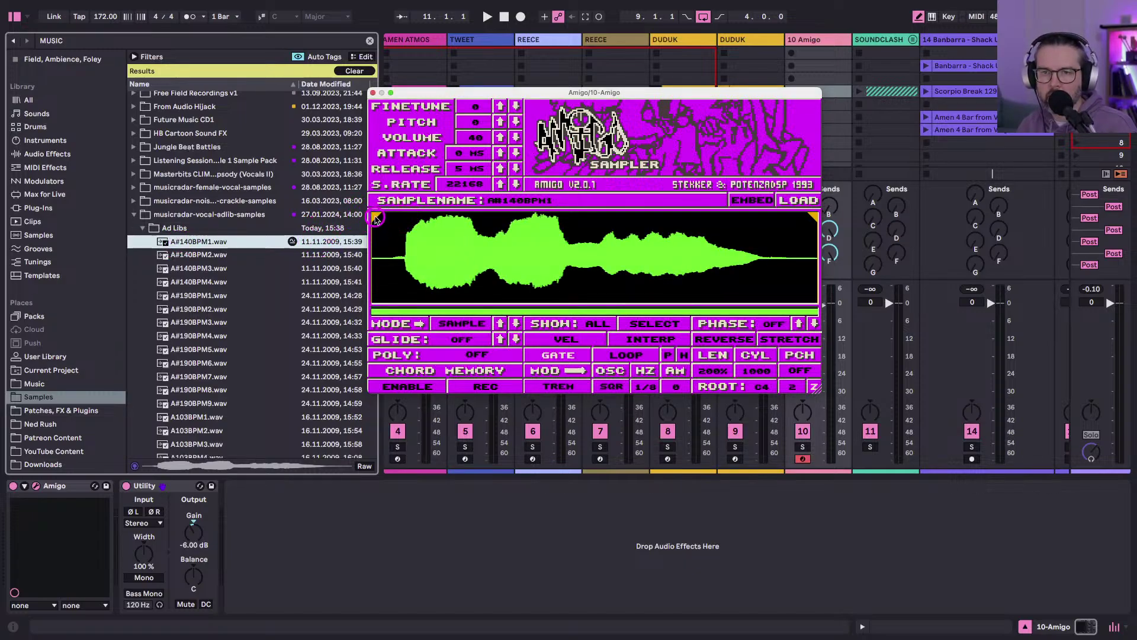
drag(375, 219, 407, 221)
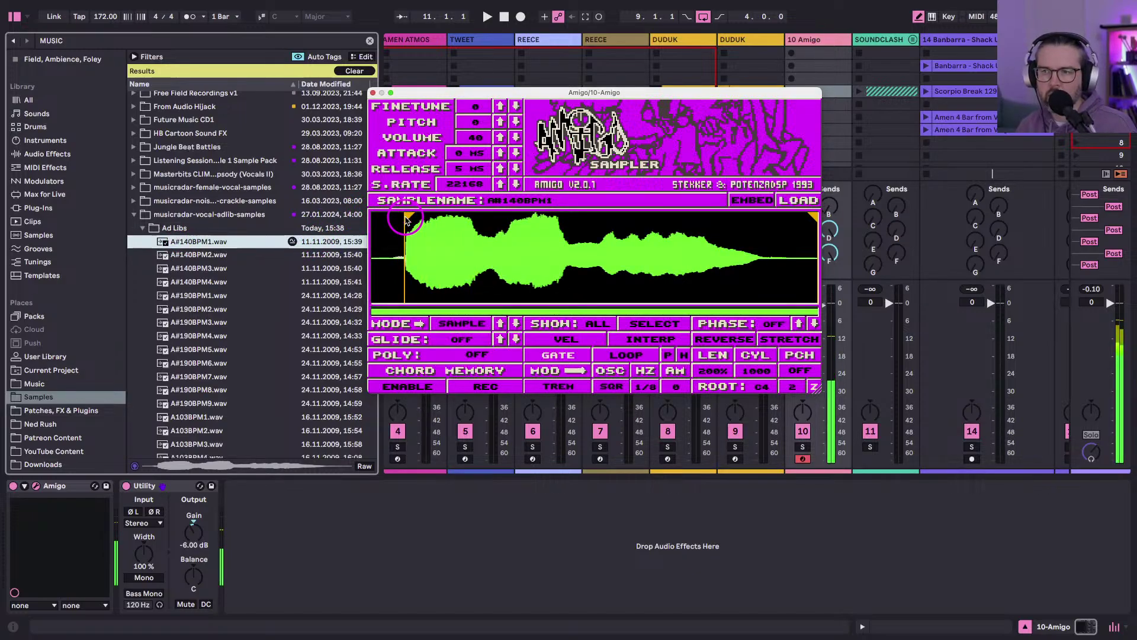
Try a lower fine tune on the vocal sample against the playing set, and reset it to 0.
key(space)
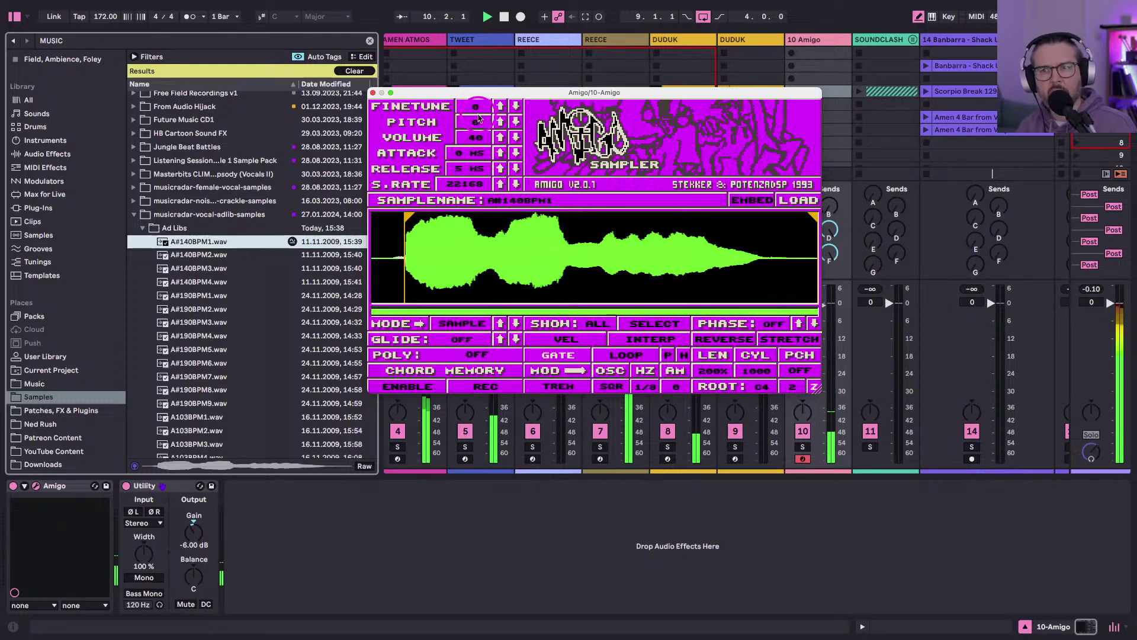
drag(475, 107, 472, 136)
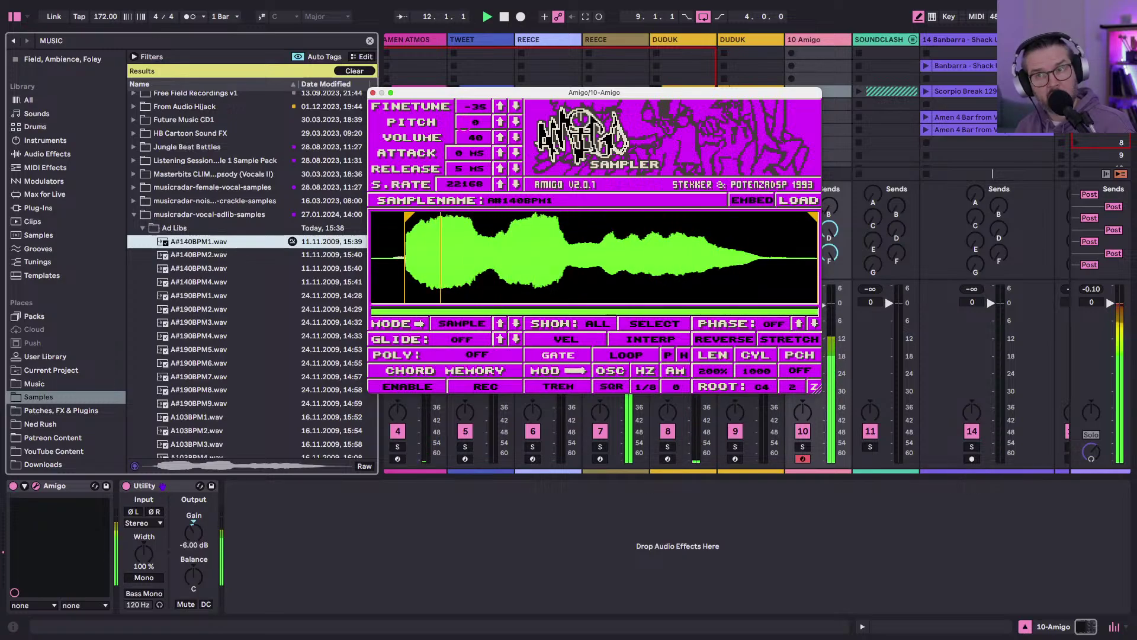
key(space)
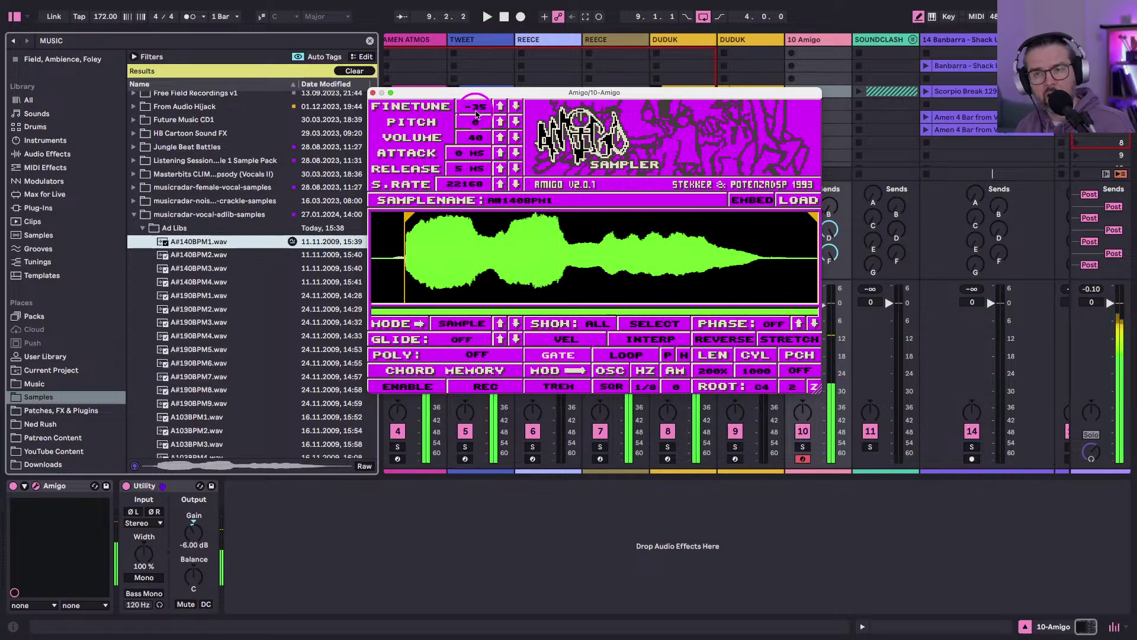
click(476, 107)
click(404, 241)
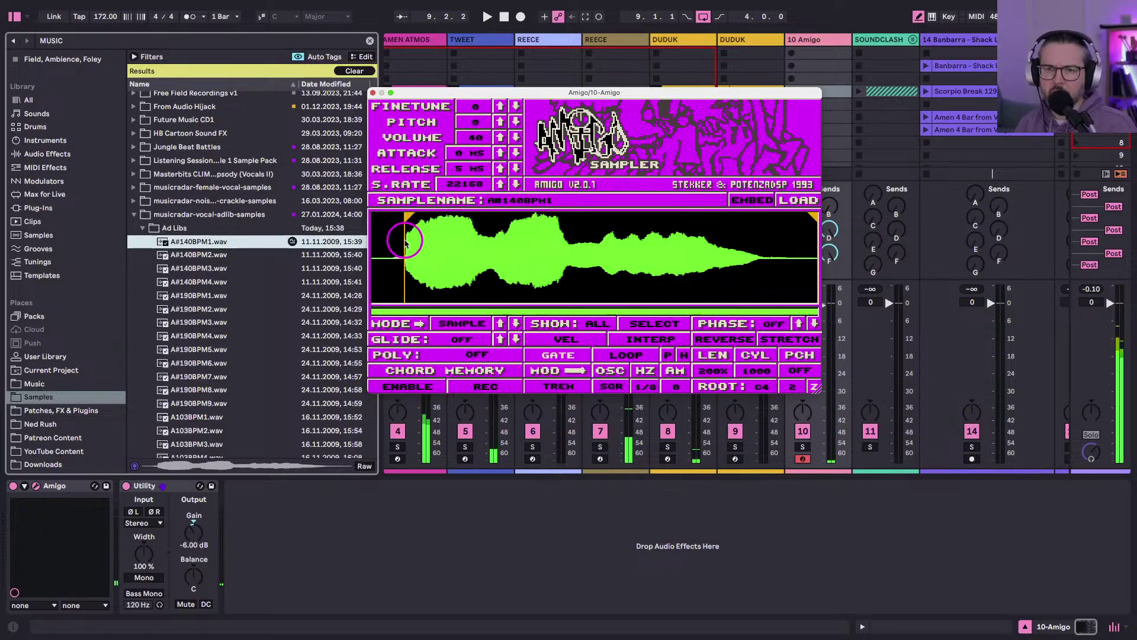
Play the set, raise the vocal sample's fine tune to +21, and close the sampler window.
click(404, 93)
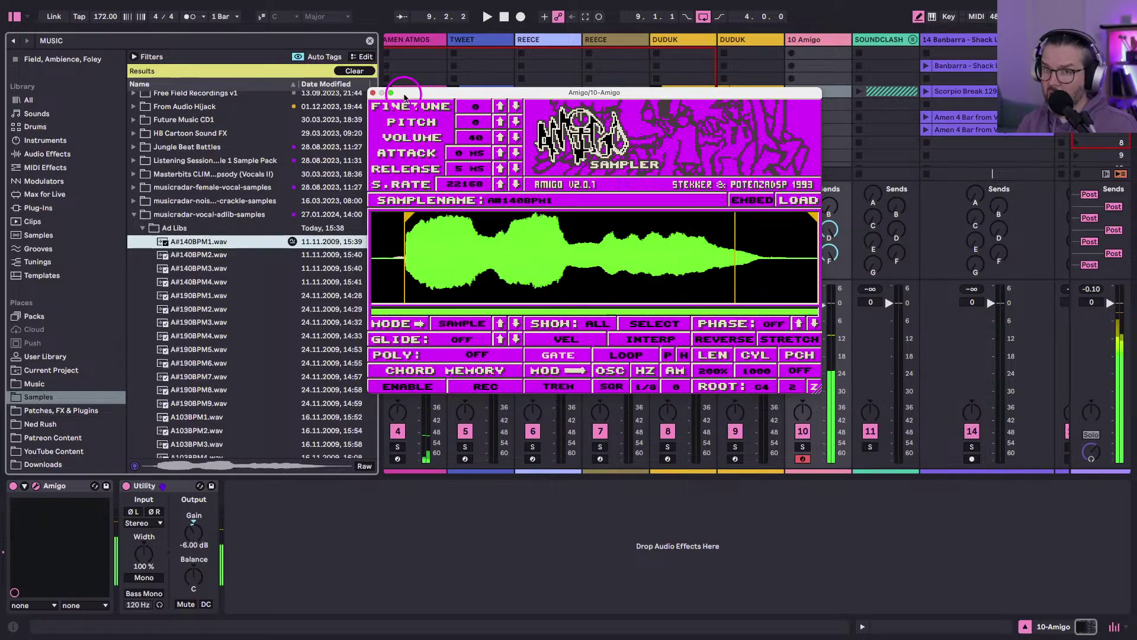
key(space)
click(474, 110)
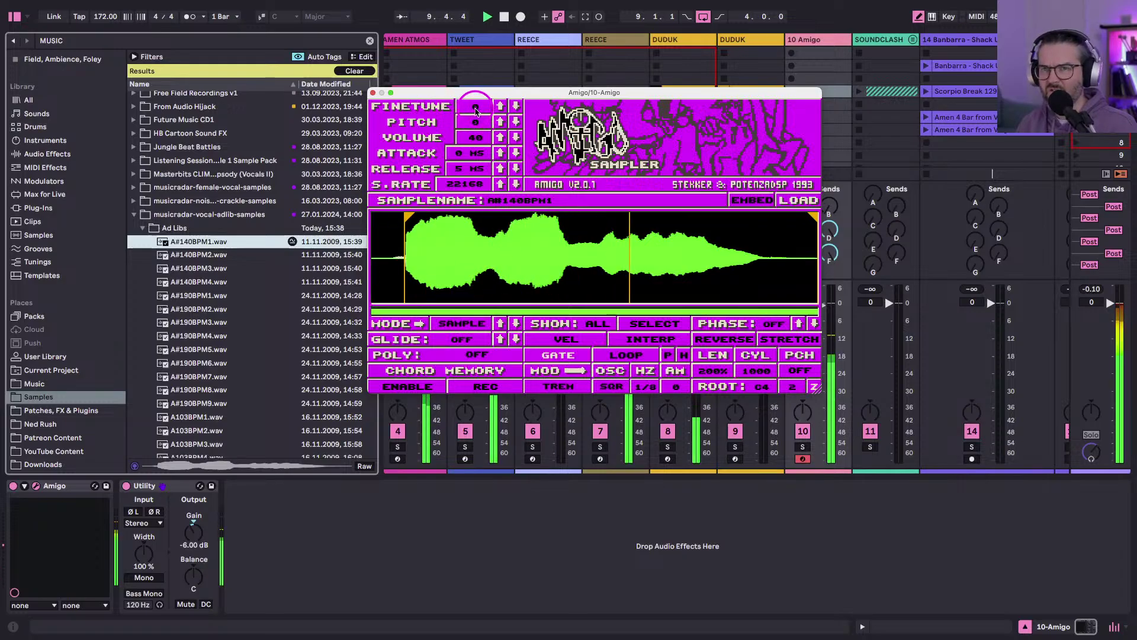
drag(476, 111, 470, 83)
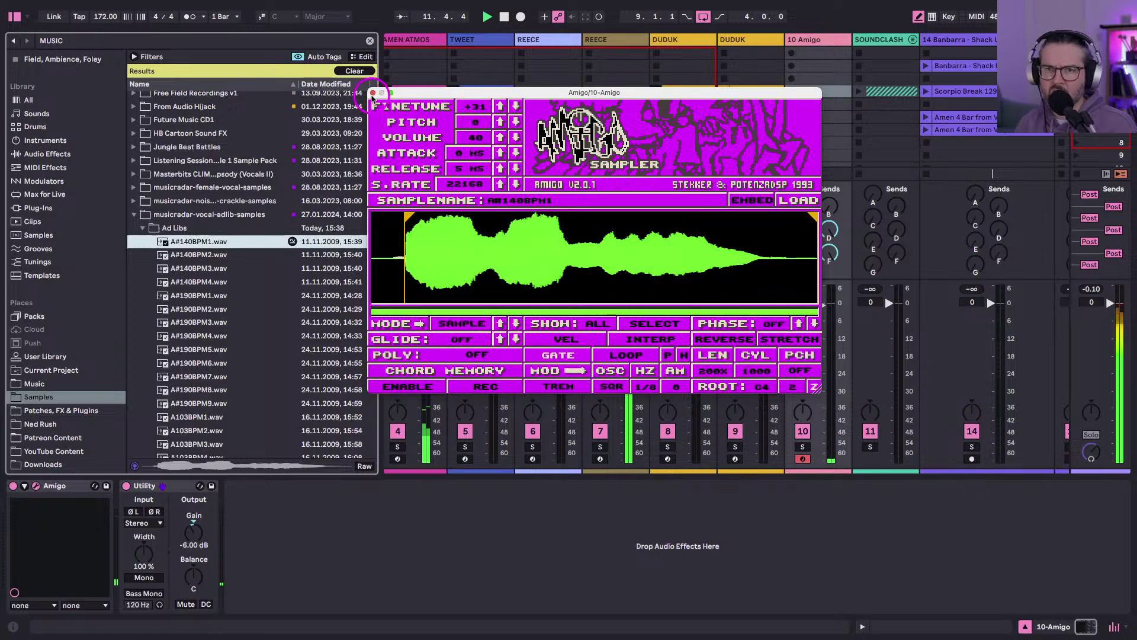
click(372, 93)
Hide the browser and record a three-bar MIDI clip in the 10 Amigo track's empty slot.
click(15, 16)
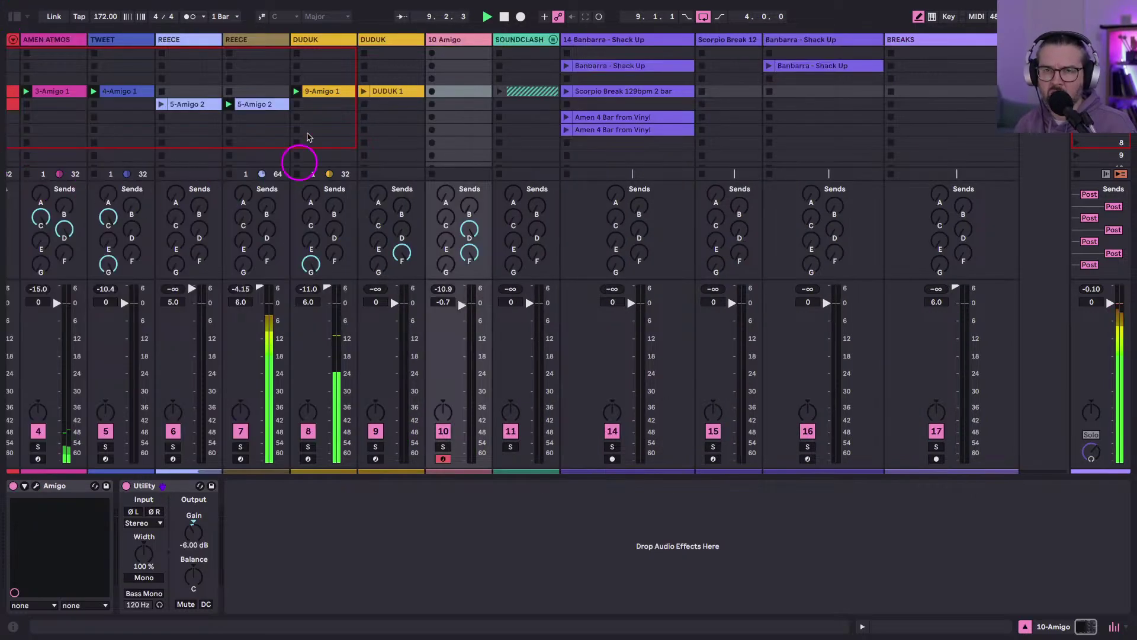
scroll(355, 130, left, 4)
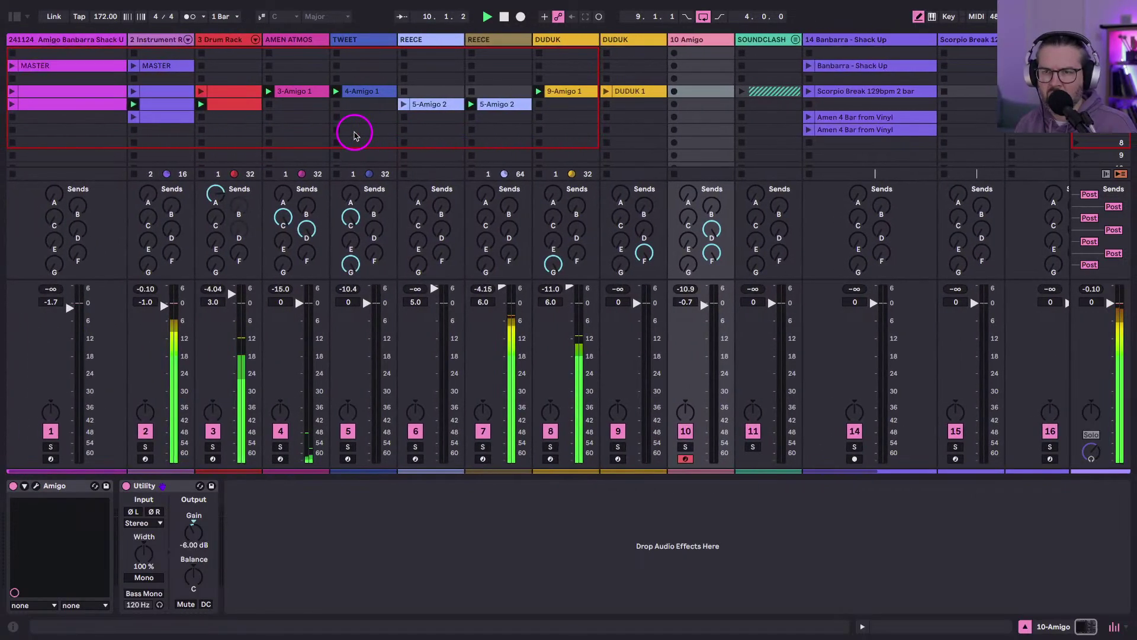
click(674, 92)
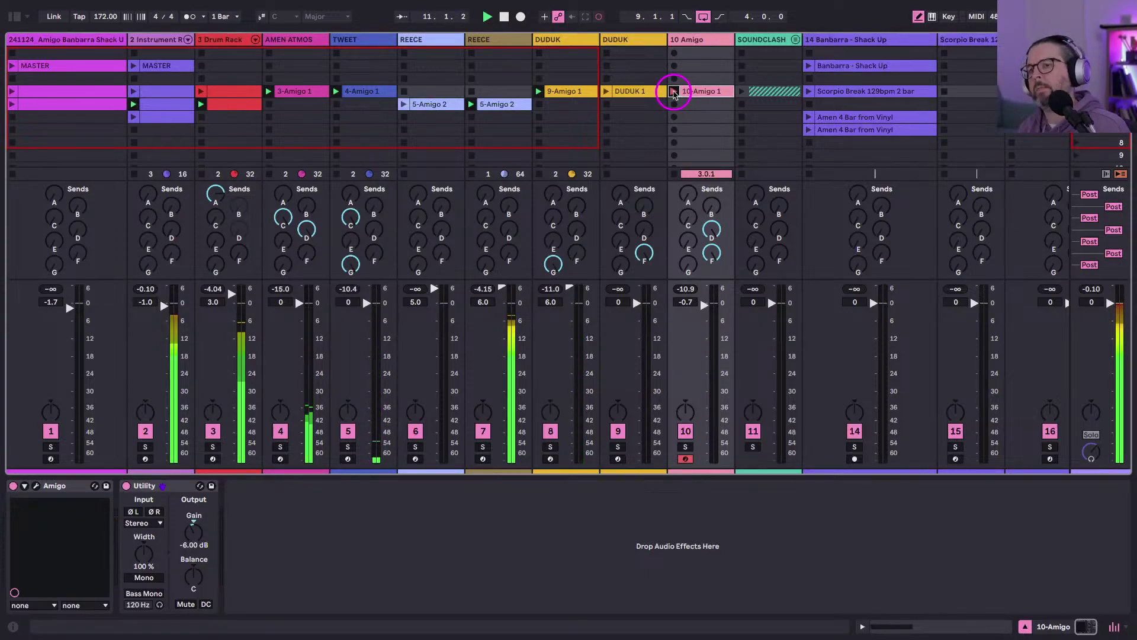
Open the recorded 10-Amigo 1 clip and set its loop length to 8 bars.
double_click(690, 92)
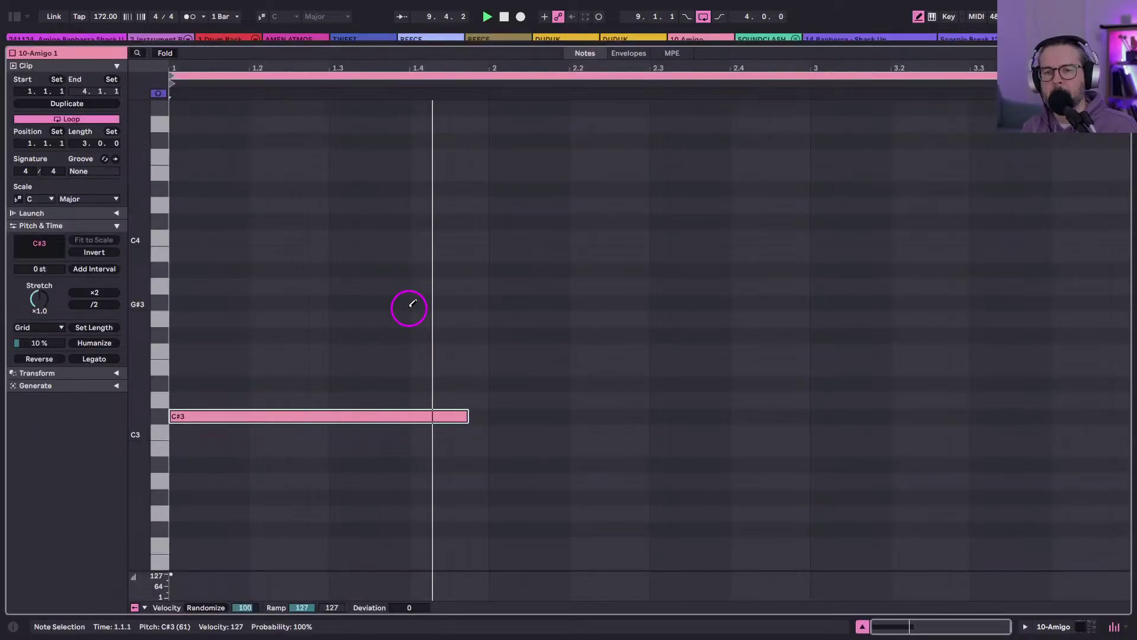
key(shift+Tab)
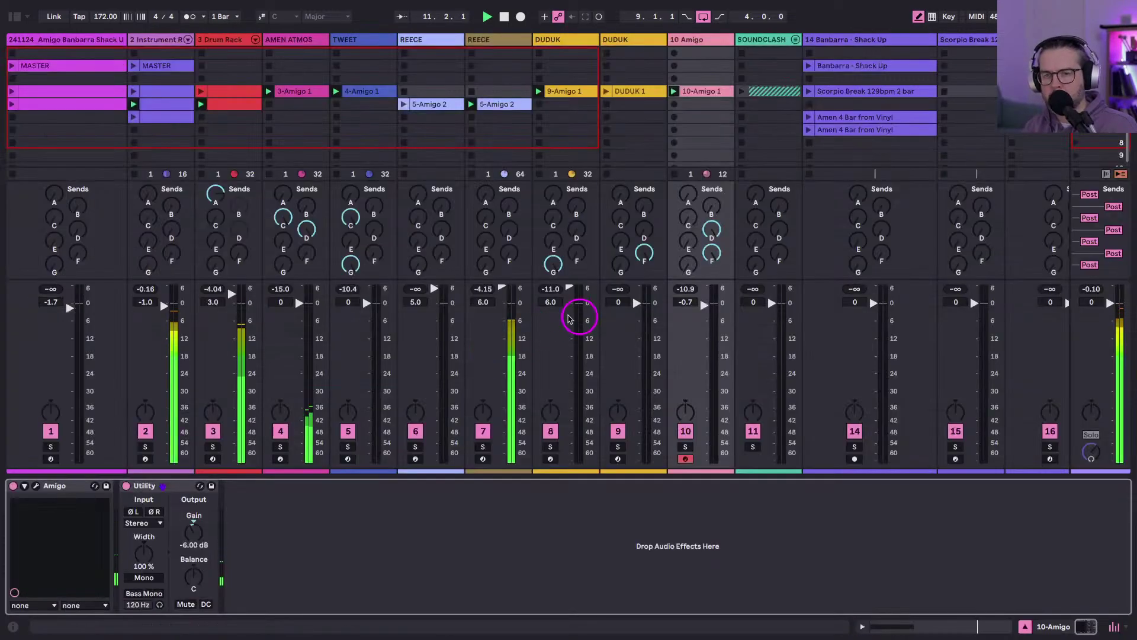
key(shift+Tab)
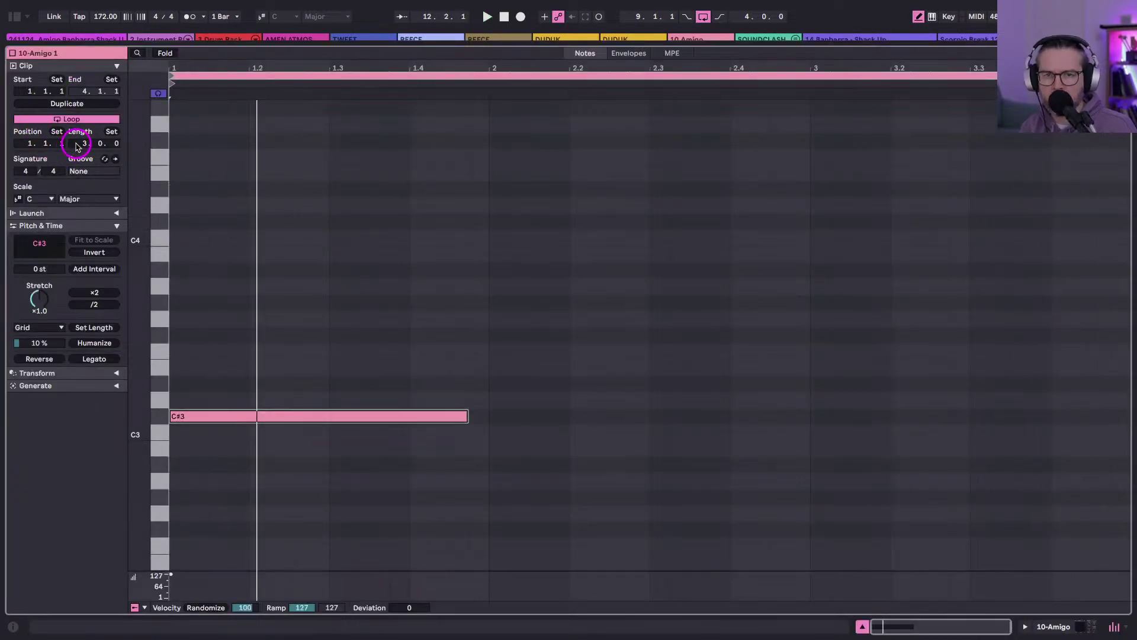
key(Return)
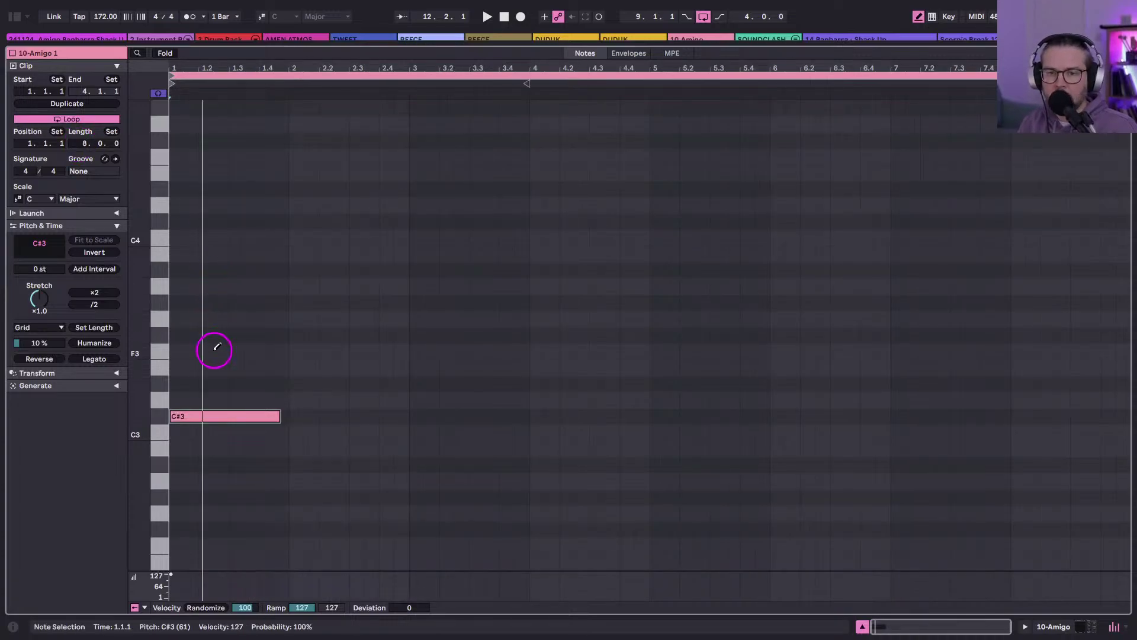
Move the clip's C#3 note to start at 6.1.1, keeping its pitch, with the set playing.
drag(180, 421, 632, 396)
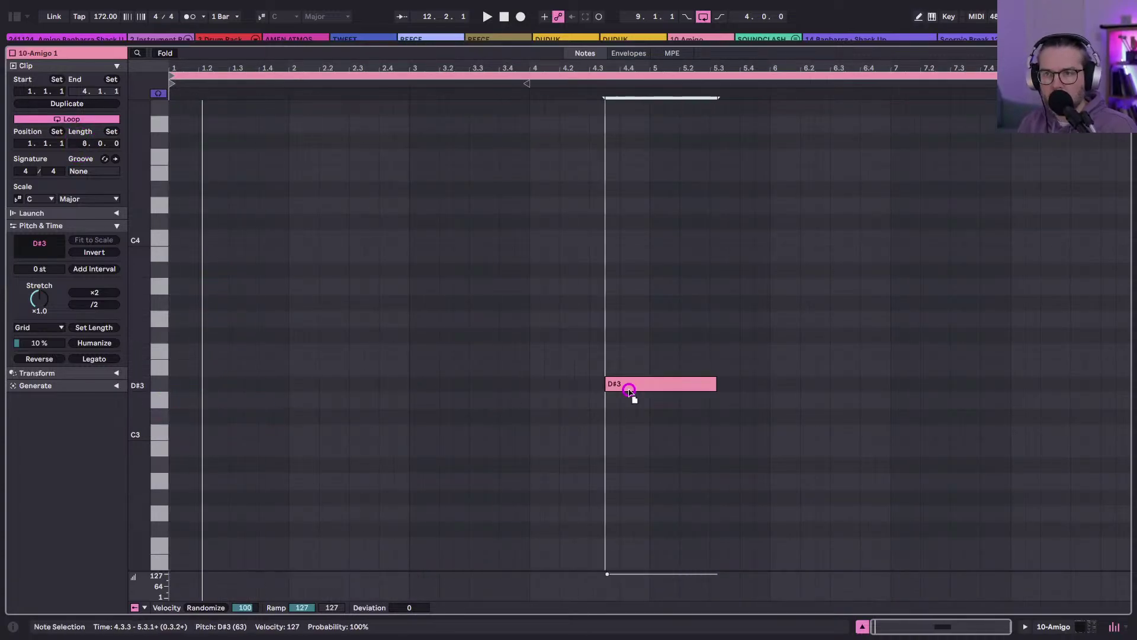
key(space)
key(Left)
key(Left)
key(Left)
key(Left)
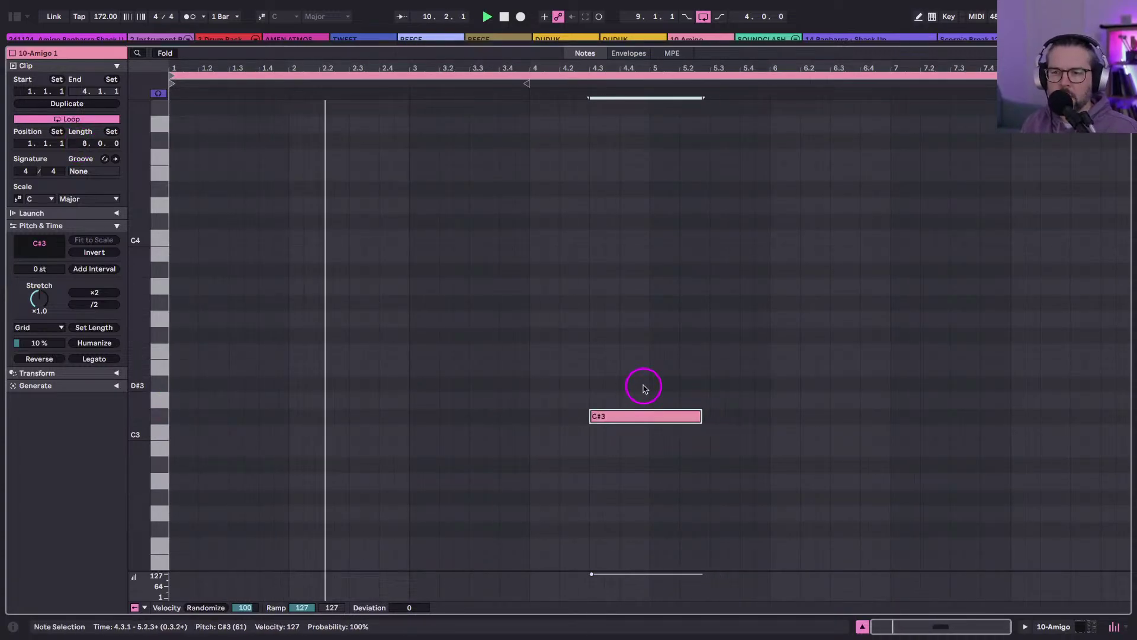
key(Right)
key(Right)
key(Right)
key(Right)
key(Right)
key(Right)
key(Right)
key(Right)
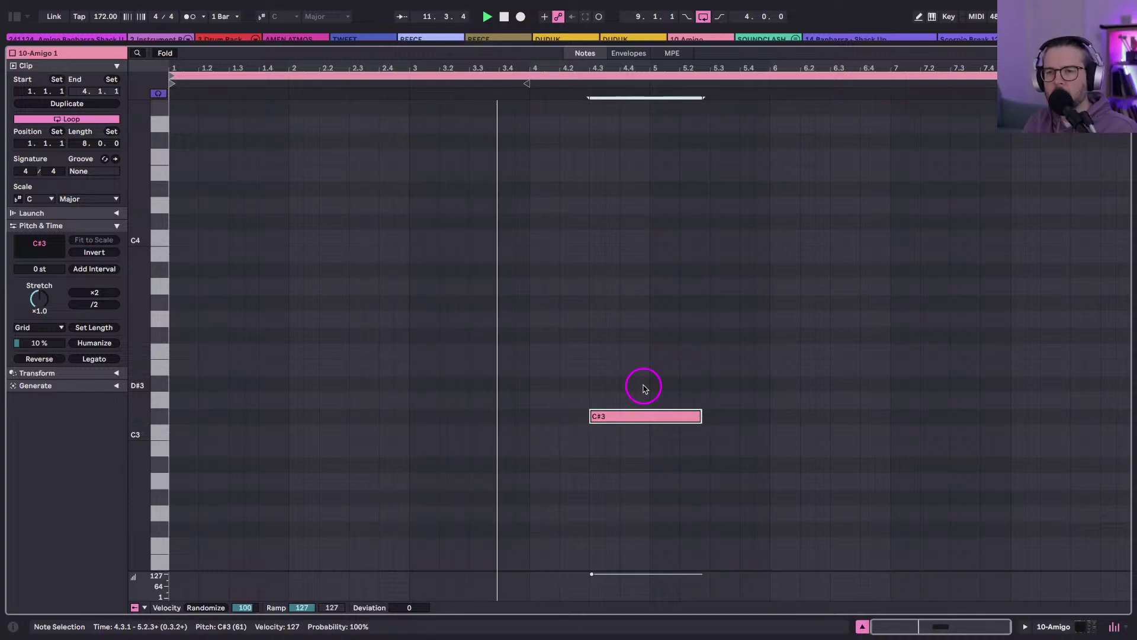
key(Right)
key(Right)
key(Right)
key(Right)
key(Right)
key(Right)
key(Right)
key(Right)
key(Right)
key(Right)
key(Right)
key(Right)
key(Right)
key(Right)
key(Right)
key(Right)
key(Right)
key(Right)
key(Right)
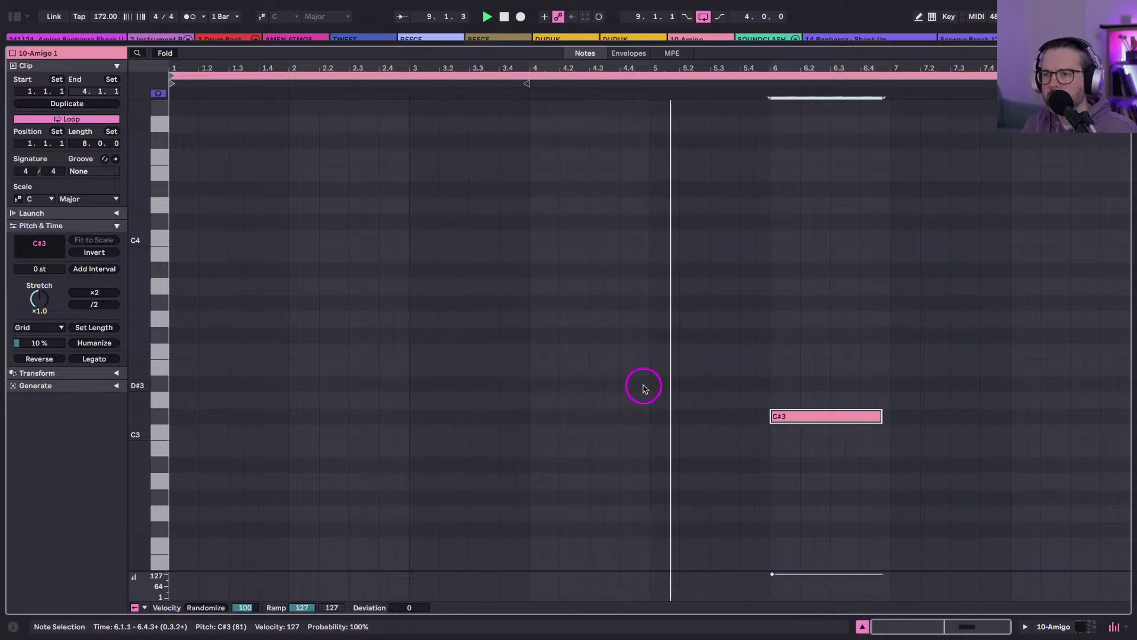
Move the C#3 note in the 10-Amigo 1 clip to start at 8.1.1, keeping its pitch.
key(Right)
key(Right)
key(Right)
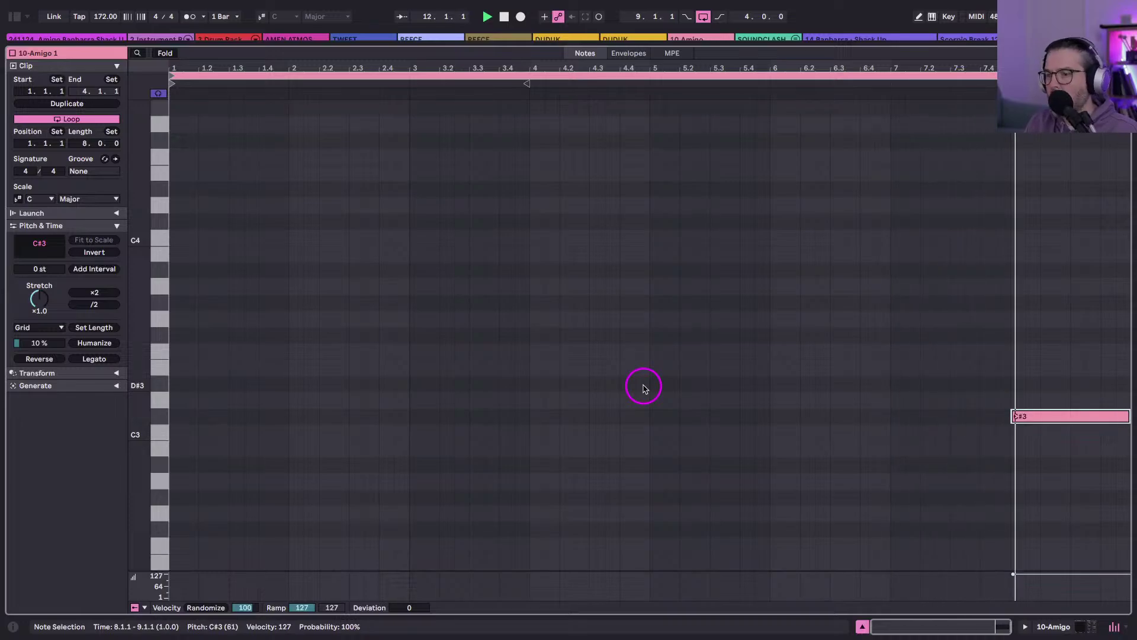
Lower the 10 Amigo track's volume to -8.5 dB and turn its D-Echo send all the way down.
key(shift+Tab)
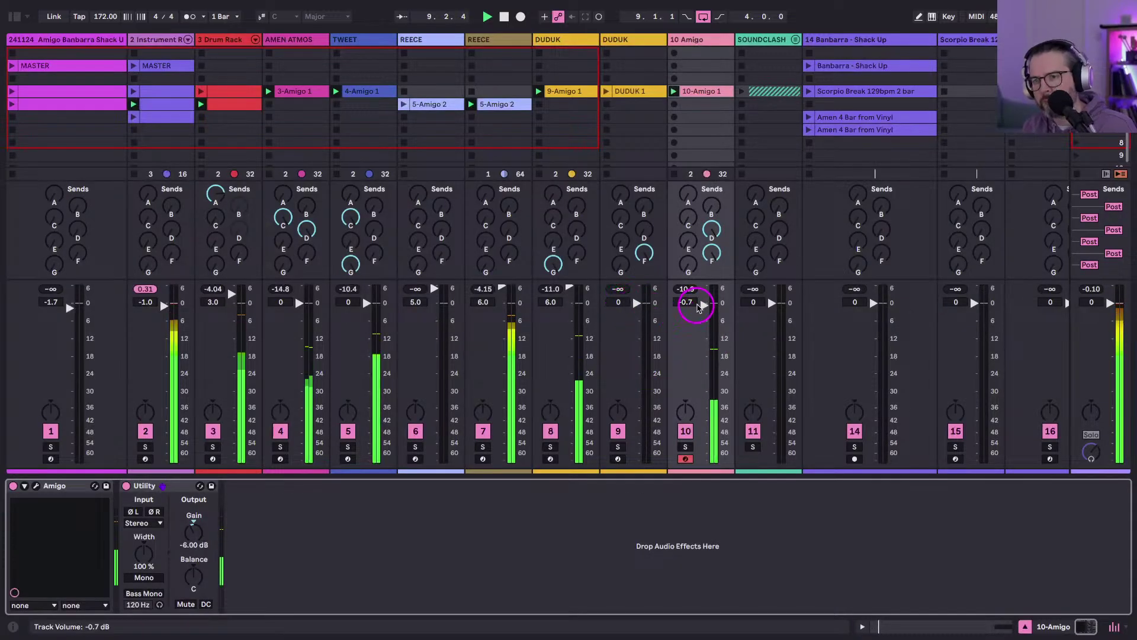
drag(691, 301, 701, 311)
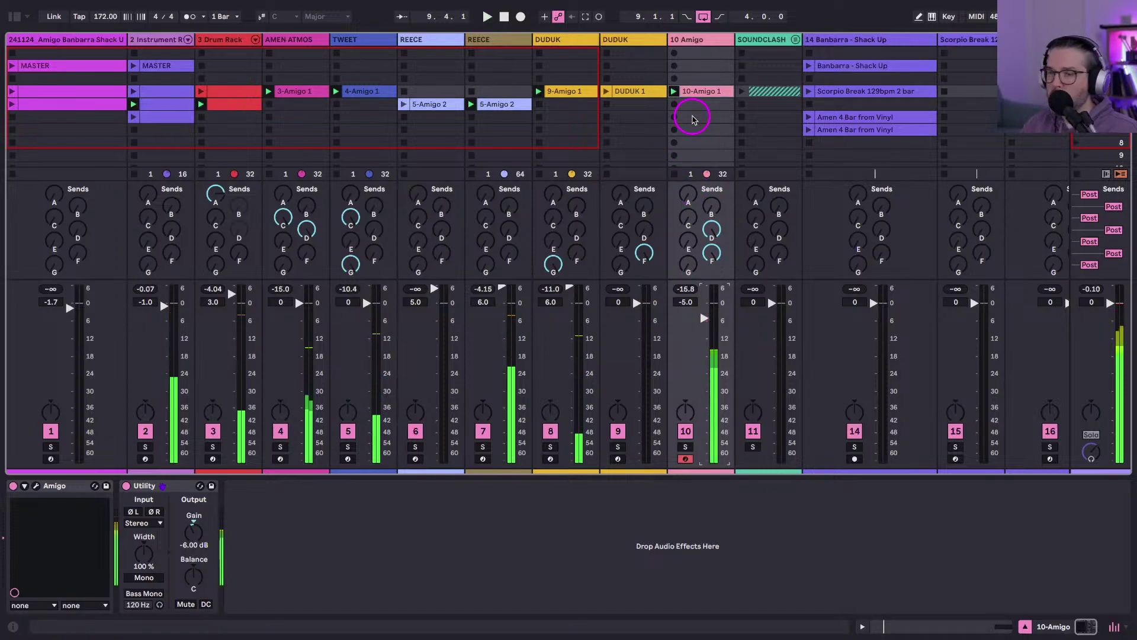
drag(698, 312, 699, 312)
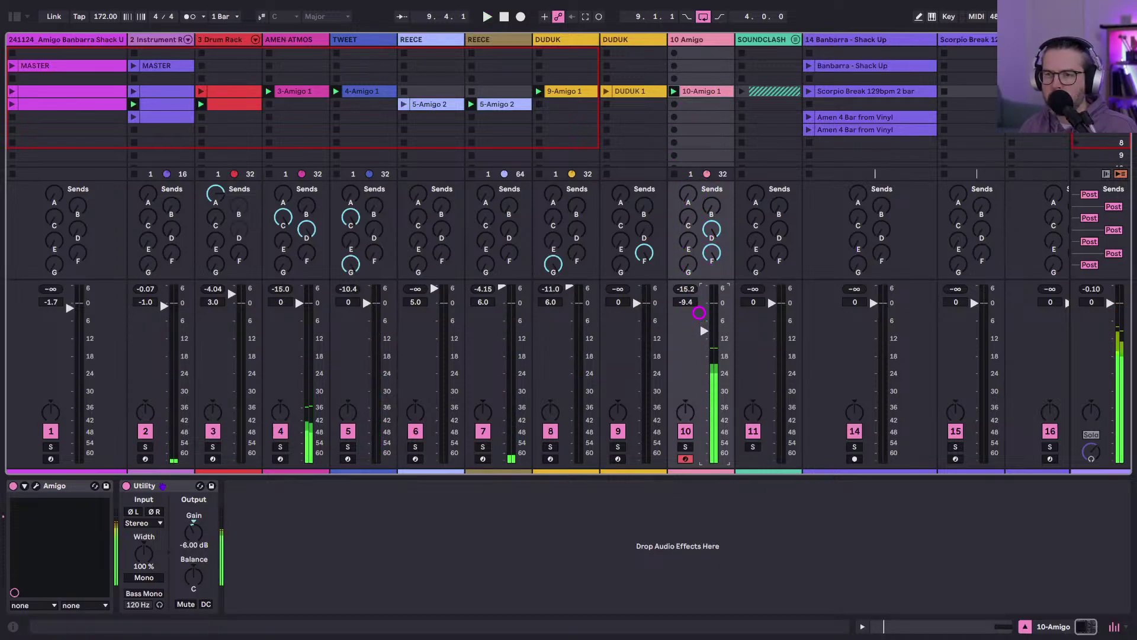
click(714, 240)
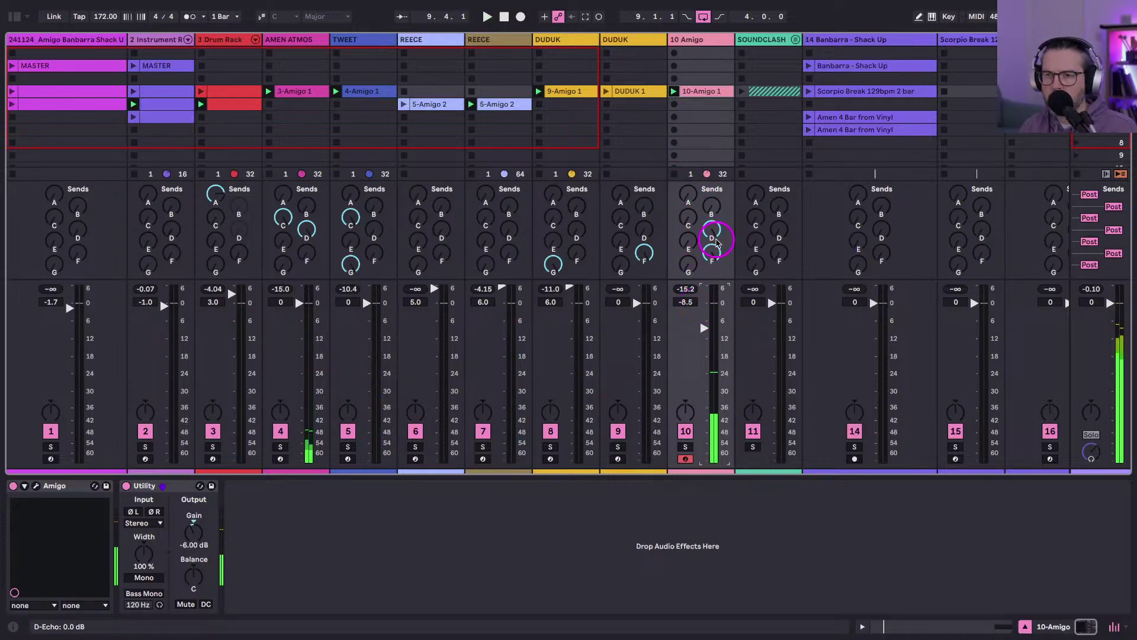
click(521, 405)
click(692, 333)
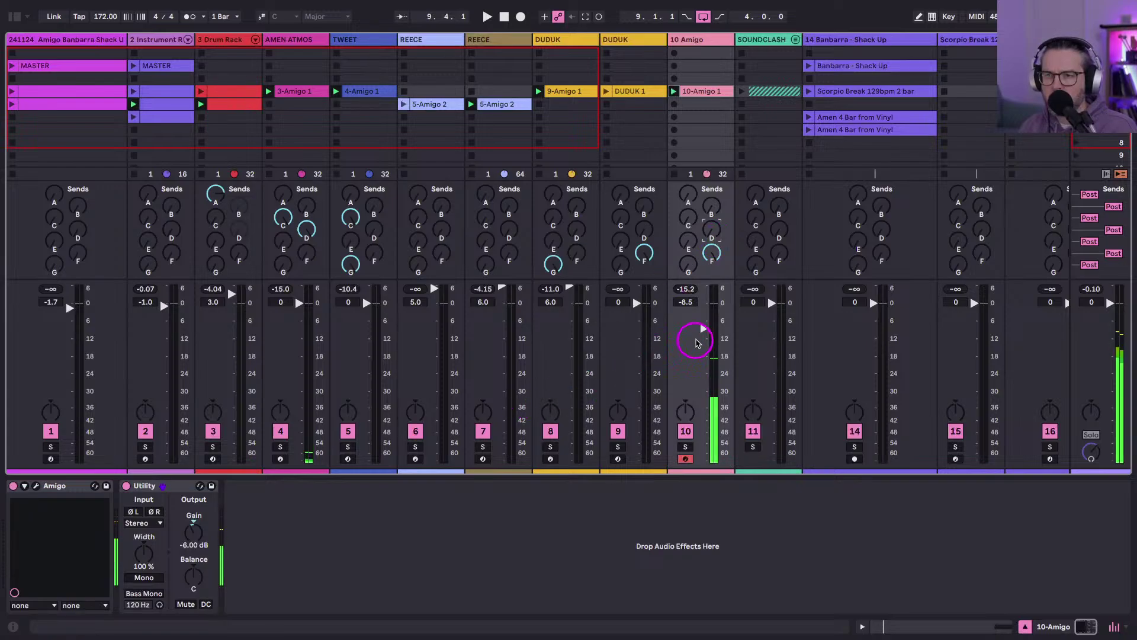
Reopen the 10-Amigo 1 clip and shorten the C#3 note at 8.1.1 to about one and a half beats.
click(682, 152)
double_click(699, 98)
click(1071, 418)
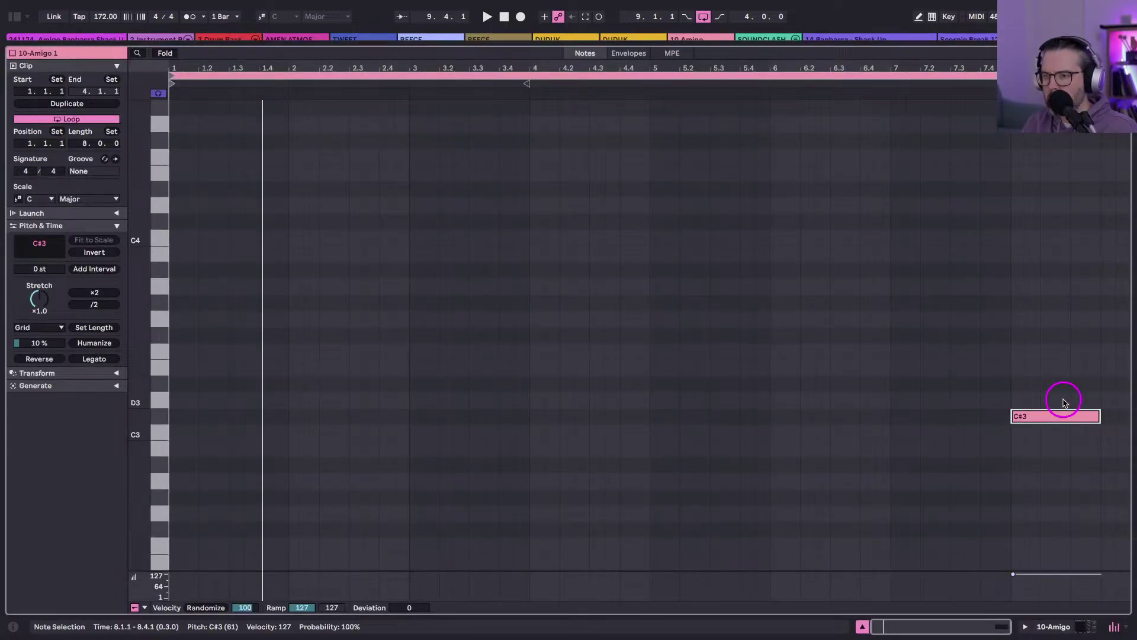
key(shift+Left)
Try an extra short C#3 note at 7.3.3, play from bar 7, and remove that note again.
key(b)
click(971, 415)
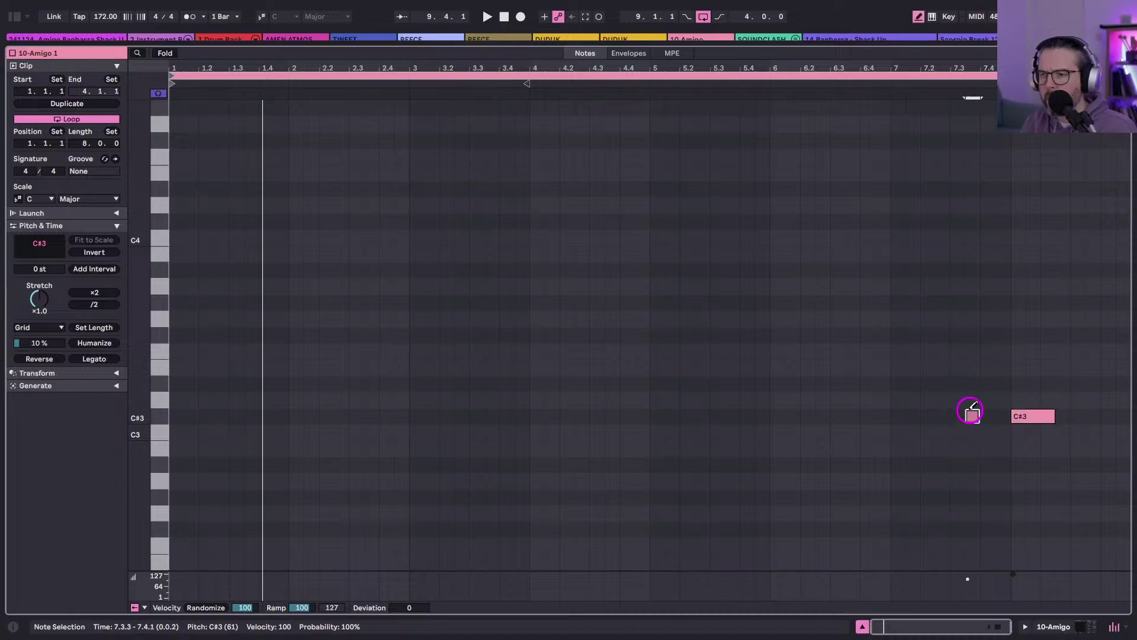
click(888, 92)
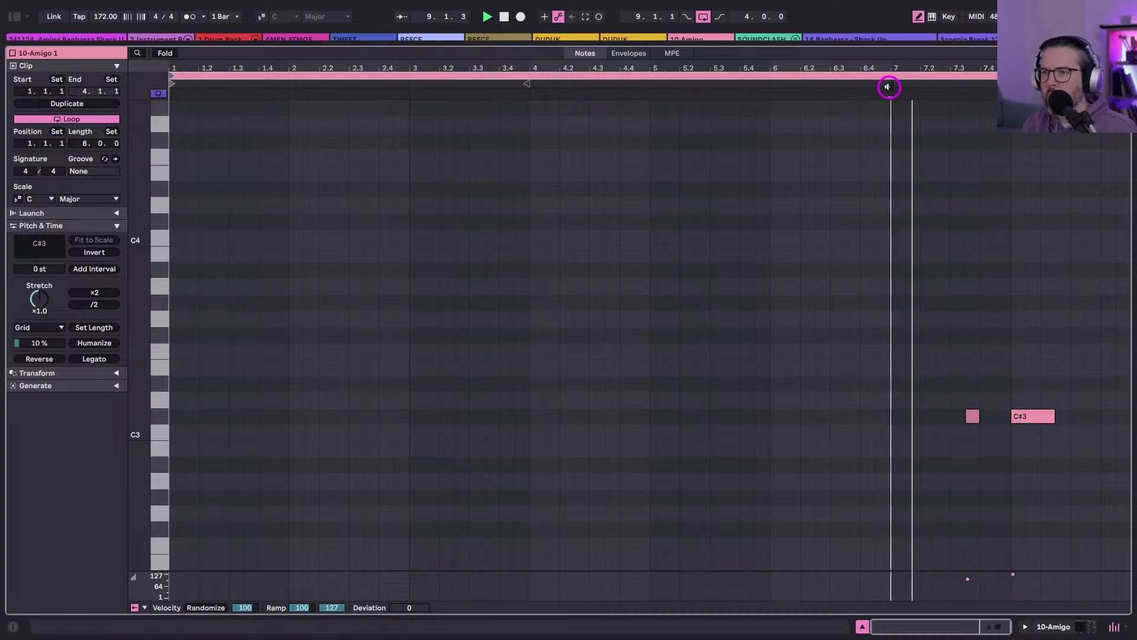
click(972, 415)
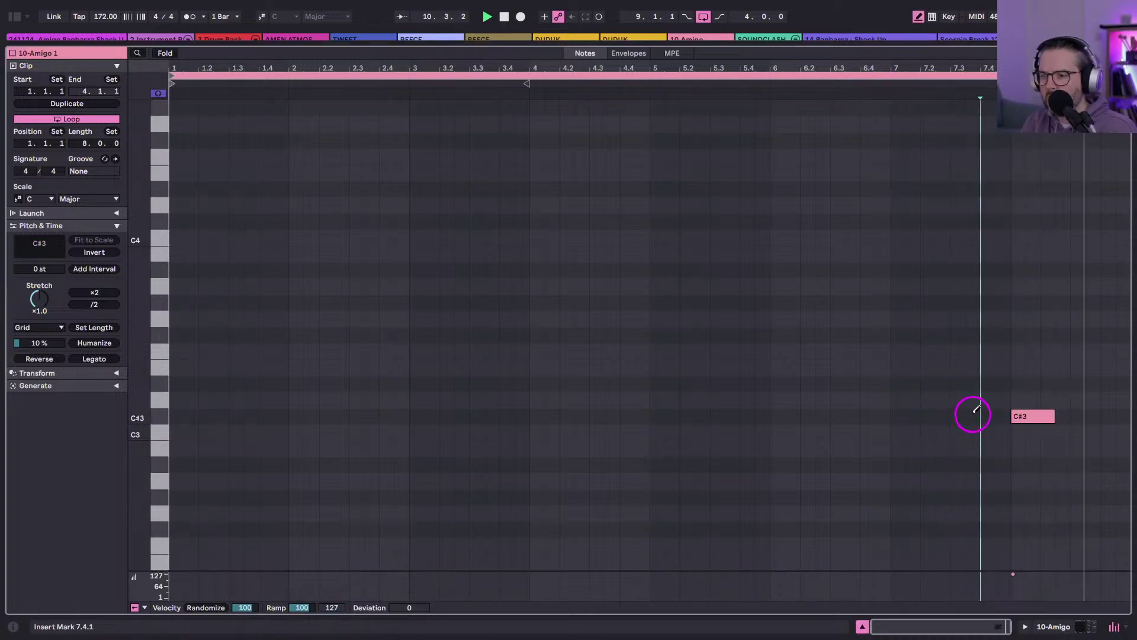
Lengthen the C#3 note at 8.1.1 to three beats and return to the track's devices.
mouse_move(1052, 409)
mouse_down()
mouse_move(1114, 417)
mouse_move(1100, 415)
mouse_up()
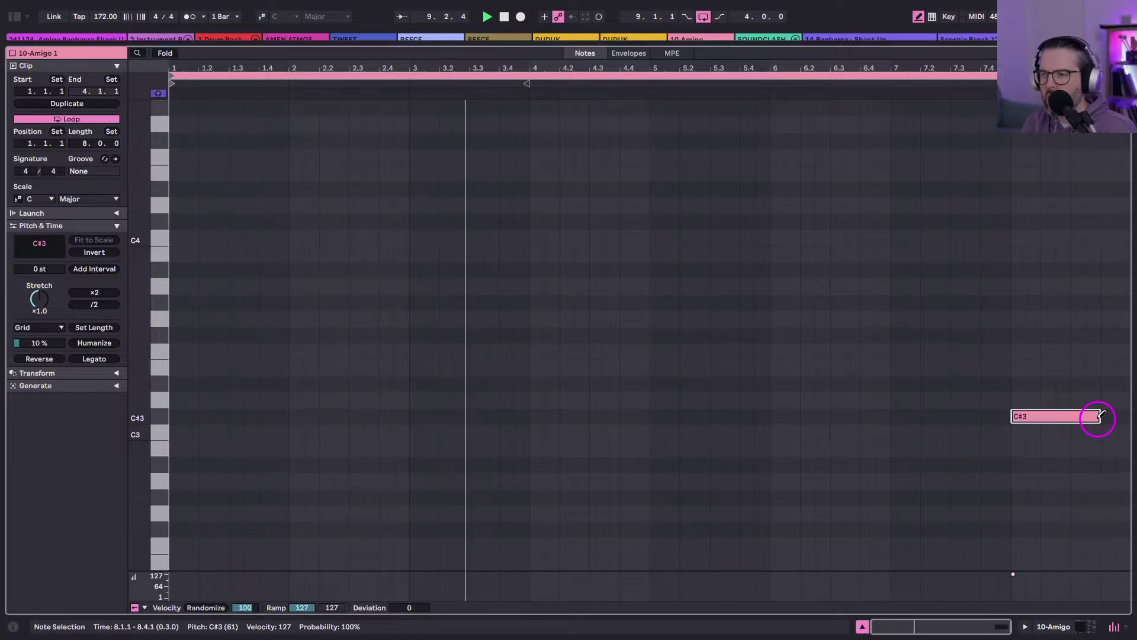
key(shift+Tab)
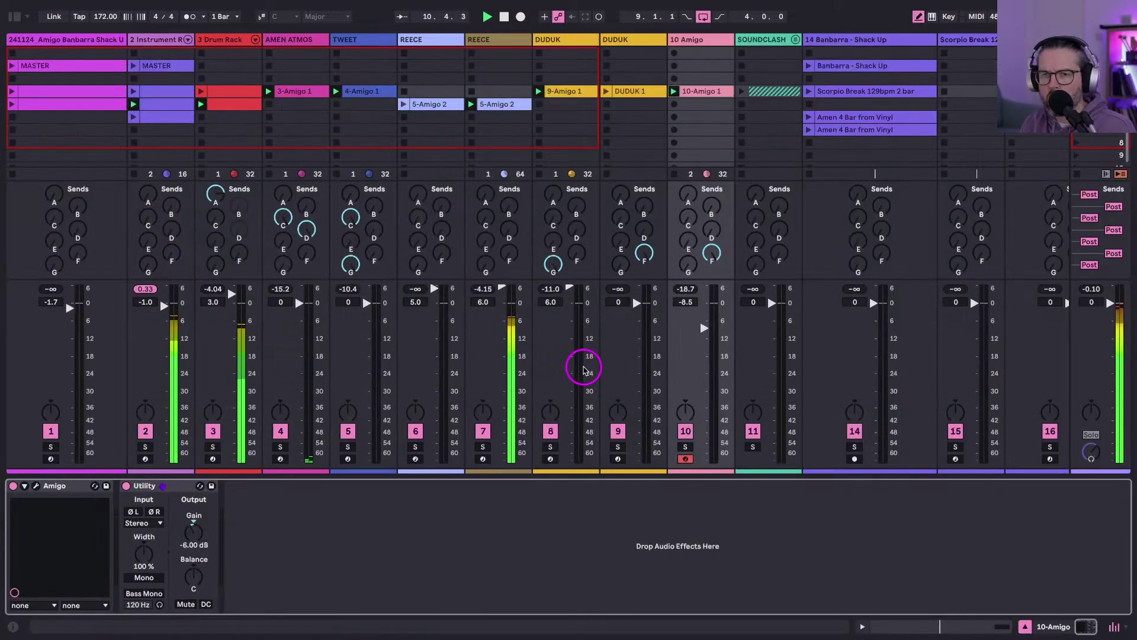
Open the 10 Amigo track's sampler, raise its sample rate to about 31300, and switch on Reverse.
click(36, 486)
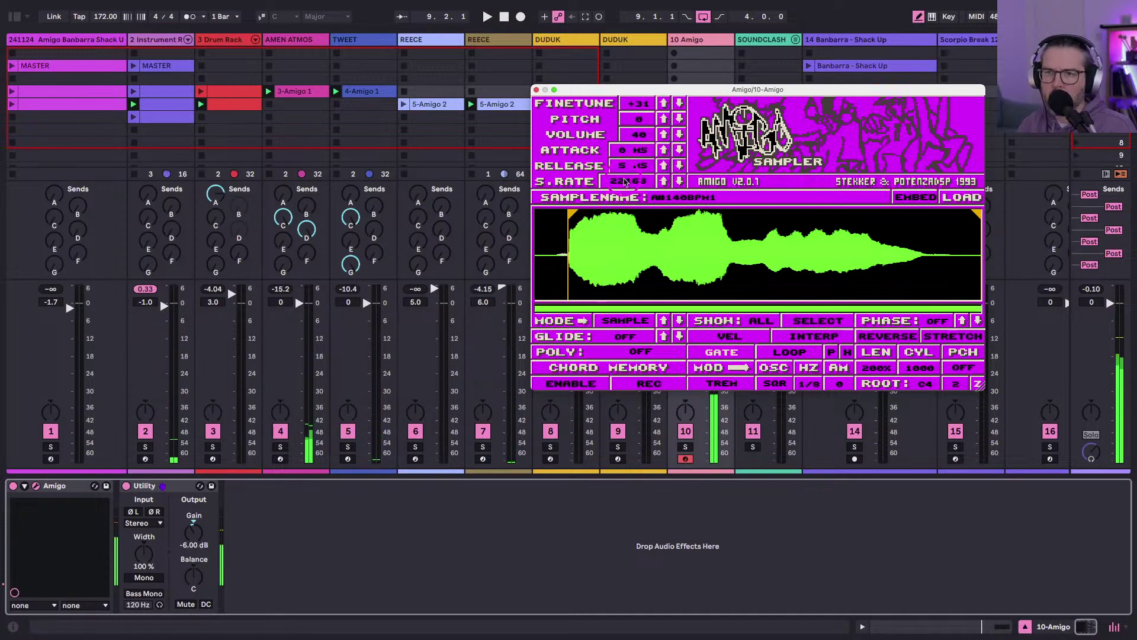
mouse_move(626, 183)
mouse_down()
mouse_move(619, 237)
mouse_move(625, 184)
mouse_up()
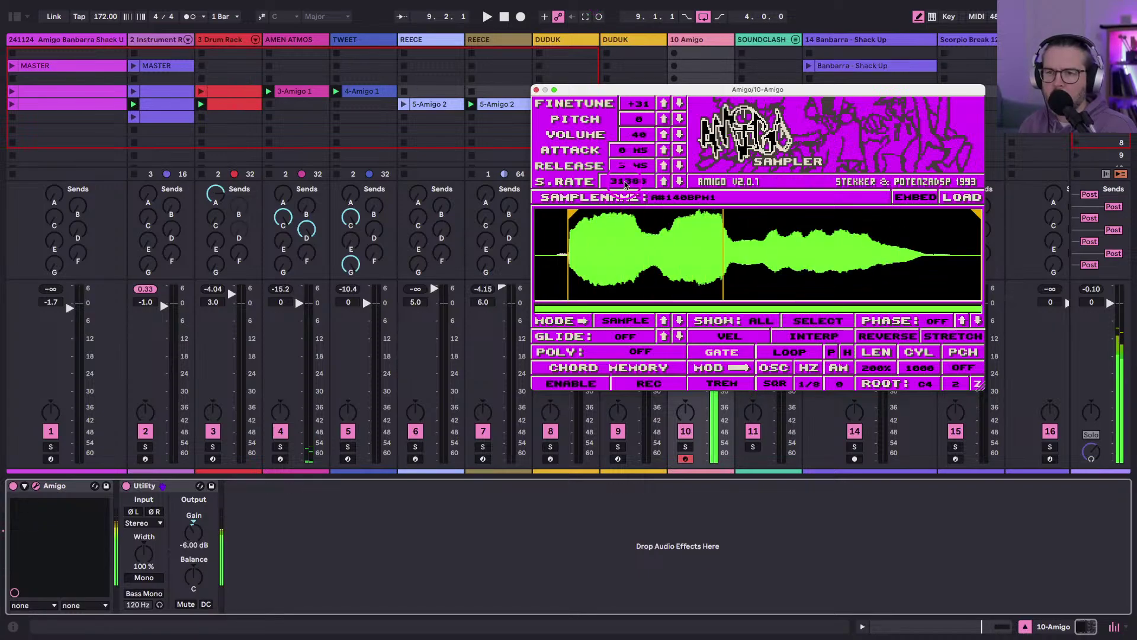
click(581, 224)
click(890, 320)
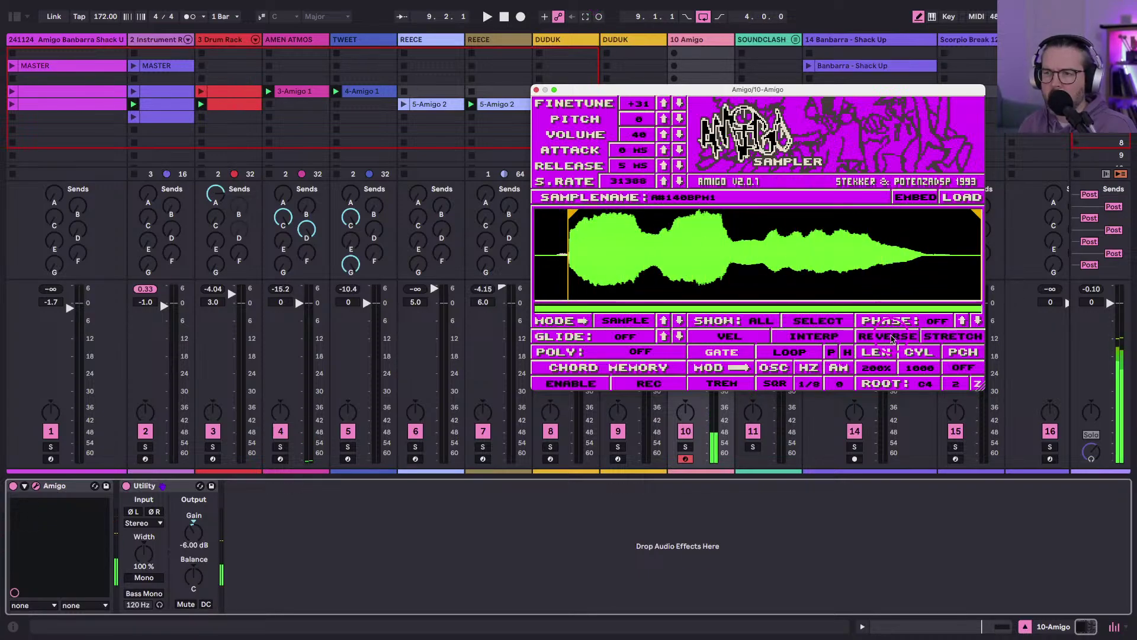
click(839, 309)
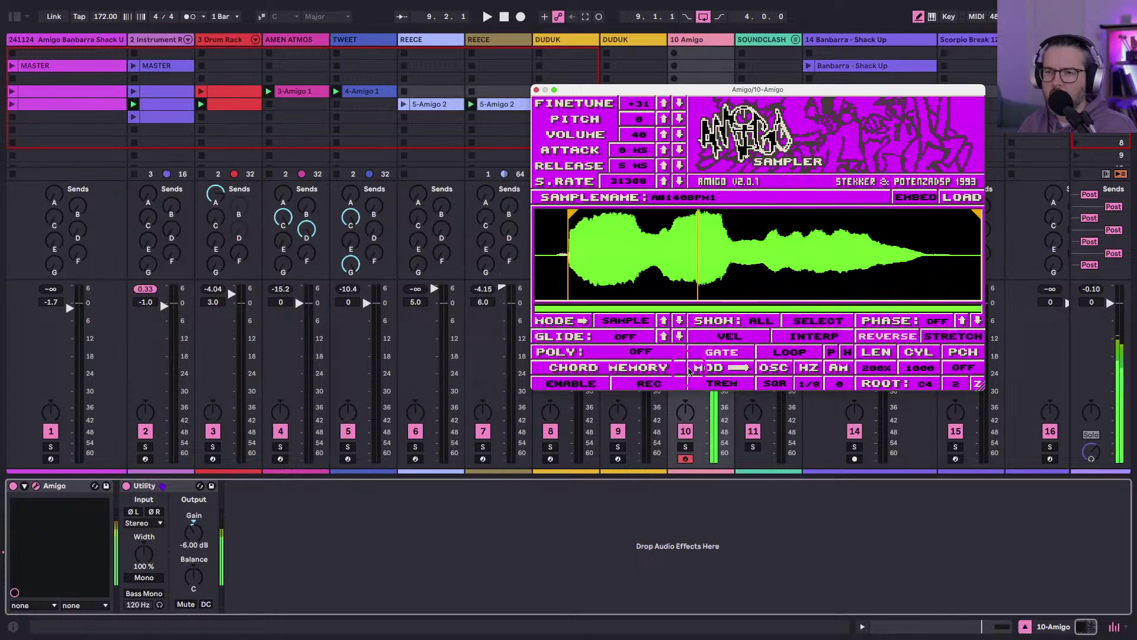
Play the set with the reversed vocal, move the sampler window off the clips, and close it.
key(space)
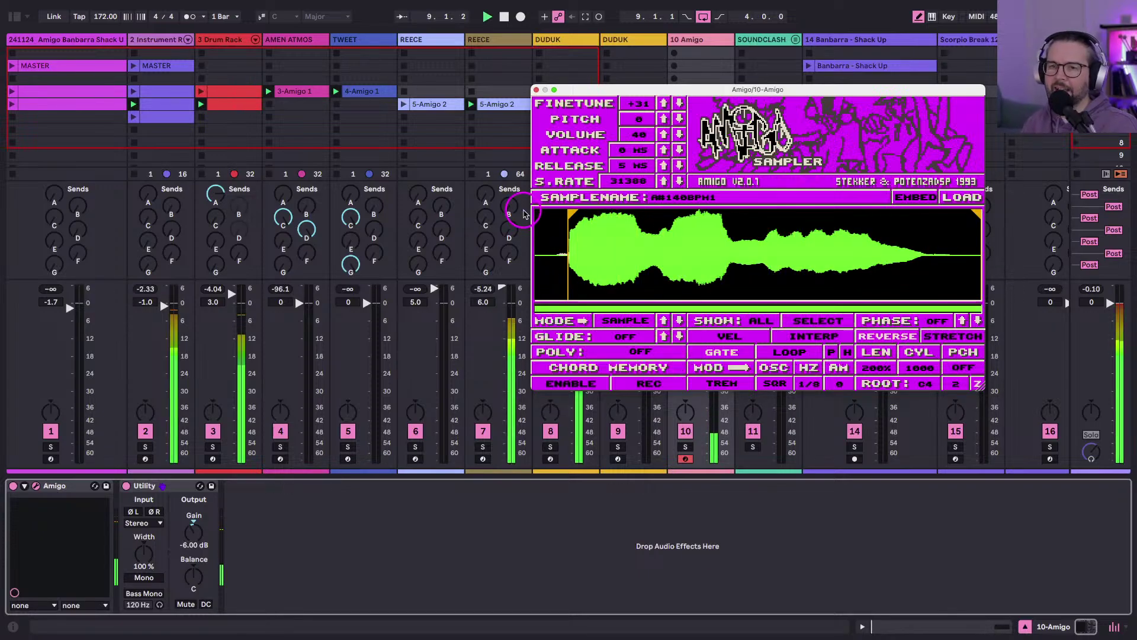
click(567, 105)
drag(567, 105, 603, 218)
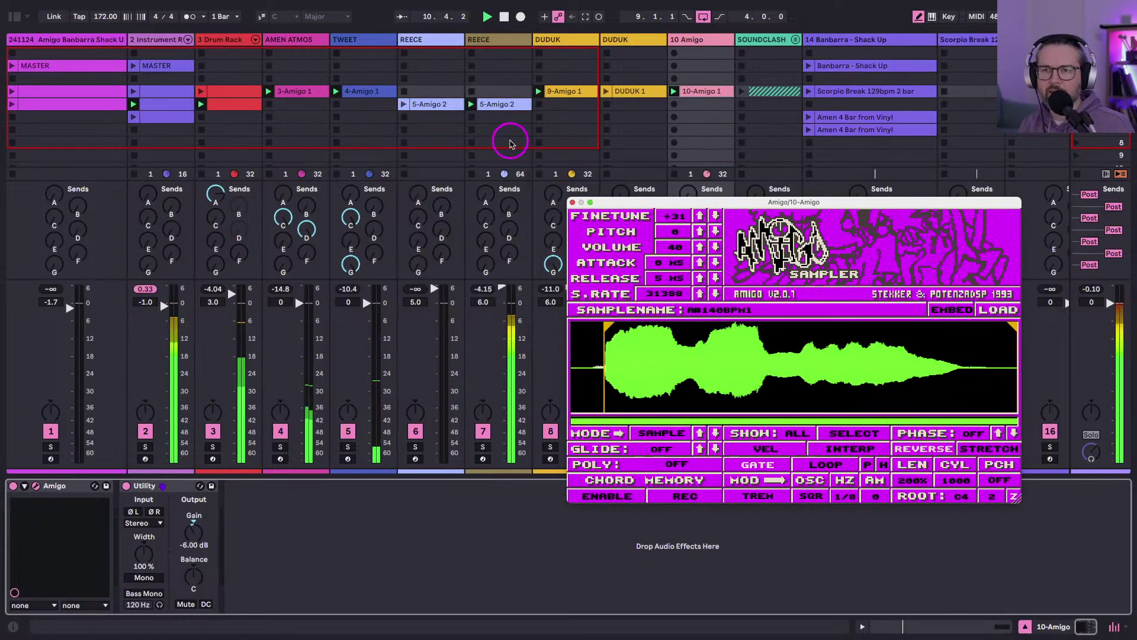
click(572, 202)
Open the REECE track's 5-Amigo 2 clip to check its notes, turn off draw mode, and return to the devices.
double_click(485, 105)
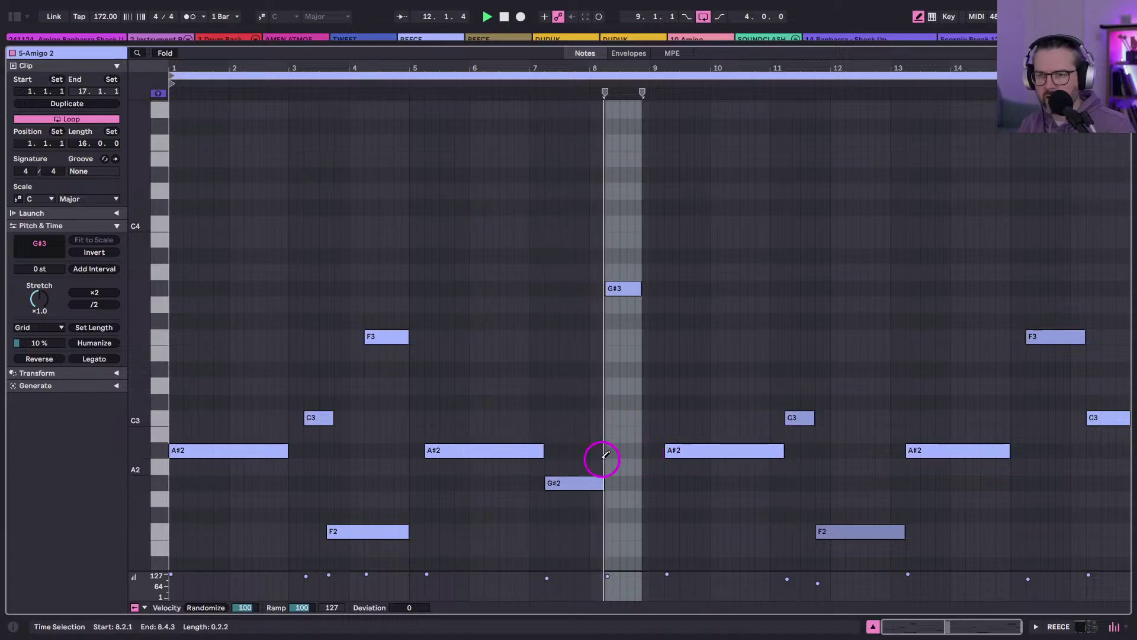
key(b)
key(shift+Tab)
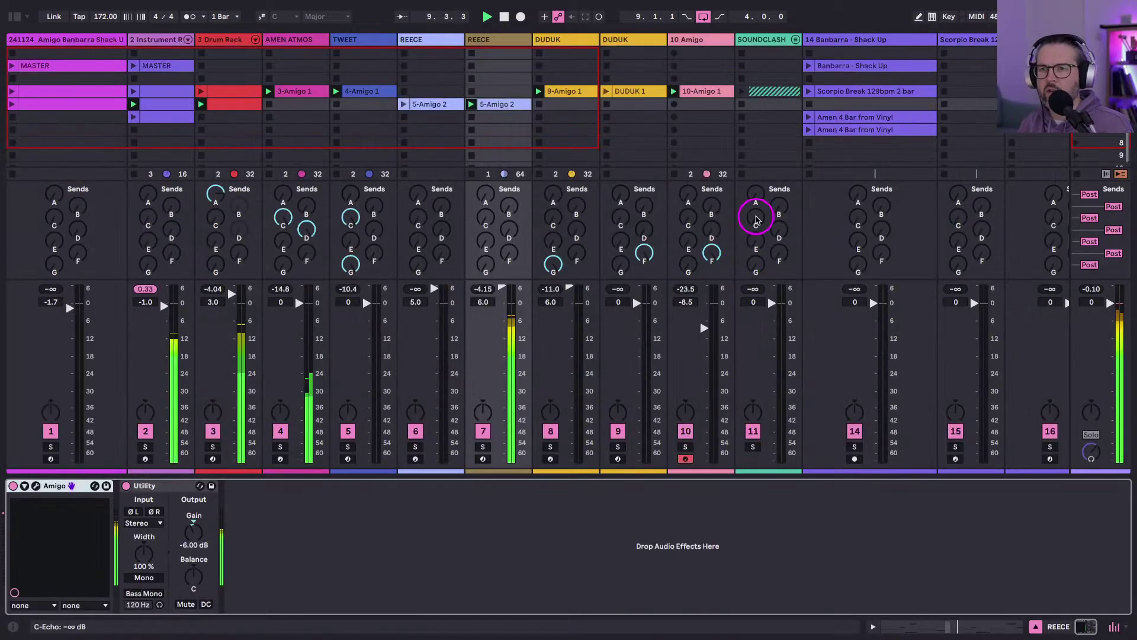
Open the 10-Amigo 1 clip, move the C#3 note to 7.1.1, and lengthen it to two bars, ending at 9.1.1.
double_click(688, 94)
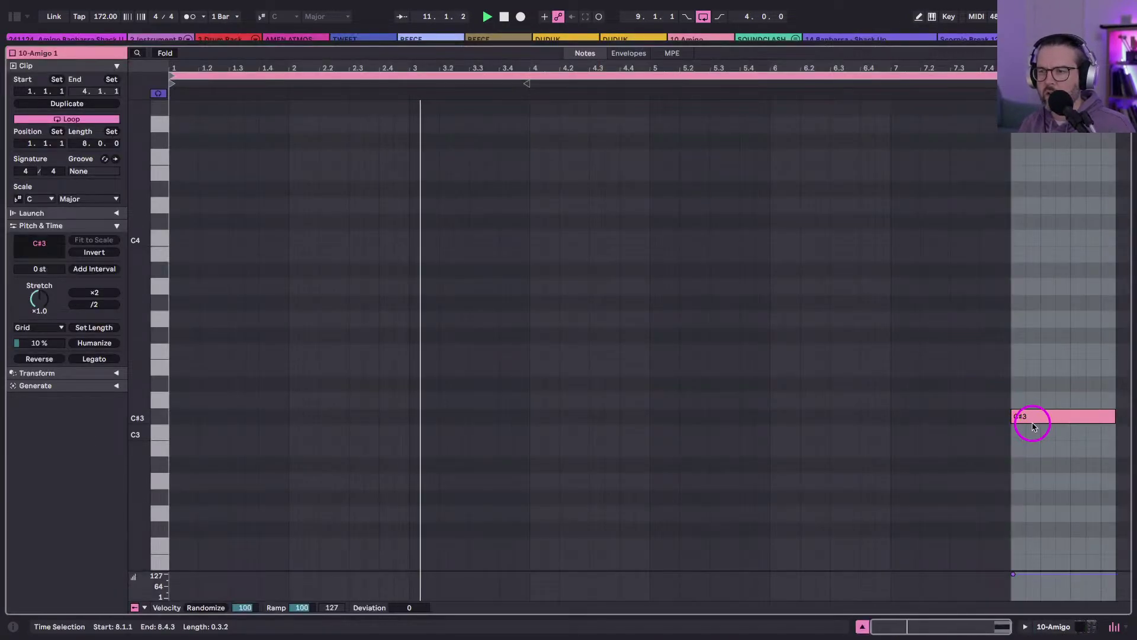
drag(1029, 422, 913, 420)
key(shift+Right)
key(shift+Right)
key(shift+Right)
key(shift+Right)
key(shift+Right)
key(shift+Right)
key(shift+Right)
key(shift+Right)
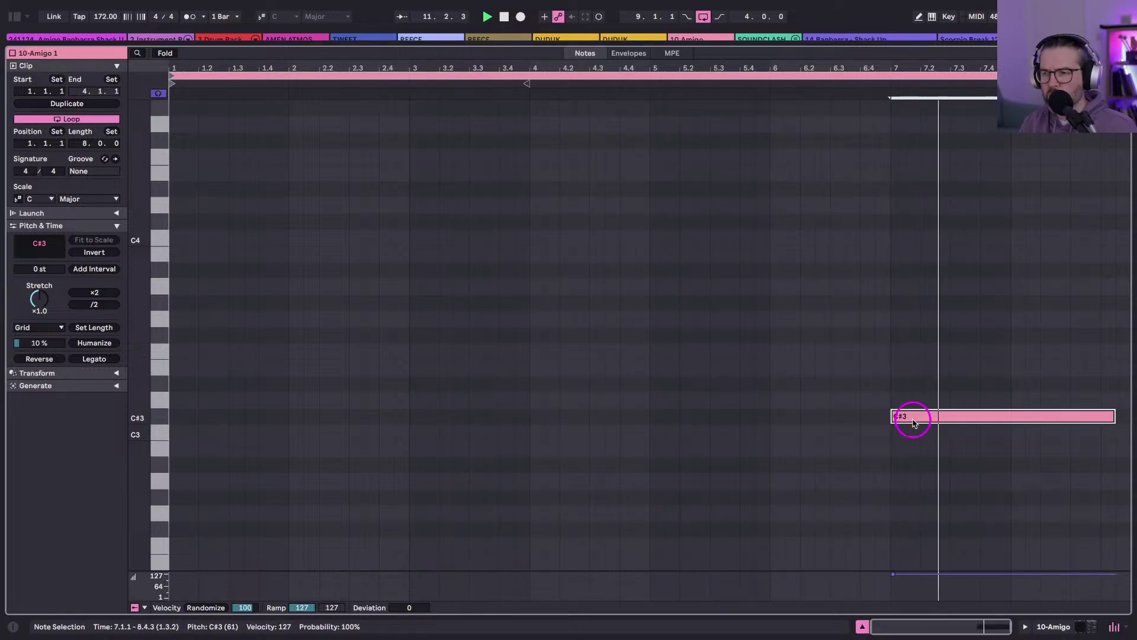
key(shift+Right)
key(shift+Right)
key(shift+Right)
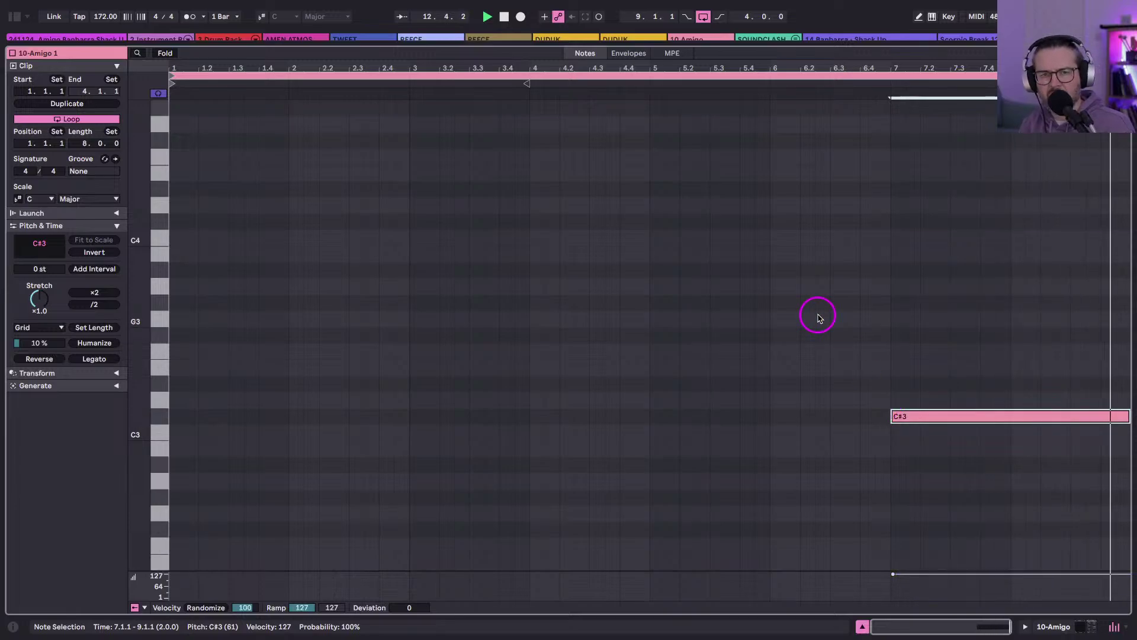
Leave the clip editor, listen to the set with the mixer shown, and stop playback.
key(Tab)
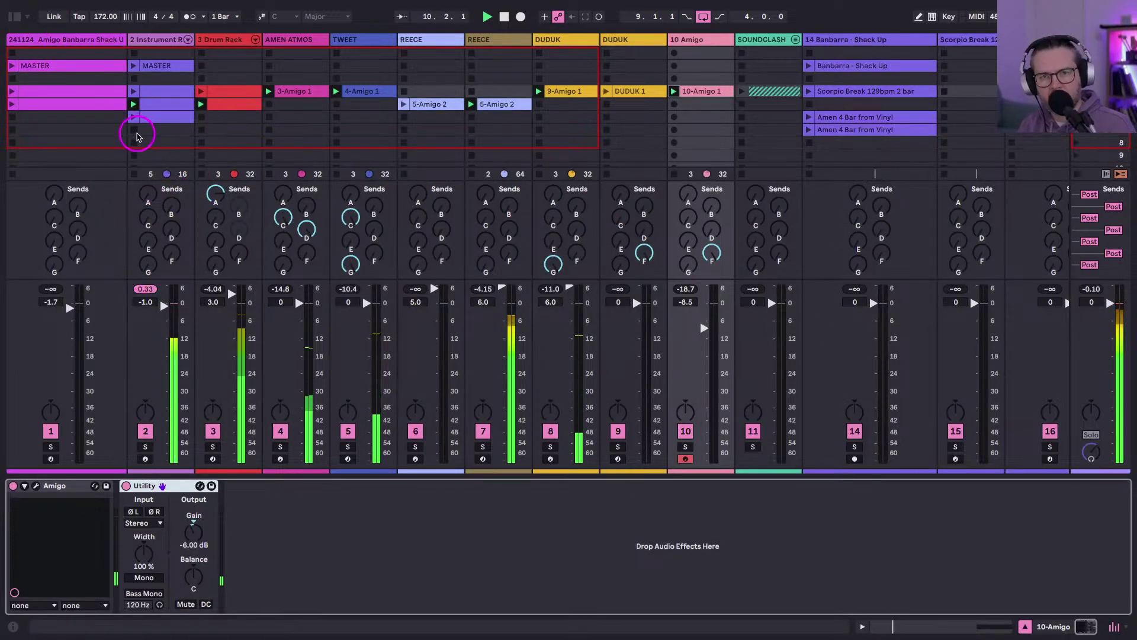
click(504, 16)
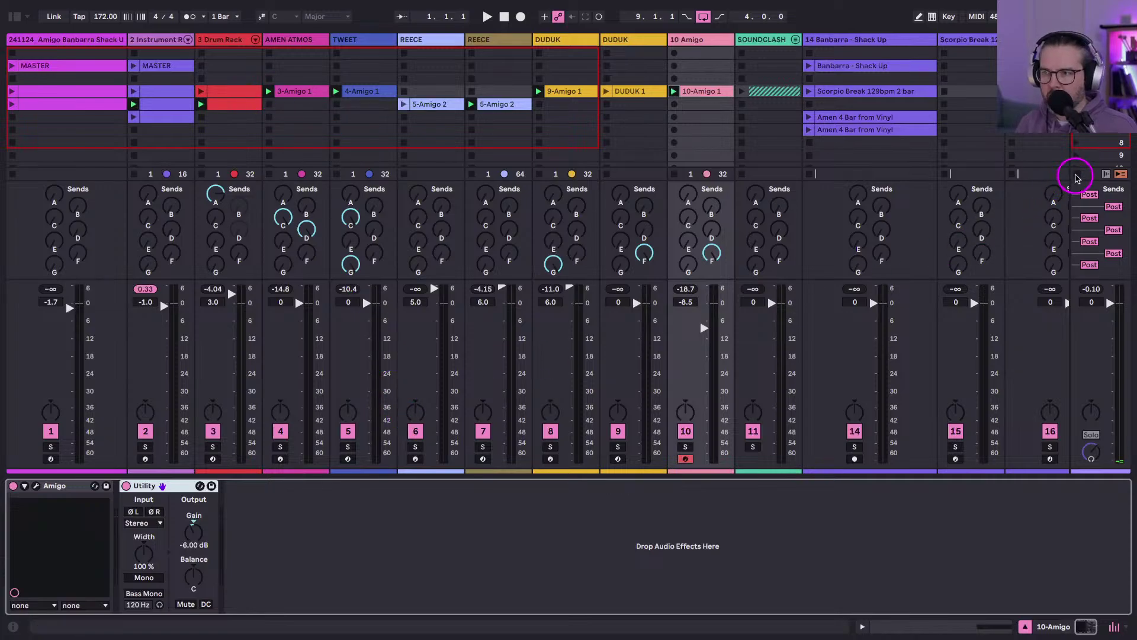
Group the four tracks from 14 Banbarra - Shack Up through BREAKS into one group track.
scroll(752, 133, right, 5)
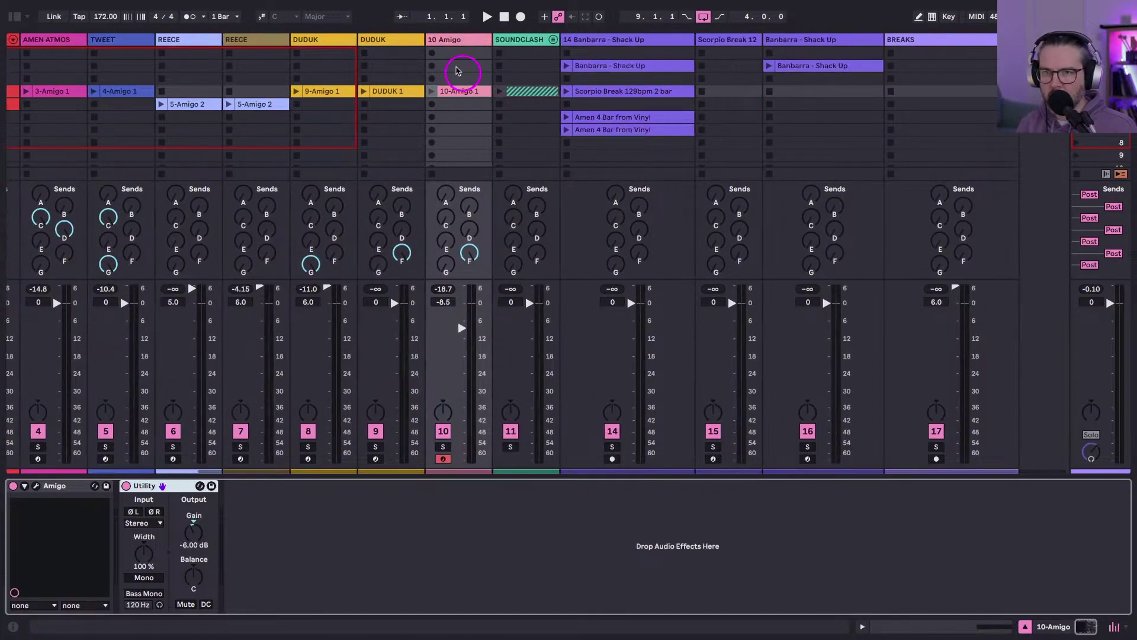
click(587, 39)
shift+click(892, 38)
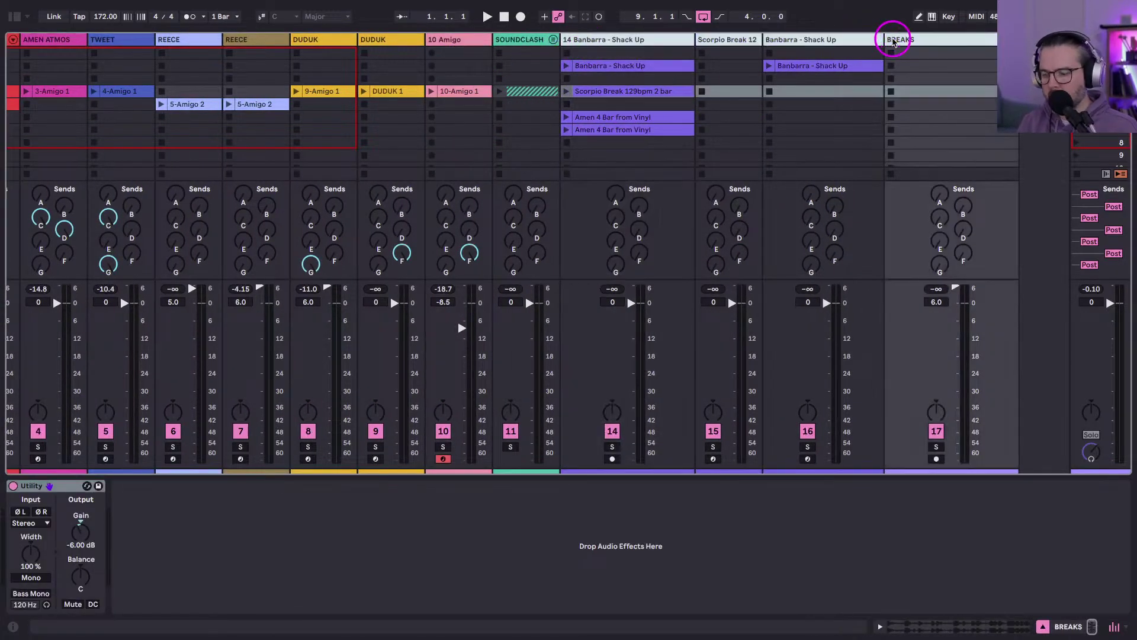
key(super+g)
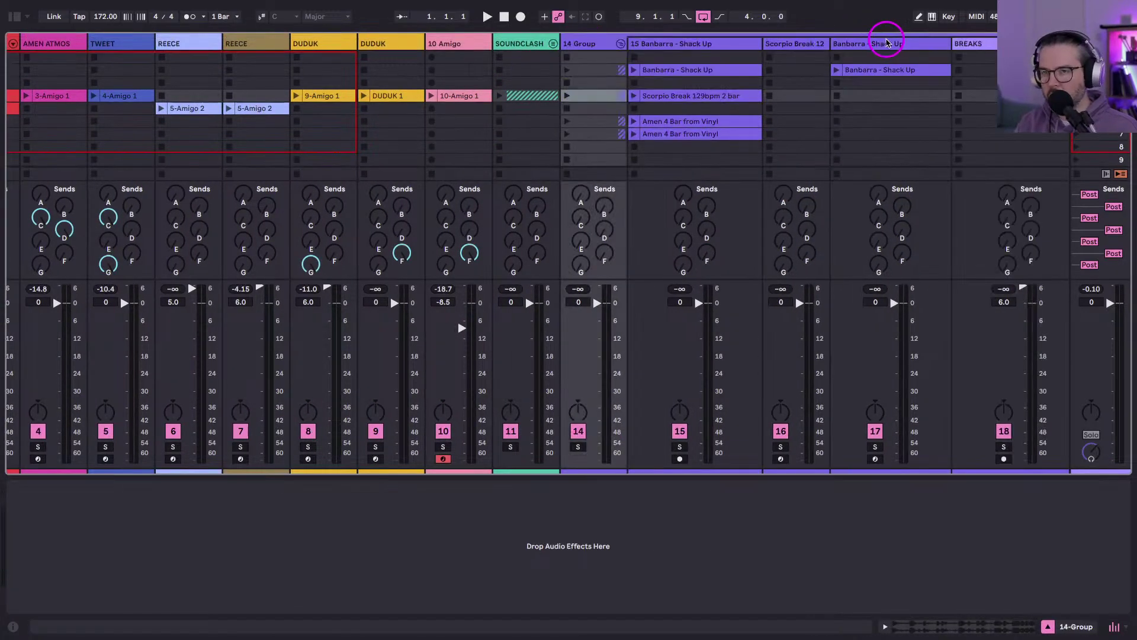
Fold the new break group and unfold the SOUNDCLASH group.
click(616, 43)
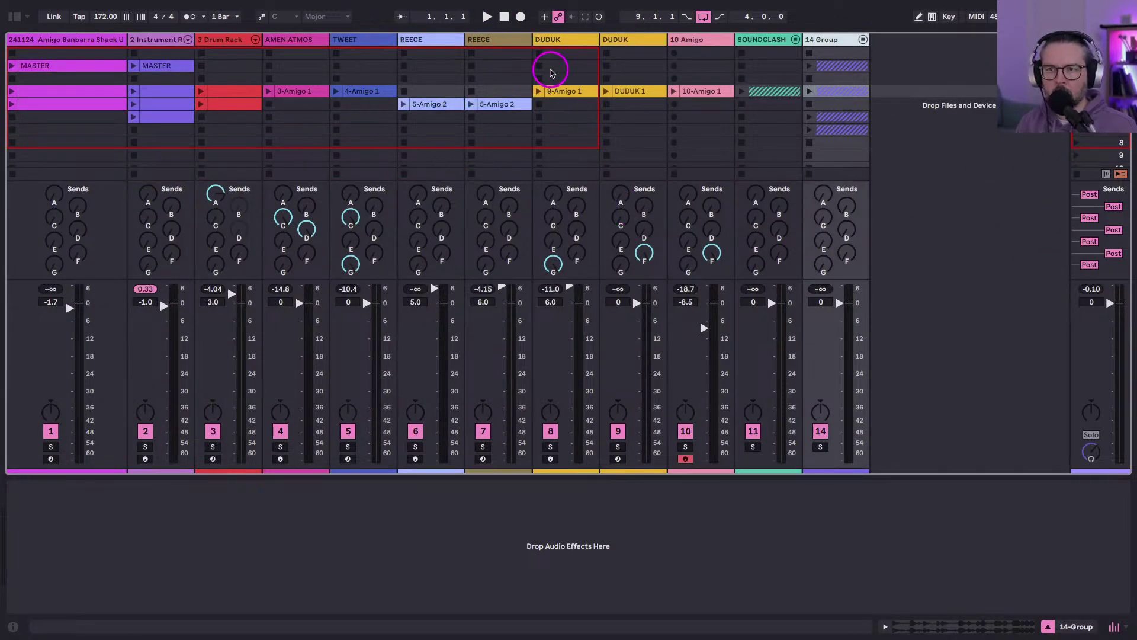
click(795, 39)
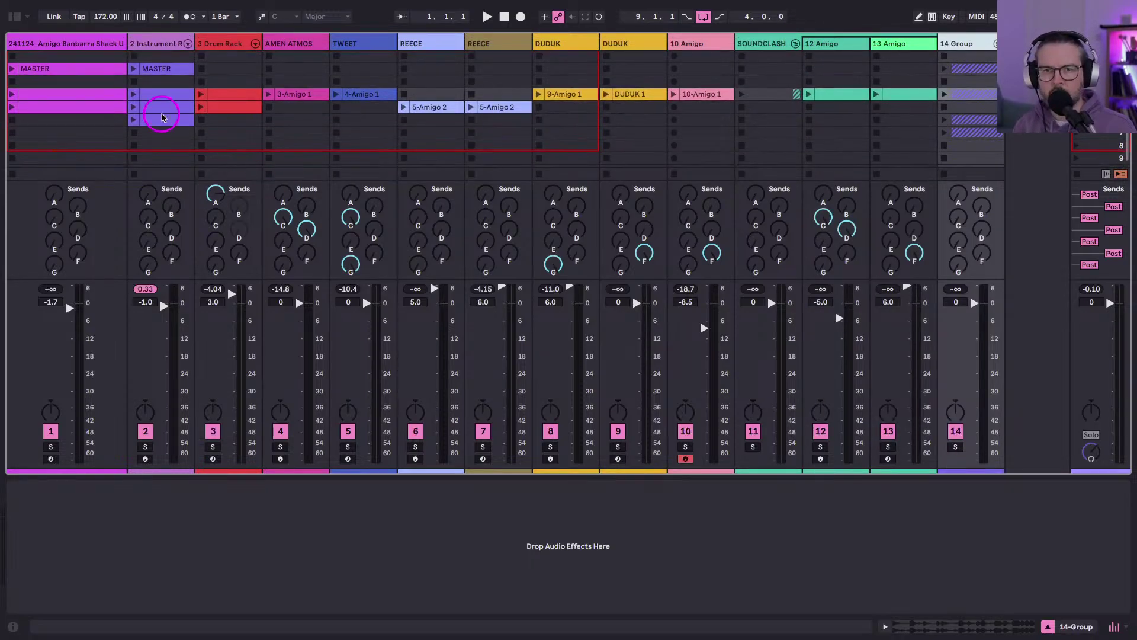
Select the two lower clips of the first track plus the three lower 2 Instrument Rack clips and open them together.
click(156, 120)
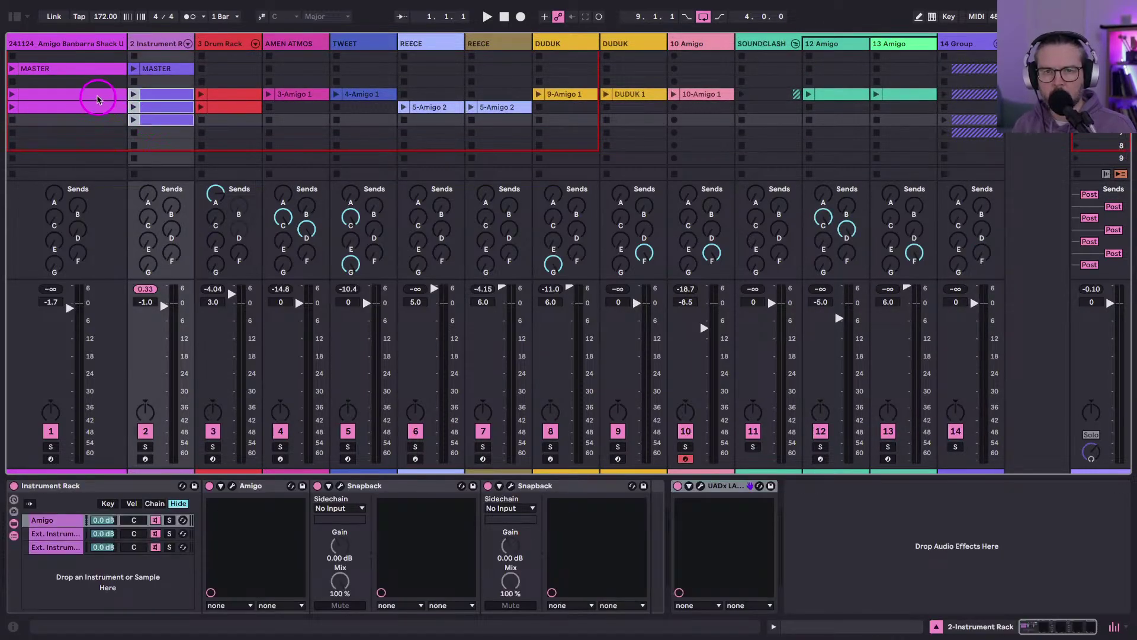
click(97, 100)
click(140, 110)
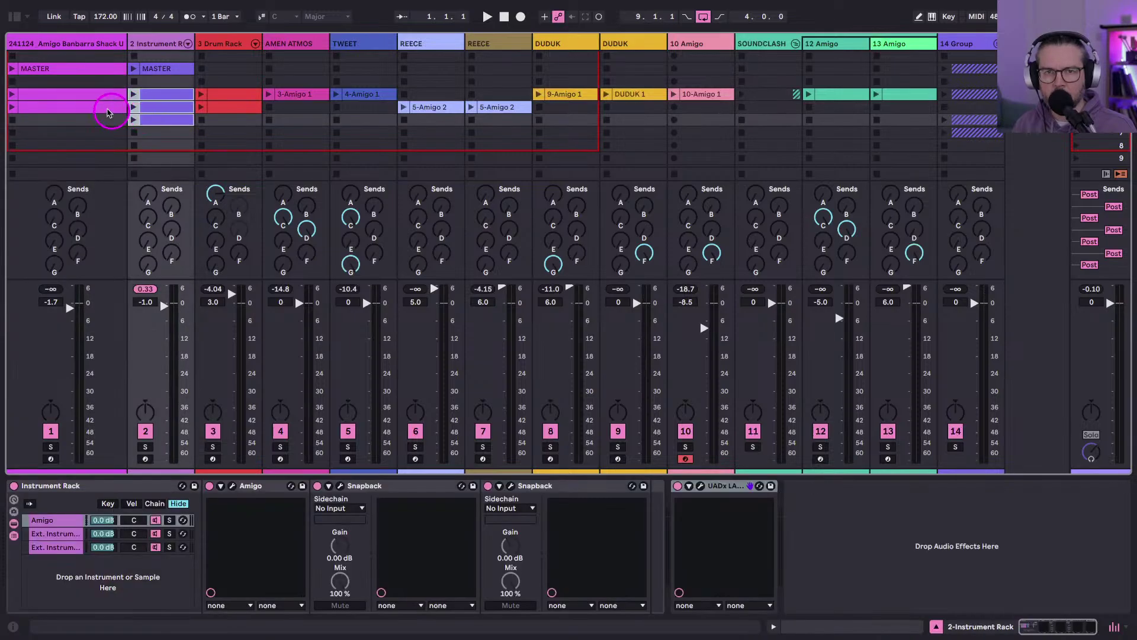
click(104, 118)
click(151, 124)
double_click(151, 124)
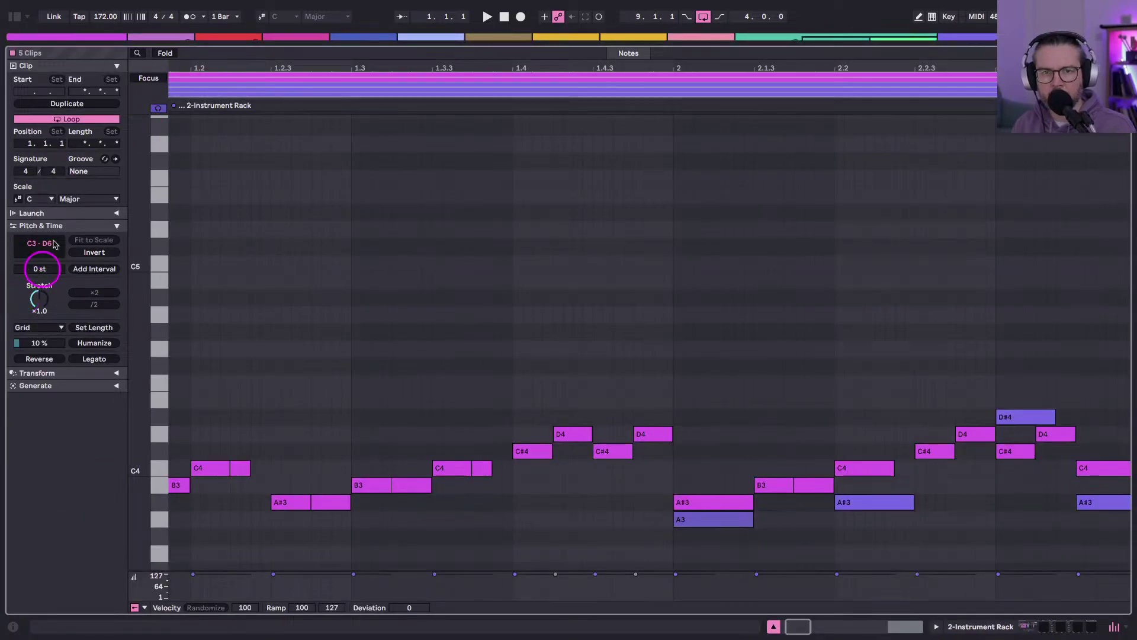
Reveal the launch settings of the five selected clips and return to the session view with the mixer.
click(79, 131)
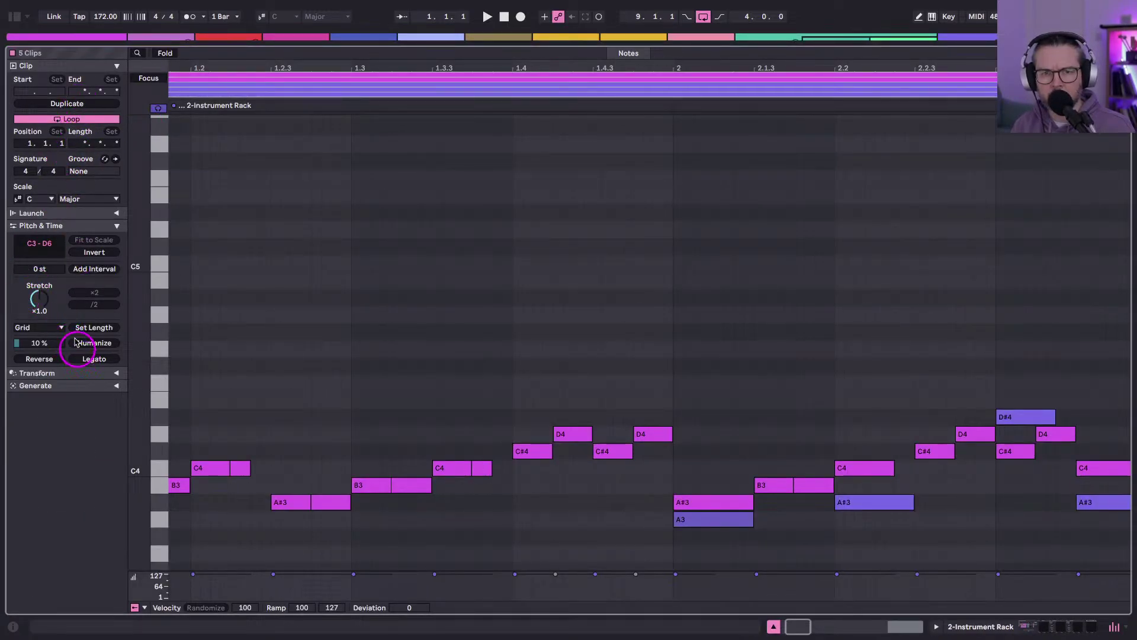
click(79, 214)
click(87, 286)
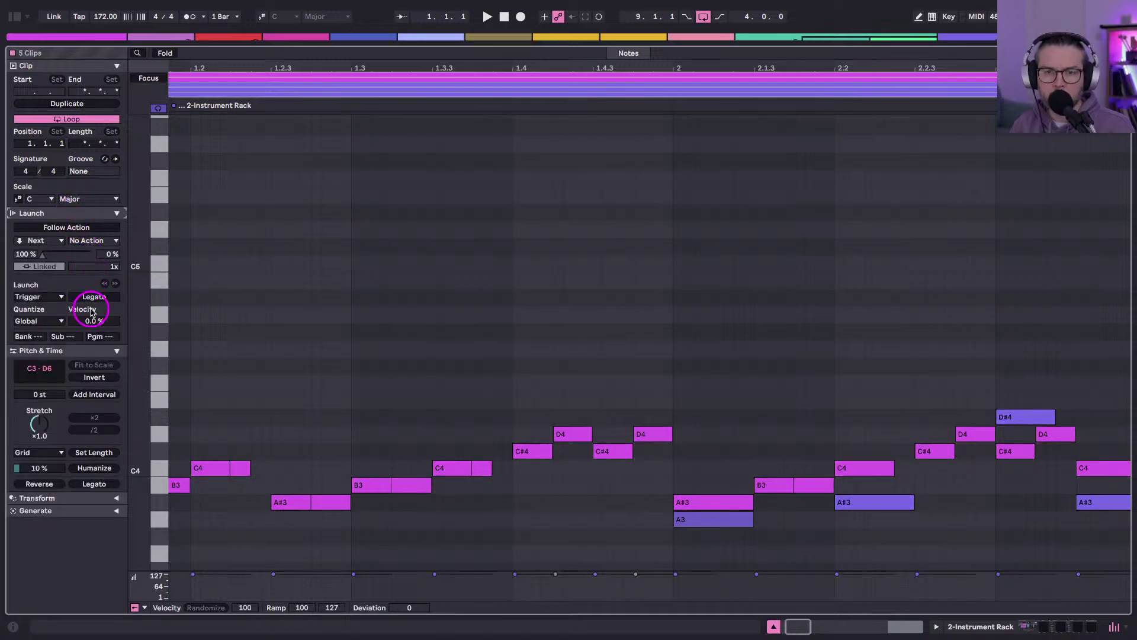
key(Tab)
click(116, 144)
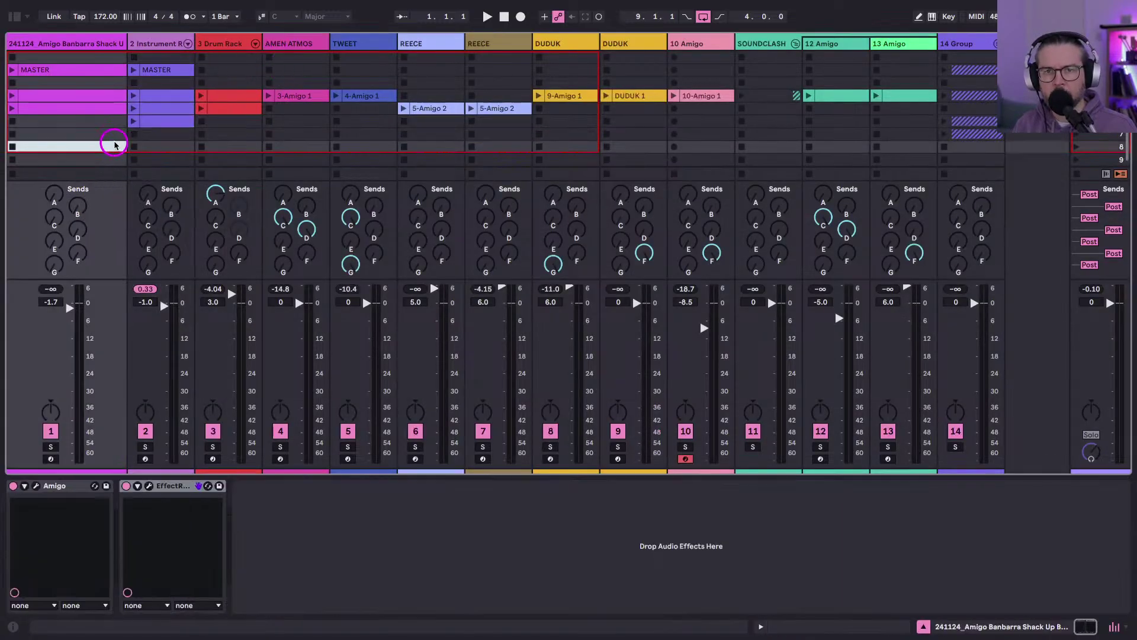
Audition the lower 3 Drum Rack clip and the upper unnamed 2 Instrument Rack clip one after the other, stopping playback after each.
click(215, 102)
click(218, 109)
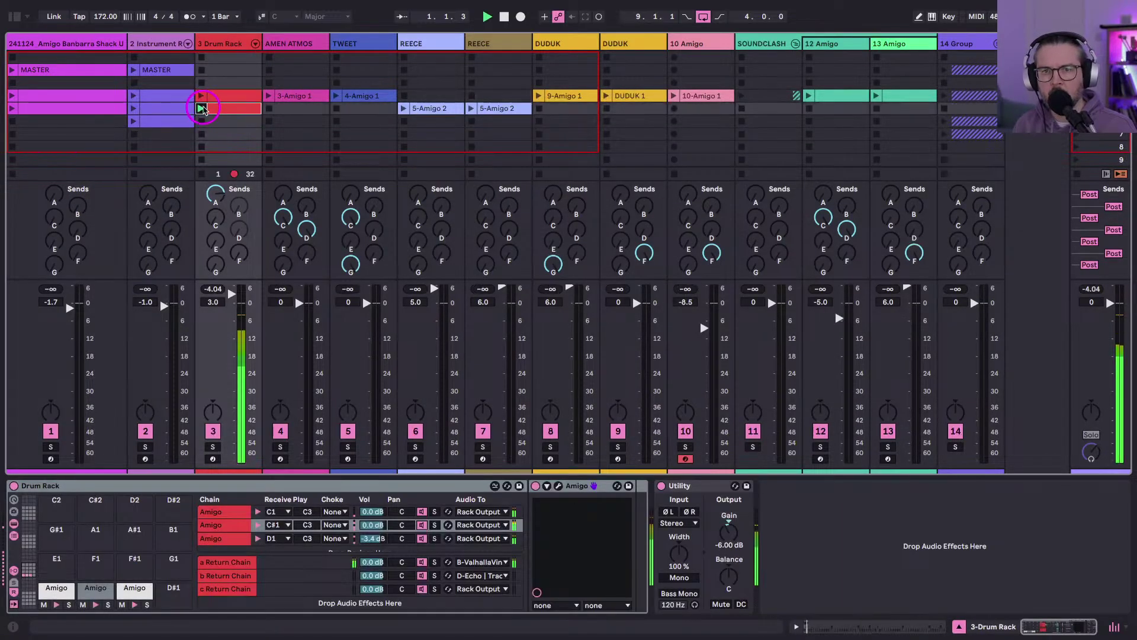
key(Return)
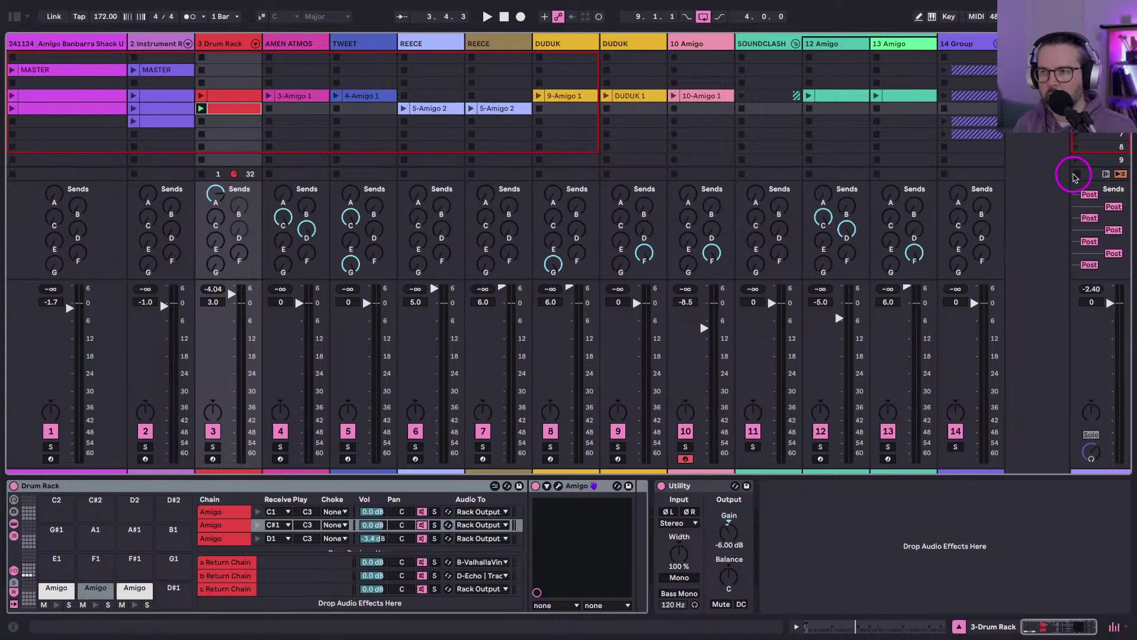
click(1075, 175)
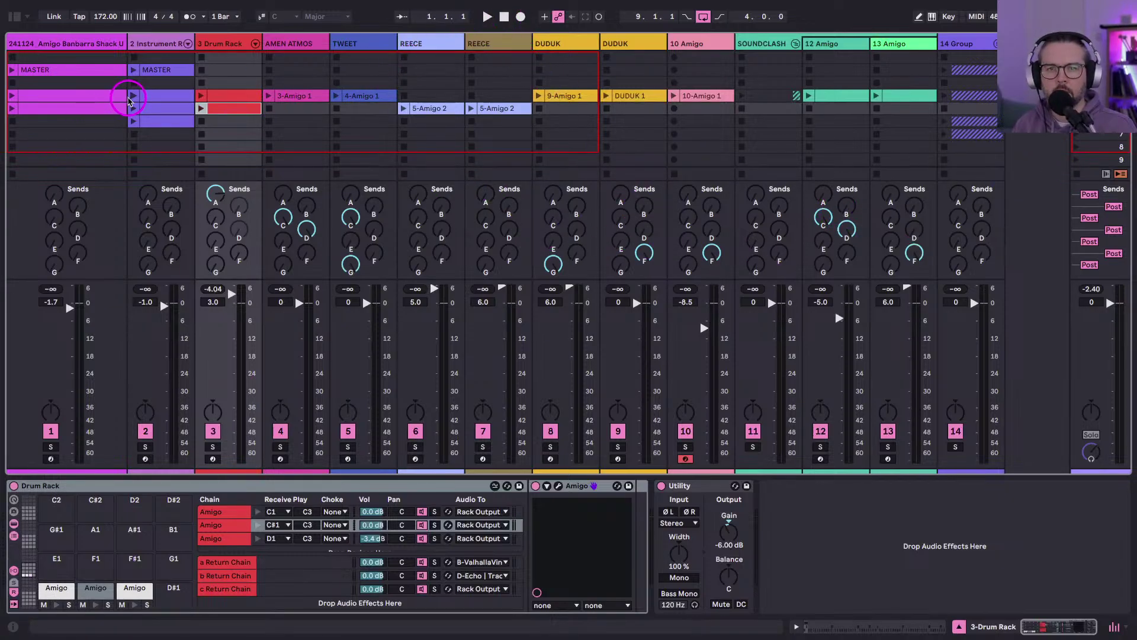
click(131, 96)
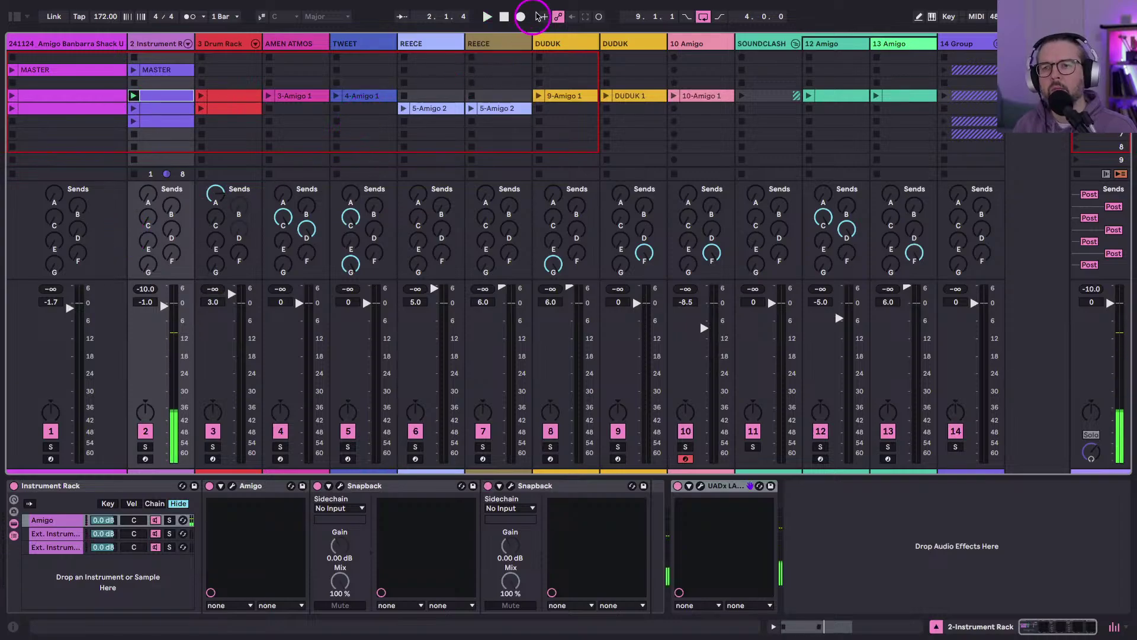
click(504, 17)
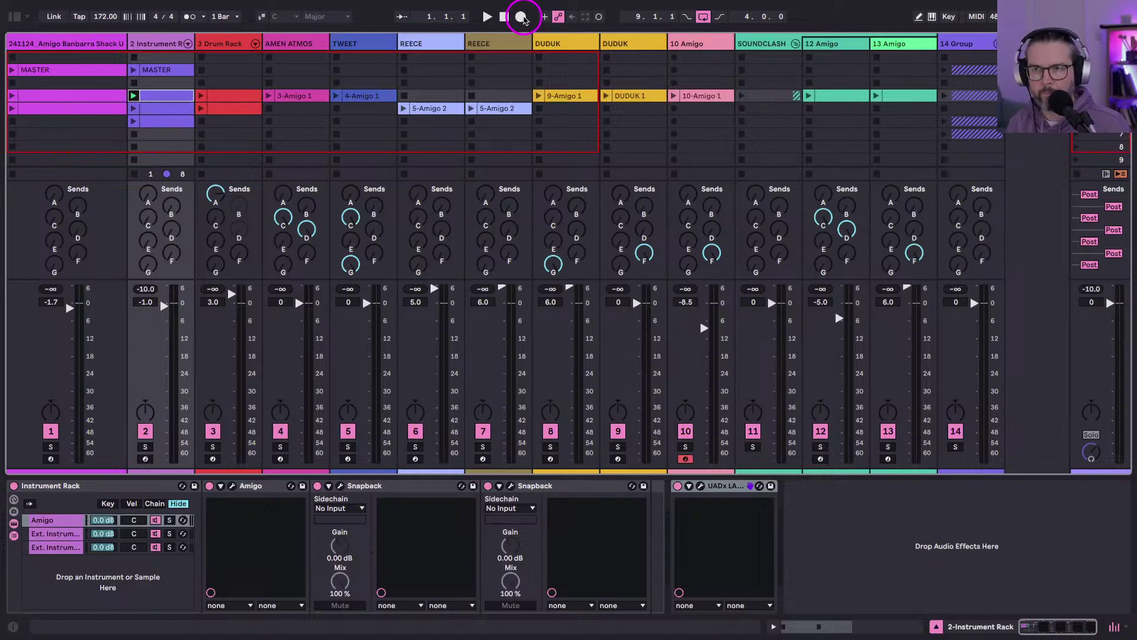
Start an arrangement recording and launch the TWEET clip 4-Amigo 1, the DUDUK 1 clip and the DUDUK clip 9-Amigo 1 in turn.
click(520, 17)
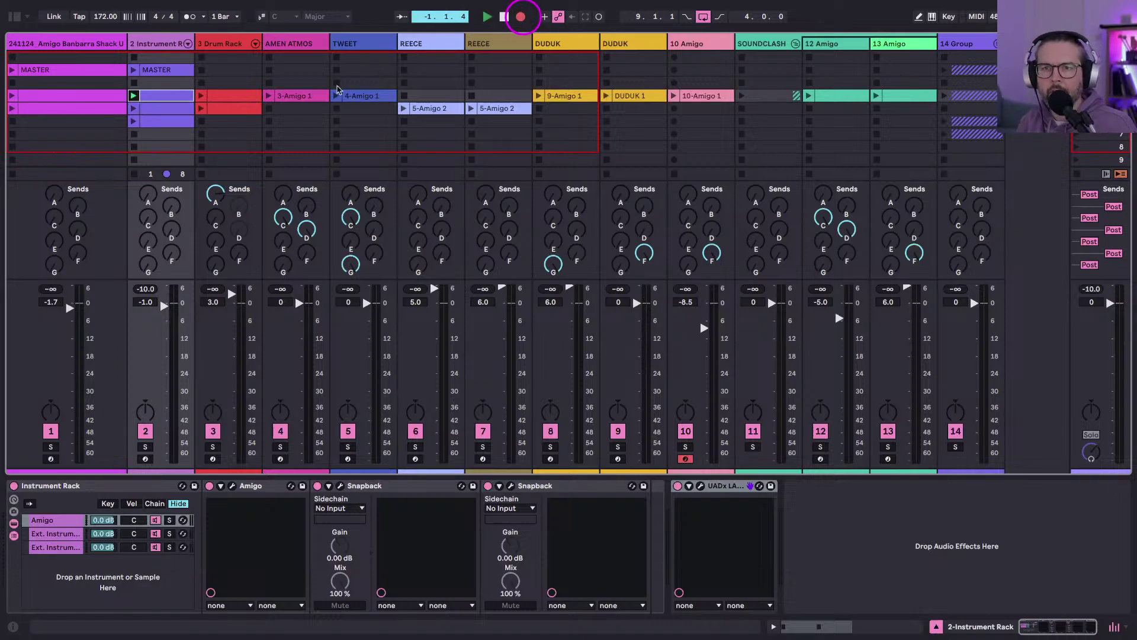
click(335, 96)
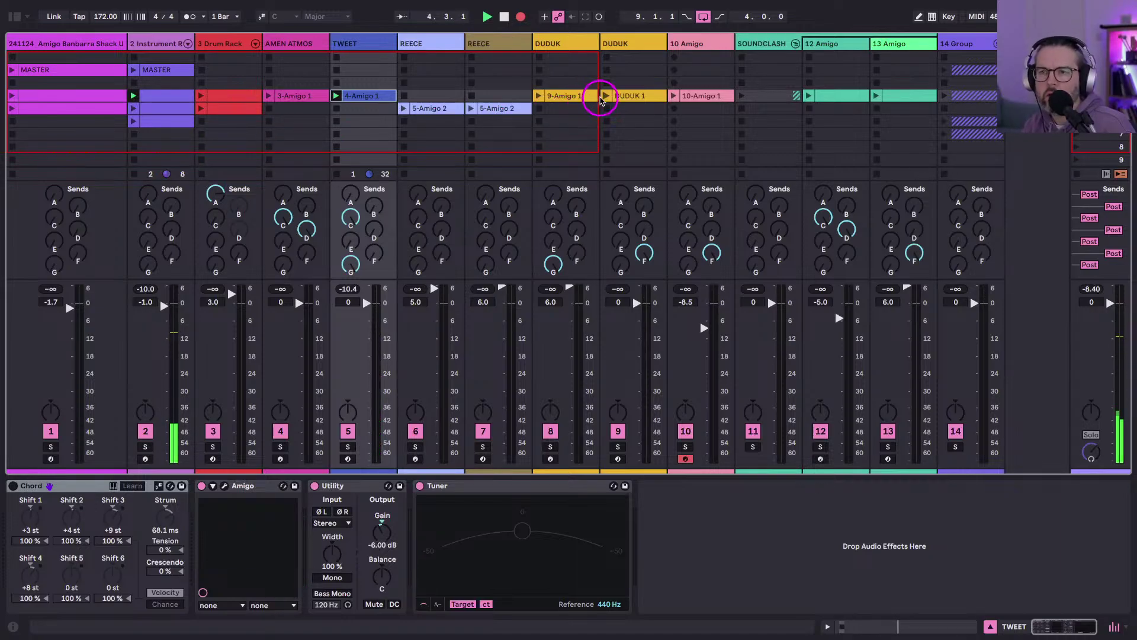
click(606, 96)
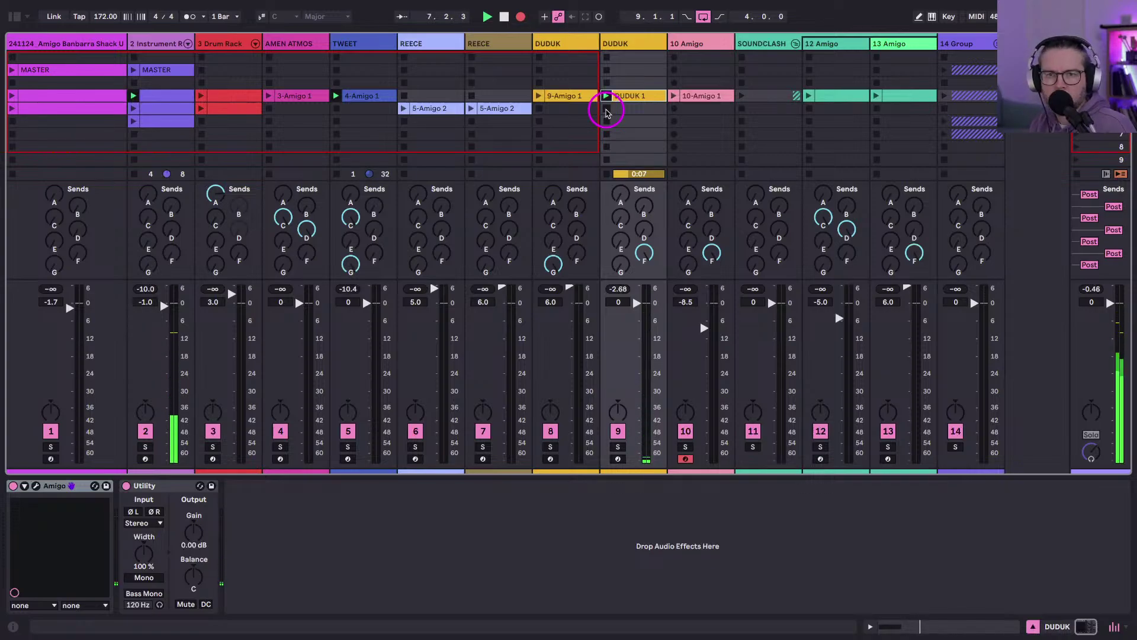
click(538, 95)
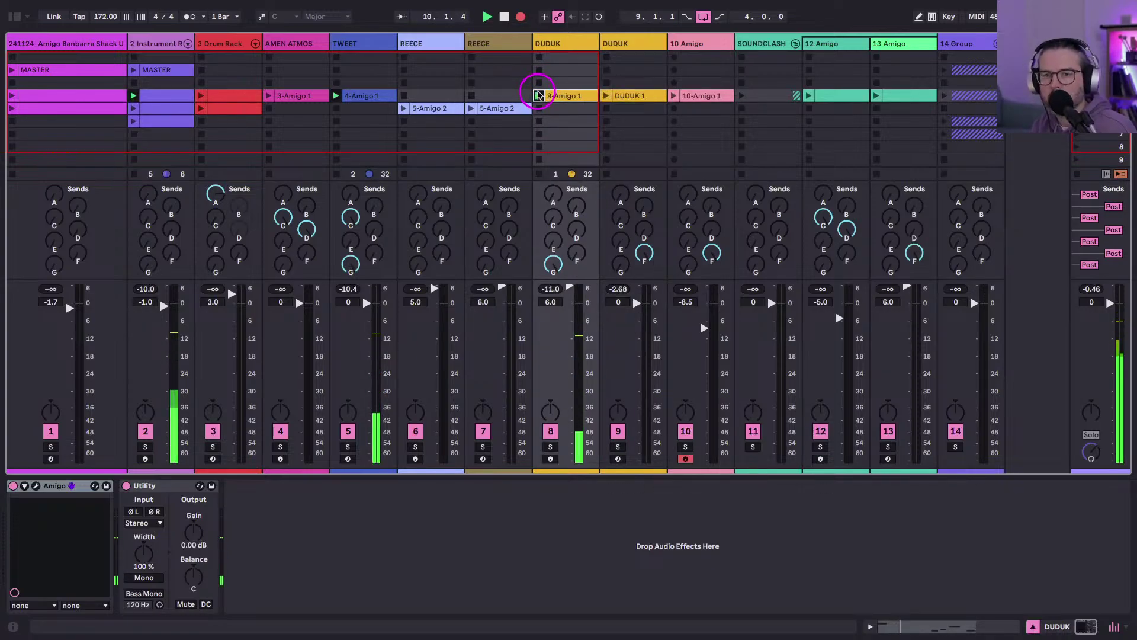
Stop TWEET, launch AMEN ATMOS 3-Amigo 1 and the lowest 2 Instrument Rack clip, and bring TWEET's 4-Amigo 1 back in.
click(337, 109)
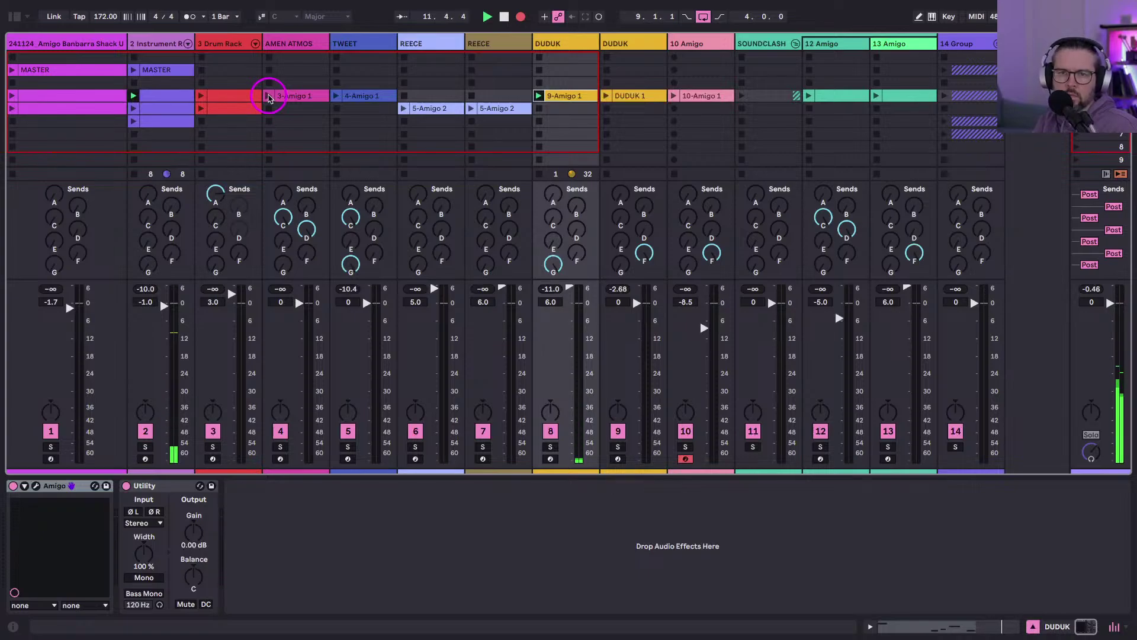
click(269, 96)
click(134, 121)
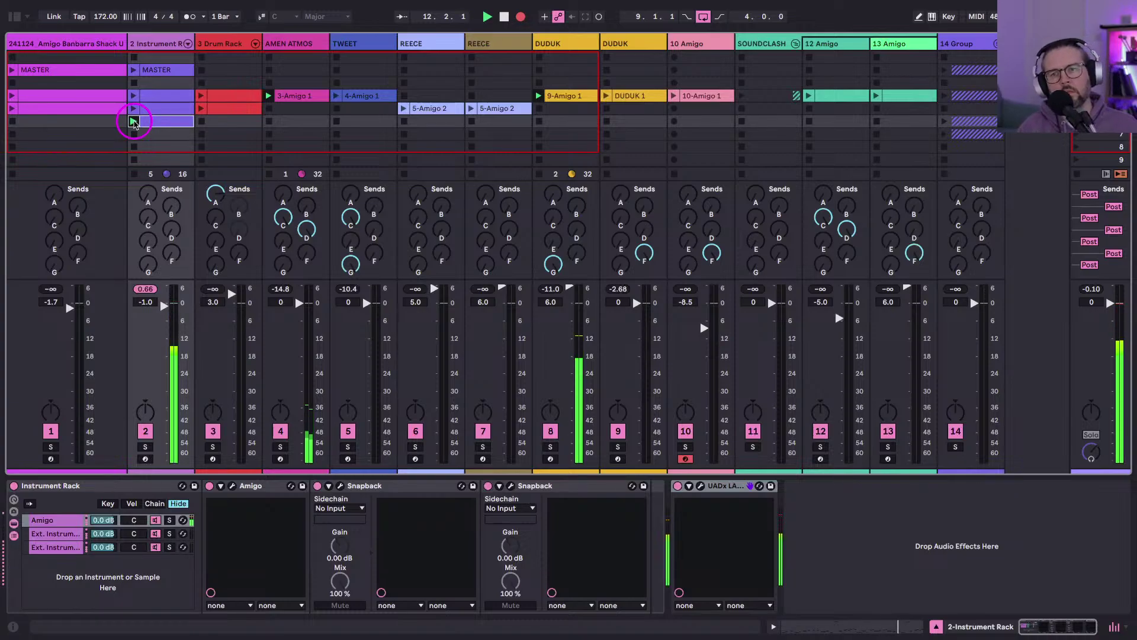
click(318, 134)
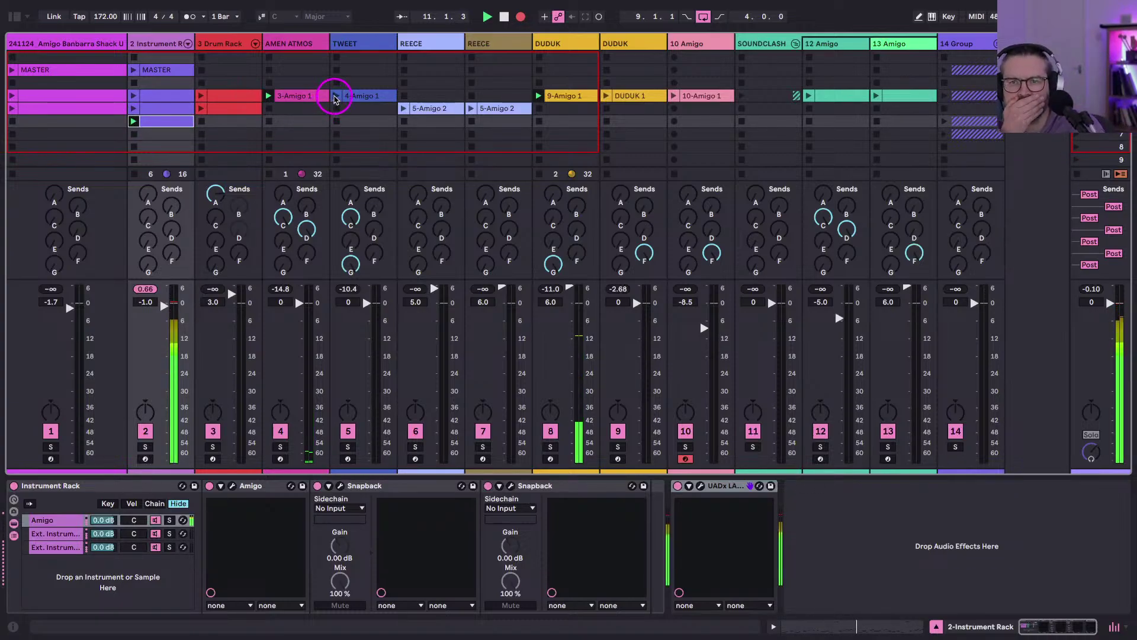
click(335, 96)
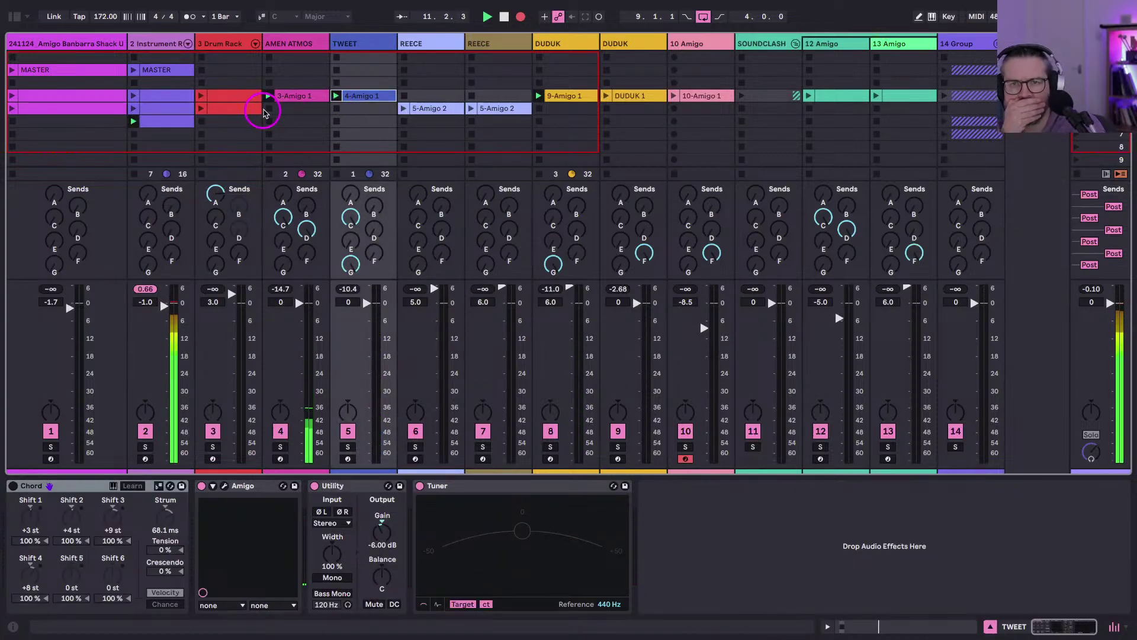
Trigger the 12 Amigo vocal clip while switching 2 Instrument Rack from its upper unnamed clip back to its lowest clip.
click(133, 135)
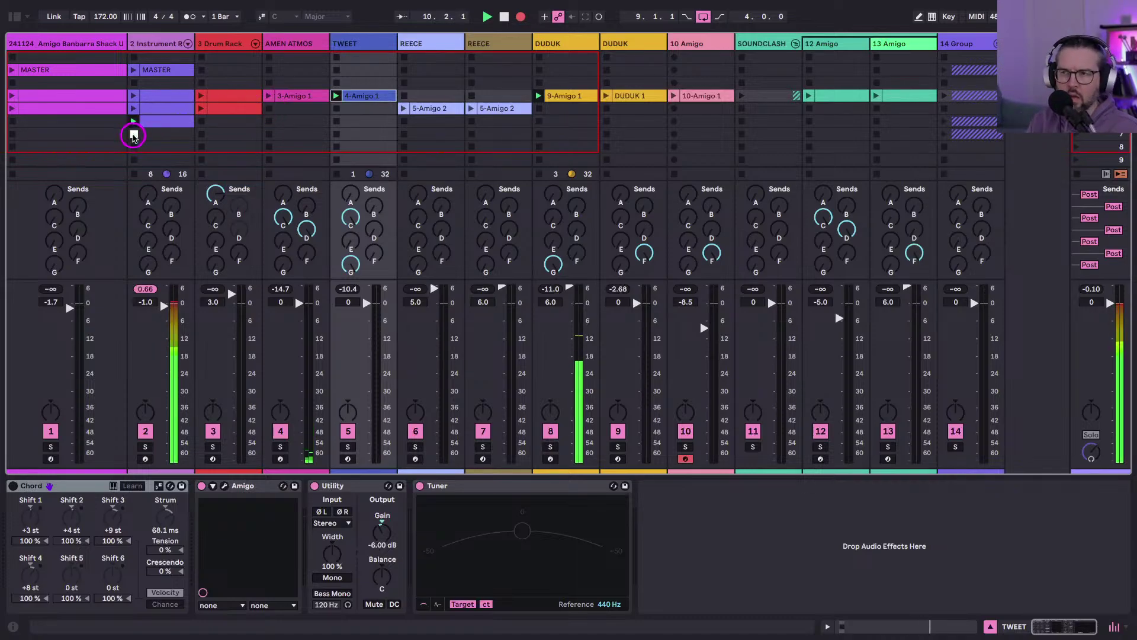
click(808, 95)
click(129, 117)
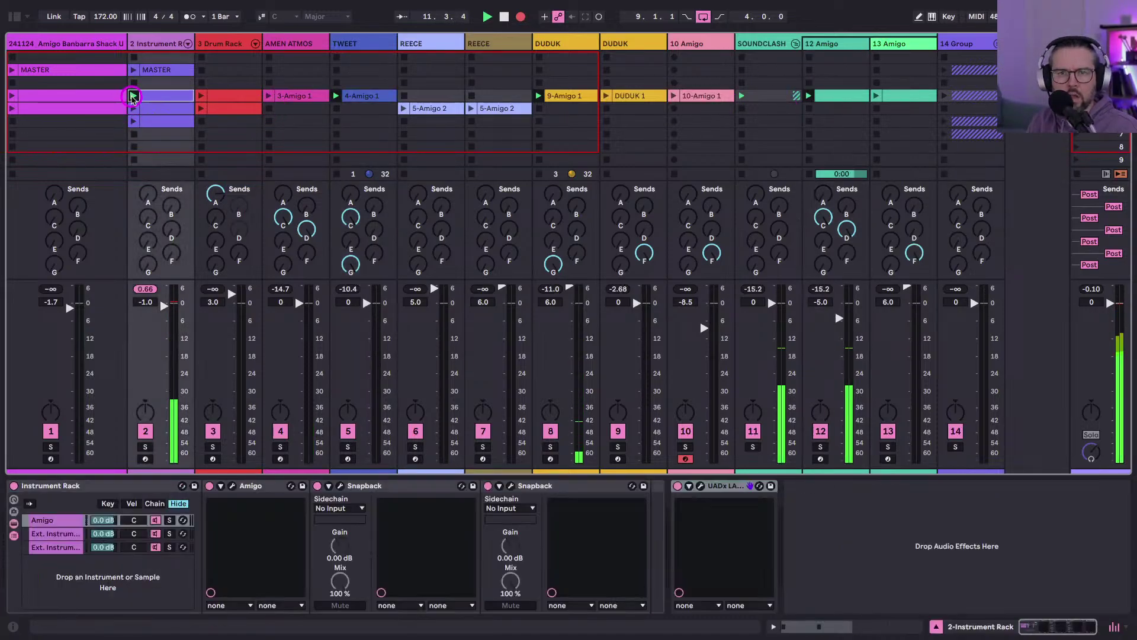
click(183, 173)
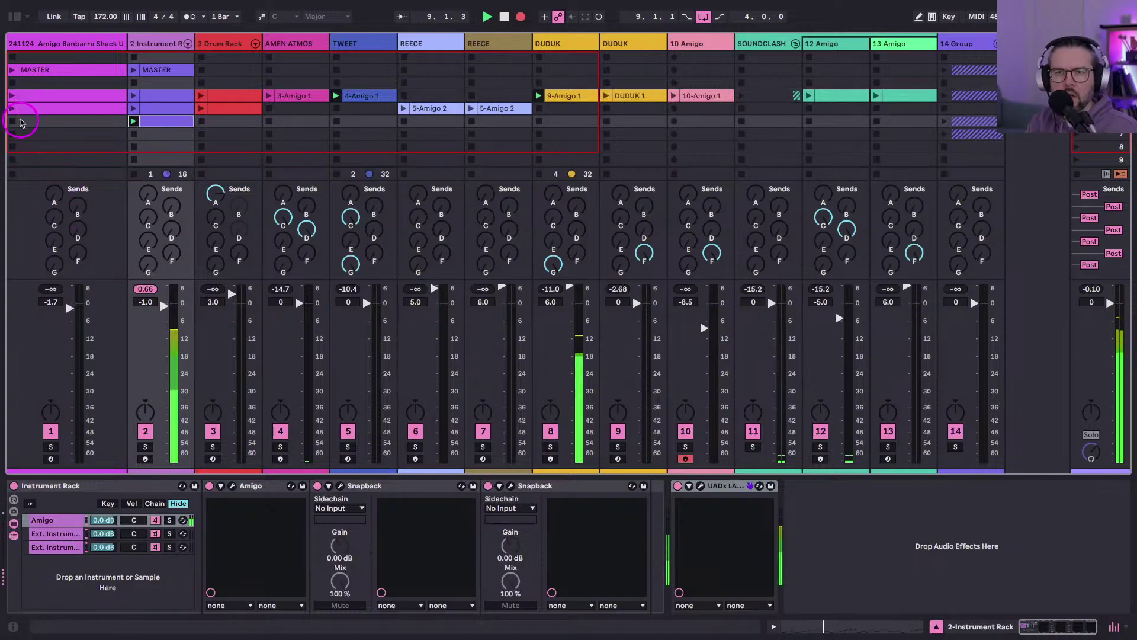
click(158, 106)
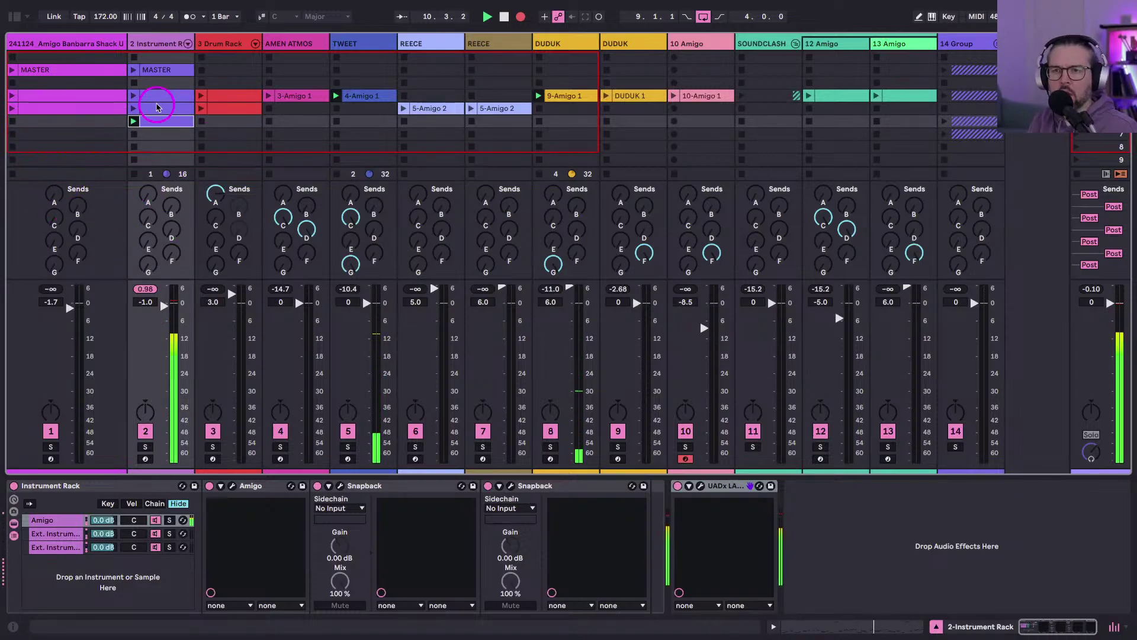
Add 10-Amigo 1 and DUDUK 1, and switch 2 Instrument Rack to its middle unnamed clip, briefly cut it, and launch its lowest clip.
click(672, 97)
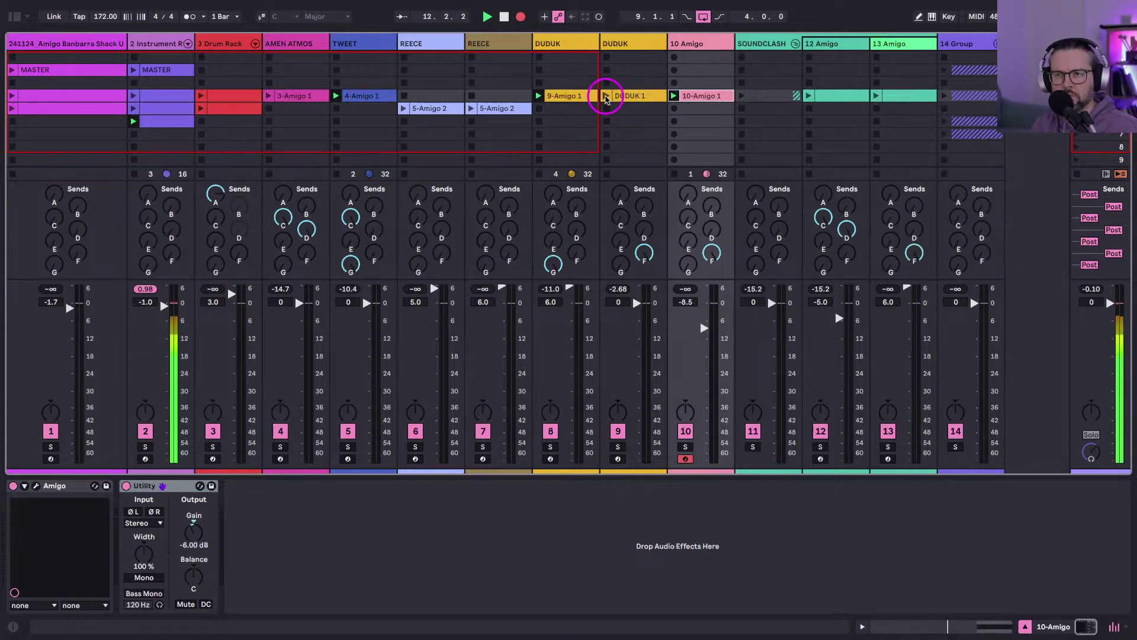
click(605, 97)
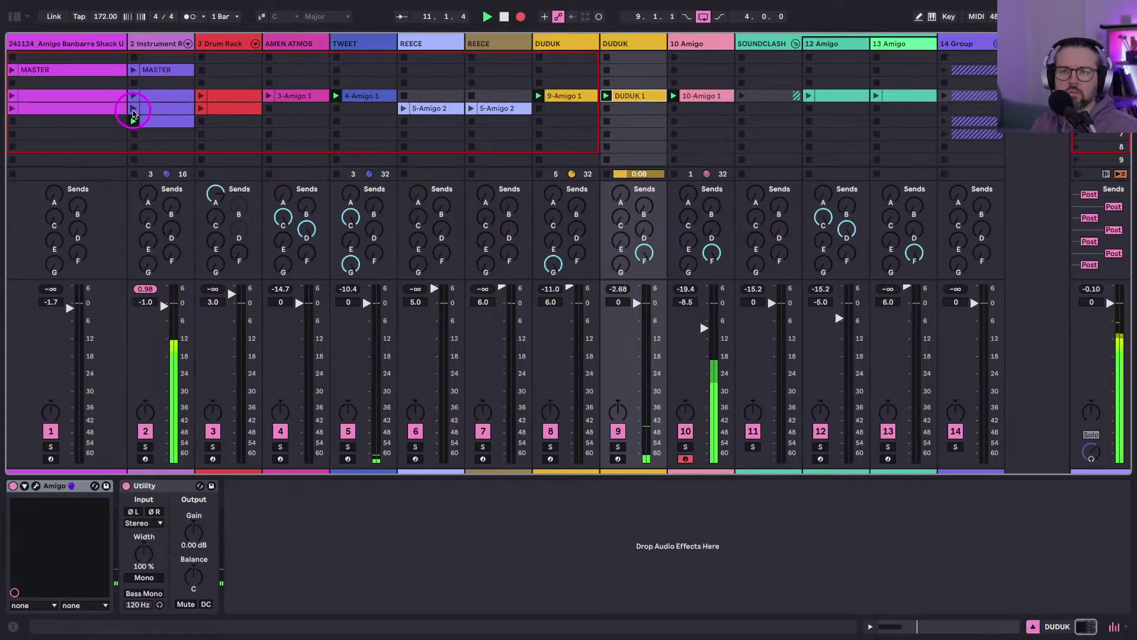
click(133, 110)
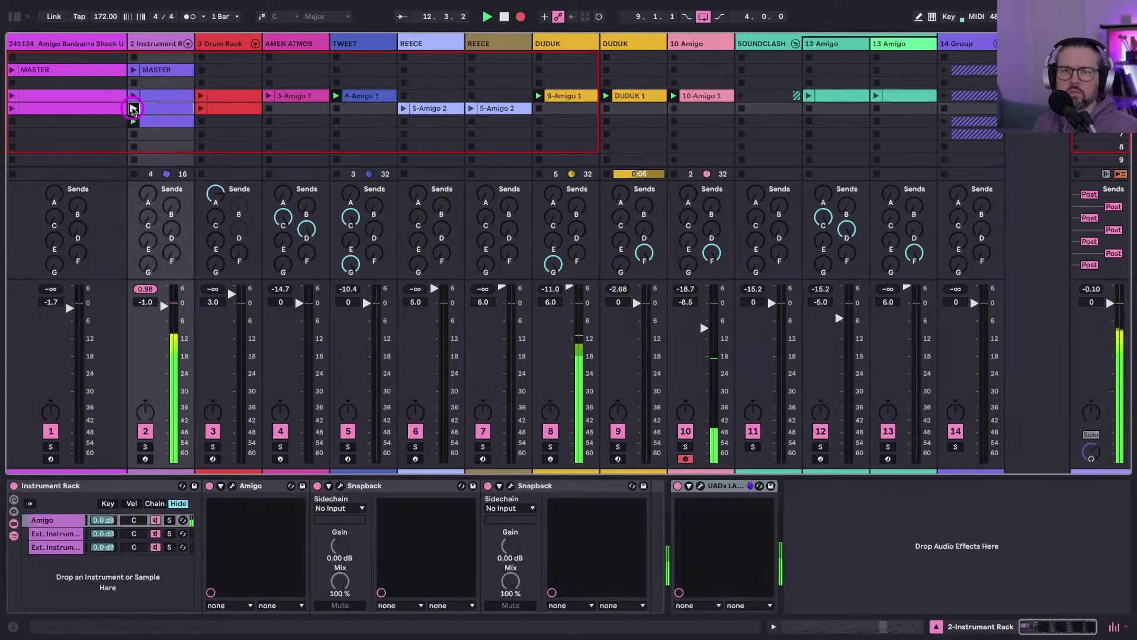
click(133, 85)
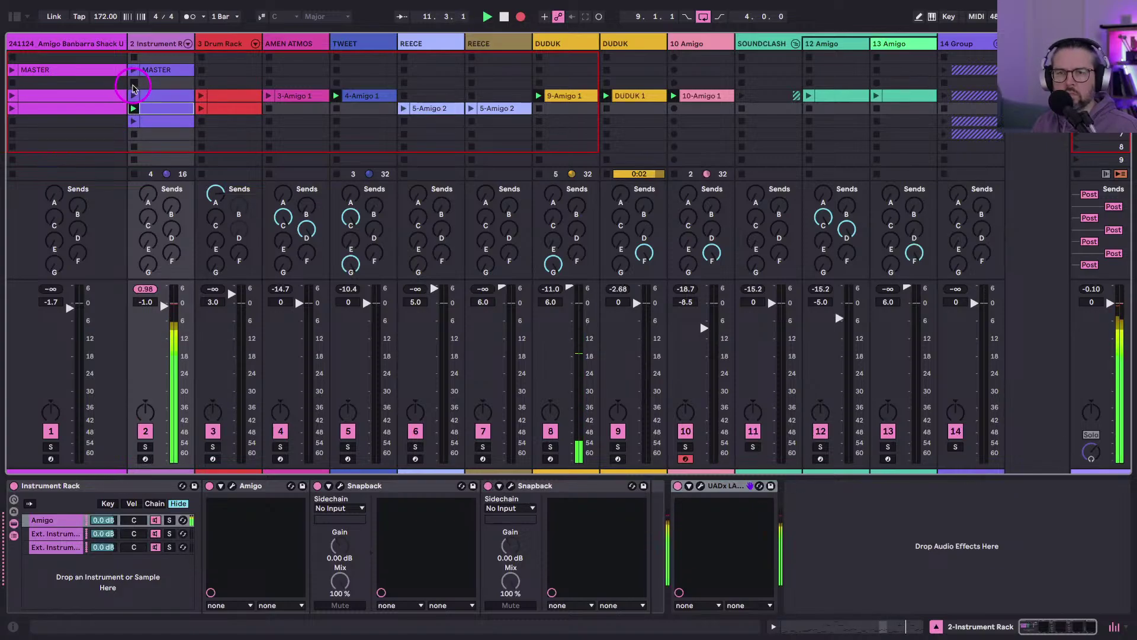
click(132, 121)
click(402, 119)
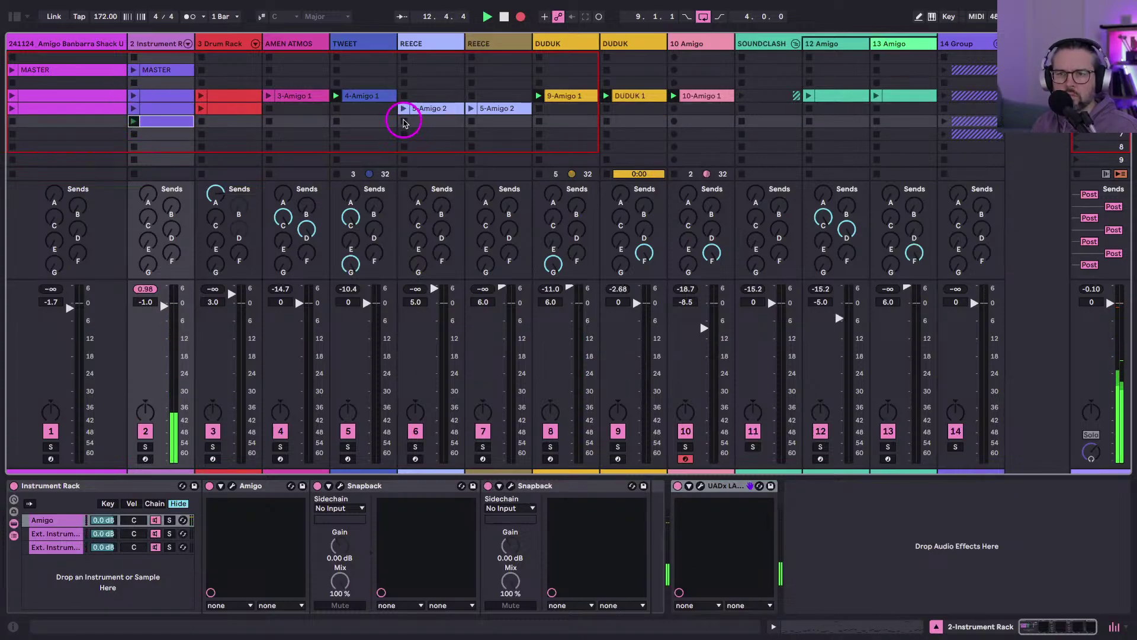
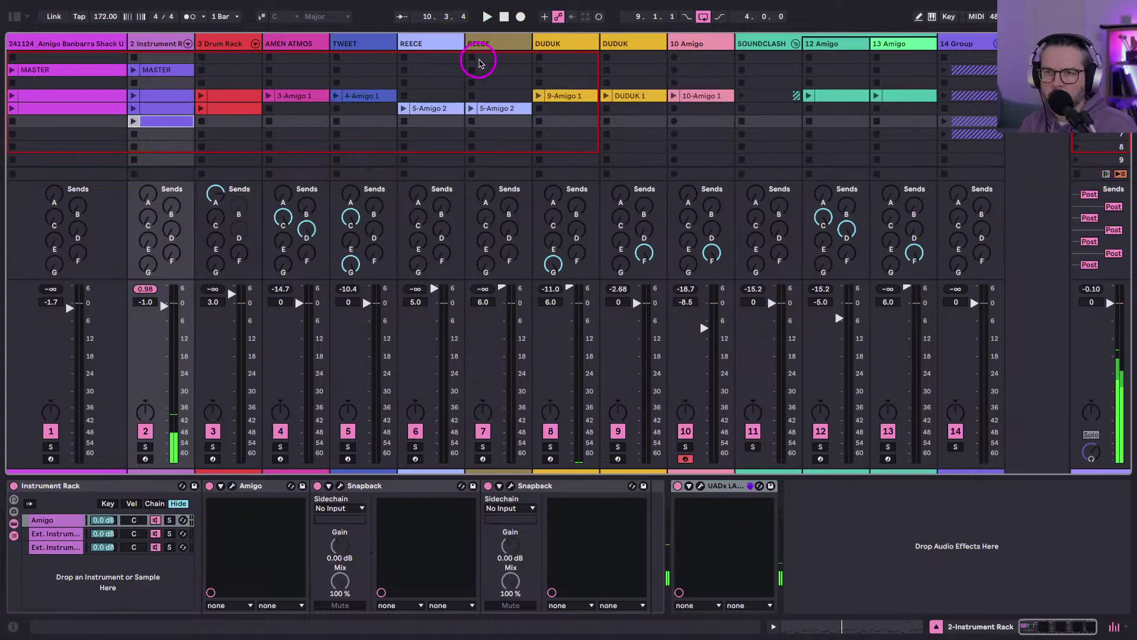
Restart the arrangement recording from the beginning with 10-Amigo 1, 9-Amigo 1, the upper unnamed 2 Instrument Rack clip and AMEN ATMOS 3-Amigo 1.
double_click(504, 16)
click(520, 16)
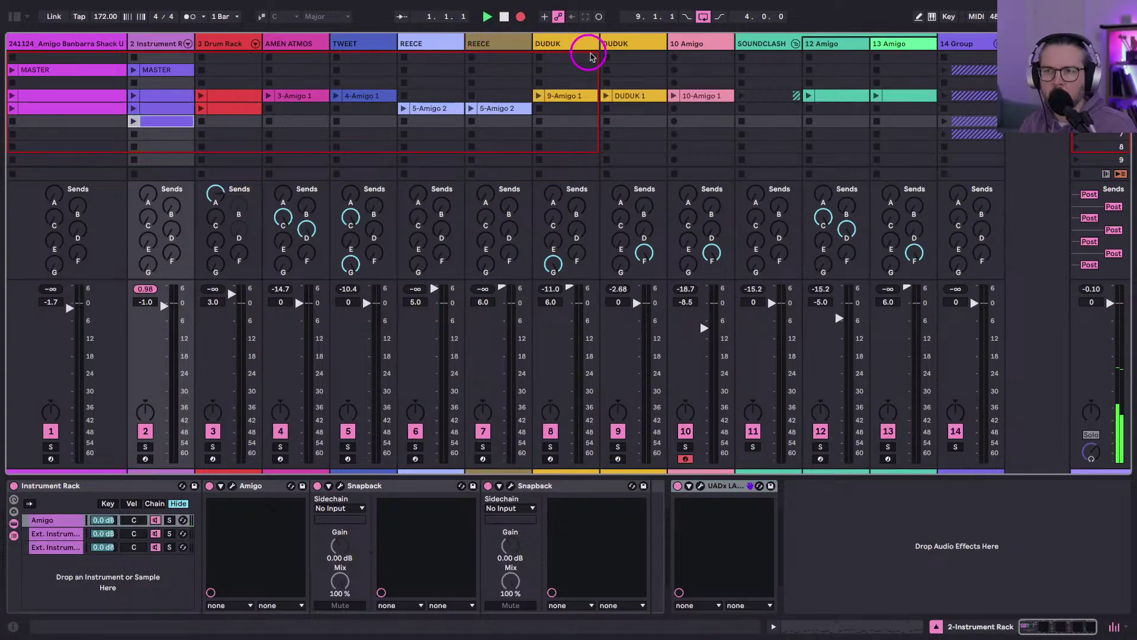
click(672, 97)
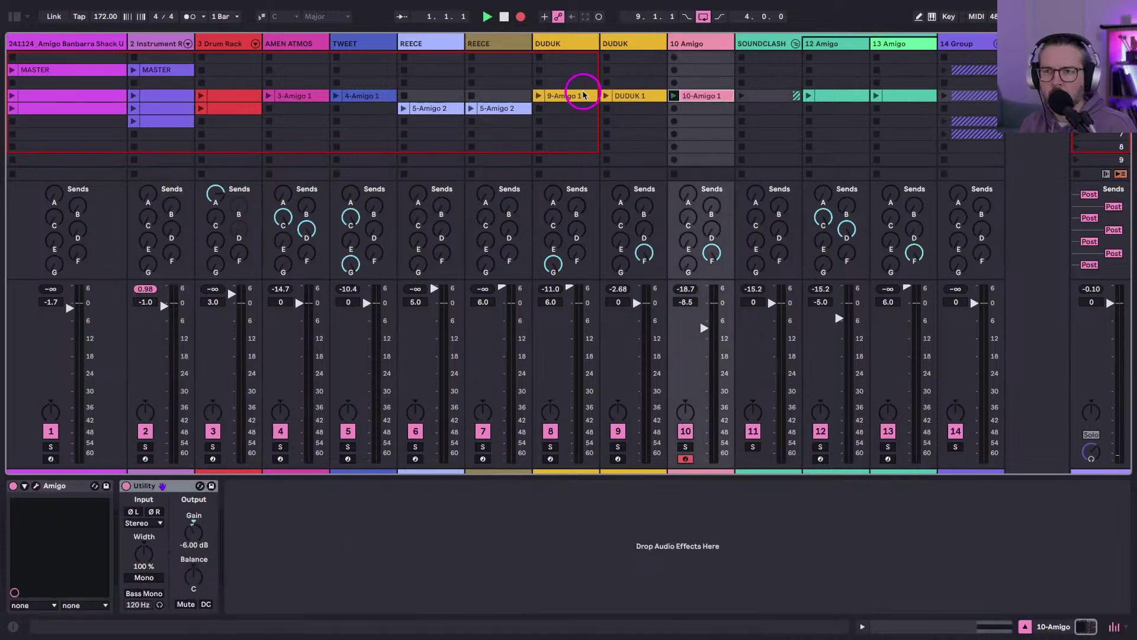
click(543, 96)
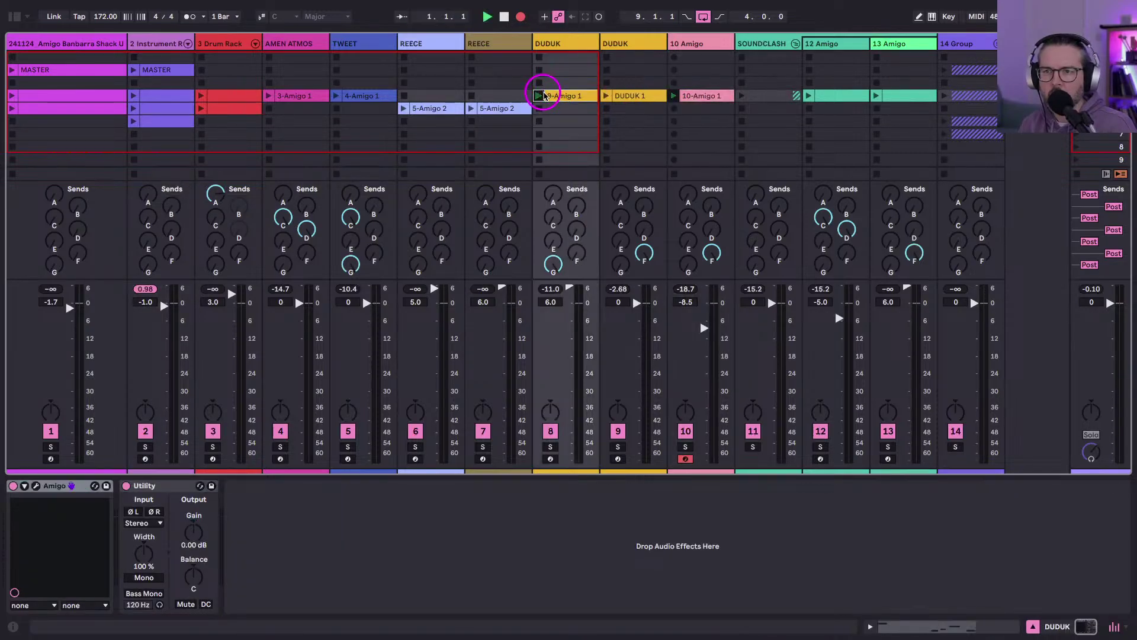
click(135, 98)
click(285, 96)
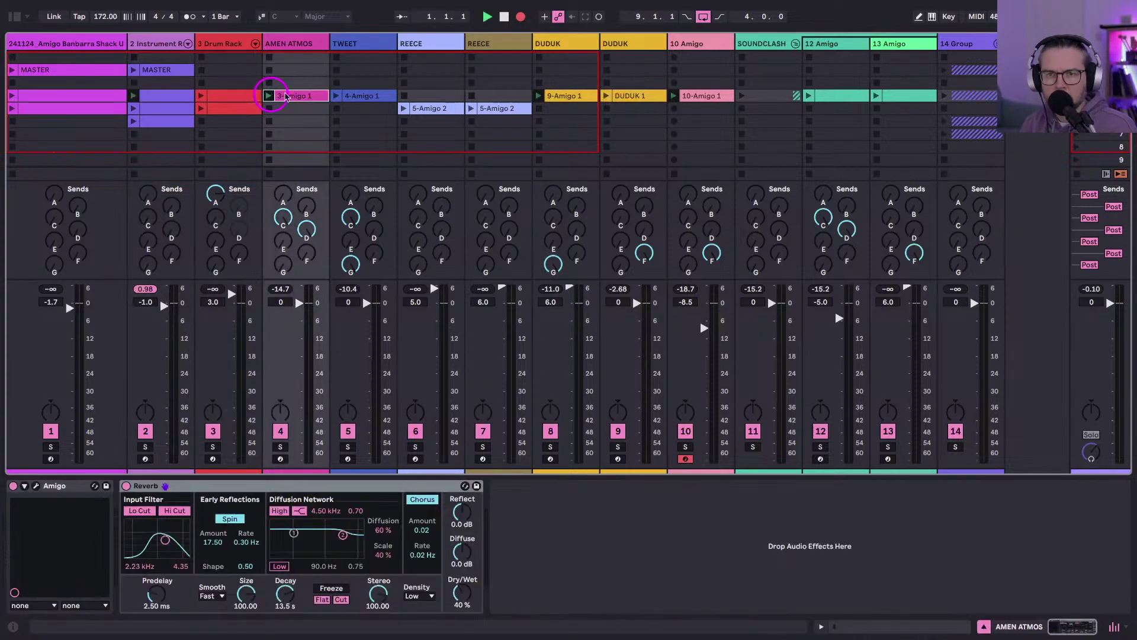
key(space)
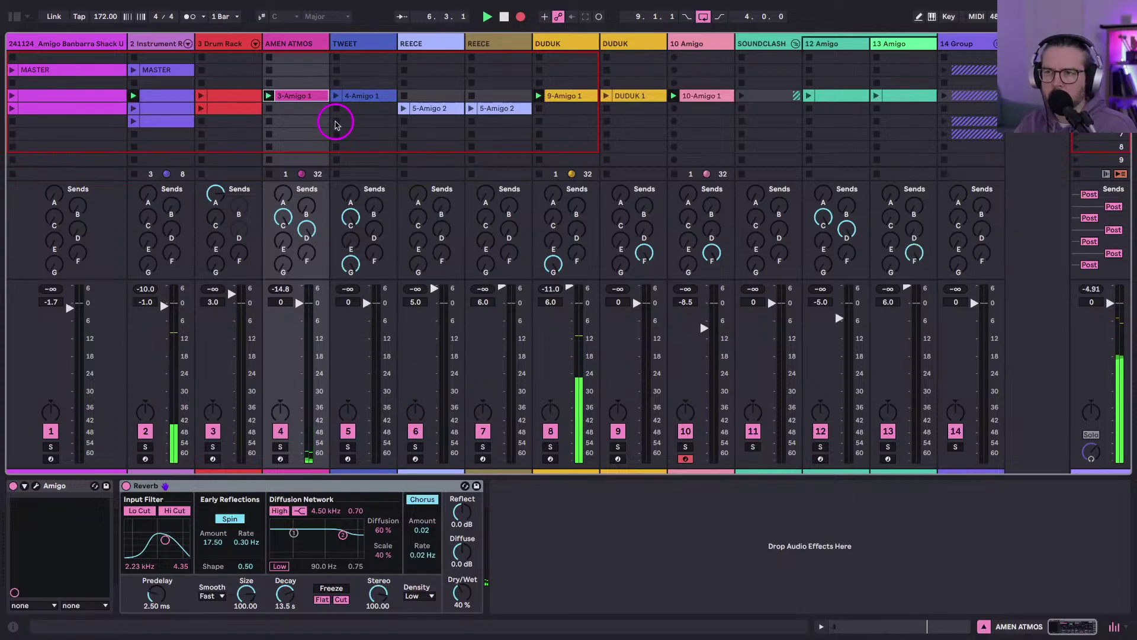
Bring in the 13 Amigo clip, the second REECE track's 5-Amigo 2, the 12 Amigo clip and the lowest 2 Instrument Rack clip while recording.
click(879, 96)
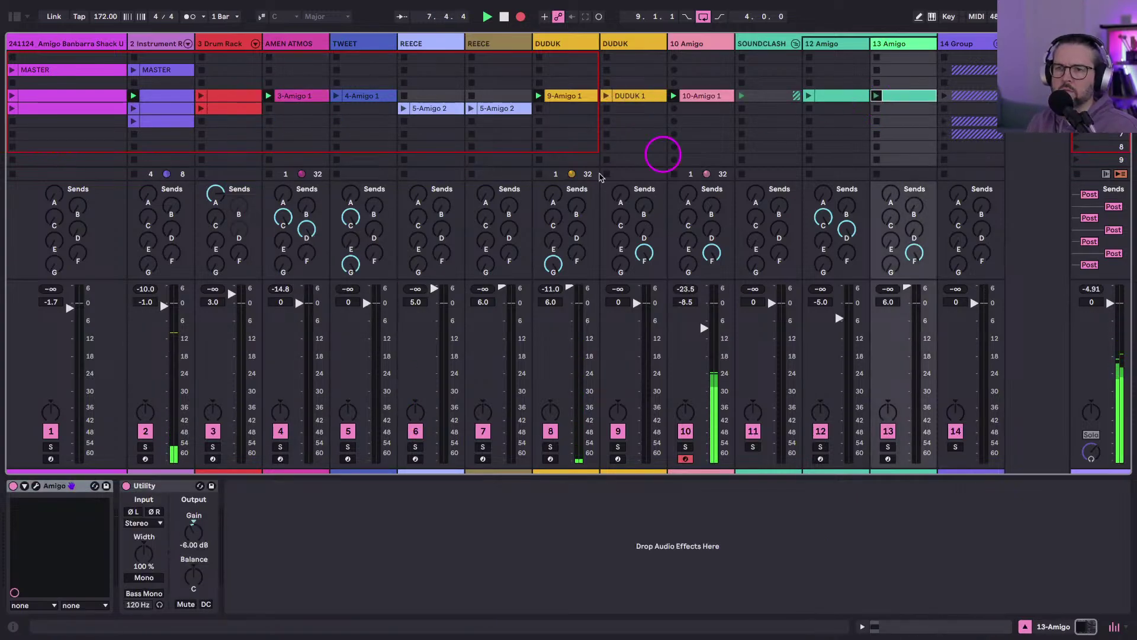
click(471, 109)
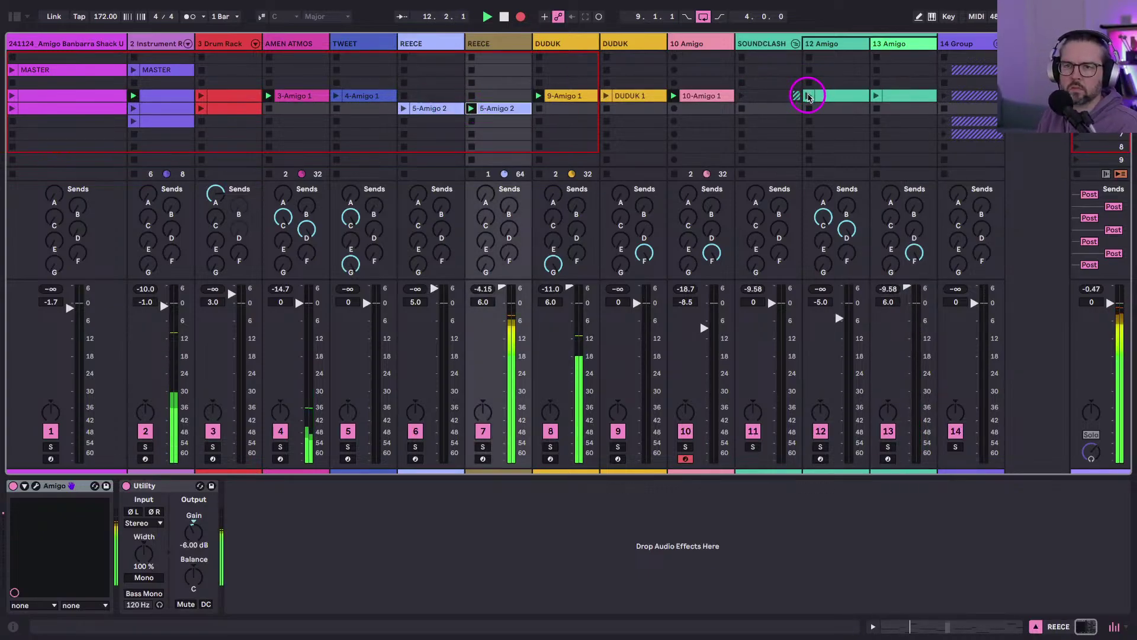
click(809, 97)
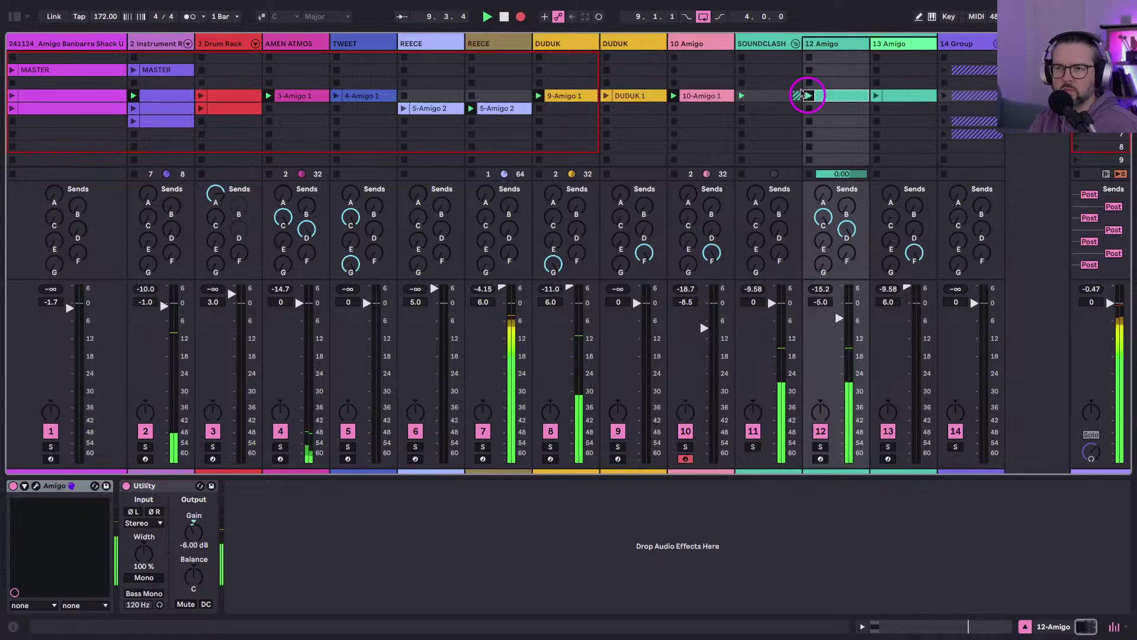
click(132, 122)
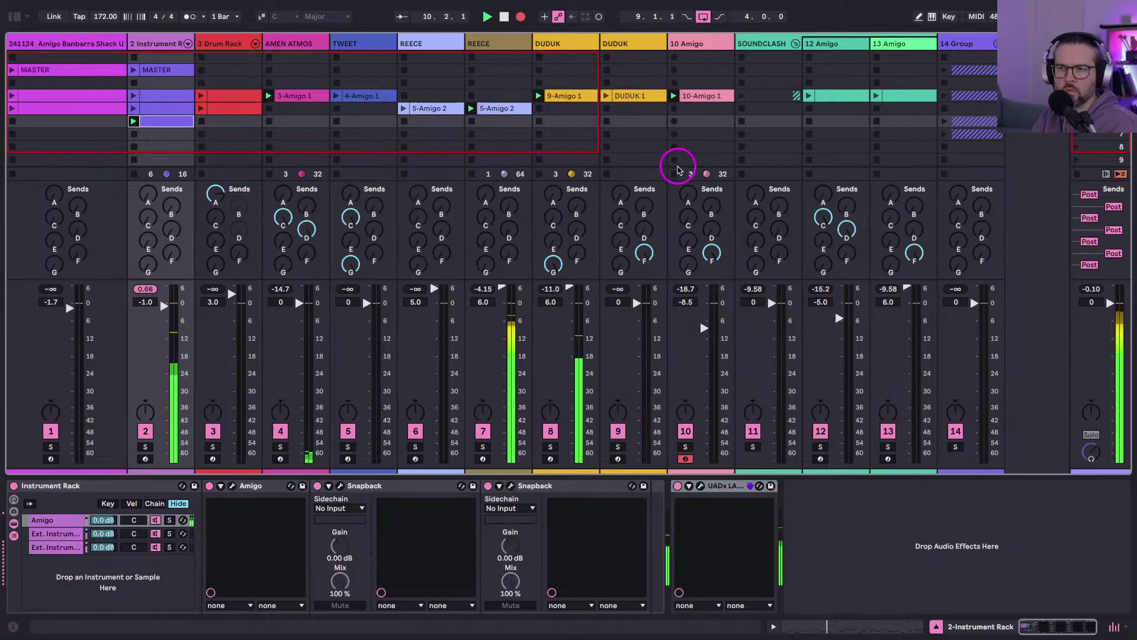
Stop the 10 Amigo clip and launch DUDUK 1, the 12 Amigo vocal clip and TWEET's 4-Amigo 1.
click(676, 168)
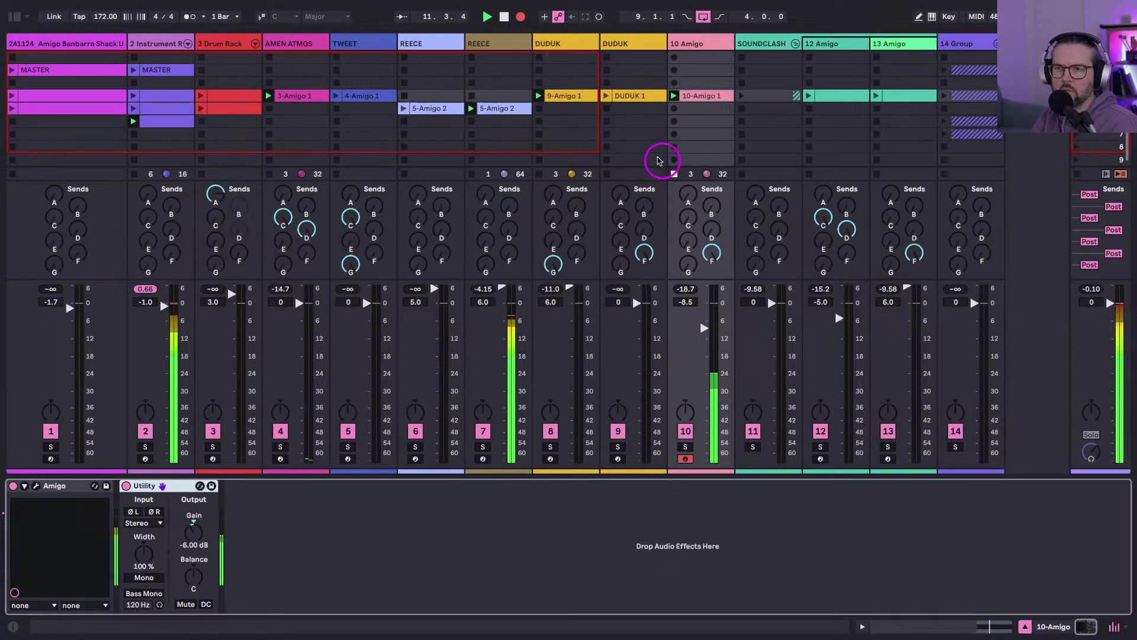
click(605, 96)
click(803, 98)
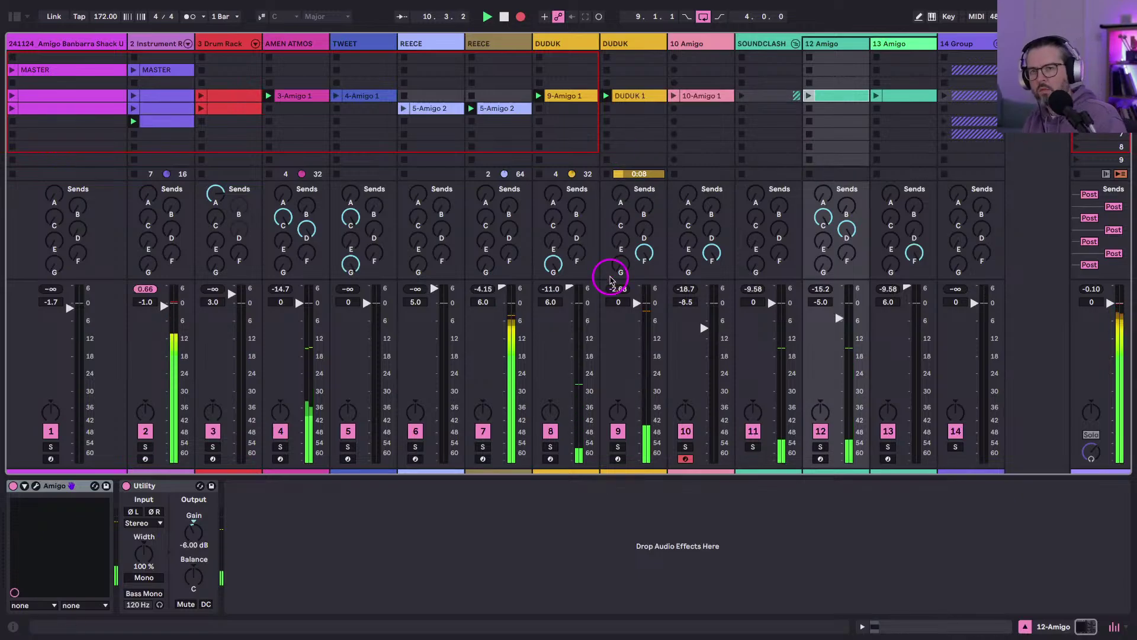
click(335, 96)
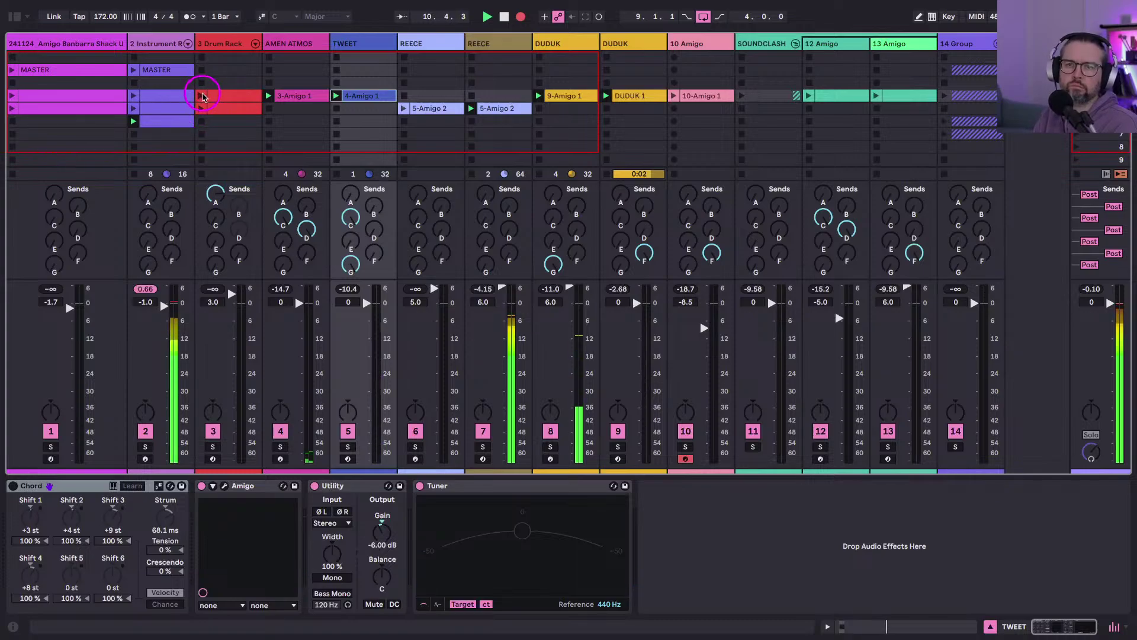
Launch the upper 3 Drum Rack clip, the lowest 2 Instrument Rack clip and 10-Amigo 1.
click(202, 96)
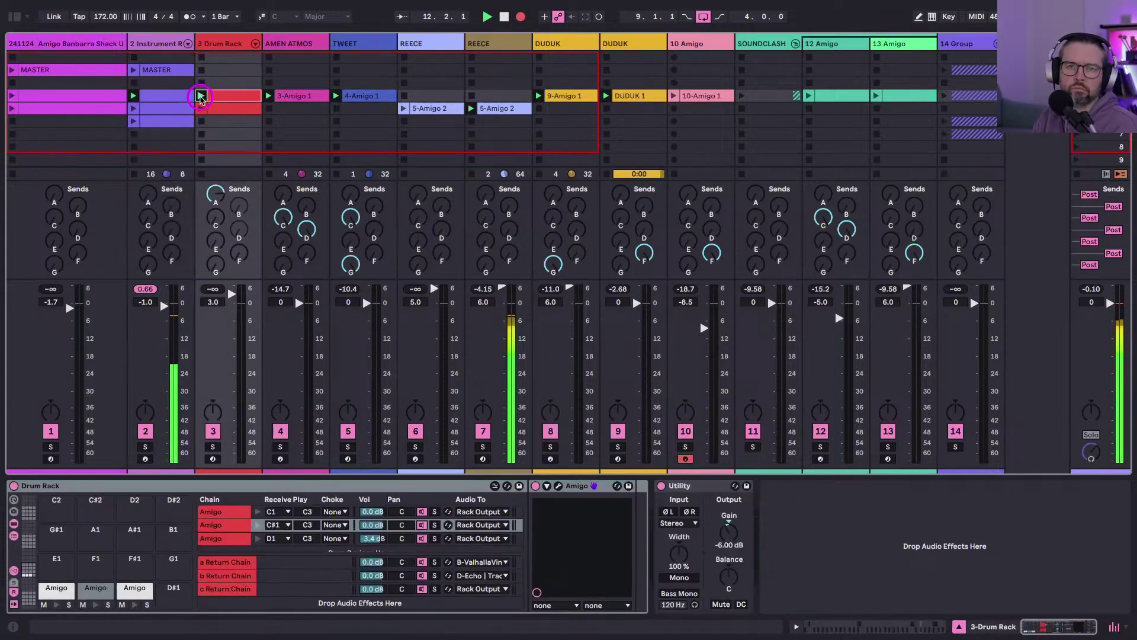
click(133, 121)
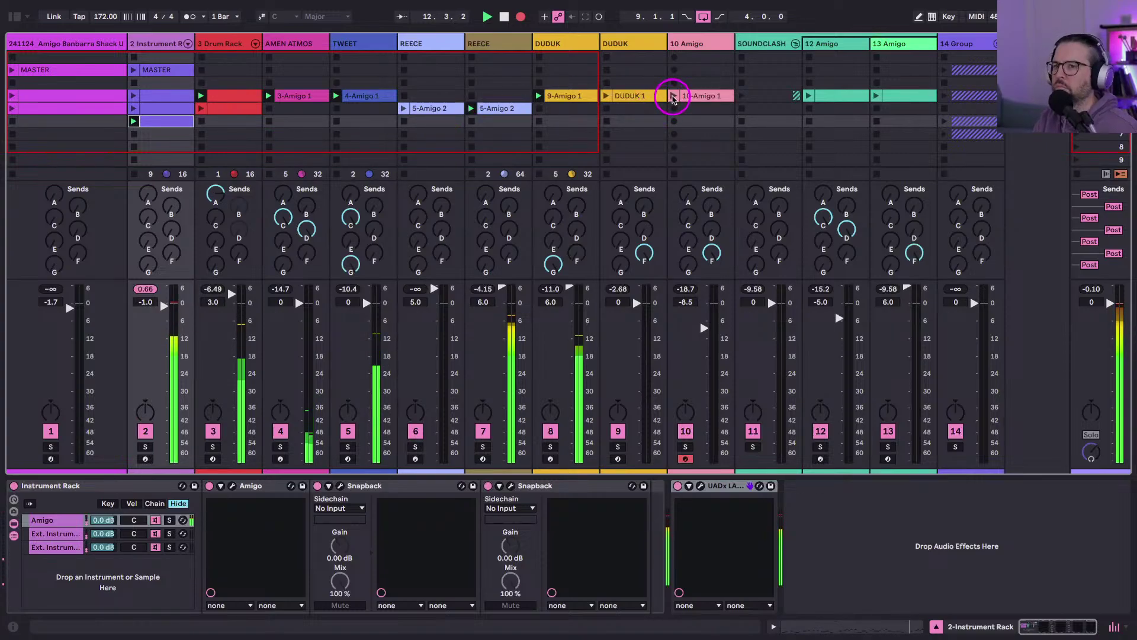
click(673, 97)
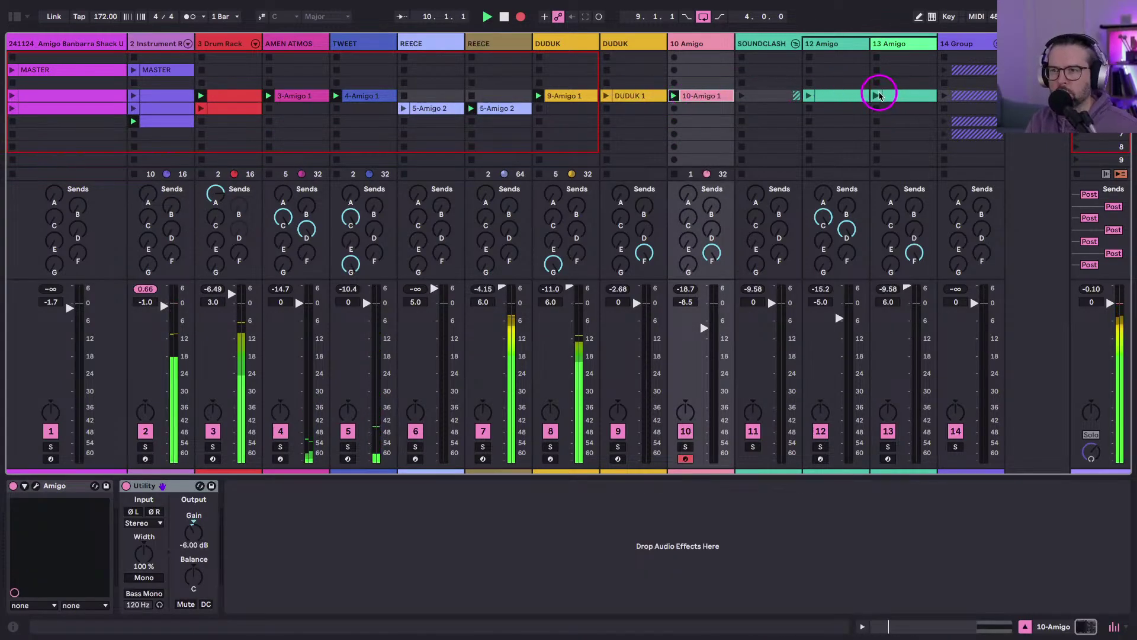
Trigger the 13 Amigo clip with its C Echo send raised to 0.0 dB, and trigger the 12 Amigo clip.
click(876, 96)
drag(897, 214, 895, 220)
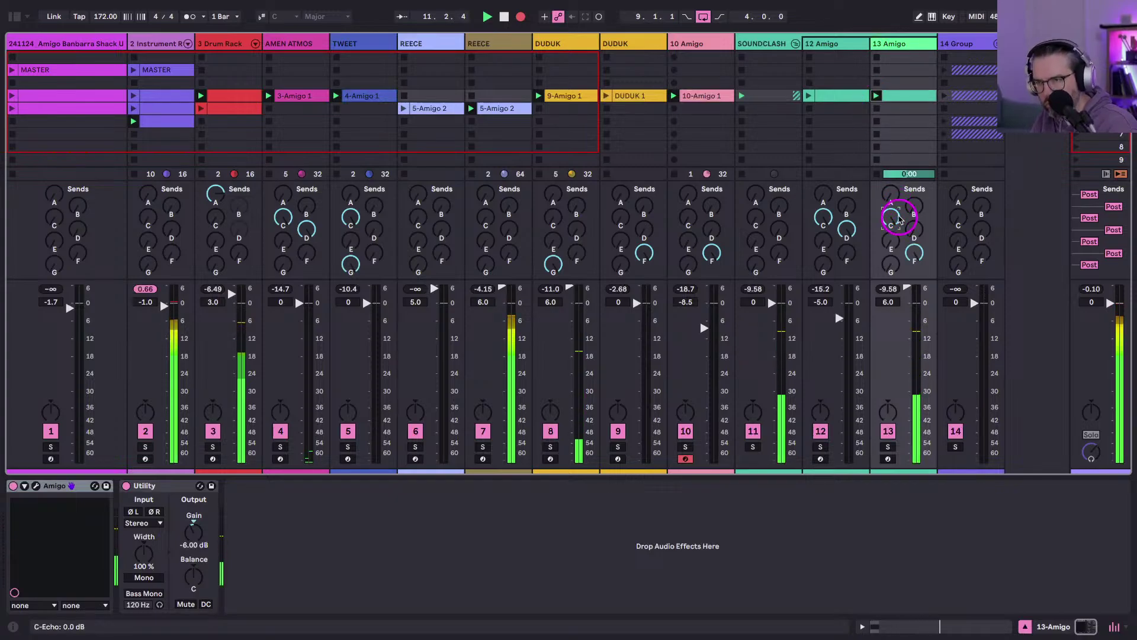
click(810, 96)
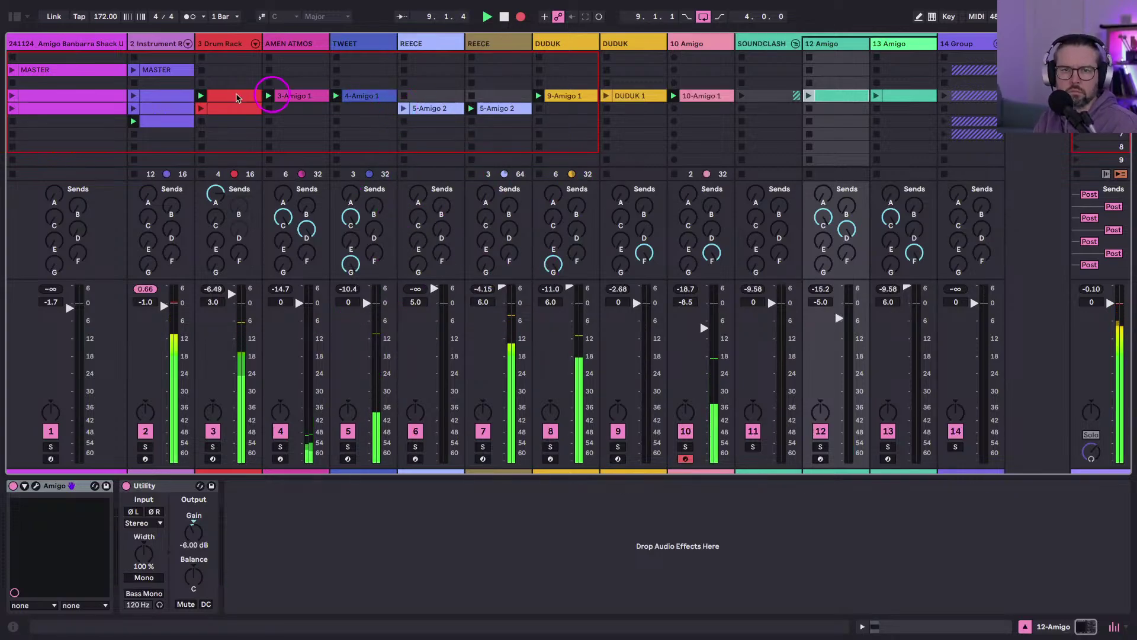
Launch the lower Banbarra Shack Up clip and the lowest 2 Instrument Rack clip, and switch 3 Drum Rack to its lower clip and back to its upper one.
click(12, 109)
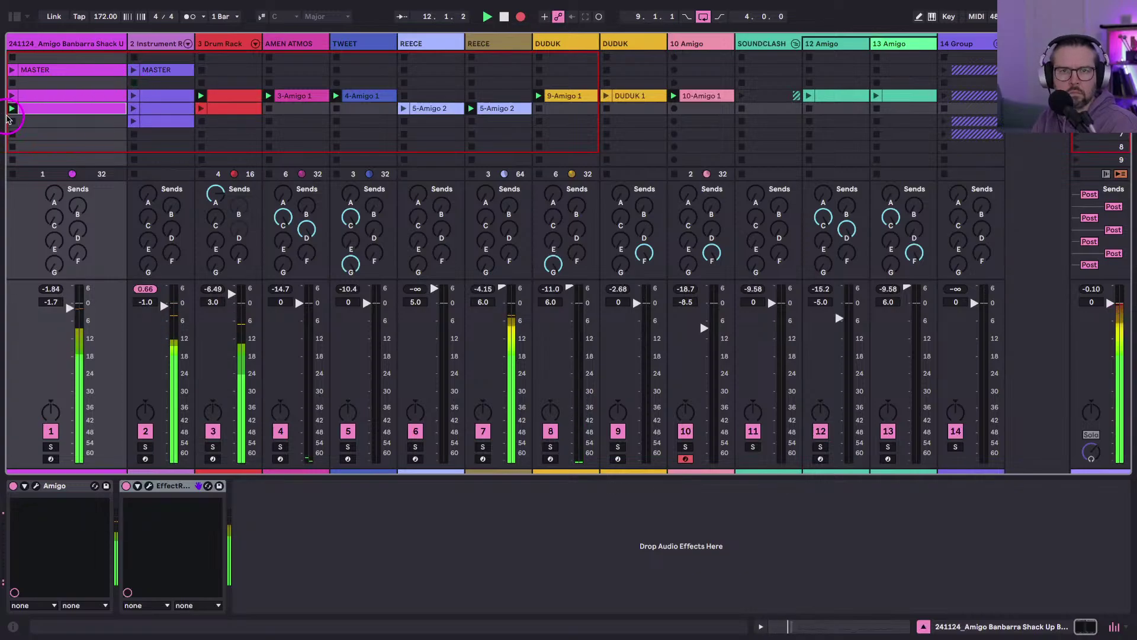
click(133, 121)
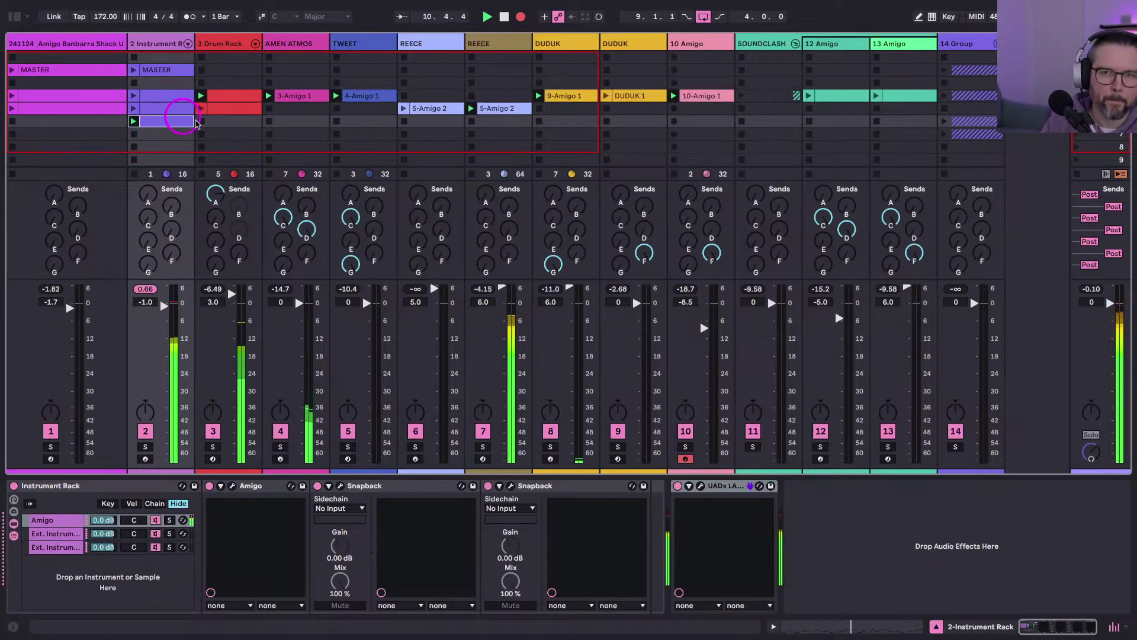
click(201, 109)
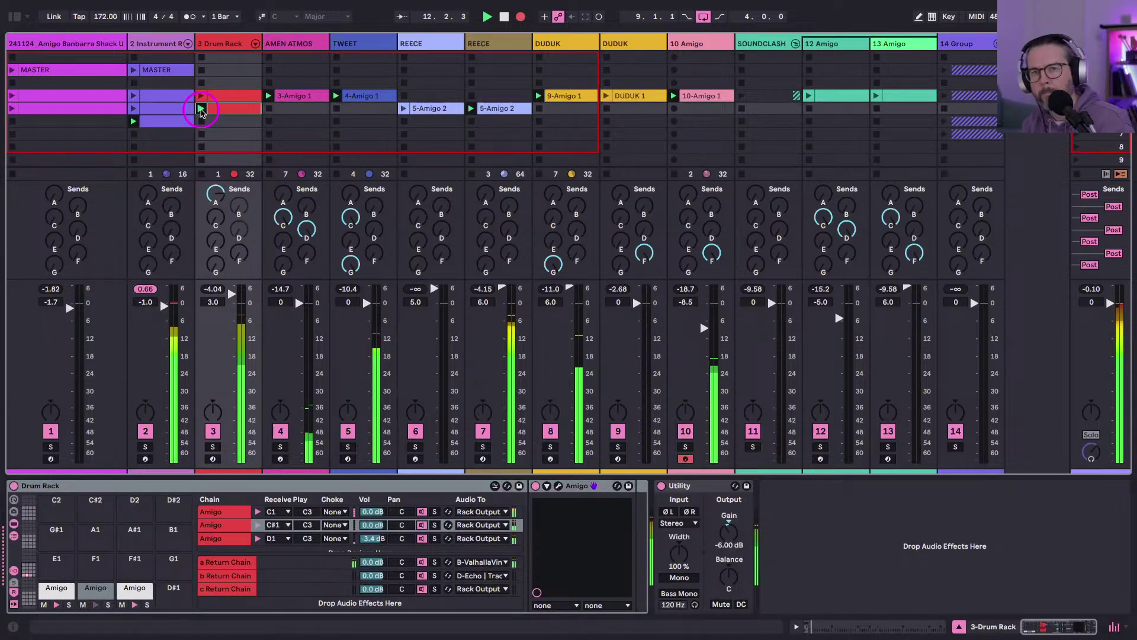
click(202, 96)
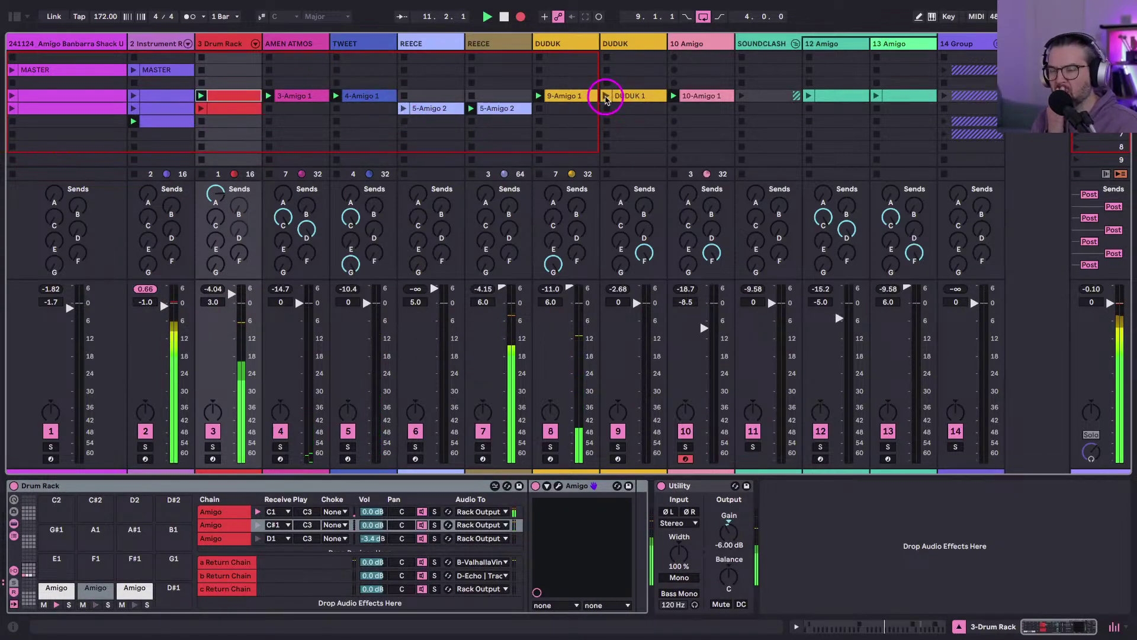
Trigger DUDUK 1 and the 12 Amigo vocal clip, switch 3 Drum Rack to its lower clip, and trigger the 12 Amigo clip again.
click(605, 97)
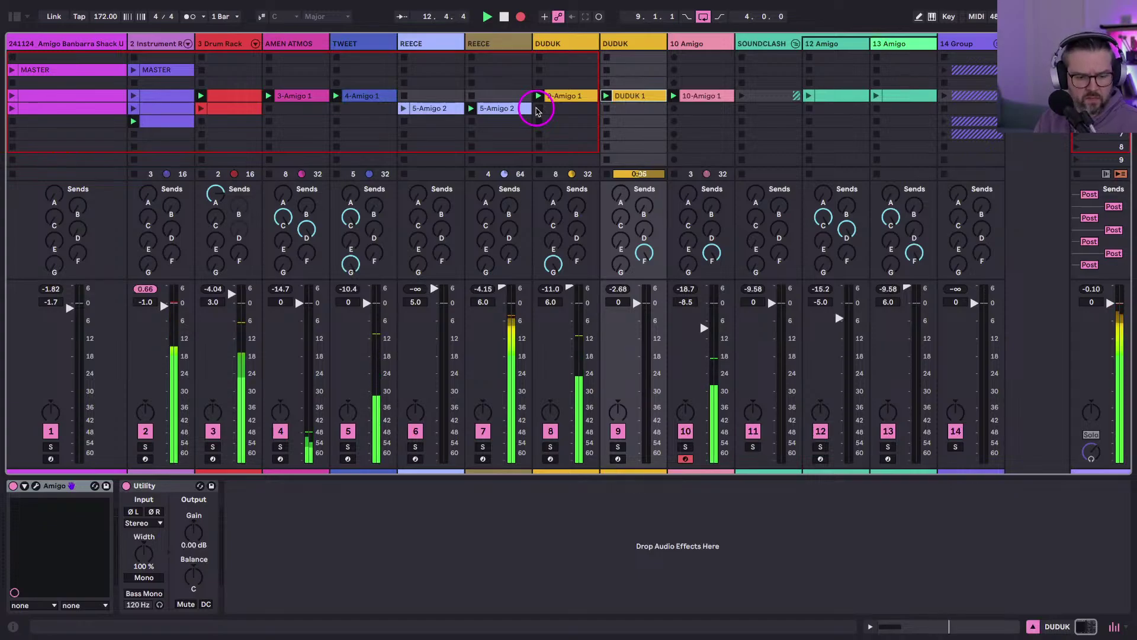
click(807, 96)
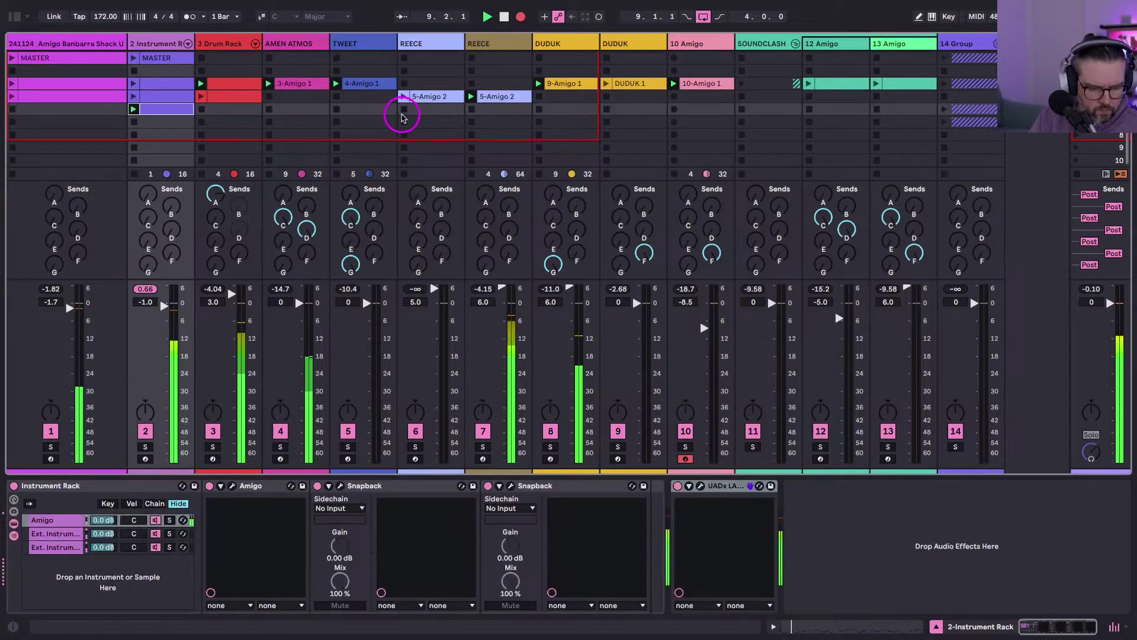
scroll(254, 138, up, 1)
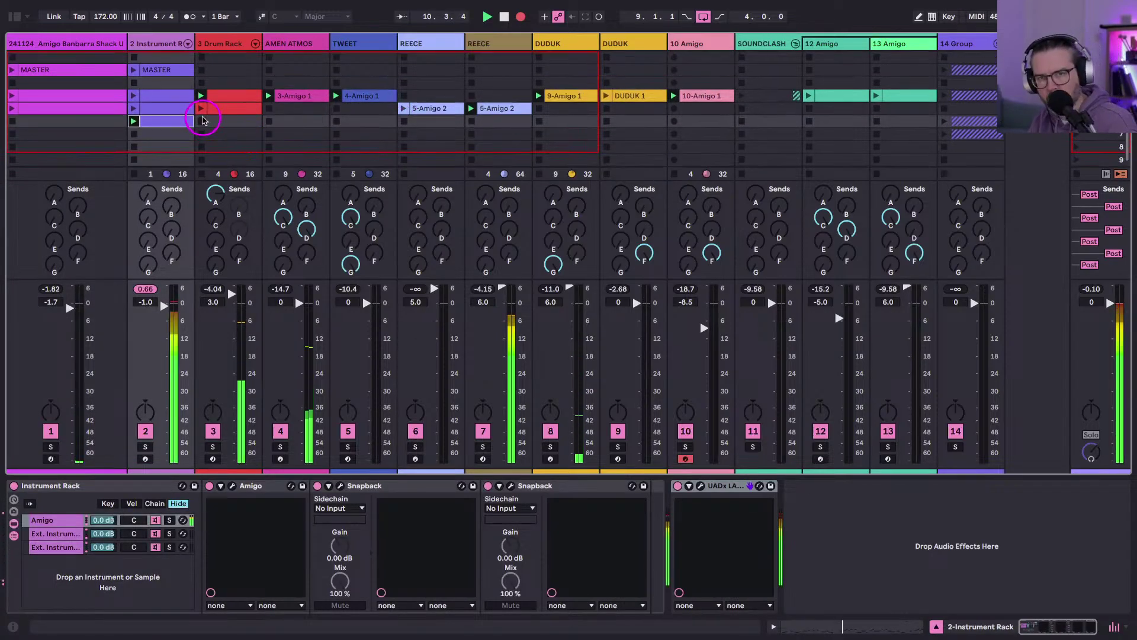
click(201, 109)
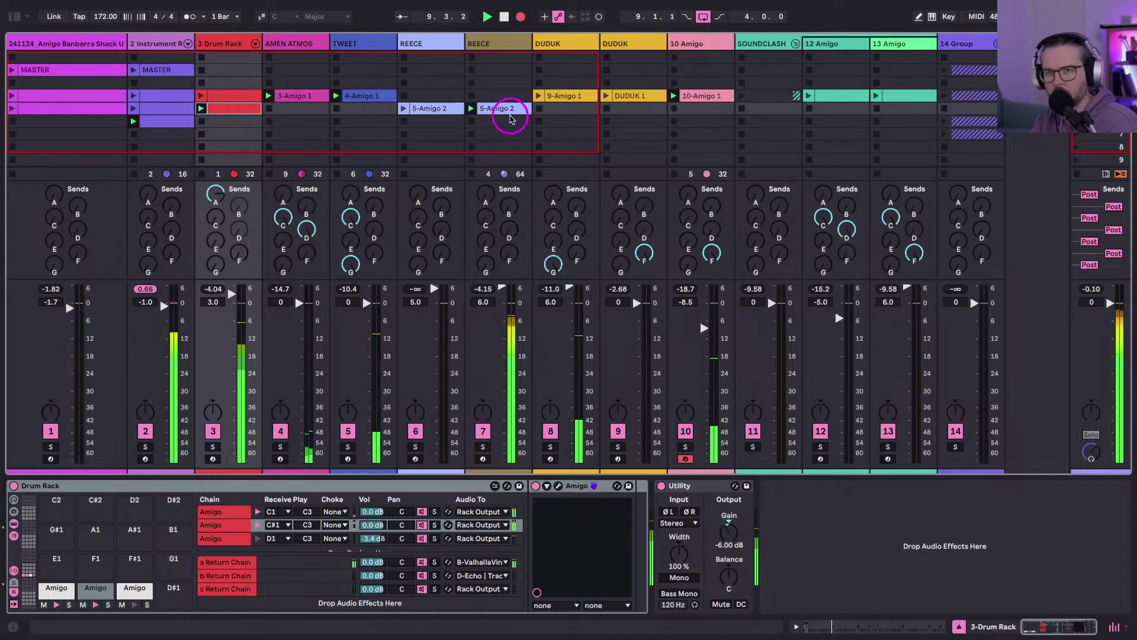
click(808, 96)
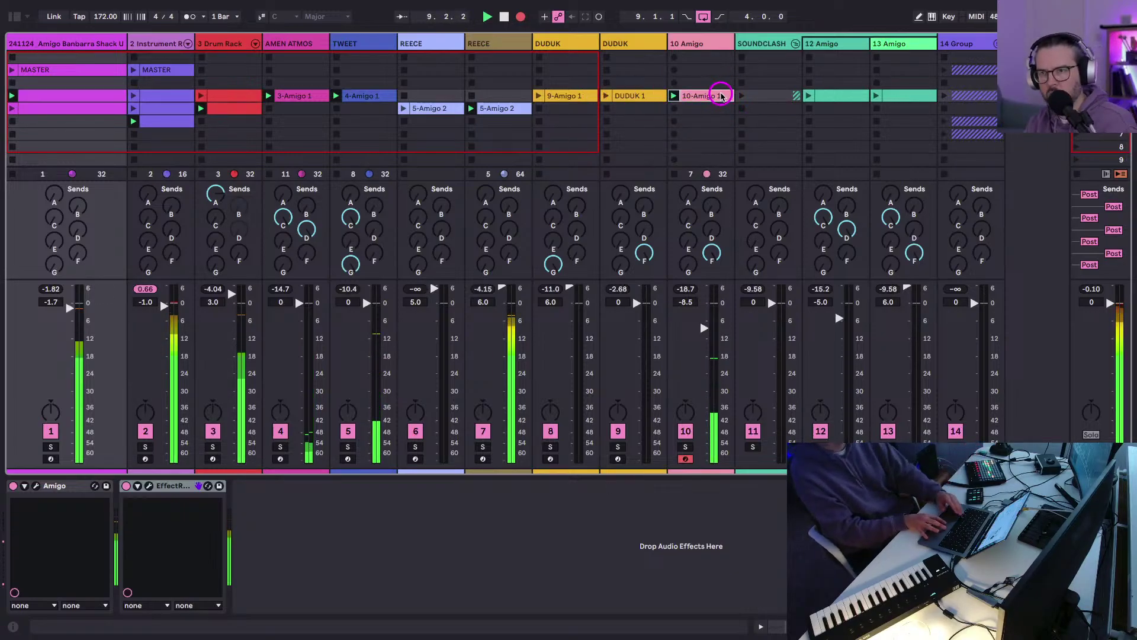
Show the Amigo sampler window of the 10 Amigo track and toggle its Reverse option.
click(716, 95)
click(680, 72)
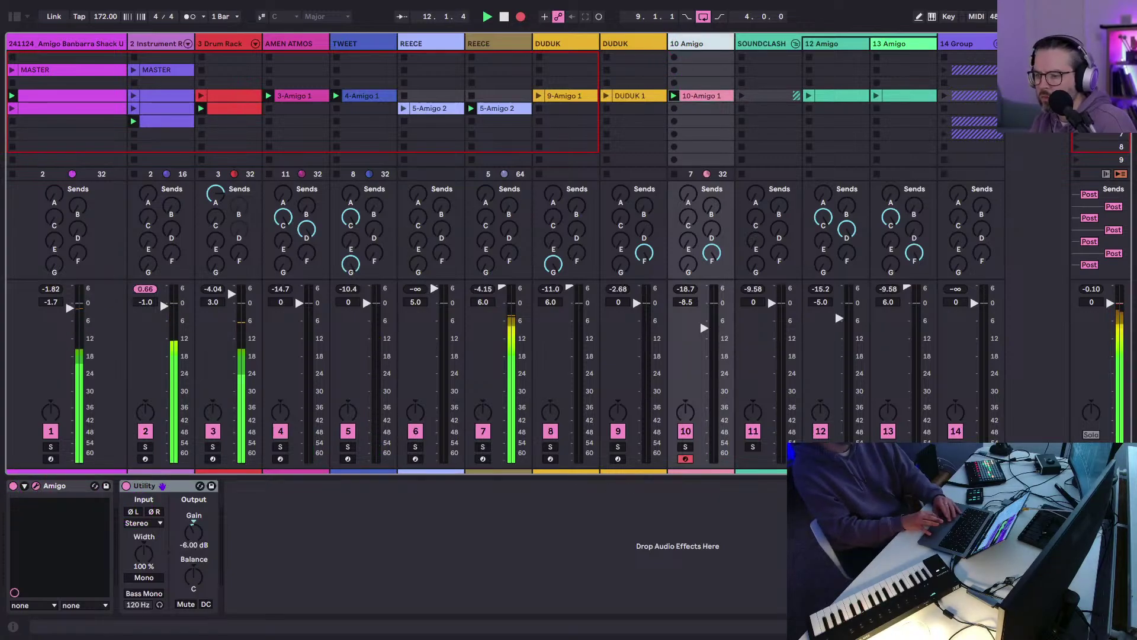
key(super+alt+p)
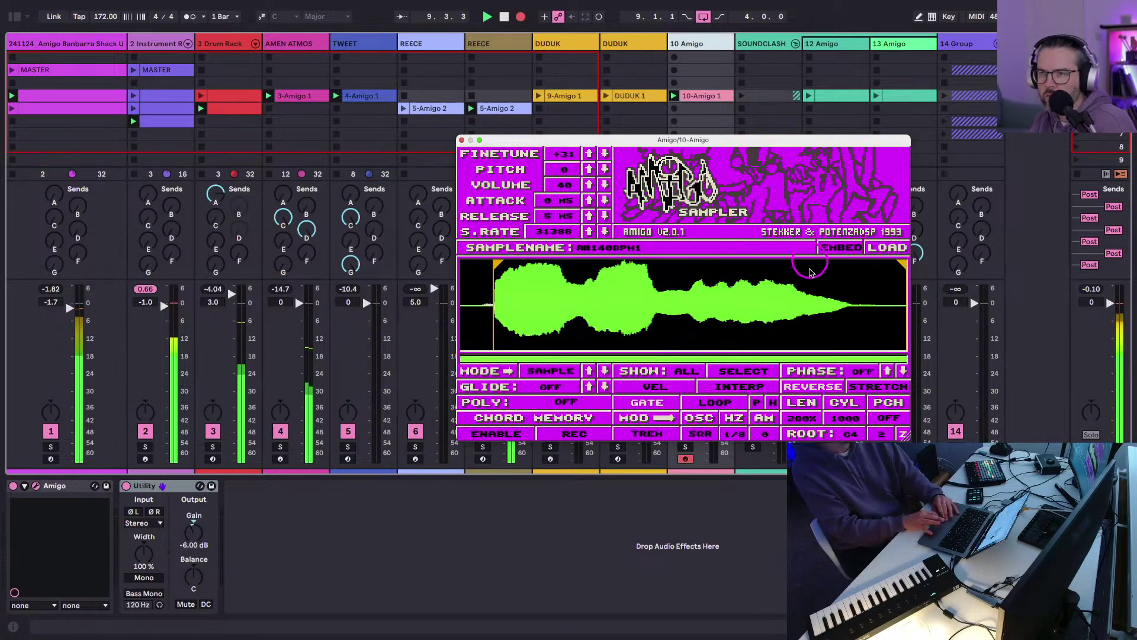
click(809, 388)
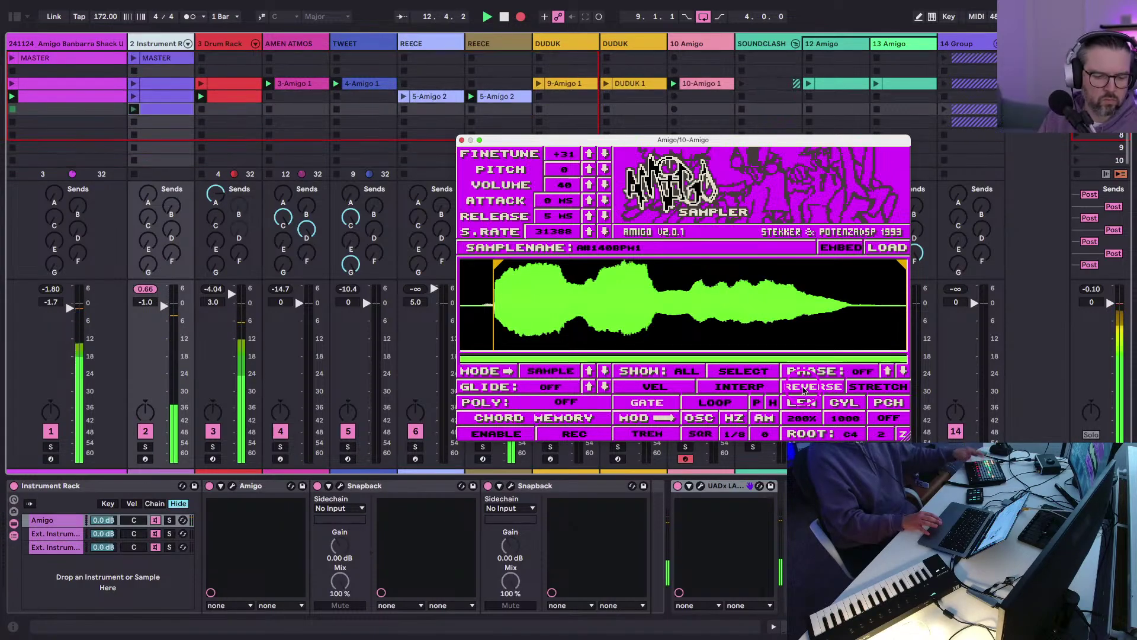
Relaunch the lower 3 Drum Rack clip and launch DUDUK 1 and the 12 Amigo clip, moving the sampler window clear of the clip grid.
click(283, 209)
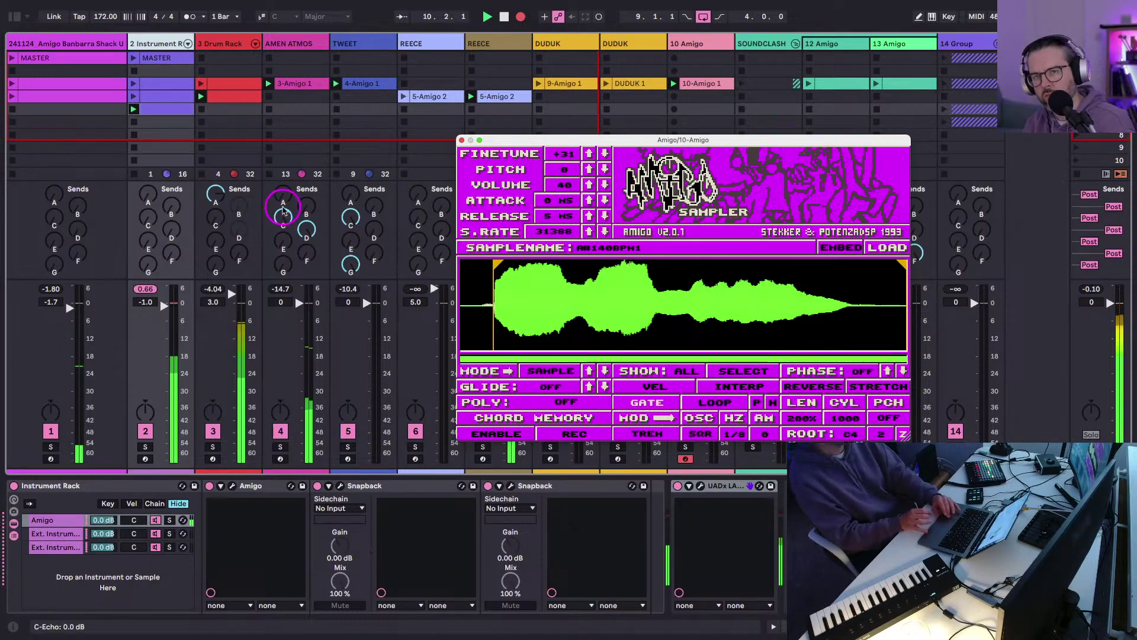
click(203, 98)
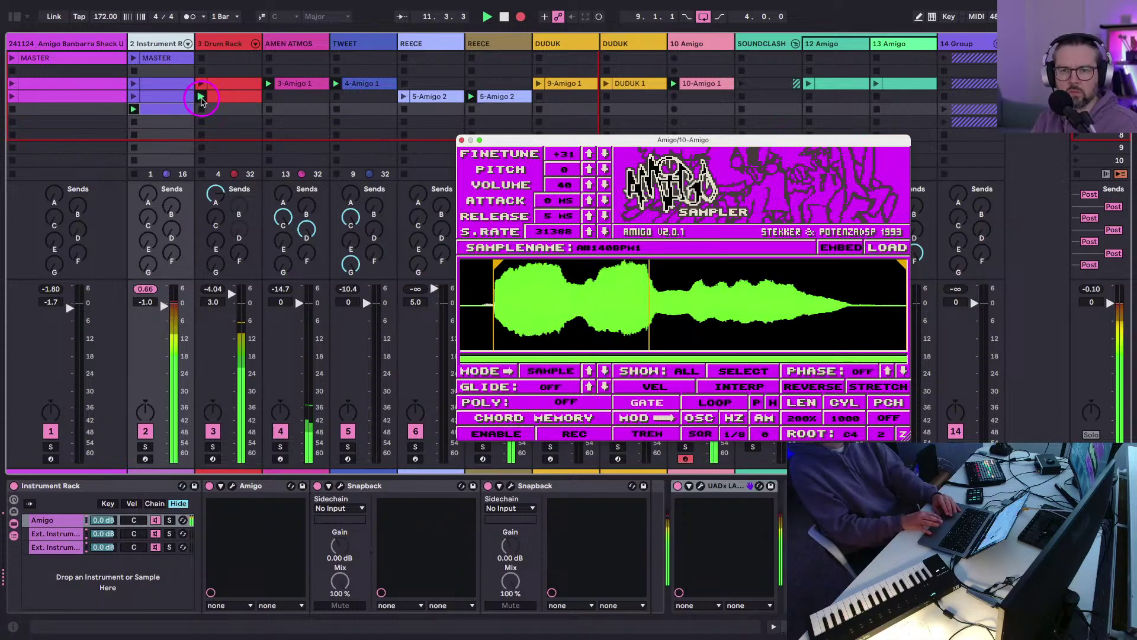
click(451, 111)
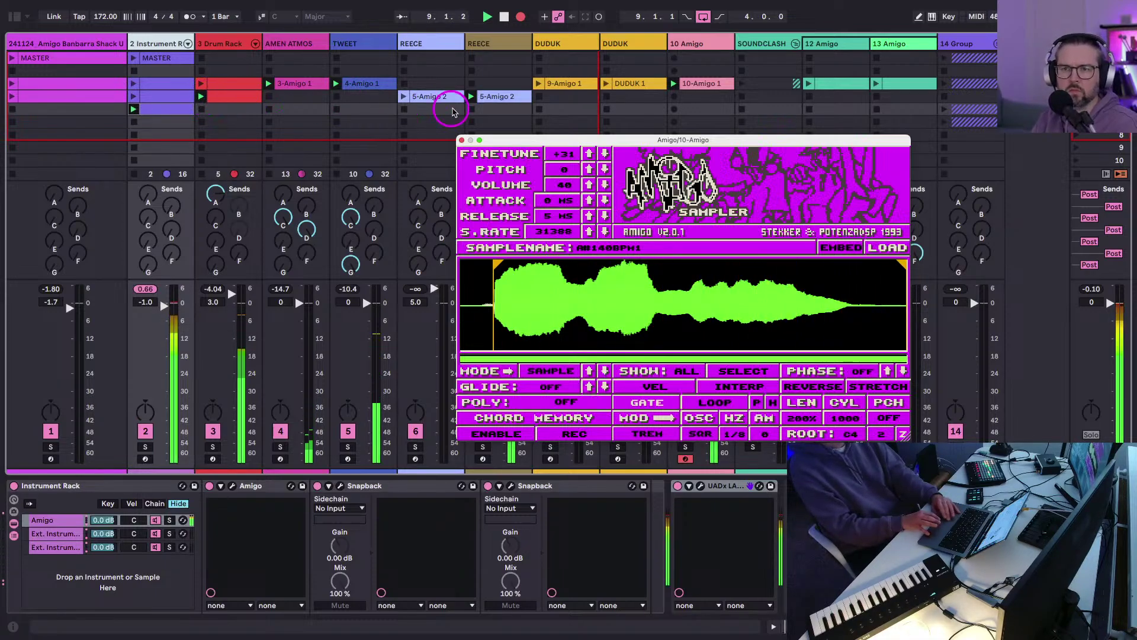
drag(499, 141, 499, 206)
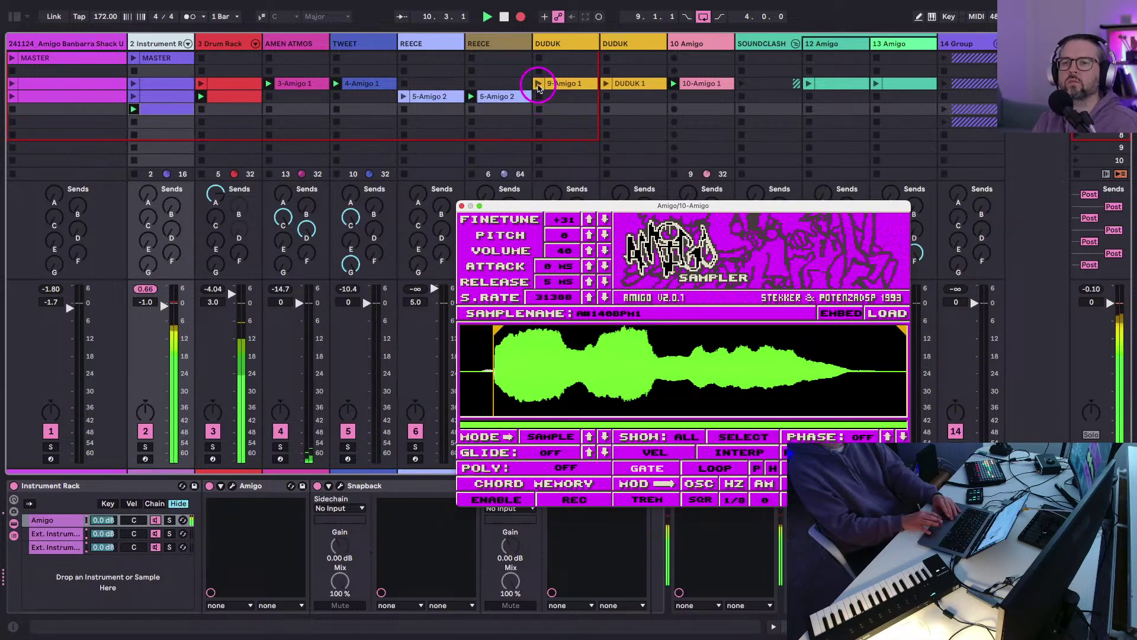
click(706, 108)
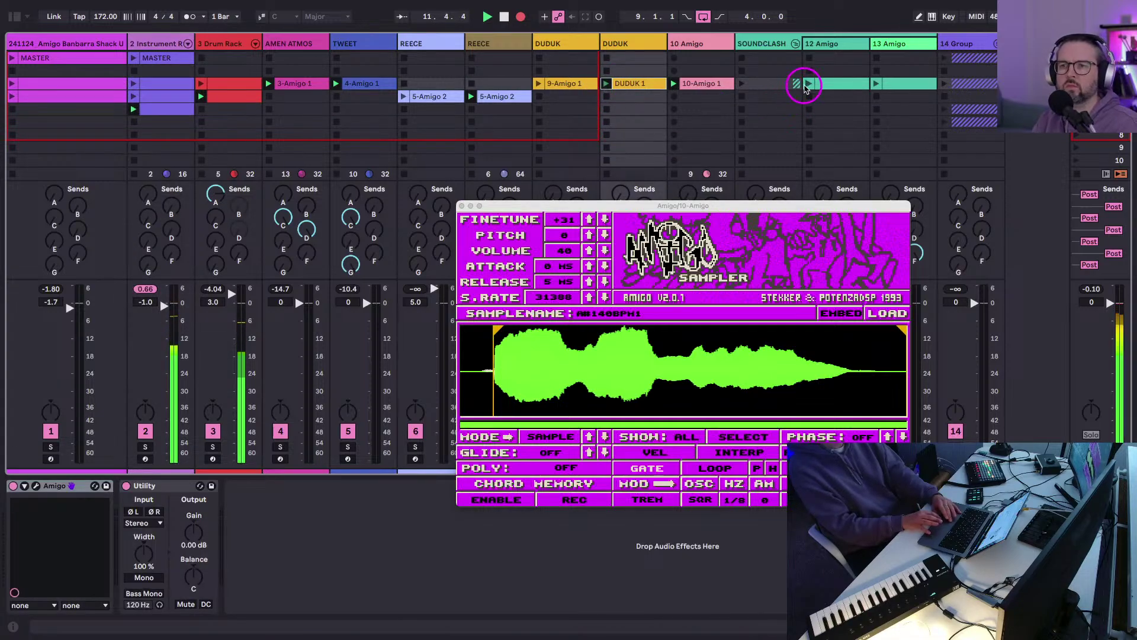
click(806, 85)
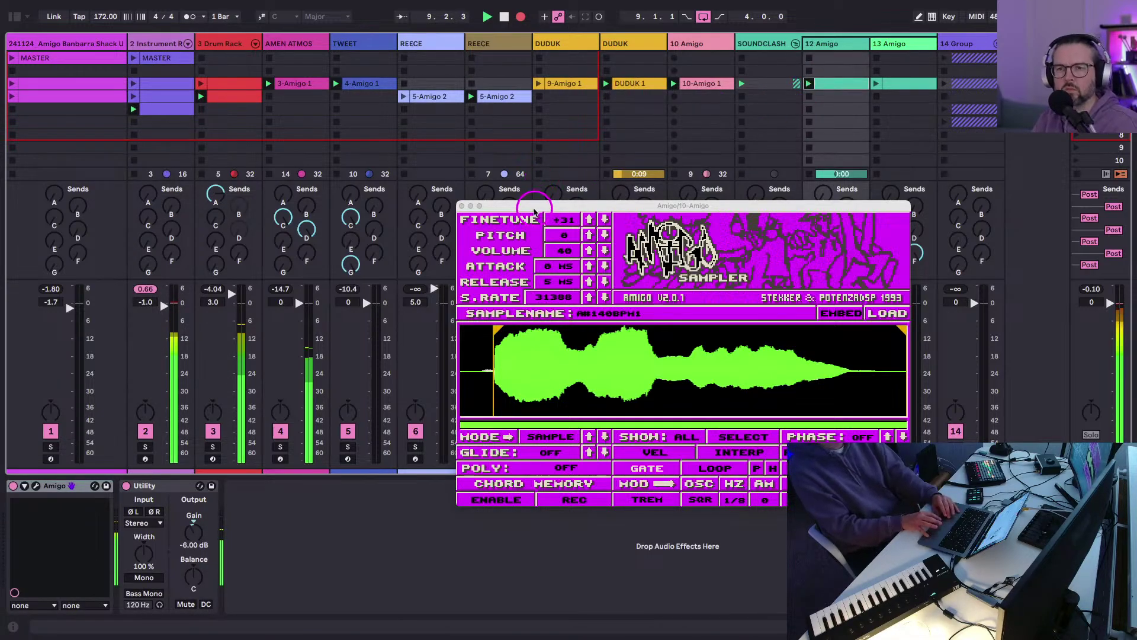
Switch to the arrangement view, stop playback and close the 10 Amigo sampler window.
drag(533, 210, 574, 116)
click(125, 105)
scroll(126, 105, up, 1)
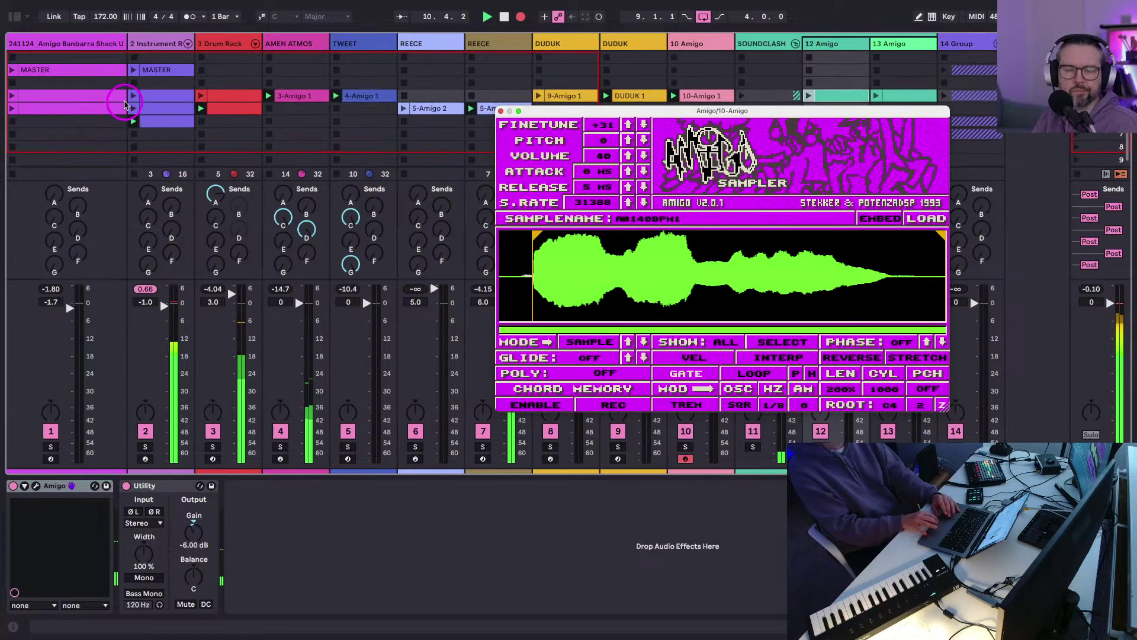
key(Tab)
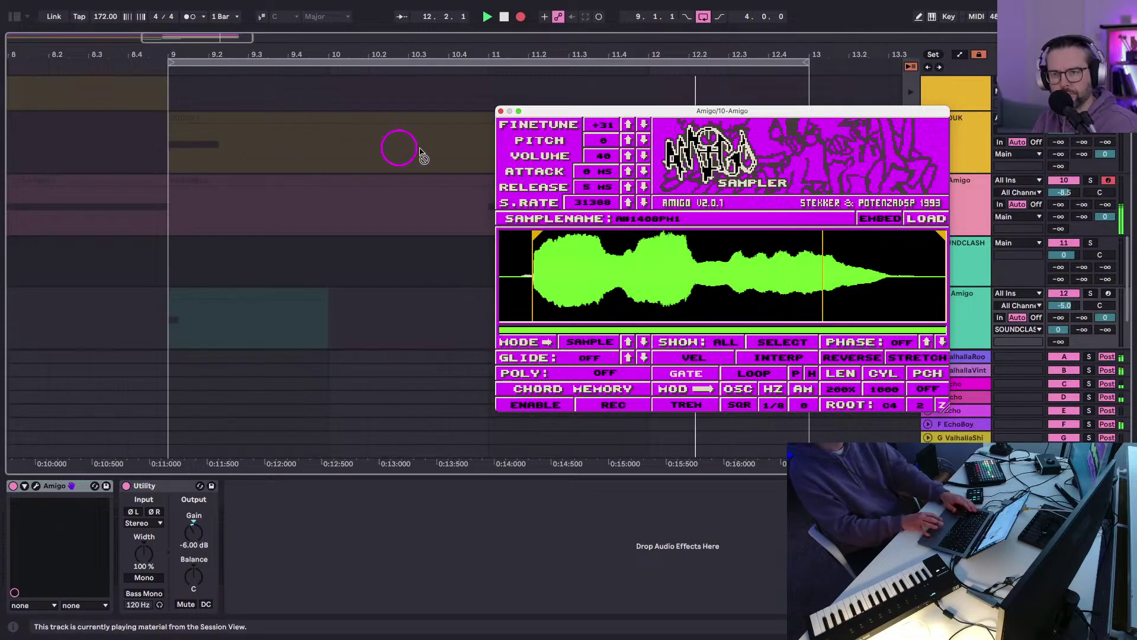
key(space)
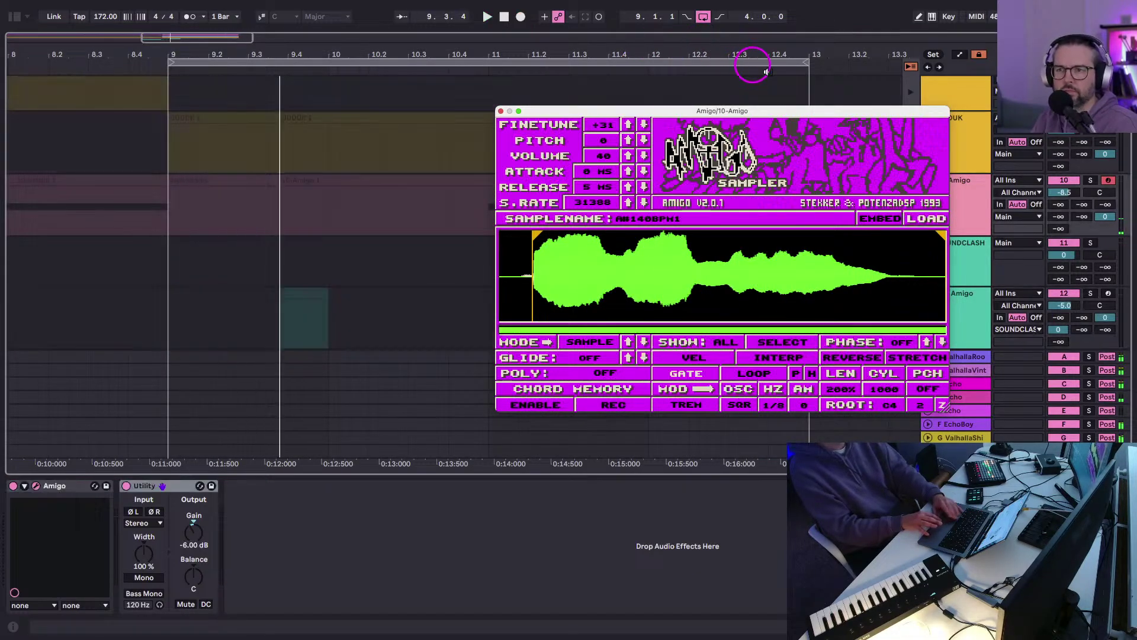
drag(666, 113, 639, 368)
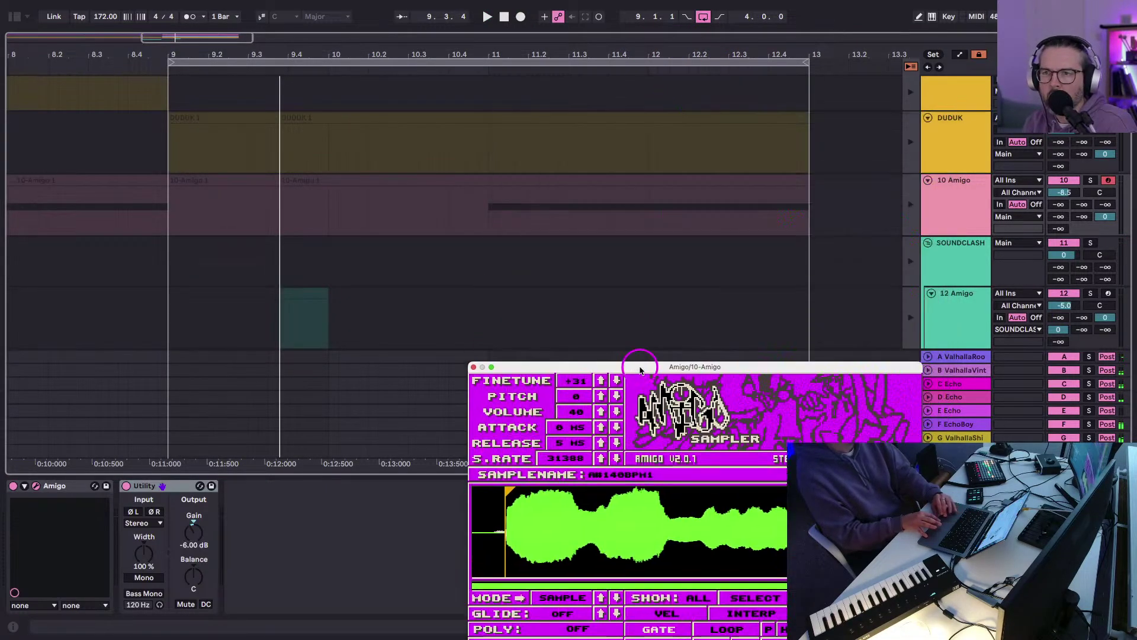
click(472, 368)
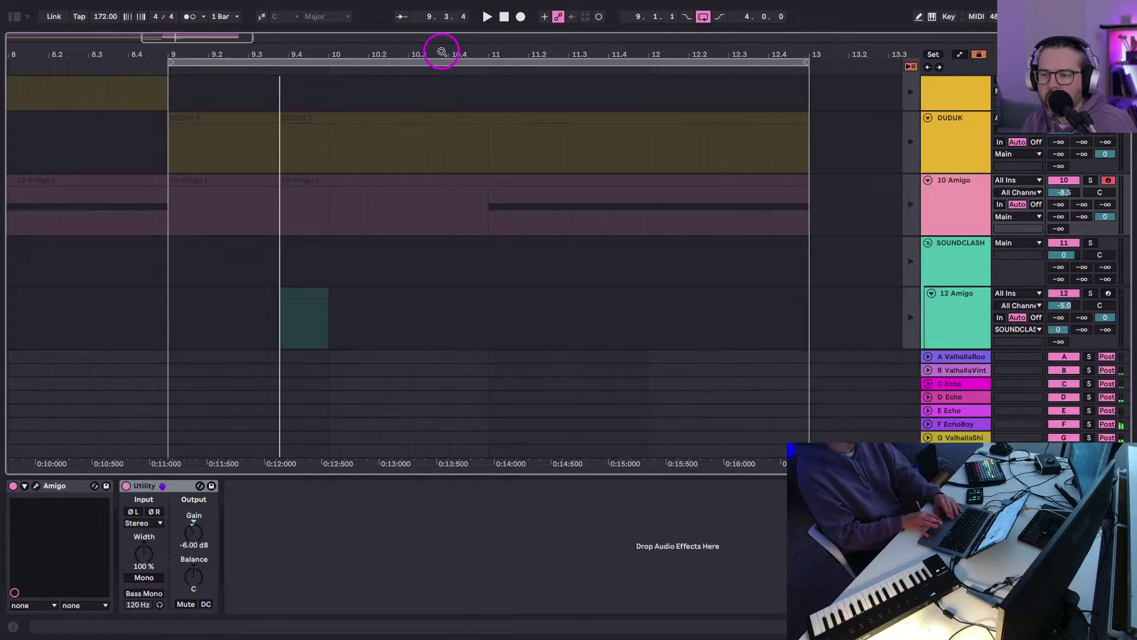
Return all tracks from session clips to arrangement playback.
scroll(440, 50, down, 5)
scroll(86, 124, up, 4)
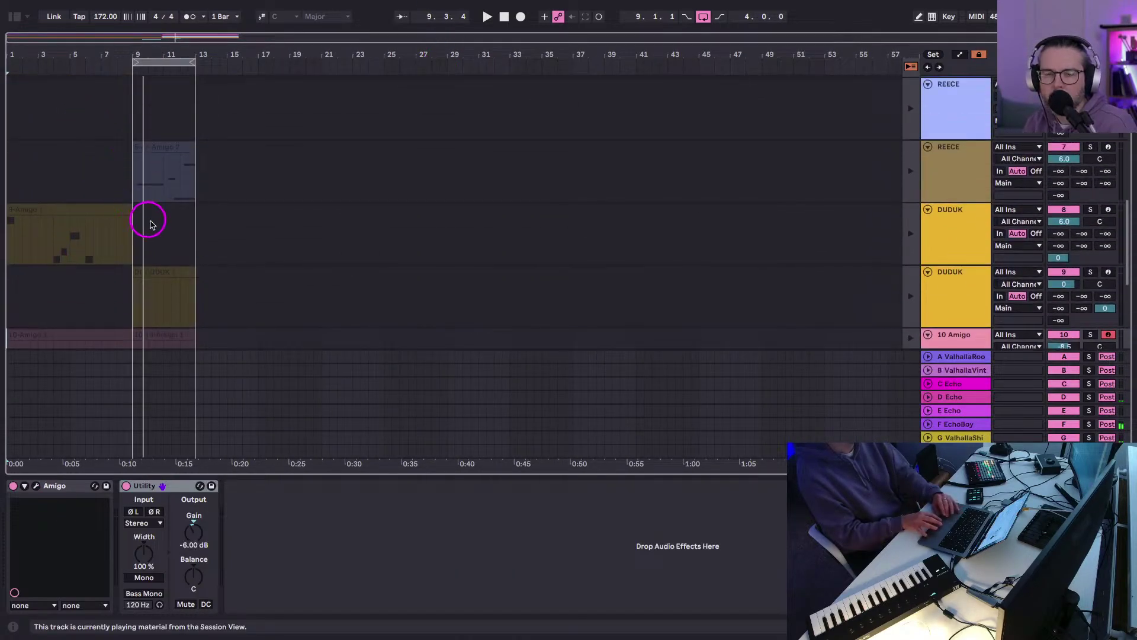
scroll(149, 222, up, 5)
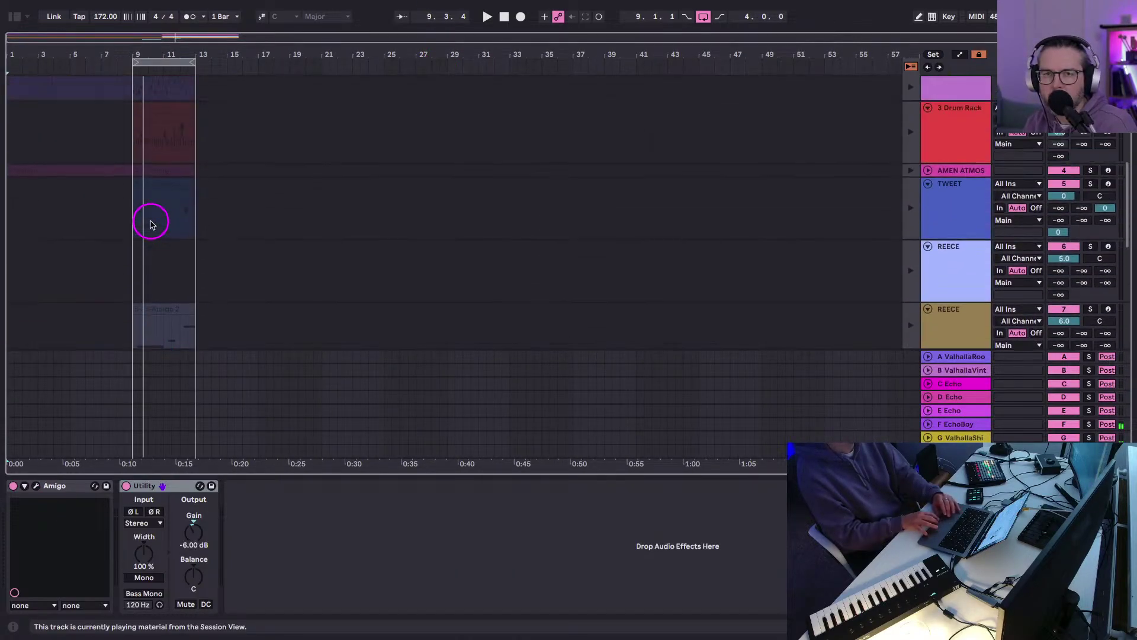
click(908, 69)
Select all arrangement material and extend the recorded clips ending at bar 13 out to about bar 61.
scroll(317, 195, up, 8)
key(super+a)
scroll(177, 242, down, 5)
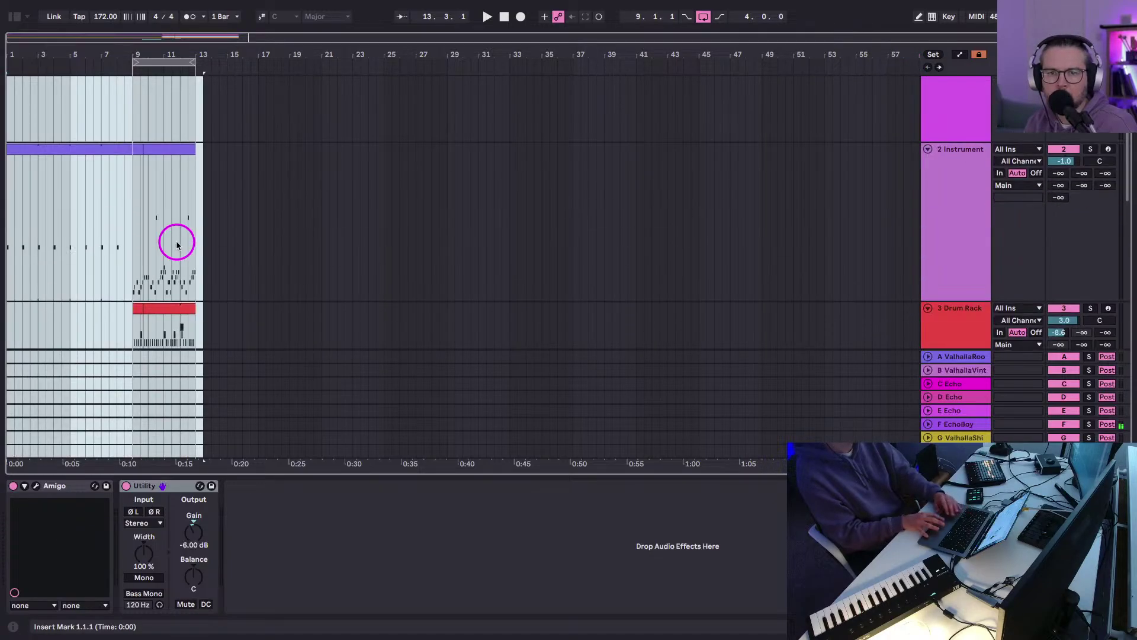
drag(190, 79, 661, 105)
scroll(610, 203, down, 2)
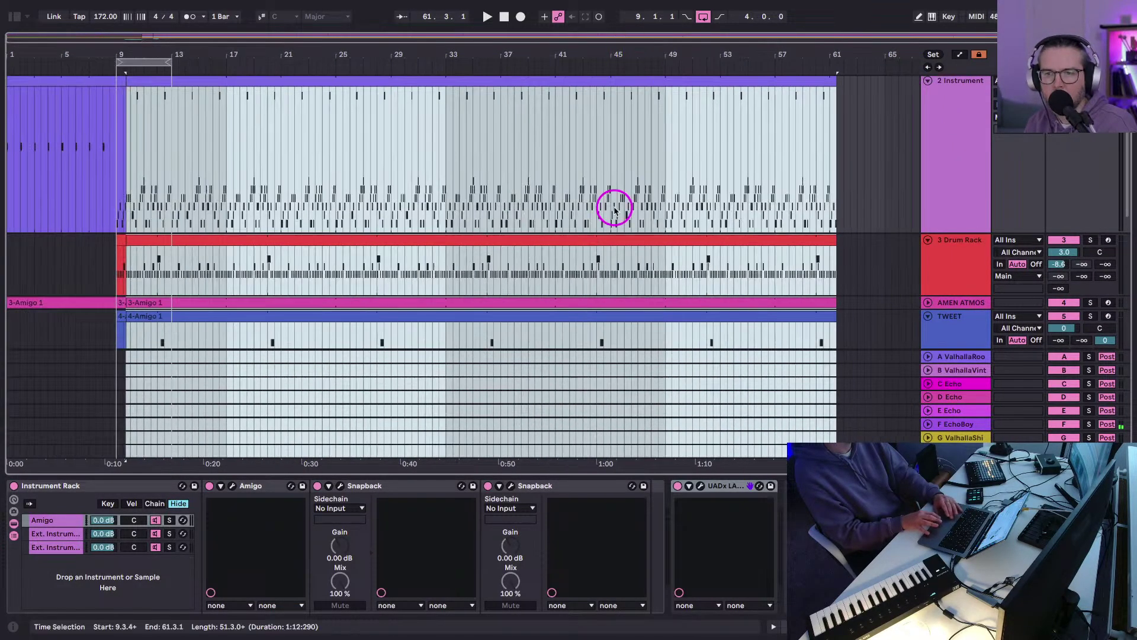
Select everything in the arrangement, then return to the session view and hide the mixer sends.
scroll(599, 249, down, 5)
key(super+a)
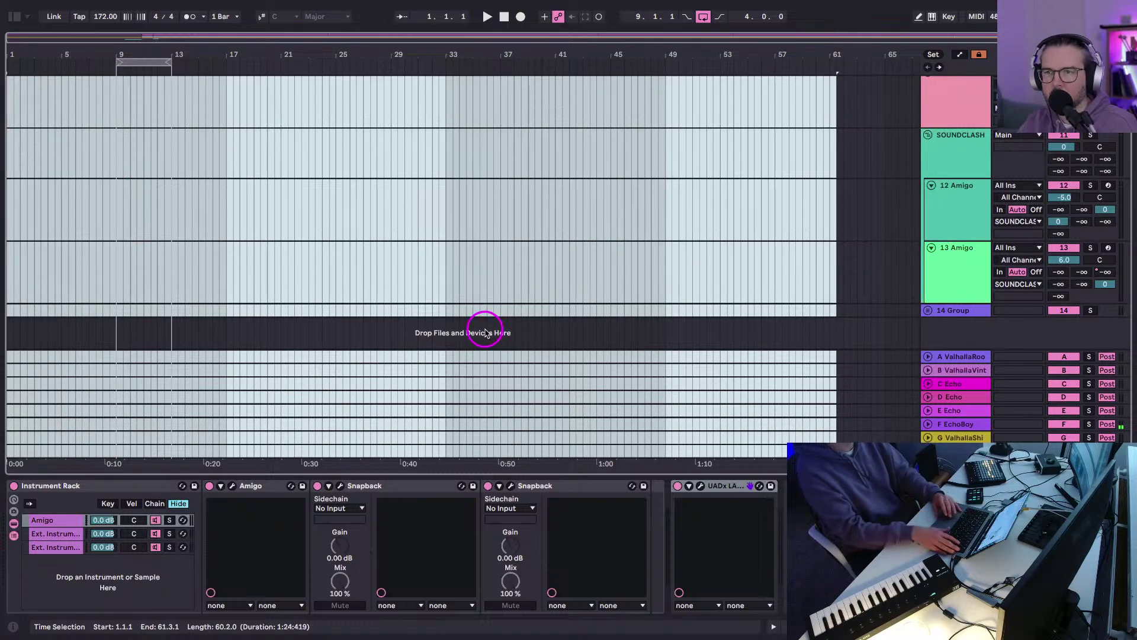
scroll(563, 160, up, 5)
key(Tab)
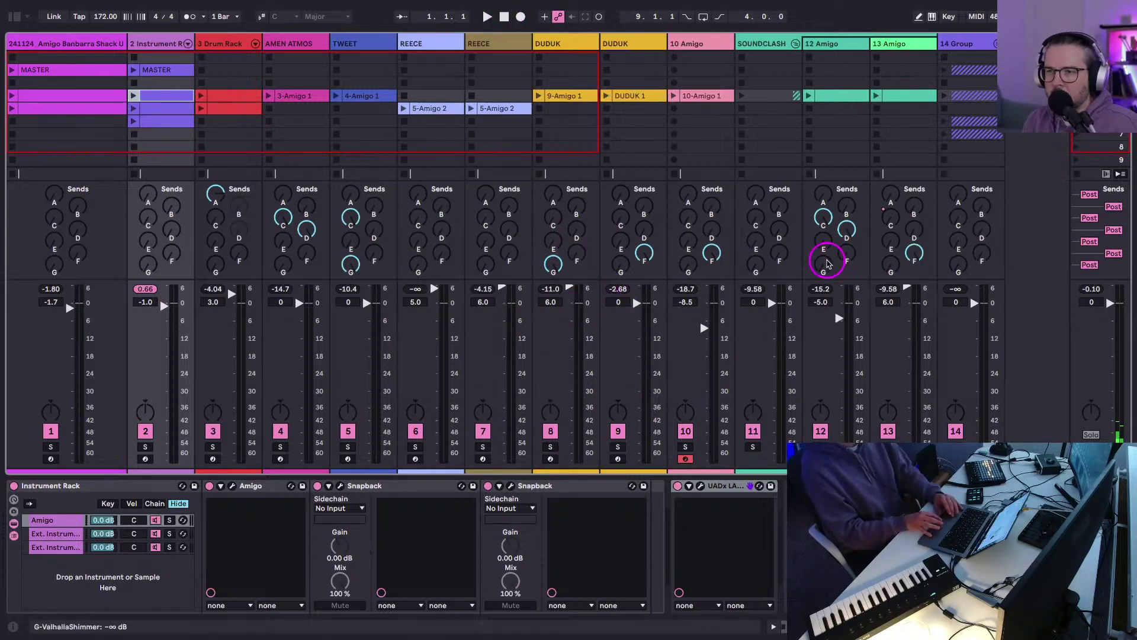
key(ctrl+alt+s)
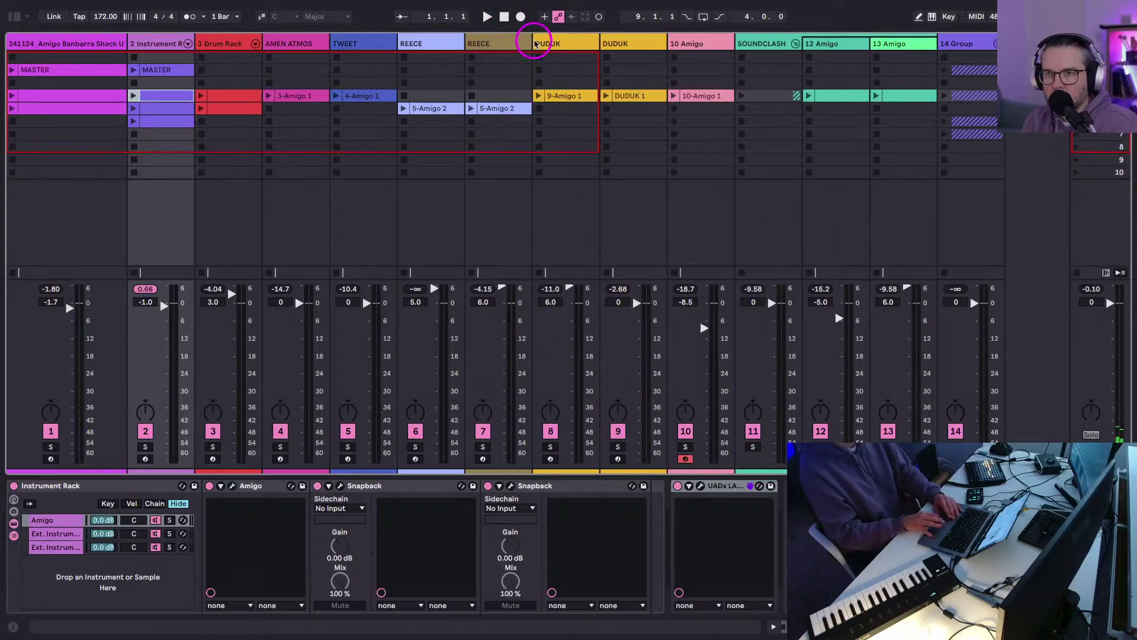
Launch the 10-Amigo 1 clip and check its notes in the clip editor before returning to the track's devices.
click(689, 95)
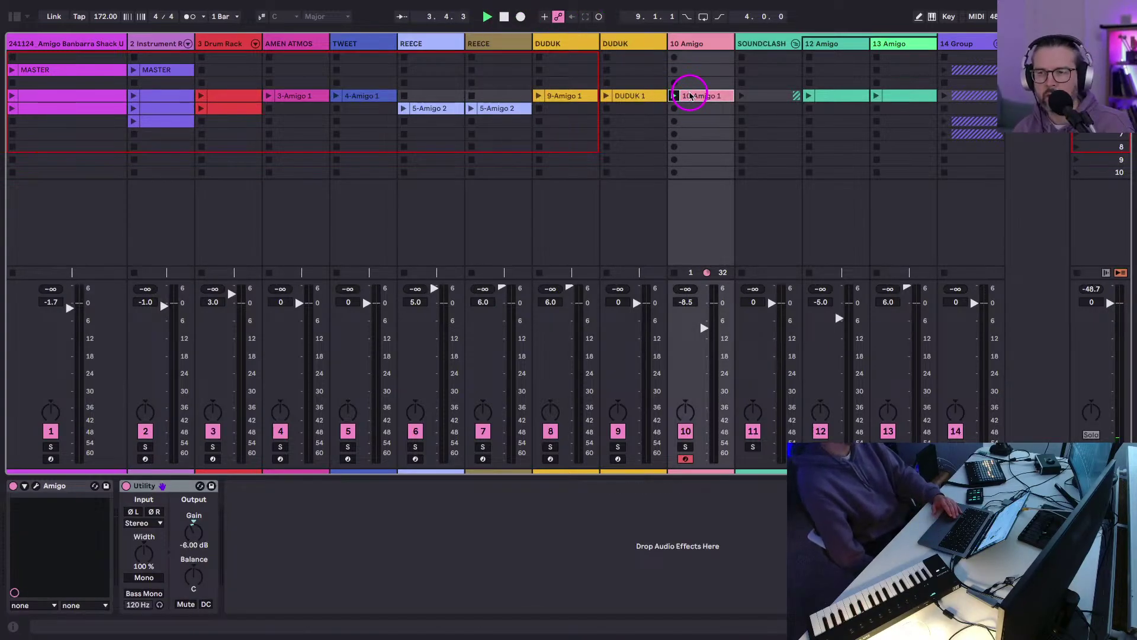
double_click(689, 95)
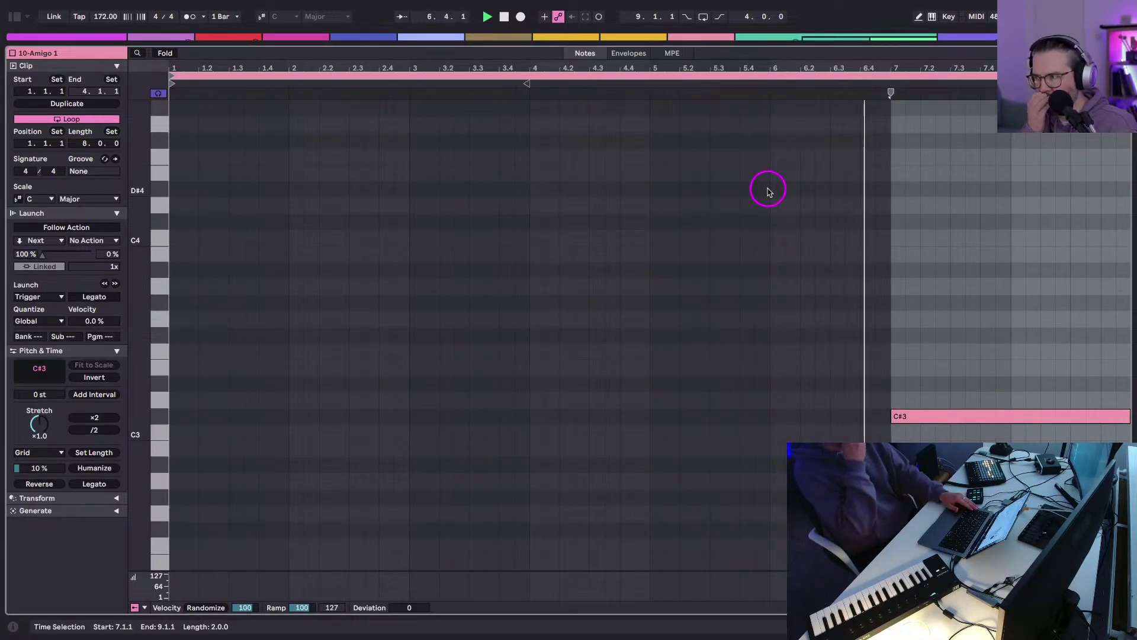
key(shift+Tab)
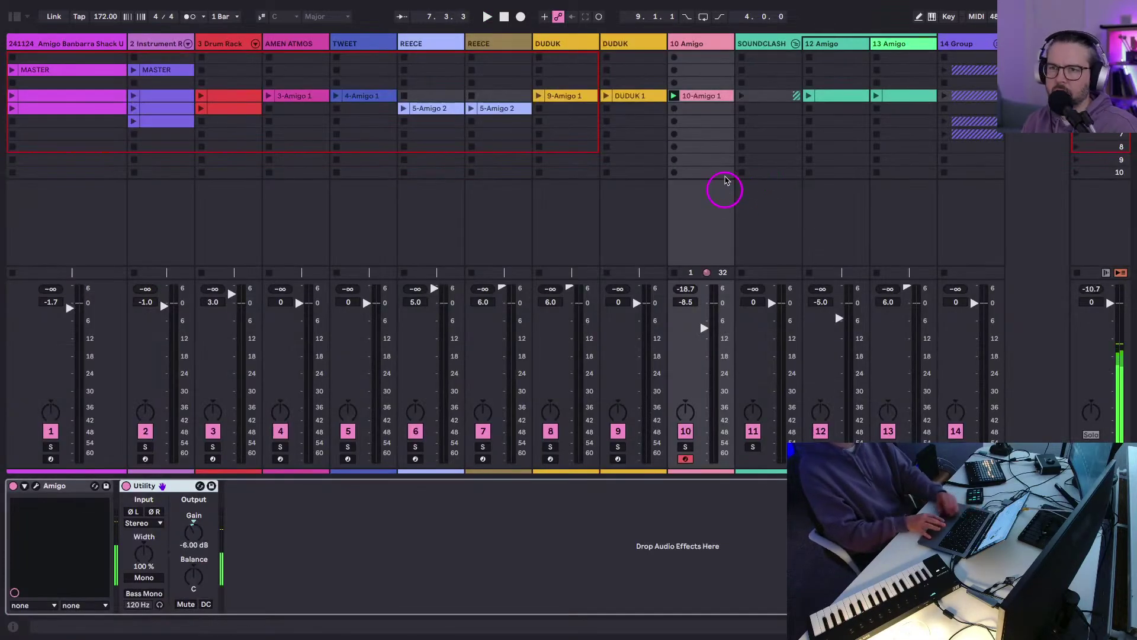
Bring up the 10 Amigo sampler window to check its settings, and close it again.
click(695, 52)
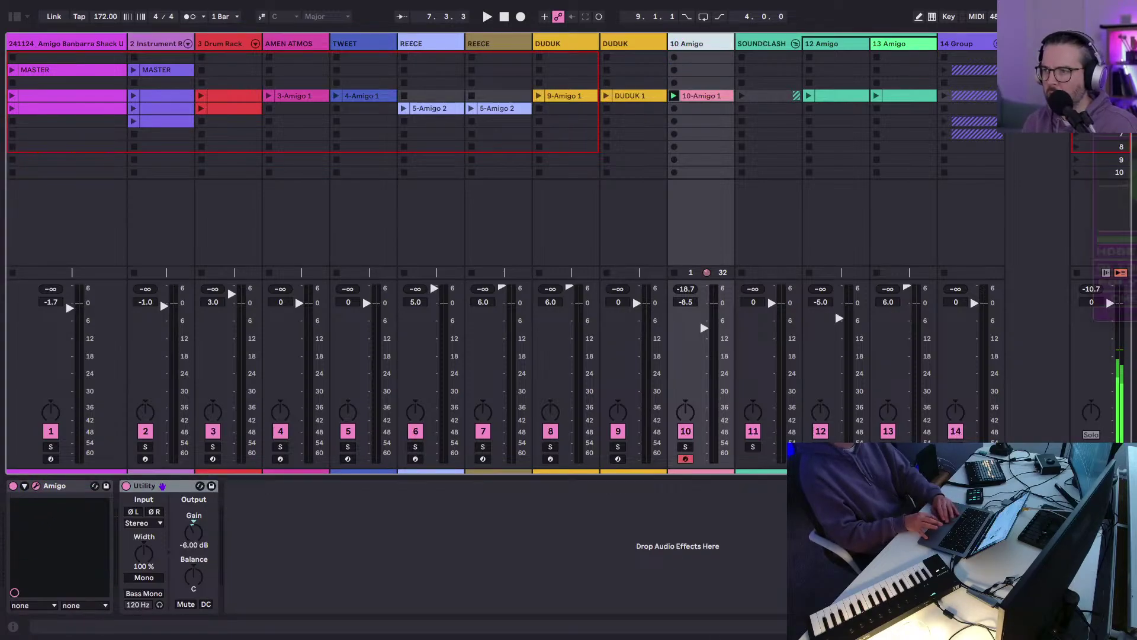
key(alt+super+p)
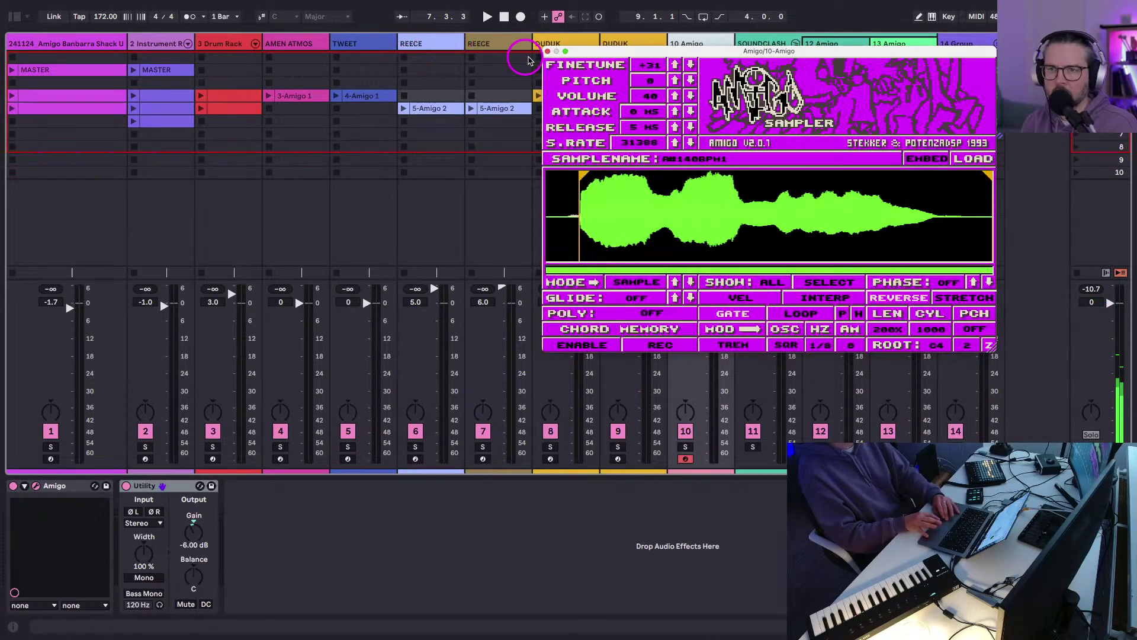
click(548, 53)
Start arrangement recording from bar 1 and launch 9-Amigo 1, 3-Amigo 1 and the upper unnamed 2 Instrument Rack clip.
click(504, 17)
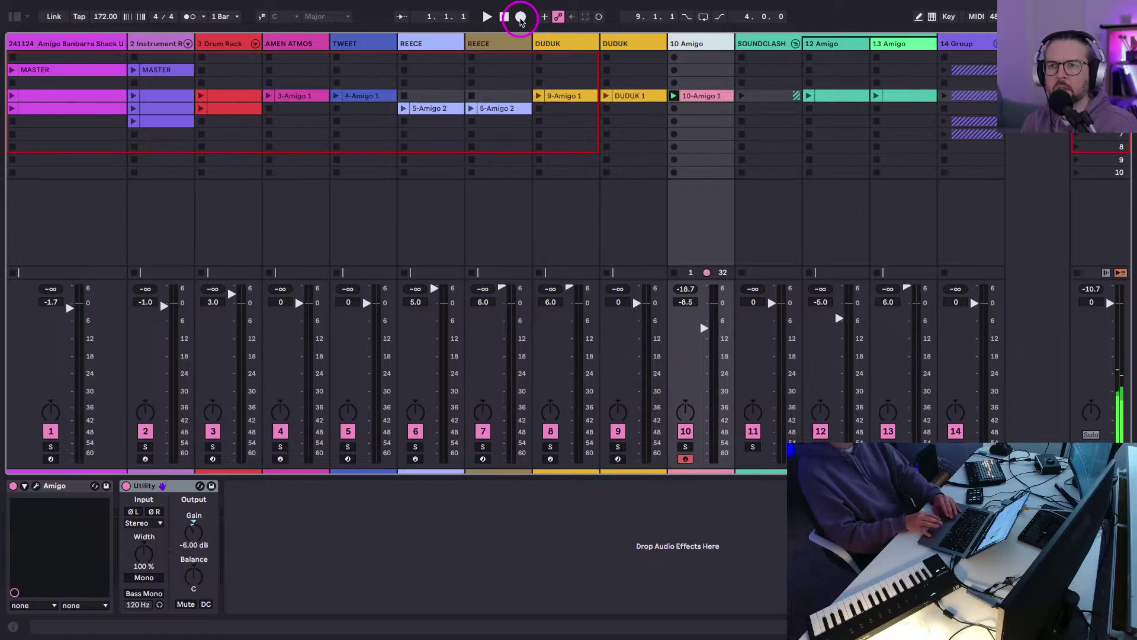
click(520, 18)
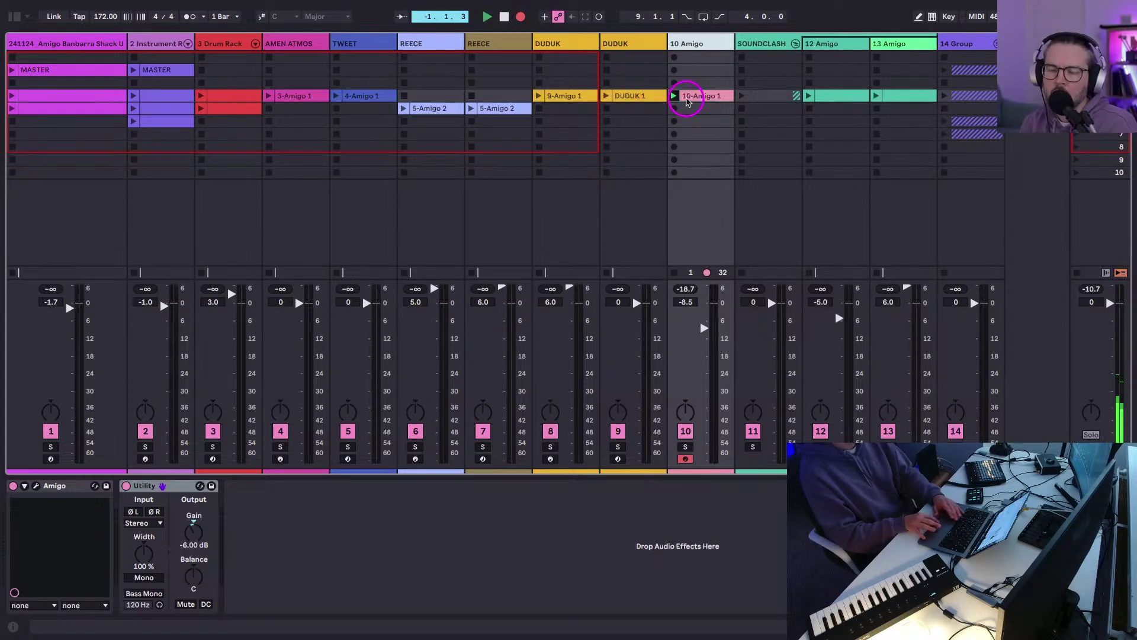
click(540, 96)
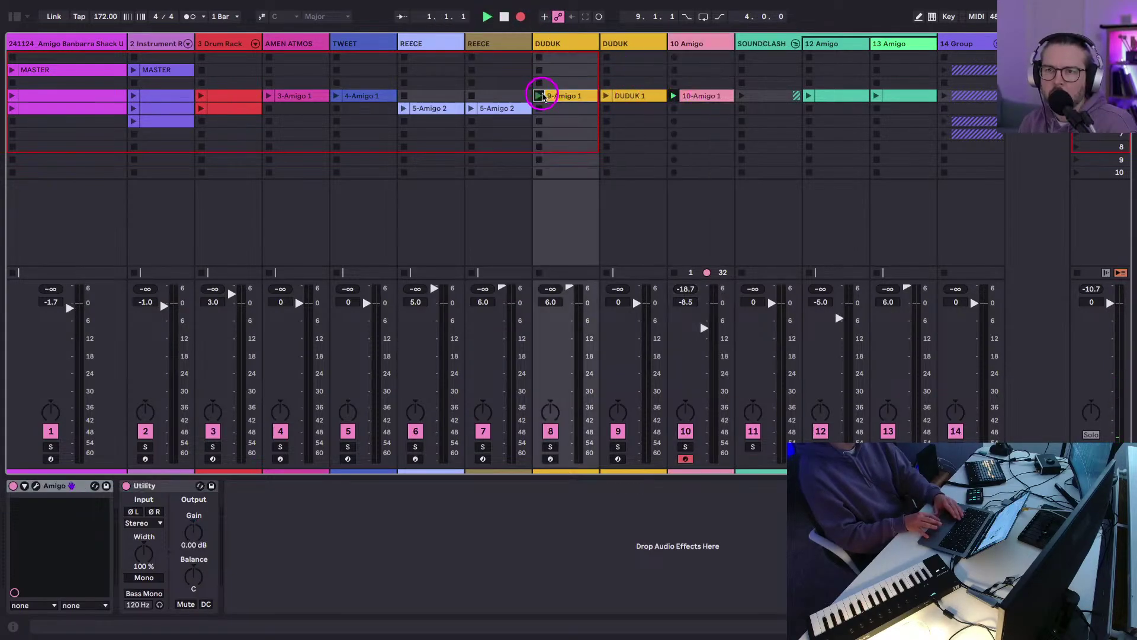
click(268, 98)
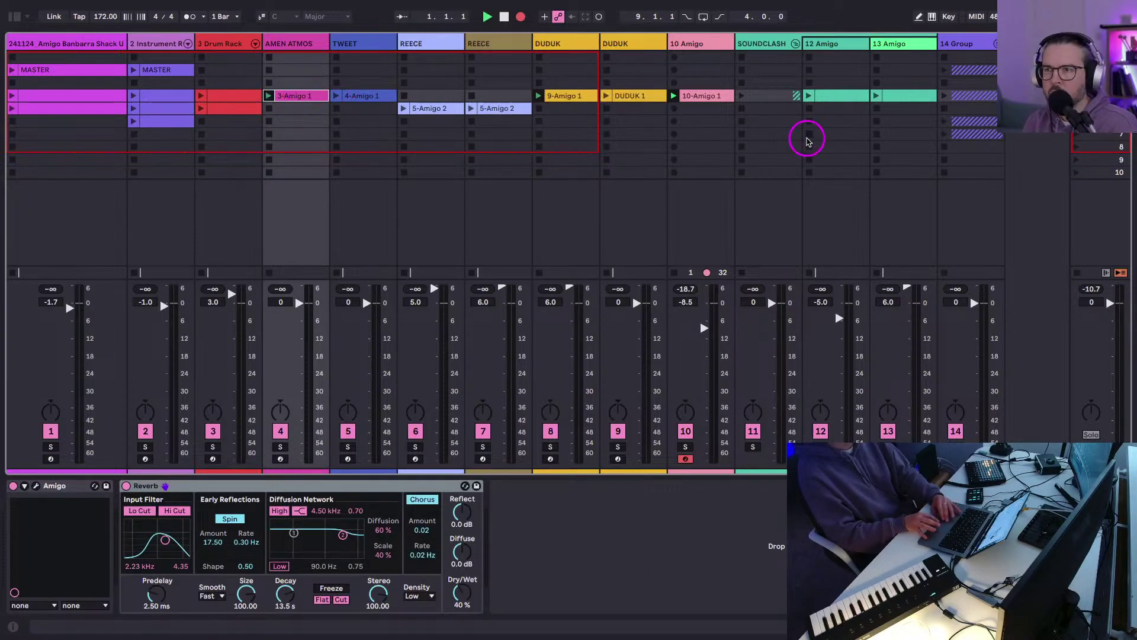
click(134, 98)
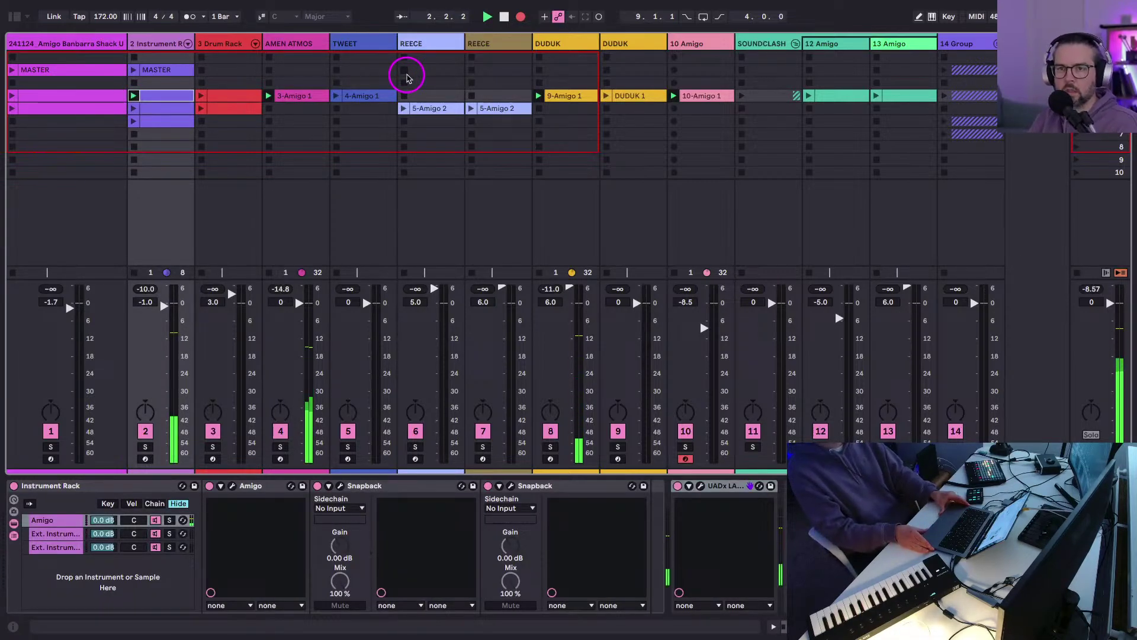
Show the mixer sends and turn the AMEN ATMOS track's C and D sends fully down.
key(super+alt+s)
click(282, 224)
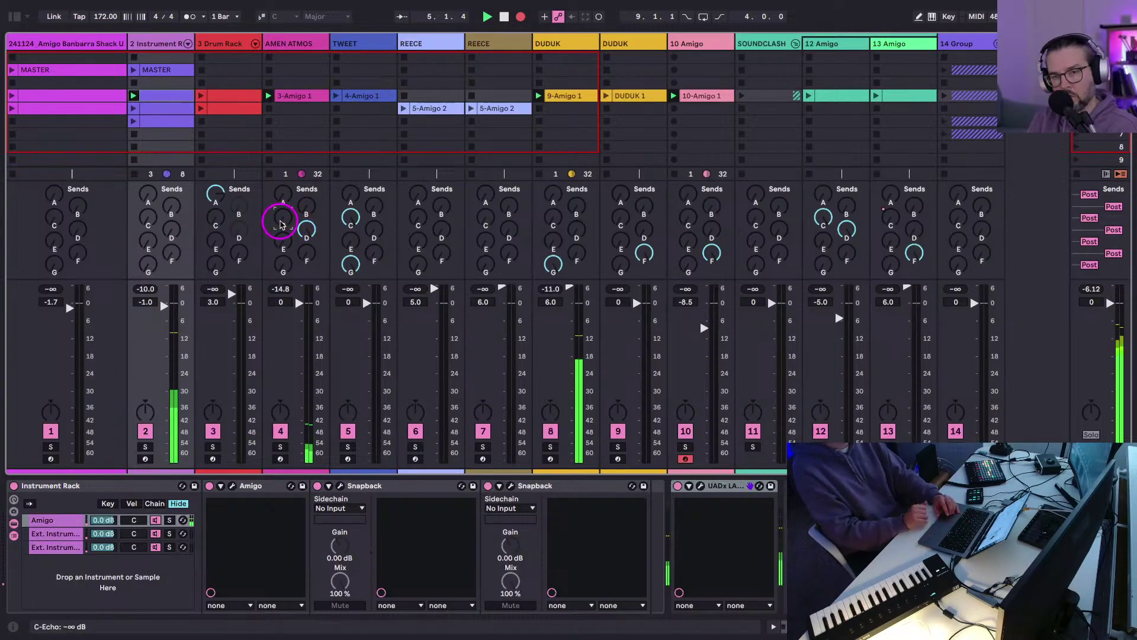
click(305, 229)
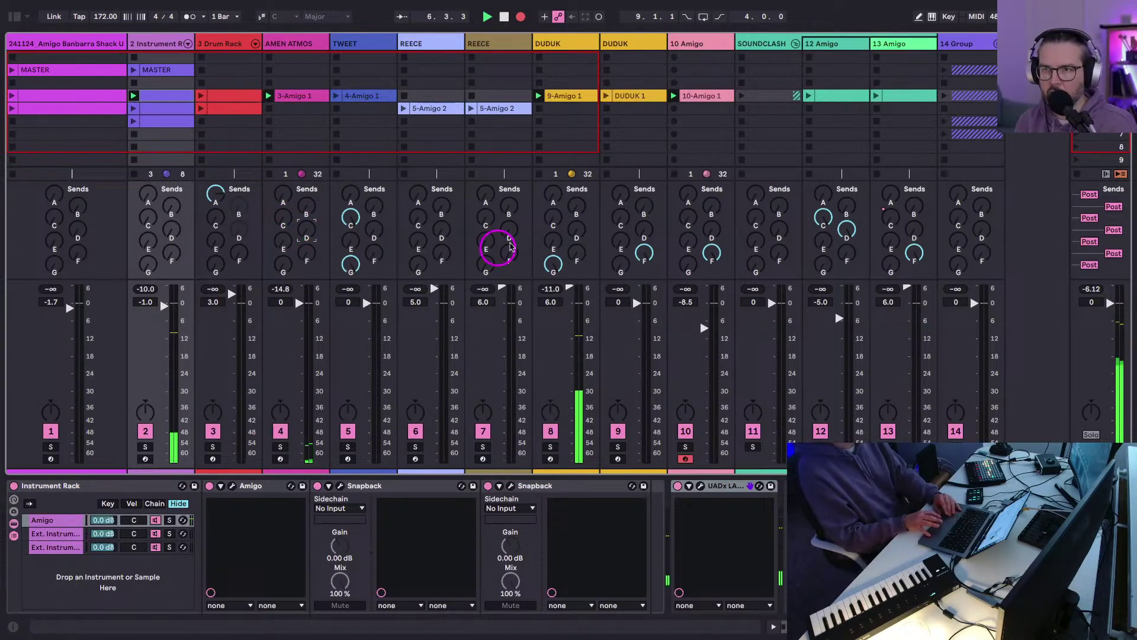
Launch DUDUK 1, the 12 Amigo clip and the 13 Amigo clip into the recording, then retrigger DUDUK 1.
click(602, 98)
click(631, 300)
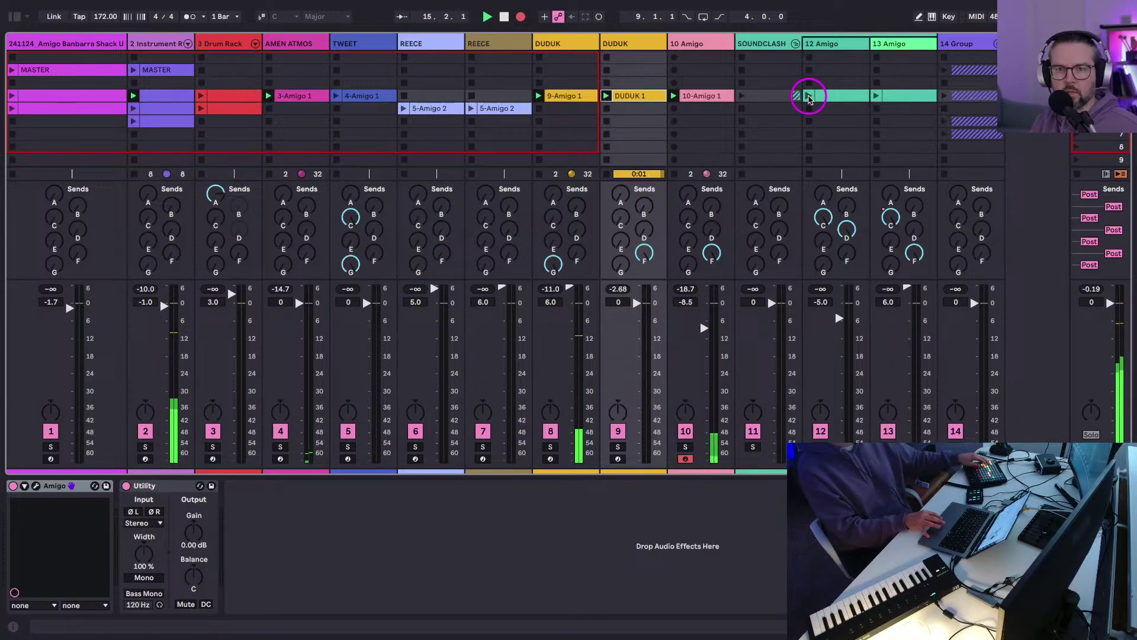
click(809, 96)
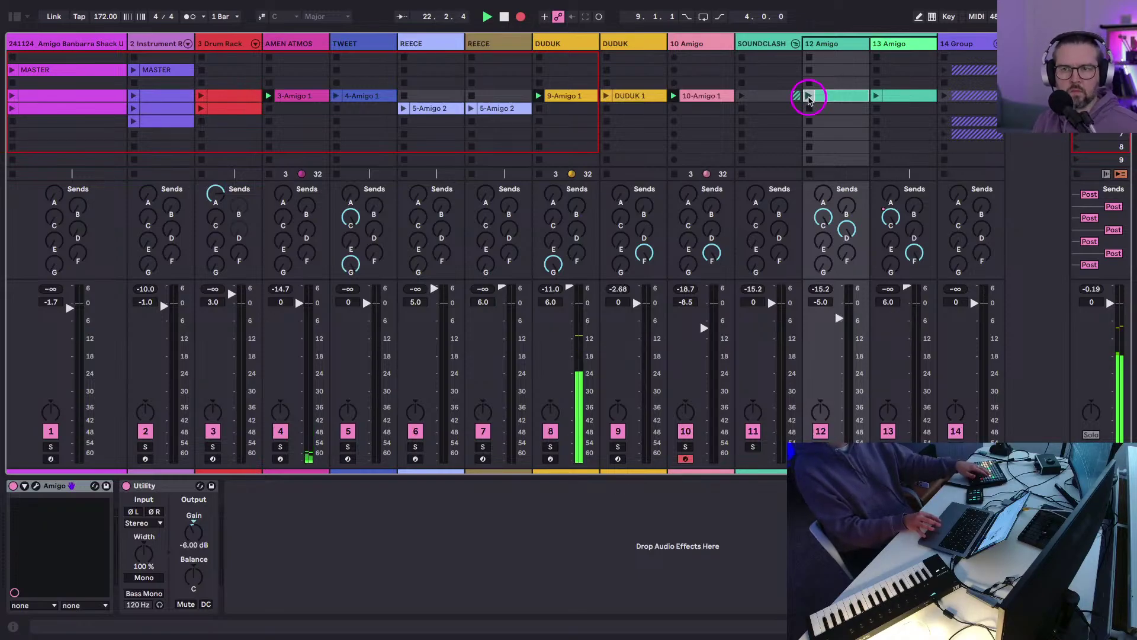
click(875, 96)
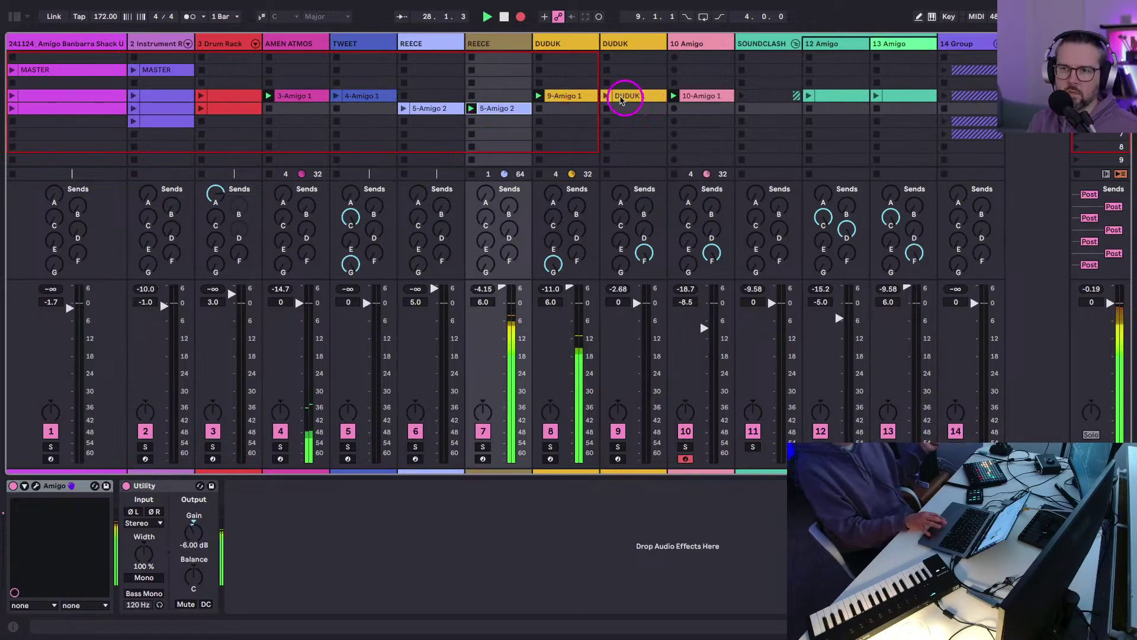
click(610, 97)
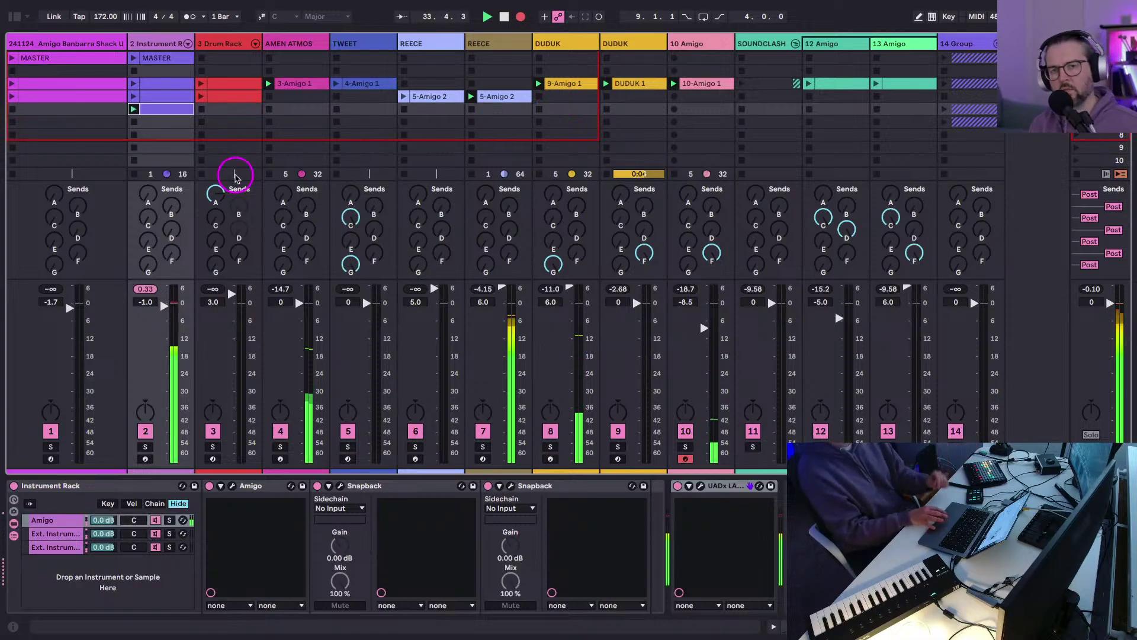
Switch the 2 Instrument Rack track to its middle unnamed clip and retrigger the 12 Amigo clip.
click(162, 111)
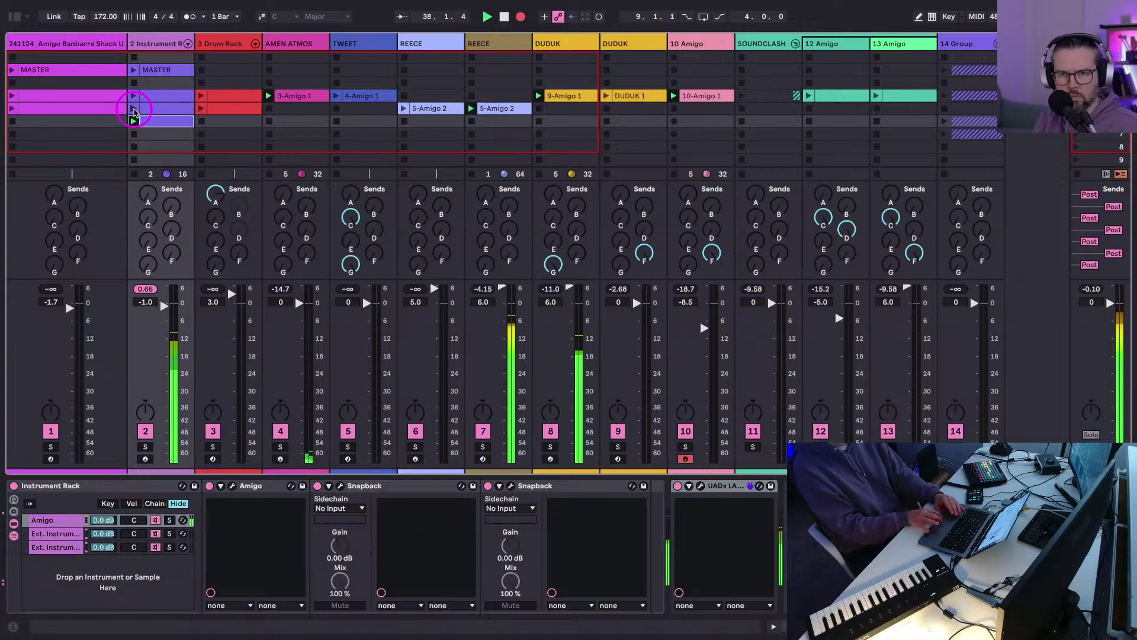
click(135, 109)
key(Left)
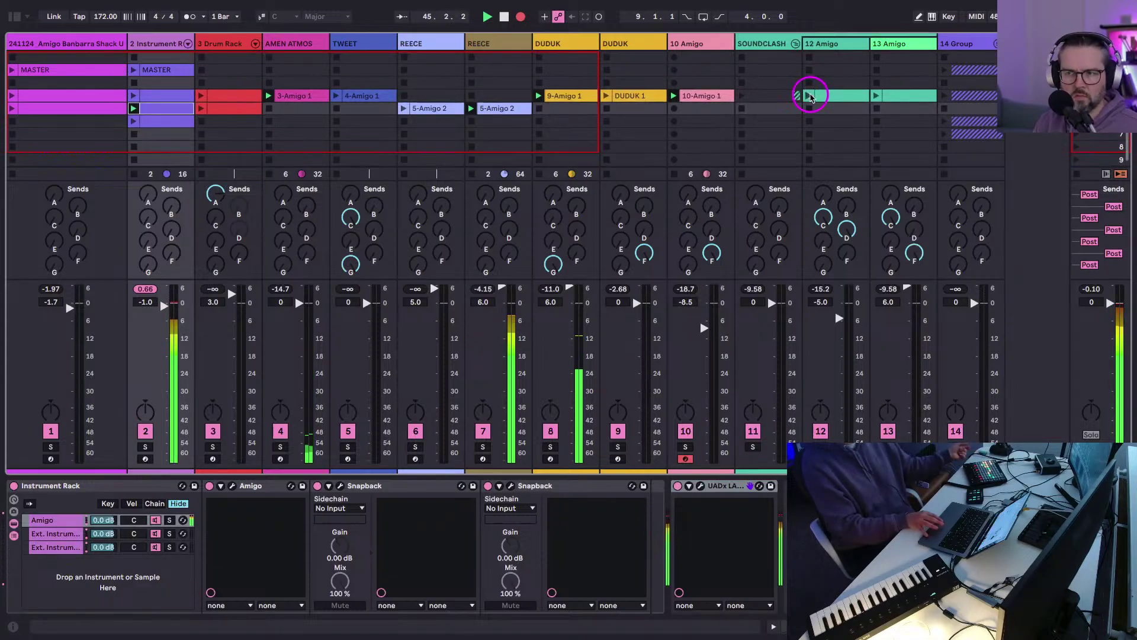
click(810, 96)
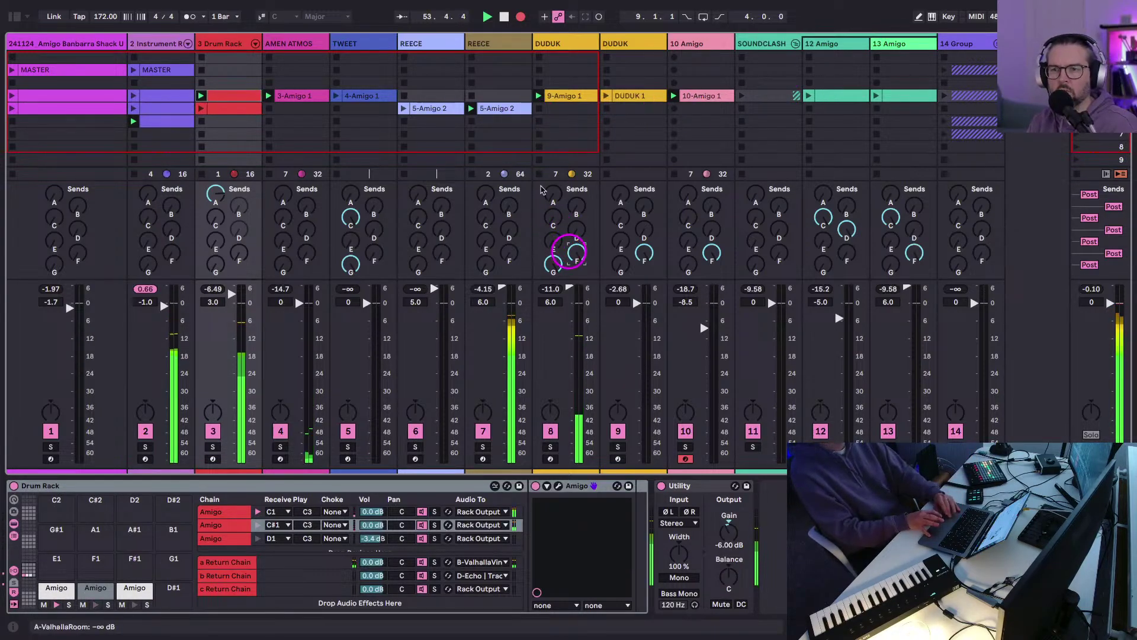
Launch DUDUK 1, the 12 Amigo clip, the 13 Amigo clip and 9-Amigo 1 over the recorded drums.
click(606, 97)
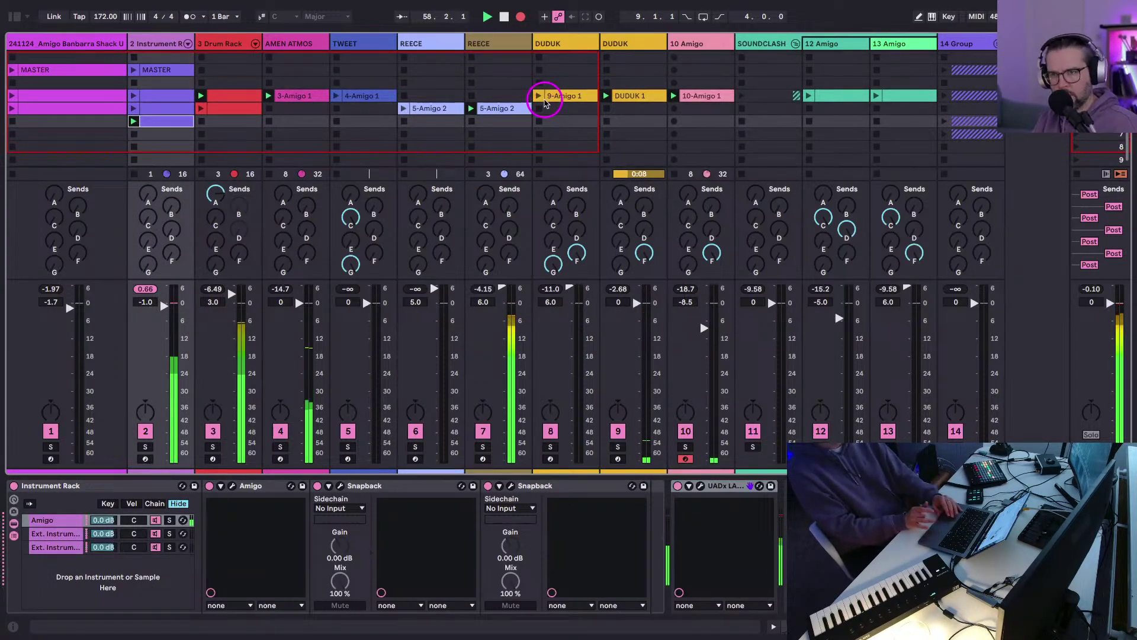
click(807, 96)
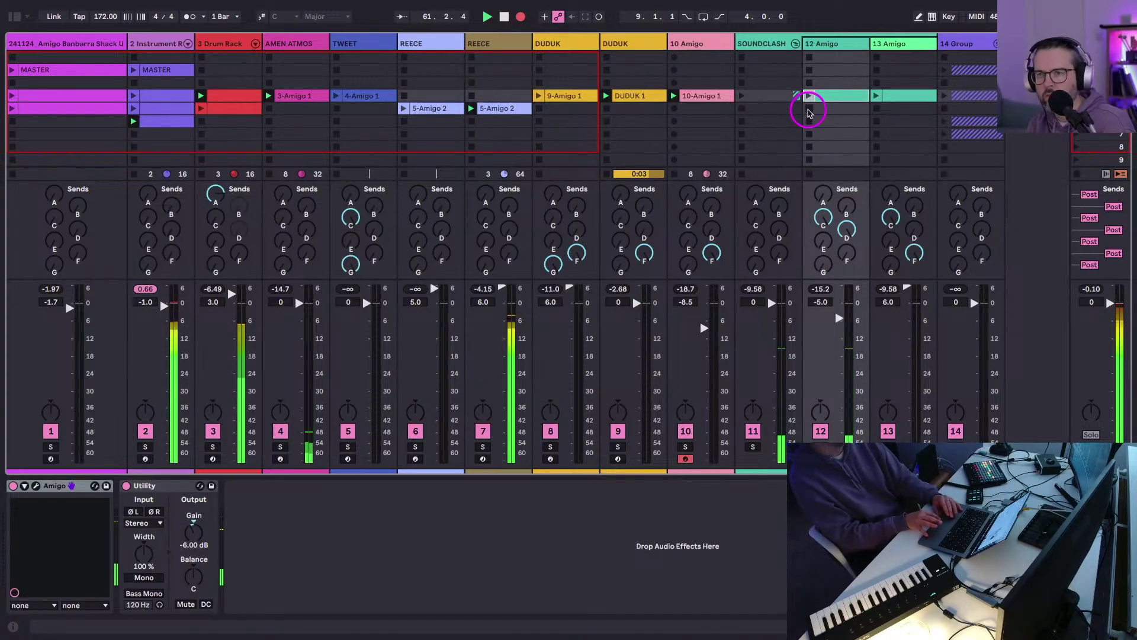
click(876, 96)
click(539, 96)
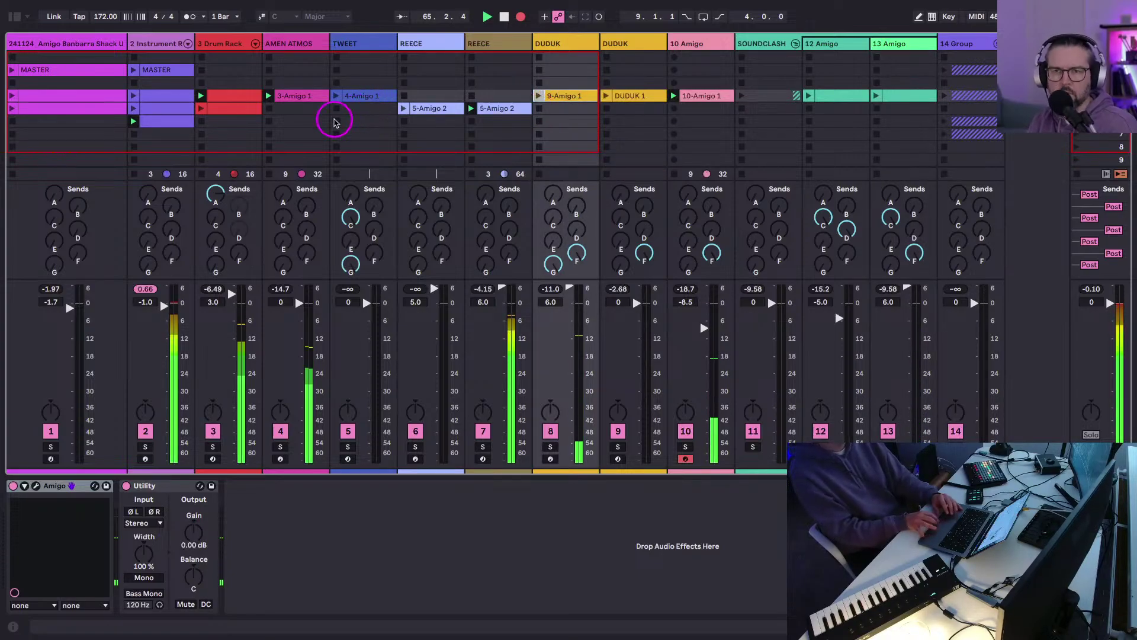
Launch 4-Amigo 1 on the TWEET track, trigger the 12 Amigo clip twice, and launch DUDUK 1 and 9-Amigo 1.
click(336, 97)
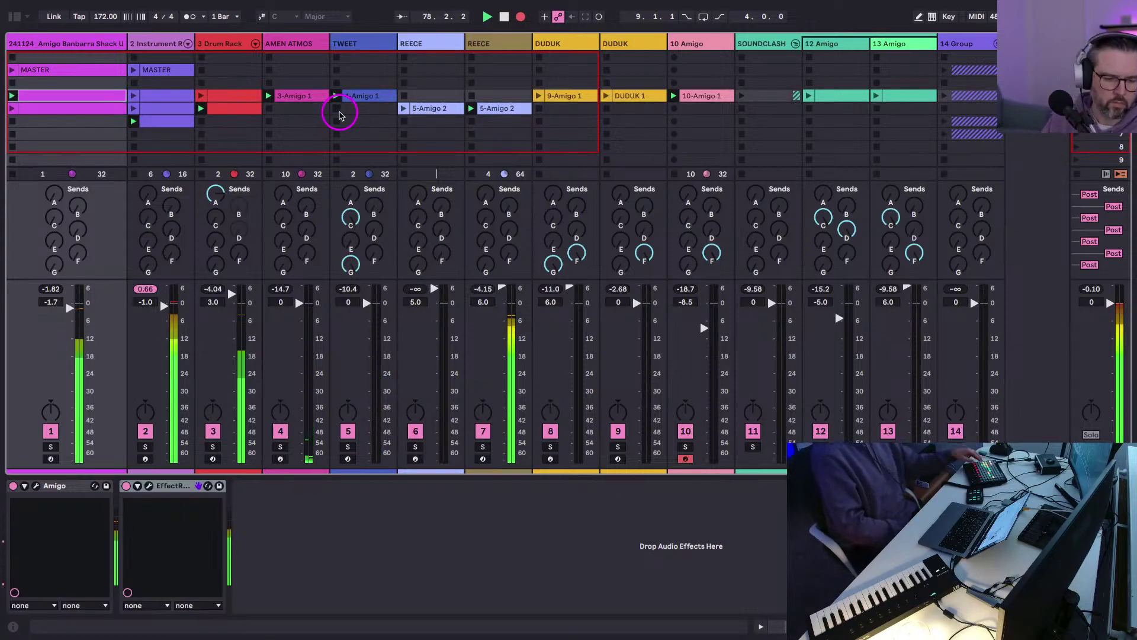
click(808, 96)
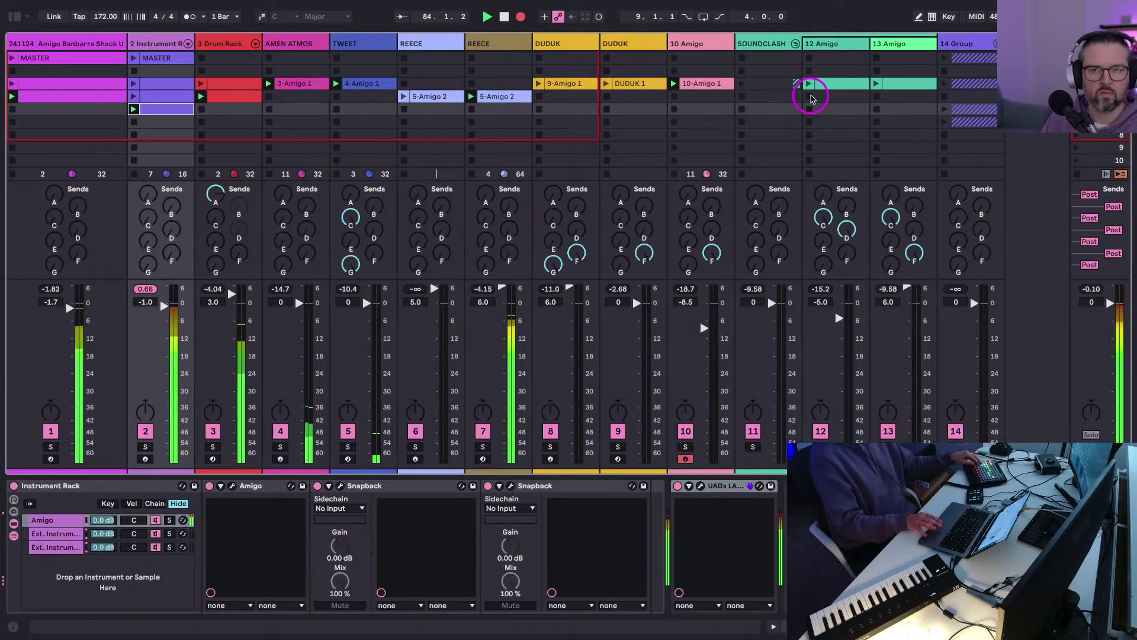
click(812, 98)
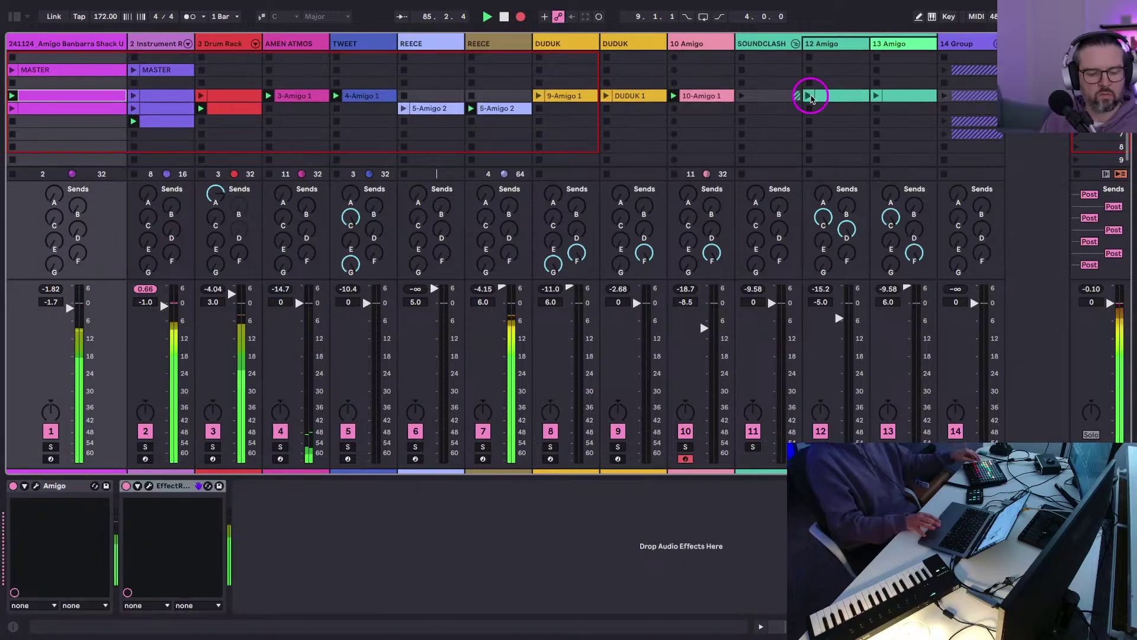
click(605, 97)
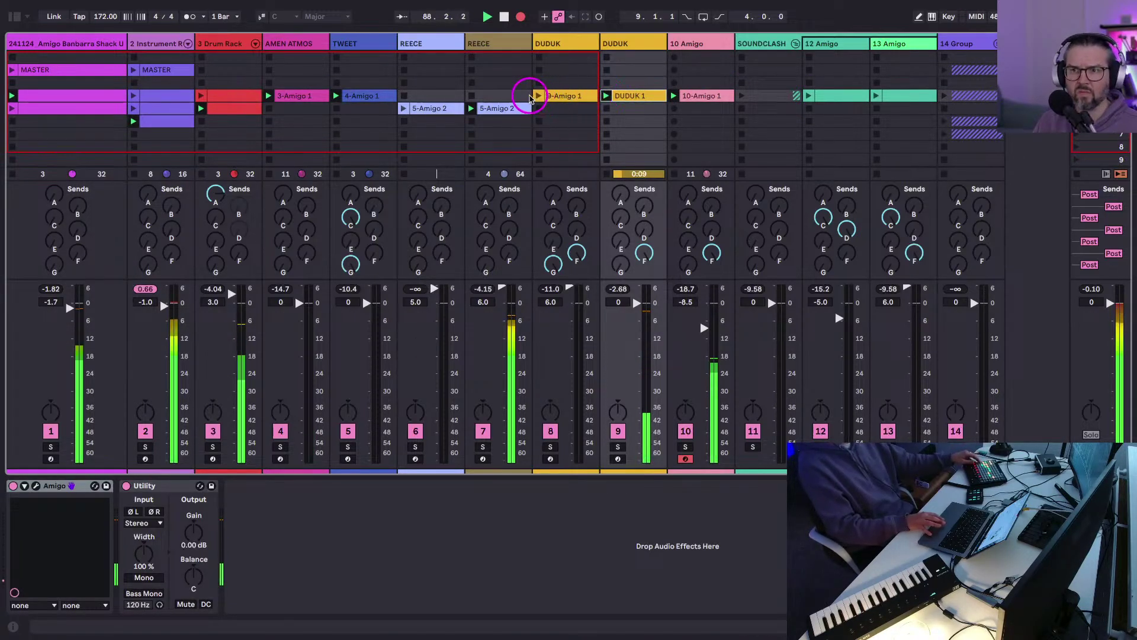
click(539, 96)
Stop the 10 Amigo and AMEN ATMOS tracks, retriggering the 12 Amigo clip between the two stops.
click(674, 173)
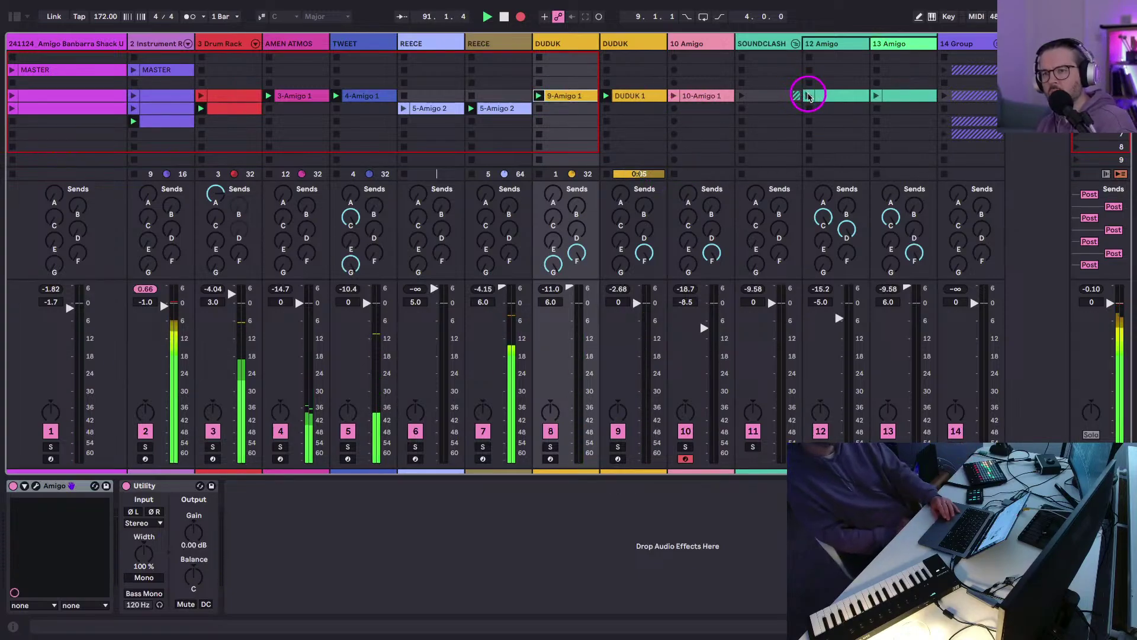
click(809, 96)
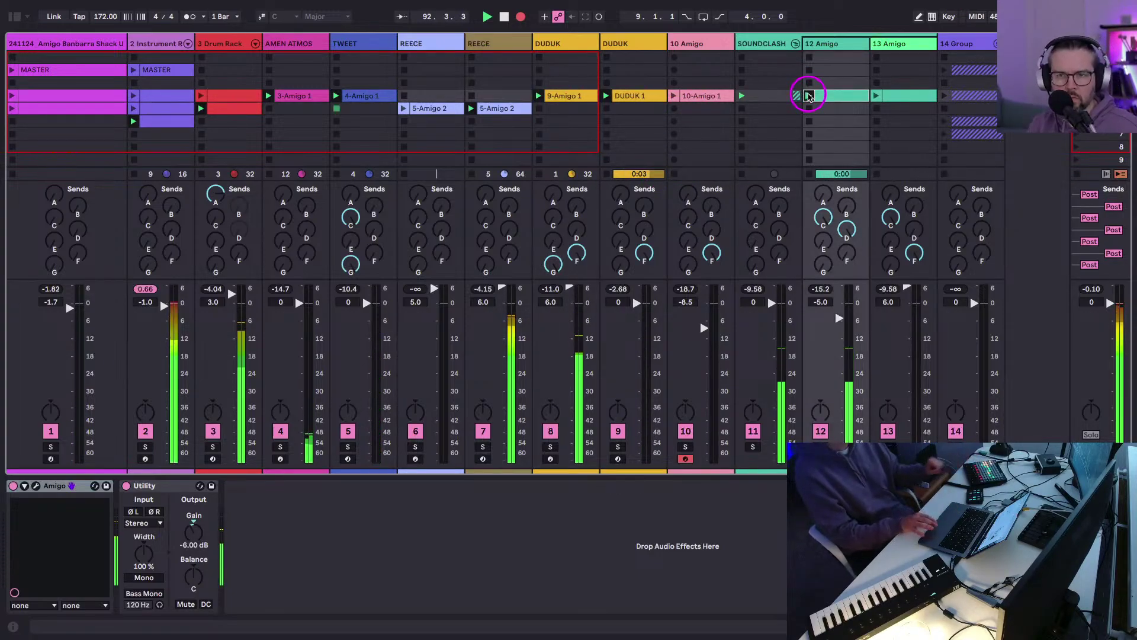
click(269, 108)
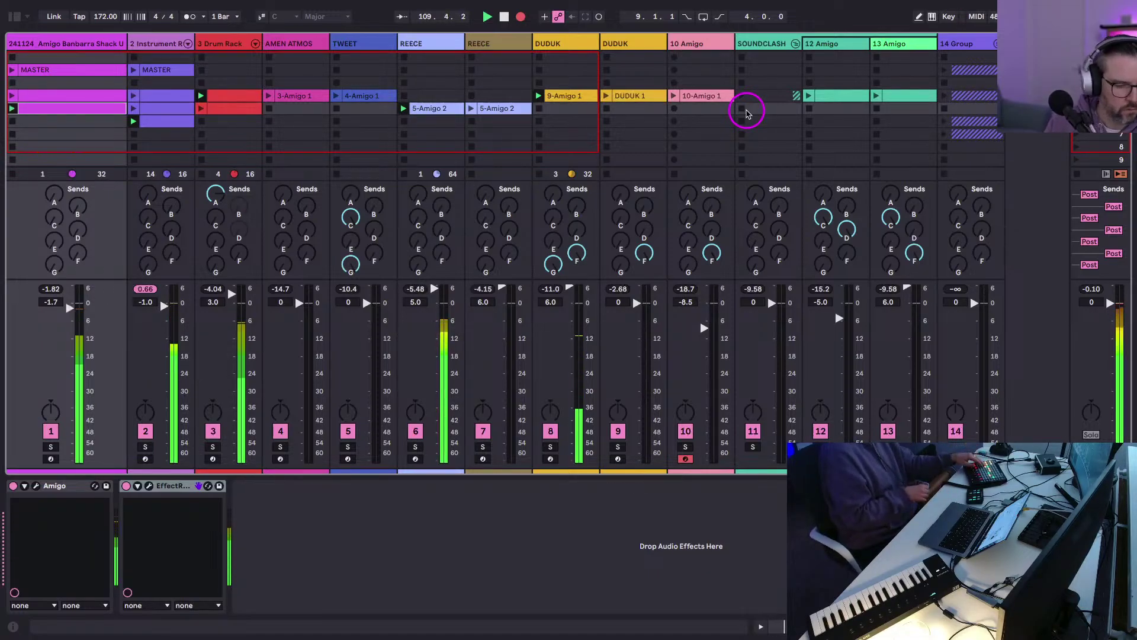
Launch the 12 Amigo clip and DUDUK 1 again, and open the middle unnamed 2 Instrument Rack clip in the note editor.
click(809, 96)
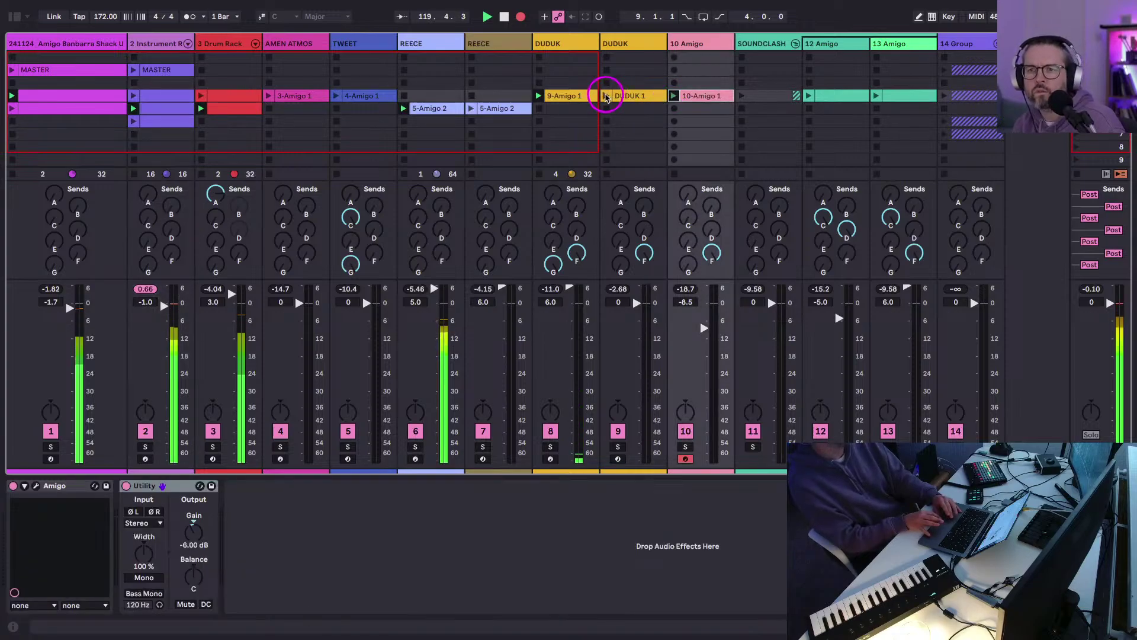
click(609, 98)
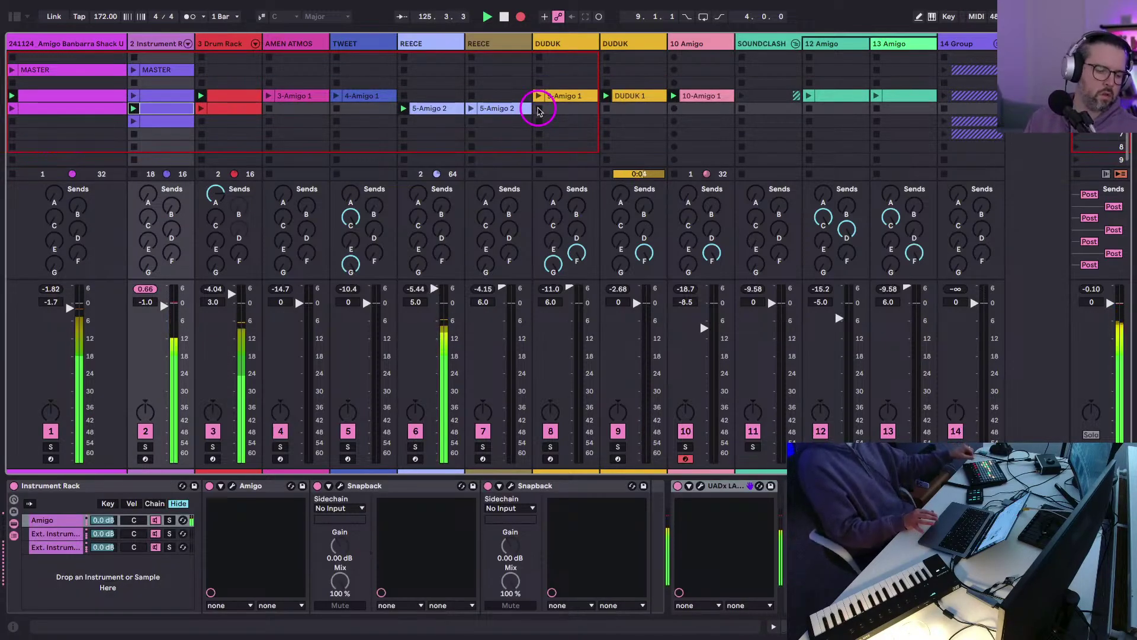
key(ctrl+alt+e)
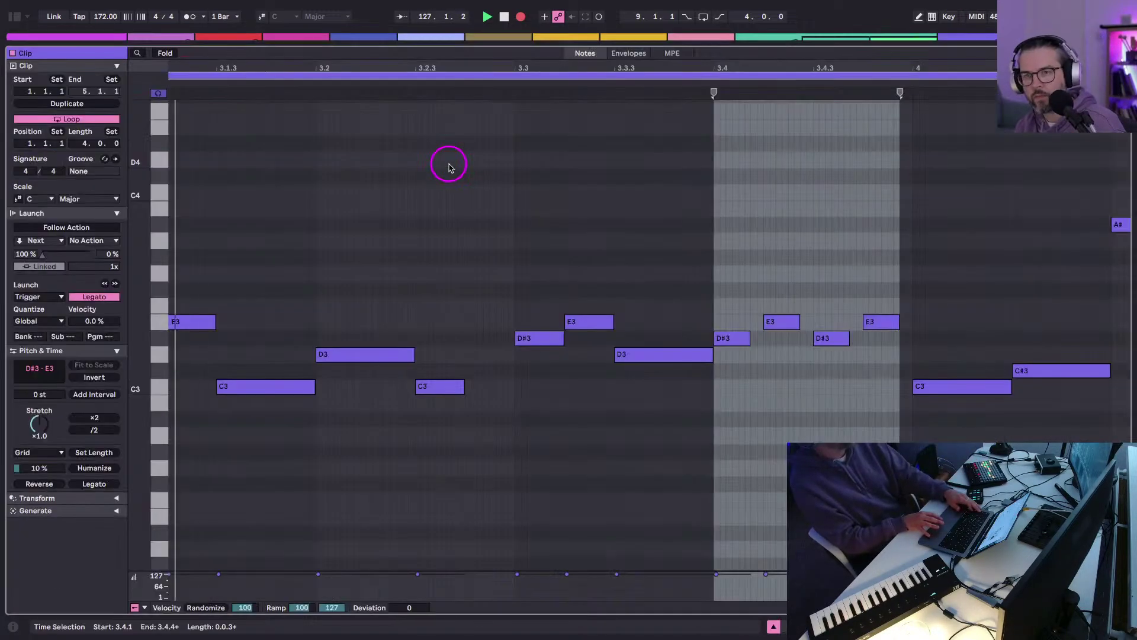
Close the note editor, return to the session clip grid, stop the 10 Amigo track and launch the 12 Amigo clip.
key(ctrl+alt+e)
key(Tab)
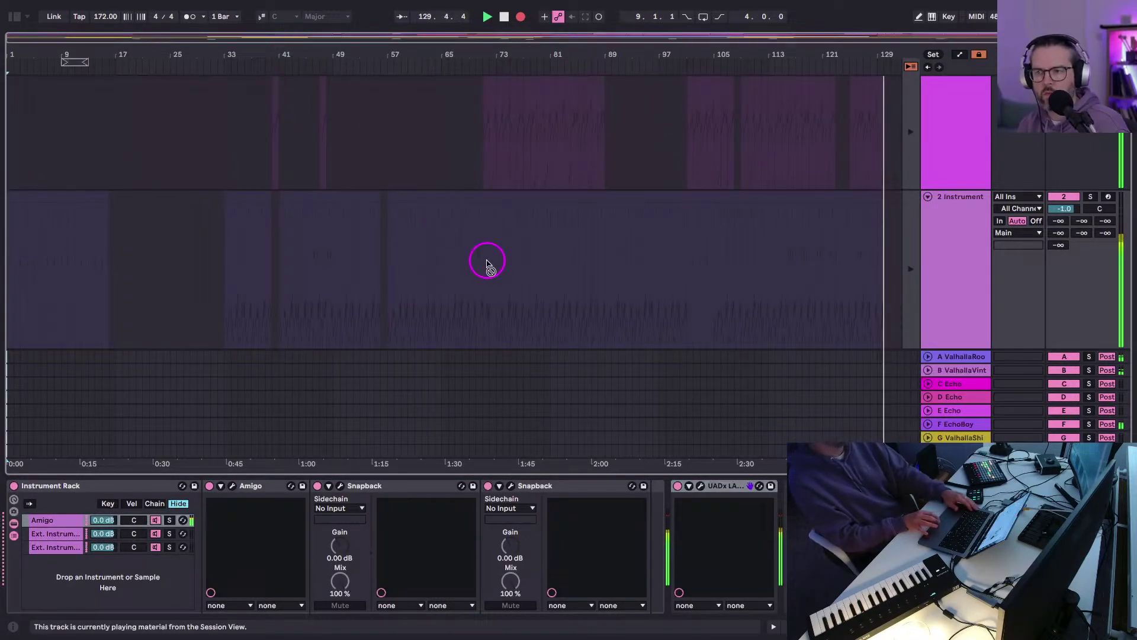
key(ctrl+alt+e)
key(ctrl+alt+e)
key(Tab)
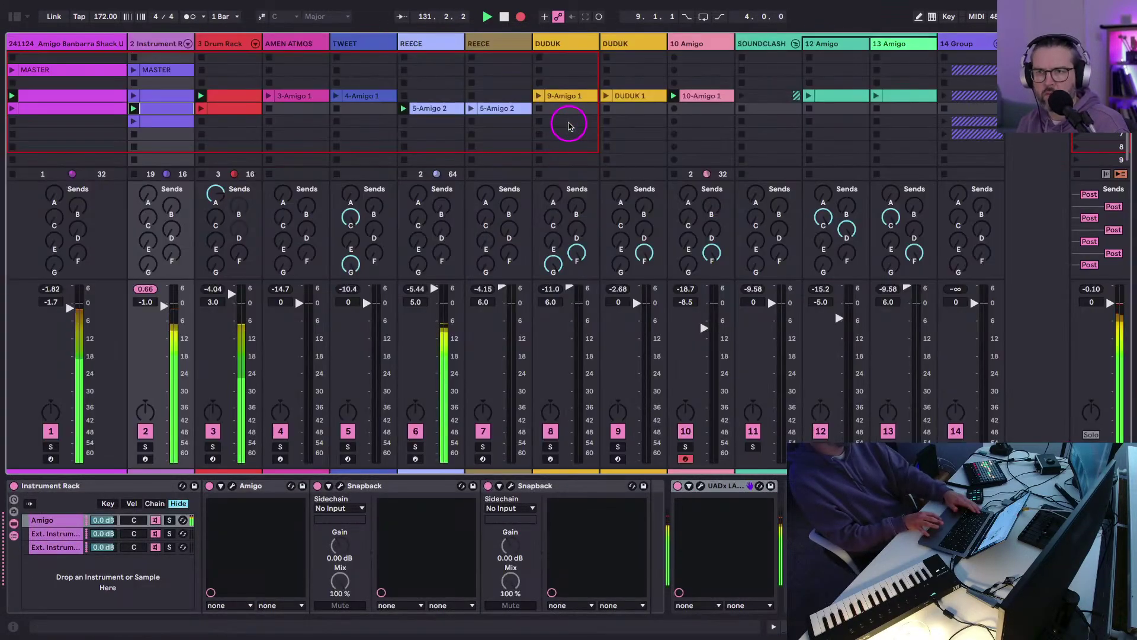
click(687, 48)
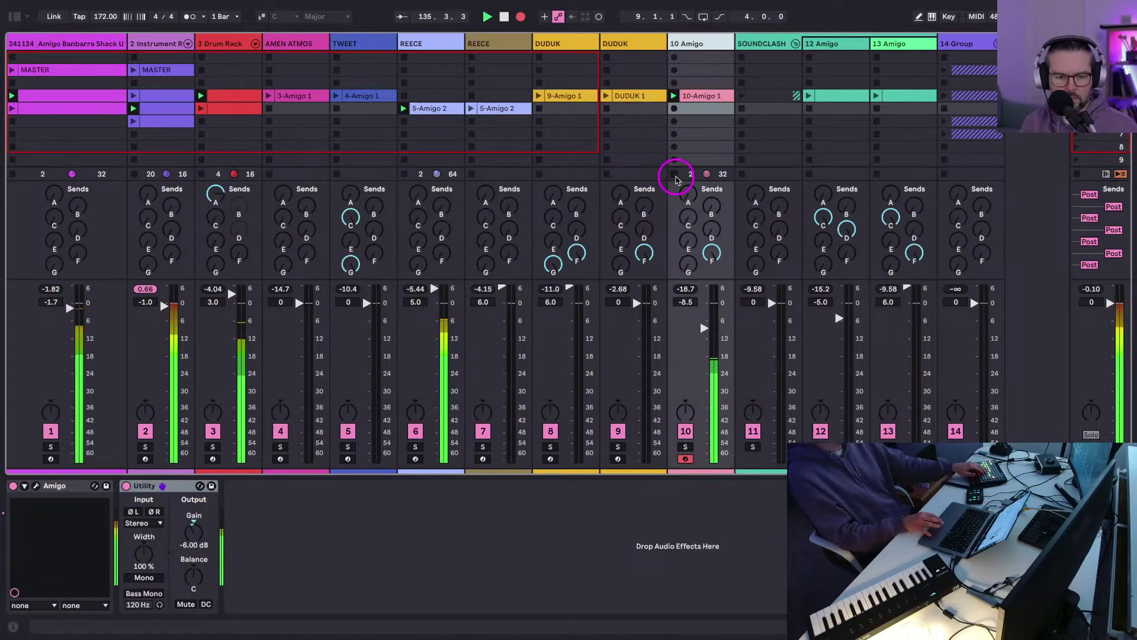
click(675, 179)
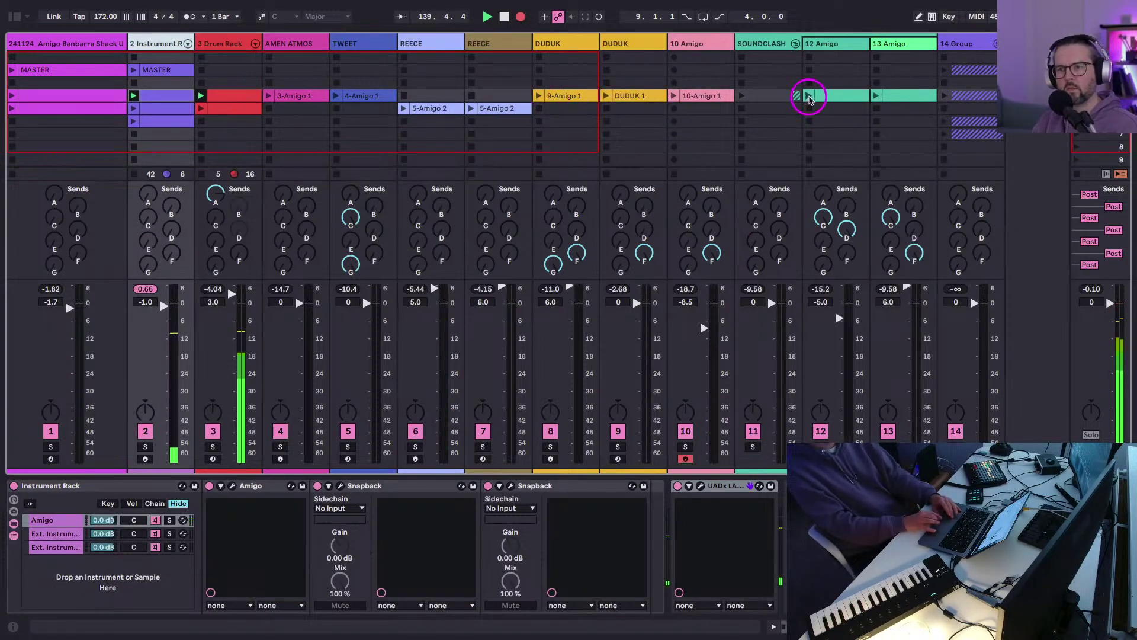
click(808, 97)
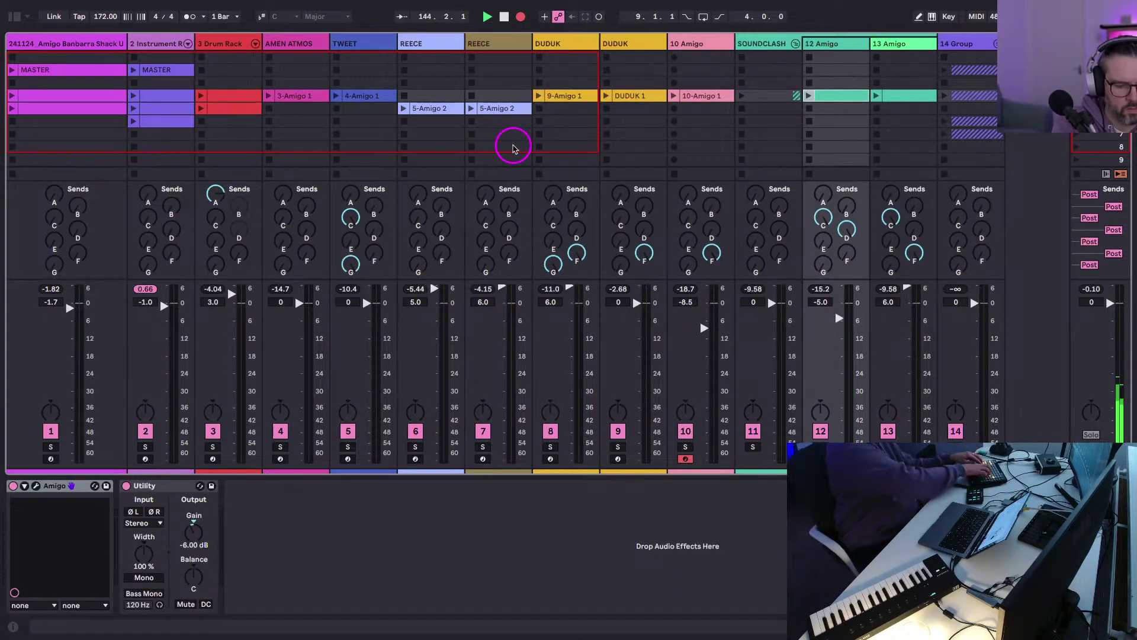
Launch 5-Amigo 2 on the second REECE track, 4-Amigo 1, 3-Amigo 1, 9-Amigo 1 and 10-Amigo 1.
click(513, 148)
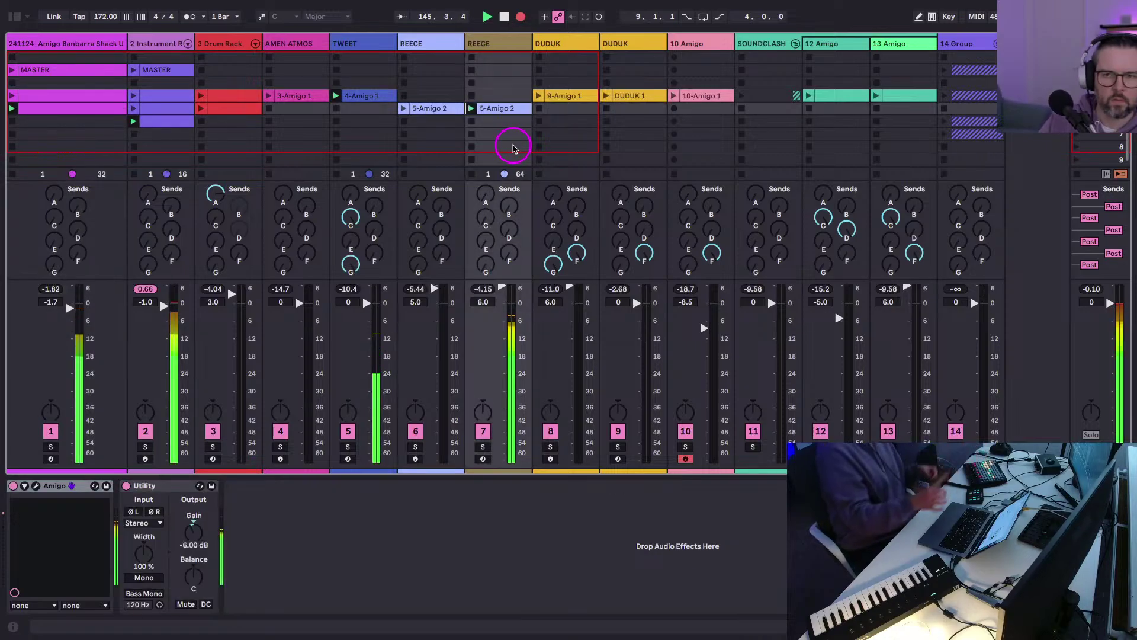
click(336, 109)
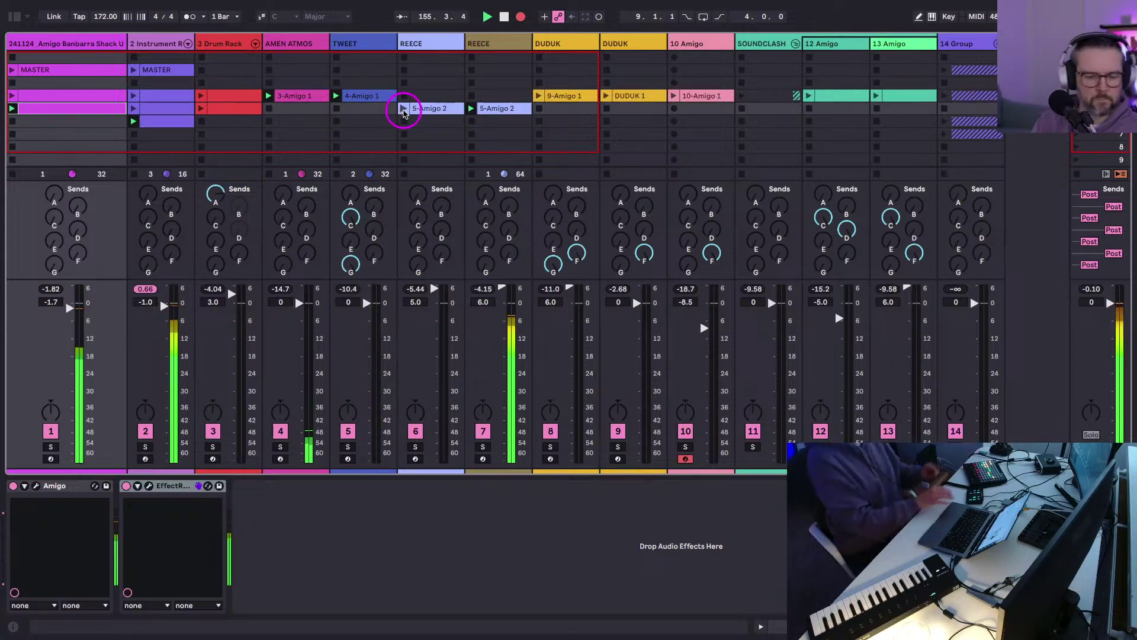
click(578, 113)
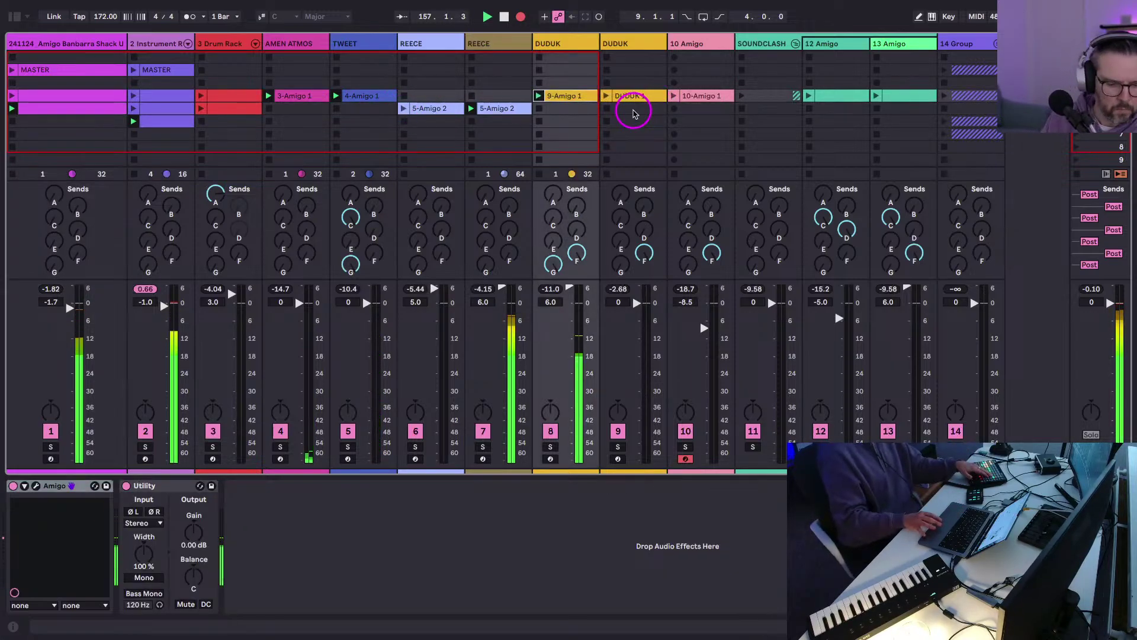
click(675, 95)
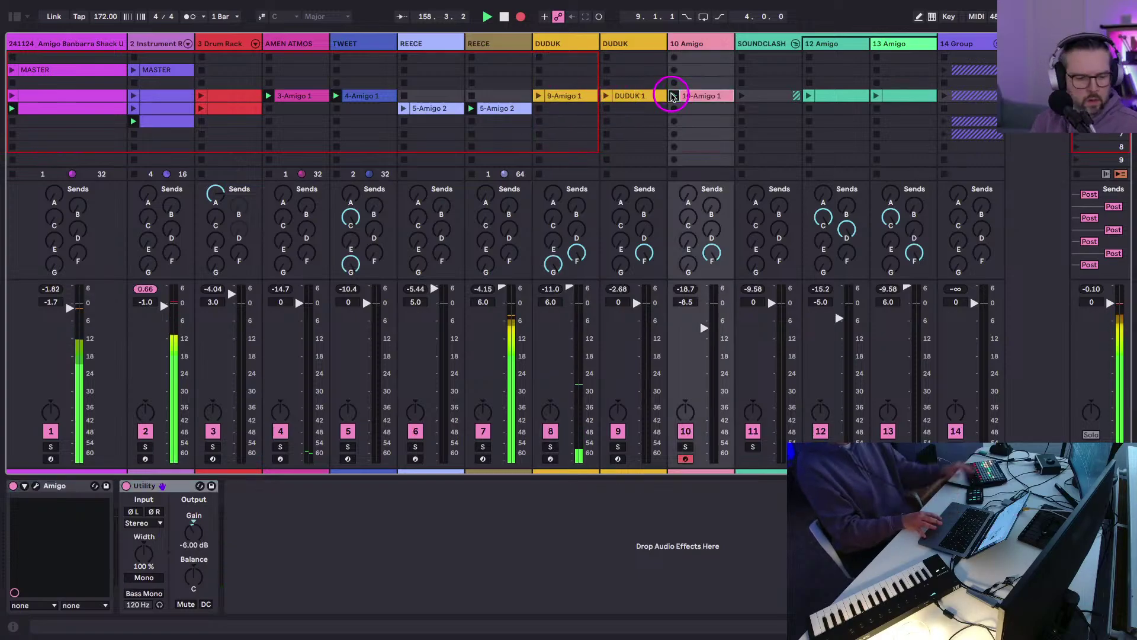
Launch the 12 Amigo clip, the 13 Amigo clip and 9-Amigo 1 over the running REECE and 10 Amigo parts.
click(808, 96)
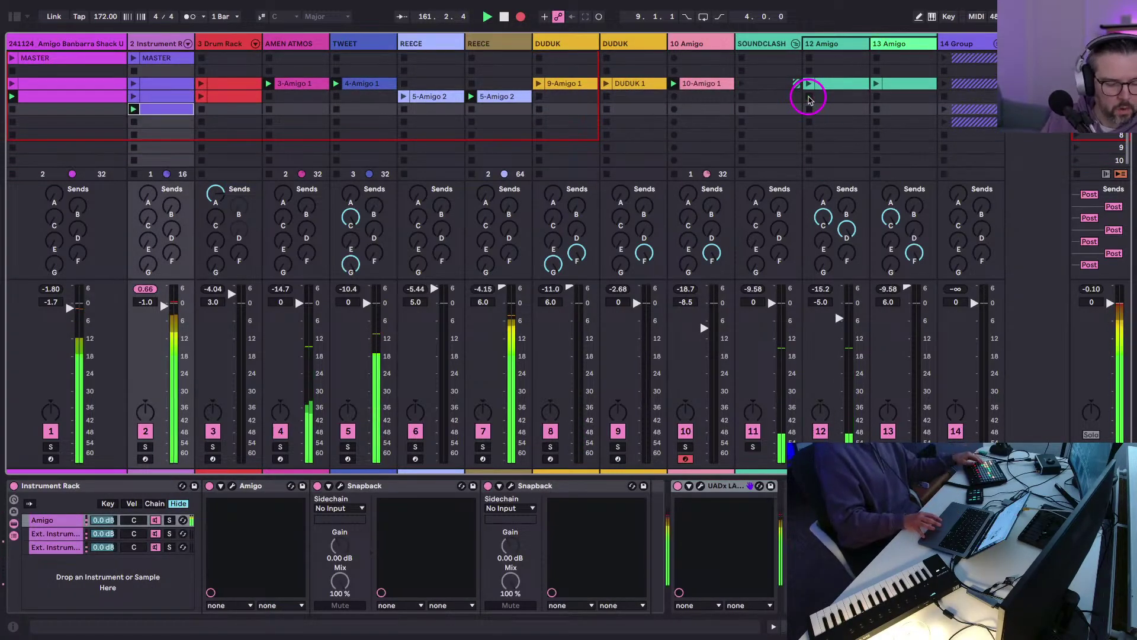
click(876, 96)
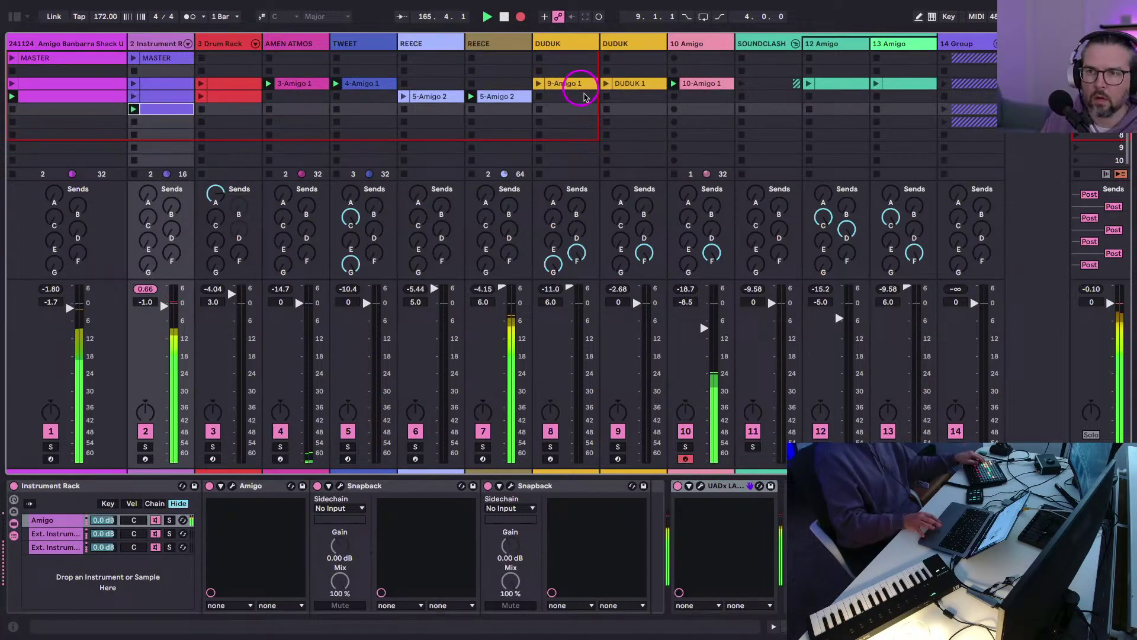
click(539, 84)
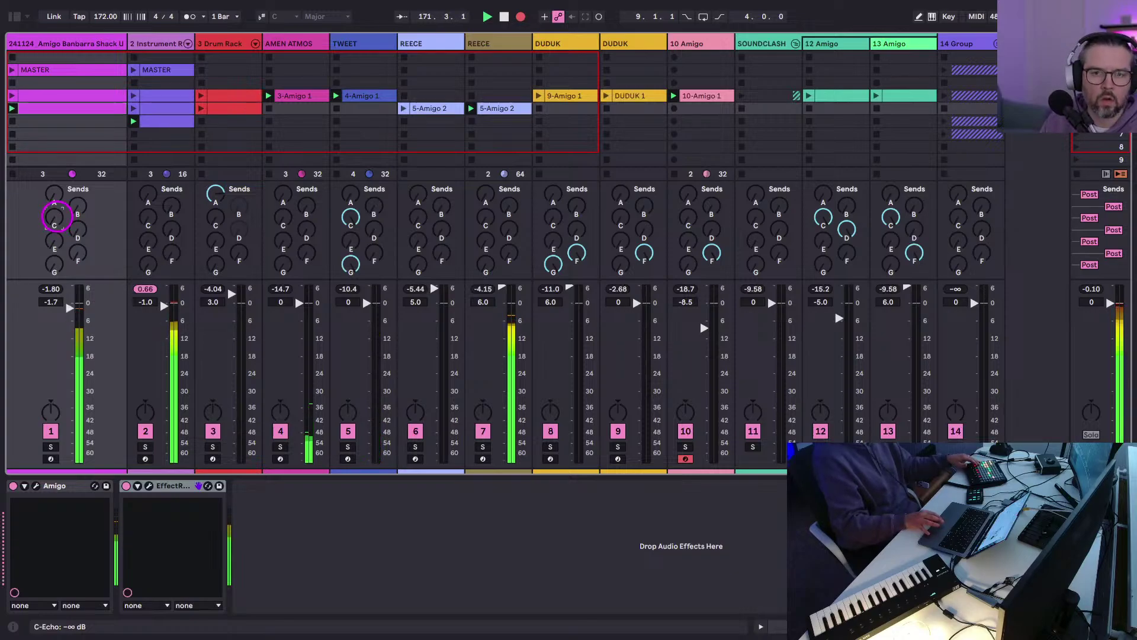
Raise the first track's C-Echo send to 0.0 dB, stop the 10 Amigo track and launch 9-Amigo 1.
drag(55, 217, 57, 219)
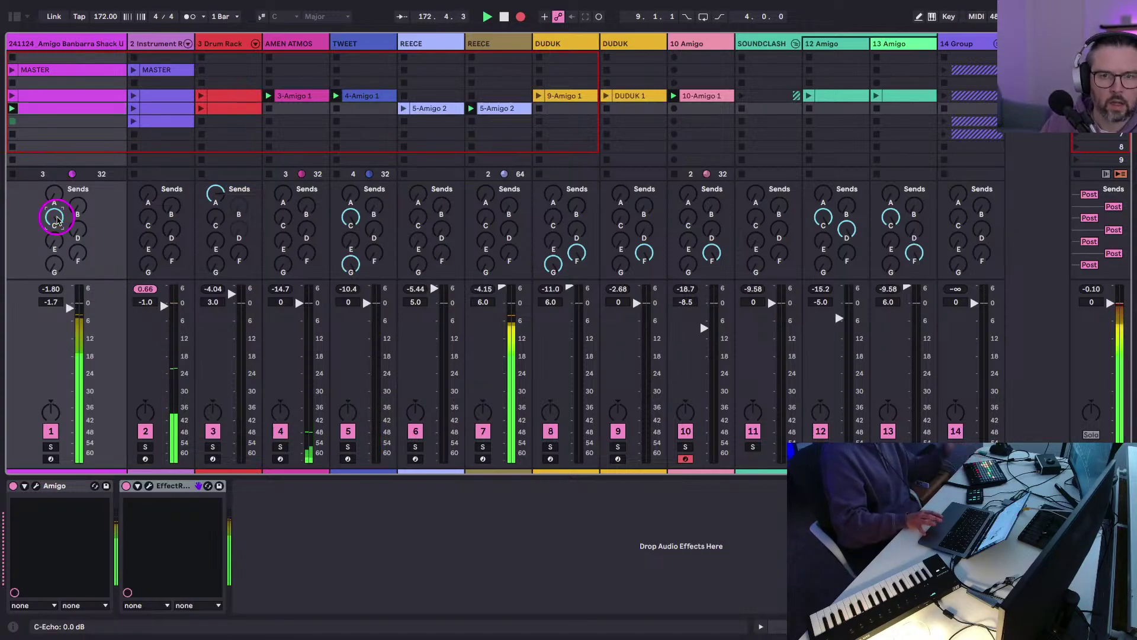
click(283, 108)
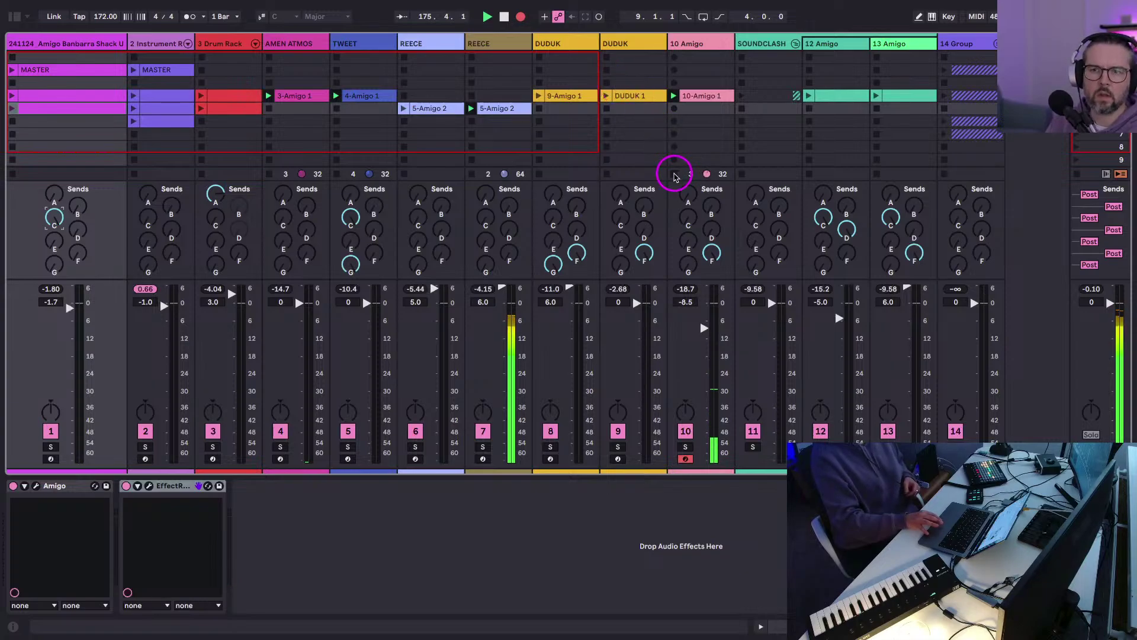
click(538, 95)
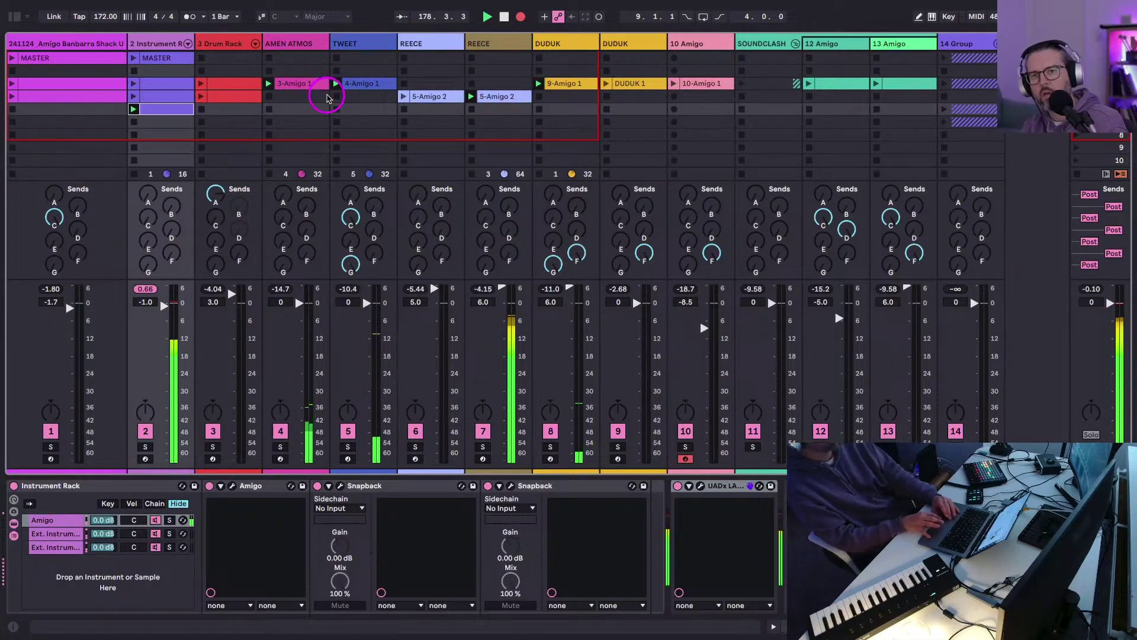
Stop the TWEET, AMEN ATMOS and first DUDUK tracks.
click(330, 96)
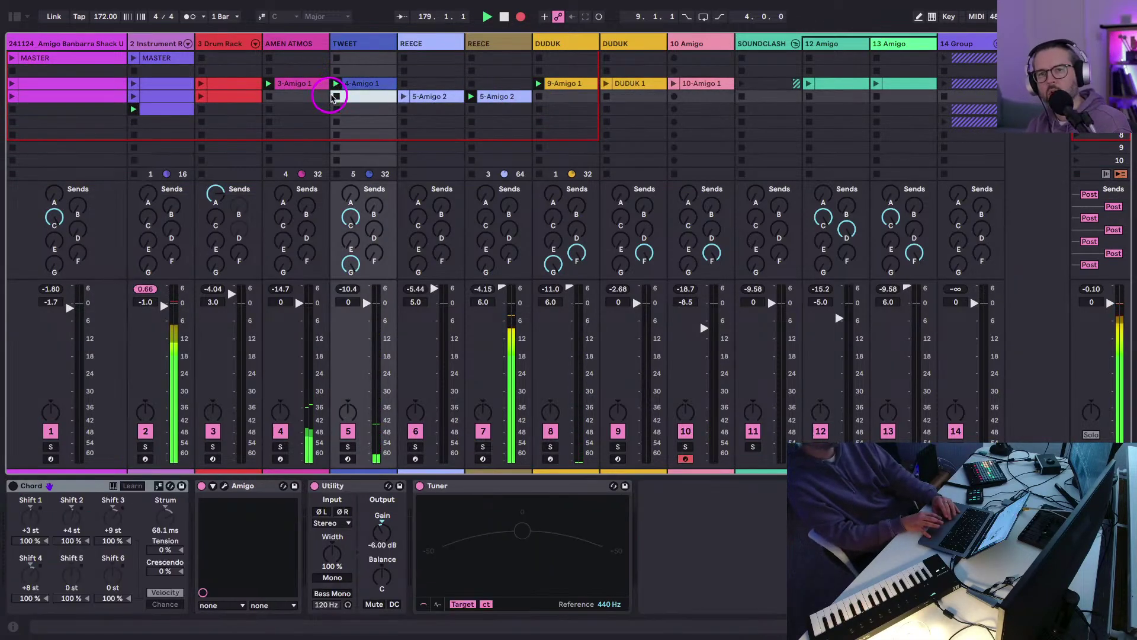
click(269, 97)
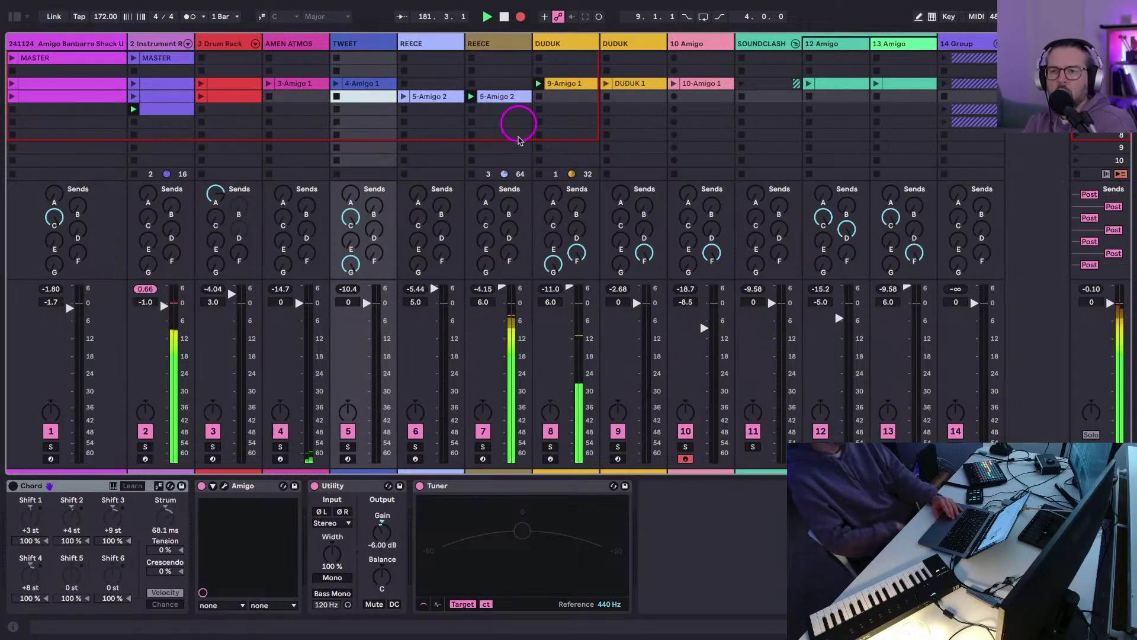
click(539, 97)
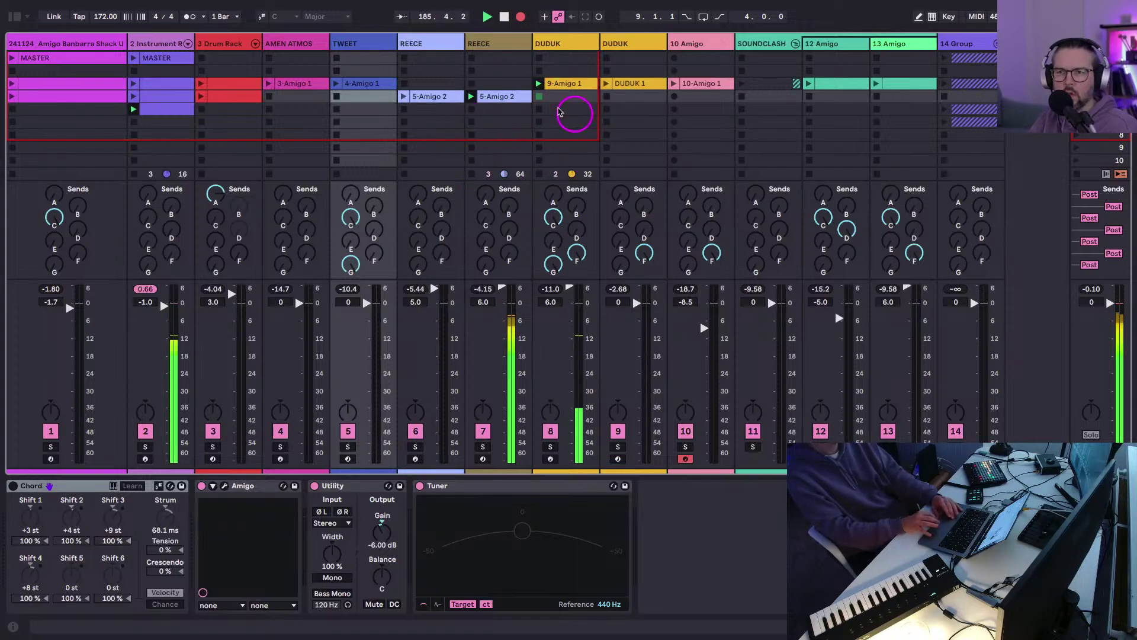
Launch DUDUK 1, turn the first track's C-Echo send fully down and stop the recording.
click(606, 84)
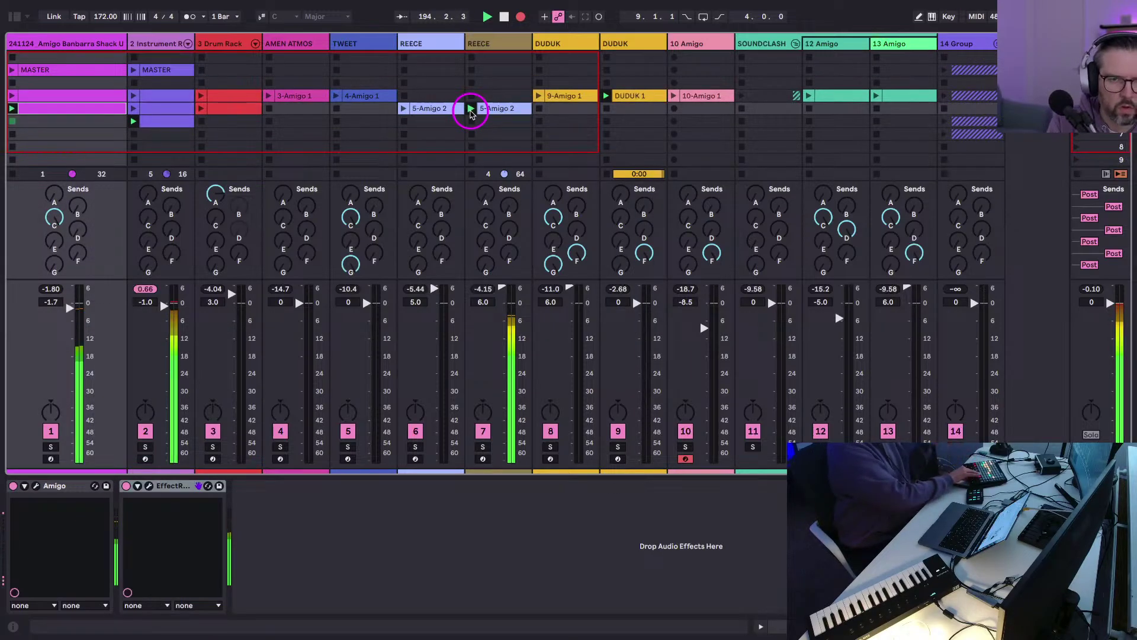
drag(51, 218, 52, 220)
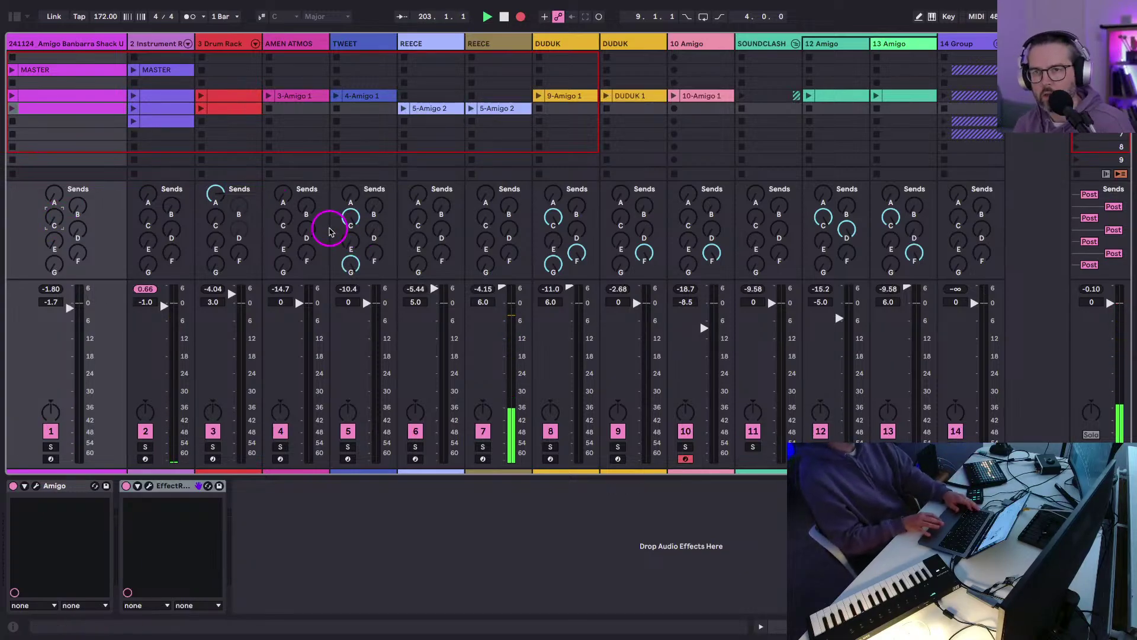
key(Tab)
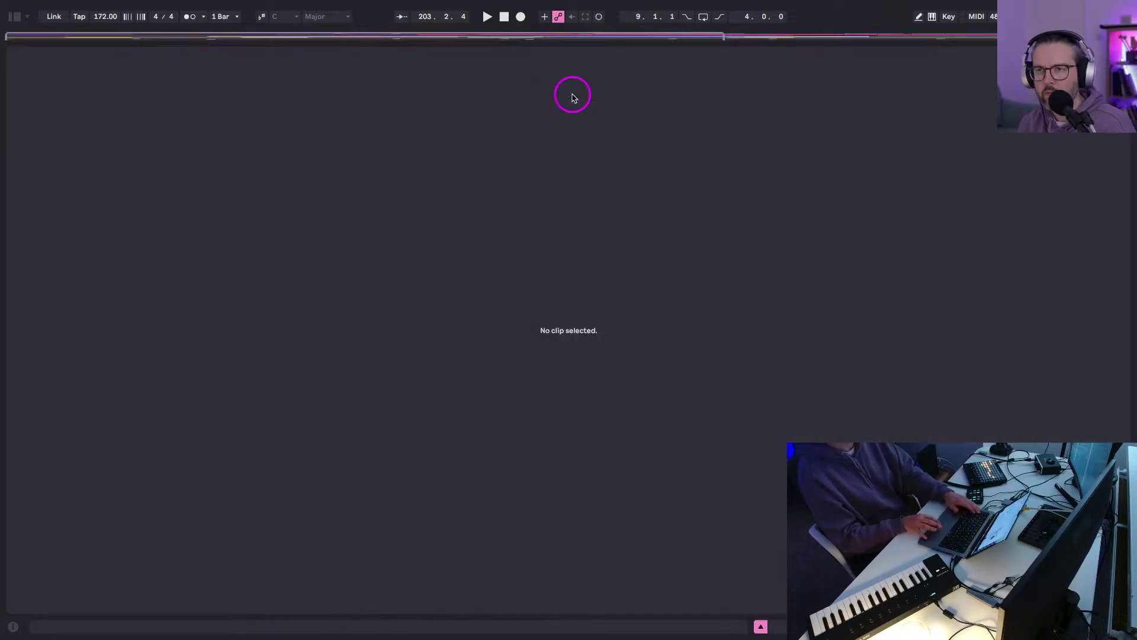
Open the recorded arrangement, switch all tracks back to arrangement playback and collapse every track.
key(Tab)
drag(598, 49, 471, 91)
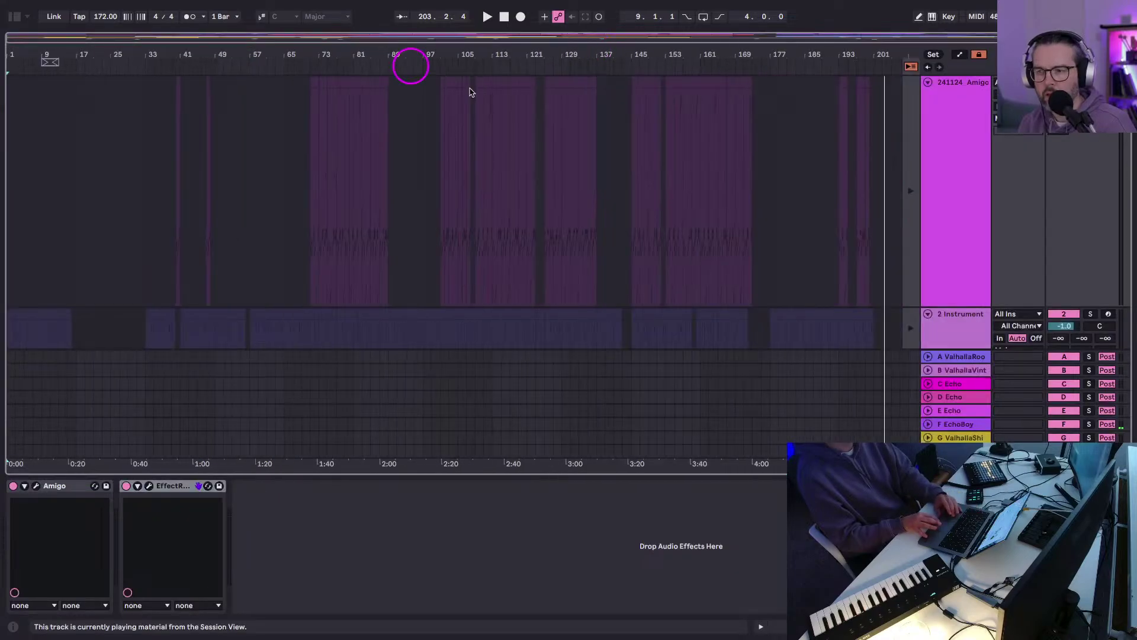
click(911, 67)
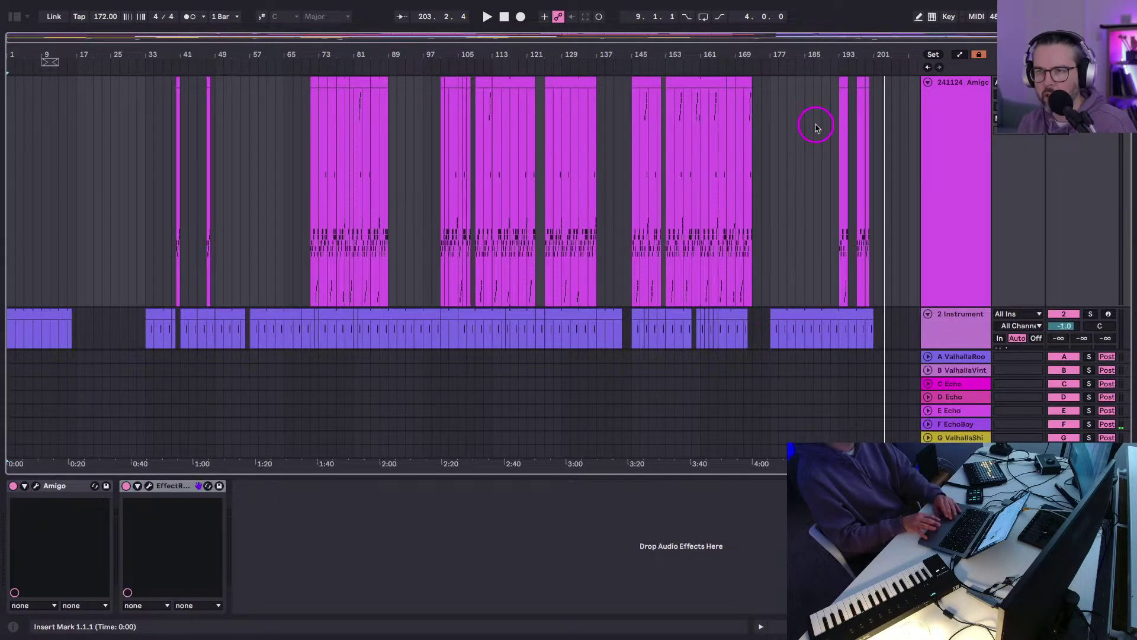
key(super+a)
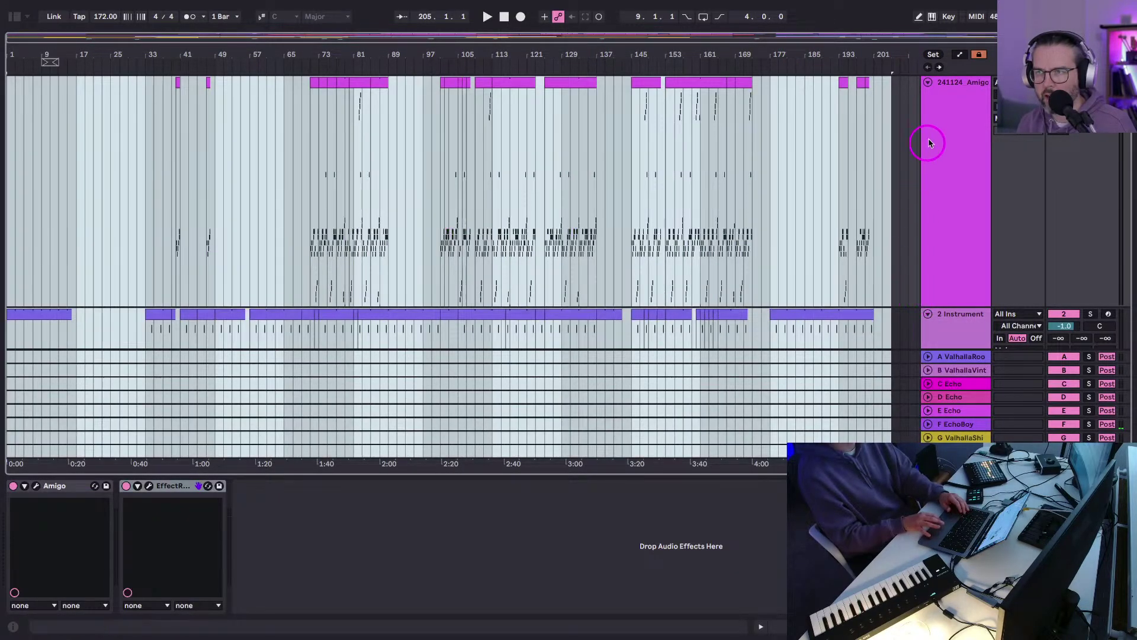
alt+click(935, 83)
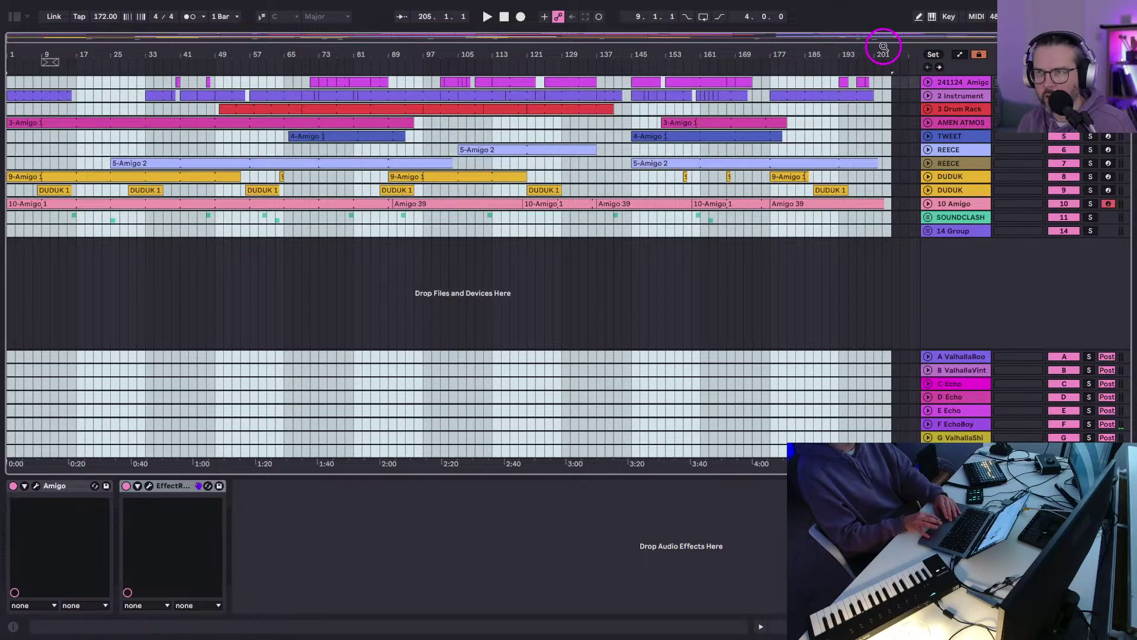
Shorten the last Amigo 39 clip on the 10 Amigo track to end at about bar 202.
drag(881, 46, 884, 47)
click(736, 204)
scroll(870, 213, right, 1)
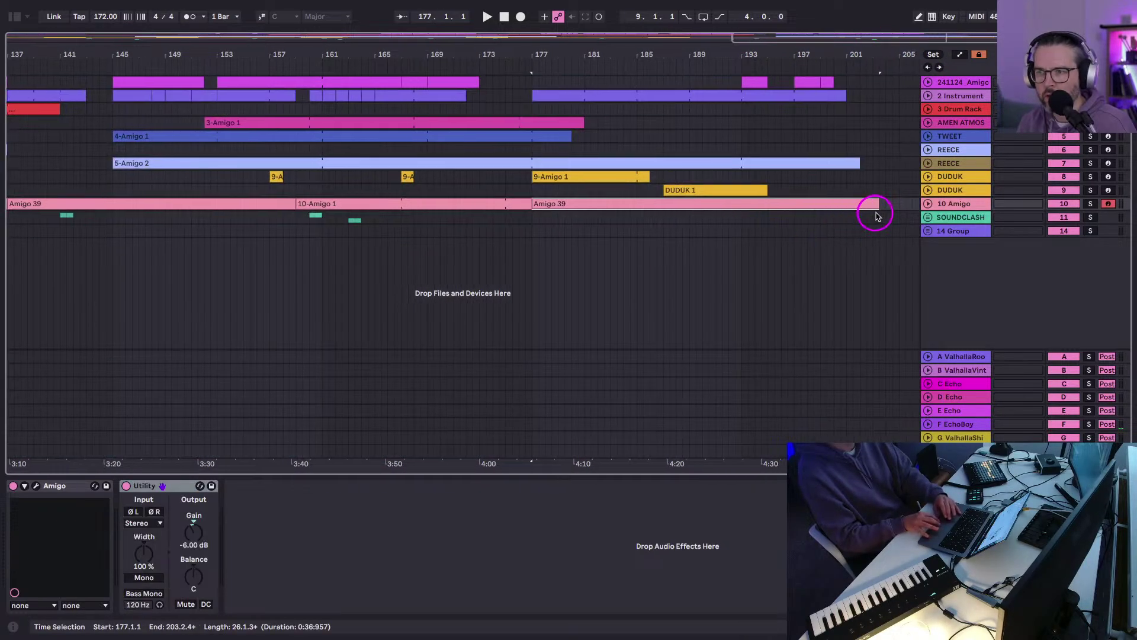
click(928, 204)
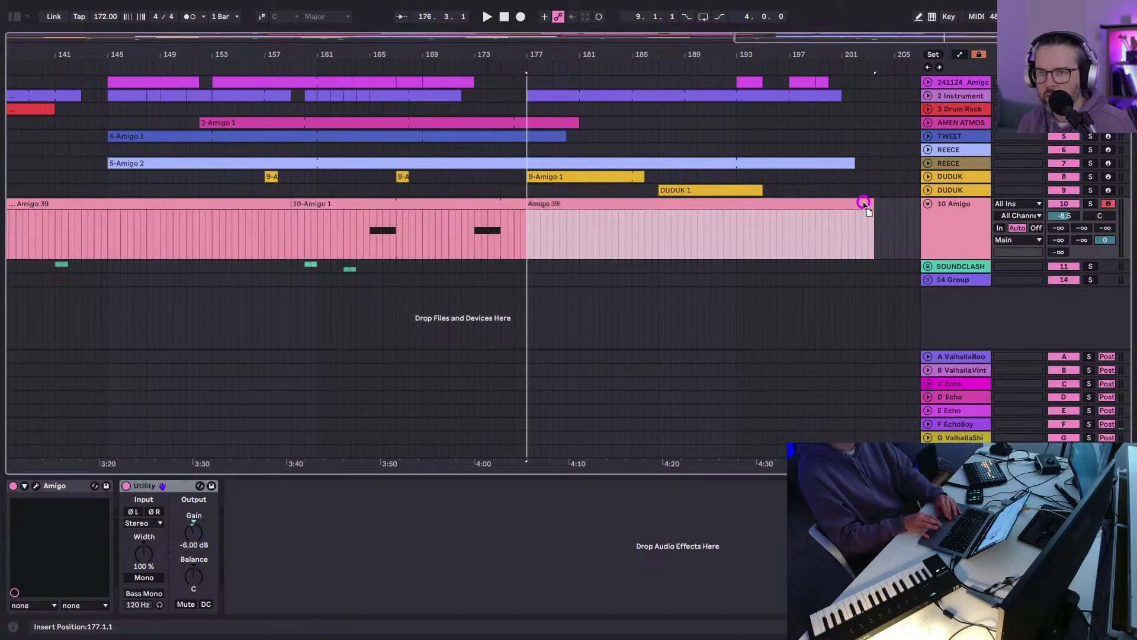
drag(863, 201, 854, 203)
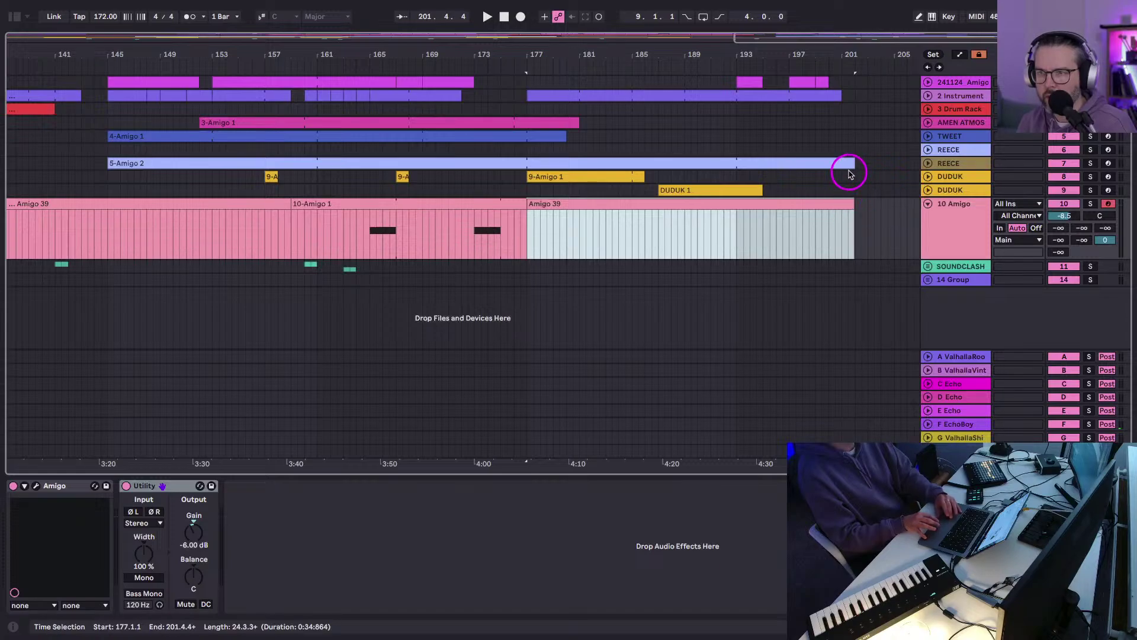
Expand the second REECE track, play from bar 193, and shorten its last 5-Amigo 2 clip to end at 201.1.1.
click(922, 165)
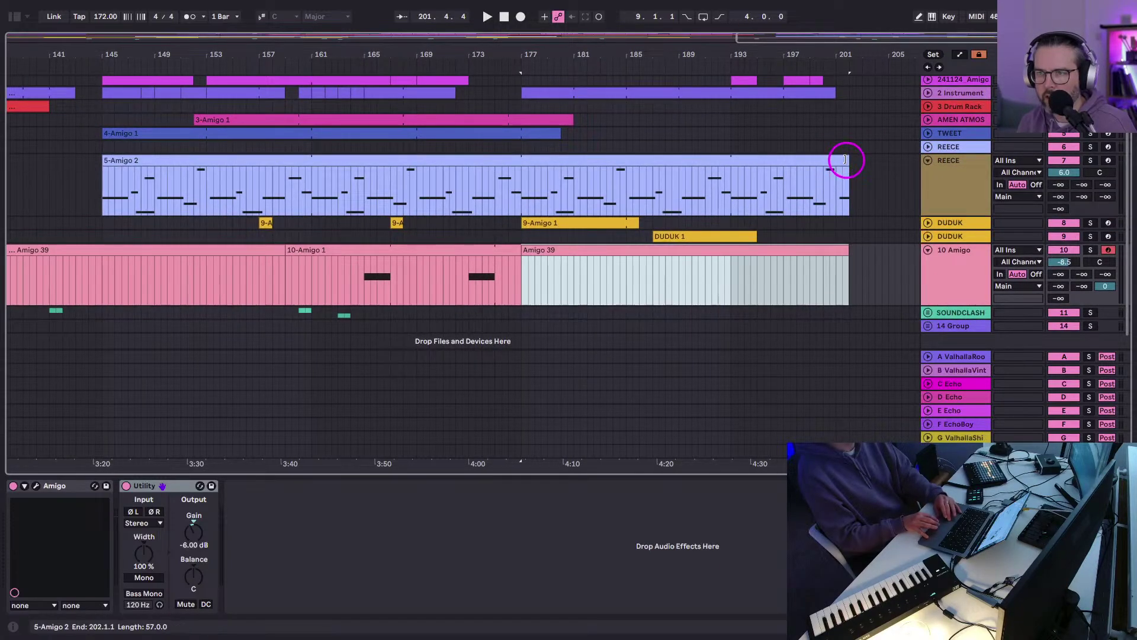
scroll(770, 145, right, 3)
click(678, 190)
key(space)
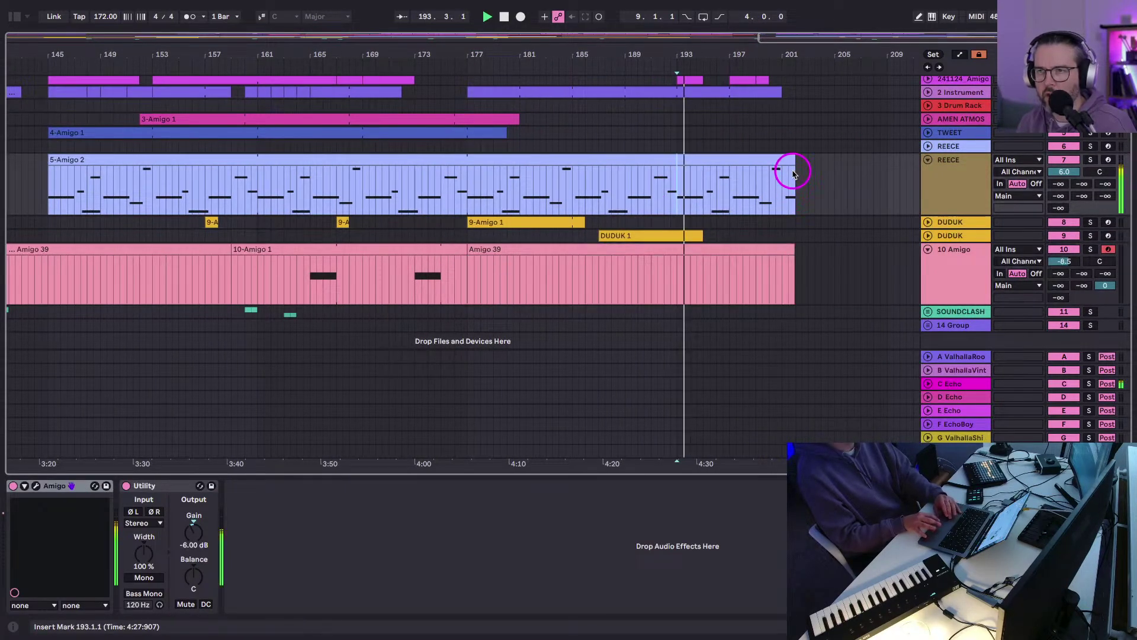
drag(791, 163, 780, 162)
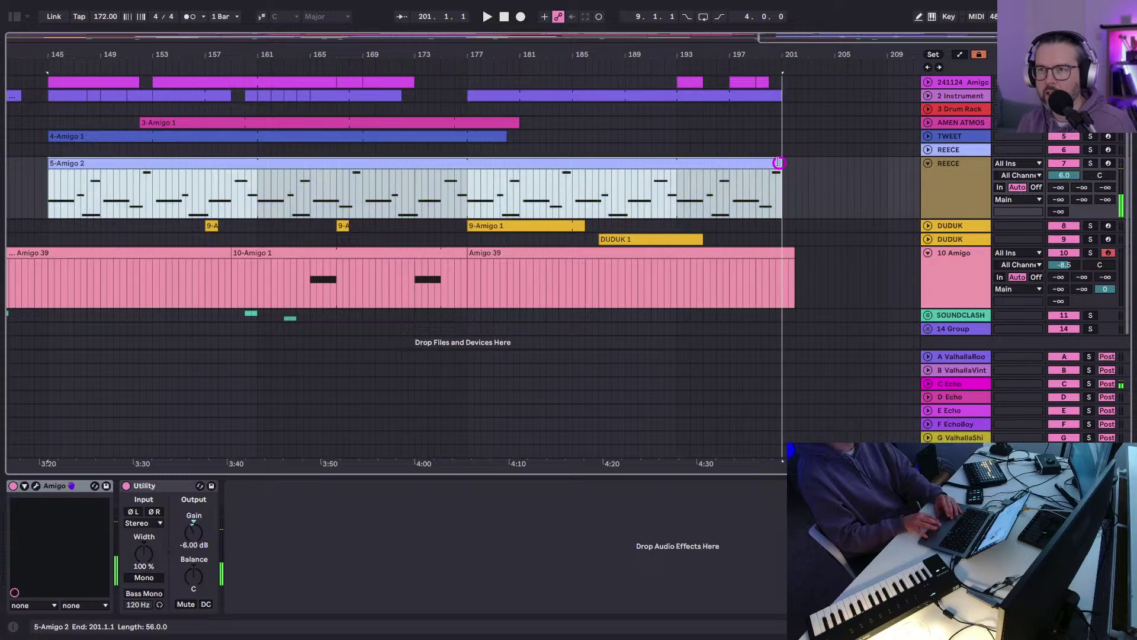
Play from bar 193, expand the 2 Instrument track and cut its bar from 193.1.1 to 194.1.1.
click(678, 203)
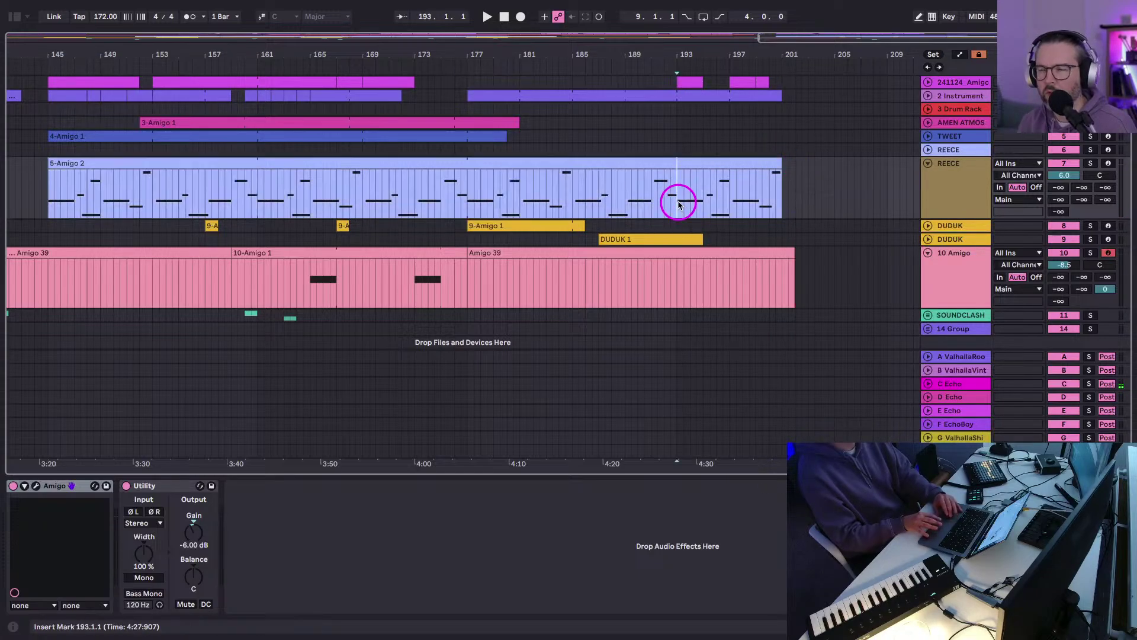
key(space)
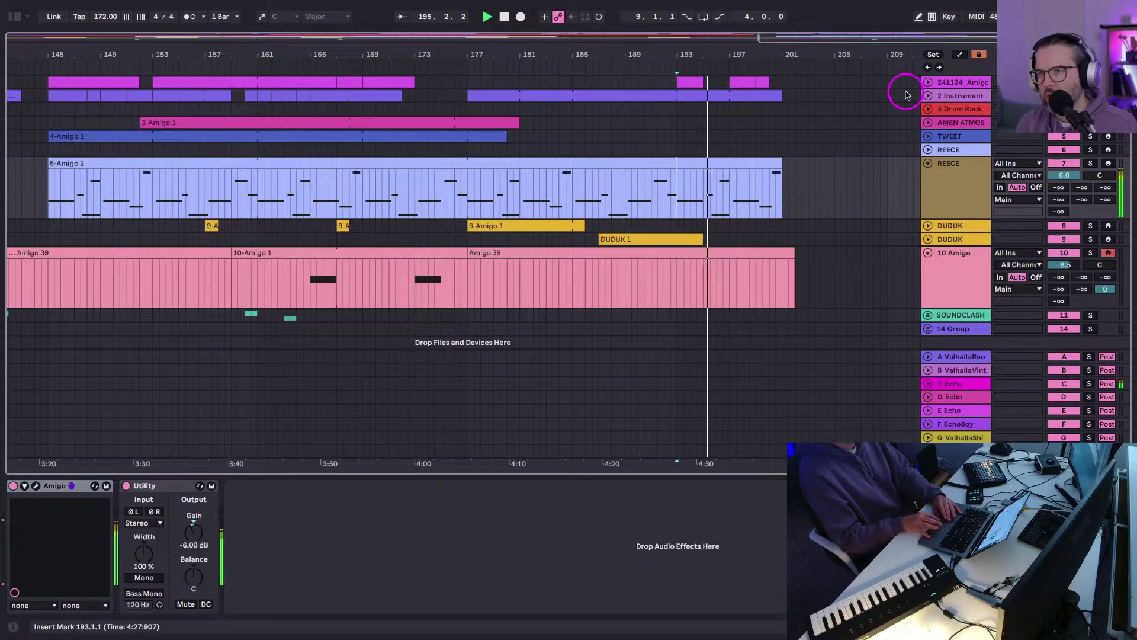
click(928, 98)
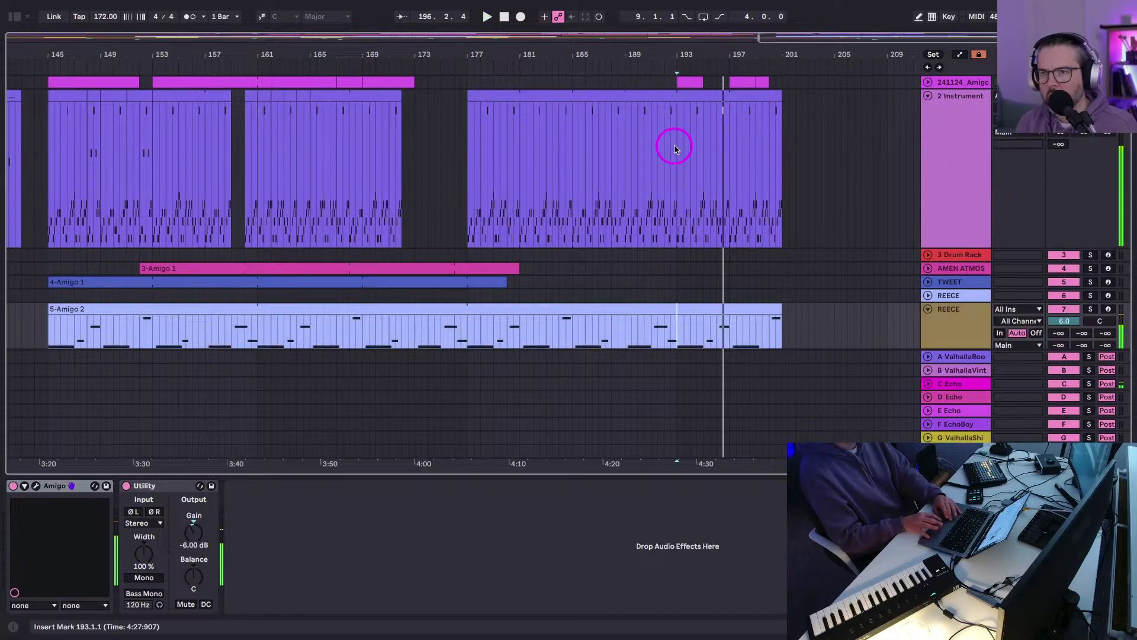
key(space)
drag(676, 144, 689, 145)
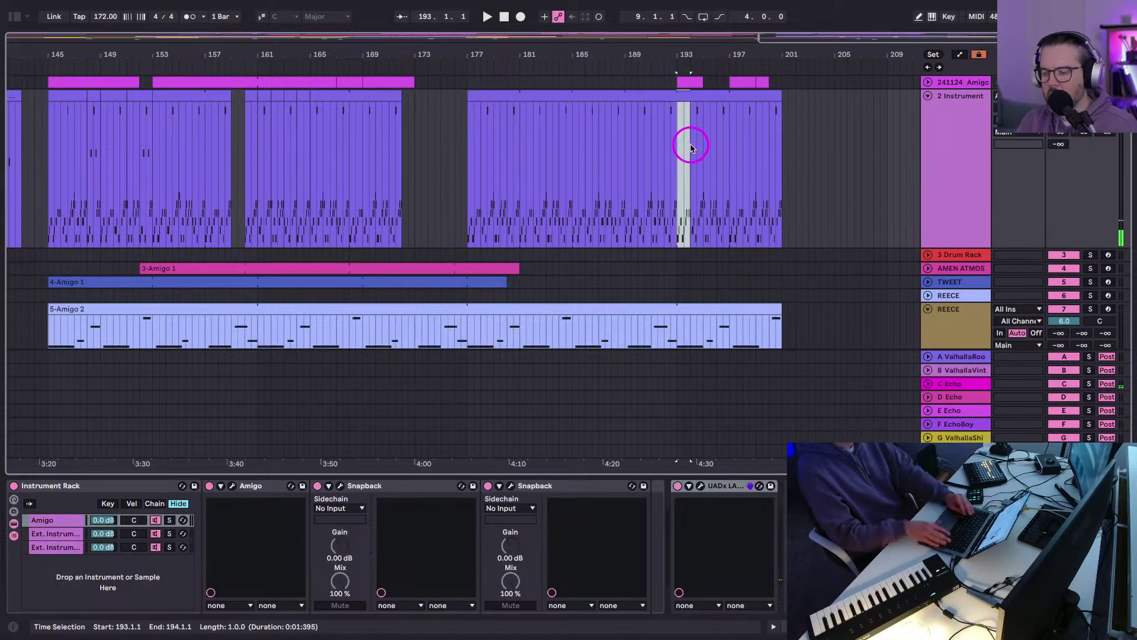
Delete the 2 Instrument material between bars 197 and 199, leaving a gap in the clip.
drag(745, 119, 747, 120)
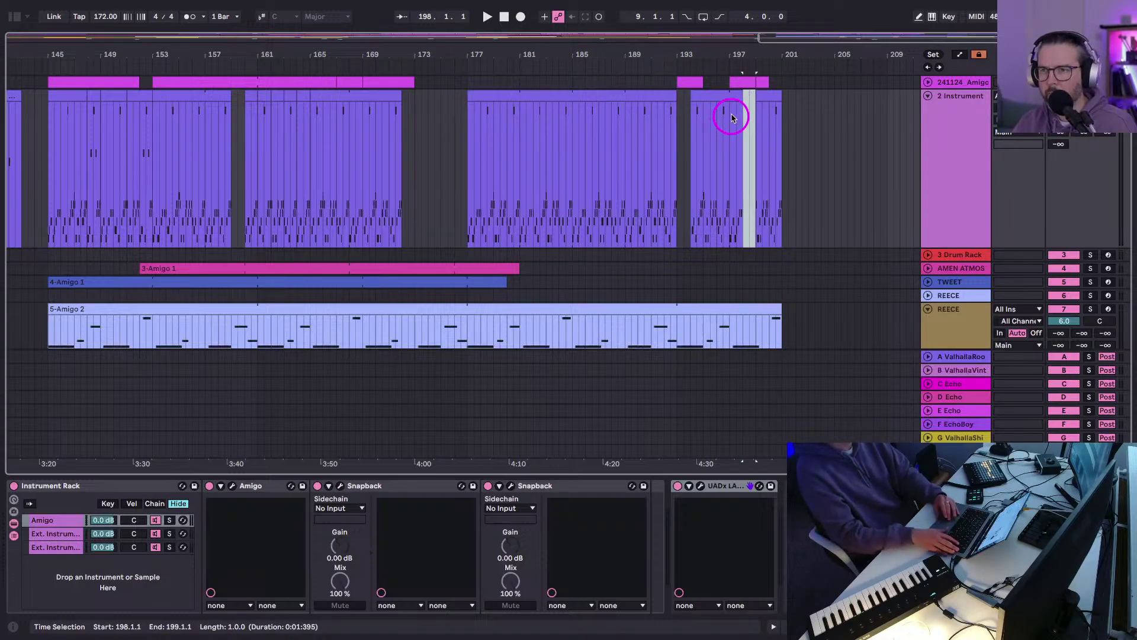
key(Delete)
click(740, 93)
click(706, 117)
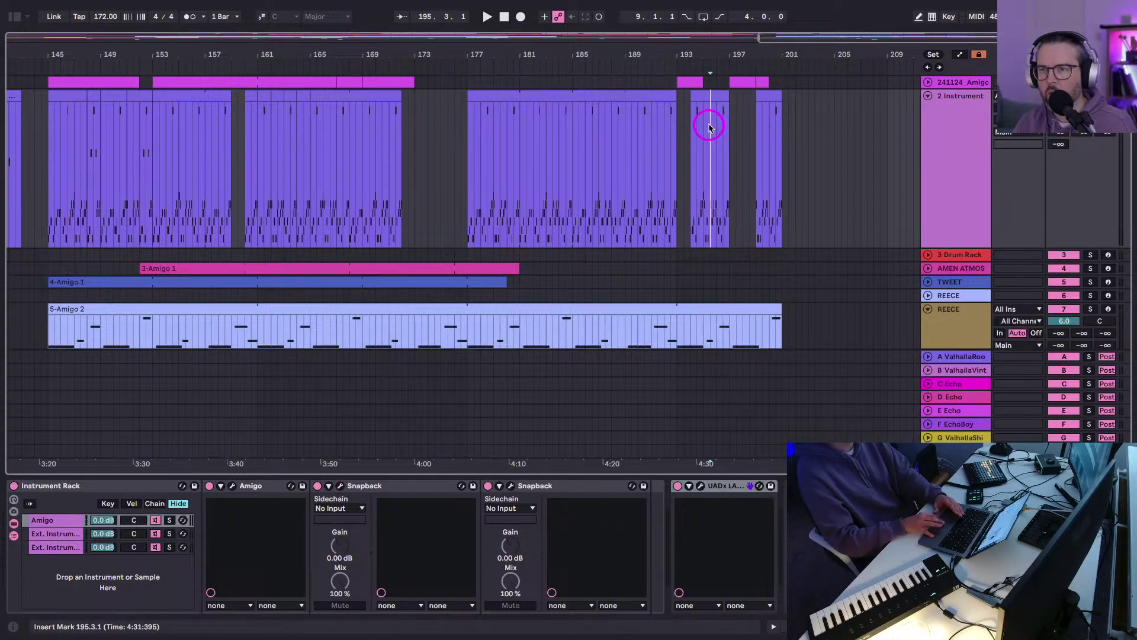
Play the ending from about bar 195 and examine the expanded 241124 Amigo track's clips between bars 193 and 200.
key(space)
click(928, 82)
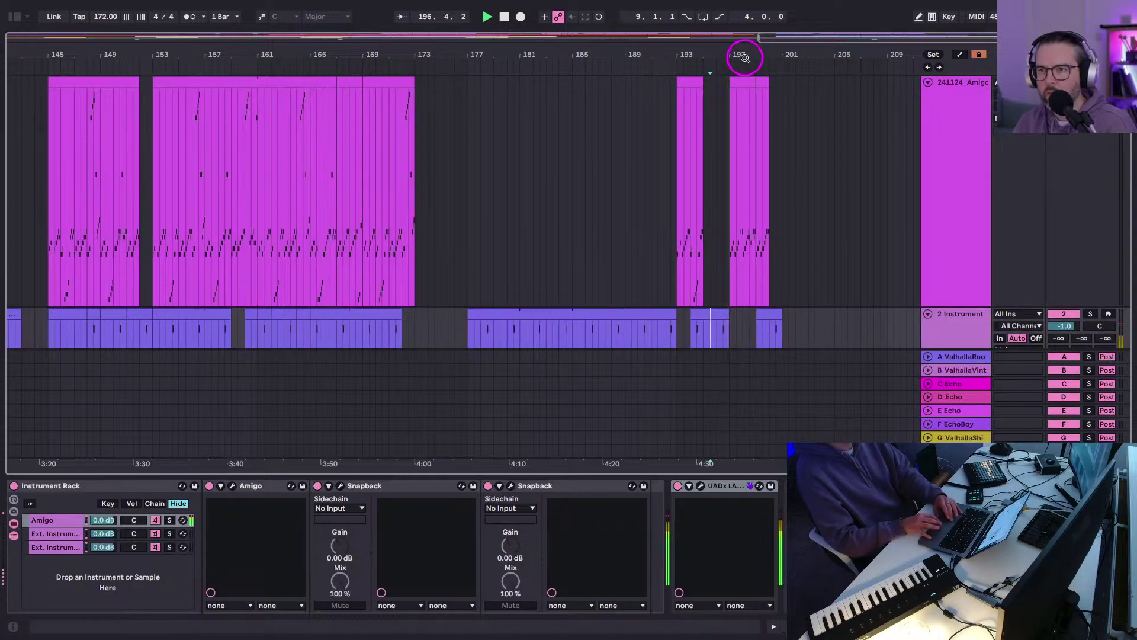
drag(744, 51, 743, 53)
scroll(794, 82, down, 3)
scroll(794, 83, right, 3)
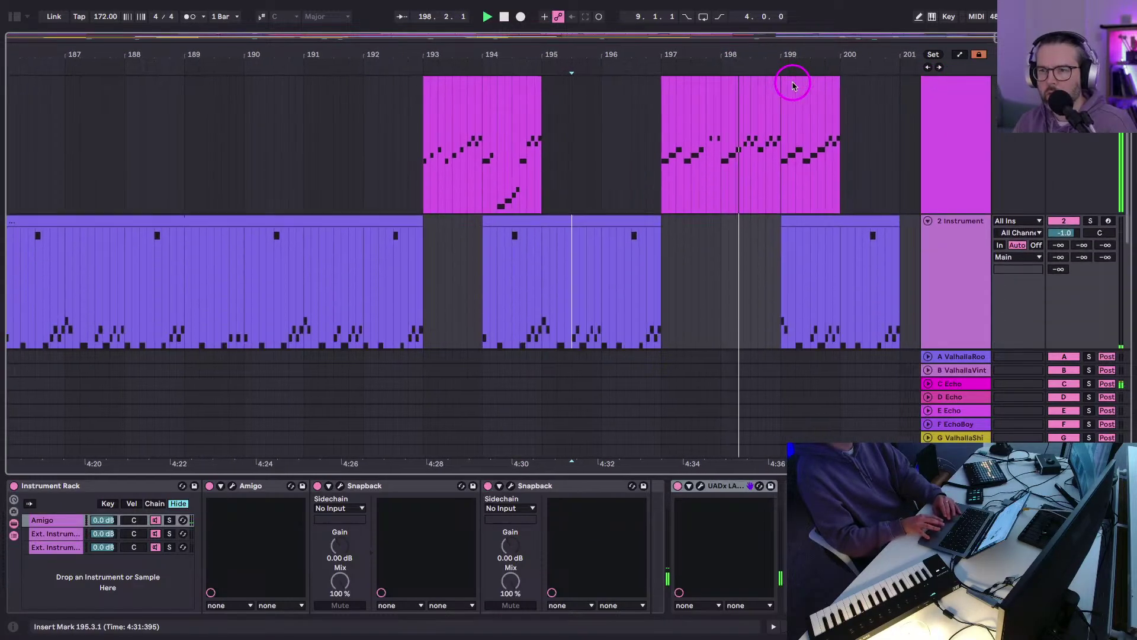
scroll(793, 82, up, 3)
scroll(717, 104, up, 1)
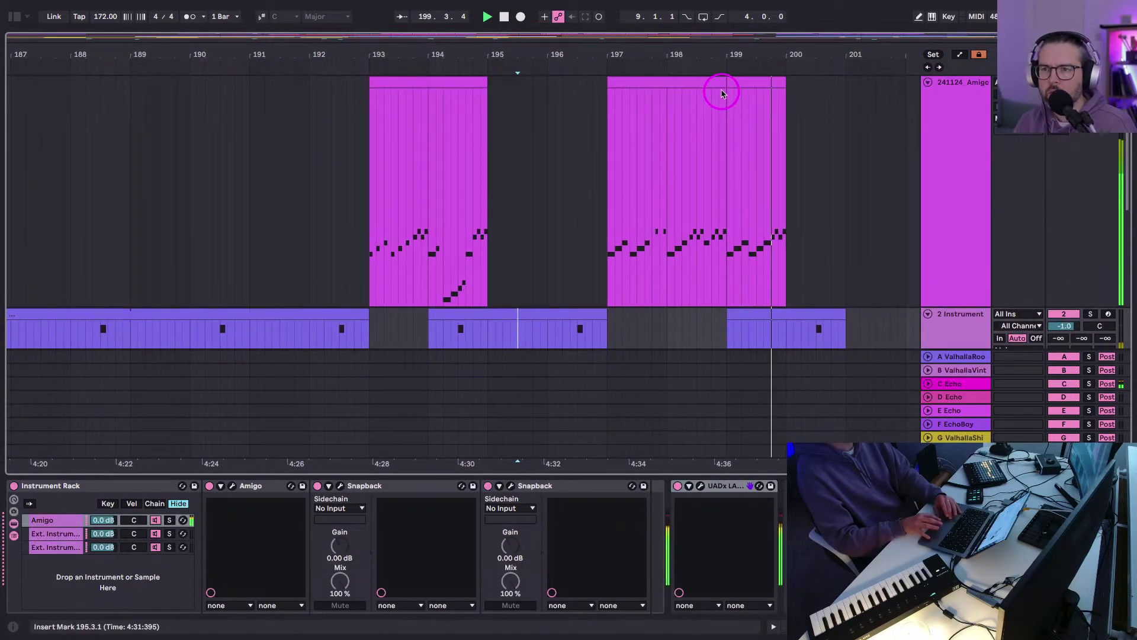
drag(720, 91, 703, 84)
Show the whole arrangement, collapse every track and stop playback at the start of the song.
double_click(449, 51)
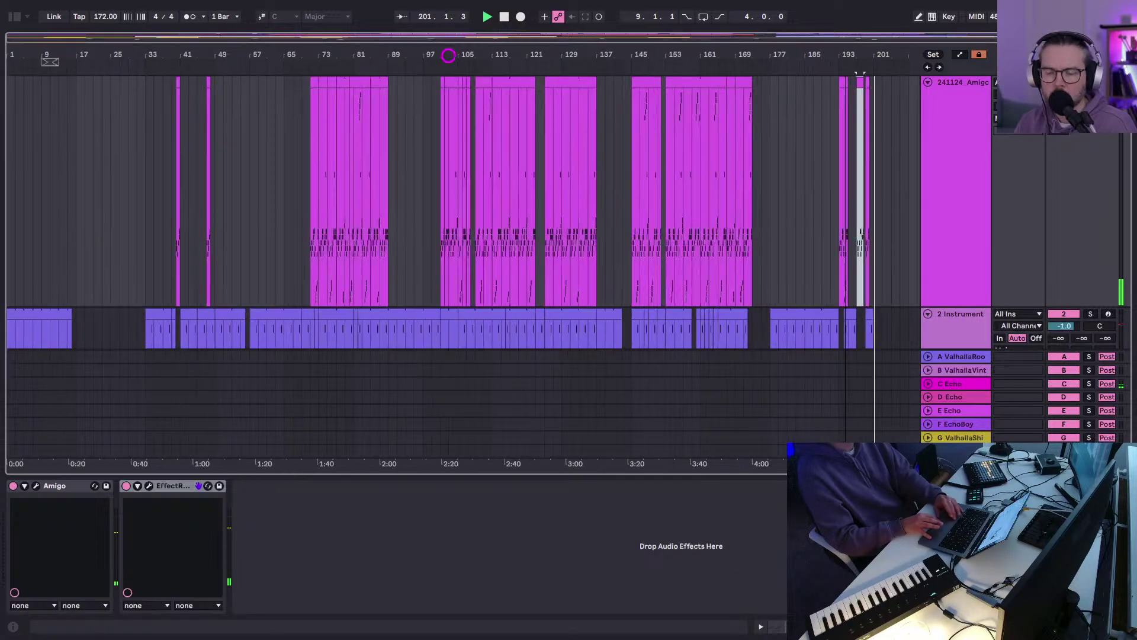
key(ctrl+a)
alt+click(927, 83)
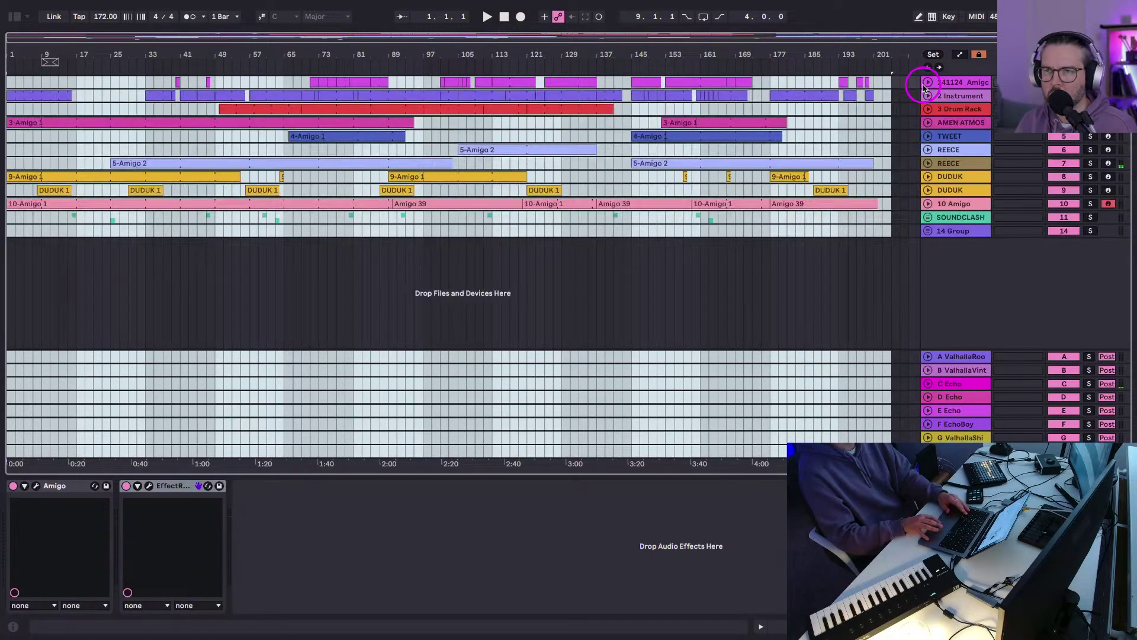
click(503, 17)
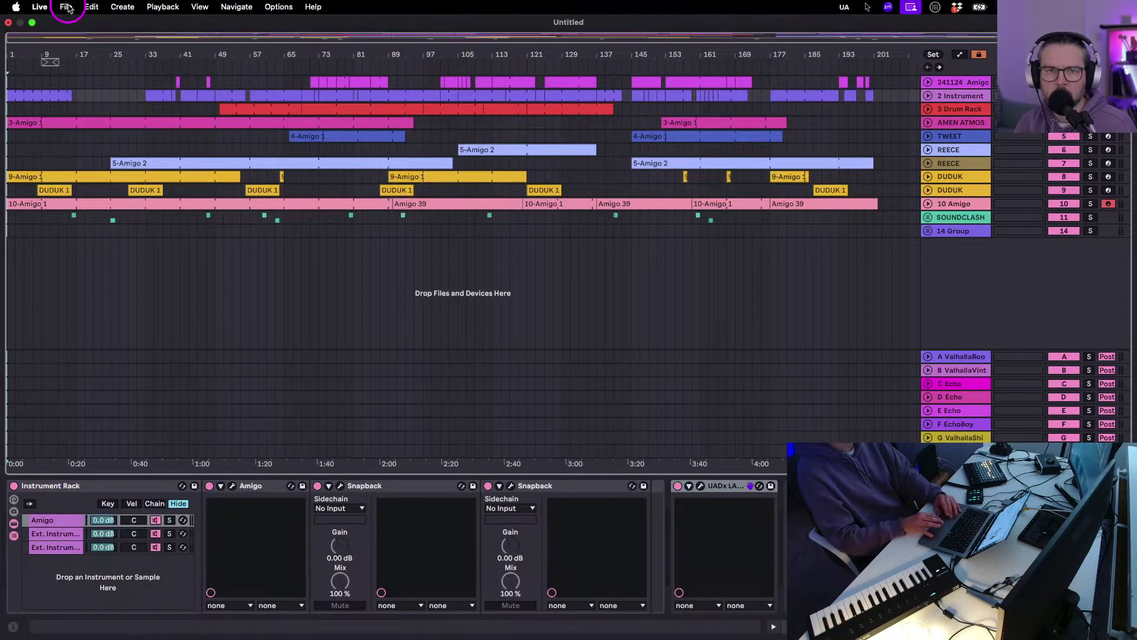
Save the Live Set as 241124_Duduk 172 in the 1. Splurge folder.
click(66, 6)
click(372, 281)
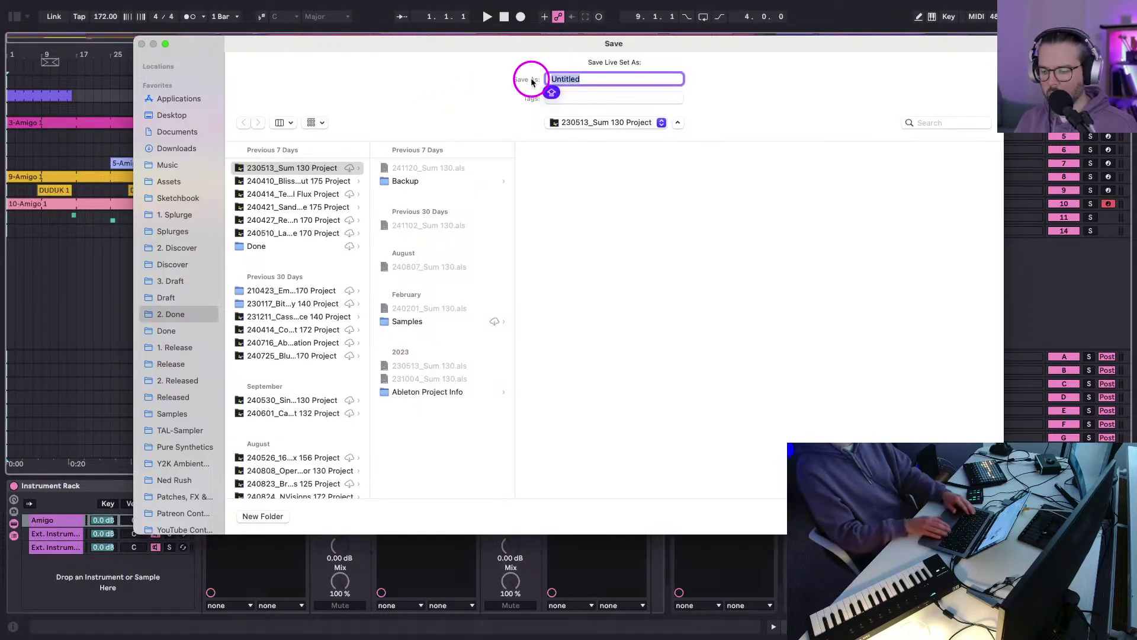
text(24)
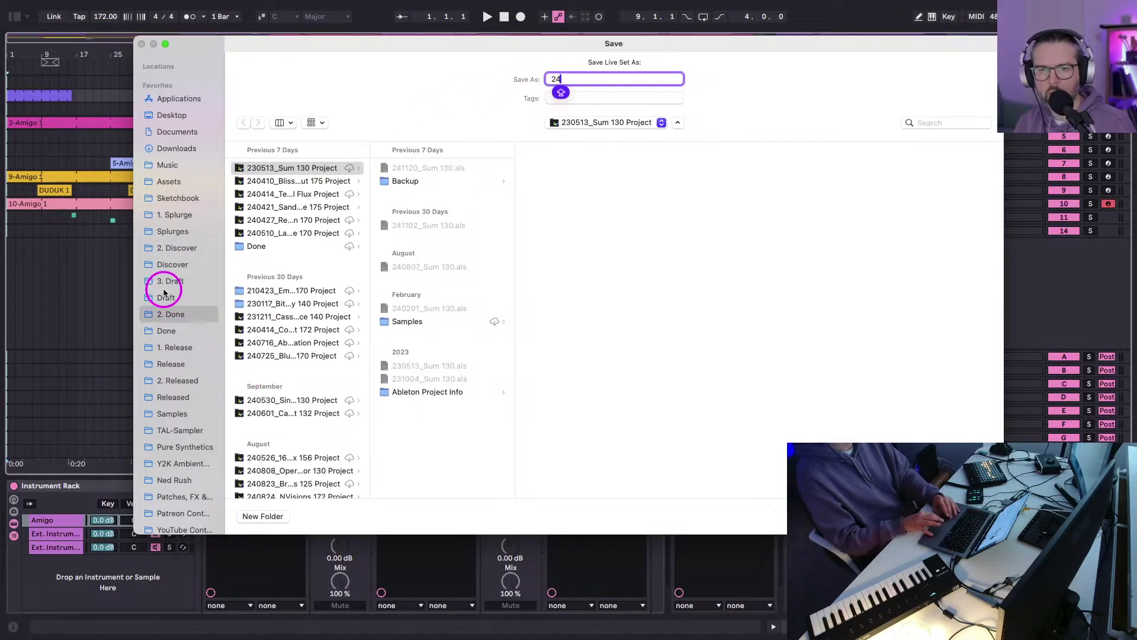
click(159, 217)
text(411)
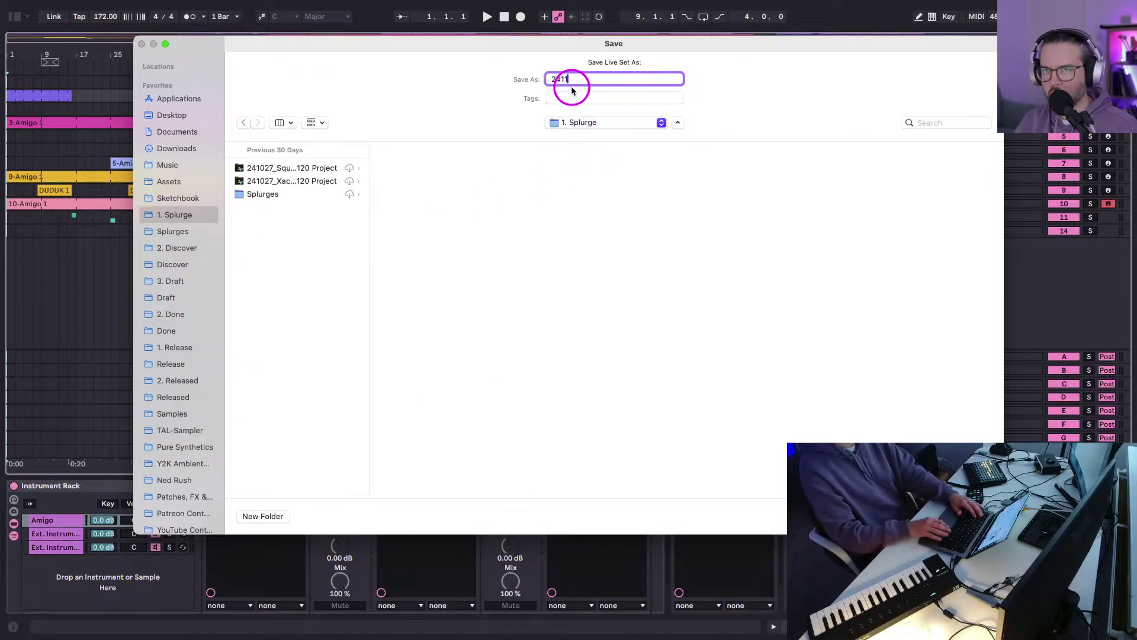
text(24_Duduk 172)
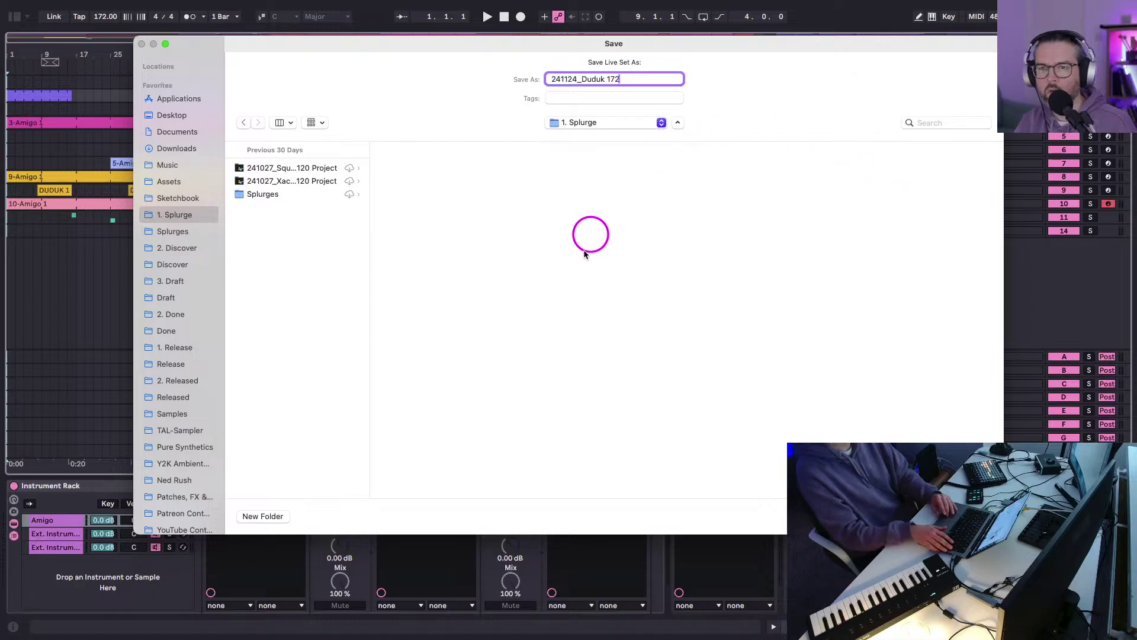
key(Return)
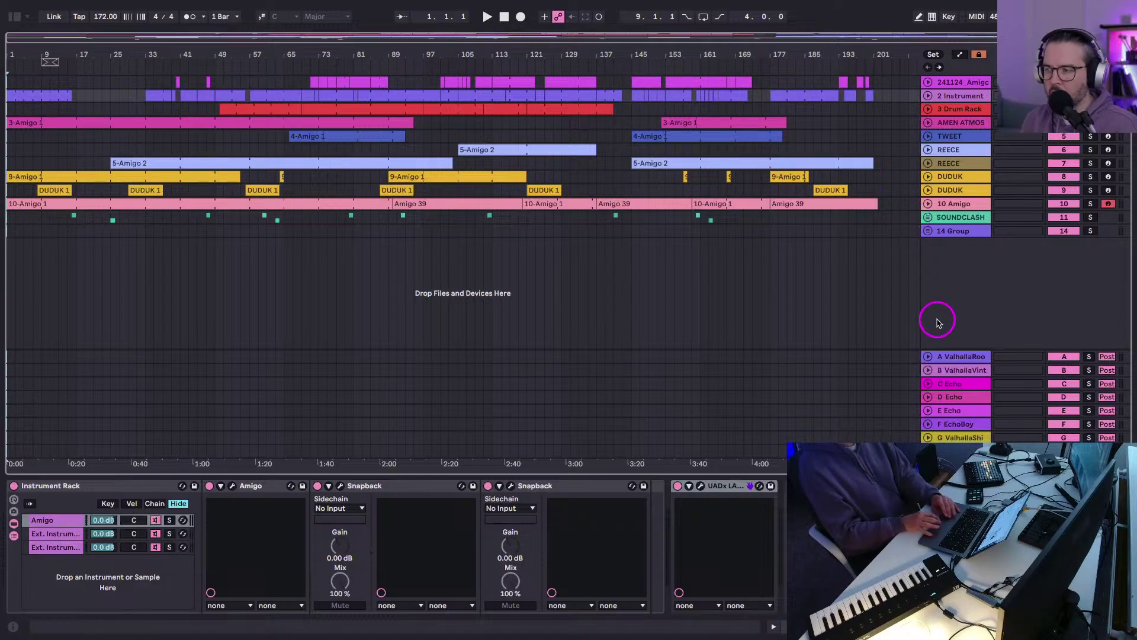
Hide the return tracks in the arrangement, switch to the session view and hide the mixer's sends.
key(super+alt+r)
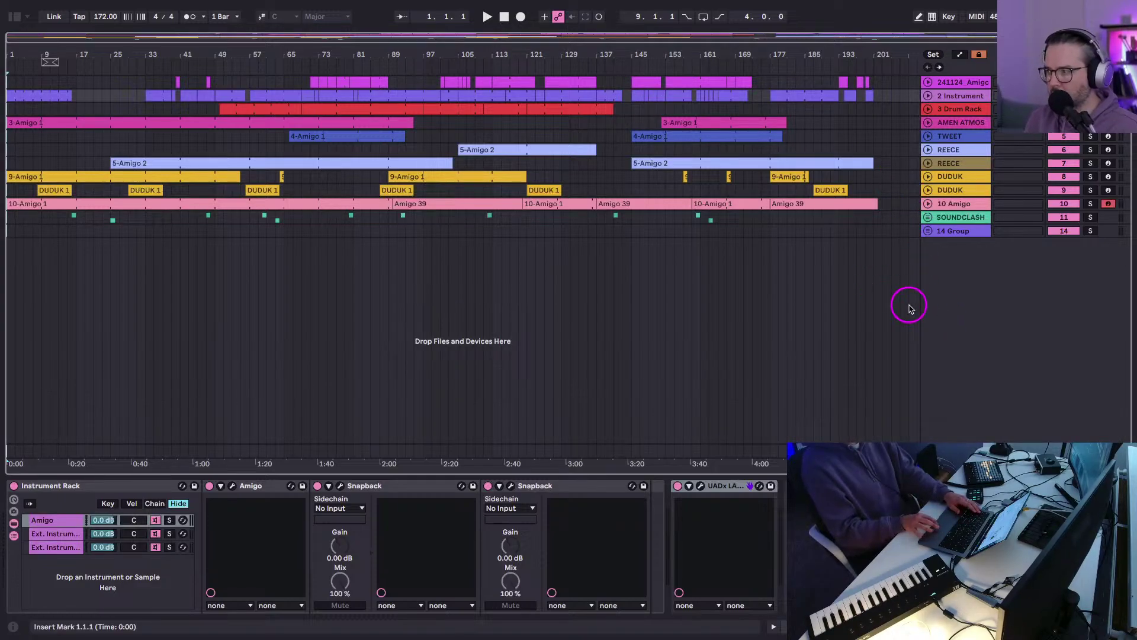
key(Tab)
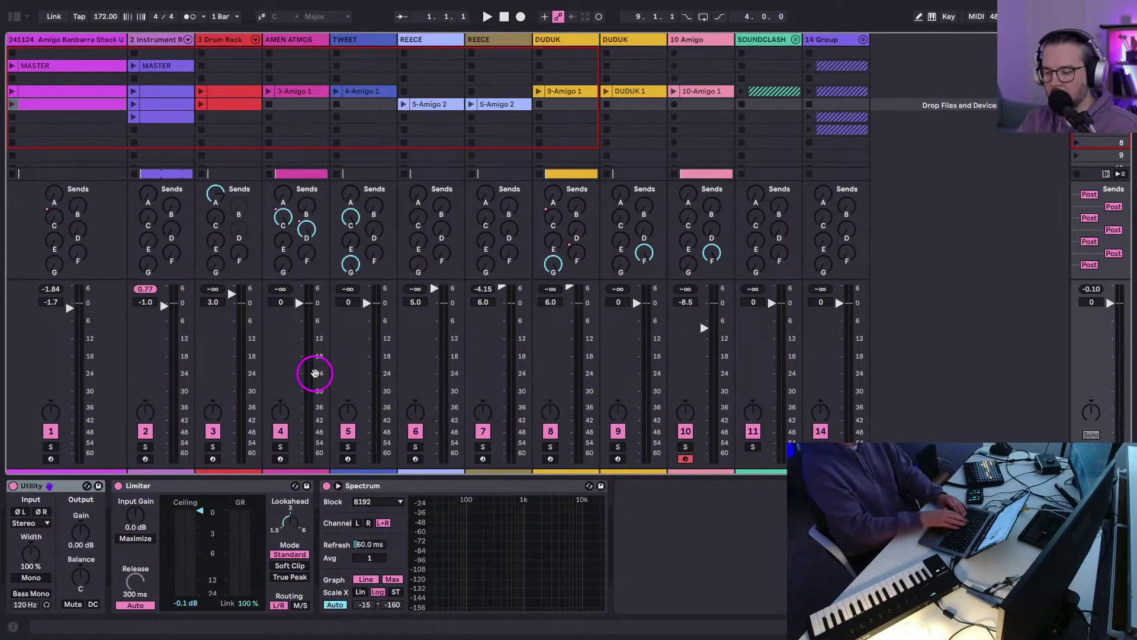
key(super+alt+s)
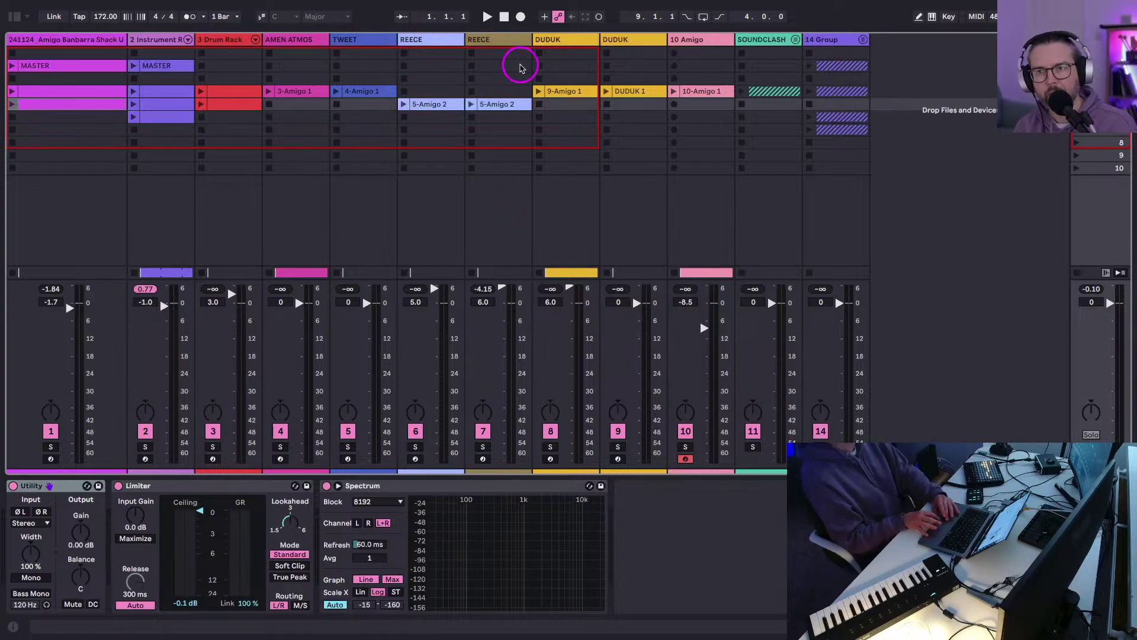
Play from the start in the session view, set return track G's volume to about -0.5 dB and hide the return tracks.
key(Tab)
key(Tab)
key(Tab)
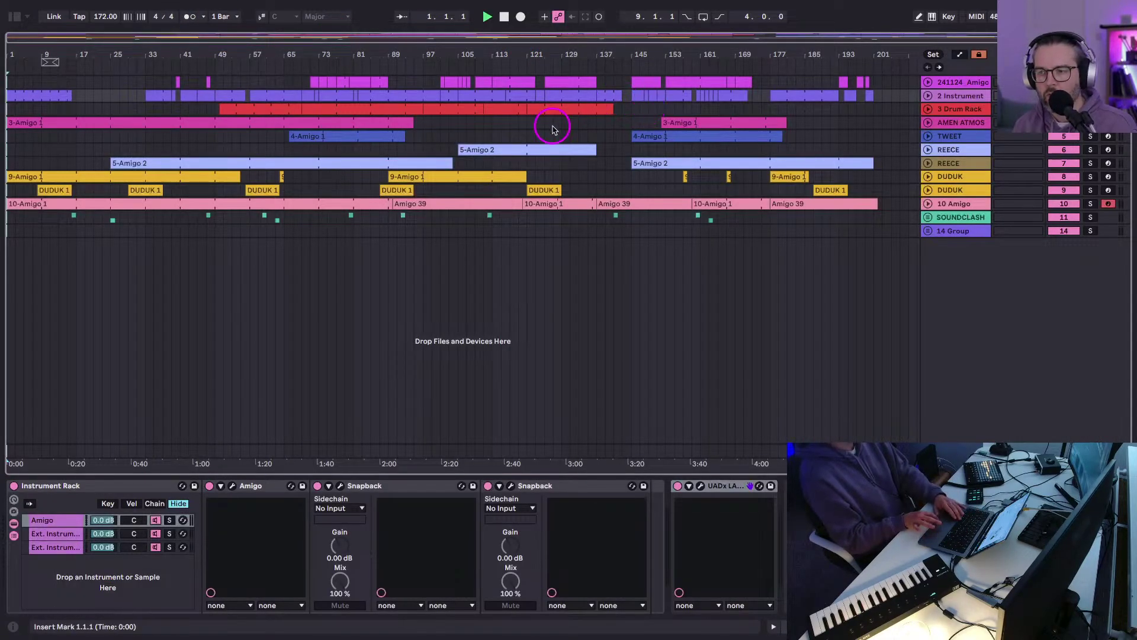
key(Tab)
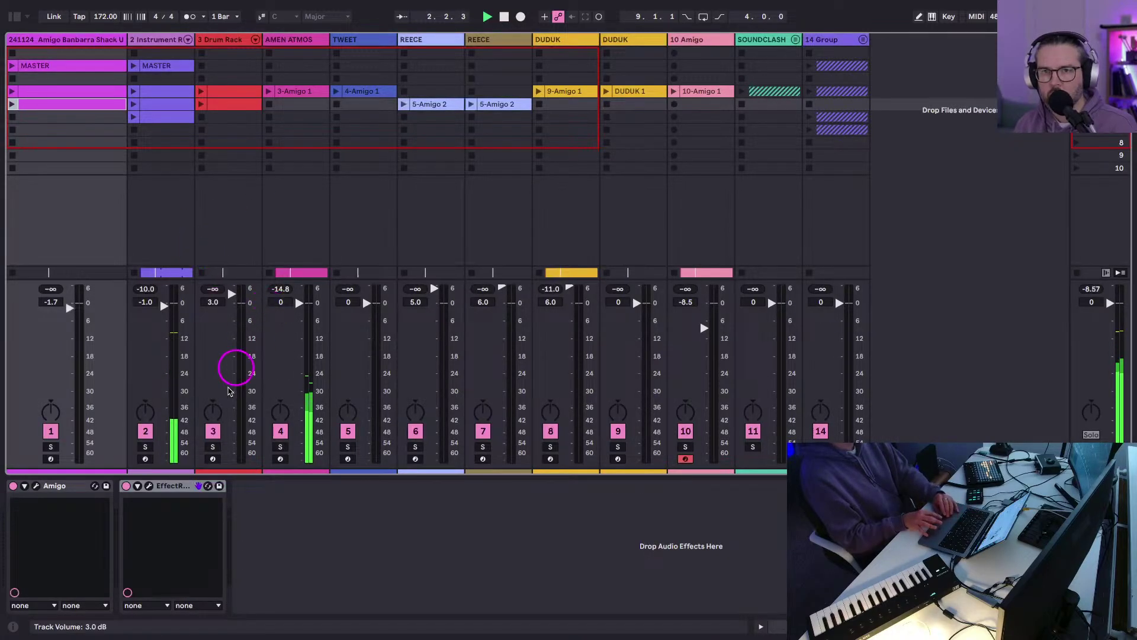
key(shift+Tab)
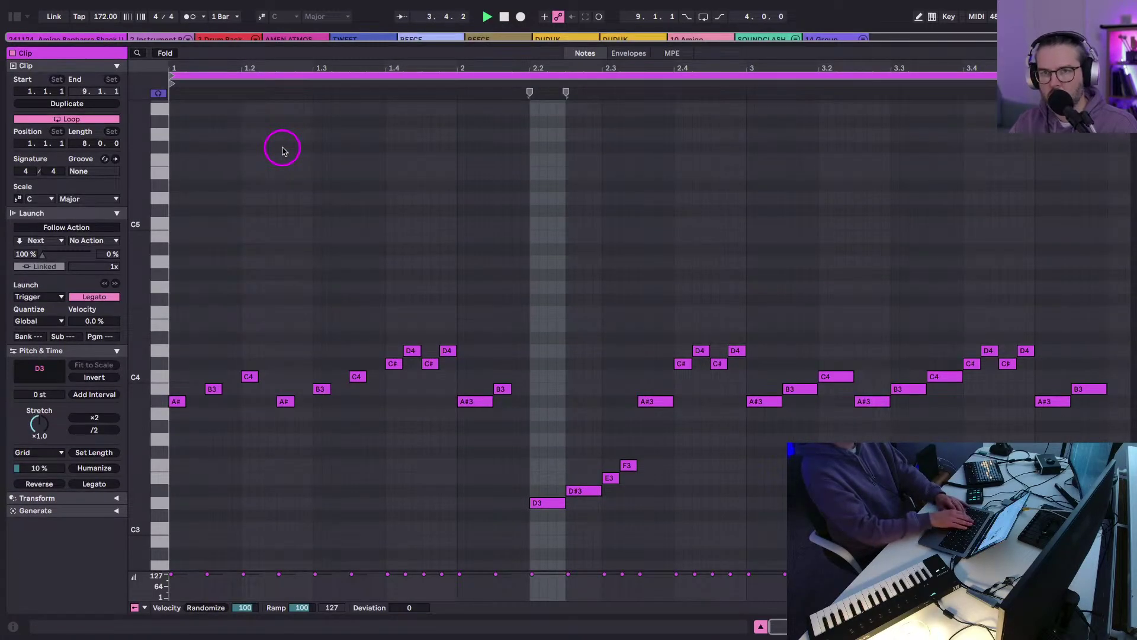
key(shift+Tab)
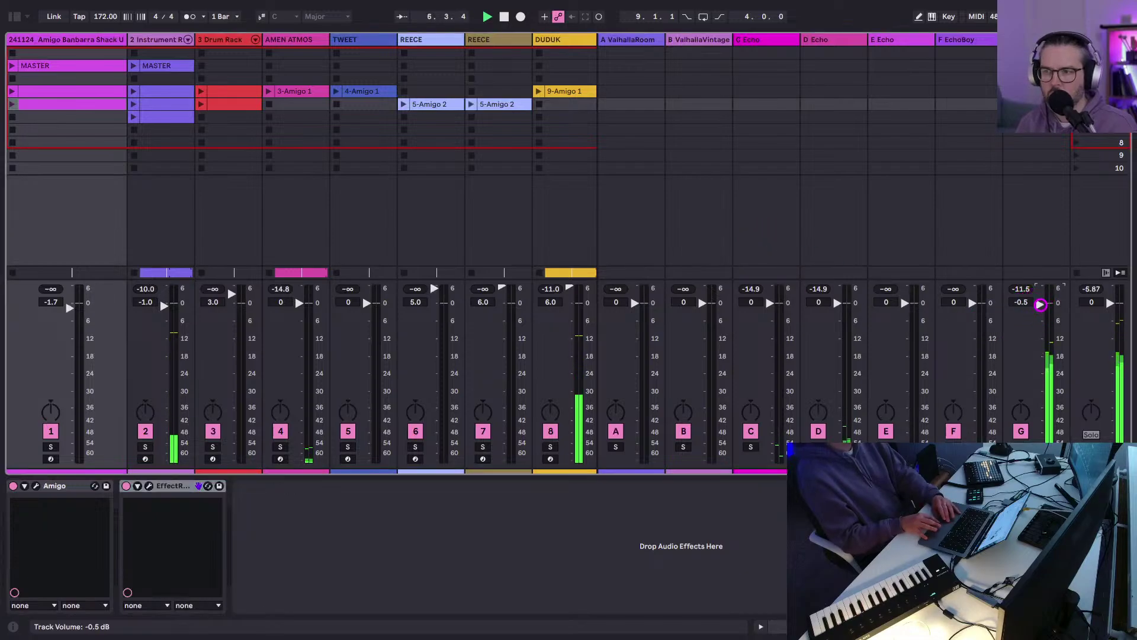
key(super+alt+r)
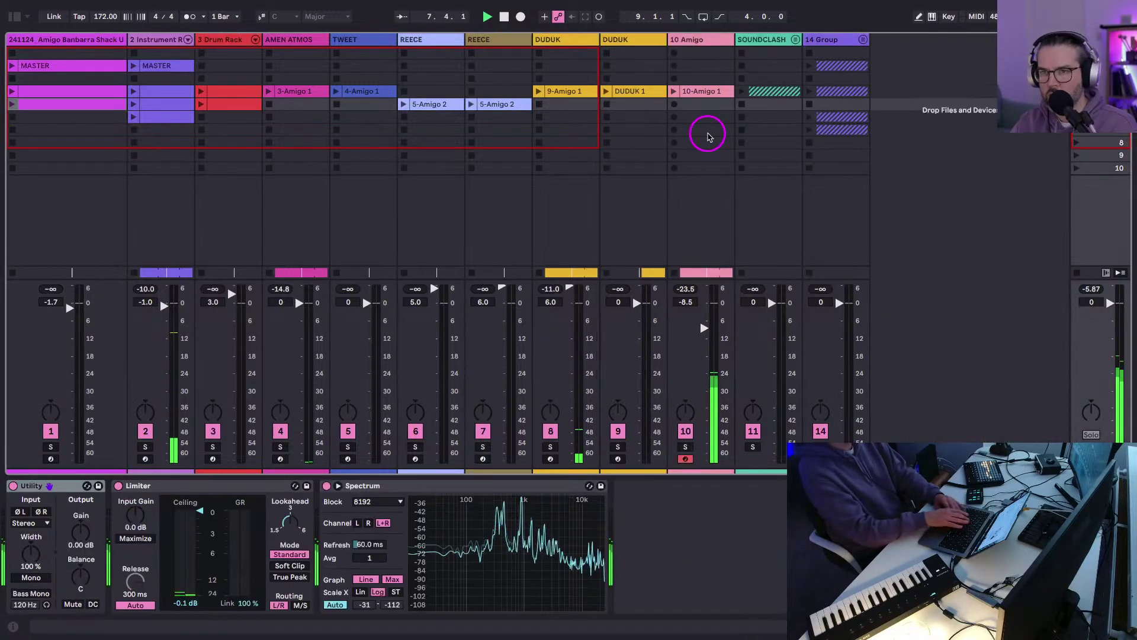
Lower the second DUDUK track's volume to -9.0 dB and restart playback from the beginning in the session view.
click(617, 40)
drag(636, 302, 636, 325)
key(Tab)
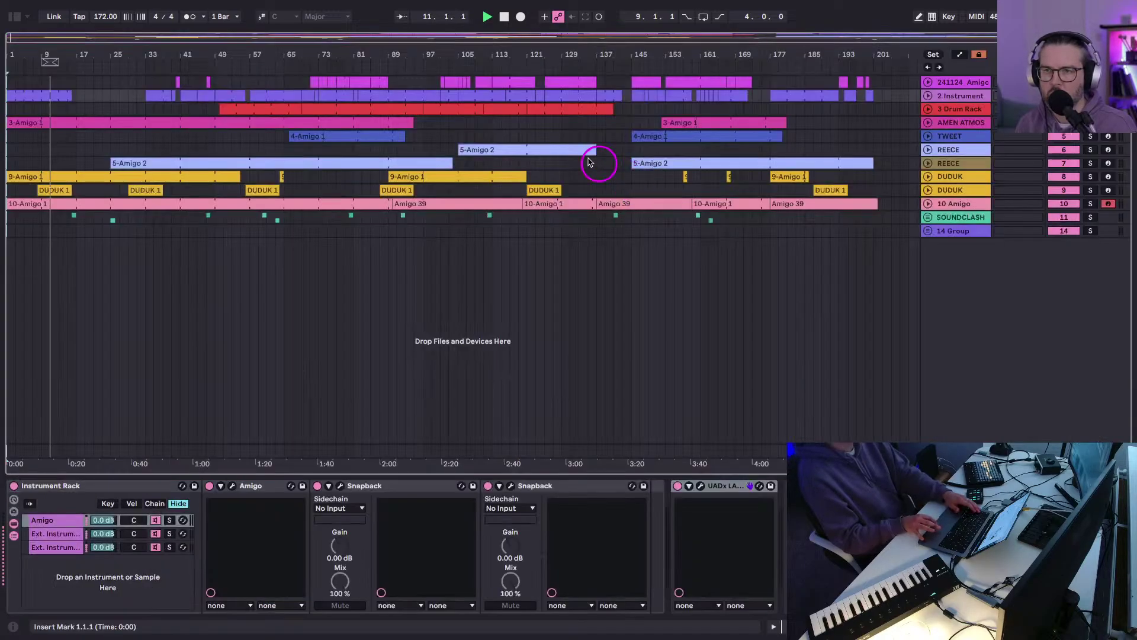
key(space)
key(space)
key(Tab)
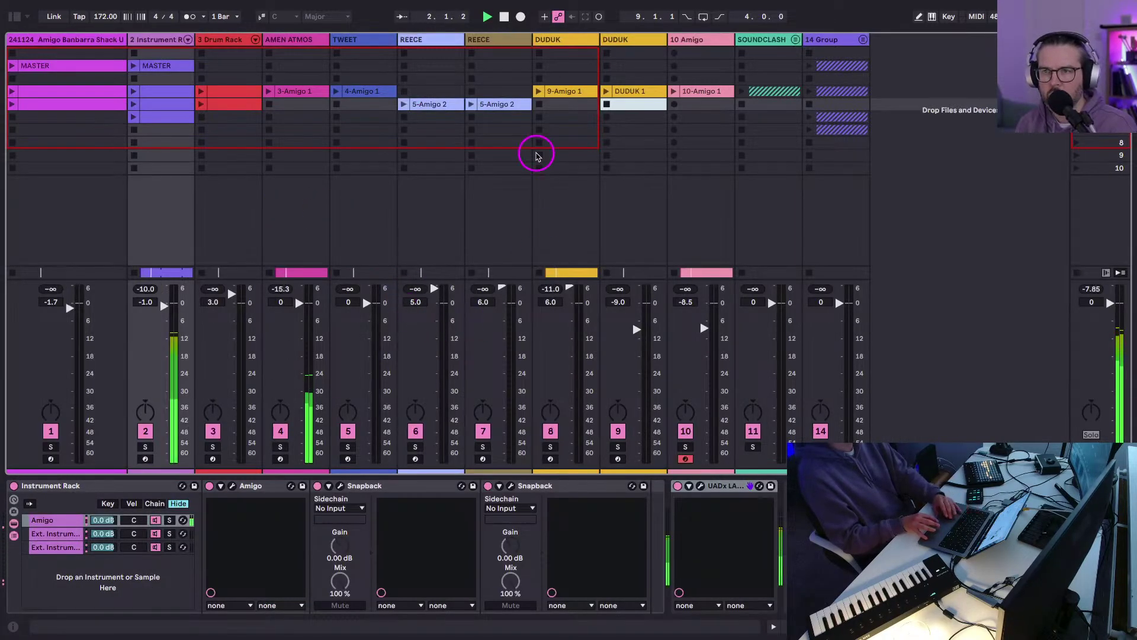
Add an EQ Eight between Amigo and Utility on the first DUDUK track.
click(616, 39)
click(557, 40)
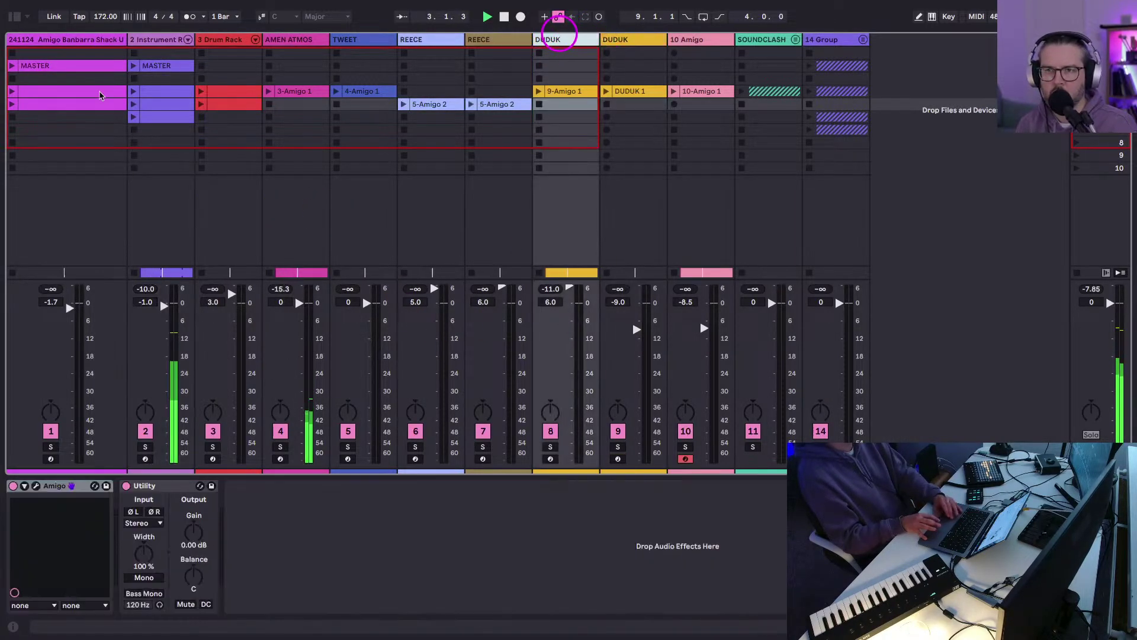
click(14, 16)
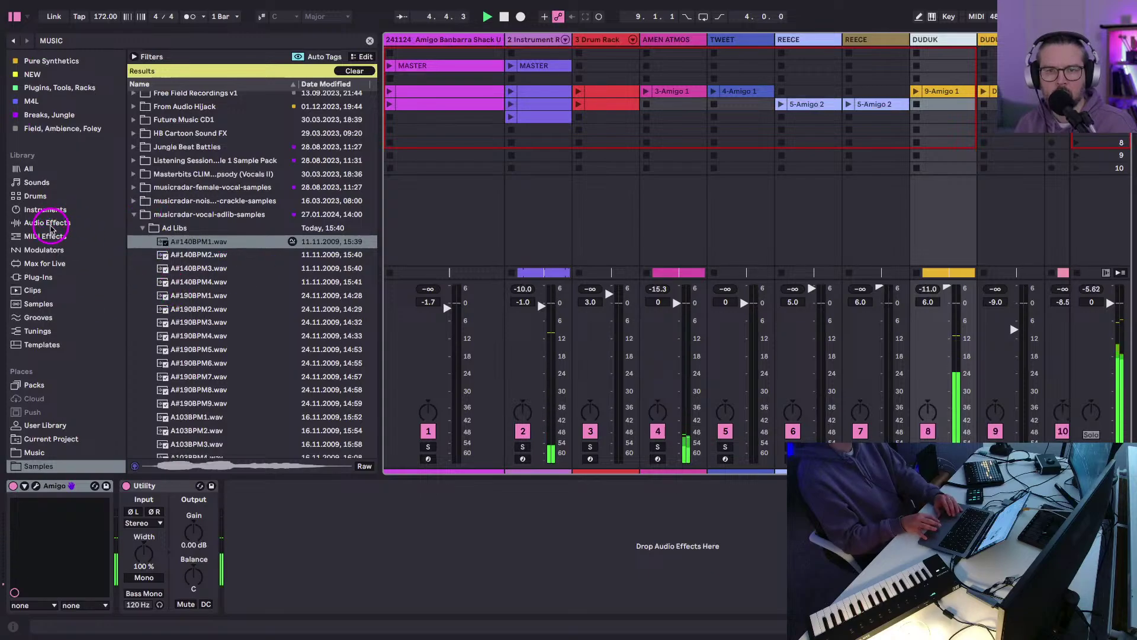
click(48, 223)
click(369, 40)
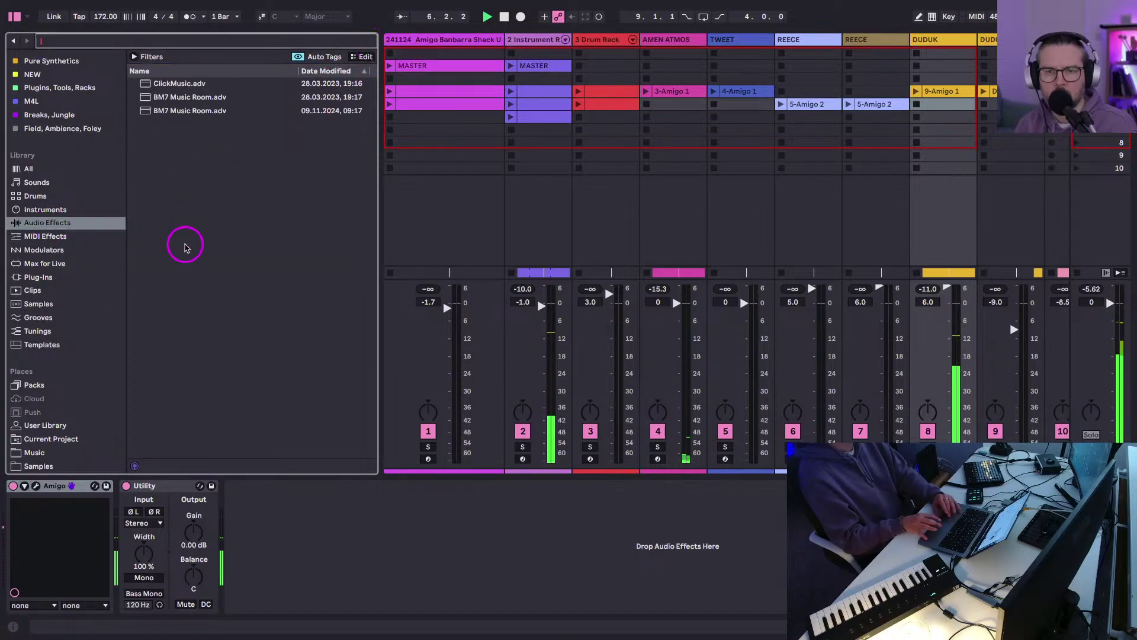
scroll(145, 279, up, 10)
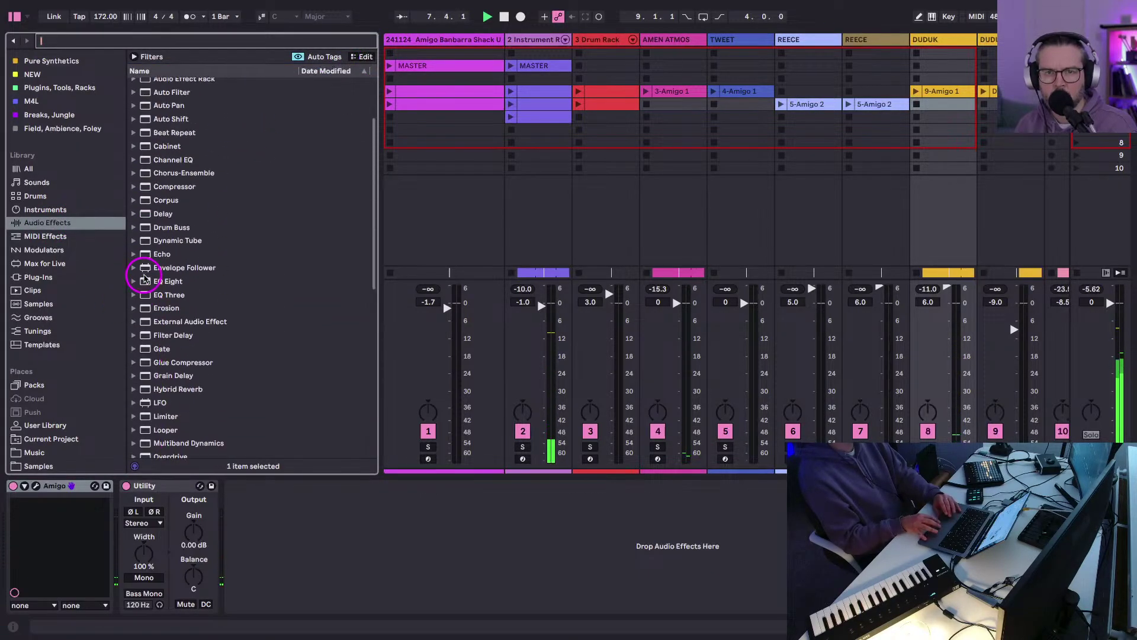
click(152, 287)
drag(152, 291, 114, 537)
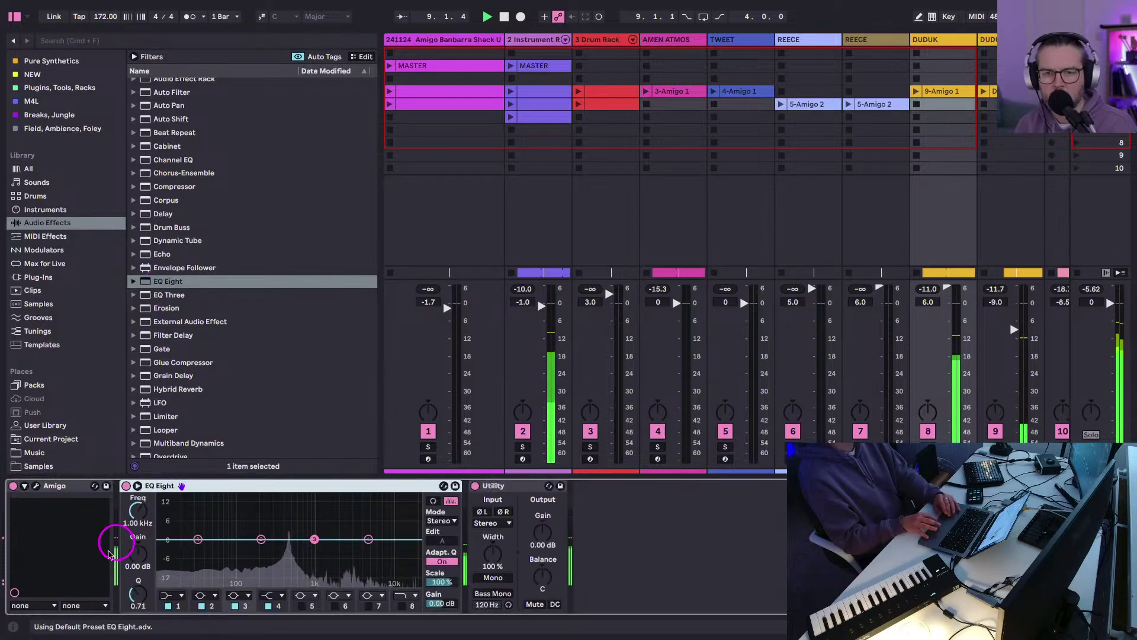
Shape the first DUDUK track's EQ Eight with a low cut at 290 Hz on band 1 and a high cut around 11 kHz on band 4.
click(164, 591)
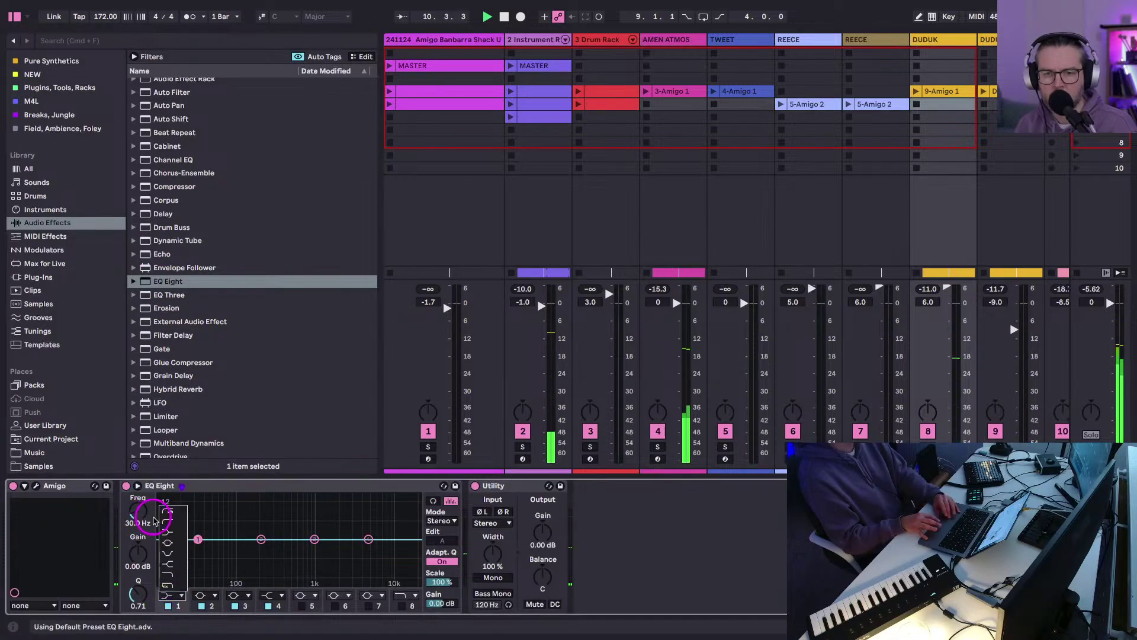
click(166, 521)
drag(141, 515, 142, 517)
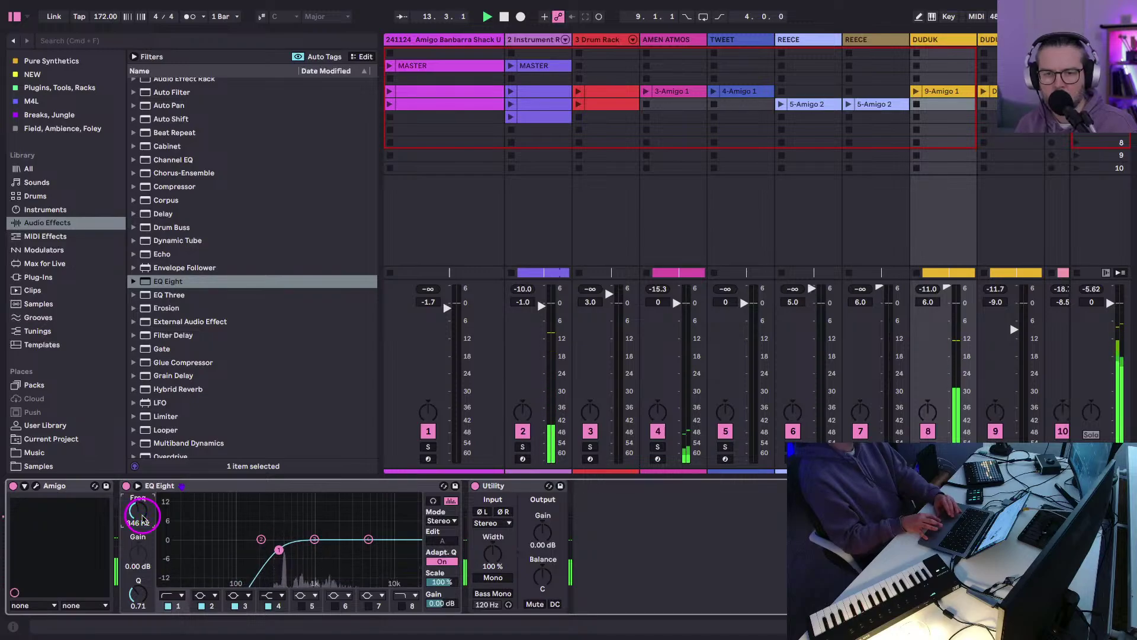
click(272, 595)
click(270, 573)
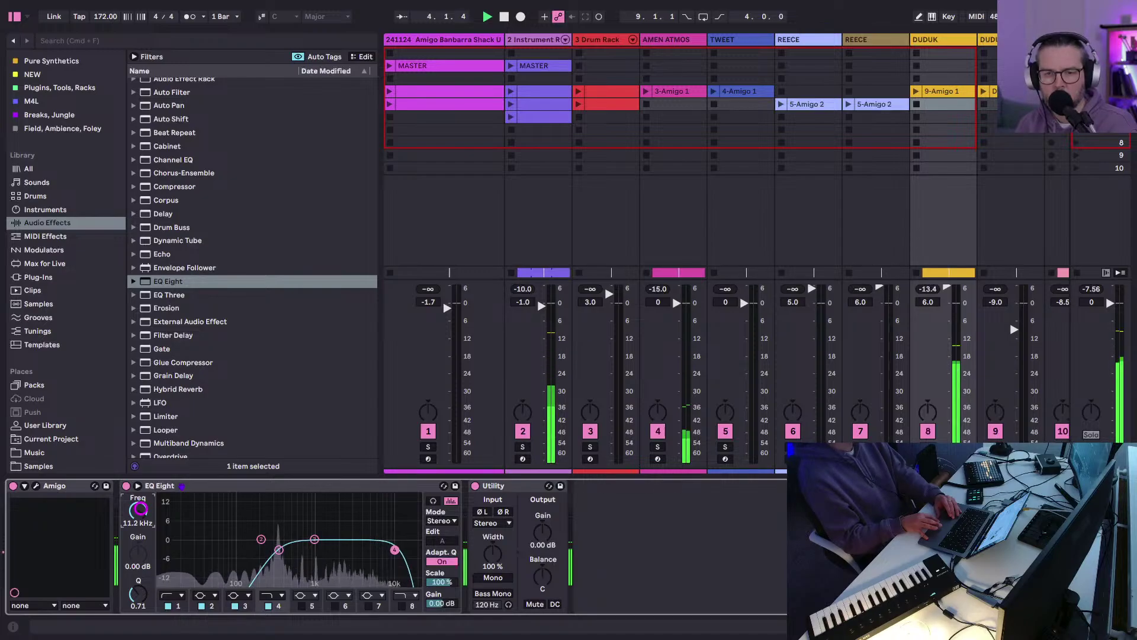
click(279, 547)
drag(279, 547, 273, 549)
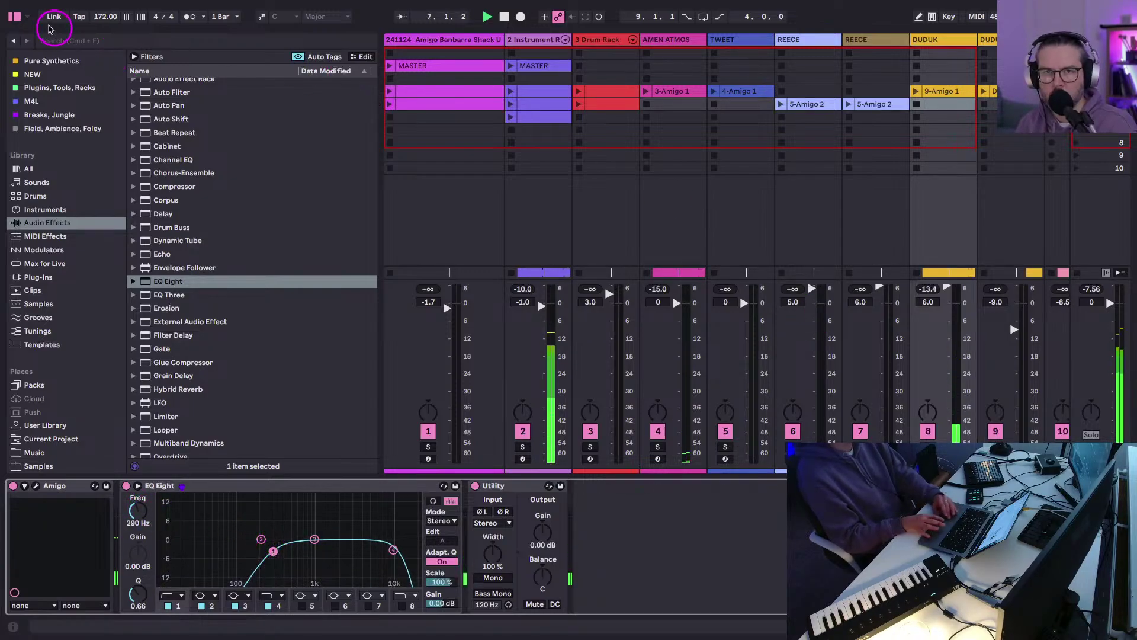
Hide the browser and the return tracks, then go back to the arrangement view.
click(19, 18)
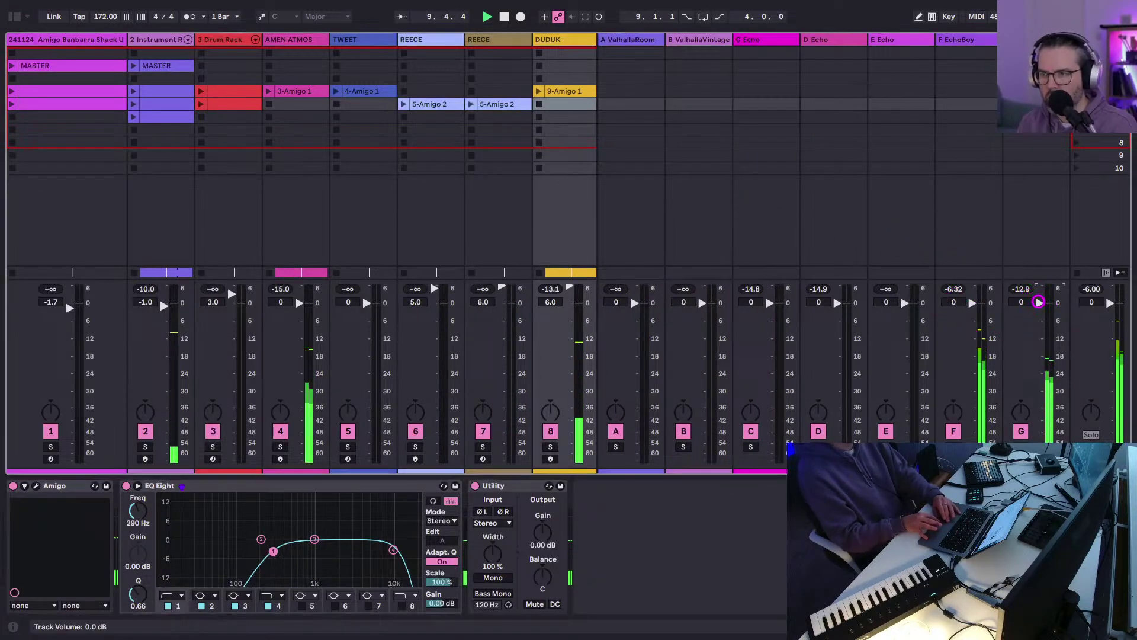
click(1012, 42)
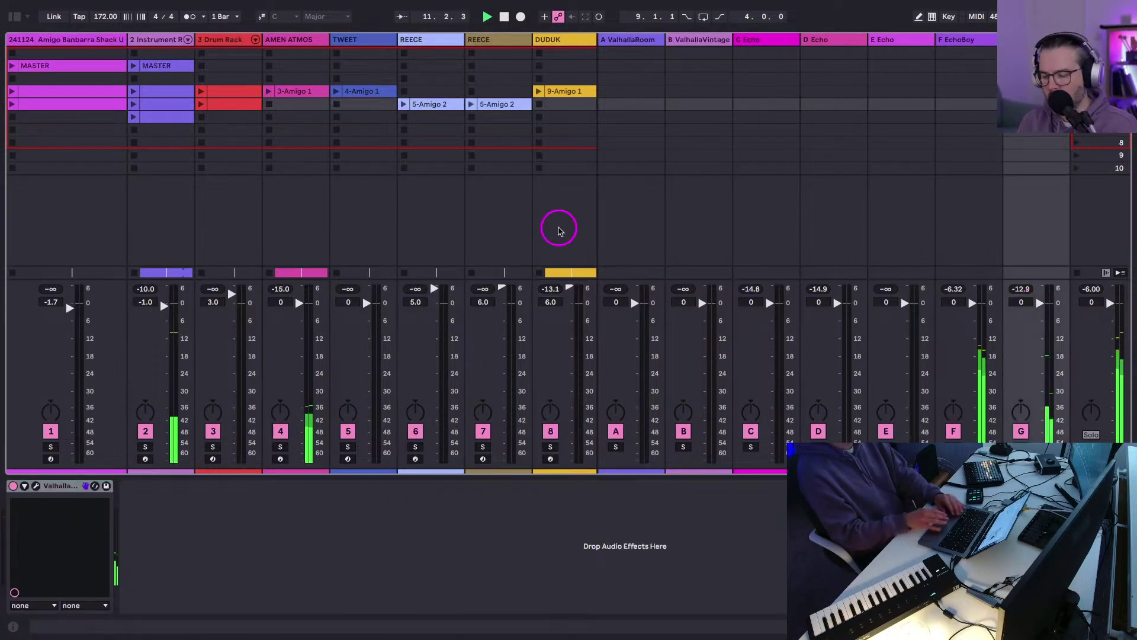
key(super+alt+r)
key(super+alt+e)
key(Tab)
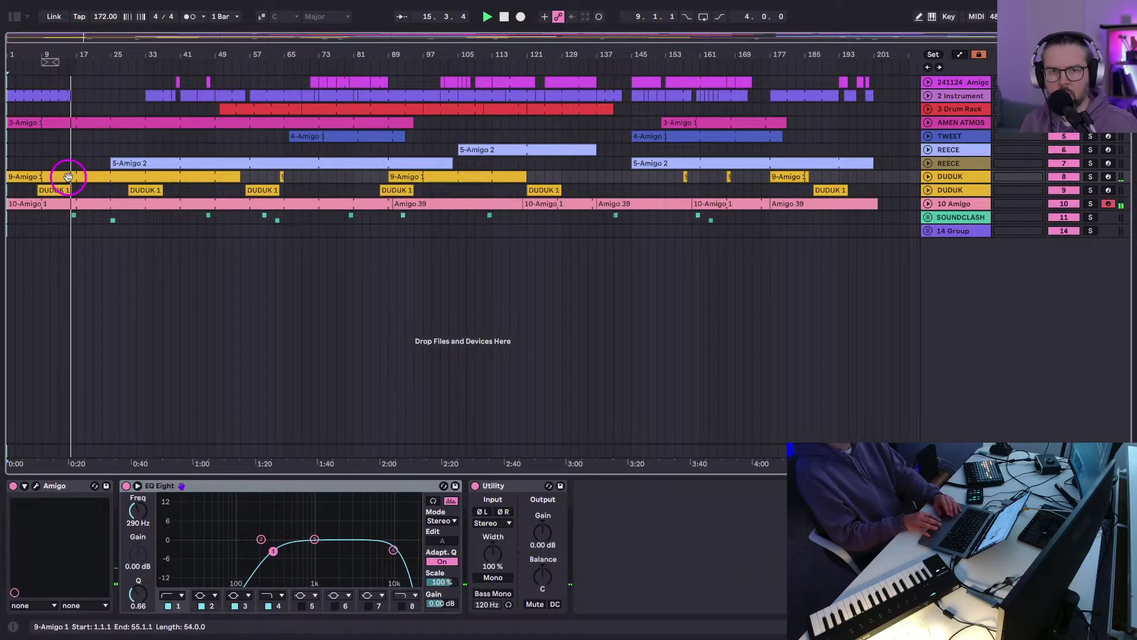
Unfold the AMEN ATMOS track and delete its clip content from bar 17 to bar 33.
click(110, 164)
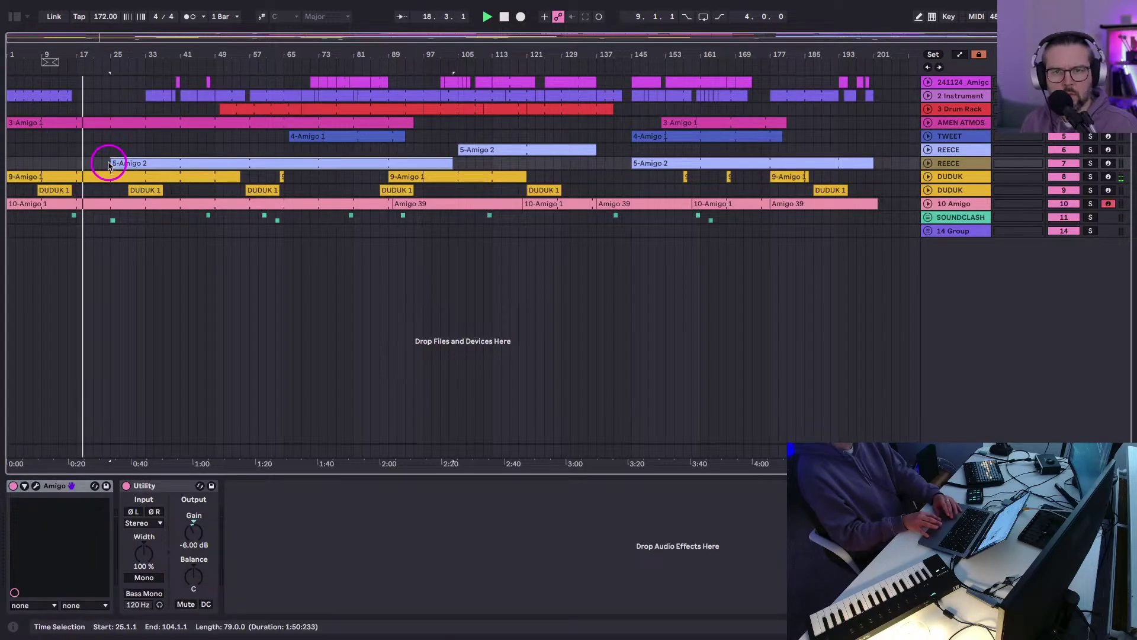
click(934, 122)
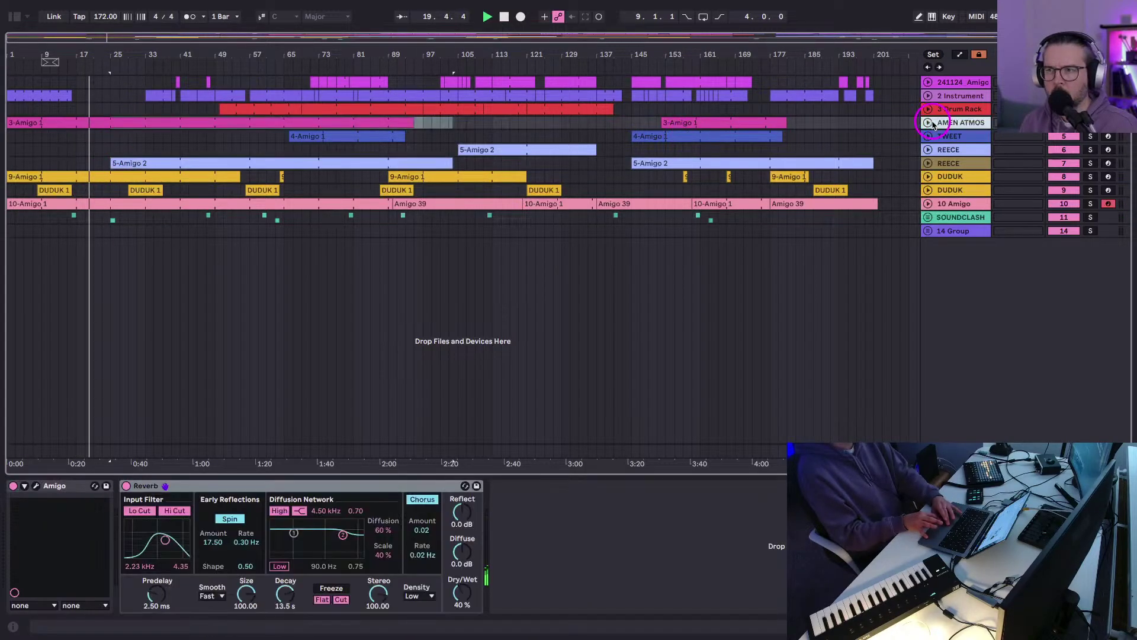
click(928, 123)
drag(77, 160, 148, 166)
key(Delete)
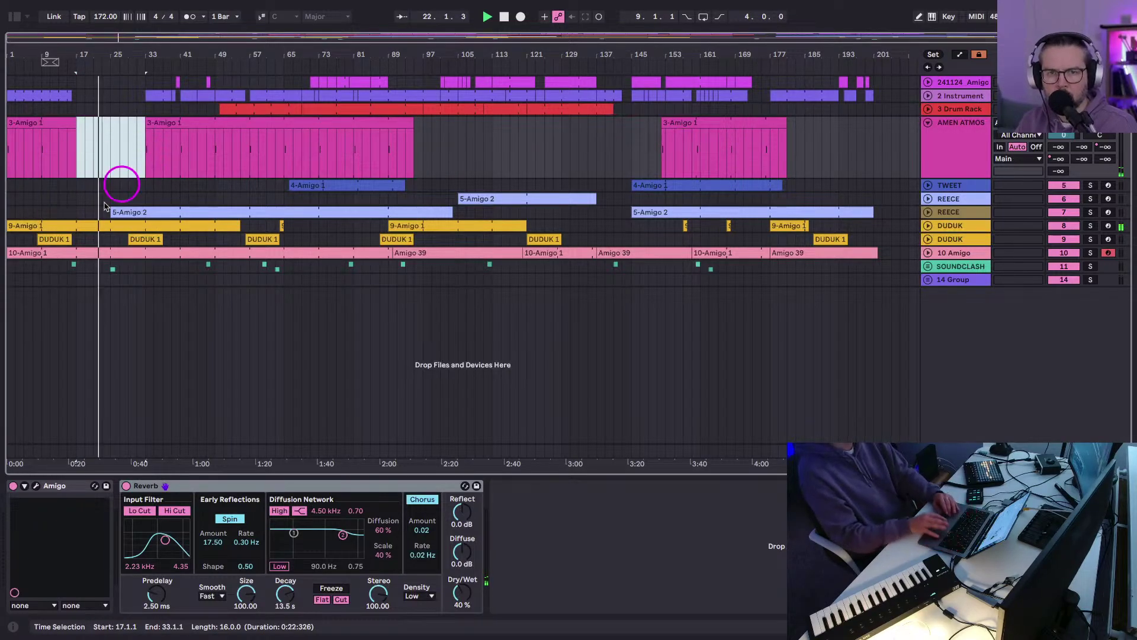
Delete the time from bar 17 to bar 25 across all tracks and trim the first AMEN ATMOS clip to end at bar 9.
click(100, 242)
key(ctrl+shift+Delete)
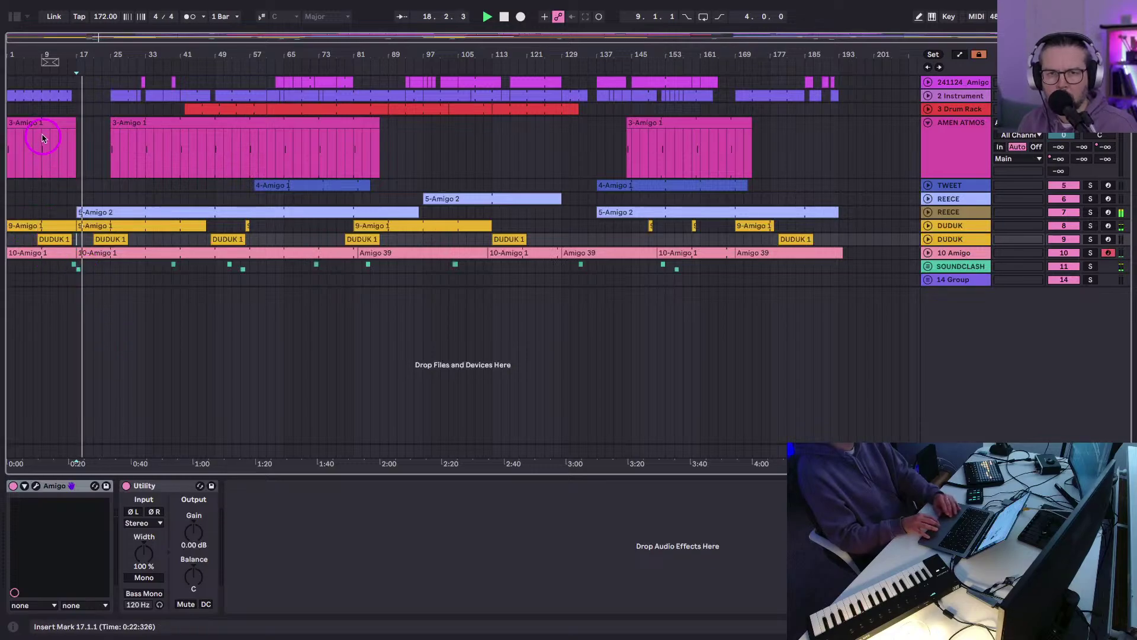
click(51, 154)
drag(75, 122, 40, 123)
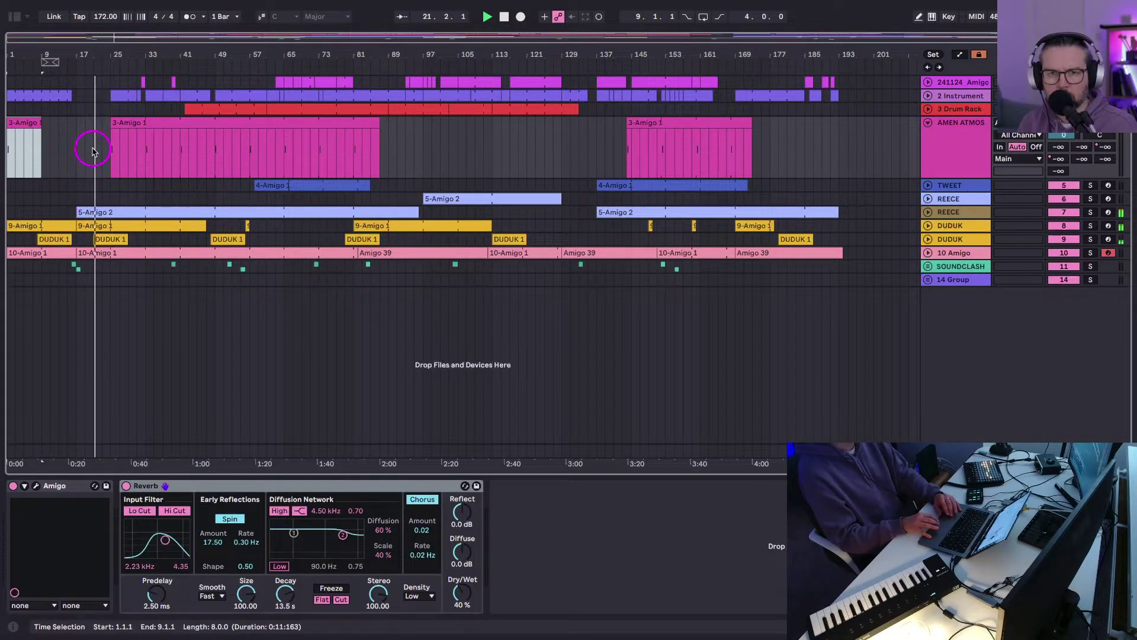
Open the 2 Instrument Rack clip starting at bar 25, shorten its D3 note at 1.2.1 to one sixteenth and return to the track's devices.
drag(20, 46, 51, 91)
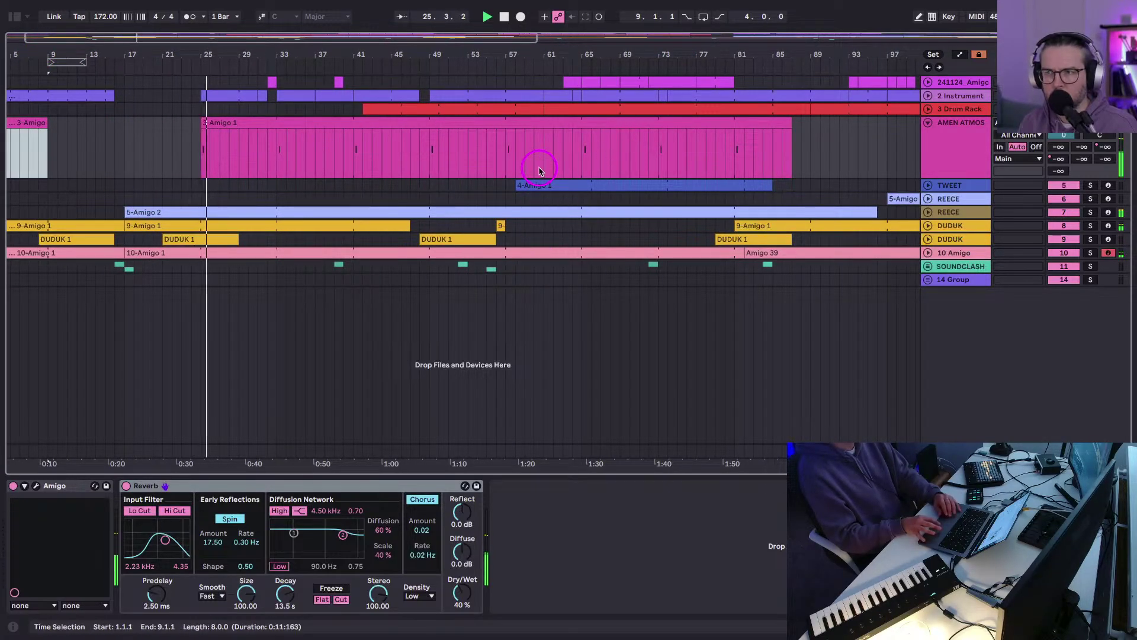
click(928, 96)
click(173, 127)
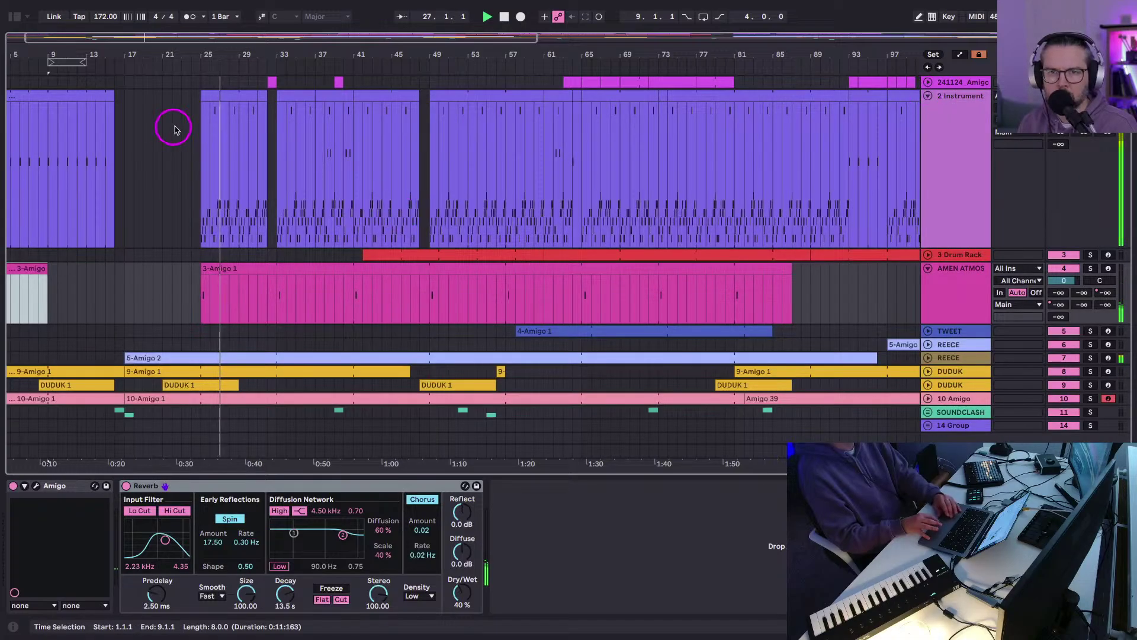
click(217, 96)
double_click(216, 96)
click(240, 415)
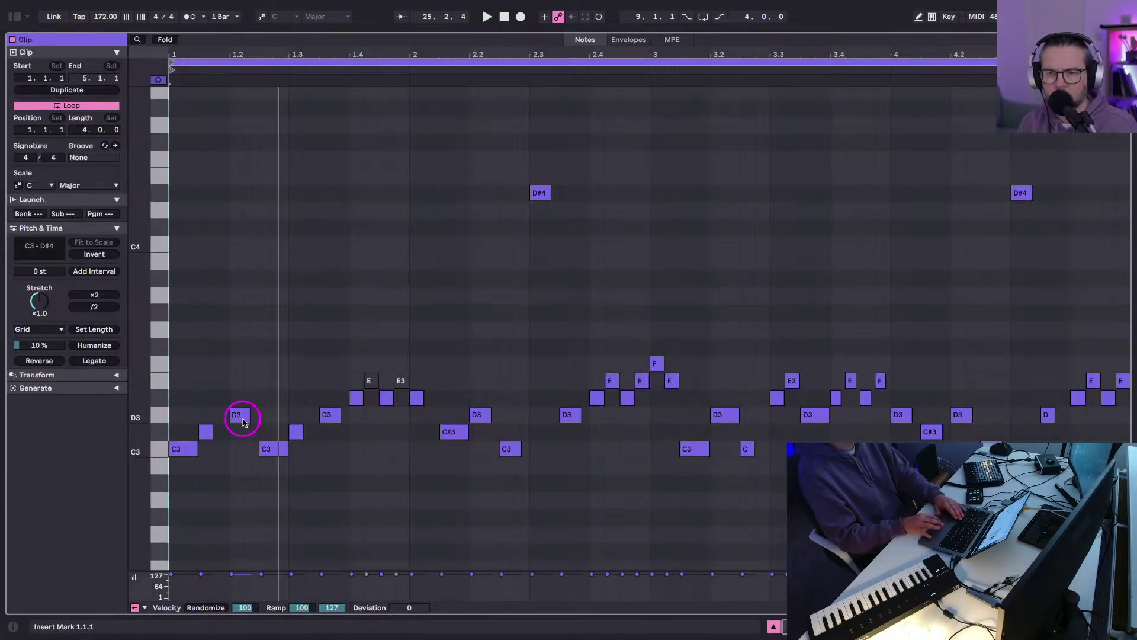
key(Up)
key(Down)
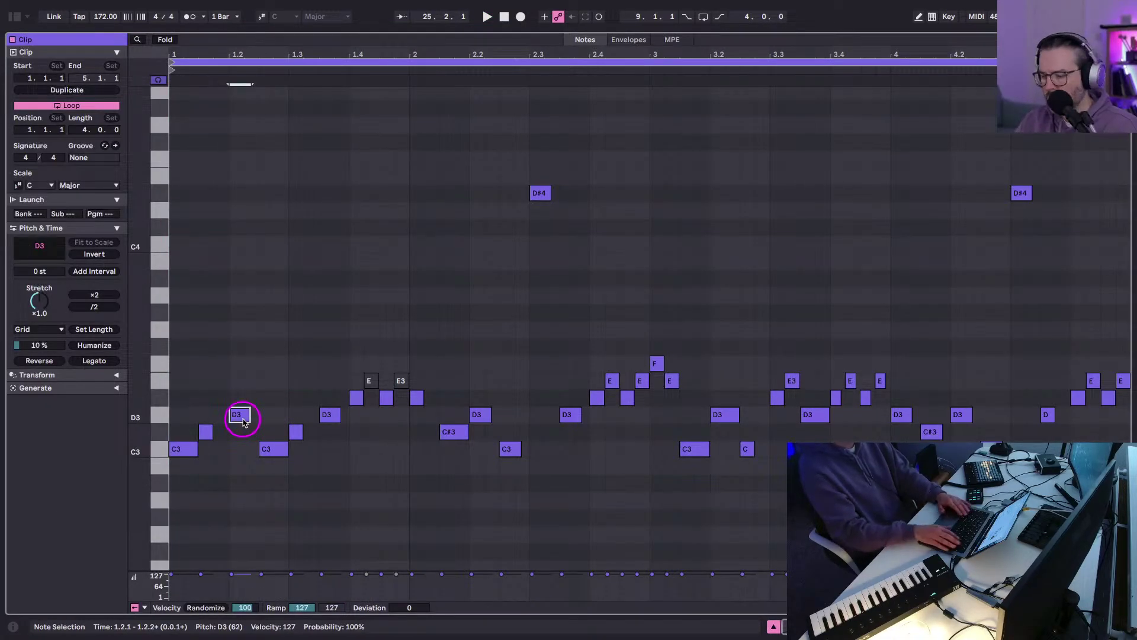
key(space)
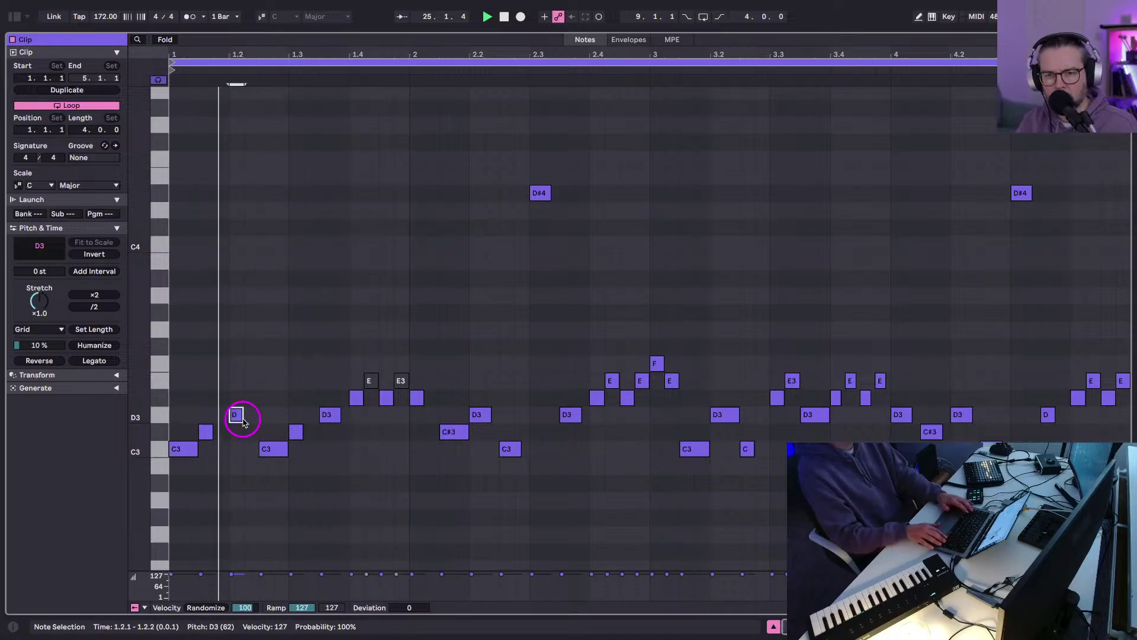
drag(249, 418, 242, 417)
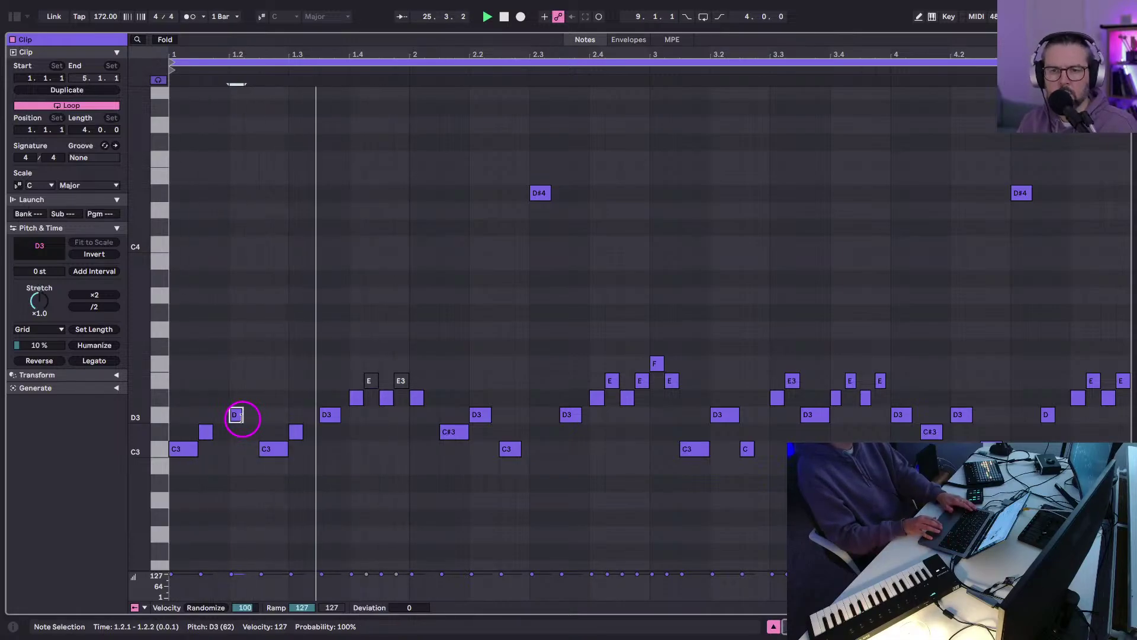
key(shift+Tab)
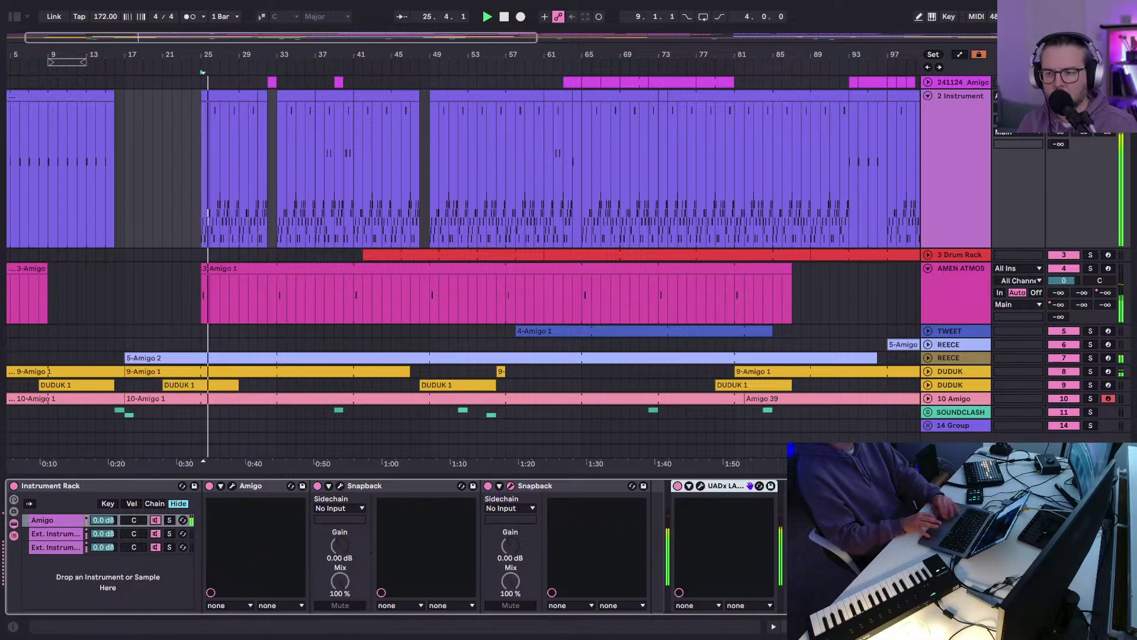
Set the Transient decay to 40% in the 2 Instrument Rack track's Snapback and close the plug-in window.
drag(639, 101, 579, 44)
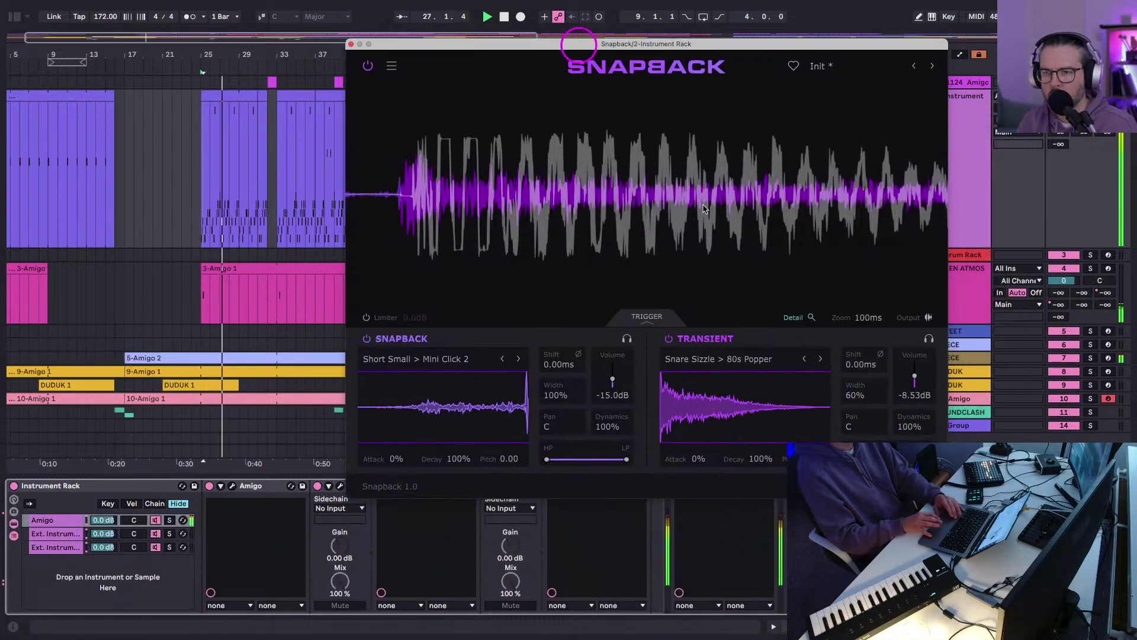
drag(759, 504, 747, 533)
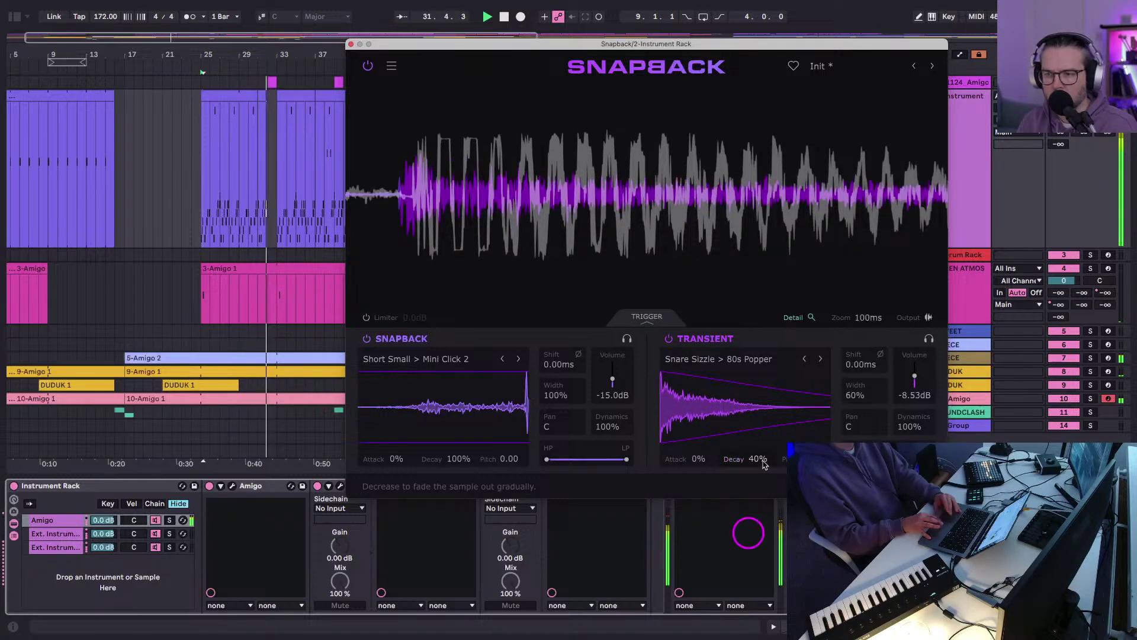
click(350, 44)
click(271, 196)
click(869, 133)
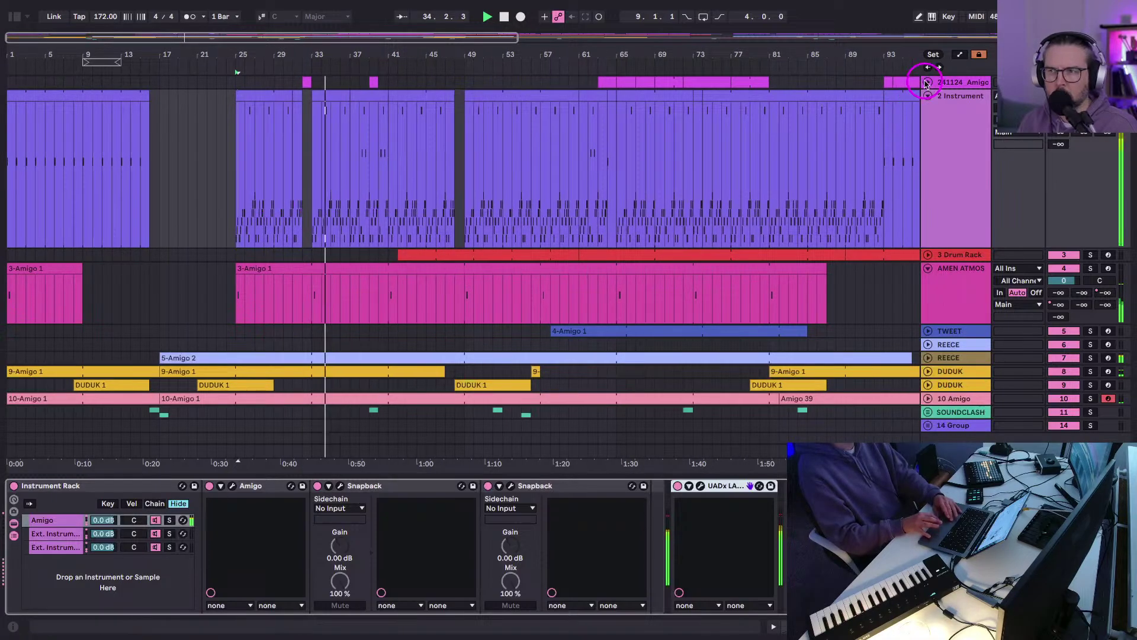
In the session mixer with sends shown, set track 1 to -2.4 dB, track 2 to -0.3 dB, the second REECE to 4.0 dB and Drum Rack to -0.7 dB.
click(951, 89)
key(Tab)
click(119, 366)
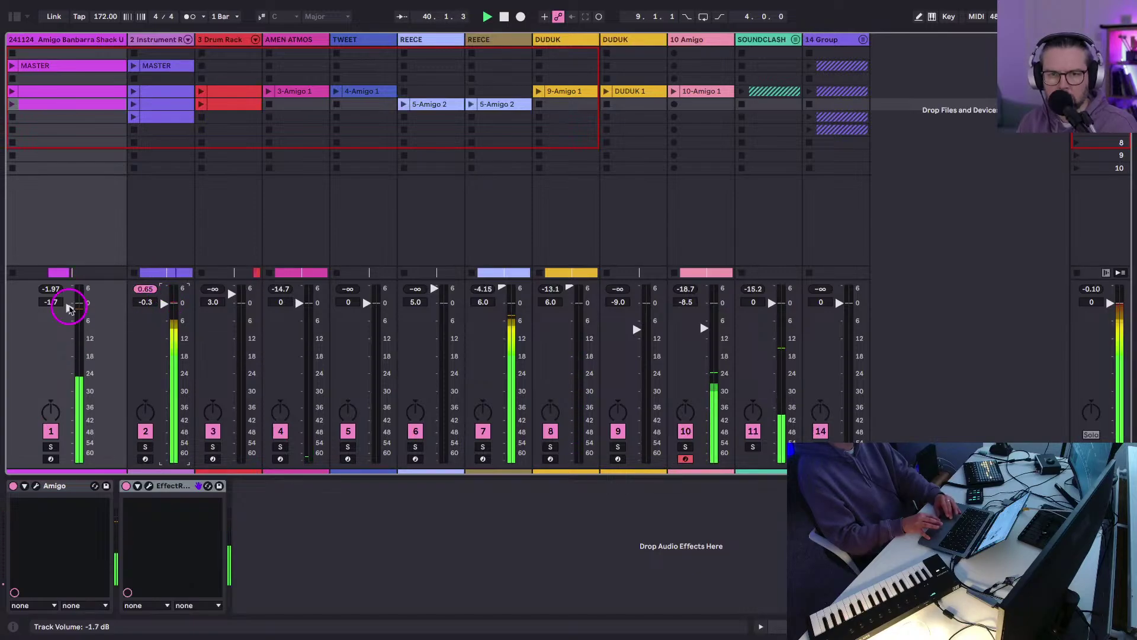
click(490, 289)
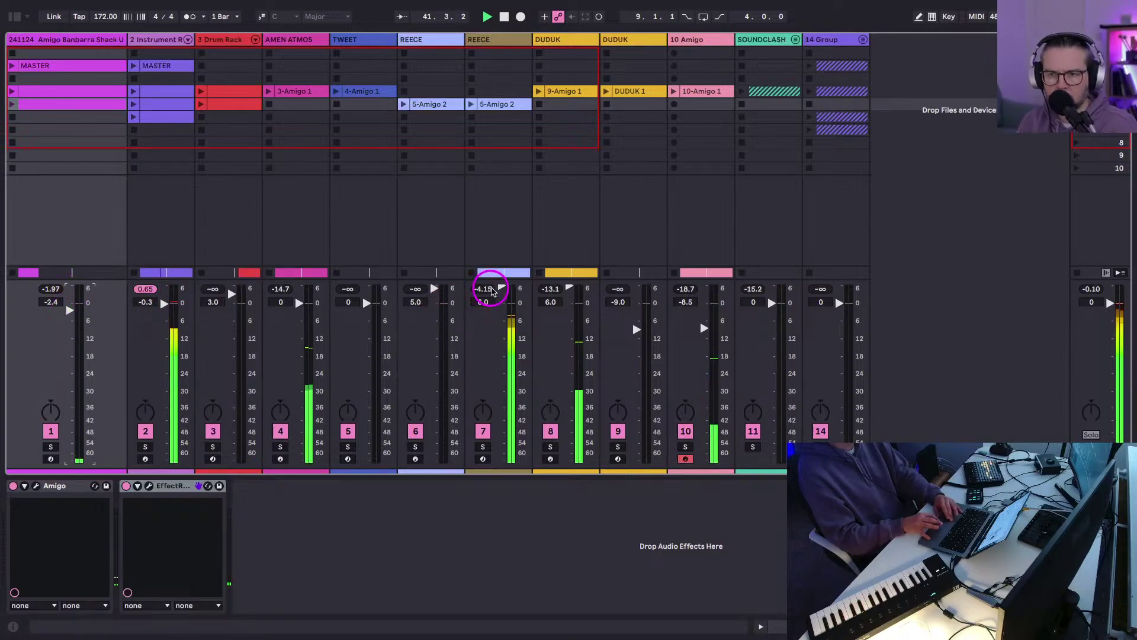
click(500, 289)
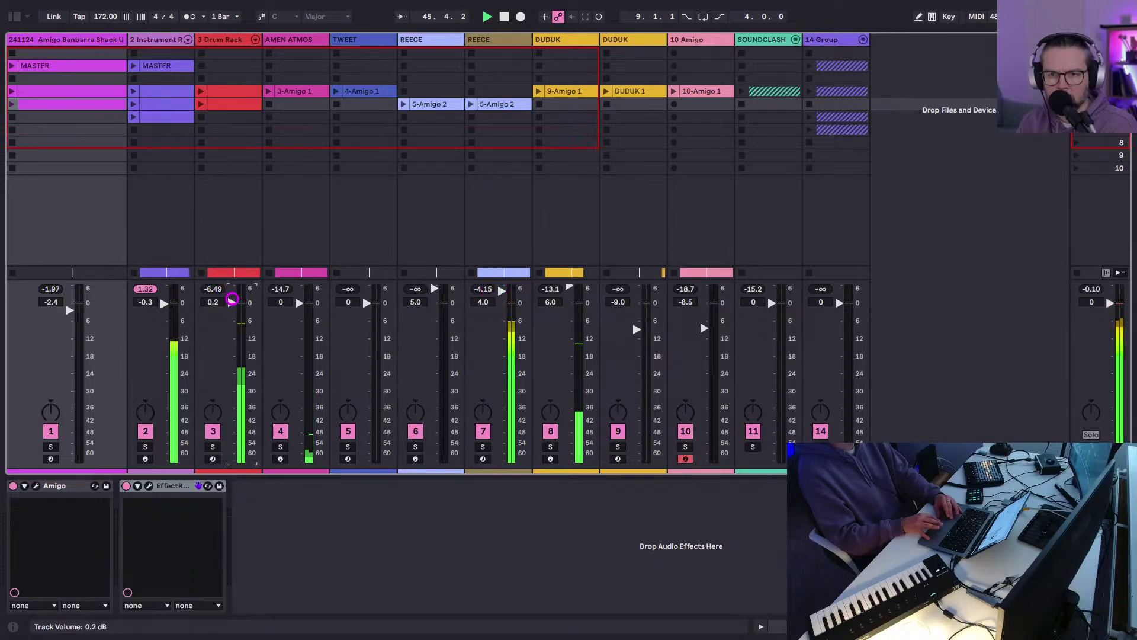
key(super+alt+s)
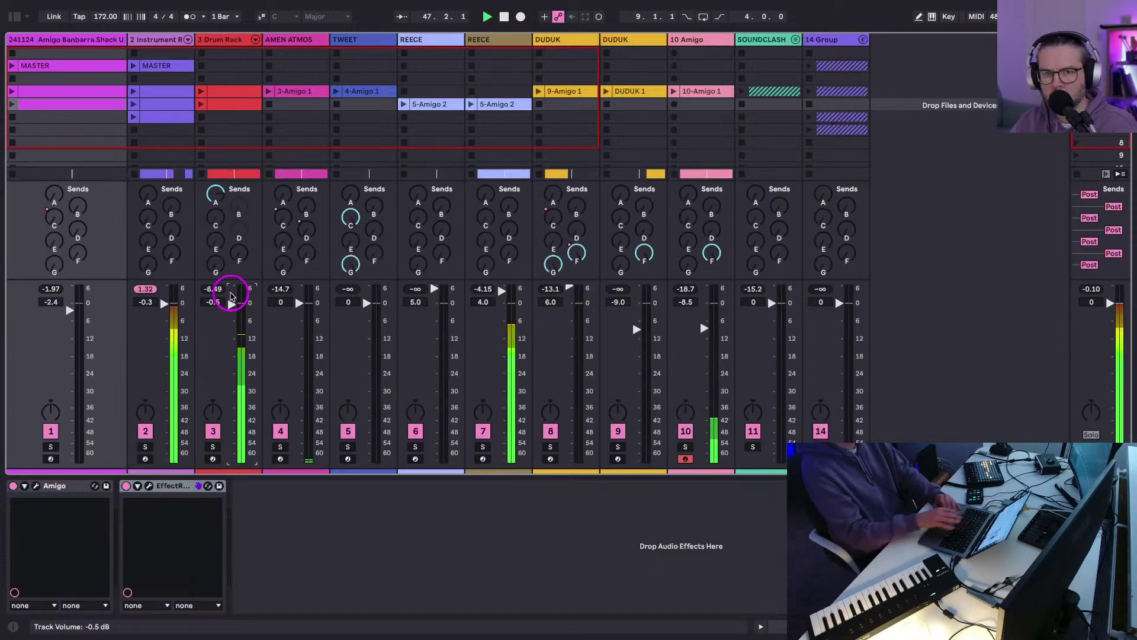
drag(228, 303, 233, 303)
Unfold the Drum Rack track in the arrangement and delete its clip content in bars 48, 56 and 64 to leave one-bar gaps.
key(Tab)
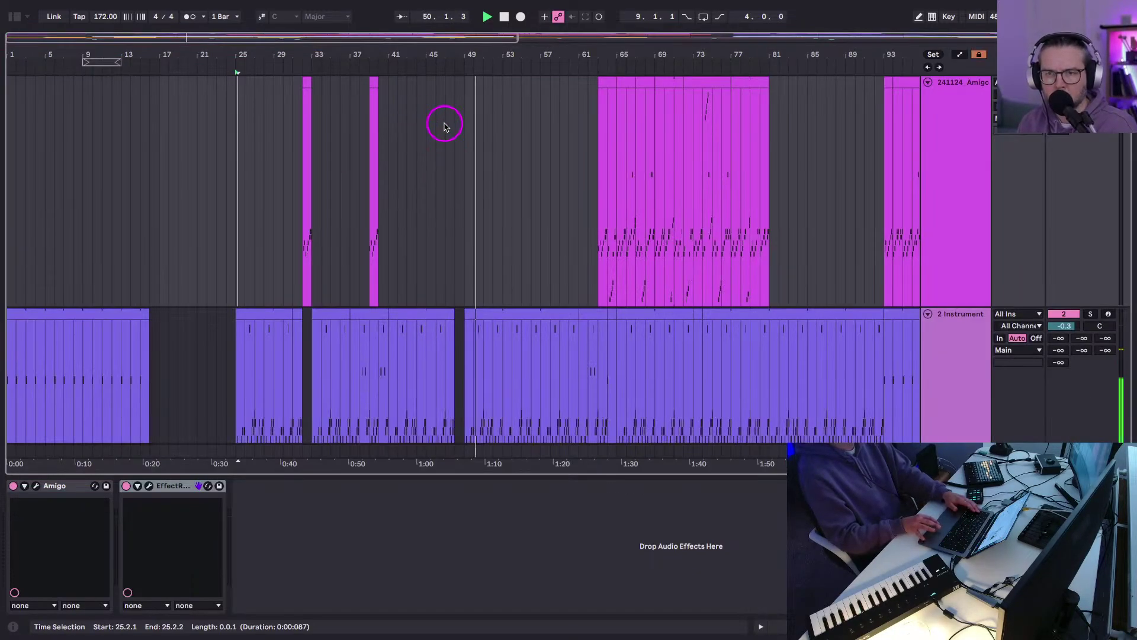
scroll(441, 230, down, 5)
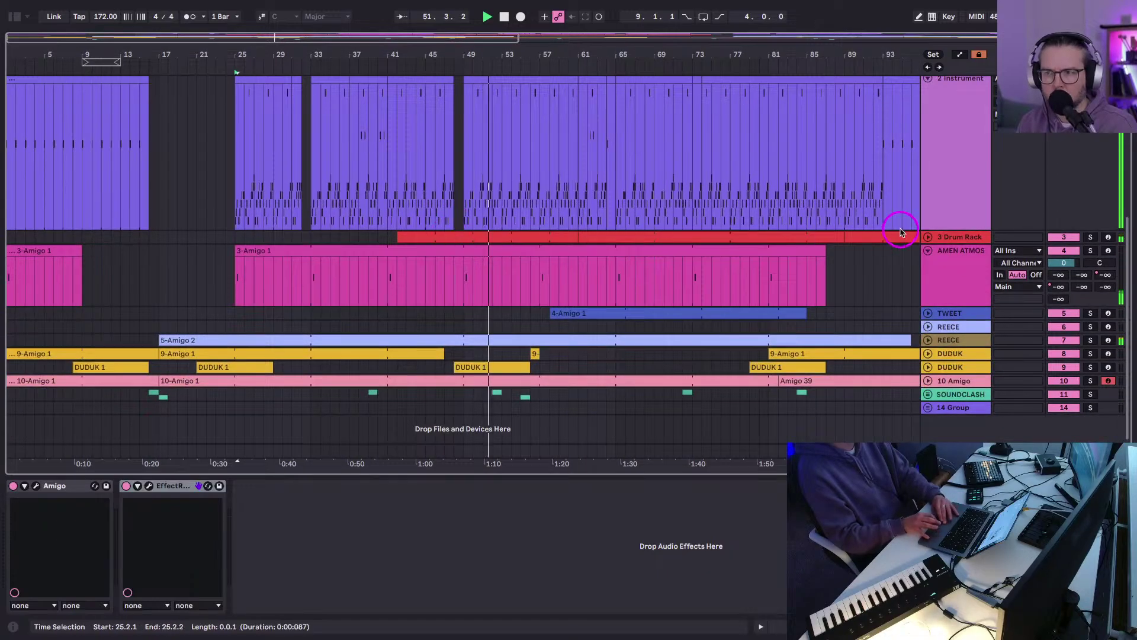
click(936, 236)
click(927, 237)
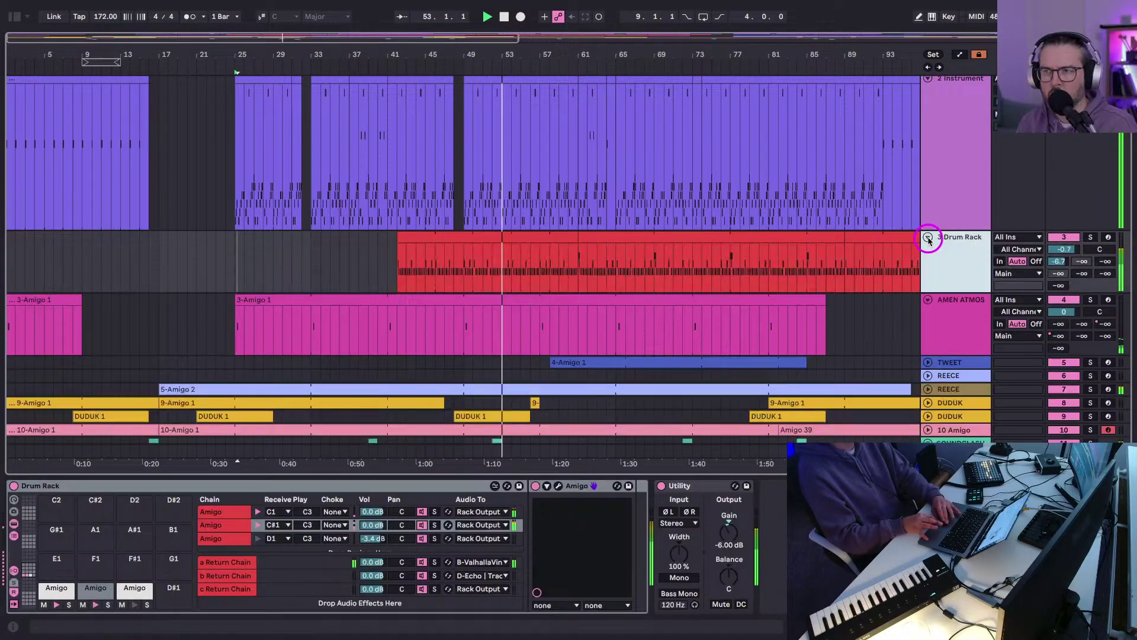
drag(455, 268, 540, 260)
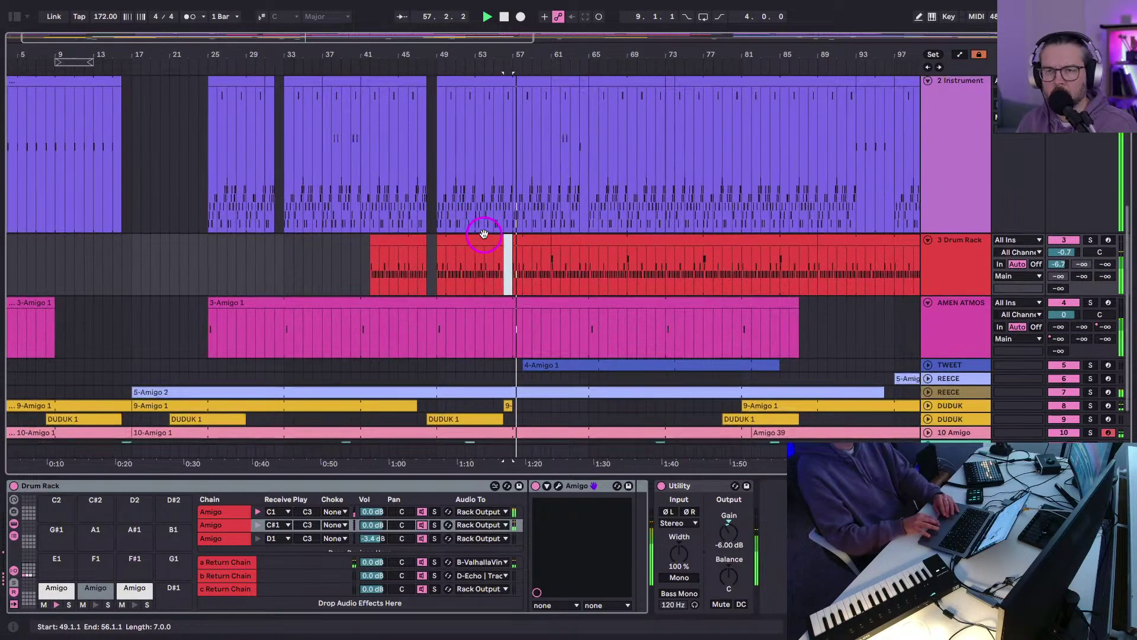
scroll(480, 231, right, 3)
scroll(465, 243, down, 1)
scroll(499, 219, up, 1)
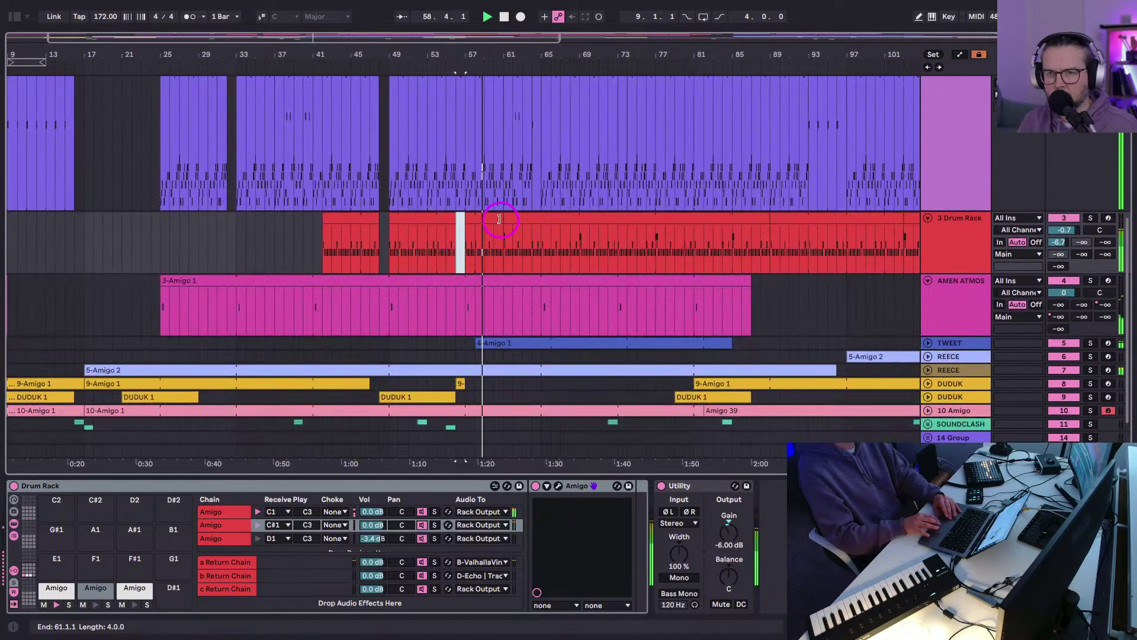
drag(532, 243, 540, 243)
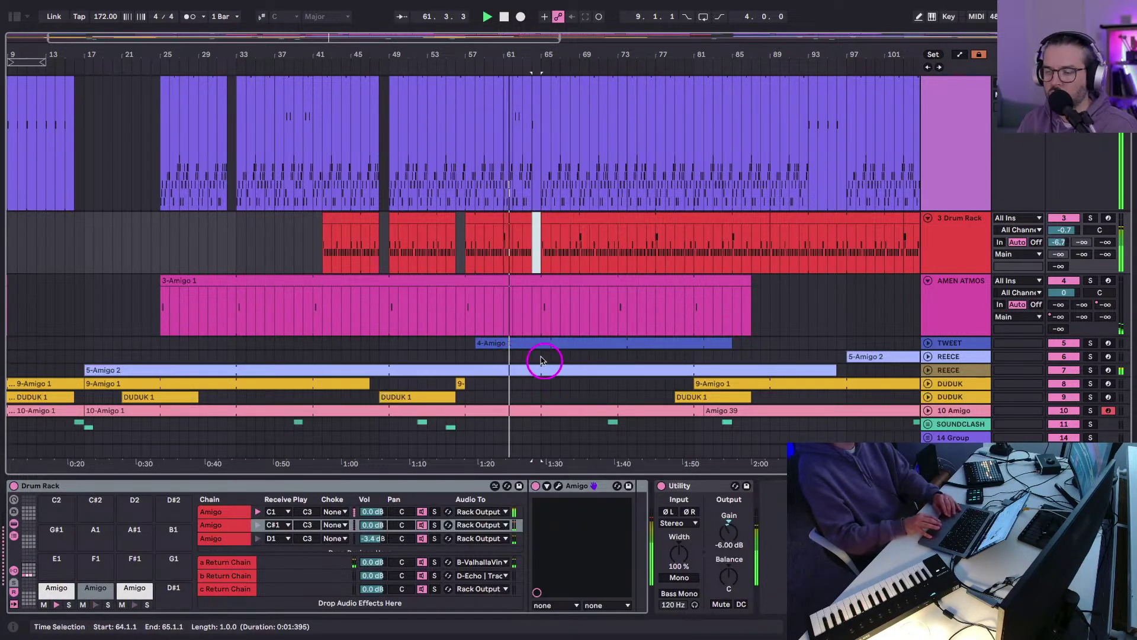
In the session mixer, lower the Drum Rack's third Amigo chain to -6.0 dB and the TWEET track to -1.0 dB.
scroll(527, 348, down, 2)
key(Tab)
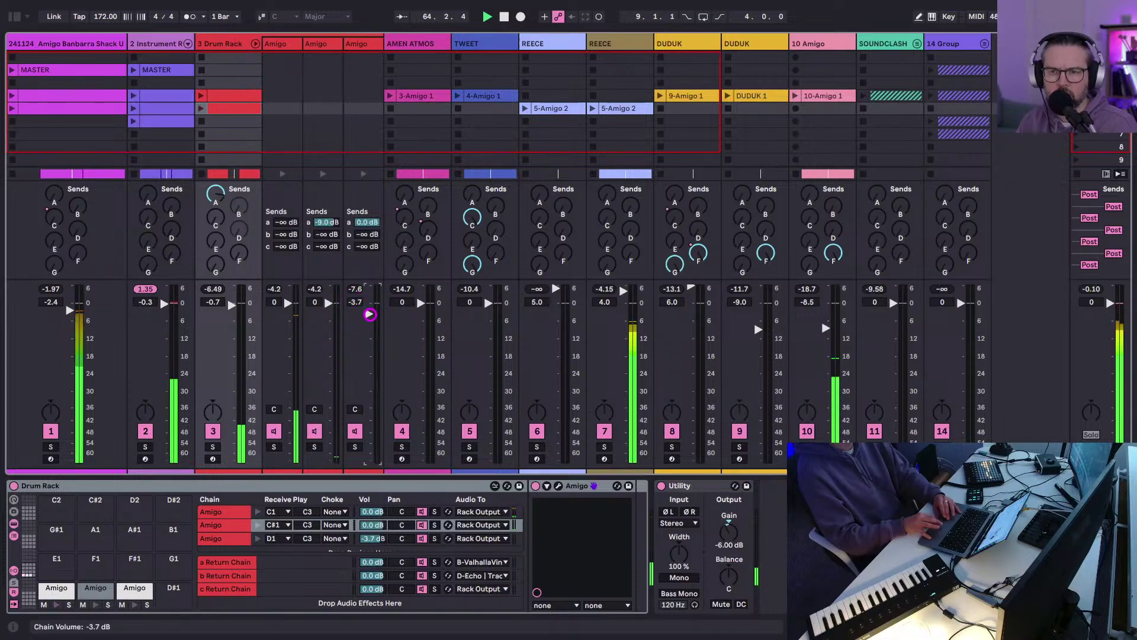
drag(369, 314, 368, 317)
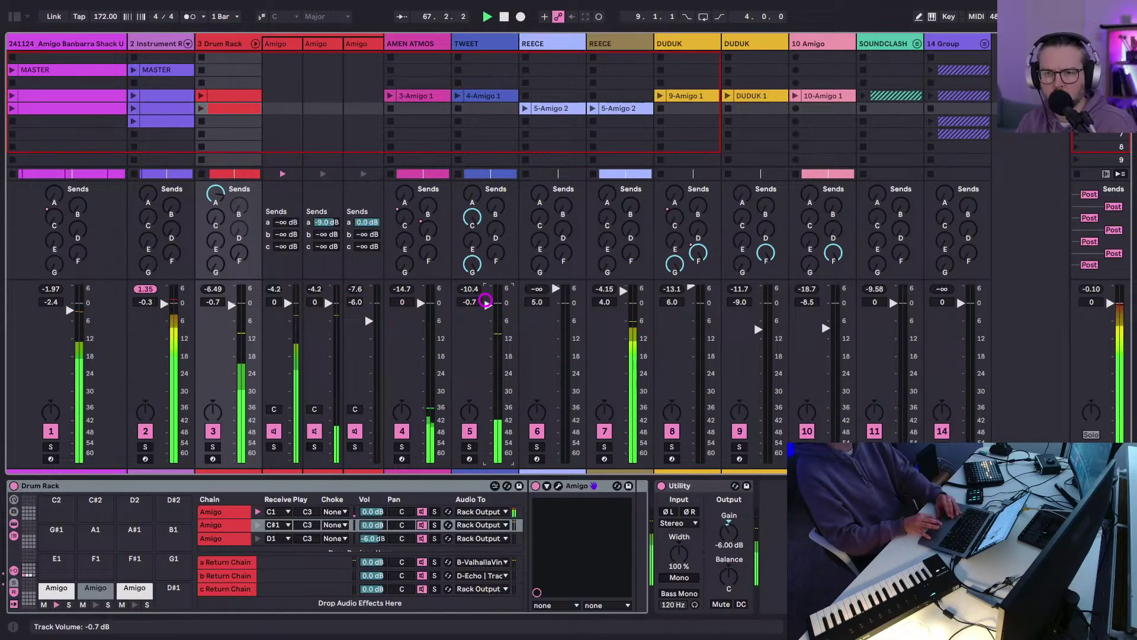
click(485, 302)
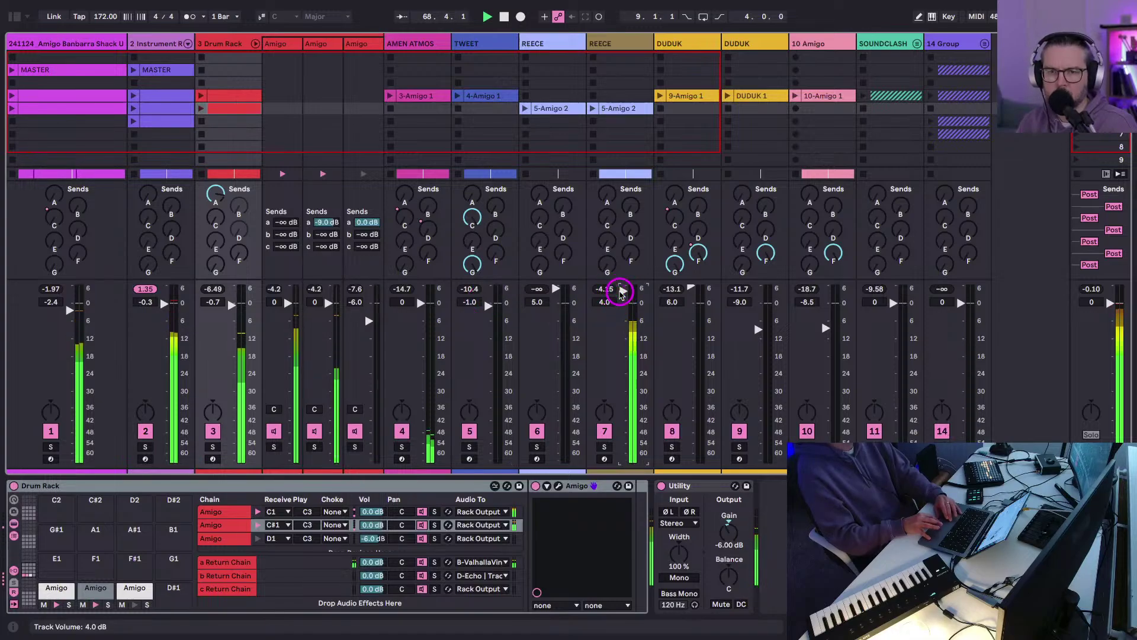
Lower track 1 and the TWEET track to -4.0 dB and raise the third Amigo chain's send b to 0.0 dB.
click(29, 332)
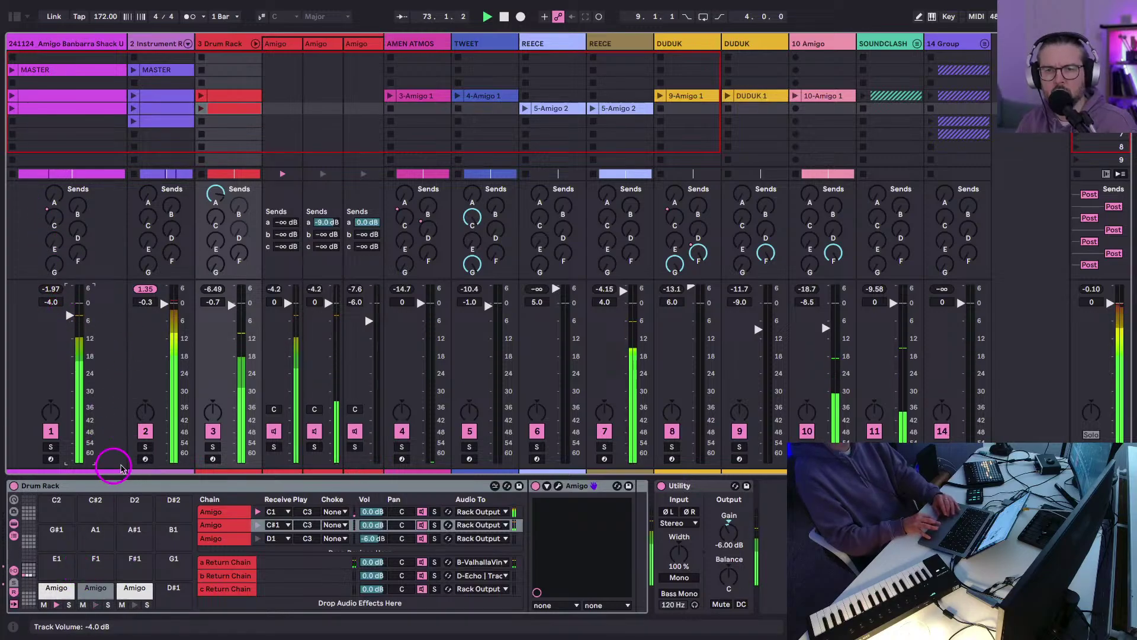
click(154, 327)
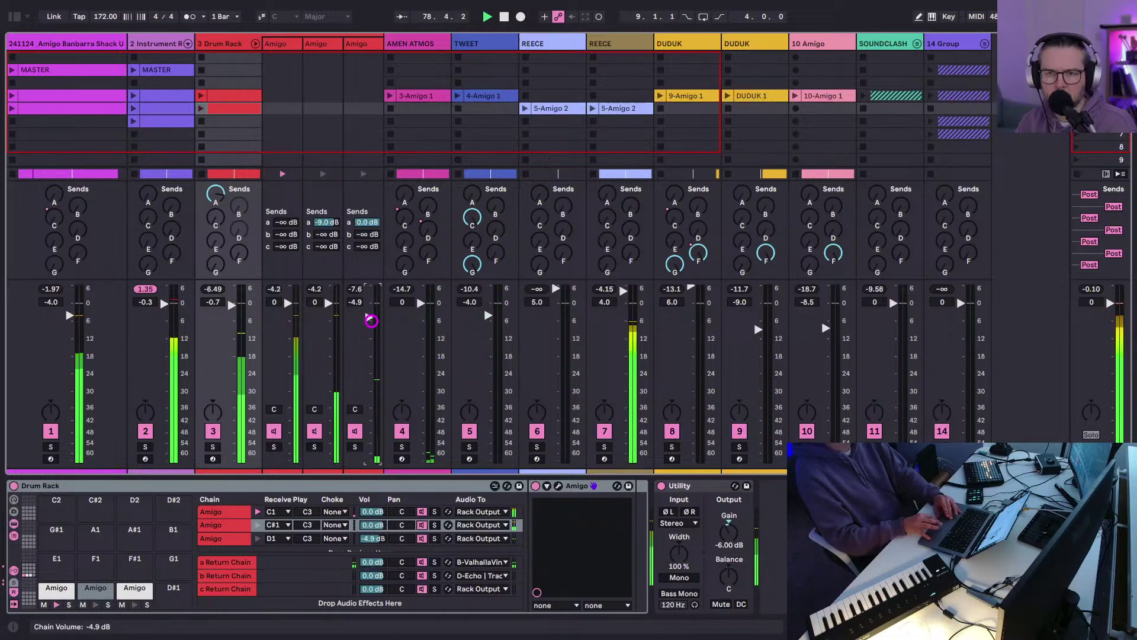
click(371, 315)
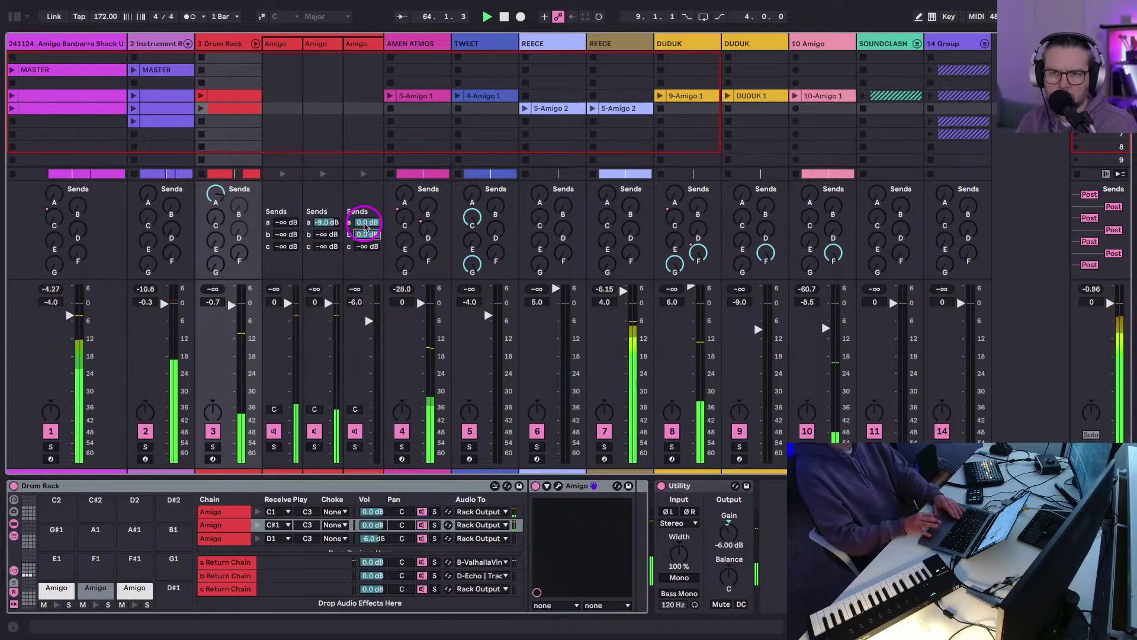
Play the arrangement from bar 61 to hear the drum balance.
key(Tab)
click(503, 220)
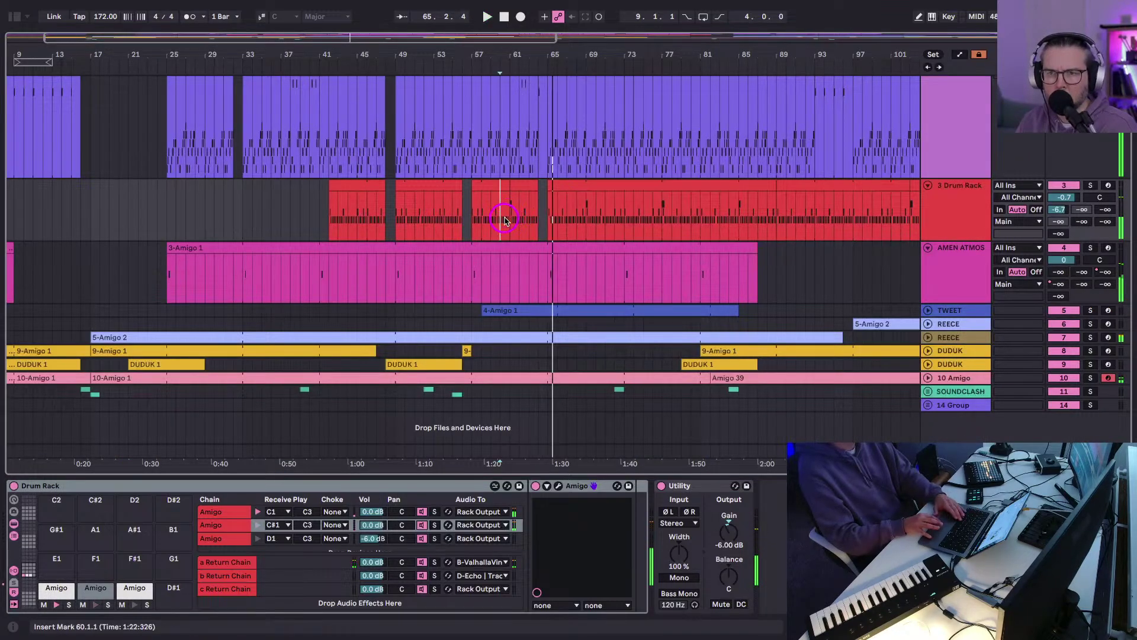
click(509, 219)
key(space)
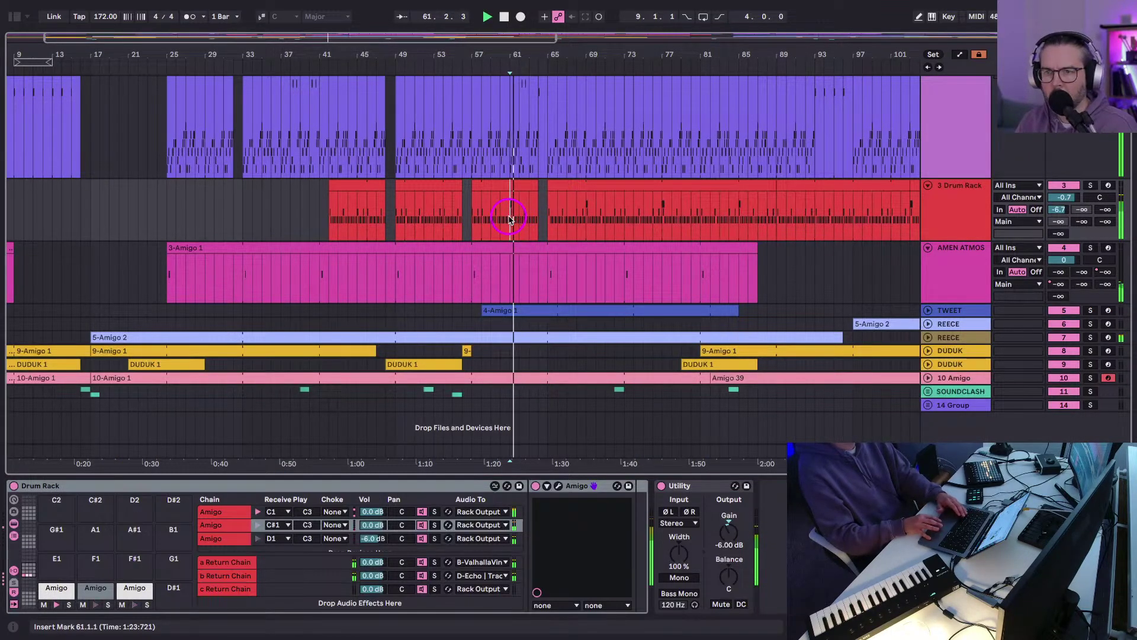
In the session mixer, set the second Amigo chain's sends to a -9.4 dB and b -19.0 dB, its third chain to -10.3 dB and 10 Amigo to -7.0 dB.
key(Tab)
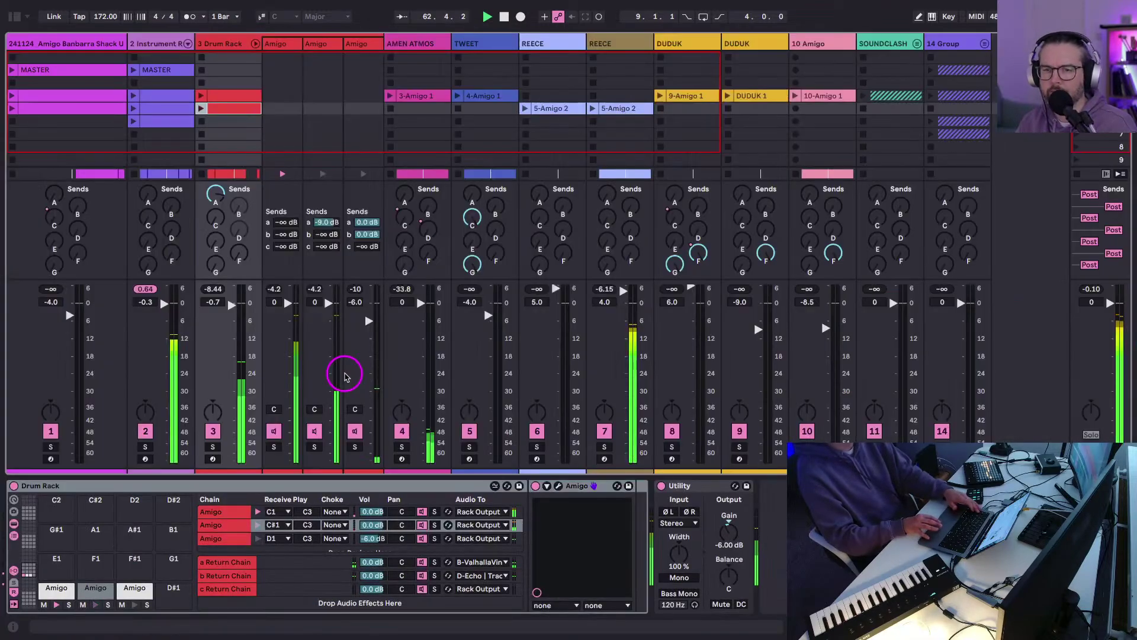
drag(364, 342, 322, 300)
click(322, 237)
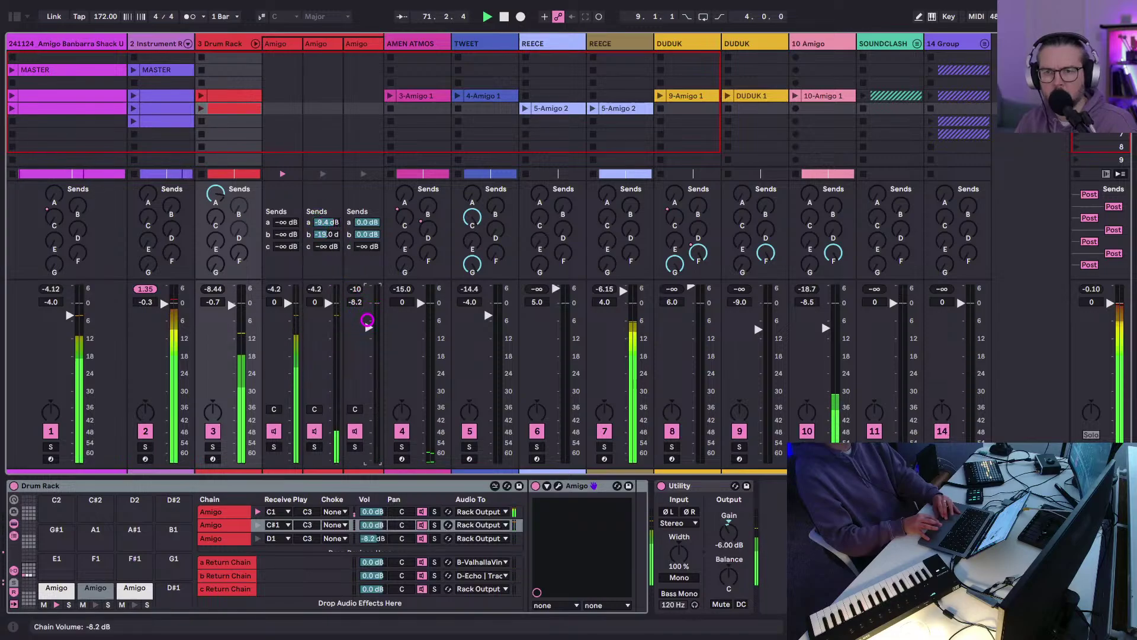
drag(367, 320, 367, 321)
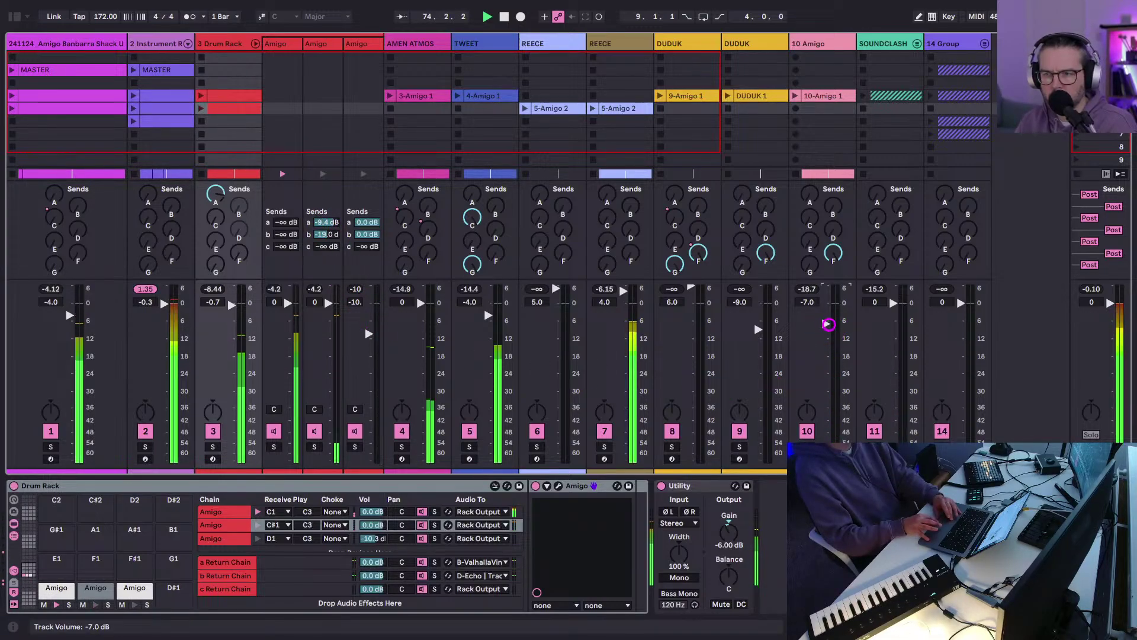
Delete the 2 Instrument Rack track's clip content in bars 79 and 80 of the arrangement to leave a two-bar gap.
key(Tab)
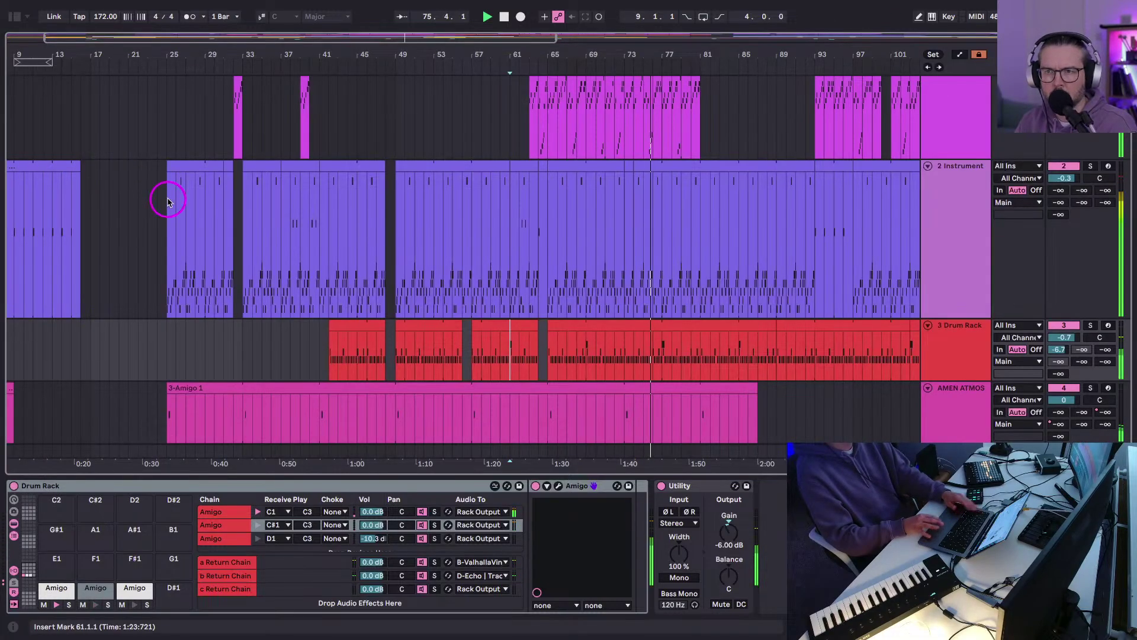
scroll(300, 231, up, 3)
scroll(489, 338, down, 3)
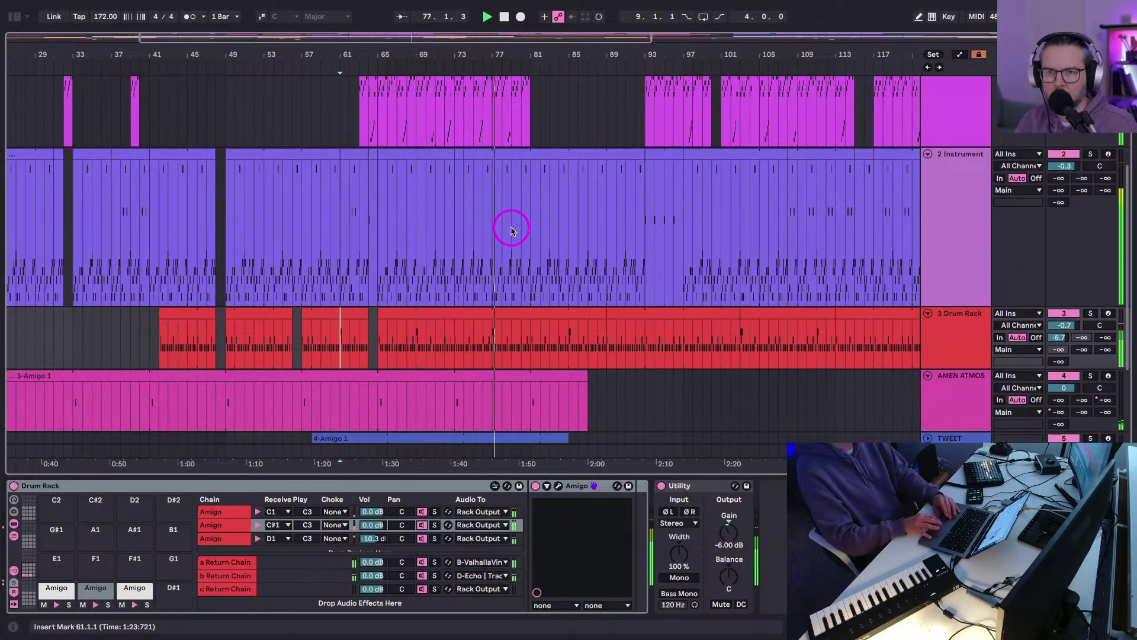
drag(510, 229, 530, 232)
scroll(482, 284, up, 3)
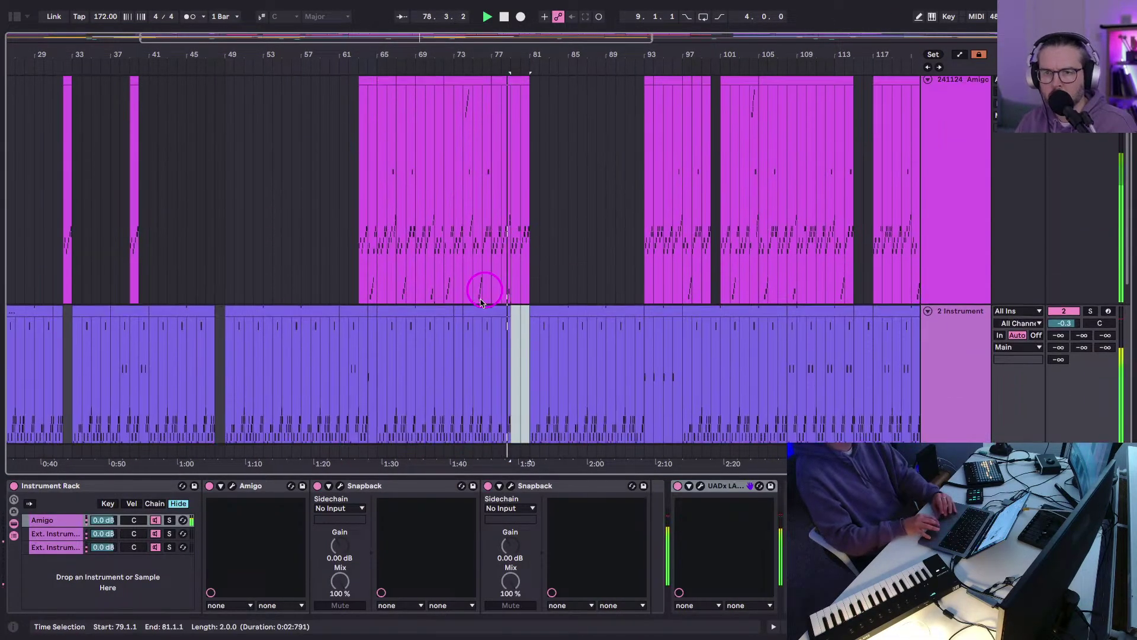
scroll(400, 413, down, 1)
scroll(400, 413, down, 2)
scroll(508, 261, up, 5)
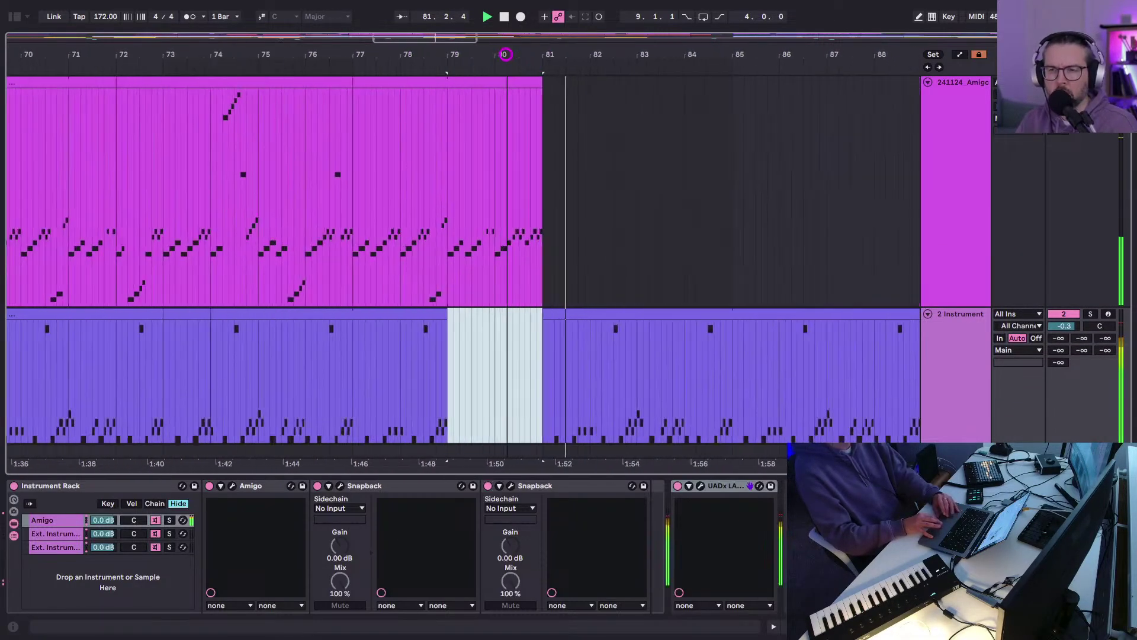
drag(502, 51, 502, 89)
key(Delete)
On track 1, duplicate bar 79 over bar 80 and shorten the clip to end at 80.4.1.
click(421, 177)
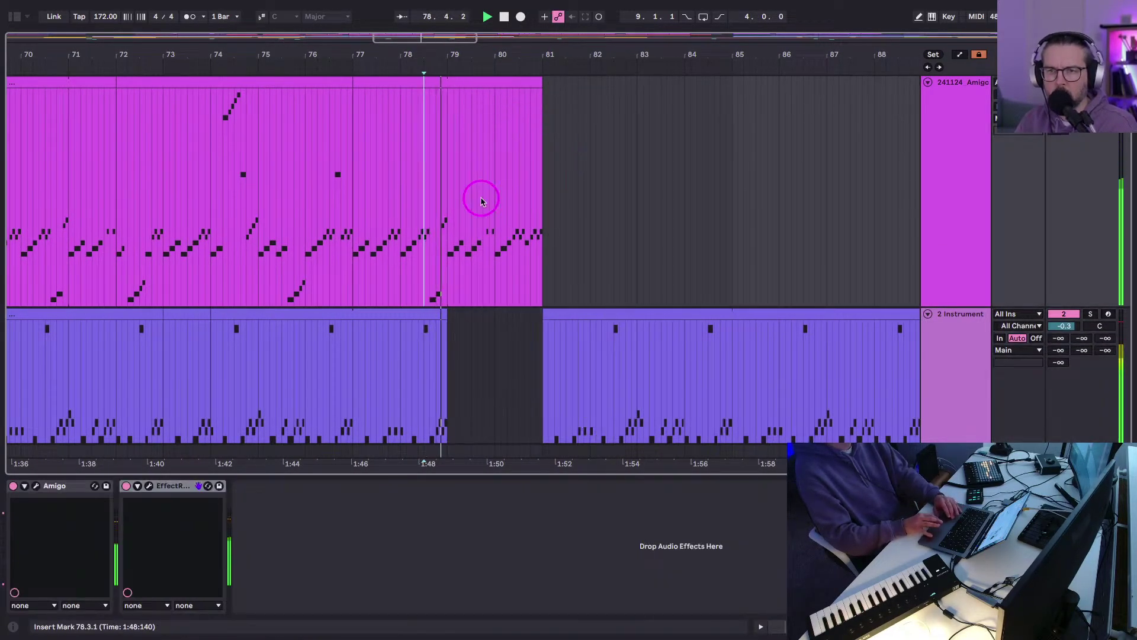
mouse_move(441, 287)
mouse_down()
mouse_move(482, 286)
mouse_move(442, 283)
mouse_up()
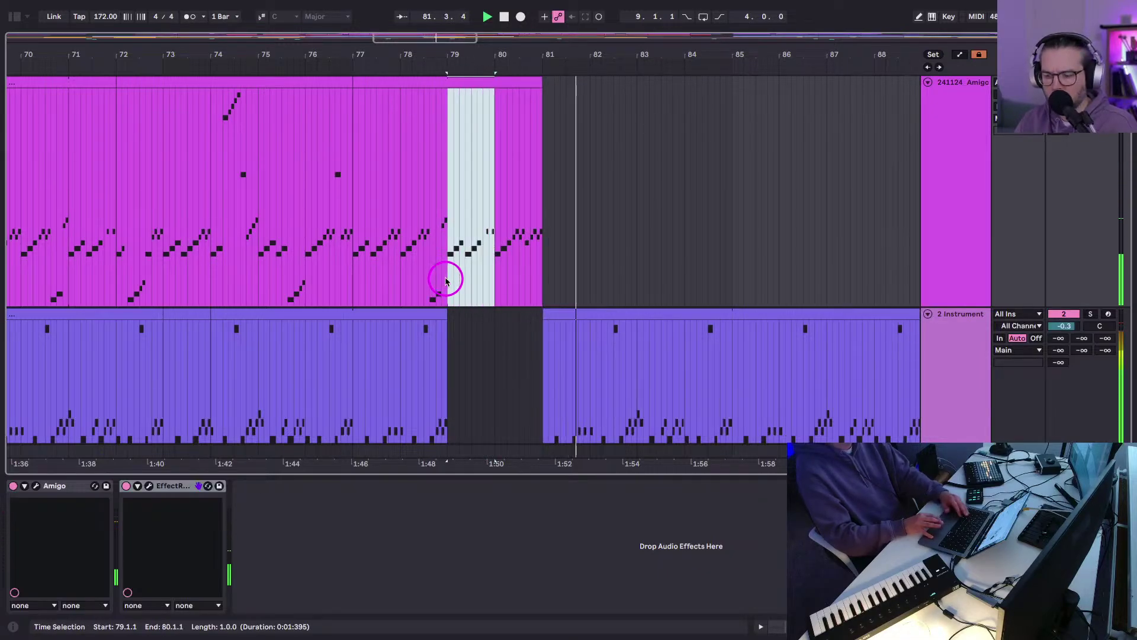
key(ctrl+d)
click(447, 278)
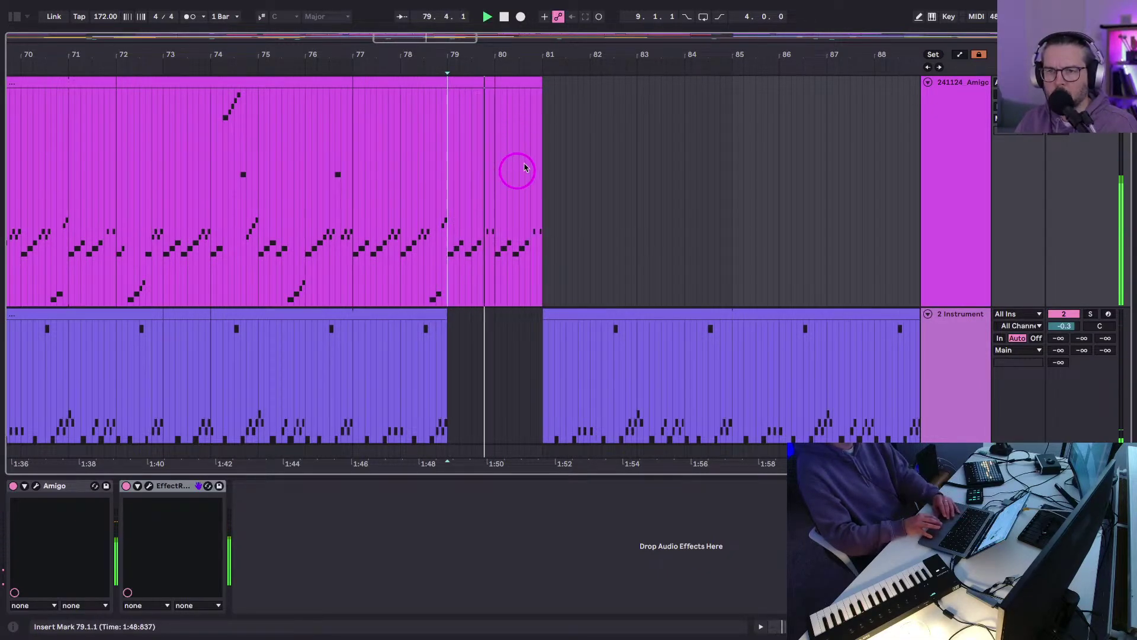
drag(536, 85, 496, 85)
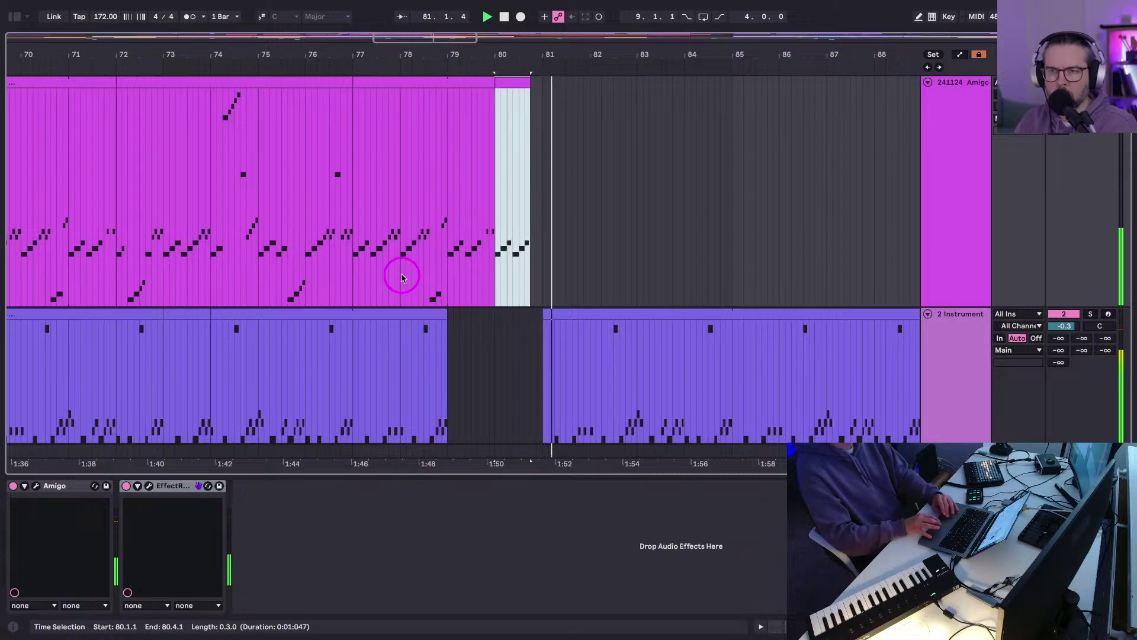
Clear the Drum Rack track's last beat of bar 80 and shorten the clip before the gap to end at 80.1.1.
scroll(401, 278, down, 5)
drag(426, 219, 414, 219)
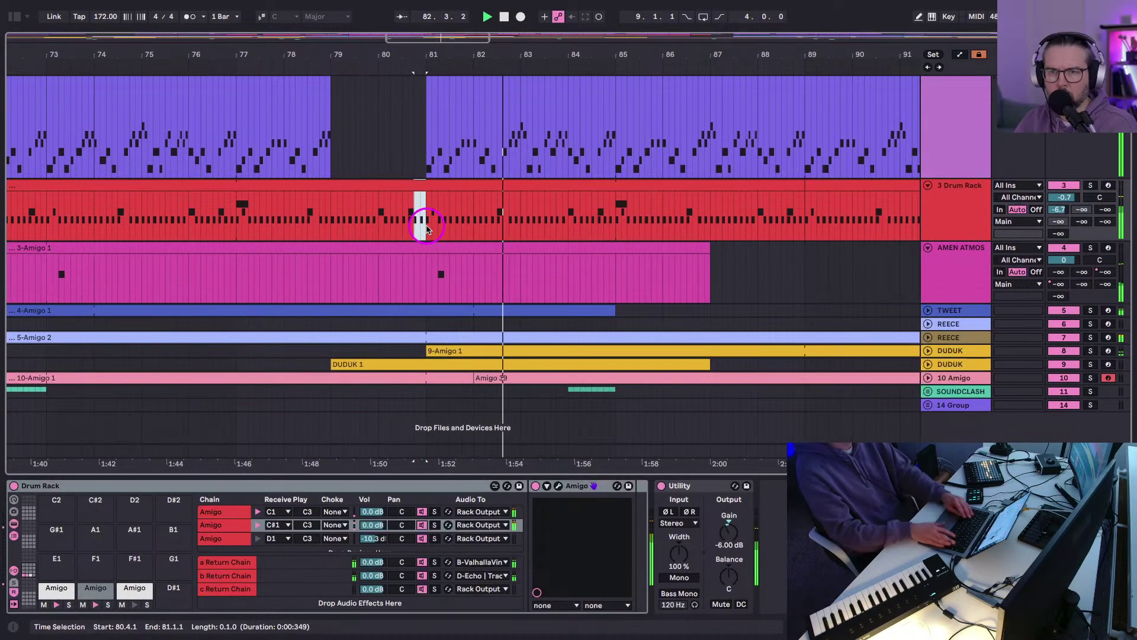
click(265, 217)
scroll(262, 213, up, 8)
scroll(262, 214, left, 3)
scroll(482, 267, down, 3)
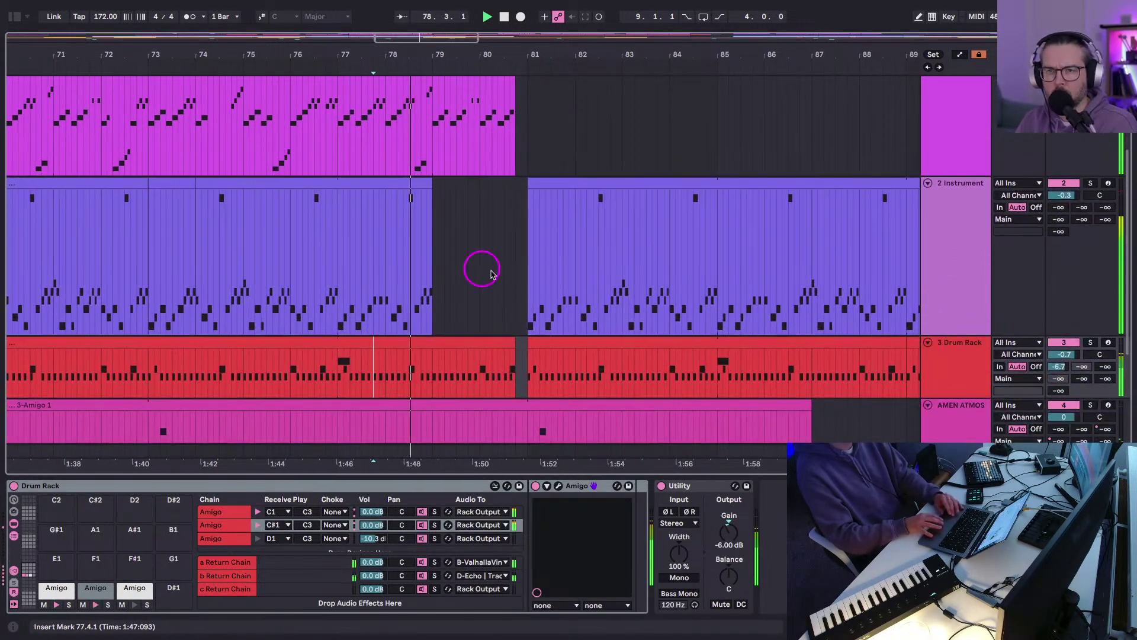
drag(515, 345, 480, 344)
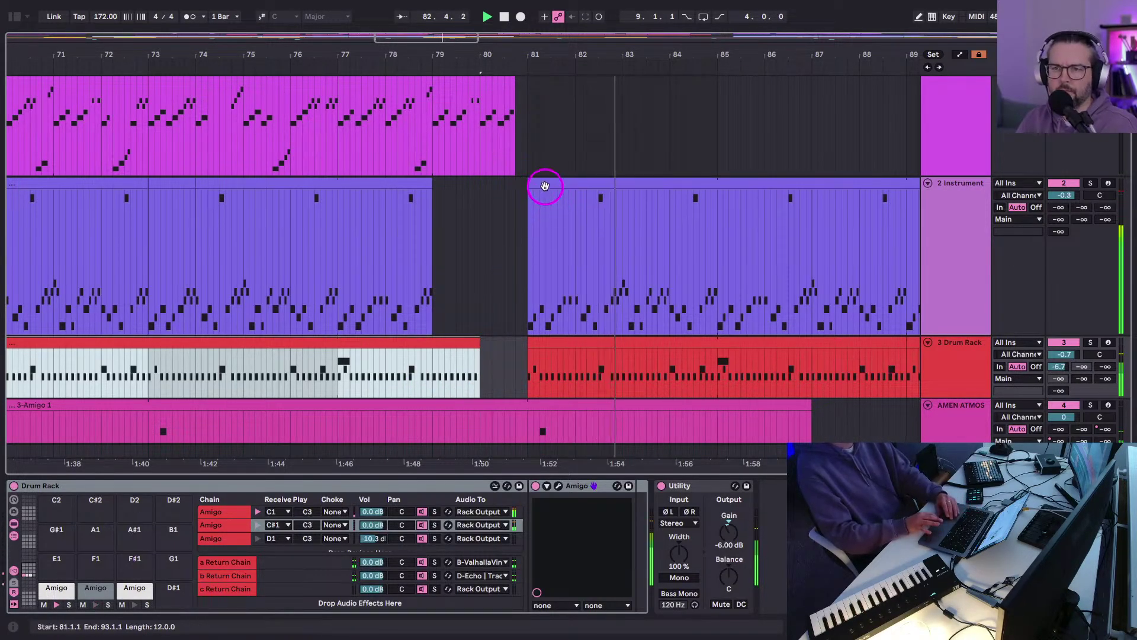
Solo the second REECE track in the session mixer and raise its ValhallaRoom send A.
drag(552, 54, 552, 23)
scroll(549, 240, down, 2)
scroll(550, 240, right, 2)
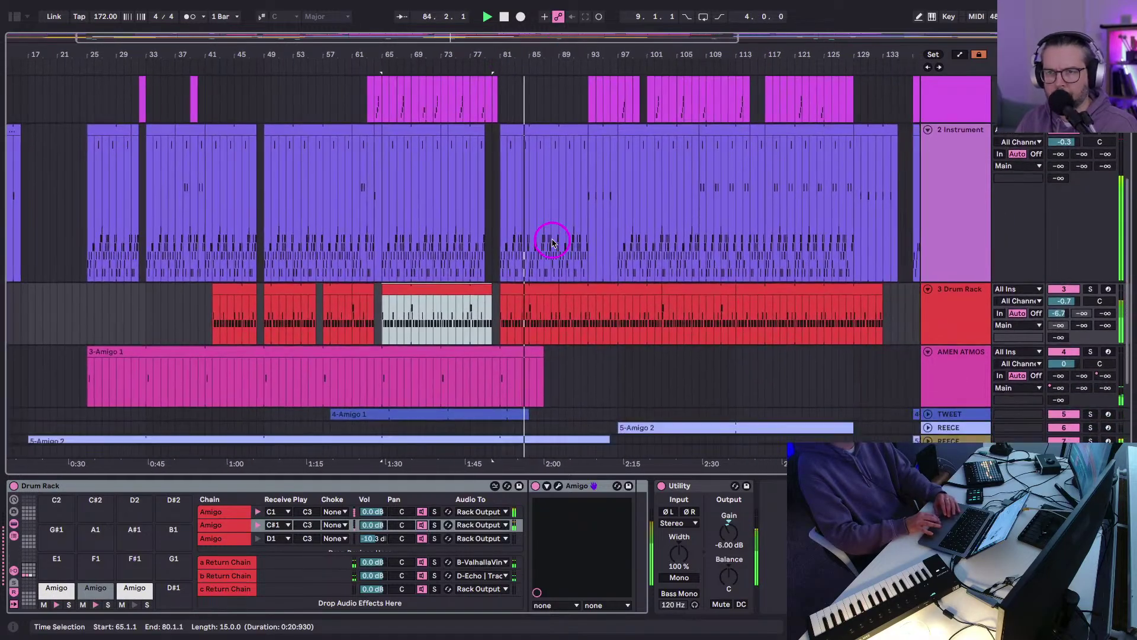
key(Tab)
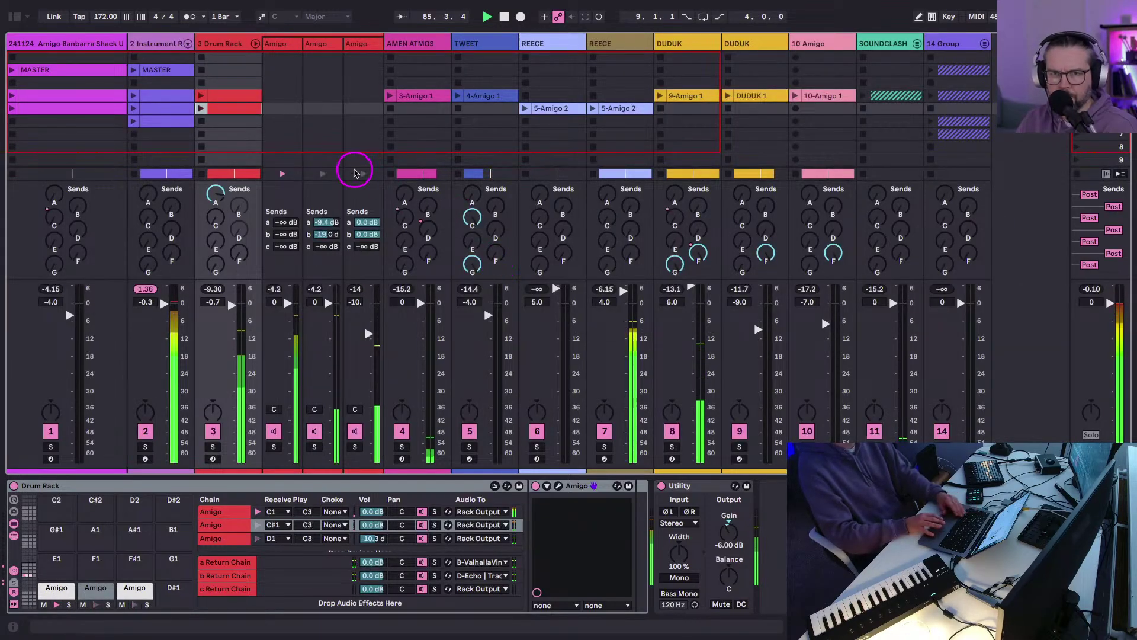
key(Tab)
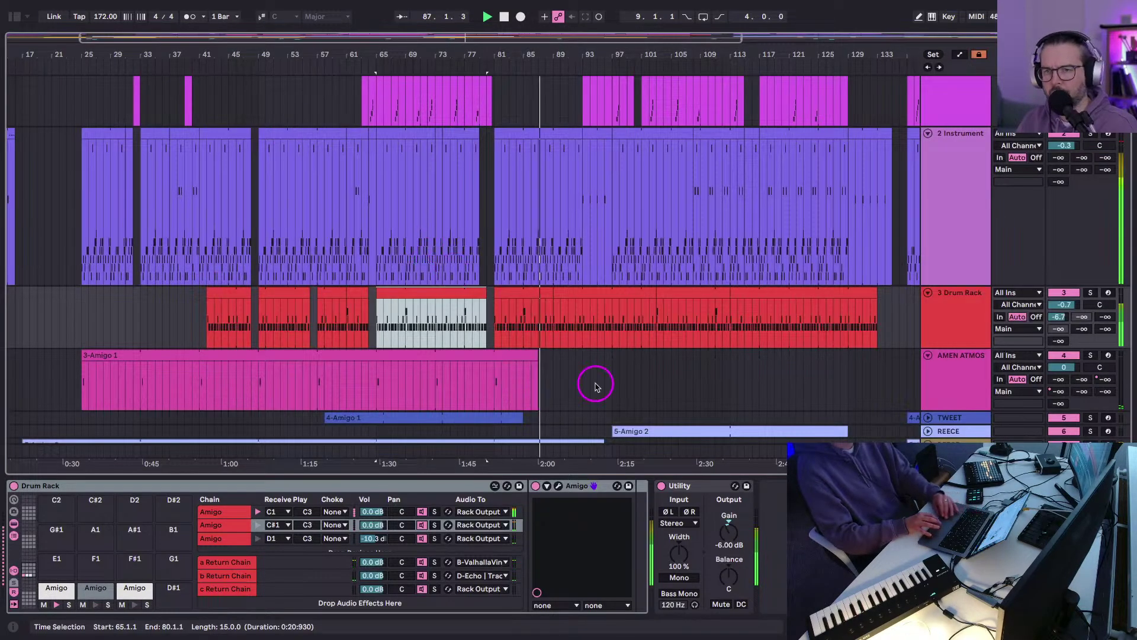
scroll(605, 367, down, 3)
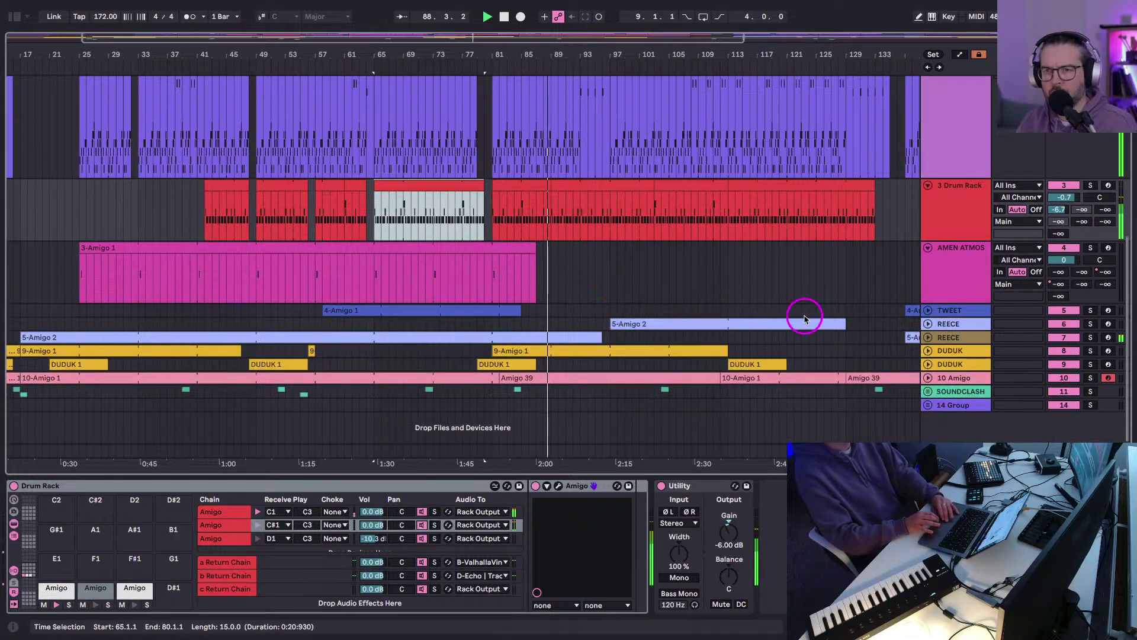
key(Tab)
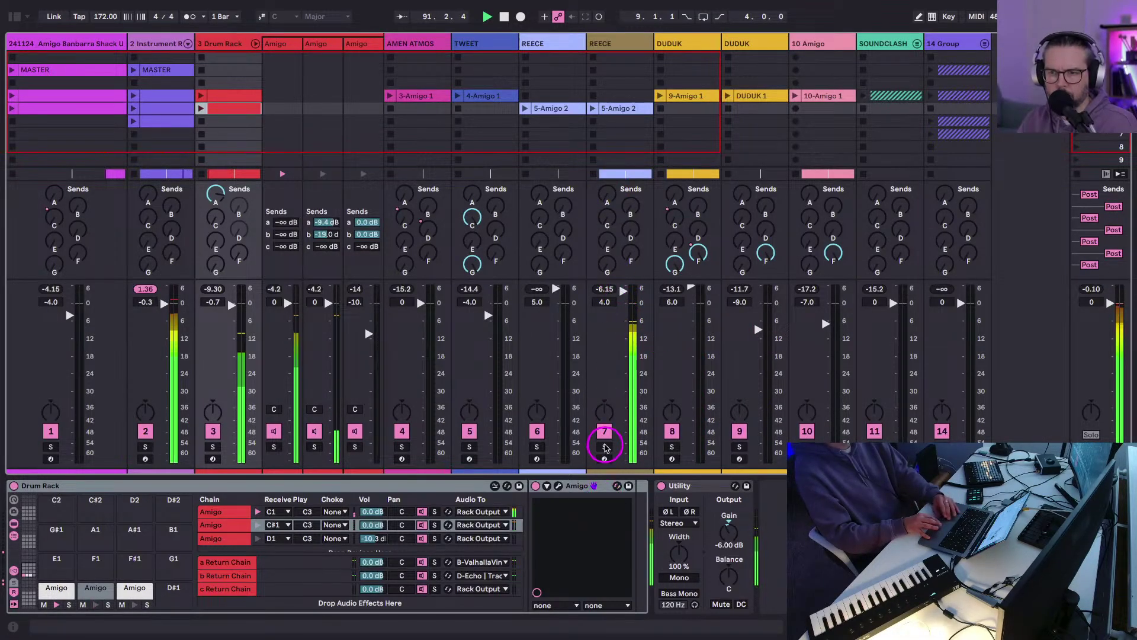
click(604, 446)
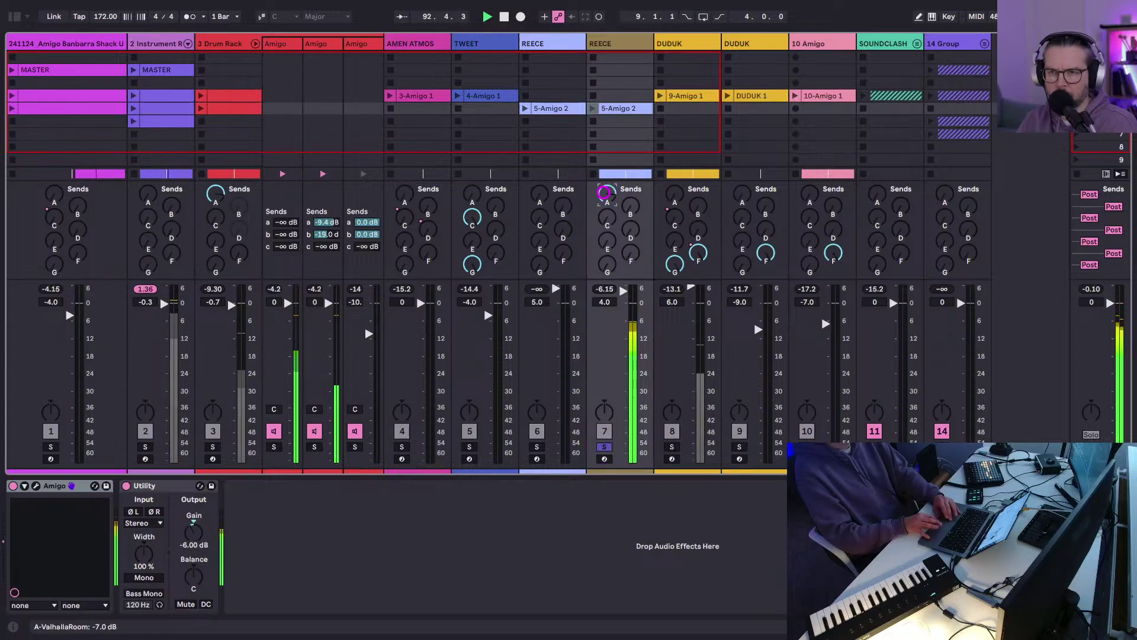
Adjust the soloed REECE track's ValhallaRoom send to about -7 dB, then show the return tracks and solo ValhallaRoom.
drag(603, 192, 604, 191)
key(super+alt+r)
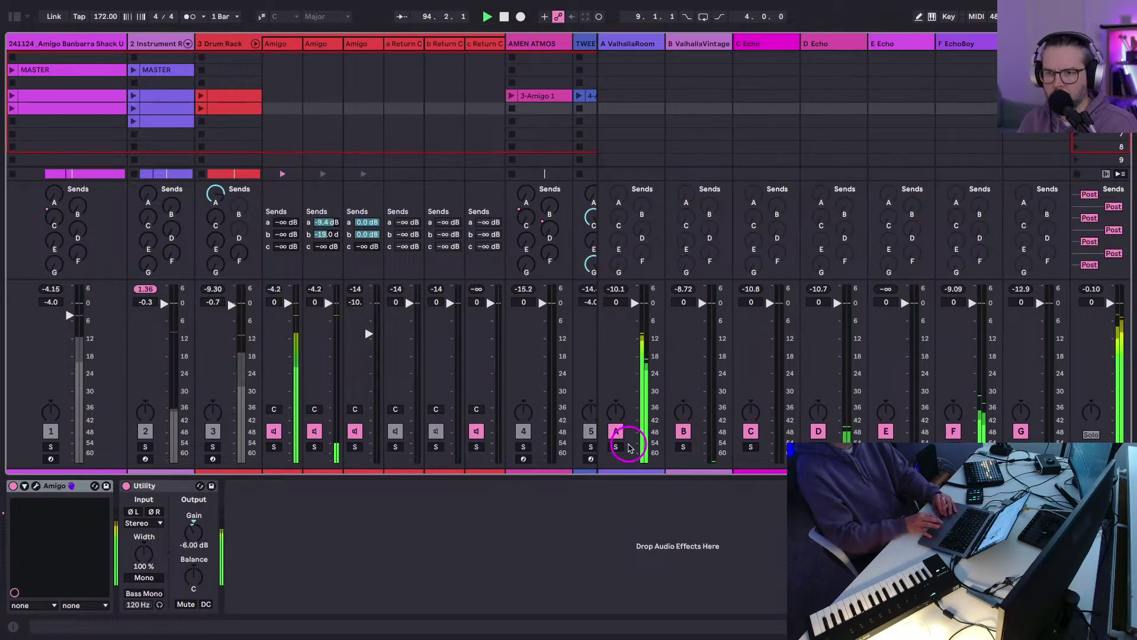
click(620, 446)
click(632, 39)
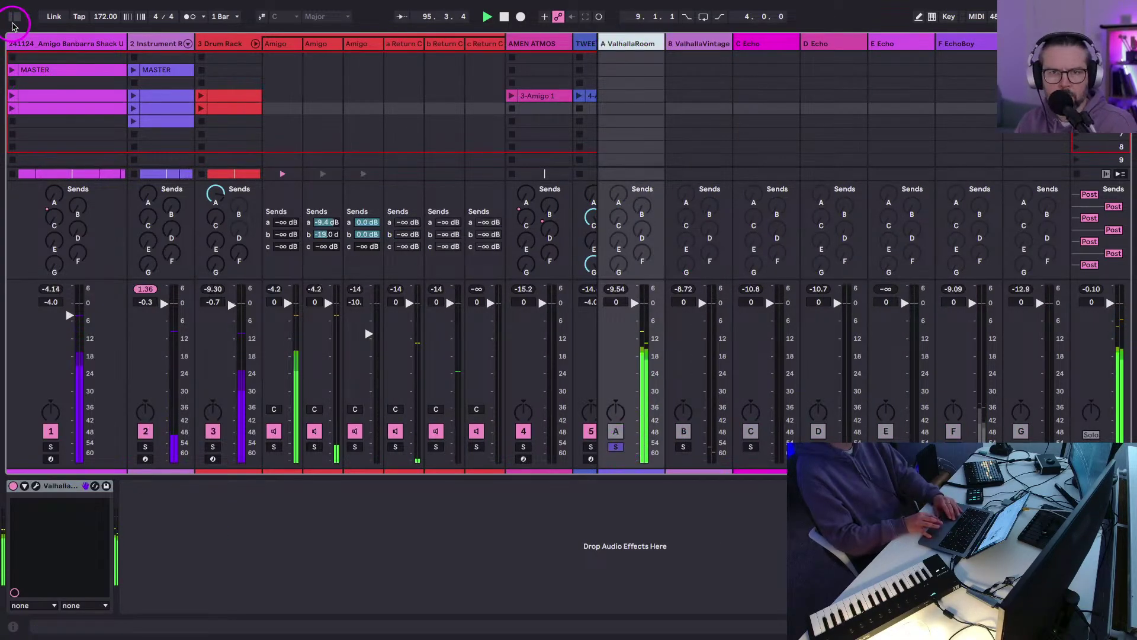
Add an EQ Eight after the reverb on the ValhallaRoom return with a low cut at 129 Hz and Q 0.58, then unsolo the return.
click(13, 18)
drag(144, 277, 228, 584)
click(168, 597)
click(167, 531)
drag(138, 513, 142, 516)
drag(248, 549, 245, 553)
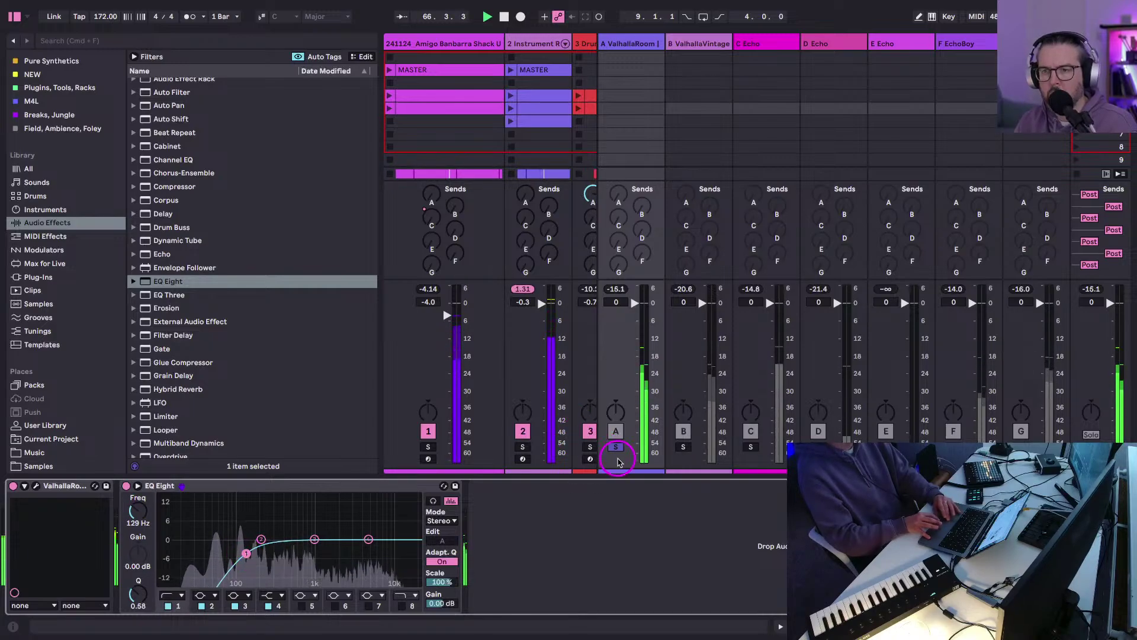
click(13, 16)
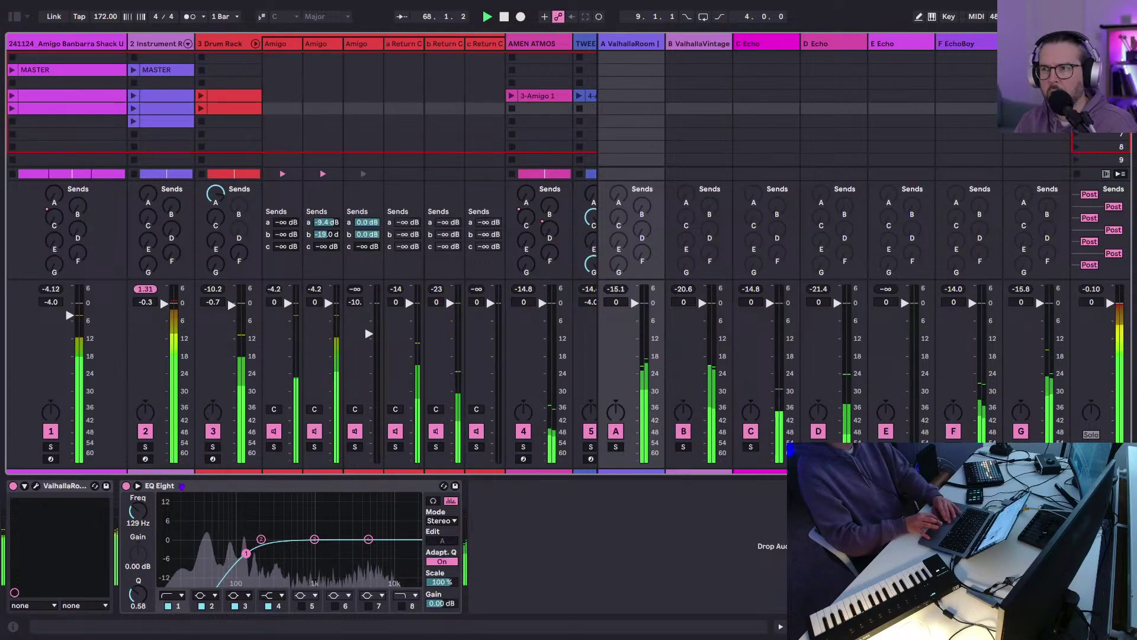
Raise the input gain of the Limiter on the main track to 1.9 dB during playback.
click(156, 536)
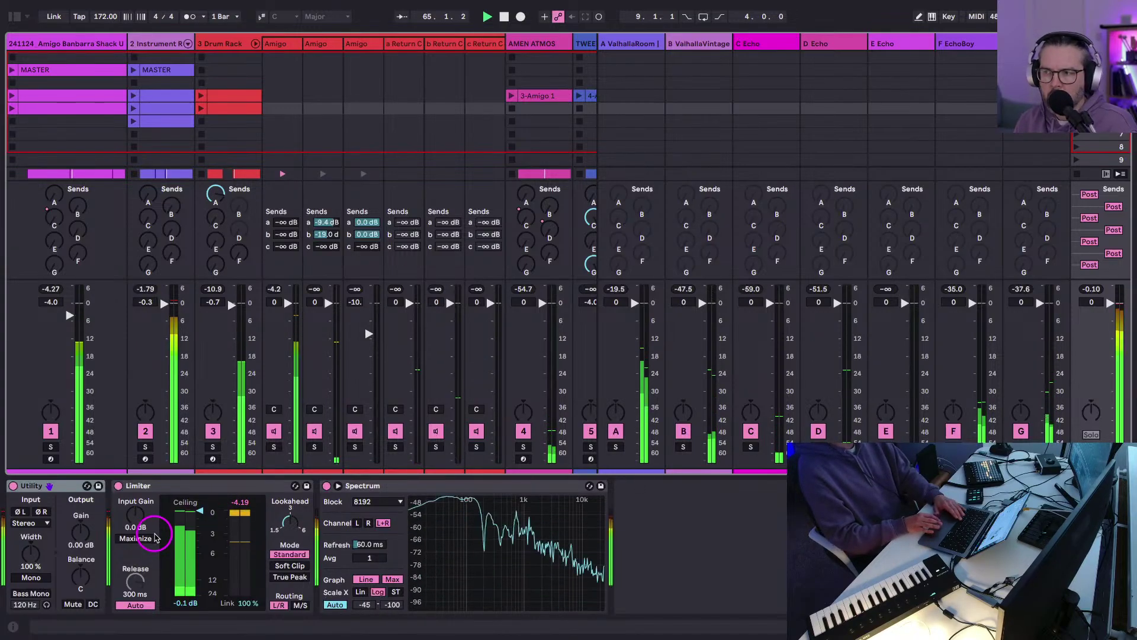
key(space)
drag(135, 522, 126, 526)
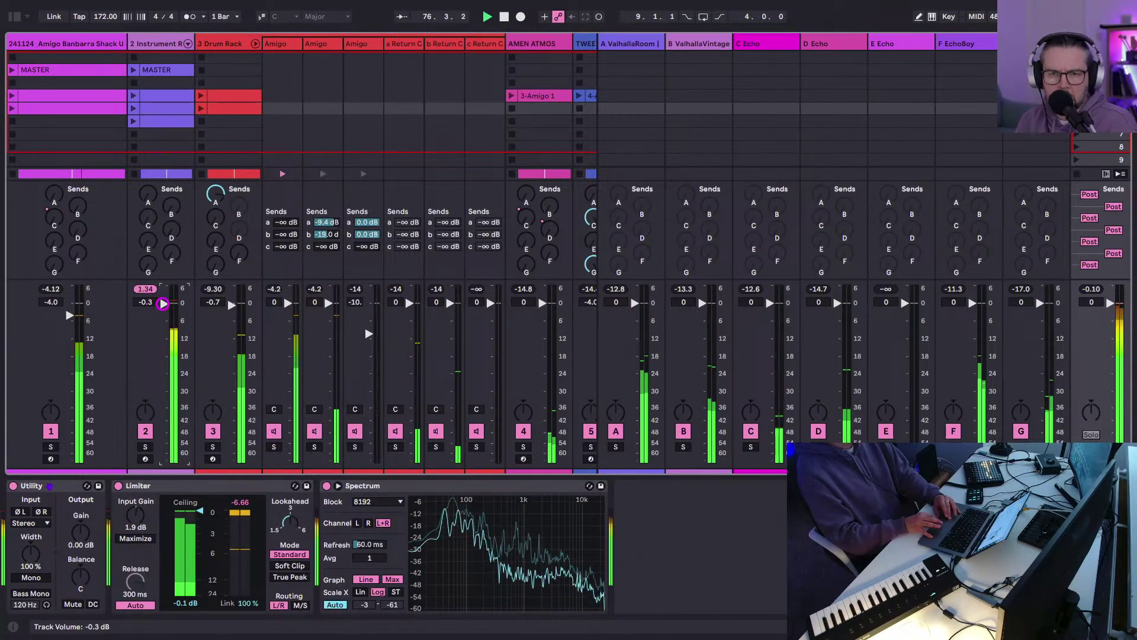
Listen to track 1 soloed, unsolo it and set its volume to -3.0 dB.
click(50, 447)
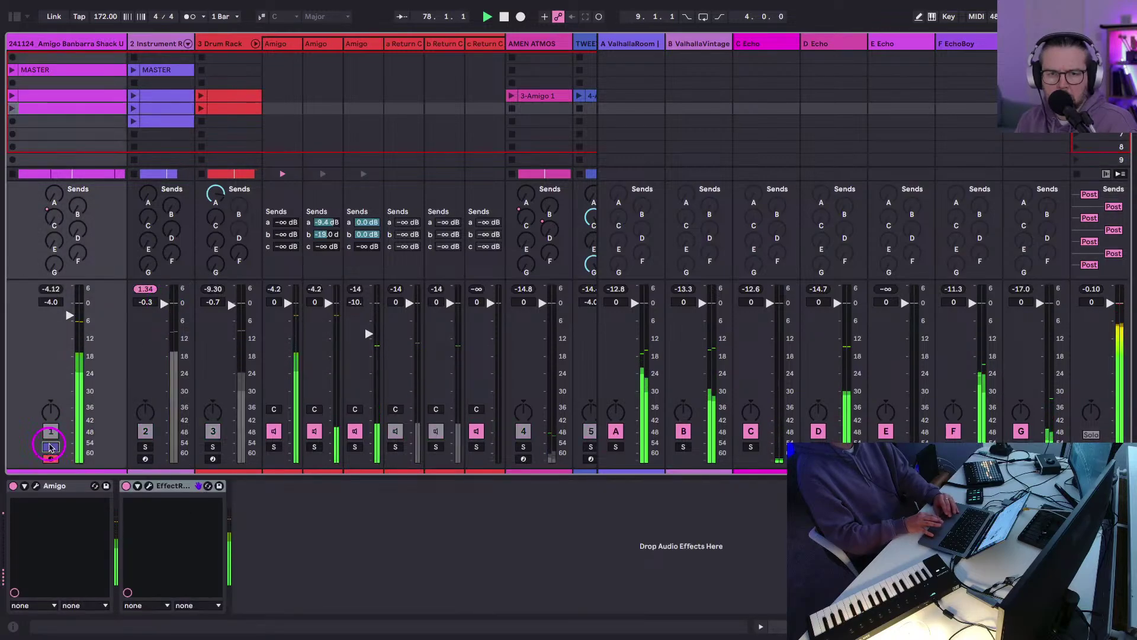
click(51, 447)
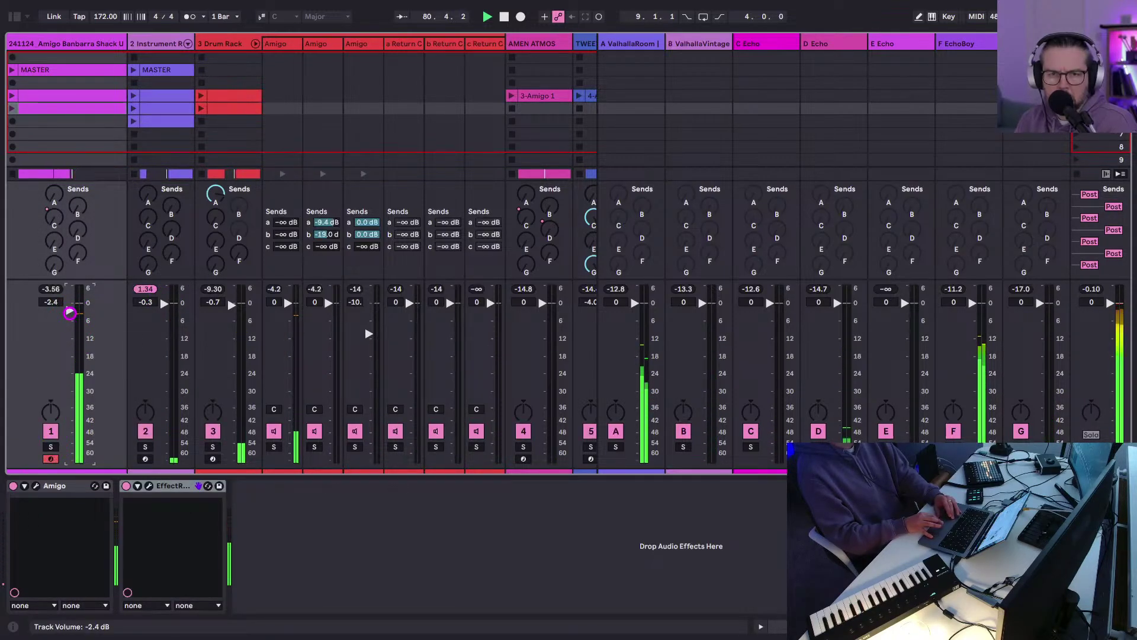
drag(69, 313, 69, 315)
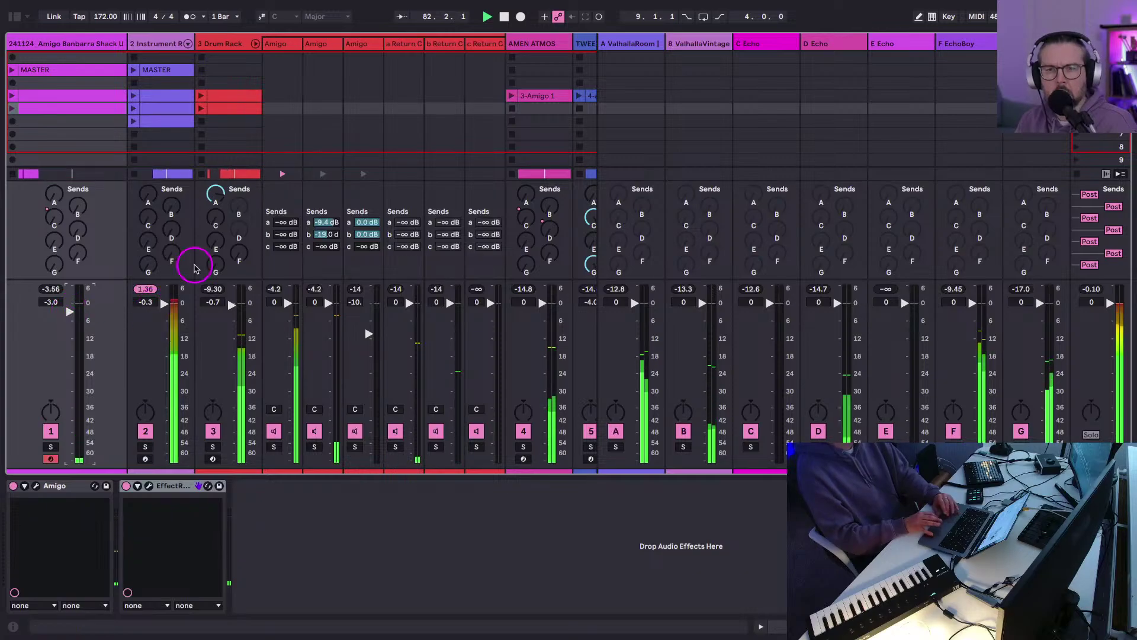
Look at the plug-in windows of the track 2 instrument rack and the devices on the ValhallaRoom return.
click(161, 37)
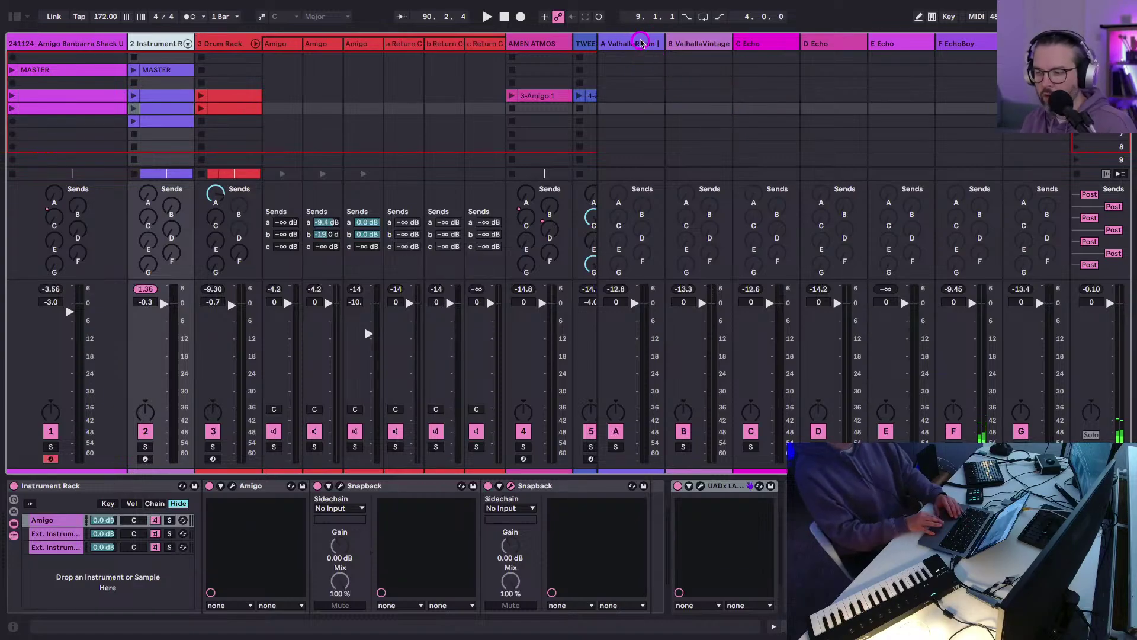
key(super+alt+p)
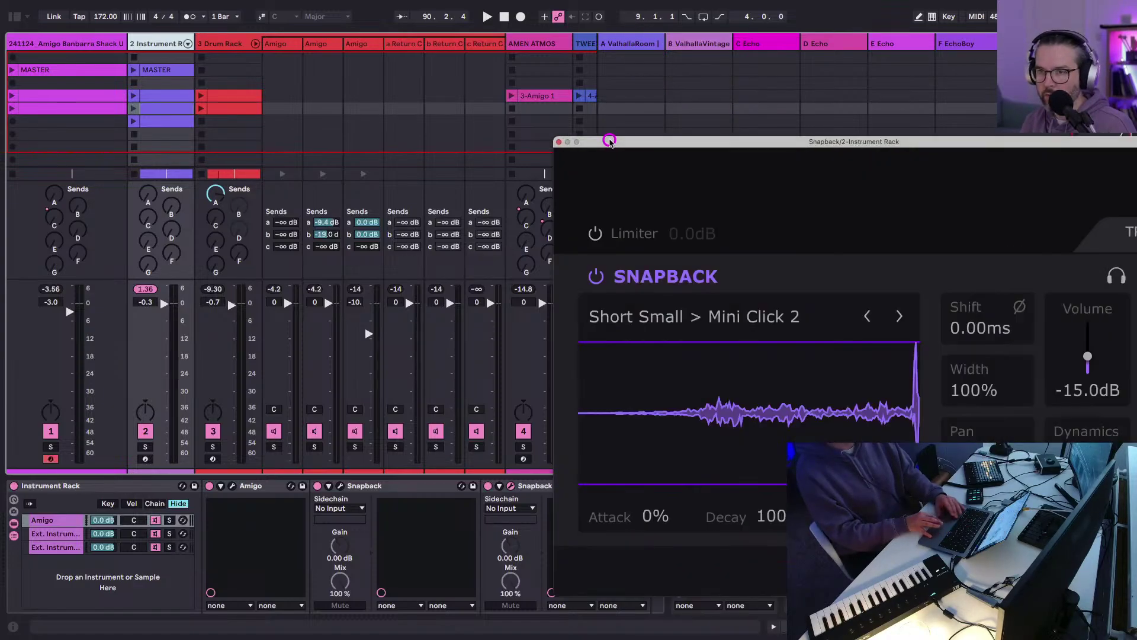
click(568, 70)
click(616, 62)
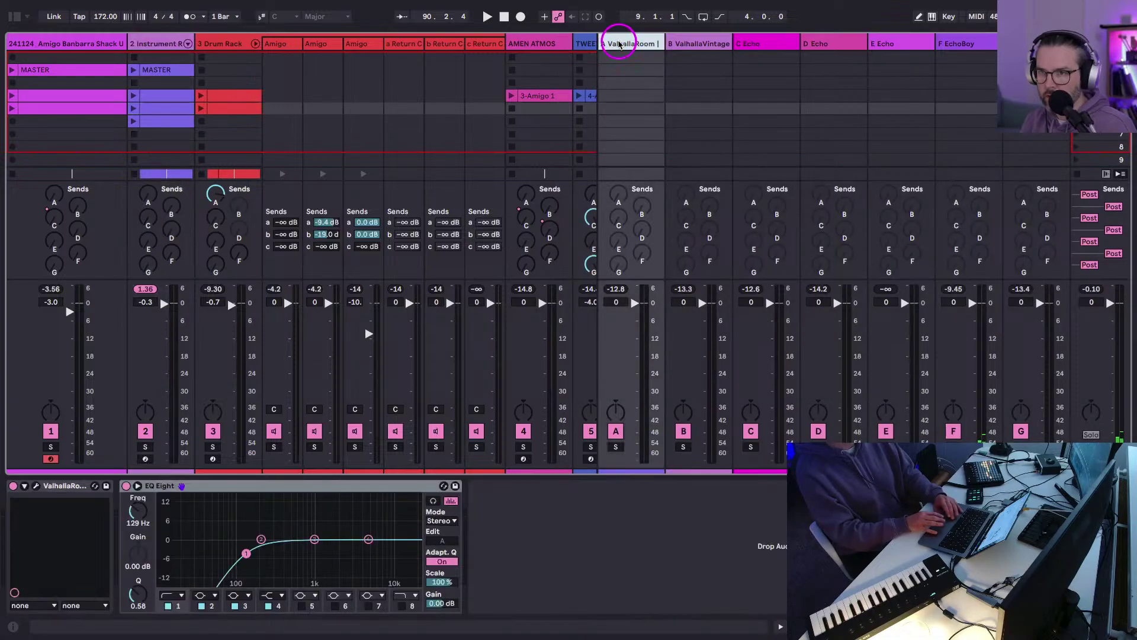
Hide the return tracks and the sends section, and switch to Arrangement View.
key(super+alt+r)
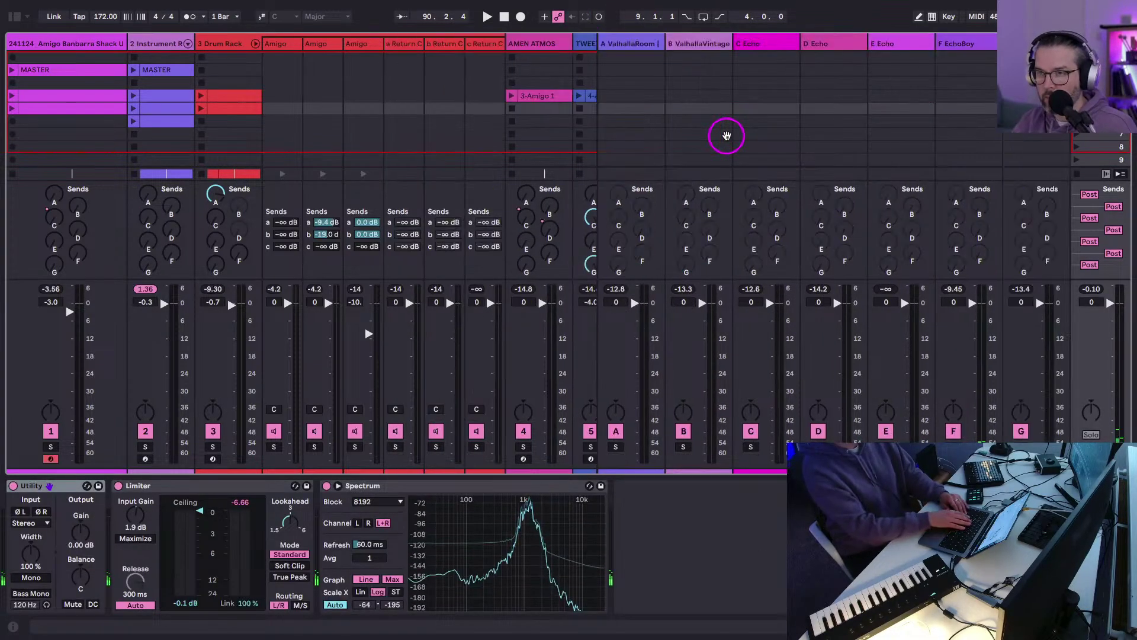
key(super+alt+s)
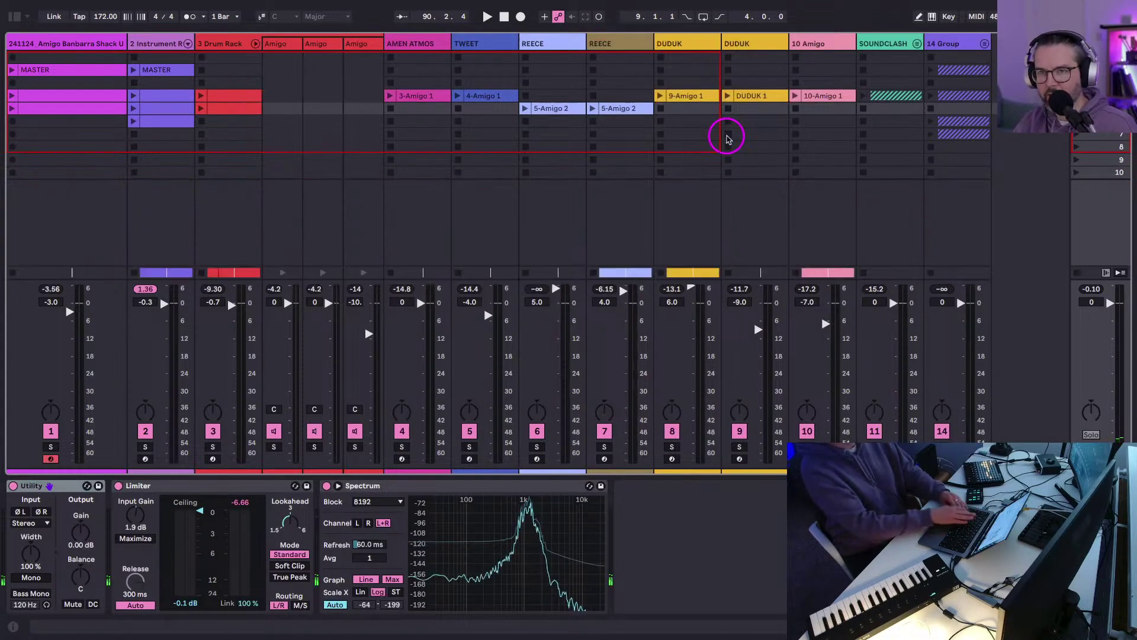
key(Tab)
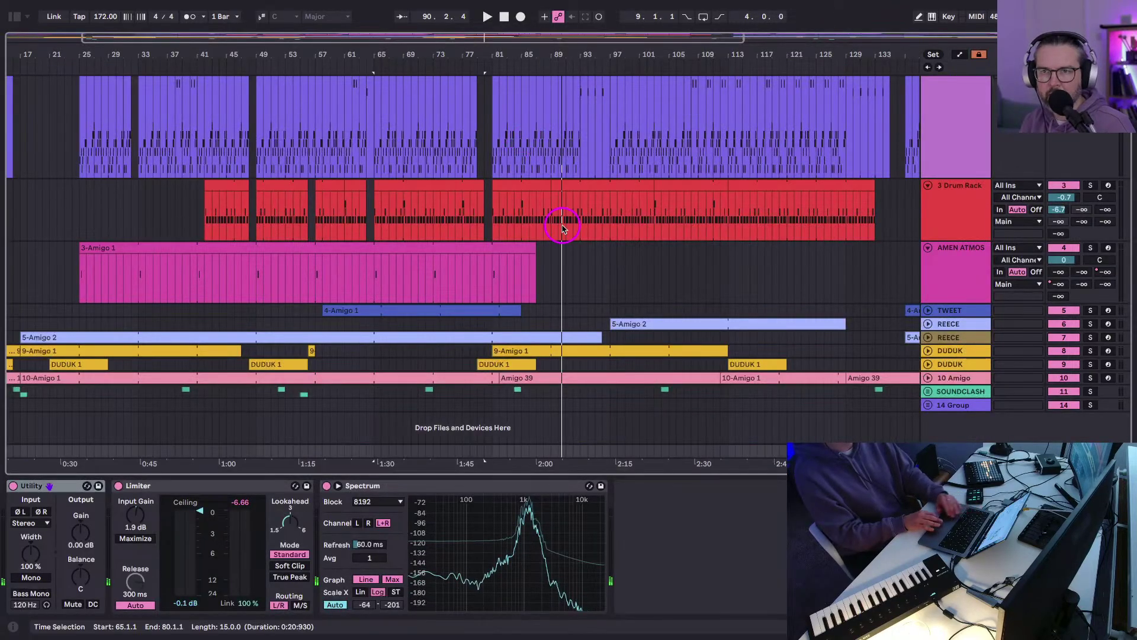
Collapse all tracks so the whole arrangement fits, and play it from the start.
key(z)
click(940, 105)
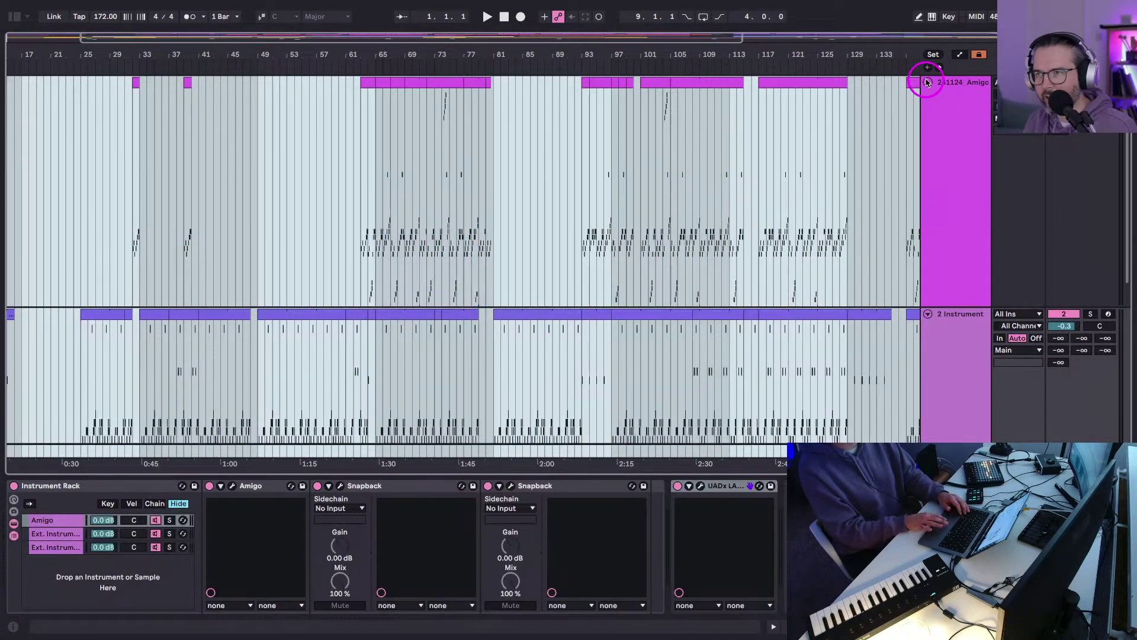
key(x)
double_click(785, 67)
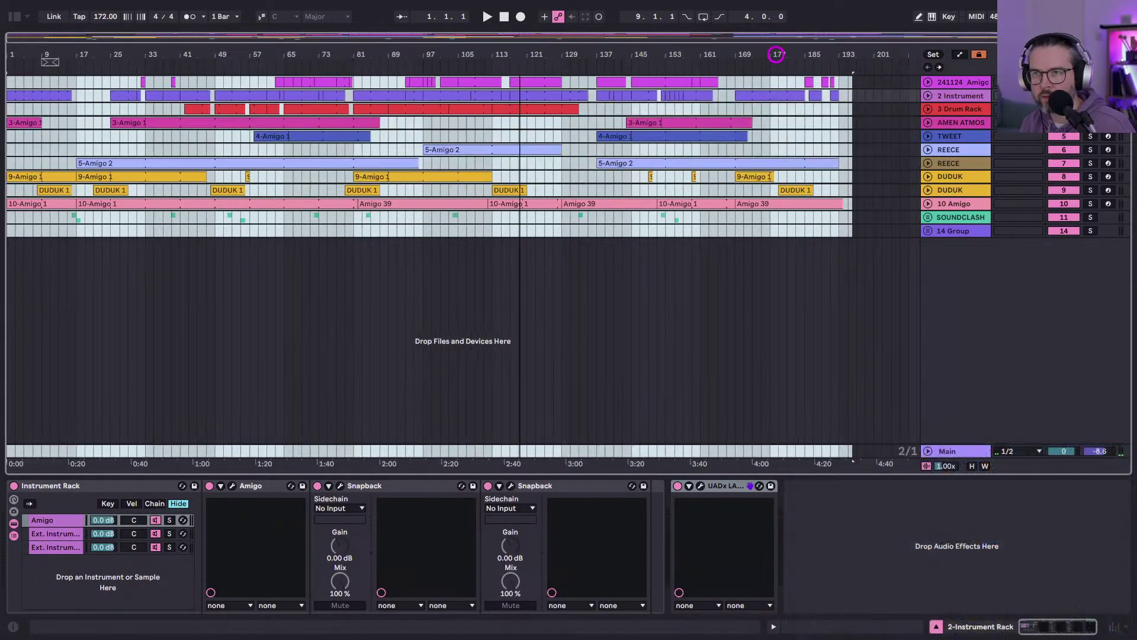
click(280, 272)
key(space)
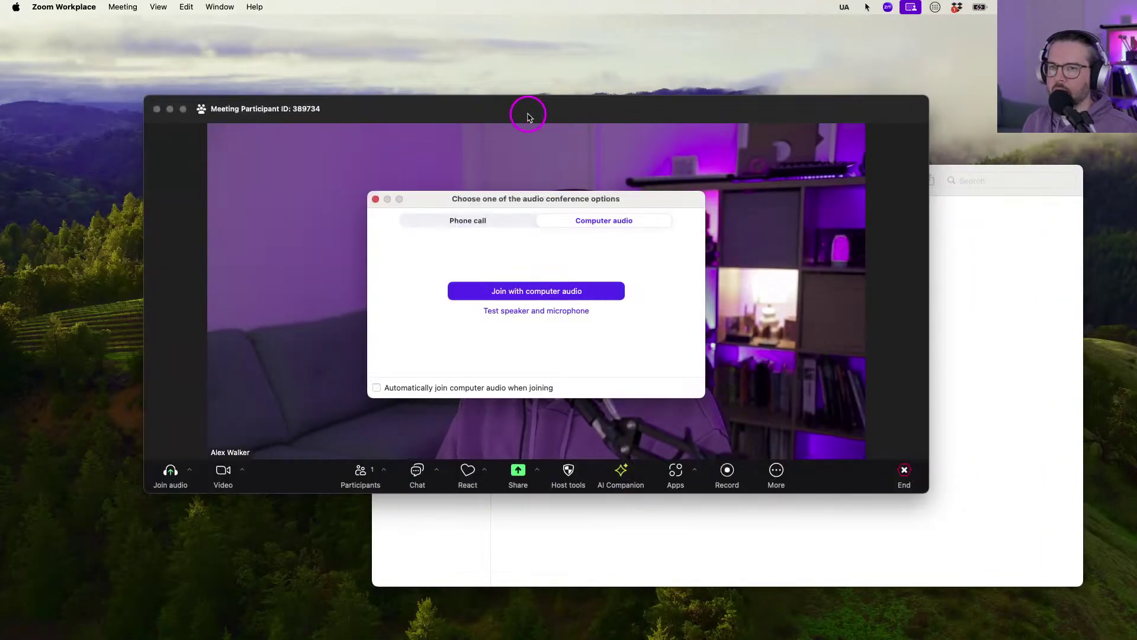
Clear the Zoom meeting window and its audio options dialog out of the way, and reposition the Notes window.
click(456, 116)
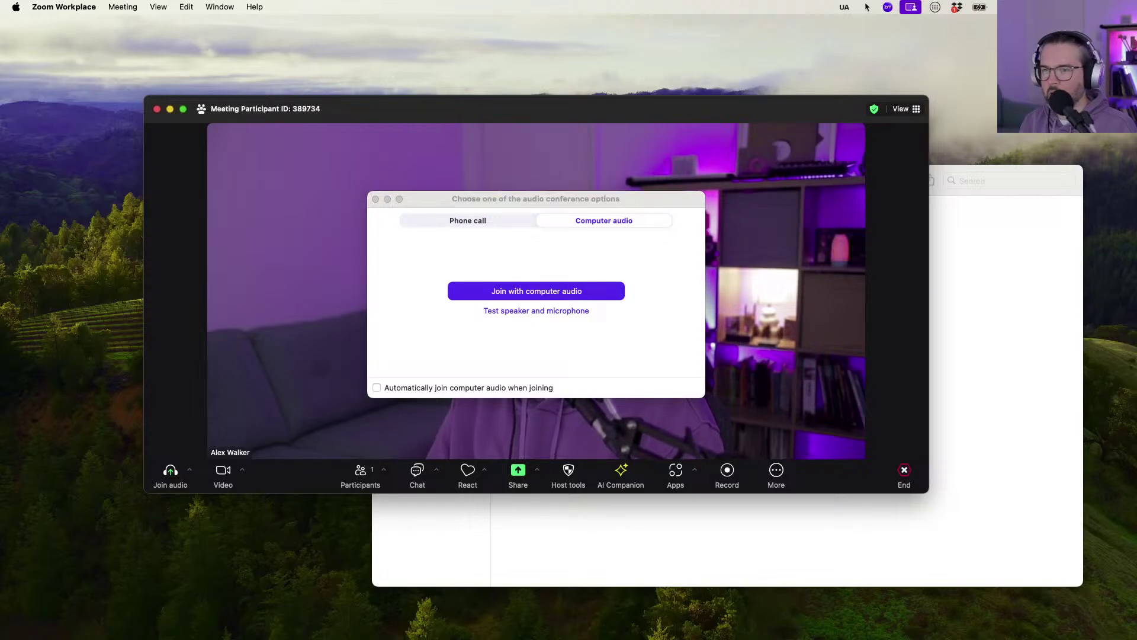
drag(589, 107, 764, 639)
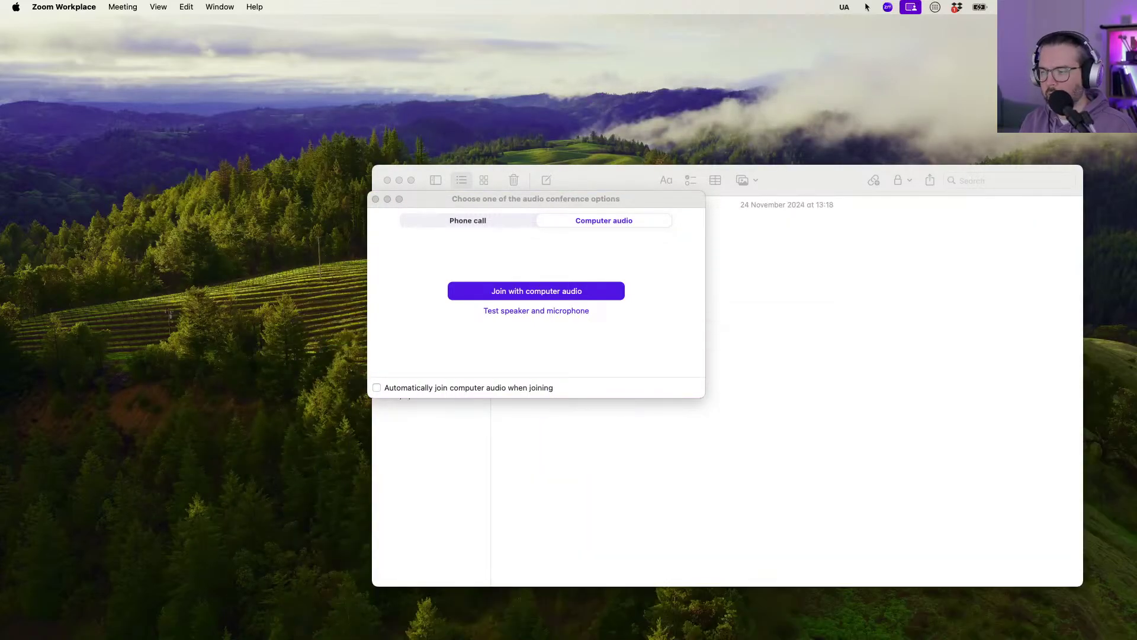
click(484, 190)
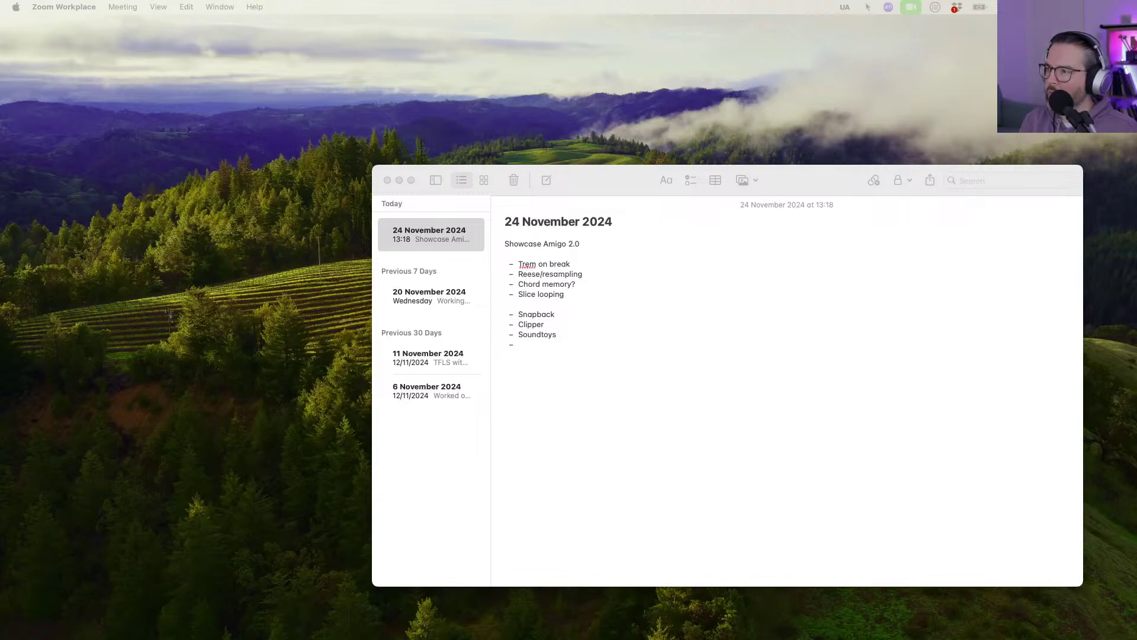
drag(604, 180, 460, 98)
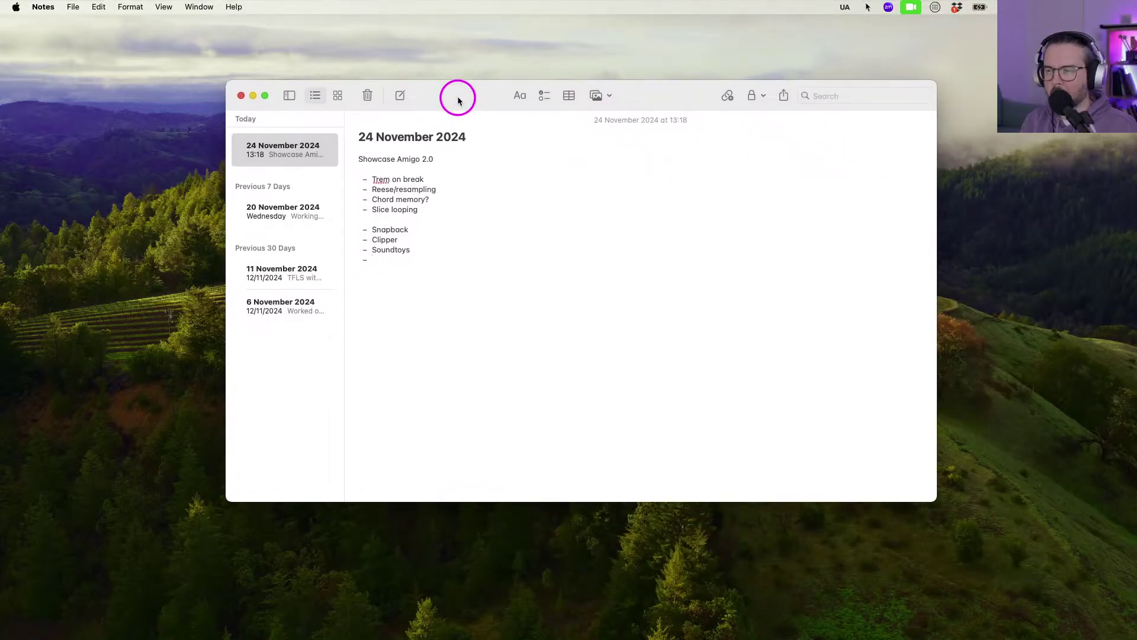
Switch back to Ableton Live and return the playback position to the start of the arrangement.
key(ctrl+Up)
click(634, 61)
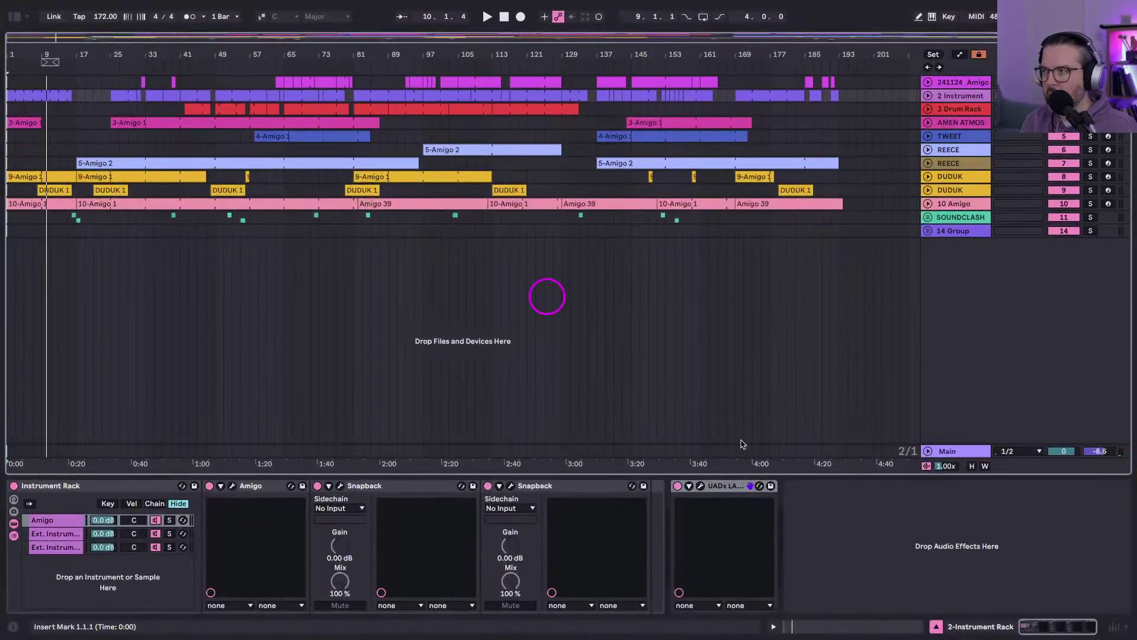
click(896, 531)
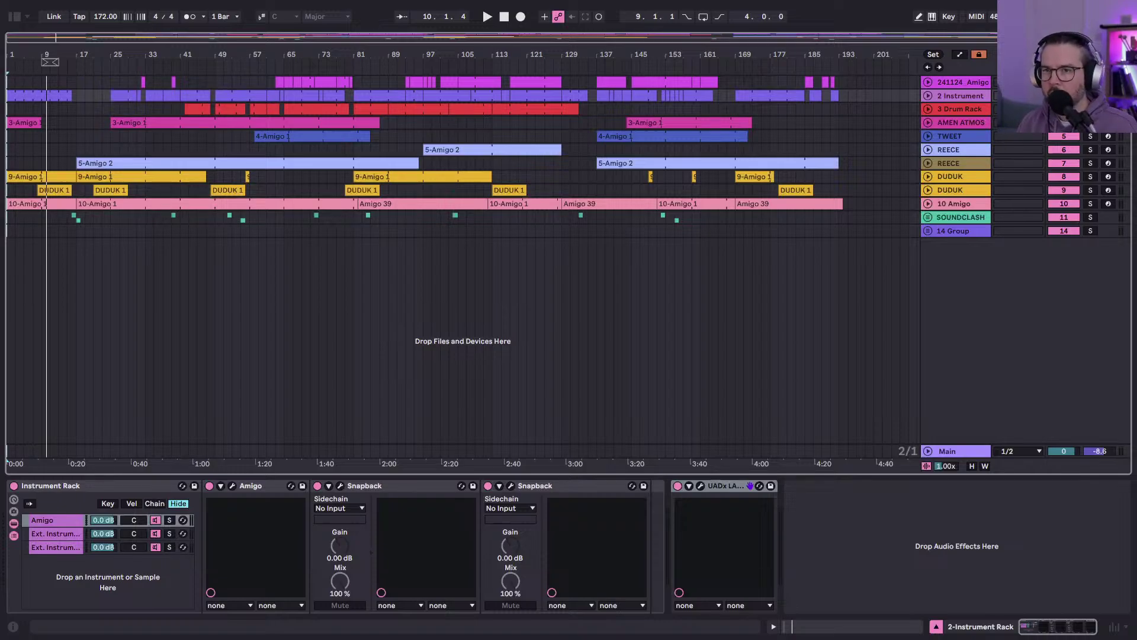
click(505, 18)
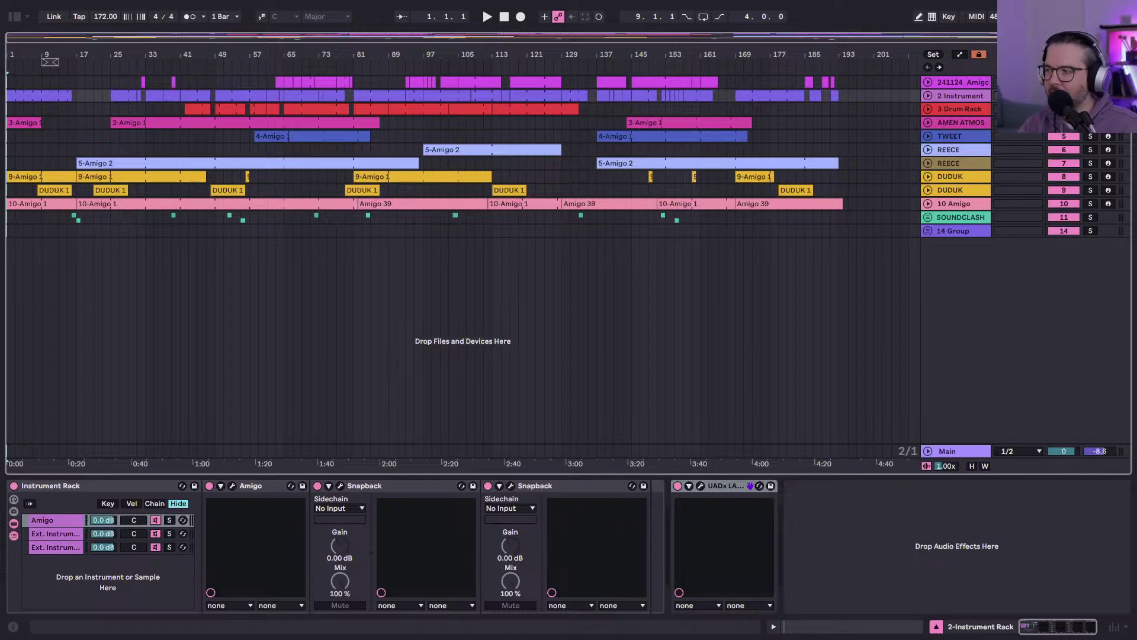
Take the Live set out of full-screen mode into a regular window.
click(32, 9)
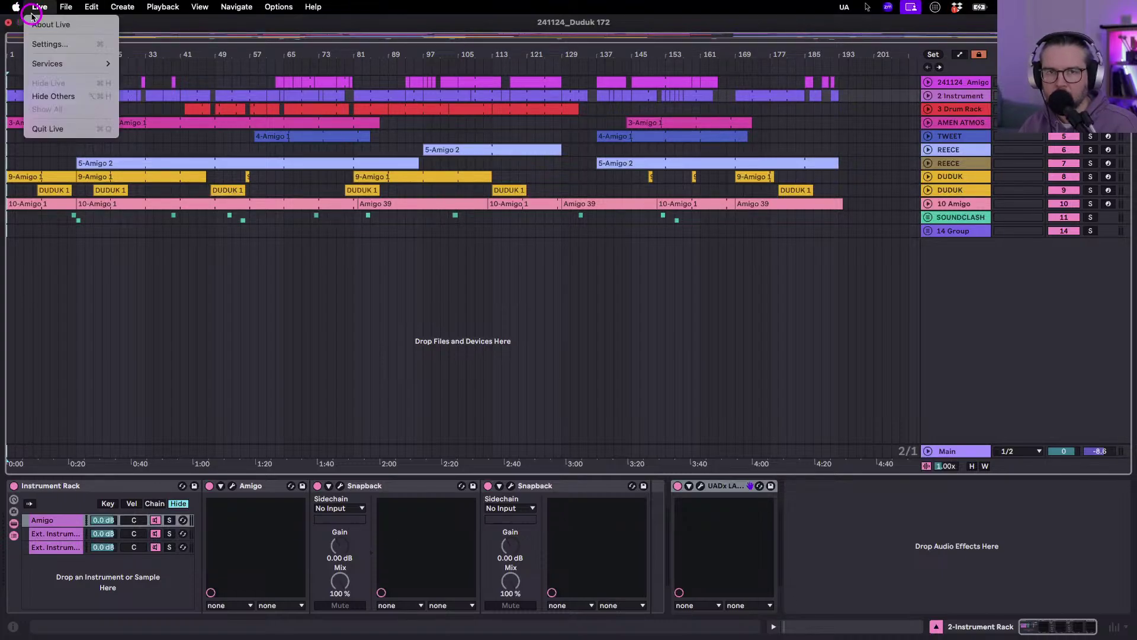
click(122, 21)
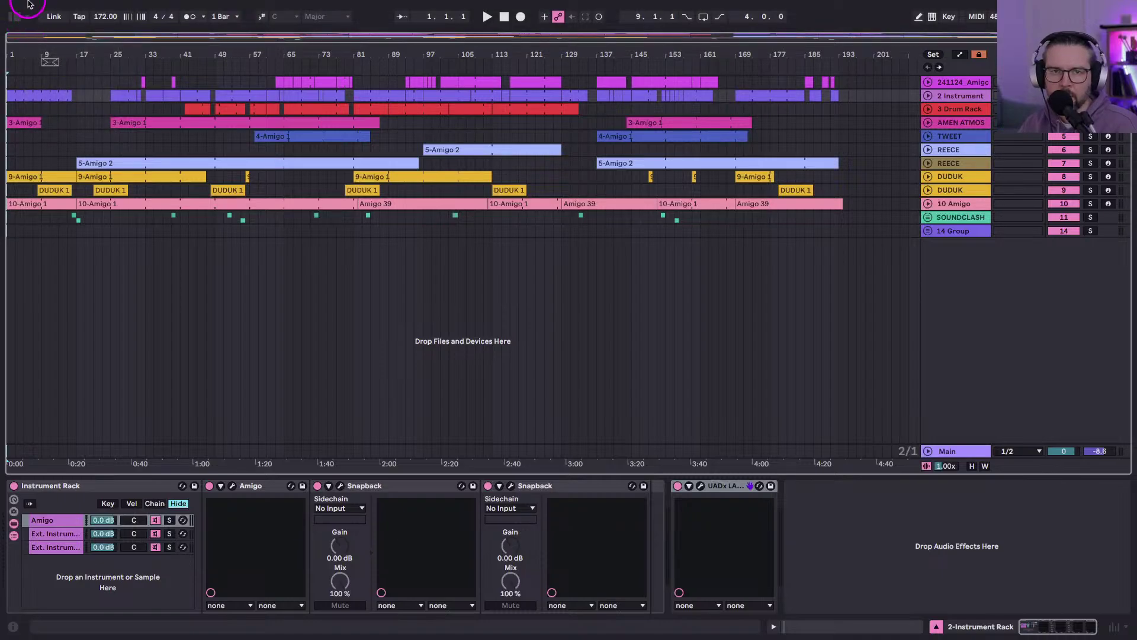
click(32, 23)
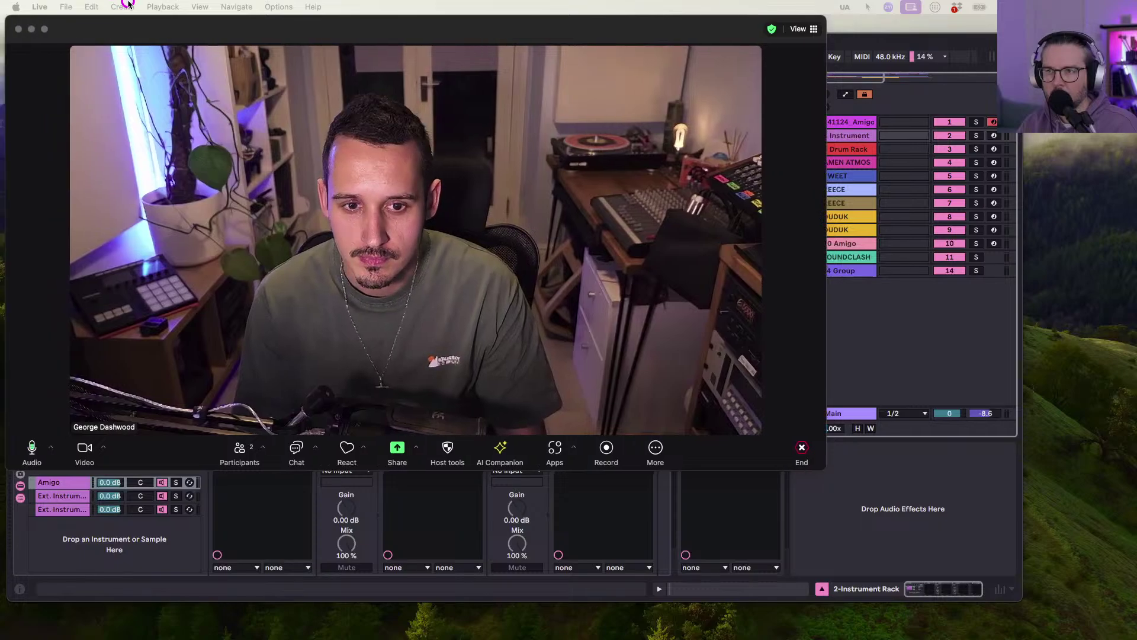
Reposition and enlarge the Zoom meeting window, then bring the Live set to the front.
mouse_move(128, 29)
mouse_down()
mouse_move(211, 59)
mouse_move(144, 39)
mouse_up()
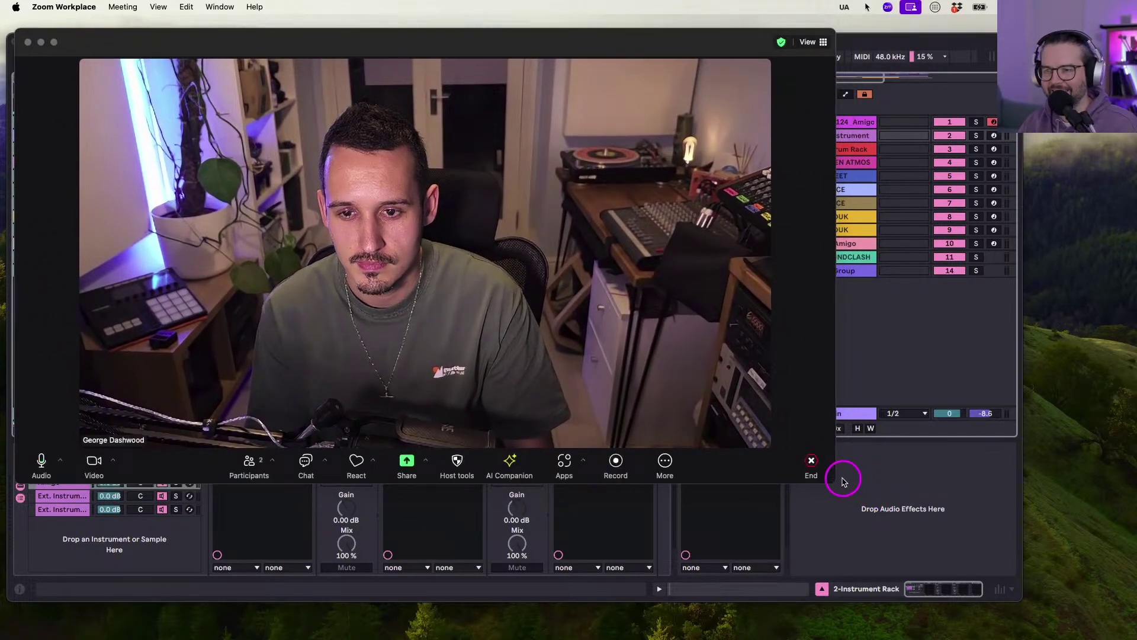
drag(833, 480, 1003, 572)
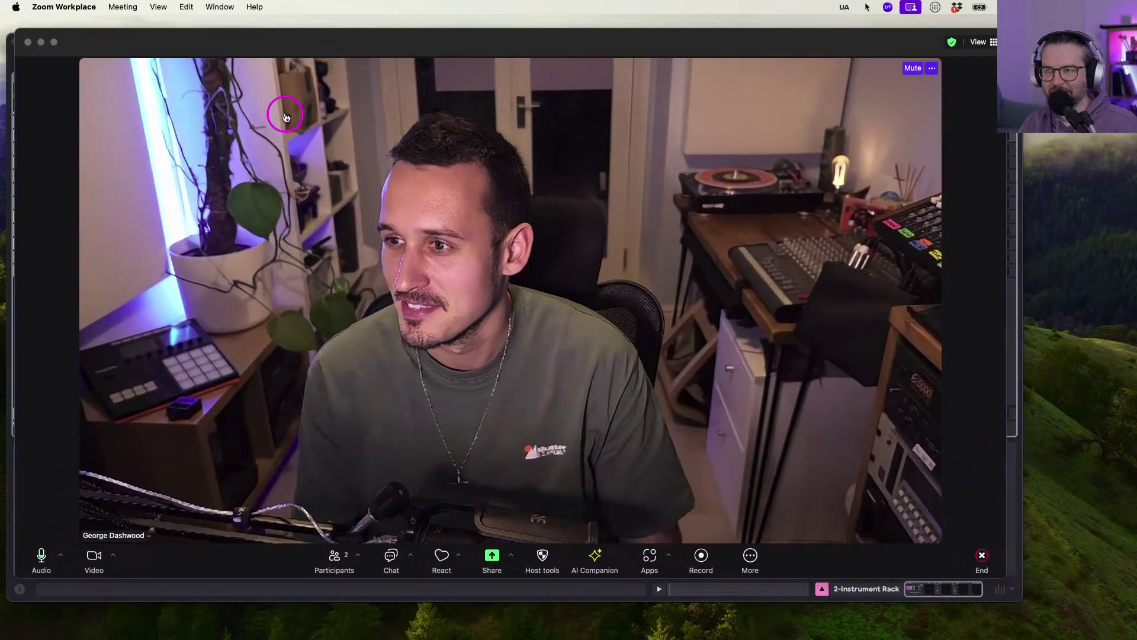
drag(322, 46, 345, 42)
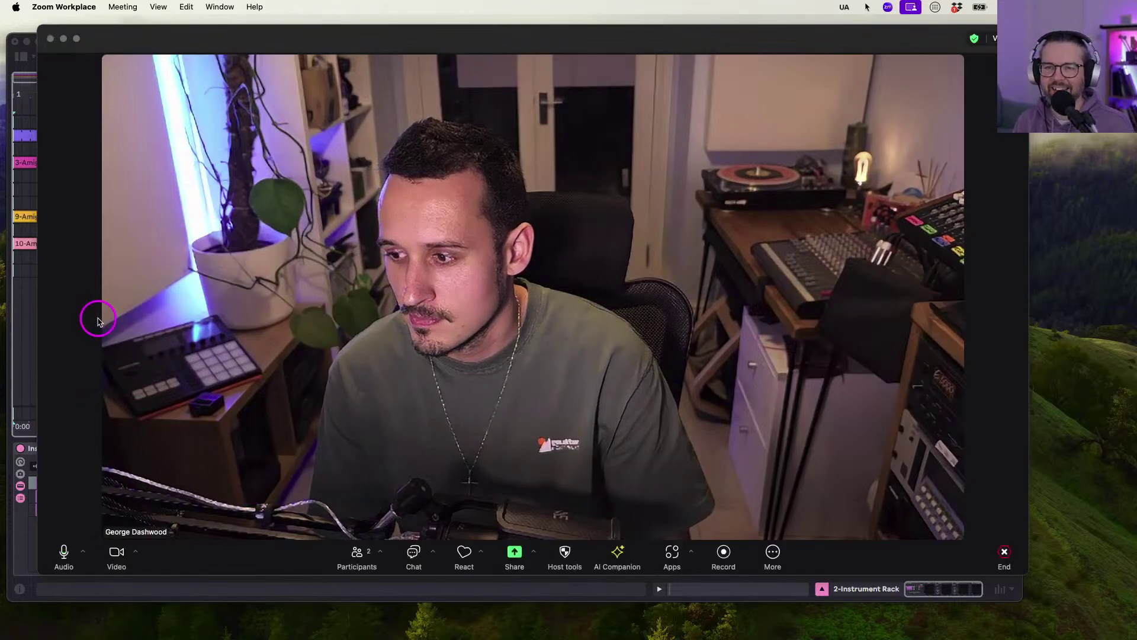
drag(108, 38, 93, 32)
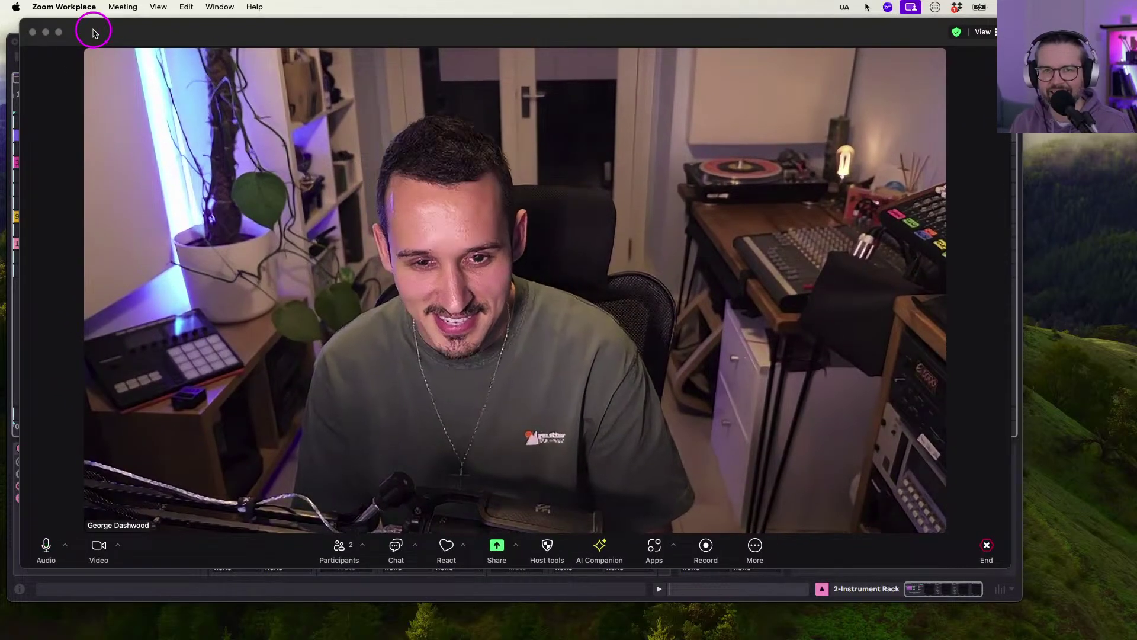
mouse_move(520, 236)
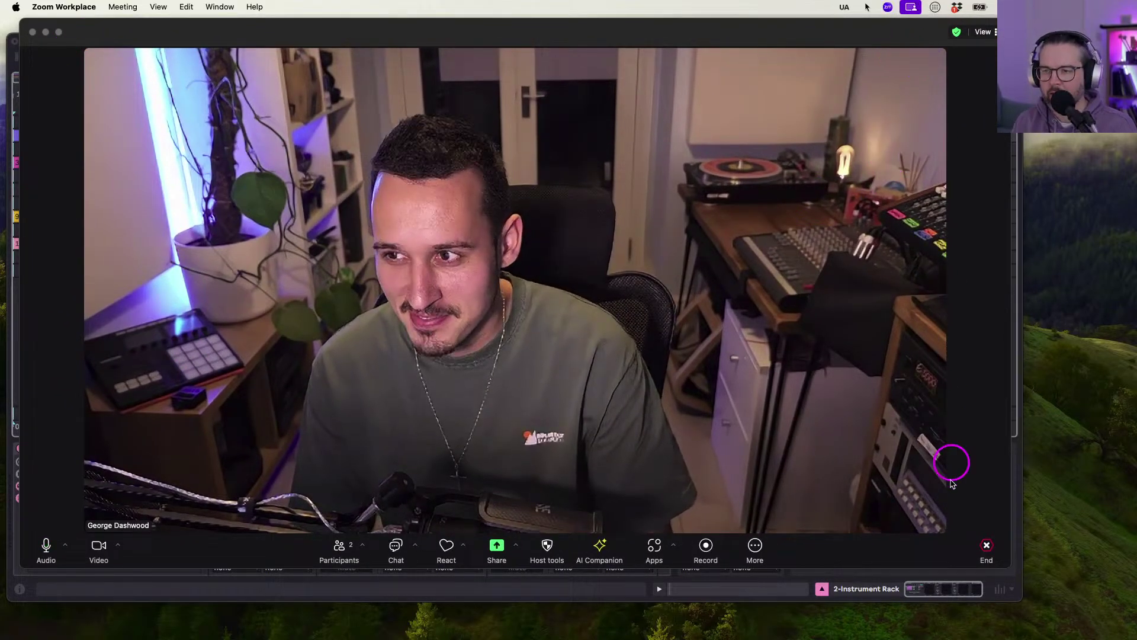
drag(1006, 570, 967, 573)
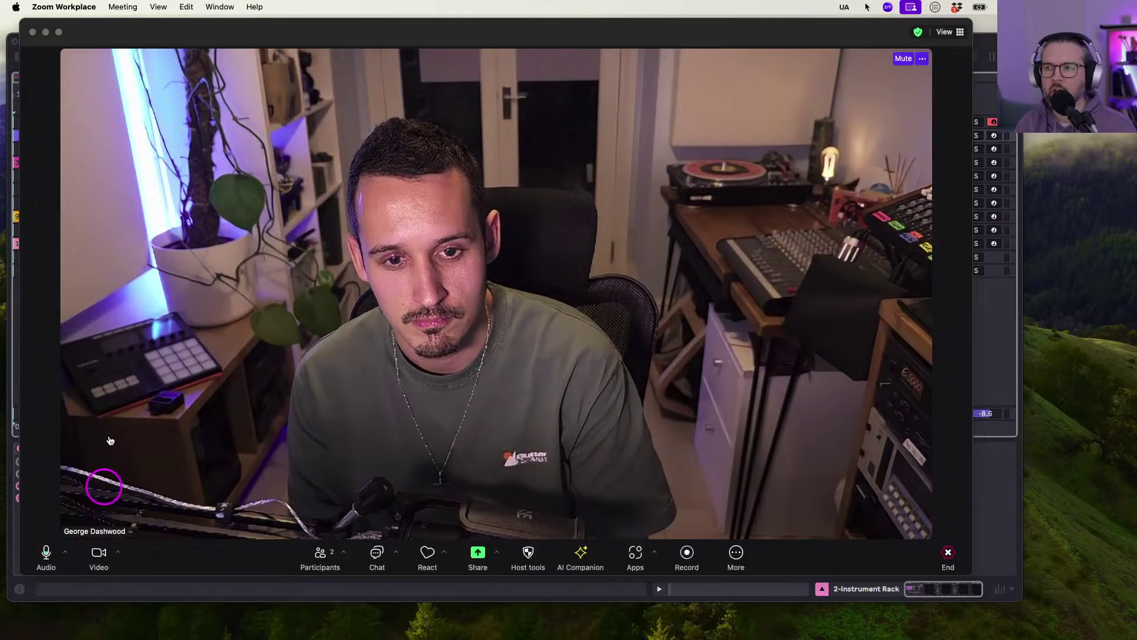
click(986, 49)
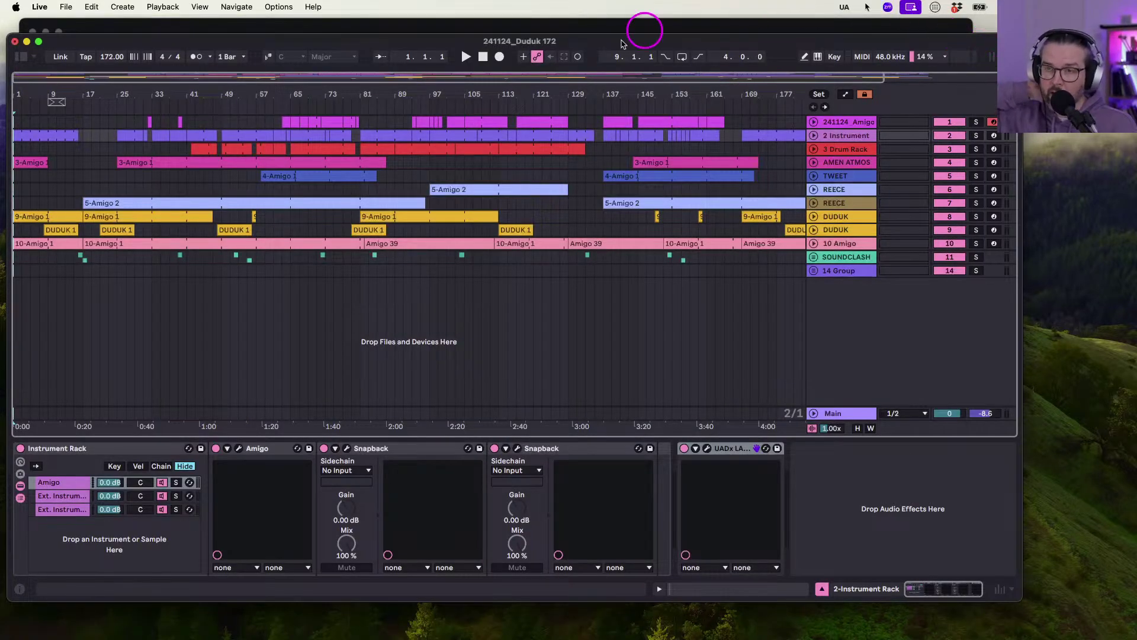
Share the screen holding the Live set in the Zoom meeting and bring the set back to the front.
click(596, 26)
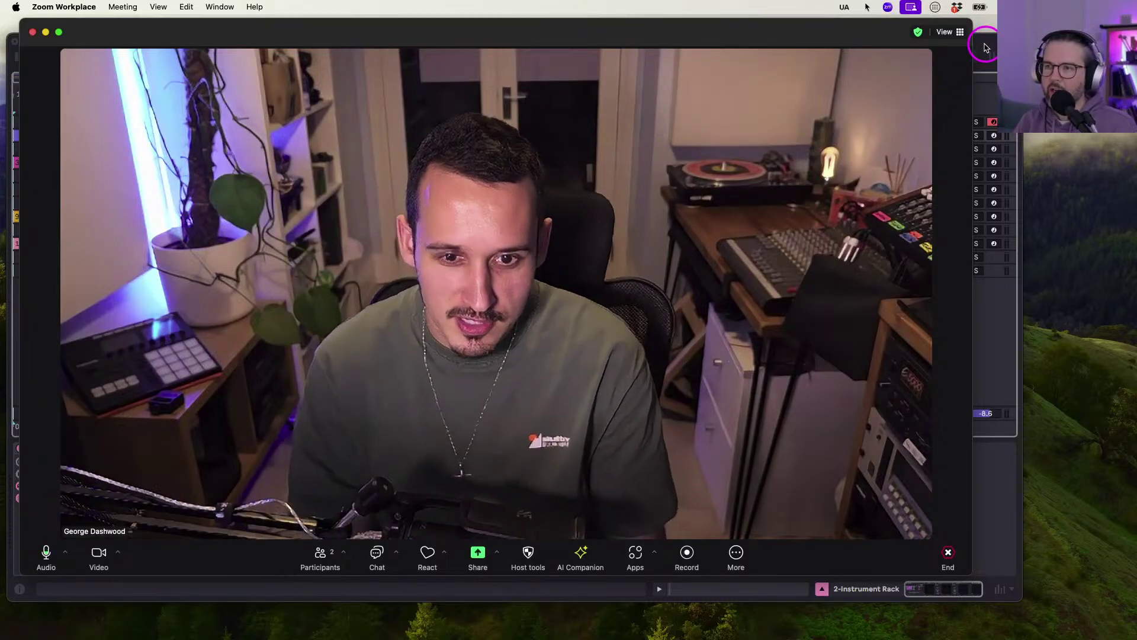
click(479, 554)
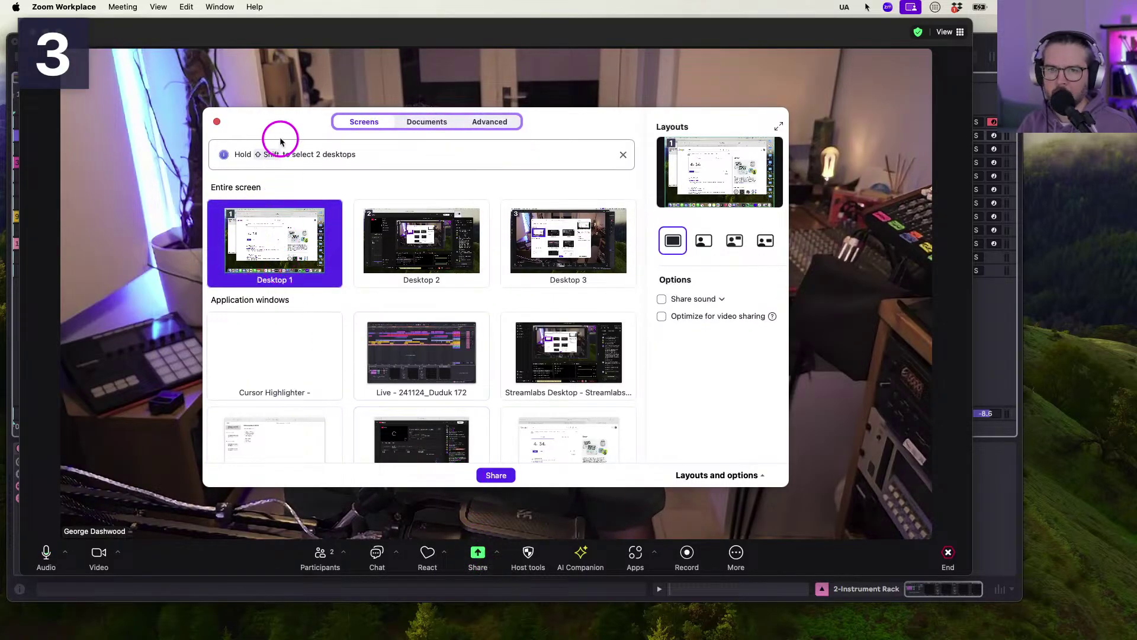
drag(279, 122, 293, 137)
key(Escape)
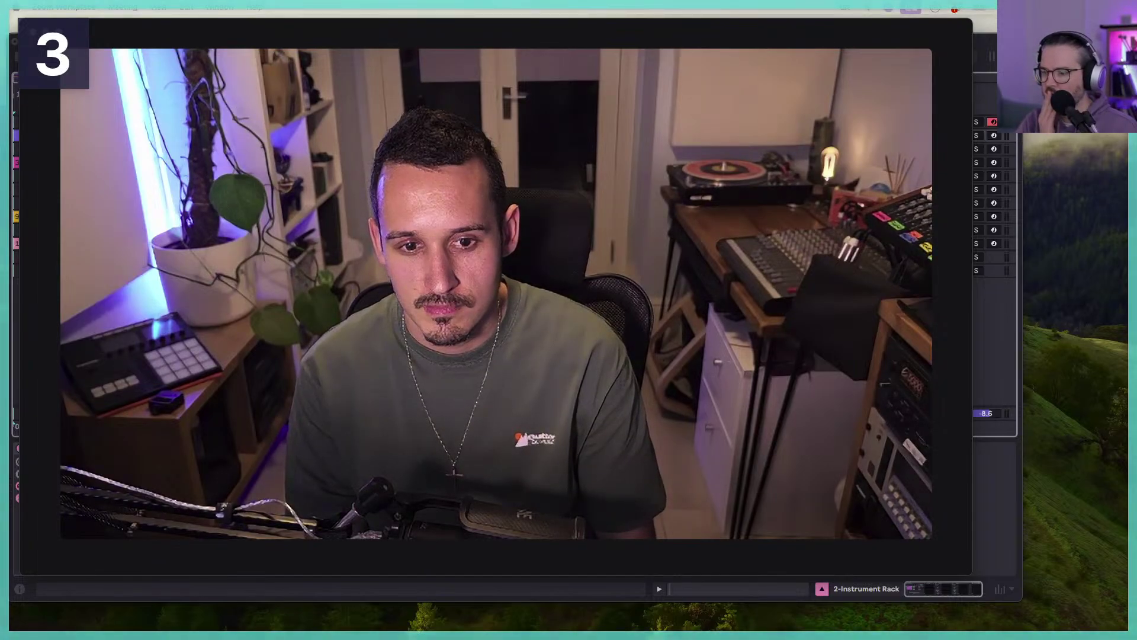
click(990, 37)
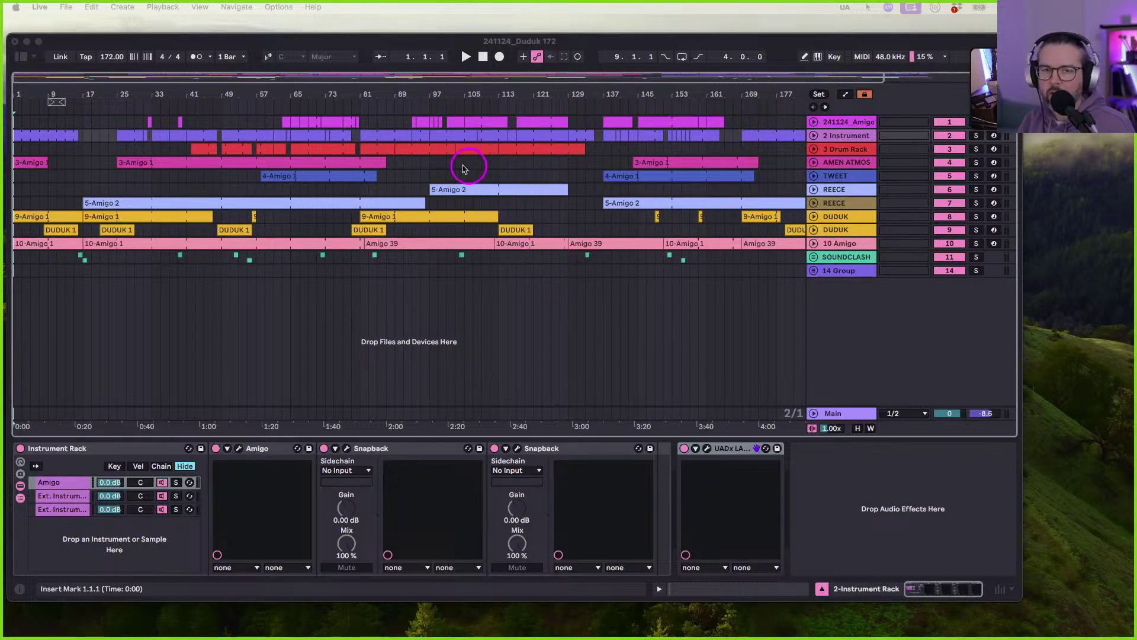
Play the opening of the arrangement briefly to test the sound over the call.
click(484, 58)
key(space)
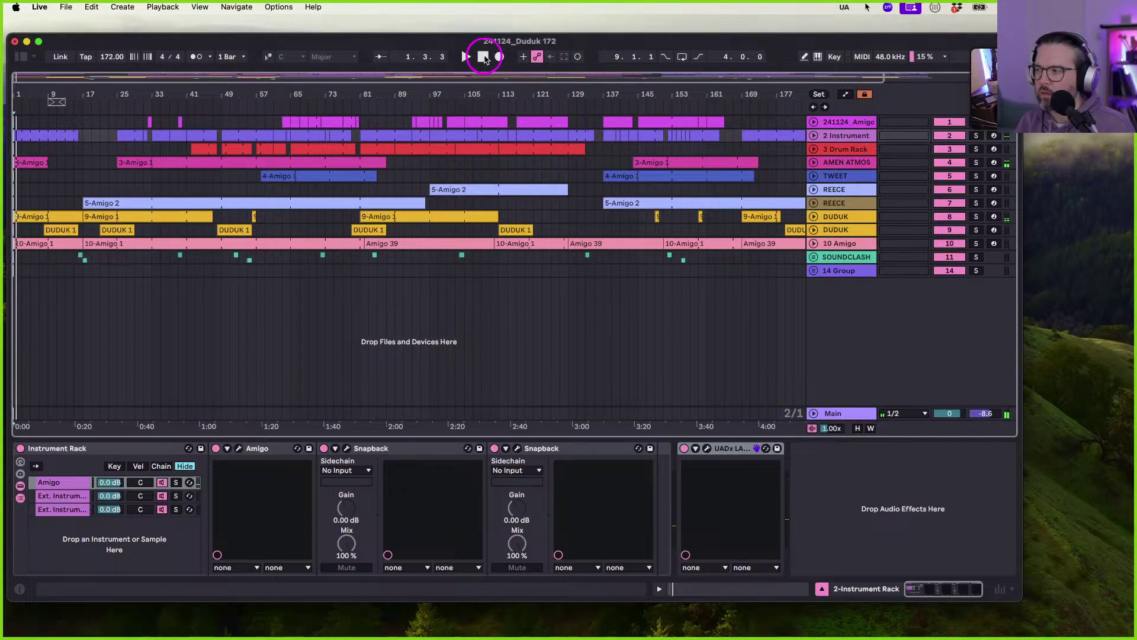
click(698, 350)
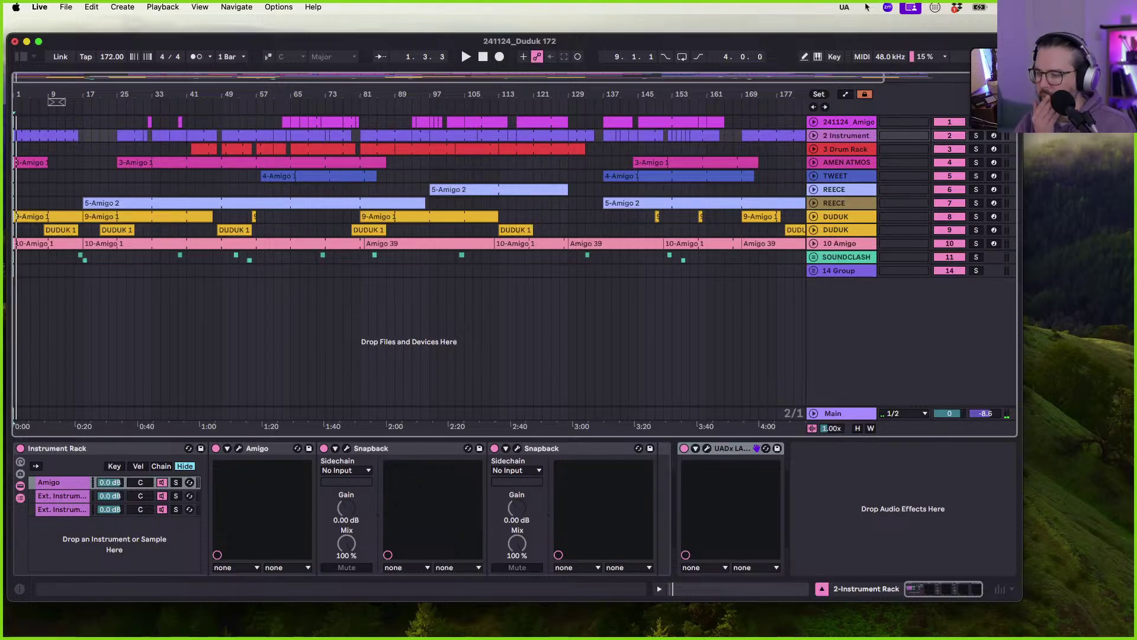
click(482, 348)
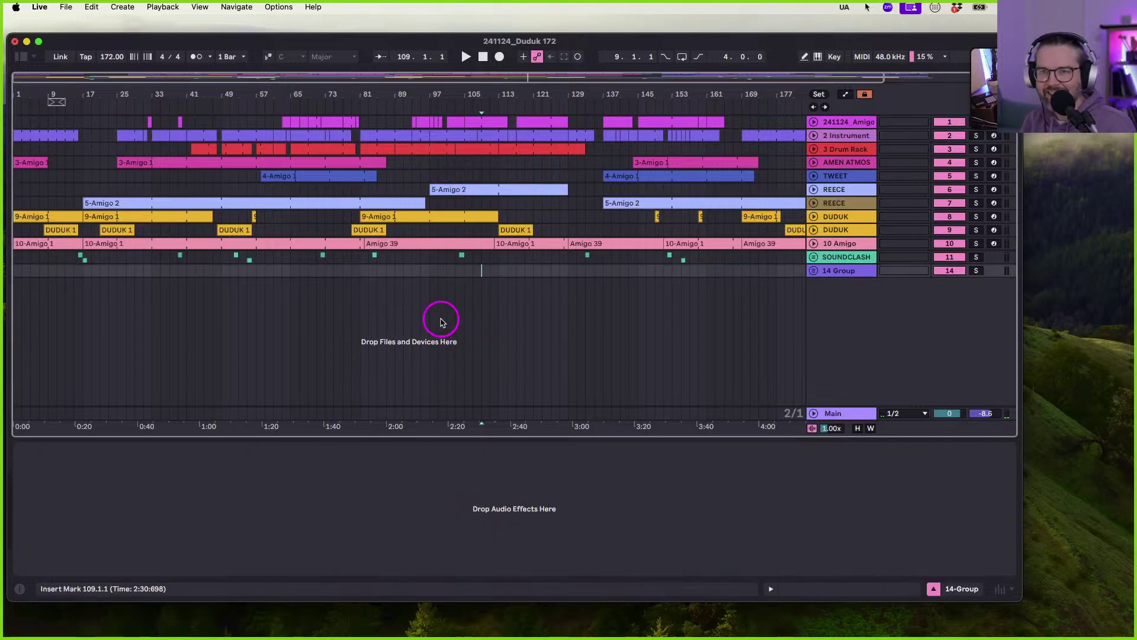
key(super+comma)
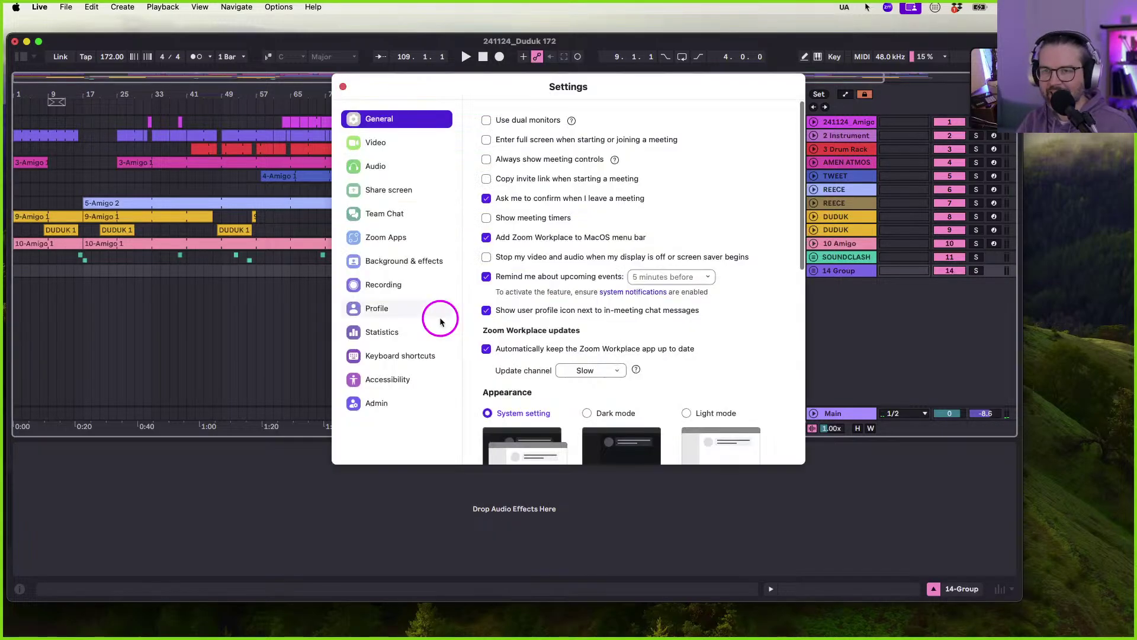
click(344, 83)
Set the Live set's audio output device to ZoomAudioDevice (2 In, 2 Out) and close the settings.
click(483, 173)
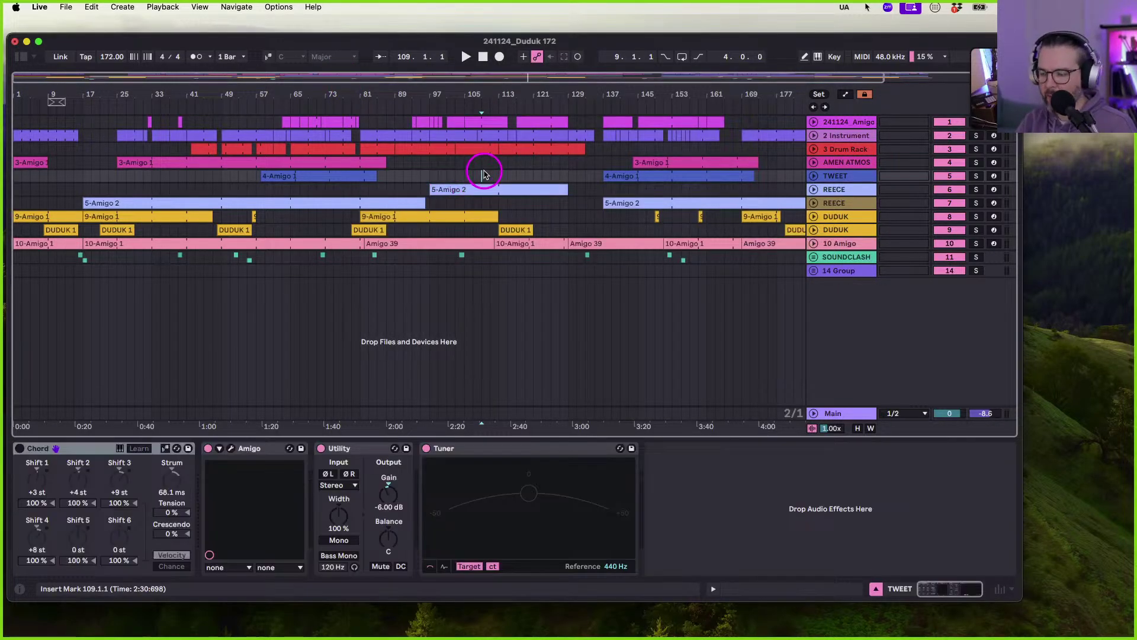
key(super+comma)
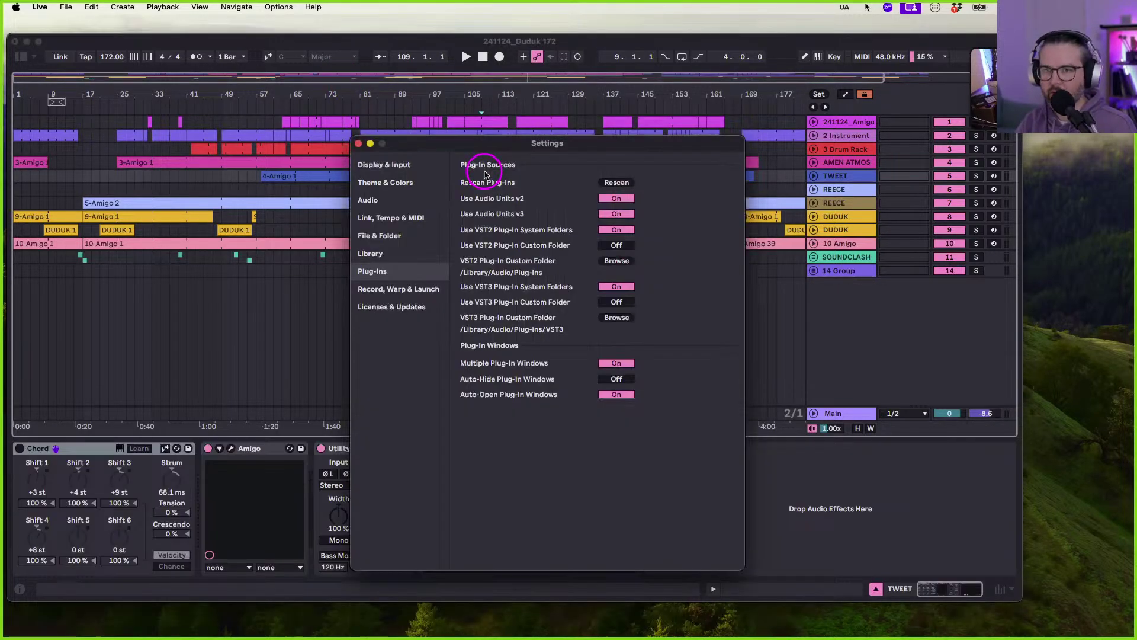
click(382, 165)
click(370, 200)
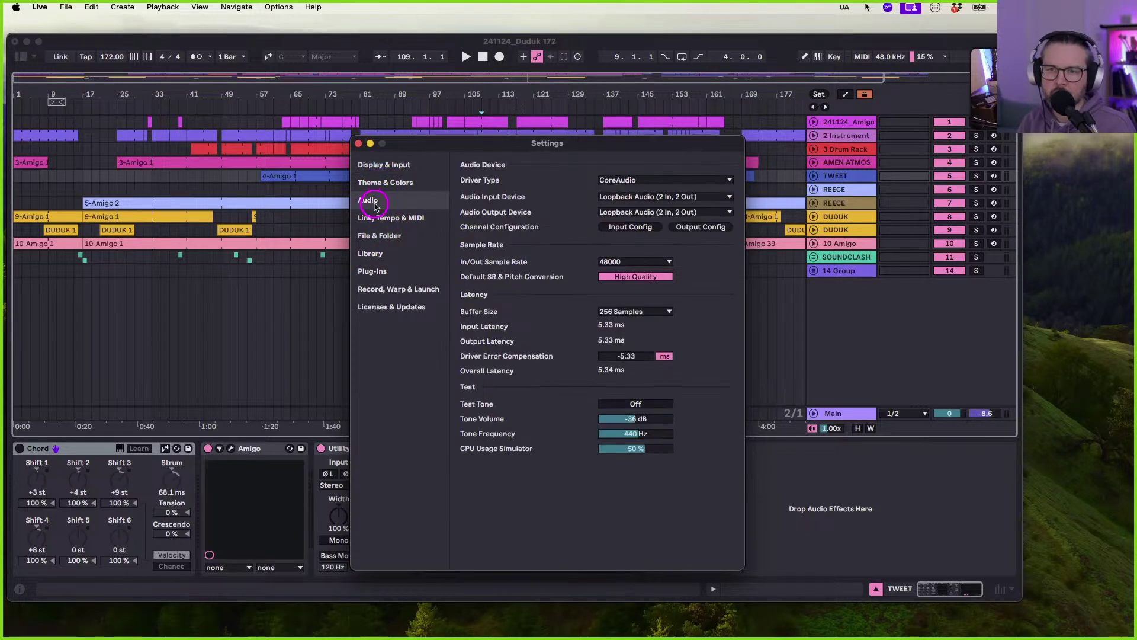
click(622, 212)
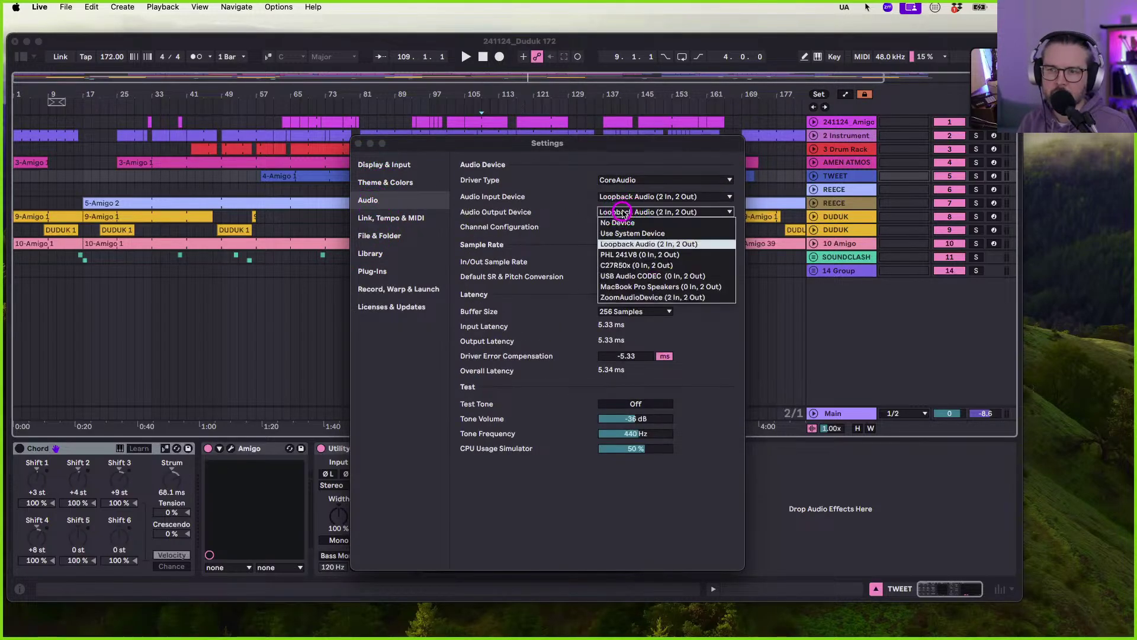
click(613, 299)
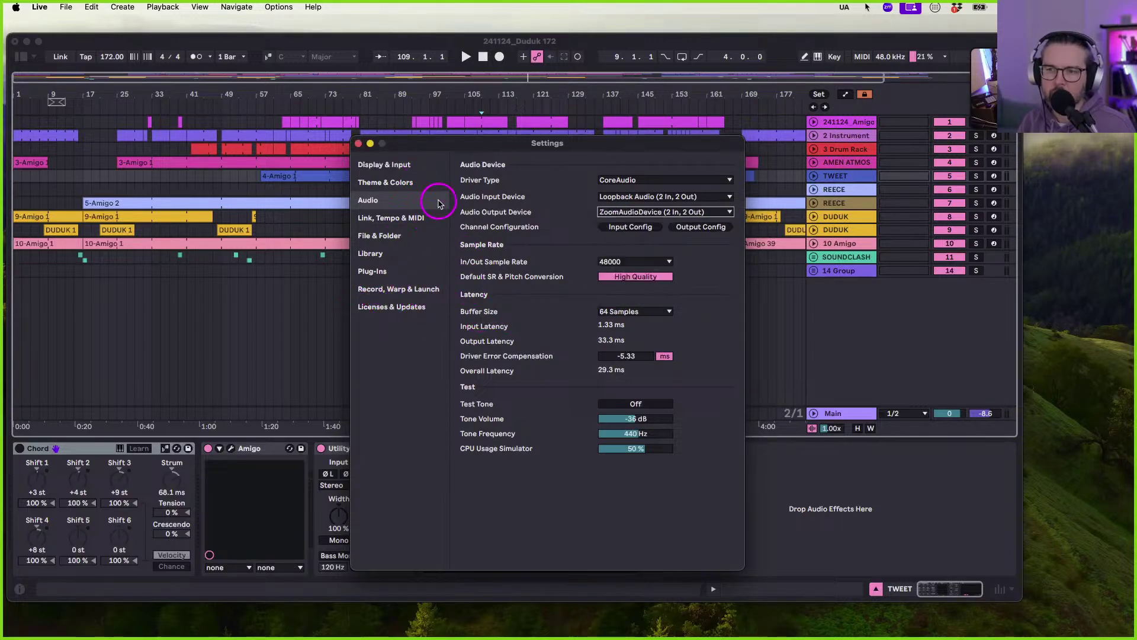
click(358, 144)
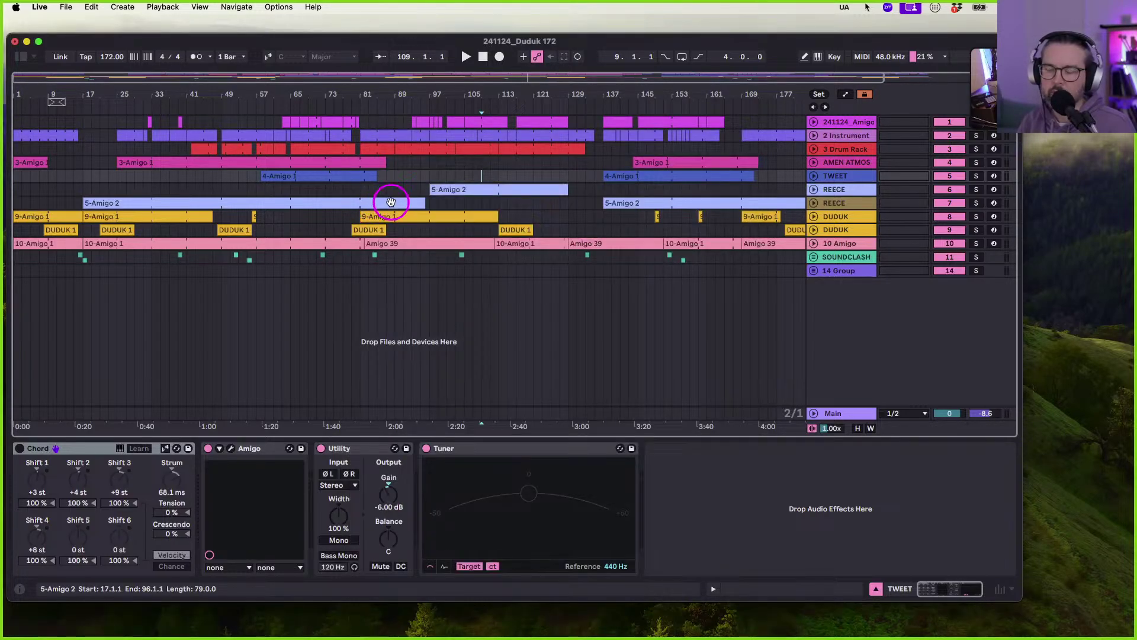
Test the playback from bar 109, then reset the position to the start and make the Live window full screen.
key(space)
key(space)
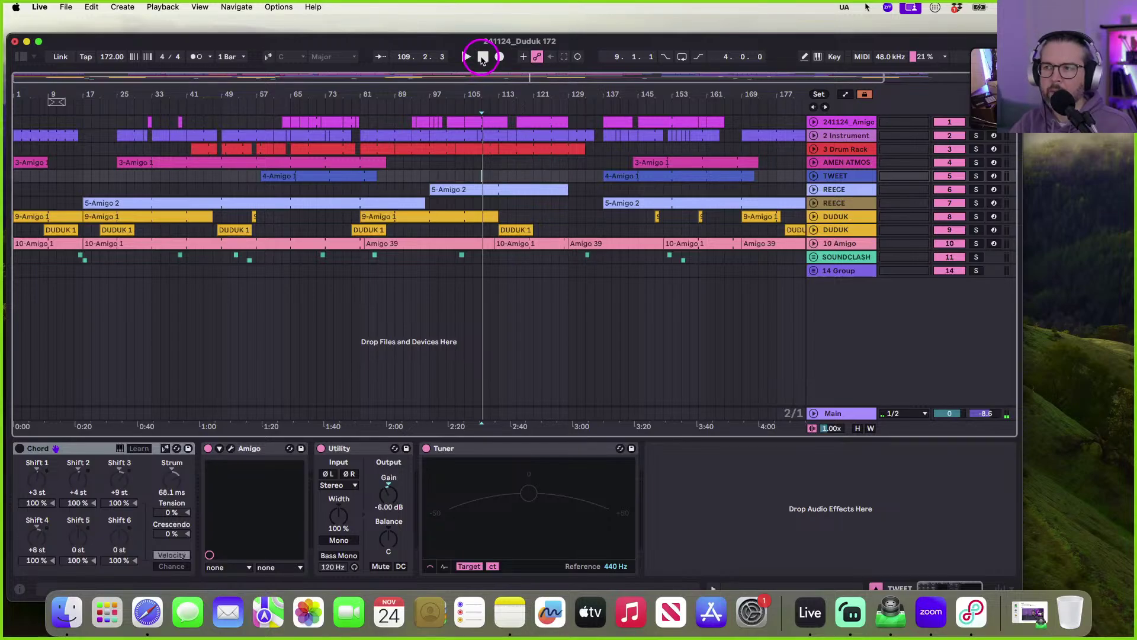
click(483, 57)
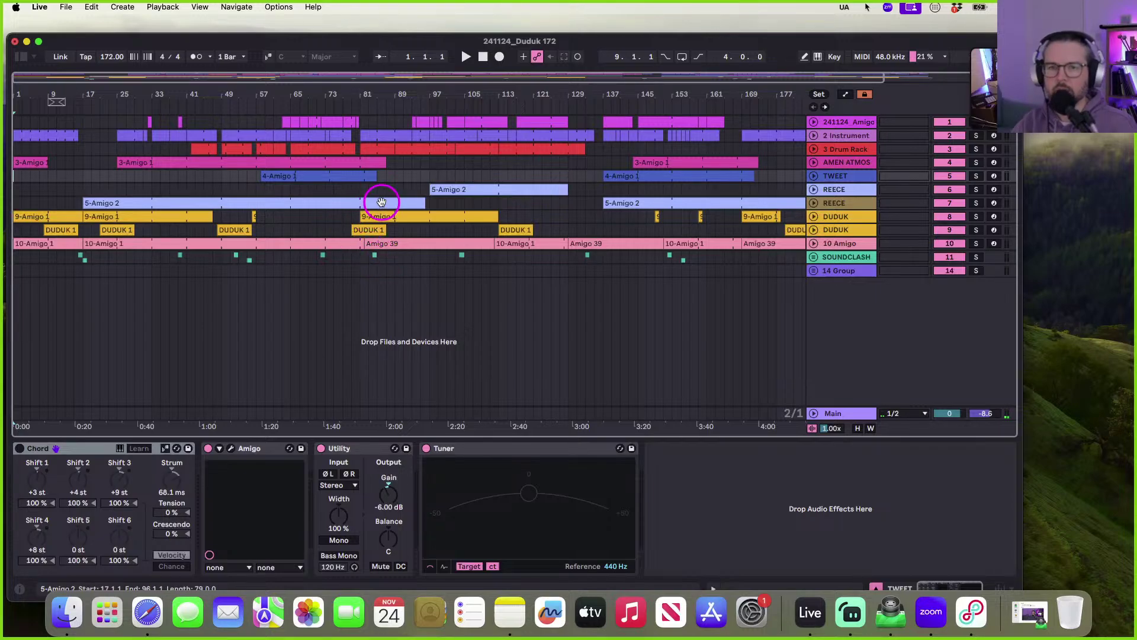
click(38, 43)
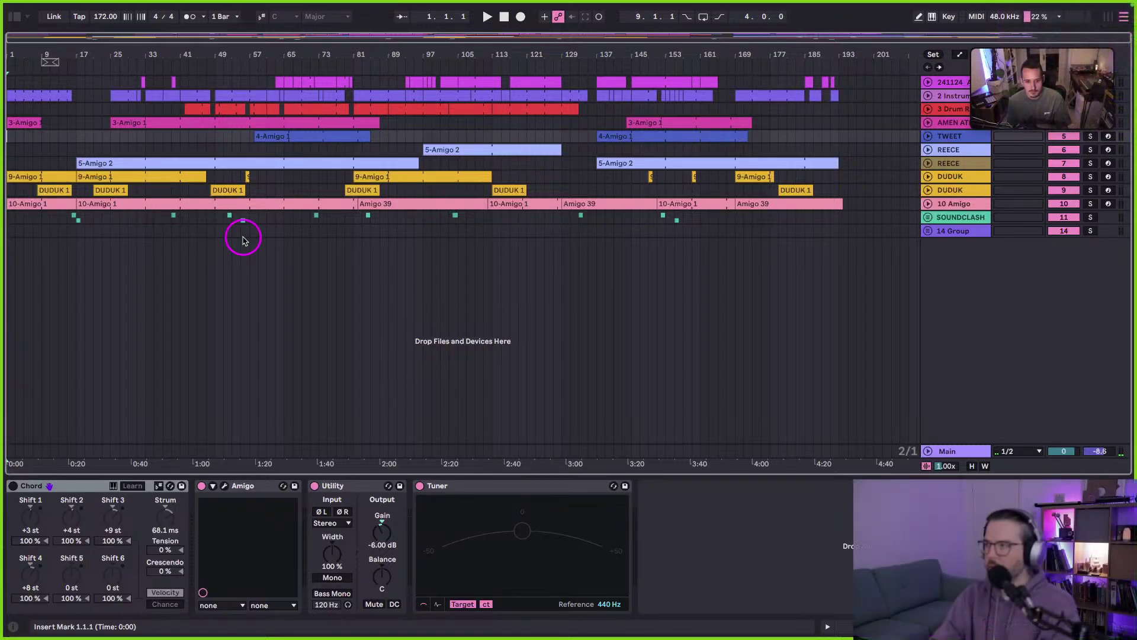
Play the arrangement from the start and fold the Drum Rack track's chains in the Session View mixer.
click(487, 17)
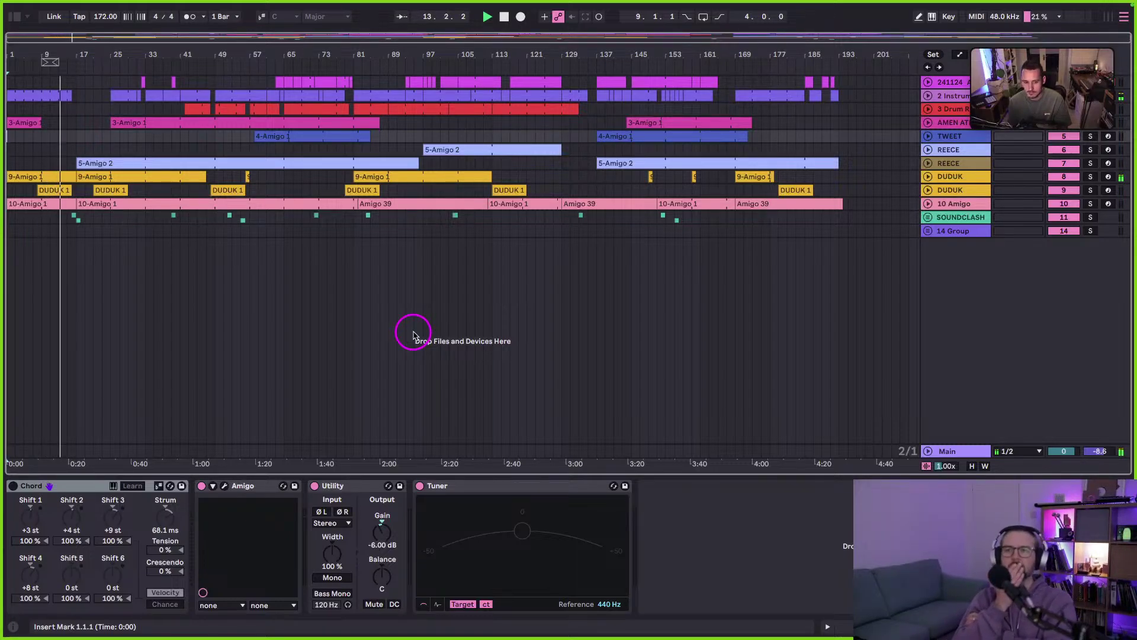
key(Tab)
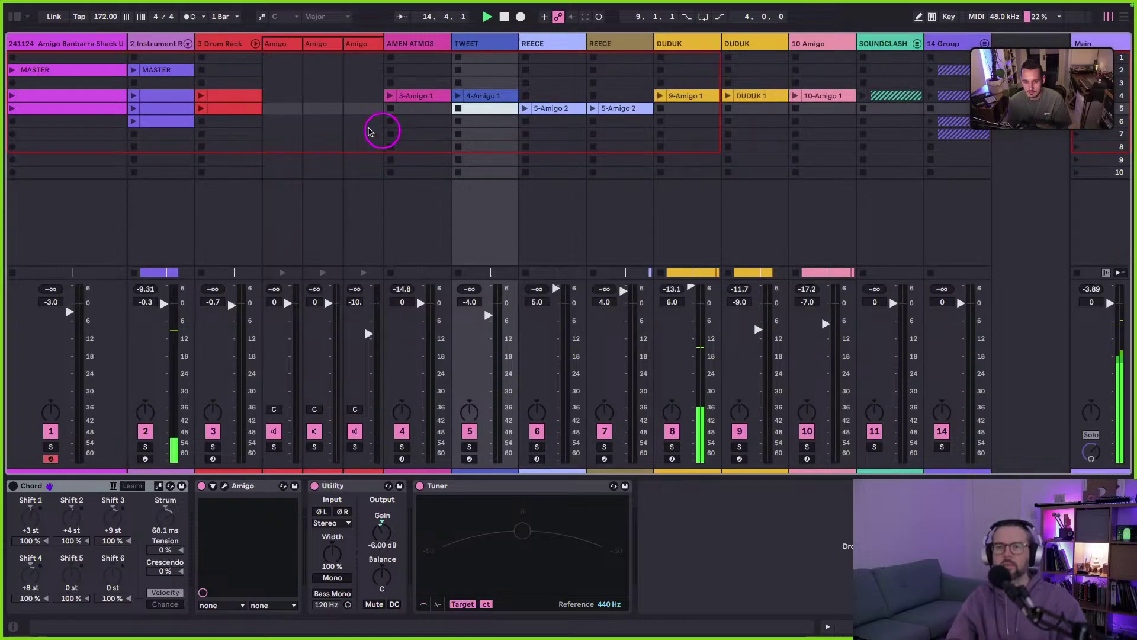
click(254, 43)
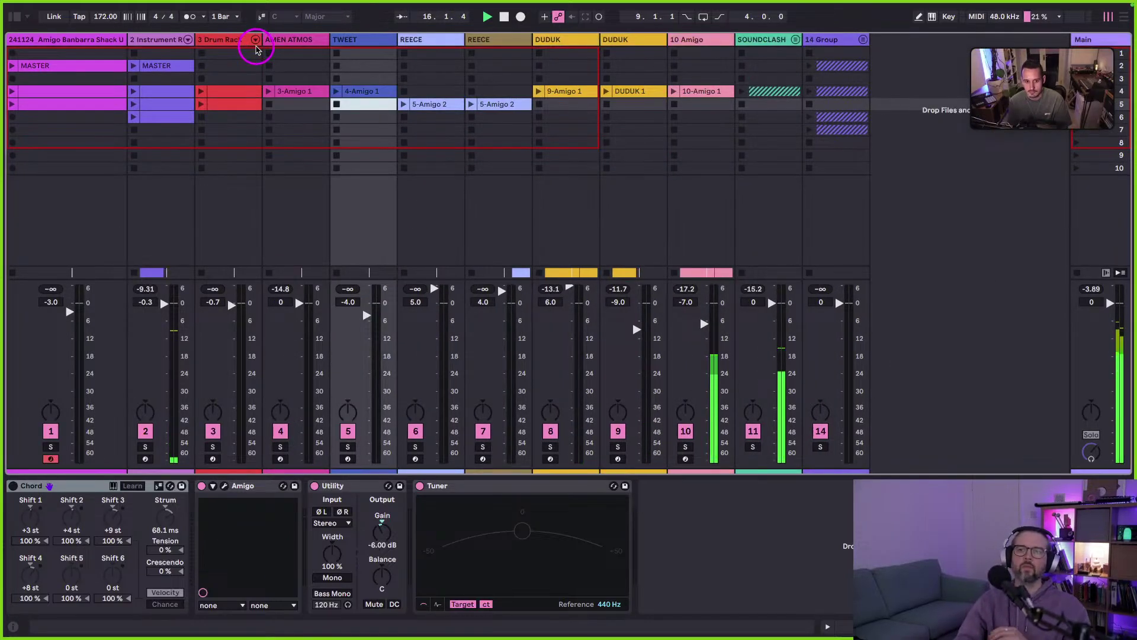
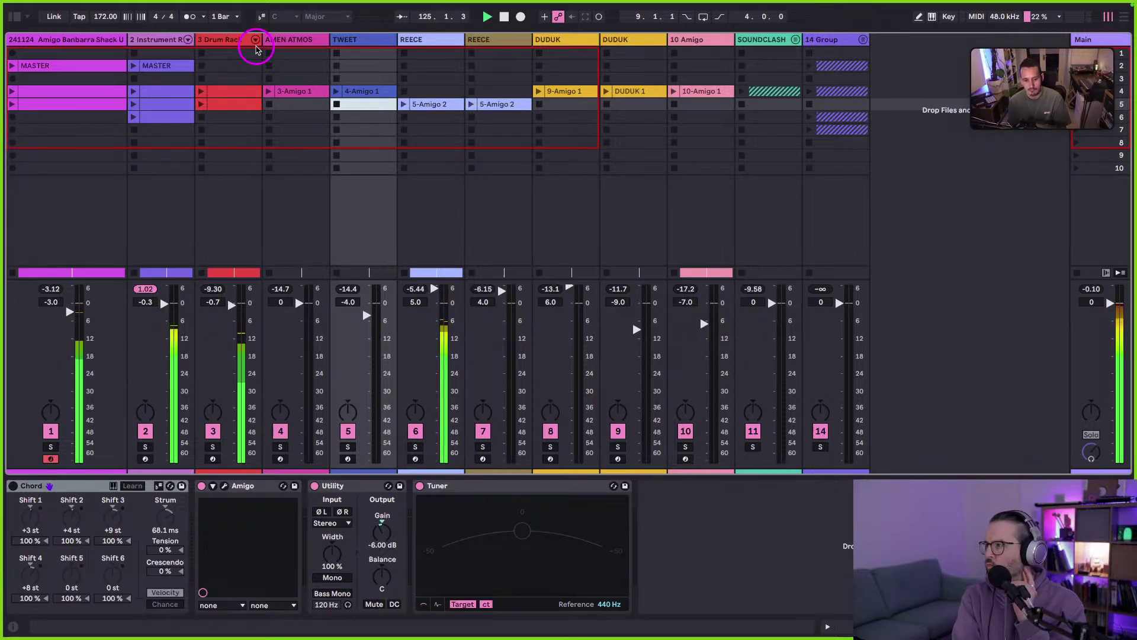
Check the song position in the arrangement and the track levels in the mixer while the track plays.
click(472, 229)
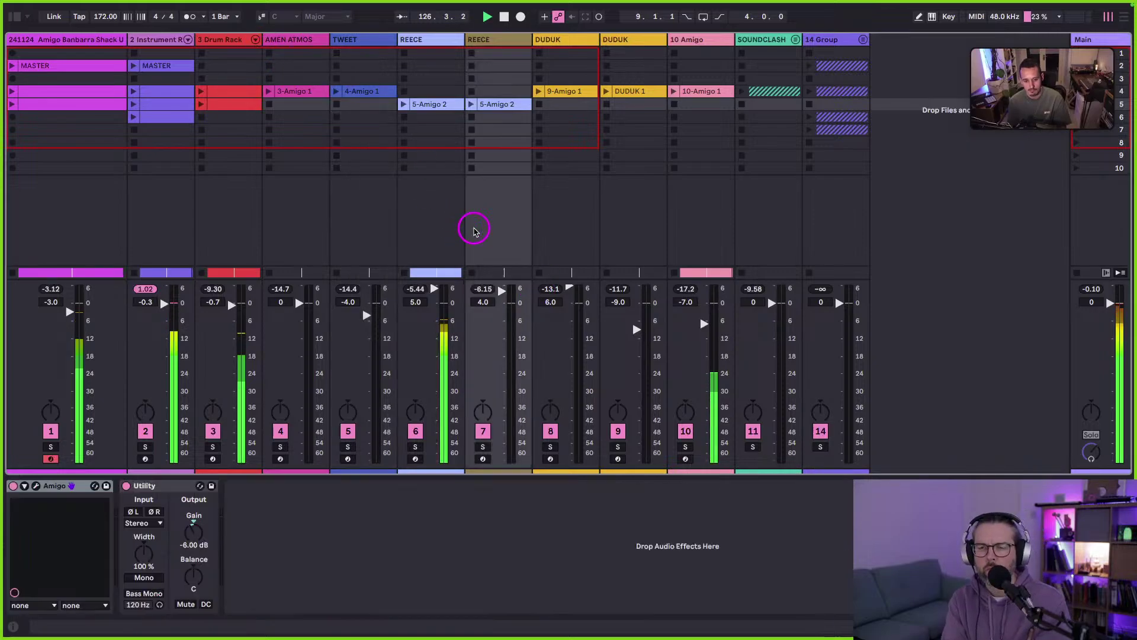
key(Tab)
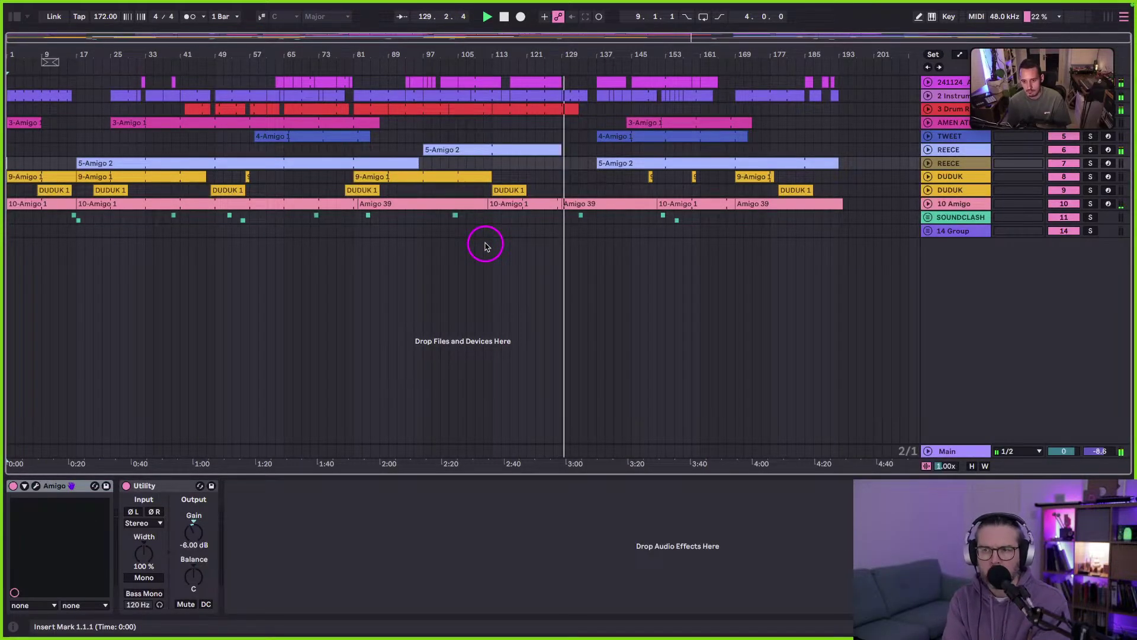
key(Tab)
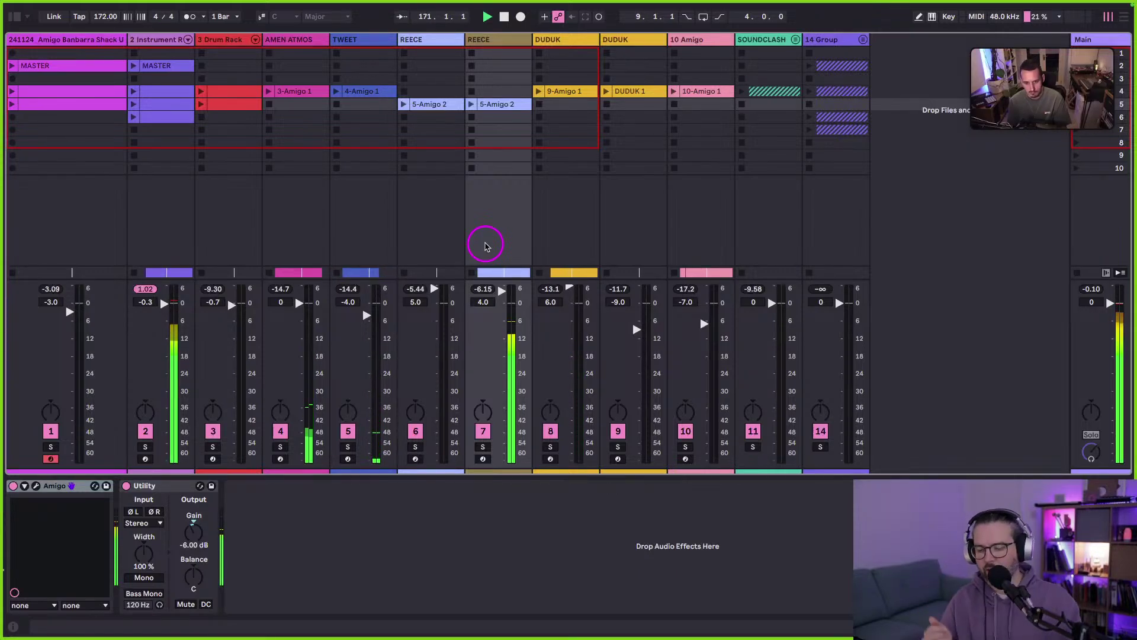
key(super+alt+e)
key(Tab)
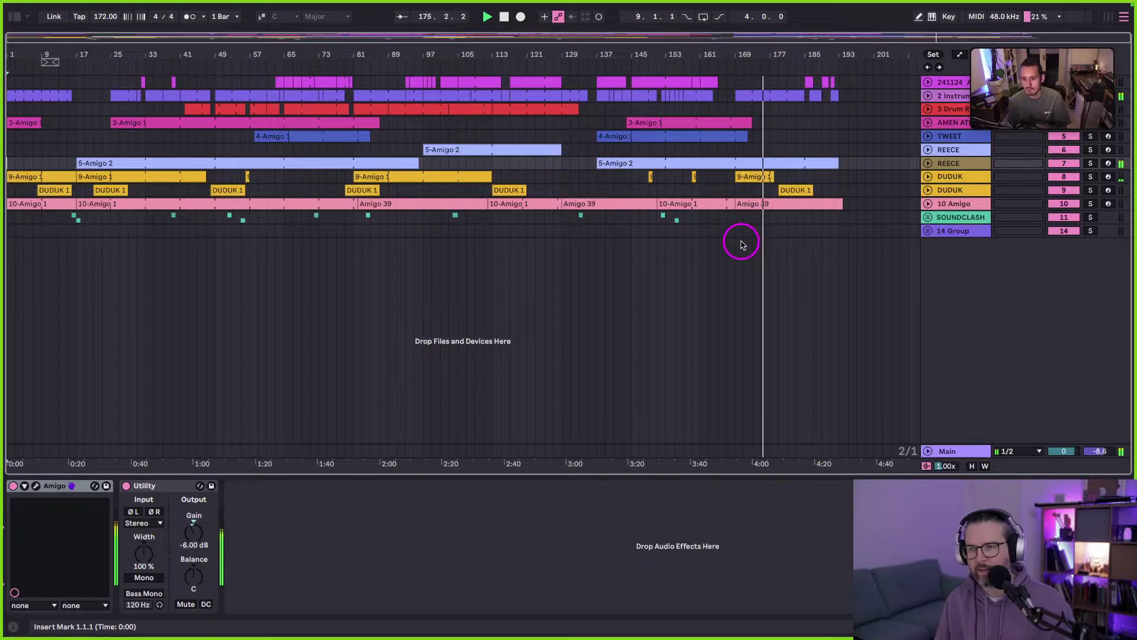
key(Tab)
key(Tab)
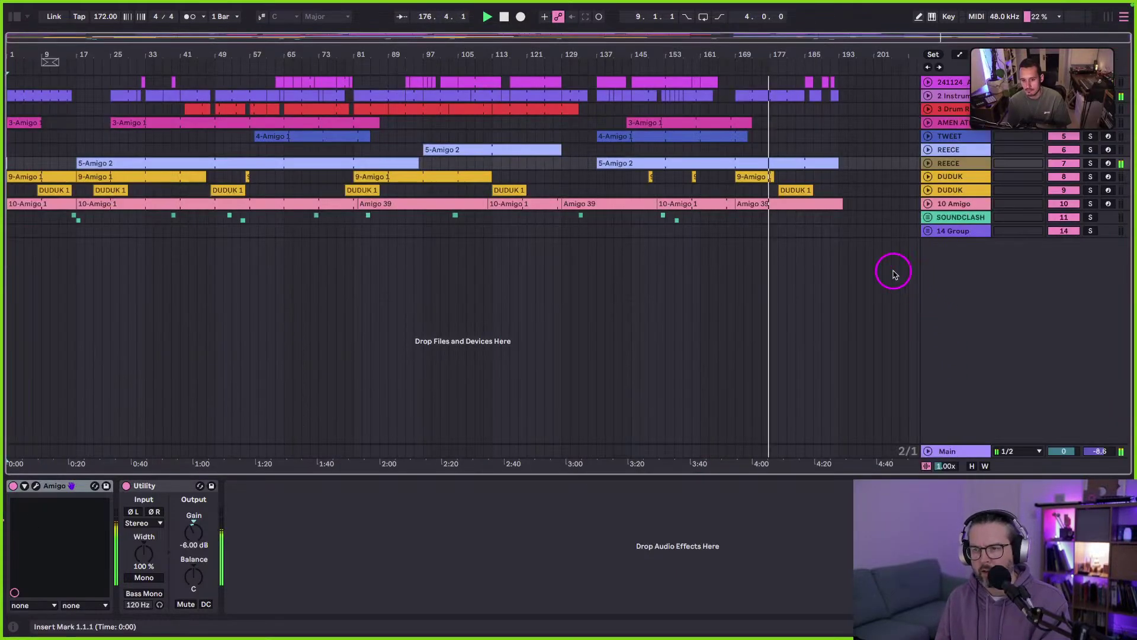
Unfold the Main track and gradually fade its volume down to -36.0 dB as the track plays out.
click(924, 448)
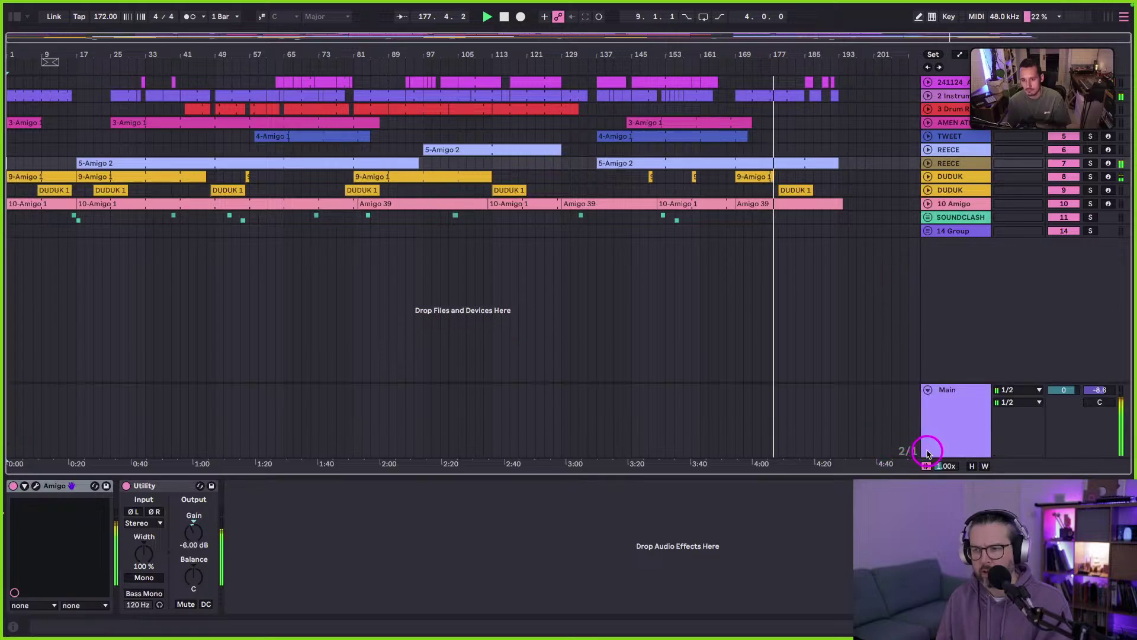
click(1063, 390)
text(-3)
key(Return)
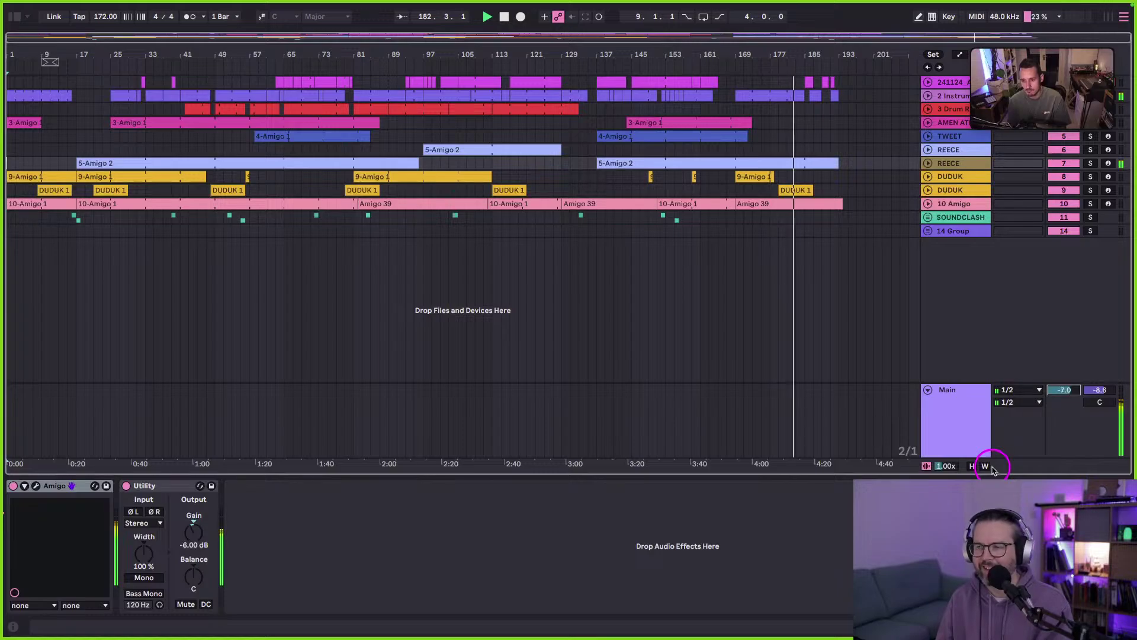
text(-12)
key(Return)
text(-23)
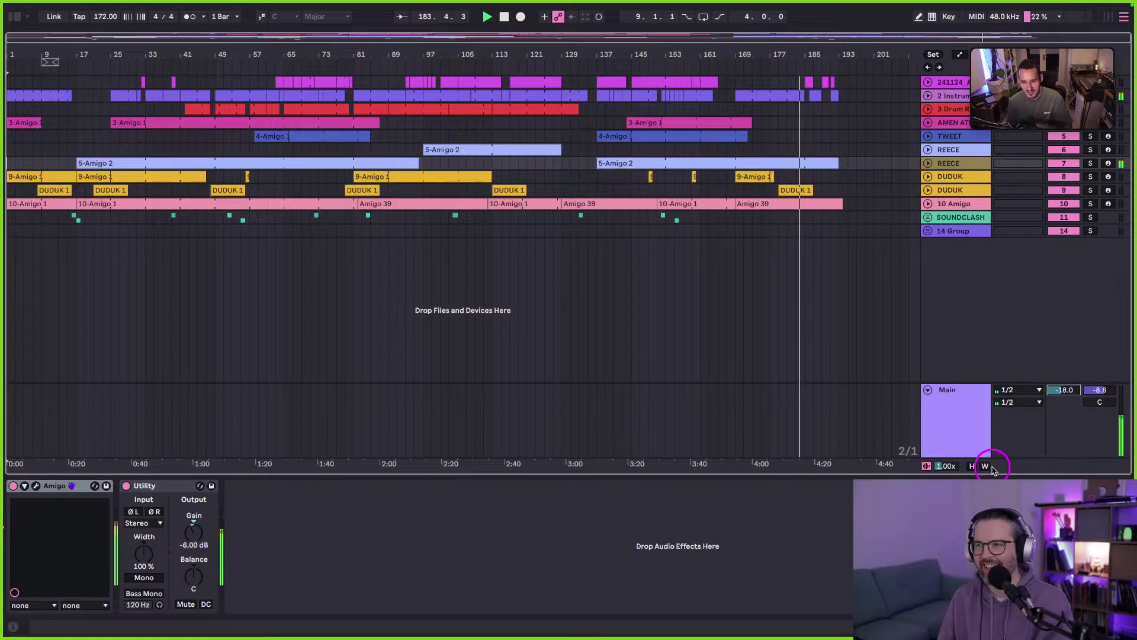
key(Return)
text(-33)
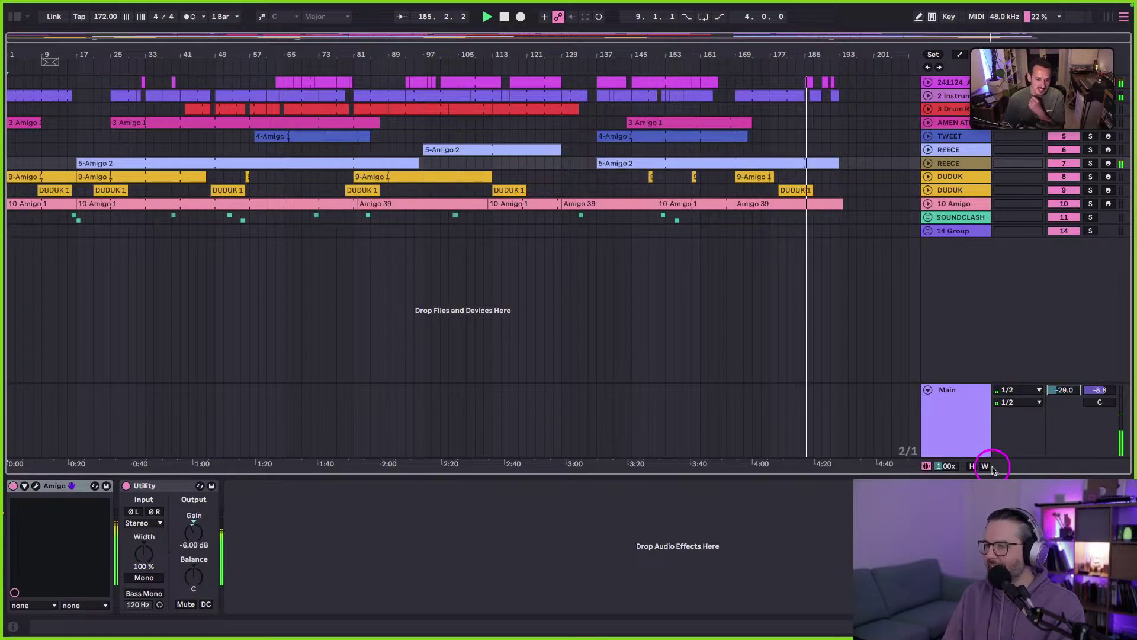
key(Return)
drag(1063, 390, 1064, 393)
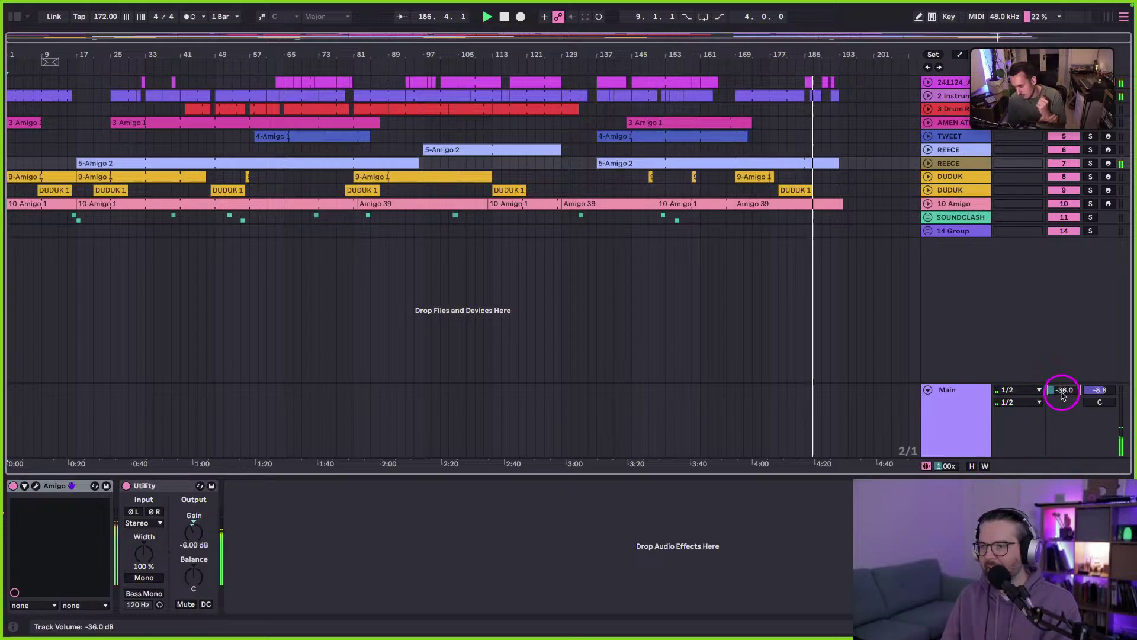
Stop the playback and reset the Main track's volume to 0 dB, finishing in the Session View mixer.
key(space)
click(866, 294)
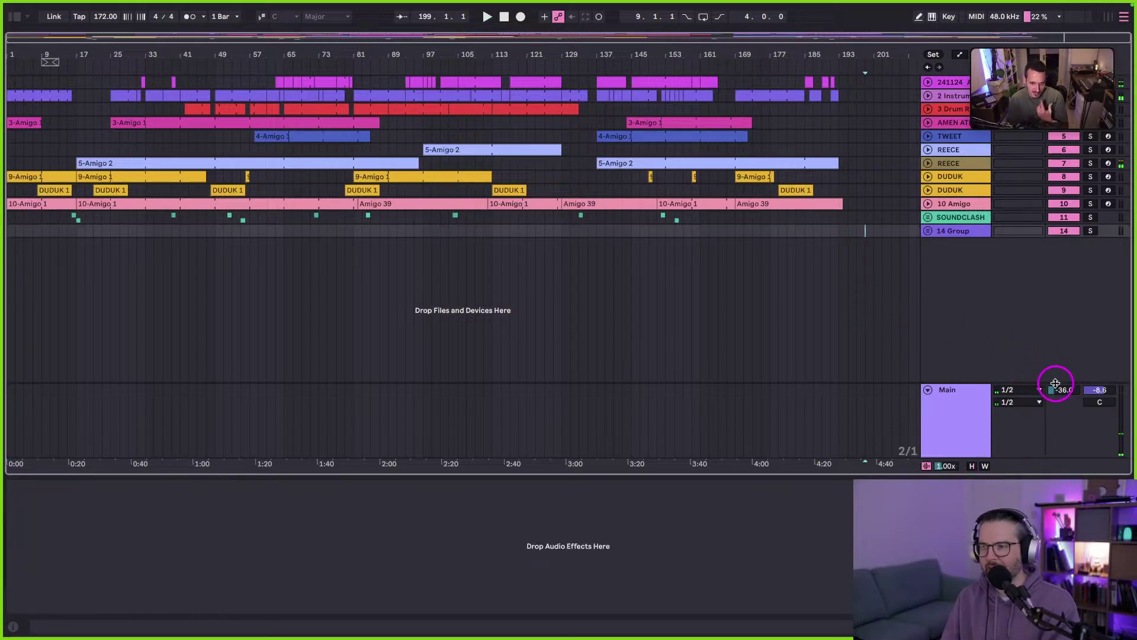
click(1064, 390)
key(Delete)
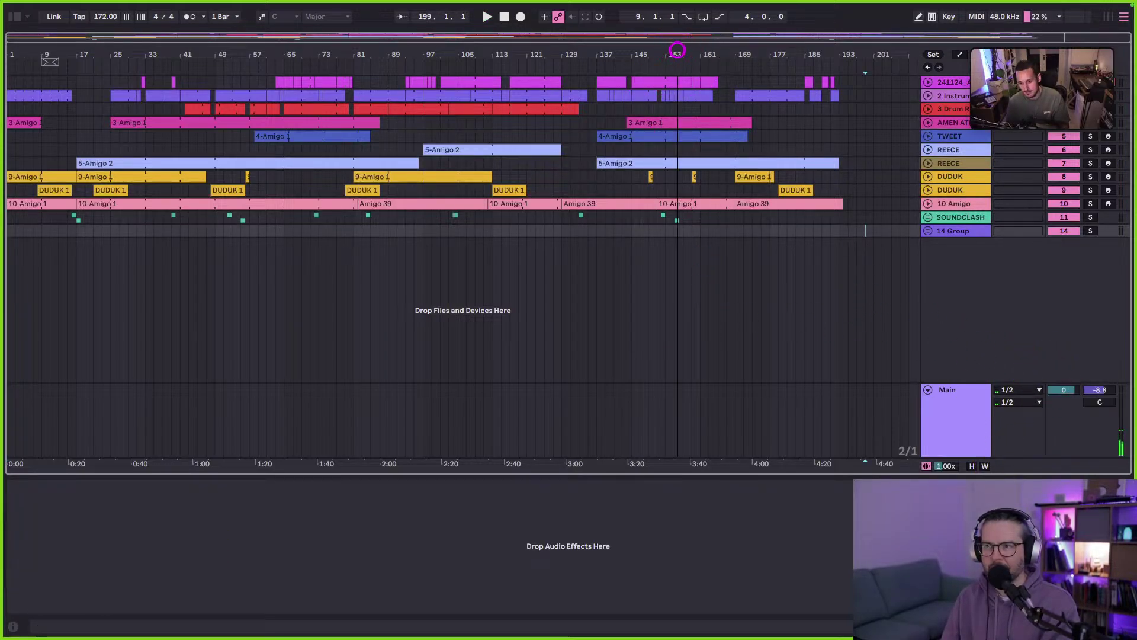
click(628, 318)
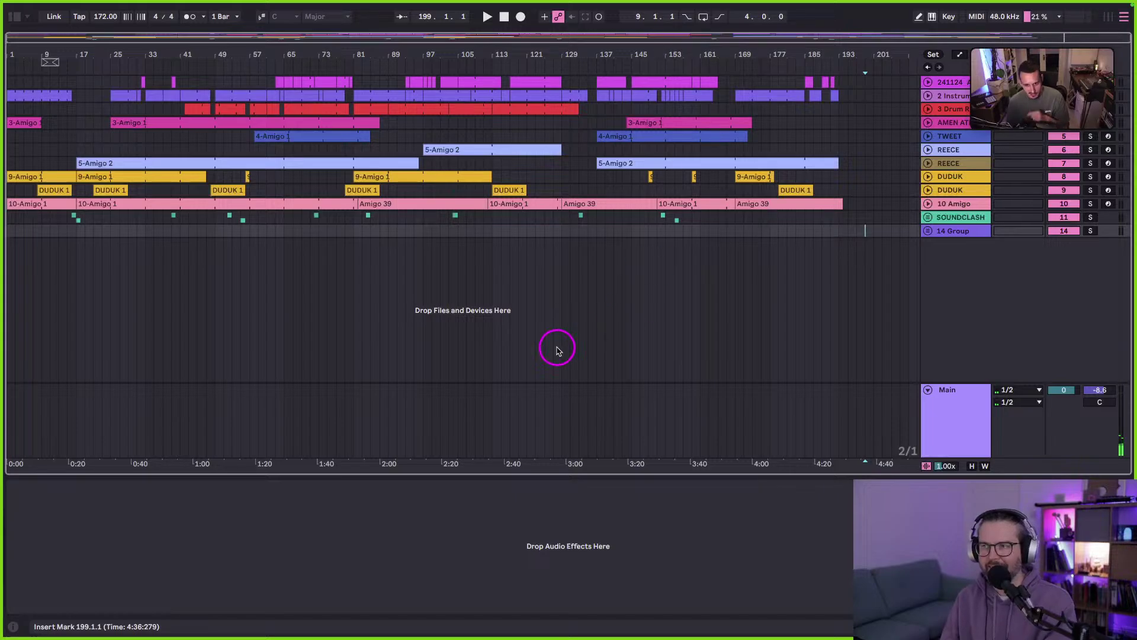
key(Tab)
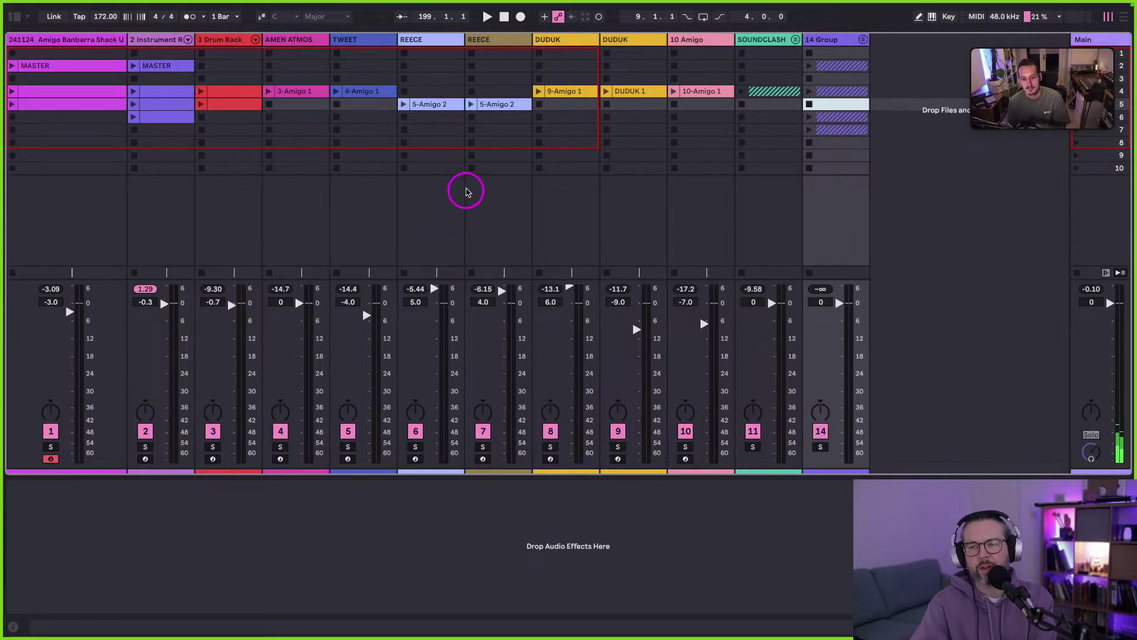
Unfold the first Amigo track and the Instrument Rack track in the Arrangement View, showing their MIDI clips across the whole song.
click(481, 45)
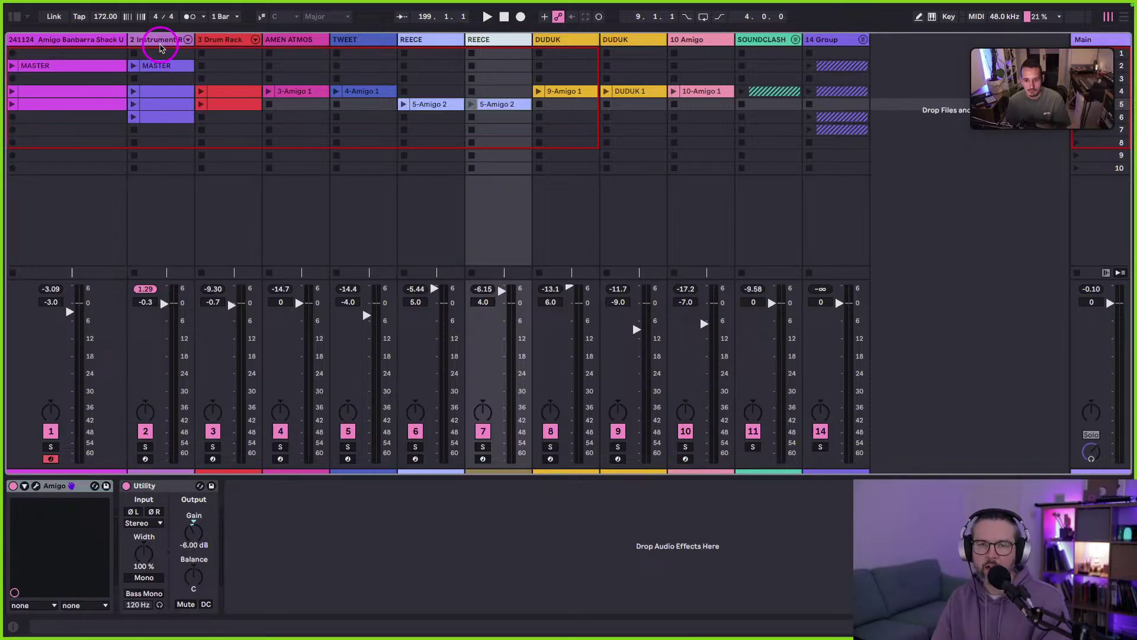
click(160, 47)
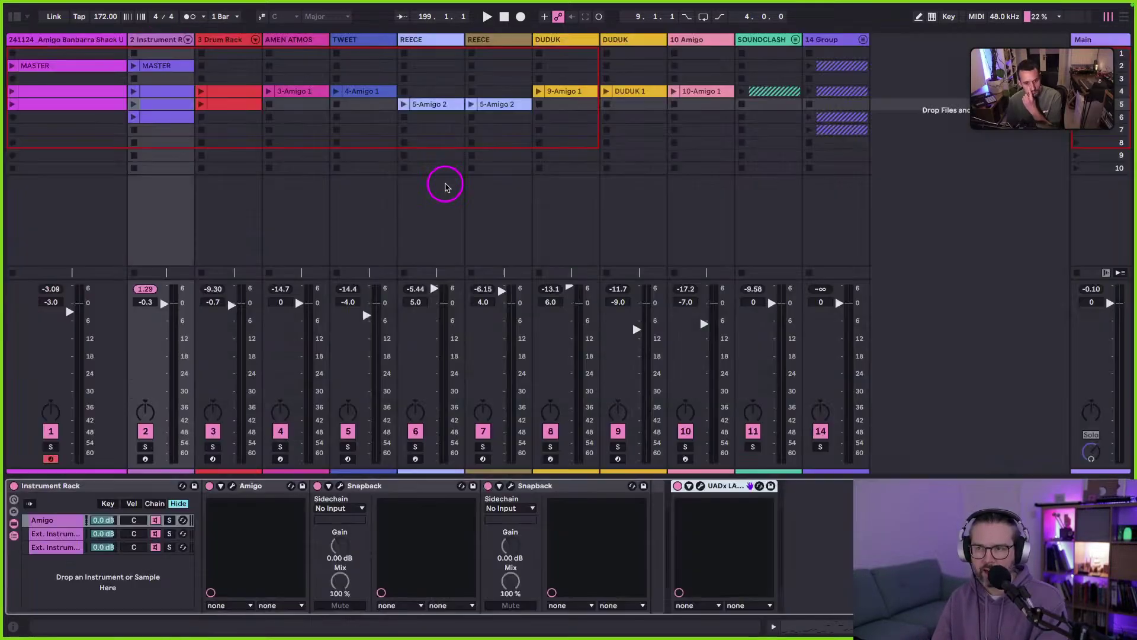
key(Tab)
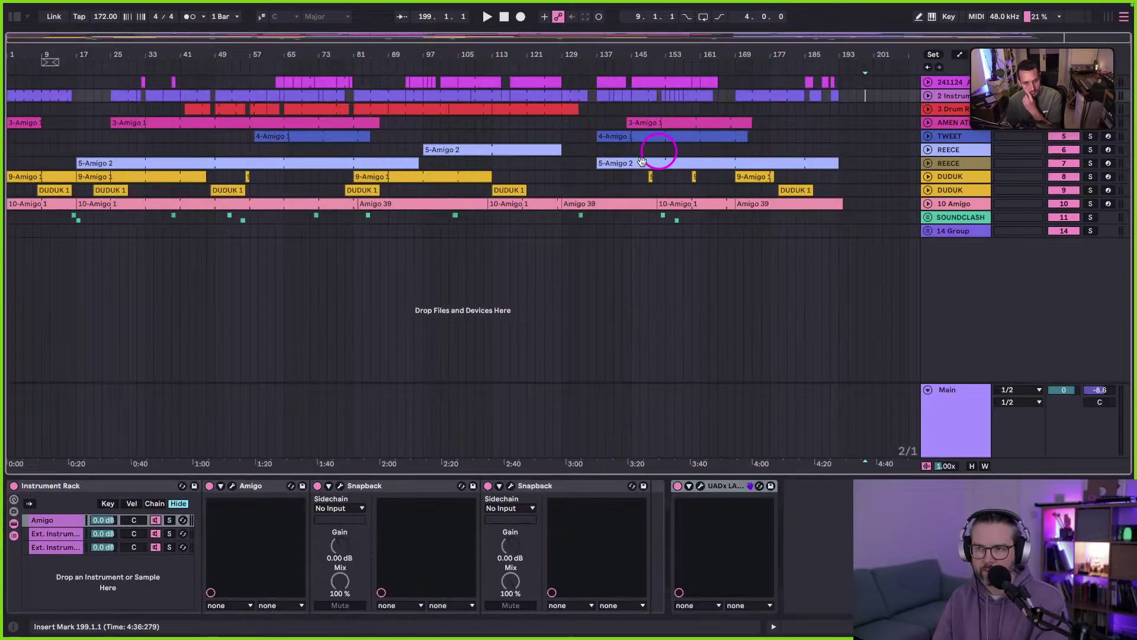
click(927, 82)
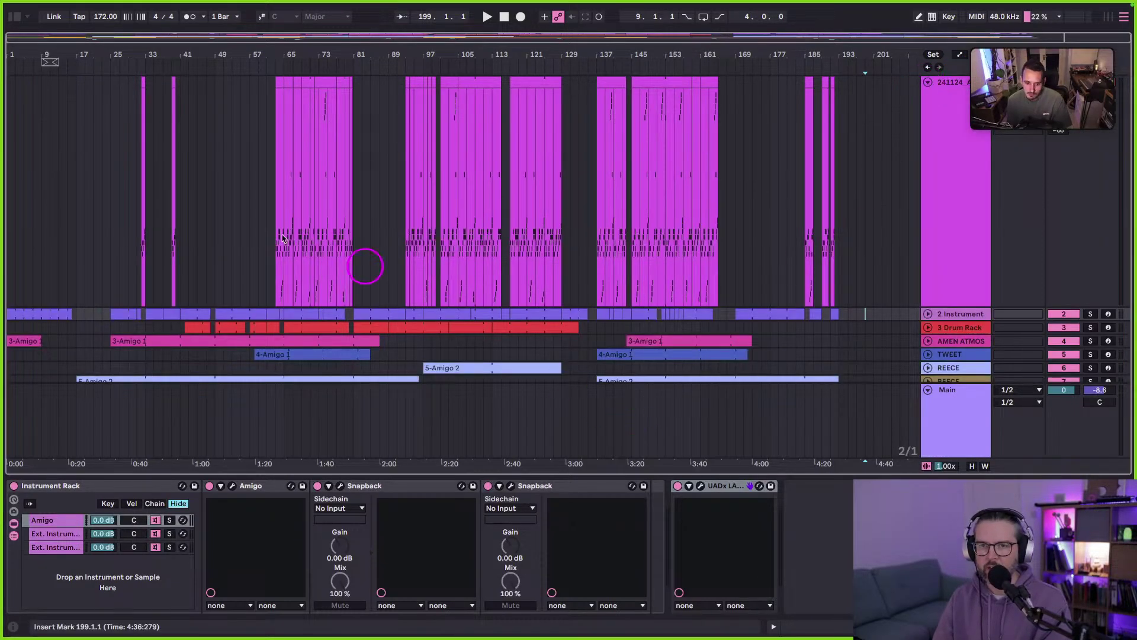
drag(261, 51, 279, 49)
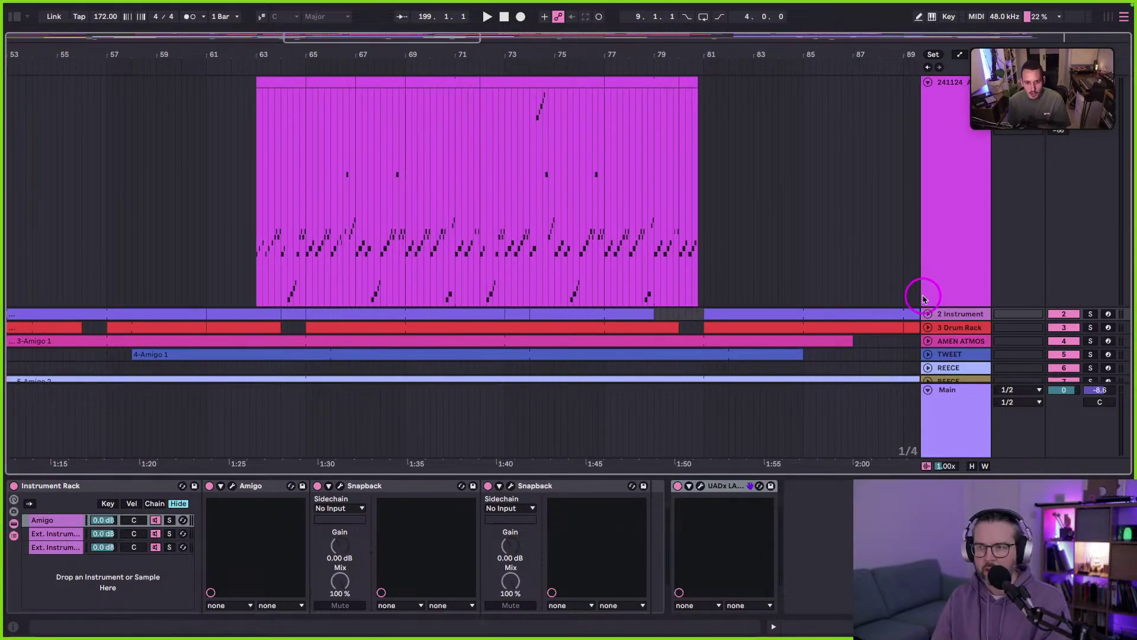
click(927, 314)
click(738, 51)
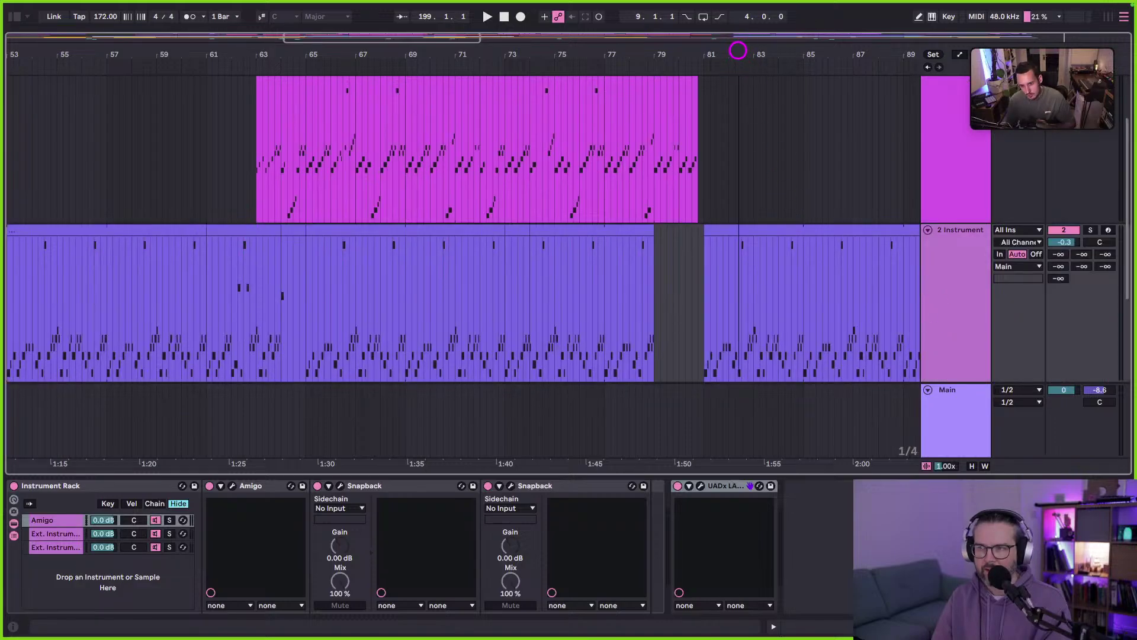
key(w)
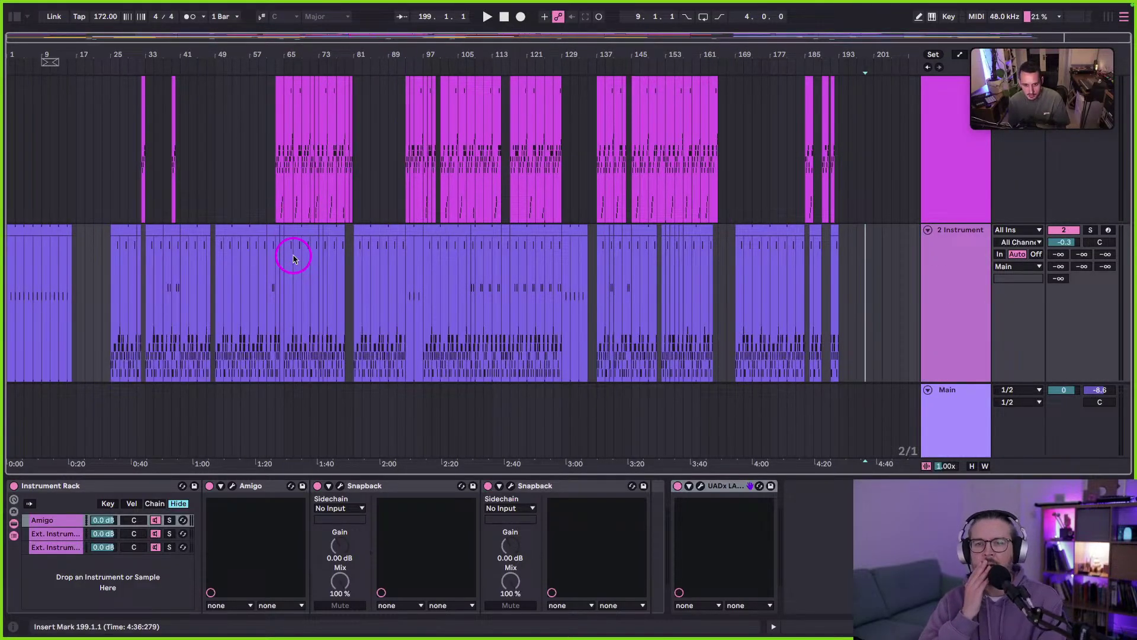
Unfold the TWEET and AMEN ATMOS tracks in the arrangement to show their MIDI notes.
scroll(293, 258, down, 5)
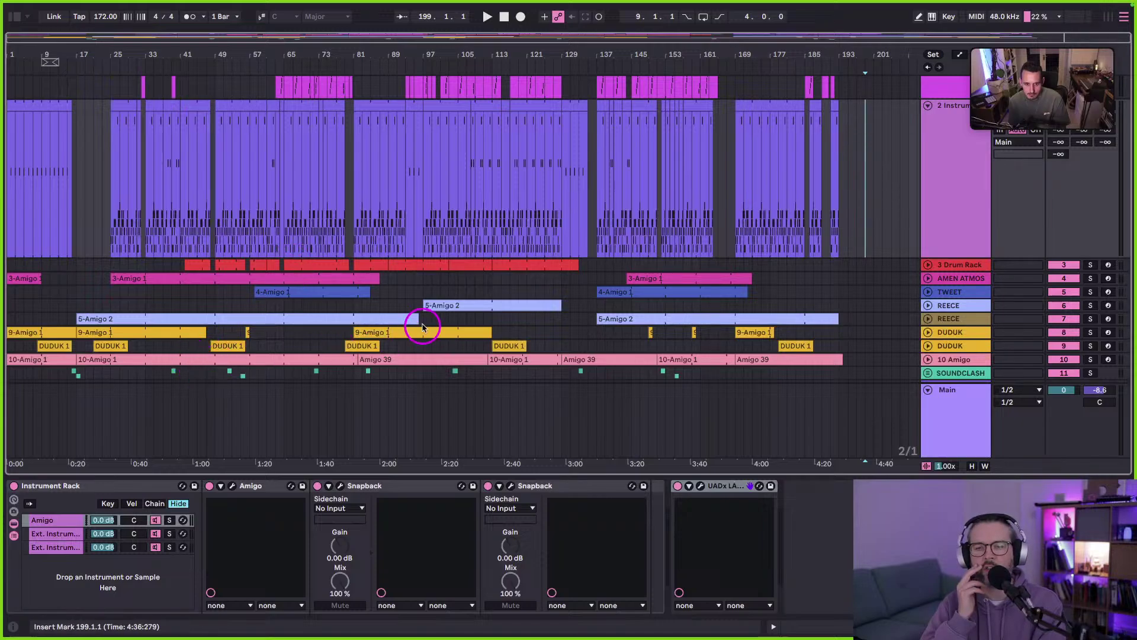
click(927, 293)
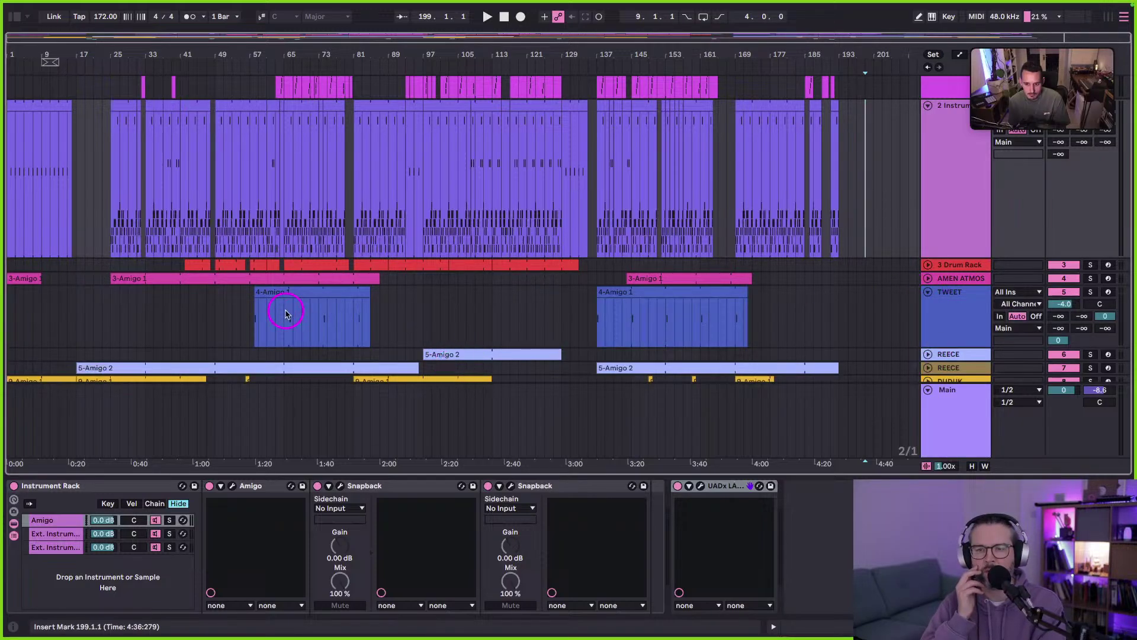
click(927, 279)
scroll(948, 307, down, 2)
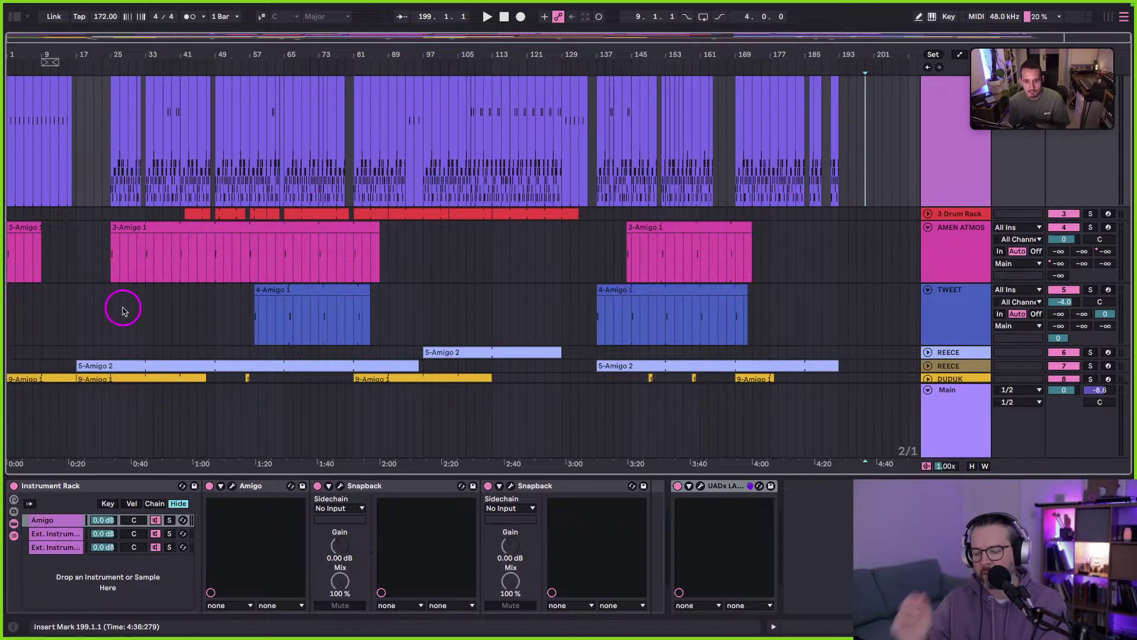
Look through the effects on return tracks A ValhallaRoom to E Echo in the Session View mixer.
key(Tab)
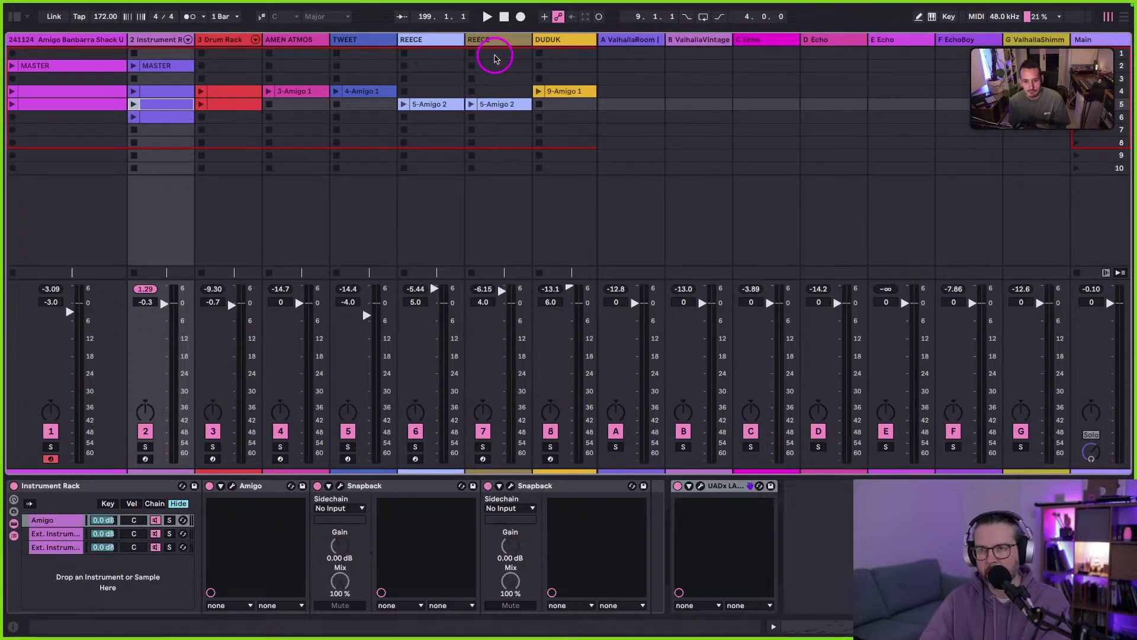
click(619, 40)
key(Right)
key(Right)
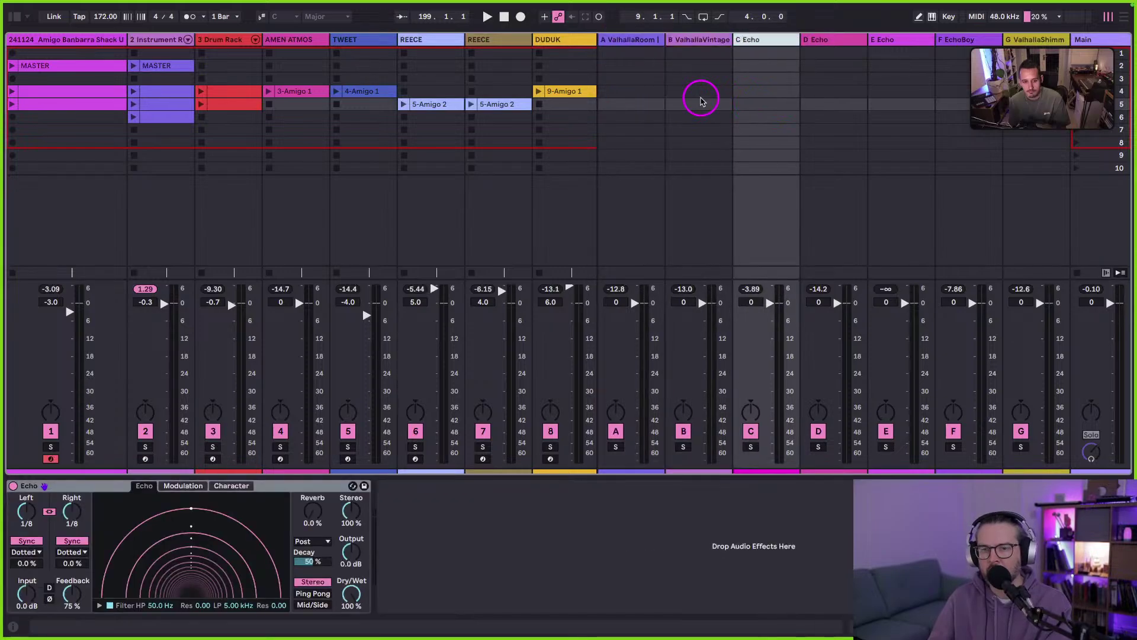
key(Right)
key(Right)
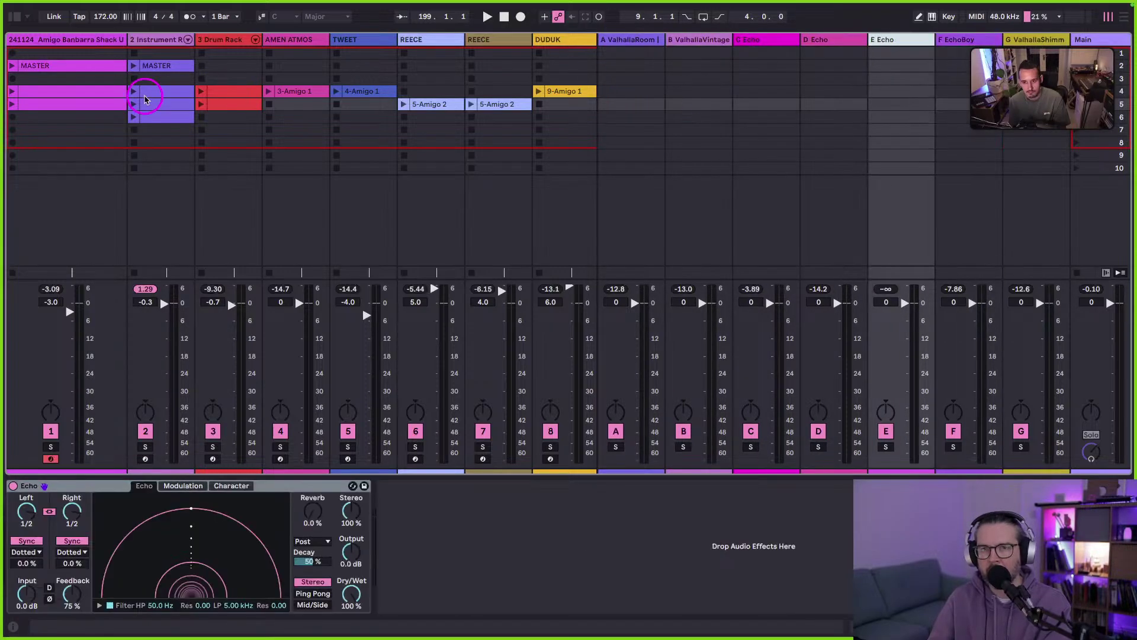
Show the first Ext. Instrument chain of the Instrument Rack on track 2 and solo the track.
click(43, 39)
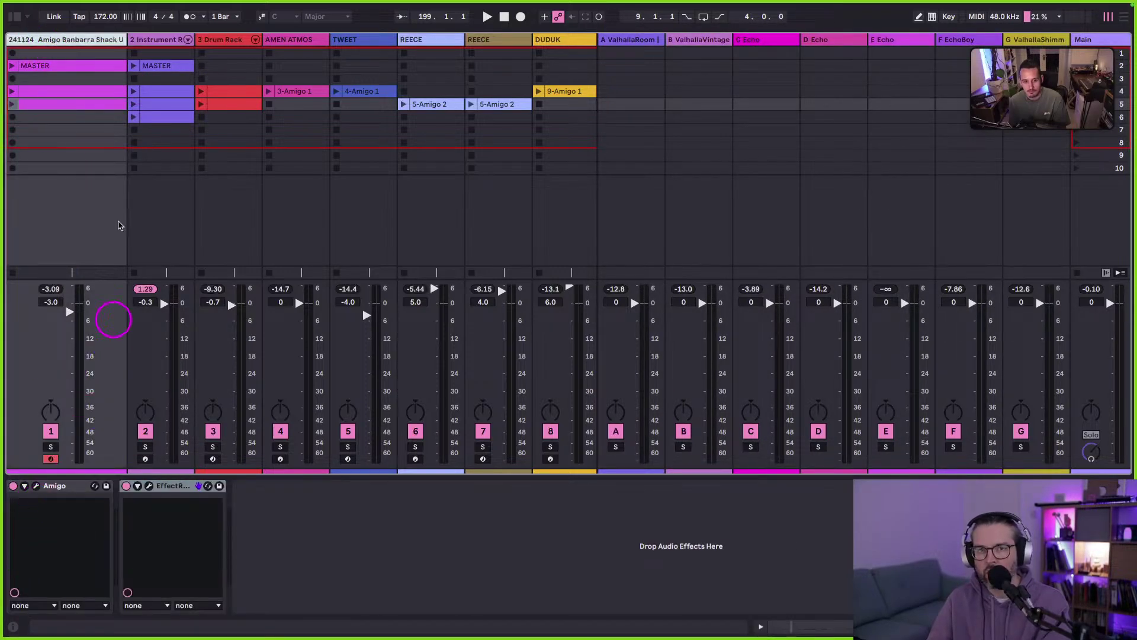
key(Right)
click(49, 534)
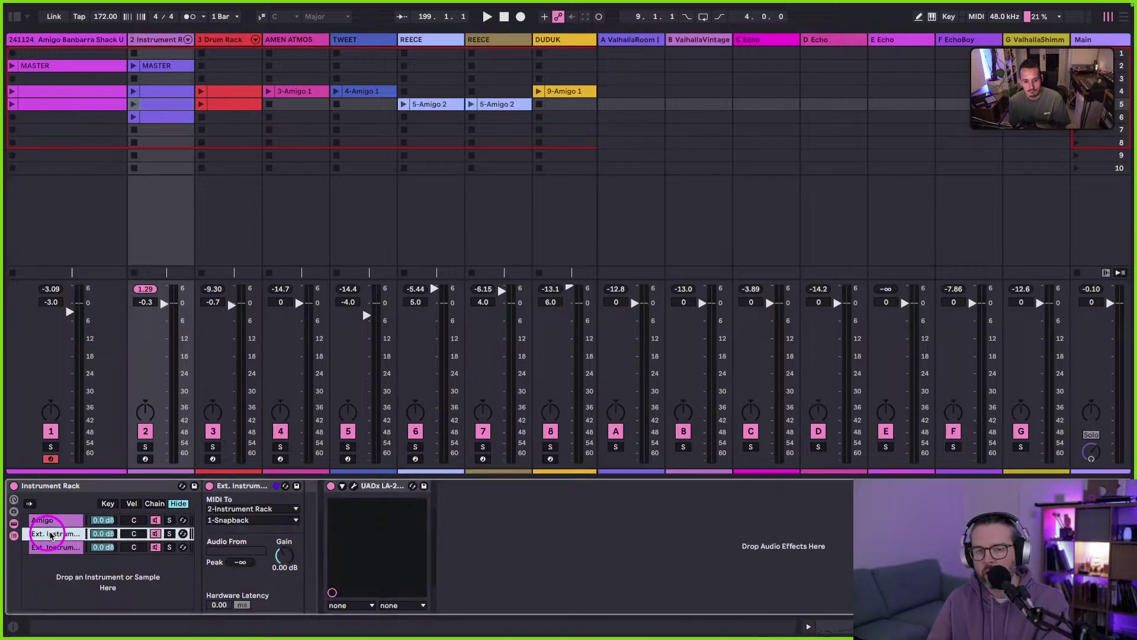
click(145, 447)
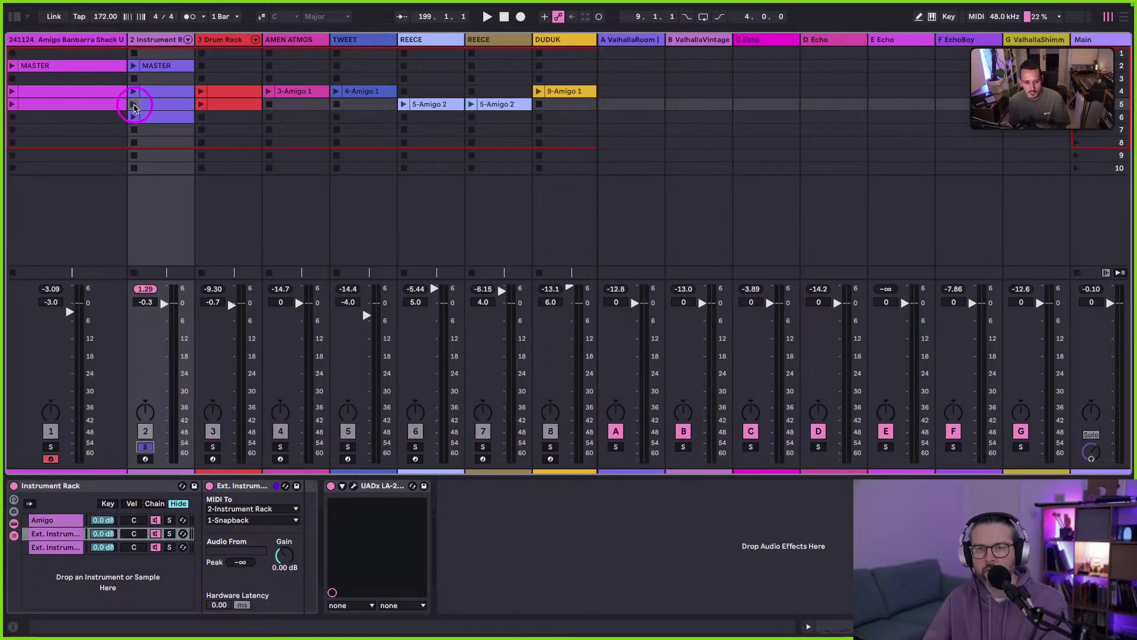
click(133, 117)
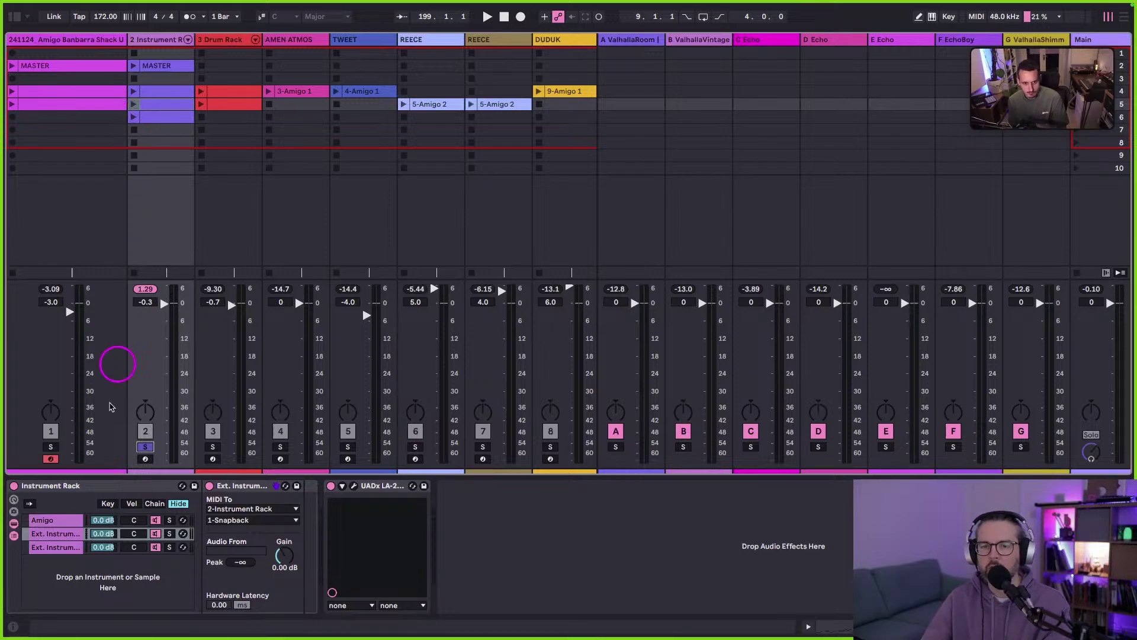
Look through the Instrument Rack's three chains and open the plug-in window of the Amigo chain's first Snapback, clear of the clips.
click(48, 535)
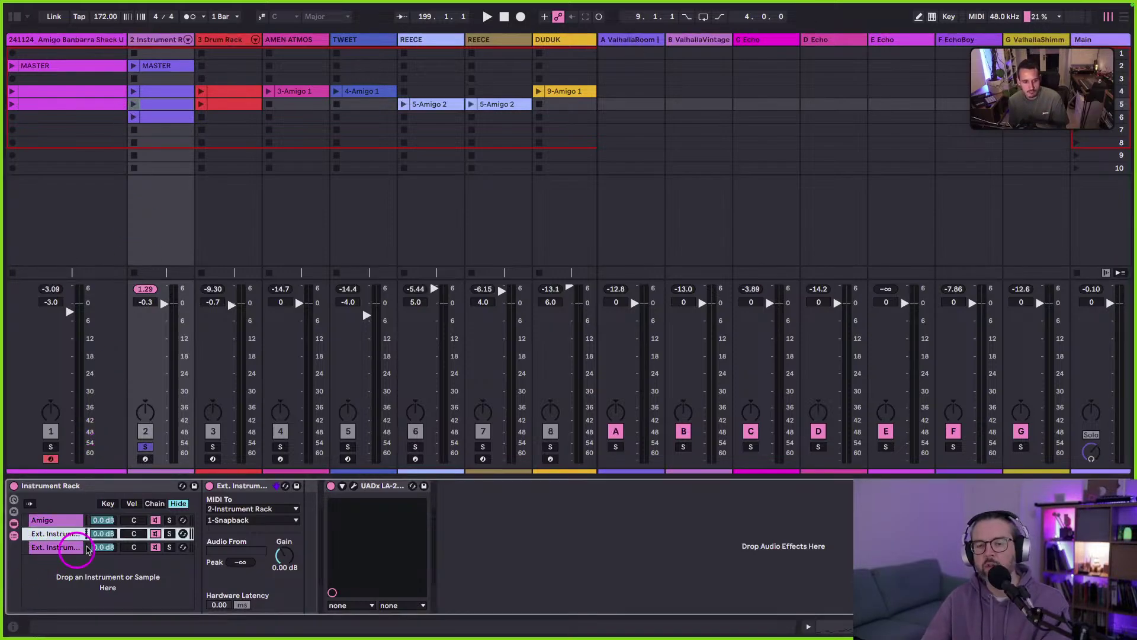
click(54, 547)
click(54, 521)
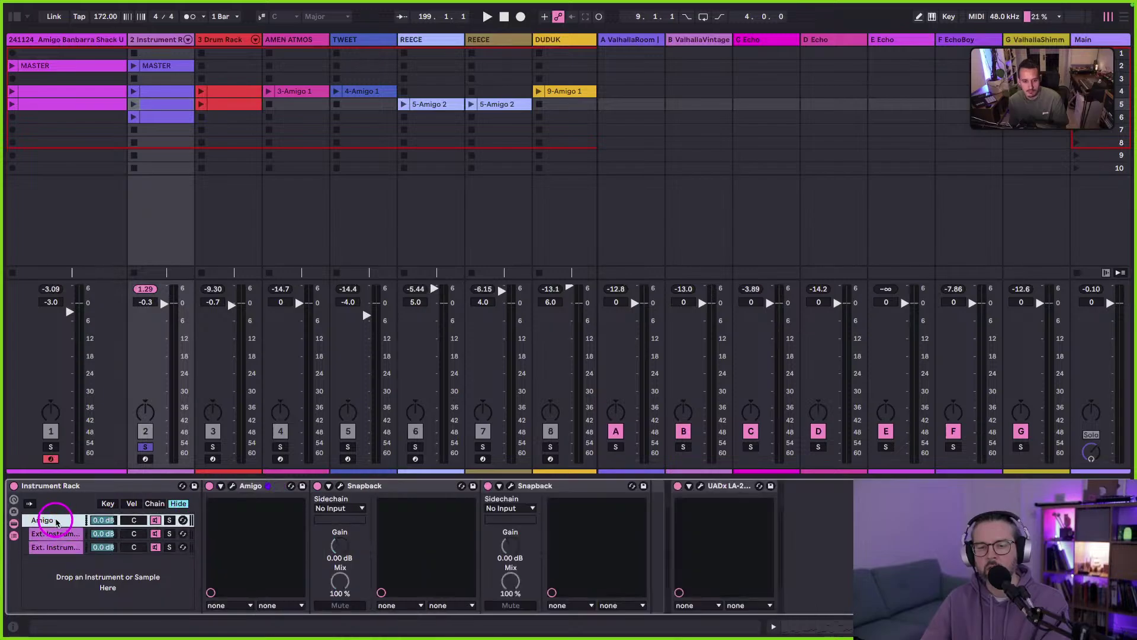
click(339, 487)
click(445, 453)
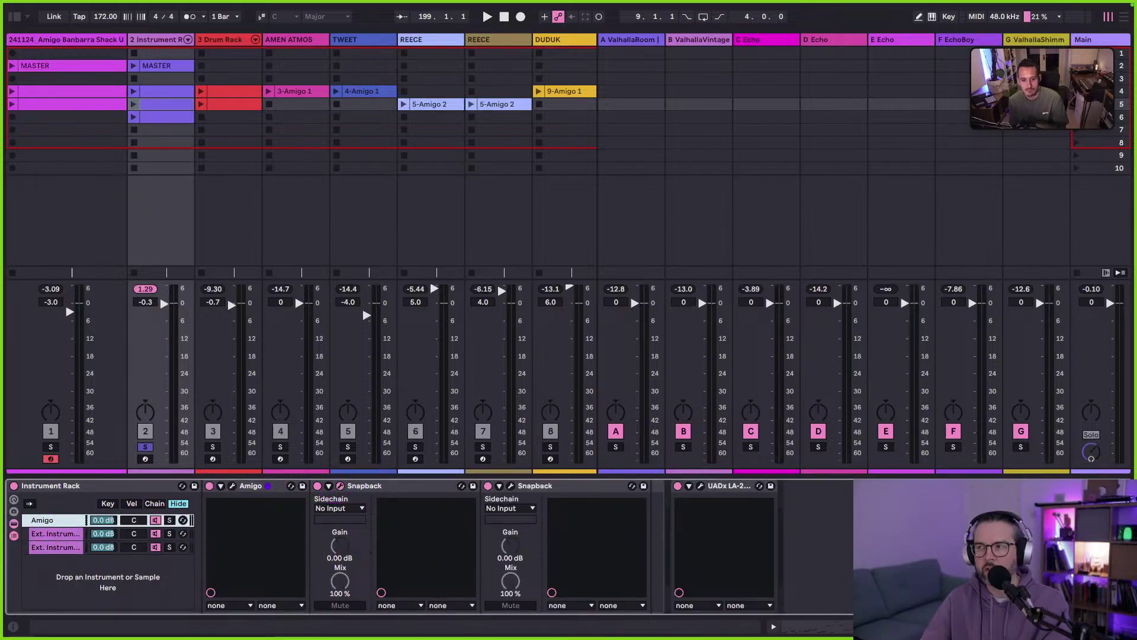
drag(527, 103, 426, 52)
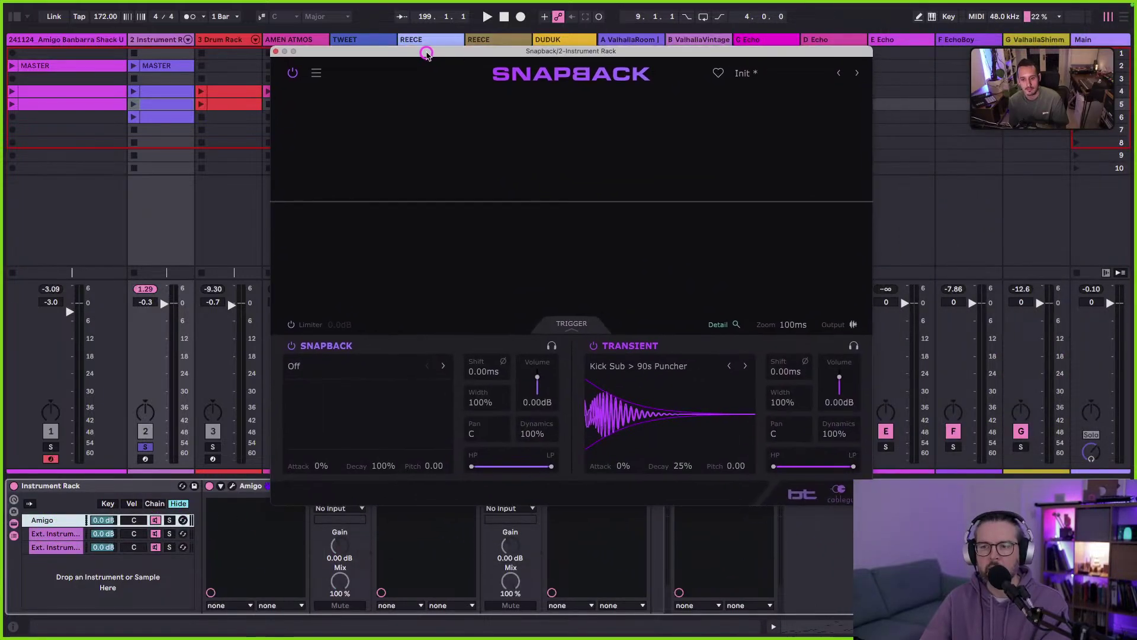
drag(312, 55, 269, 76)
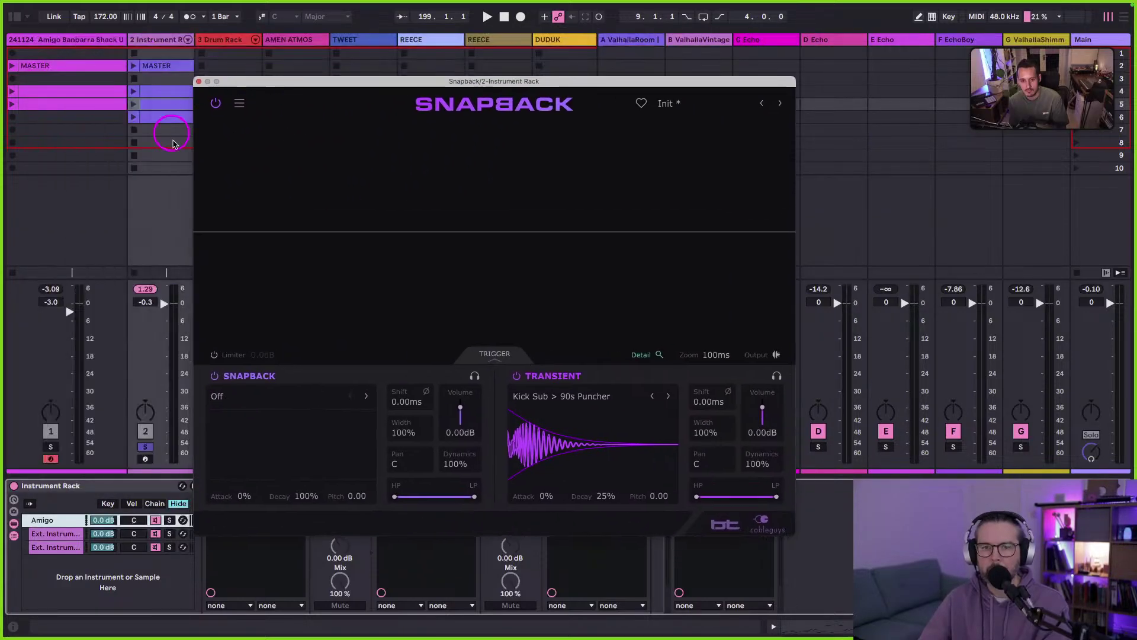
Play the Instrument Rack clip in scene 5, compare it with the first Snapback's Transient layer off and on, and close the plug-in window.
click(133, 104)
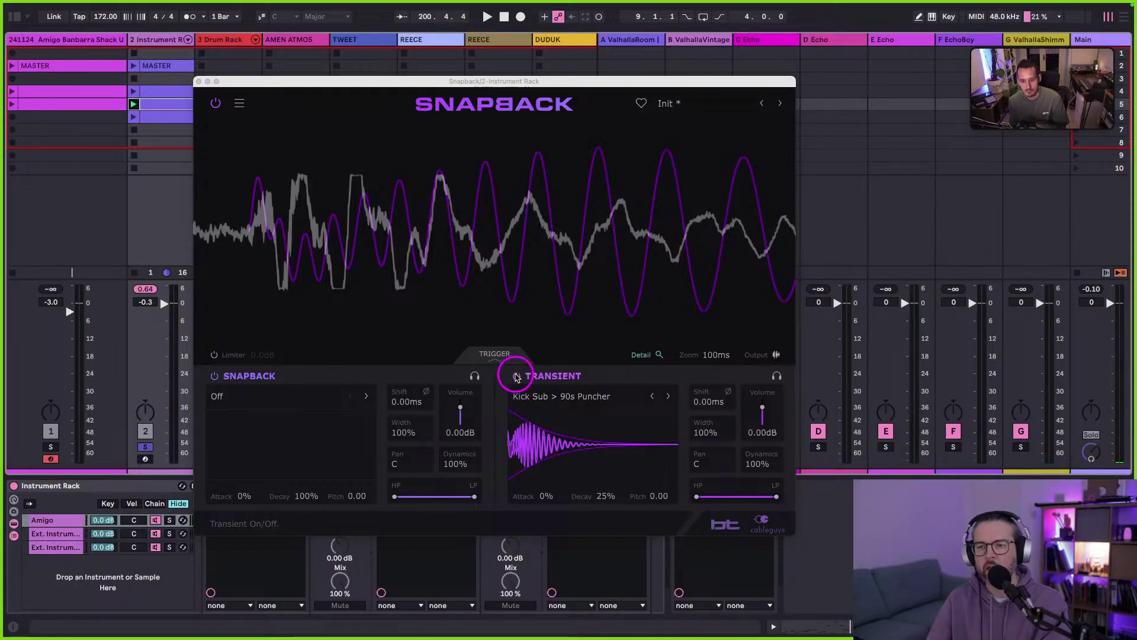
click(516, 379)
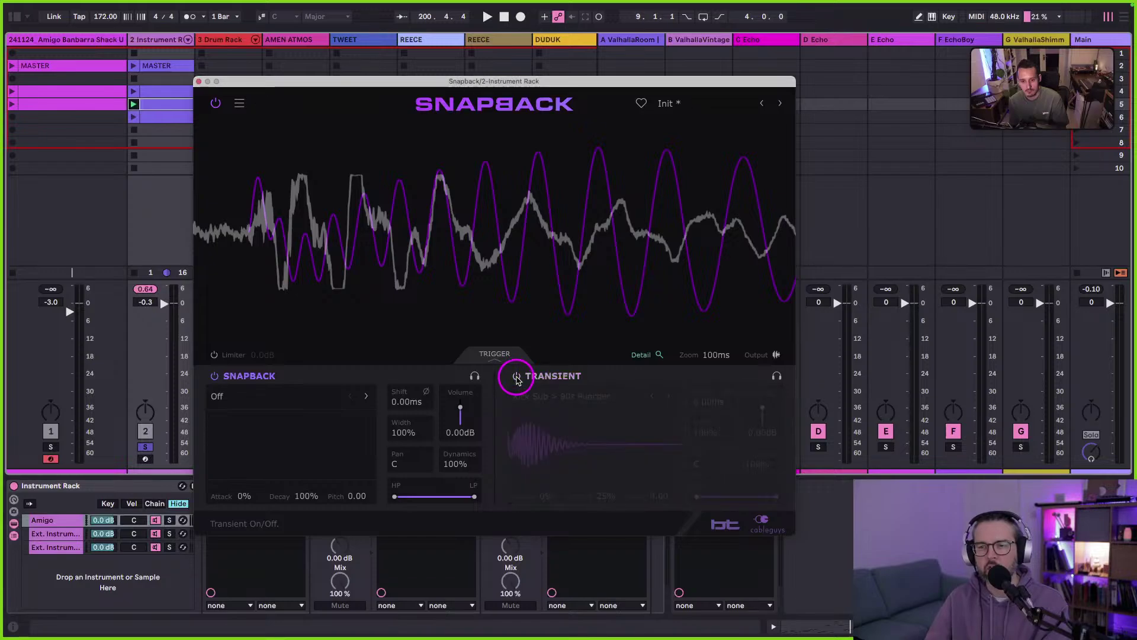
key(space)
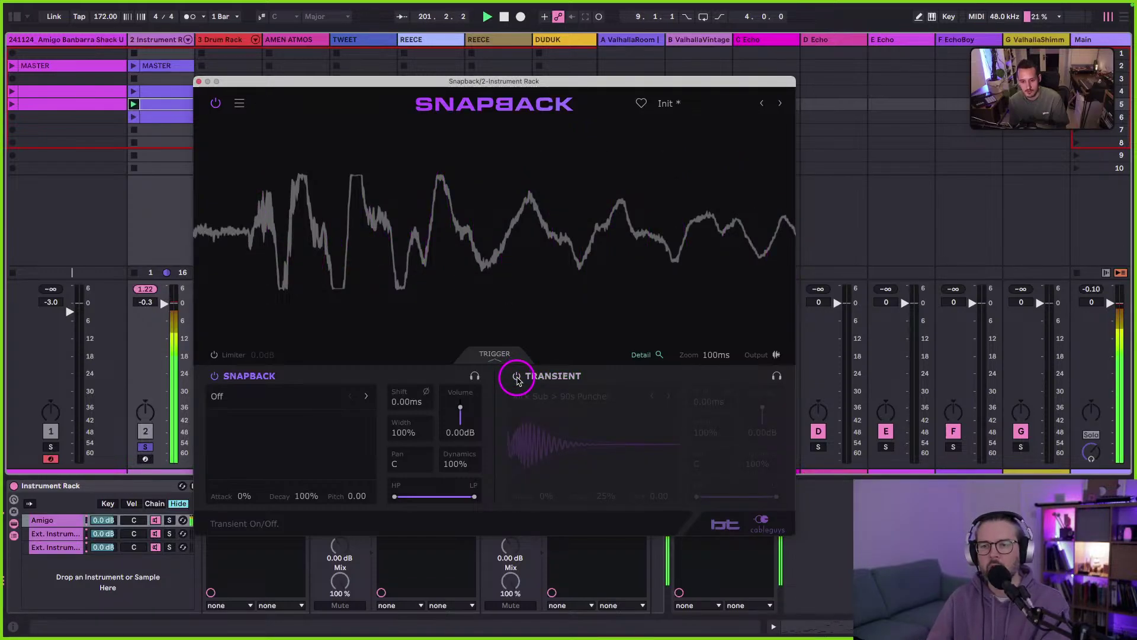
click(516, 379)
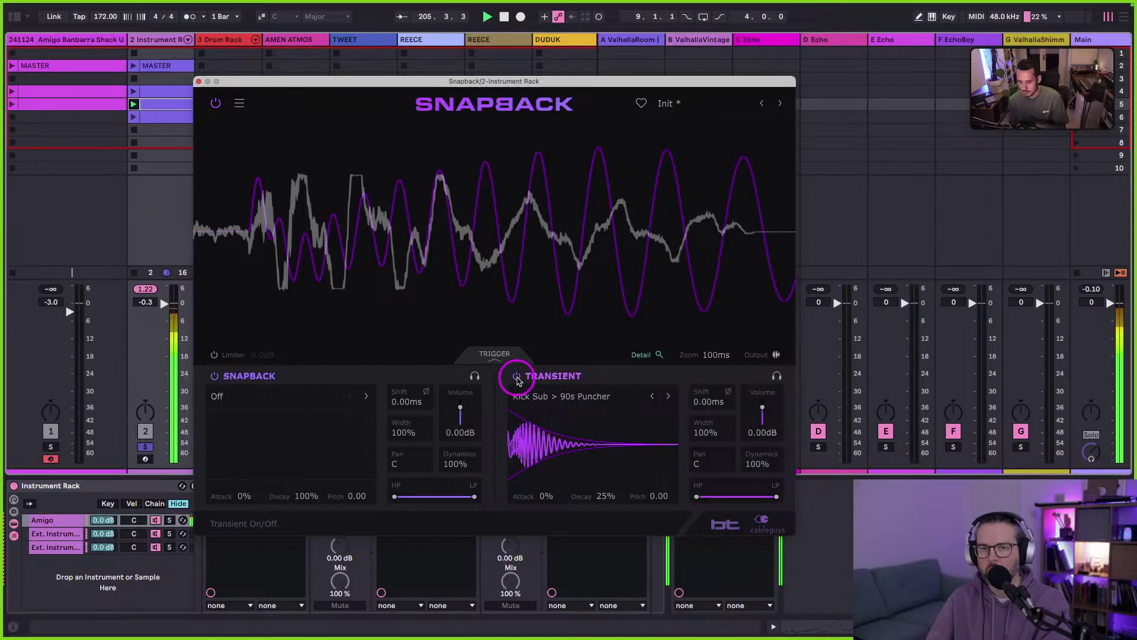
click(516, 377)
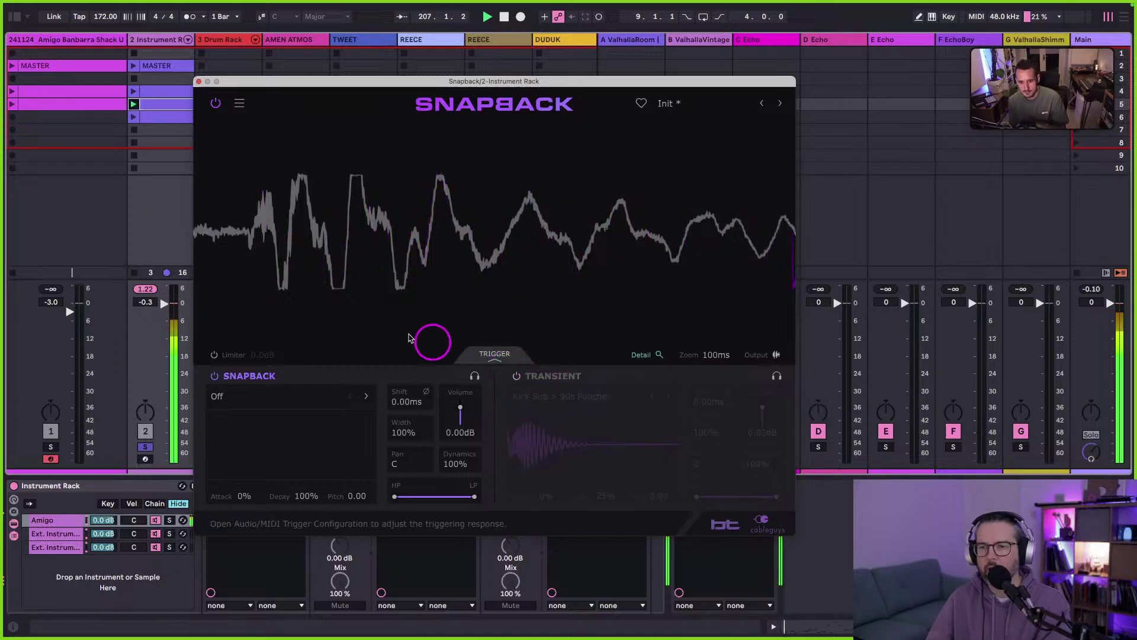
click(199, 81)
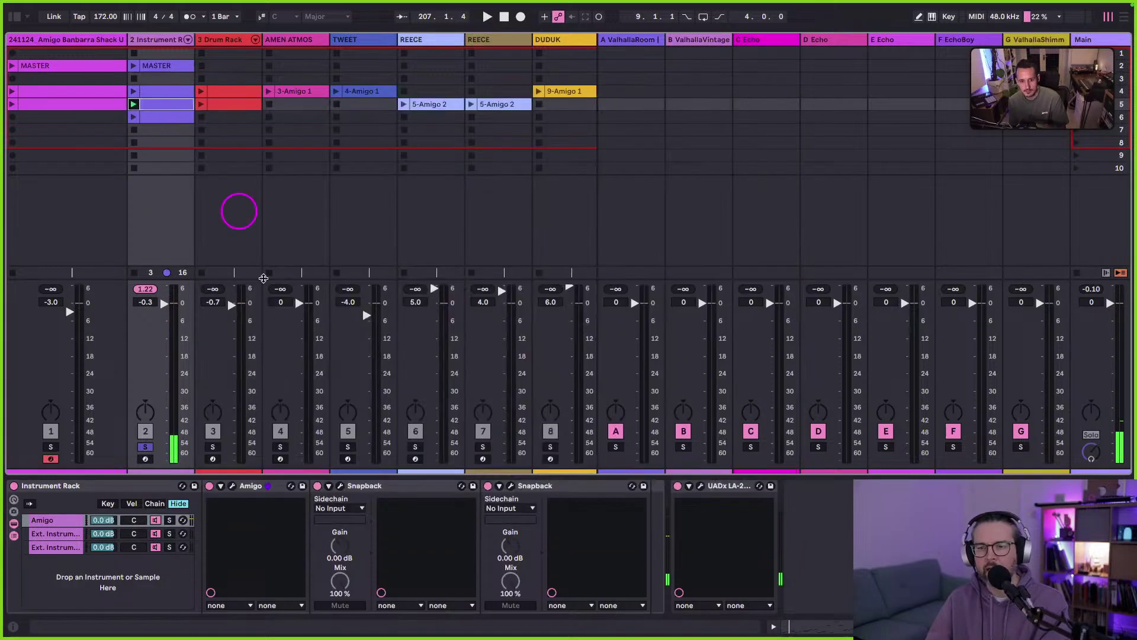
Open the second Snapback's plug-in window and play the Instrument Rack clip in scene 6 to check its snare layering.
click(511, 486)
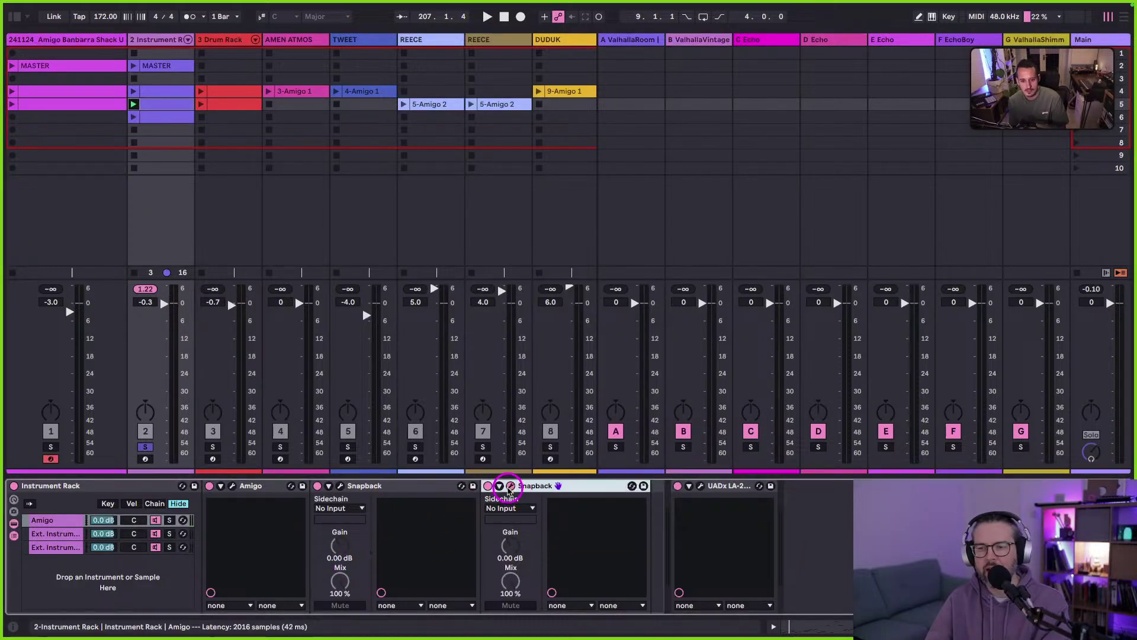
mouse_move(1063, 88)
key(super+alt+p)
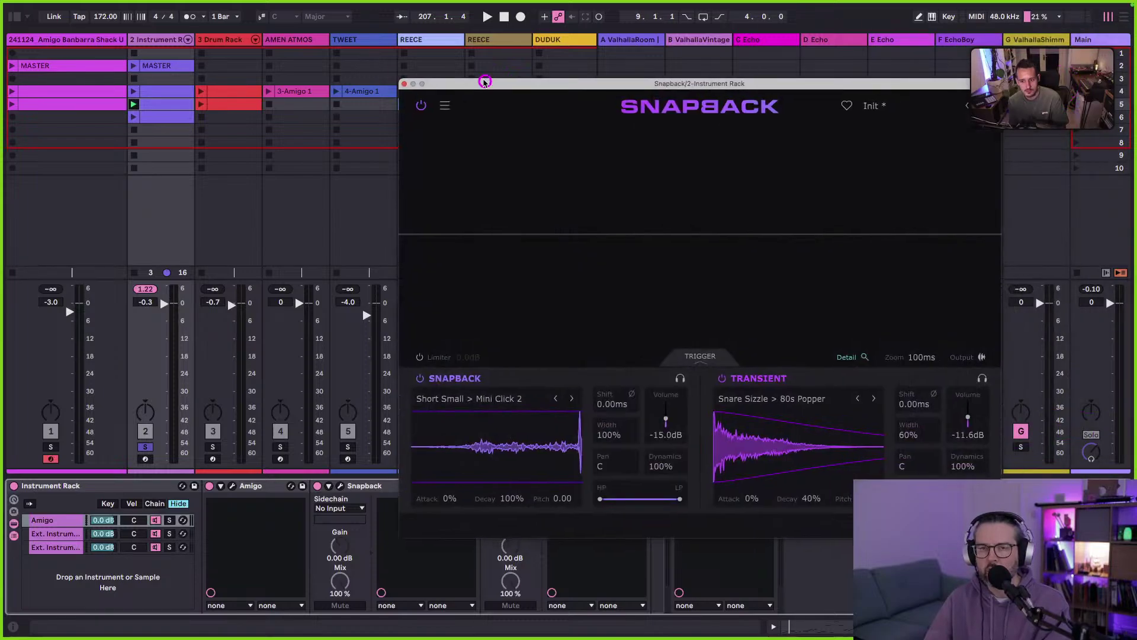
drag(482, 76, 319, 59)
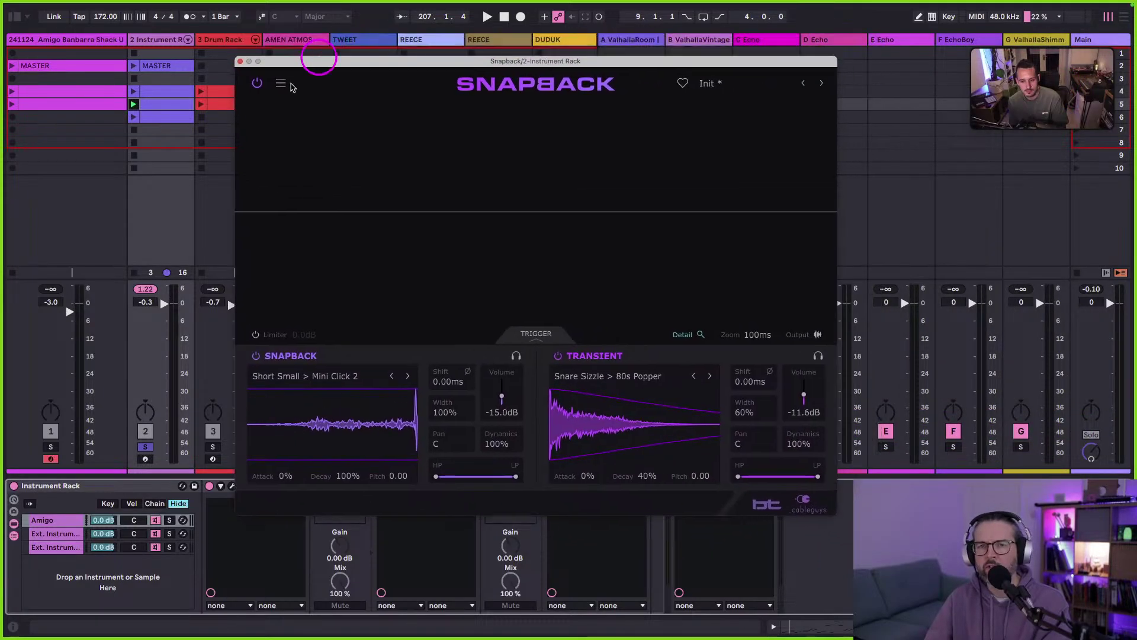
click(134, 117)
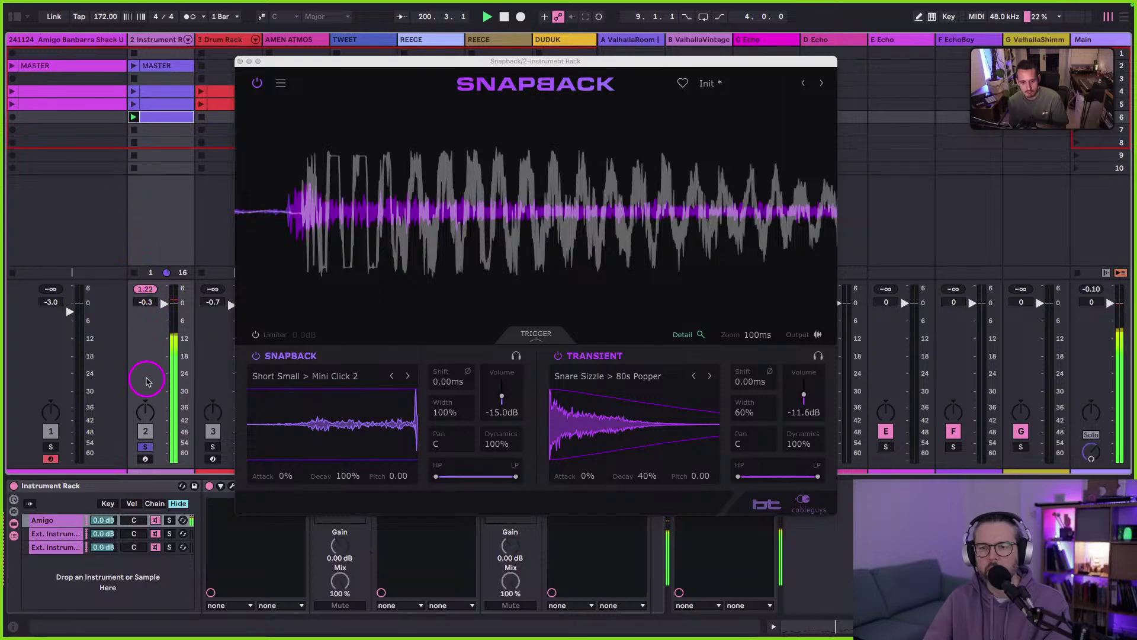
drag(369, 56, 595, 44)
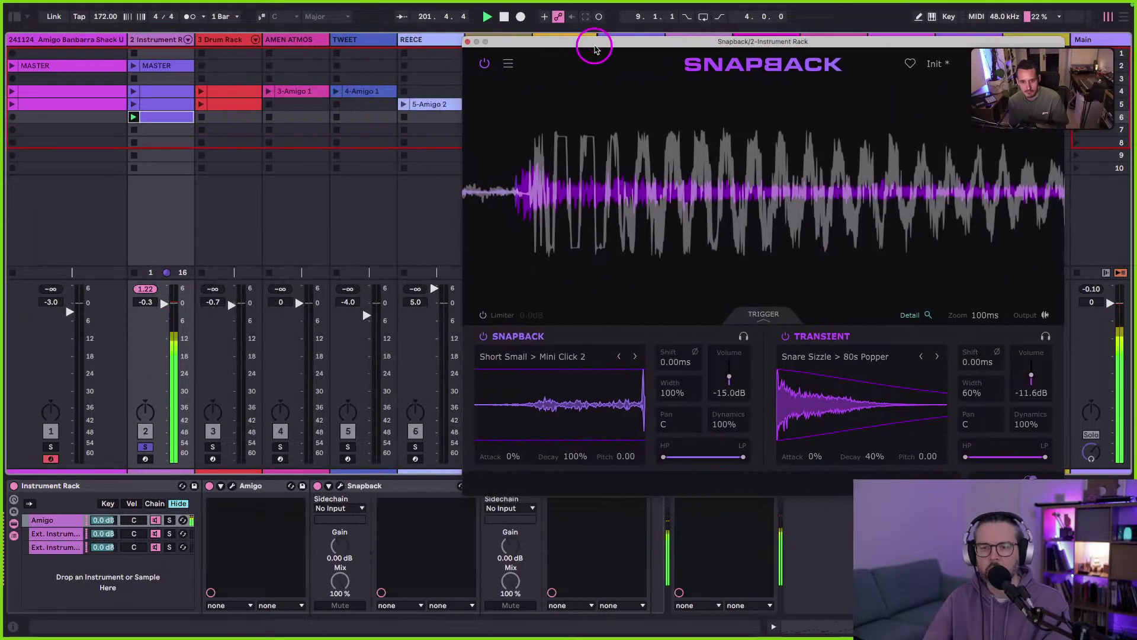
Reopen the first Snapback's window and place it beside the second to compare their Transient layers during playback.
click(341, 485)
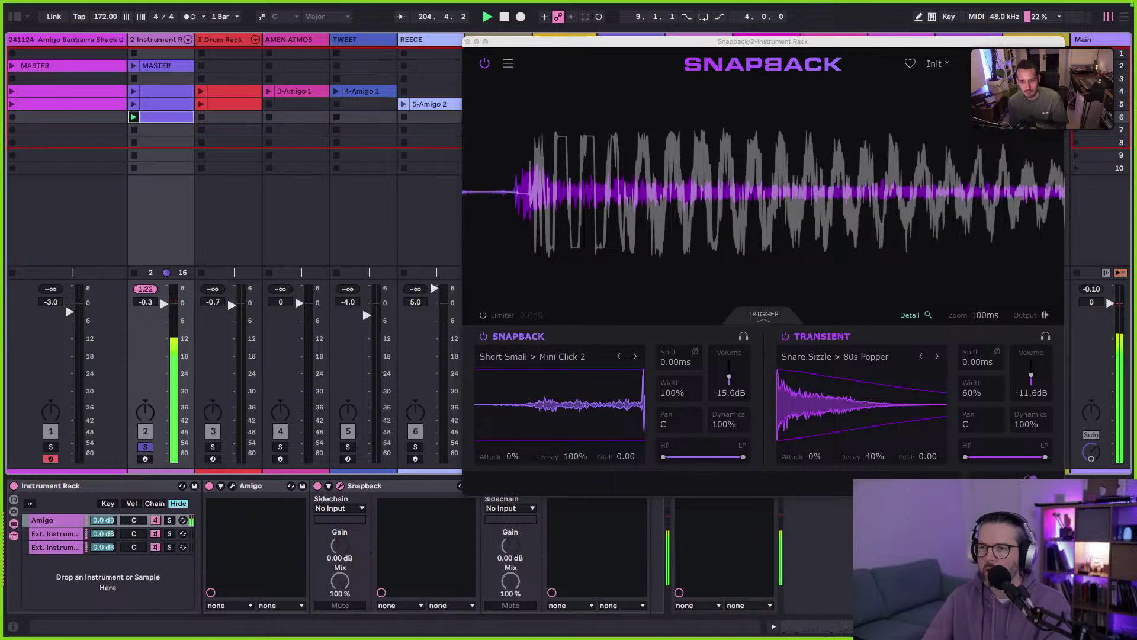
drag(500, 115, 119, 76)
click(888, 378)
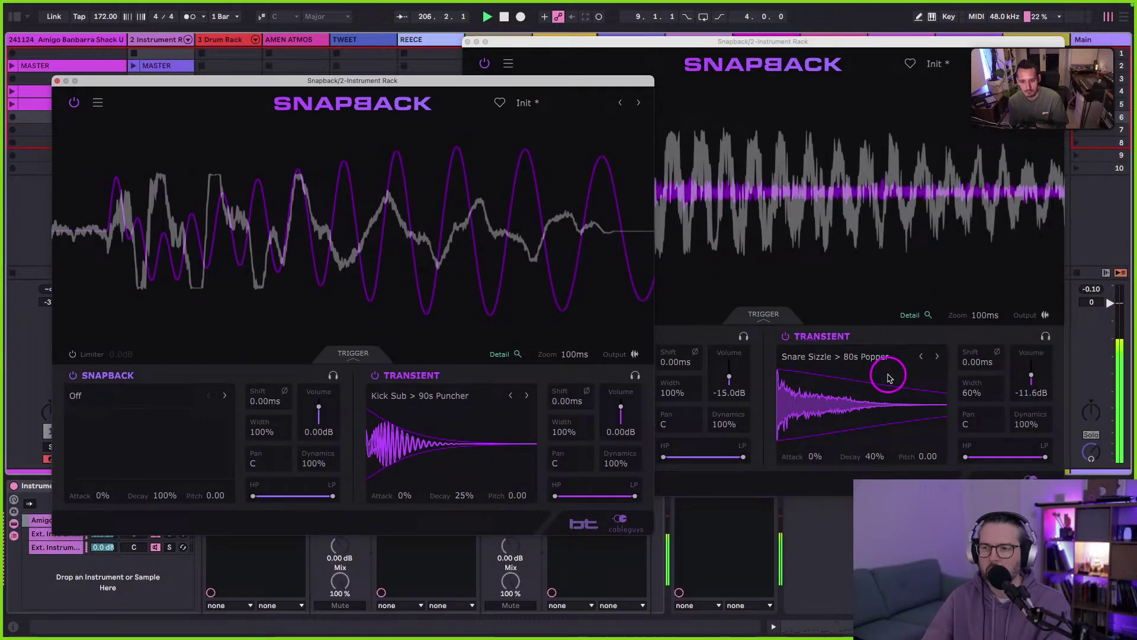
Bring the second Snapback's window forward and set its 80s Popper Transient layer to -10.2 dB volume and 50% decay.
drag(622, 44, 274, 73)
click(423, 461)
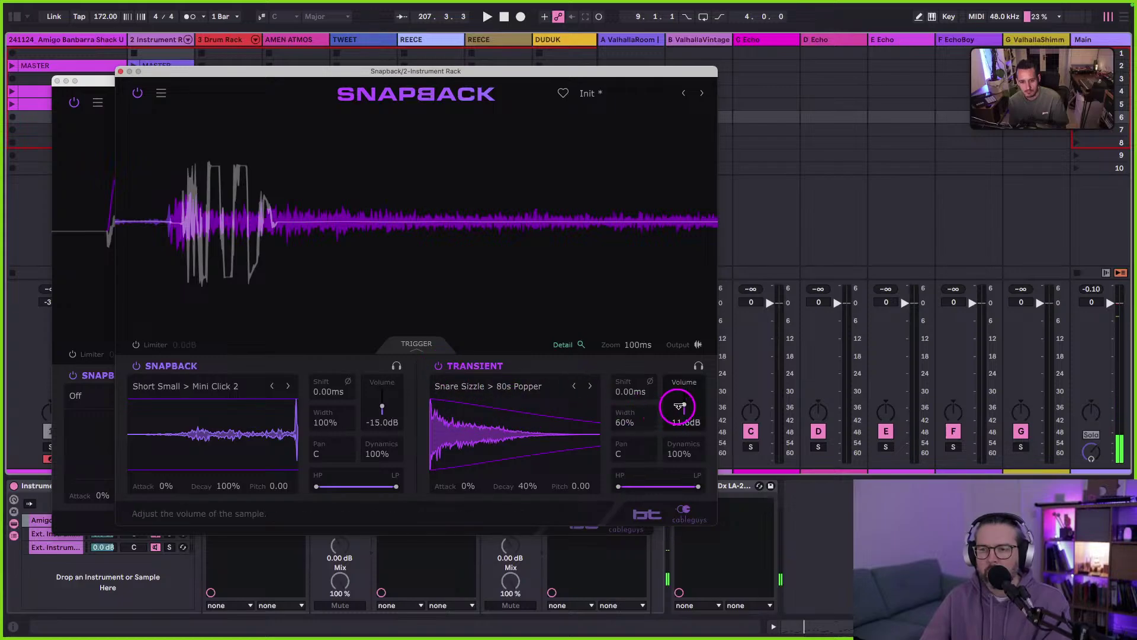
drag(679, 407, 679, 403)
mouse_move(515, 478)
mouse_down()
mouse_move(524, 470)
mouse_move(525, 484)
mouse_up()
key(space)
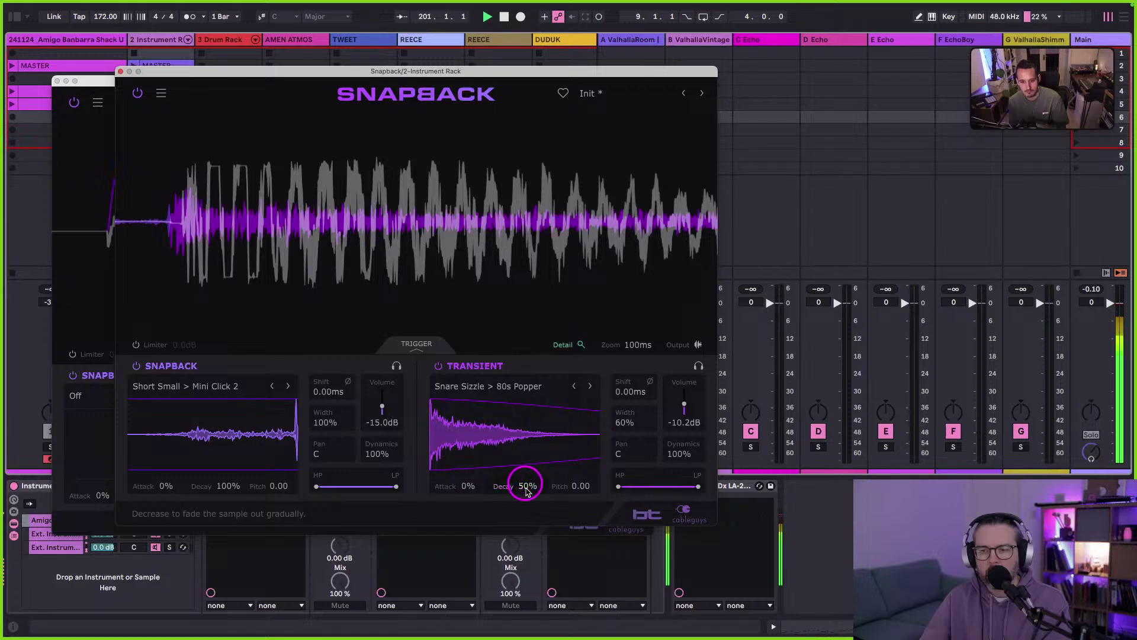
Compare playback with the second Snapback's Transient layer off and on, and close both Snapback windows.
click(438, 366)
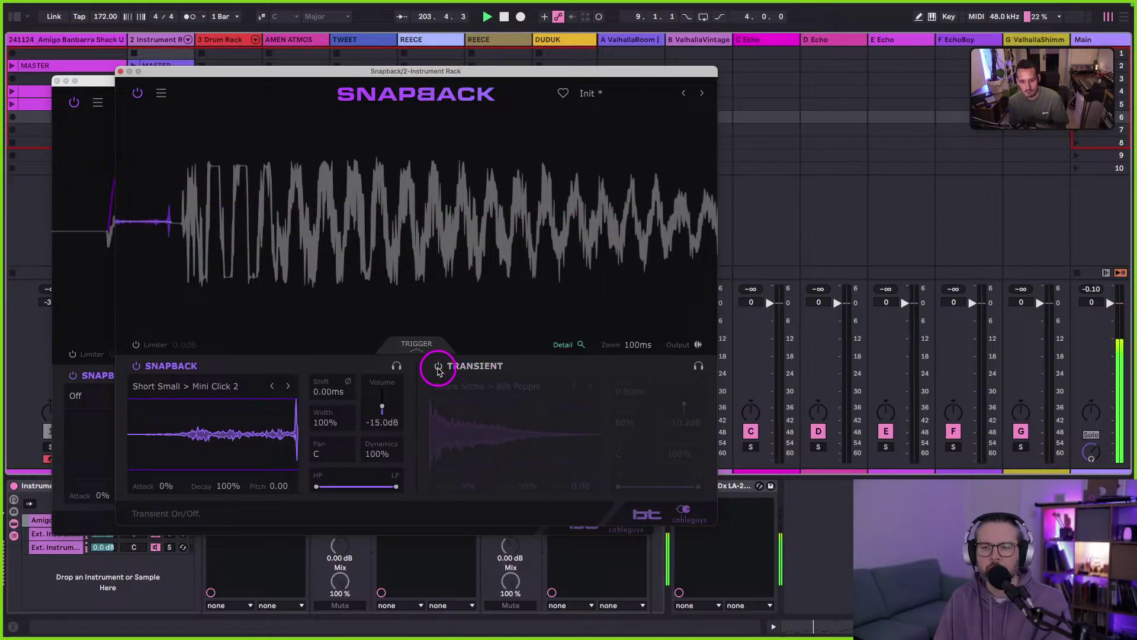
click(438, 366)
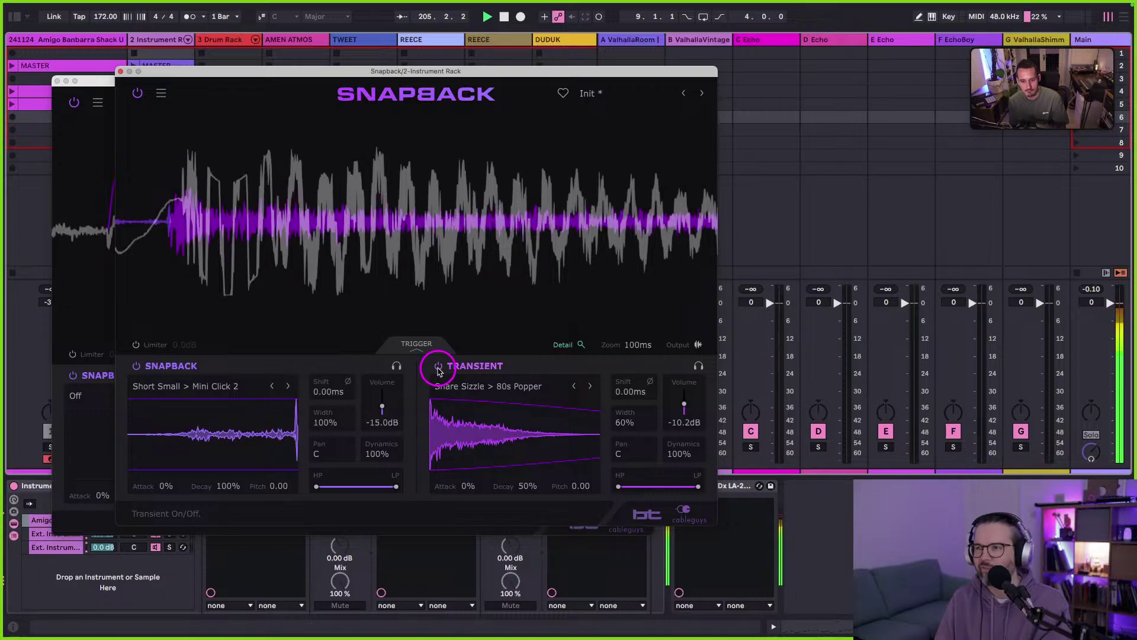
click(120, 71)
click(57, 81)
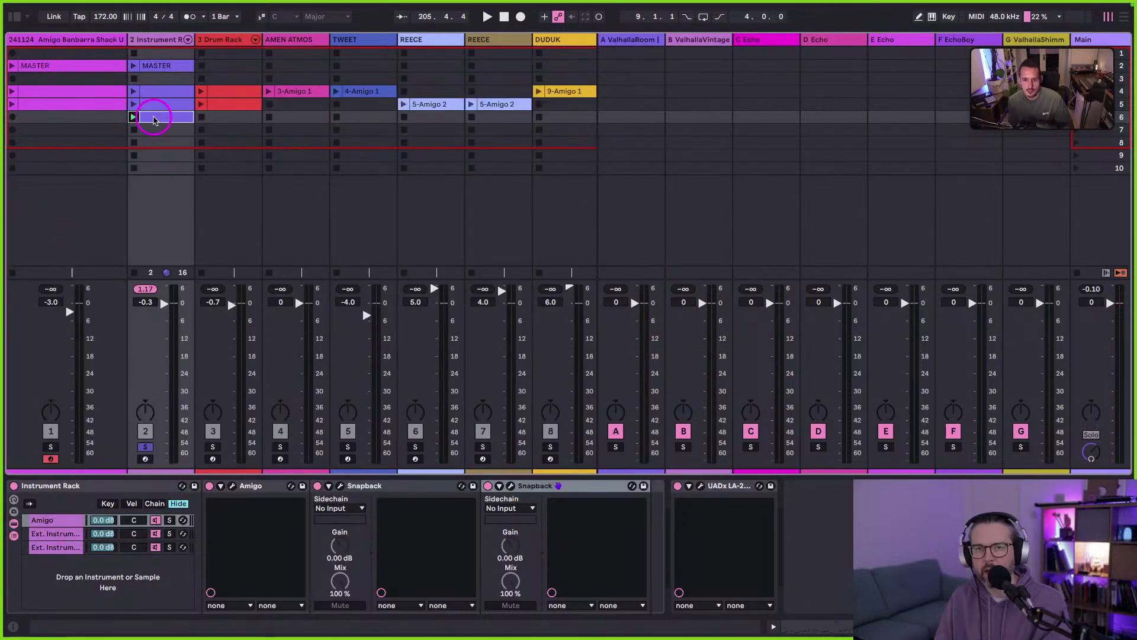
Unsolo the Instrument Rack track and play the Shack Up break track from bar 137 in the arrangement.
click(40, 37)
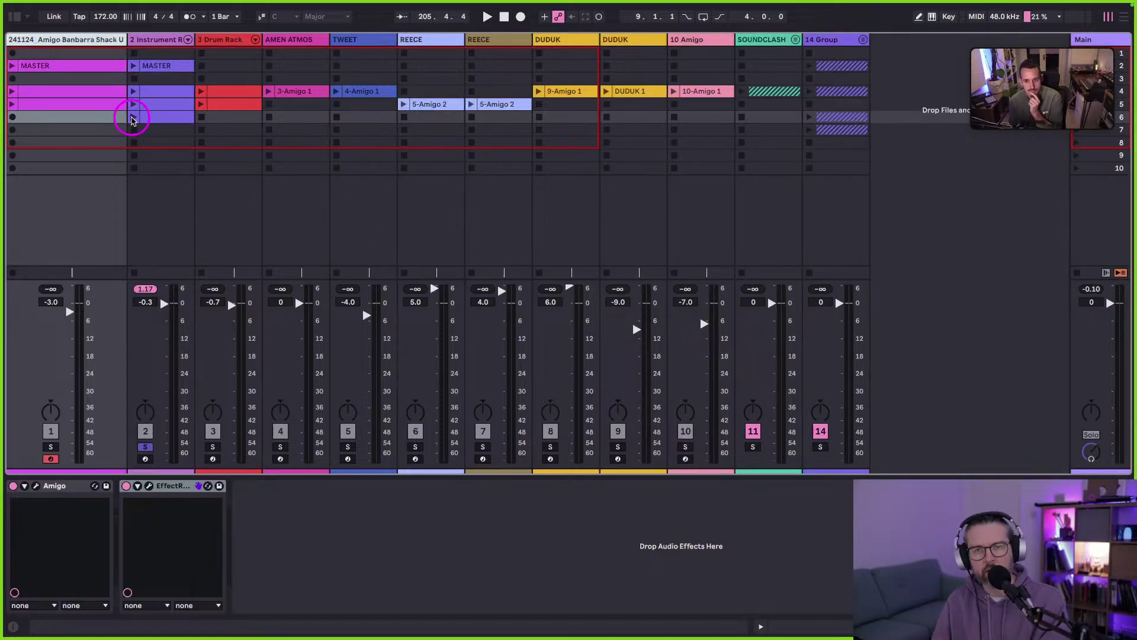
click(147, 449)
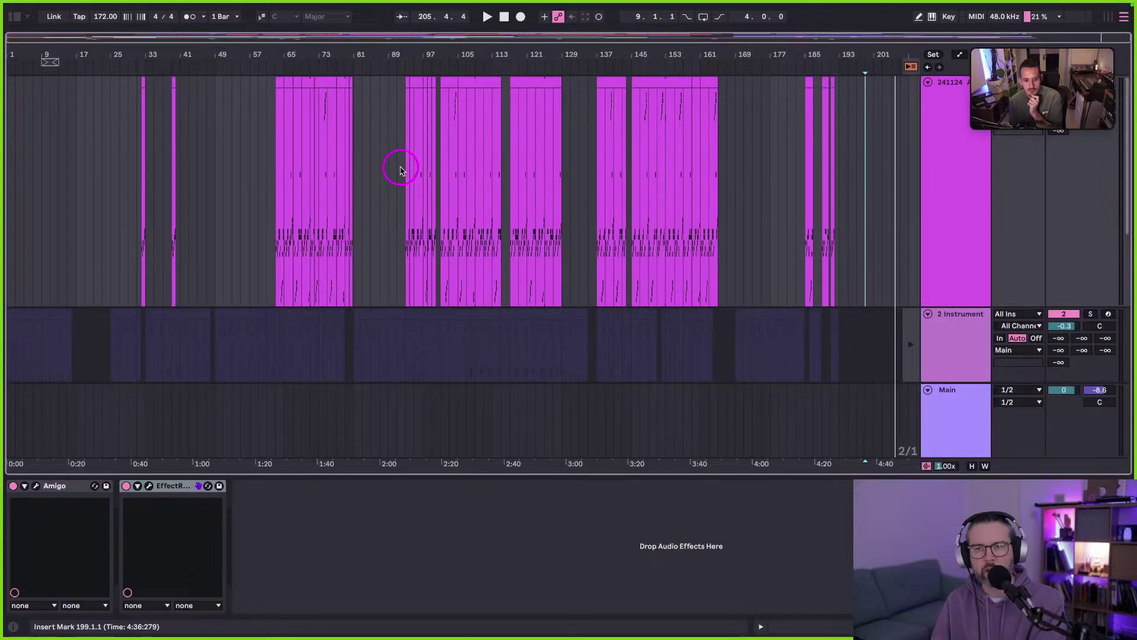
click(954, 211)
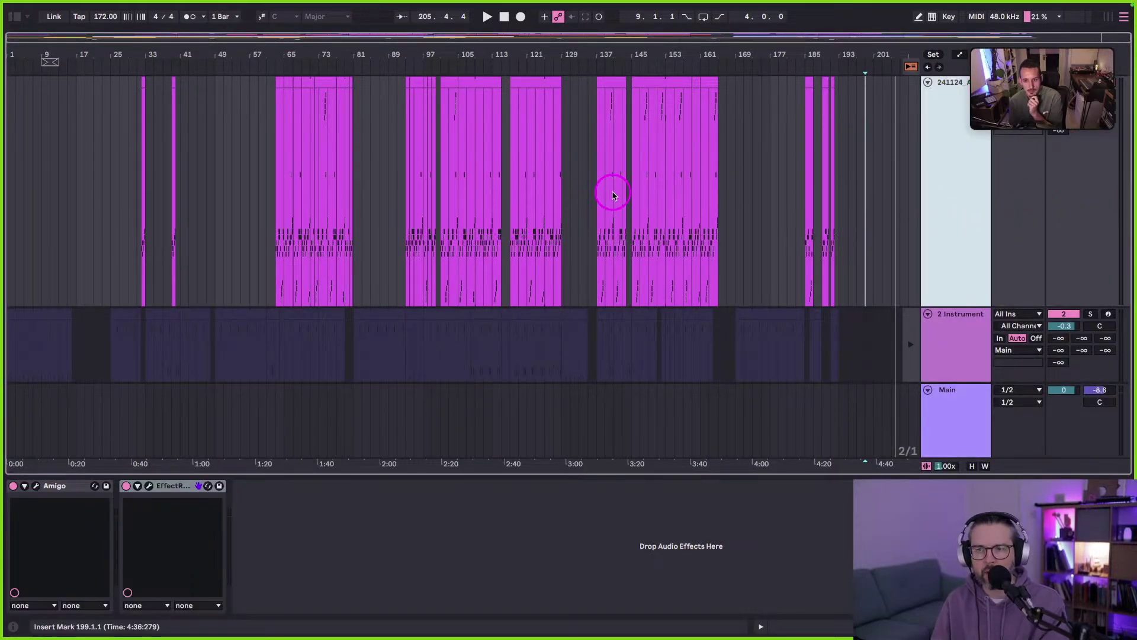
click(597, 200)
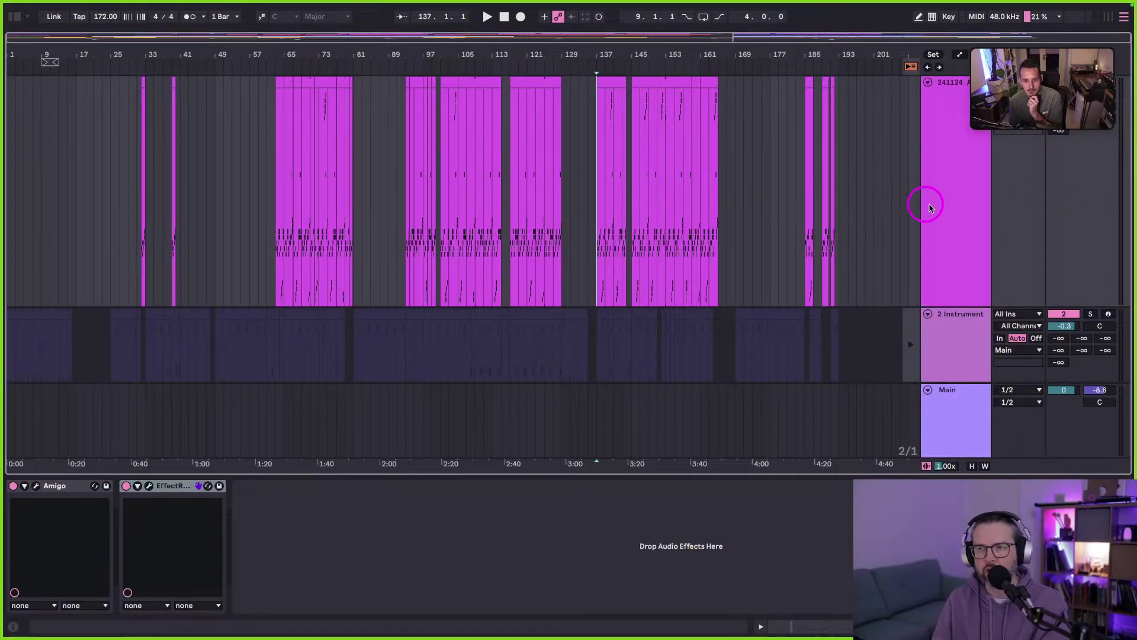
key(space)
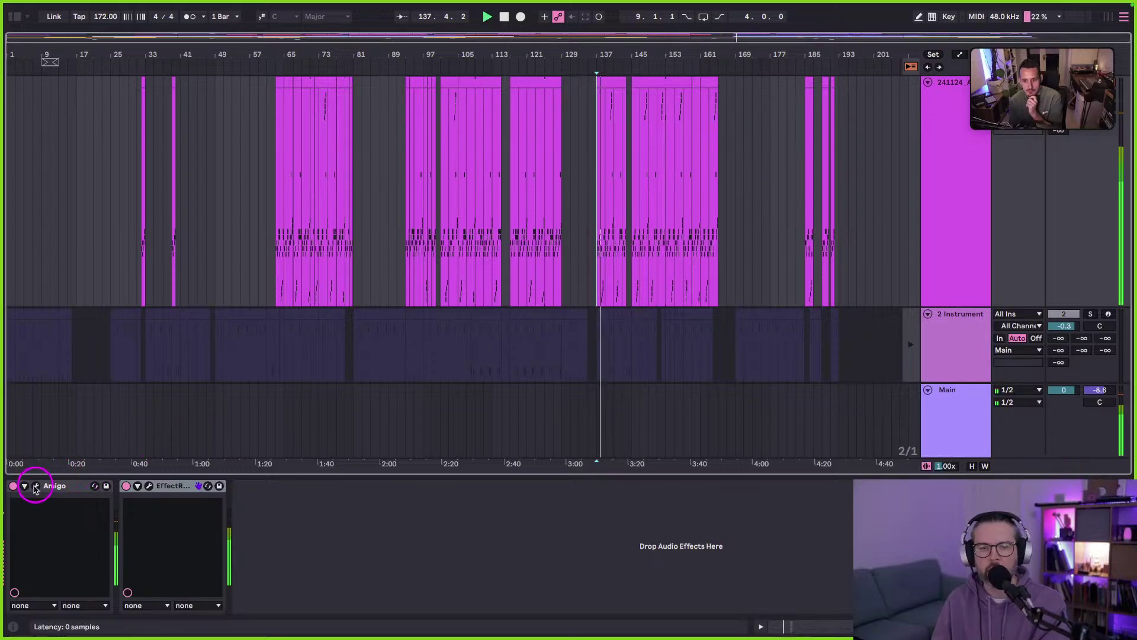
Open the Shack Up break track's EffectRack window, look through its Soundtoys effects and close it.
click(150, 487)
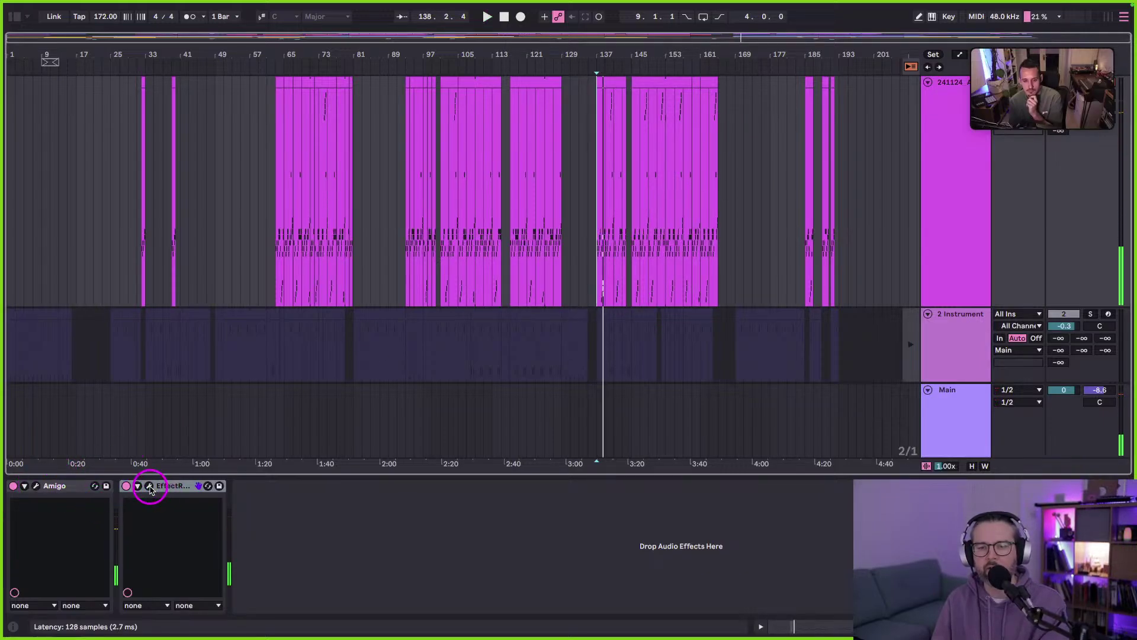
click(848, 165)
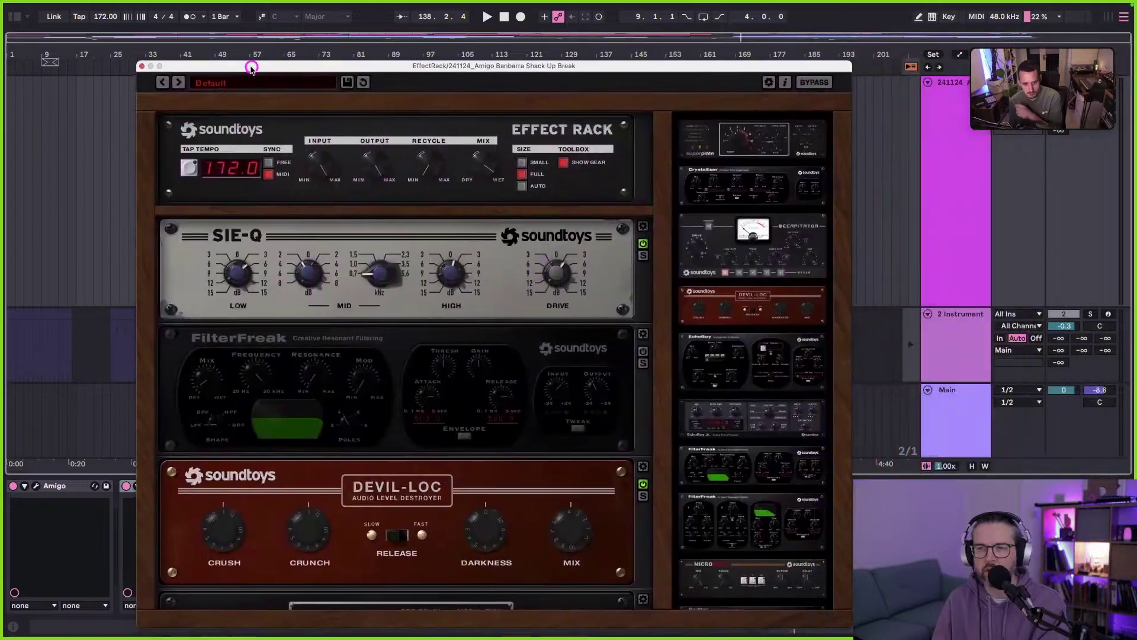
drag(249, 64, 264, 39)
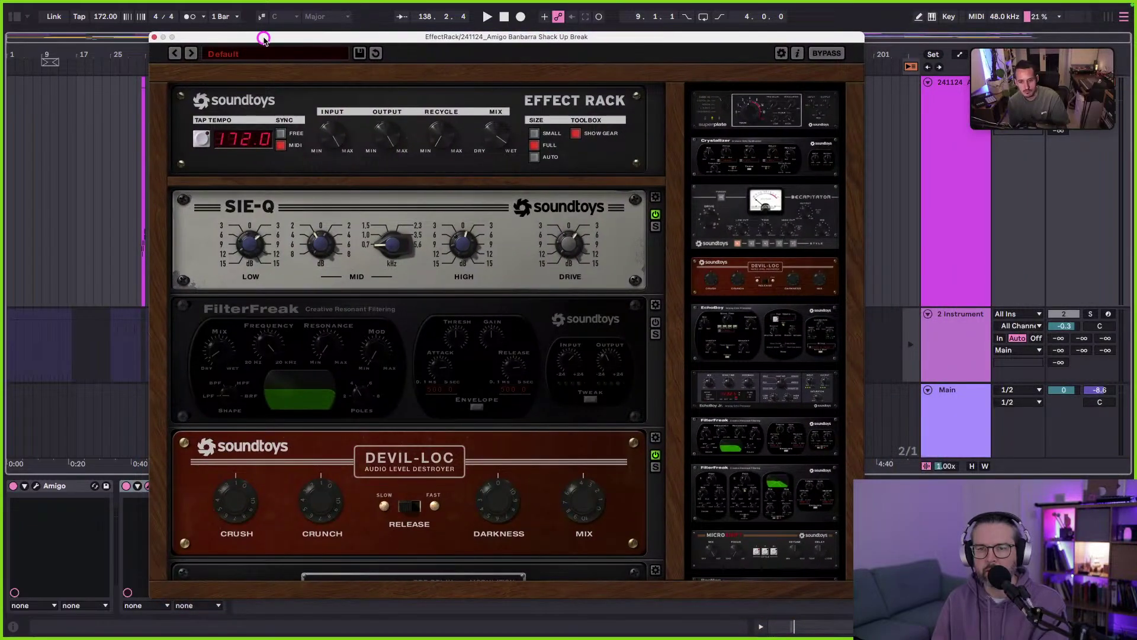
scroll(368, 397, down, 4)
scroll(256, 336, down, 1)
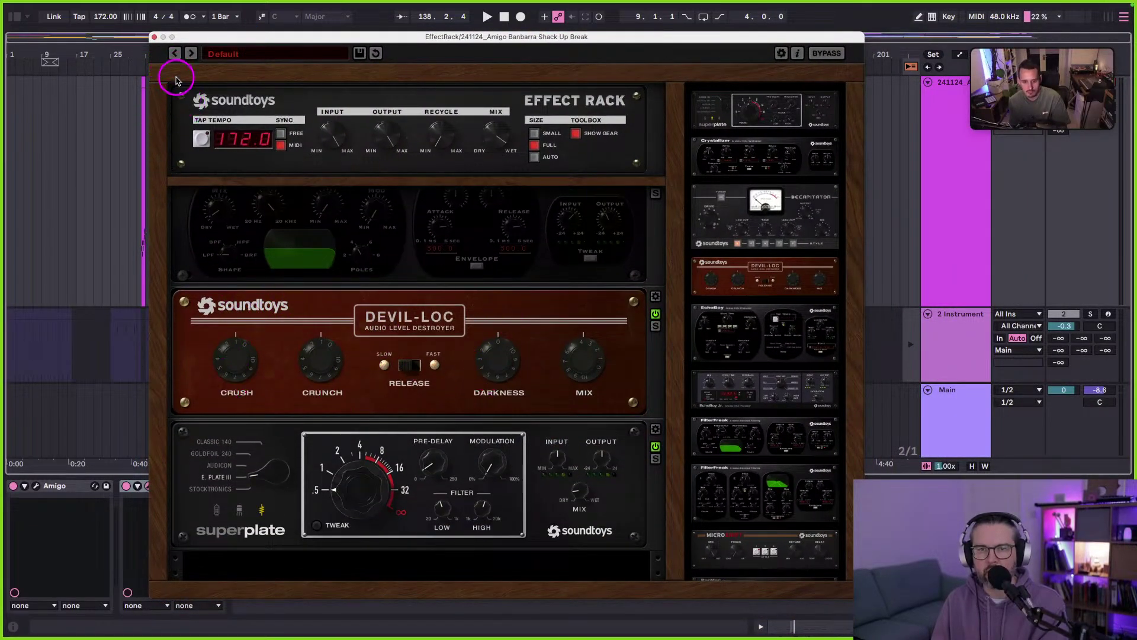
click(154, 37)
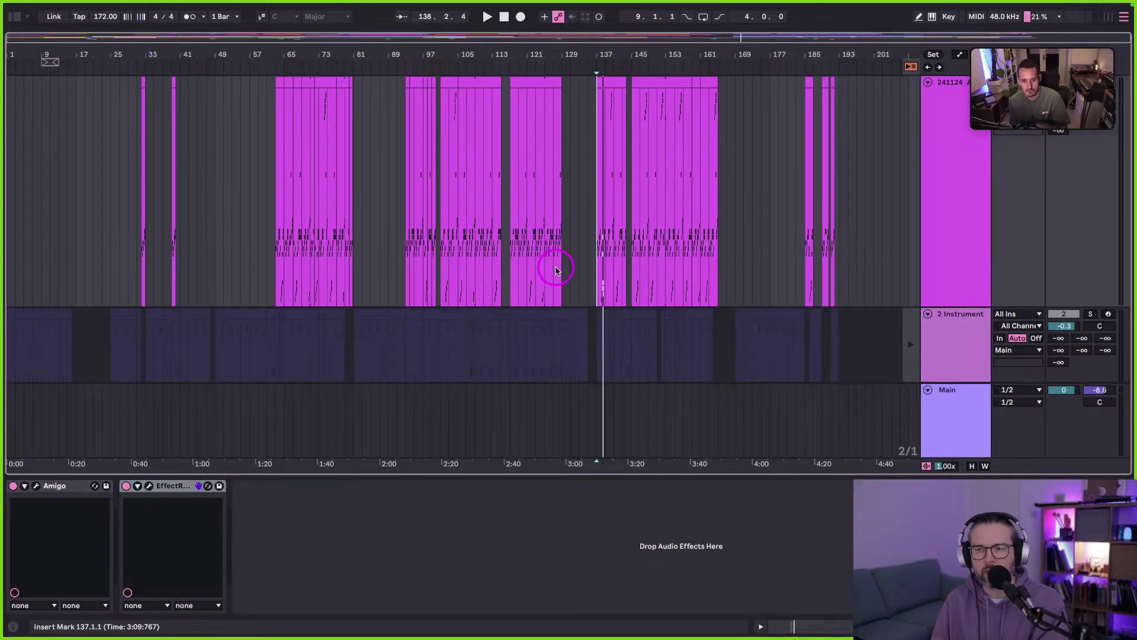
Play the break briefly, examine its sliced sample in an enlarged Amigo sampler window, and close that window.
key(space)
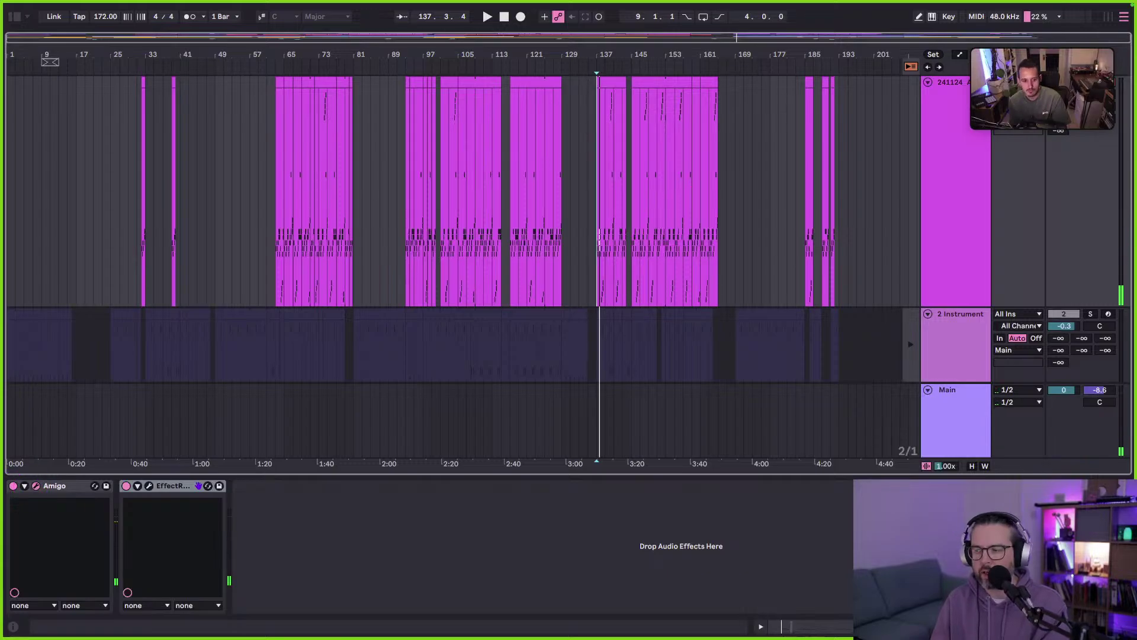
click(36, 485)
drag(533, 158, 332, 74)
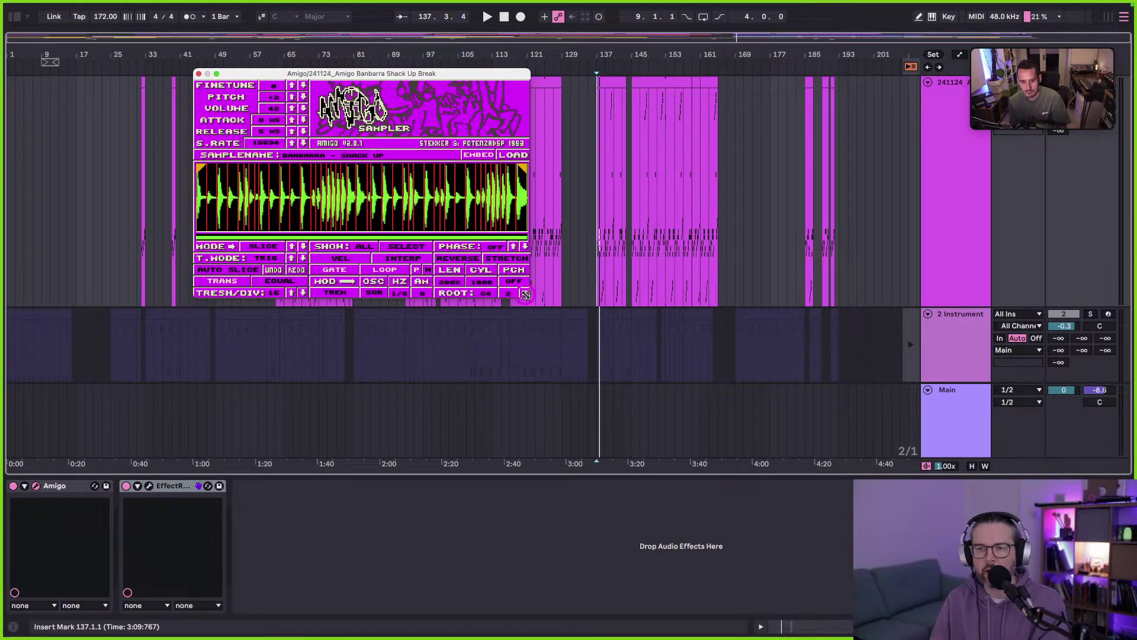
drag(525, 294, 807, 480)
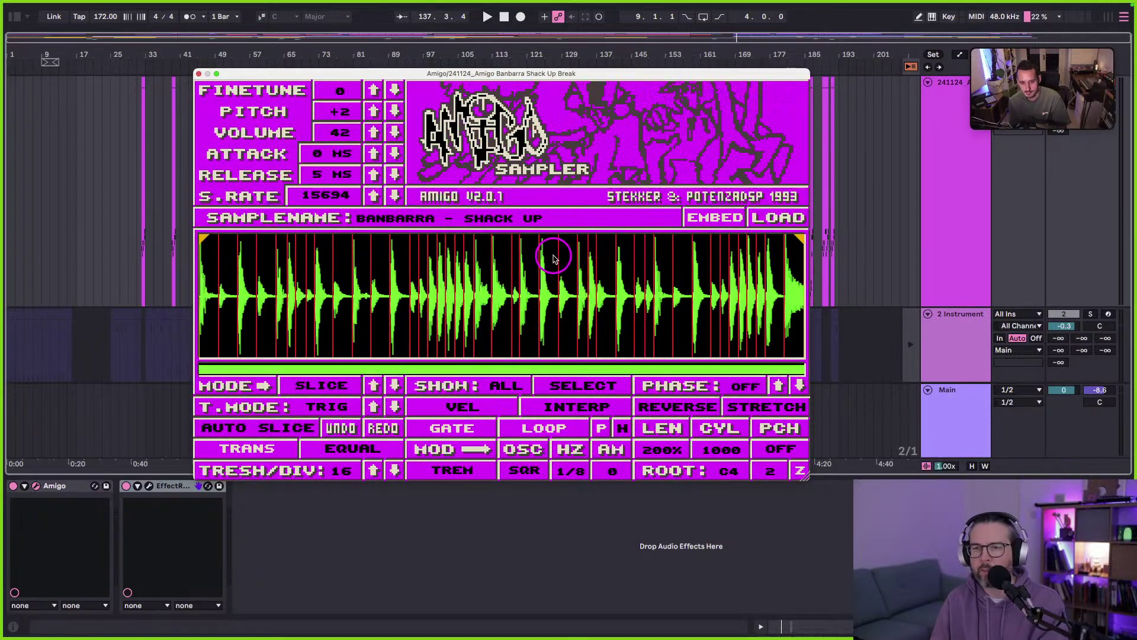
drag(240, 71, 181, 32)
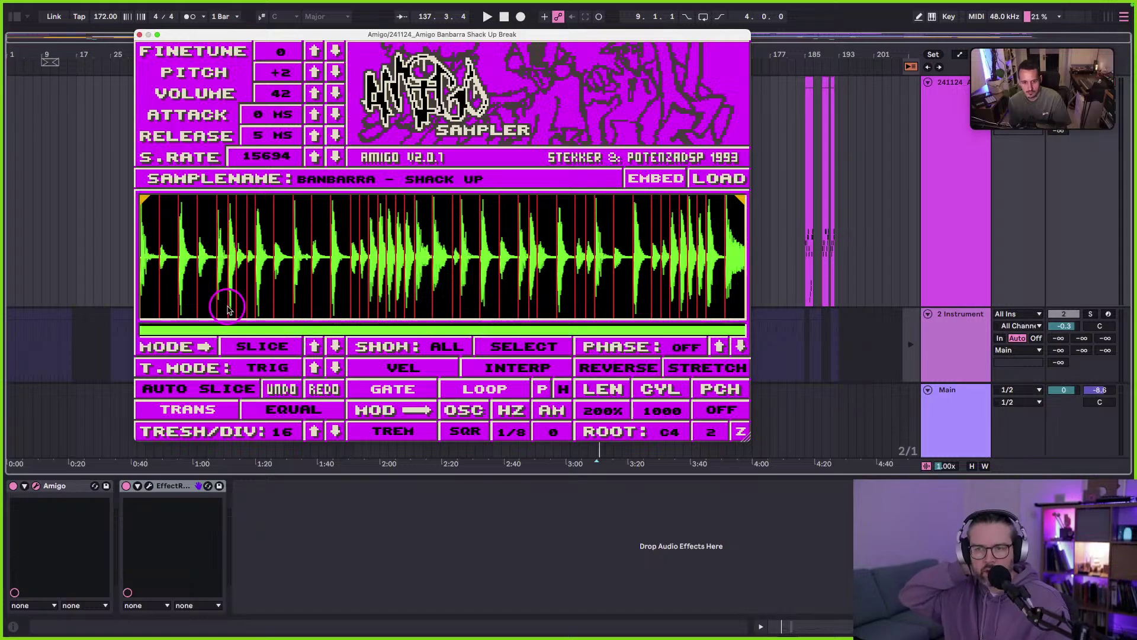
click(202, 177)
click(138, 34)
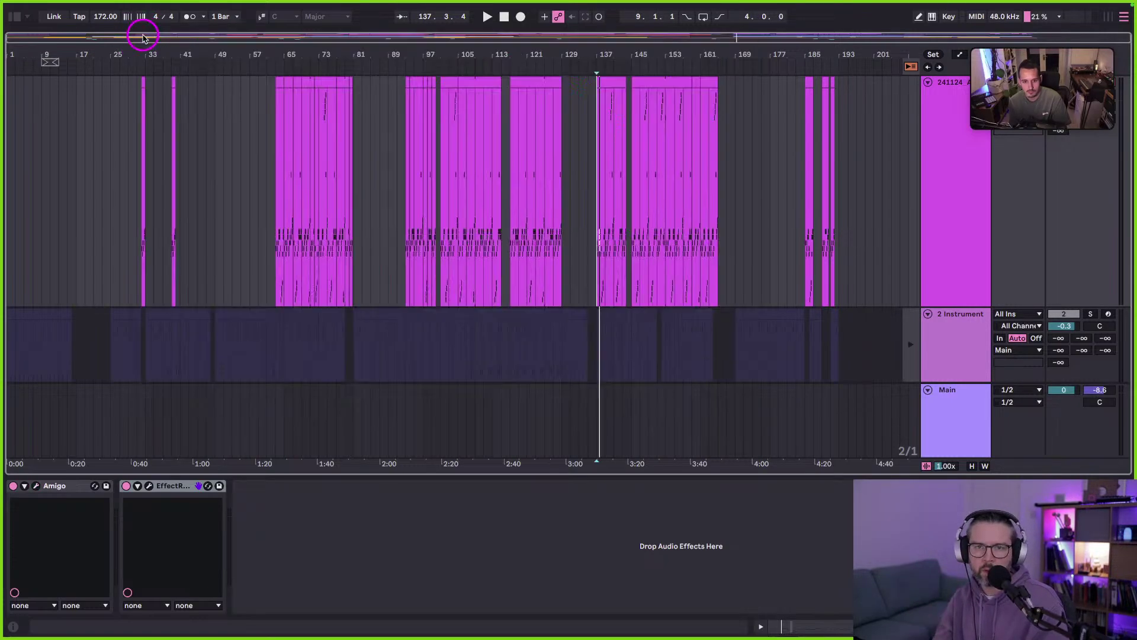
Open the Shack Up break's MIDI clip at bar 69 and play it to check its slice pattern.
click(288, 95)
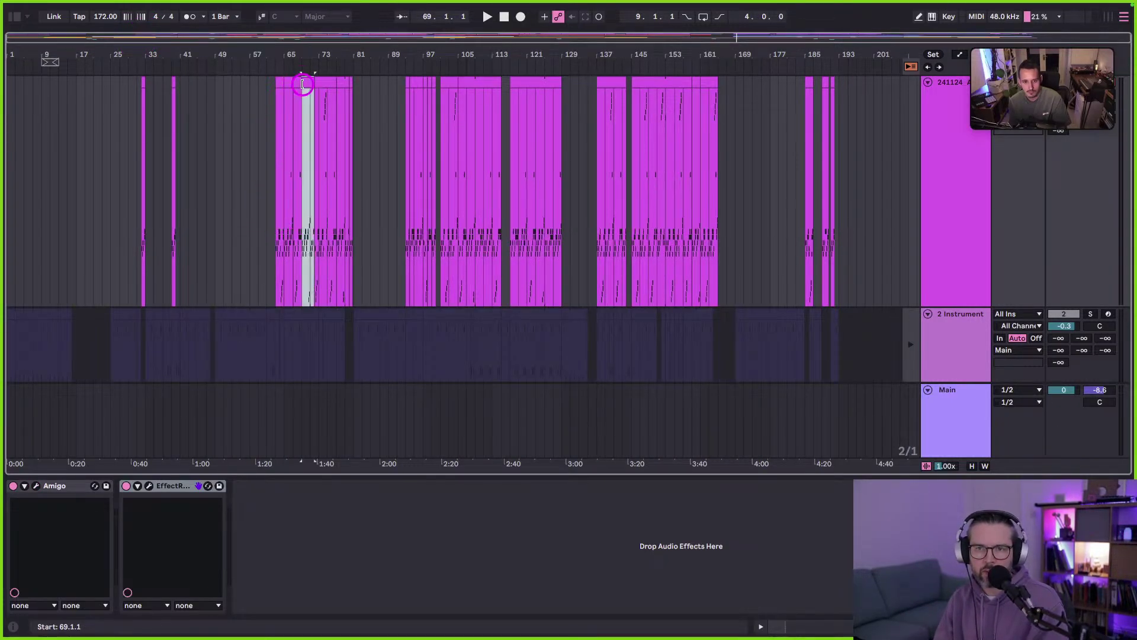
double_click(302, 86)
key(space)
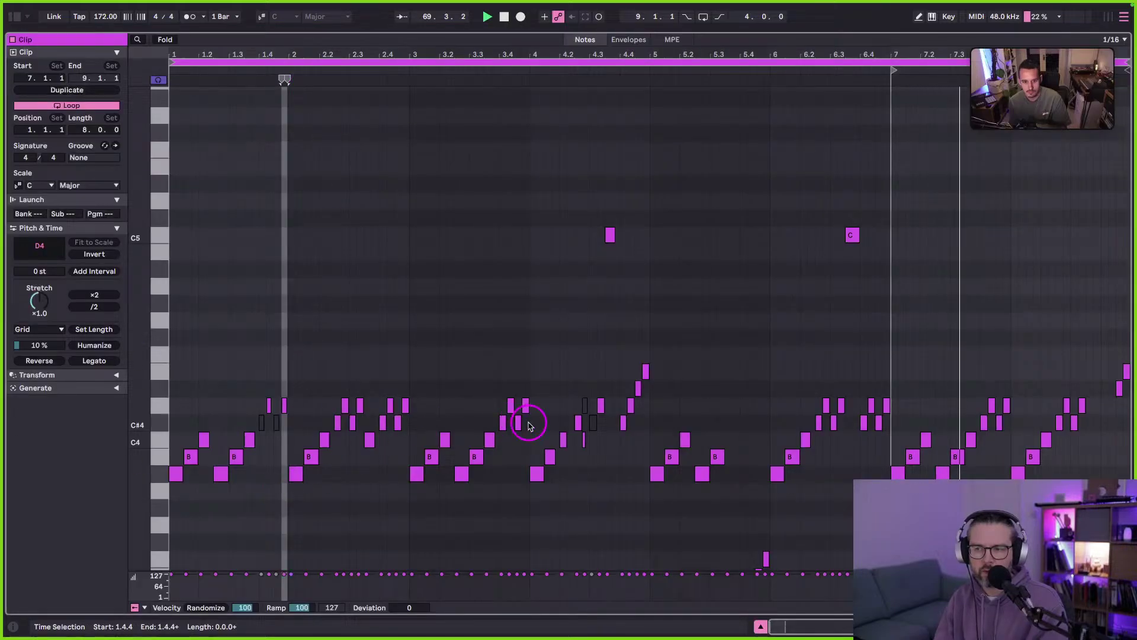
scroll(592, 408, down, 1)
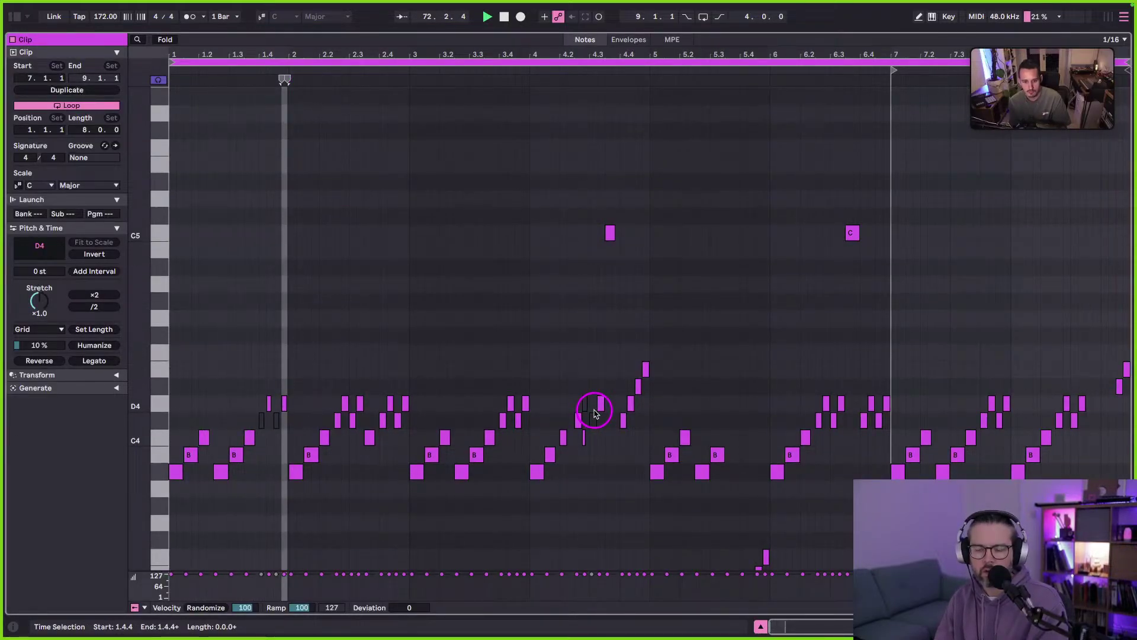
key(shift+Tab)
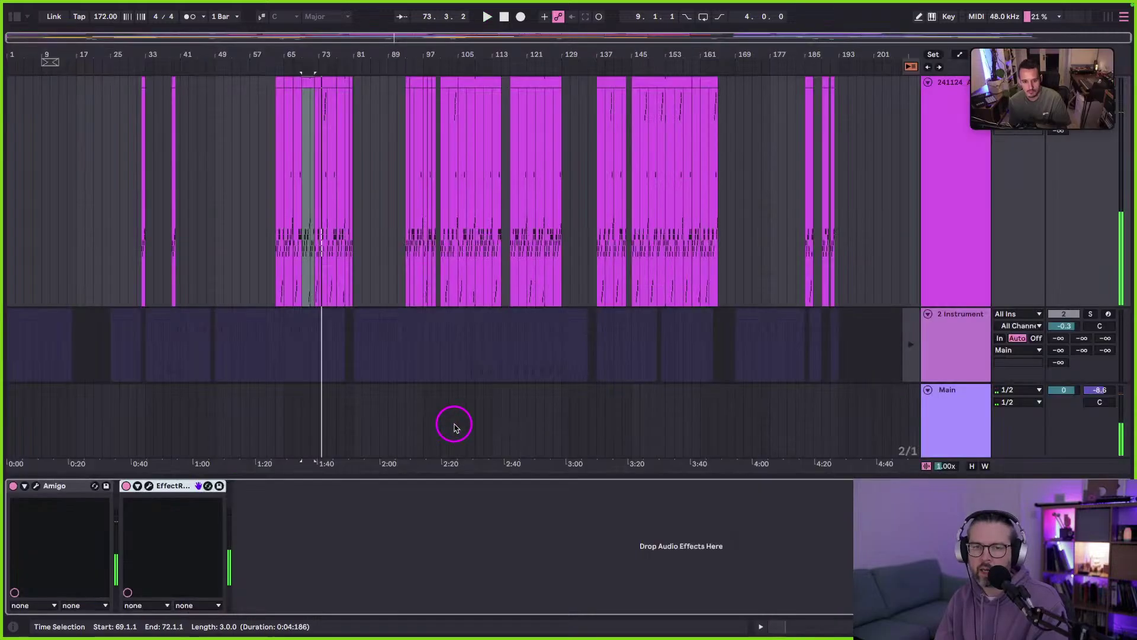
Return the Instrument Rack track to its arrangement clips.
scroll(906, 320, down, 10)
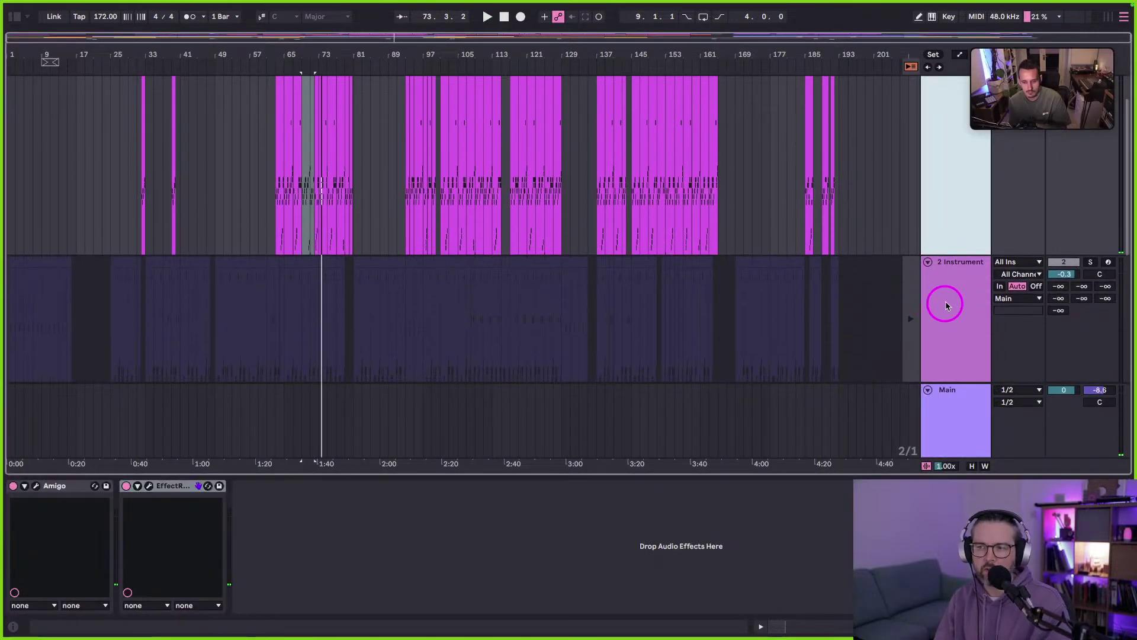
scroll(871, 215, up, 6)
click(902, 228)
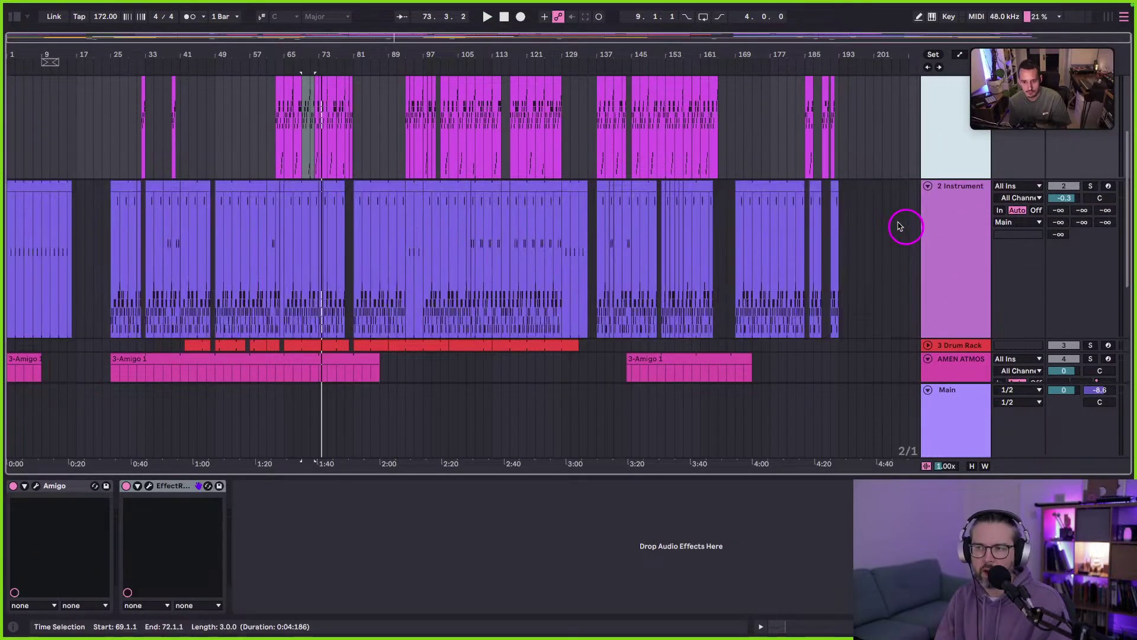
Place the insert marker at bar 63, and unfold and select the Drum Rack track.
drag(298, 47, 185, 138)
click(179, 148)
scroll(170, 150, left, 3)
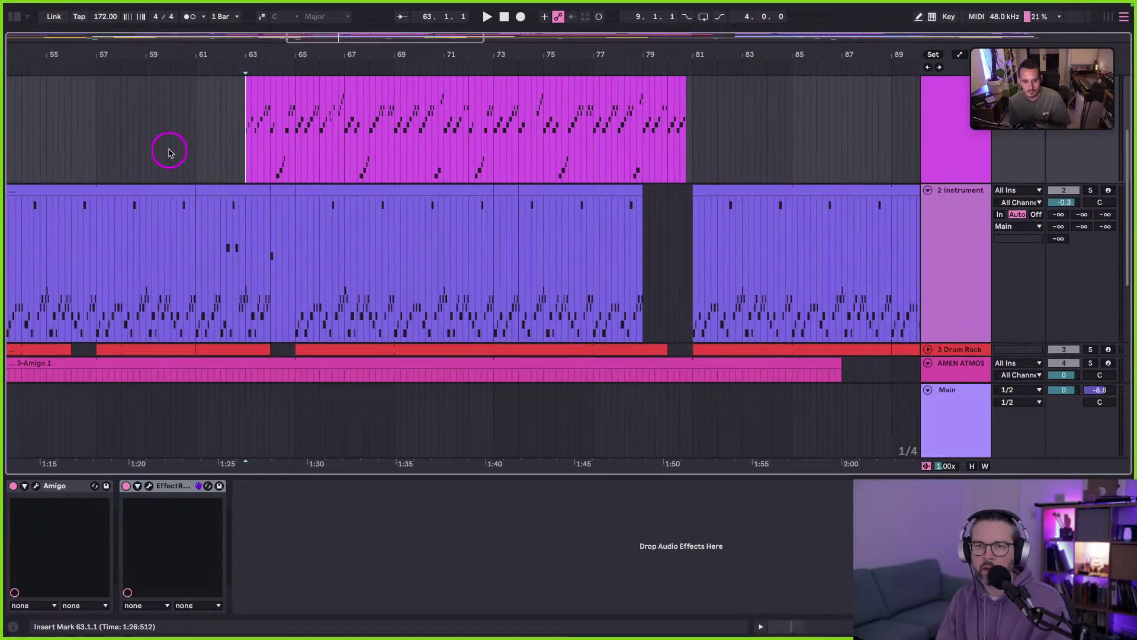
scroll(169, 151, down, 3)
scroll(168, 152, left, 2)
scroll(169, 153, down, 3)
scroll(533, 148, up, 1)
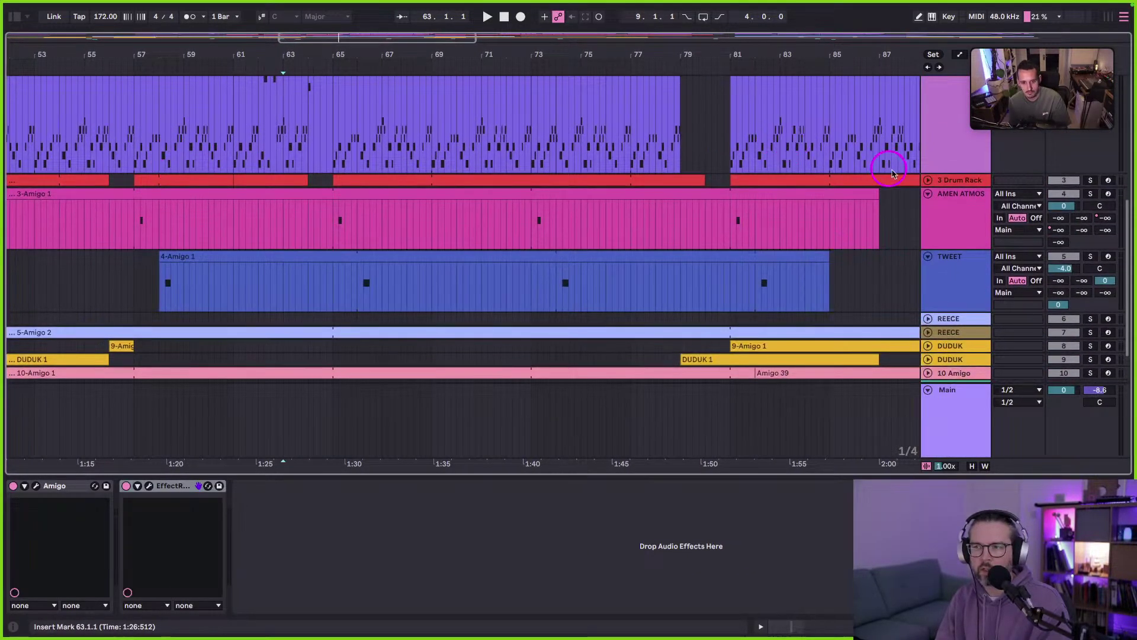
click(927, 180)
click(970, 220)
drag(442, 57, 444, 50)
Solo the AMEN ATMOS track and open its Amigo sampler window near the top of the arrangement.
click(940, 212)
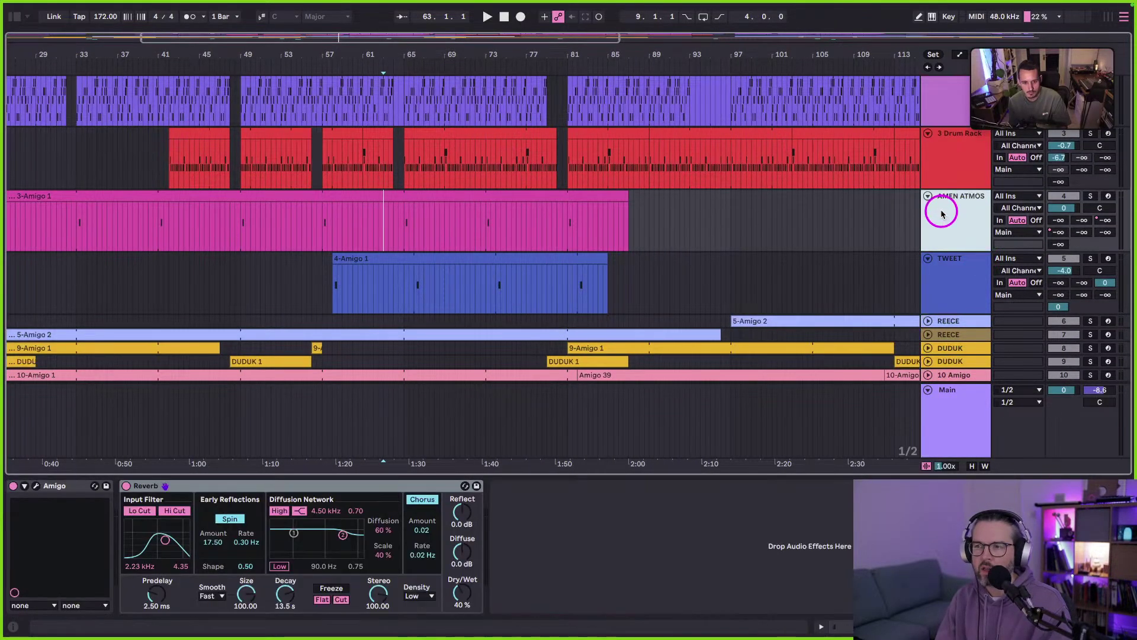
click(1091, 194)
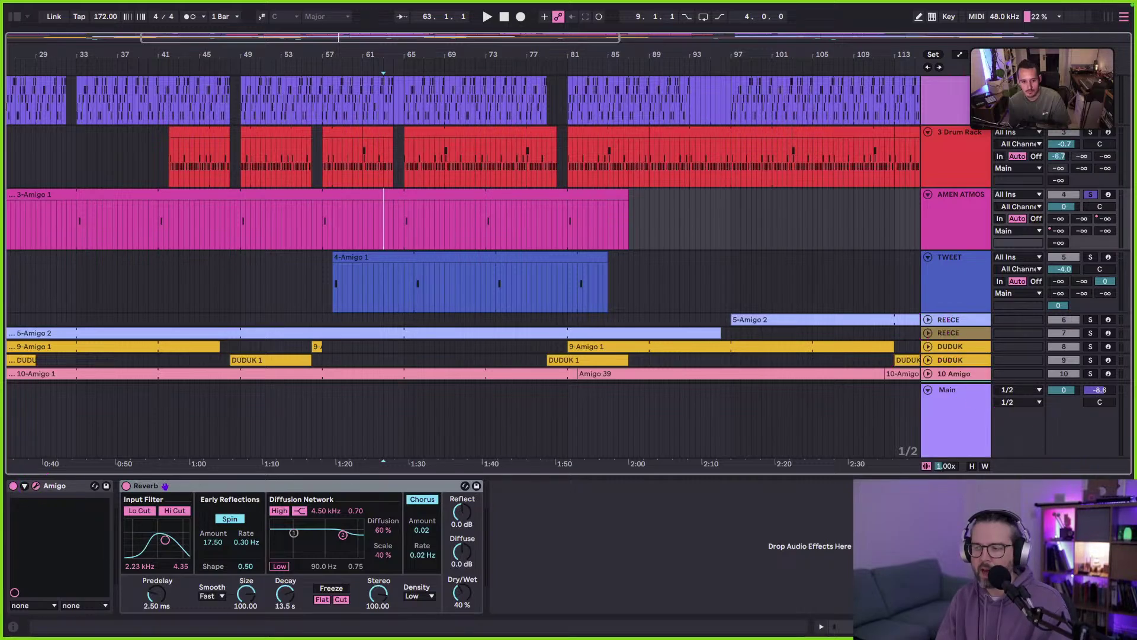
key(super+alt+p)
drag(414, 54, 348, 30)
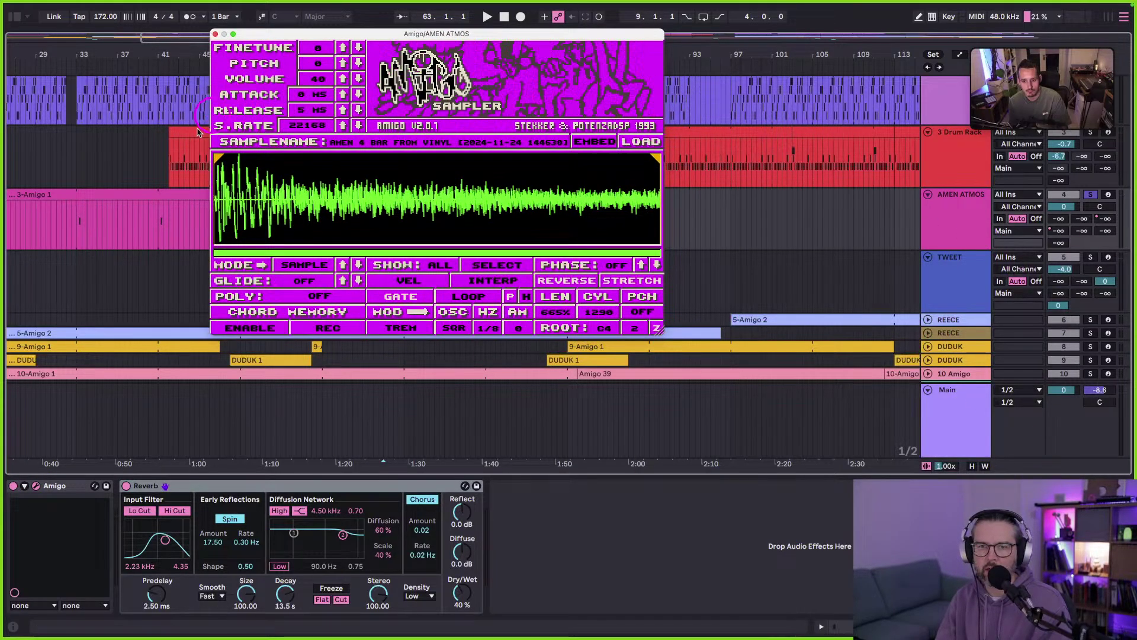
Play the AMEN ATMOS clip from bar 41 and close the sampler window.
click(154, 231)
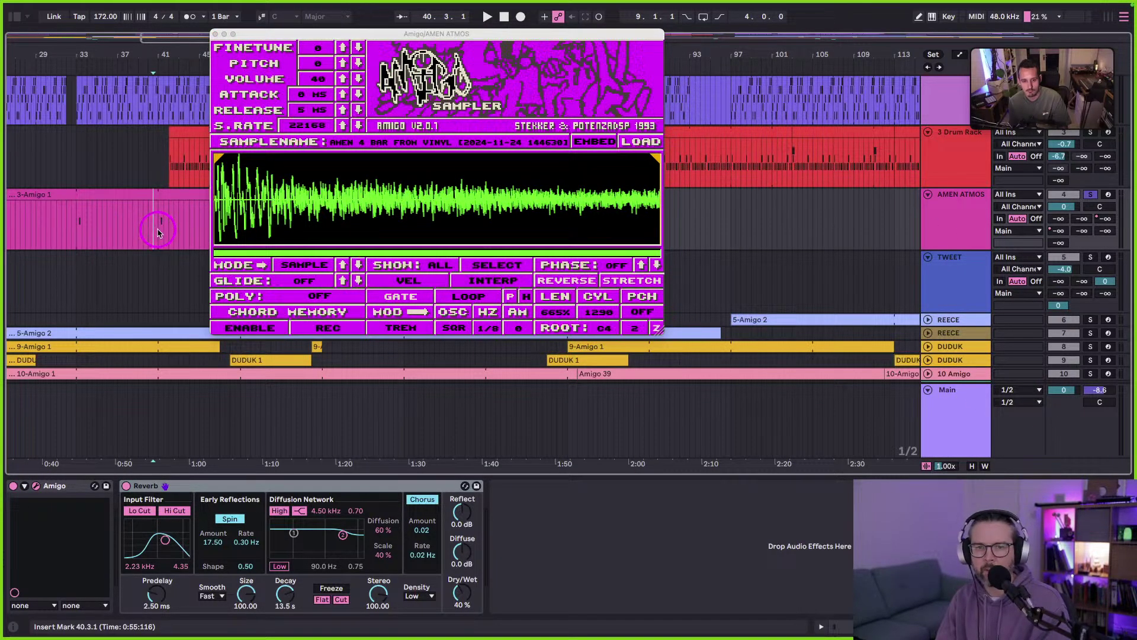
key(space)
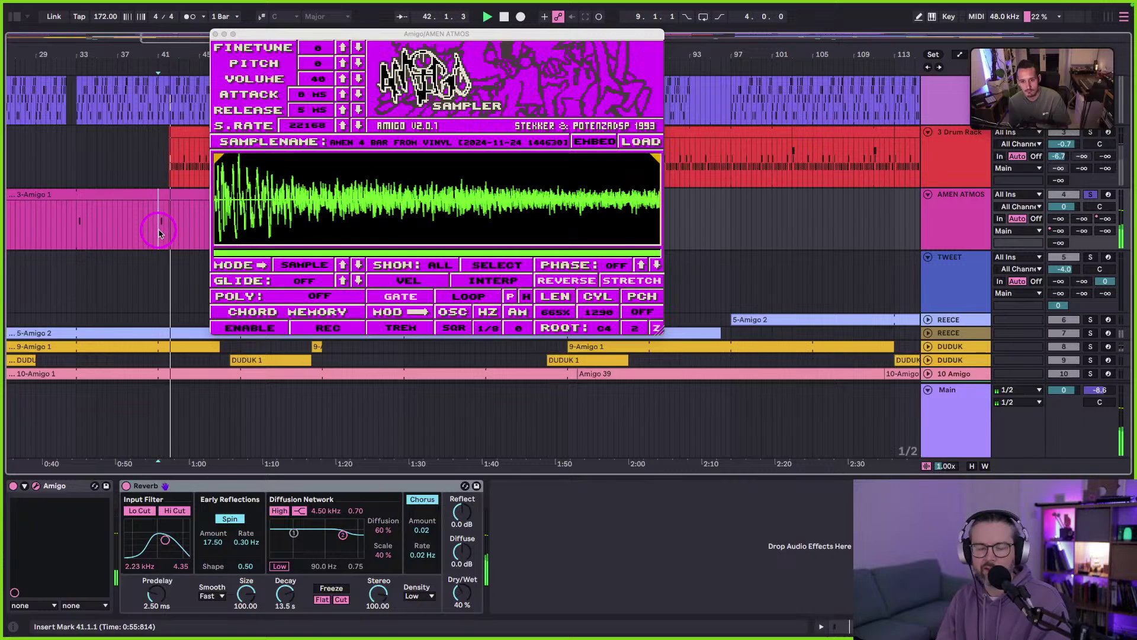
click(215, 34)
Show the TWEET track's devices, and unfold and select the REECE track that carries the long 5-Amigo 2 clip.
scroll(310, 215, down, 3)
scroll(310, 215, left, 5)
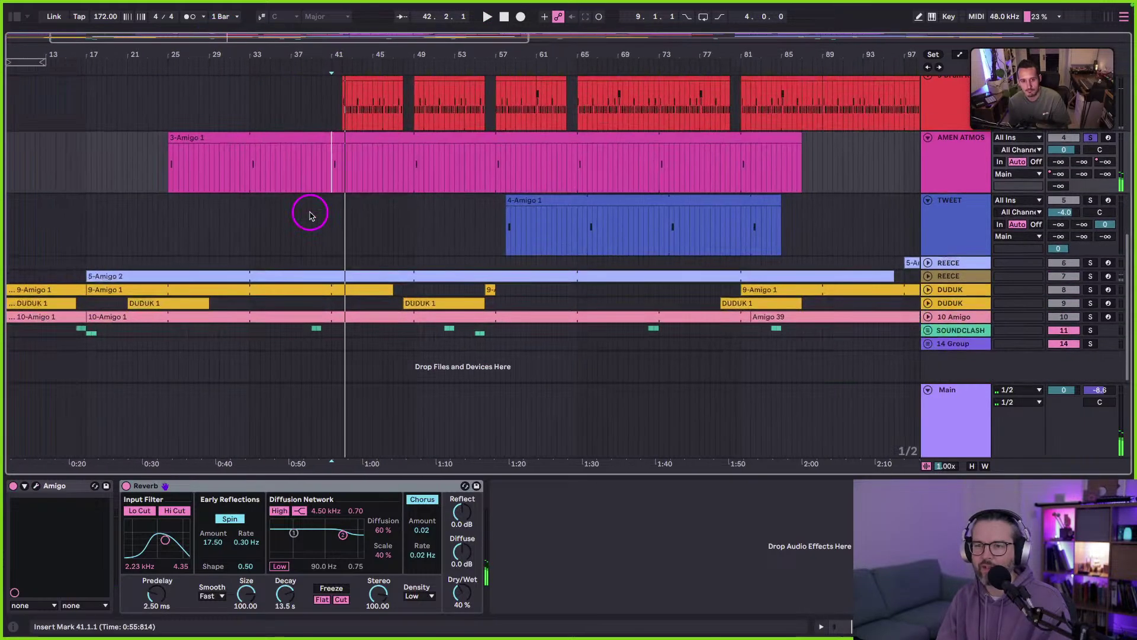
click(954, 234)
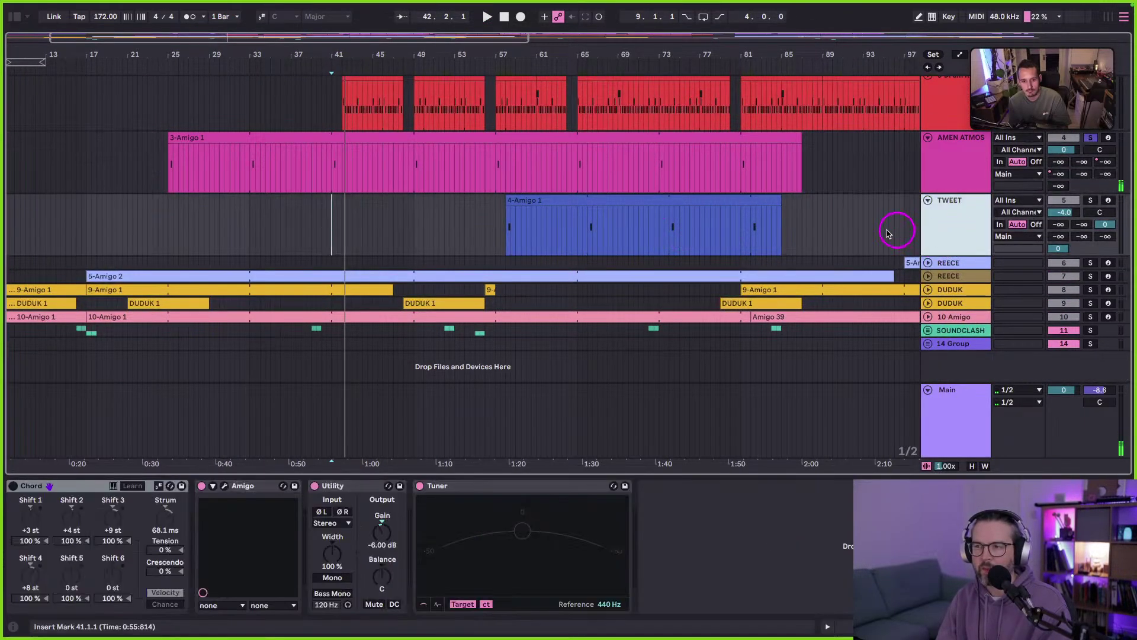
click(928, 276)
click(947, 279)
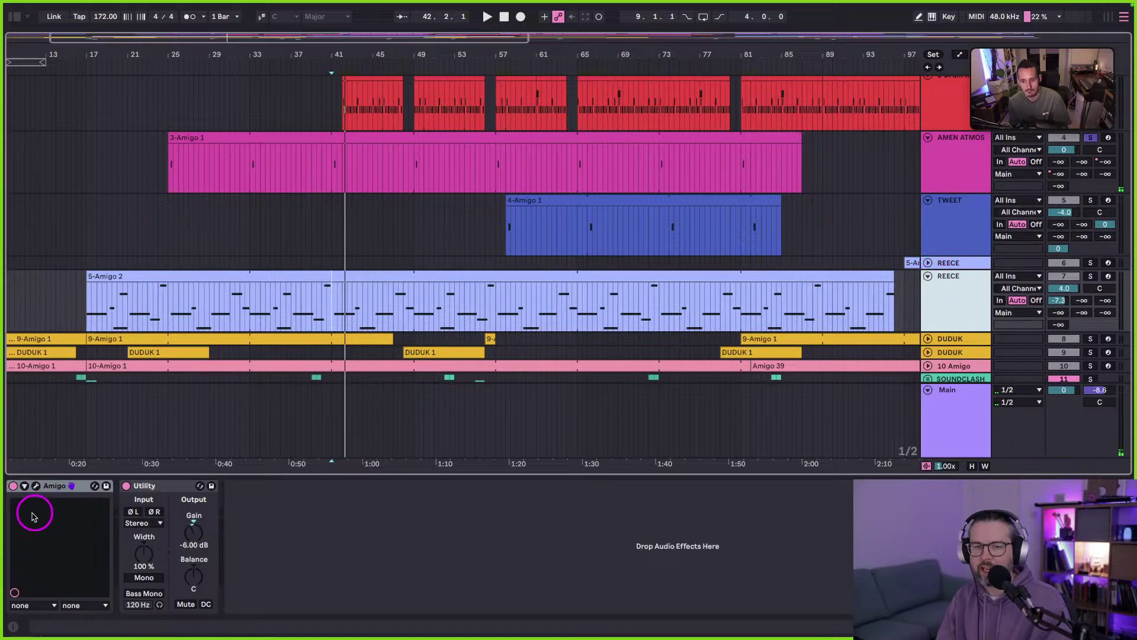
Open the REECE track's Amigo sampler window near the top of the arrangement and place the insert marker at bar 17.
click(1005, 469)
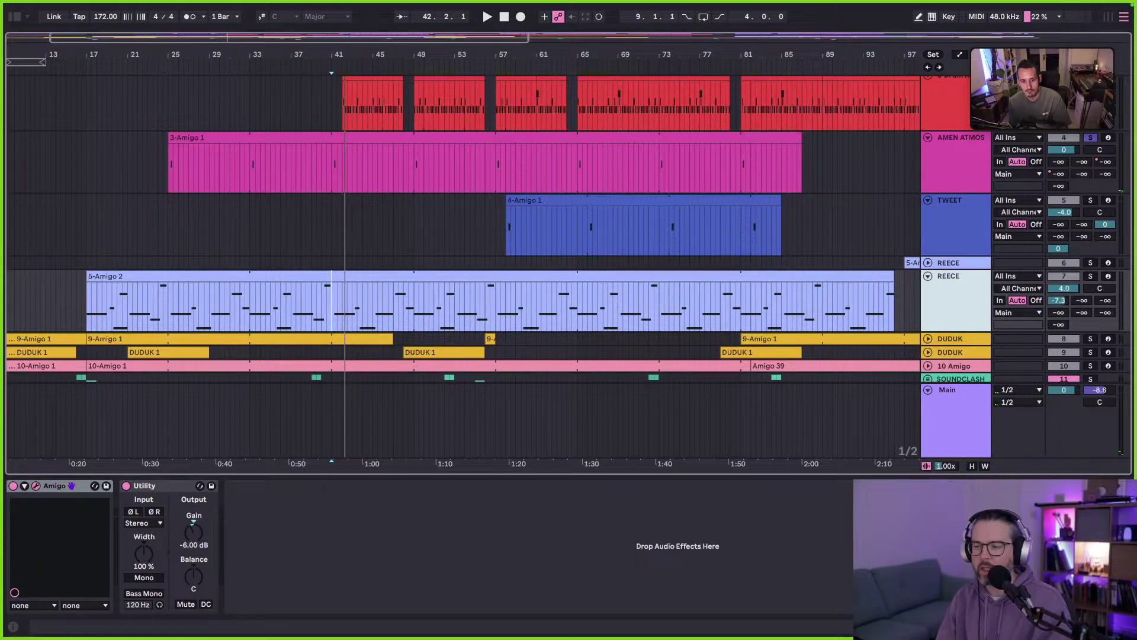
click(36, 486)
drag(461, 77, 395, 23)
click(557, 334)
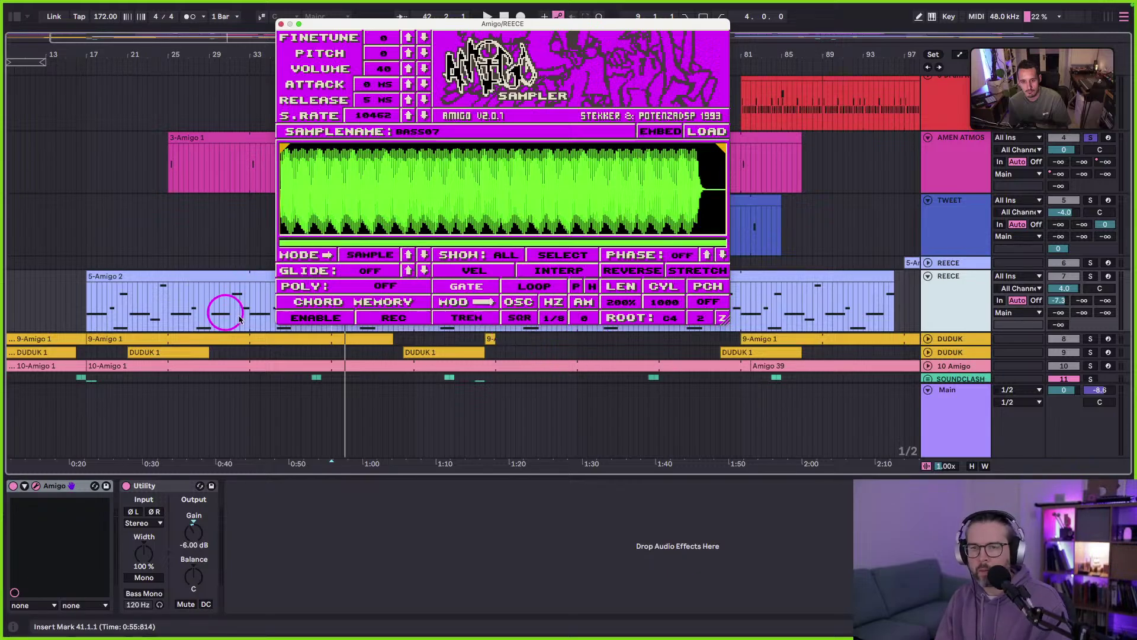
click(86, 319)
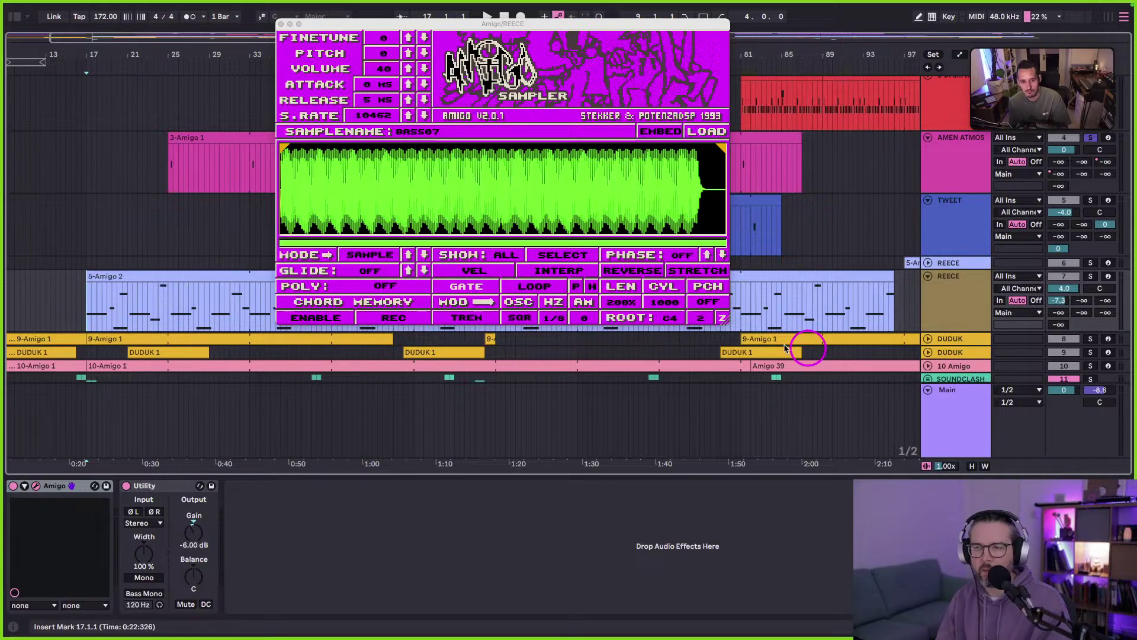
Unfold and select the DUDUK track with the DUDUK 1 clips and play it from bar 21.
click(948, 351)
click(927, 352)
scroll(651, 340, down, 2)
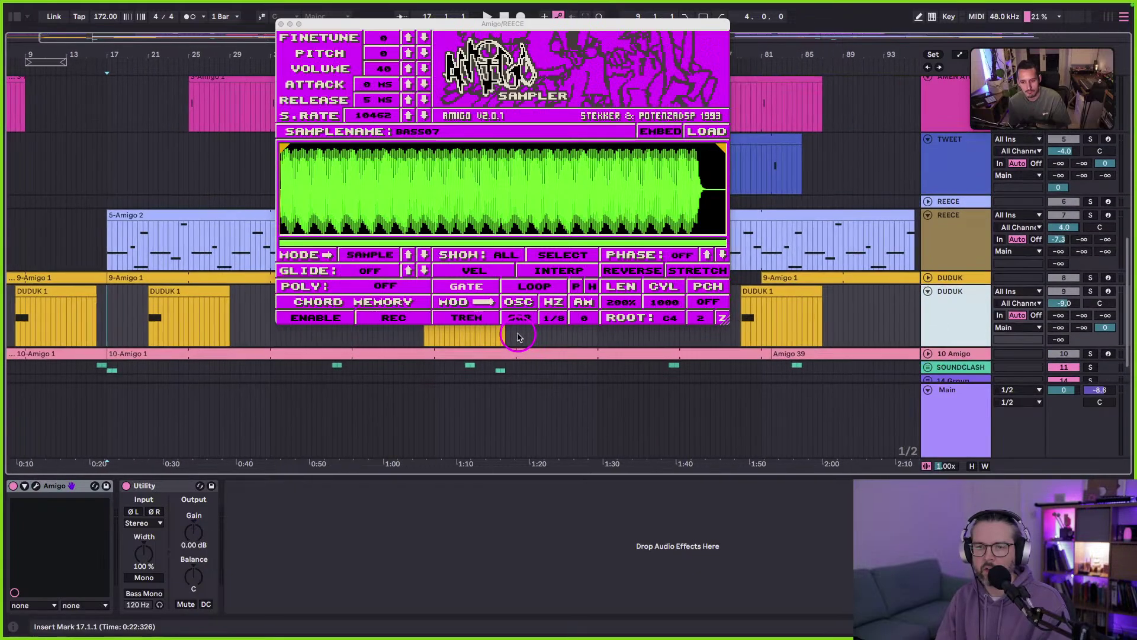
click(152, 317)
key(space)
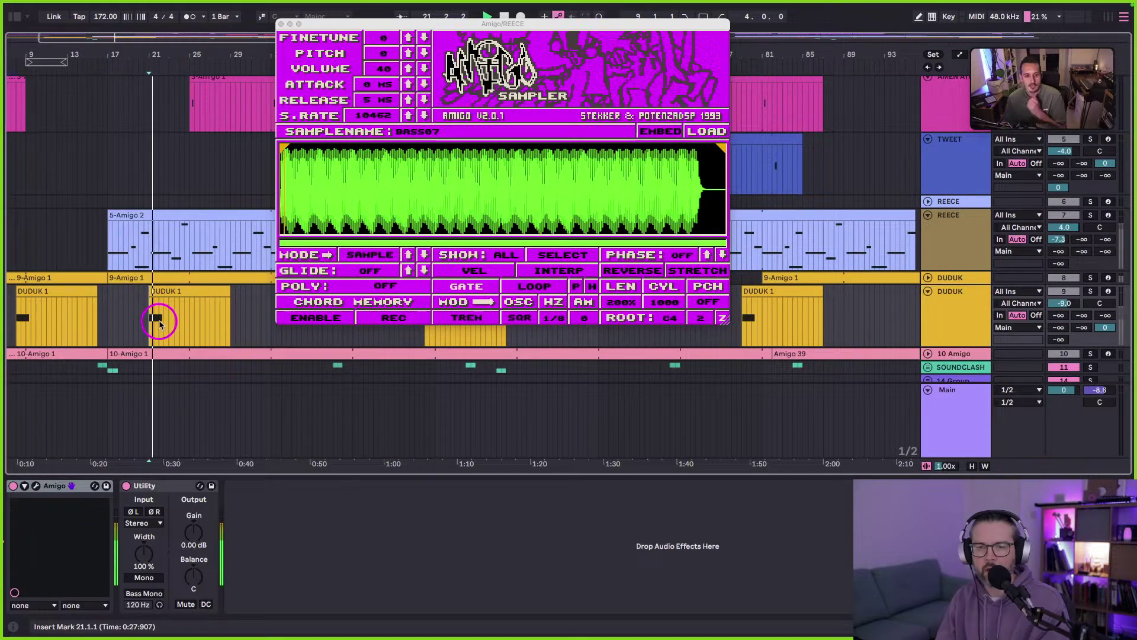
Close the REECE sampler window and select the unfolded REECE track again.
click(311, 135)
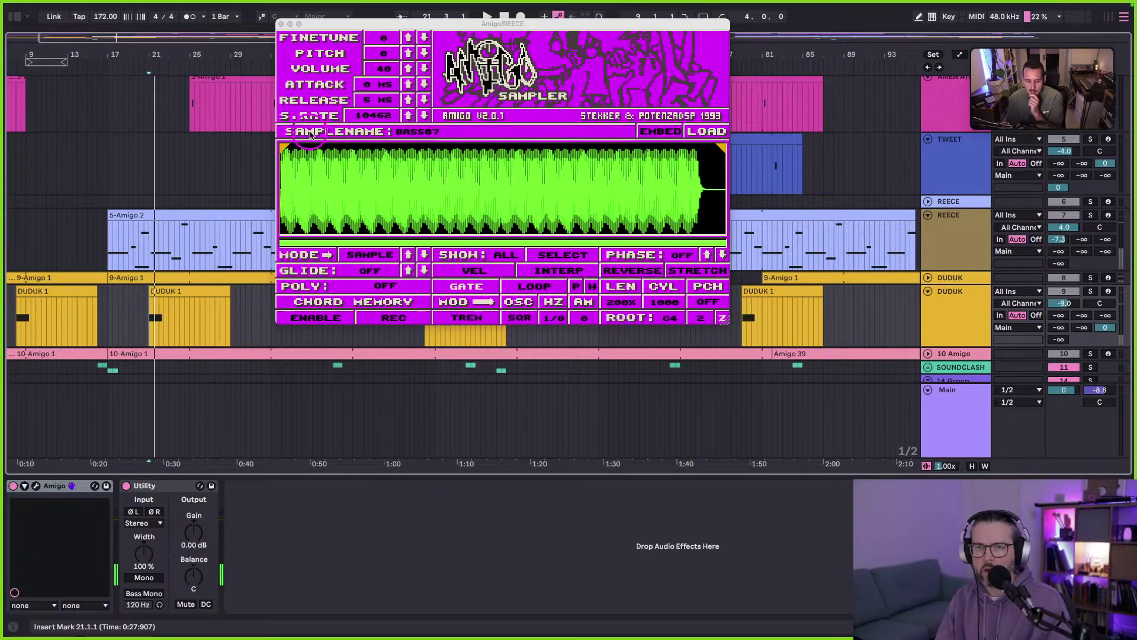
click(280, 24)
scroll(533, 296, left, 3)
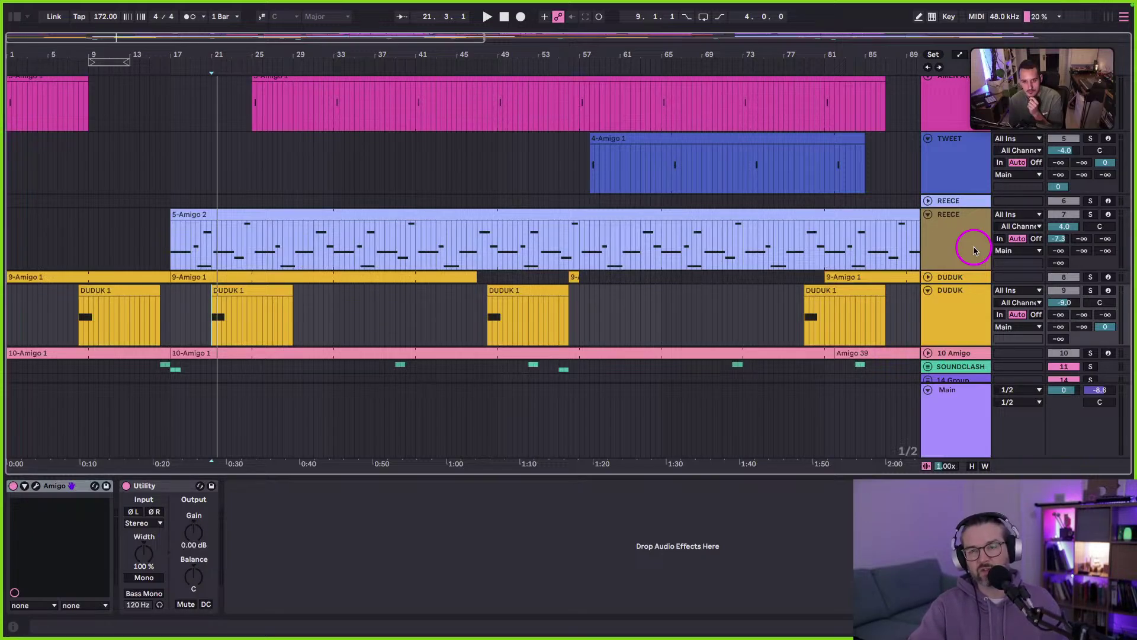
click(955, 247)
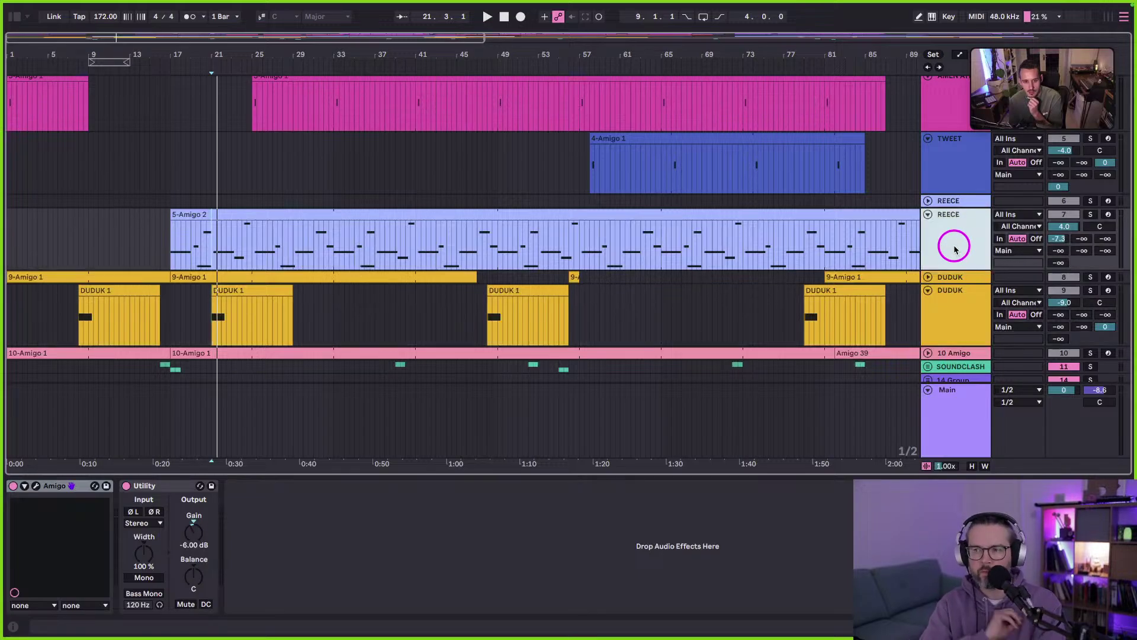
Unfold the DUDUK track with the 9-Amigo 1 clips, place the insert marker at bar 17 and open its Amigo sampler window.
click(928, 277)
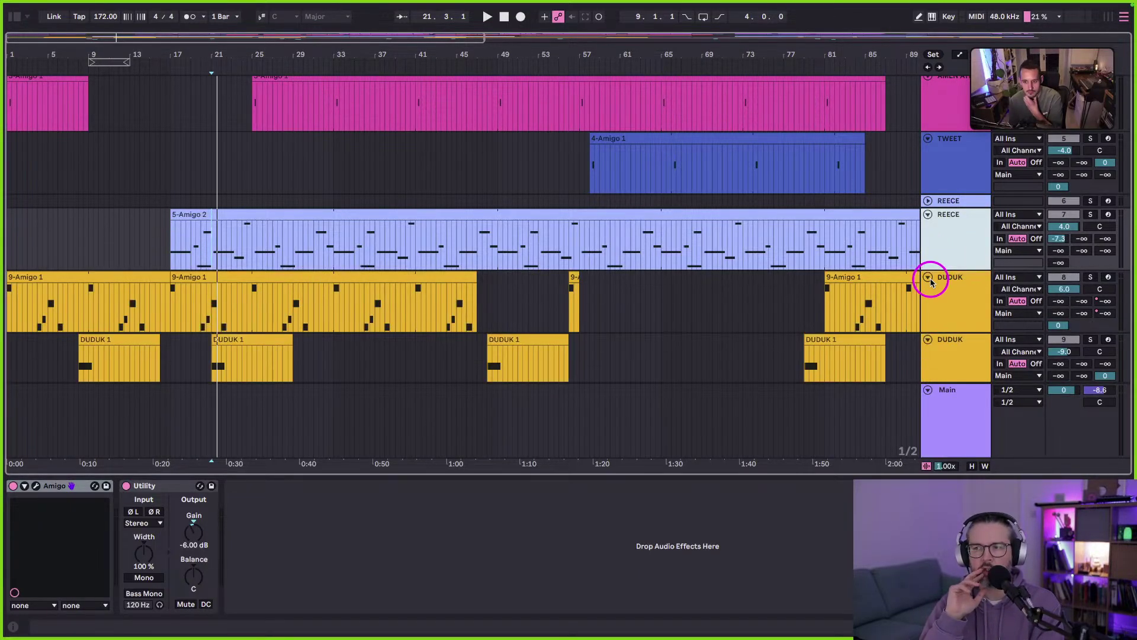
click(956, 305)
scroll(382, 356, down, 4)
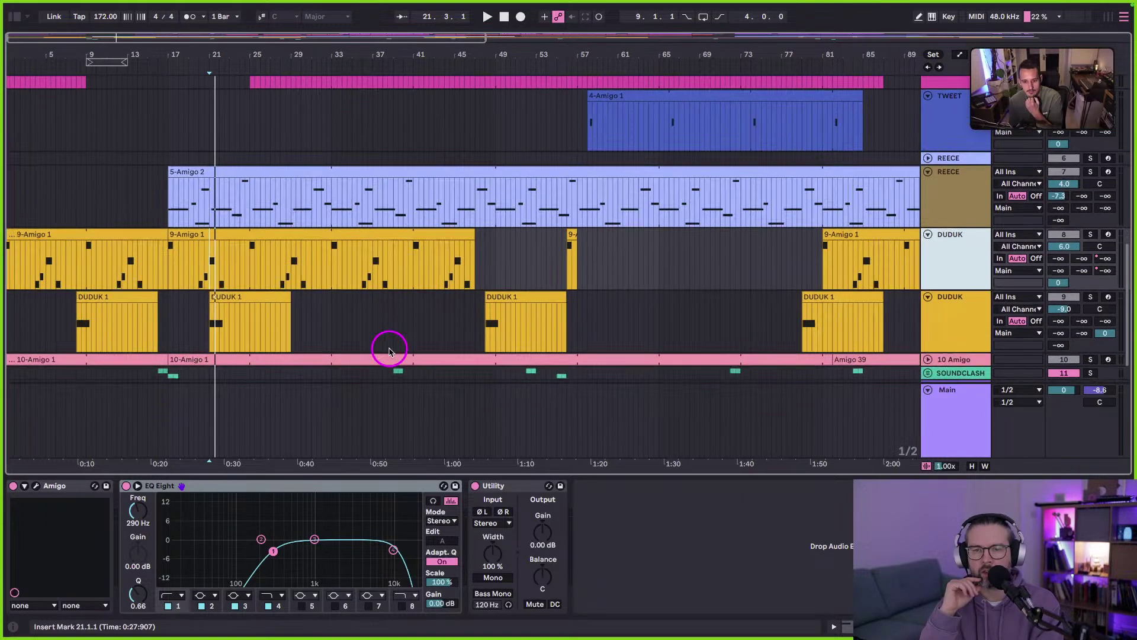
click(169, 261)
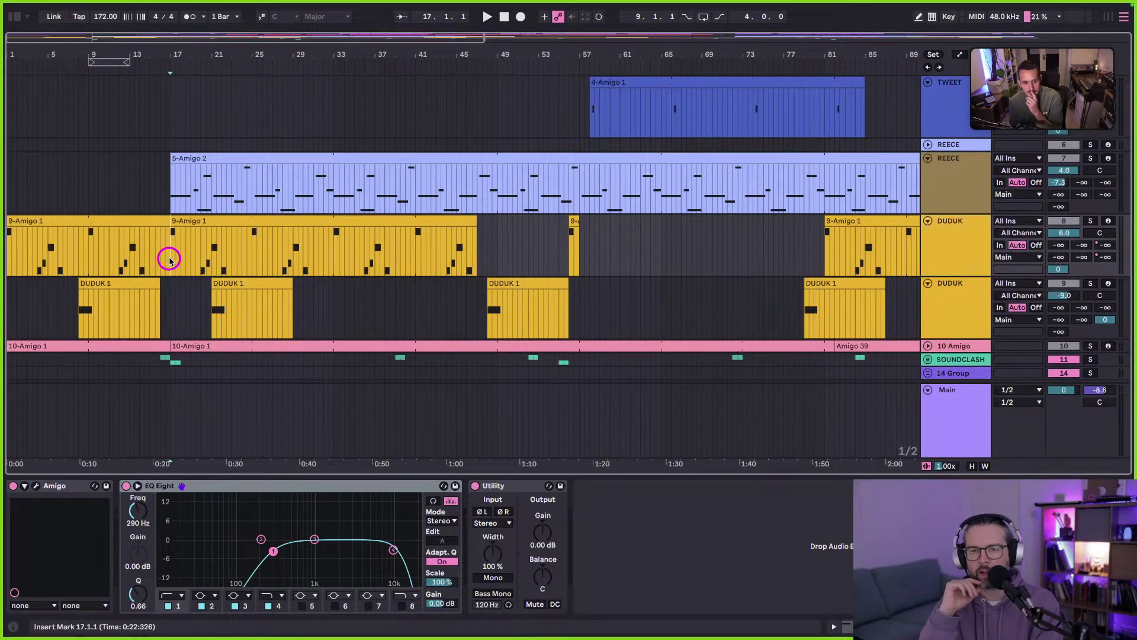
click(36, 485)
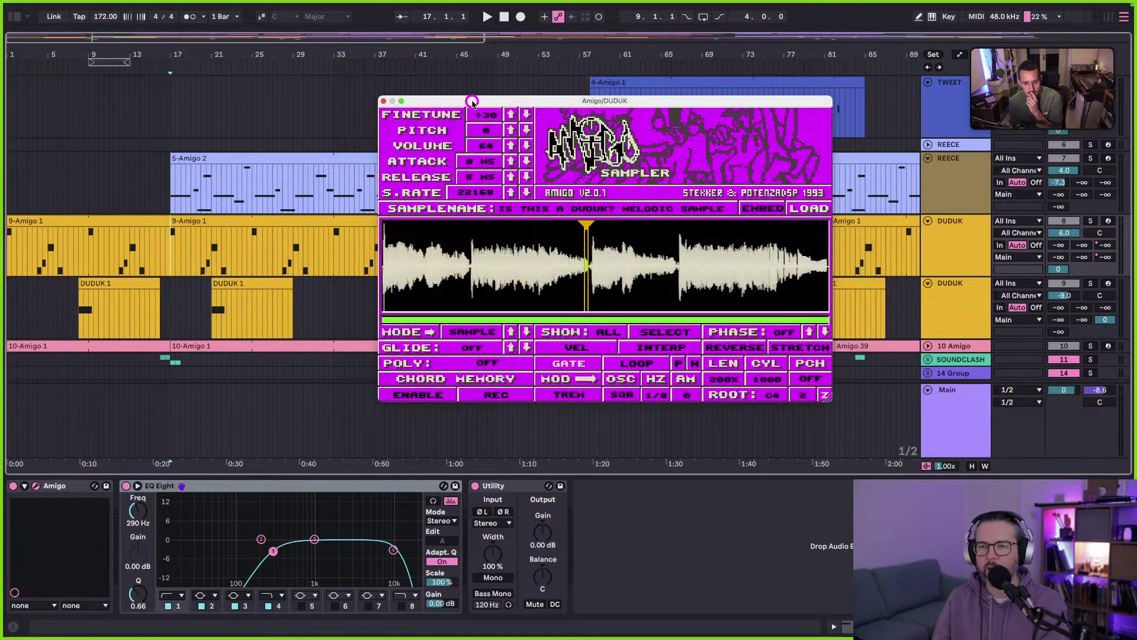
drag(466, 100, 389, 55)
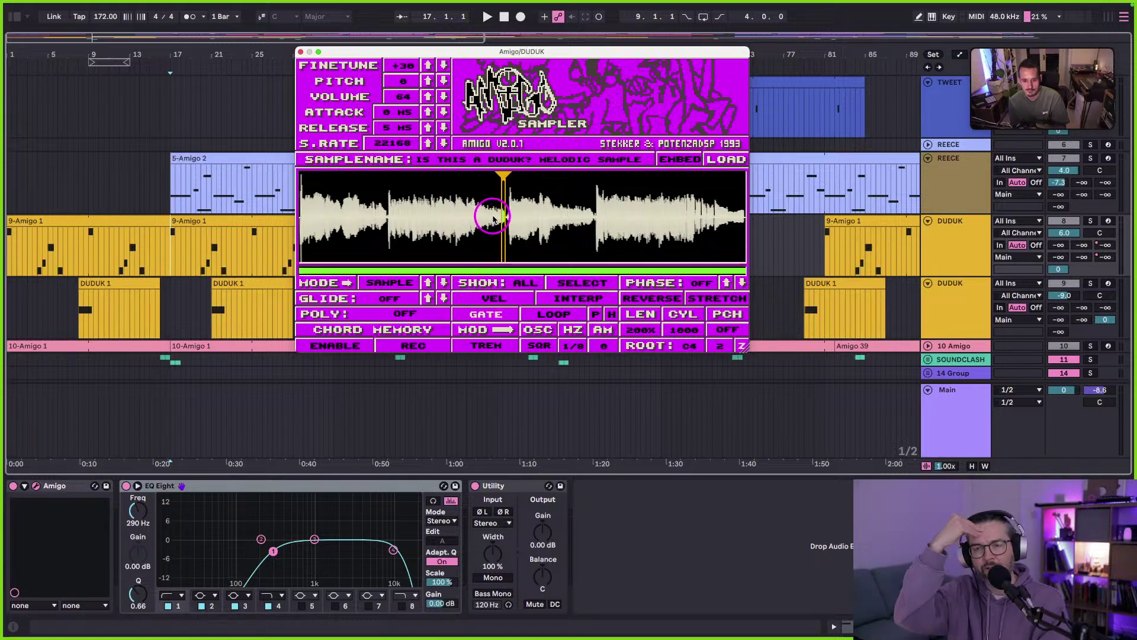
Solo the DUDUK track with the 9-Amigo 1 clips and play it from bar 17.
key(space)
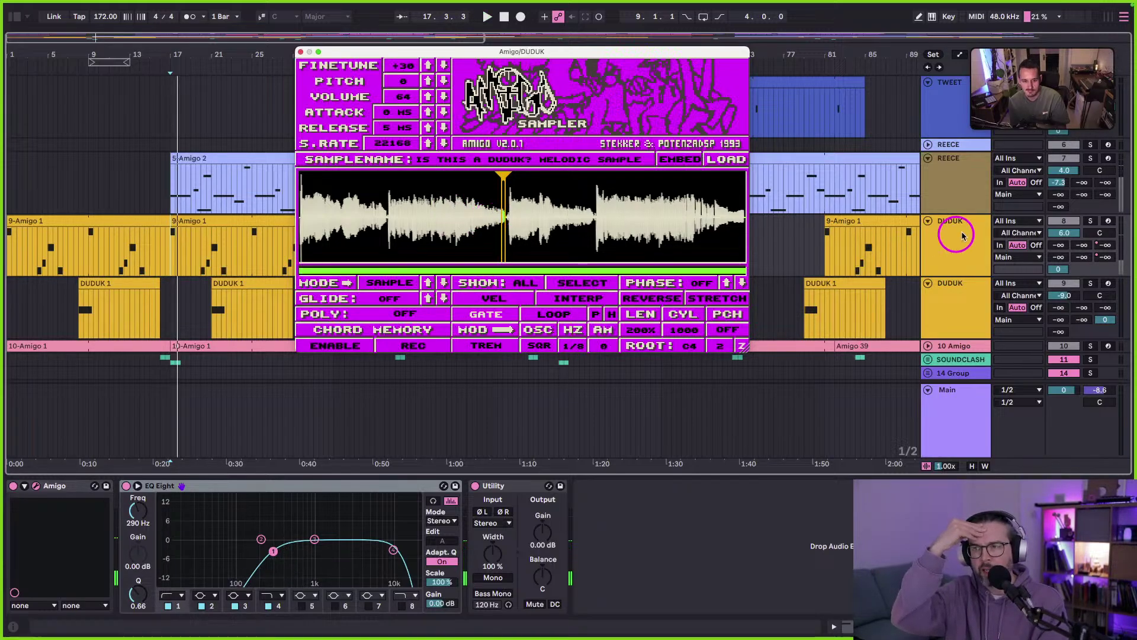
click(1088, 221)
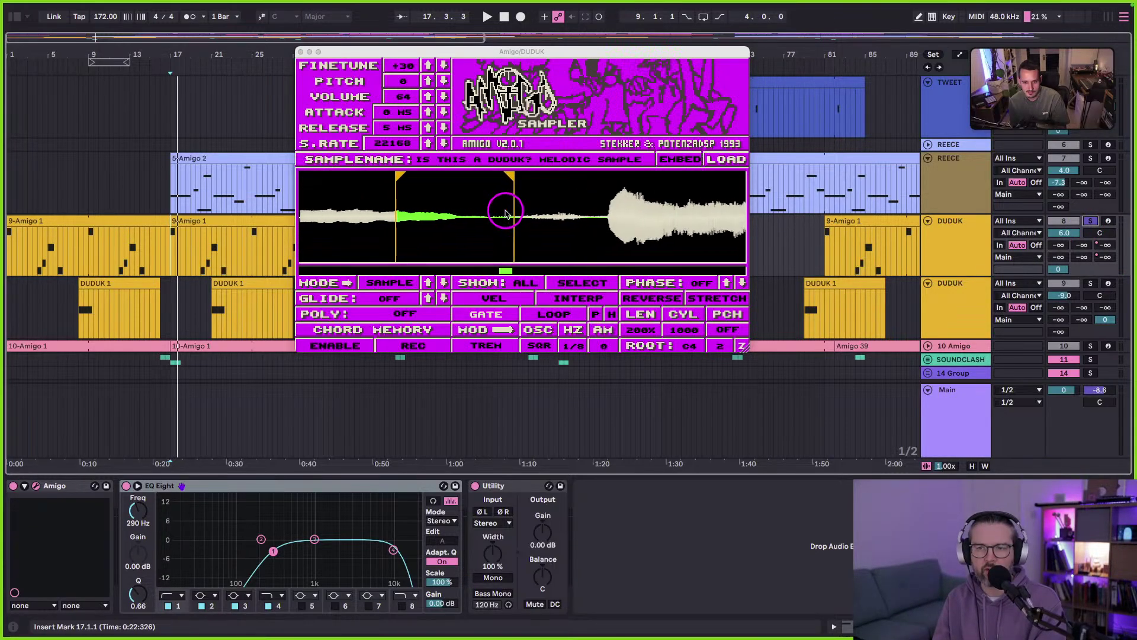
key(space)
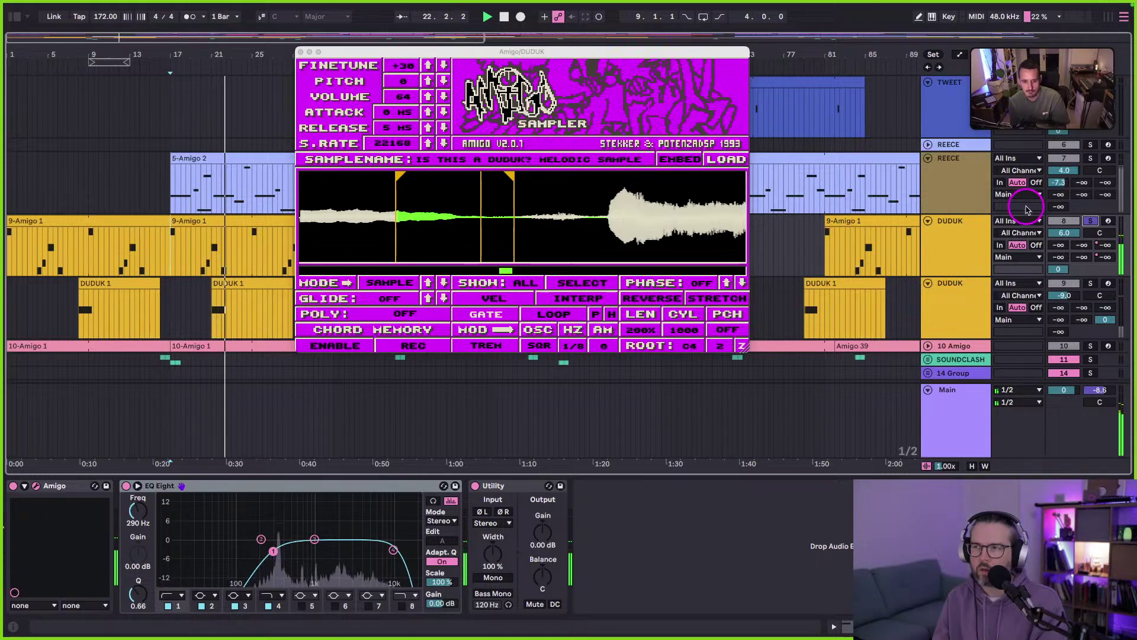
Solo the REECE track alongside the DUDUK melody to hear both together, and stop playback with all solos cleared.
click(1088, 160)
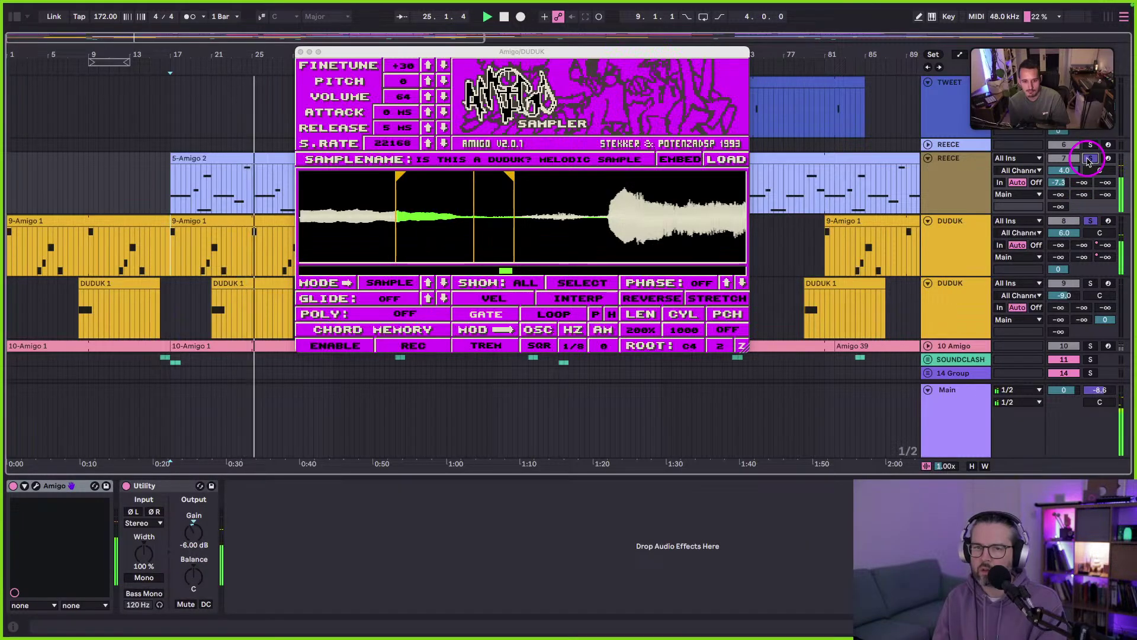
scroll(1087, 159, up, 10)
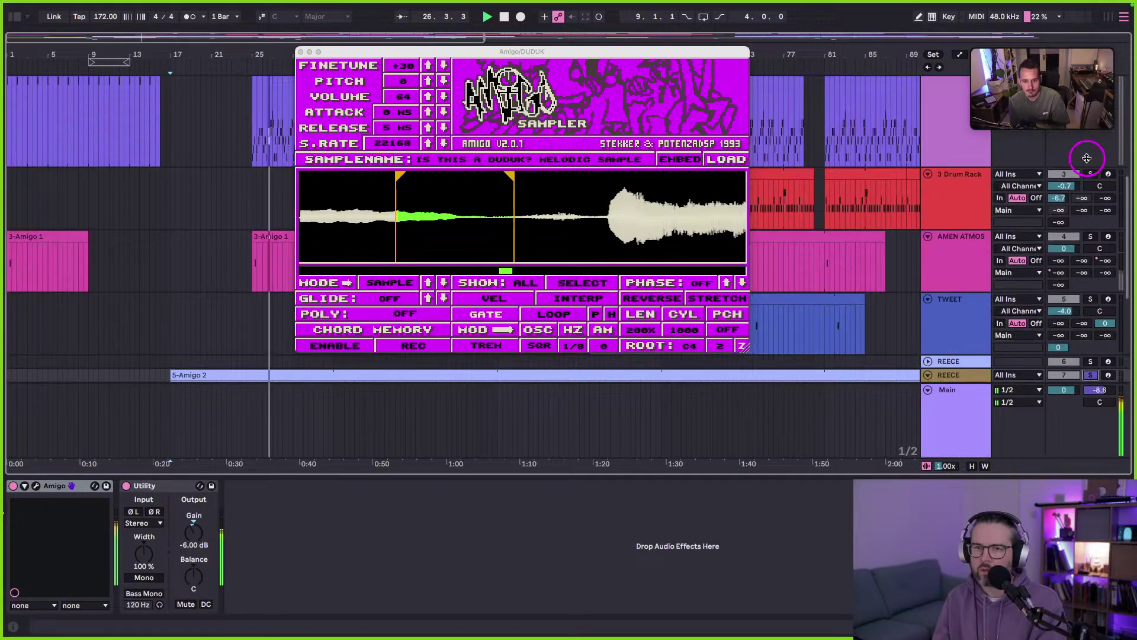
scroll(1088, 159, down, 2)
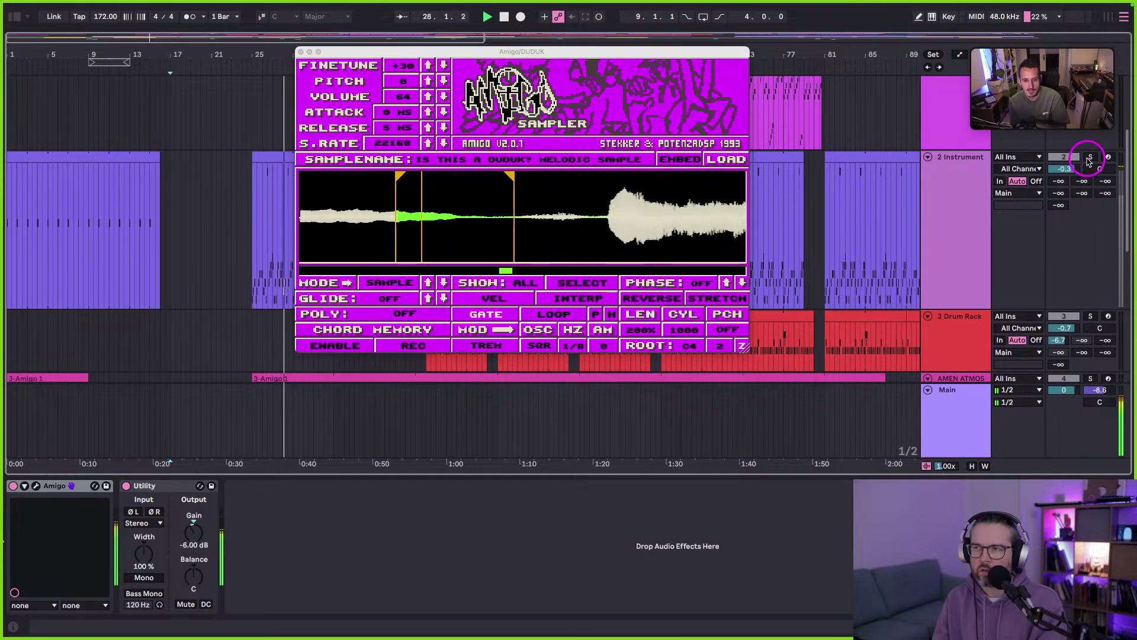
scroll(1087, 158, down, 8)
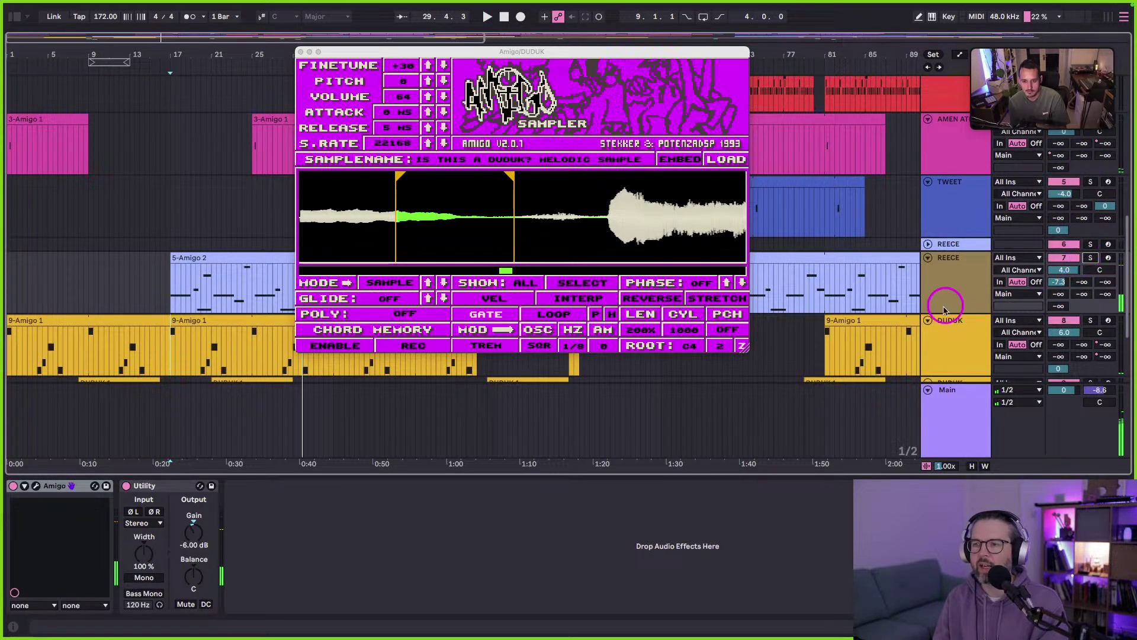
Select the DUDUK track with the 9-Amigo 1 clips and close its Amigo sampler window.
scroll(944, 308, down, 3)
click(942, 274)
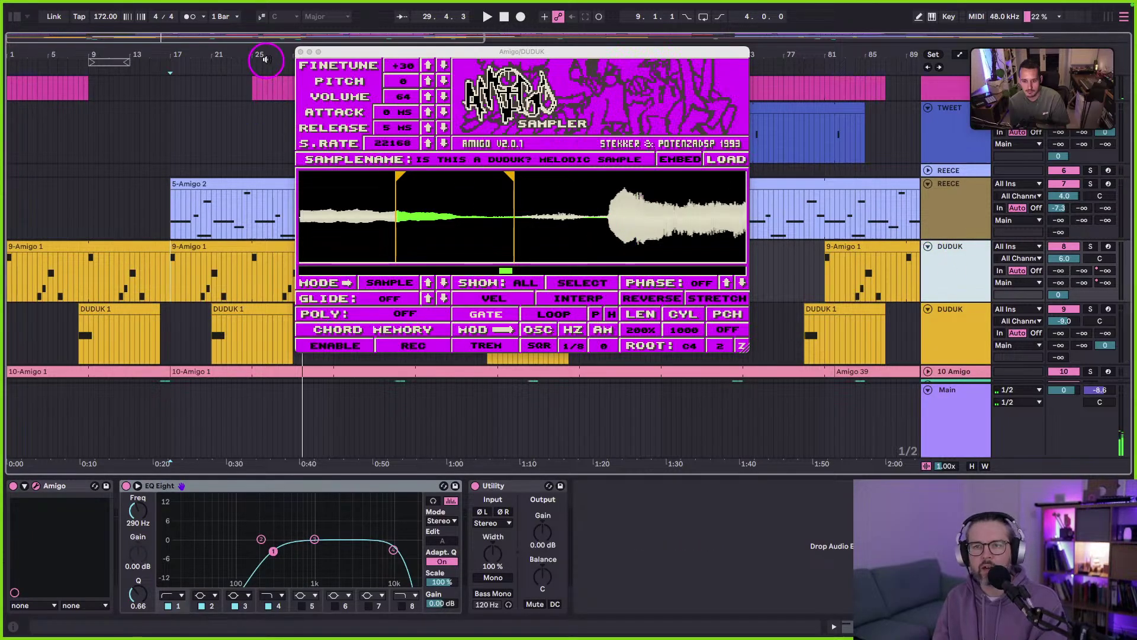
click(301, 52)
scroll(183, 236, down, 4)
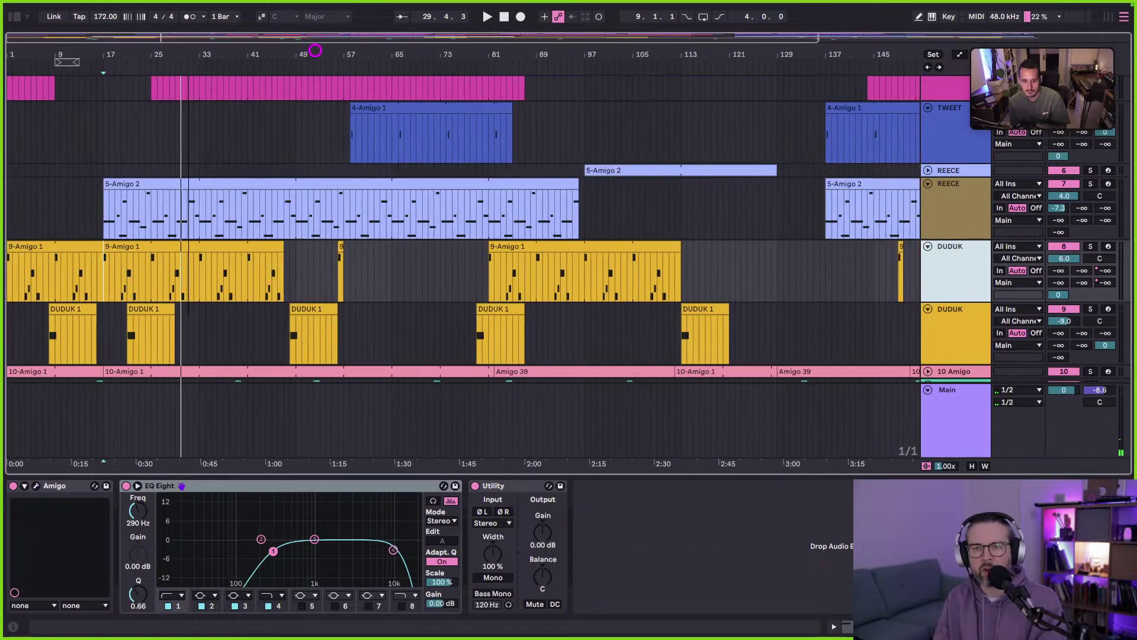
scroll(160, 252, down, 1)
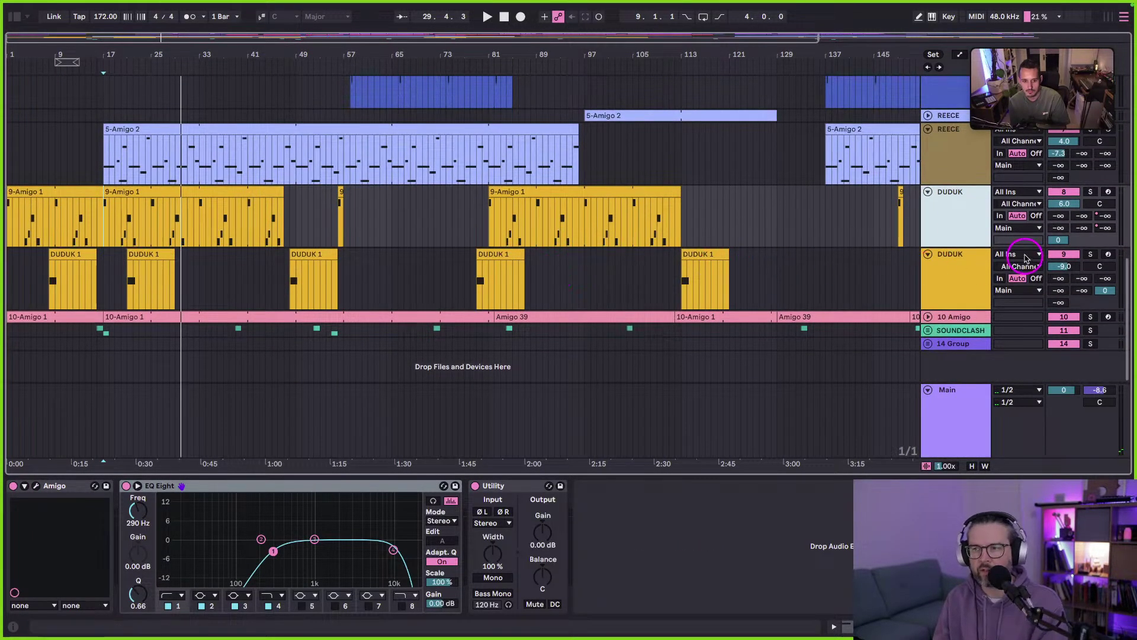
Show the devices of the track with the DUDUK 1 clips, and unfold and select the 10 Amigo track.
click(947, 300)
click(928, 317)
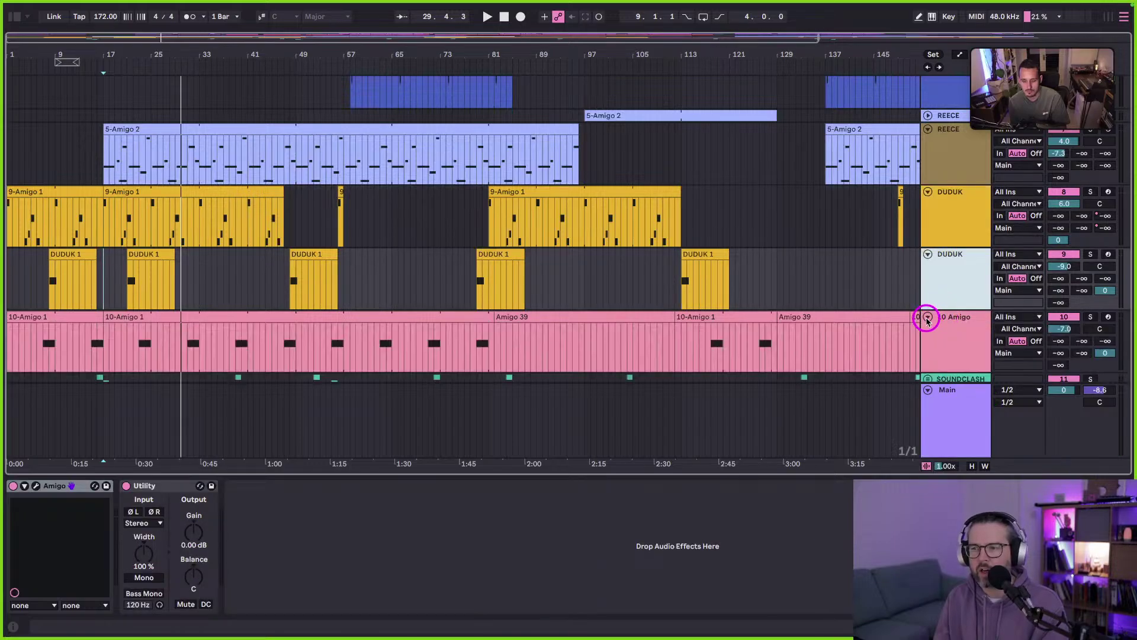
scroll(926, 325, down, 3)
click(941, 309)
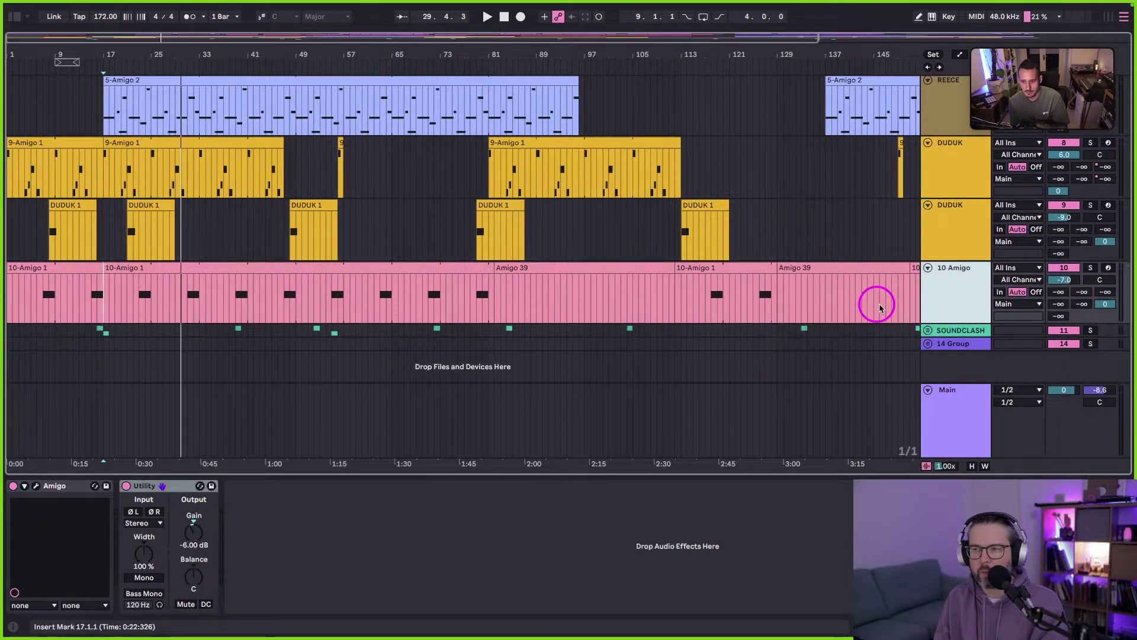
Unfold the SOUNDCLASH group and select the 12 Amigo track inside it.
click(928, 330)
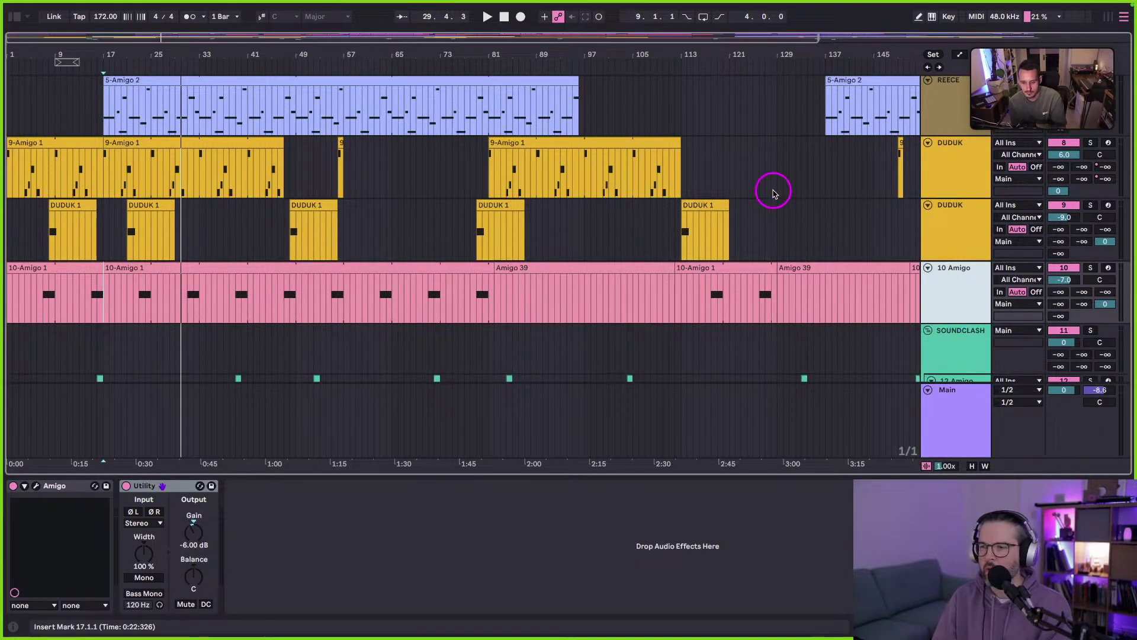
scroll(934, 308, down, 3)
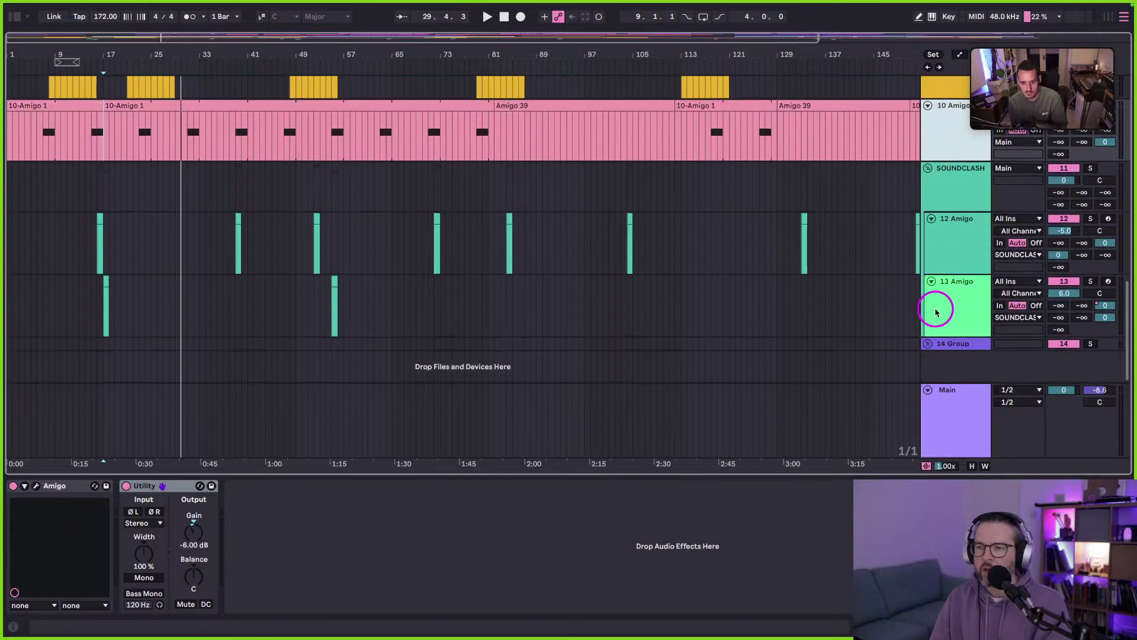
click(933, 254)
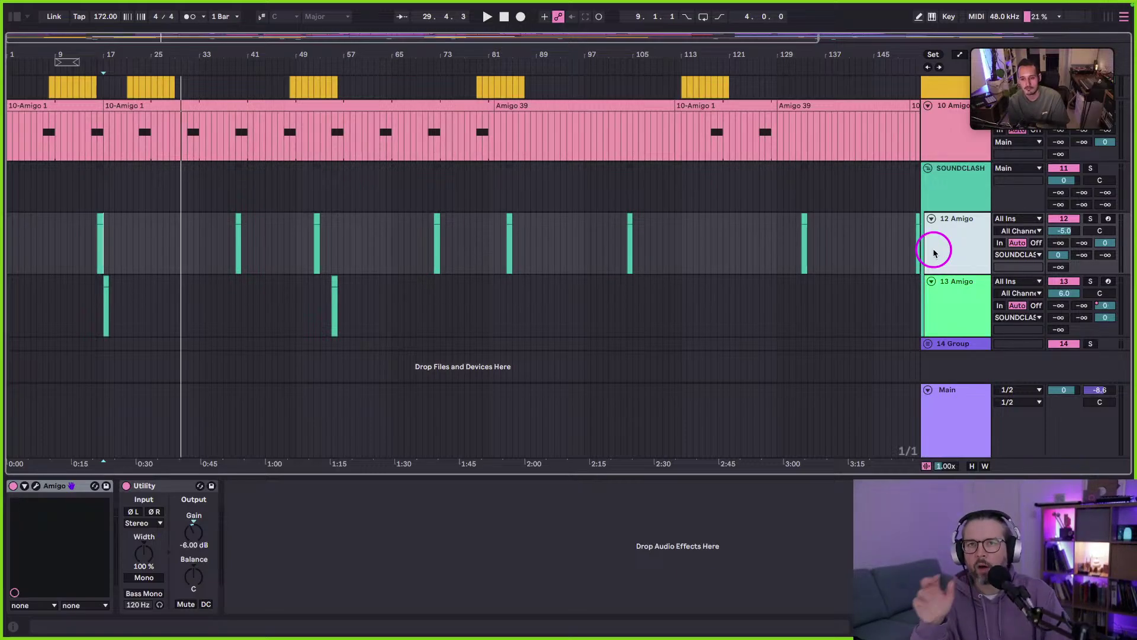
Switch to Session View and show the device chains of the Amigo Banbarra Shack Up and Instrument Rack tracks.
key(Tab)
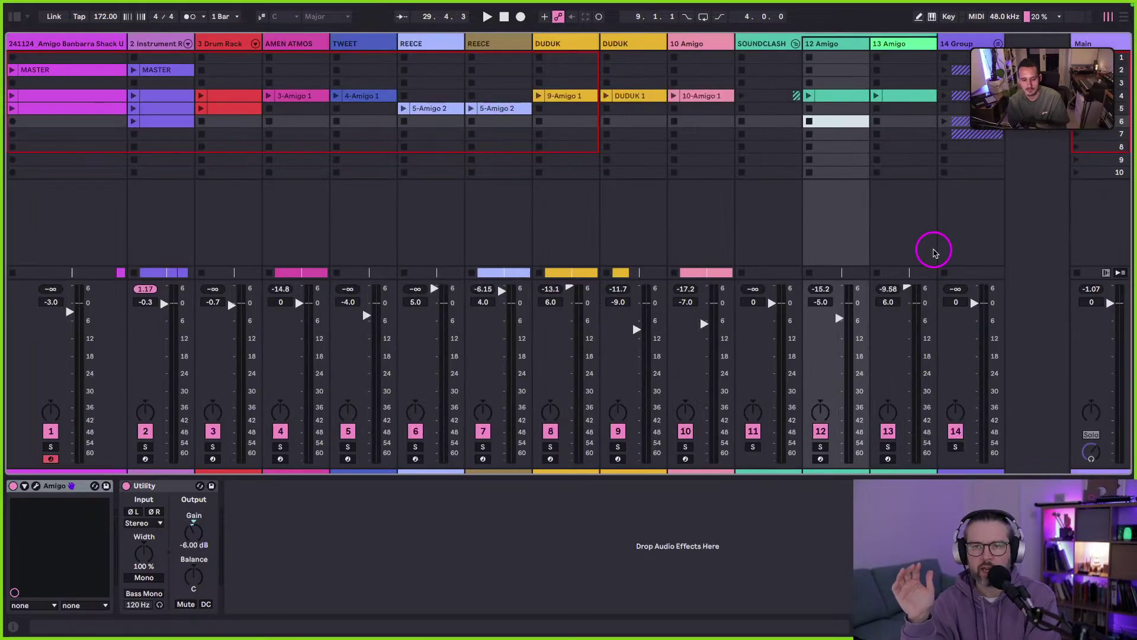
click(150, 43)
click(70, 43)
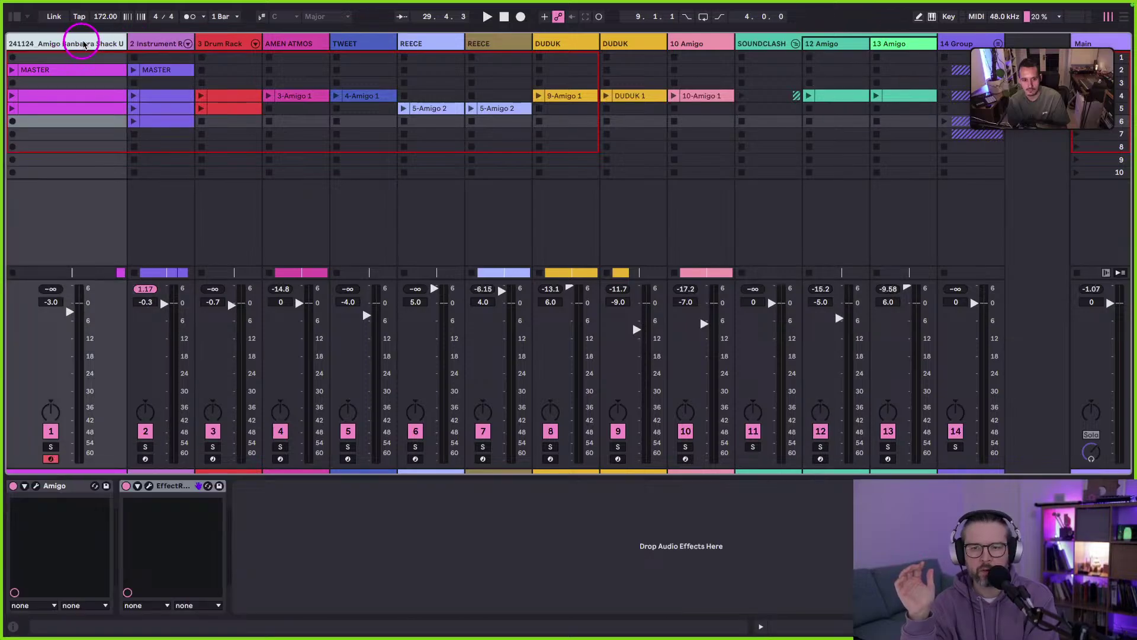
click(148, 41)
Show the browser and list the contents of the User Library.
click(15, 16)
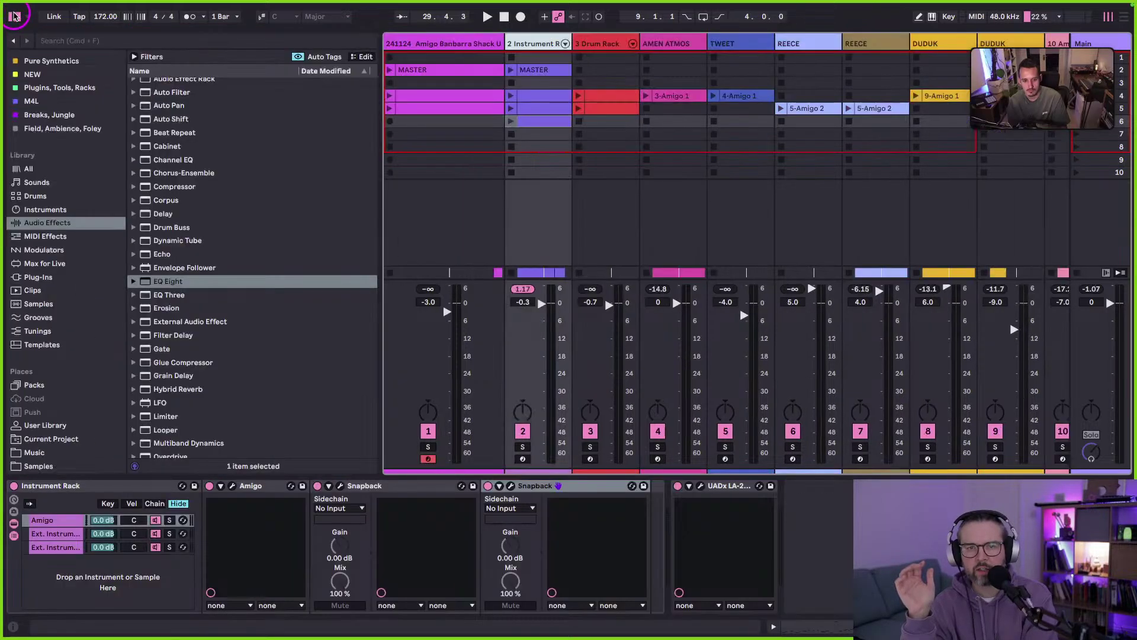
scroll(50, 372, down, 3)
click(48, 353)
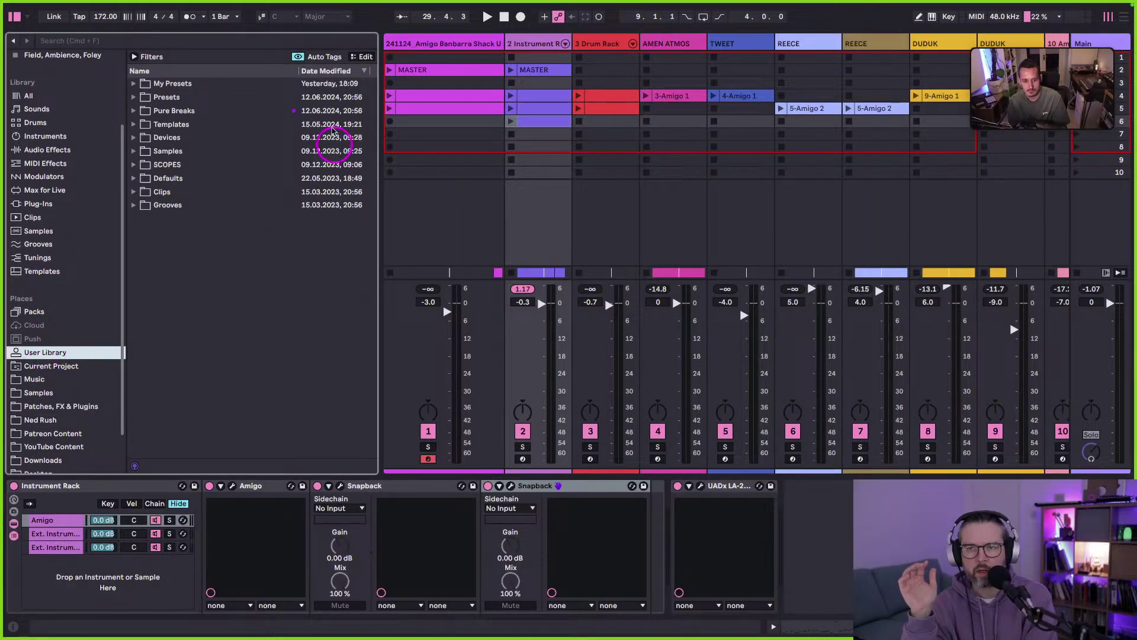
Widen the 2 Instrument Rack track, solo it and play its MASTER clip.
click(525, 44)
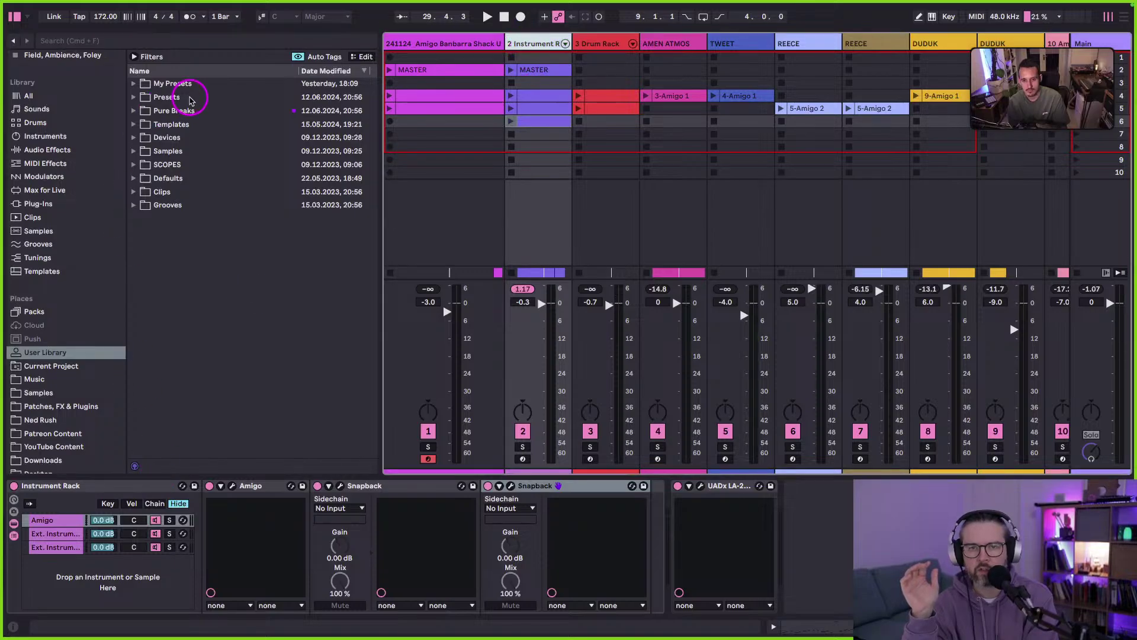
drag(570, 43, 639, 43)
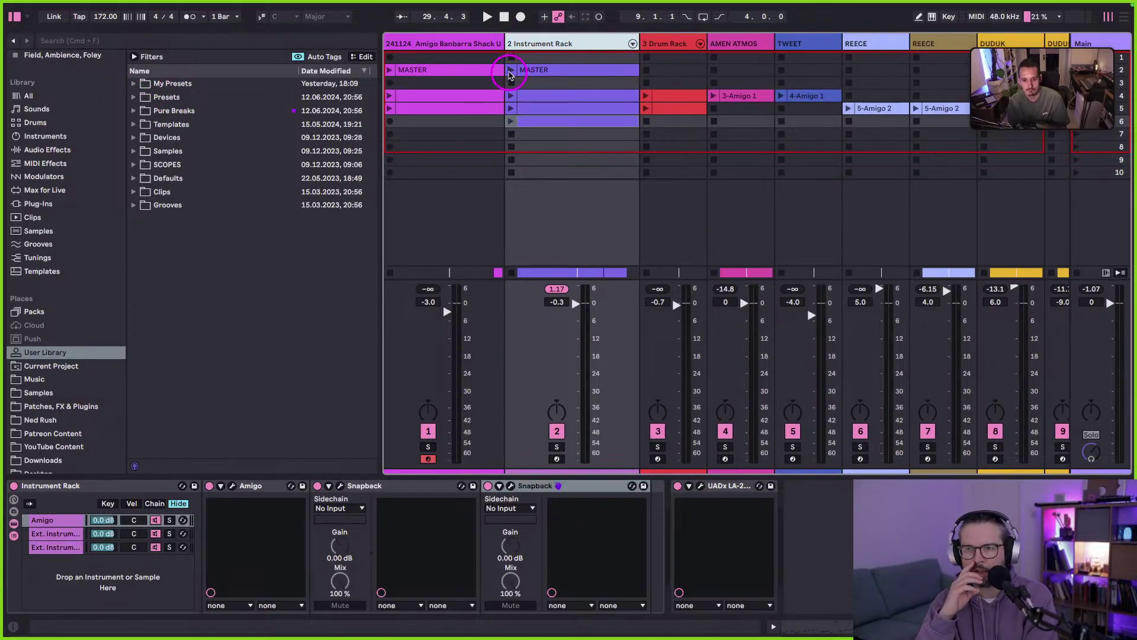
click(556, 447)
click(511, 70)
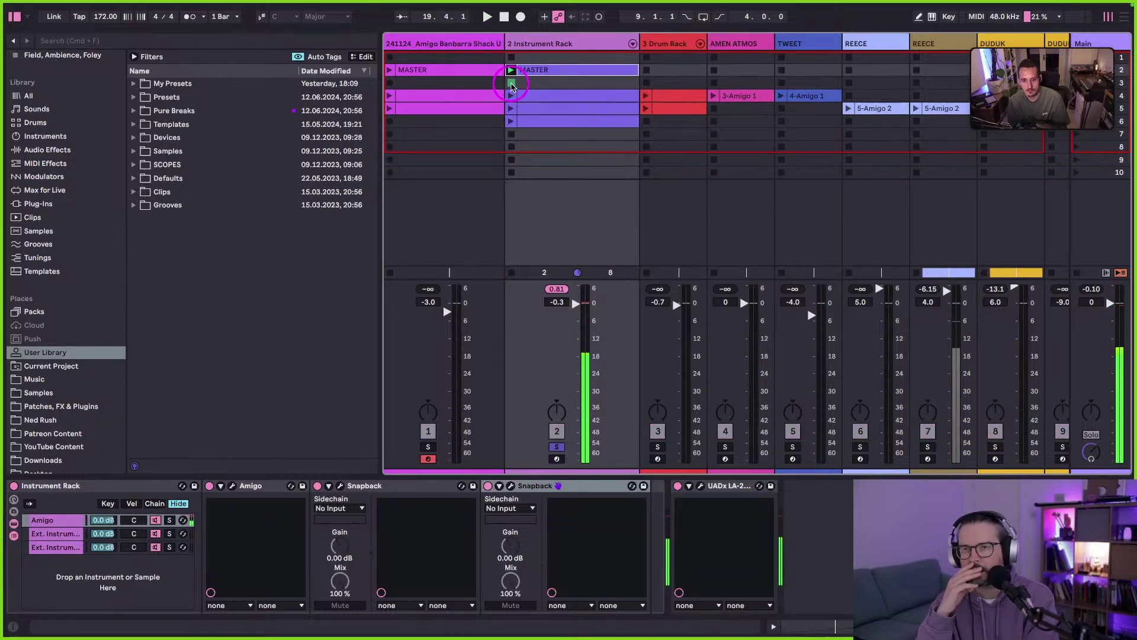
Examine the notes of the Instrument Rack's MASTER clip in the full-size clip editor, and unsolo the track.
double_click(533, 71)
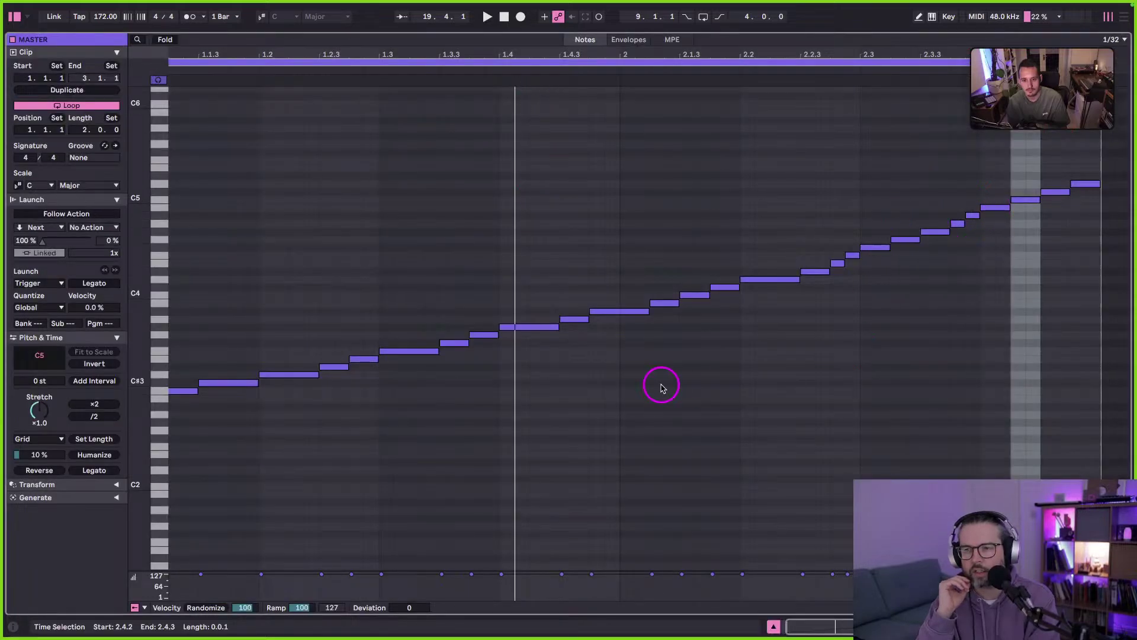
key(super+alt+e)
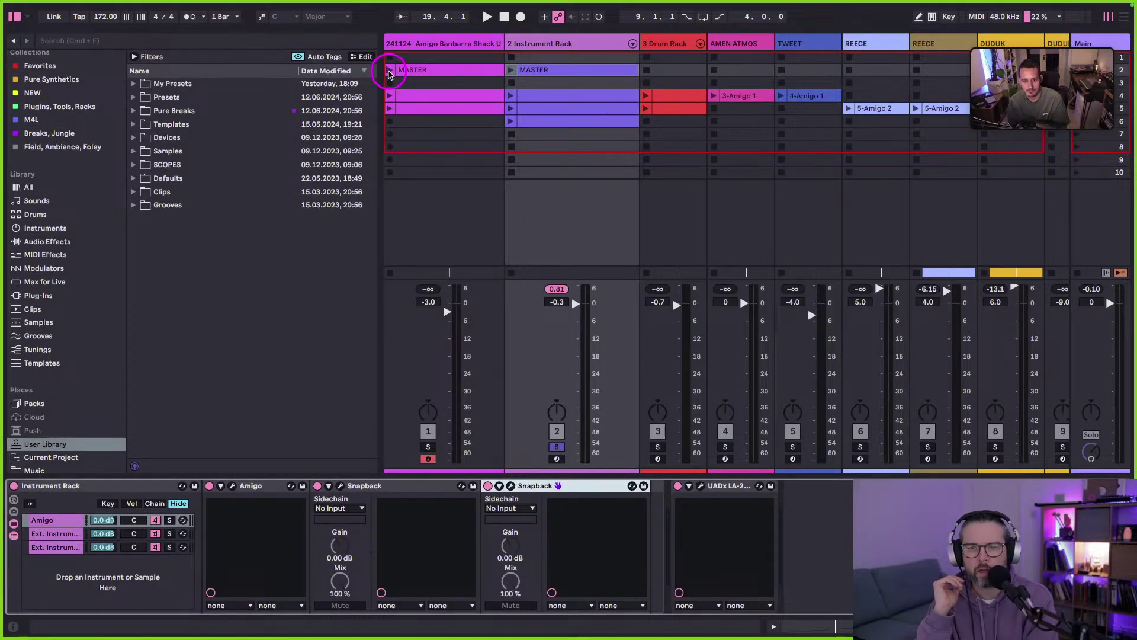
click(557, 447)
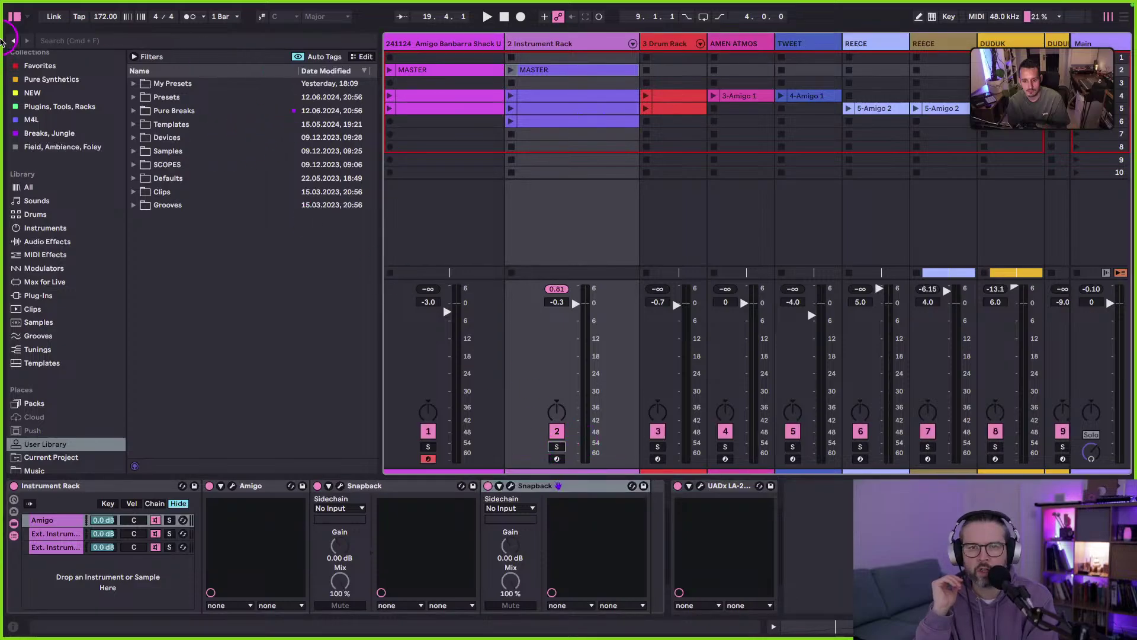
Return to Arrangement View with the browser hidden, and switch all tracks back to playing the arrangement.
click(14, 16)
key(super+alt+e)
key(Tab)
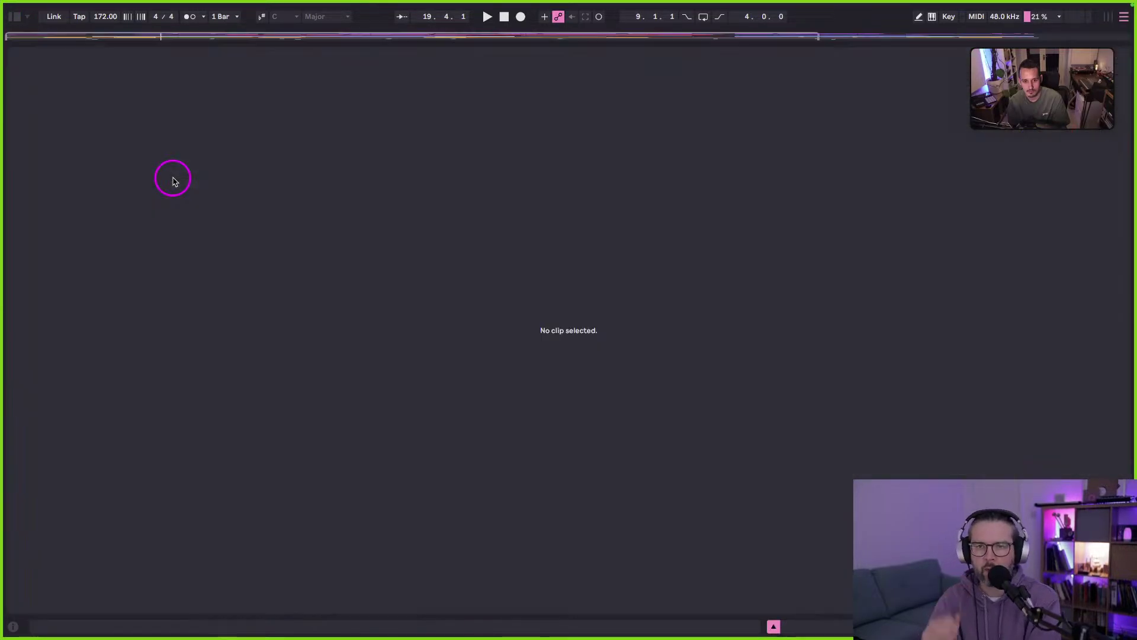
key(super+alt+e)
key(Tab)
key(Tab)
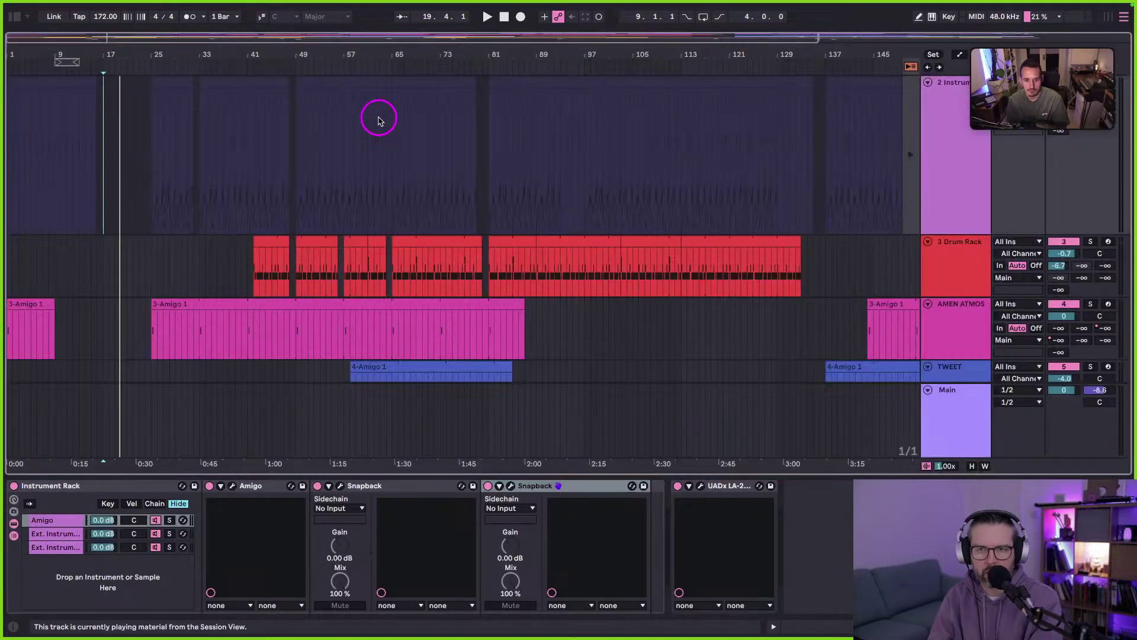
drag(393, 51, 289, 51)
click(906, 70)
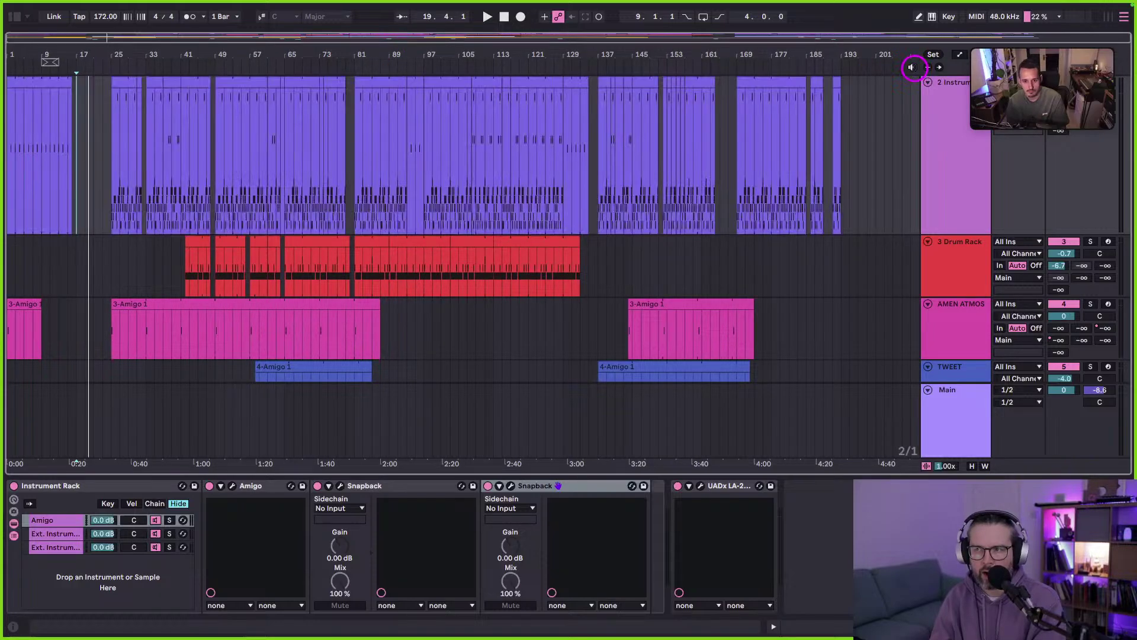
Fold the SOUNDCLASH group and all the tracks of the arrangement, and stop playback.
drag(812, 53, 639, 152)
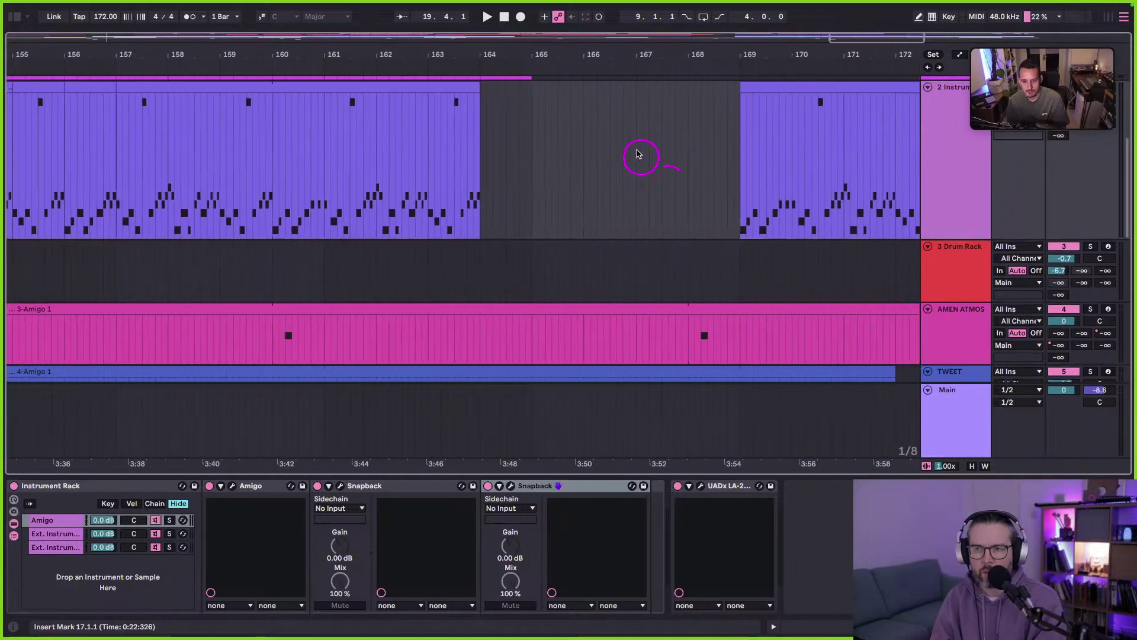
double_click(578, 51)
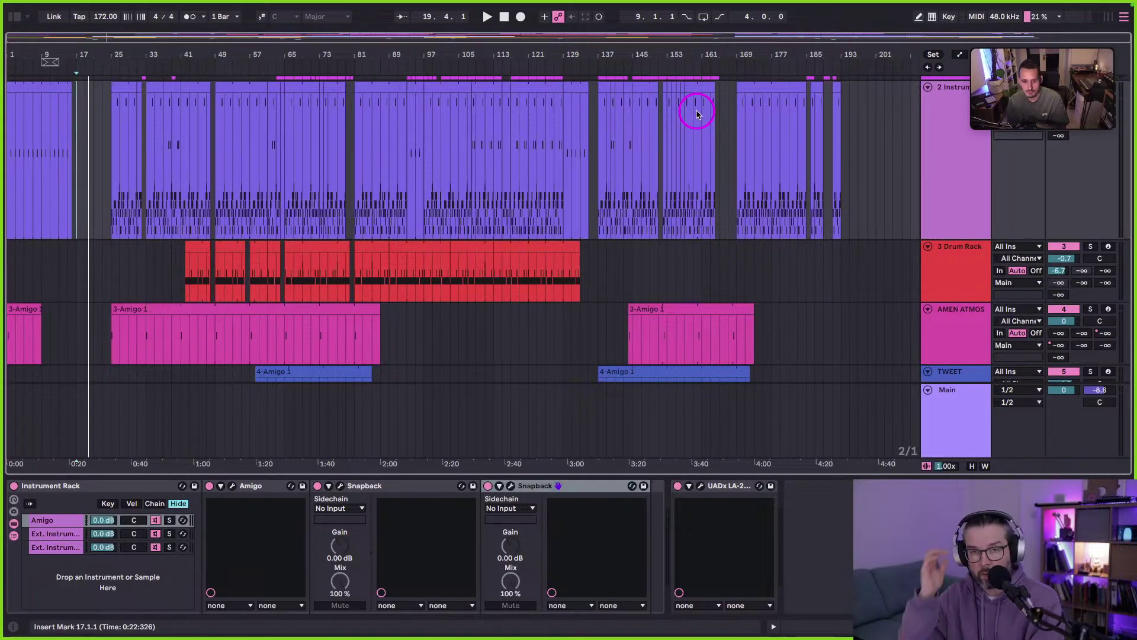
key(ctrl+alt+e)
key(ctrl+alt+e)
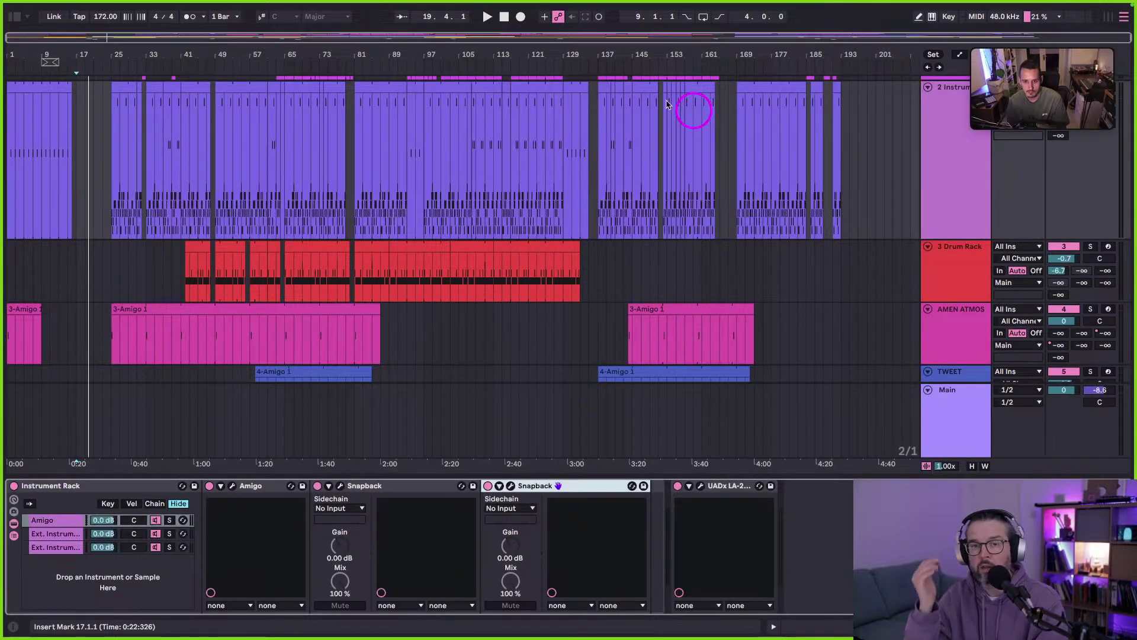
scroll(290, 237, down, 5)
scroll(290, 237, down, 2)
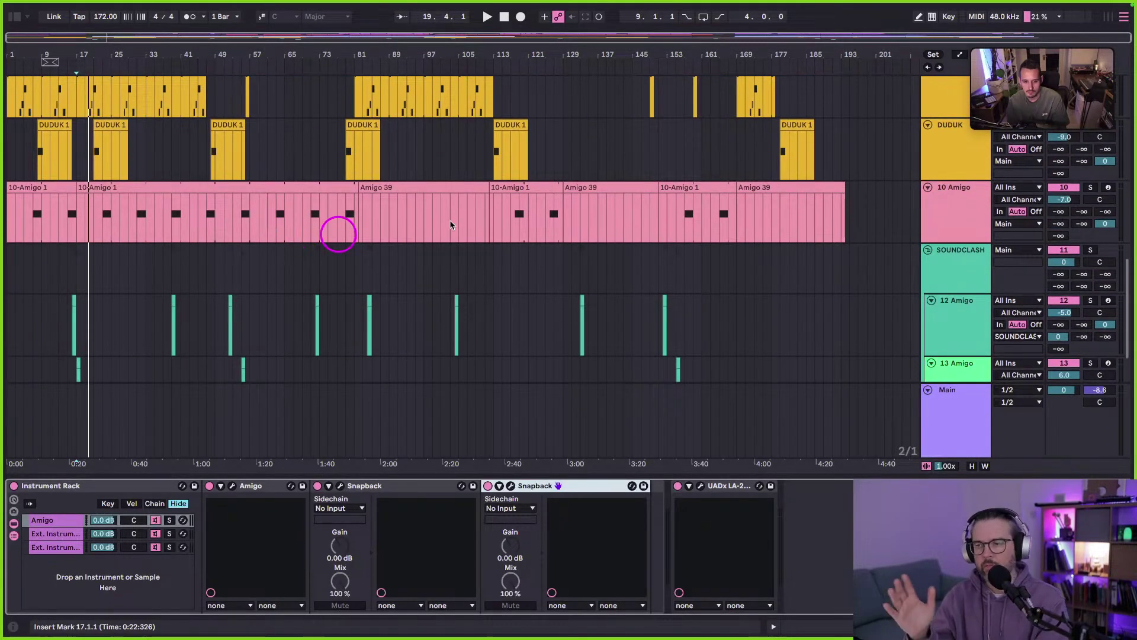
click(928, 250)
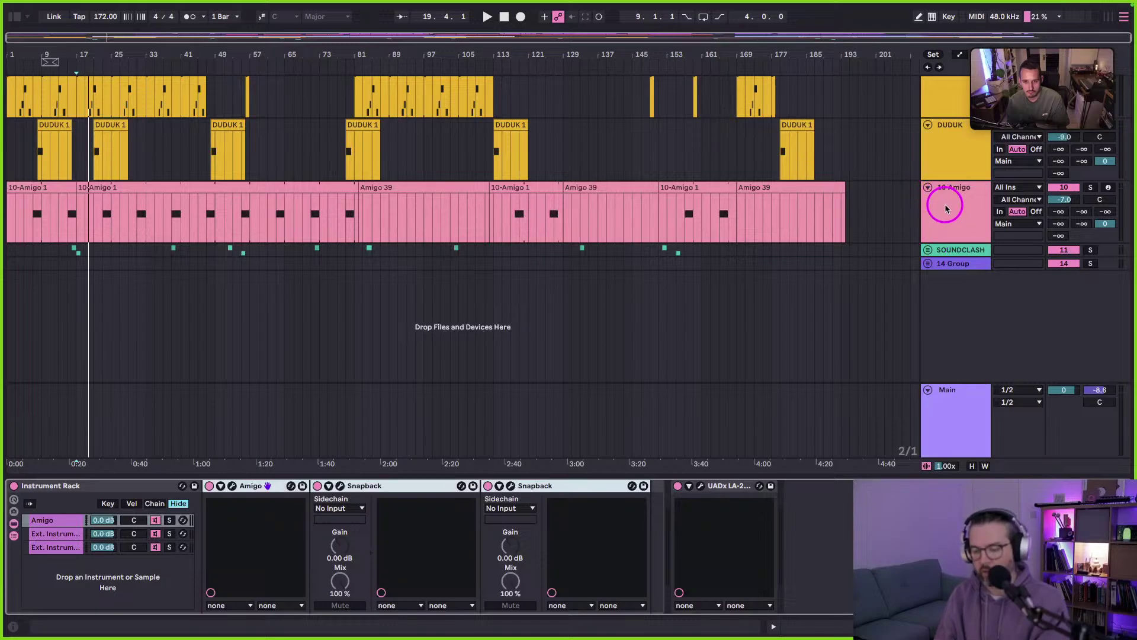
click(928, 188)
alt+click(929, 189)
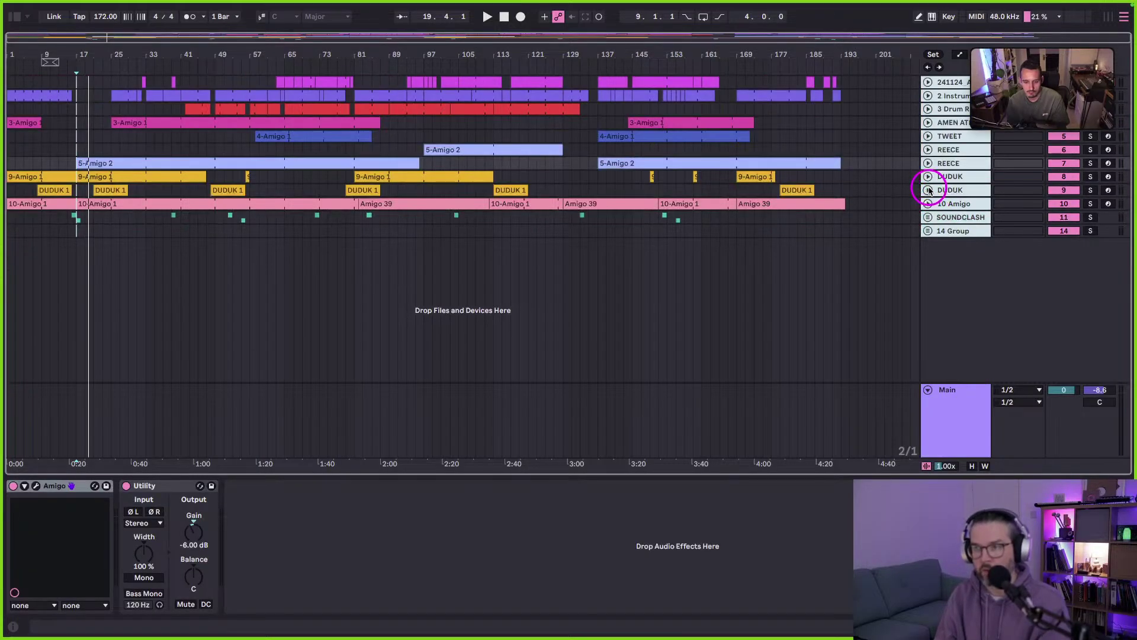
click(504, 16)
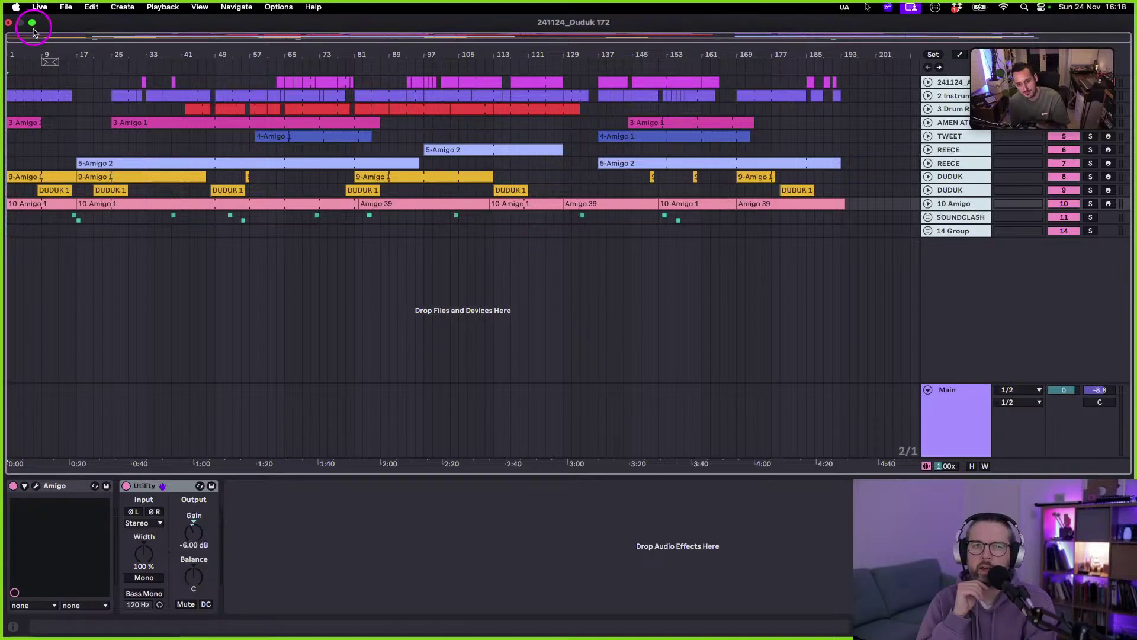
Take the 241124_Duduk 172 set out of full screen, and expand Zoom's floating participant video into the full meeting window.
click(33, 24)
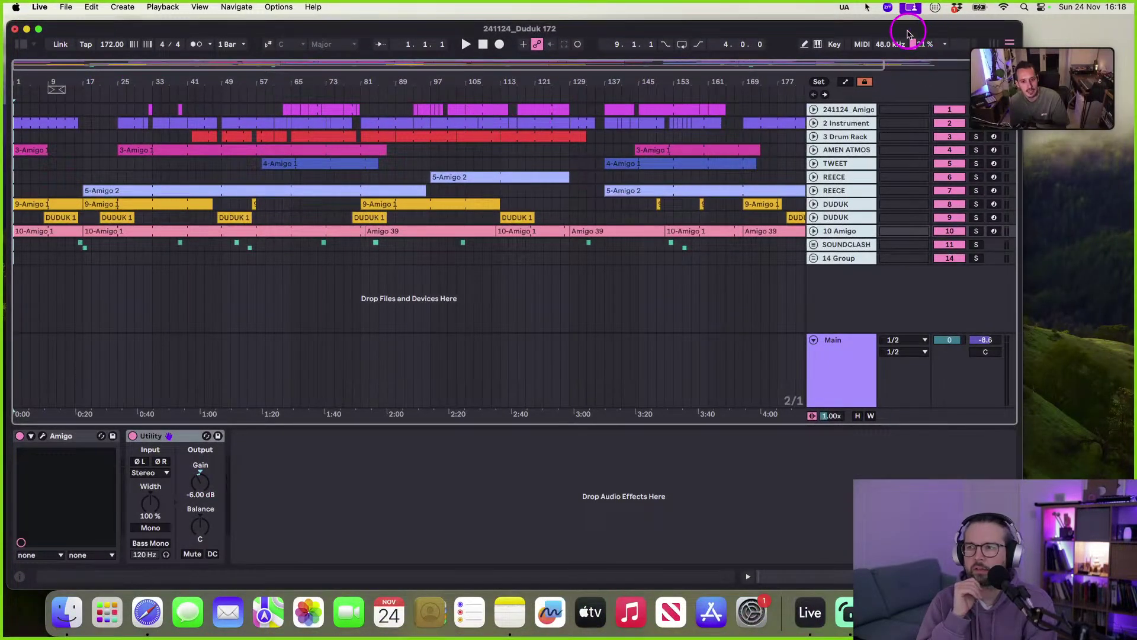
drag(1015, 55, 485, 85)
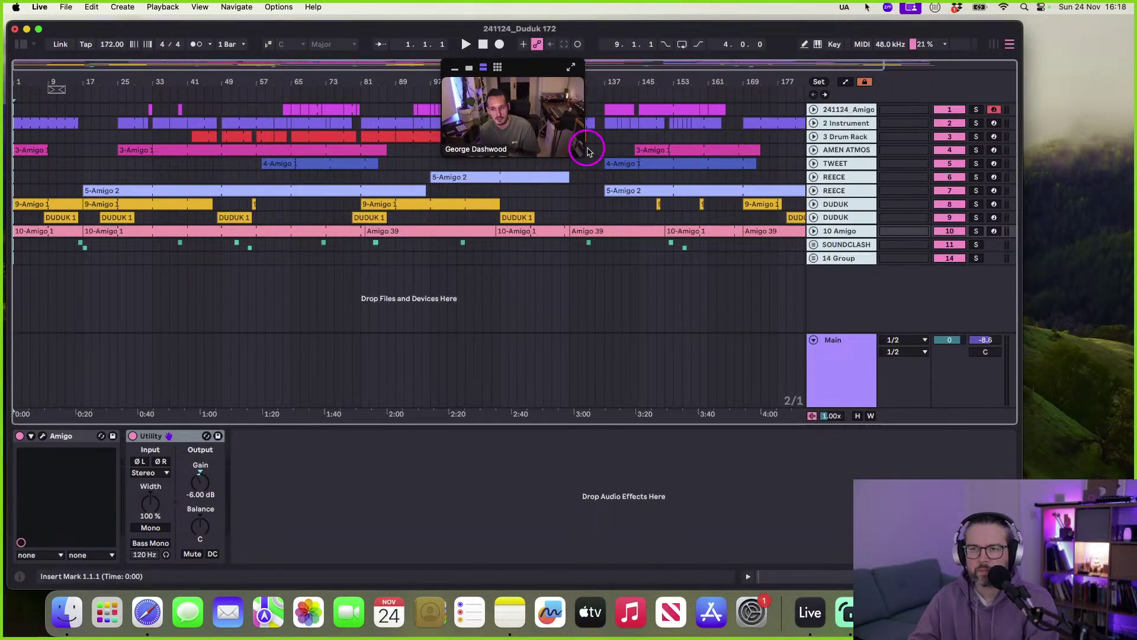
drag(583, 155, 286, 157)
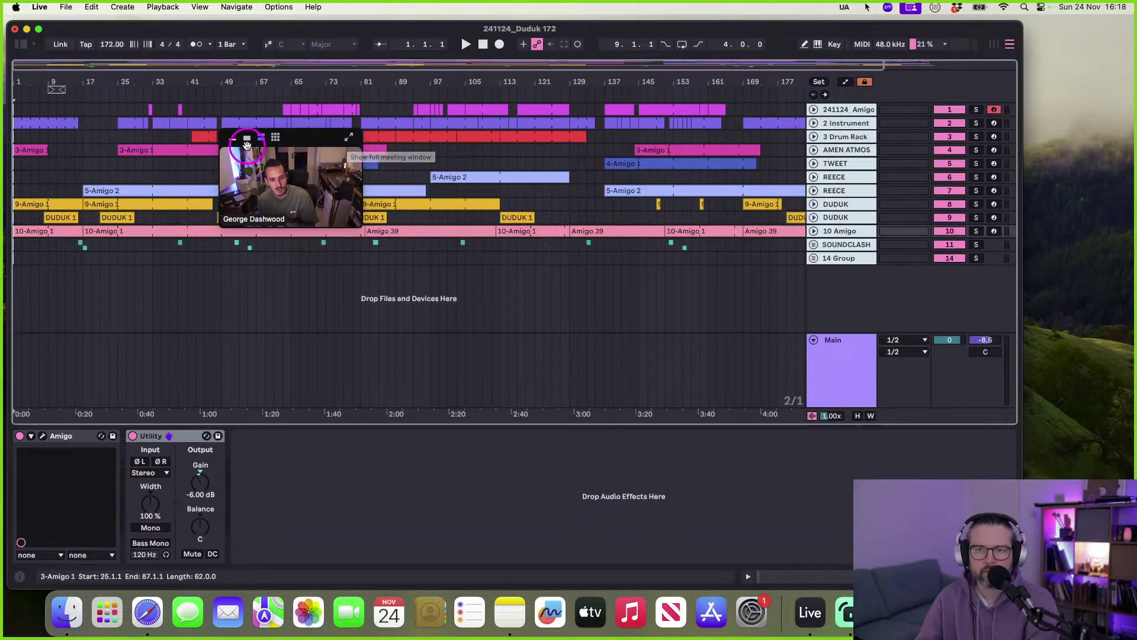
click(349, 138)
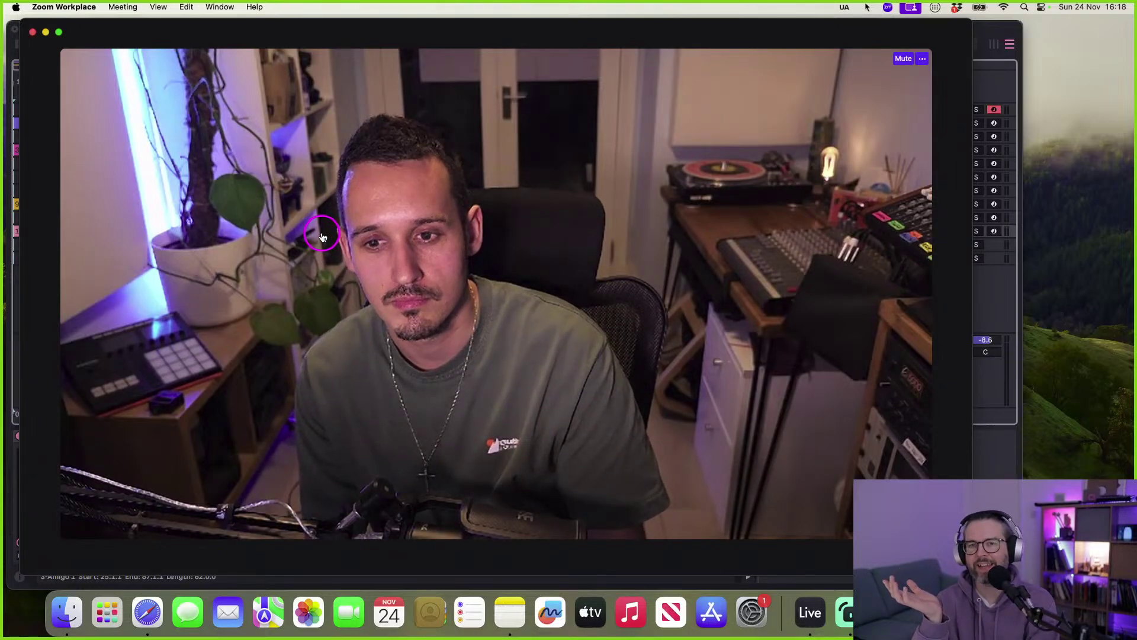
mouse_move(322, 236)
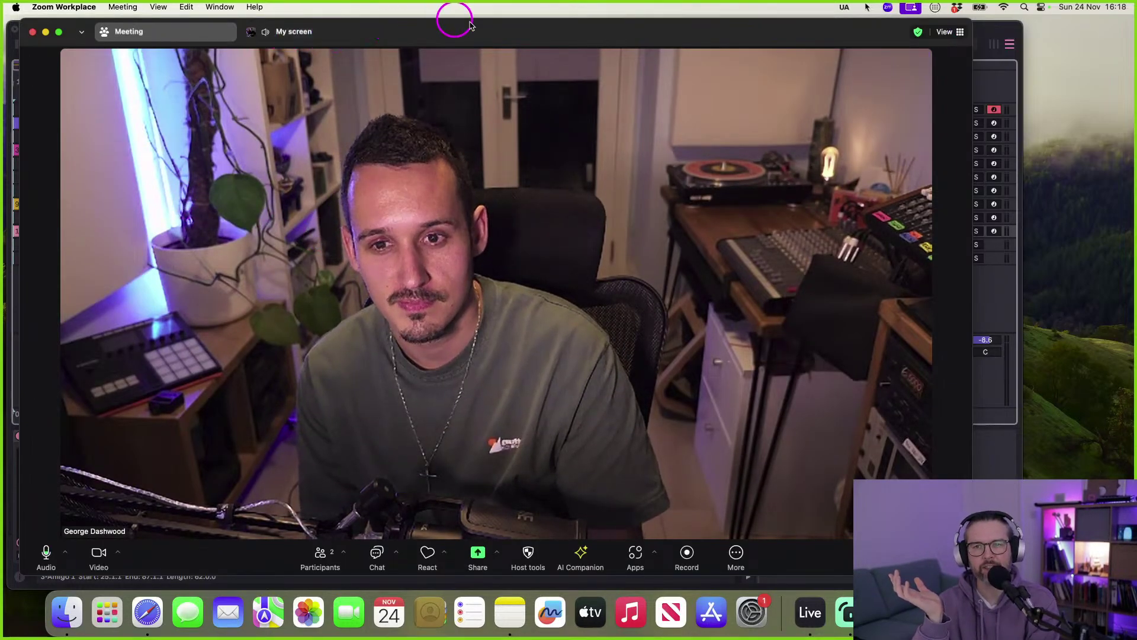
drag(458, 28, 465, 28)
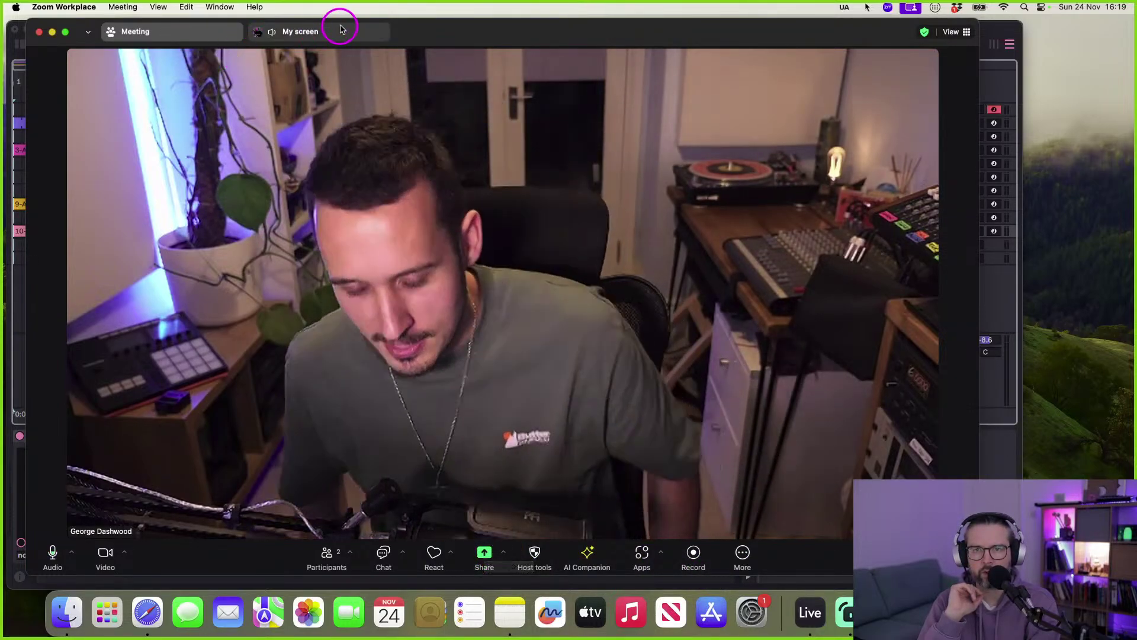
drag(433, 29, 461, 43)
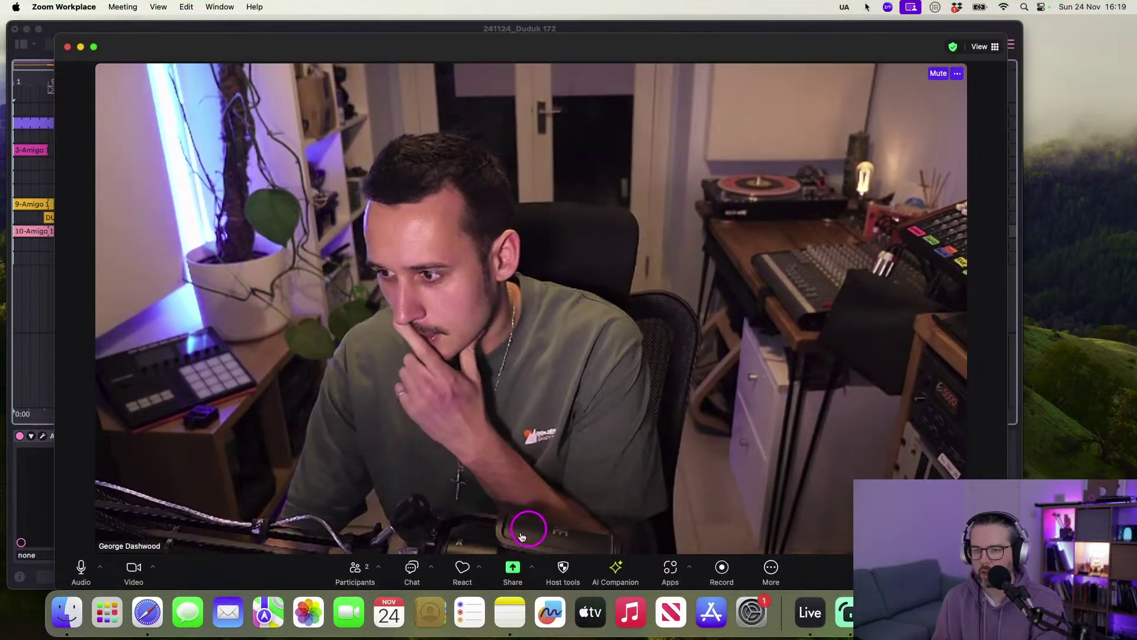
Open Zoom's advanced sharing options and allow multiple participants to share simultaneously.
click(531, 566)
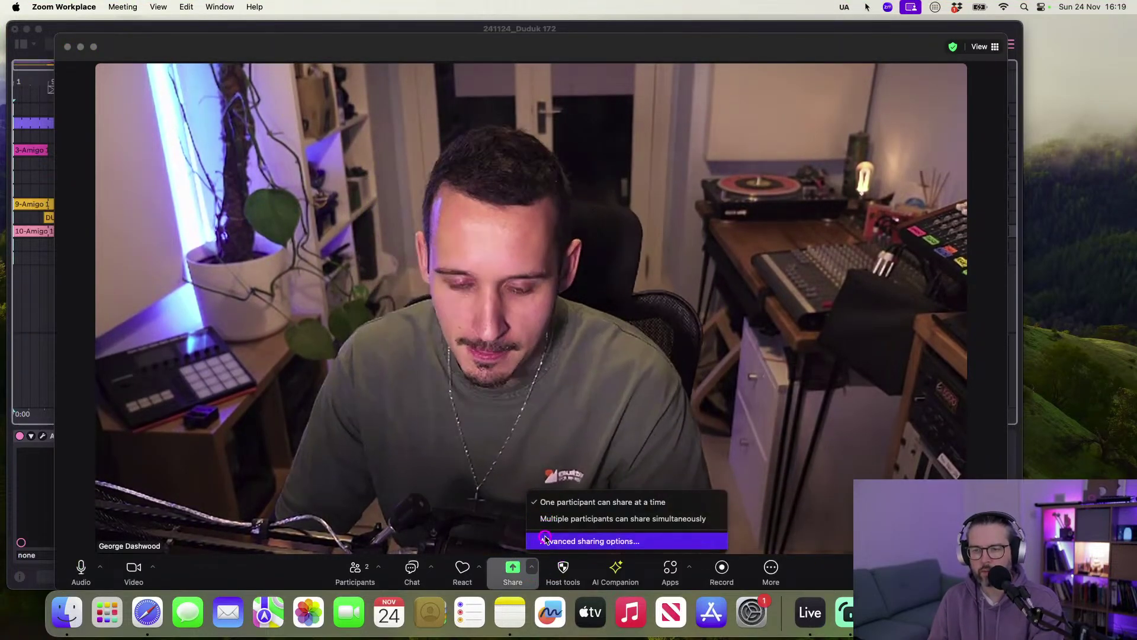
click(545, 540)
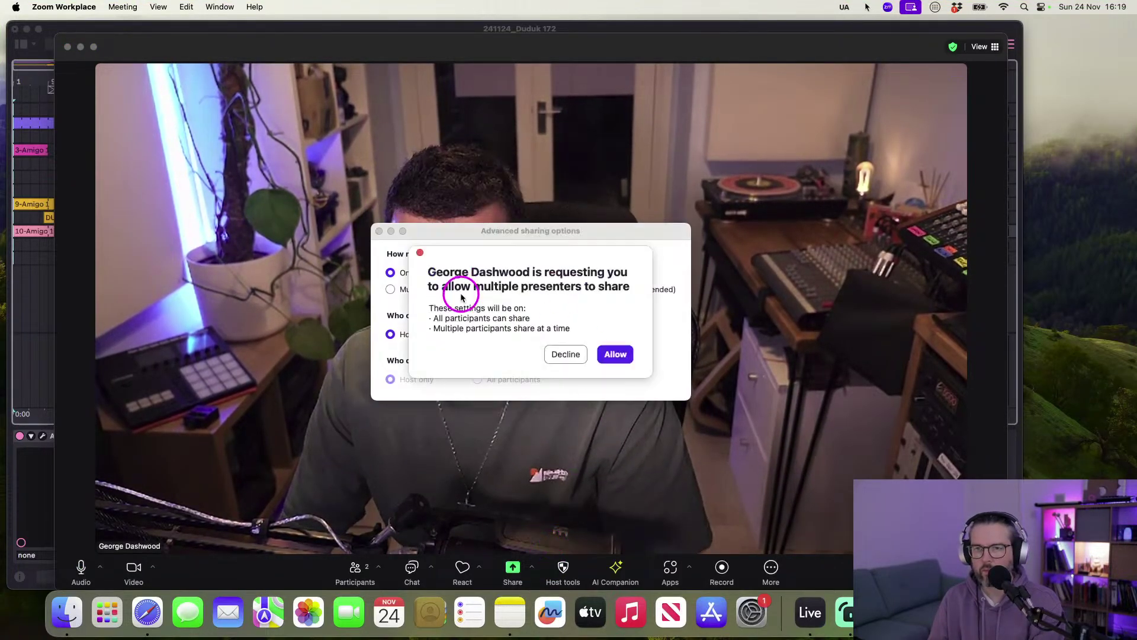
click(613, 354)
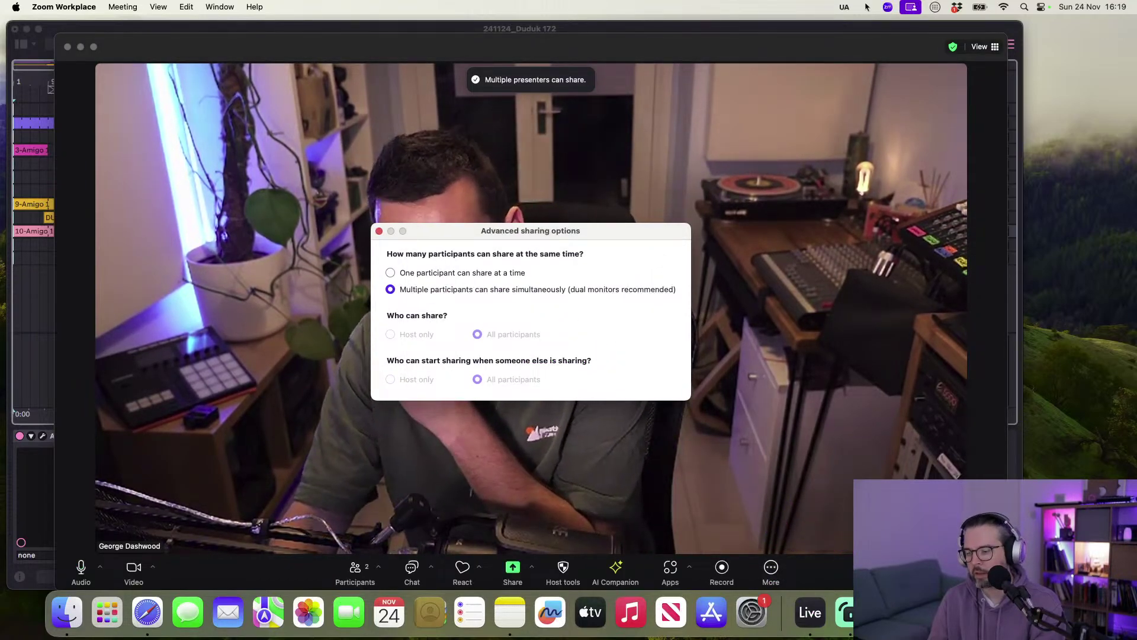
key(ctrl+Right)
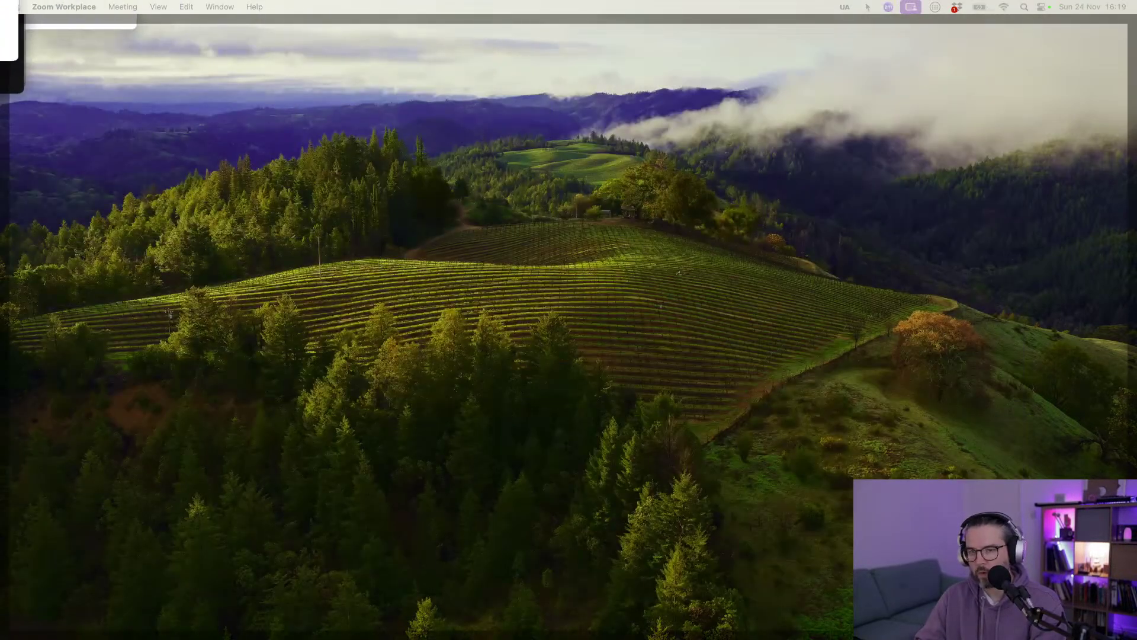
key(ctrl+Left)
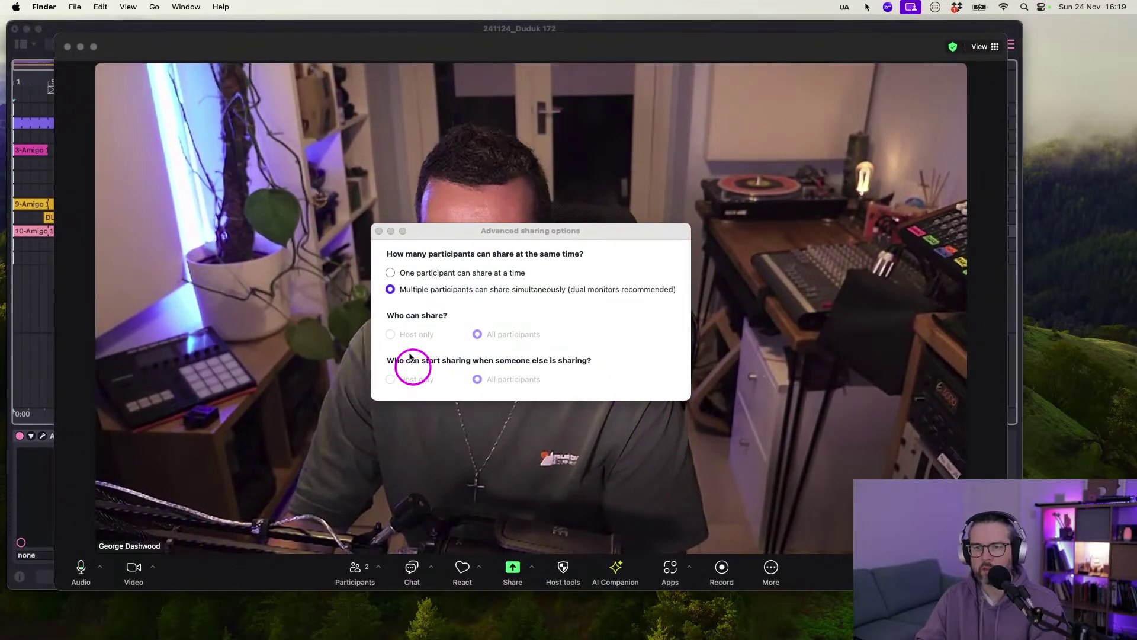
click(380, 233)
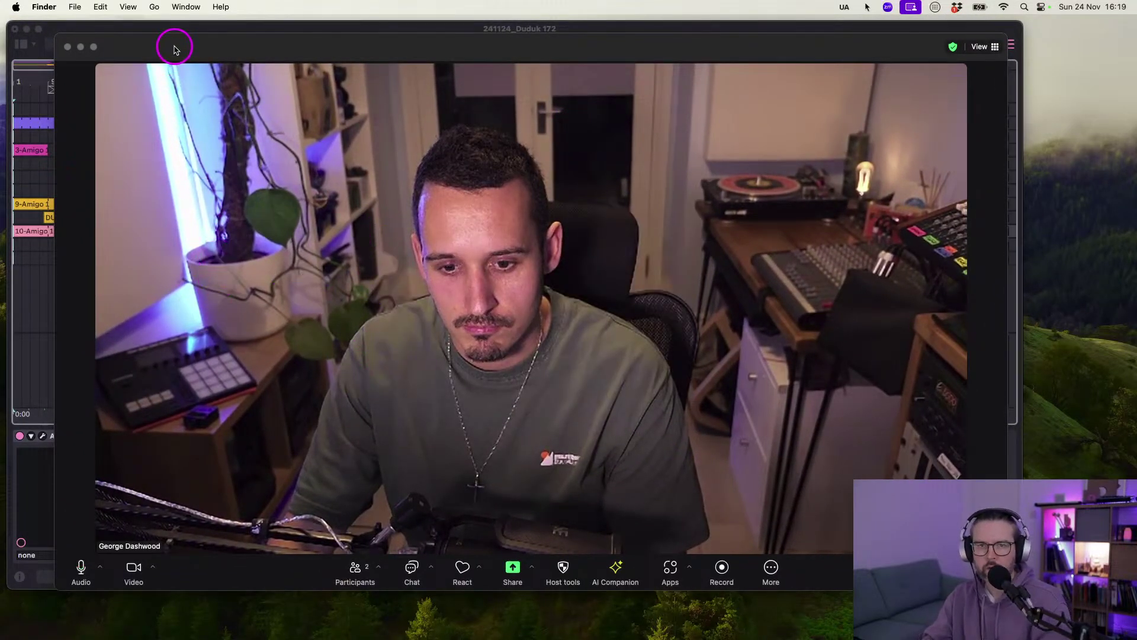
Show the guest's shared Logic Pro screen with the meeting window in full screen.
drag(174, 48, 147, 40)
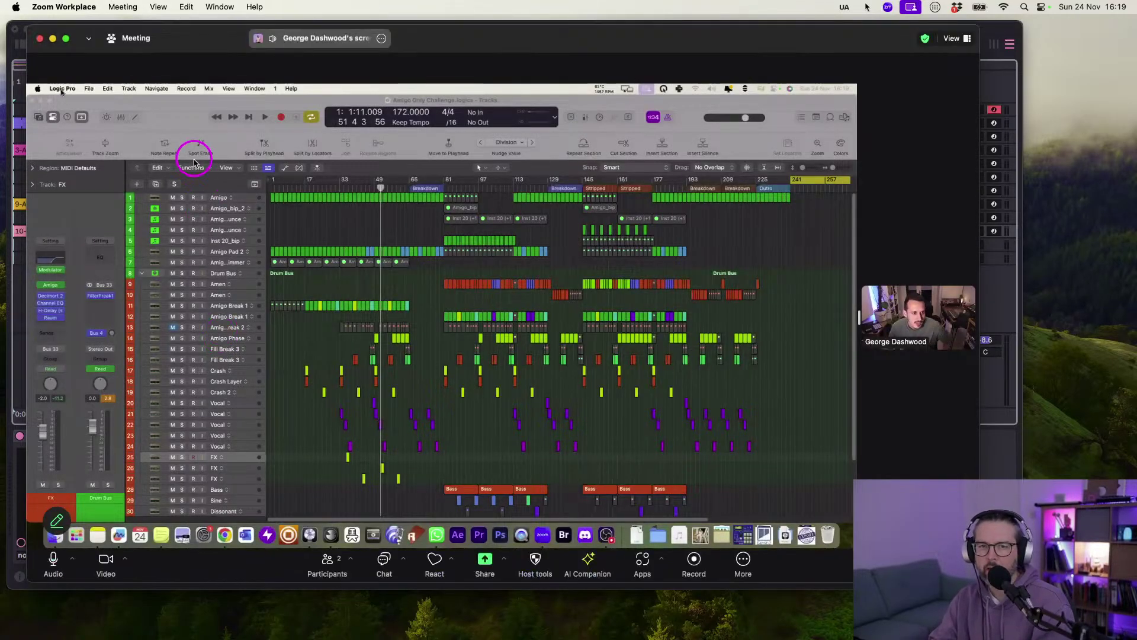
click(67, 39)
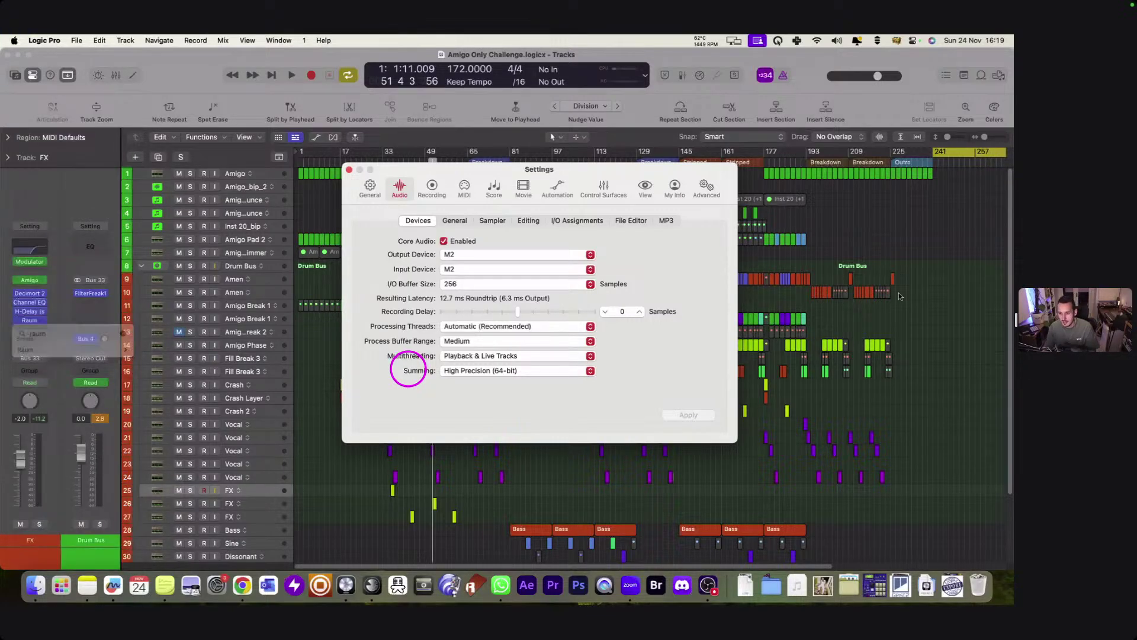
Set Logic Pro's audio output and input devices to ZoomAudioDevice, and close the settings.
click(476, 255)
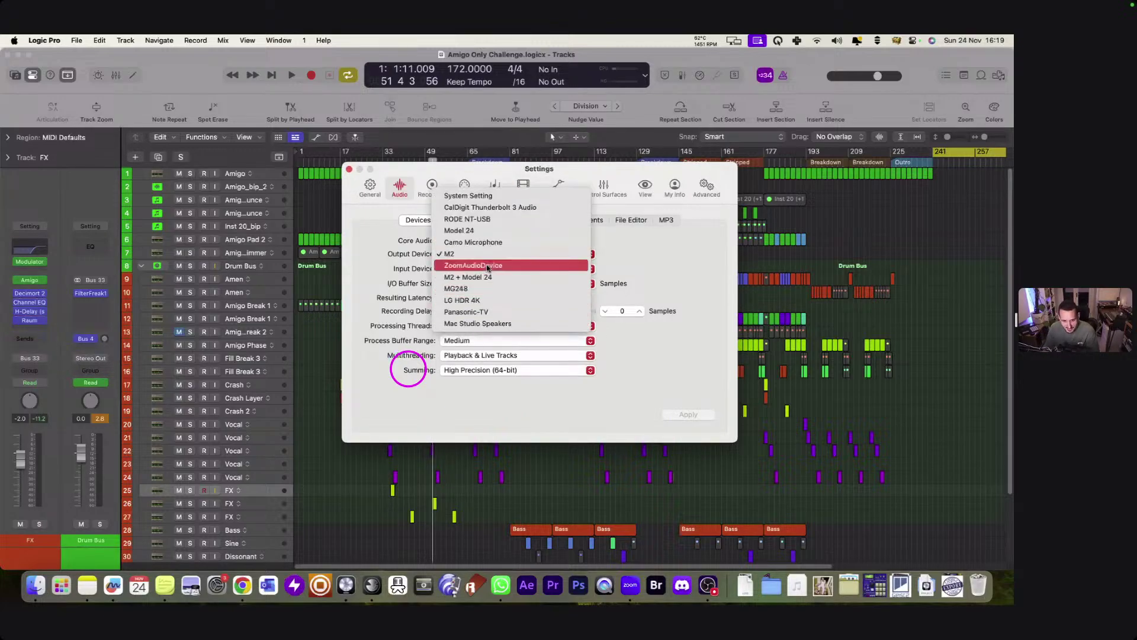
click(488, 266)
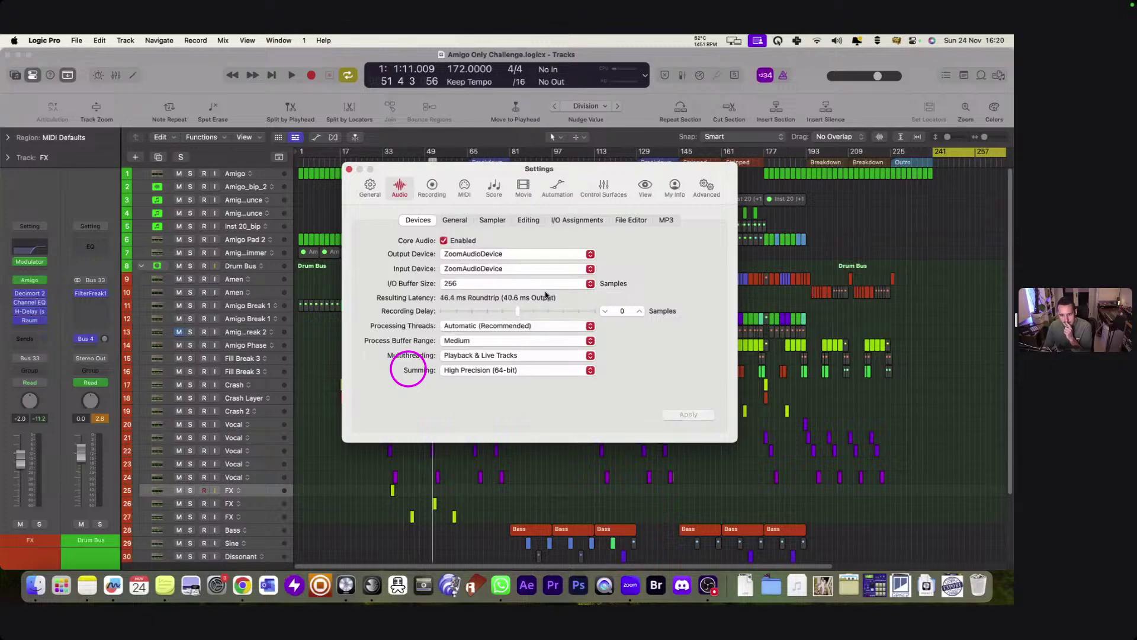
click(348, 170)
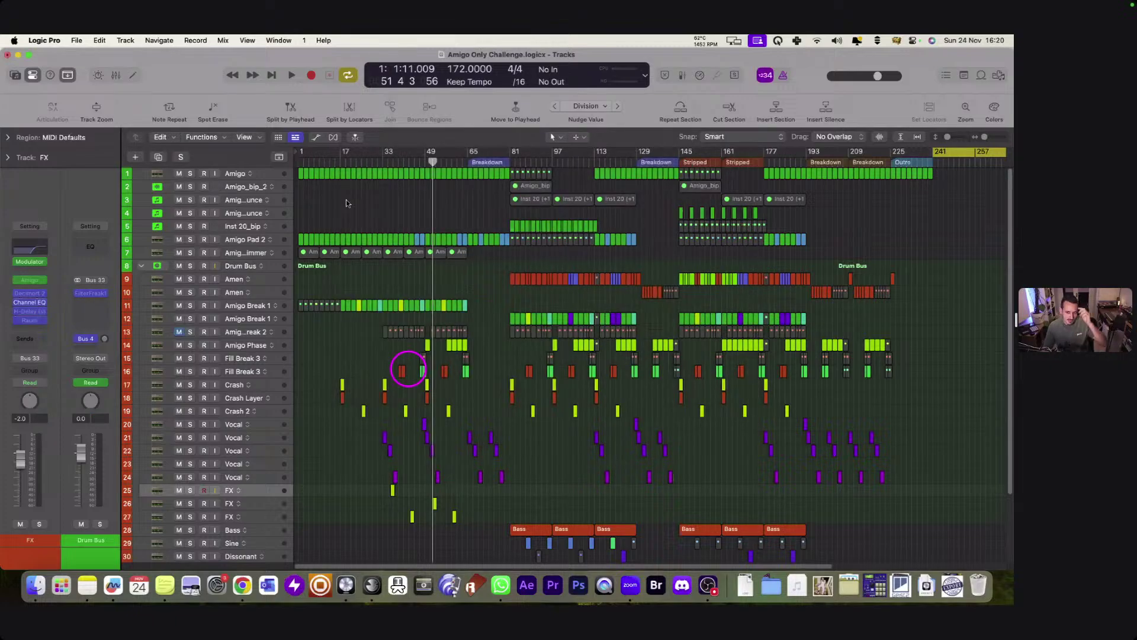
key(super+Up)
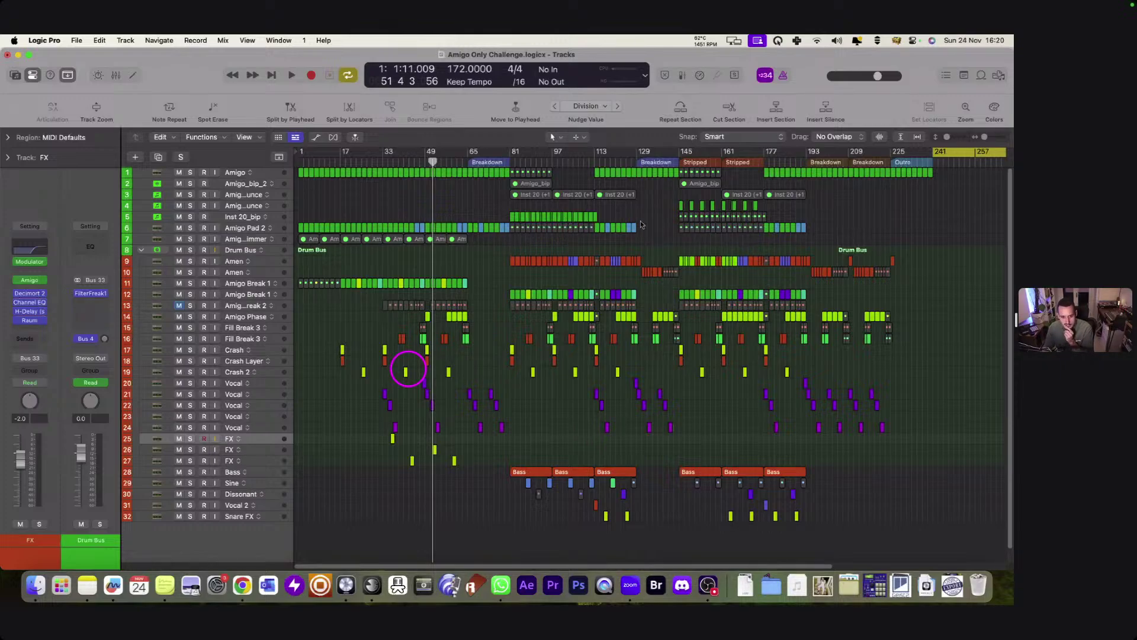
Play the arrangement from the very beginning with cycle mode turned off.
key(Return)
key(super+Down)
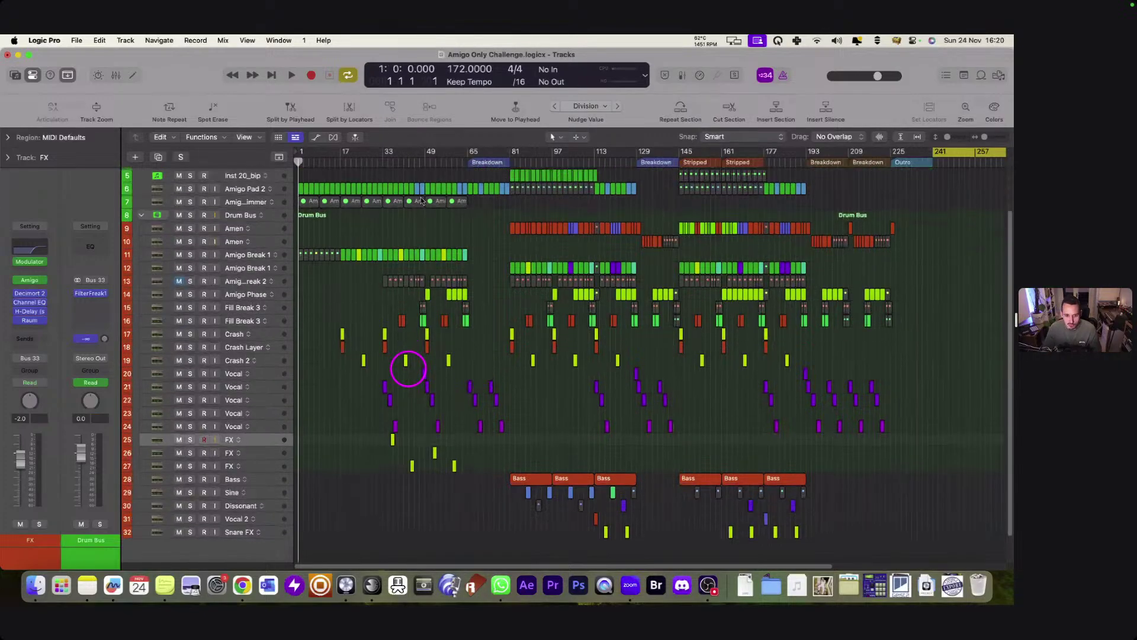
key(space)
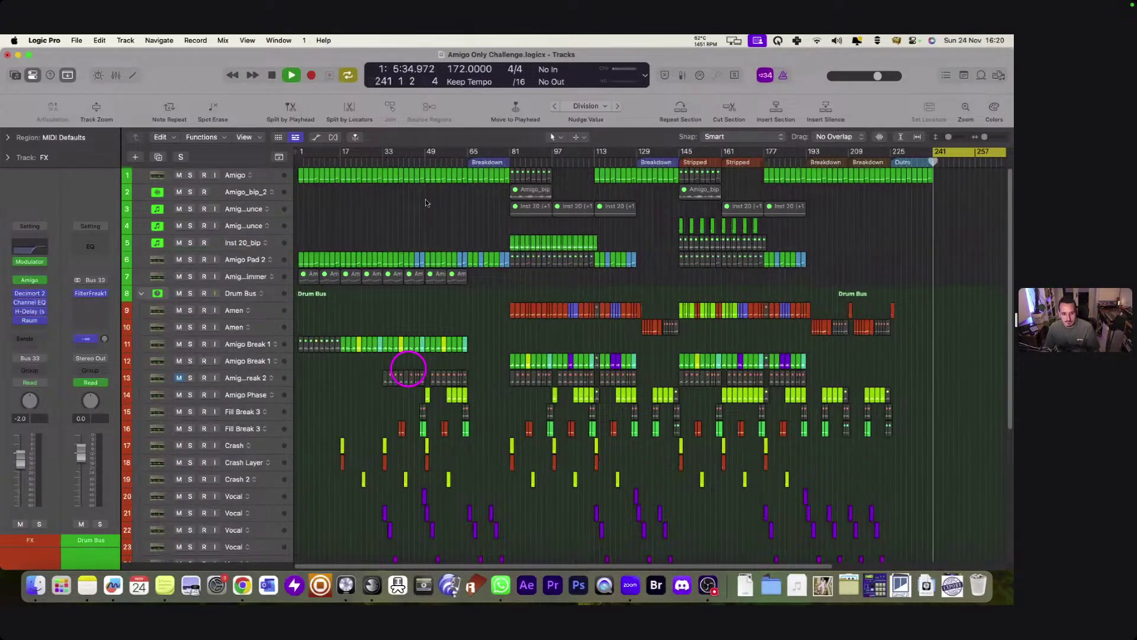
key(c)
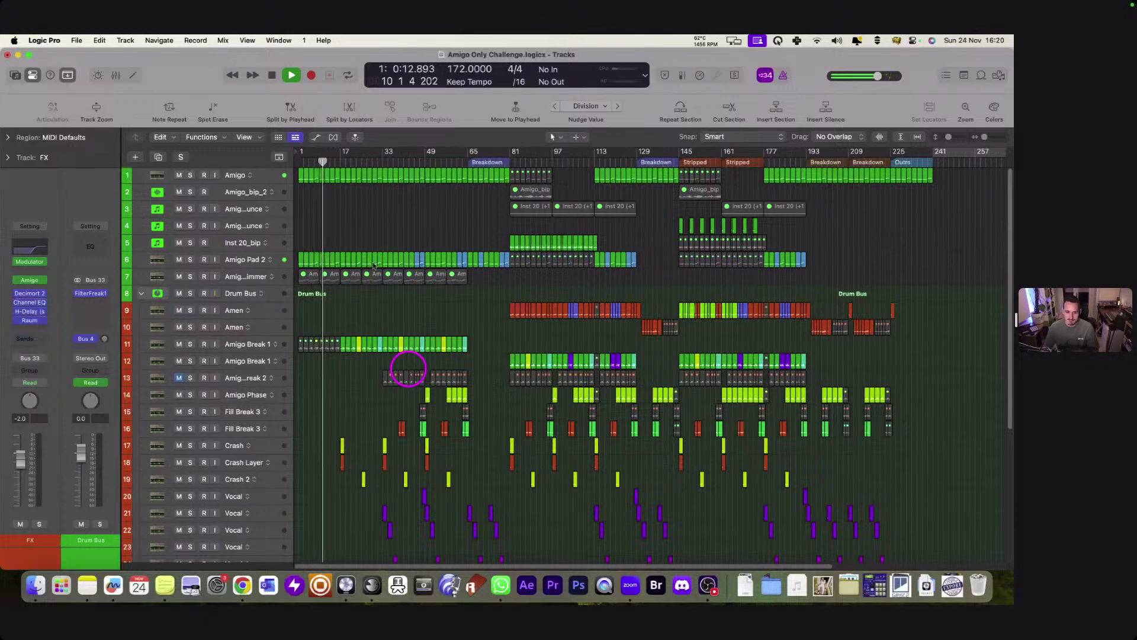
Enlarge the opening bars and track headers, and make the arrangement scroll beneath a fixed playhead during playback.
scroll(346, 247, up, 10)
scroll(468, 235, left, 5)
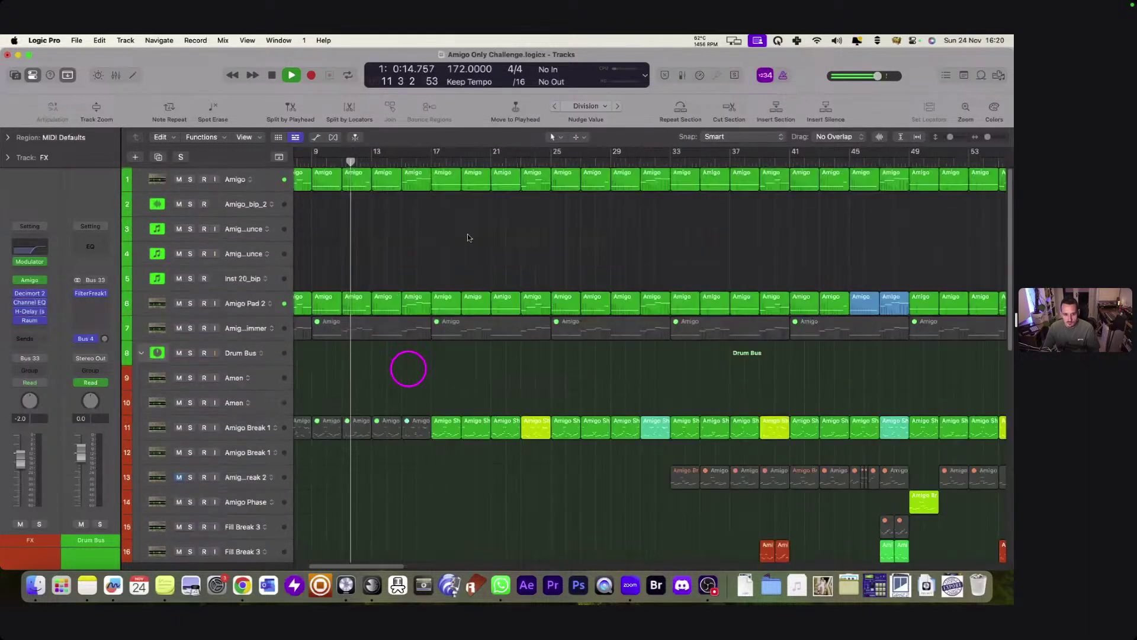
scroll(466, 231, up, 5)
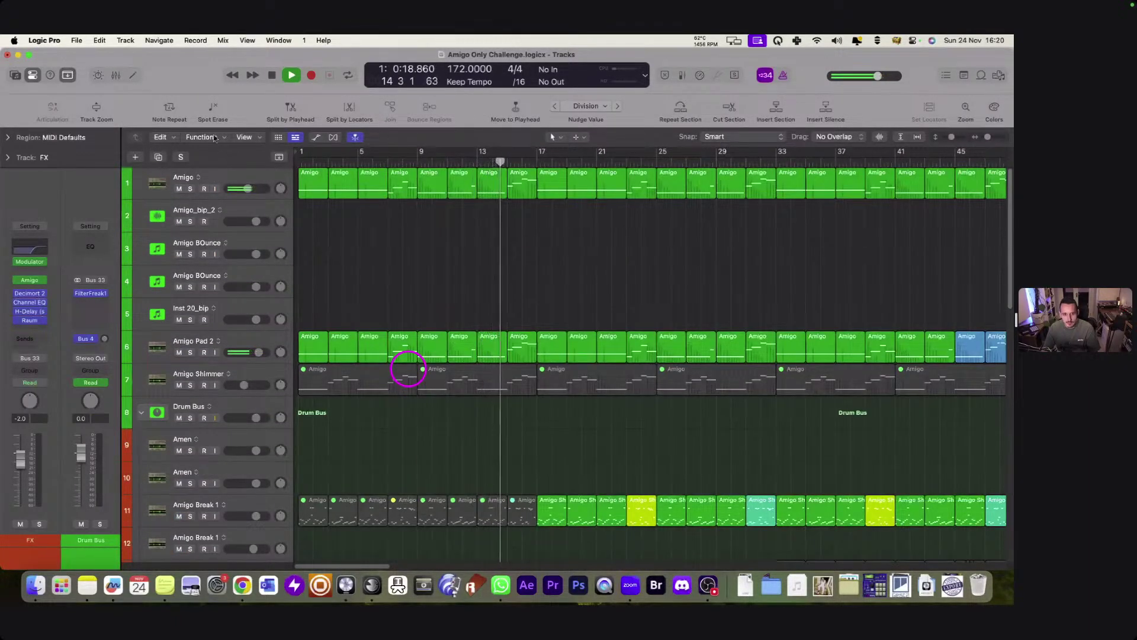
click(245, 137)
click(282, 300)
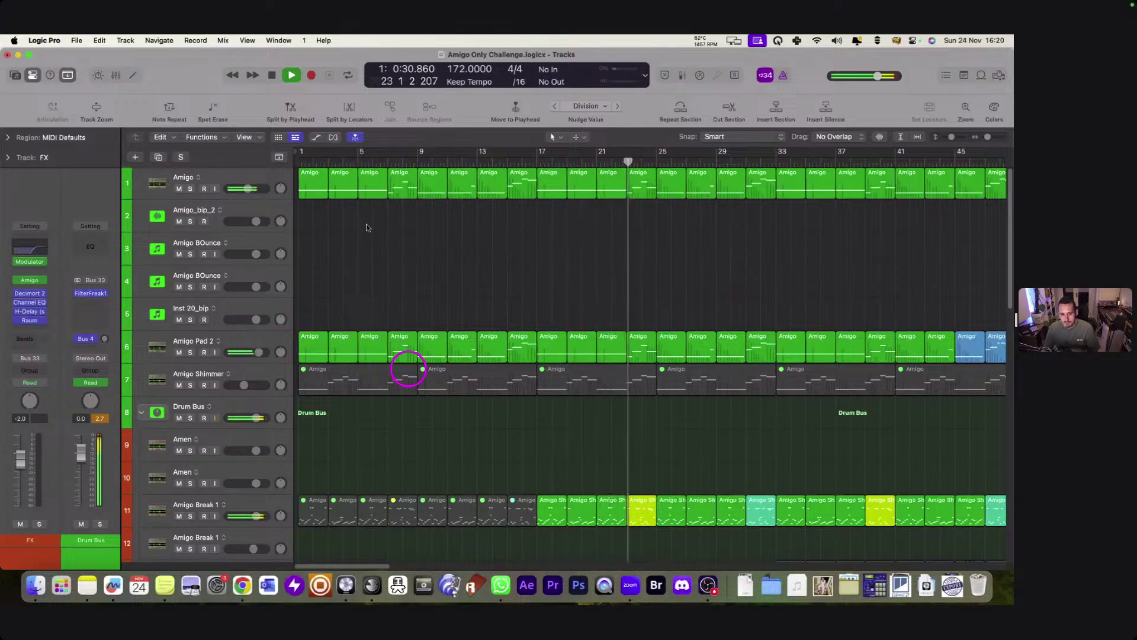
Follow playback up to the first Breakdown, examining the tracks from Amigo Pad 2 and the breaks down to the crashes and vocals.
scroll(408, 189, right, 1)
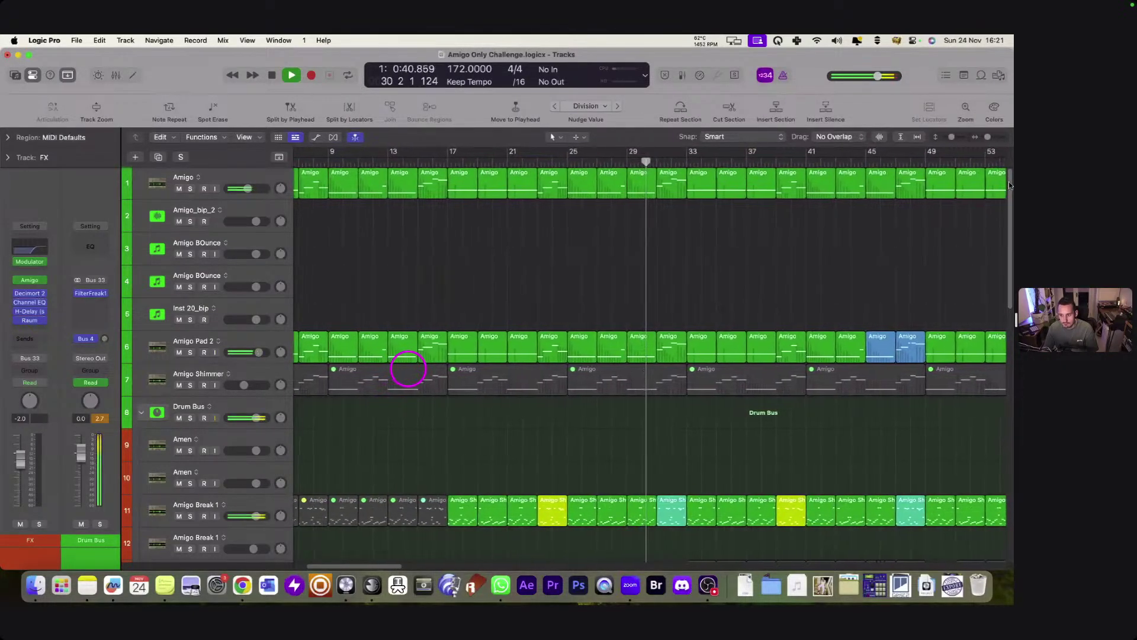
drag(1007, 181, 1012, 219)
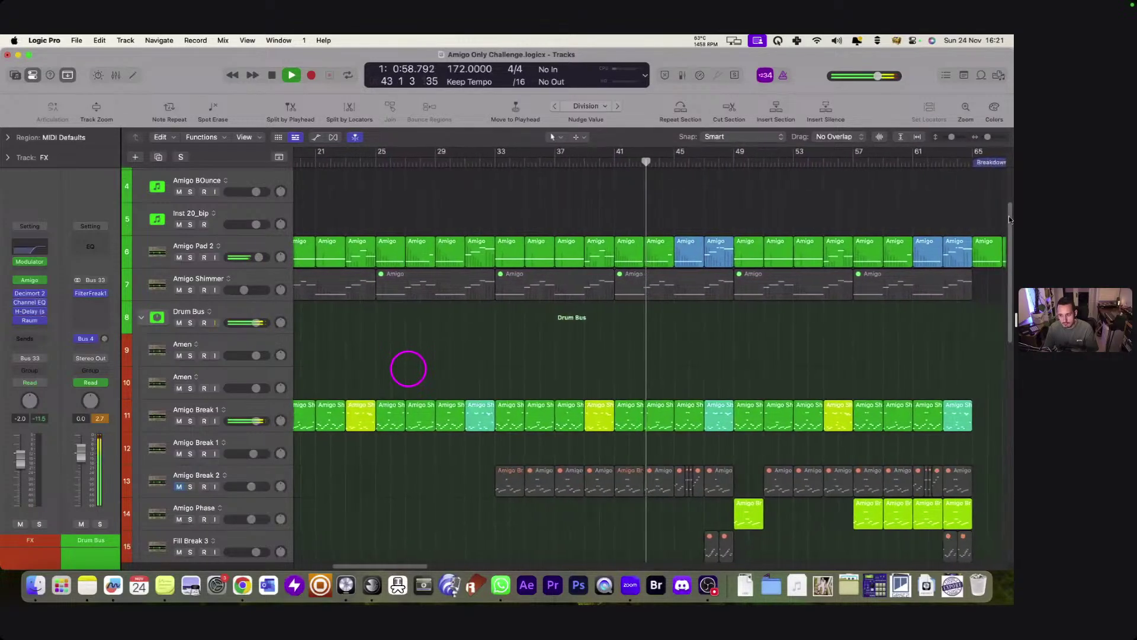
scroll(1009, 220, down, 1)
drag(1011, 224, 1011, 241)
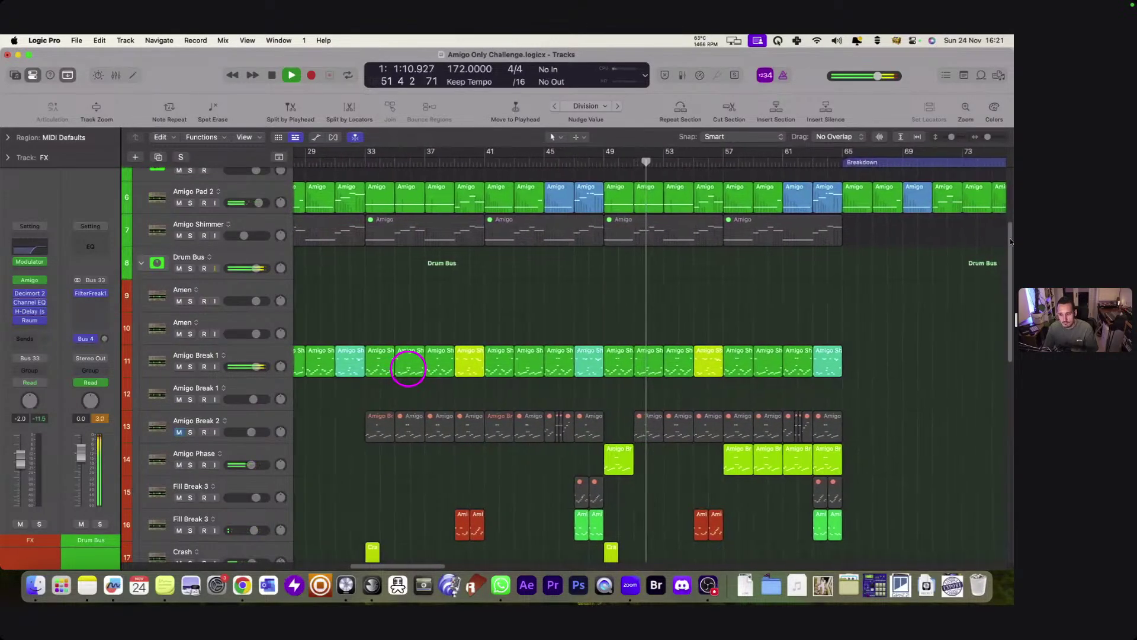
drag(1010, 243, 1010, 301)
scroll(408, 368, down, 3)
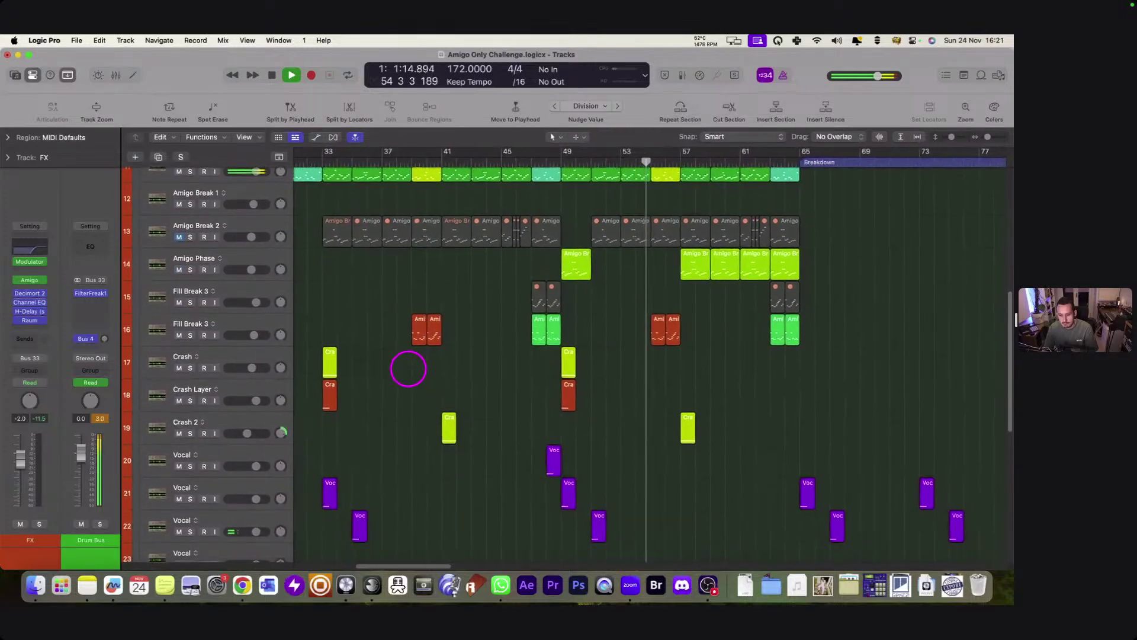
scroll(408, 368, down, 2)
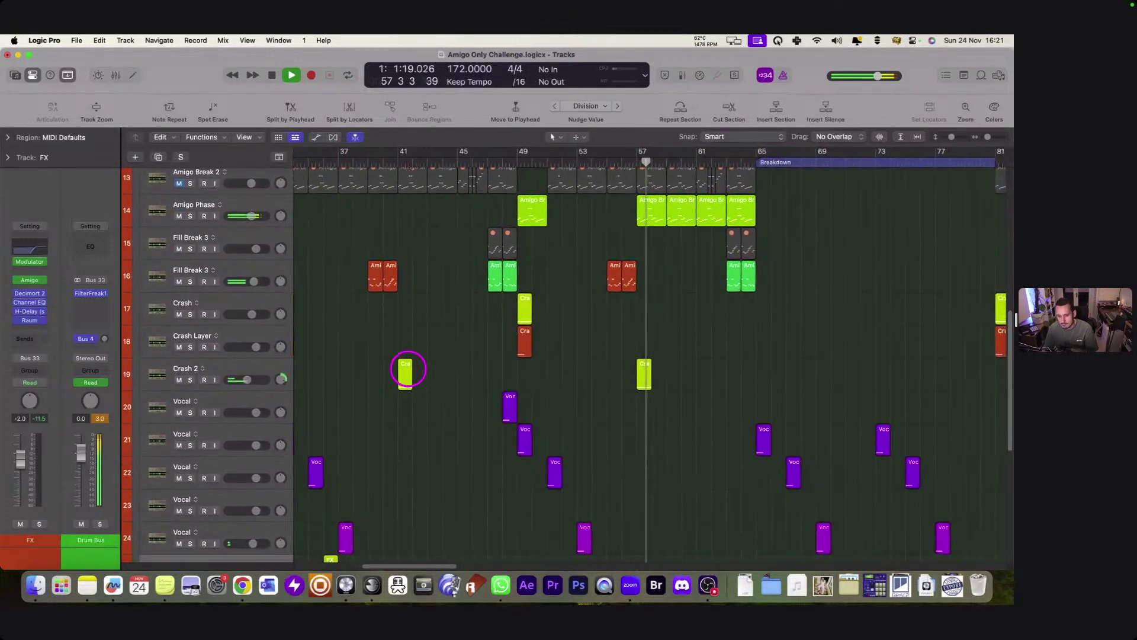
scroll(408, 368, up, 1)
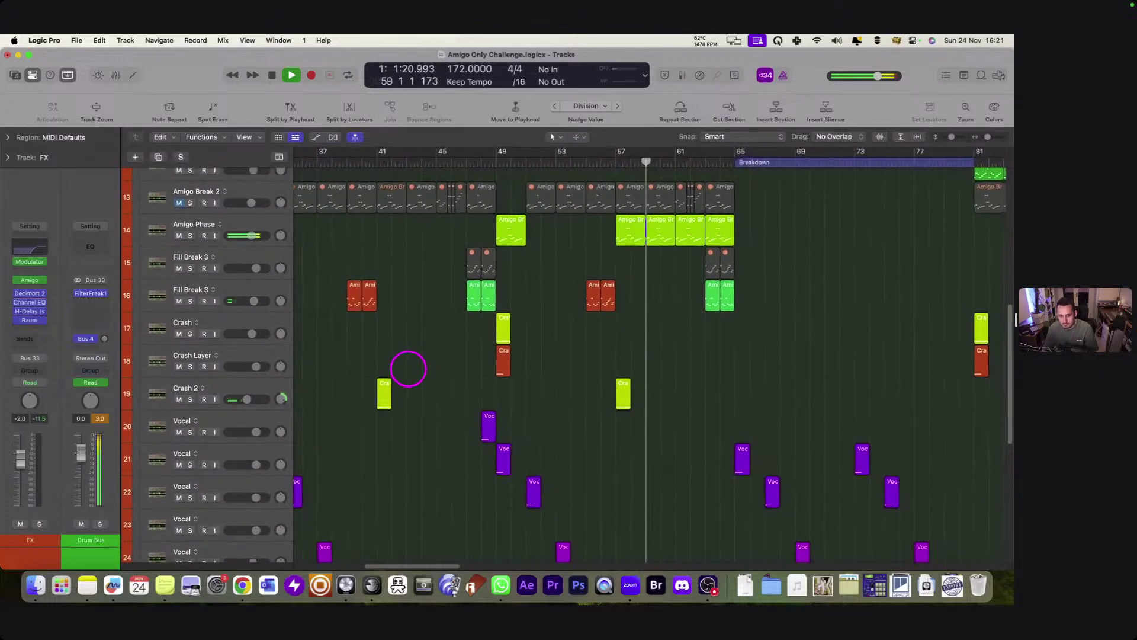
scroll(408, 368, up, 1)
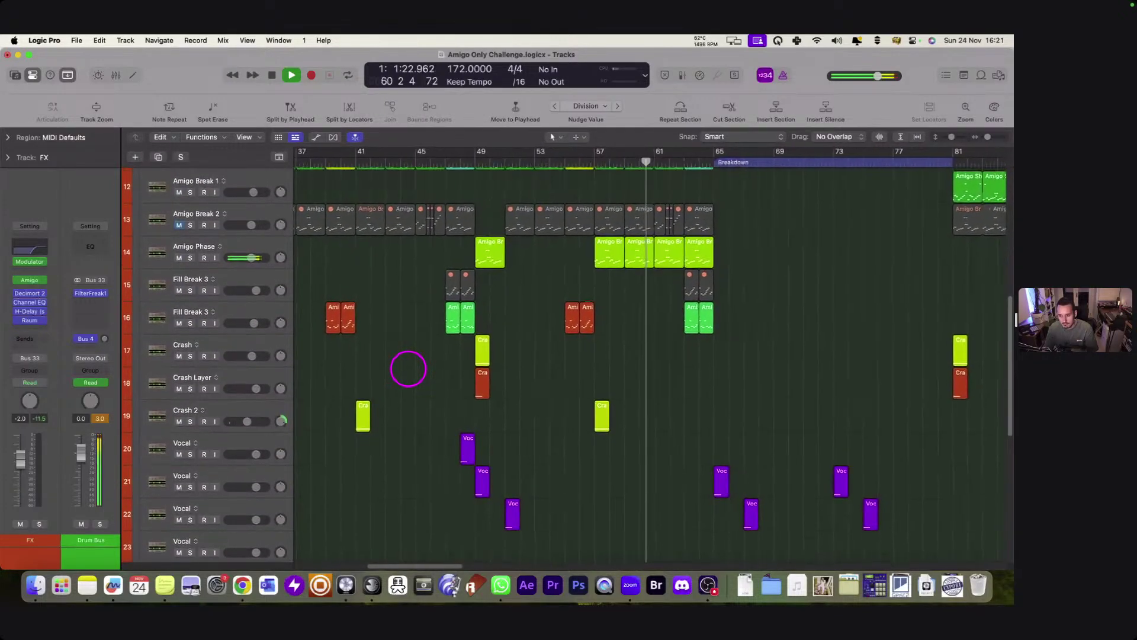
scroll(408, 368, up, 1)
scroll(408, 369, up, 1)
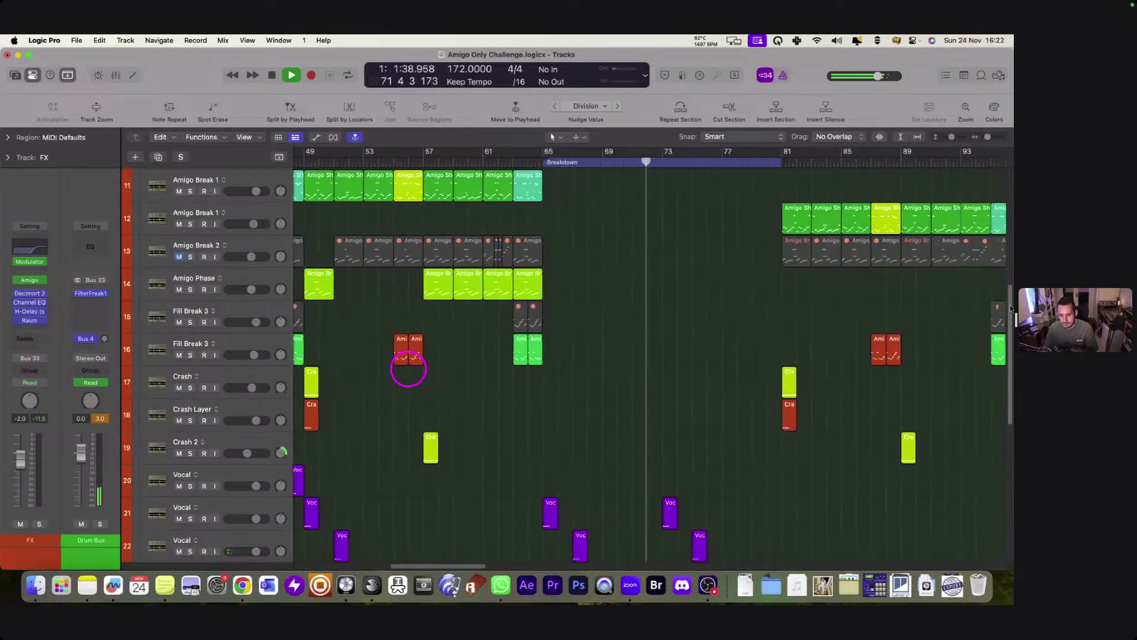
Follow playback from the first Breakdown into the Stripped section, examining the Amen, Amigo Break and bounced Amigo tracks.
drag(1010, 305, 1004, 252)
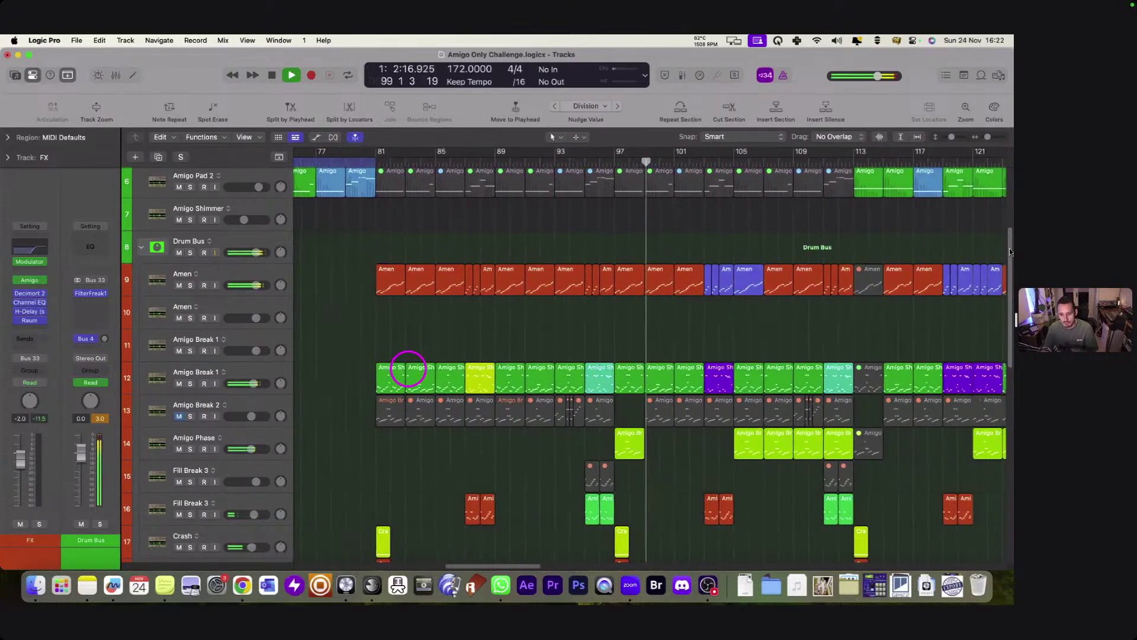
drag(1009, 248, 1012, 256)
scroll(1011, 256, down, 1)
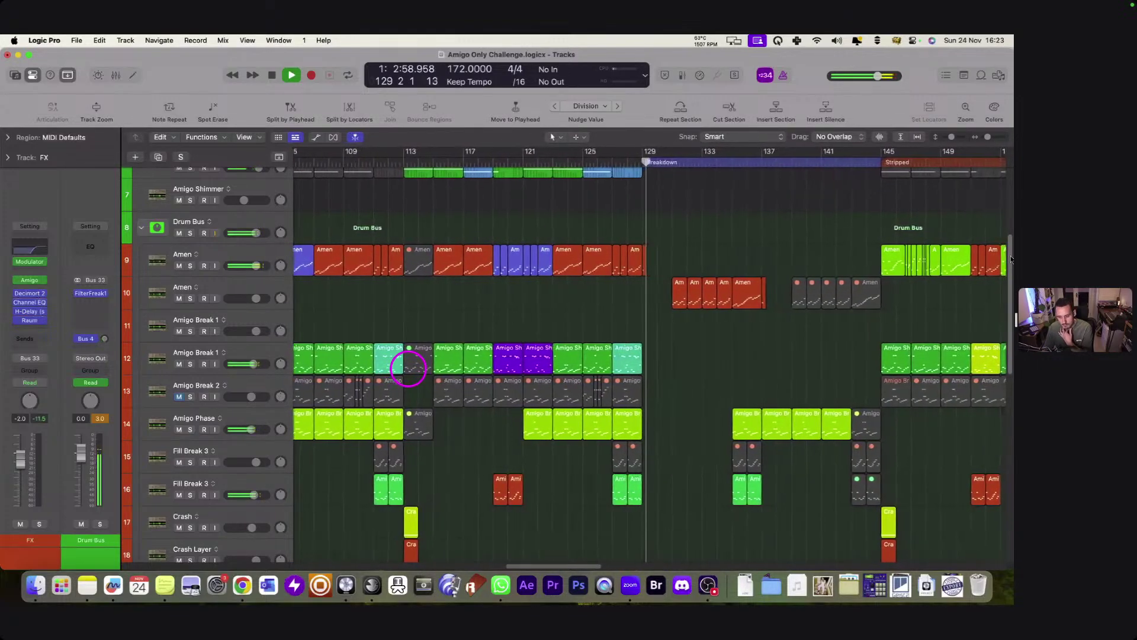
scroll(1011, 257, up, 1)
drag(1010, 256, 1006, 225)
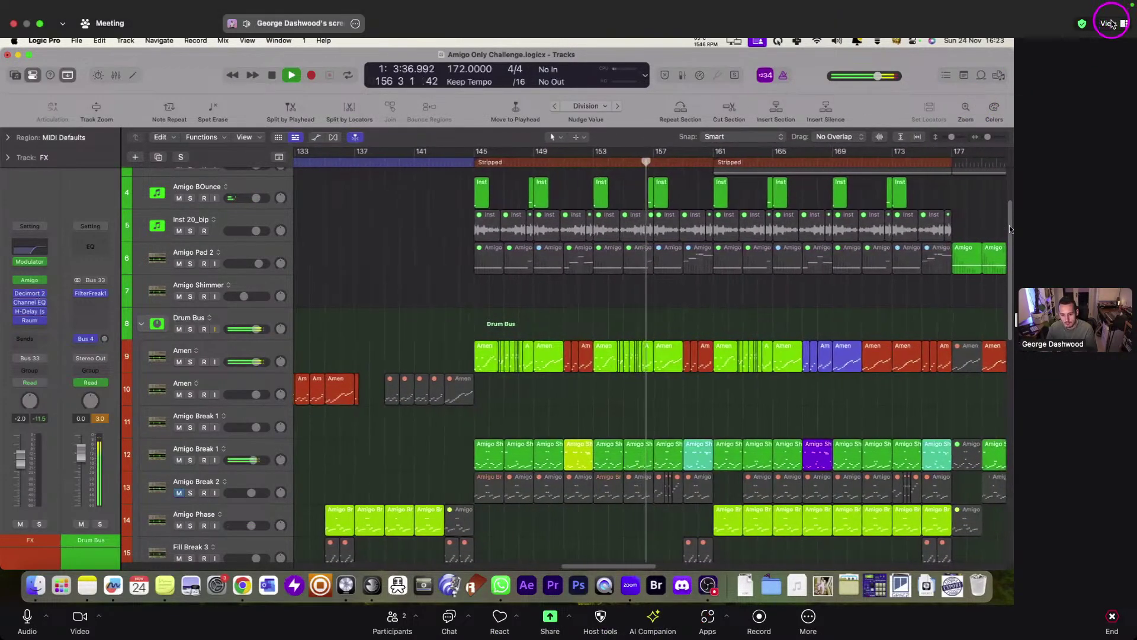
Switch the Zoom meeting to the Standard view, and place the floating participant video over the project window's upper-left corner.
click(1108, 23)
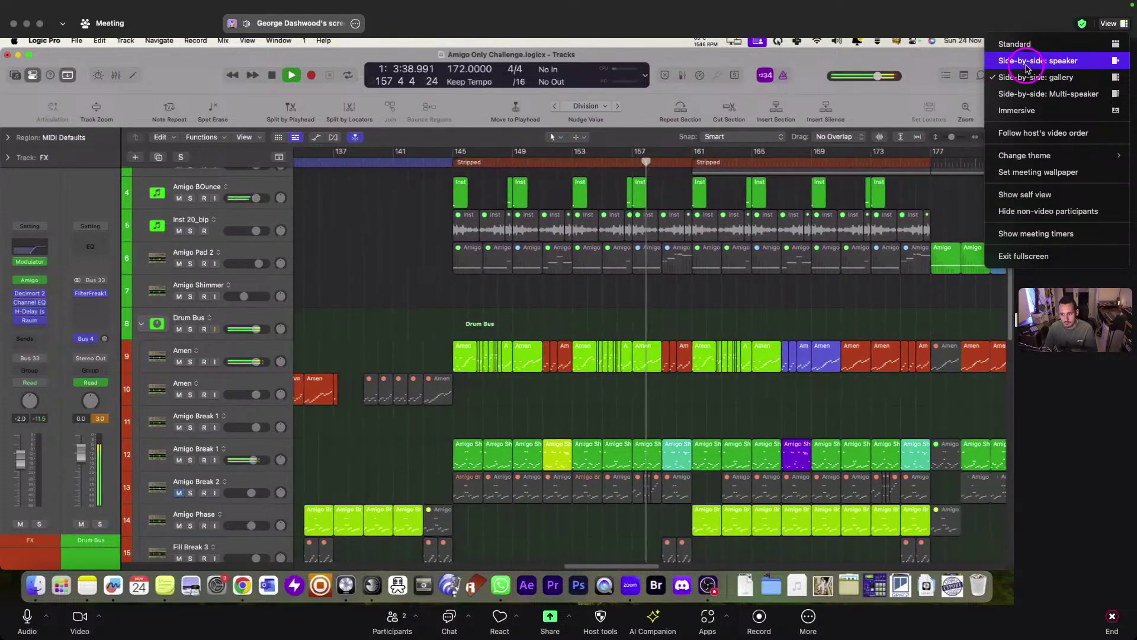
click(1015, 44)
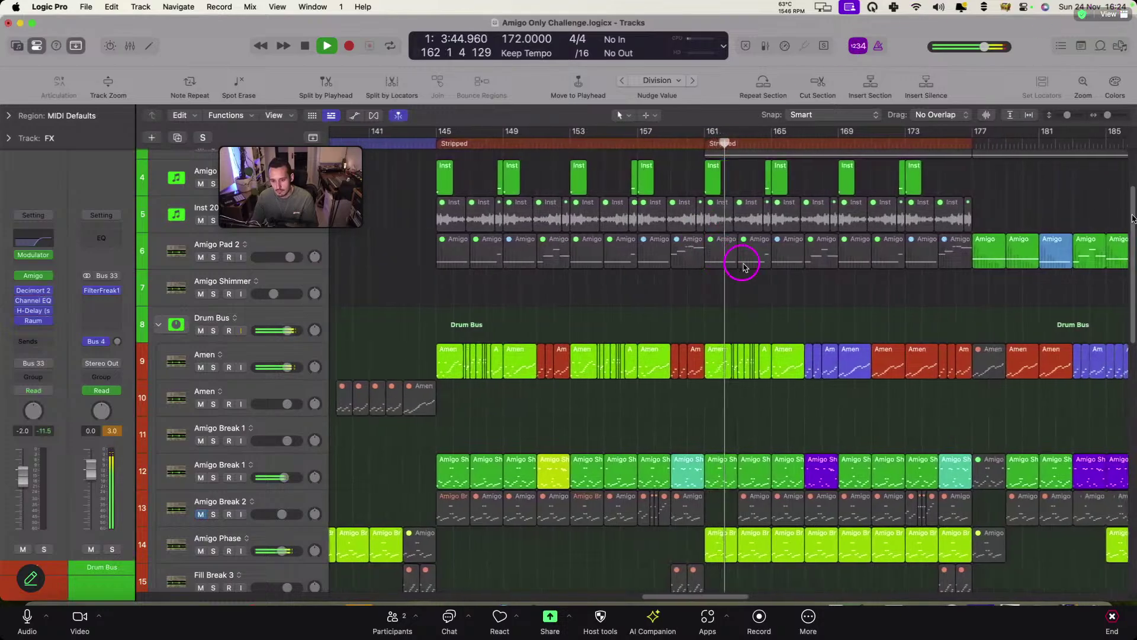
drag(286, 132, 110, 34)
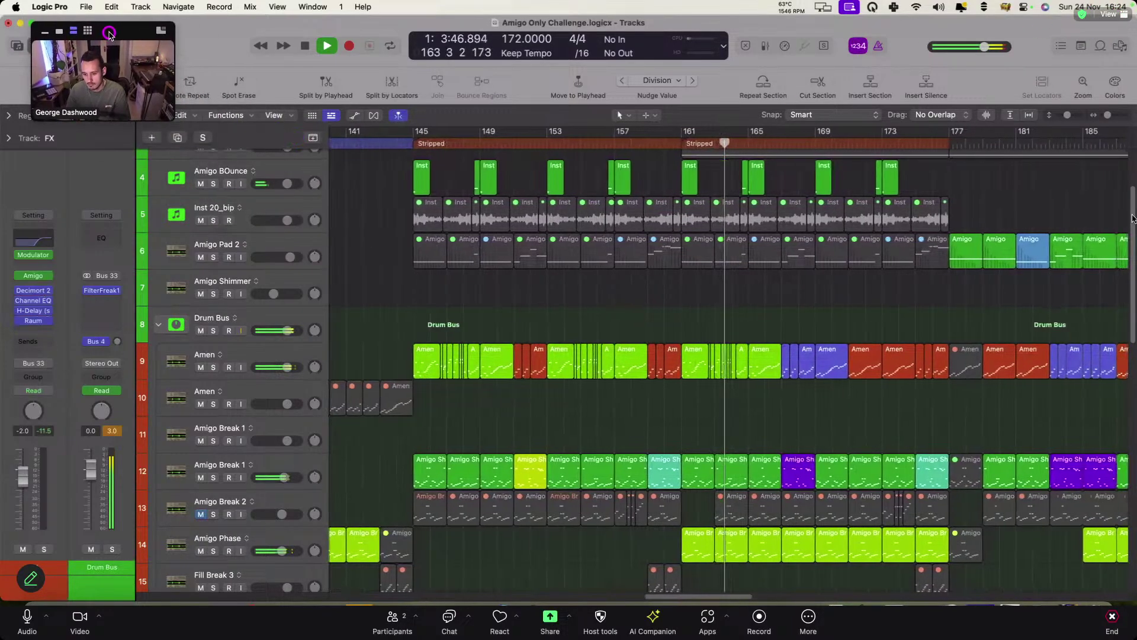
drag(177, 129, 213, 152)
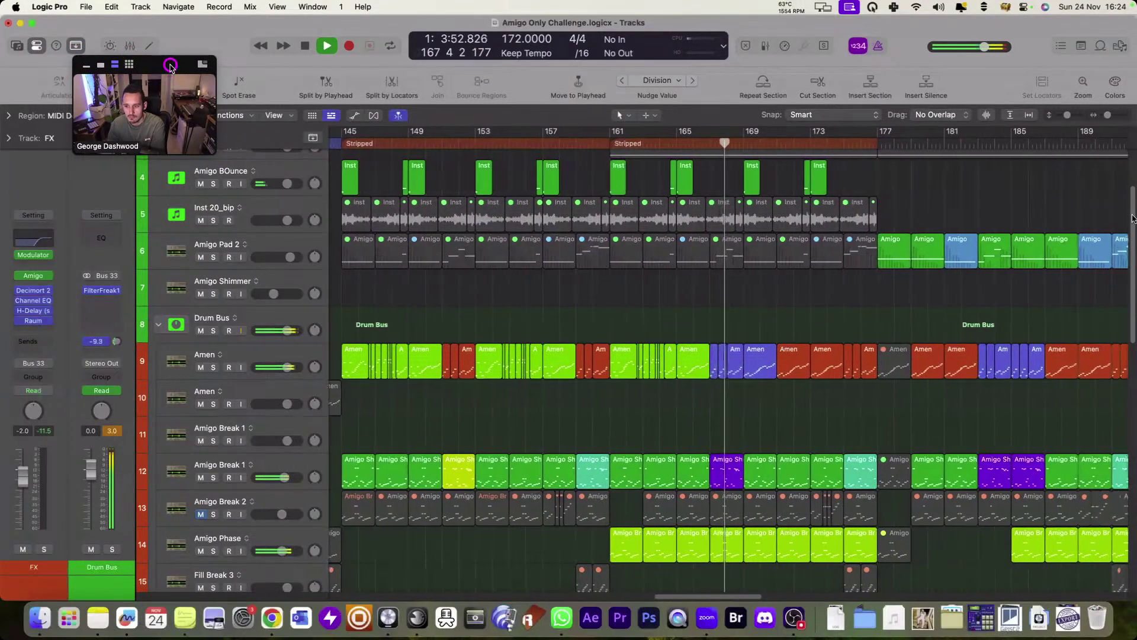
drag(170, 67, 160, 64)
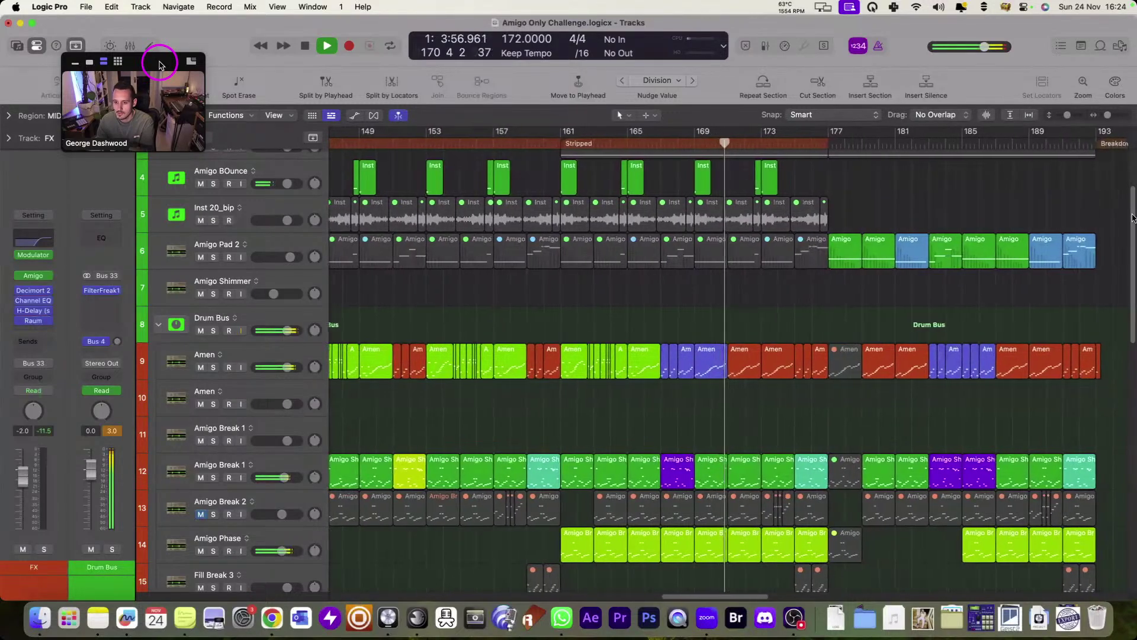
Follow playback from the second Stripped section through the closing Breakdowns, examining the drum tracks and the first Amigo track.
drag(1133, 218, 1133, 234)
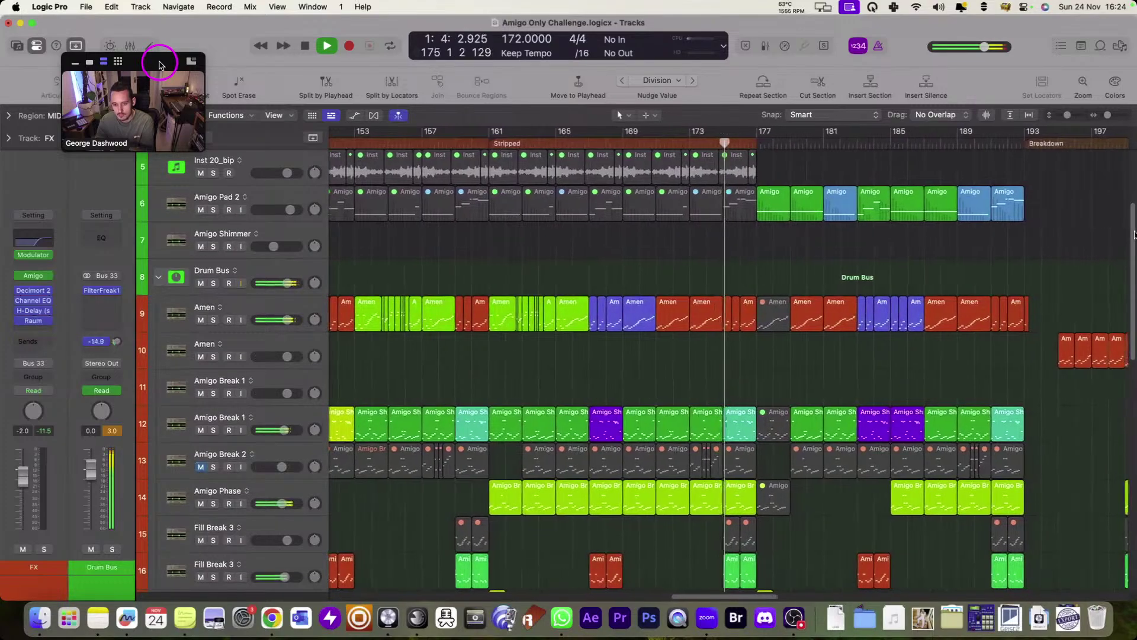
drag(1134, 234, 1133, 237)
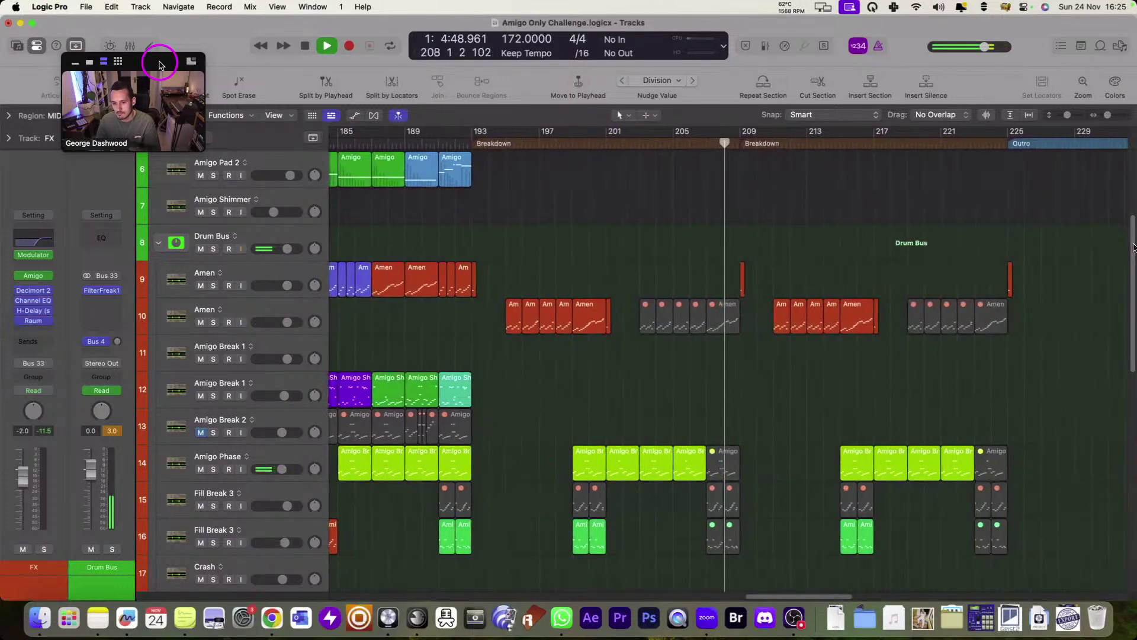
drag(1132, 247, 1133, 159)
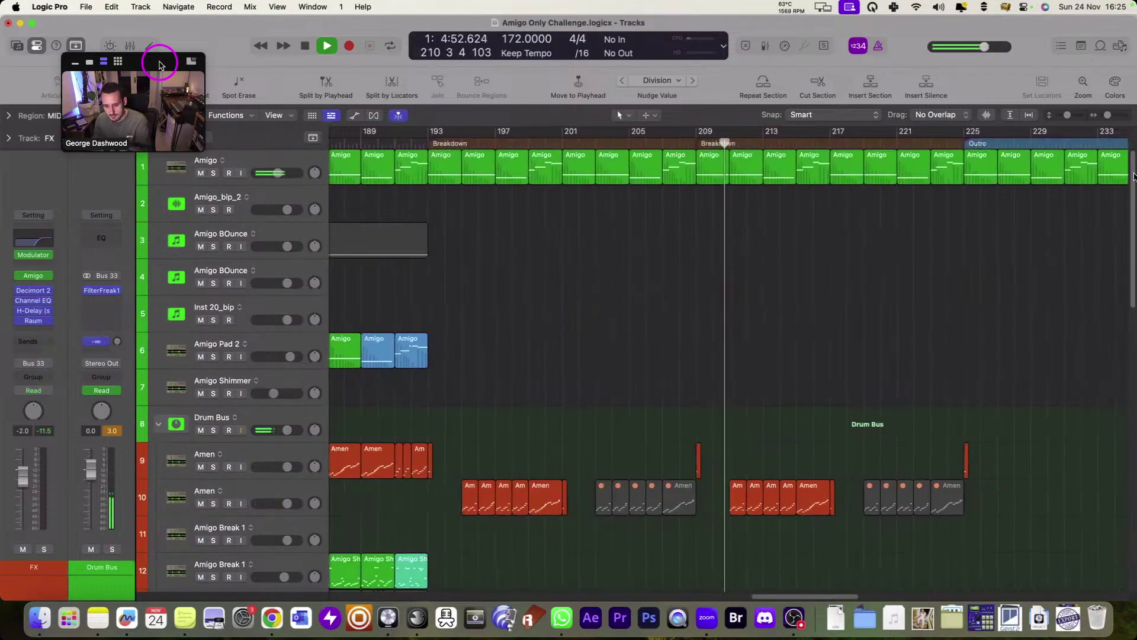
drag(1133, 201, 1131, 266)
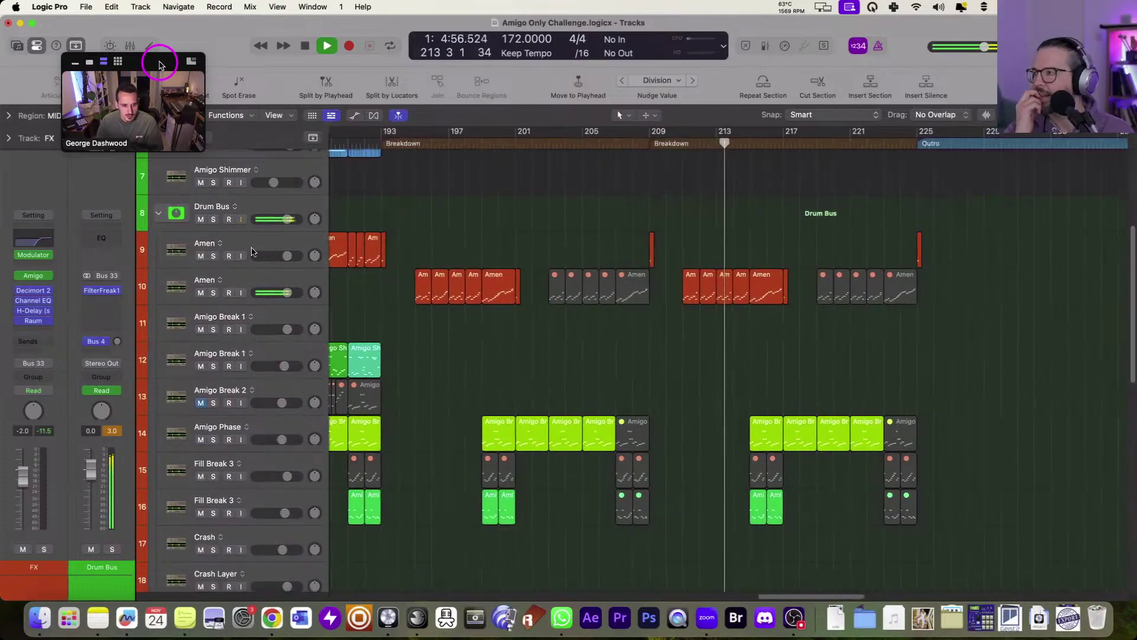
Fade out the song at the Outro by lowering the 06_Mastering 2024 channel to -40.0 dB, and stop playback.
scroll(275, 320, up, 5)
click(275, 320)
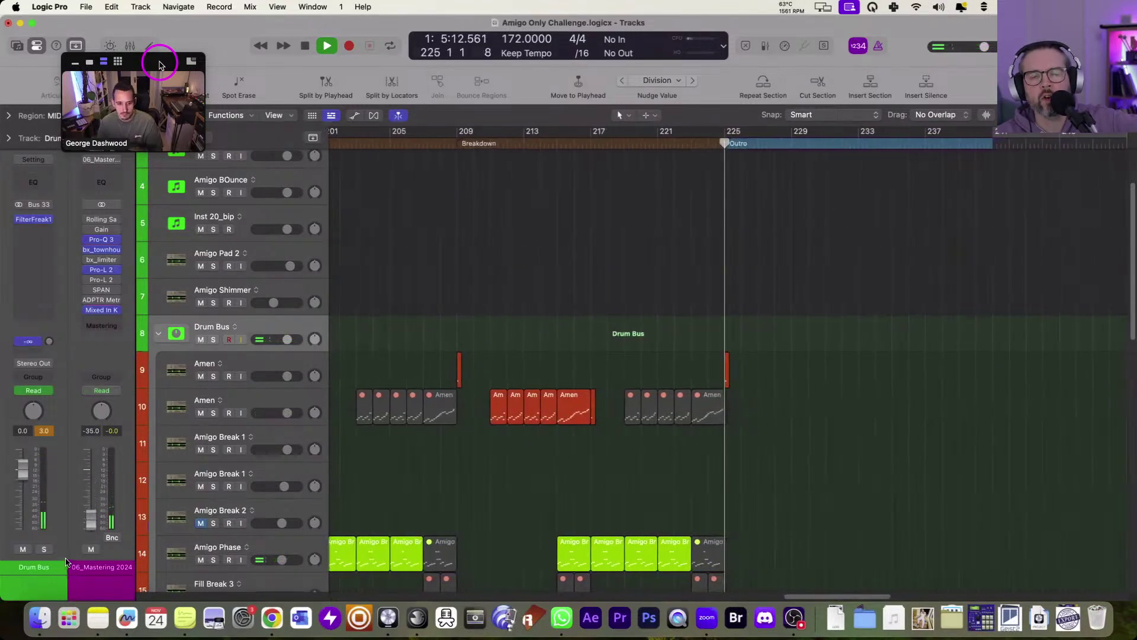
drag(91, 519, 90, 523)
ctrl+alt+click(734, 376)
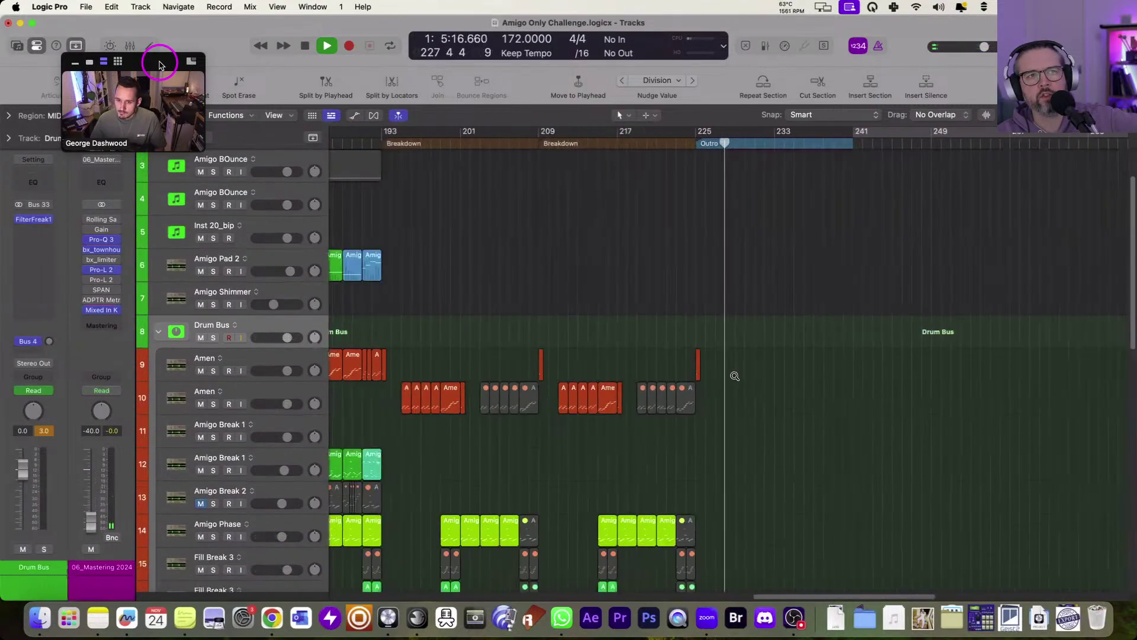
ctrl+alt+click(735, 376)
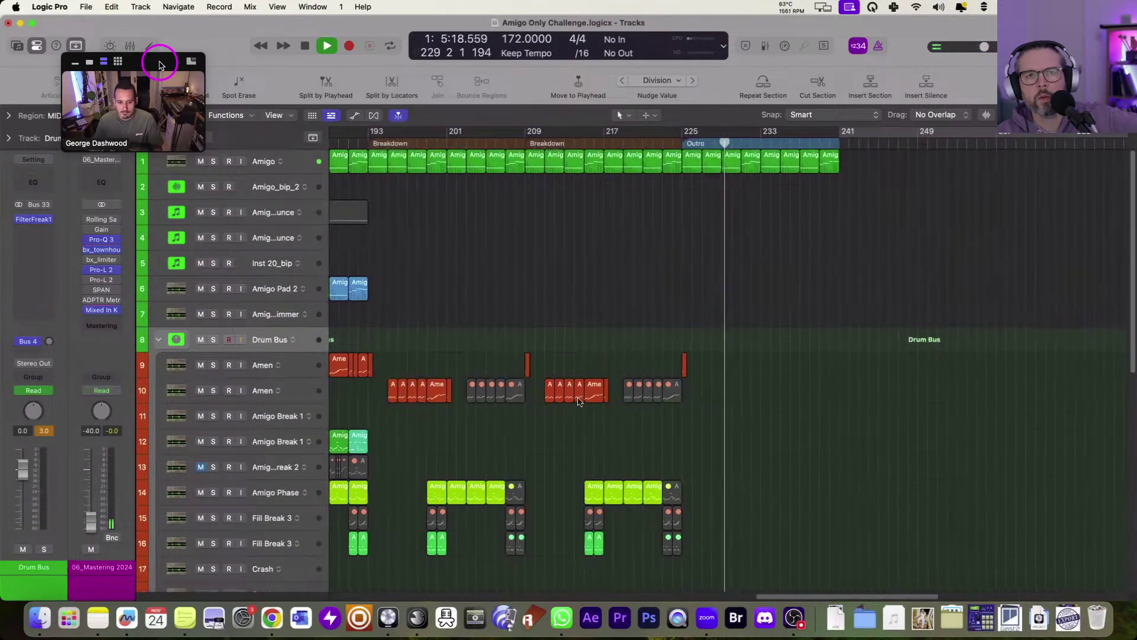
key(space)
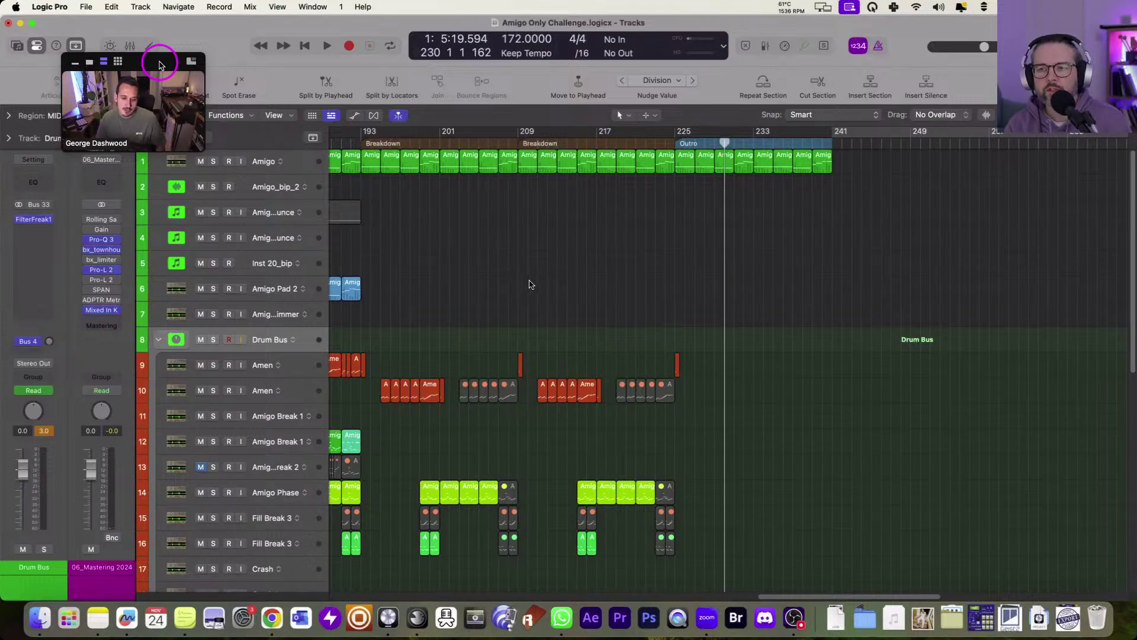
Open the Amigo sampler of the first Amen track, place its window clear of the track headers, and solo the track.
scroll(541, 280, left, 3)
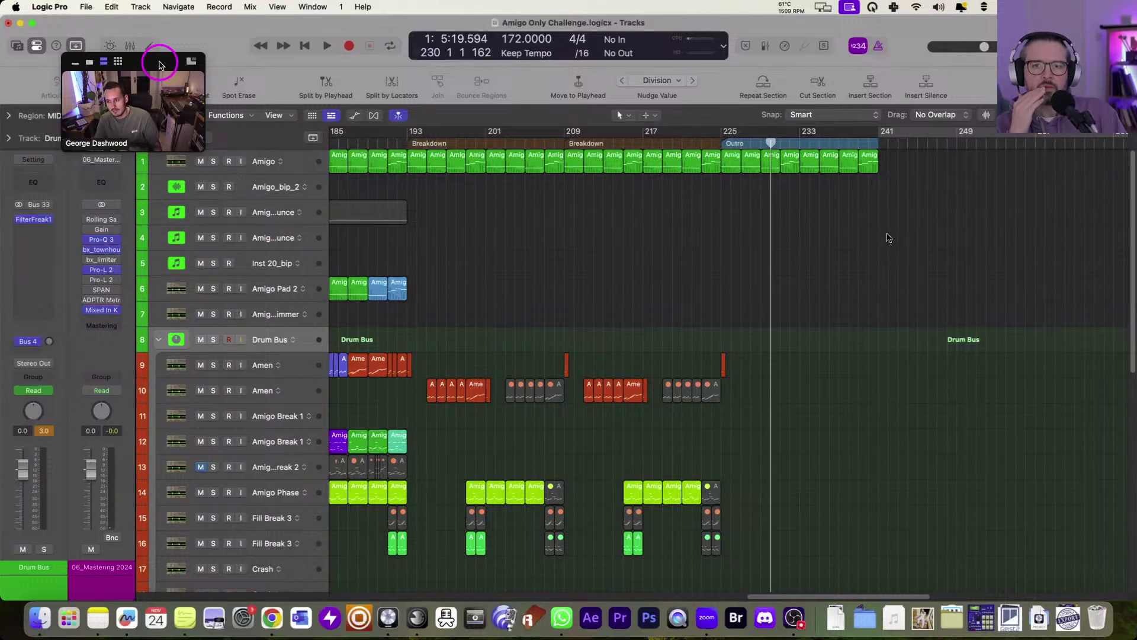
scroll(888, 238, left, 10)
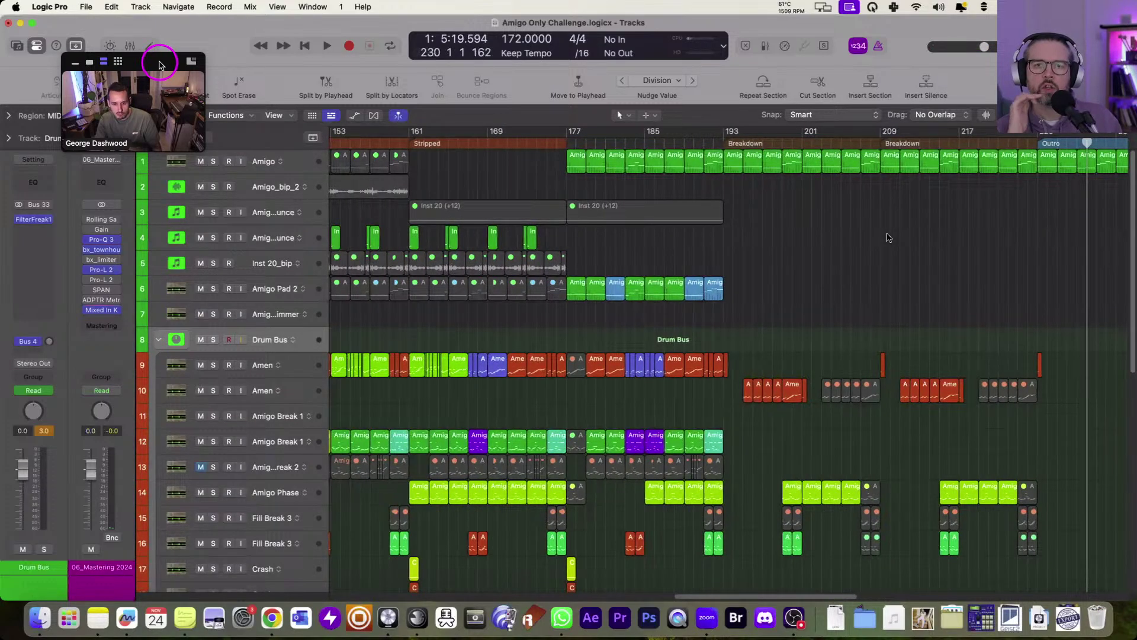
scroll(887, 237, left, 4)
scroll(888, 240, down, 5)
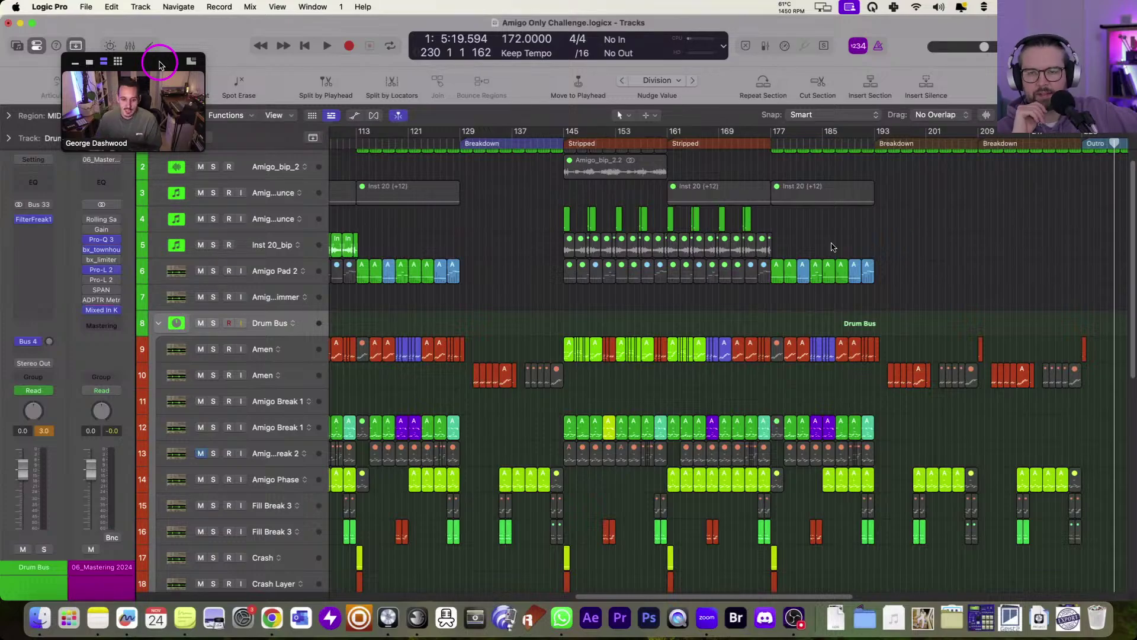
click(273, 351)
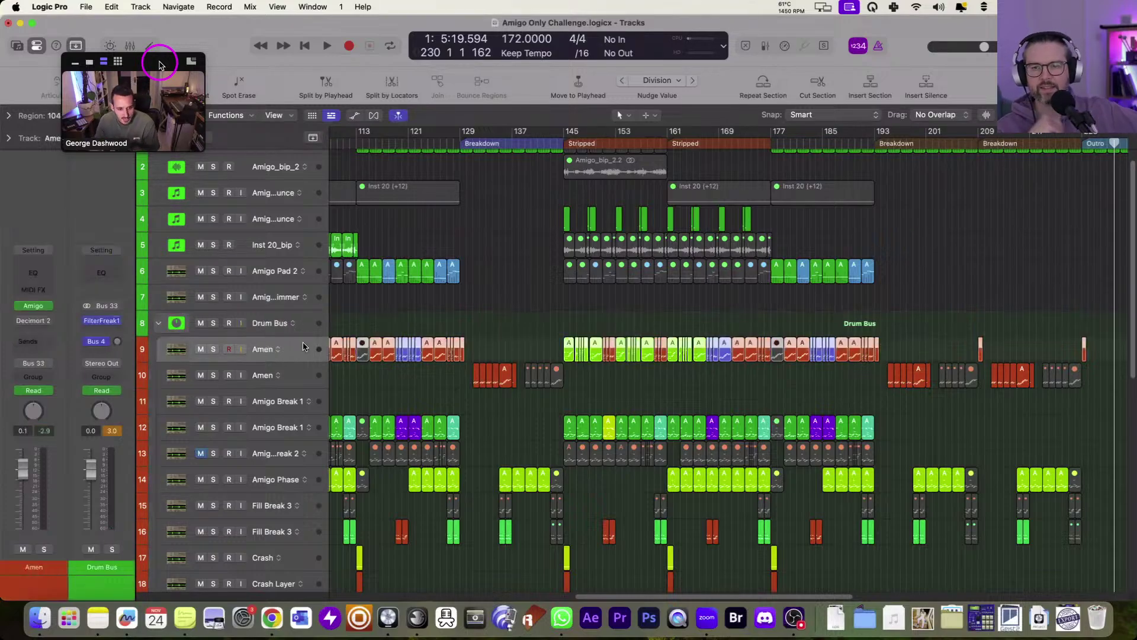
click(34, 306)
drag(759, 207, 1074, 186)
click(214, 351)
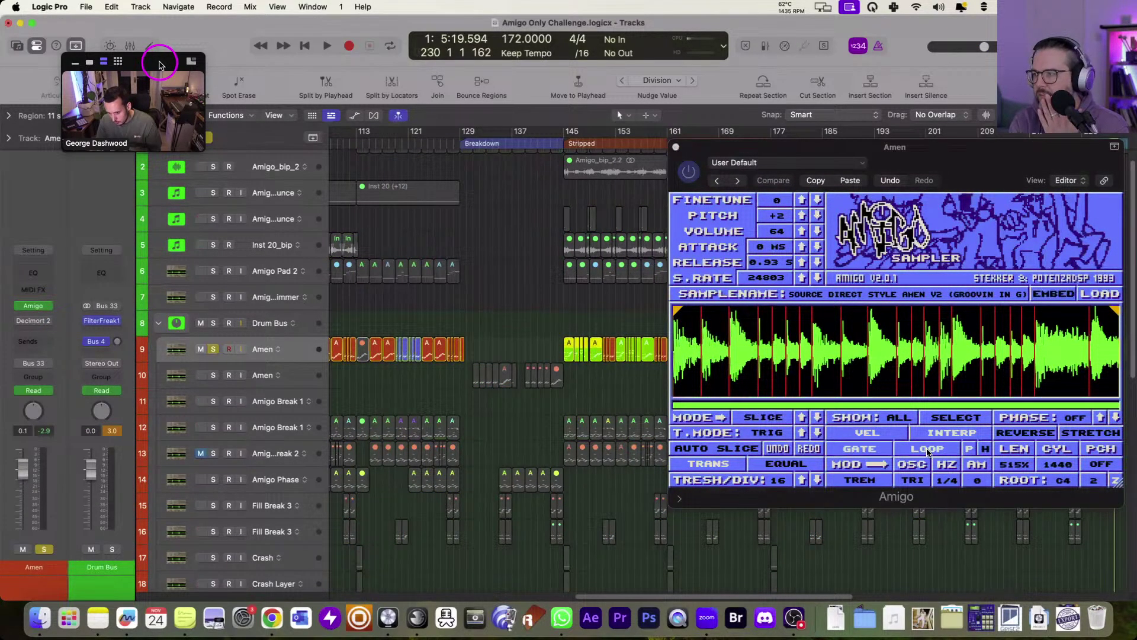
Play the soloed Amen track from the start of the Stripped section at bar 145, stopping and replaying the opening bars.
click(976, 453)
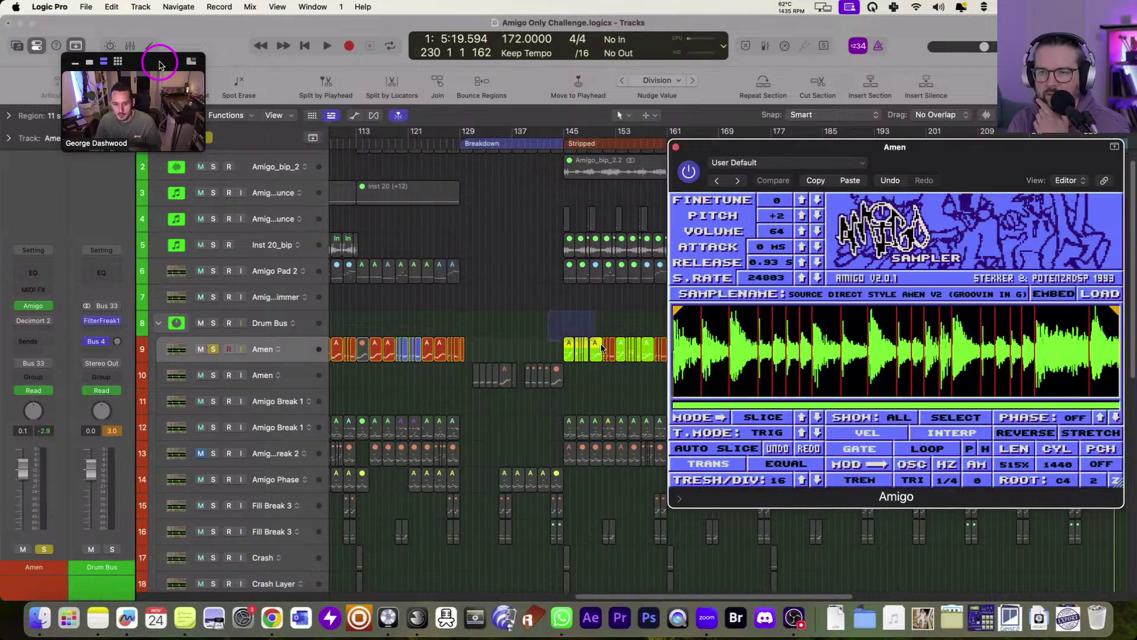
click(566, 318)
key(space)
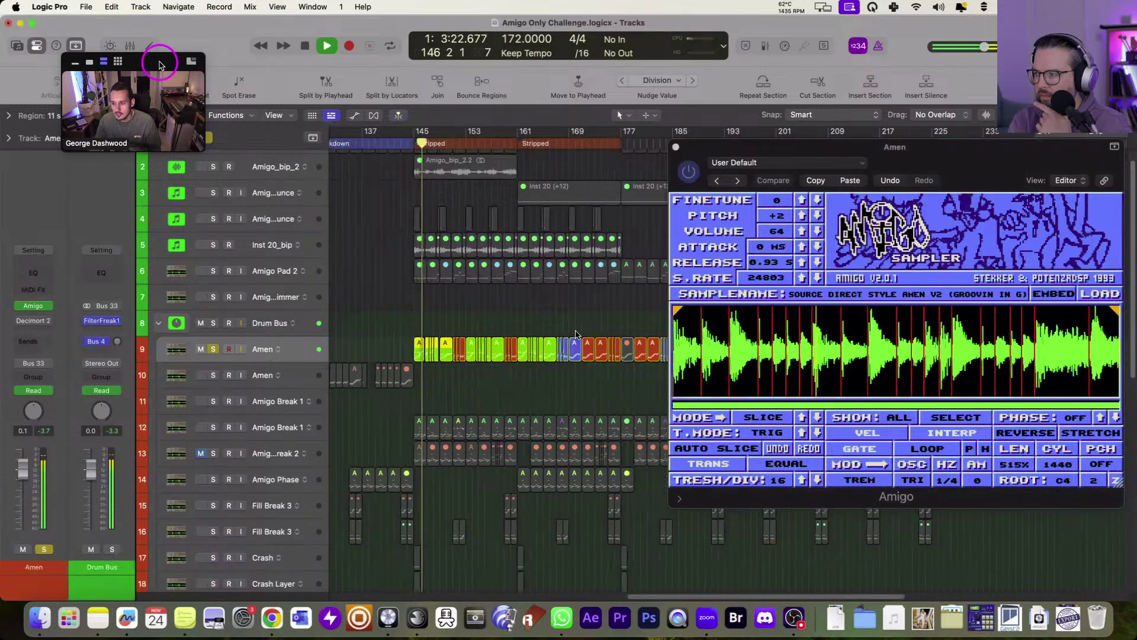
key(space)
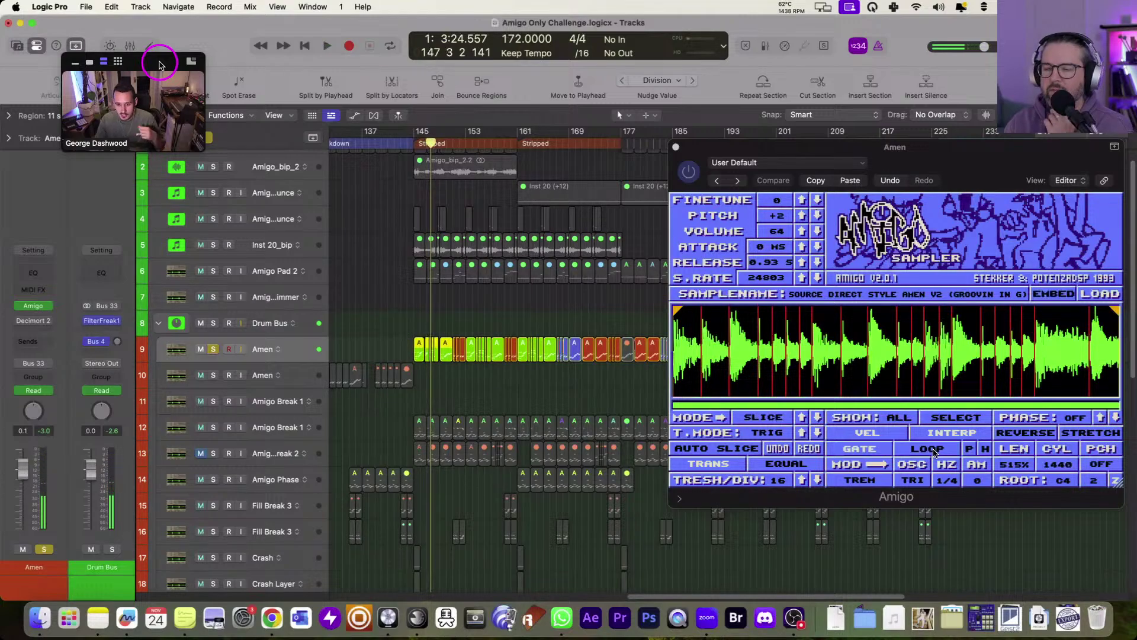
click(964, 453)
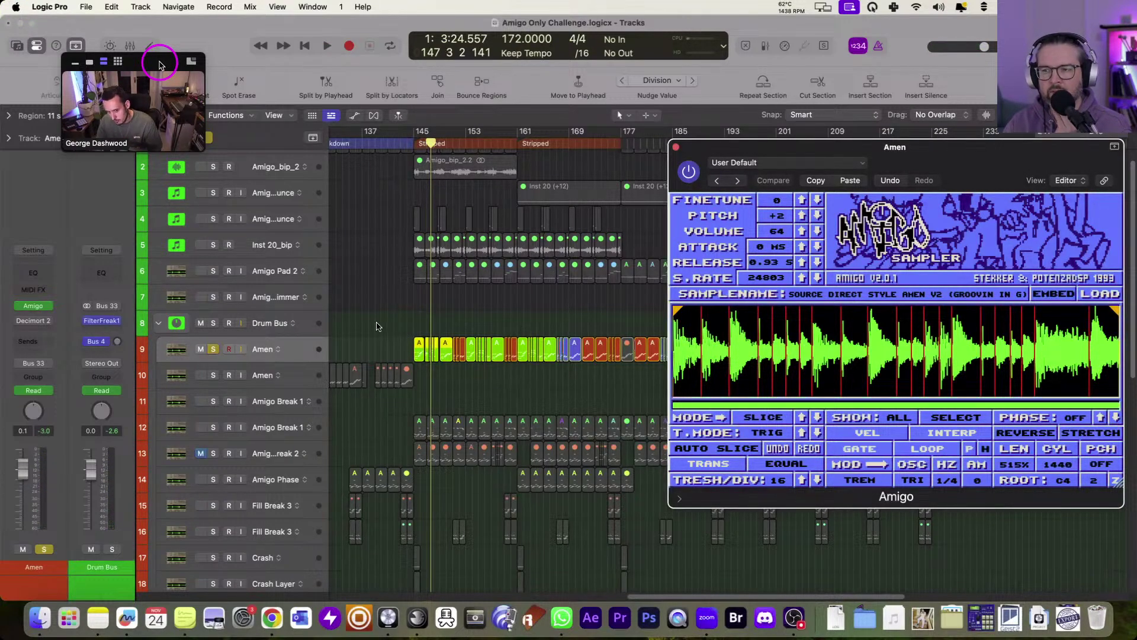
click(459, 349)
key(space)
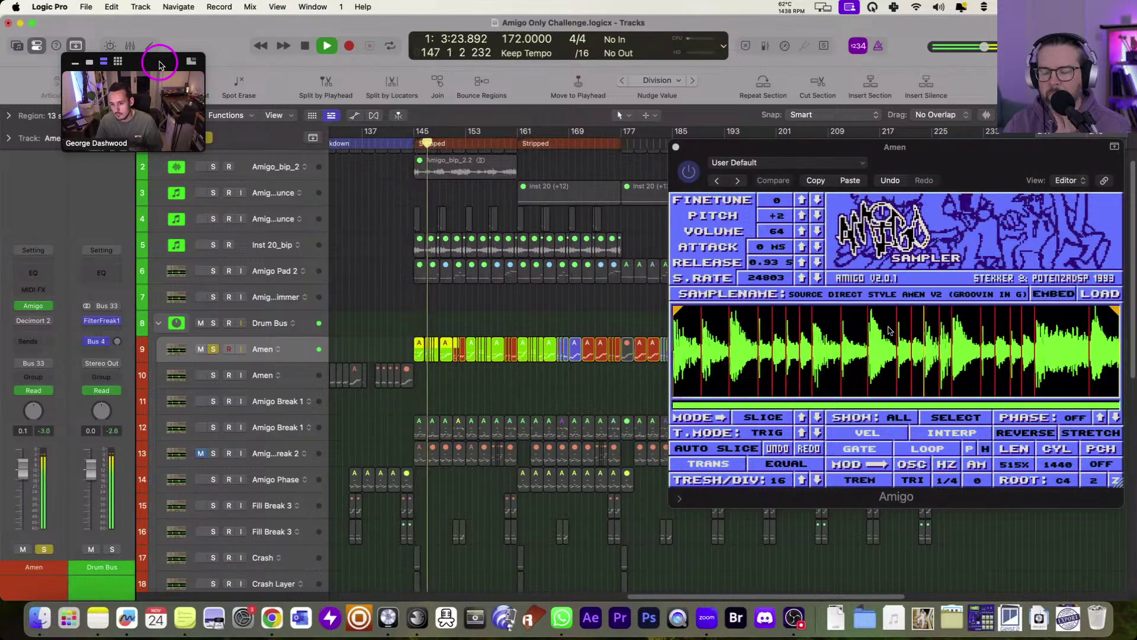
key(space)
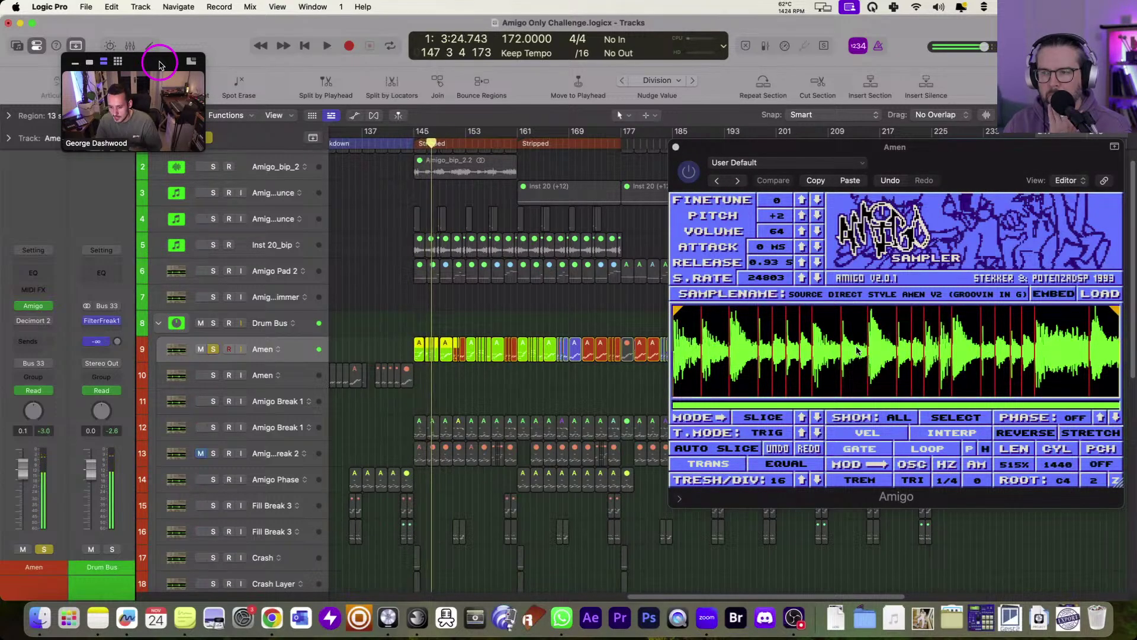
Inspect the sliced Amen waveform up close in the Amigo sampler, unsolo the Amen track, and close its sampler window.
scroll(869, 353, up, 2)
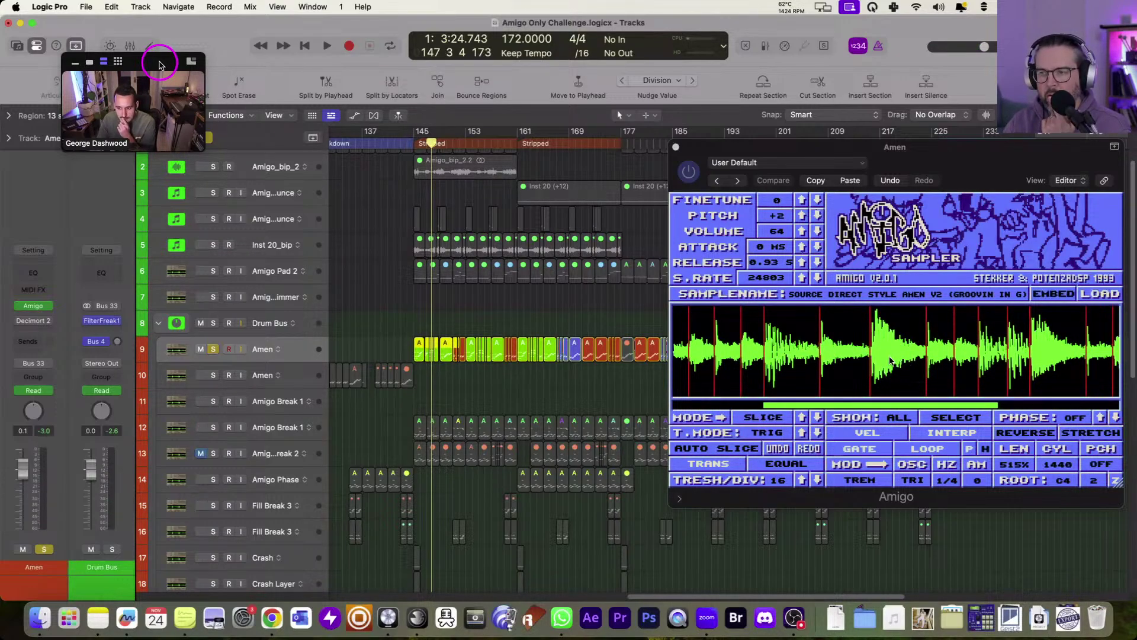
scroll(890, 360, down, 2)
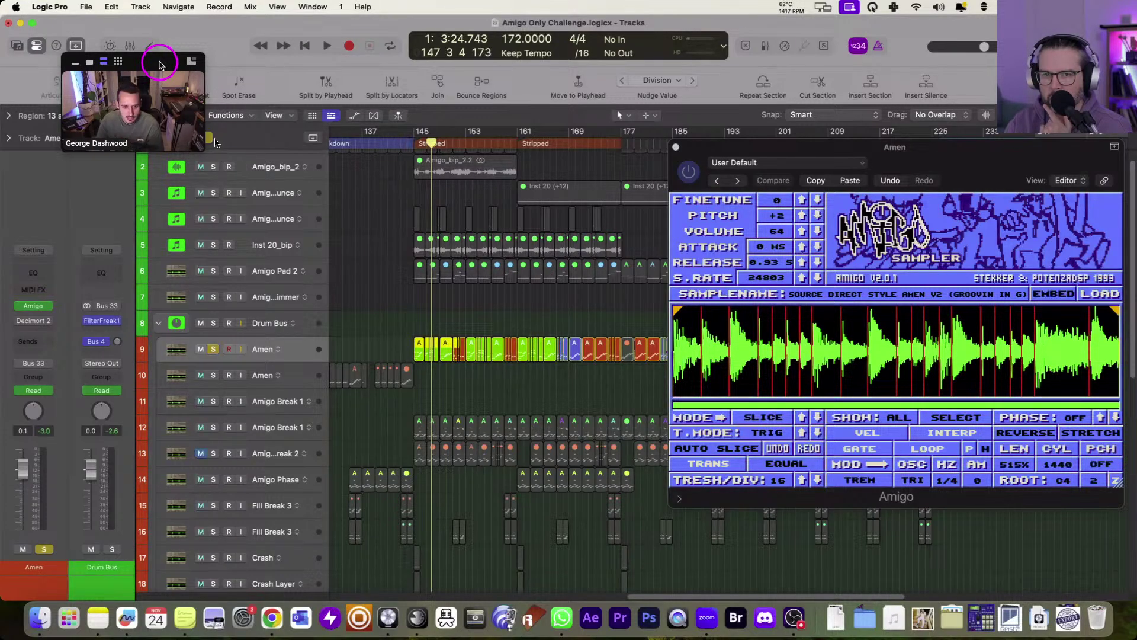
key(s)
click(676, 148)
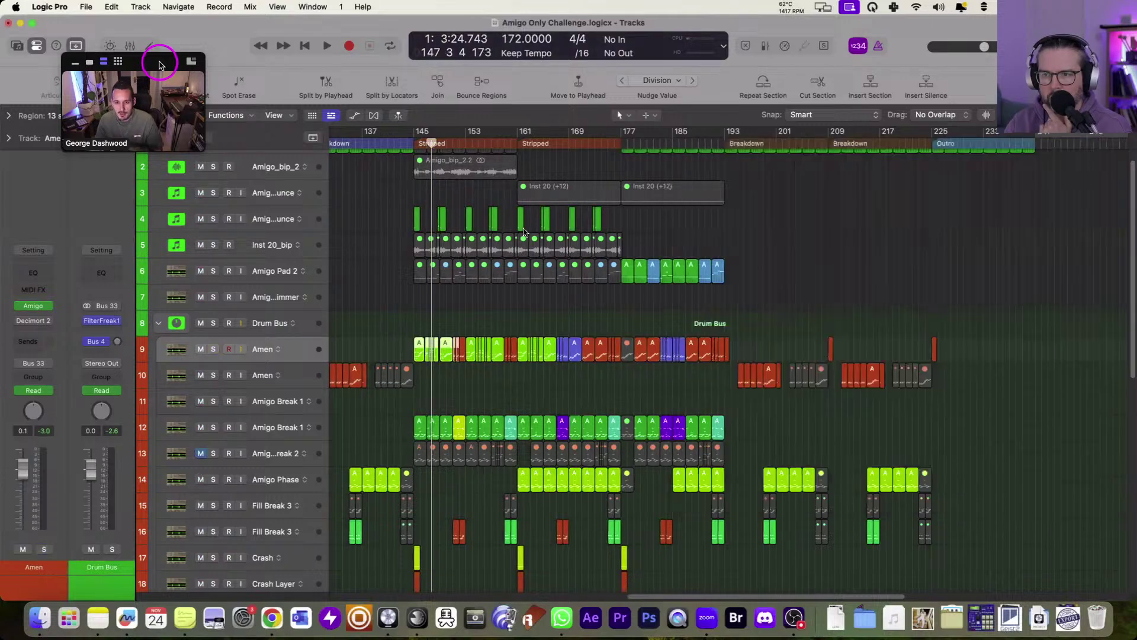
Solo the Inst 20_bip track, play its regions from bar 81, stop playback, and unsolo it.
scroll(521, 225, left, 15)
scroll(522, 225, up, 1)
scroll(530, 222, left, 5)
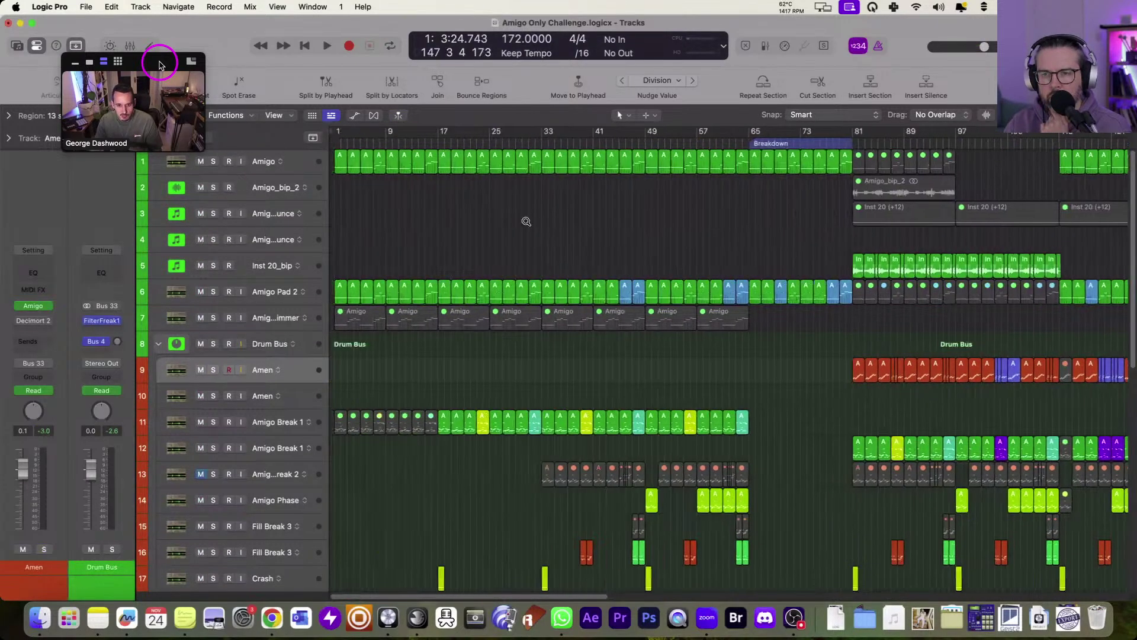
key(super+Down)
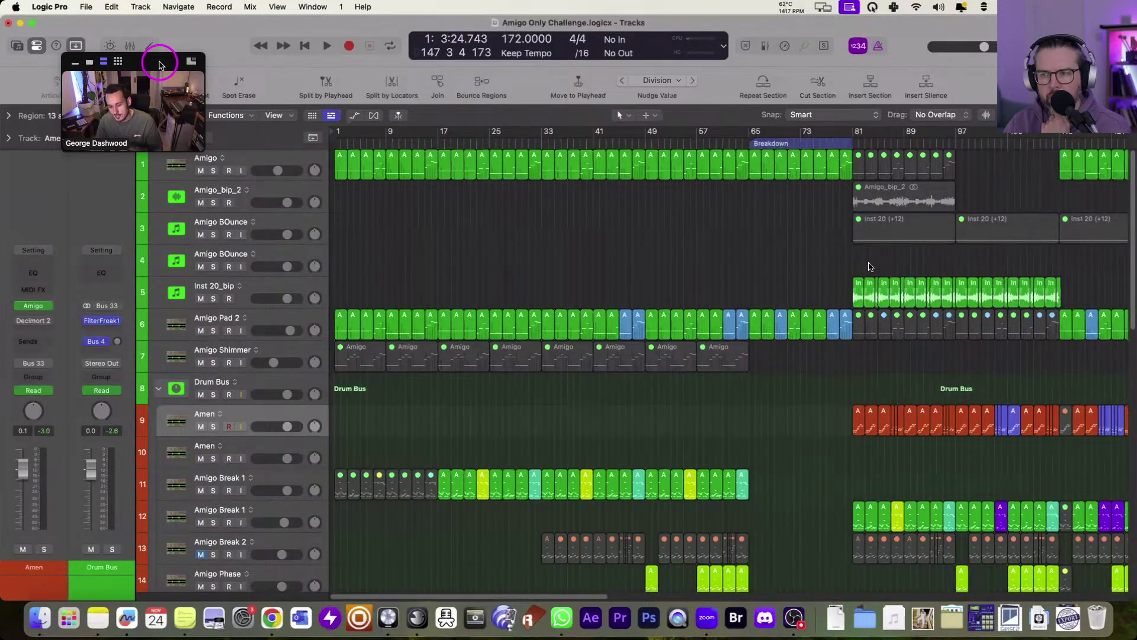
scroll(830, 267, right, 5)
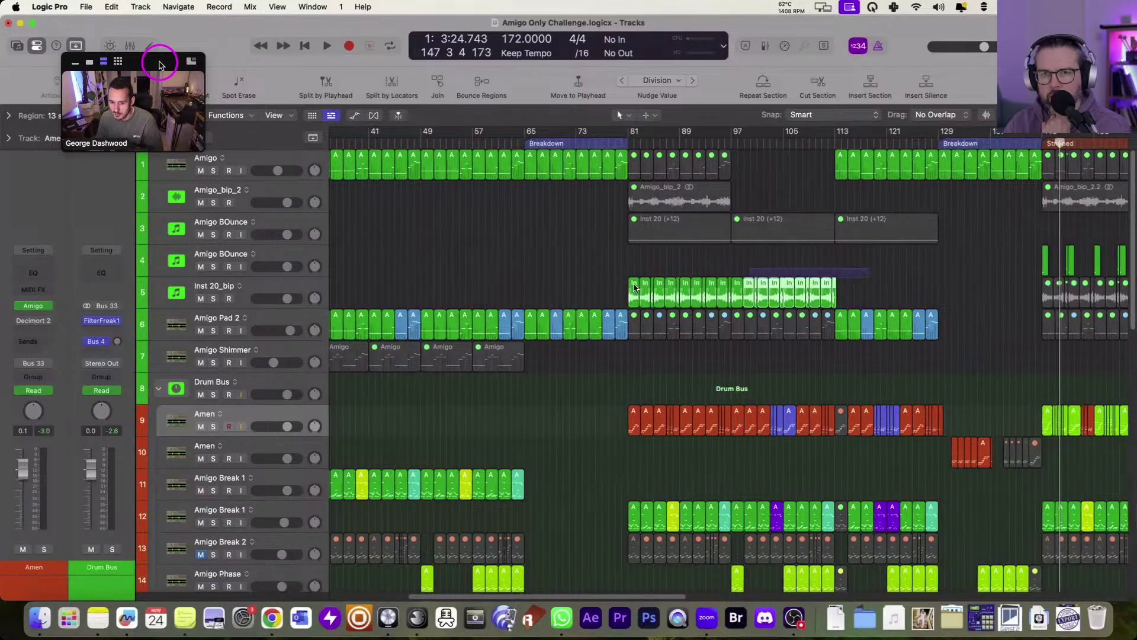
drag(850, 293, 628, 282)
click(623, 306)
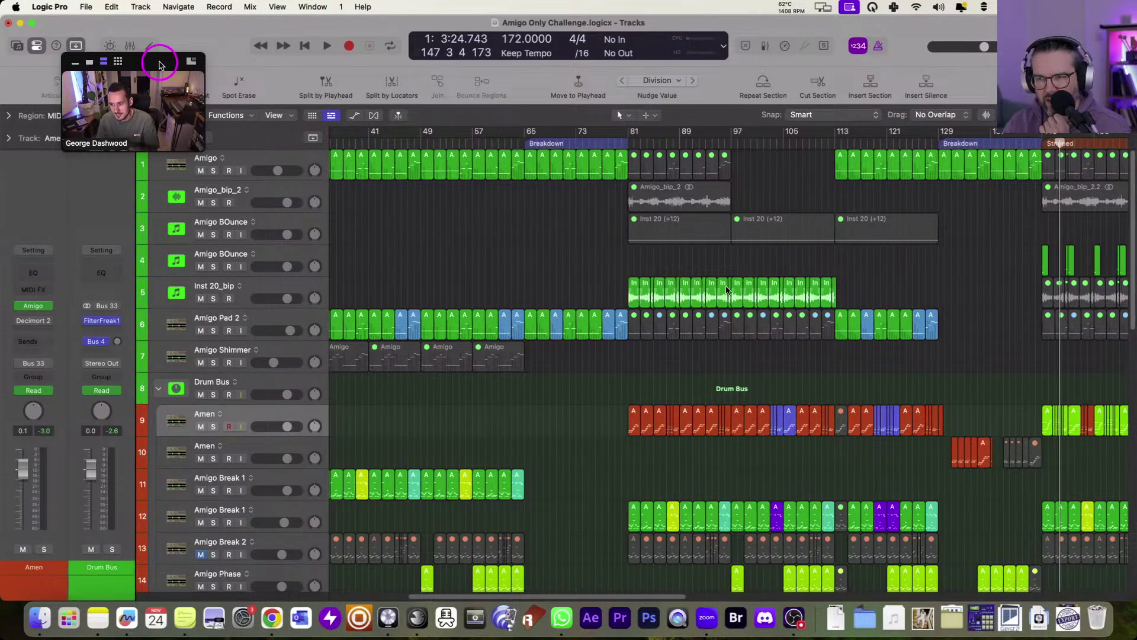
key(ctrl+s)
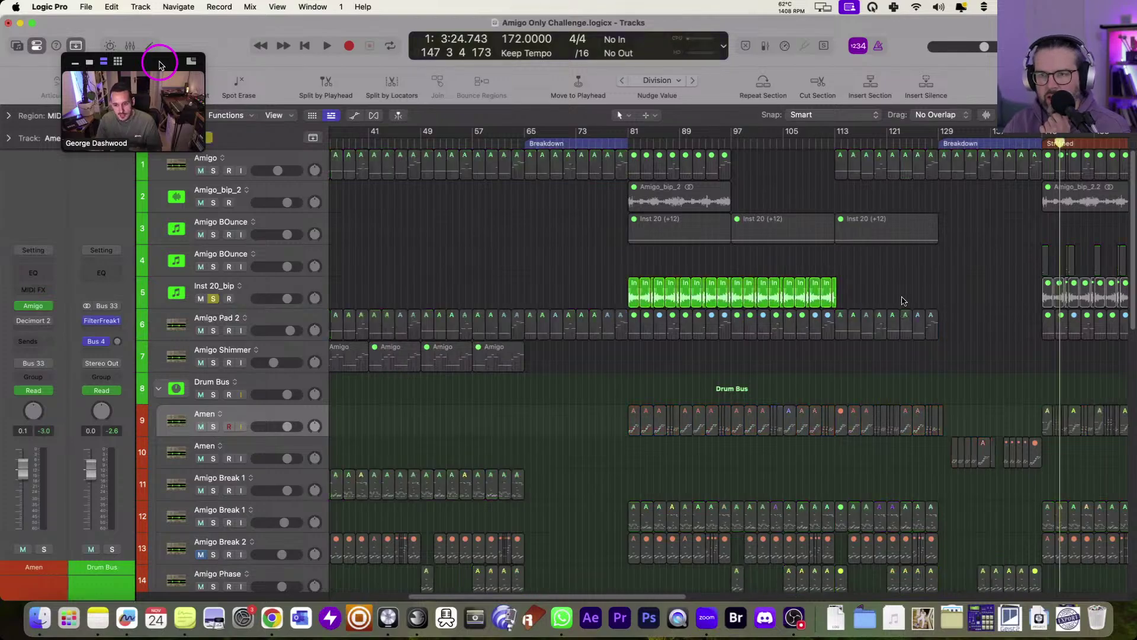
key(shift+Return)
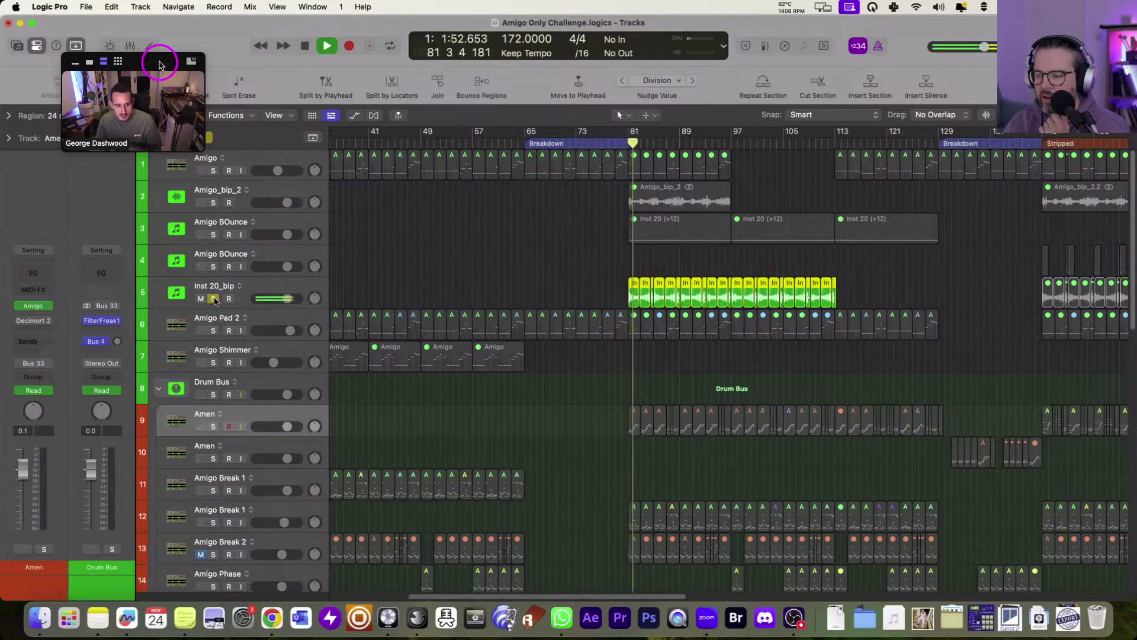
key(space)
key(ctrl+s)
Solo the first Amigo track at the start of the arrangement and open its Amigo sampler.
scroll(425, 192, left, 5)
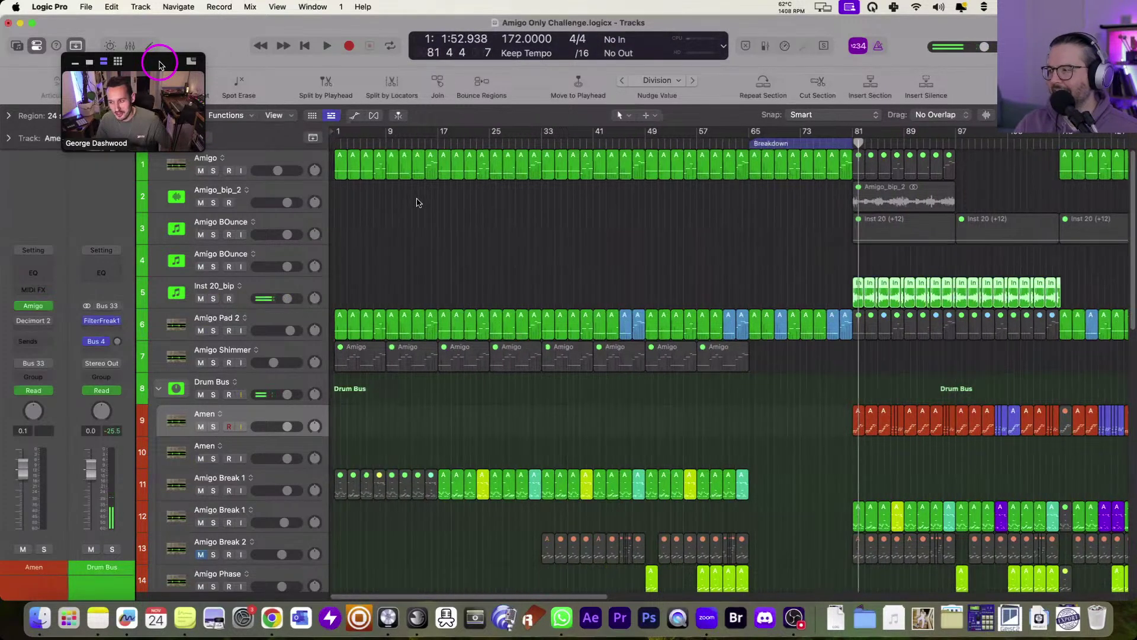
click(215, 170)
key(ctrl+s)
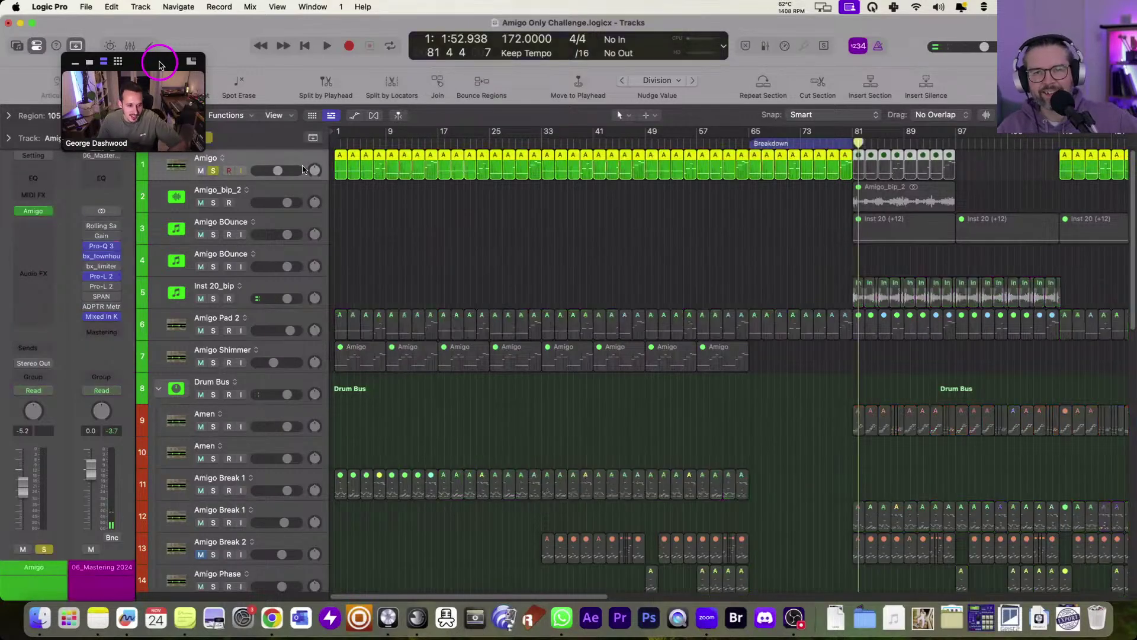
click(31, 212)
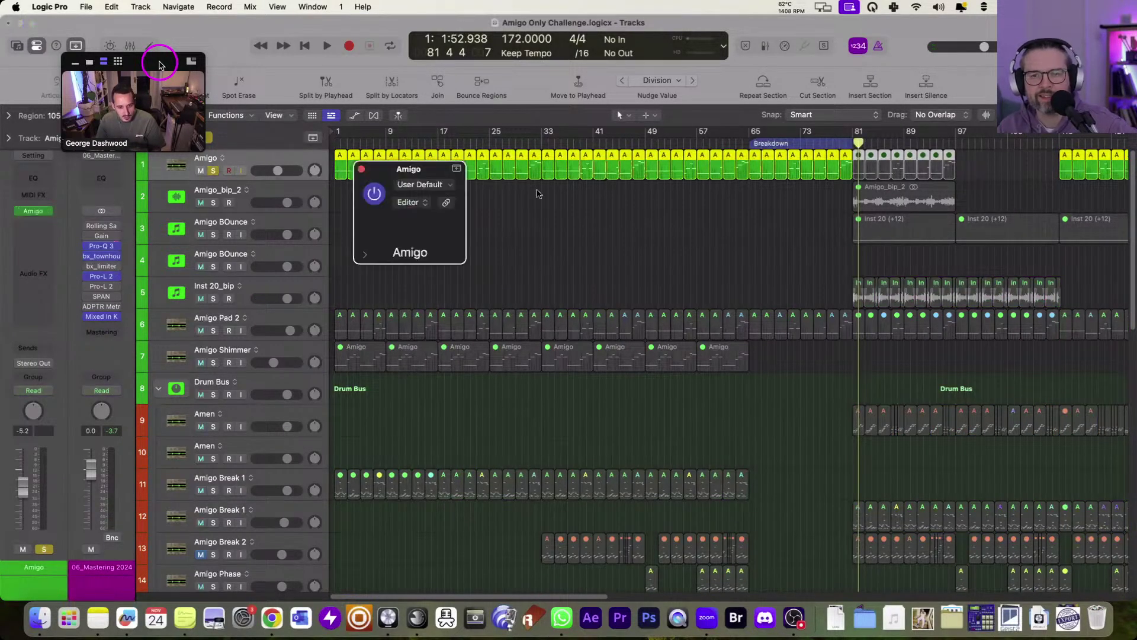
Set a cycle range from bar 1 to bar 9 and start playback of the soloed Amigo track.
scroll(437, 179, up, 5)
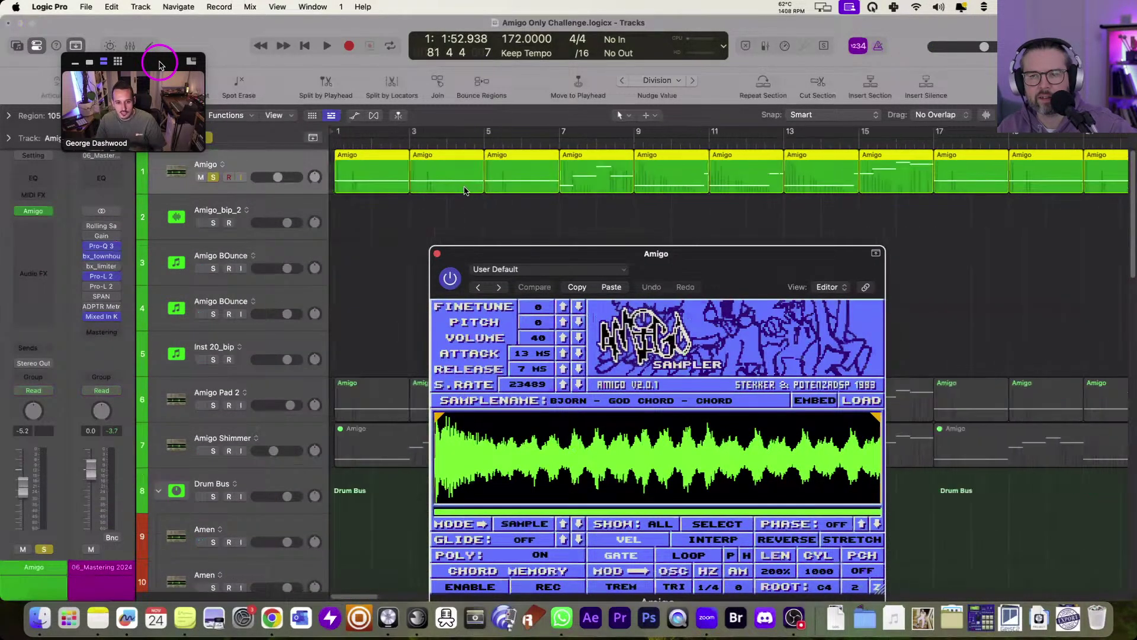
scroll(486, 157, down, 5)
click(537, 136)
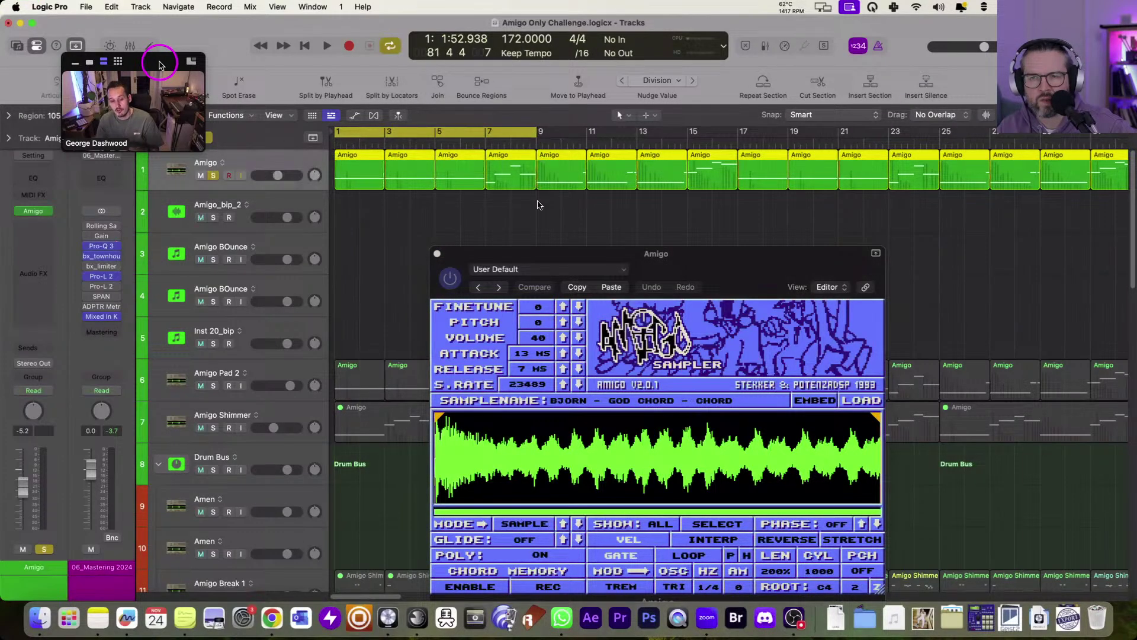
key(space)
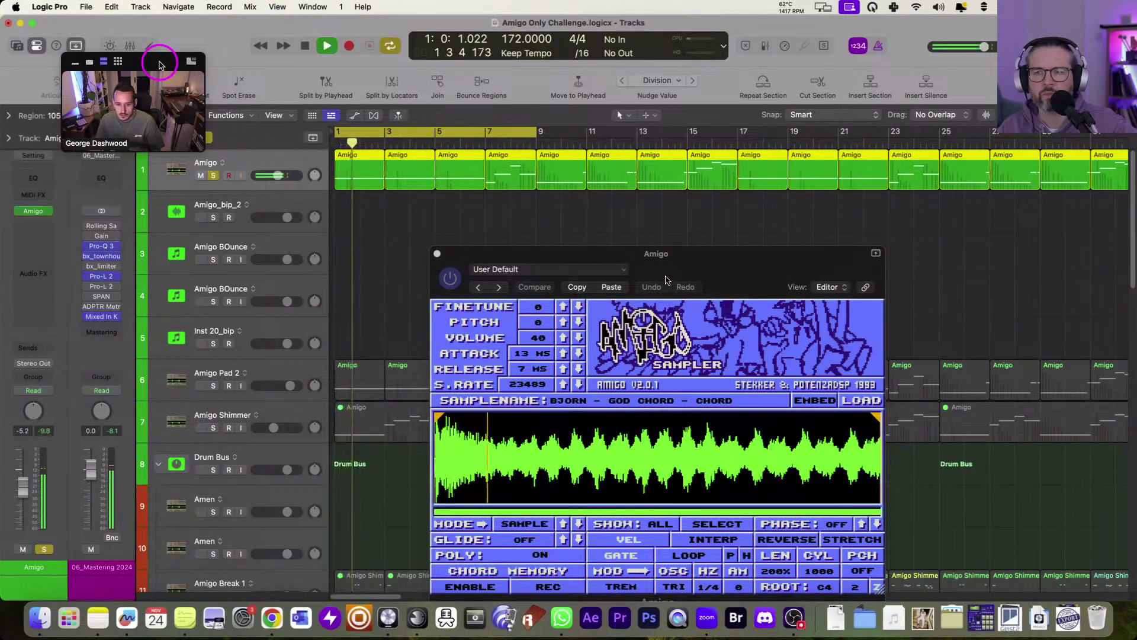
Extend the cycle range to bar 17 and further to bar 33 during playback, placing the Amigo window below the track's regions.
drag(536, 132, 737, 138)
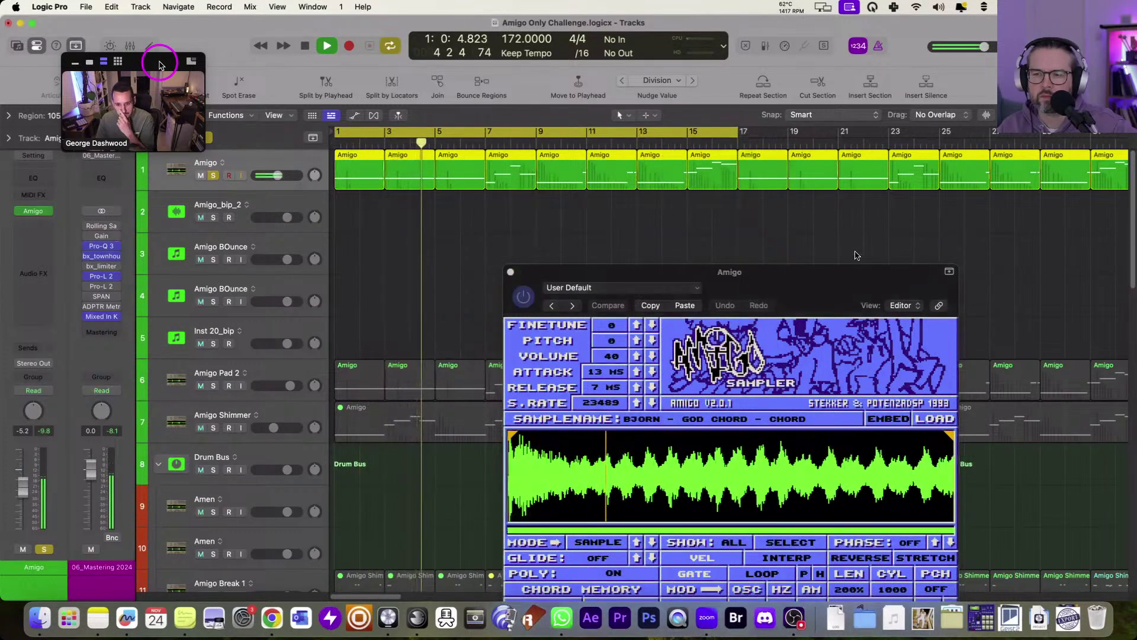
drag(769, 270, 868, 235)
scroll(493, 272, down, 3)
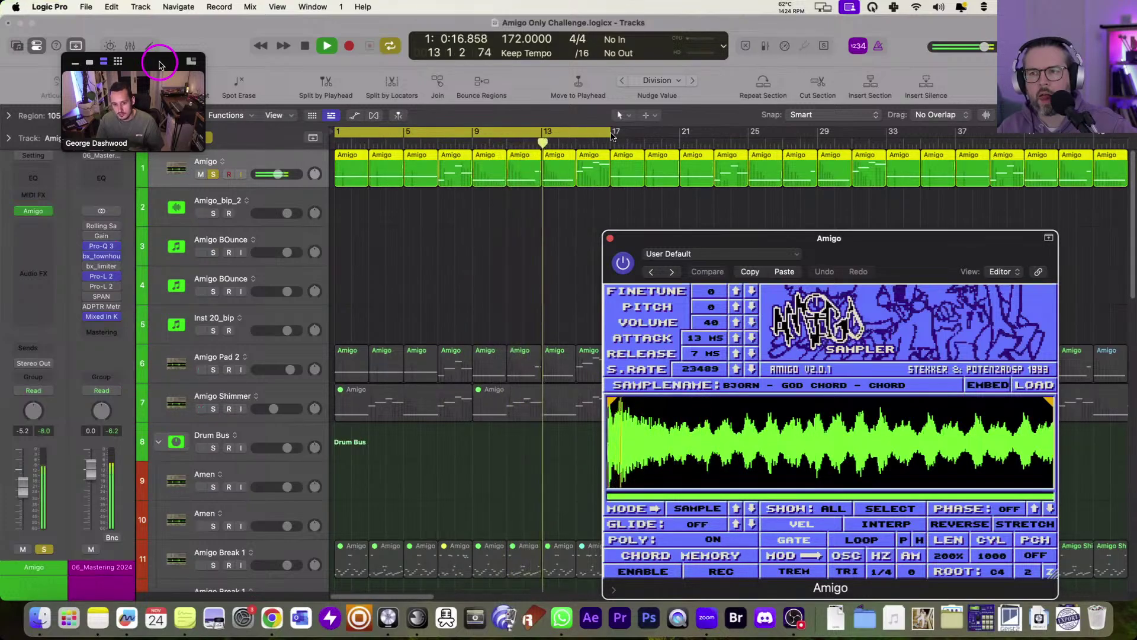
drag(829, 135, 886, 138)
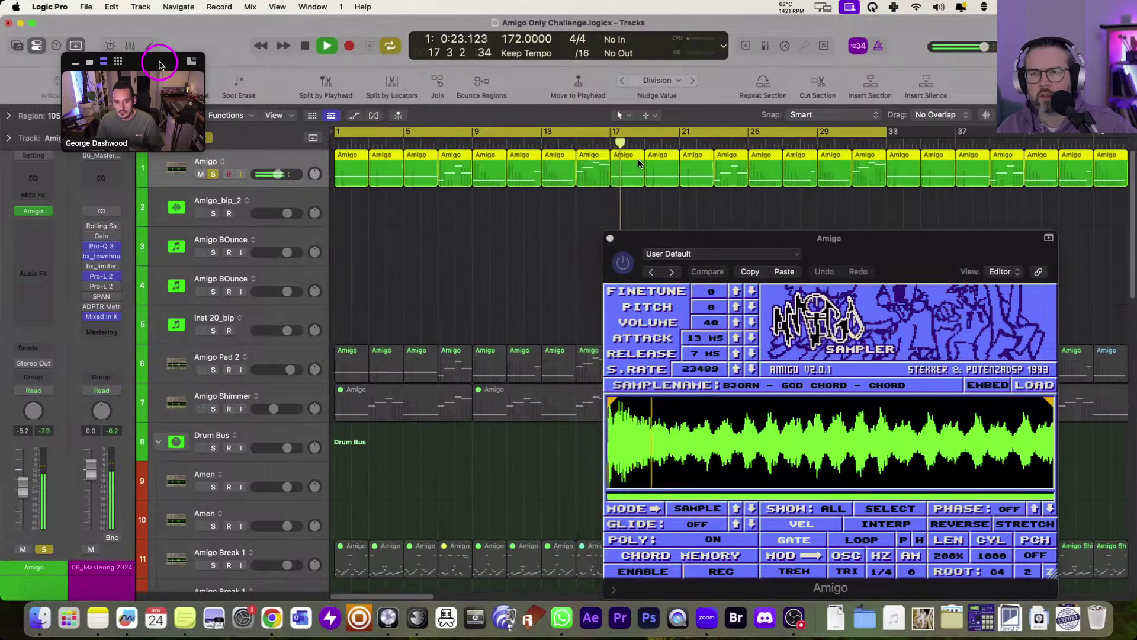
Stop playback and shorten the cycle range to bars 1 to 17.
key(space)
click(598, 134)
drag(610, 135, 338, 137)
drag(476, 135, 273, 147)
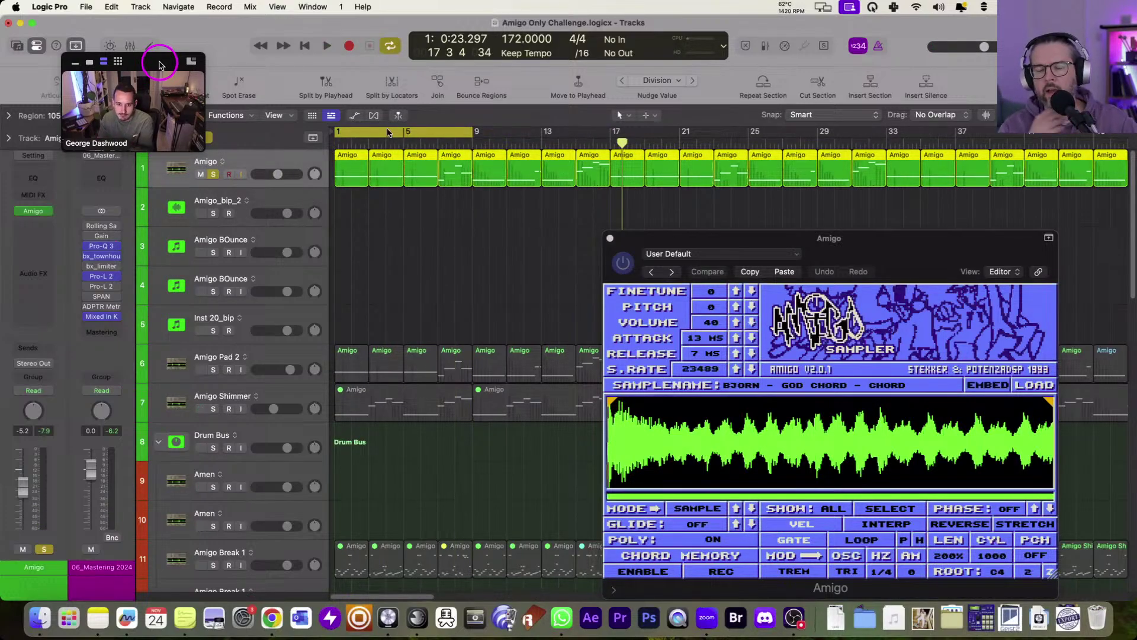
drag(387, 133, 249, 145)
Solo the Amigo Pad 2 track in place of the first Amigo track and play it from bar 1.
click(214, 370)
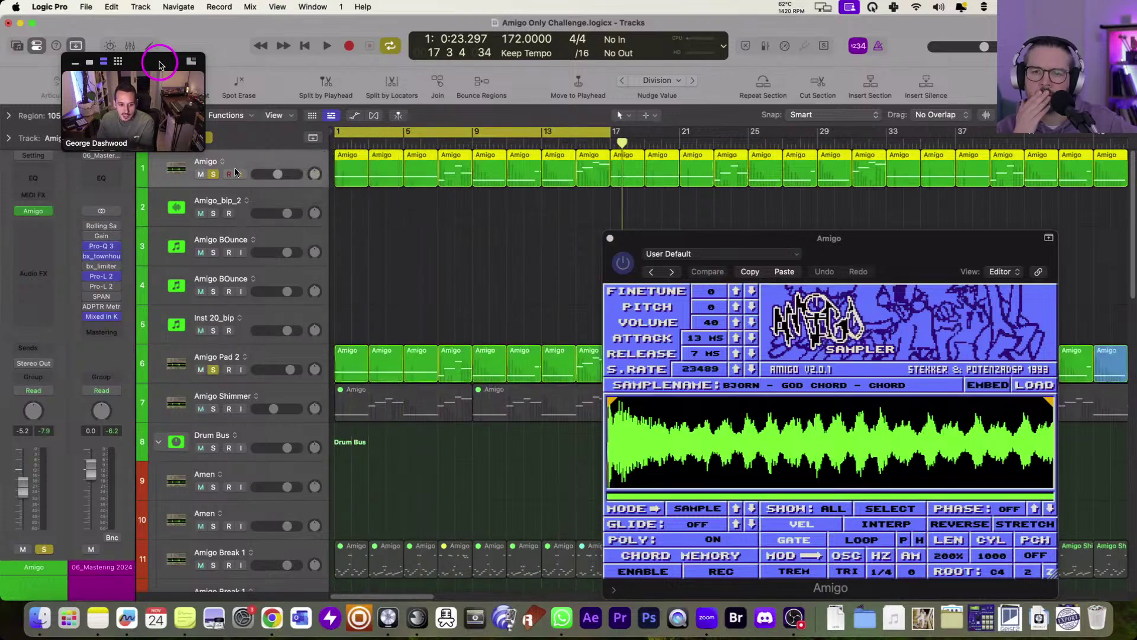
click(213, 174)
key(space)
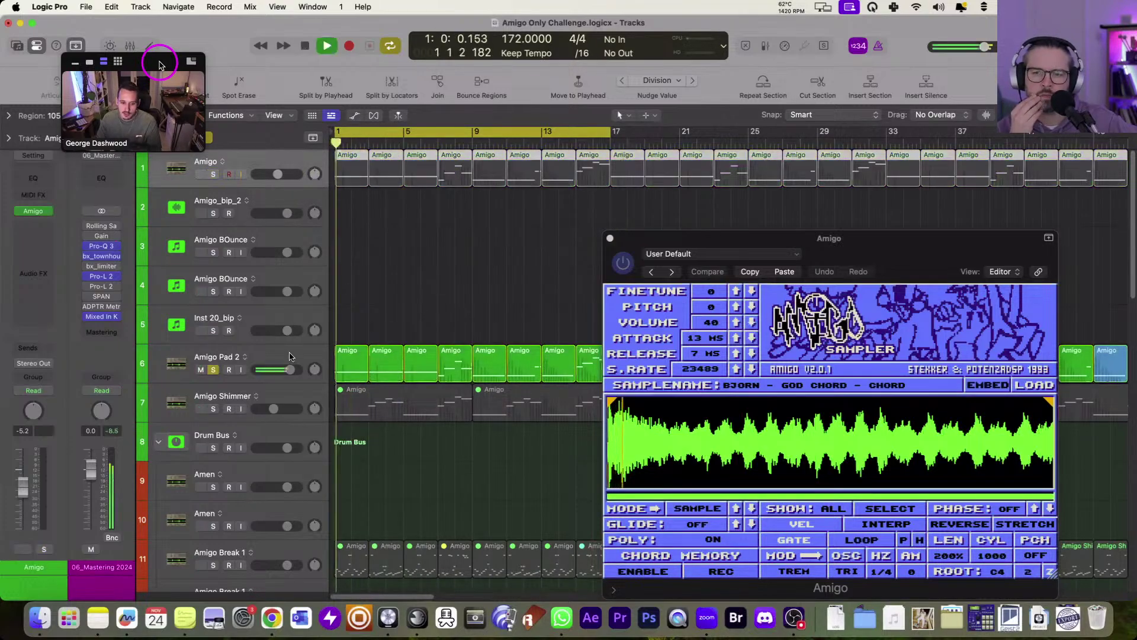
Open the Amigo sampler of the Amigo Pad 2 track and move its window clear of the track headers.
click(237, 379)
click(33, 211)
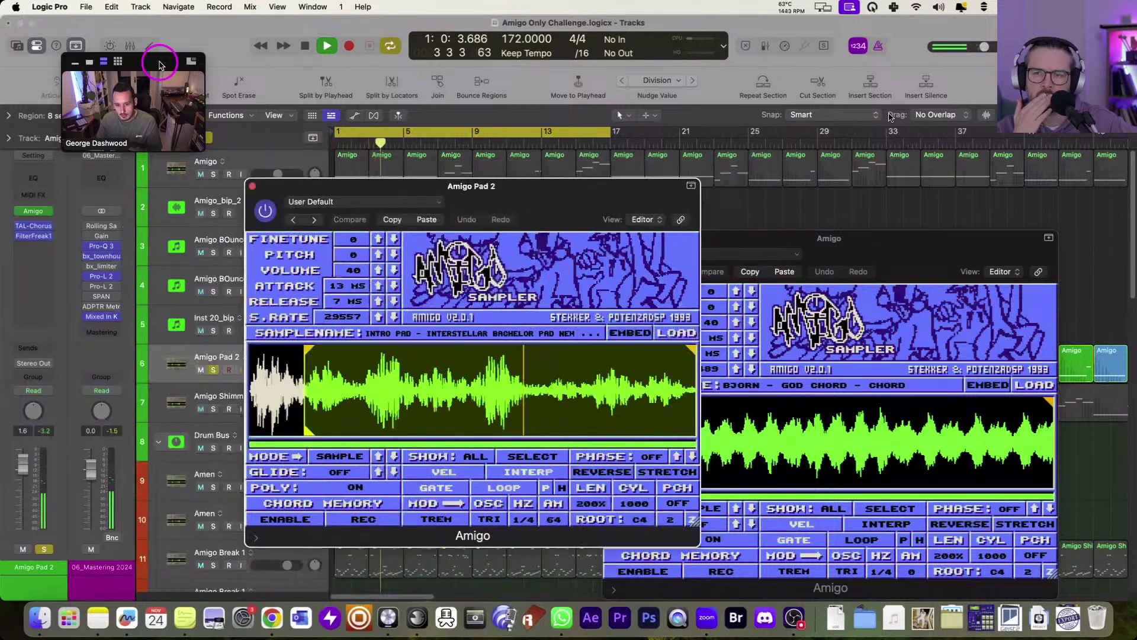
drag(533, 186, 955, 39)
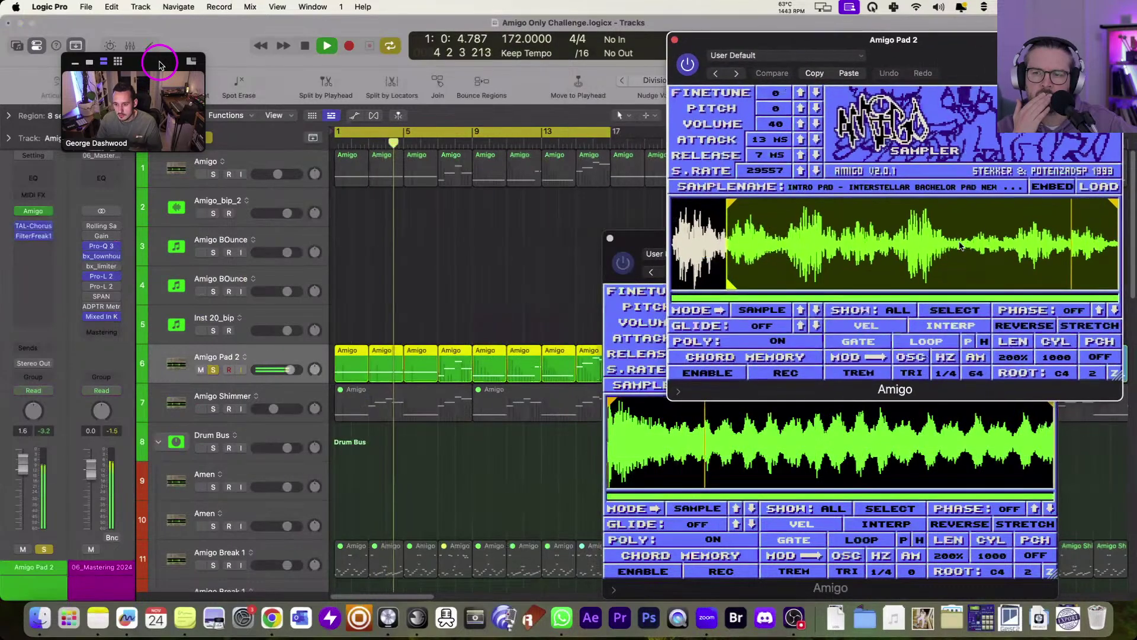
Solo the first Amigo track alongside Amigo Pad 2 during playback and close both Amigo sampler windows.
click(213, 174)
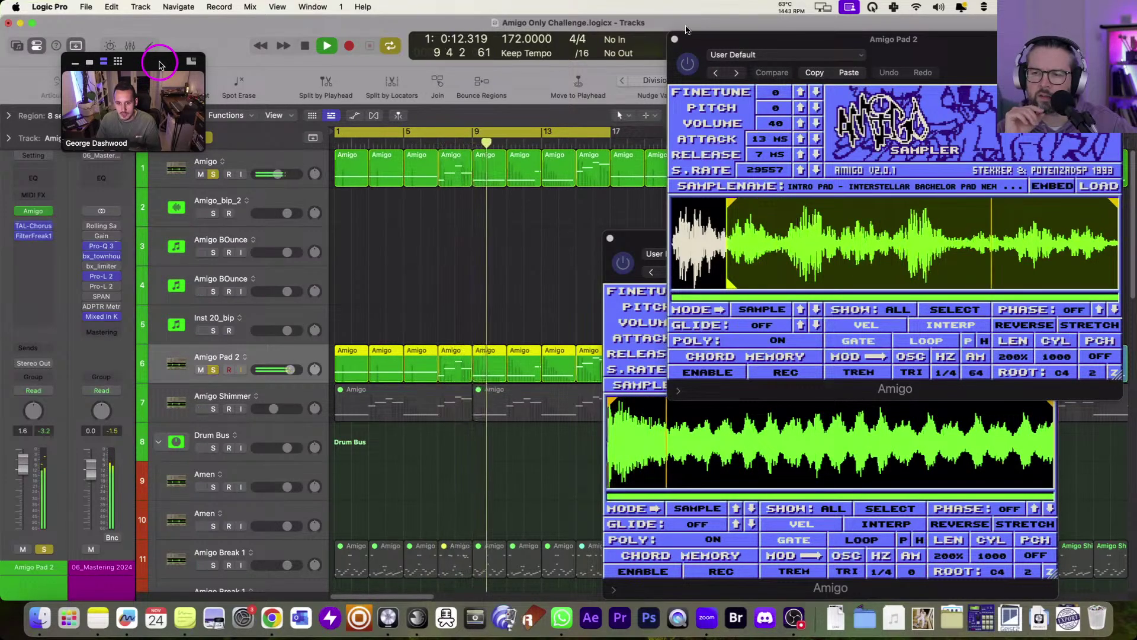
click(675, 39)
click(611, 239)
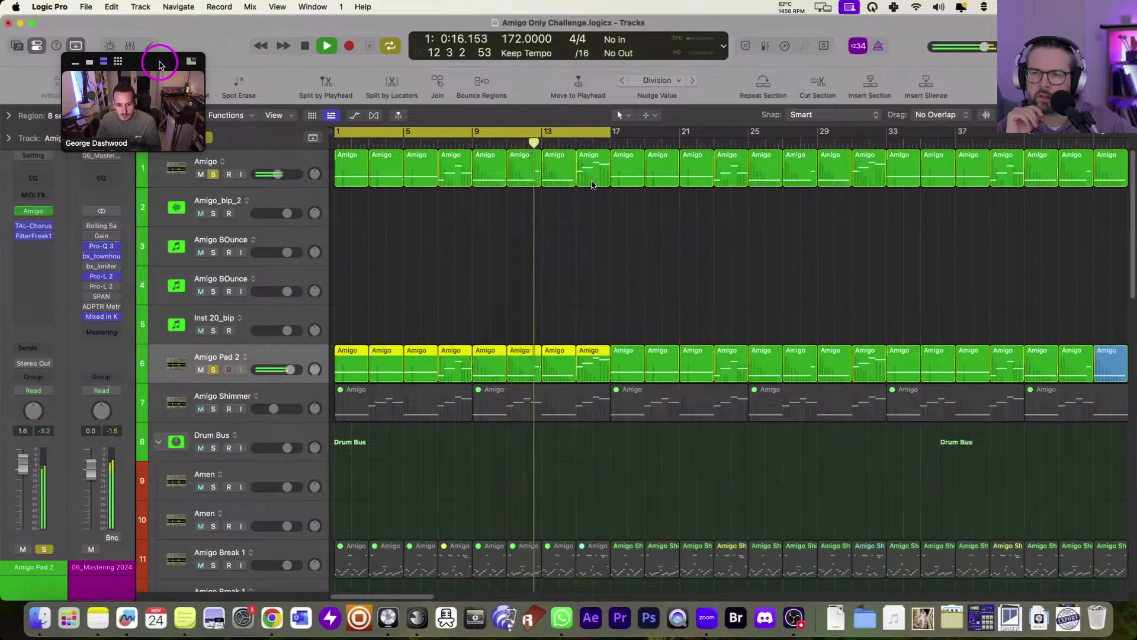
Turn off the cycle range, solo the Amigo Break 1 track on track 11 in place of the soloed pads, and stop playback.
scroll(592, 183, down, 5)
key(super+Up)
key(super+Up)
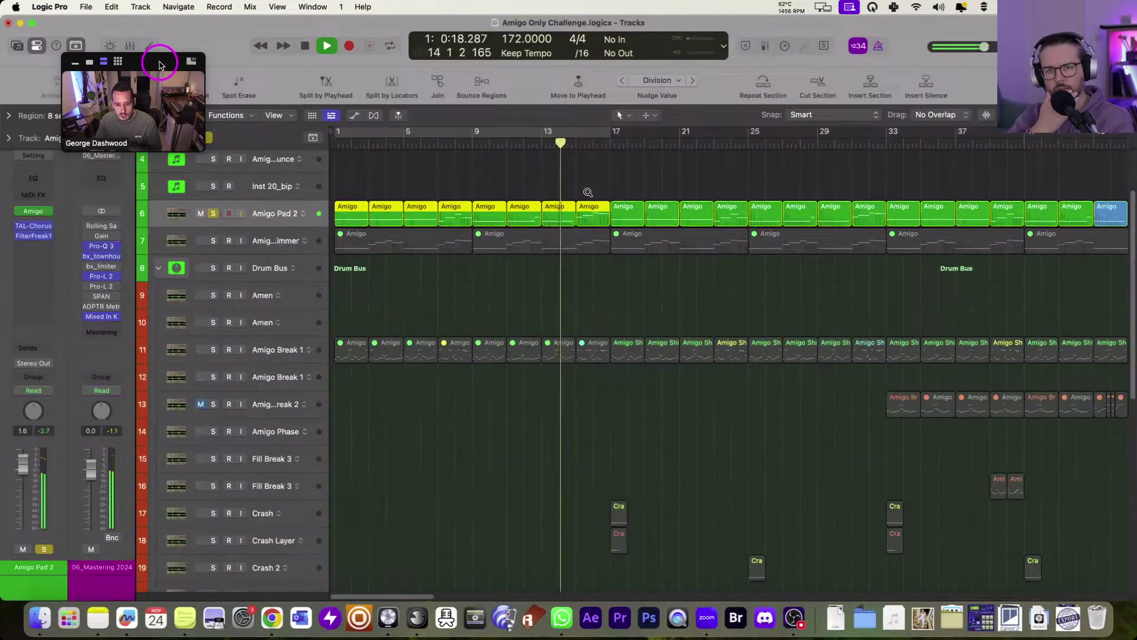
key(super+Up)
key(super+Left)
key(super+Left)
scroll(445, 190, up, 3)
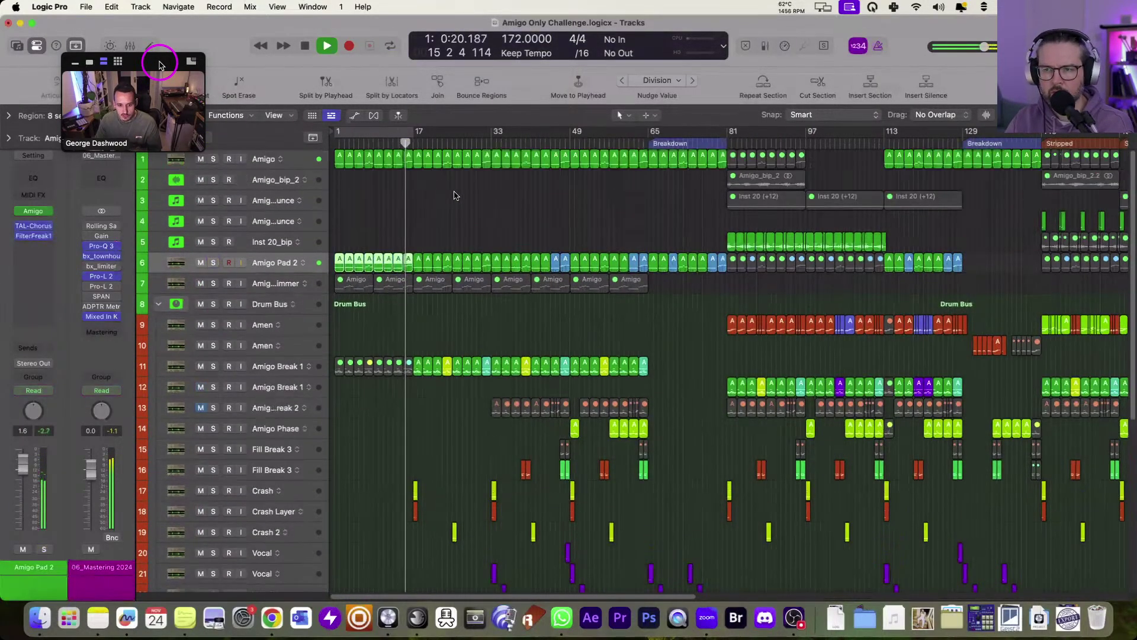
click(213, 366)
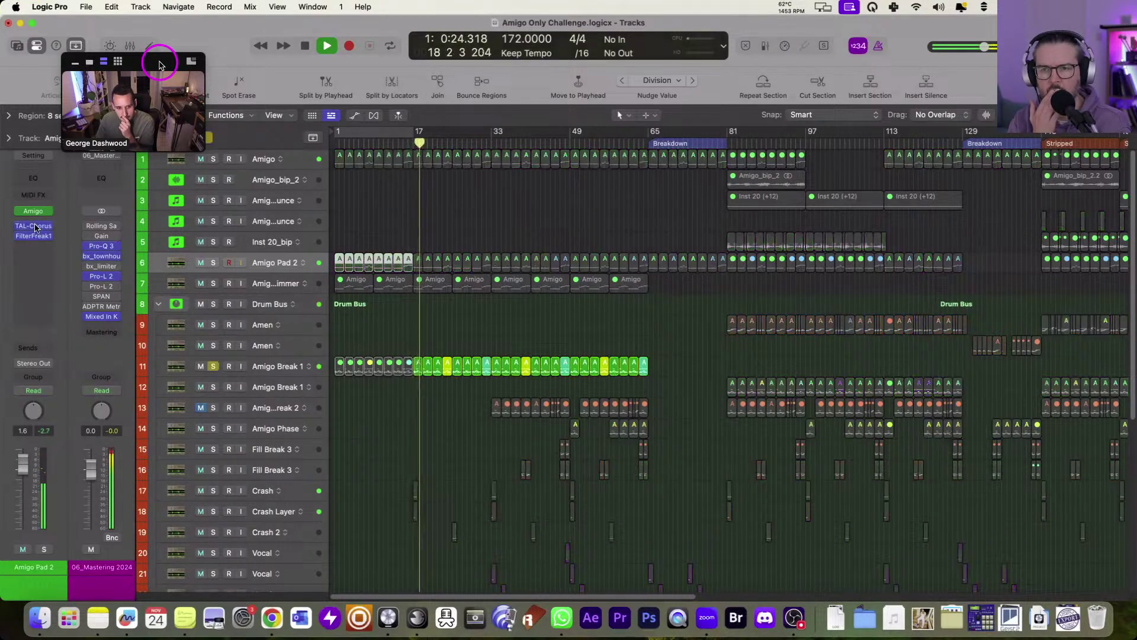
key(space)
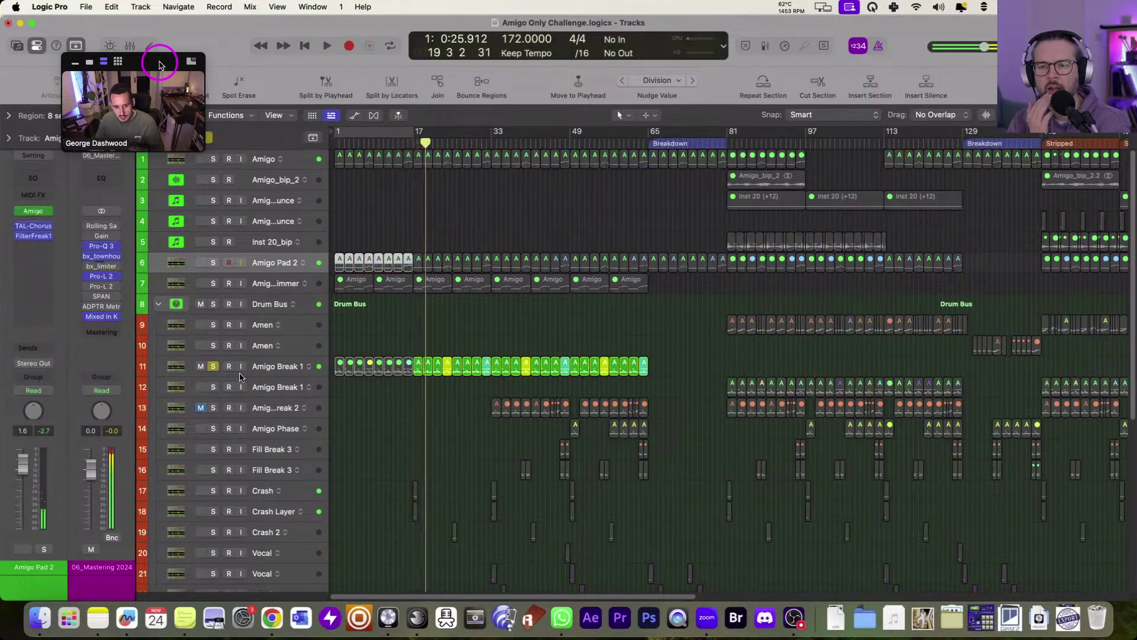
Open the Amigo sampler of the Amigo Break 1 track on track 11 and move its window clear of the track's early regions.
click(273, 373)
click(33, 295)
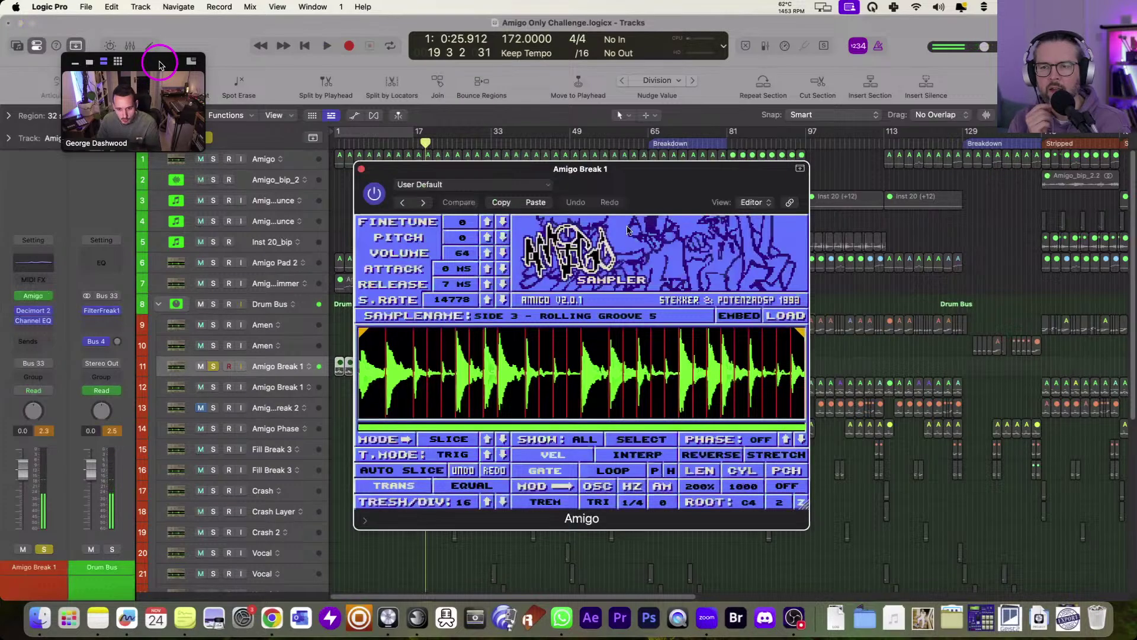
drag(662, 198, 922, 169)
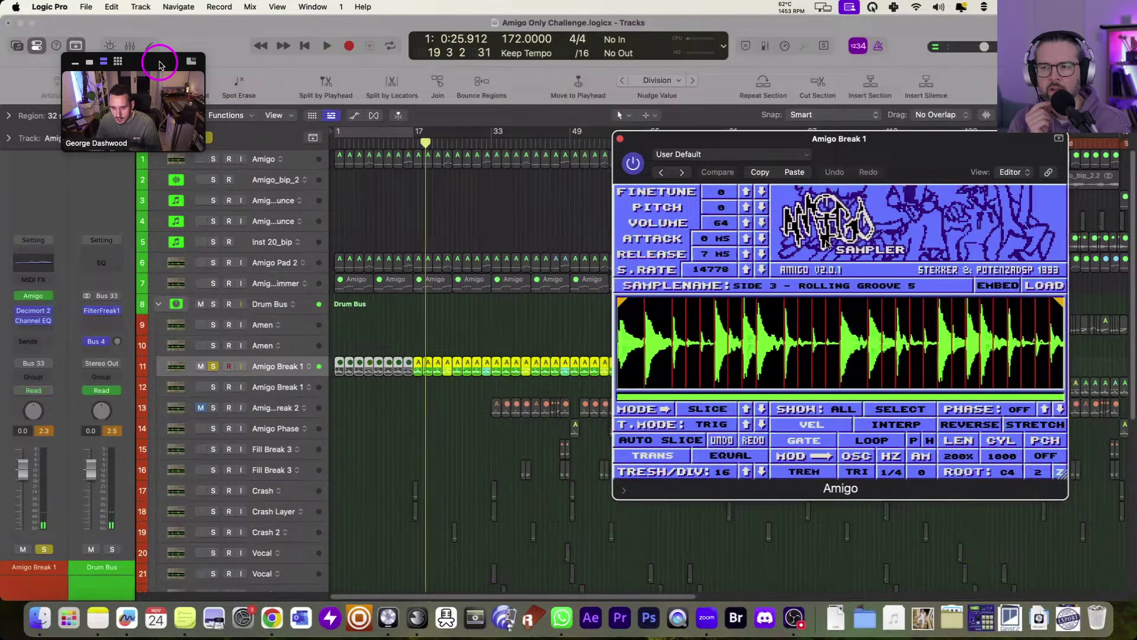
Switch to AudioFinder and audition SIDE 2 - Snare Variations.wav among the PLASTIC JAM BREAKS VOL.1 samples in the Playstation Jungle list.
click(417, 618)
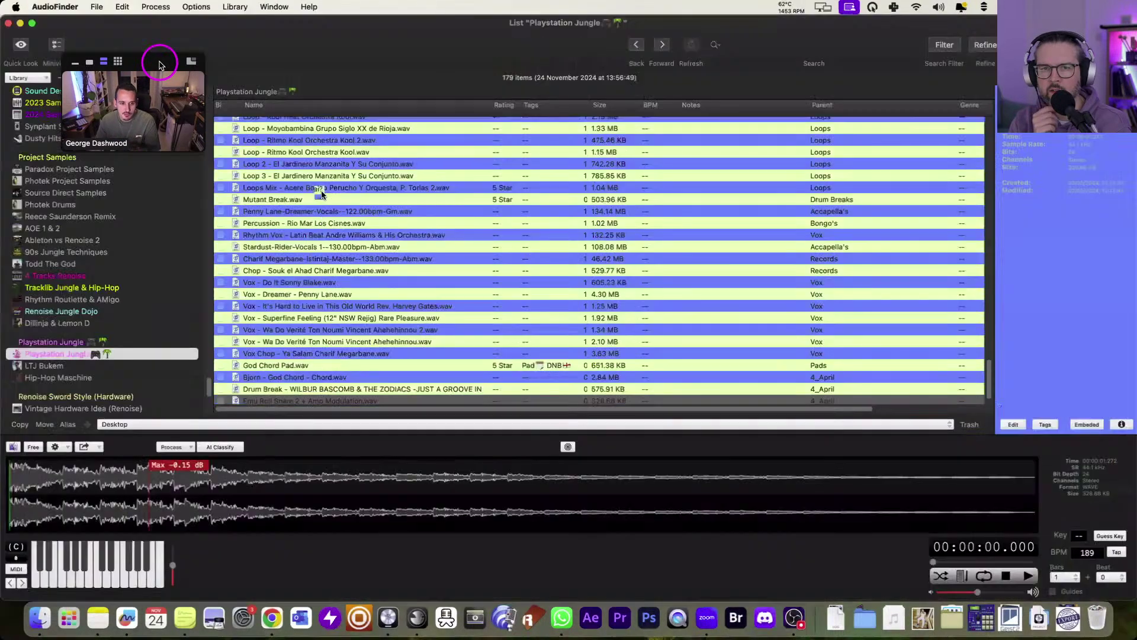
click(341, 161)
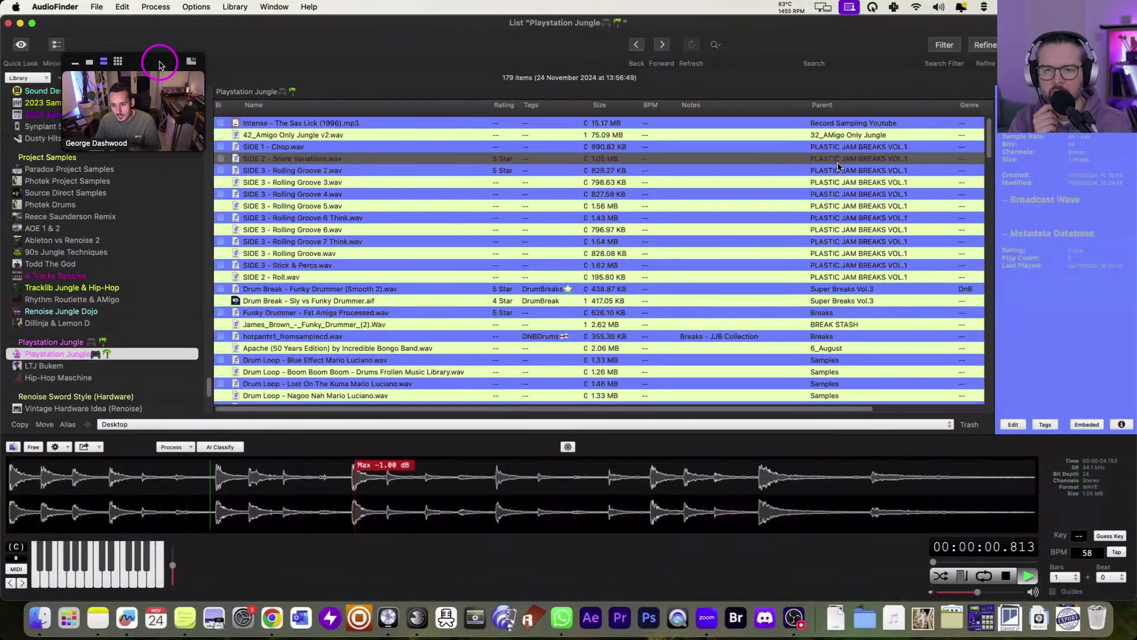
key(space)
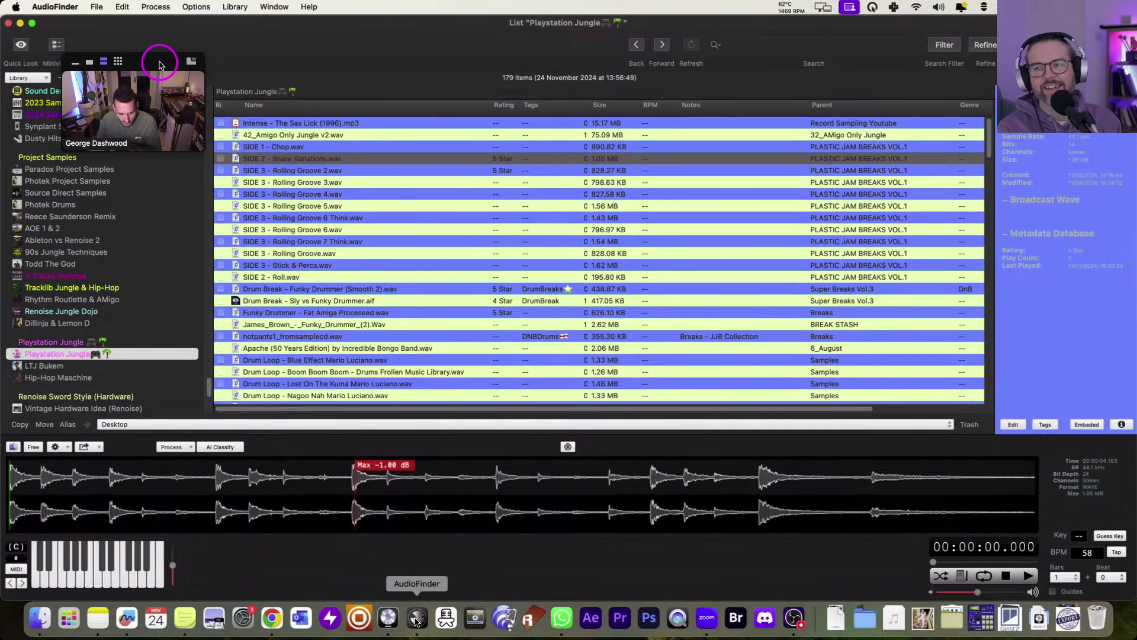
Return to Logic Pro and briefly play the soloed Amigo Break 1 regions from bar 17.
click(388, 617)
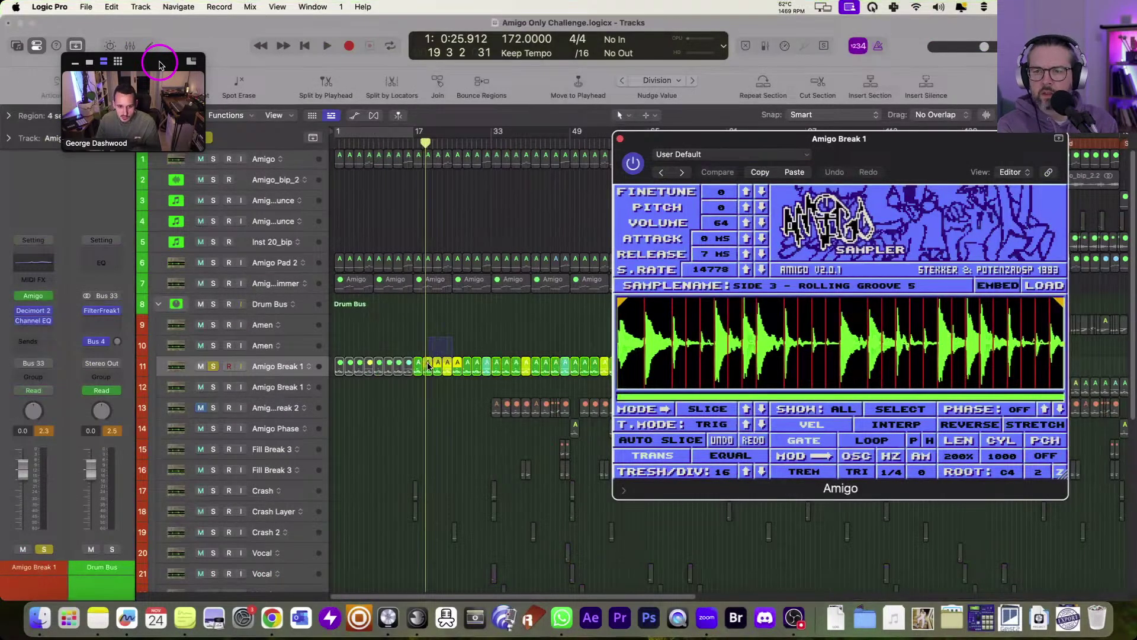
click(434, 375)
key(space)
scroll(434, 375, right, 5)
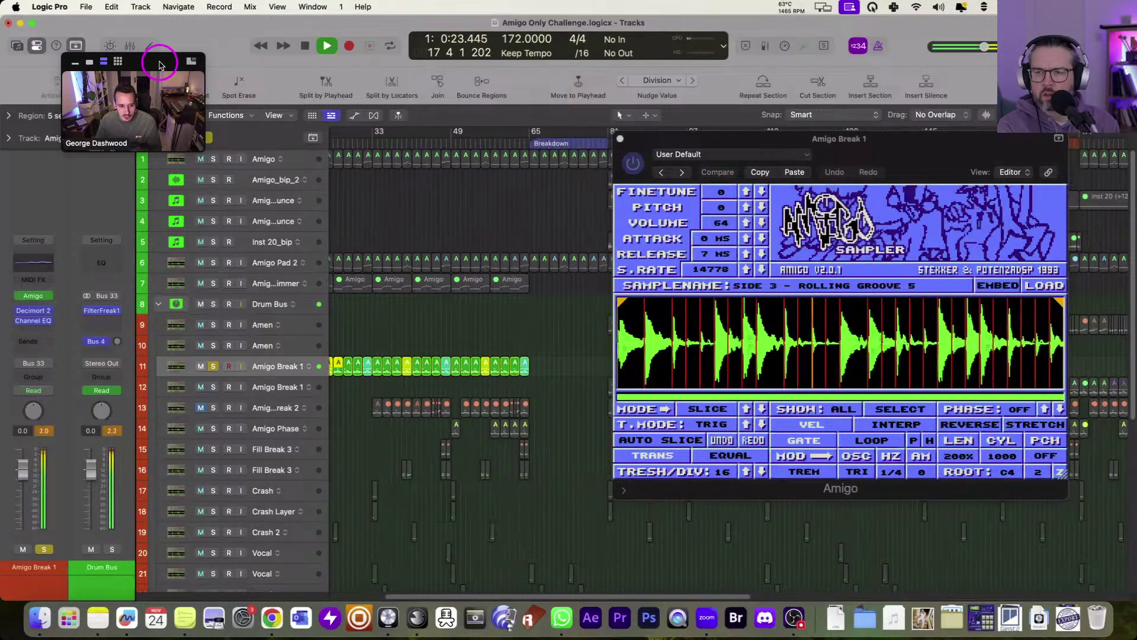
key(space)
Clear the Amigo Break 1 solo and hide its Amigo sampler window.
scroll(456, 287, down, 3)
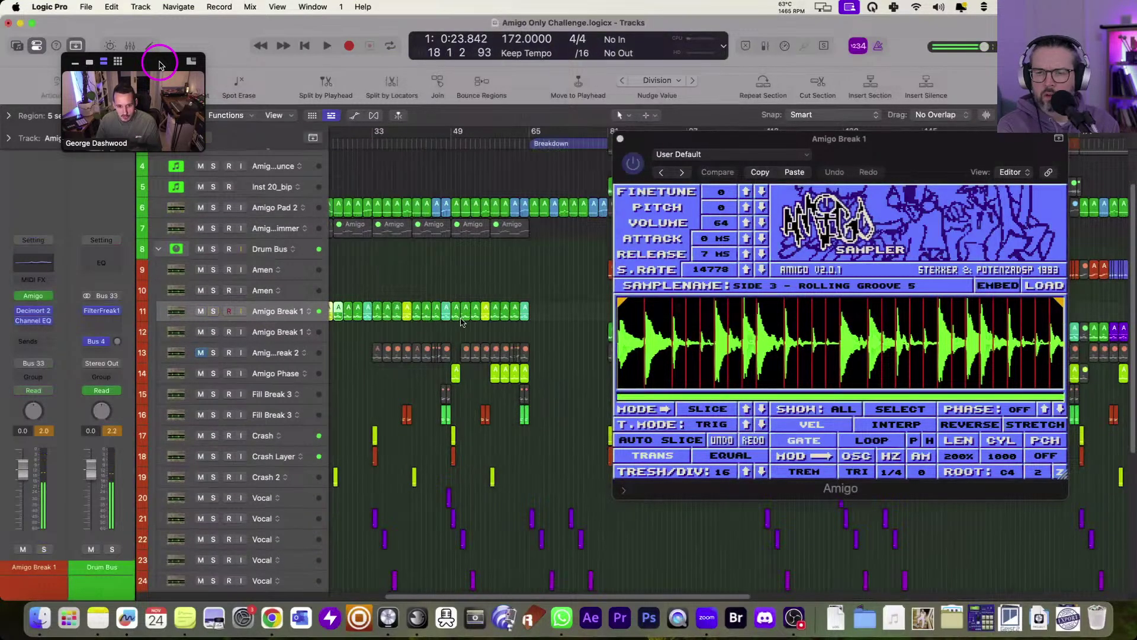
scroll(468, 320, up, 4)
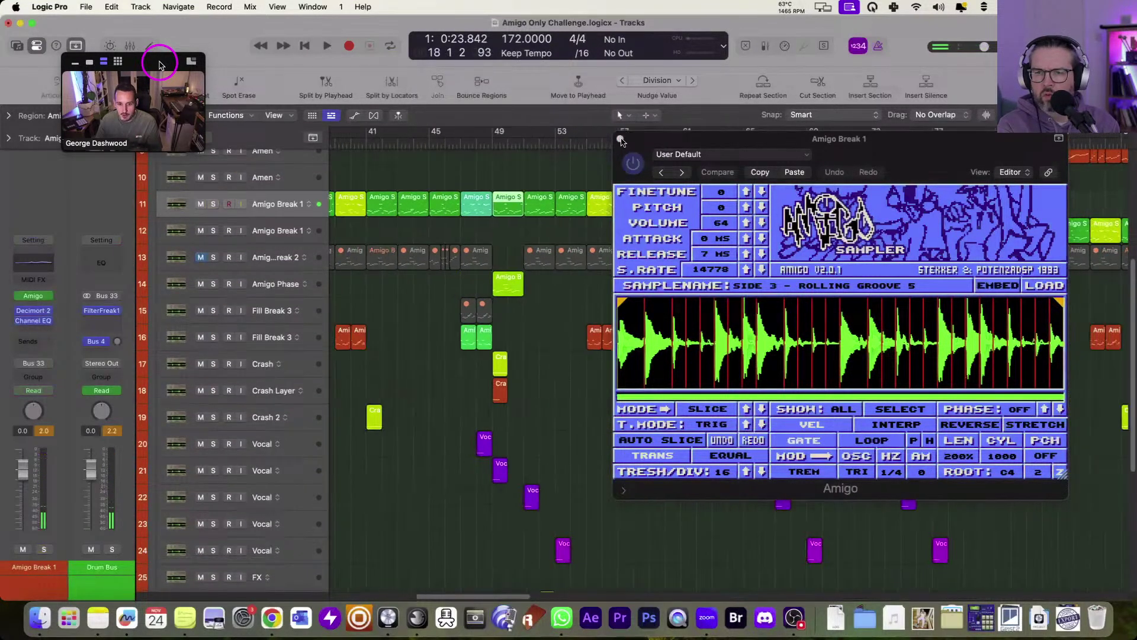
key(v)
scroll(590, 209, left, 3)
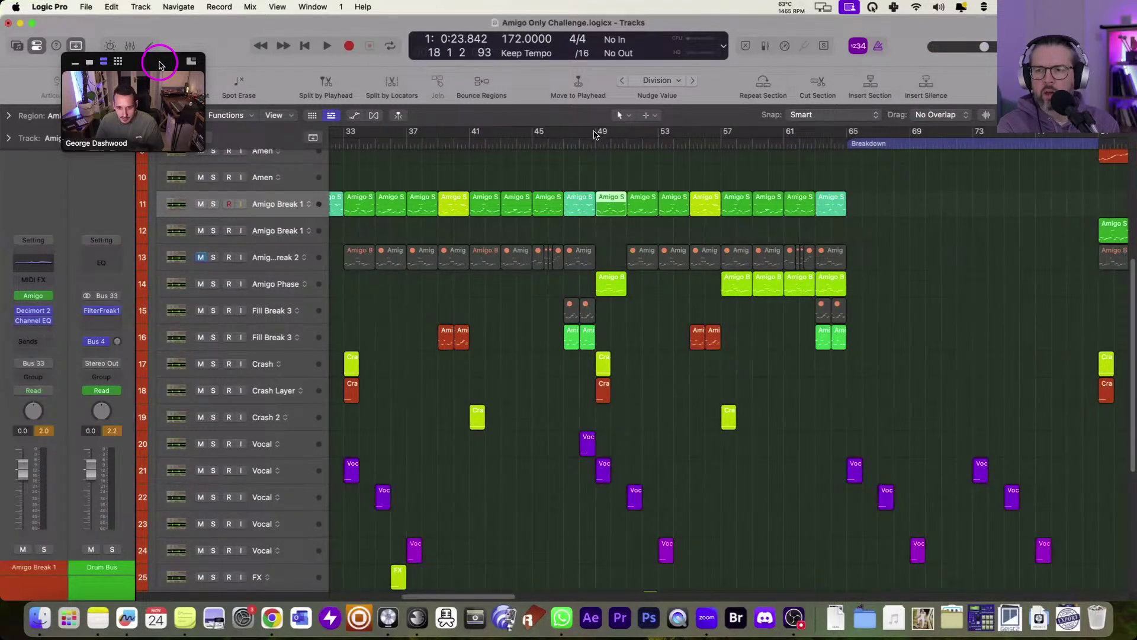
Set a cycle range over bars 49 to 51, solo the Amigo Phase track on track 14 and play it.
drag(595, 133, 626, 133)
click(548, 292)
key(s)
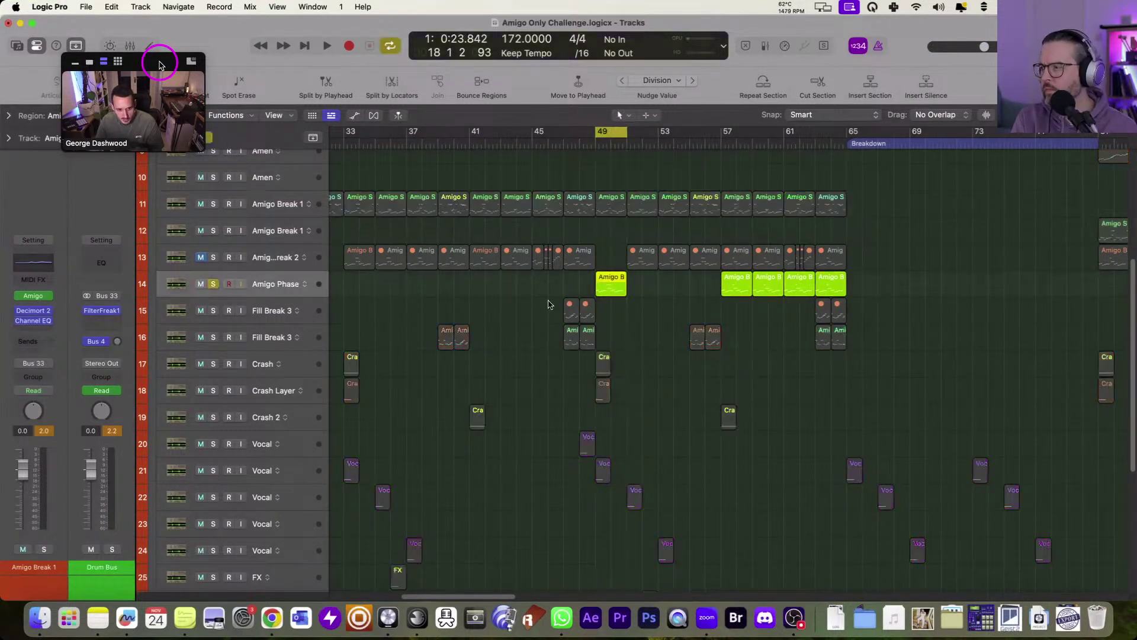
key(space)
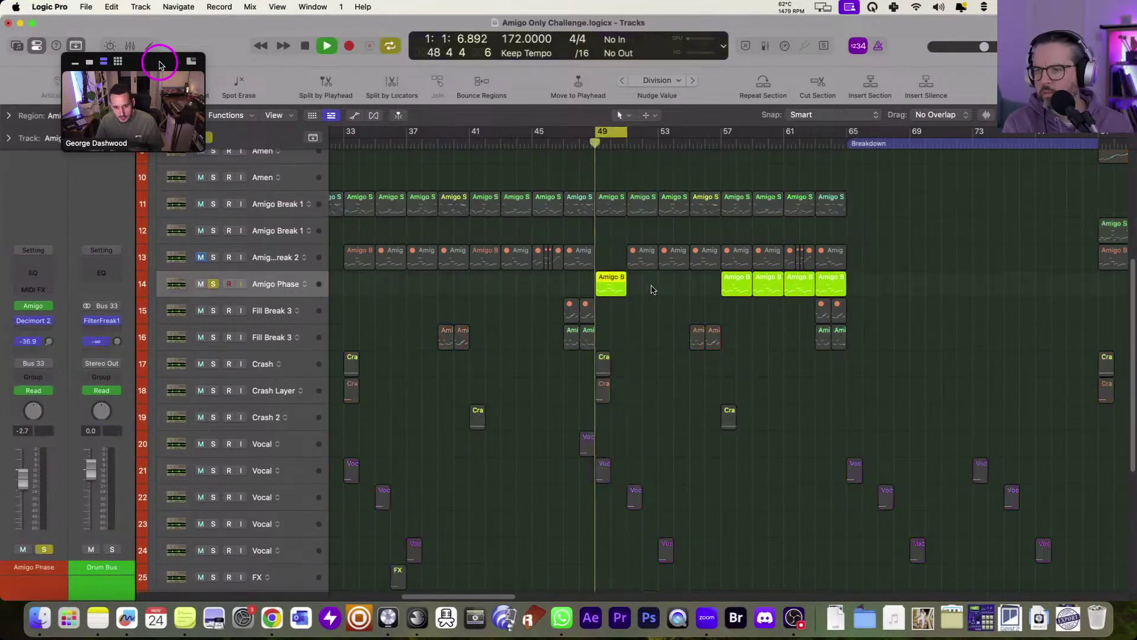
Open the Amigo sampler of the Amigo Phase track, move its window below the track's regions and stop playback.
click(33, 305)
drag(671, 245, 909, 460)
key(space)
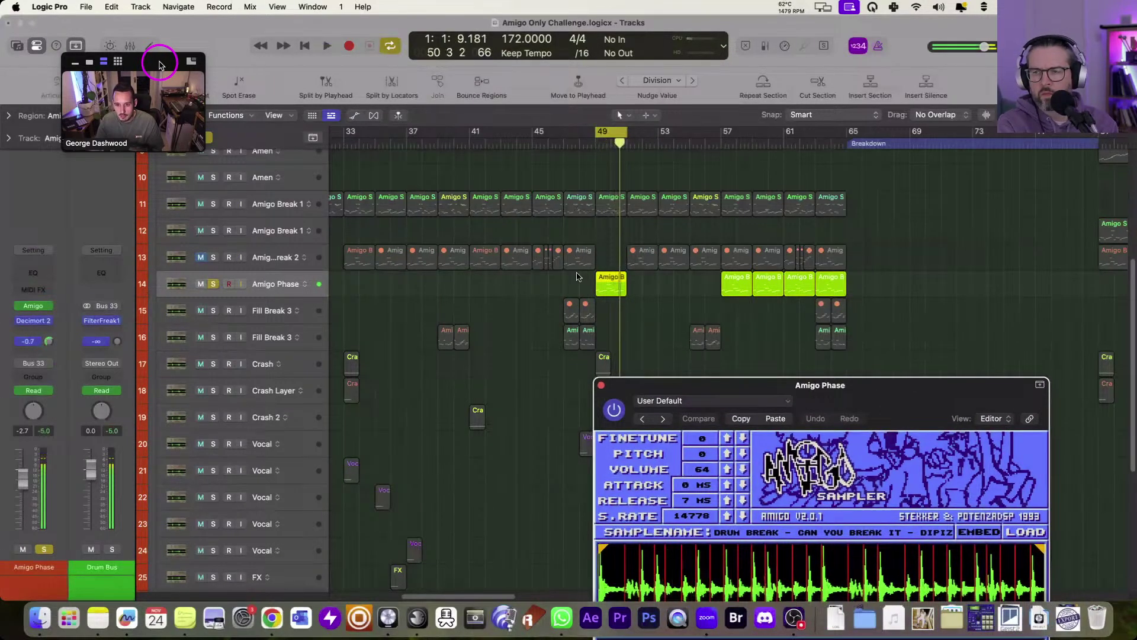
Solo Amigo Break 1 alongside Amigo Phase and play both with the cycle range turned off.
click(446, 170)
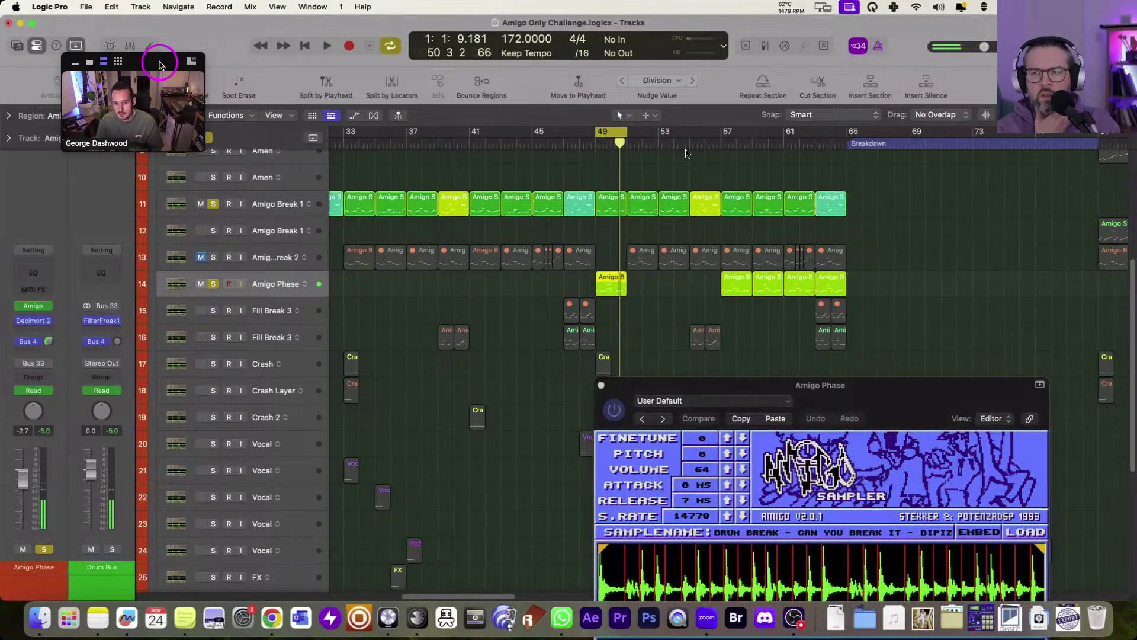
key(space)
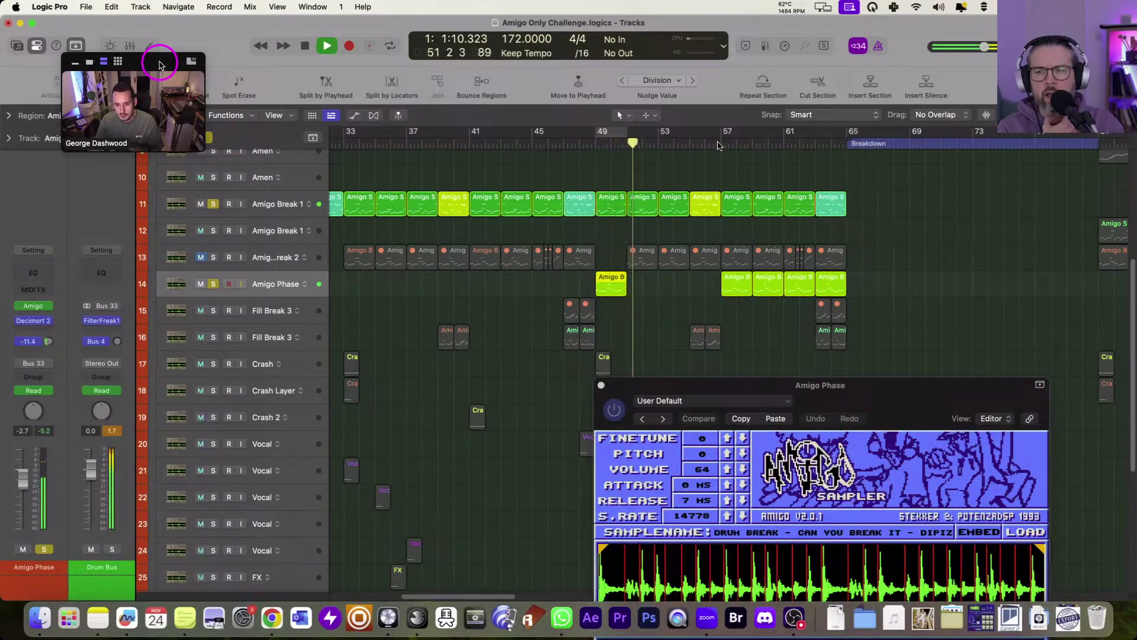
Solo the Fill Break 3 track on track 16 in place of Amigo Phase and Amigo Break 1 and play it from bar 47.
click(214, 339)
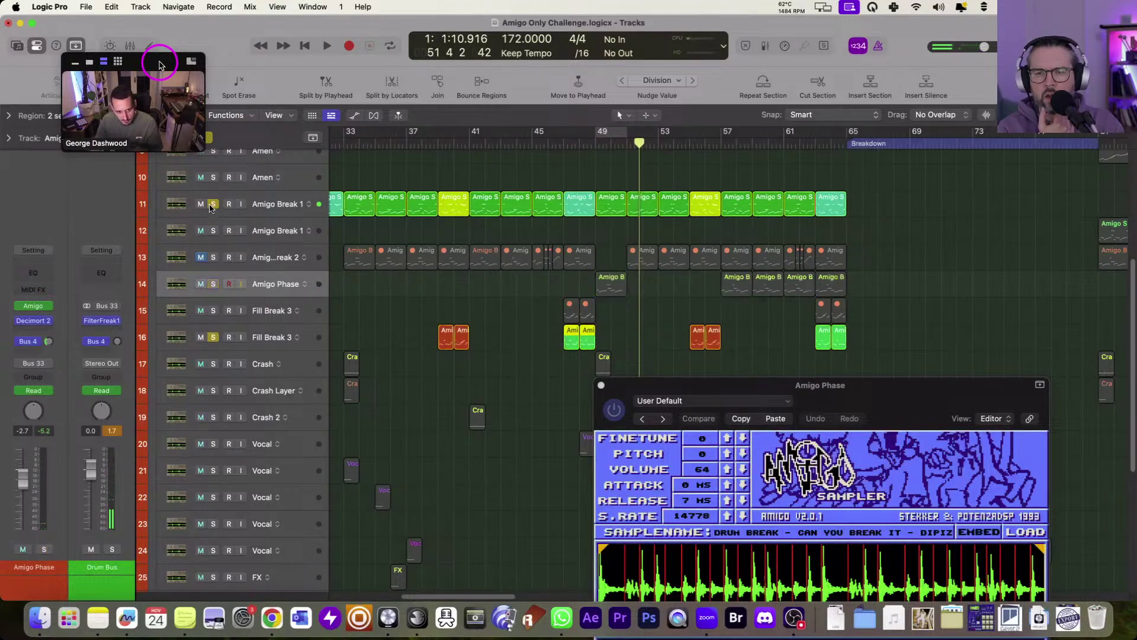
click(213, 204)
key(space)
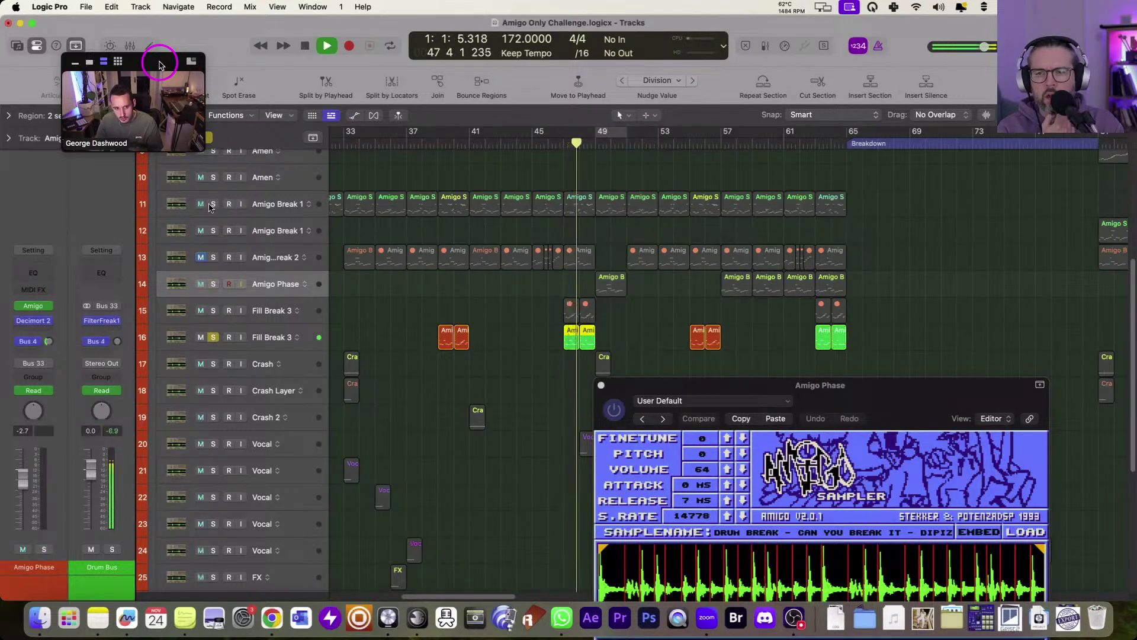
Solo Amigo Break 1 alongside Fill Break 3 and replay both from bar 47.
click(213, 204)
key(space)
key(space)
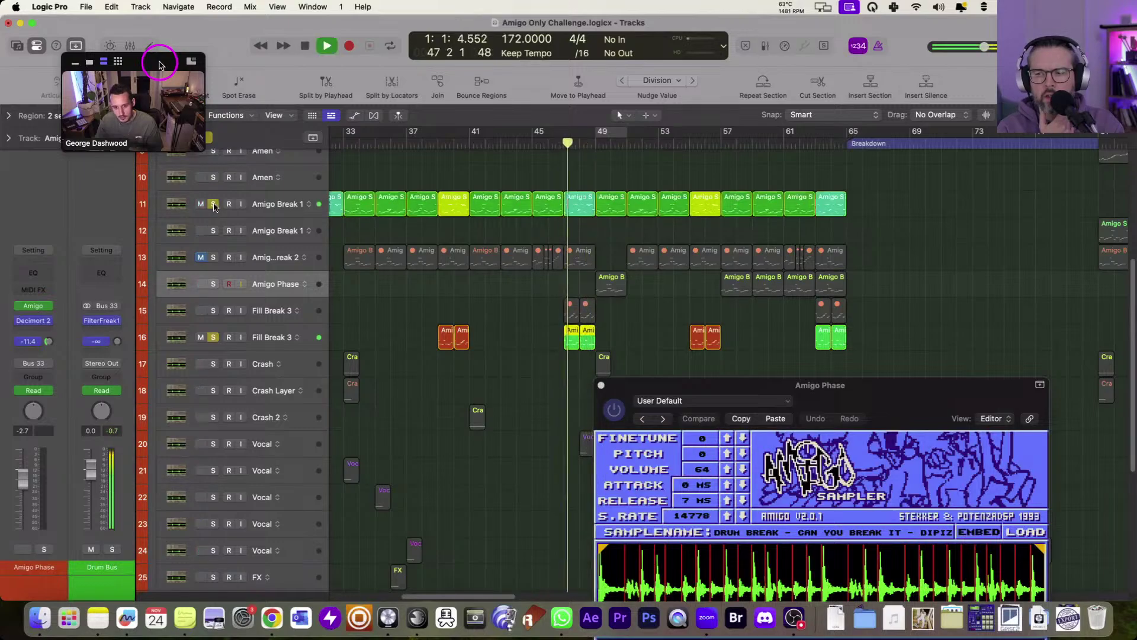
Clear all track solos, close the Amigo Phase sampler window and play the full arrangement to bar 53.
alt+click(224, 203)
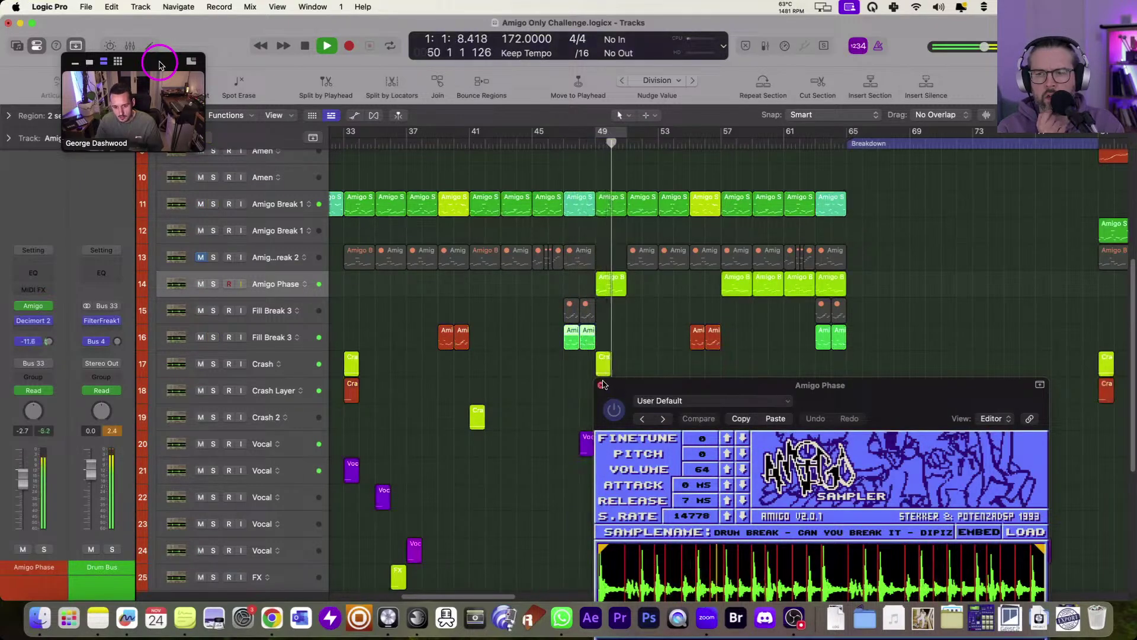
key(super+w)
scroll(630, 368, right, 3)
key(super+Down)
key(super+Down)
key(super+Down)
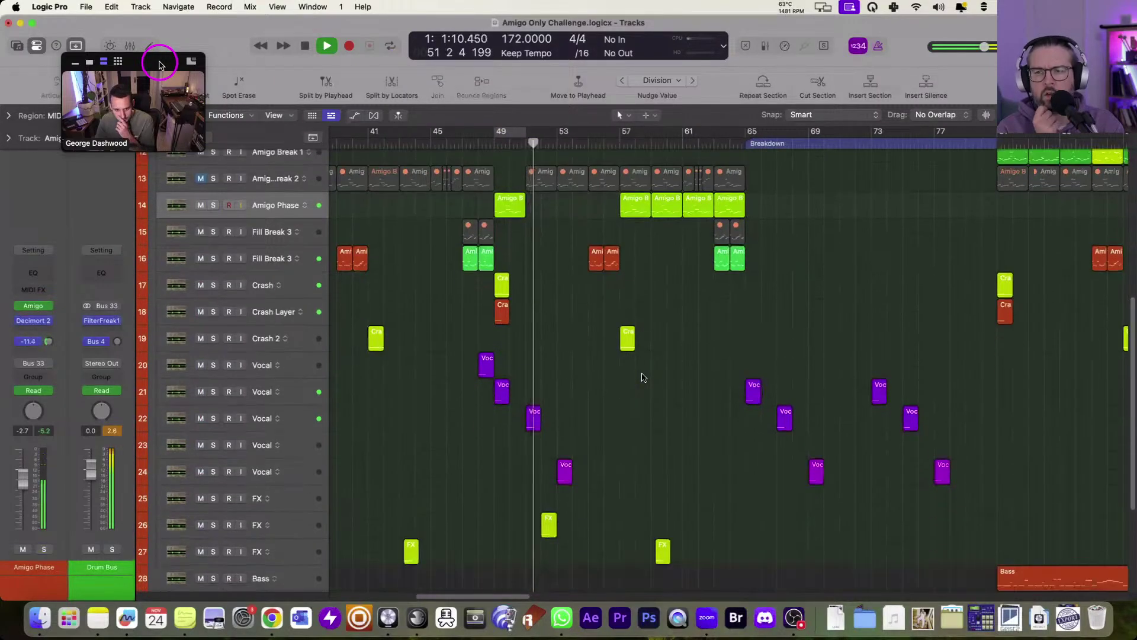
key(super+Up)
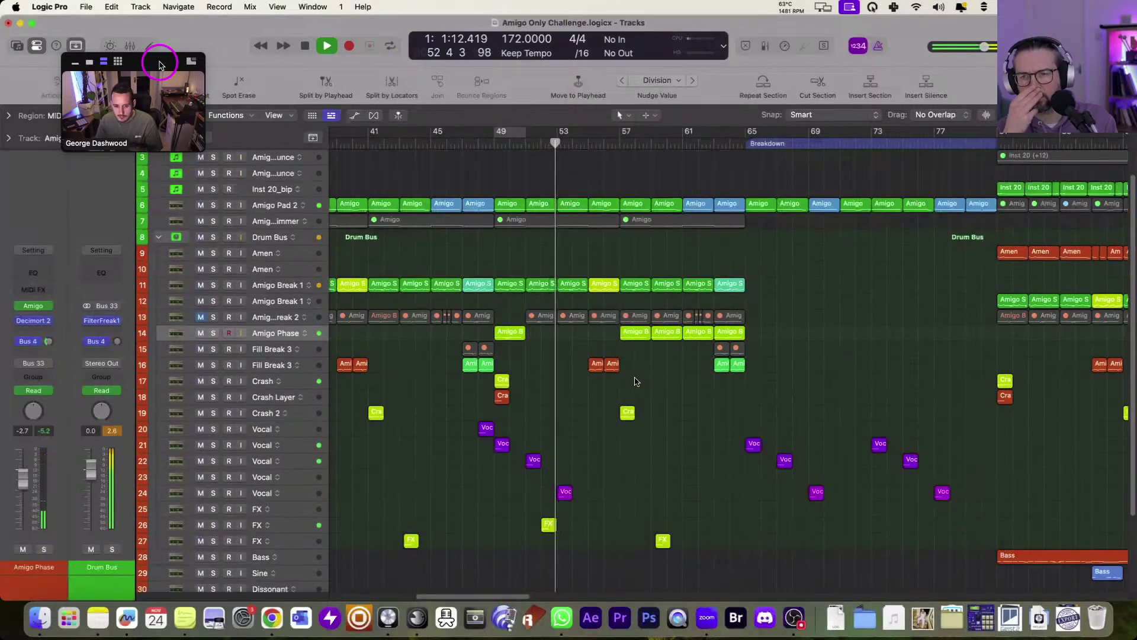
key(super+Down)
key(space)
Select the Vocal track on track 21, open its H-Delay effect to show the settings and close it.
key(super+Right)
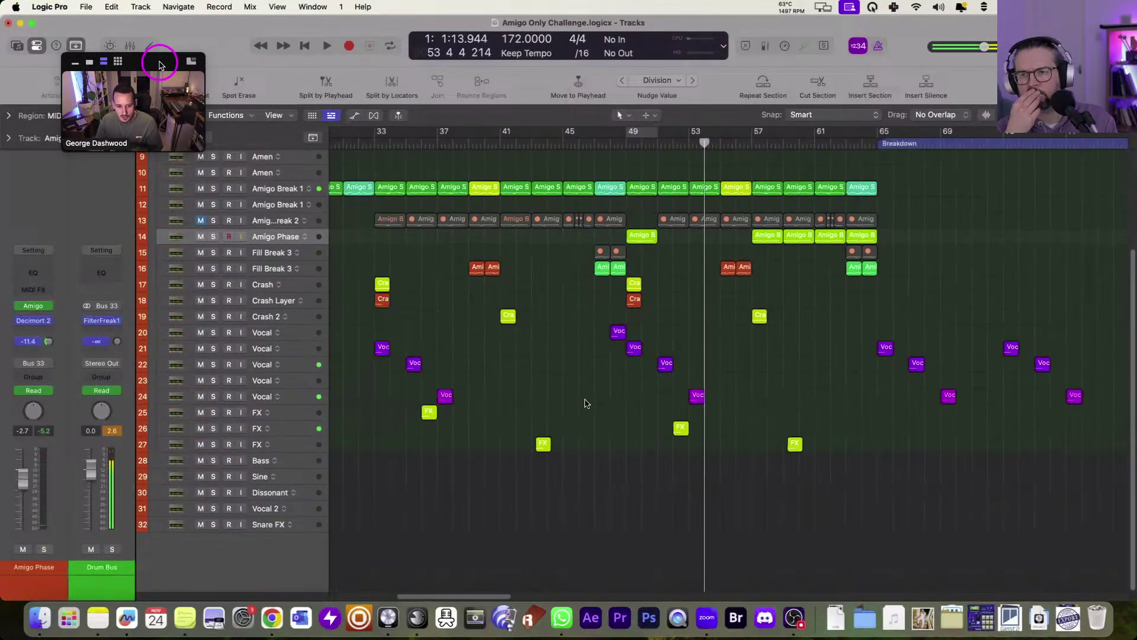
key(super+Down)
key(super+Down)
scroll(611, 391, down, 3)
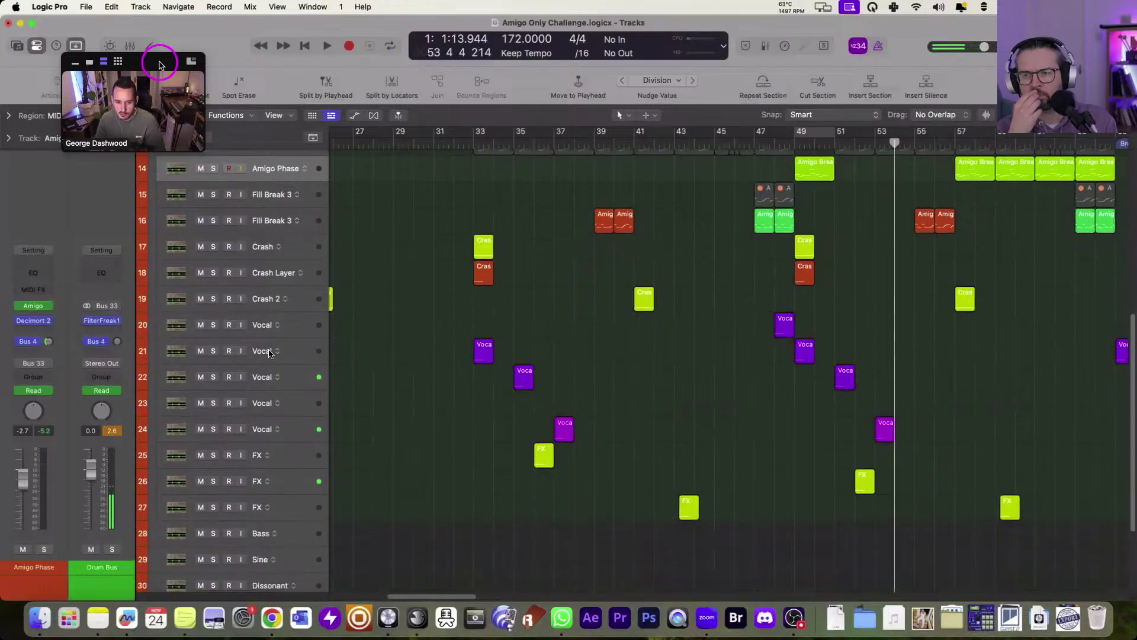
click(269, 353)
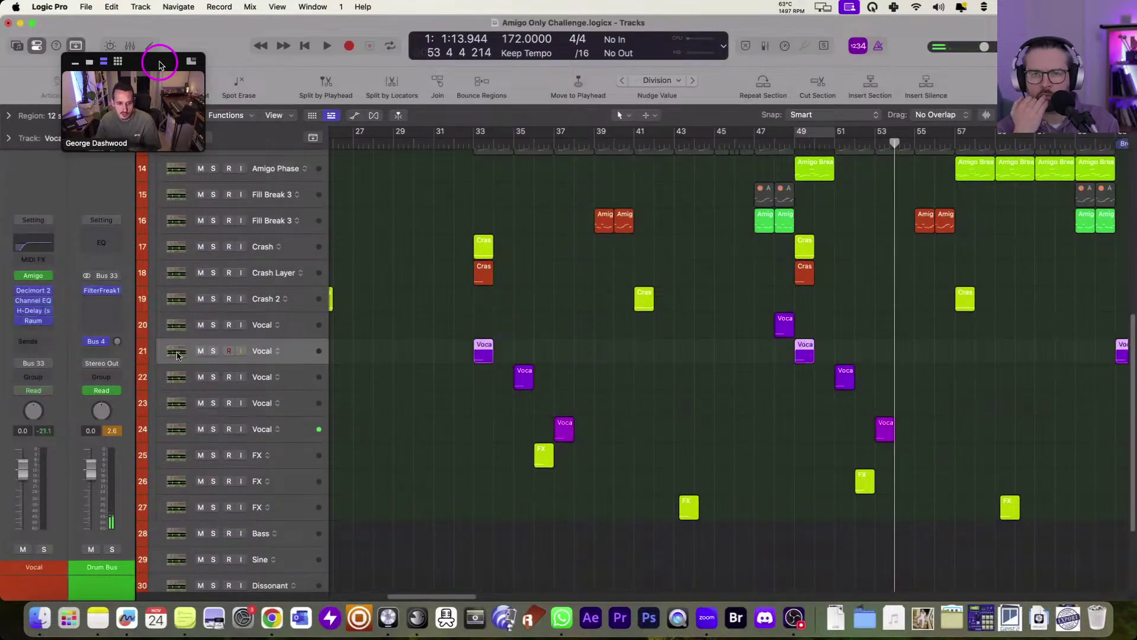
click(36, 310)
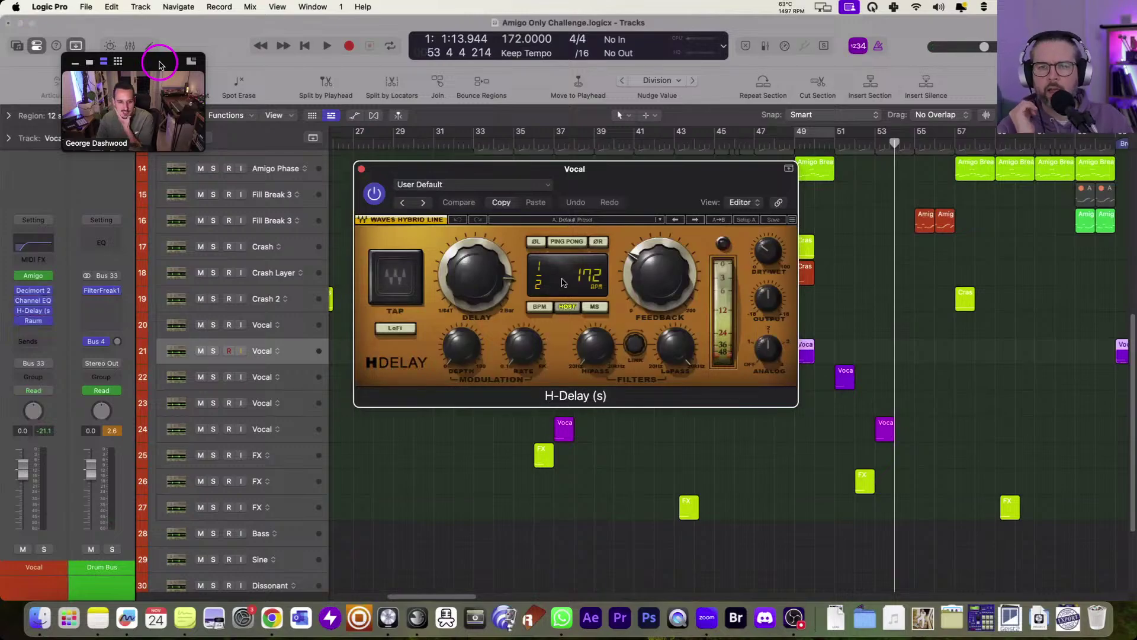
click(361, 170)
Open the Amigo sampler of the FX track on track 25 and move its window clear of the FX region.
scroll(681, 404, down, 1)
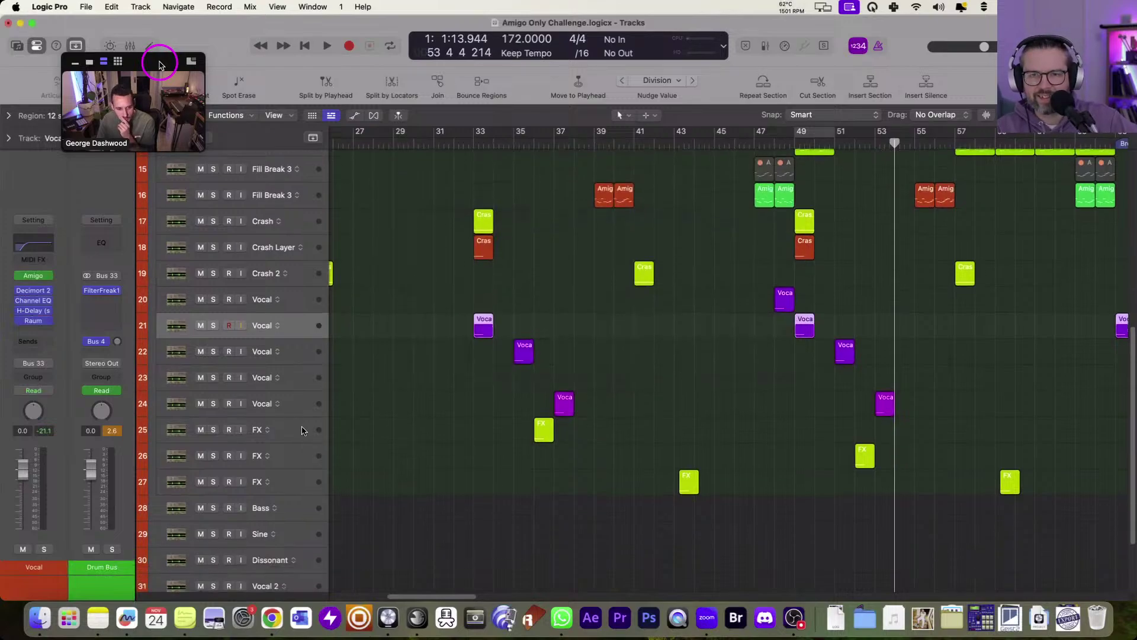
click(542, 430)
scroll(540, 417, down, 3)
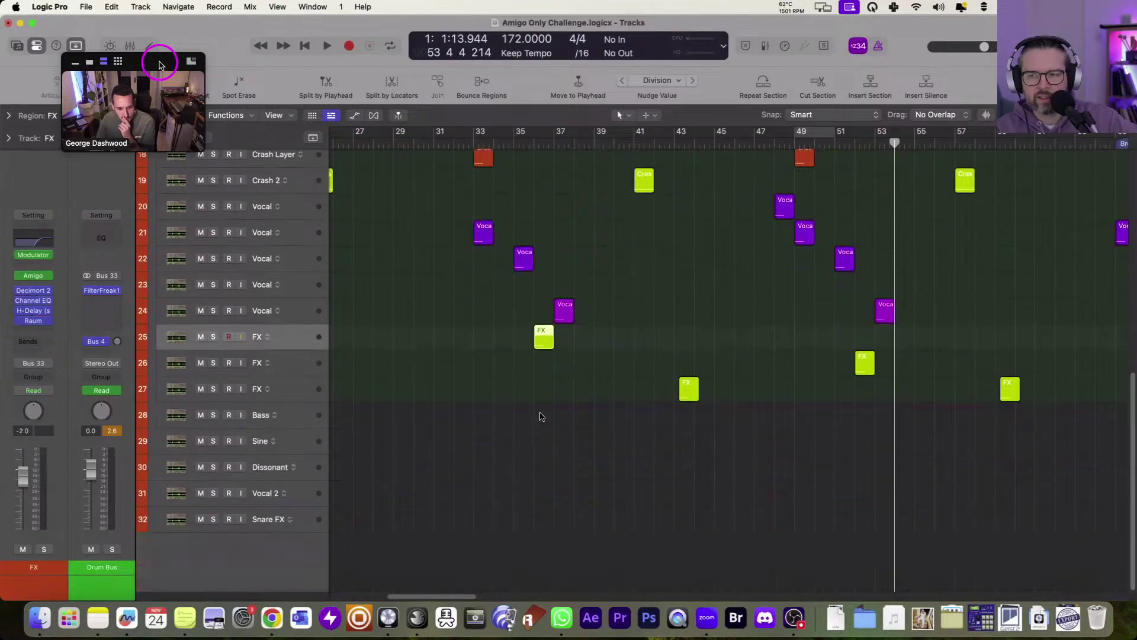
double_click(306, 341)
drag(586, 191, 830, 214)
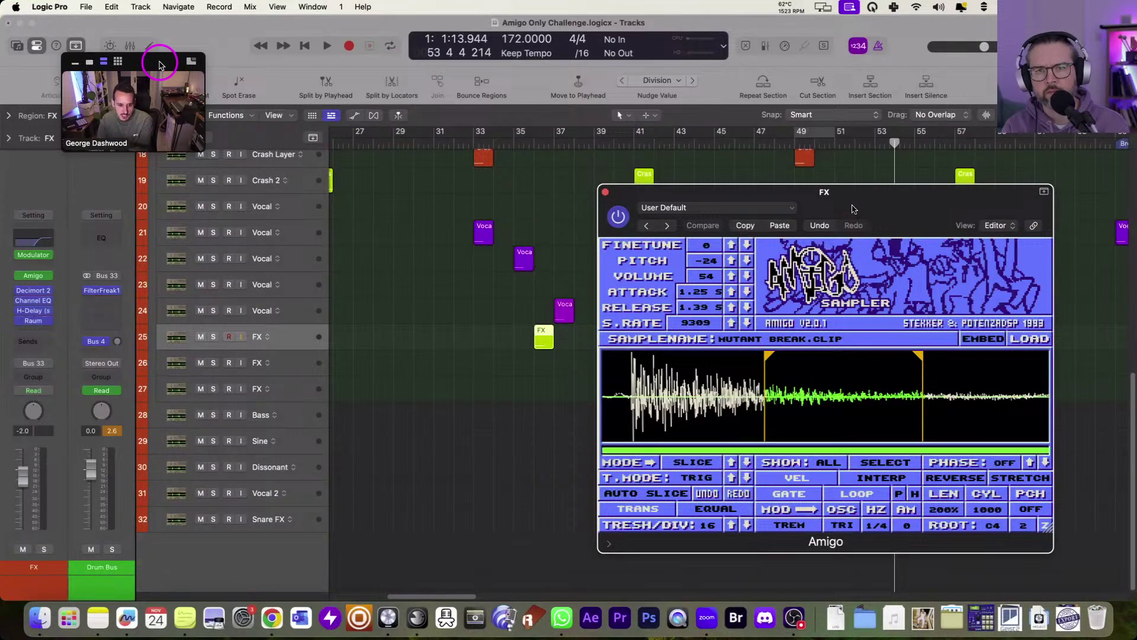
drag(853, 209, 874, 186)
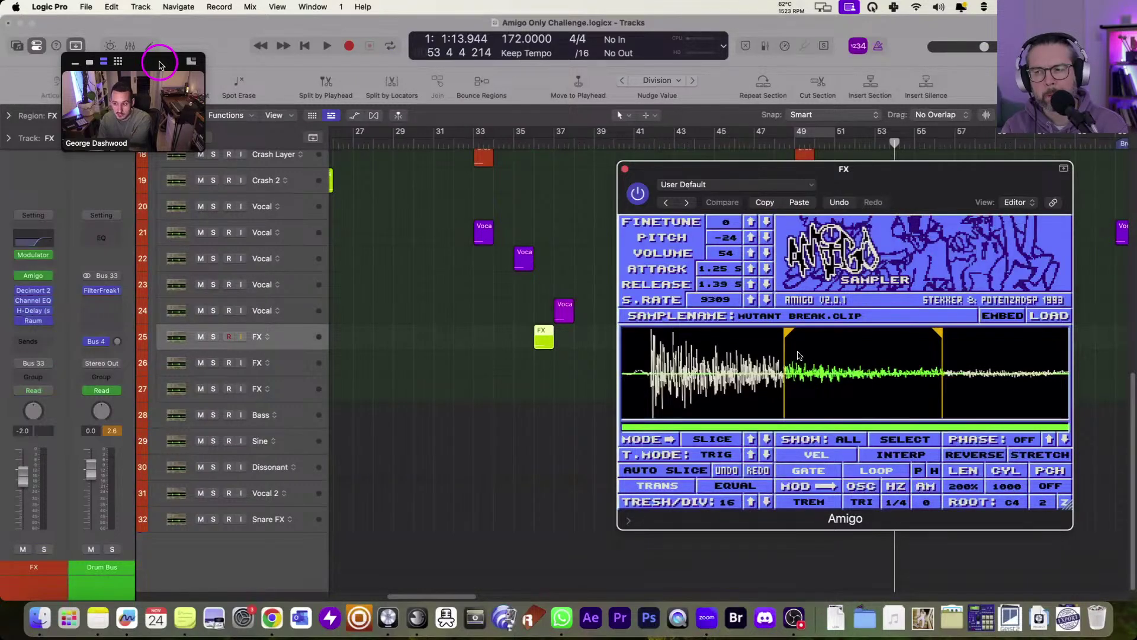
Solo the FX track on track 25, open its Modulator to show the LFO assigned to Amigo pitch, and close it.
click(214, 337)
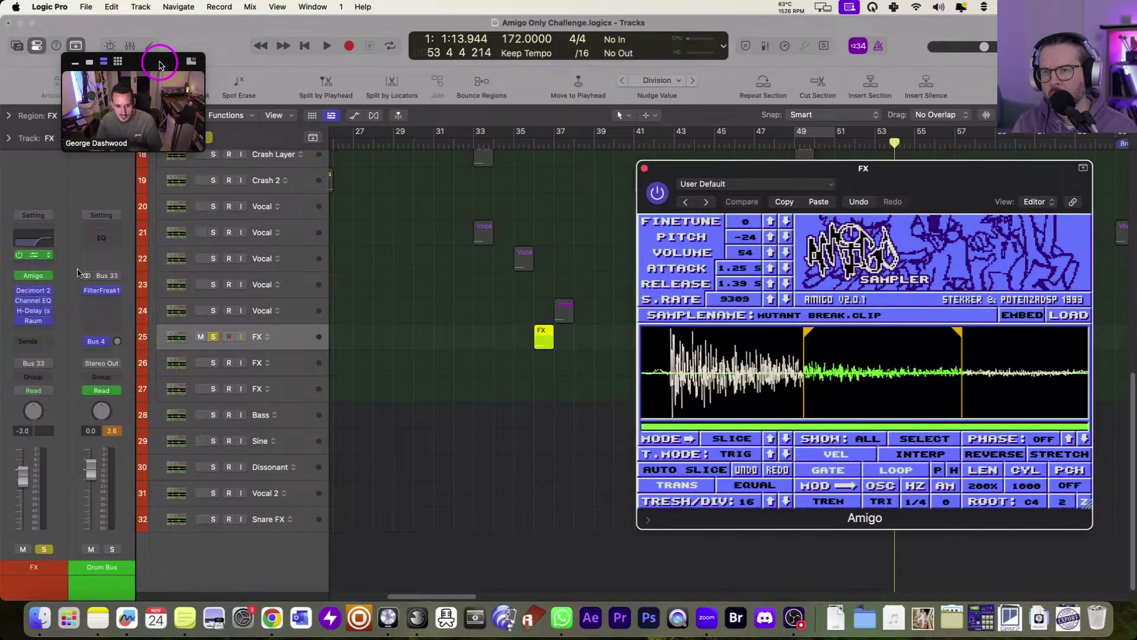
click(32, 255)
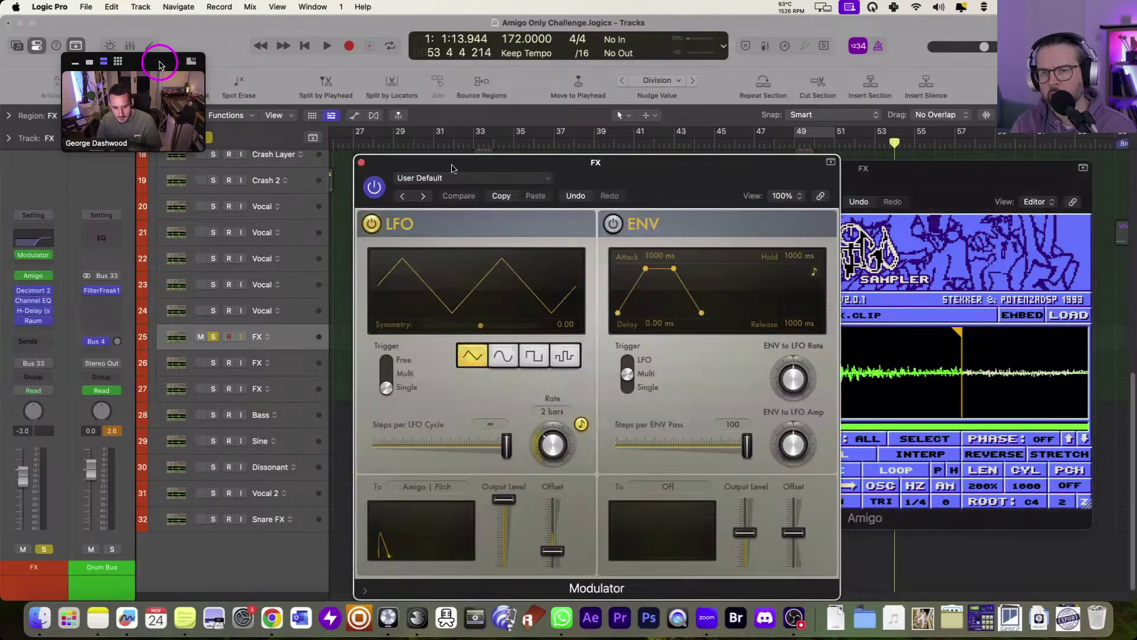
click(362, 163)
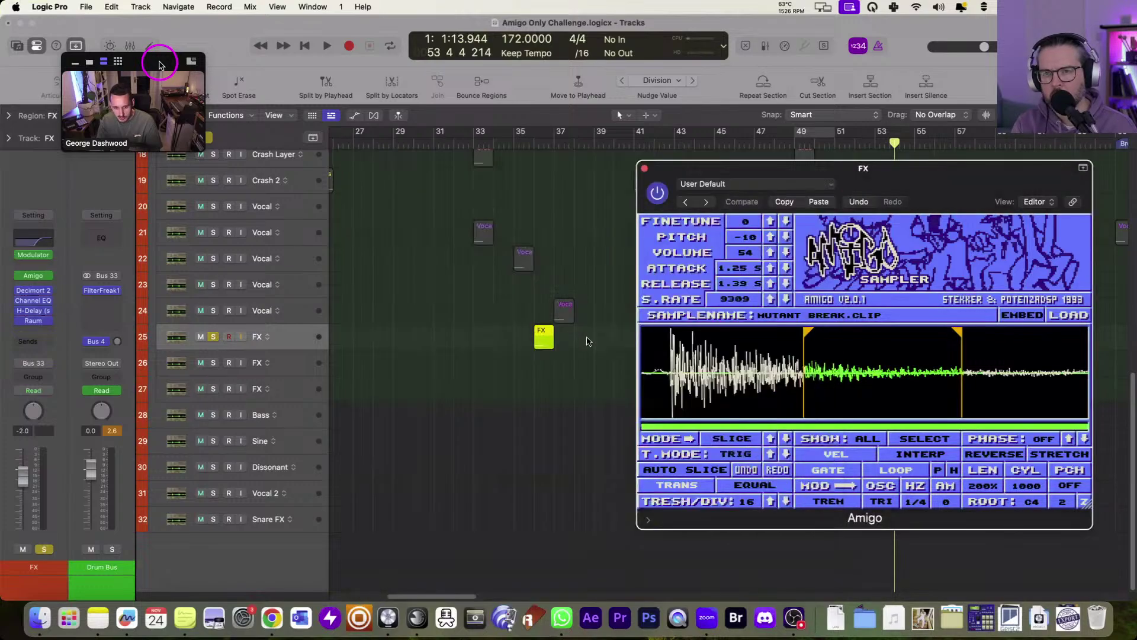
Play the soloed FX region at bar 36 twice to hear the pitch modulation.
key(space)
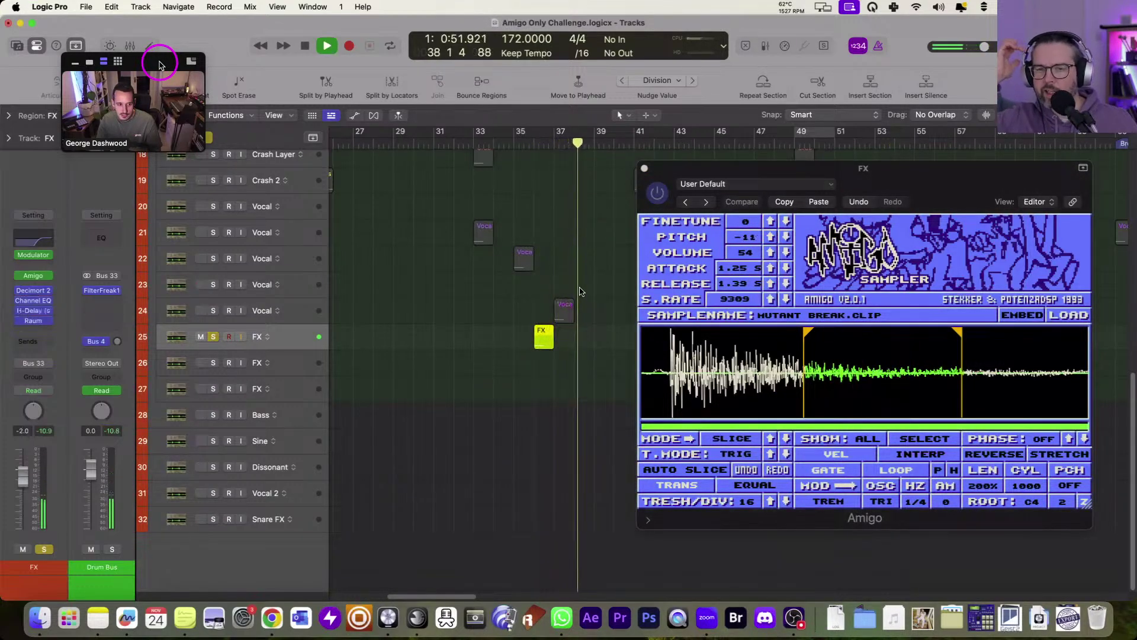
key(space)
key(space)
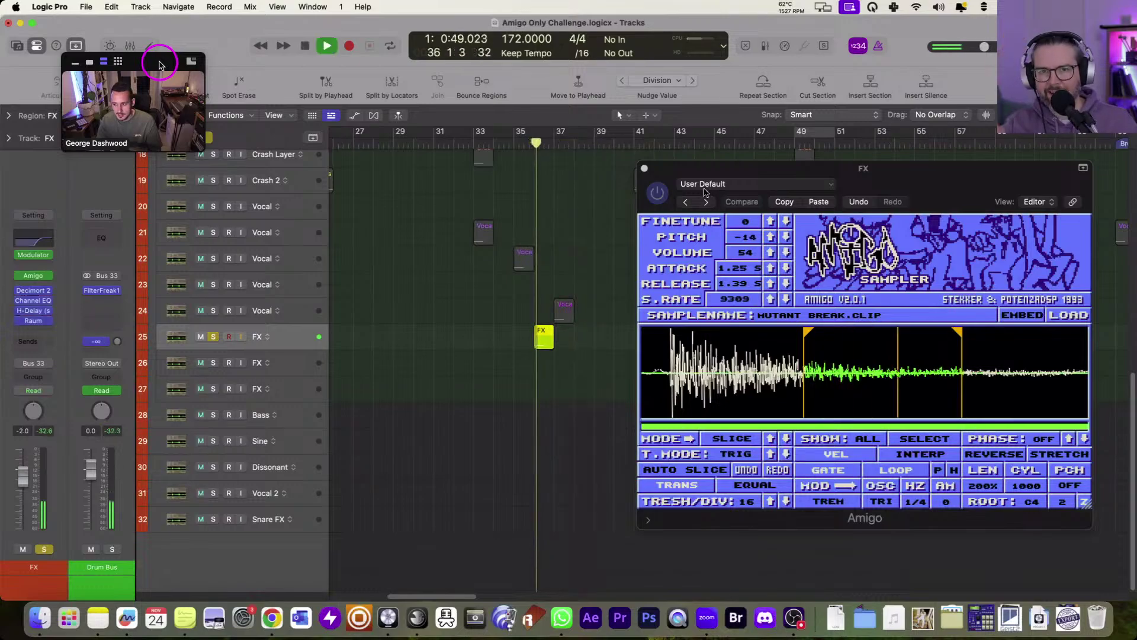
key(space)
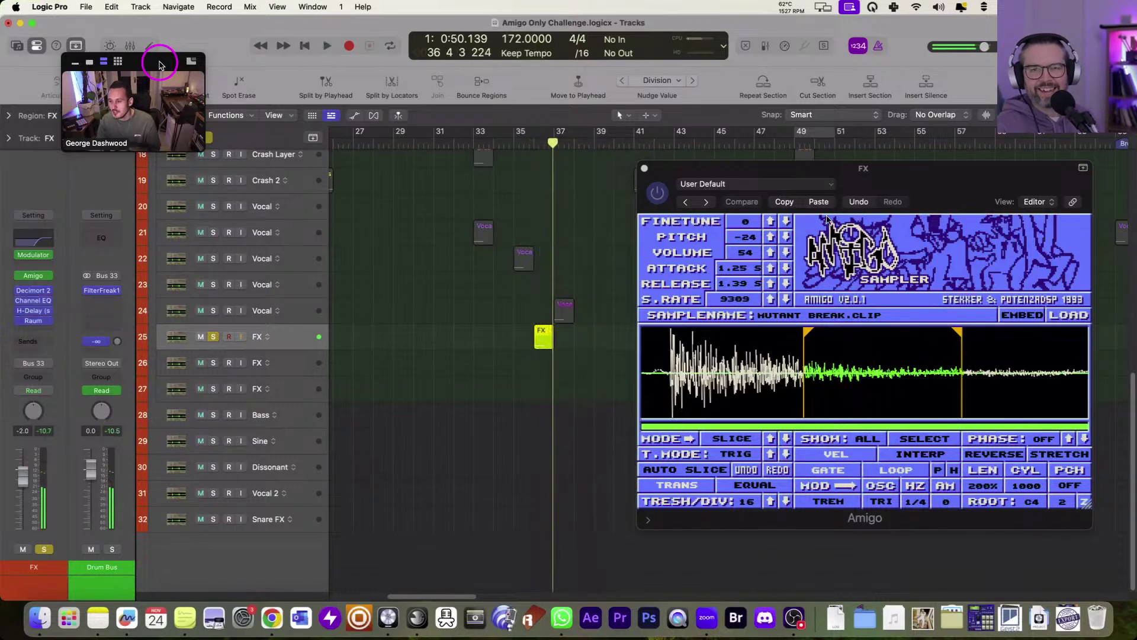
Close the Amigo sampler window and add the FX tracks 26 and 27 to the solo.
drag(681, 168, 545, 155)
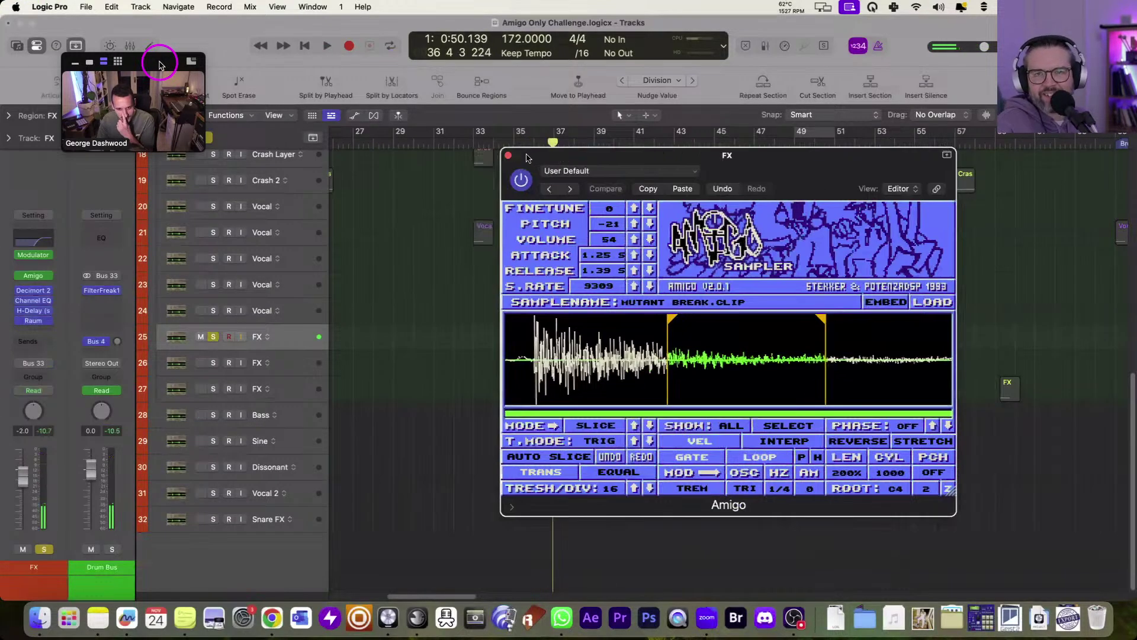
key(super+w)
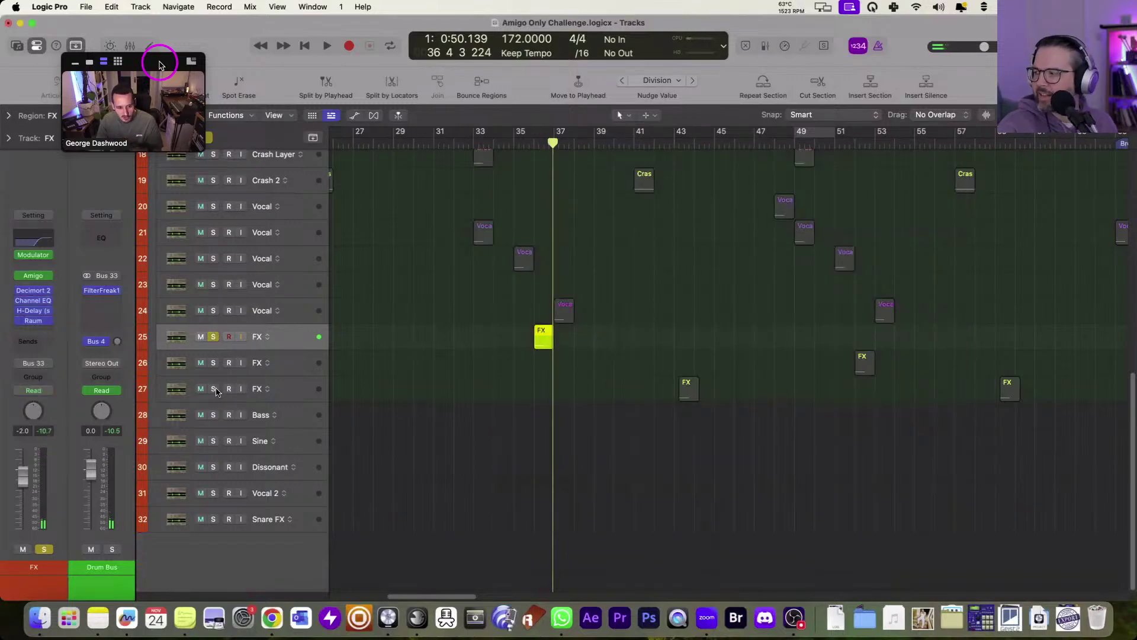
click(213, 388)
click(213, 363)
Play the soloed FX regions at bars 43 and 52, stop playback and clear all solos.
click(687, 391)
key(shift+Return)
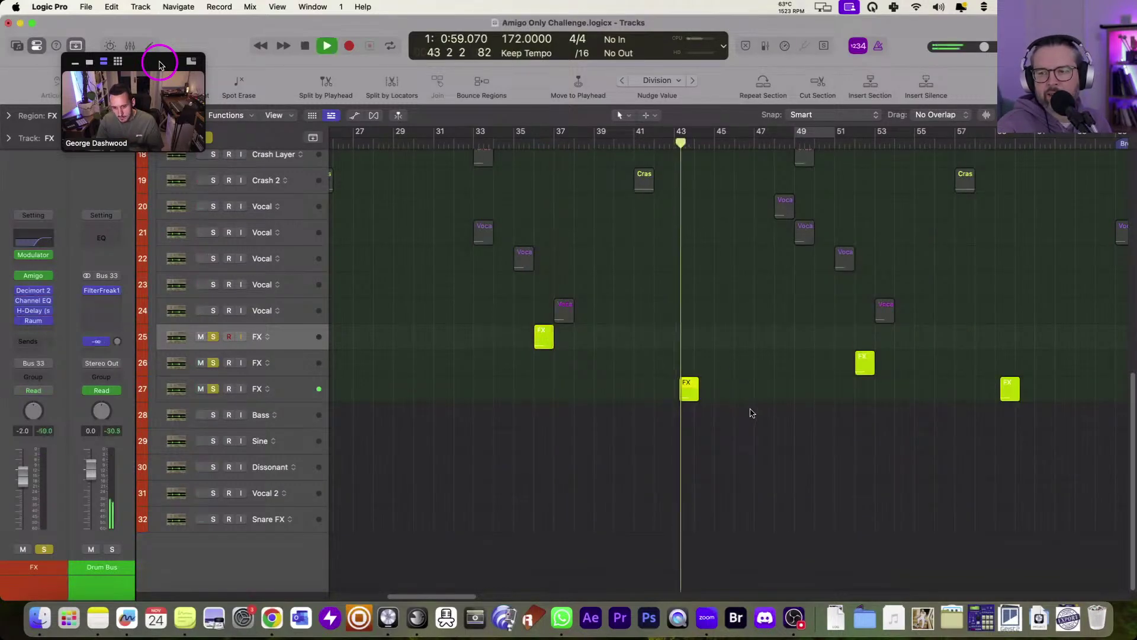
click(865, 363)
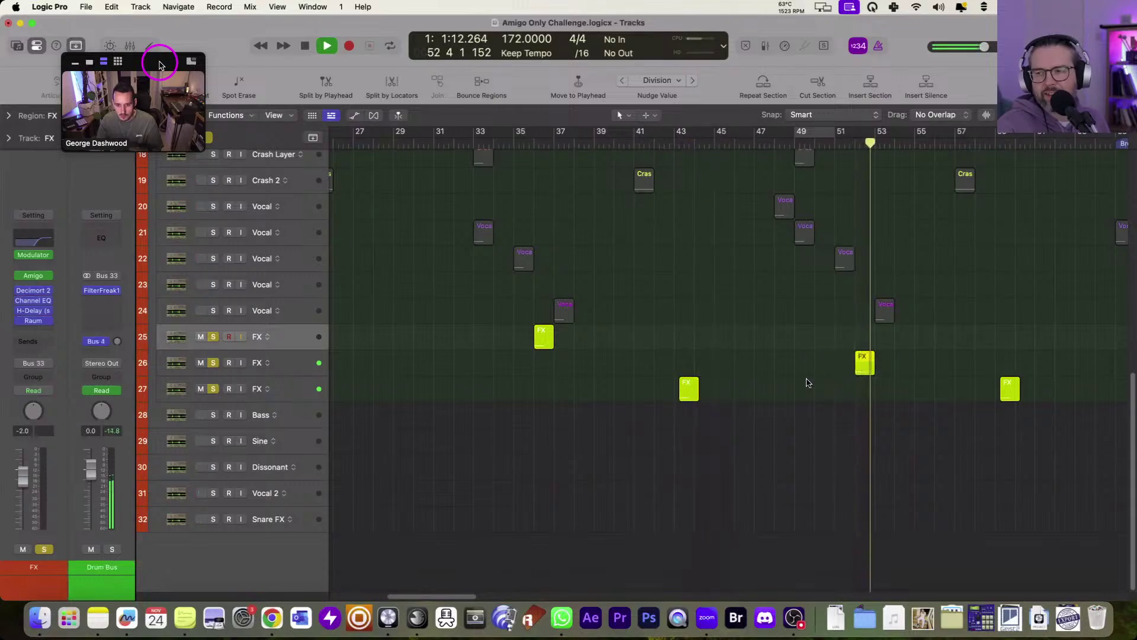
scroll(829, 374, right, 5)
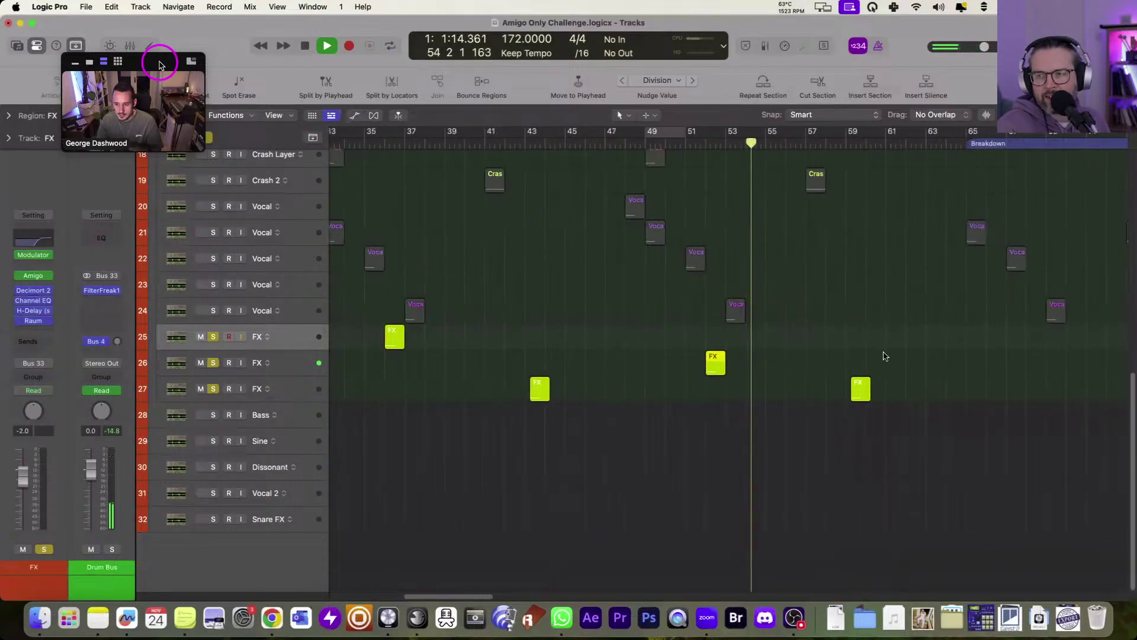
key(space)
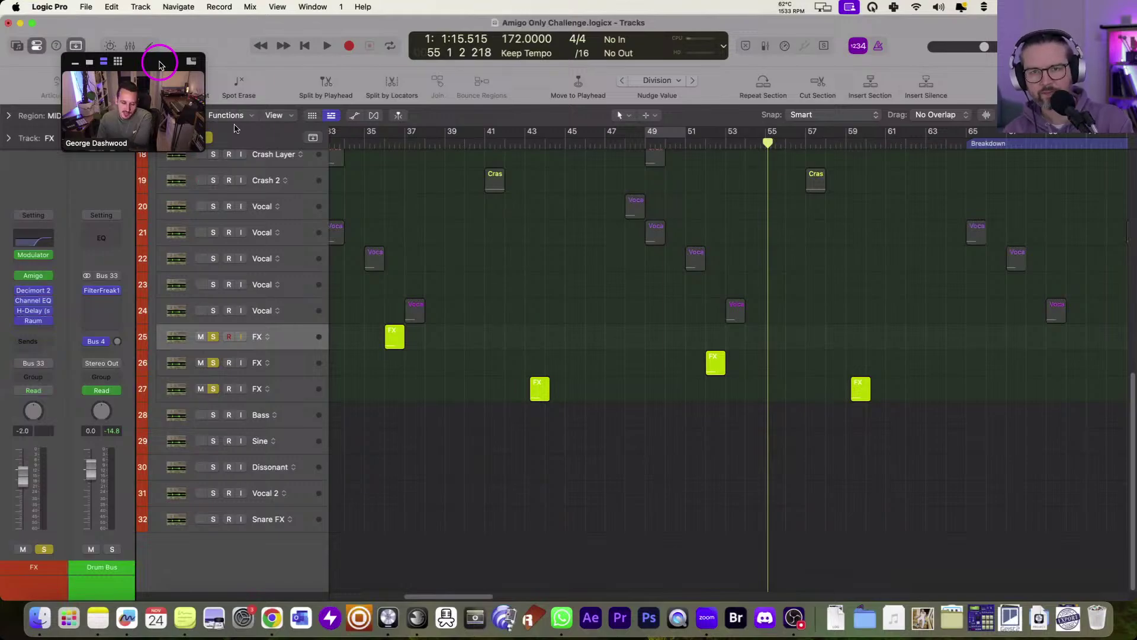
click(207, 138)
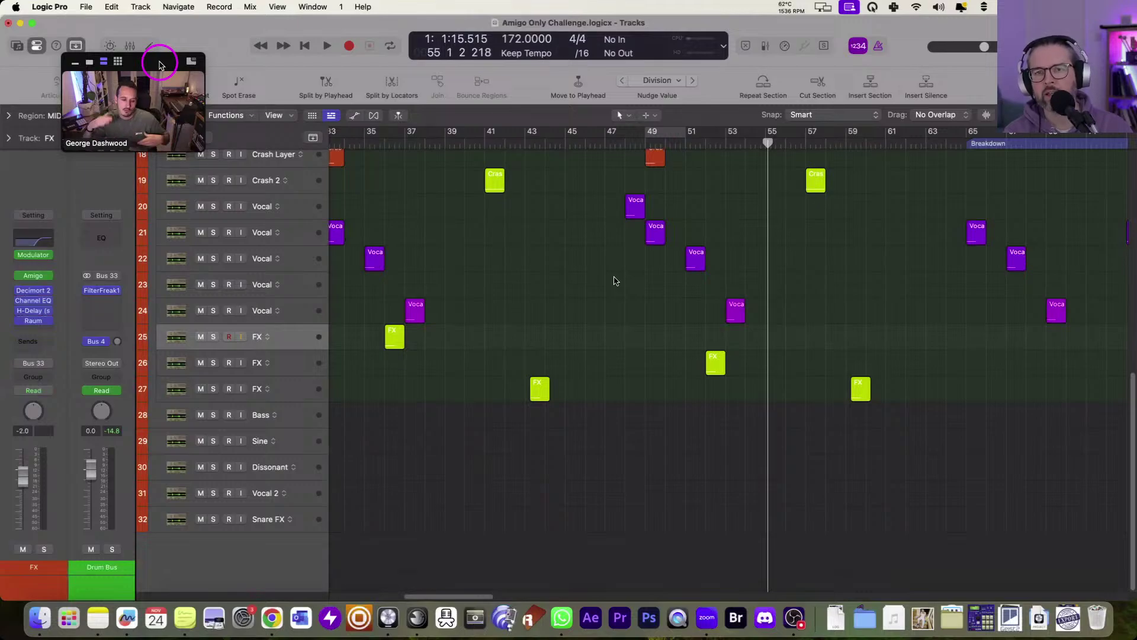
Select and solo the Amen track on track 9, leaving the automation lanes hidden.
scroll(594, 263, down, 5)
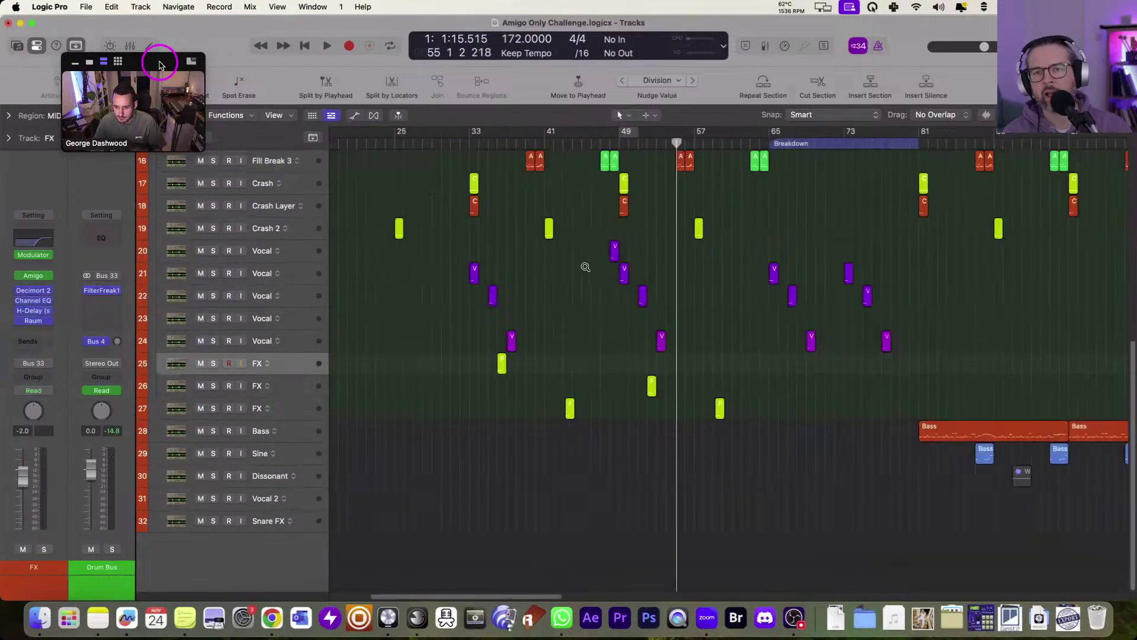
scroll(585, 278, right, 4)
scroll(697, 322, up, 10)
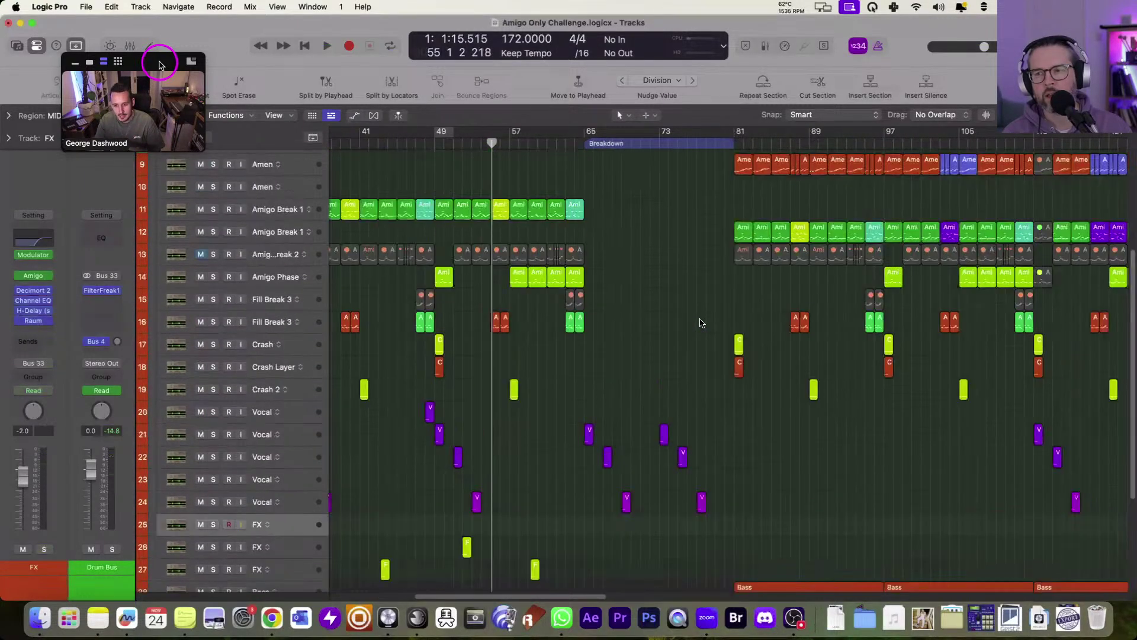
scroll(697, 322, right, 5)
click(266, 287)
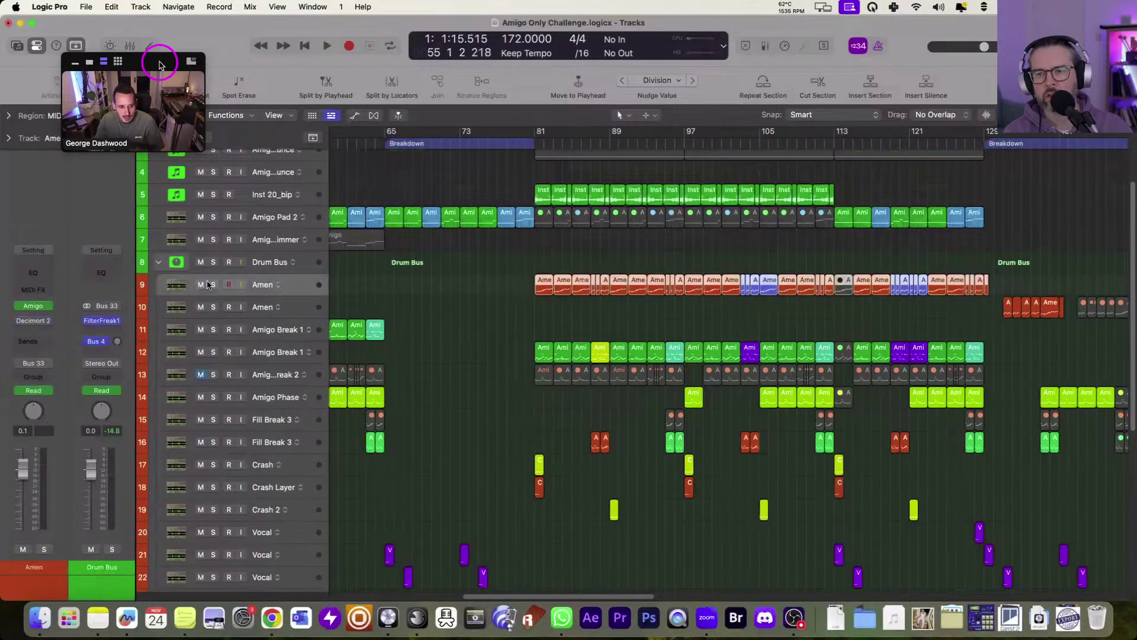
key(s)
key(a)
key(a)
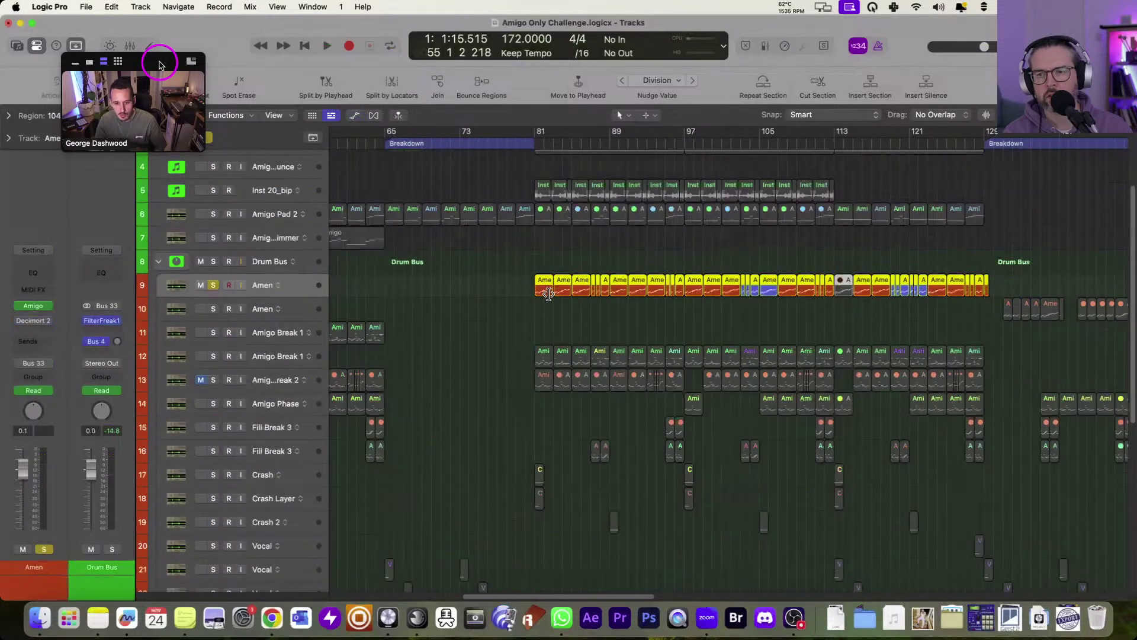
Select the Drum Bus and show track automation to examine its send curves around bars 119 to 128.
click(267, 263)
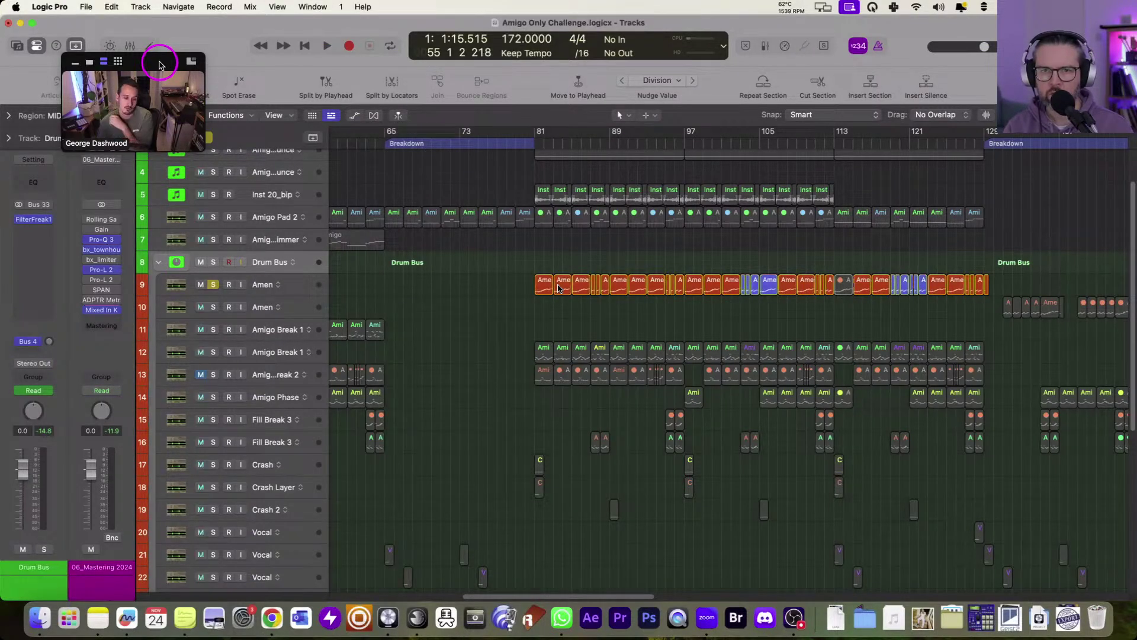
key(a)
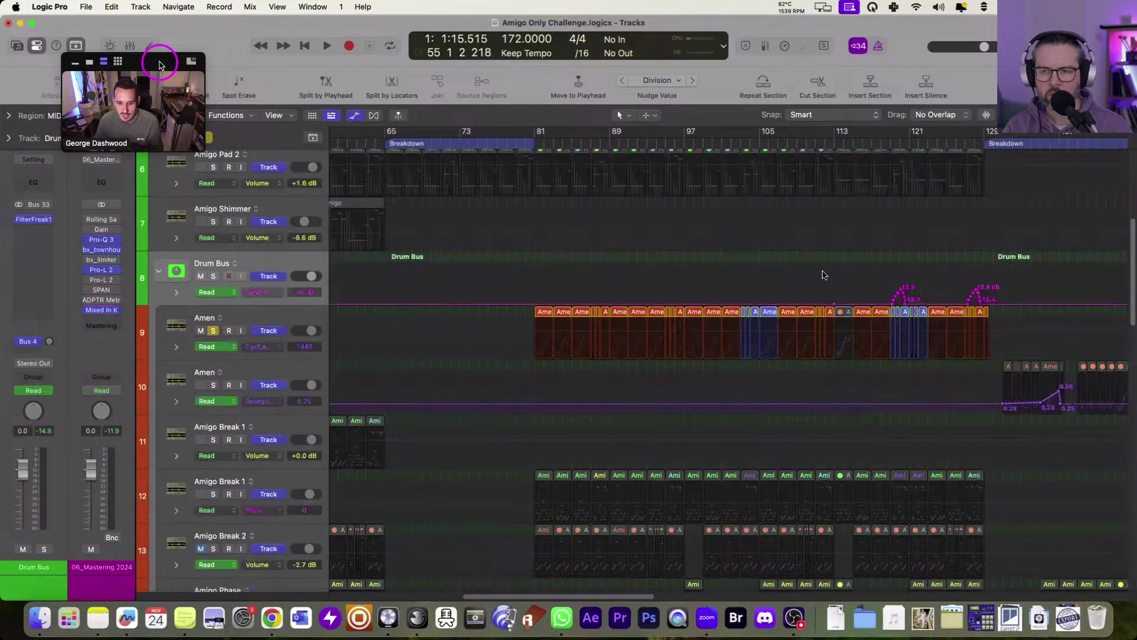
scroll(770, 284, right, 3)
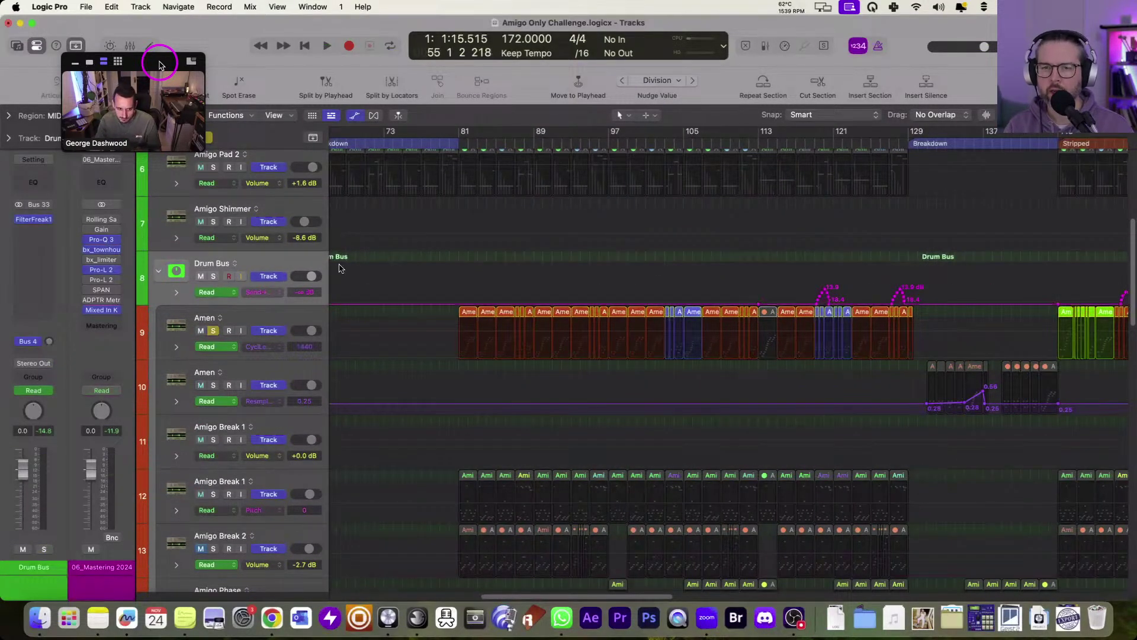
scroll(720, 200, right, 1)
scroll(721, 200, right, 3)
Play the soloed Amen break through the Drum Bus from about bar 117 to bar 129, showing the Amen track's pitch automation.
click(723, 142)
key(space)
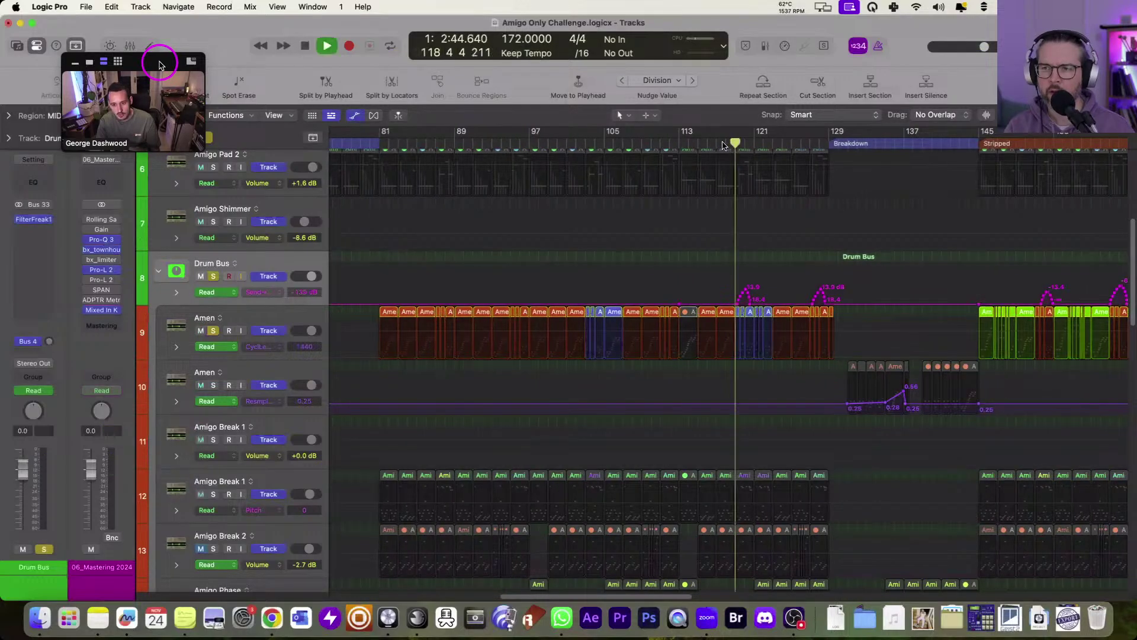
scroll(732, 182, right, 5)
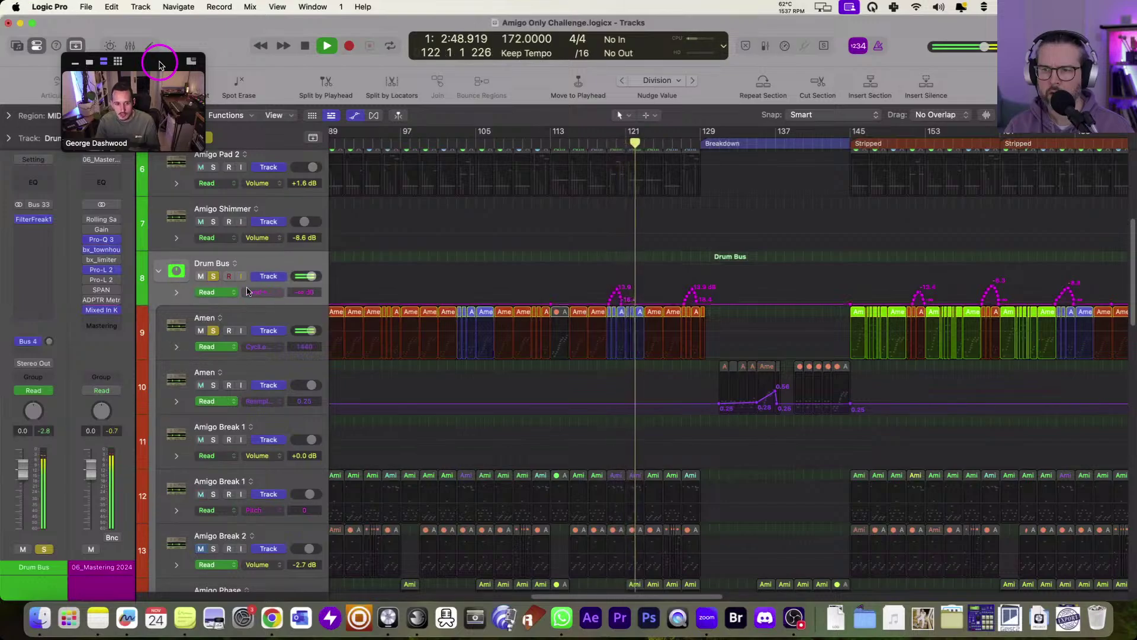
ctrl+alt+click(665, 283)
click(284, 348)
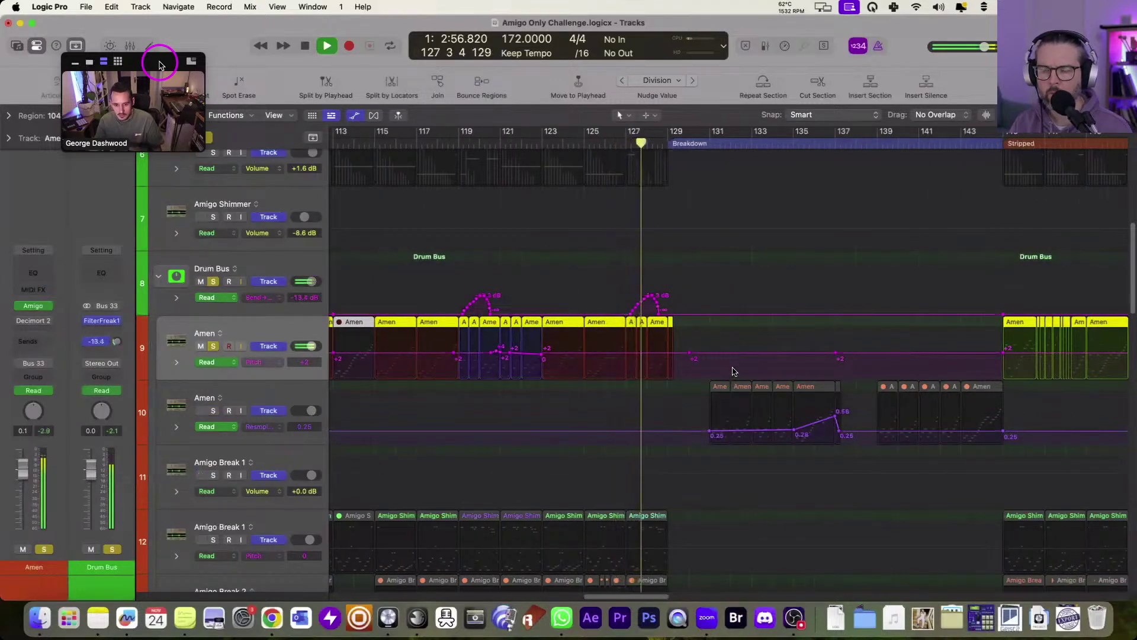
key(space)
Show the Drum Bus filter frequency automation and examine its sweeps from the bar 129 breakdown to the outro.
click(306, 273)
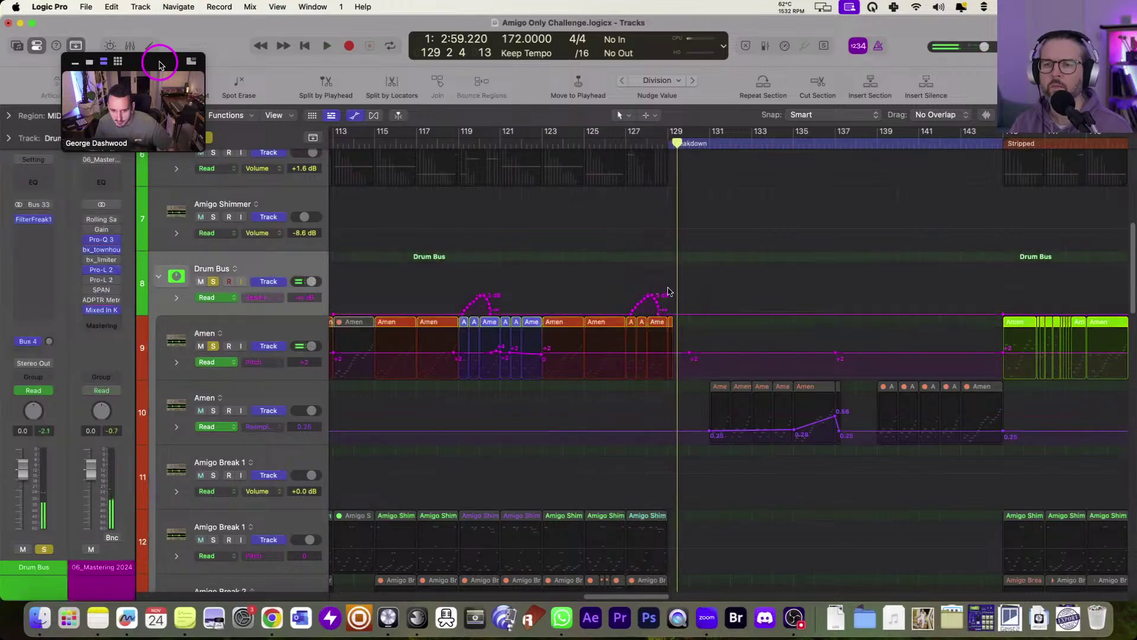
key(ctrl+shift+super+c)
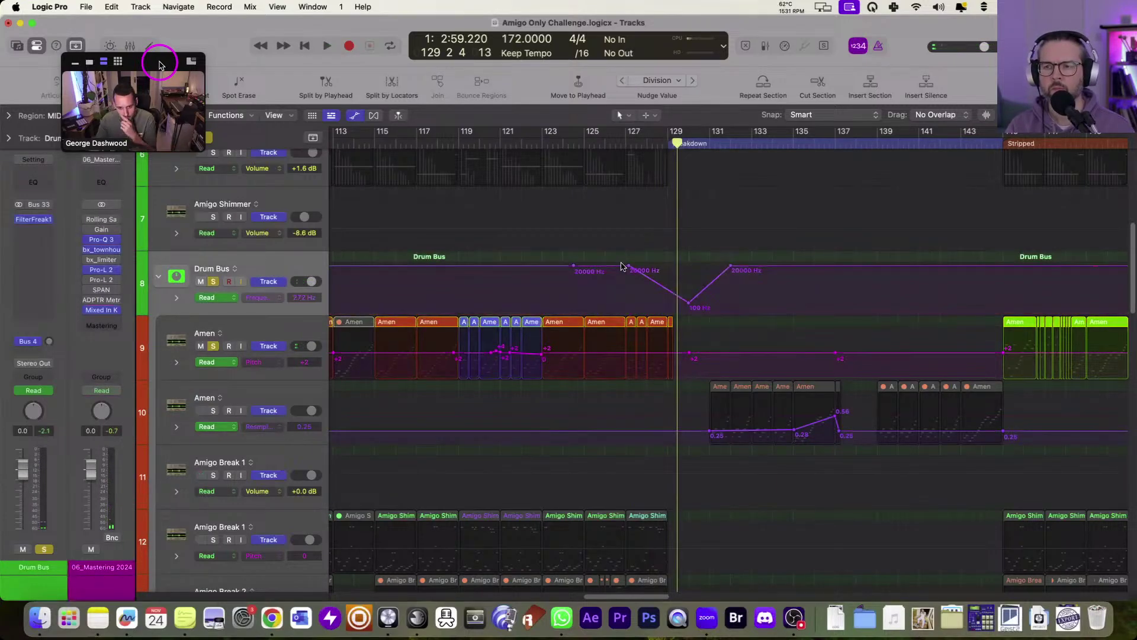
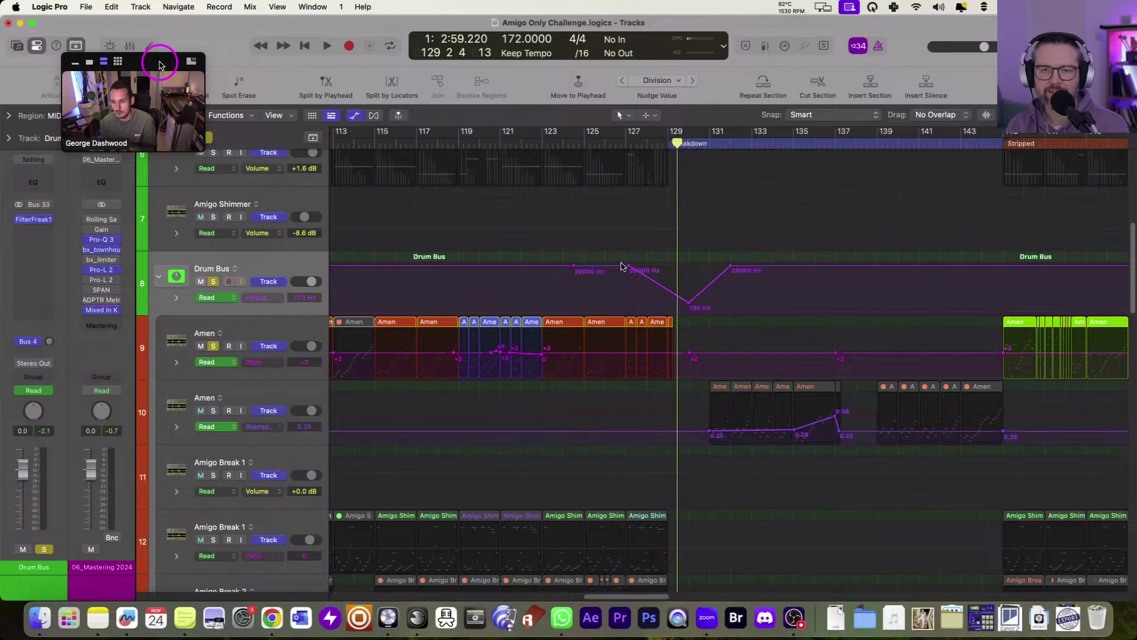
scroll(624, 272, right, 10)
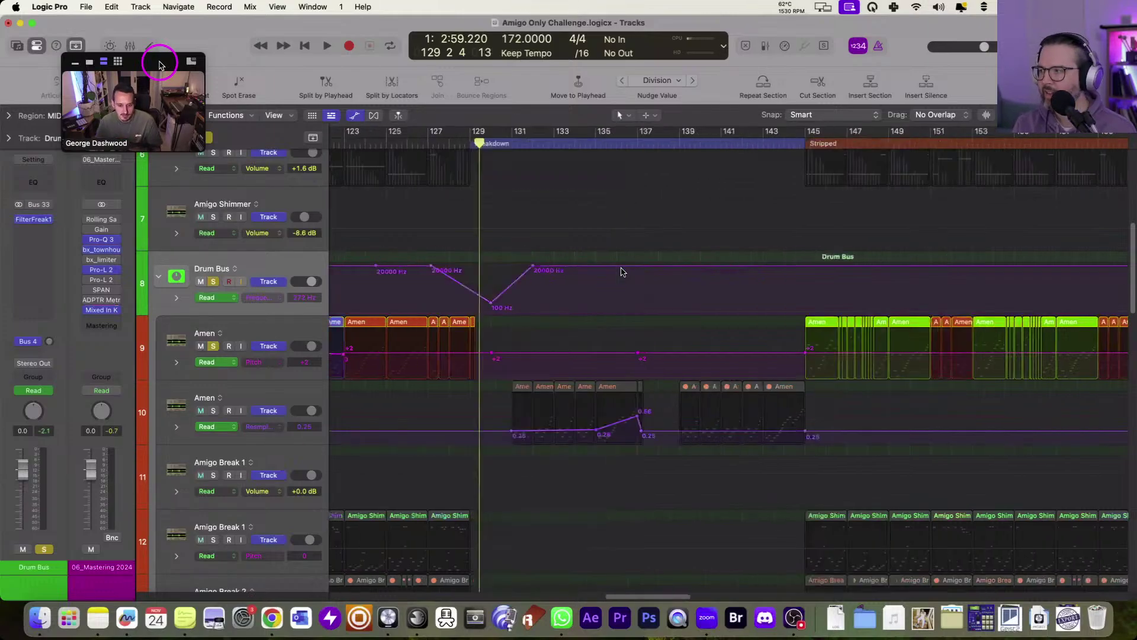
scroll(624, 271, down, 10)
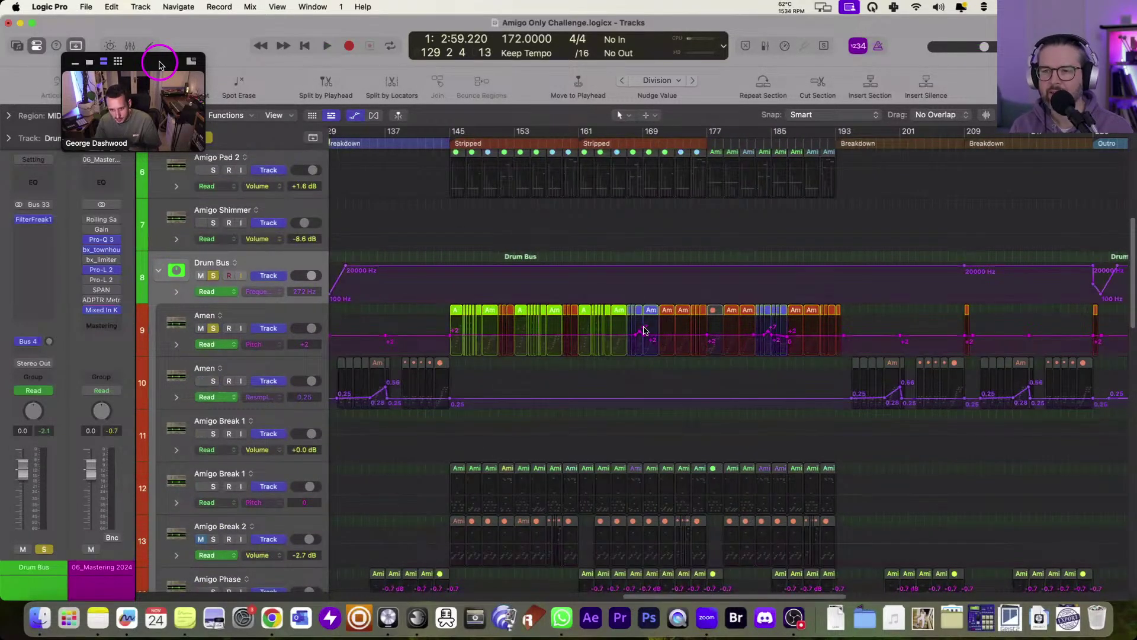
scroll(654, 339, right, 5)
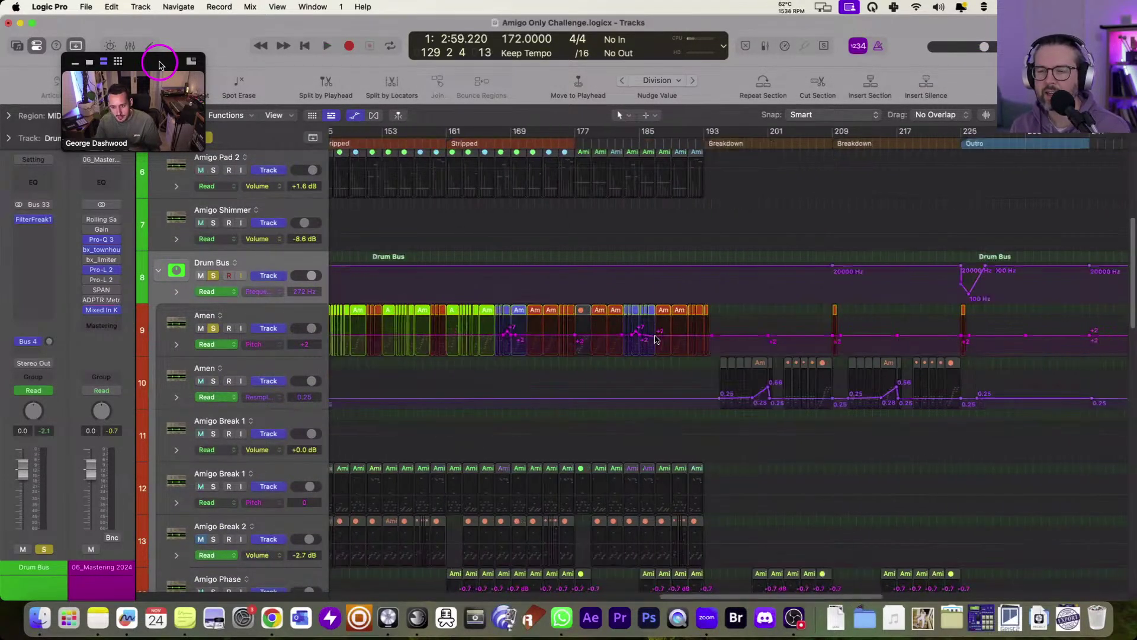
Hide the automation lanes, clear all solos and select the second Amen track on track 10.
key(a)
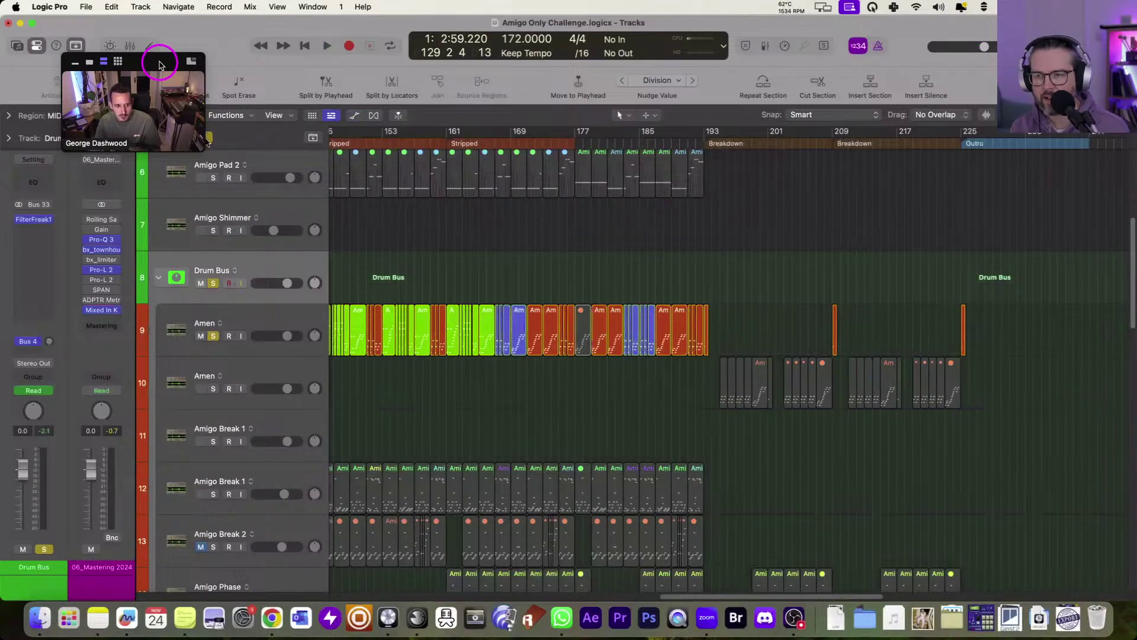
key(ctrl+alt+super+s)
scroll(207, 145, down, 3)
click(270, 291)
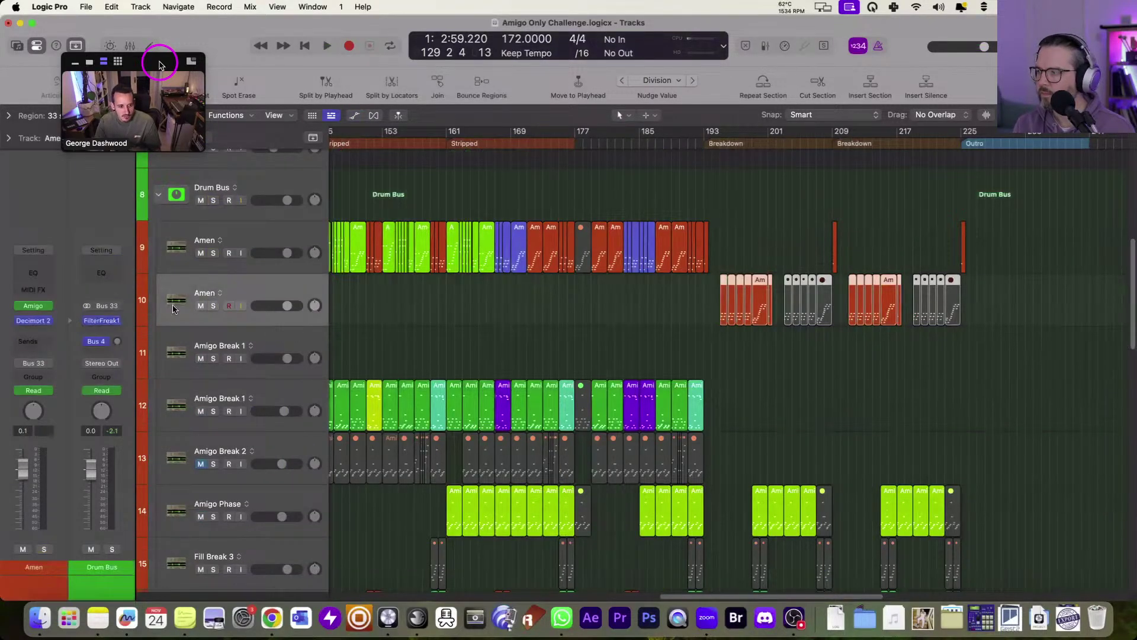
click(286, 240)
click(287, 278)
click(262, 243)
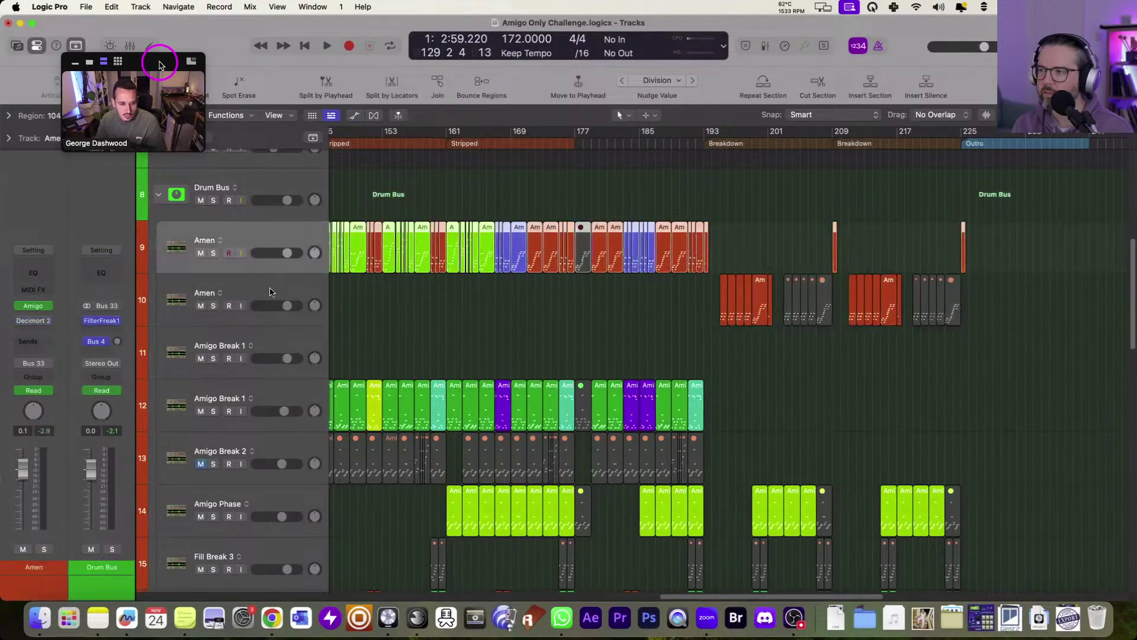
click(267, 290)
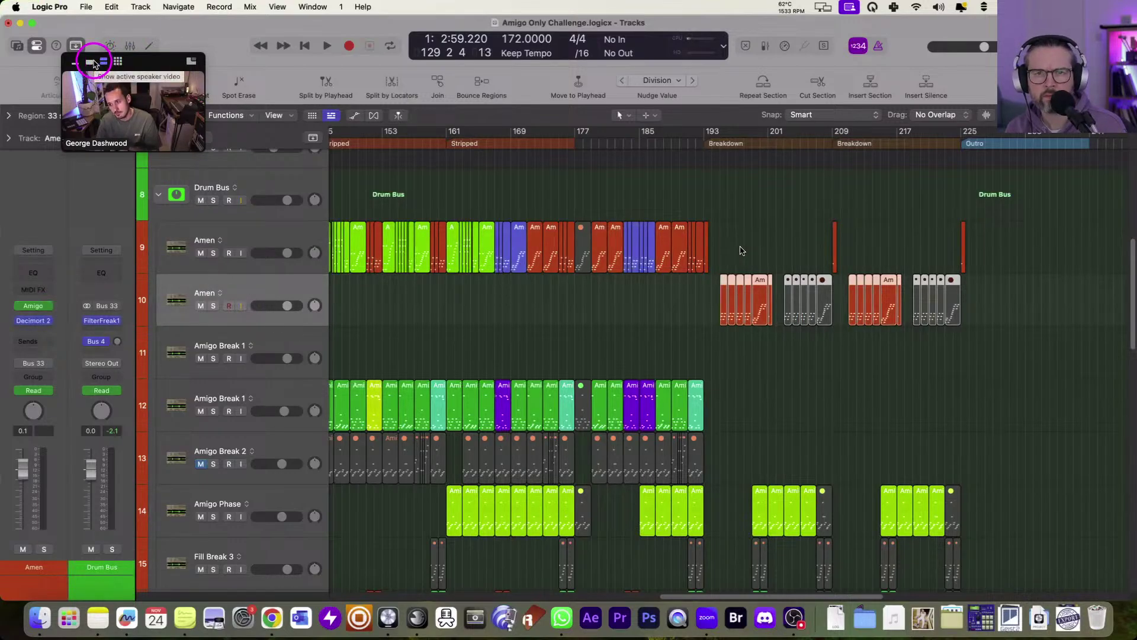
Solo the second Amen track, zoom in on its breakdown regions from bar 195, and clear the solo.
drag(142, 61, 142, 48)
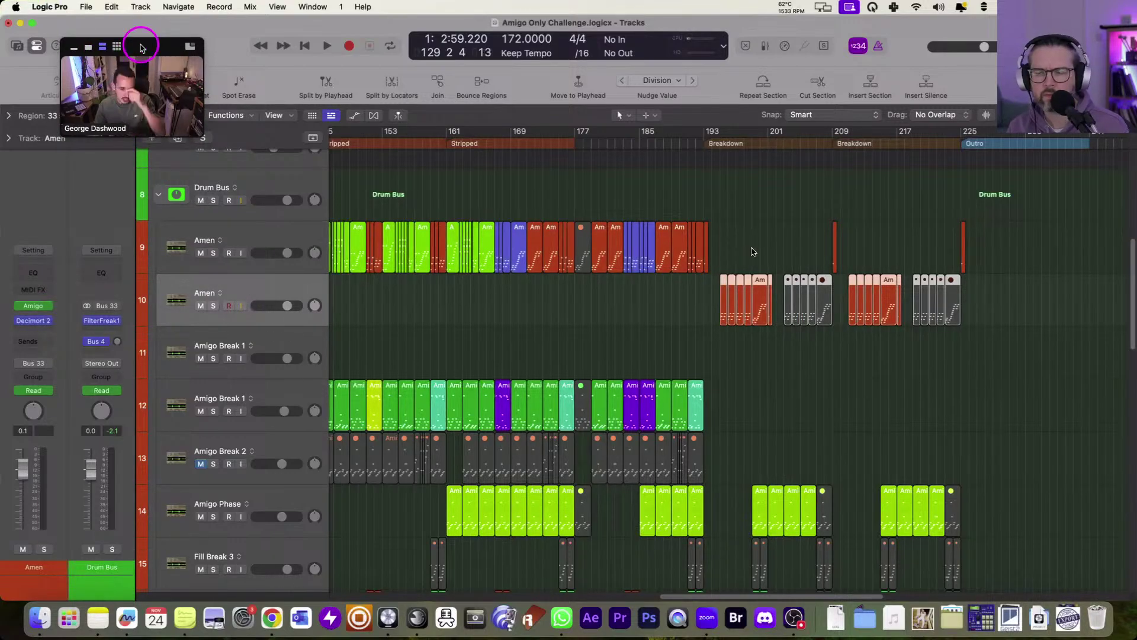
drag(753, 244, 716, 297)
click(213, 307)
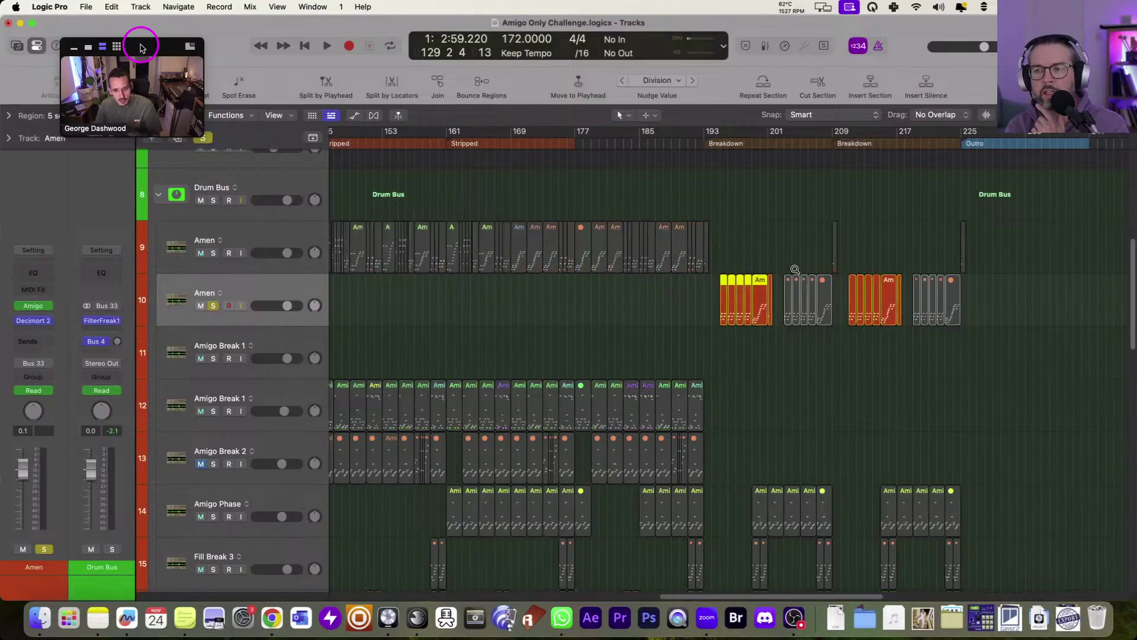
scroll(794, 269, up, 5)
click(703, 254)
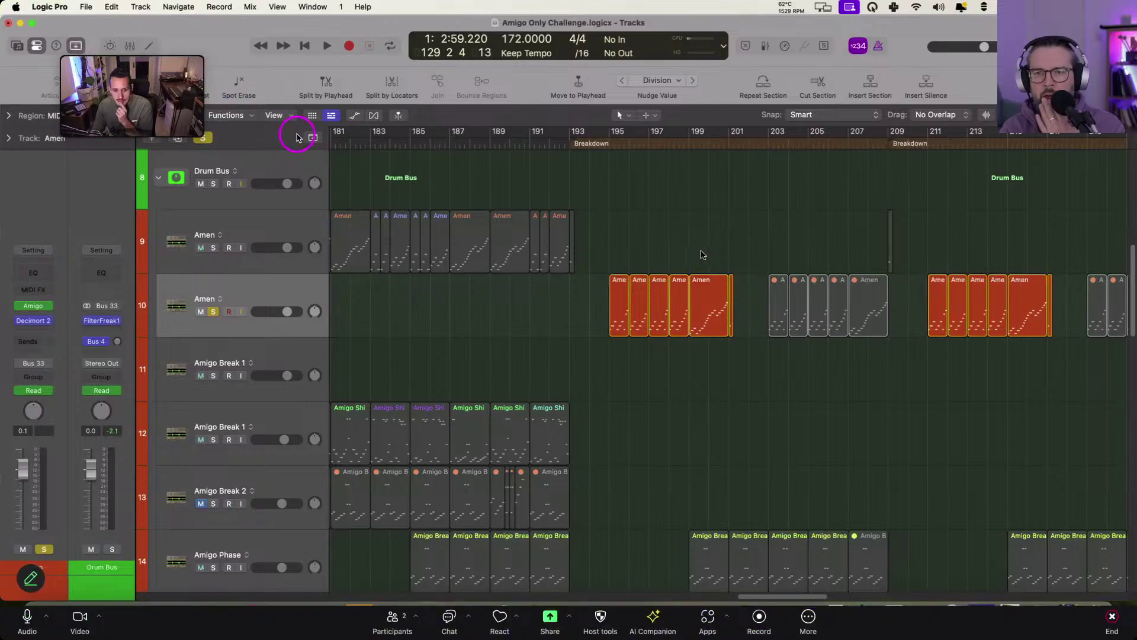
click(204, 138)
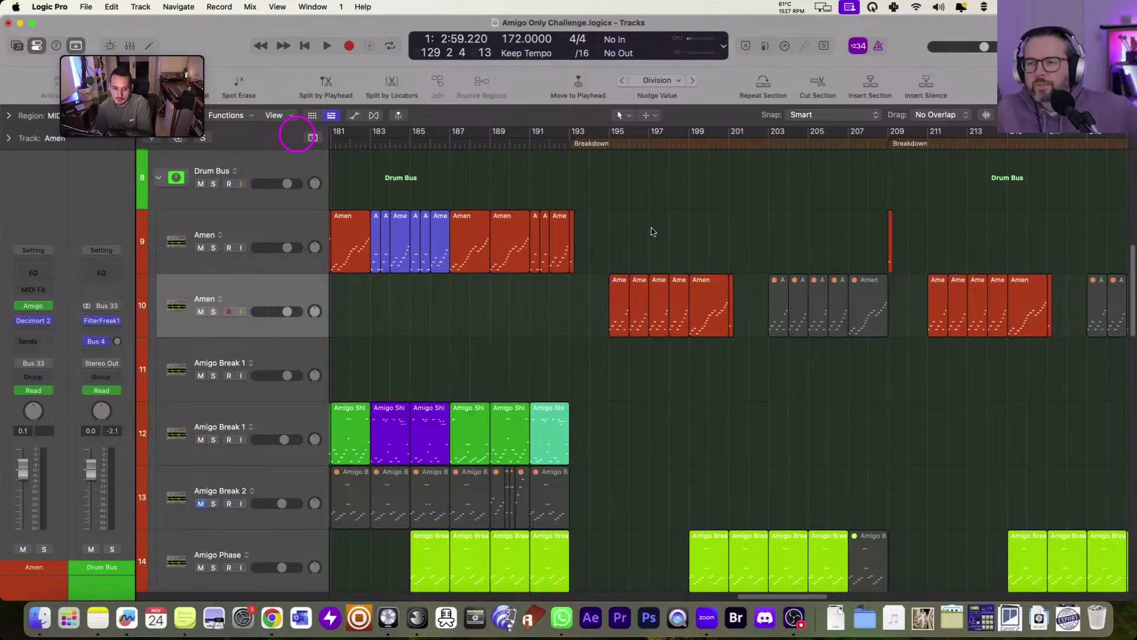
Look over the Amen, fill, crash, vocal, FX and bass tracks across the stripped and breakdown sections.
scroll(650, 231, down, 2)
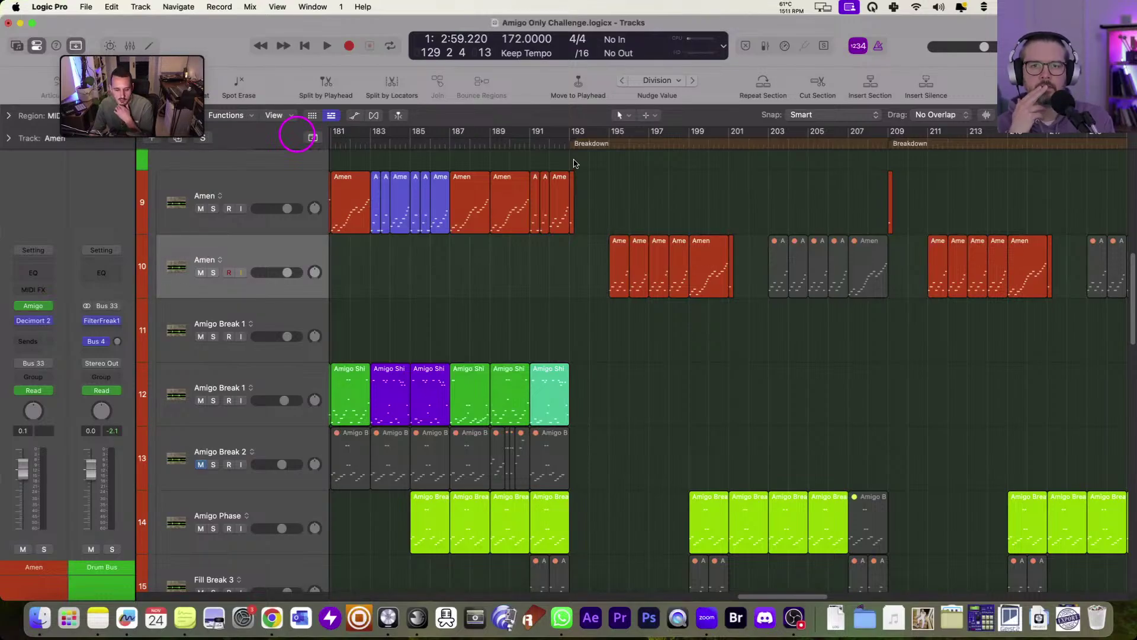
scroll(604, 189, down, 5)
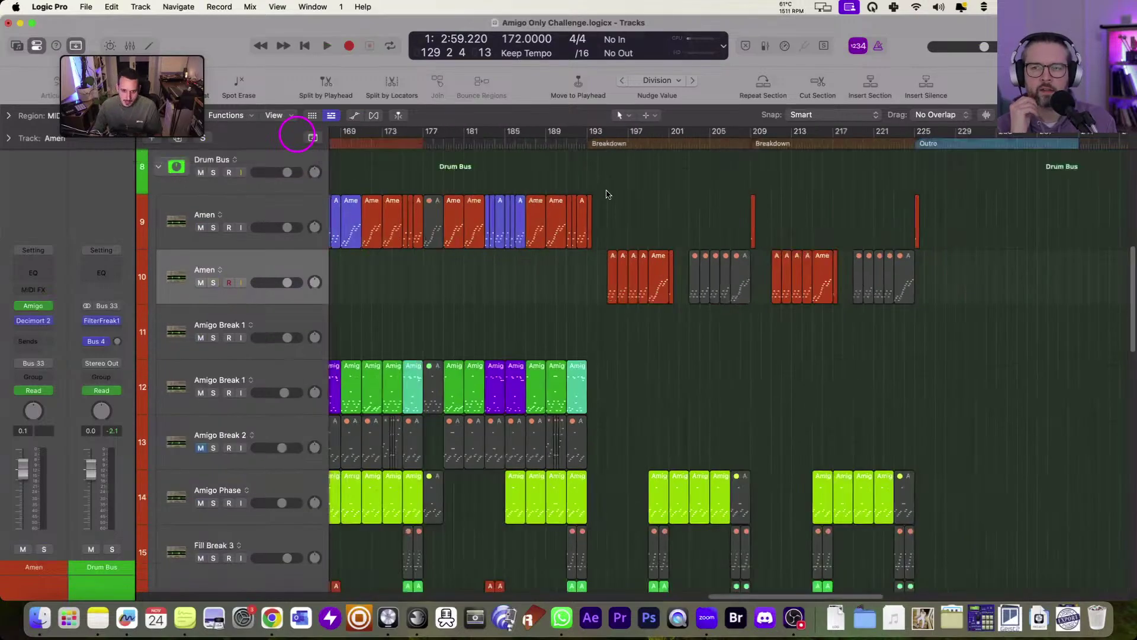
scroll(608, 197, down, 5)
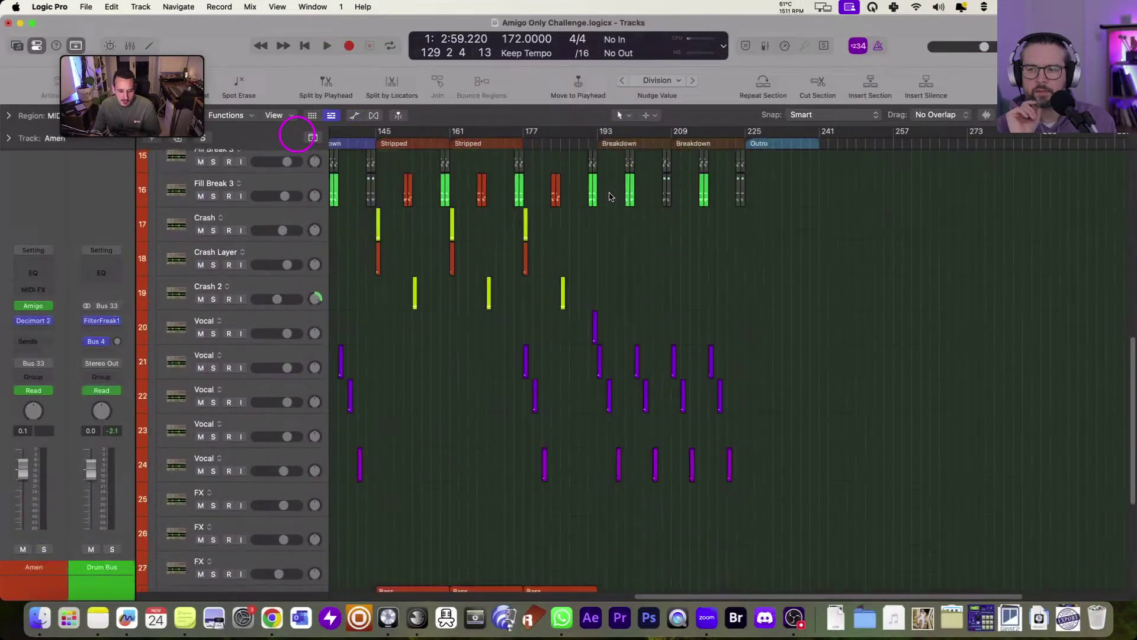
scroll(614, 202, right, 2)
scroll(614, 202, down, 3)
scroll(622, 210, left, 2)
scroll(634, 219, up, 6)
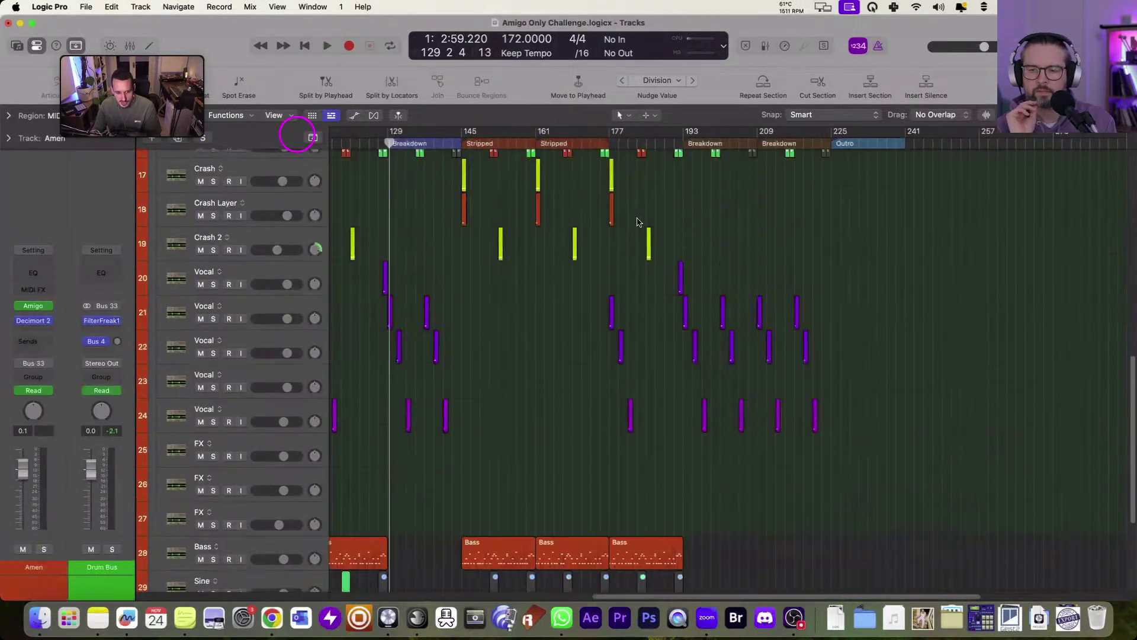
Solo the Sine track and play its blue Bass region at bar 111 ahead of the breakdown.
scroll(643, 248, down, 8)
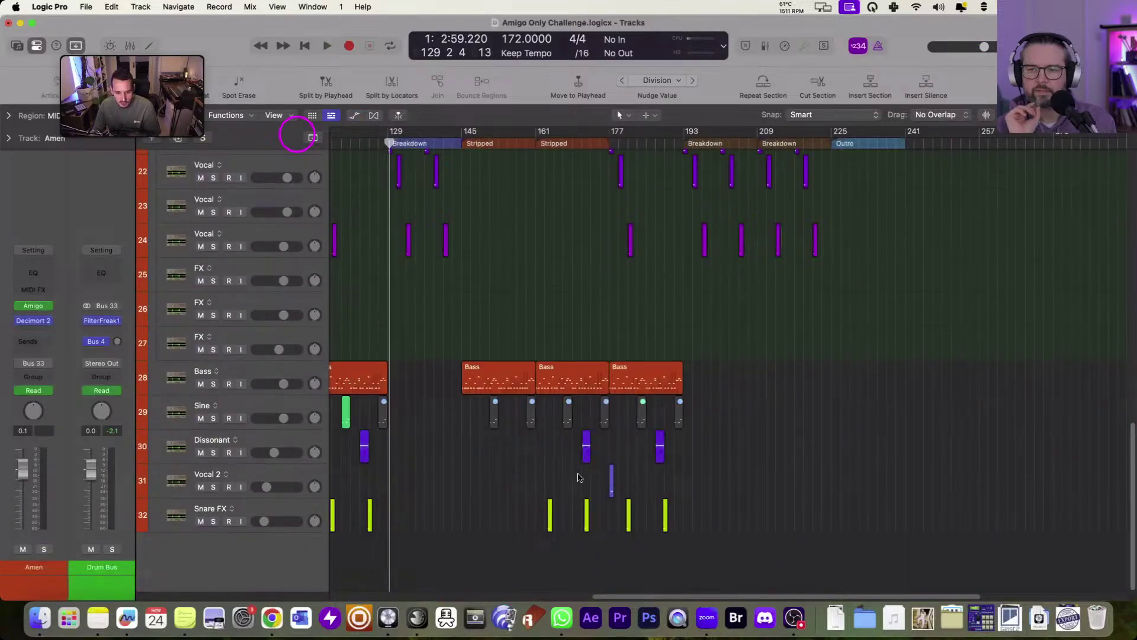
scroll(583, 466, left, 2)
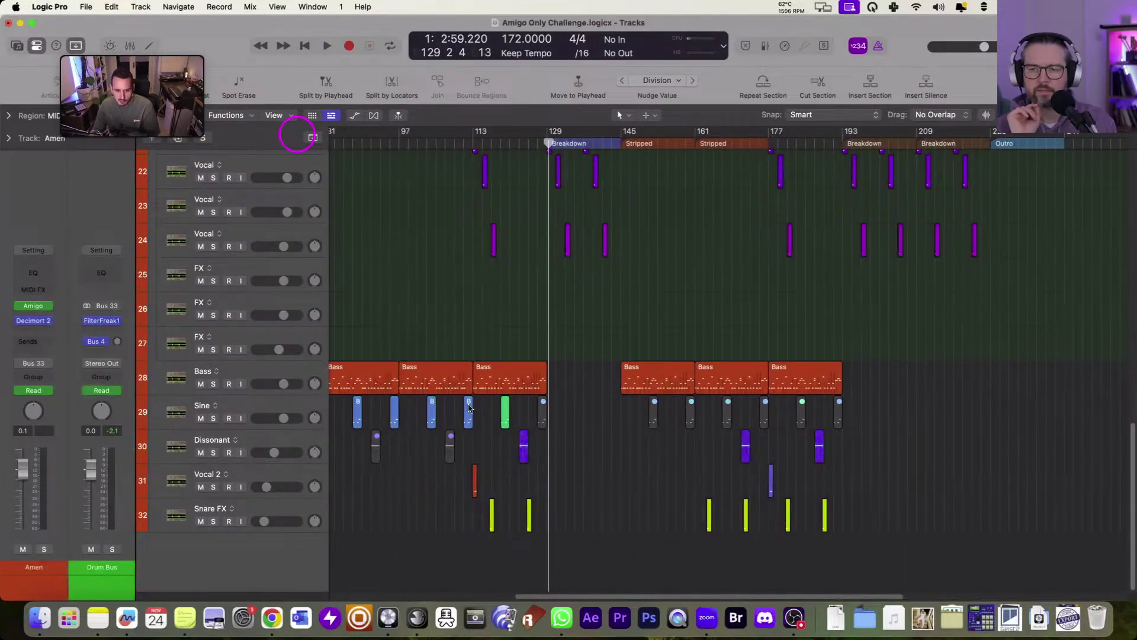
click(213, 418)
click(468, 413)
key(space)
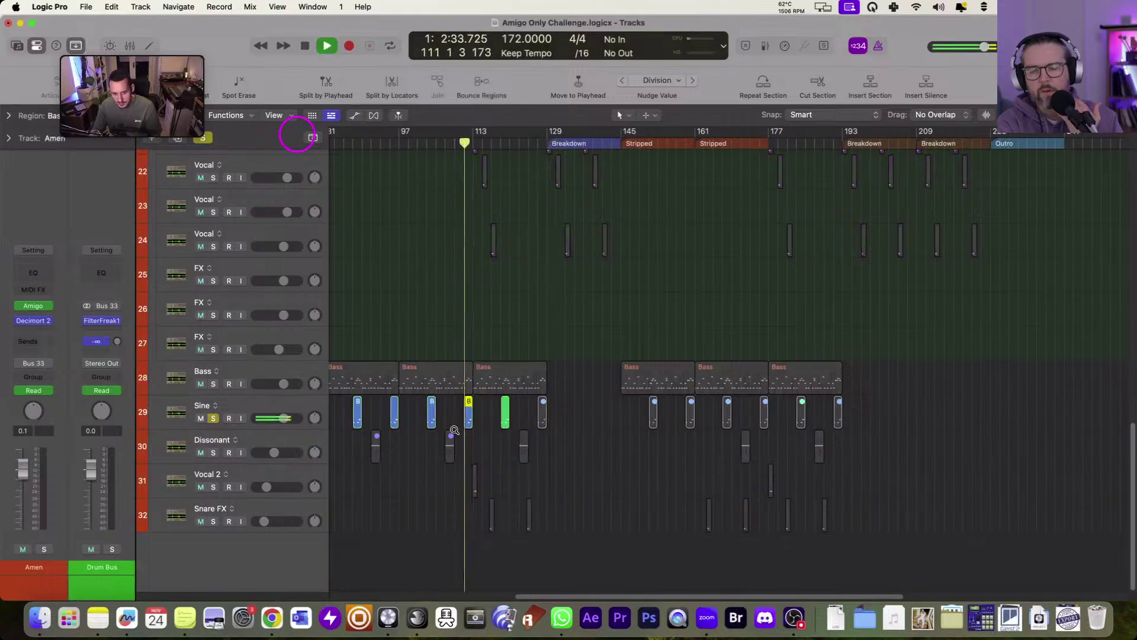
scroll(461, 434, up, 5)
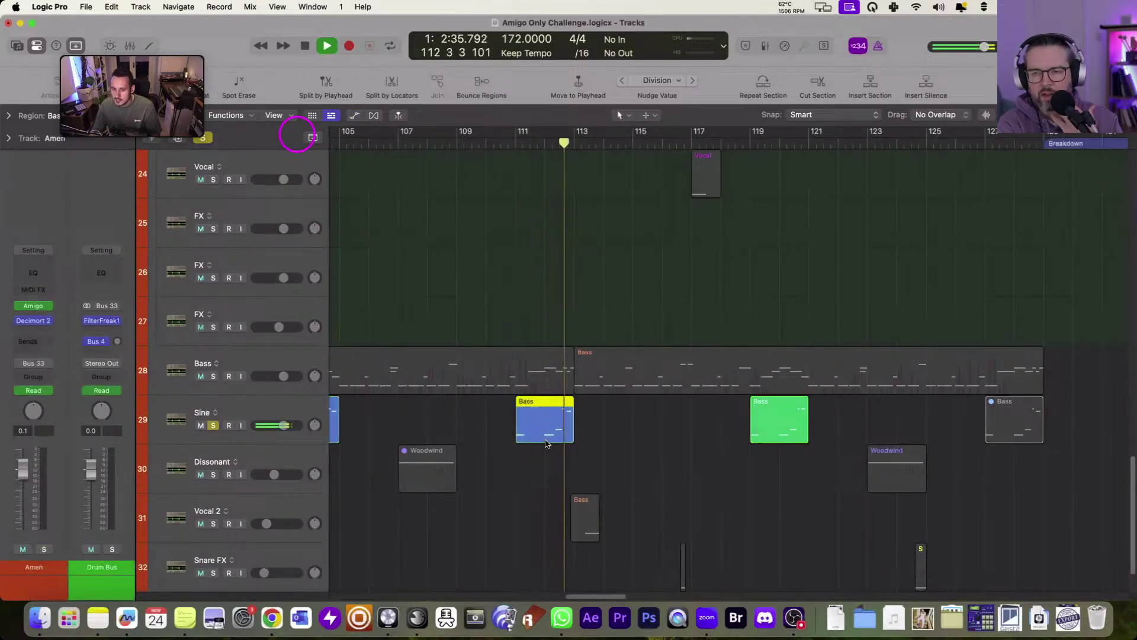
key(space)
Solo the Dissonant track as well, select its Woodwind regions and play the one at bar 123.
click(213, 474)
drag(997, 483, 819, 488)
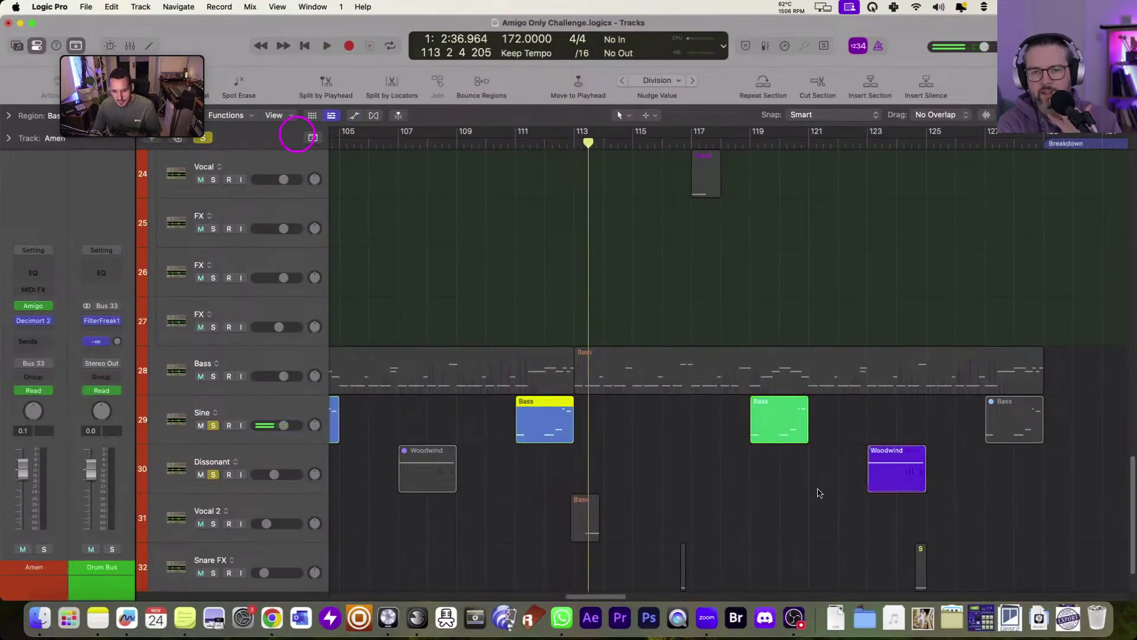
key(space)
click(275, 459)
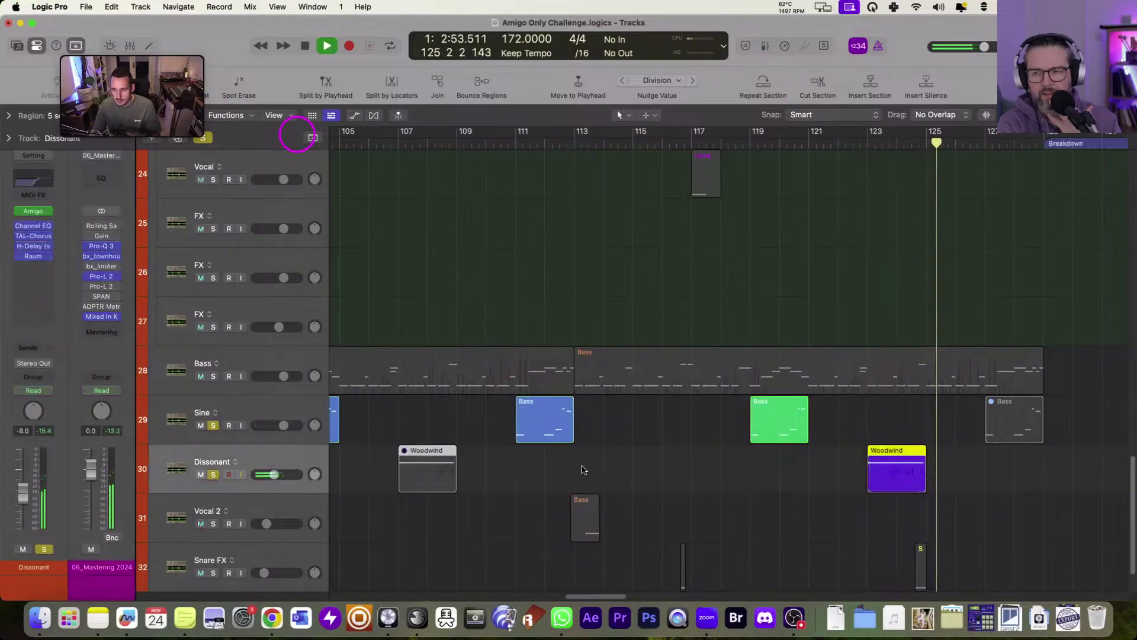
key(space)
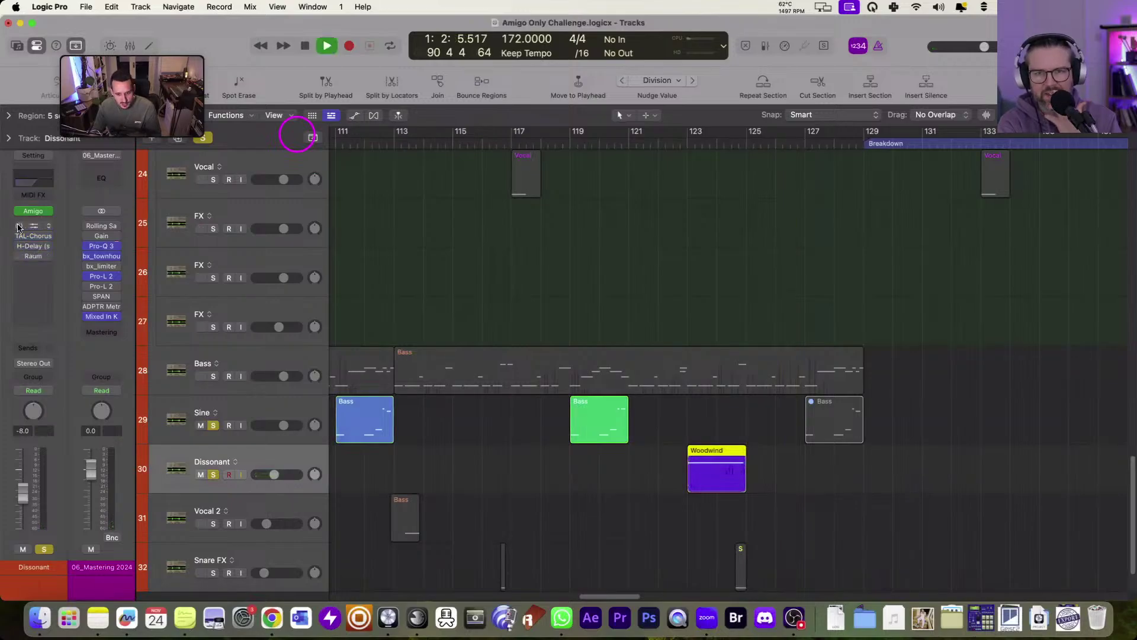
Play the Woodwind region at bar 123 again with the Dissonant track's insert effects bypassed.
click(745, 468)
key(shift+space)
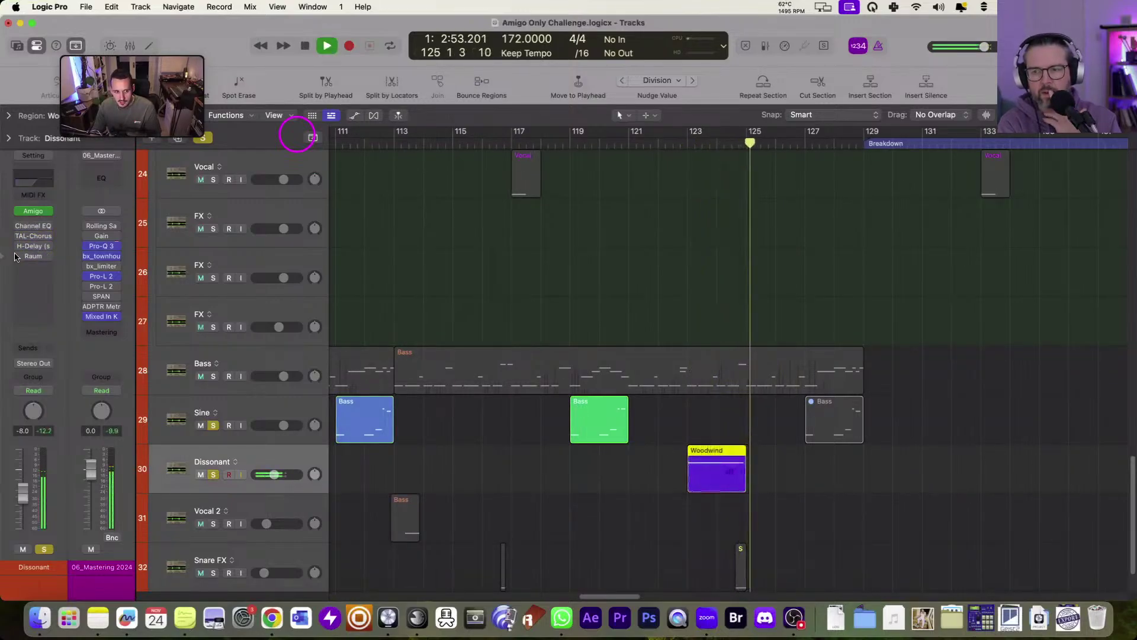
key(space)
Open the Dissonant track's Amigo sampler, examine the looped part of its sample waveform up close, and close the plug-in.
click(38, 212)
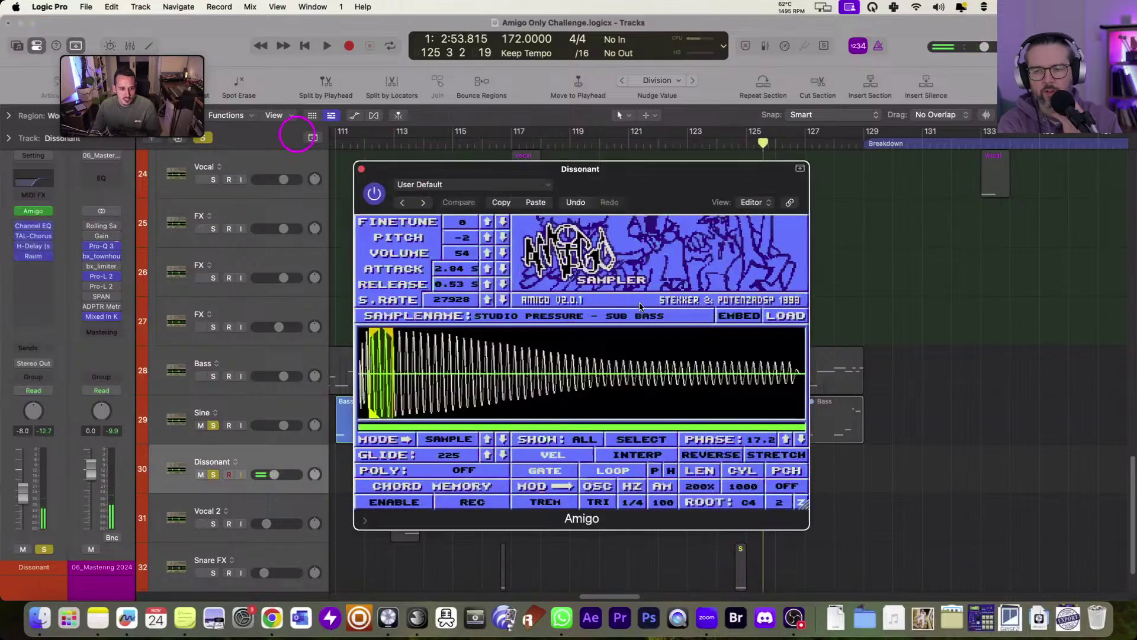
scroll(391, 355, up, 5)
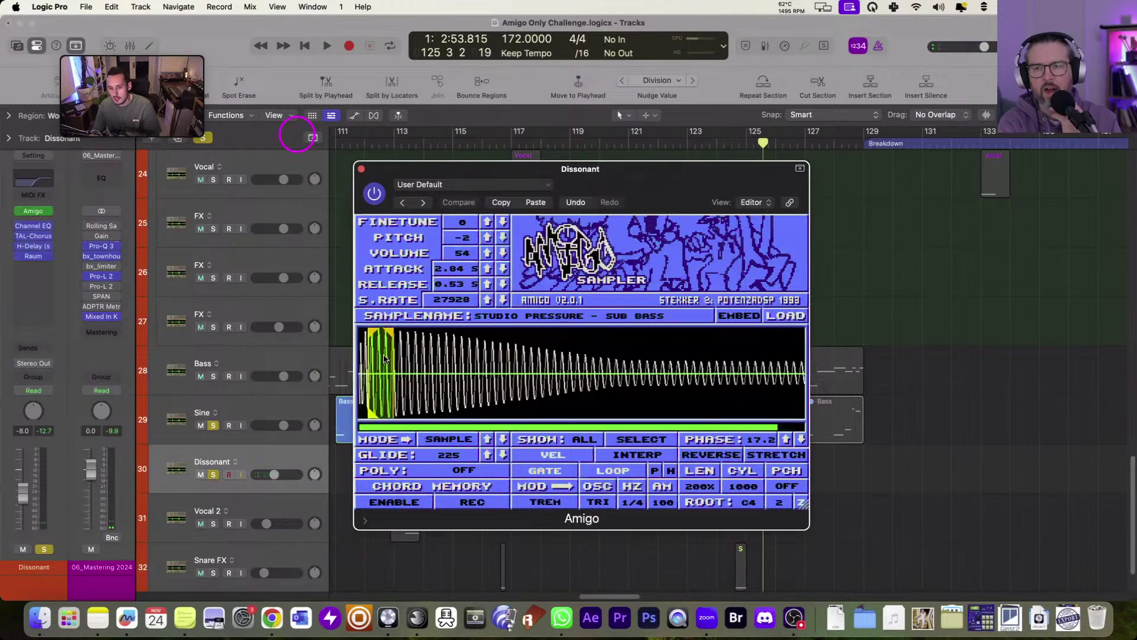
scroll(388, 358, left, 2)
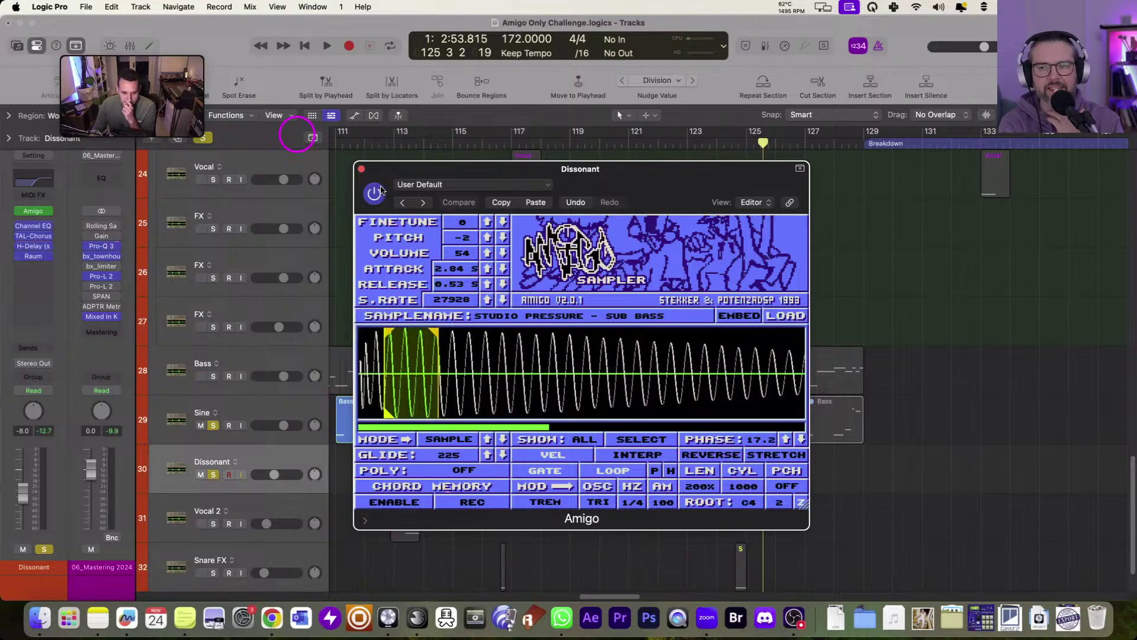
click(362, 169)
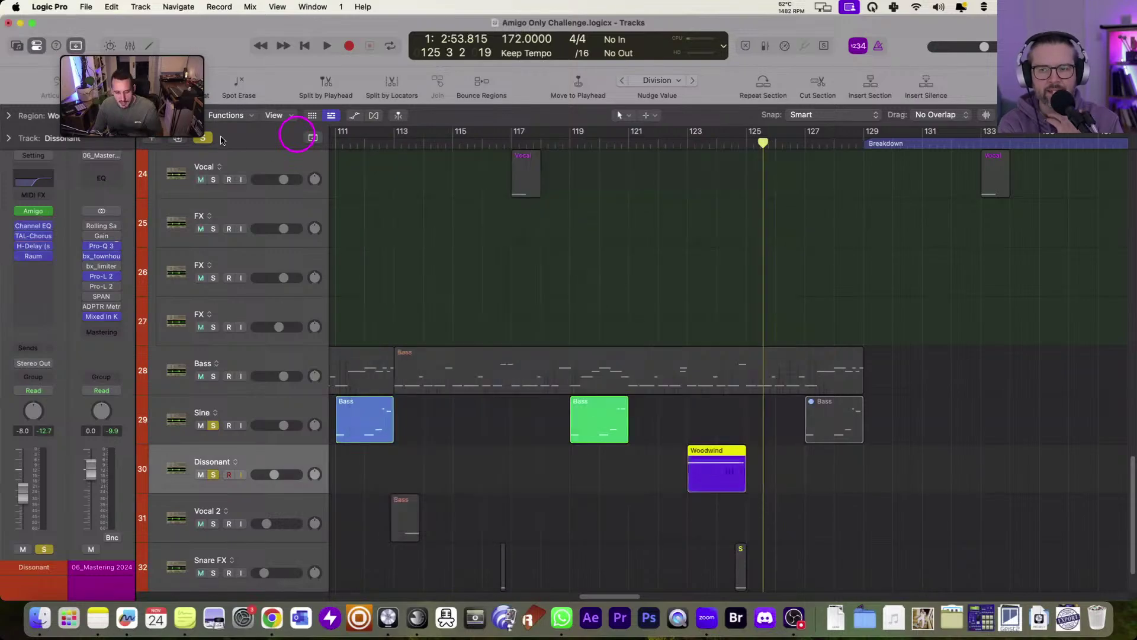
Clear all solos and play the full arrangement from bar 144 into the first Stripped section, examining its regions.
click(209, 137)
key(z)
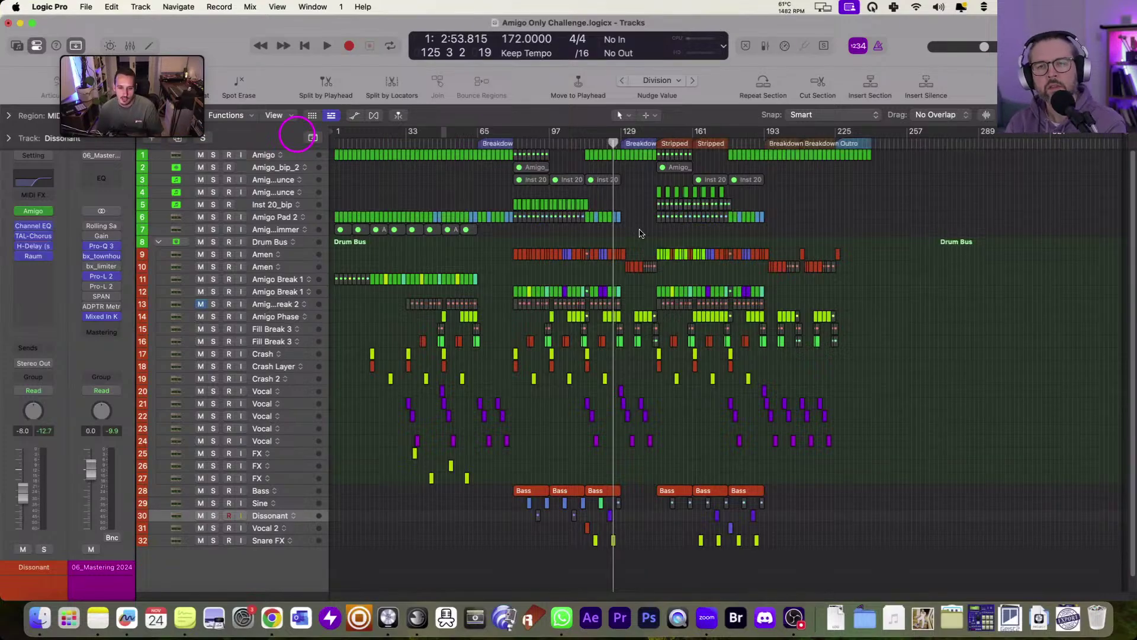
click(513, 143)
click(655, 144)
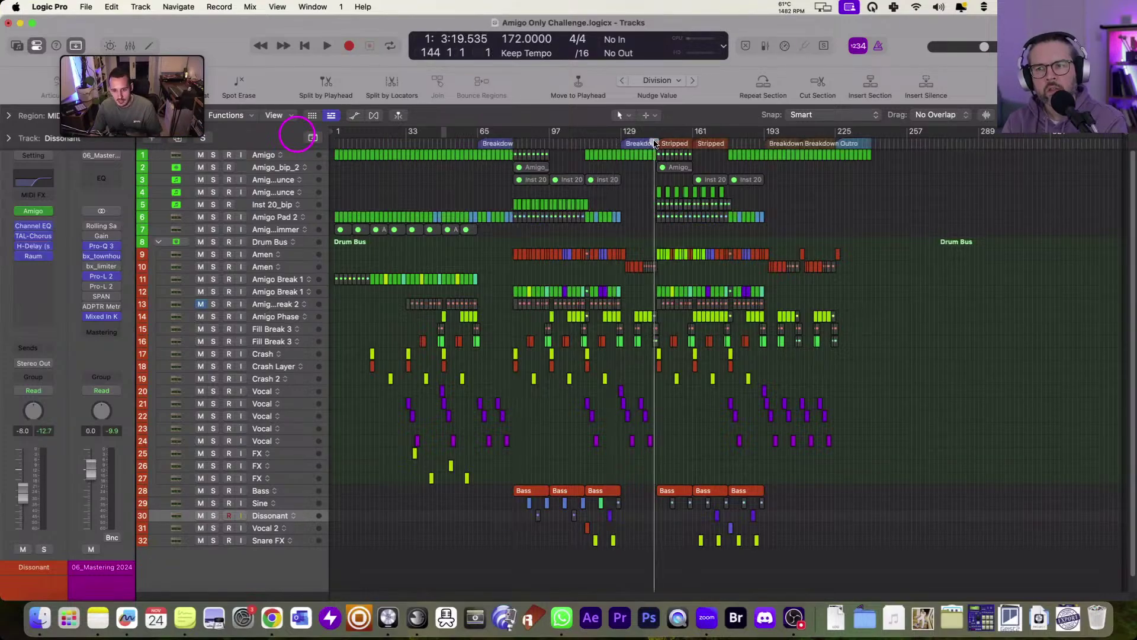
key(space)
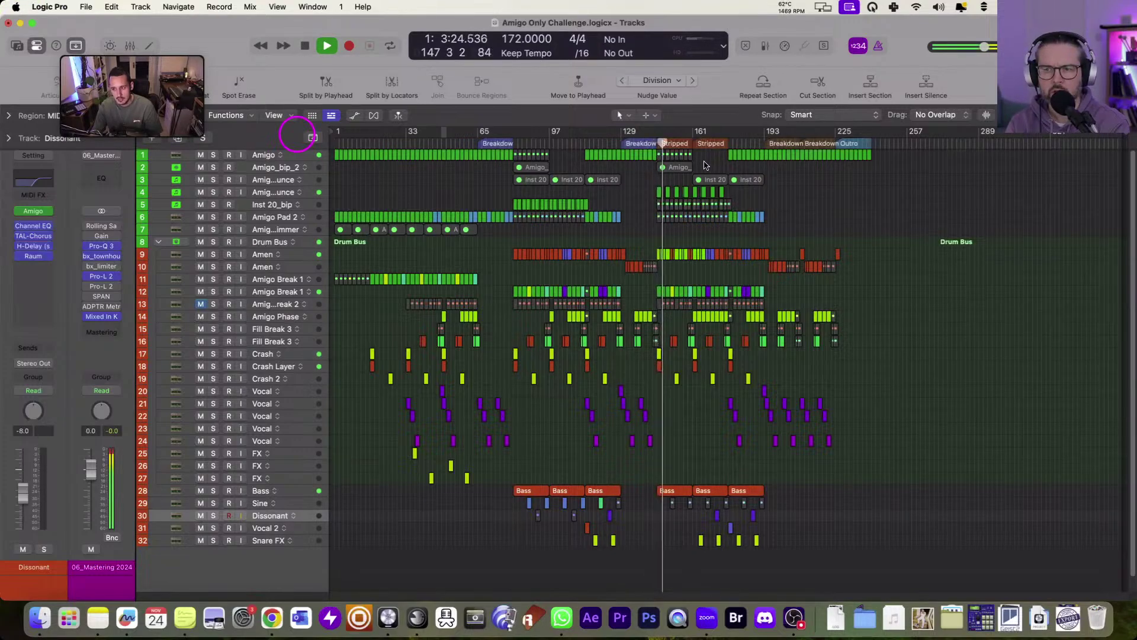
scroll(677, 171, up, 10)
scroll(619, 203, up, 6)
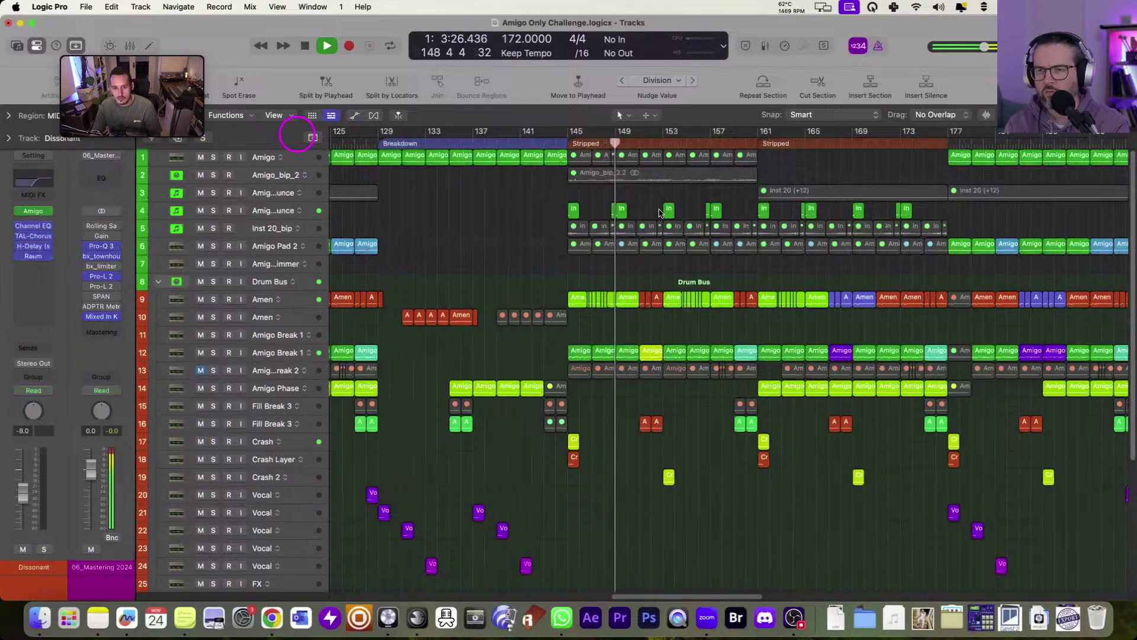
key(space)
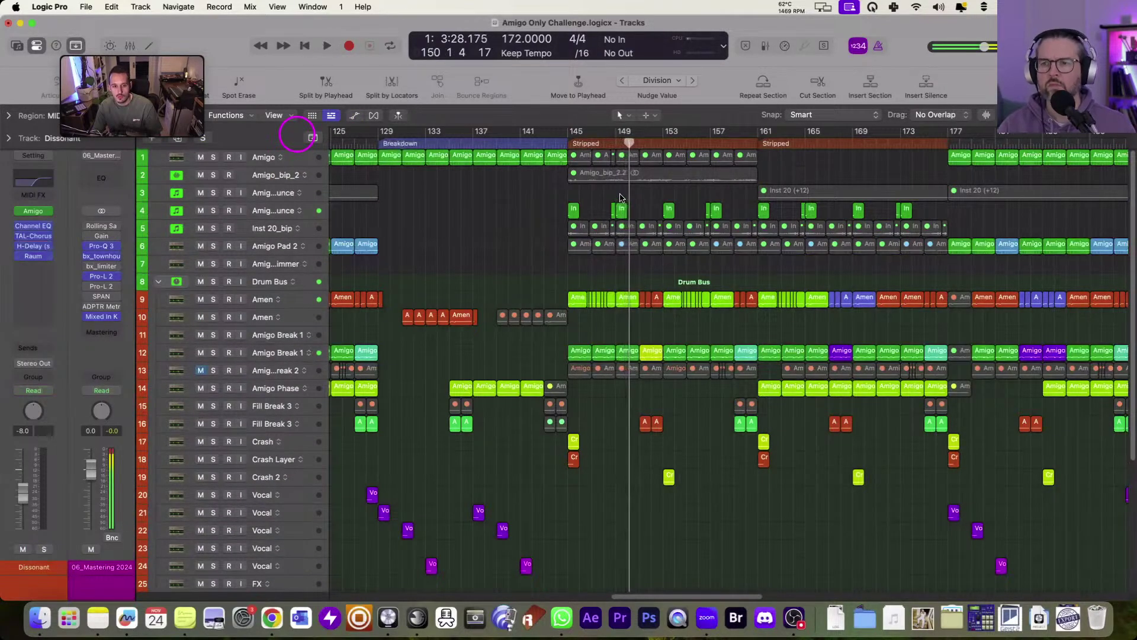